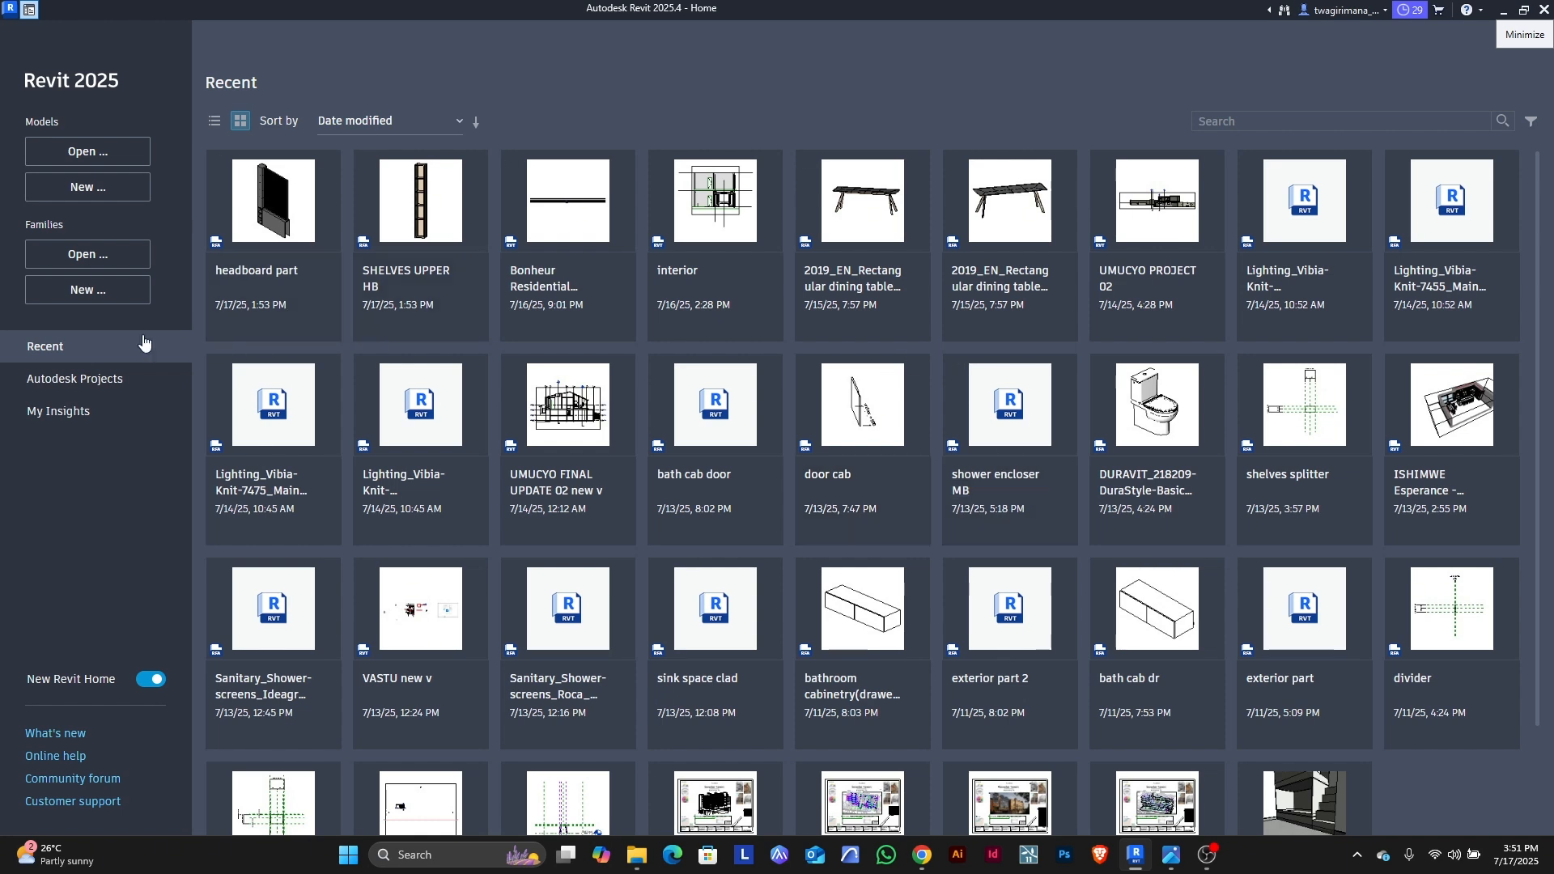
Step: Create a new family from the Generic Model template in the English-Imperial folder
{"action": "left_click", "coordinate": [105, 293]}
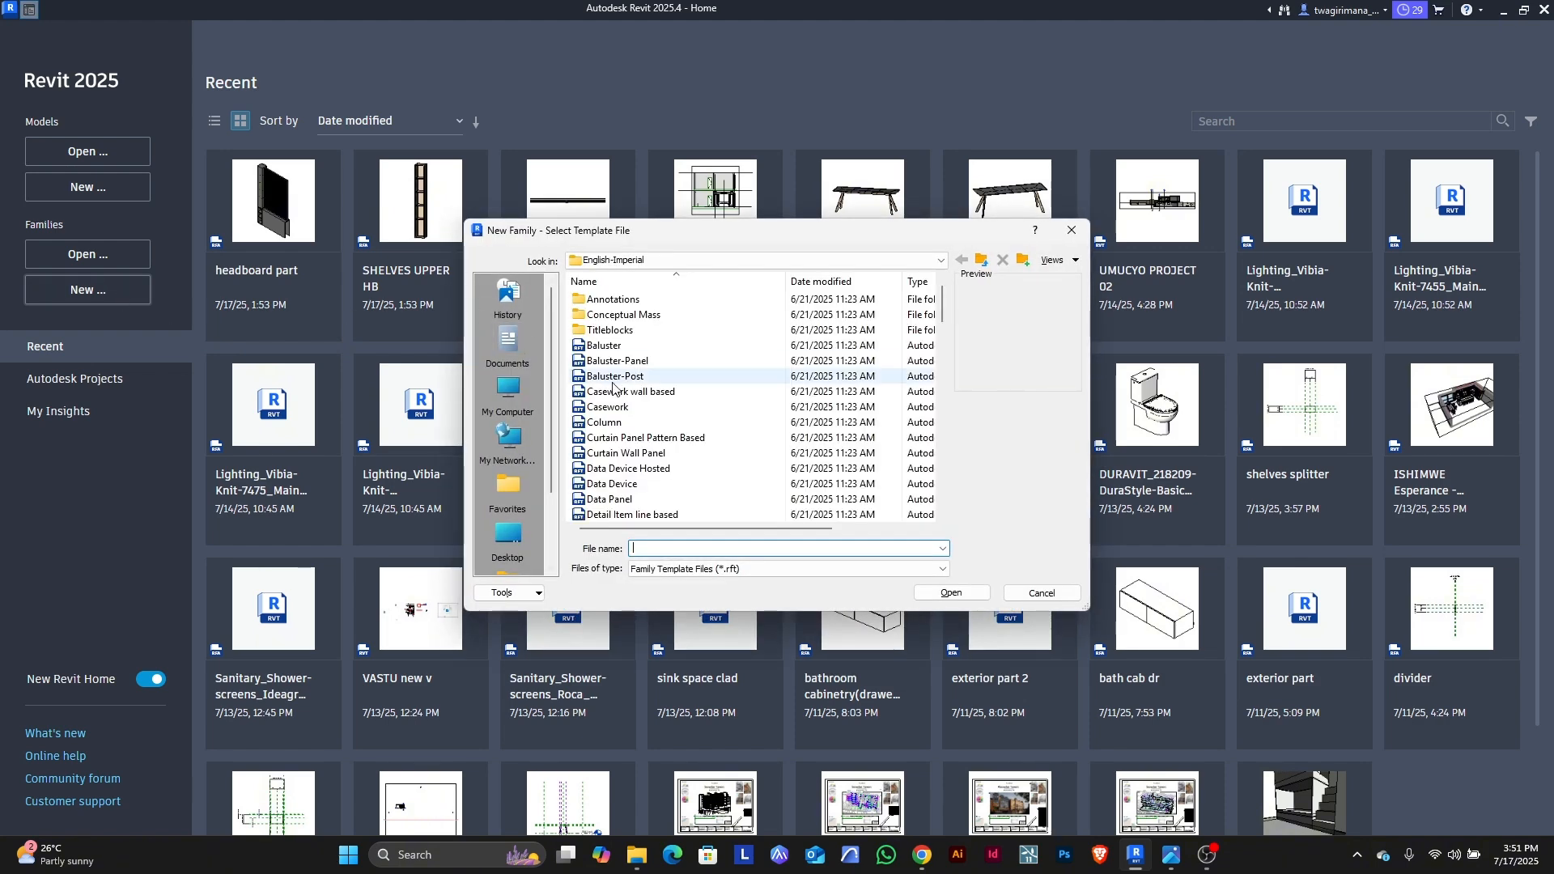
{"action": "scroll", "coordinate": [647, 381], "scroll_direction": "down", "scroll_amount": 4}
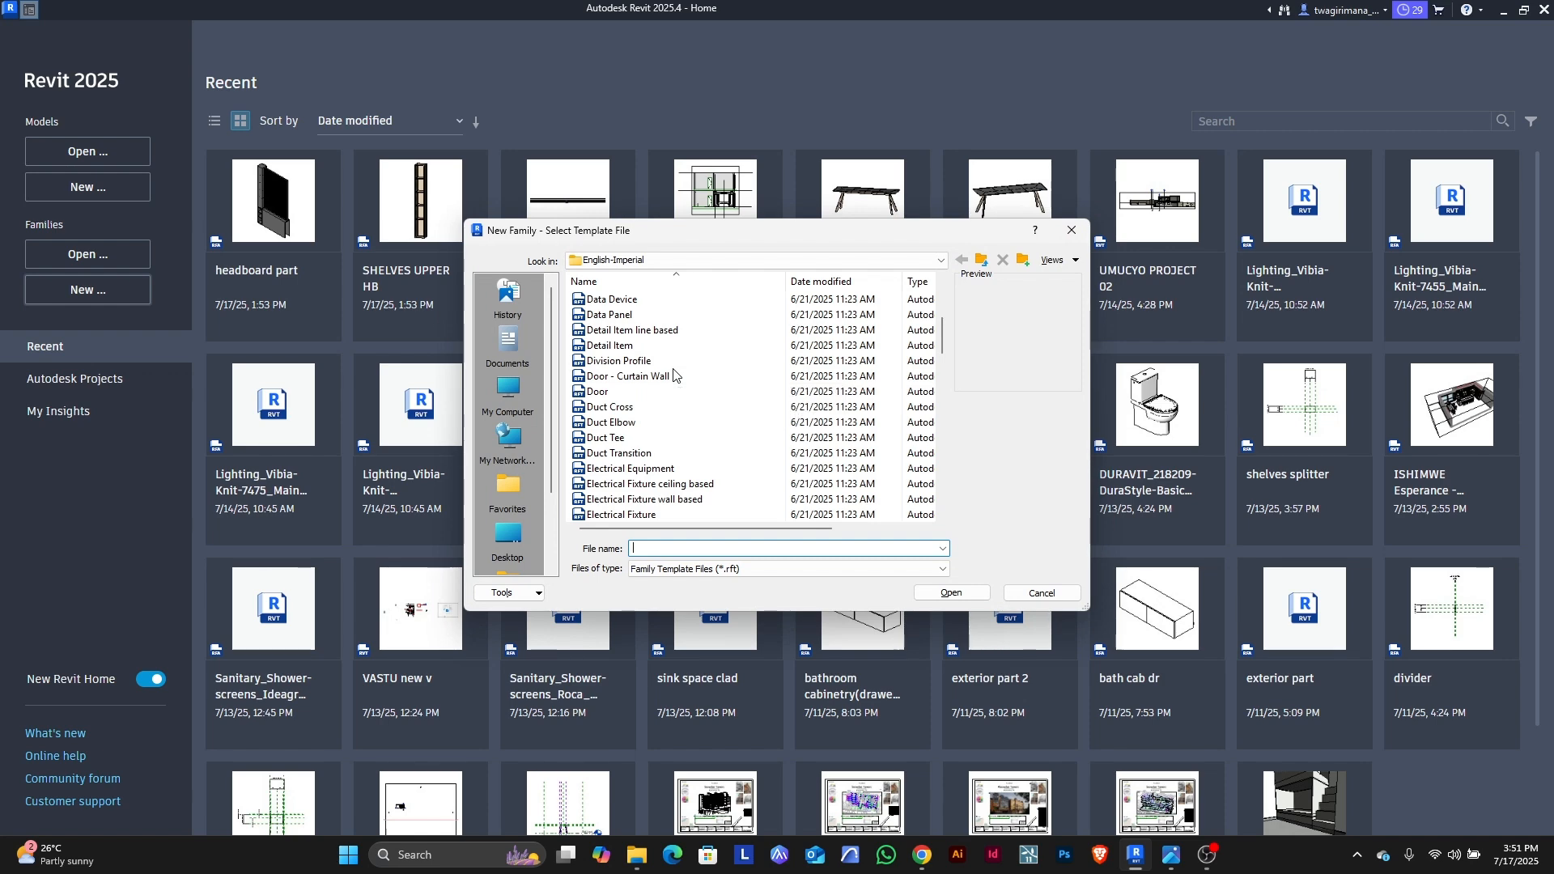
{"action": "scroll", "coordinate": [675, 374], "scroll_direction": "down", "scroll_amount": 6}
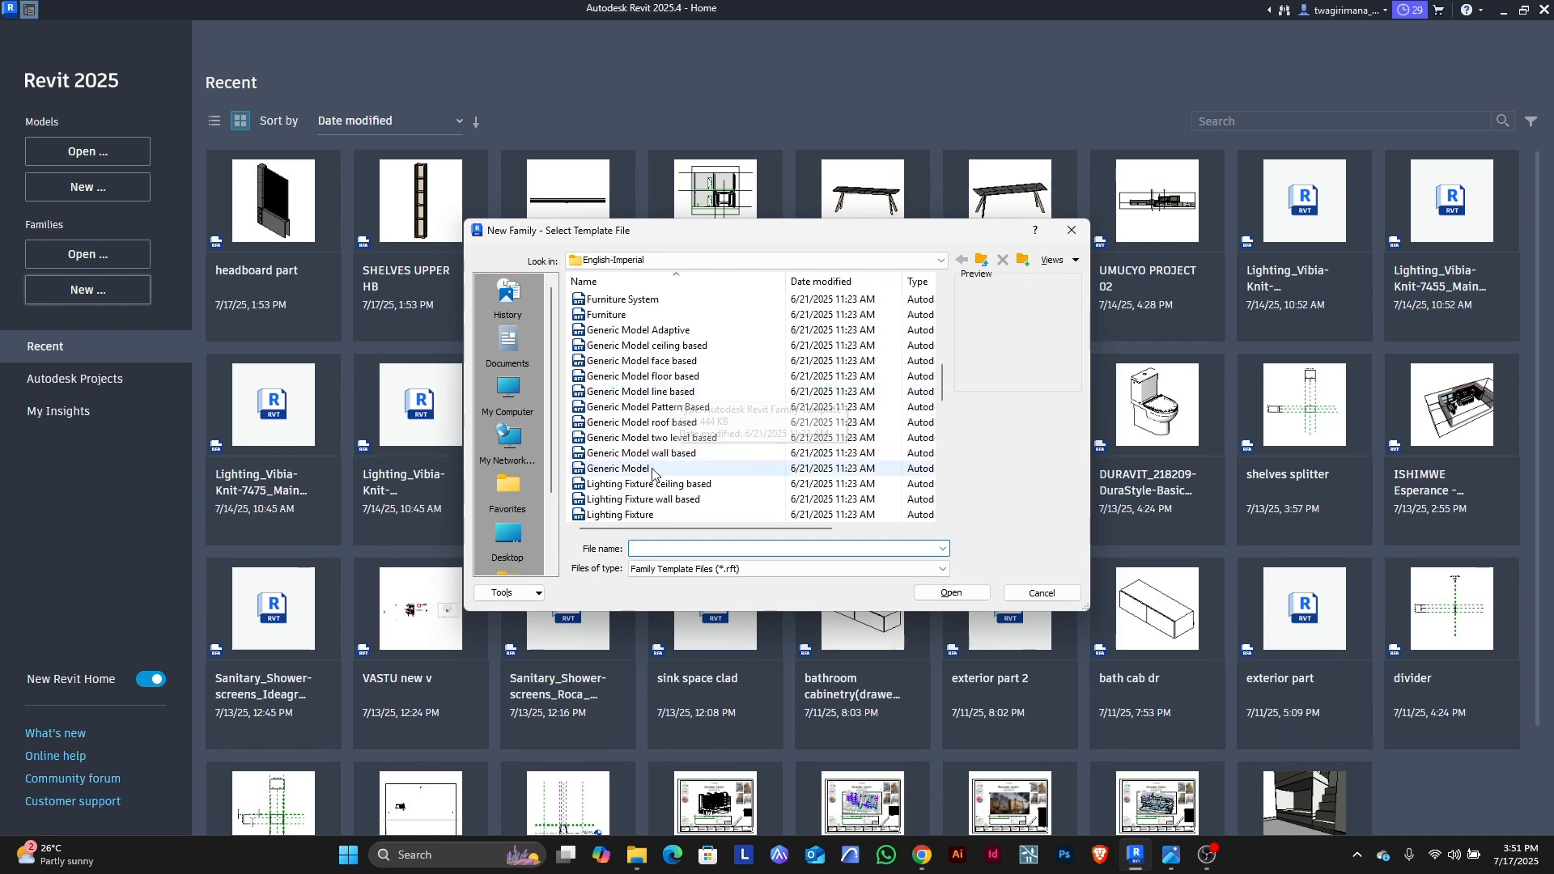
{"action": "left_click", "coordinate": [654, 470]}
{"action": "left_click", "coordinate": [946, 595]}
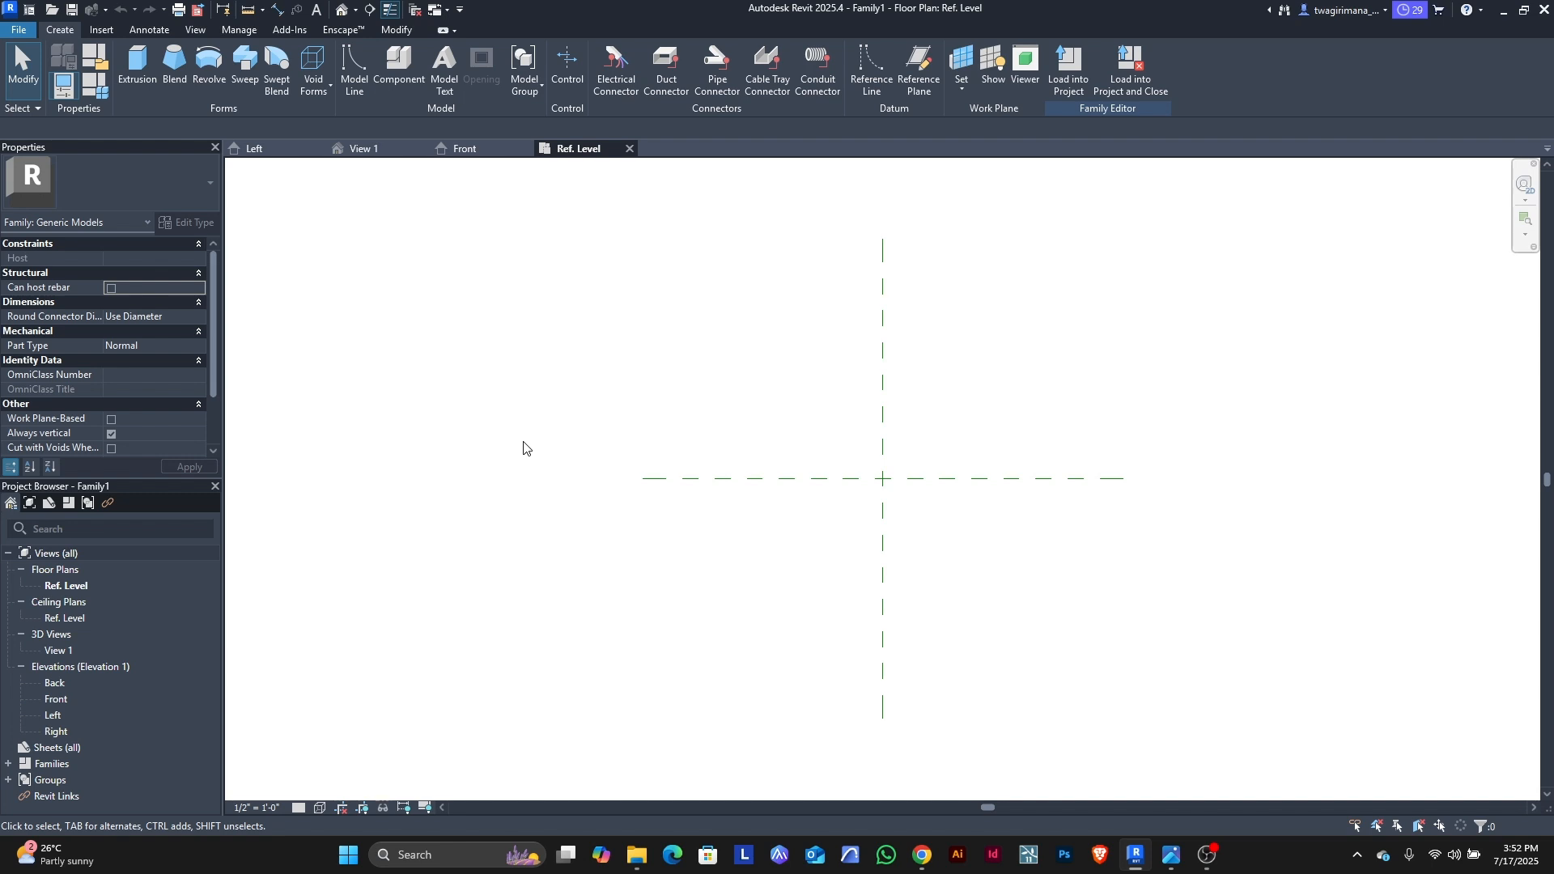
Step: Set the project units for both Distance and Length to millimeters
{"action": "key", "text": "u"}
{"action": "key", "text": "n"}
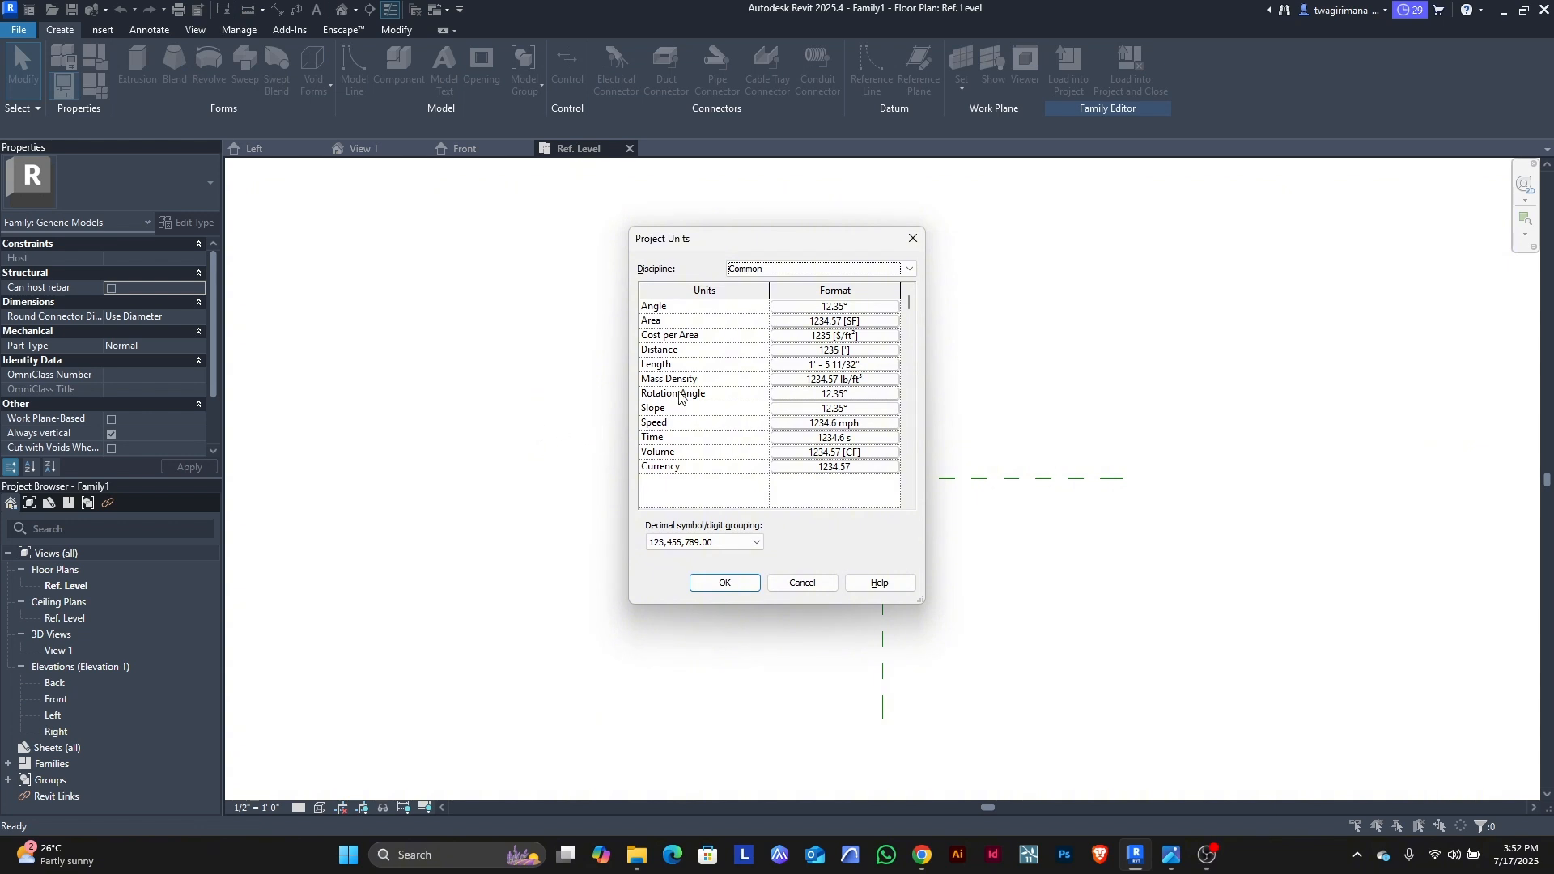
{"action": "left_click", "coordinate": [894, 353]}
{"action": "left_click", "coordinate": [896, 335]}
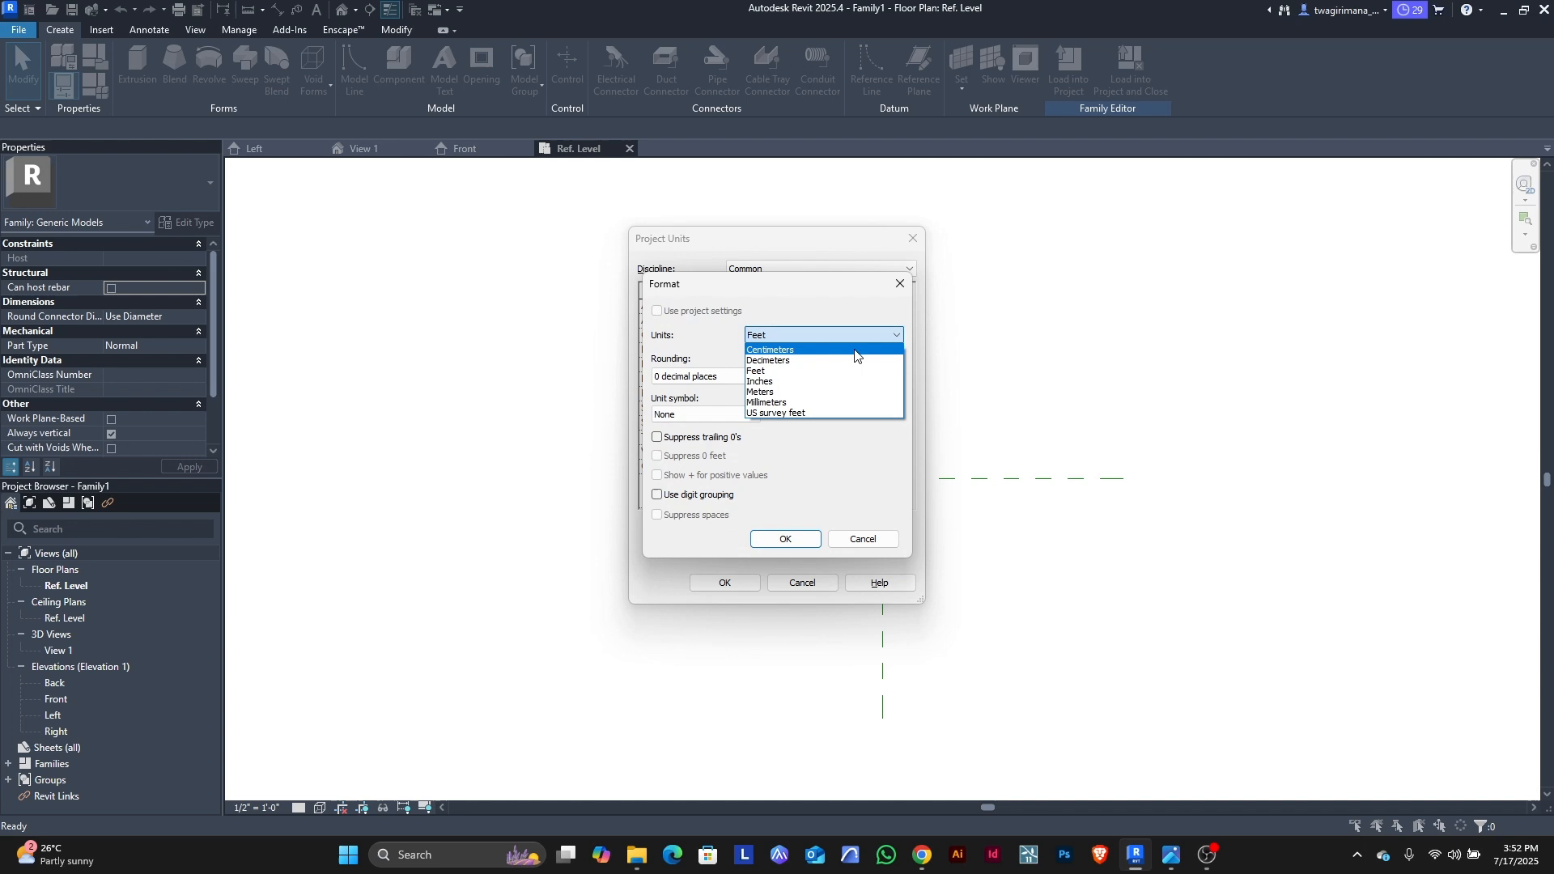
{"action": "left_click", "coordinate": [779, 402]}
{"action": "left_click", "coordinate": [785, 539]}
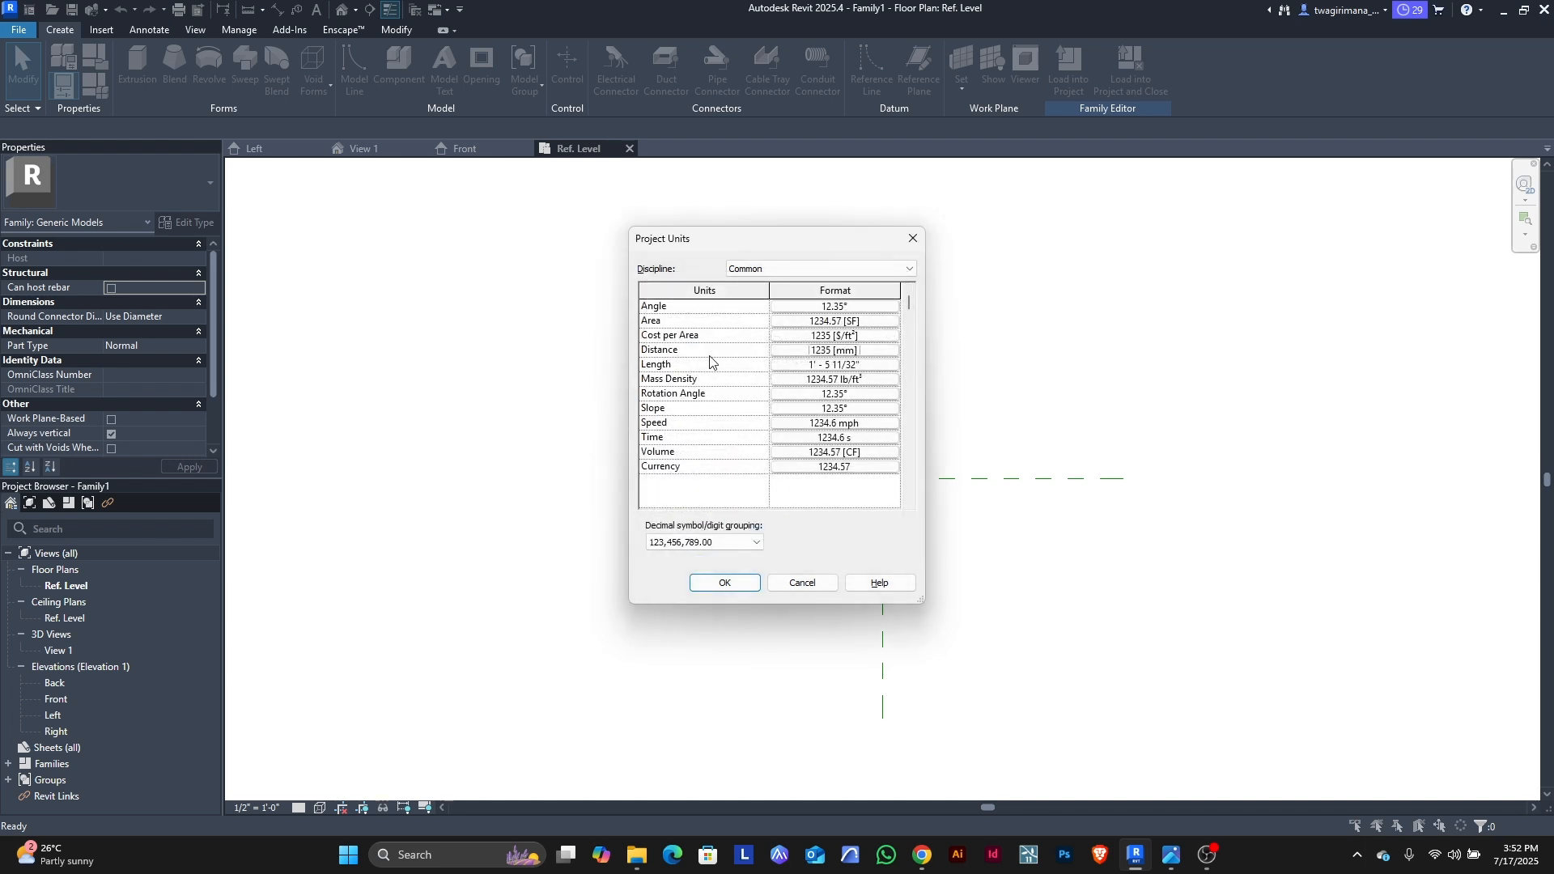
{"action": "left_click", "coordinate": [891, 366]}
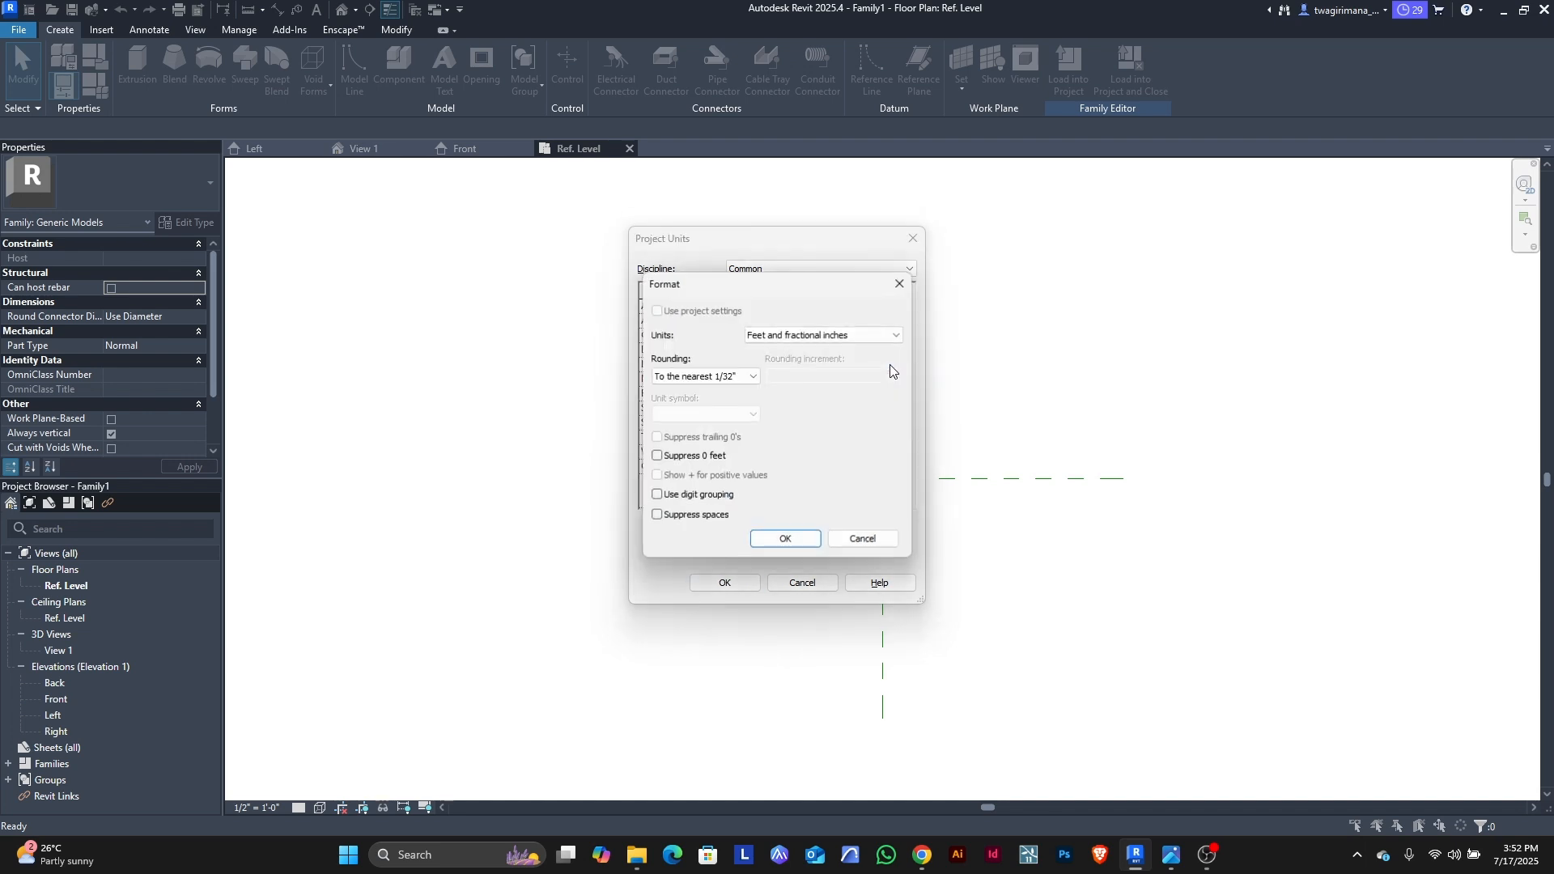
{"action": "left_click", "coordinate": [863, 335]}
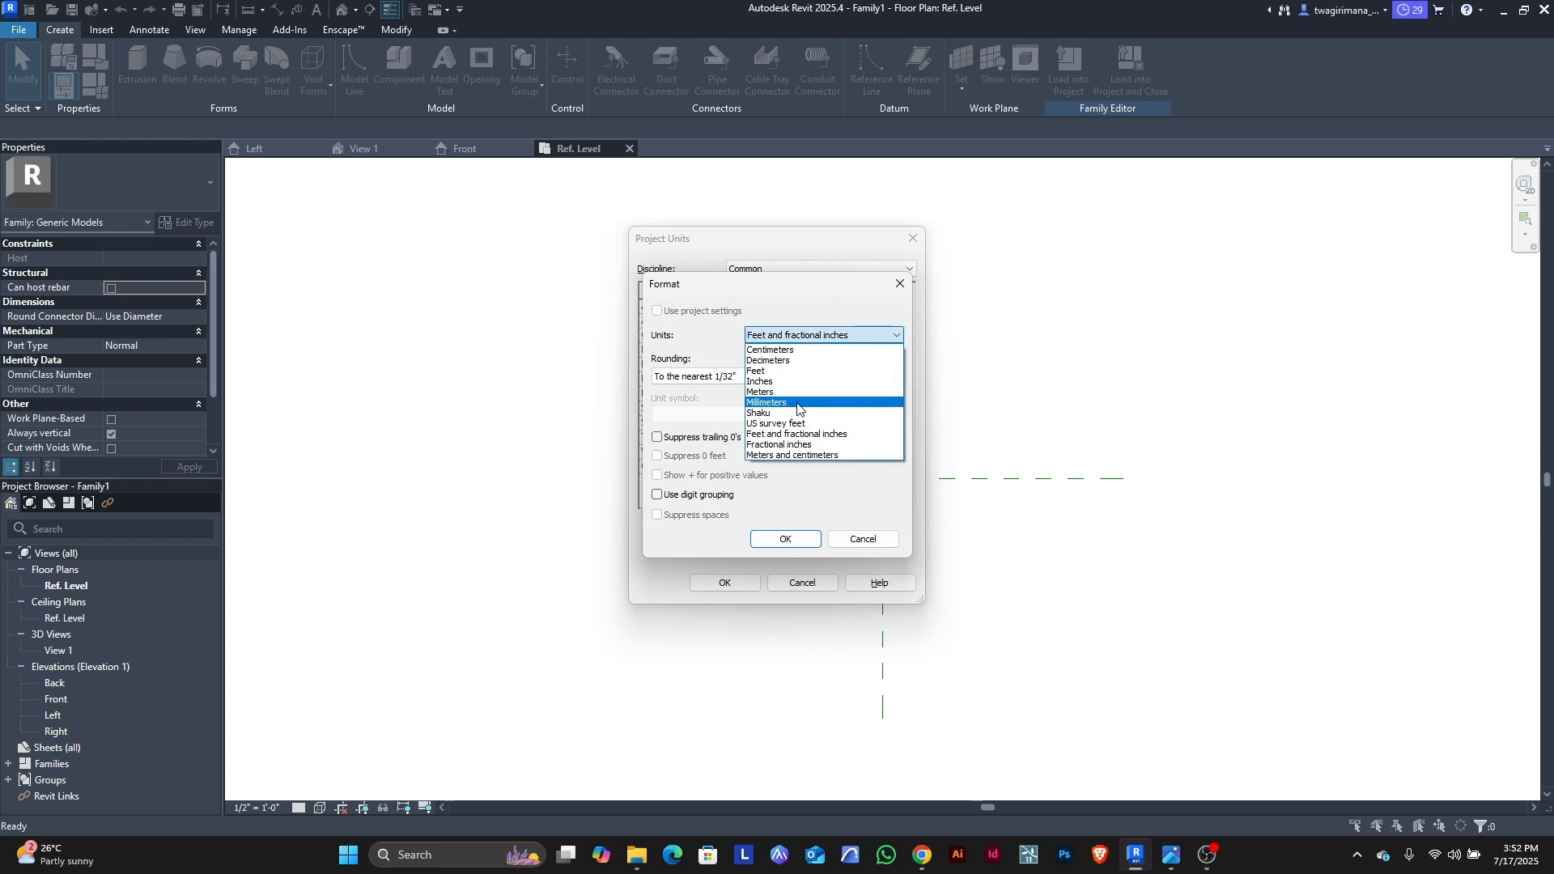
{"action": "left_click", "coordinate": [798, 402]}
{"action": "left_click", "coordinate": [789, 539]}
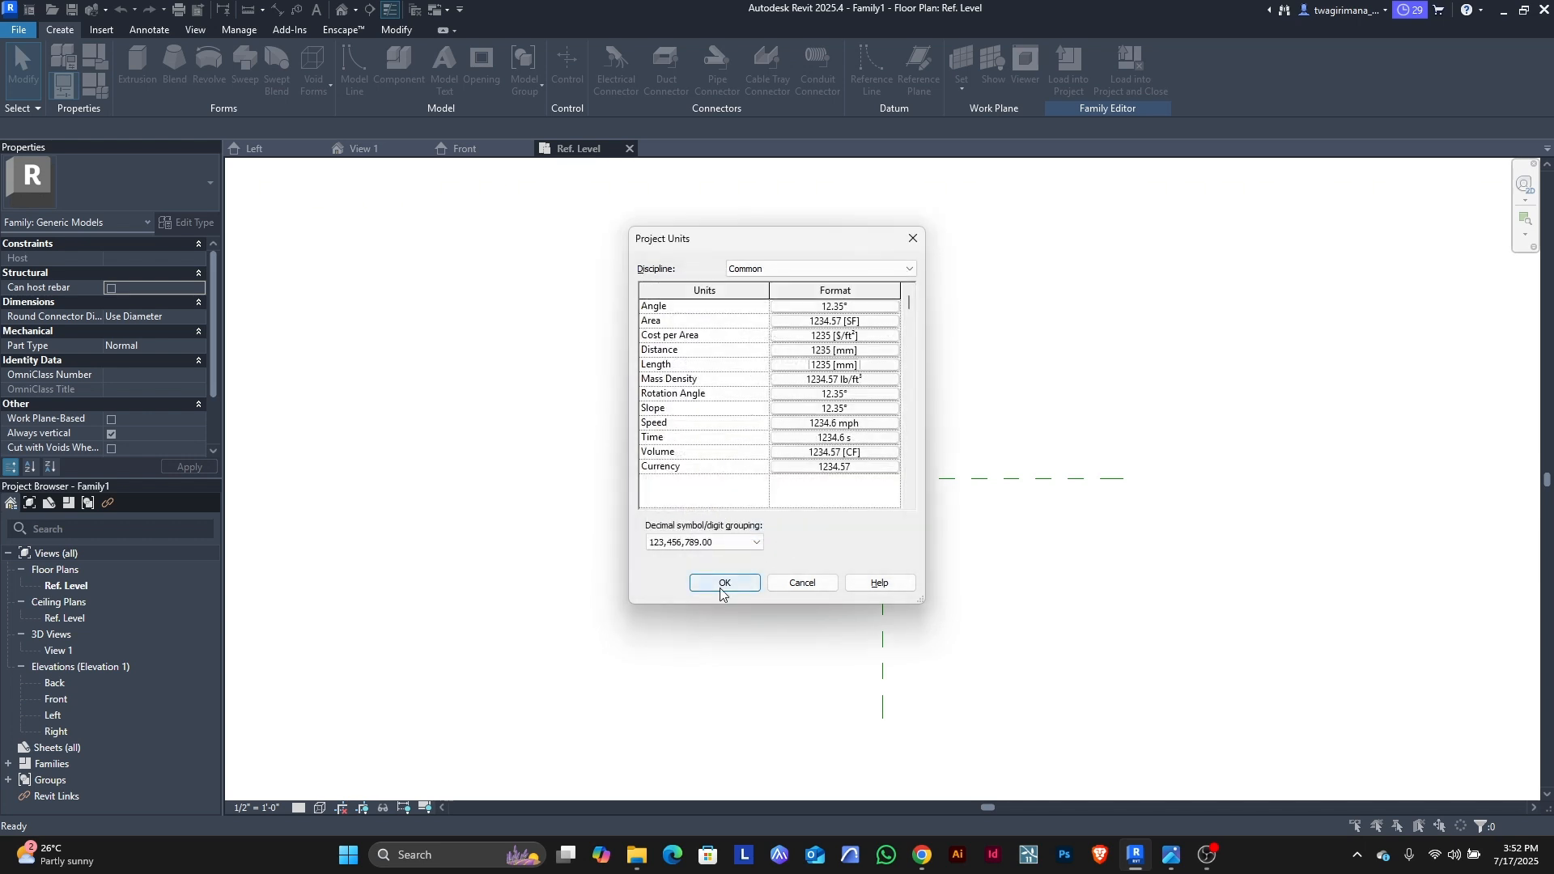
{"action": "left_click", "coordinate": [723, 583]}
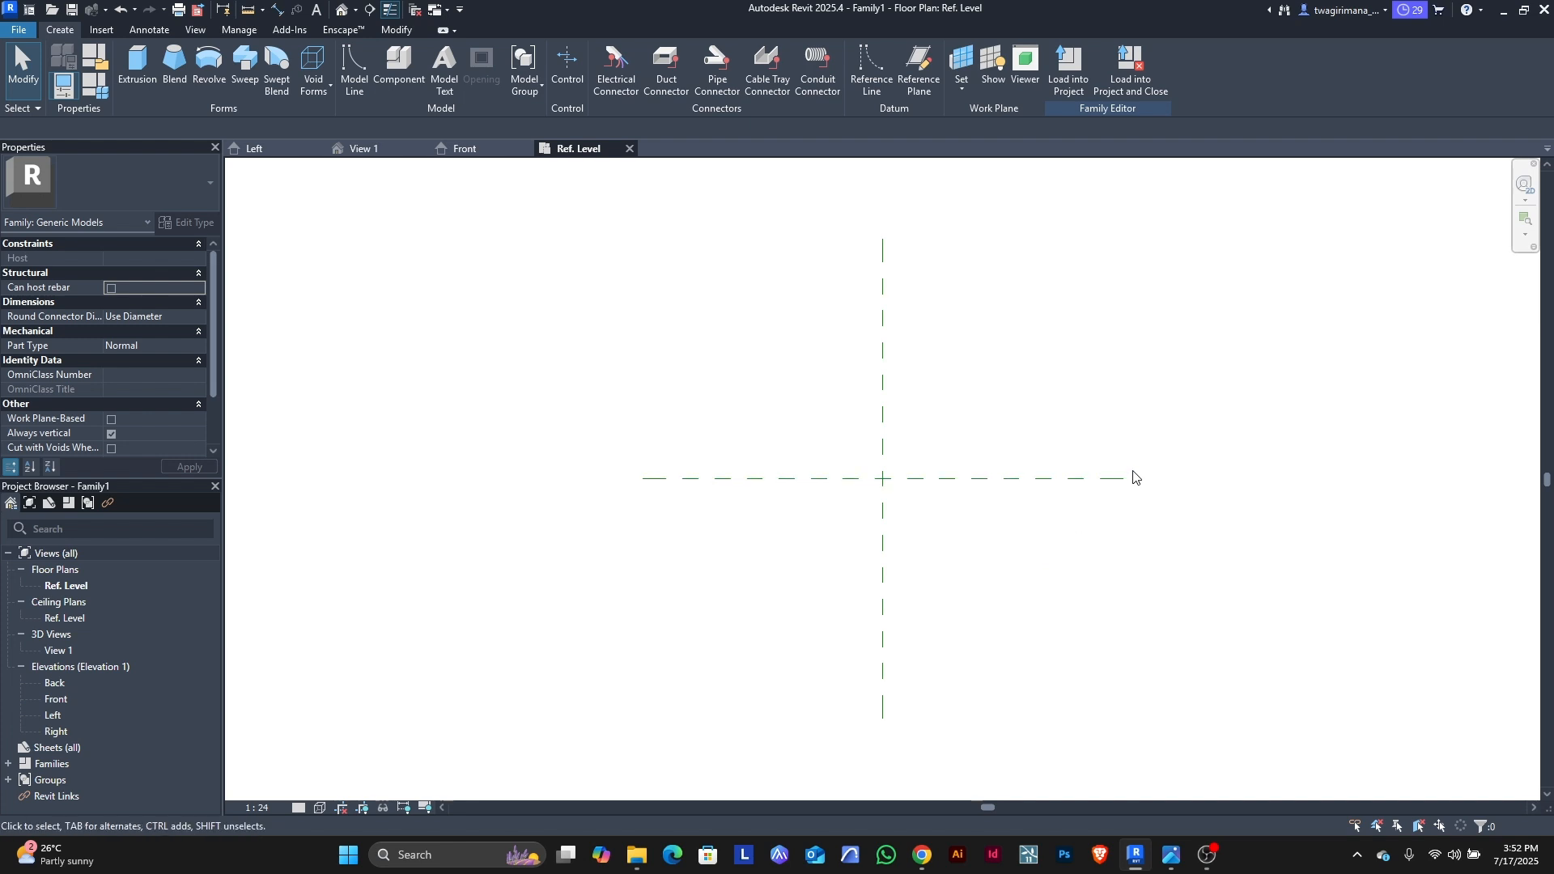
Step: Draw two vertical reference planes, one on each side of the vertical center plane, about 700 mm from it
{"action": "scroll", "coordinate": [1133, 476], "scroll_direction": "up", "scroll_amount": 1}
{"action": "scroll", "coordinate": [622, 484], "scroll_direction": "down", "scroll_amount": 1}
{"action": "left_click", "coordinate": [919, 69]}
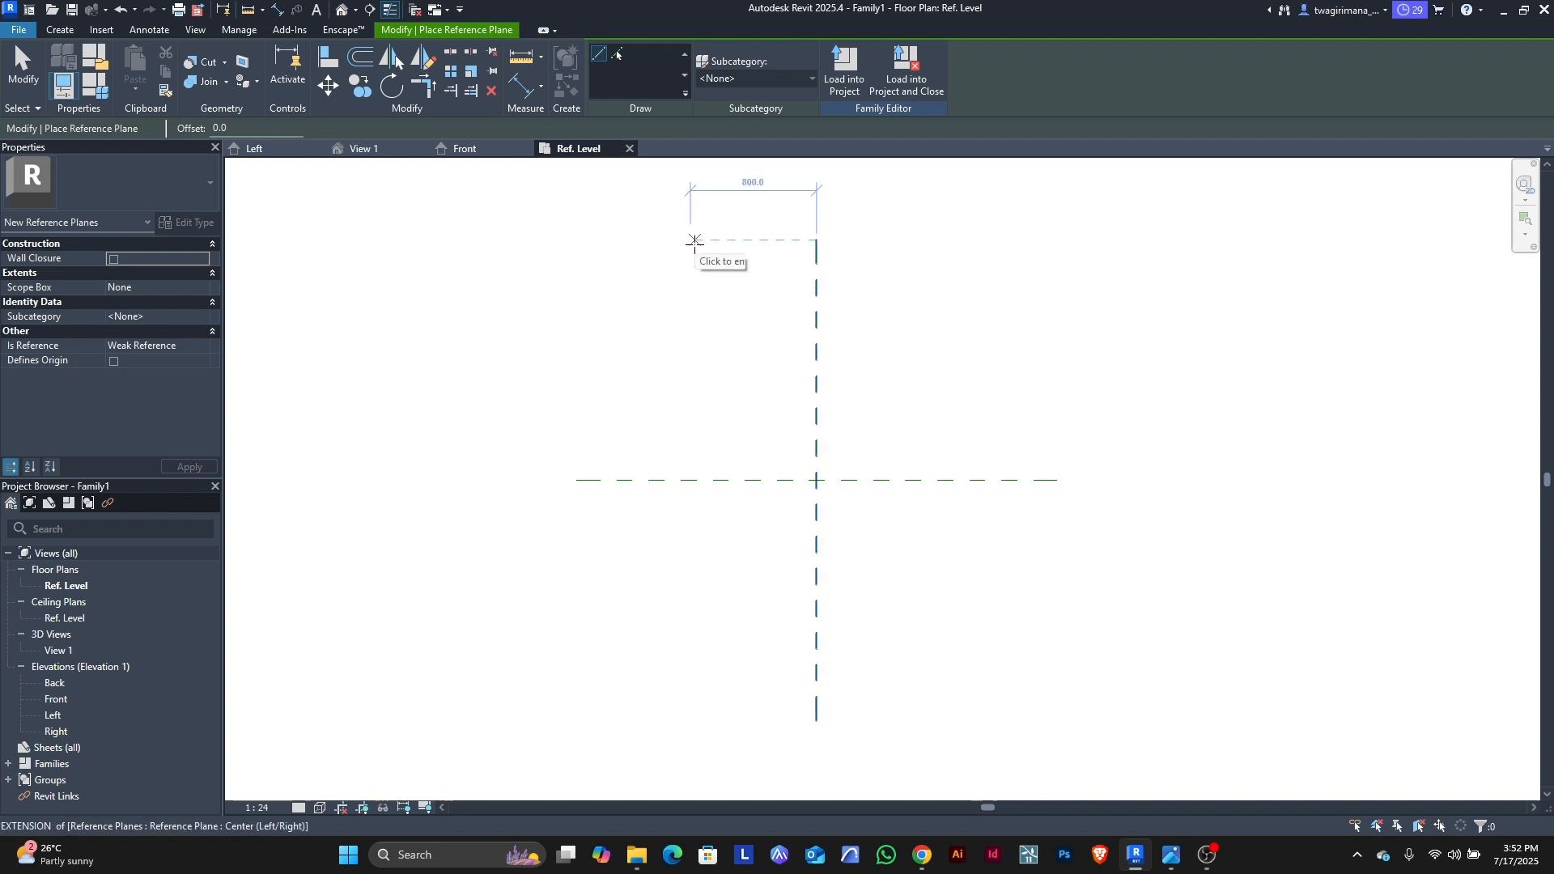
{"action": "left_click", "coordinate": [701, 241]}
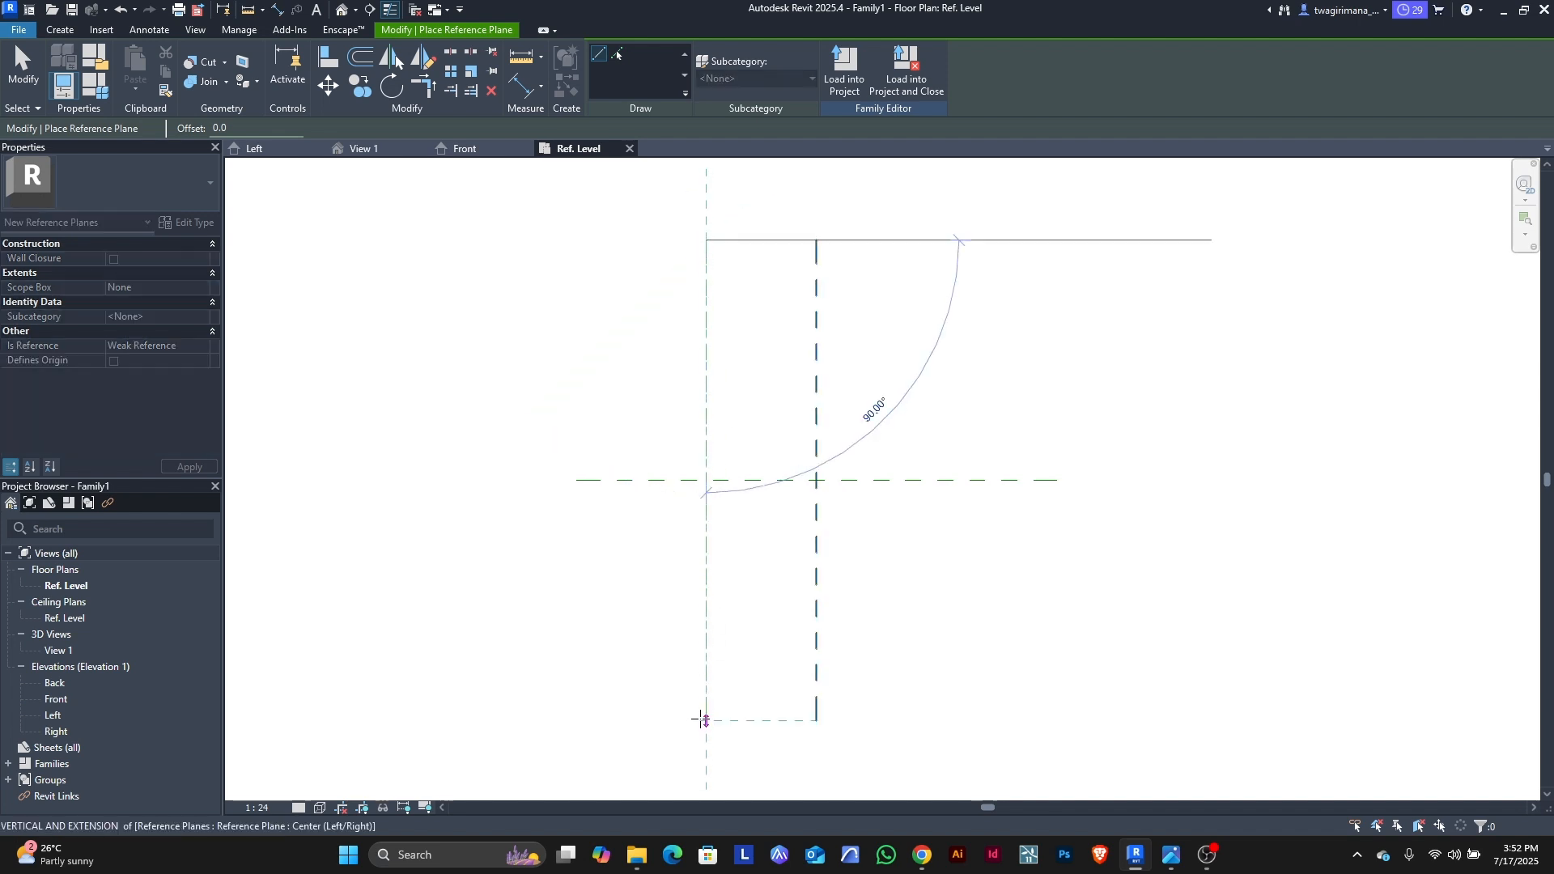
{"action": "left_click", "coordinate": [706, 720]}
{"action": "left_click", "coordinate": [928, 239]}
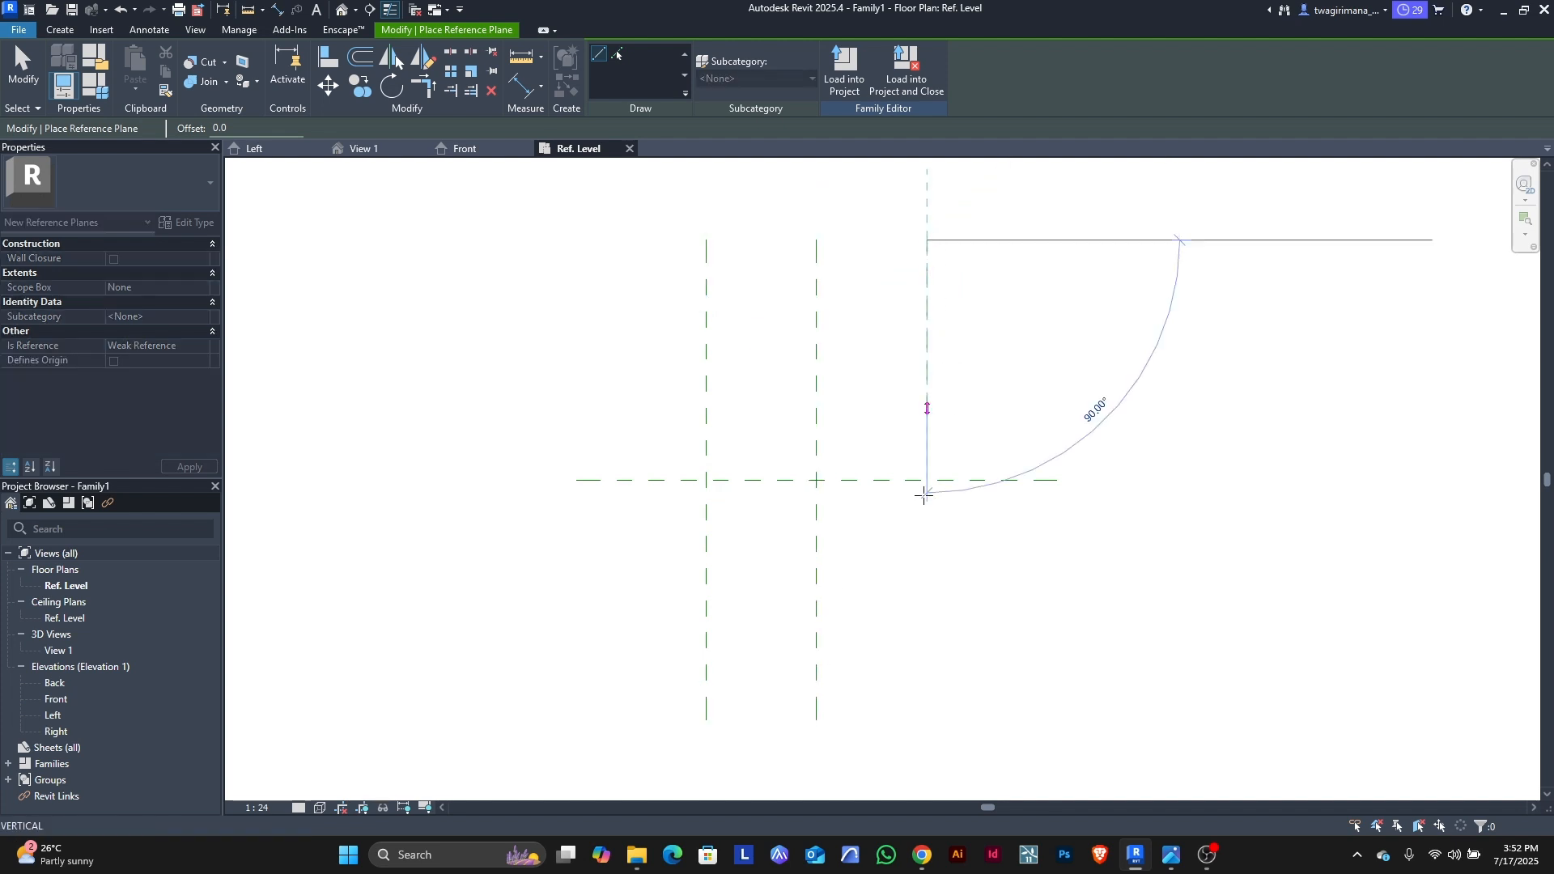
{"action": "left_click", "coordinate": [923, 716]}
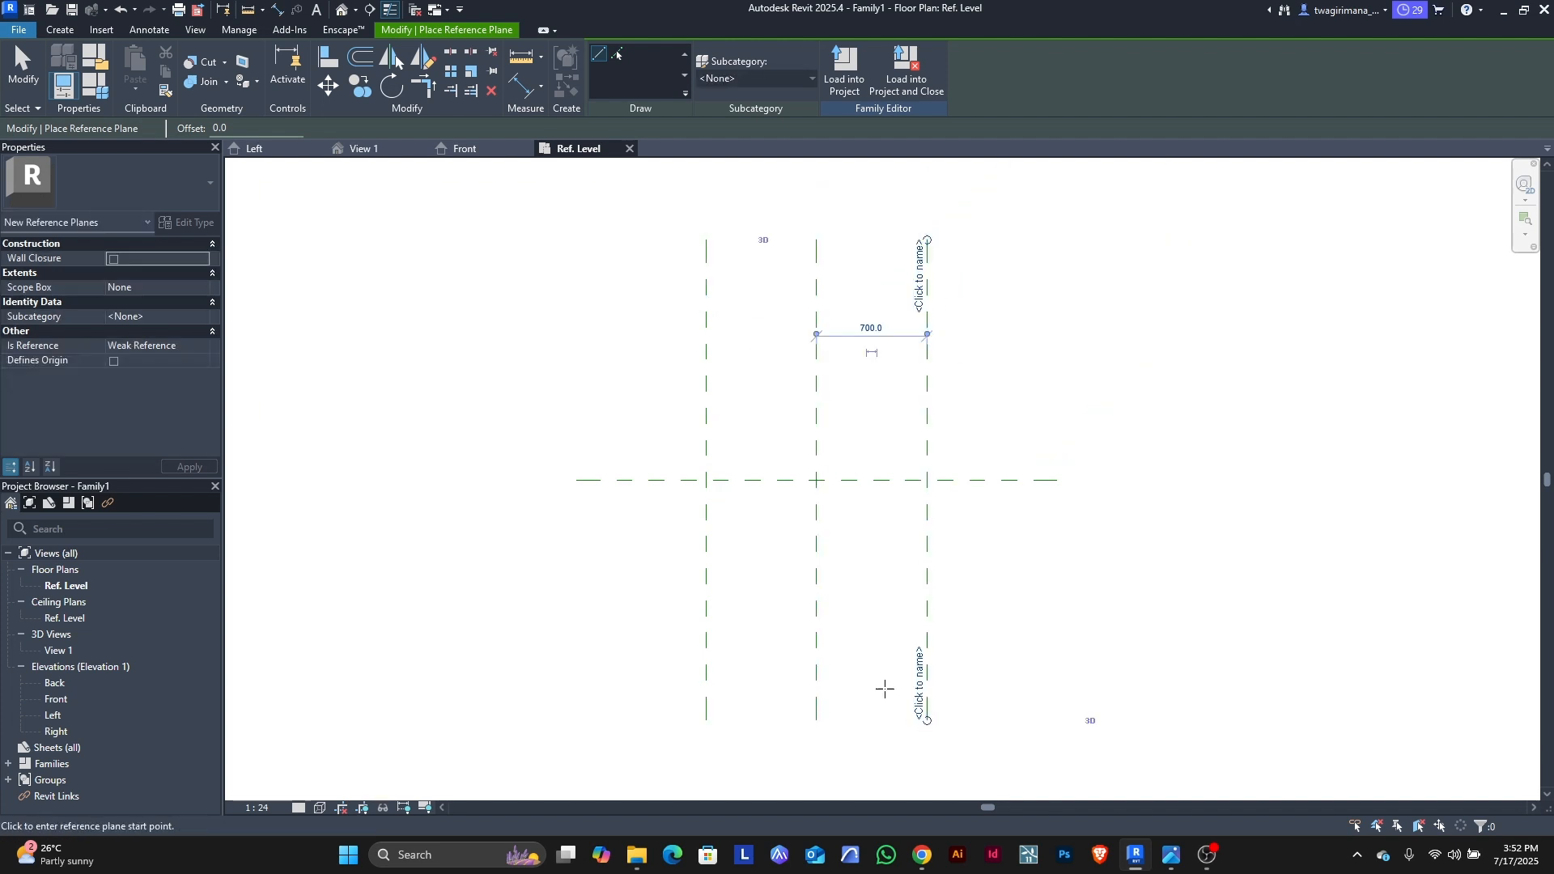
Step: Draw two horizontal reference planes, about 600 mm above and about 800 mm below the horizontal center plane
{"action": "left_click", "coordinate": [575, 381]}
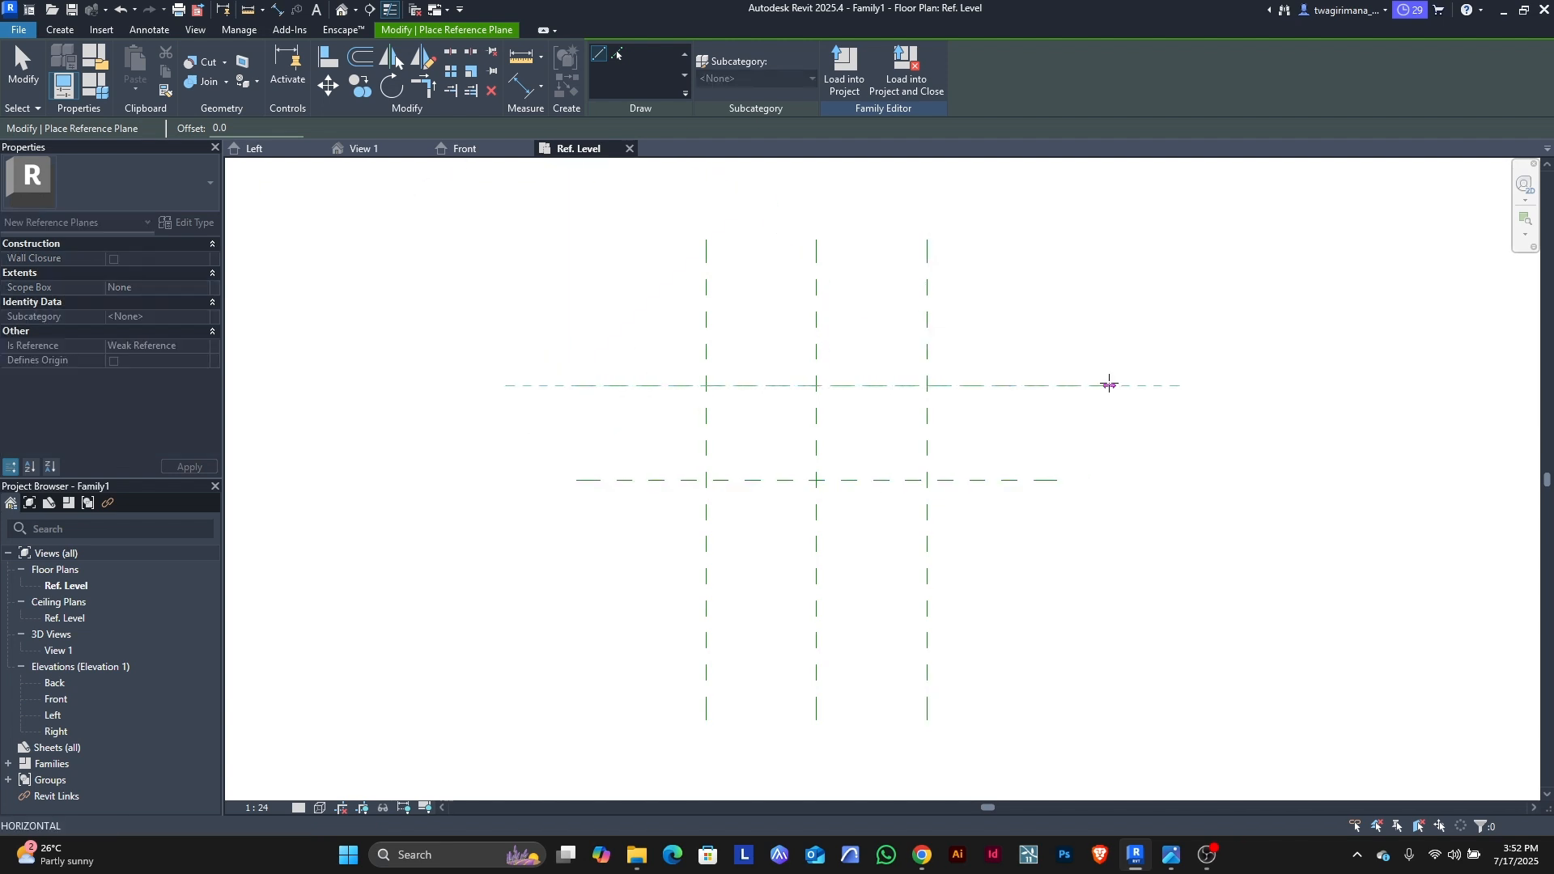
{"action": "left_click", "coordinate": [1110, 386]}
{"action": "left_click", "coordinate": [577, 606]}
{"action": "left_click", "coordinate": [1108, 606]}
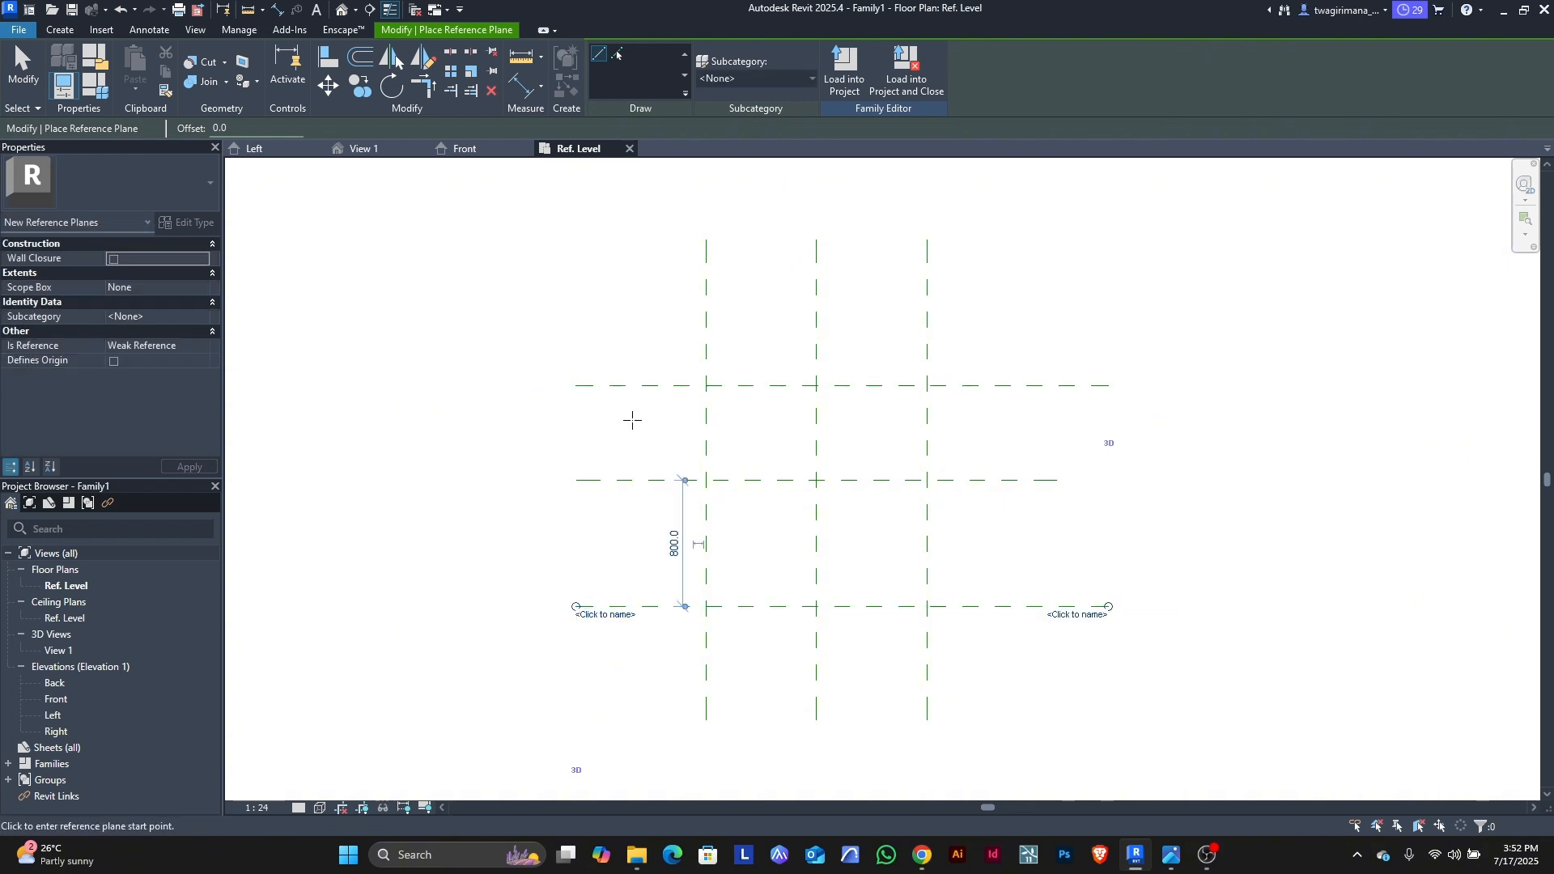
Step: Add an aligned dimension string across the three vertical reference planes above them and make its segments equal
{"action": "left_click", "coordinate": [520, 87]}
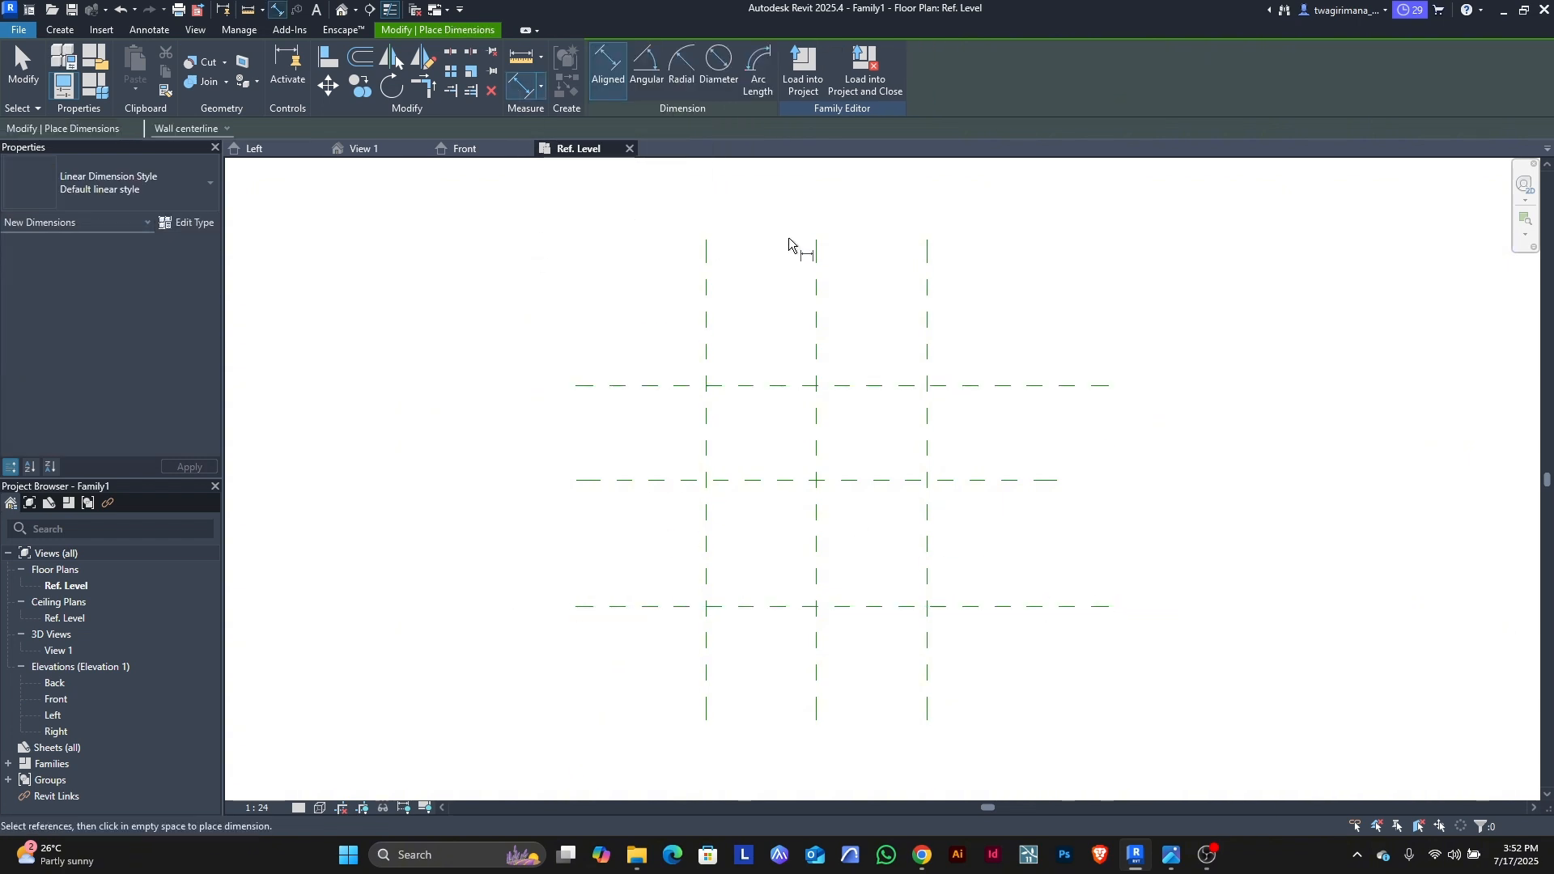
{"action": "scroll", "coordinate": [818, 241], "scroll_direction": "up", "scroll_amount": 2}
{"action": "left_click", "coordinate": [648, 374]}
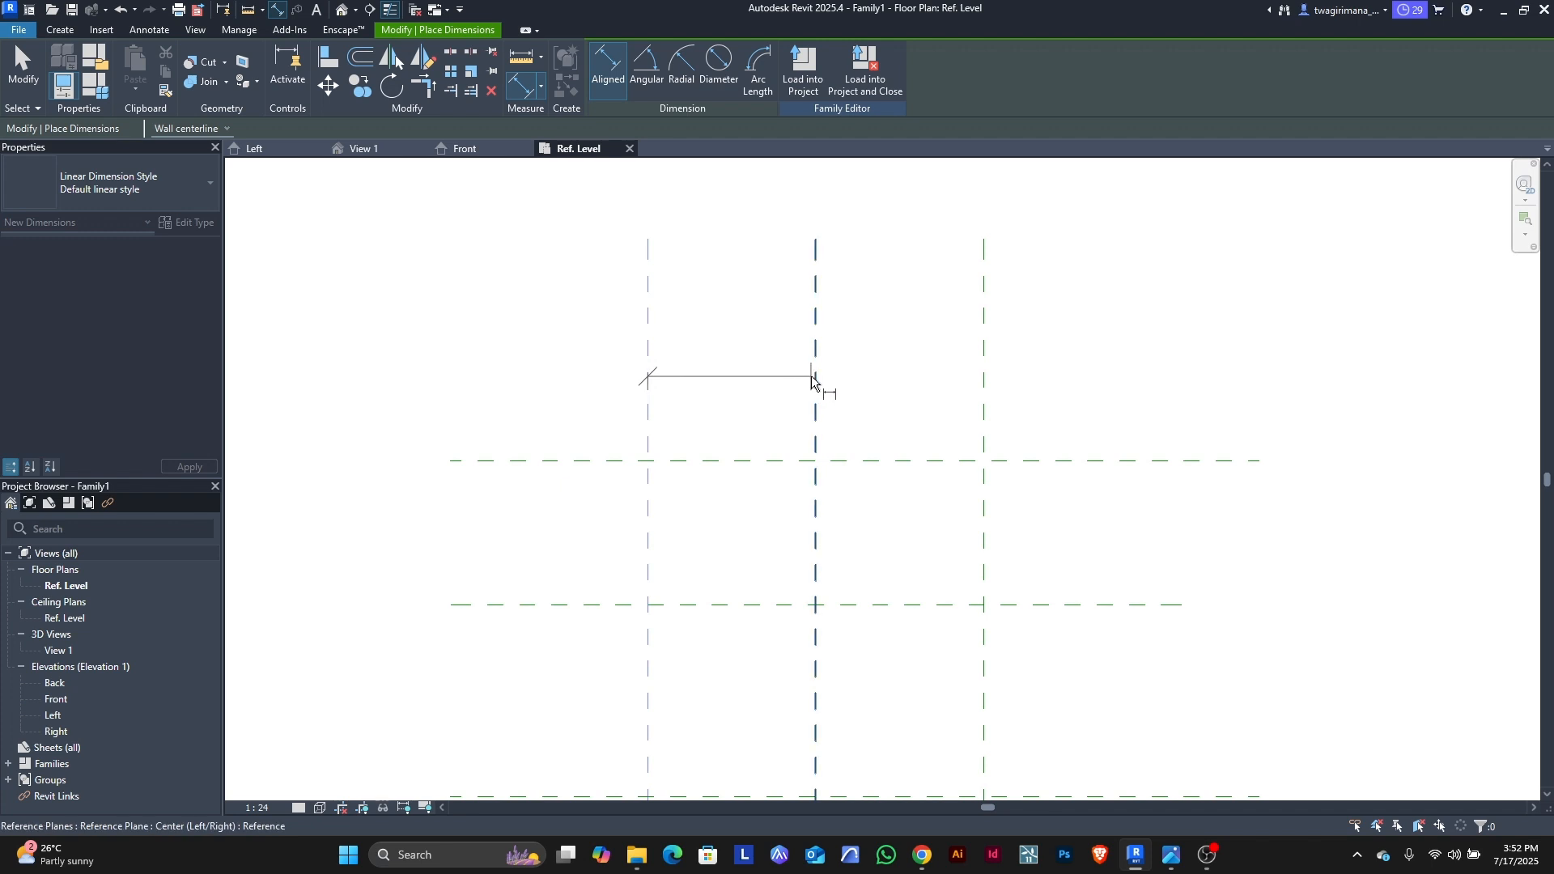
{"action": "left_click", "coordinate": [815, 390]}
{"action": "left_click", "coordinate": [982, 385]}
{"action": "scroll", "coordinate": [882, 421], "scroll_direction": "down", "scroll_amount": 1}
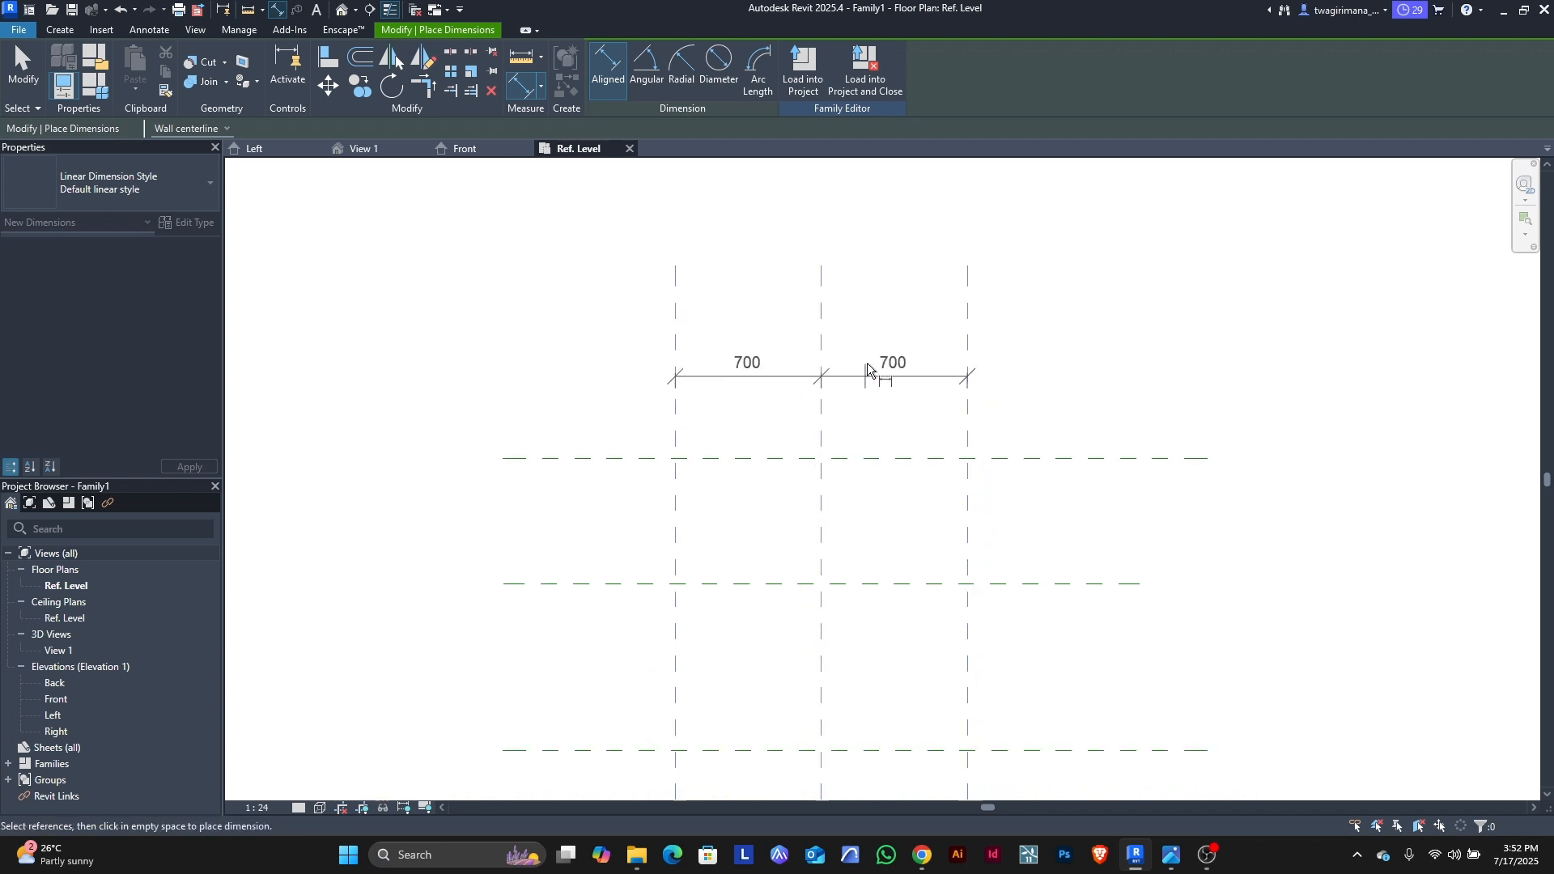
{"action": "left_click", "coordinate": [1002, 213]}
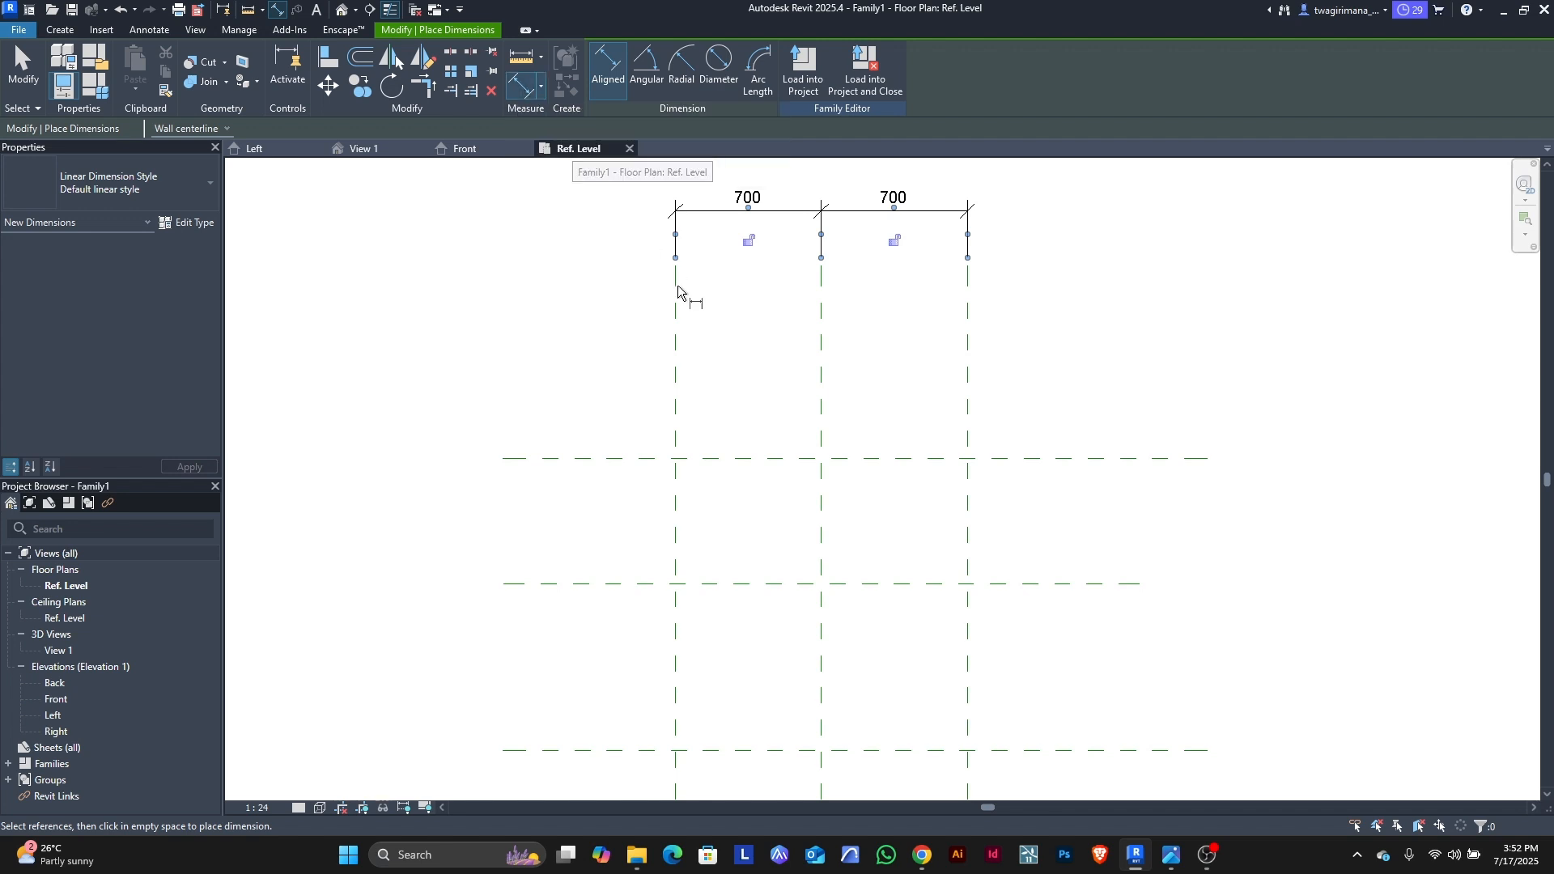
{"action": "scroll", "coordinate": [729, 362], "scroll_direction": "down", "scroll_amount": 2}
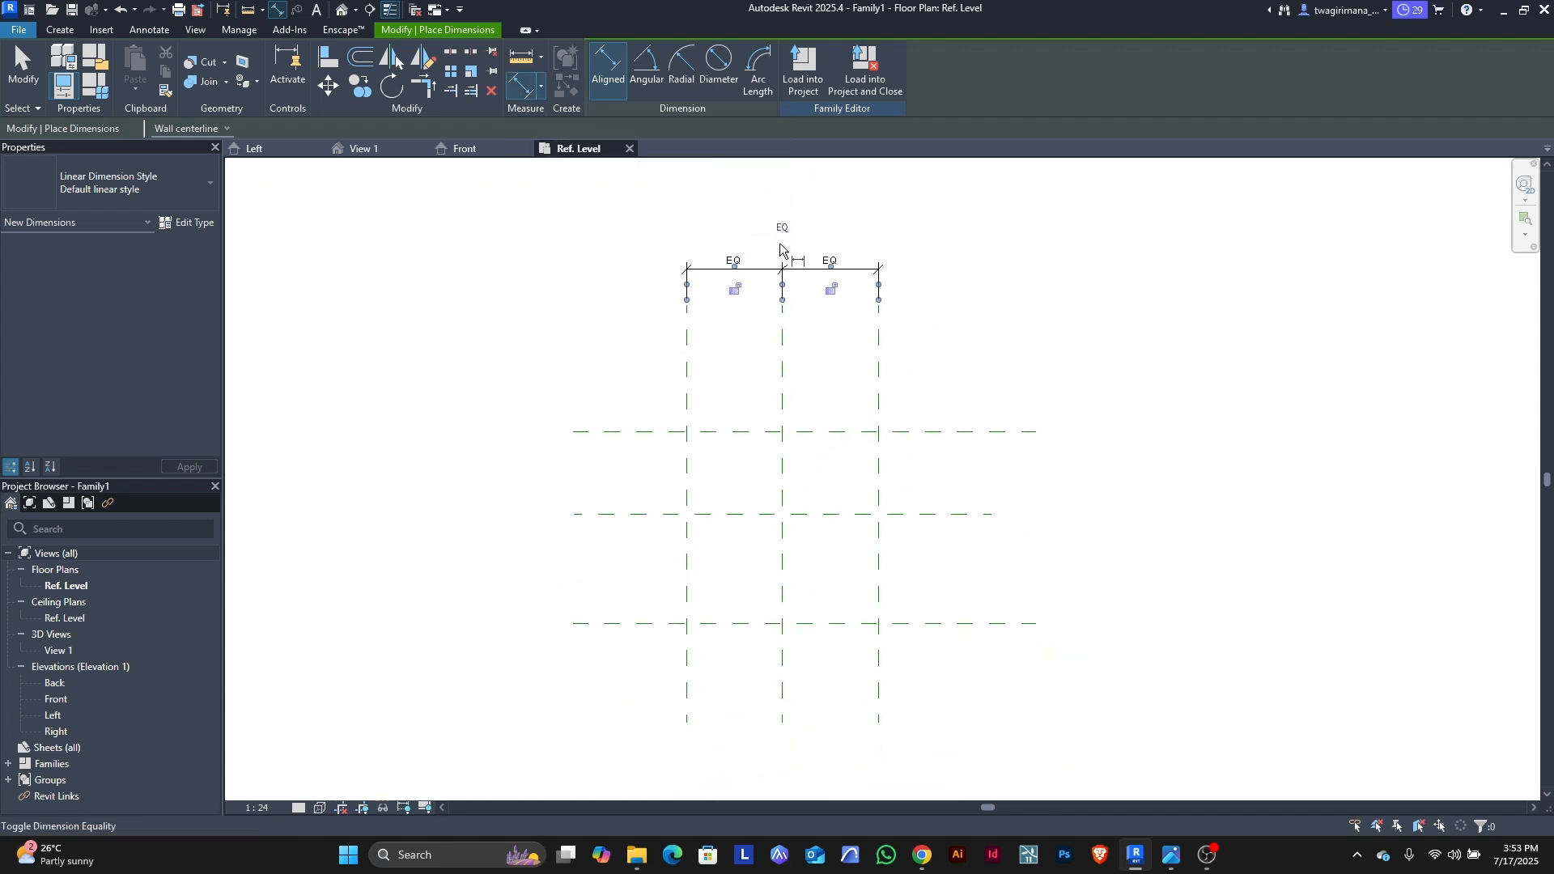
Step: Add an aligned dimension string across the three horizontal reference planes and constrain its segments to be equal
{"action": "scroll", "coordinate": [769, 337], "scroll_direction": "up", "scroll_amount": 1}
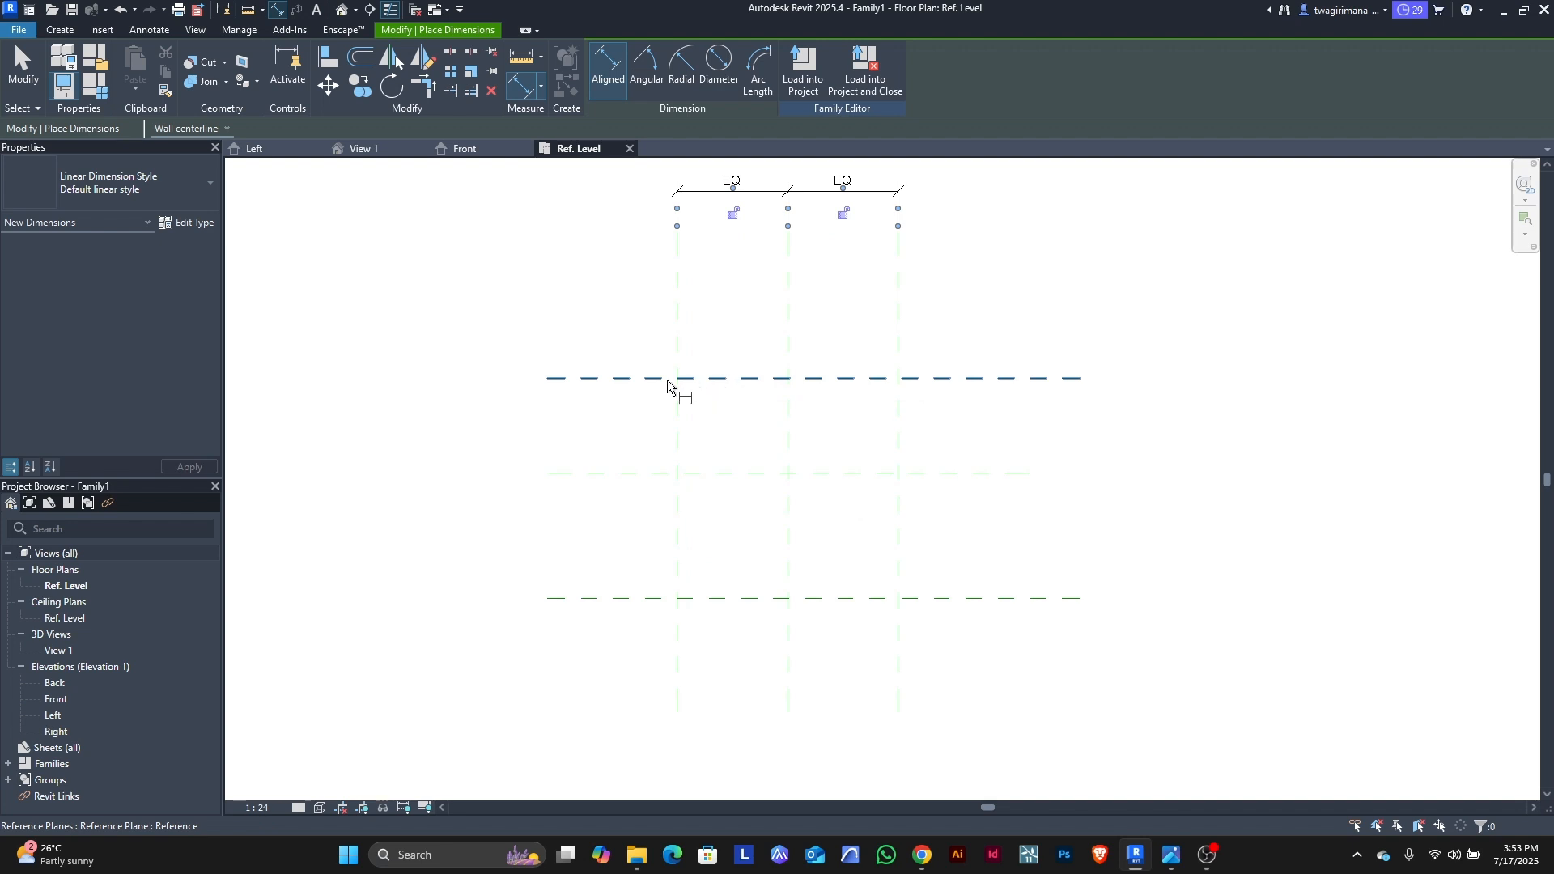
{"action": "left_click", "coordinate": [636, 379]}
{"action": "left_click", "coordinate": [625, 473]}
{"action": "left_click", "coordinate": [623, 598]}
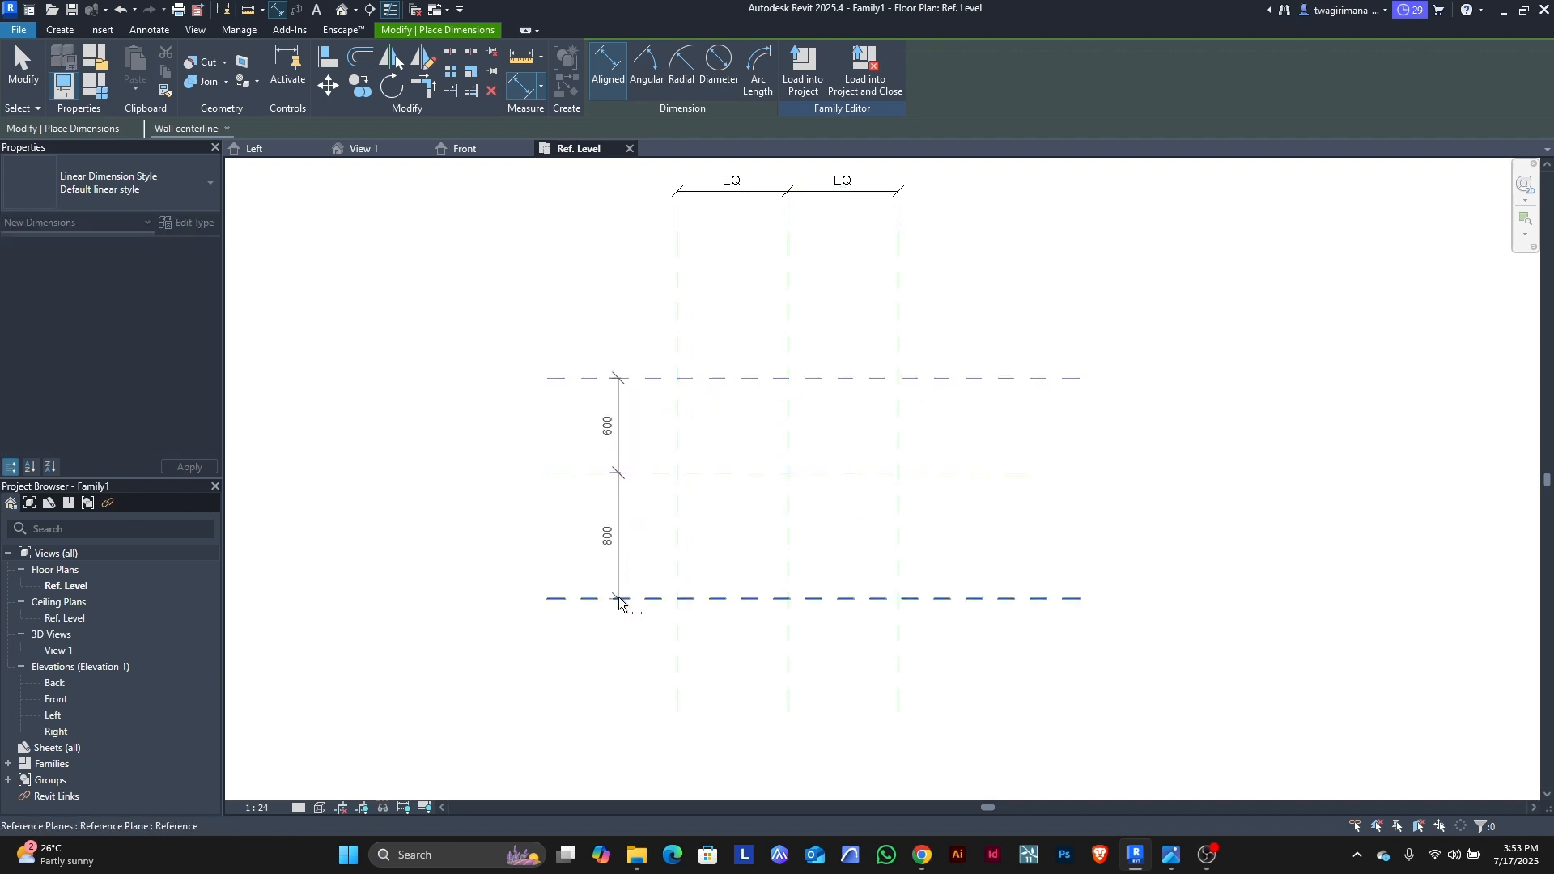
{"action": "left_click", "coordinate": [448, 618]}
{"action": "left_click", "coordinate": [497, 490]}
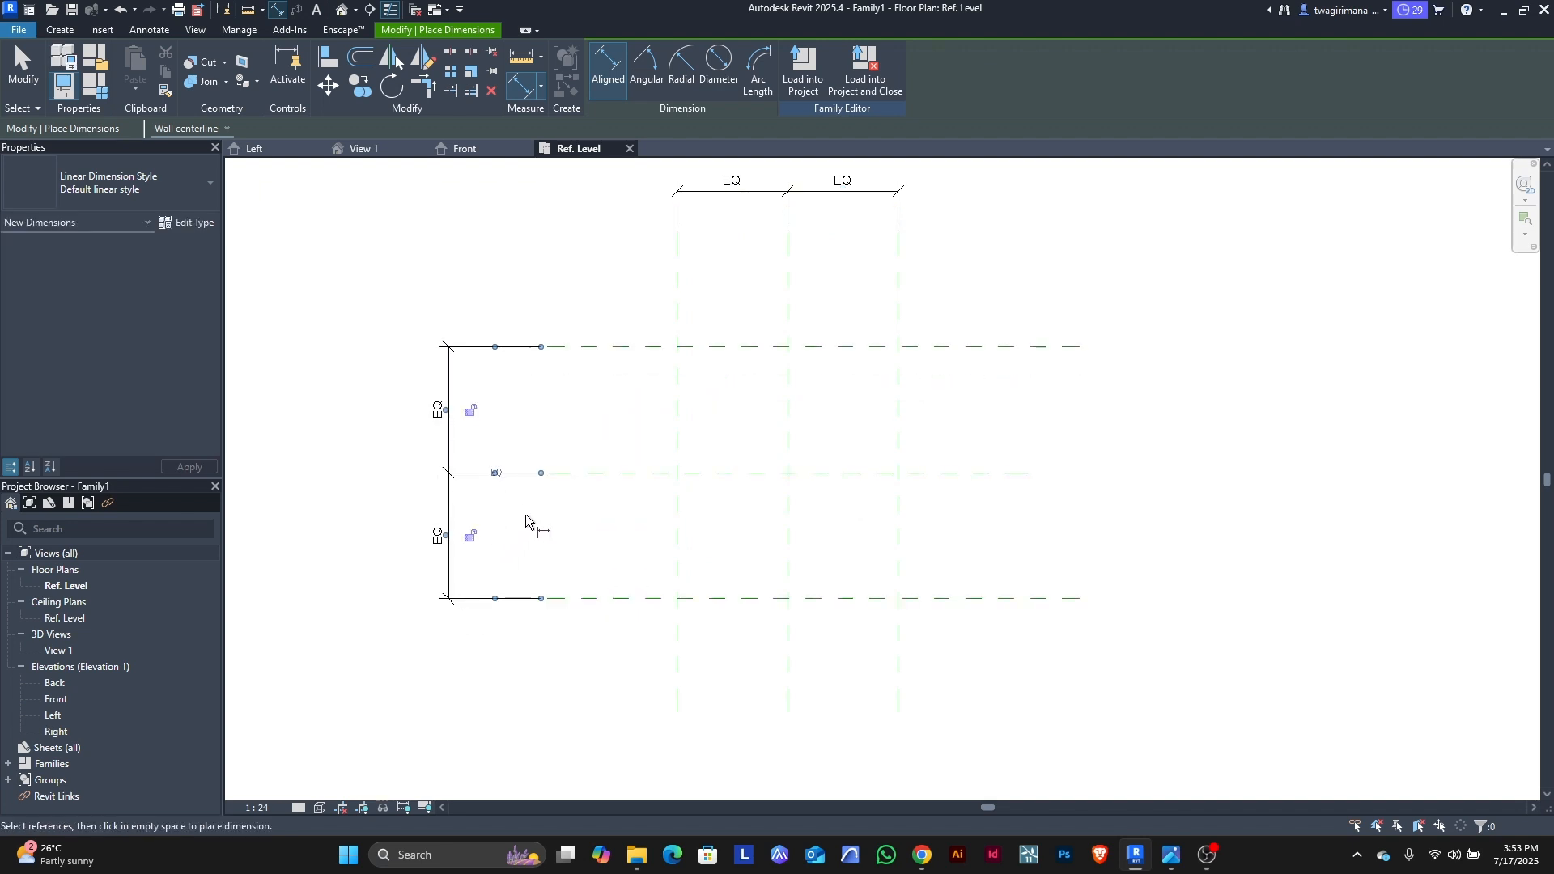
Step: Dimension the overall distance between the outer vertical reference planes, placing it above the equality dimension
{"action": "scroll", "coordinate": [636, 493], "scroll_direction": "down", "scroll_amount": 2}
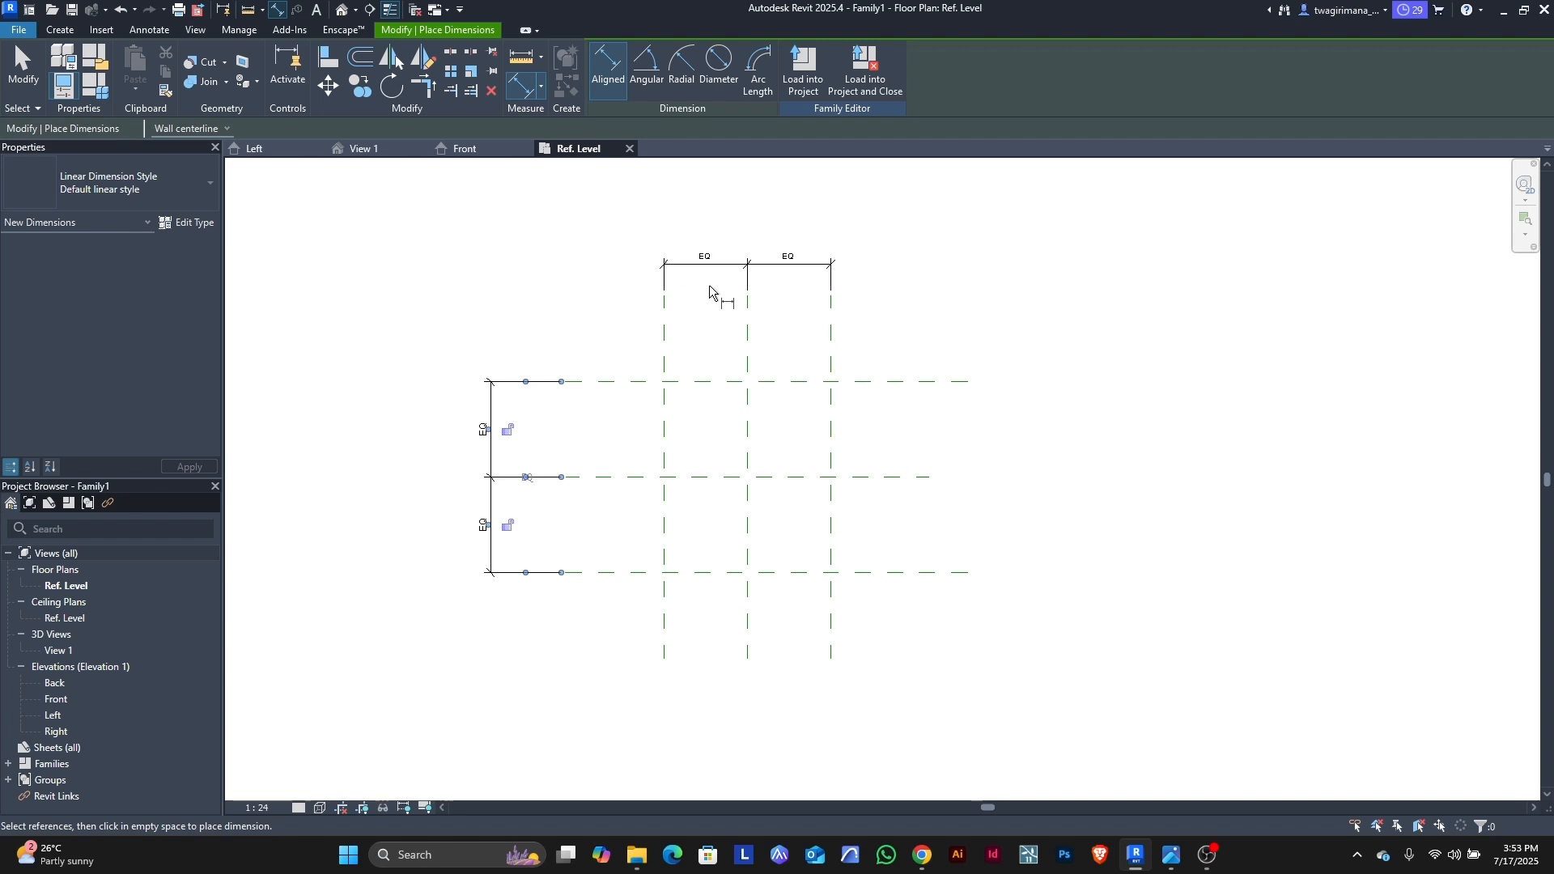
{"action": "left_click", "coordinate": [664, 338]}
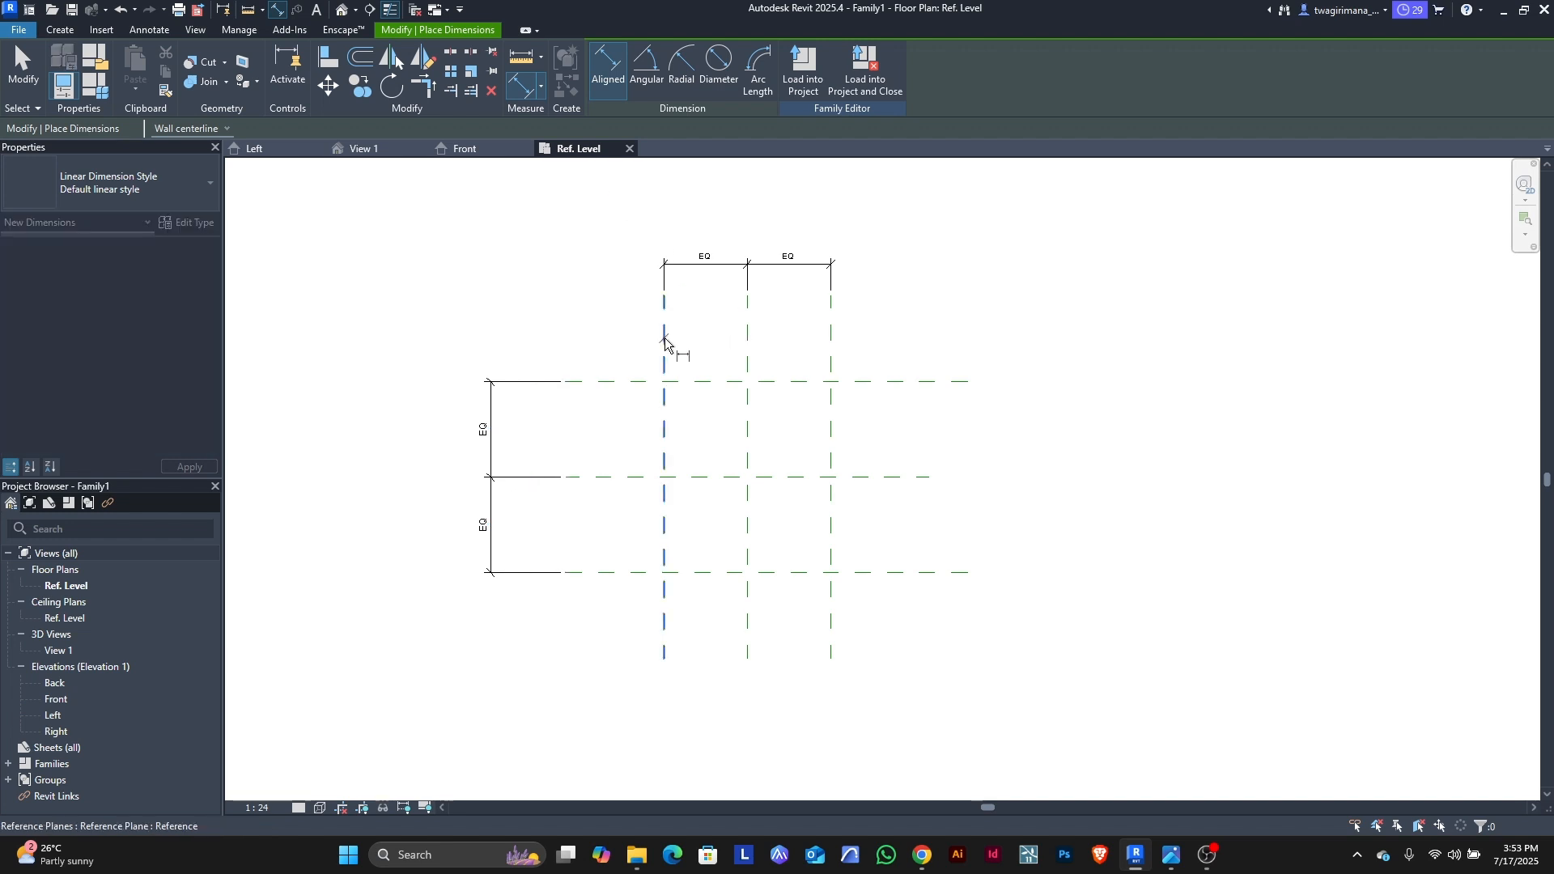
{"action": "left_click", "coordinate": [831, 354]}
{"action": "scroll", "coordinate": [765, 243], "scroll_direction": "down", "scroll_amount": 1}
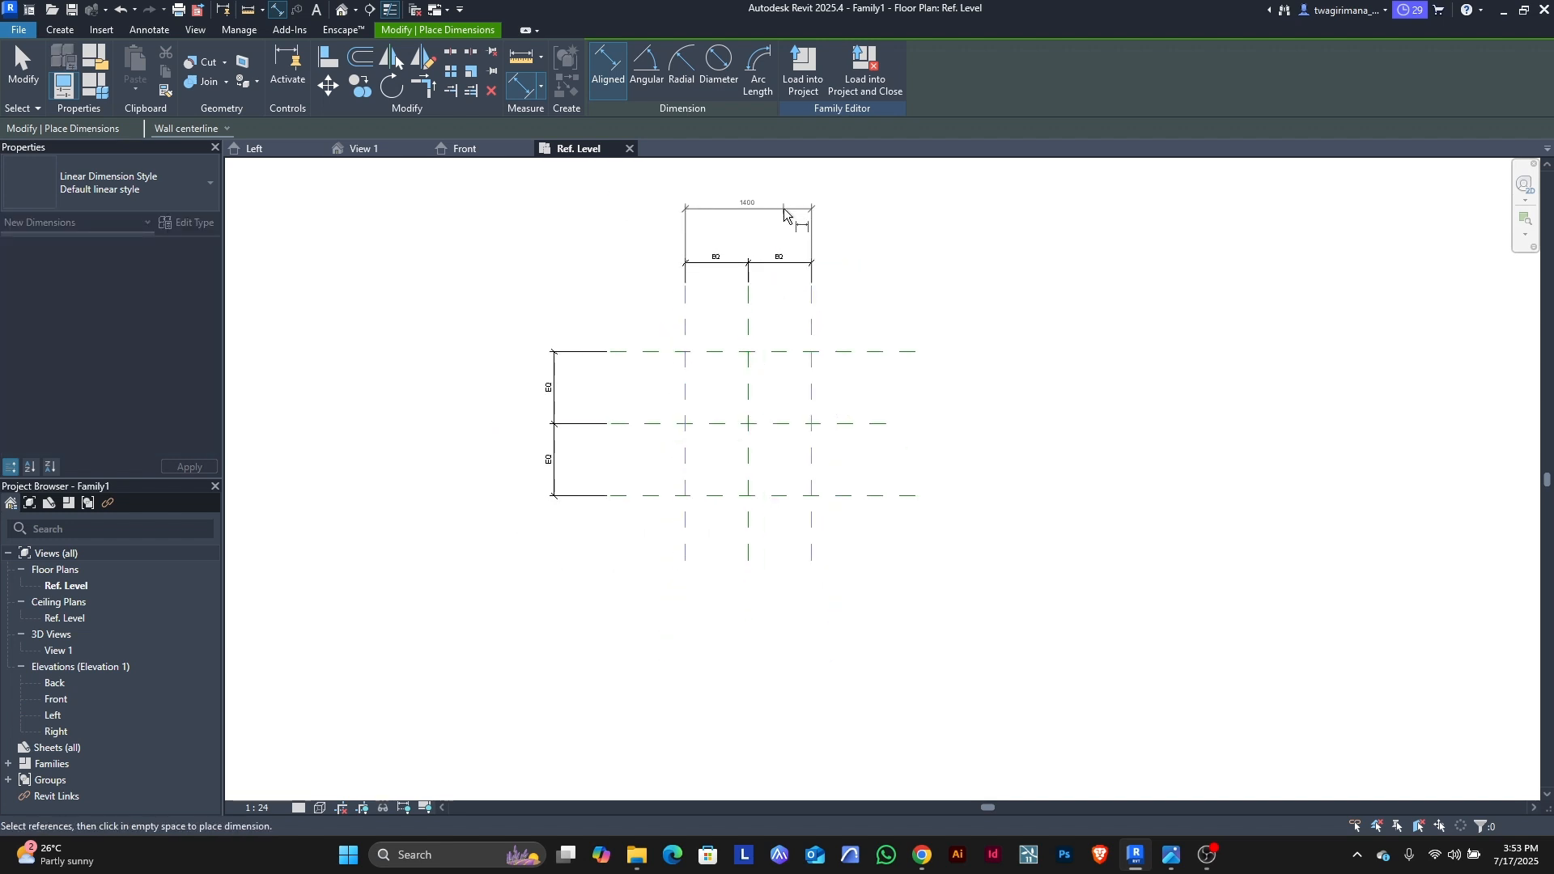
{"action": "left_click", "coordinate": [847, 214]}
{"action": "scroll", "coordinate": [789, 212], "scroll_direction": "up", "scroll_amount": 1}
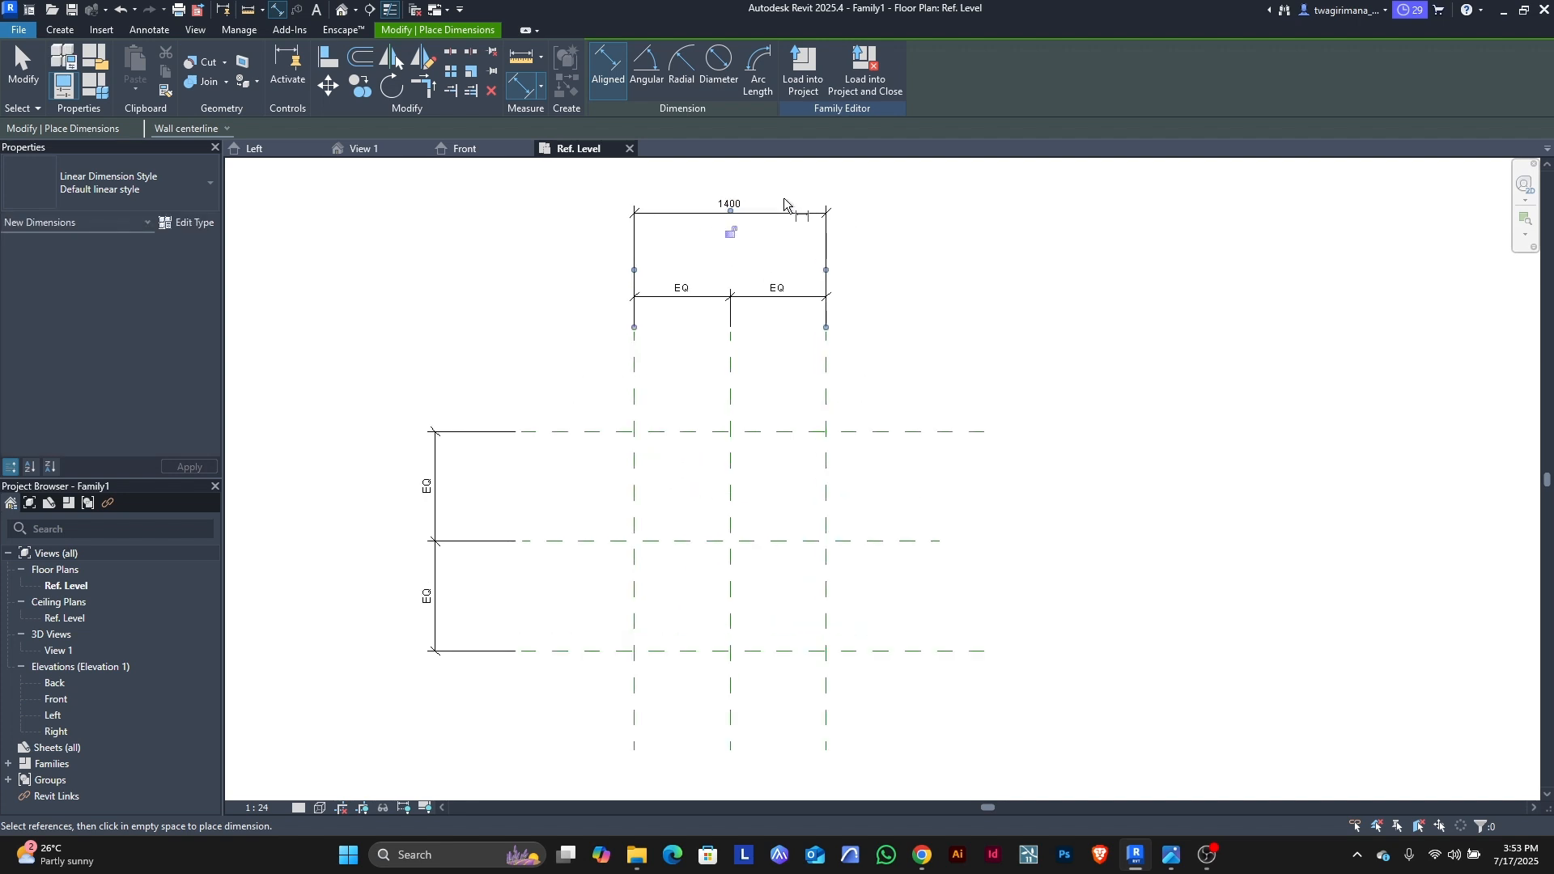
Step: Dimension the overall distance between the upper and lower horizontal reference planes, then end the dimension command
{"action": "scroll", "coordinate": [755, 208], "scroll_direction": "down", "scroll_amount": 1}
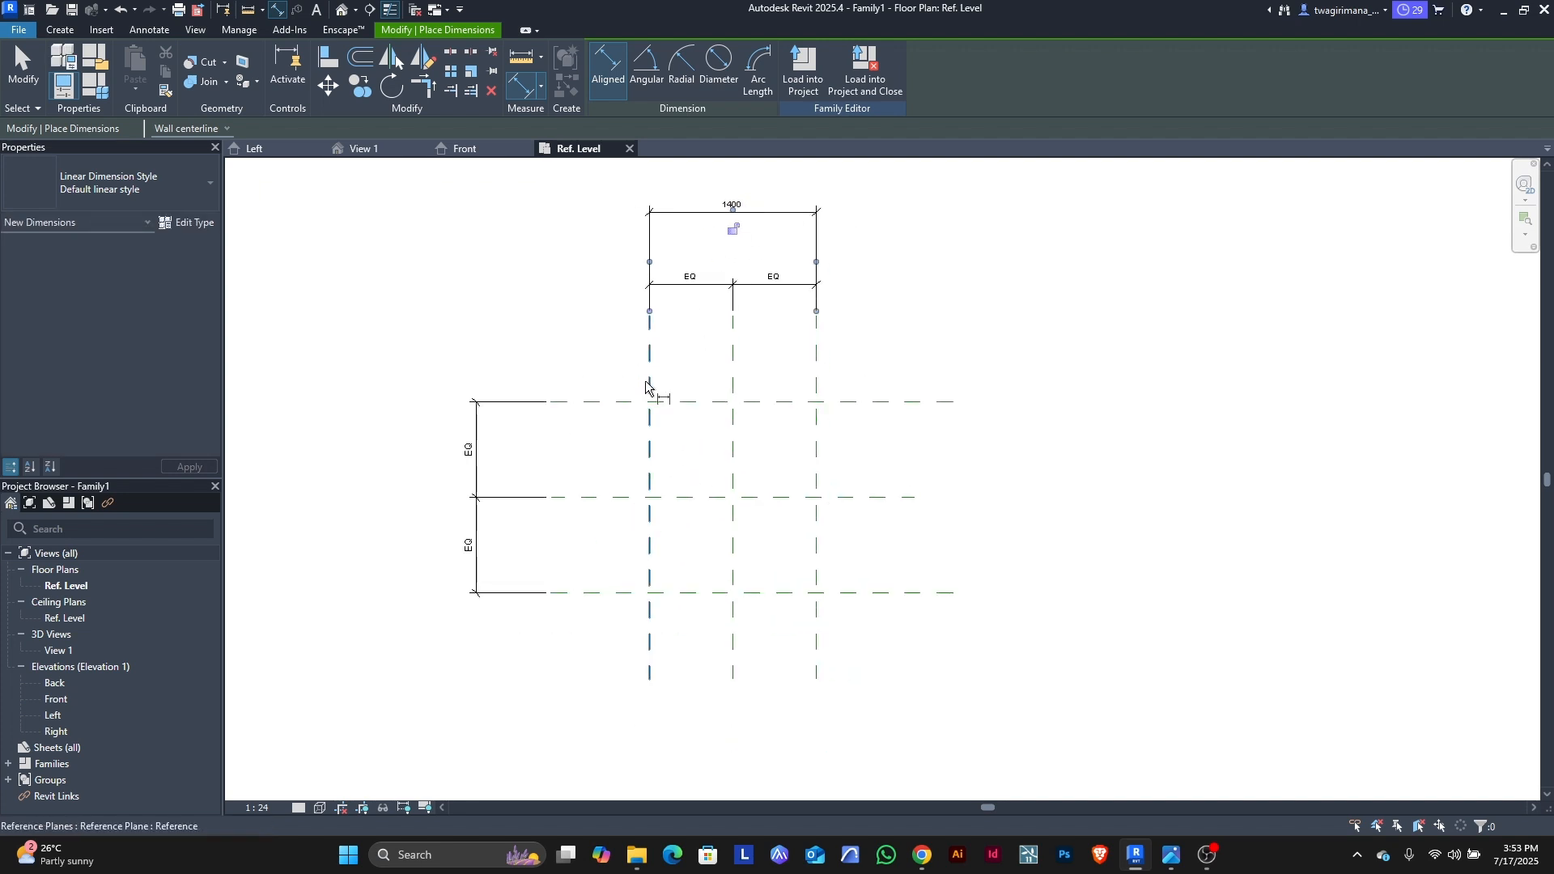
{"action": "left_click", "coordinate": [602, 403]}
{"action": "left_click", "coordinate": [606, 594]}
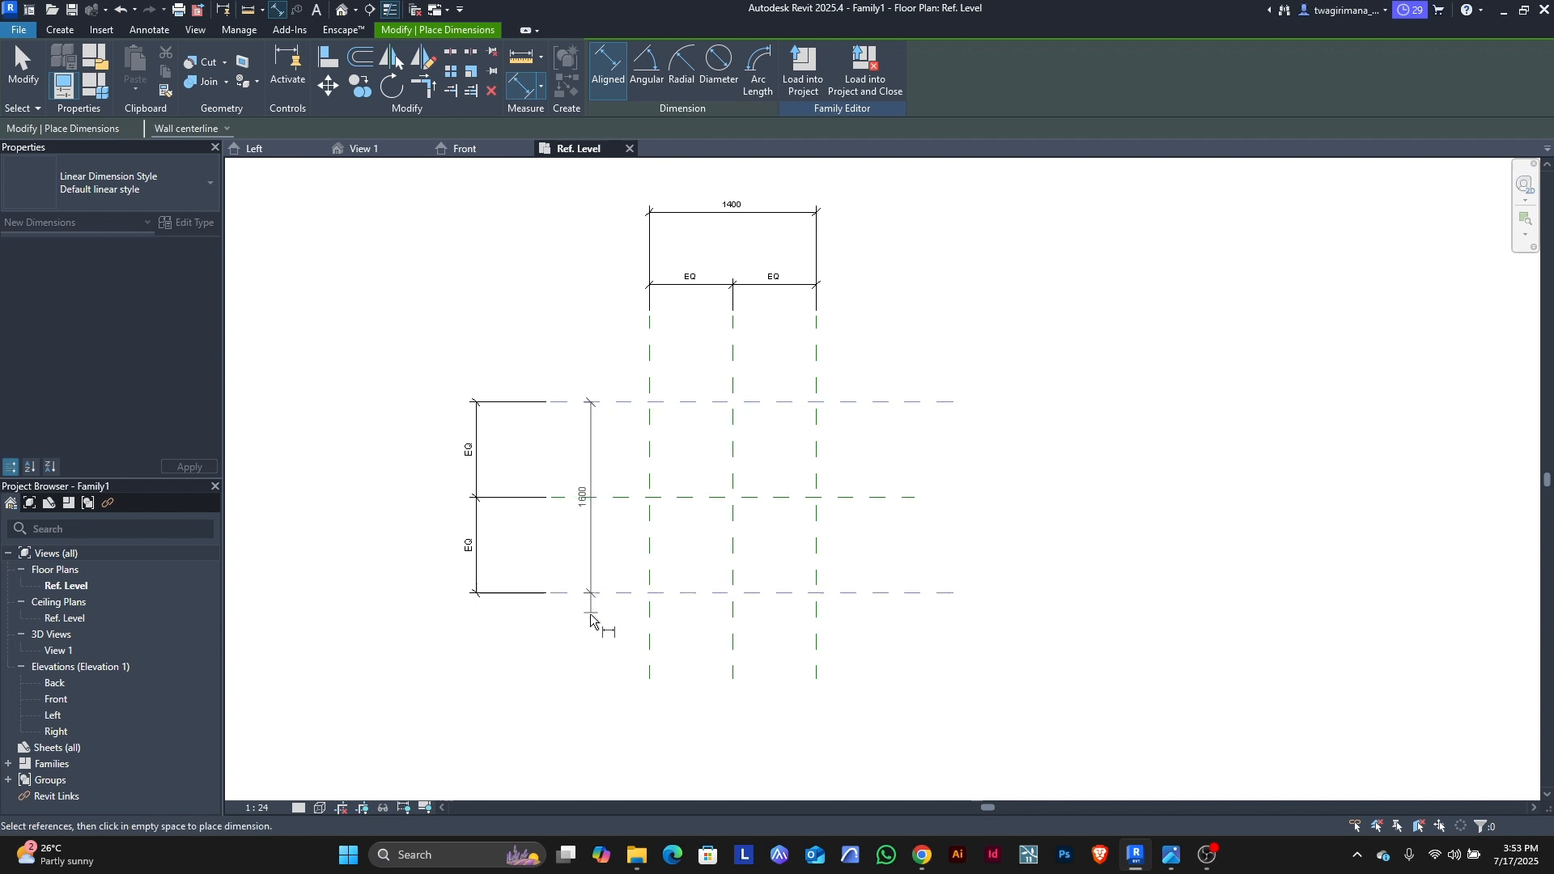
{"action": "left_click", "coordinate": [566, 650]}
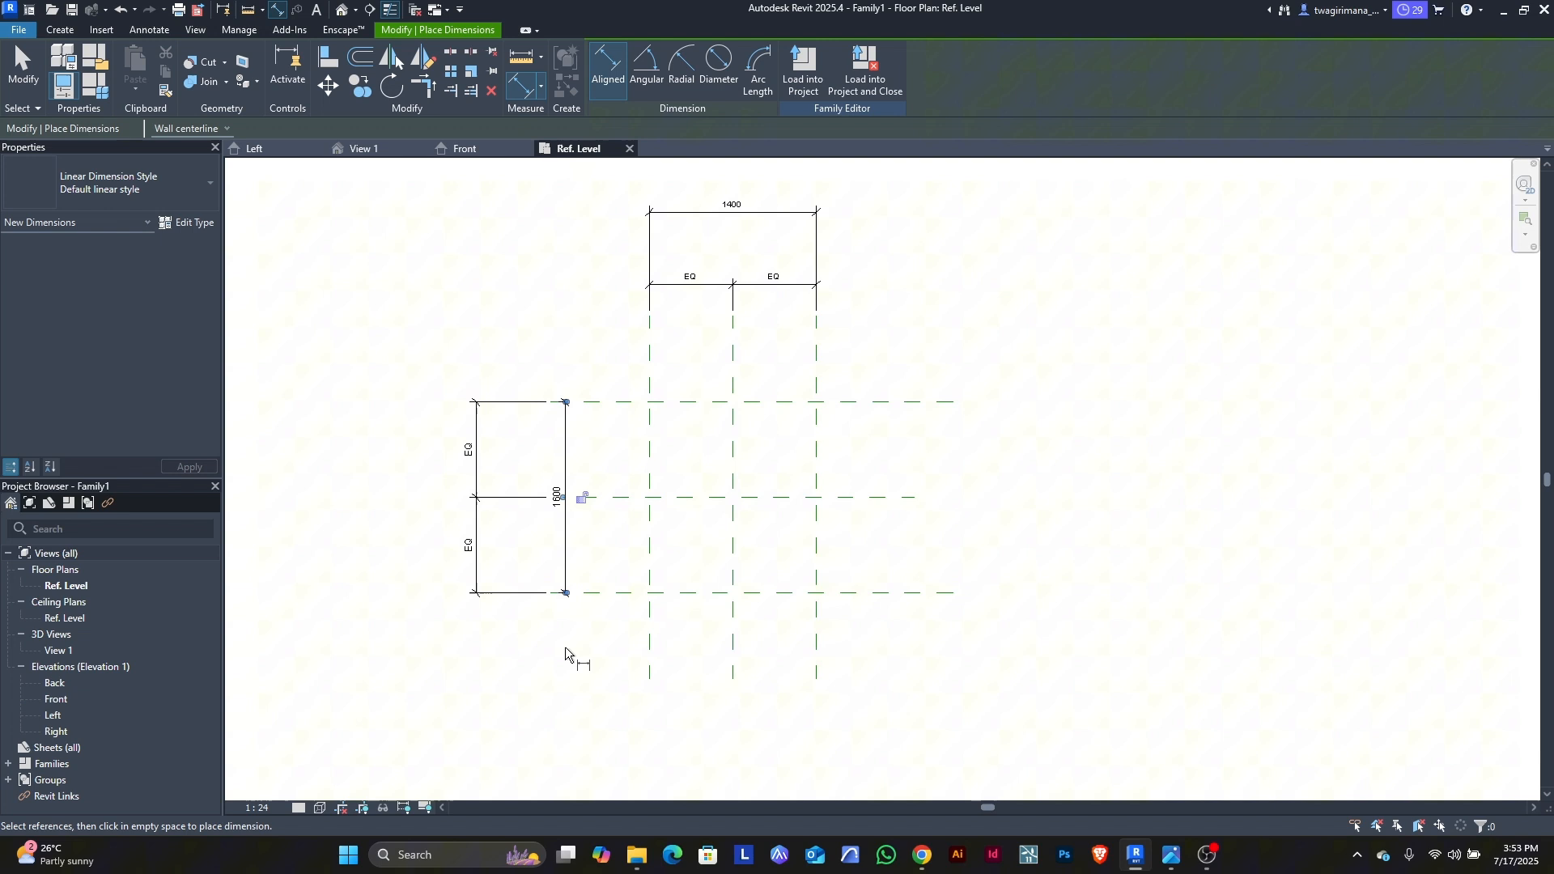
{"action": "left_click", "coordinate": [22, 68]}
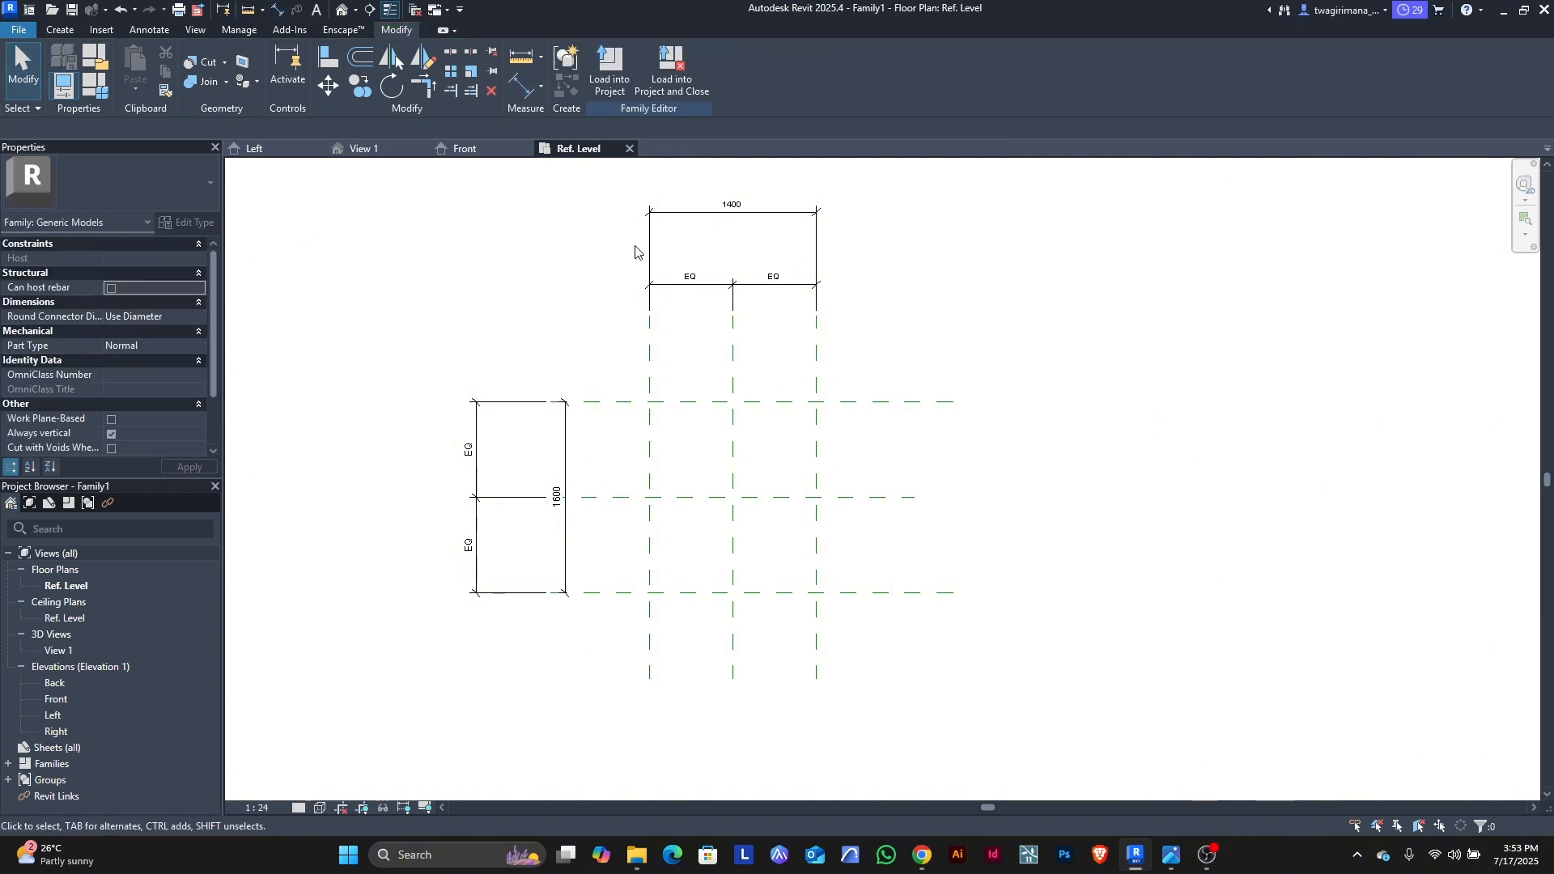
Step: Label the overall dimension between the outer vertical reference planes with a new type-based family parameter named W
{"action": "left_click", "coordinate": [778, 214]}
{"action": "scroll", "coordinate": [664, 474], "scroll_direction": "down", "scroll_amount": 2}
{"action": "scroll", "coordinate": [758, 237], "scroll_direction": "up", "scroll_amount": 3}
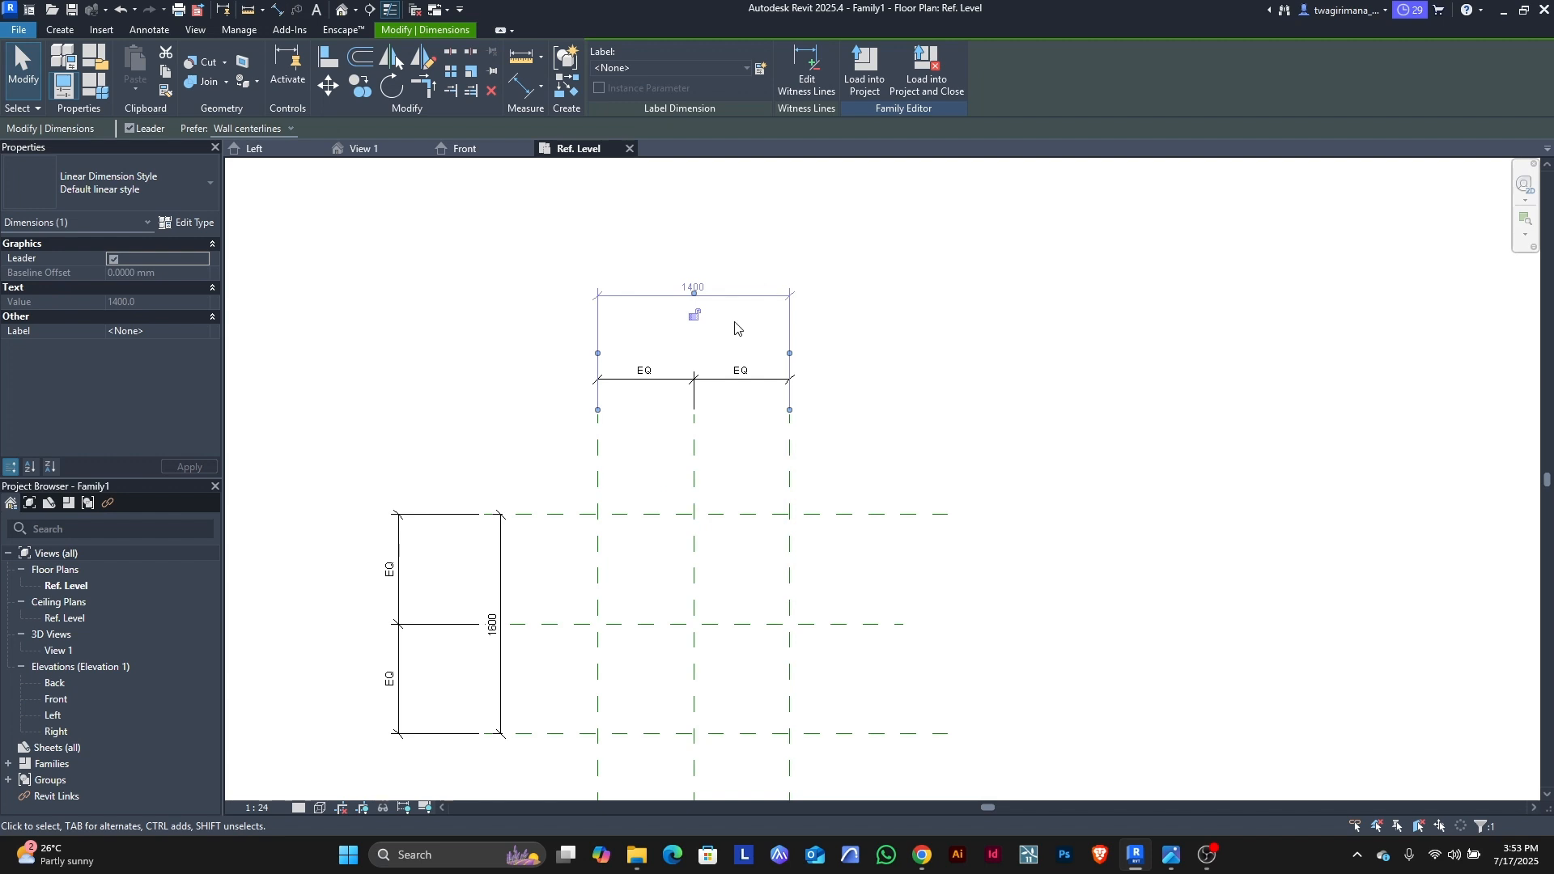
{"action": "scroll", "coordinate": [690, 325], "scroll_direction": "up", "scroll_amount": 1}
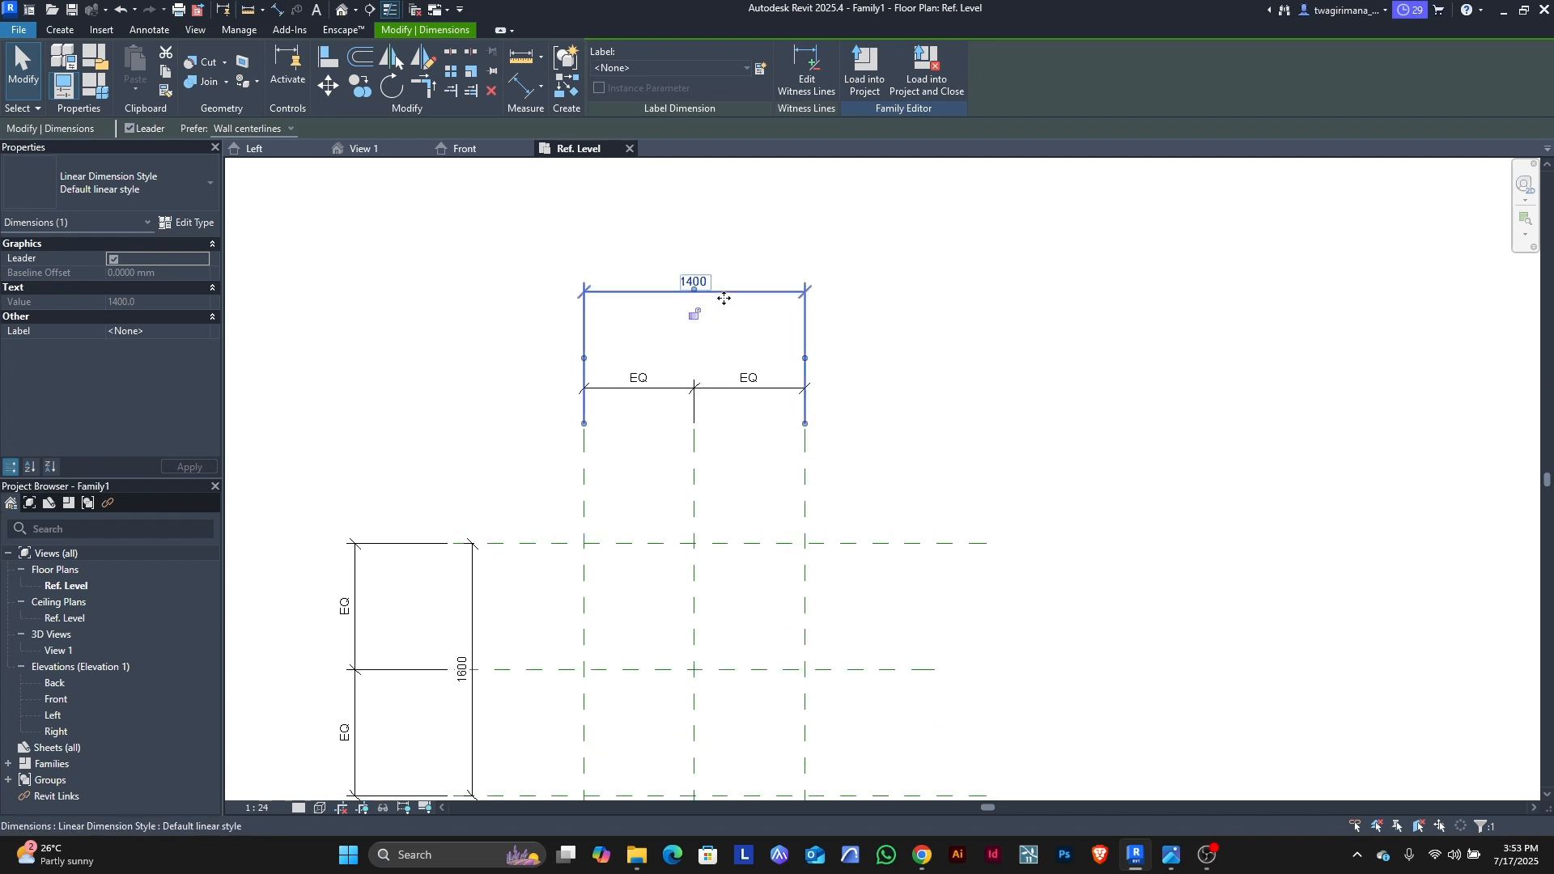
{"action": "left_click", "coordinate": [760, 70]}
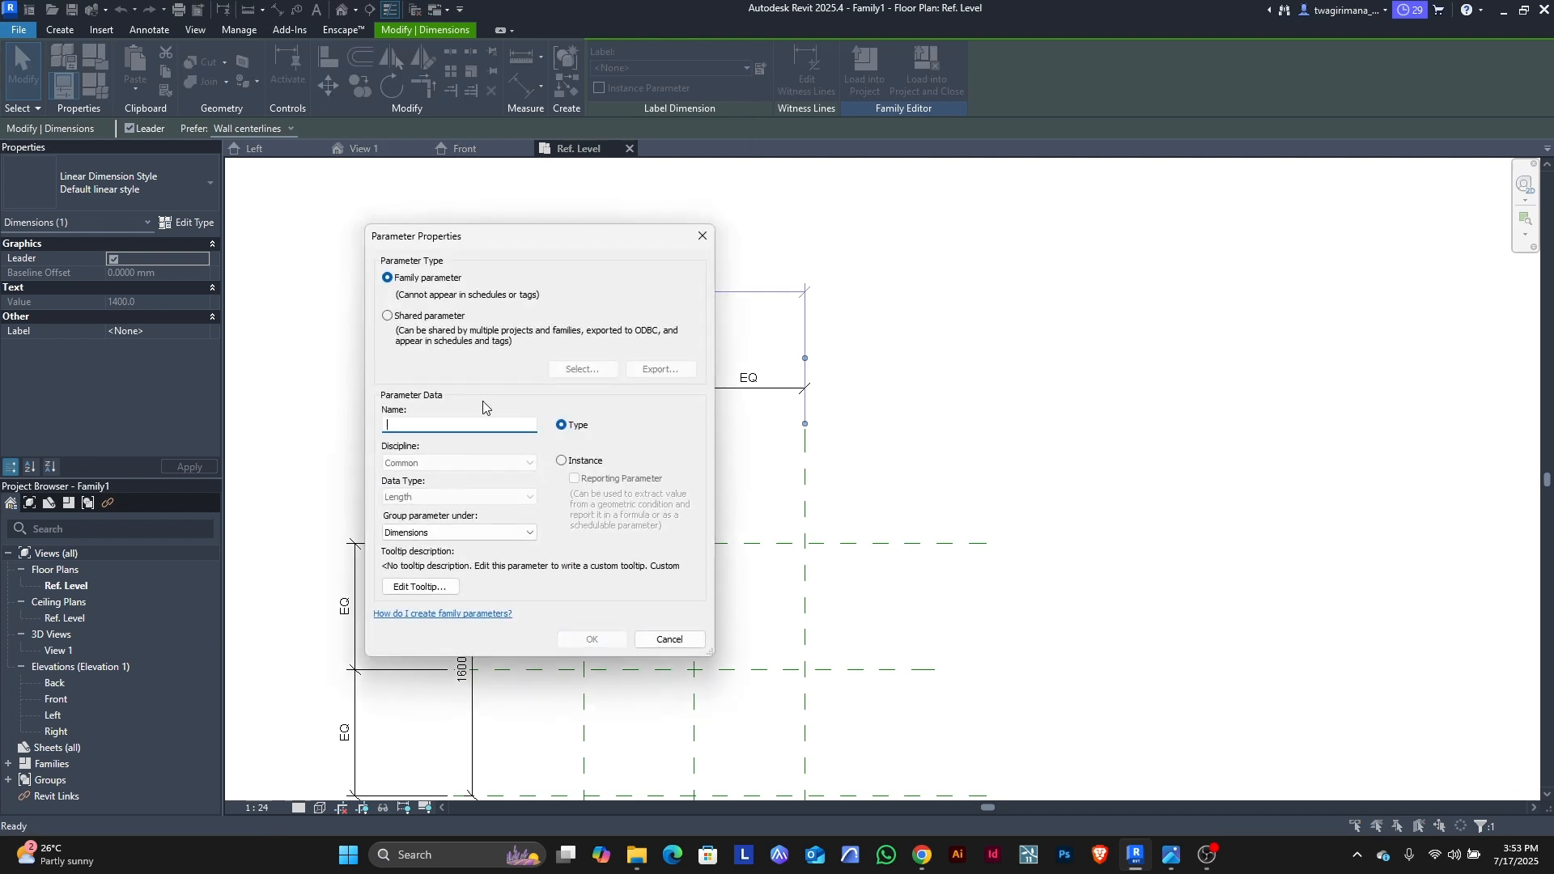
{"action": "type", "text": "W"}
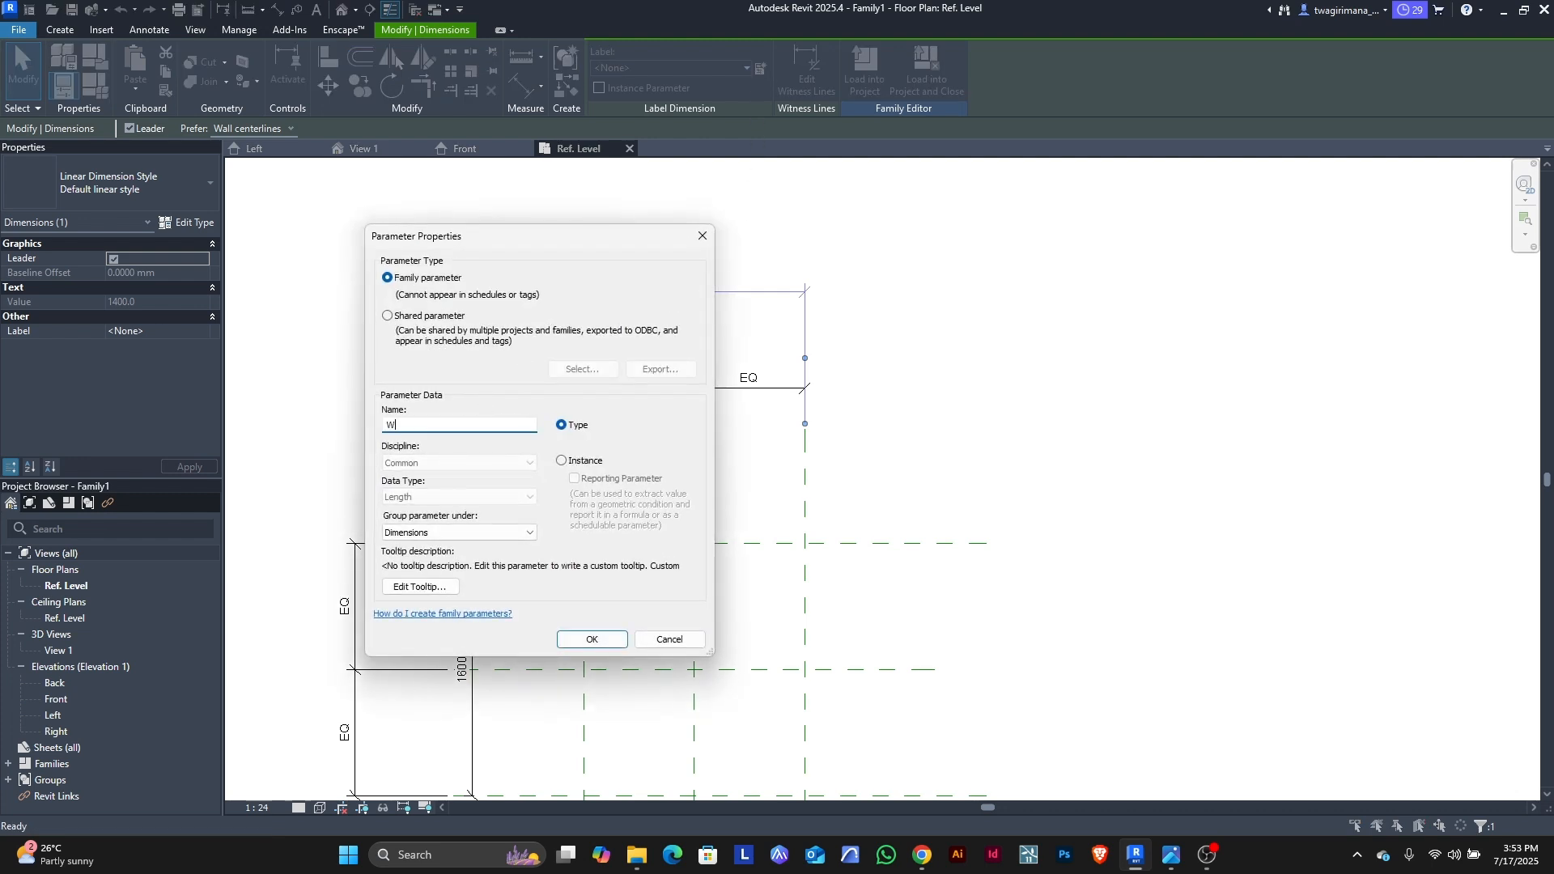
{"action": "left_click", "coordinate": [592, 639]}
Step: Label the overall dimension between the upper and lower horizontal reference planes with a new type-based family parameter named L
{"action": "scroll", "coordinate": [657, 340], "scroll_direction": "down", "scroll_amount": 3}
{"action": "scroll", "coordinate": [527, 557], "scroll_direction": "up", "scroll_amount": 2}
{"action": "left_click", "coordinate": [534, 602]}
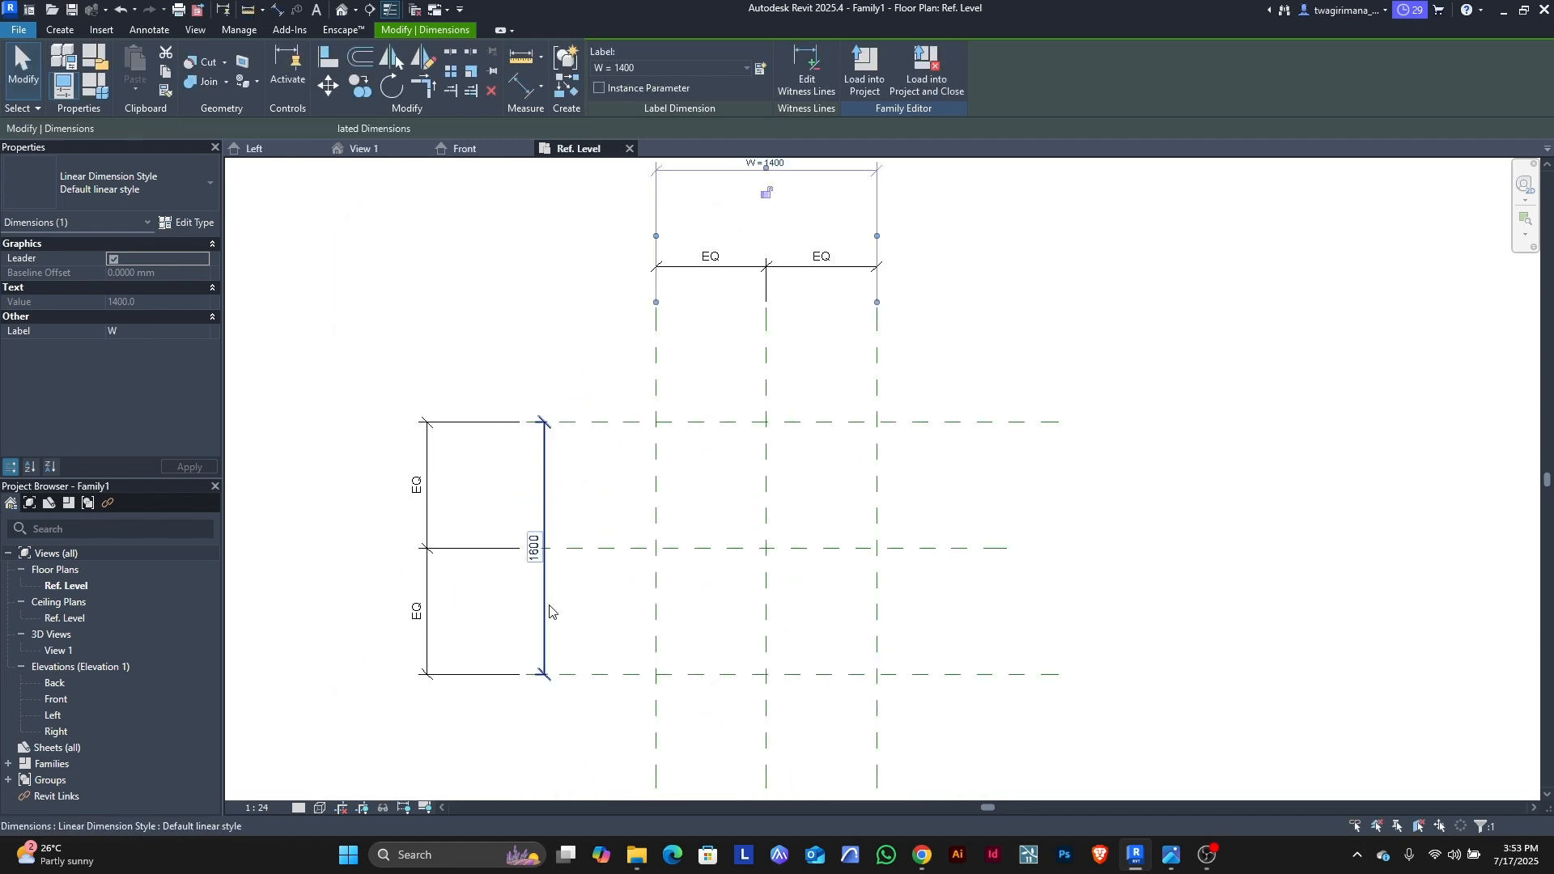
{"action": "left_click", "coordinate": [763, 70]}
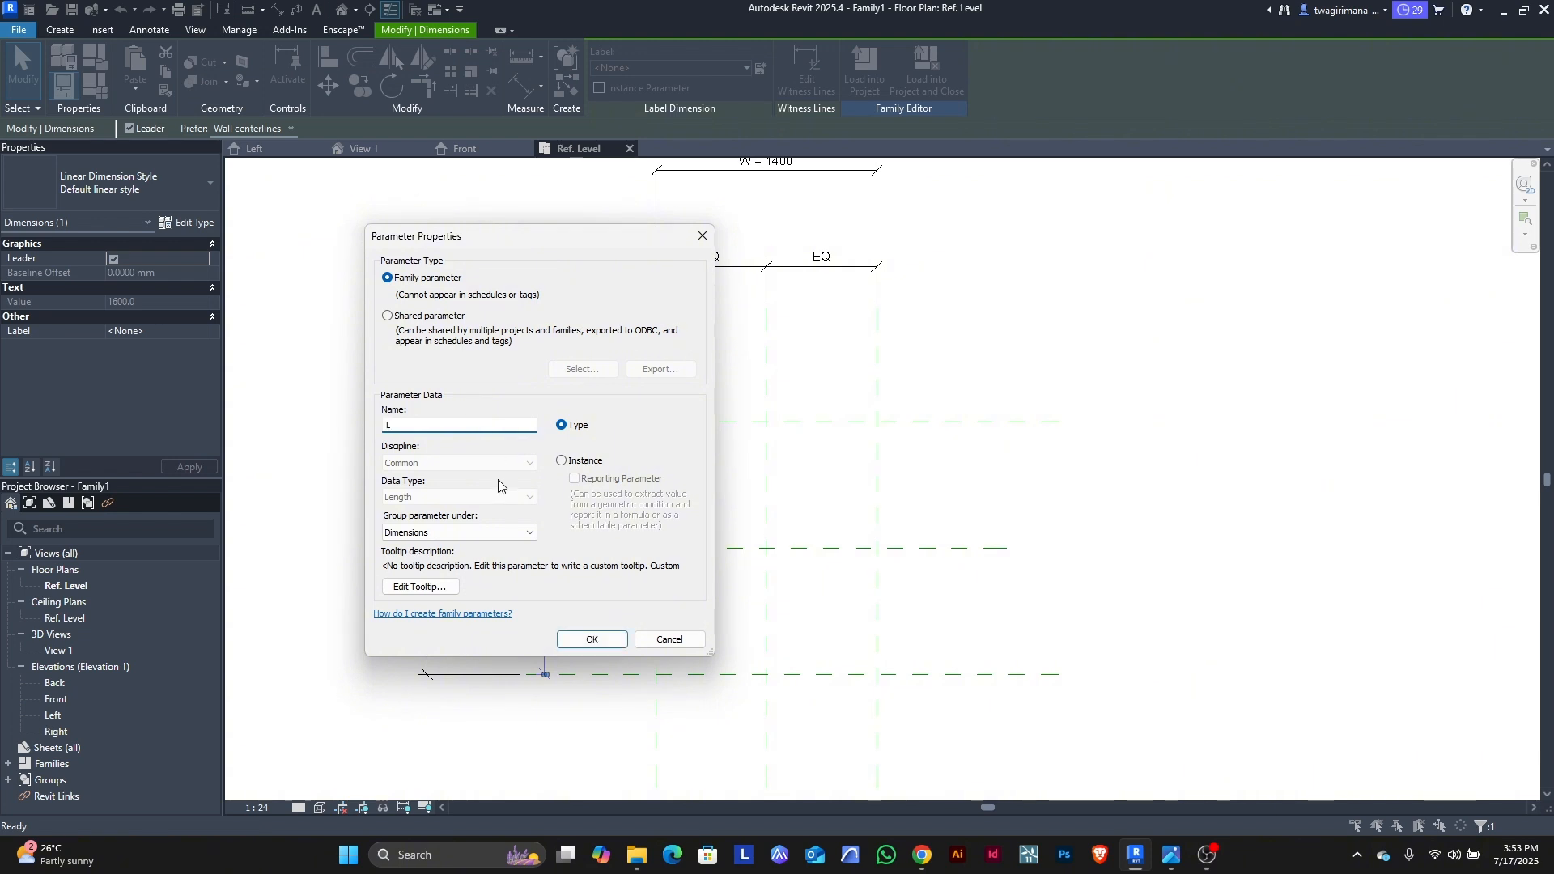
{"action": "left_click", "coordinate": [577, 641]}
{"action": "scroll", "coordinate": [591, 345], "scroll_direction": "down", "scroll_amount": 1}
{"action": "key", "text": "Escape"}
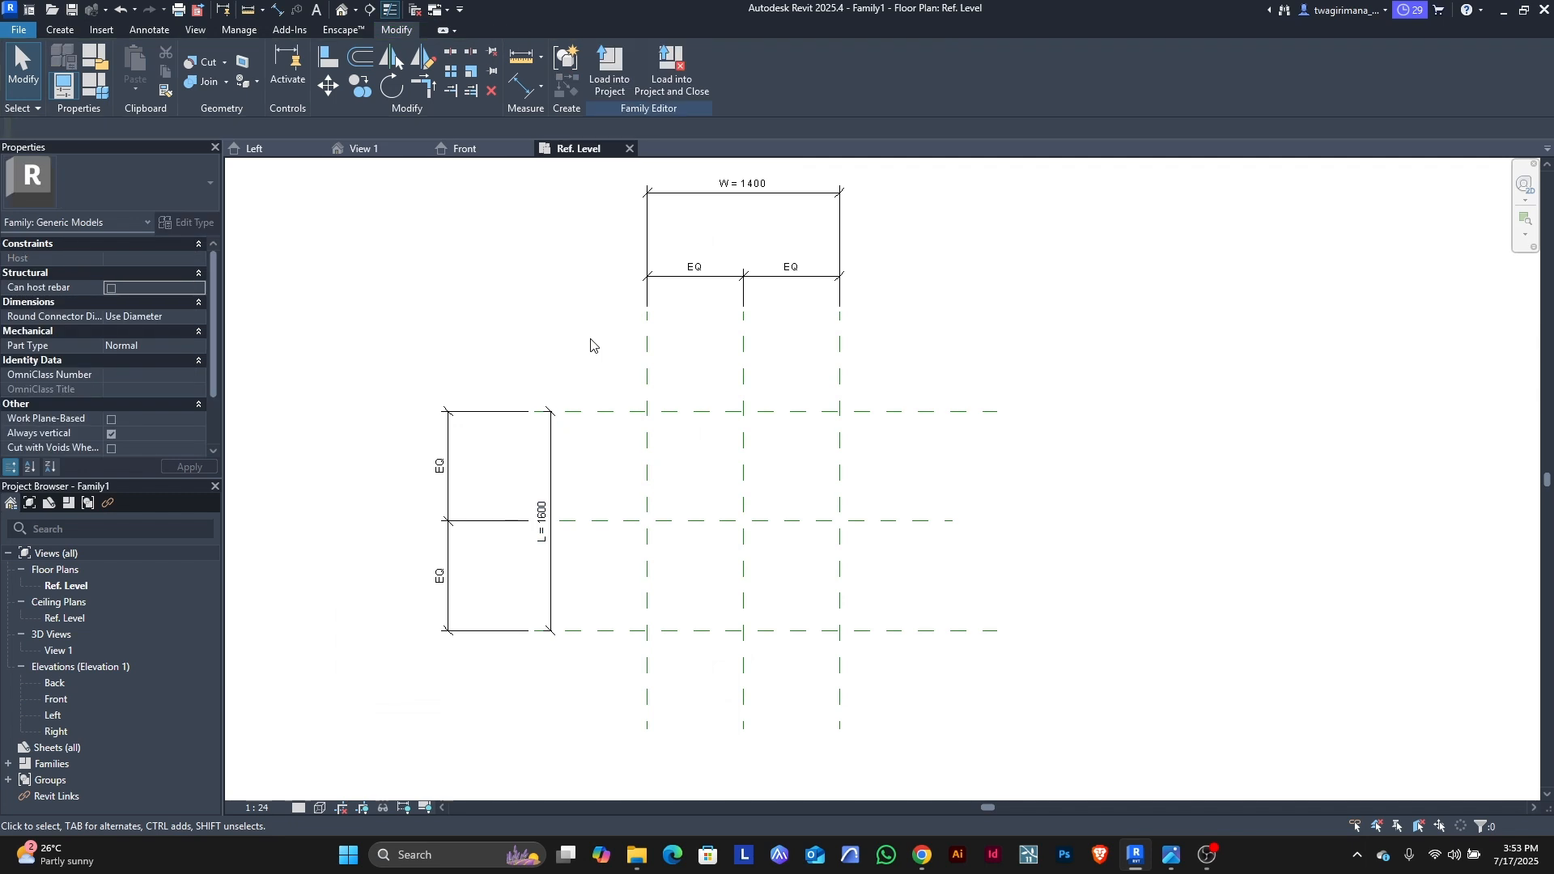
Step: Switch to the Front elevation and set its view scale to 1:10
{"action": "left_click", "coordinate": [468, 149]}
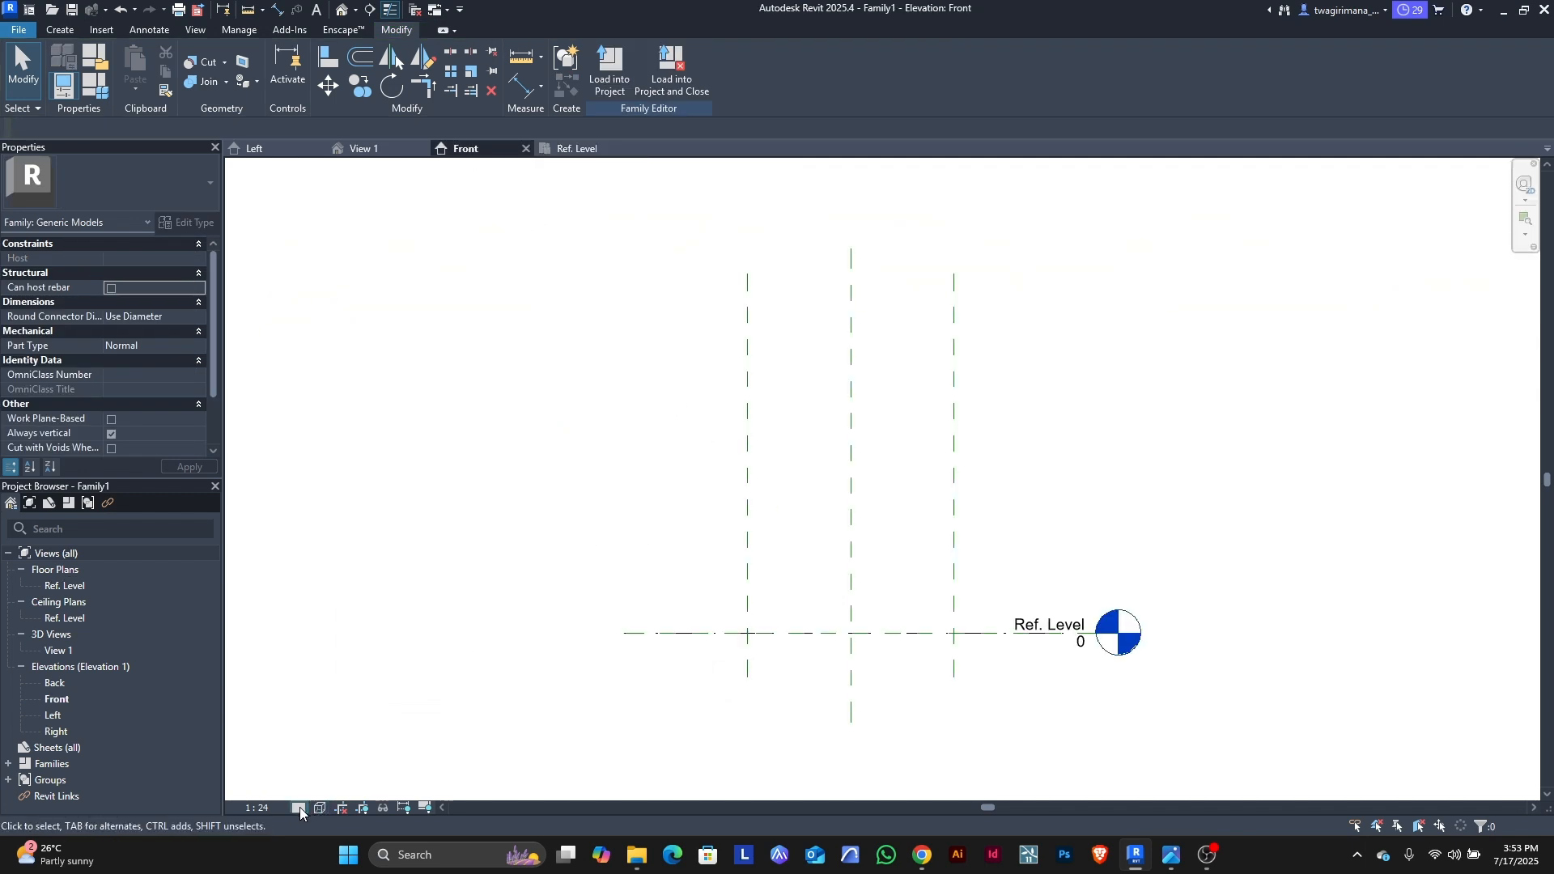
{"action": "left_click", "coordinate": [256, 808]}
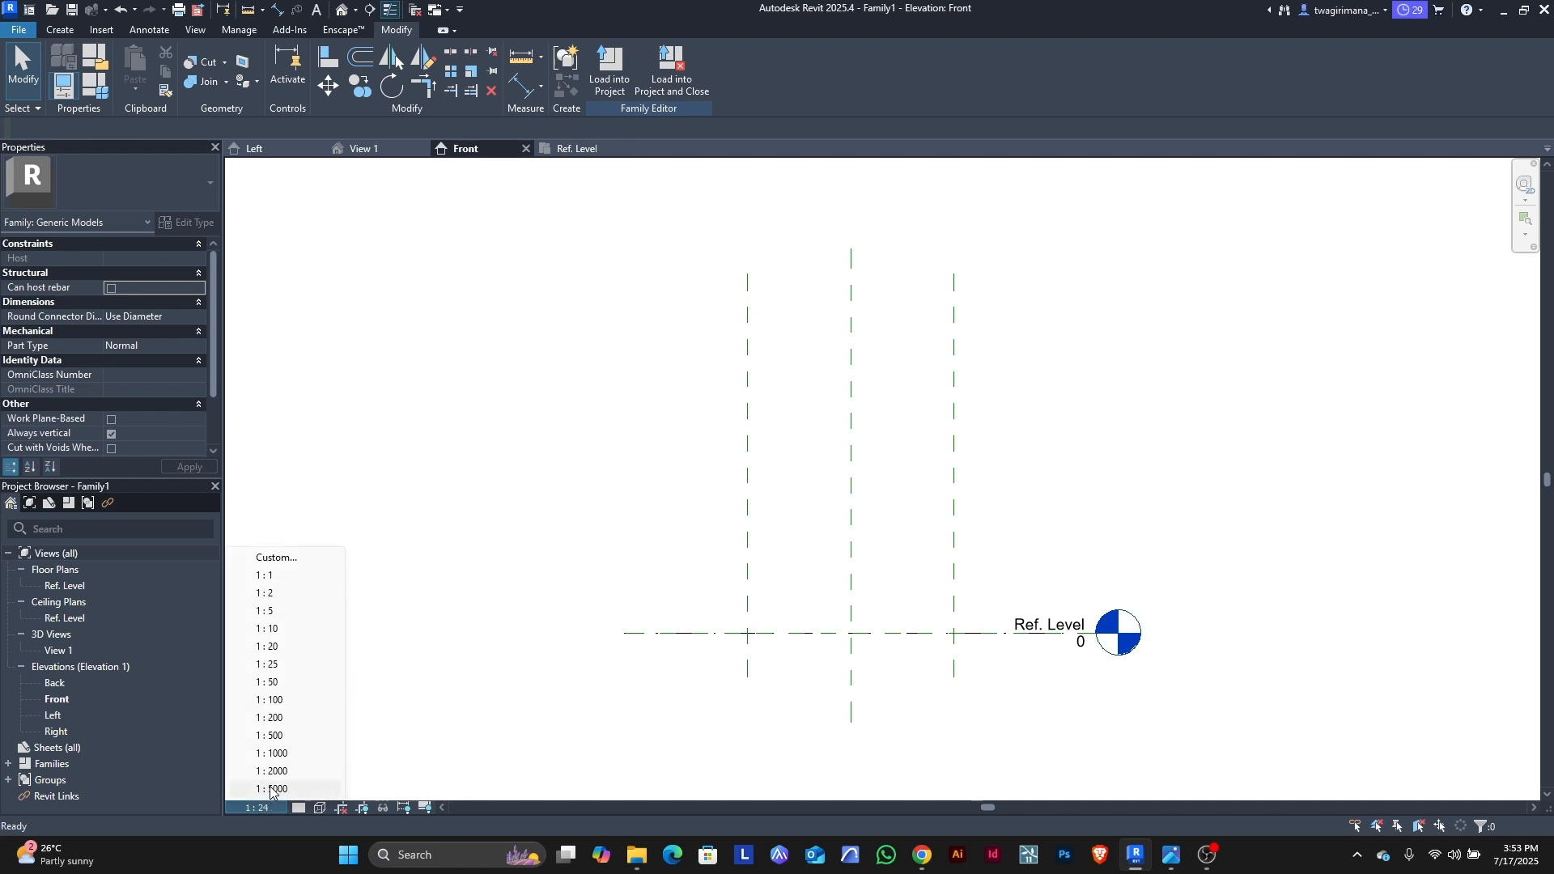
{"action": "left_click", "coordinate": [270, 629]}
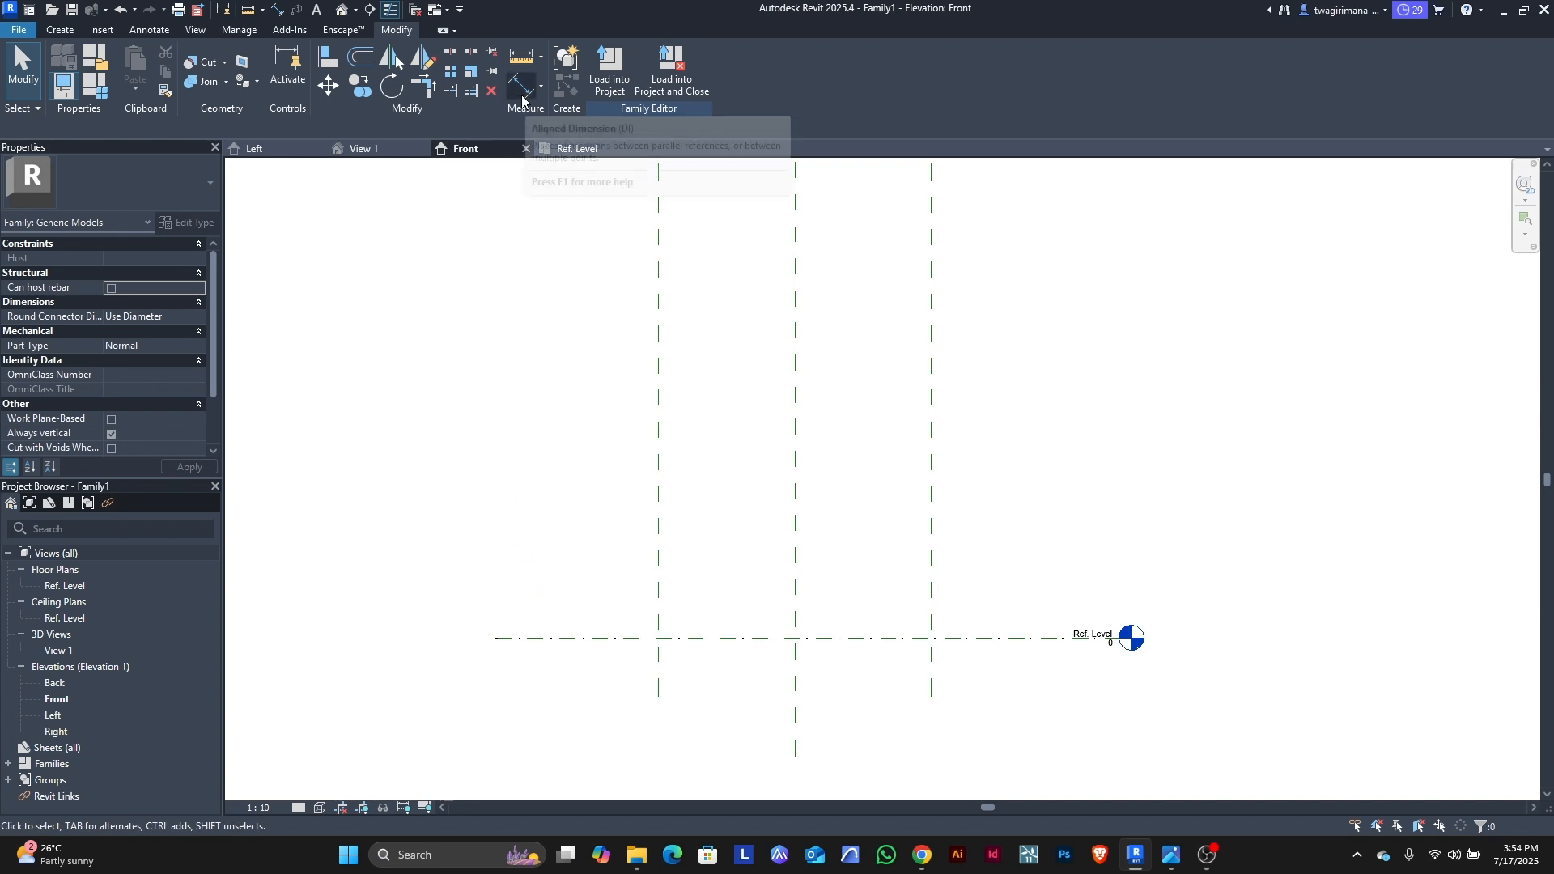
Step: Draw a horizontal reference plane 400 mm above the Ref. Level, spanning past the three vertical reference planes
{"action": "left_click", "coordinate": [61, 31]}
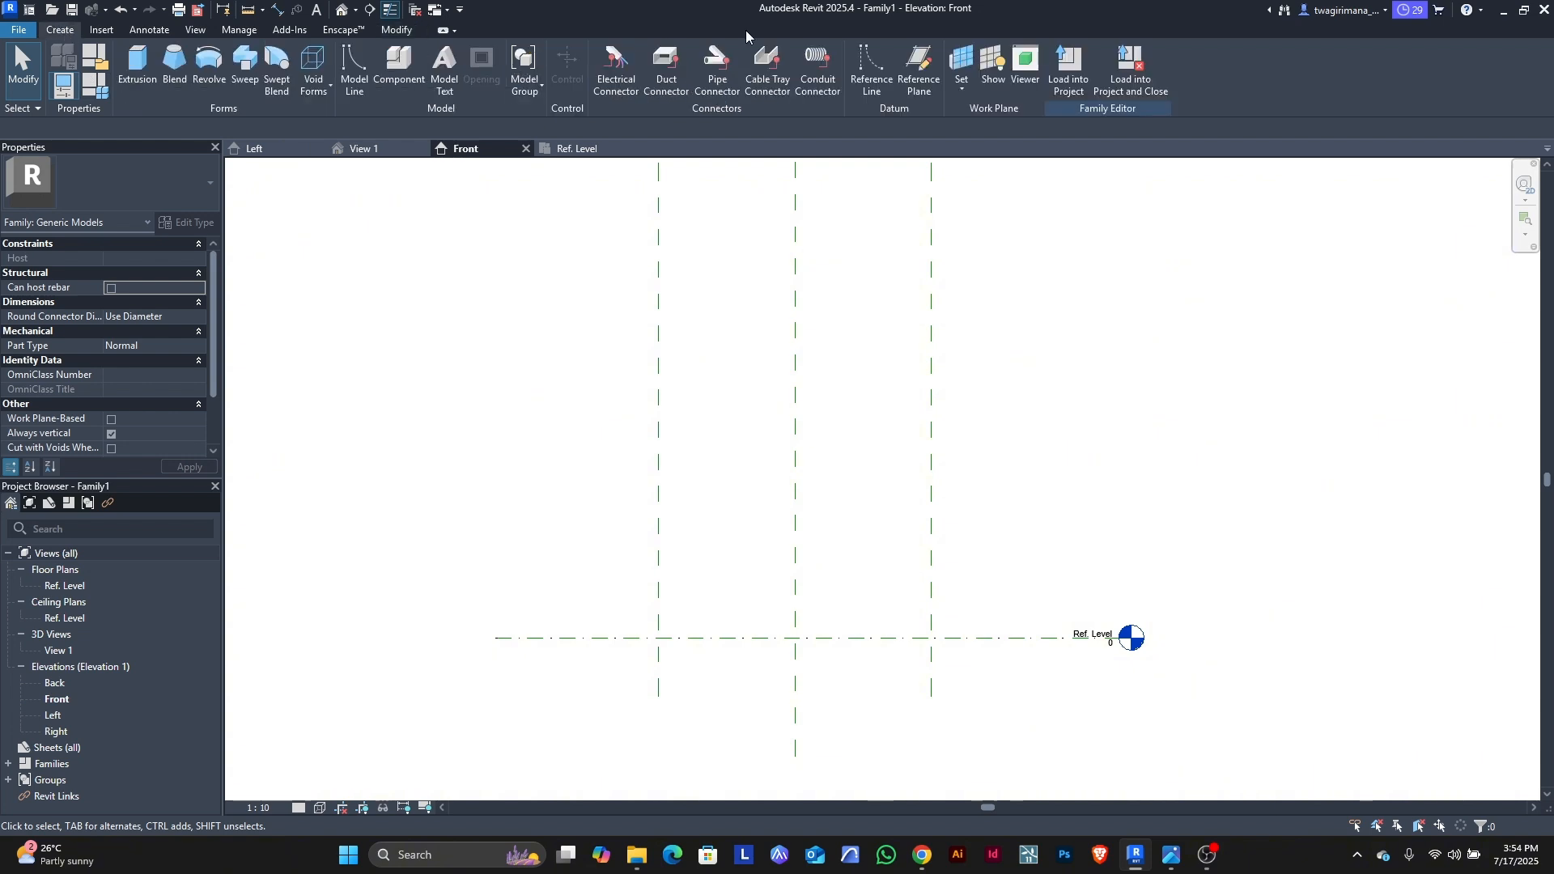
{"action": "left_click", "coordinate": [921, 73]}
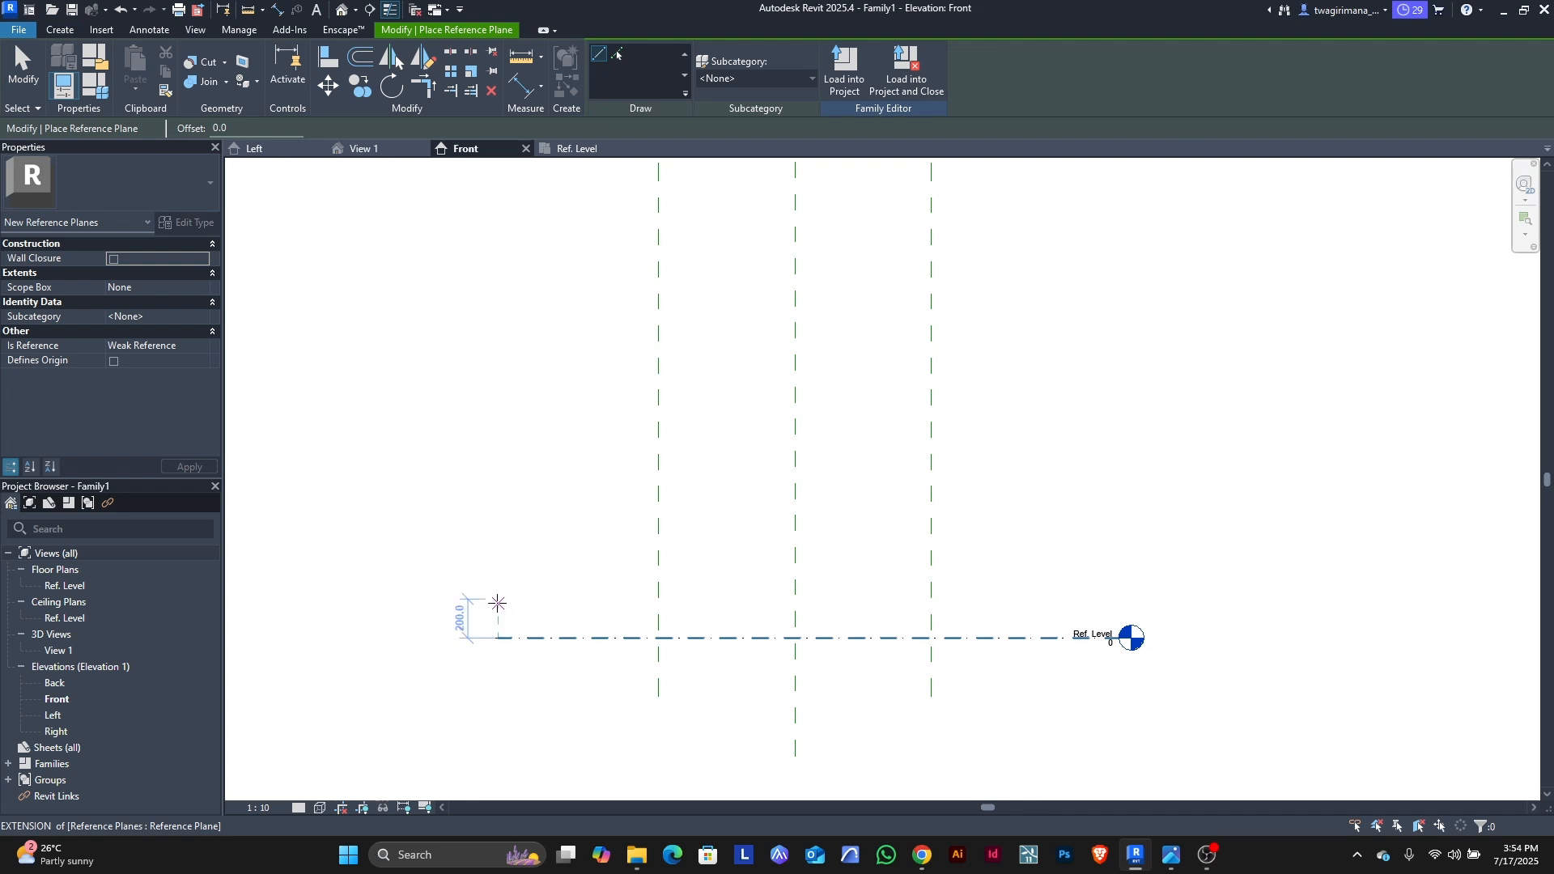
{"action": "left_click", "coordinate": [496, 559]}
{"action": "left_click", "coordinate": [1204, 559]}
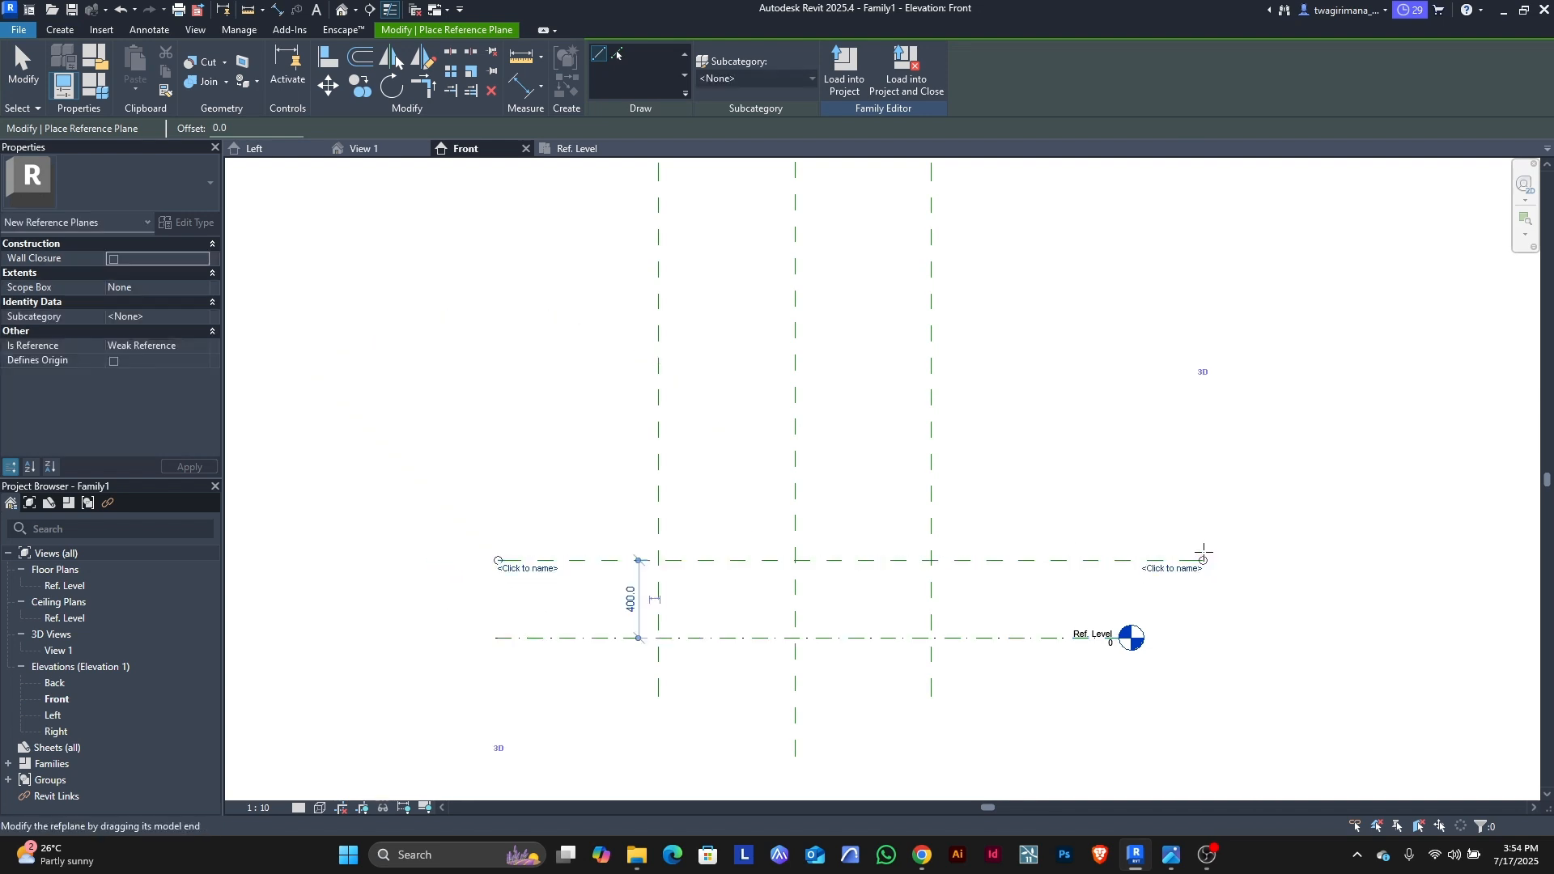
Step: Add an aligned dimension between the new horizontal reference plane and the Ref. Level, placed beyond their ends, and end the command
{"action": "left_click", "coordinate": [520, 86]}
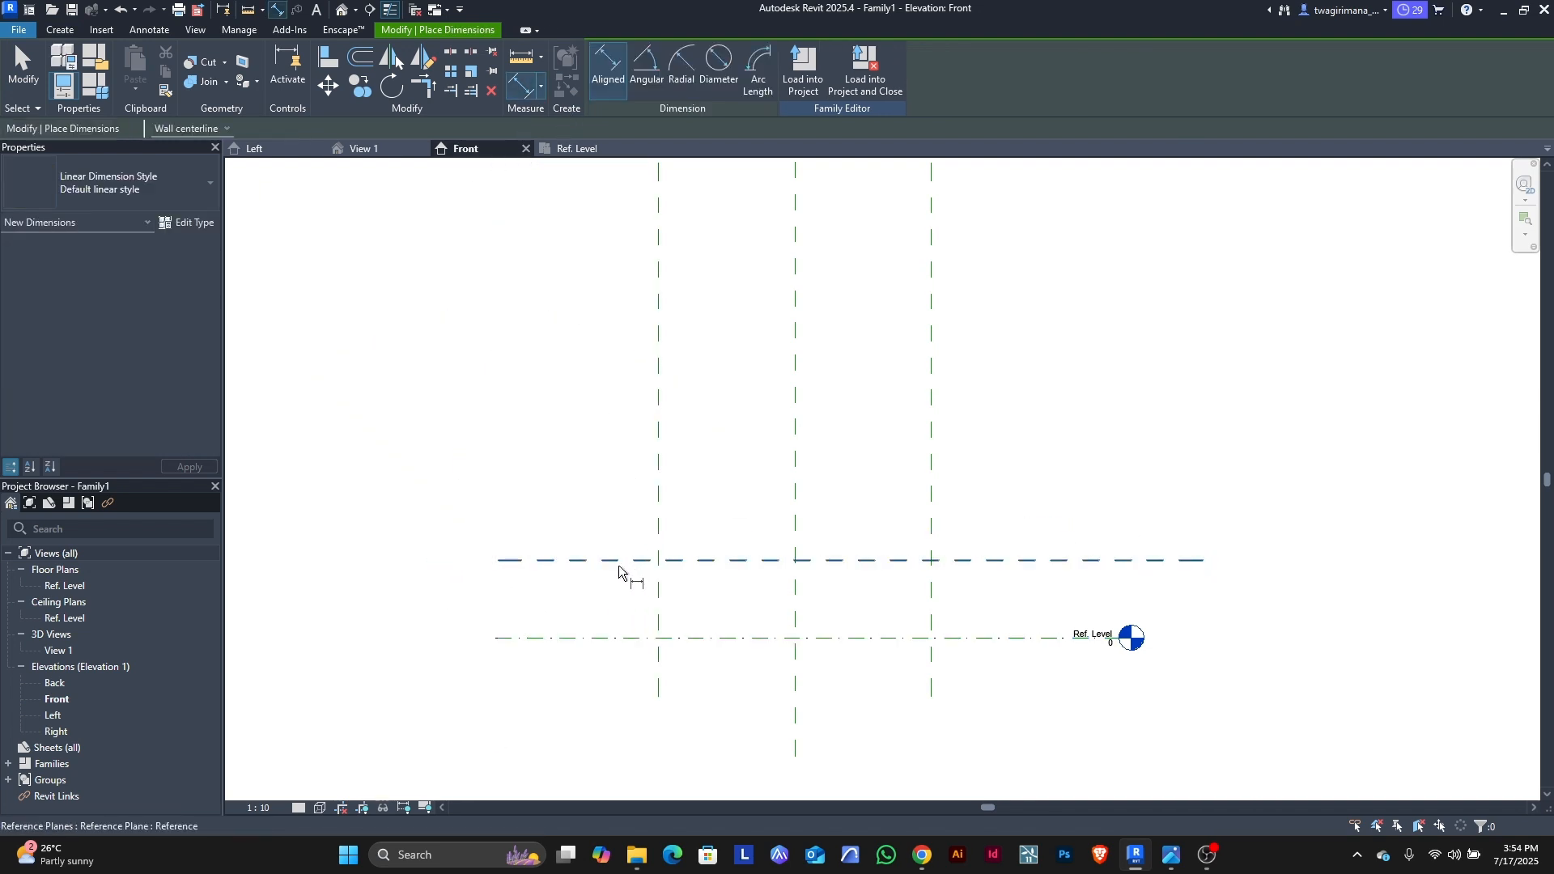
{"action": "left_click", "coordinate": [591, 560]}
{"action": "left_click", "coordinate": [581, 638]}
{"action": "left_click", "coordinate": [454, 688]}
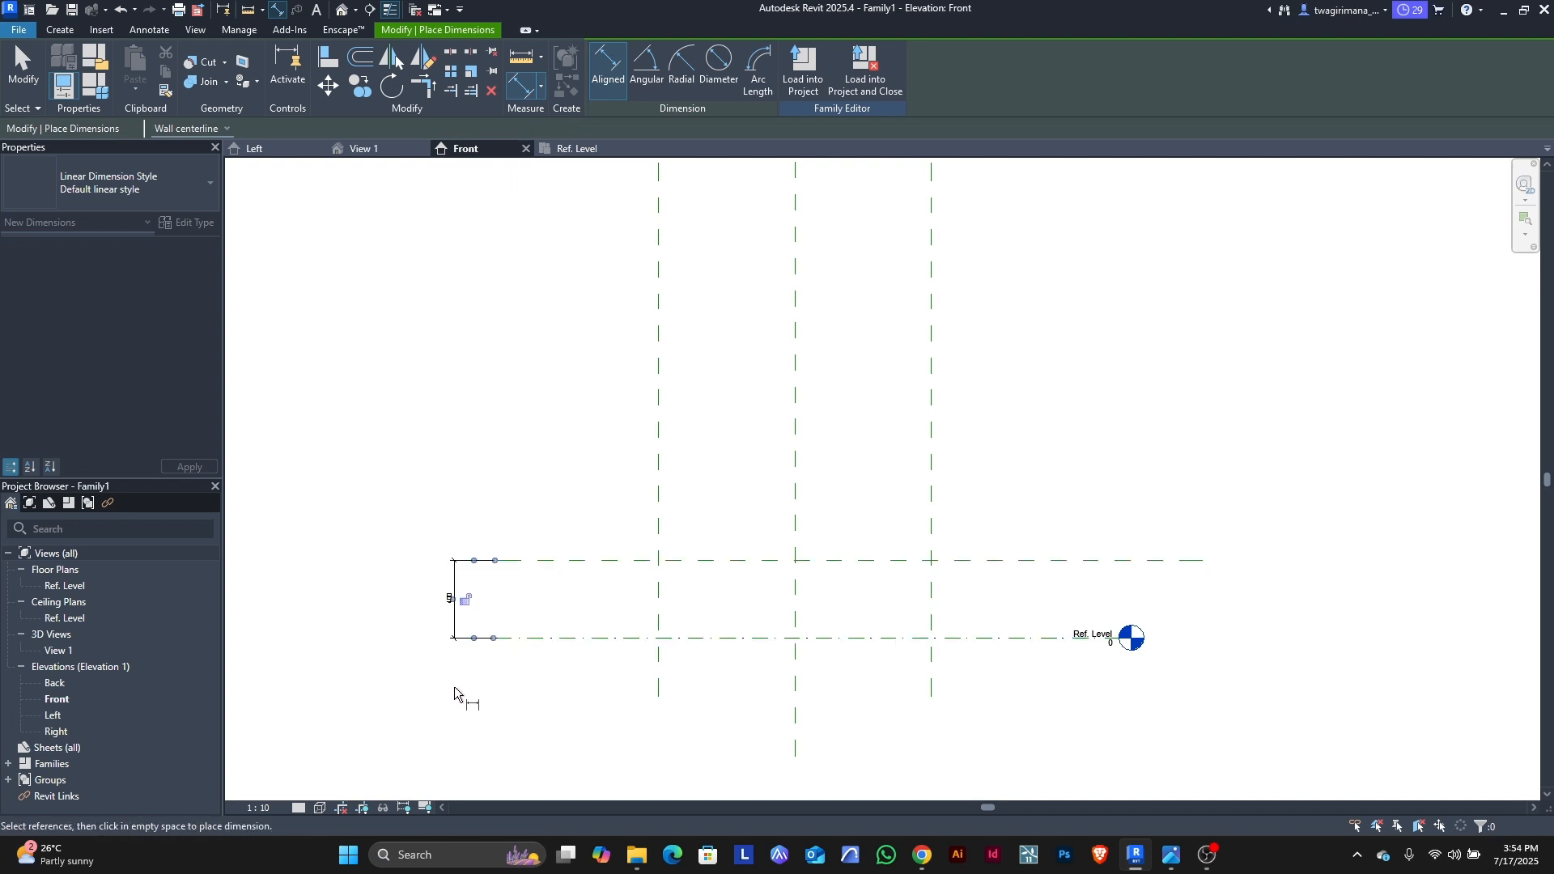
{"action": "scroll", "coordinate": [440, 652], "scroll_direction": "up", "scroll_amount": 3}
{"action": "key", "text": "Escape"}
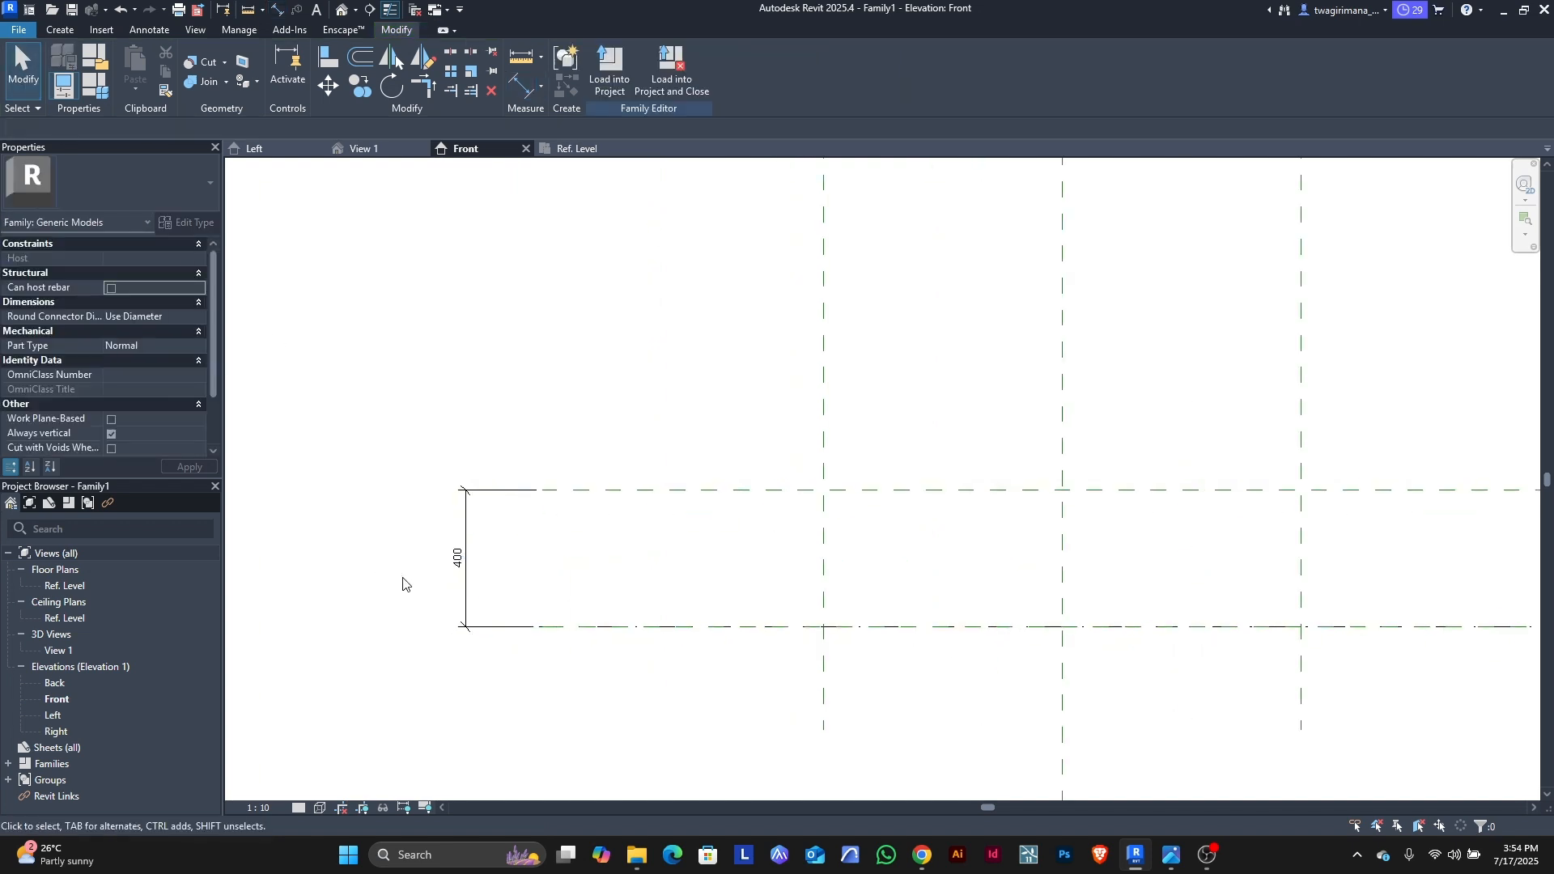
Step: Label the height dimension above the Ref. Level with a new type-based family parameter named H
{"action": "left_click", "coordinate": [459, 557]}
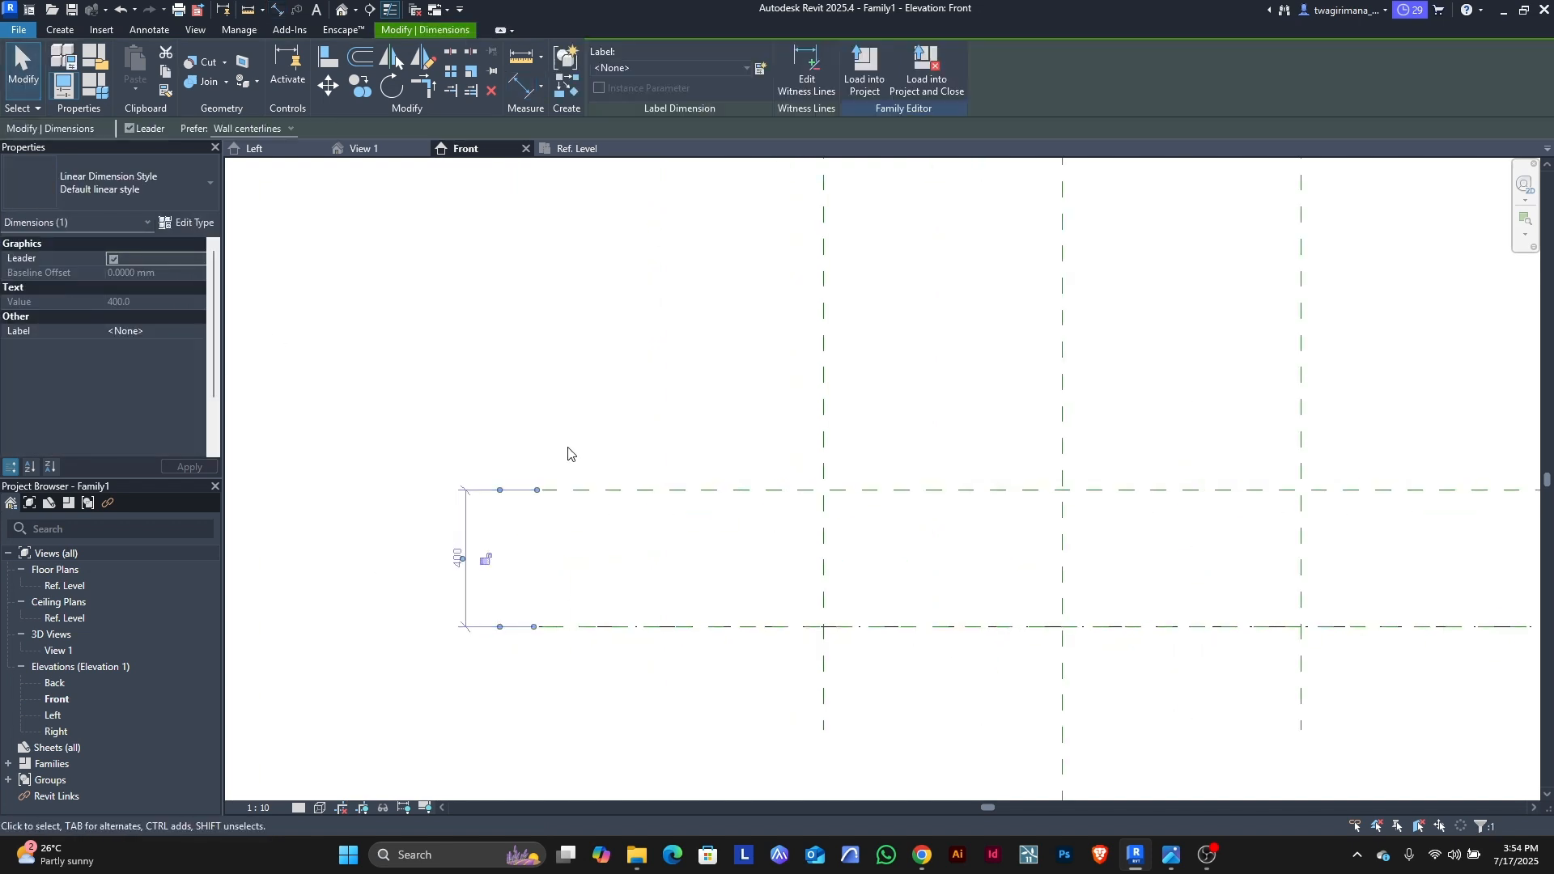
{"action": "left_click", "coordinate": [761, 69]}
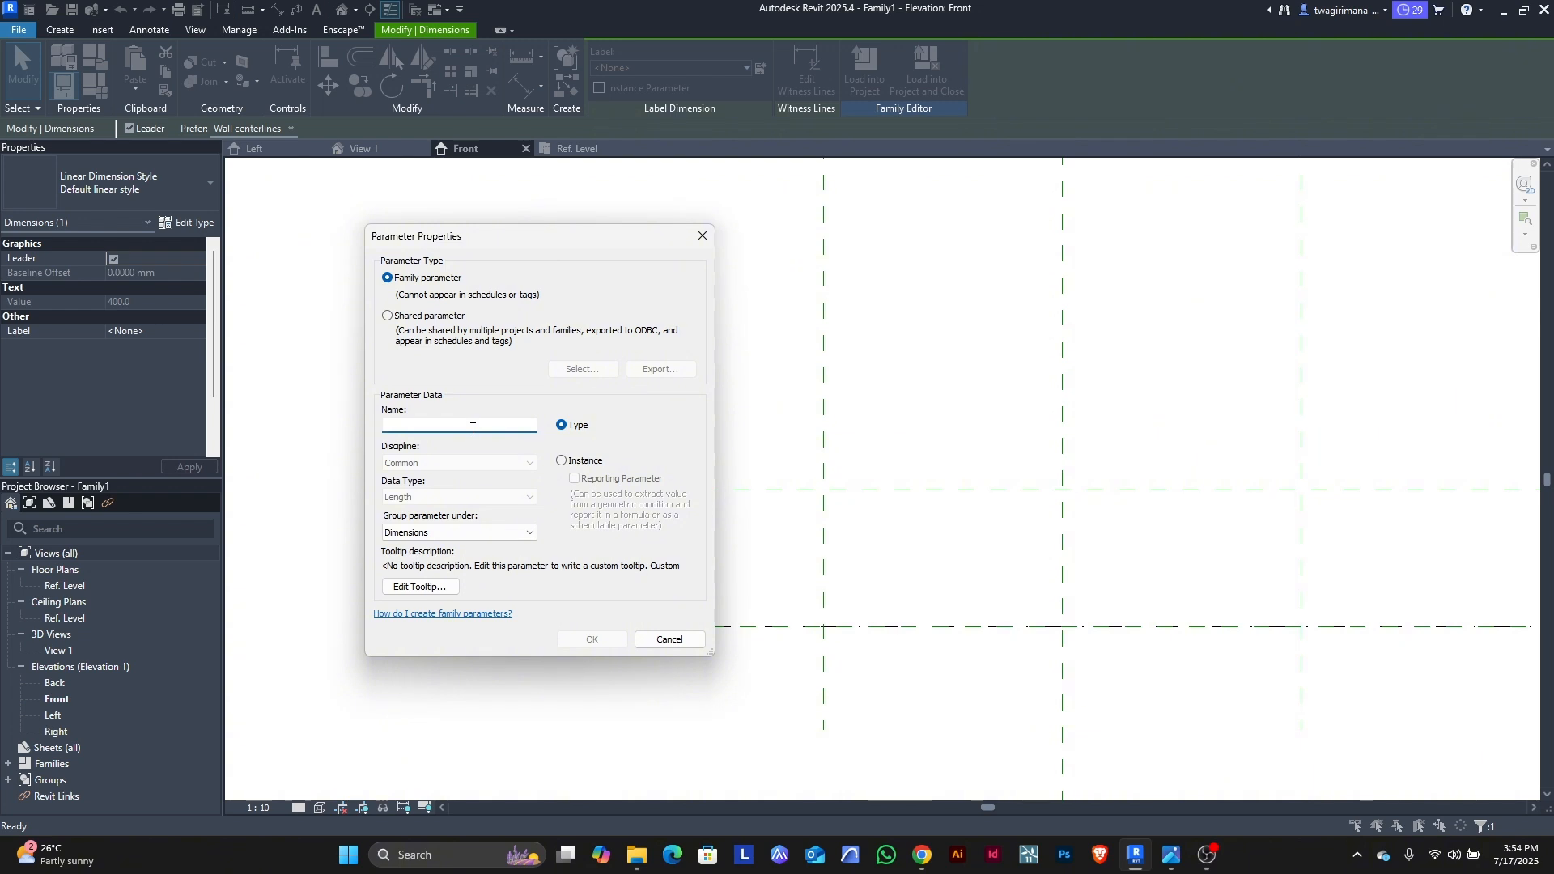
{"action": "type", "text": "H"}
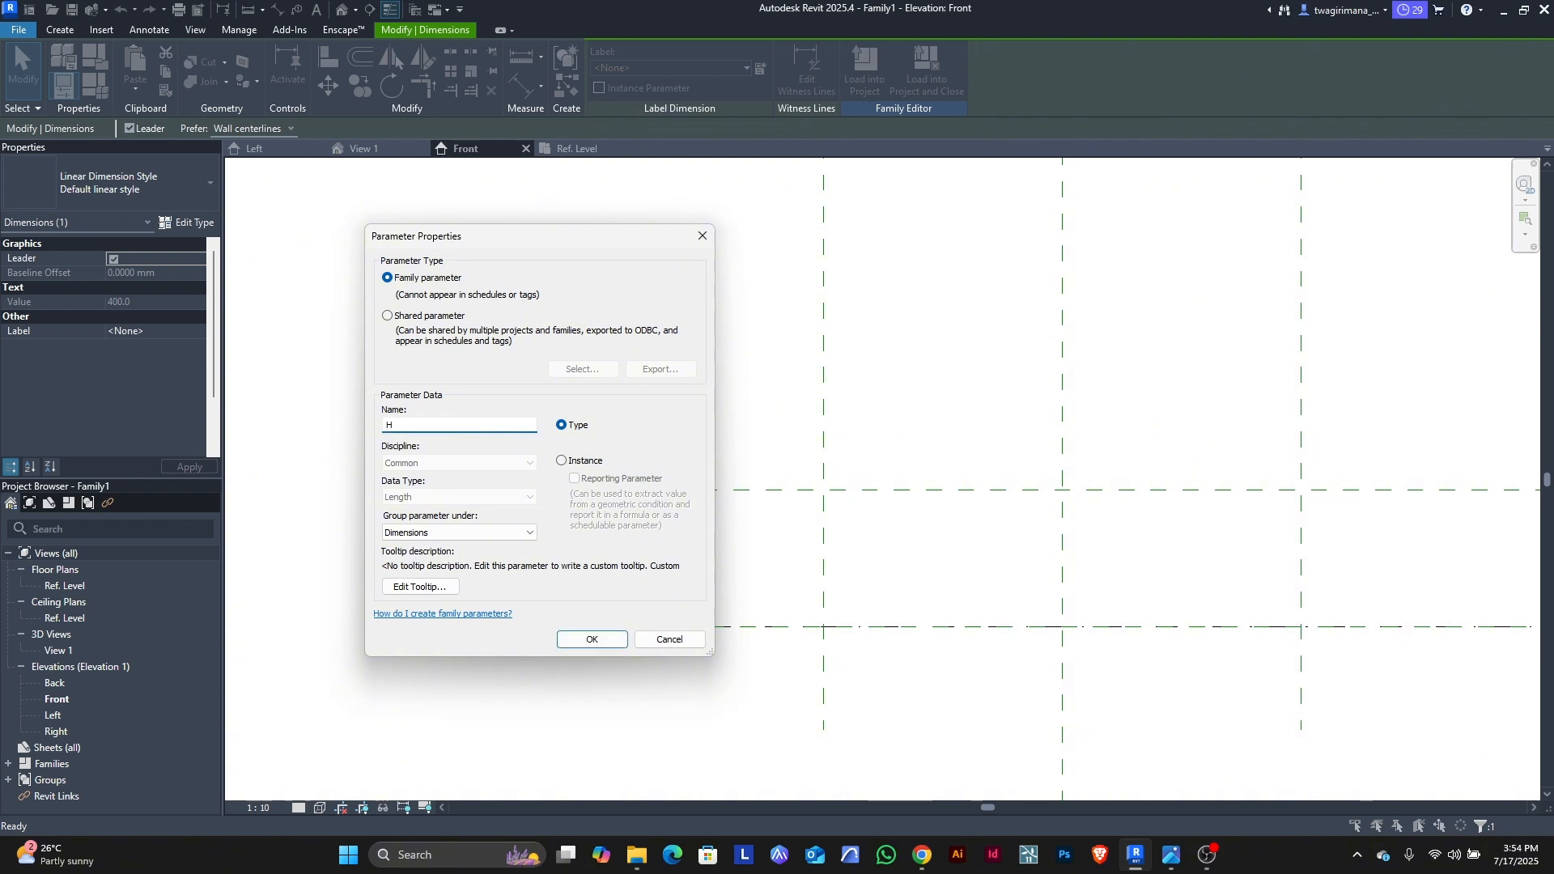
{"action": "left_click", "coordinate": [578, 639]}
{"action": "left_click", "coordinate": [380, 455]}
{"action": "scroll", "coordinate": [384, 453], "scroll_direction": "down", "scroll_amount": 1}
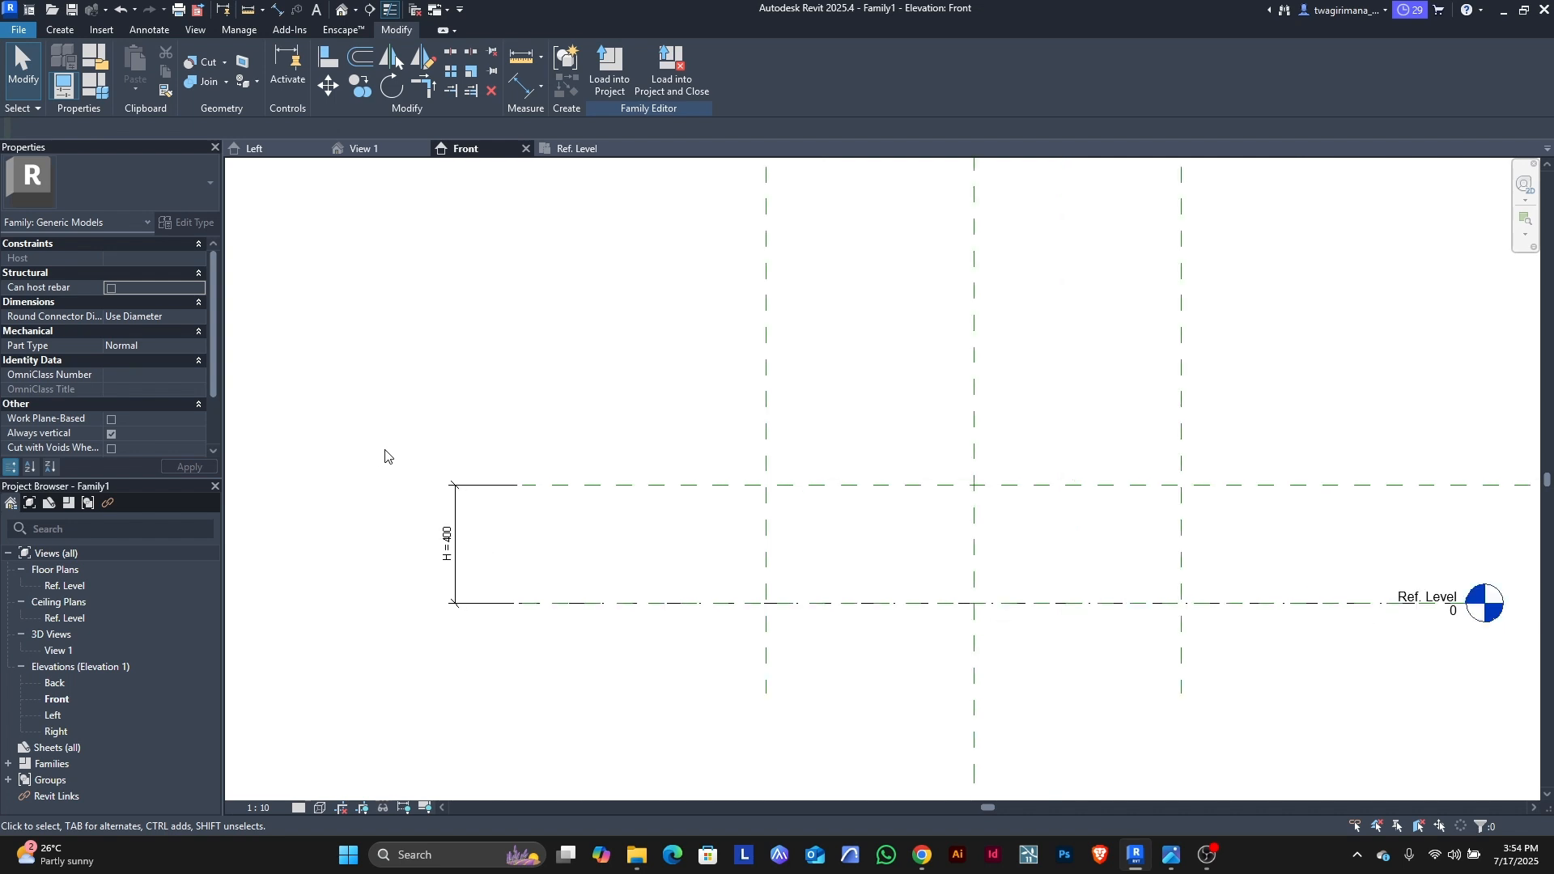
{"action": "scroll", "coordinate": [408, 451], "scroll_direction": "down", "scroll_amount": 1}
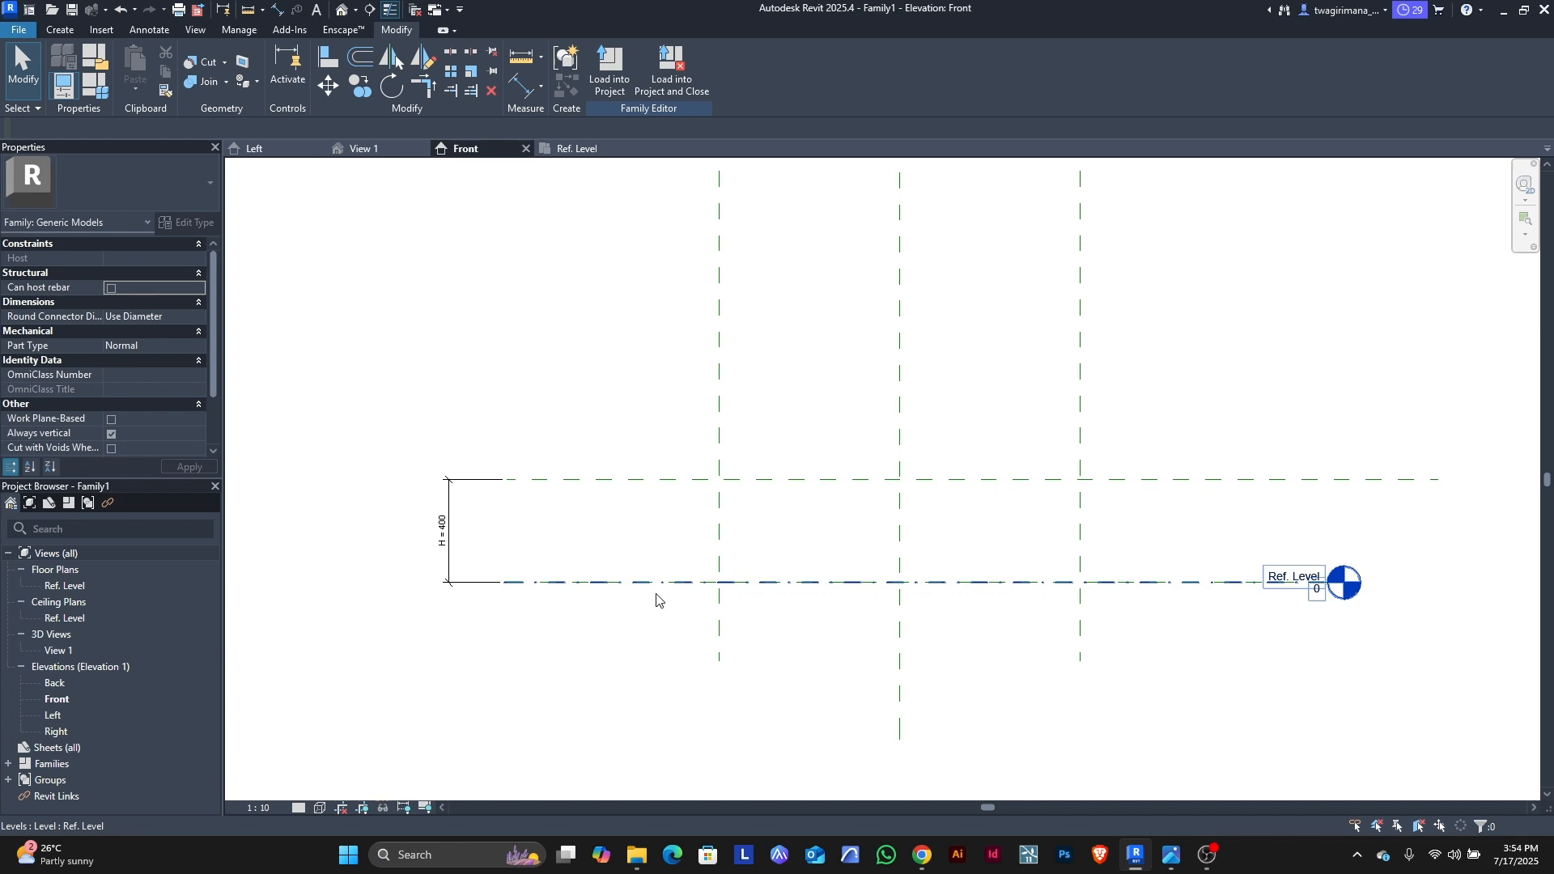
{"action": "scroll", "coordinate": [1006, 553], "scroll_direction": "up", "scroll_amount": 1}
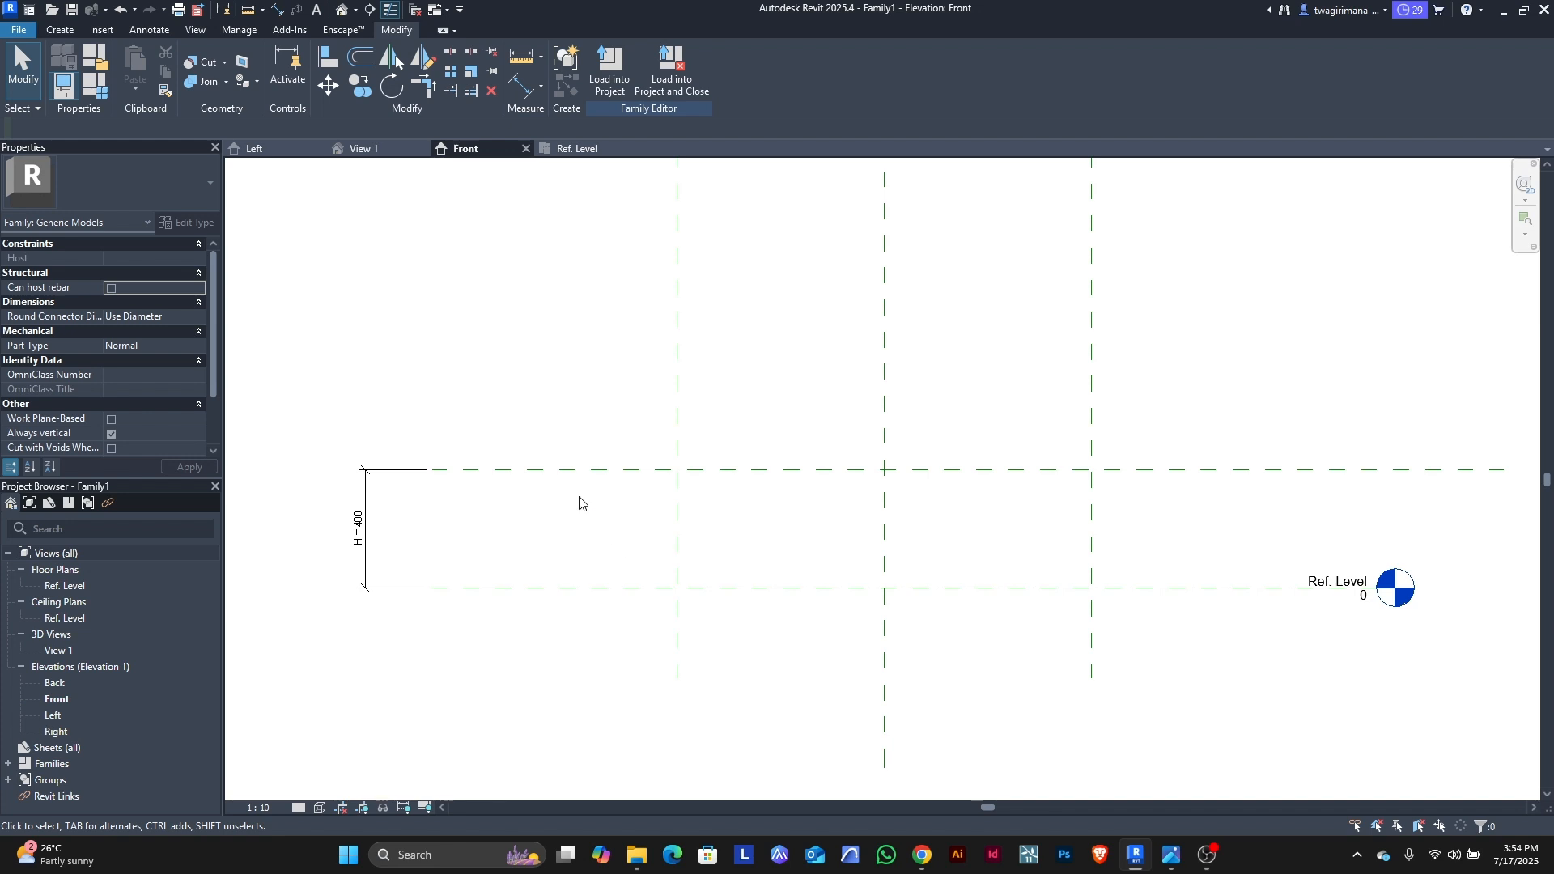
Step: In the Right elevation, start an extrusion and sketch a rectangle between the outer vertical planes, from the upper horizontal plane to the Ref. Level
{"action": "left_click", "coordinate": [582, 151]}
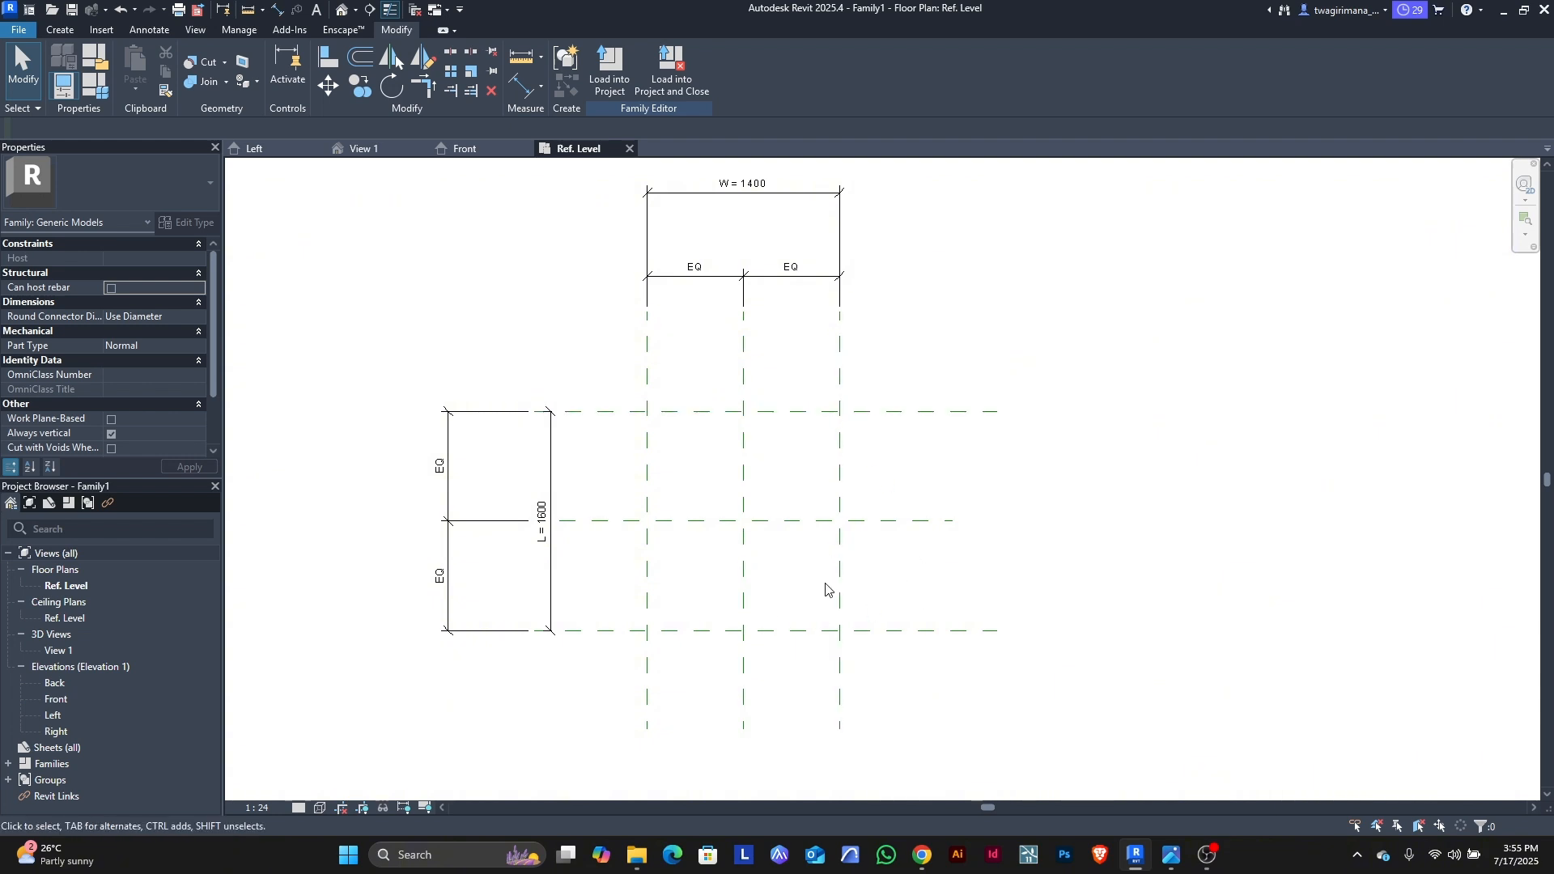
{"action": "double_click", "coordinate": [65, 733]}
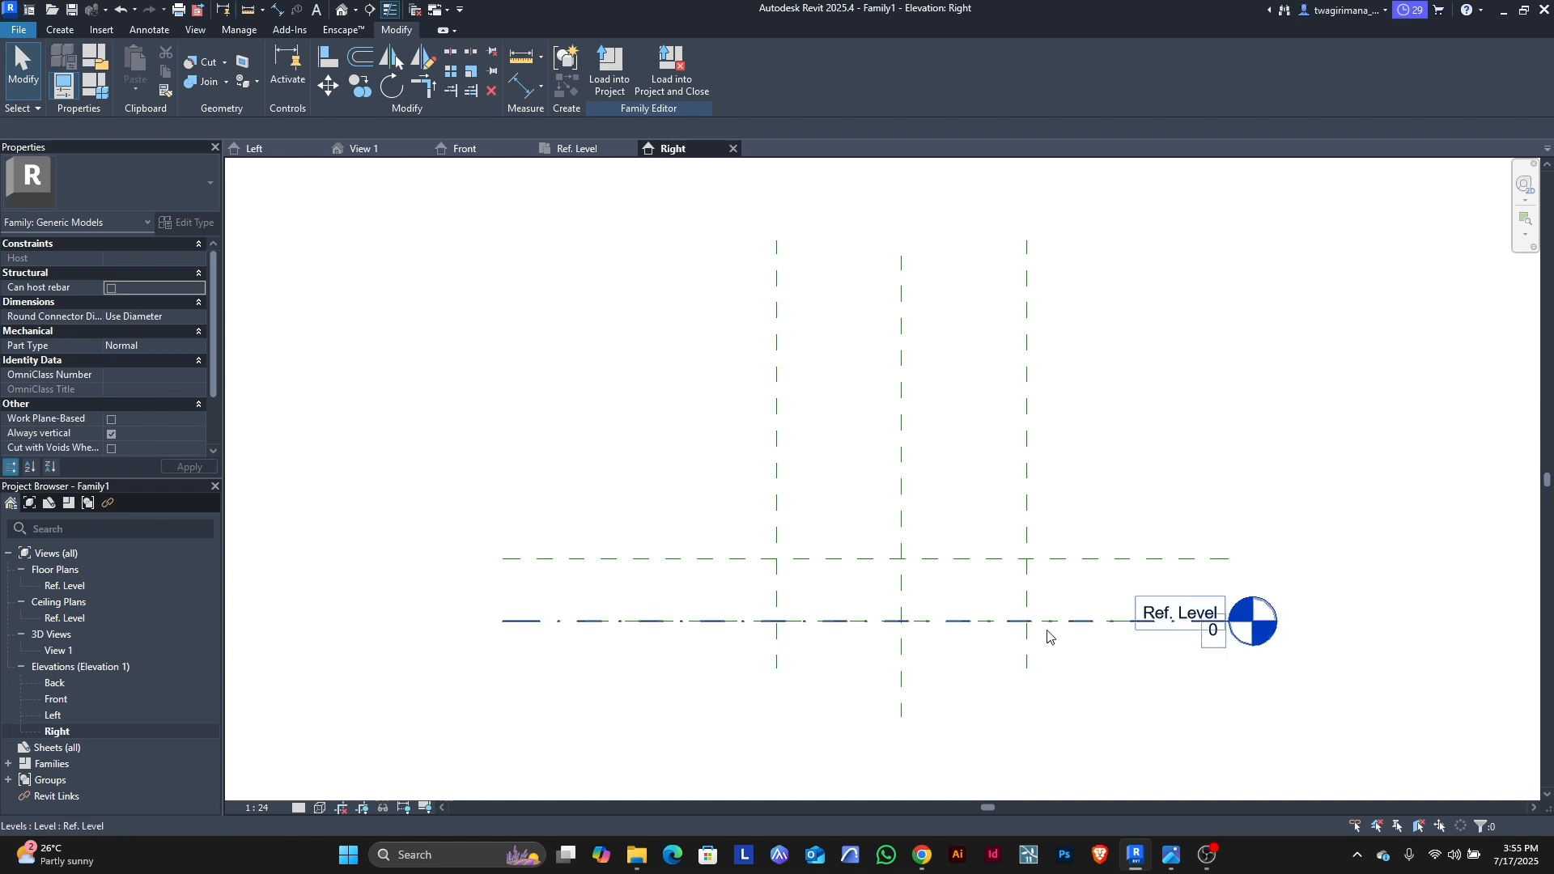
{"action": "scroll", "coordinate": [1049, 637], "scroll_direction": "up", "scroll_amount": 2}
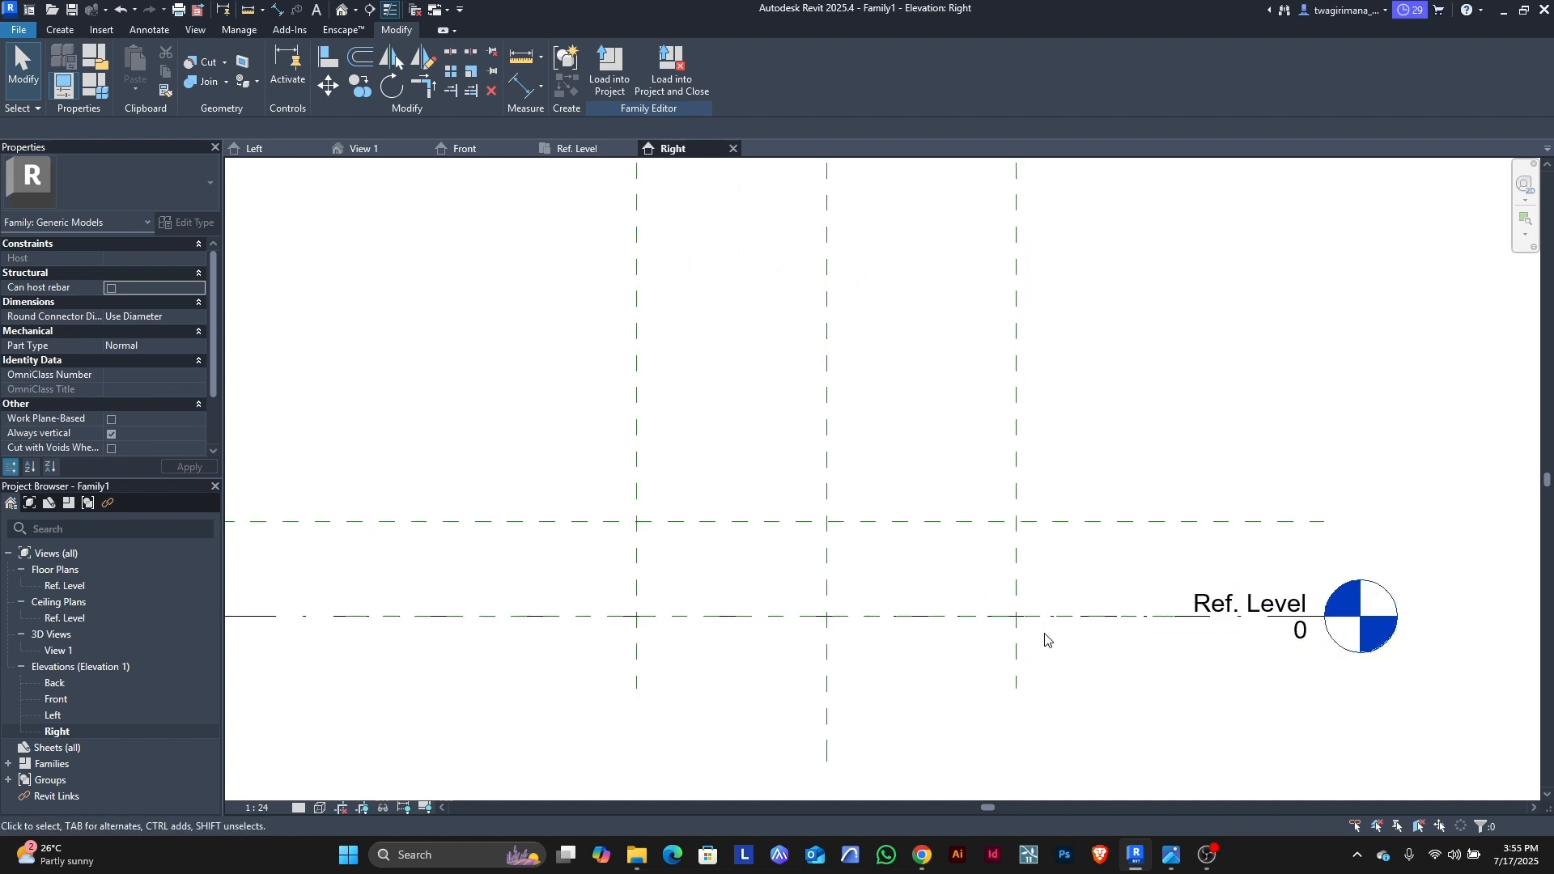
{"action": "left_click", "coordinate": [62, 30]}
{"action": "left_click", "coordinate": [129, 81]}
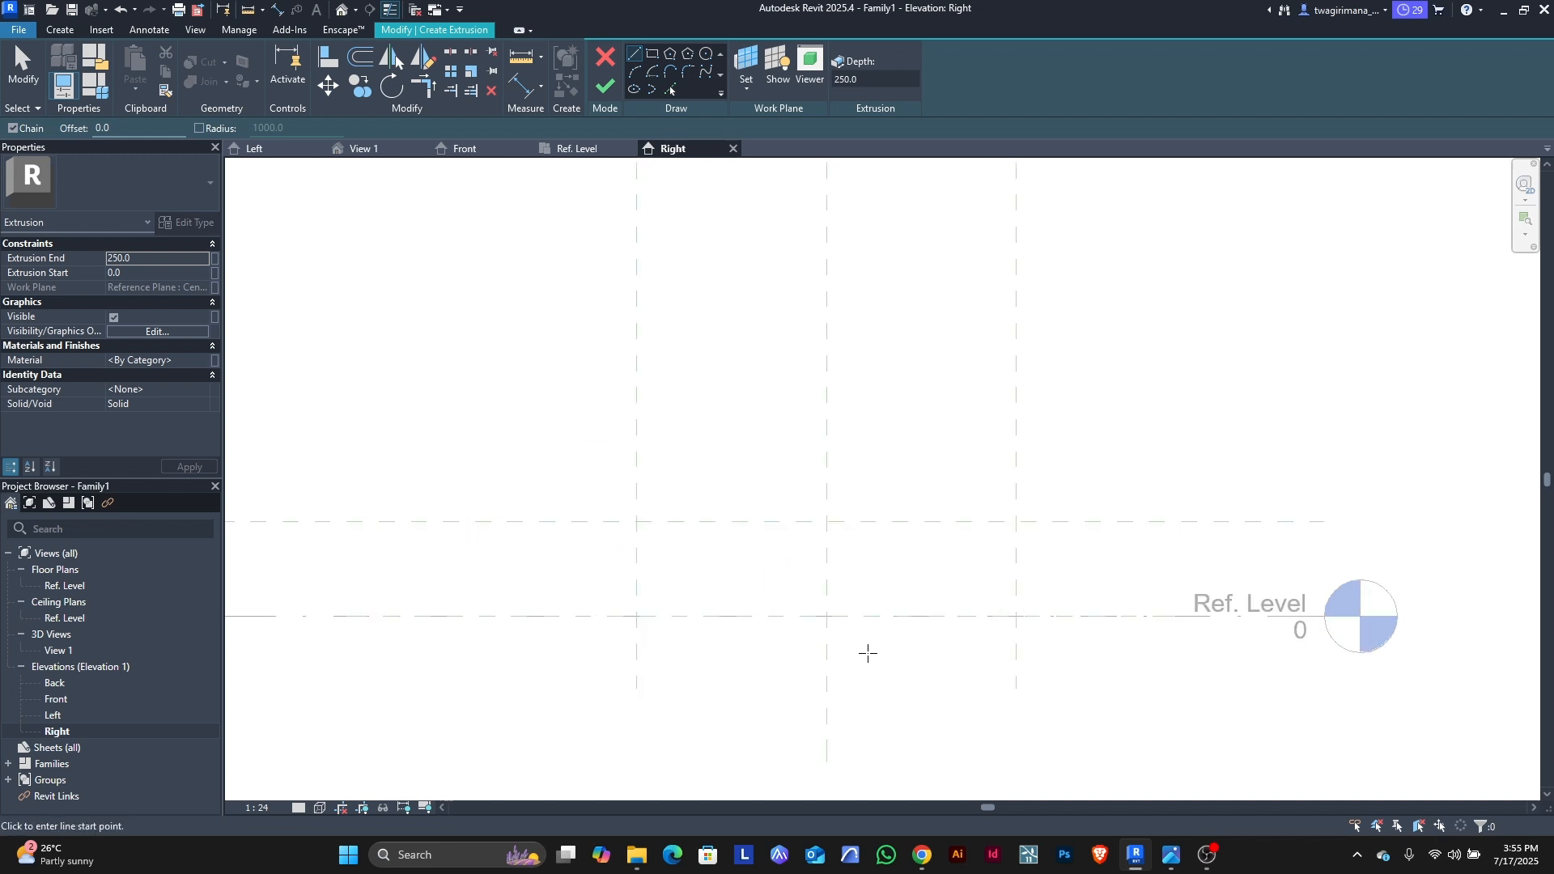
{"action": "left_click", "coordinate": [652, 55]}
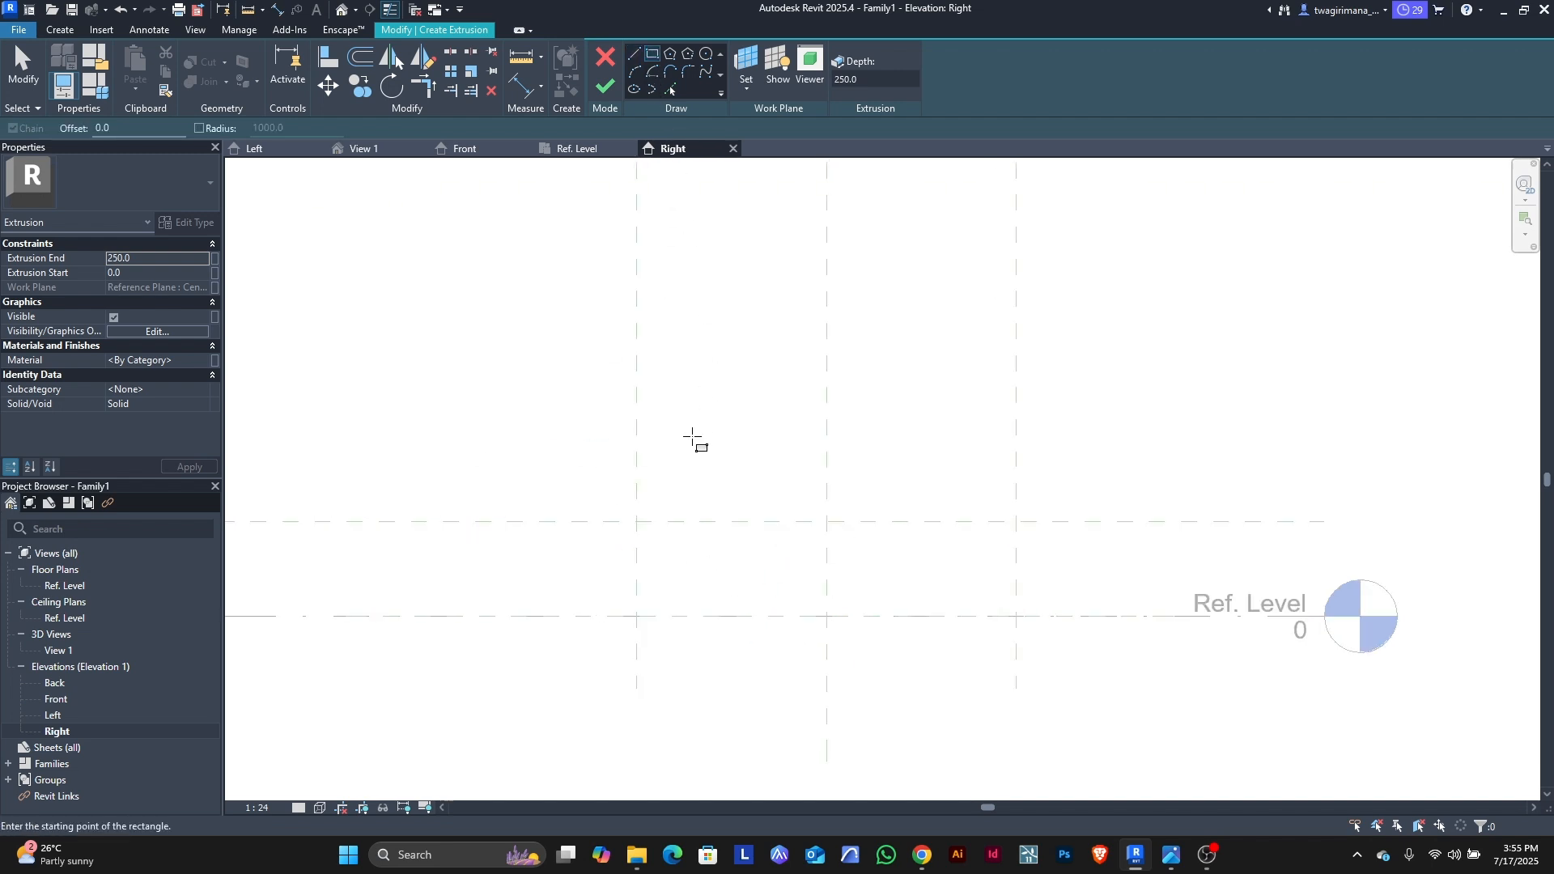
{"action": "left_click", "coordinate": [638, 522]}
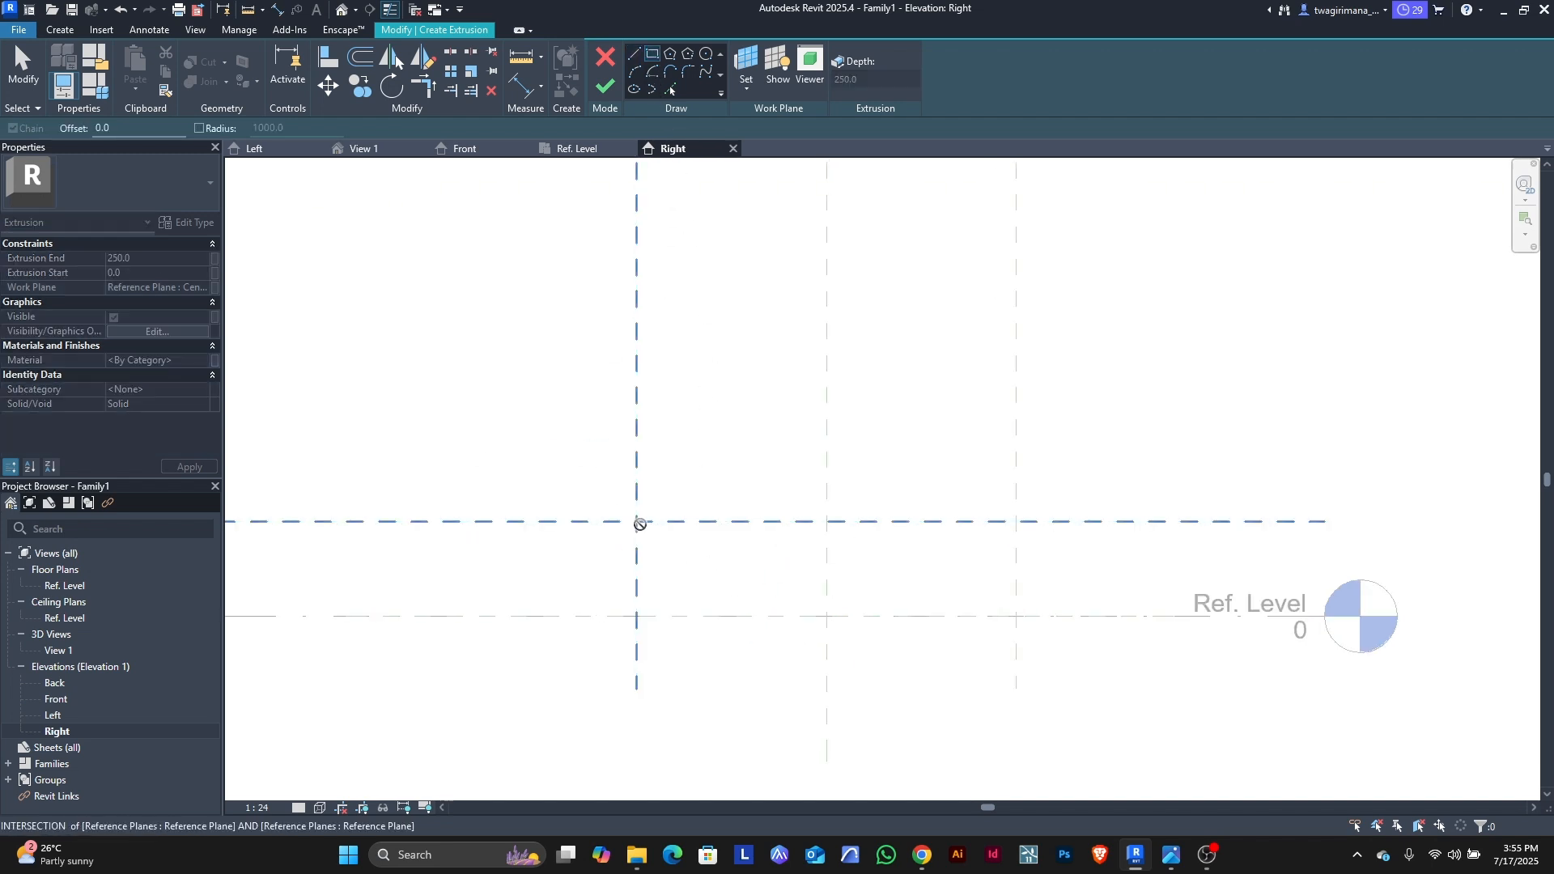
{"action": "left_click", "coordinate": [1016, 617]}
Step: Lock all four edges of the extrusion rectangle to their aligned reference planes
{"action": "scroll", "coordinate": [1017, 617], "scroll_direction": "up", "scroll_amount": 1}
{"action": "scroll", "coordinate": [1001, 637], "scroll_direction": "up", "scroll_amount": 1}
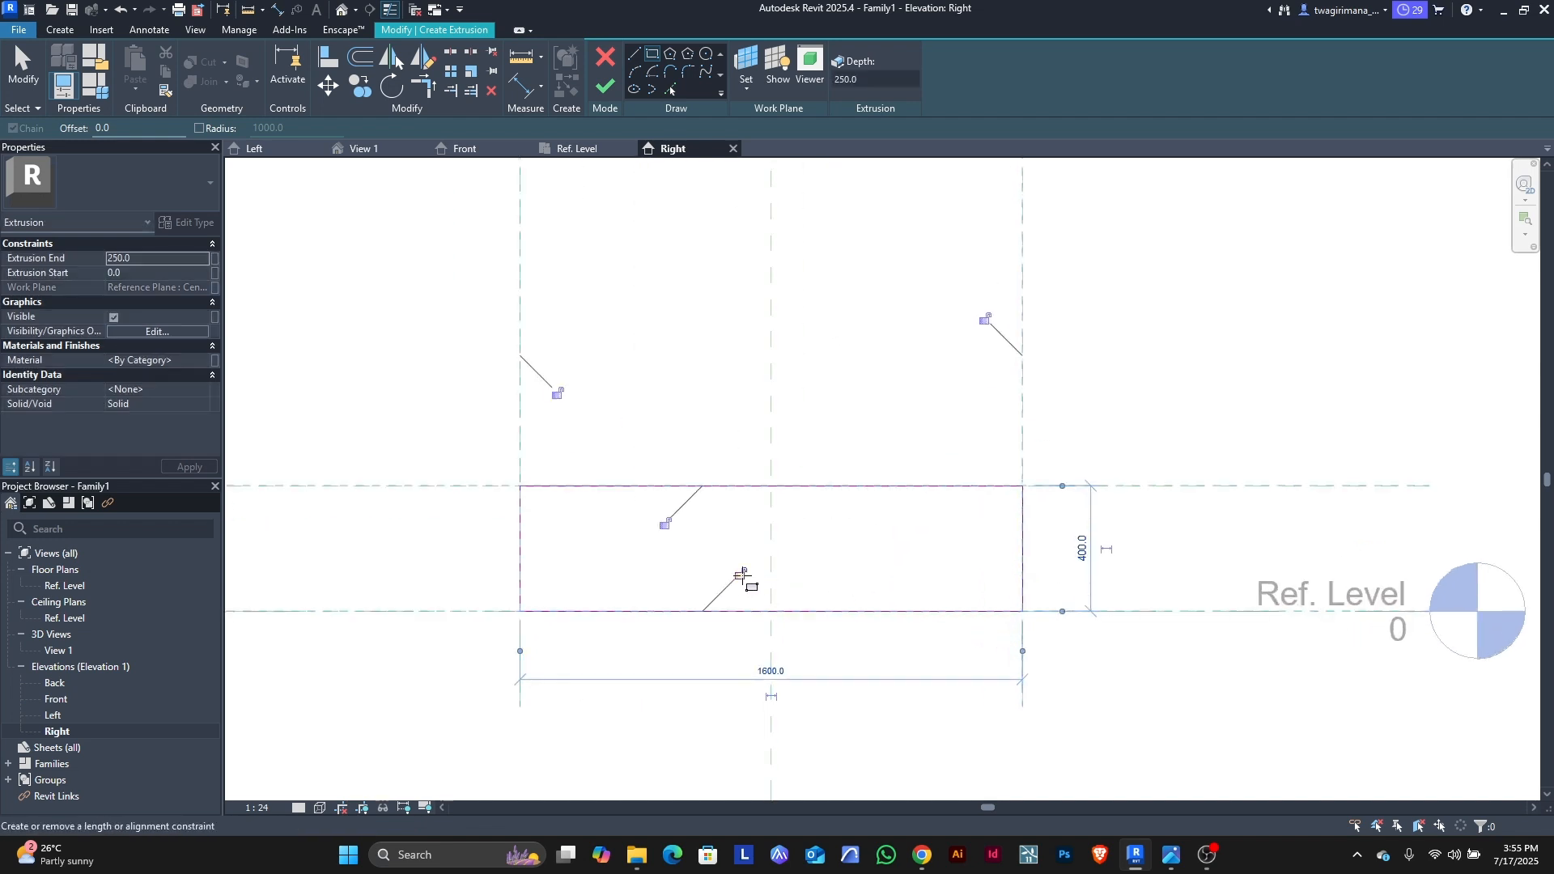
{"action": "left_click", "coordinate": [744, 576]}
{"action": "left_click", "coordinate": [801, 516]}
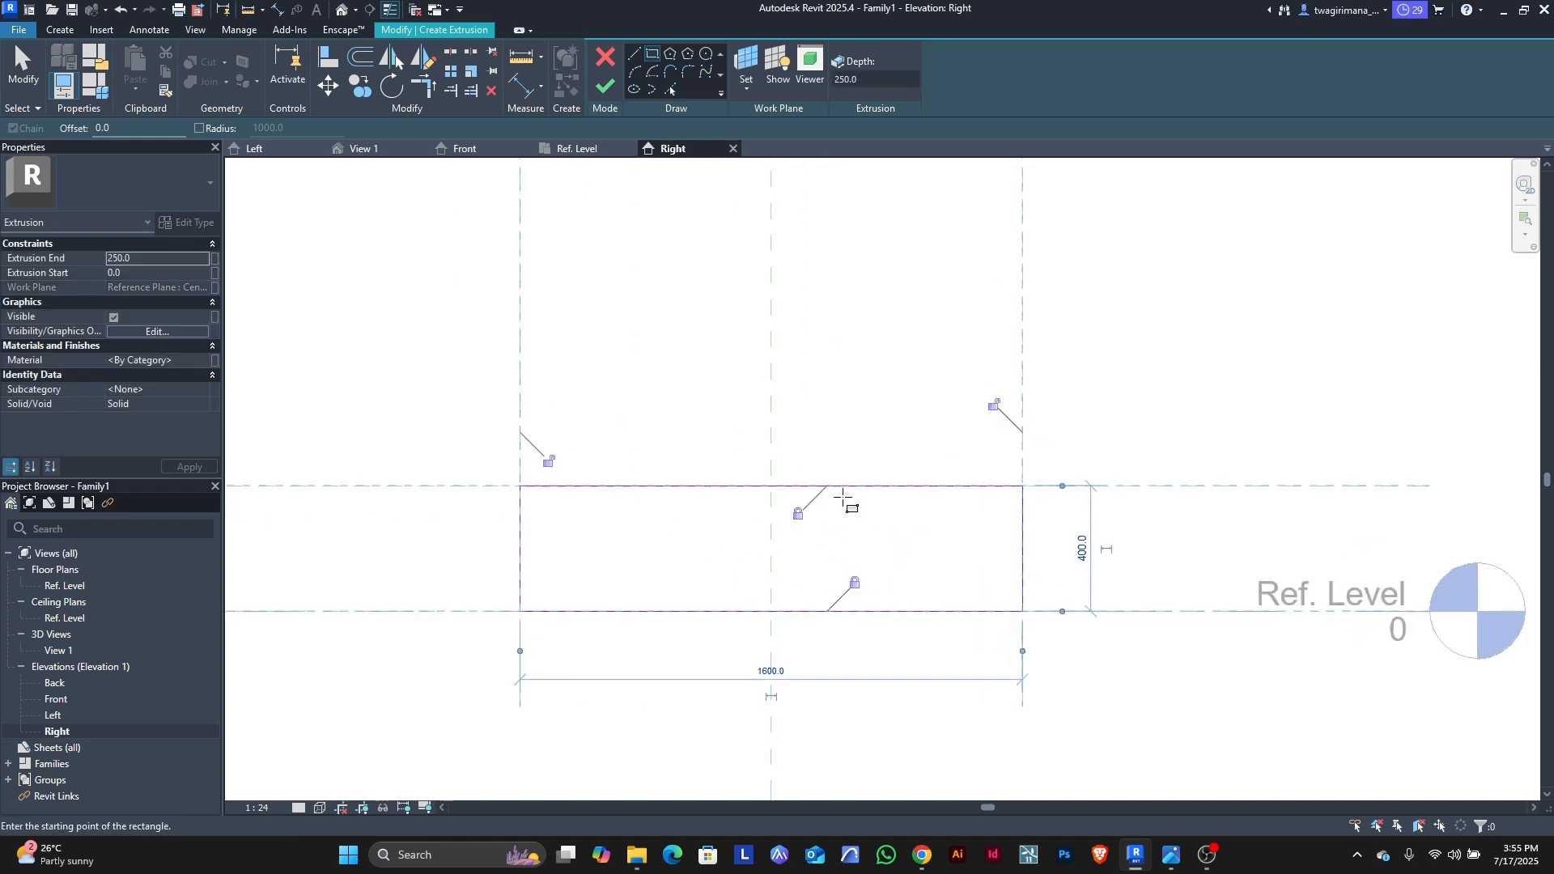
{"action": "left_click", "coordinate": [994, 404]}
{"action": "left_click", "coordinate": [551, 463]}
{"action": "scroll", "coordinate": [599, 589], "scroll_direction": "down", "scroll_amount": 2}
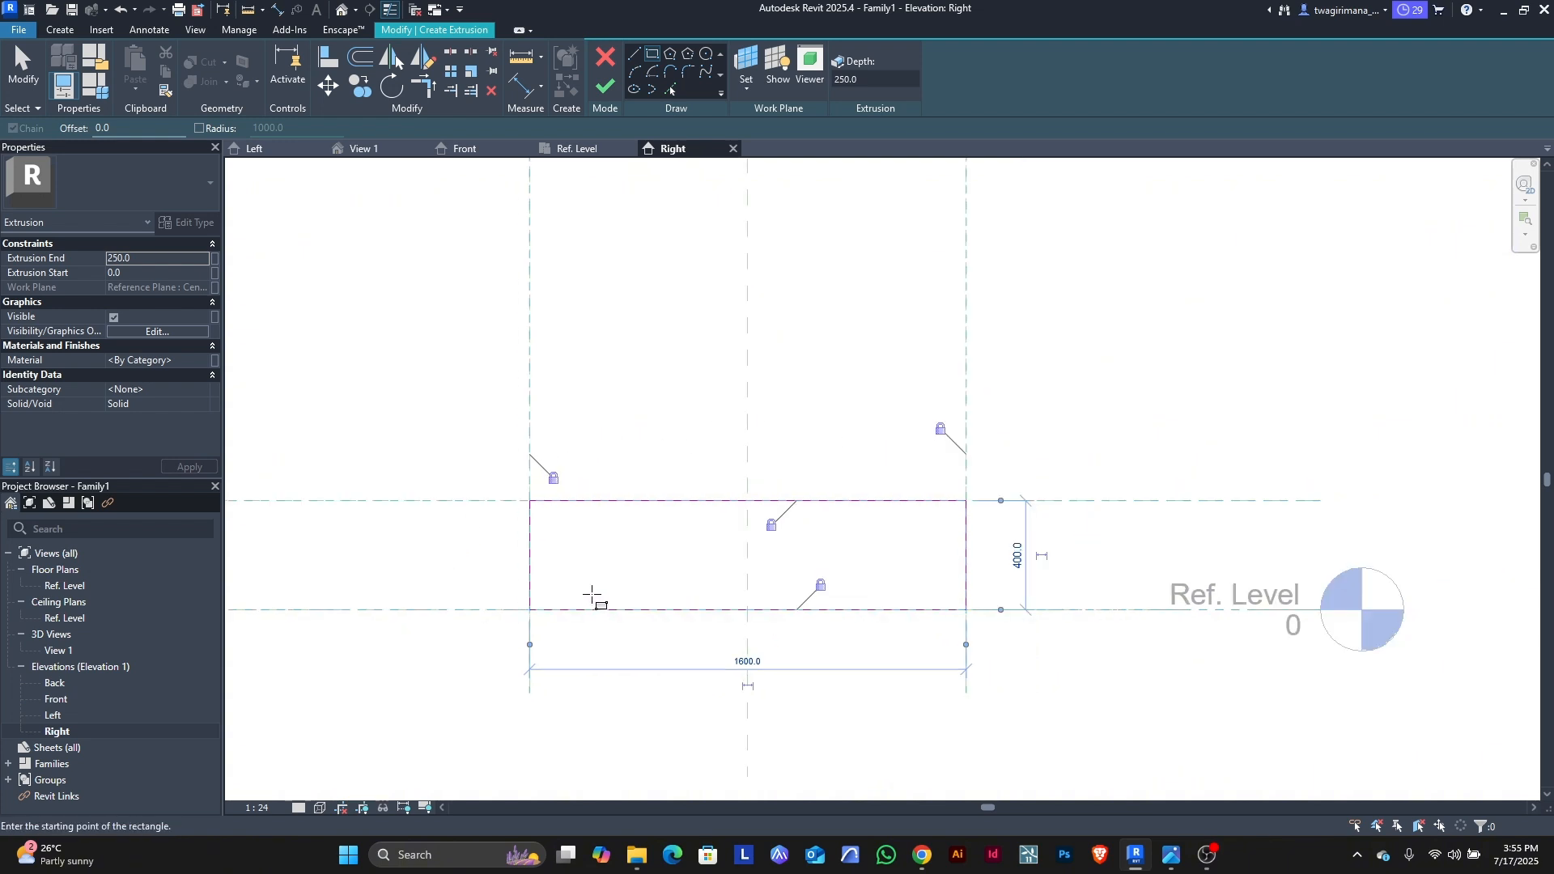
{"action": "scroll", "coordinate": [586, 595], "scroll_direction": "up", "scroll_amount": 1}
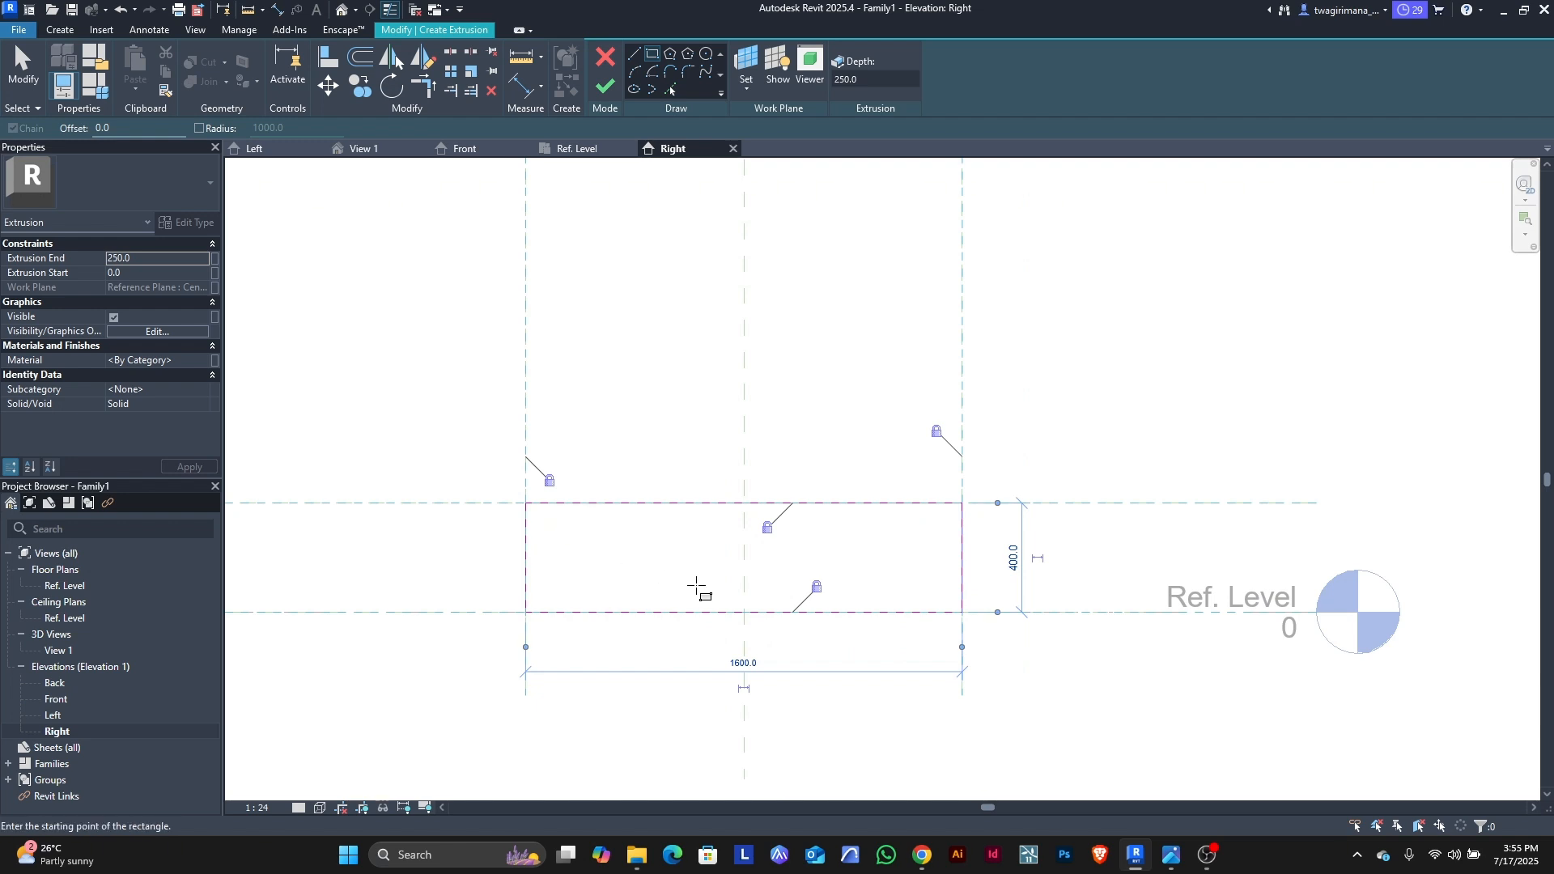
{"action": "scroll", "coordinate": [770, 597], "scroll_direction": "up", "scroll_amount": 1}
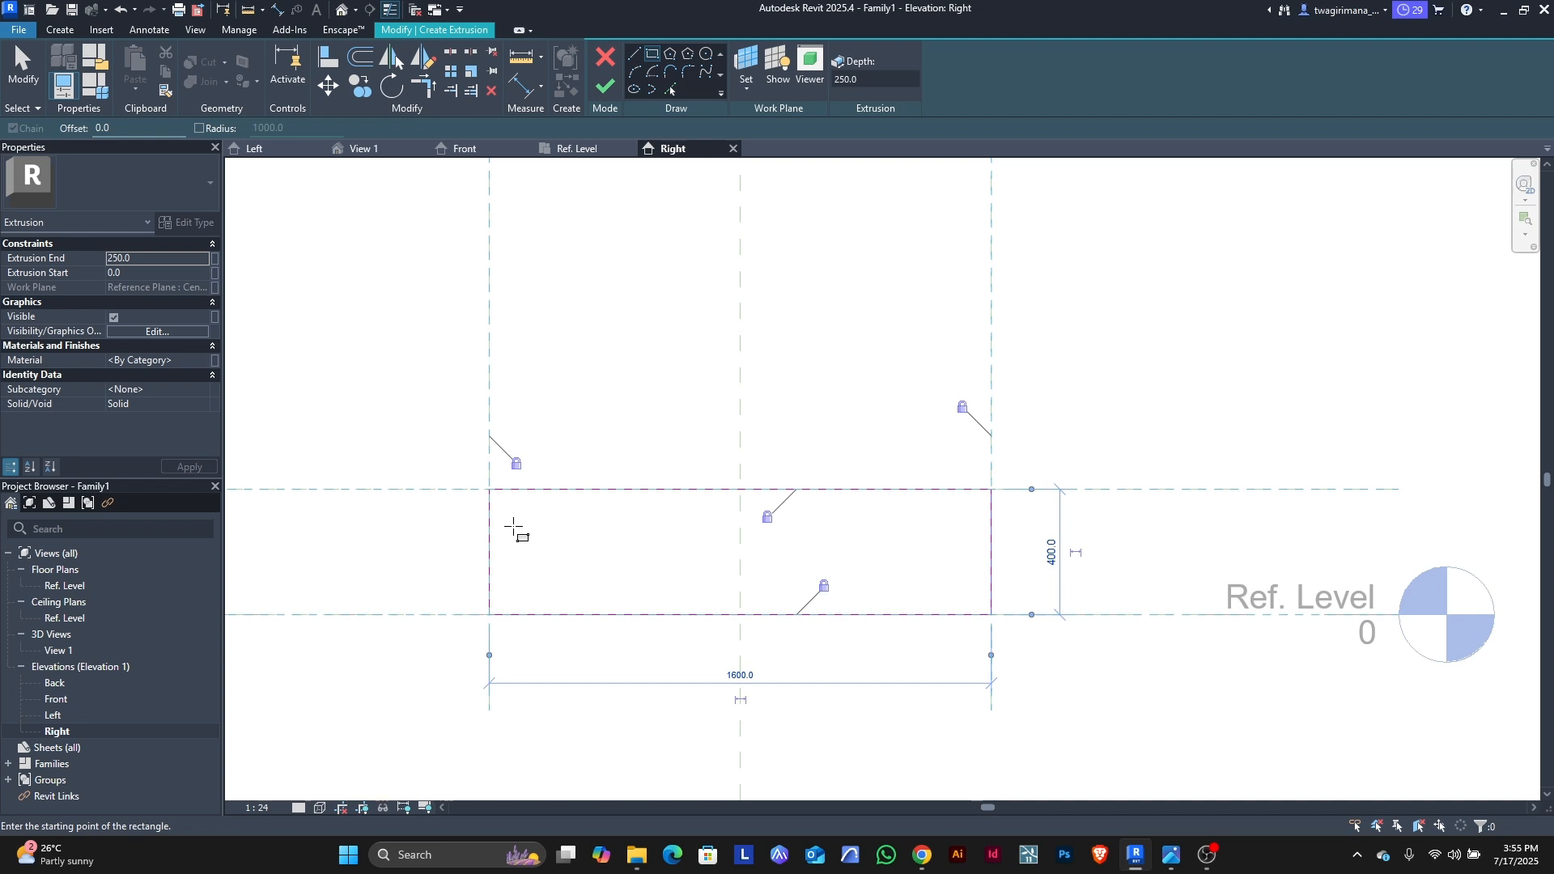
{"action": "scroll", "coordinate": [568, 546], "scroll_direction": "up", "scroll_amount": 1}
{"action": "scroll", "coordinate": [420, 465], "scroll_direction": "down", "scroll_amount": 2}
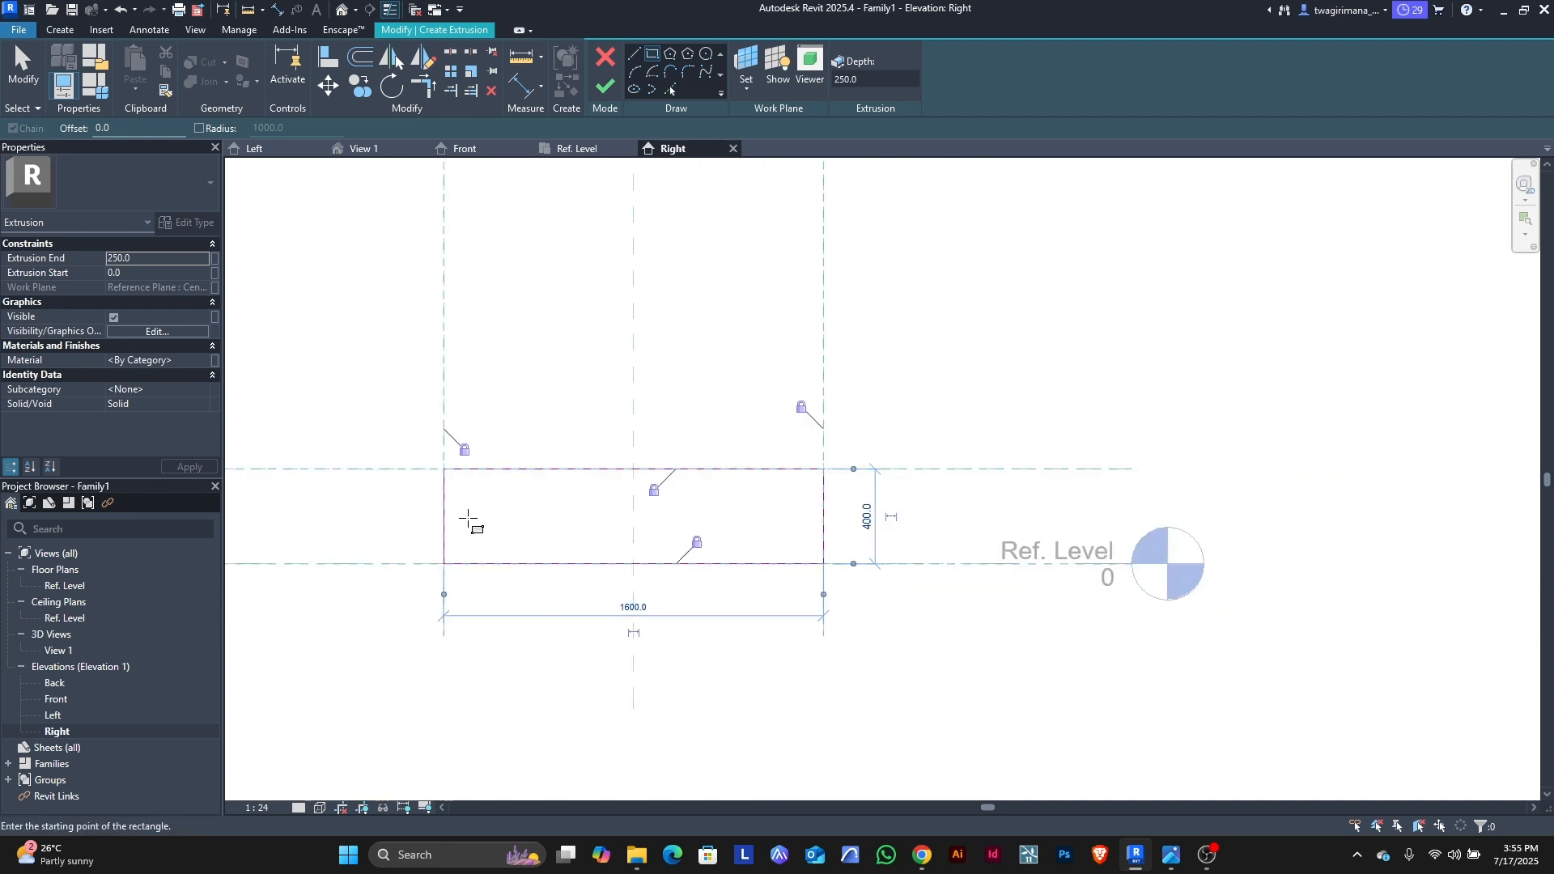
{"action": "scroll", "coordinate": [465, 521], "scroll_direction": "up", "scroll_amount": 1}
{"action": "scroll", "coordinate": [432, 527], "scroll_direction": "down", "scroll_amount": 1}
{"action": "scroll", "coordinate": [433, 524], "scroll_direction": "up", "scroll_amount": 2}
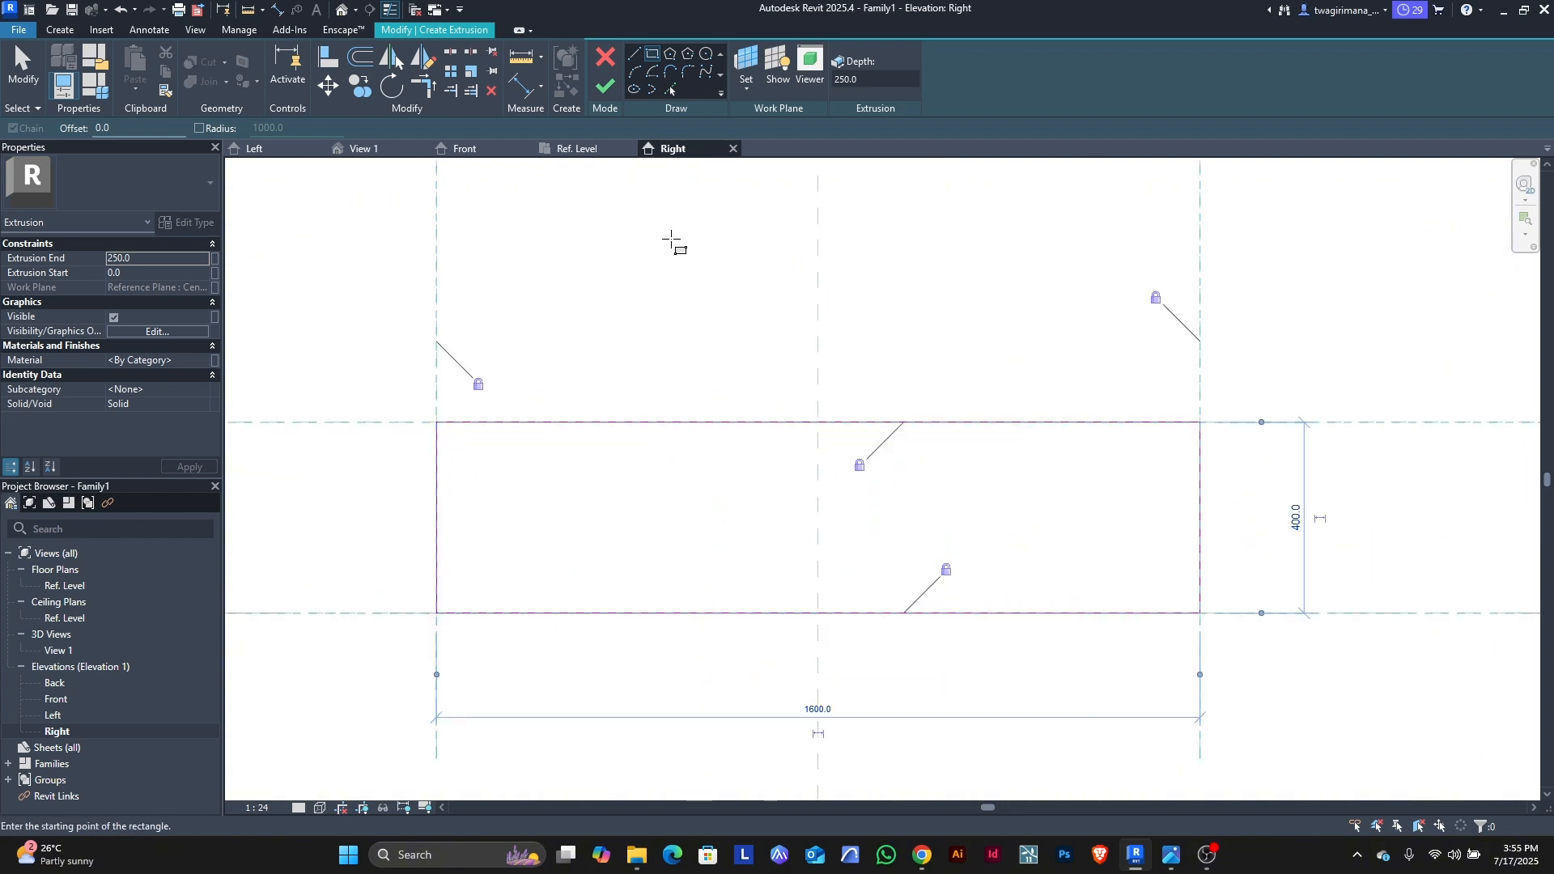
Step: Finish the extrusion sketch, then stretch and lock both ends of the solid to the outer vertical reference planes in the Ref. Level plan
{"action": "left_click", "coordinate": [604, 89]}
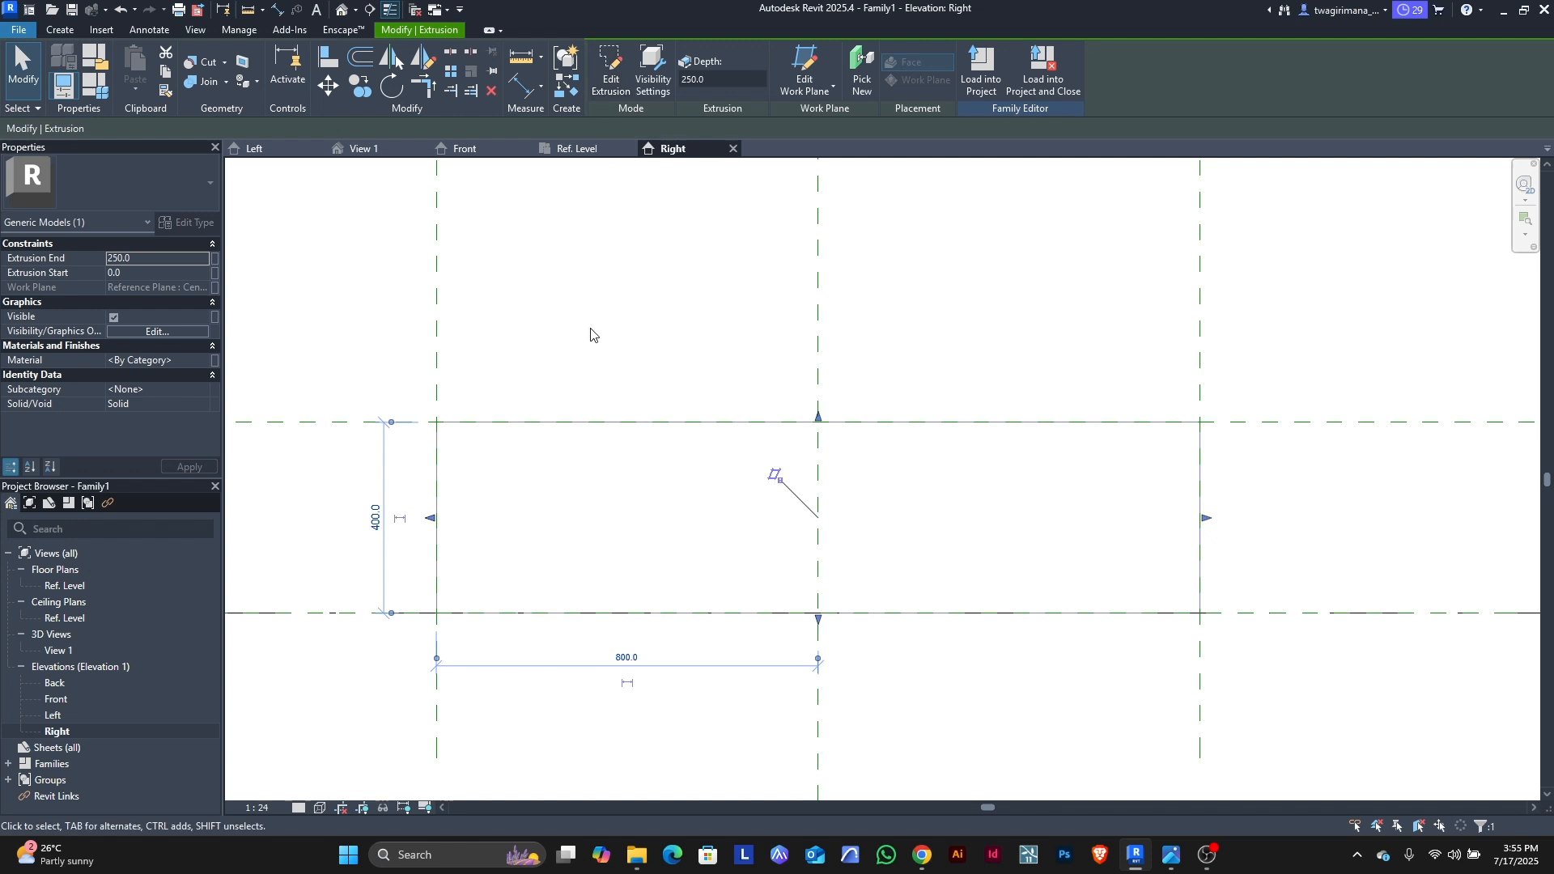
{"action": "left_click", "coordinate": [578, 150]}
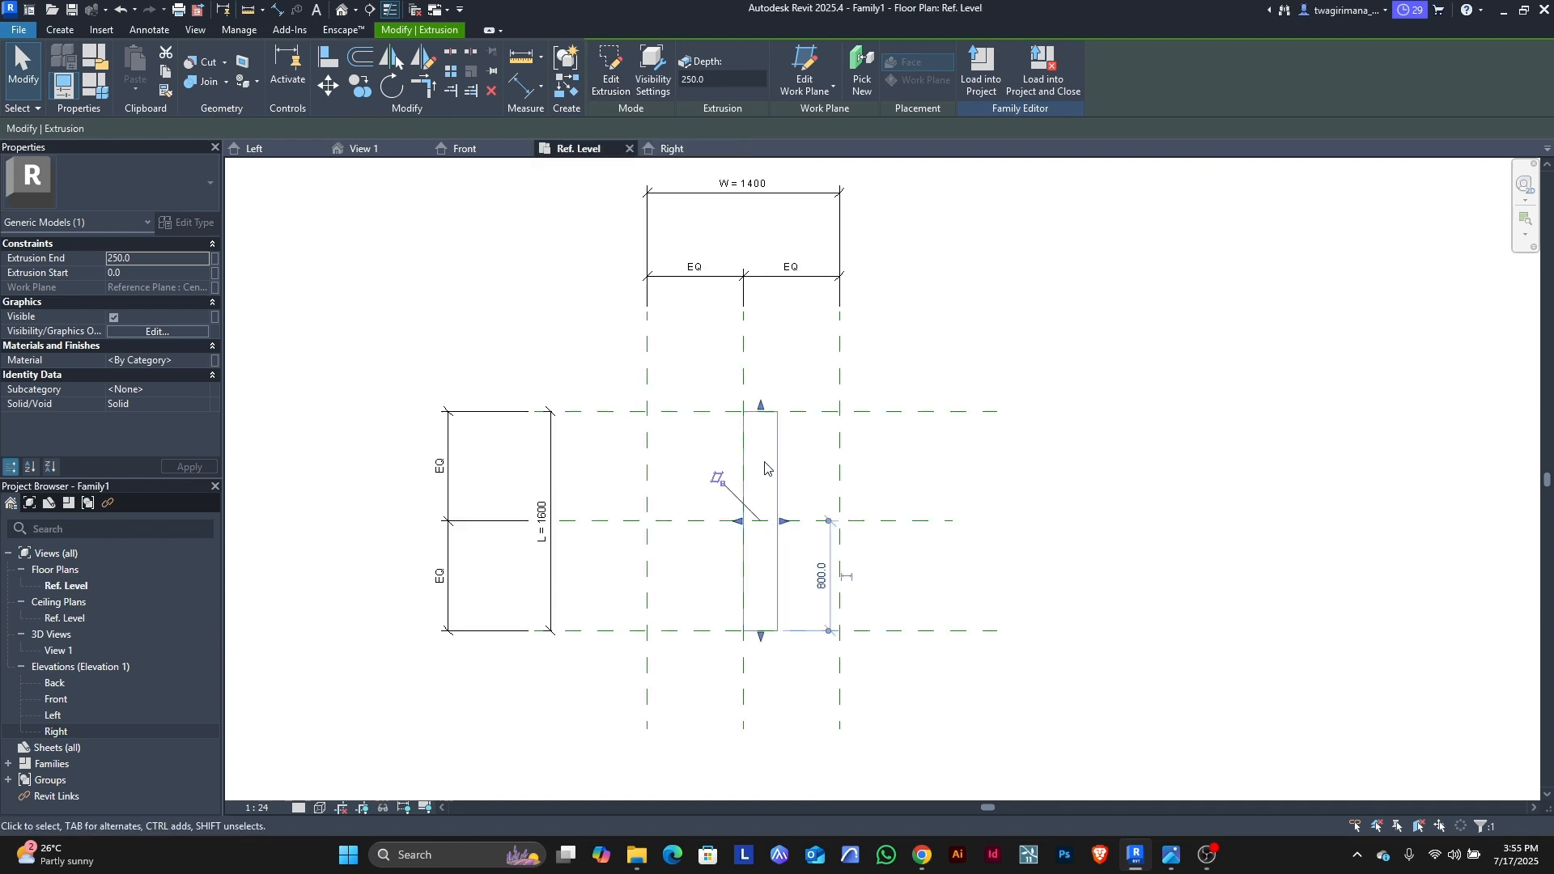
{"action": "scroll", "coordinate": [810, 560], "scroll_direction": "up", "scroll_amount": 2}
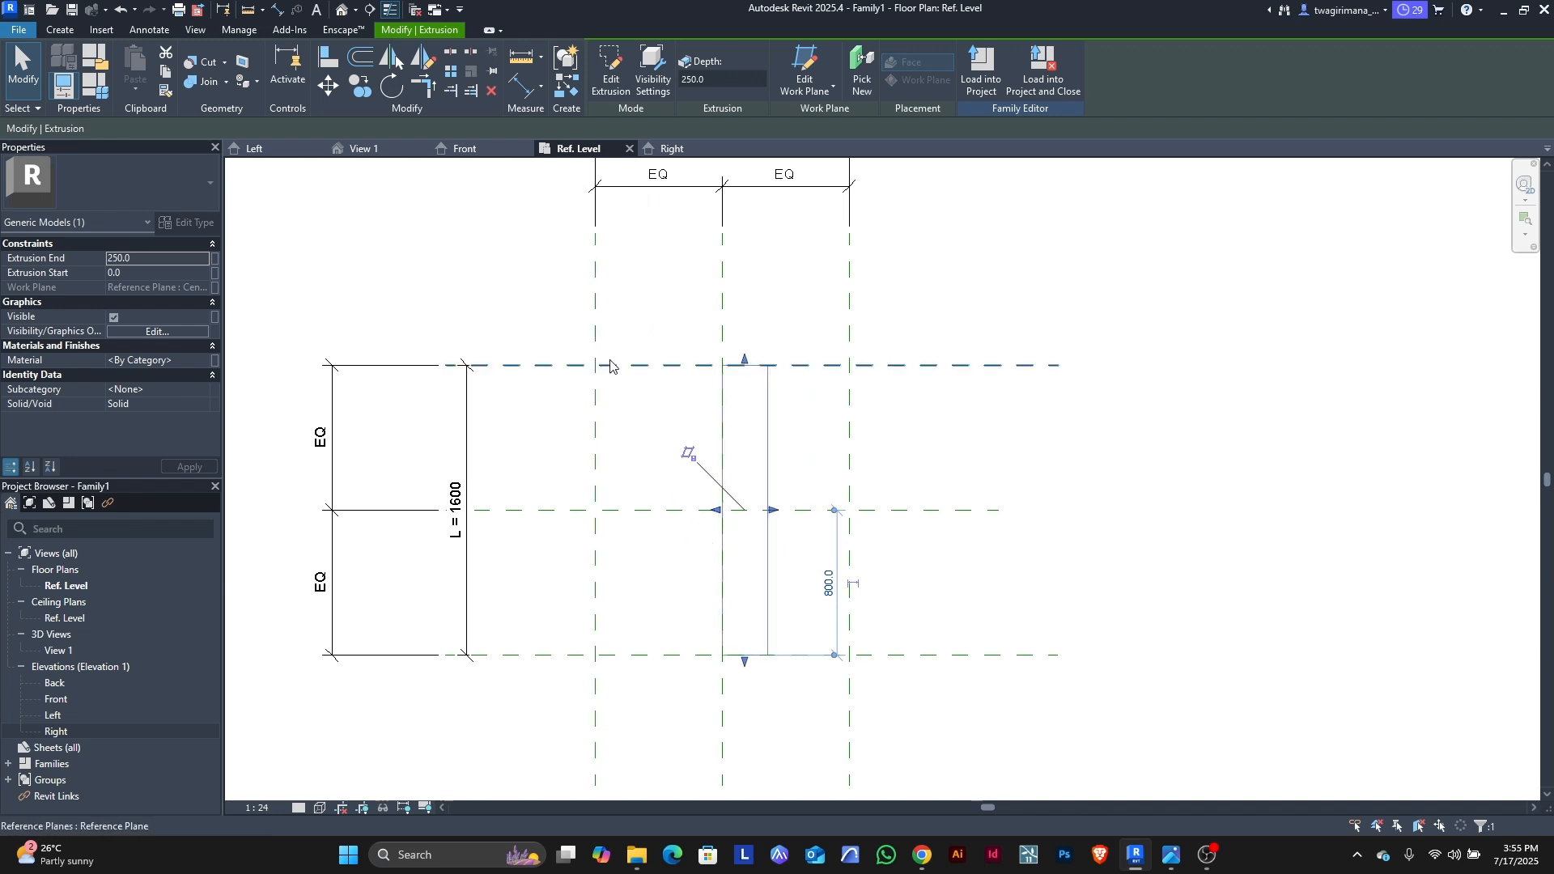
{"action": "scroll", "coordinate": [778, 562], "scroll_direction": "down", "scroll_amount": 1}
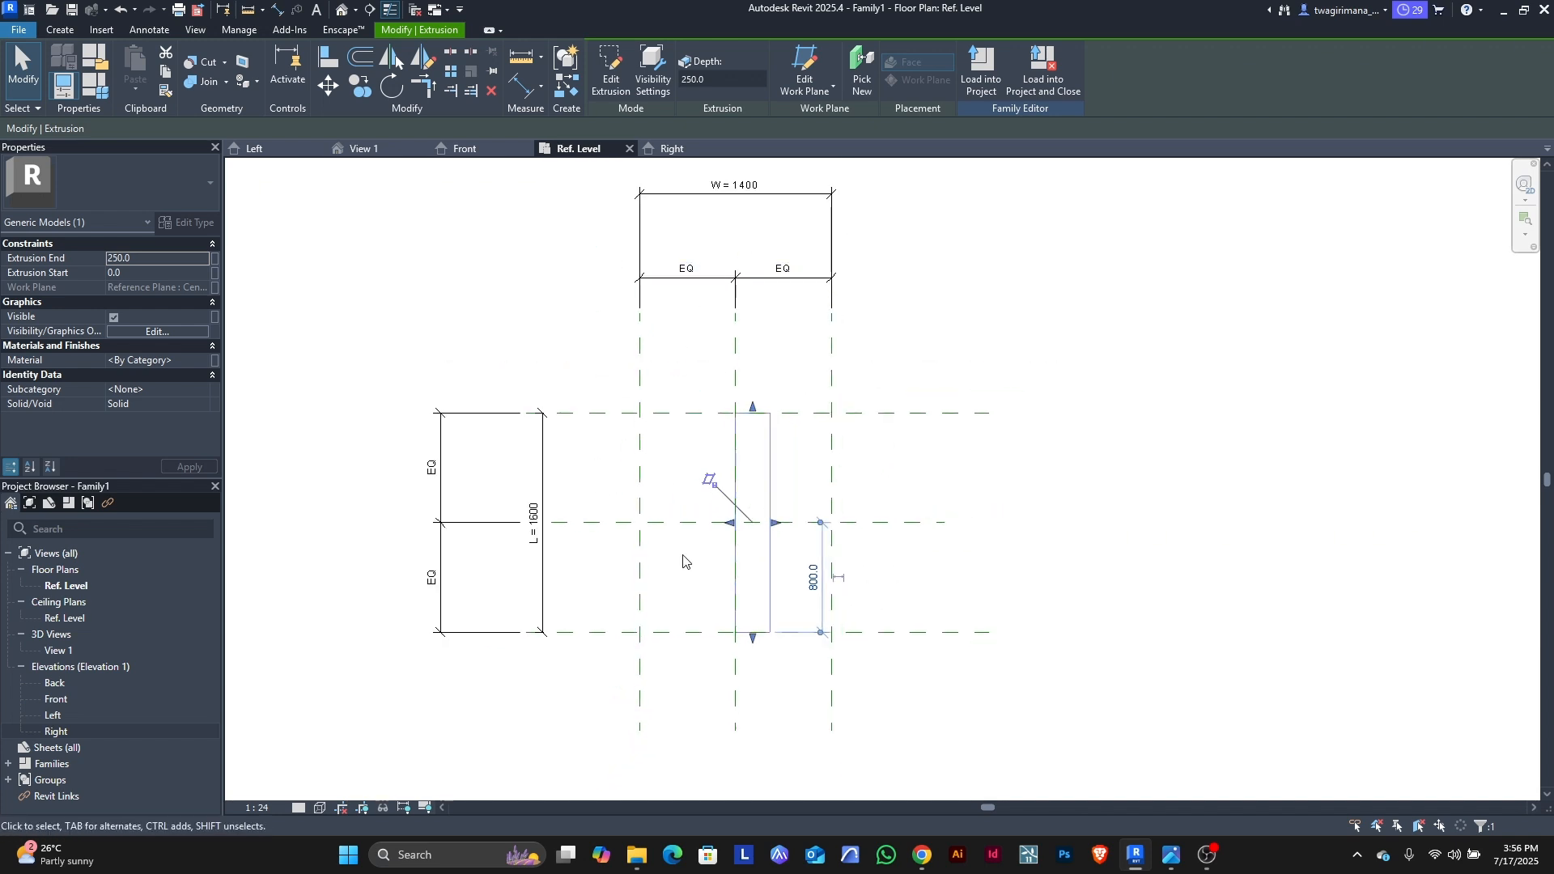
{"action": "scroll", "coordinate": [729, 565], "scroll_direction": "up", "scroll_amount": 1}
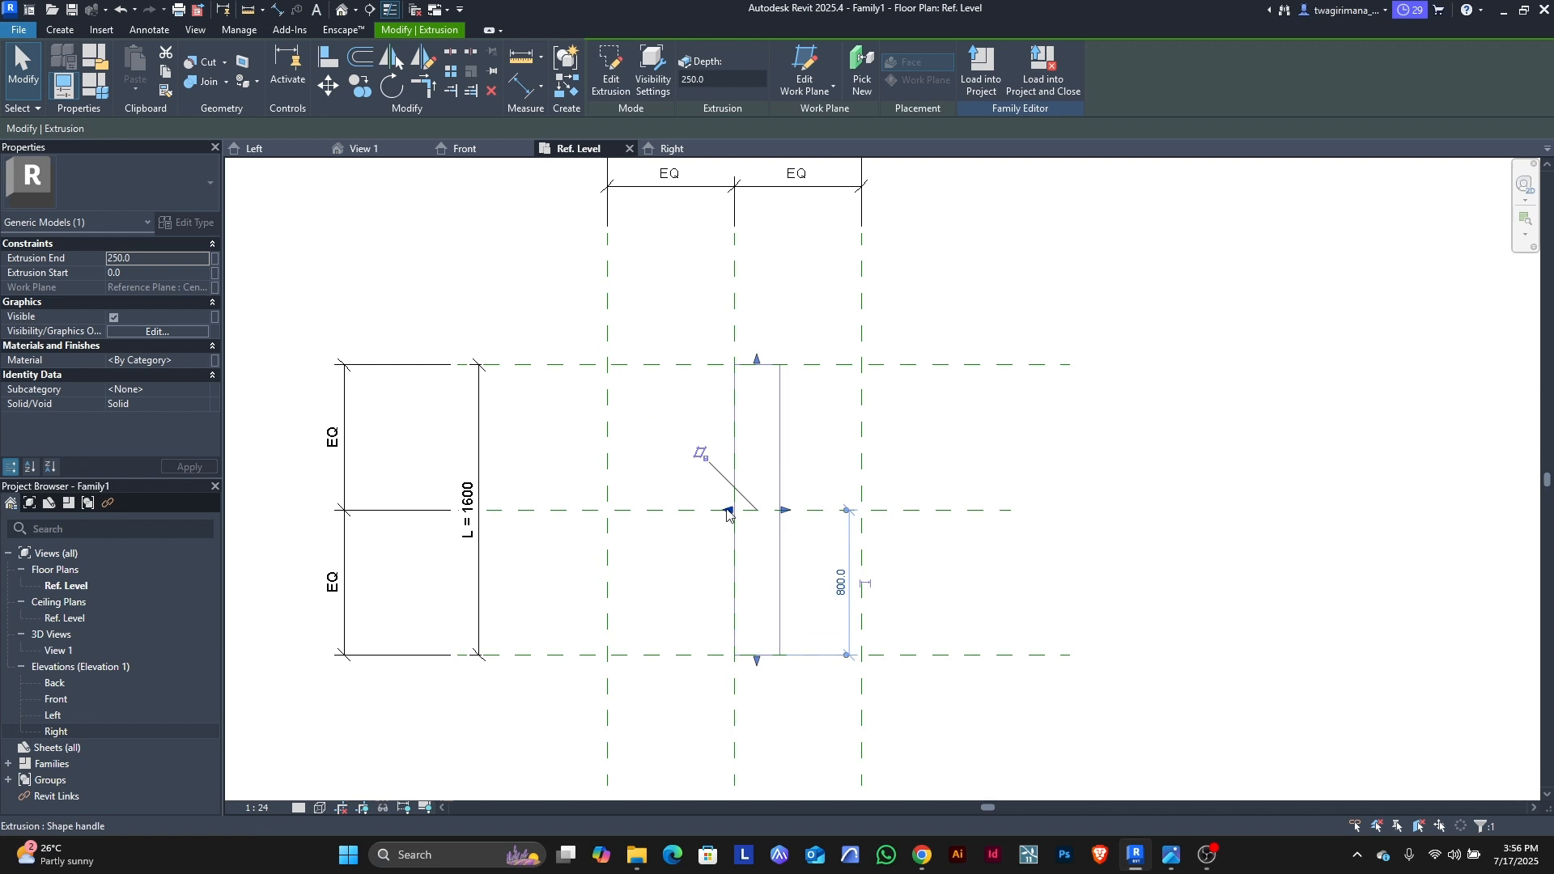
{"action": "left_click_drag", "start_coordinate": [726, 511], "coordinate": [606, 551]}
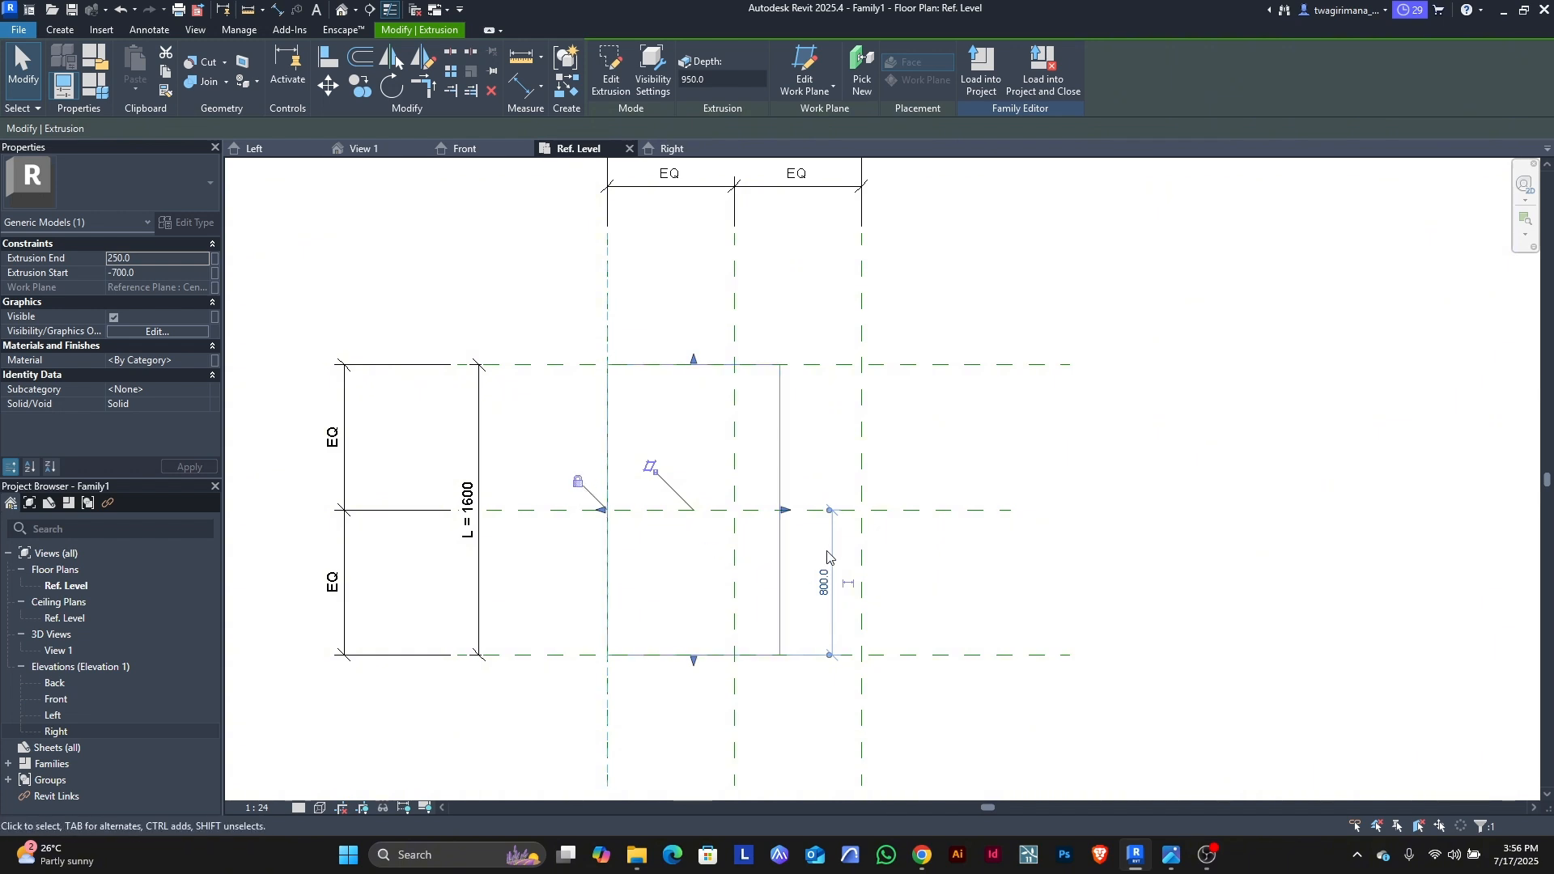
{"action": "left_click_drag", "start_coordinate": [784, 511], "coordinate": [861, 512]}
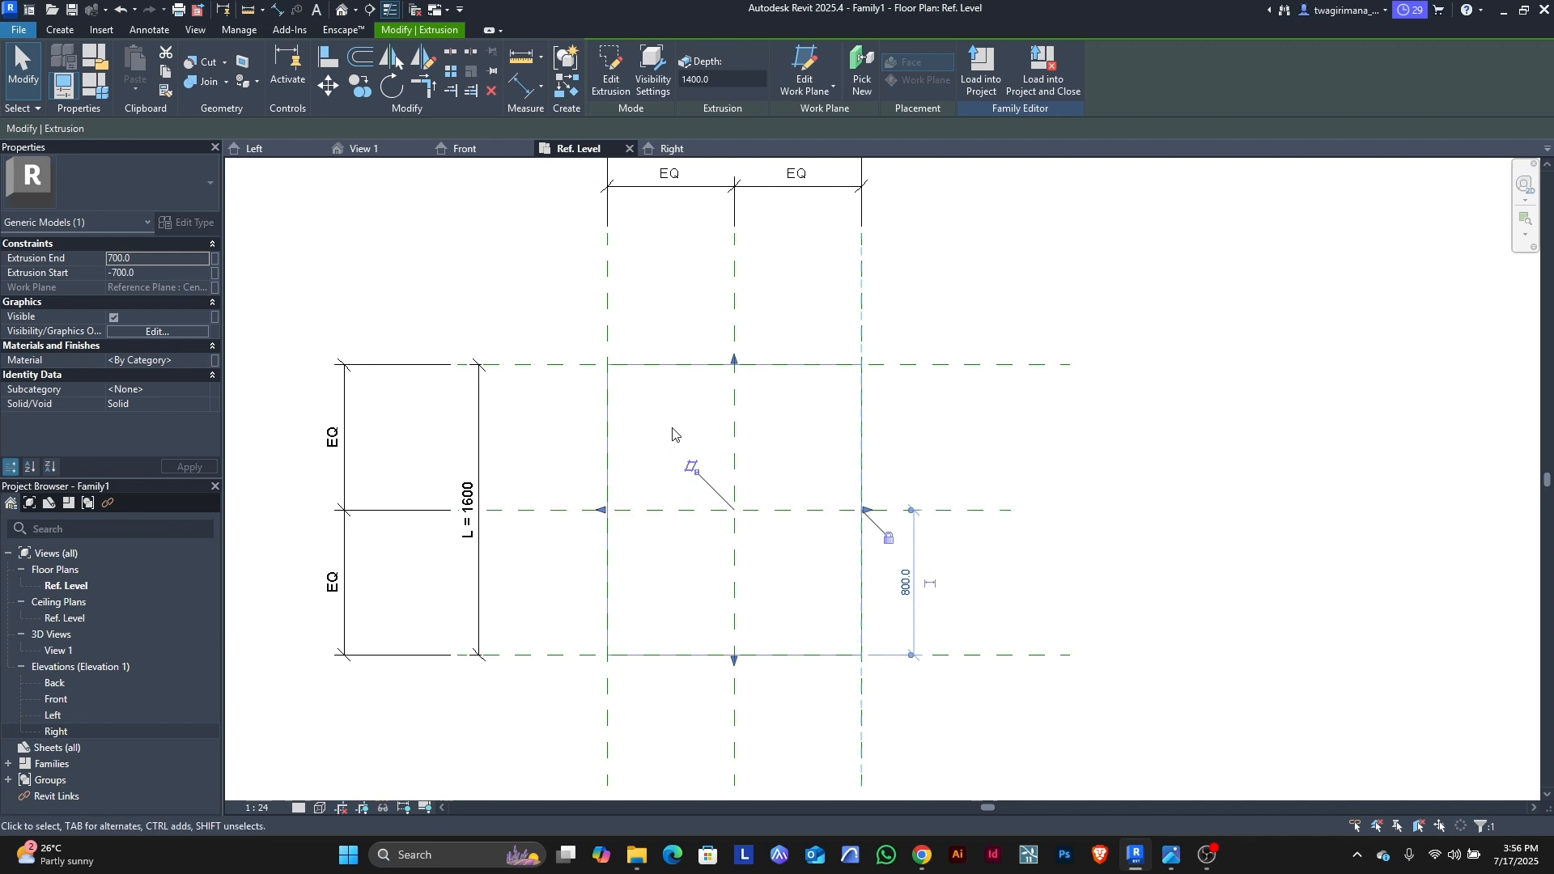
{"action": "scroll", "coordinate": [674, 430], "scroll_direction": "down", "scroll_amount": 1}
{"action": "left_click", "coordinate": [854, 421]}
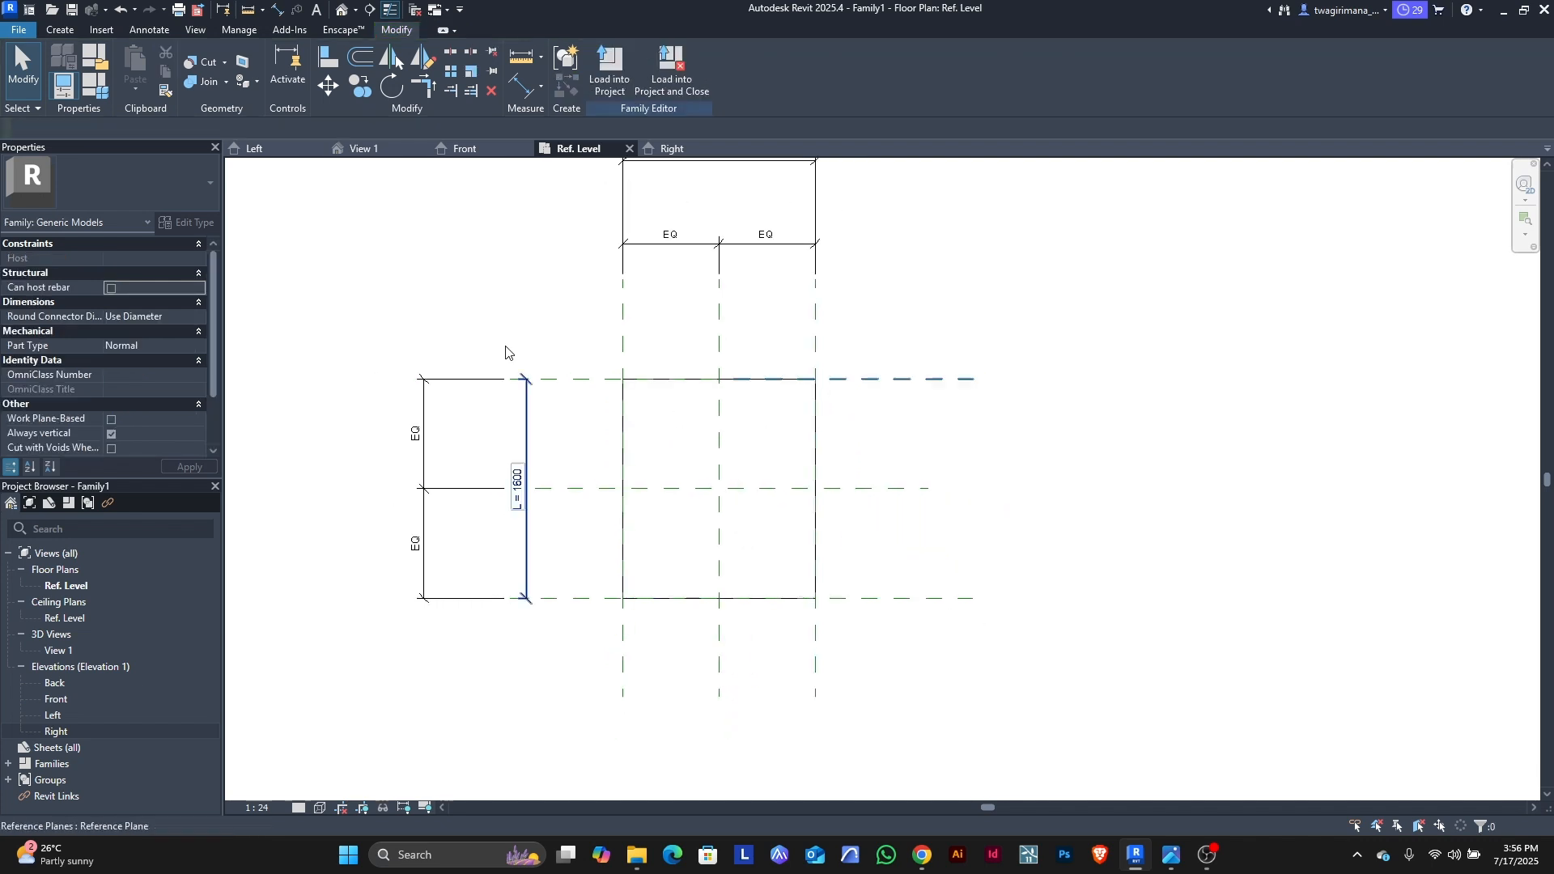
Step: Check the shape of the extruded box in the 3D view
{"action": "left_click", "coordinate": [368, 149]}
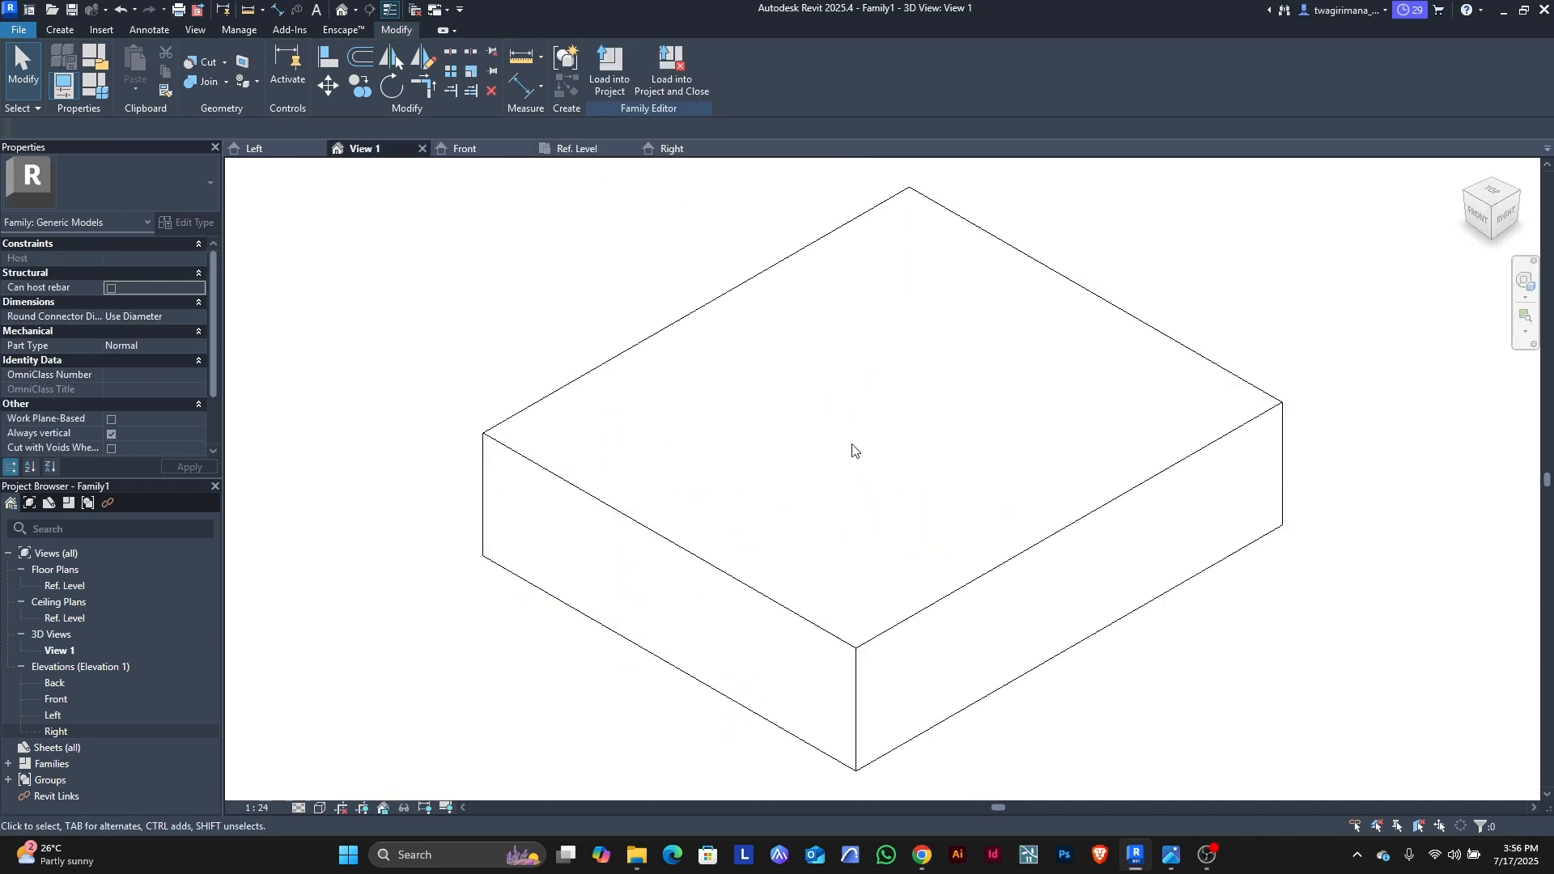
{"action": "scroll", "coordinate": [818, 364], "scroll_direction": "down", "scroll_amount": 3}
{"action": "scroll", "coordinate": [678, 366], "scroll_direction": "up", "scroll_amount": 2}
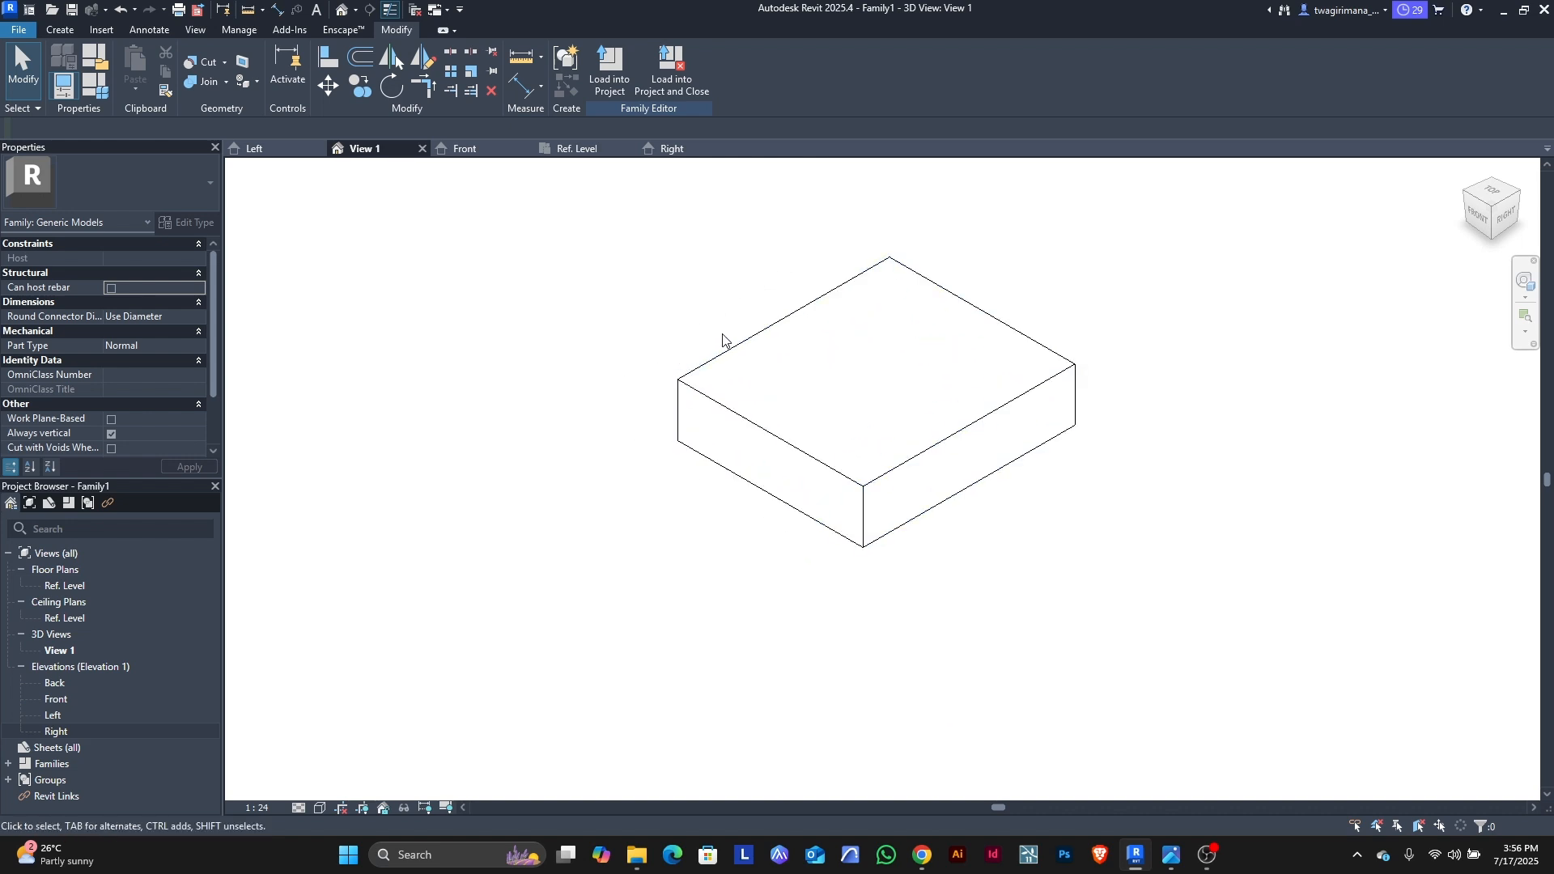
{"action": "scroll", "coordinate": [913, 289], "scroll_direction": "up", "scroll_amount": 1}
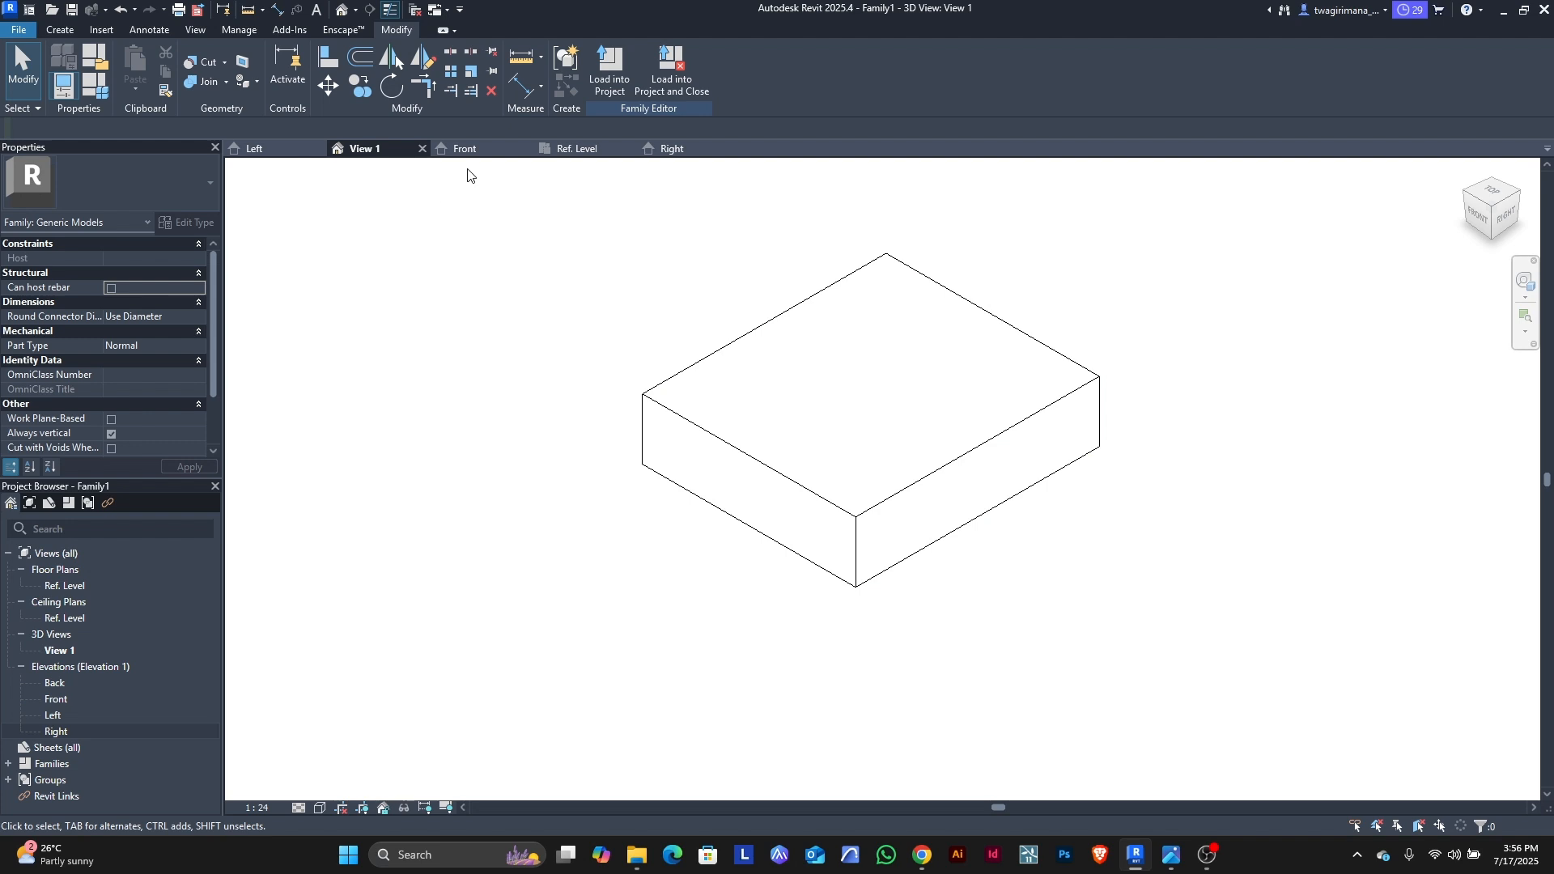
Step: In the Right elevation, start a void extrusion with the Rectangle tool and enter an offset for its sketch lines
{"action": "left_click", "coordinate": [576, 149]}
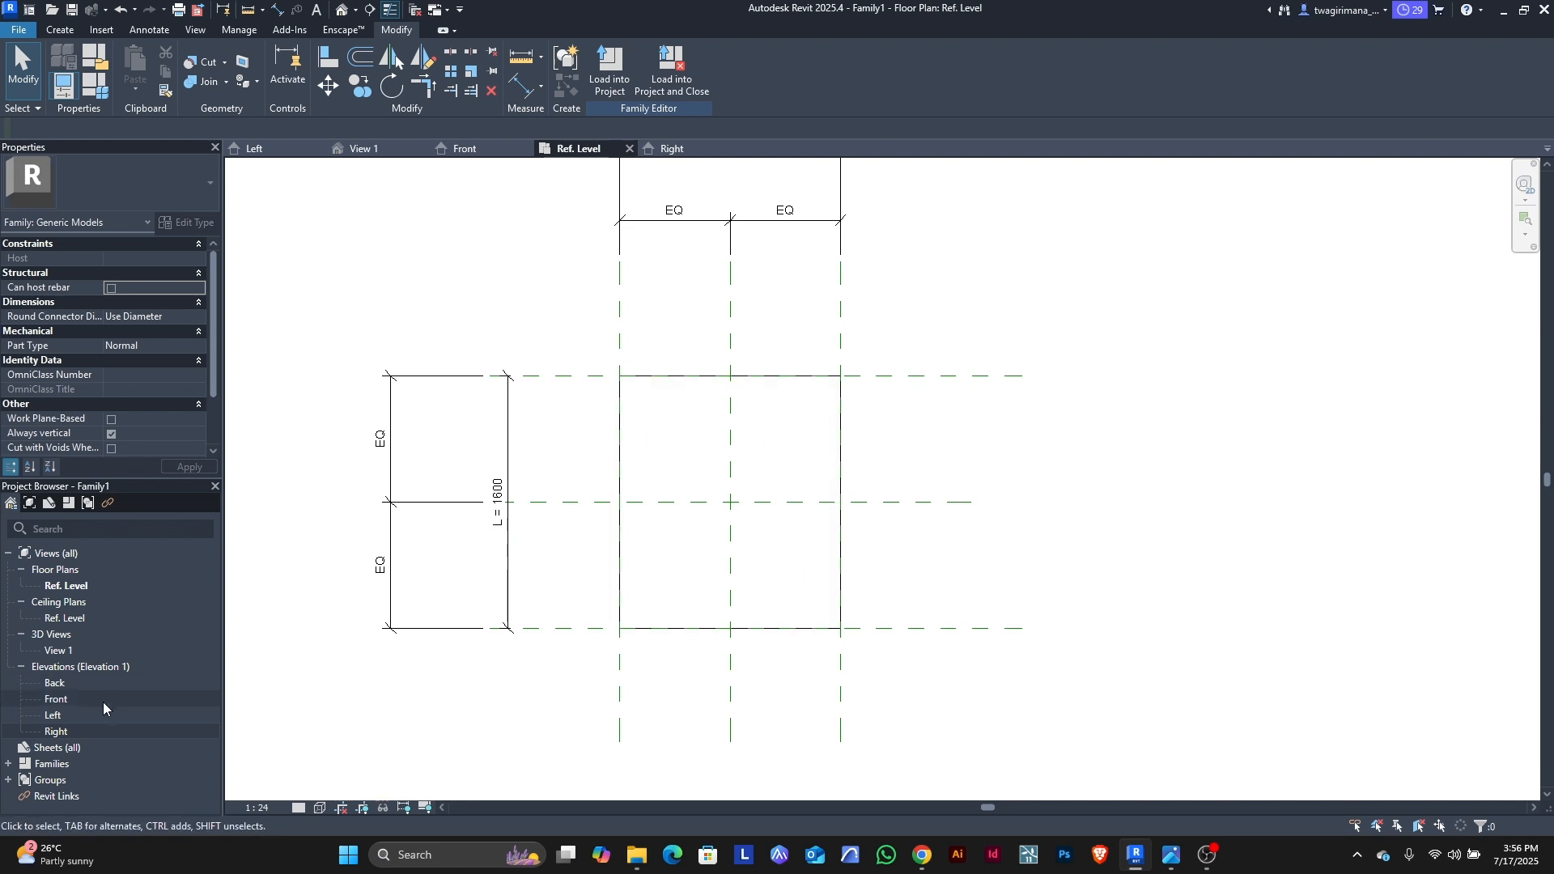
{"action": "double_click", "coordinate": [58, 731]}
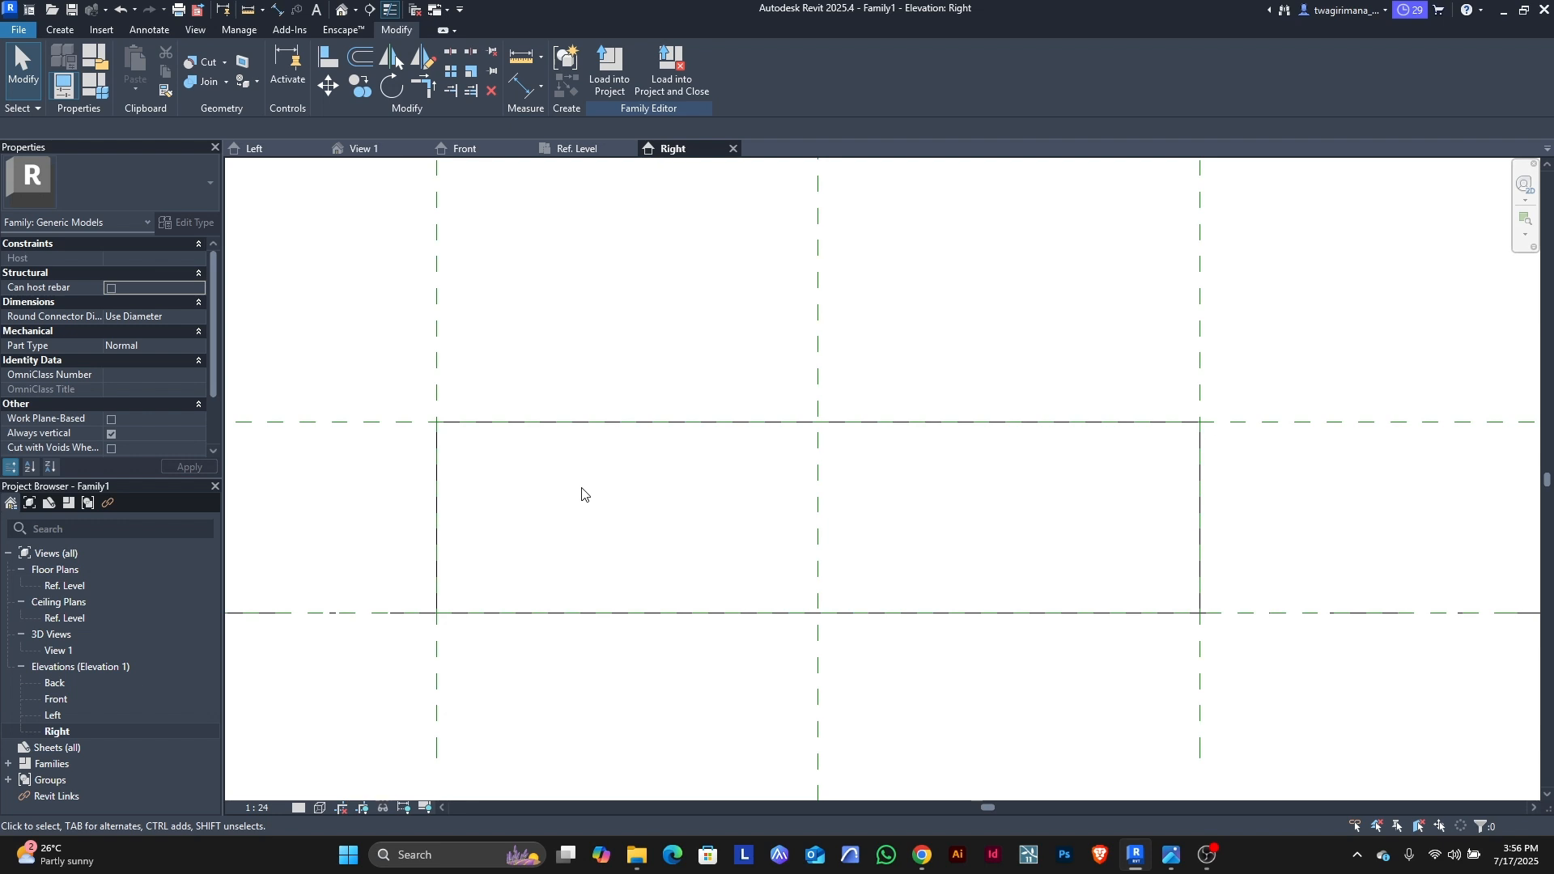
{"action": "left_click", "coordinate": [67, 31]}
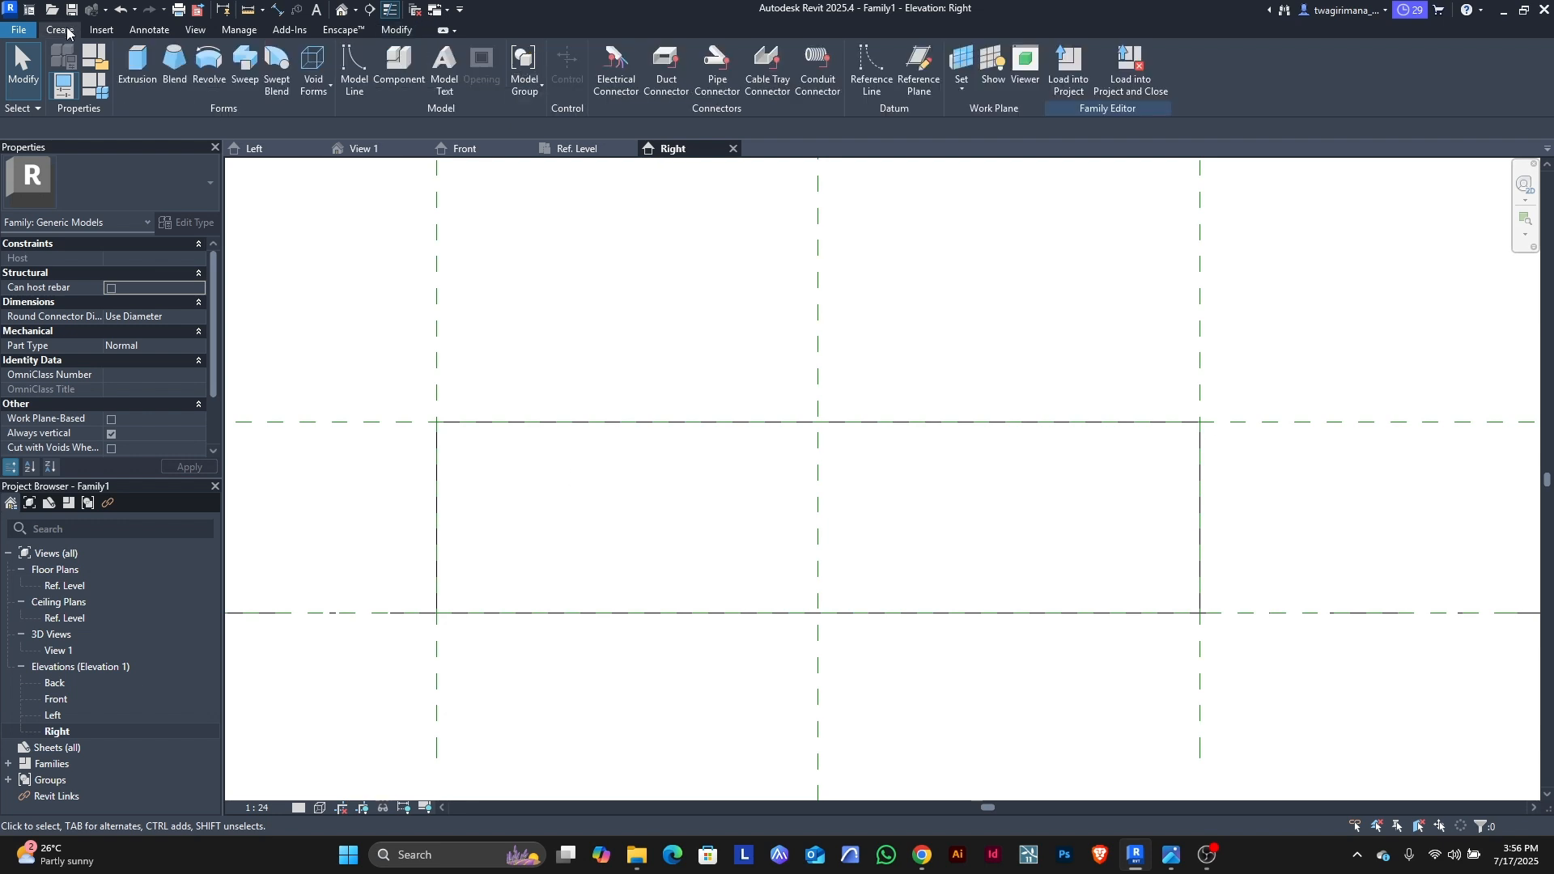
{"action": "left_click", "coordinate": [331, 91]}
{"action": "left_click", "coordinate": [330, 118]}
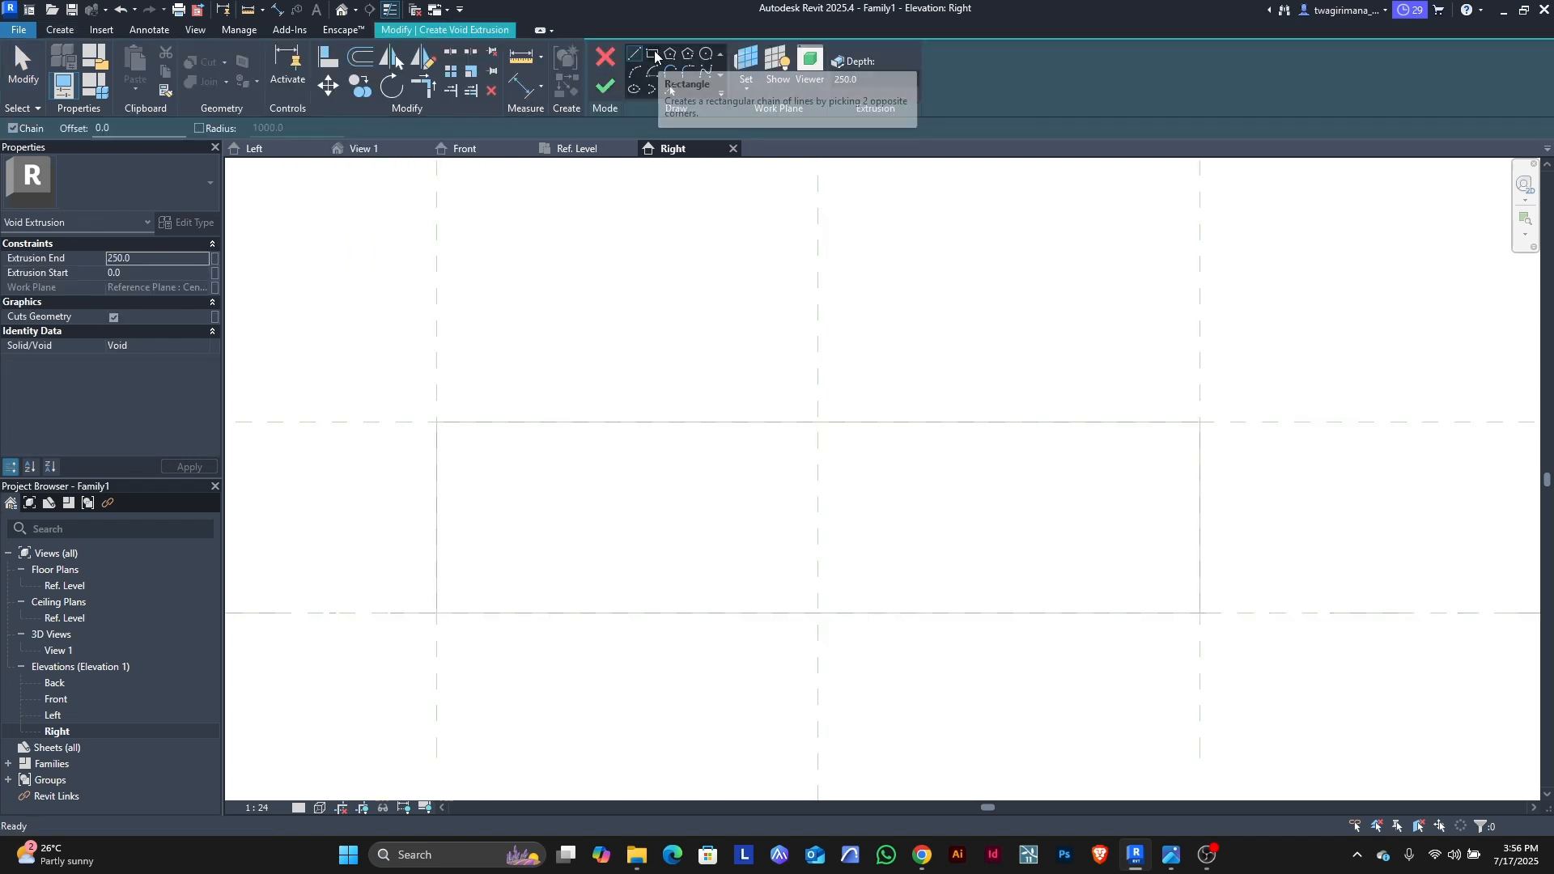
{"action": "left_click", "coordinate": [654, 54]}
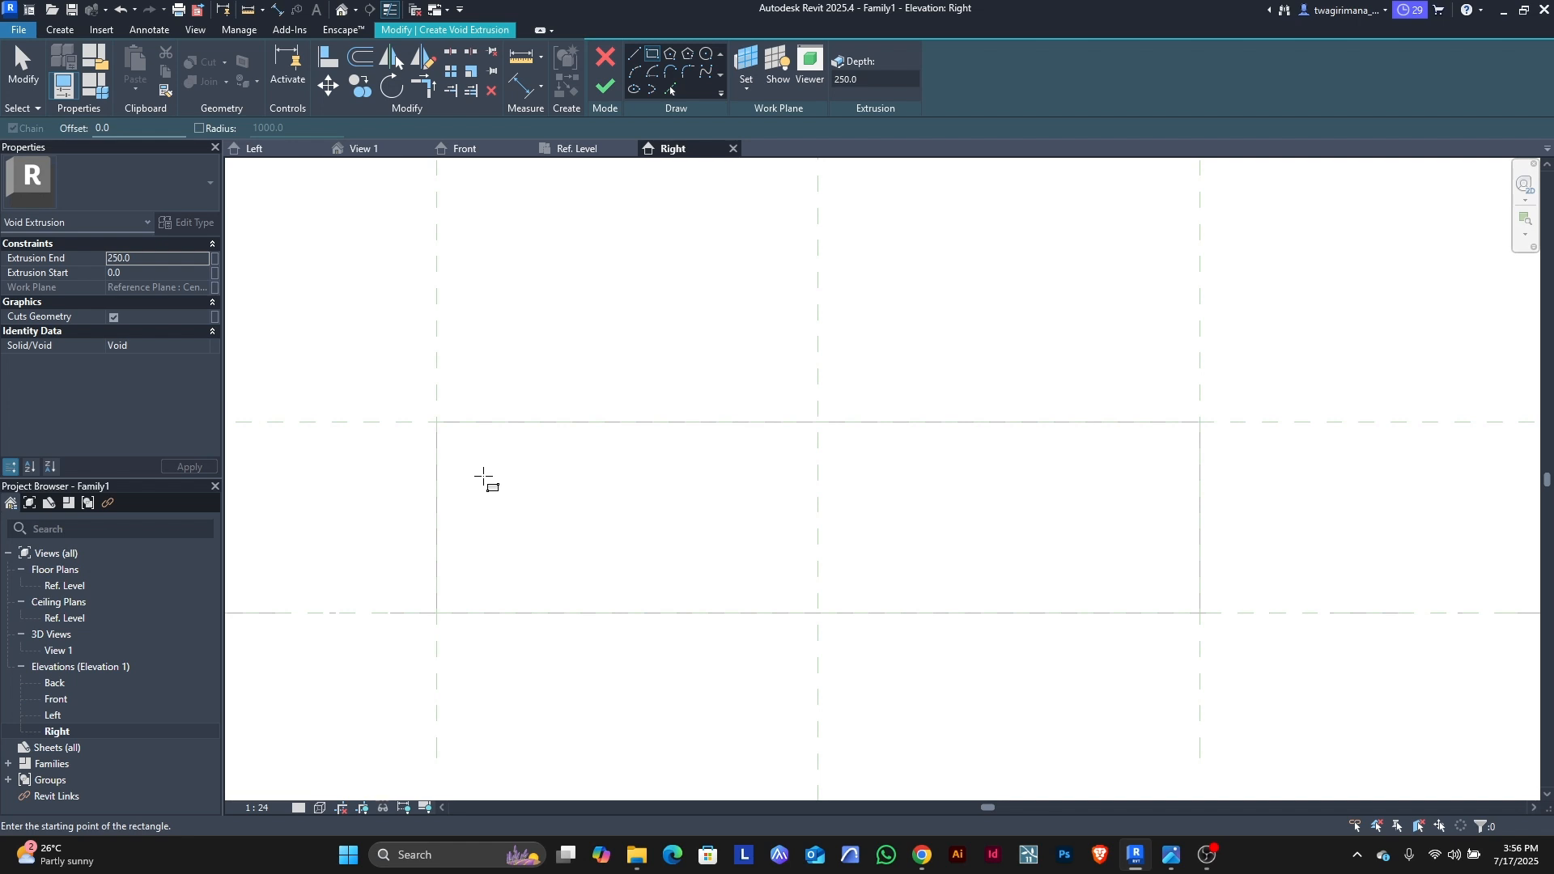
{"action": "scroll", "coordinate": [446, 449], "scroll_direction": "up", "scroll_amount": 2}
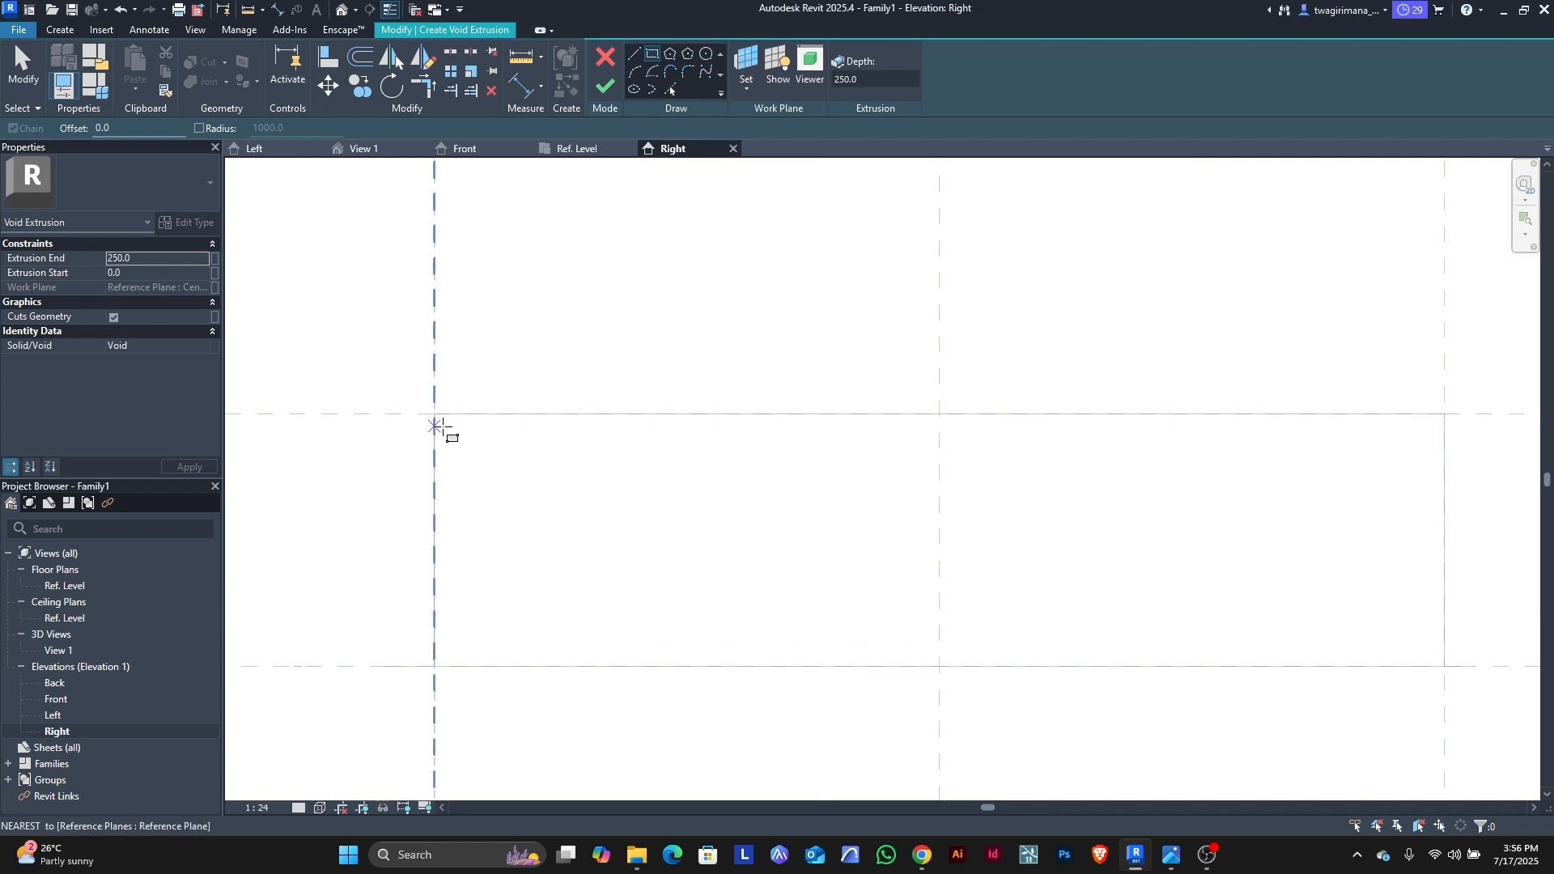
{"action": "left_click", "coordinate": [127, 125]}
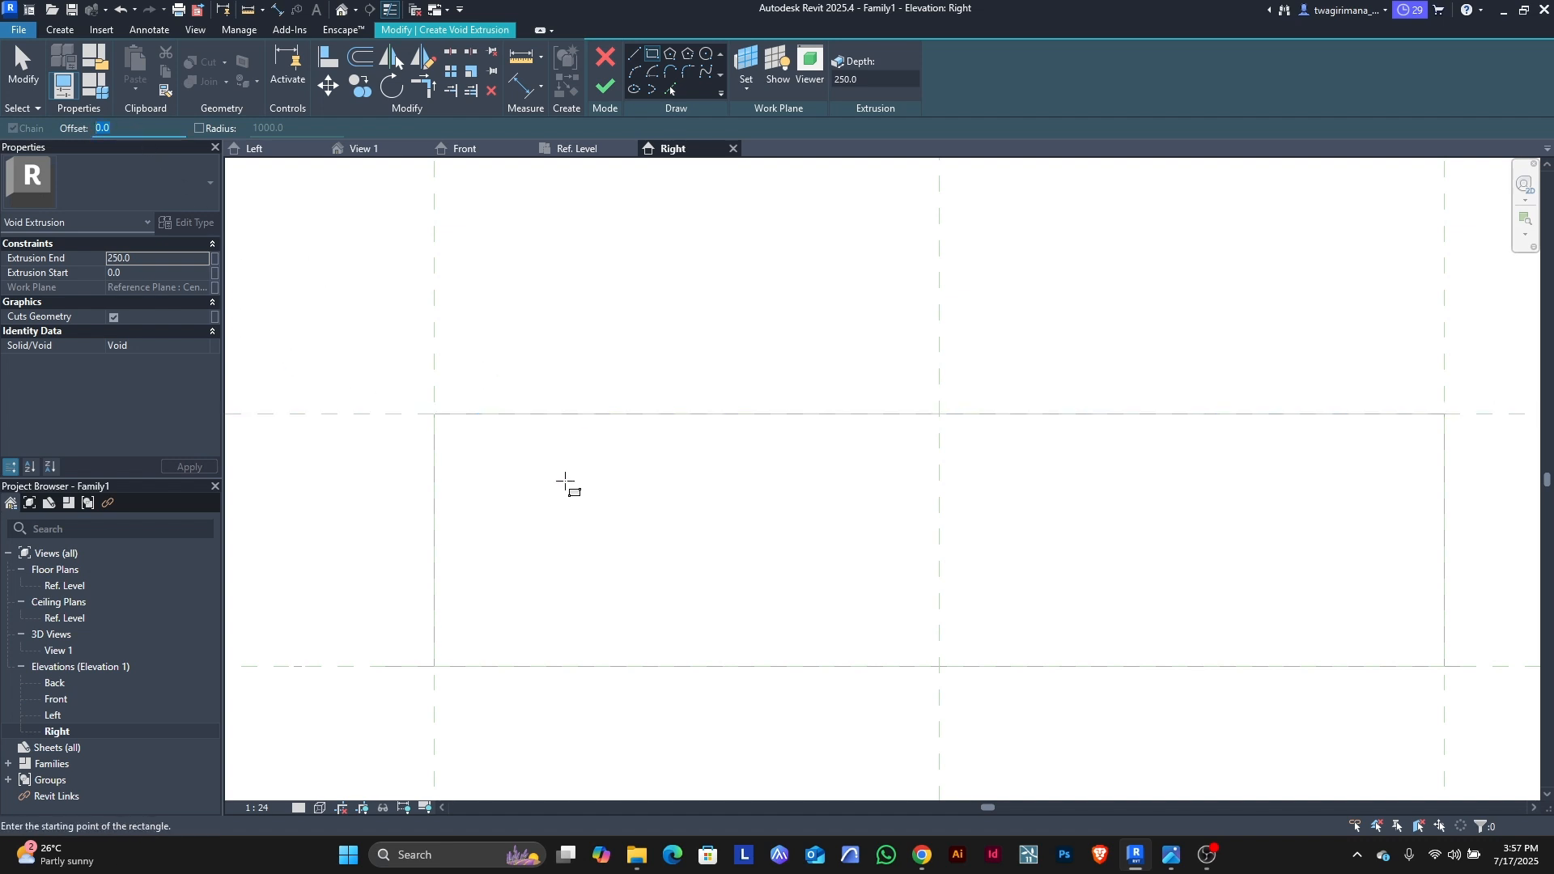
{"action": "type", "text": "2"}
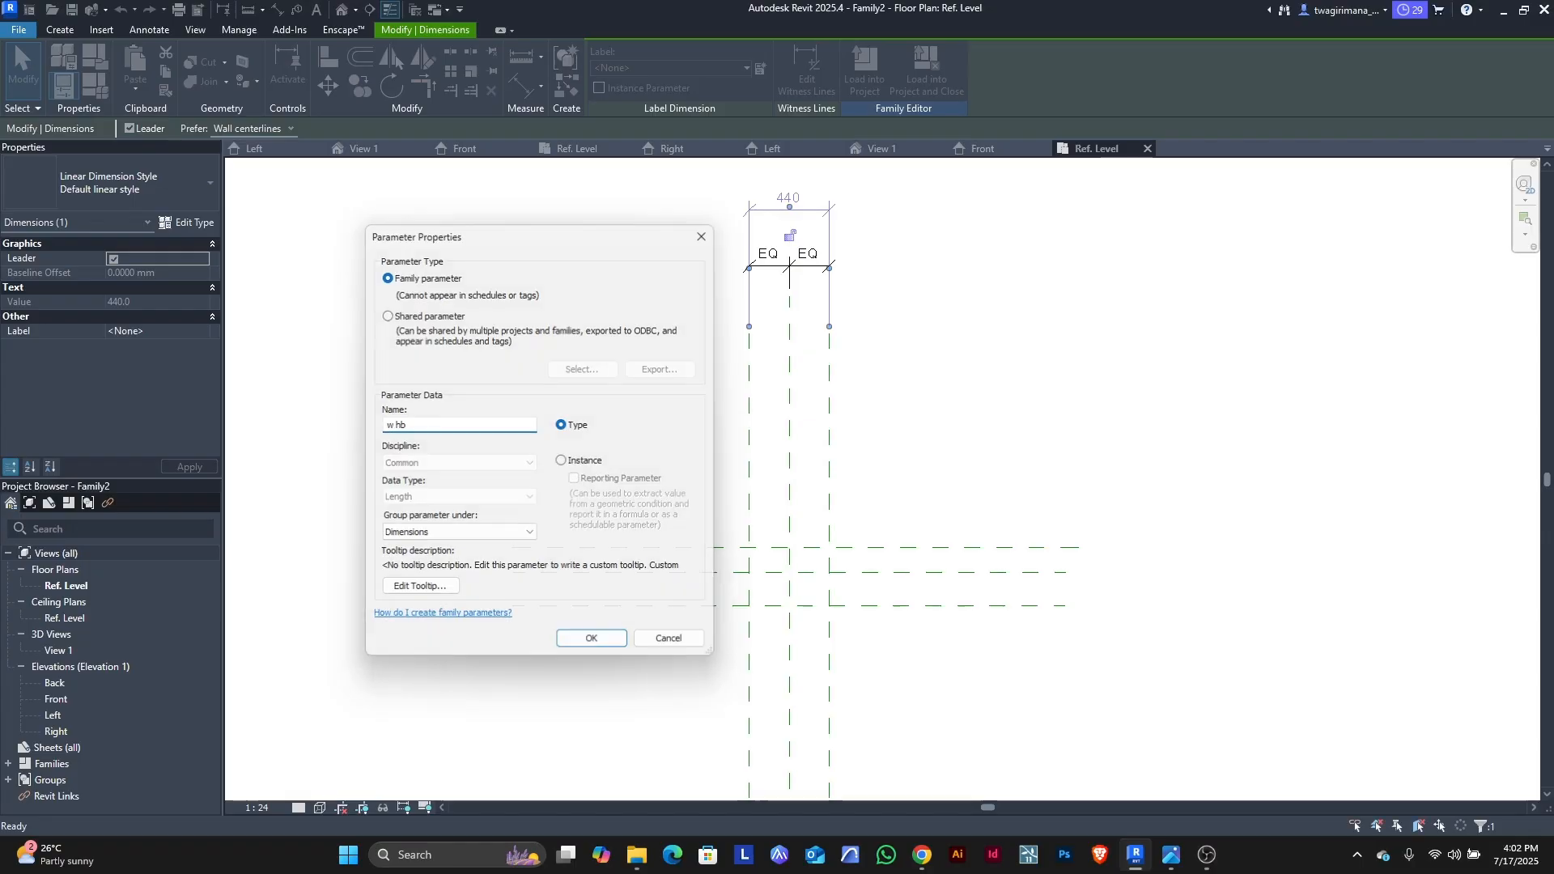
Step: In Family2, label the overall width dimension with a new type-based family parameter named w hb
{"action": "key", "text": "Return"}
{"action": "left_click", "coordinate": [479, 433]}
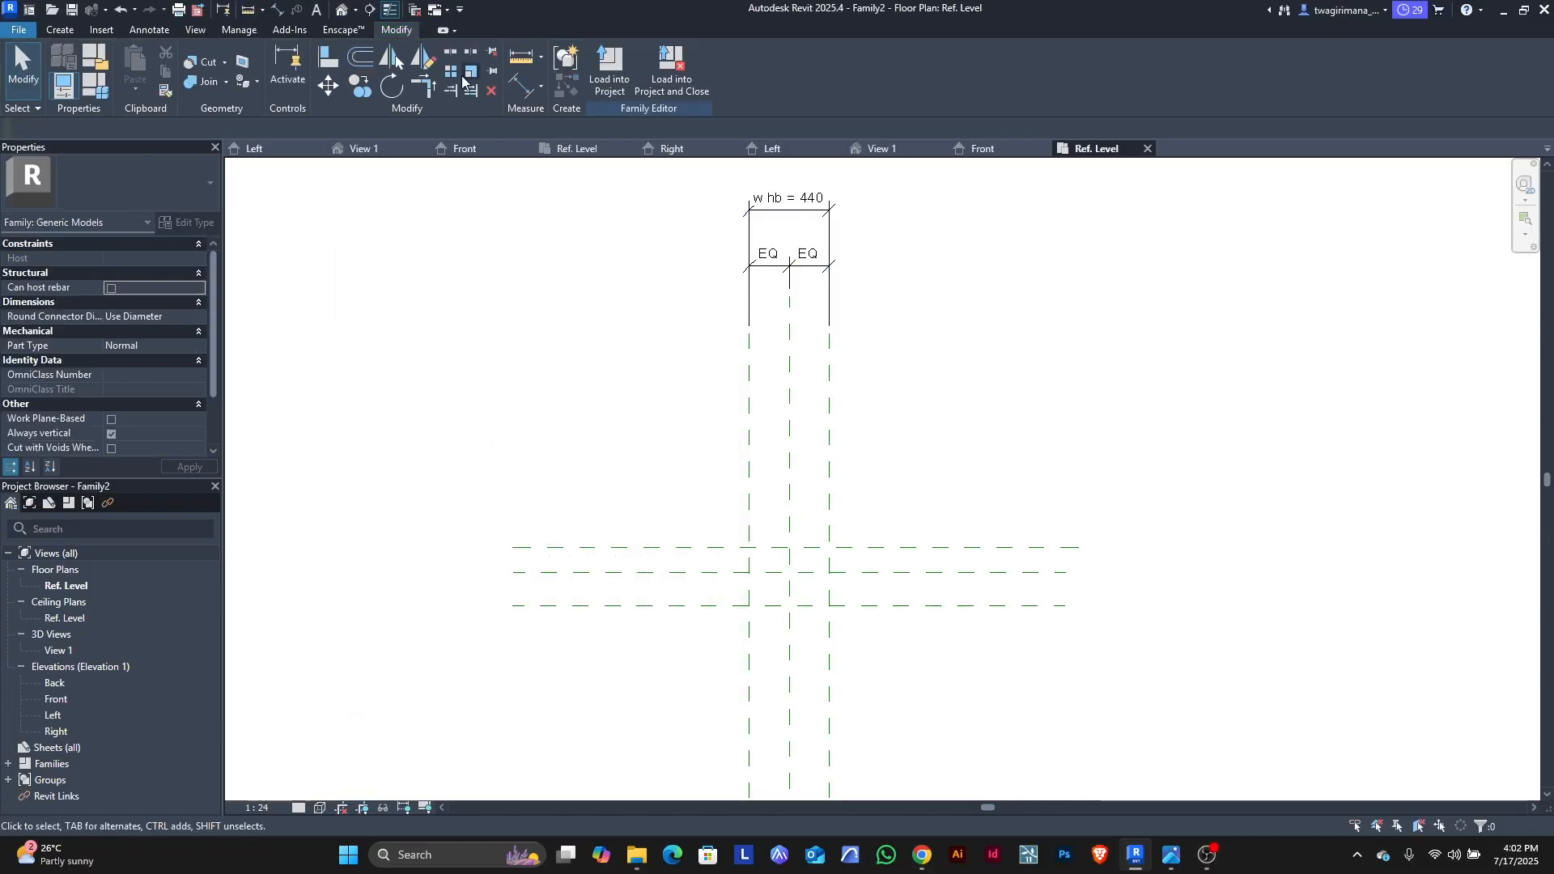
Step: Add an aligned dimension string across the three horizontal reference planes beyond their ends and make its segments equal
{"action": "left_click", "coordinate": [521, 85]}
{"action": "left_click", "coordinate": [587, 550]}
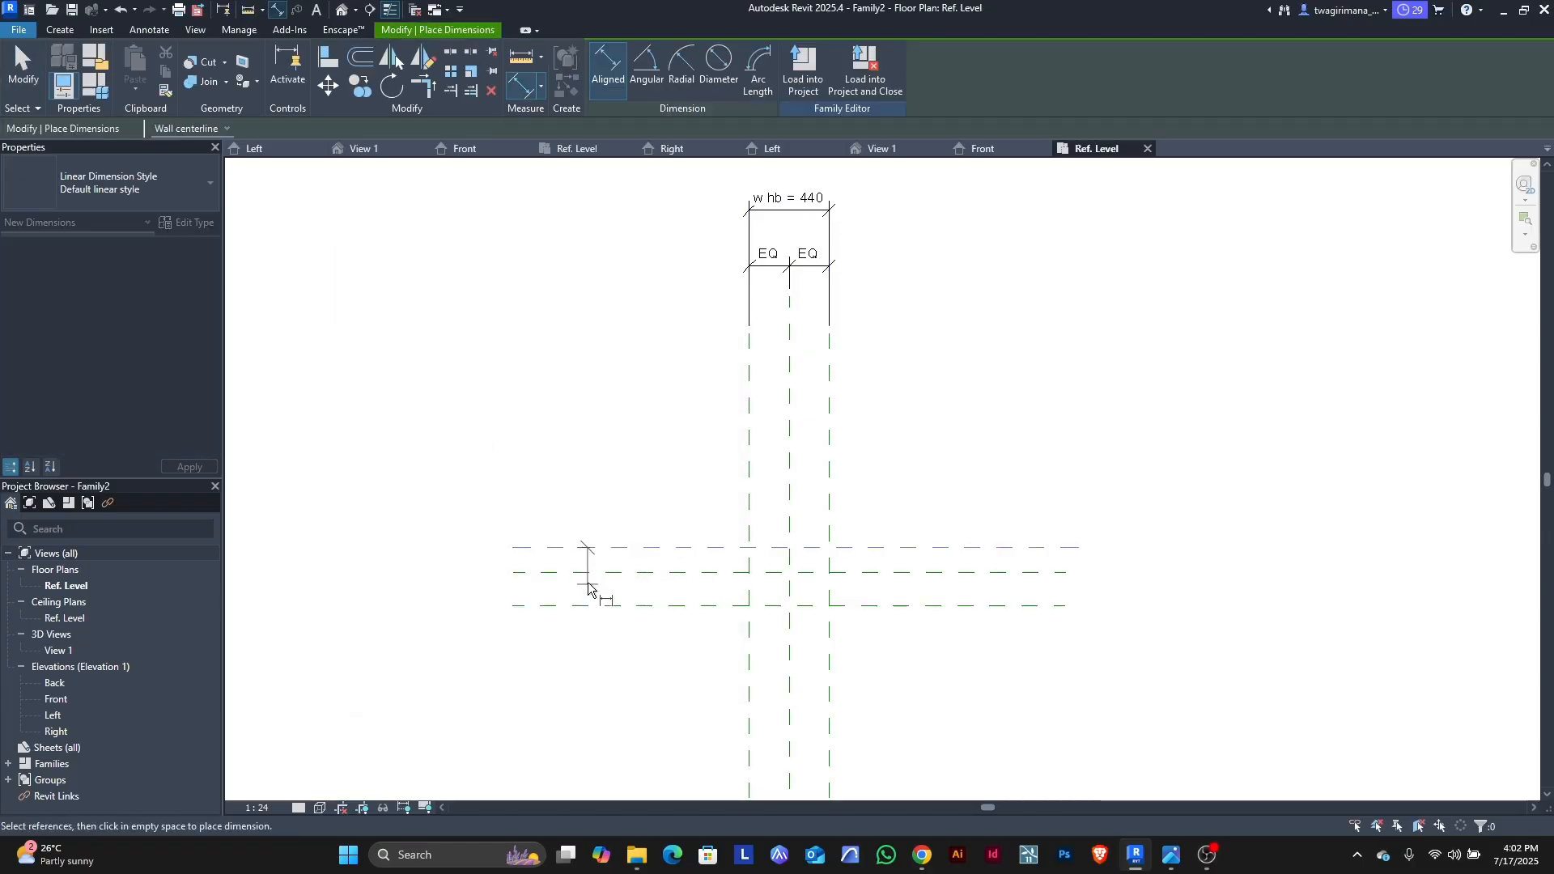
{"action": "left_click", "coordinate": [588, 573]}
{"action": "left_click", "coordinate": [591, 606]}
{"action": "left_click", "coordinate": [428, 654]}
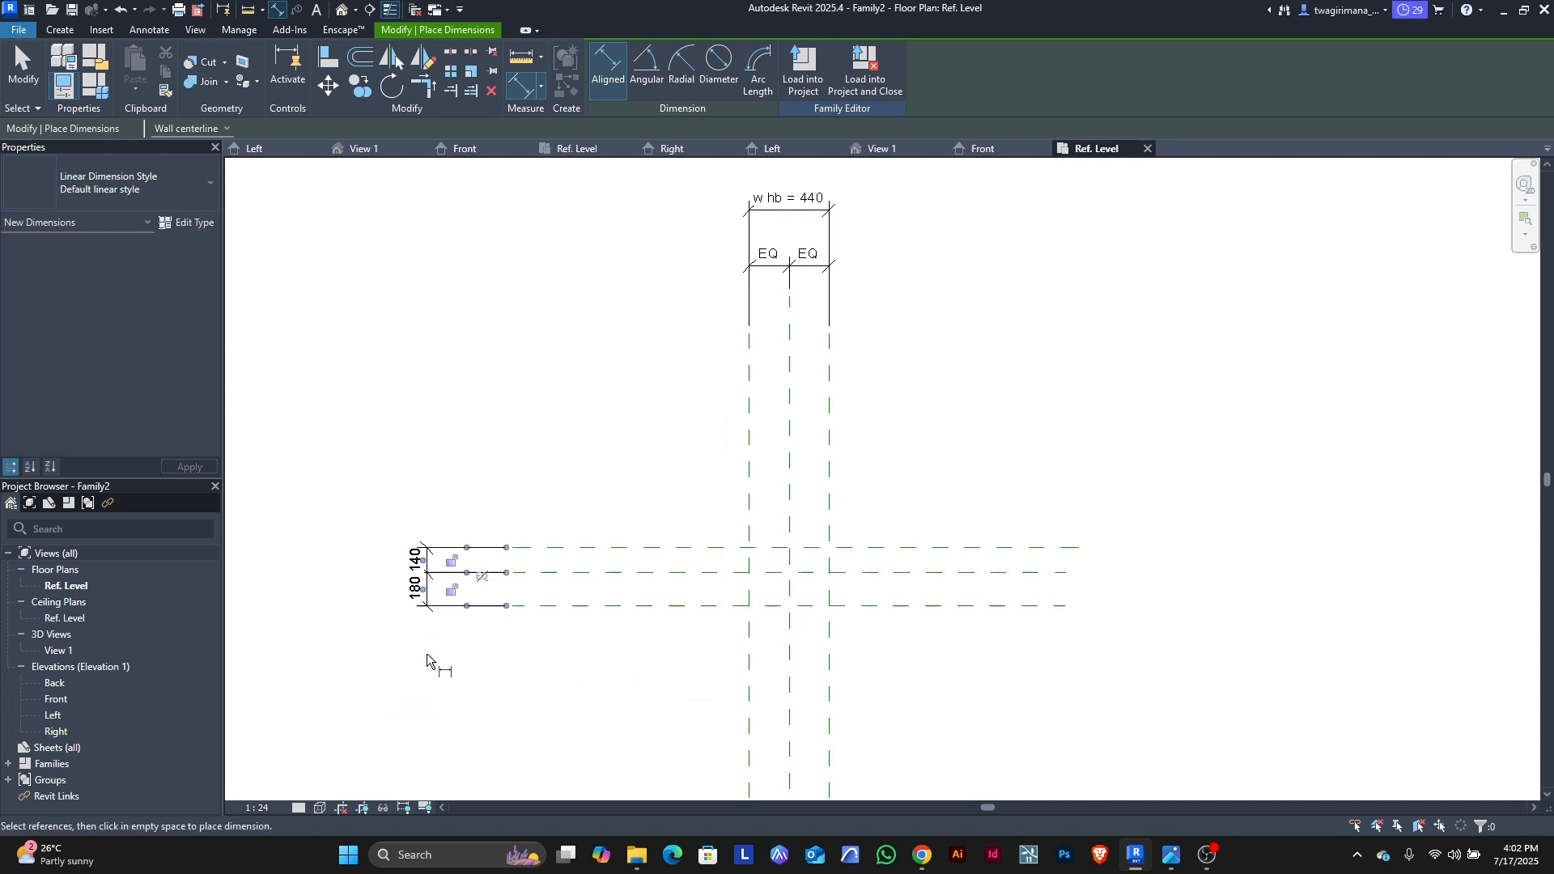
{"action": "left_click", "coordinate": [482, 577]}
{"action": "scroll", "coordinate": [446, 605], "scroll_direction": "up", "scroll_amount": 2}
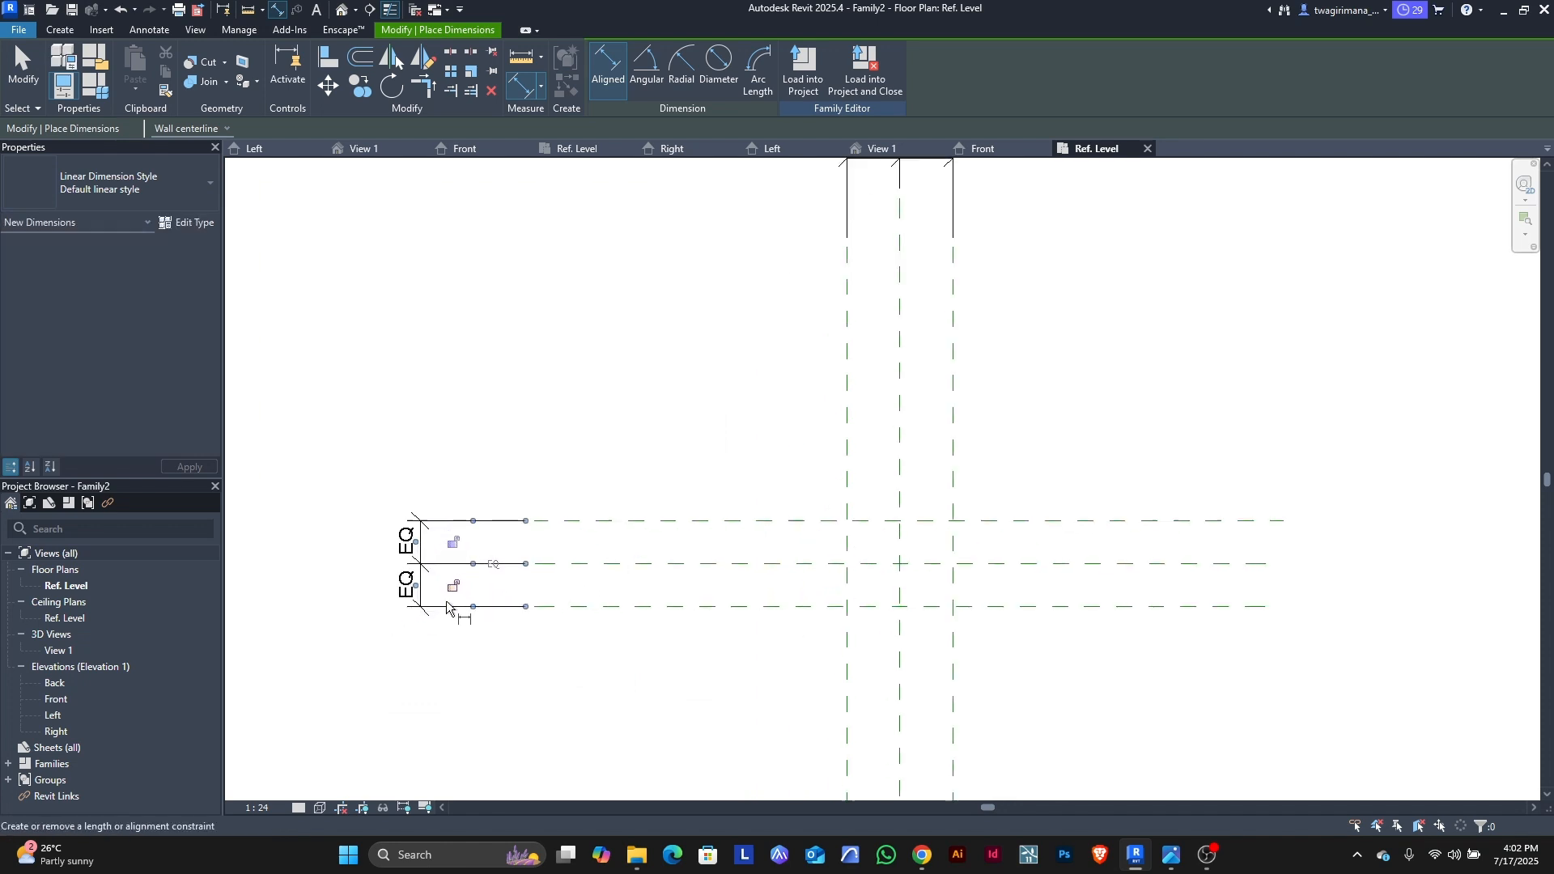
Step: Add an overall aligned dimension between the two outer horizontal reference planes, outside the EQ dimension, and end the command
{"action": "left_click", "coordinate": [587, 520]}
{"action": "left_click", "coordinate": [602, 607]}
{"action": "scroll", "coordinate": [602, 599], "scroll_direction": "down", "scroll_amount": 1}
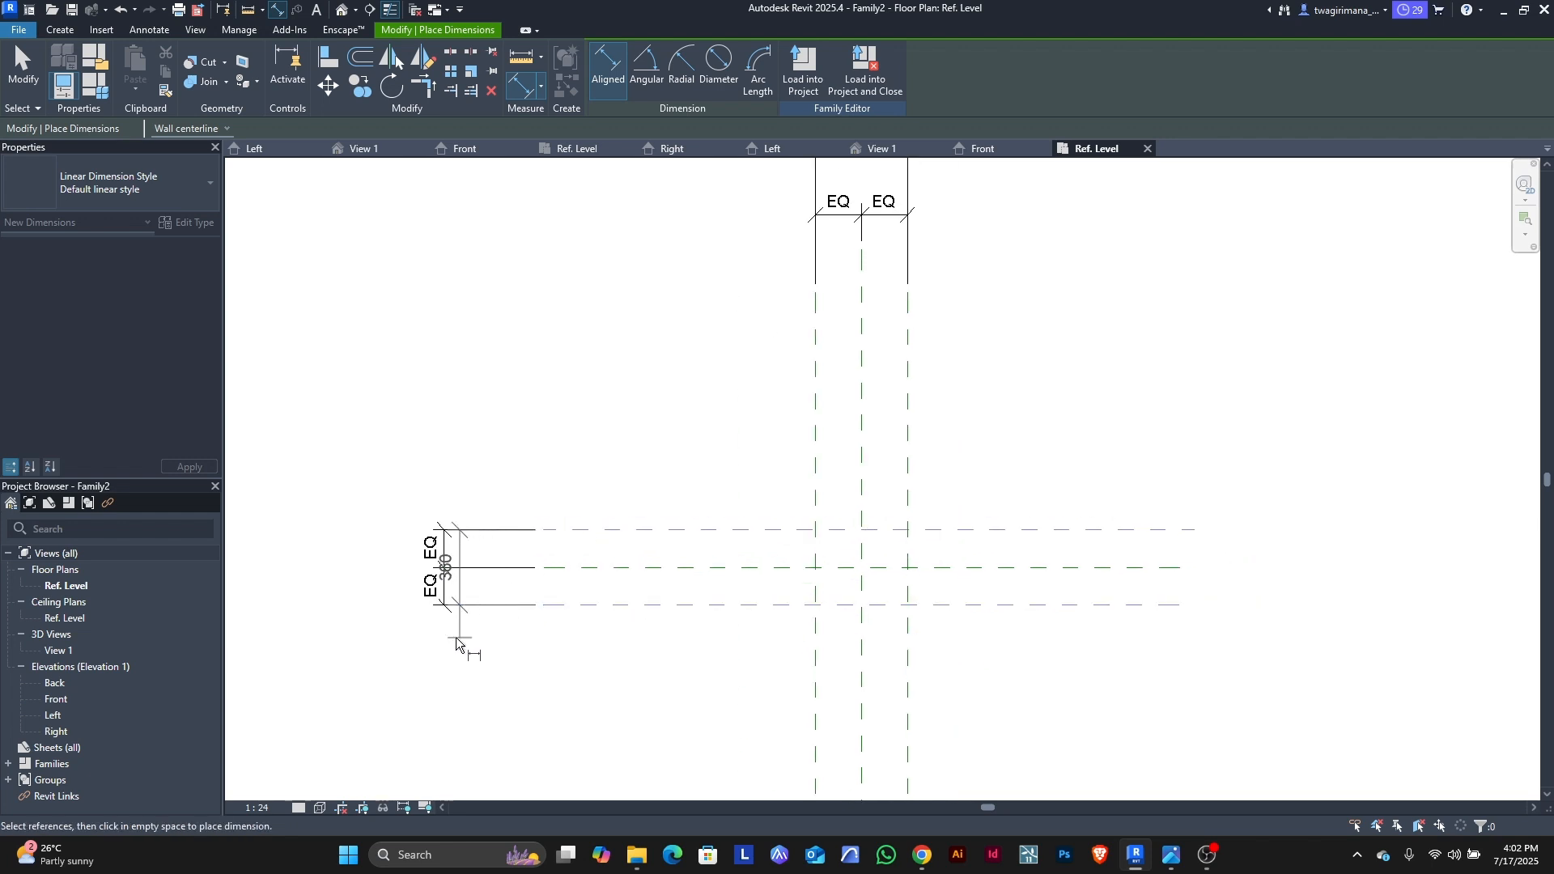
{"action": "left_click", "coordinate": [399, 637]}
{"action": "scroll", "coordinate": [372, 611], "scroll_direction": "up", "scroll_amount": 2}
{"action": "key", "text": "Escape"}
{"action": "key", "text": "Escape"}
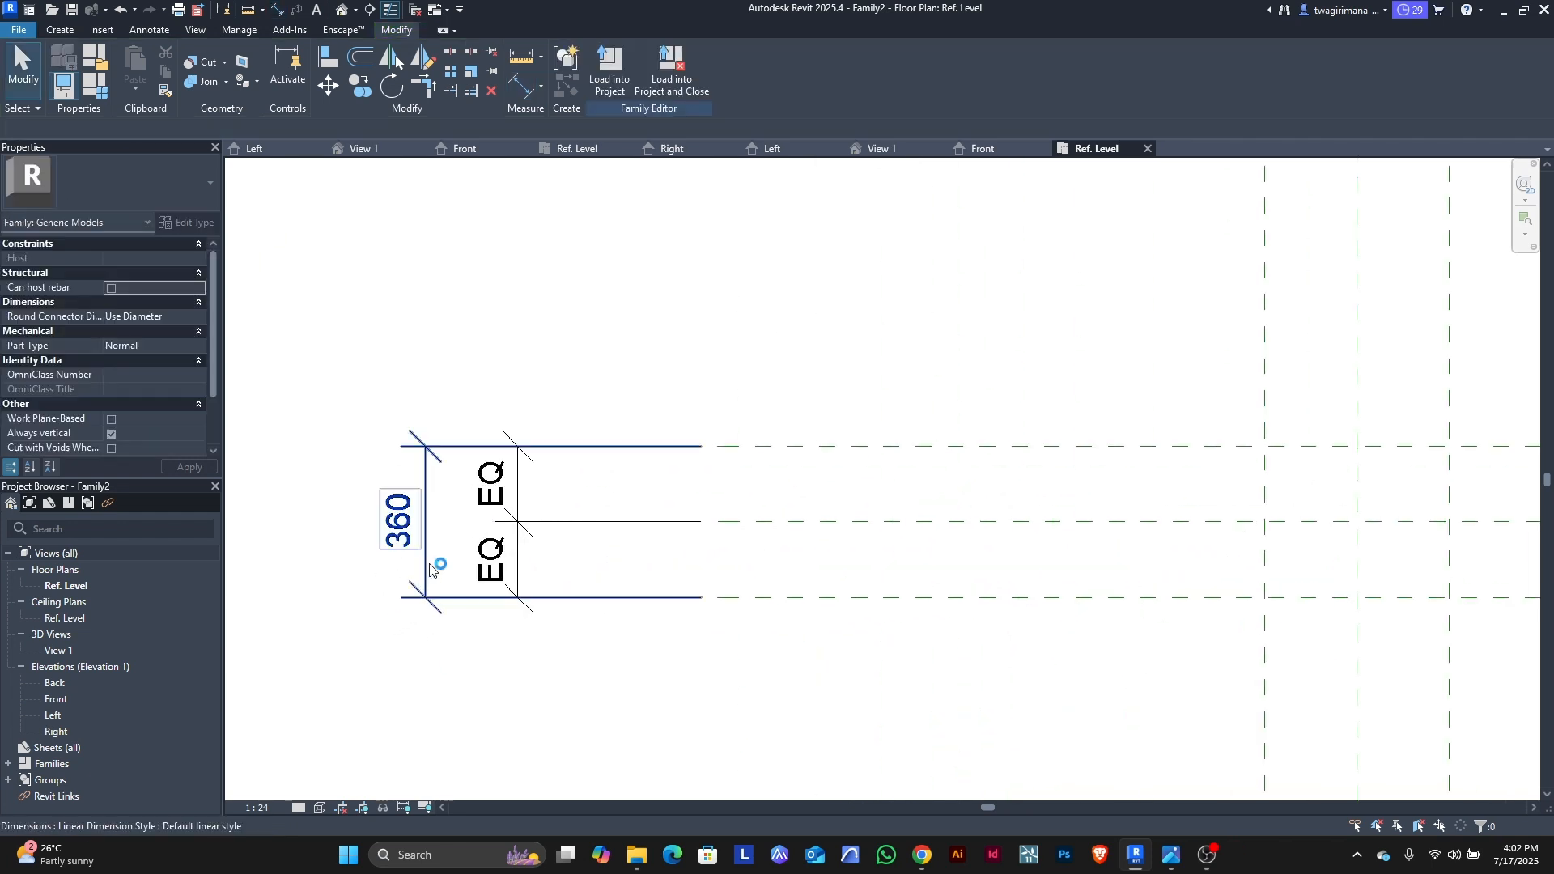
Step: Label the overall depth dimension of the horizontal planes with a new type-based family parameter named d th
{"action": "left_click", "coordinate": [433, 566]}
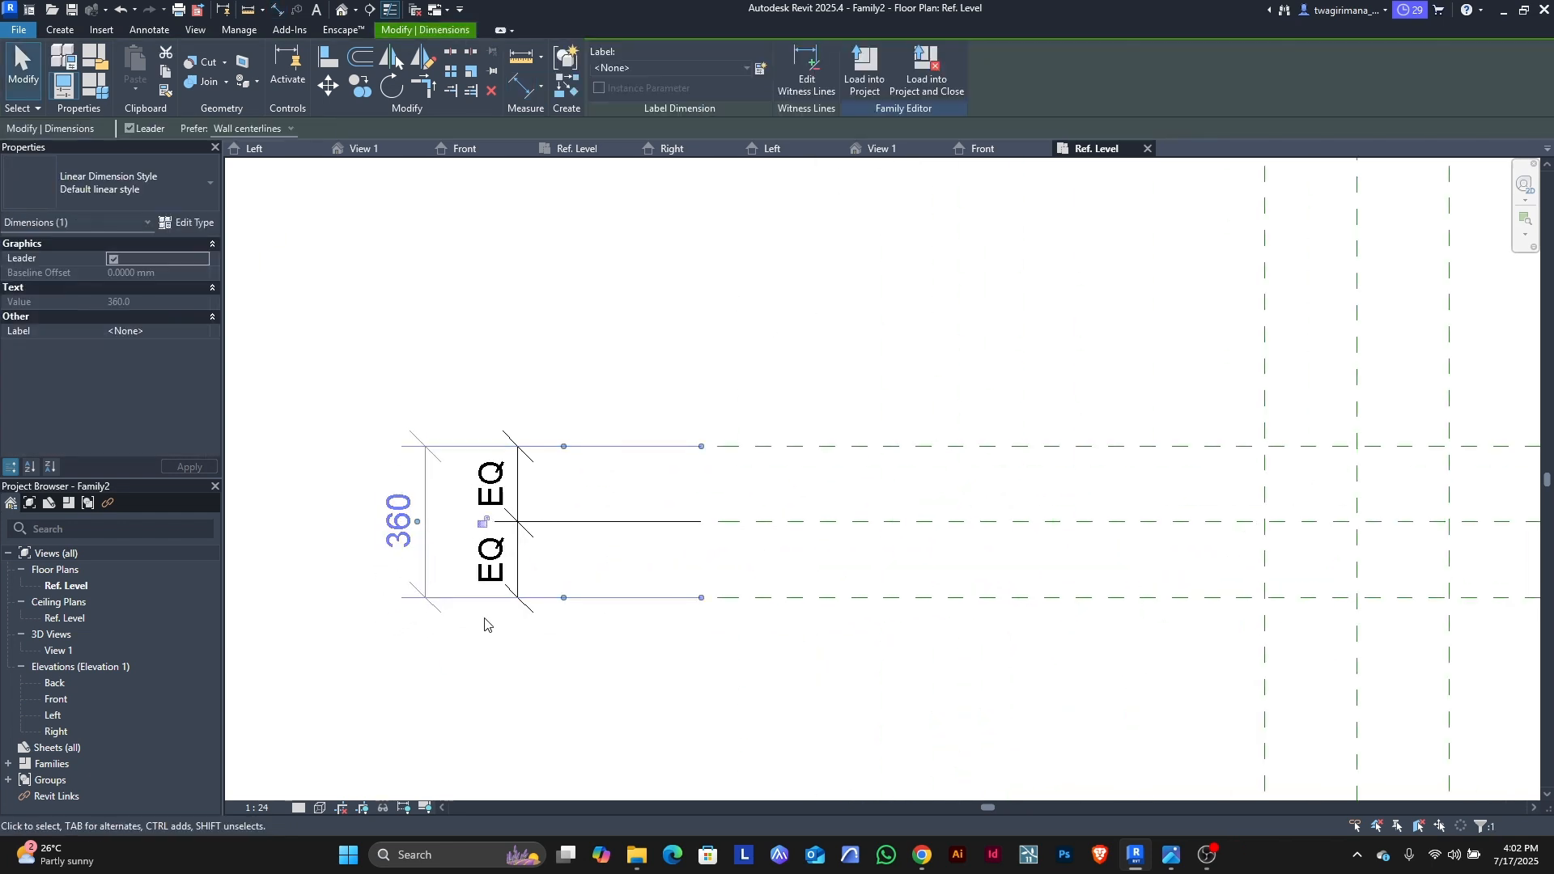
{"action": "left_click", "coordinate": [761, 68]}
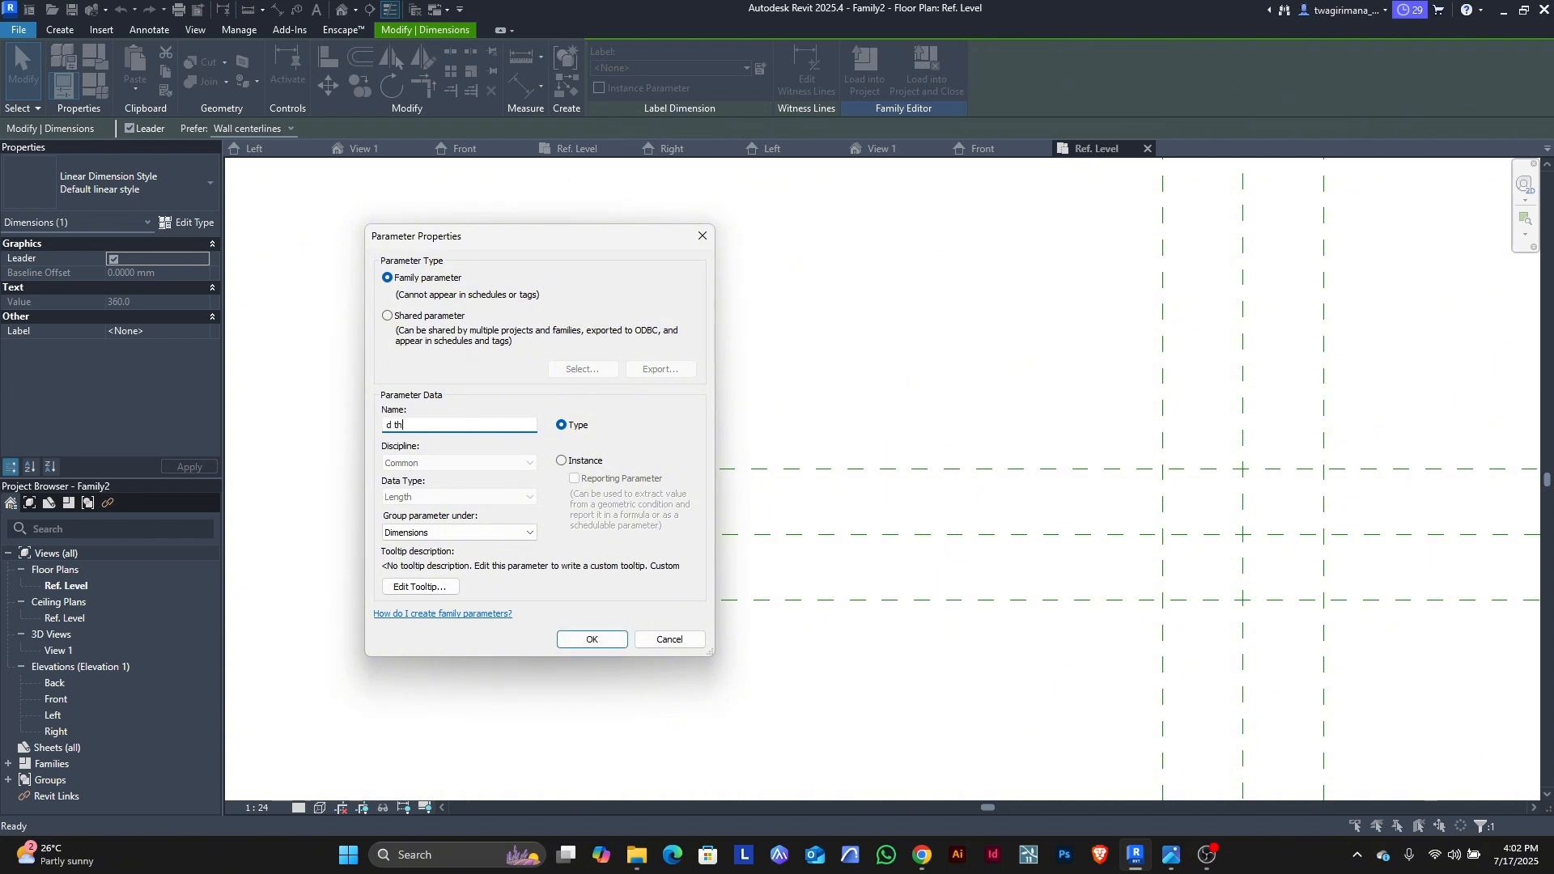
{"action": "left_click", "coordinate": [590, 640]}
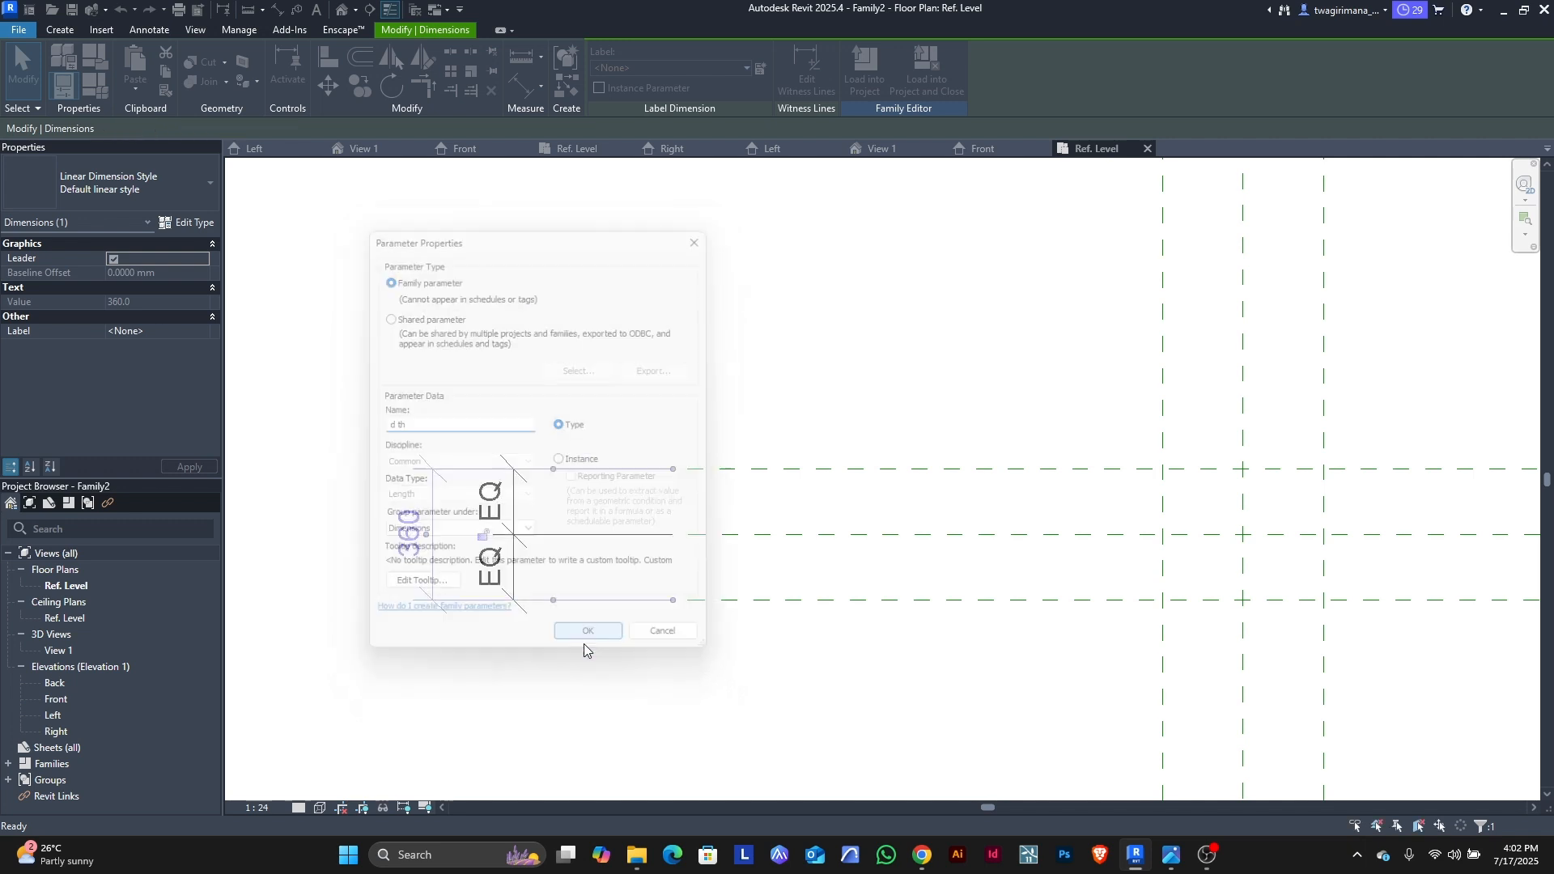
{"action": "scroll", "coordinate": [376, 485], "scroll_direction": "down", "scroll_amount": 4}
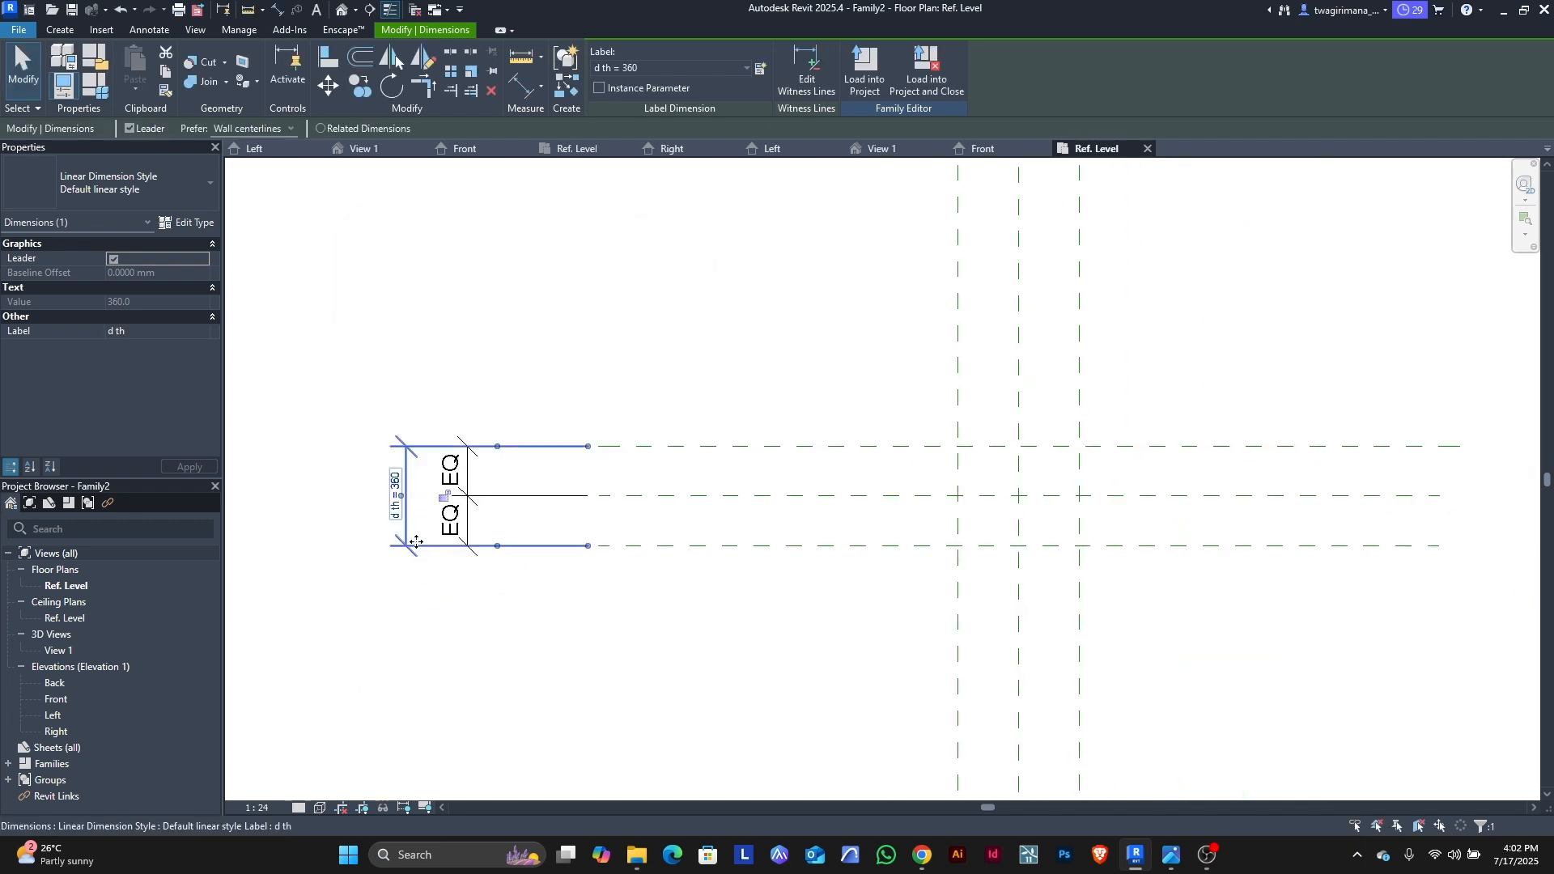
{"action": "key", "text": "Escape"}
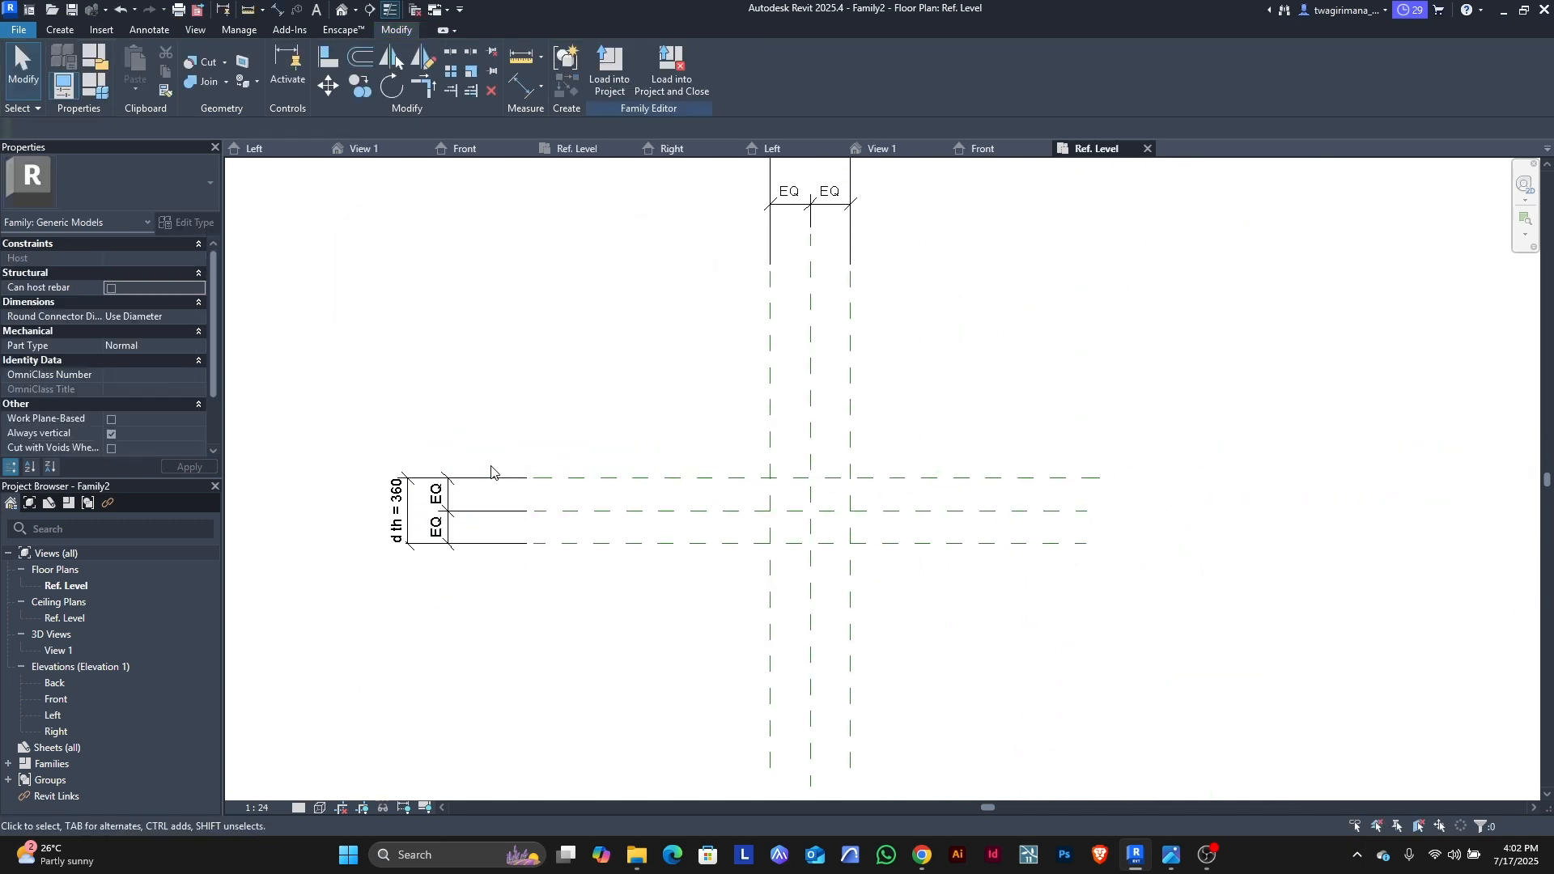
Step: Set the w hb parameter to 1400 in the family types
{"action": "scroll", "coordinate": [587, 530], "scroll_direction": "down", "scroll_amount": 1}
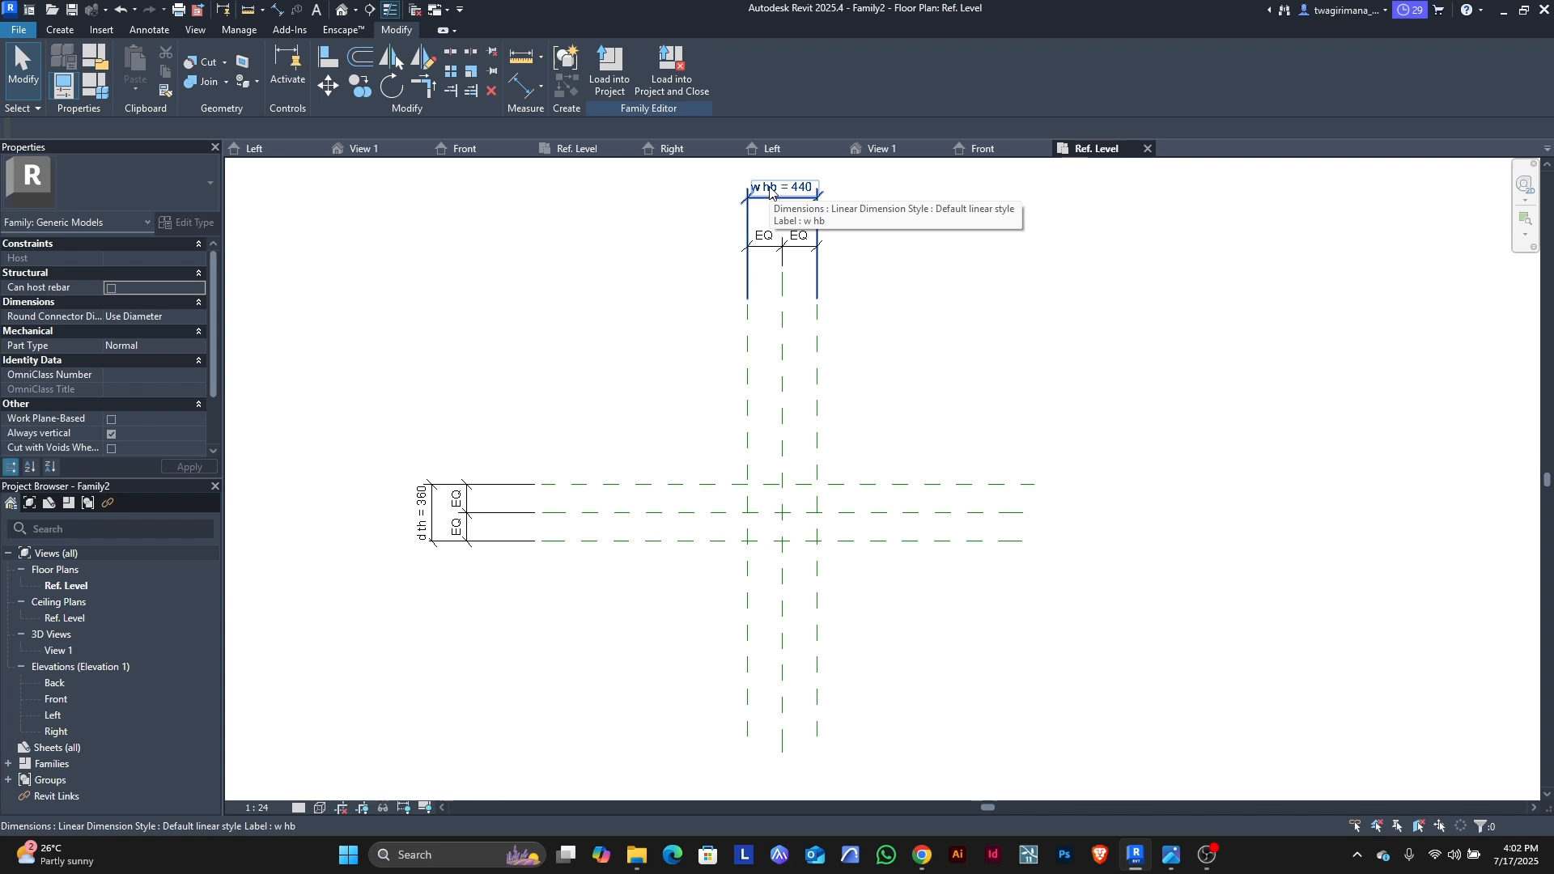
{"action": "left_click", "coordinate": [103, 94]}
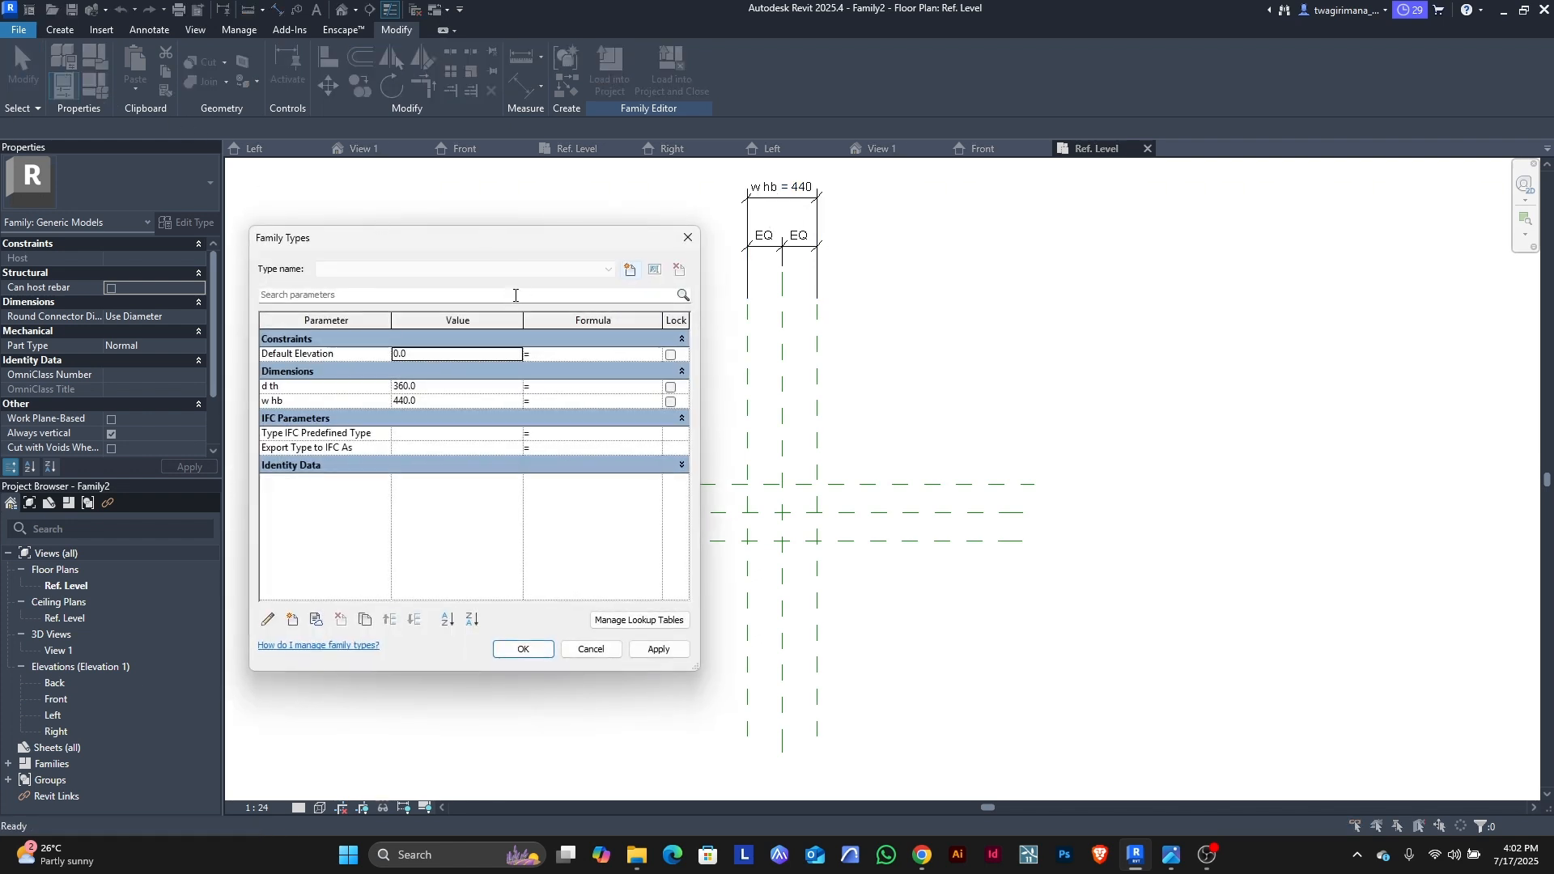
{"action": "left_click", "coordinate": [436, 400]}
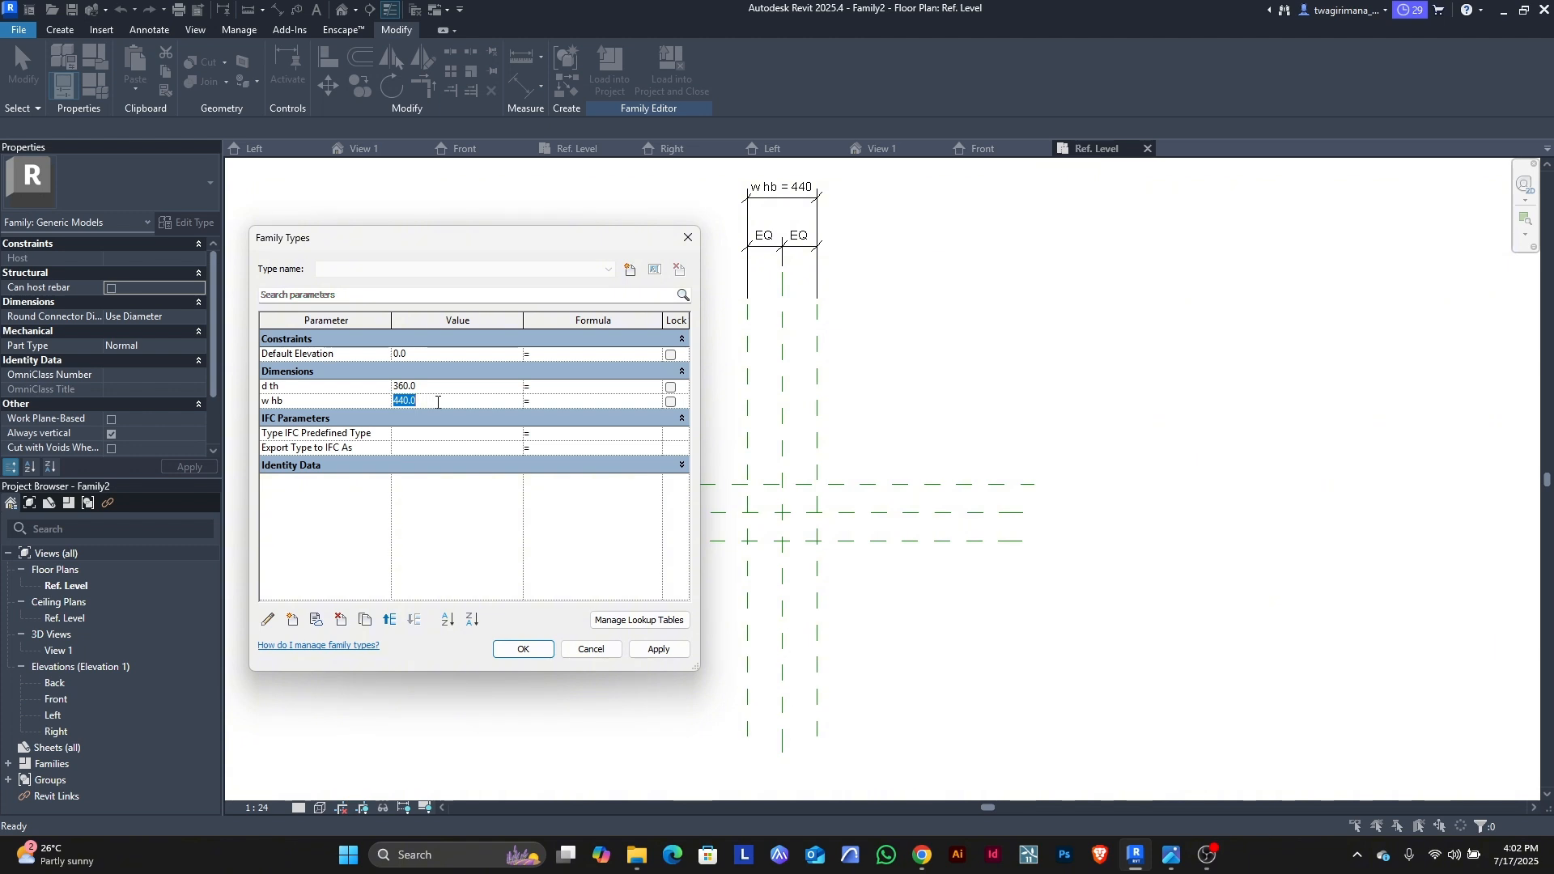
{"action": "type", "text": "1"}
{"action": "left_click", "coordinate": [524, 650]}
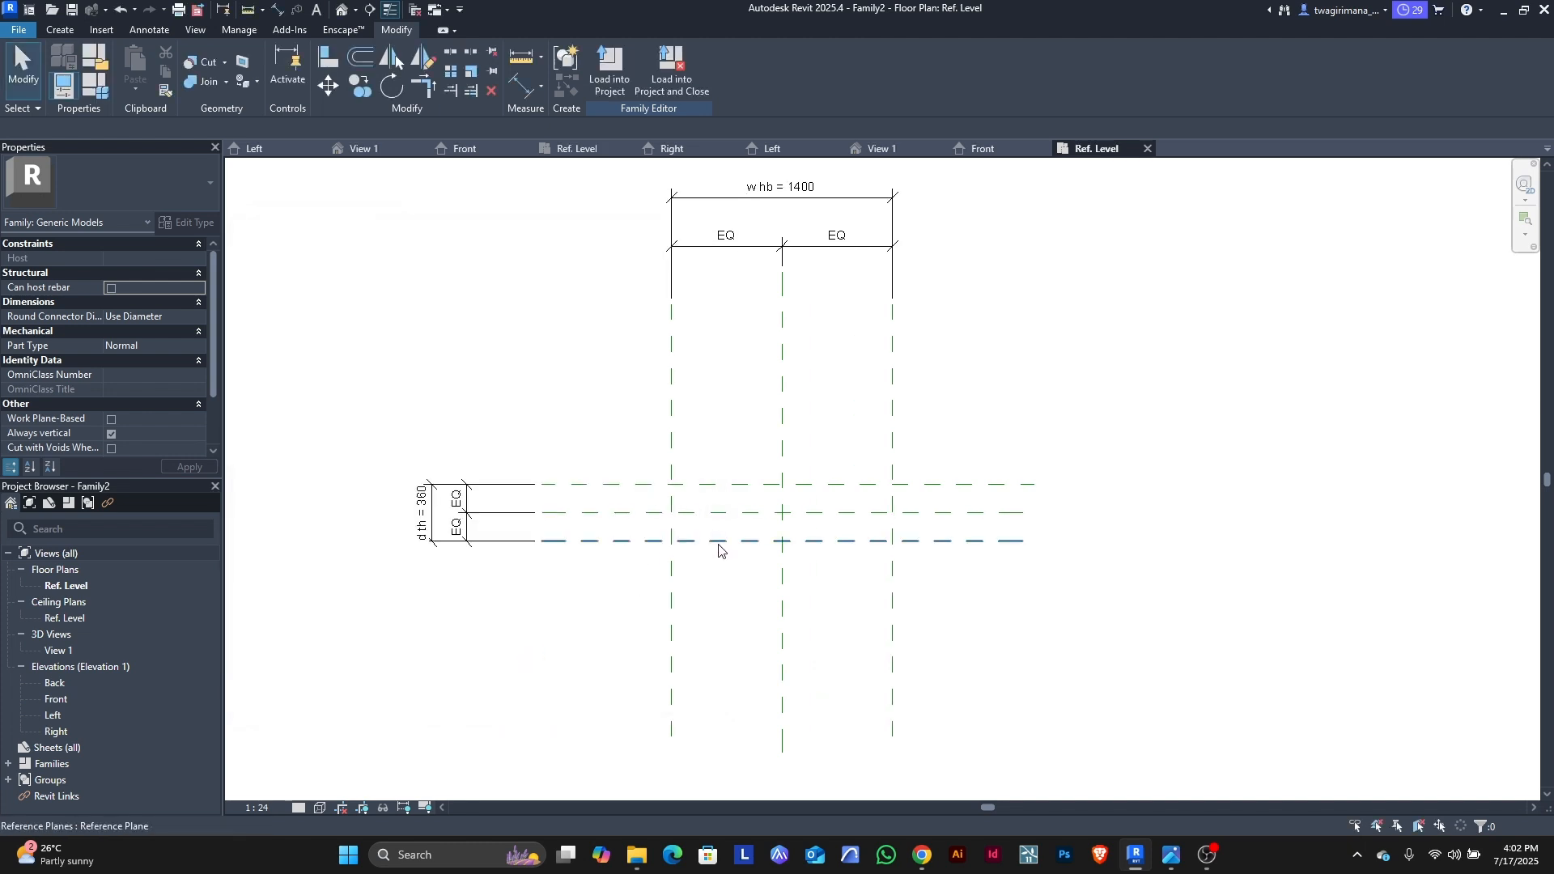
Step: In the Front elevation, draw a horizontal reference plane about 660 mm above Ref. Level, extending across all three vertical planes
{"action": "scroll", "coordinate": [718, 544], "scroll_direction": "up", "scroll_amount": 2}
{"action": "scroll", "coordinate": [734, 321], "scroll_direction": "down", "scroll_amount": 1}
{"action": "left_click", "coordinate": [988, 149]}
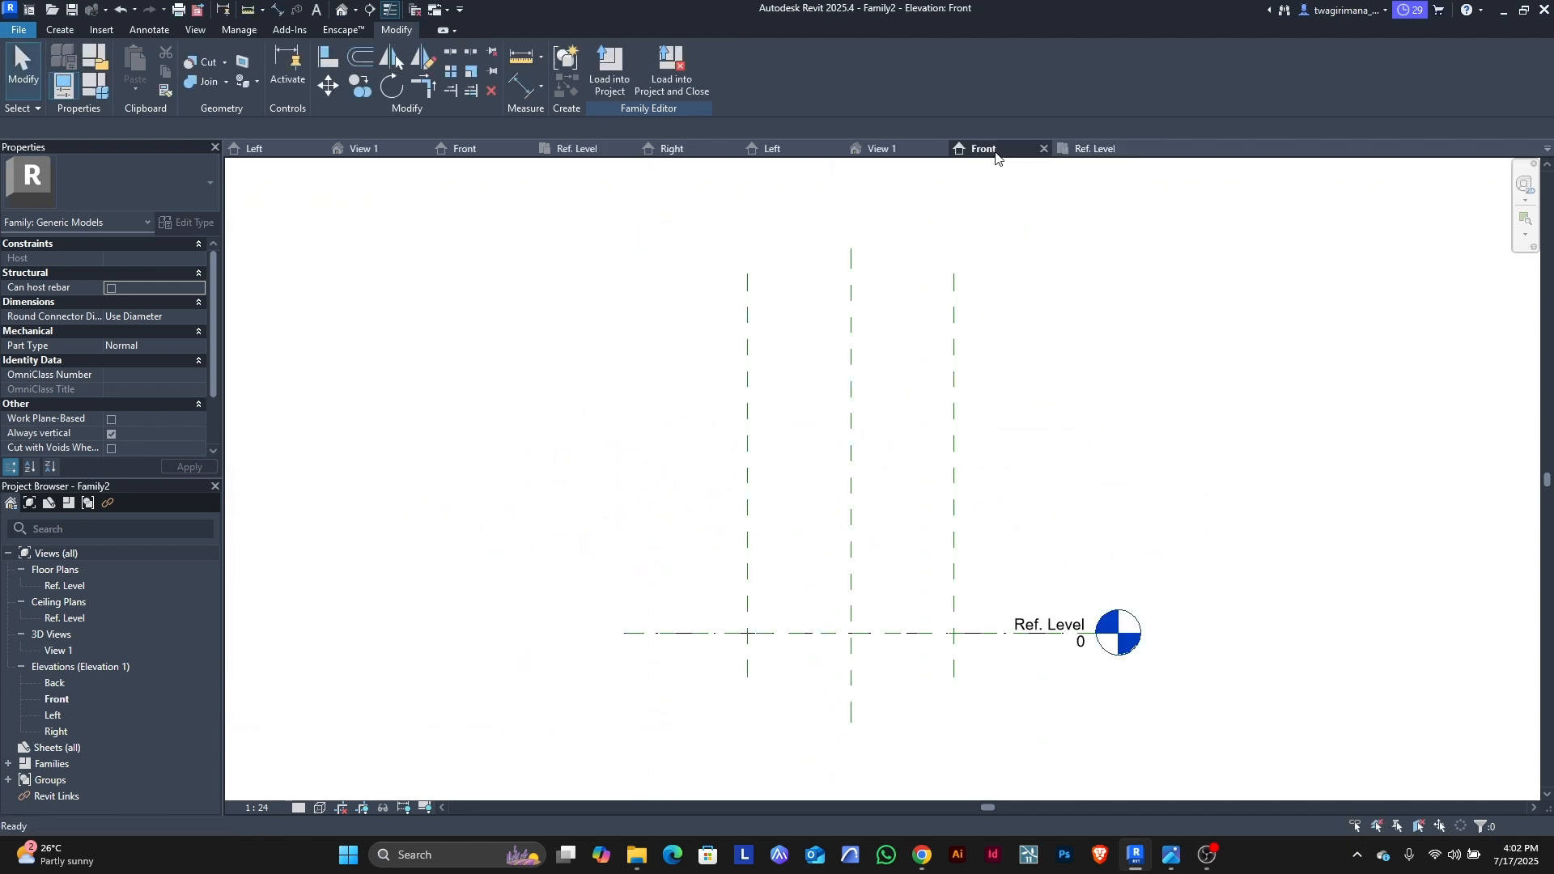
{"action": "scroll", "coordinate": [767, 658], "scroll_direction": "up", "scroll_amount": 1}
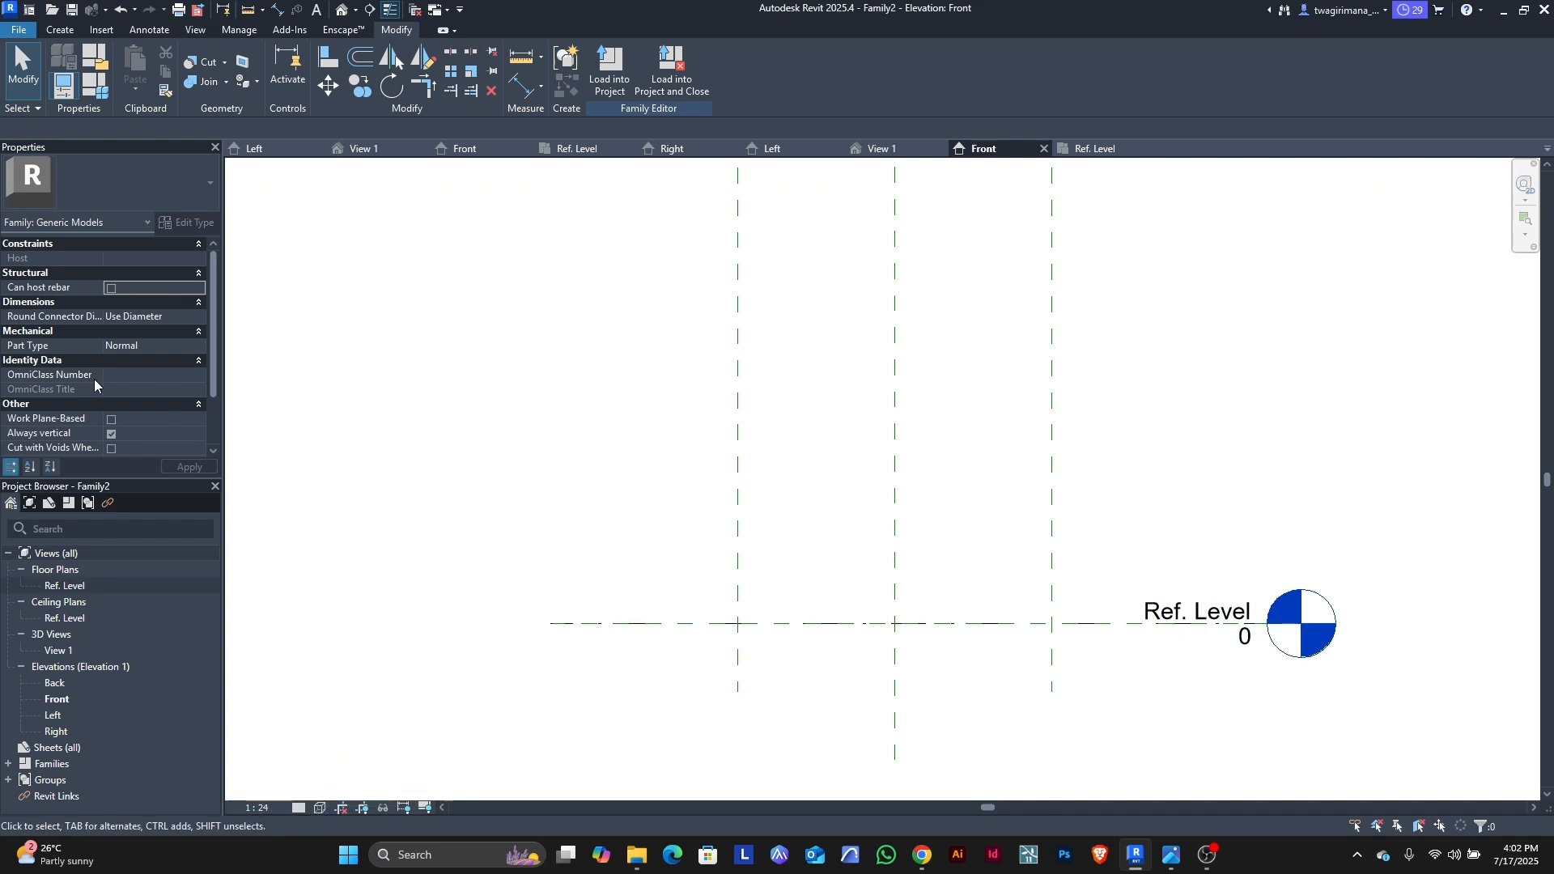
{"action": "left_click", "coordinate": [60, 30]}
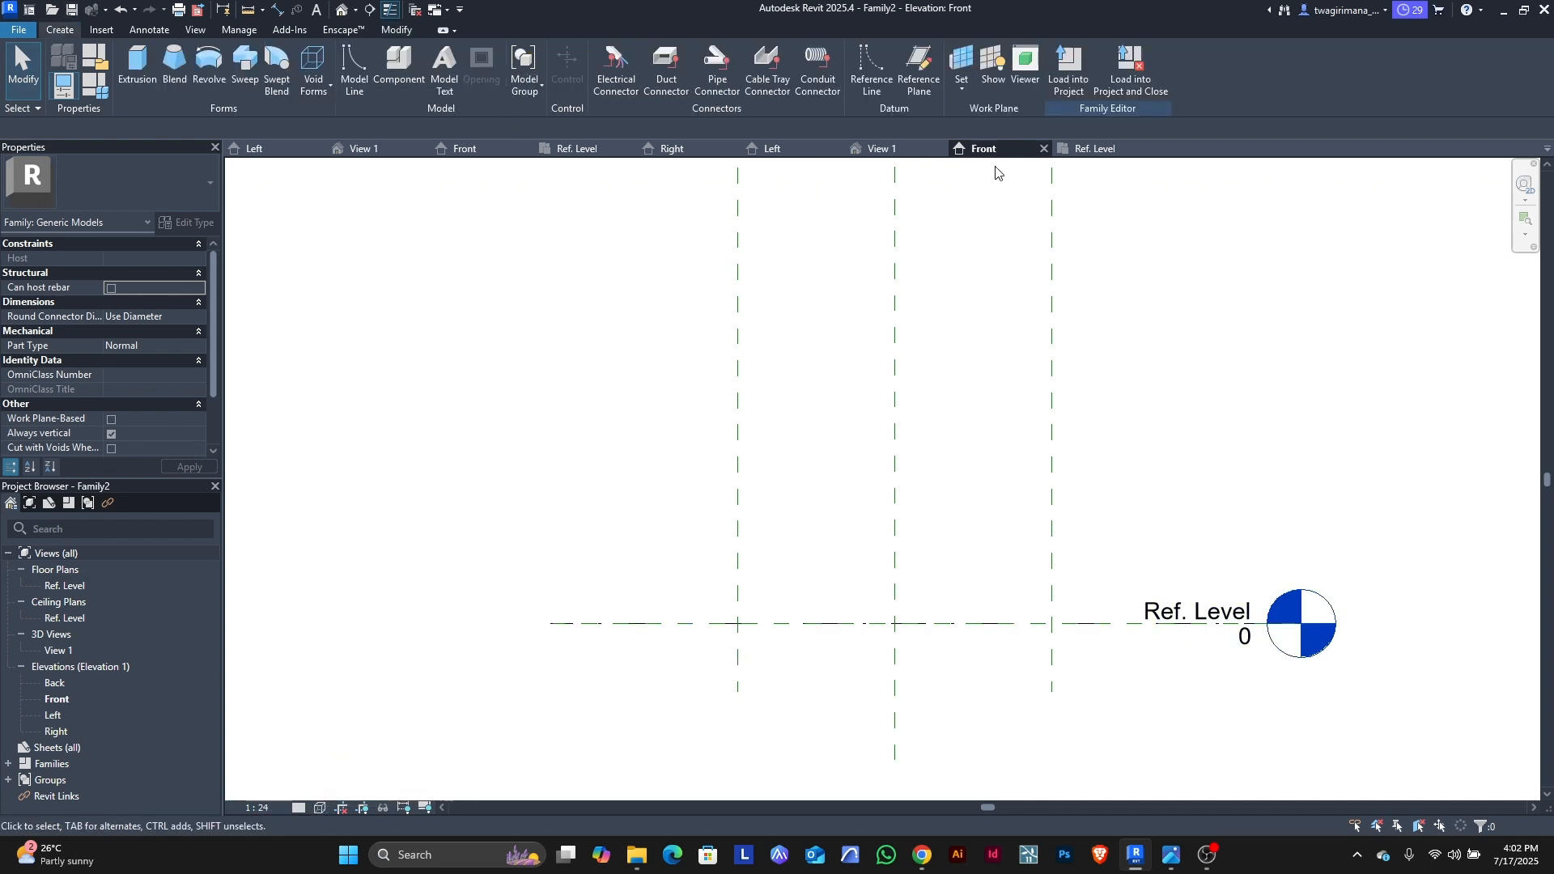
{"action": "left_click", "coordinate": [914, 77]}
{"action": "left_click", "coordinate": [538, 477]}
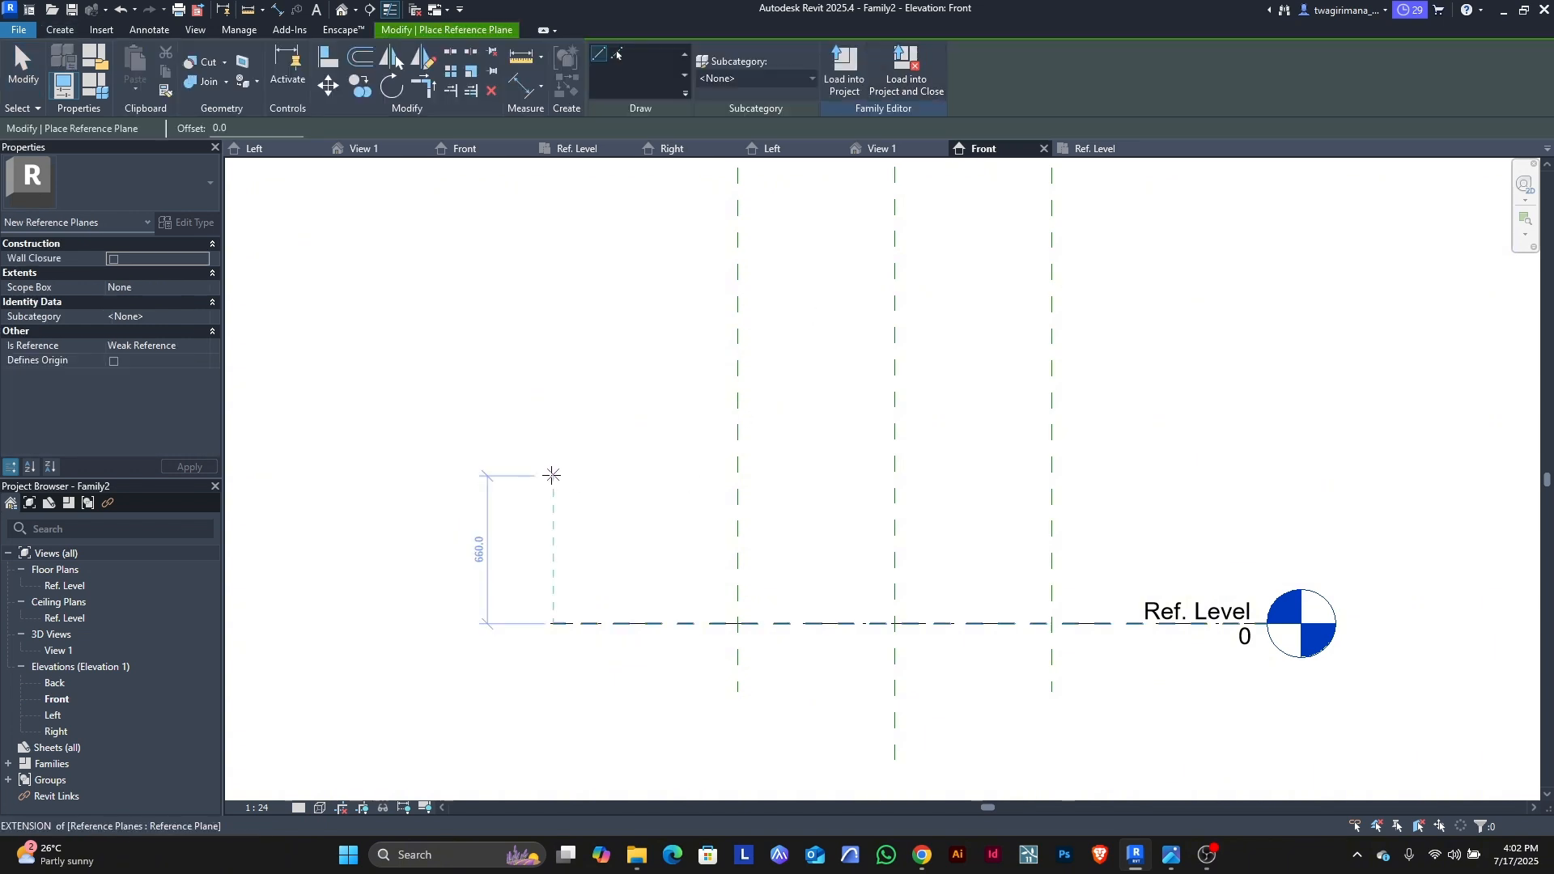
{"action": "left_click", "coordinate": [1287, 477]}
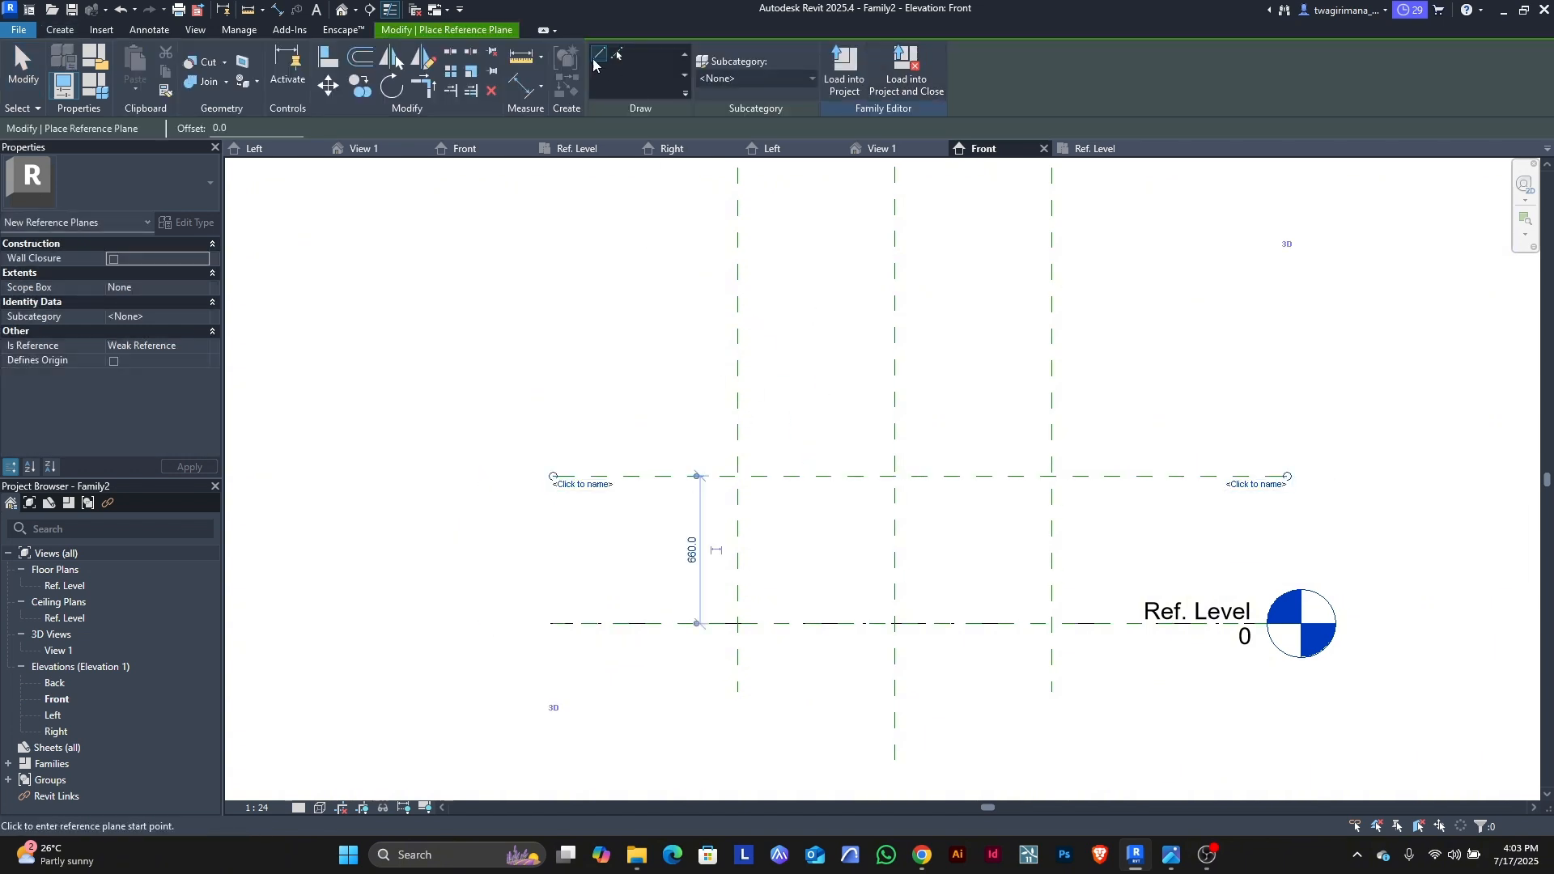
Step: Add an aligned dimension between the new horizontal reference plane and the reference level plane, outside their ends, and end the command
{"action": "left_click", "coordinate": [522, 87]}
{"action": "left_click", "coordinate": [618, 477]}
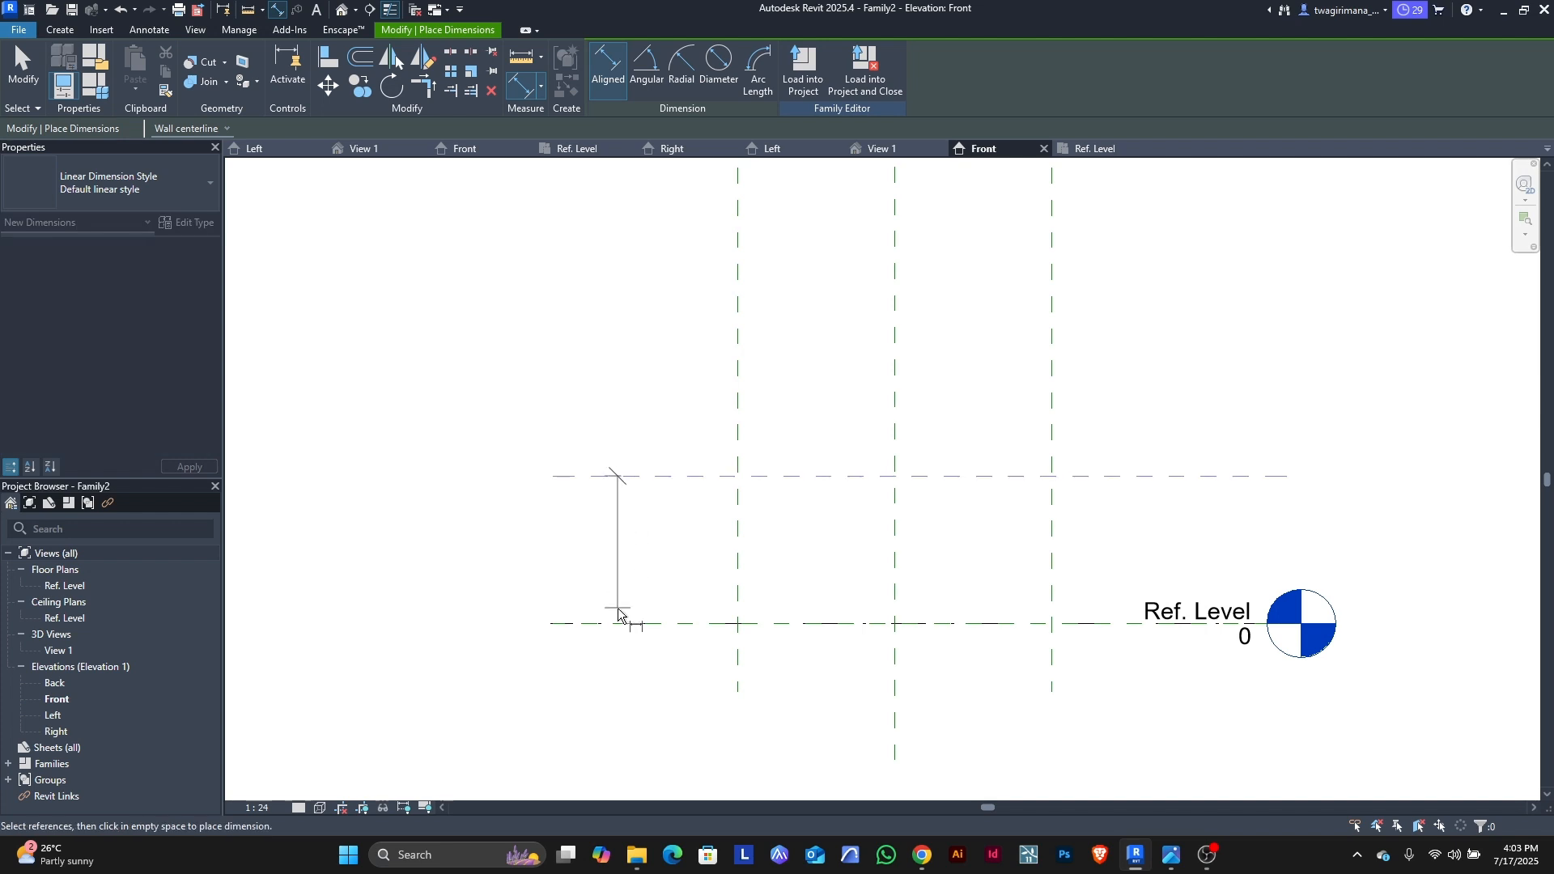
{"action": "left_click", "coordinate": [618, 622]}
{"action": "left_click", "coordinate": [490, 559]}
{"action": "key", "text": "Escape"}
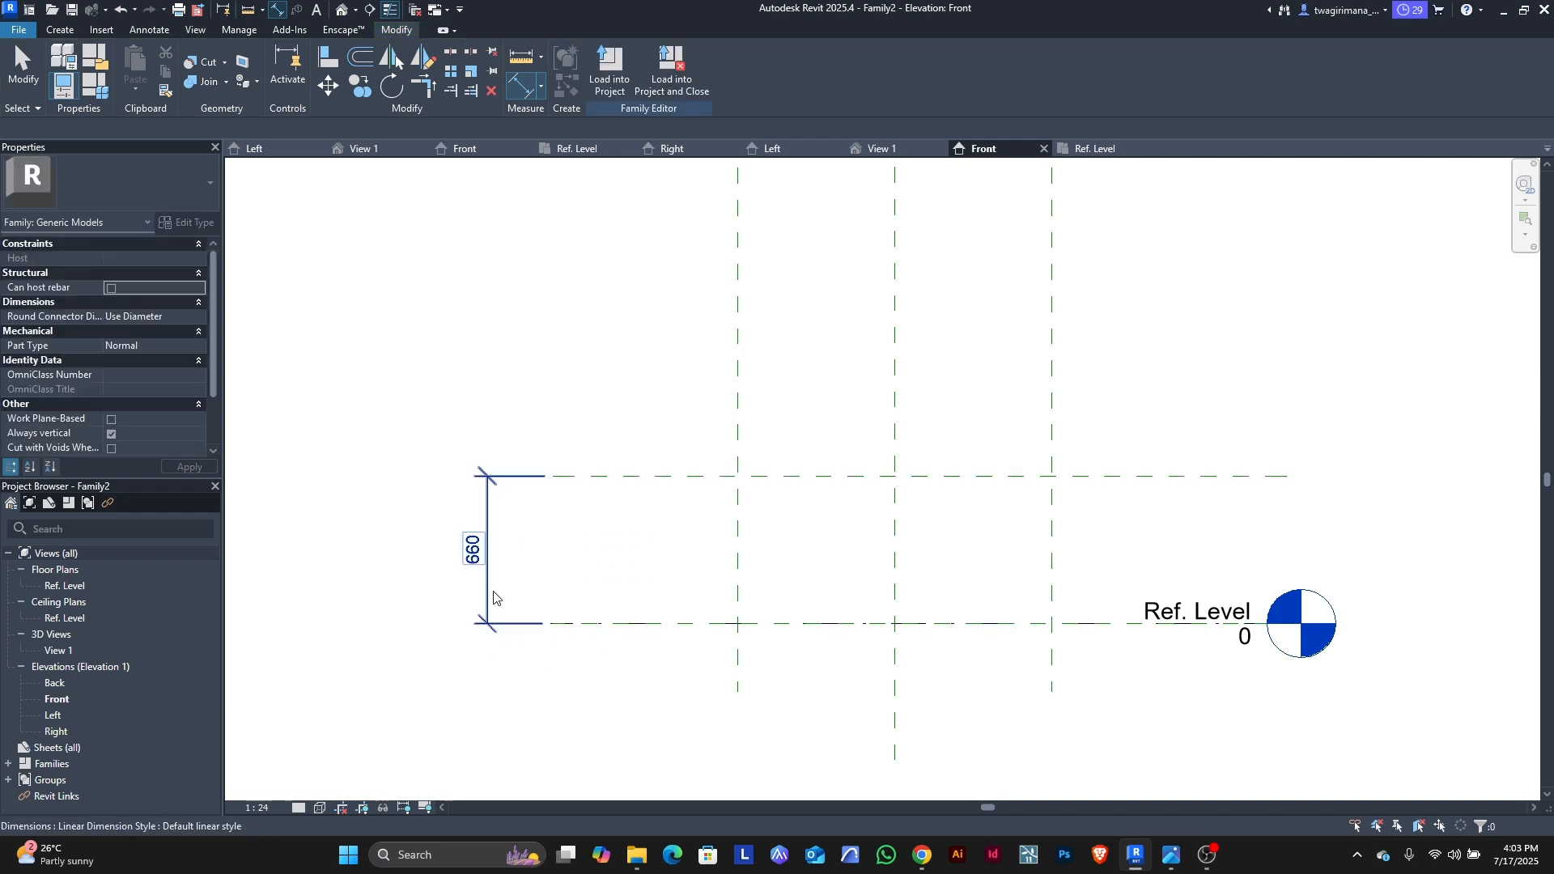
Step: Label the height dimension with a new type-based family parameter named h hb
{"action": "left_click", "coordinate": [494, 597]}
{"action": "left_click", "coordinate": [514, 548]}
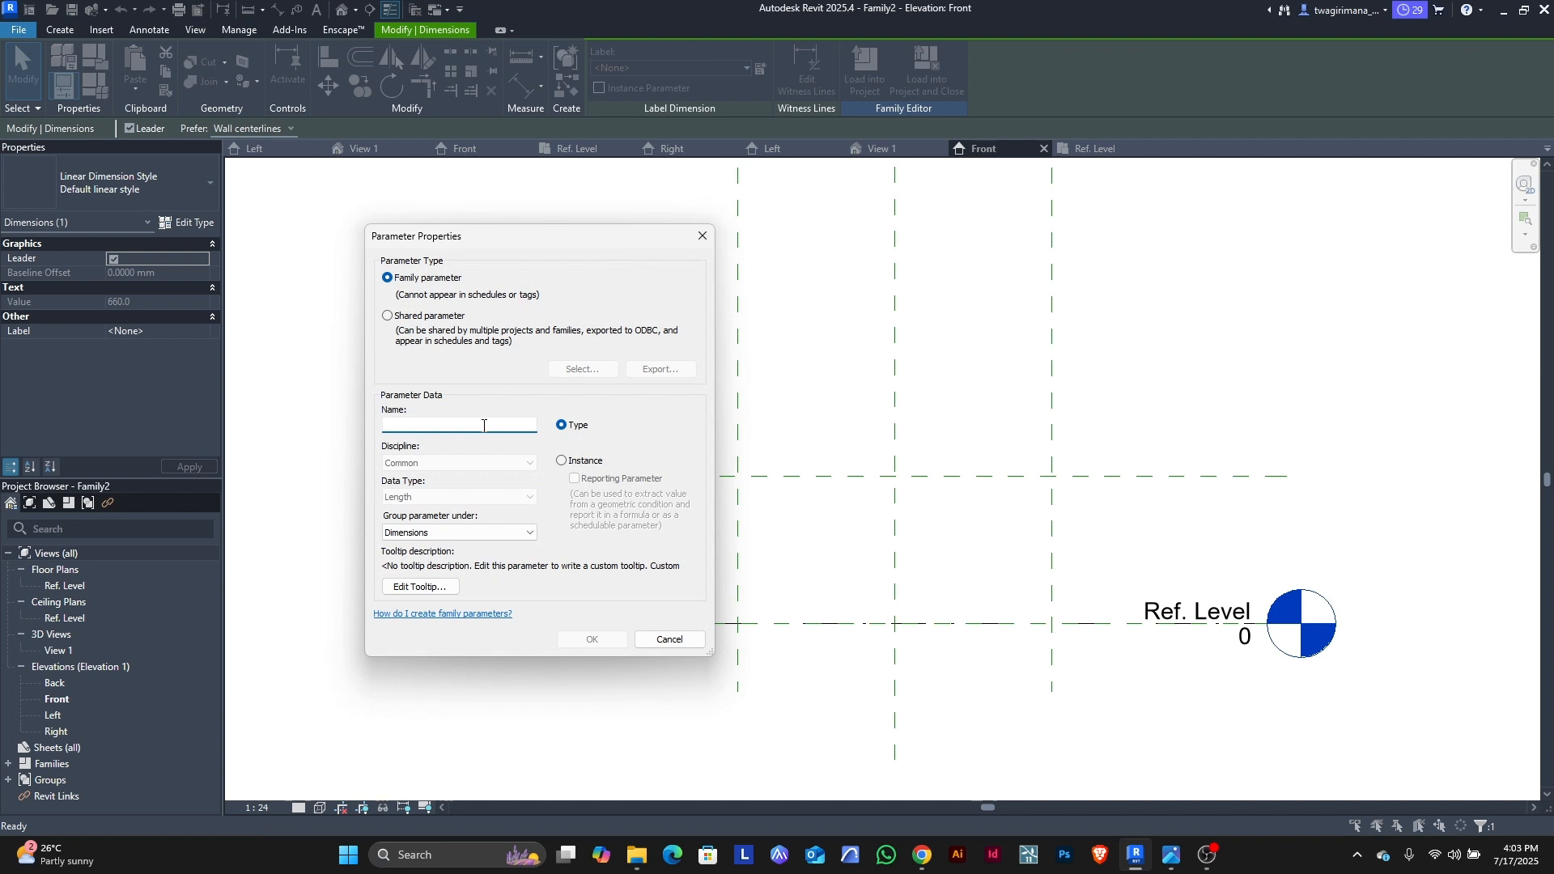
{"action": "type", "text": "h hb"}
{"action": "left_click", "coordinate": [590, 639]}
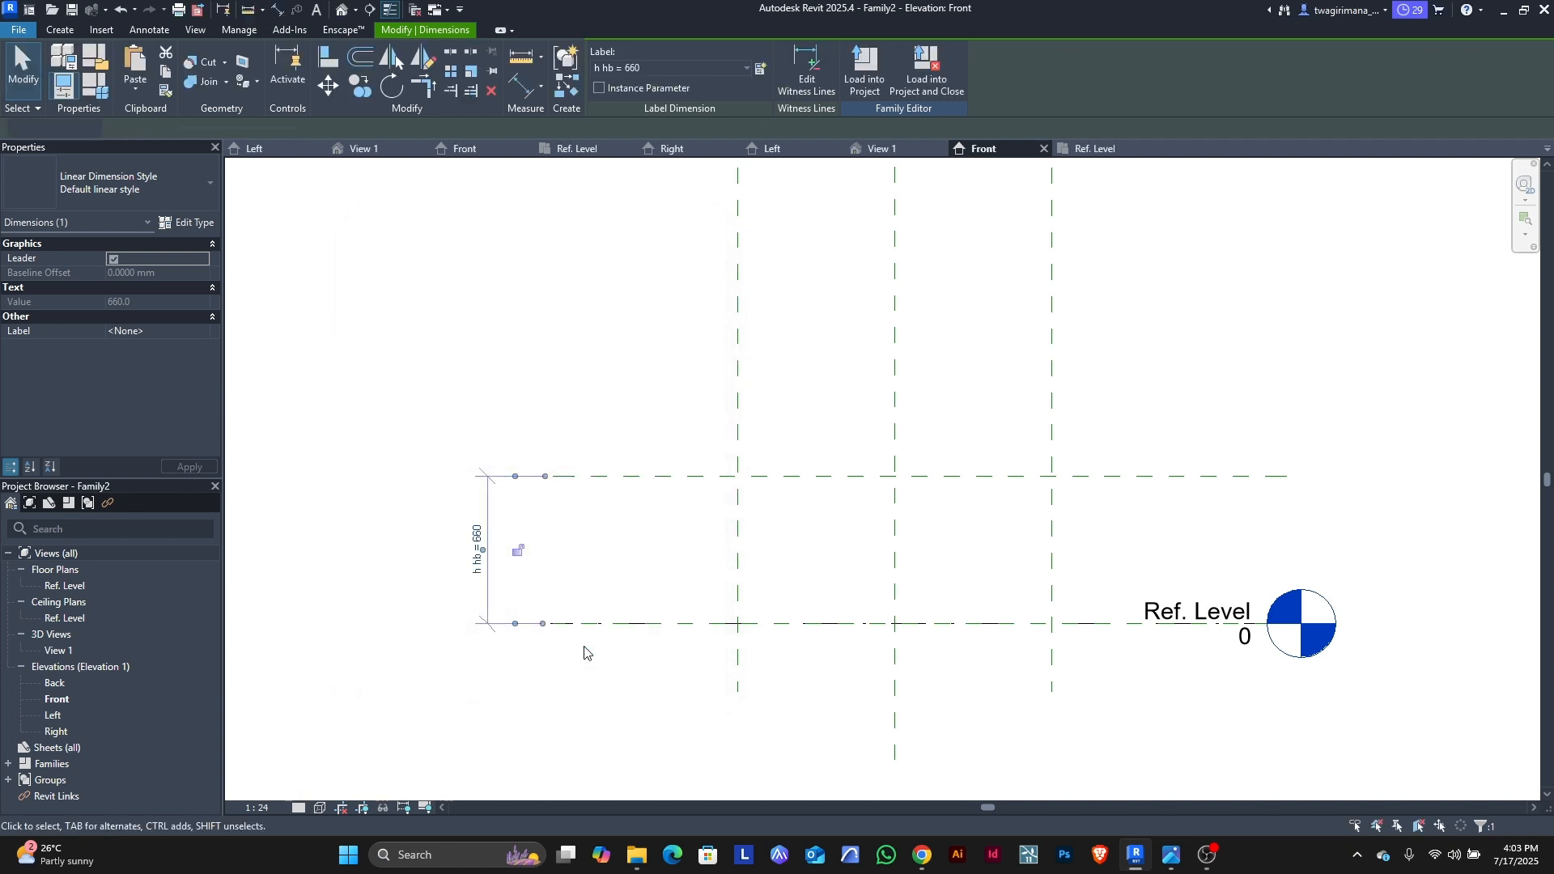
{"action": "key", "text": "Escape"}
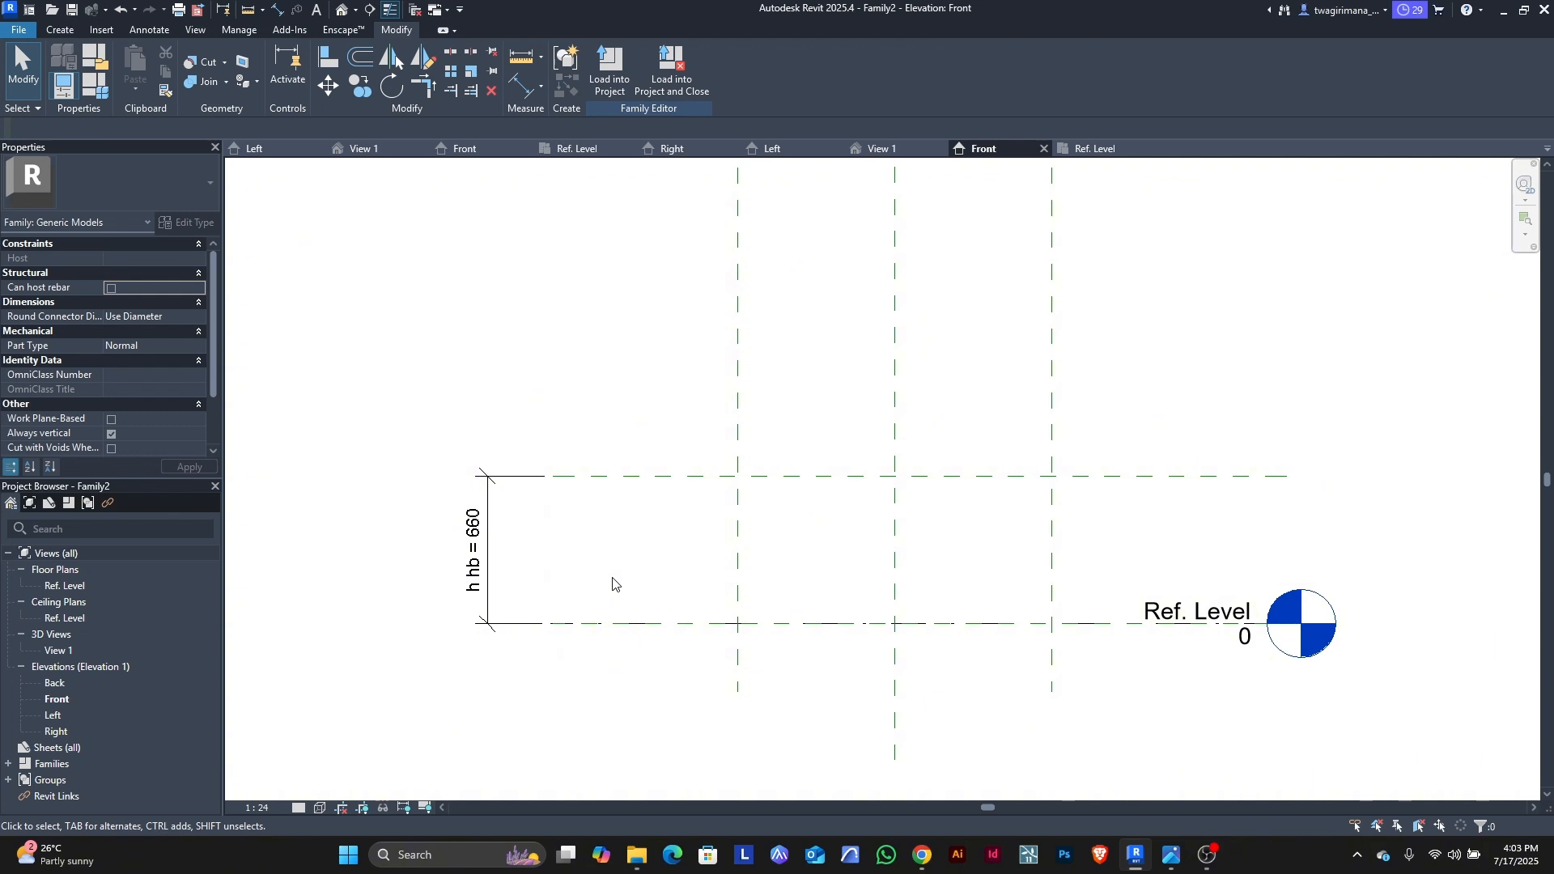
Step: Start an extrusion and sketch a rectangle between the outer vertical reference planes, from the upper horizontal plane down to Ref. Level
{"action": "scroll", "coordinate": [613, 583], "scroll_direction": "down", "scroll_amount": 3}
{"action": "scroll", "coordinate": [642, 538], "scroll_direction": "up", "scroll_amount": 3}
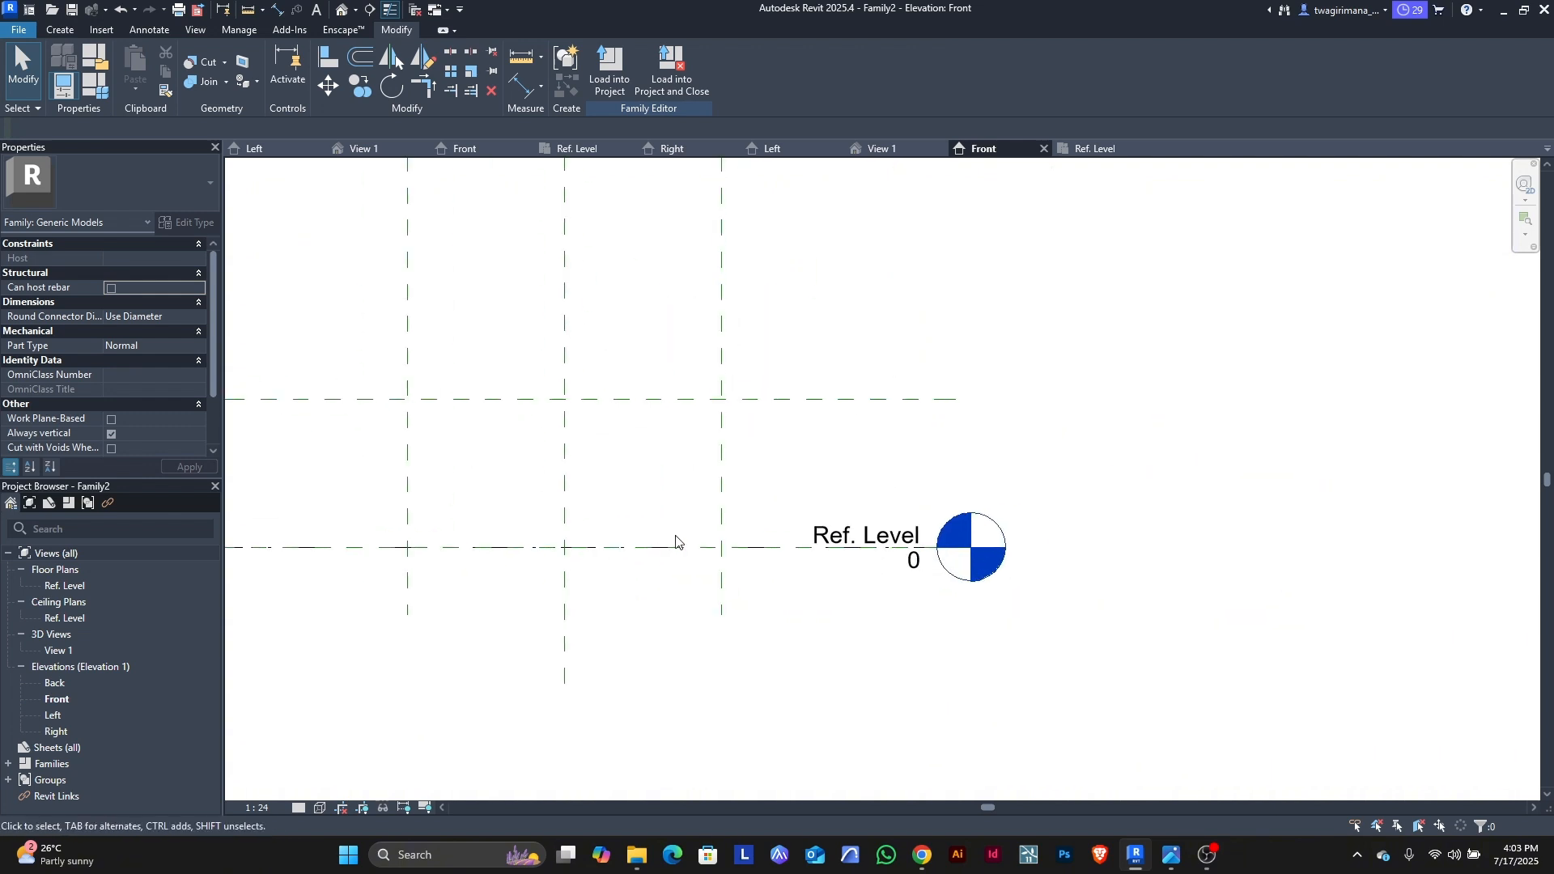
{"action": "scroll", "coordinate": [486, 518], "scroll_direction": "down", "scroll_amount": 1}
{"action": "scroll", "coordinate": [435, 513], "scroll_direction": "up", "scroll_amount": 5}
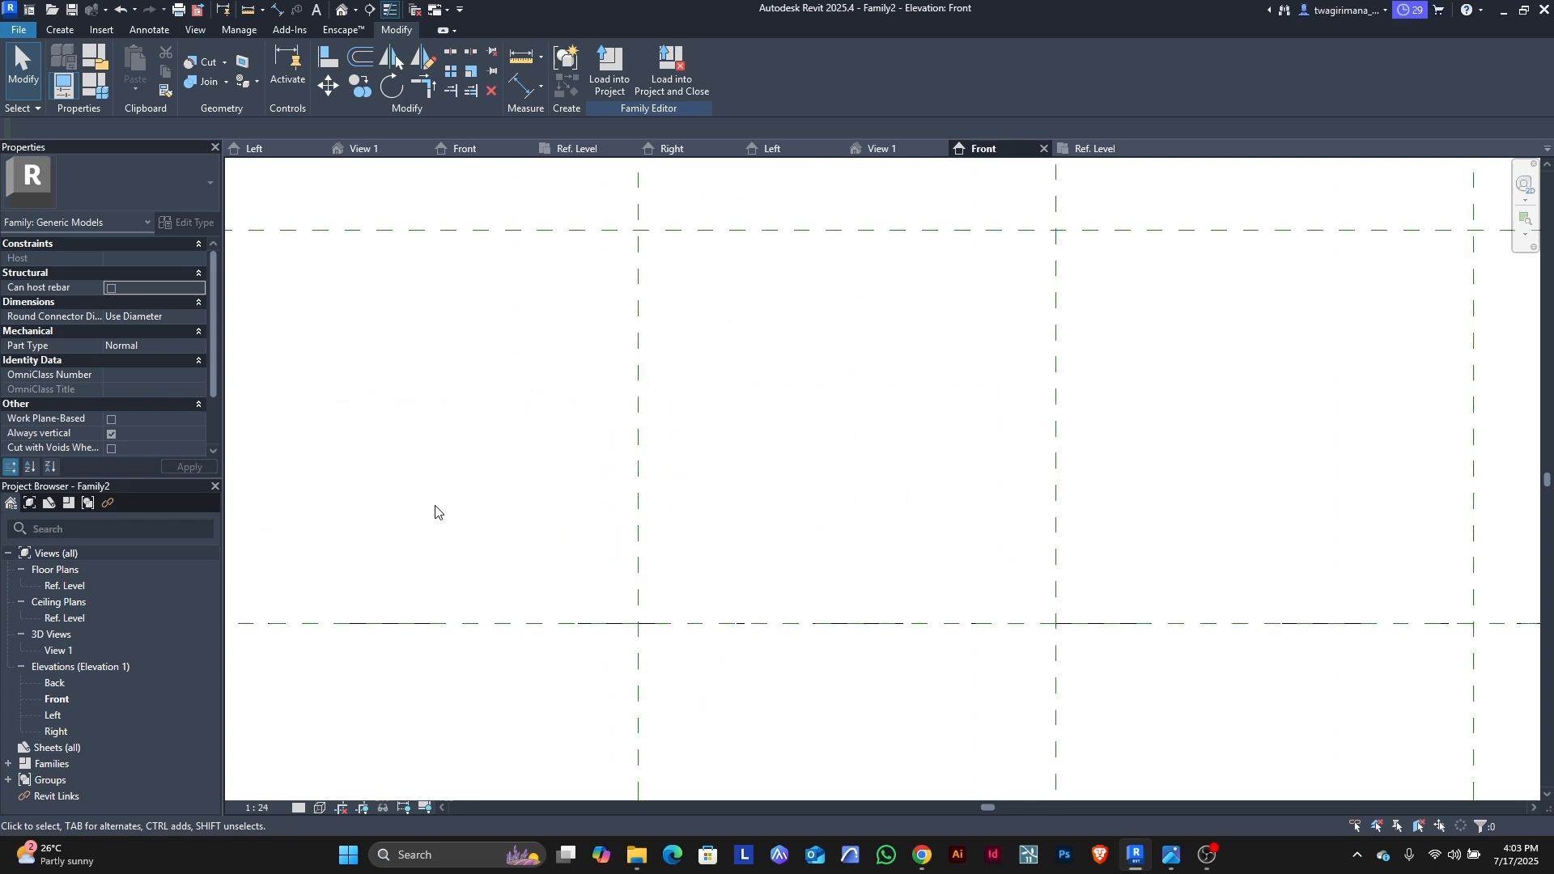
{"action": "scroll", "coordinate": [435, 512], "scroll_direction": "down", "scroll_amount": 4}
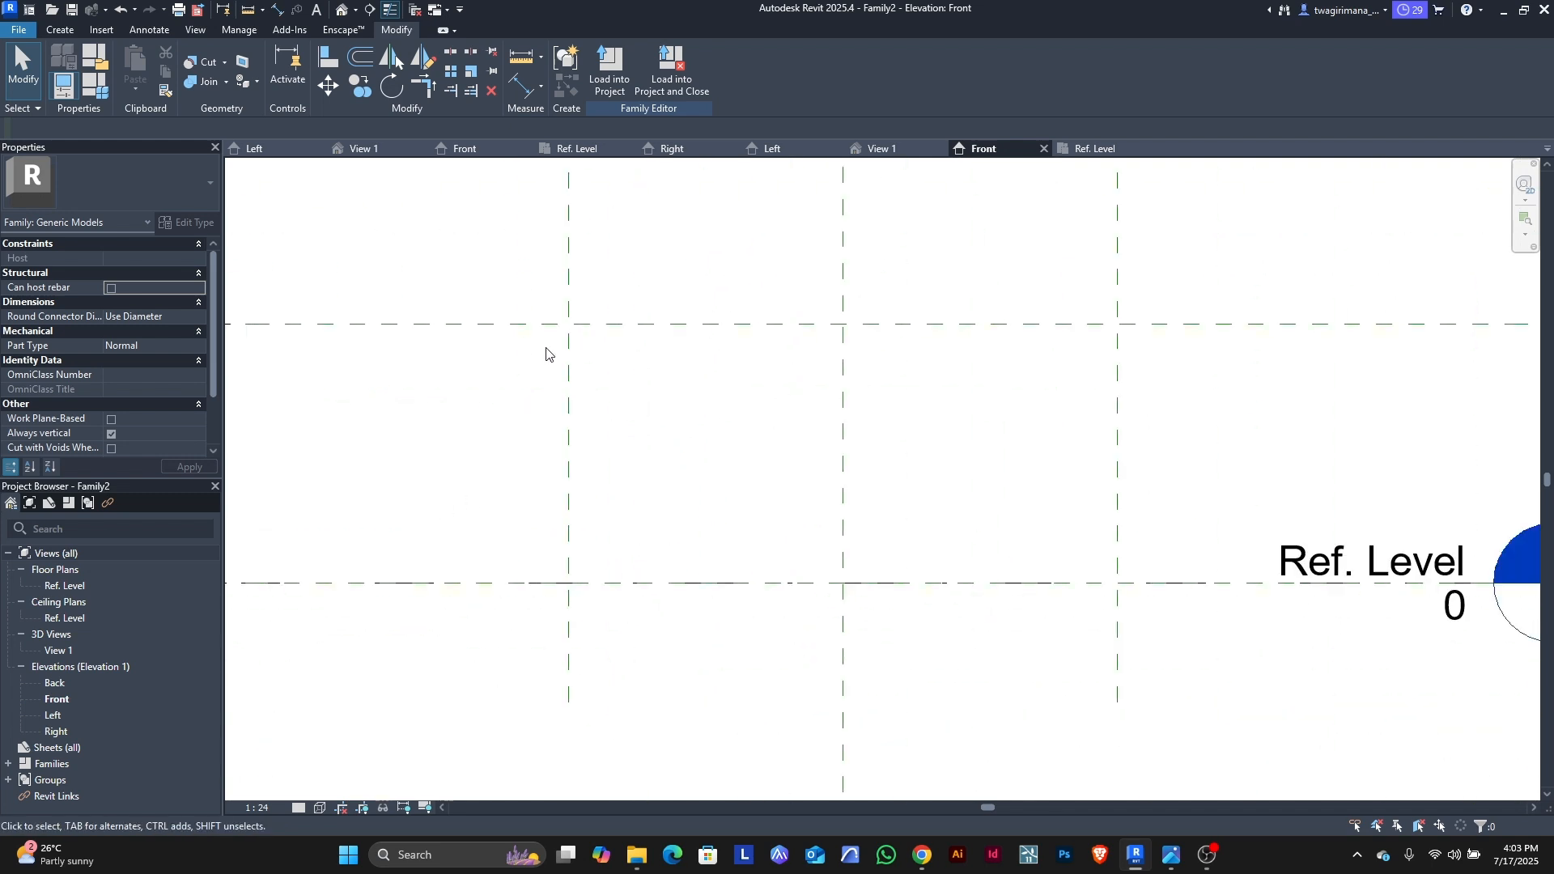
{"action": "left_click", "coordinate": [61, 29]}
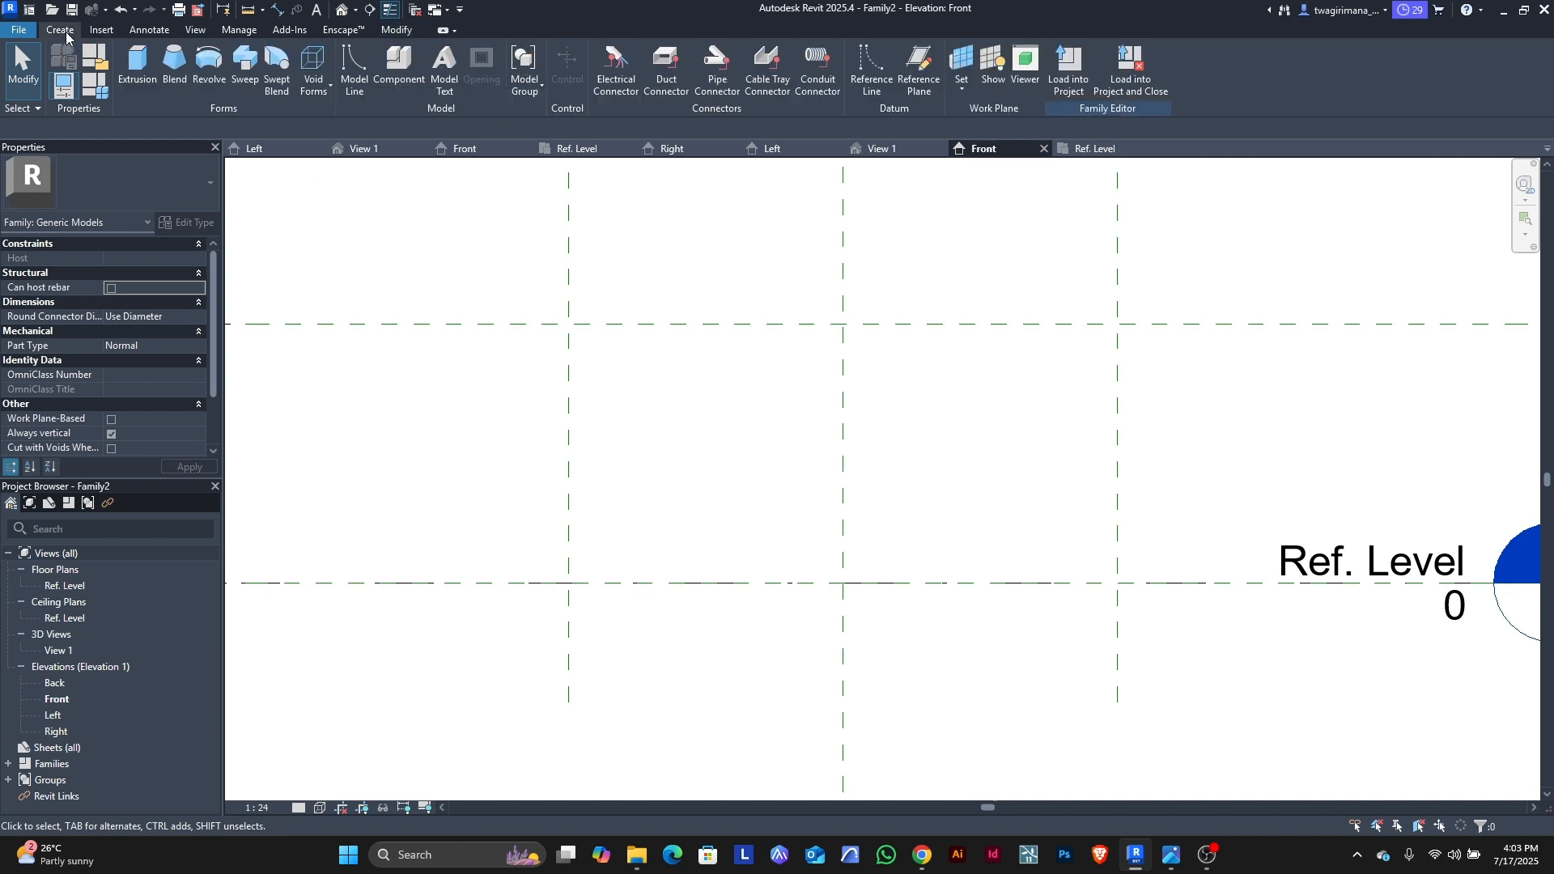
{"action": "left_click", "coordinate": [139, 65]}
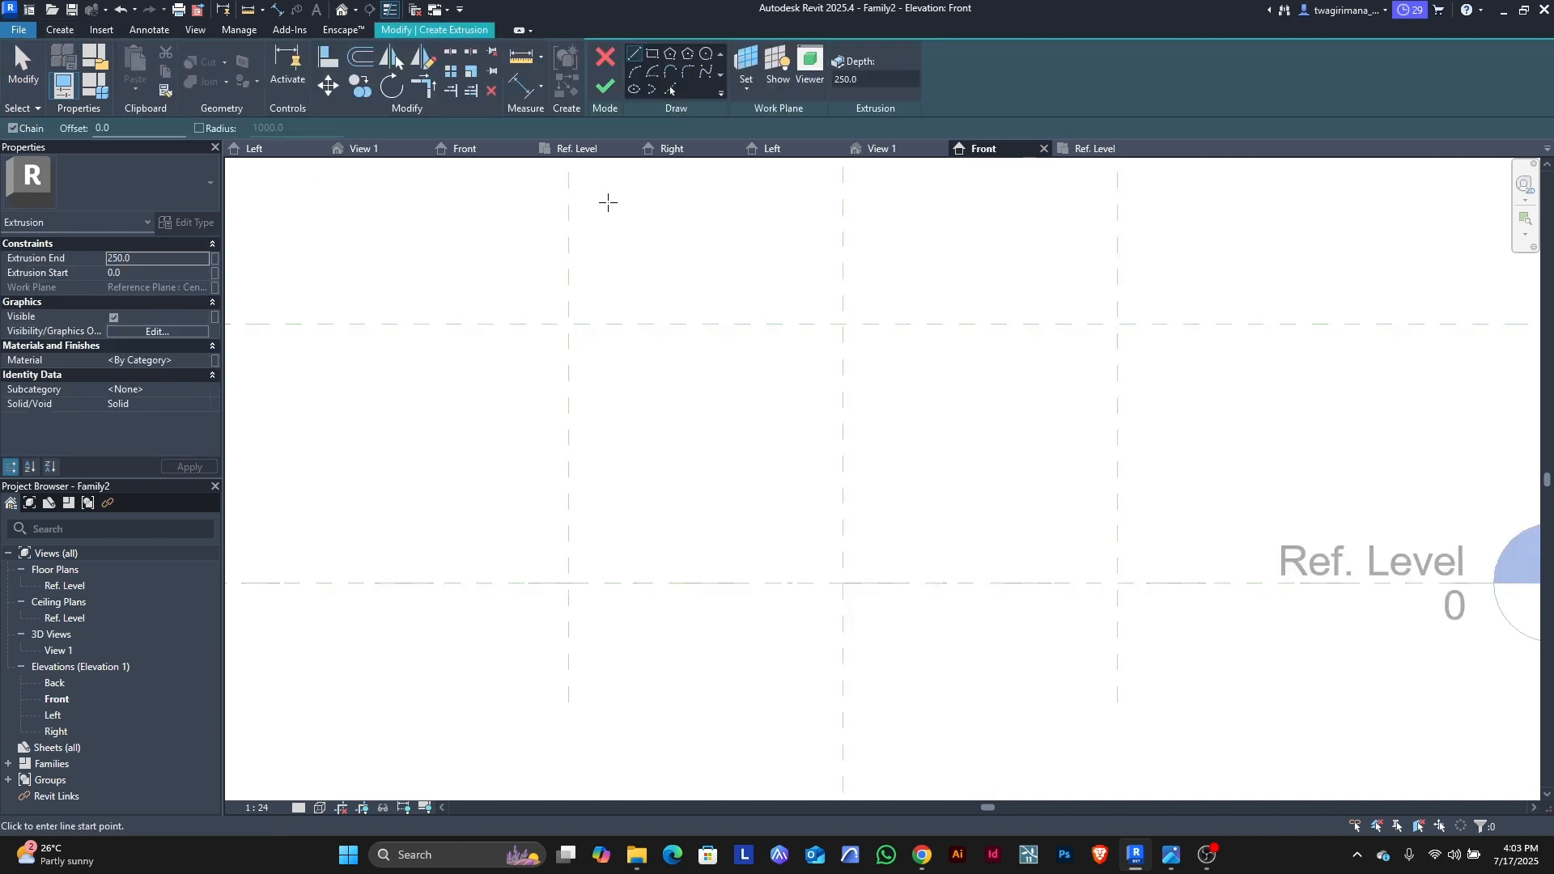
{"action": "left_click", "coordinate": [653, 53]}
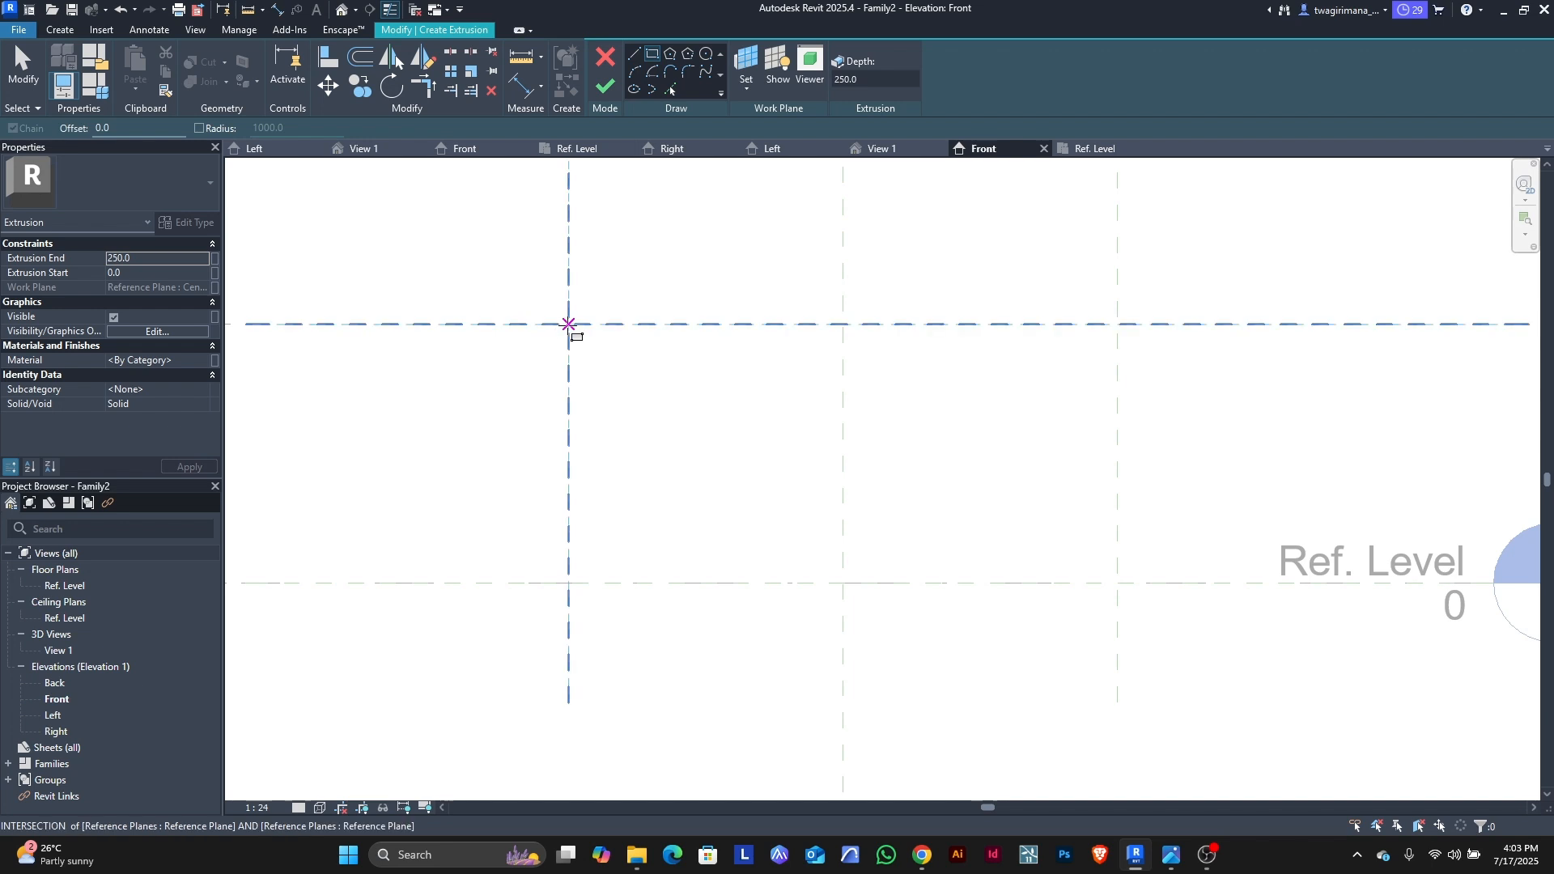
{"action": "left_click", "coordinate": [568, 324]}
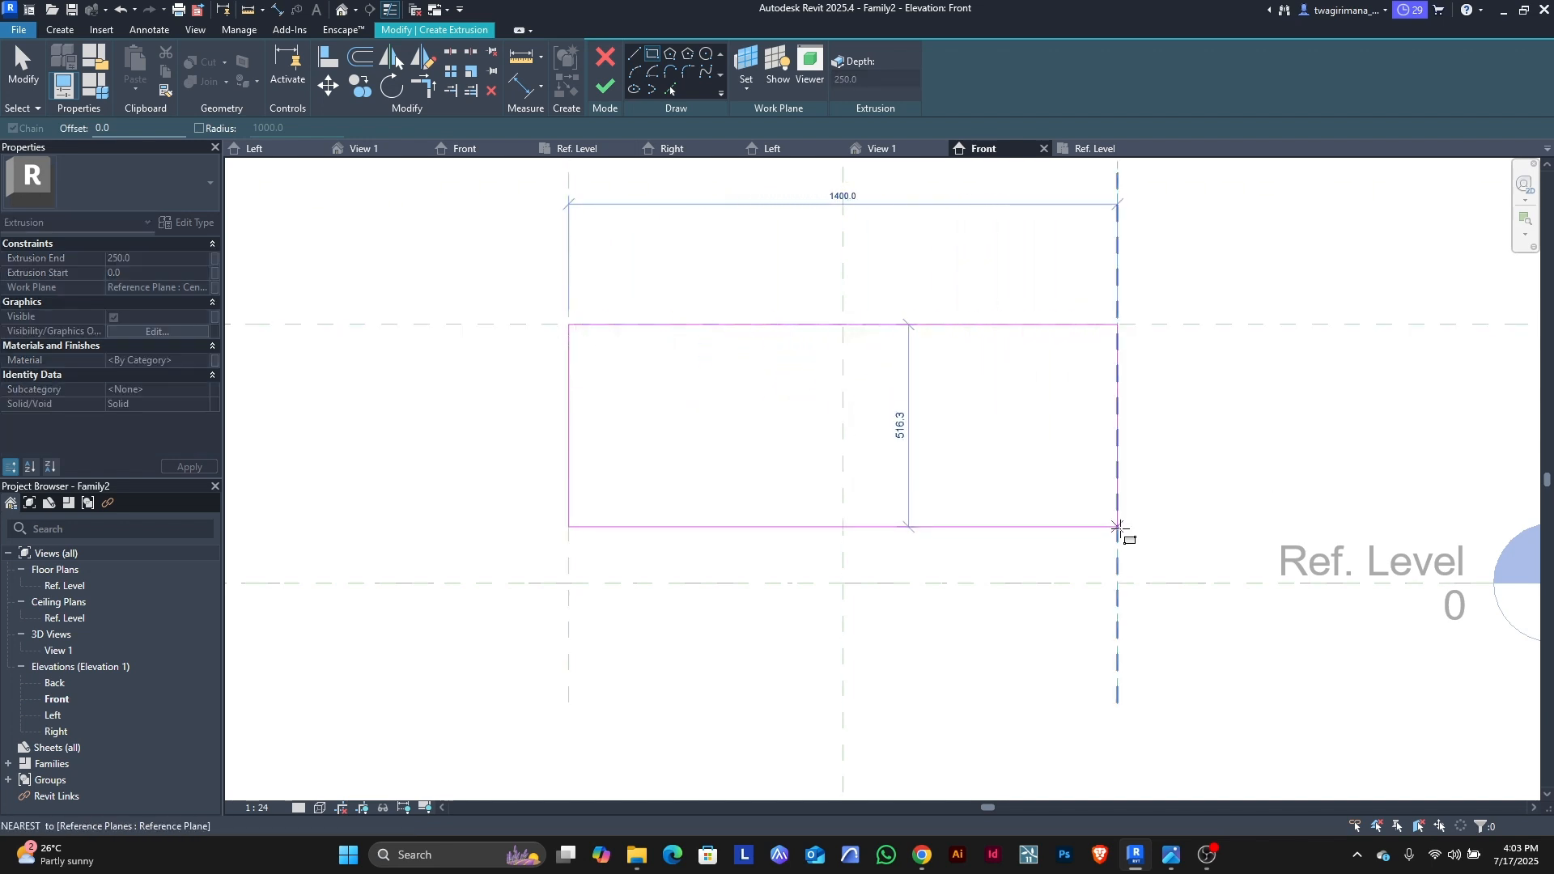
{"action": "left_click", "coordinate": [1118, 583]}
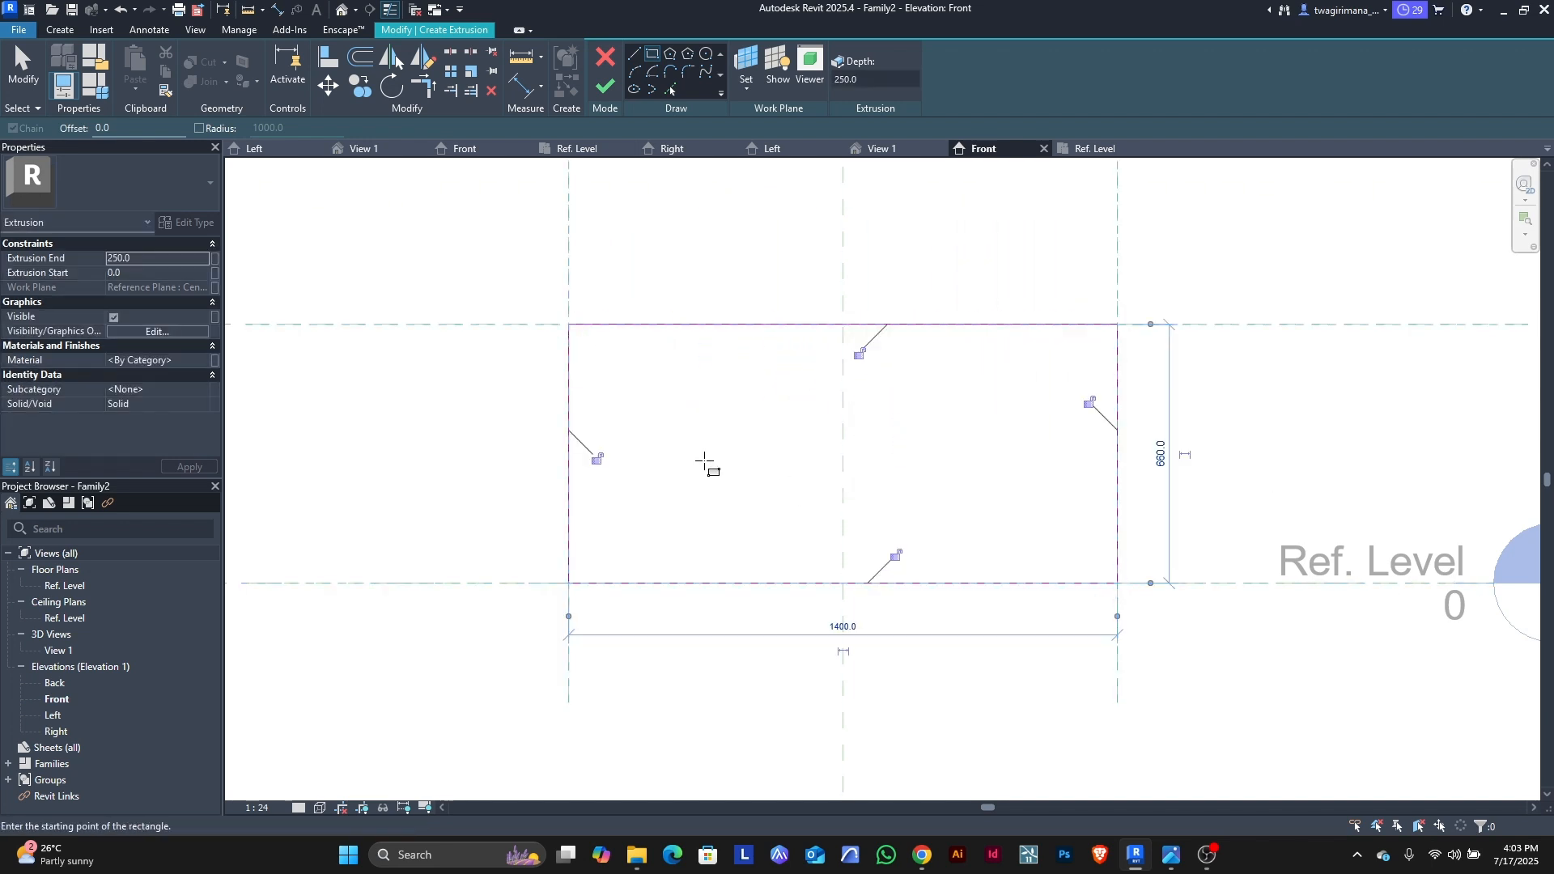
Step: Lock all four sides of the extrusion rectangle to their reference planes
{"action": "left_click", "coordinate": [597, 459]}
{"action": "left_click", "coordinate": [859, 354]}
{"action": "left_click", "coordinate": [895, 556]}
{"action": "left_click", "coordinate": [1089, 402]}
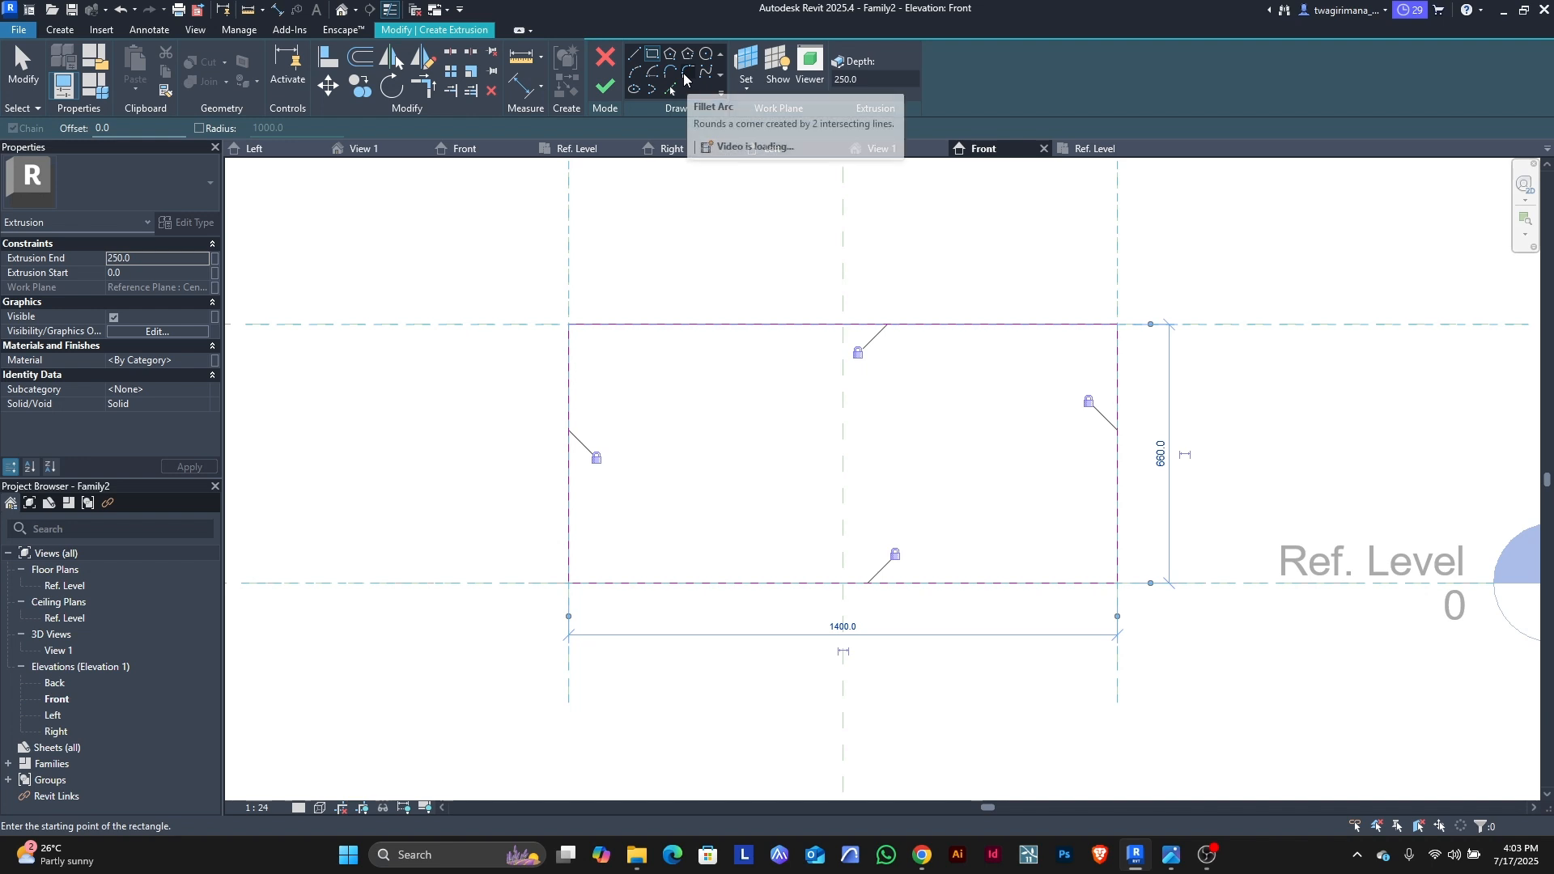
Step: Round the rectangle's two upper corners with fillet arcs of a fixed radius
{"action": "left_click", "coordinate": [684, 79]}
{"action": "scroll", "coordinate": [609, 315], "scroll_direction": "up", "scroll_amount": 2}
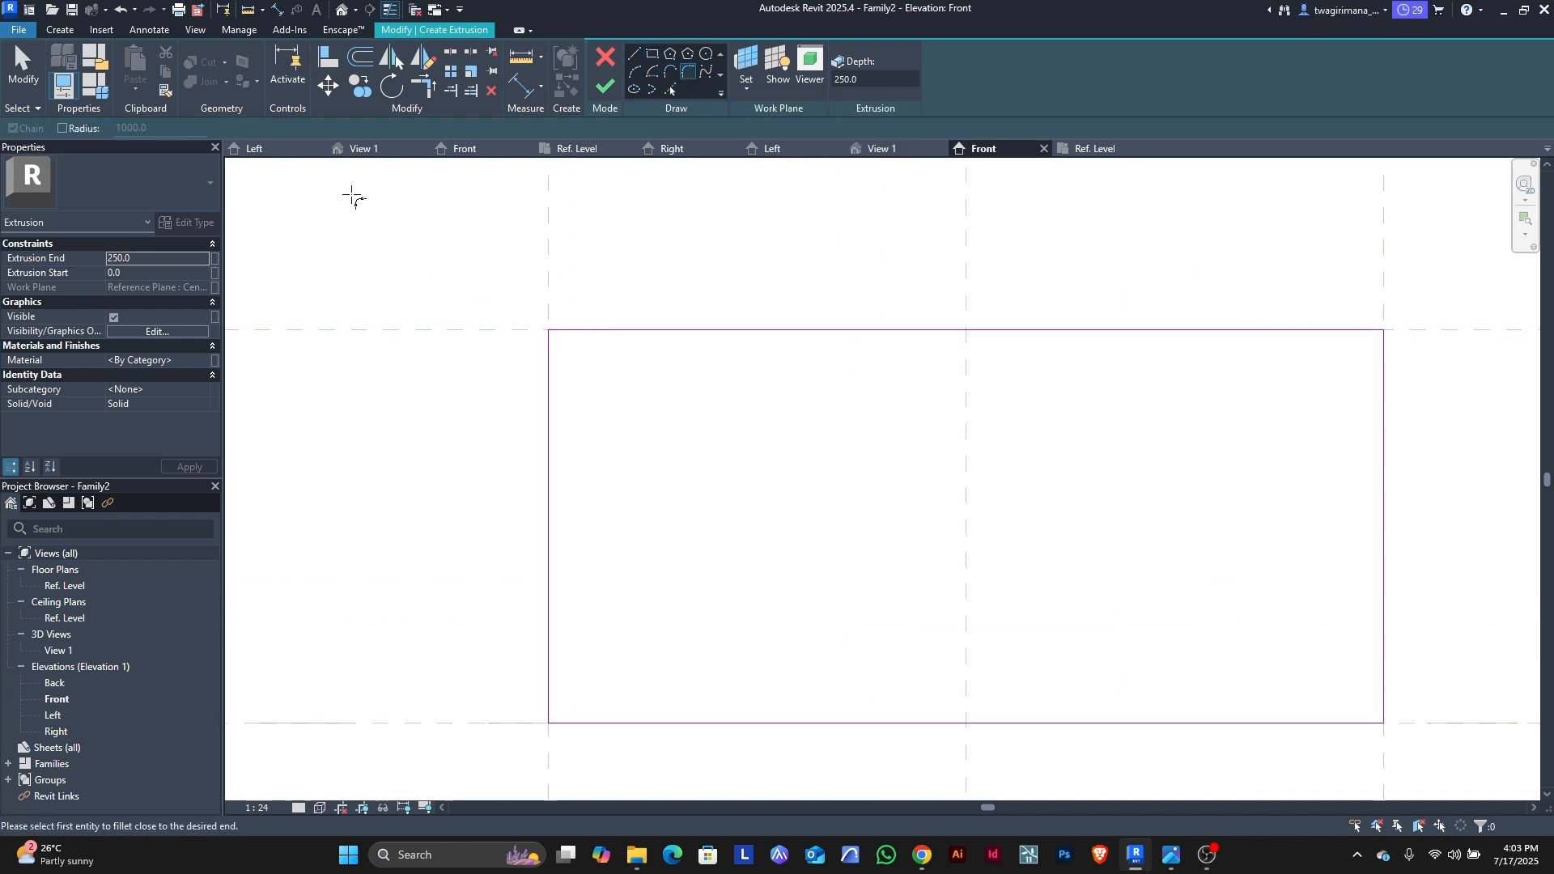
{"action": "left_click", "coordinate": [63, 129]}
{"action": "double_click", "coordinate": [149, 128]}
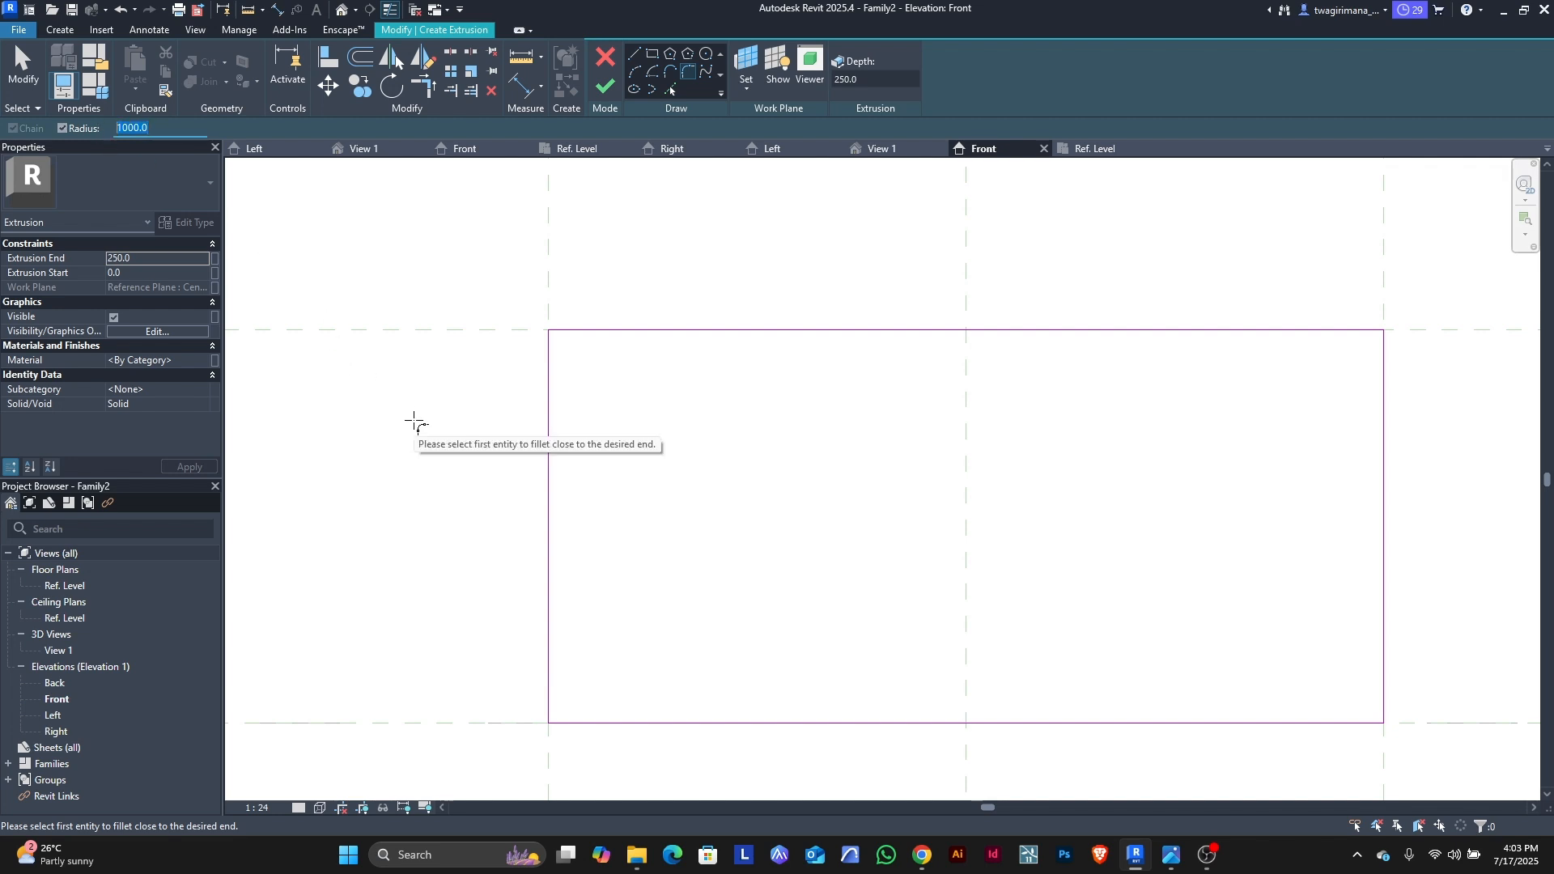
{"action": "type", "text": "1"}
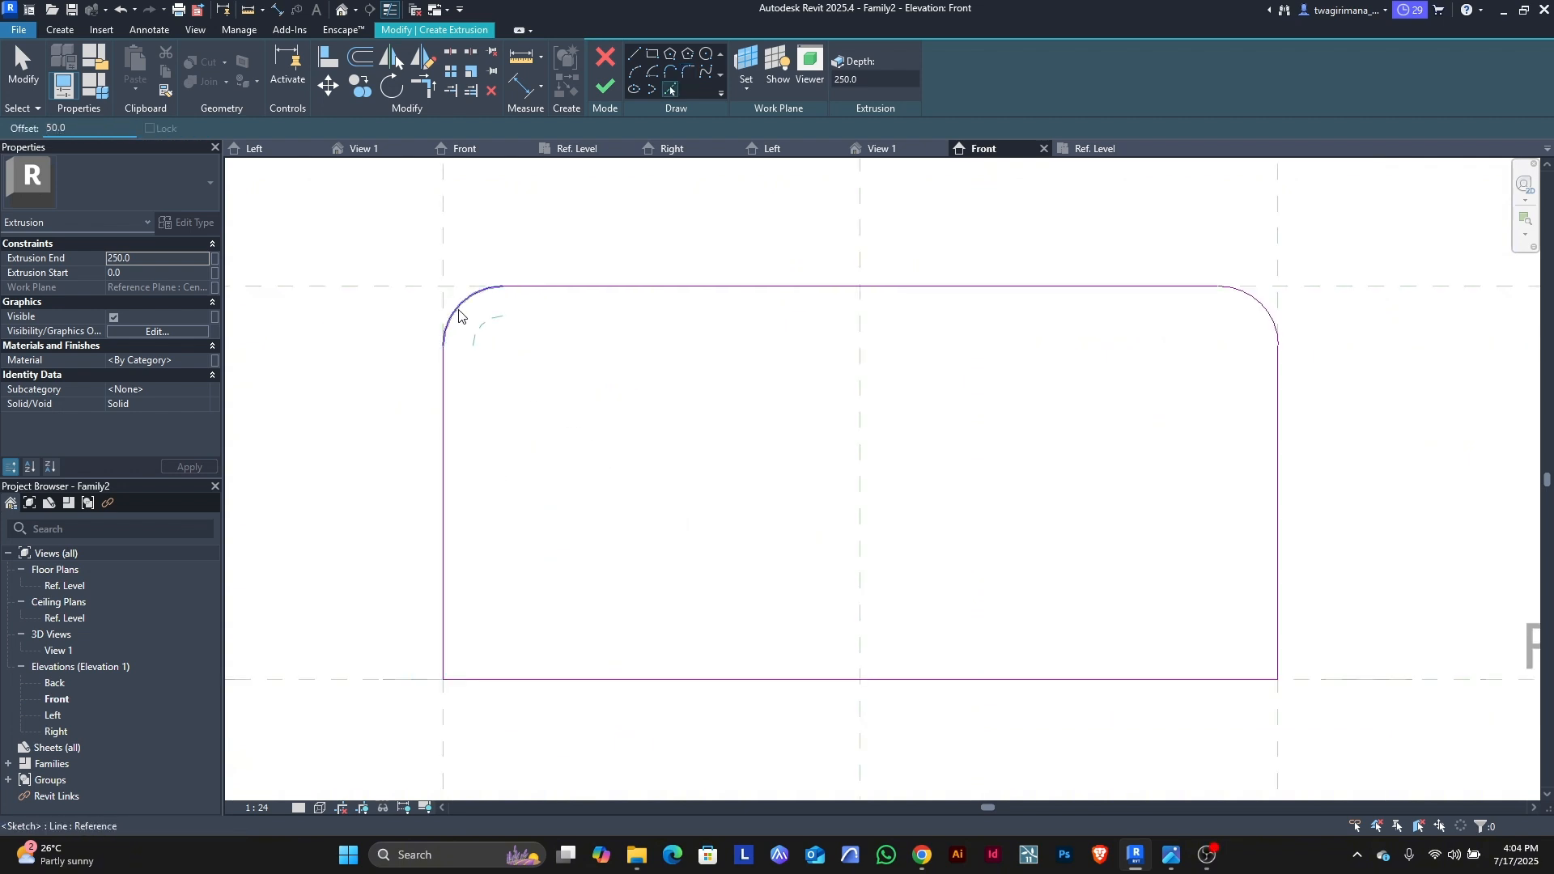
Step: Create an inner outline by picking every edge and arc of the rounded rectangle with a 50 mm inward offset
{"action": "left_click", "coordinate": [459, 310]}
{"action": "left_click", "coordinate": [625, 294]}
{"action": "left_click", "coordinate": [434, 441]}
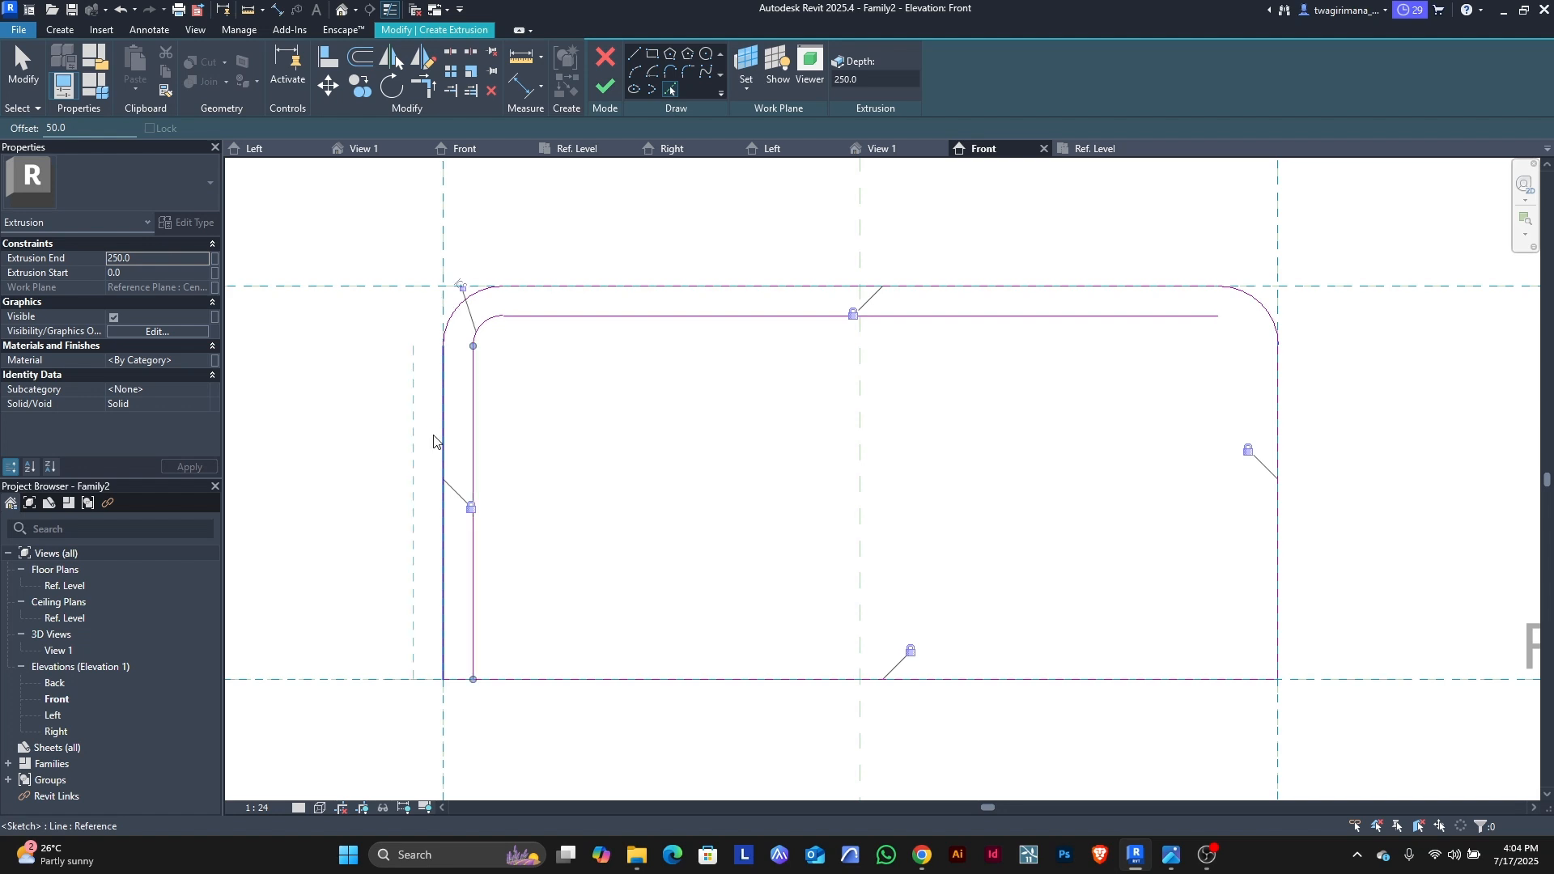
{"action": "left_click", "coordinate": [684, 677]}
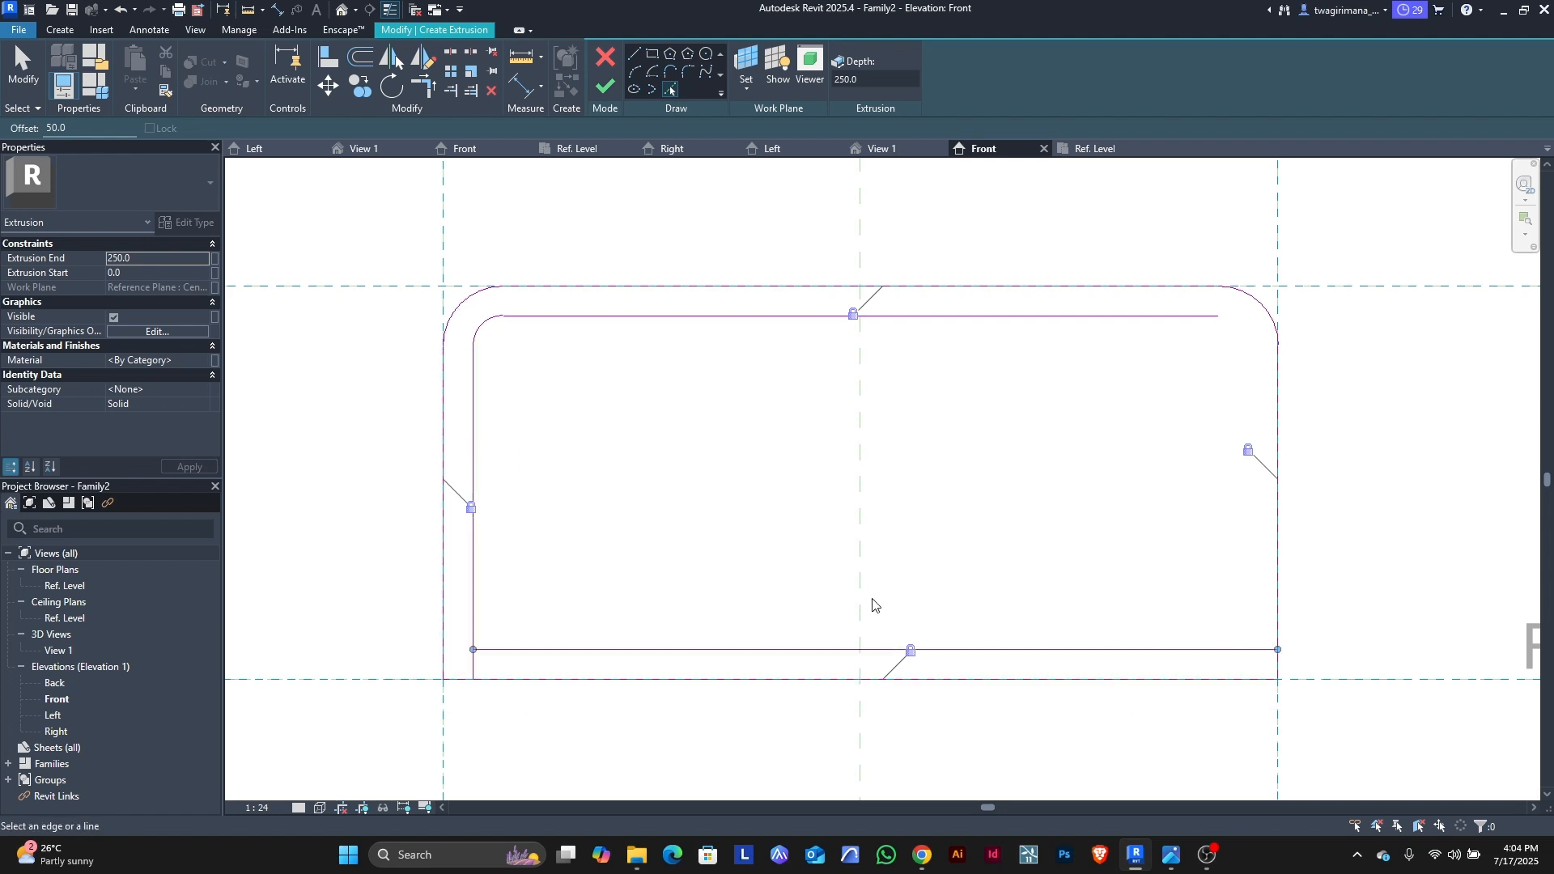
{"action": "left_click", "coordinate": [1269, 555]}
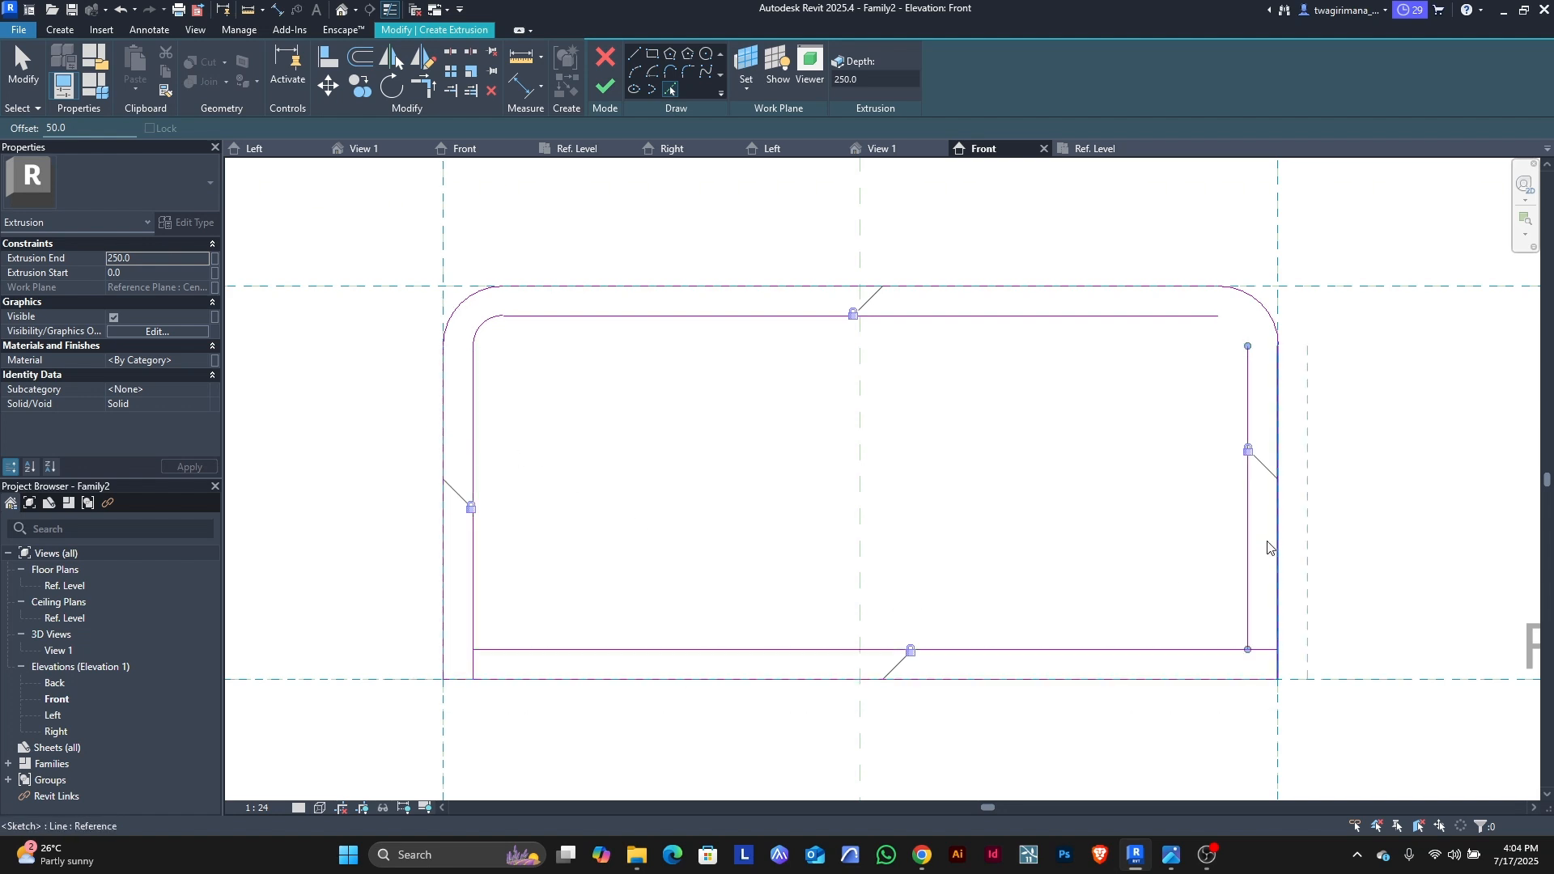
{"action": "left_click", "coordinate": [1256, 311]}
{"action": "scroll", "coordinate": [810, 409], "scroll_direction": "down", "scroll_amount": 2}
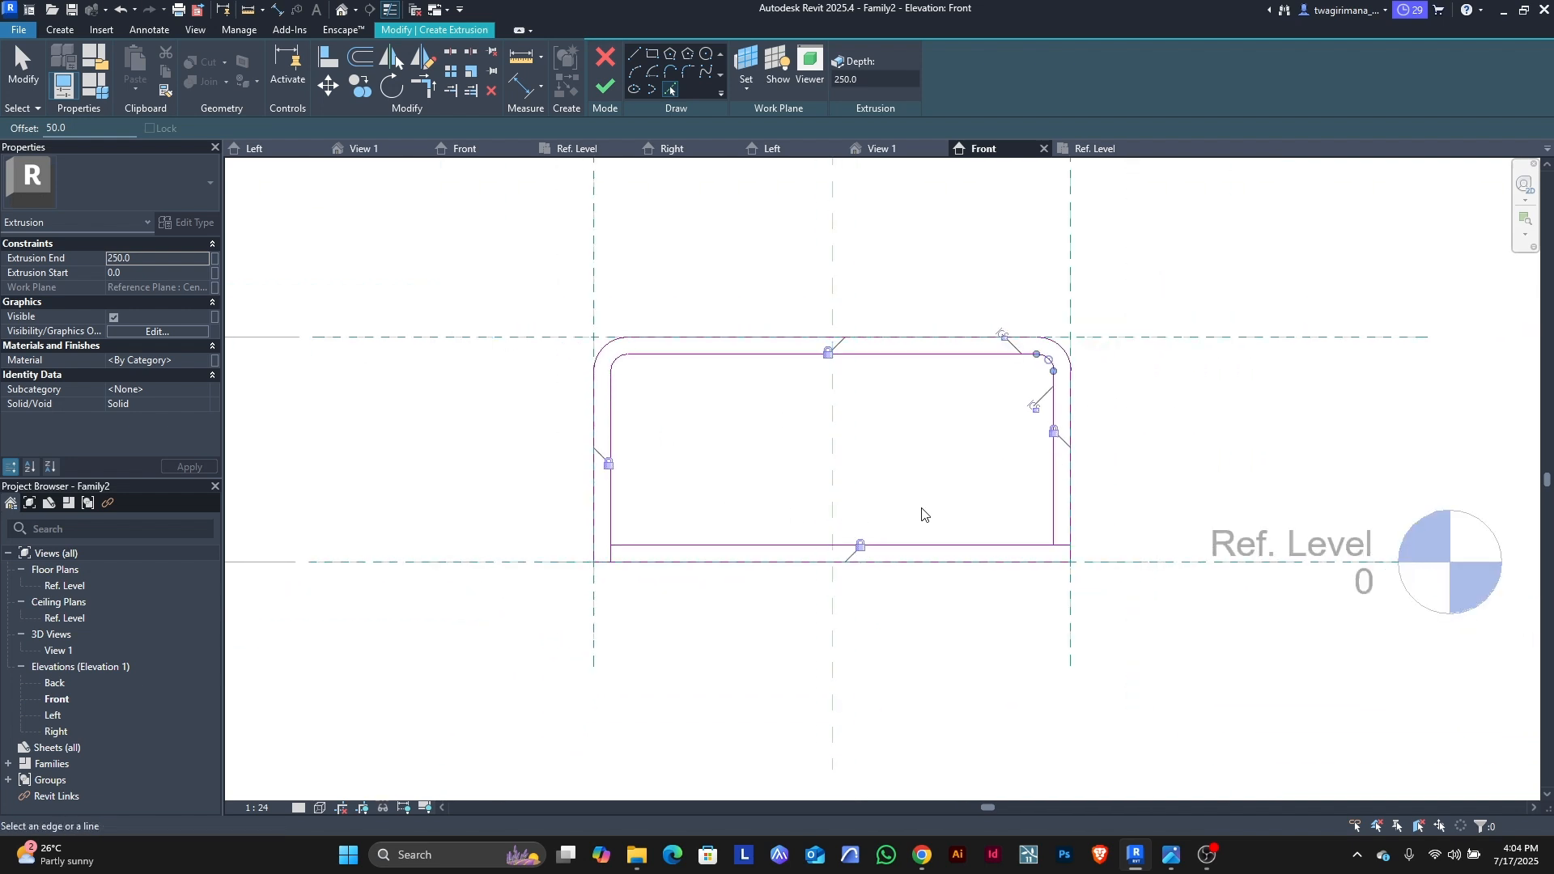
{"action": "scroll", "coordinate": [938, 513], "scroll_direction": "up", "scroll_amount": 1}
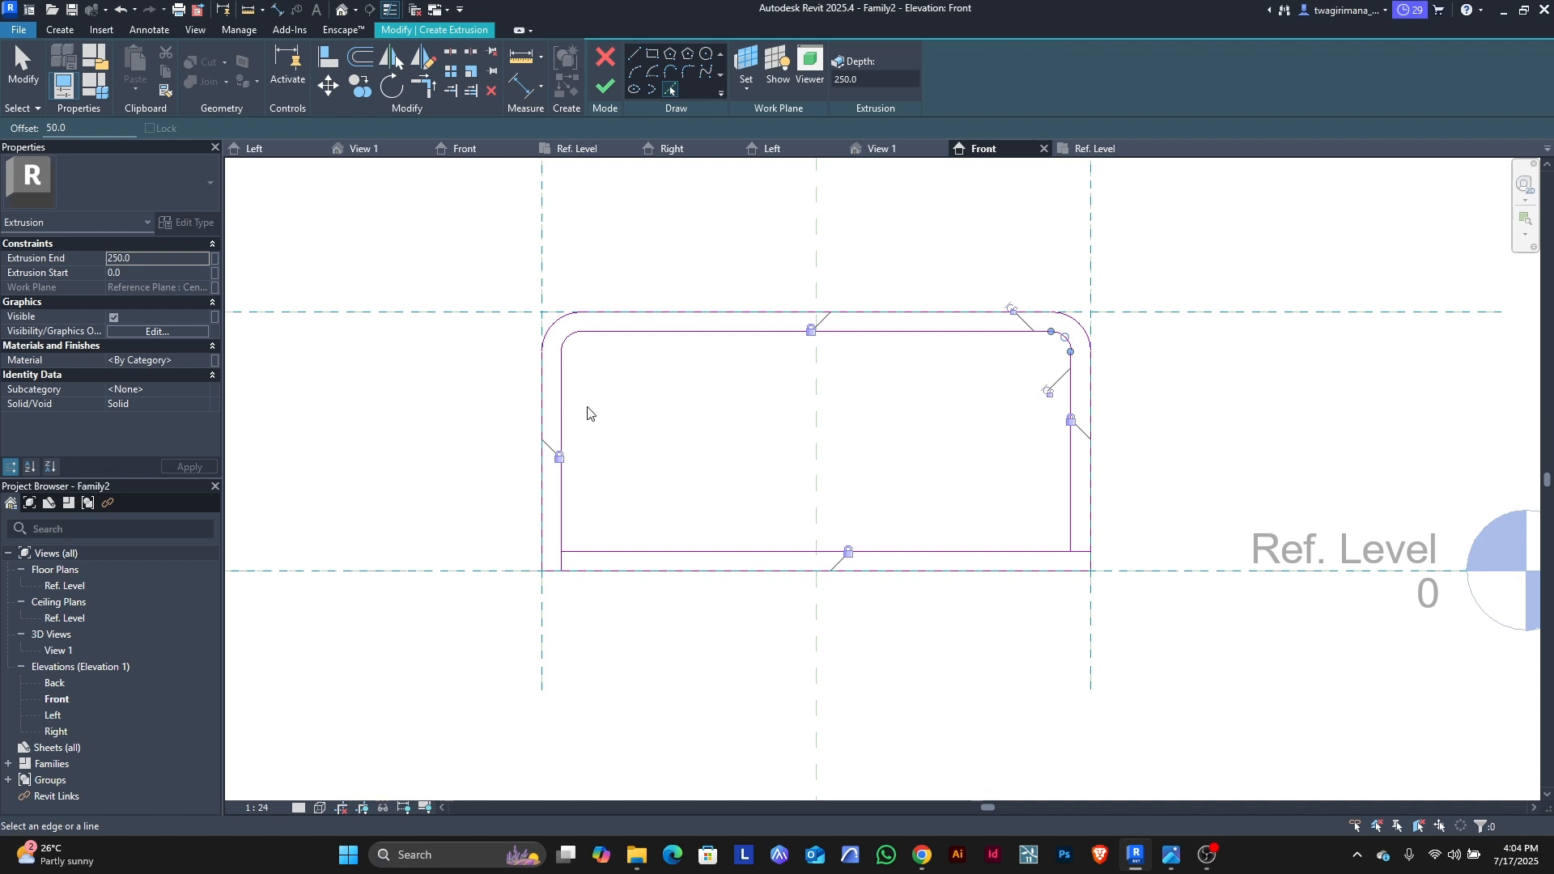
{"action": "key", "text": "Escape"}
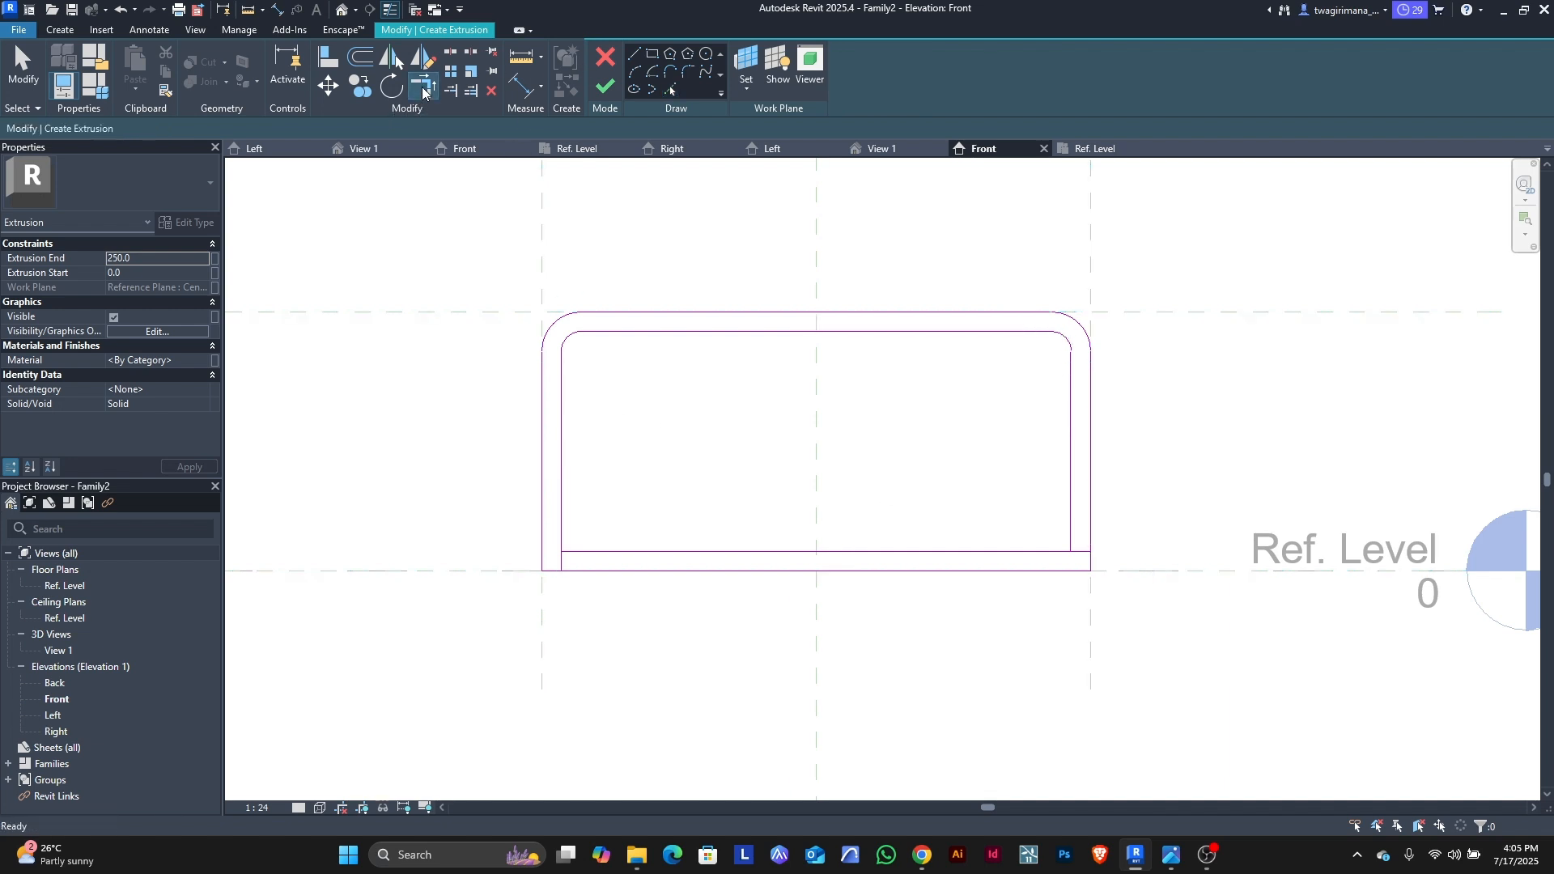
Step: Trim the inner outline's two lower corners into a closed loop and finish the extrusion sketch
{"action": "scroll", "coordinate": [603, 479], "scroll_direction": "up", "scroll_amount": 3}
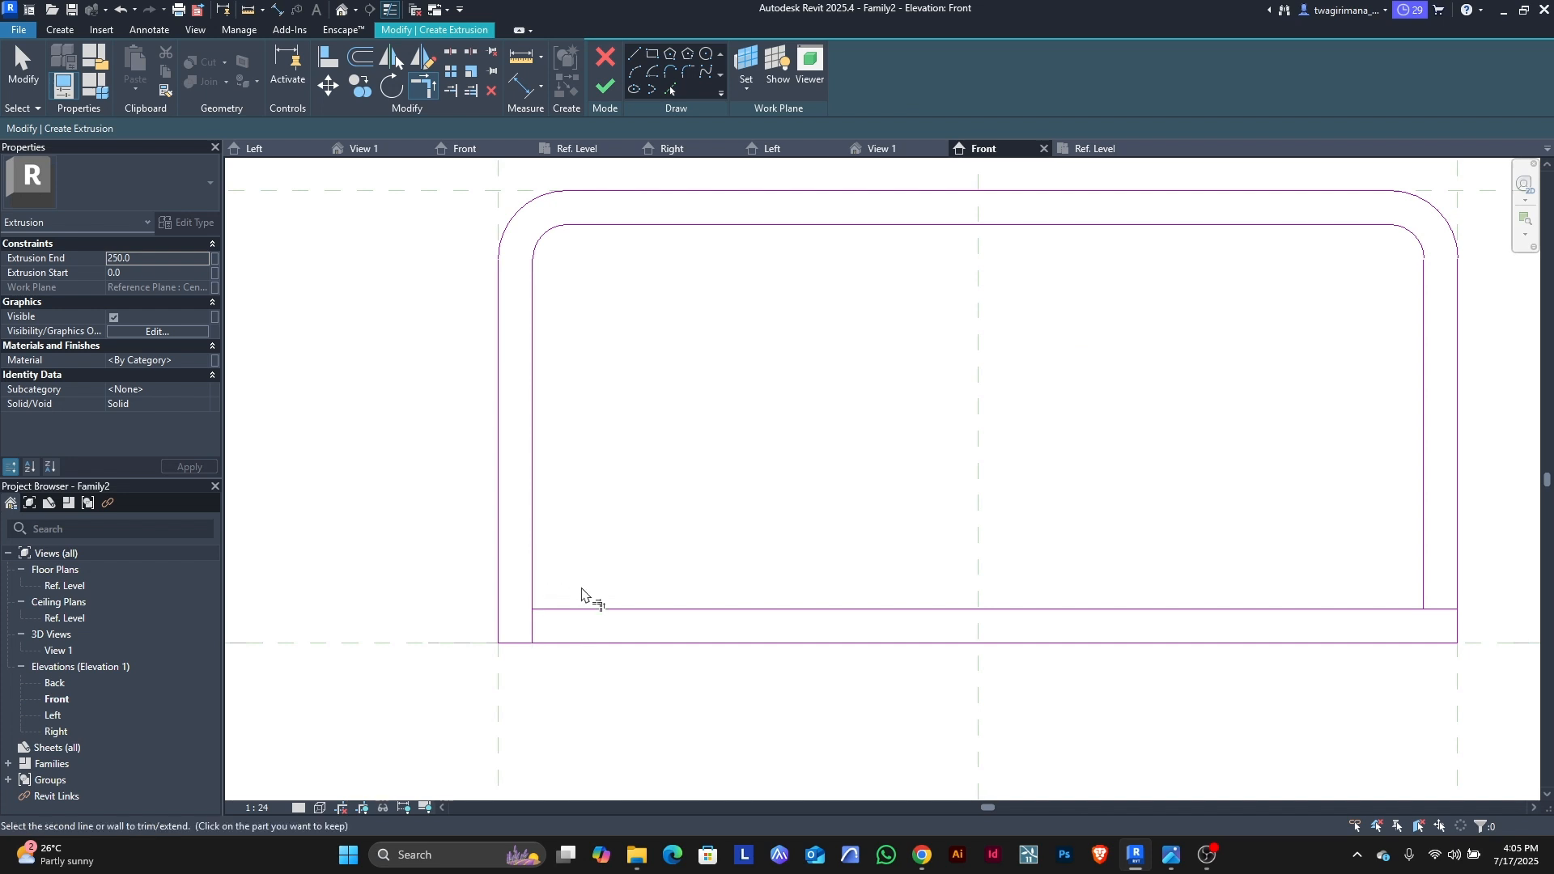
{"action": "scroll", "coordinate": [597, 610], "scroll_direction": "down", "scroll_amount": 2}
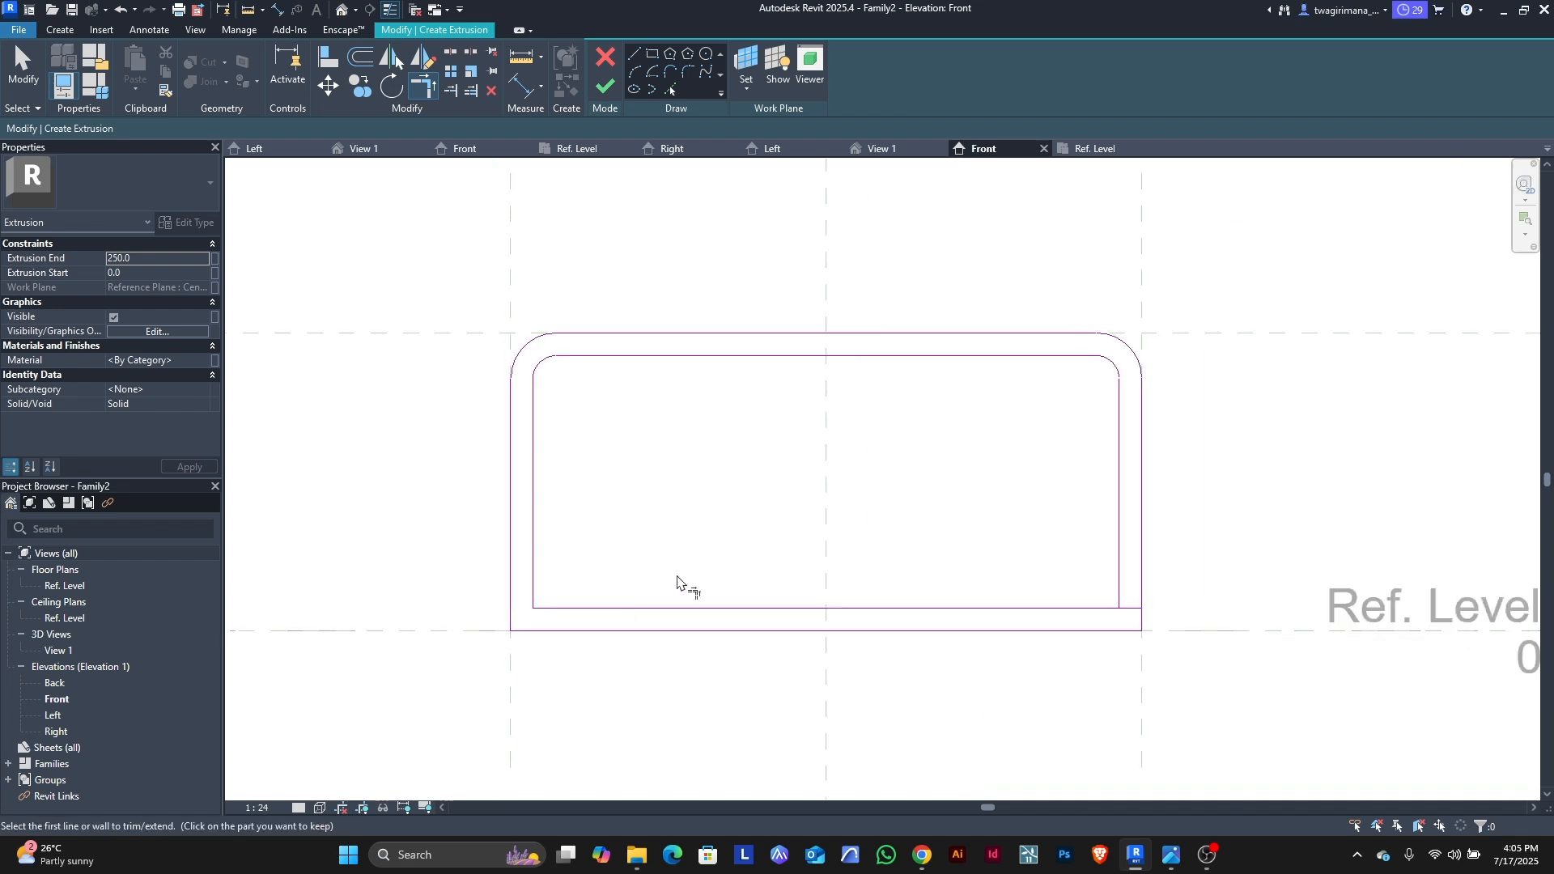
{"action": "left_click", "coordinate": [1119, 567]}
{"action": "left_click", "coordinate": [1087, 608]}
{"action": "scroll", "coordinate": [1075, 405], "scroll_direction": "down", "scroll_amount": 1}
{"action": "scroll", "coordinate": [764, 339], "scroll_direction": "up", "scroll_amount": 1}
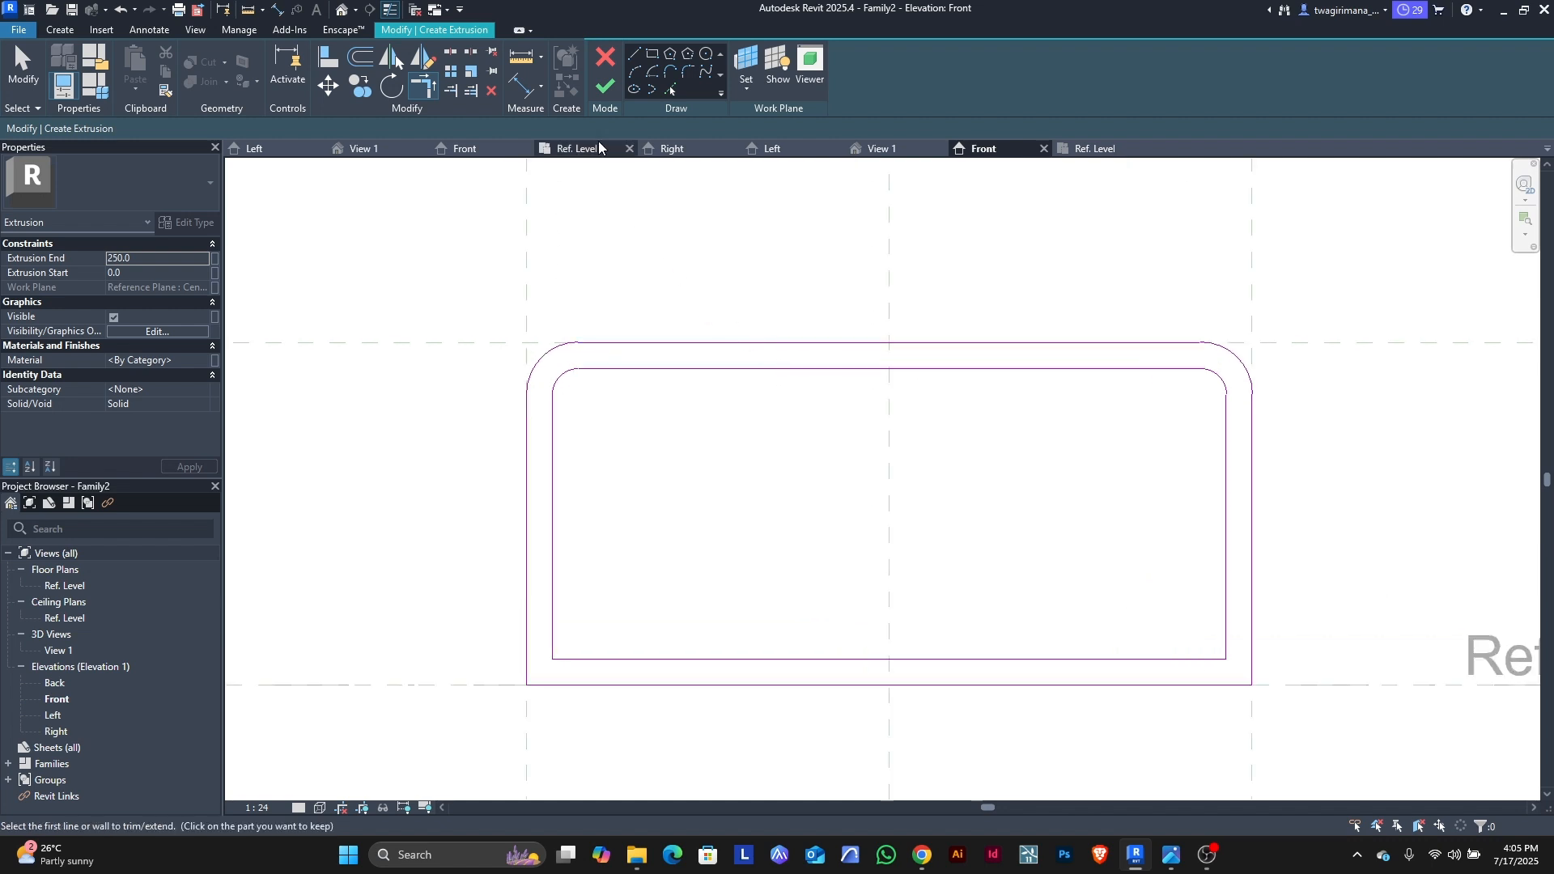
{"action": "left_click", "coordinate": [604, 86]}
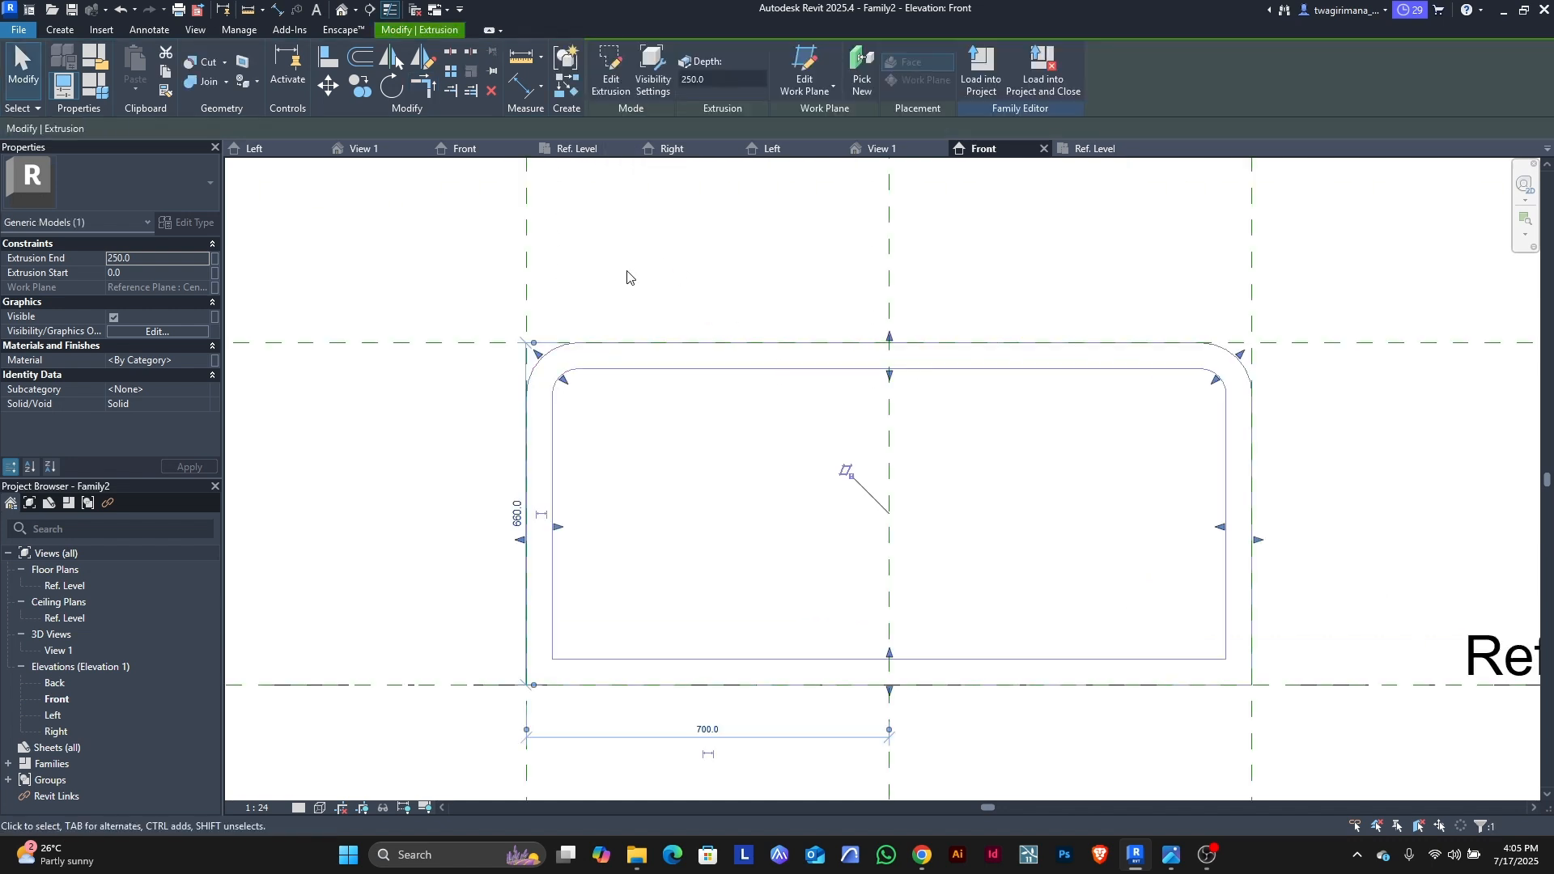
Step: In the Ref. Level plan, extend the frame extrusion's back face to the rear d th reference plane and lock it there
{"action": "left_click", "coordinate": [1093, 149]}
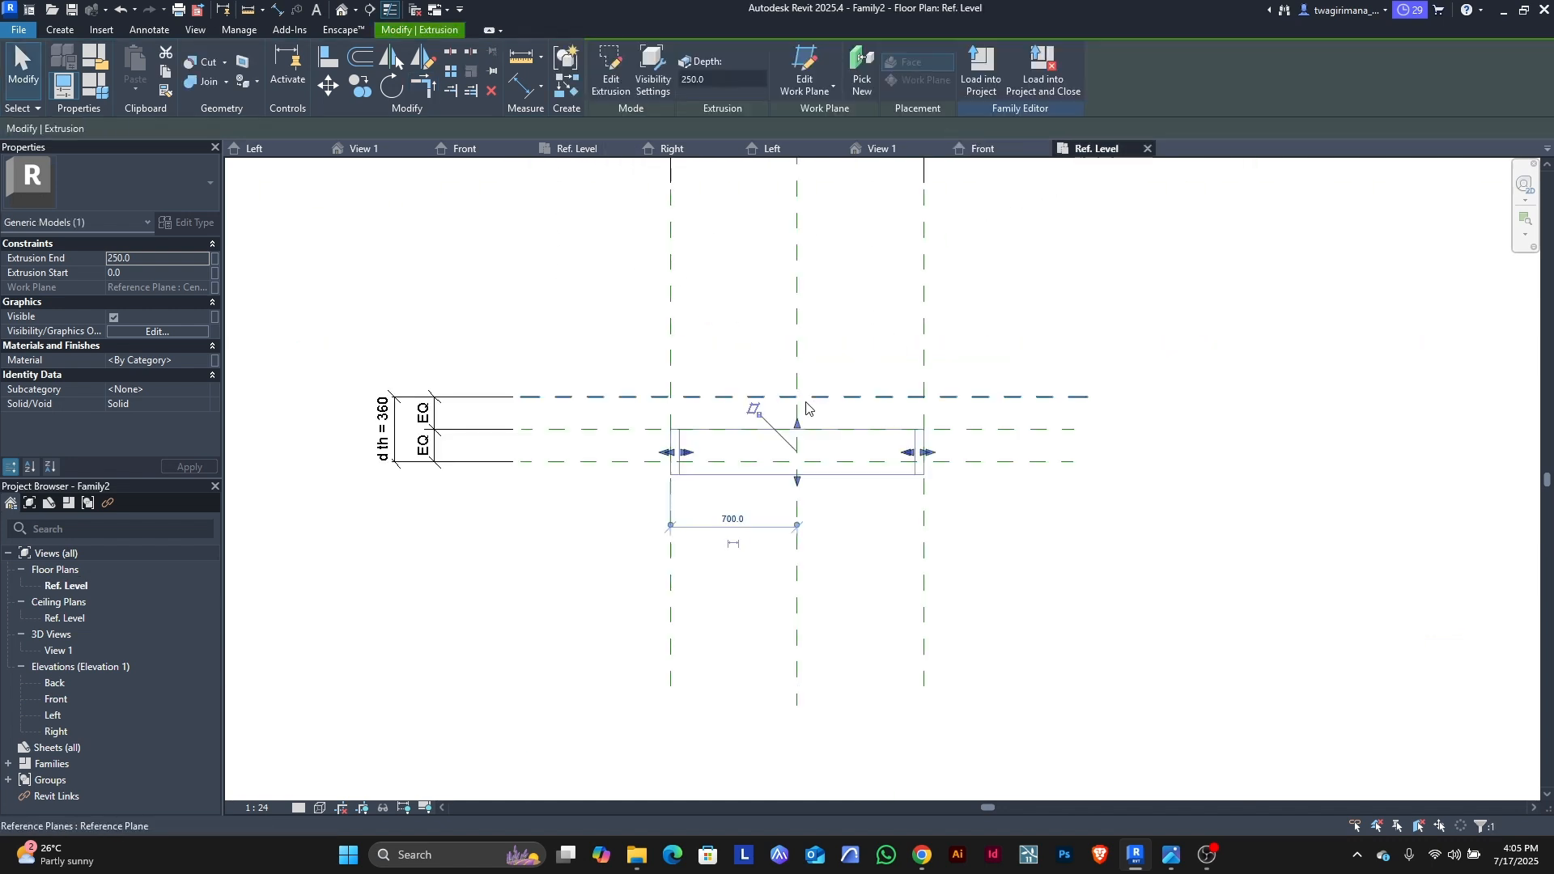
{"action": "scroll", "coordinate": [816, 420], "scroll_direction": "up", "scroll_amount": 1}
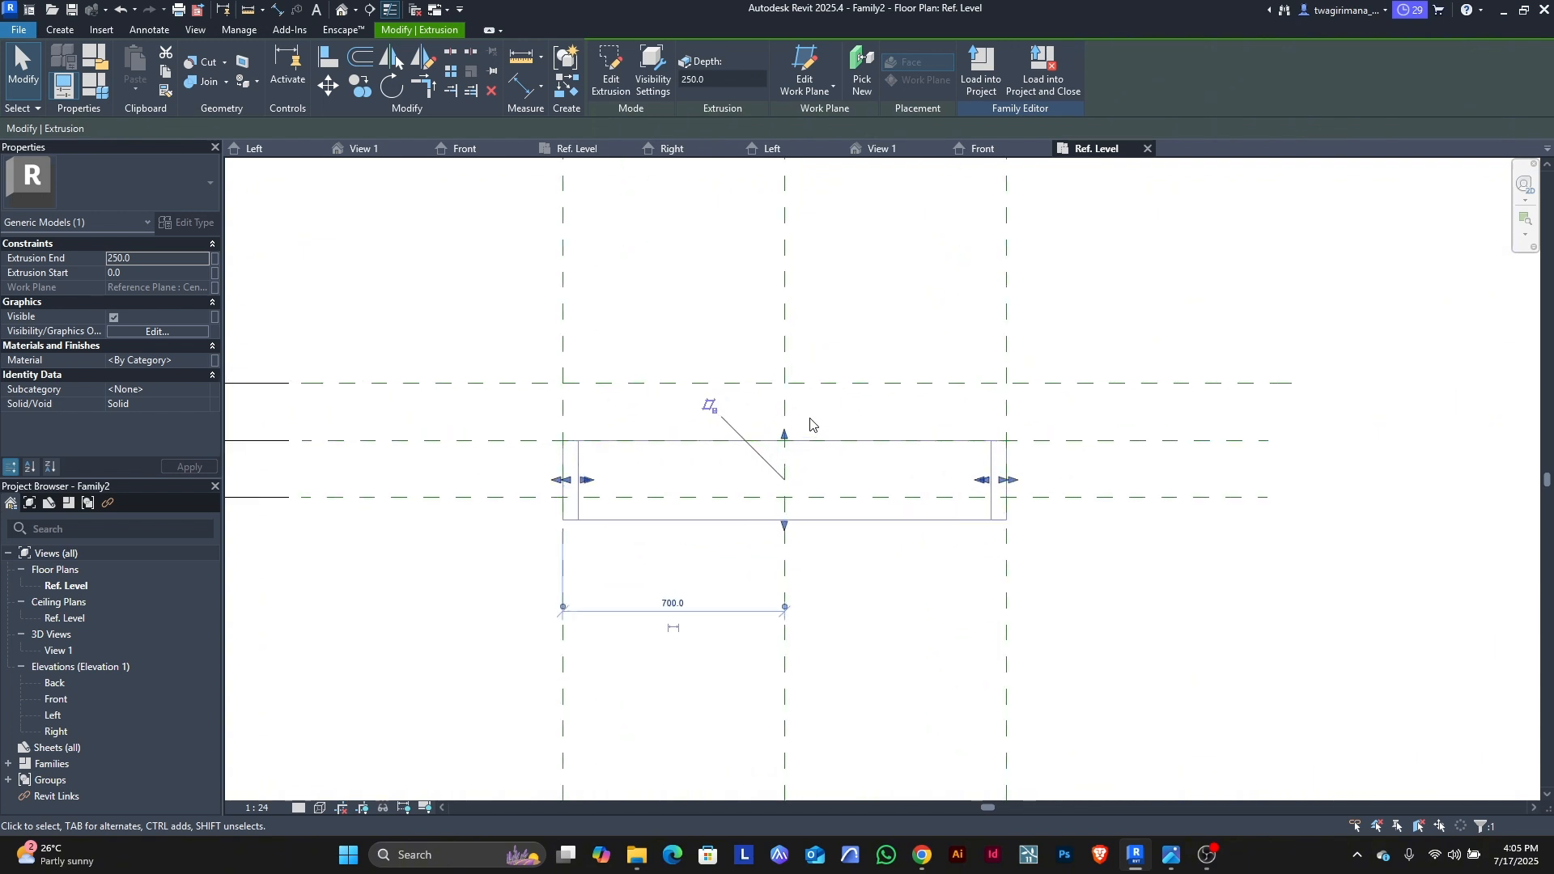
{"action": "scroll", "coordinate": [824, 472], "scroll_direction": "down", "scroll_amount": 1}
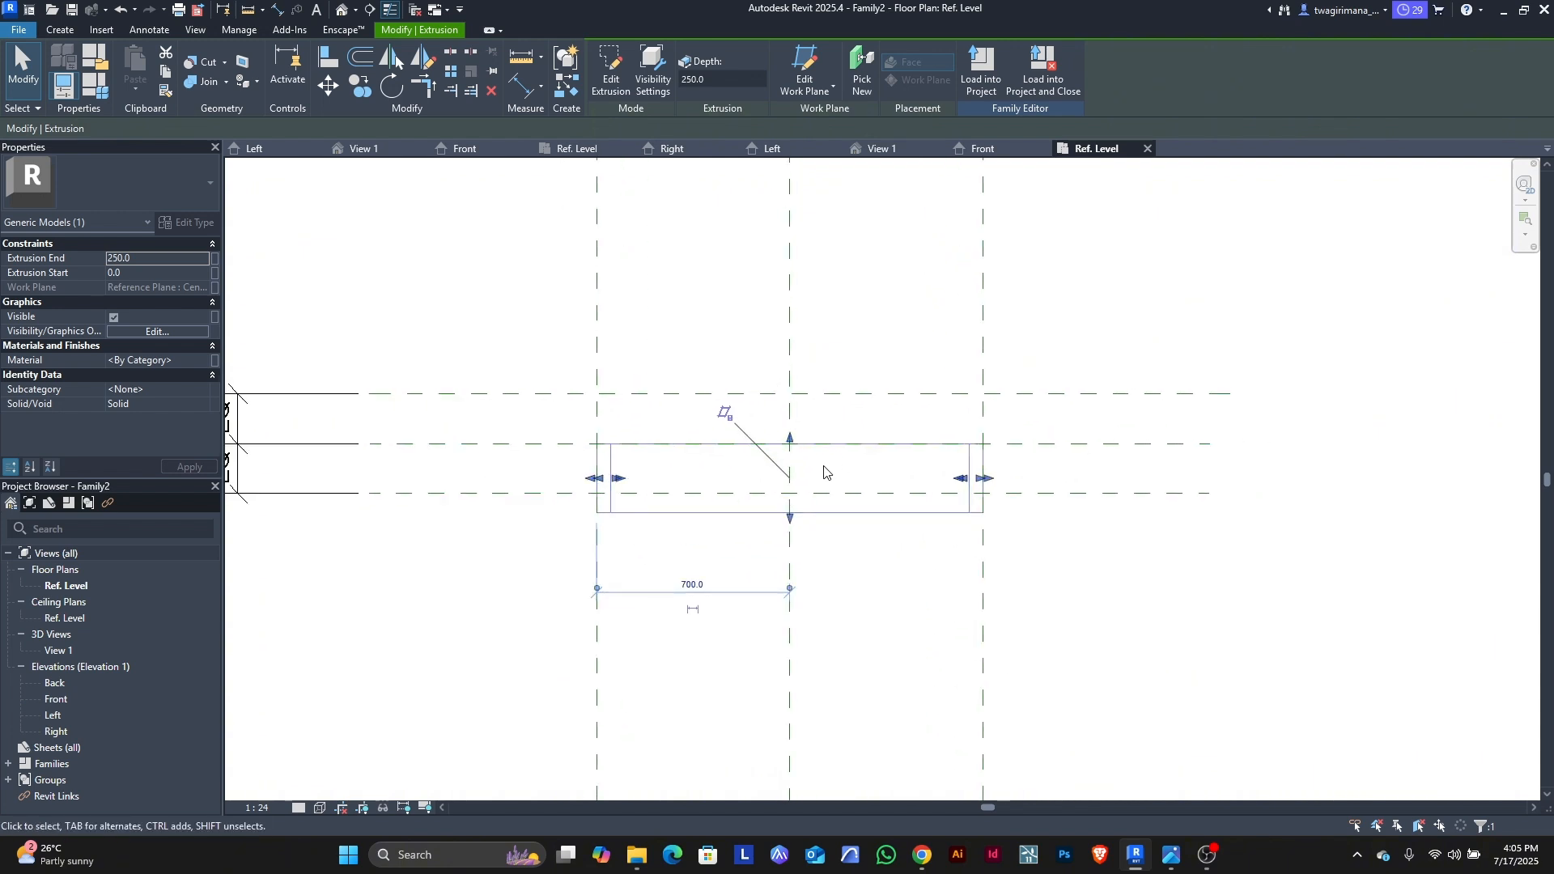
{"action": "scroll", "coordinate": [824, 472], "scroll_direction": "down", "scroll_amount": 1}
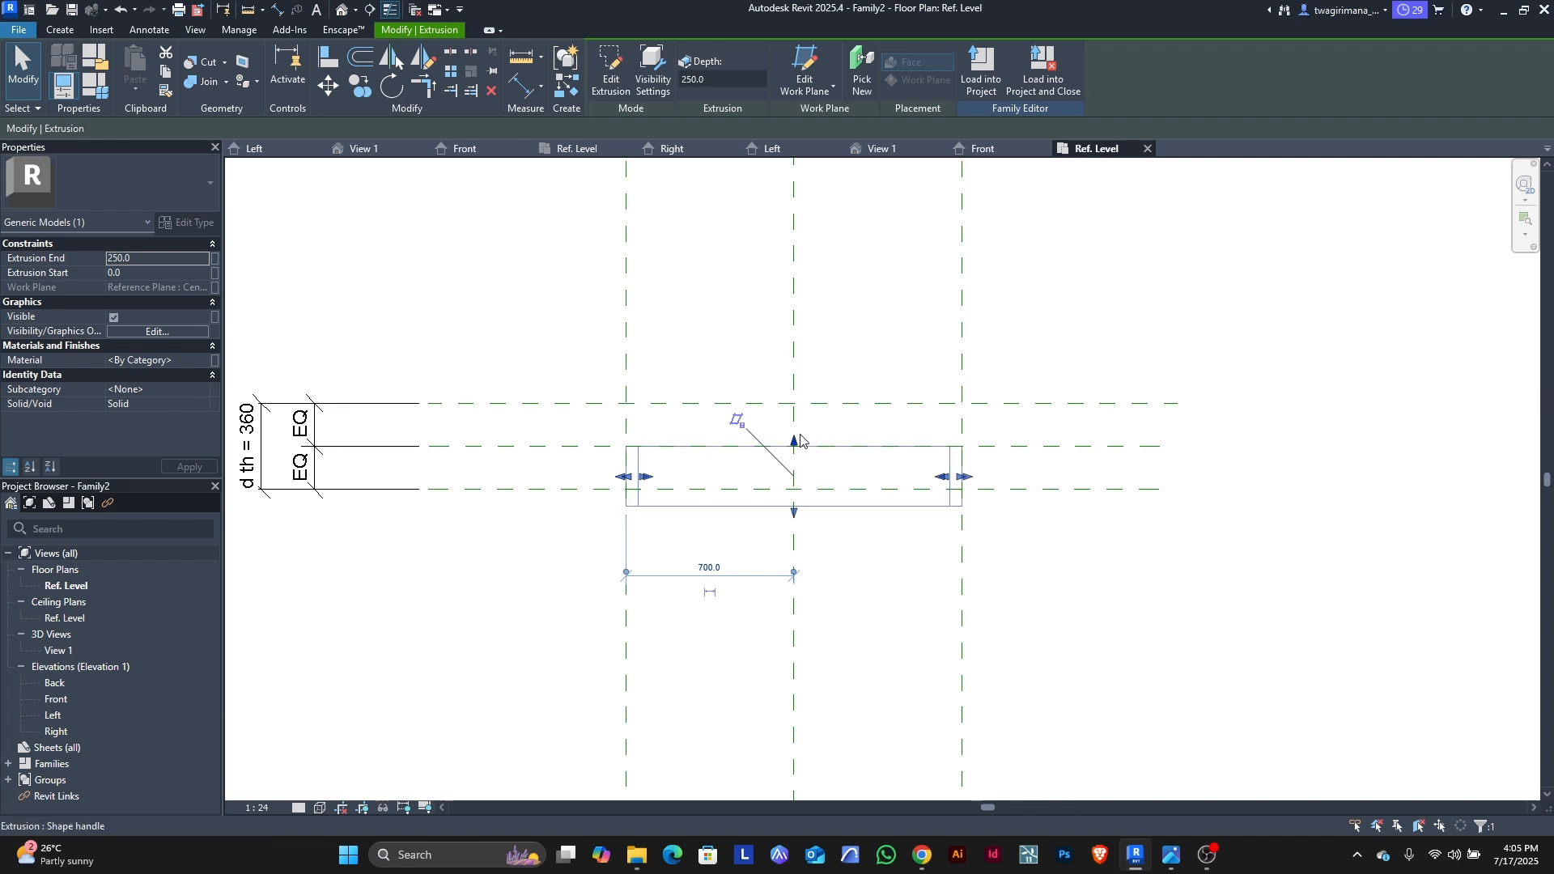
{"action": "scroll", "coordinate": [799, 446], "scroll_direction": "up", "scroll_amount": 1}
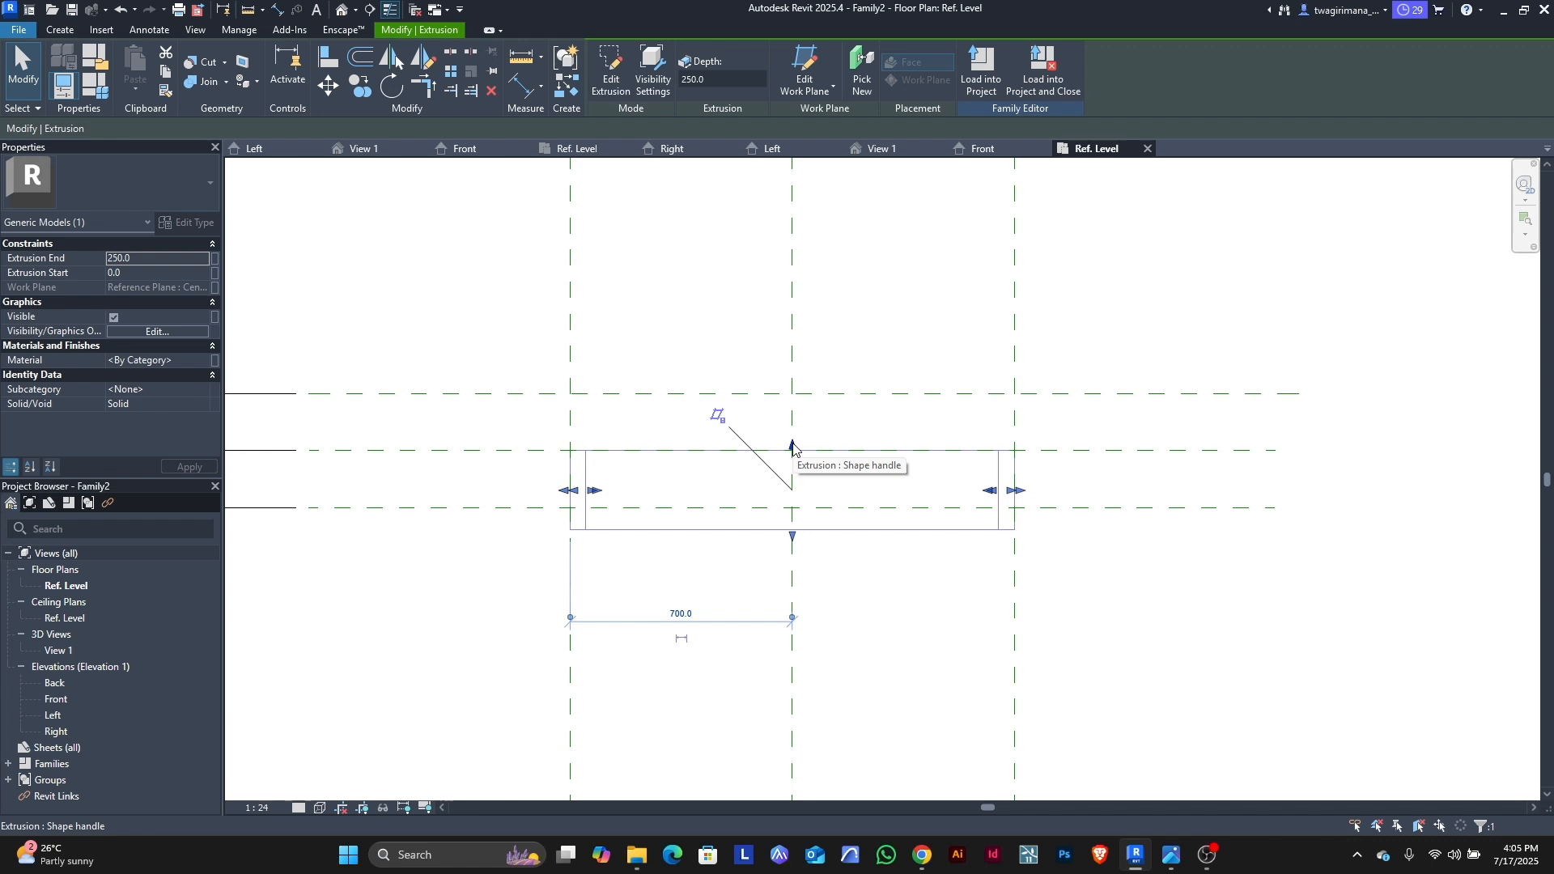
{"action": "left_click_drag", "start_coordinate": [793, 445], "coordinate": [802, 397]}
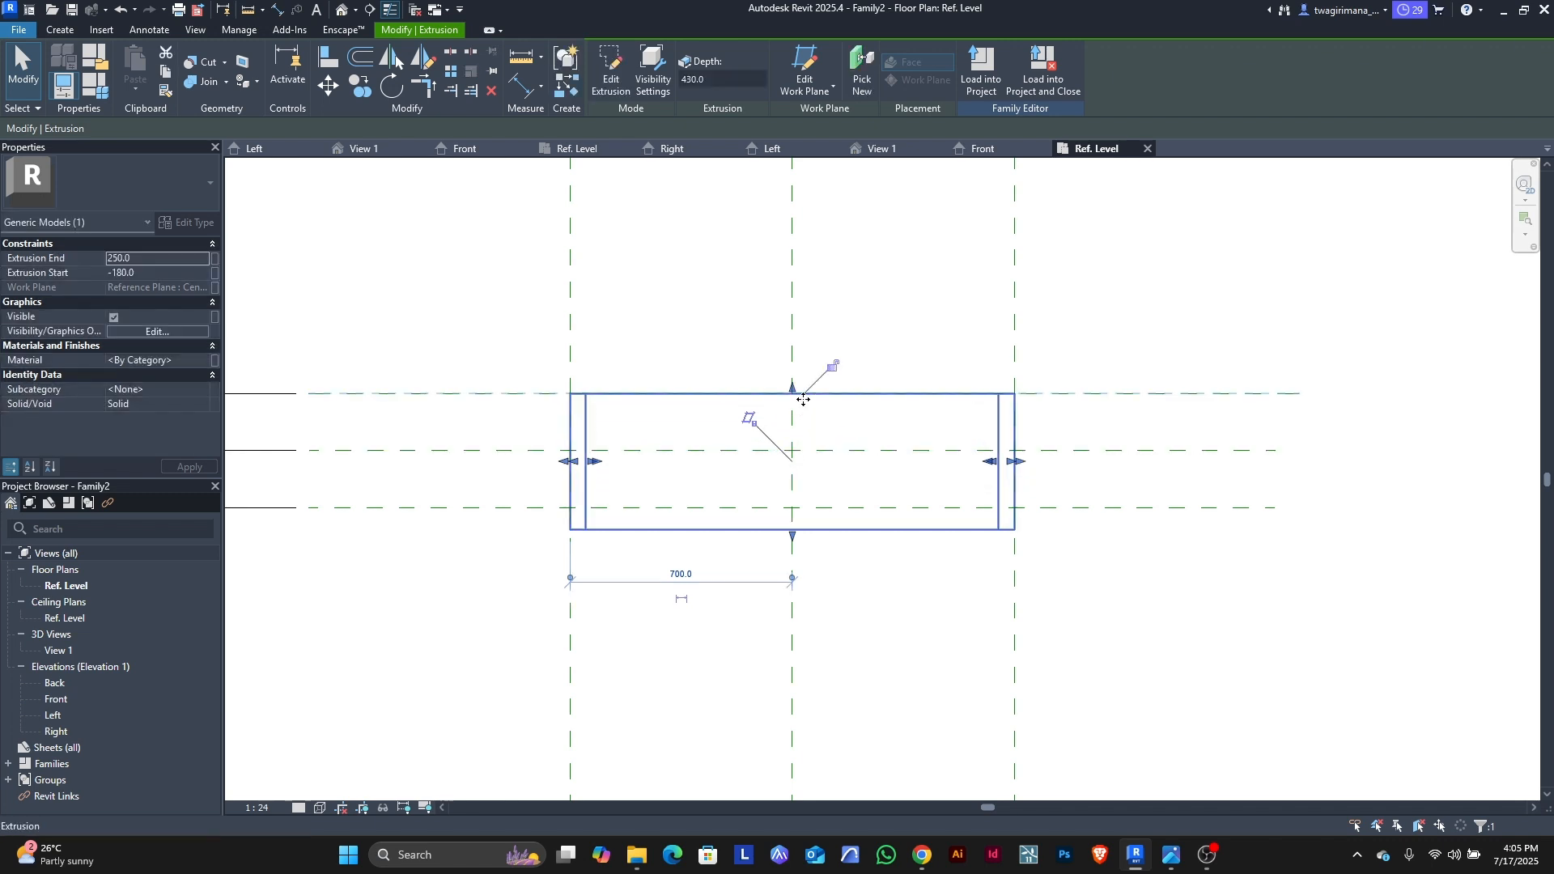
{"action": "left_click", "coordinate": [833, 365]}
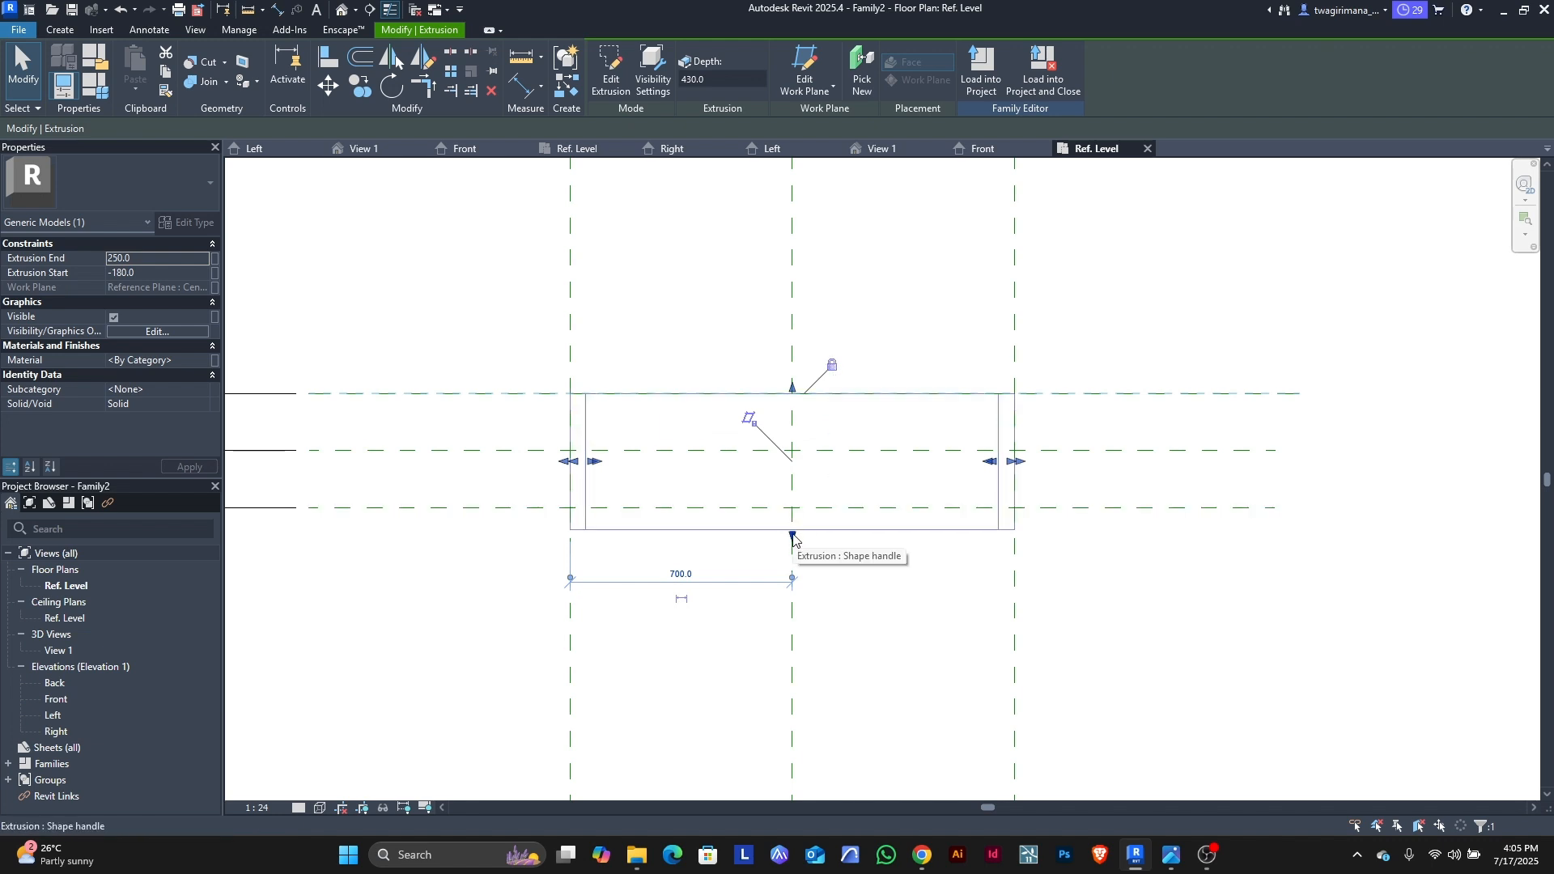
Step: Pull the frame extrusion's front face onto the front d th reference plane and lock it there
{"action": "left_click_drag", "start_coordinate": [793, 536], "coordinate": [797, 512]}
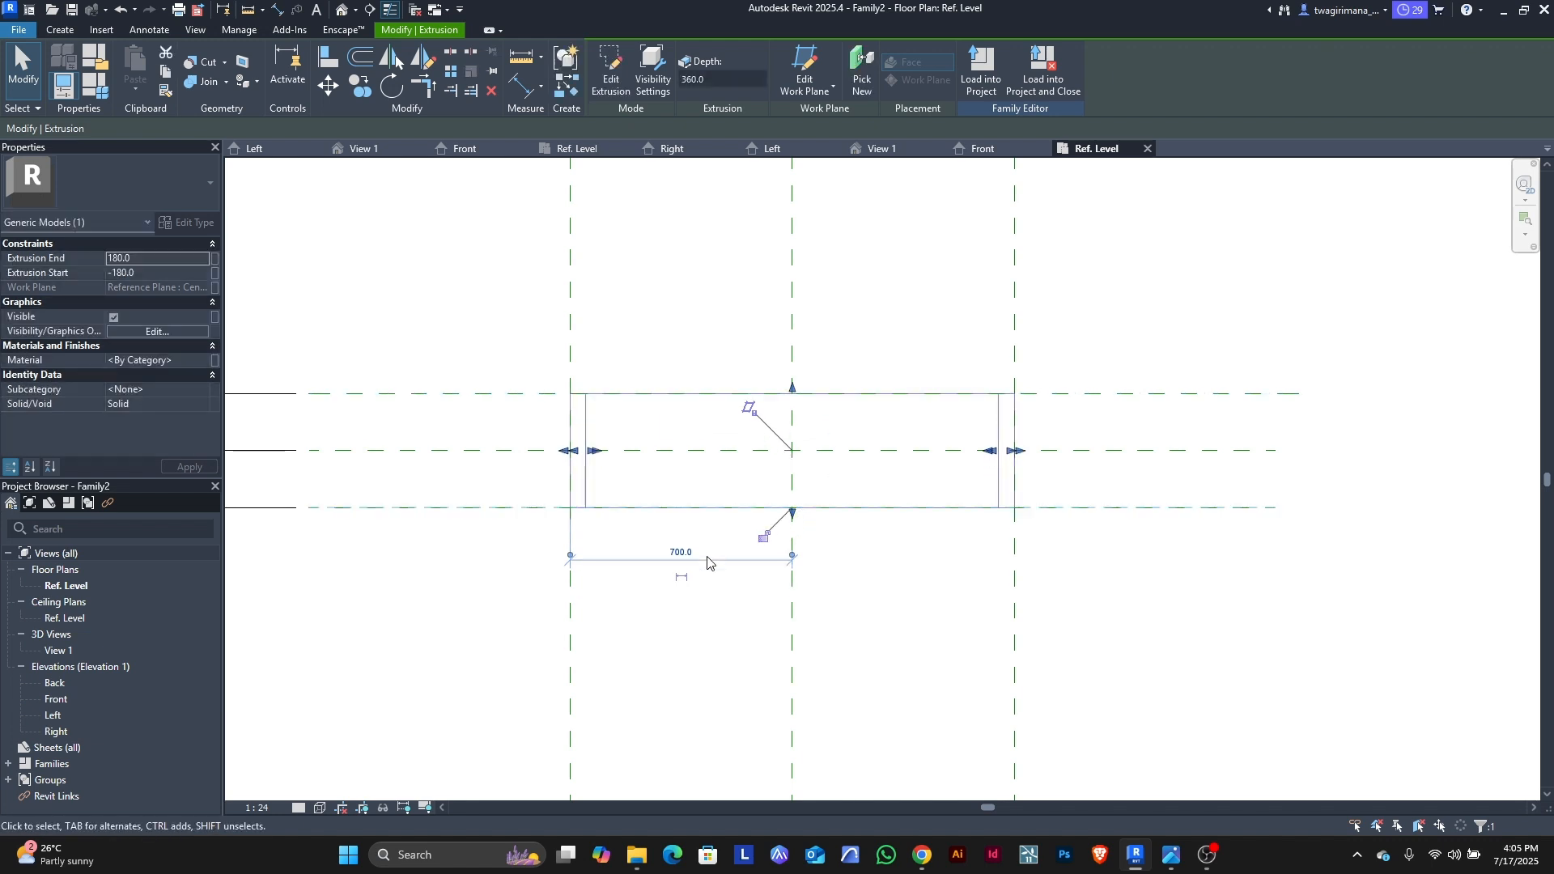
{"action": "left_click", "coordinate": [763, 539]}
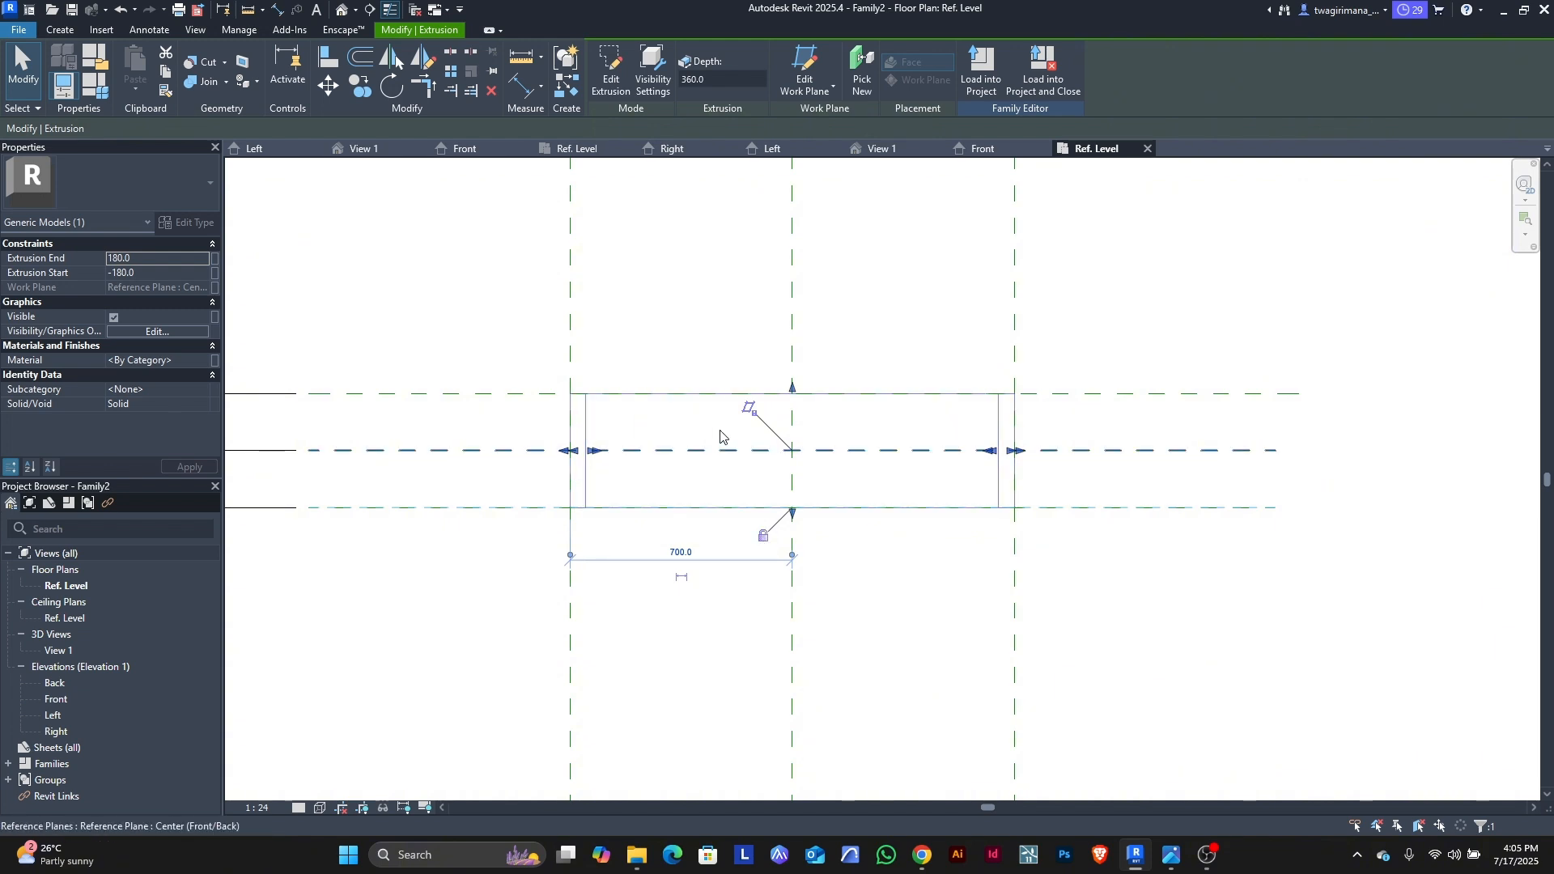
{"action": "scroll", "coordinate": [731, 350], "scroll_direction": "down", "scroll_amount": 3}
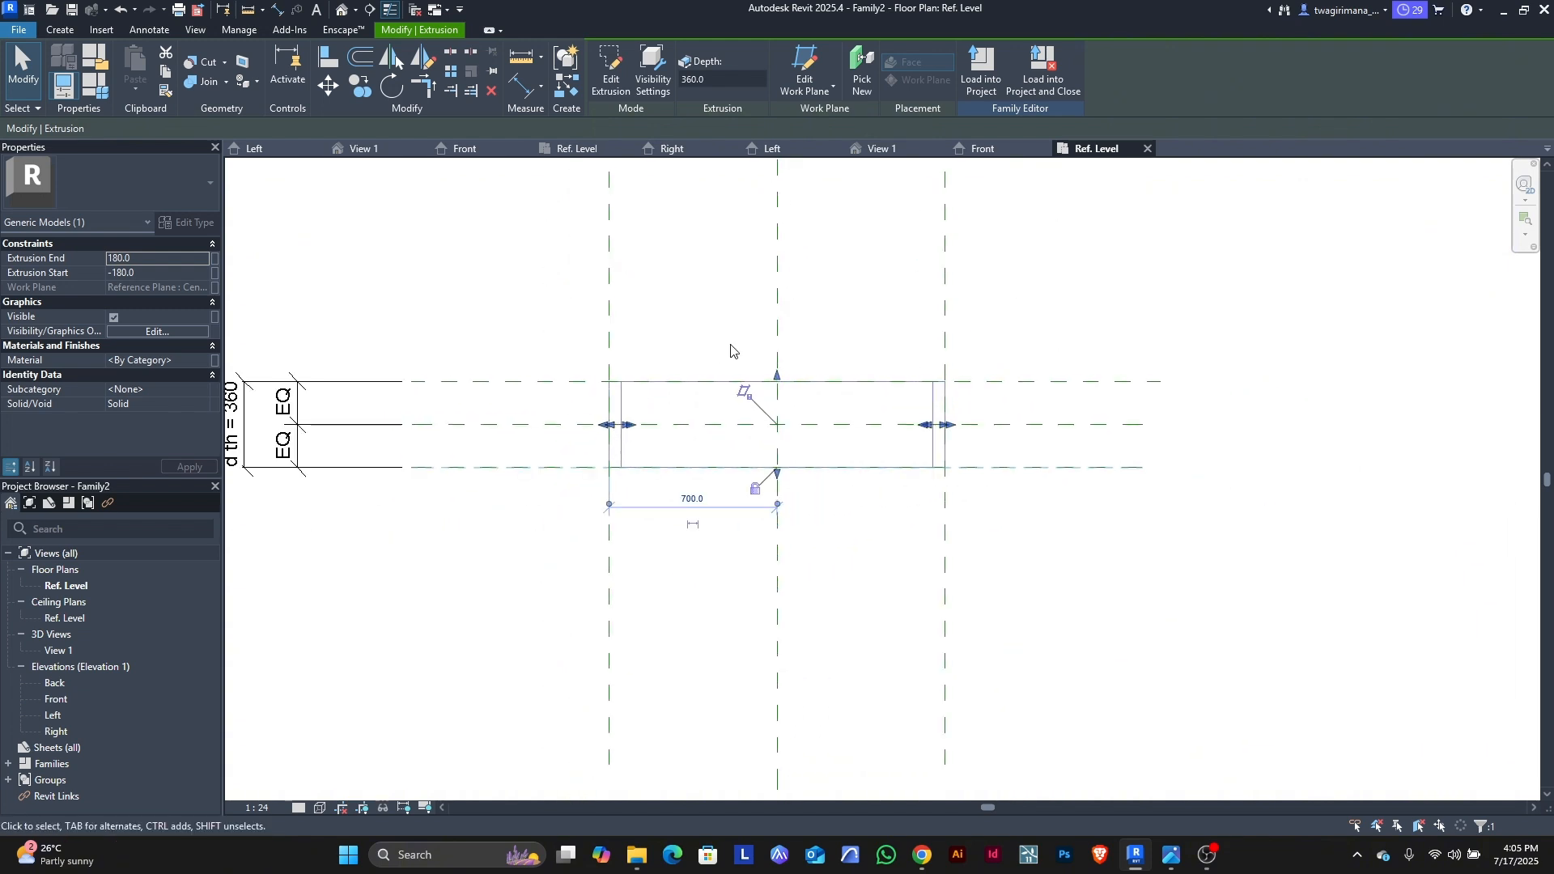
{"action": "left_click", "coordinate": [569, 484]}
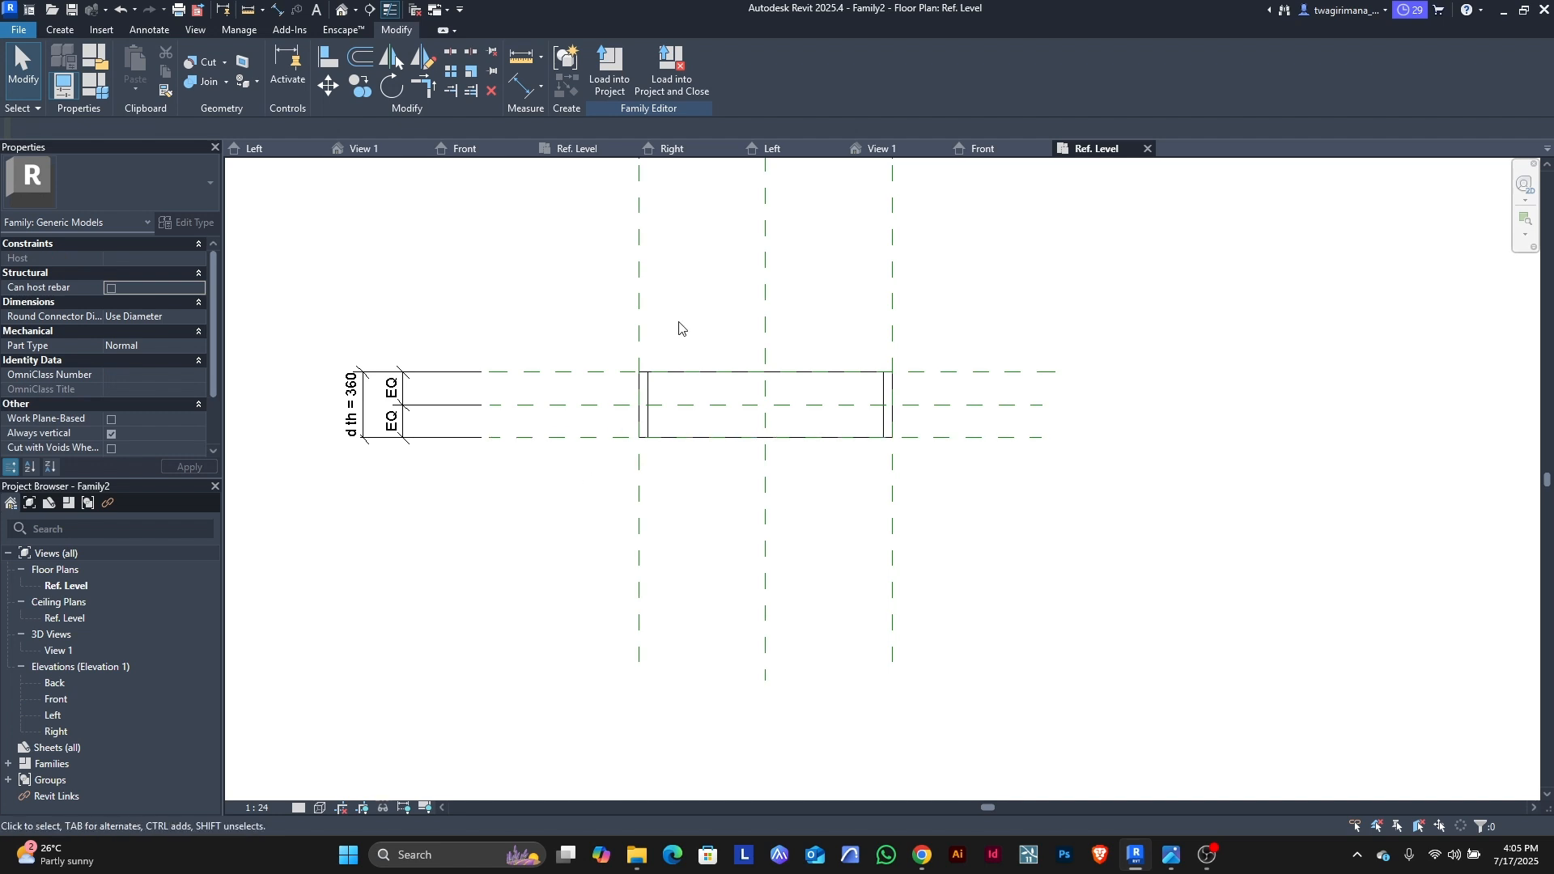
Step: In the Front elevation, create a second extrusion from the frame's inner outline, picking its four straight edges and two corner arcs with zero offset
{"action": "left_click", "coordinate": [990, 149]}
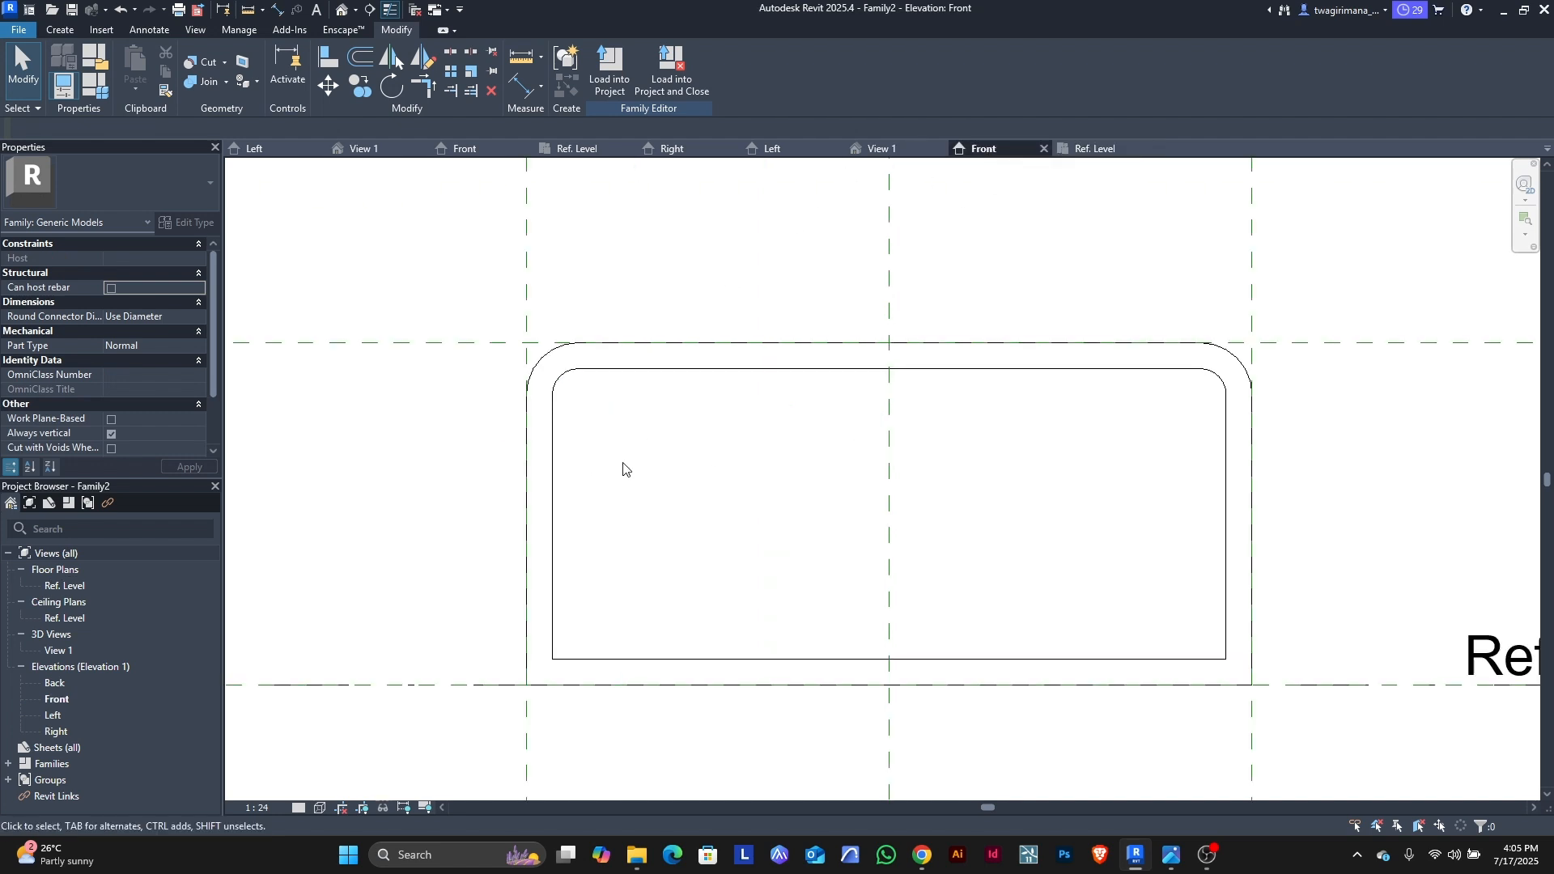
{"action": "scroll", "coordinate": [522, 454], "scroll_direction": "down", "scroll_amount": 2}
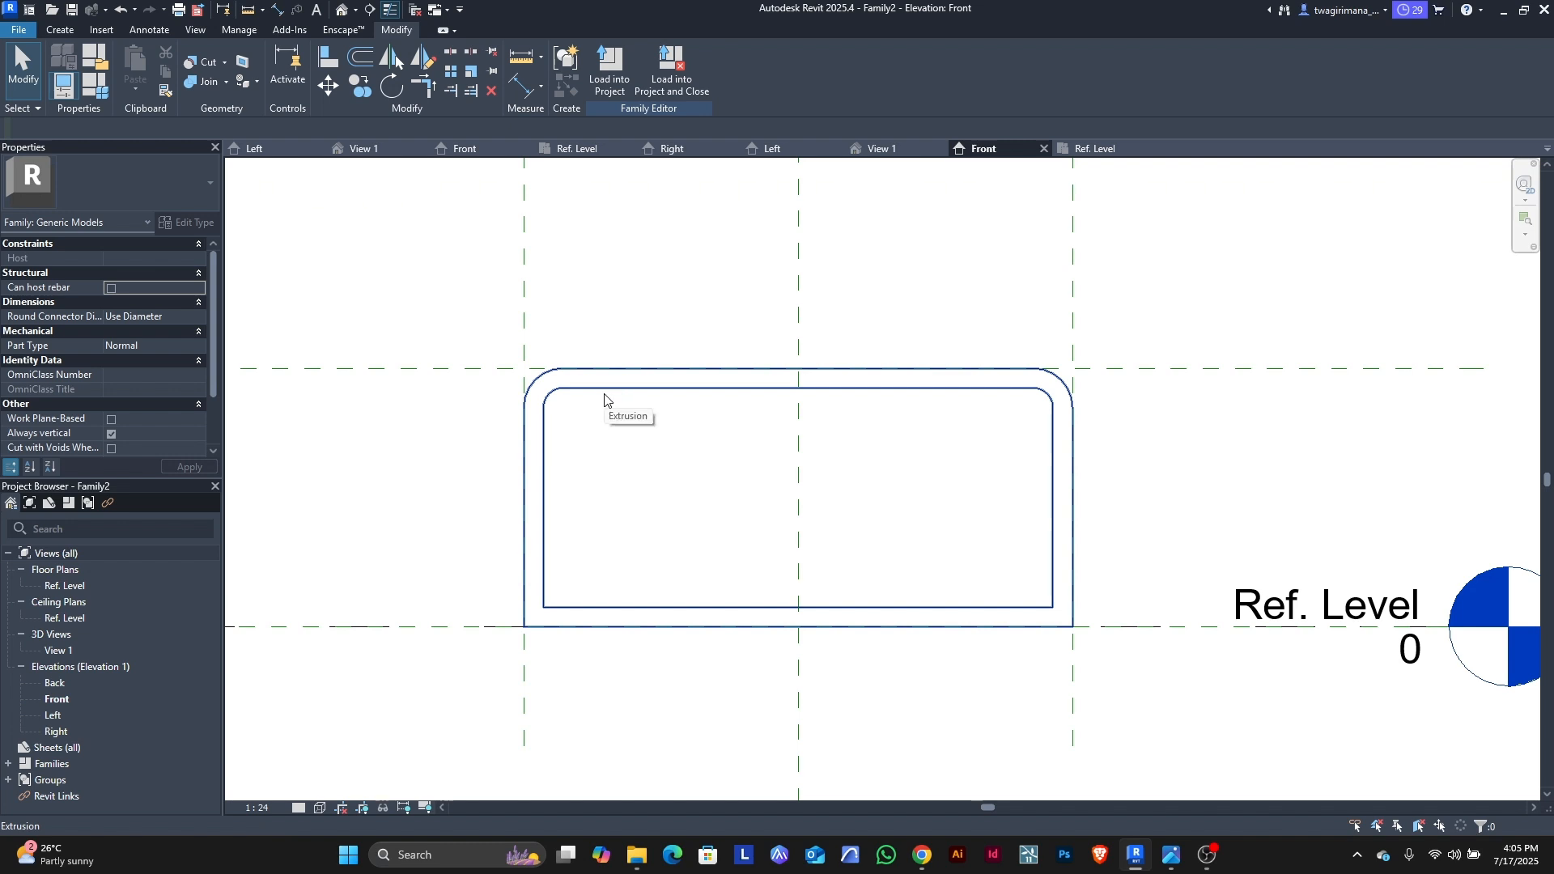
{"action": "left_click", "coordinate": [60, 30]}
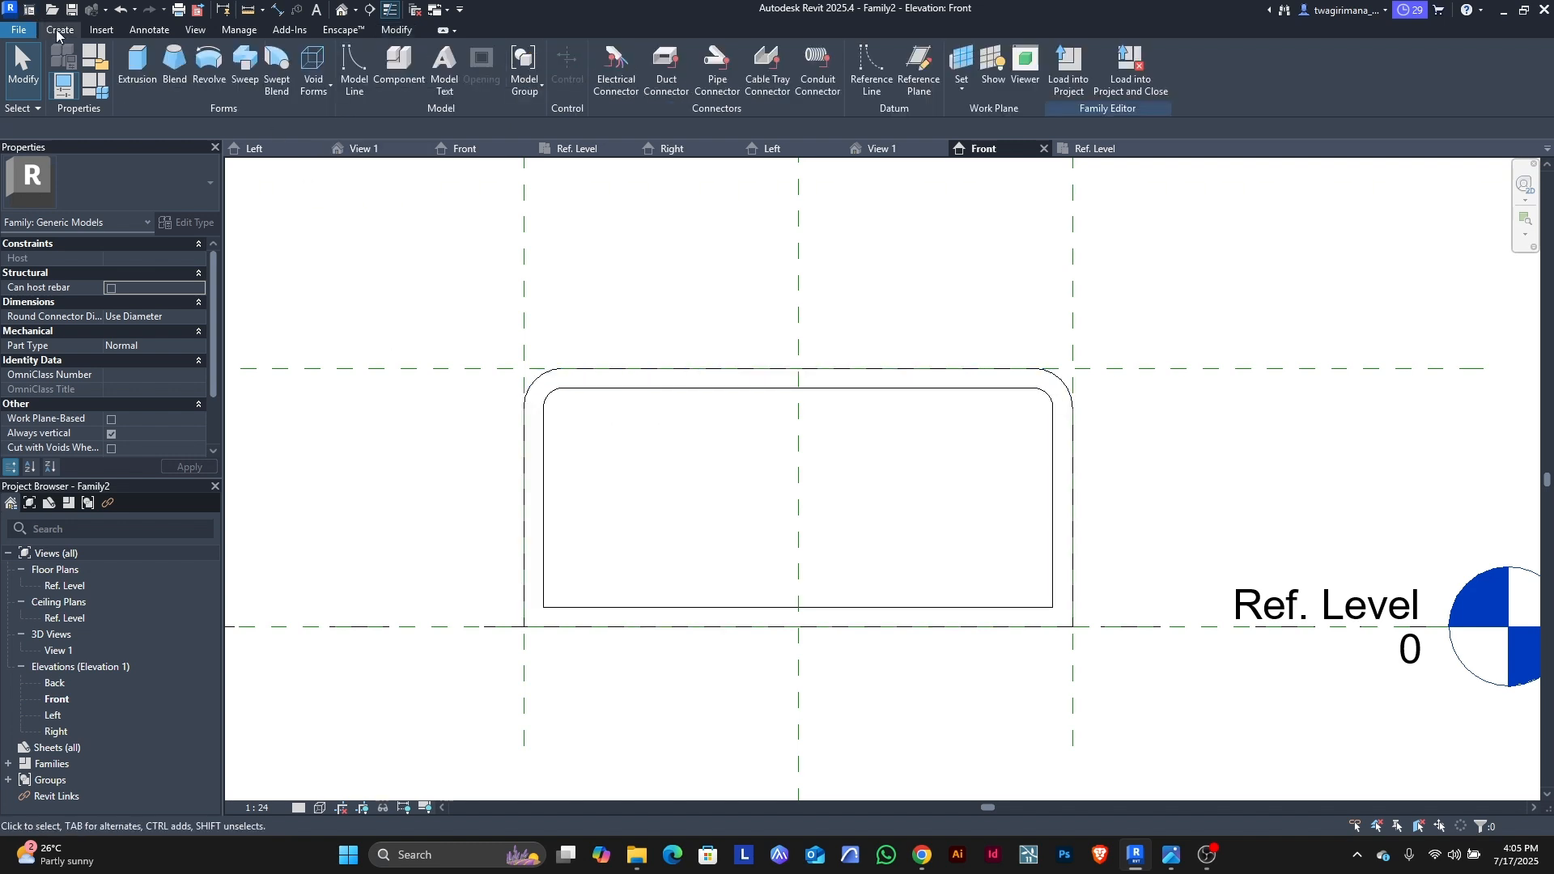
{"action": "left_click", "coordinate": [137, 65]}
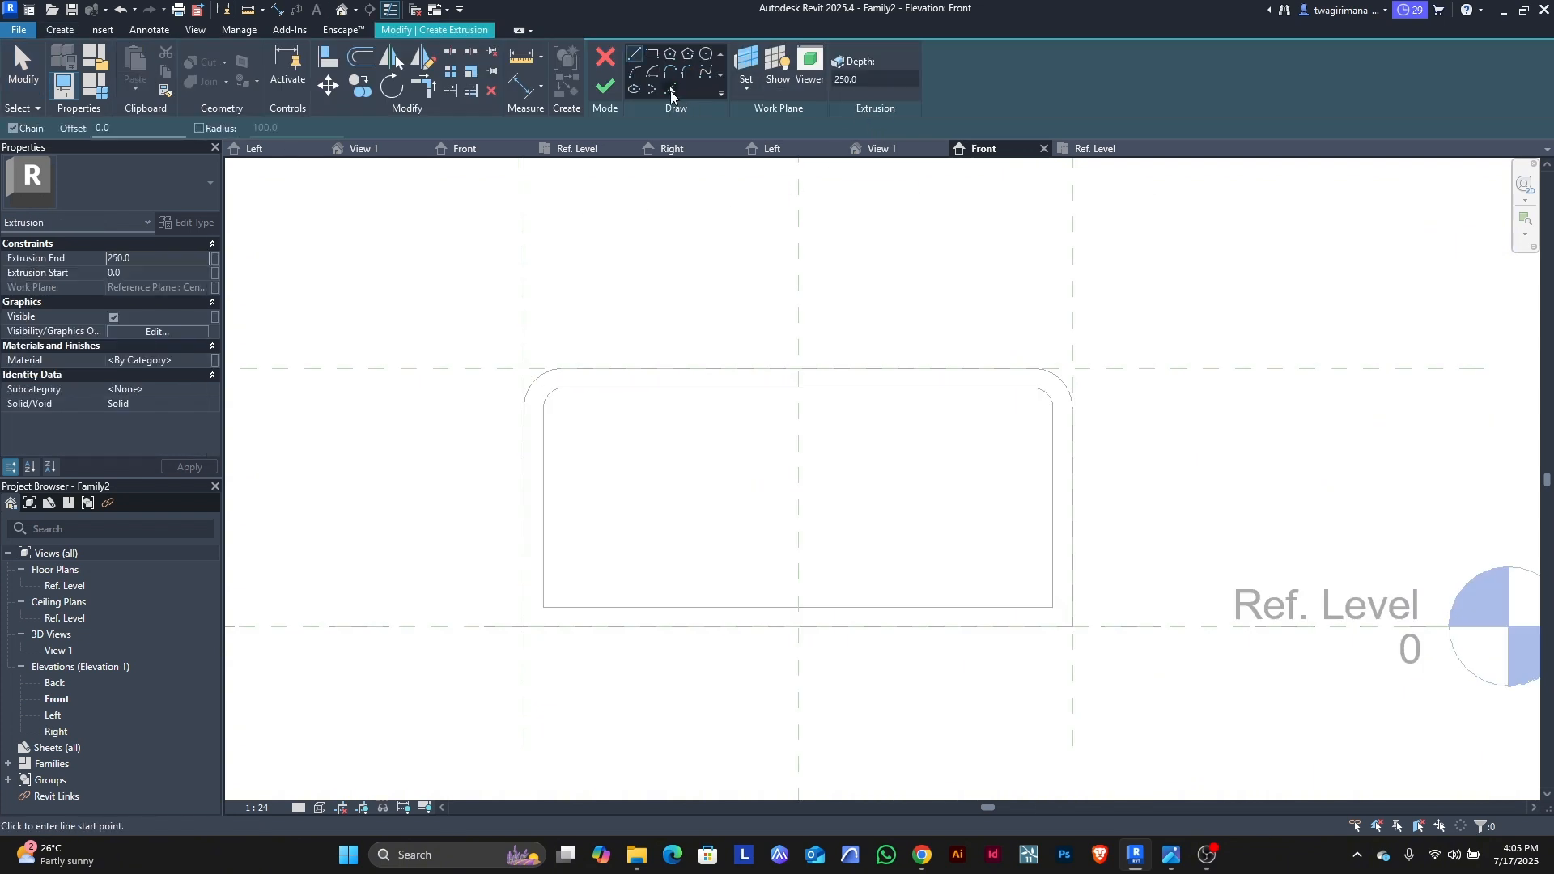
{"action": "left_click", "coordinate": [670, 91]}
{"action": "scroll", "coordinate": [615, 380], "scroll_direction": "up", "scroll_amount": 2}
{"action": "left_click", "coordinate": [609, 393]}
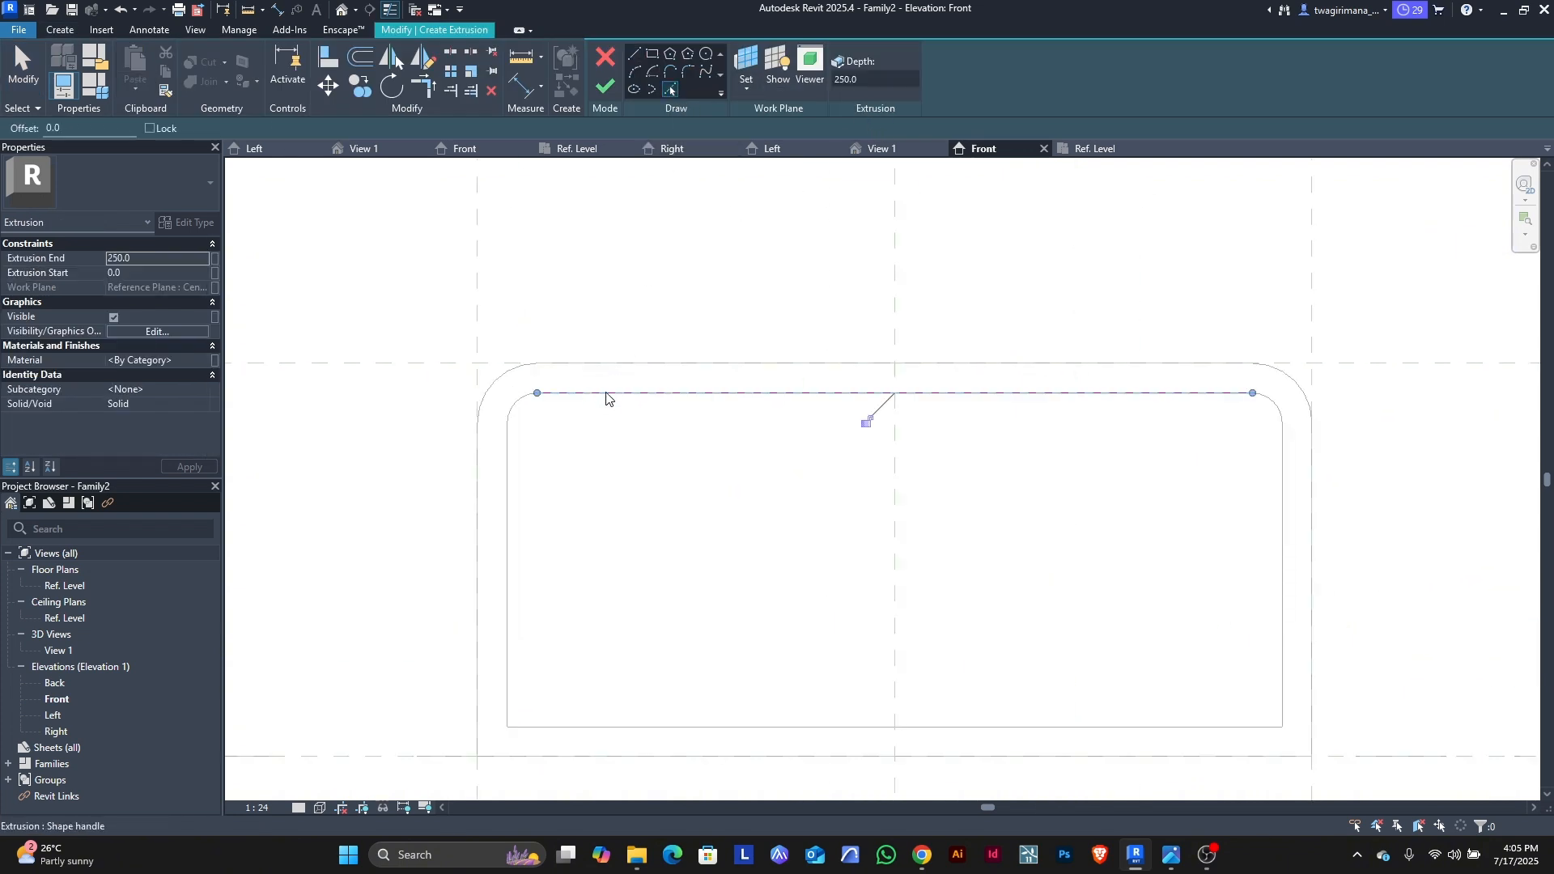
{"action": "left_click", "coordinate": [524, 410]}
{"action": "left_click", "coordinate": [508, 502]}
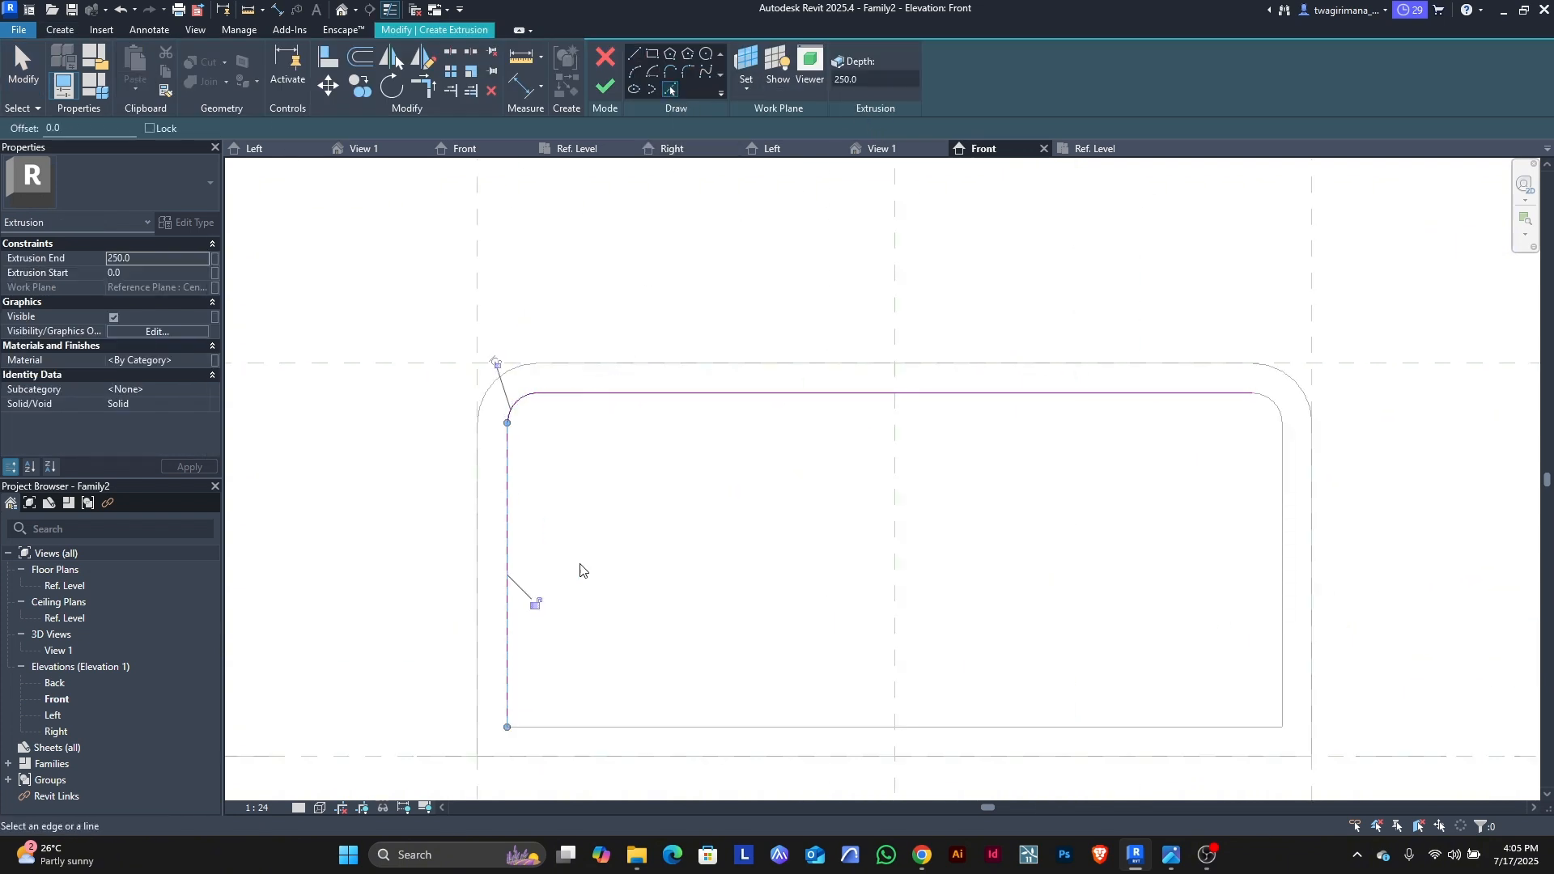
{"action": "left_click", "coordinate": [672, 738]}
{"action": "left_click", "coordinate": [1283, 660]}
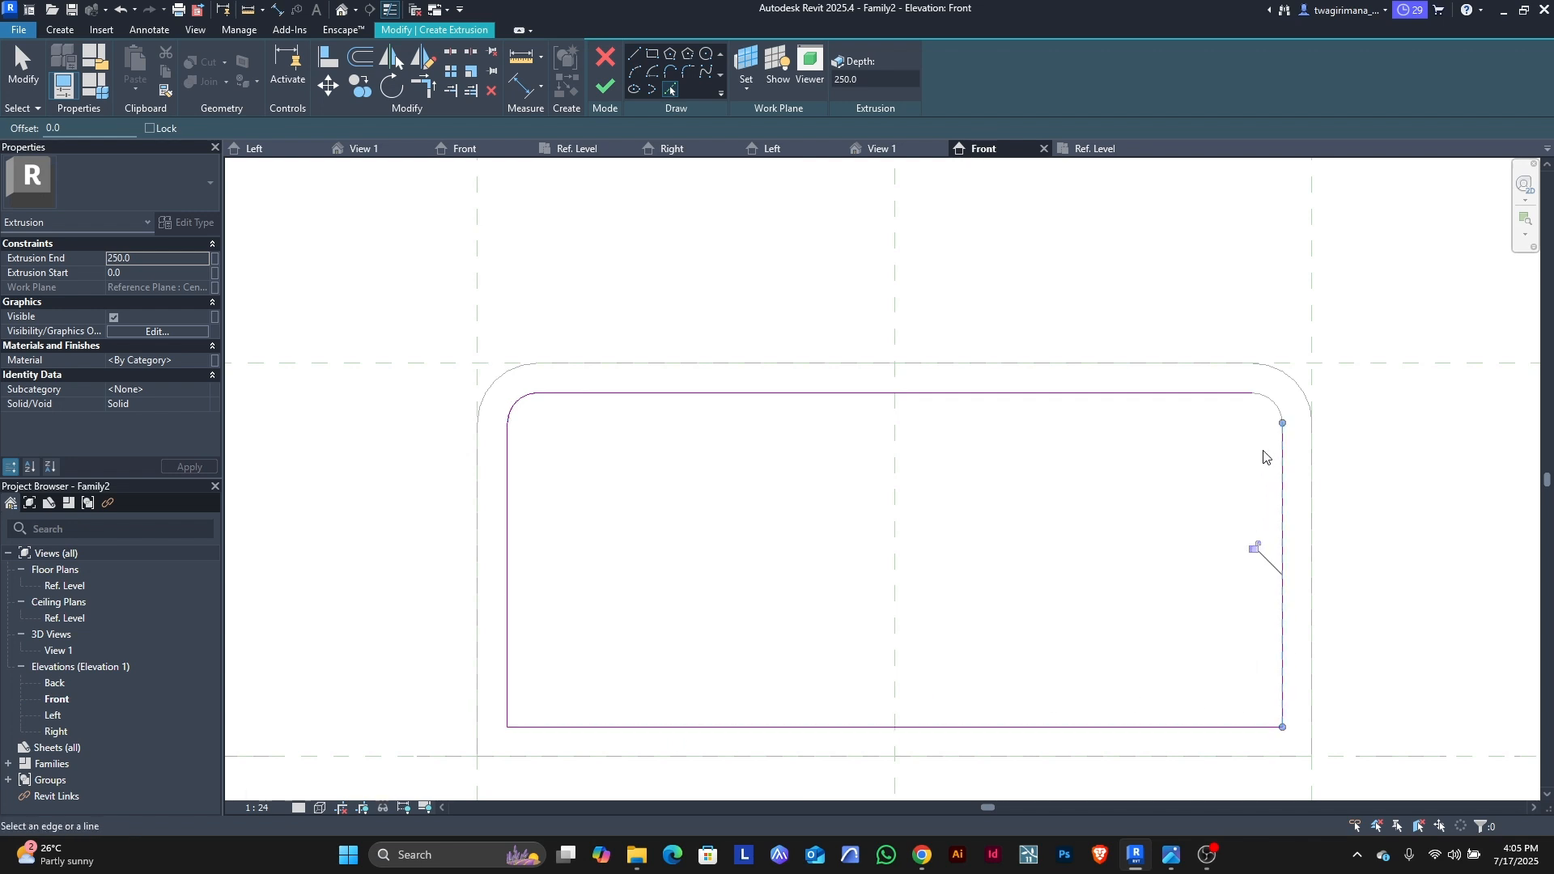
{"action": "left_click", "coordinate": [1274, 409]}
{"action": "left_click", "coordinate": [603, 88]}
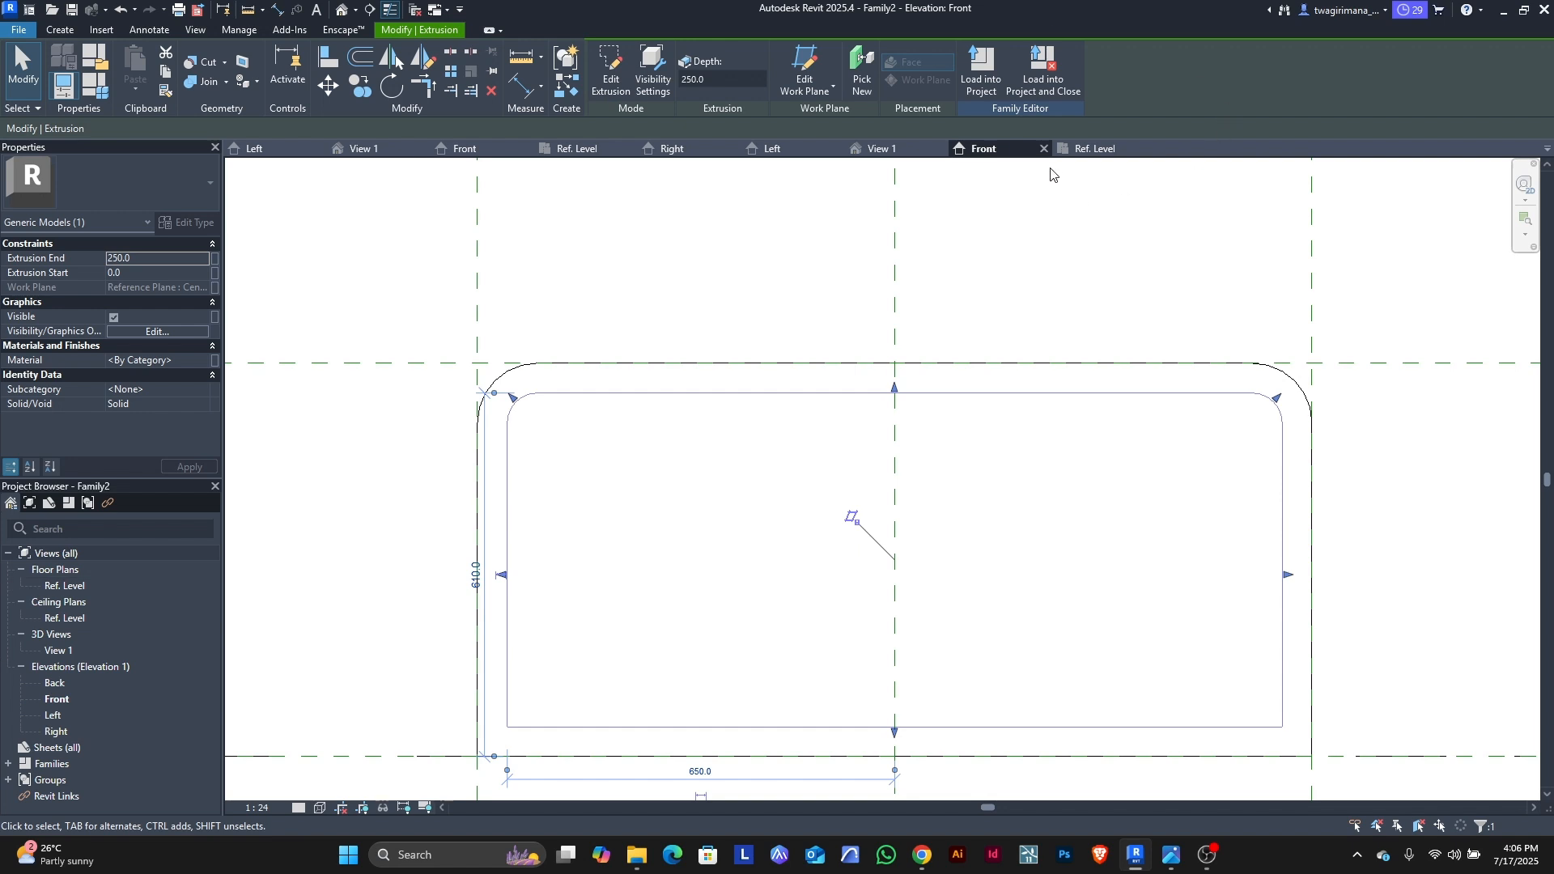
Step: In the Ref. Level plan, reshape the inner panel's depth to run from about -84 to 101 mm, inside the frame's front and back faces
{"action": "left_click", "coordinate": [1094, 148]}
{"action": "scroll", "coordinate": [709, 403], "scroll_direction": "up", "scroll_amount": 3}
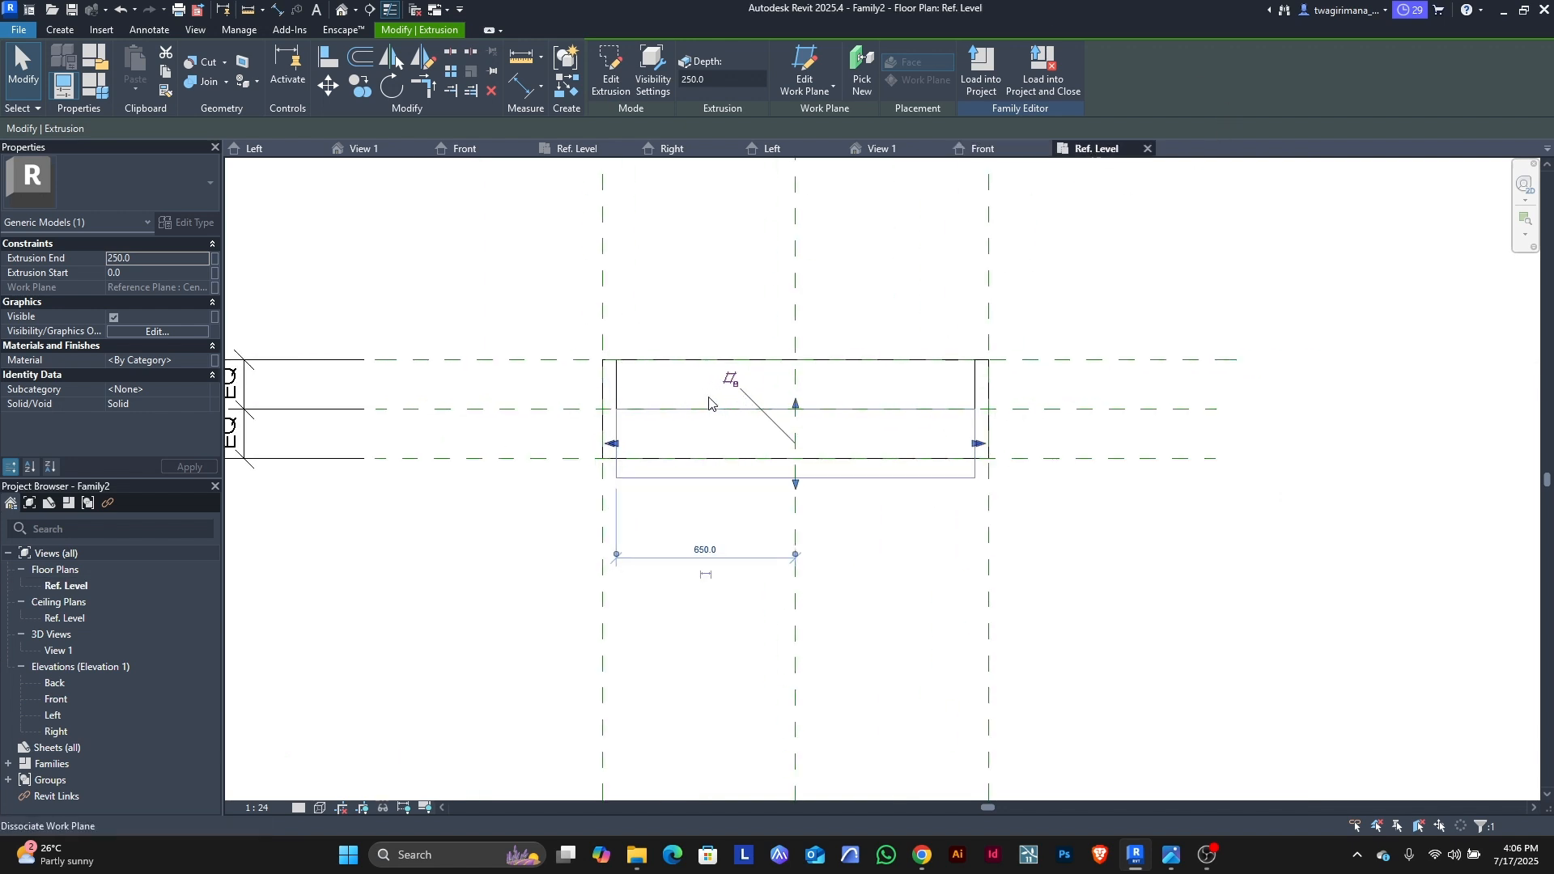
{"action": "scroll", "coordinate": [709, 402], "scroll_direction": "up", "scroll_amount": 3}
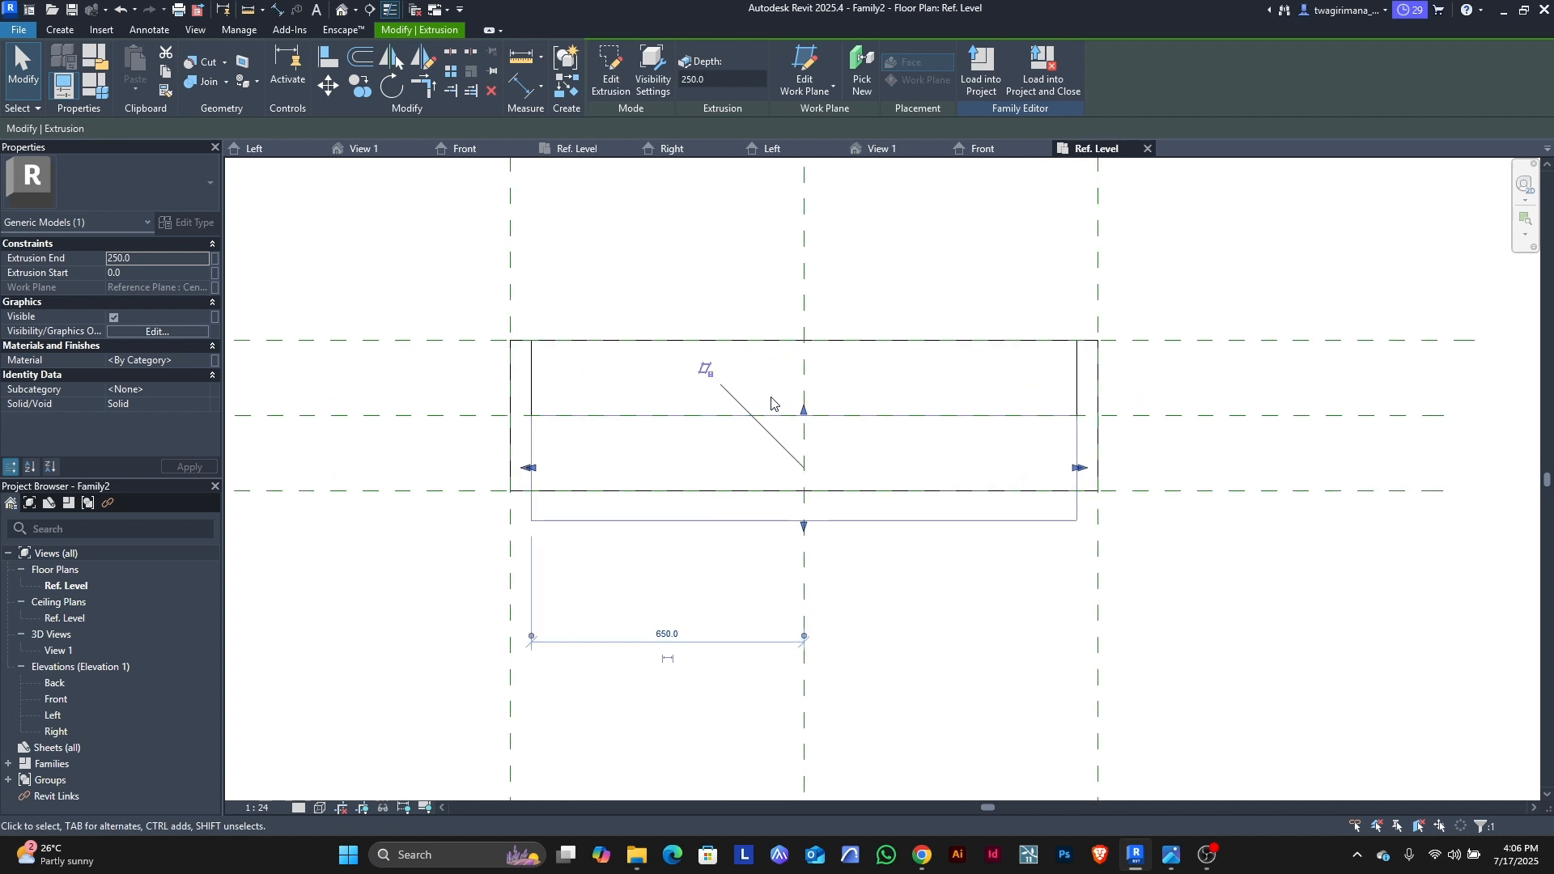
{"action": "left_click_drag", "start_coordinate": [804, 410], "coordinate": [804, 374]}
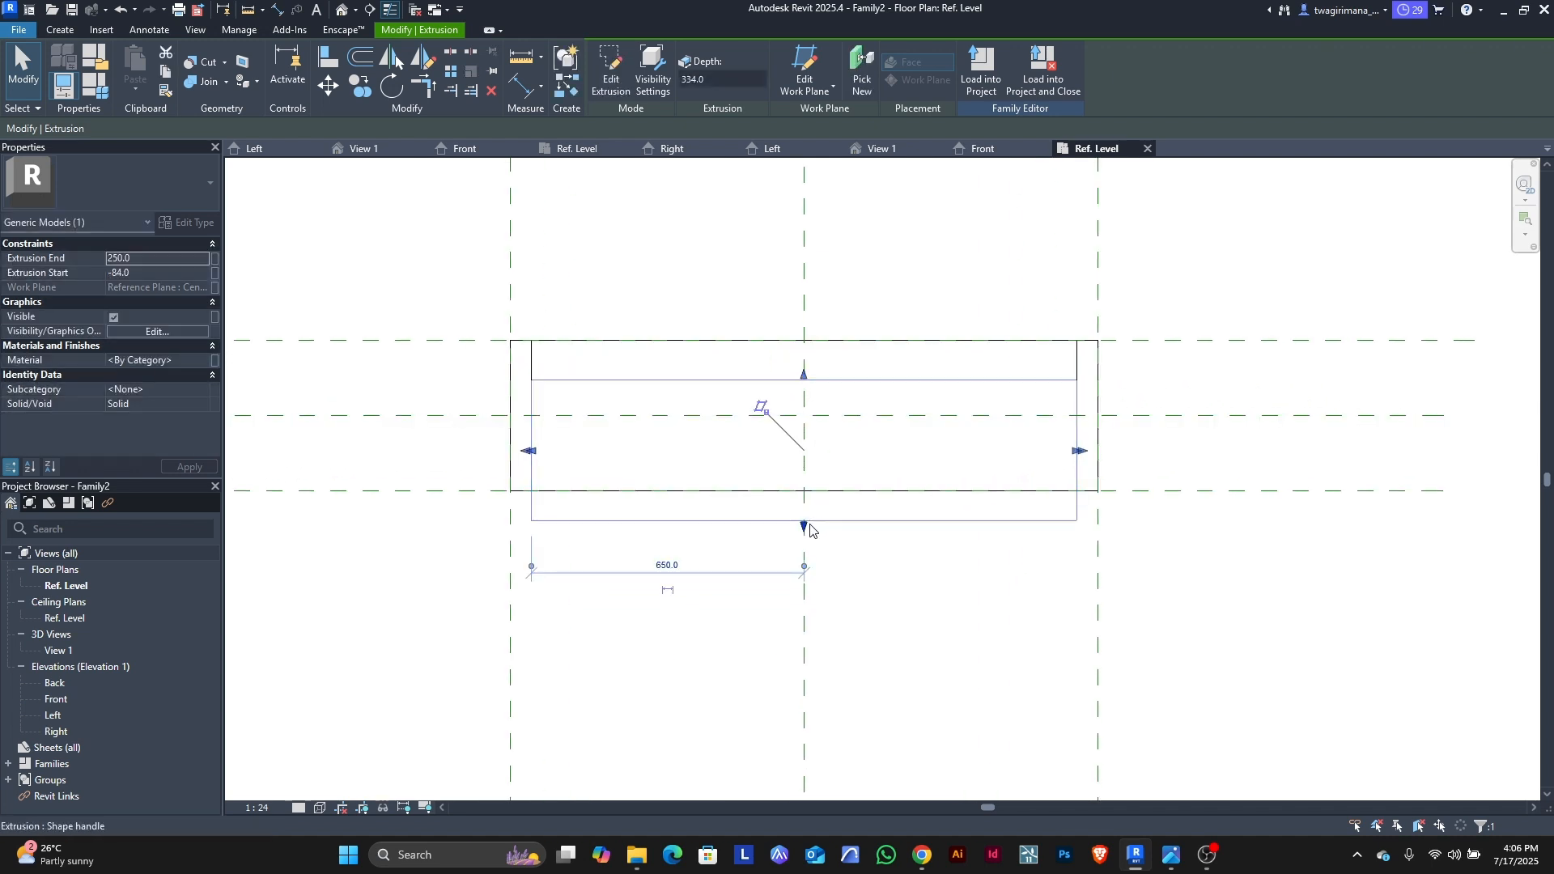
{"action": "left_click_drag", "start_coordinate": [810, 531], "coordinate": [806, 463]}
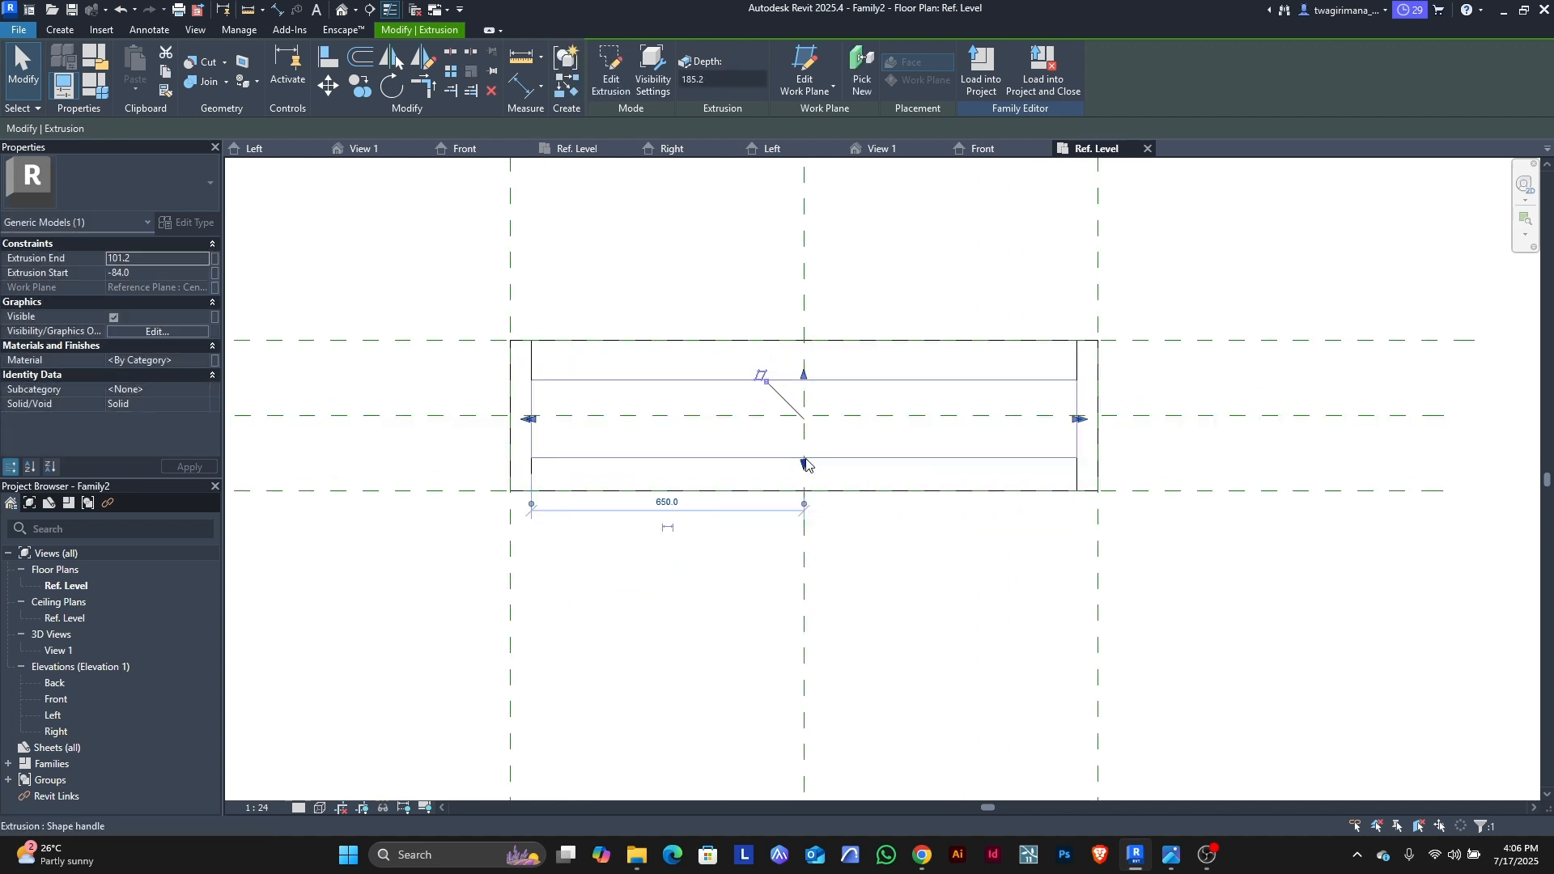
{"action": "scroll", "coordinate": [806, 464], "scroll_direction": "down", "scroll_amount": 4}
{"action": "left_click", "coordinate": [721, 340]}
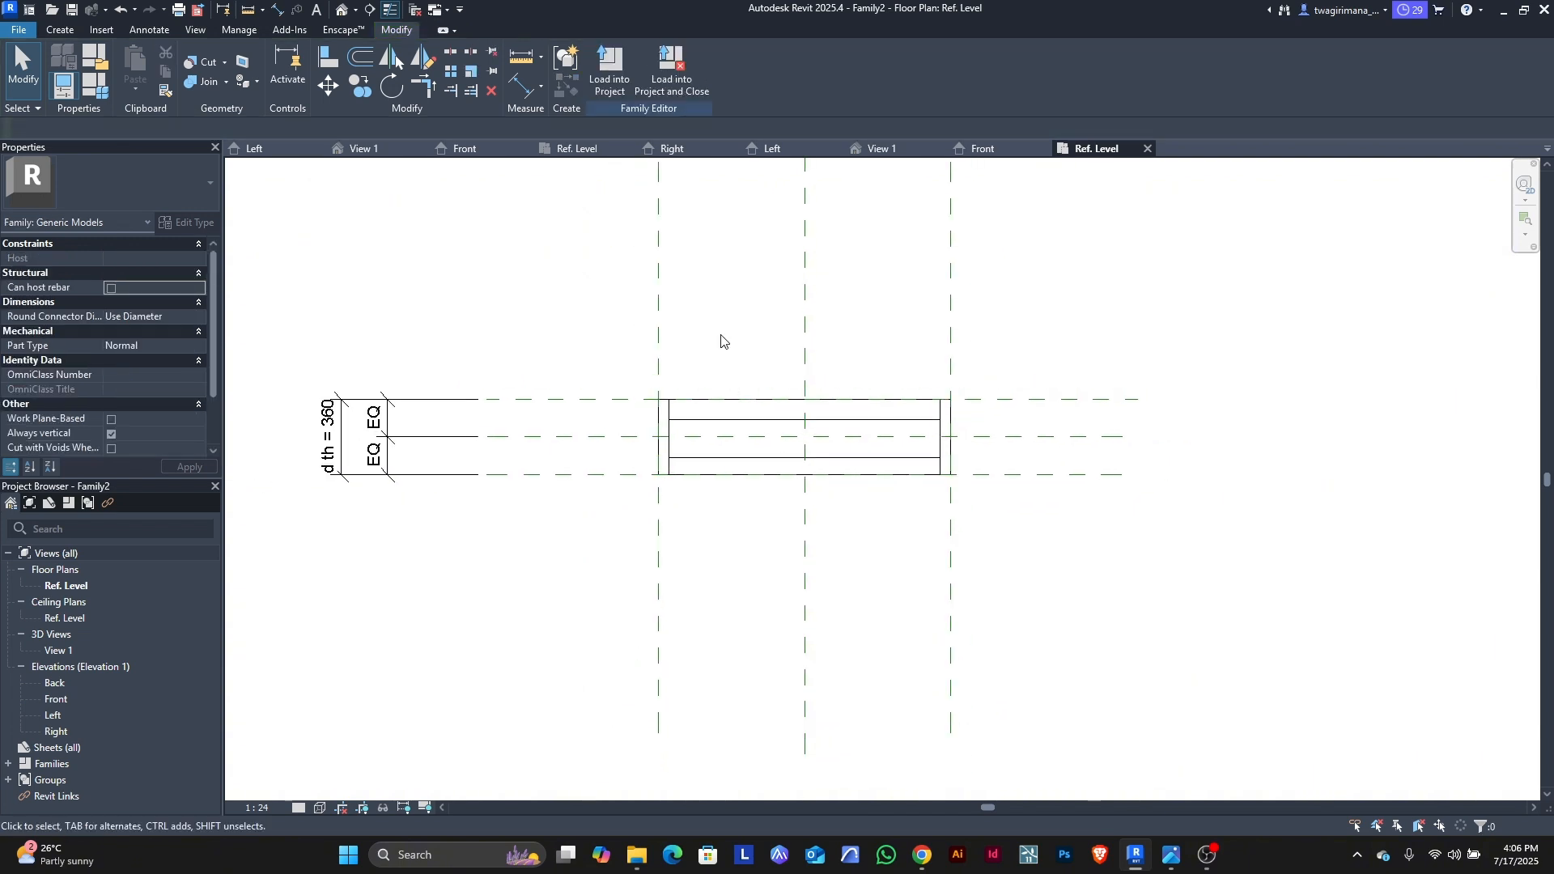
Step: Draw two horizontal reference planes inside the frame depth, about 70 mm from the rear plane and about 60 mm from the front plane
{"action": "left_click", "coordinate": [61, 29]}
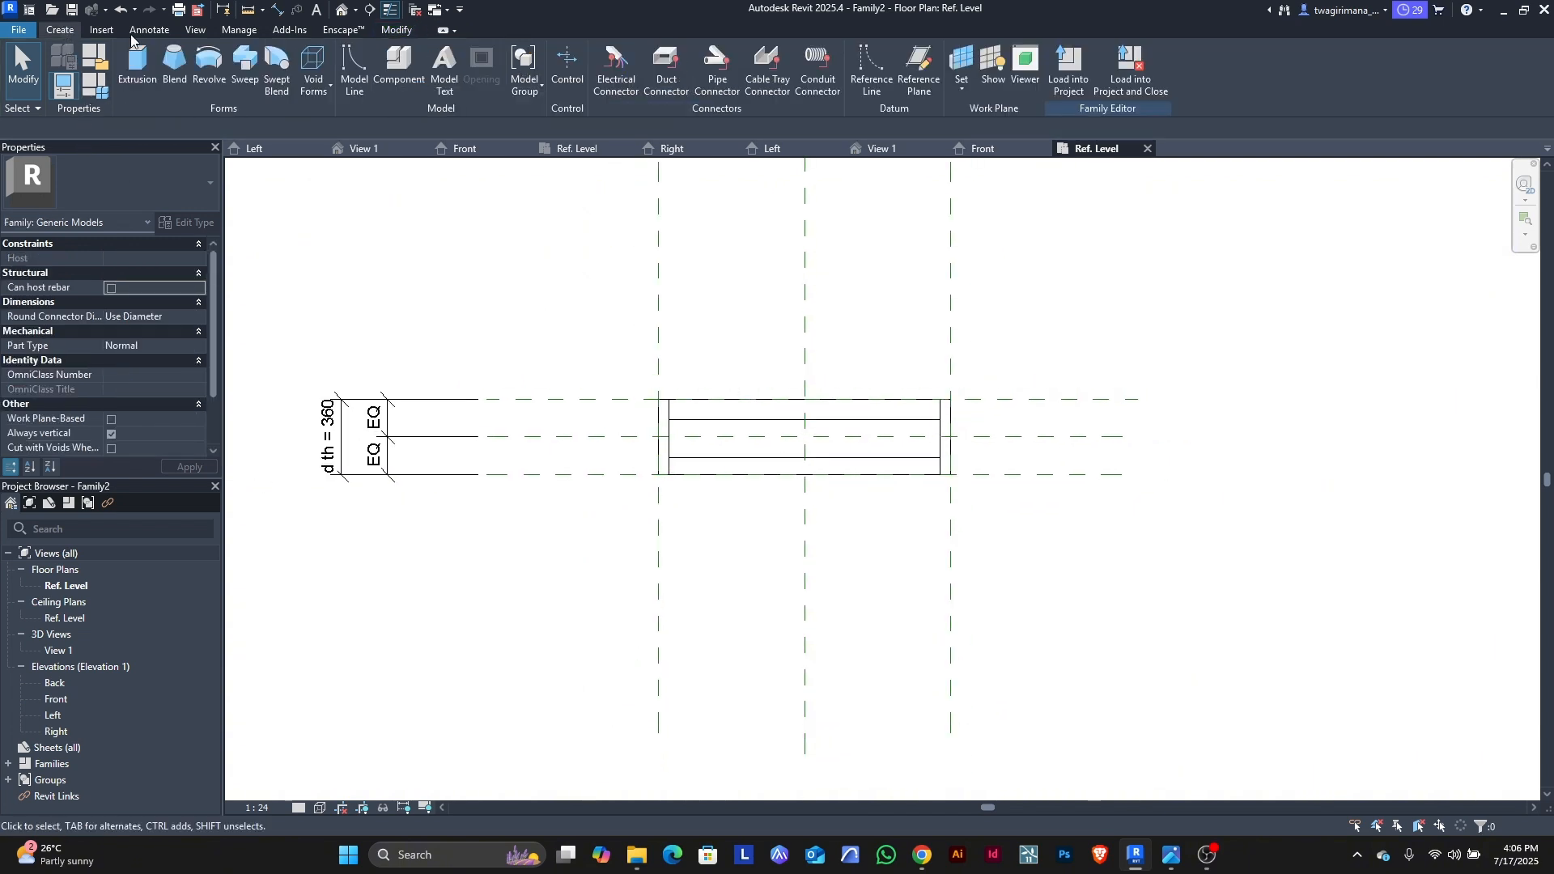
{"action": "left_click", "coordinate": [927, 90]}
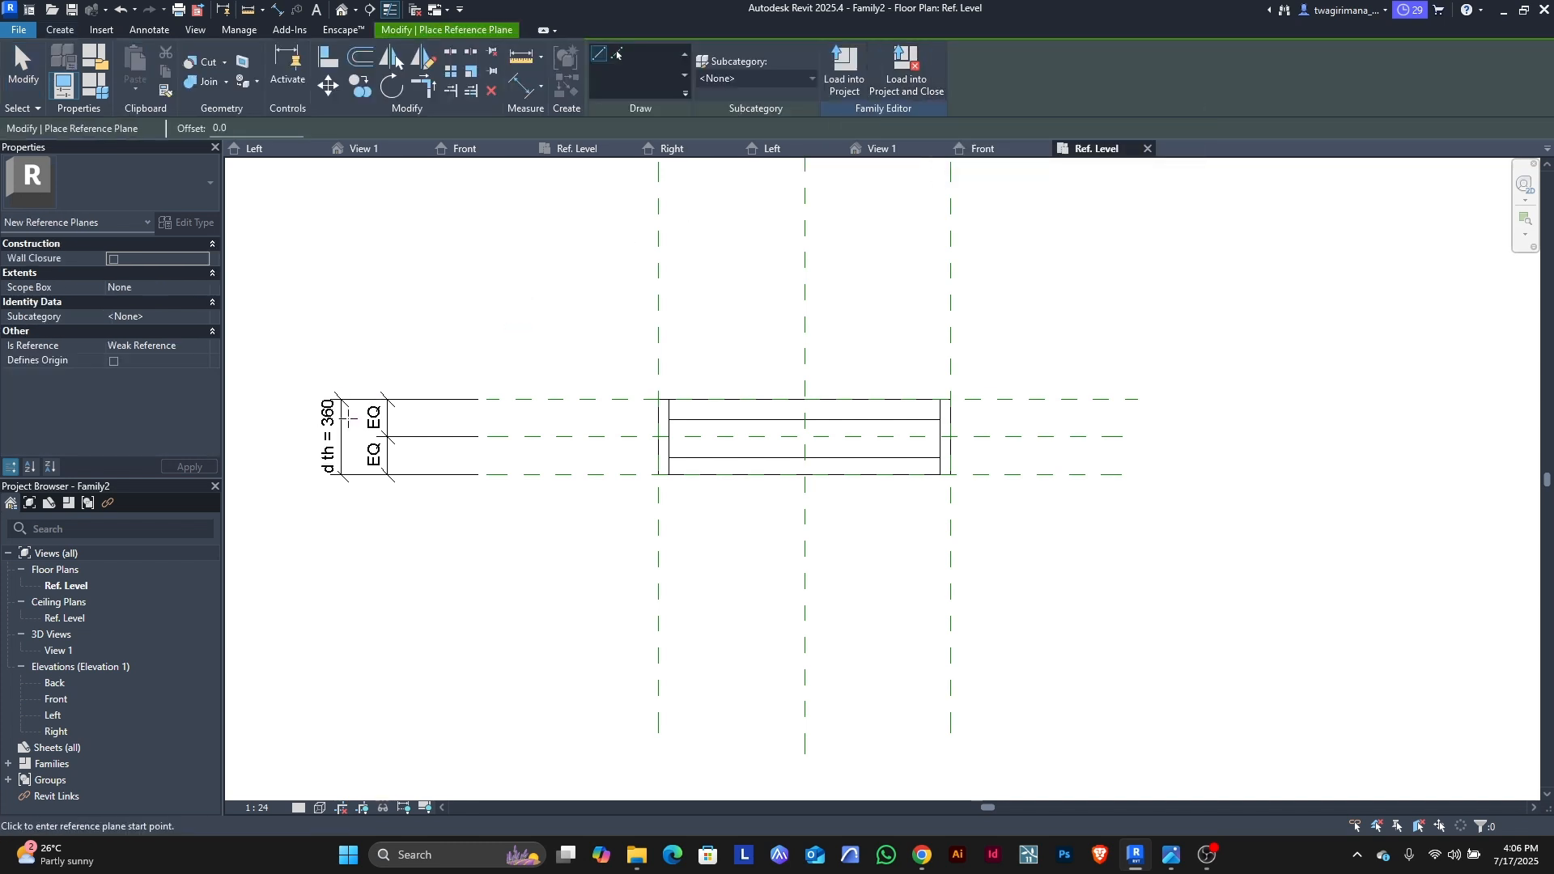
{"action": "scroll", "coordinate": [402, 409], "scroll_direction": "up", "scroll_amount": 2}
{"action": "left_click", "coordinate": [459, 419]}
{"action": "scroll", "coordinate": [623, 417], "scroll_direction": "down", "scroll_amount": 2}
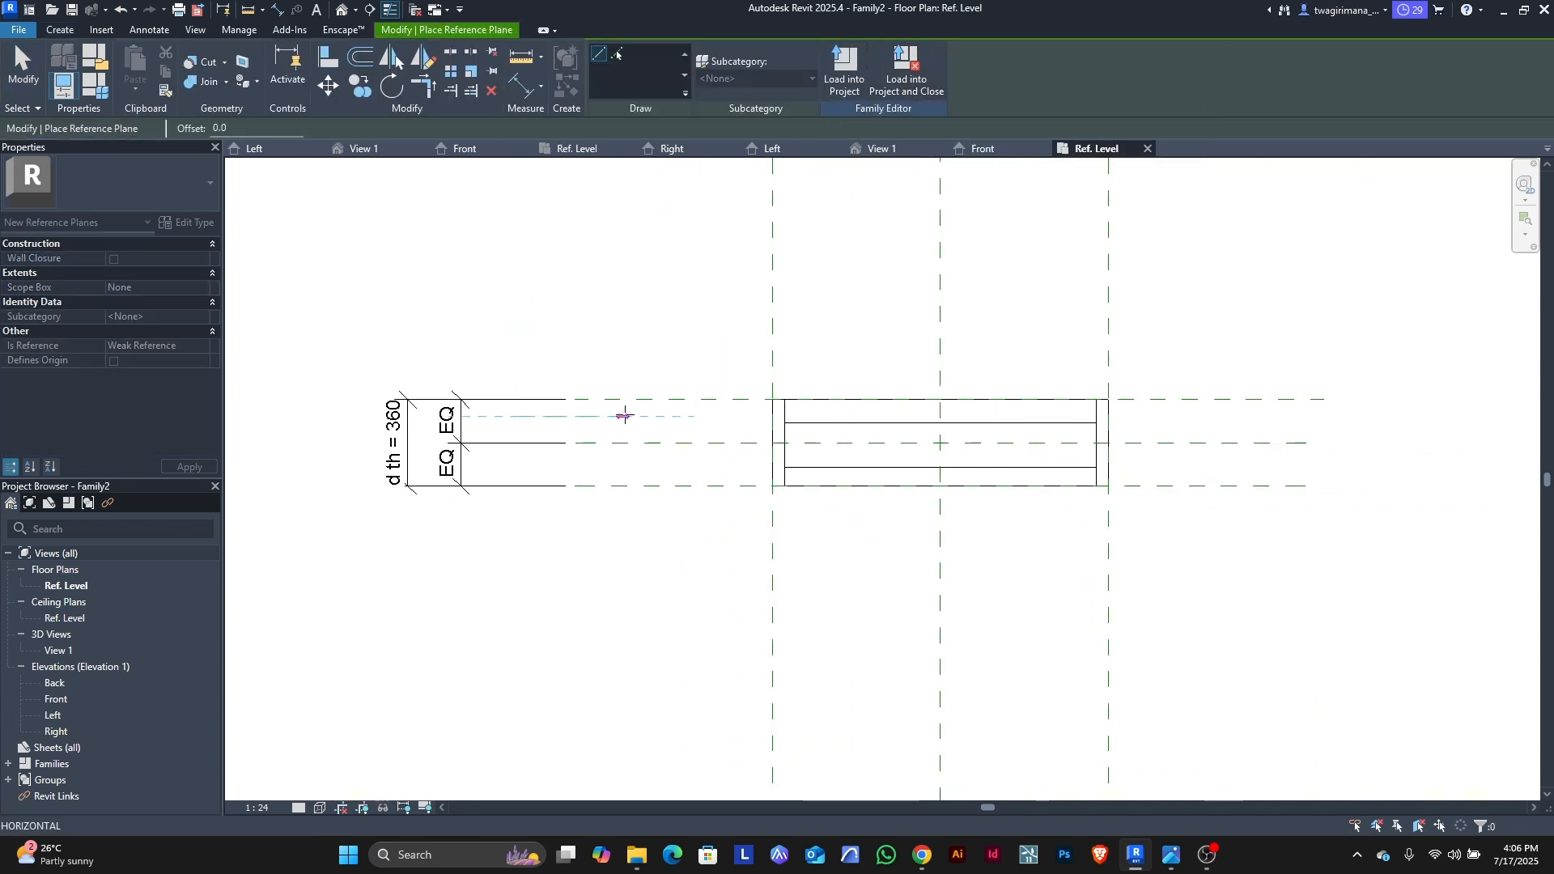
{"action": "left_click", "coordinate": [1360, 416]}
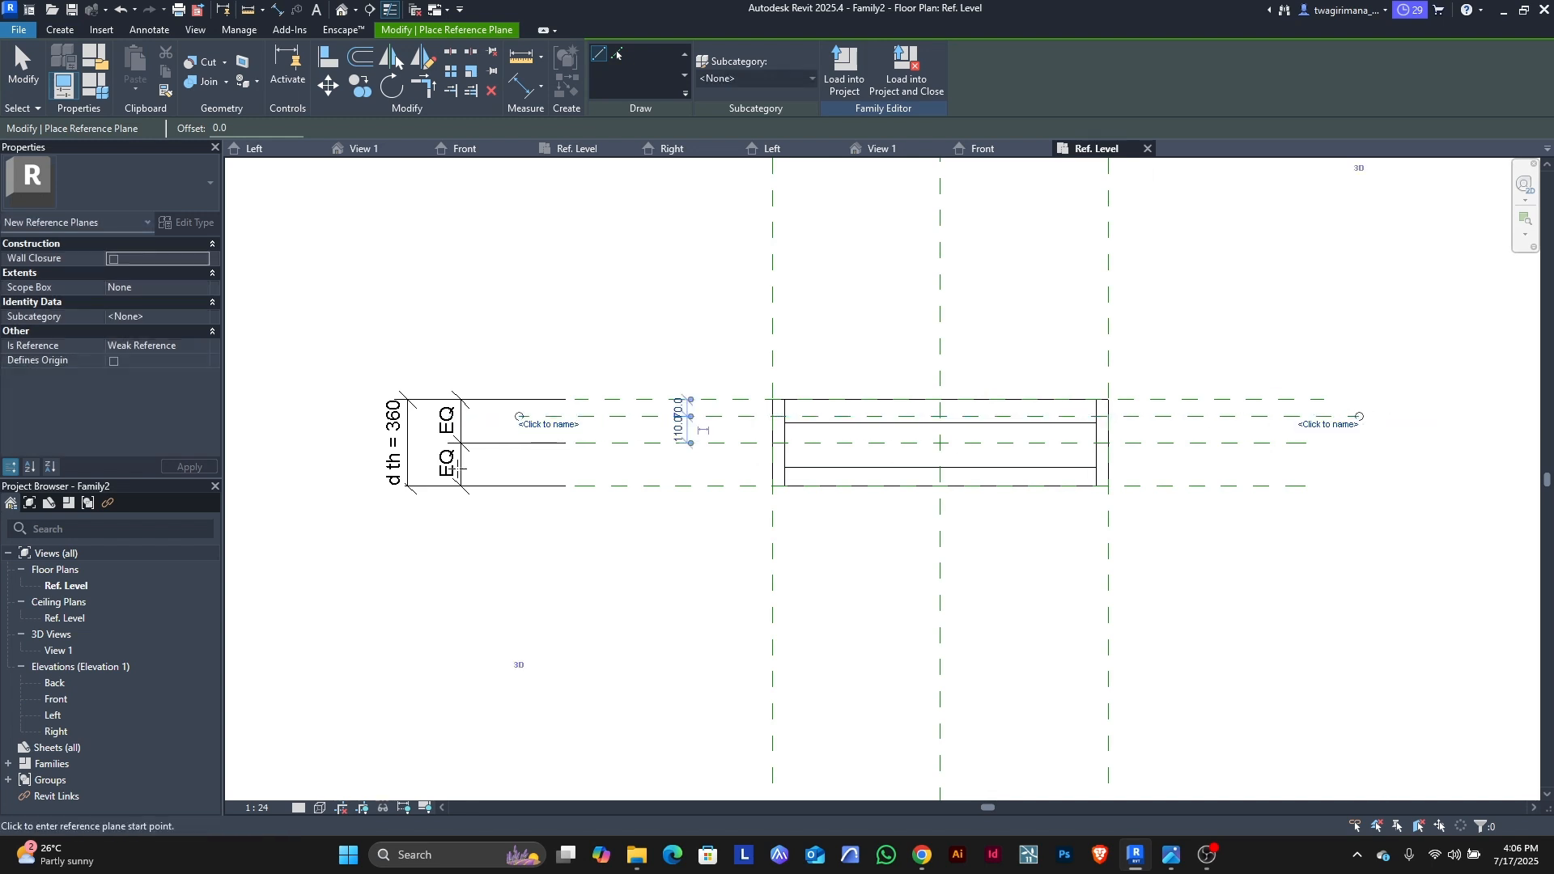
{"action": "left_click", "coordinate": [530, 470]}
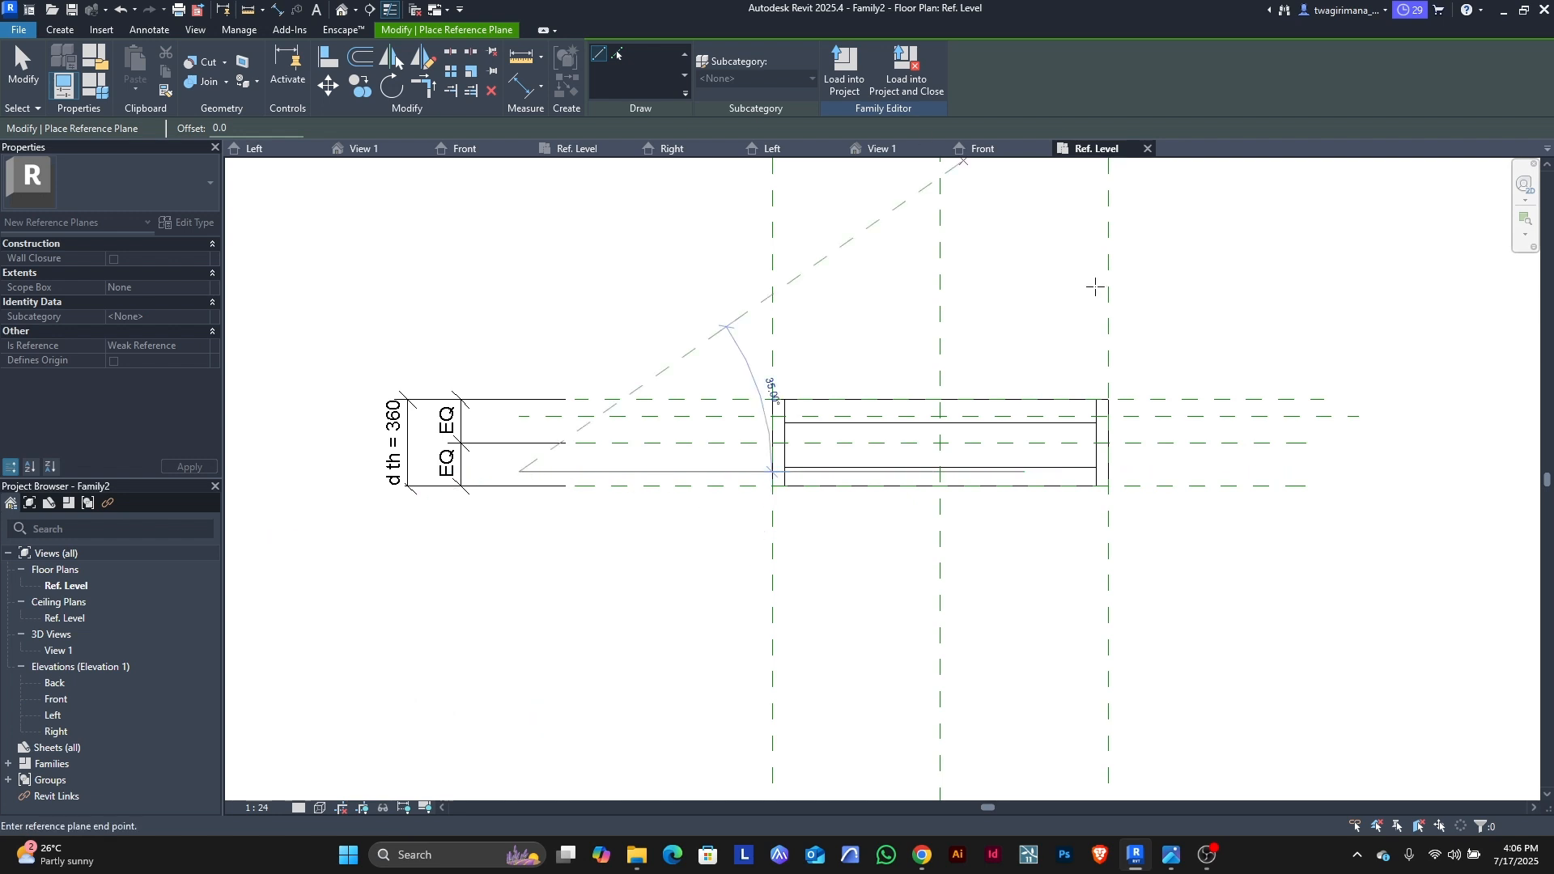
{"action": "left_click", "coordinate": [1340, 471]}
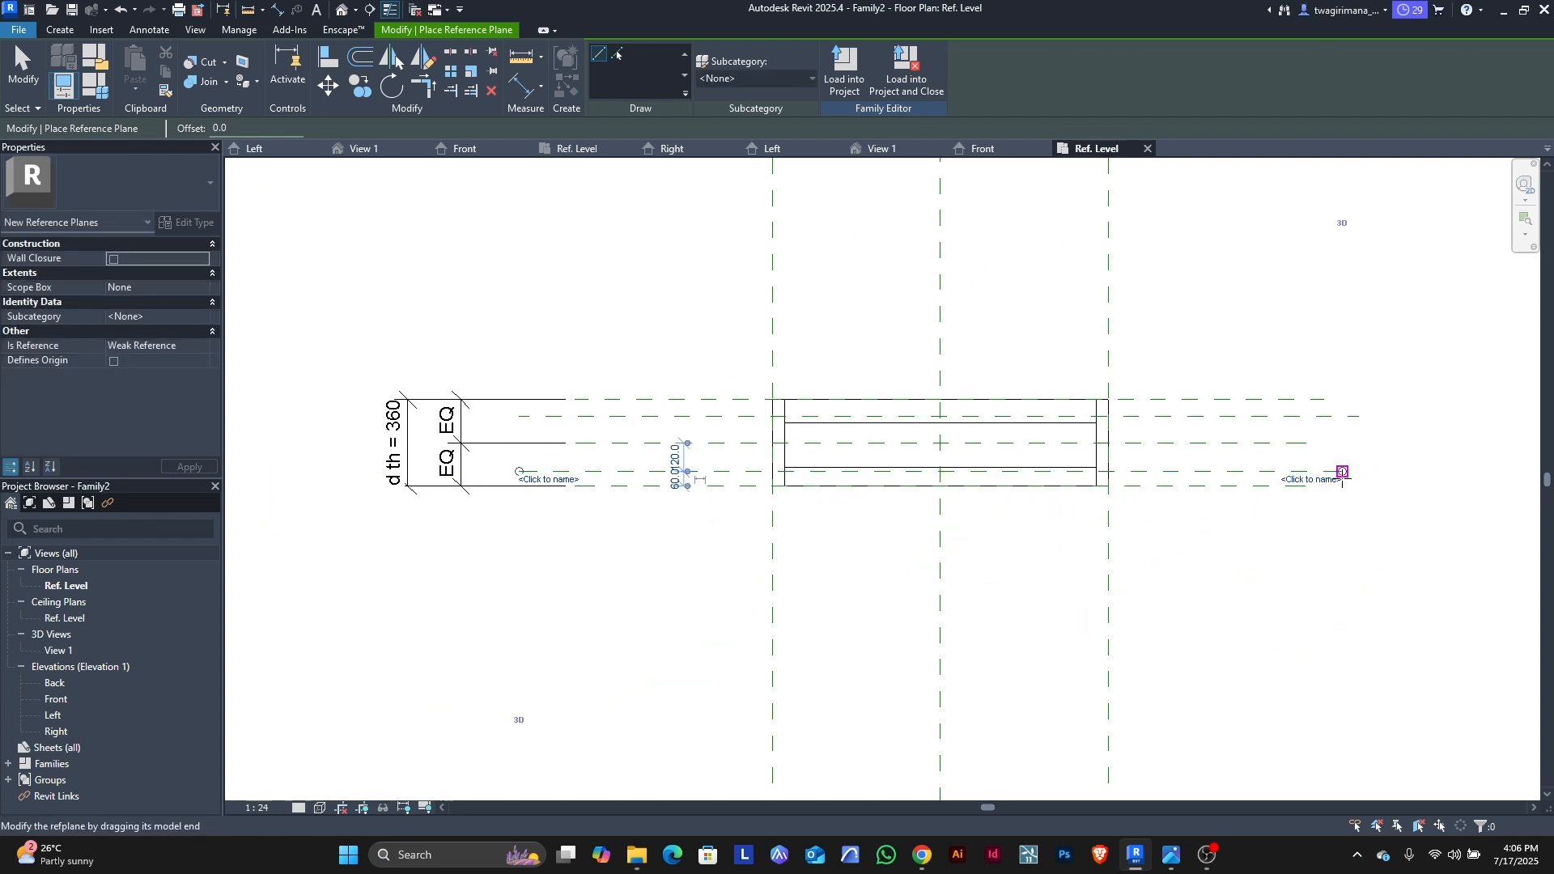
{"action": "scroll", "coordinate": [752, 429], "scroll_direction": "up", "scroll_amount": 2}
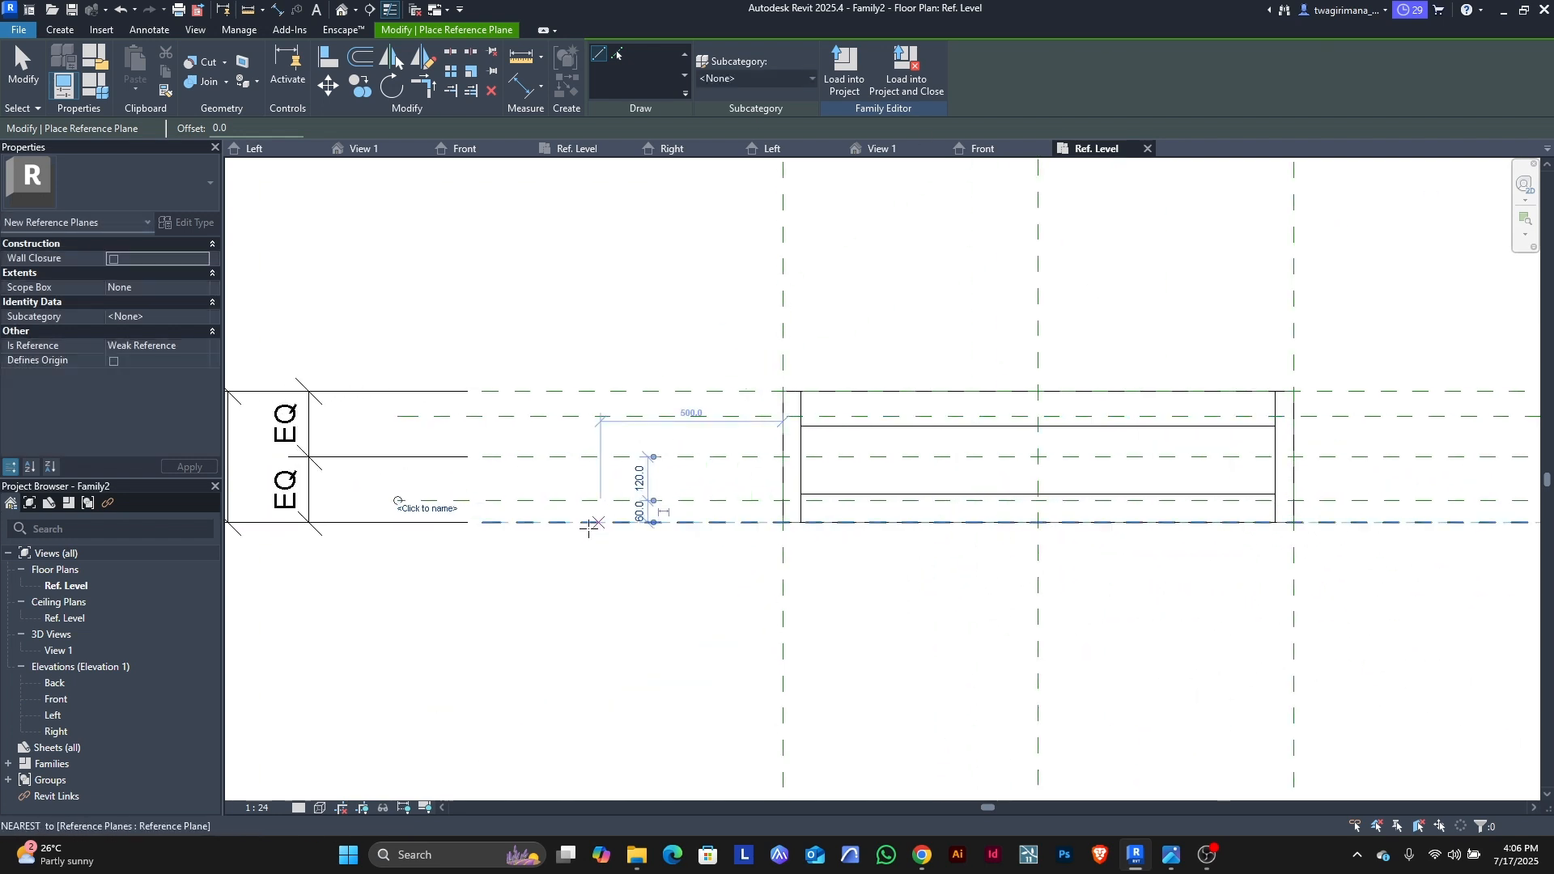
{"action": "left_click", "coordinate": [24, 69]}
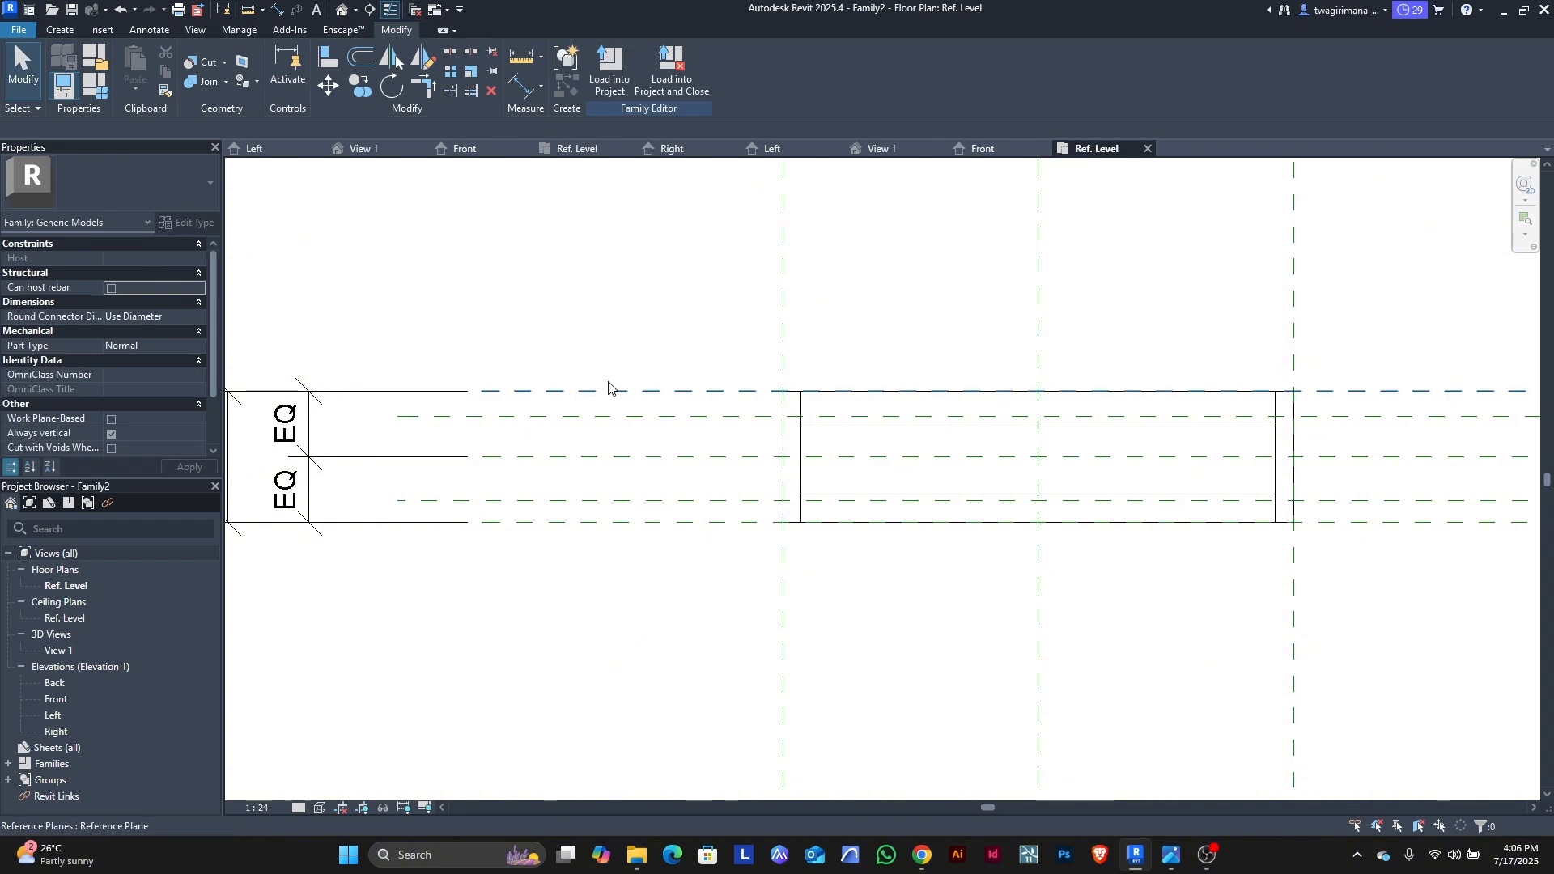
Step: Place an aligned dimension between the rear frame reference plane and the new reference plane just inside it
{"action": "key", "text": "d"}
{"action": "key", "text": "i"}
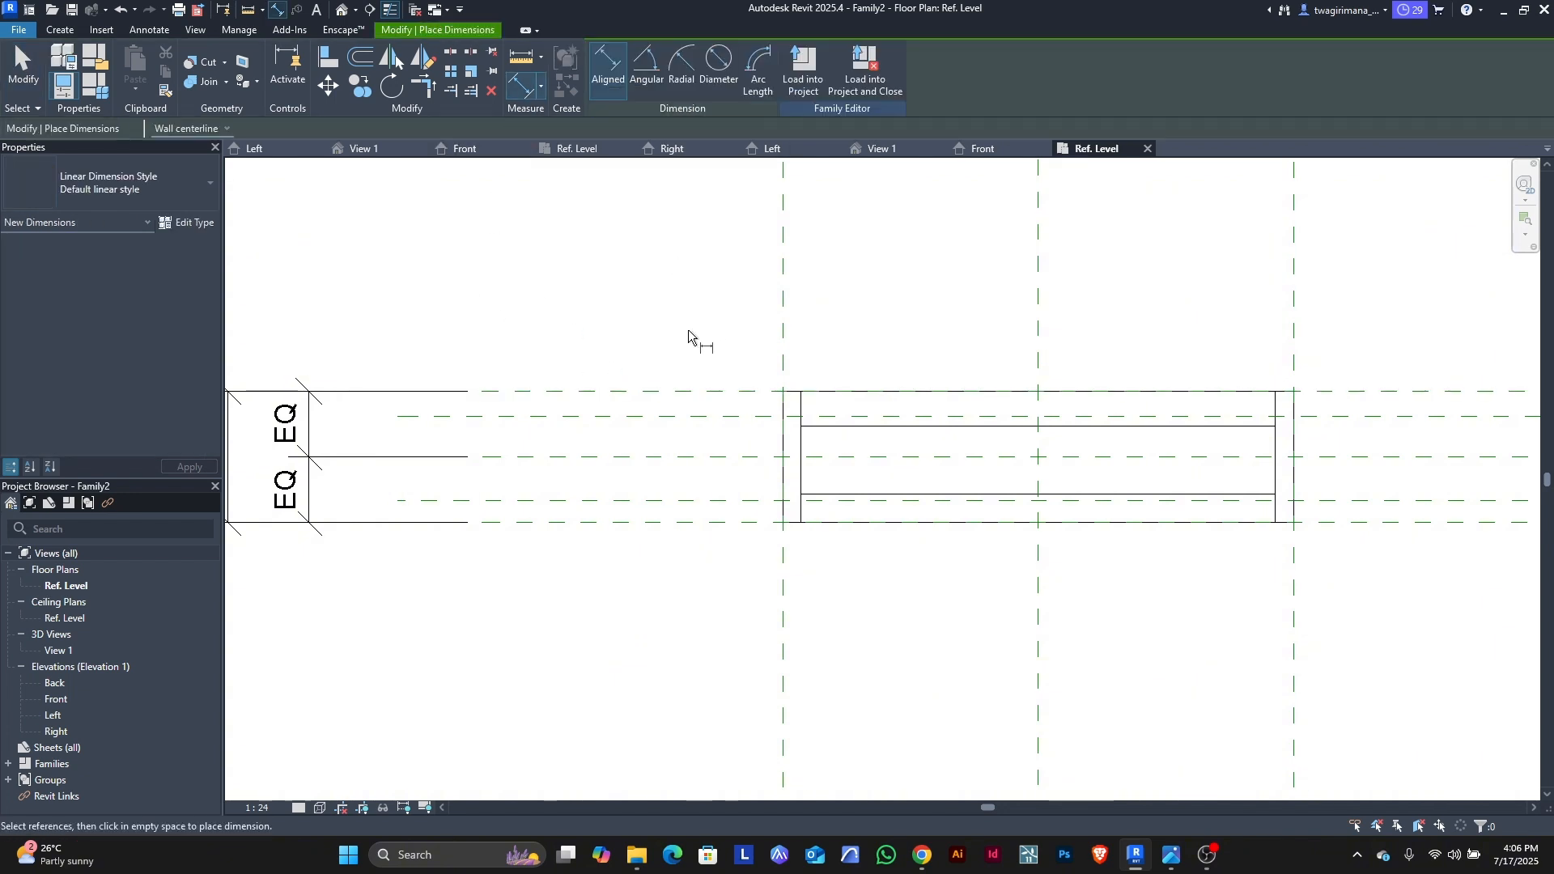
{"action": "scroll", "coordinate": [683, 333], "scroll_direction": "up", "scroll_amount": 1}
{"action": "left_click", "coordinate": [675, 411]}
{"action": "left_click", "coordinate": [682, 443]}
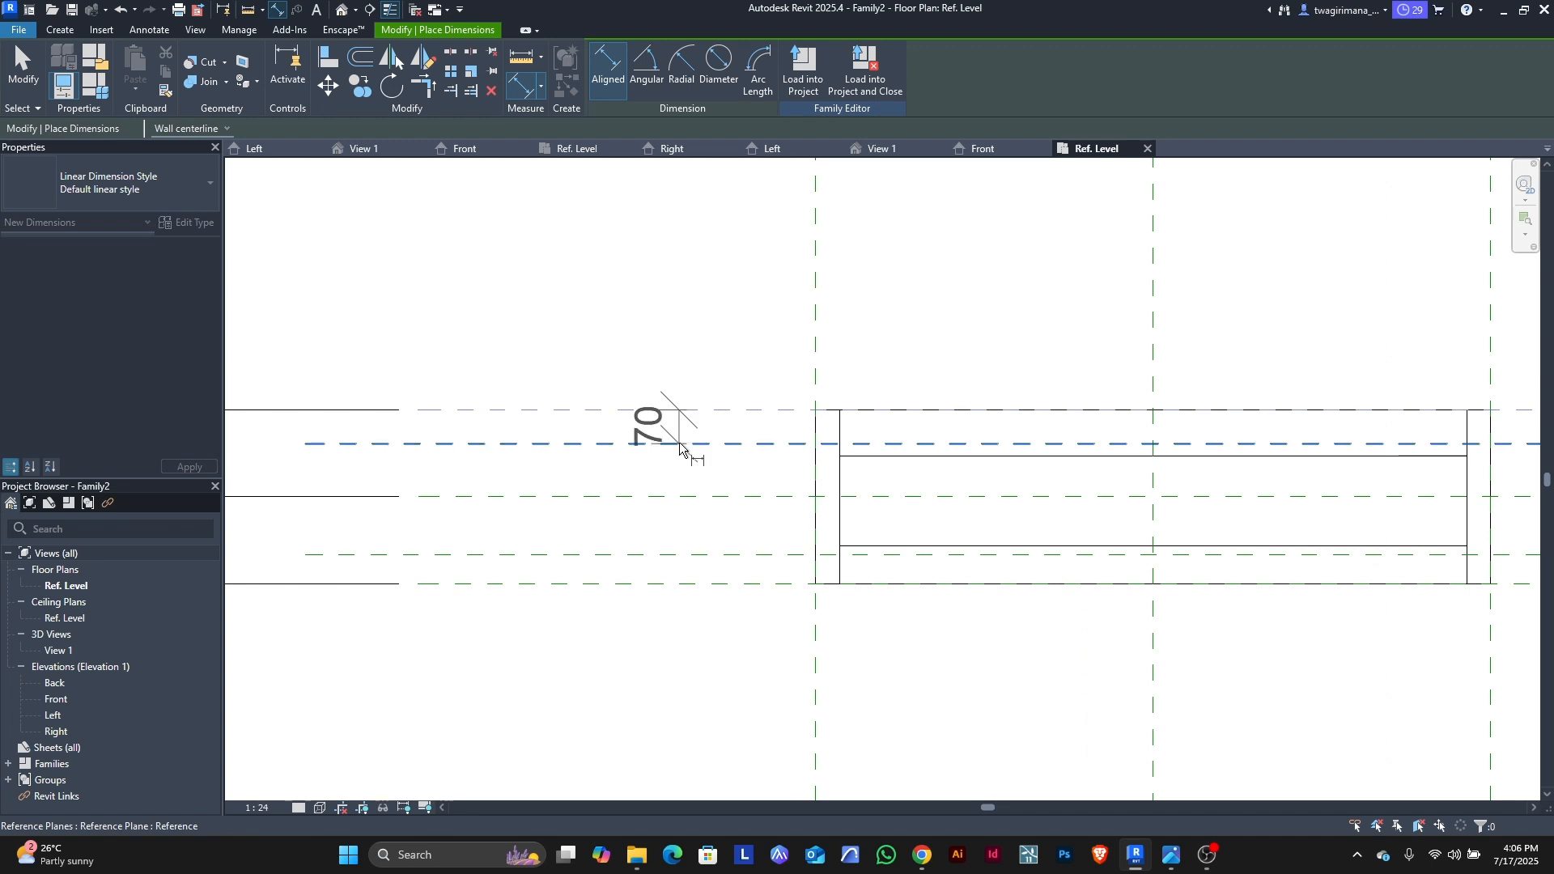
{"action": "left_click", "coordinate": [608, 306]}
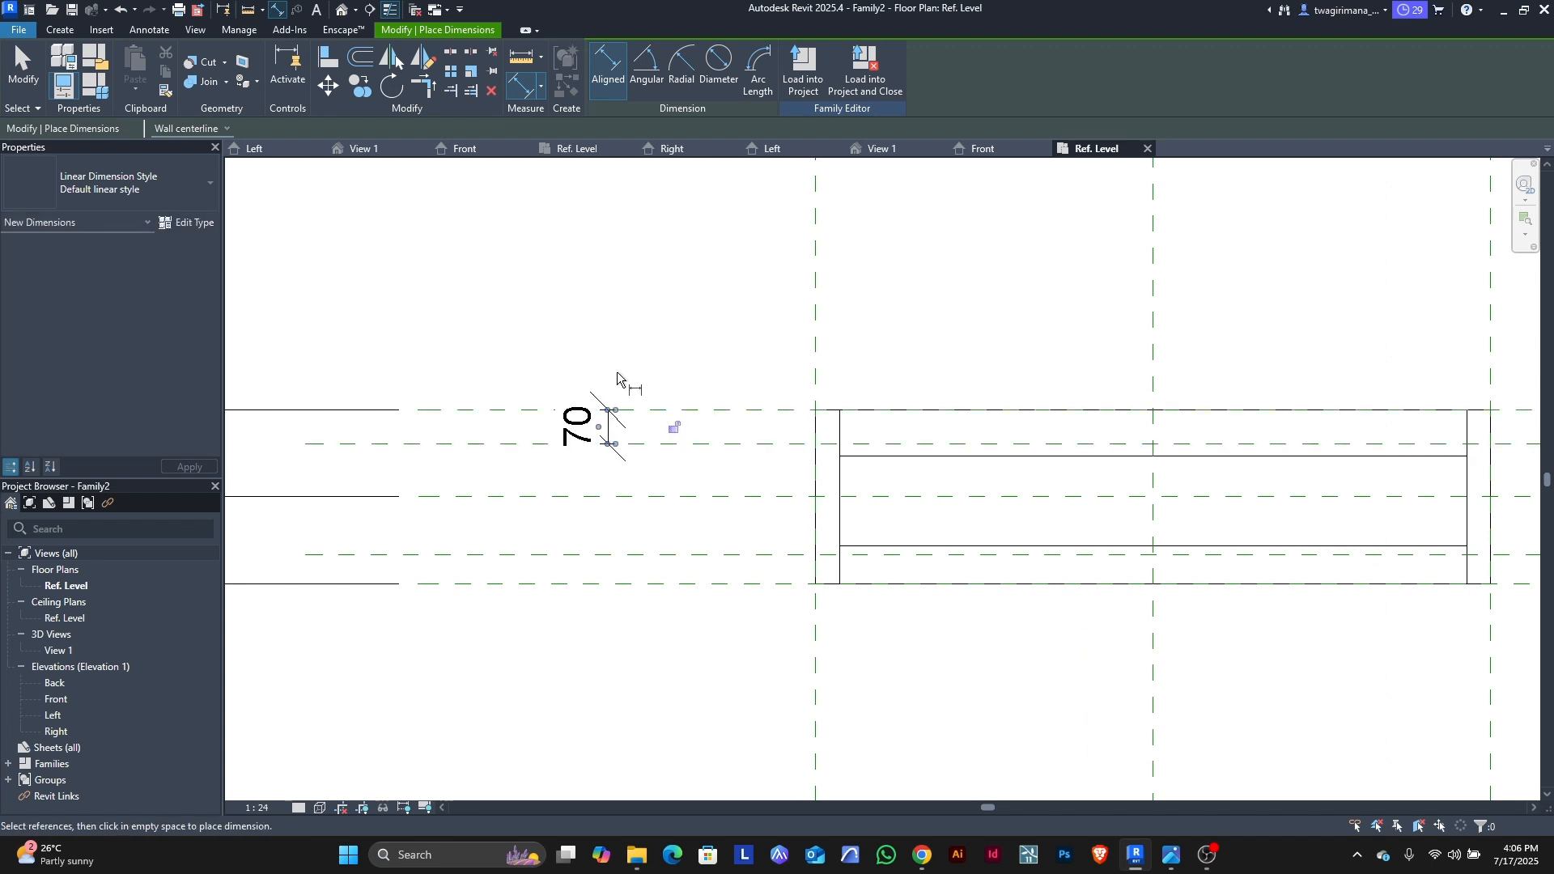
Step: Place an aligned dimension between the front frame reference plane and the new reference plane just inside it
{"action": "left_click", "coordinate": [615, 555]}
{"action": "left_click", "coordinate": [615, 584]}
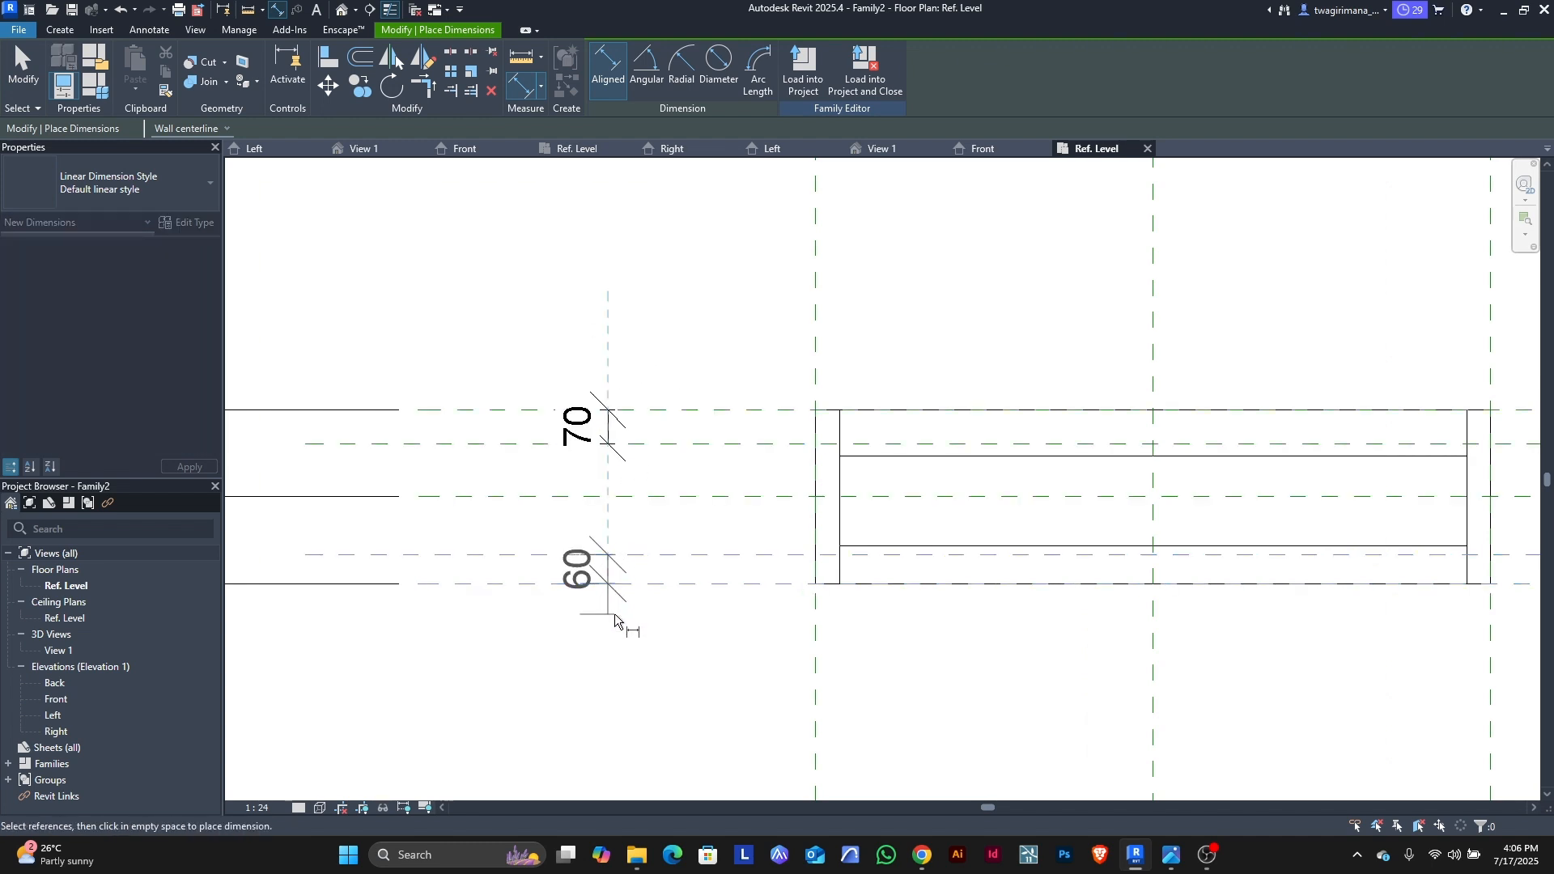
{"action": "left_click", "coordinate": [615, 614]}
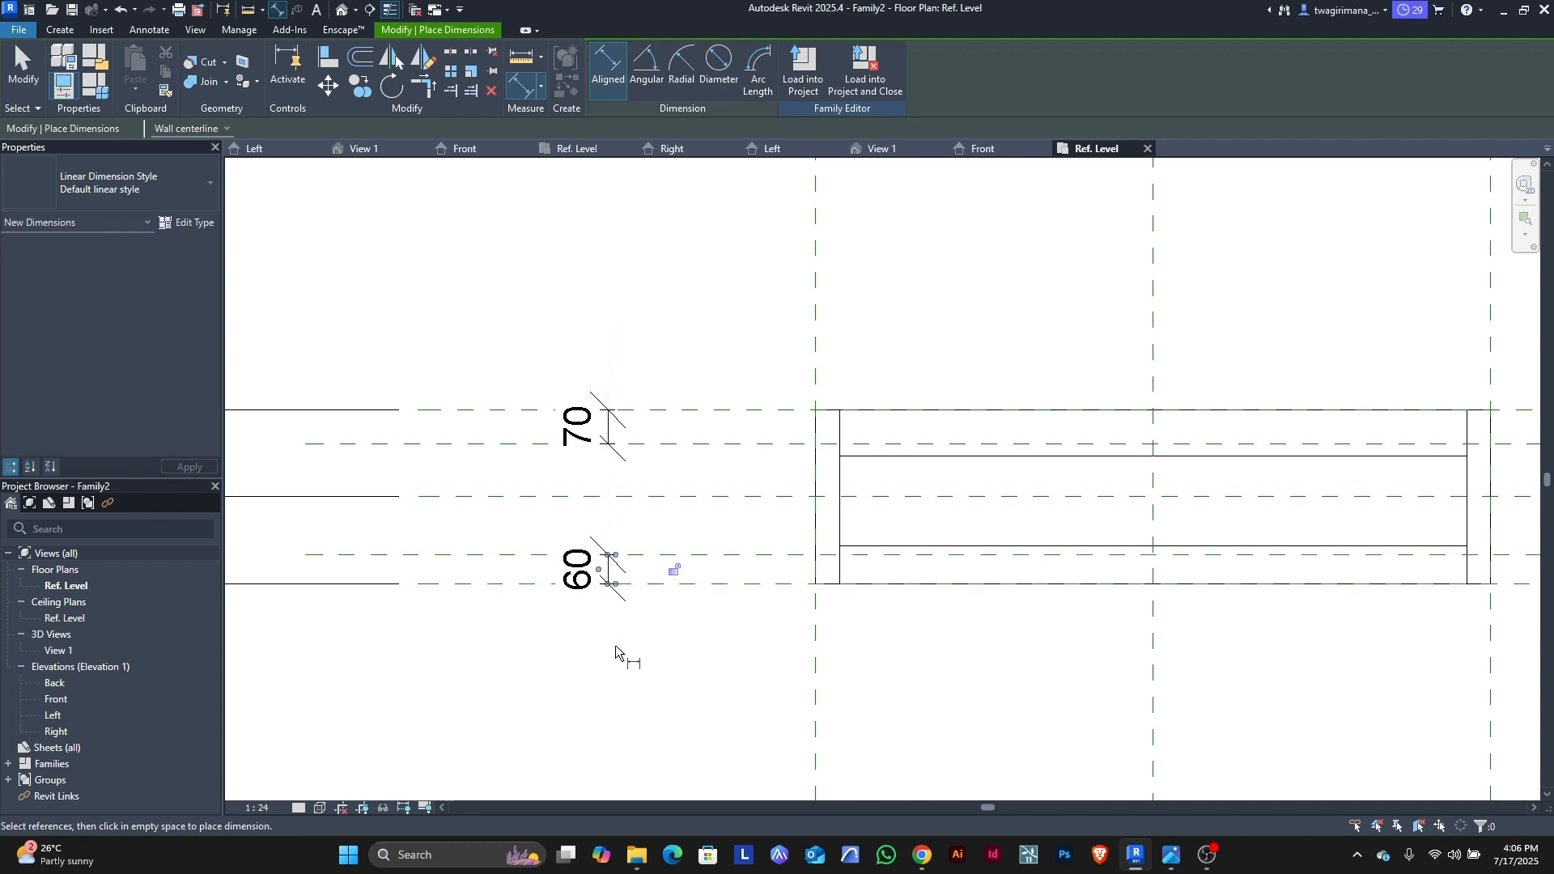
{"action": "key", "text": "Escape"}
{"action": "key", "text": "Escape"}
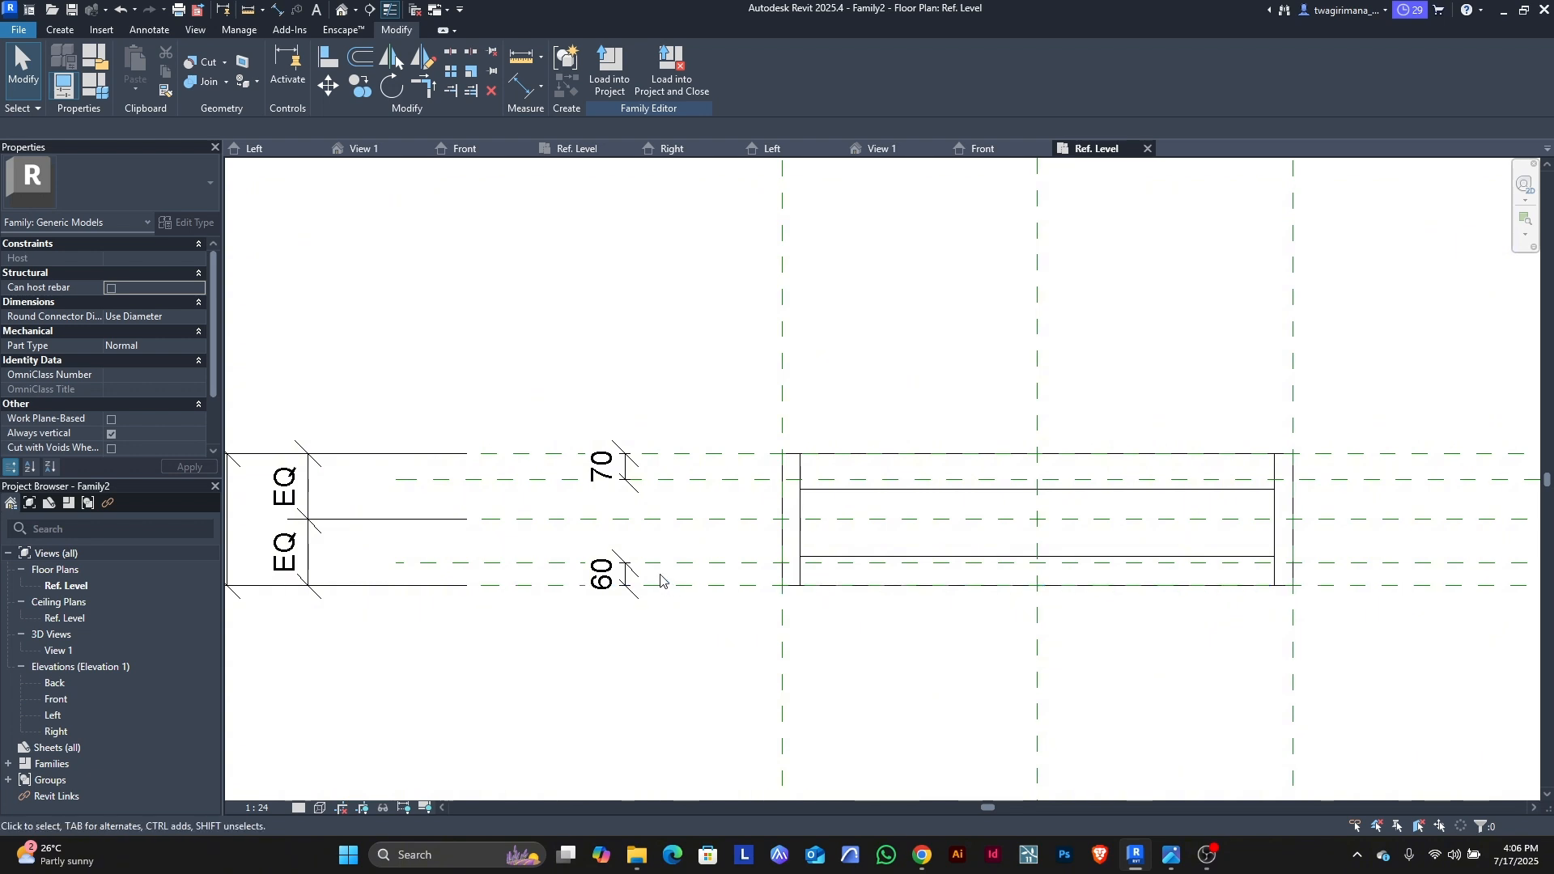
Step: Delete the two dimensions that tie the inner reference planes to the frame's rear and front planes
{"action": "scroll", "coordinate": [620, 573], "scroll_direction": "up", "scroll_amount": 2}
{"action": "left_click", "coordinate": [621, 571]}
{"action": "key", "text": "Delete"}
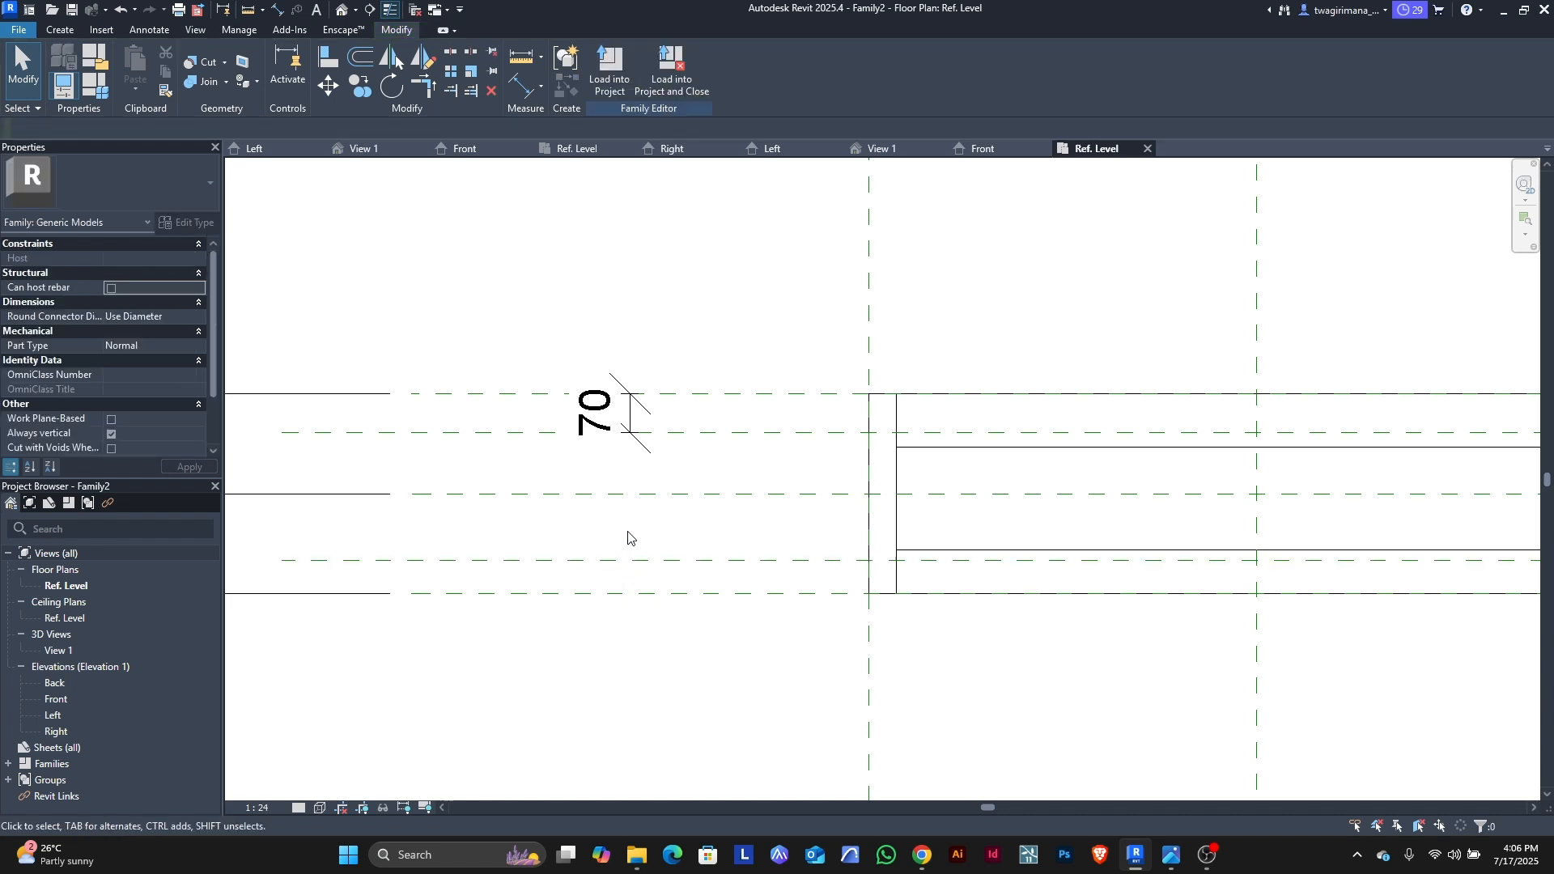
{"action": "left_click", "coordinate": [636, 417]}
{"action": "key", "text": "Delete"}
{"action": "scroll", "coordinate": [648, 405], "scroll_direction": "down", "scroll_amount": 2}
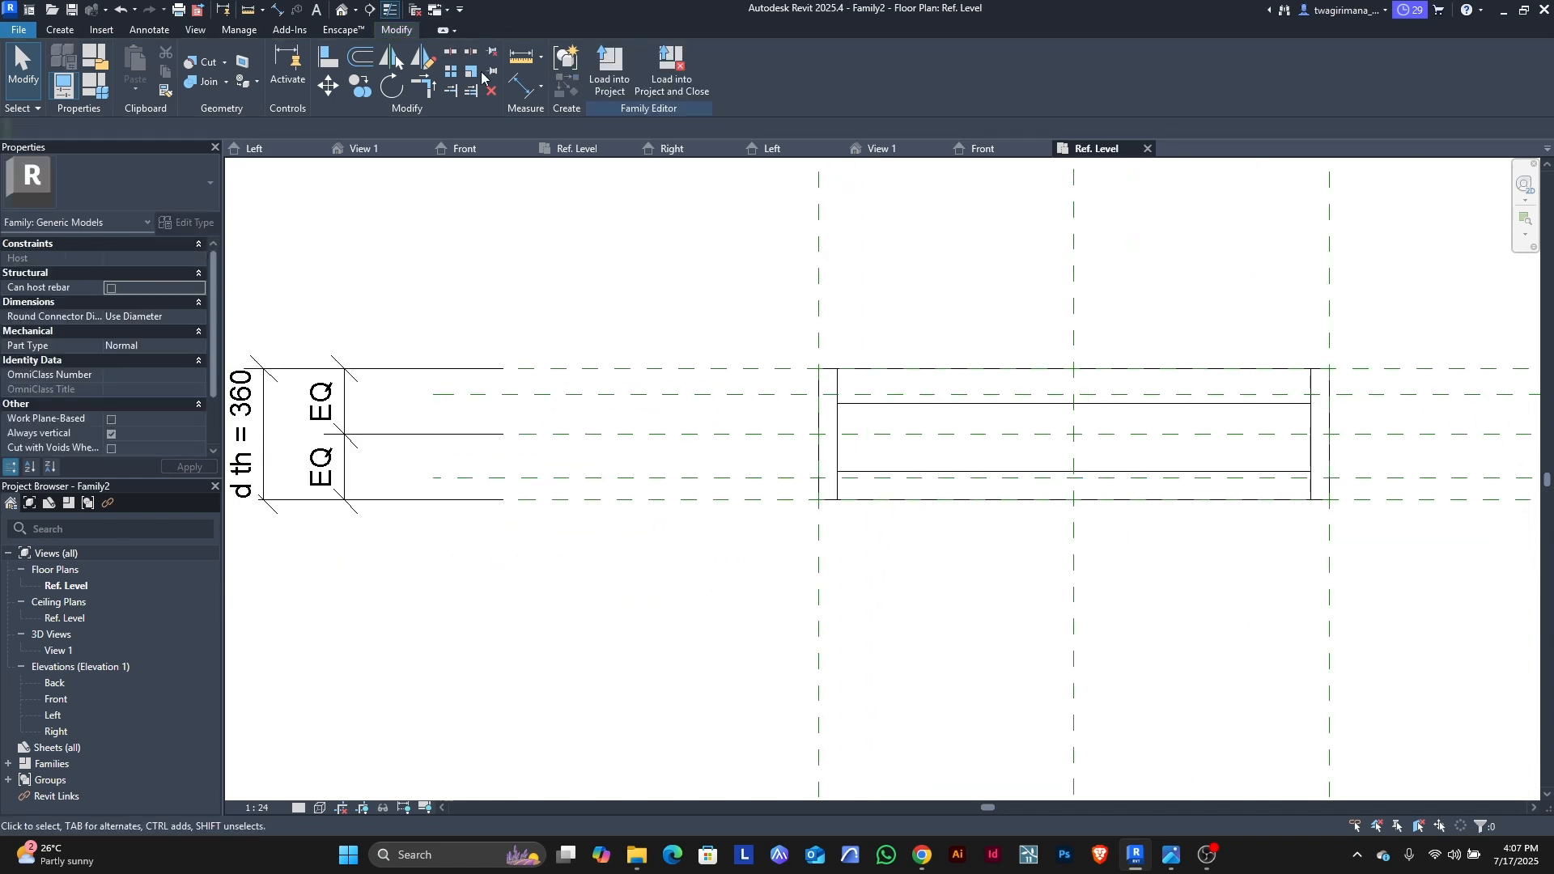
Step: Dimension the distance between the two inner reference planes and give it a new type-based length parameter named th
{"action": "left_click", "coordinate": [521, 88]}
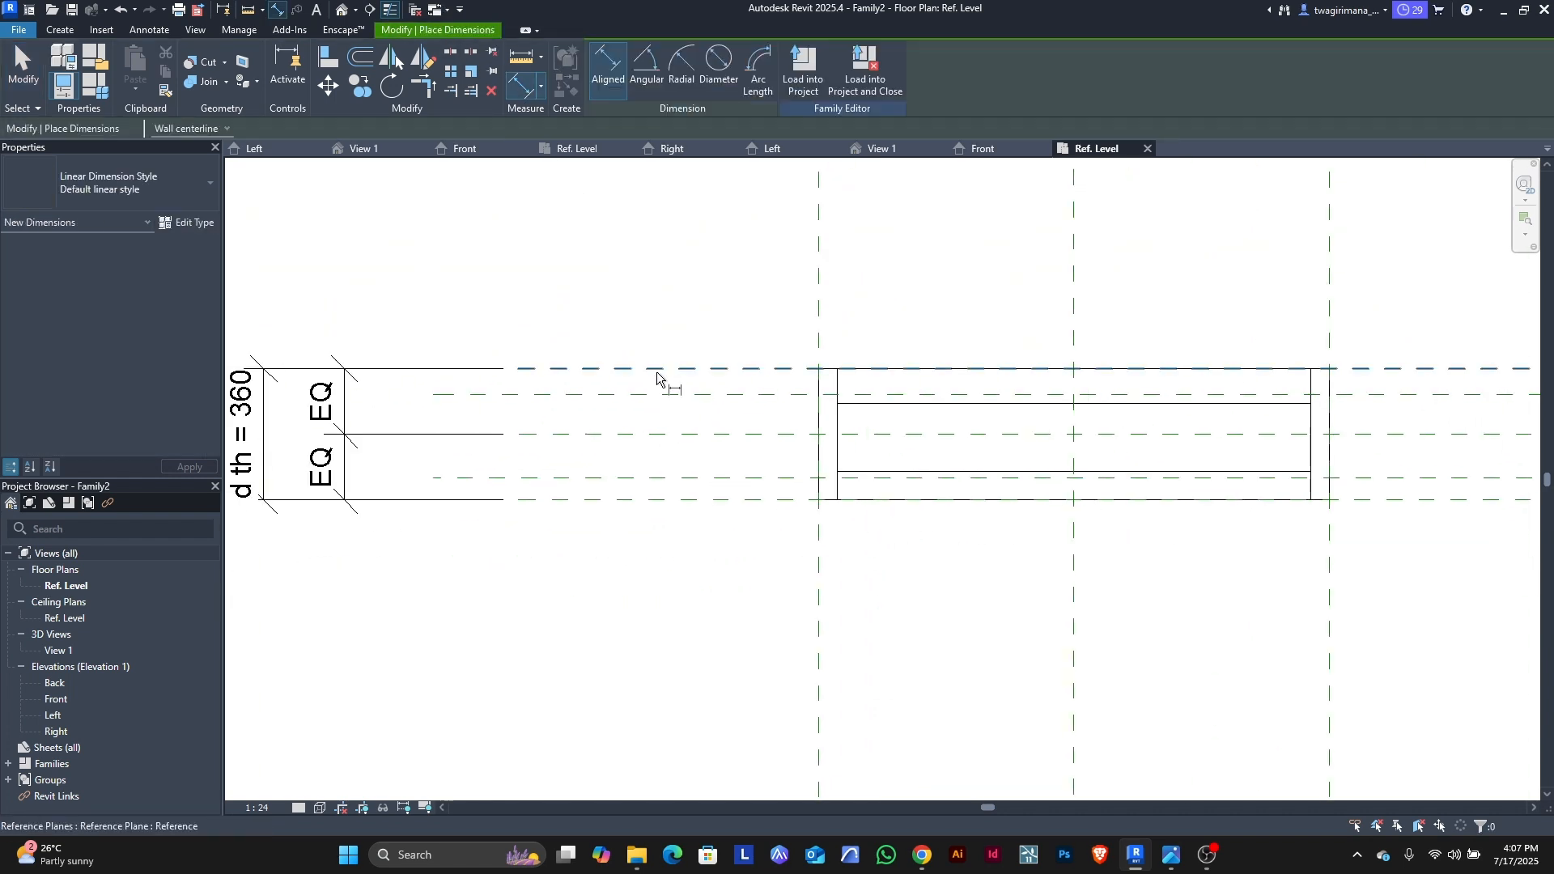
{"action": "left_click", "coordinate": [696, 396]}
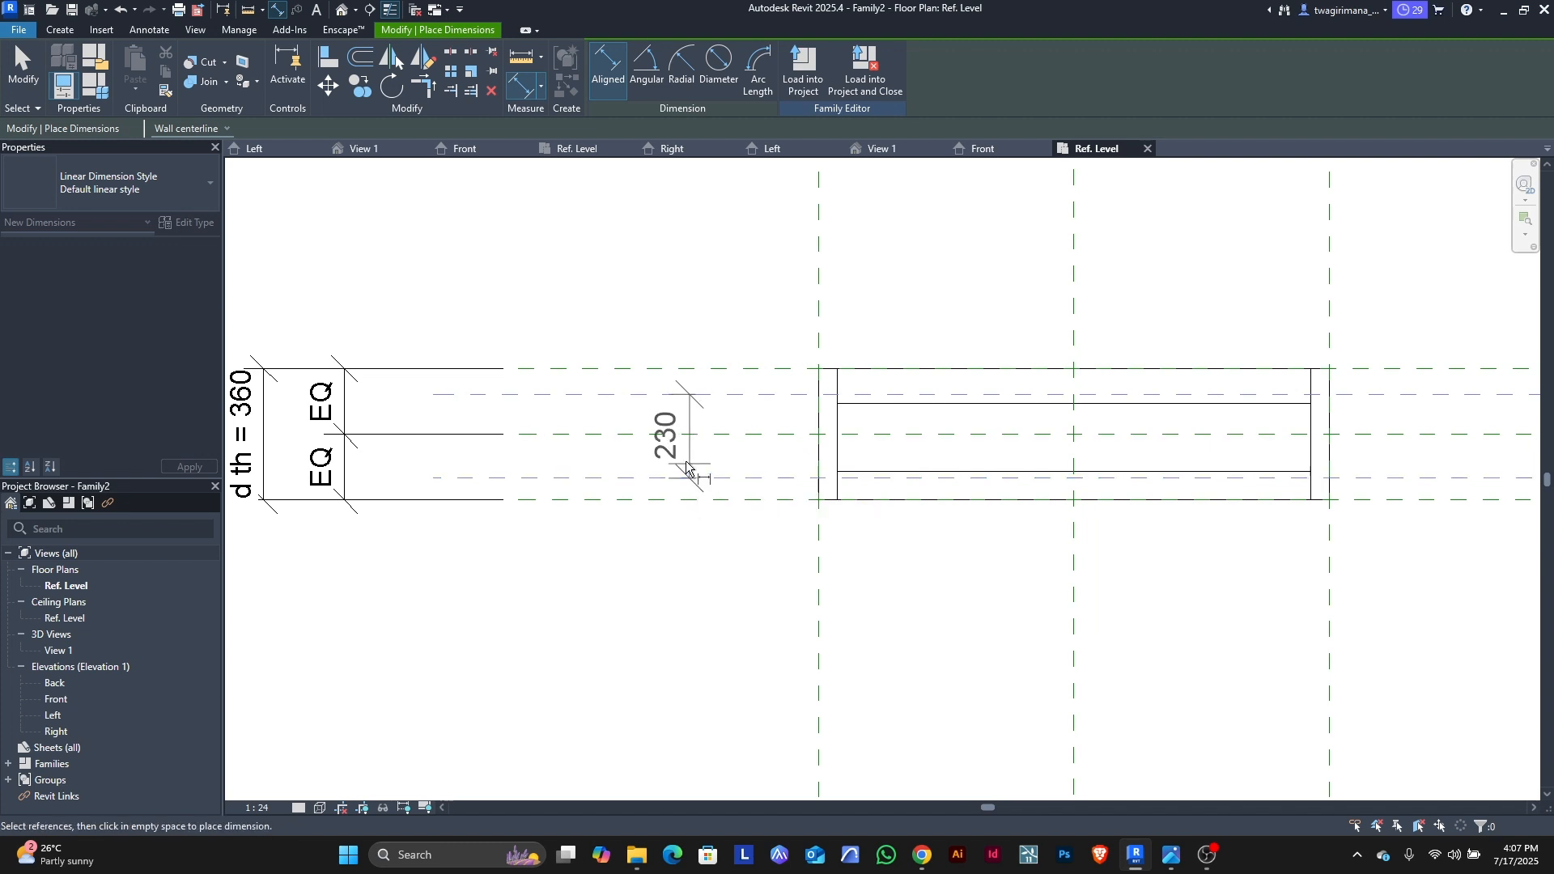
{"action": "left_click", "coordinate": [687, 466]}
{"action": "left_click", "coordinate": [584, 242]}
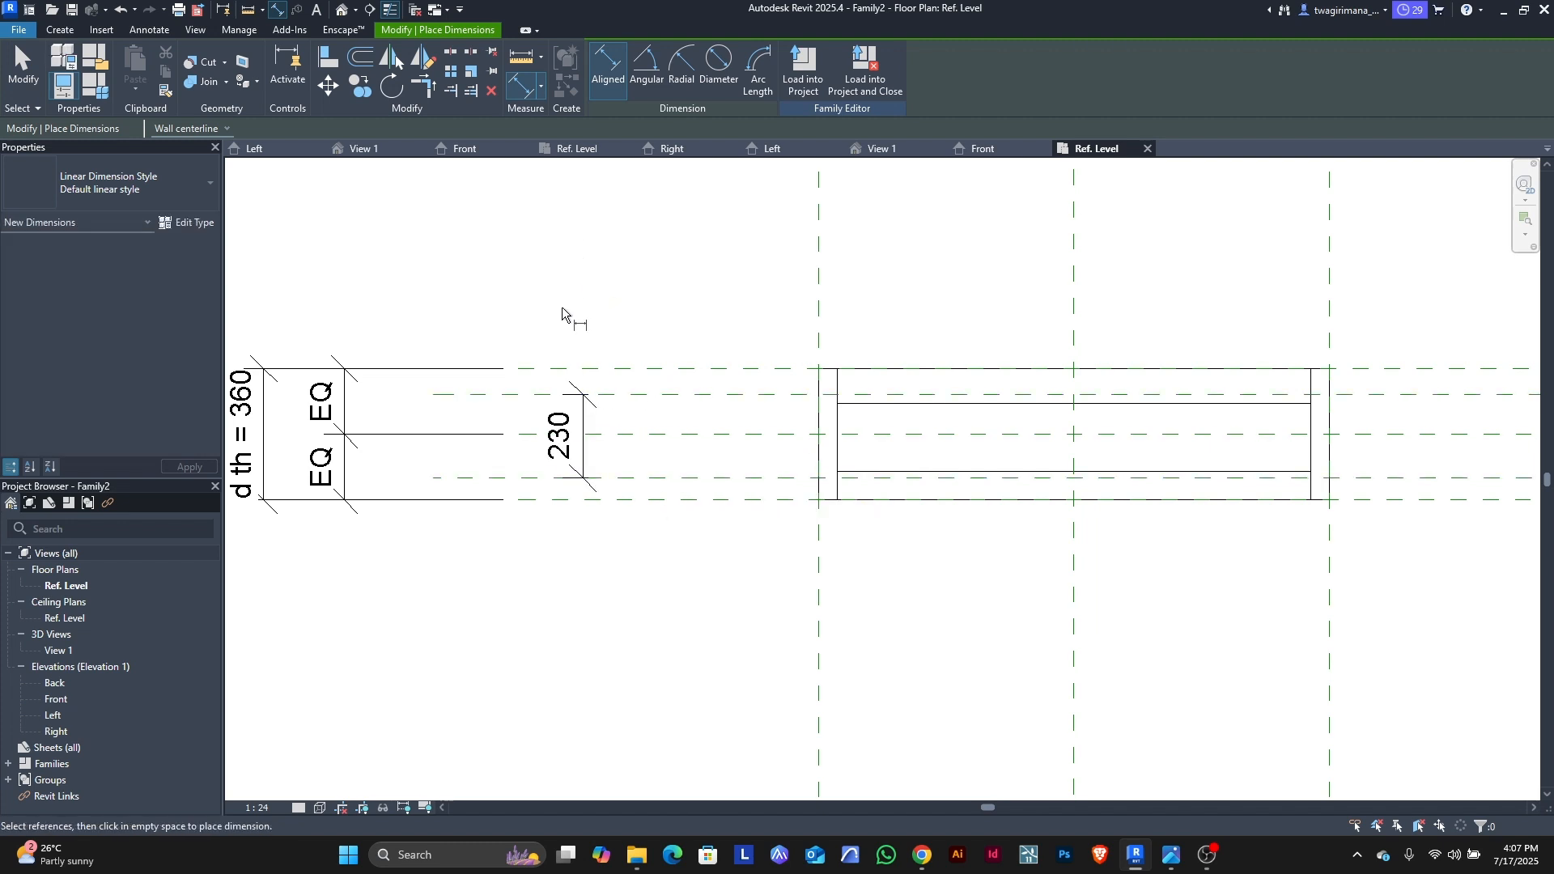
{"action": "key", "text": "Escape"}
{"action": "scroll", "coordinate": [612, 442], "scroll_direction": "down", "scroll_amount": 1}
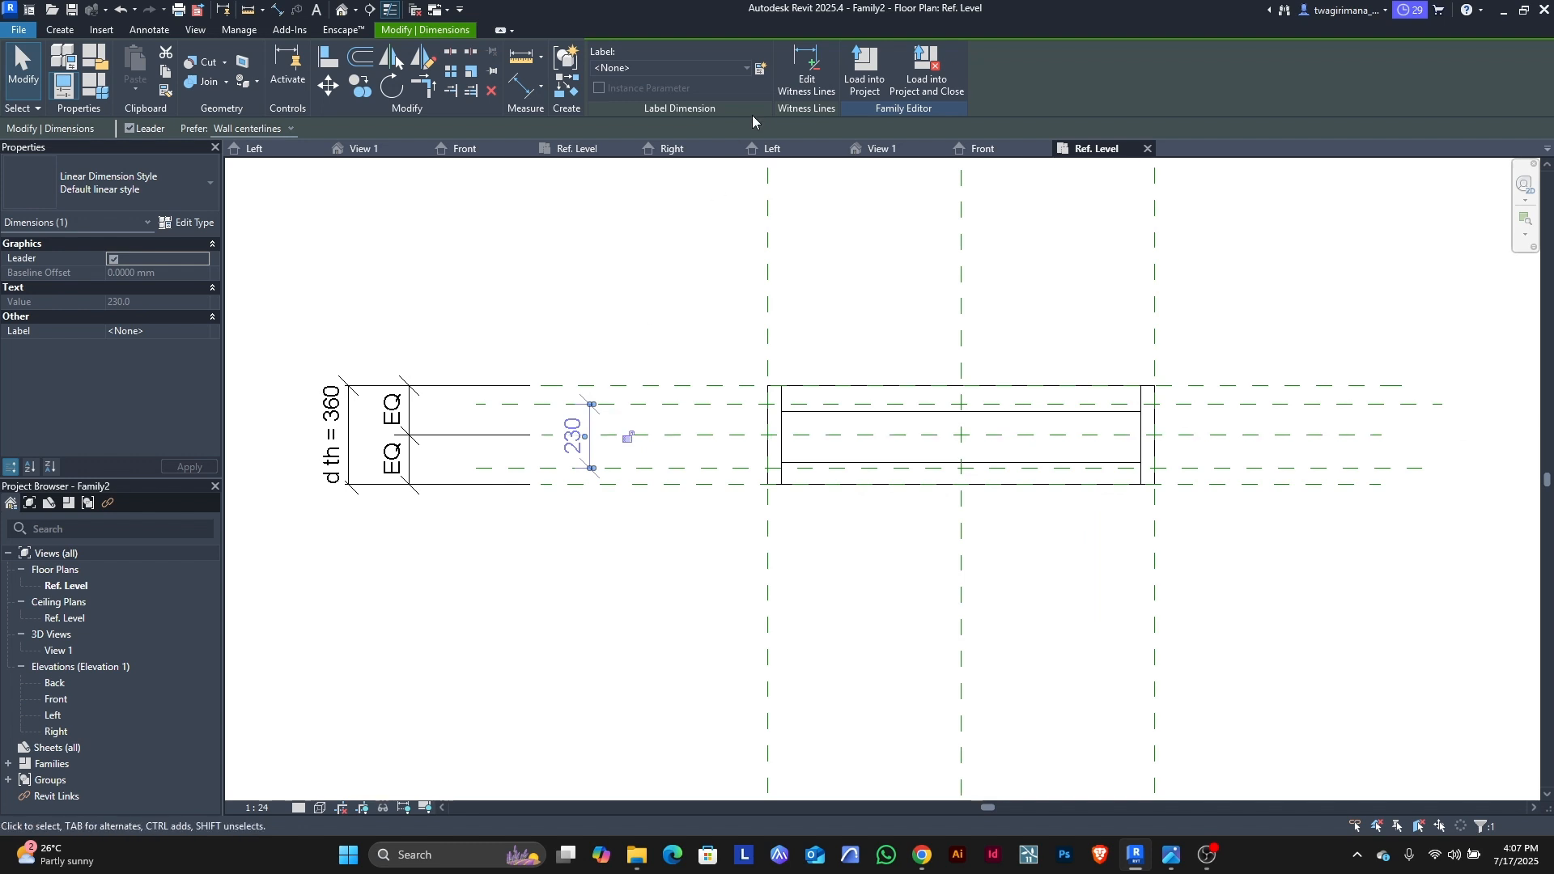
{"action": "left_click", "coordinate": [761, 68]}
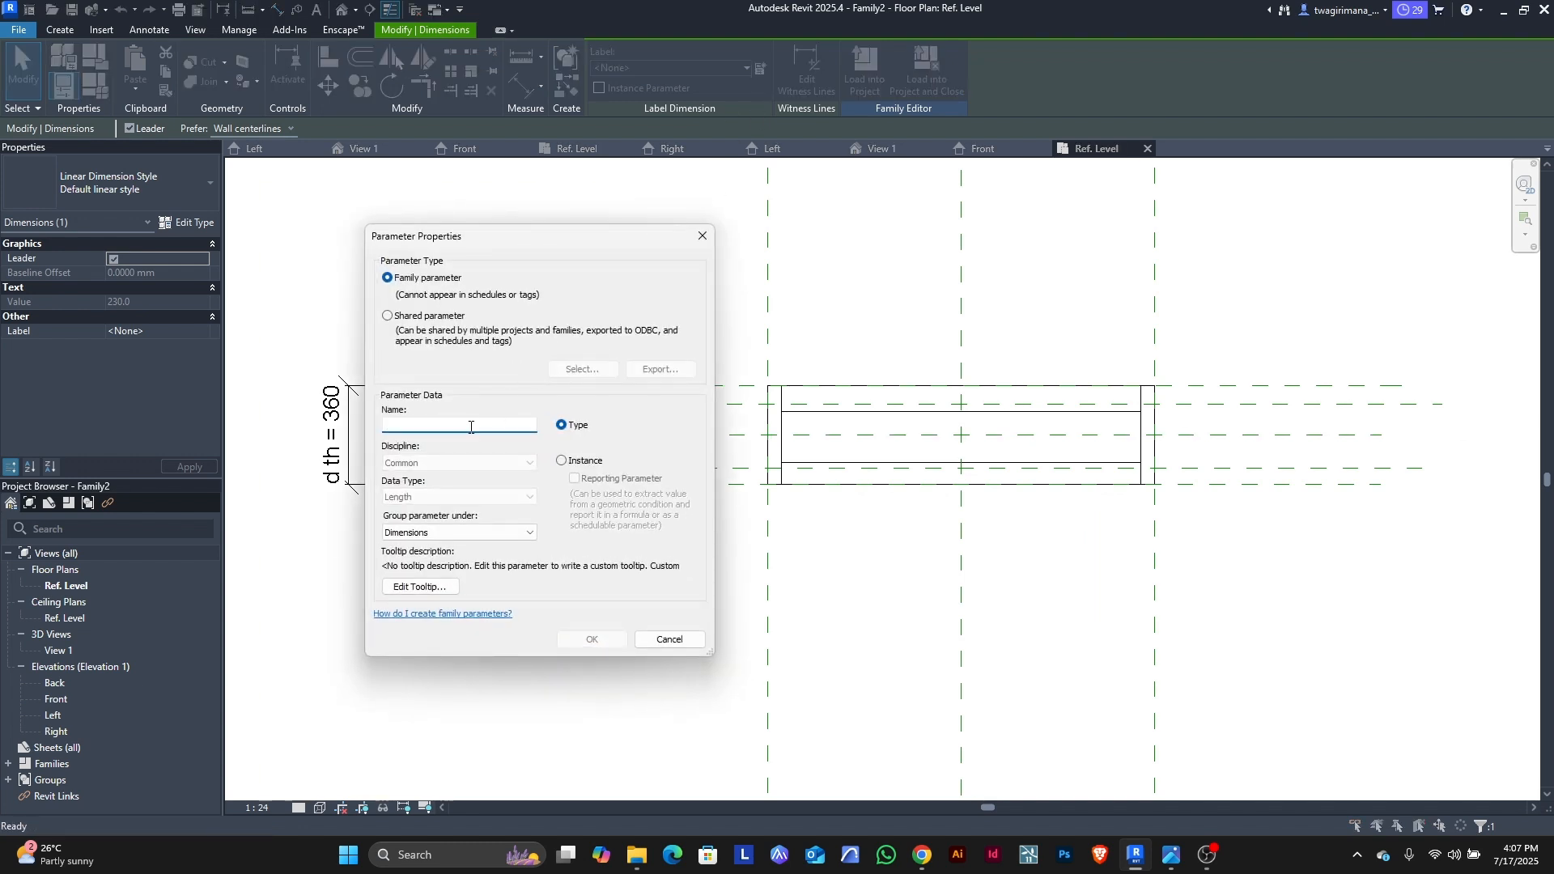
{"action": "type", "text": "th"}
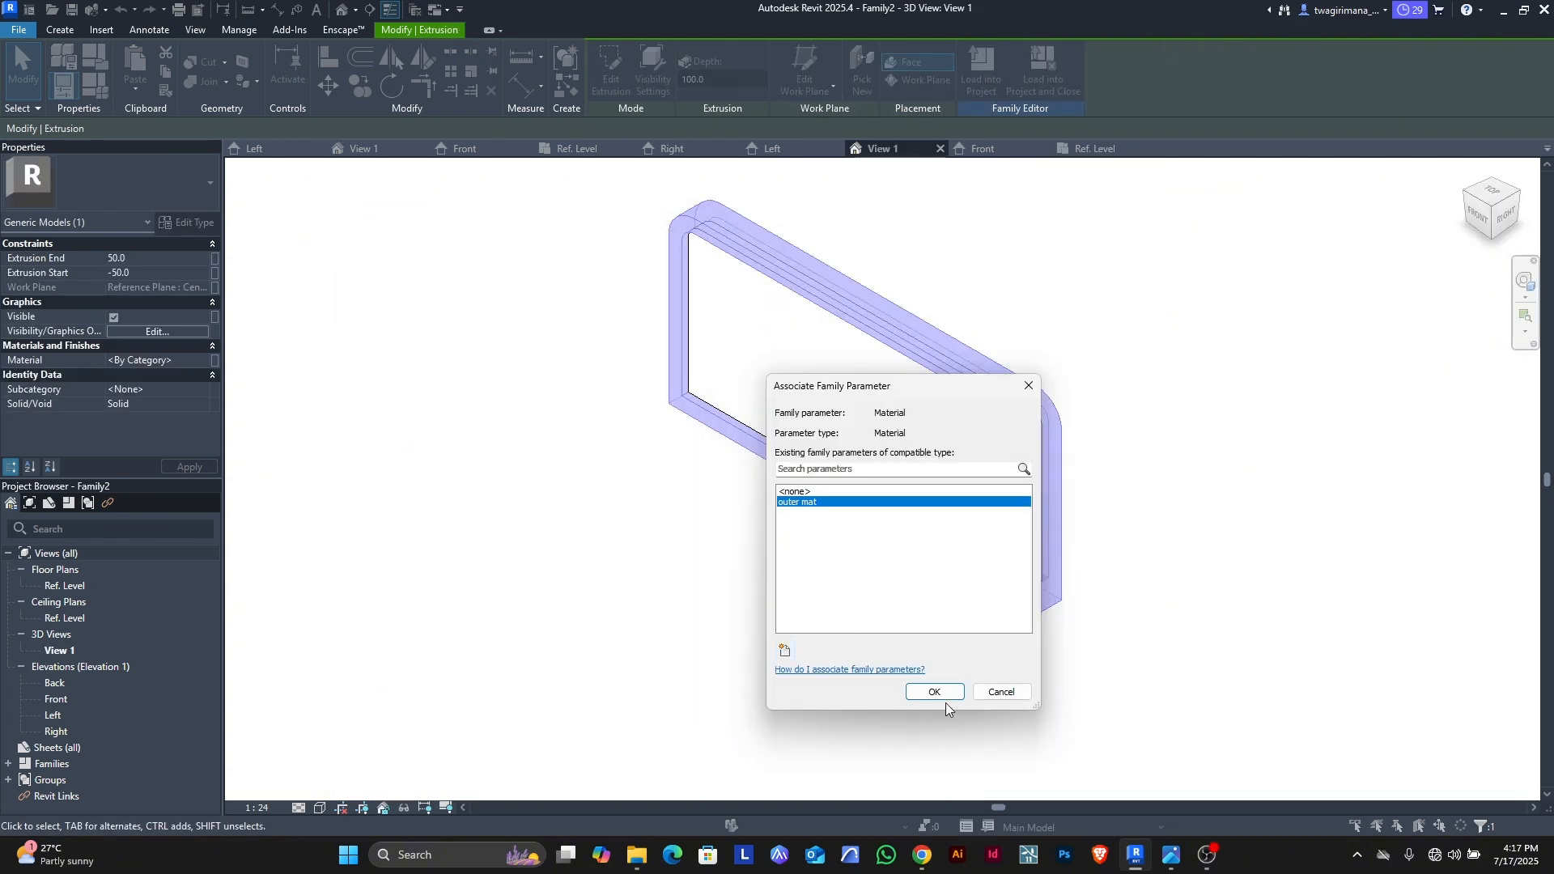
Step: Link the frame's material to the outer mat parameter and the inner panel's material to a new type parameter named inner mat
{"action": "left_click", "coordinate": [944, 696]}
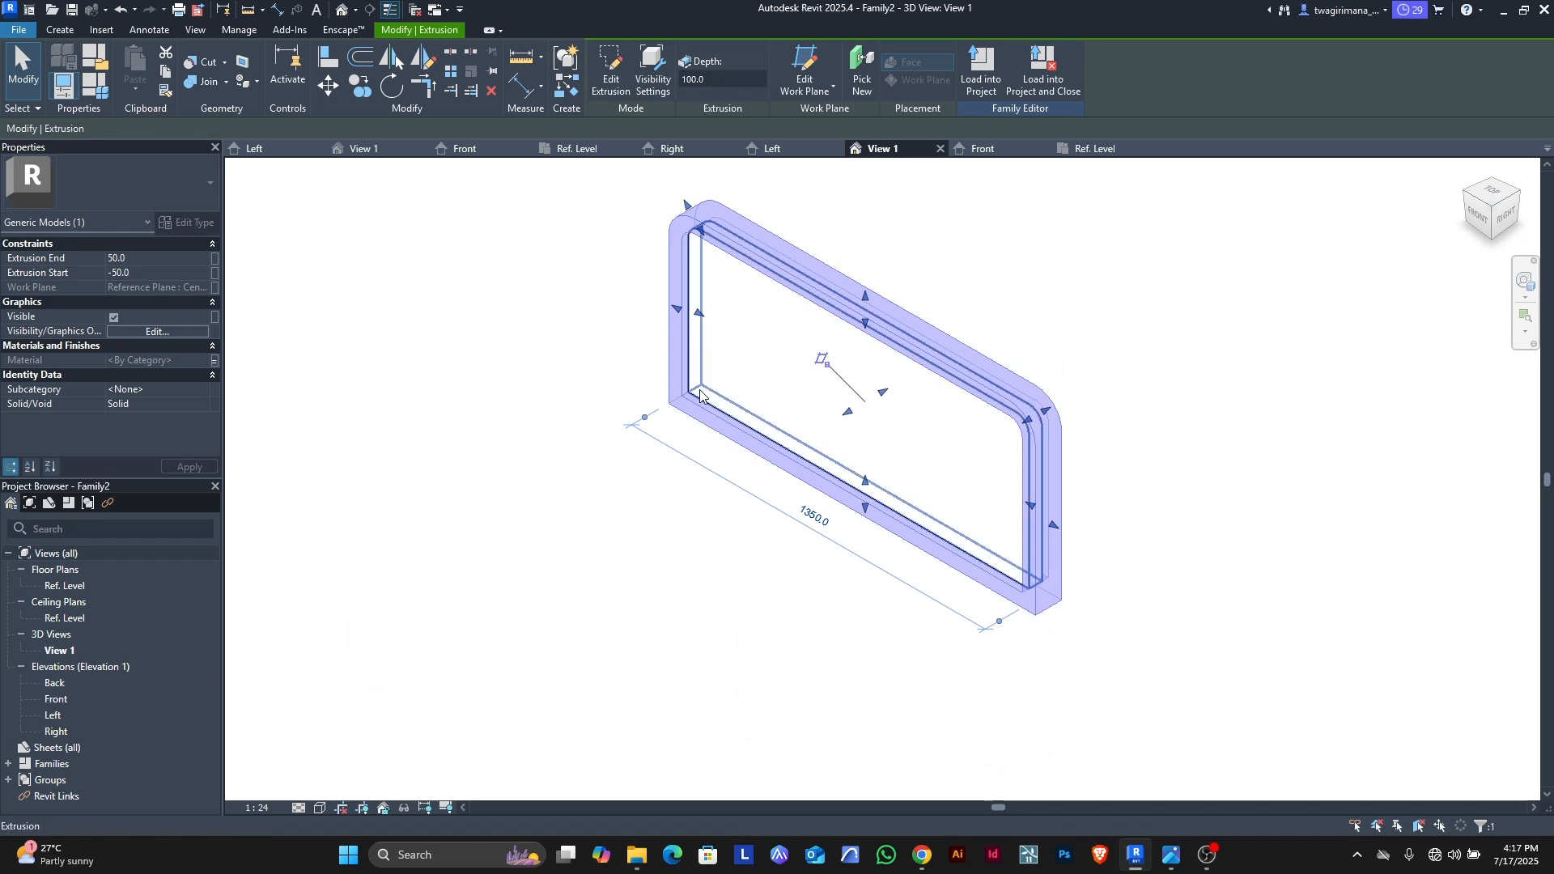
{"action": "left_click", "coordinate": [700, 394]}
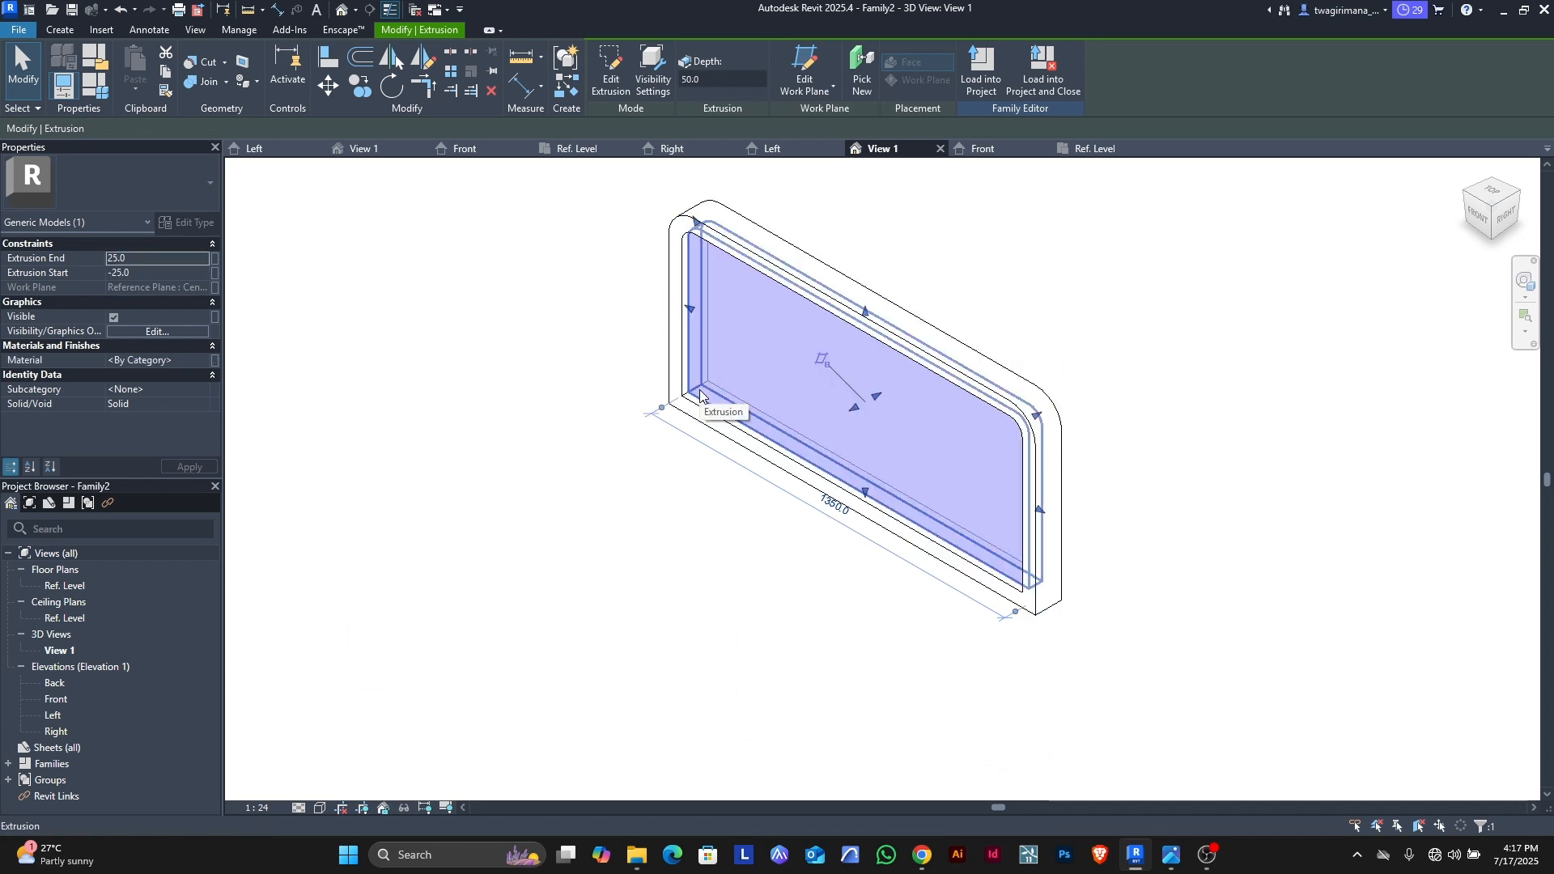
{"action": "left_click", "coordinate": [215, 361]}
{"action": "left_click", "coordinate": [783, 650]}
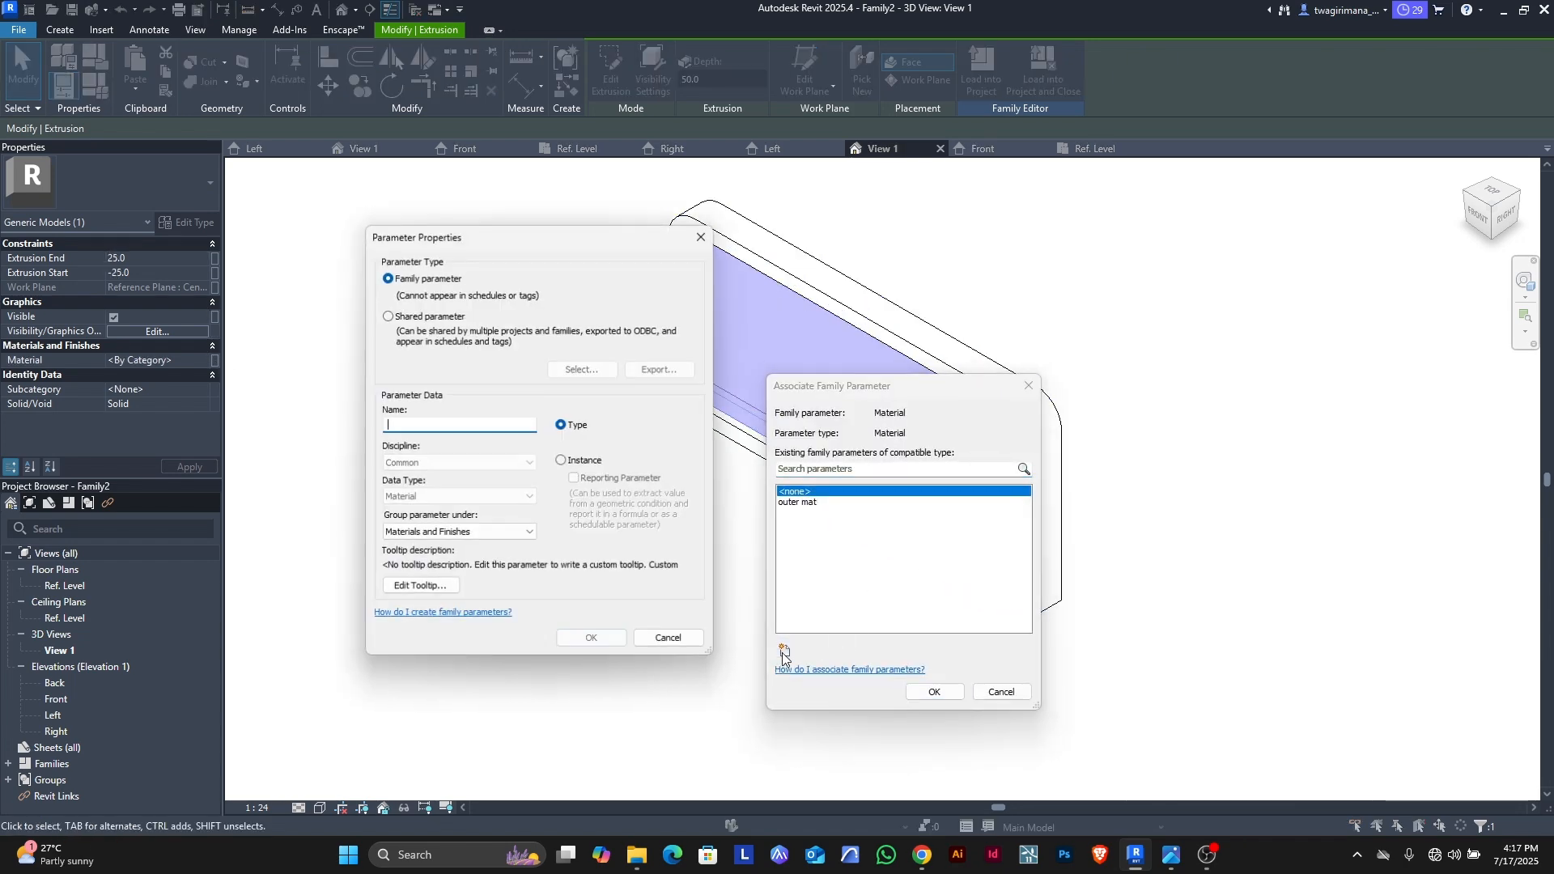
{"action": "type", "text": "in"}
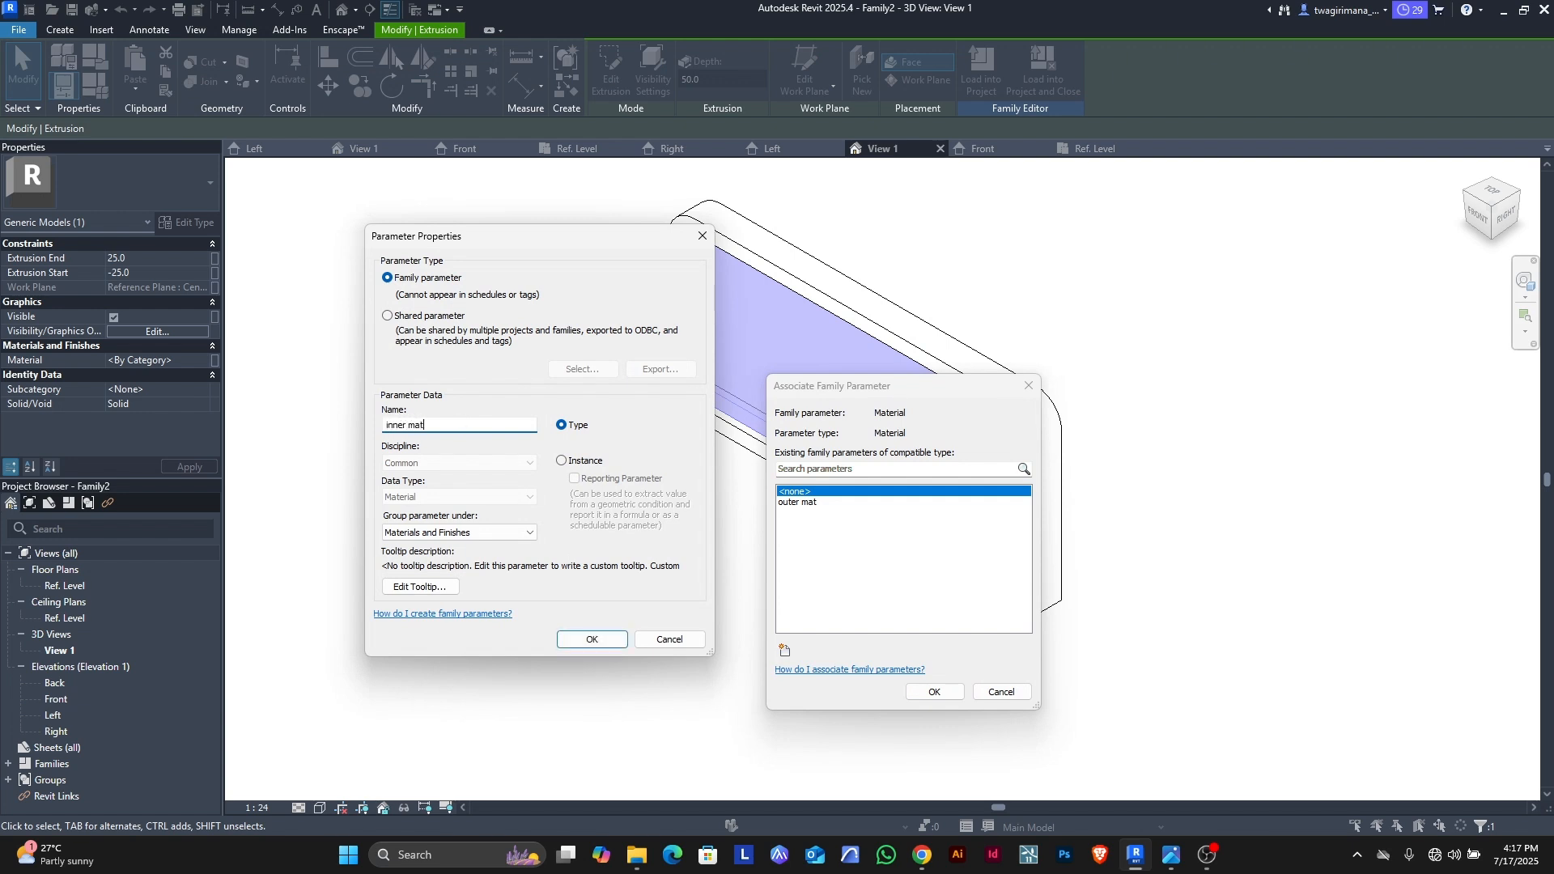
{"action": "type", "text": "ner mat"}
{"action": "key", "text": "Return"}
{"action": "key", "text": "Return"}
{"action": "left_click", "coordinate": [513, 478]}
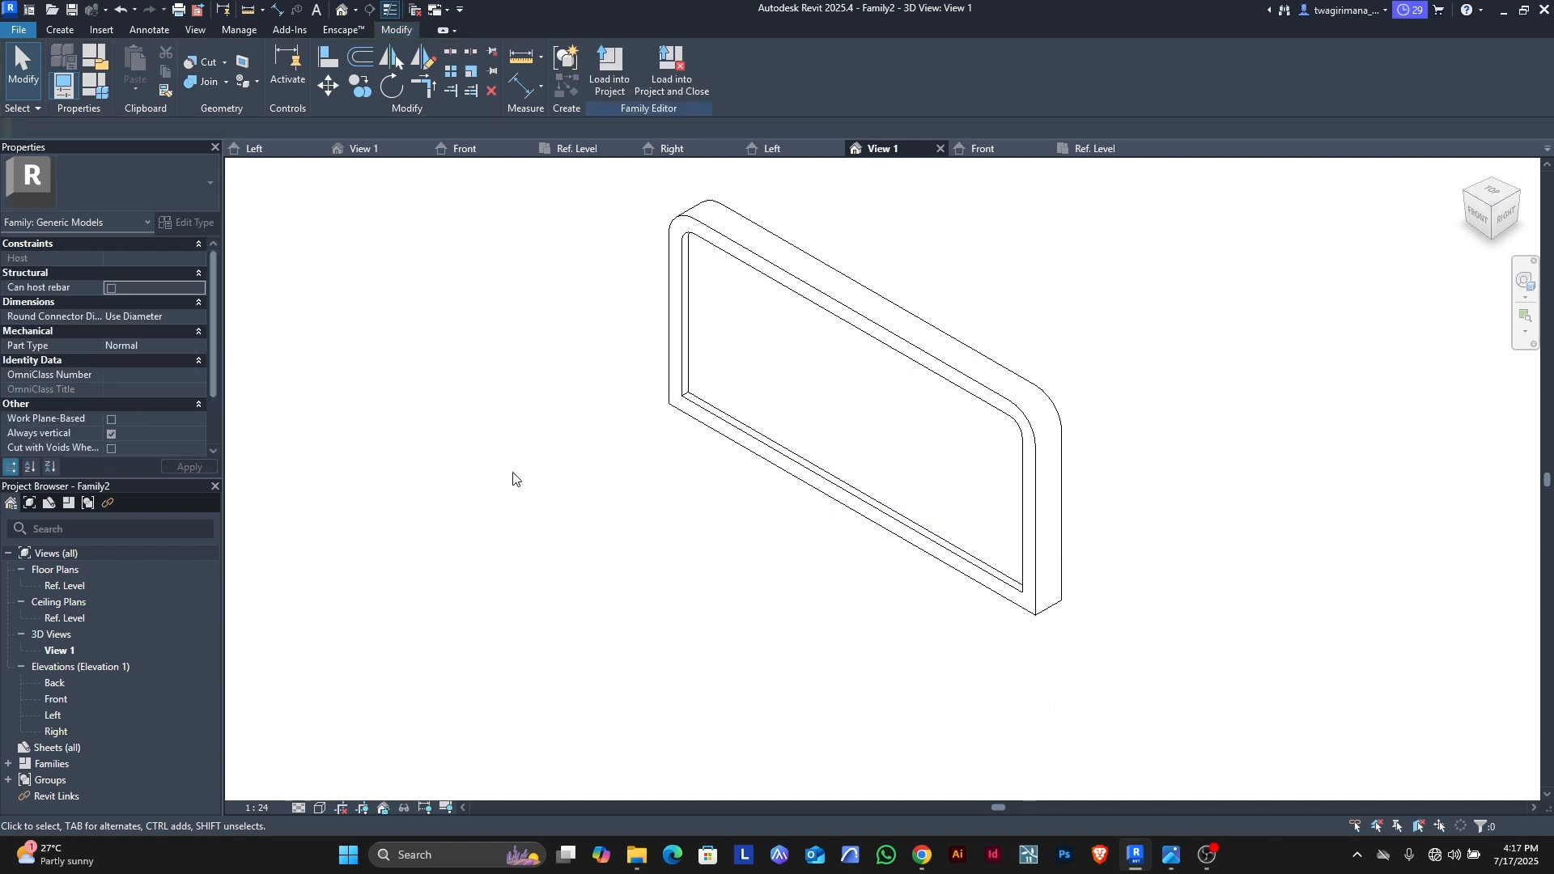
{"action": "left_click", "coordinate": [697, 415]}
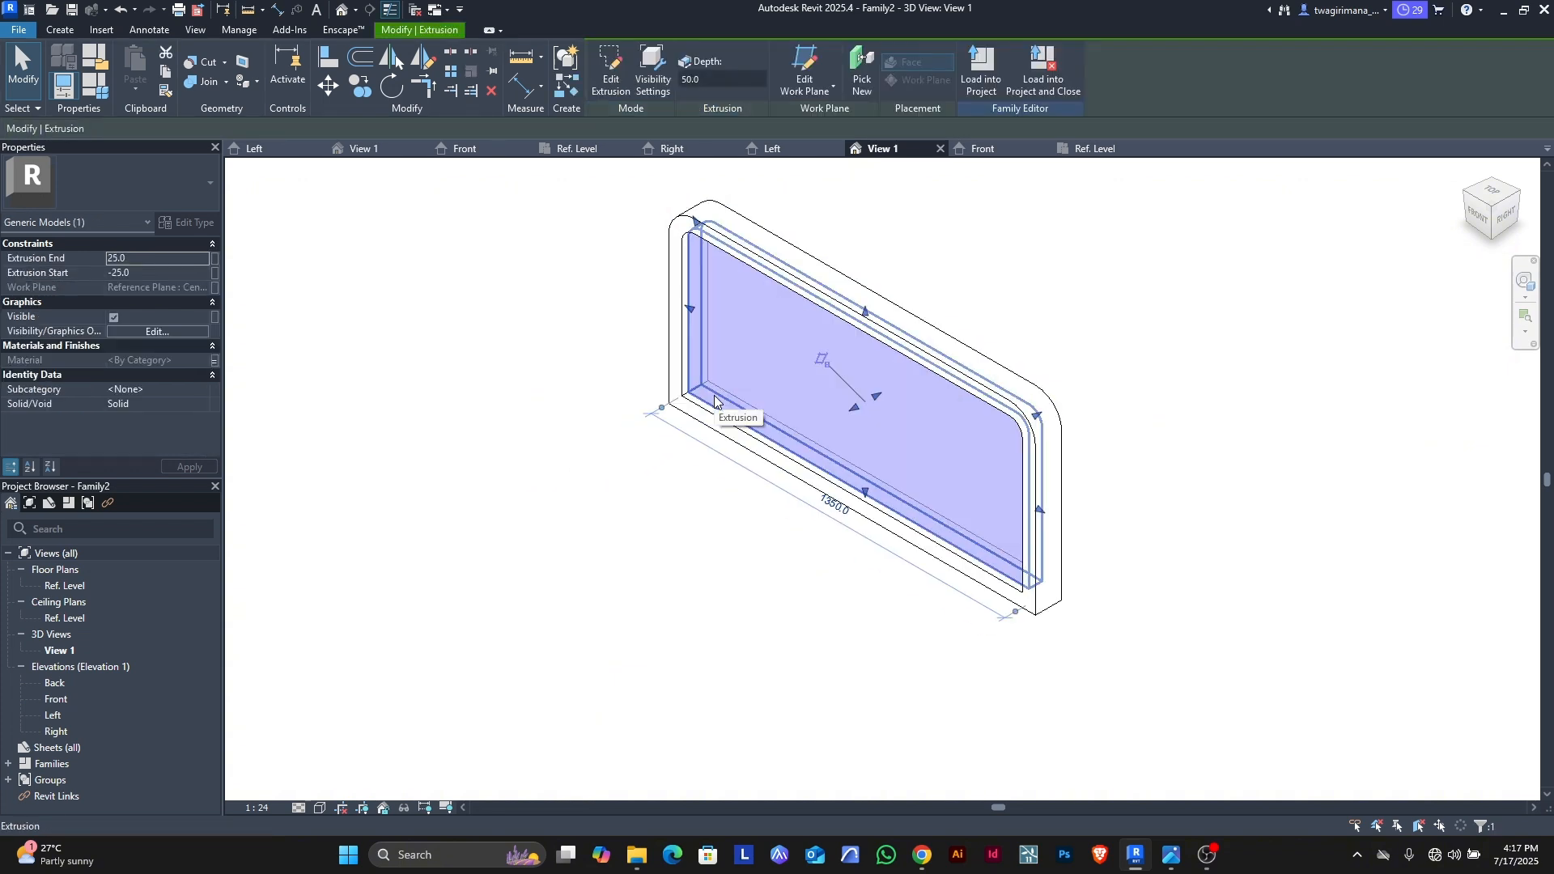
{"action": "left_click", "coordinate": [519, 461]}
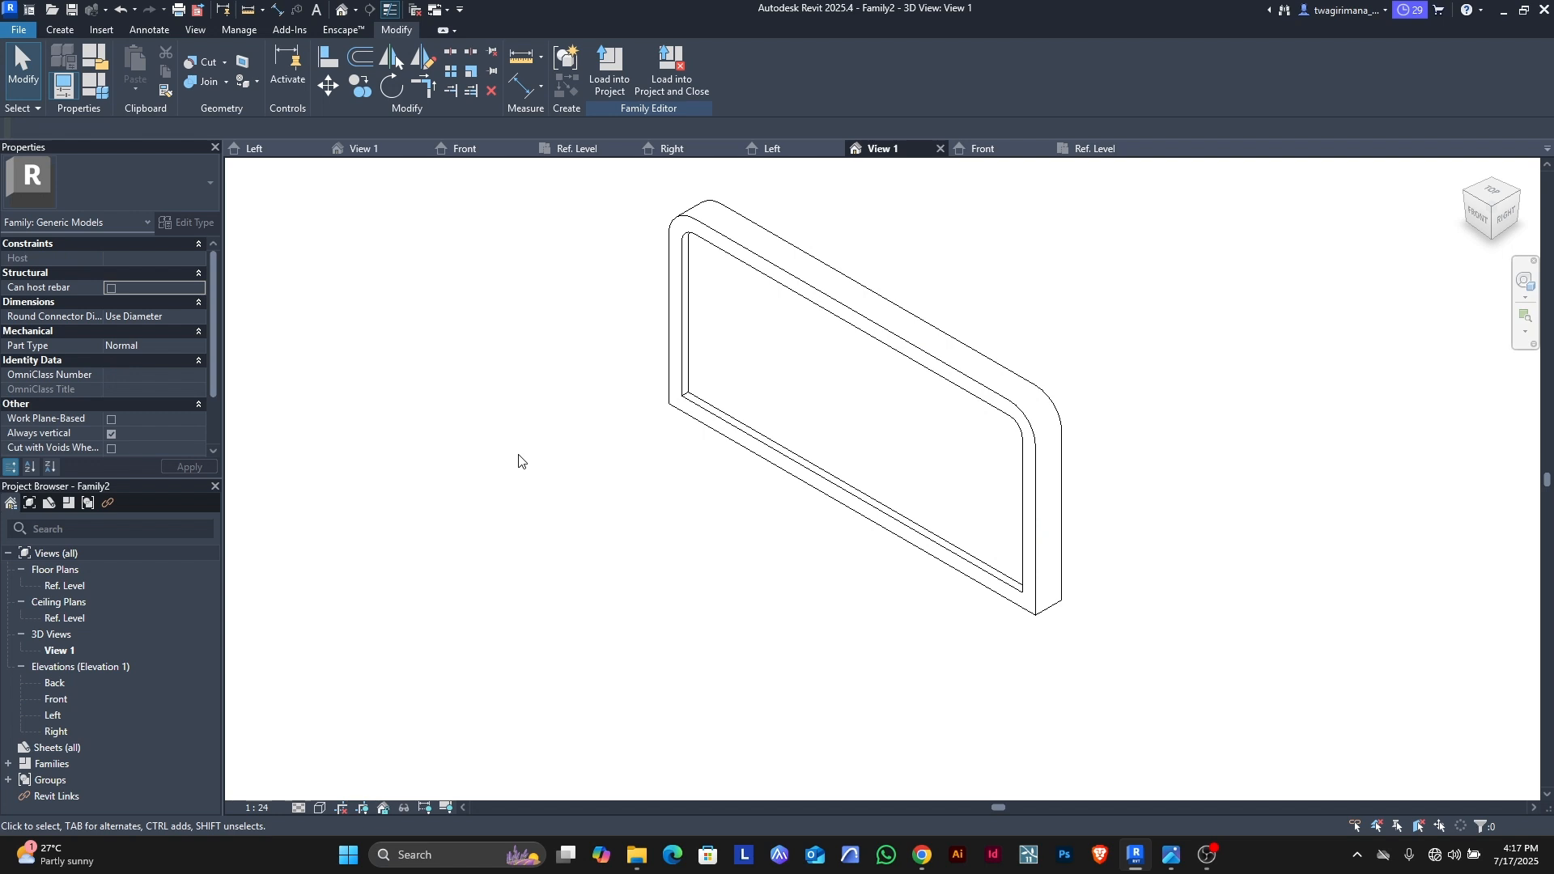
Step: Save the family as below part in the MODELLED FAMILIES folder inside FAMILIES
{"action": "left_click", "coordinate": [17, 30]}
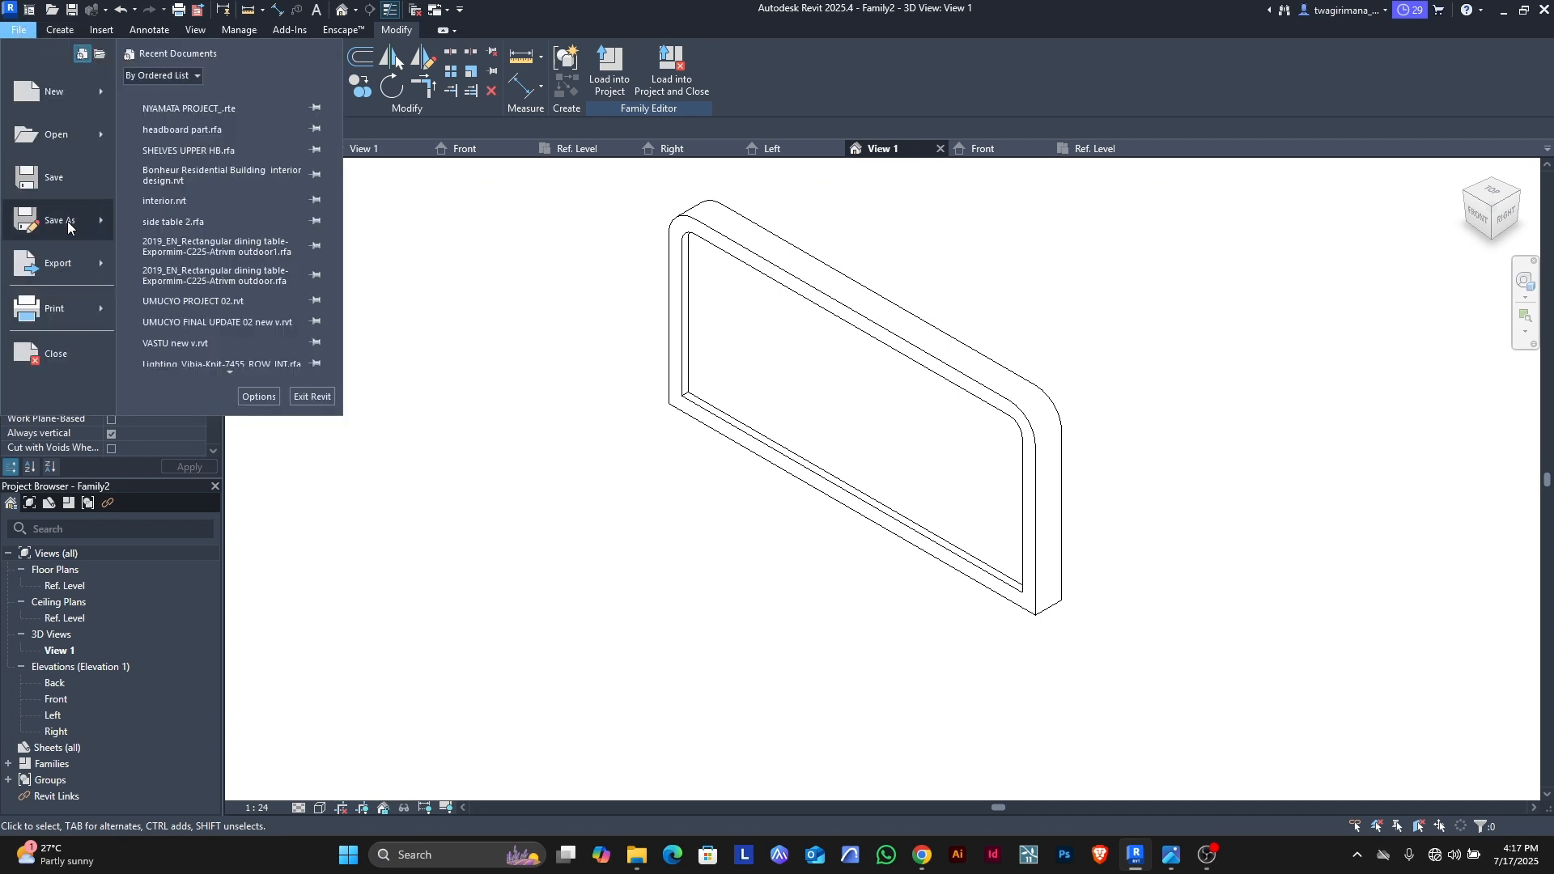
{"action": "mouse_move", "coordinate": [66, 221]}
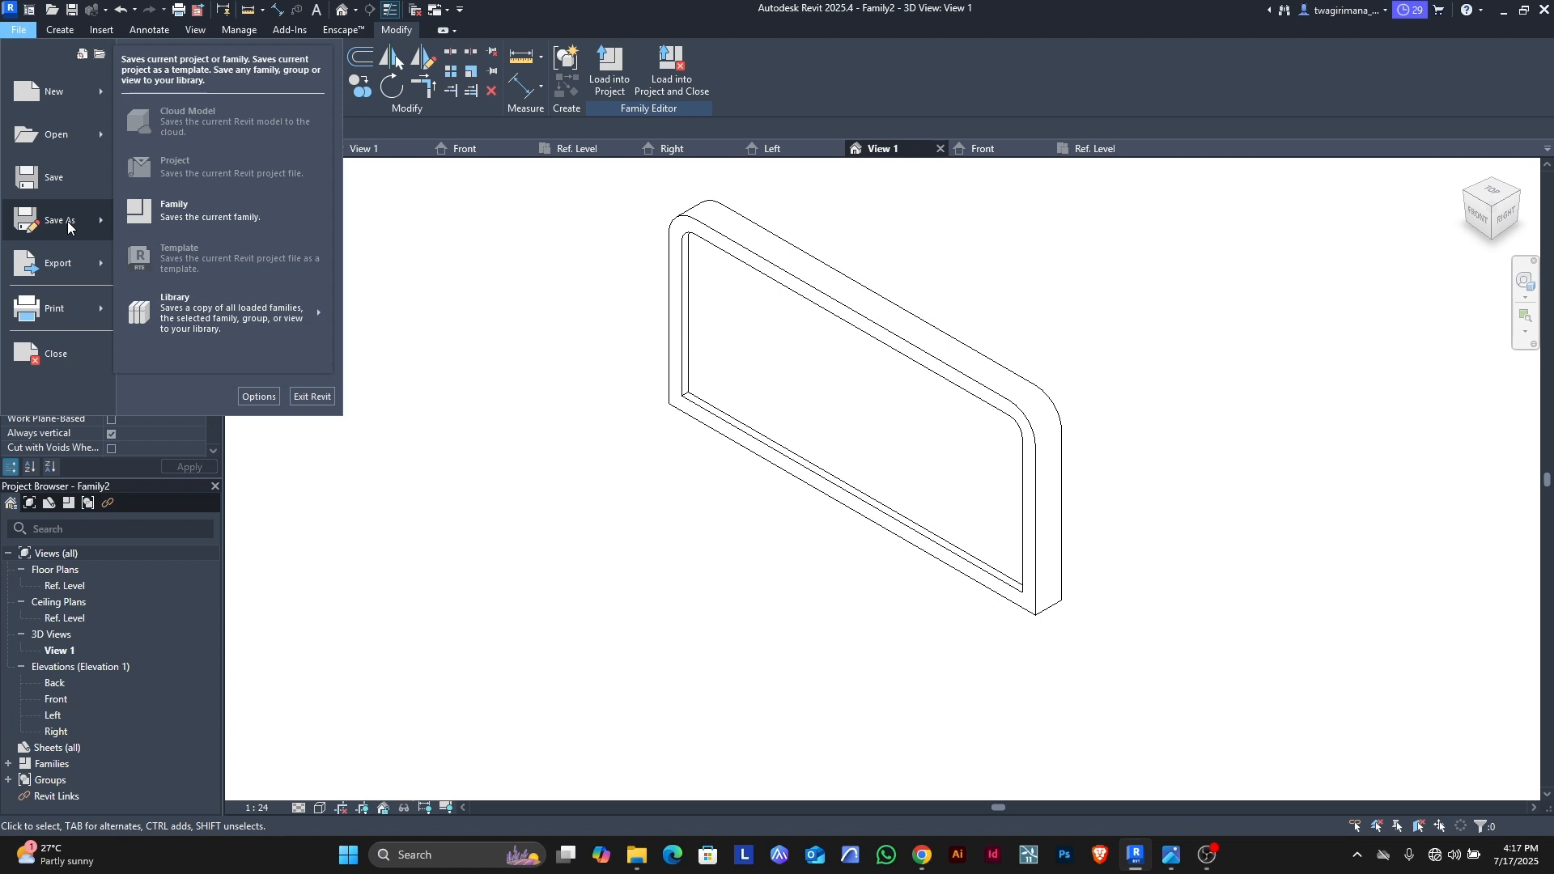
{"action": "left_click", "coordinate": [169, 218]}
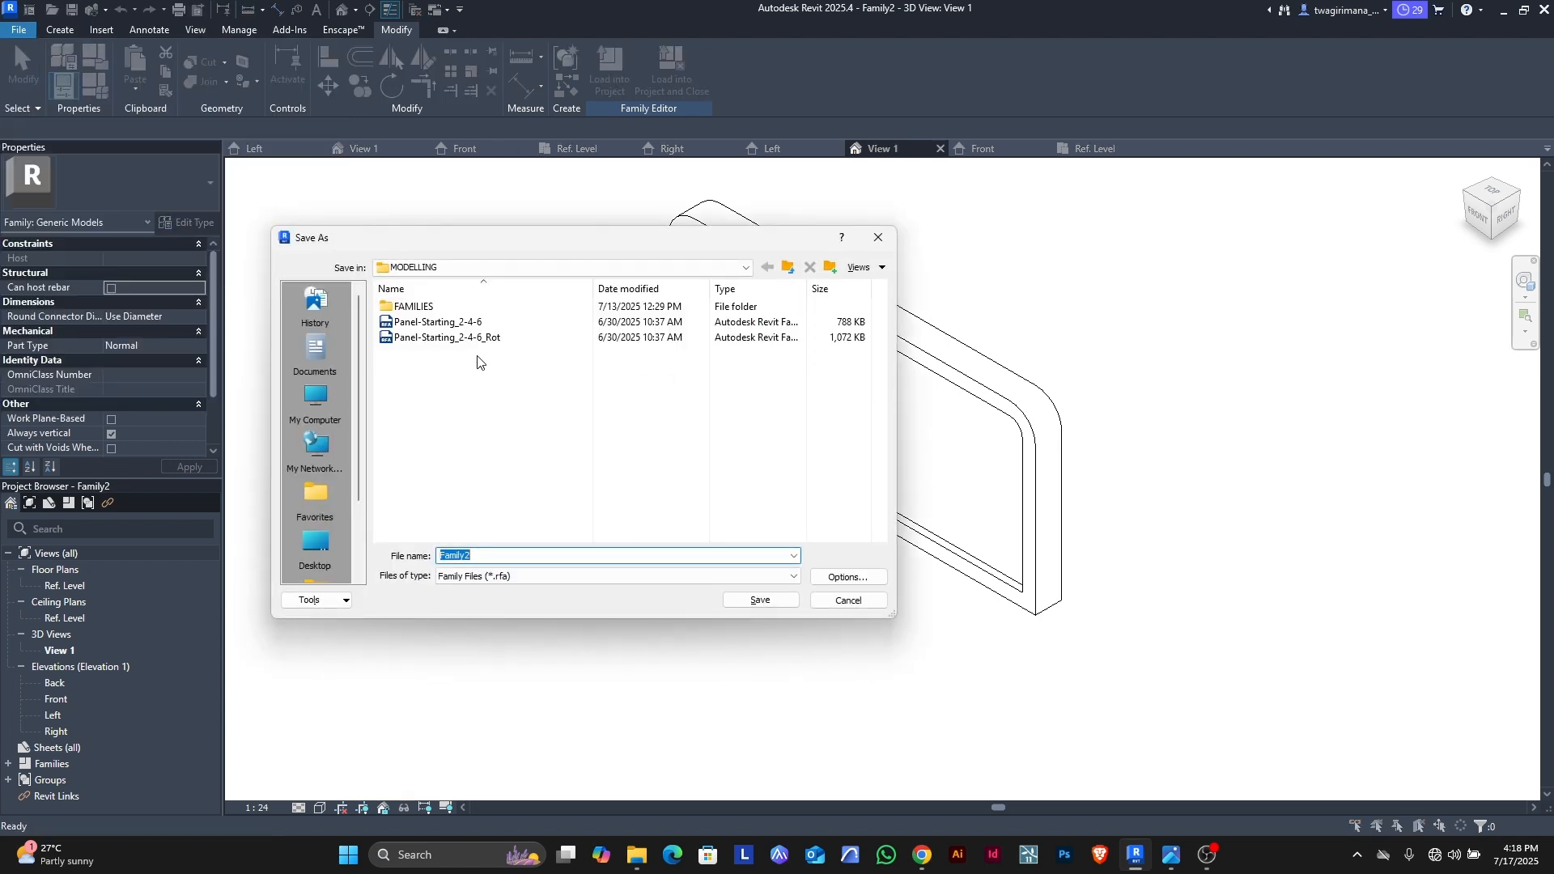
{"action": "double_click", "coordinate": [417, 307]}
{"action": "double_click", "coordinate": [425, 323]}
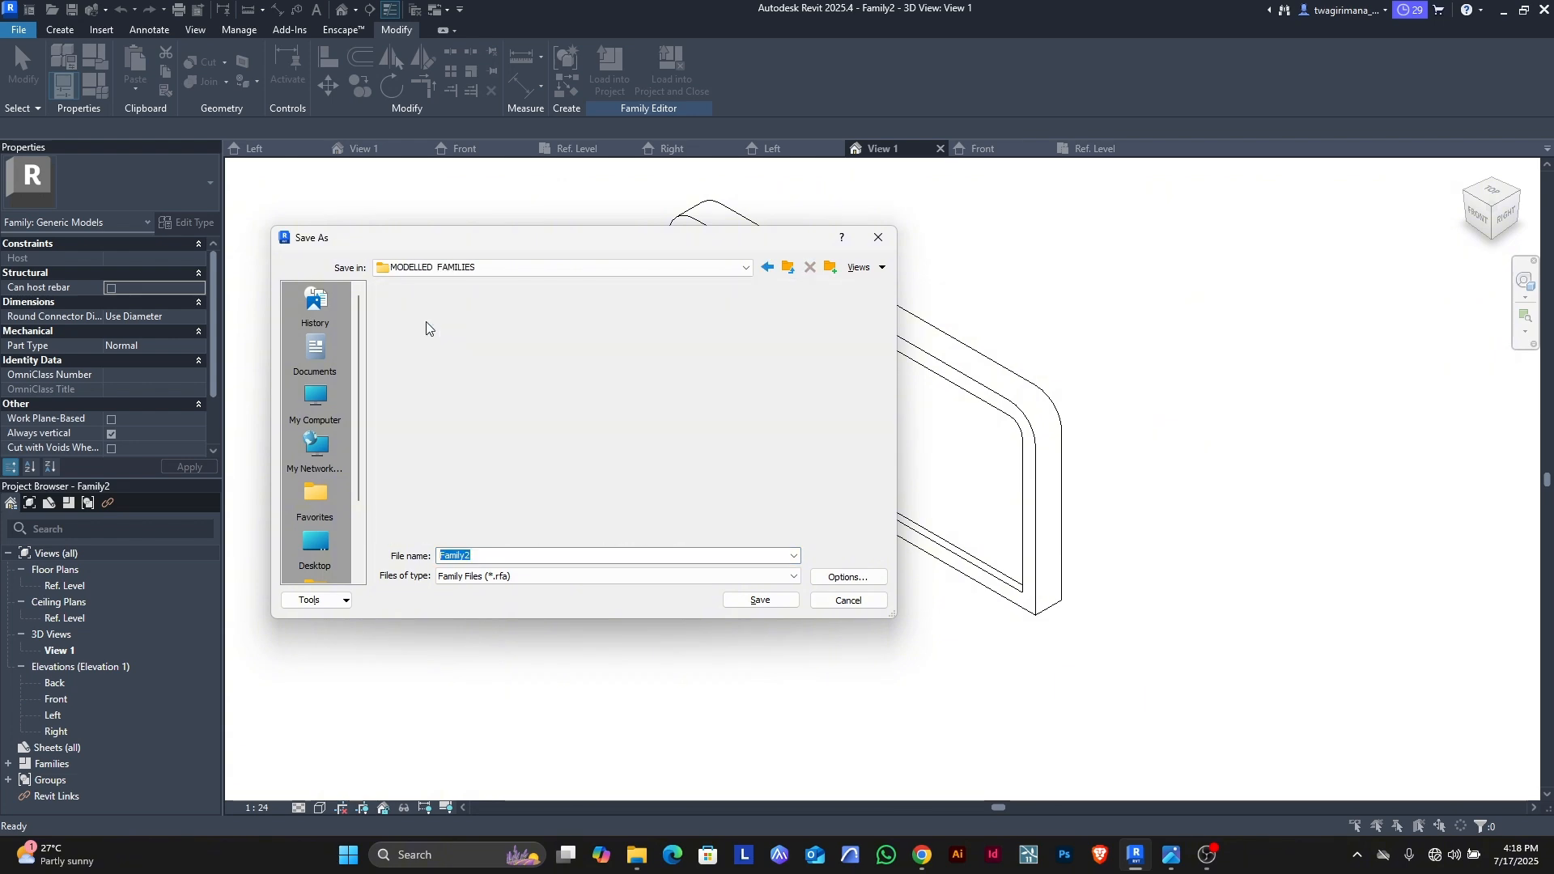
{"action": "left_click_drag", "start_coordinate": [486, 556], "coordinate": [408, 561]}
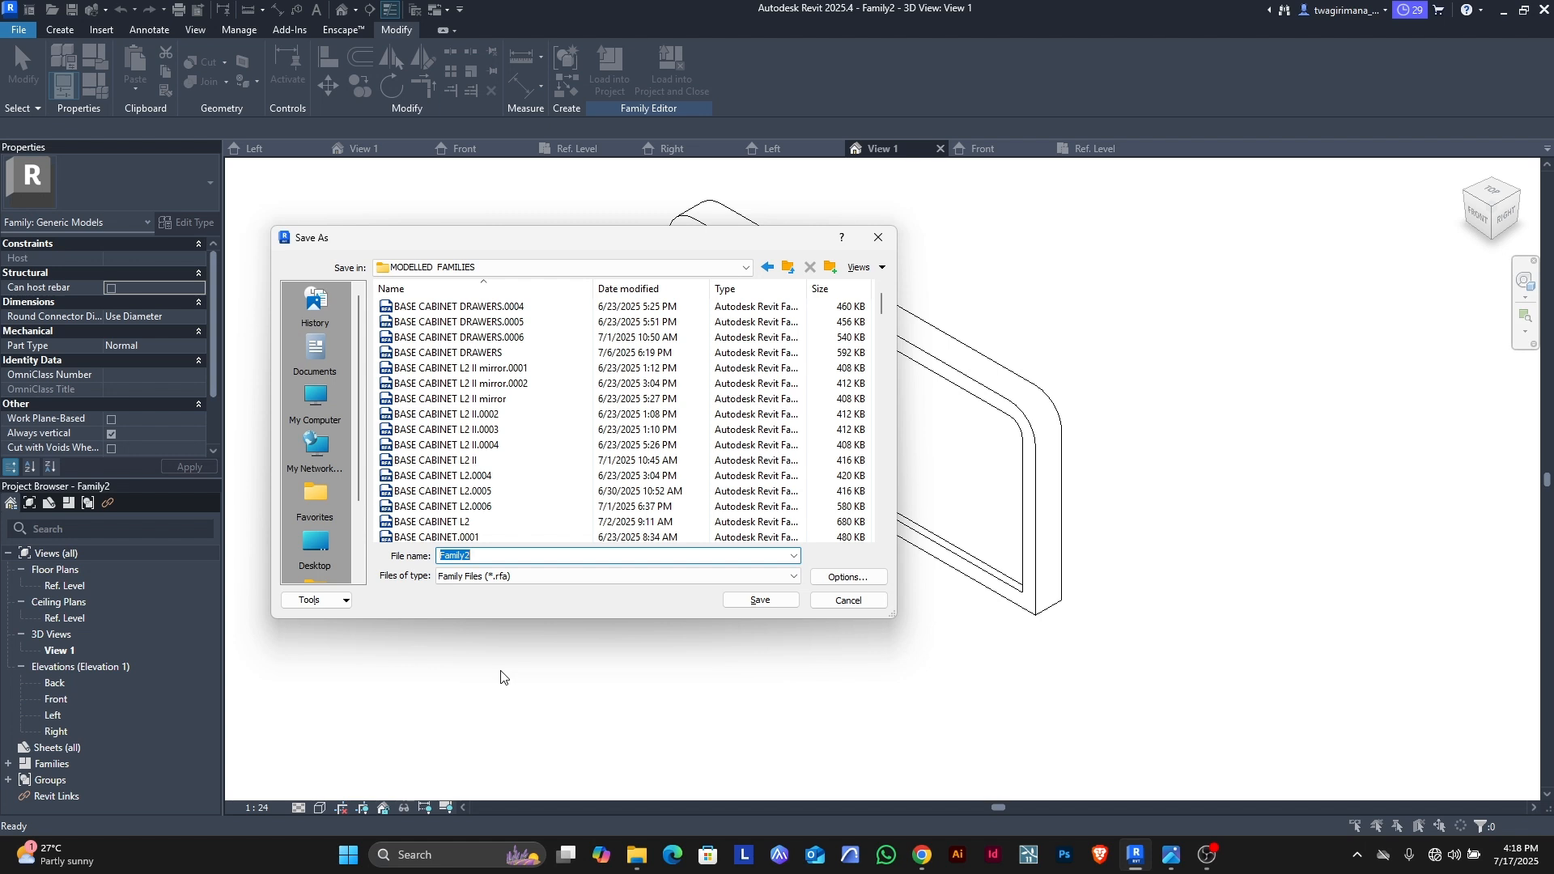
{"action": "type", "text": "below part"}
{"action": "key", "text": "Return"}
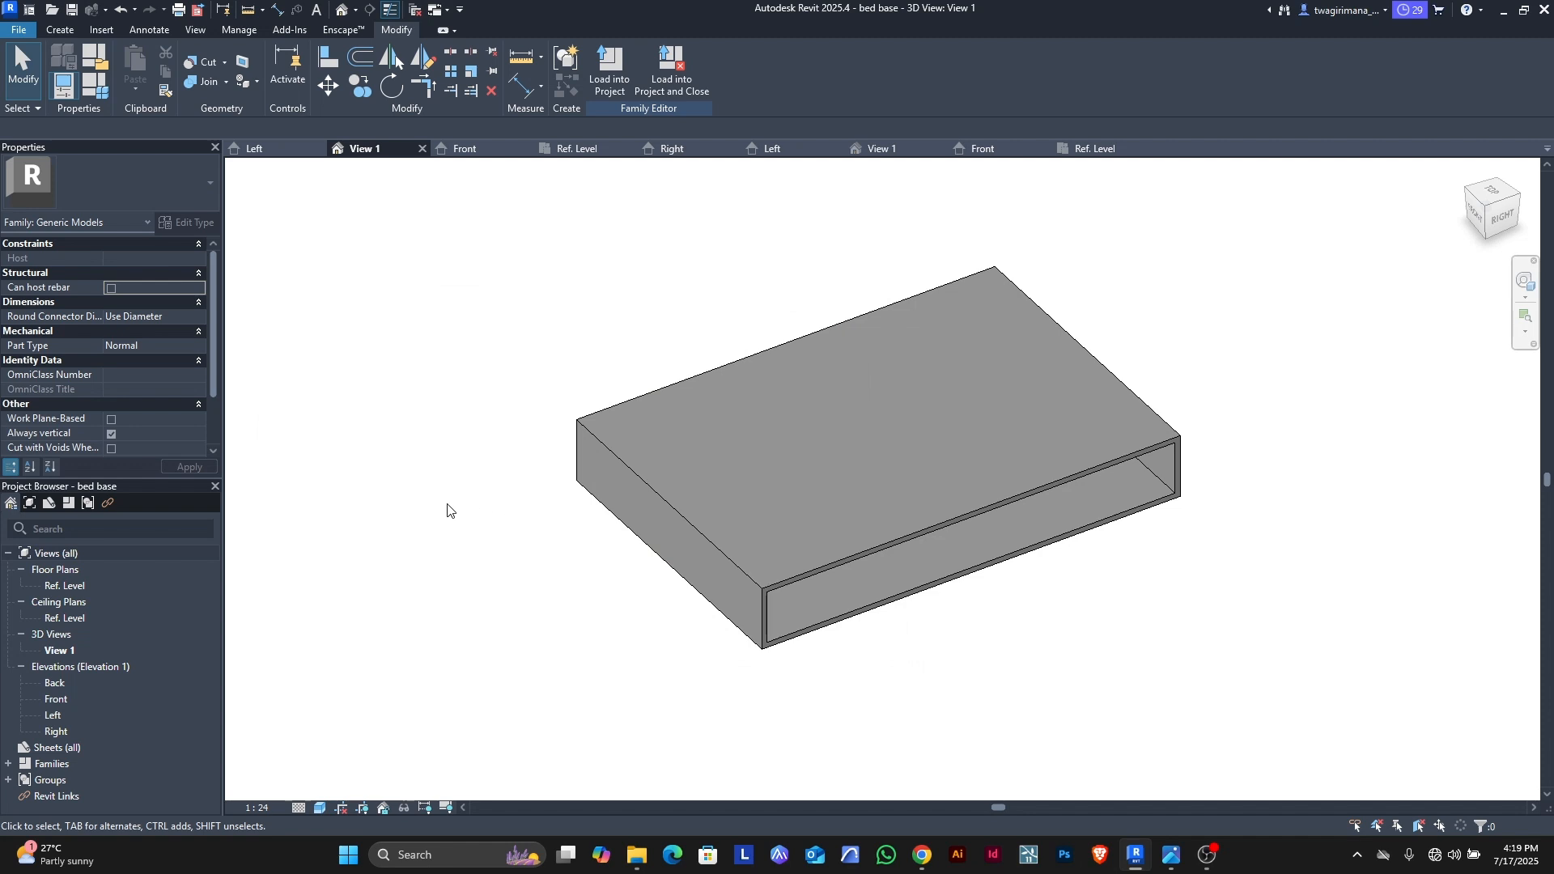
Step: Create a new family from the Generic Model template in the English-Imperial folder
{"action": "left_click", "coordinate": [17, 33]}
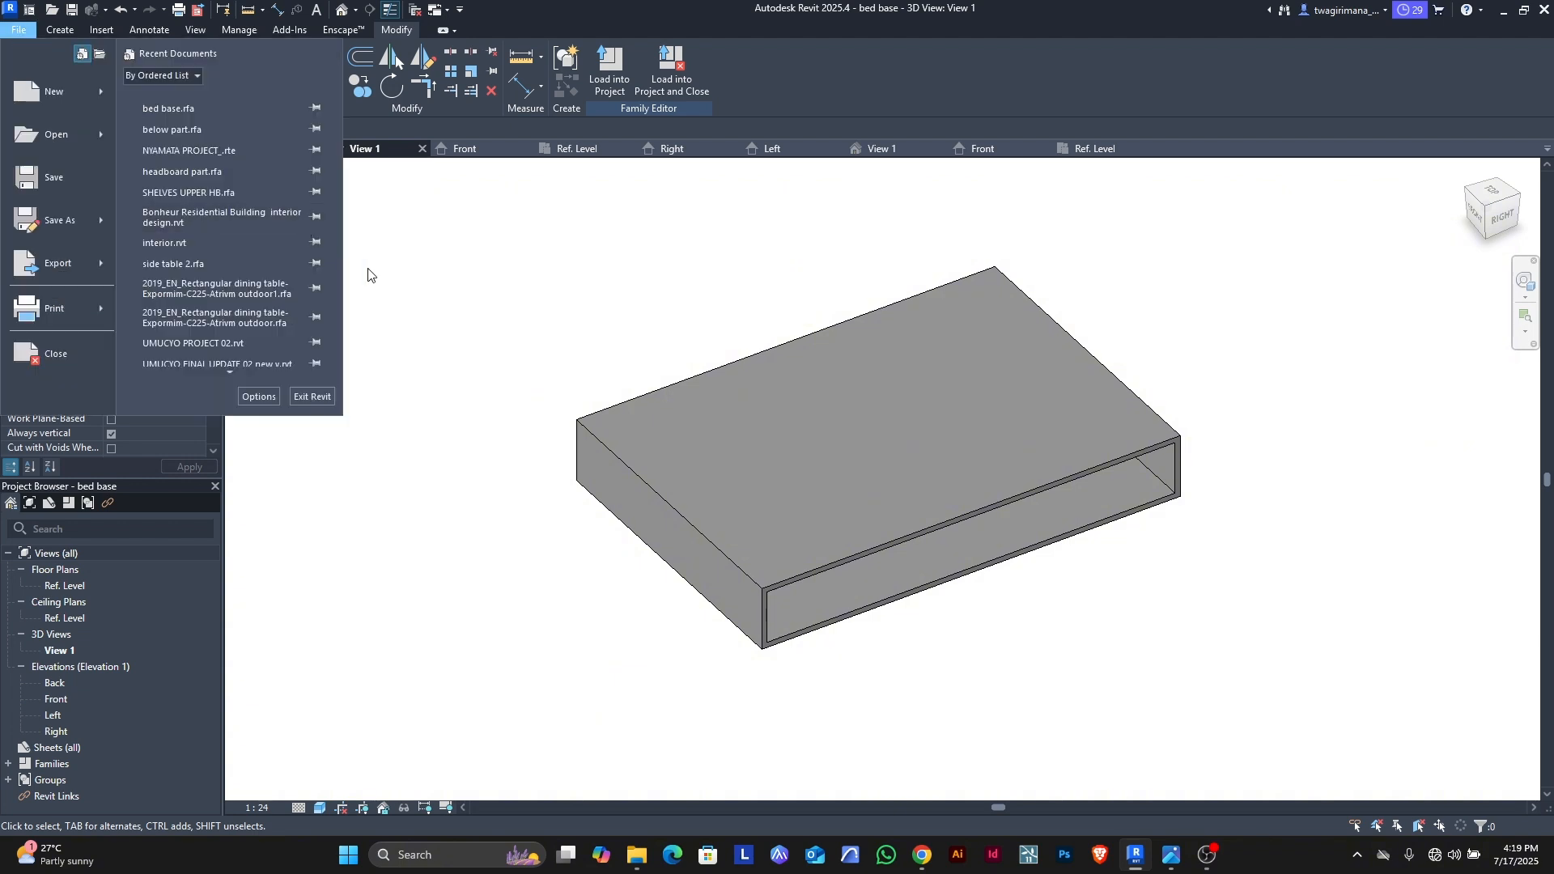
{"action": "left_click", "coordinate": [473, 289]}
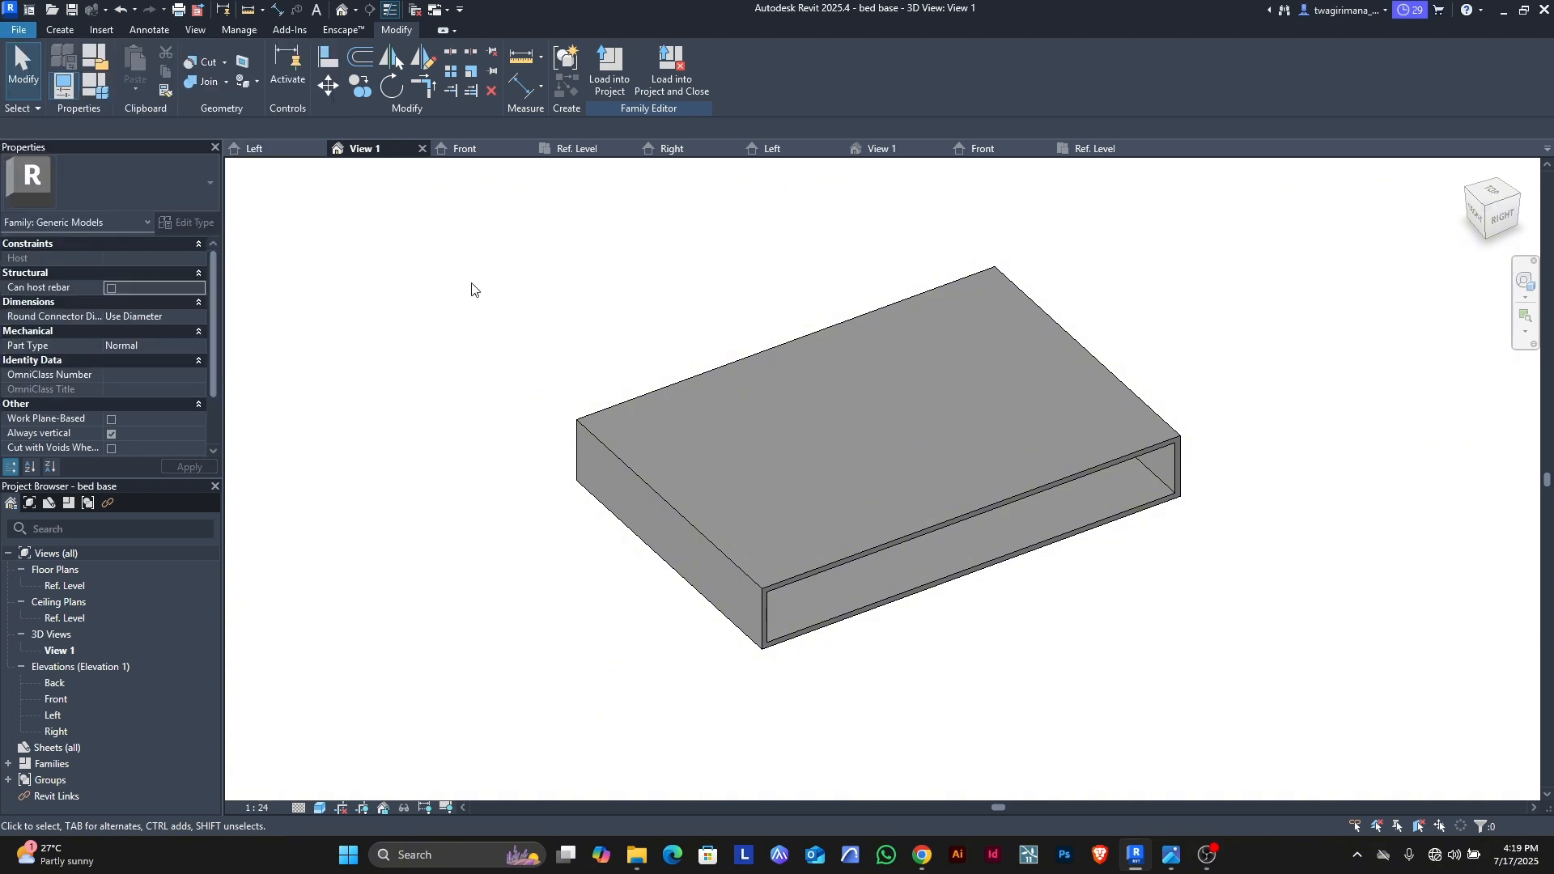
{"action": "left_click", "coordinate": [15, 31]}
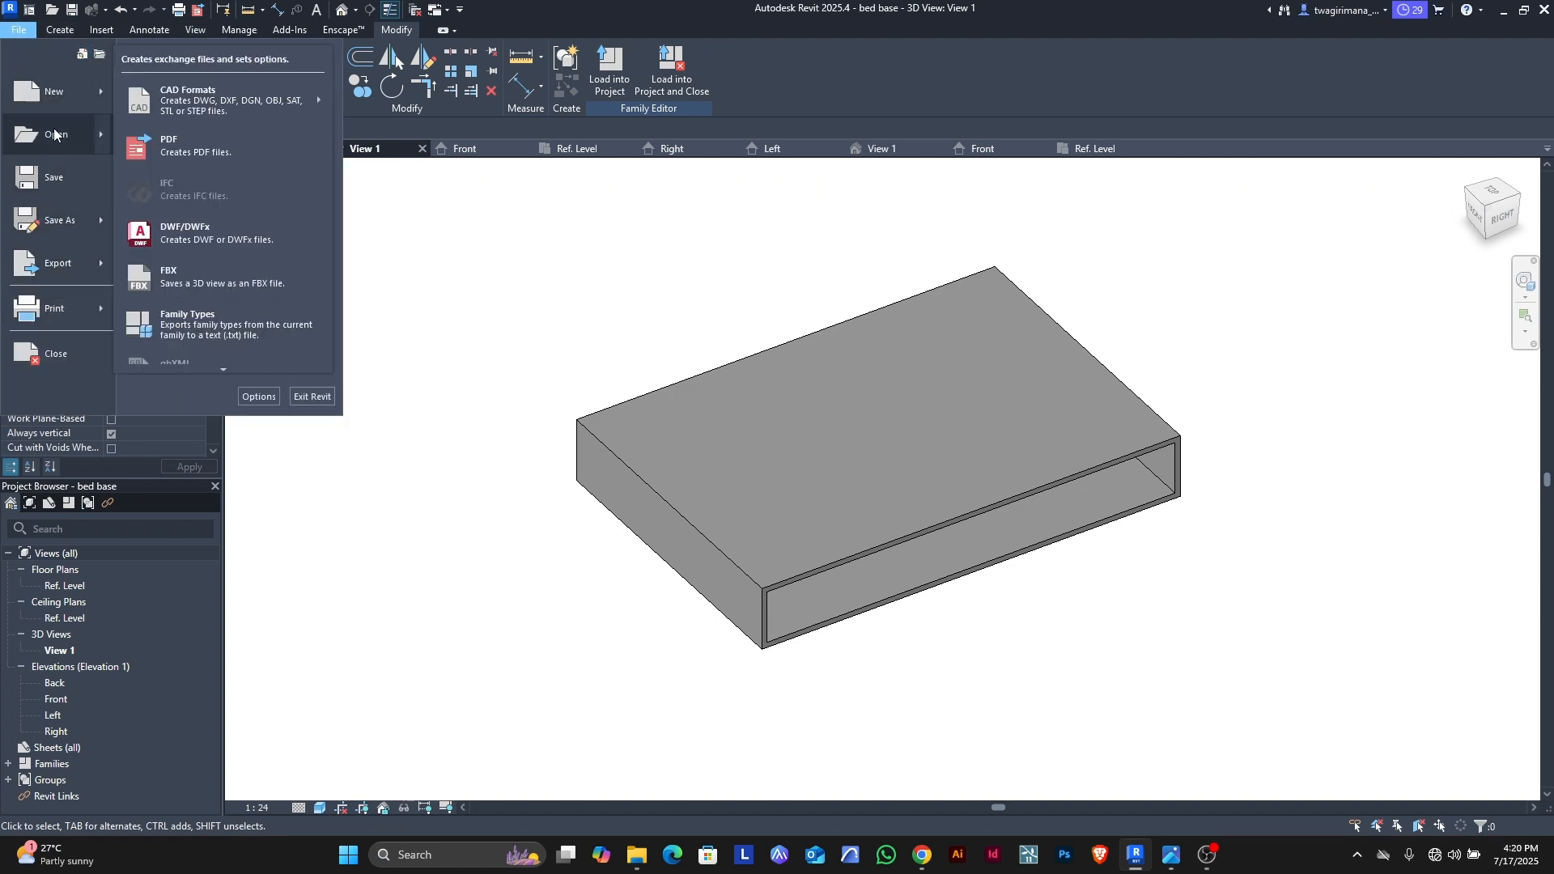
{"action": "mouse_move", "coordinate": [50, 102]}
{"action": "left_click", "coordinate": [190, 139]}
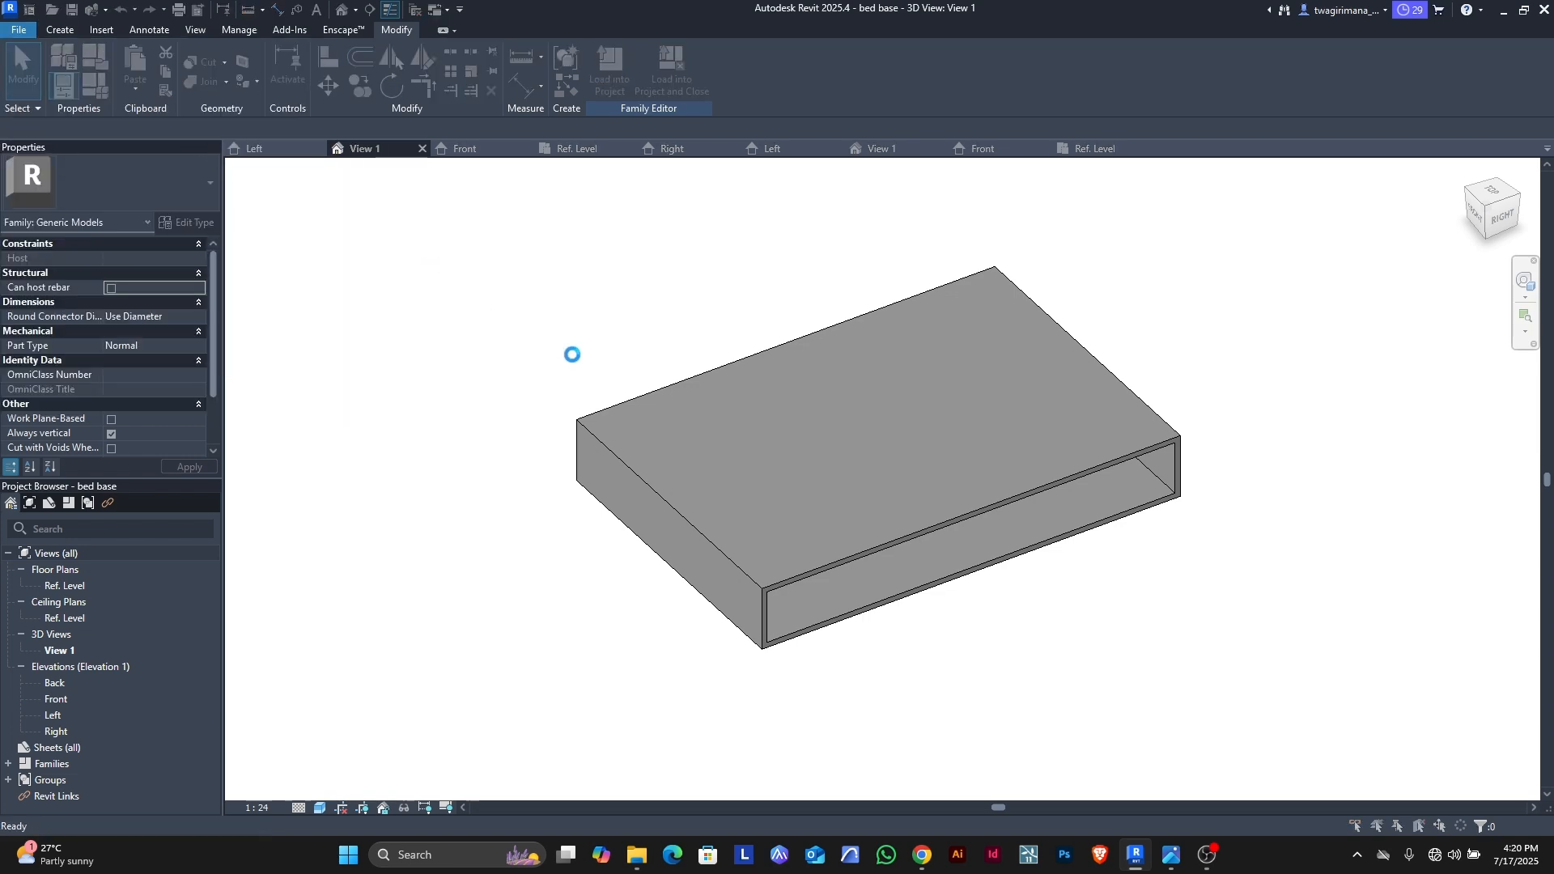
{"action": "scroll", "coordinate": [673, 385], "scroll_direction": "down", "scroll_amount": 10}
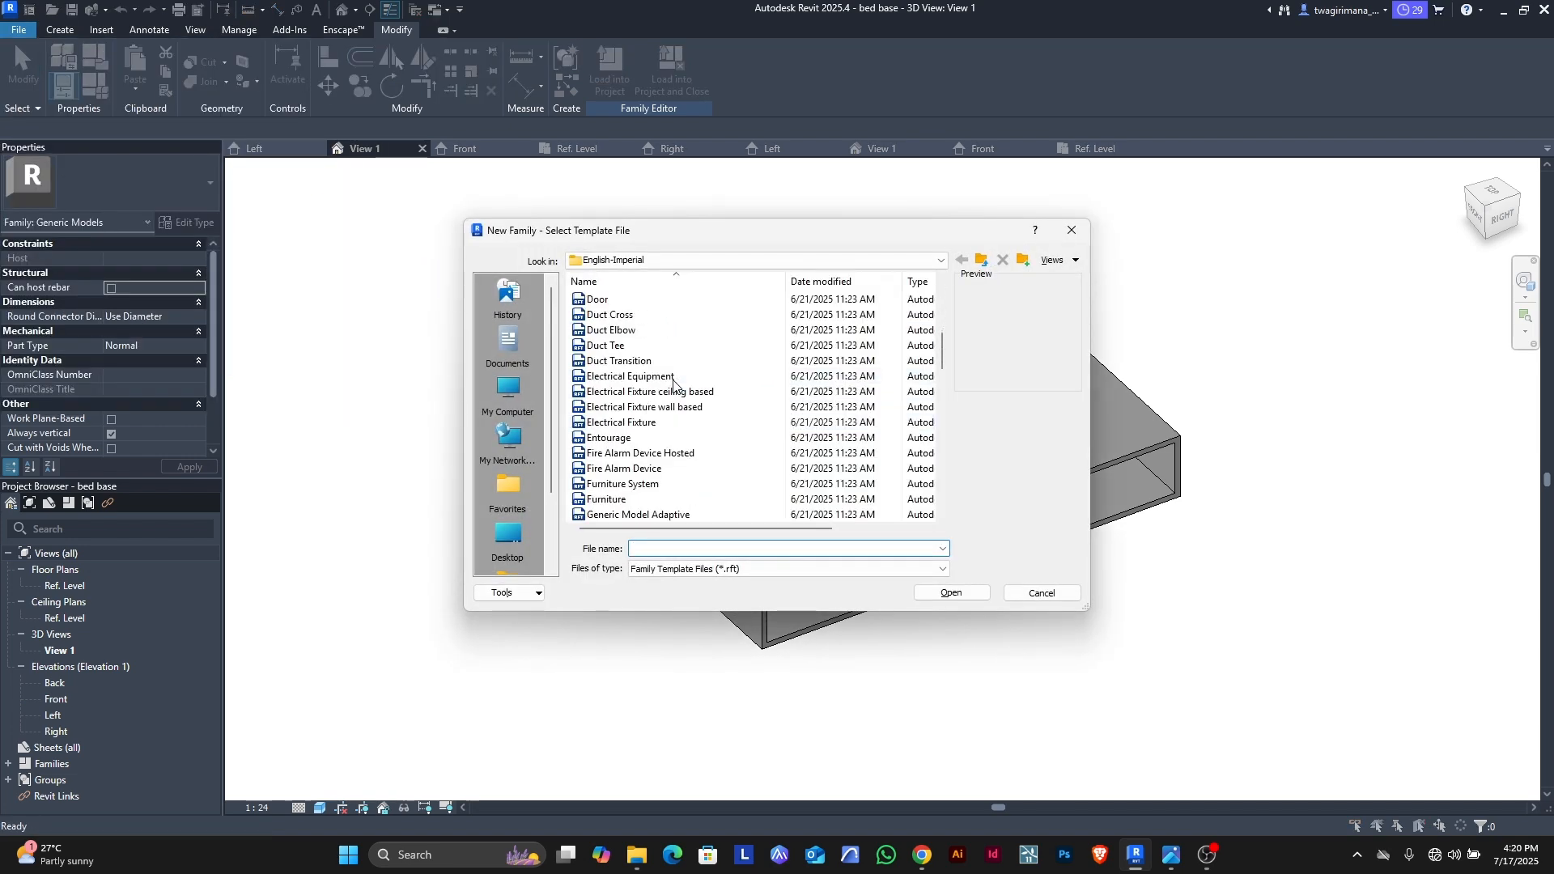
{"action": "scroll", "coordinate": [673, 384], "scroll_direction": "down", "scroll_amount": 2}
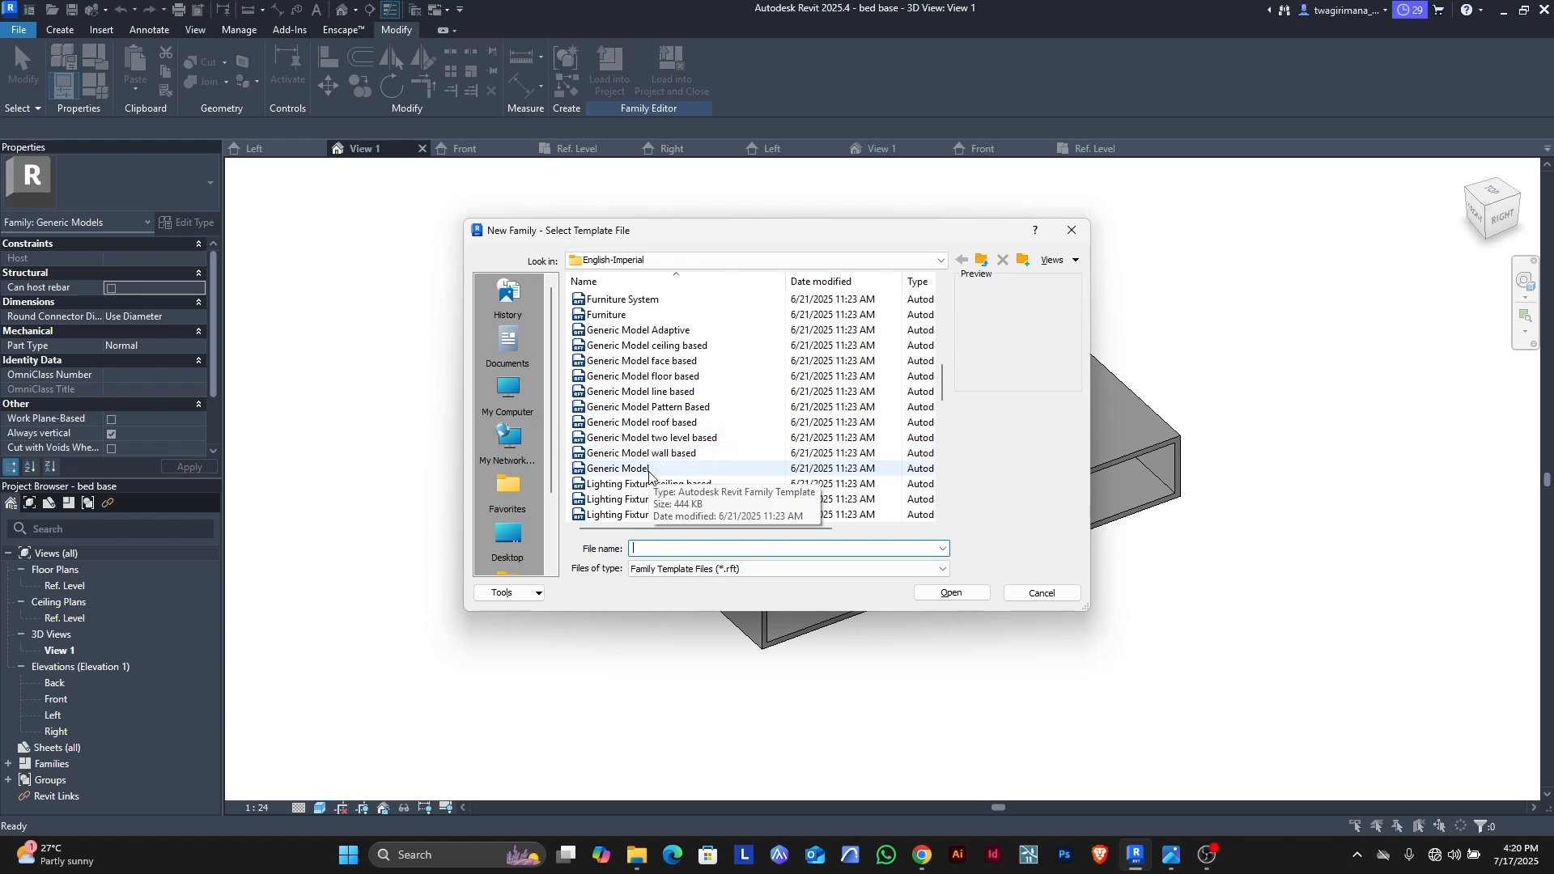
{"action": "left_click", "coordinate": [660, 471]}
{"action": "left_click", "coordinate": [944, 592]}
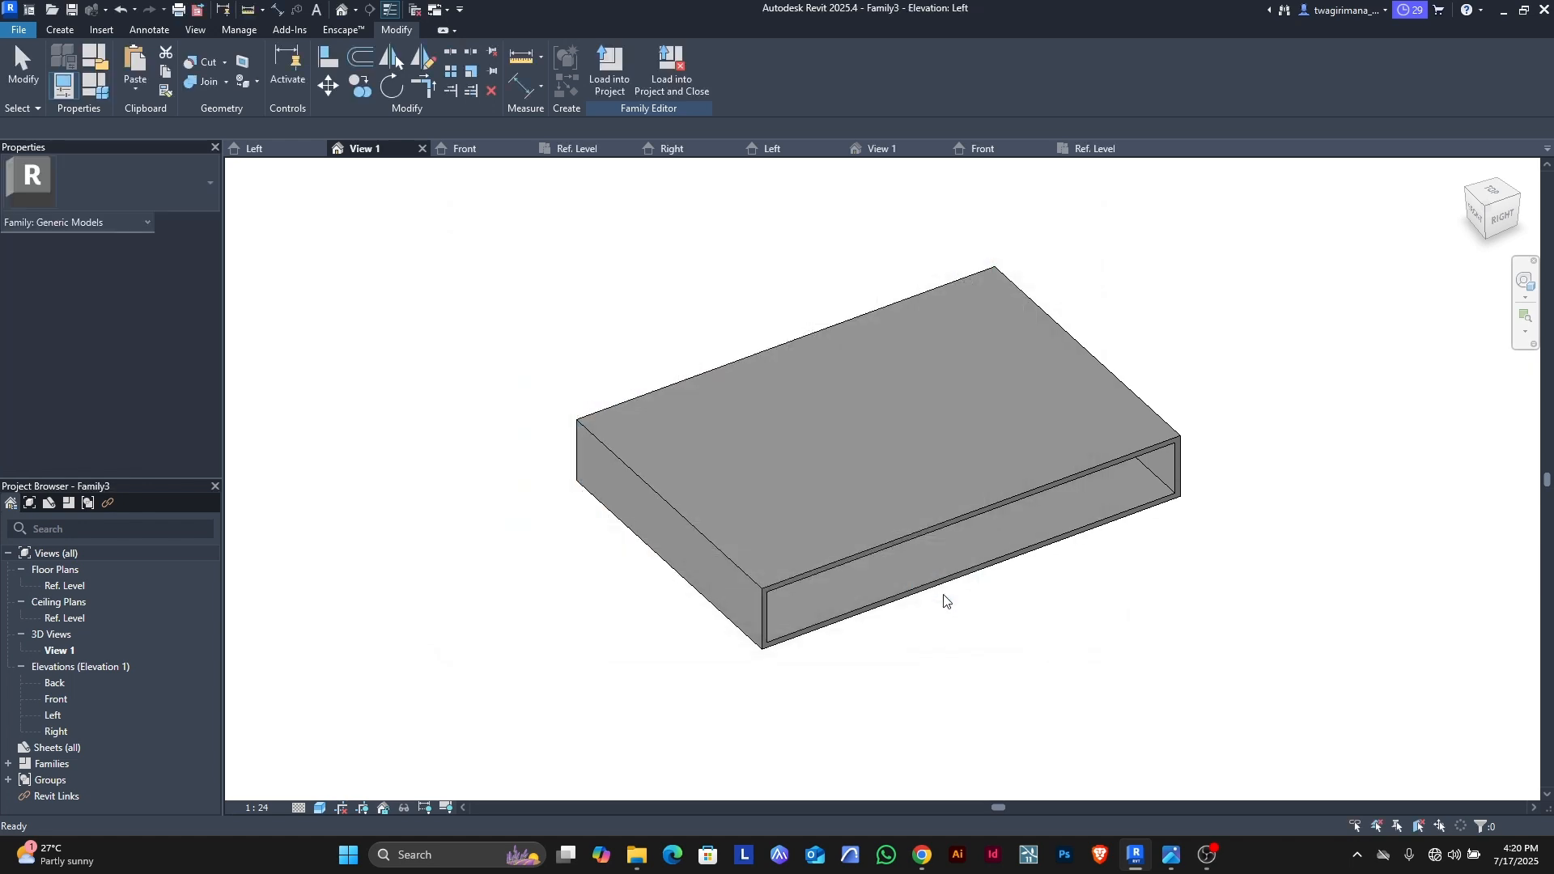
{"action": "scroll", "coordinate": [680, 464], "scroll_direction": "down", "scroll_amount": 2}
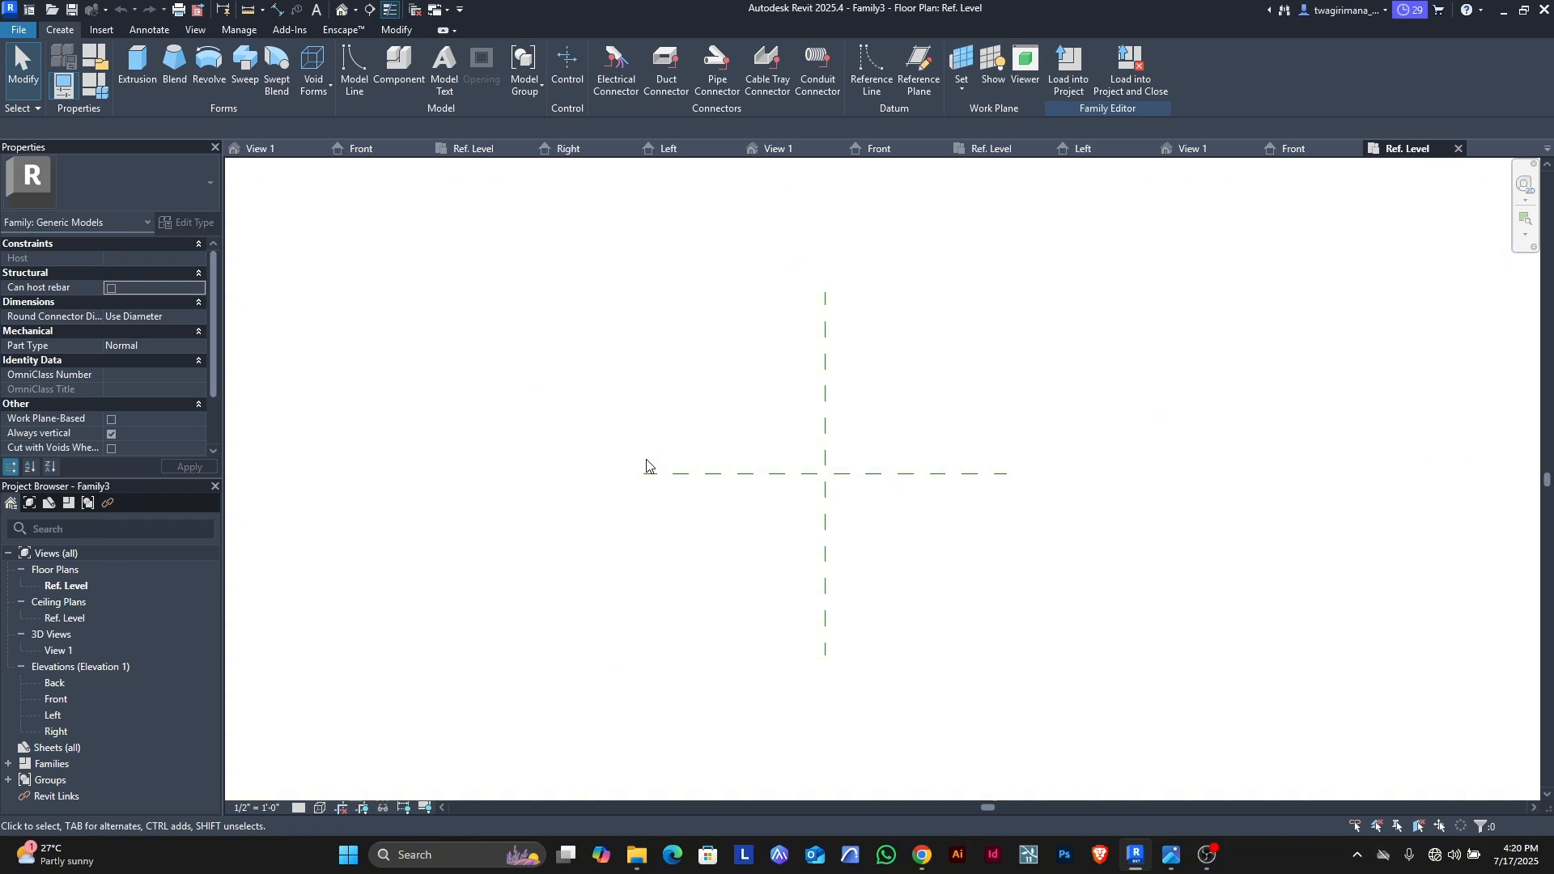
Step: Set the family's distance and length units to millimeters
{"action": "scroll", "coordinate": [841, 520], "scroll_direction": "up", "scroll_amount": 1}
{"action": "key", "text": "u"}
{"action": "key", "text": "n"}
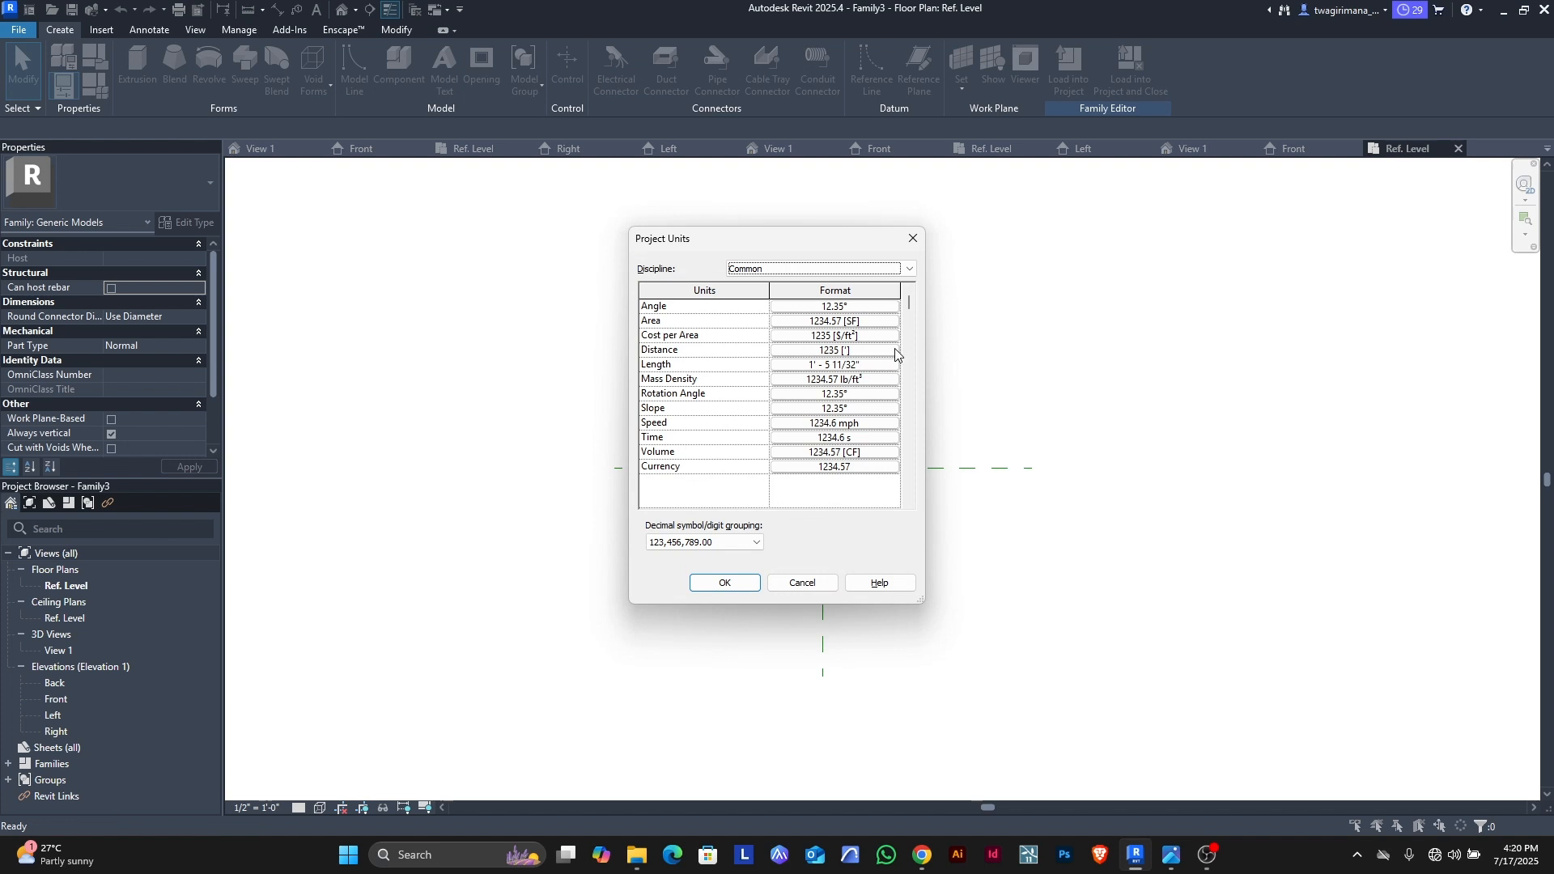
{"action": "left_click", "coordinate": [895, 350]}
{"action": "left_click", "coordinate": [889, 337]}
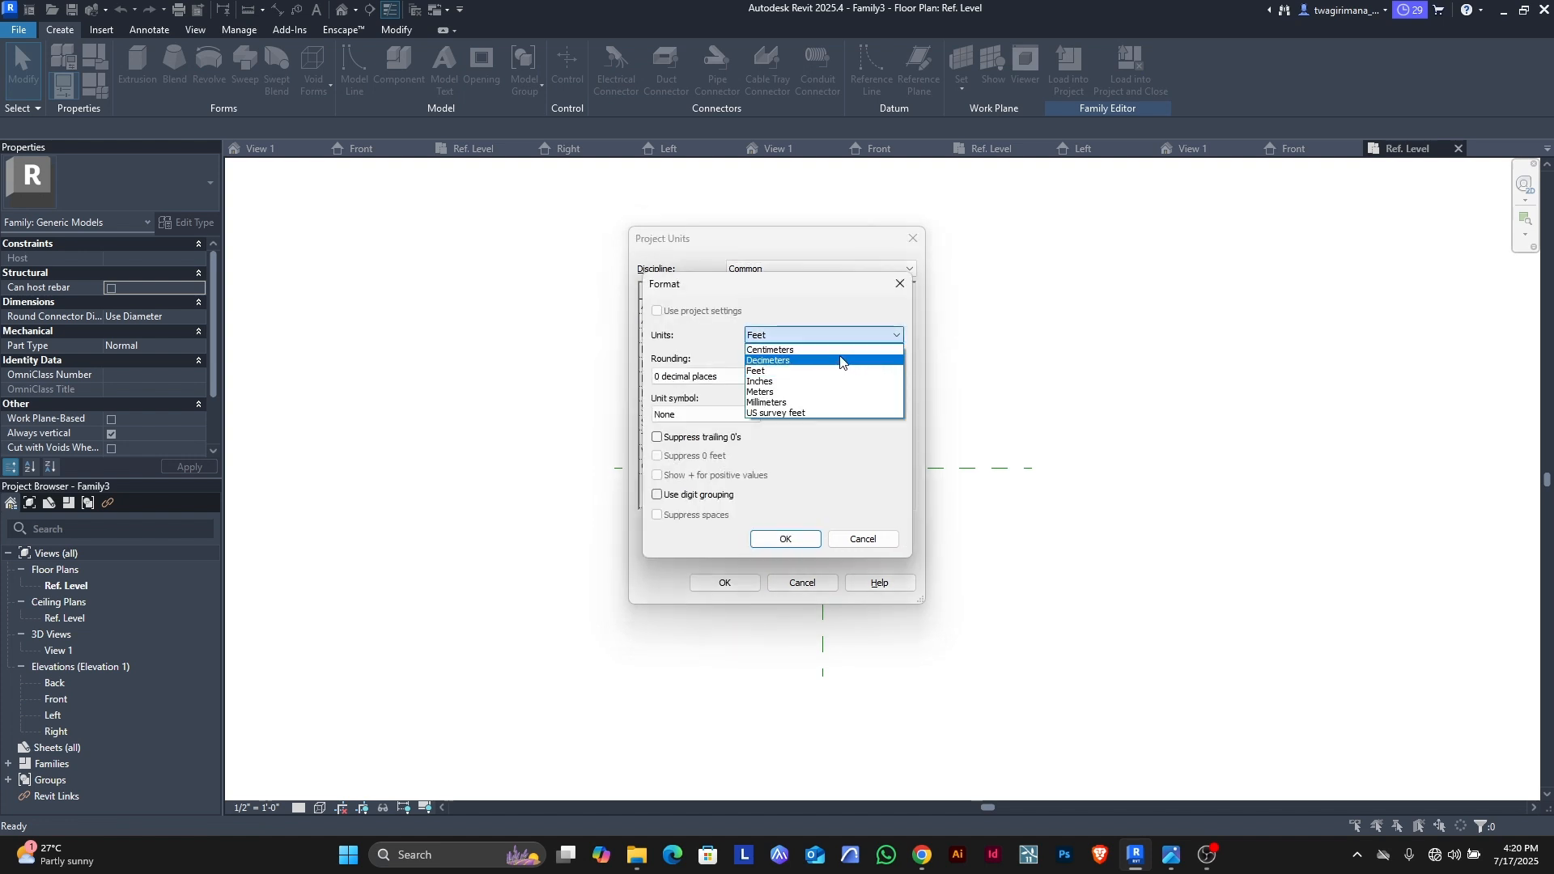
{"action": "left_click", "coordinate": [813, 402]}
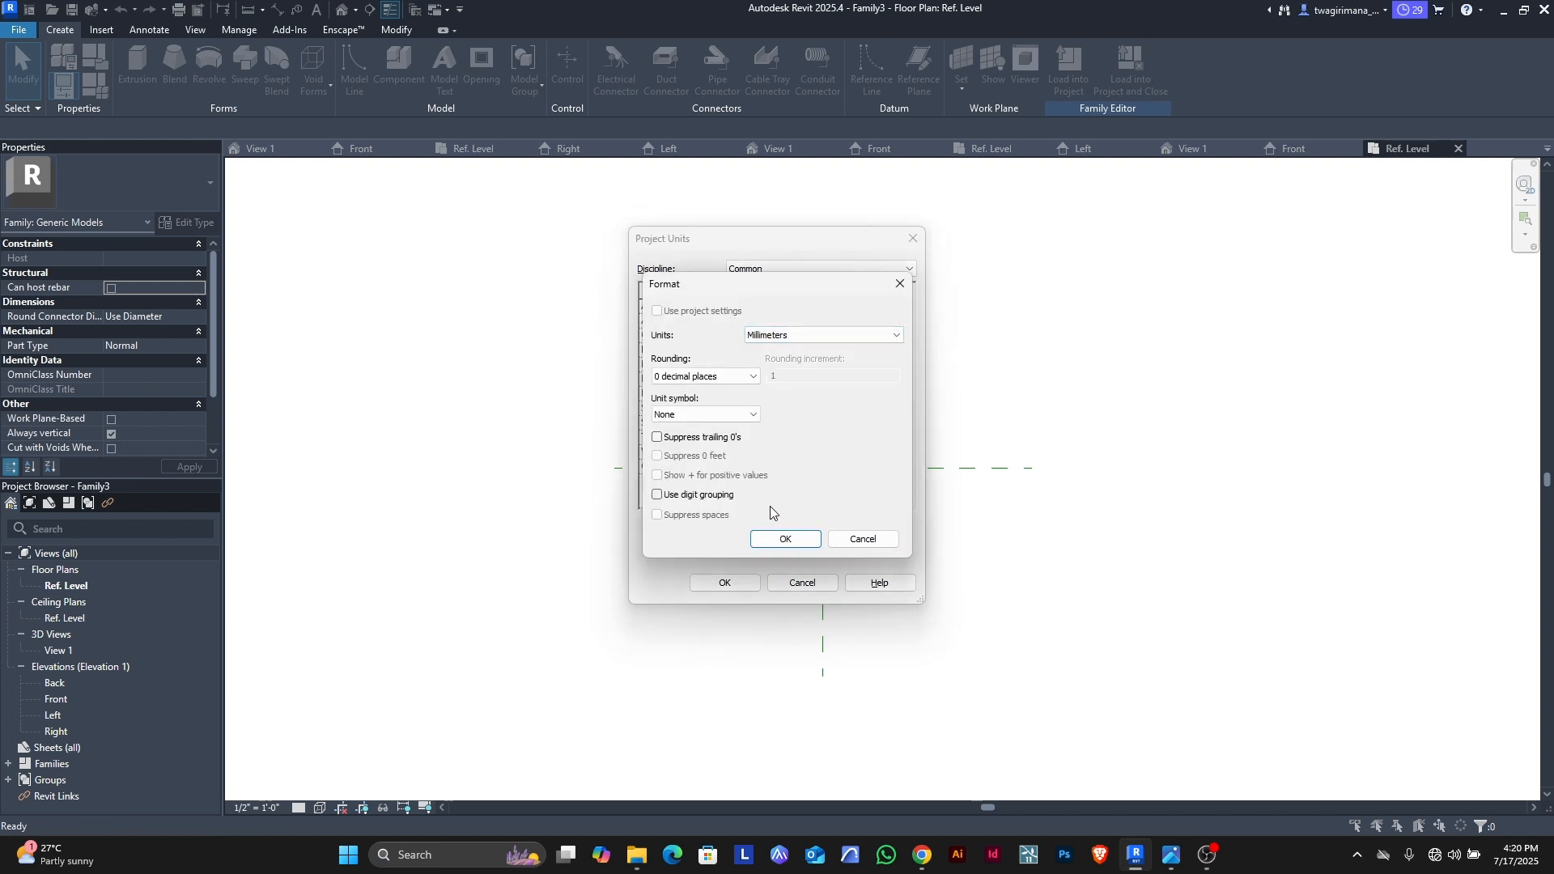
{"action": "left_click", "coordinate": [785, 538]}
{"action": "left_click", "coordinate": [891, 365]}
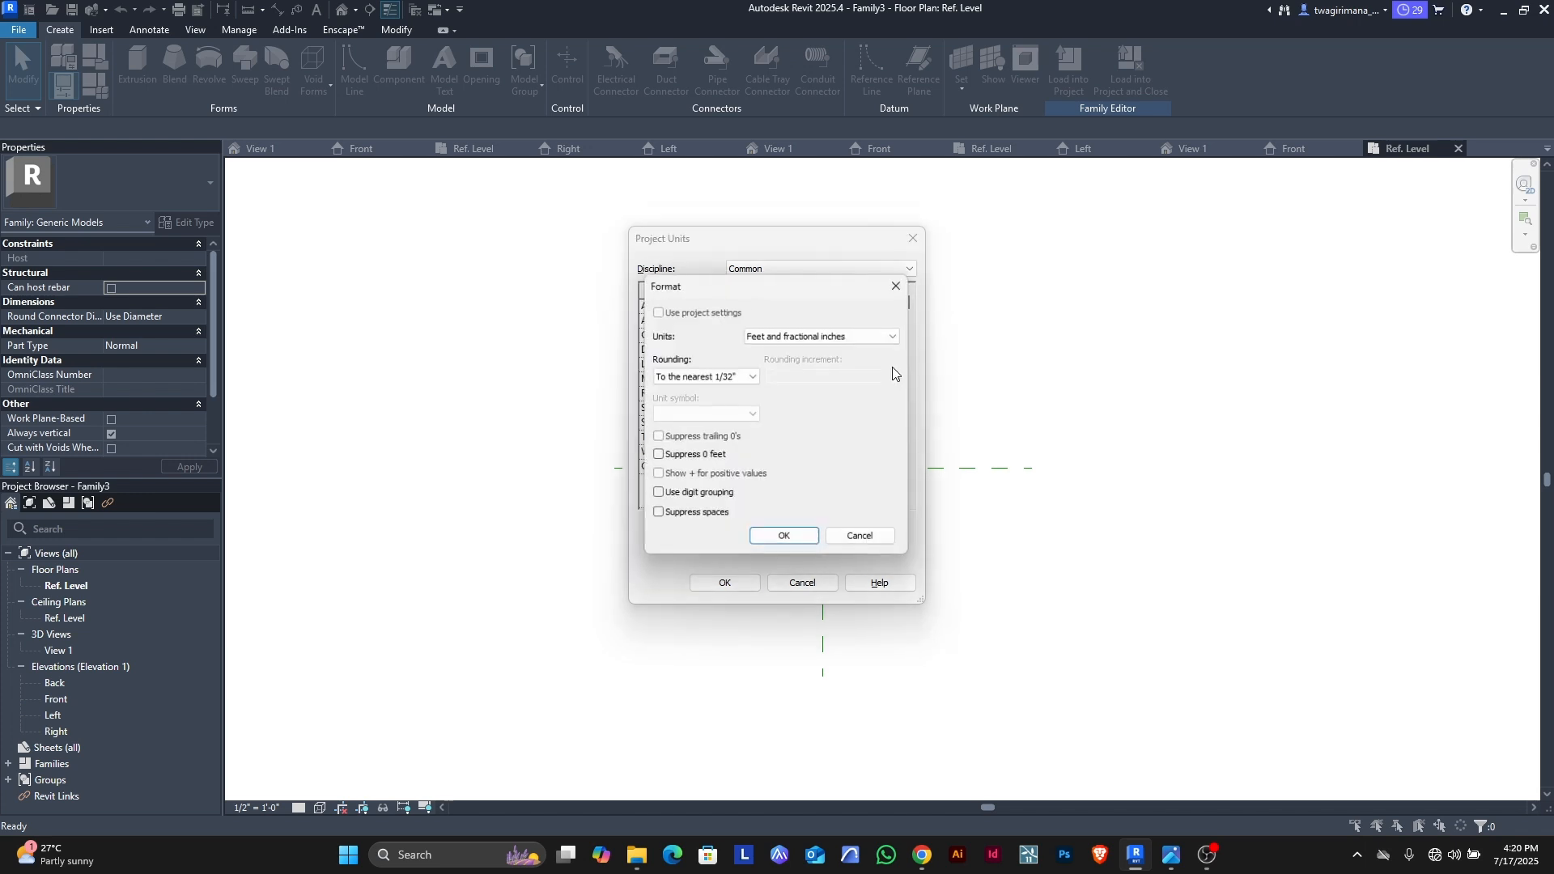
{"action": "left_click", "coordinate": [842, 335]}
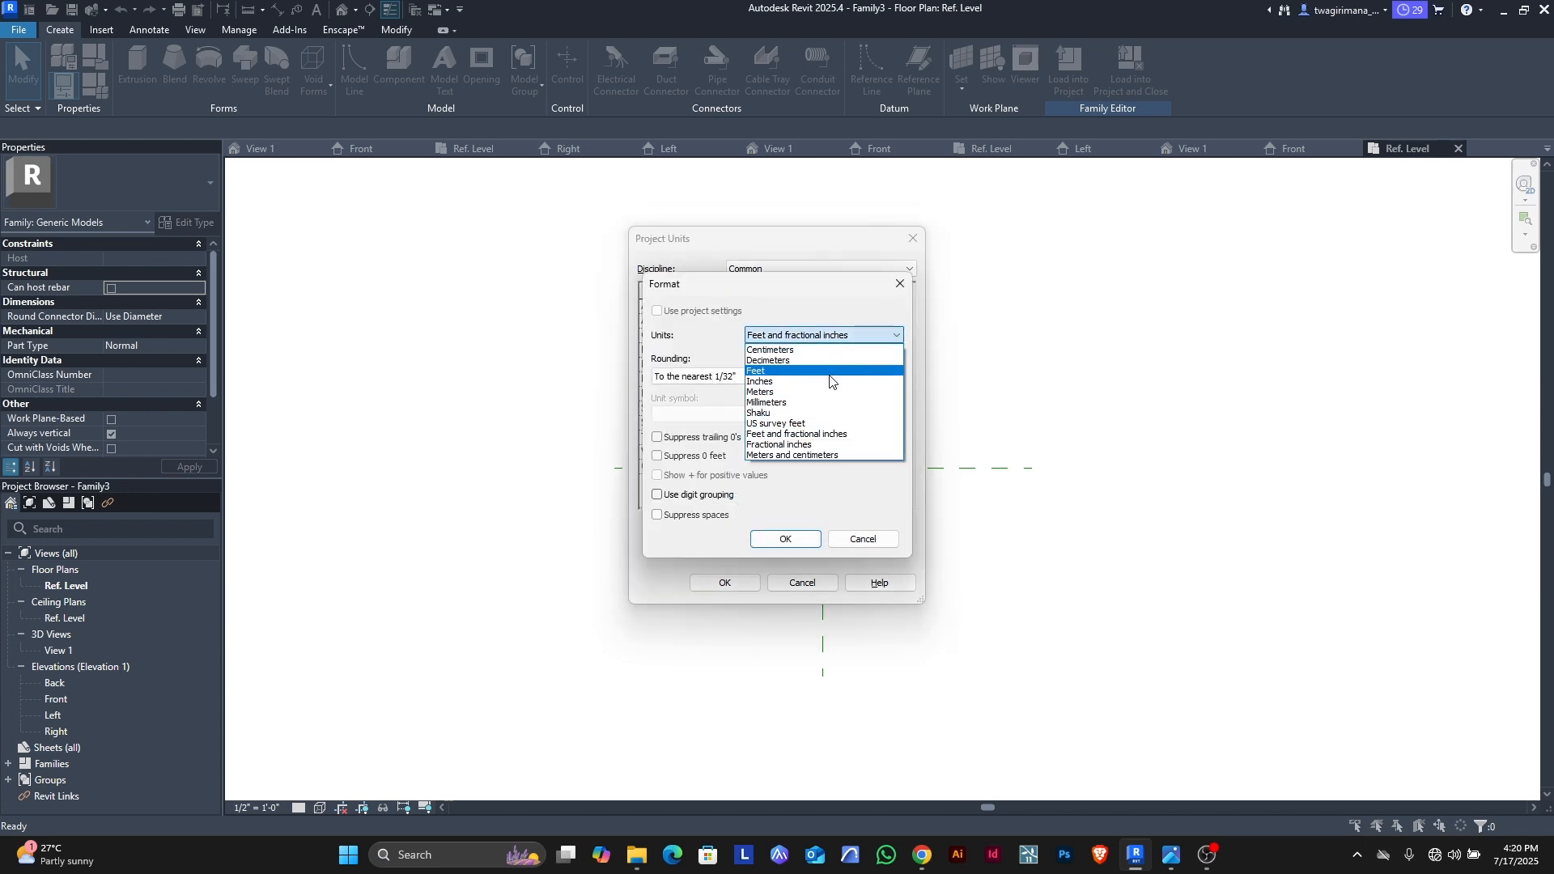
{"action": "left_click", "coordinate": [792, 402]}
{"action": "left_click", "coordinate": [784, 539]}
{"action": "left_click", "coordinate": [735, 582]}
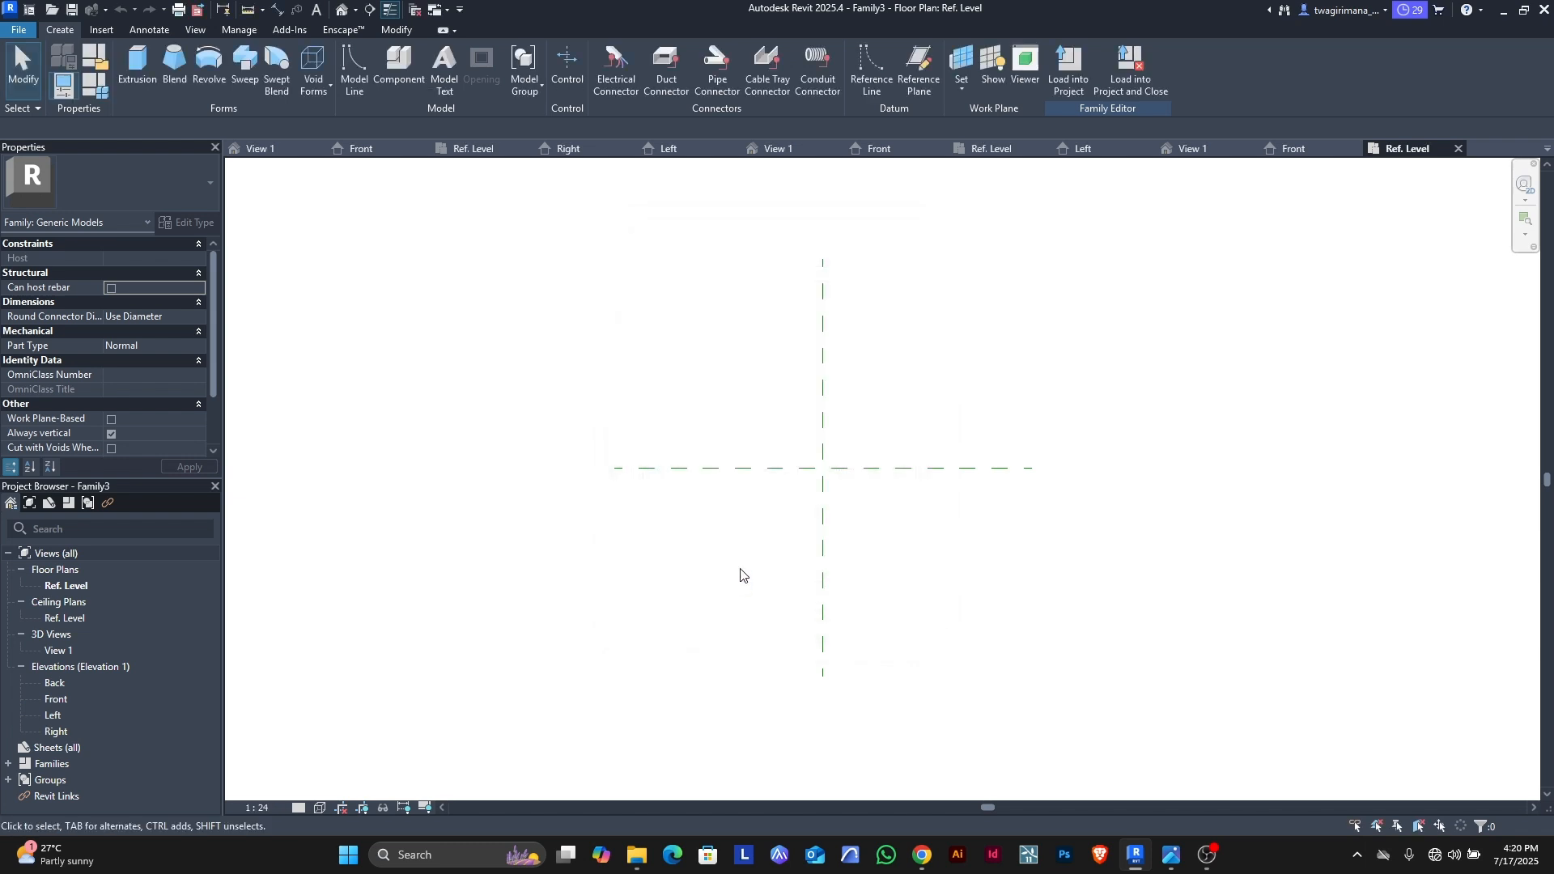
Step: Draw two vertical reference planes about 200 mm to either side of the center left/right plane
{"action": "scroll", "coordinate": [925, 461], "scroll_direction": "up", "scroll_amount": 1}
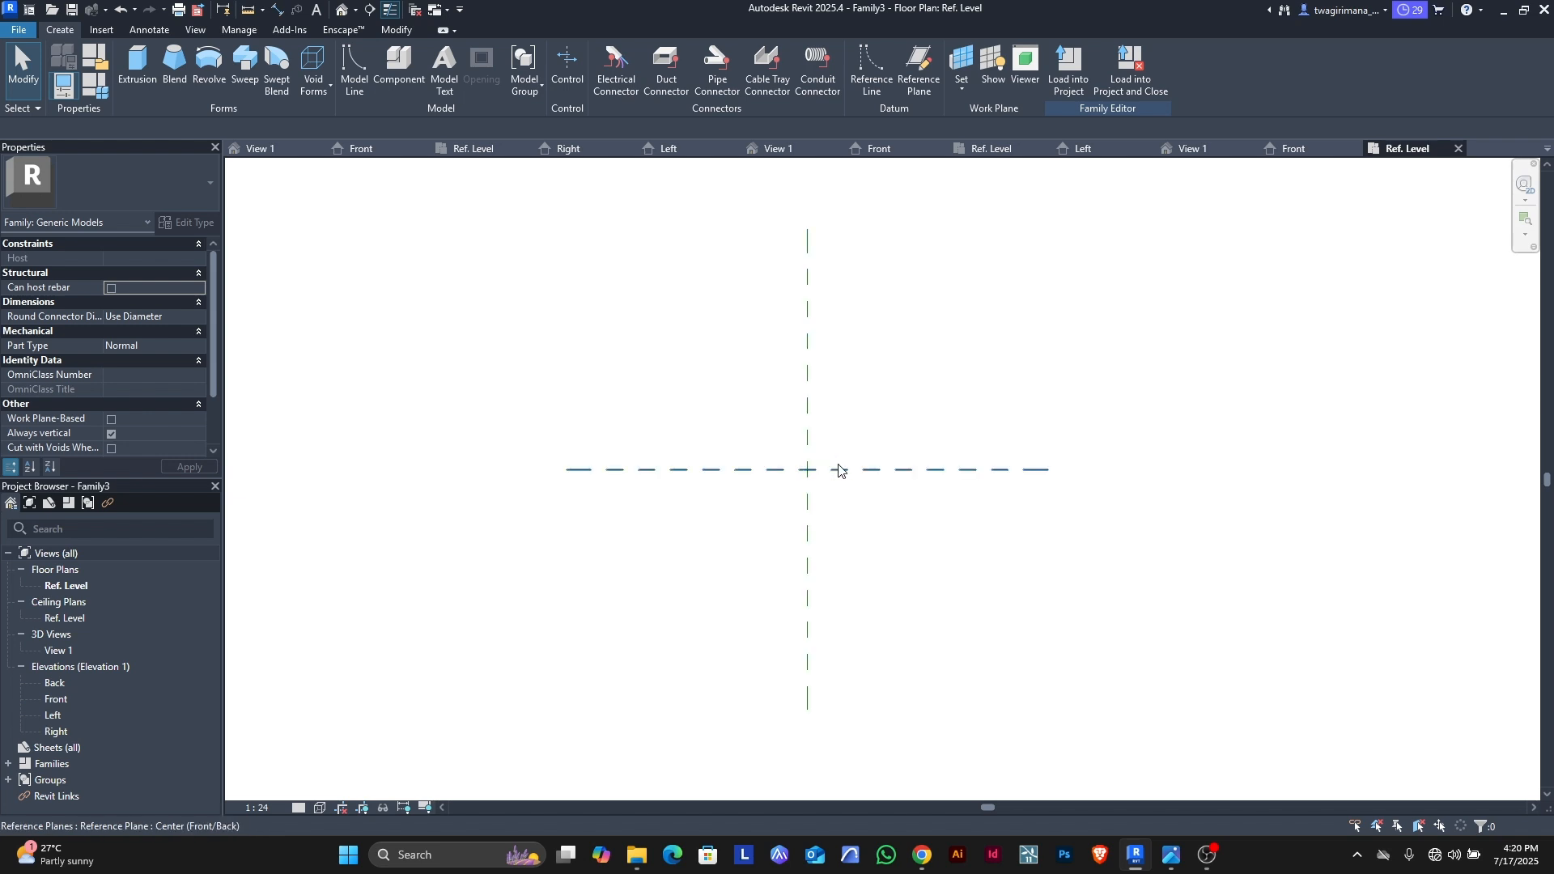
{"action": "scroll", "coordinate": [838, 466], "scroll_direction": "up", "scroll_amount": 3}
{"action": "scroll", "coordinate": [723, 433], "scroll_direction": "down", "scroll_amount": 2}
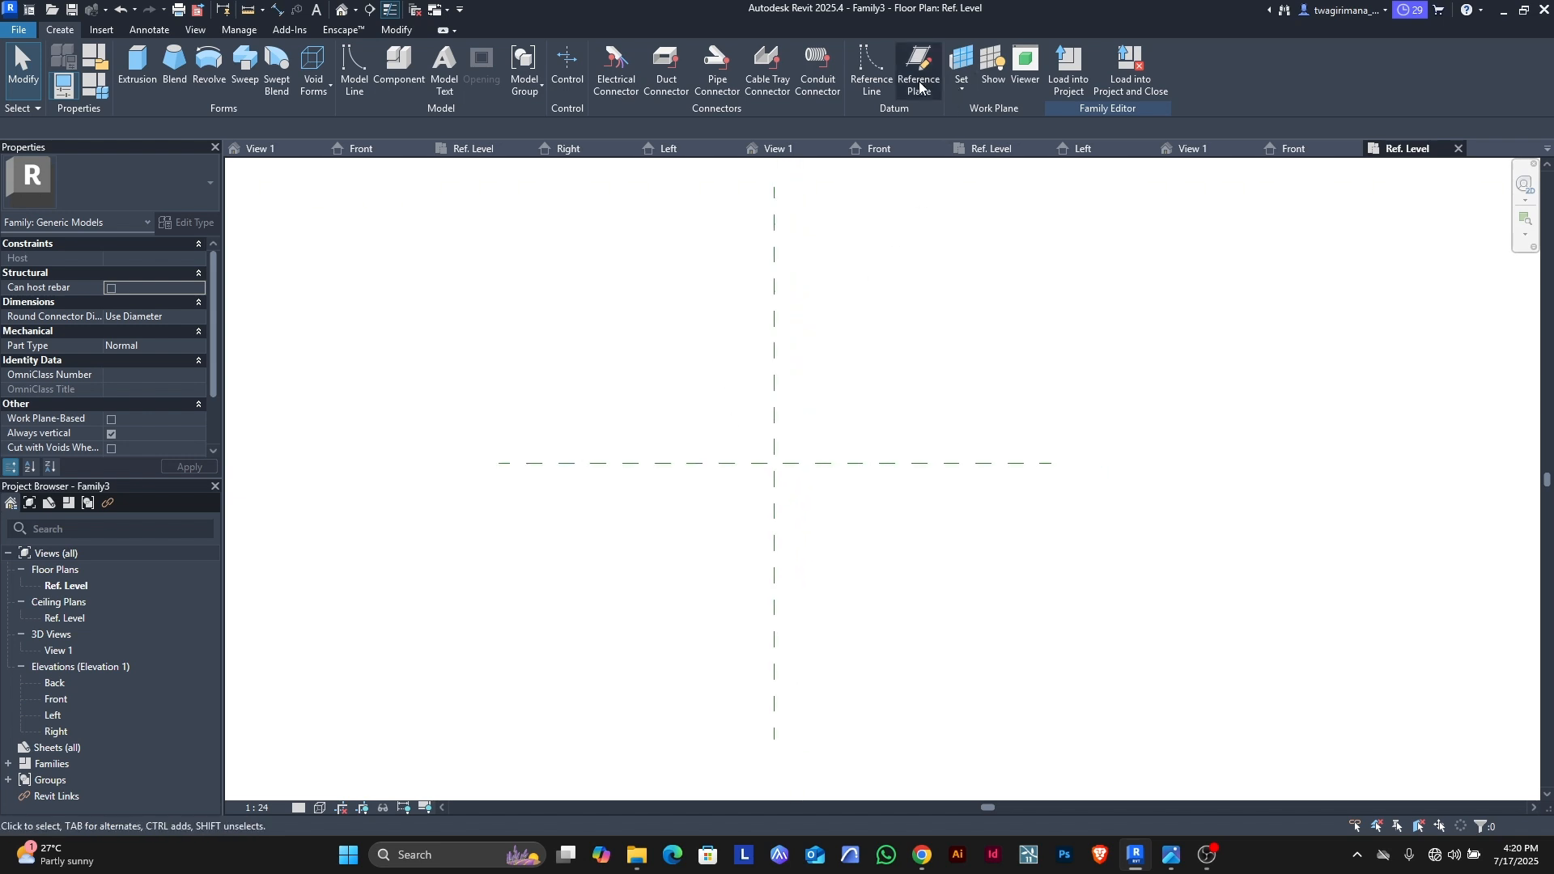
{"action": "left_click", "coordinate": [737, 347]}
{"action": "left_click", "coordinate": [737, 723]}
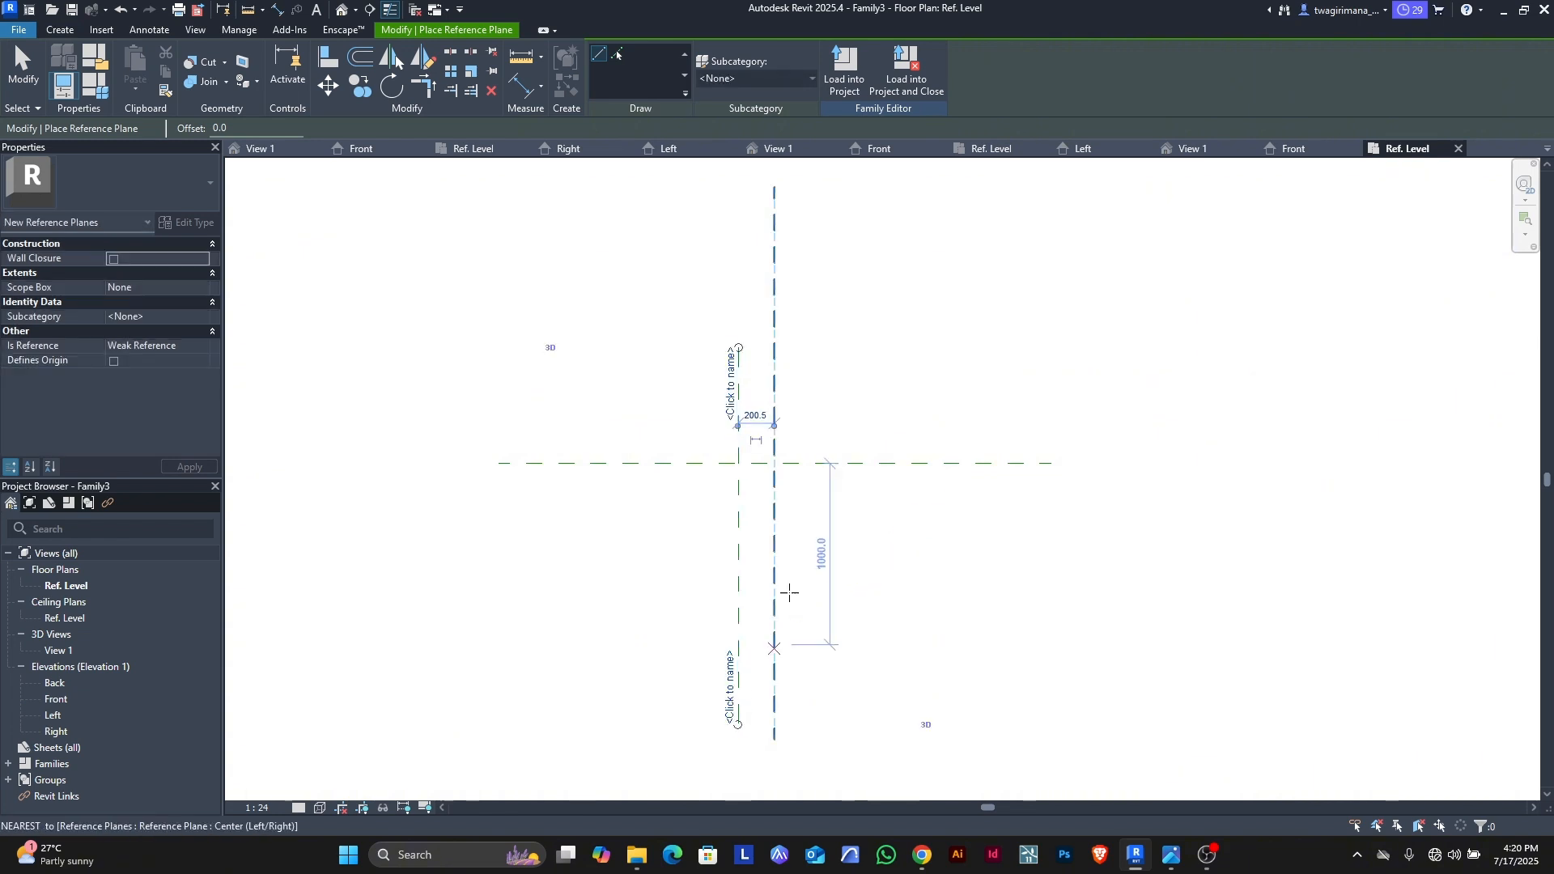
{"action": "left_click", "coordinate": [811, 348]}
{"action": "left_click", "coordinate": [803, 726]}
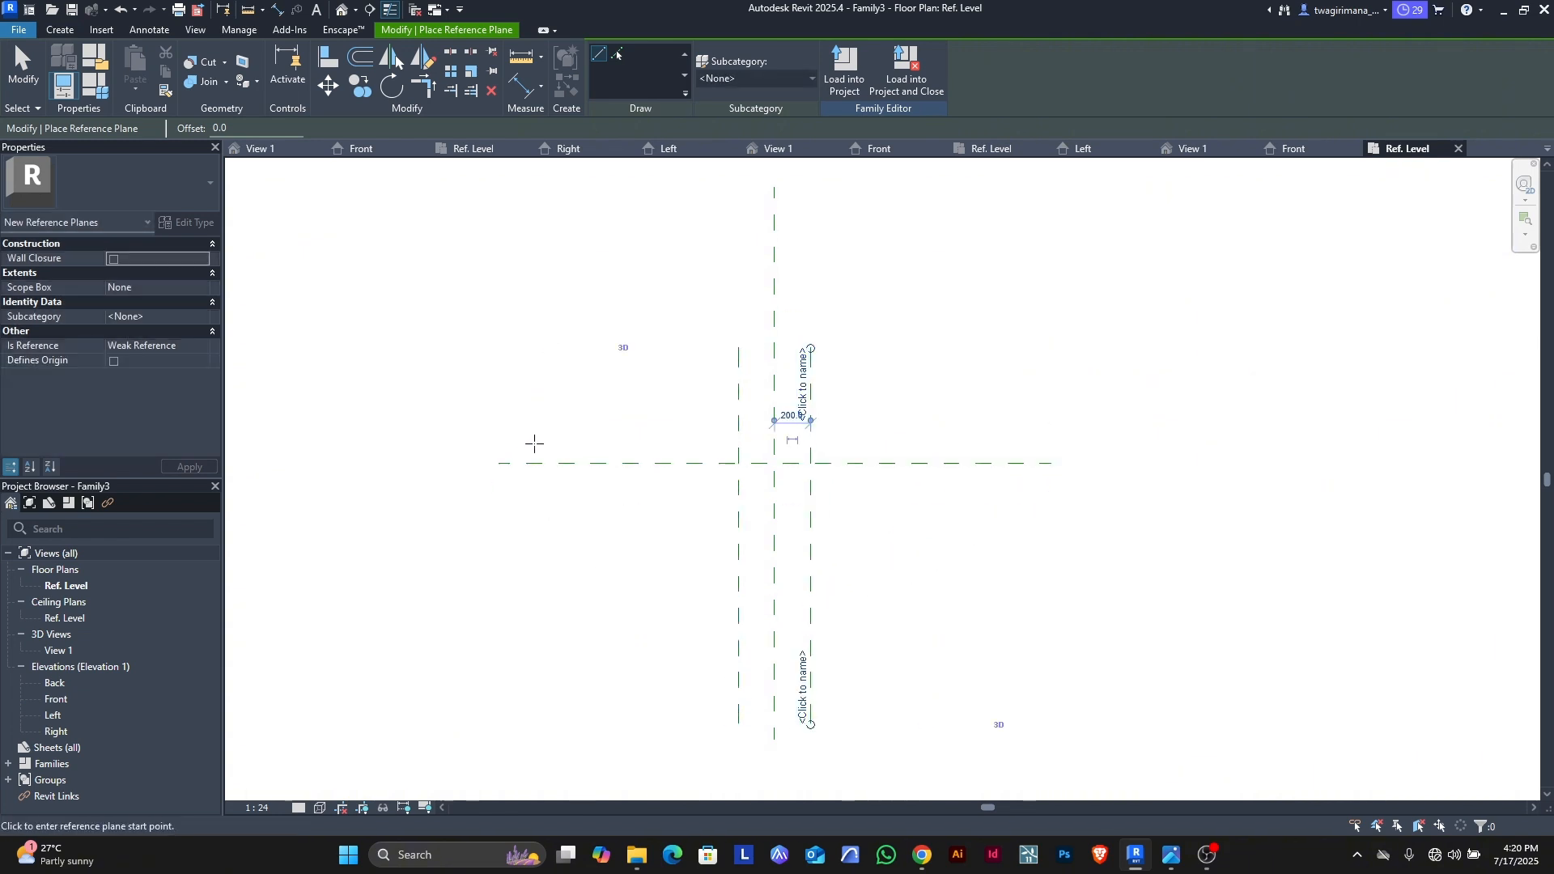
Step: Draw two horizontal reference planes about 200 mm above and below the center front/back plane
{"action": "left_click", "coordinate": [502, 427]}
{"action": "left_click", "coordinate": [1050, 427]}
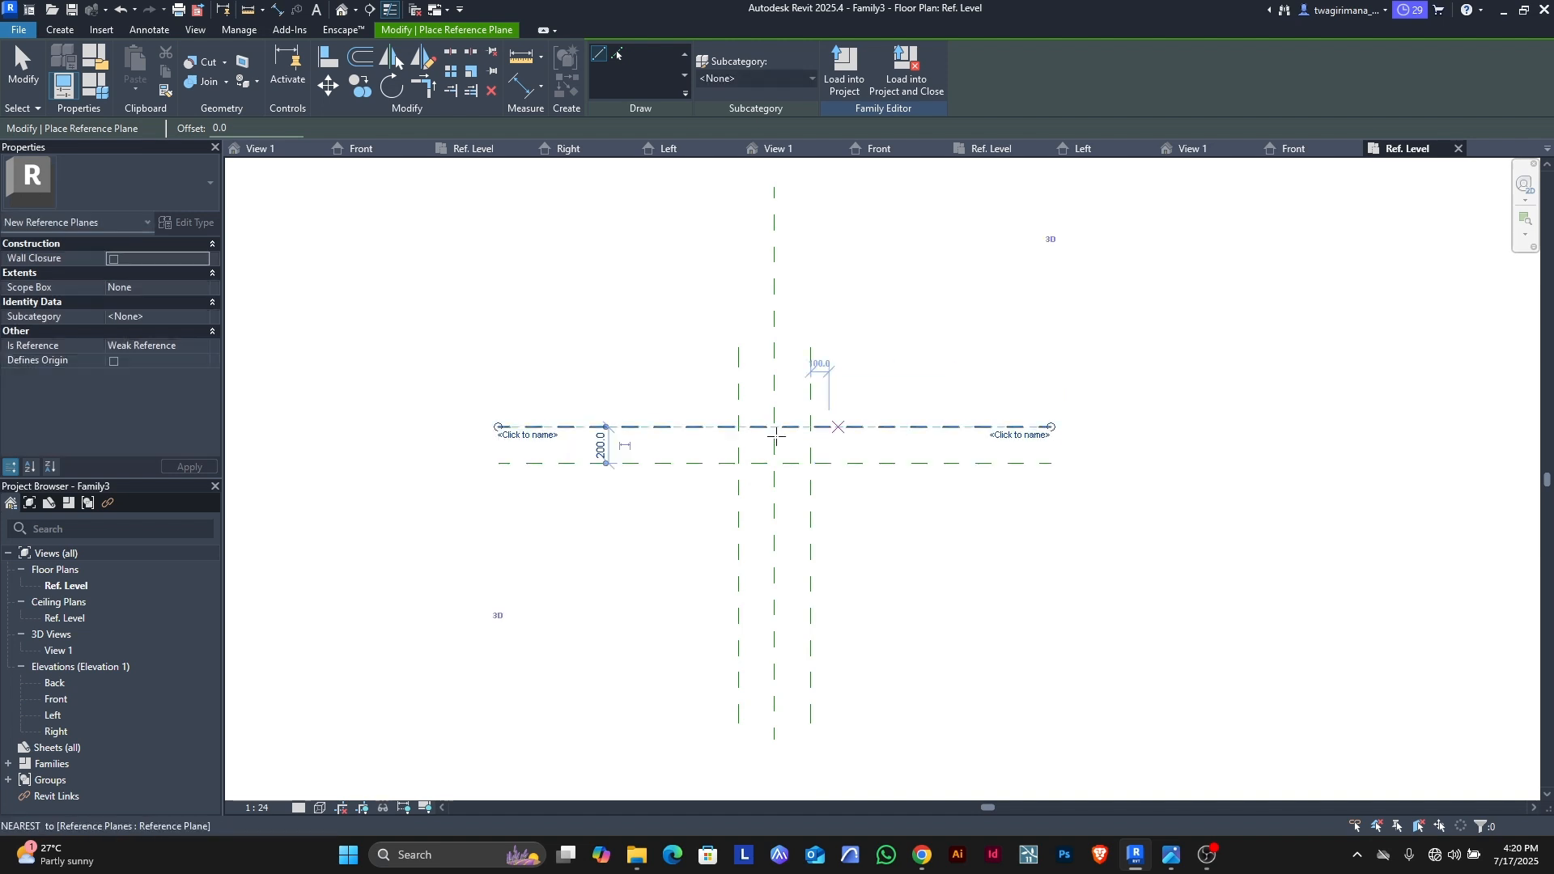
{"action": "left_click", "coordinate": [500, 500]}
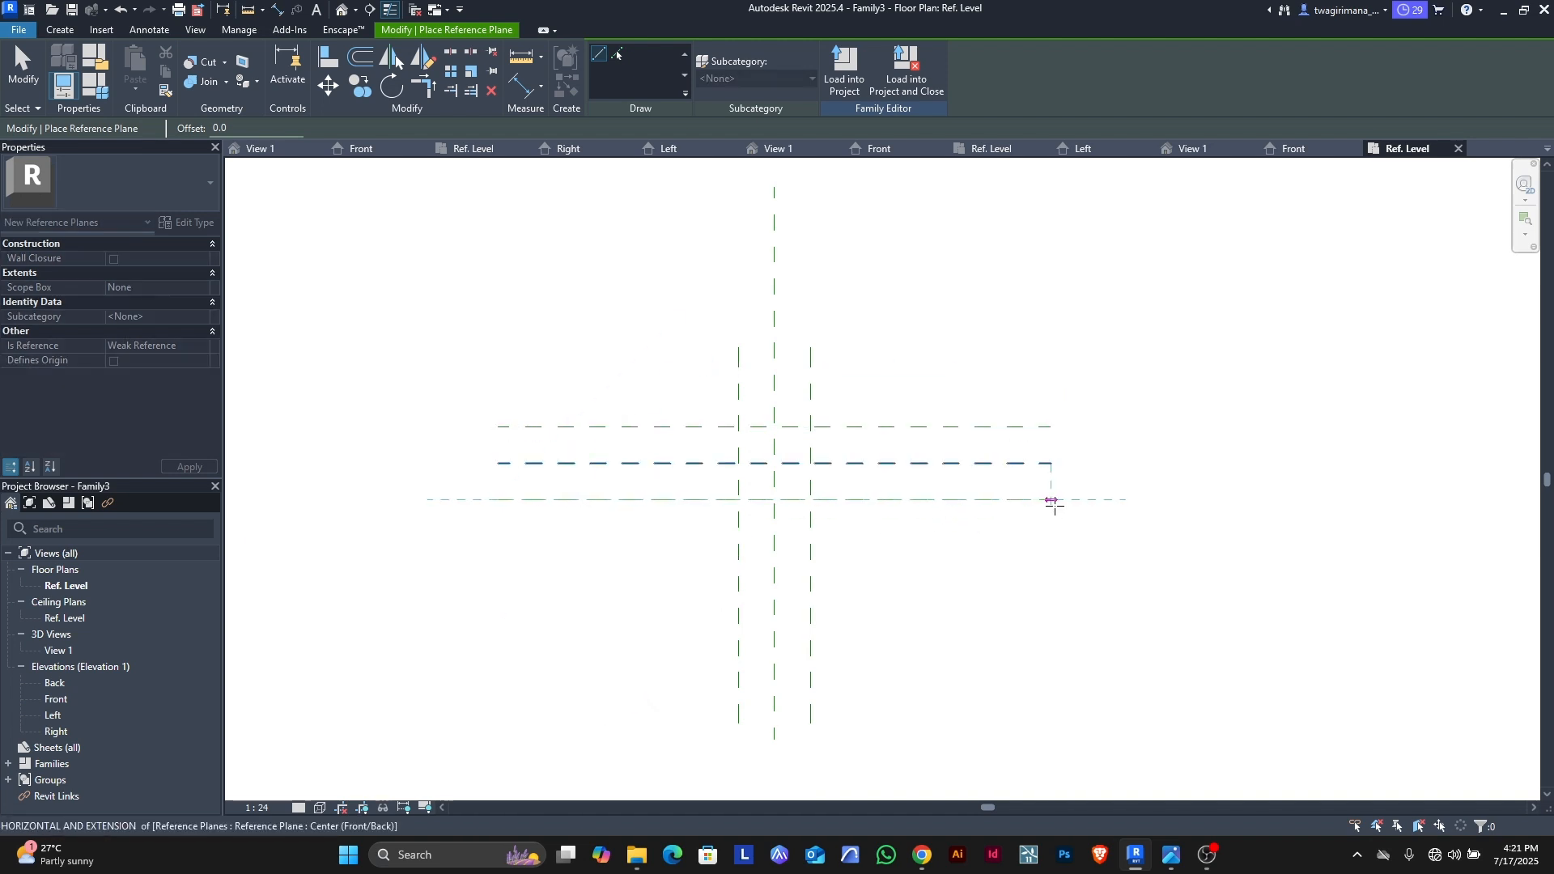
{"action": "left_click", "coordinate": [1051, 501]}
{"action": "scroll", "coordinate": [774, 467], "scroll_direction": "up", "scroll_amount": 1}
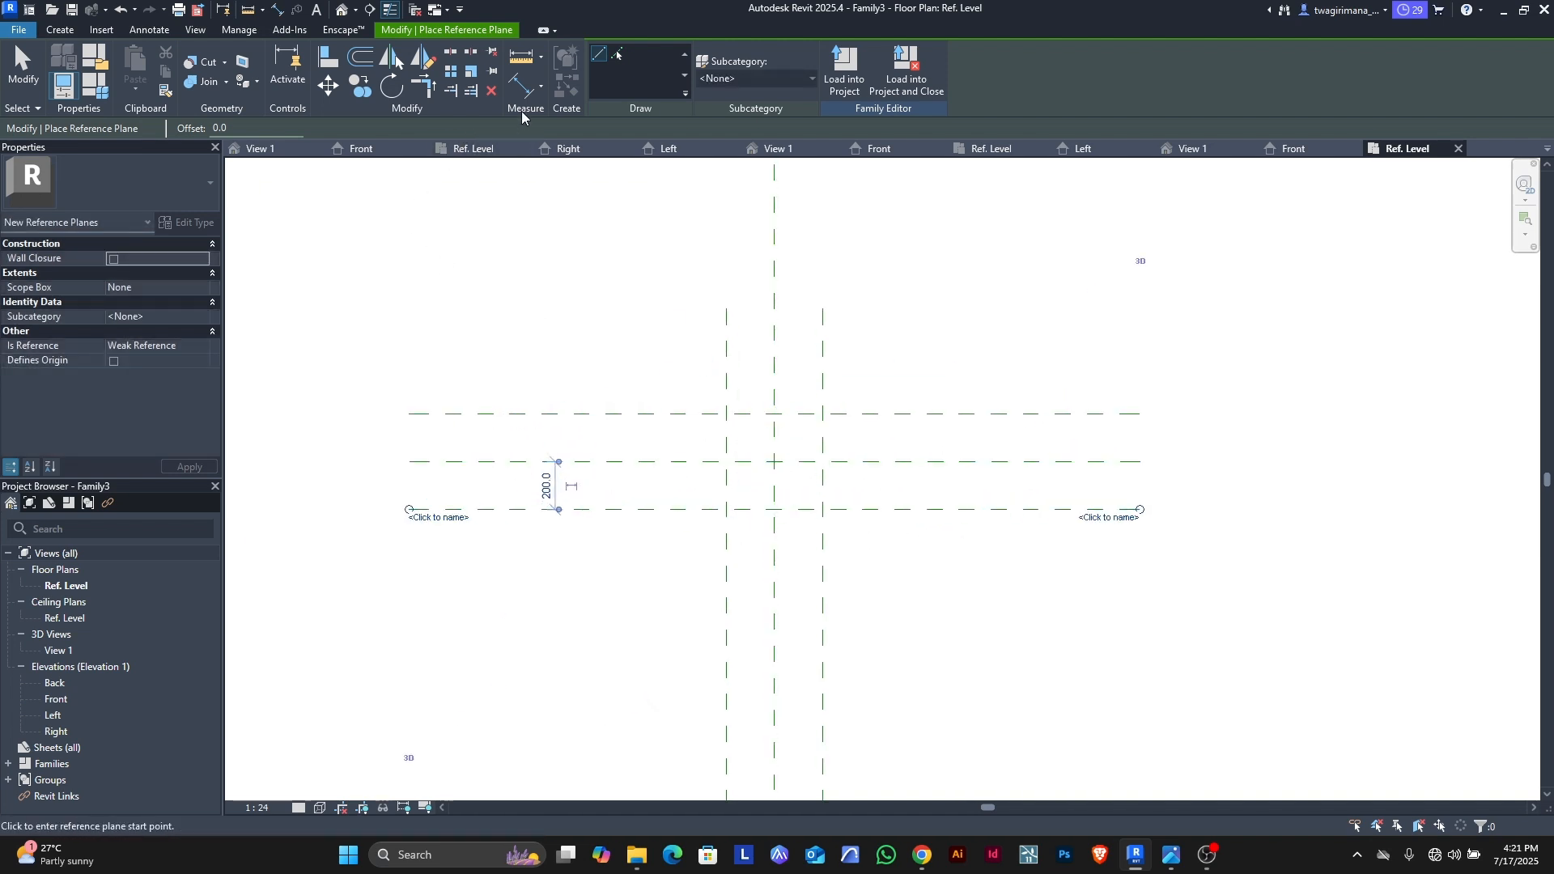
Step: Dimension the three vertical reference planes in one chain and make their spacing equal
{"action": "left_click", "coordinate": [521, 87]}
{"action": "left_click", "coordinate": [727, 374]}
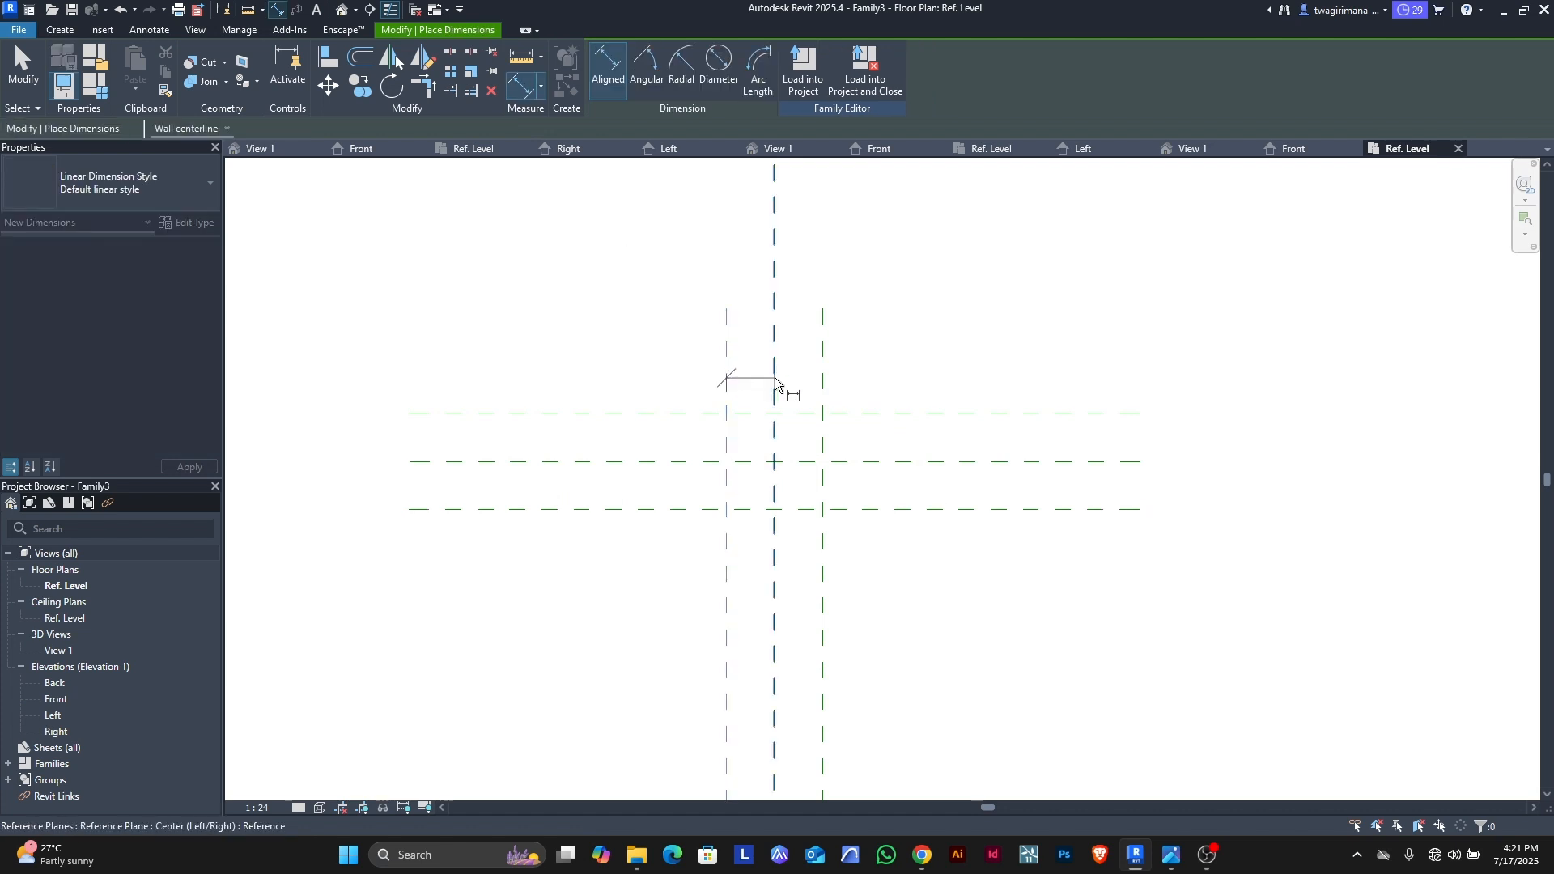
{"action": "left_click", "coordinate": [775, 378]}
{"action": "left_click", "coordinate": [823, 387]}
{"action": "left_click", "coordinate": [915, 245]}
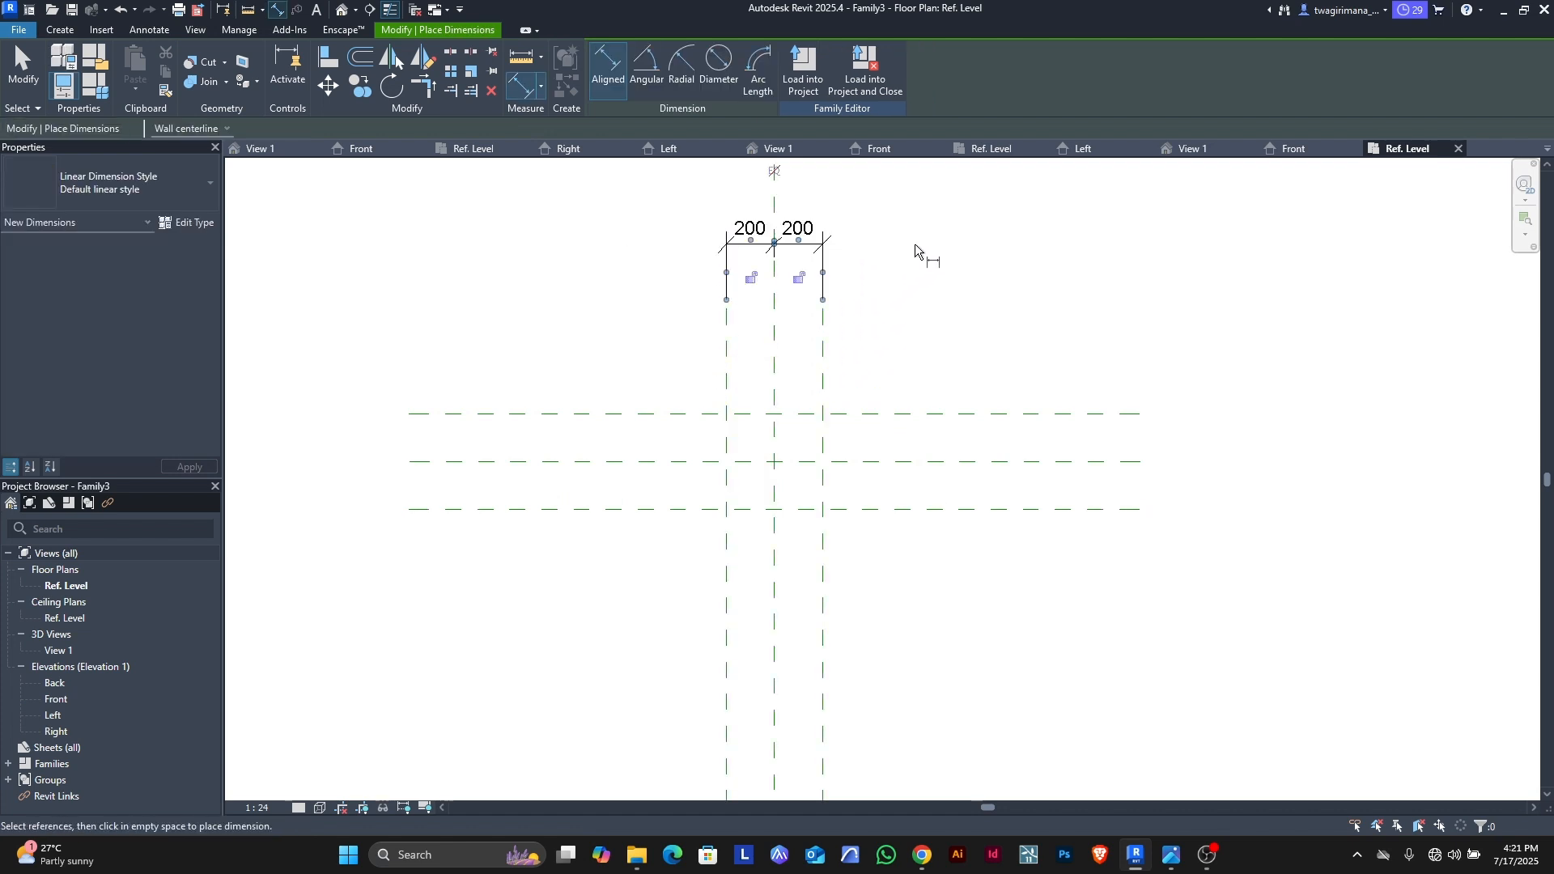
{"action": "left_click", "coordinate": [774, 173]}
Step: Dimension the three horizontal reference planes in one chain and make their spacing equal
{"action": "left_click", "coordinate": [562, 414]}
{"action": "left_click", "coordinate": [555, 461]}
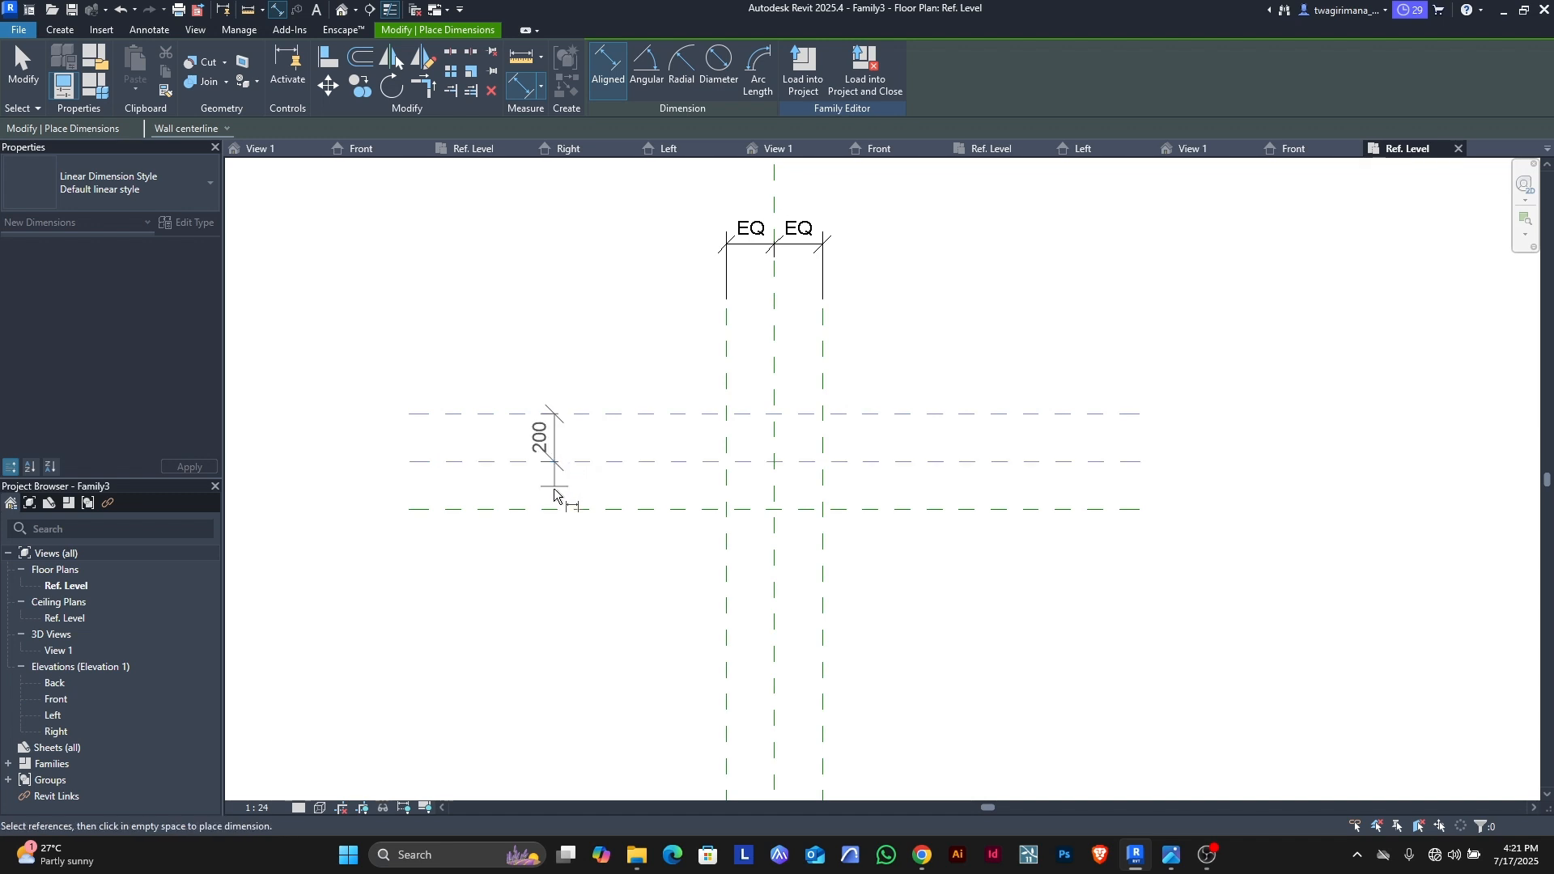
{"action": "left_click", "coordinate": [555, 510]}
{"action": "left_click", "coordinate": [397, 595]}
{"action": "left_click", "coordinate": [468, 463]}
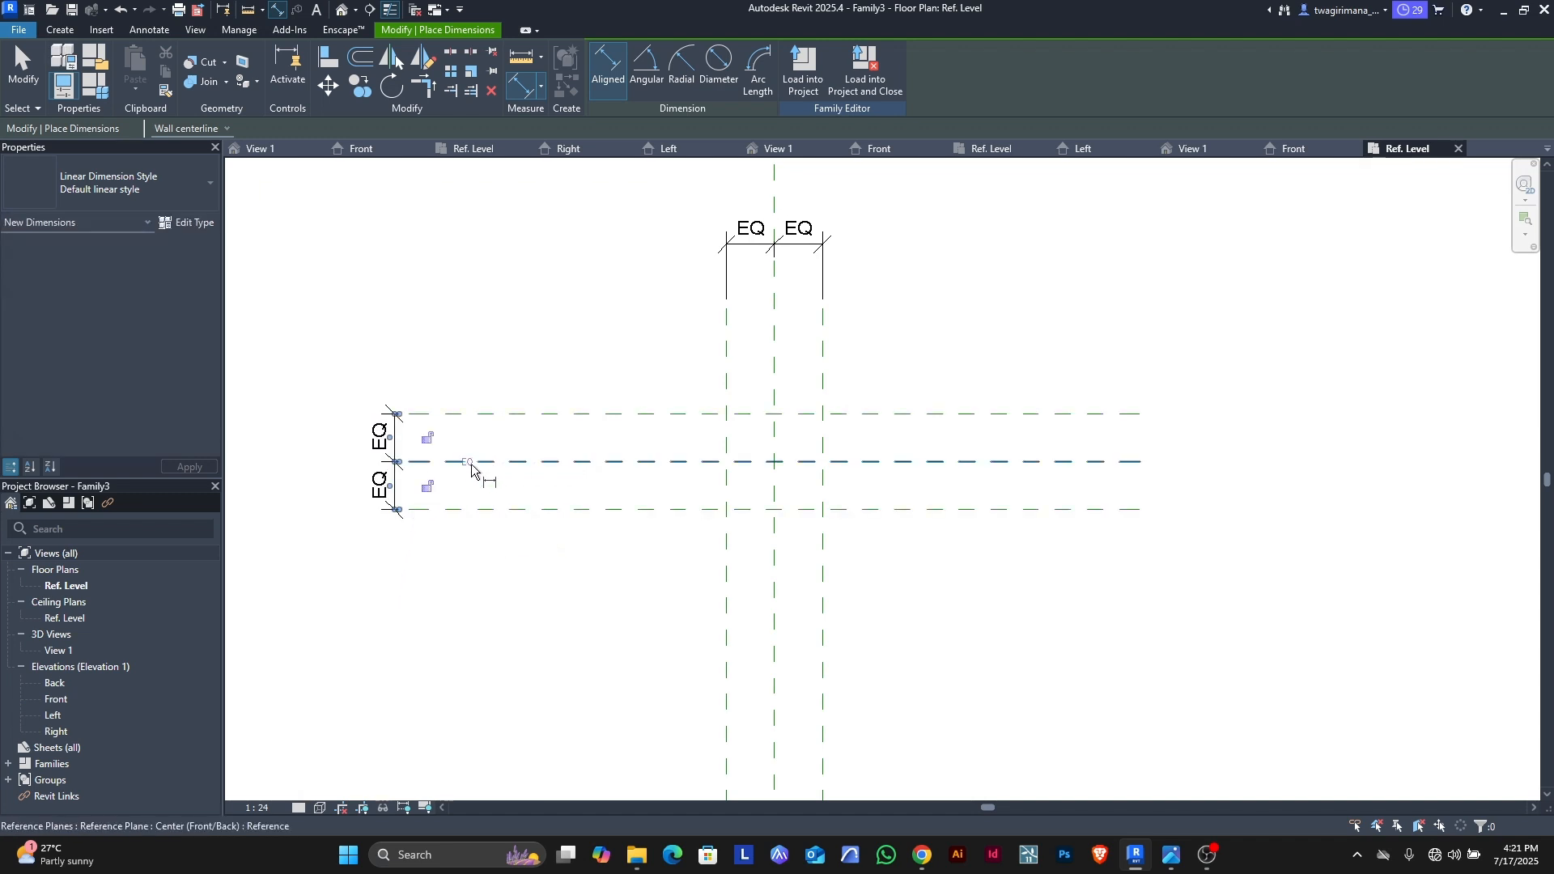
Step: Add overall dimensions between the two outer vertical reference planes and between the two outer horizontal ones
{"action": "left_click", "coordinate": [727, 347]}
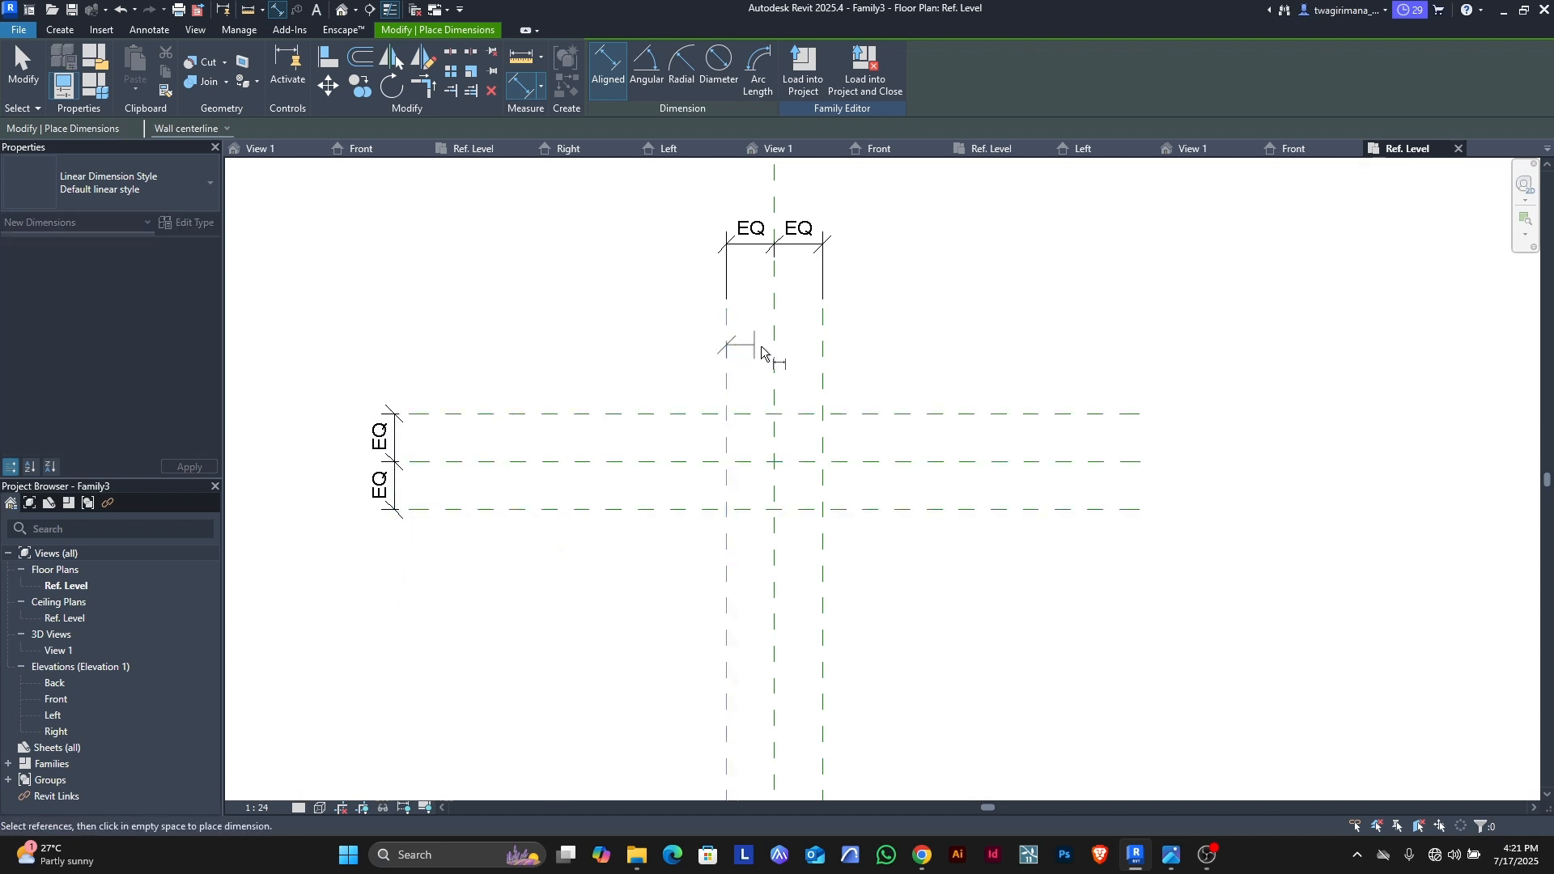
{"action": "left_click", "coordinate": [823, 347]}
{"action": "scroll", "coordinate": [786, 429], "scroll_direction": "down", "scroll_amount": 2}
{"action": "left_click", "coordinate": [852, 232]}
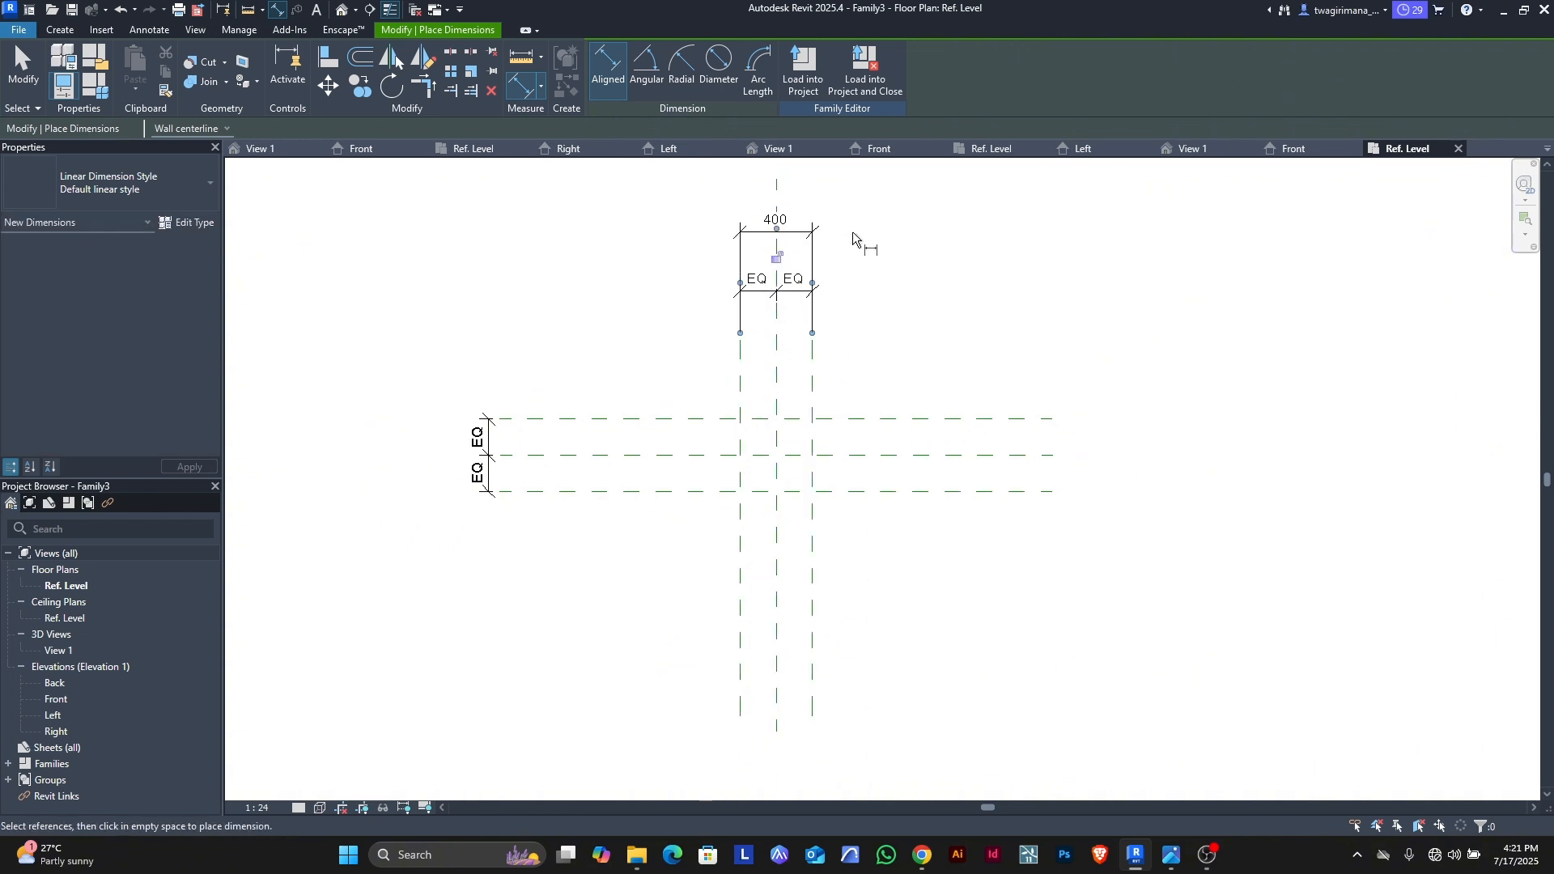
{"action": "left_click", "coordinate": [606, 429]}
{"action": "left_click", "coordinate": [596, 490]}
{"action": "left_click", "coordinate": [487, 601]}
{"action": "key", "text": "Escape"}
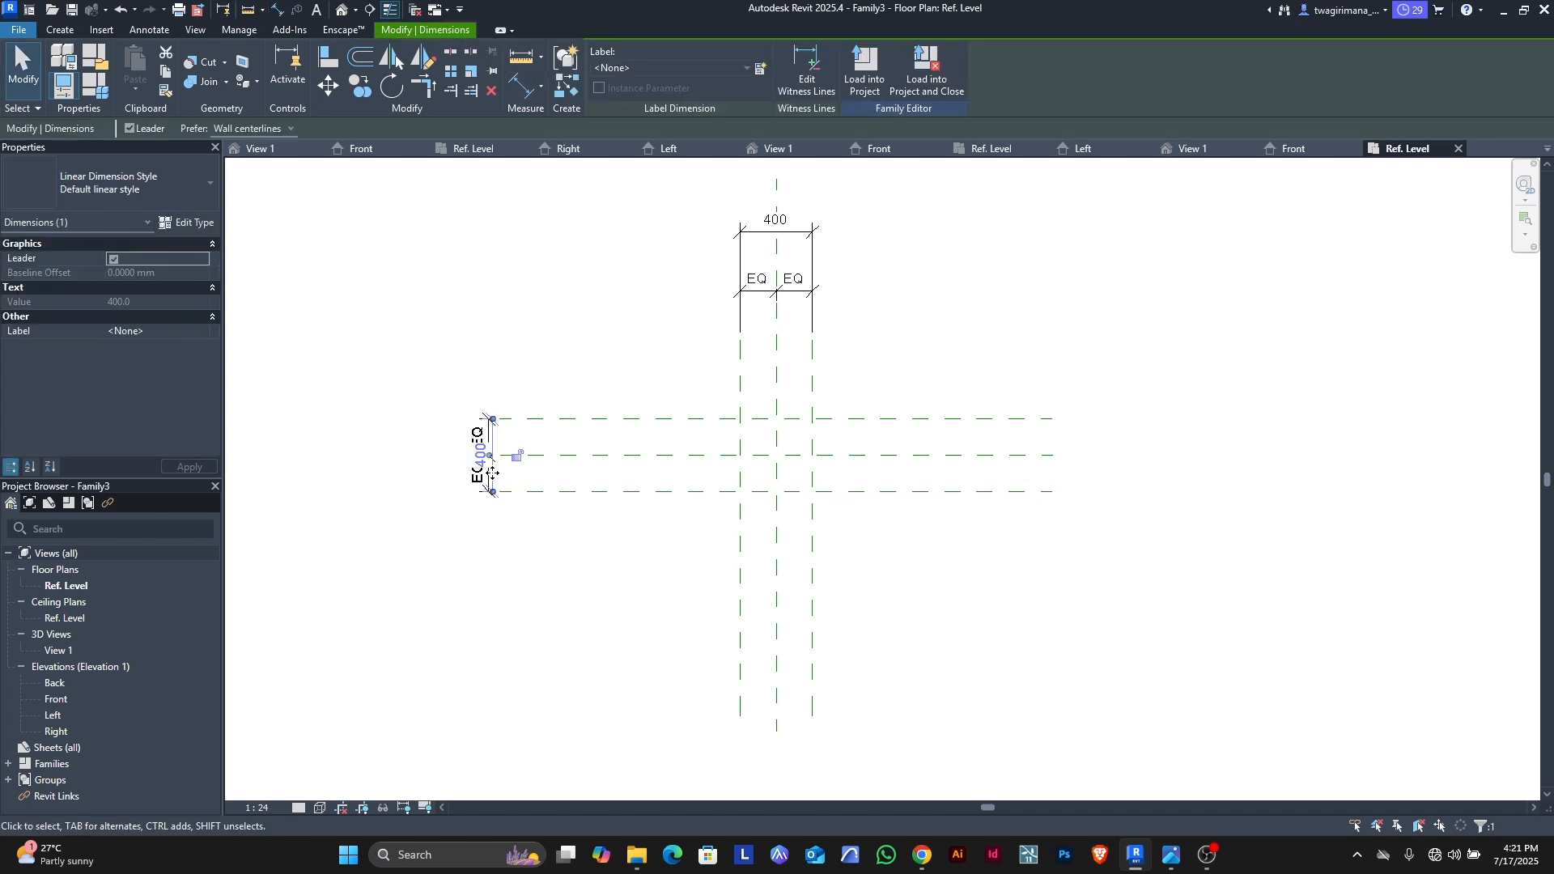
Step: Move the overall dimension of the horizontal planes sideways, clear of the equality dimension
{"action": "key", "text": "Right"}
{"action": "key", "text": "Right"}
{"action": "key", "text": "Right"}
{"action": "key", "text": "Right"}
{"action": "key", "text": "Right"}
{"action": "key", "text": "Right"}
{"action": "key", "text": "Right"}
{"action": "key", "text": "Right"}
{"action": "key", "text": "Right"}
{"action": "key", "text": "Right"}
{"action": "key", "text": "Right"}
{"action": "left_click", "coordinate": [575, 547]}
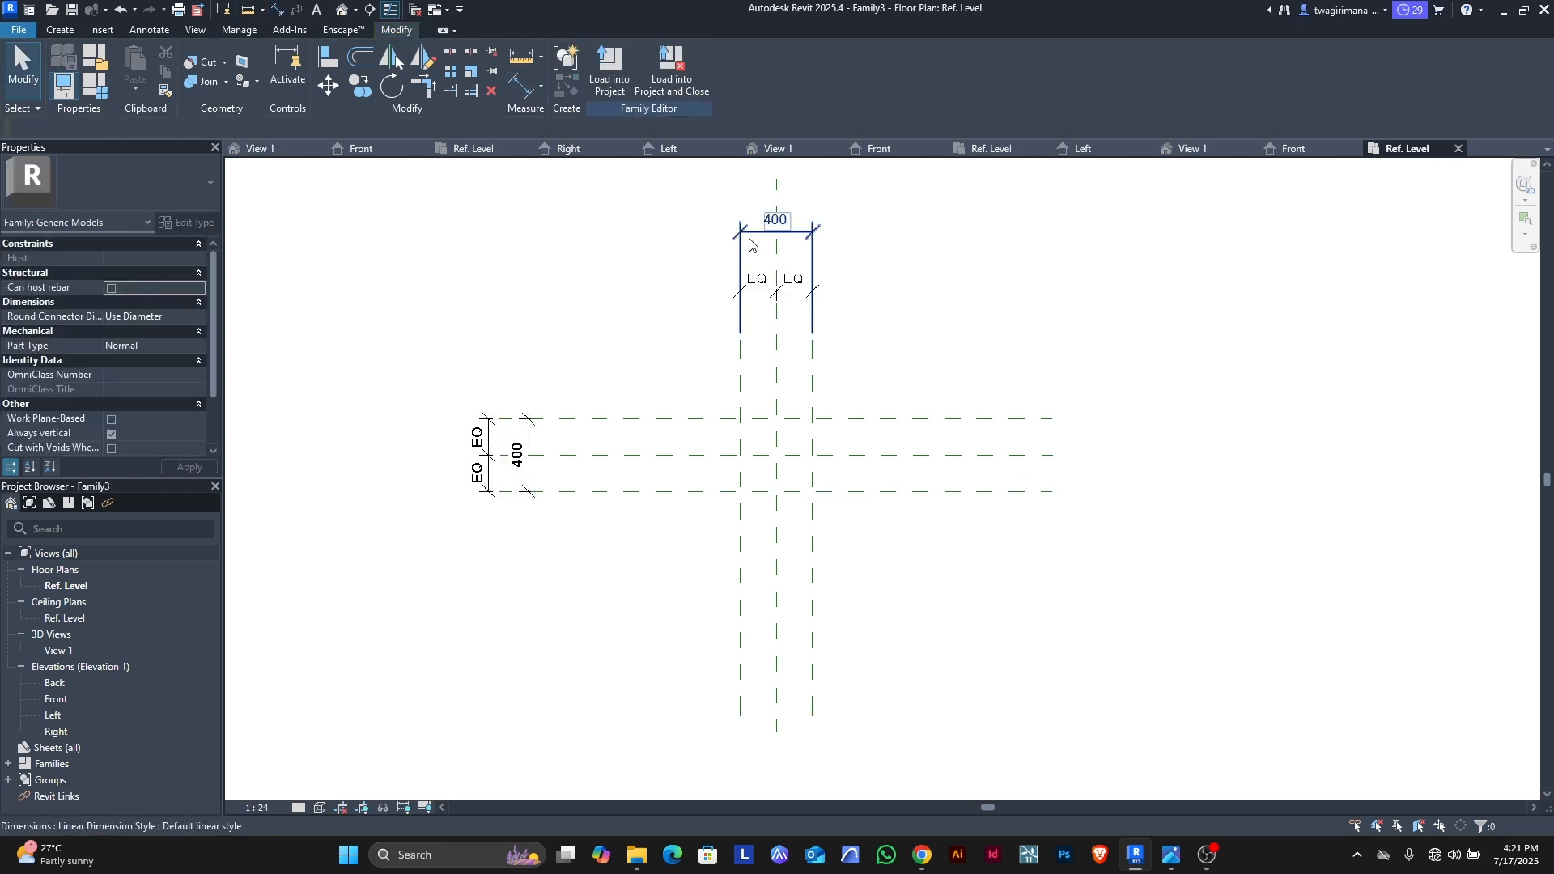
Step: Label the vertical planes' overall dimension with a new type parameter named w hb2 and the horizontal planes' overall dimension with d hb 2
{"action": "left_click", "coordinate": [773, 233]}
{"action": "left_click", "coordinate": [762, 69]}
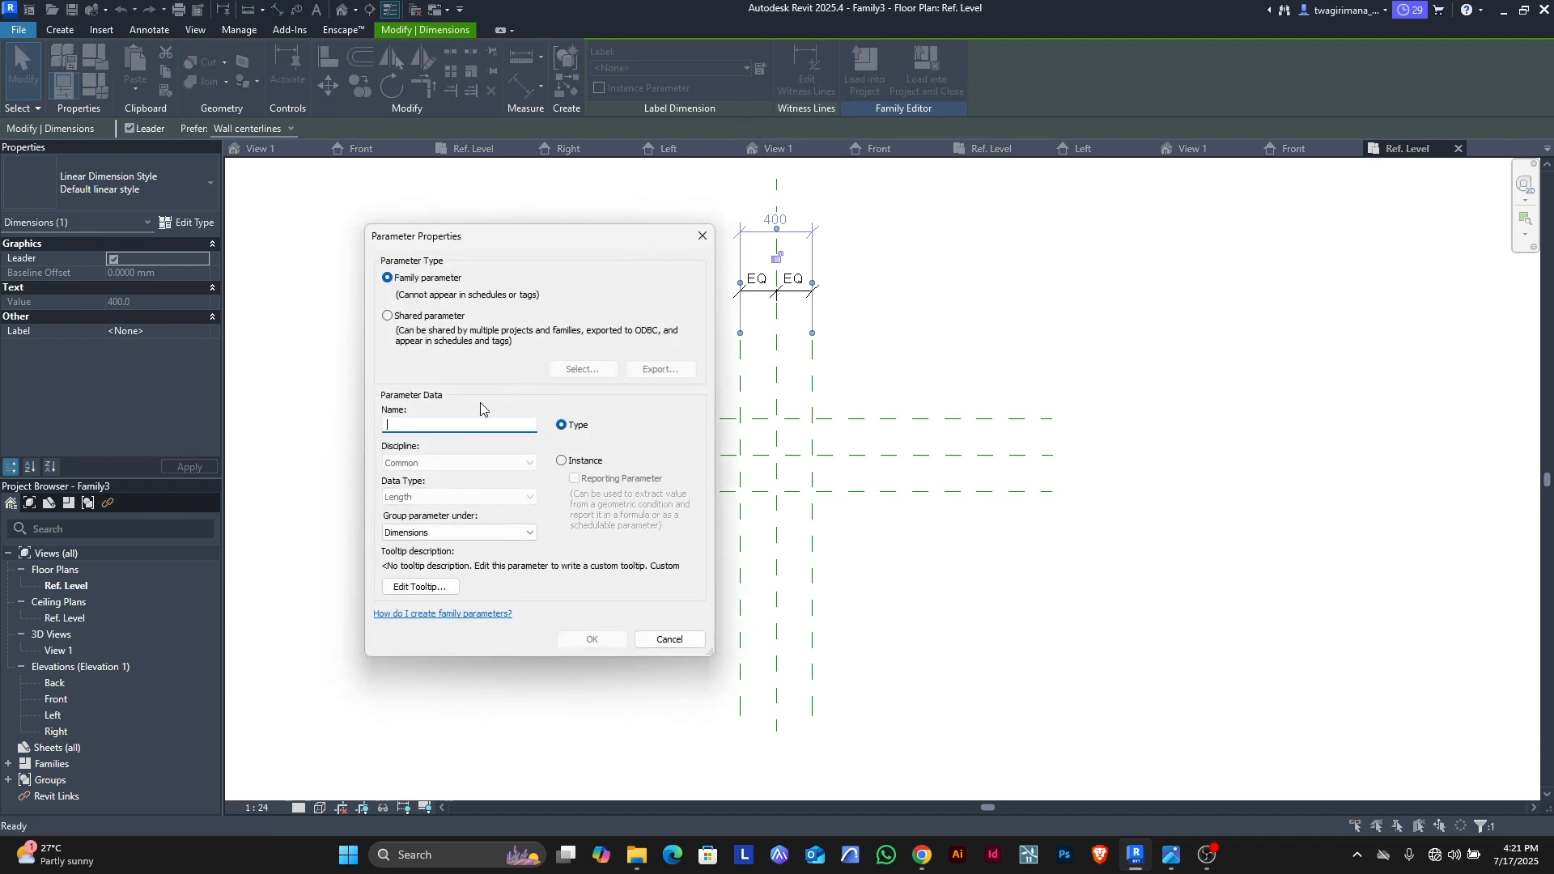
{"action": "type", "text": "w hb2"}
{"action": "key", "text": "Return"}
{"action": "left_click", "coordinate": [508, 357]}
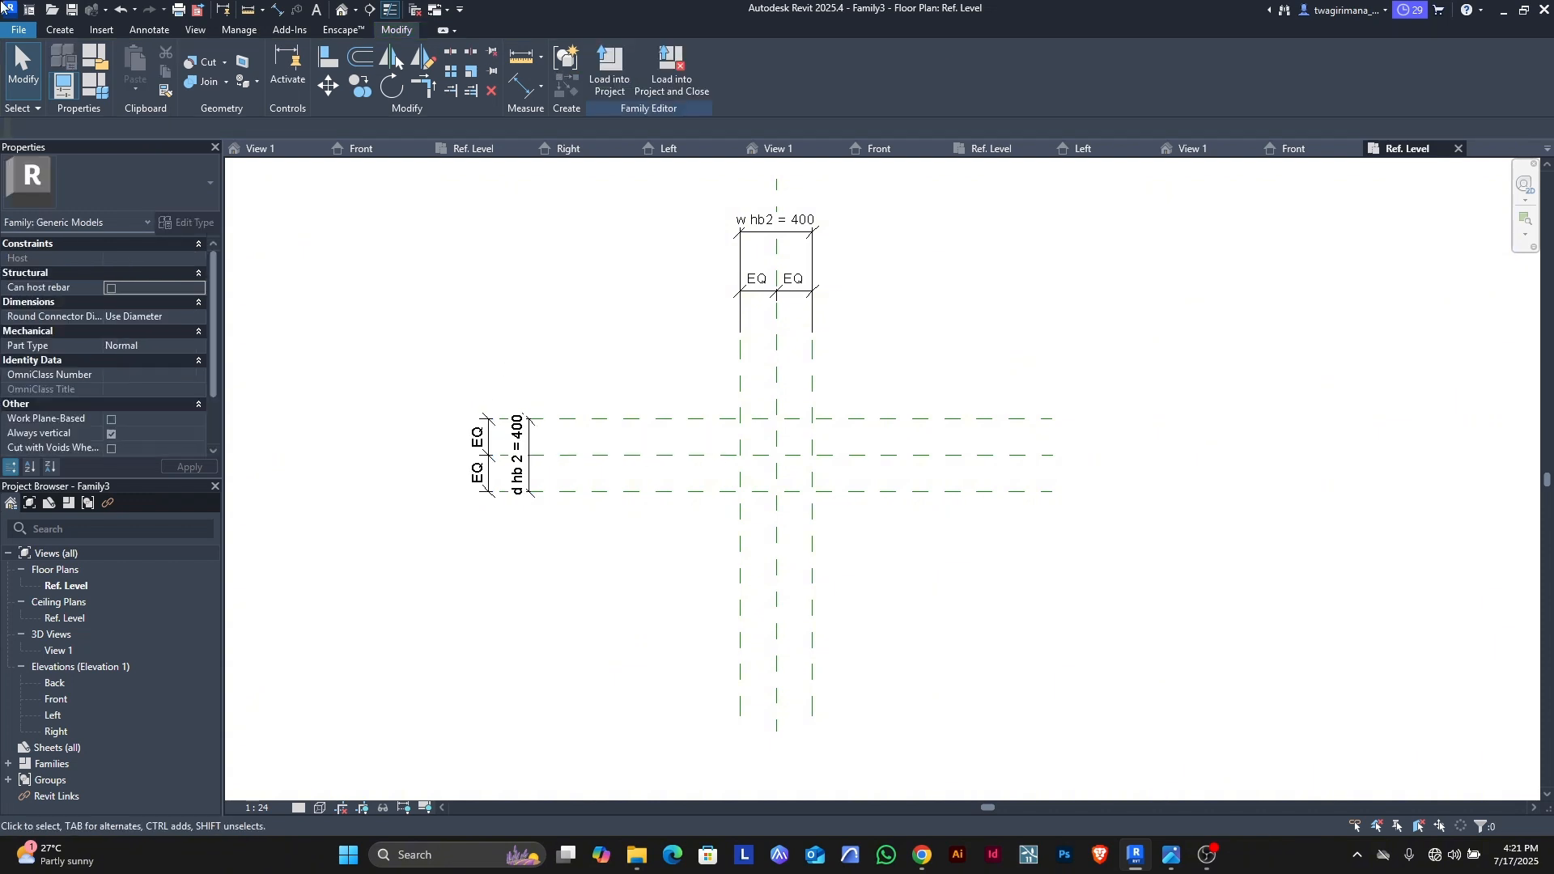
Step: In the Front elevation, draw a horizontal reference plane about 200 mm above the reference level
{"action": "scroll", "coordinate": [850, 468], "scroll_direction": "up", "scroll_amount": 4}
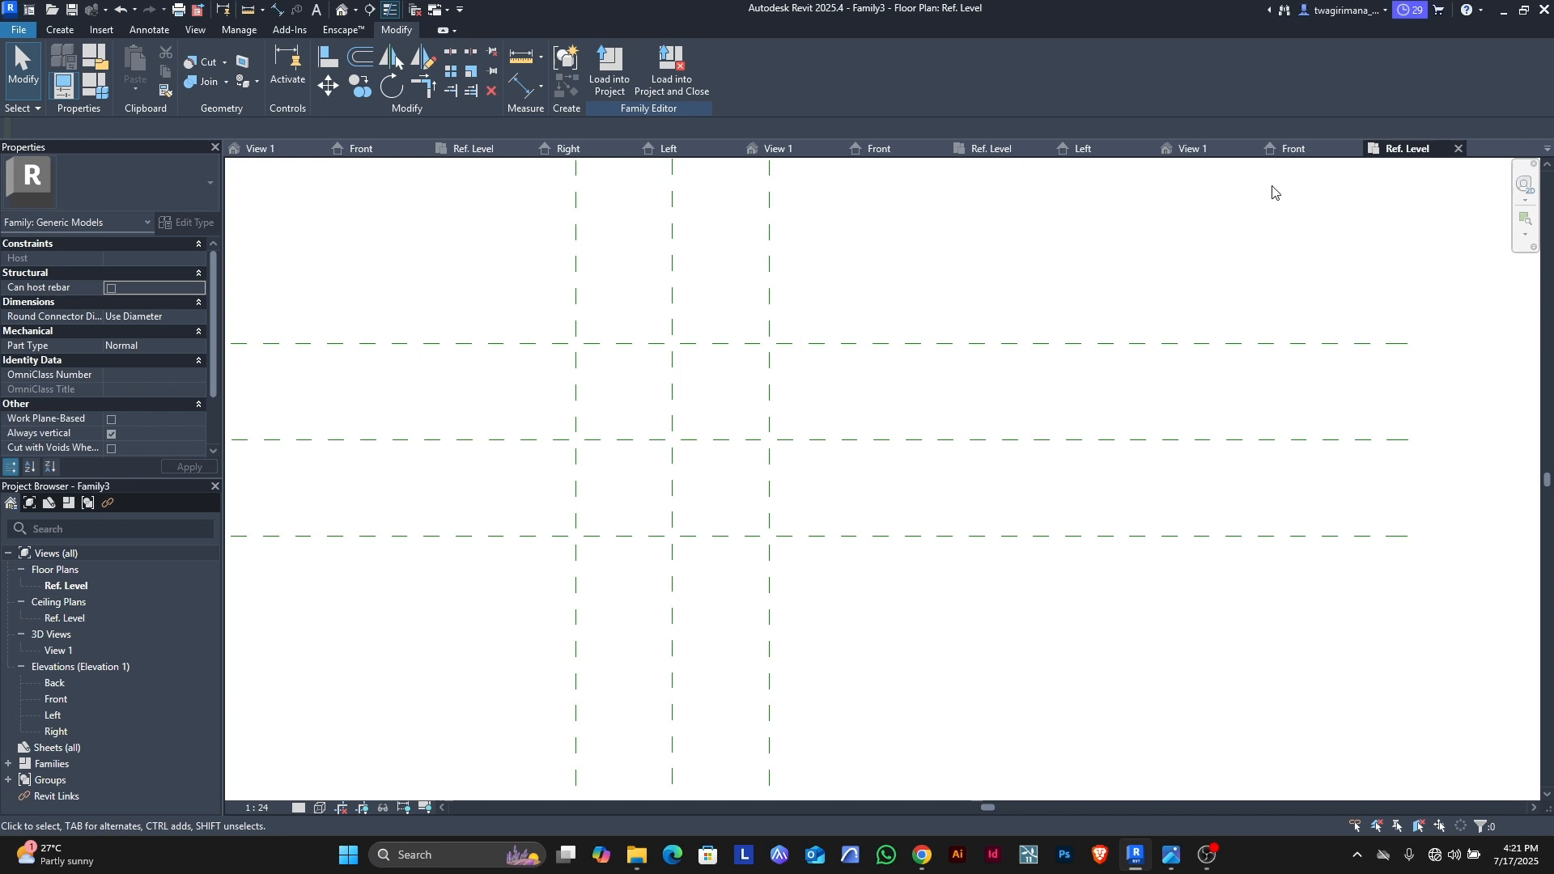
{"action": "left_click", "coordinate": [1294, 149]}
{"action": "scroll", "coordinate": [928, 658], "scroll_direction": "up", "scroll_amount": 4}
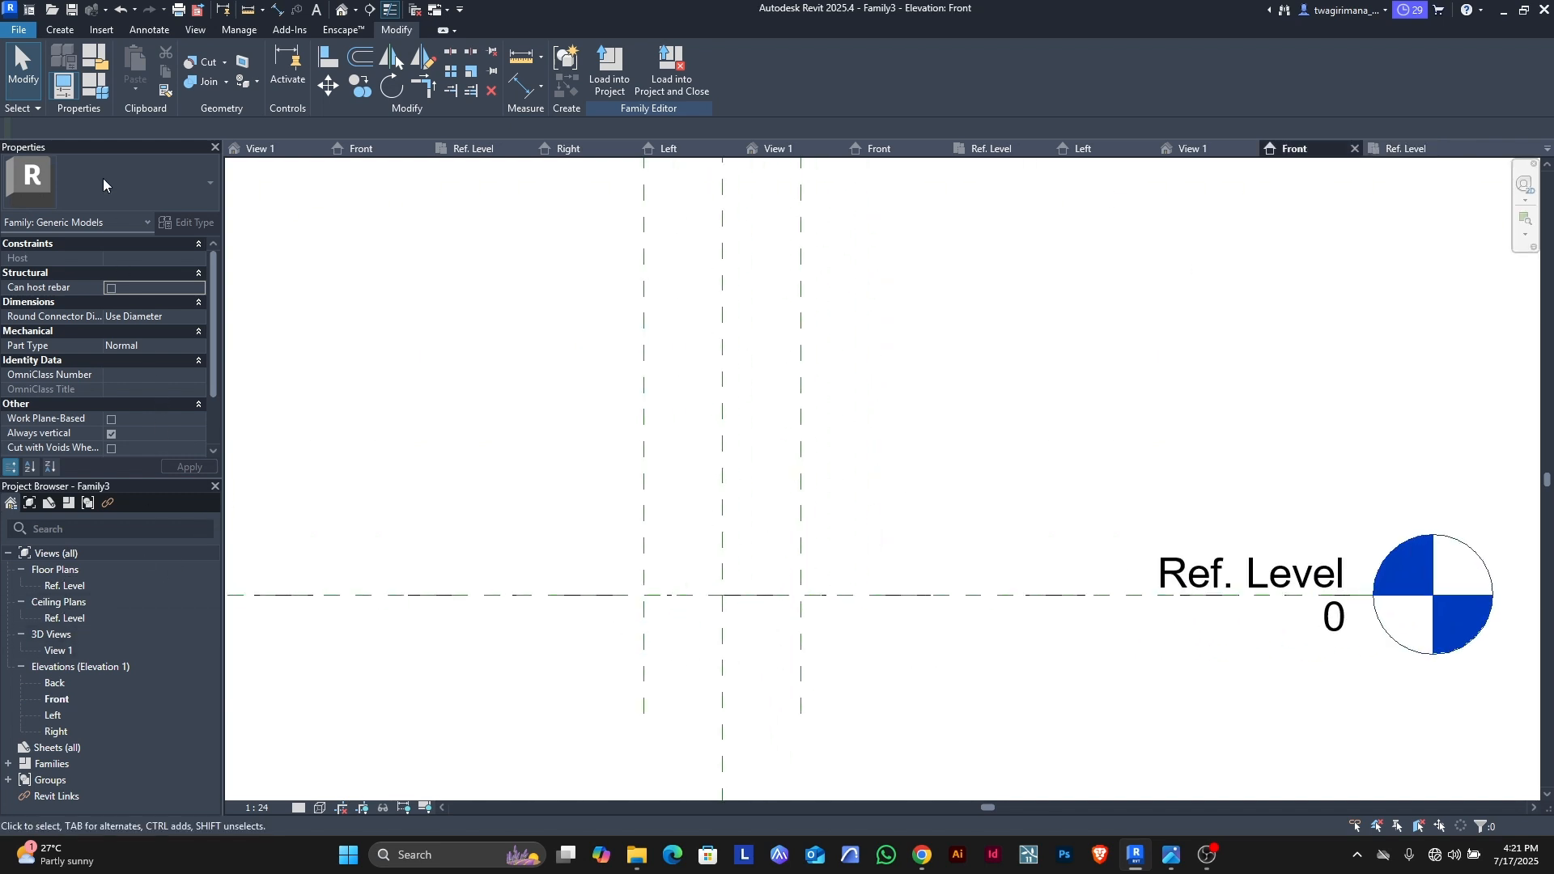
{"action": "left_click", "coordinate": [67, 32]}
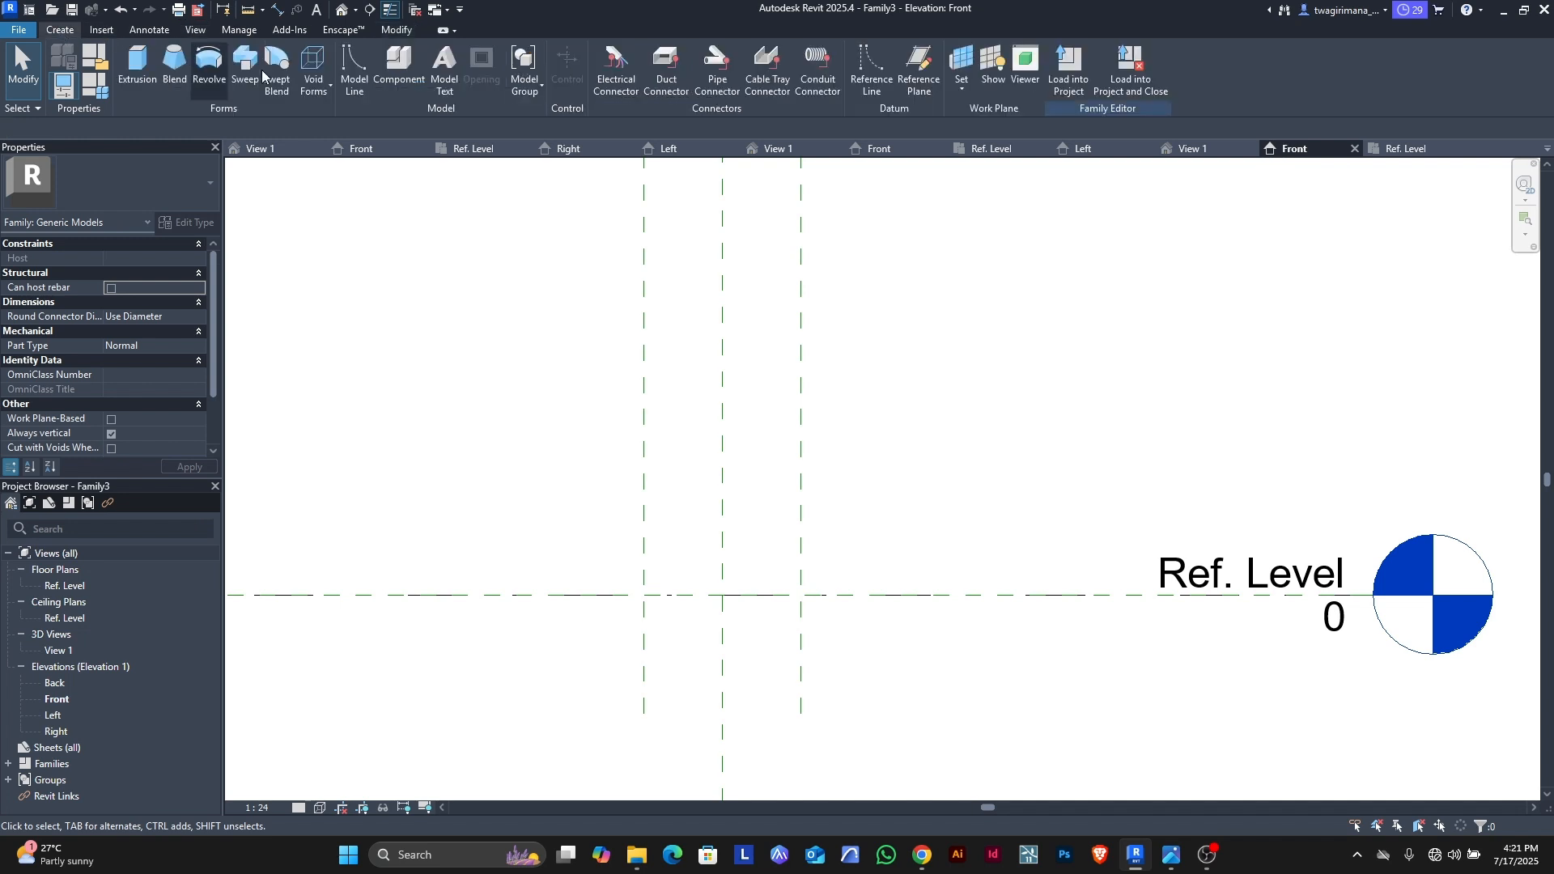
{"action": "left_click", "coordinate": [907, 73]}
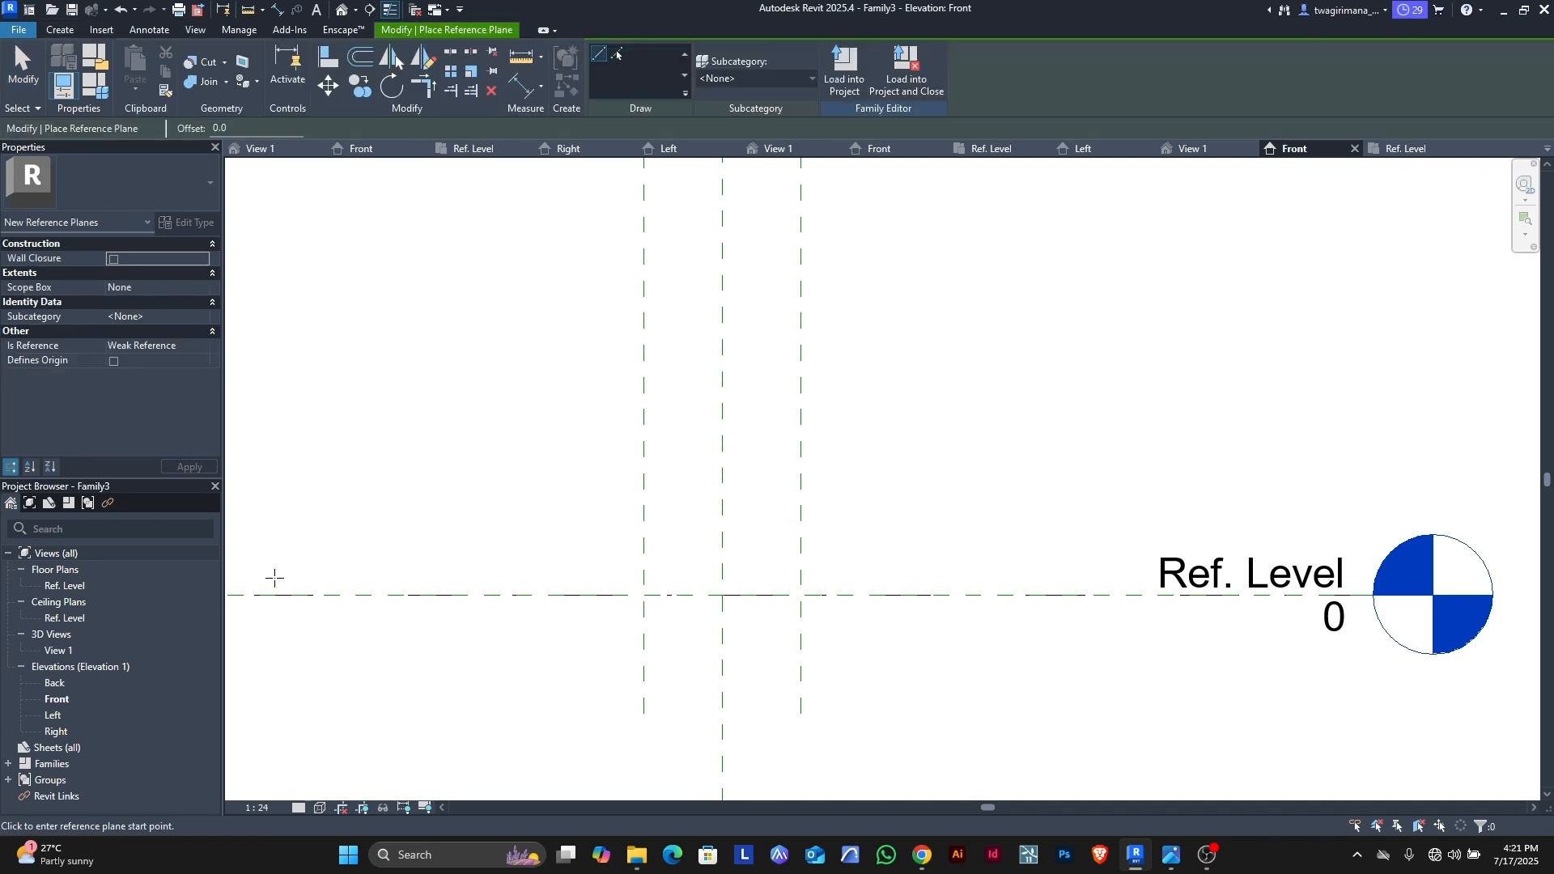
{"action": "scroll", "coordinate": [486, 579], "scroll_direction": "down", "scroll_amount": 3}
{"action": "left_click", "coordinate": [340, 558]}
{"action": "scroll", "coordinate": [340, 558], "scroll_direction": "down", "scroll_amount": 2}
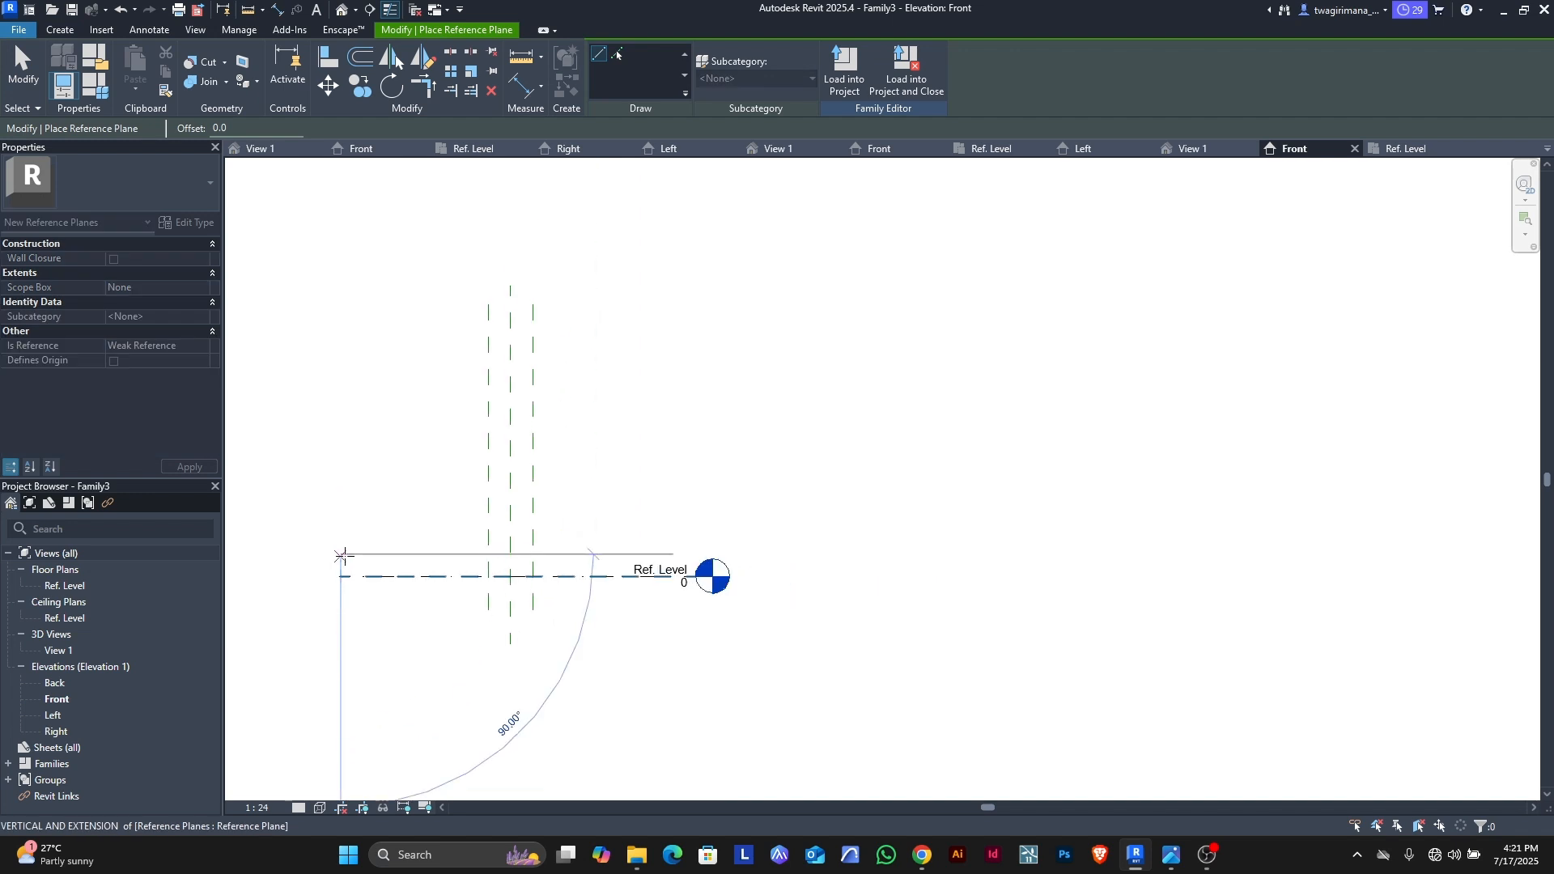
{"action": "left_click", "coordinate": [780, 557]}
{"action": "scroll", "coordinate": [404, 587], "scroll_direction": "up", "scroll_amount": 2}
{"action": "scroll", "coordinate": [399, 592], "scroll_direction": "up", "scroll_amount": 4}
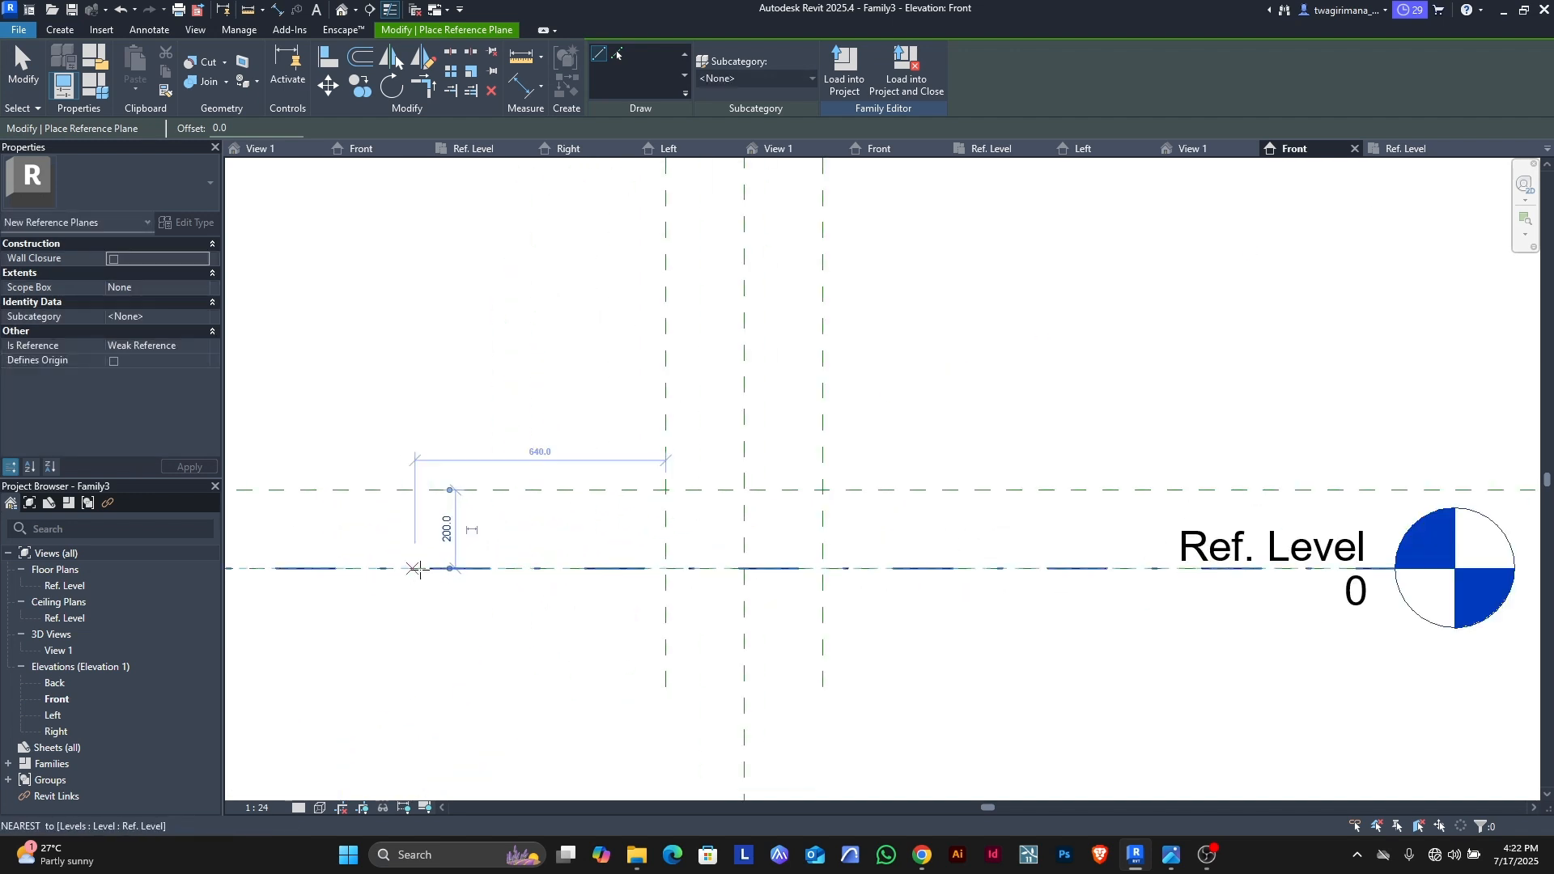
{"action": "key", "text": "Escape"}
{"action": "key", "text": "Escape"}
Step: Dimension the distance between the reference level and the horizontal reference plane above it
{"action": "left_click", "coordinate": [521, 89]}
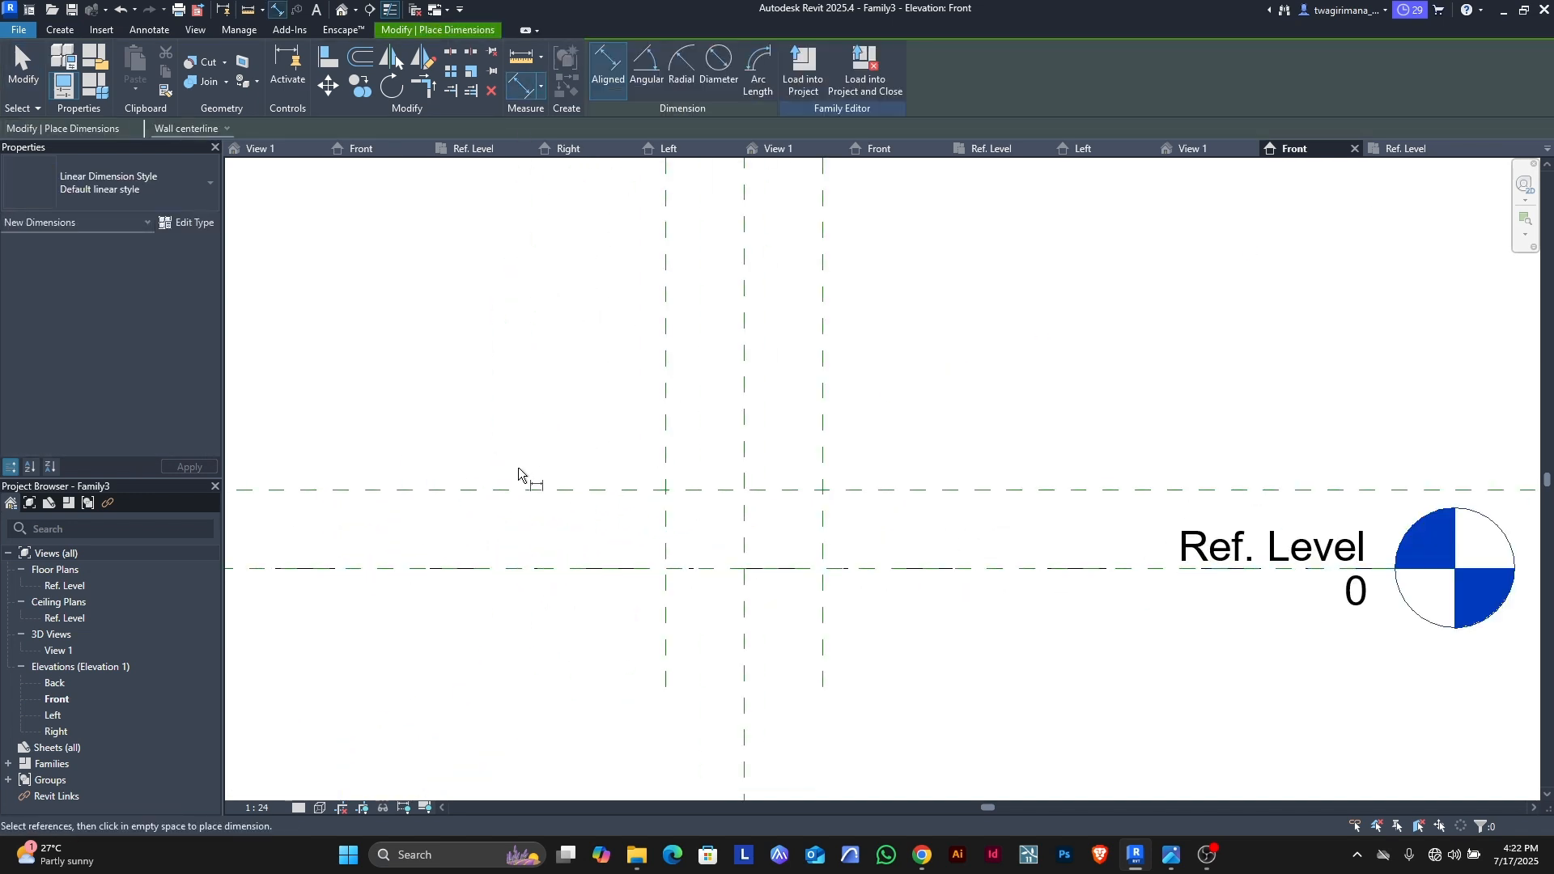
{"action": "left_click", "coordinate": [527, 491]}
{"action": "left_click", "coordinate": [527, 569]}
{"action": "left_click", "coordinate": [439, 619]}
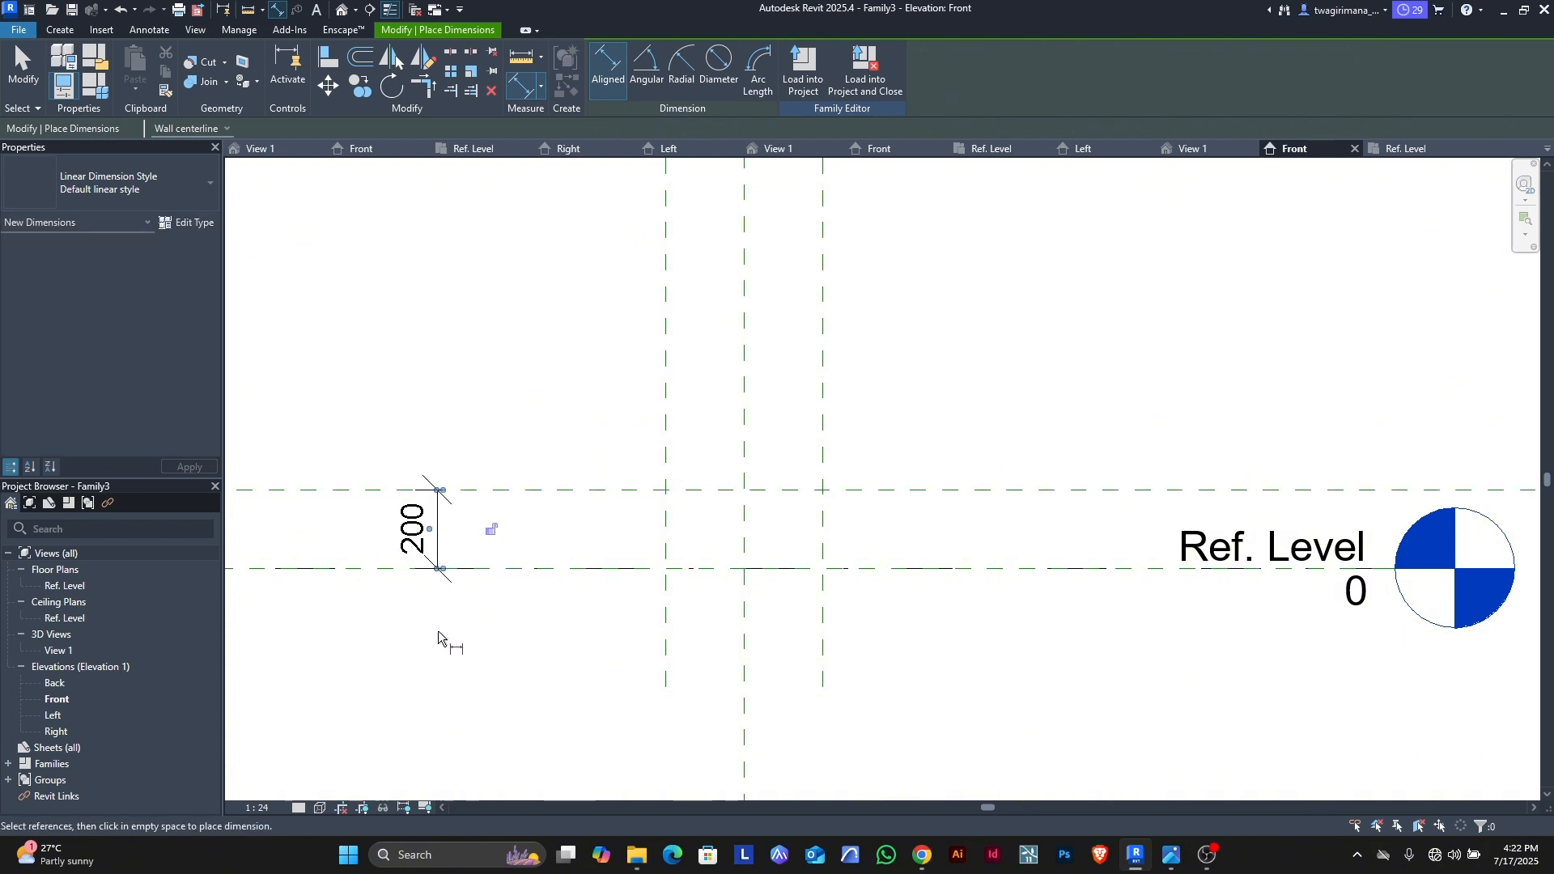
{"action": "key", "text": "Escape"}
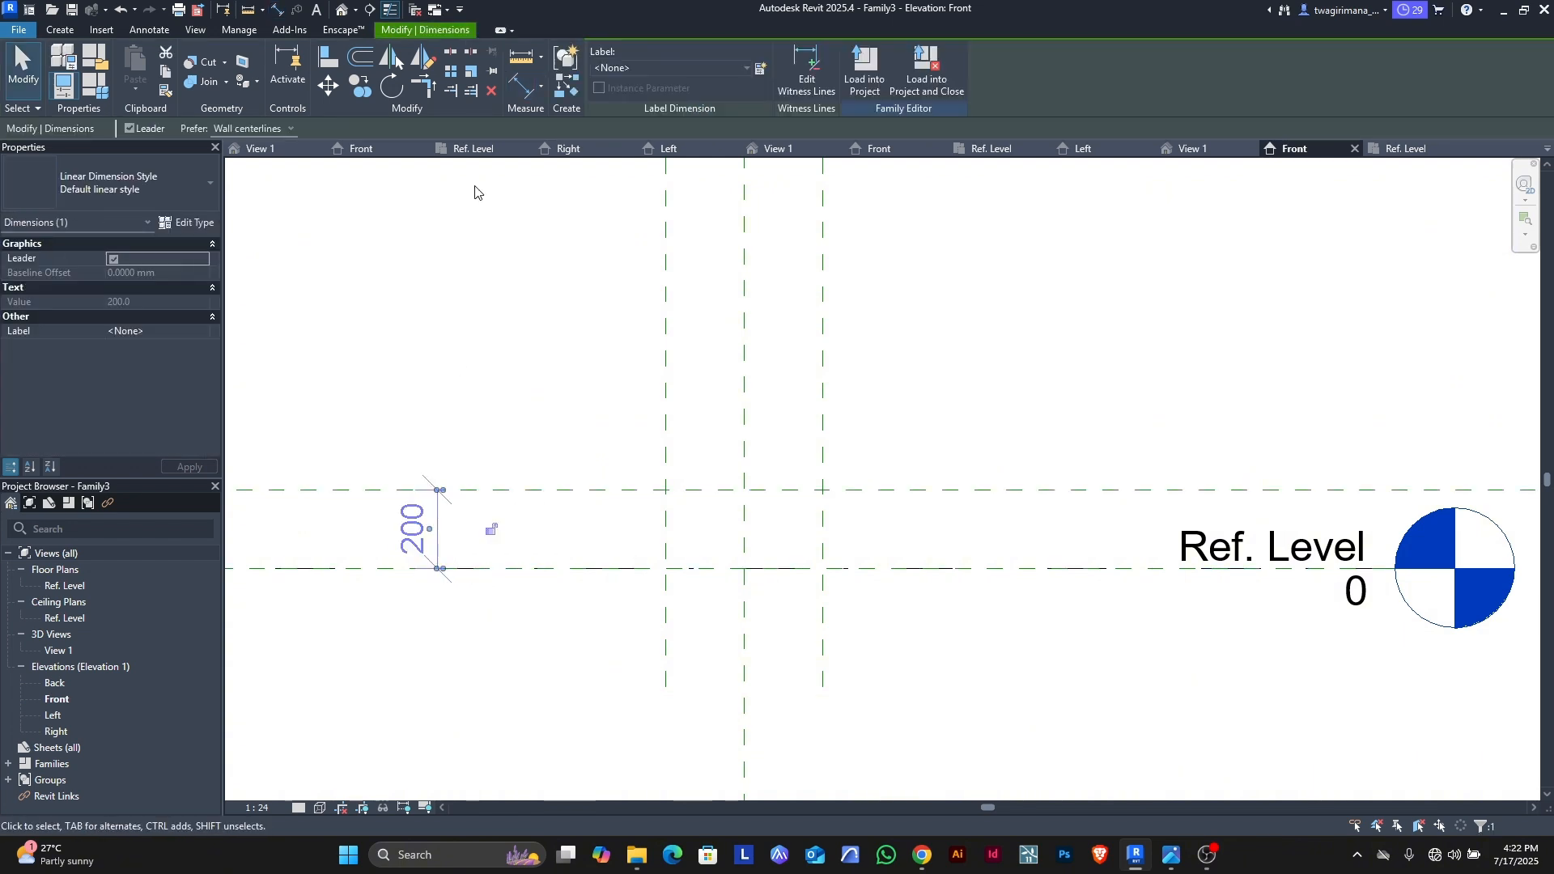
Step: Label the height dimension with a new type parameter named h hb2 and set its value to 800 mm
{"action": "left_click", "coordinate": [763, 71]}
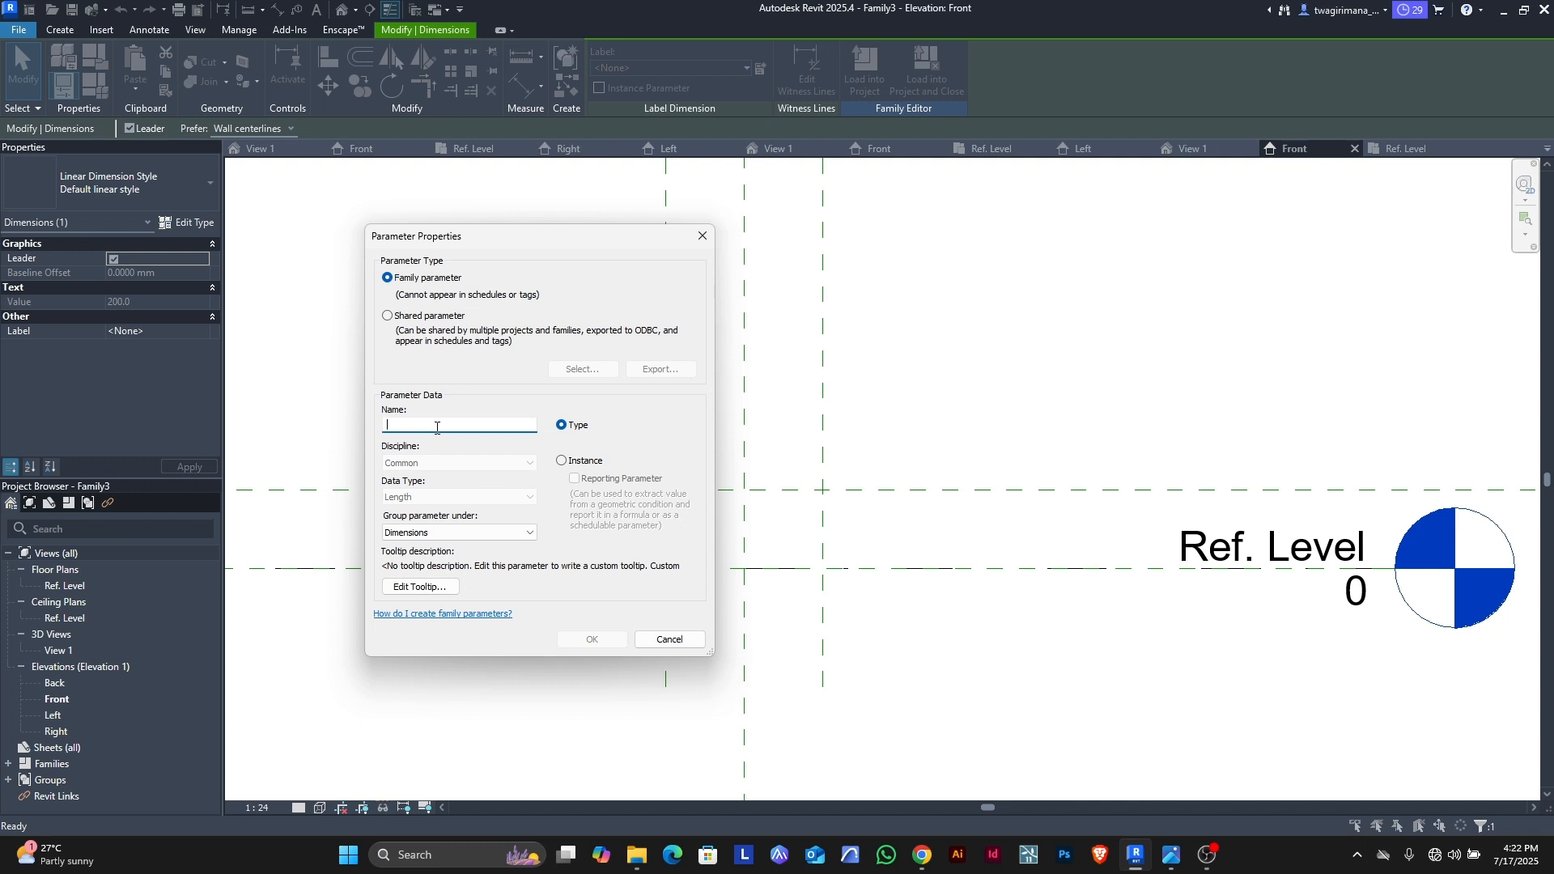
{"action": "type", "text": "h hb2"}
{"action": "key", "text": "Return"}
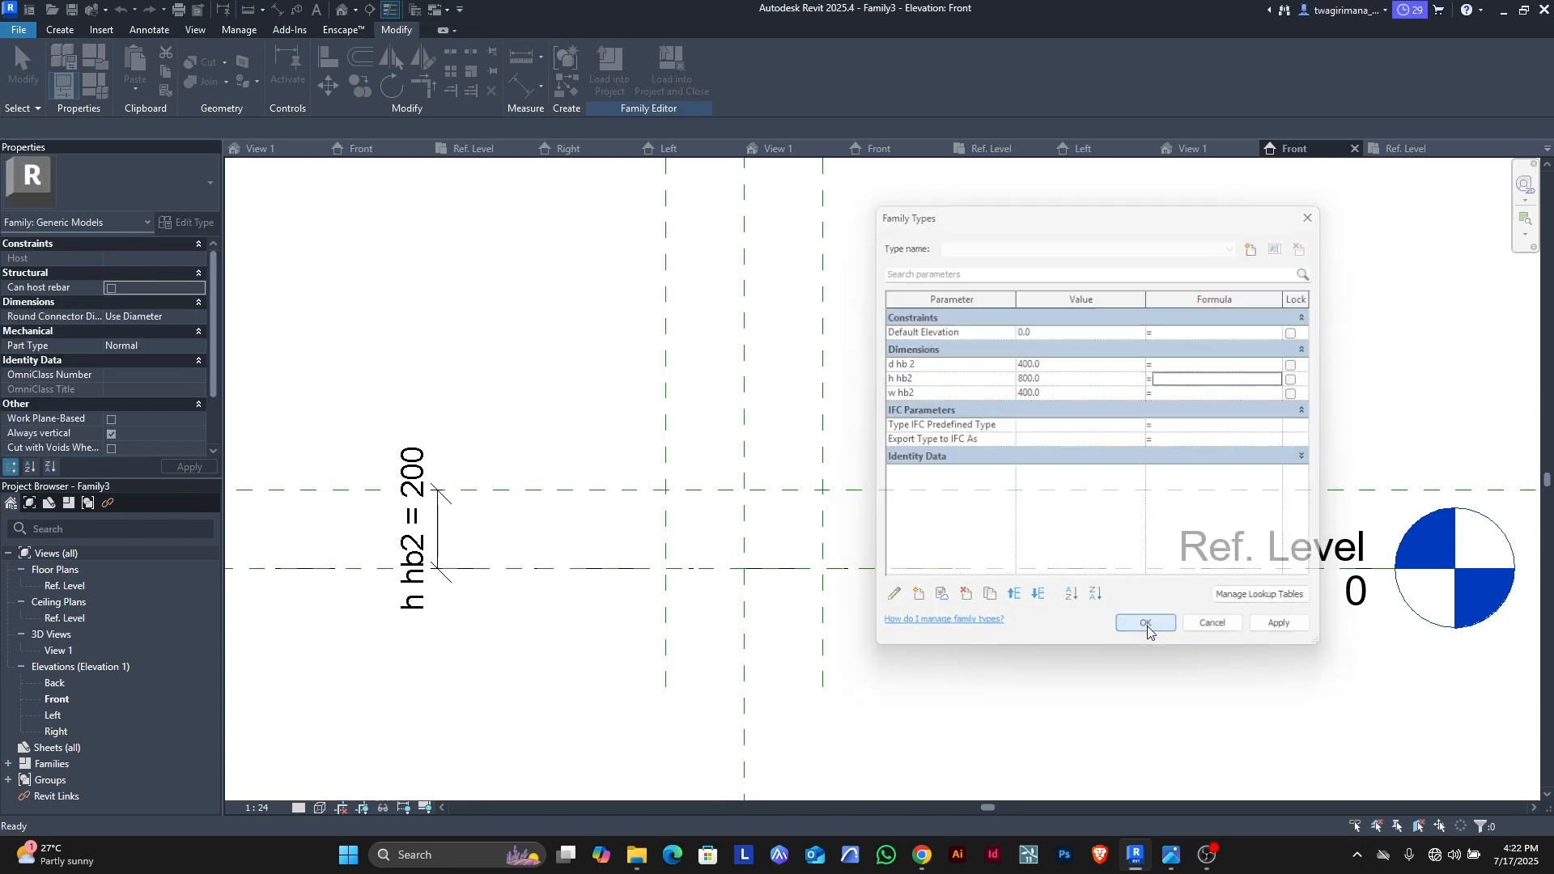
{"action": "left_click", "coordinate": [1148, 626]}
{"action": "scroll", "coordinate": [677, 490], "scroll_direction": "down", "scroll_amount": 3}
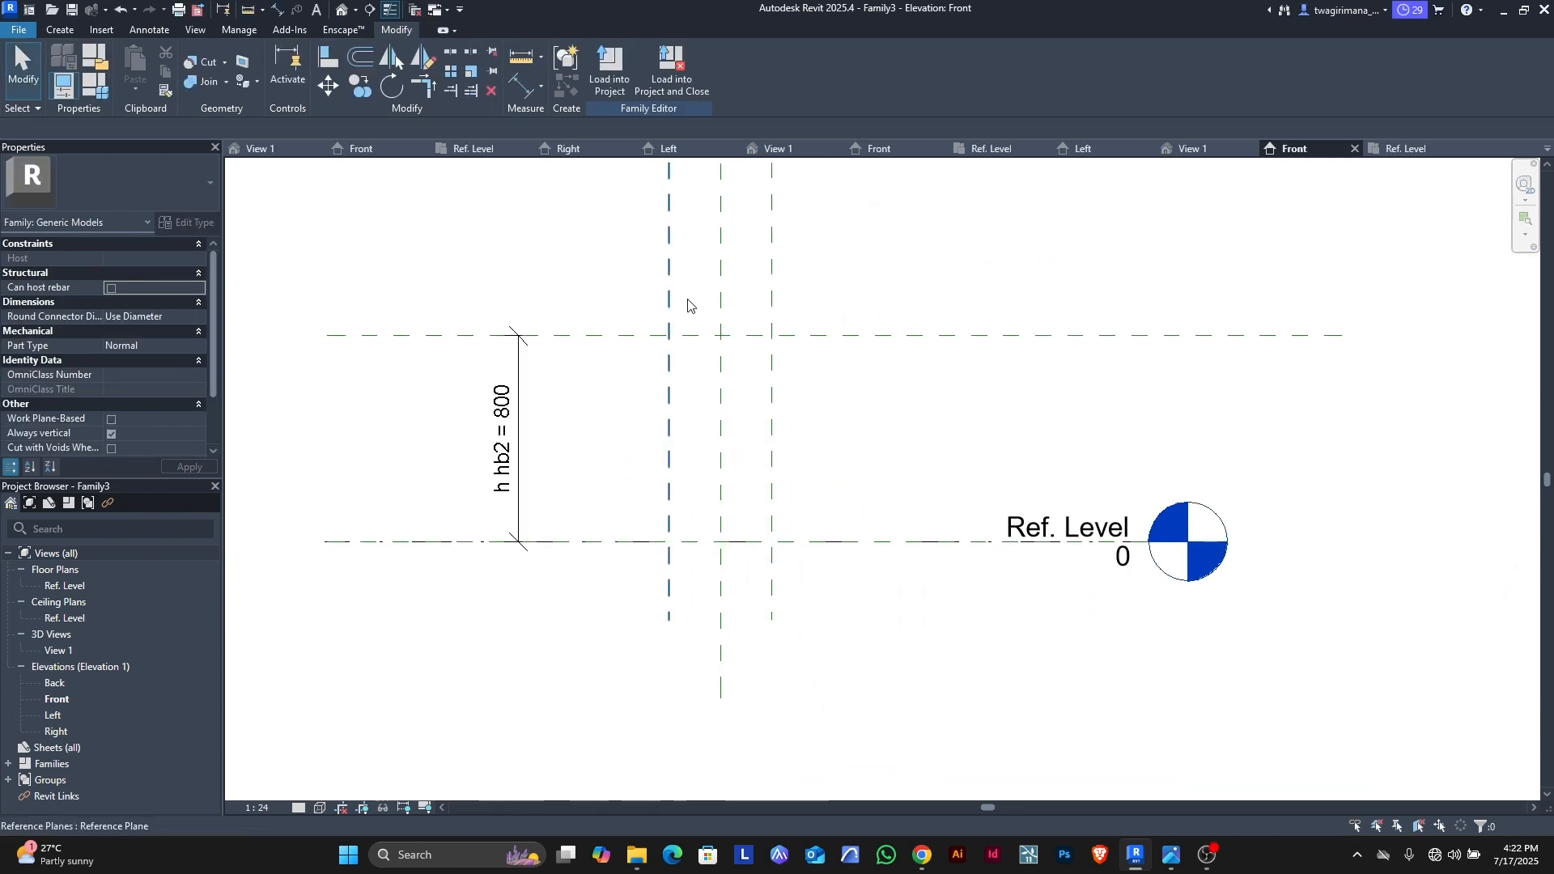
Step: In the Ref. Level plan, start an extrusion and sketch a rectangle snapped to the four outer reference planes
{"action": "left_click", "coordinate": [1400, 149]}
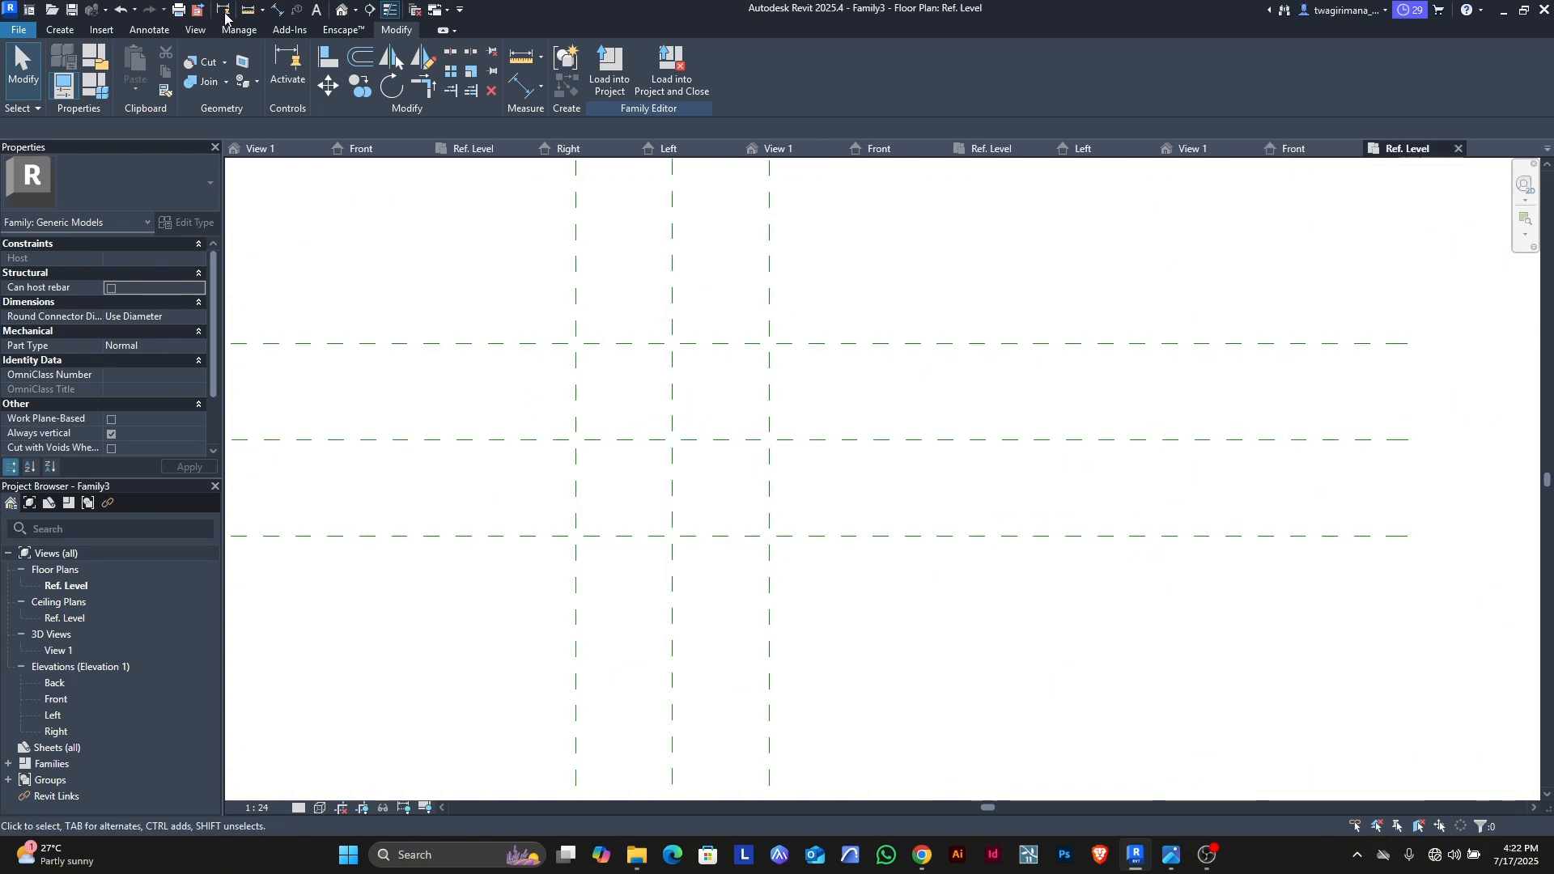
{"action": "left_click", "coordinate": [60, 30]}
{"action": "left_click", "coordinate": [136, 68]}
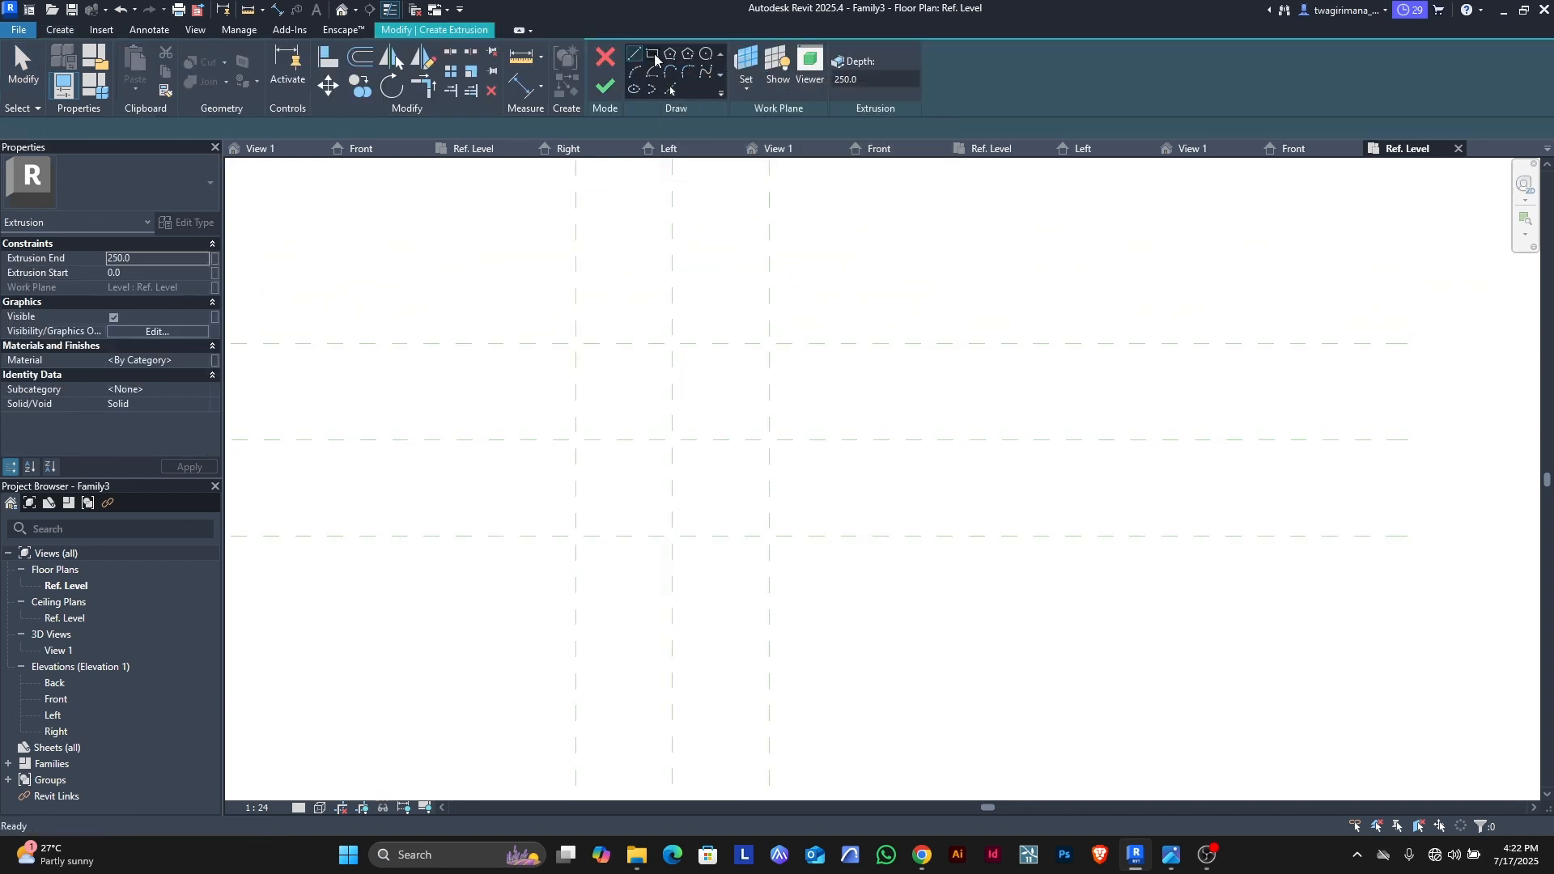
{"action": "left_click", "coordinate": [652, 53]}
{"action": "left_click", "coordinate": [574, 344]}
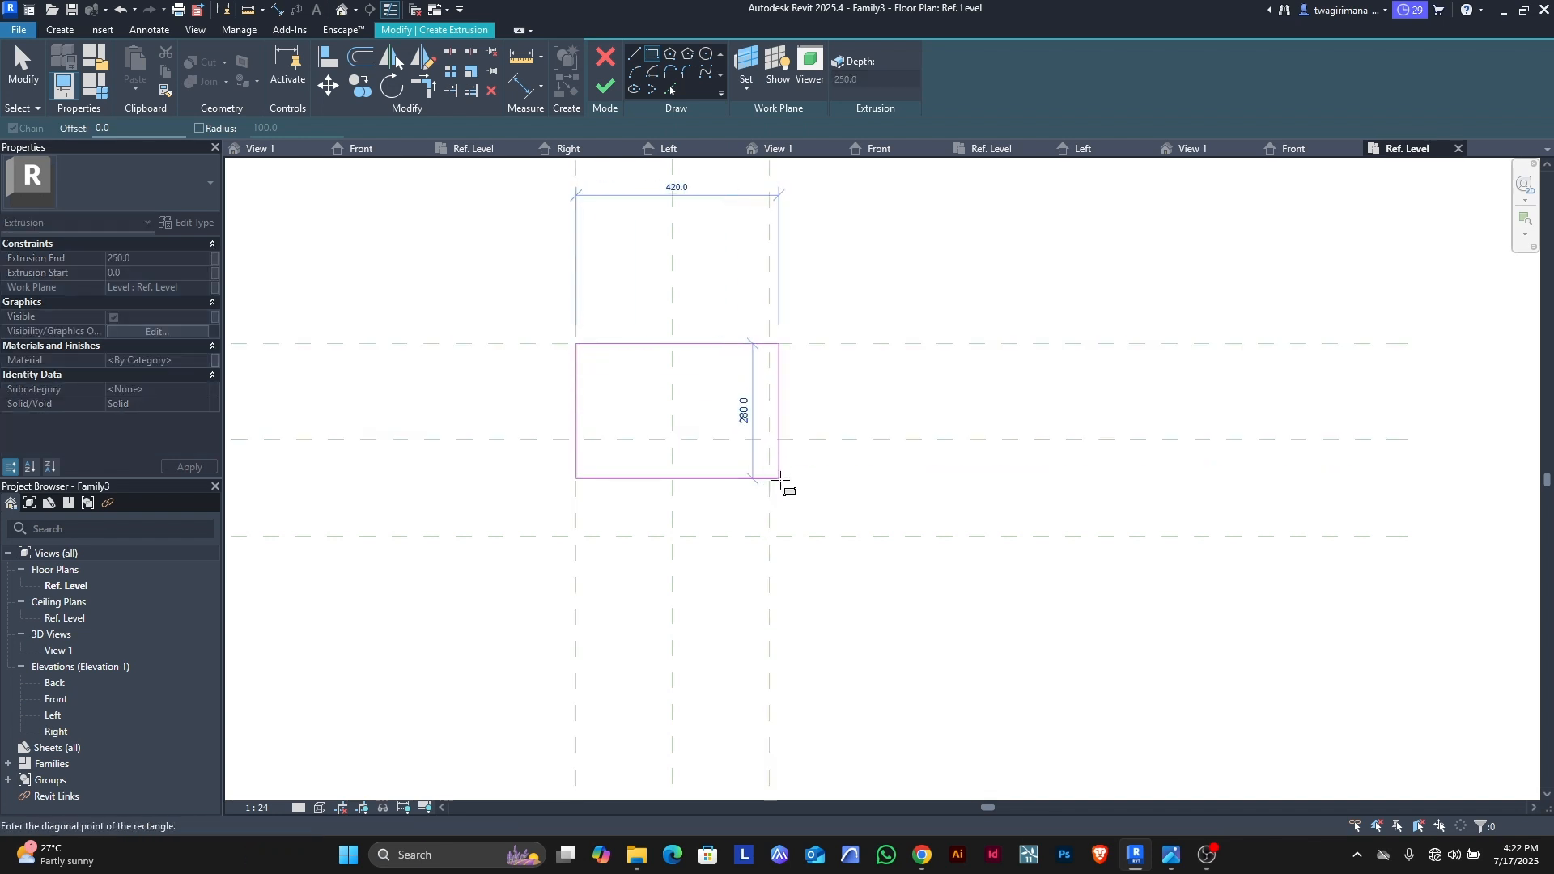
{"action": "left_click", "coordinate": [769, 536]}
Step: Lock all four sides of the rectangular sketch to their reference planes
{"action": "left_click", "coordinate": [741, 452]}
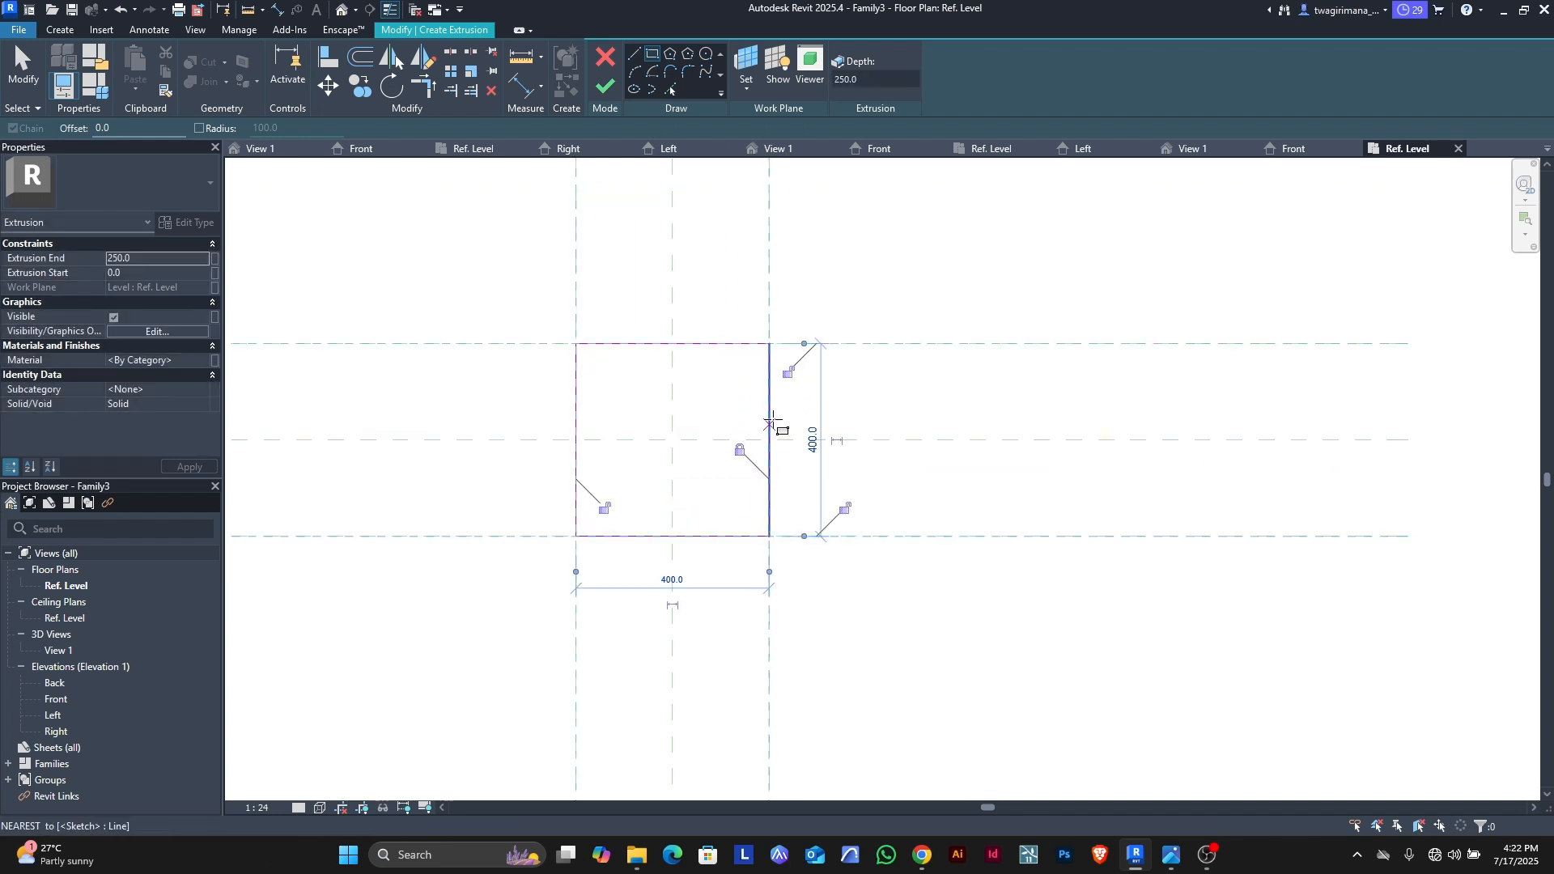
{"action": "left_click", "coordinate": [788, 373]}
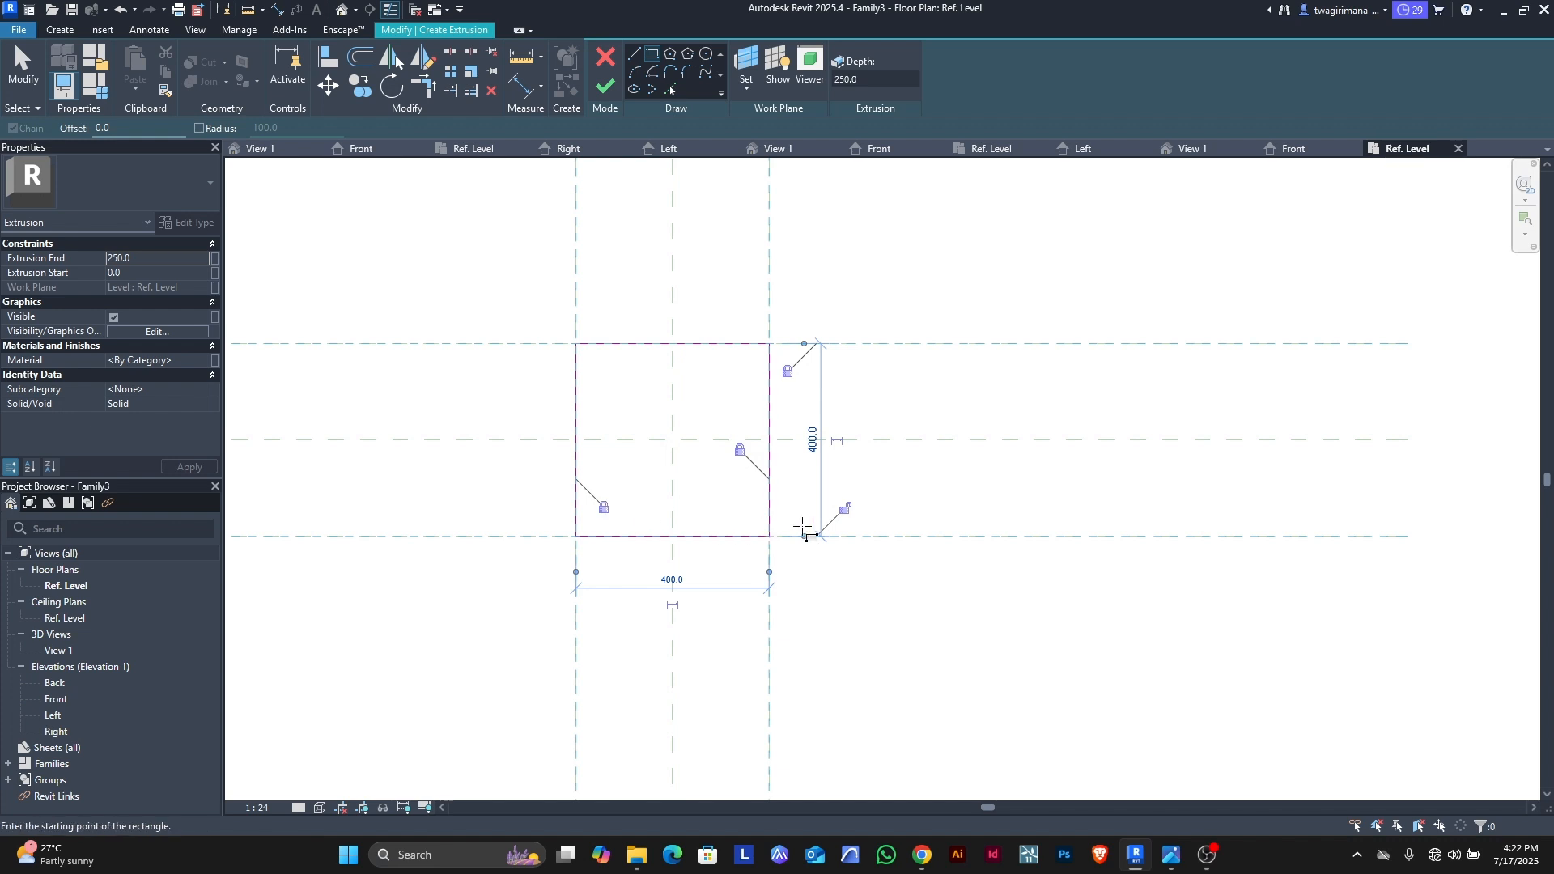
{"action": "left_click", "coordinate": [845, 508]}
{"action": "left_click", "coordinate": [603, 508]}
Step: Round all four corners of the rectangular sketch with fillet arcs of 100 mm radius
{"action": "left_click", "coordinate": [688, 71]}
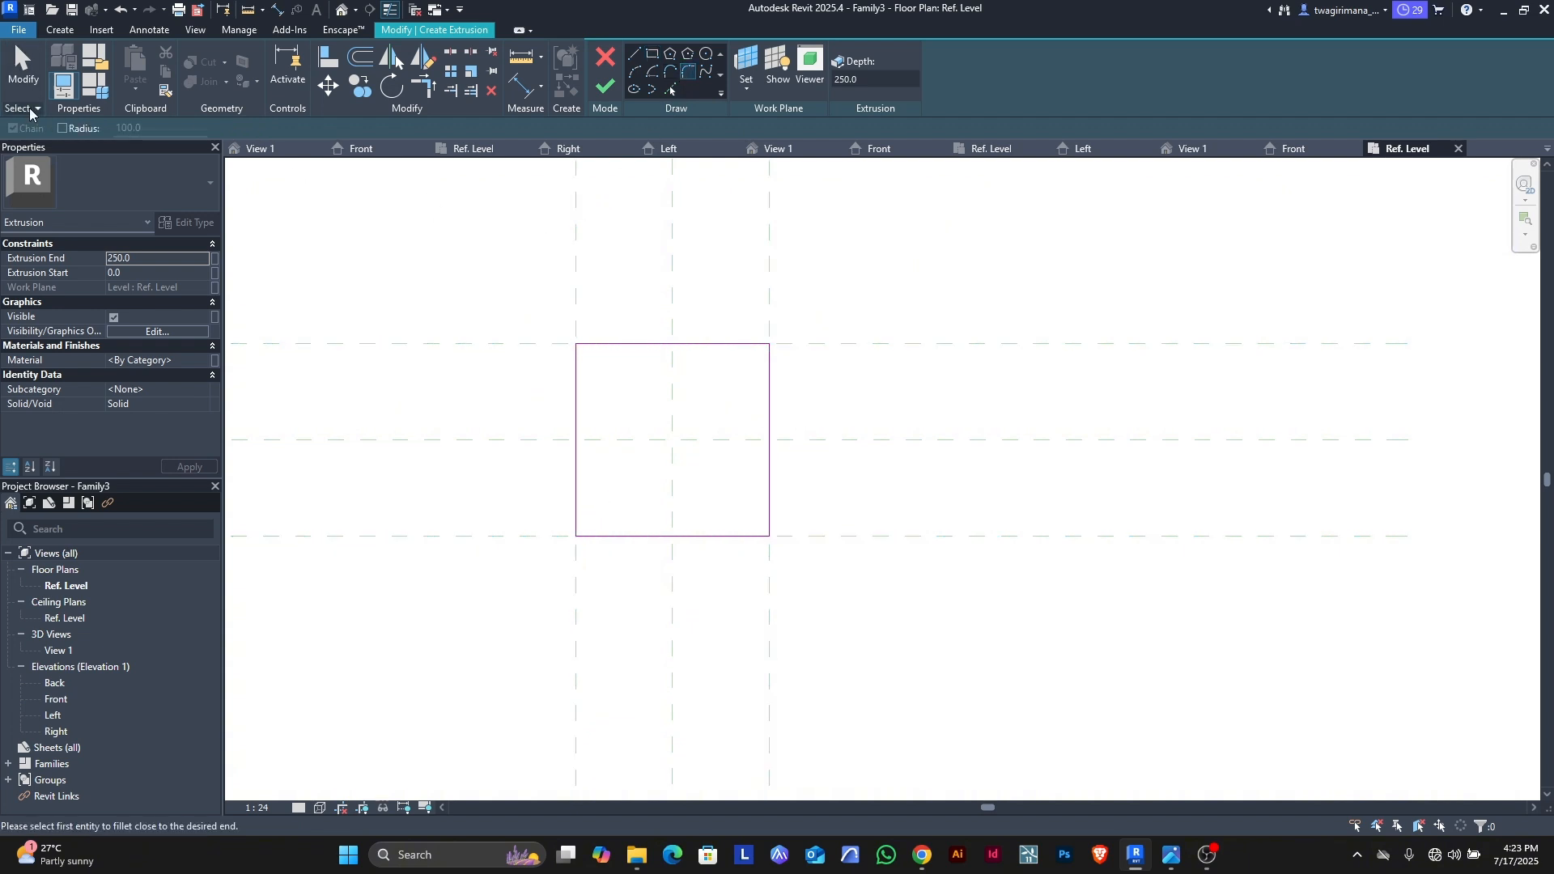
{"action": "left_click", "coordinate": [63, 128]}
{"action": "scroll", "coordinate": [583, 371], "scroll_direction": "up", "scroll_amount": 2}
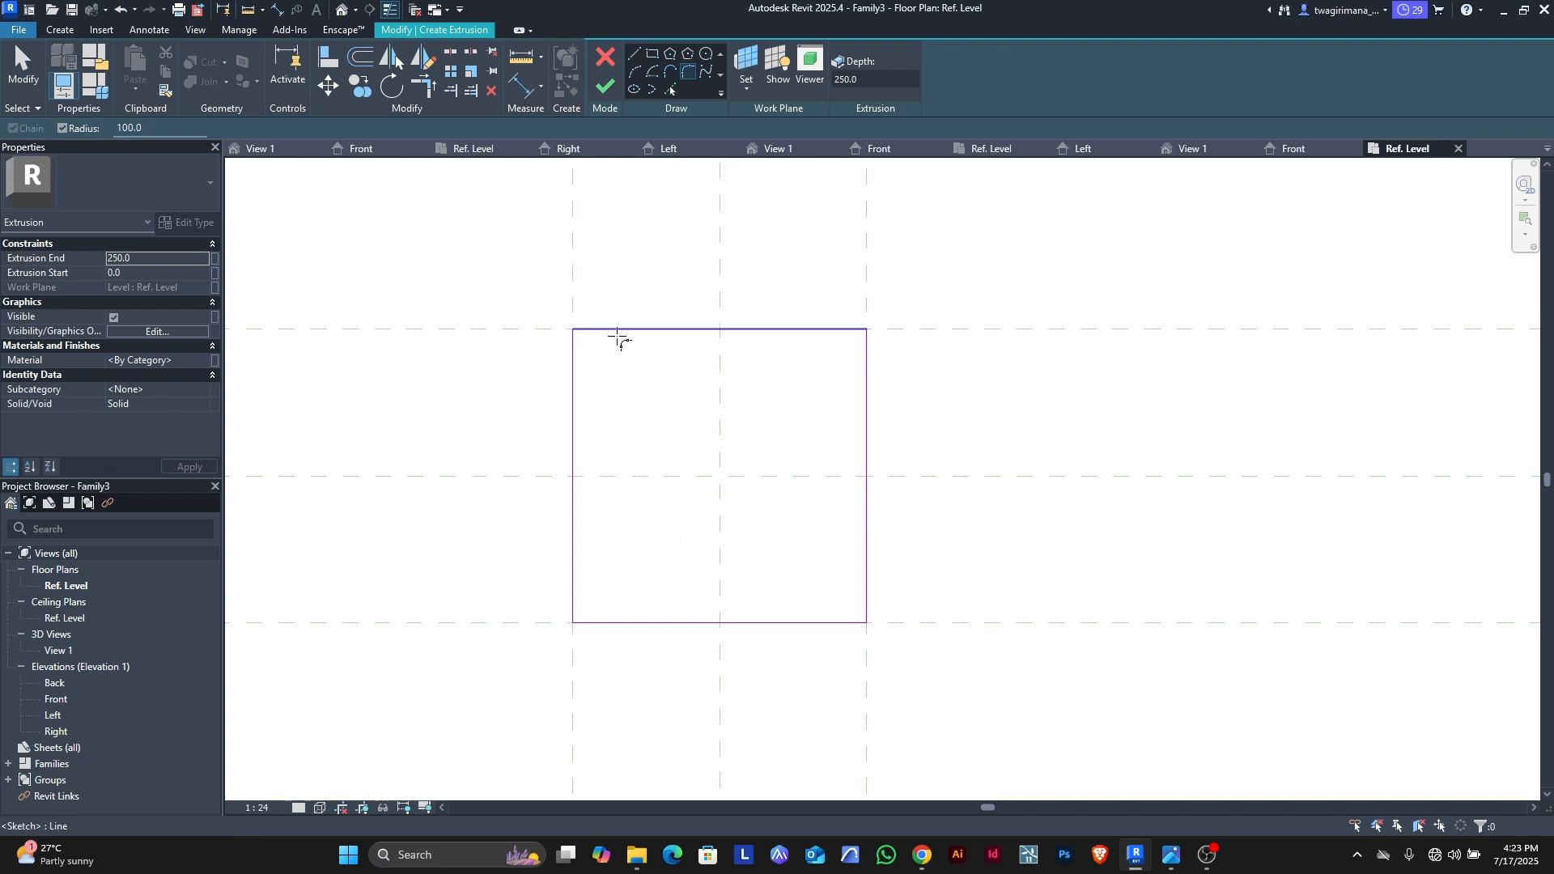
{"action": "left_click", "coordinate": [618, 332]}
{"action": "left_click", "coordinate": [579, 375]}
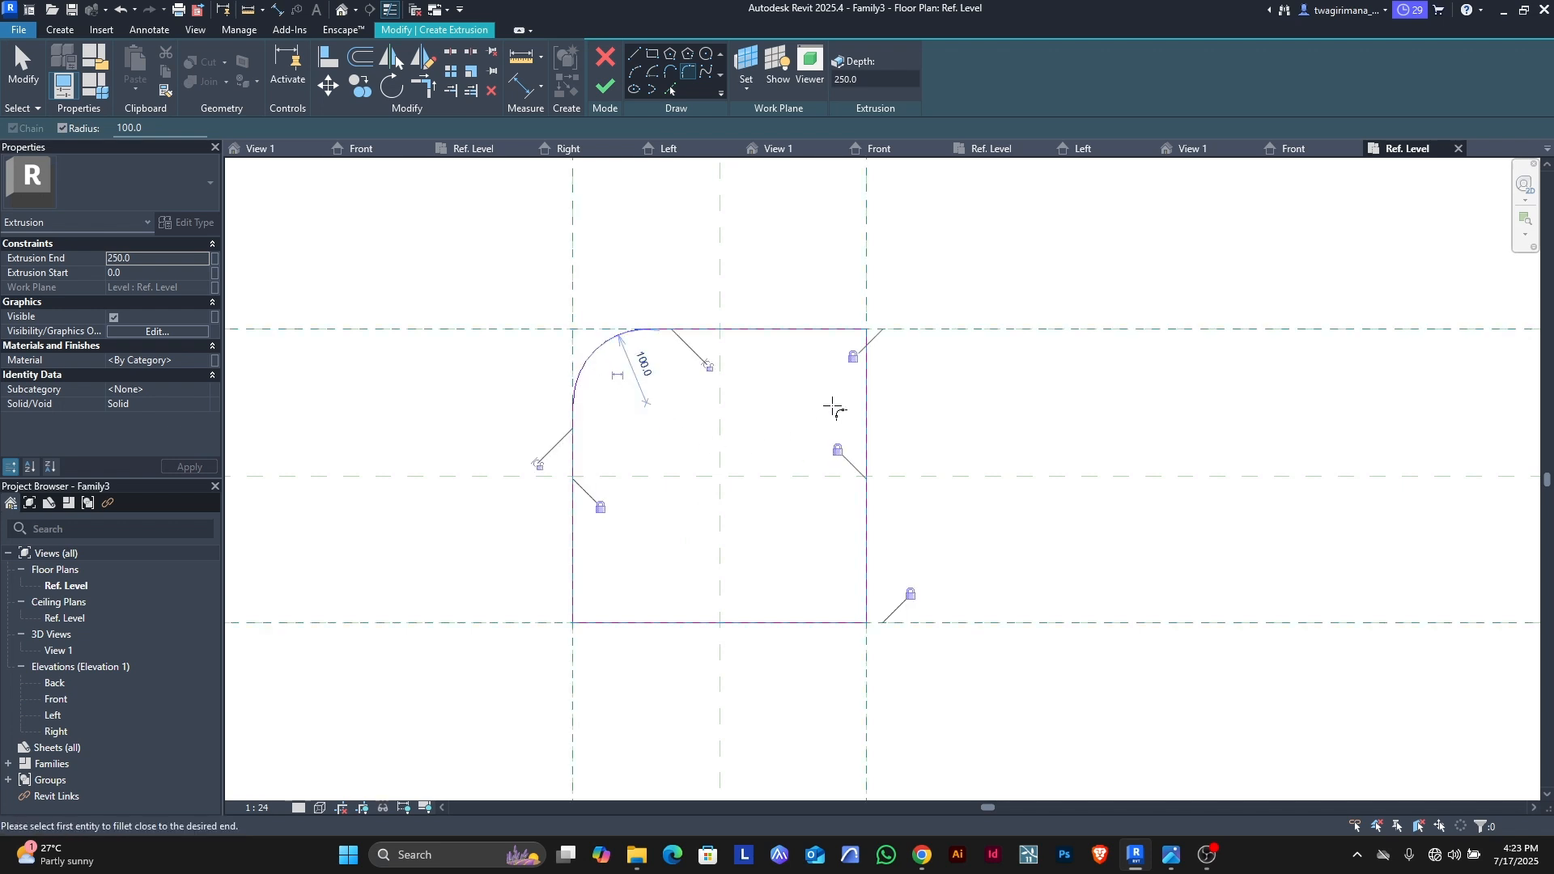
{"action": "left_click", "coordinate": [813, 331]}
{"action": "left_click", "coordinate": [865, 429]}
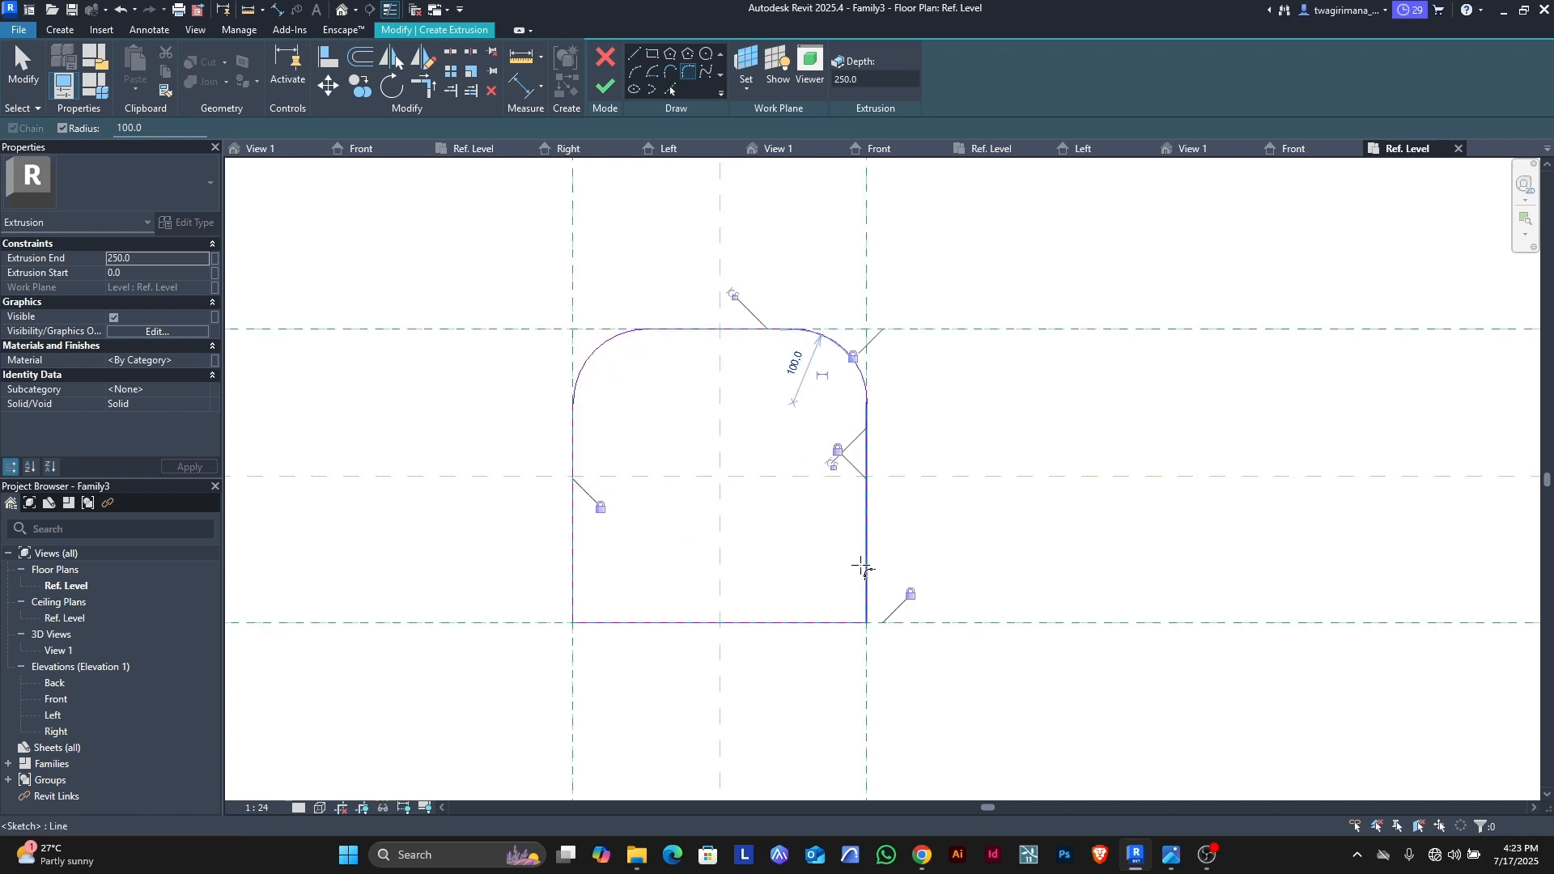
{"action": "left_click", "coordinate": [863, 569]}
{"action": "left_click", "coordinate": [834, 622]}
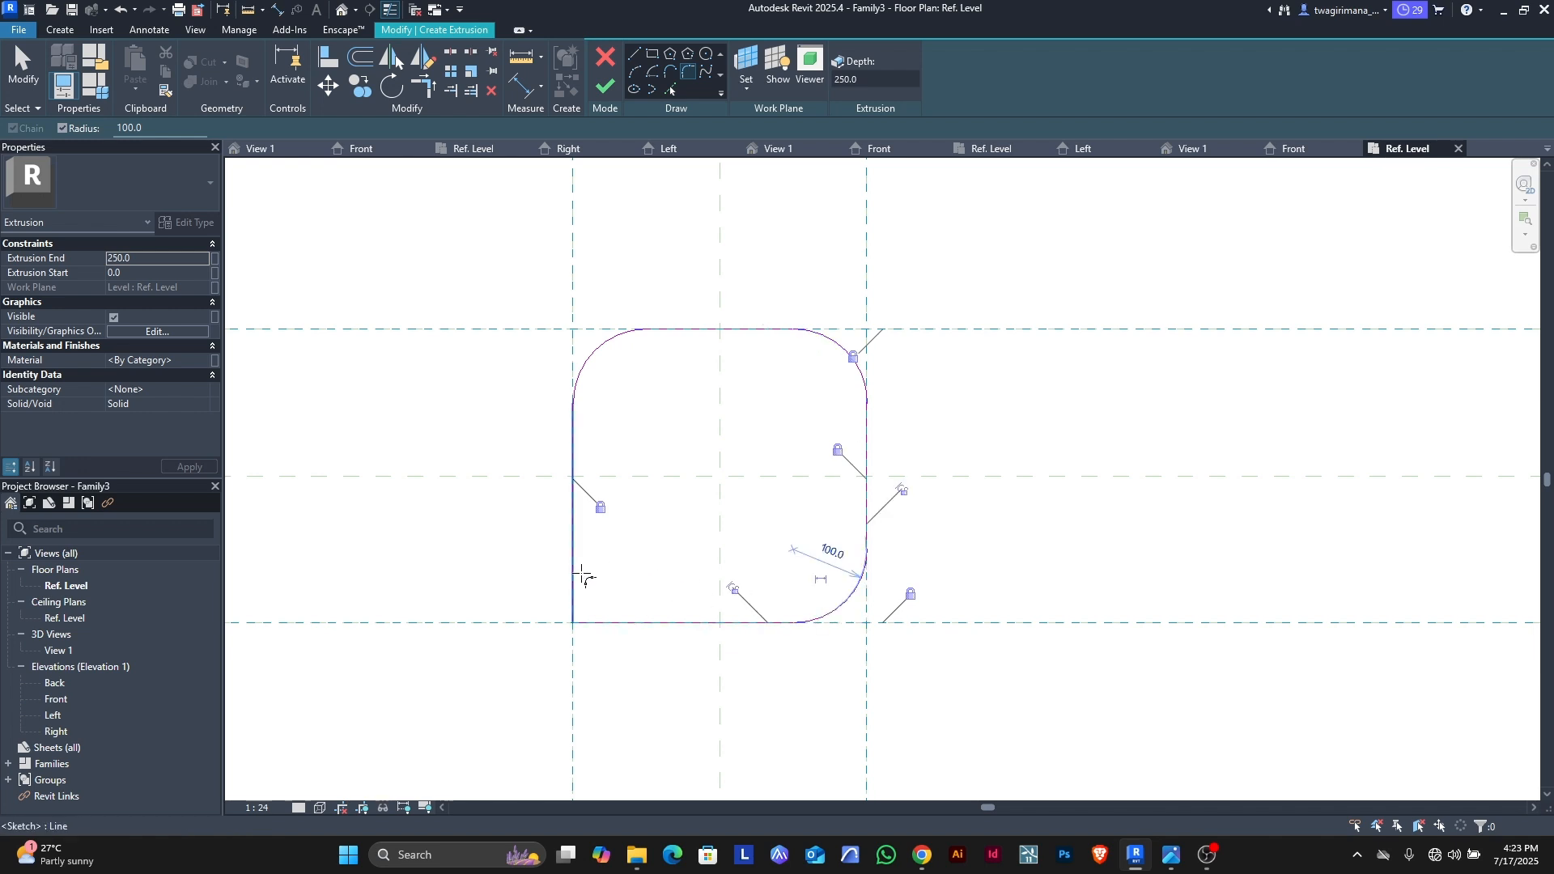
{"action": "left_click", "coordinate": [582, 574]}
{"action": "left_click", "coordinate": [609, 622]}
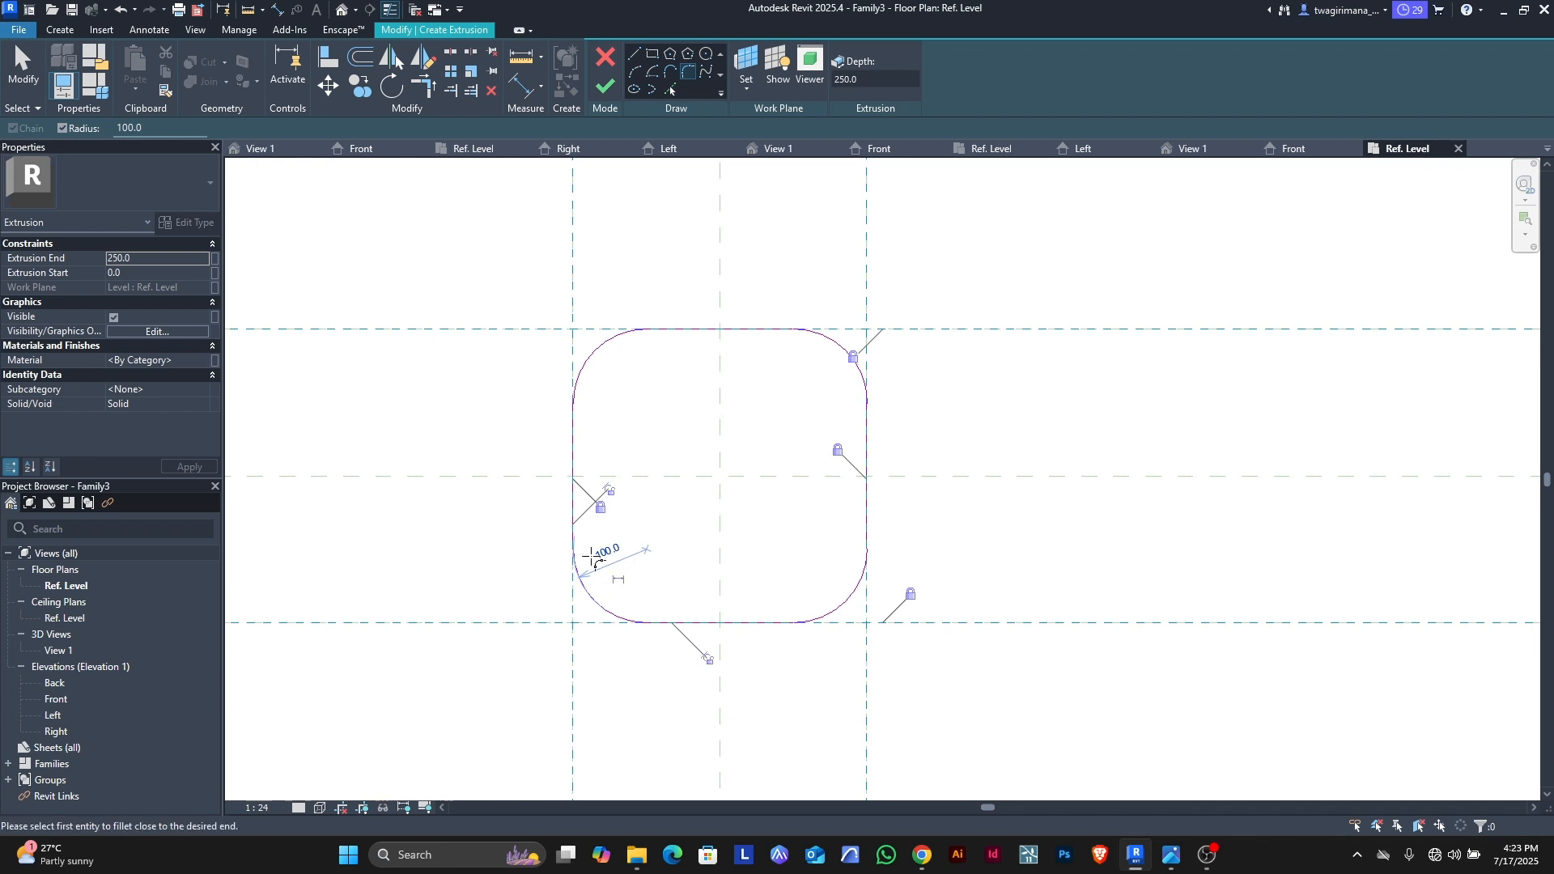
{"action": "key", "text": "Escape"}
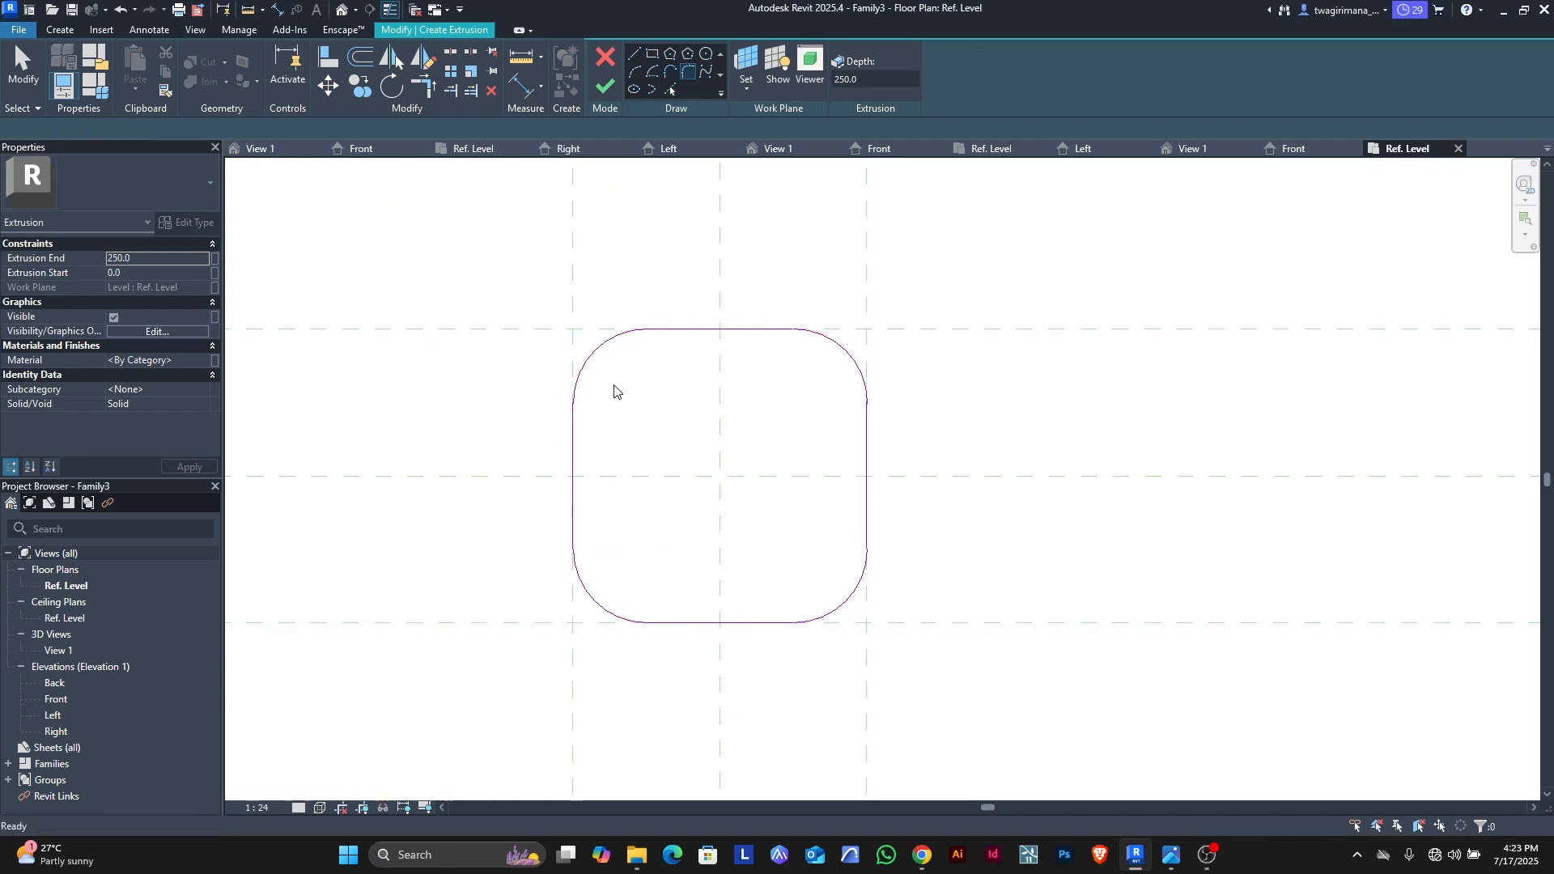
Step: Make the temporary radius dimensions of the two upper corner arcs permanent
{"action": "left_click", "coordinate": [596, 361]}
{"action": "scroll", "coordinate": [612, 378], "scroll_direction": "up", "scroll_amount": 2}
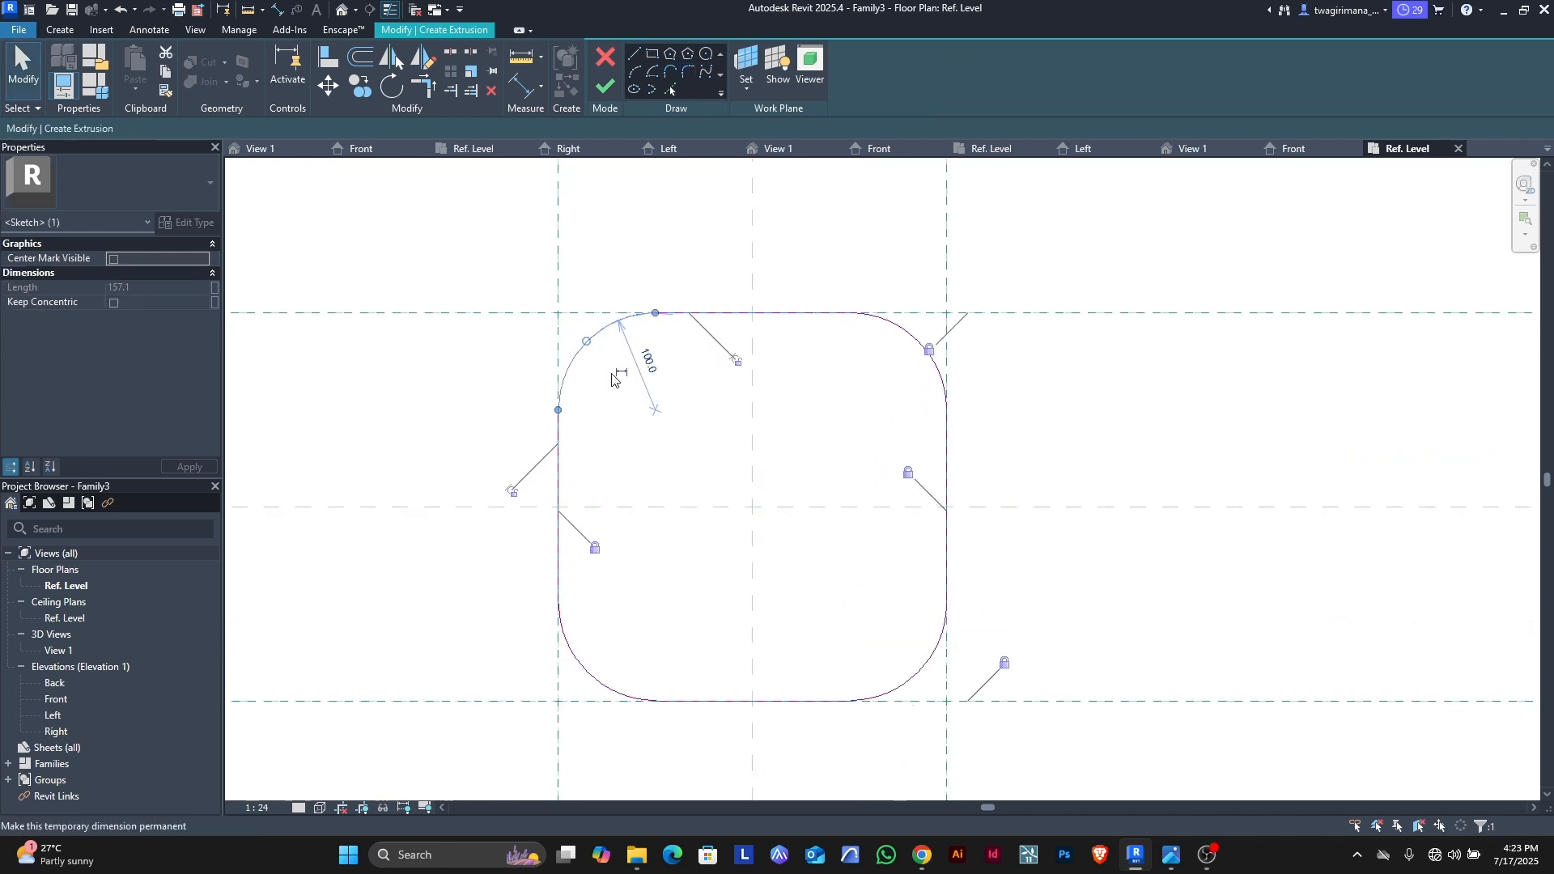
{"action": "scroll", "coordinate": [594, 339], "scroll_direction": "up", "scroll_amount": 2}
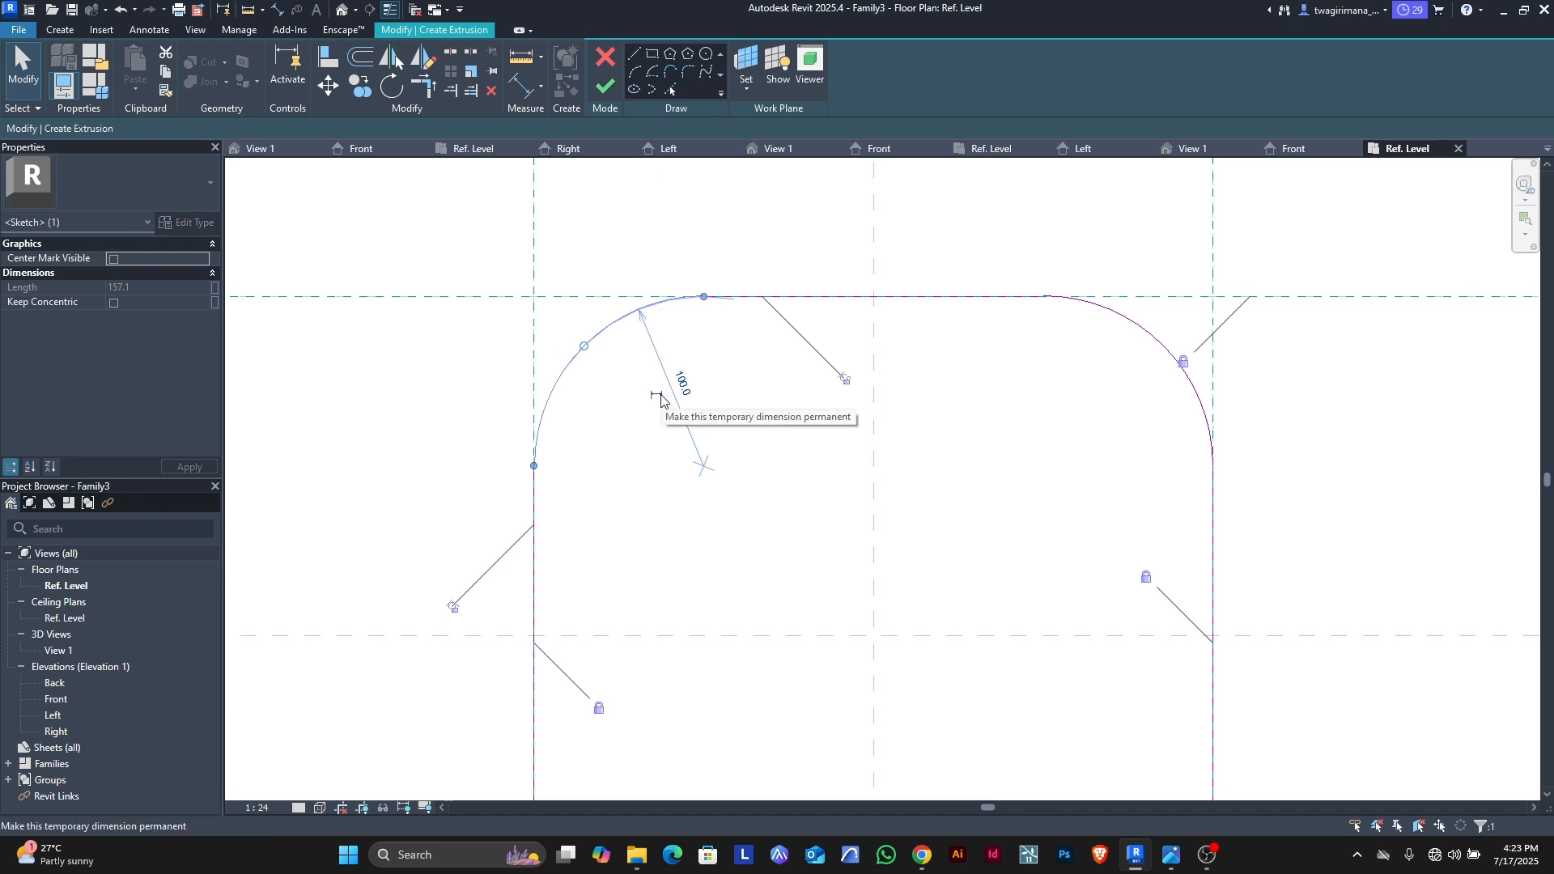
{"action": "left_click", "coordinate": [660, 398]}
{"action": "scroll", "coordinate": [866, 454], "scroll_direction": "down", "scroll_amount": 2}
{"action": "left_click", "coordinate": [894, 440]}
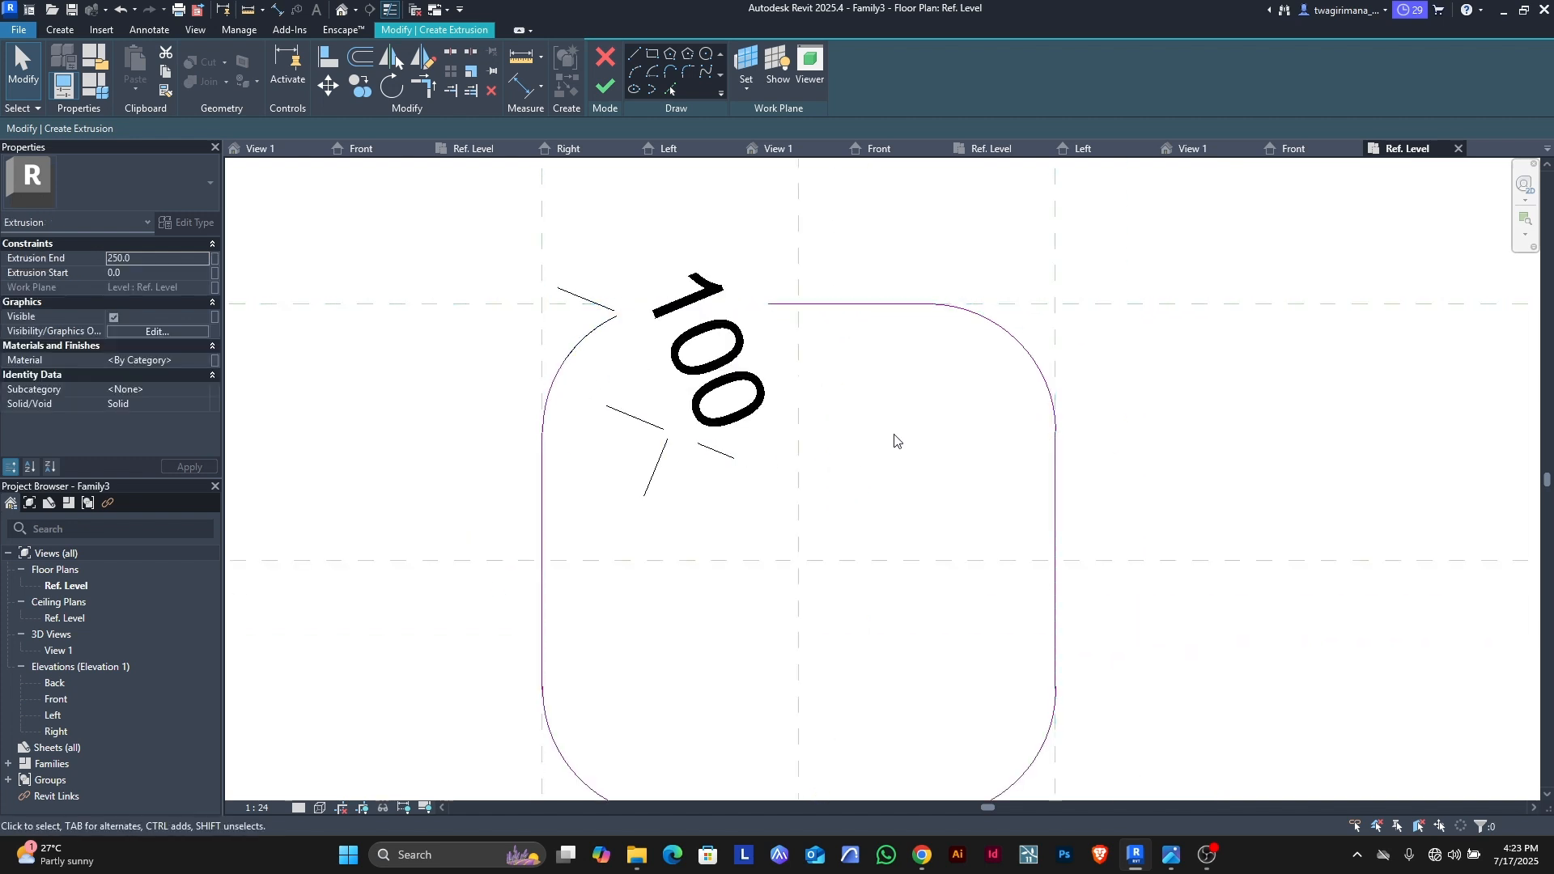
{"action": "scroll", "coordinate": [716, 325], "scroll_direction": "down", "scroll_amount": 2}
{"action": "left_click", "coordinate": [875, 346]}
{"action": "scroll", "coordinate": [852, 356], "scroll_direction": "up", "scroll_amount": 2}
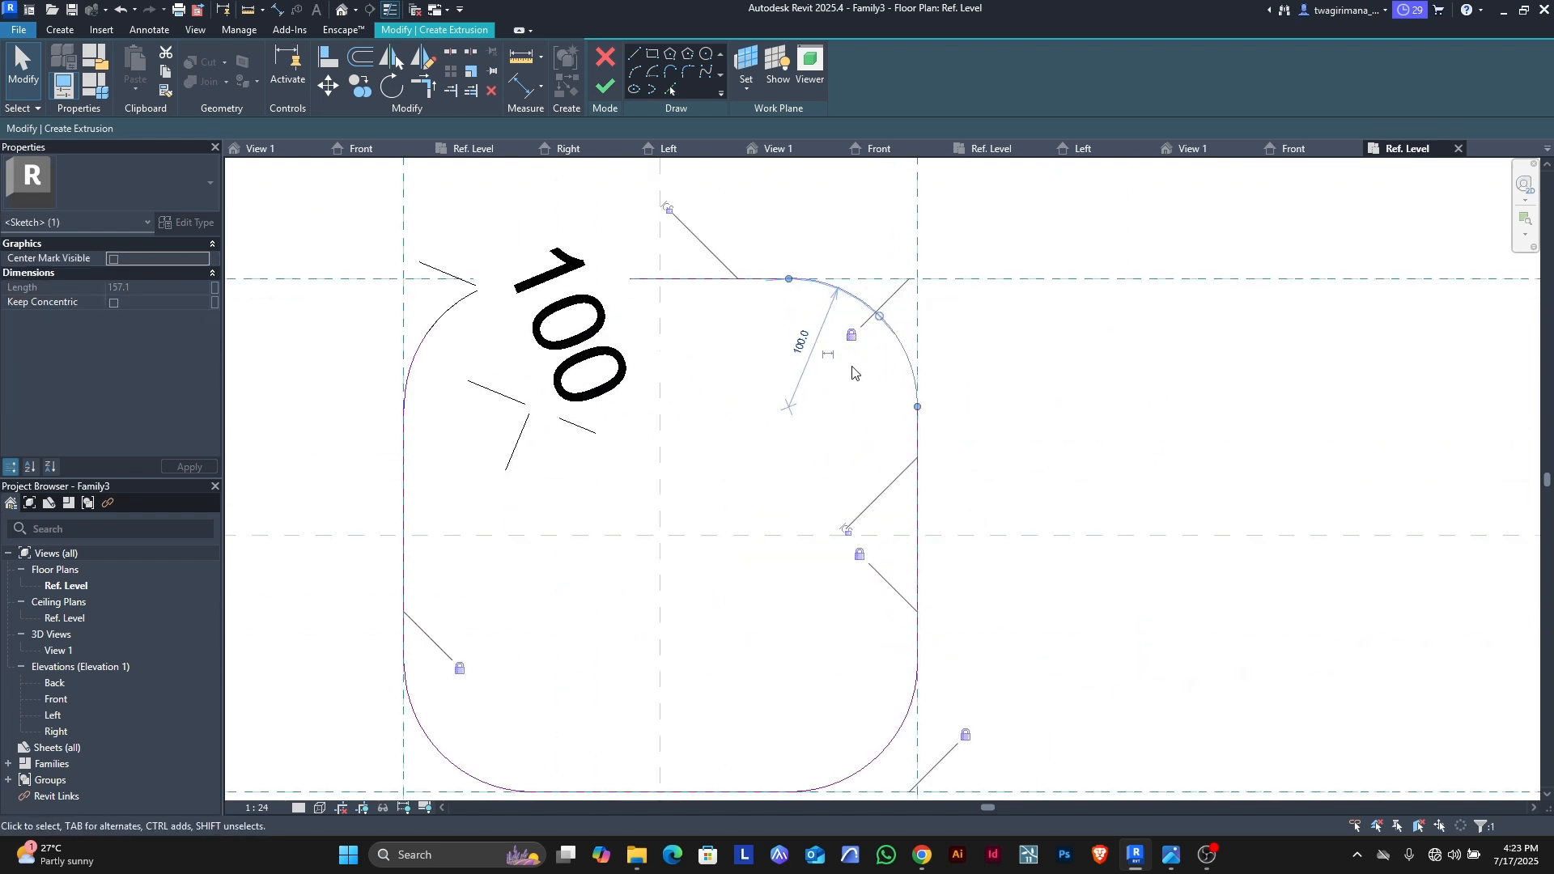
{"action": "left_click", "coordinate": [829, 355]}
{"action": "scroll", "coordinate": [810, 365], "scroll_direction": "down", "scroll_amount": 2}
{"action": "left_click", "coordinate": [769, 421]}
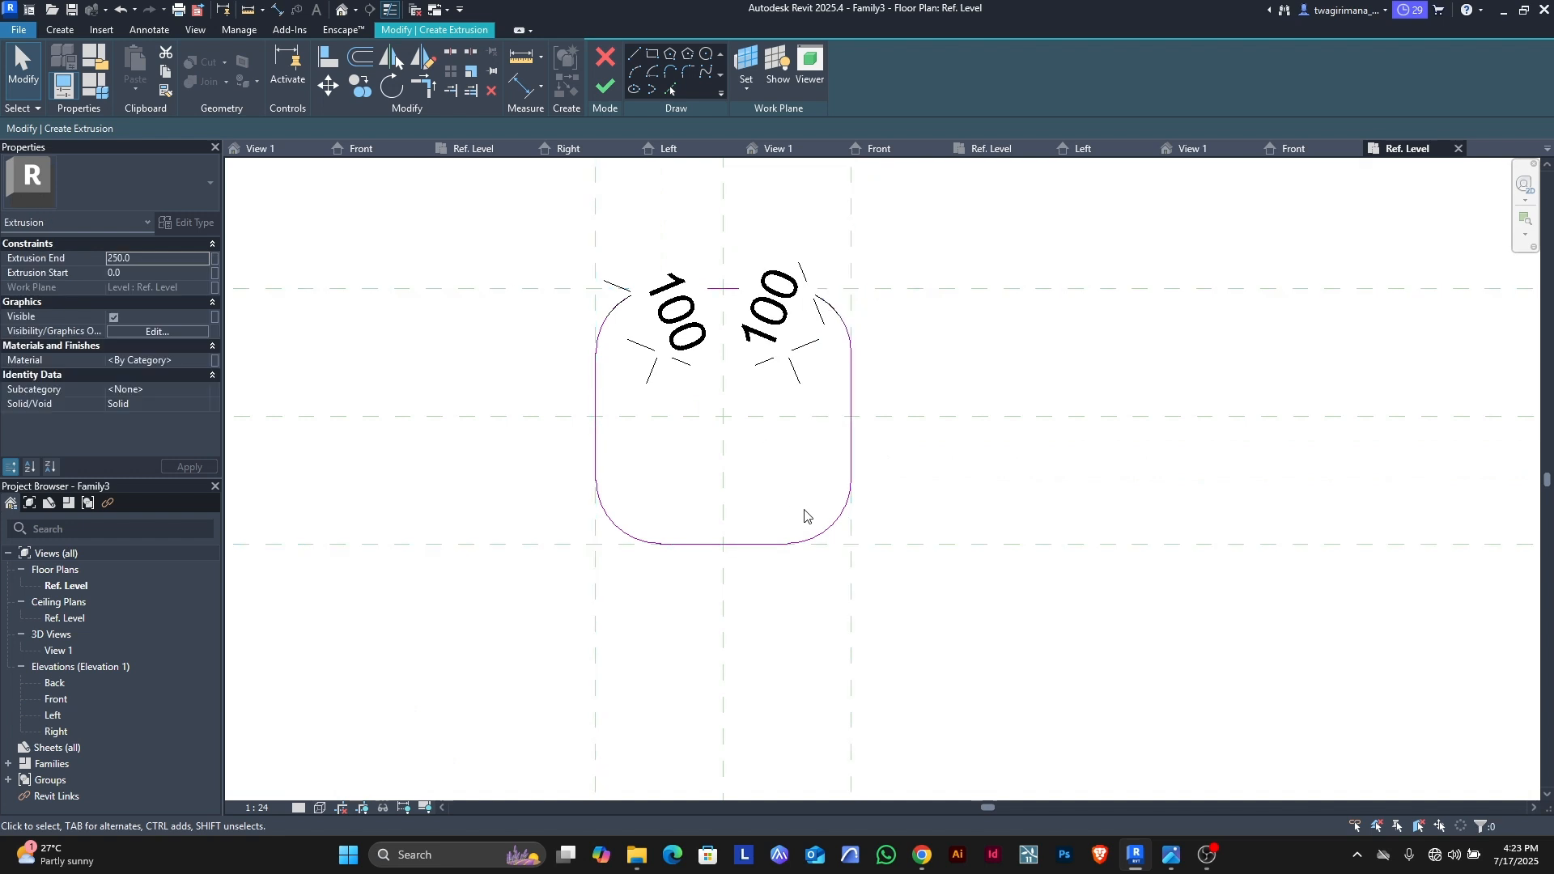
Step: Make the temporary radius dimensions of the two lower corner arcs permanent
{"action": "left_click", "coordinate": [832, 528]}
{"action": "left_click", "coordinate": [814, 476]}
{"action": "left_click", "coordinate": [644, 501]}
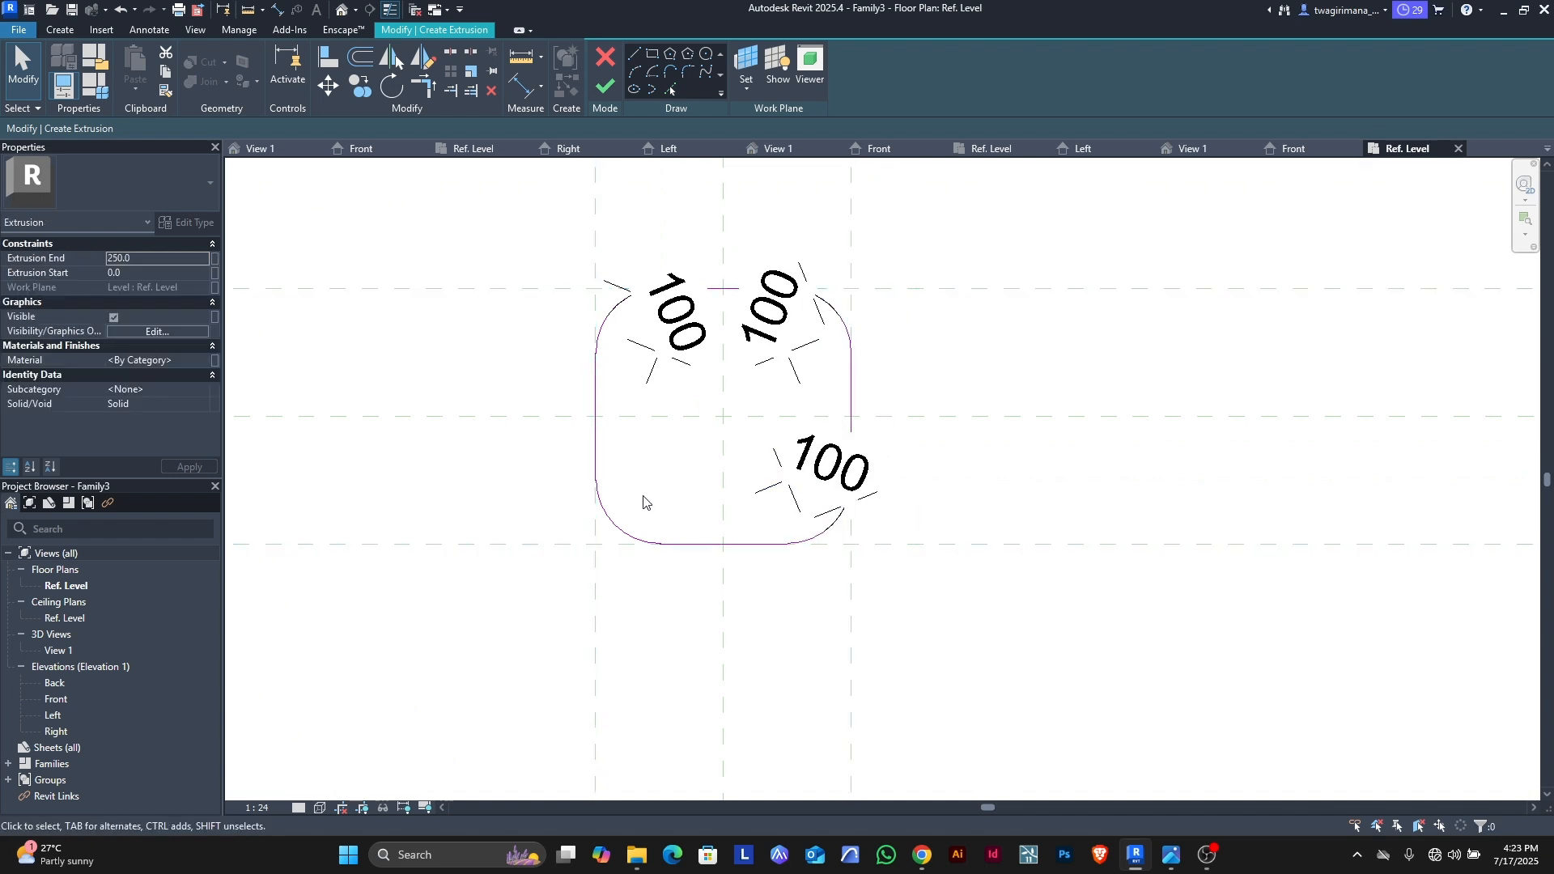
{"action": "left_click", "coordinate": [617, 527]}
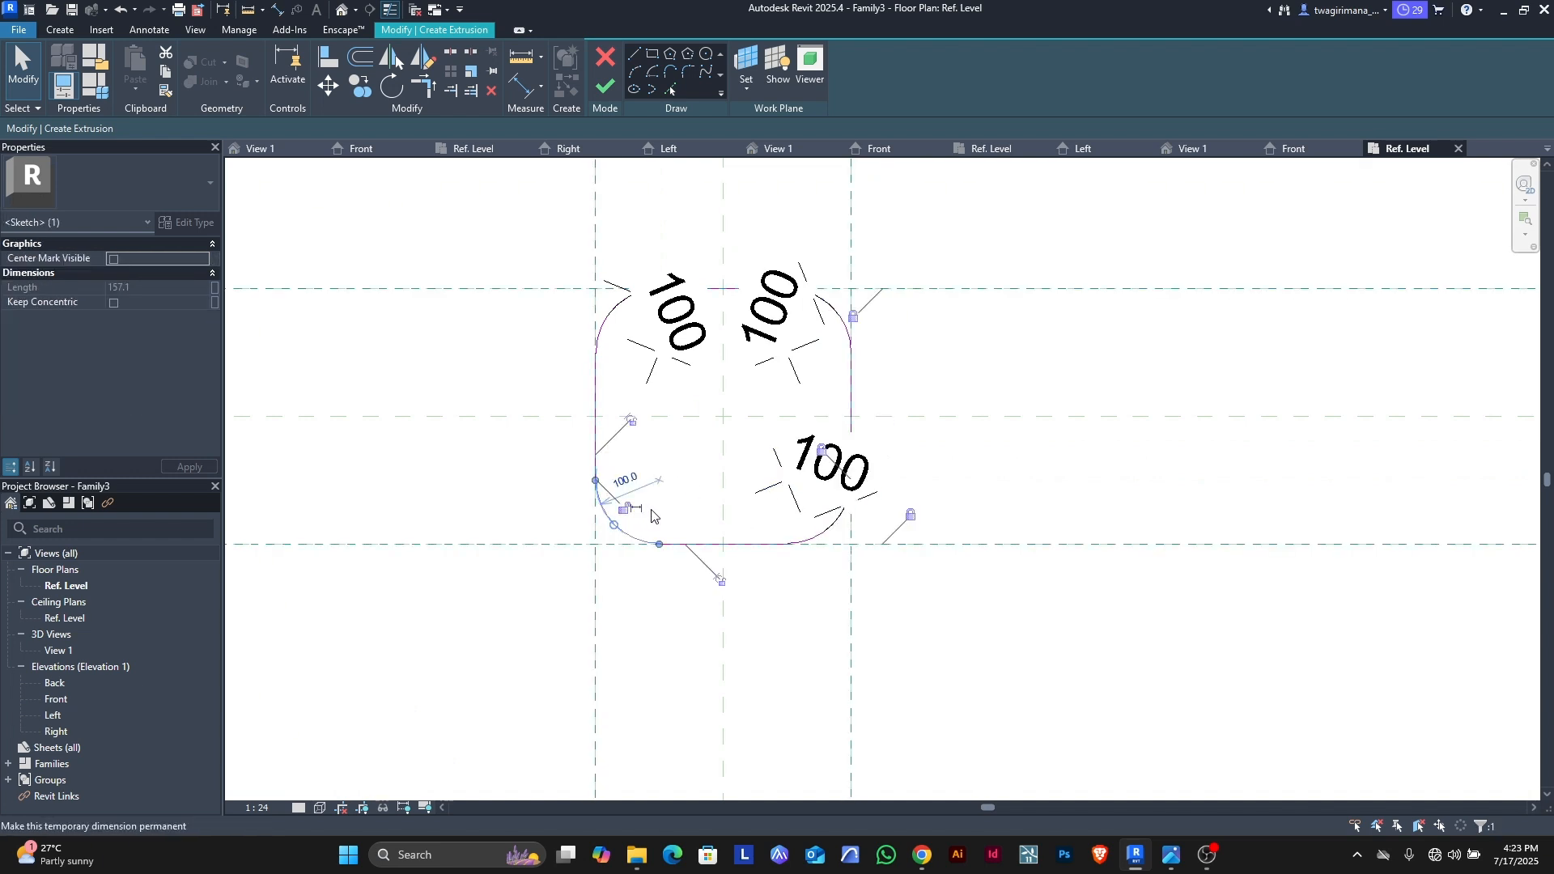
{"action": "scroll", "coordinate": [639, 510], "scroll_direction": "up", "scroll_amount": 2}
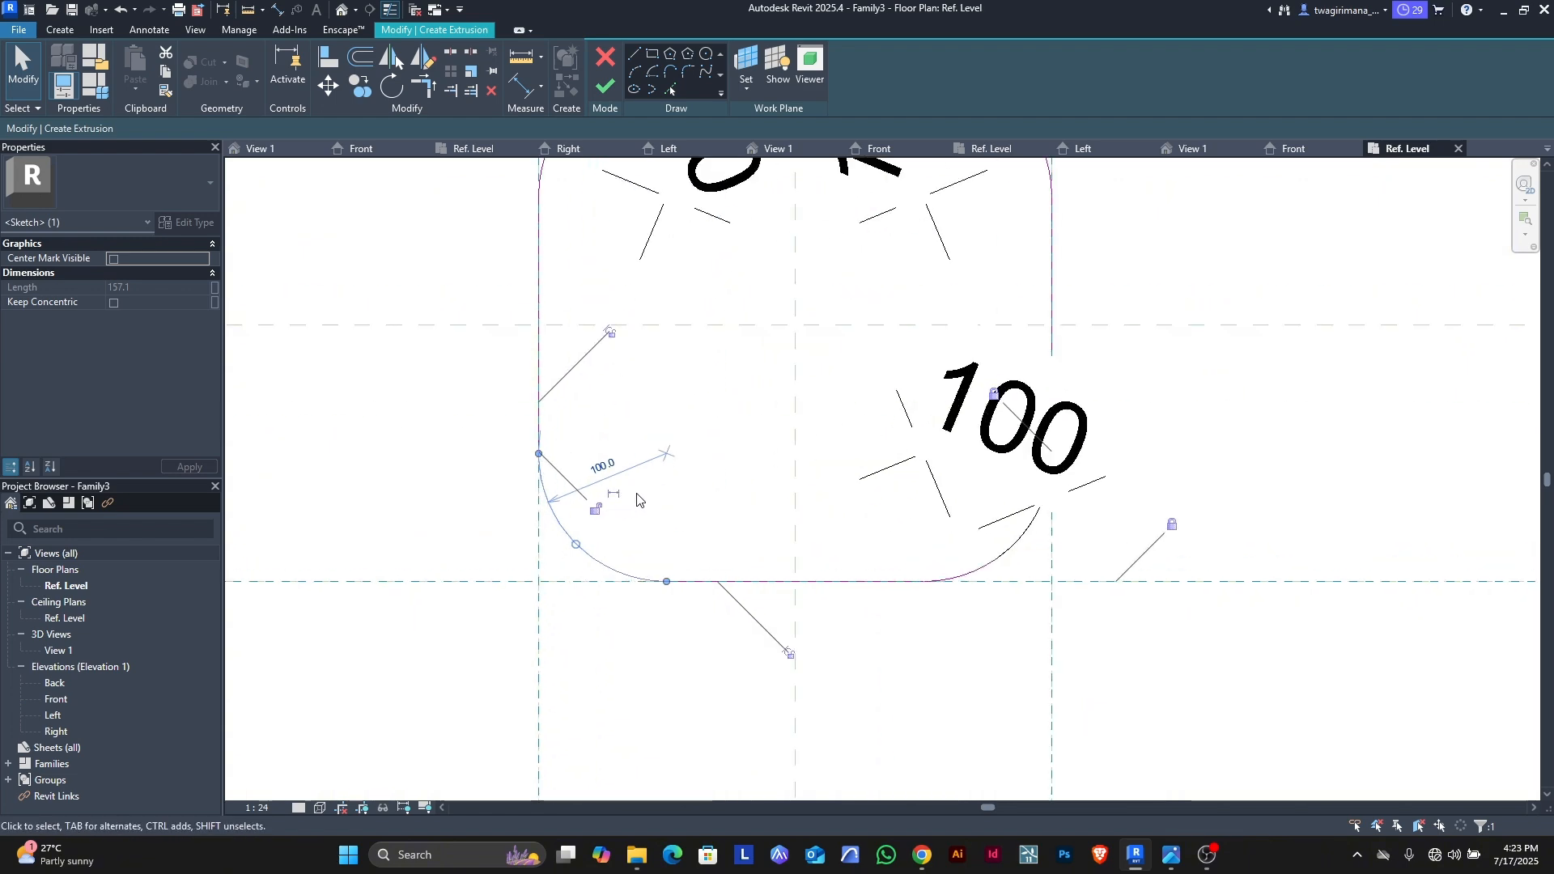
{"action": "left_click", "coordinate": [617, 495]}
{"action": "scroll", "coordinate": [569, 490], "scroll_direction": "down", "scroll_amount": 2}
{"action": "scroll", "coordinate": [494, 489], "scroll_direction": "down", "scroll_amount": 1}
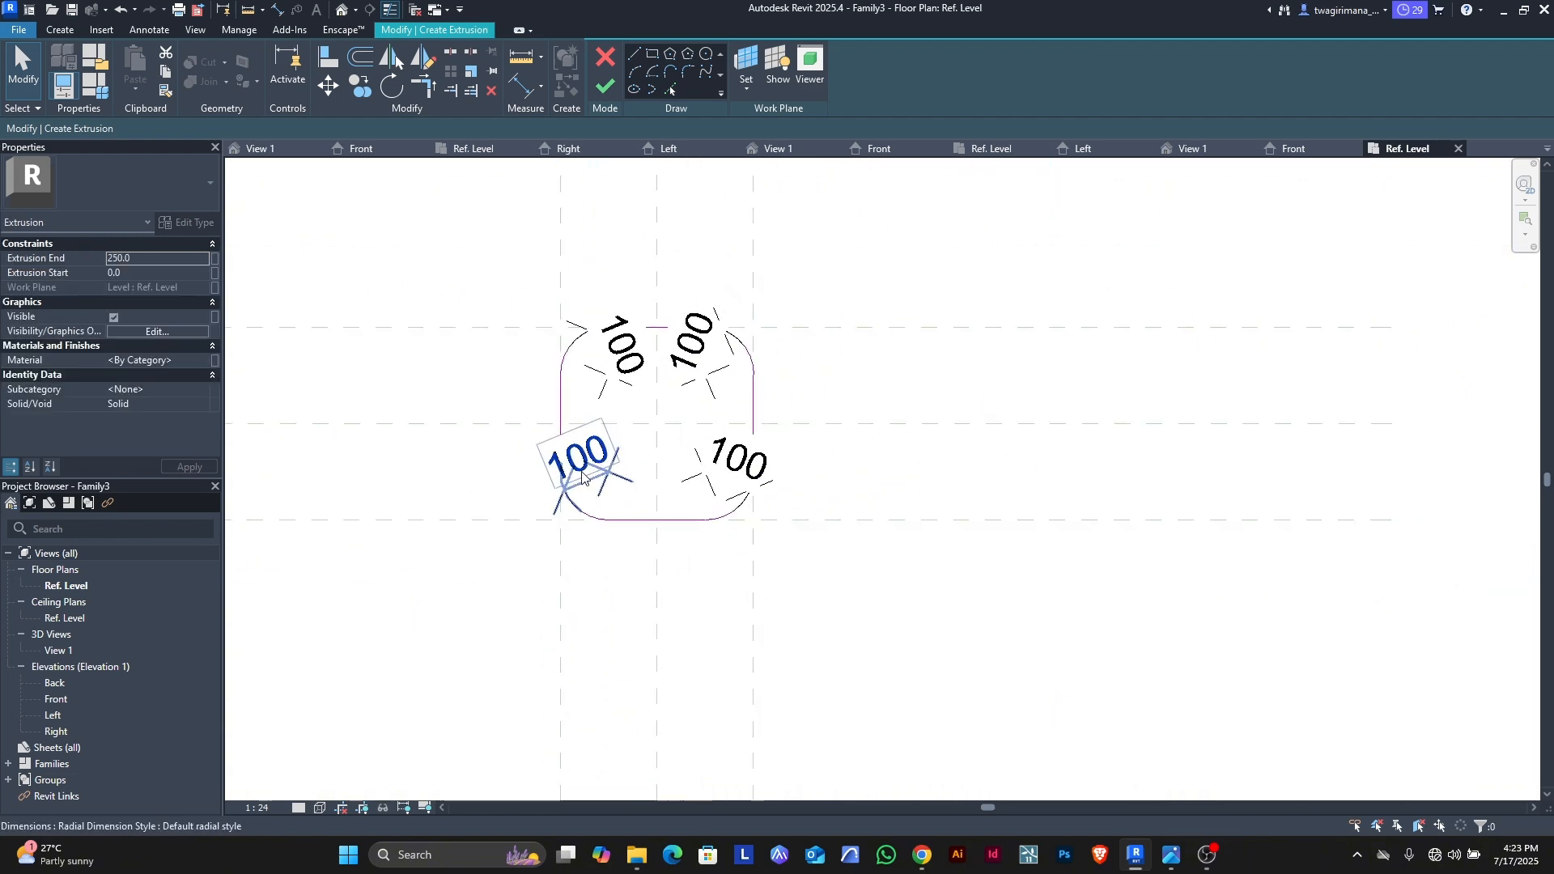
Step: Filter the sketch selection to the four radius dimensions and label them with a new type parameter named fi
{"action": "left_click_drag", "start_coordinate": [417, 246], "coordinate": [871, 638]}
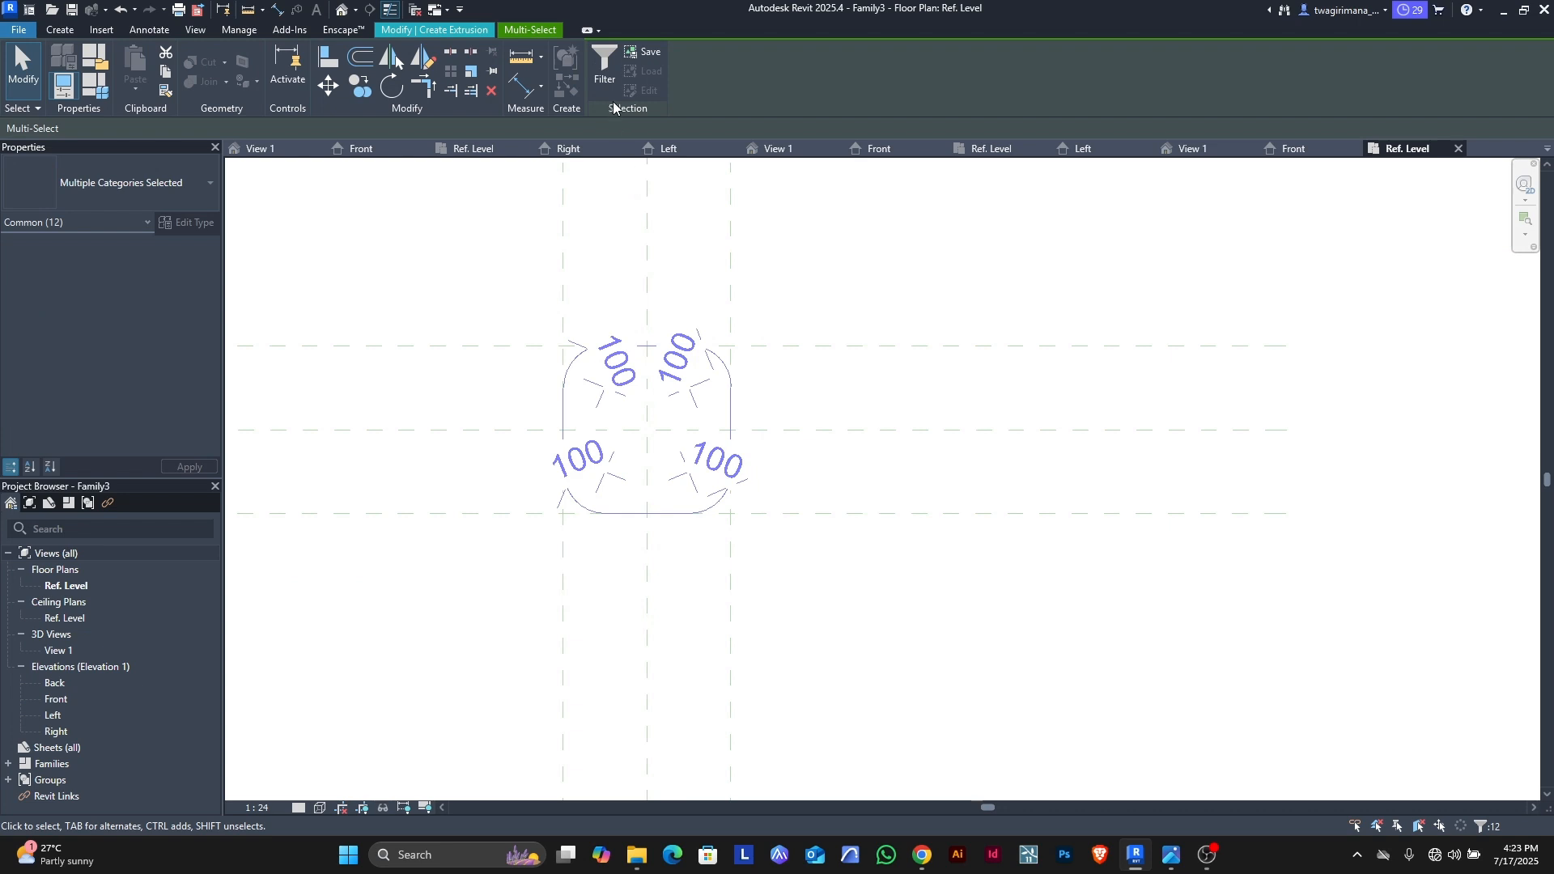
{"action": "left_click", "coordinate": [603, 69]}
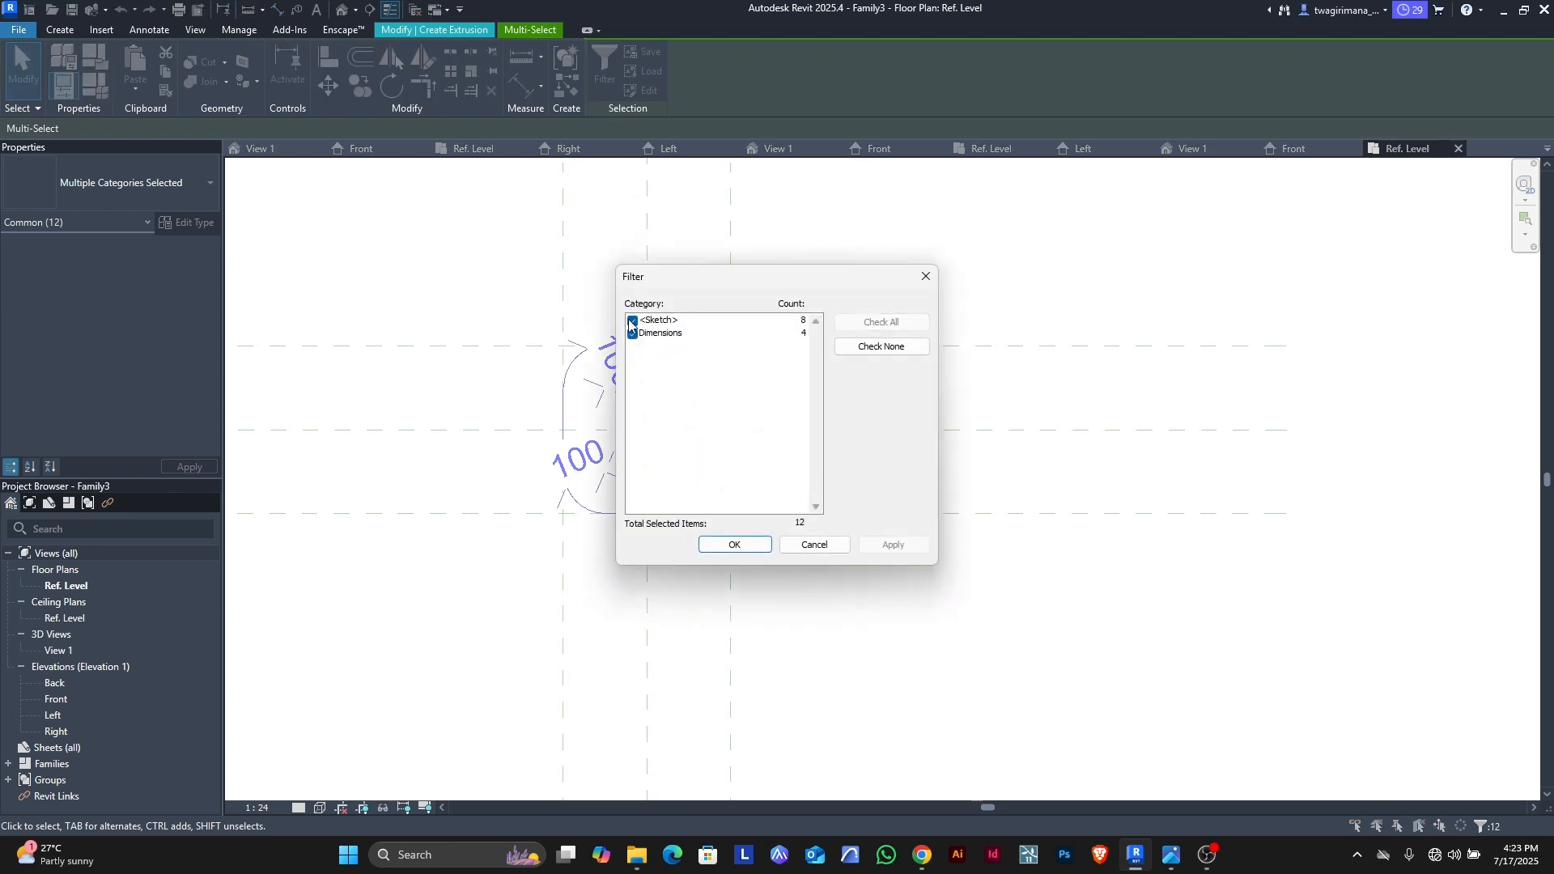
{"action": "left_click", "coordinate": [632, 322]}
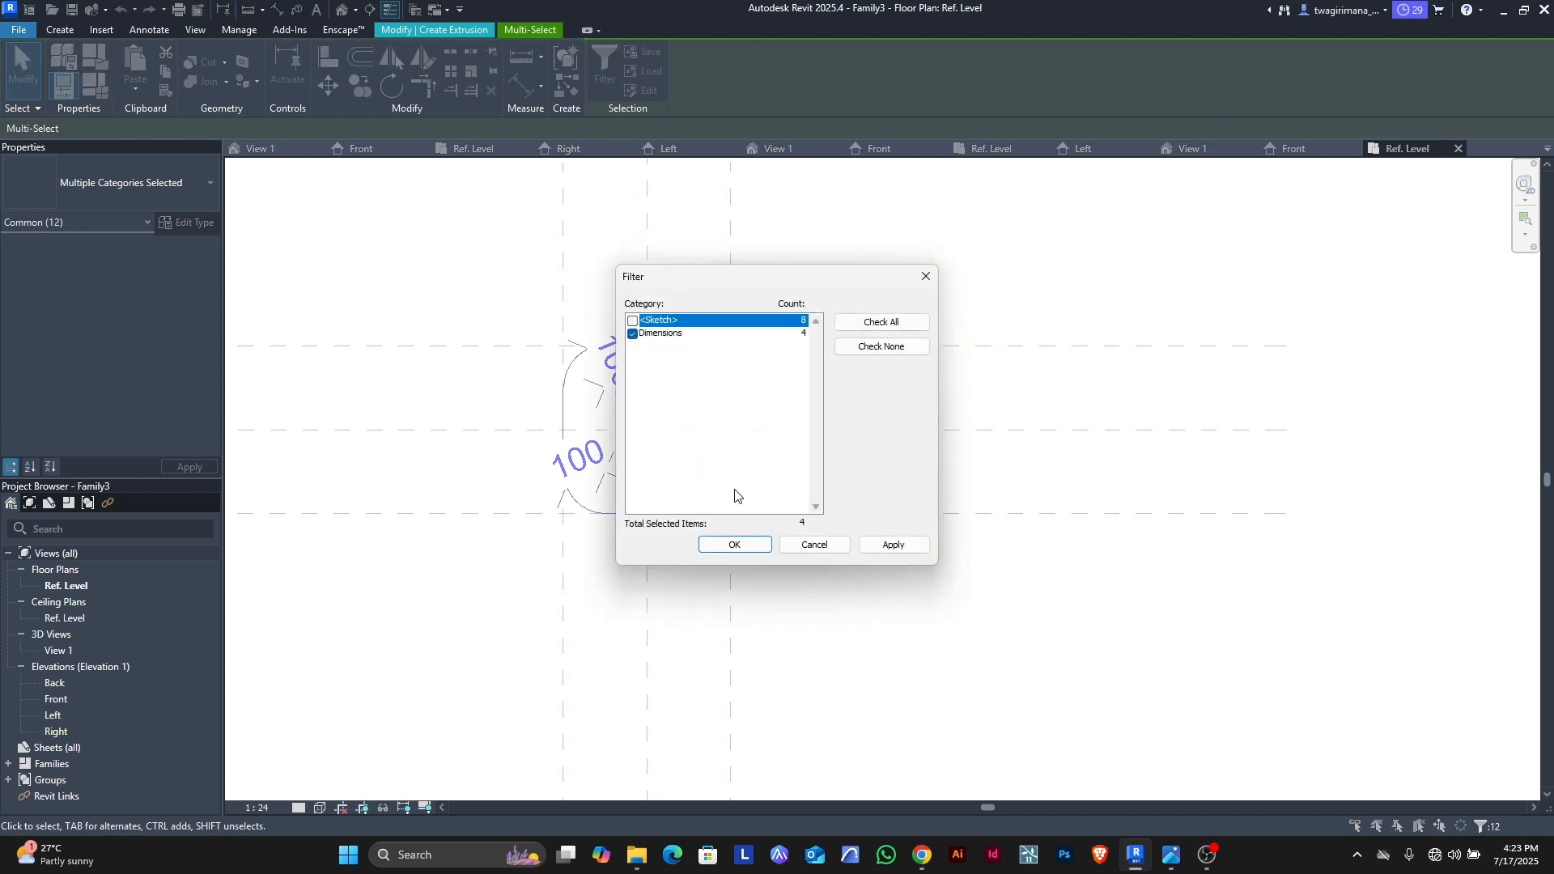
{"action": "left_click", "coordinate": [732, 545]}
{"action": "scroll", "coordinate": [645, 406], "scroll_direction": "up", "scroll_amount": 1}
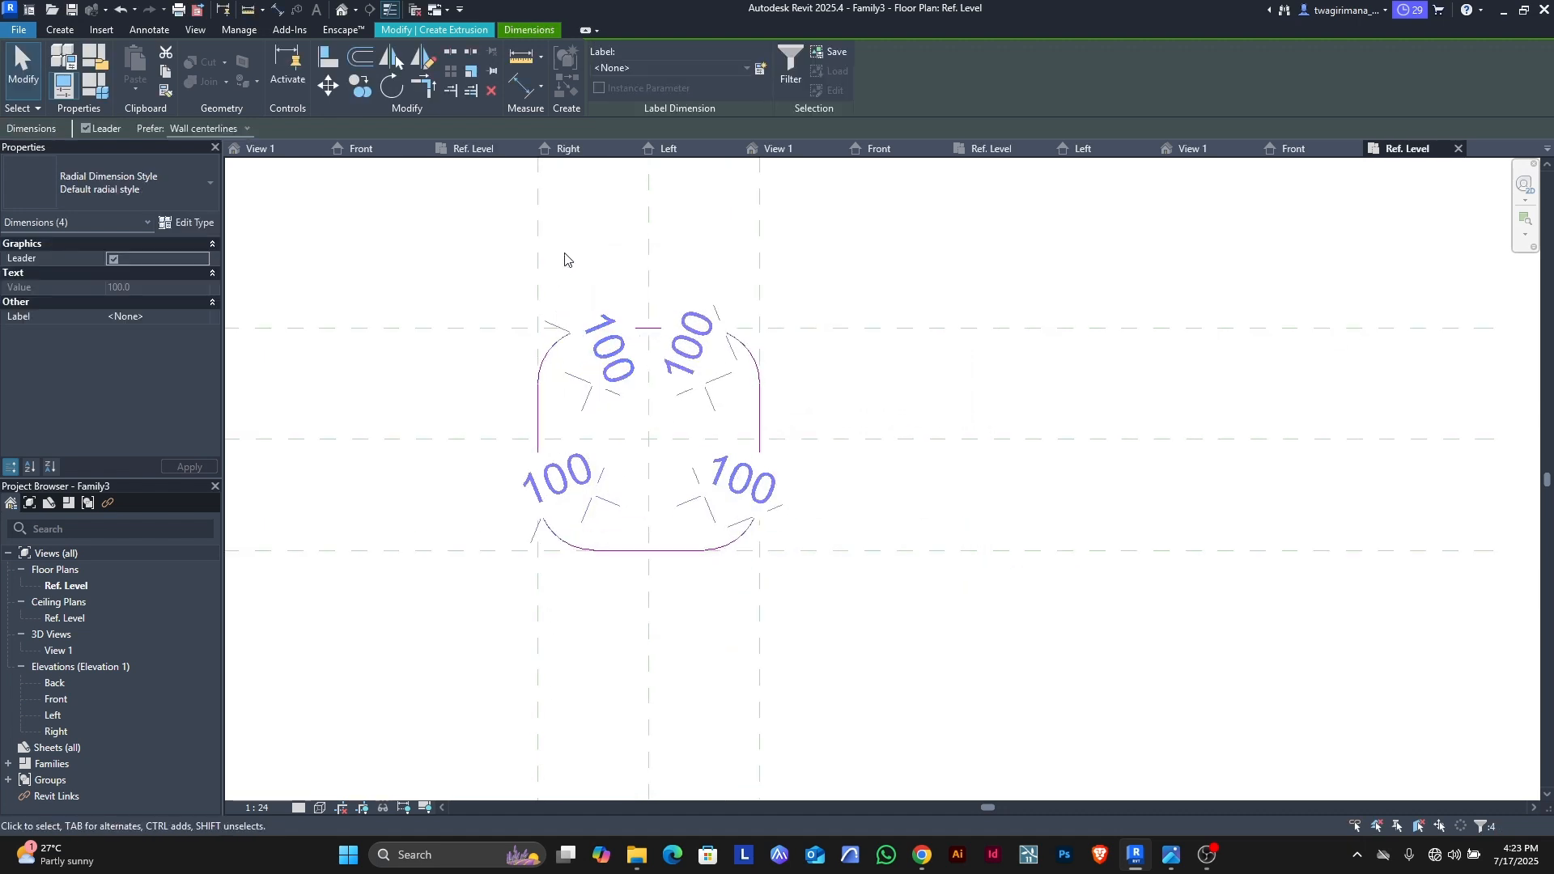
{"action": "left_click", "coordinate": [760, 69]}
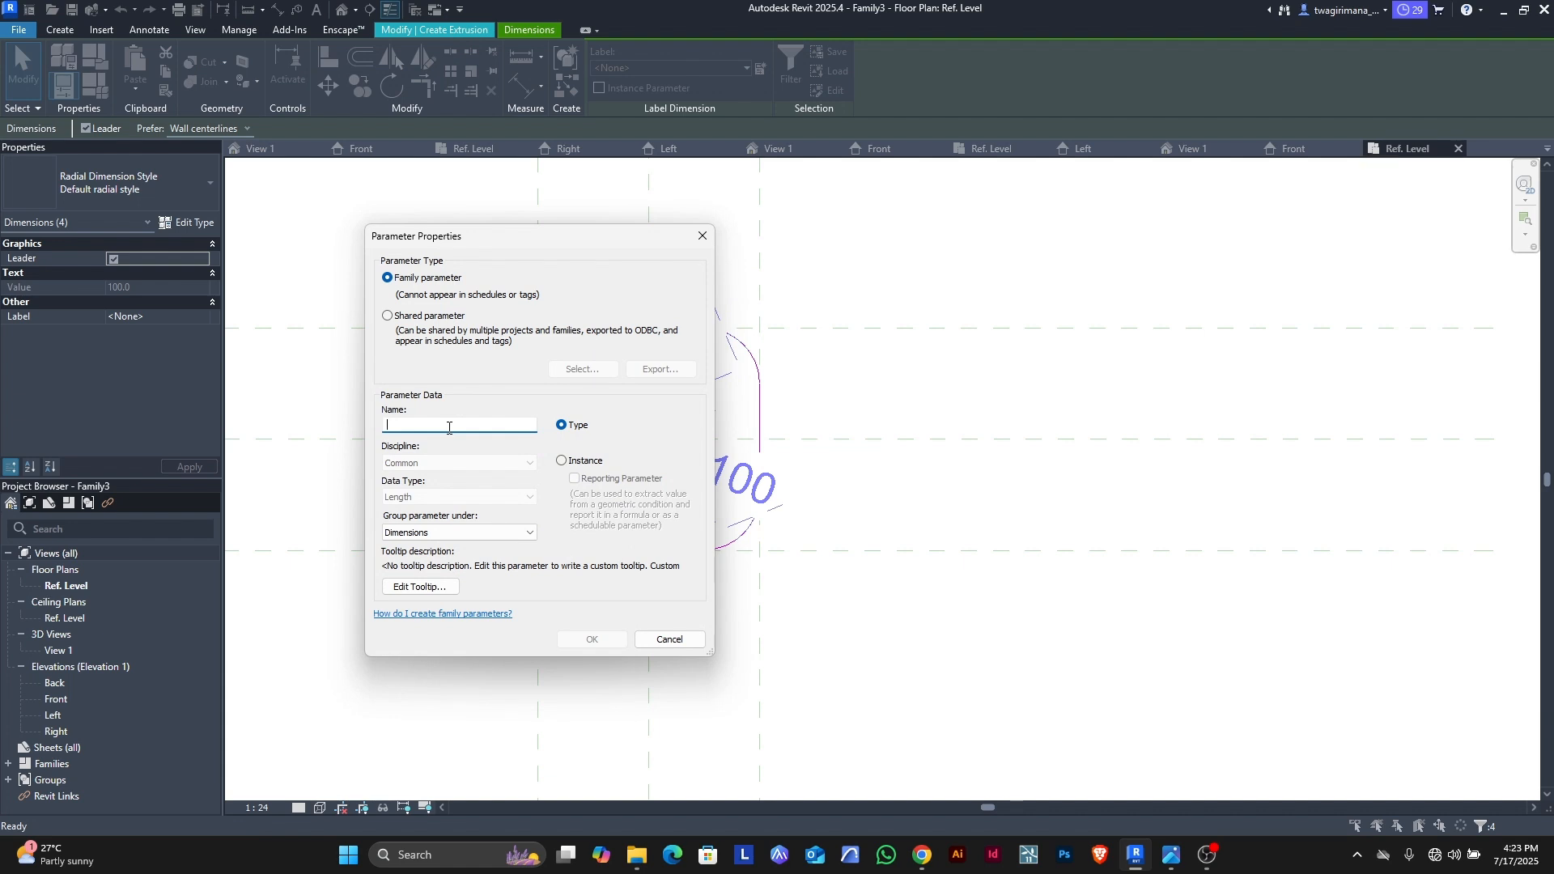
{"action": "type", "text": "fi"}
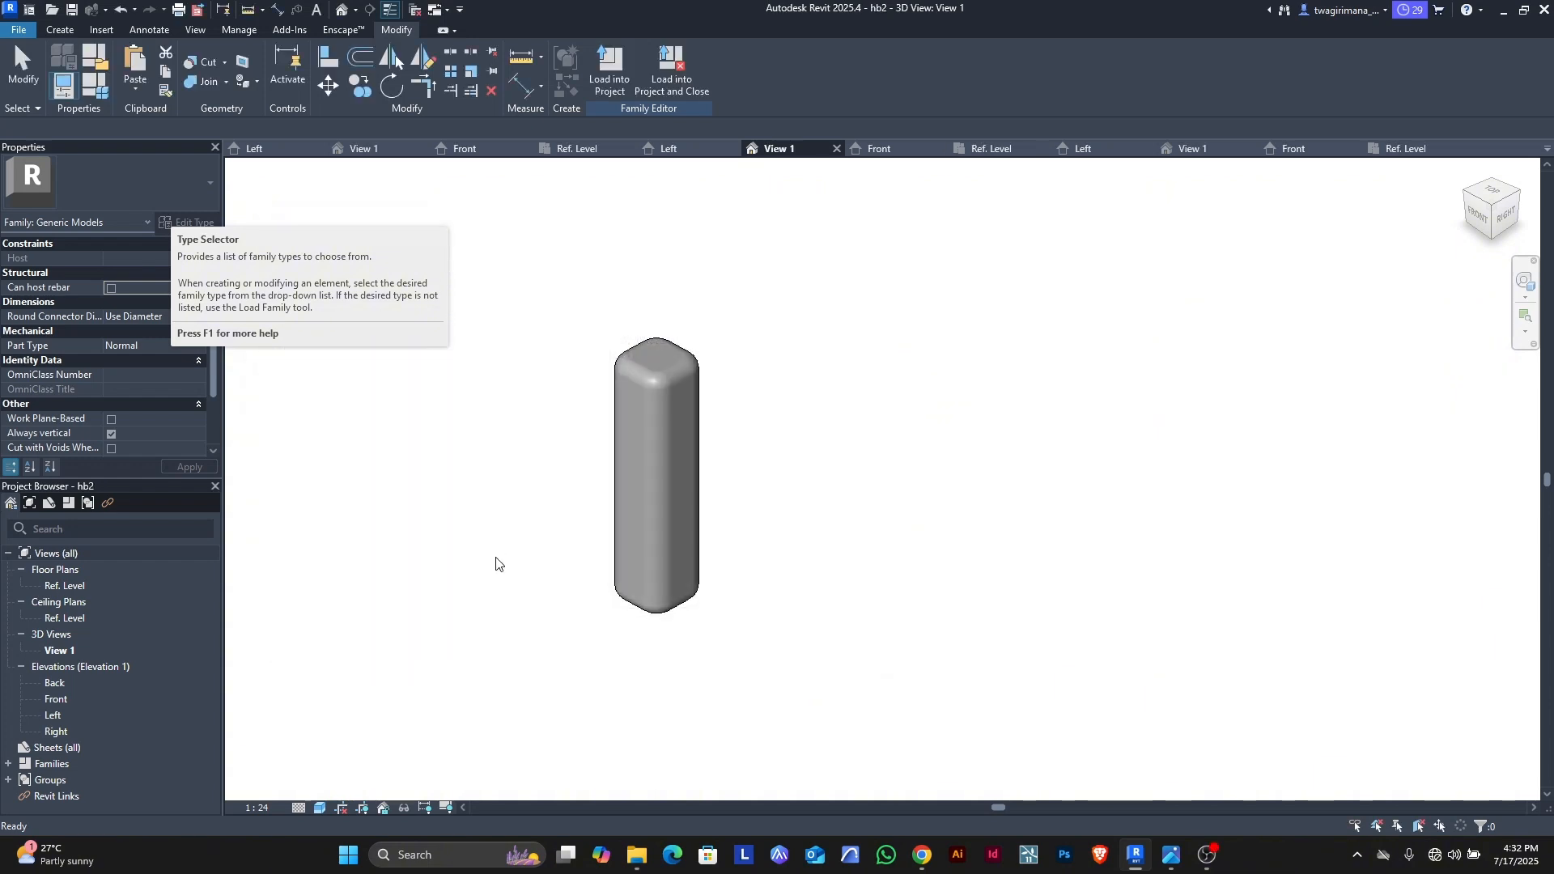
Step: Load the hb2 family into Family4 and place one instance on the horizontal reference plane, about 3000 mm right of the vertical one
{"action": "left_click", "coordinate": [610, 71]}
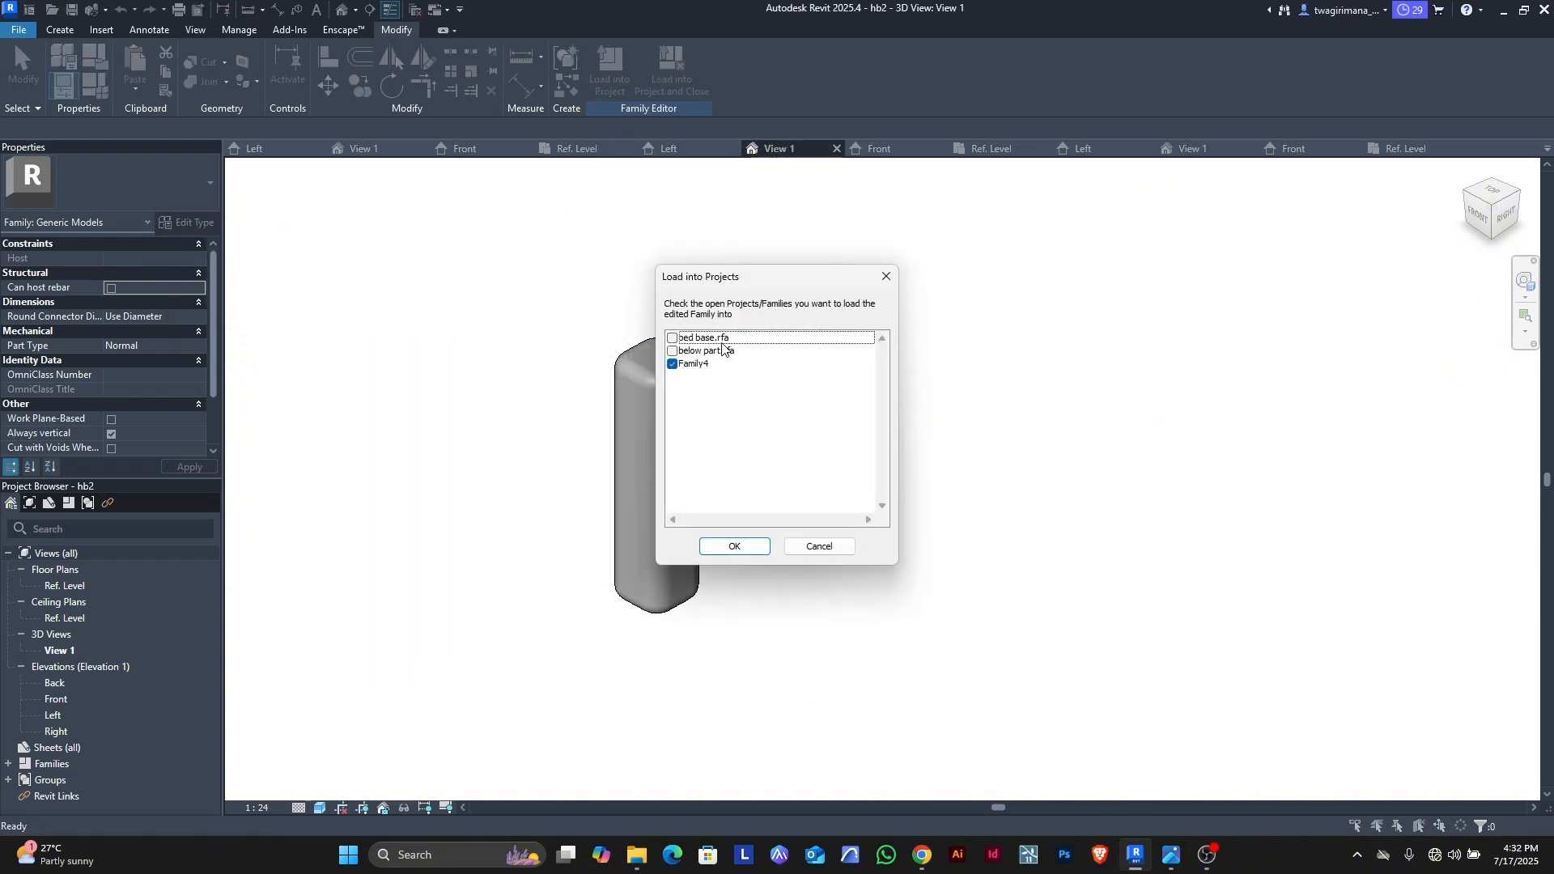
{"action": "left_click", "coordinate": [745, 545]}
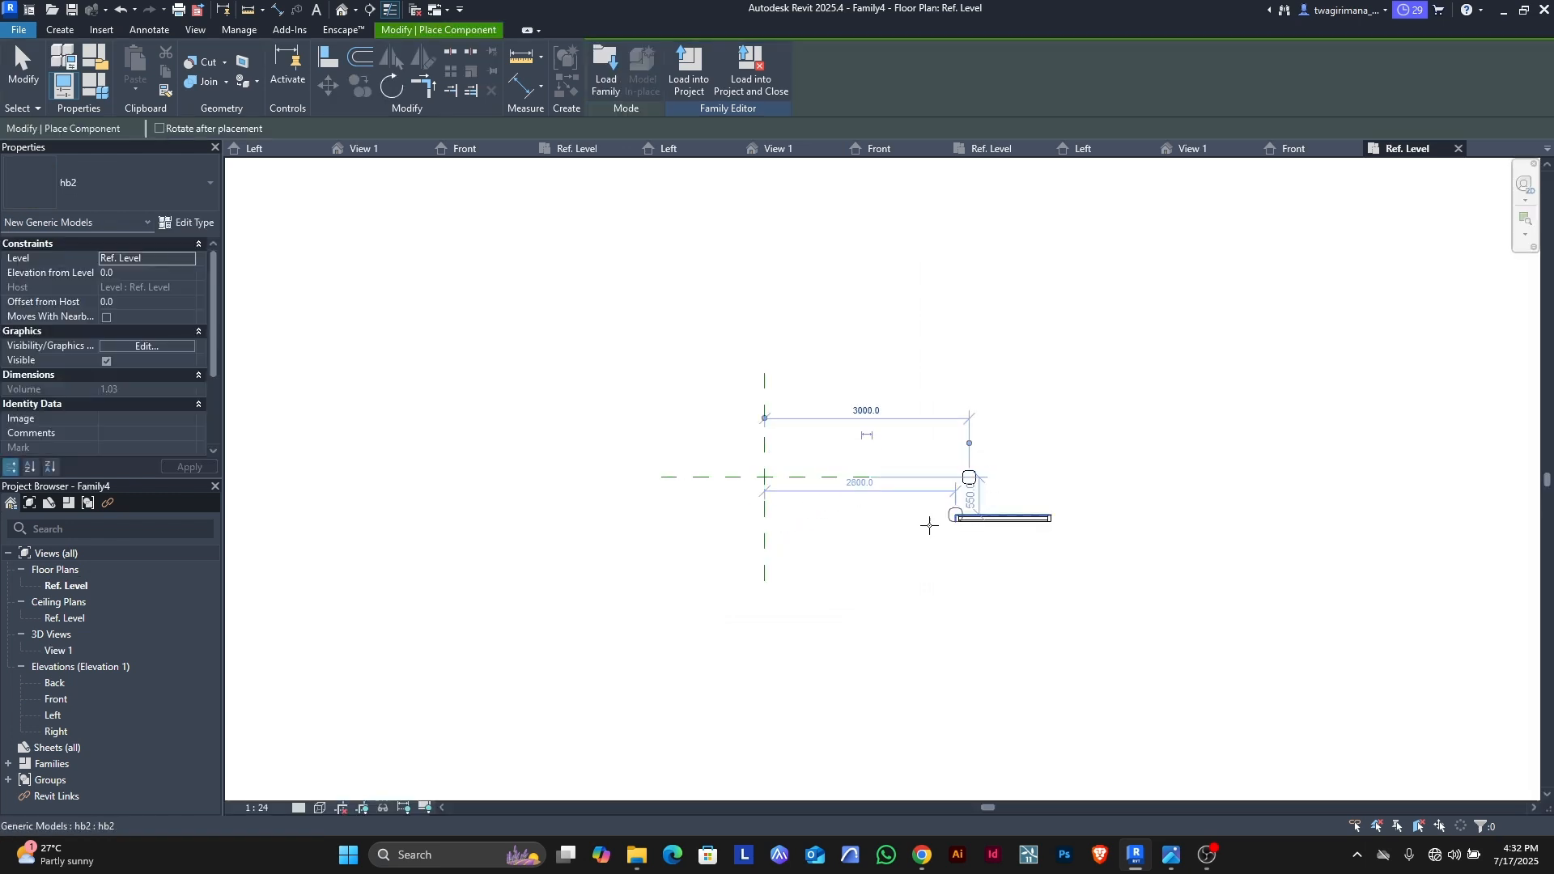
{"action": "key", "text": "Escape"}
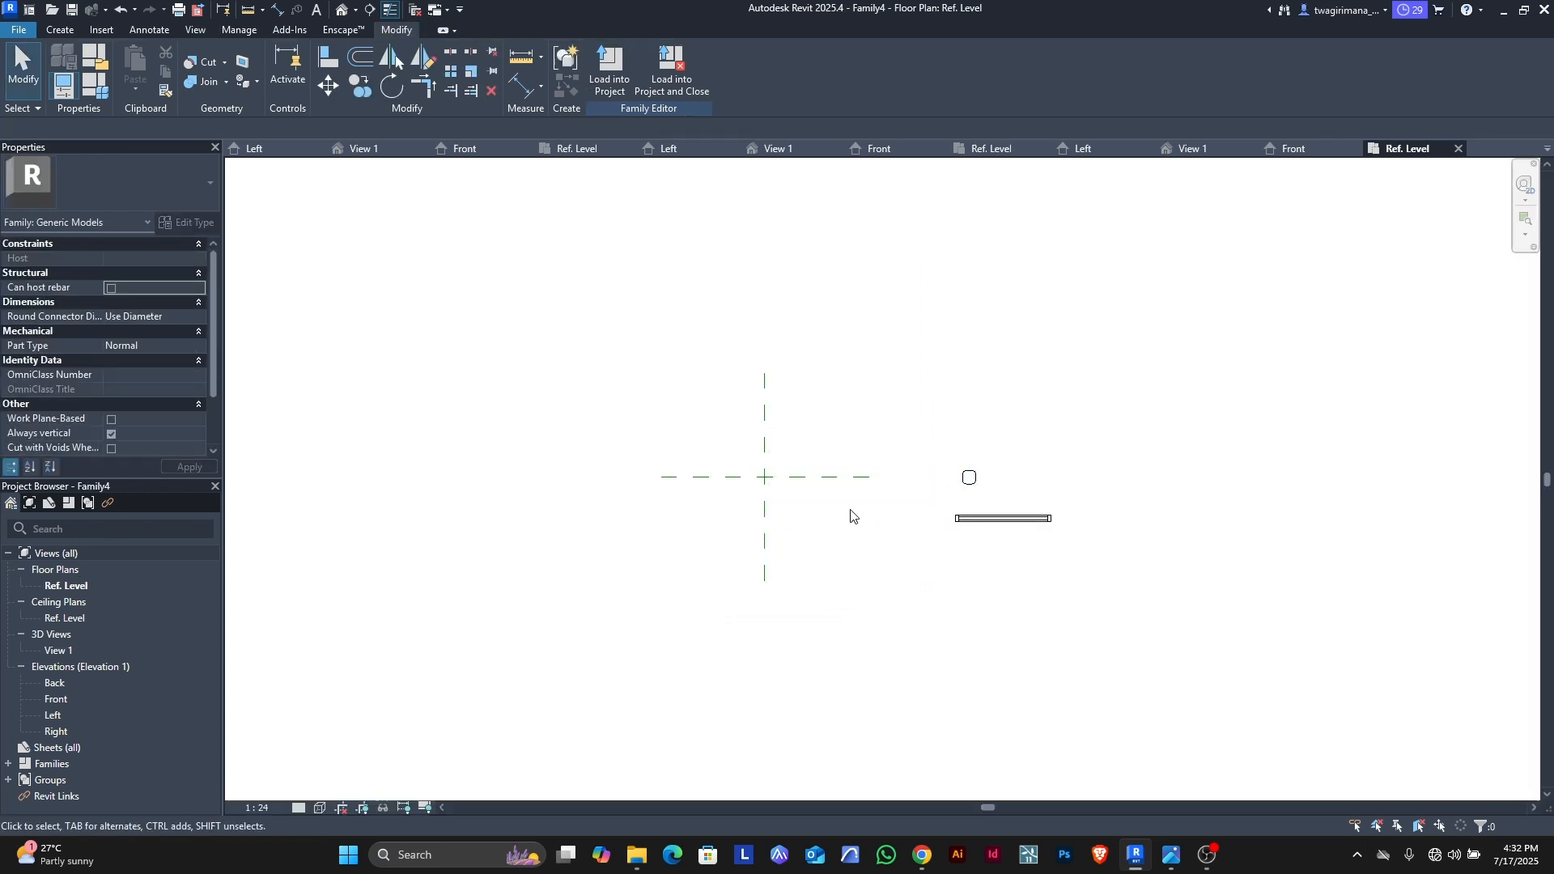
Step: Load the bed base family into Family4 and place one instance above and to the right of the reference planes' intersection
{"action": "left_click", "coordinate": [368, 150]}
{"action": "left_click", "coordinate": [273, 153]}
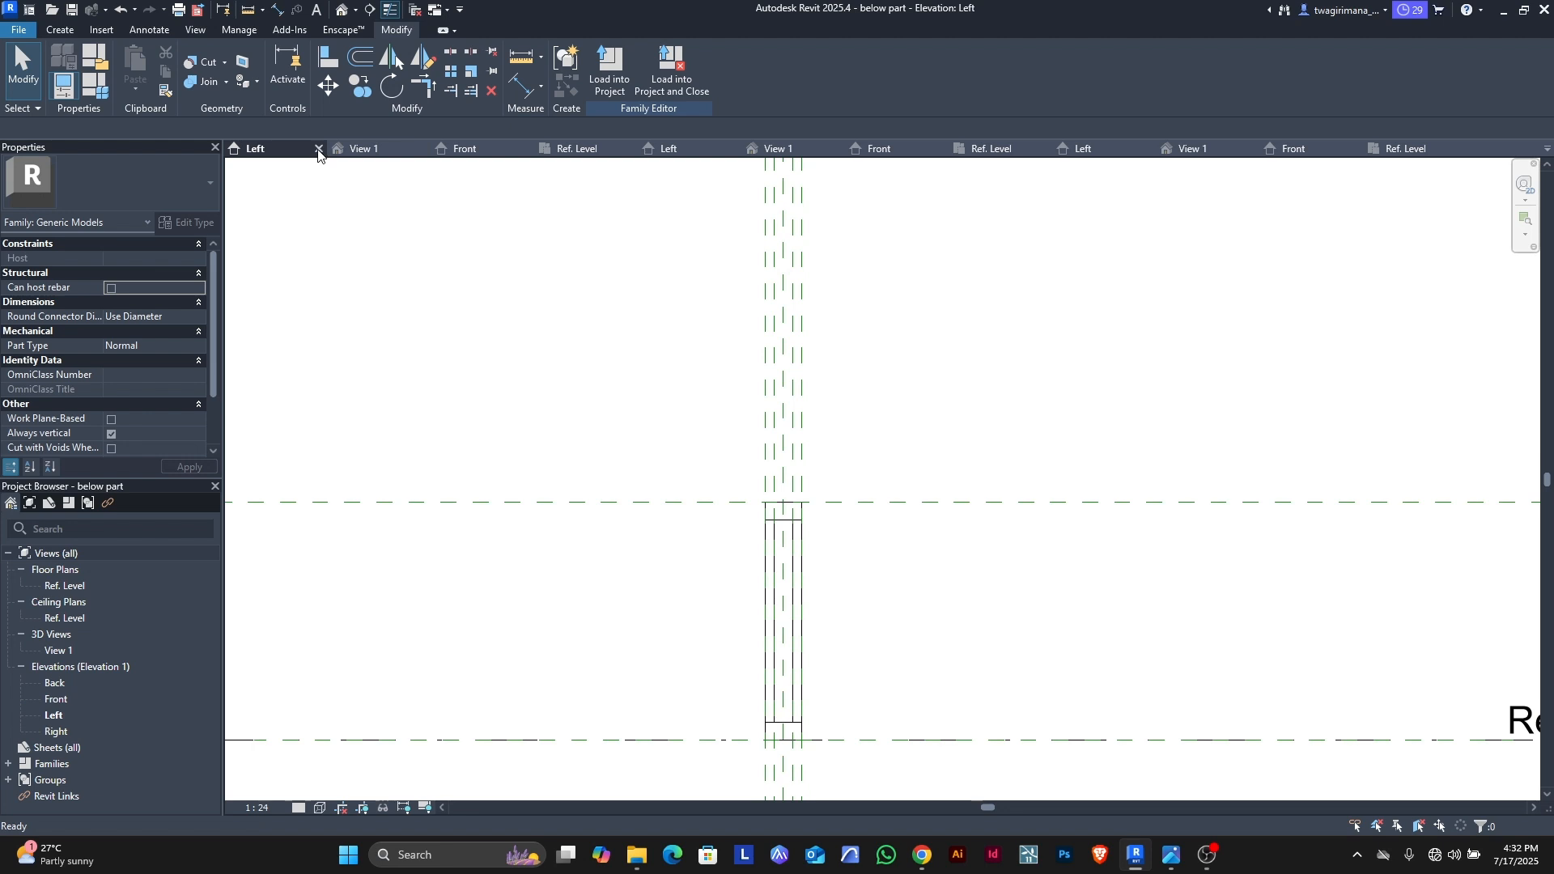
{"action": "left_click", "coordinate": [318, 149]}
{"action": "left_click", "coordinate": [283, 150]}
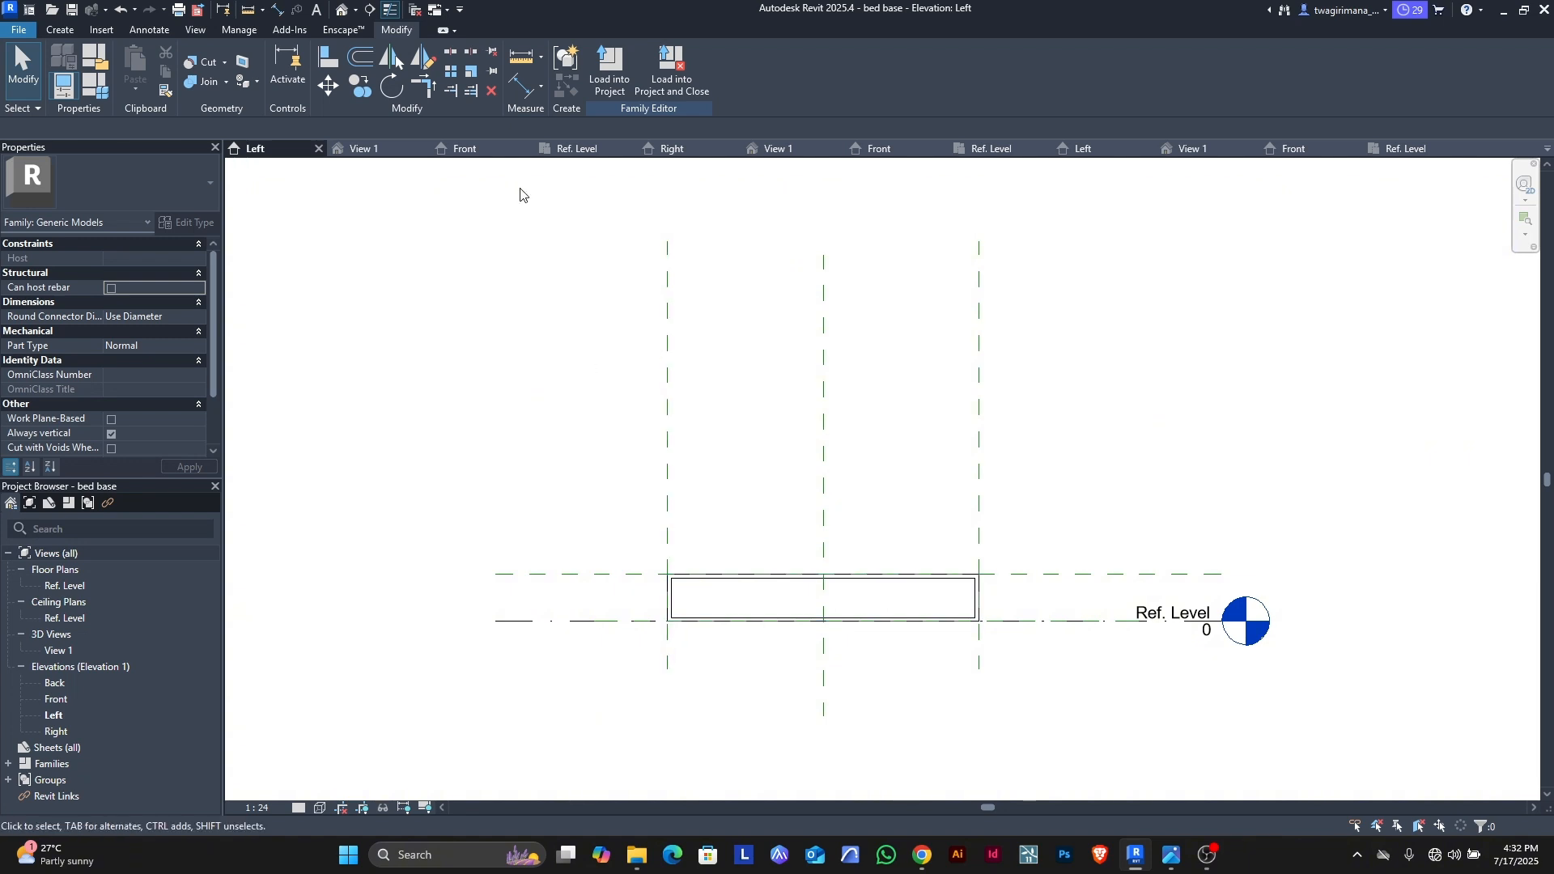
{"action": "left_click", "coordinate": [611, 74]}
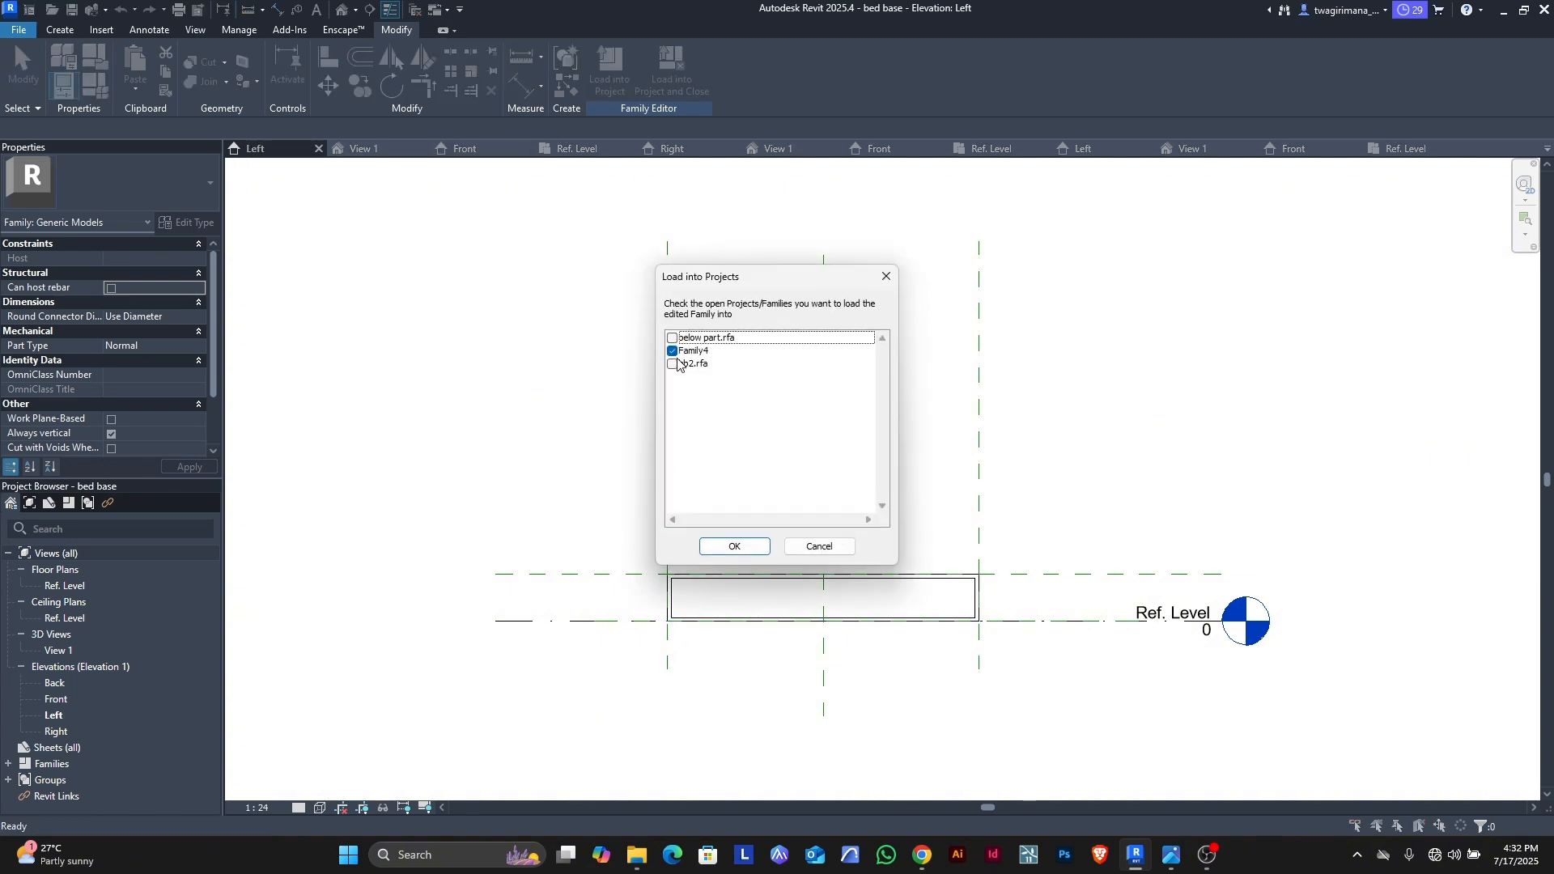
{"action": "left_click", "coordinate": [733, 546]}
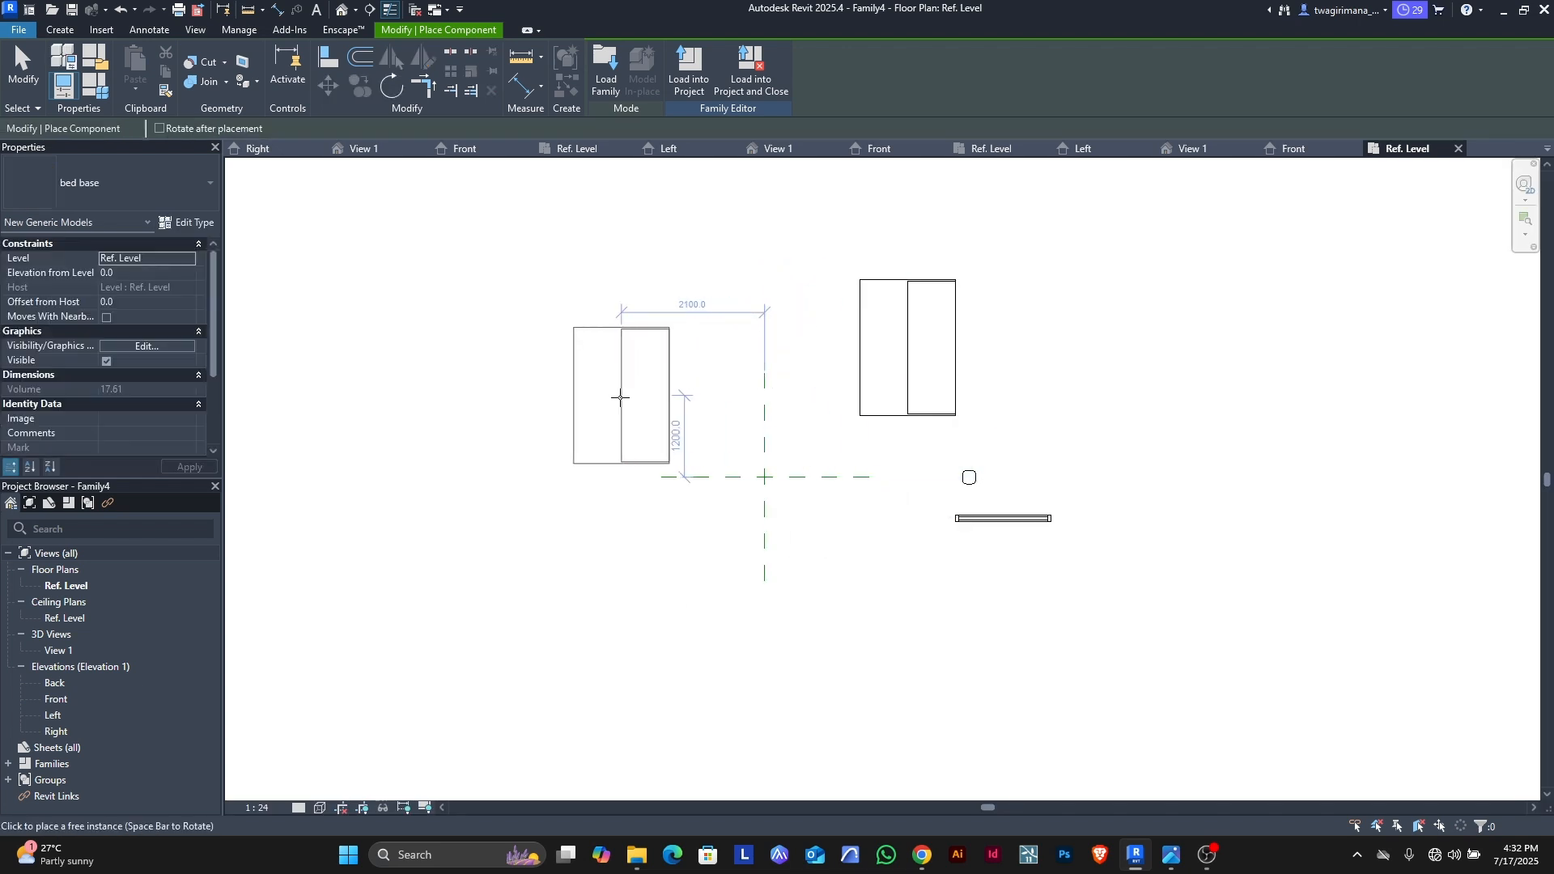
{"action": "key", "text": "Escape"}
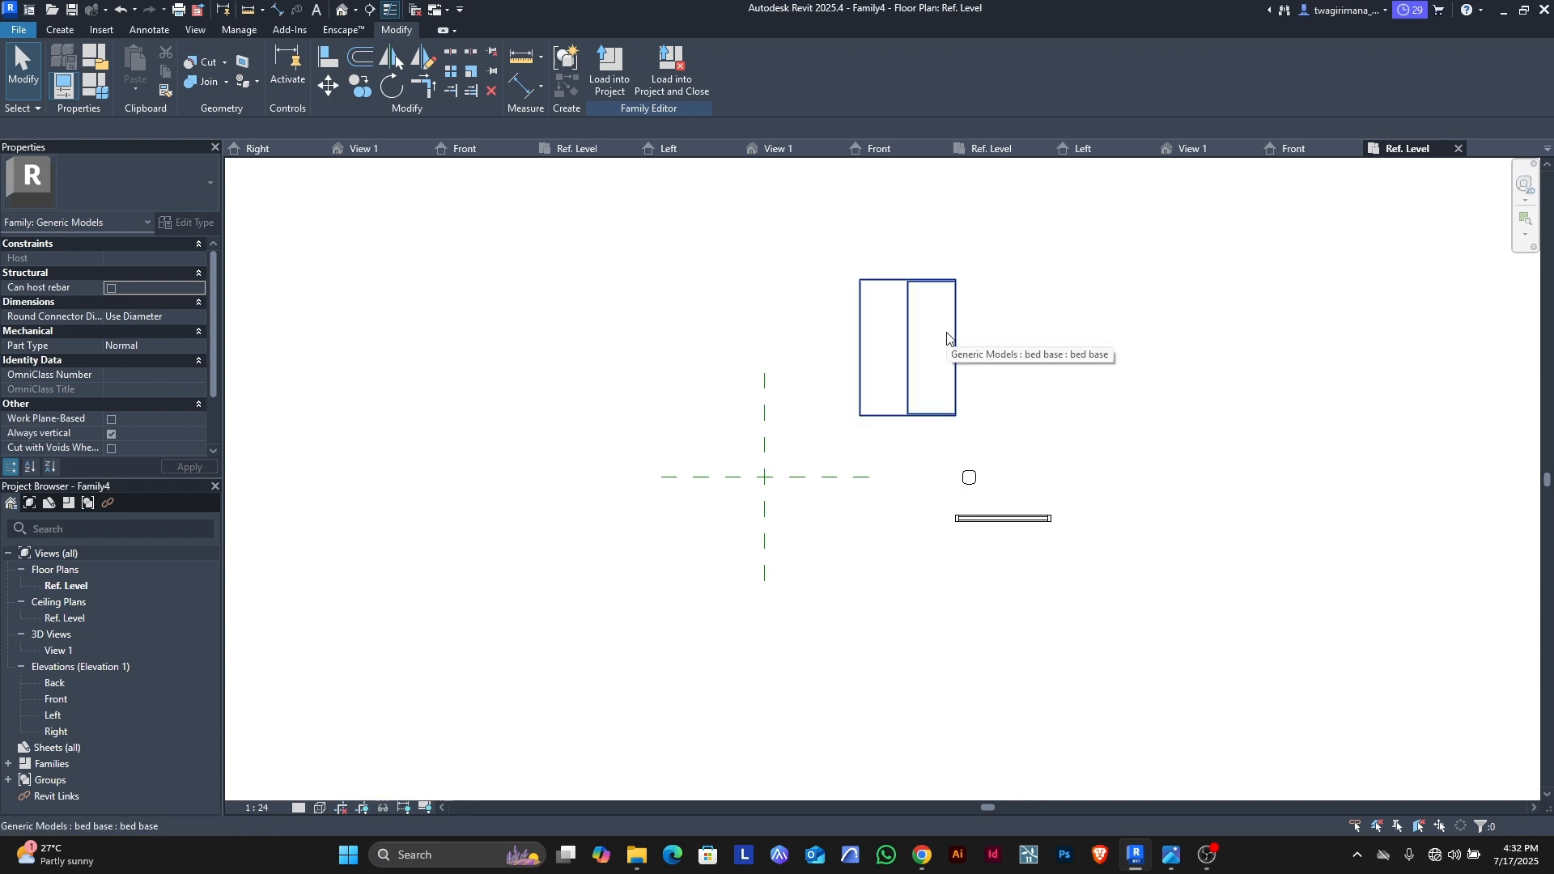
Step: Close the open views belonging to the other family files, keeping only the four views of Family4 open
{"action": "left_click", "coordinate": [318, 149]}
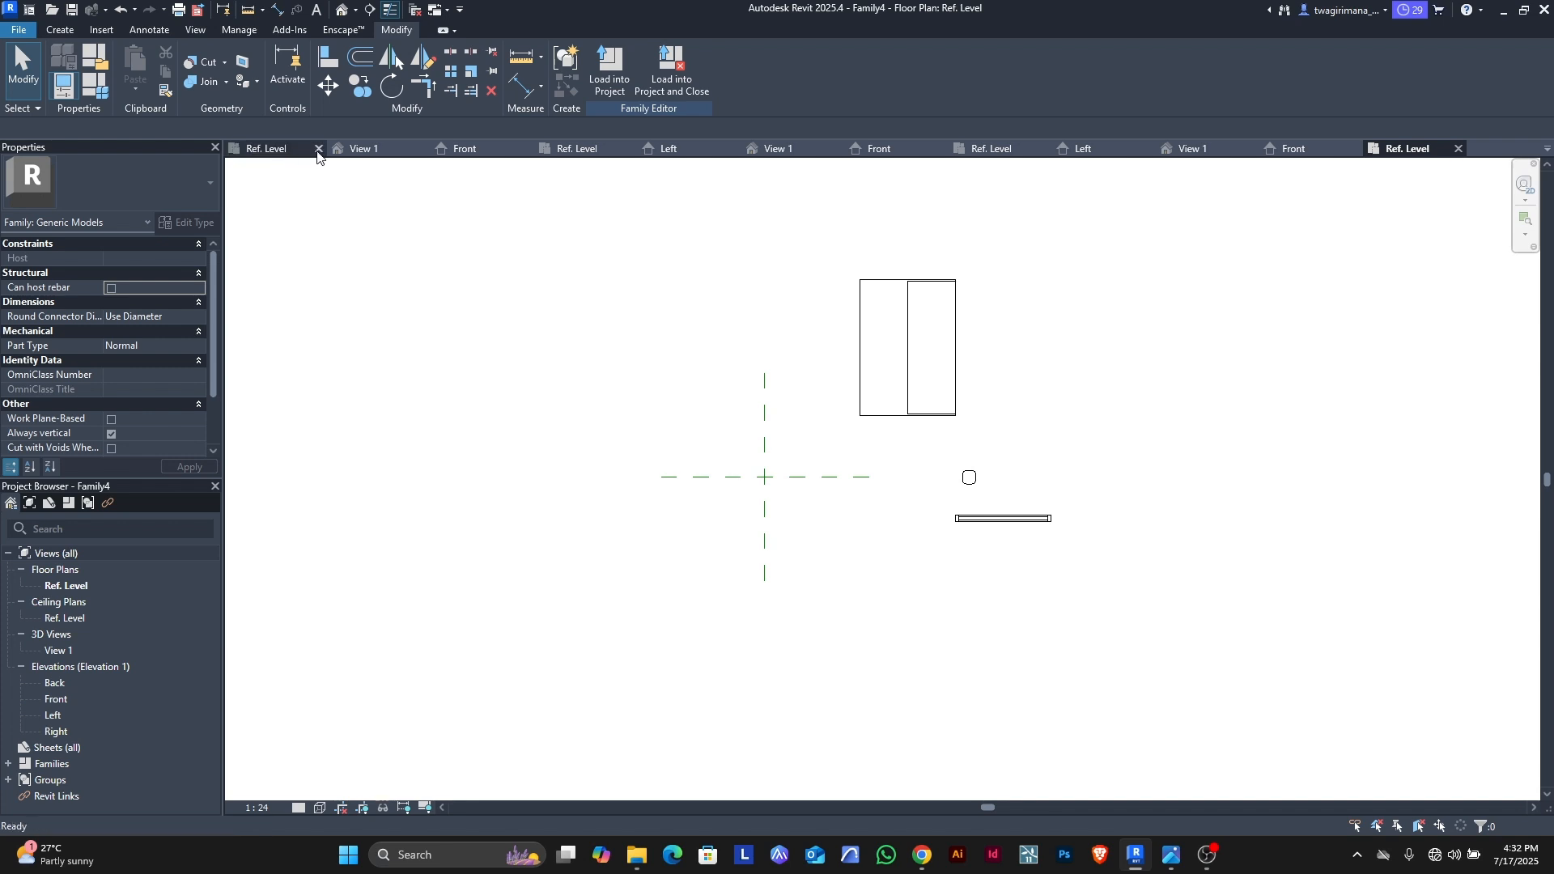
{"action": "left_click", "coordinate": [318, 149]}
{"action": "left_click", "coordinate": [318, 149]}
{"action": "left_click", "coordinate": [318, 149]}
{"action": "left_click", "coordinate": [318, 149]}
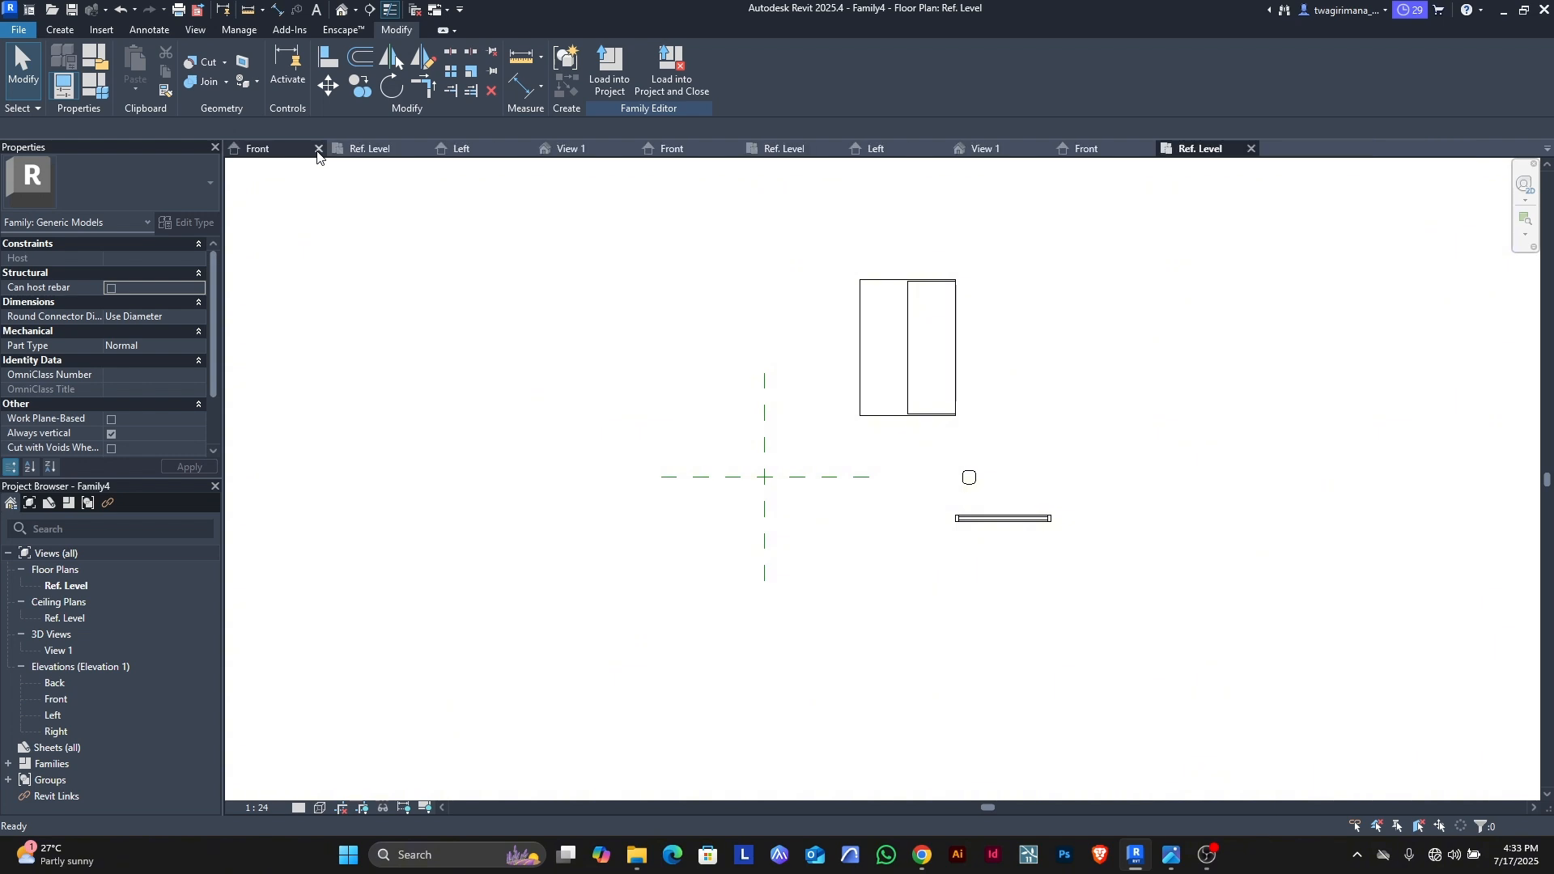
{"action": "left_click", "coordinate": [318, 149]}
{"action": "left_click", "coordinate": [318, 149]}
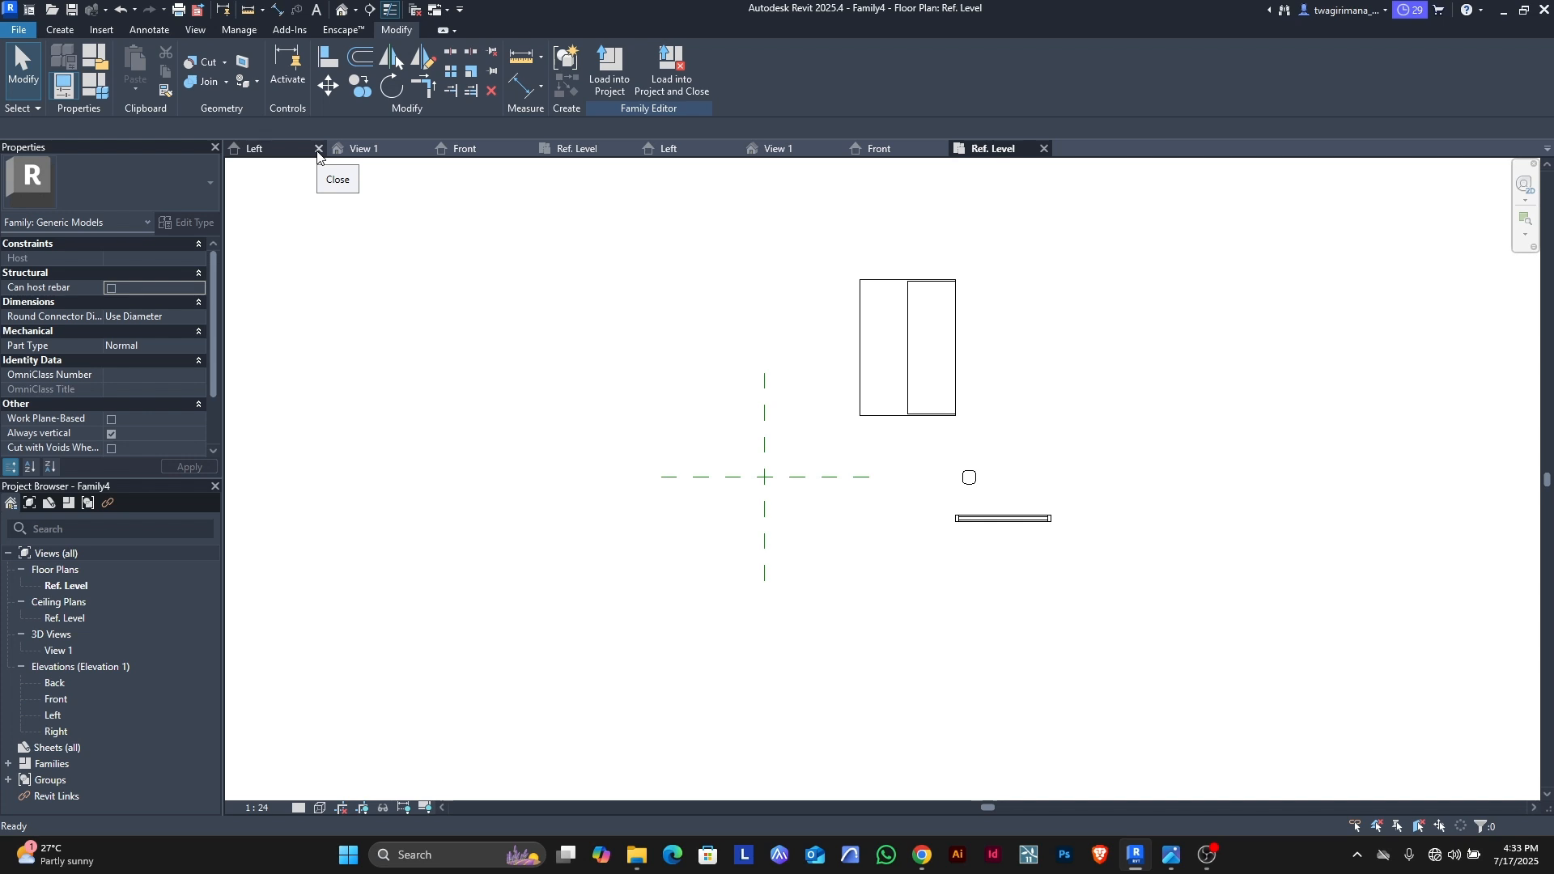
{"action": "left_click", "coordinate": [318, 149]}
{"action": "left_click", "coordinate": [318, 149]}
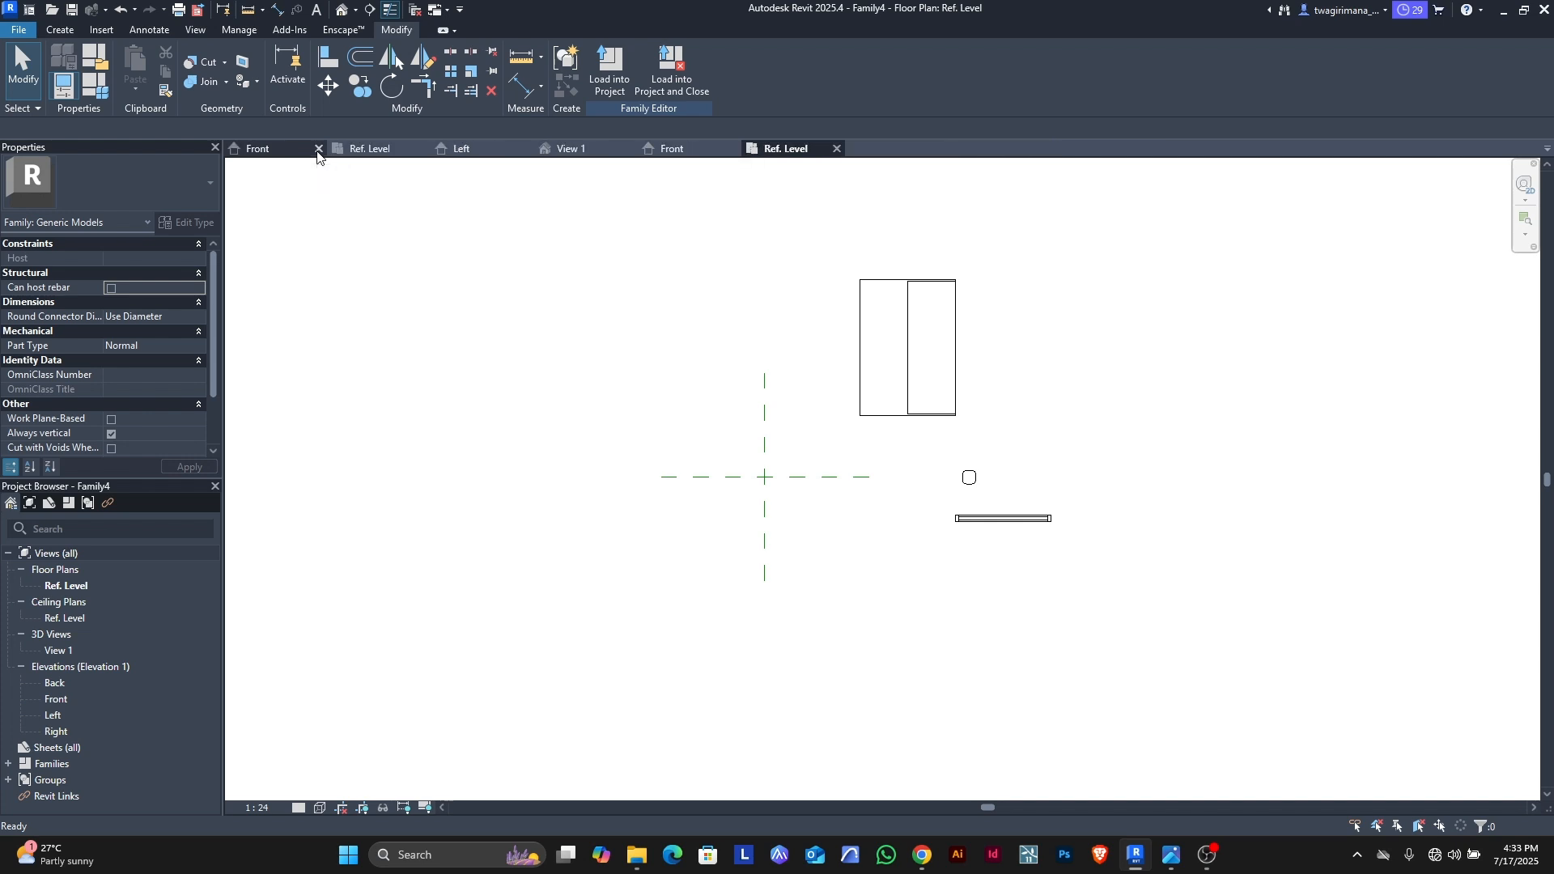
{"action": "left_click", "coordinate": [318, 149]}
{"action": "left_click", "coordinate": [319, 149]}
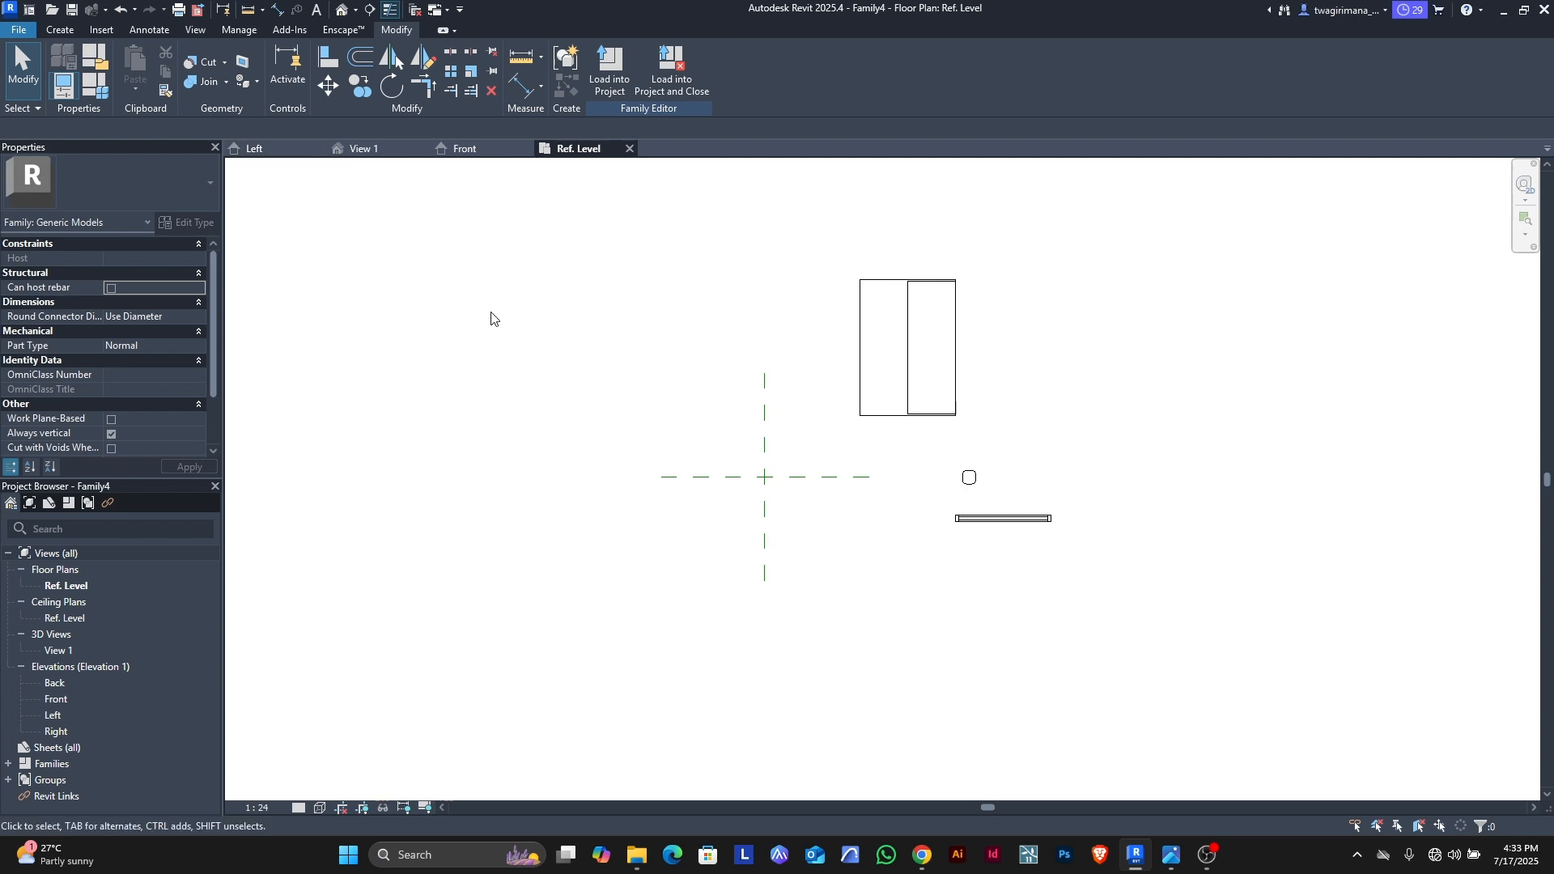
Step: Save Family4 as a family file in the MODELLED FAMILIES folder under a name beginning with "parametri"
{"action": "left_click", "coordinate": [17, 30]}
{"action": "mouse_move", "coordinate": [100, 222]}
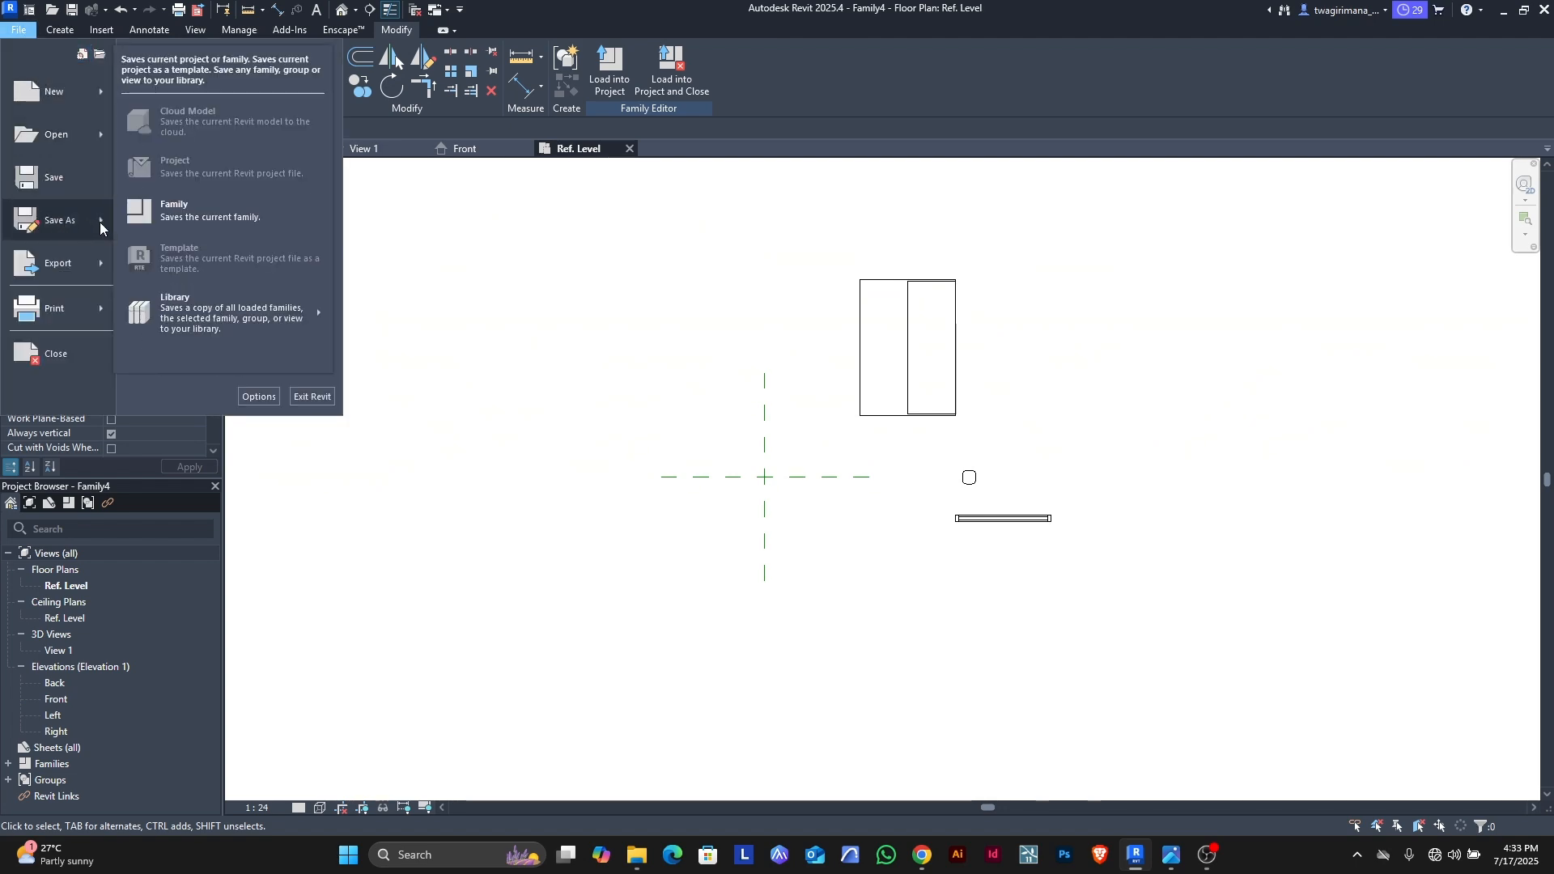
{"action": "left_click", "coordinate": [178, 216]}
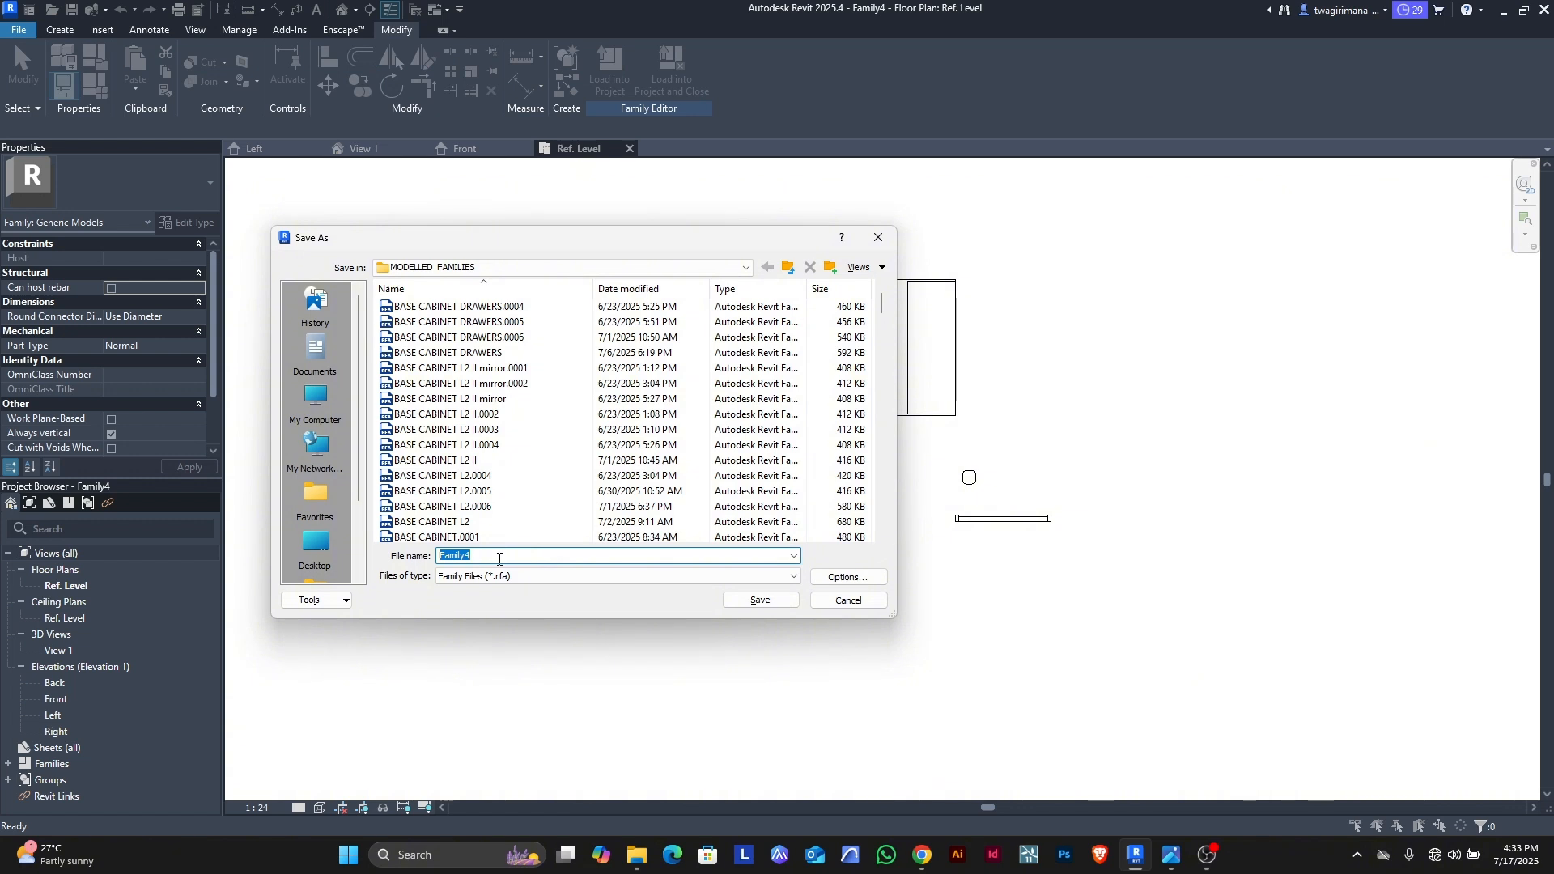
{"action": "type", "text": "par"}
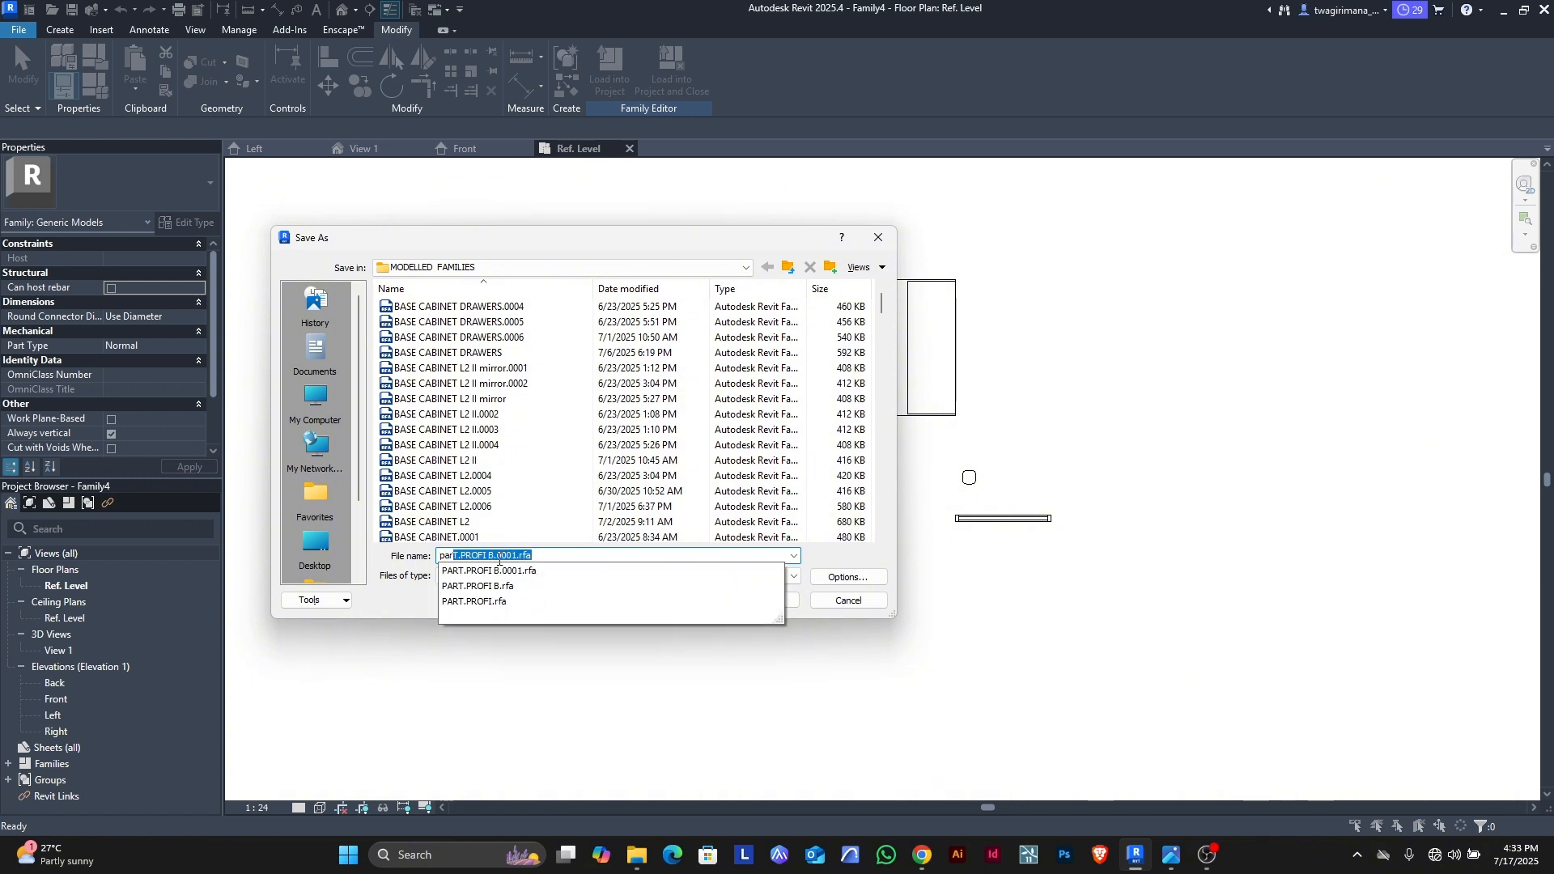
{"action": "type", "text": "ametri"}
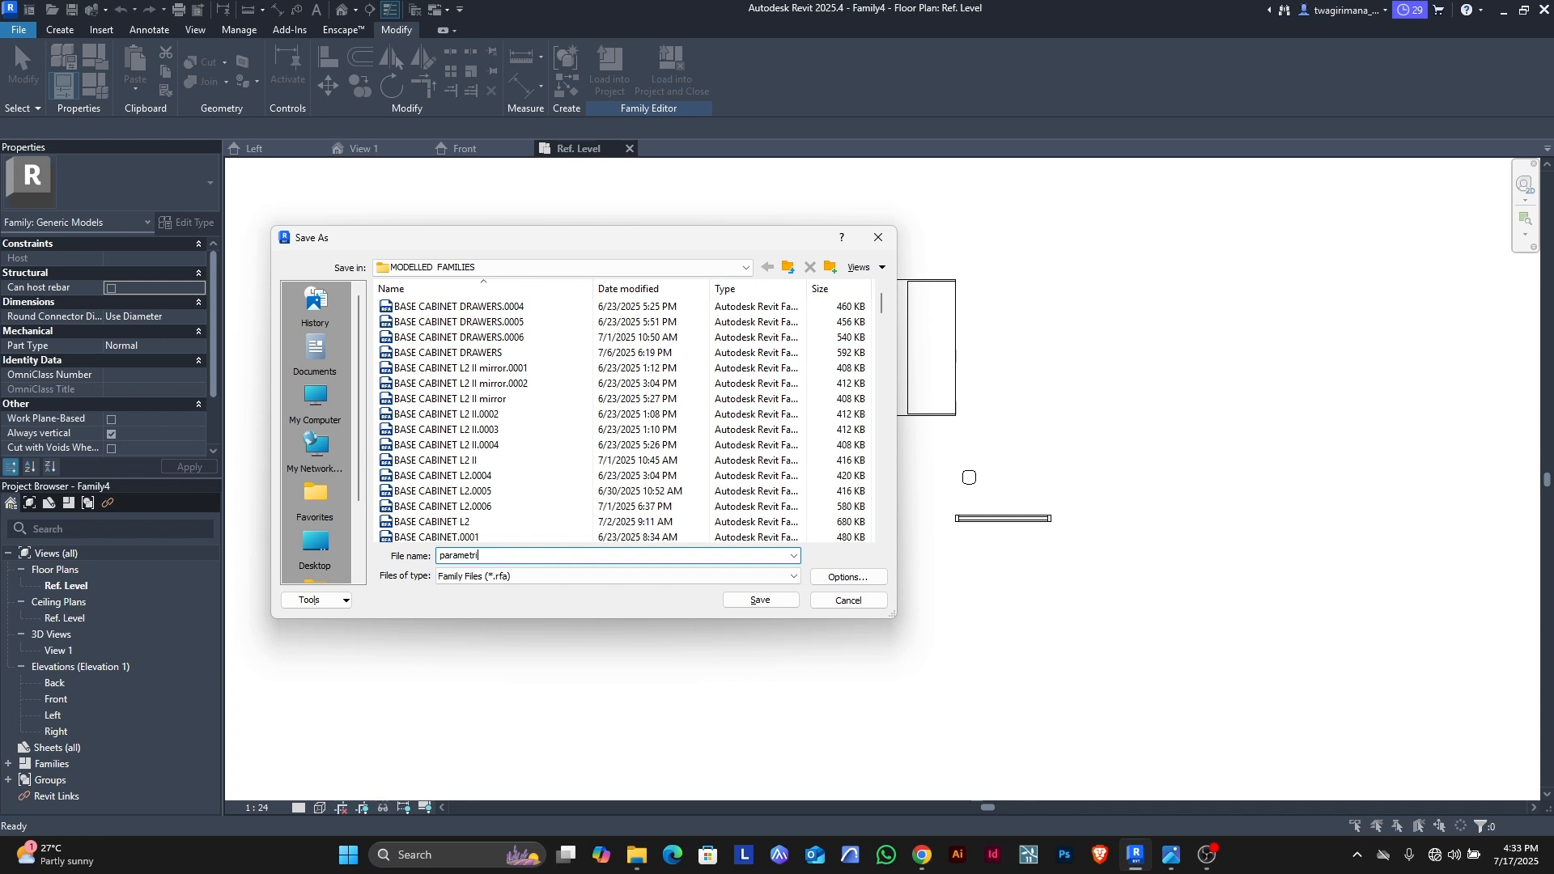
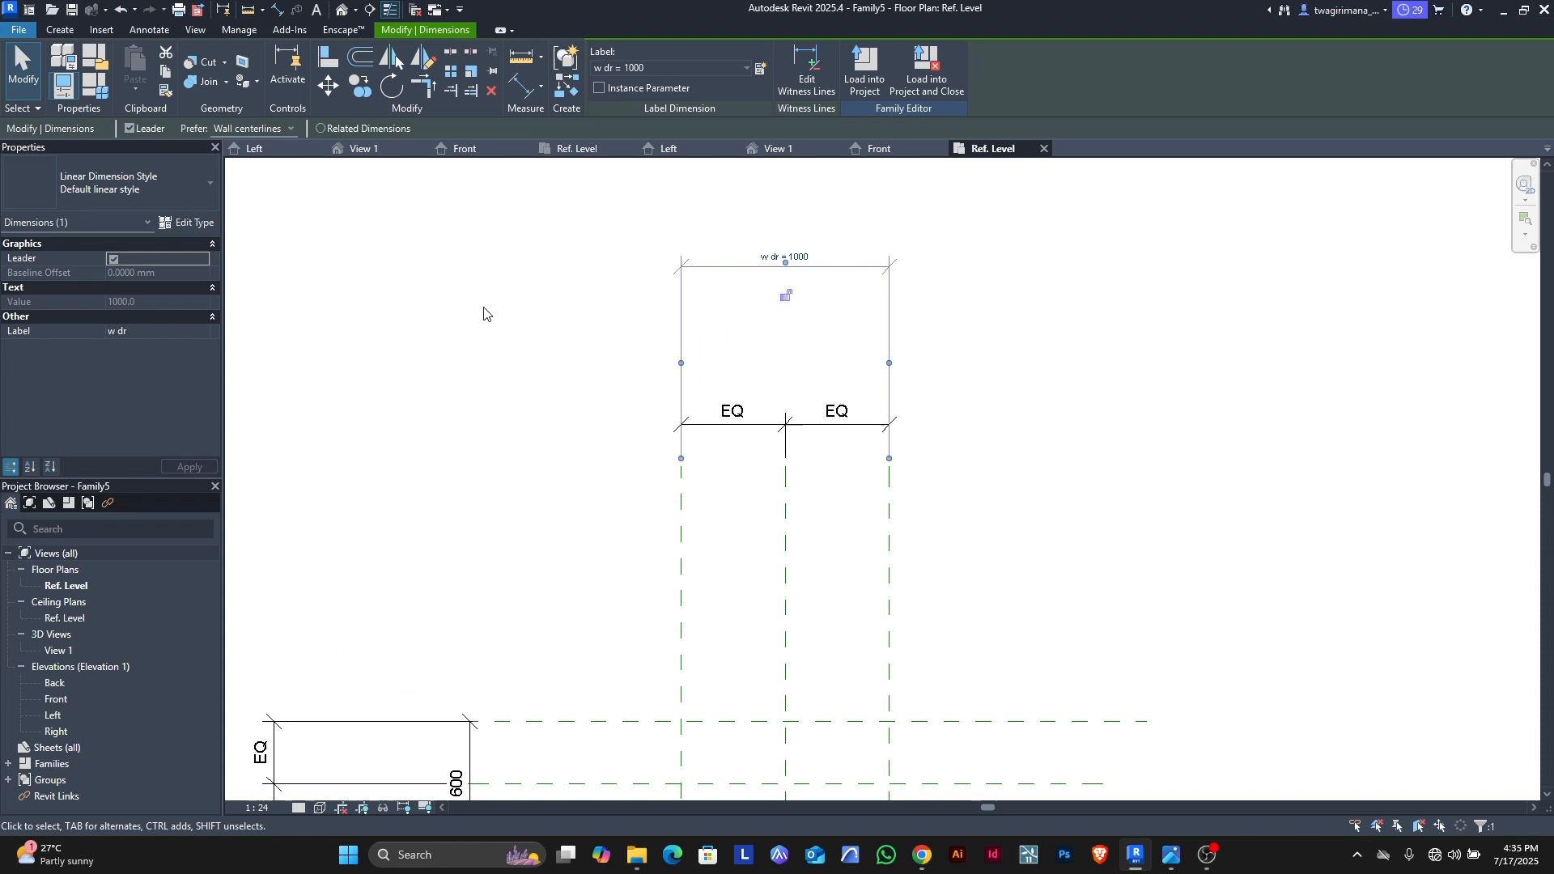
Step: Label the overall dimension between the outer horizontal reference planes in Family5 with a new type parameter named d dr
{"action": "scroll", "coordinate": [618, 329], "scroll_direction": "down", "scroll_amount": 3}
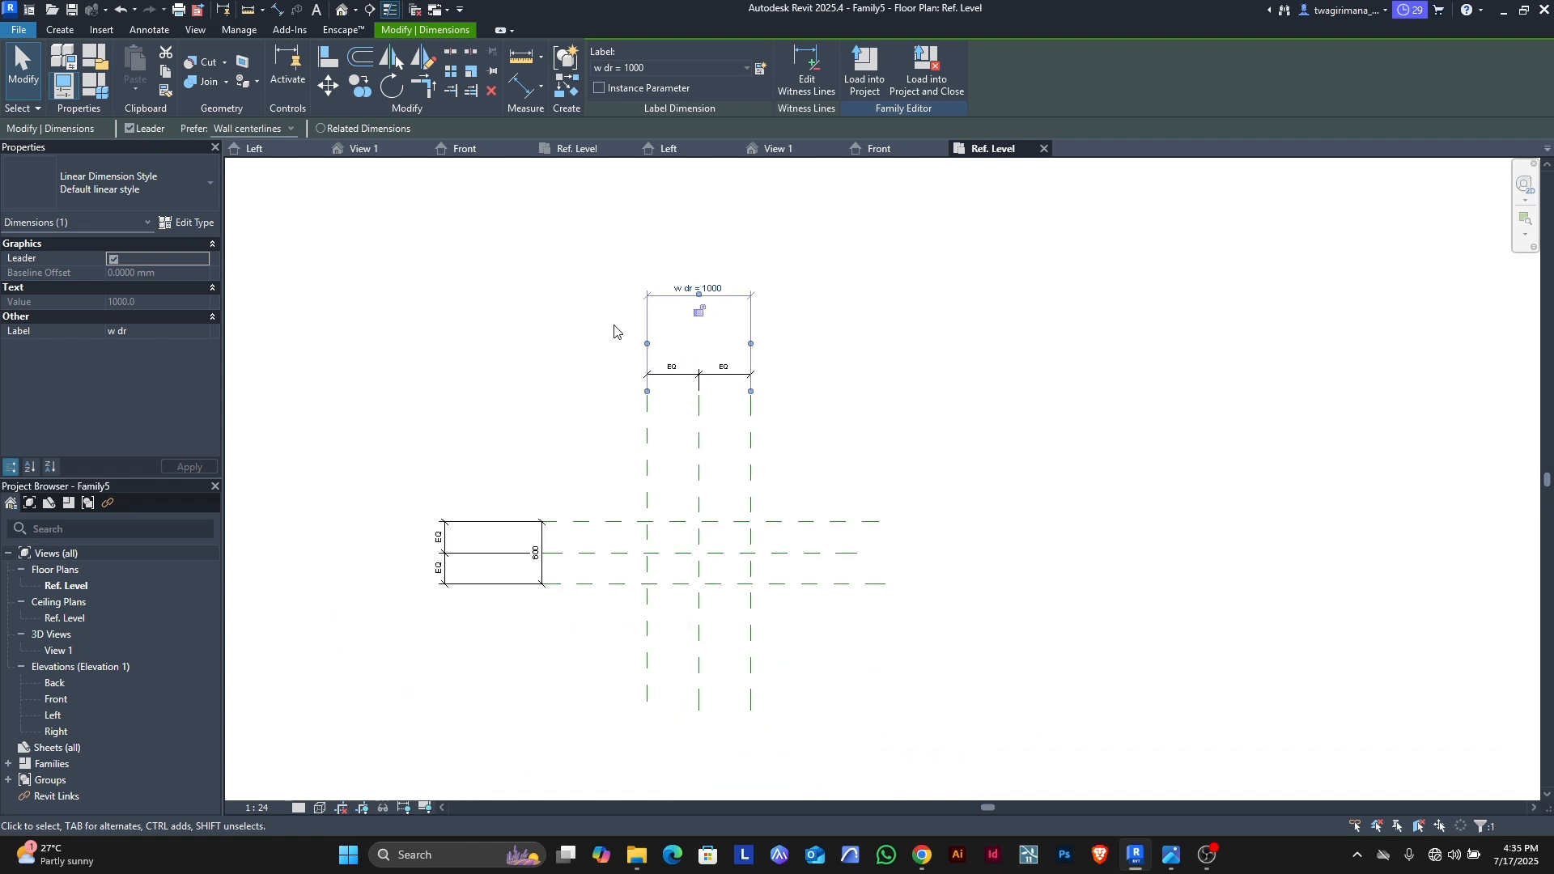
{"action": "scroll", "coordinate": [564, 557], "scroll_direction": "up", "scroll_amount": 3}
{"action": "scroll", "coordinate": [564, 557], "scroll_direction": "up", "scroll_amount": 2}
{"action": "left_click", "coordinate": [592, 566]}
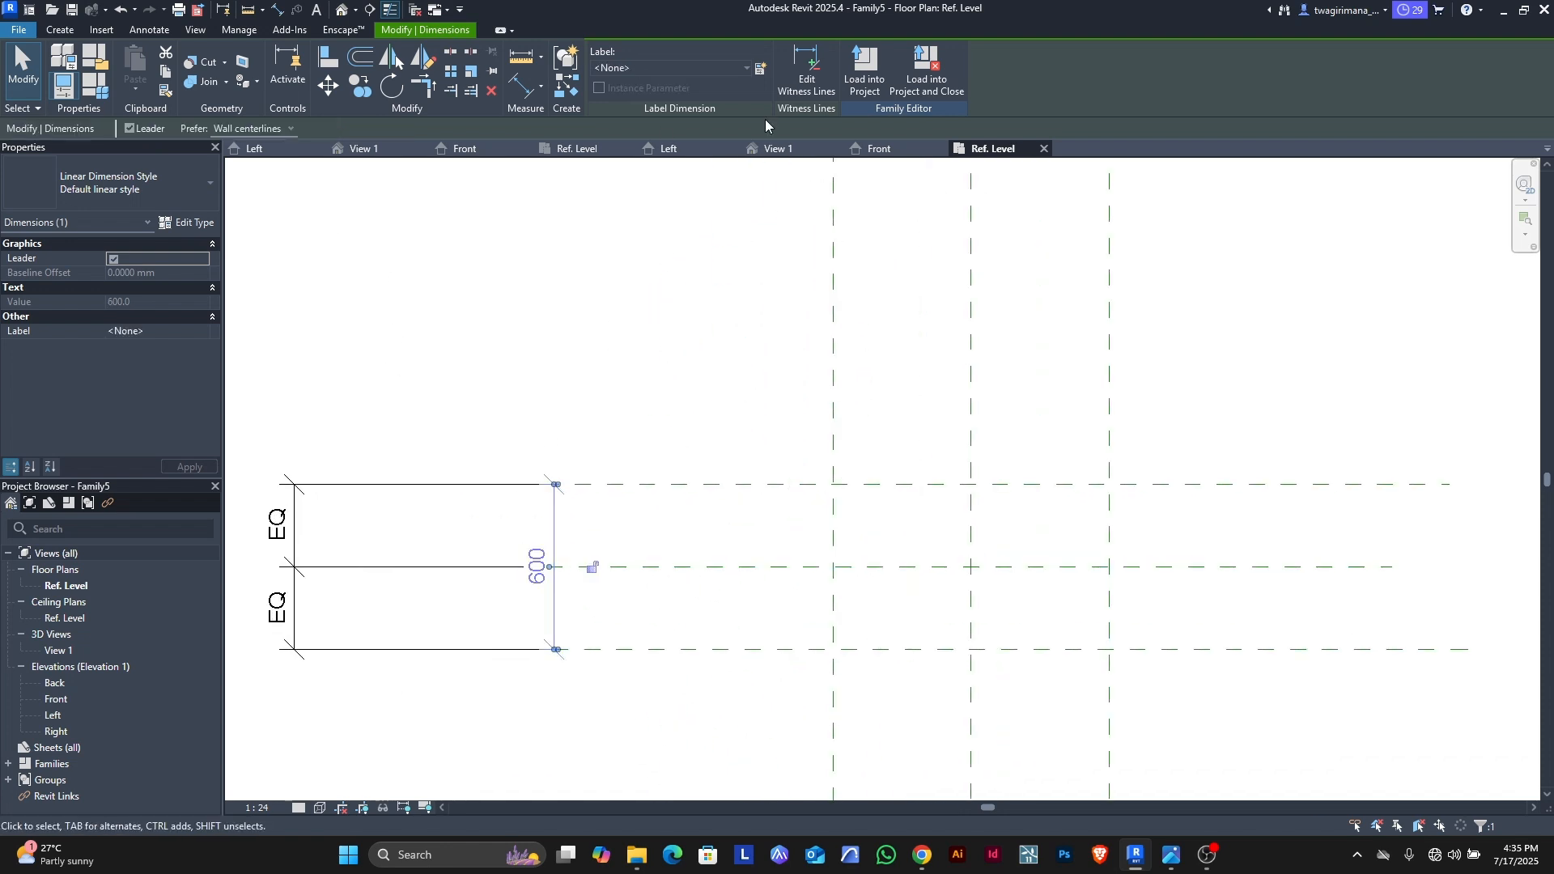
{"action": "left_click", "coordinate": [760, 69]}
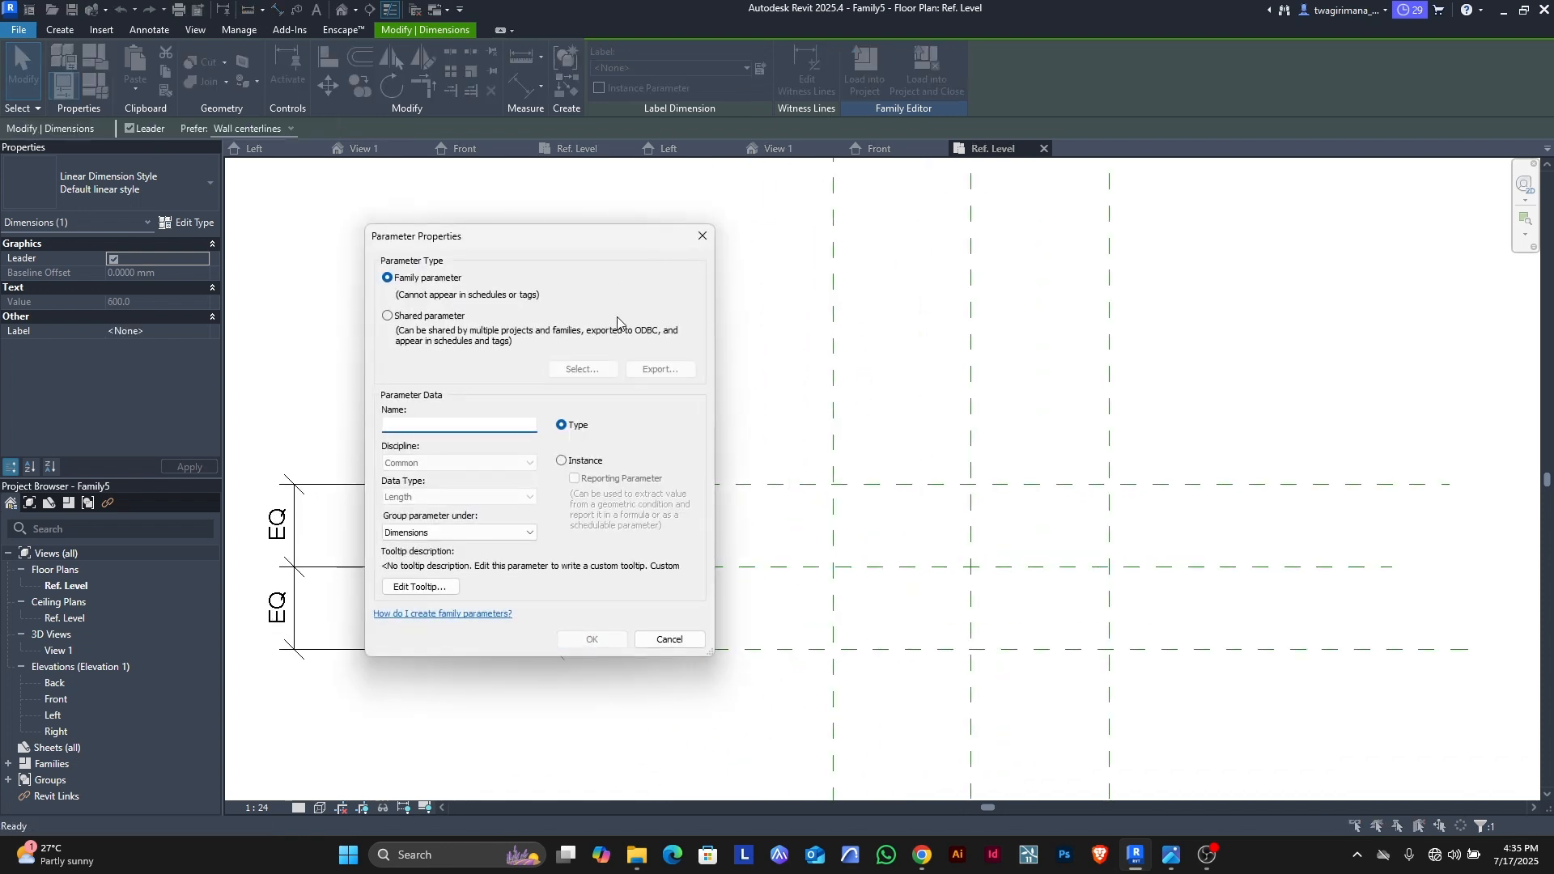
{"action": "type", "text": "d"}
{"action": "type", "text": "dr"}
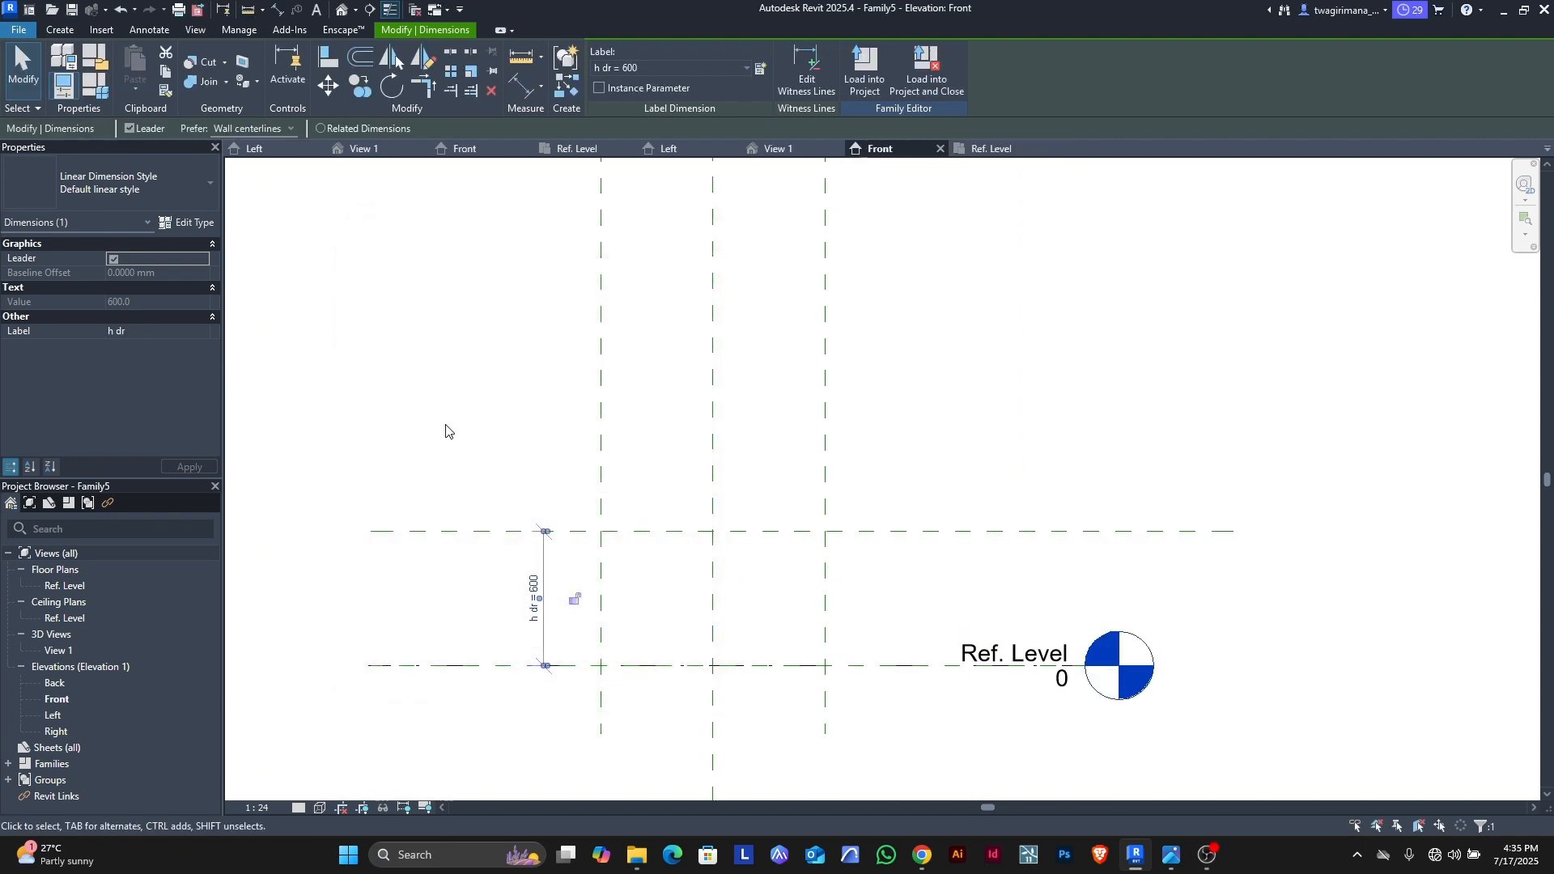
Step: Examine the labelled height dimension in the Front elevation and the reference plane layout in the Ref. Level plan
{"action": "left_click", "coordinate": [445, 430]}
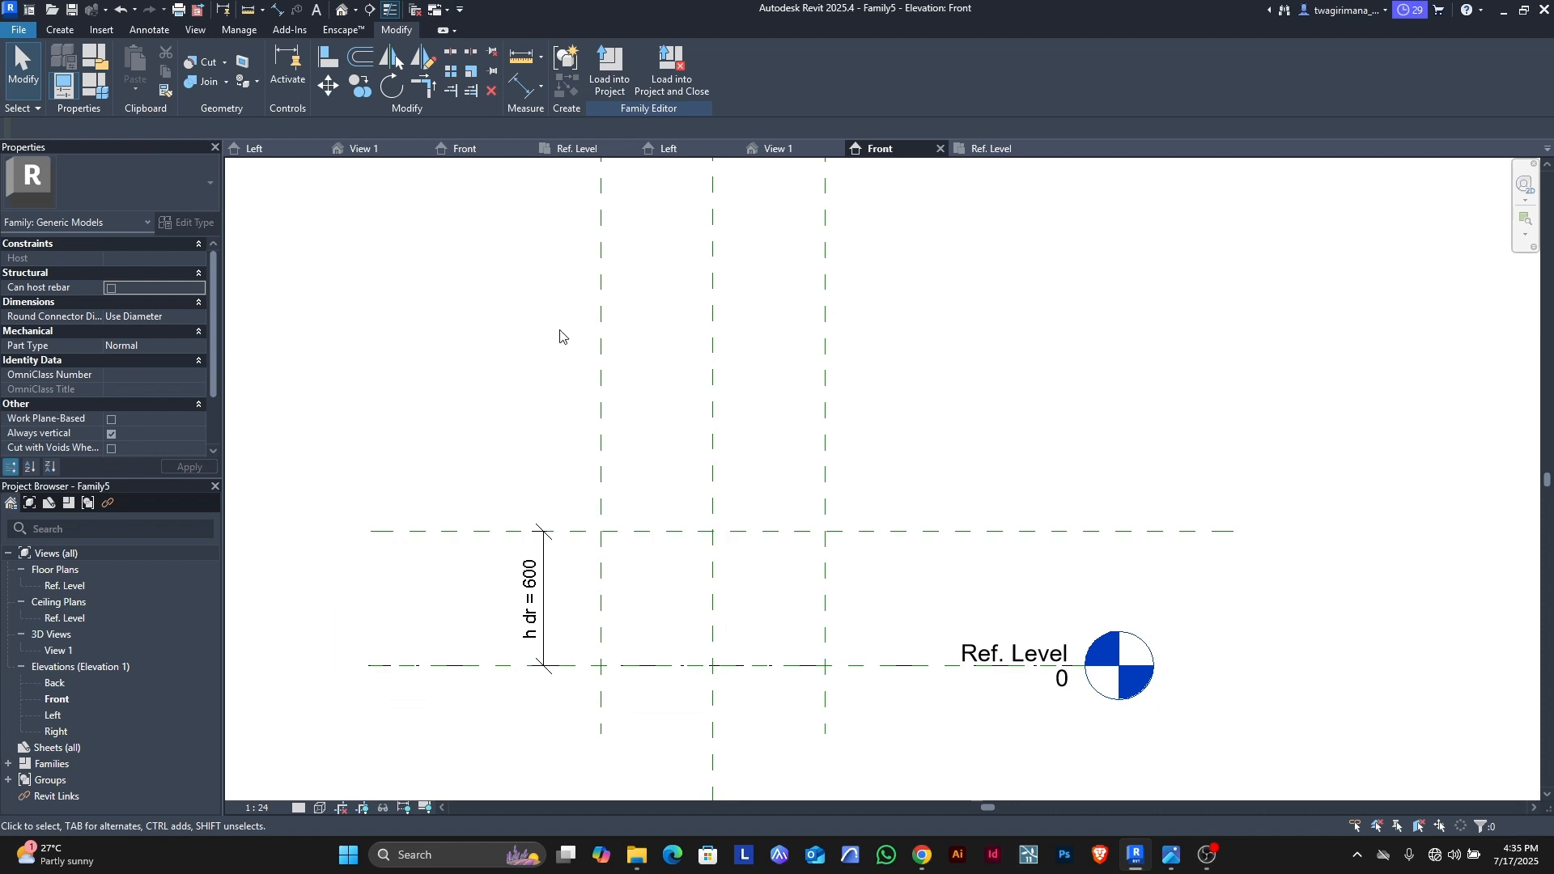
{"action": "scroll", "coordinate": [646, 627], "scroll_direction": "up", "scroll_amount": 1}
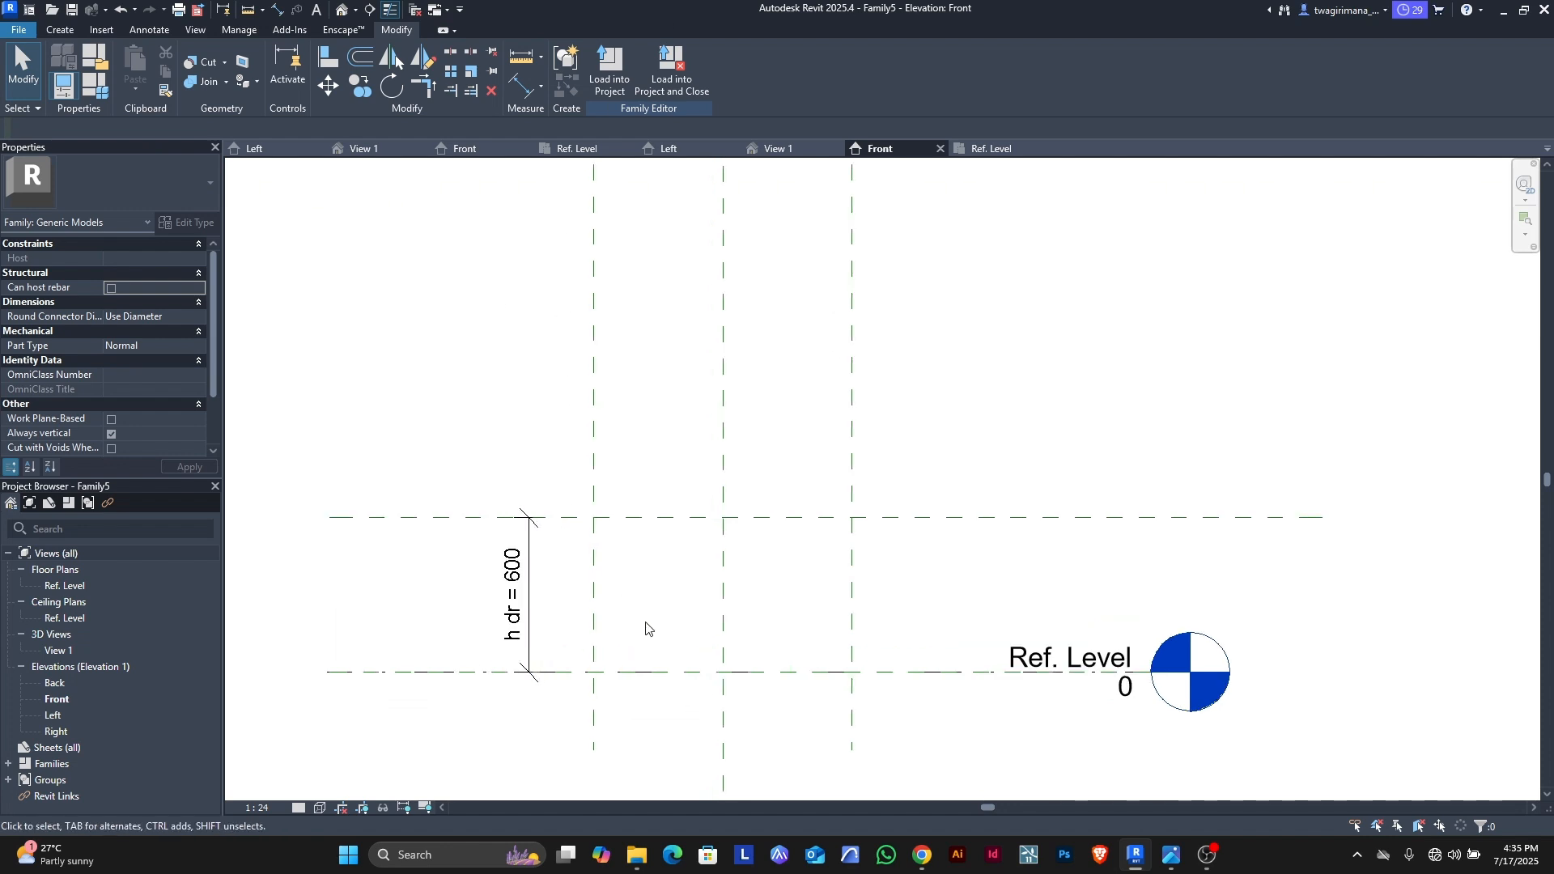
{"action": "scroll", "coordinate": [646, 627], "scroll_direction": "up", "scroll_amount": 1}
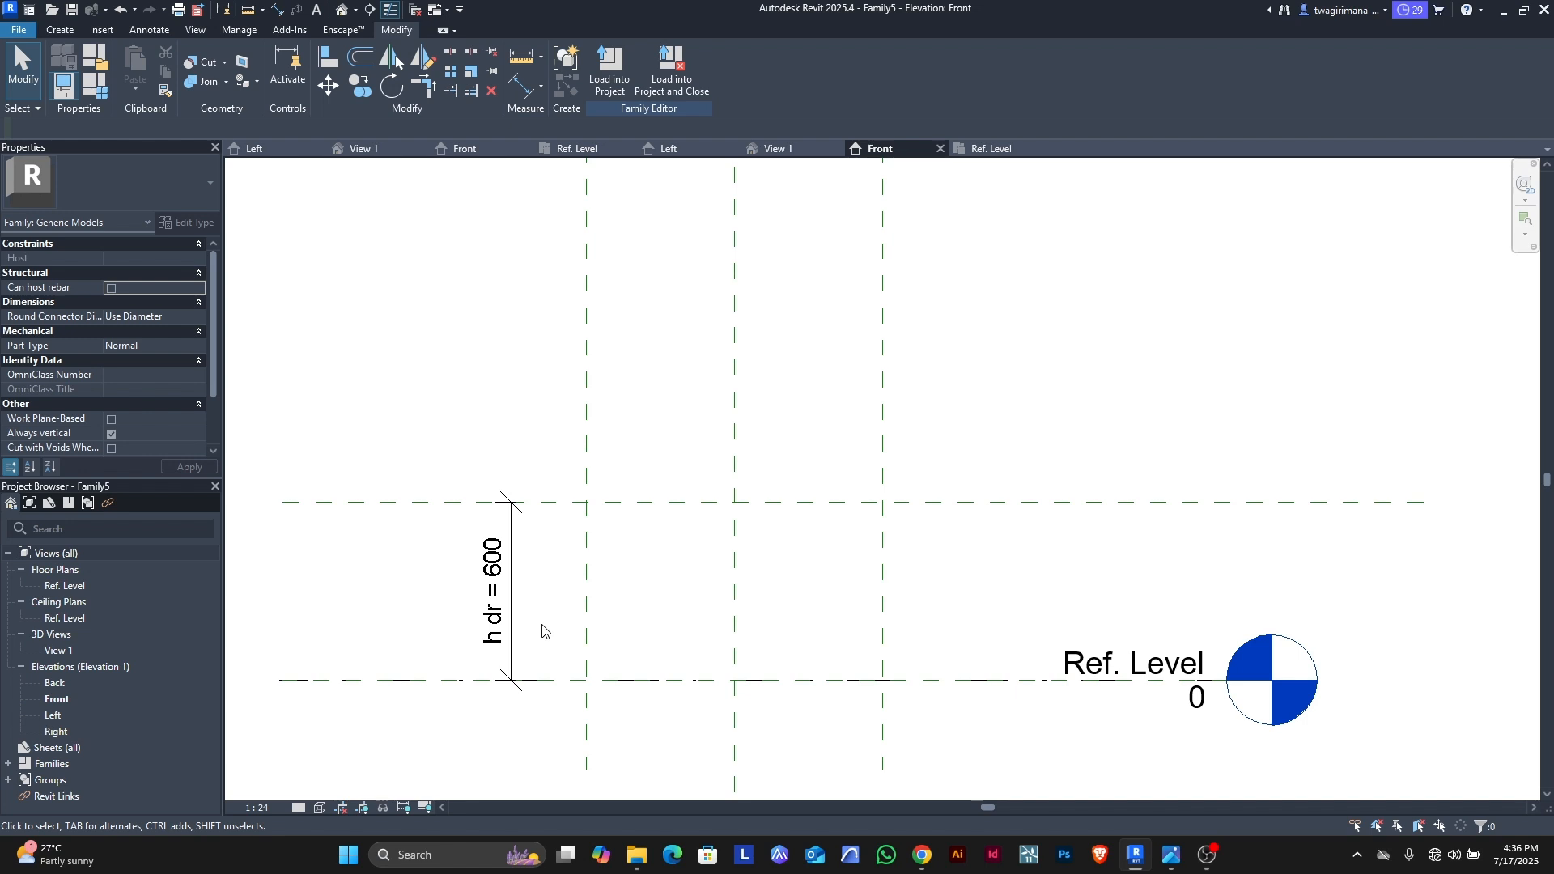
{"action": "left_click", "coordinate": [989, 148]}
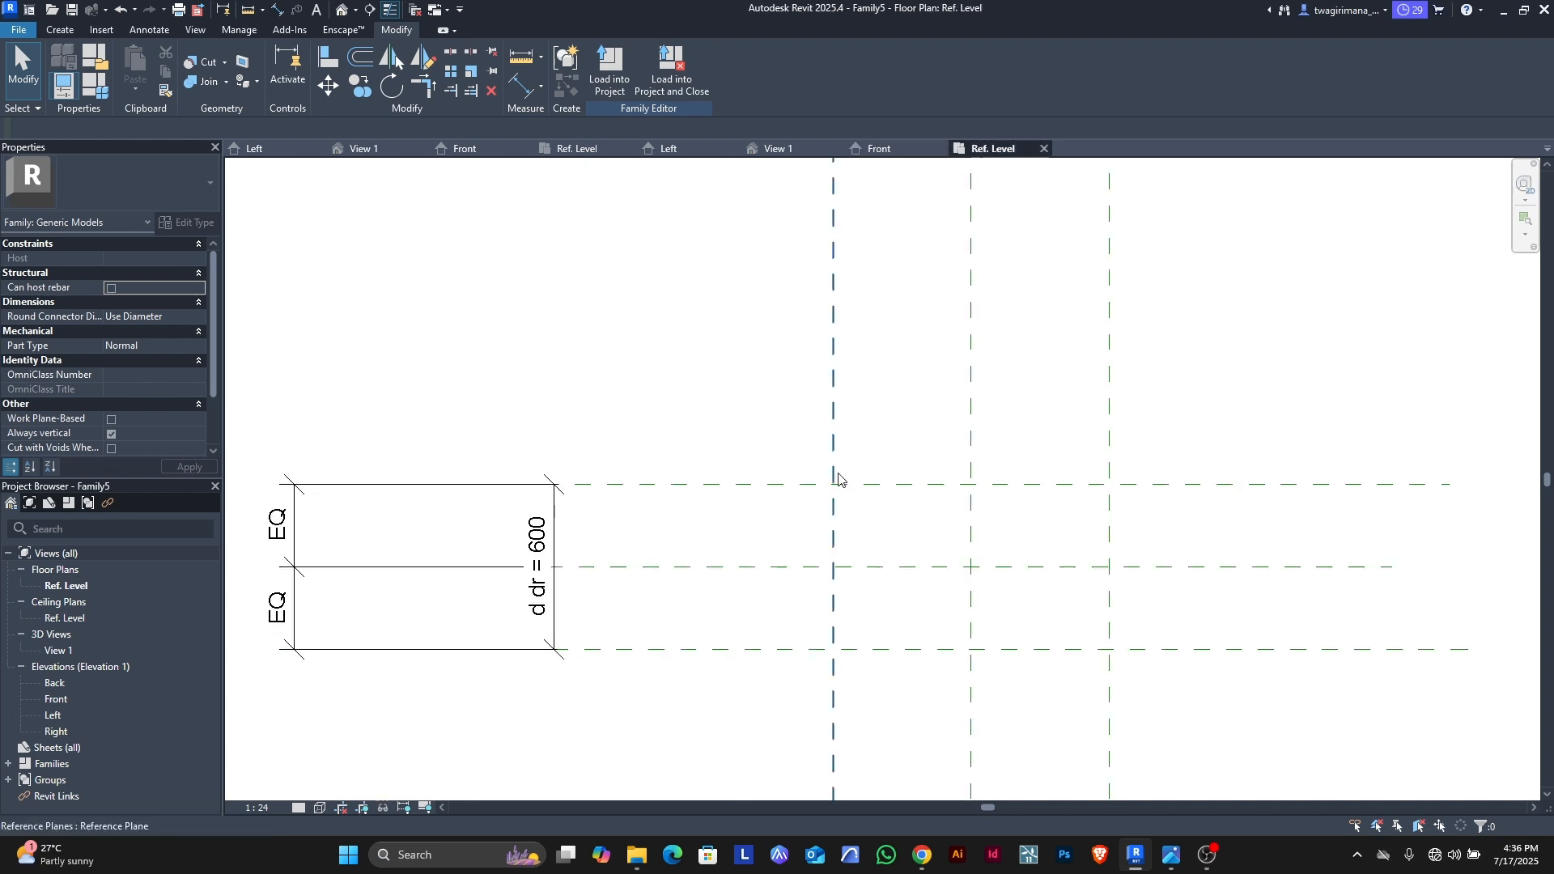
{"action": "scroll", "coordinate": [634, 544], "scroll_direction": "down", "scroll_amount": 1}
{"action": "scroll", "coordinate": [701, 545], "scroll_direction": "down", "scroll_amount": 1}
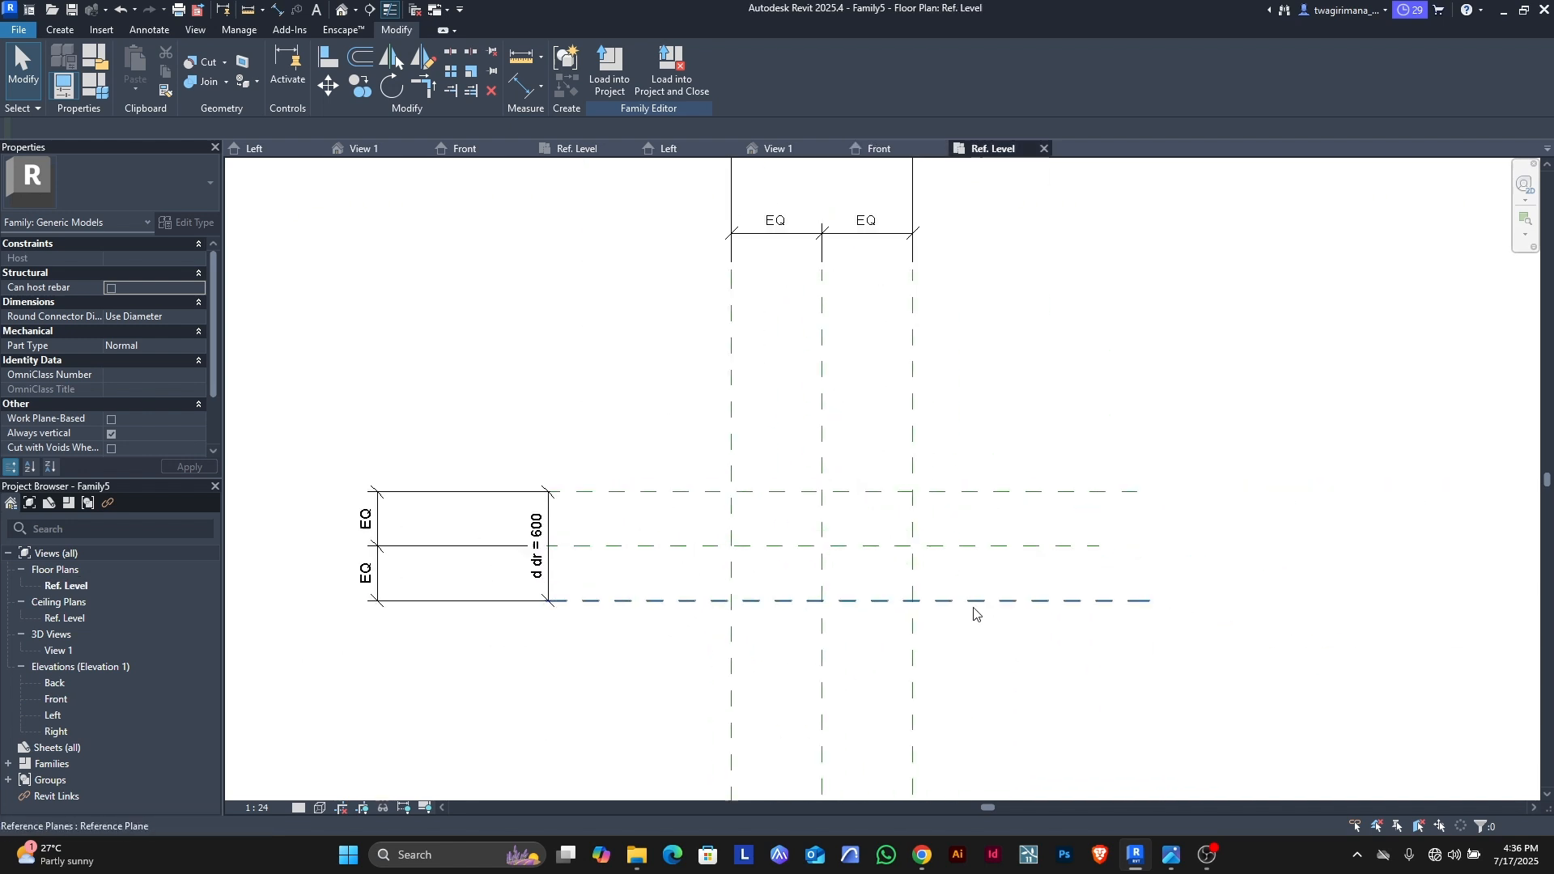
{"action": "scroll", "coordinate": [974, 613], "scroll_direction": "up", "scroll_amount": 1}
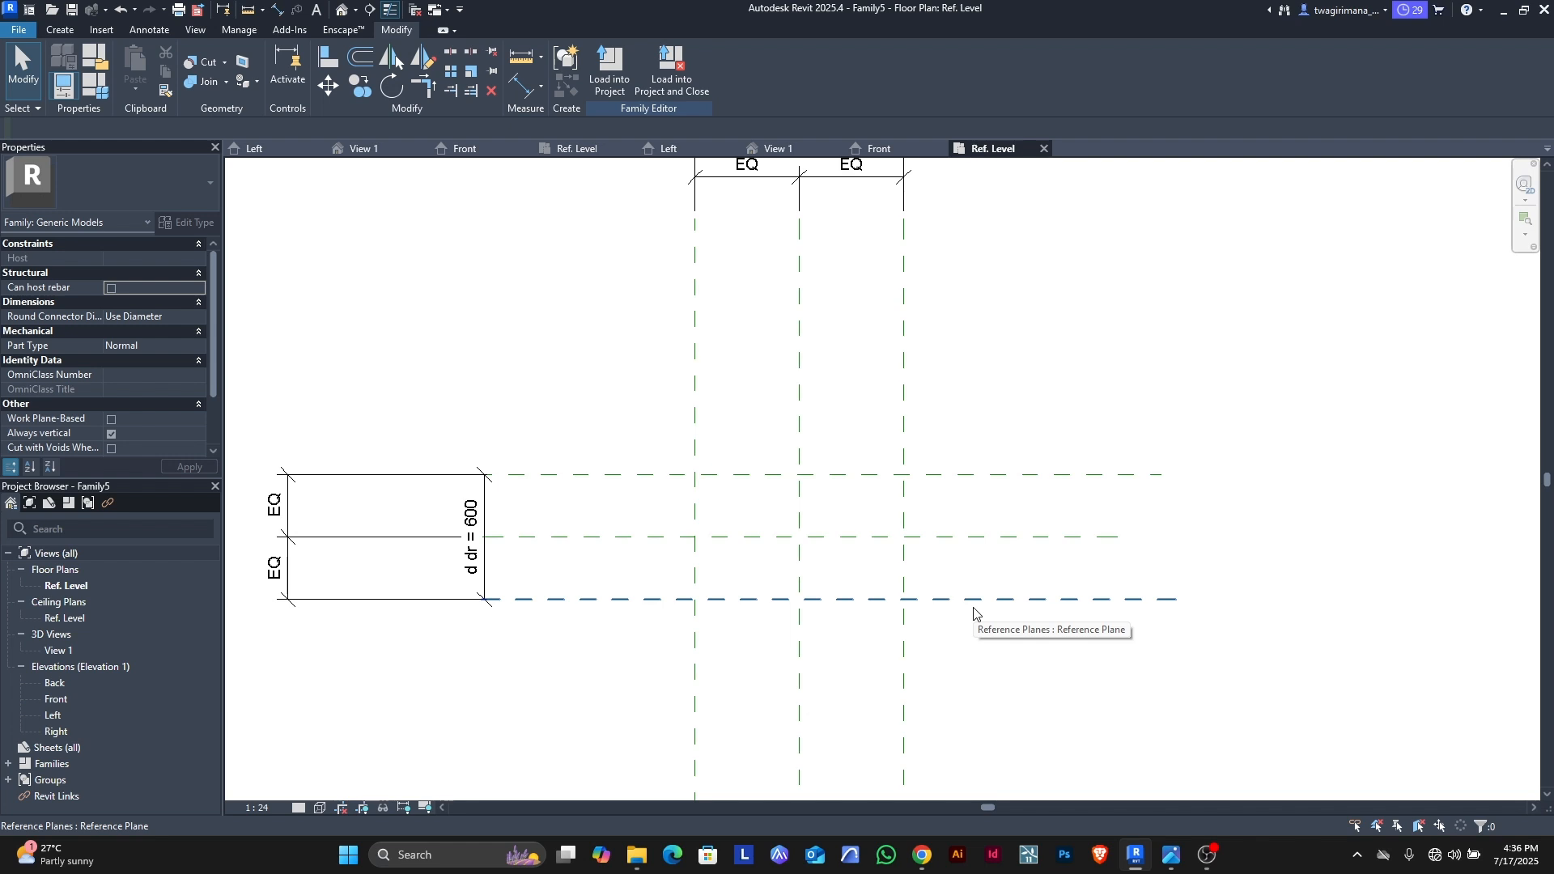
{"action": "scroll", "coordinate": [763, 505], "scroll_direction": "up", "scroll_amount": 1}
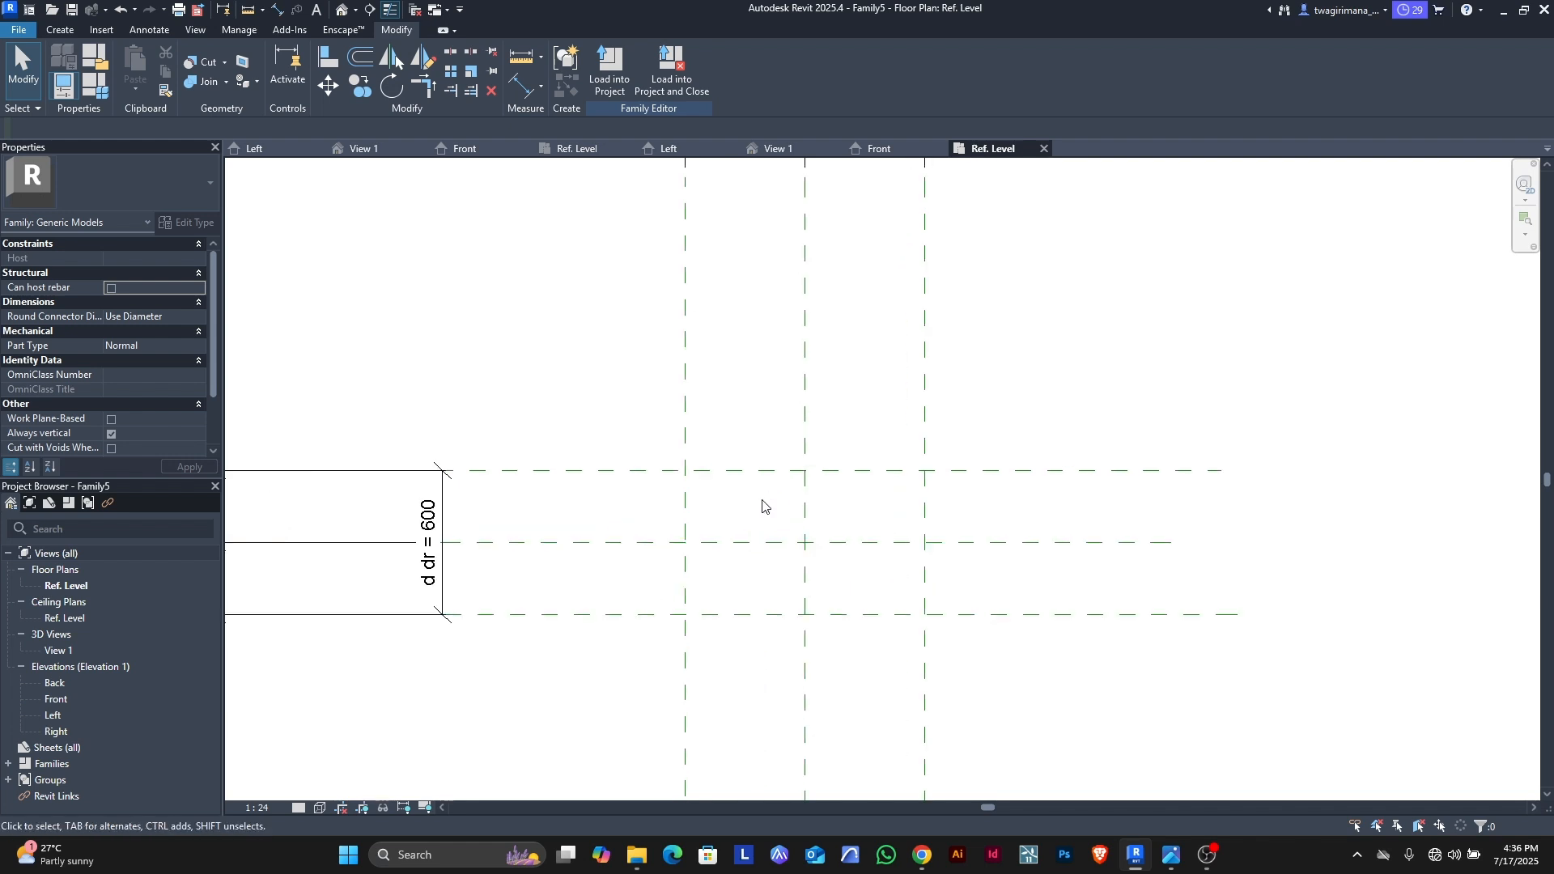
{"action": "scroll", "coordinate": [764, 505], "scroll_direction": "down", "scroll_amount": 1}
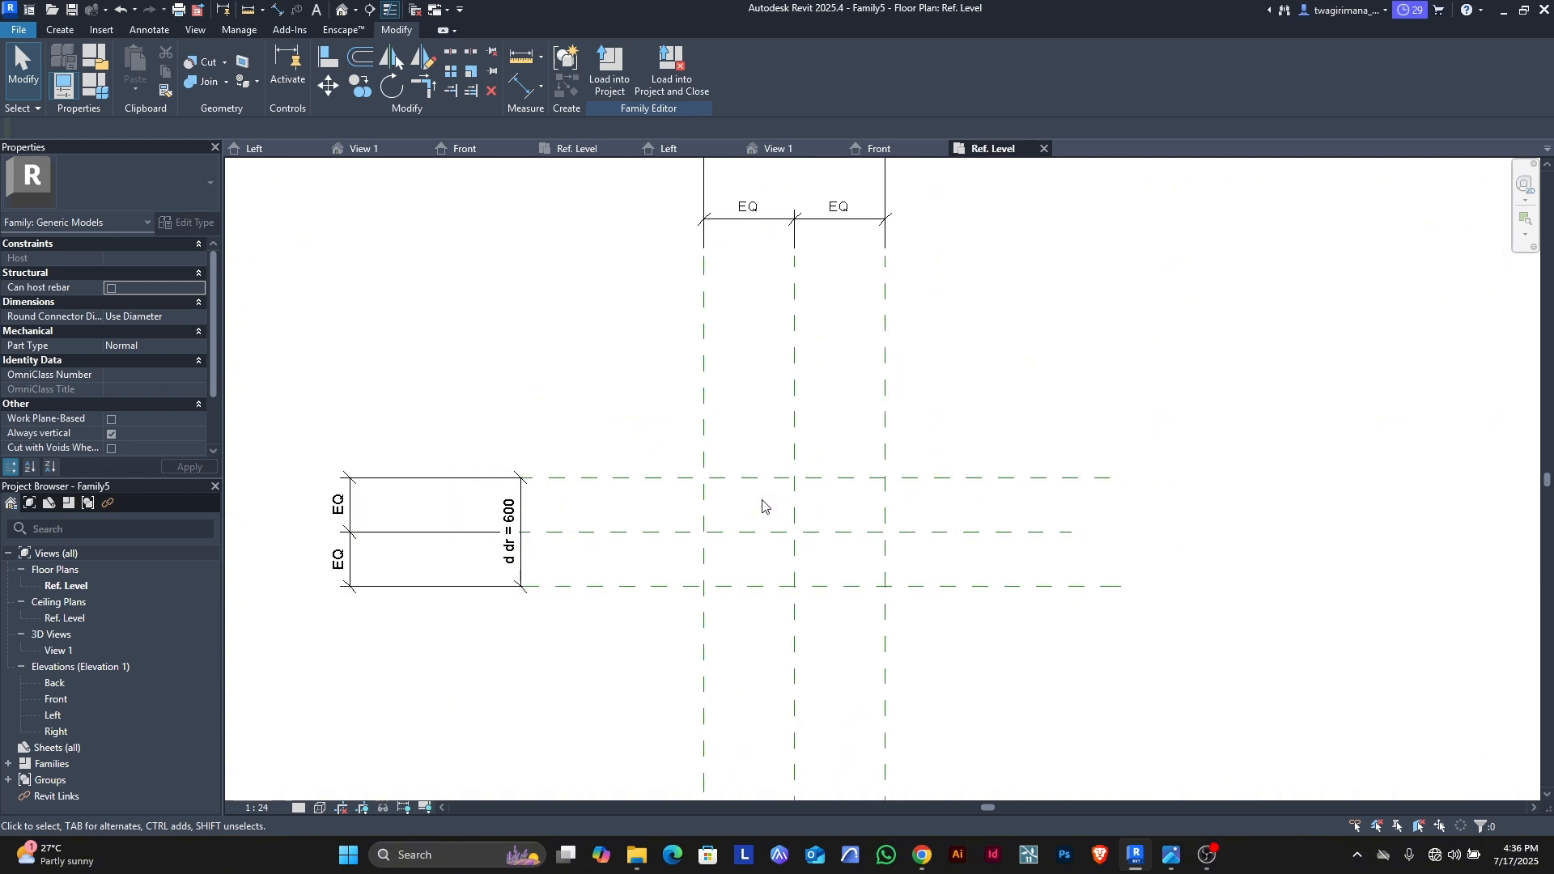
Step: Draw a horizontal reference plane about 76 mm below the uppermost horizontal one, spanning past all three vertical planes
{"action": "left_click", "coordinate": [59, 30]}
{"action": "left_click", "coordinate": [926, 89]}
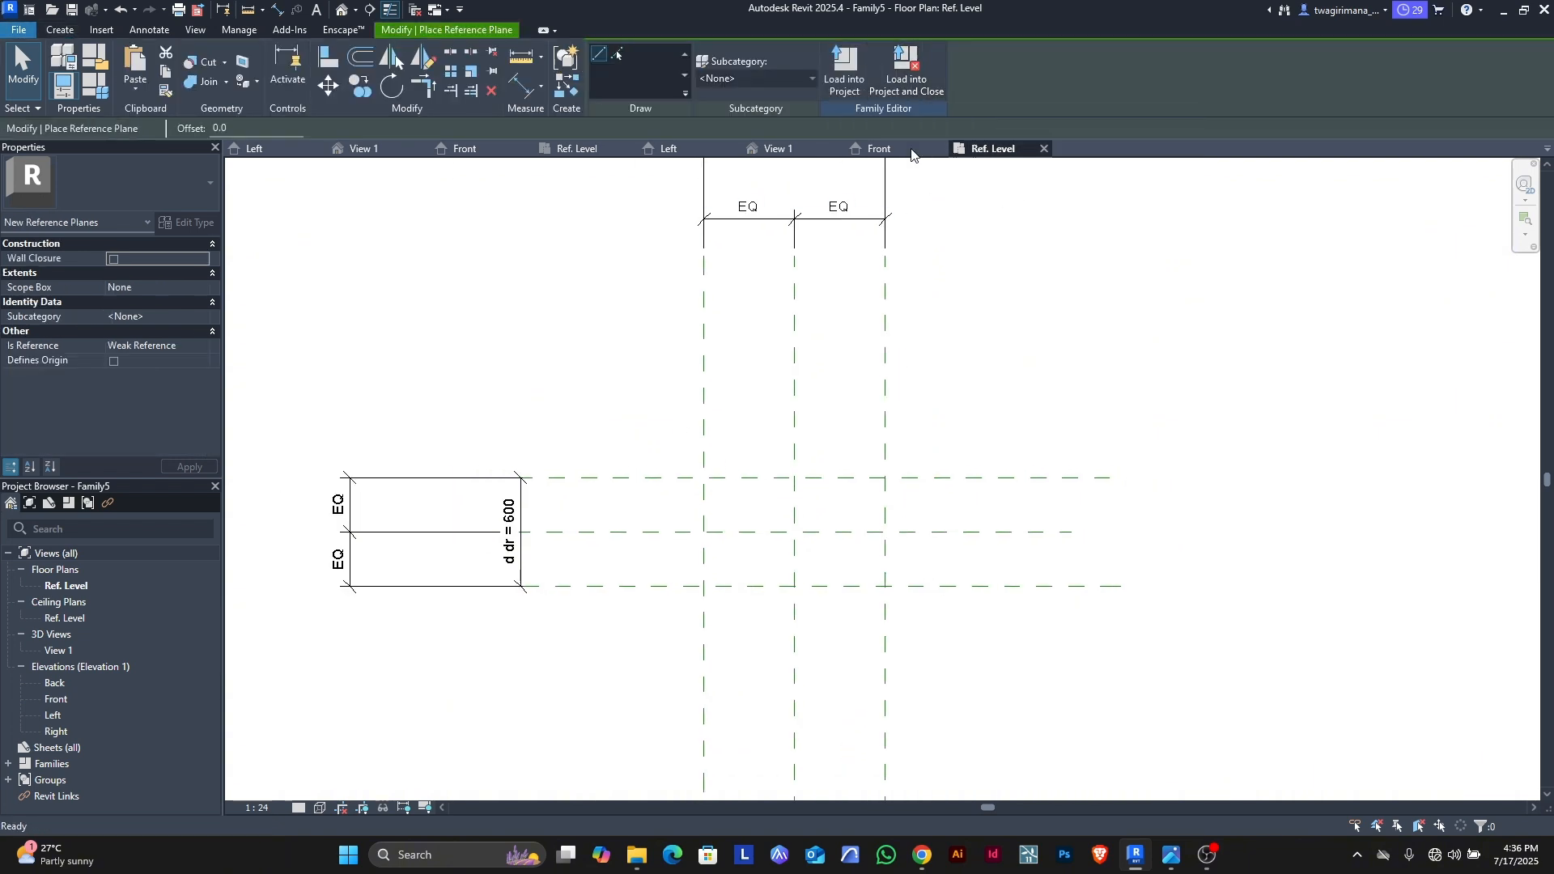
{"action": "scroll", "coordinate": [561, 481], "scroll_direction": "up", "scroll_amount": 2}
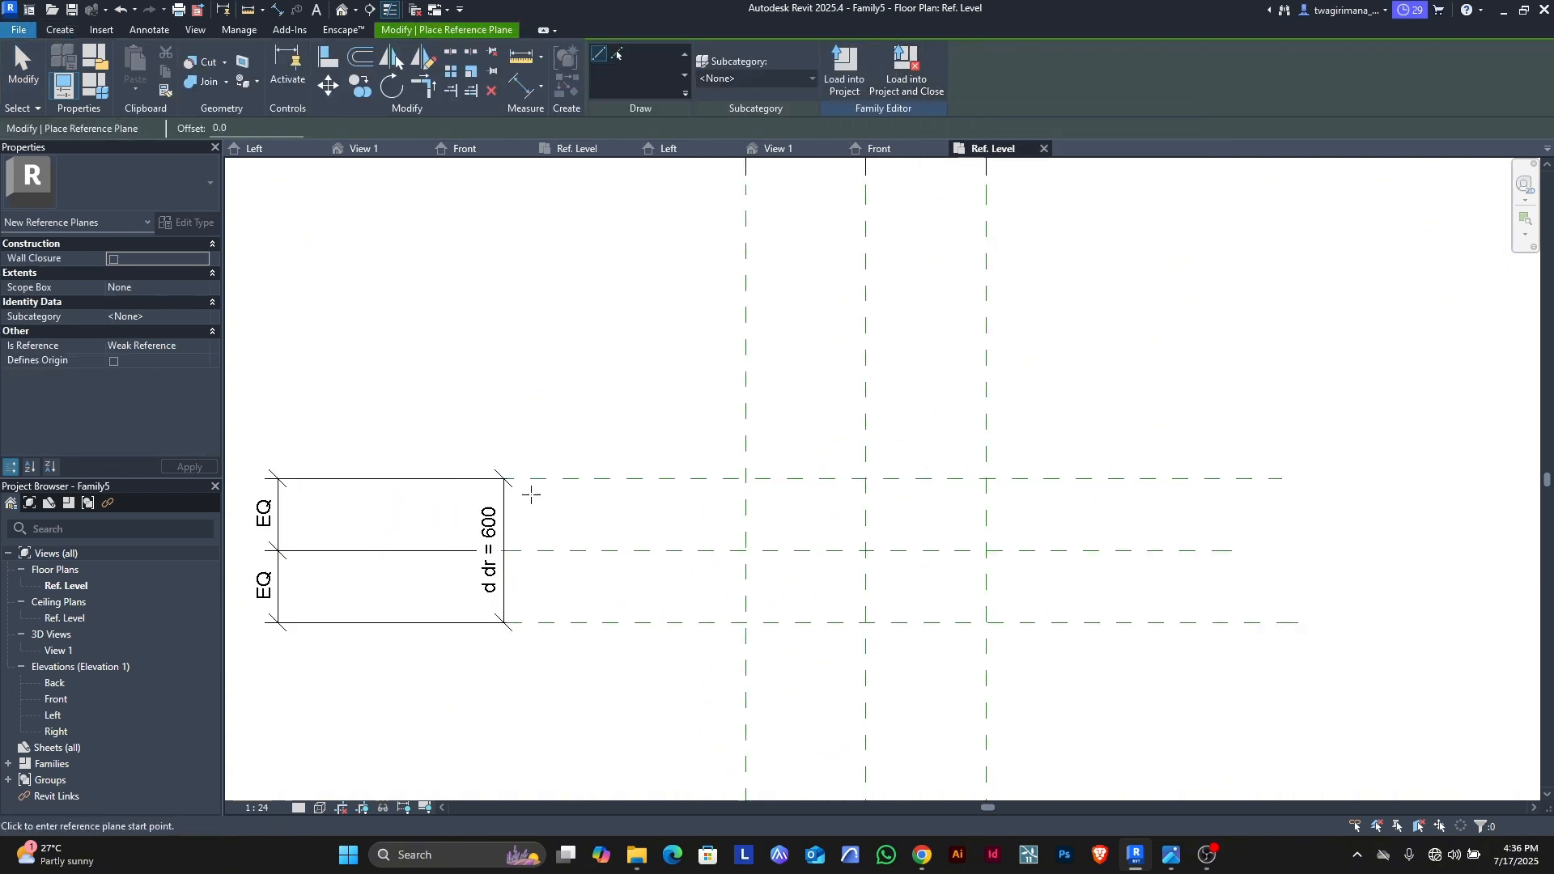
{"action": "left_click", "coordinate": [489, 497]}
{"action": "scroll", "coordinate": [489, 496], "scroll_direction": "down", "scroll_amount": 1}
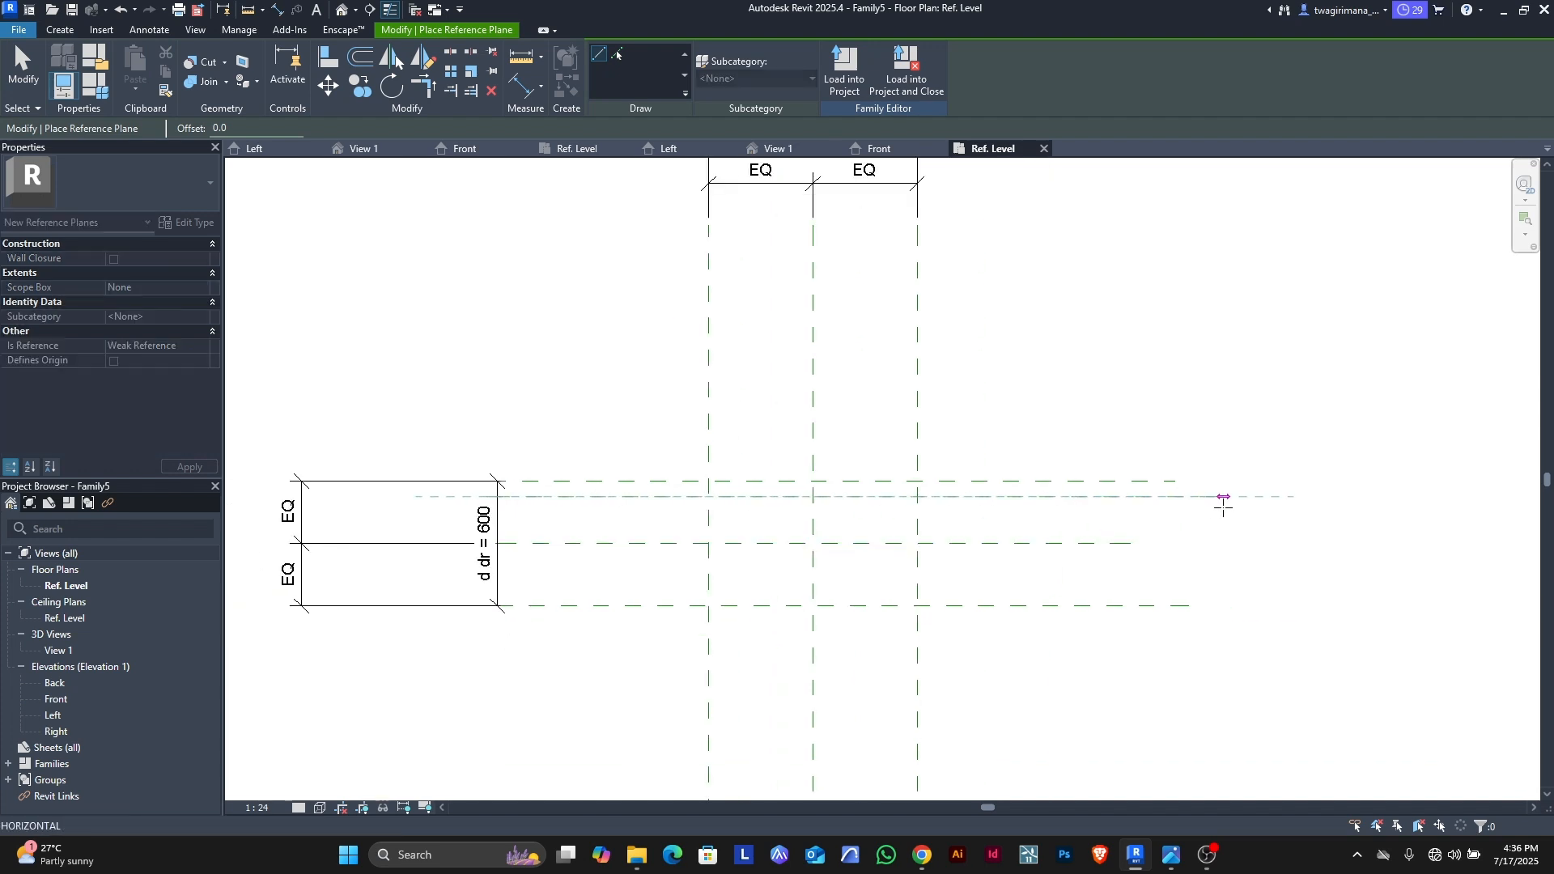
{"action": "left_click", "coordinate": [1221, 505]}
{"action": "scroll", "coordinate": [910, 507], "scroll_direction": "up", "scroll_amount": 1}
{"action": "scroll", "coordinate": [554, 497], "scroll_direction": "up", "scroll_amount": 3}
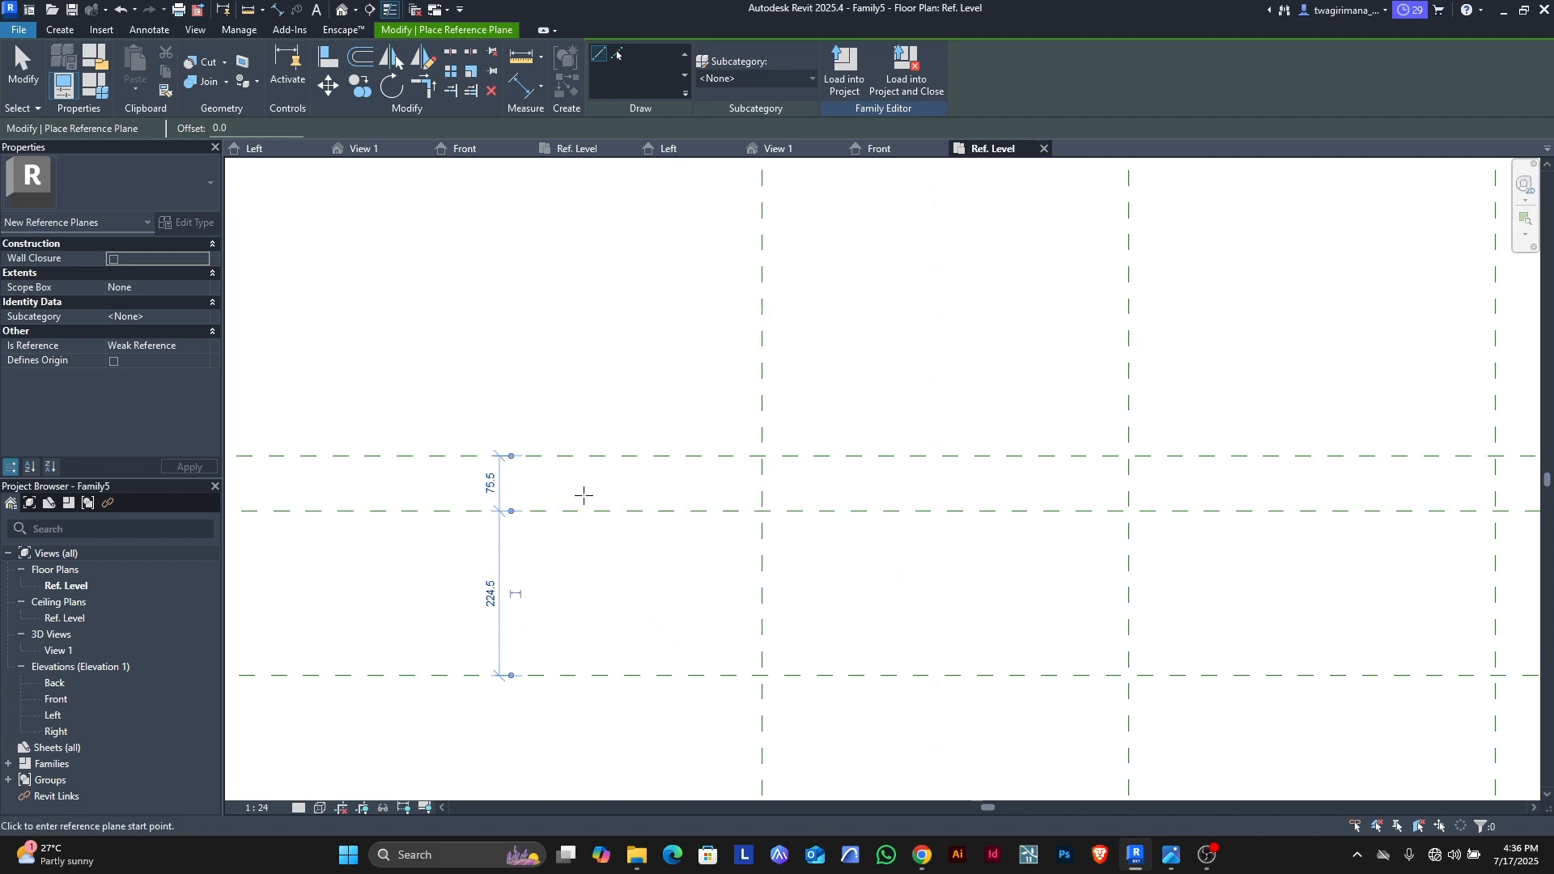
{"action": "key", "text": "Escape"}
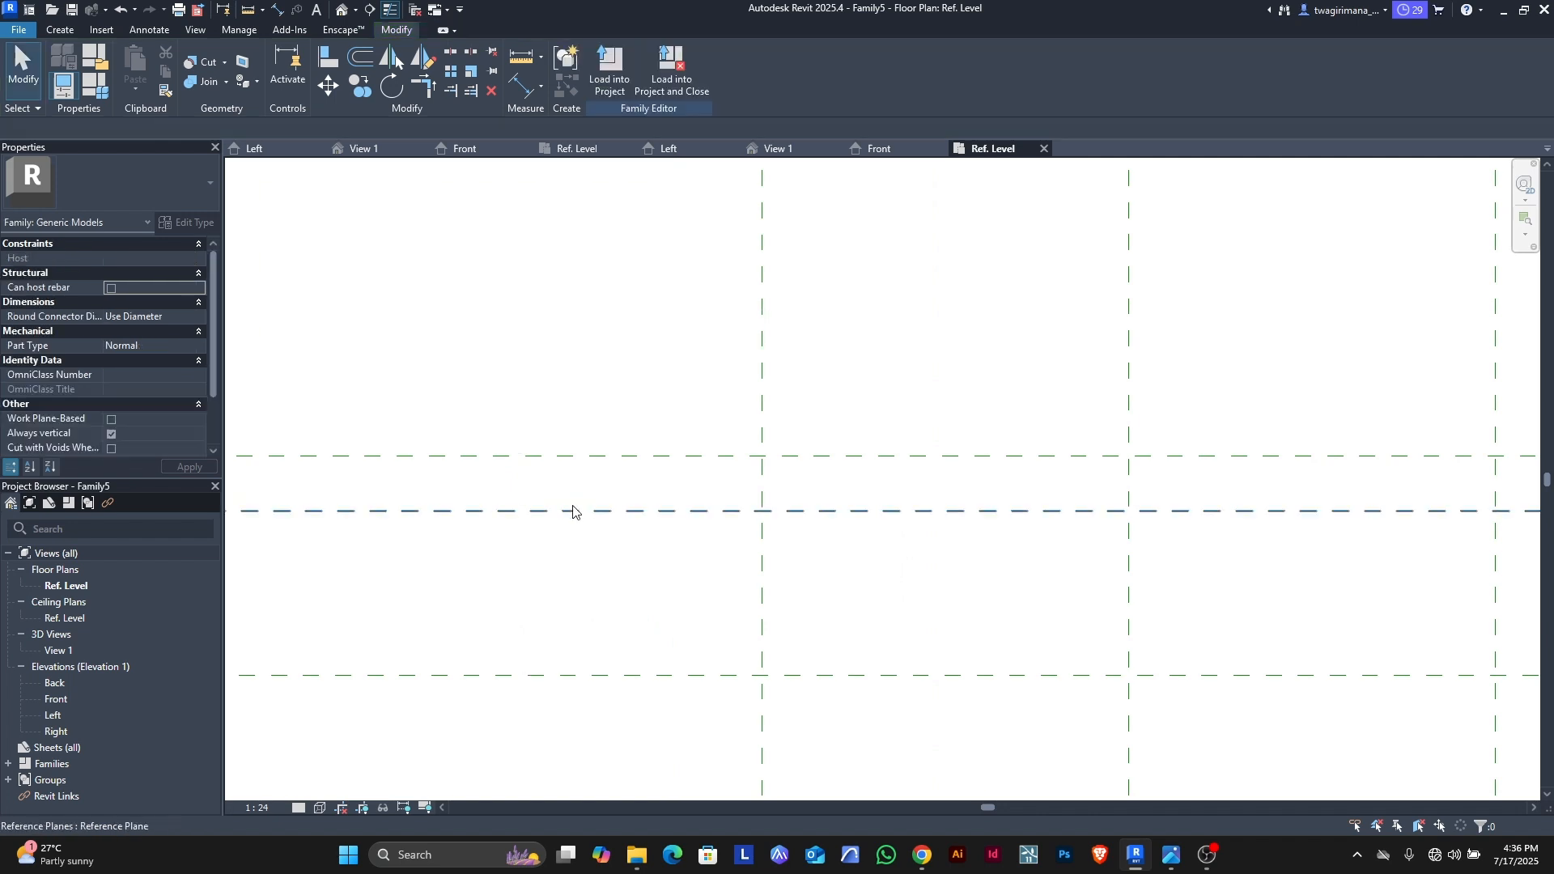
{"action": "left_click", "coordinate": [574, 510]}
{"action": "scroll", "coordinate": [514, 496], "scroll_direction": "up", "scroll_amount": 1}
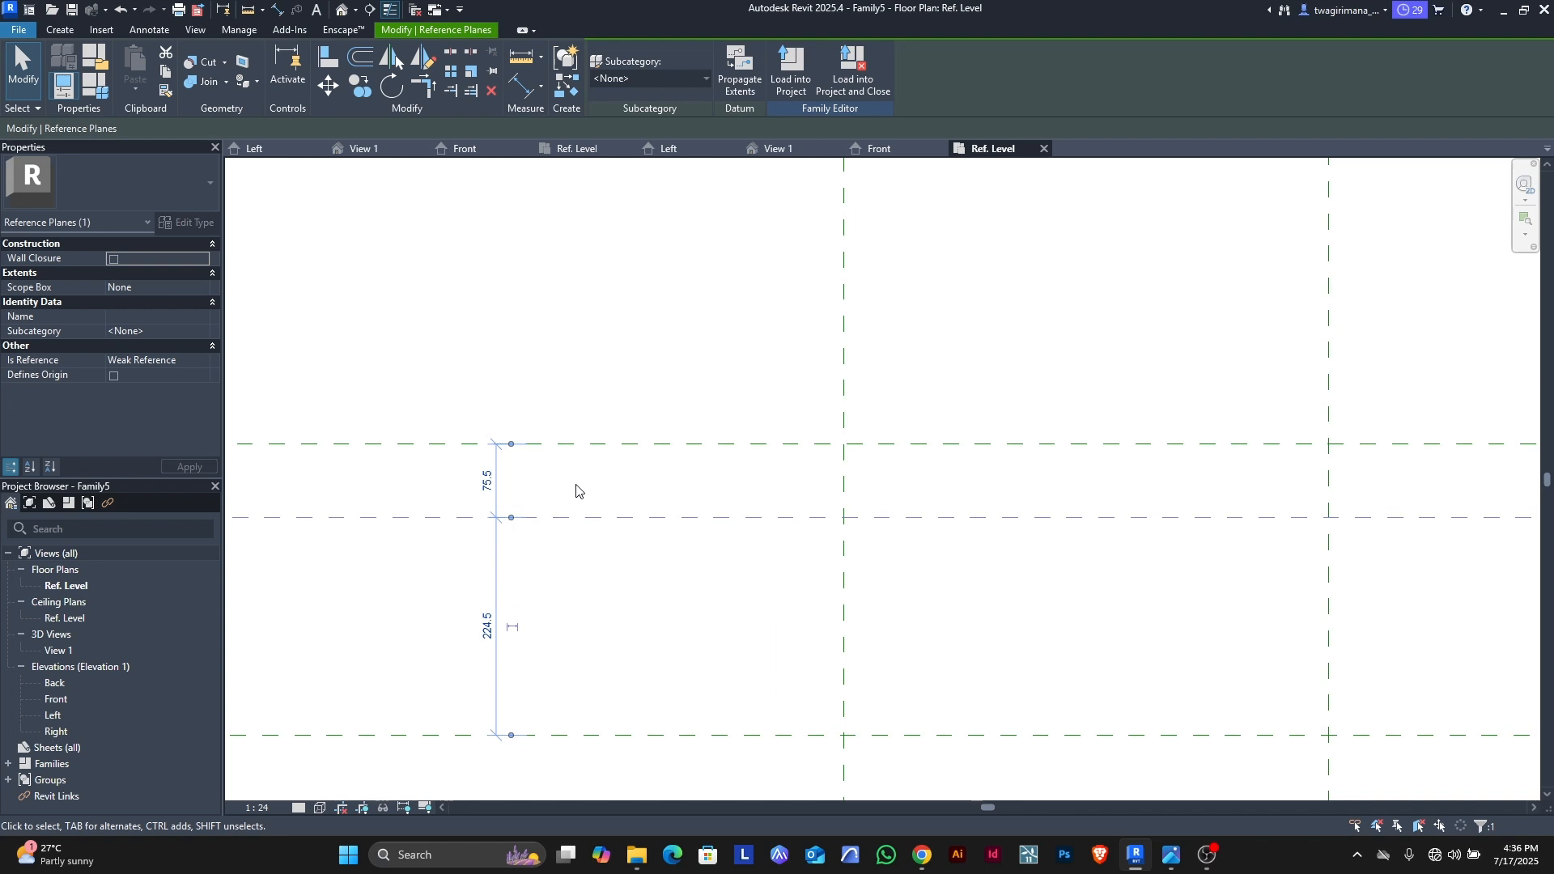
{"action": "scroll", "coordinate": [575, 490], "scroll_direction": "down", "scroll_amount": 4}
{"action": "key", "text": "Escape"}
{"action": "left_click", "coordinate": [595, 495]}
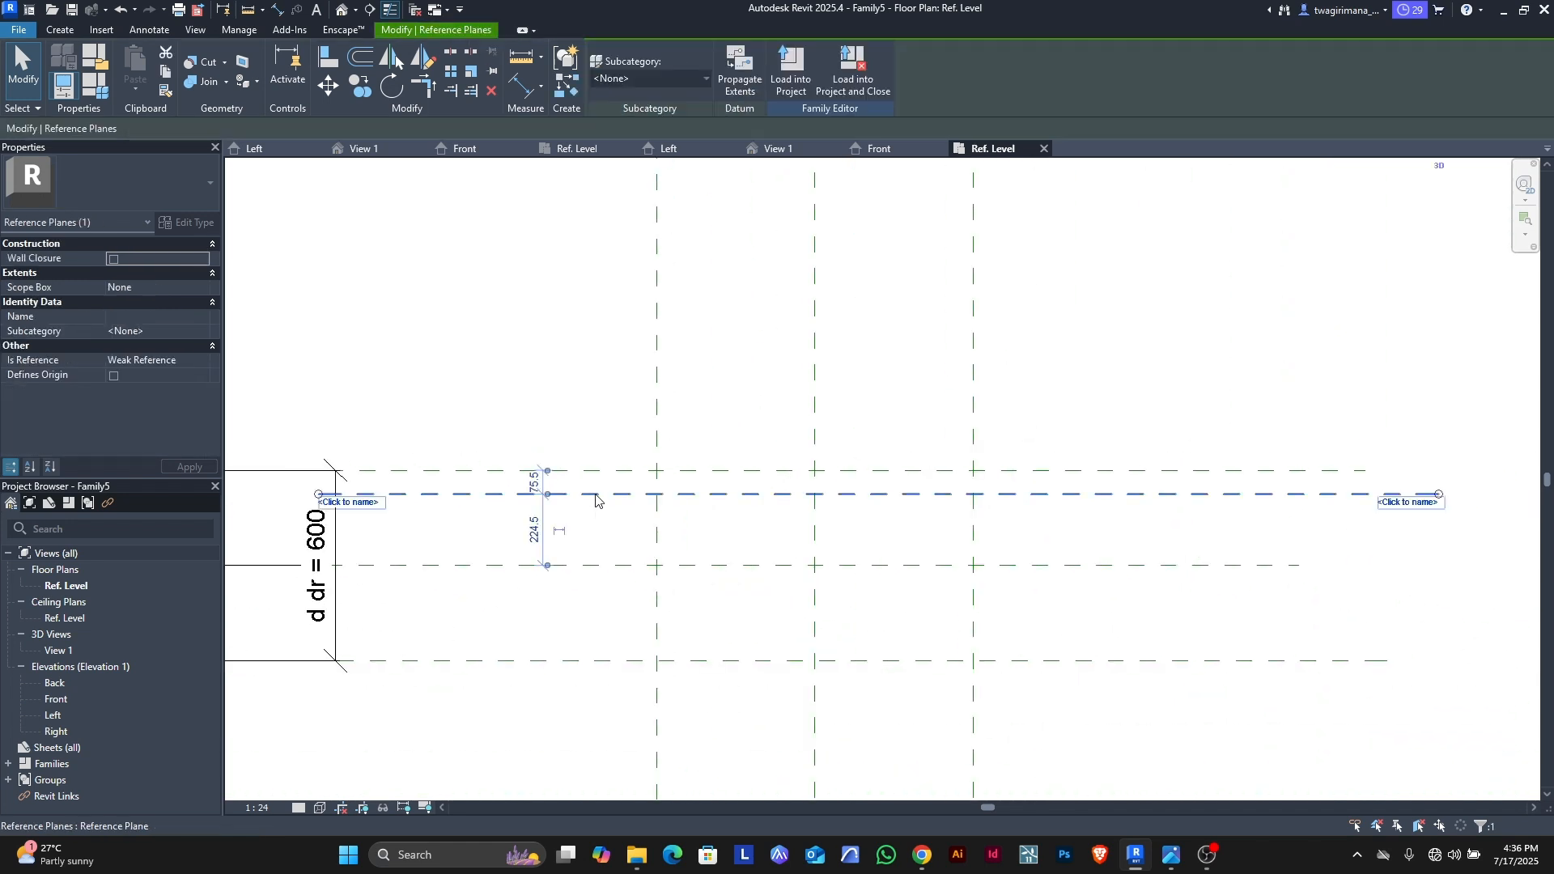
{"action": "key", "text": "Escape"}
Step: Add an aligned dimension between the uppermost horizontal reference plane and the new plane just below it
{"action": "left_click", "coordinate": [520, 87]}
{"action": "scroll", "coordinate": [624, 478], "scroll_direction": "up", "scroll_amount": 2}
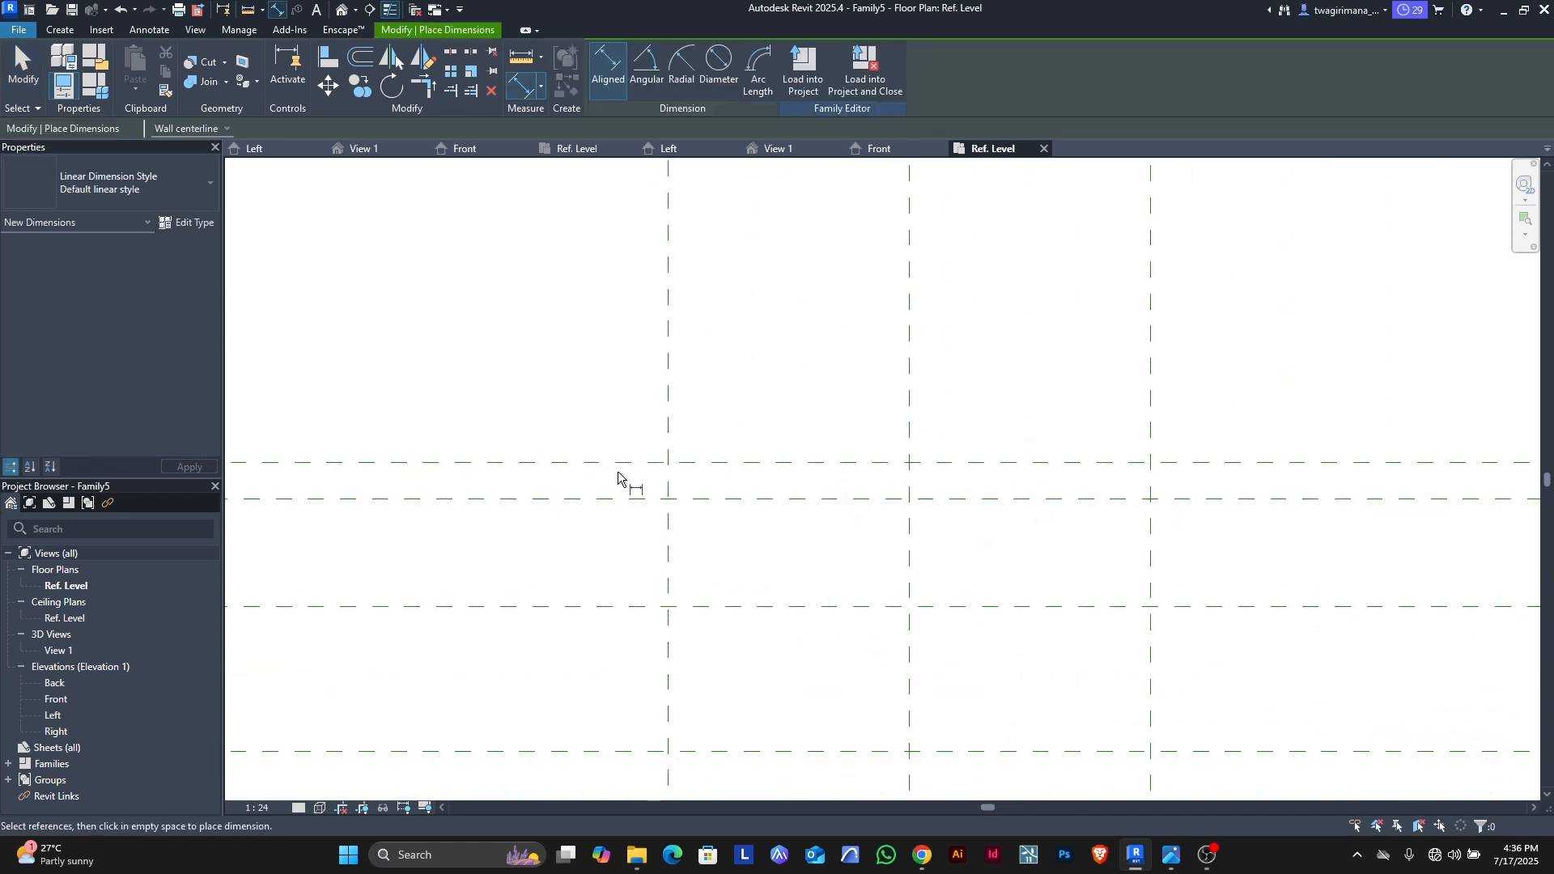
{"action": "left_click", "coordinate": [597, 462]}
{"action": "left_click", "coordinate": [567, 499]}
{"action": "left_click", "coordinate": [530, 576]}
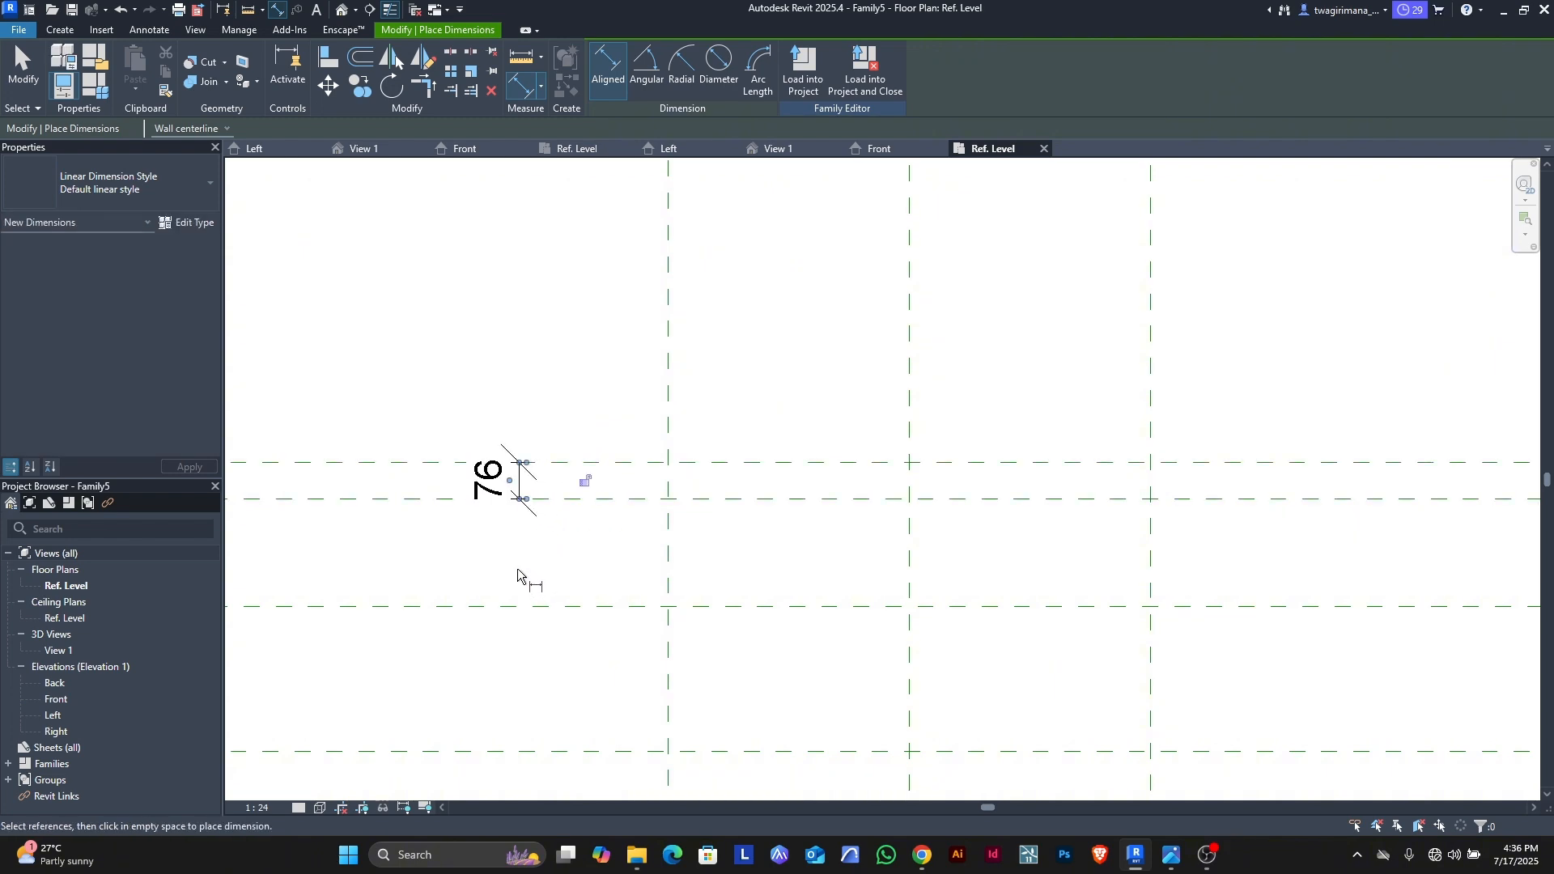
{"action": "key", "text": "Escape"}
{"action": "key", "text": "Escape"}
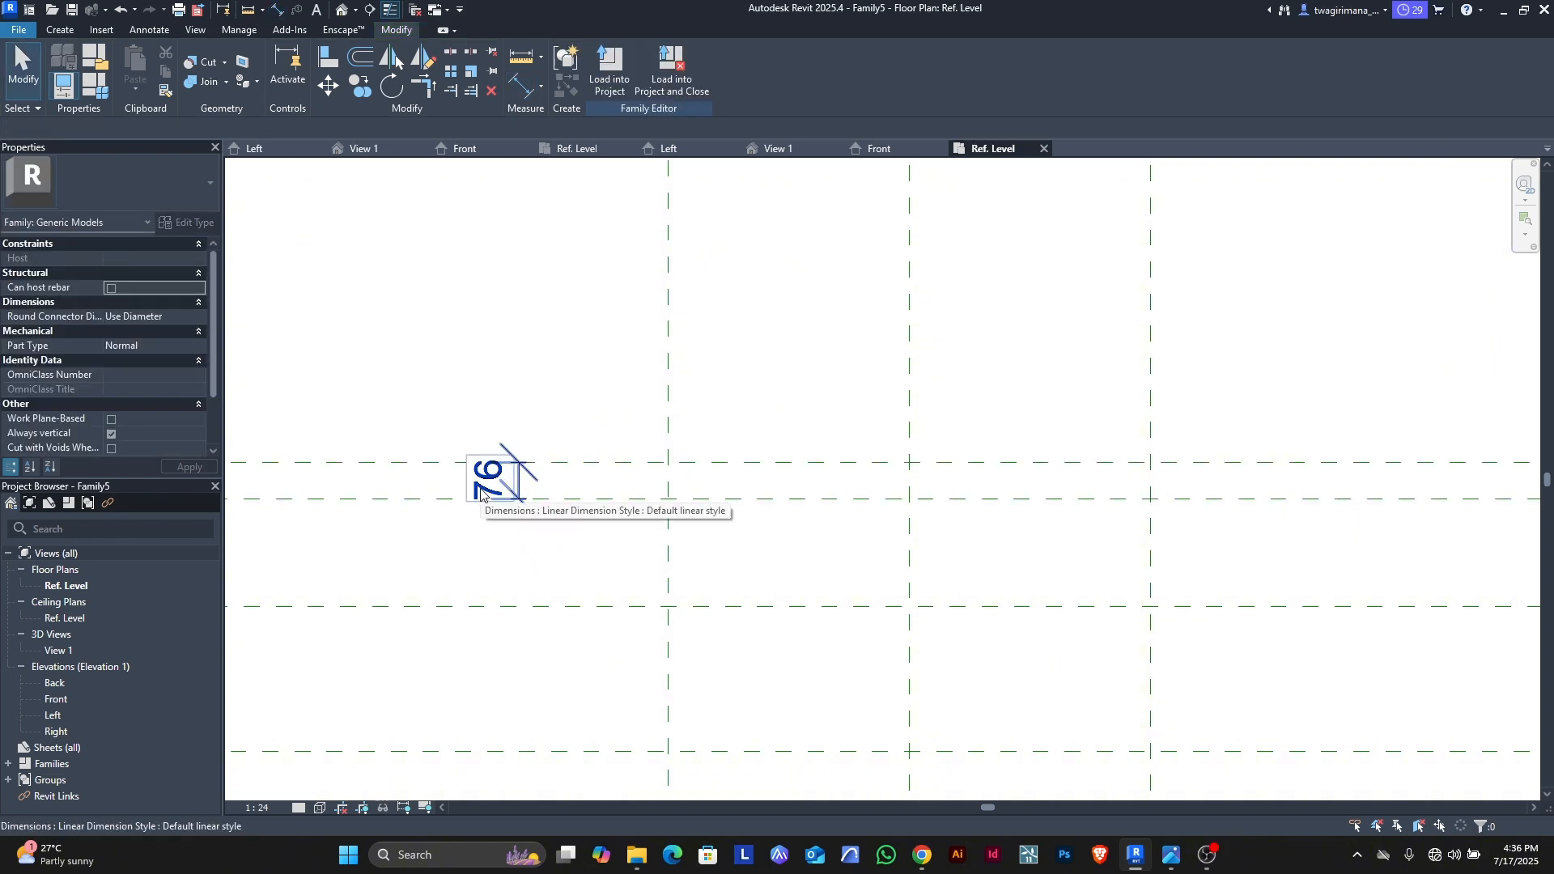
Step: Set the distance between the uppermost horizontal reference plane and the plane just below it to 75 mm
{"action": "left_click", "coordinate": [481, 491]}
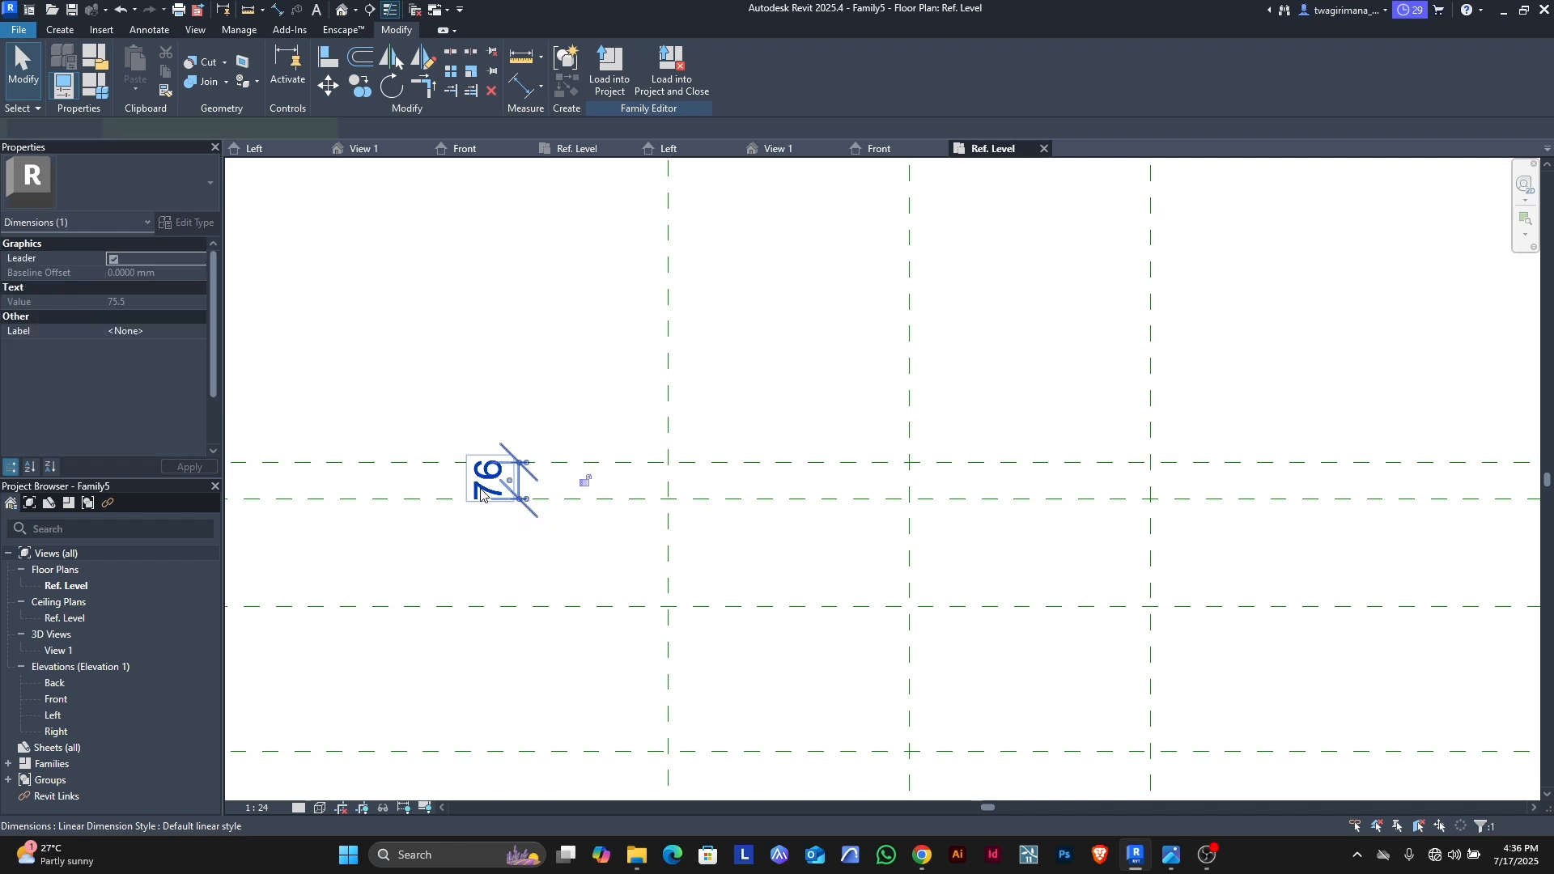
{"action": "key", "text": "Escape"}
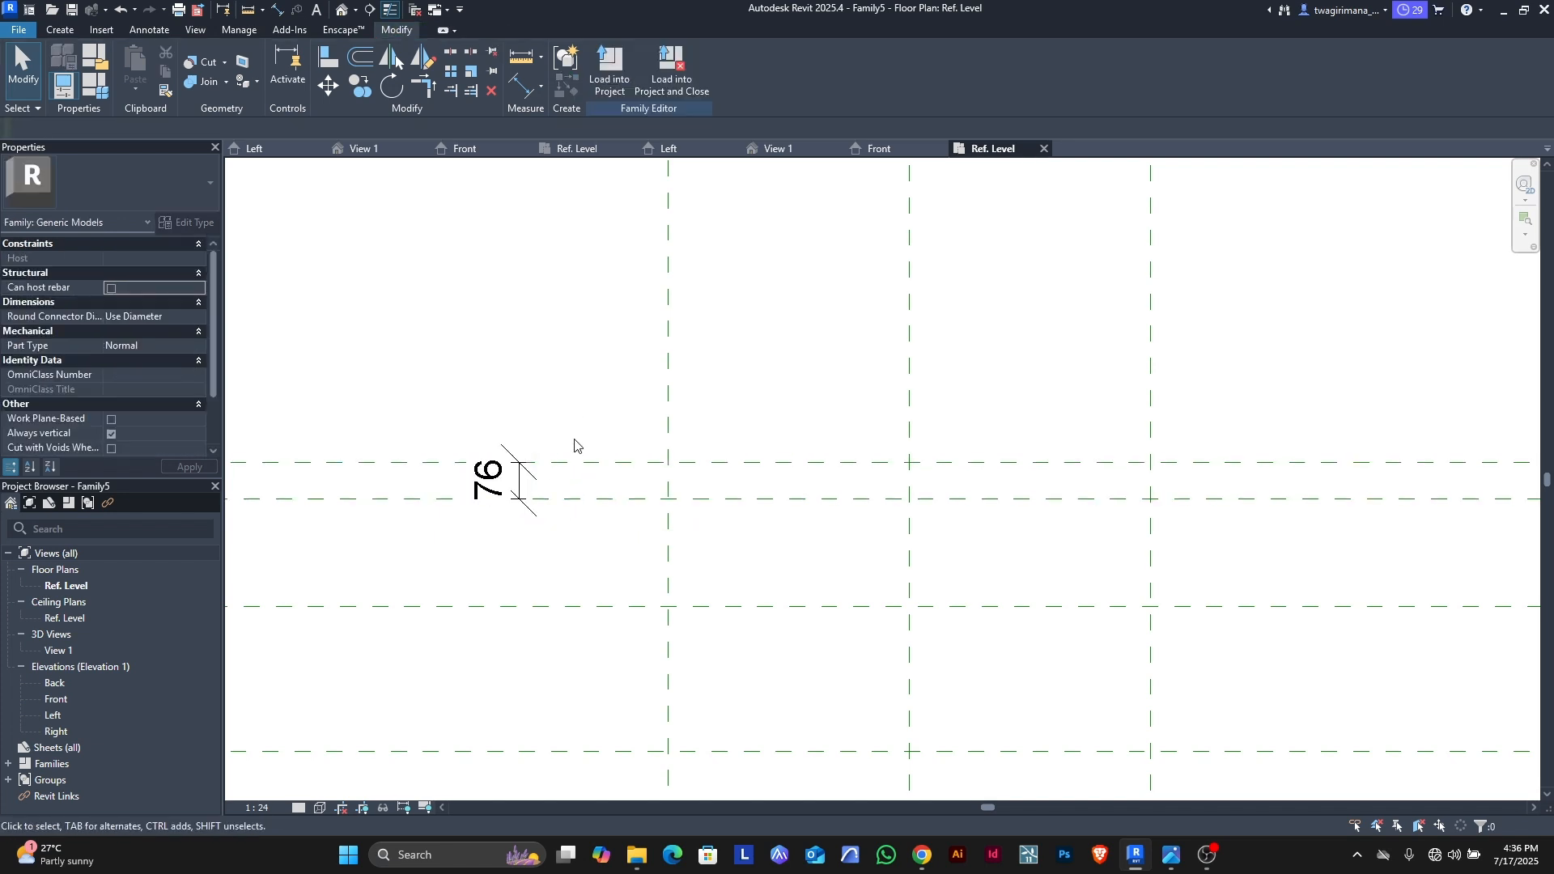
{"action": "left_click", "coordinate": [521, 499]}
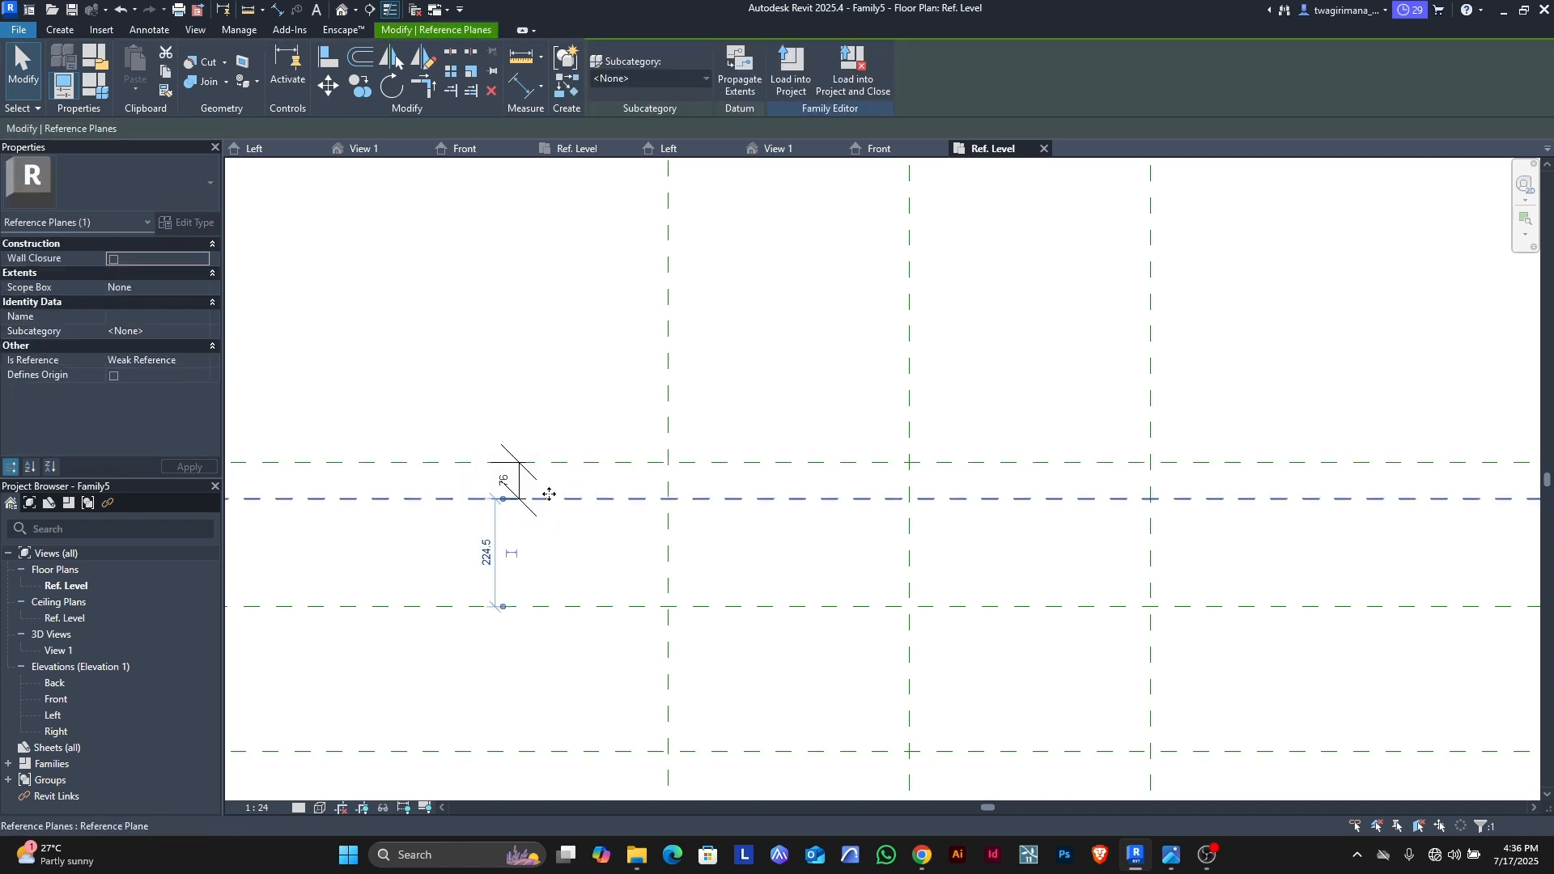
{"action": "left_click", "coordinate": [508, 483]}
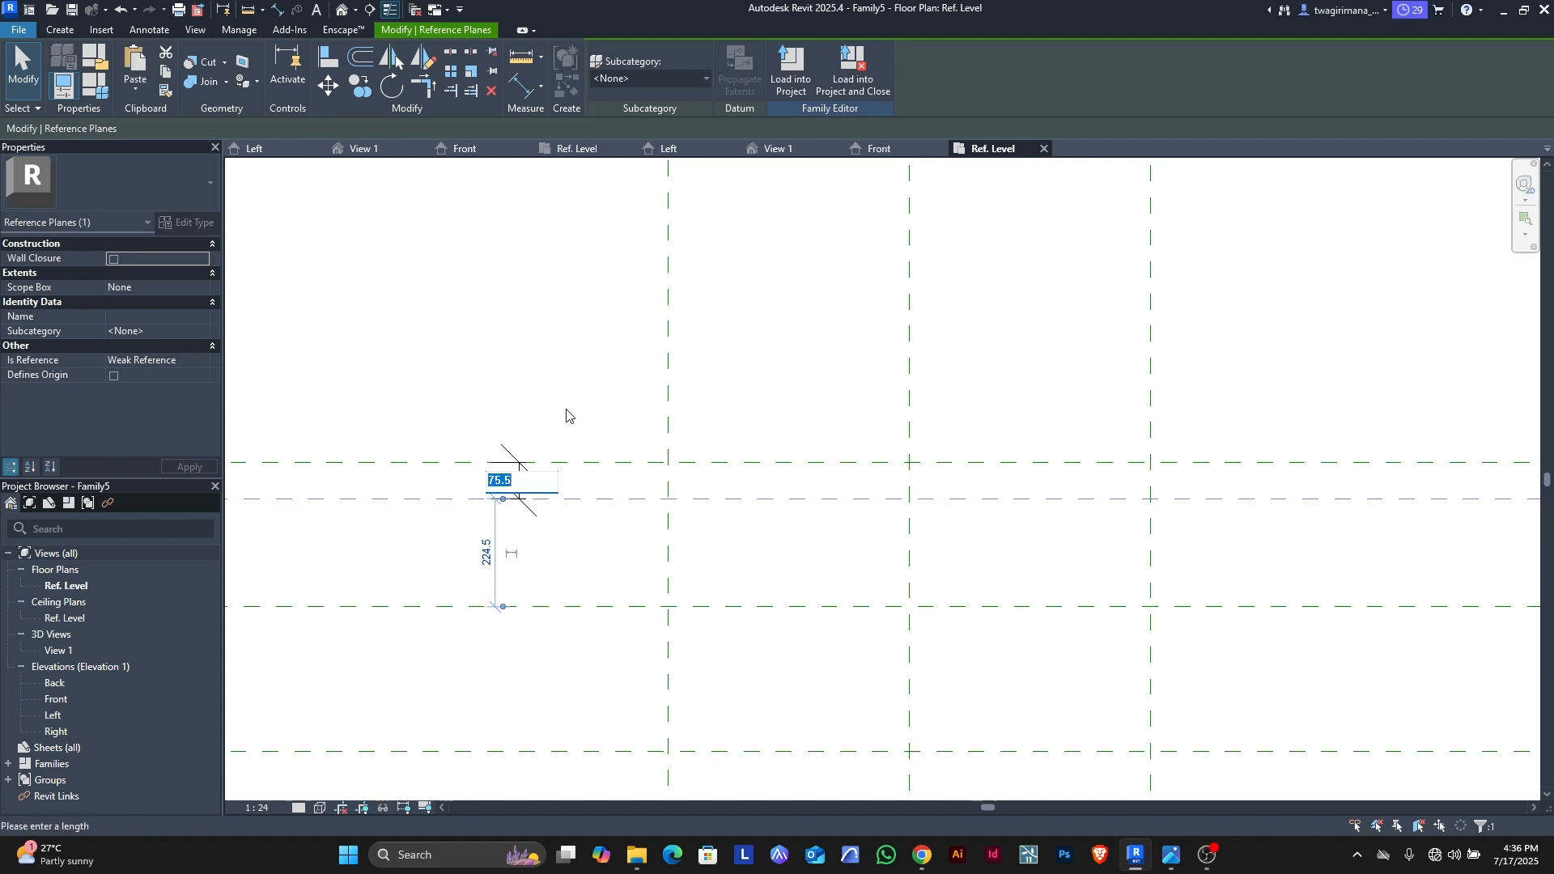
{"action": "type", "text": "75"}
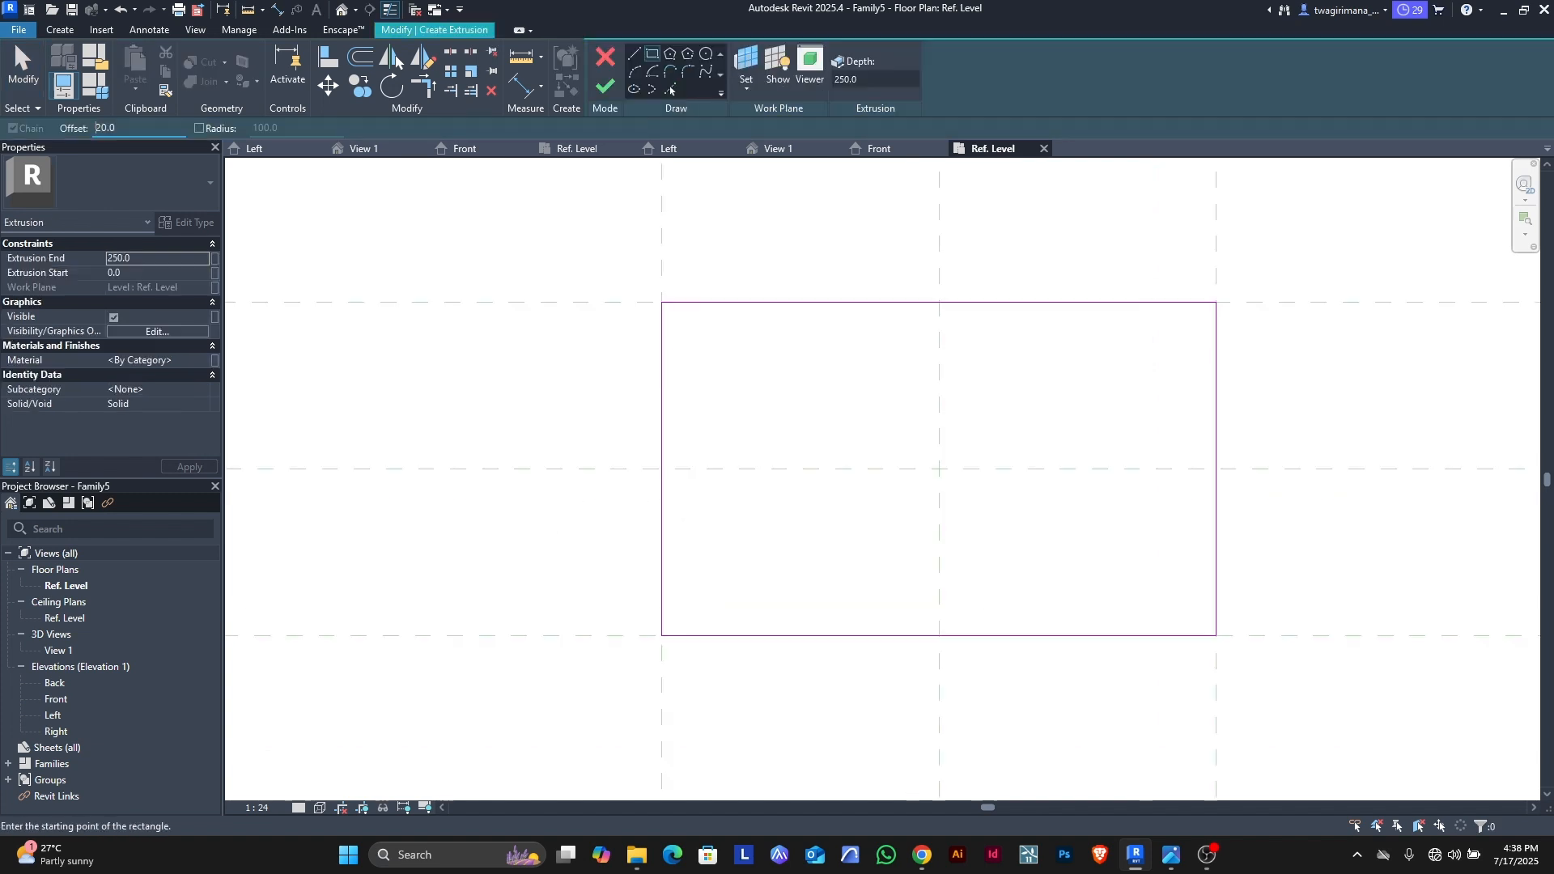
Step: Draw a second rectangle offset 20 mm inside the outer rectangle of the extrusion sketch, from its upper-left to its lower-right corner
{"action": "left_click", "coordinate": [662, 303]}
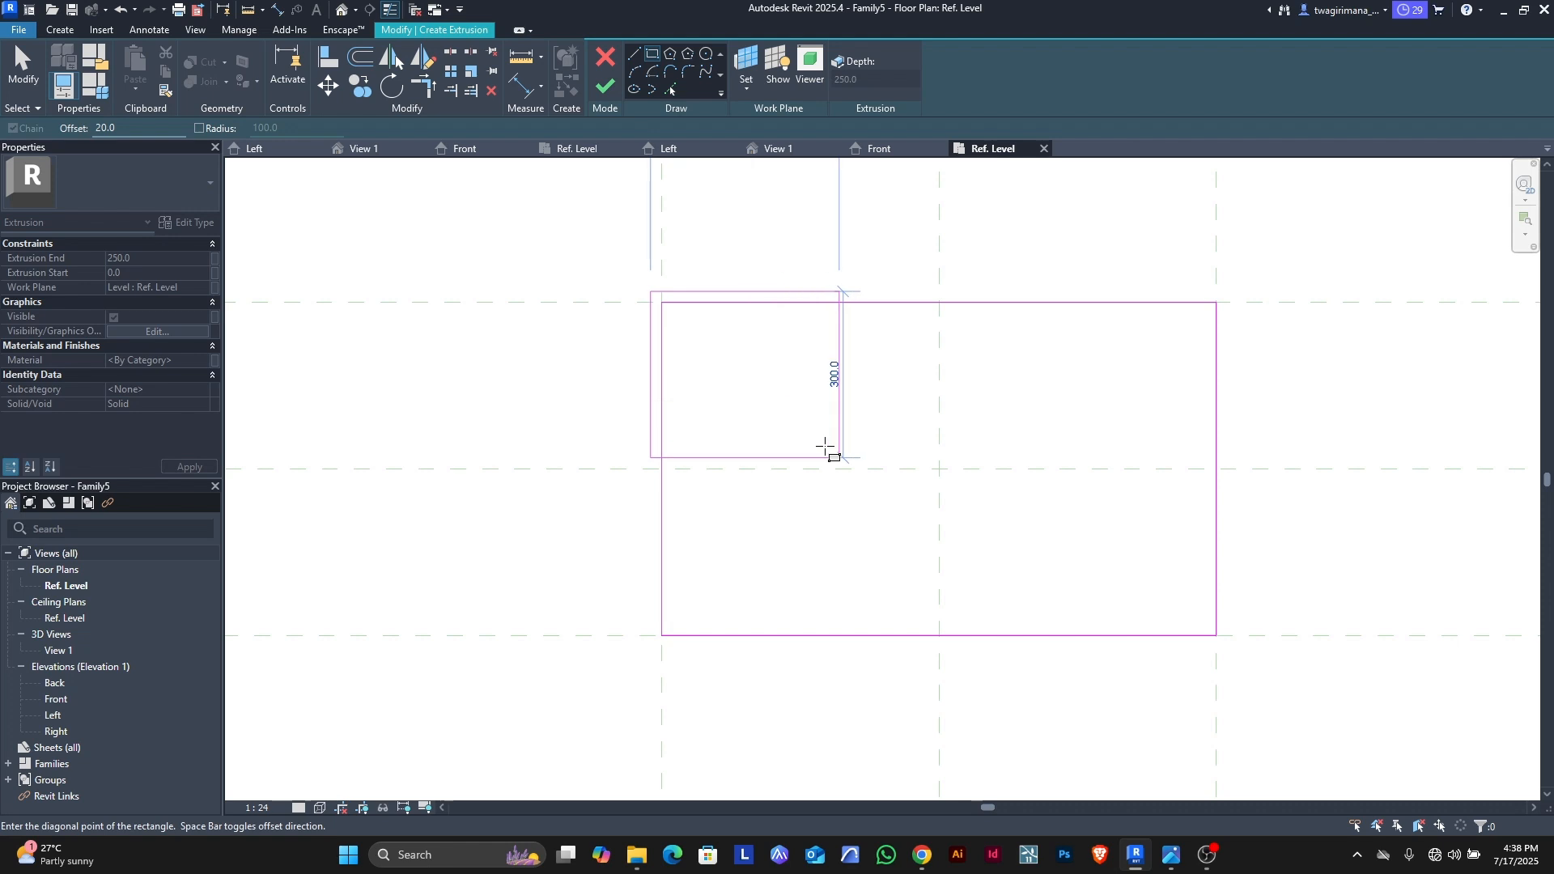
{"action": "scroll", "coordinate": [1206, 627], "scroll_direction": "up", "scroll_amount": 2}
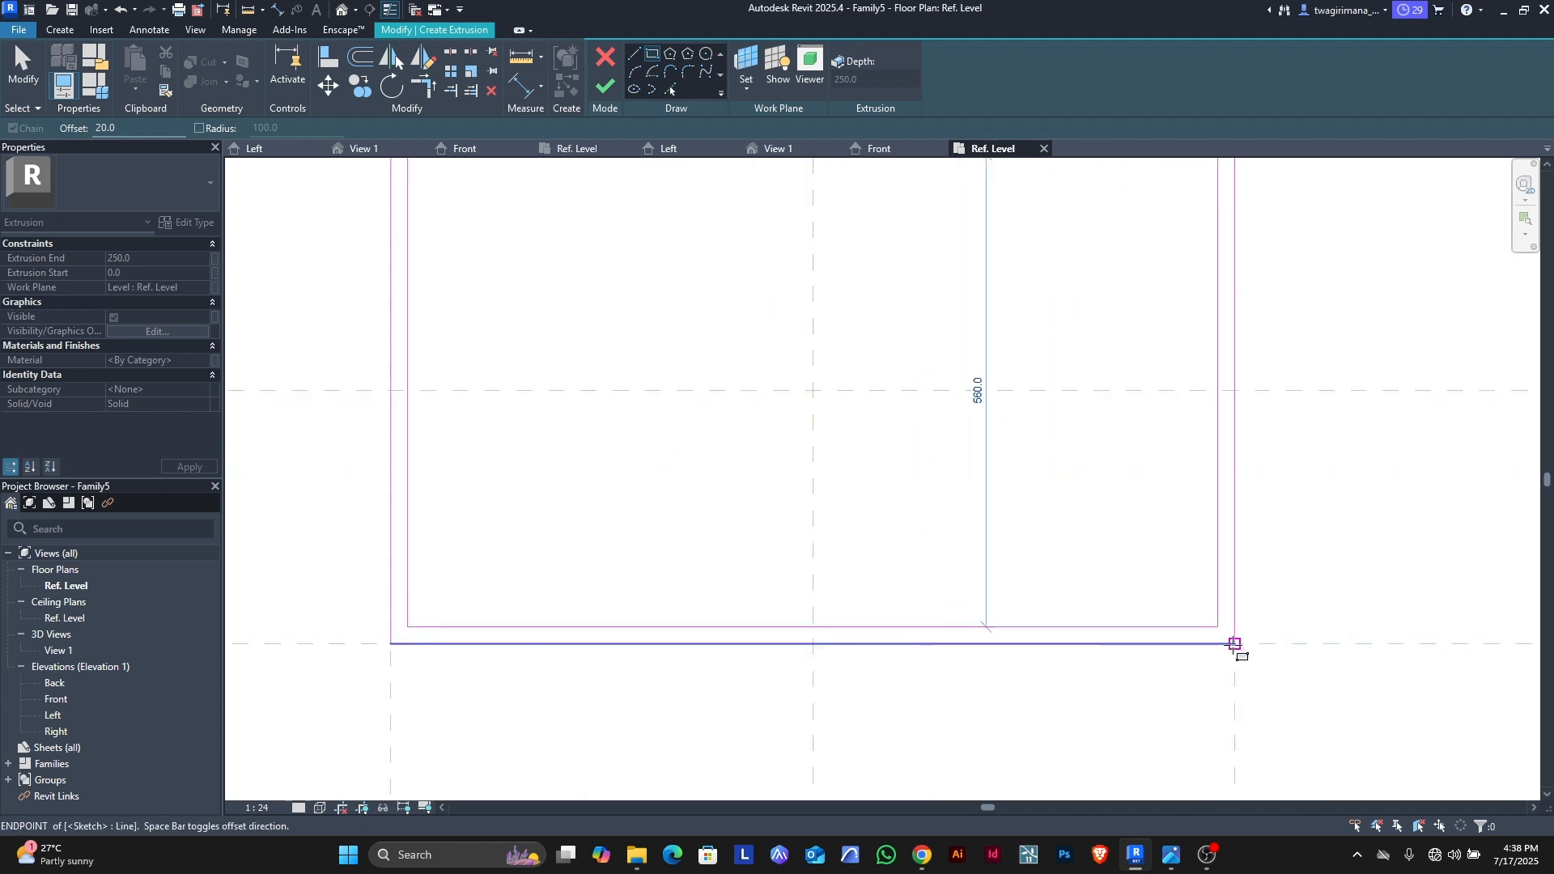
{"action": "left_click", "coordinate": [1235, 644]}
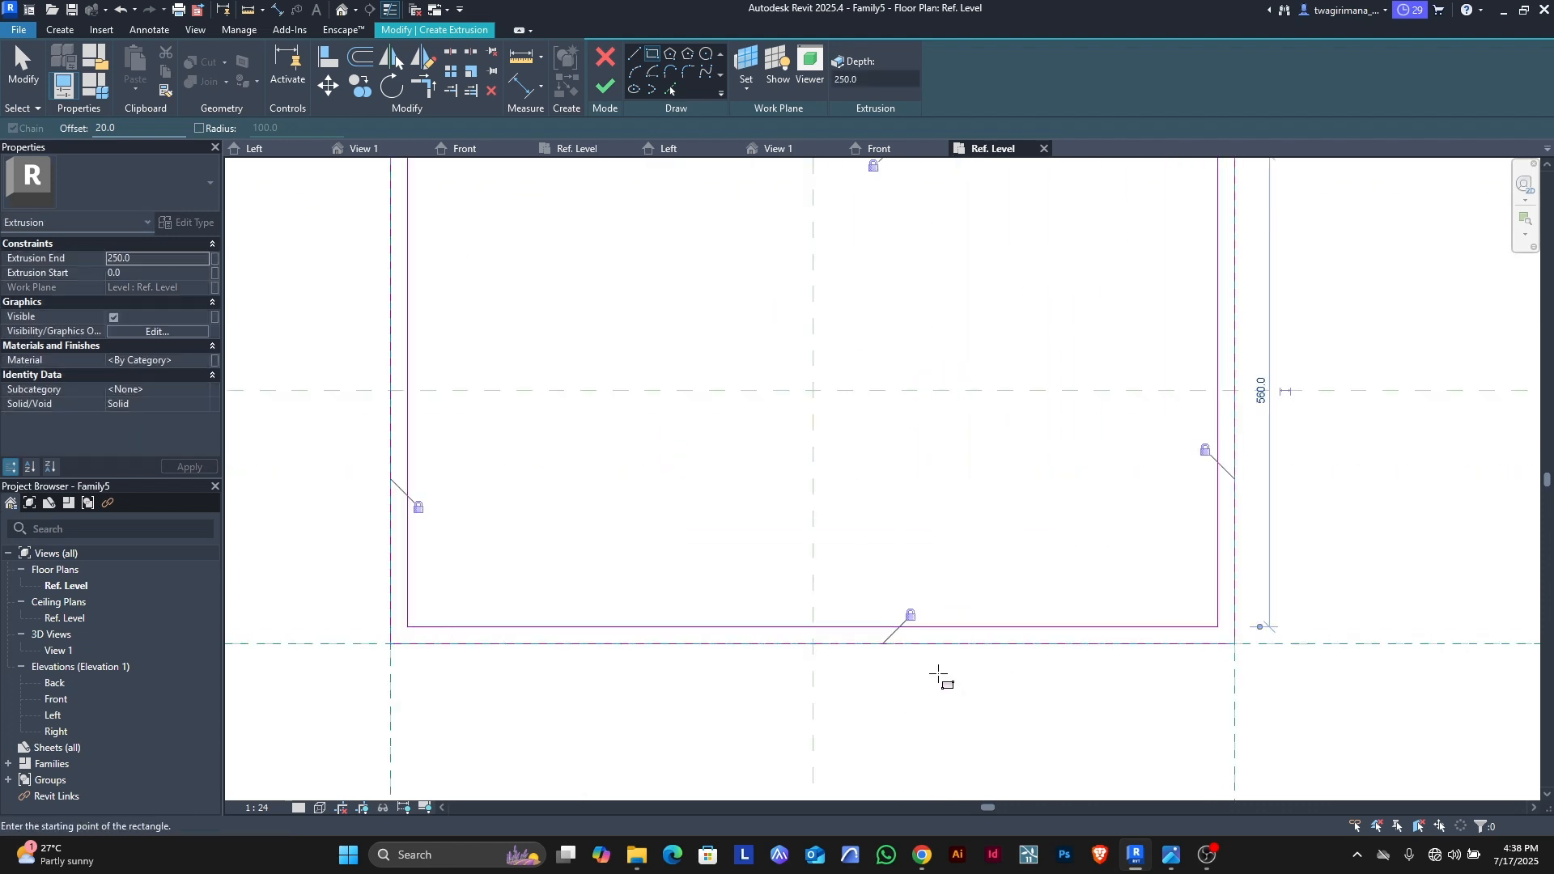
{"action": "scroll", "coordinate": [931, 677], "scroll_direction": "down", "scroll_amount": 3}
{"action": "key", "text": "Escape"}
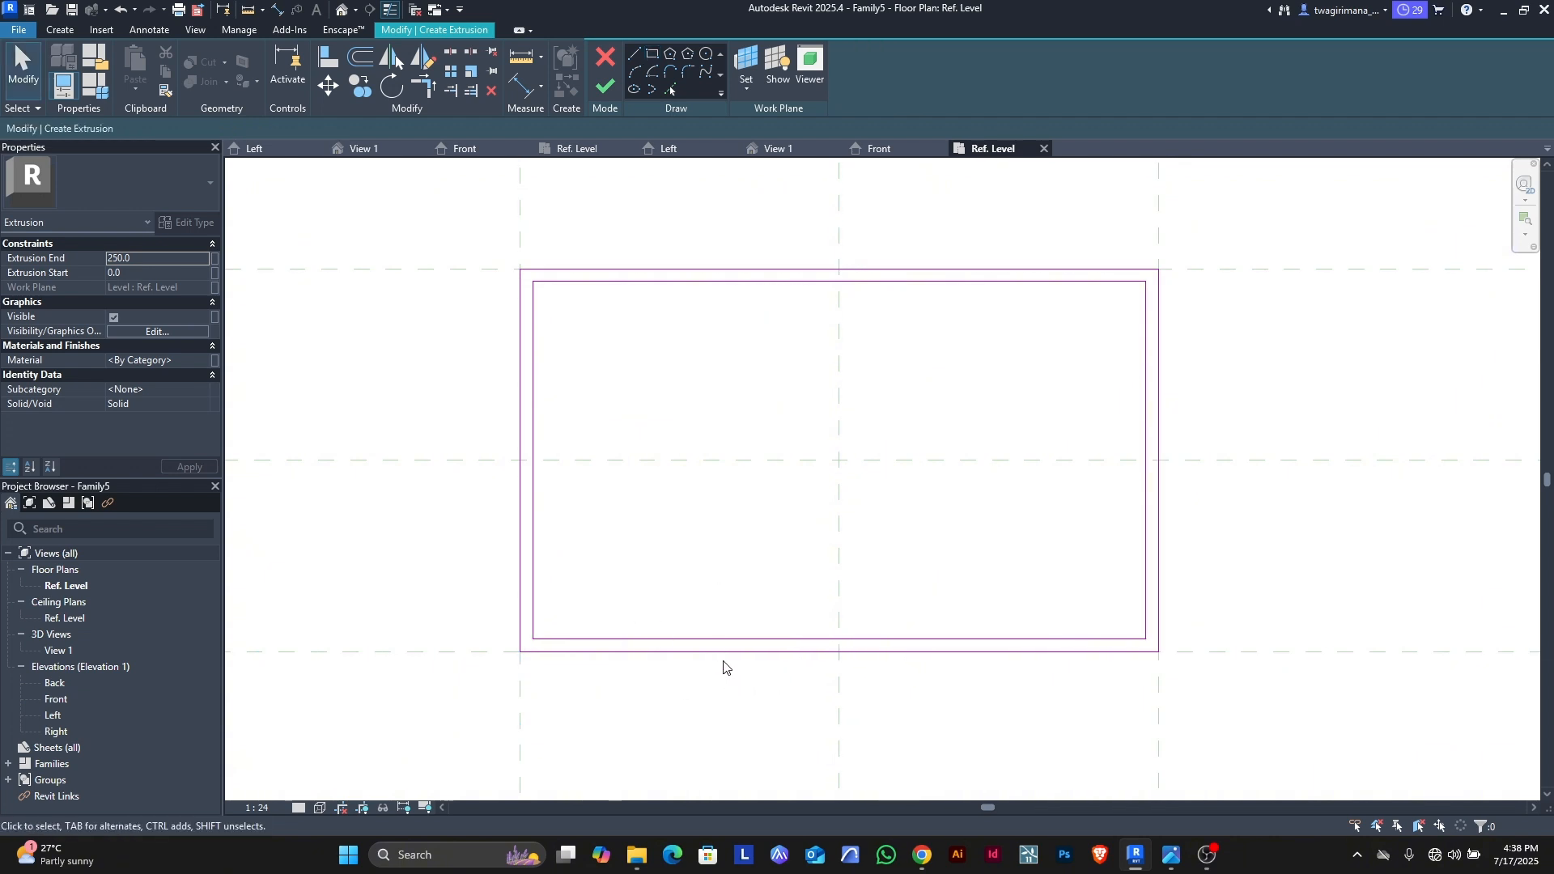
{"action": "scroll", "coordinate": [693, 575], "scroll_direction": "down", "scroll_amount": 2}
Step: Delete the inner rectangle's lower line and split the outer rectangle's lower line about 40 mm right of the centre plane
{"action": "scroll", "coordinate": [677, 561], "scroll_direction": "up", "scroll_amount": 3}
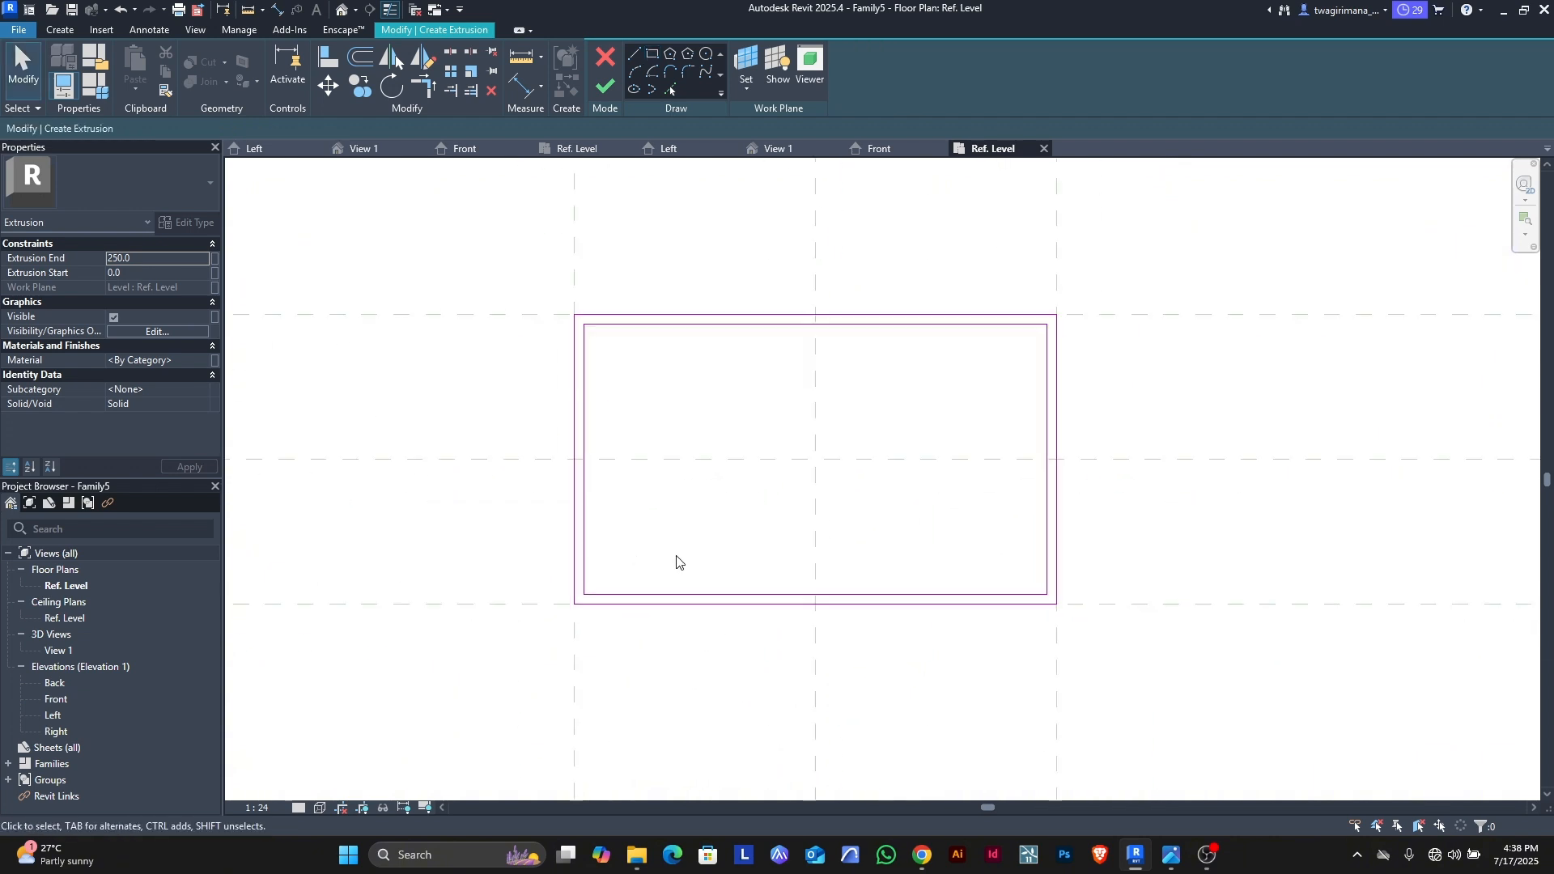
{"action": "left_click", "coordinate": [679, 607]}
{"action": "key", "text": "Delete"}
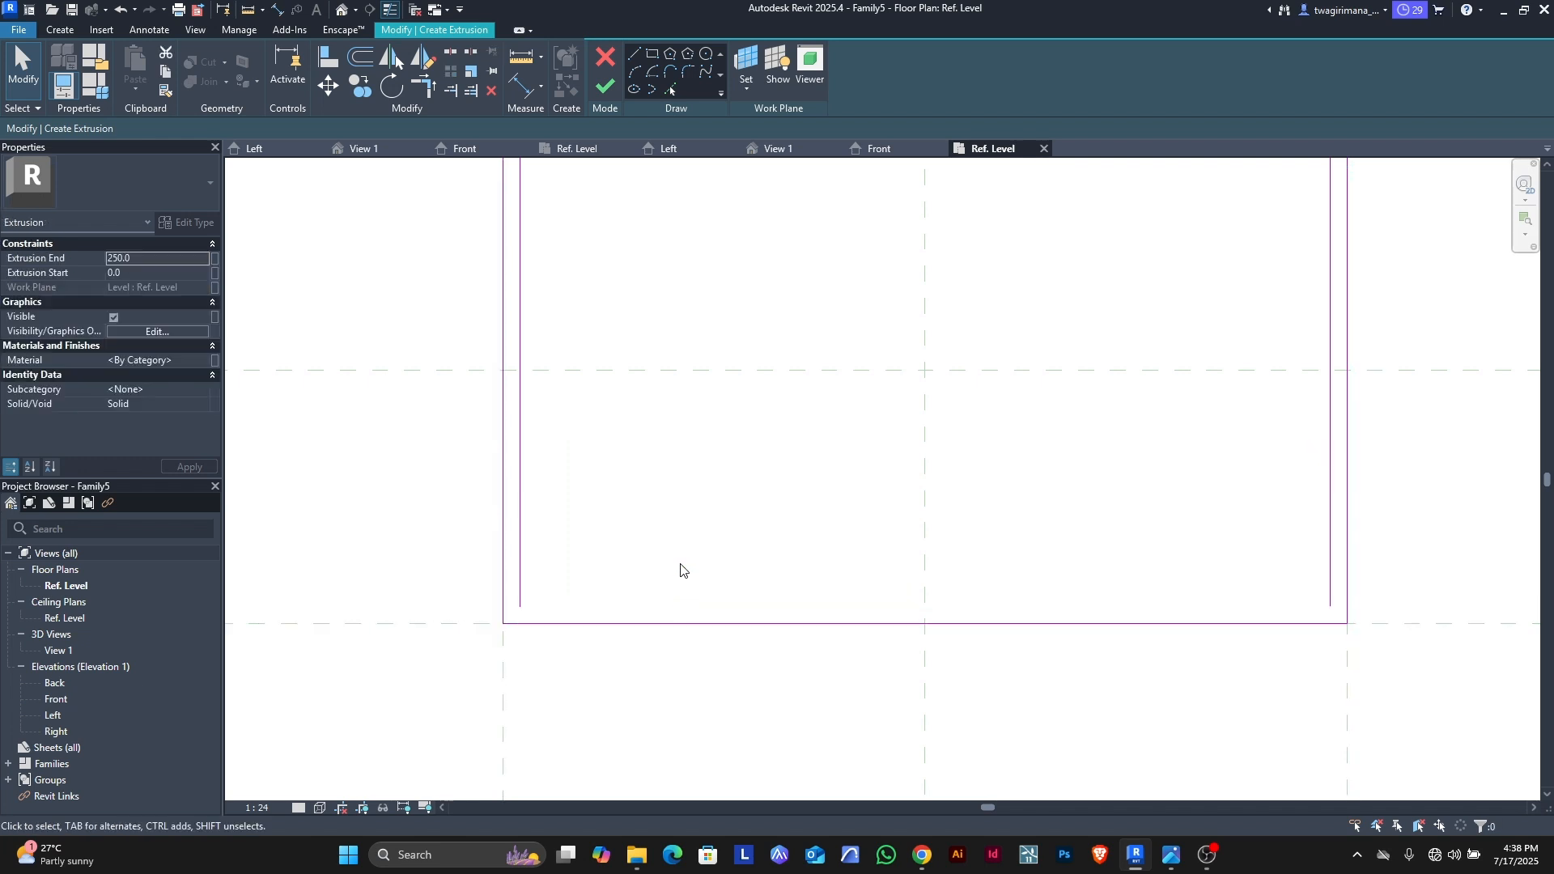
{"action": "key", "text": "l"}
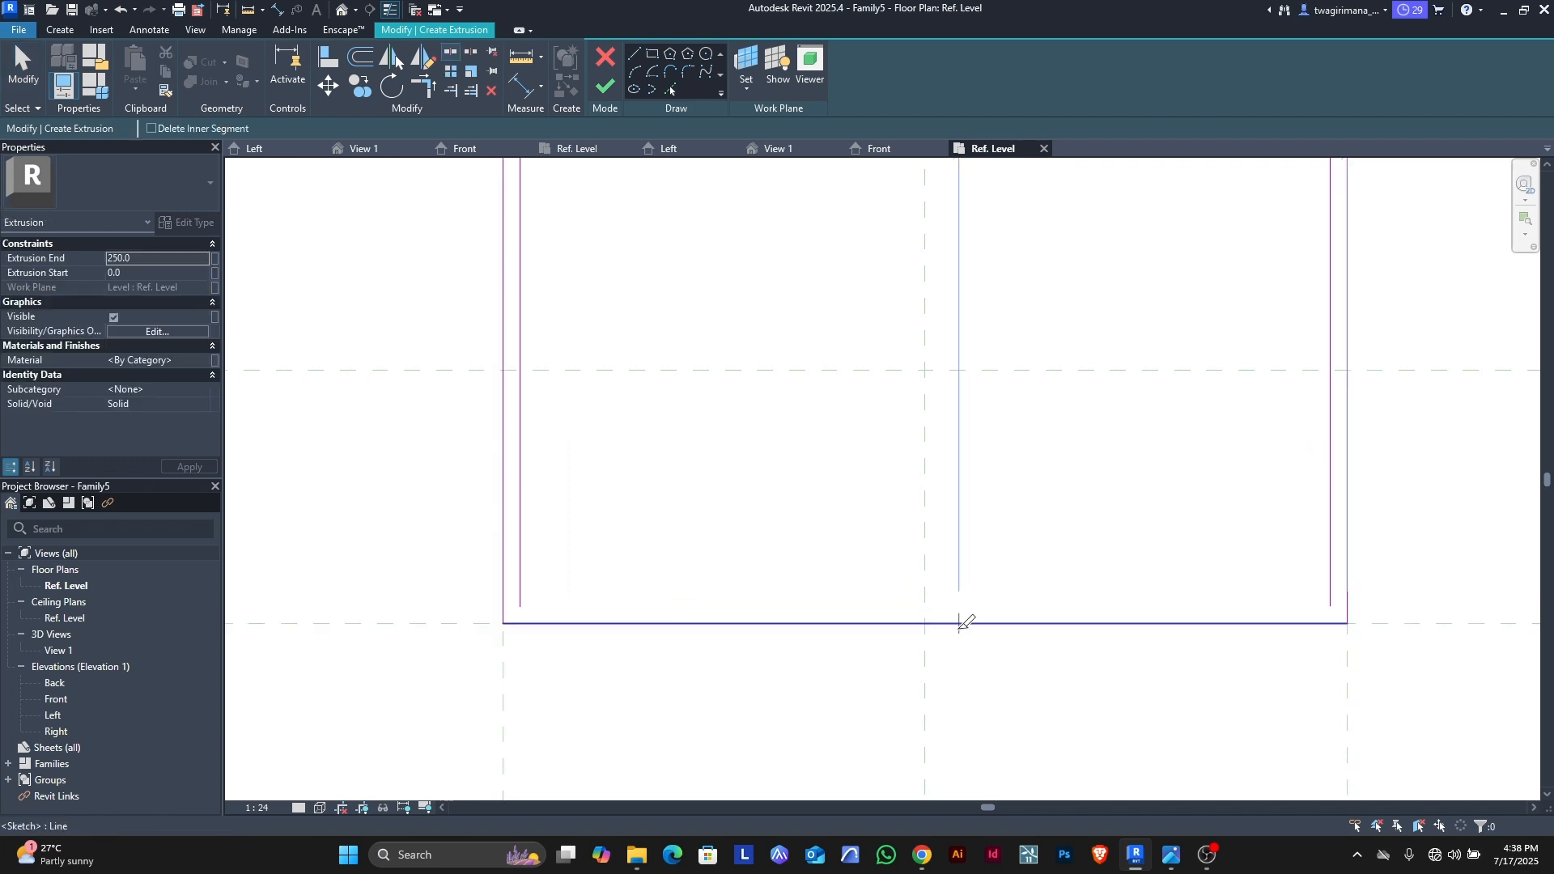
{"action": "left_click", "coordinate": [959, 623]}
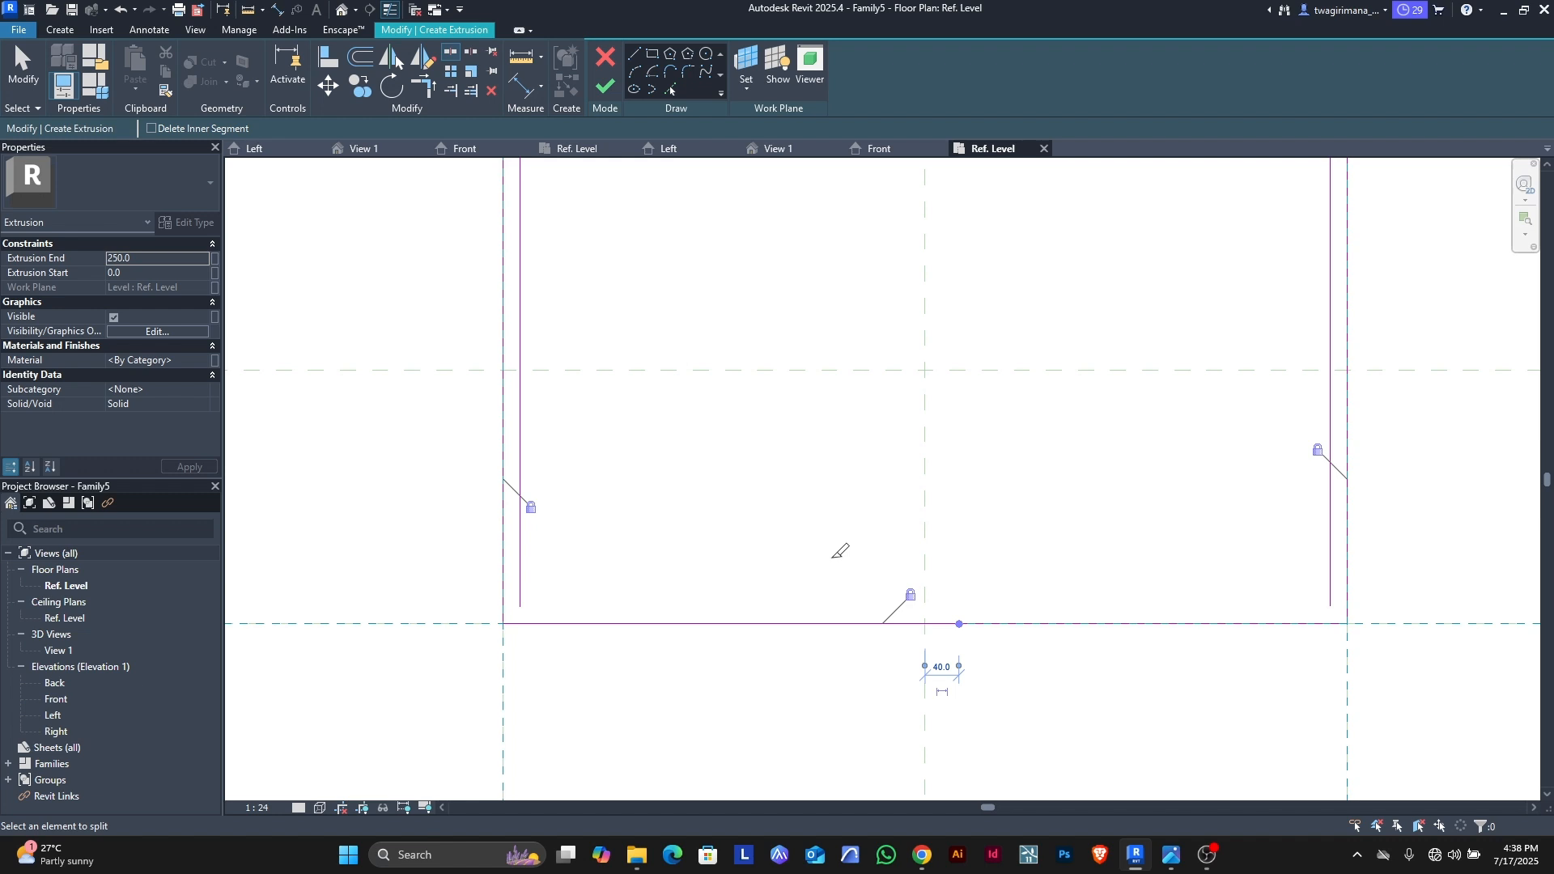
Step: Trim the split lower line segments to the inner side lines at both ends, forming a closed U-shaped profile
{"action": "key", "text": "t"}
{"action": "key", "text": "r"}
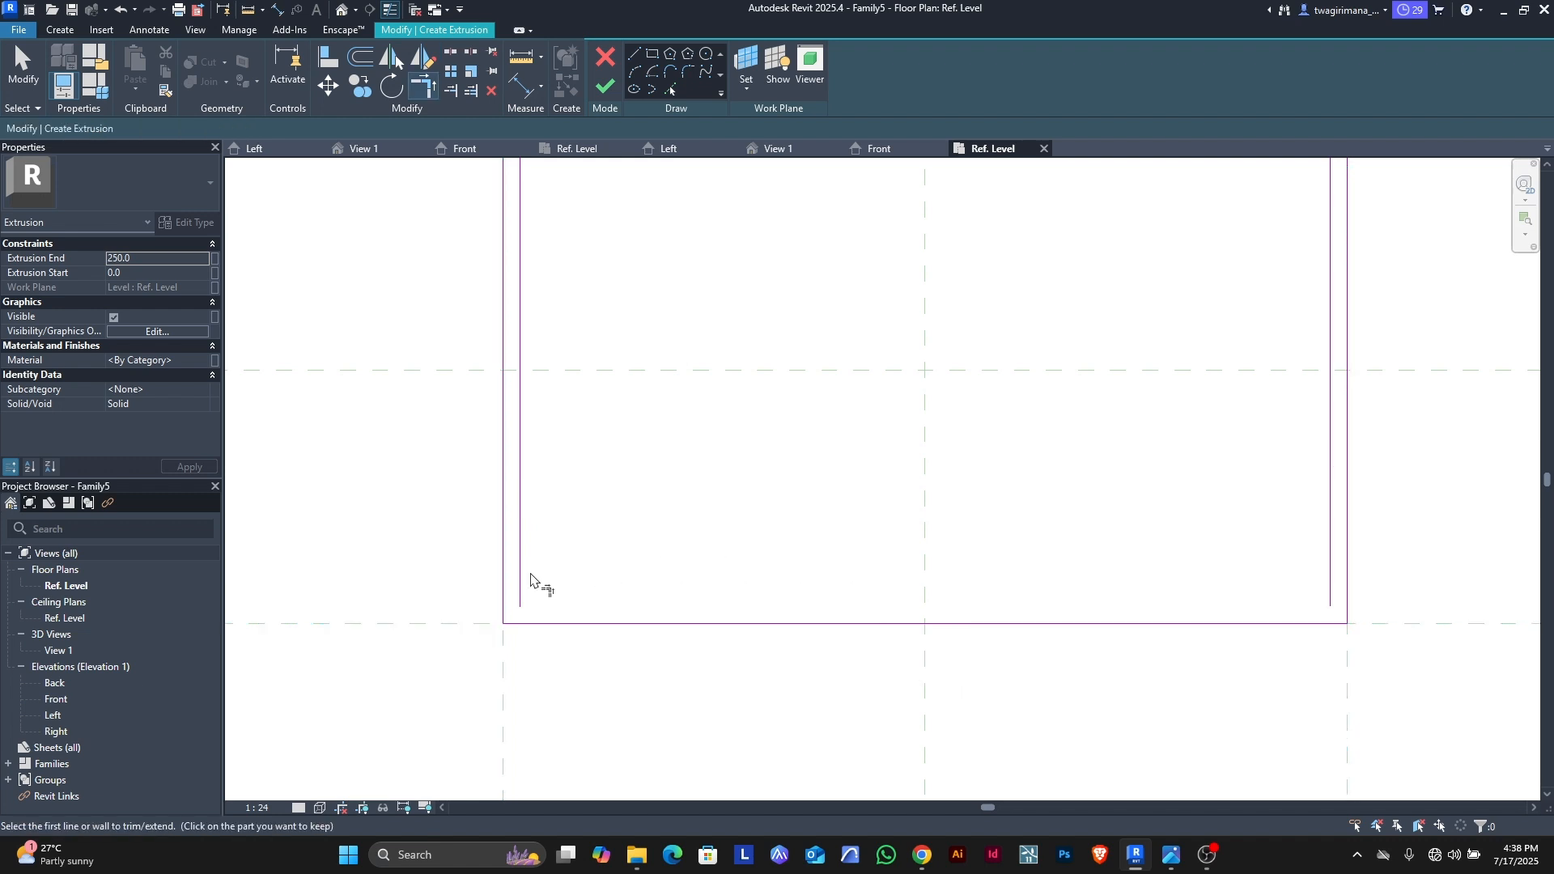
{"action": "scroll", "coordinate": [527, 590], "scroll_direction": "up", "scroll_amount": 2}
{"action": "left_click", "coordinate": [512, 644]}
{"action": "scroll", "coordinate": [508, 619], "scroll_direction": "down", "scroll_amount": 4}
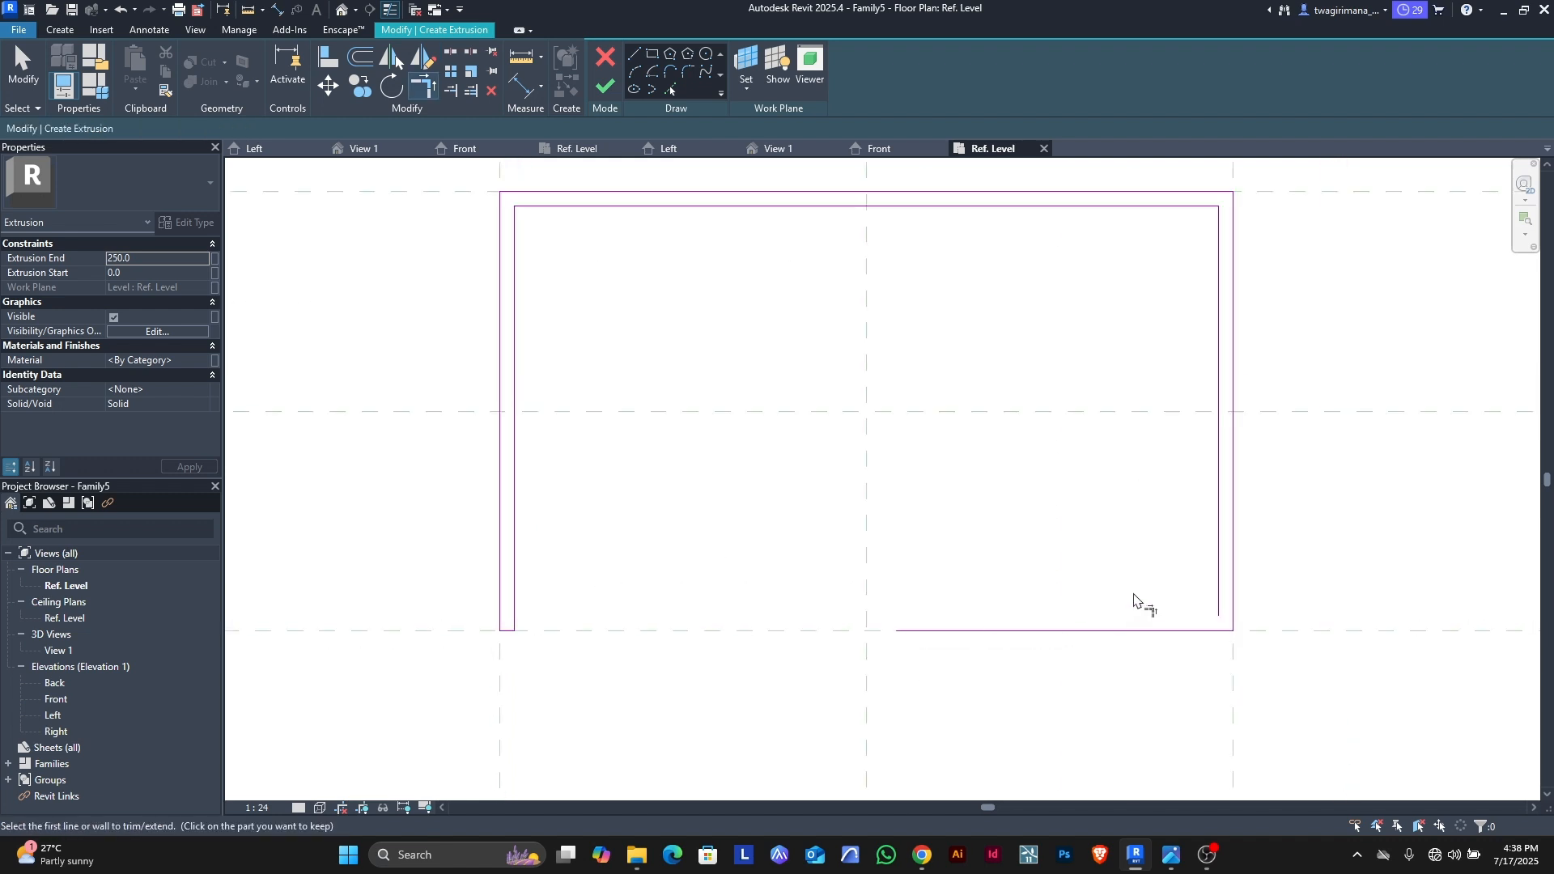
{"action": "left_click", "coordinate": [1217, 584]}
{"action": "scroll", "coordinate": [1232, 590], "scroll_direction": "up", "scroll_amount": 5}
{"action": "left_click", "coordinate": [1233, 627]}
{"action": "scroll", "coordinate": [1221, 683], "scroll_direction": "down", "scroll_amount": 3}
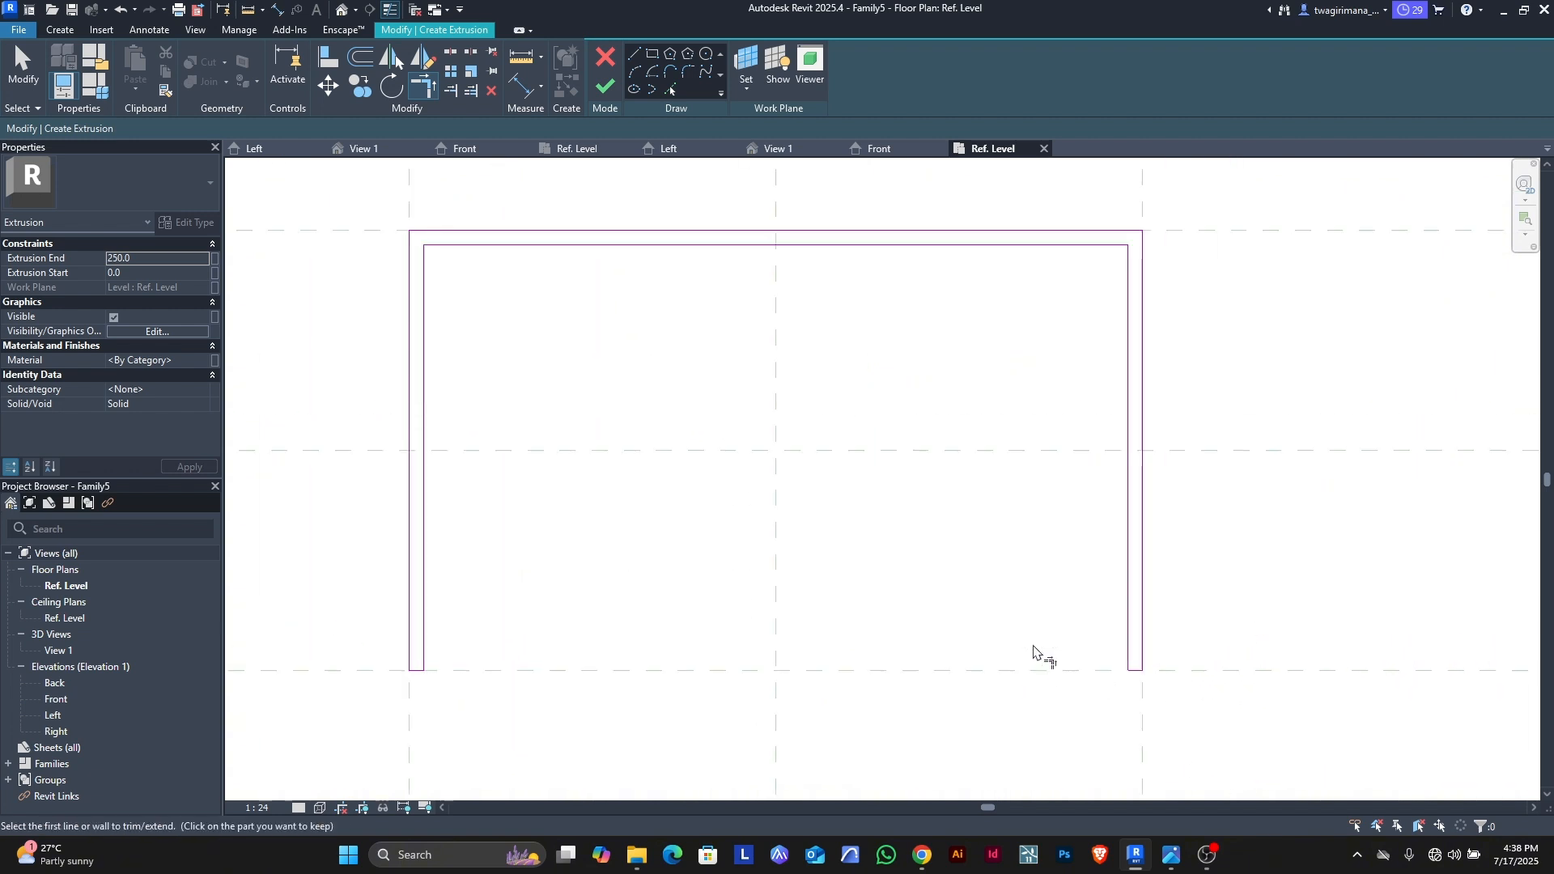
{"action": "scroll", "coordinate": [1041, 653], "scroll_direction": "down", "scroll_amount": 2}
{"action": "key", "text": "Escape"}
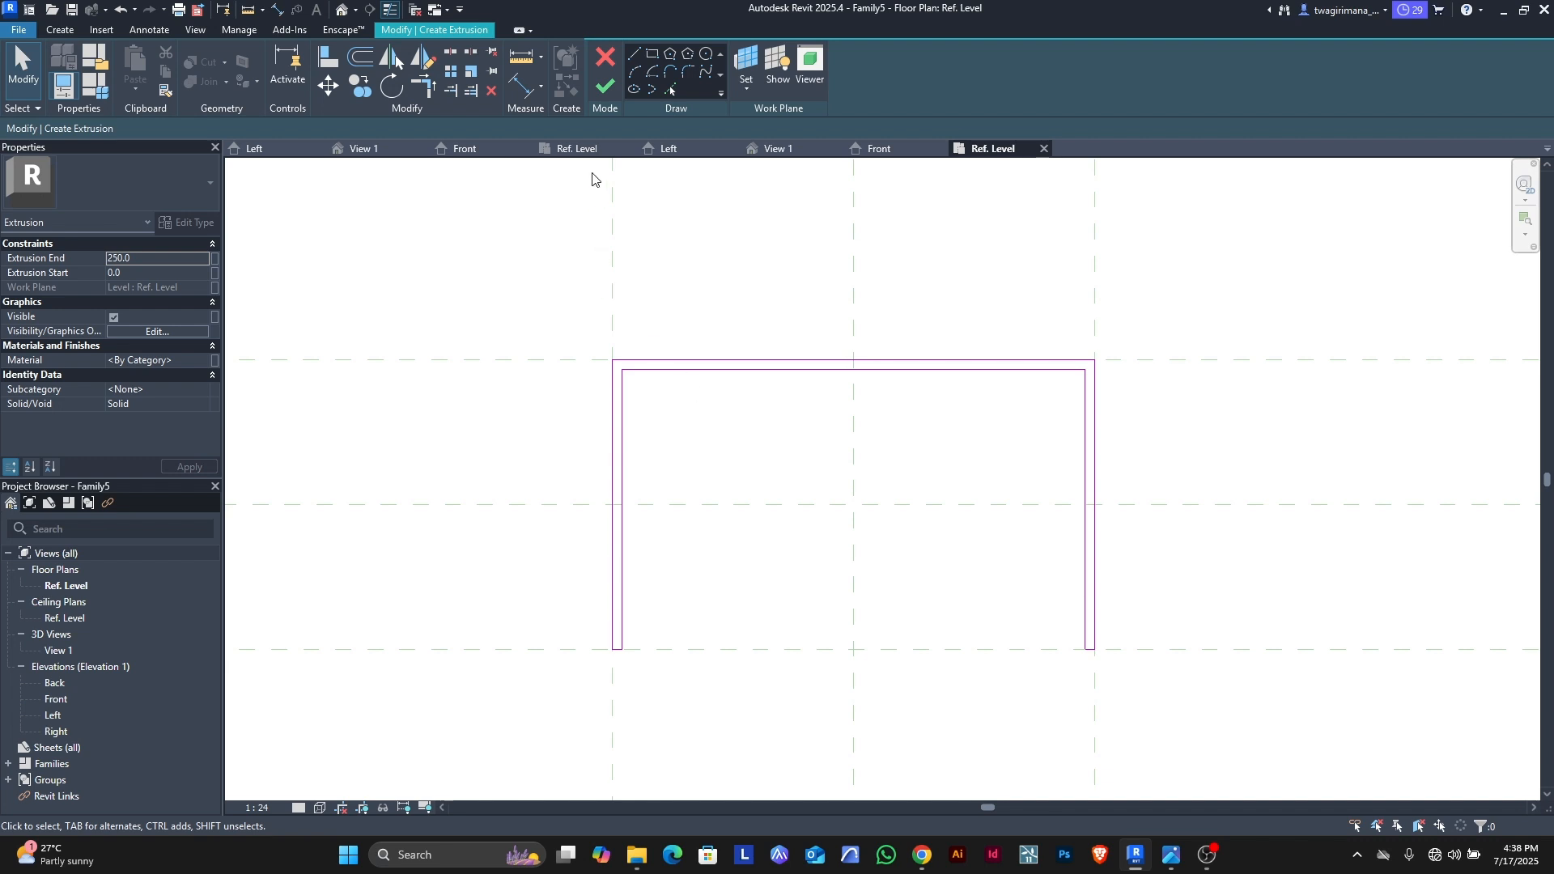
Step: Add an aligned dimension across the thickness of the U-shaped profile's left leg, placed above the sketch
{"action": "scroll", "coordinate": [623, 409], "scroll_direction": "up", "scroll_amount": 2}
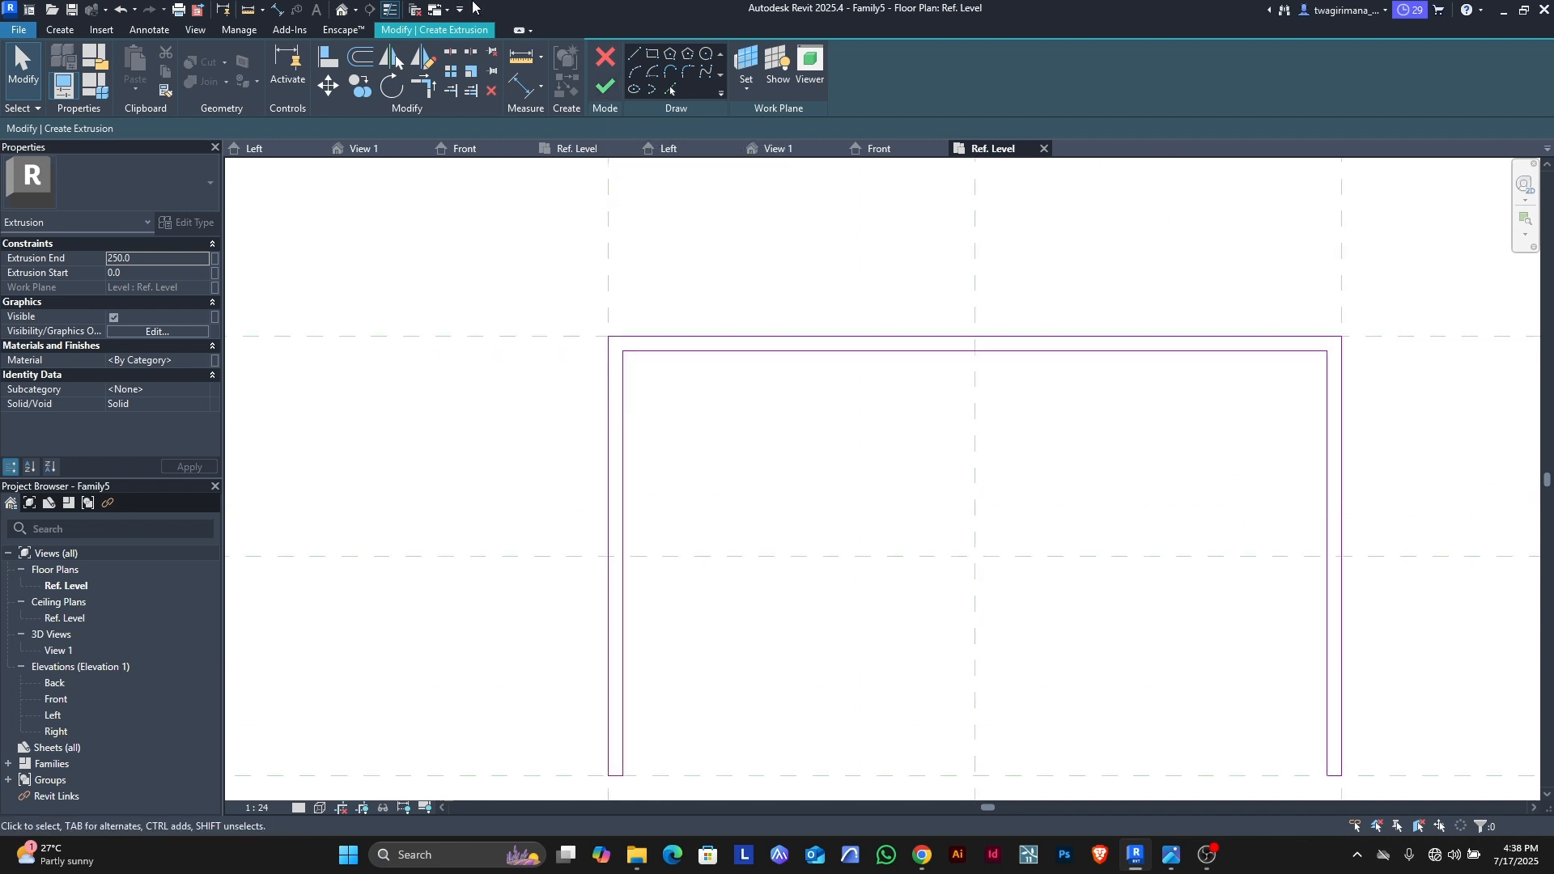
{"action": "left_click", "coordinate": [522, 87]}
{"action": "scroll", "coordinate": [636, 373], "scroll_direction": "up", "scroll_amount": 2}
{"action": "left_click", "coordinate": [616, 433]}
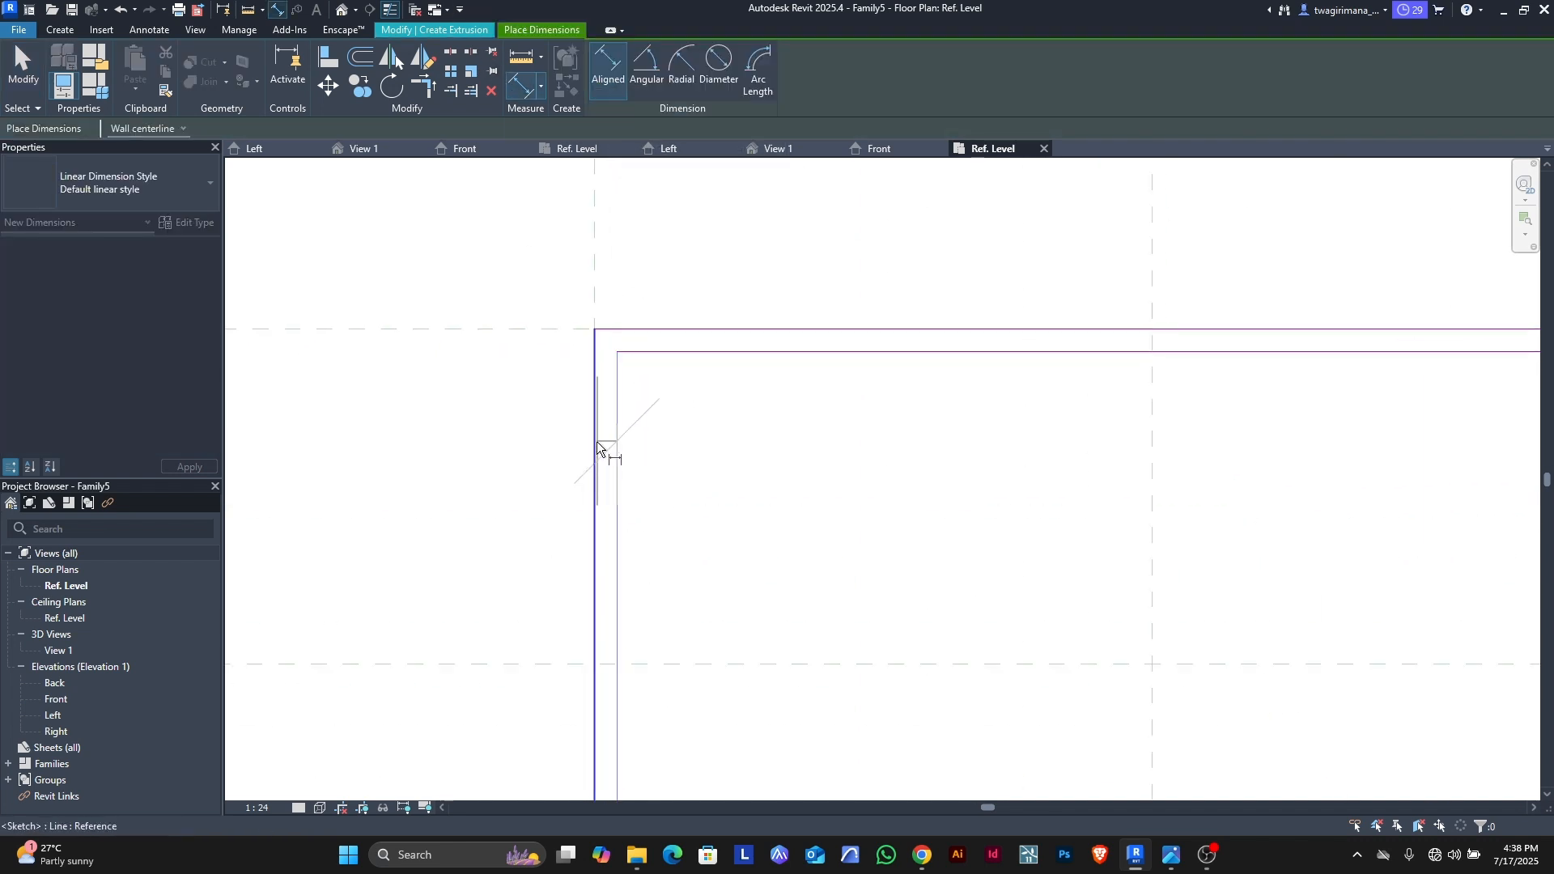
{"action": "left_click", "coordinate": [593, 447]}
{"action": "scroll", "coordinate": [592, 447], "scroll_direction": "down", "scroll_amount": 2}
{"action": "left_click", "coordinate": [458, 279]}
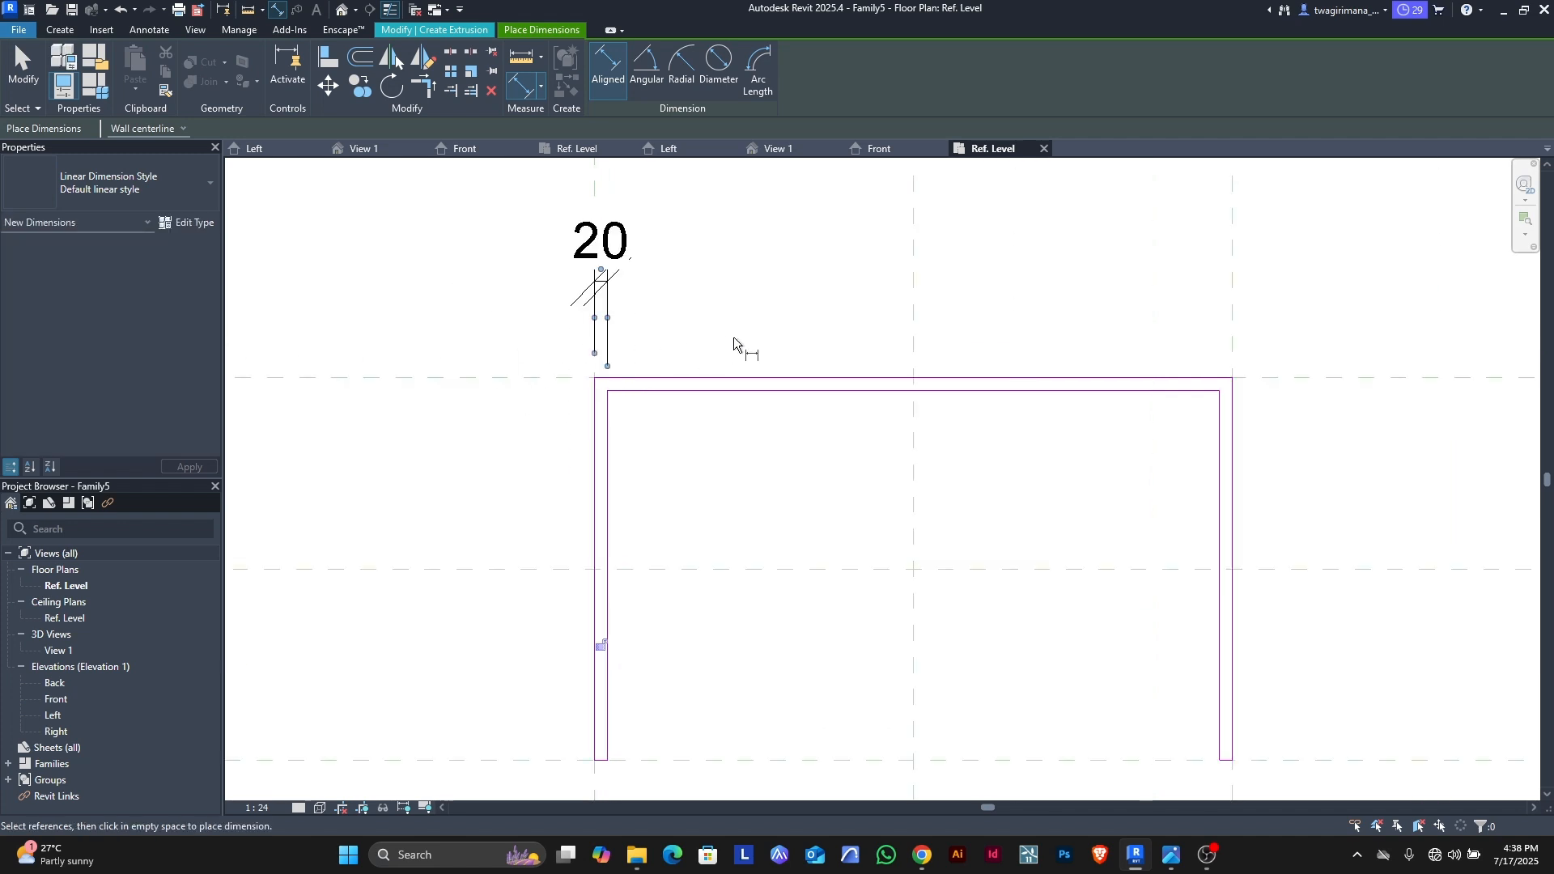
Step: Add aligned thickness dimensions across the U-shaped profile's upper band and its right leg
{"action": "left_click", "coordinate": [741, 377]}
{"action": "left_click", "coordinate": [746, 391]}
{"action": "scroll", "coordinate": [702, 400], "scroll_direction": "down", "scroll_amount": 2}
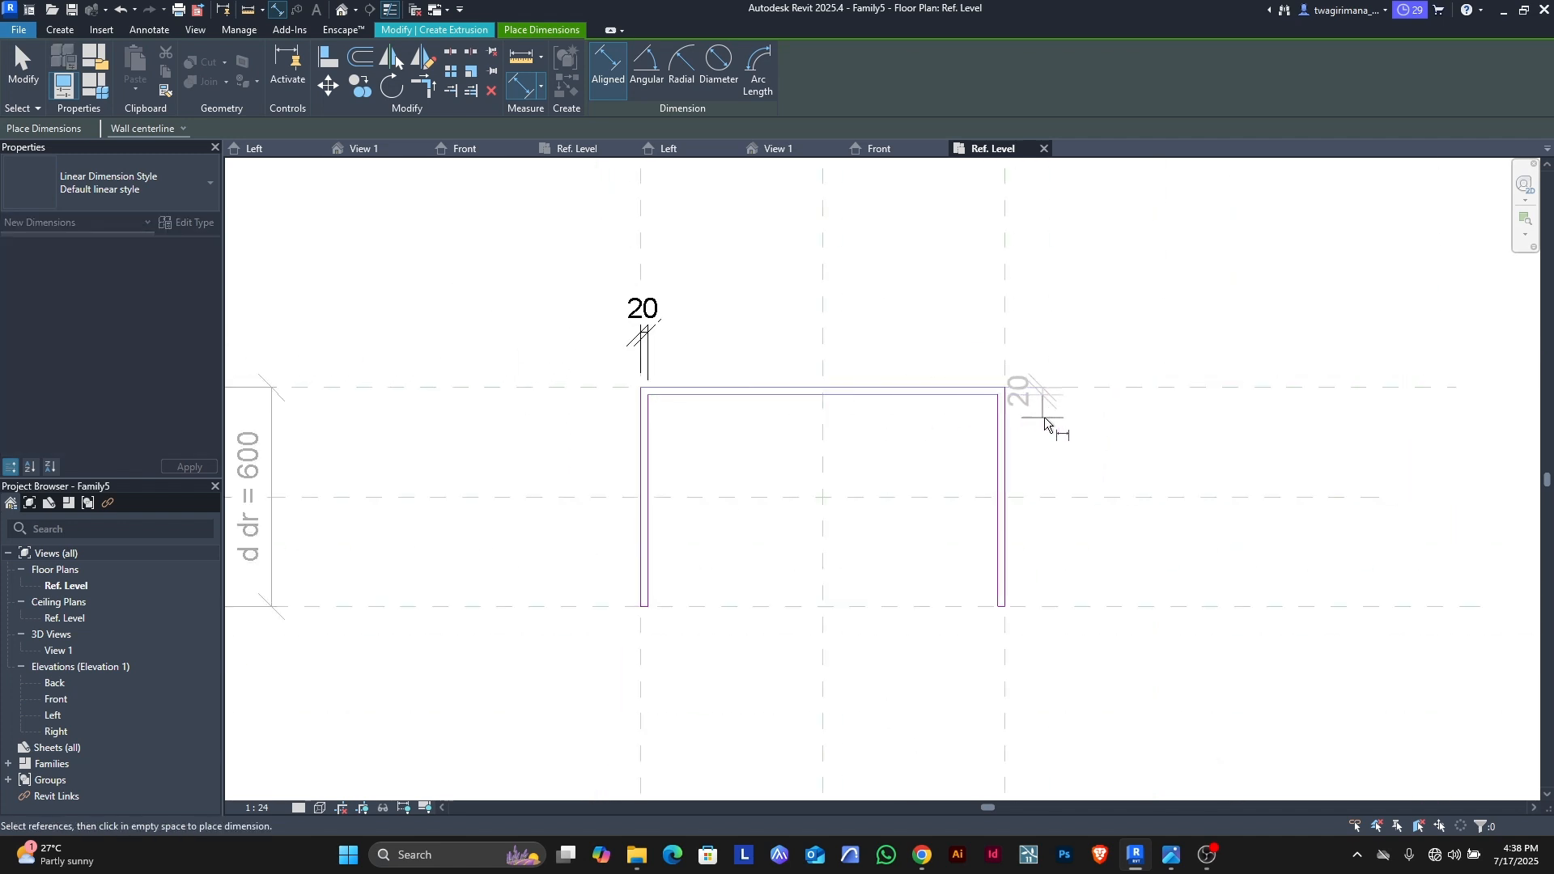
{"action": "left_click", "coordinate": [1092, 436]}
{"action": "scroll", "coordinate": [1092, 436], "scroll_direction": "up", "scroll_amount": 2}
{"action": "left_click", "coordinate": [979, 601]}
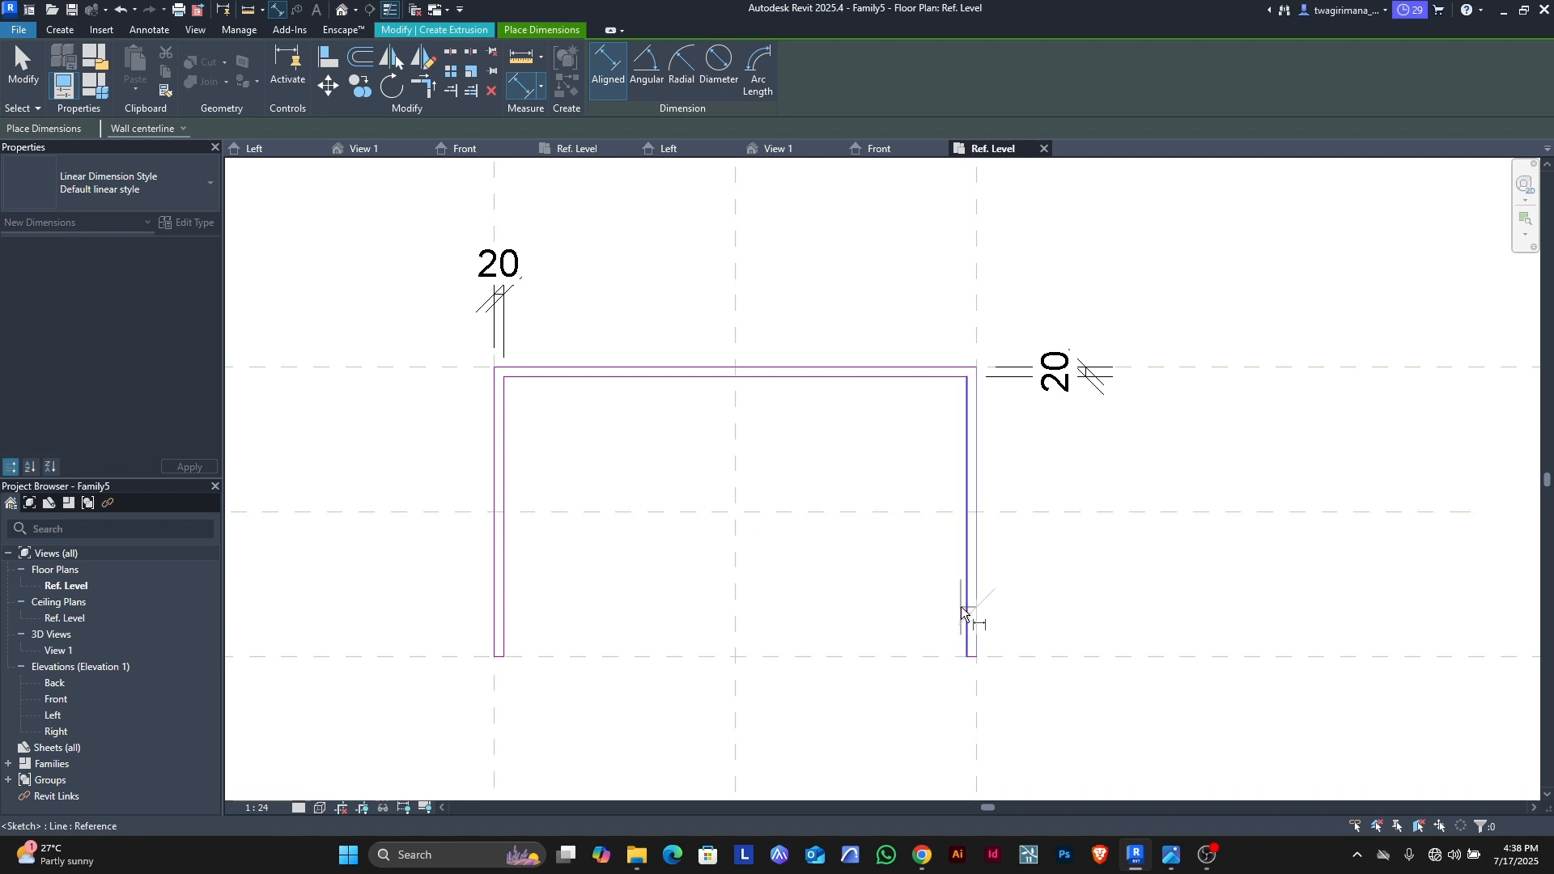
{"action": "left_click", "coordinate": [962, 605]}
{"action": "left_click", "coordinate": [913, 249]}
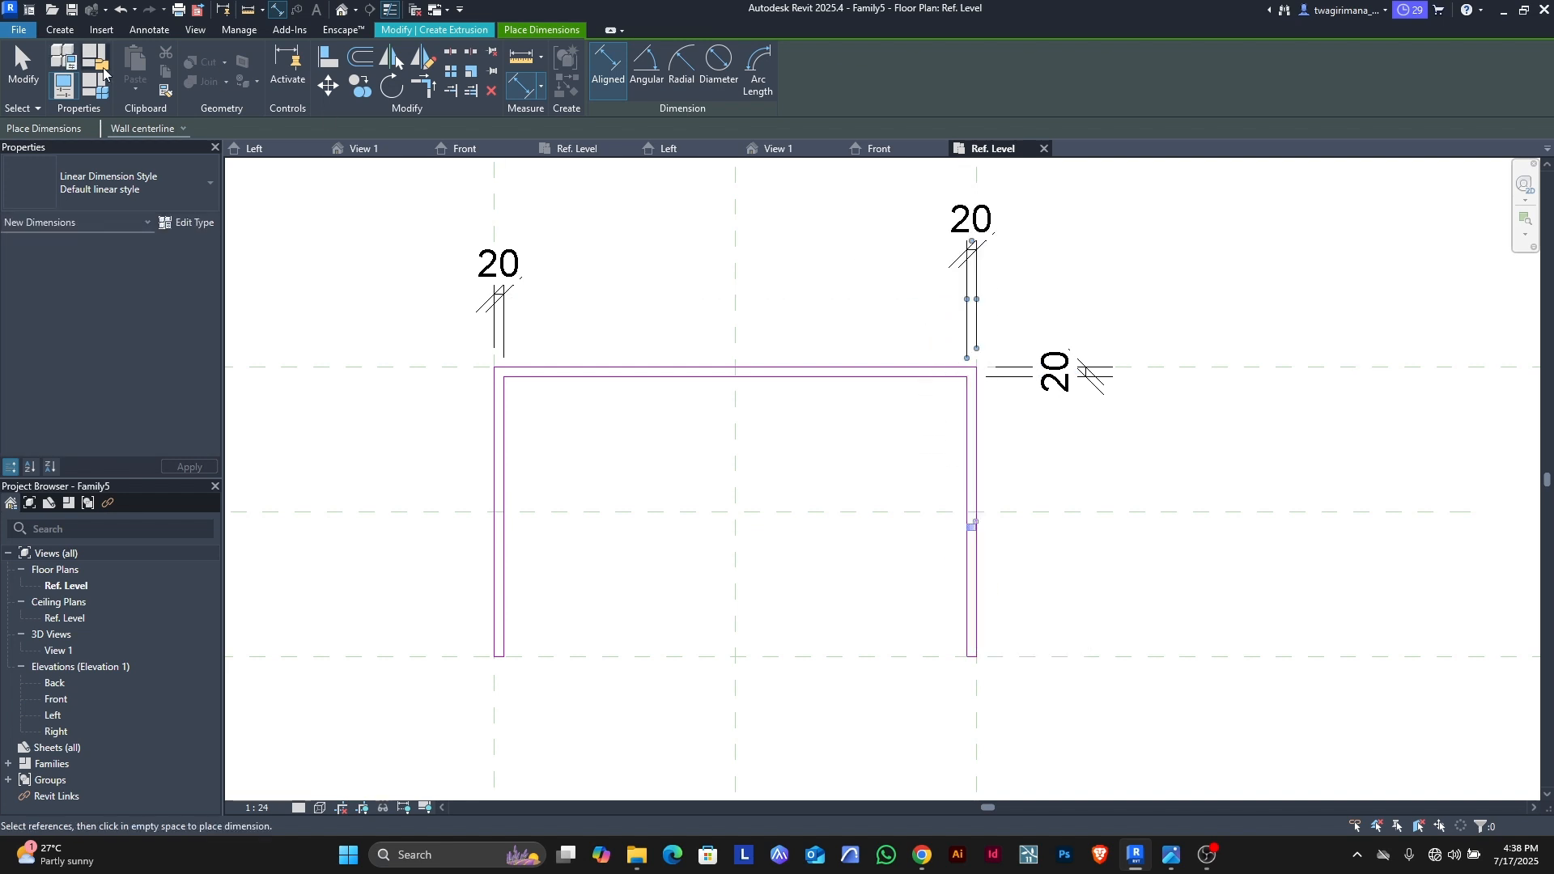
Step: Lock the three 20 mm thickness dimensions of the U-shaped profile and finish the extrusion sketch
{"action": "left_click", "coordinate": [9, 62]}
{"action": "left_click", "coordinate": [497, 263]}
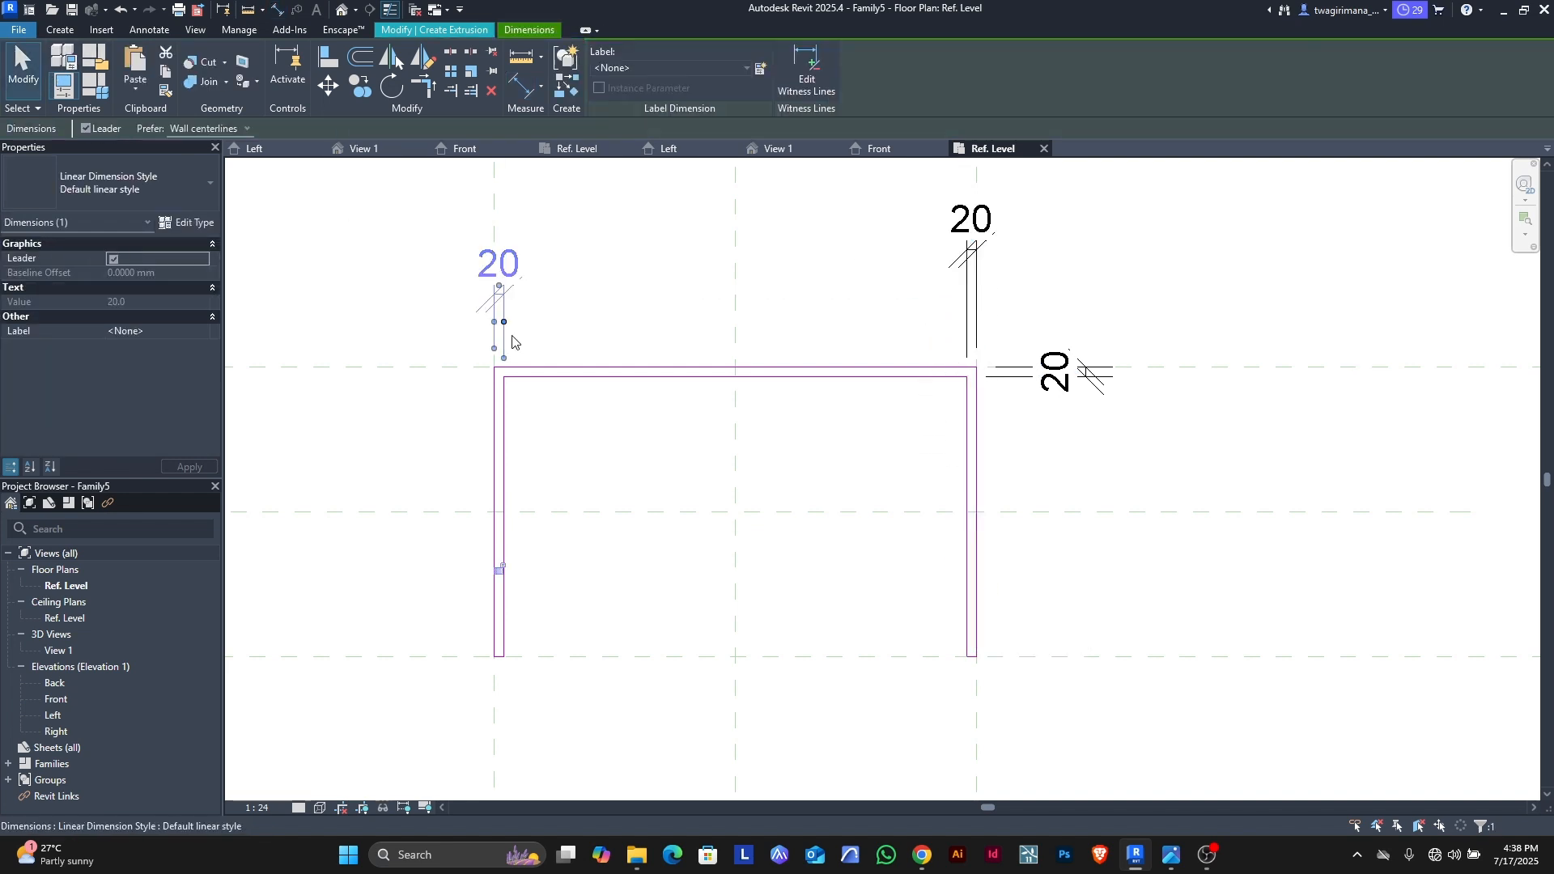
{"action": "scroll", "coordinate": [499, 448], "scroll_direction": "up", "scroll_amount": 2}
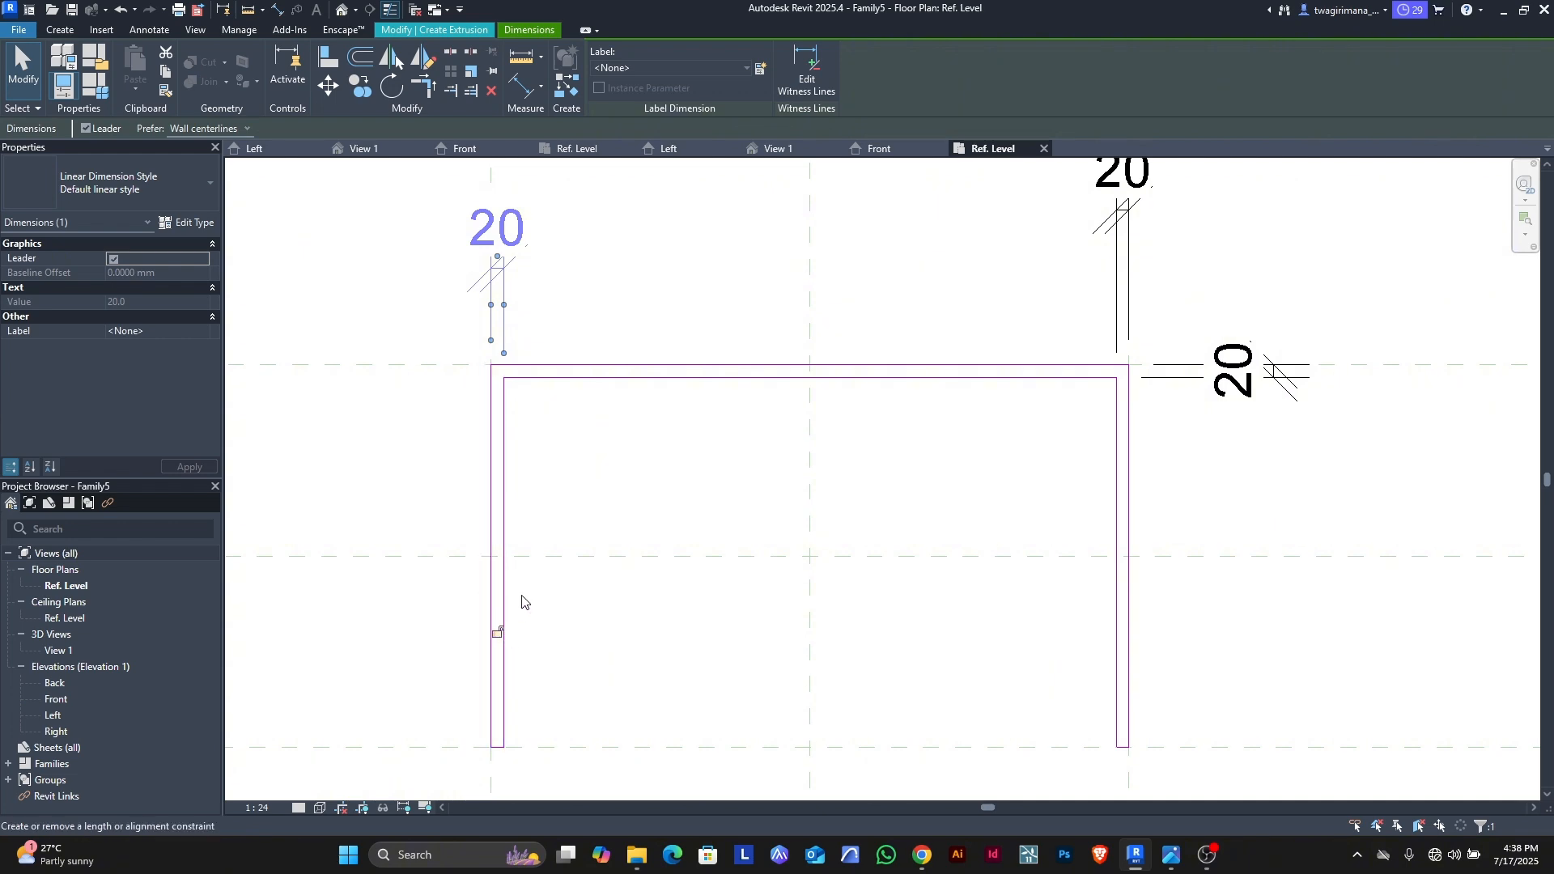
{"action": "left_click", "coordinate": [547, 477]}
{"action": "scroll", "coordinate": [534, 471], "scroll_direction": "down", "scroll_amount": 2}
{"action": "scroll", "coordinate": [534, 471], "scroll_direction": "down", "scroll_amount": 2}
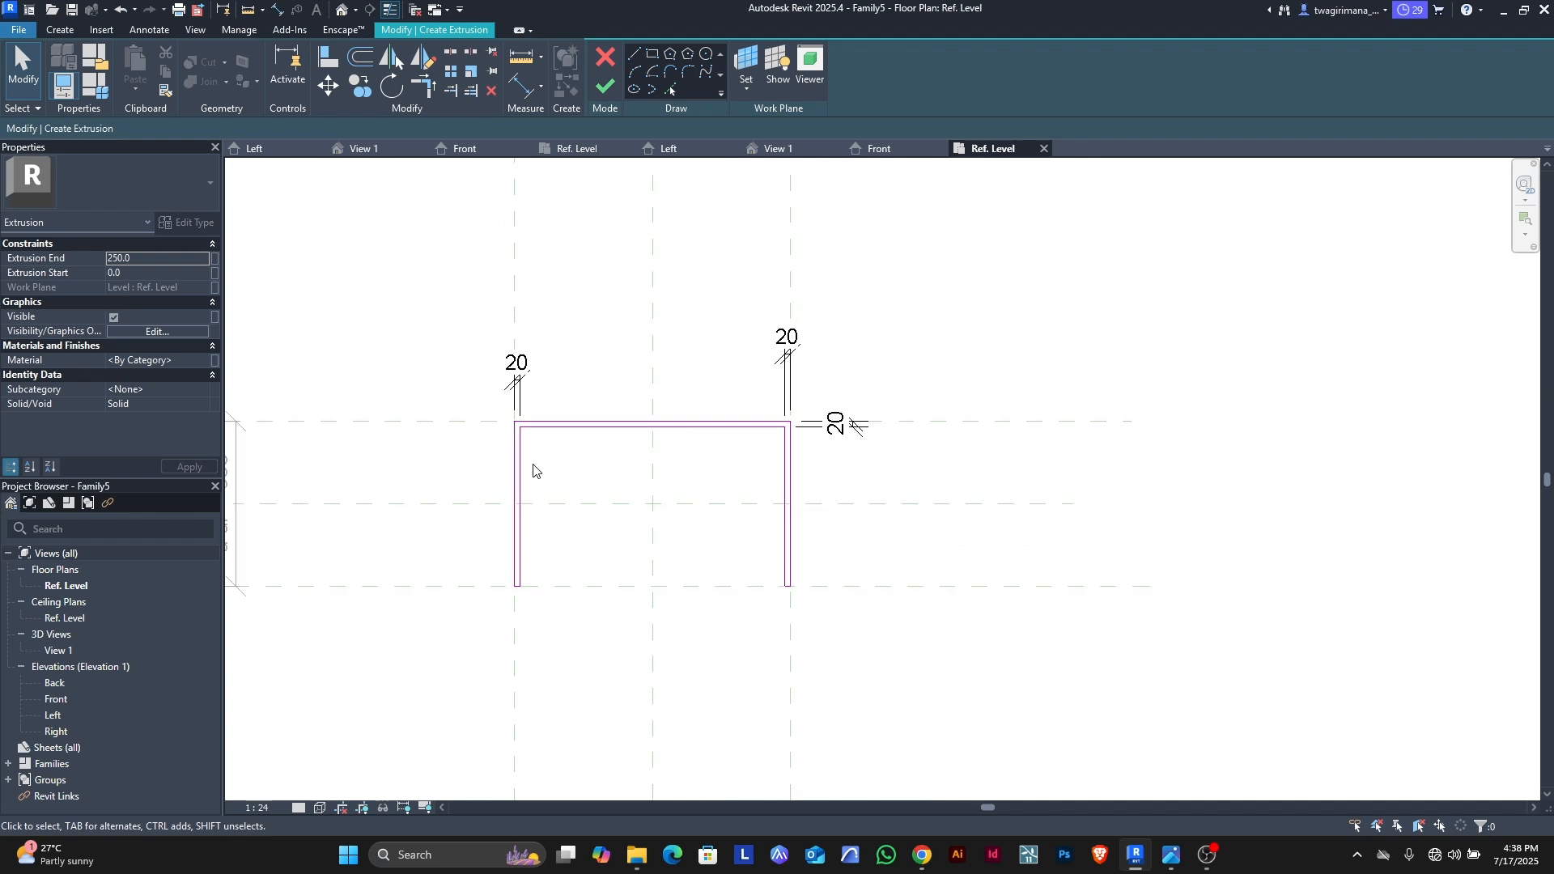
{"action": "scroll", "coordinate": [520, 437], "scroll_direction": "up", "scroll_amount": 2}
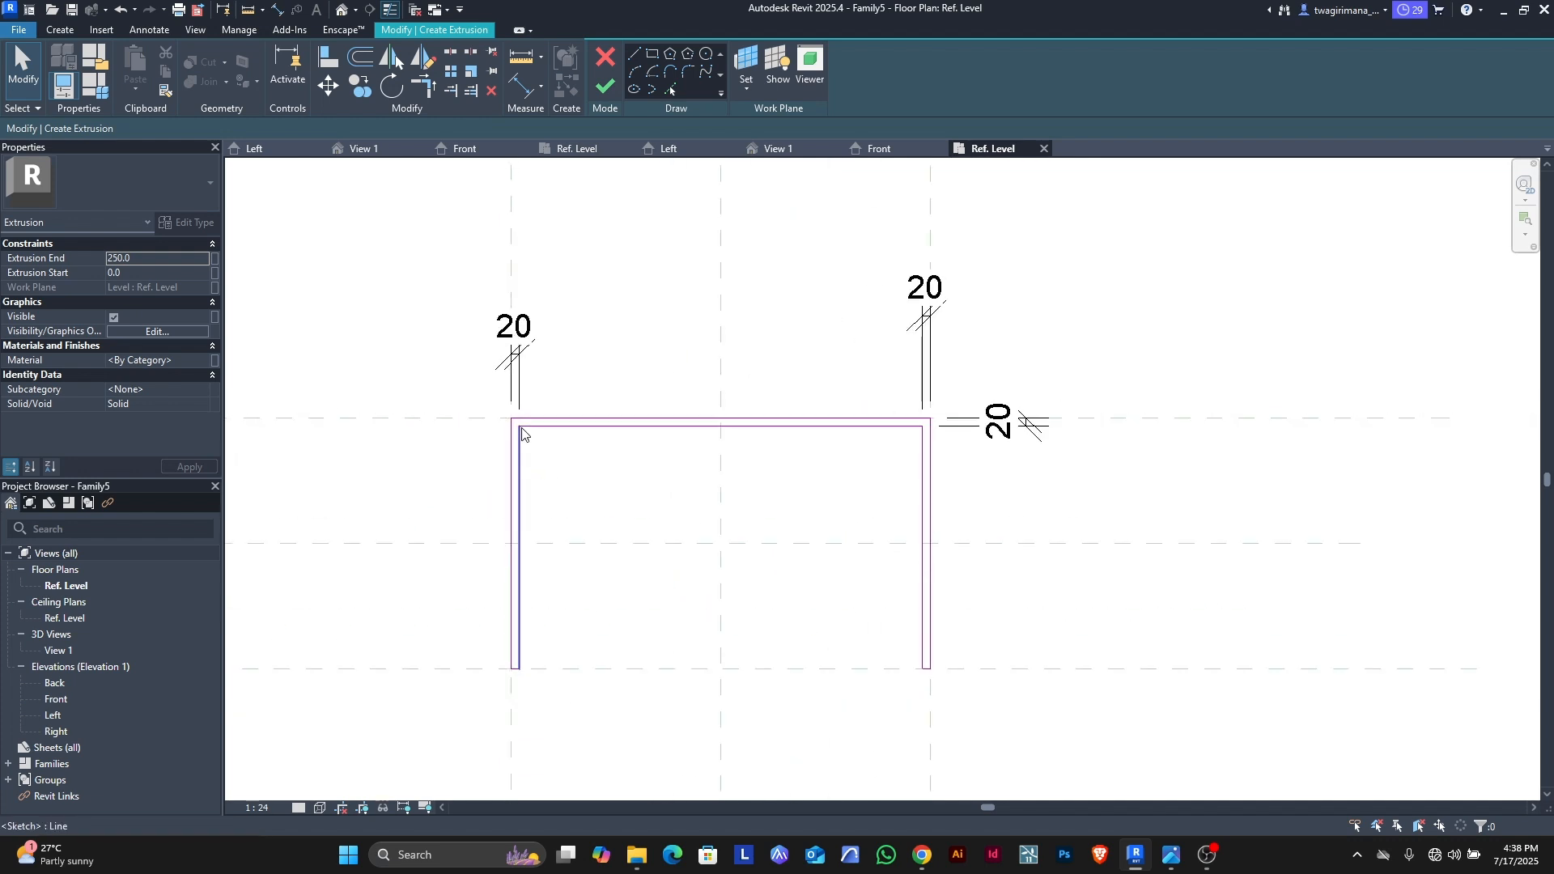
{"action": "left_click", "coordinate": [522, 374]}
{"action": "left_click", "coordinate": [595, 526]}
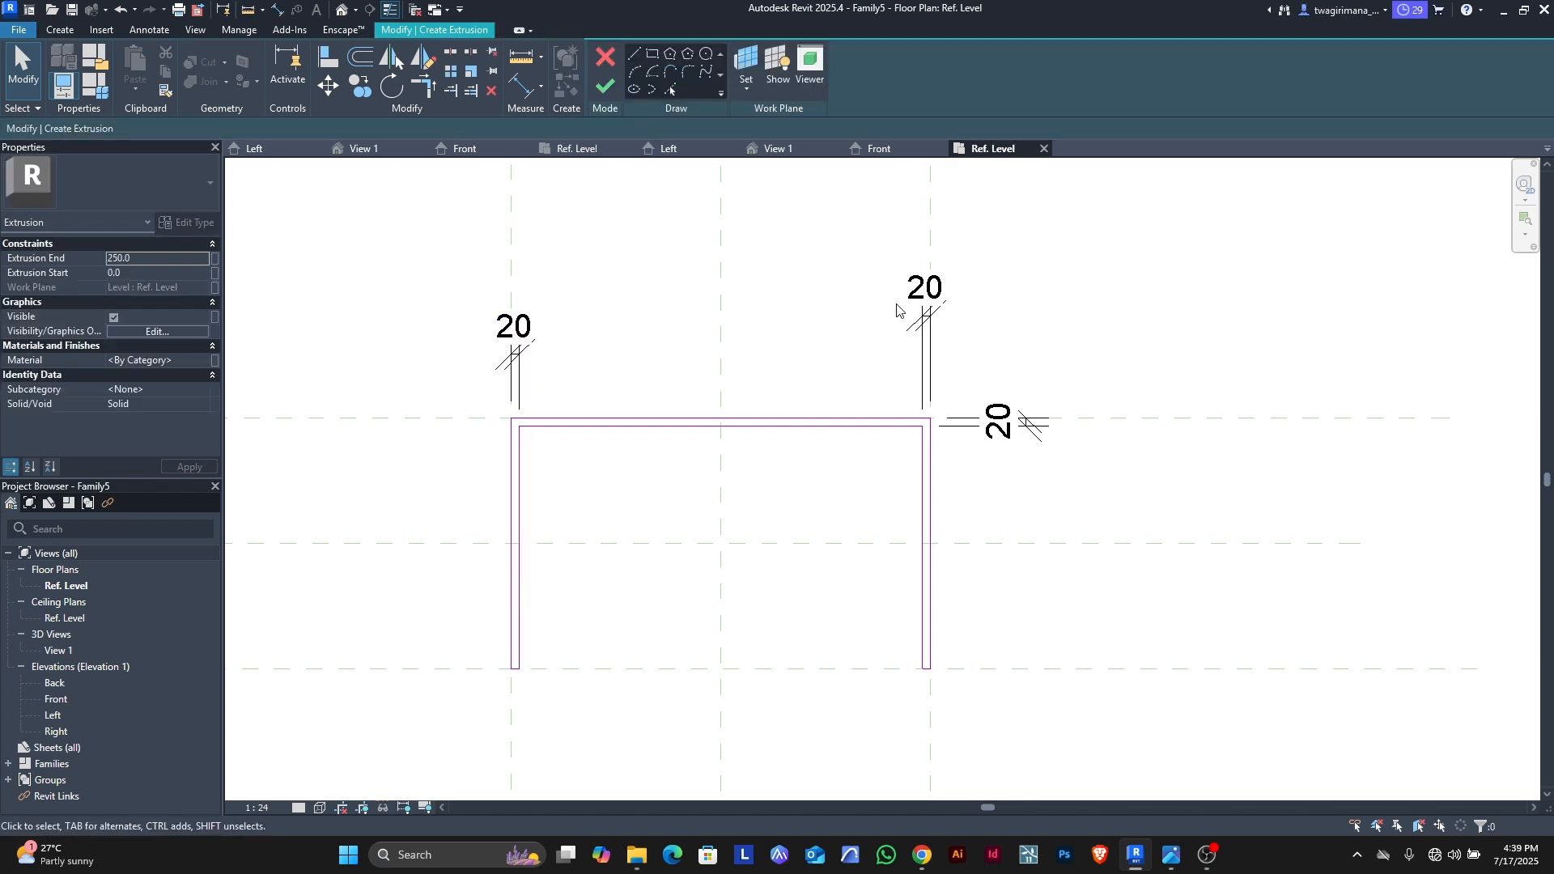
{"action": "left_click", "coordinate": [927, 356]}
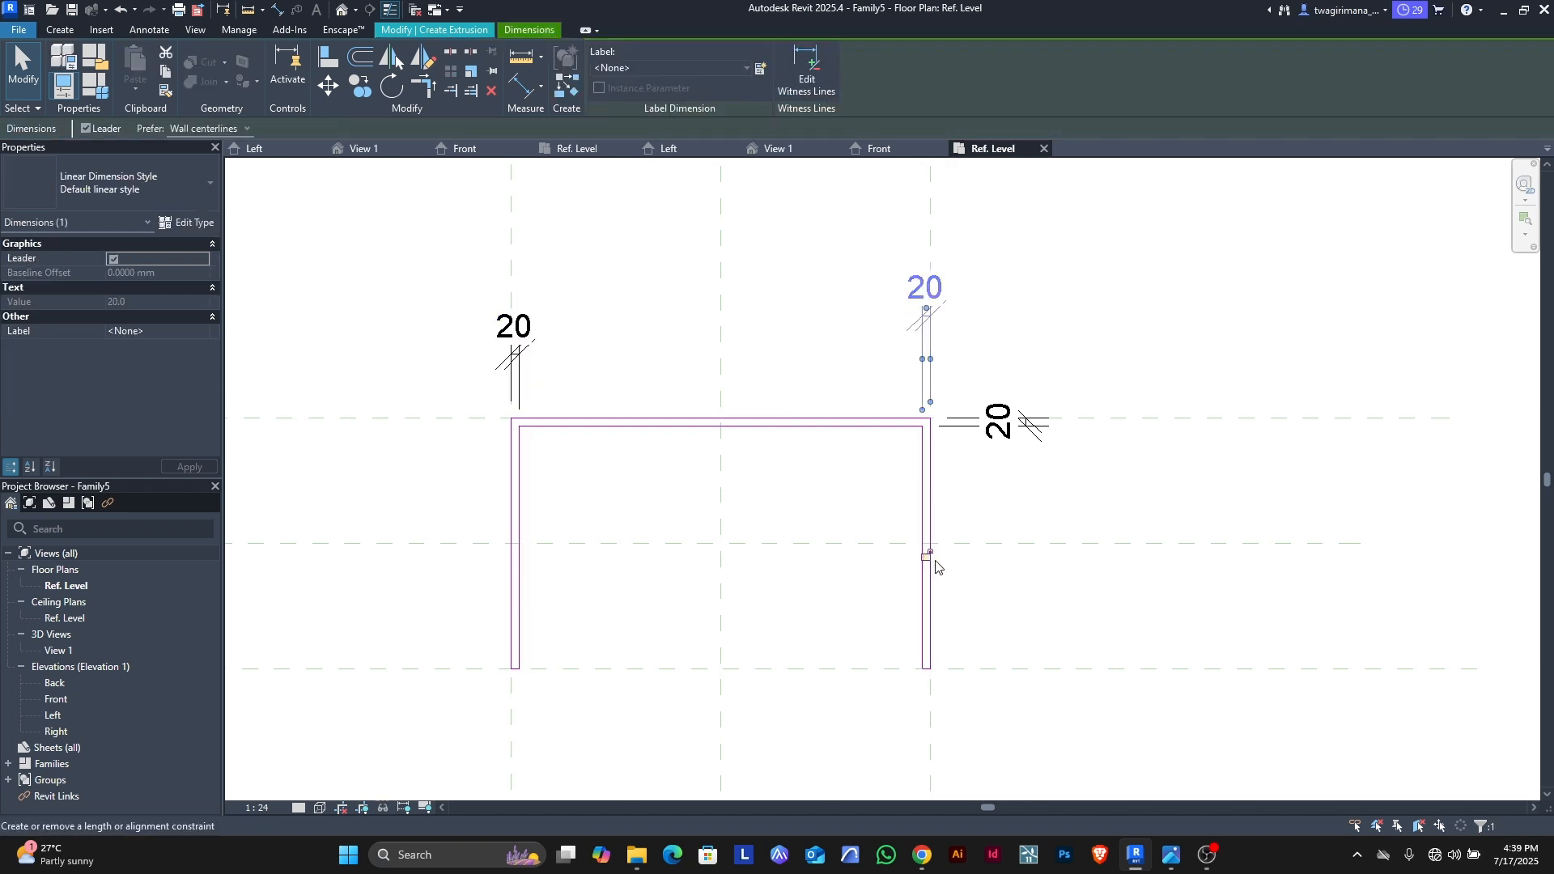
{"action": "left_click", "coordinate": [1032, 441]}
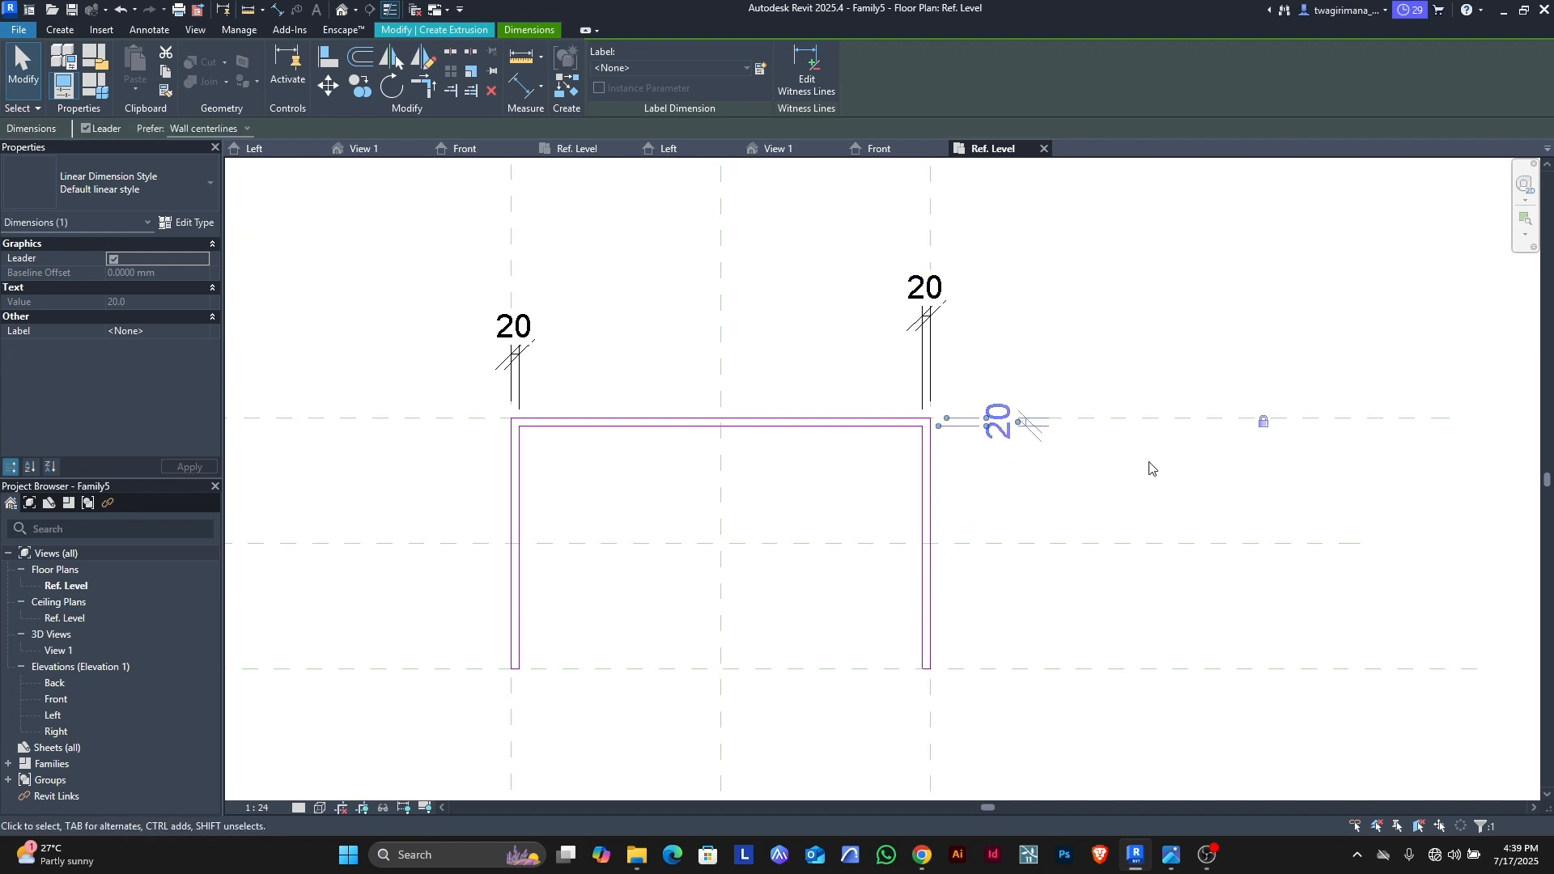
{"action": "key", "text": "Escape"}
{"action": "left_click", "coordinate": [604, 89]}
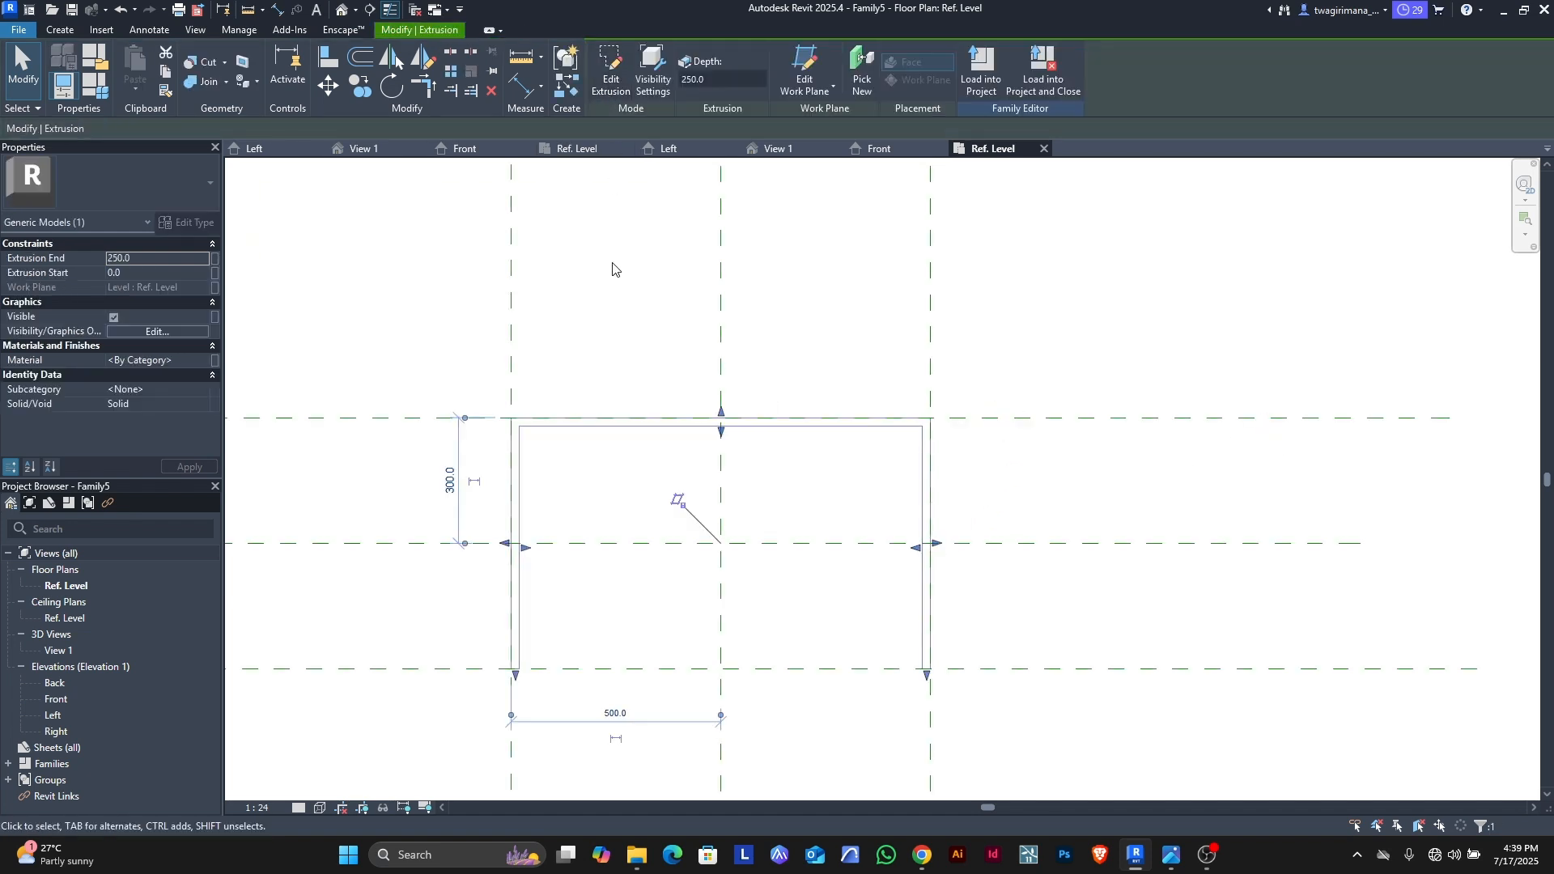
{"action": "scroll", "coordinate": [627, 323], "scroll_direction": "down", "scroll_amount": 2}
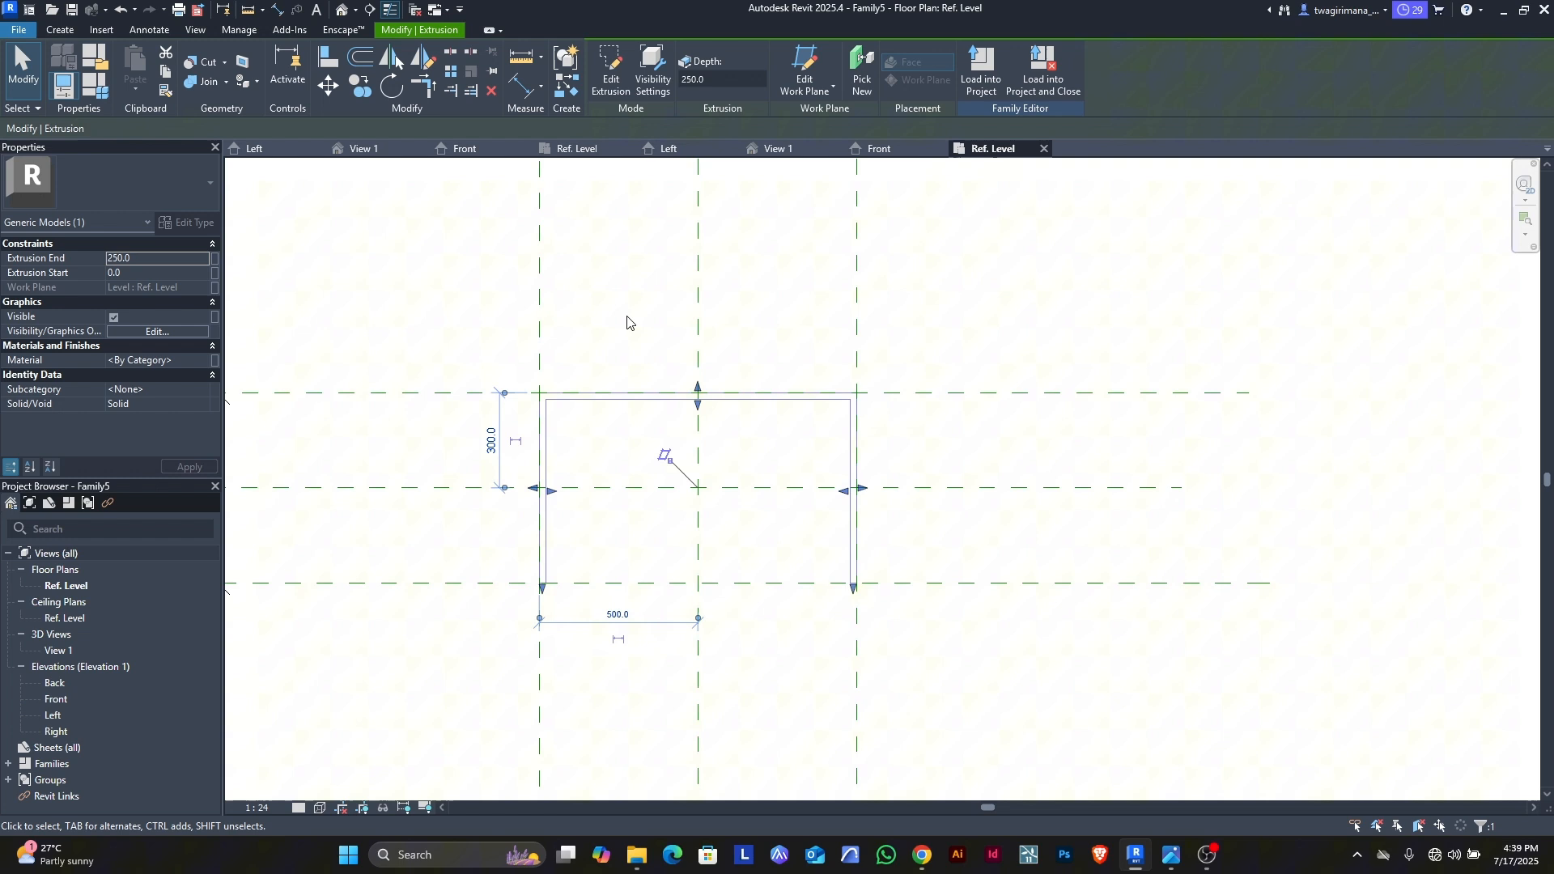
Step: In the Front elevation, stretch the U-shaped extrusion's top edge slightly upward
{"action": "left_click", "coordinate": [879, 150]}
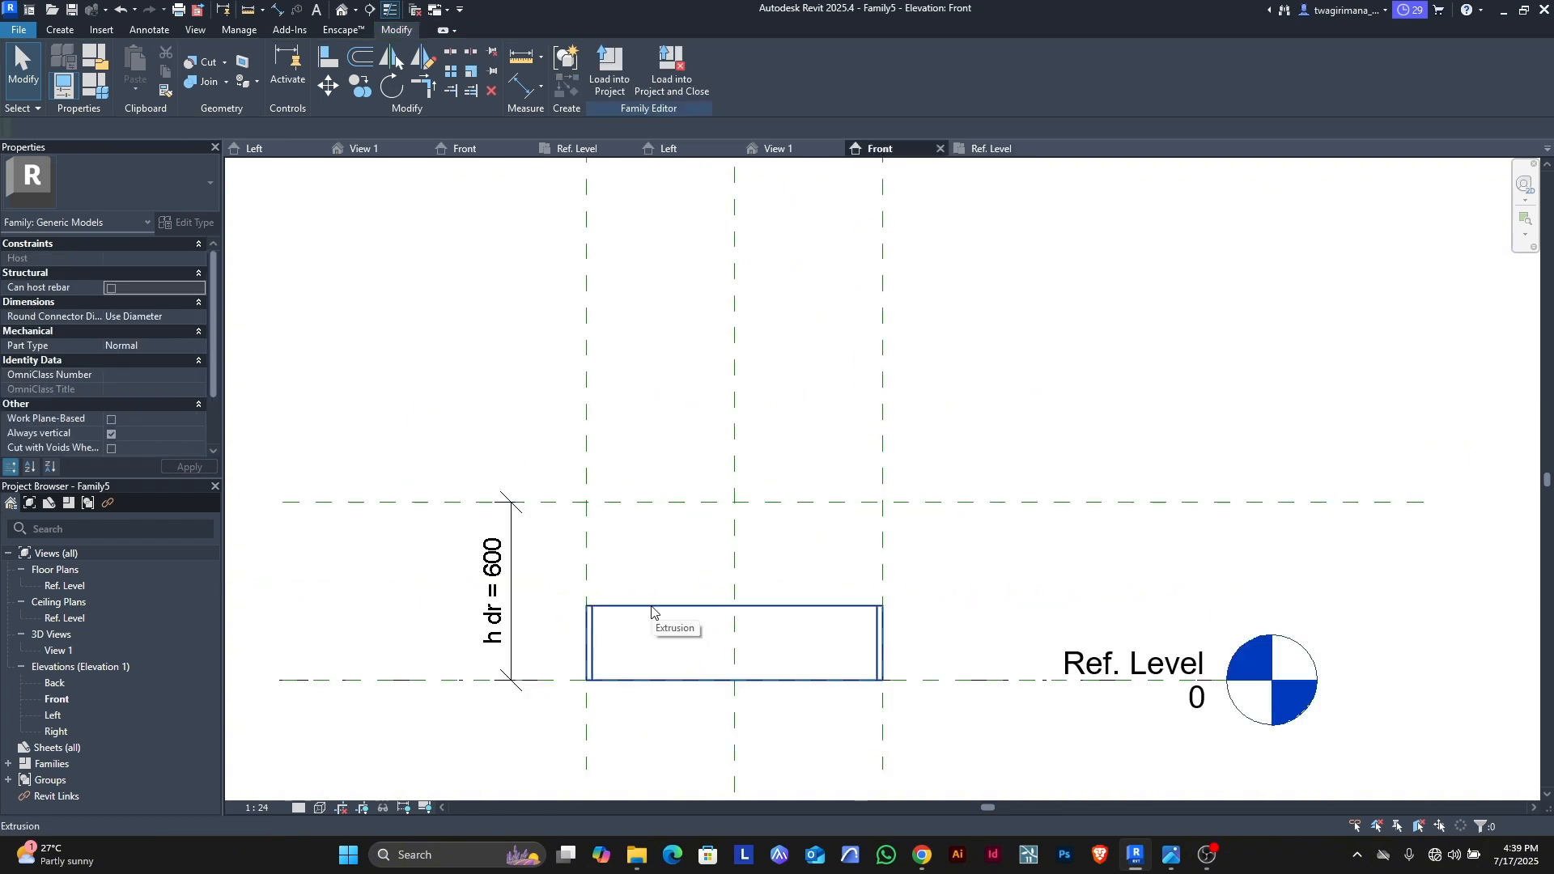
{"action": "left_click", "coordinate": [688, 605]}
{"action": "mouse_move", "coordinate": [735, 604]}
{"action": "left_mouse_down"}
{"action": "mouse_move", "coordinate": [759, 514]}
{"action": "mouse_move", "coordinate": [761, 606]}
{"action": "left_mouse_up"}
{"action": "scroll", "coordinate": [636, 589], "scroll_direction": "down", "scroll_amount": 1}
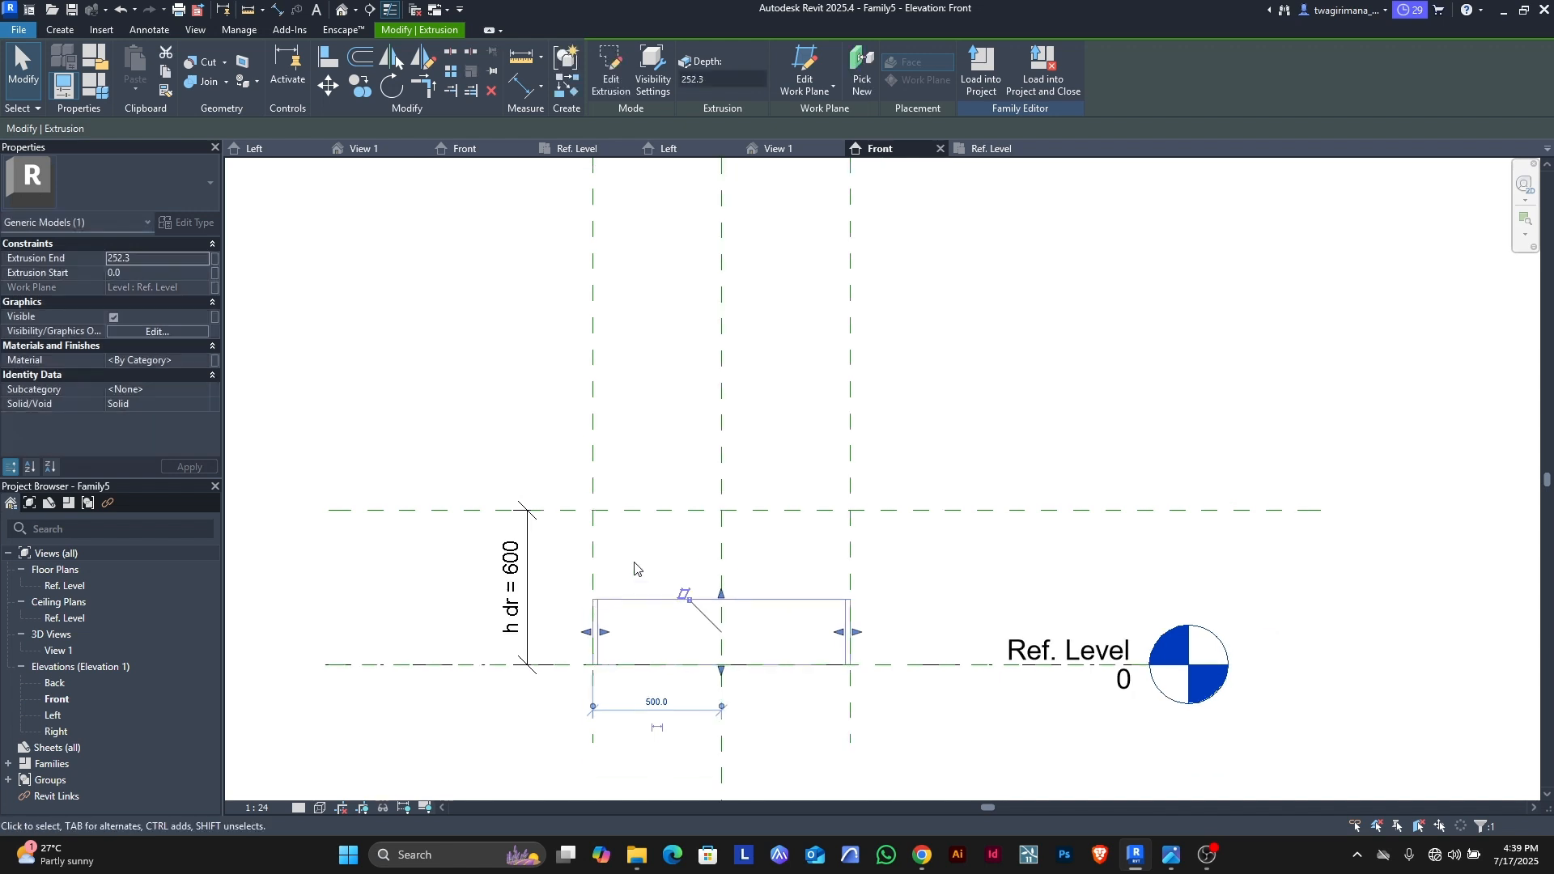
{"action": "scroll", "coordinate": [641, 619], "scroll_direction": "up", "scroll_amount": 1}
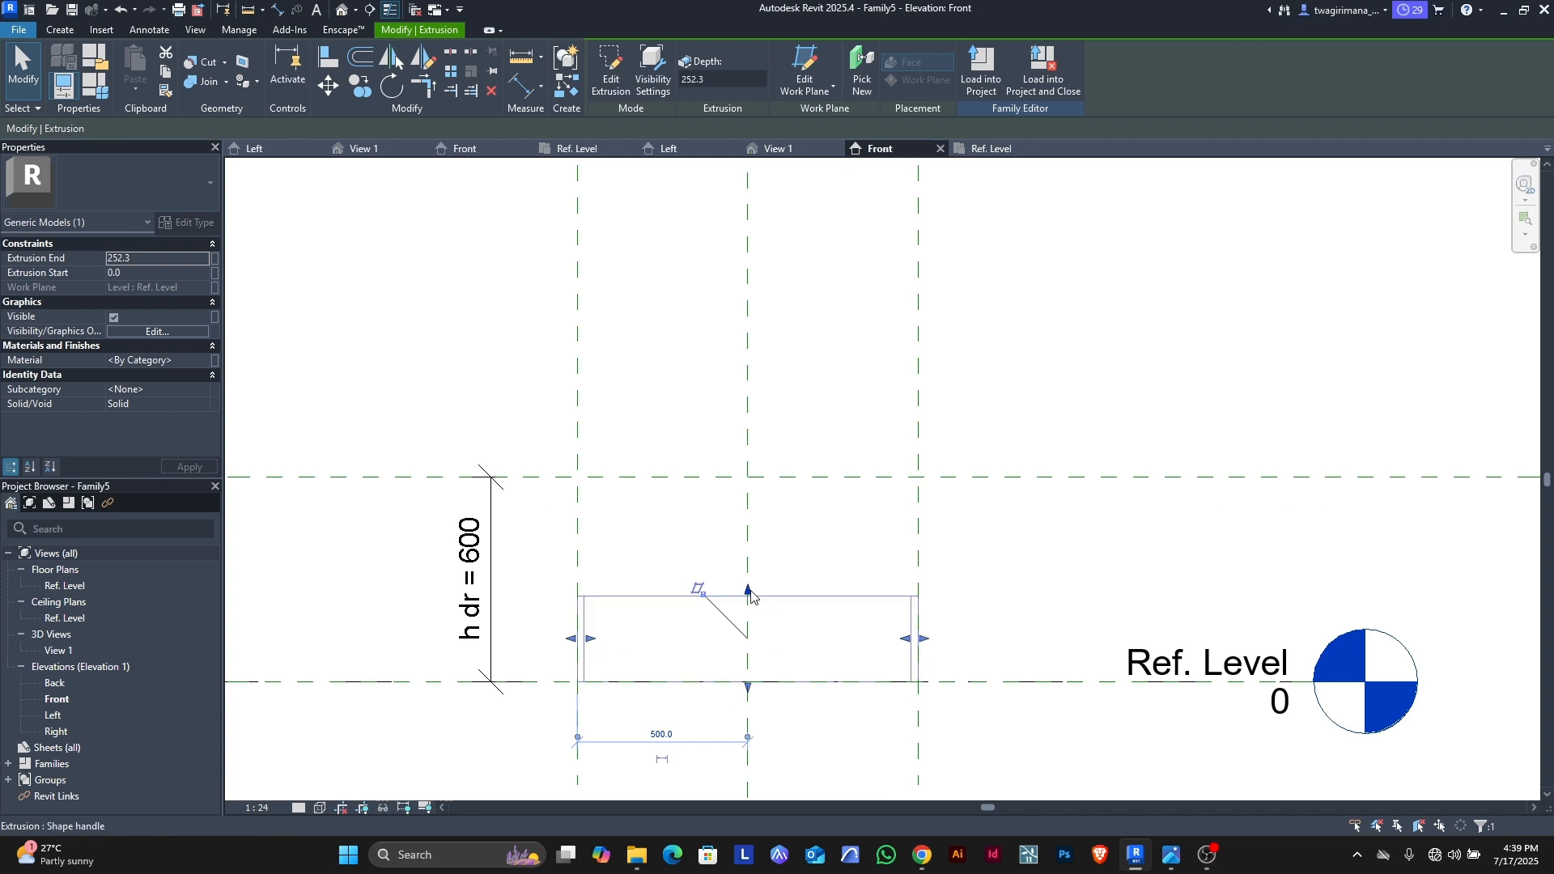
{"action": "mouse_move", "coordinate": [749, 591]}
{"action": "left_mouse_down"}
{"action": "mouse_move", "coordinate": [765, 488]}
{"action": "mouse_move", "coordinate": [756, 597]}
{"action": "left_mouse_up"}
{"action": "left_click", "coordinate": [773, 565]}
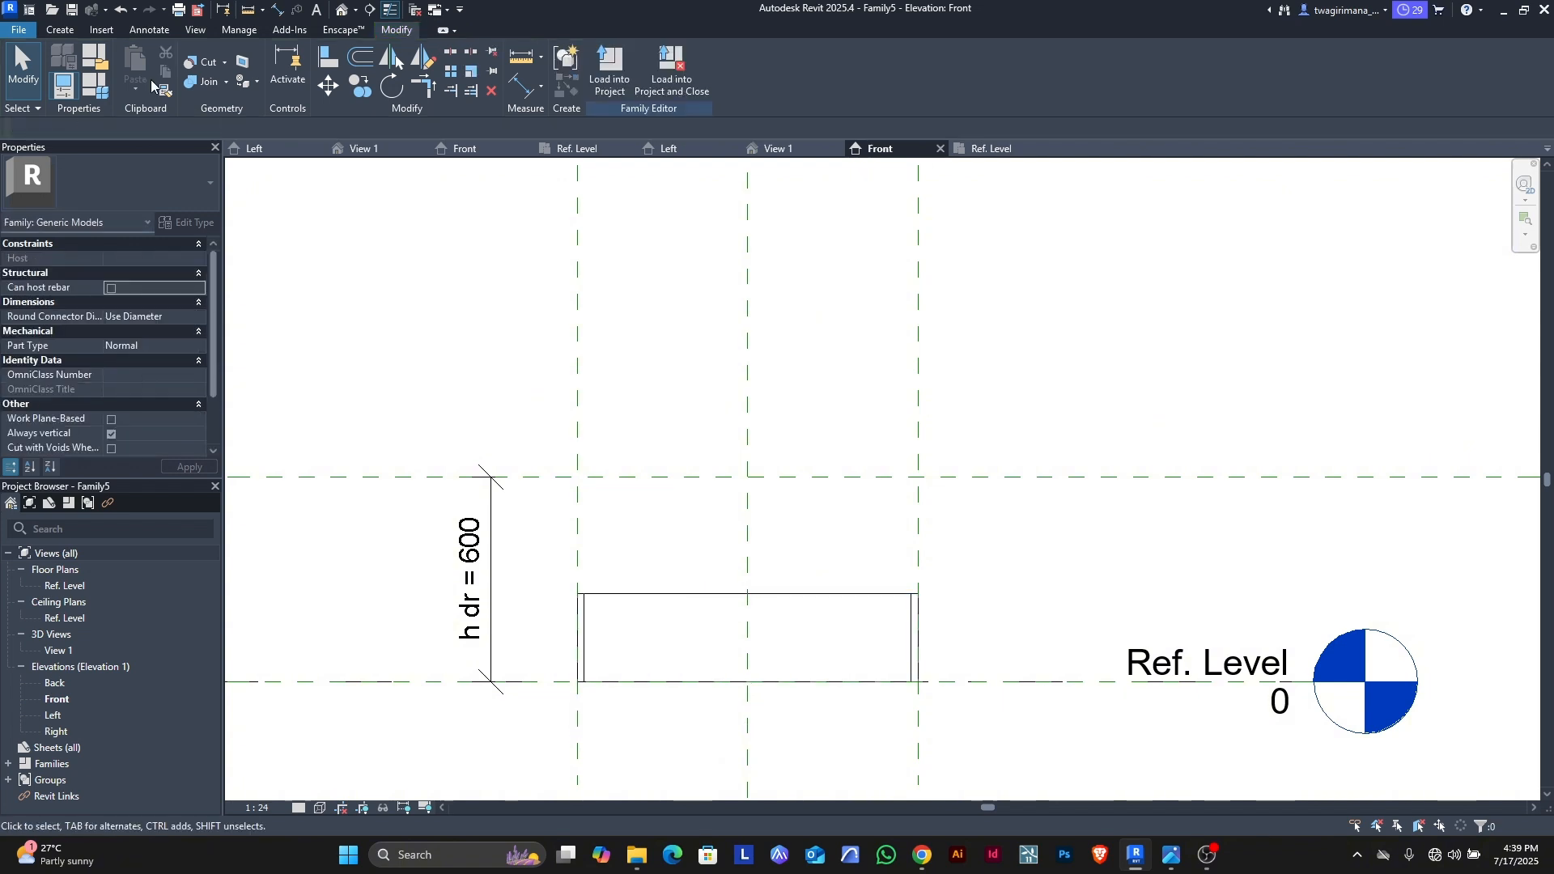
Step: Draw a horizontal reference plane 300 mm above Ref. Level, midway up to the upper plane and extending past both sides of the extrusion
{"action": "left_click", "coordinate": [41, 36]}
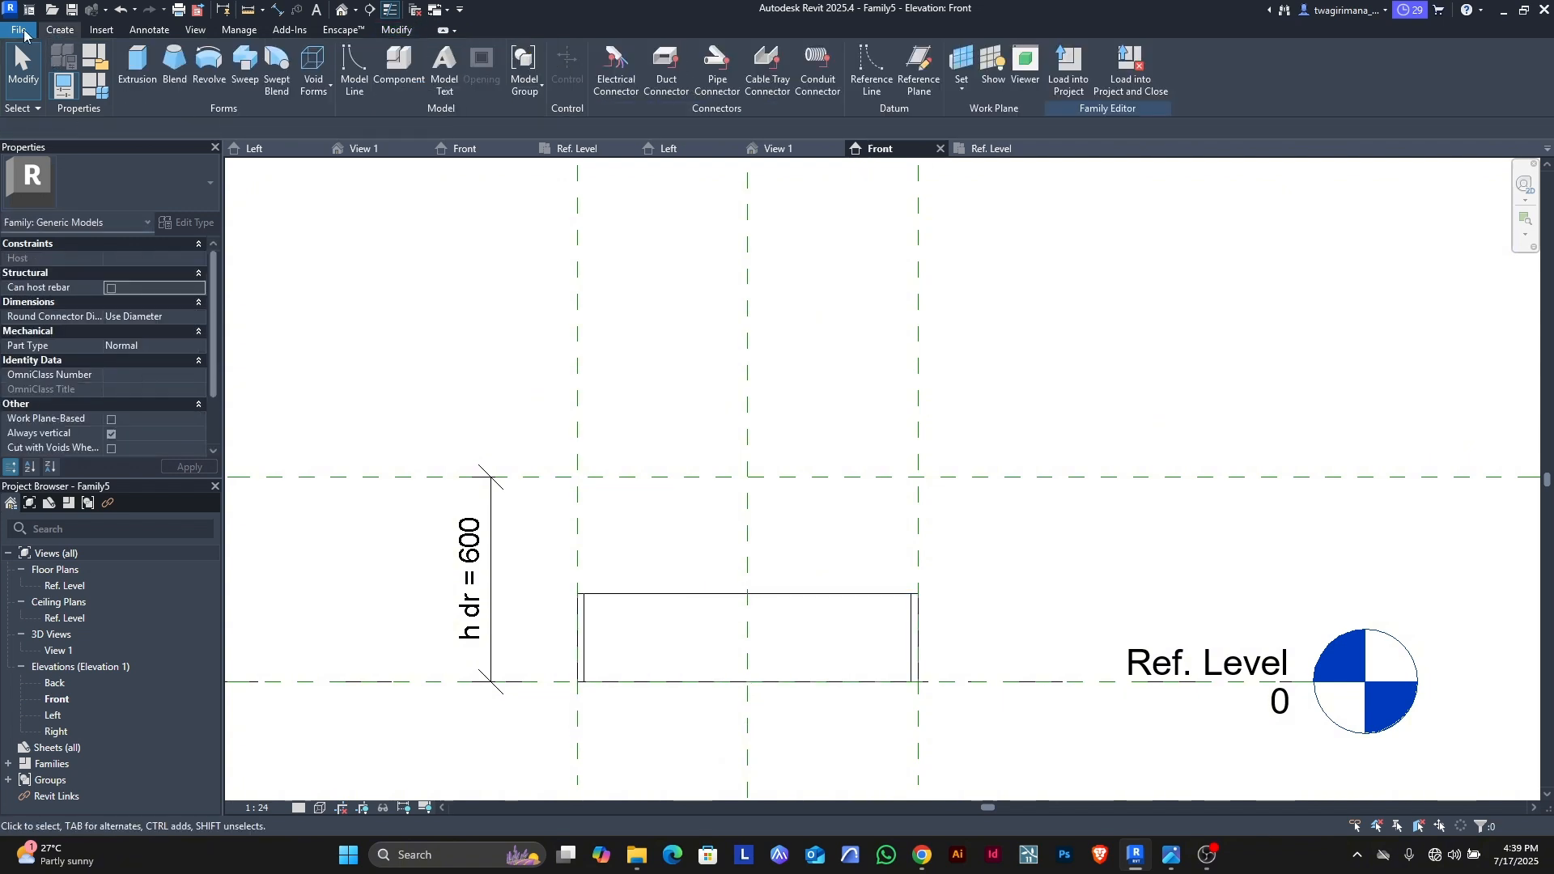
{"action": "left_click", "coordinate": [919, 73]}
{"action": "scroll", "coordinate": [485, 589], "scroll_direction": "down", "scroll_amount": 2}
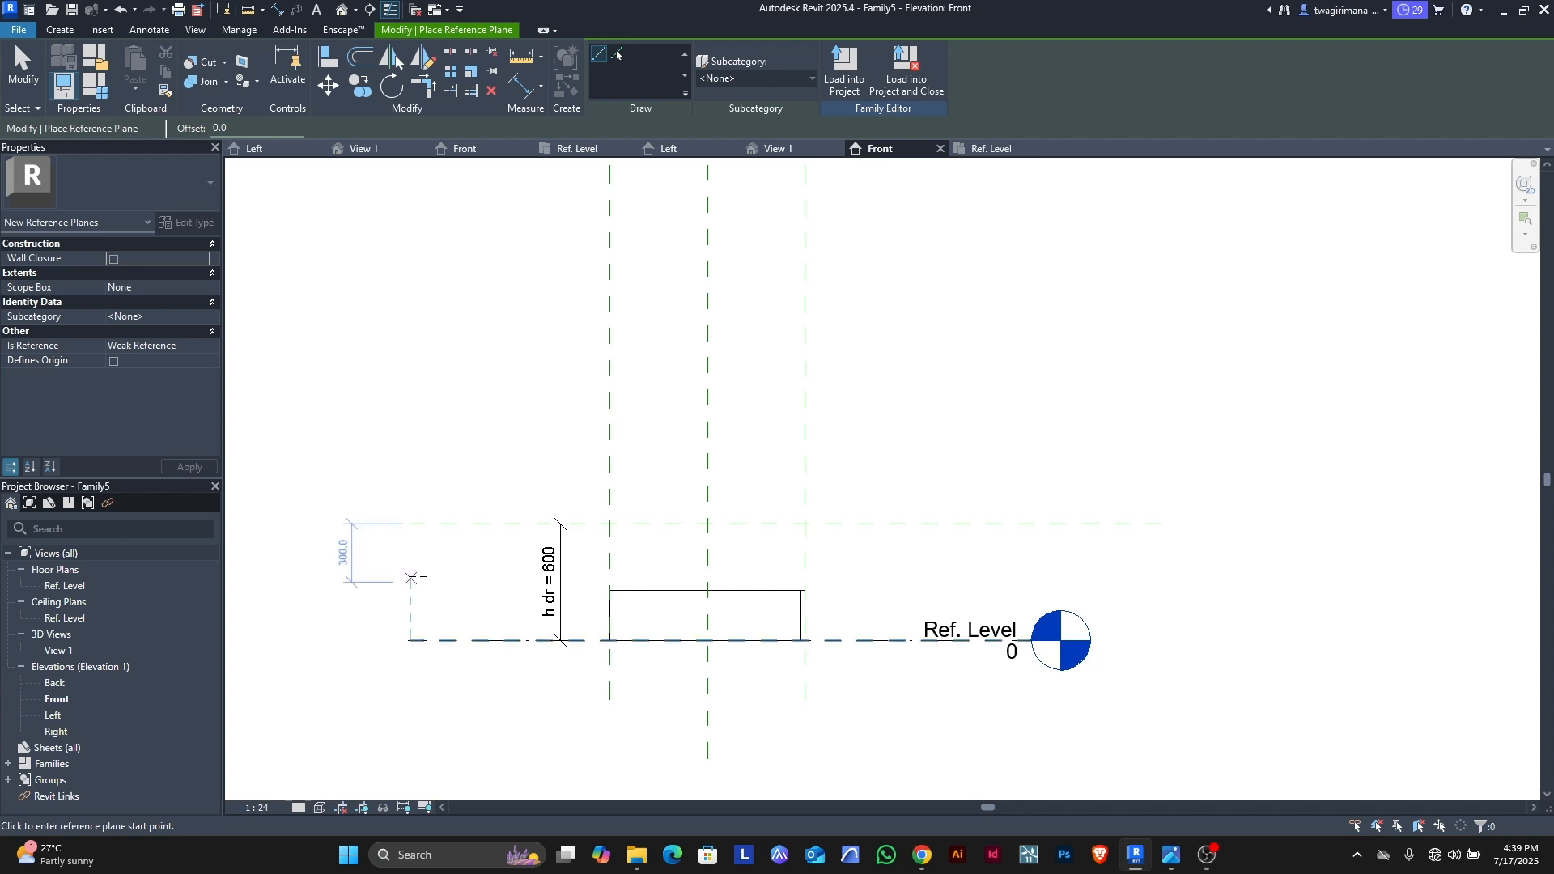
{"action": "left_click", "coordinate": [416, 576]}
{"action": "scroll", "coordinate": [421, 575], "scroll_direction": "down", "scroll_amount": 2}
{"action": "left_click", "coordinate": [937, 580]}
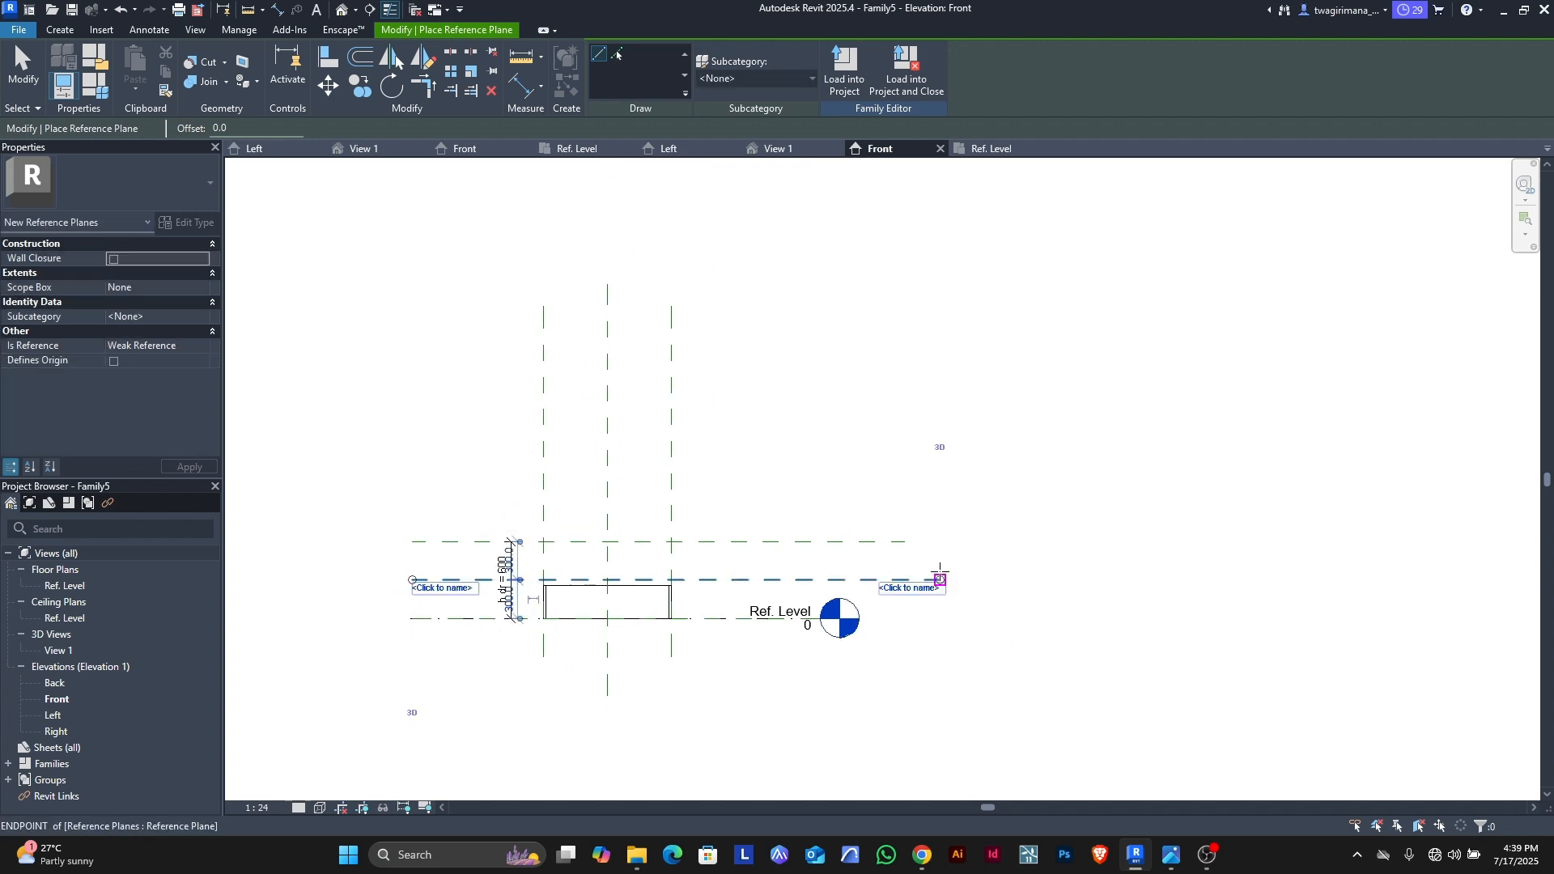
{"action": "scroll", "coordinate": [497, 590], "scroll_direction": "up", "scroll_amount": 5}
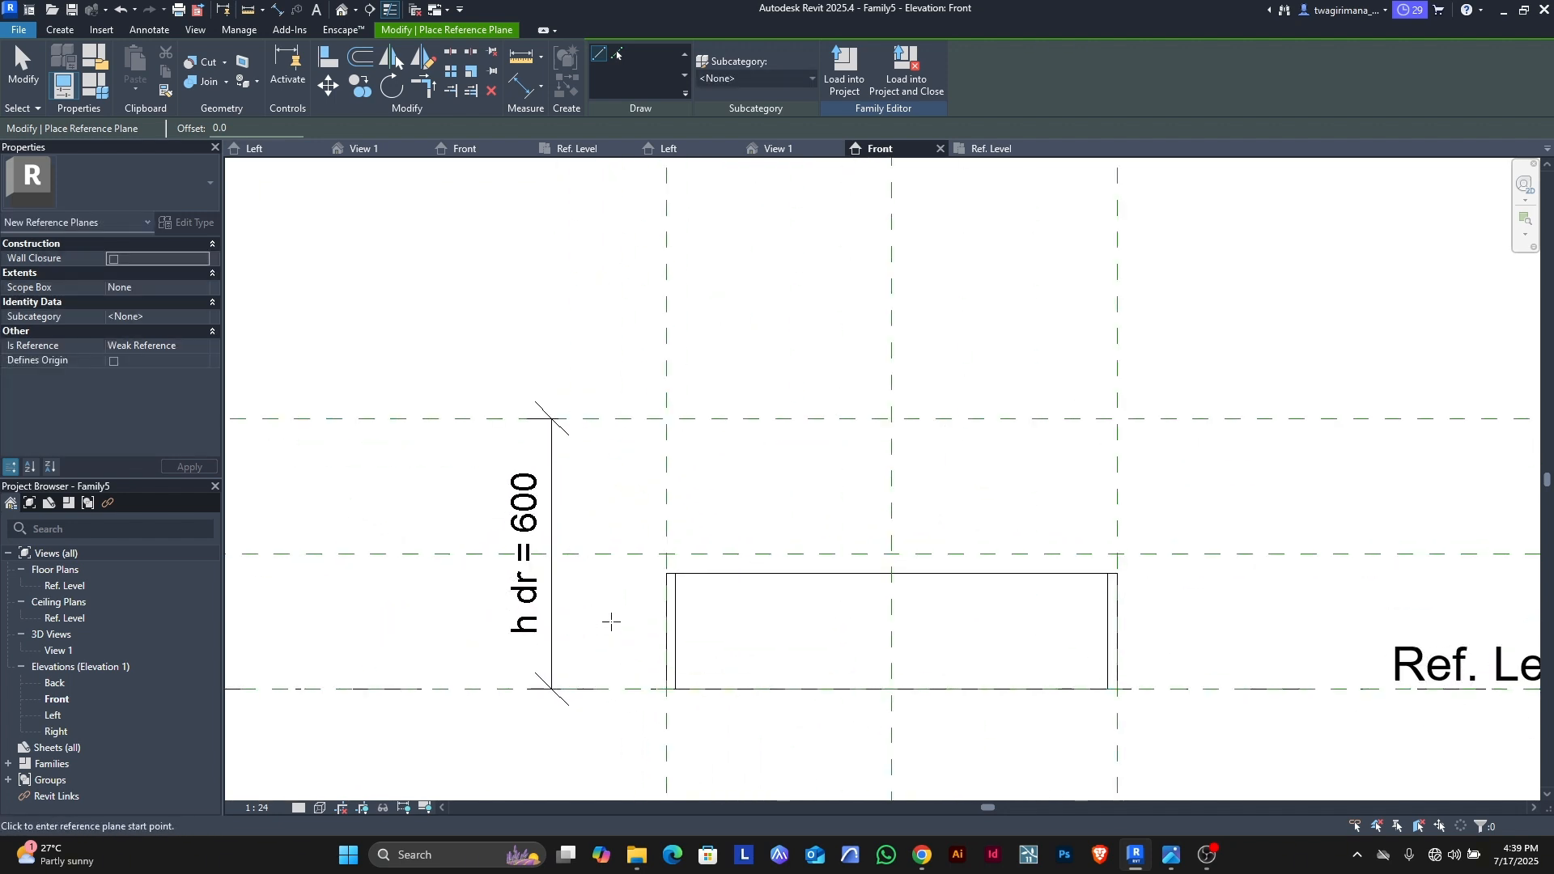
{"action": "key", "text": "Escape"}
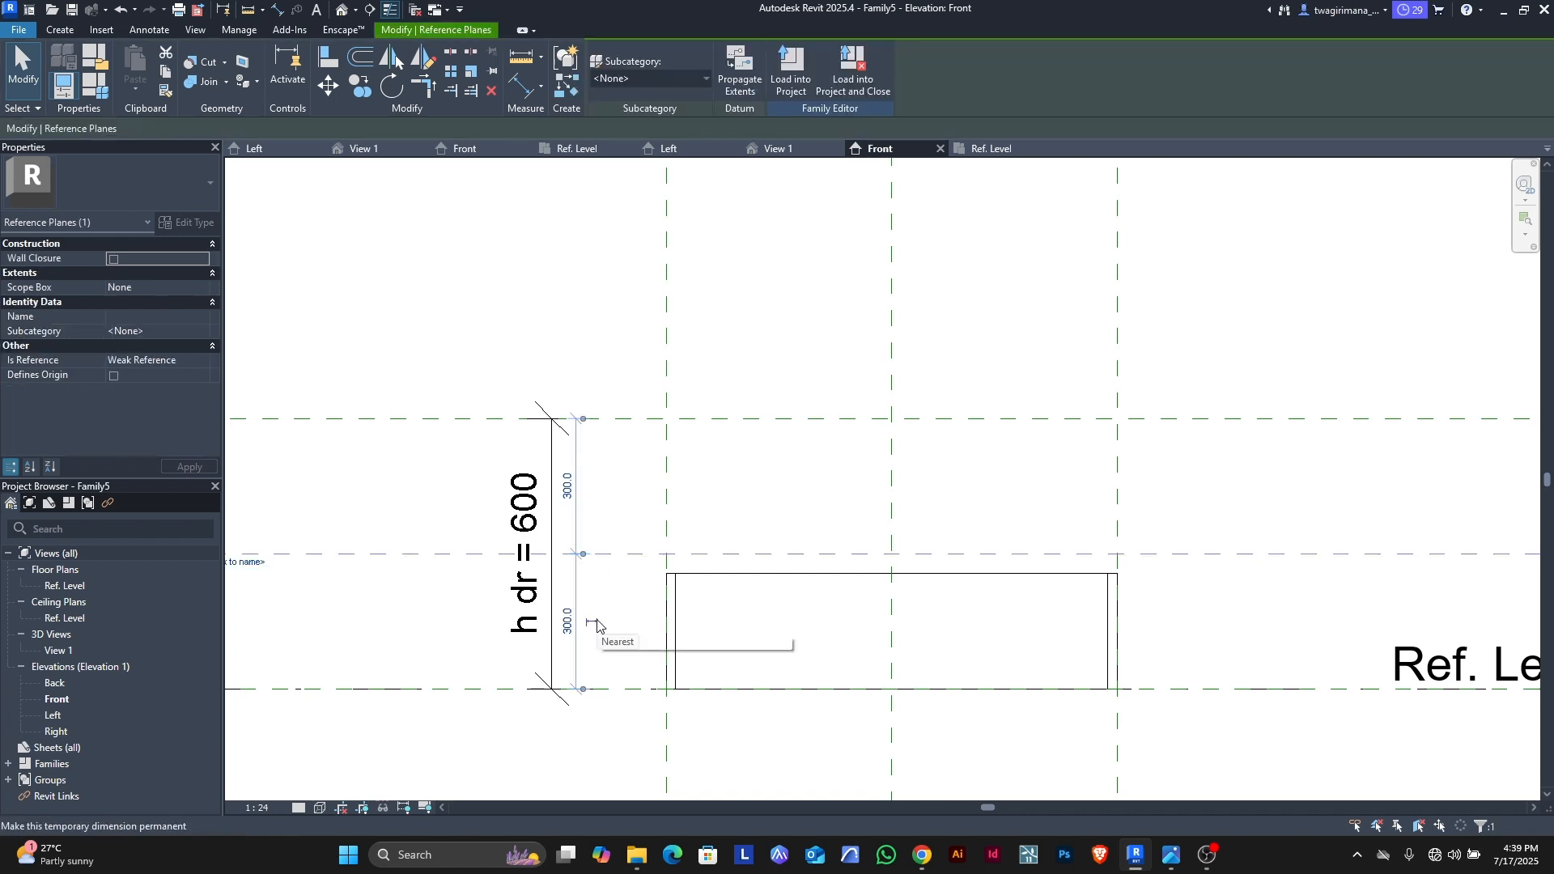
{"action": "left_click", "coordinate": [591, 624]}
{"action": "left_click", "coordinate": [598, 607]}
{"action": "left_click", "coordinate": [576, 595]}
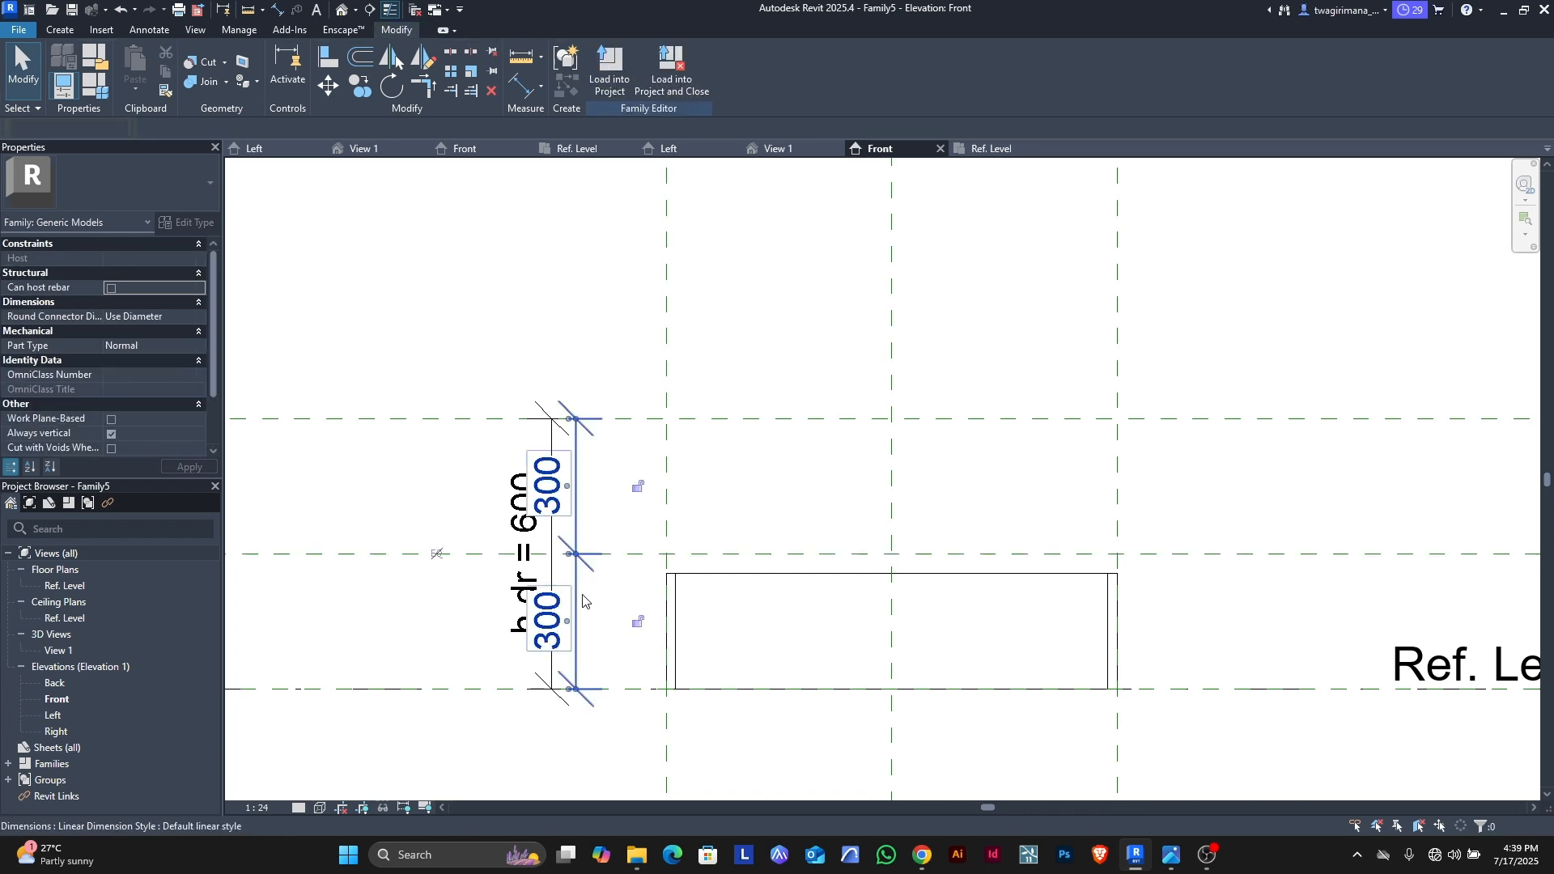
{"action": "key", "text": "Delete"}
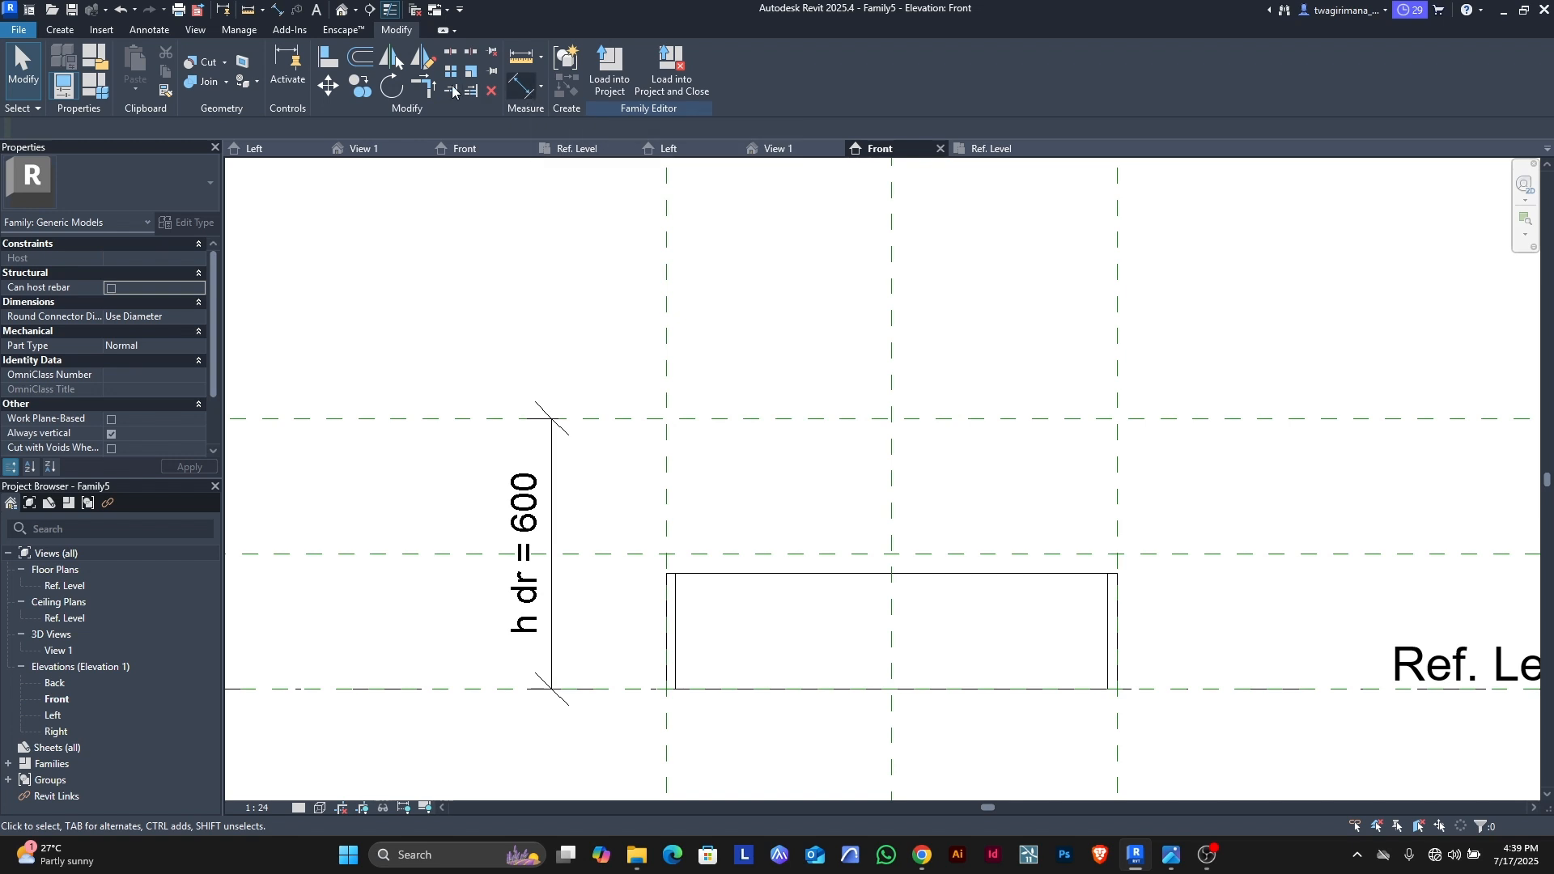
Step: Add an aligned dimension from the middle reference plane to Ref. Level, outside the h dr dimension, and label it with a new type parameter h inner
{"action": "left_click", "coordinate": [150, 31]}
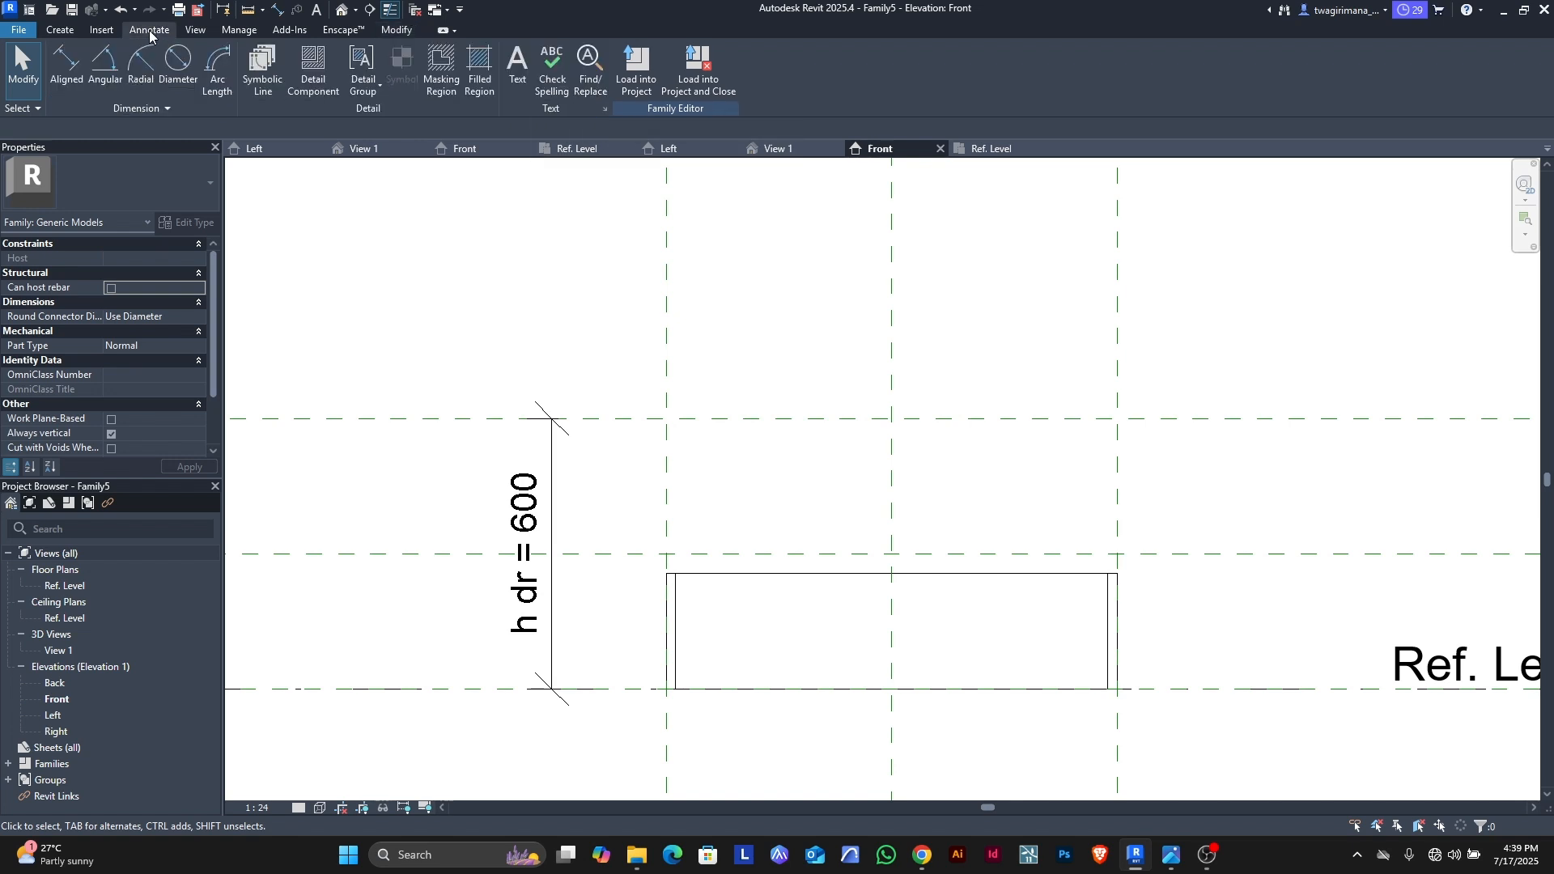
{"action": "left_click", "coordinate": [58, 91]}
{"action": "left_click", "coordinate": [607, 559]}
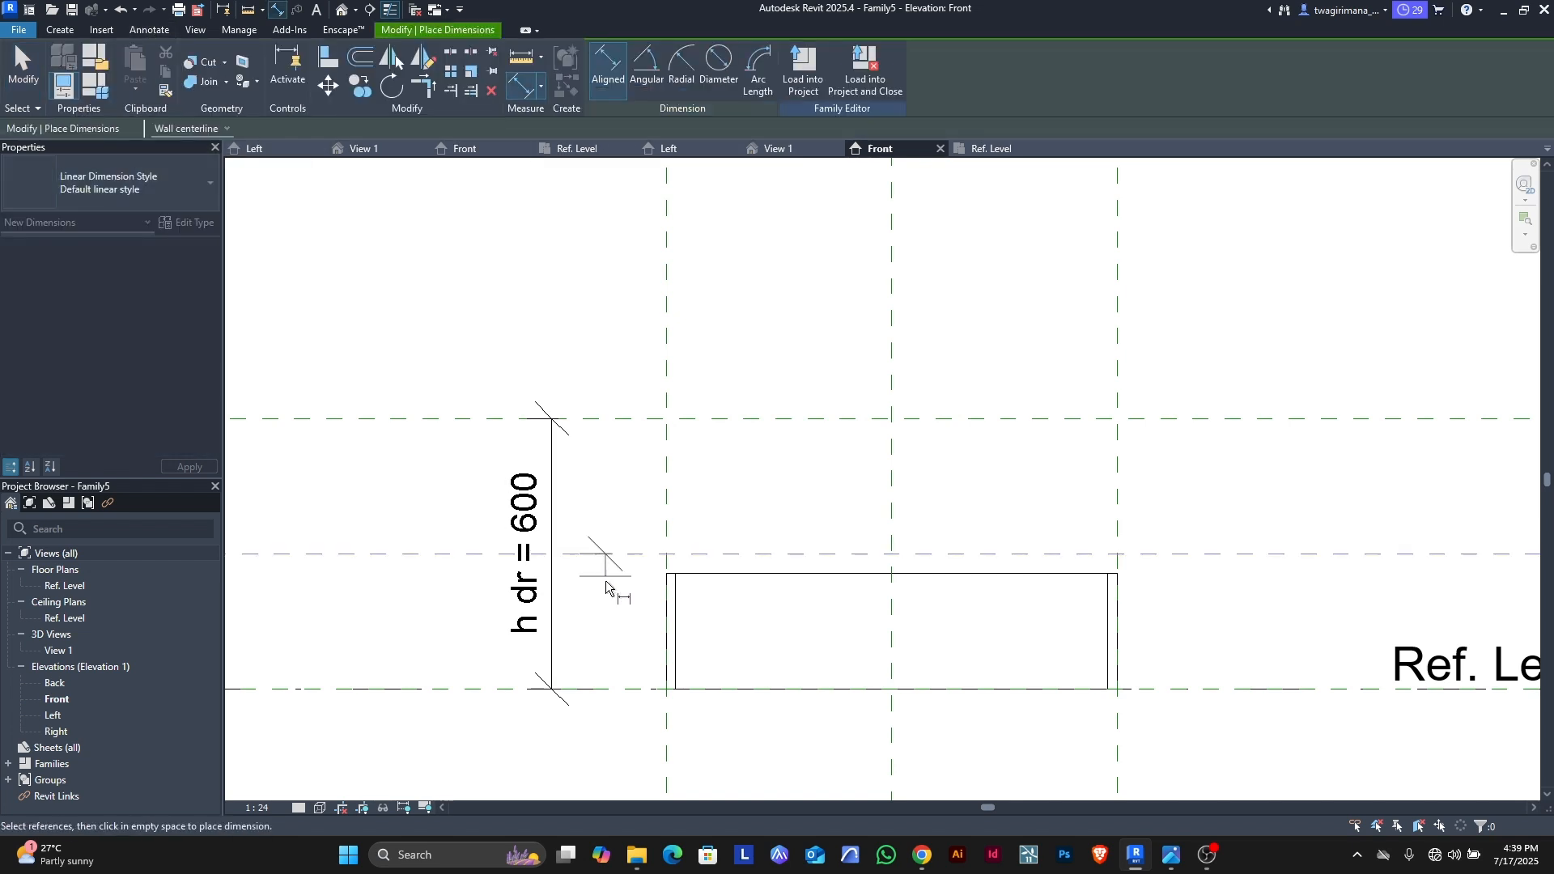
{"action": "left_click", "coordinate": [608, 691]}
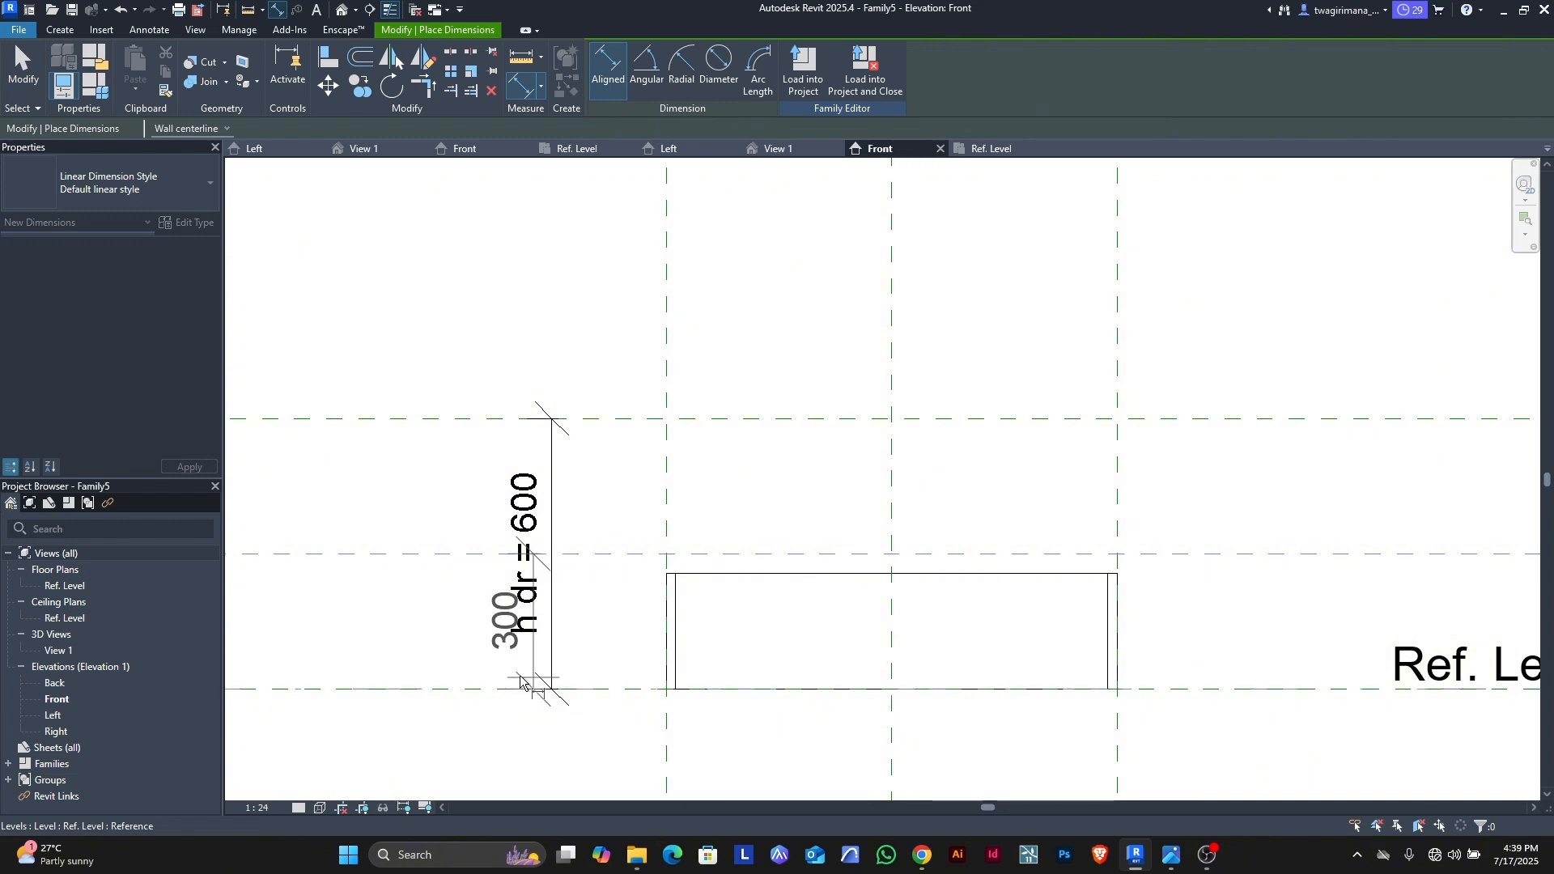
{"action": "left_click", "coordinate": [405, 678]}
{"action": "key", "text": "Escape"}
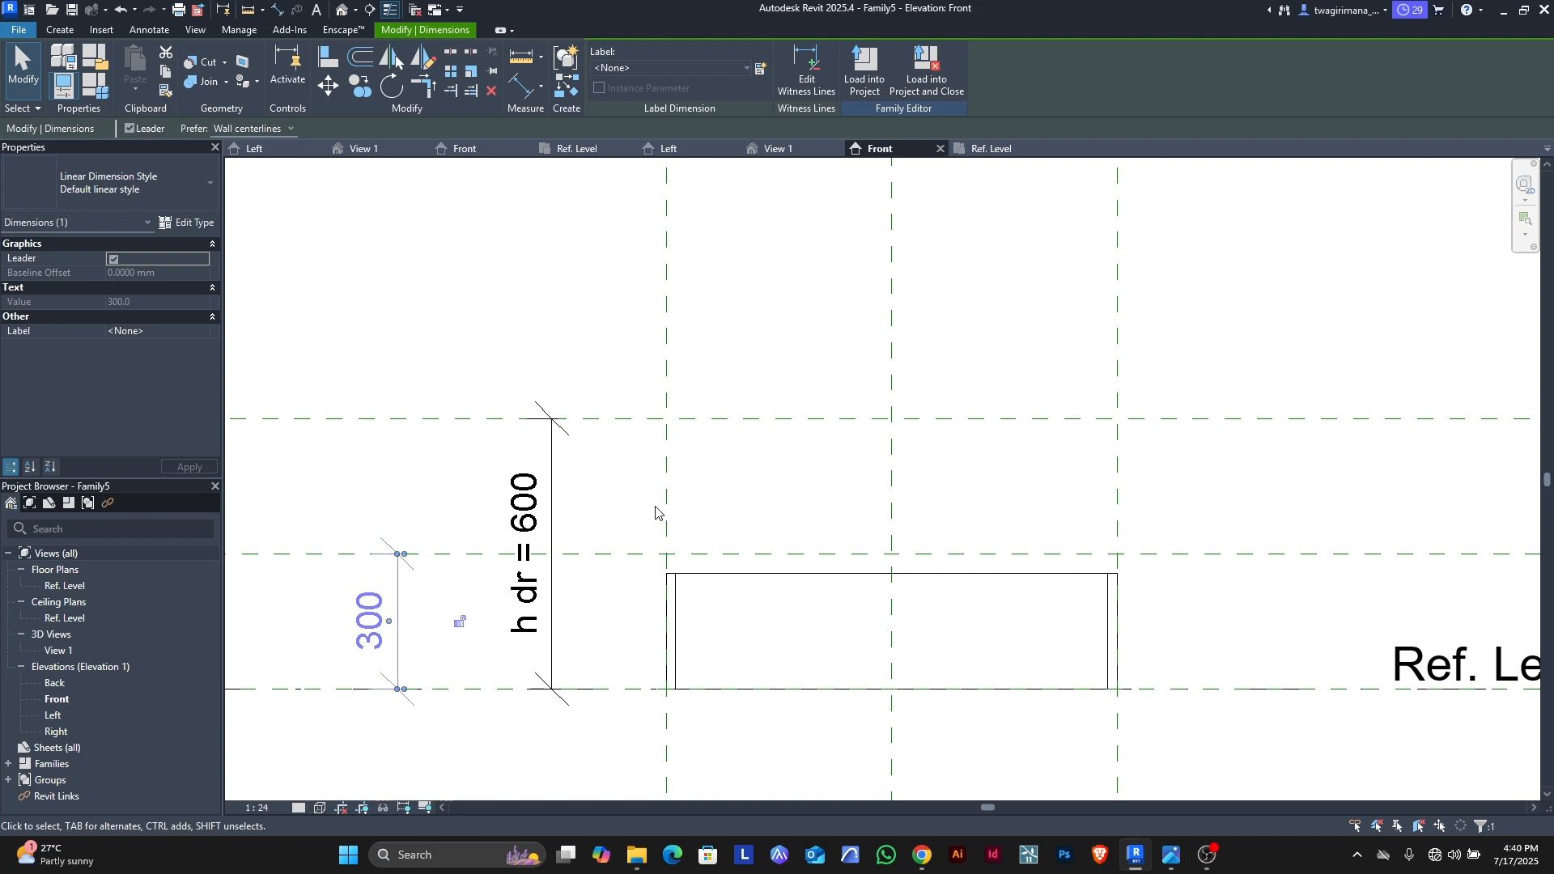
{"action": "left_click", "coordinate": [758, 64]}
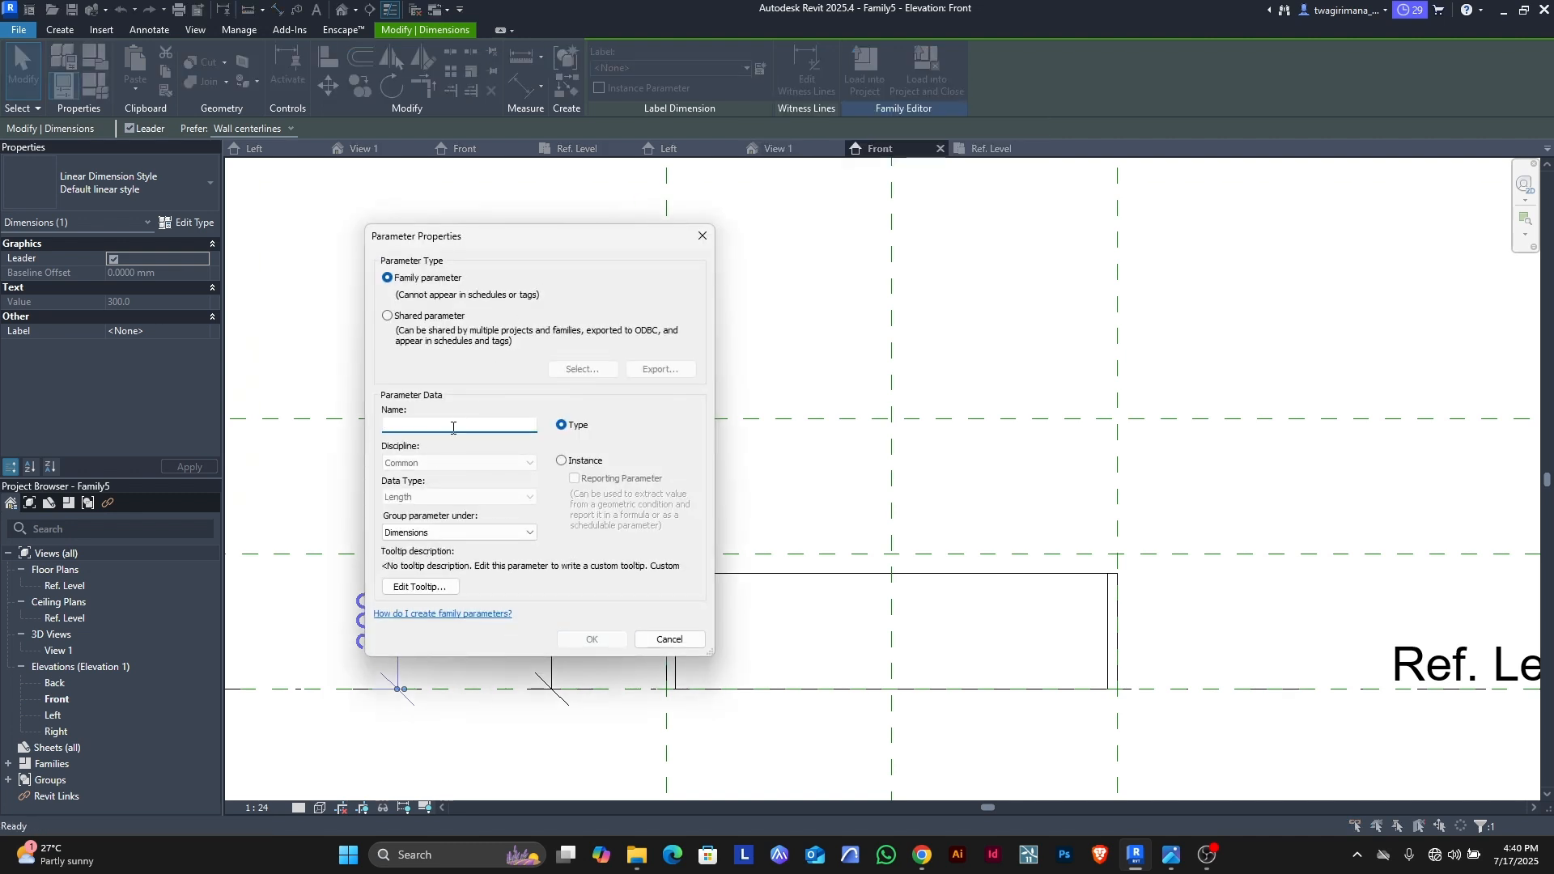
{"action": "type", "text": "hi"}
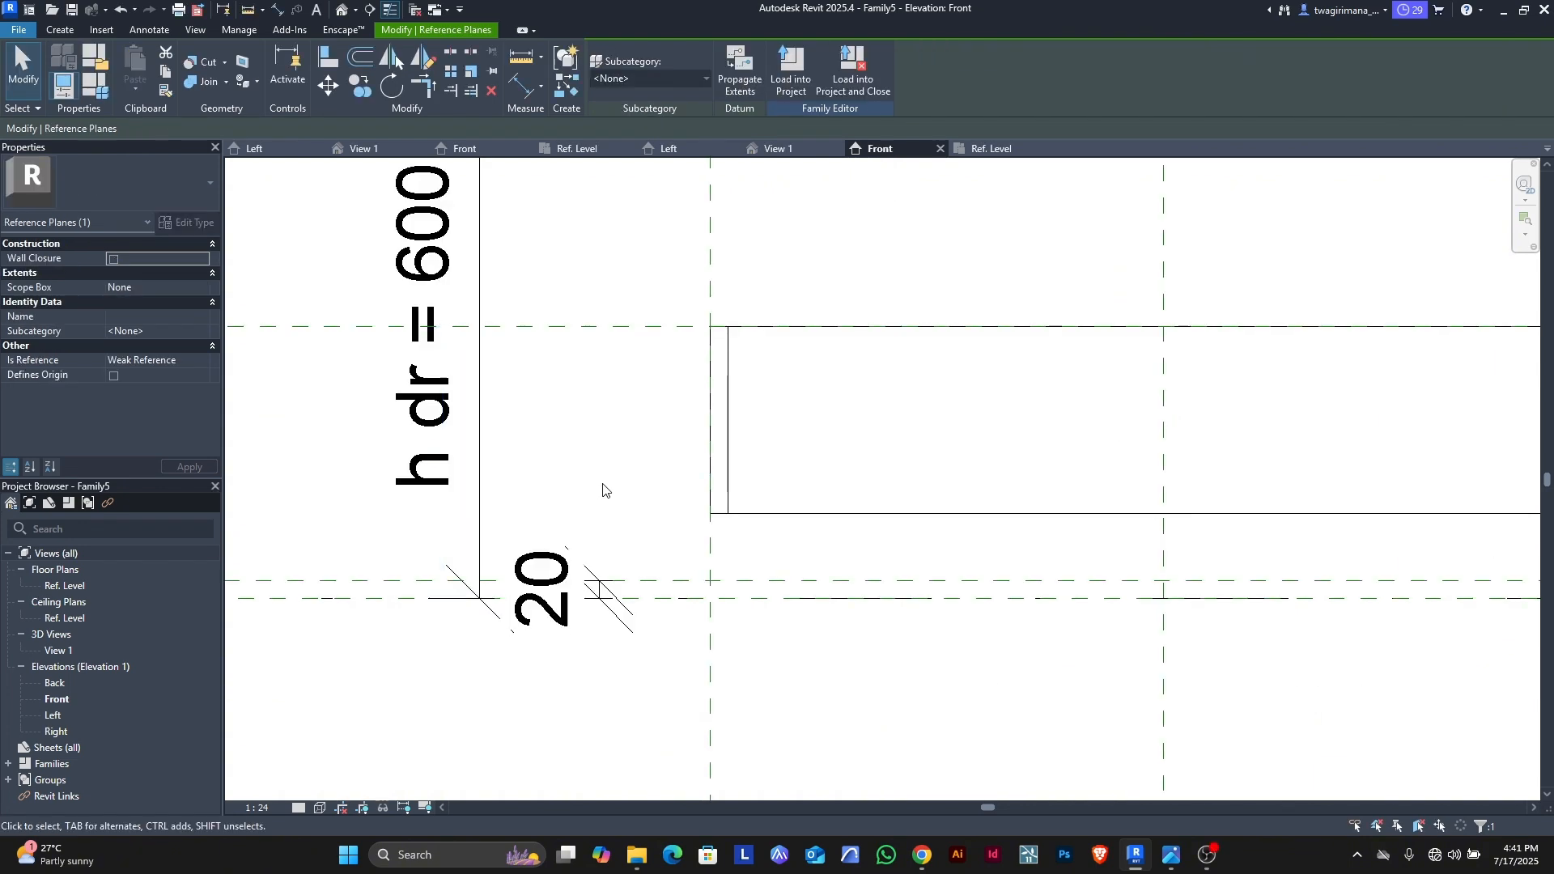
Step: Lock the 20 mm dimension between Ref. Level and the reference plane just above it
{"action": "left_click", "coordinate": [599, 589]}
{"action": "scroll", "coordinate": [608, 581], "scroll_direction": "up", "scroll_amount": 3}
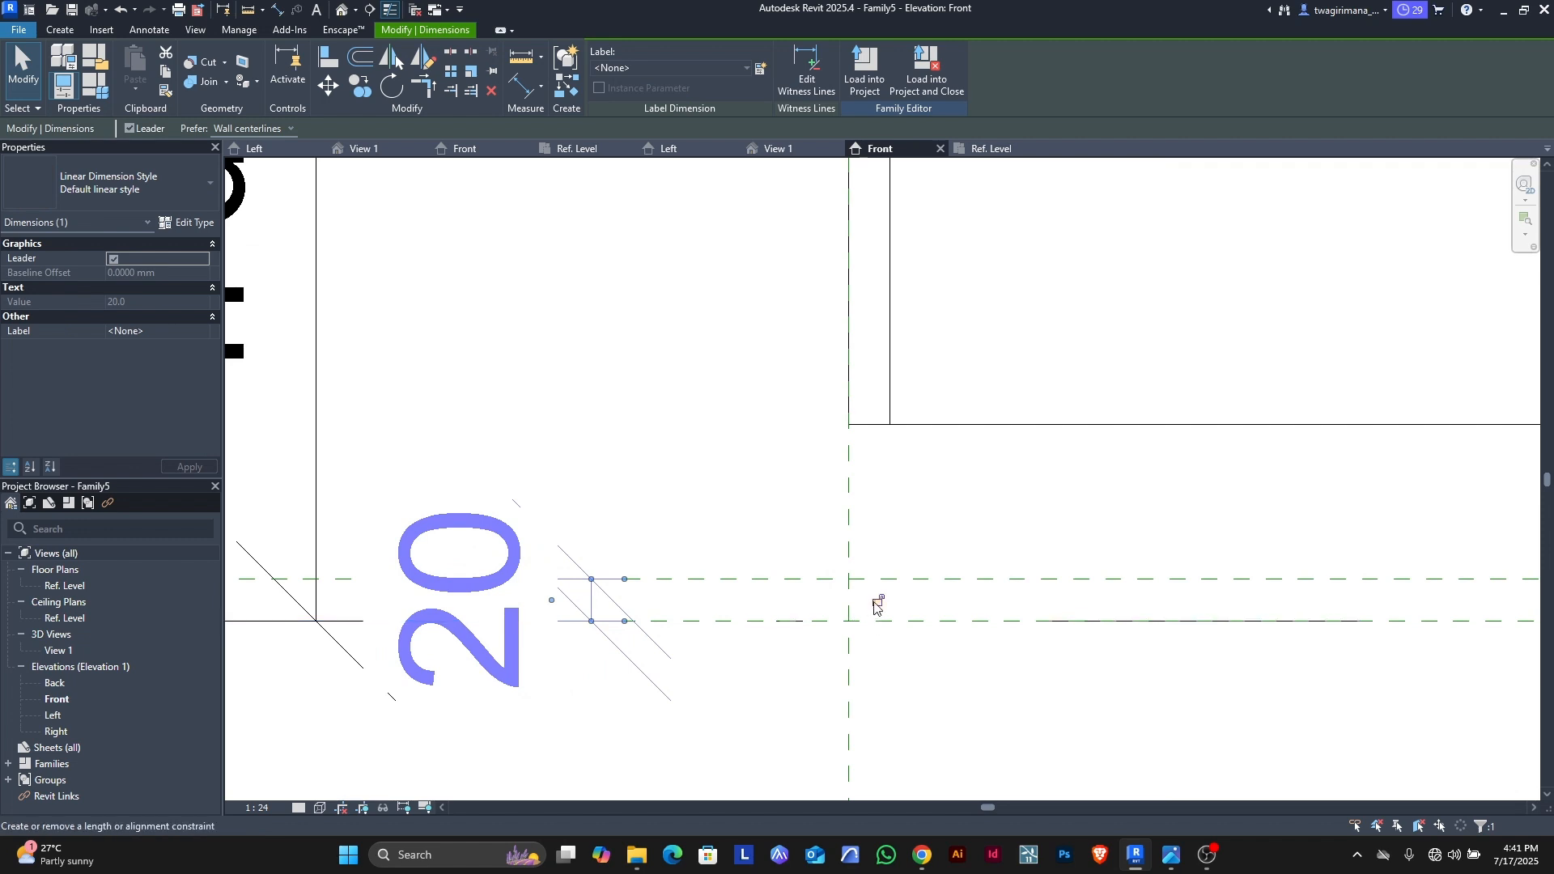
{"action": "scroll", "coordinate": [607, 694], "scroll_direction": "down", "scroll_amount": 3}
{"action": "left_click", "coordinate": [607, 694]}
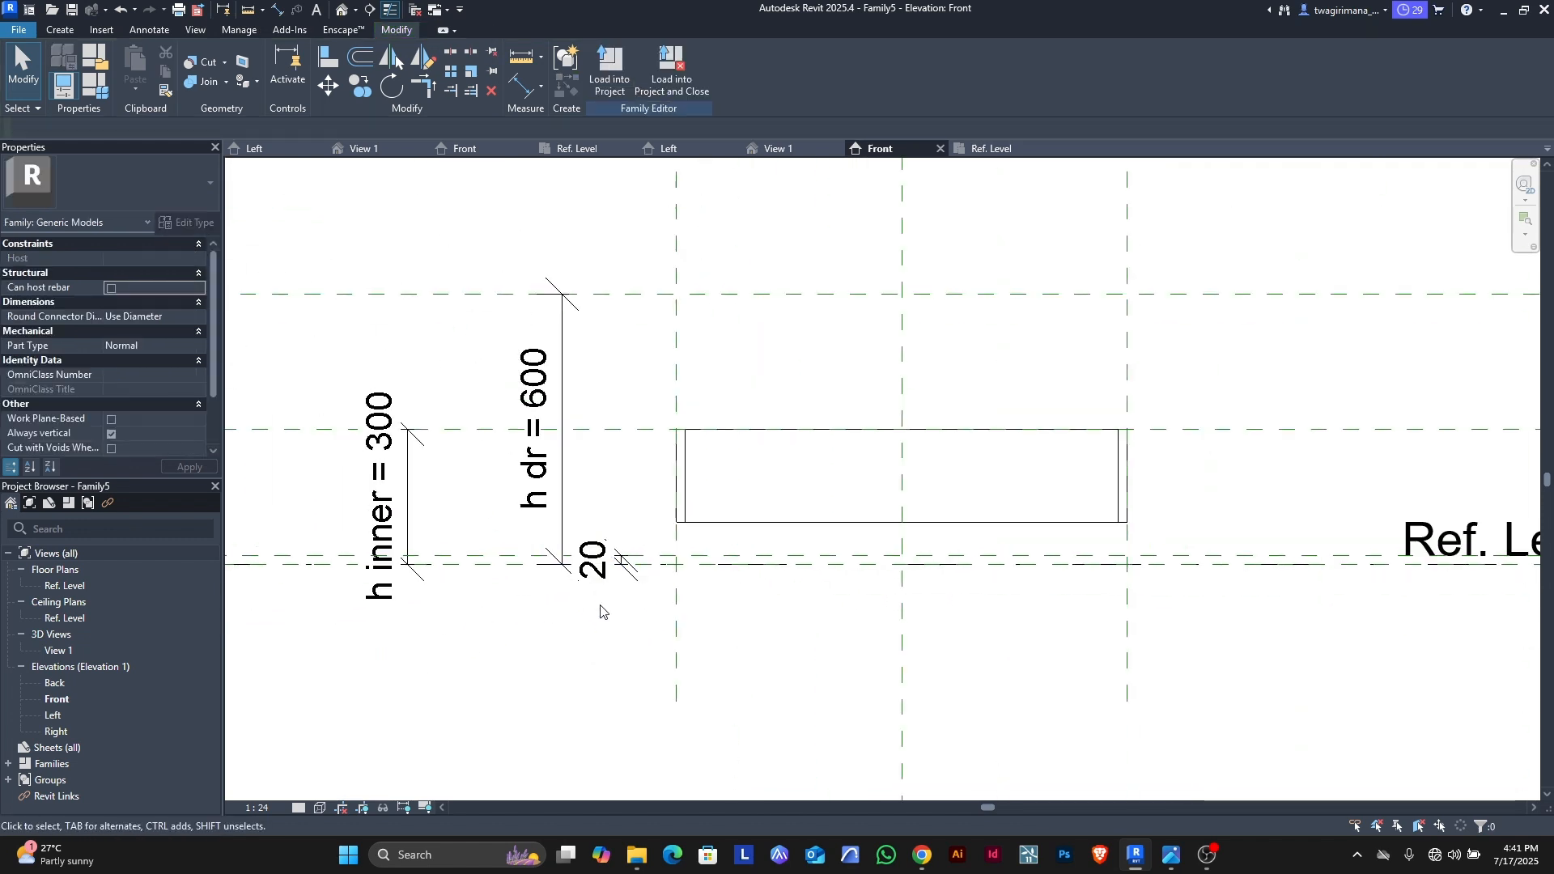
{"action": "scroll", "coordinate": [596, 566], "scroll_direction": "down", "scroll_amount": 2}
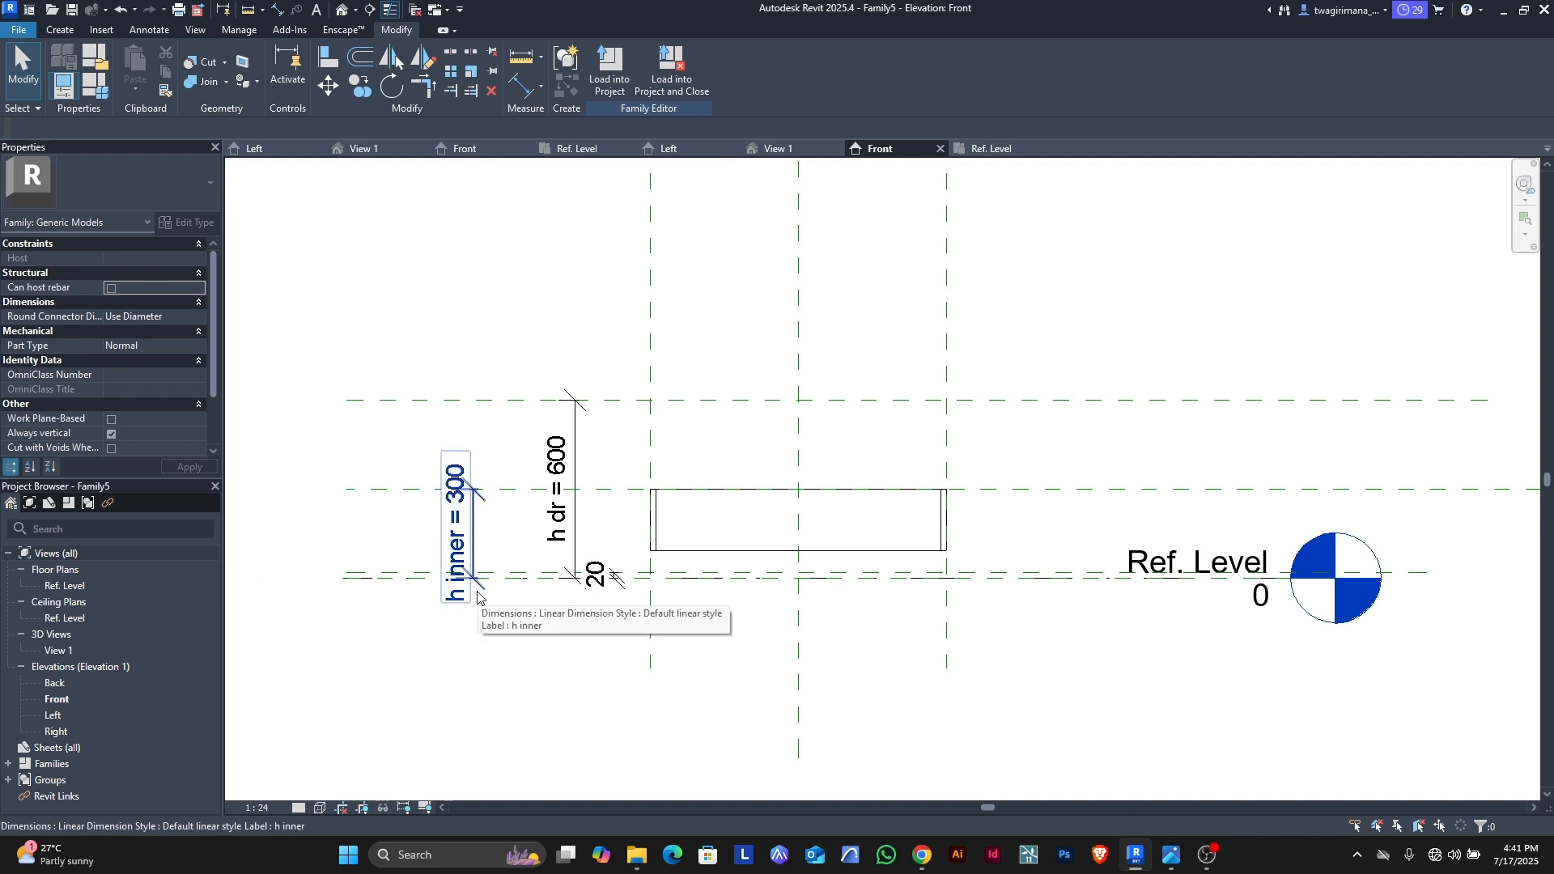
{"action": "scroll", "coordinate": [711, 591], "scroll_direction": "up", "scroll_amount": 2}
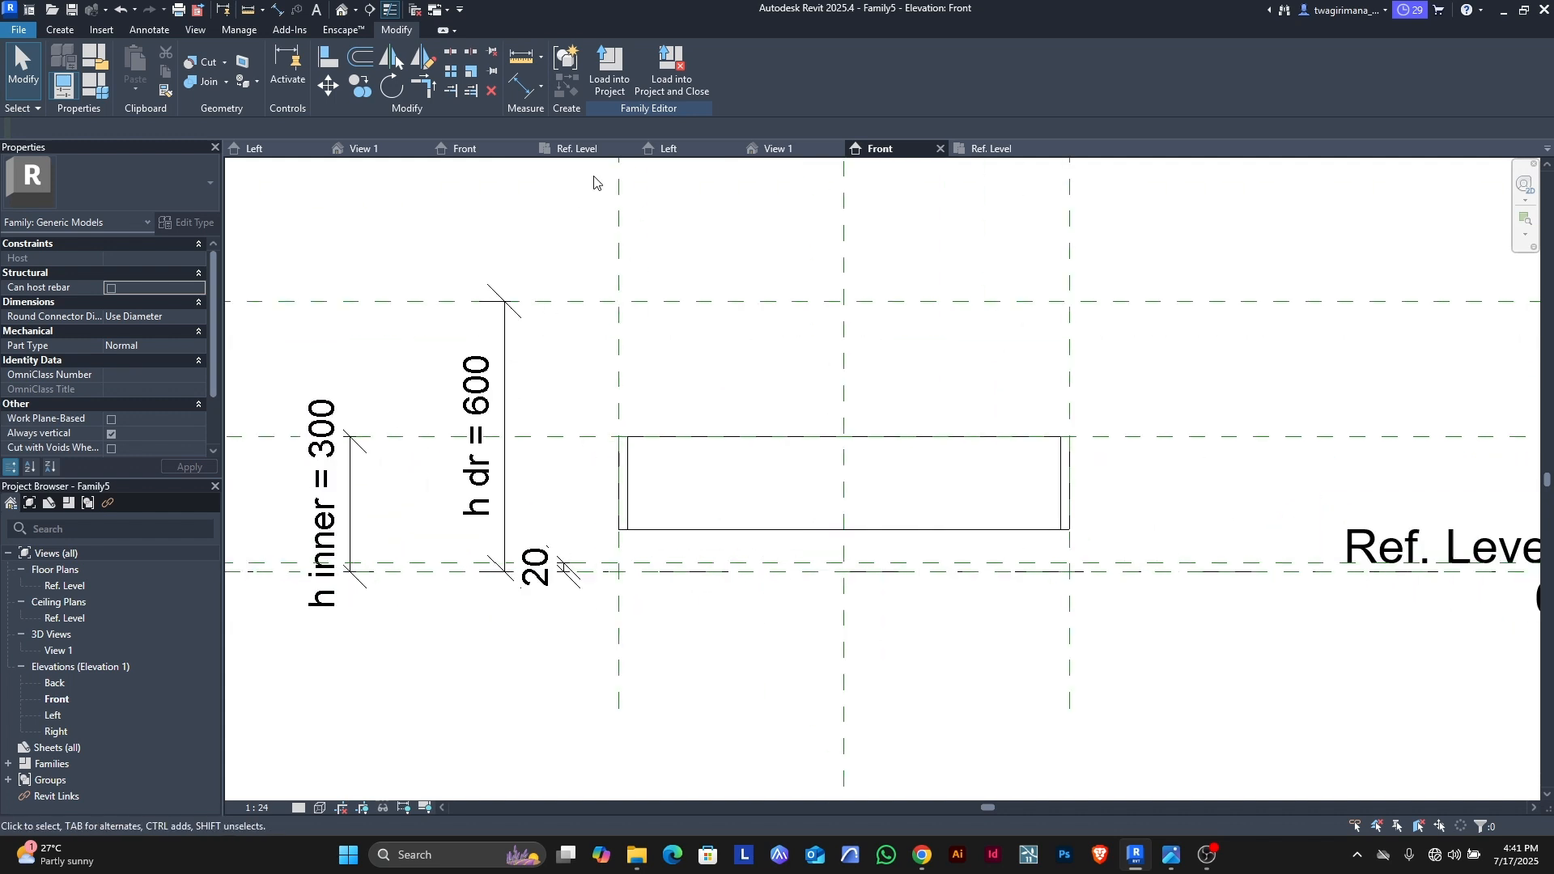
Step: In the Ref. Level floor plan, start an extrusion and sketch a 1000 by 600 mm rectangle between the outer reference plane intersections
{"action": "left_click", "coordinate": [982, 149]}
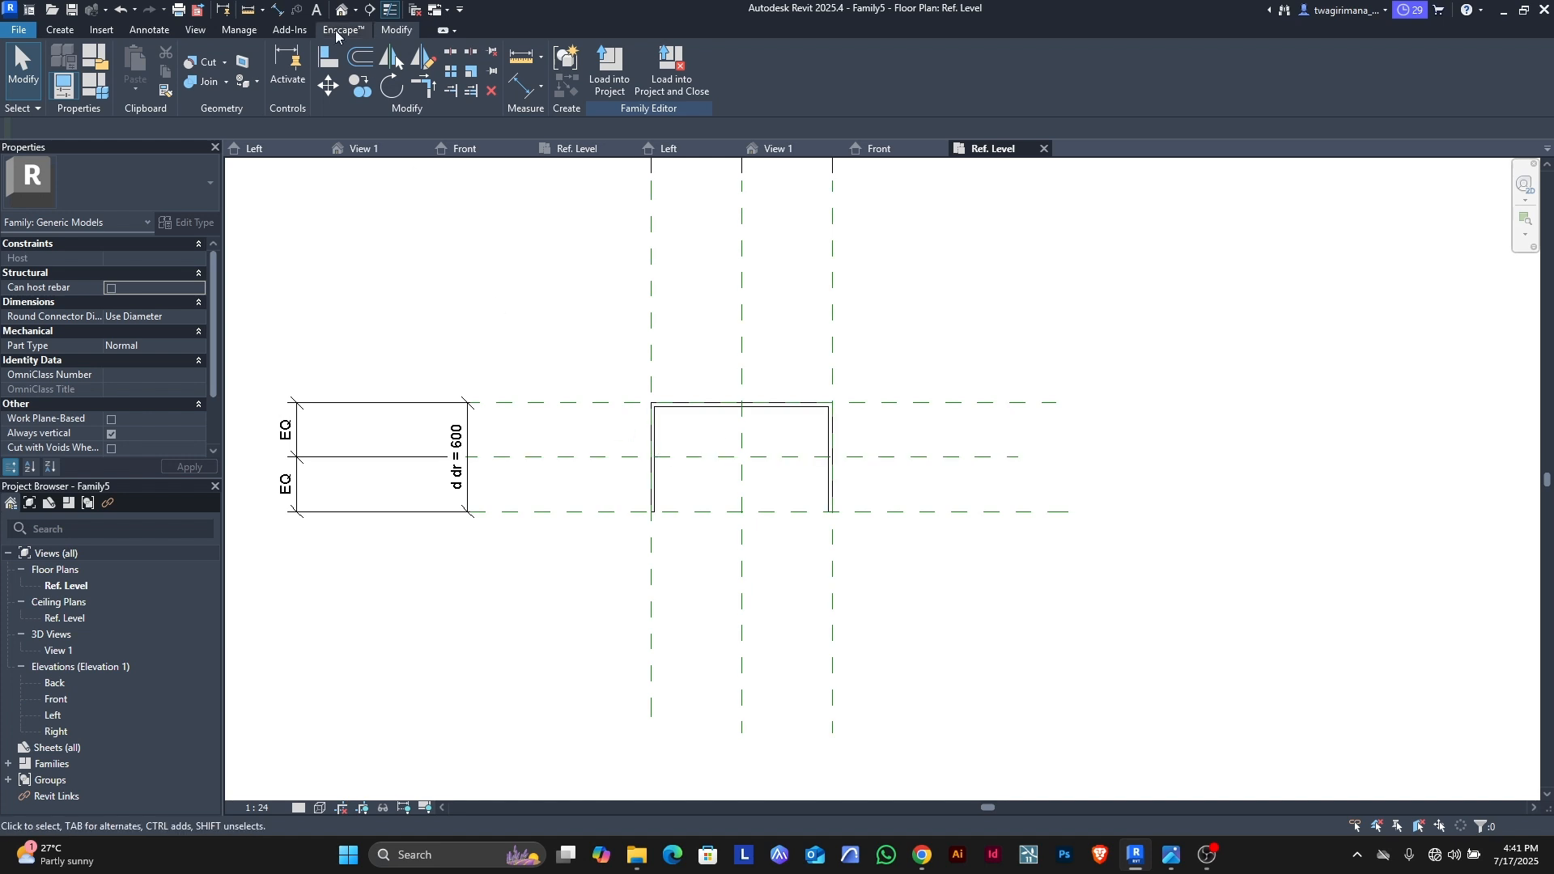
{"action": "left_click", "coordinate": [61, 31]}
{"action": "left_click", "coordinate": [138, 69]}
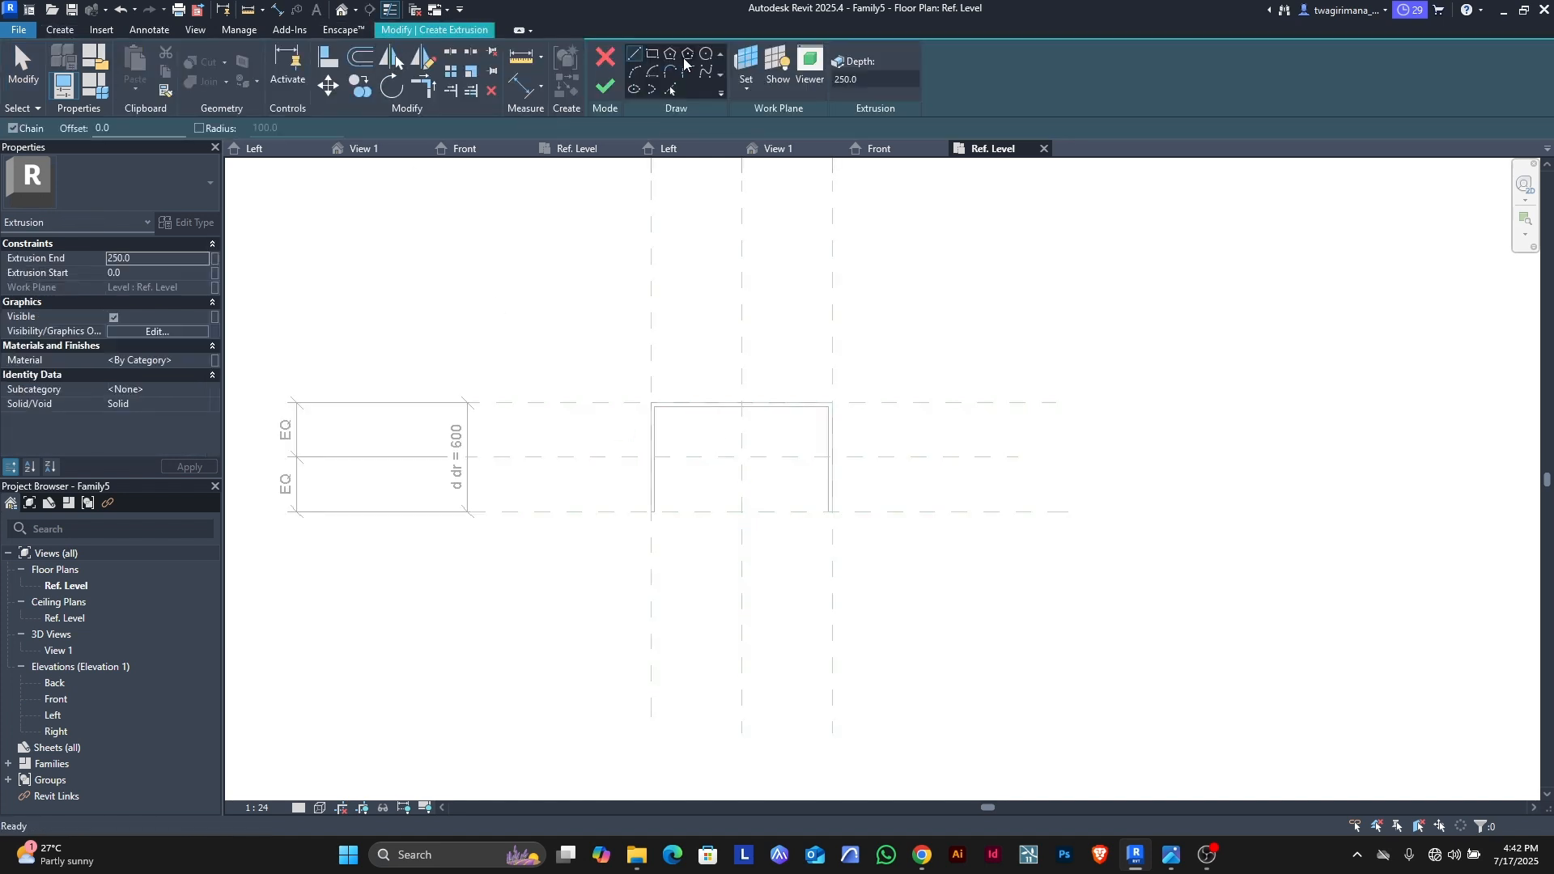
{"action": "left_click", "coordinate": [652, 53]}
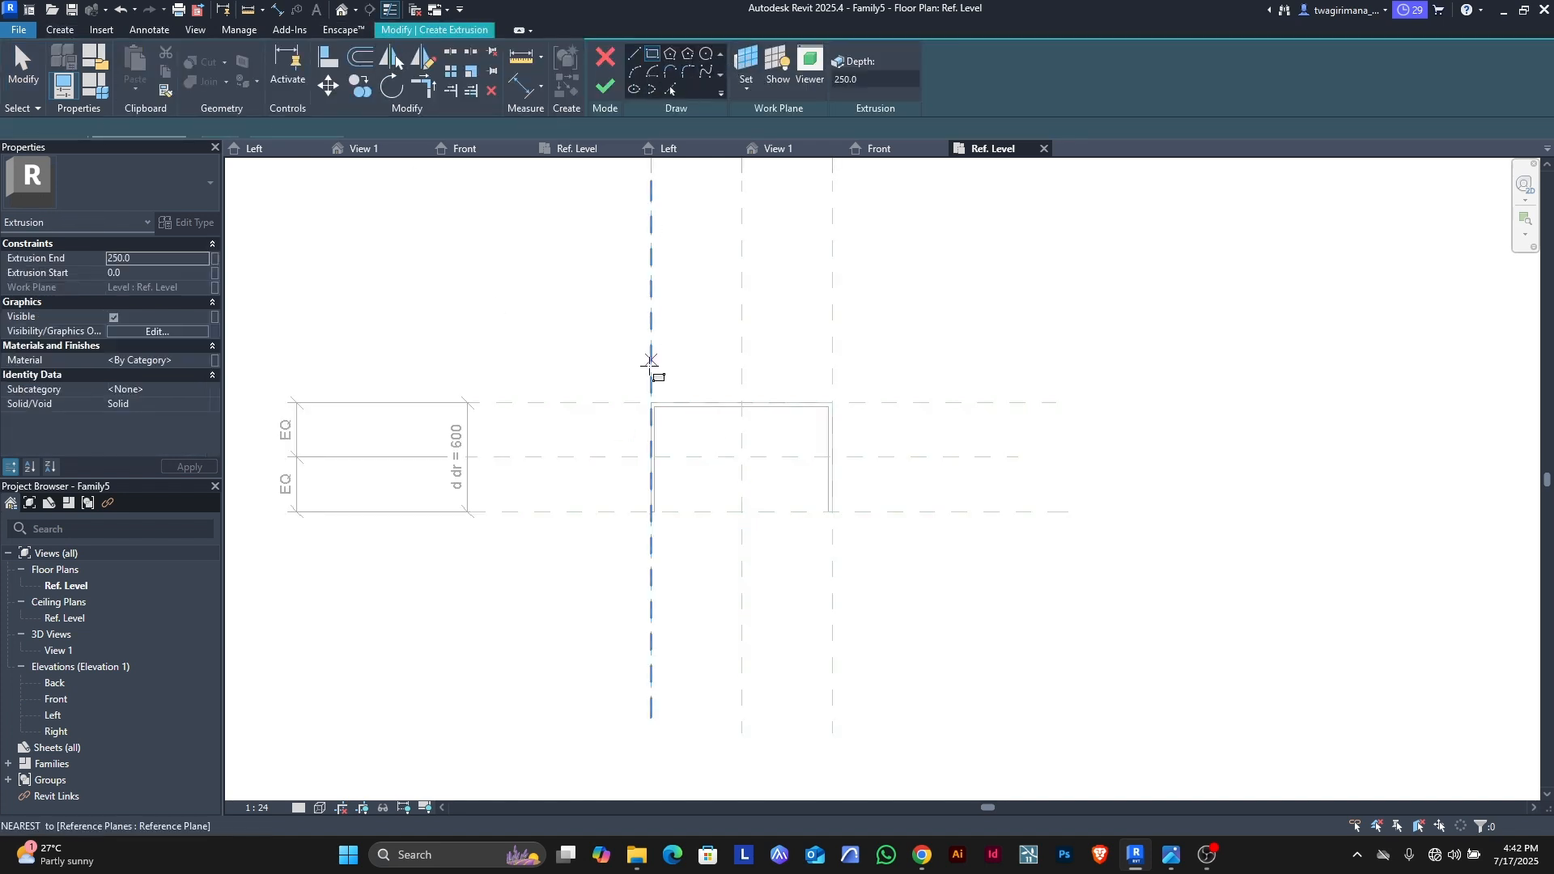
{"action": "scroll", "coordinate": [652, 382], "scroll_direction": "up", "scroll_amount": 3}
{"action": "scroll", "coordinate": [651, 443], "scroll_direction": "down", "scroll_amount": 2}
{"action": "left_click", "coordinate": [650, 435]}
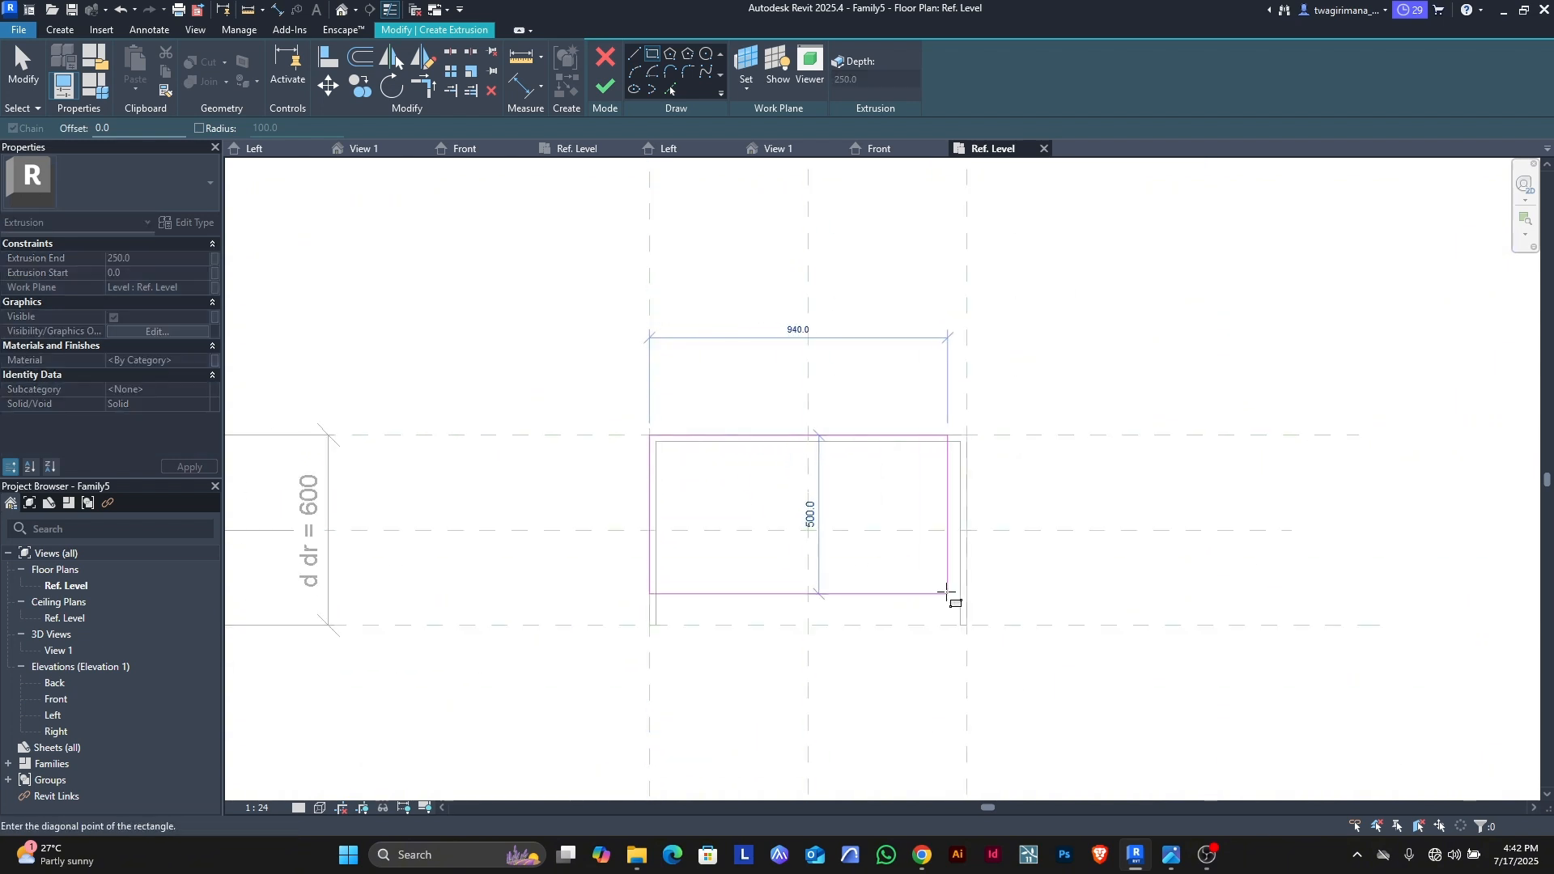
{"action": "left_click", "coordinate": [967, 625]}
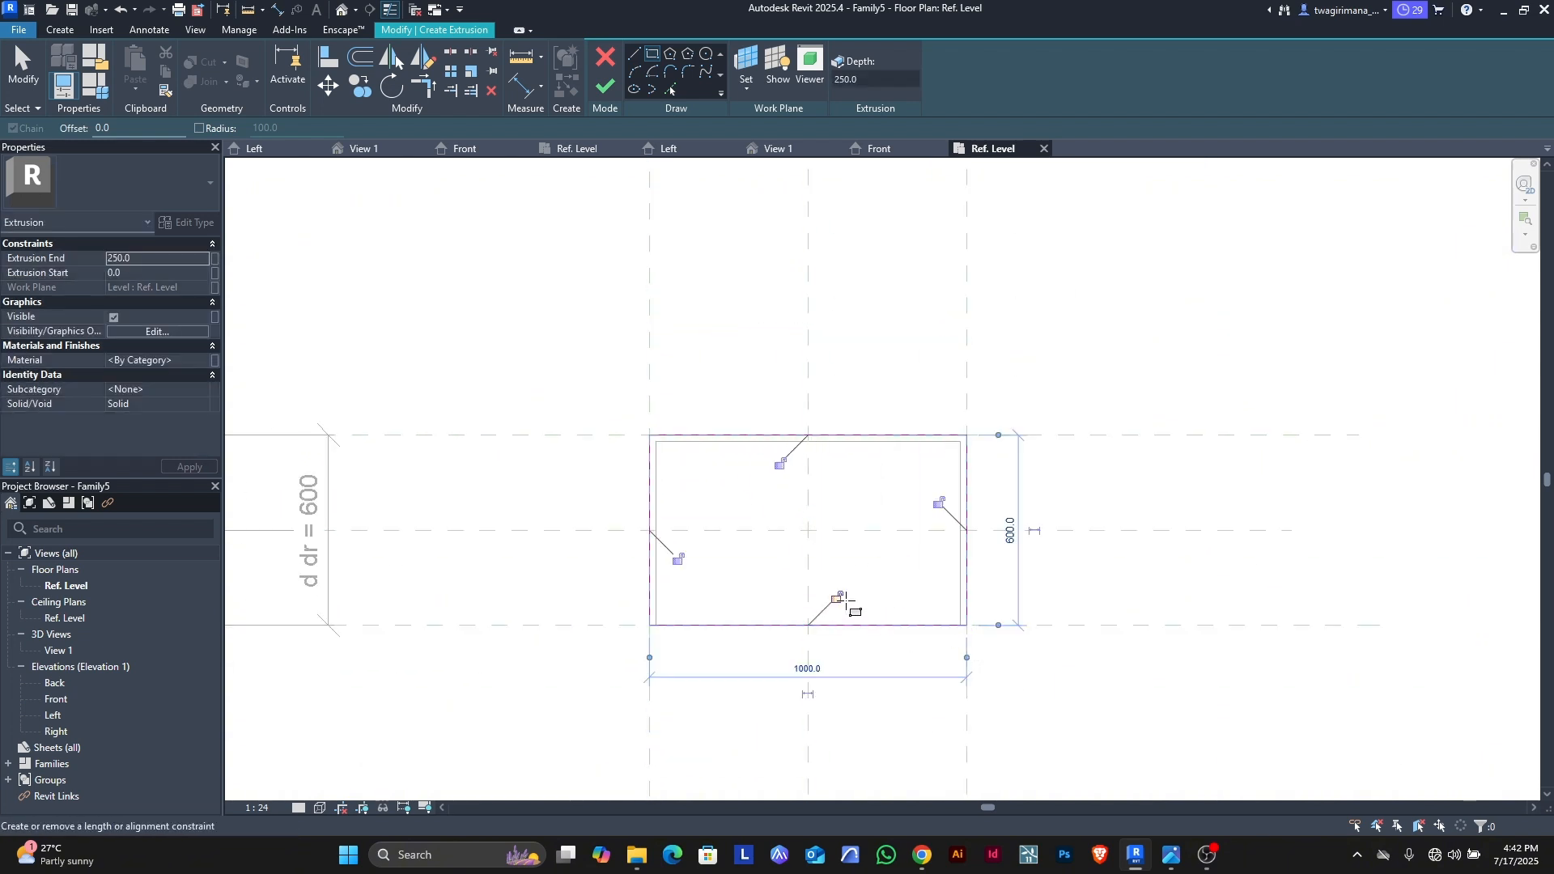
Step: Lock all four sides of the rectangle to their reference planes and finish the extrusion sketch
{"action": "left_click", "coordinate": [940, 503]}
{"action": "left_click", "coordinate": [780, 464]}
{"action": "left_click", "coordinate": [678, 559]}
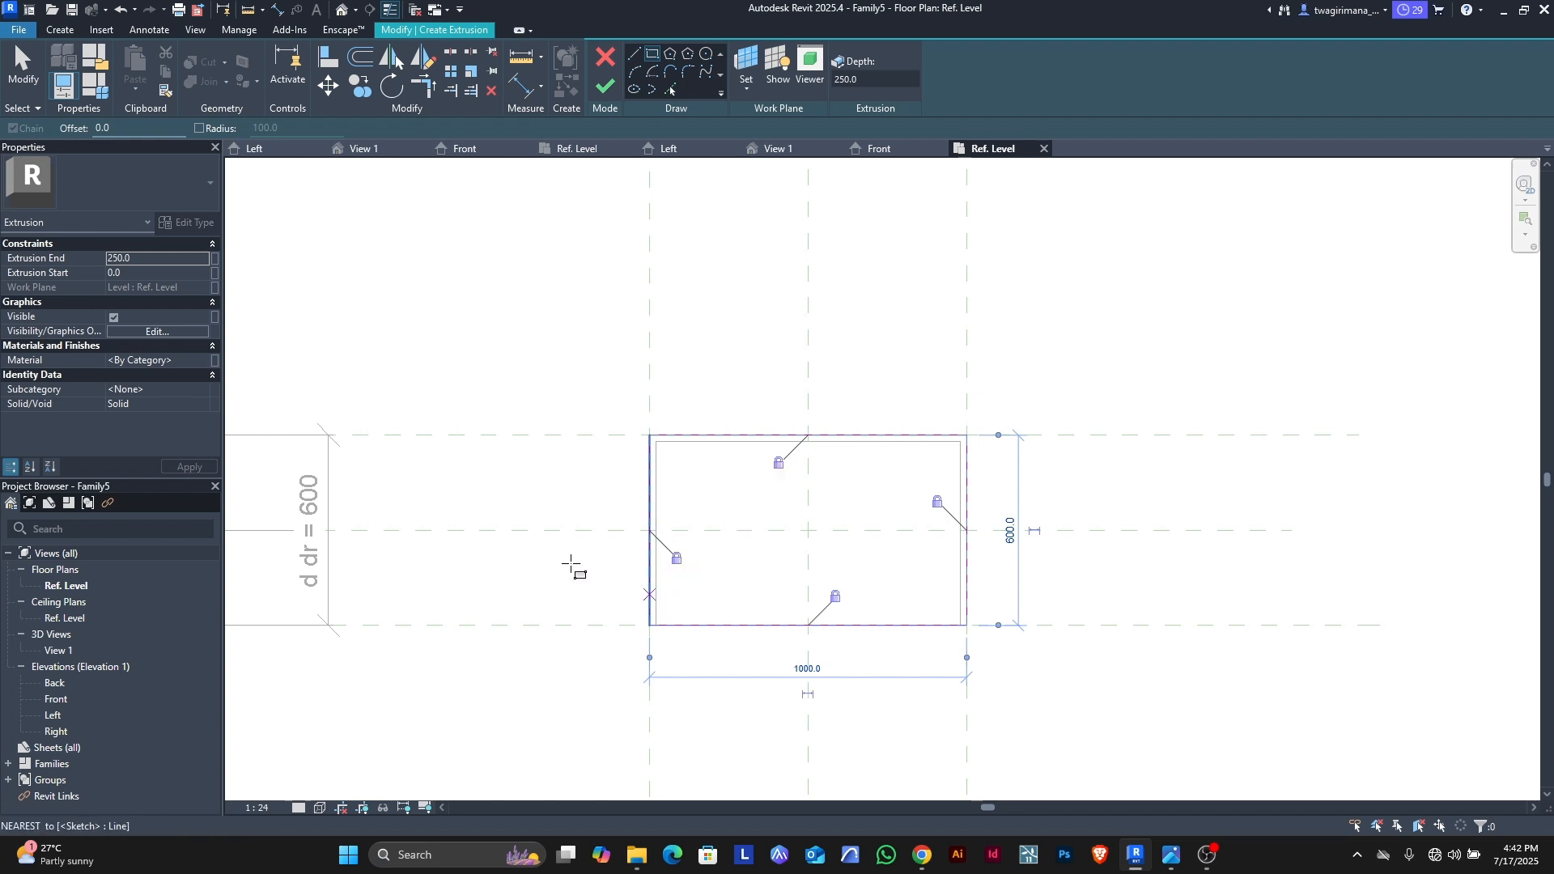
{"action": "left_click", "coordinate": [18, 59]}
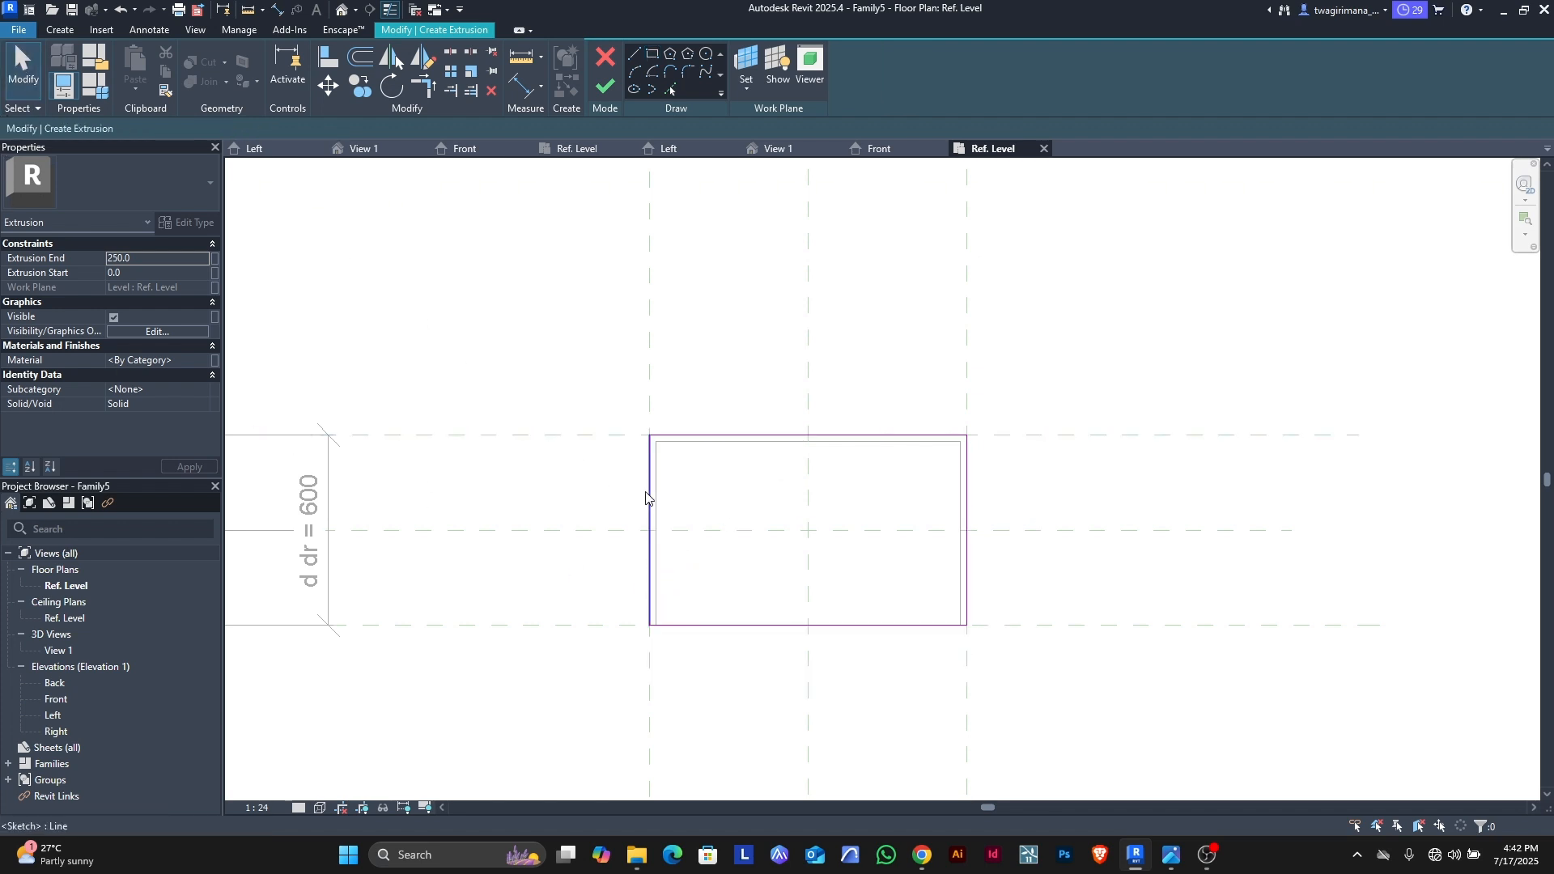
{"action": "left_click", "coordinate": [604, 87]}
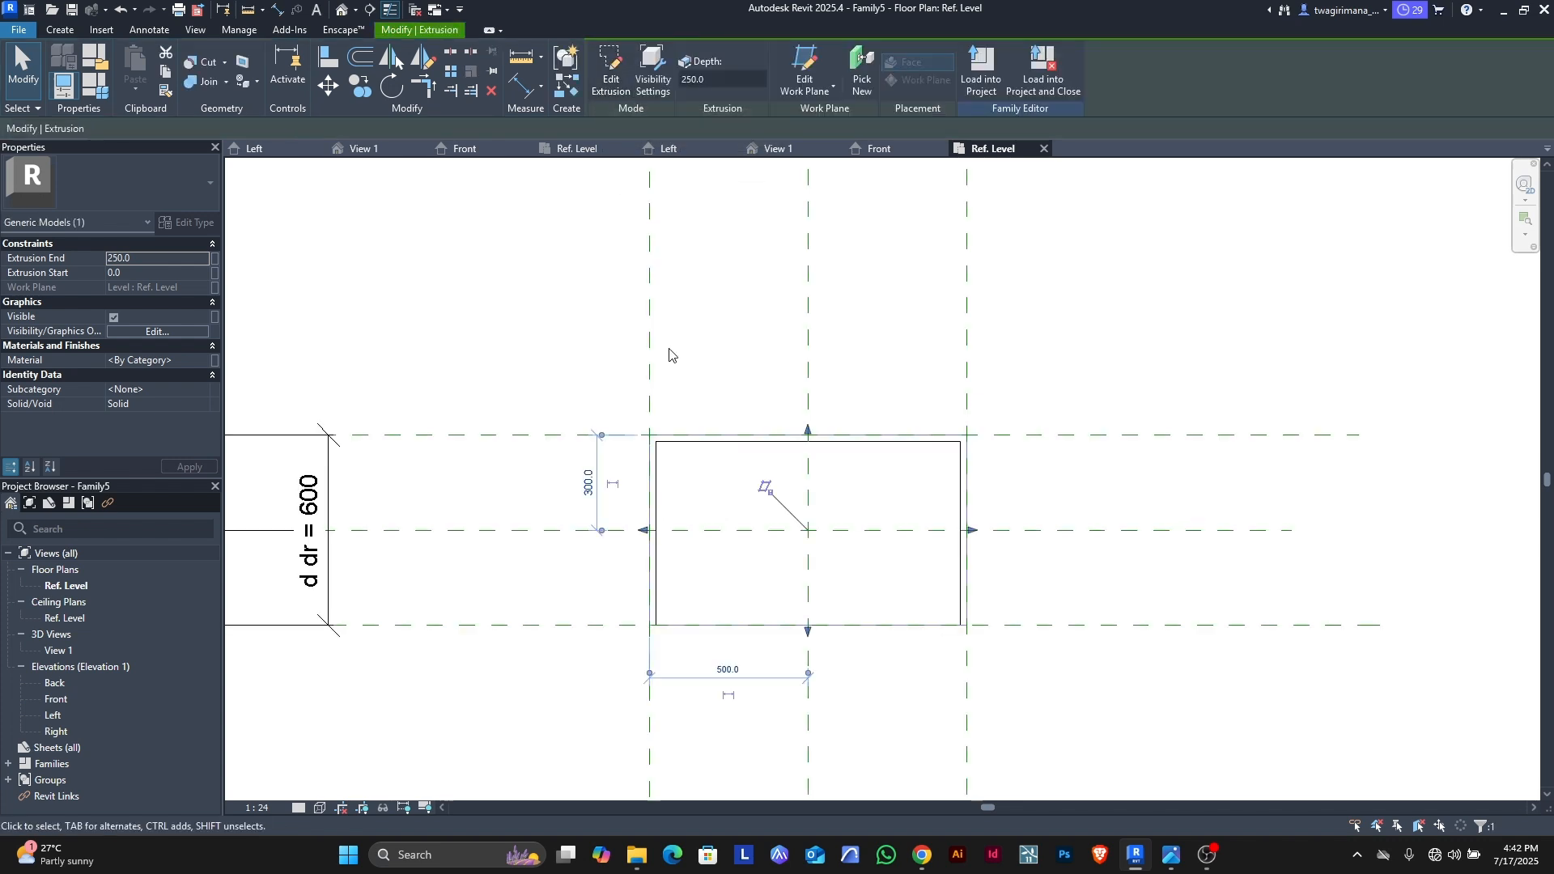
Step: In the Front elevation, pull the new panel's top face down to the plane 20 mm above Ref. Level and lock it there
{"action": "left_click", "coordinate": [907, 151]}
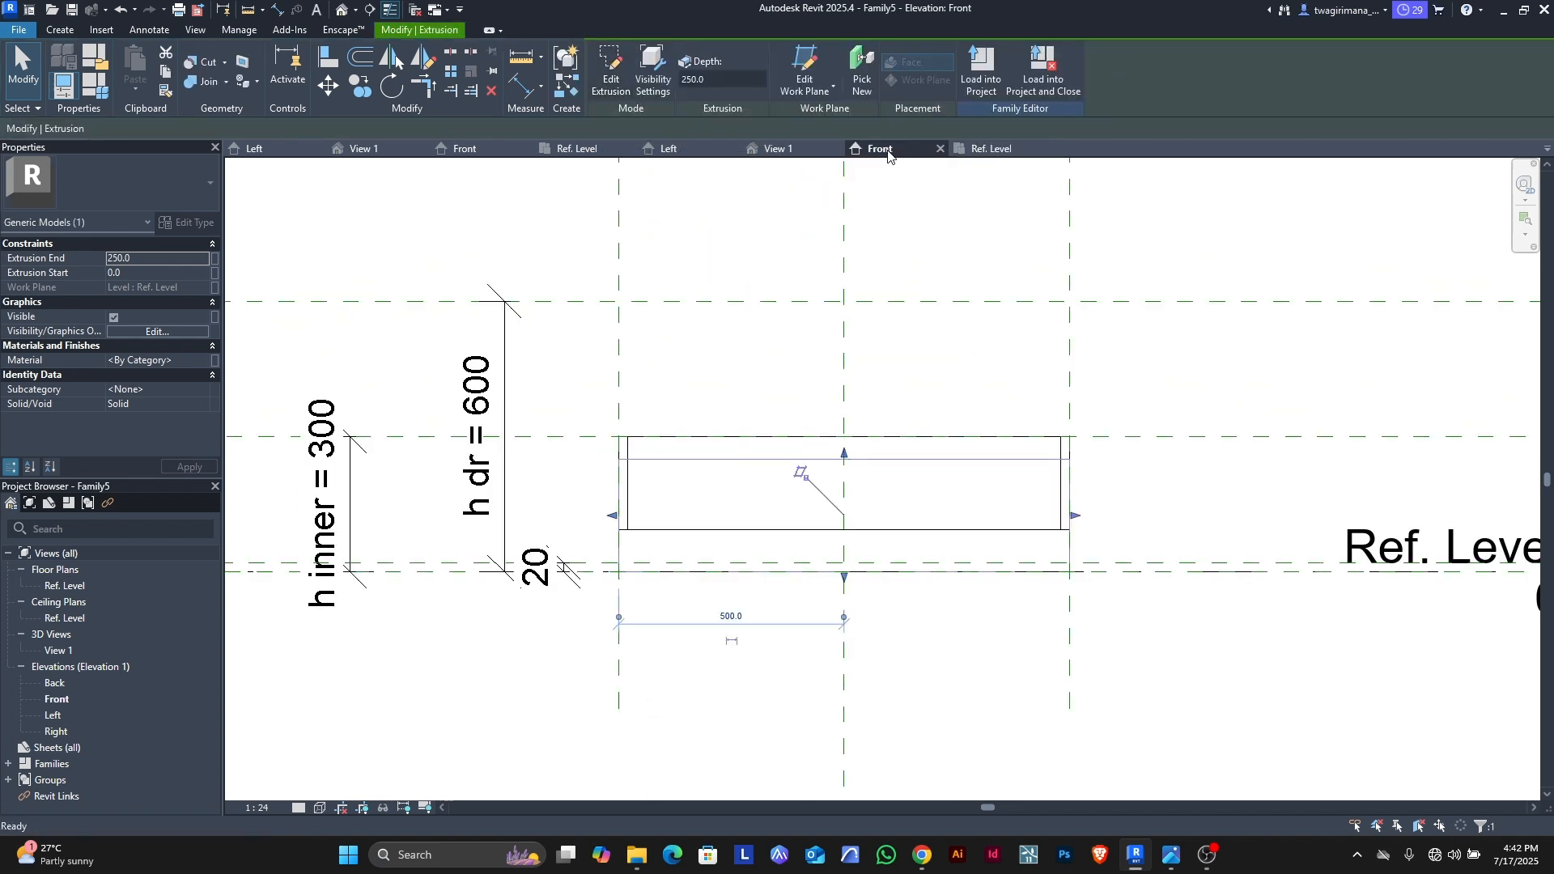
{"action": "scroll", "coordinate": [824, 644], "scroll_direction": "up", "scroll_amount": 2}
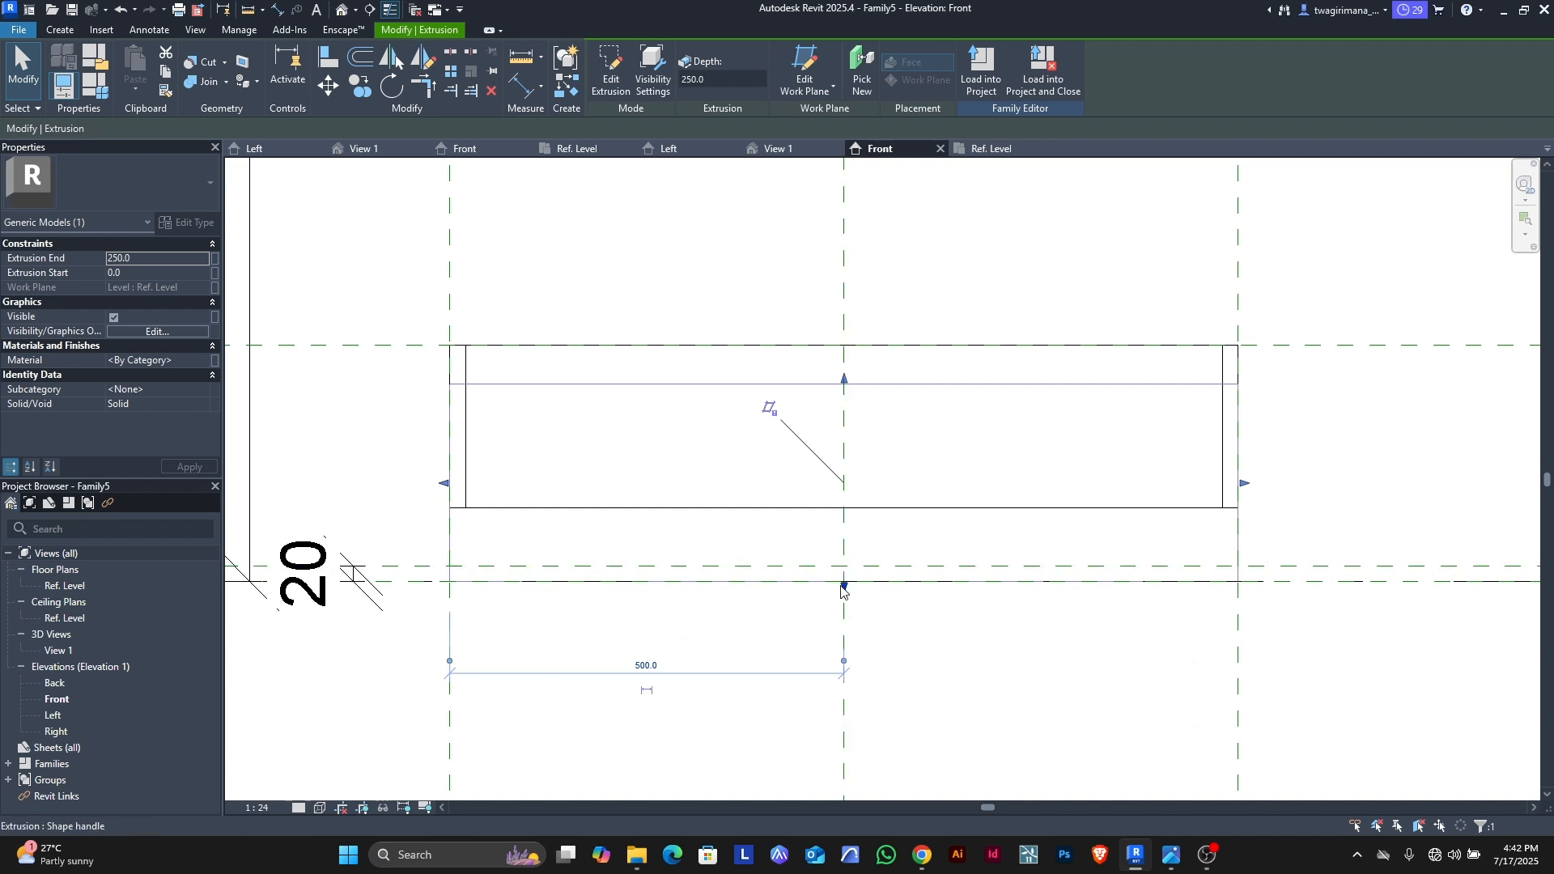
{"action": "mouse_move", "coordinate": [845, 584]}
{"action": "left_mouse_down"}
{"action": "mouse_move", "coordinate": [847, 562]}
{"action": "mouse_move", "coordinate": [850, 585]}
{"action": "left_mouse_up"}
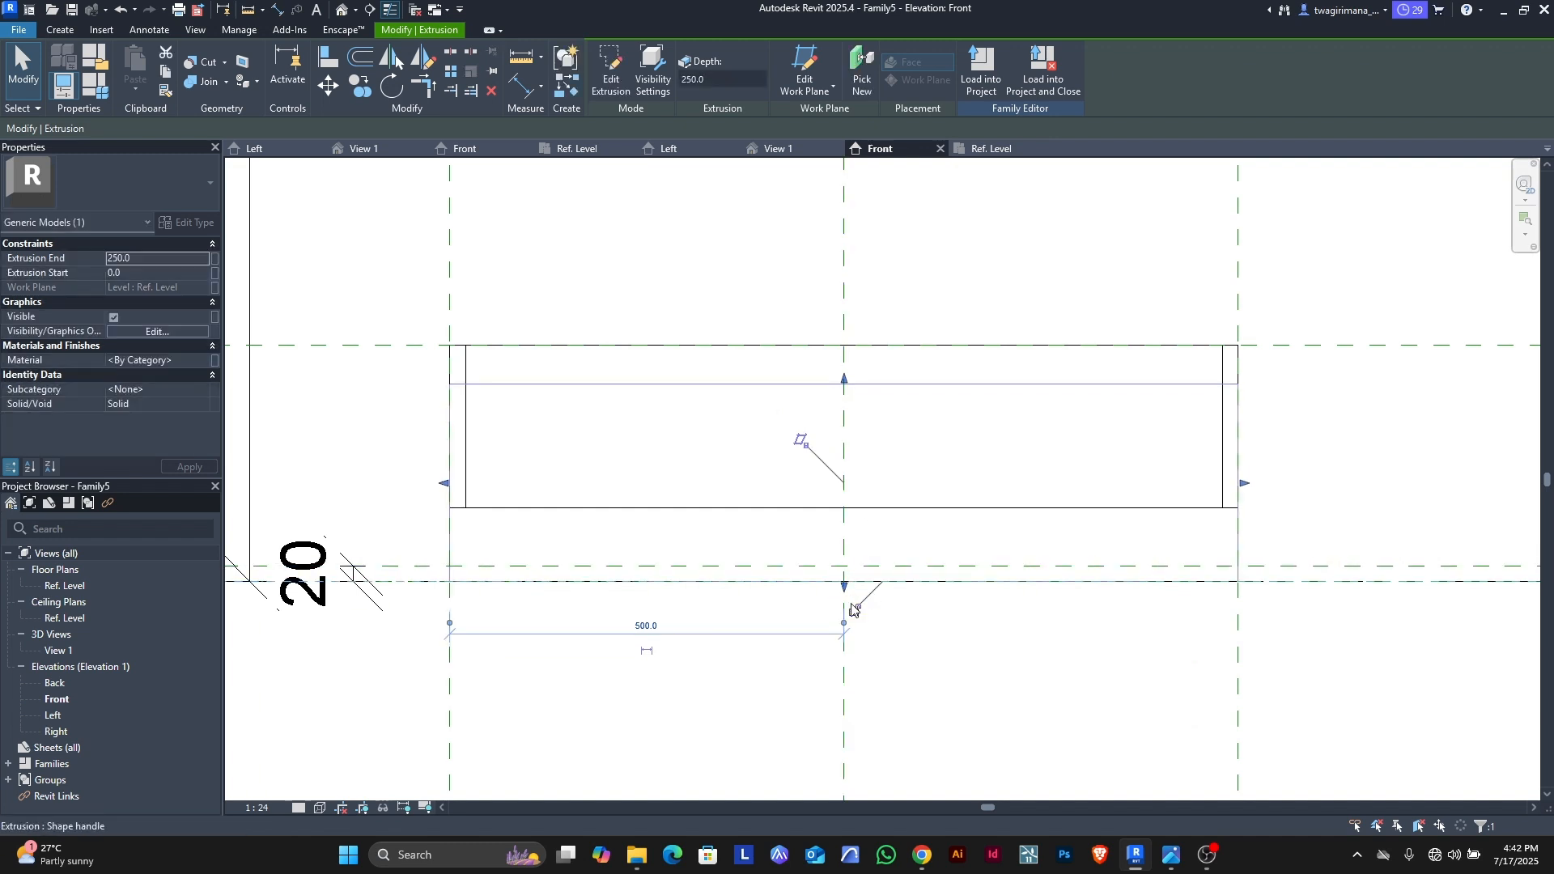
{"action": "left_click_drag", "start_coordinate": [845, 389], "coordinate": [858, 566]}
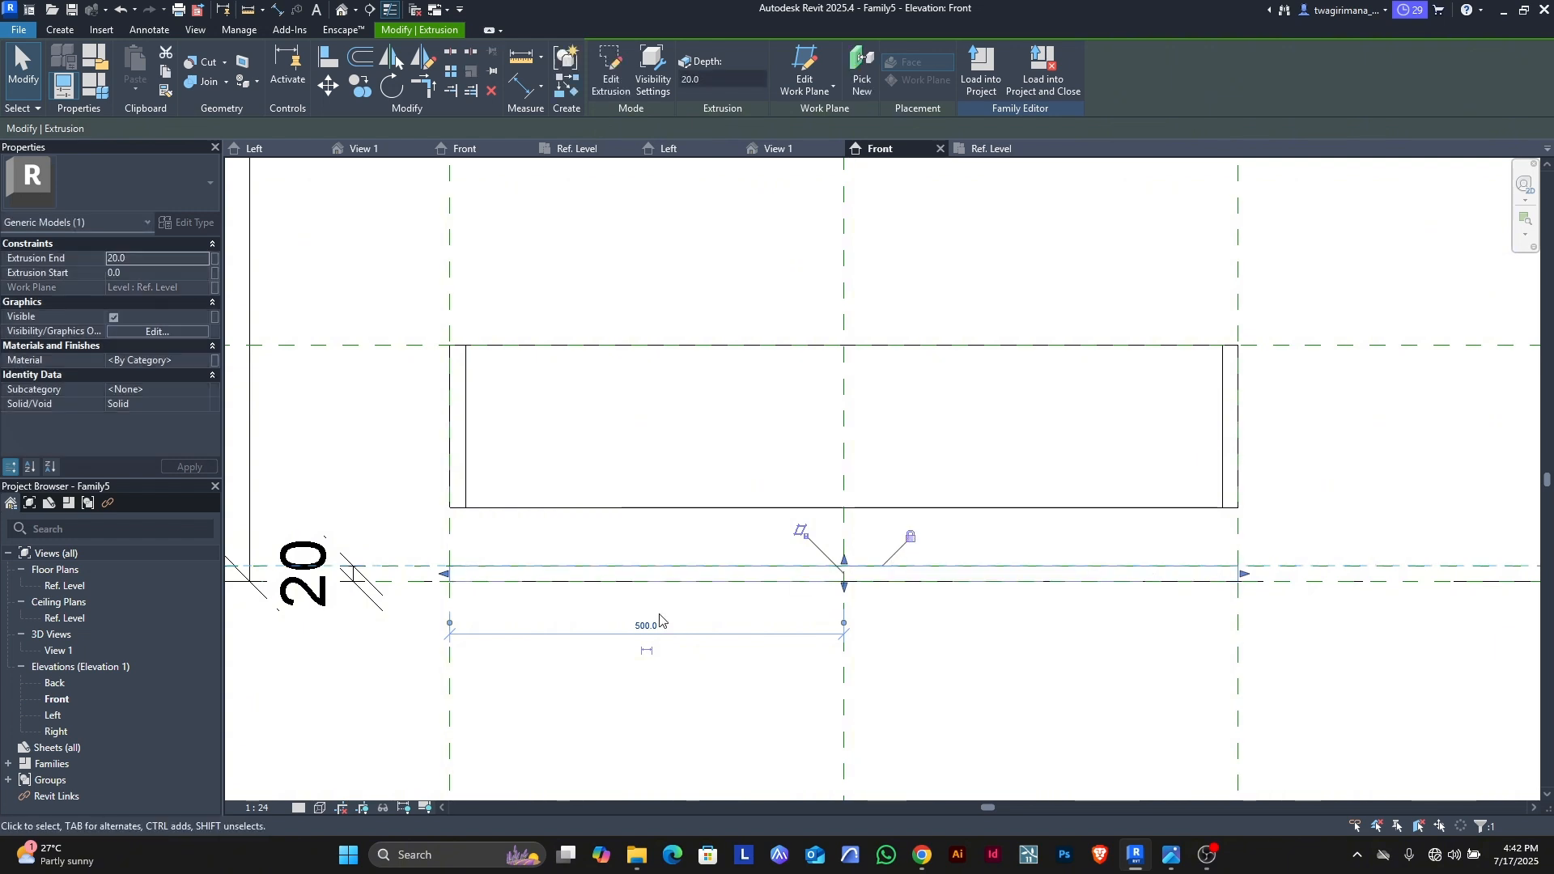
{"action": "left_click", "coordinate": [595, 609]}
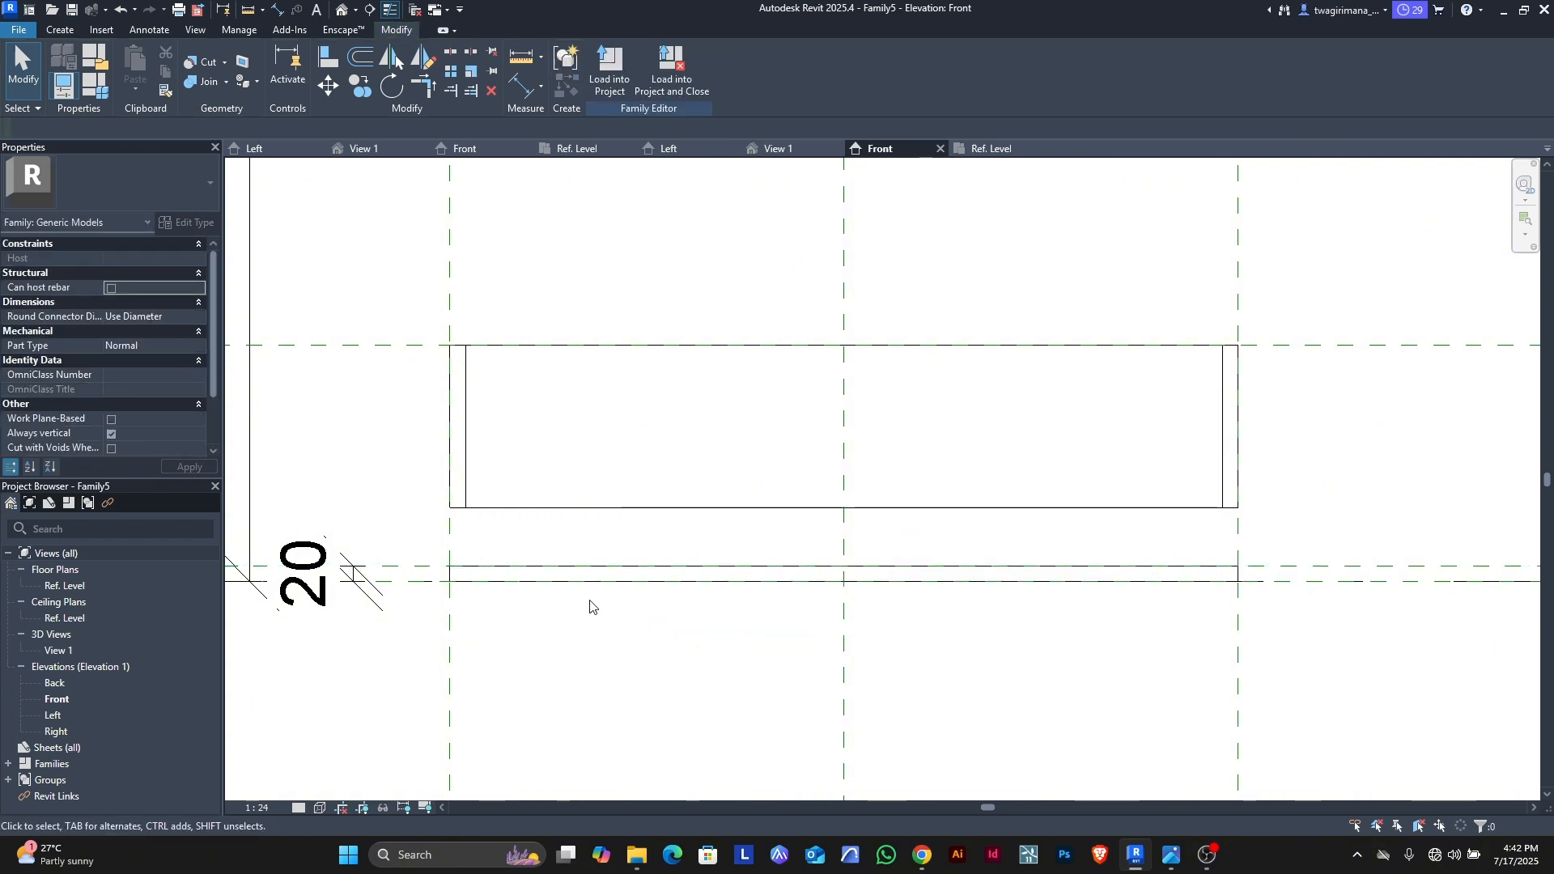
Step: Align the U-shaped extrusion's bottom edge to the reference plane 20 mm above Ref. Level
{"action": "left_click", "coordinate": [328, 65]}
{"action": "left_click", "coordinate": [407, 567]}
{"action": "left_click", "coordinate": [554, 508]}
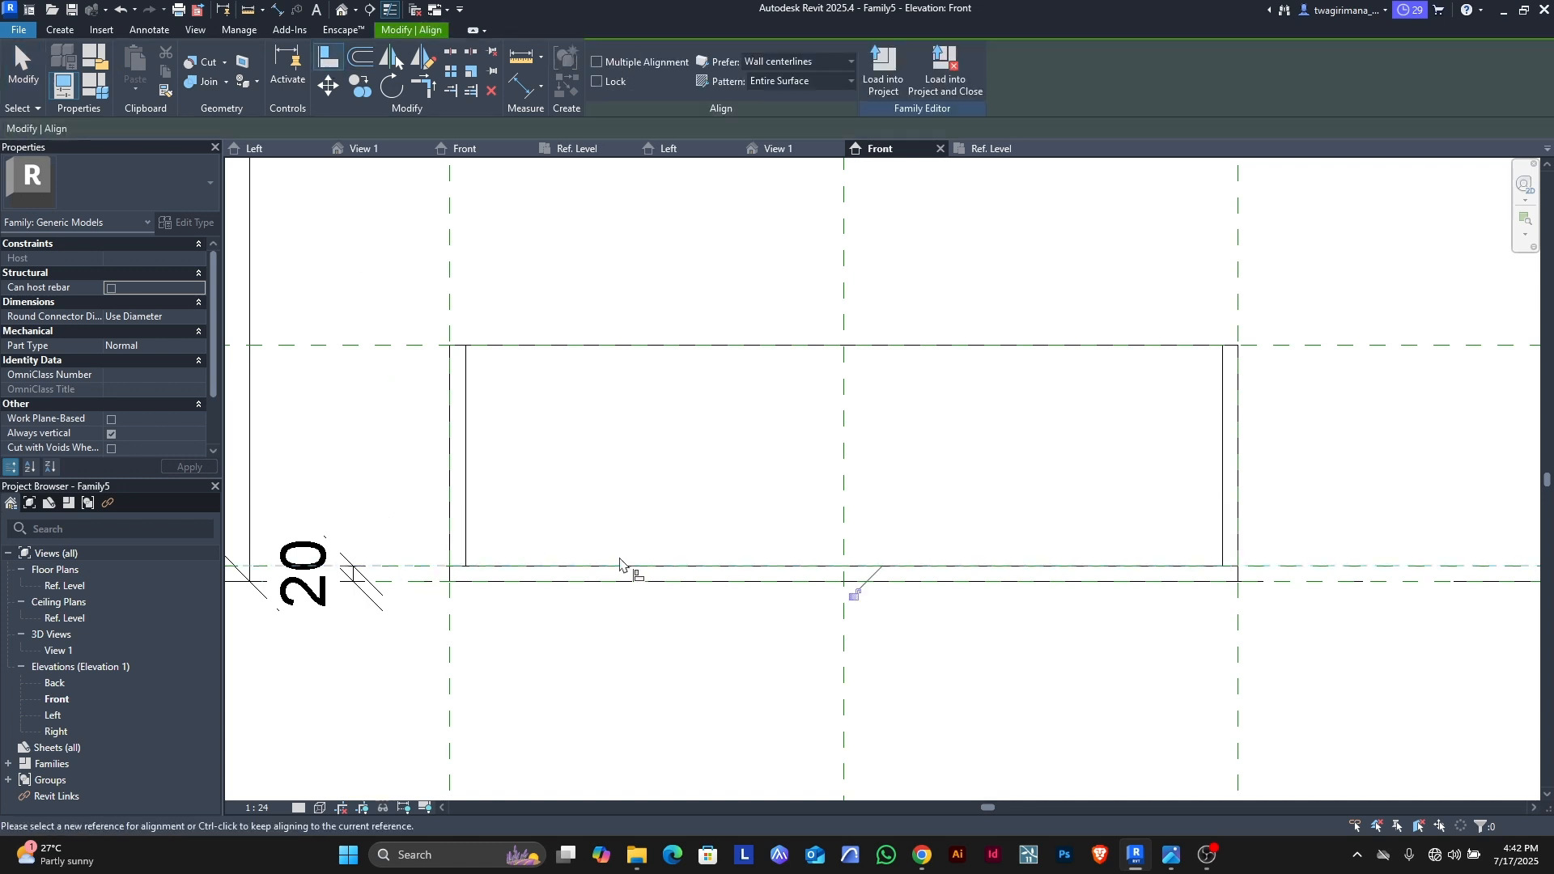
Step: End the alignment and, in 3D View 1, join the U-shaped drawer sides with the bottom panel
{"action": "scroll", "coordinate": [554, 490], "scroll_direction": "down", "scroll_amount": 2}
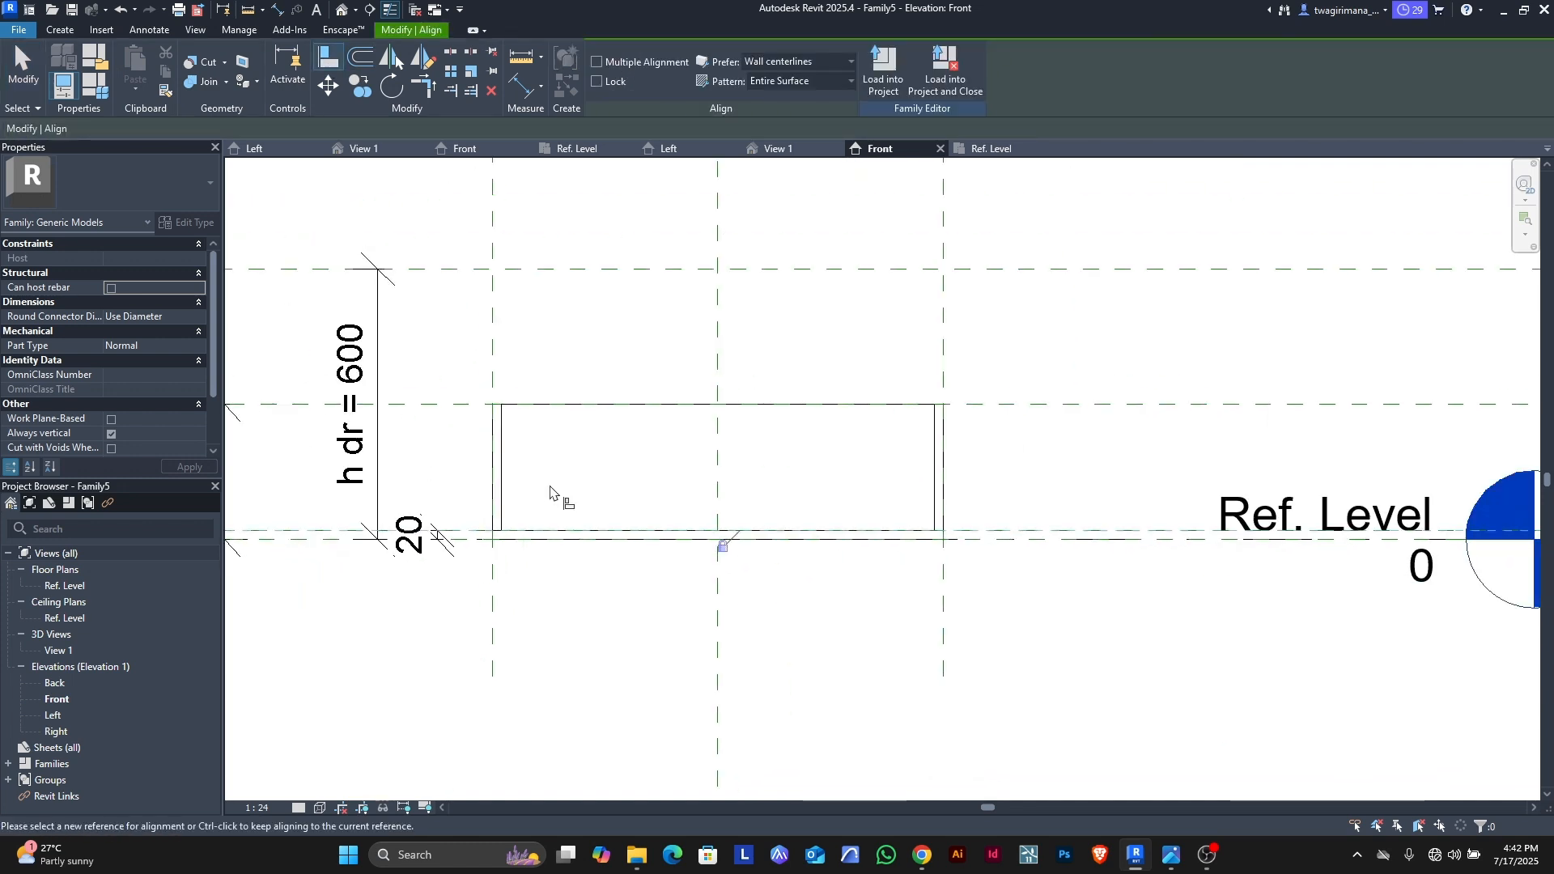
{"action": "left_click", "coordinate": [18, 57]}
{"action": "scroll", "coordinate": [603, 421], "scroll_direction": "down", "scroll_amount": 2}
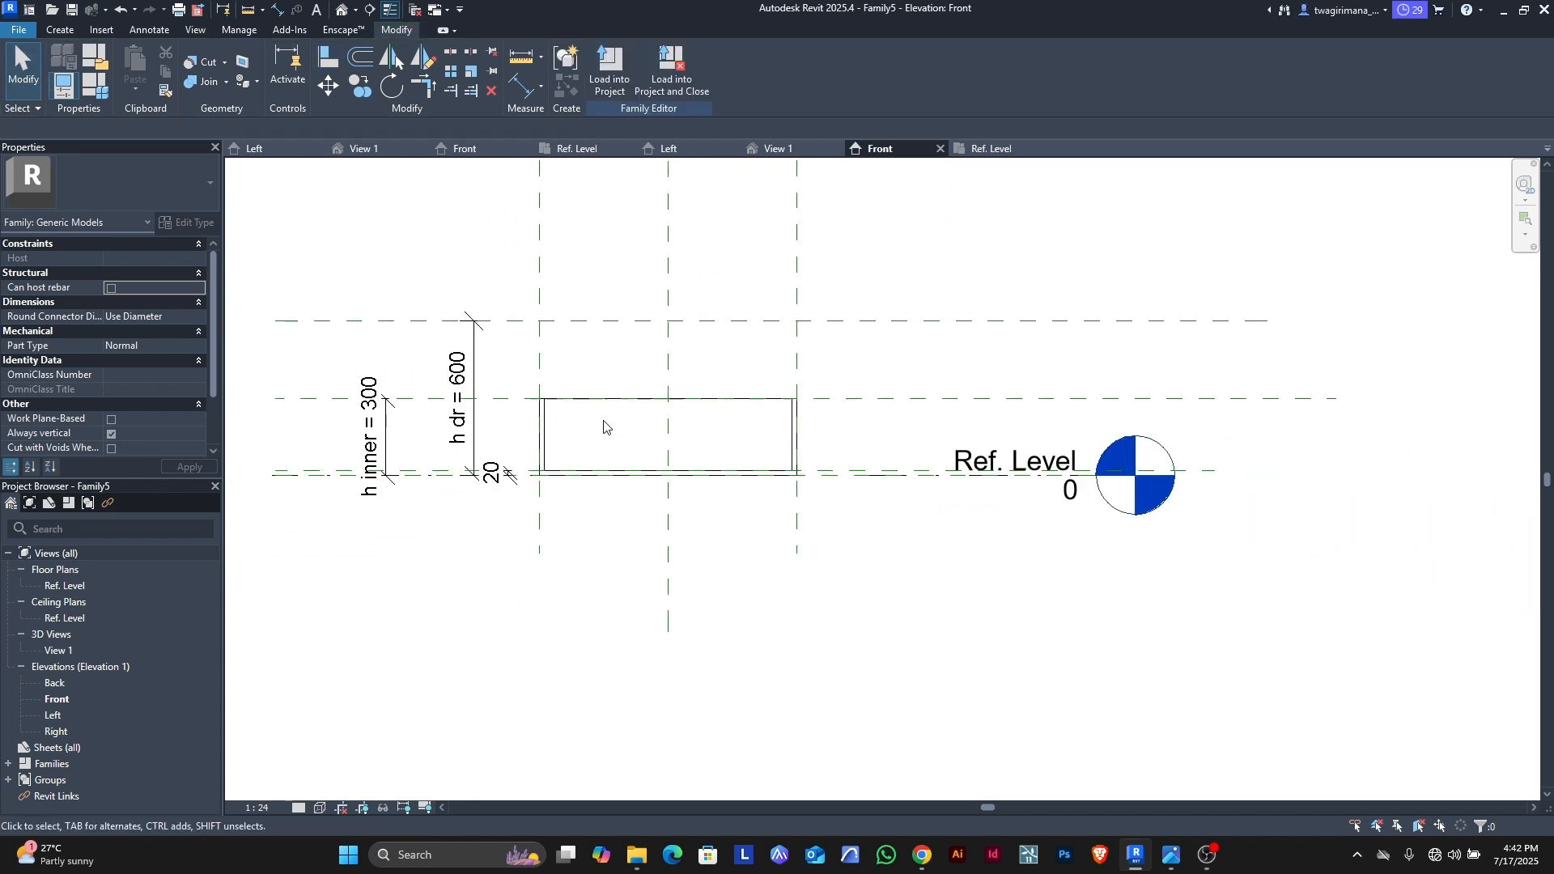
{"action": "scroll", "coordinate": [404, 437], "scroll_direction": "up", "scroll_amount": 2}
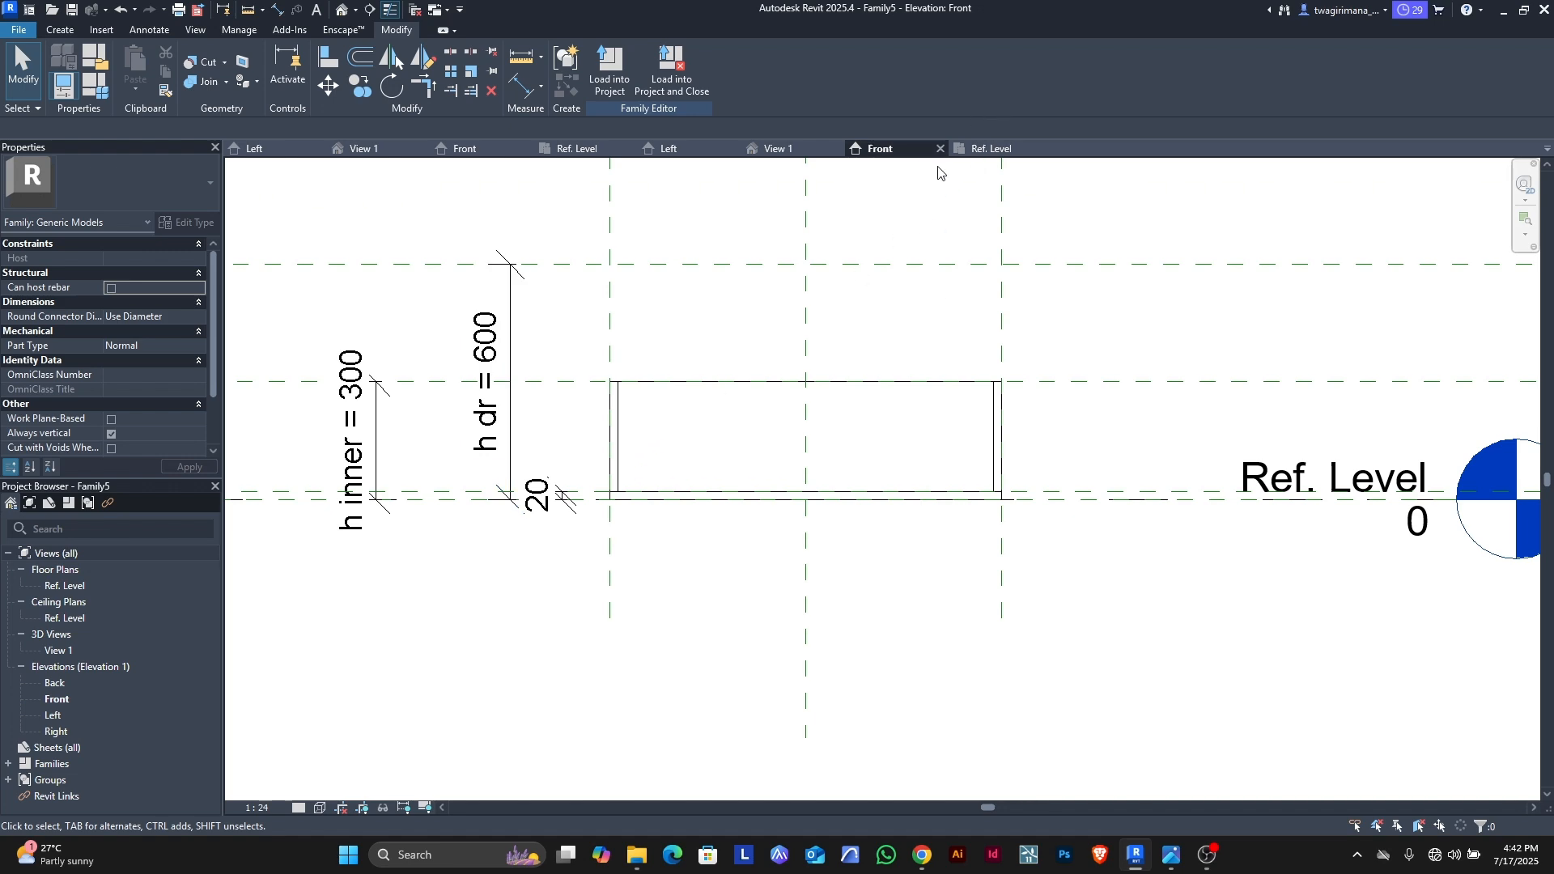
{"action": "left_click", "coordinate": [777, 149]}
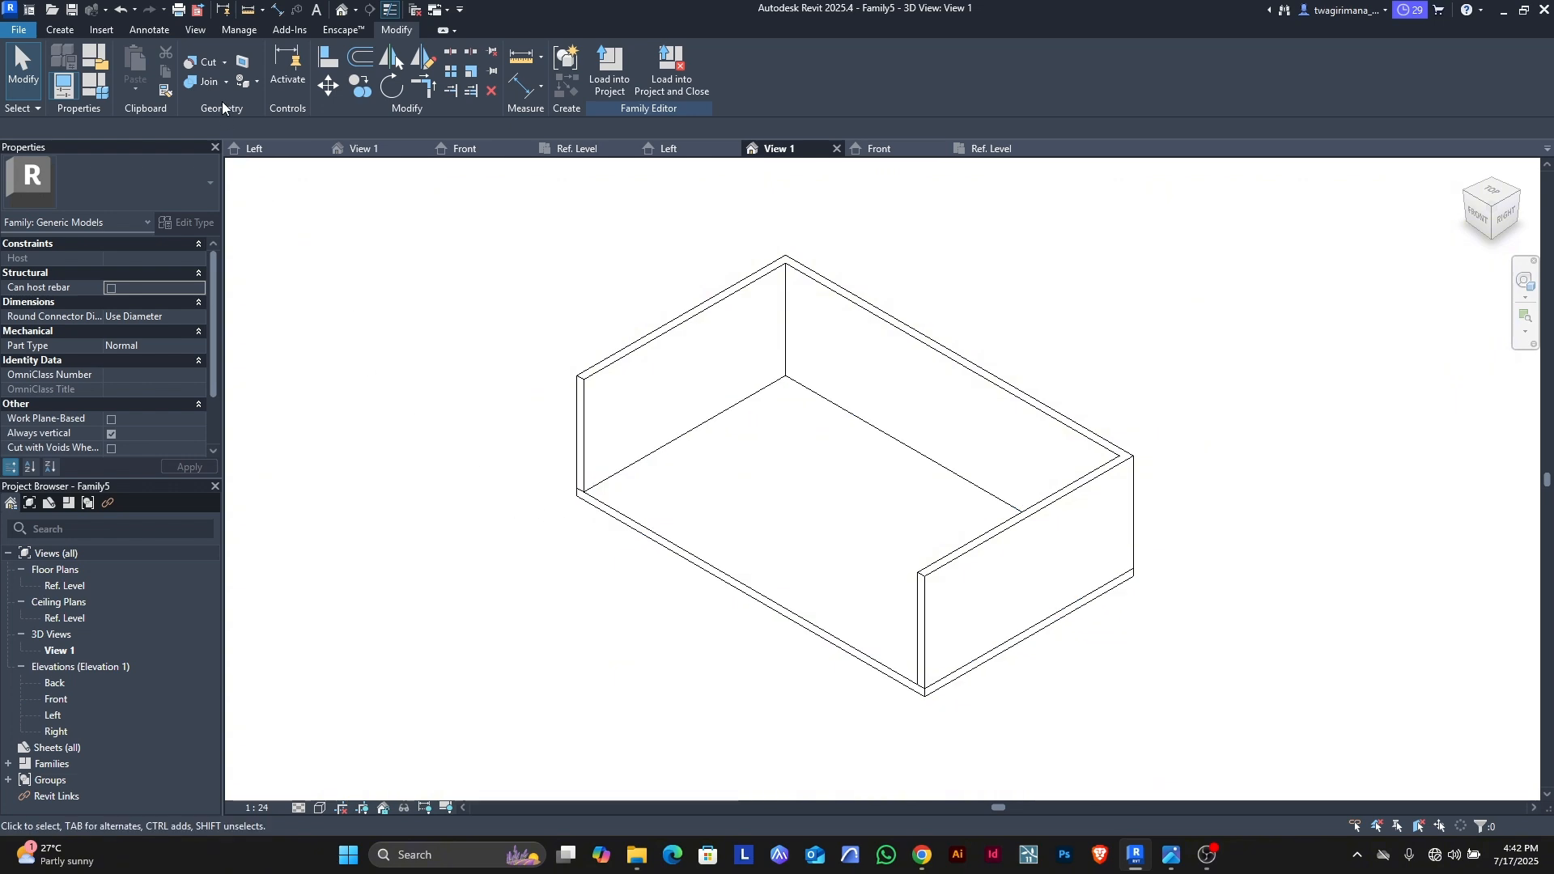
{"action": "left_click", "coordinate": [207, 82]}
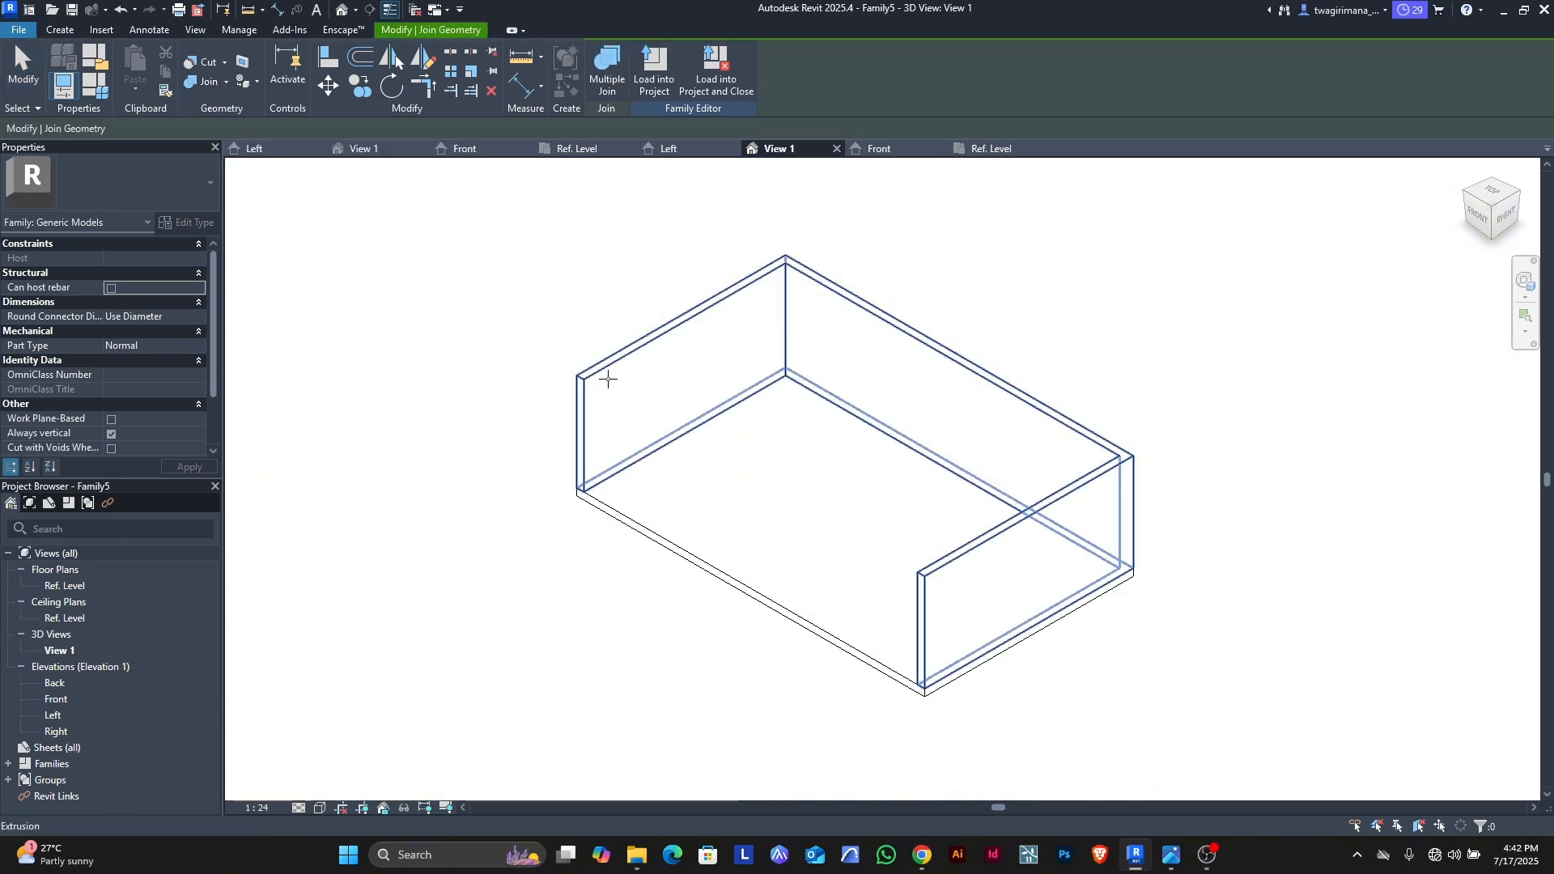
{"action": "scroll", "coordinate": [592, 408], "scroll_direction": "up", "scroll_amount": 2}
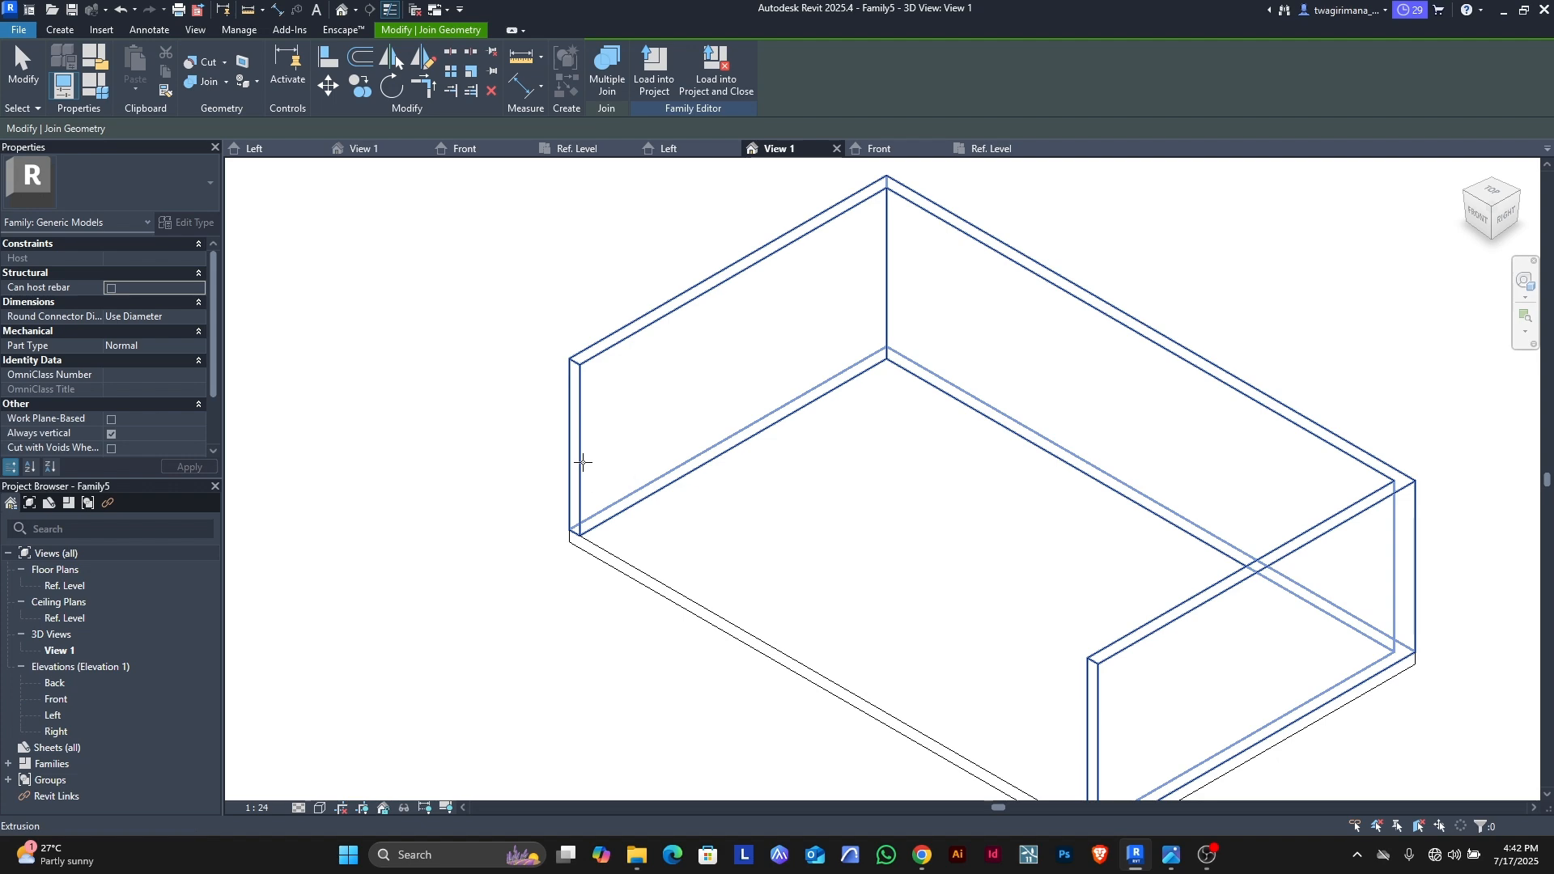
{"action": "left_click", "coordinate": [582, 462]}
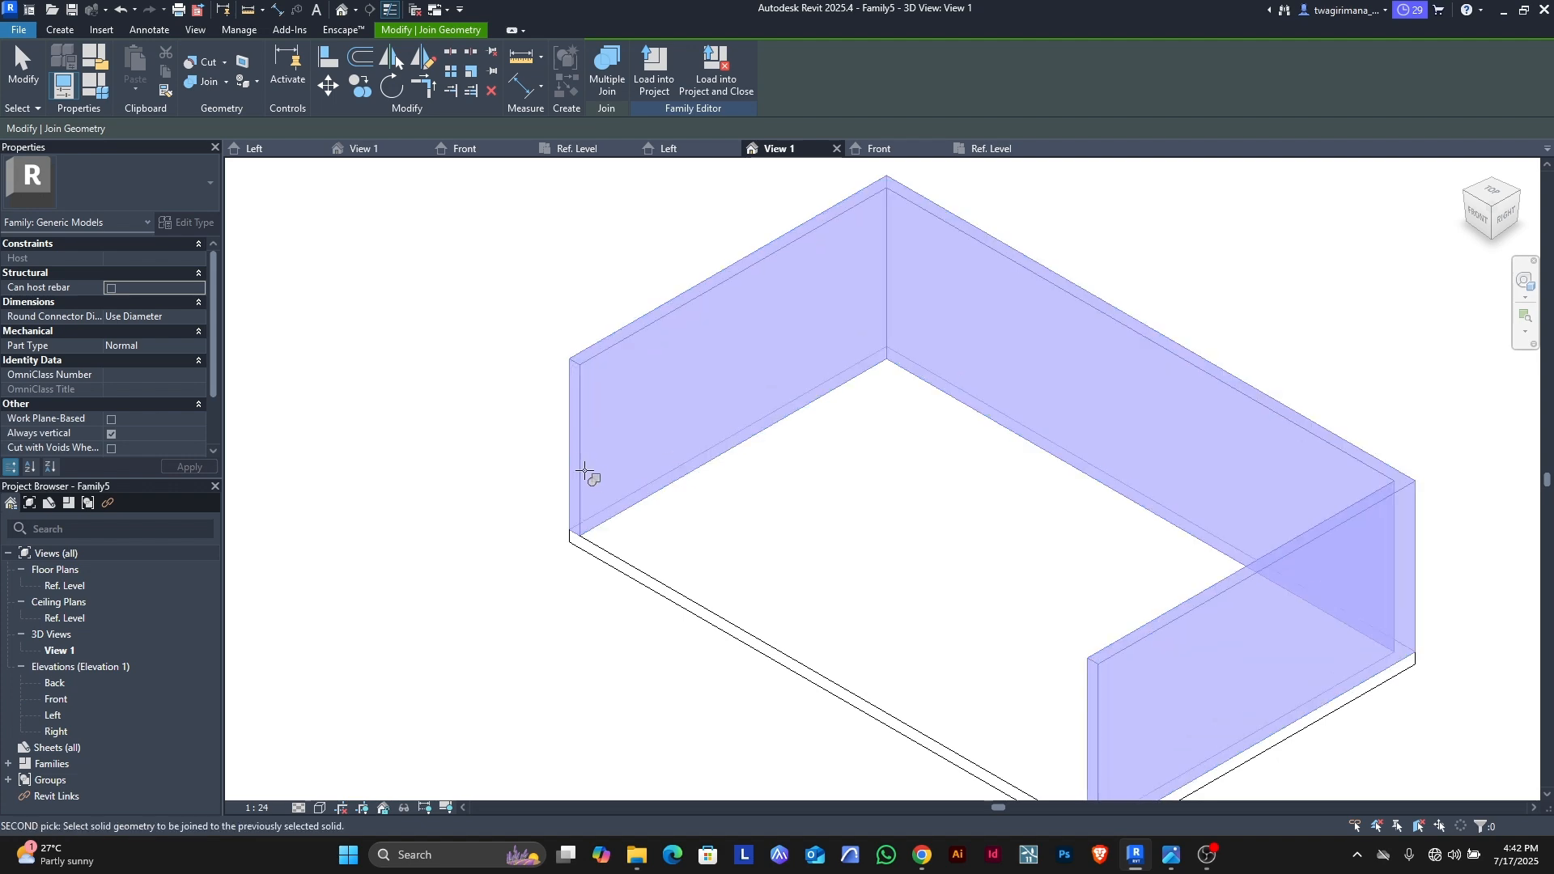
{"action": "left_click", "coordinate": [636, 572]}
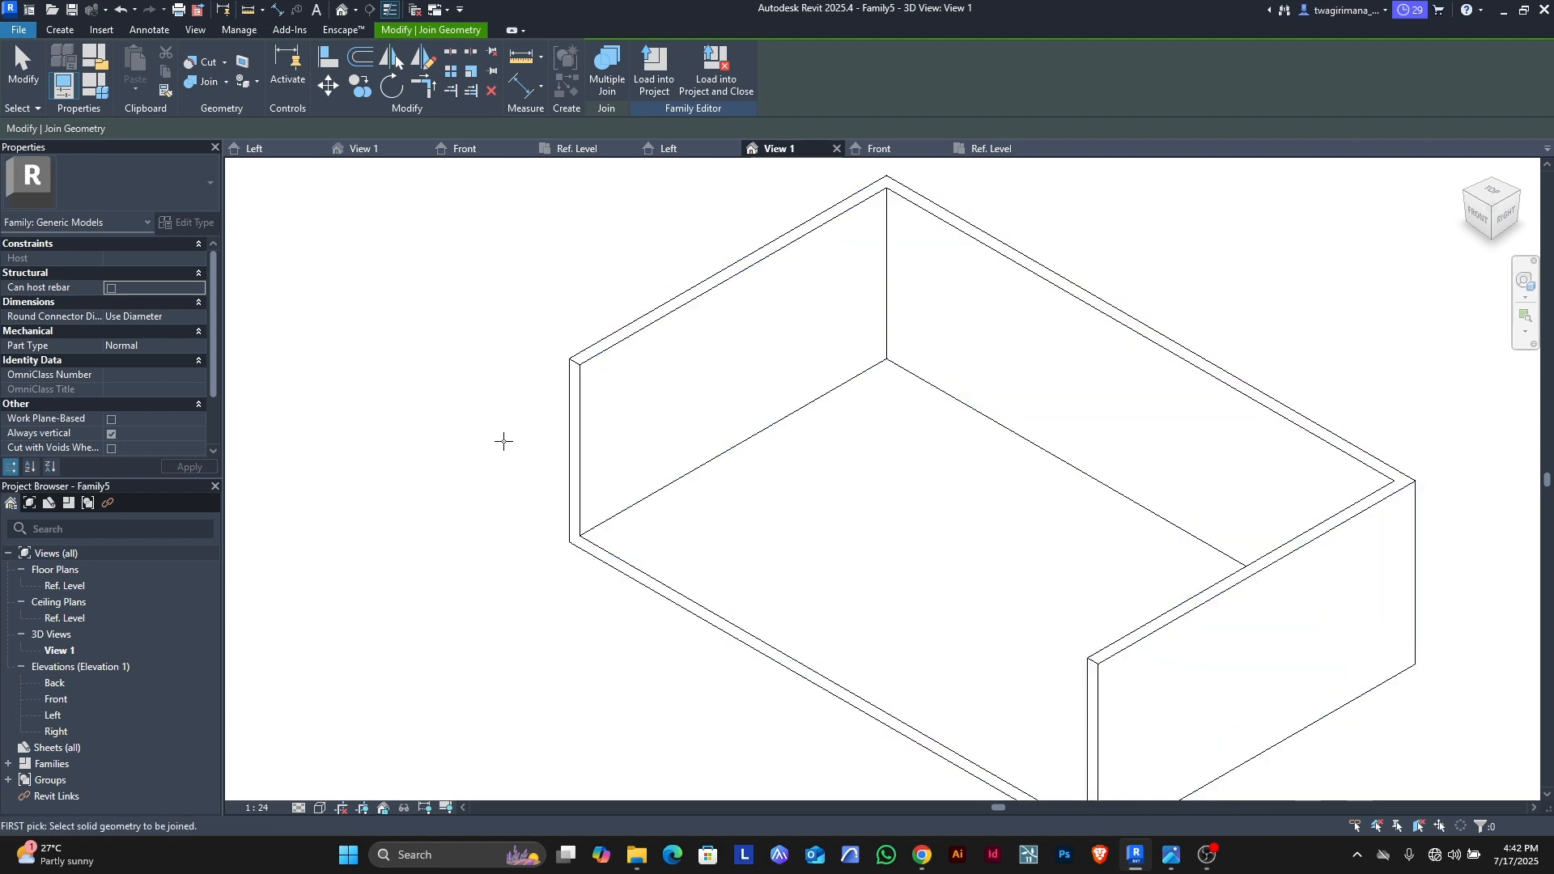
{"action": "scroll", "coordinate": [624, 440], "scroll_direction": "down", "scroll_amount": 2}
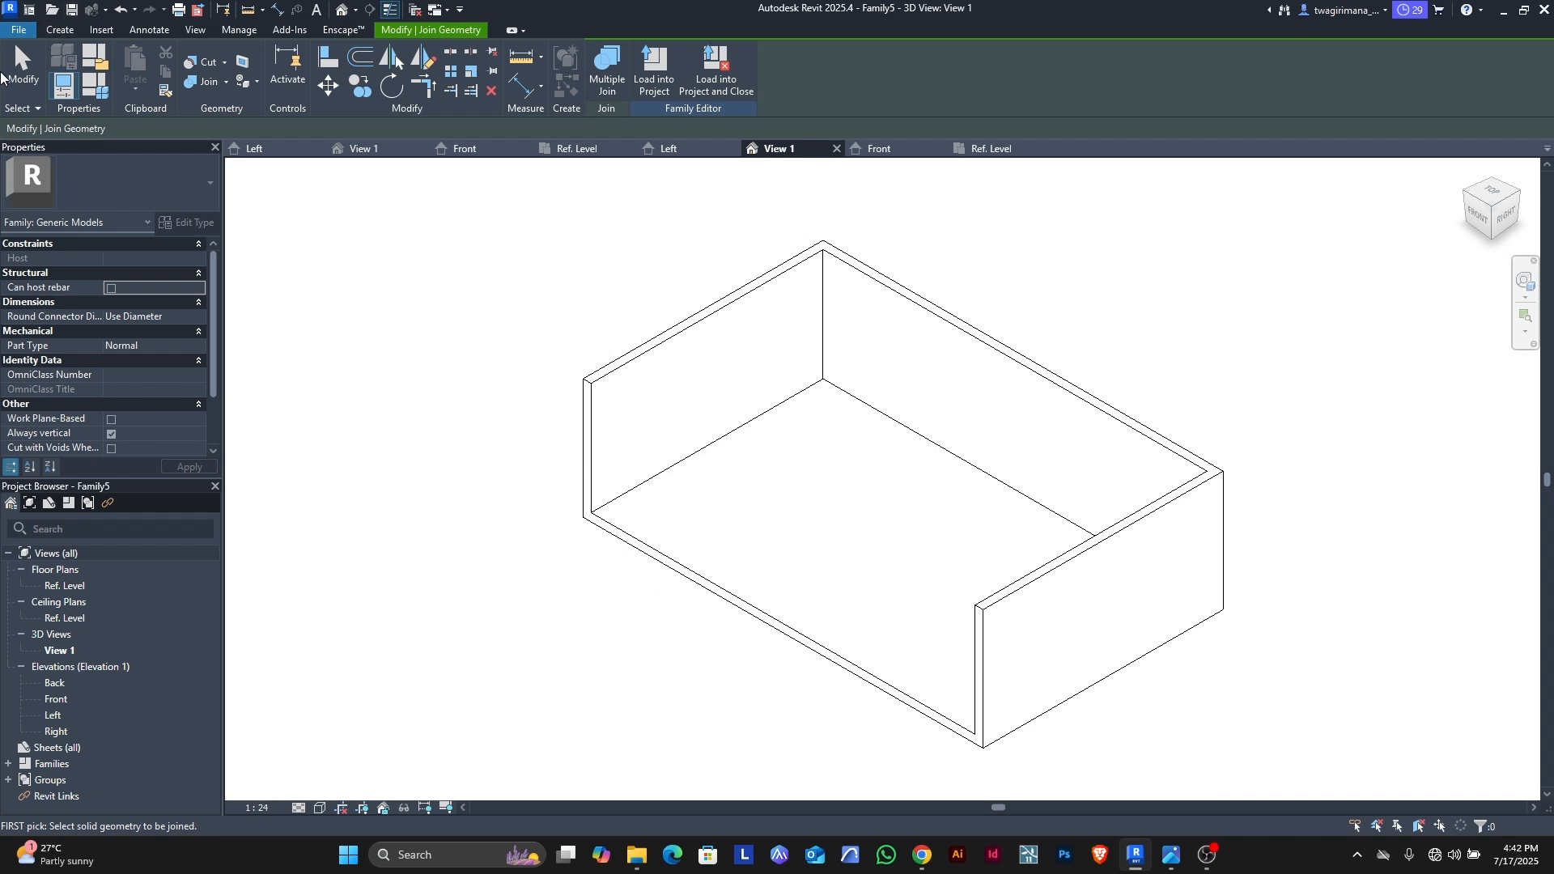
{"action": "left_click", "coordinate": [4, 75]}
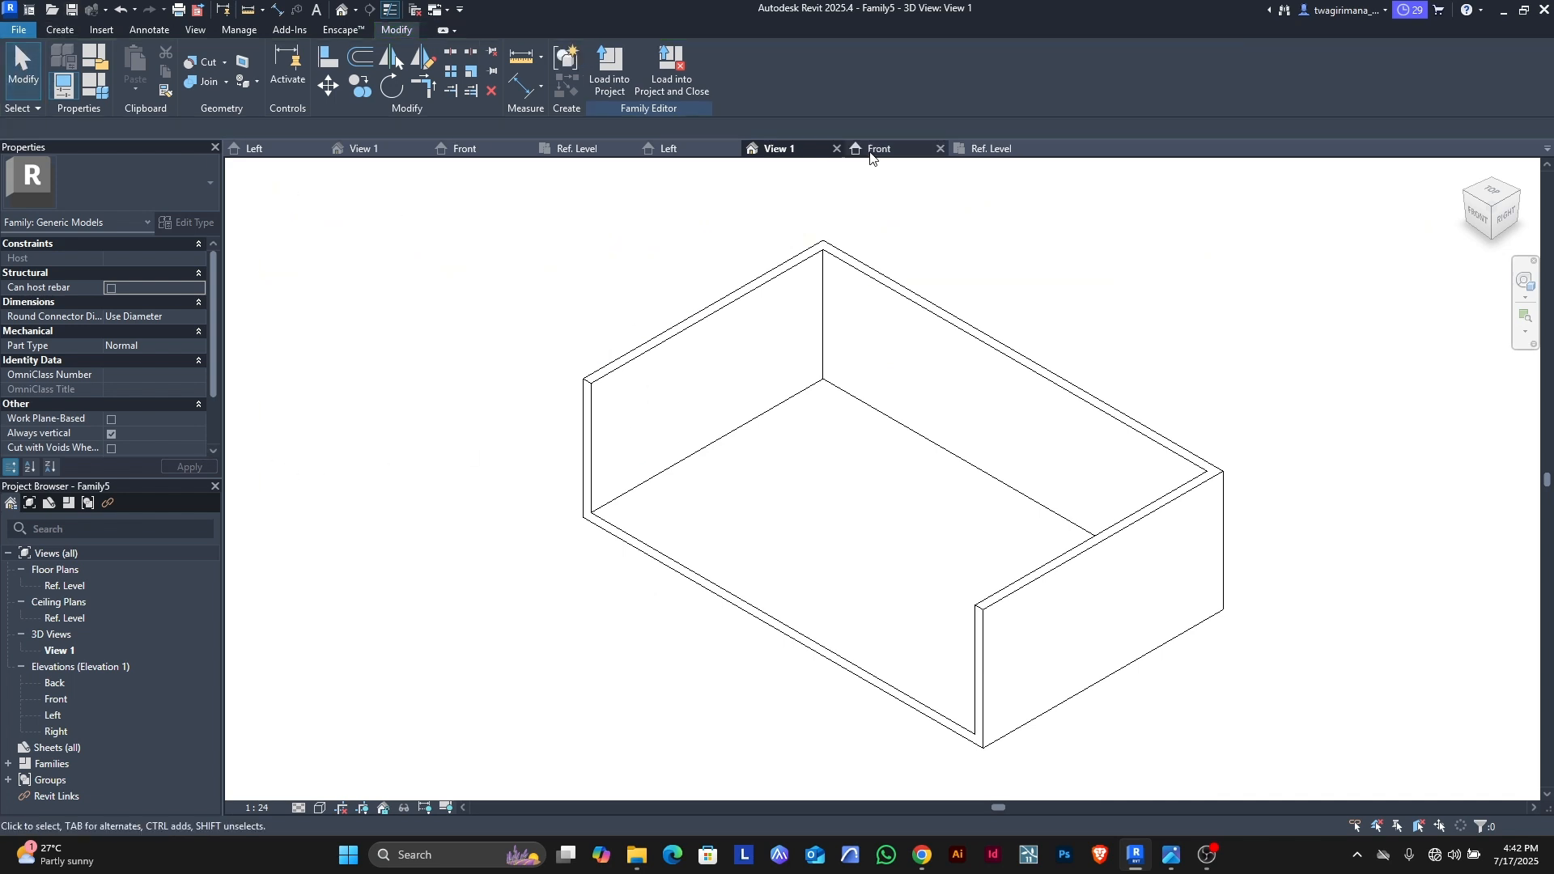
{"action": "left_click", "coordinate": [984, 149]}
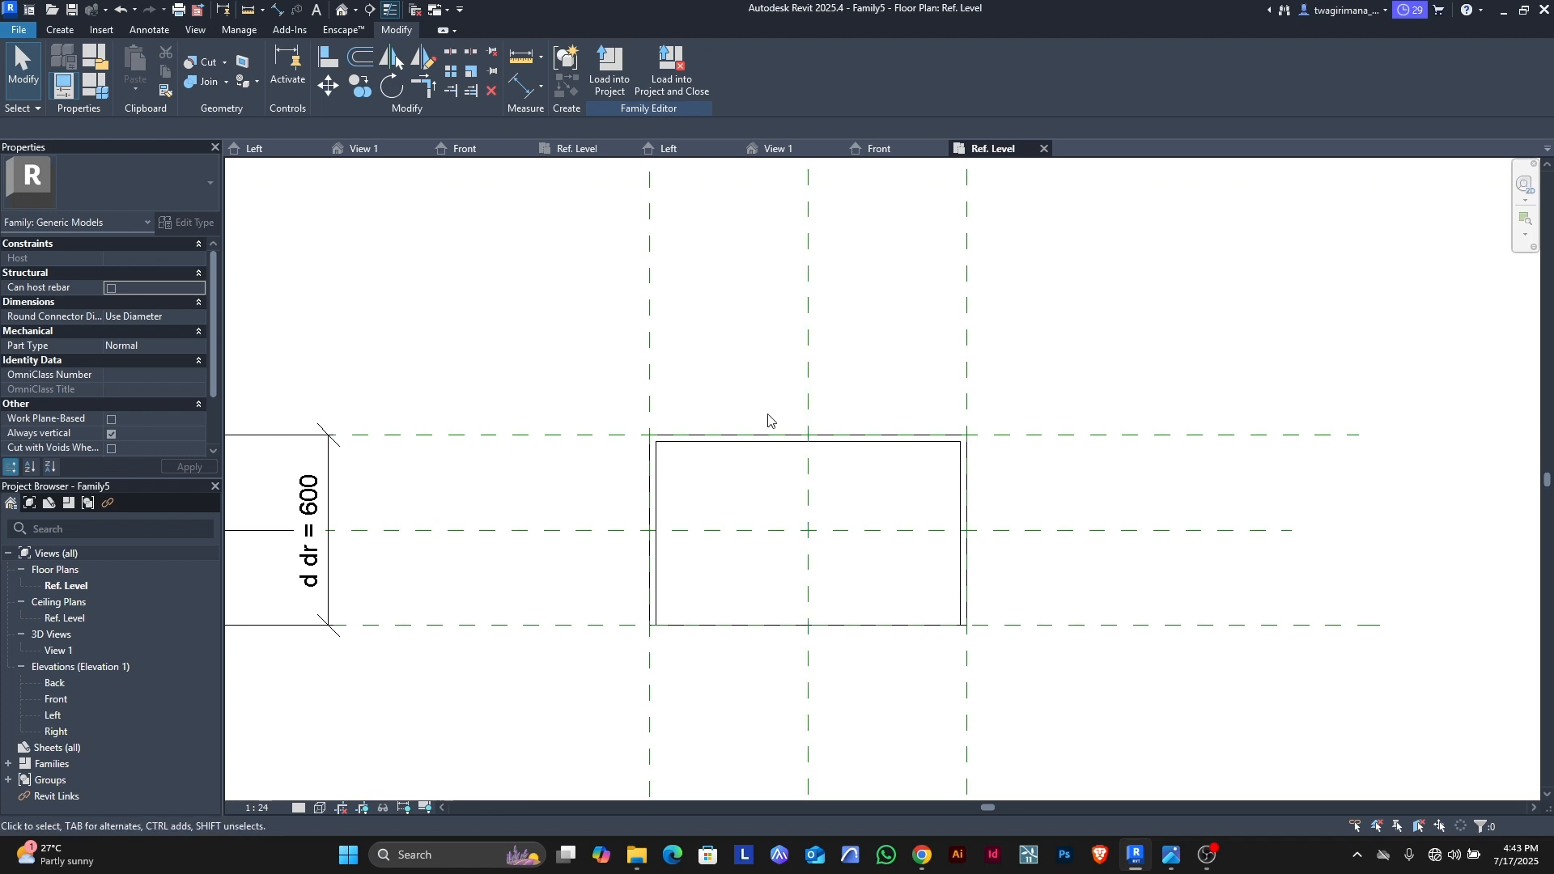
{"action": "scroll", "coordinate": [694, 660], "scroll_direction": "up", "scroll_amount": 2}
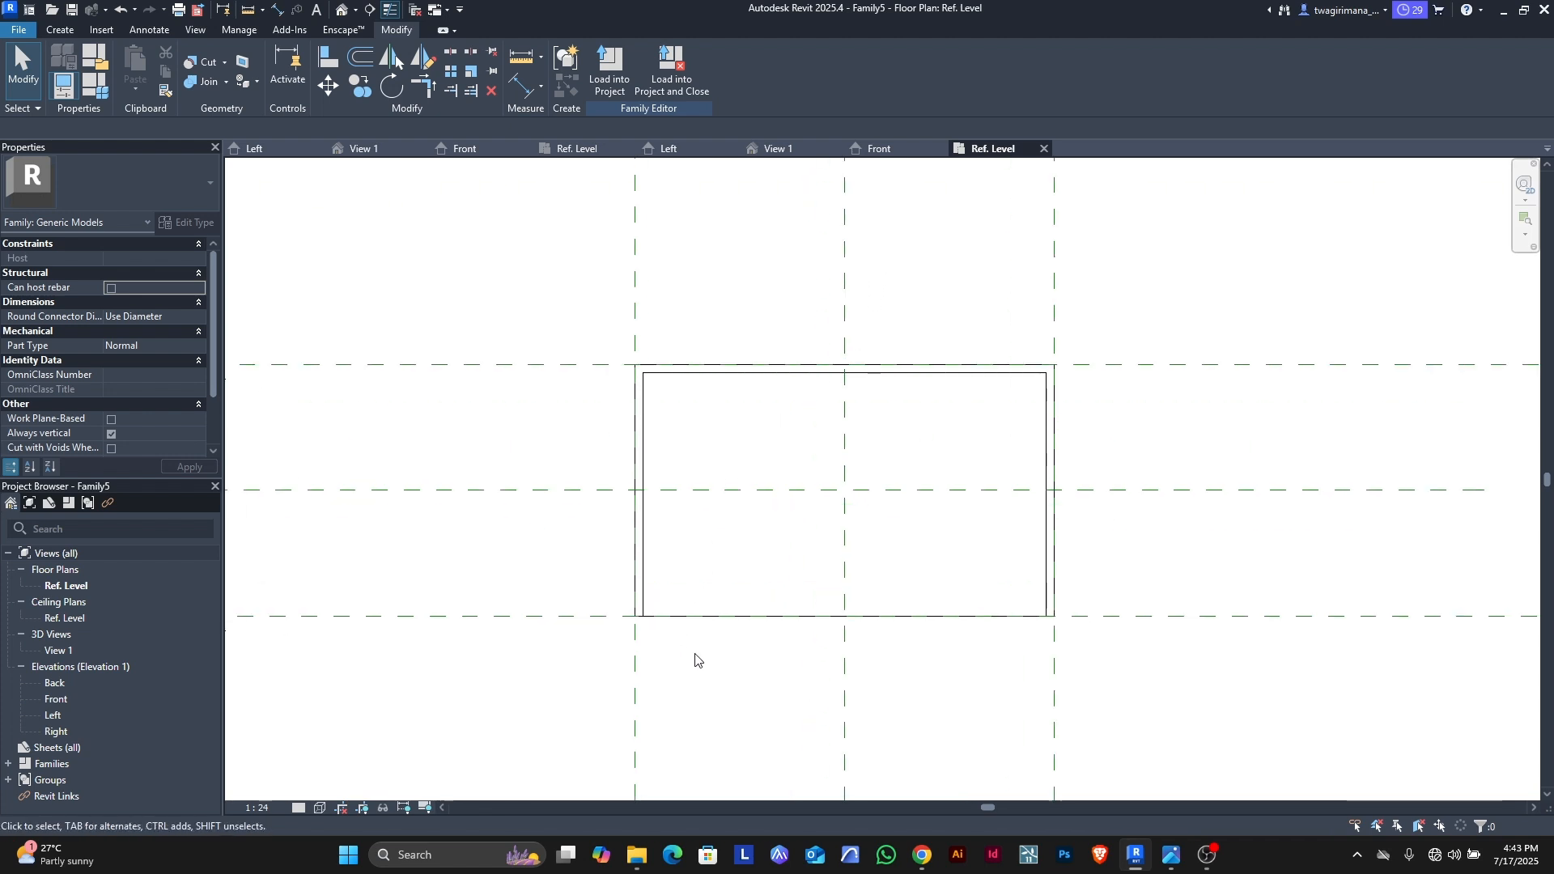
Step: In the Front elevation, start an extrusion and sketch a 600 mm high rectangle between the outer vertical reference planes, from the h dr plane to Ref. Level
{"action": "left_click", "coordinate": [881, 149]}
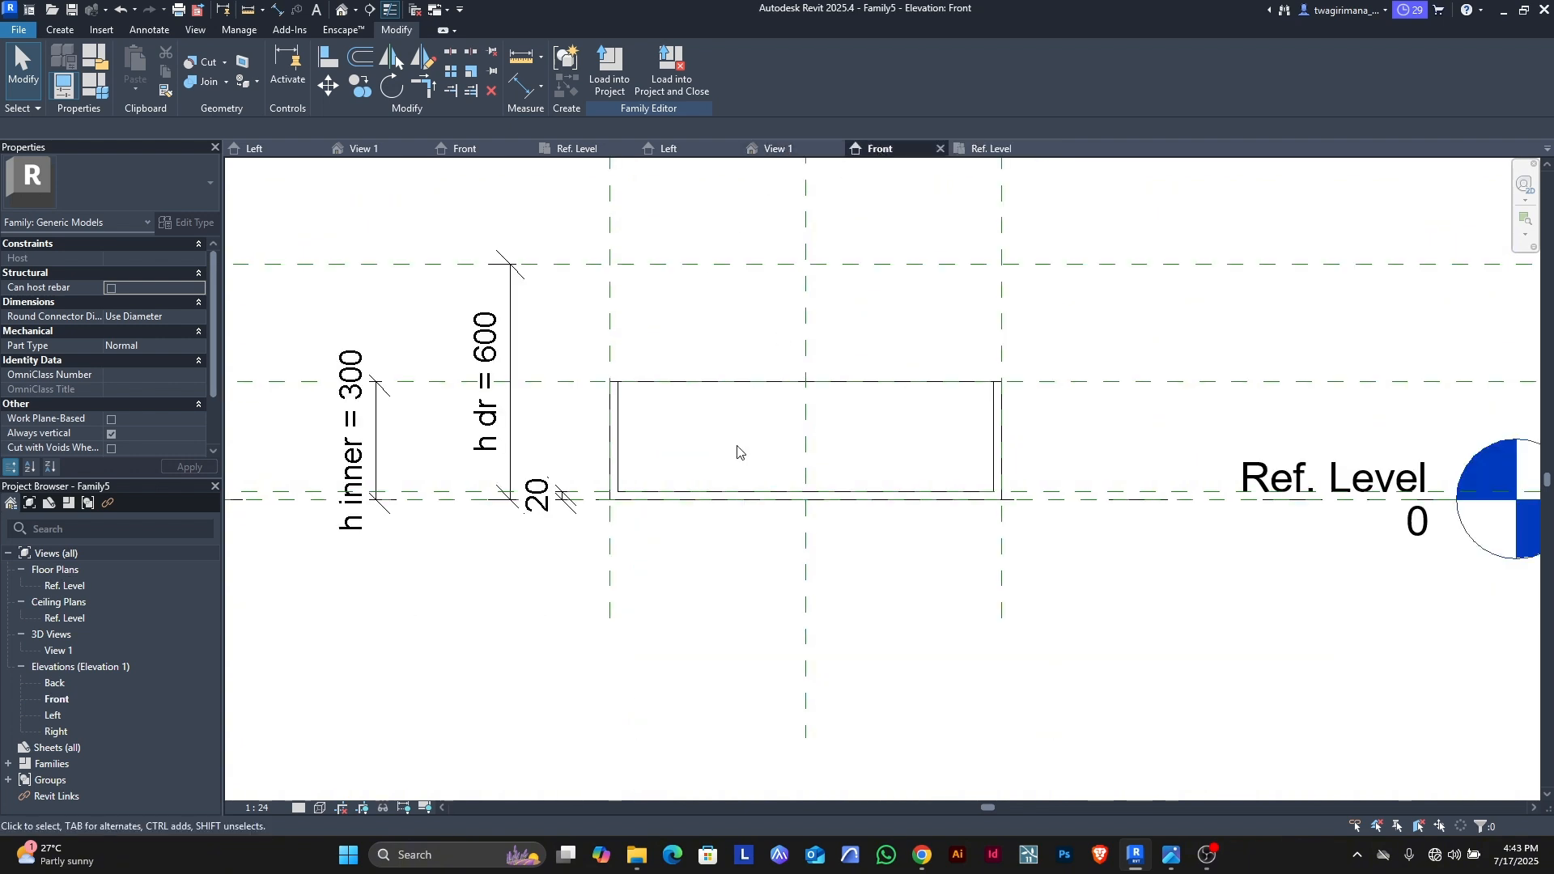
{"action": "scroll", "coordinate": [739, 508], "scroll_direction": "down", "scroll_amount": 1}
{"action": "scroll", "coordinate": [710, 618], "scroll_direction": "down", "scroll_amount": 1}
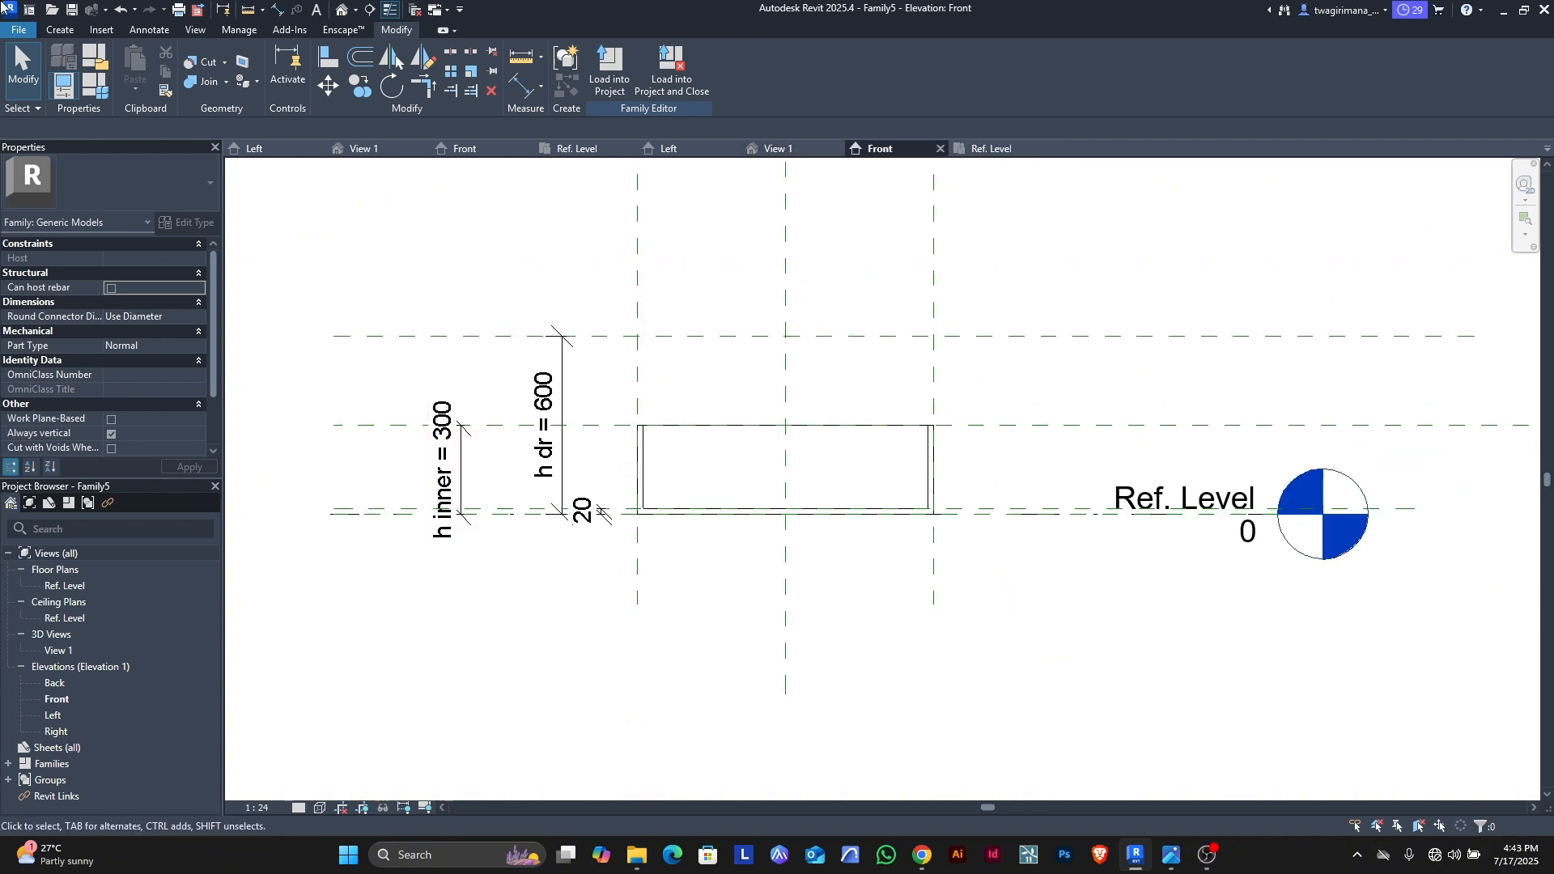
{"action": "scroll", "coordinate": [867, 381], "scroll_direction": "up", "scroll_amount": 1}
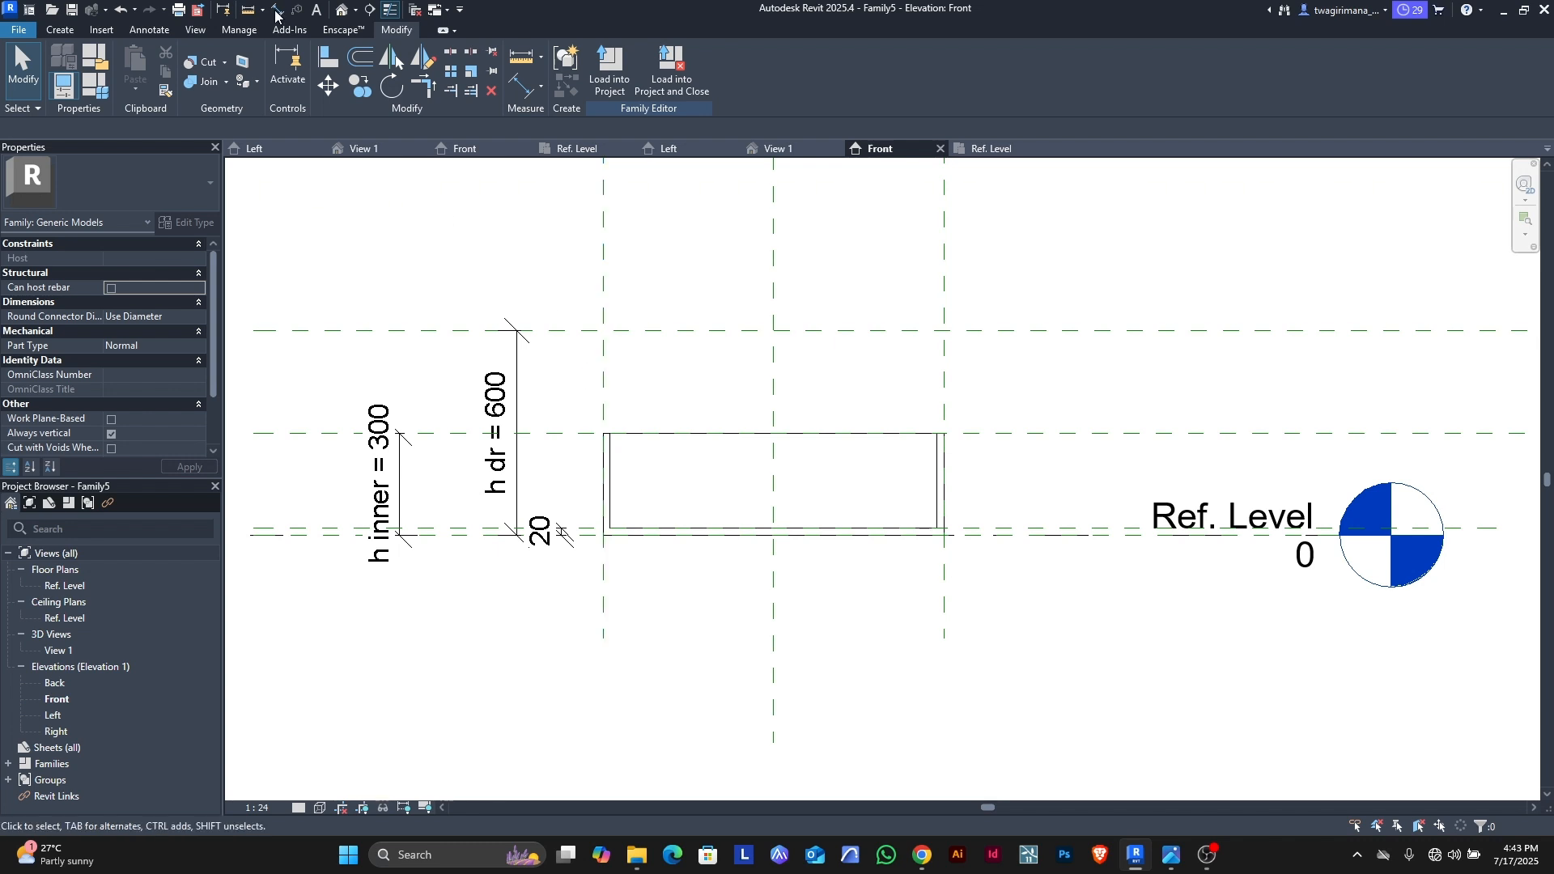
{"action": "left_click", "coordinate": [68, 32]}
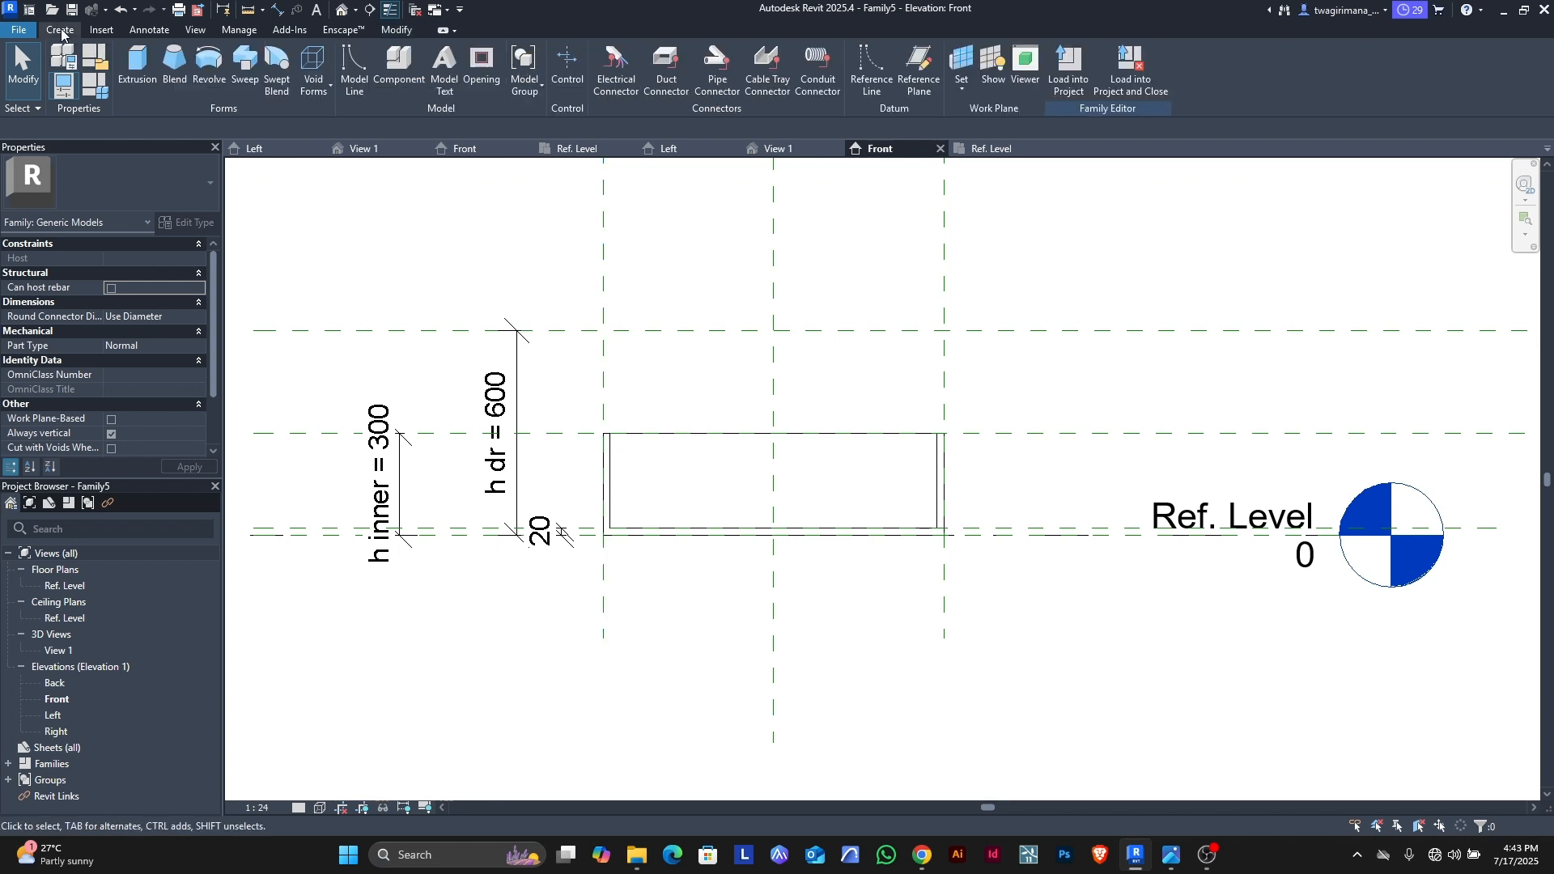
{"action": "left_click", "coordinate": [134, 72]}
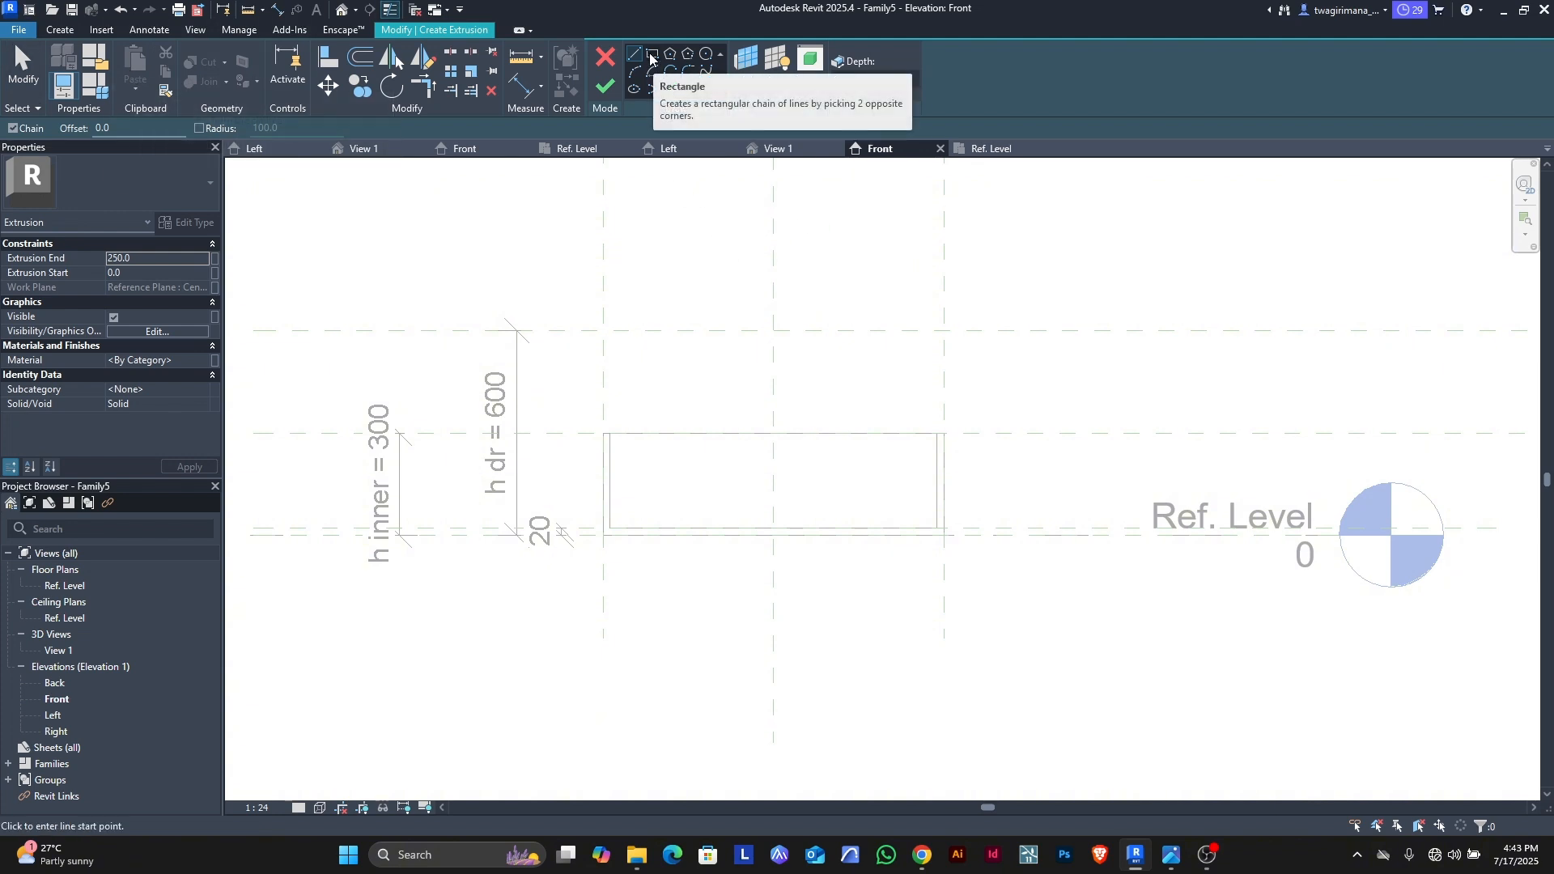
{"action": "left_click", "coordinate": [653, 55]}
{"action": "scroll", "coordinate": [627, 352], "scroll_direction": "up", "scroll_amount": 2}
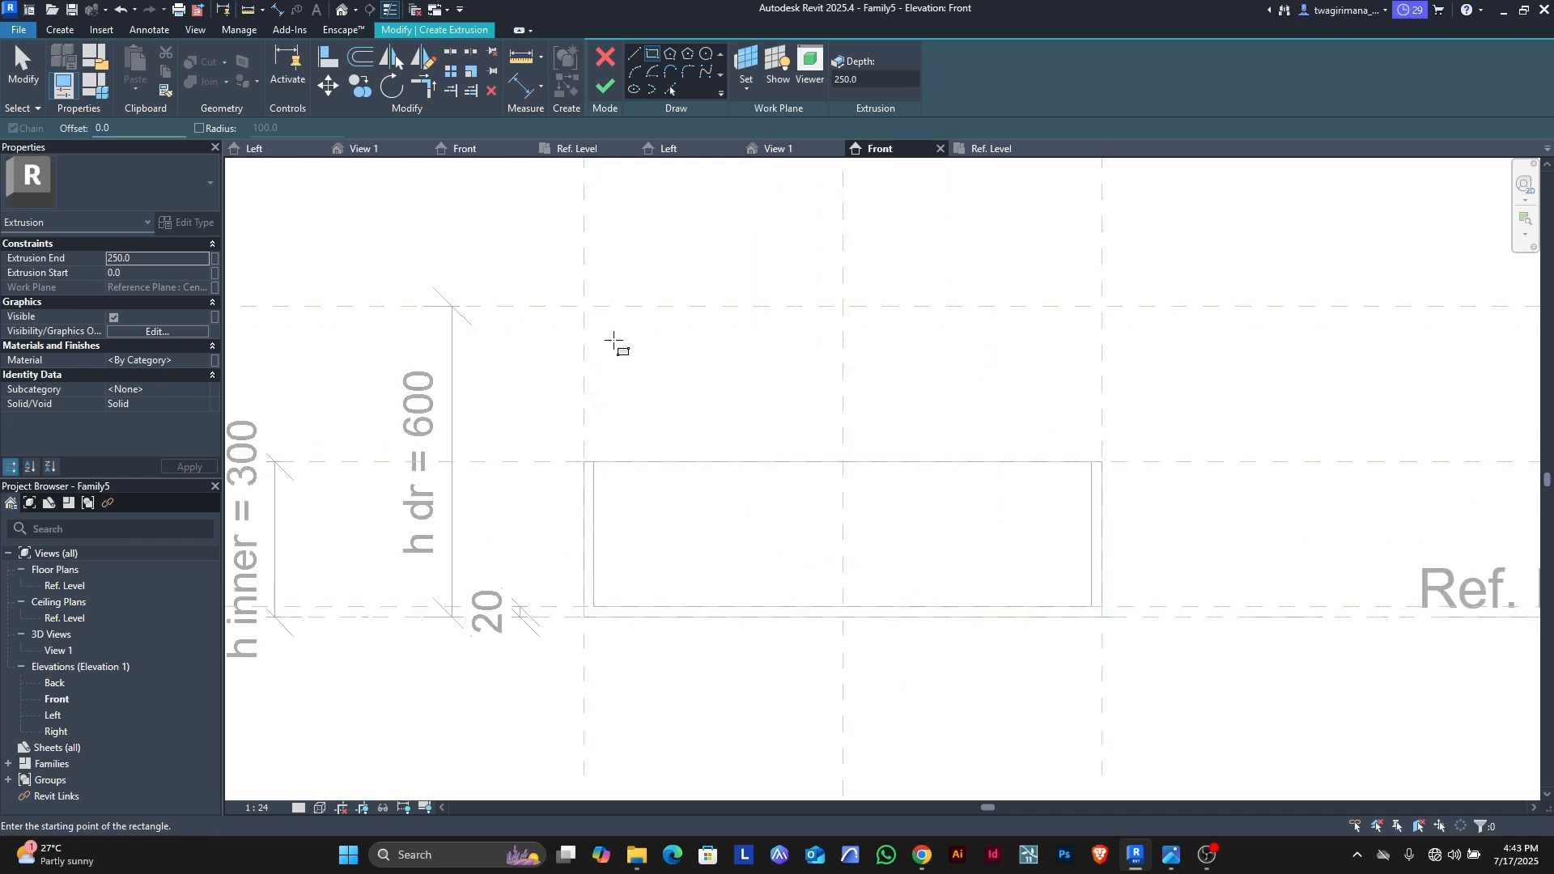
{"action": "left_click", "coordinate": [585, 306]}
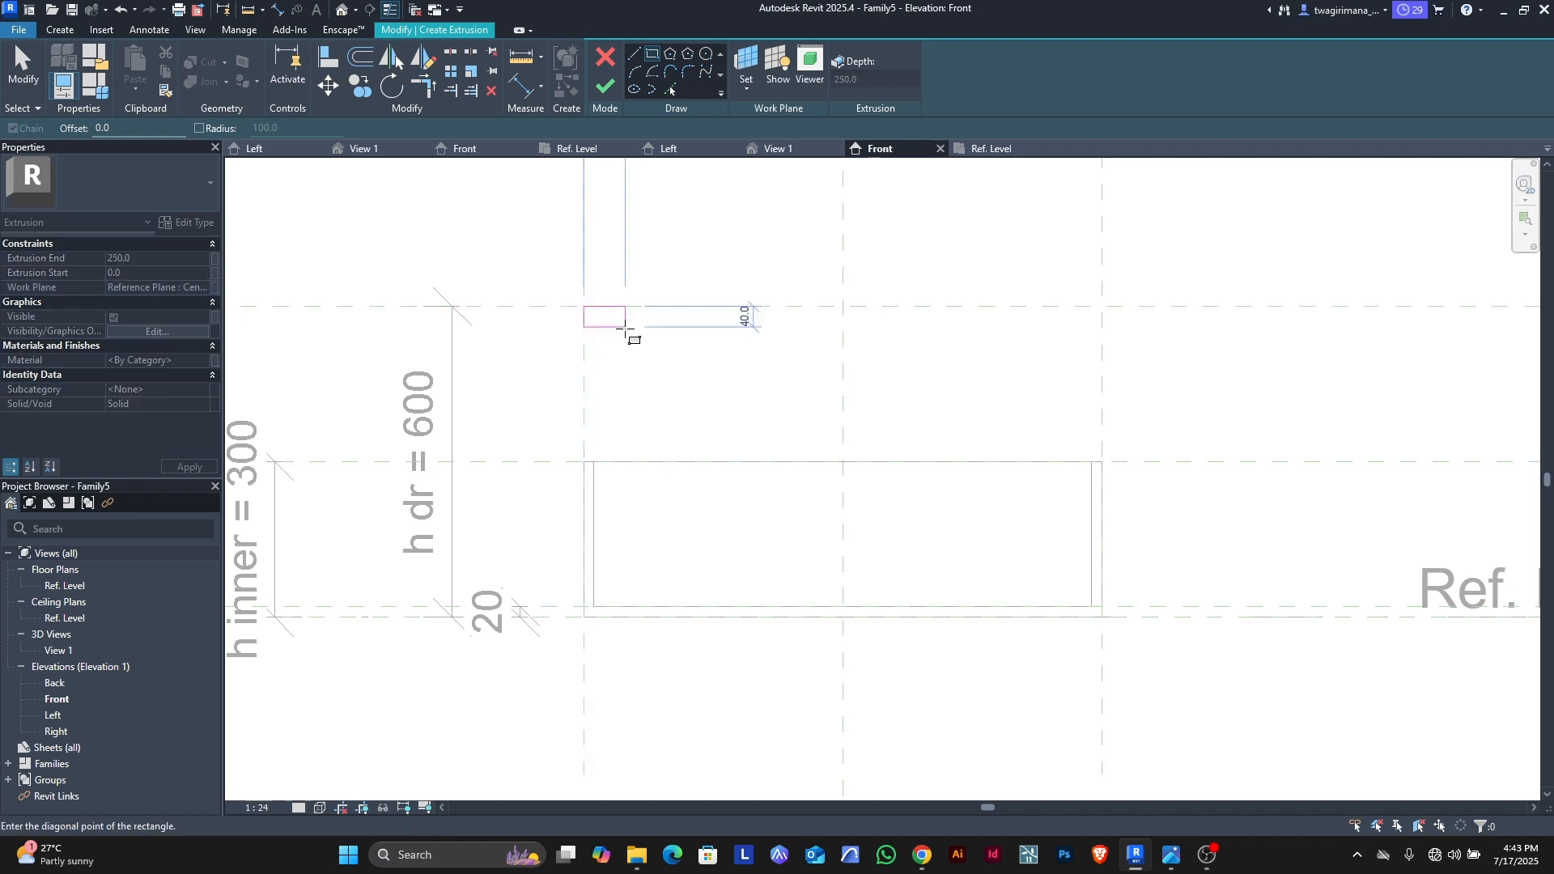
{"action": "scroll", "coordinate": [763, 548], "scroll_direction": "down", "scroll_amount": 1}
{"action": "scroll", "coordinate": [759, 548], "scroll_direction": "up", "scroll_amount": 5}
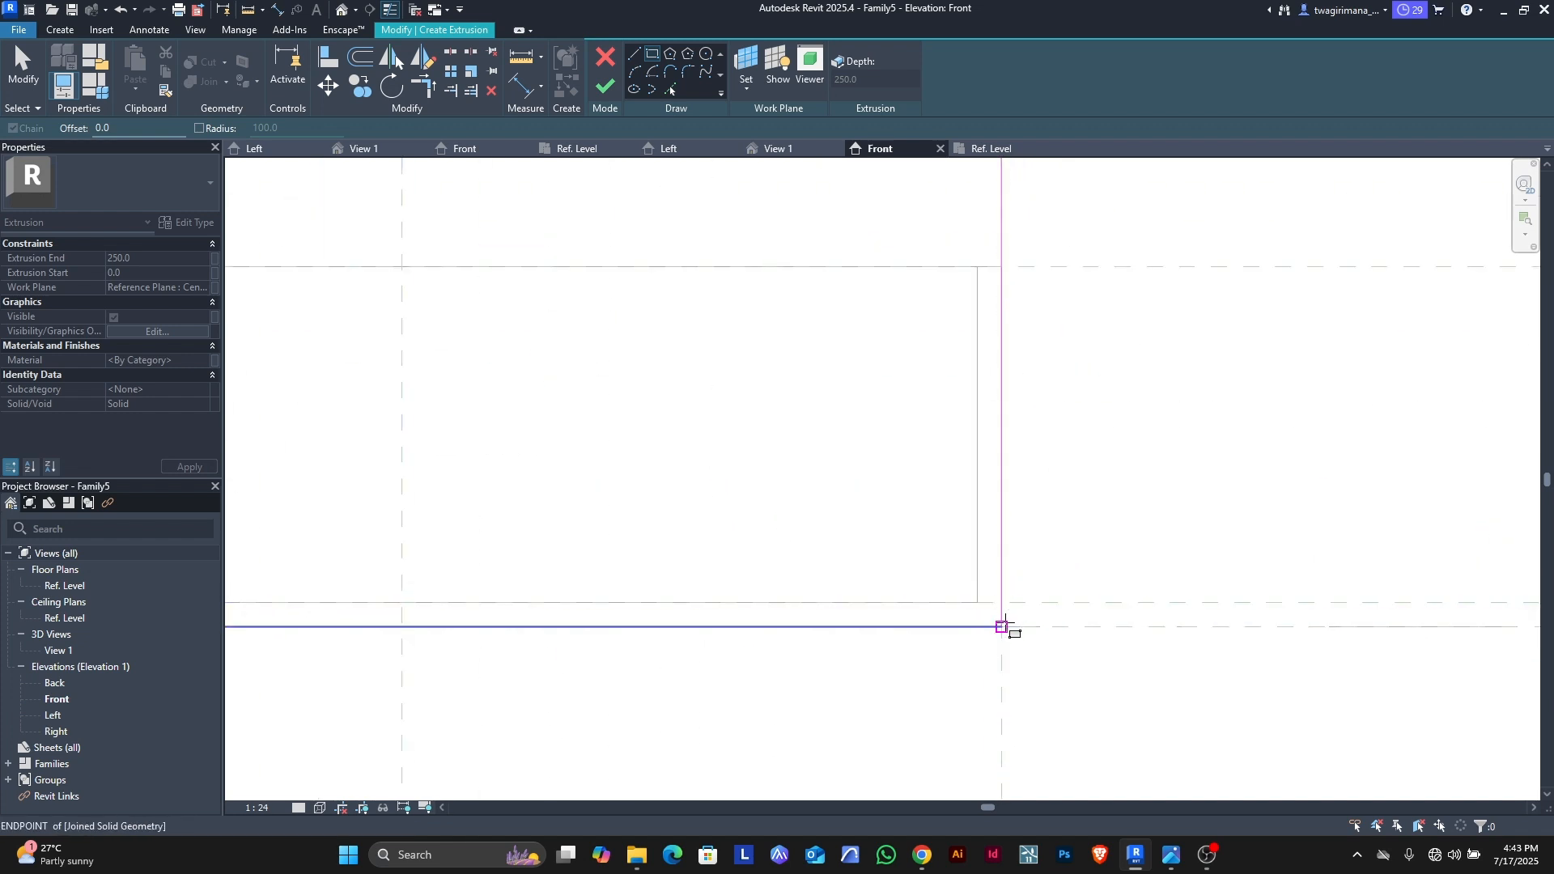
{"action": "left_click", "coordinate": [1003, 626]}
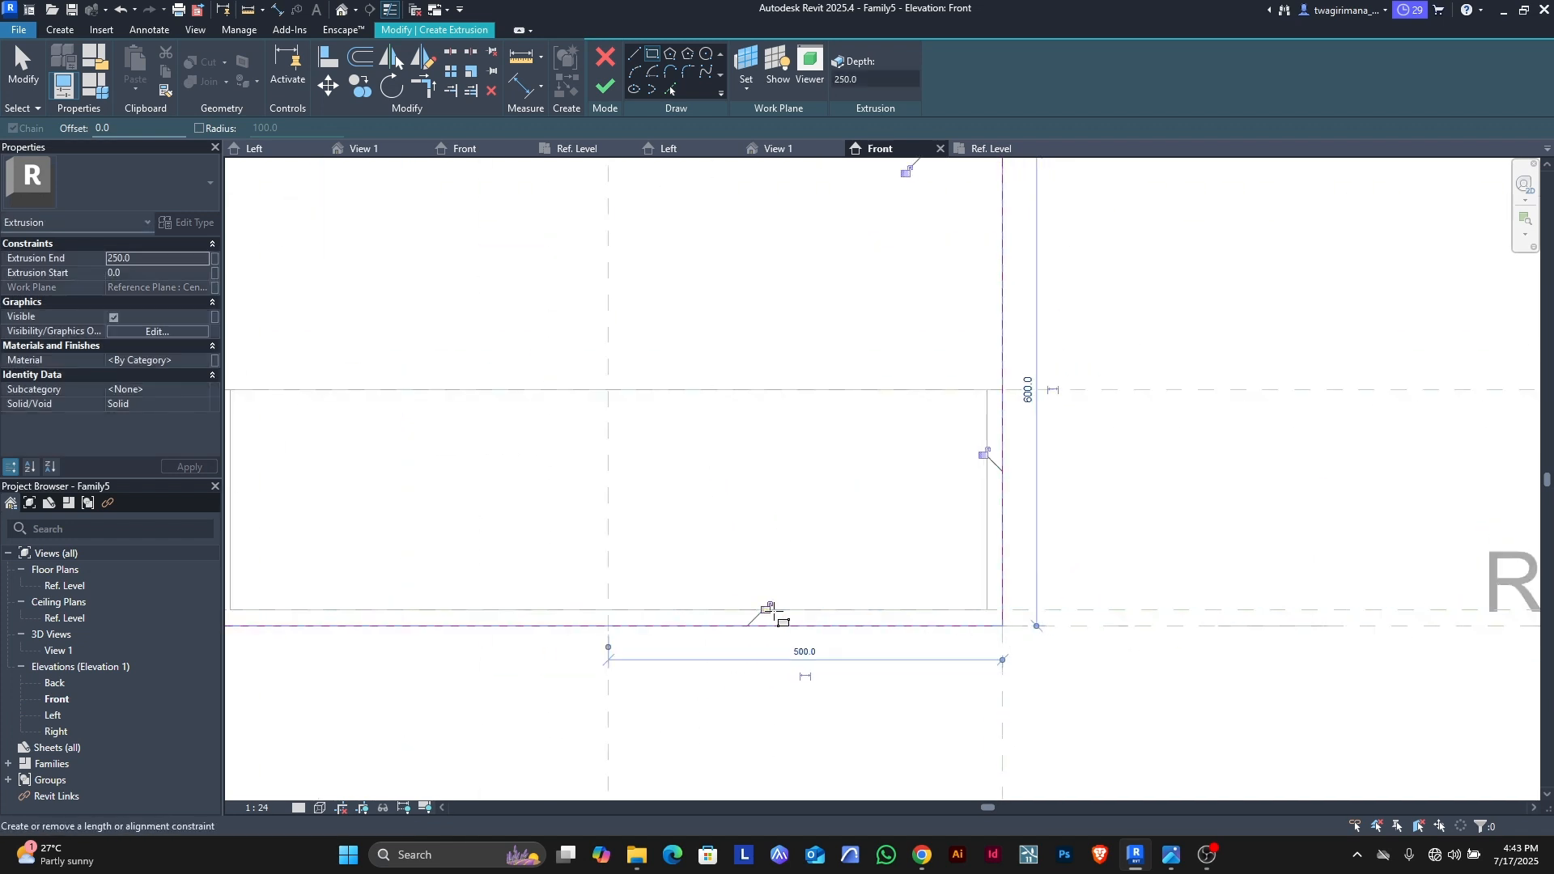
{"action": "scroll", "coordinate": [978, 449], "scroll_direction": "down", "scroll_amount": 3}
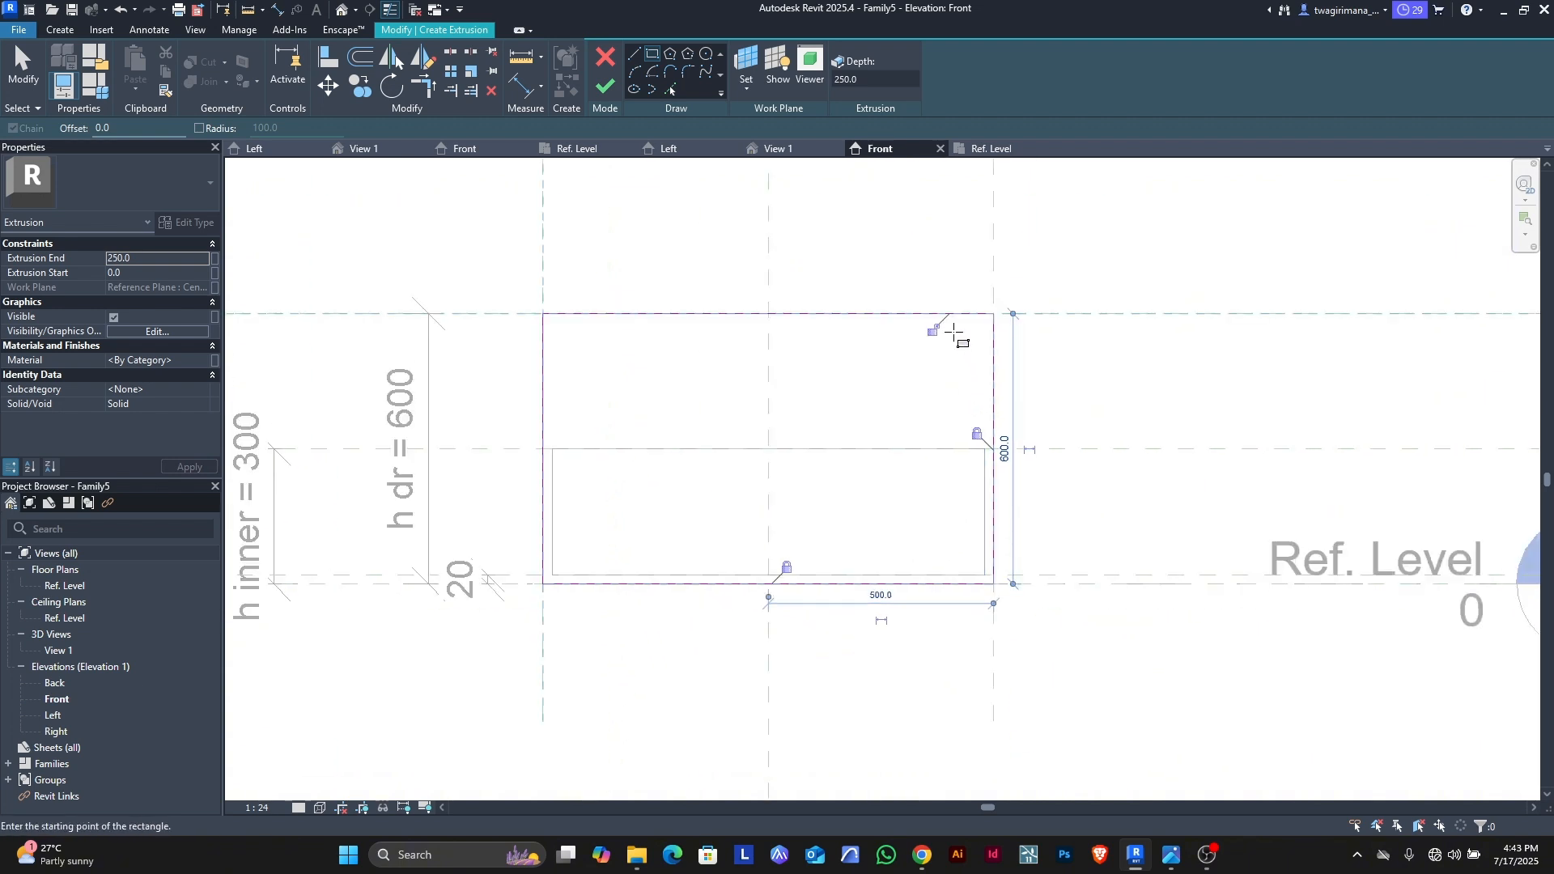
Step: Lock the remaining edge of the 600 mm high front panel rectangle to its reference plane and finish the extrusion
{"action": "left_click", "coordinate": [571, 468]}
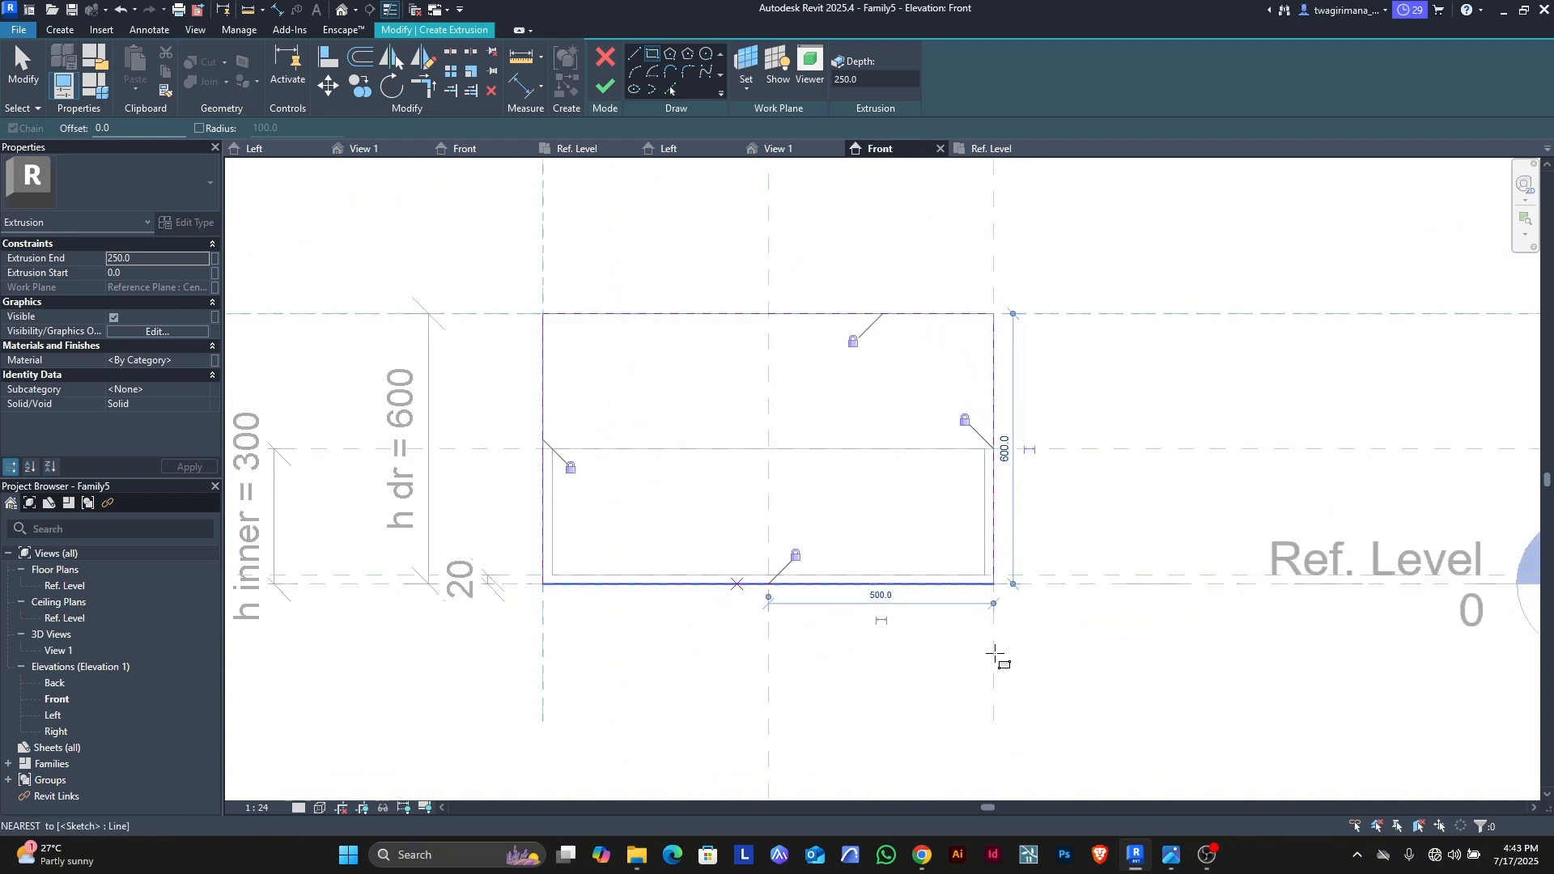
{"action": "left_click", "coordinate": [16, 86]}
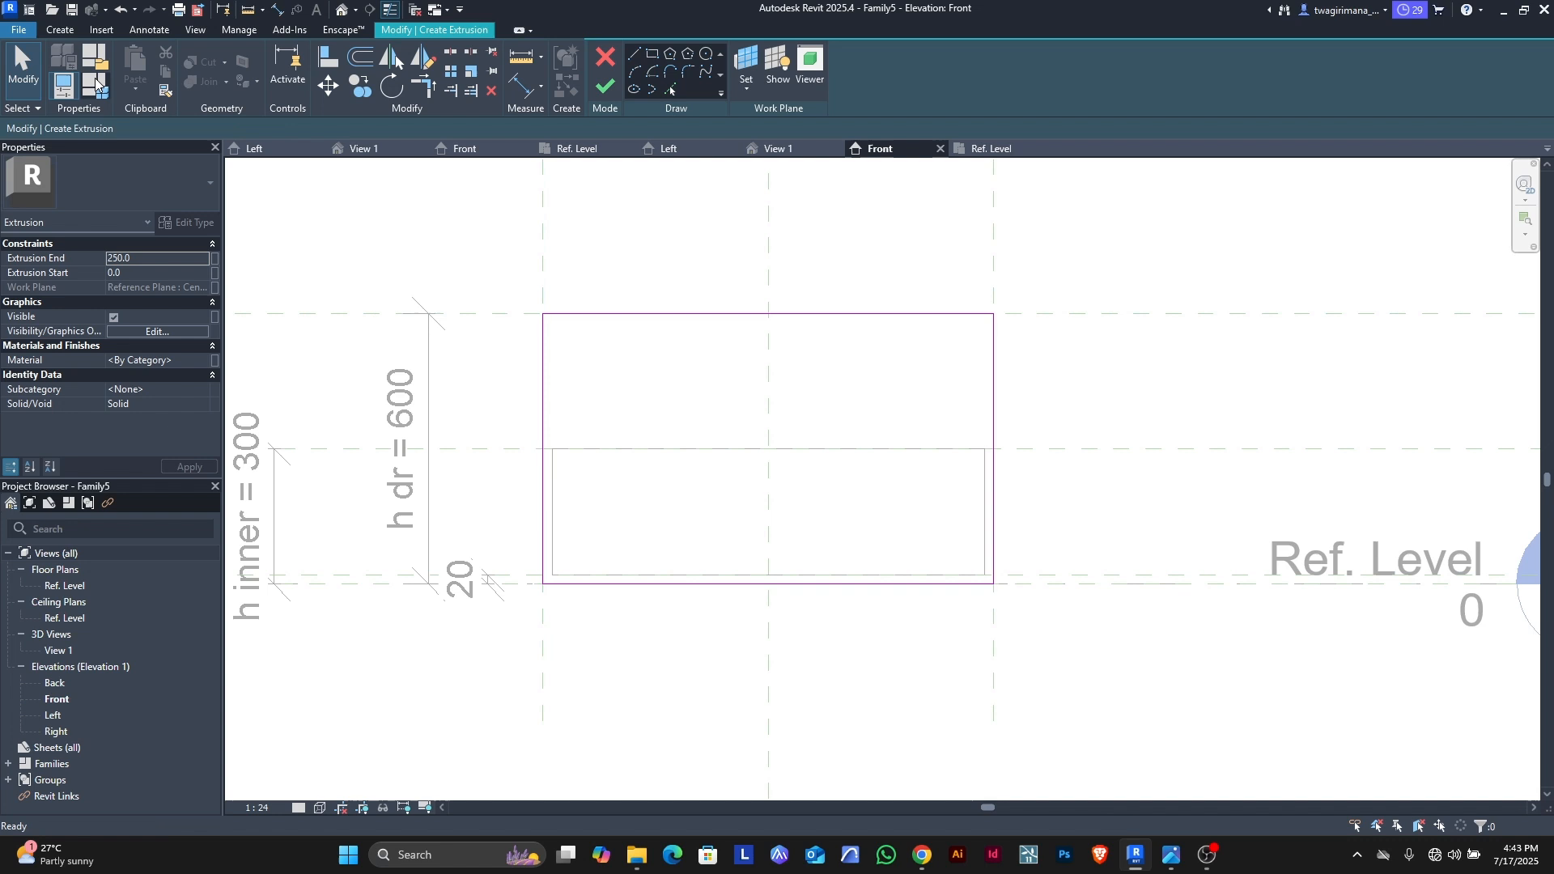
{"action": "left_click", "coordinate": [606, 89]}
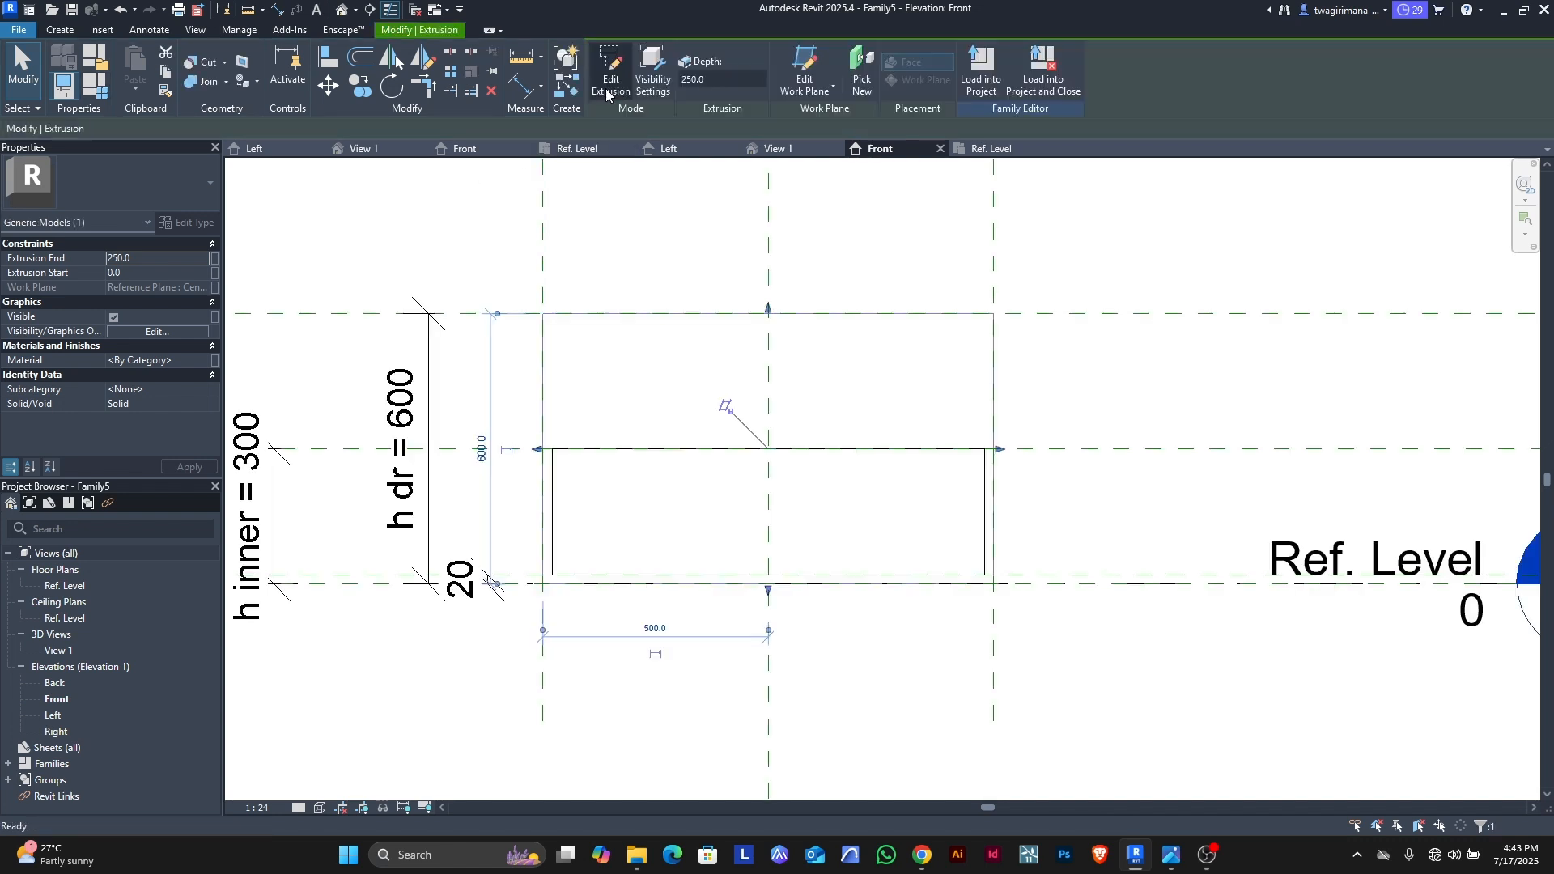
Step: In the Ref. Level plan, stretch both faces of the front panel extrusion out ahead of the drawer box, making it about 71 mm deep
{"action": "left_click", "coordinate": [991, 149]}
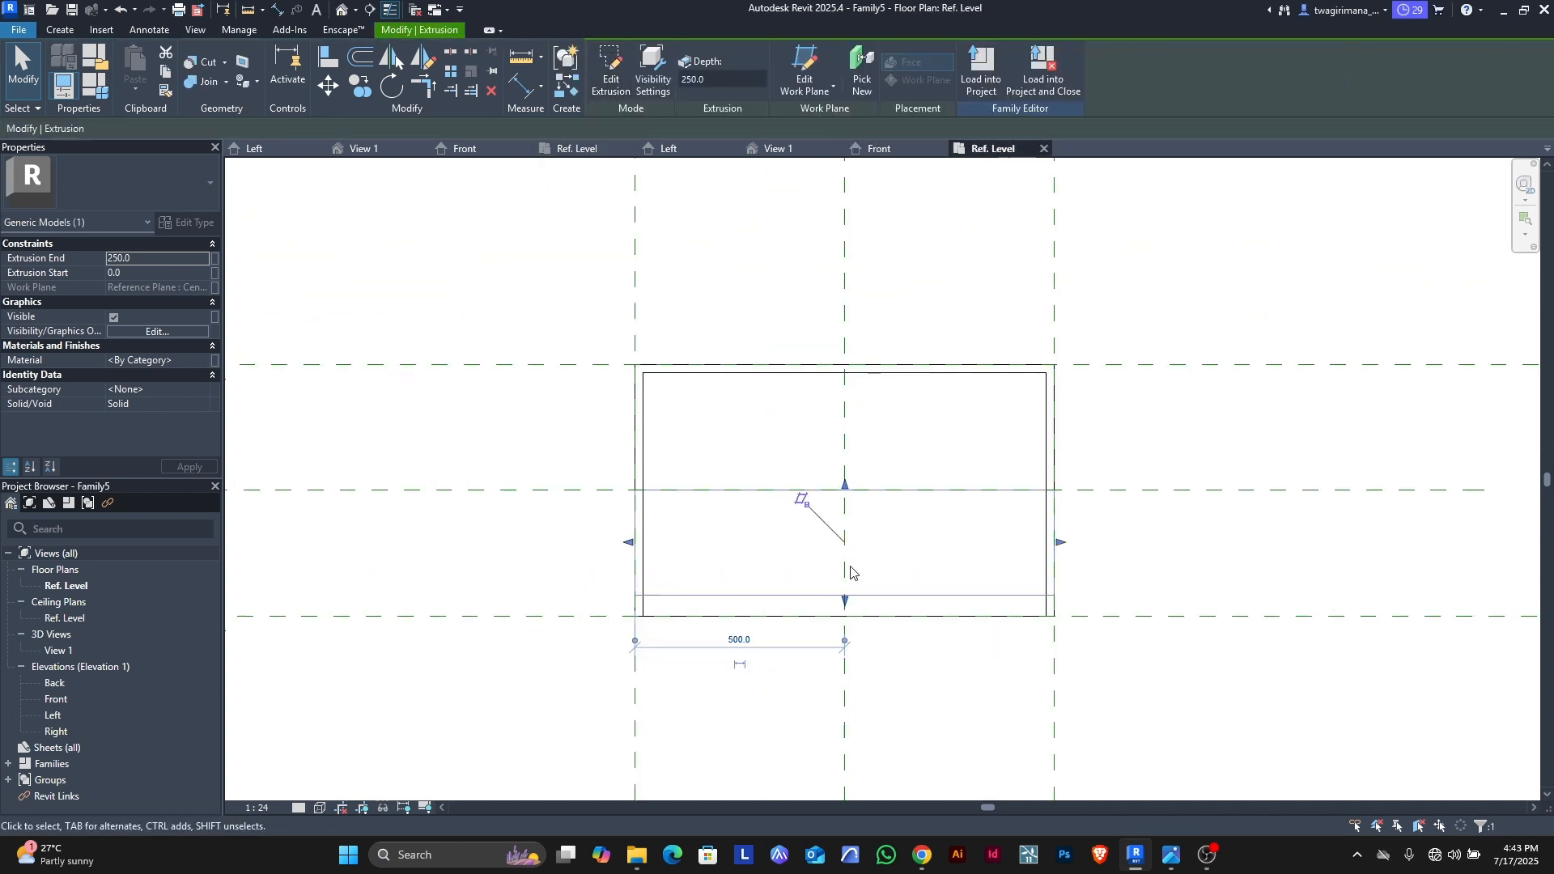
{"action": "scroll", "coordinate": [815, 540], "scroll_direction": "down", "scroll_amount": 2}
{"action": "scroll", "coordinate": [837, 587], "scroll_direction": "up", "scroll_amount": 1}
{"action": "left_click_drag", "start_coordinate": [824, 567], "coordinate": [824, 694]}
{"action": "left_click_drag", "start_coordinate": [828, 478], "coordinate": [825, 675]}
{"action": "scroll", "coordinate": [825, 674], "scroll_direction": "up", "scroll_amount": 2}
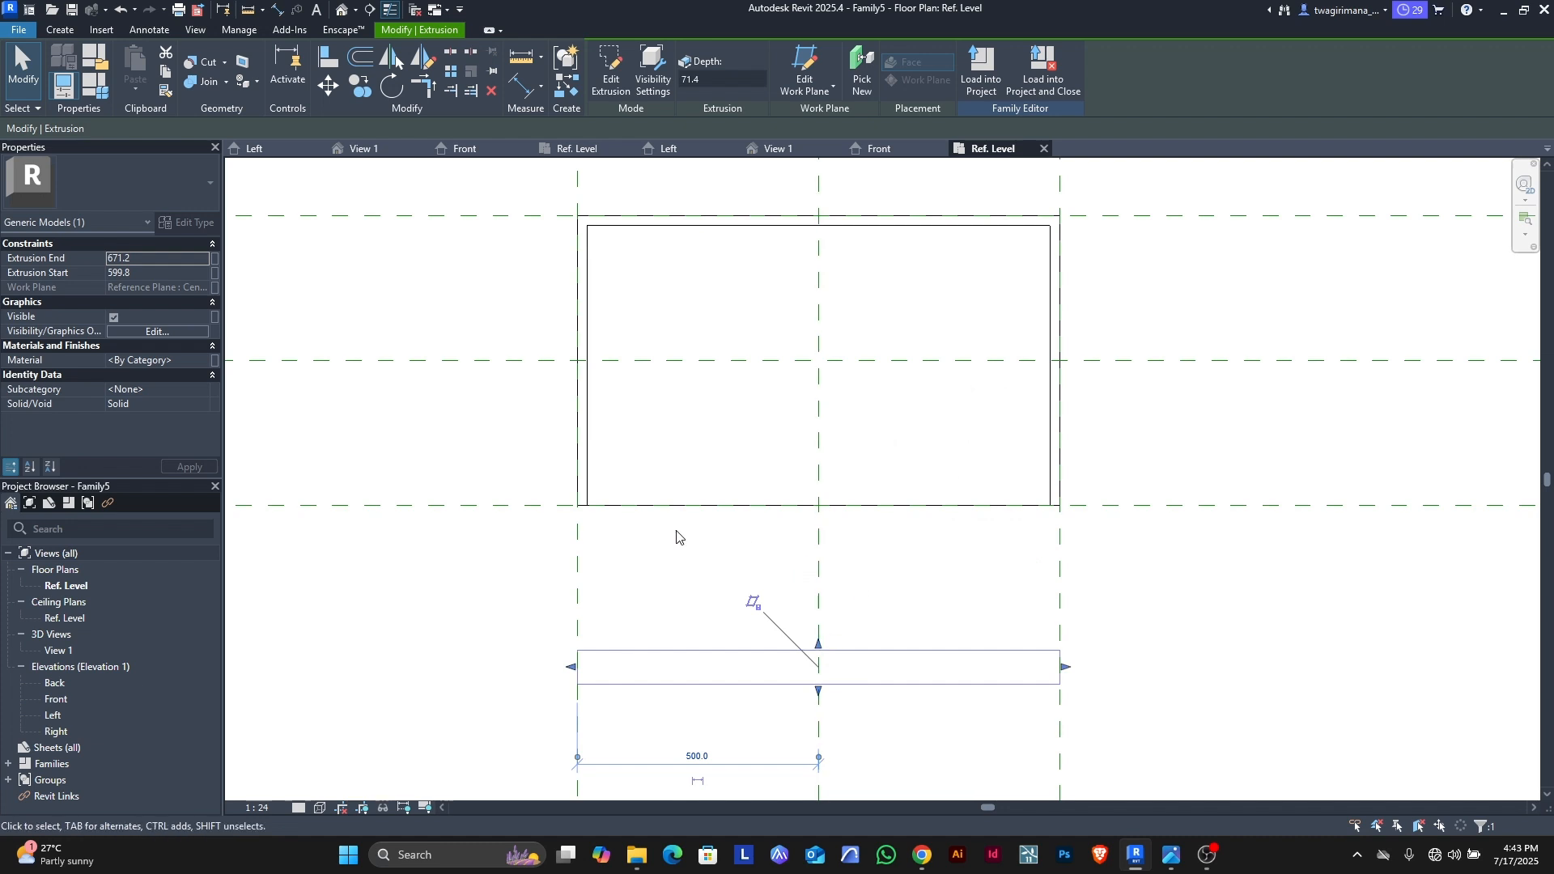
{"action": "left_click", "coordinate": [976, 566]}
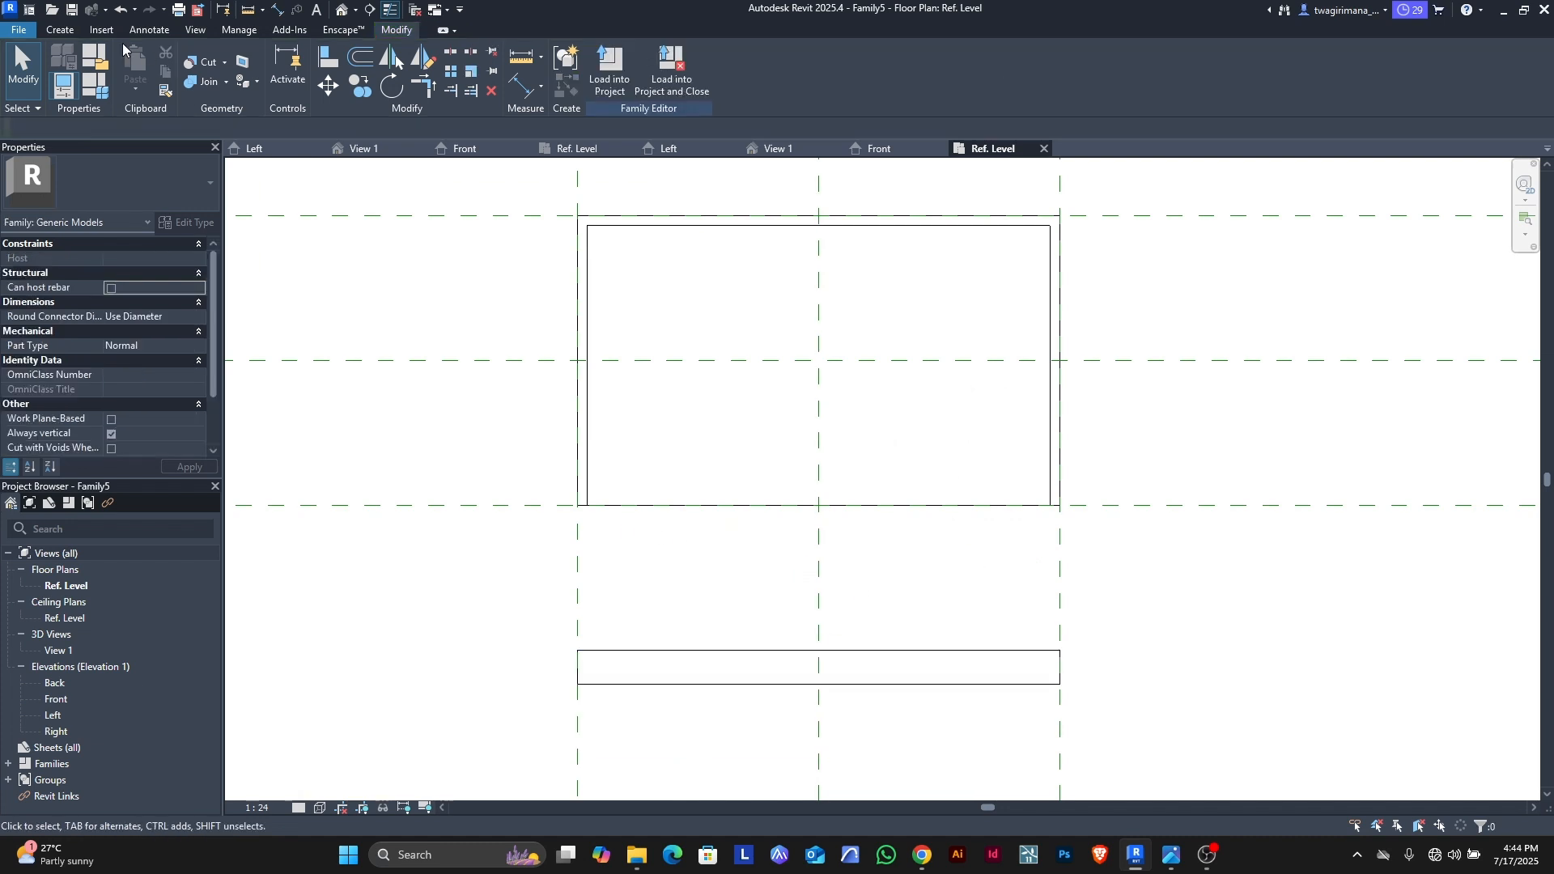
Step: Draw a horizontal reference plane about 80 mm in front of the drawer box's front reference plane
{"action": "left_click", "coordinate": [60, 29]}
{"action": "left_click", "coordinate": [935, 67]}
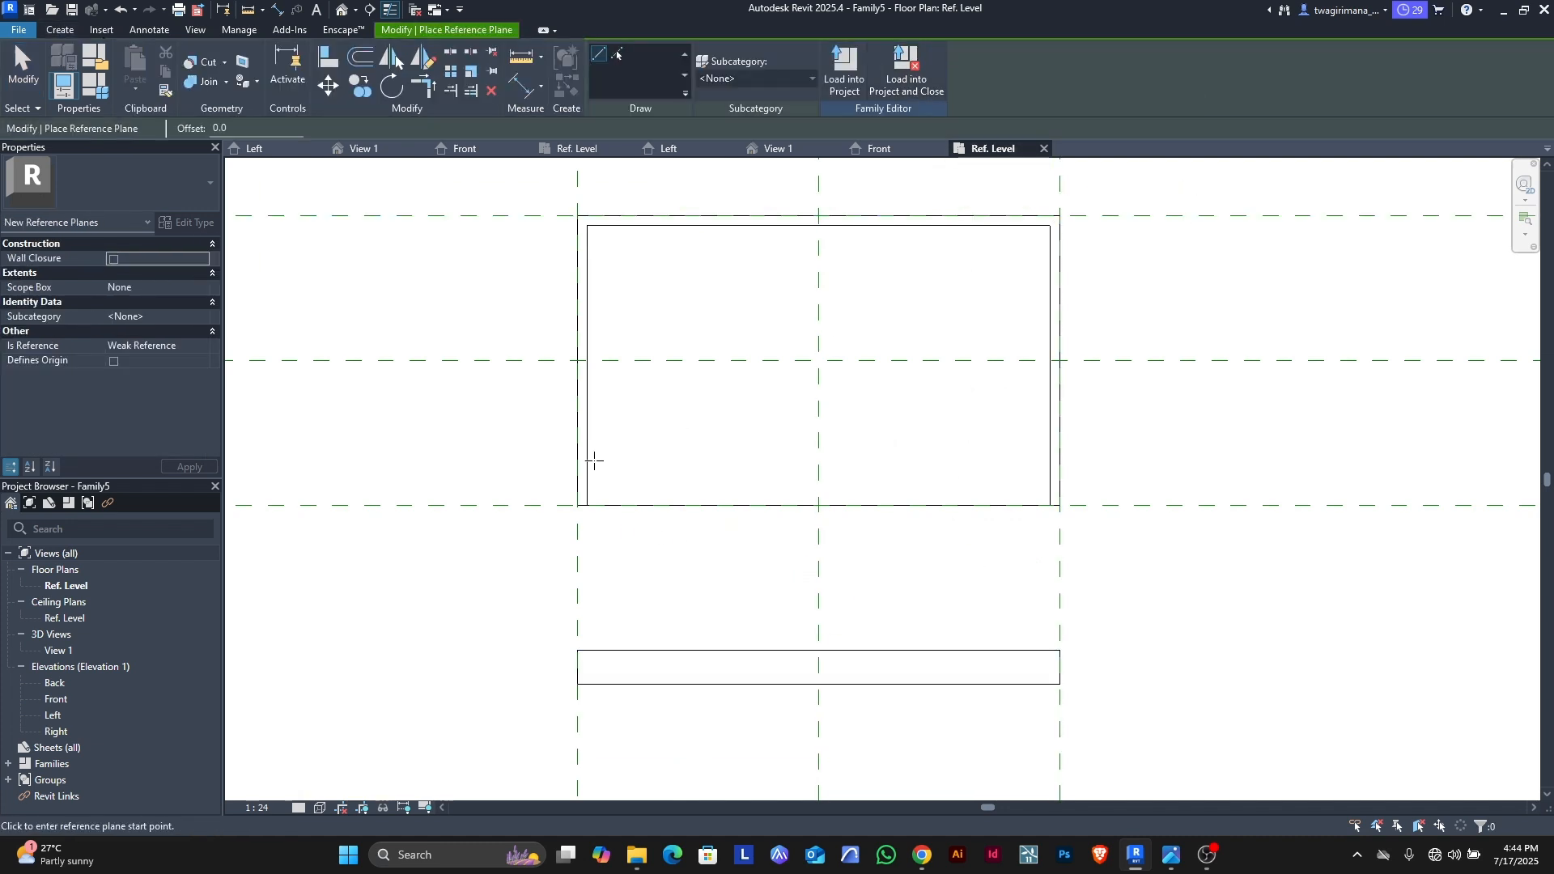
{"action": "scroll", "coordinate": [692, 482], "scroll_direction": "down", "scroll_amount": 2}
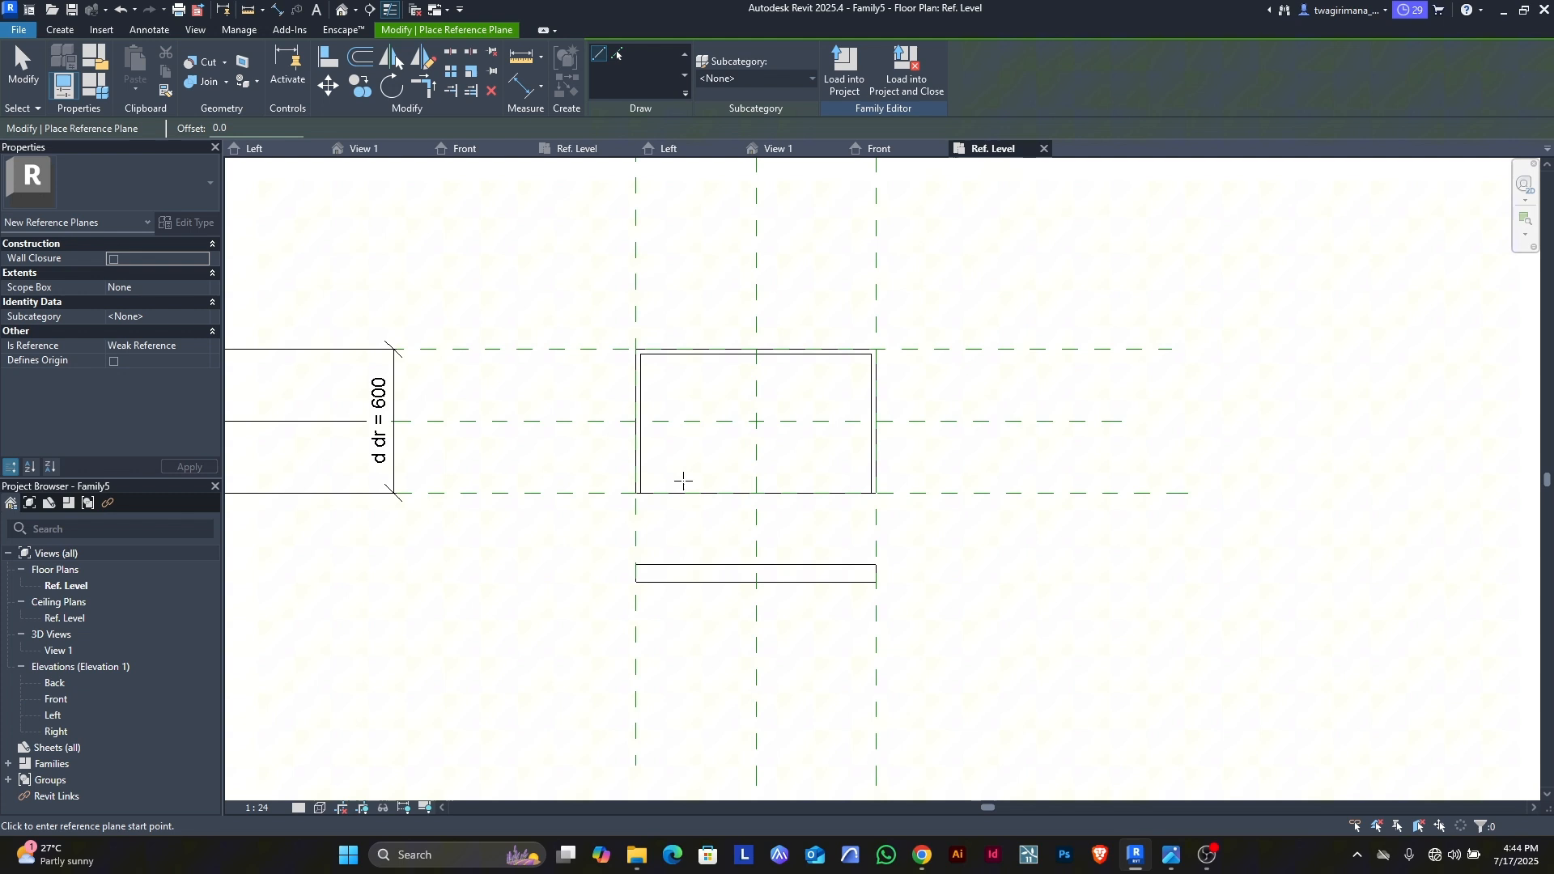
{"action": "left_click", "coordinate": [391, 511]}
{"action": "left_click", "coordinate": [1208, 512]}
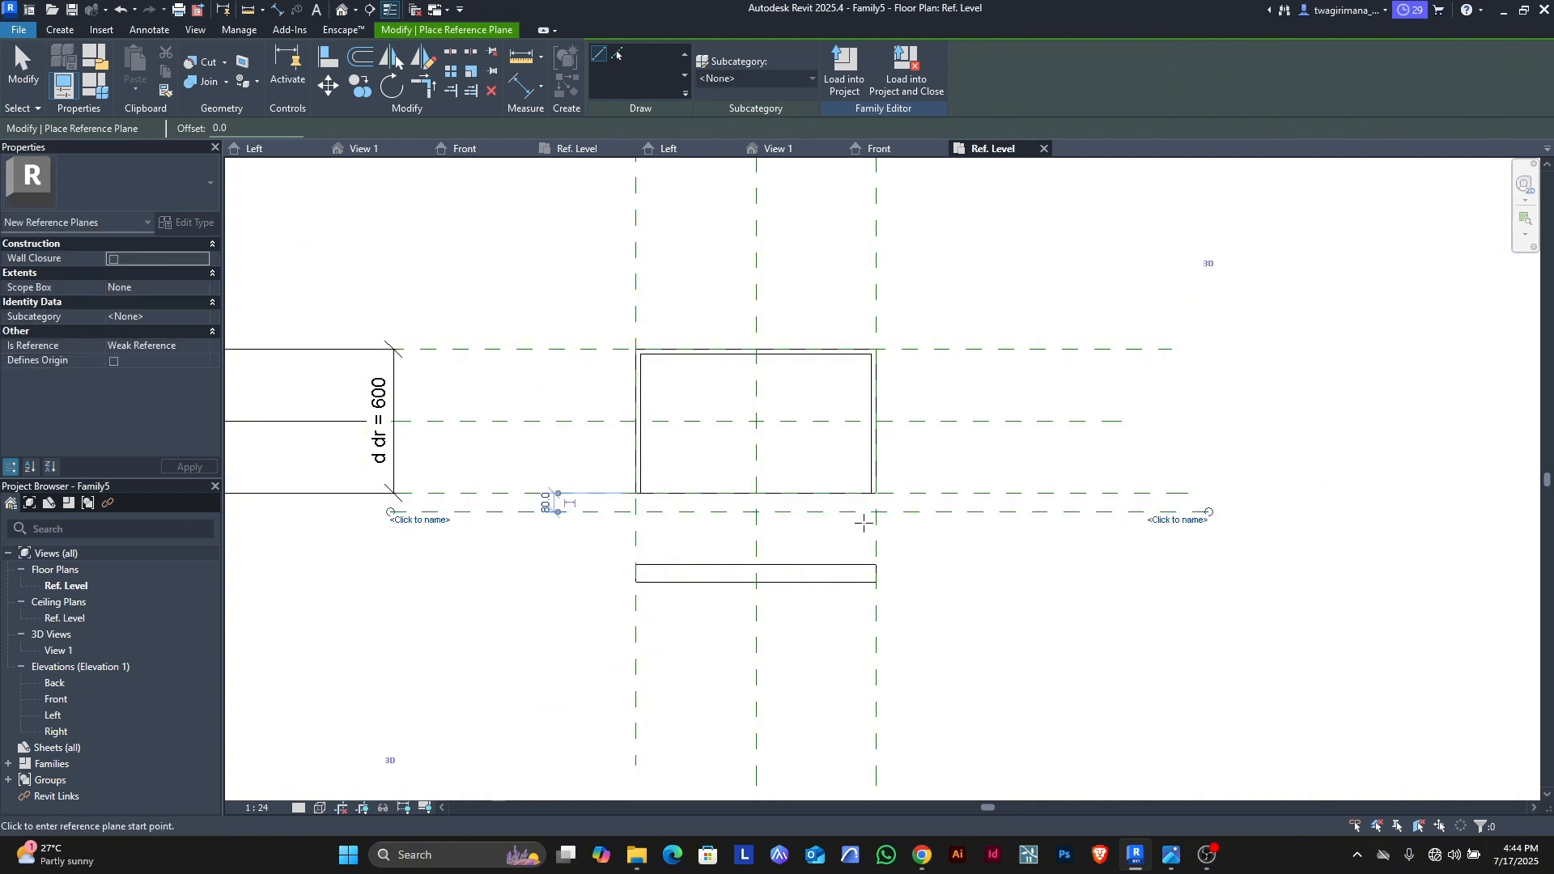
{"action": "scroll", "coordinate": [632, 526], "scroll_direction": "up", "scroll_amount": 3}
{"action": "key", "text": "Escape"}
{"action": "key", "text": "Escape"}
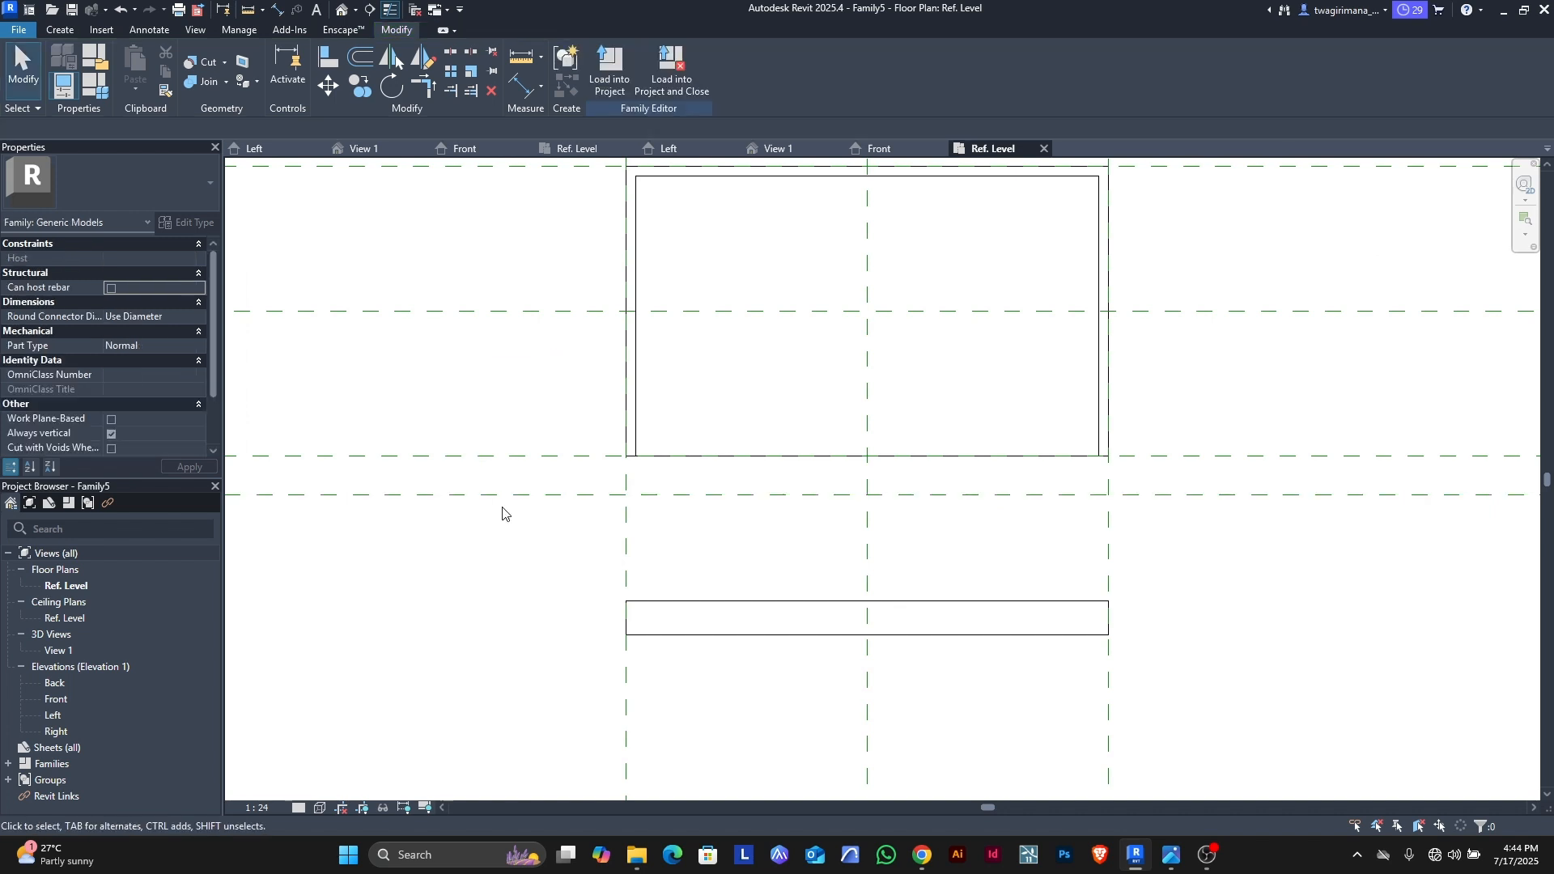
Step: Select the new reference plane and open its distance from the drawer box's front plane for editing
{"action": "left_click", "coordinate": [520, 91]}
{"action": "key", "text": "Escape"}
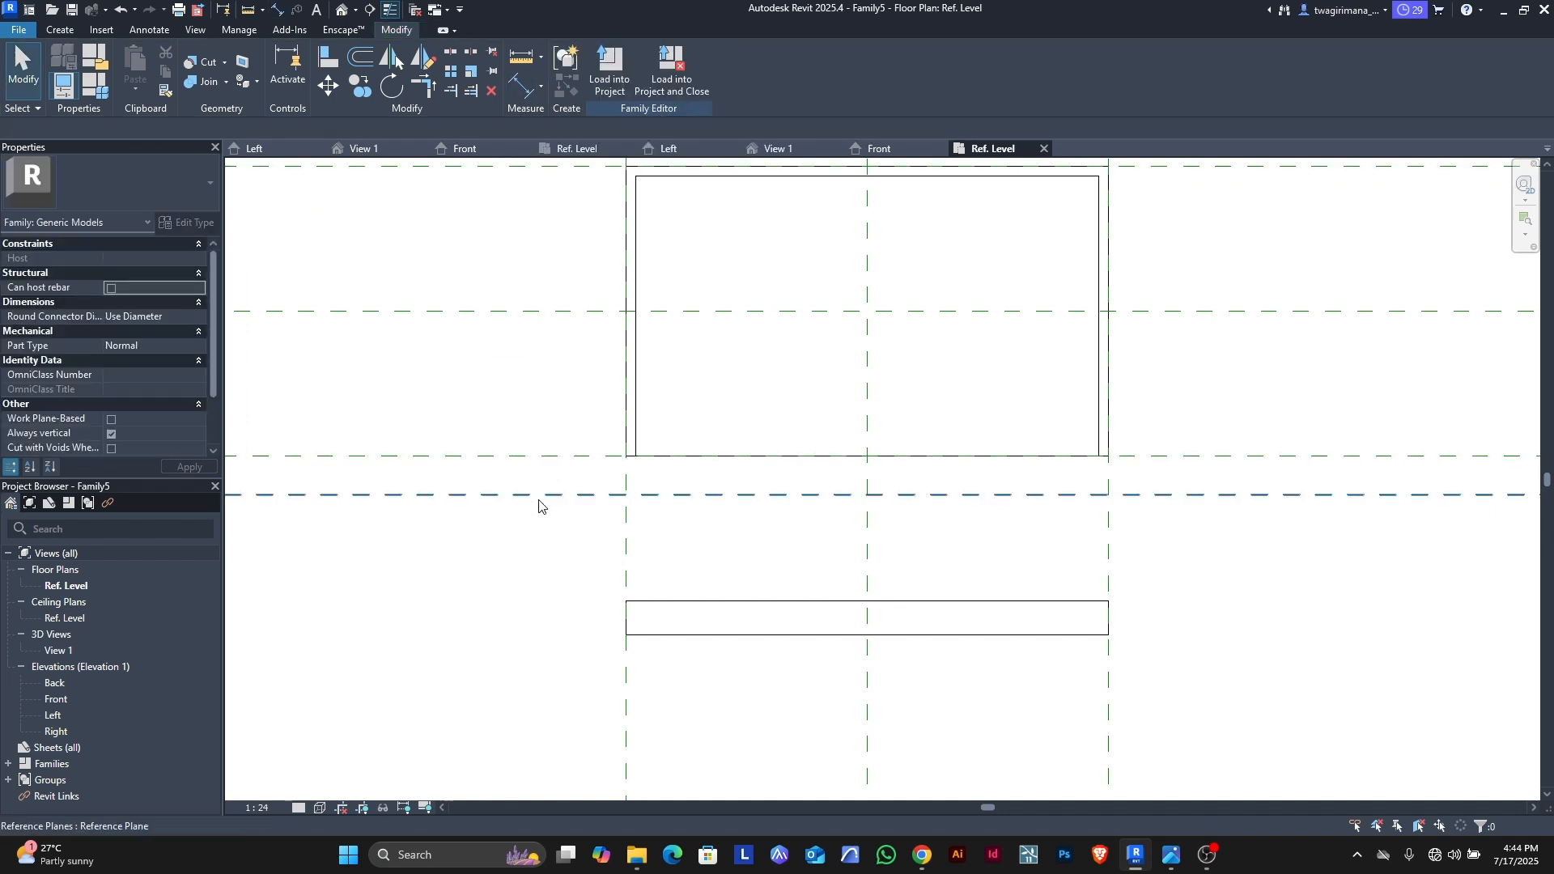
{"action": "left_click", "coordinate": [491, 493]}
{"action": "left_click", "coordinate": [452, 475]}
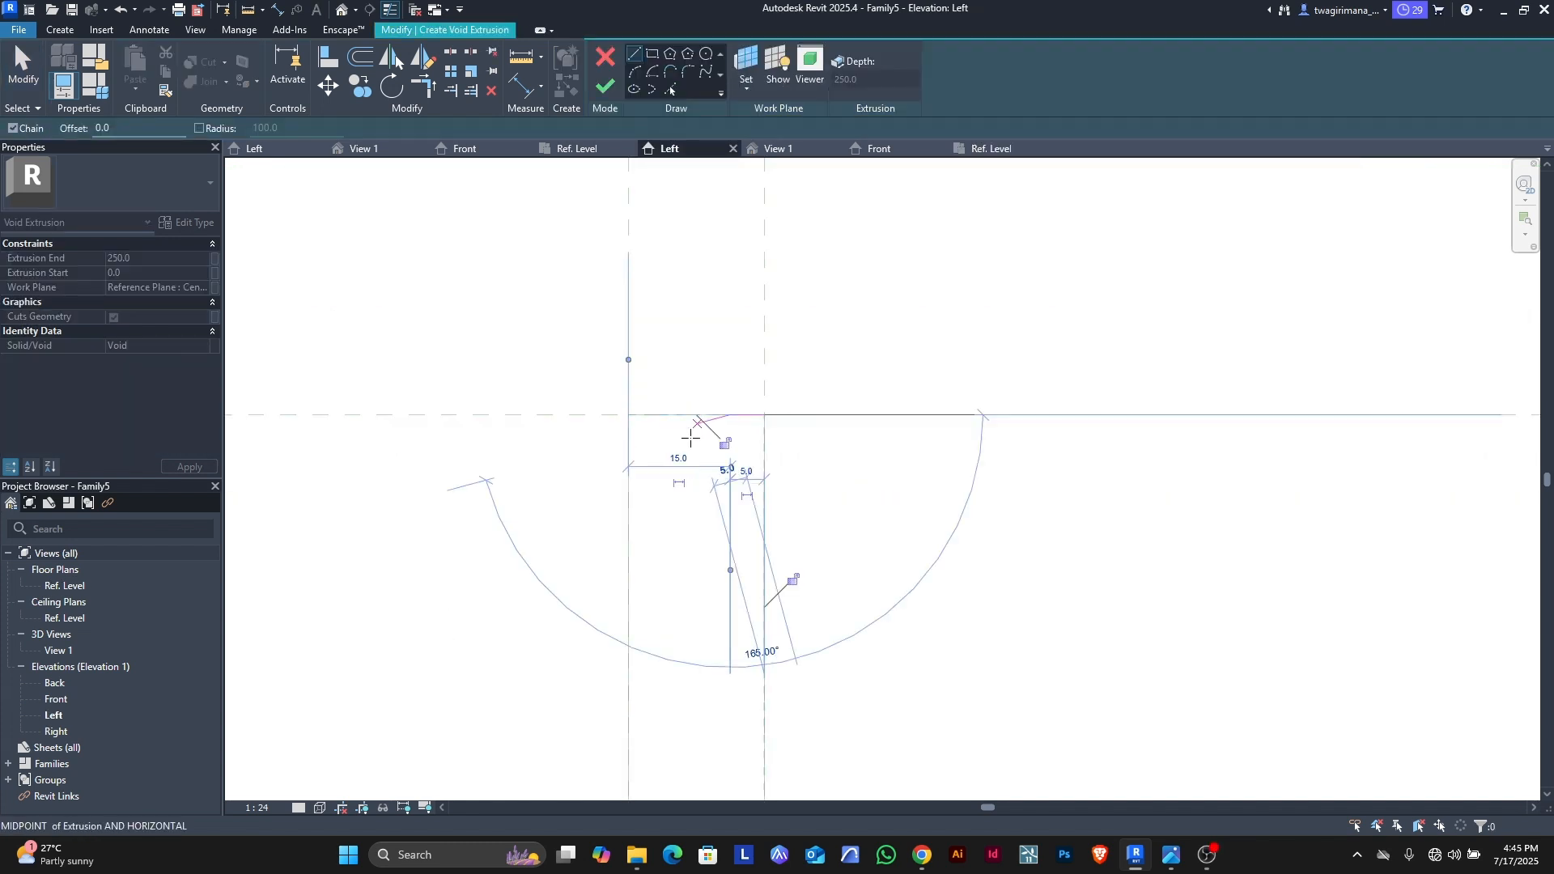
Step: Sketch the void profile's sloped line down to the panel's front plane, a 35 mm vertical line upward and a 30 mm horizontal line
{"action": "left_click", "coordinate": [731, 415]}
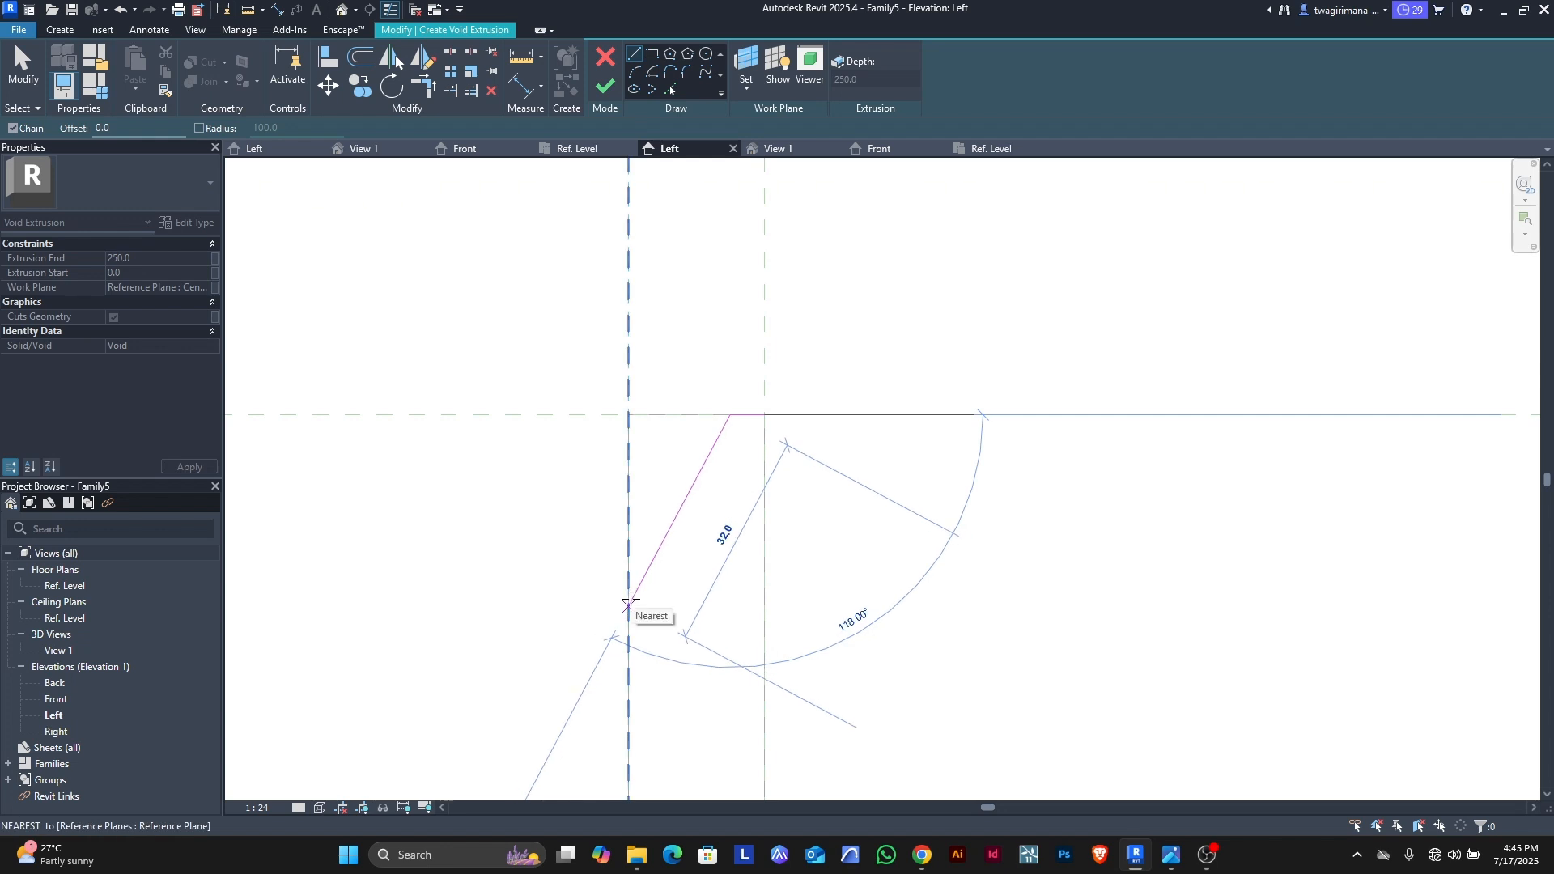
{"action": "left_click", "coordinate": [629, 560]}
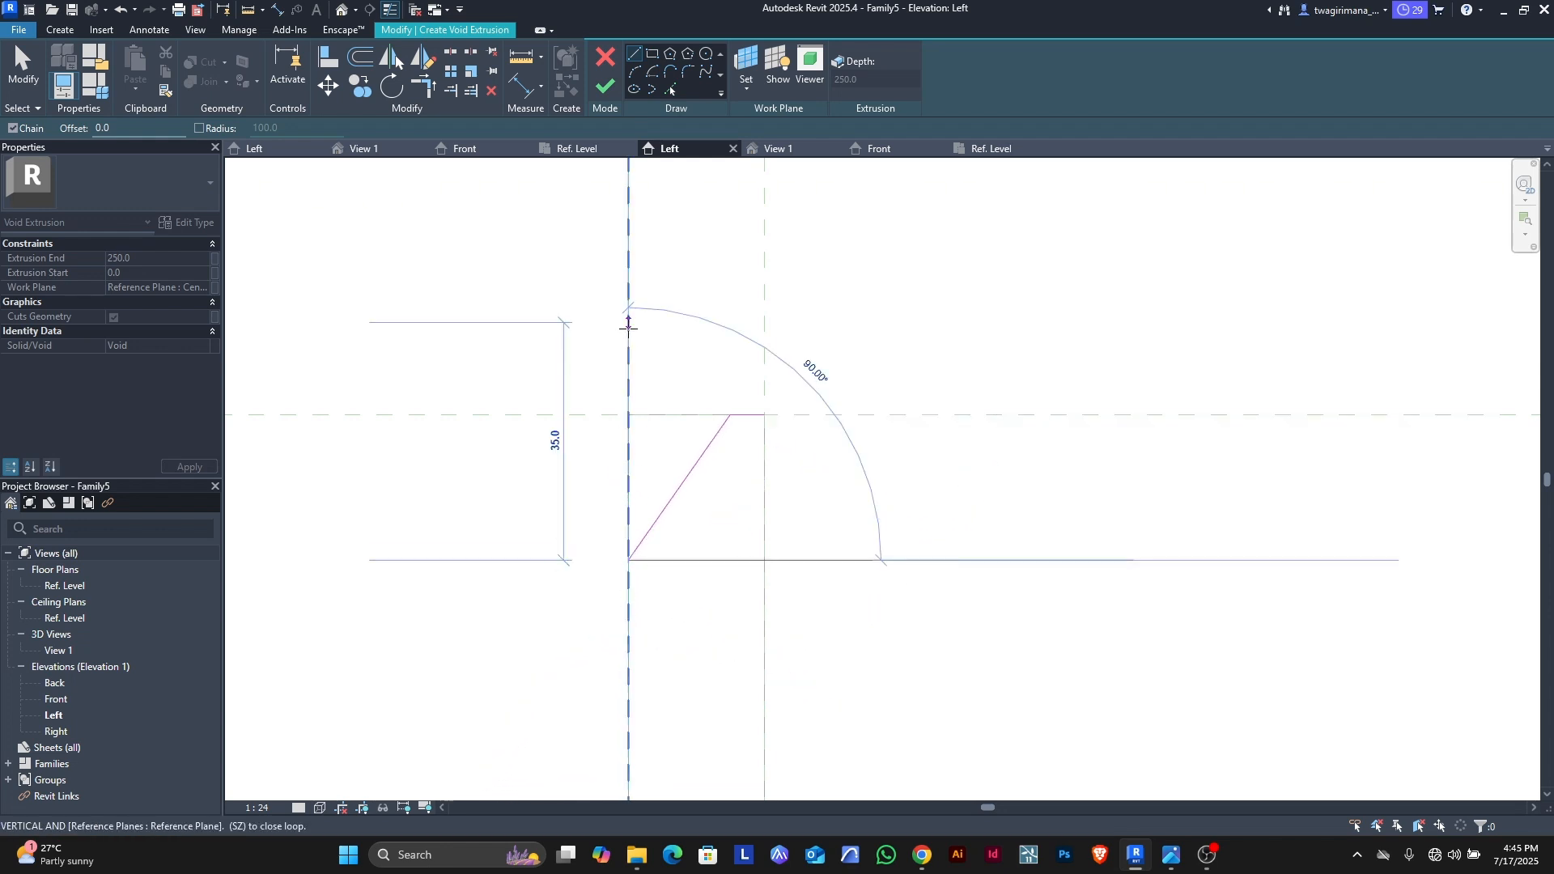
{"action": "left_click", "coordinate": [629, 323]}
{"action": "left_click", "coordinate": [834, 323]}
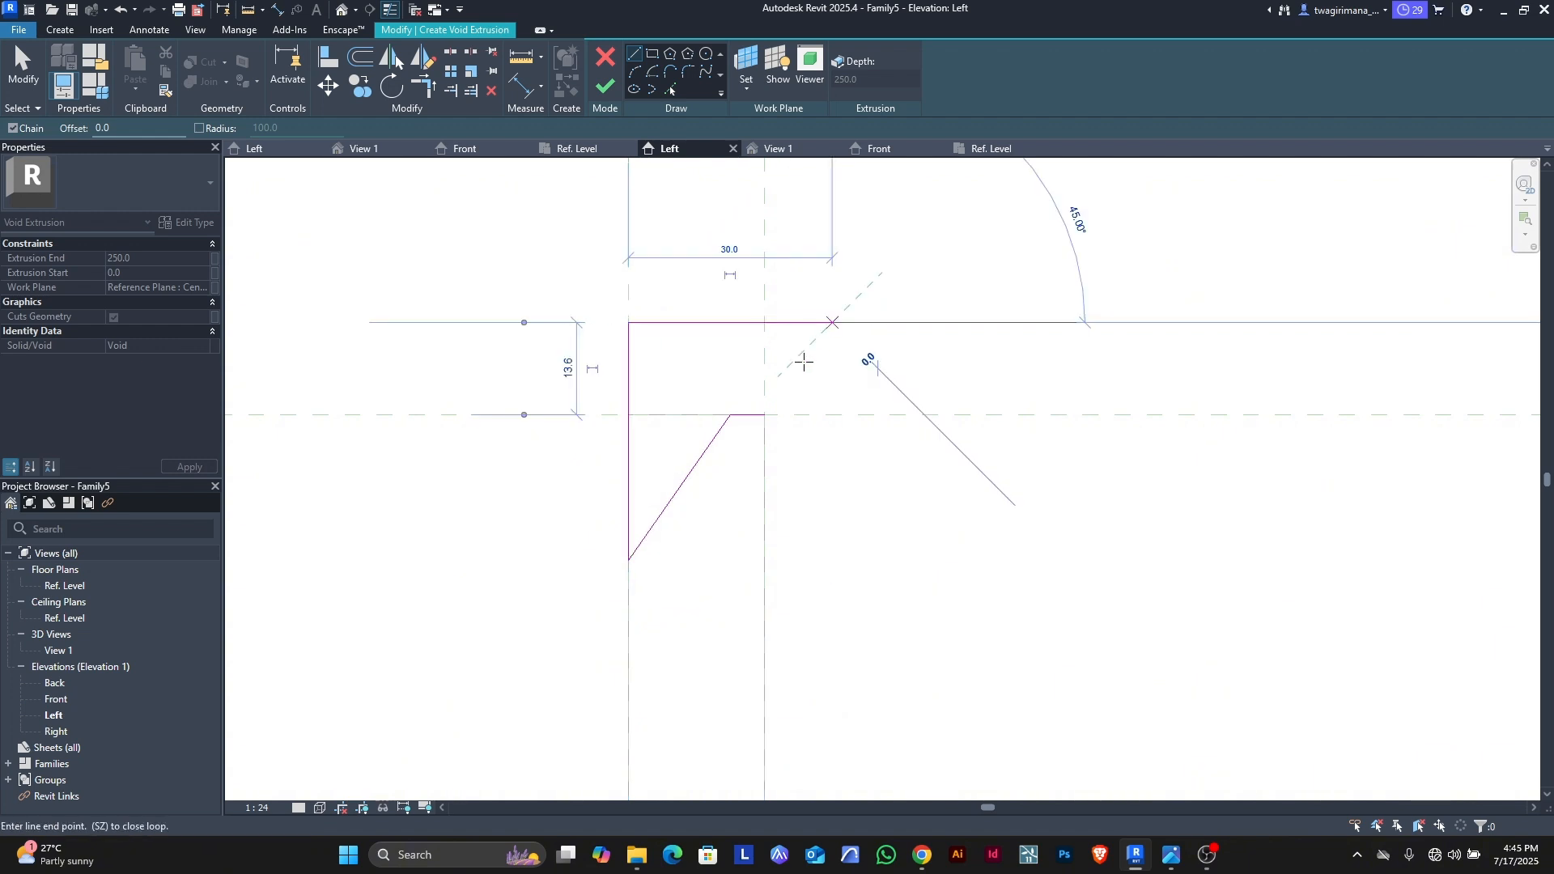
{"action": "key", "text": "Escape"}
Step: Draw a 20 mm vertical line up from the slope's upper end and trim it to a corner with the profile's top line
{"action": "left_click", "coordinate": [731, 415]}
{"action": "left_click", "coordinate": [731, 279]}
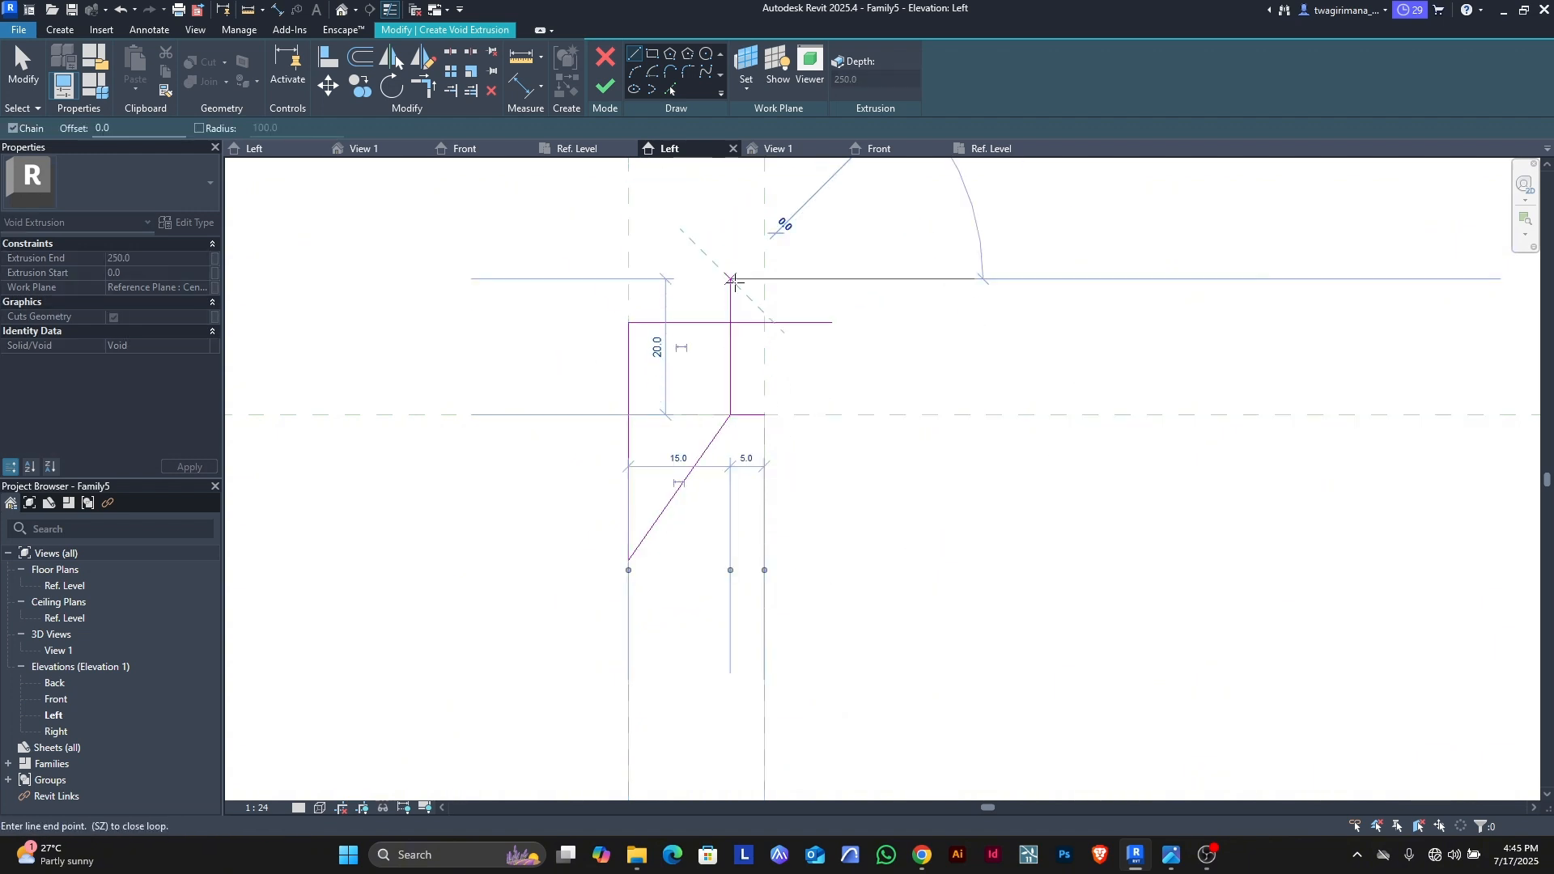
{"action": "key", "text": "Escape"}
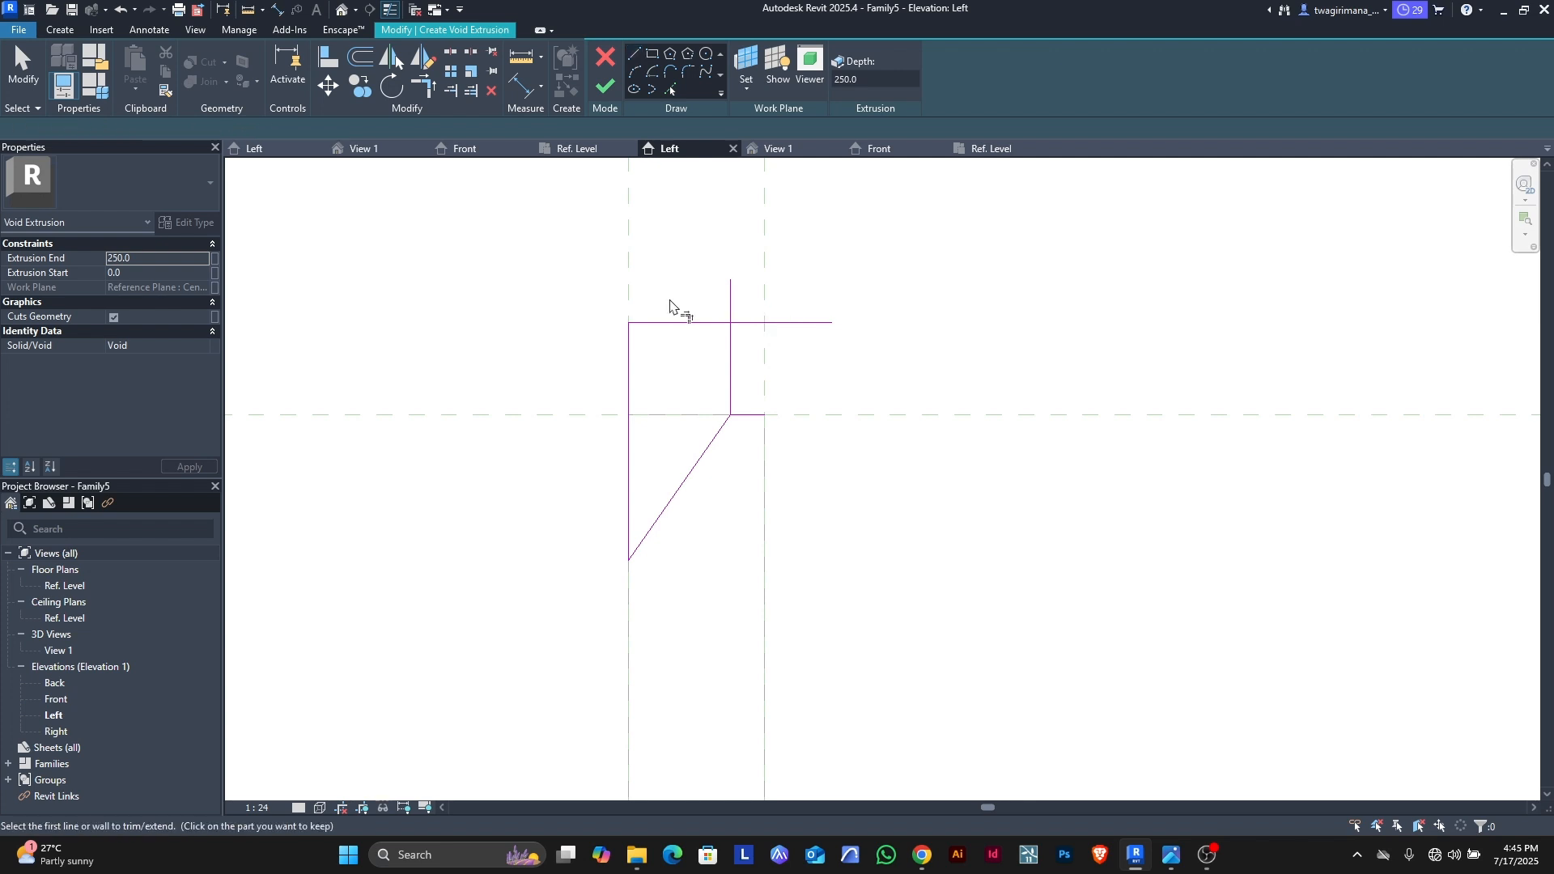
{"action": "key", "text": "Escape"}
{"action": "left_click", "coordinate": [693, 324]}
{"action": "left_click", "coordinate": [731, 364]}
{"action": "key", "text": "Escape"}
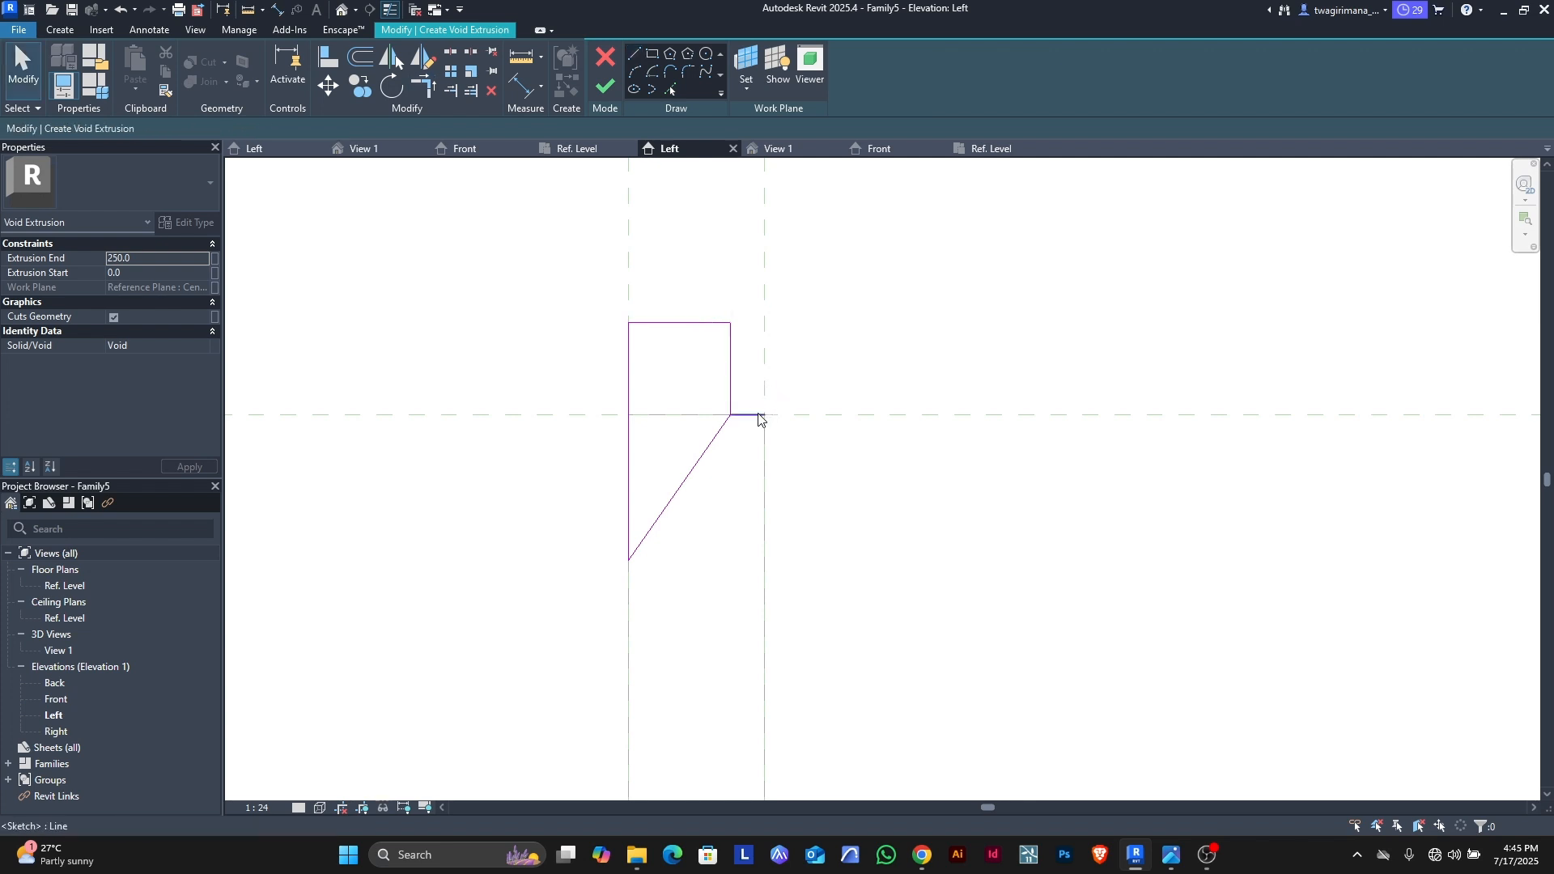
Step: Delete the leftover 5 mm line on the panel's top edge and move the profile's top line slightly down
{"action": "left_click", "coordinate": [761, 416]}
{"action": "key", "text": "Delete"}
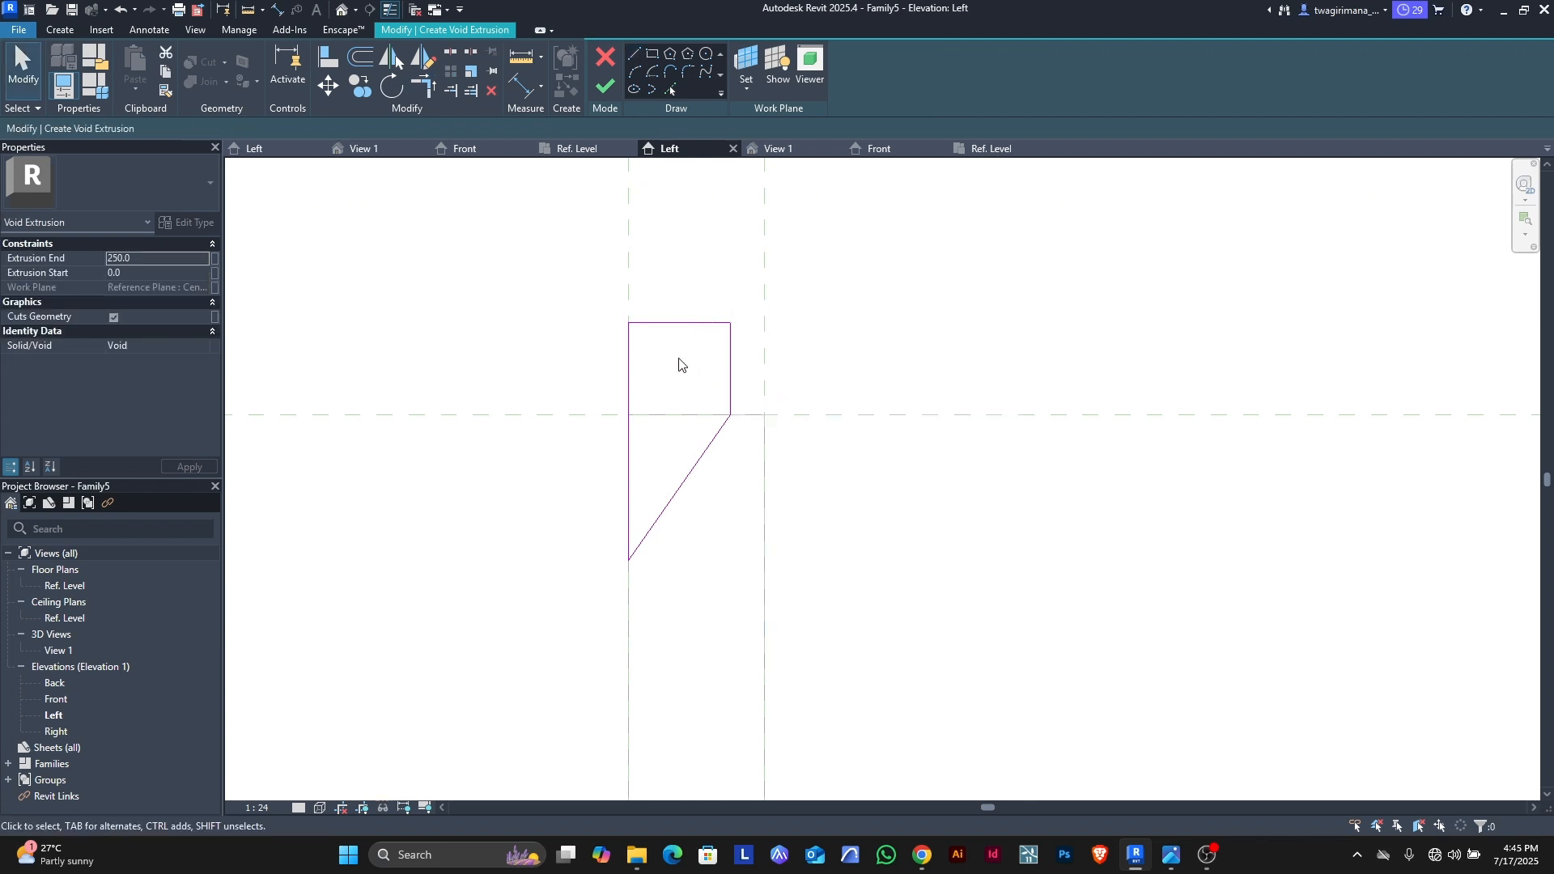
{"action": "left_click", "coordinate": [665, 323]}
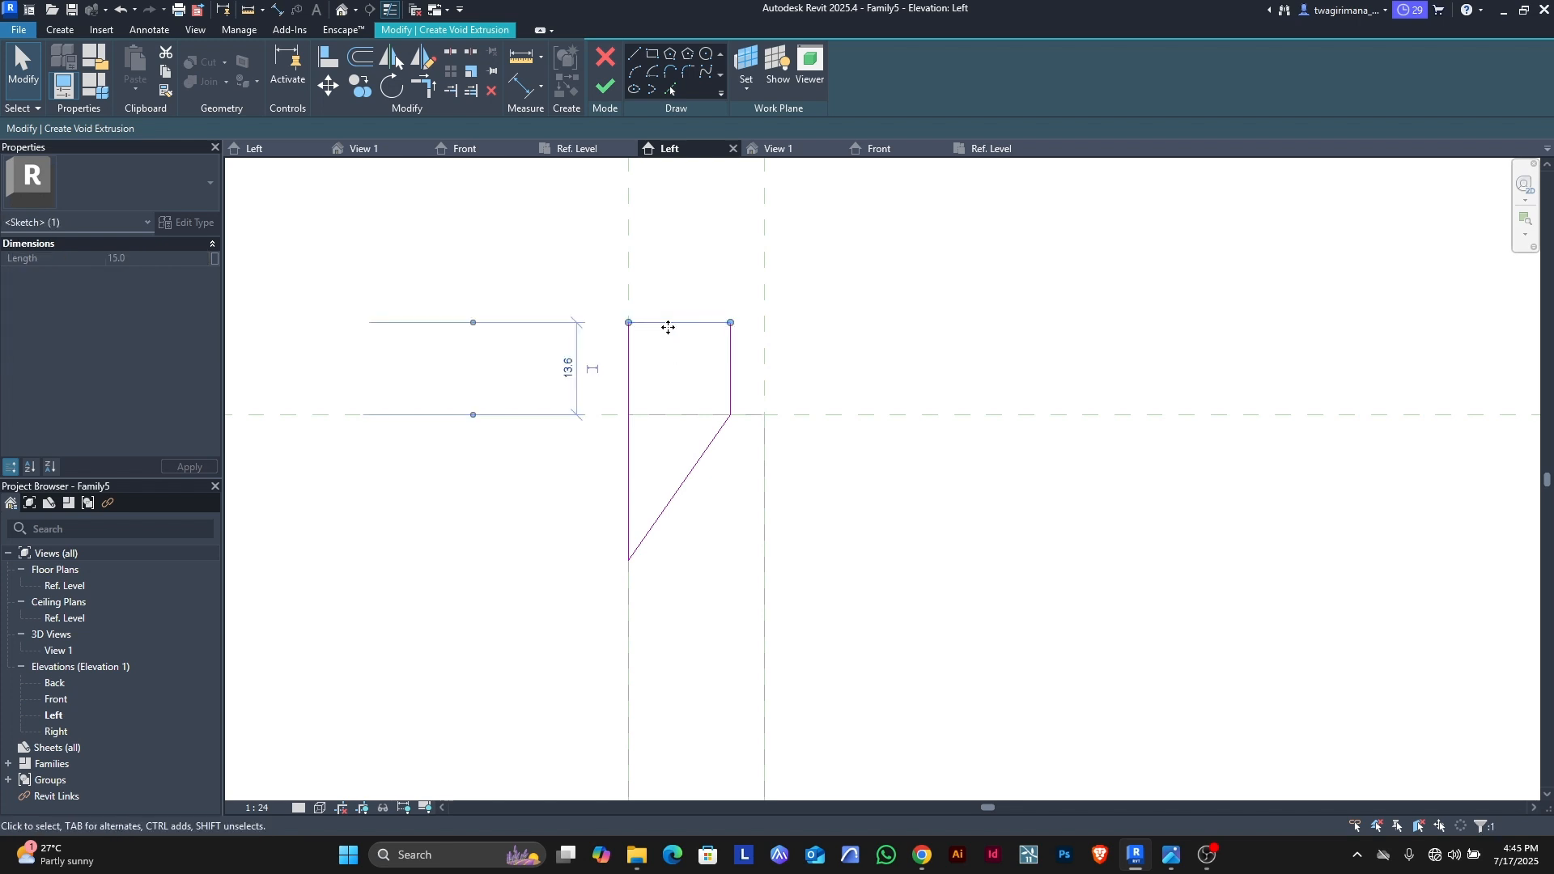
{"action": "left_click_drag", "start_coordinate": [669, 328], "coordinate": [669, 337]}
{"action": "left_click", "coordinate": [678, 308]}
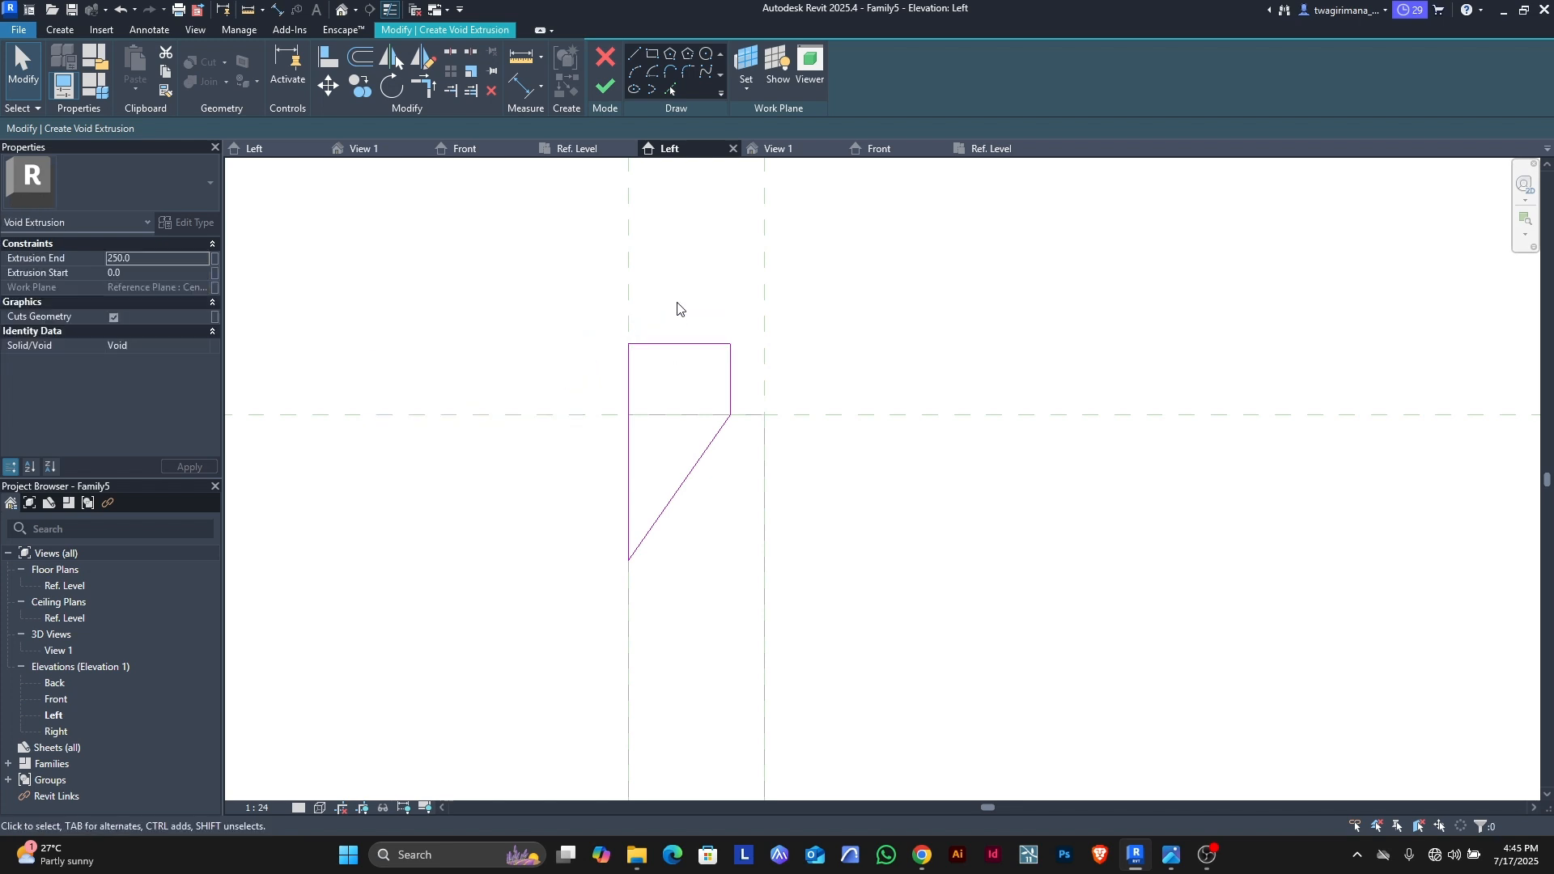
Step: Finish the void extrusion that cuts the sloped notch into the front panel's upper edge
{"action": "scroll", "coordinate": [677, 301], "scroll_direction": "down", "scroll_amount": 2}
{"action": "scroll", "coordinate": [678, 239], "scroll_direction": "down", "scroll_amount": 1}
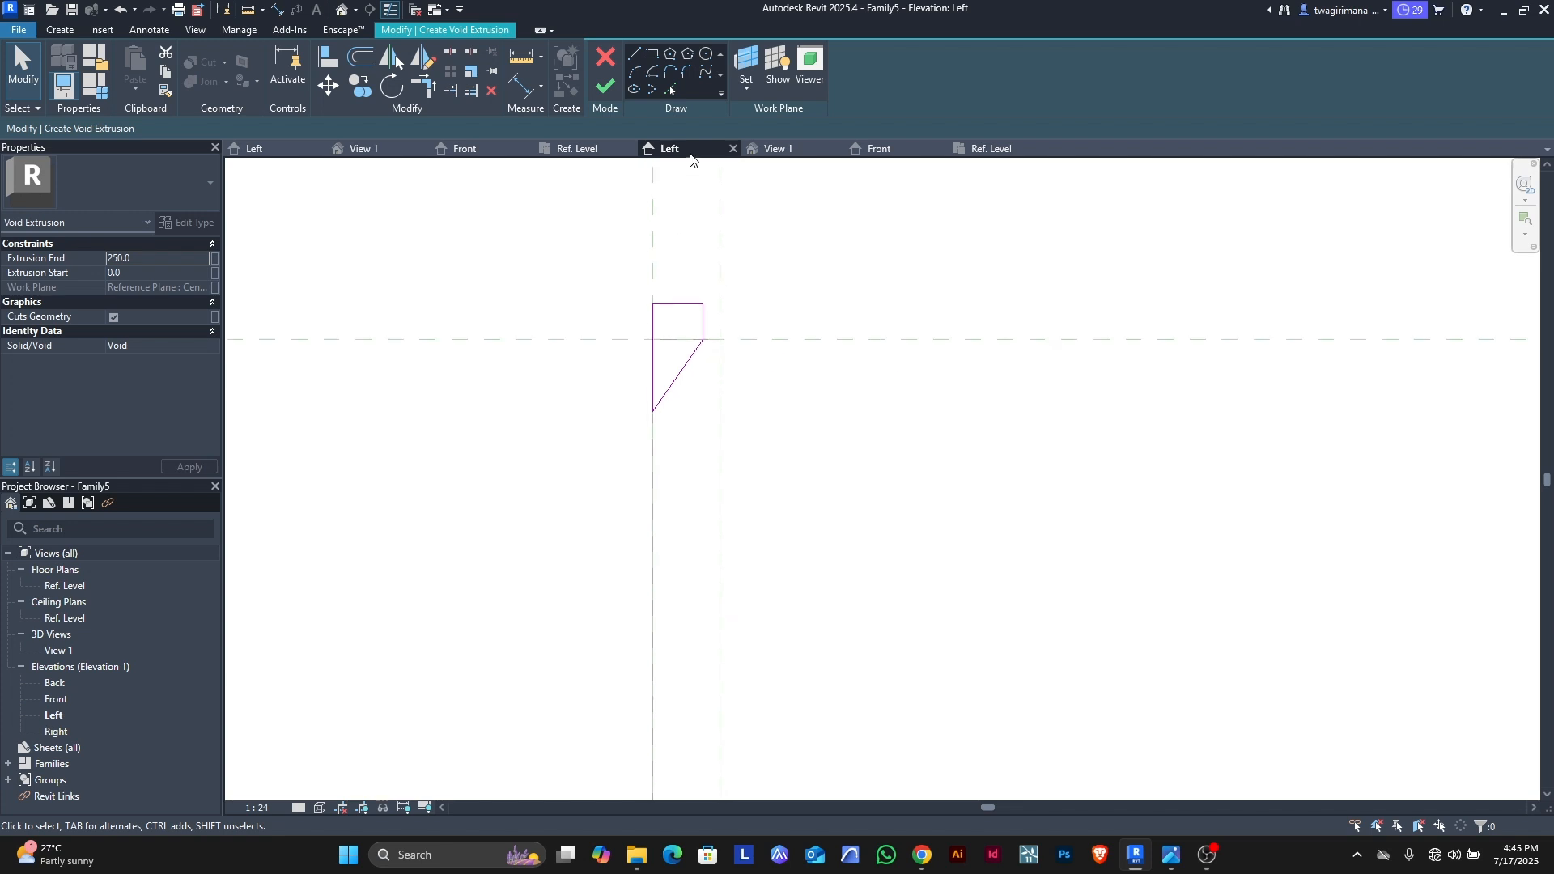
{"action": "left_click", "coordinate": [607, 86]}
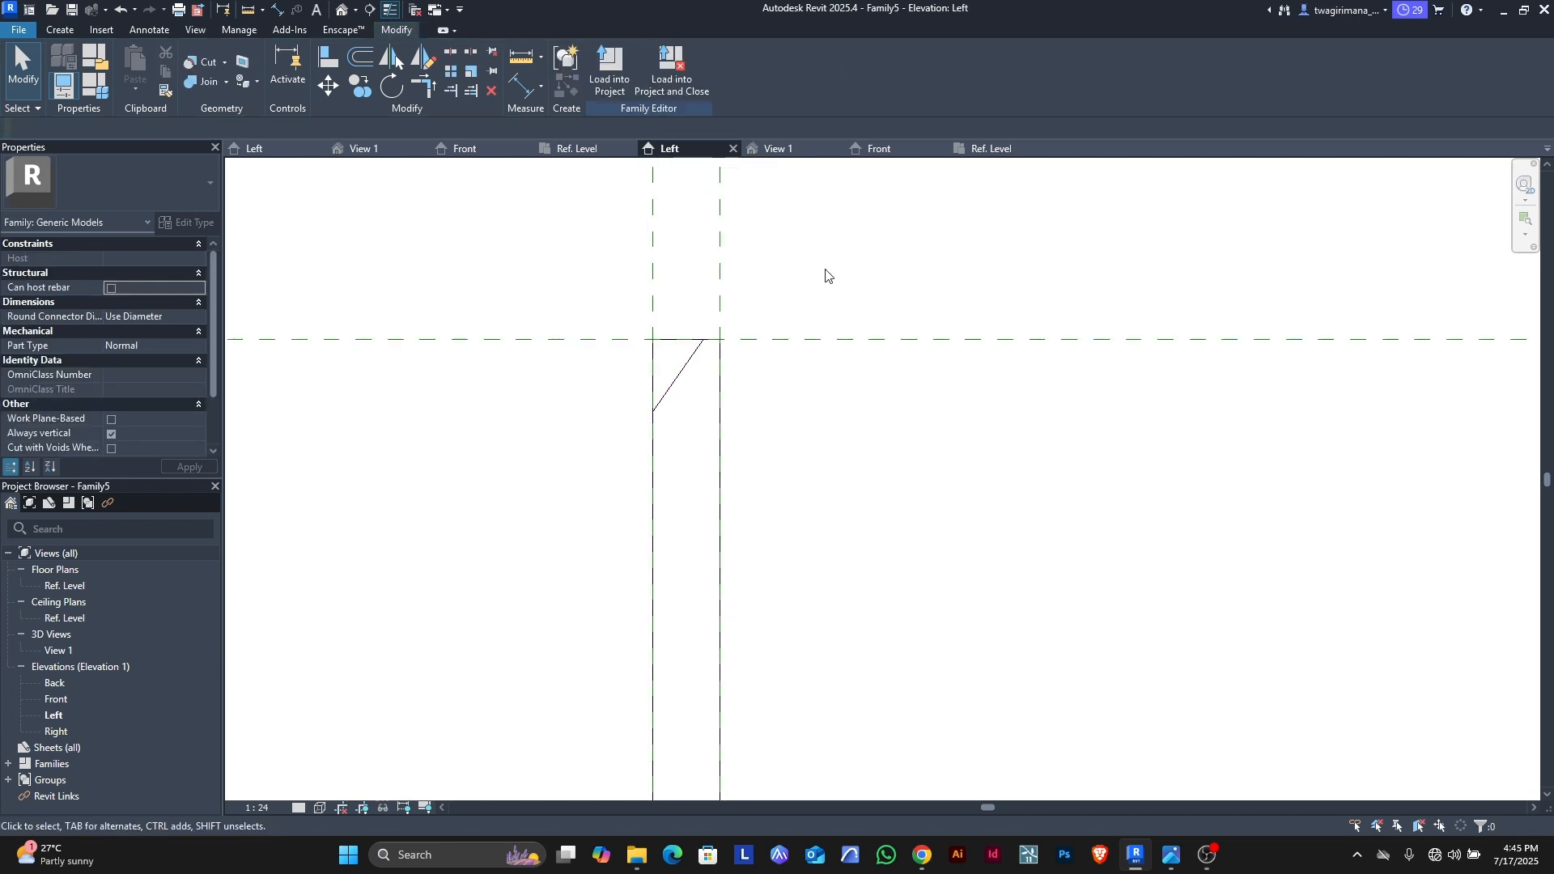
Step: In the Front elevation, move the void extrusion's work plane to the vertical reference plane at the panel's right edge
{"action": "left_click", "coordinate": [880, 149]}
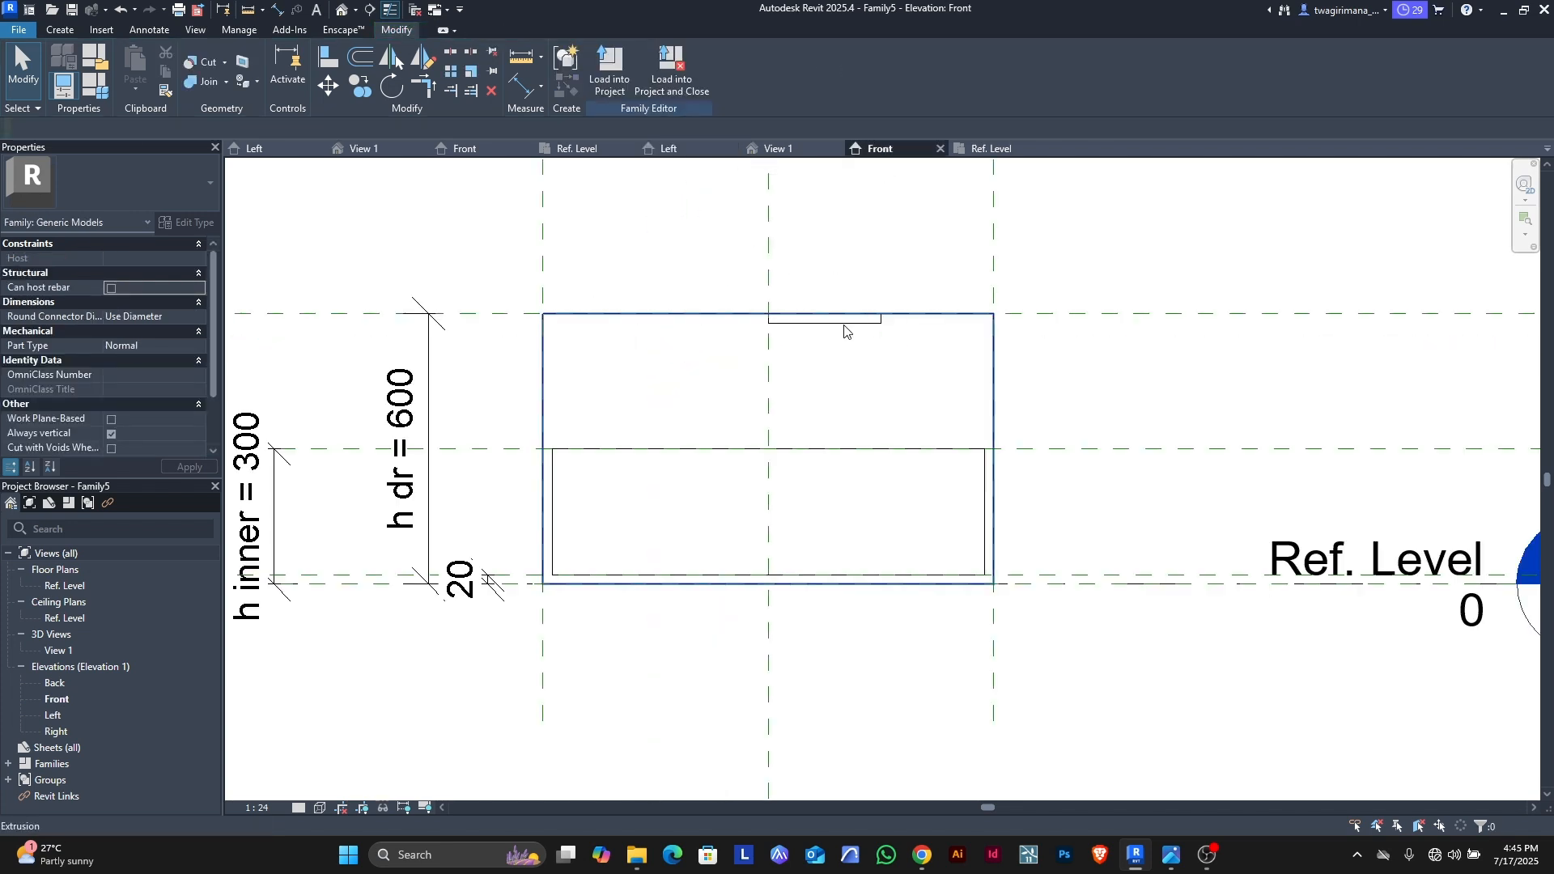
{"action": "scroll", "coordinate": [828, 337], "scroll_direction": "up", "scroll_amount": 2}
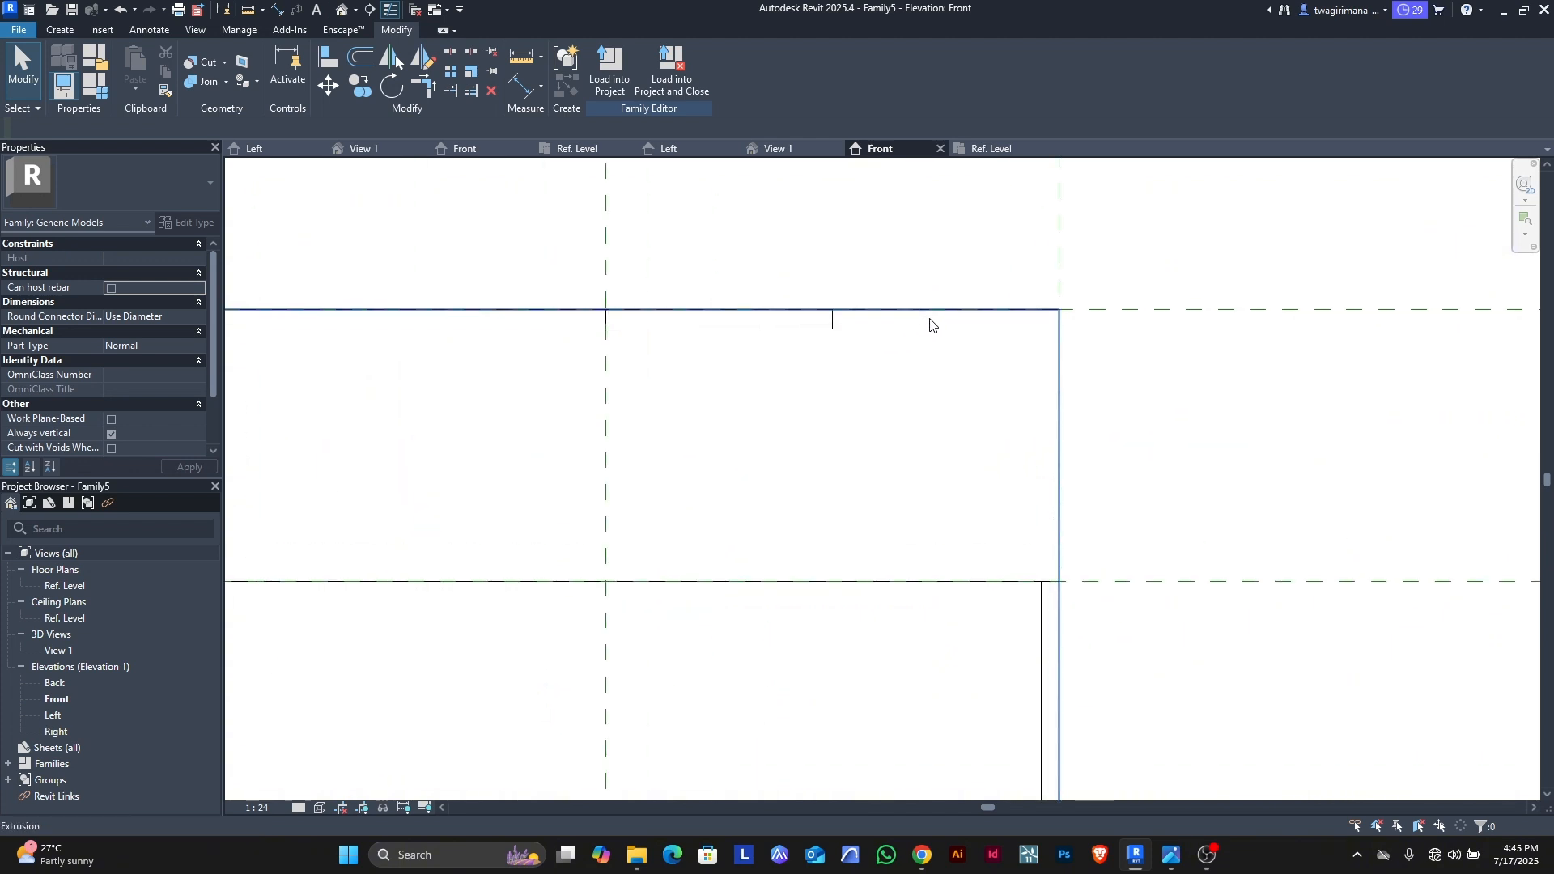
{"action": "left_click", "coordinate": [831, 337]}
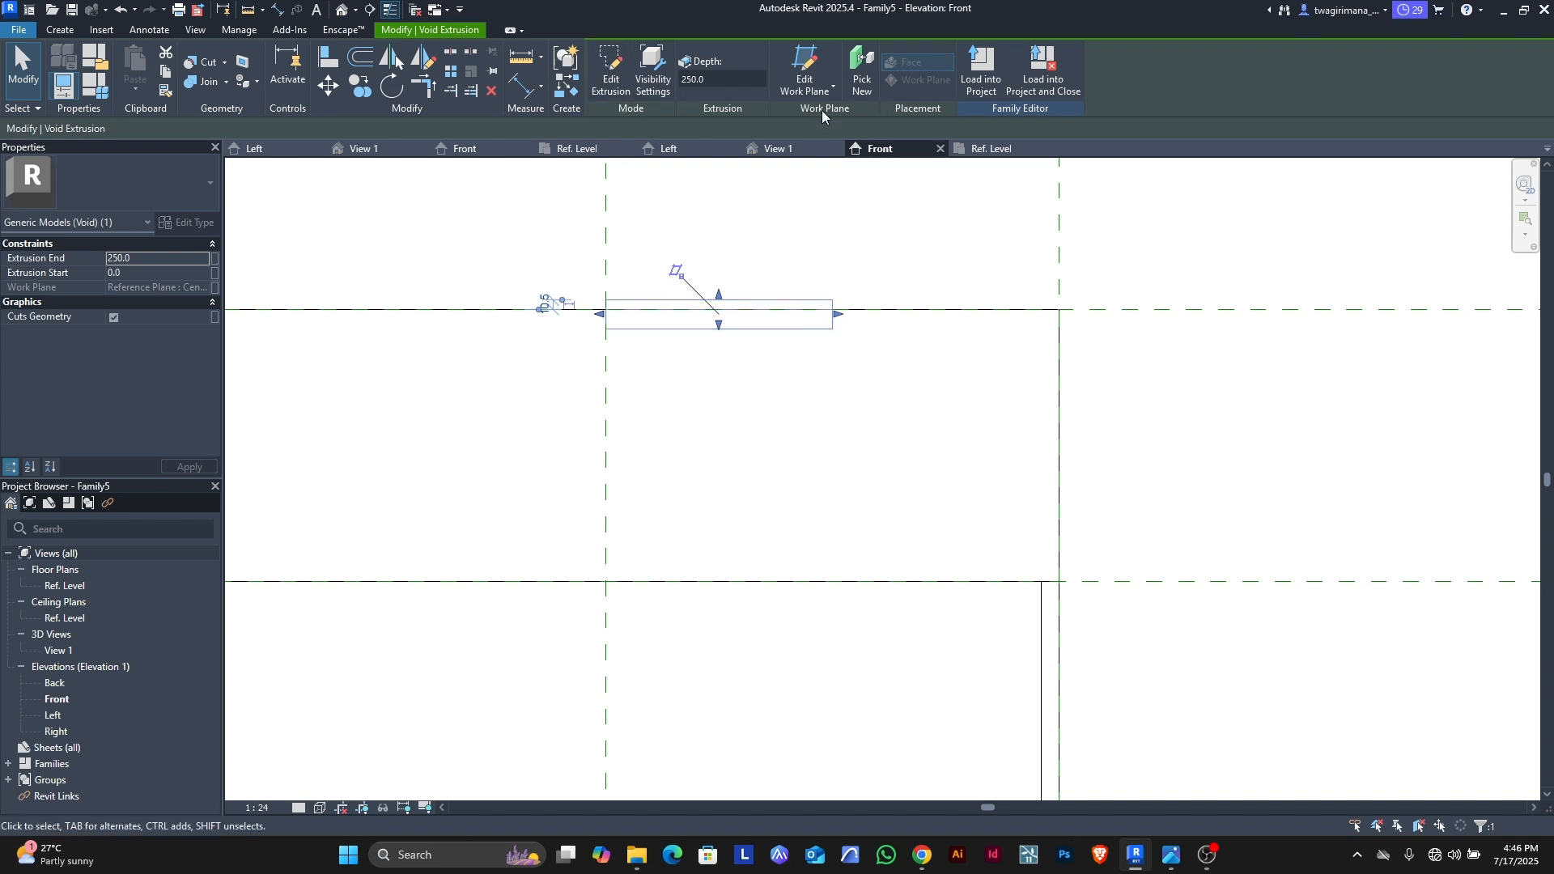
{"action": "left_click", "coordinate": [802, 84]}
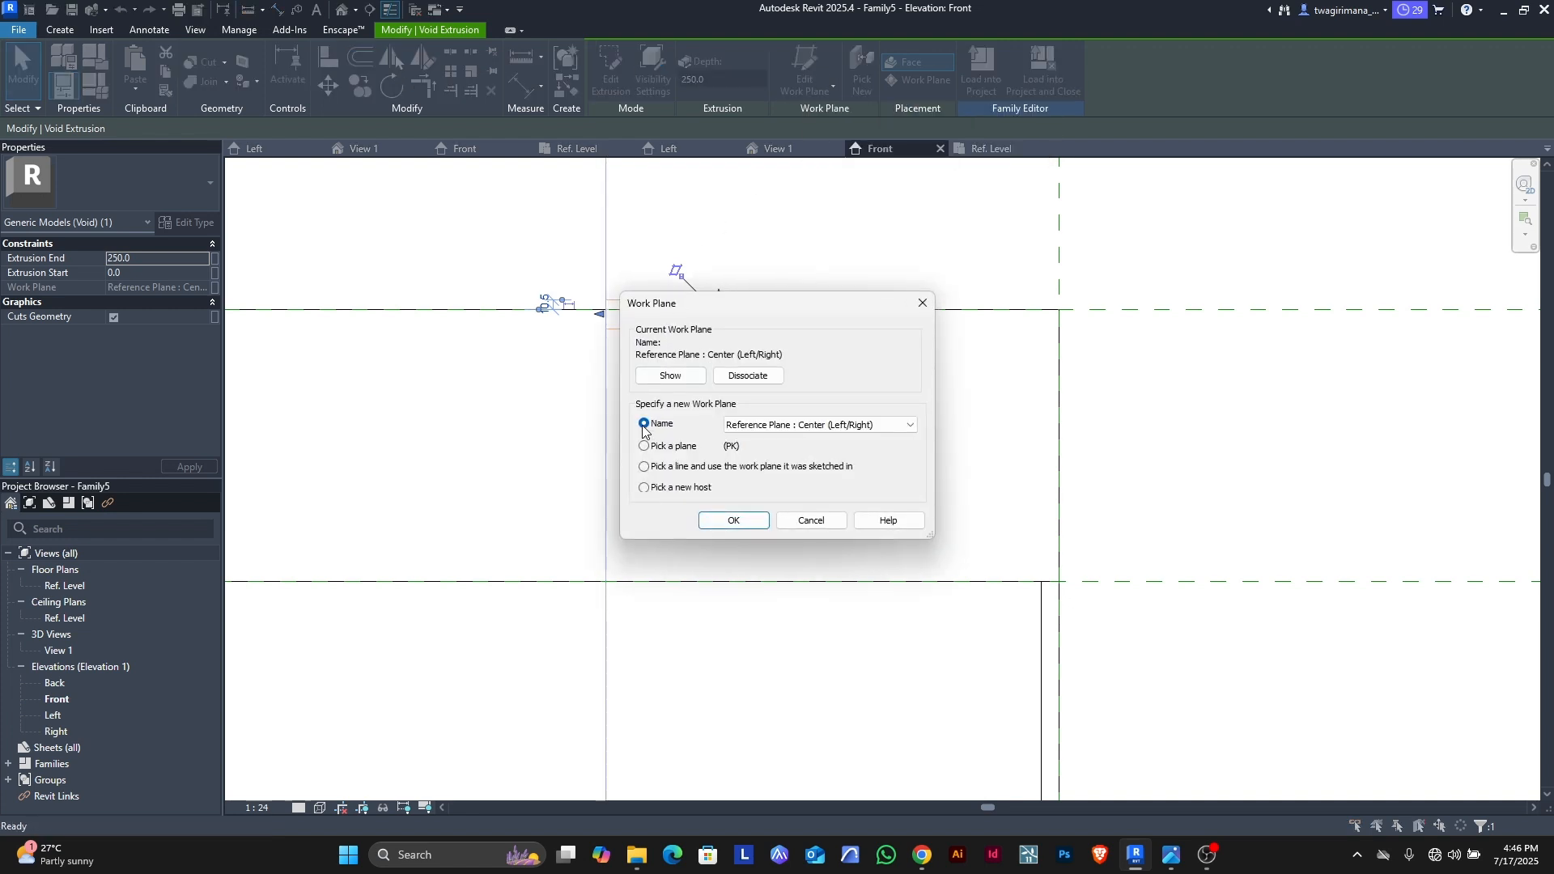
{"action": "left_click", "coordinate": [734, 520]}
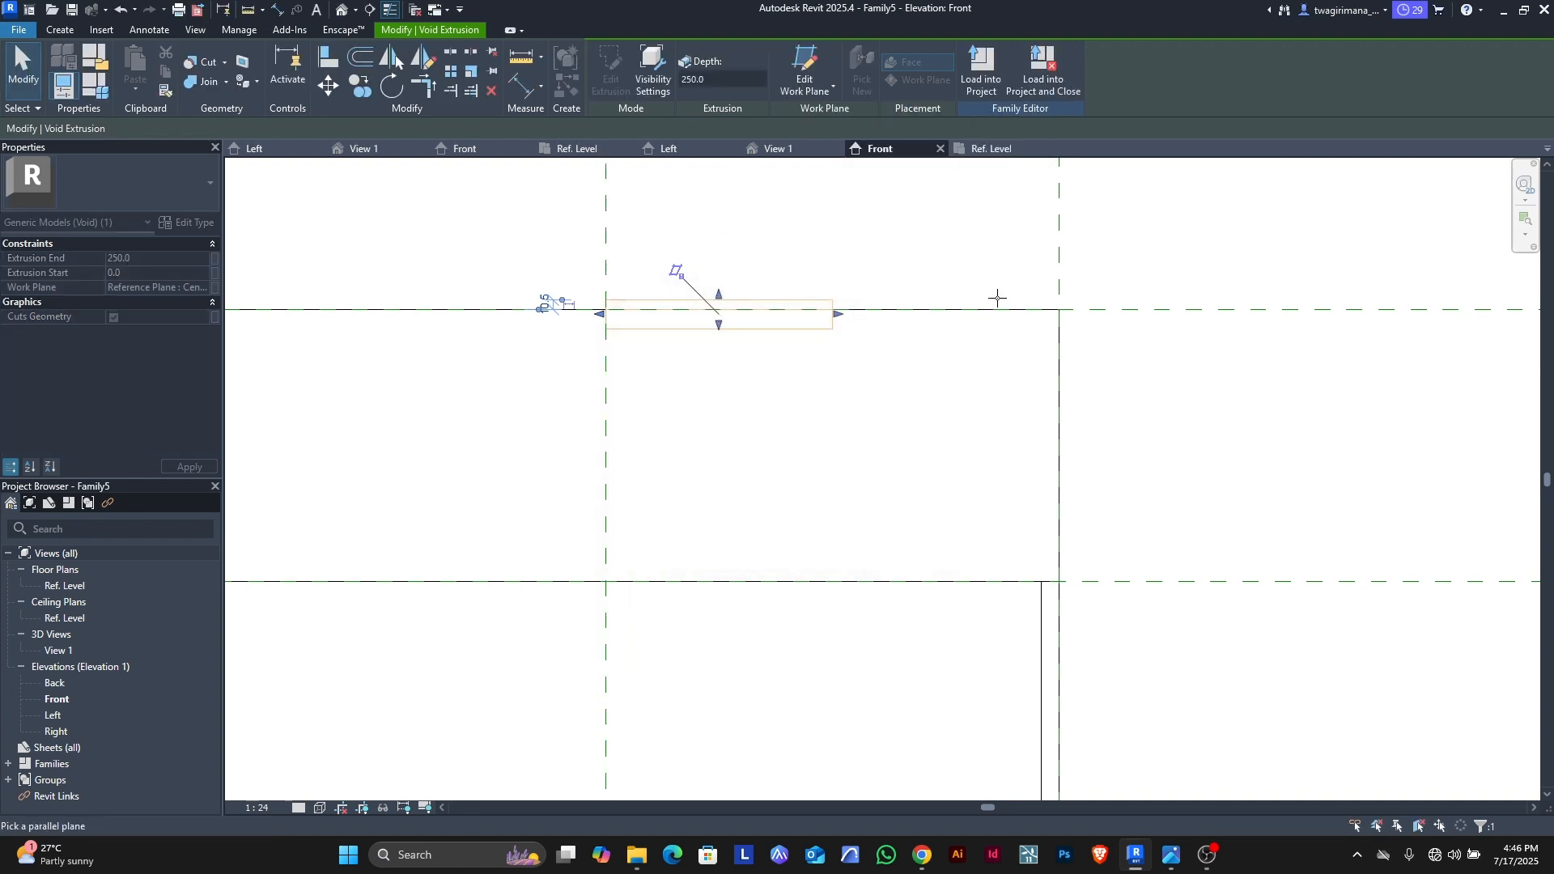
{"action": "left_click", "coordinate": [1054, 259]}
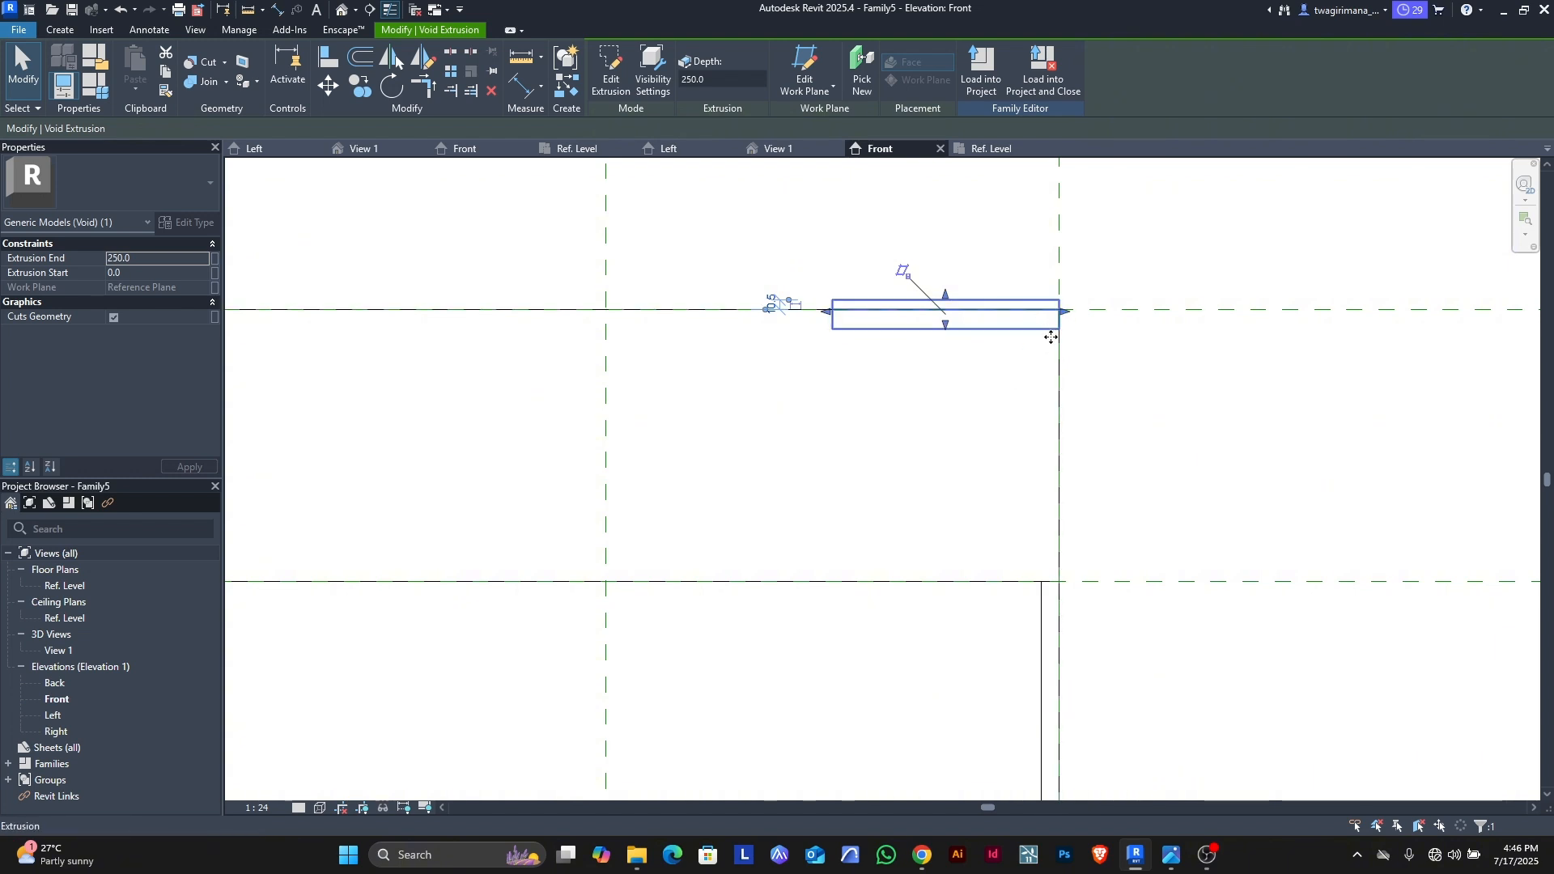
Step: Associate the void's Extrusion End with a new type family parameter named l, grouped under Dimensions
{"action": "left_click", "coordinate": [214, 260]}
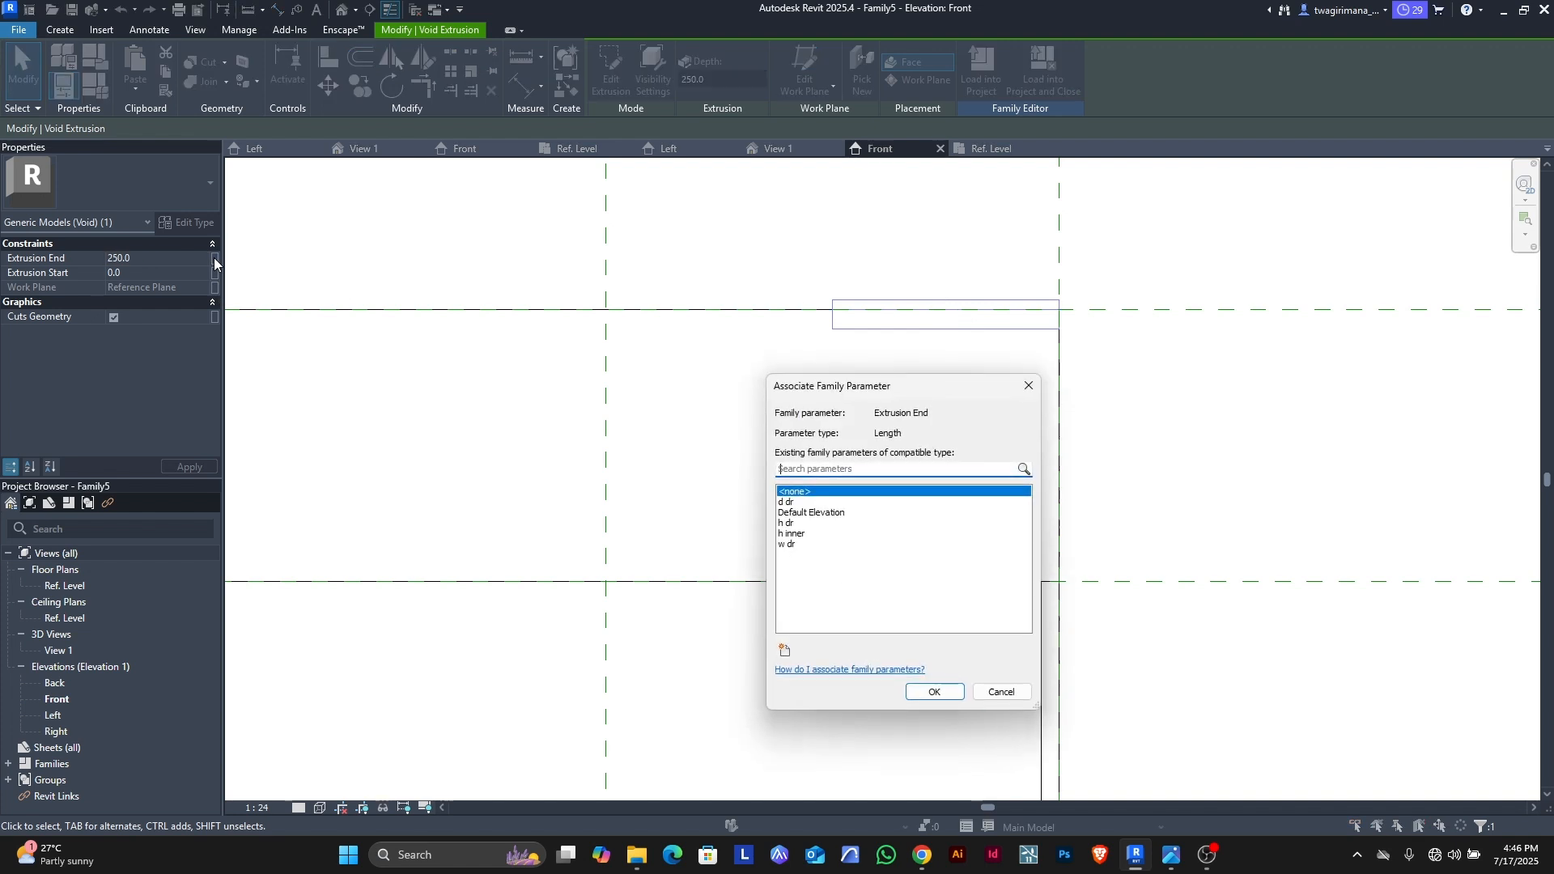
{"action": "left_click", "coordinate": [785, 650]}
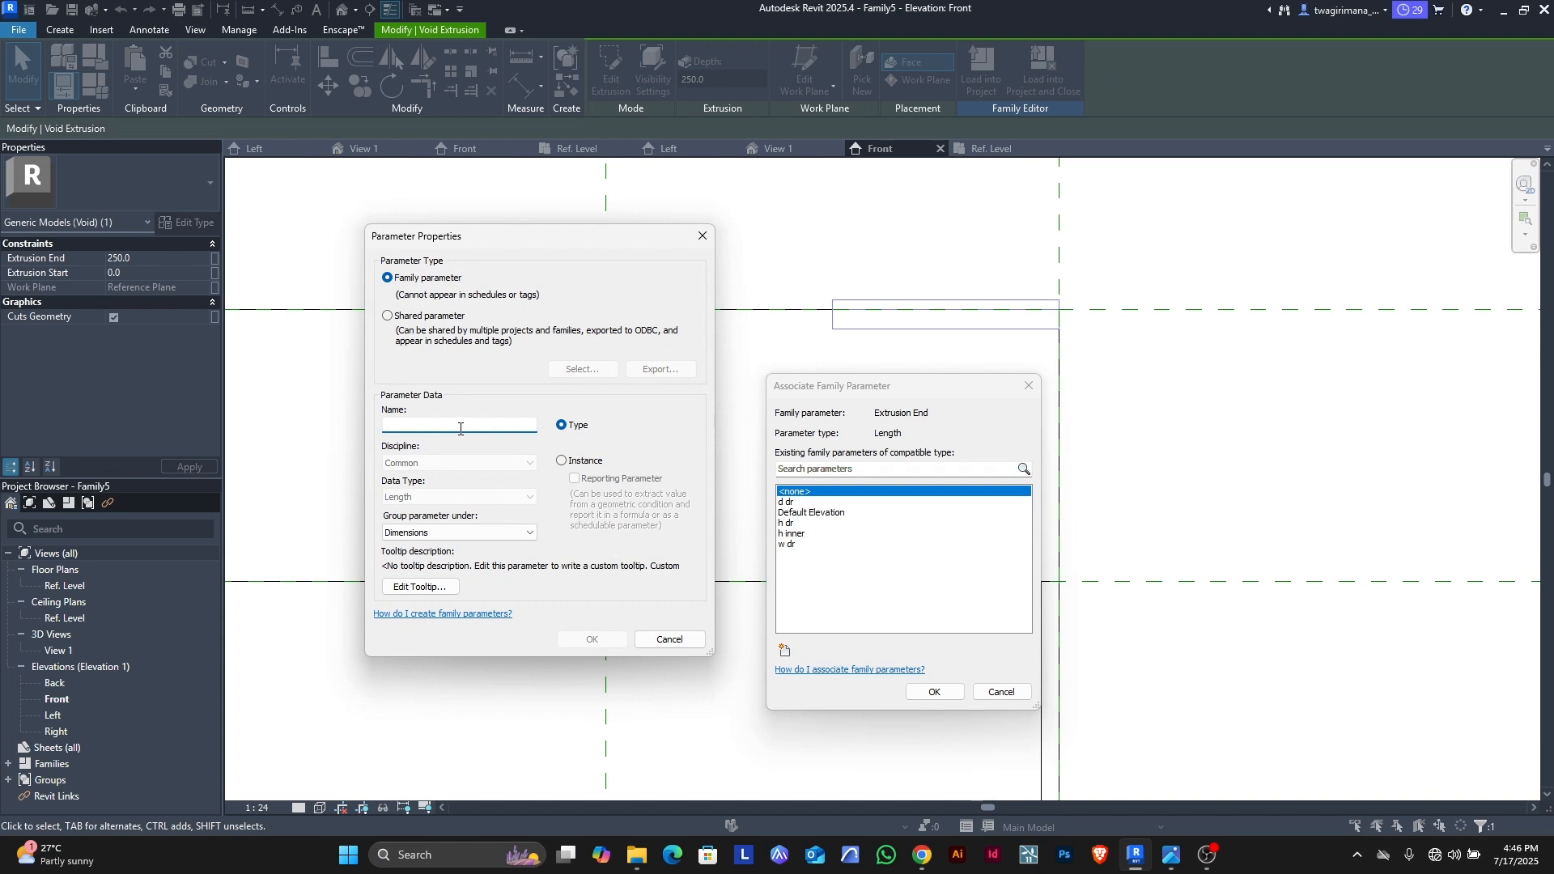
{"action": "type", "text": "l"}
{"action": "key", "text": "Return"}
{"action": "key", "text": "Return"}
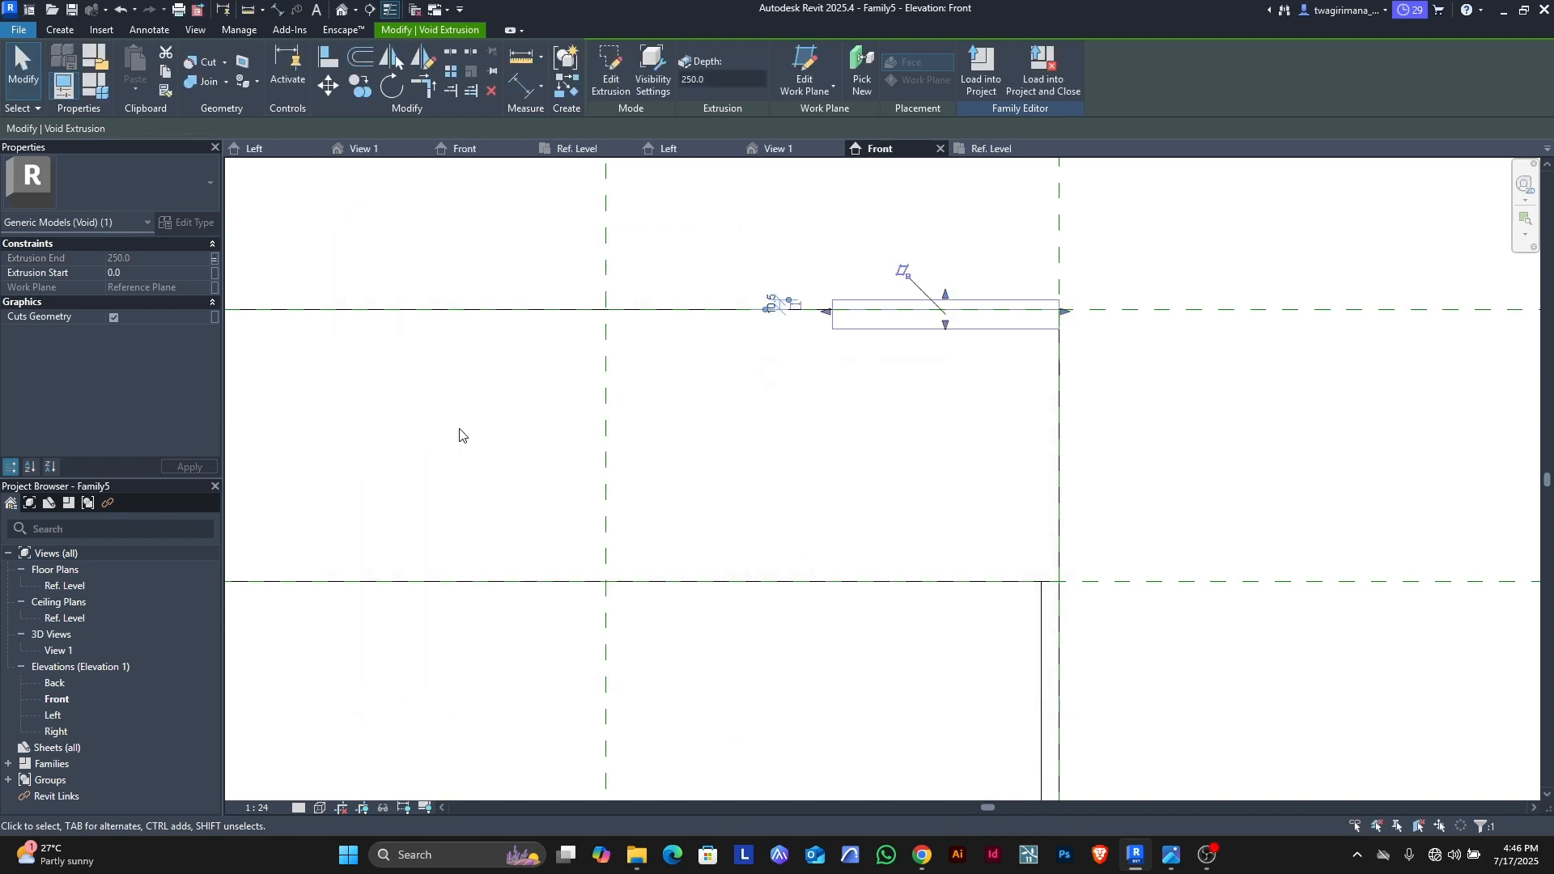
{"action": "left_click", "coordinate": [668, 445]}
Step: Show the drawer in 3D View 1 with the Realistic visual style and Fine detail level
{"action": "scroll", "coordinate": [672, 437], "scroll_direction": "down", "scroll_amount": 5}
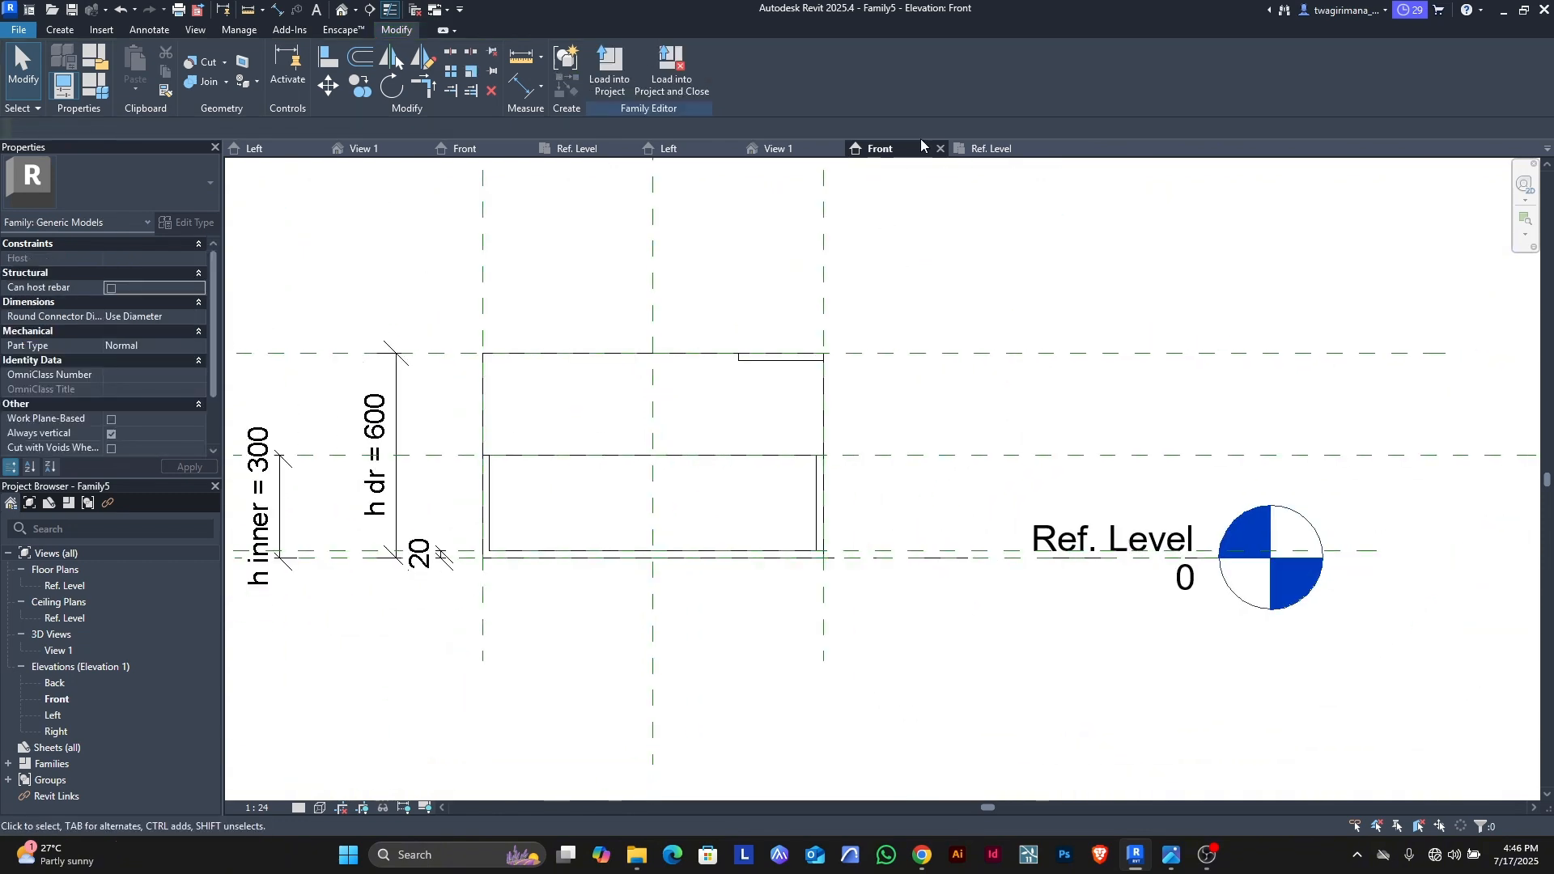
{"action": "left_click", "coordinate": [784, 148]}
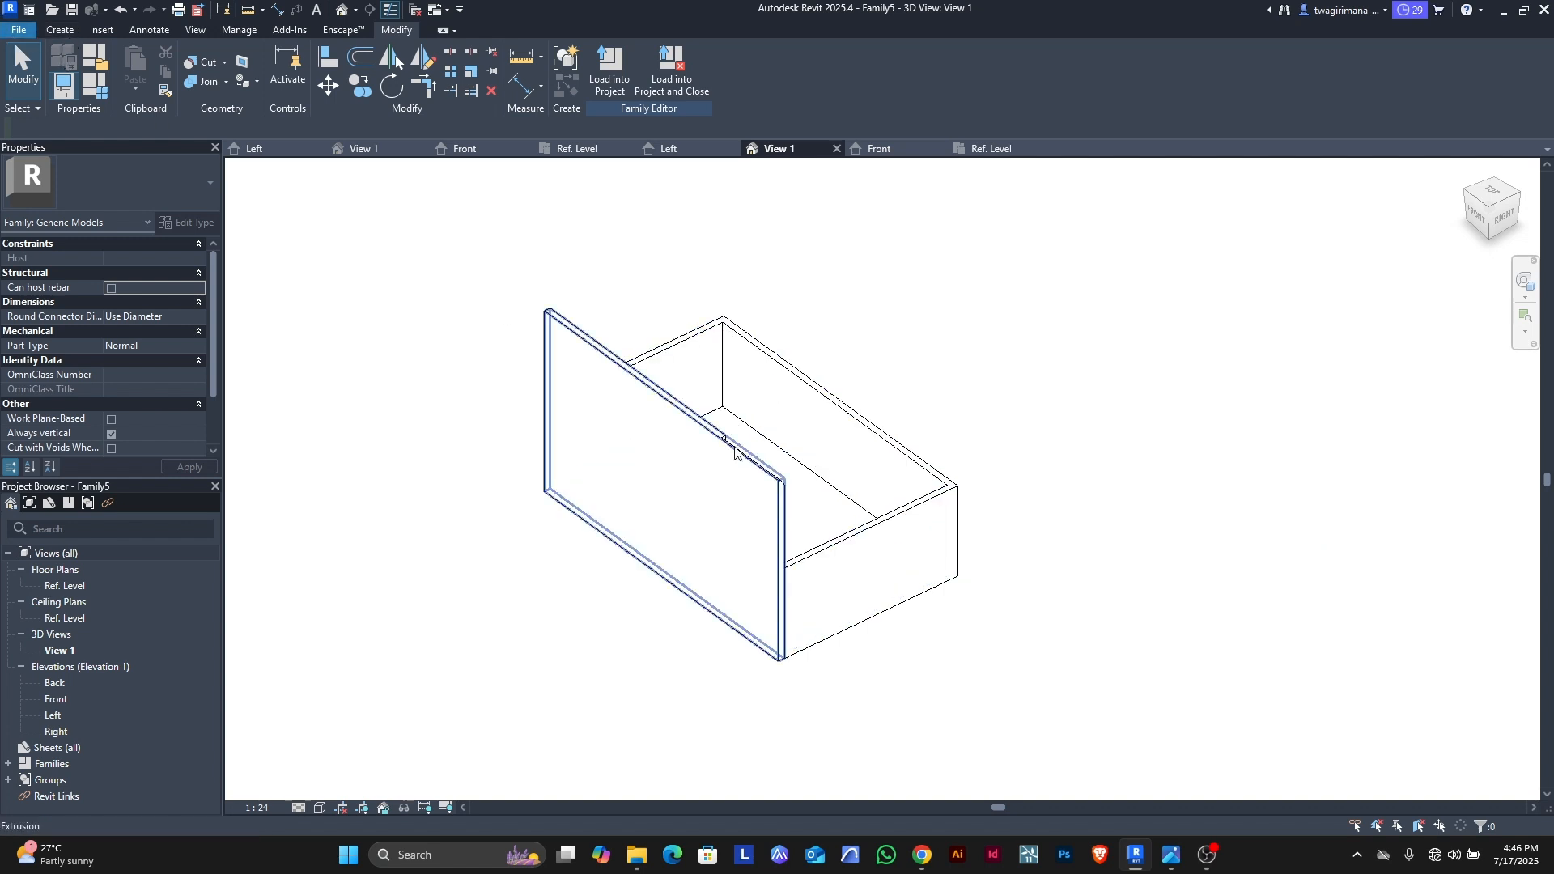
{"action": "scroll", "coordinate": [789, 484], "scroll_direction": "up", "scroll_amount": 5}
{"action": "left_click", "coordinate": [320, 808]}
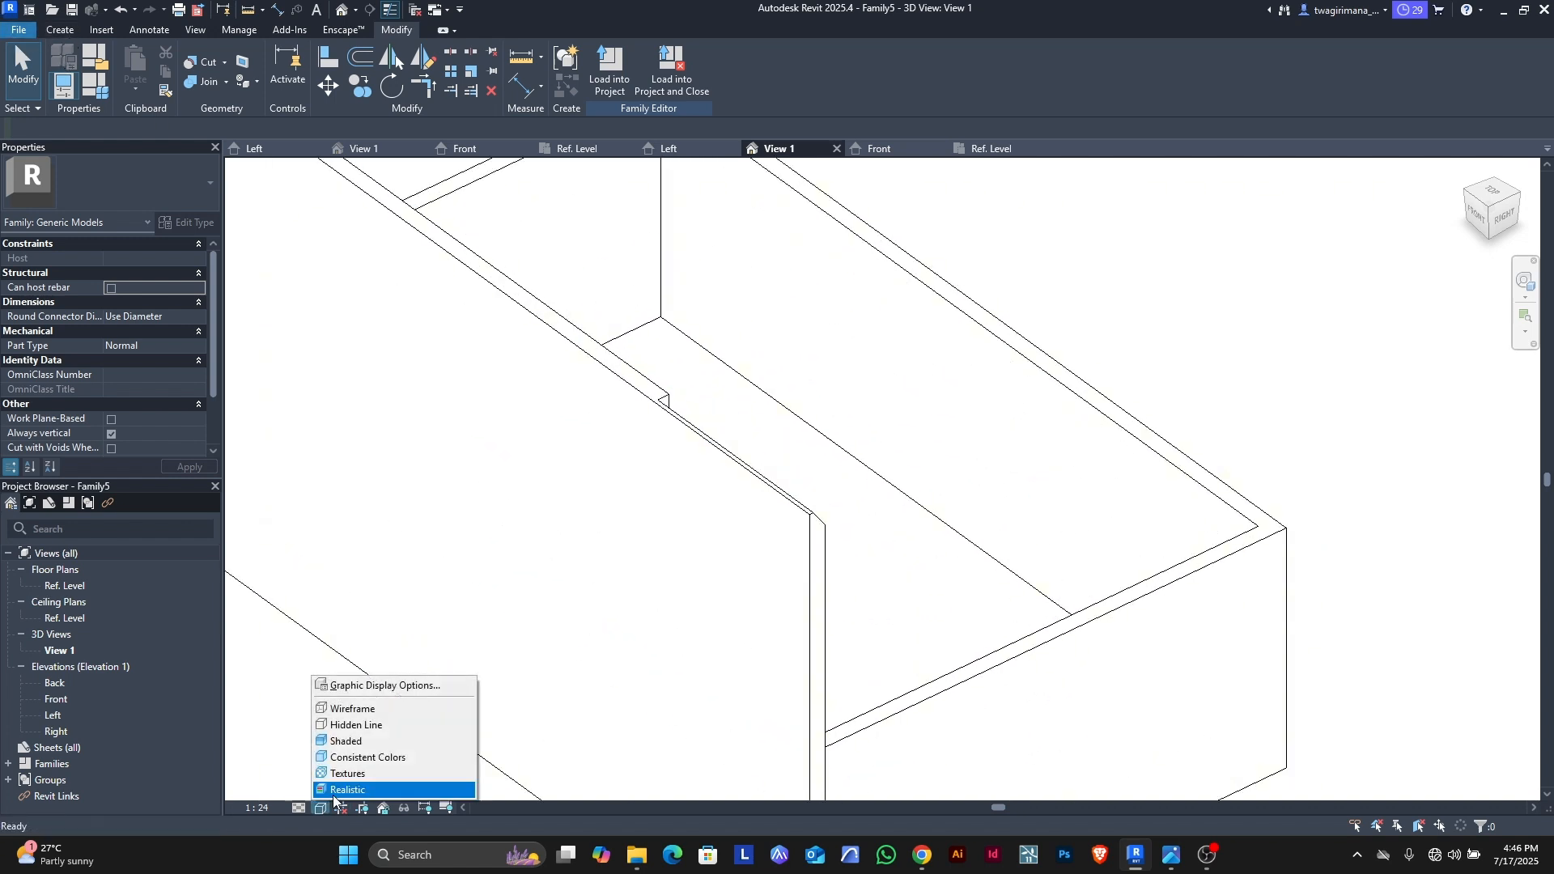
{"action": "left_click", "coordinate": [340, 792]}
{"action": "left_click", "coordinate": [299, 807]}
{"action": "left_click", "coordinate": [314, 790]}
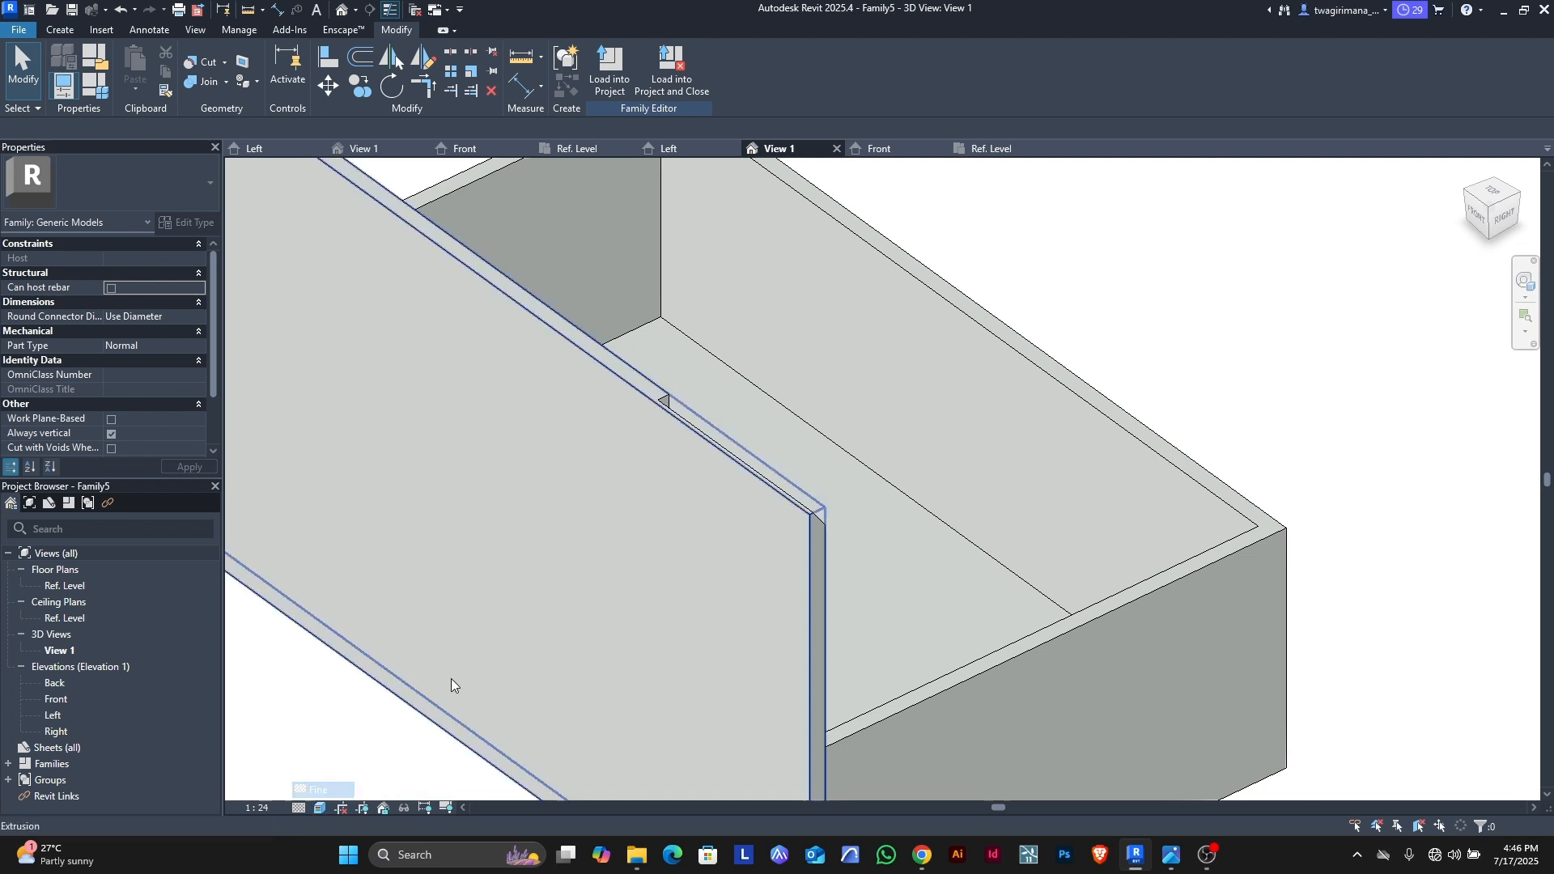
Step: Examine the finger-pull notch in the front panel's upper edge in the 3D view
{"action": "scroll", "coordinate": [677, 460], "scroll_direction": "down", "scroll_amount": 4}
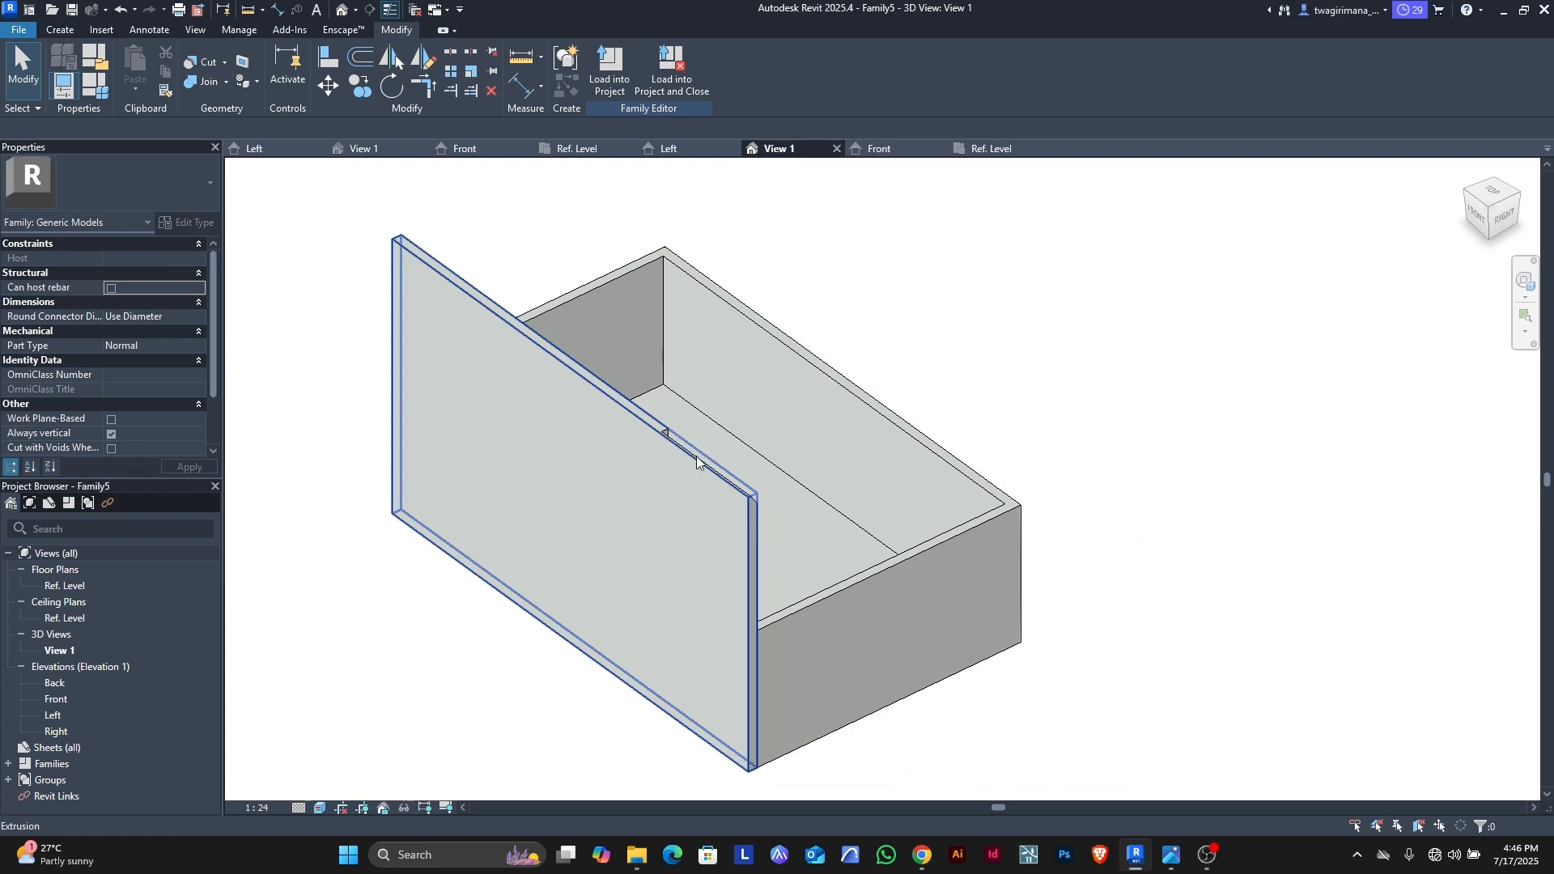
{"action": "scroll", "coordinate": [697, 460], "scroll_direction": "up", "scroll_amount": 3}
{"action": "scroll", "coordinate": [697, 460], "scroll_direction": "down", "scroll_amount": 1}
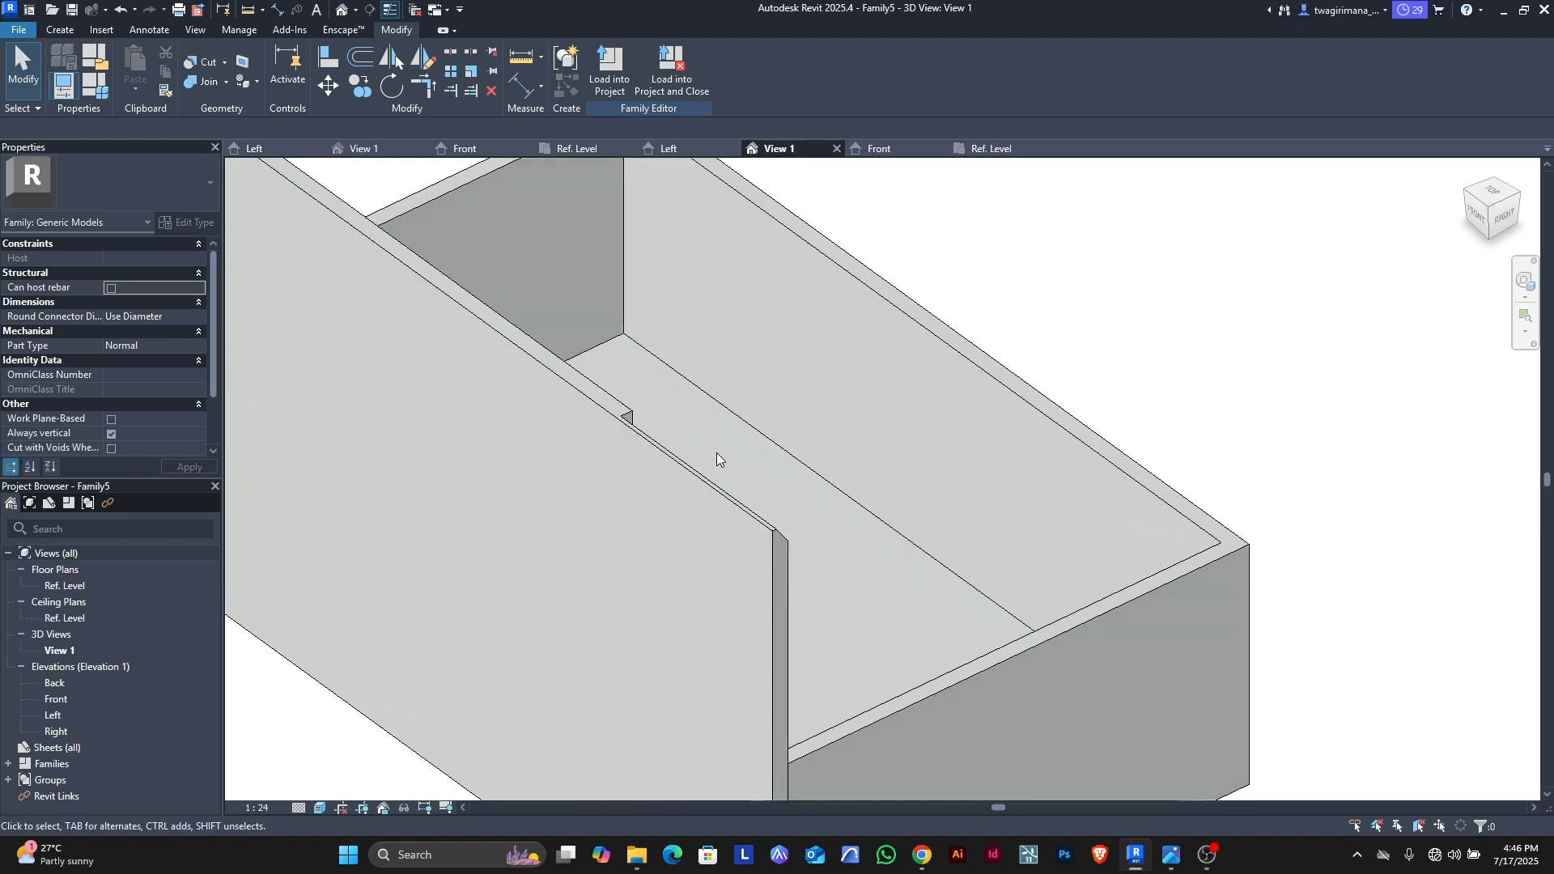
{"action": "scroll", "coordinate": [684, 468], "scroll_direction": "down", "scroll_amount": 5}
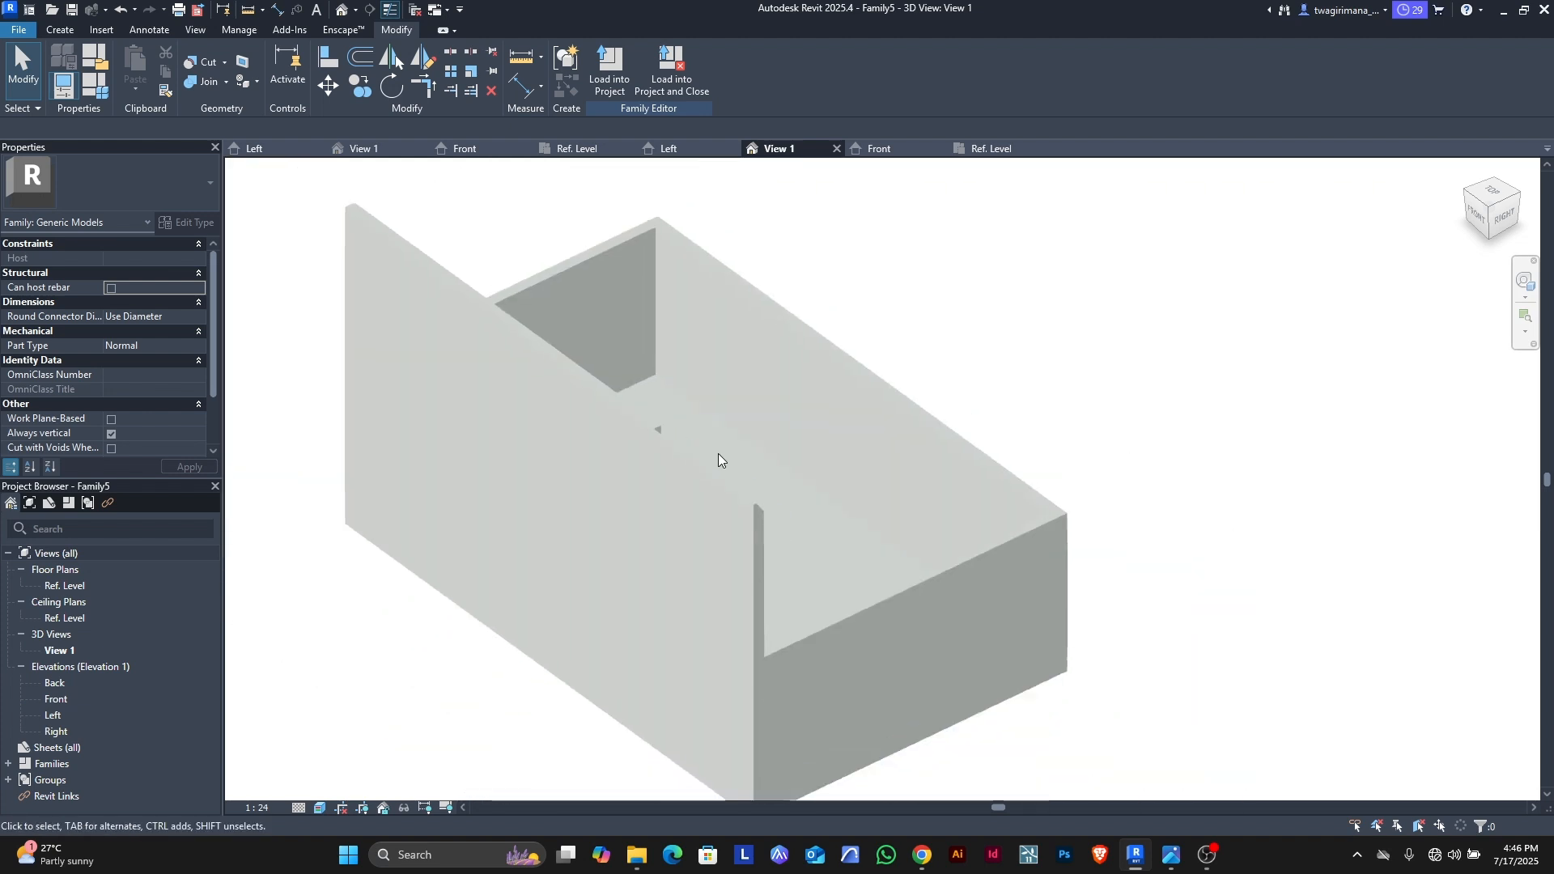
{"action": "scroll", "coordinate": [717, 454], "scroll_direction": "up", "scroll_amount": 5}
{"action": "scroll", "coordinate": [662, 435], "scroll_direction": "up", "scroll_amount": 2}
{"action": "scroll", "coordinate": [705, 434], "scroll_direction": "down", "scroll_amount": 6}
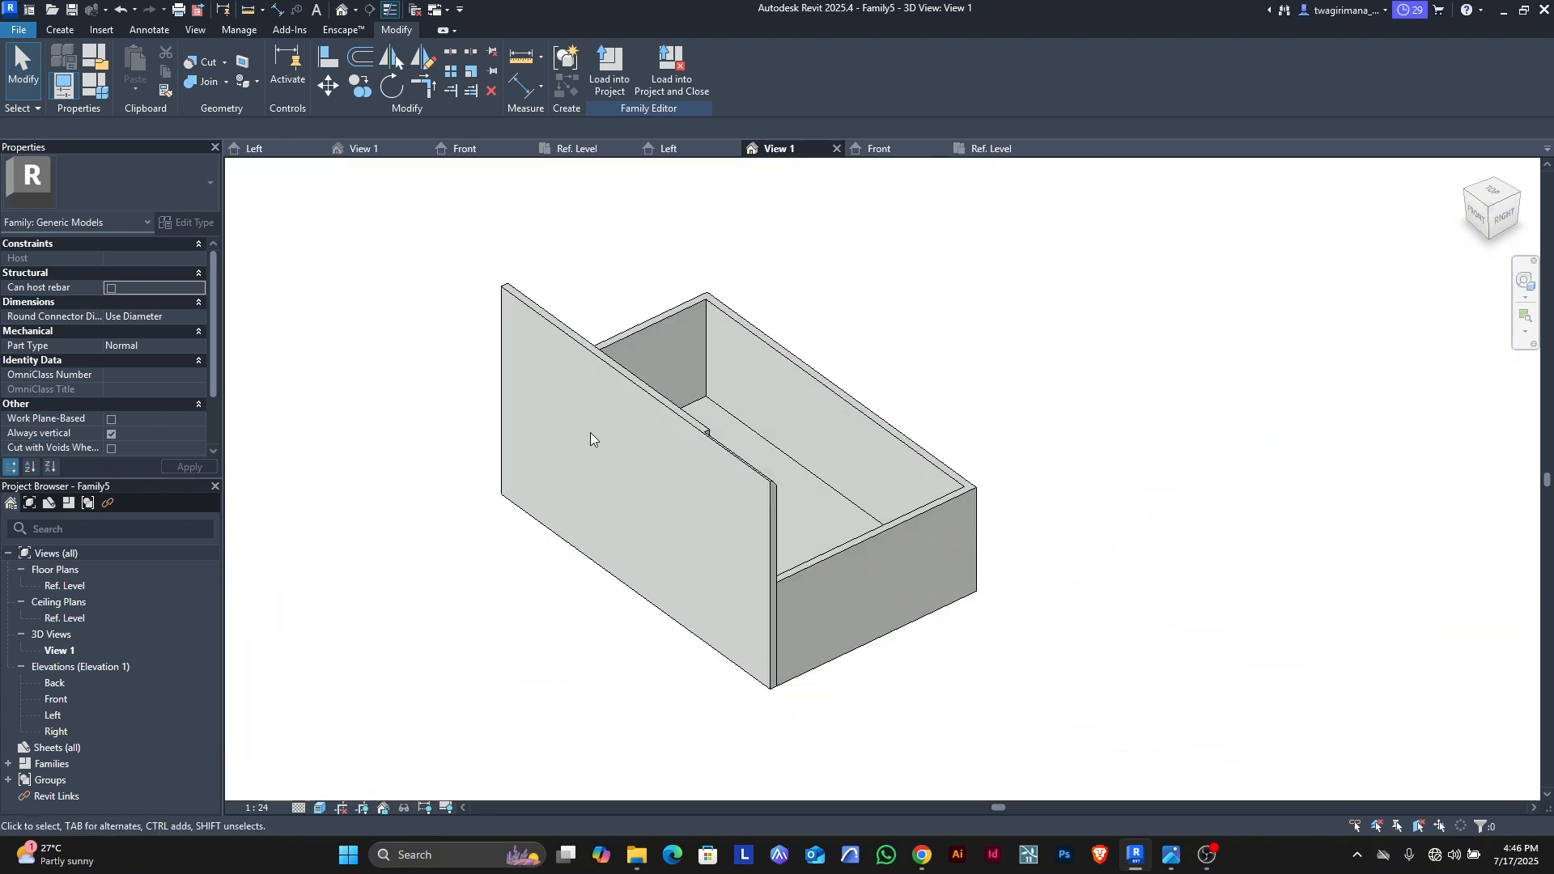
Step: Open the family types and apply a drawer height h dr of 300
{"action": "left_click", "coordinate": [97, 89]}
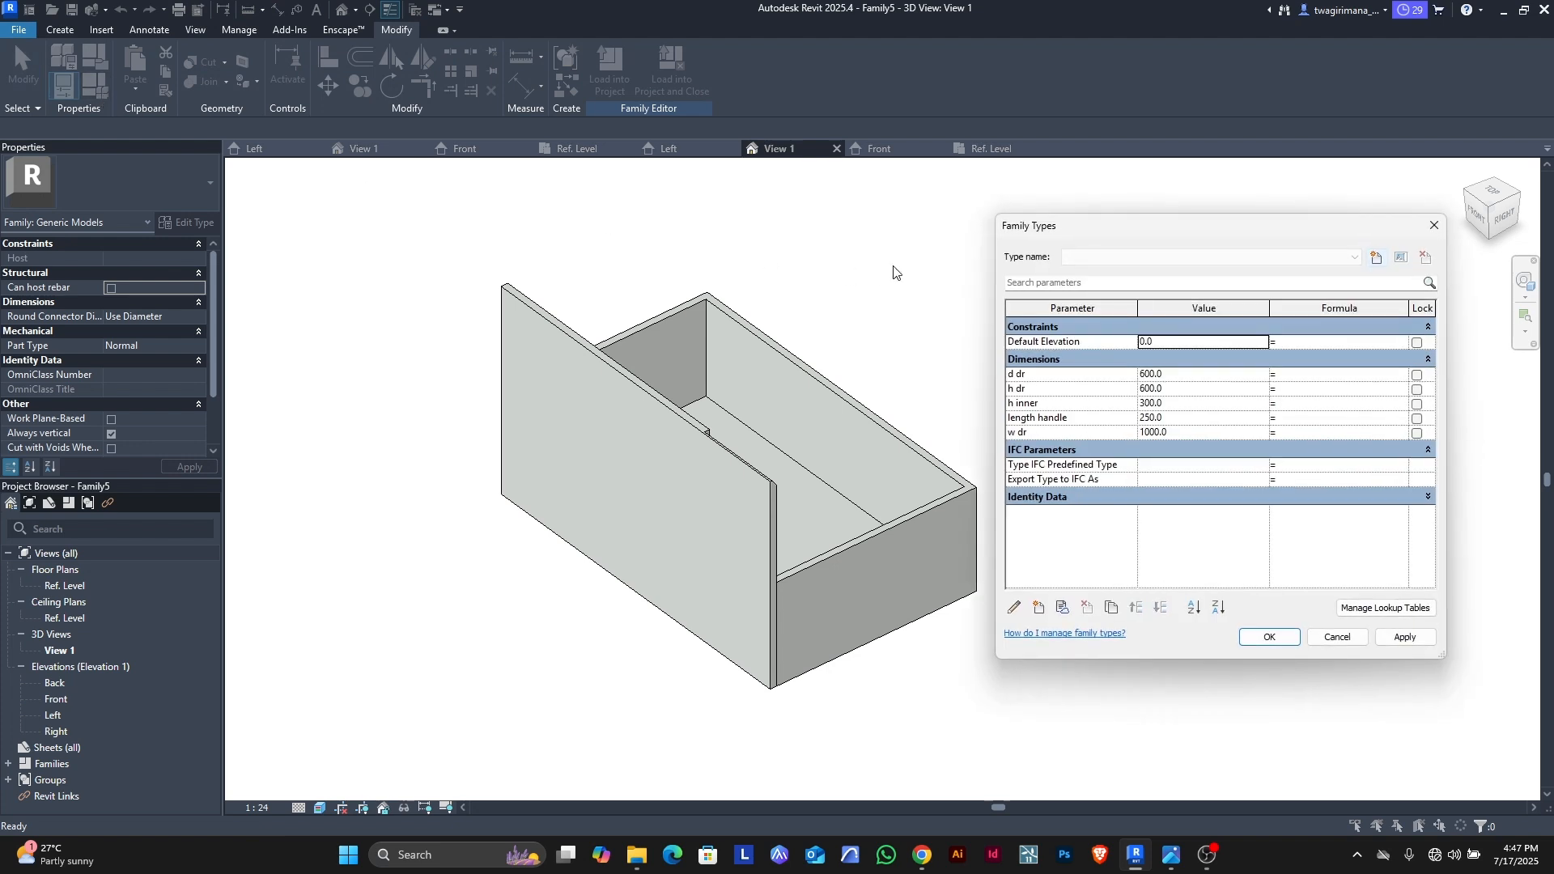
{"action": "left_click", "coordinate": [1191, 376]}
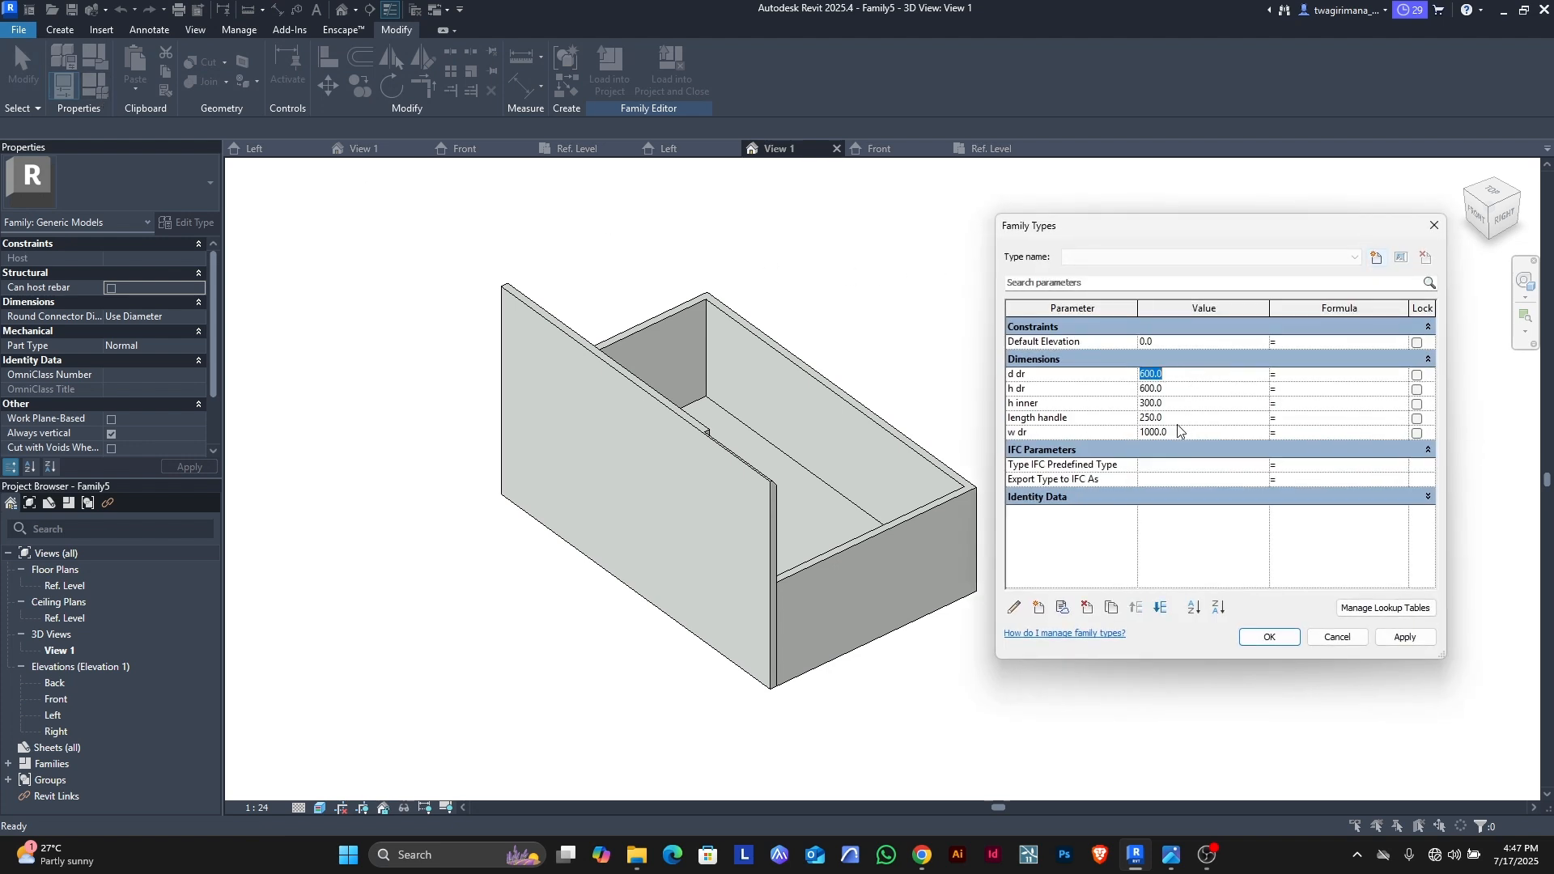
{"action": "left_click", "coordinate": [1190, 387]}
{"action": "type", "text": "300"}
{"action": "left_click", "coordinate": [1389, 638]}
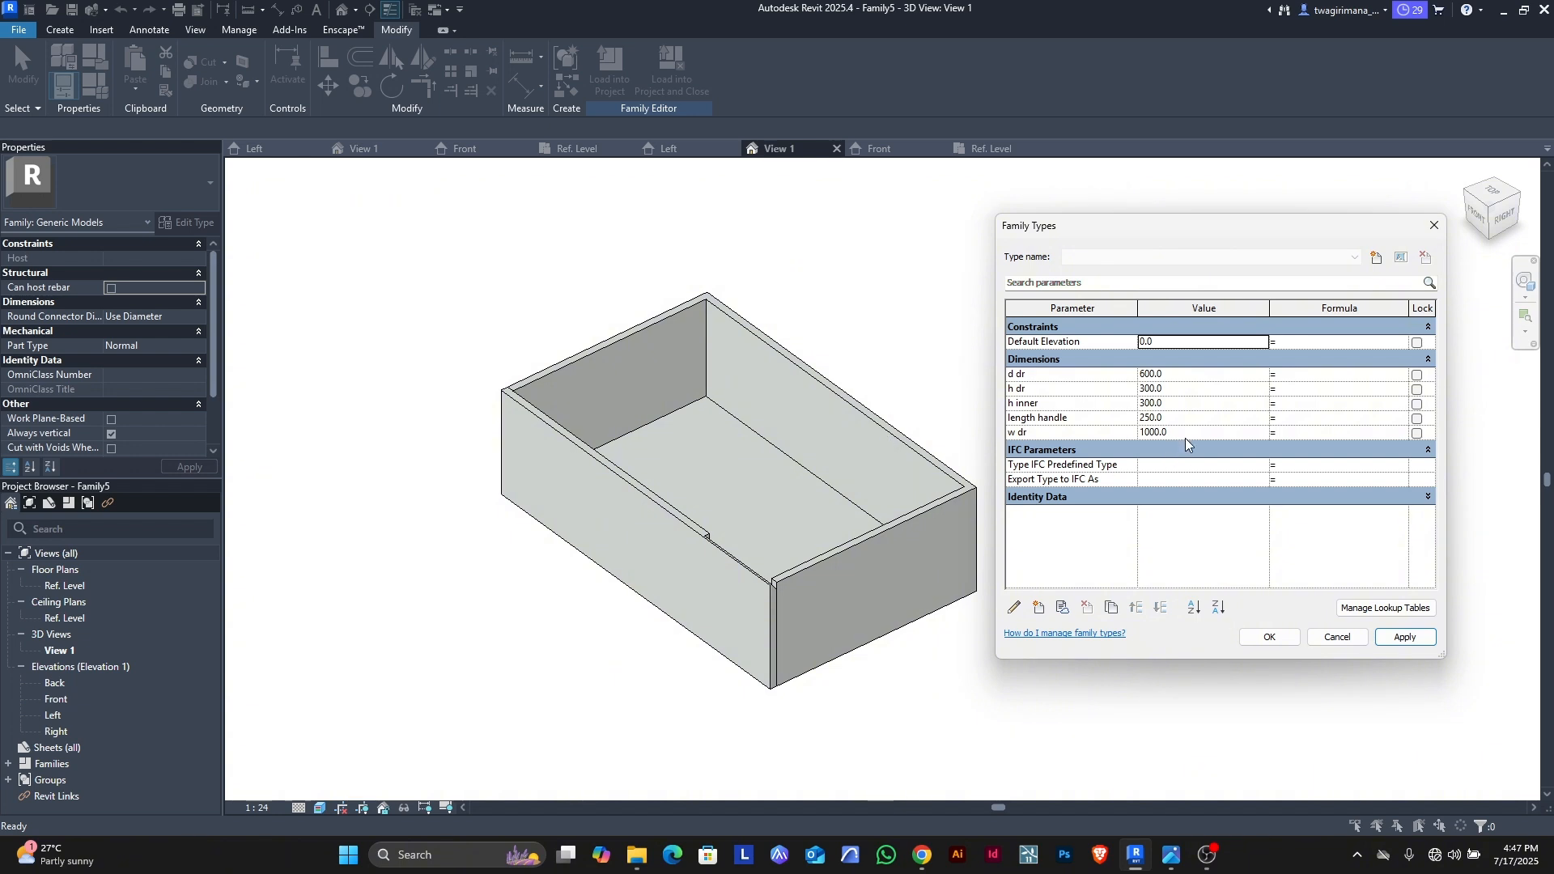
Step: Apply 400 for h dr and drive h inner with the formula h dr / 2
{"action": "left_click", "coordinate": [1190, 392]}
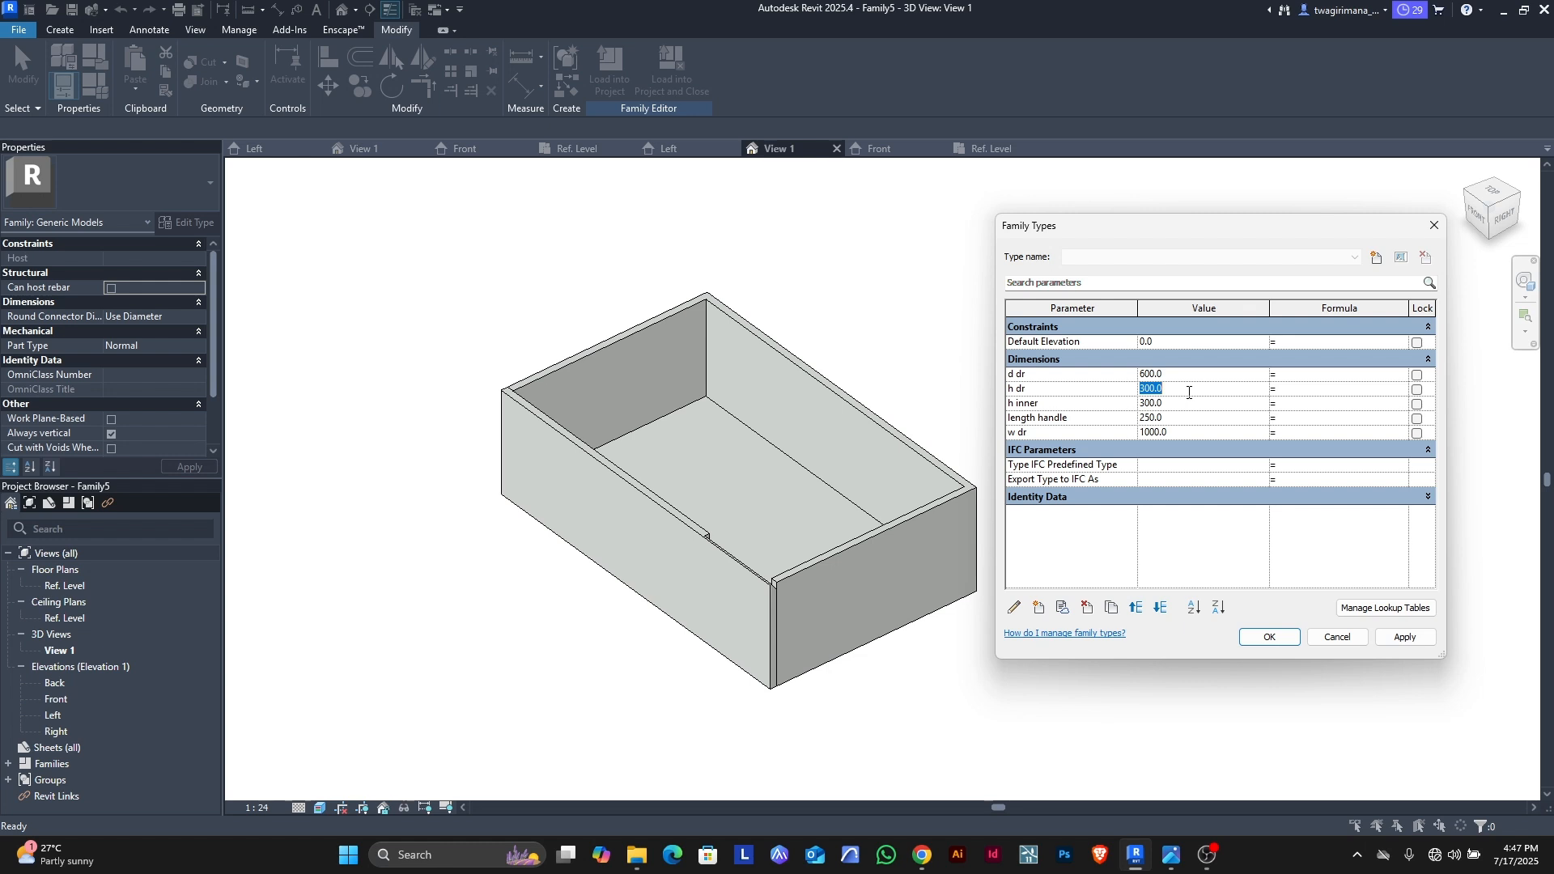
{"action": "type", "text": "400"}
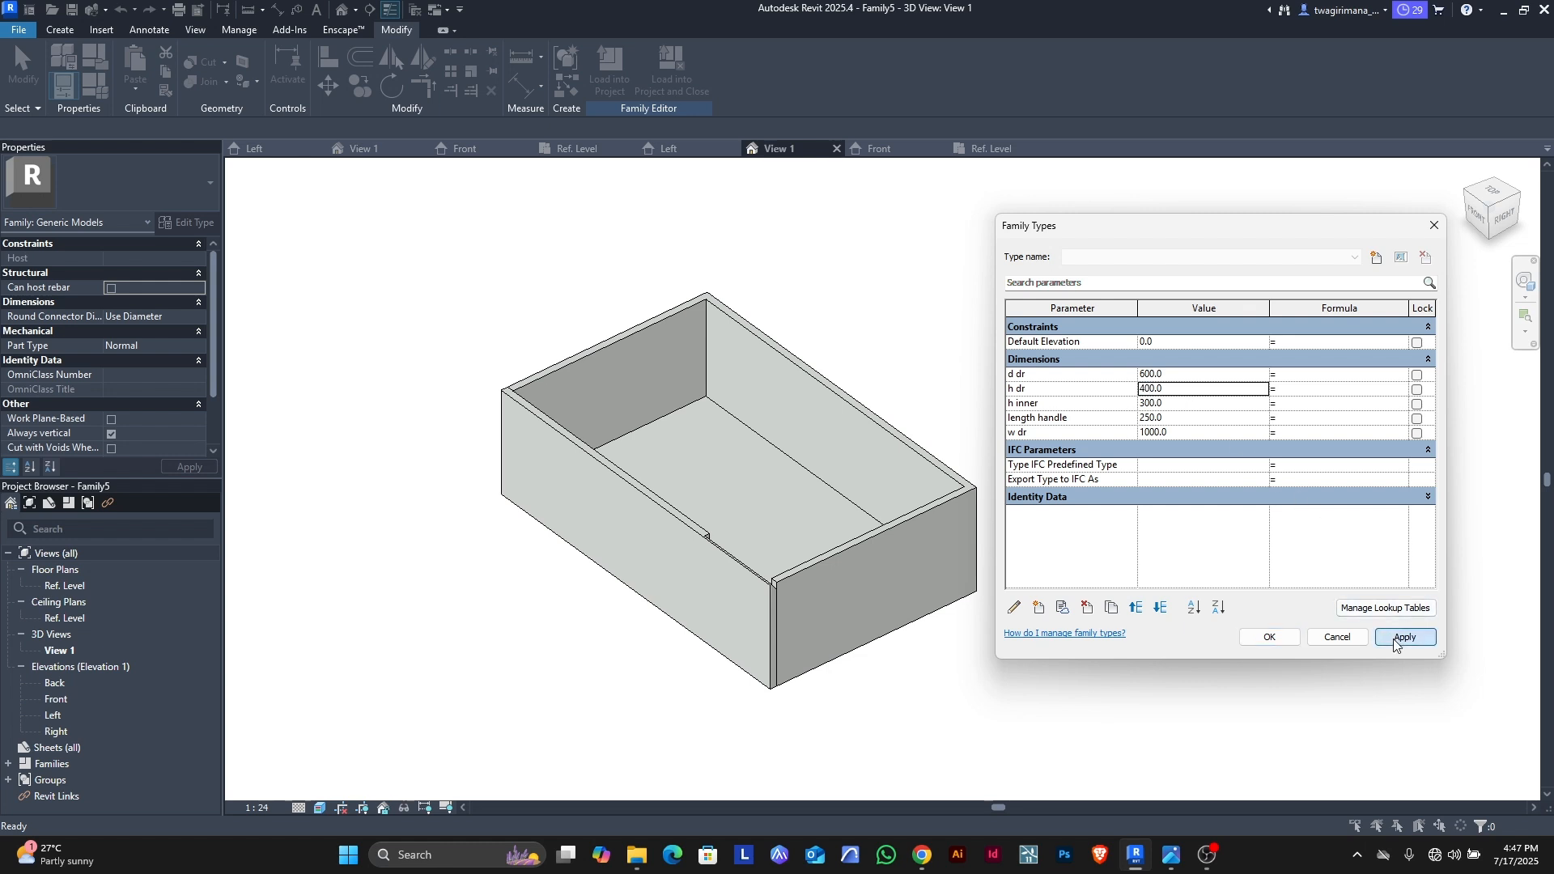
{"action": "left_click", "coordinate": [1394, 644]}
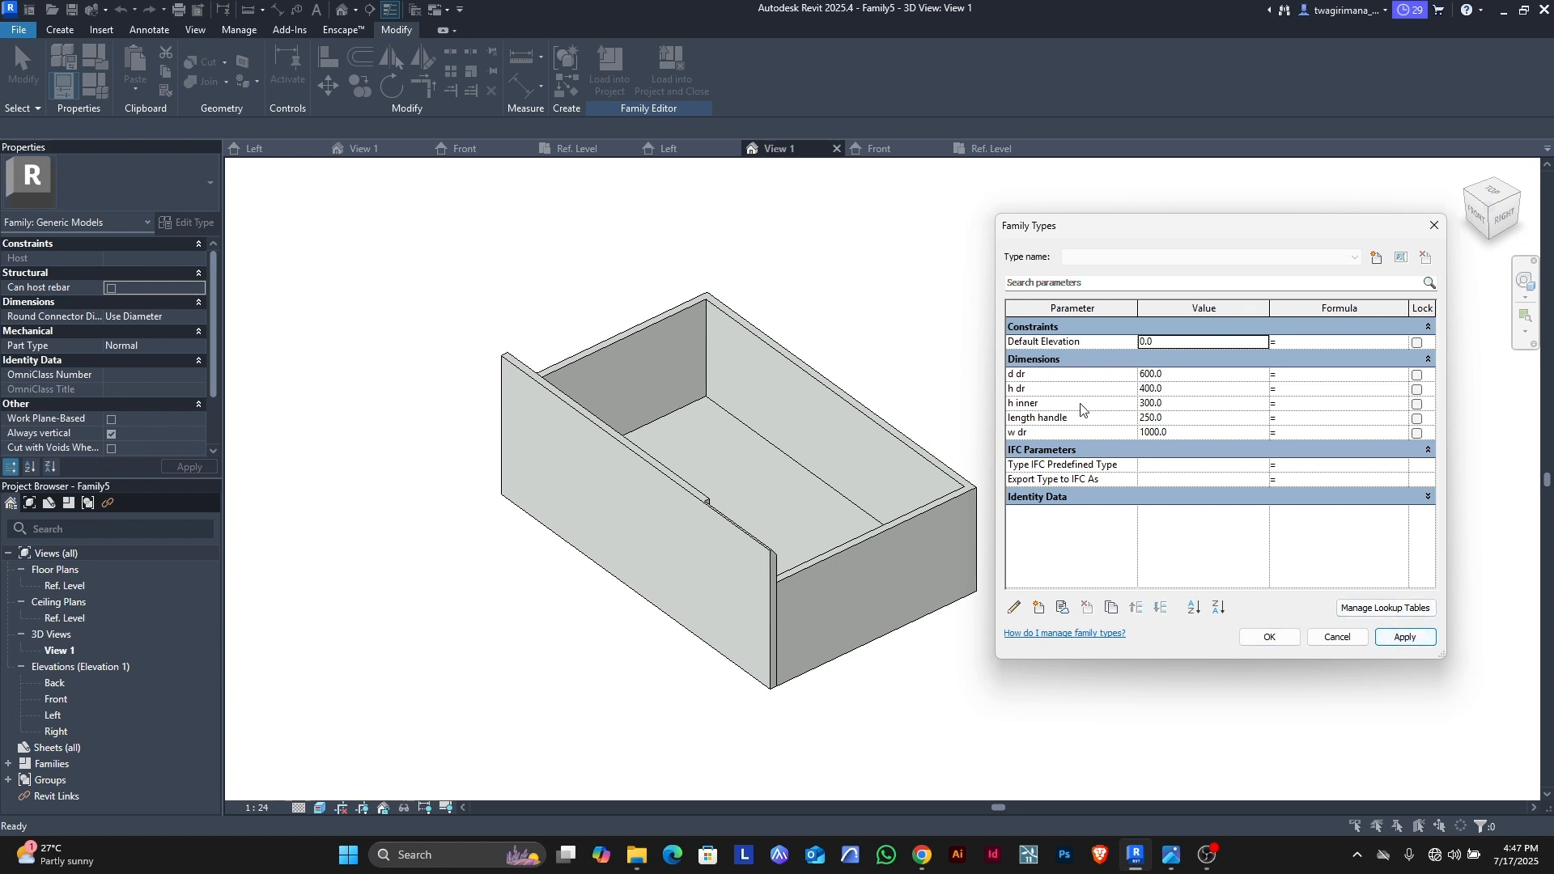
{"action": "left_click", "coordinate": [1290, 408]}
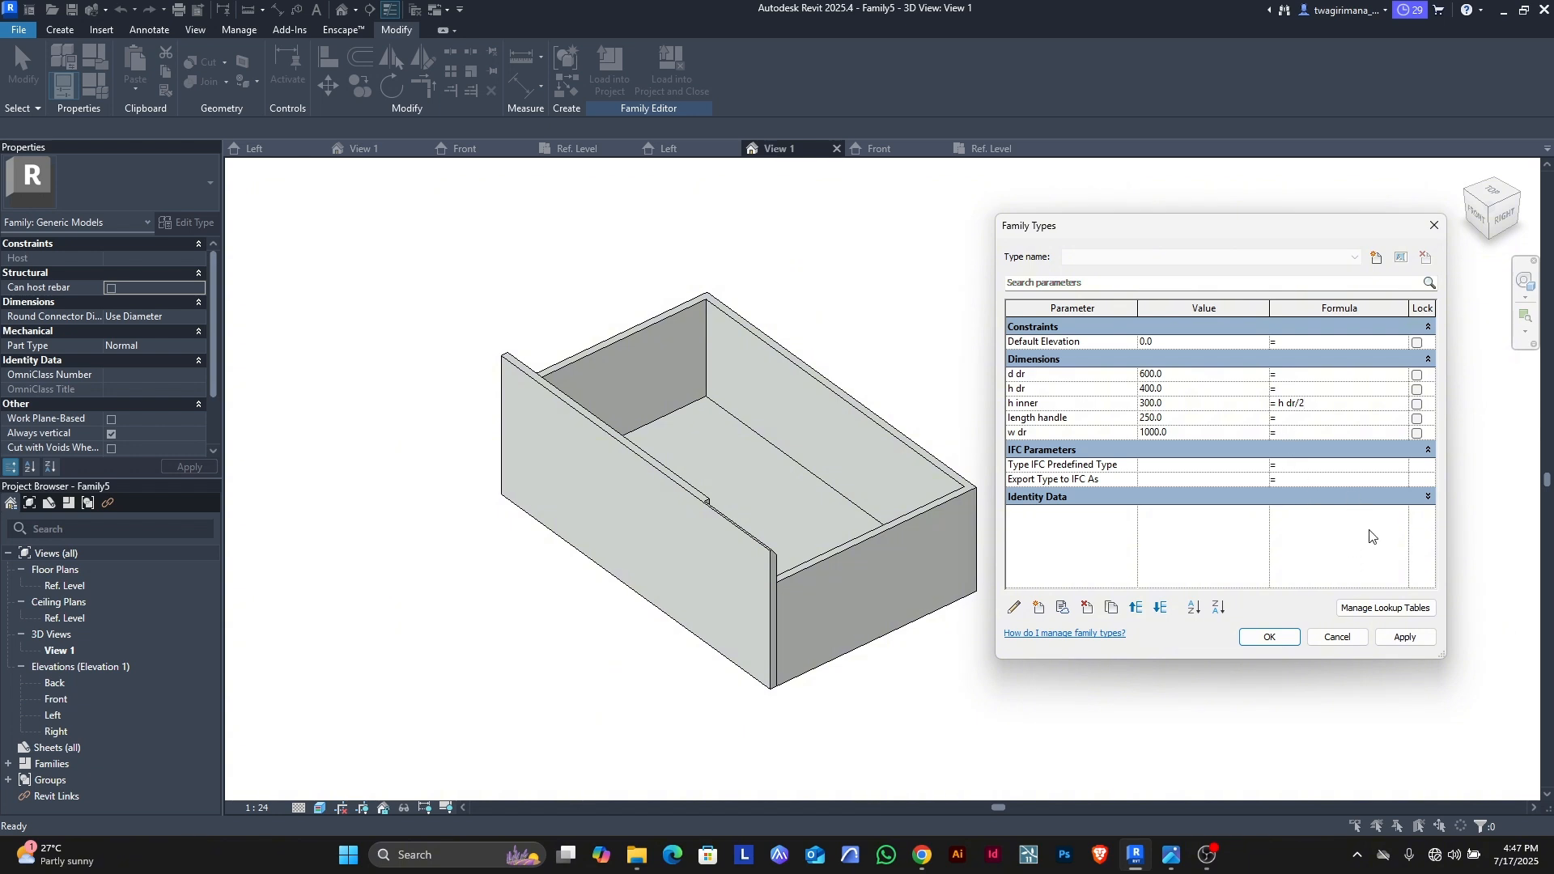
{"action": "left_click", "coordinate": [1394, 639]}
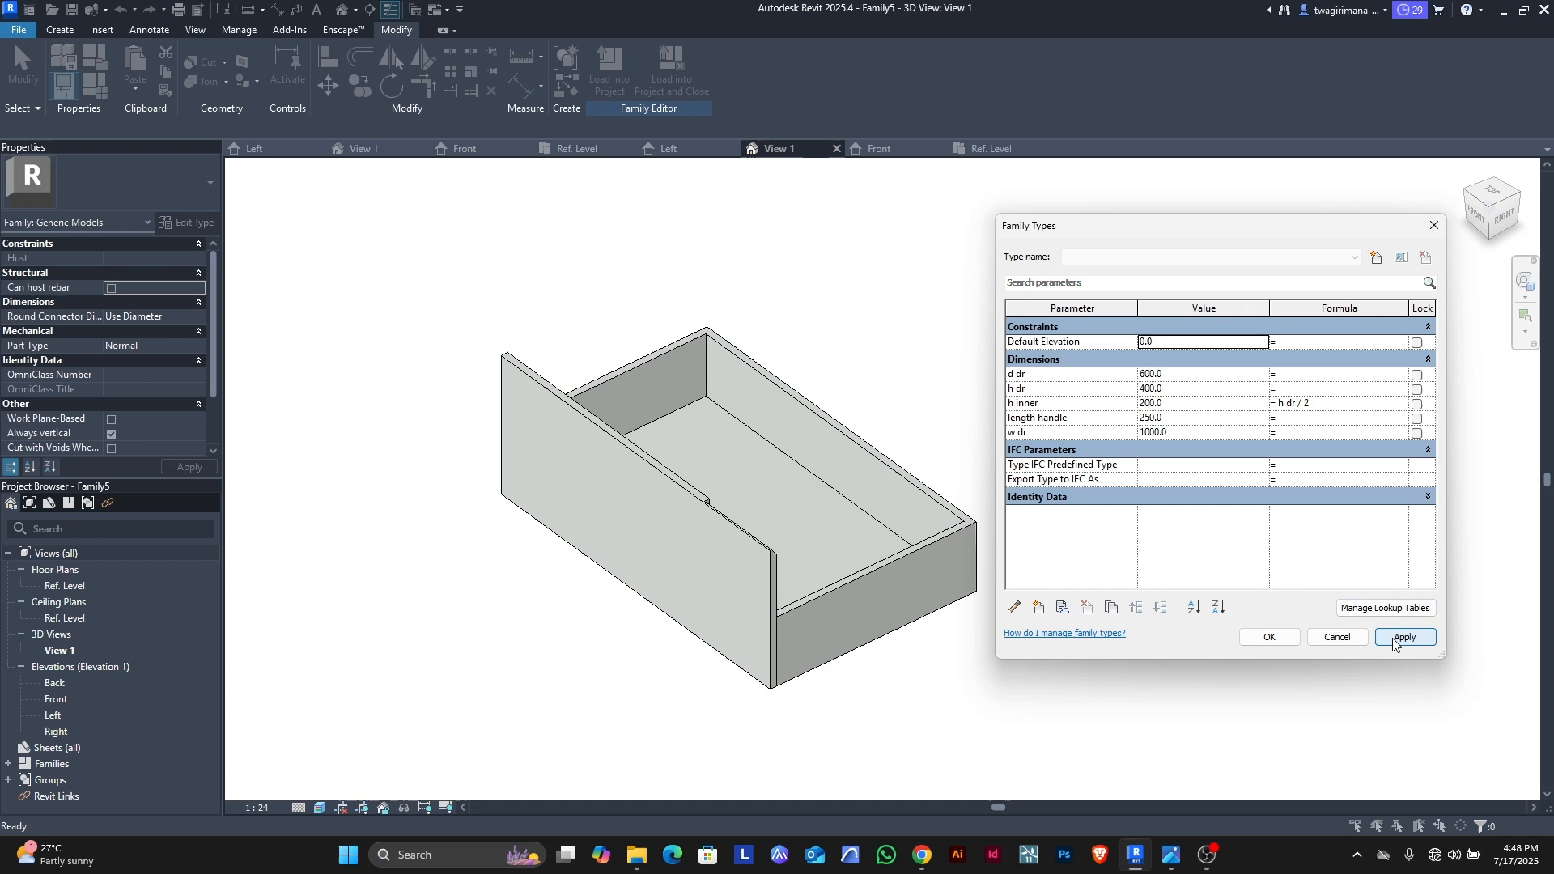
Step: Flex the drawer height by applying 600 for h dr, and finish with h dr at 300
{"action": "left_click", "coordinate": [1176, 391]}
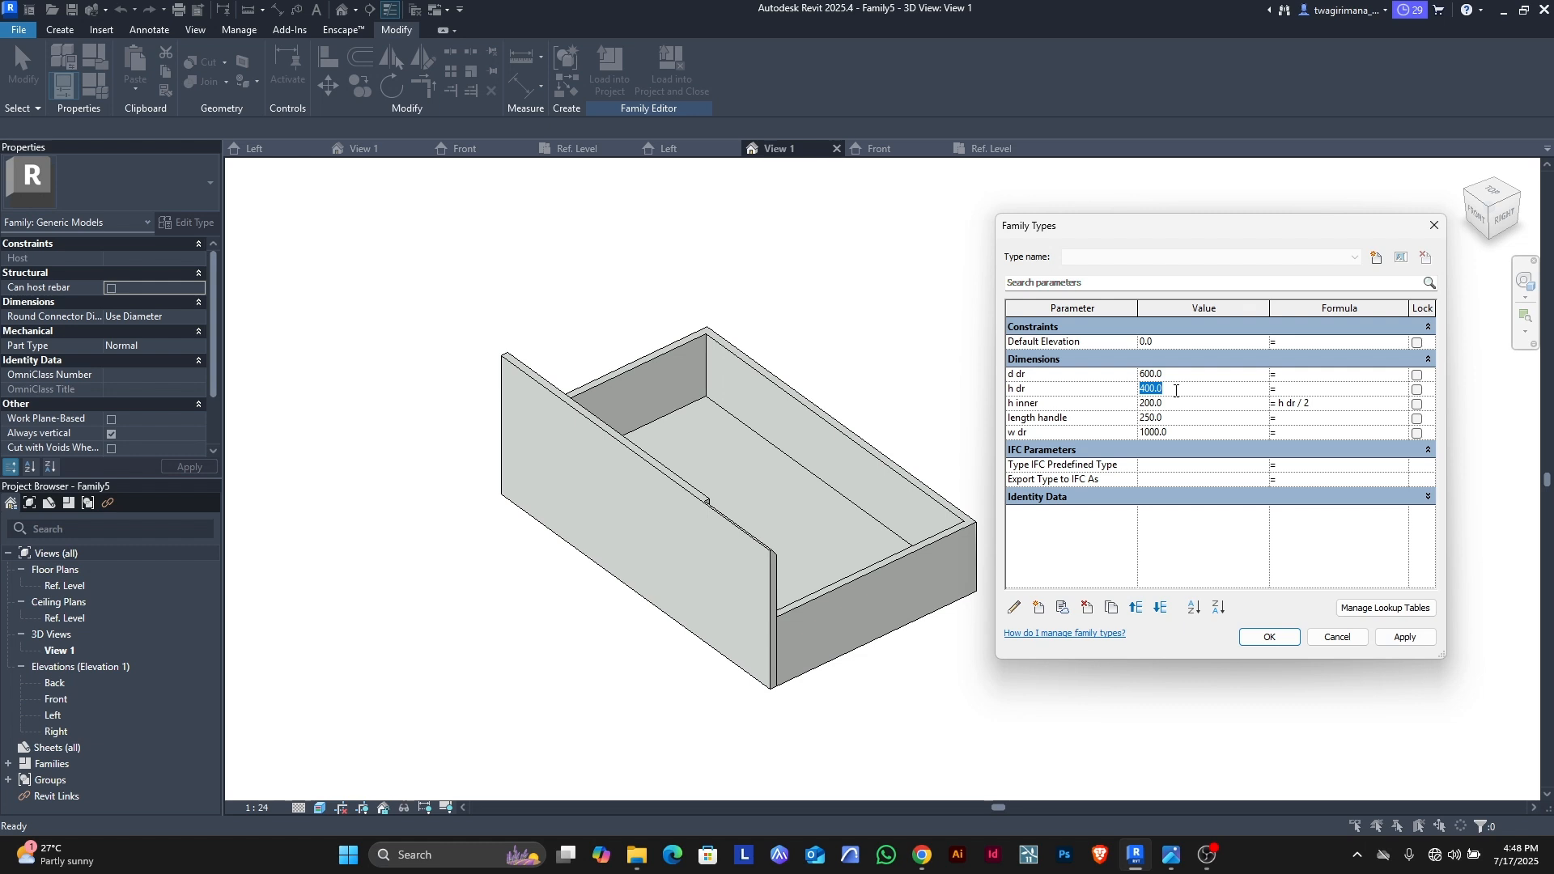
{"action": "type", "text": "600"}
{"action": "left_click", "coordinate": [1396, 639]}
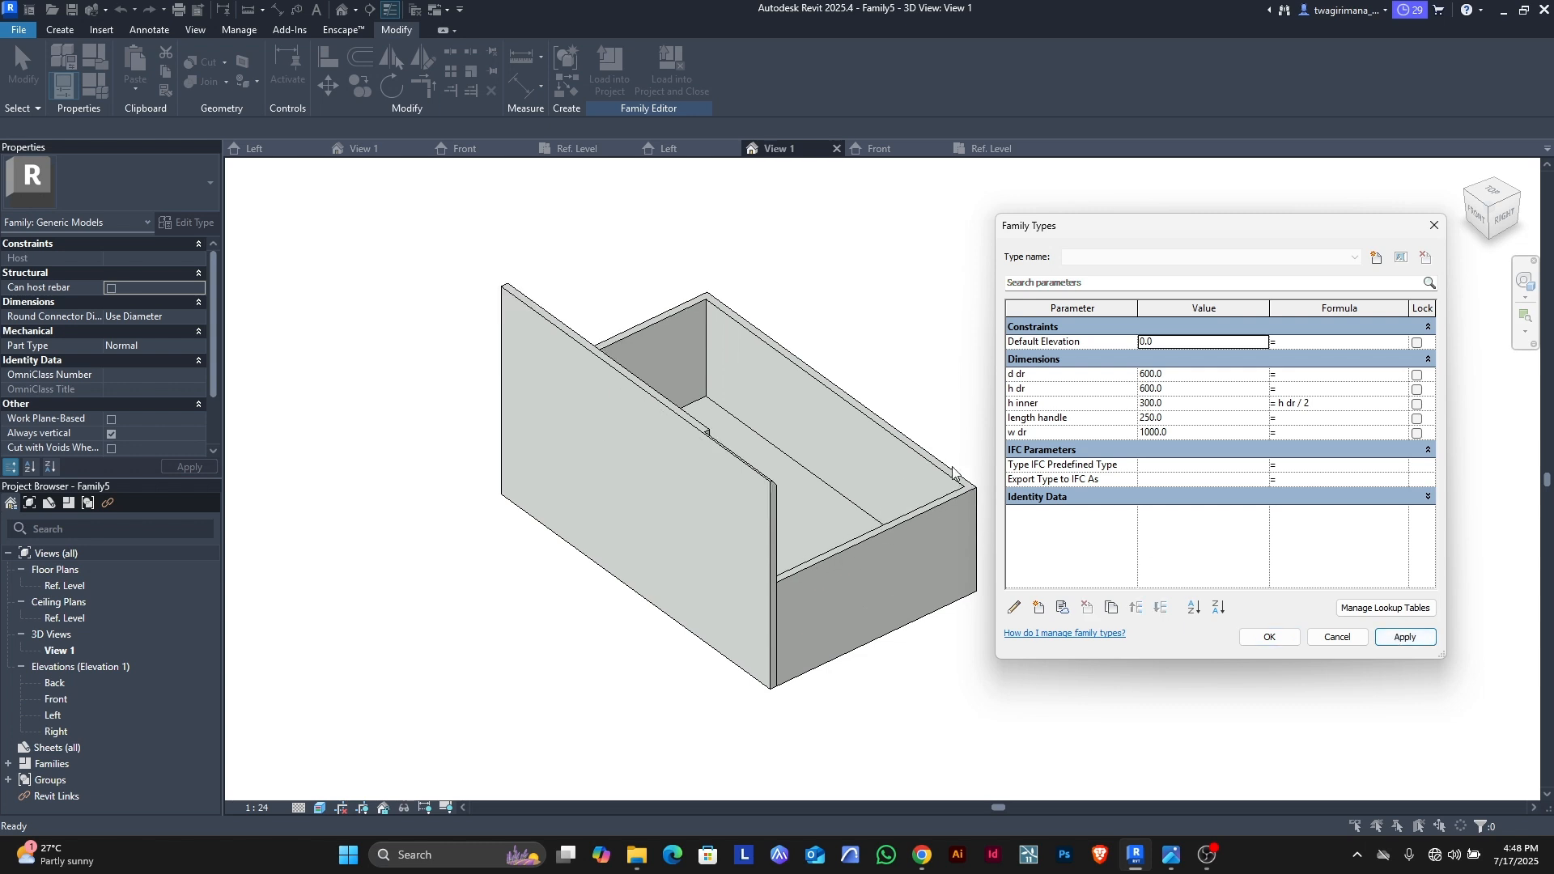
{"action": "left_click", "coordinate": [1172, 389]}
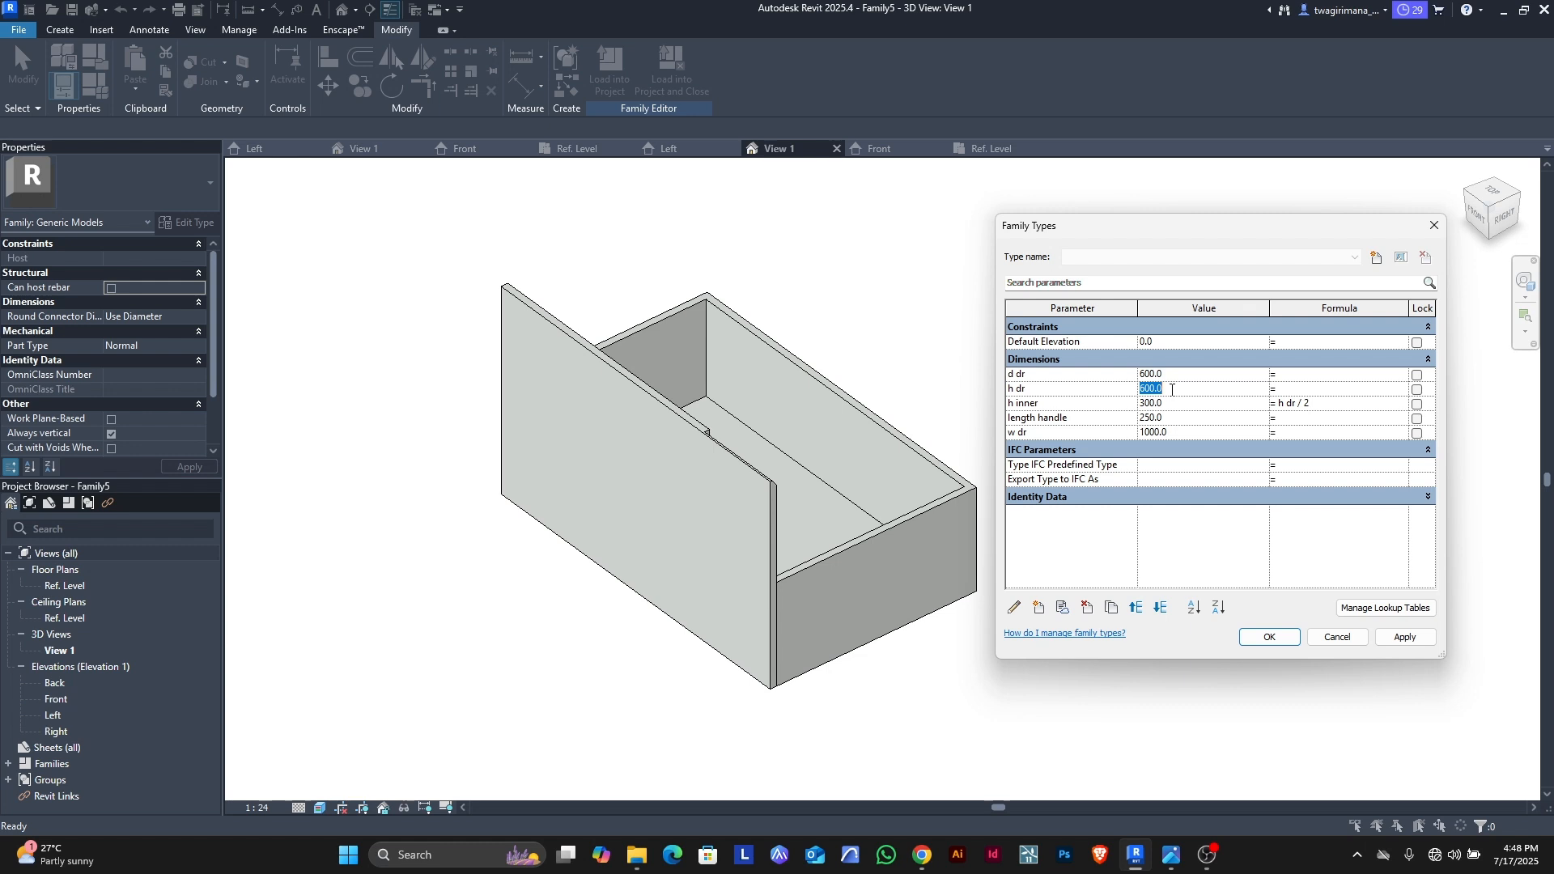
{"action": "type", "text": "300"}
{"action": "left_click", "coordinate": [1405, 637]}
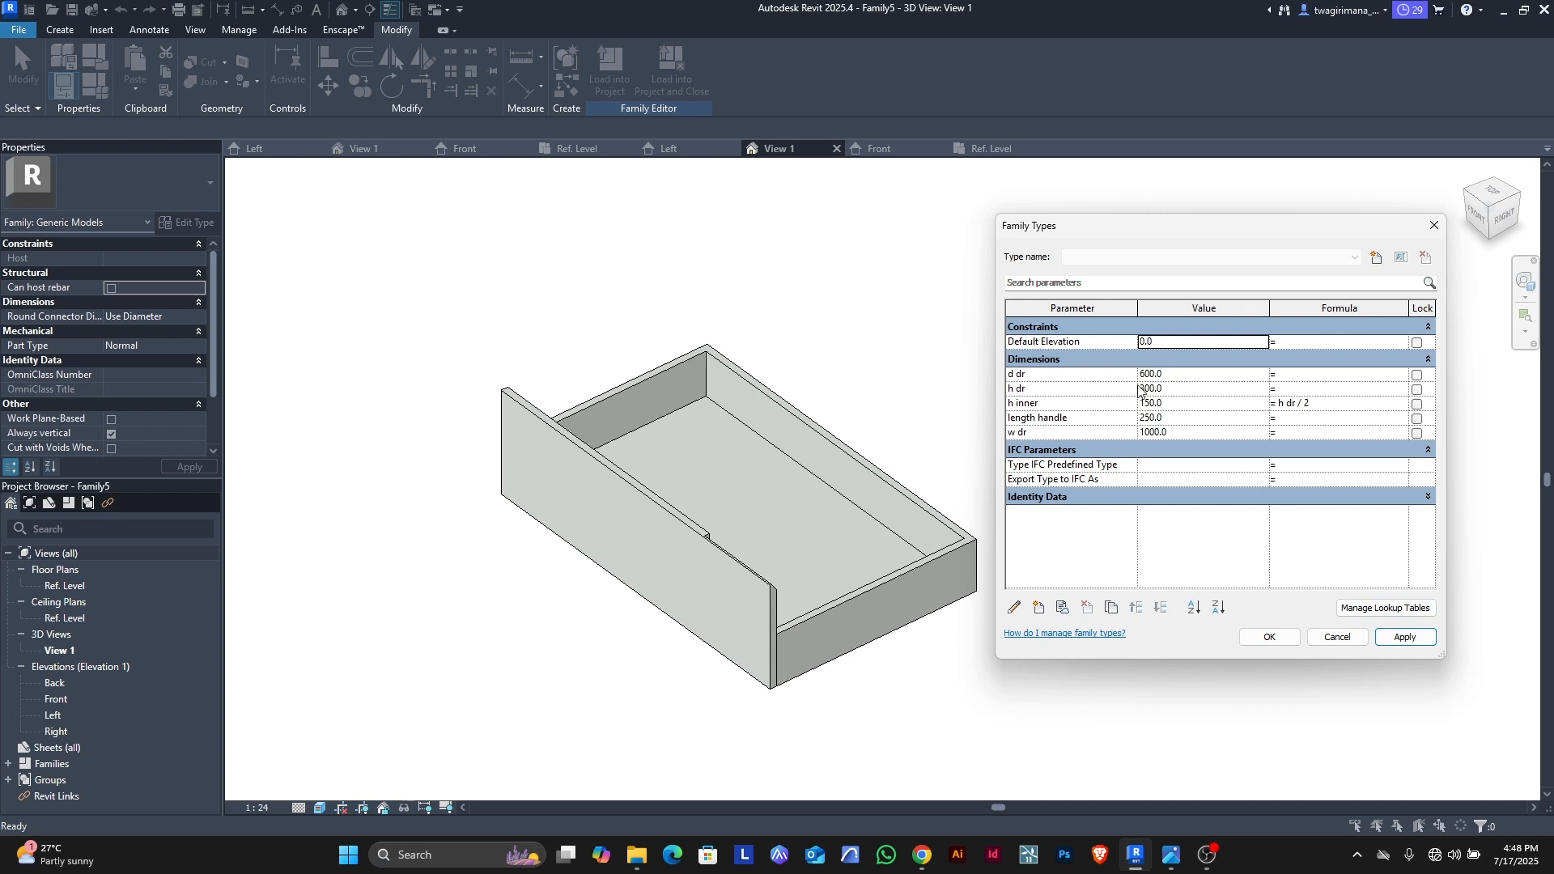
Step: Flex the drawer depth by applying 300 for d dr, and finish with d dr at 500
{"action": "left_click", "coordinate": [1179, 376]}
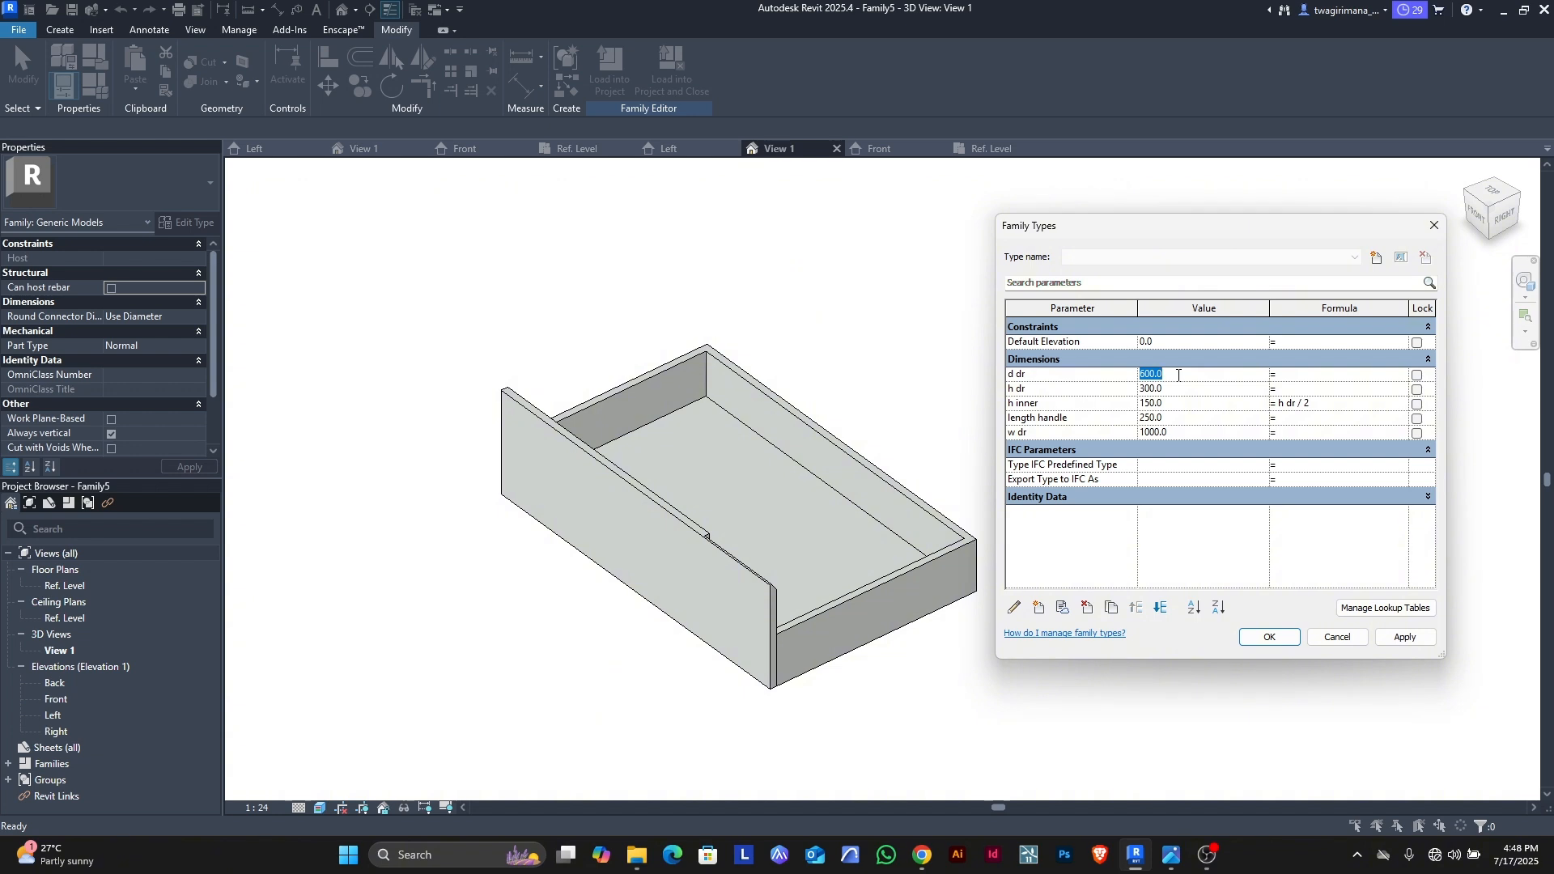
{"action": "type", "text": "300"}
{"action": "left_click", "coordinate": [1401, 640]}
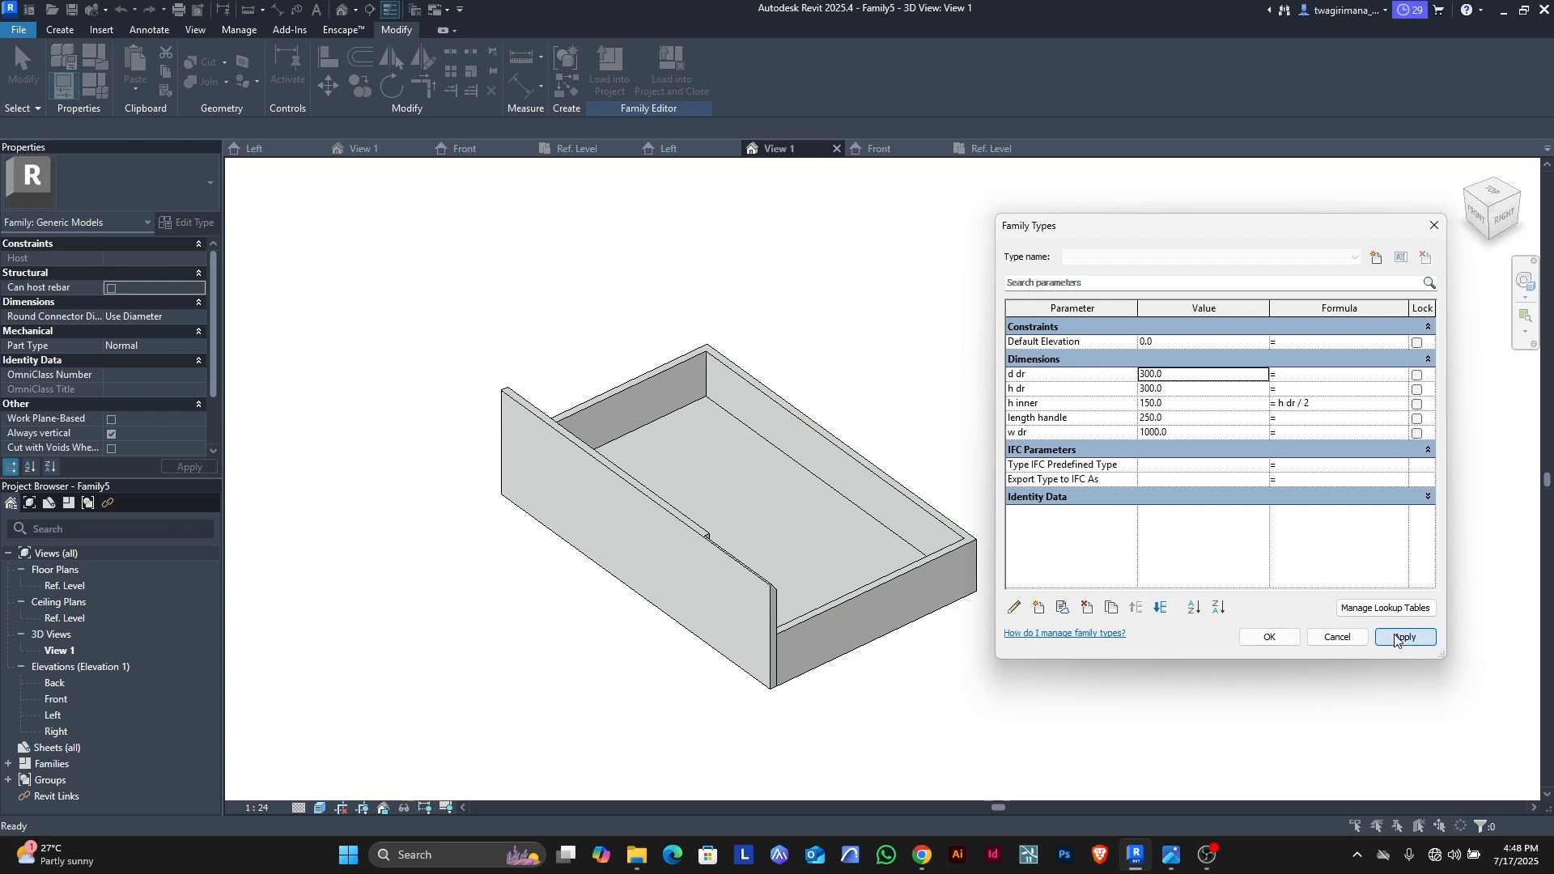
{"action": "left_click", "coordinate": [1179, 373]}
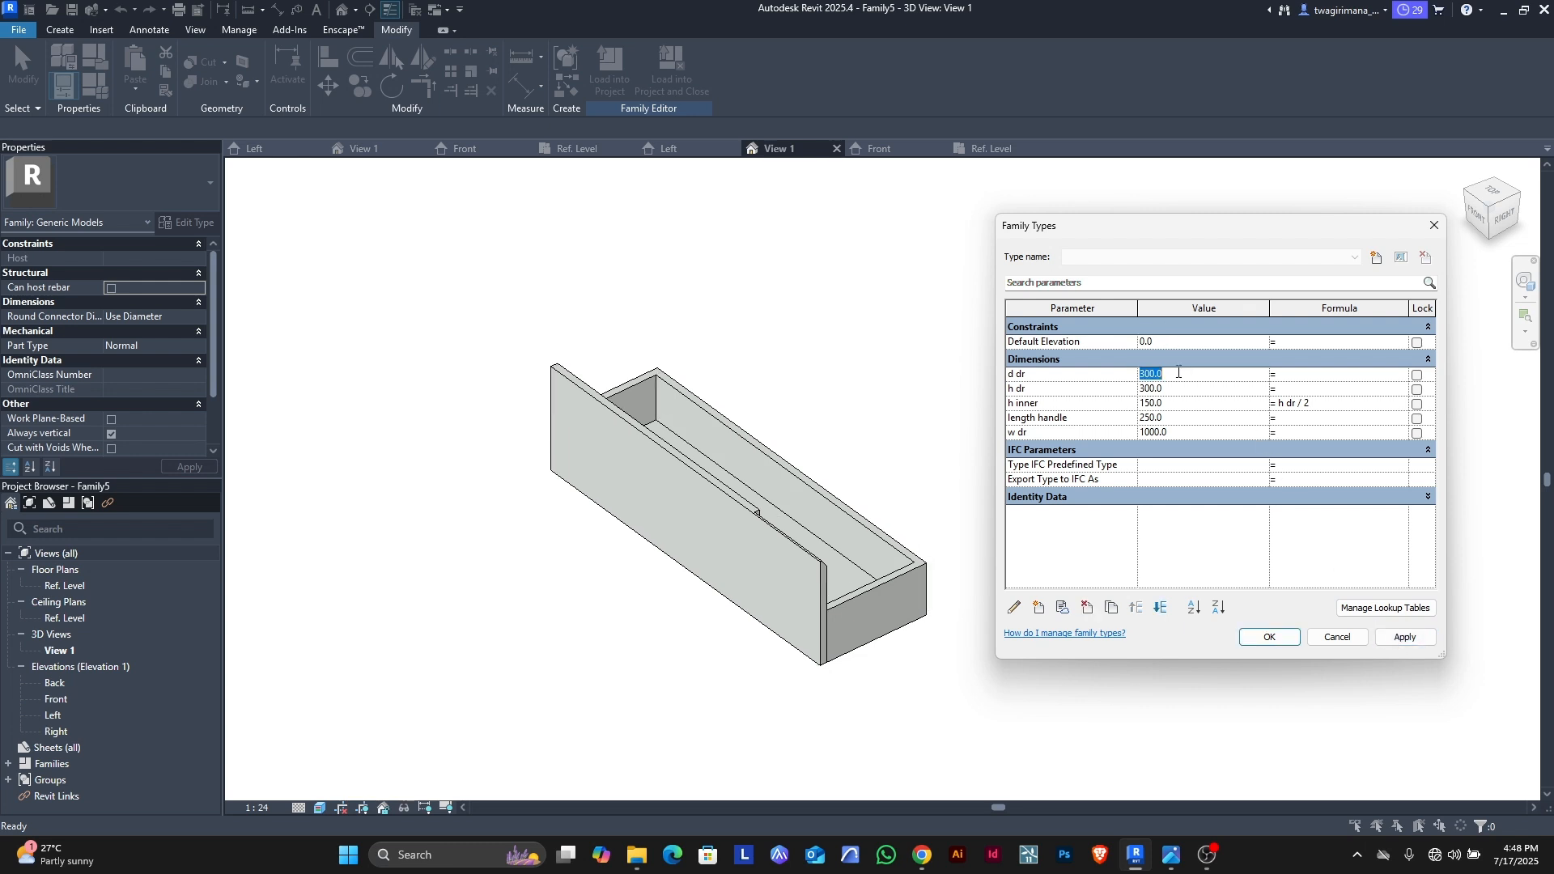
{"action": "type", "text": "500"}
{"action": "left_click", "coordinate": [1395, 640]}
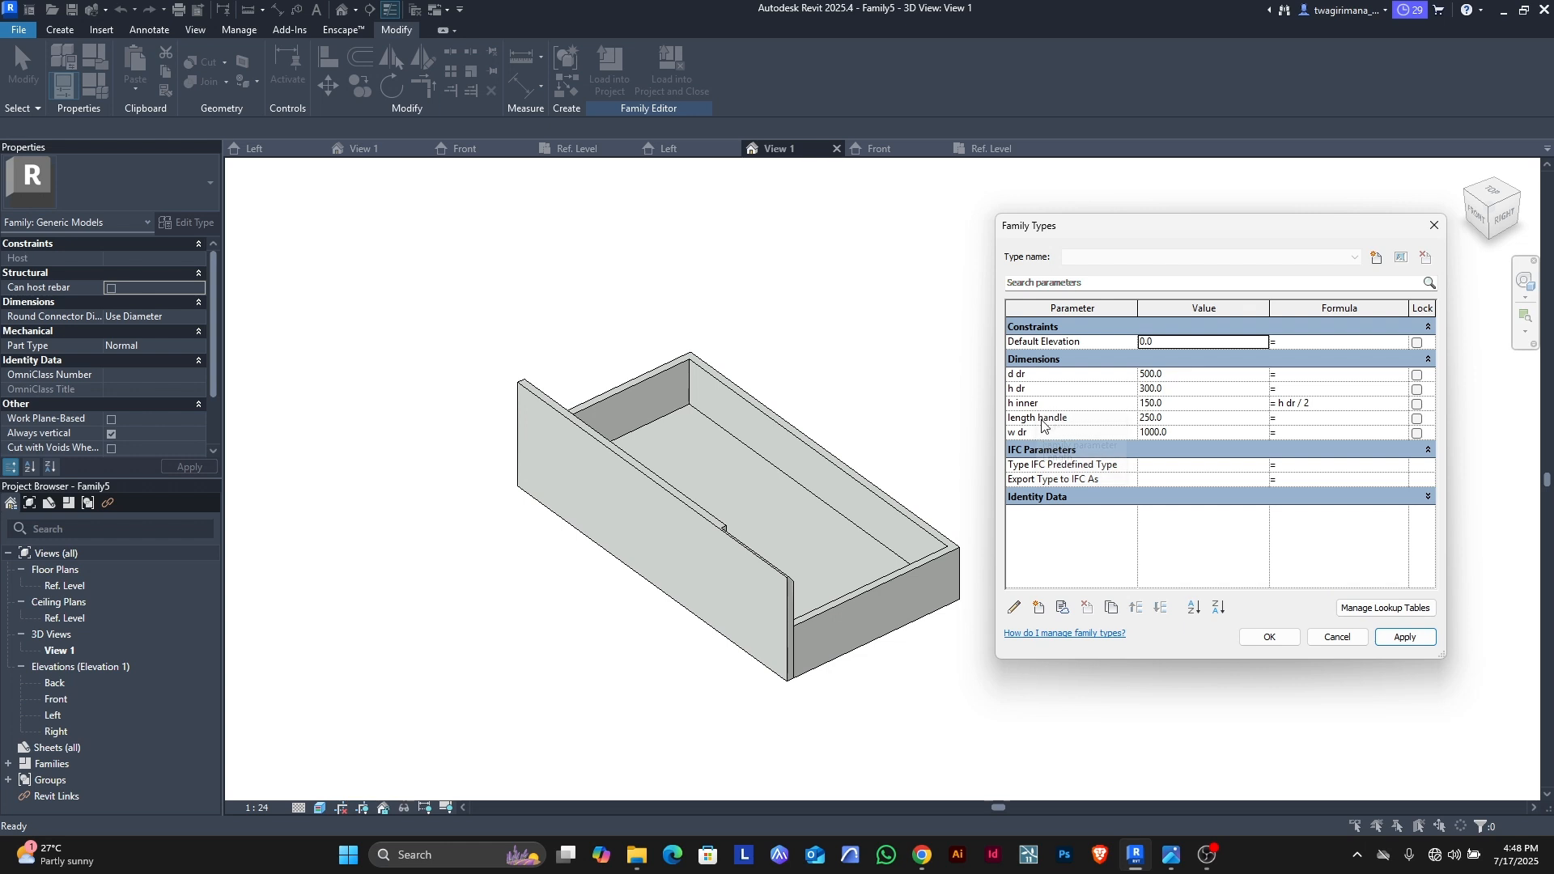
Step: Flex the notch by applying 500 for length handle, finish with 300, and accept the family types
{"action": "left_click", "coordinate": [1174, 417]}
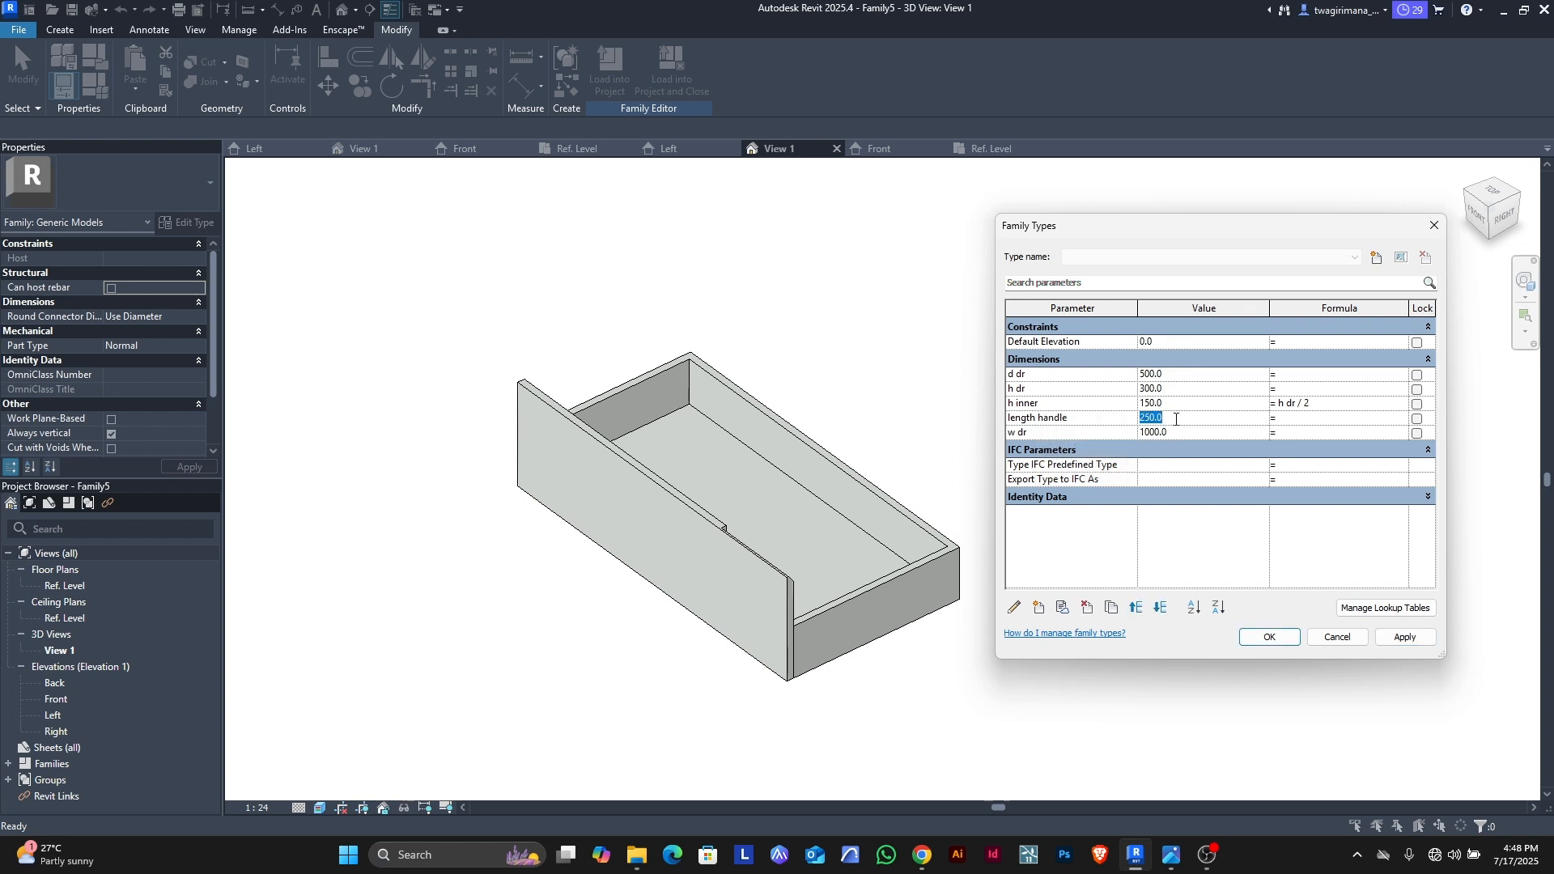
{"action": "type", "text": "500"}
{"action": "left_click", "coordinate": [1406, 638]}
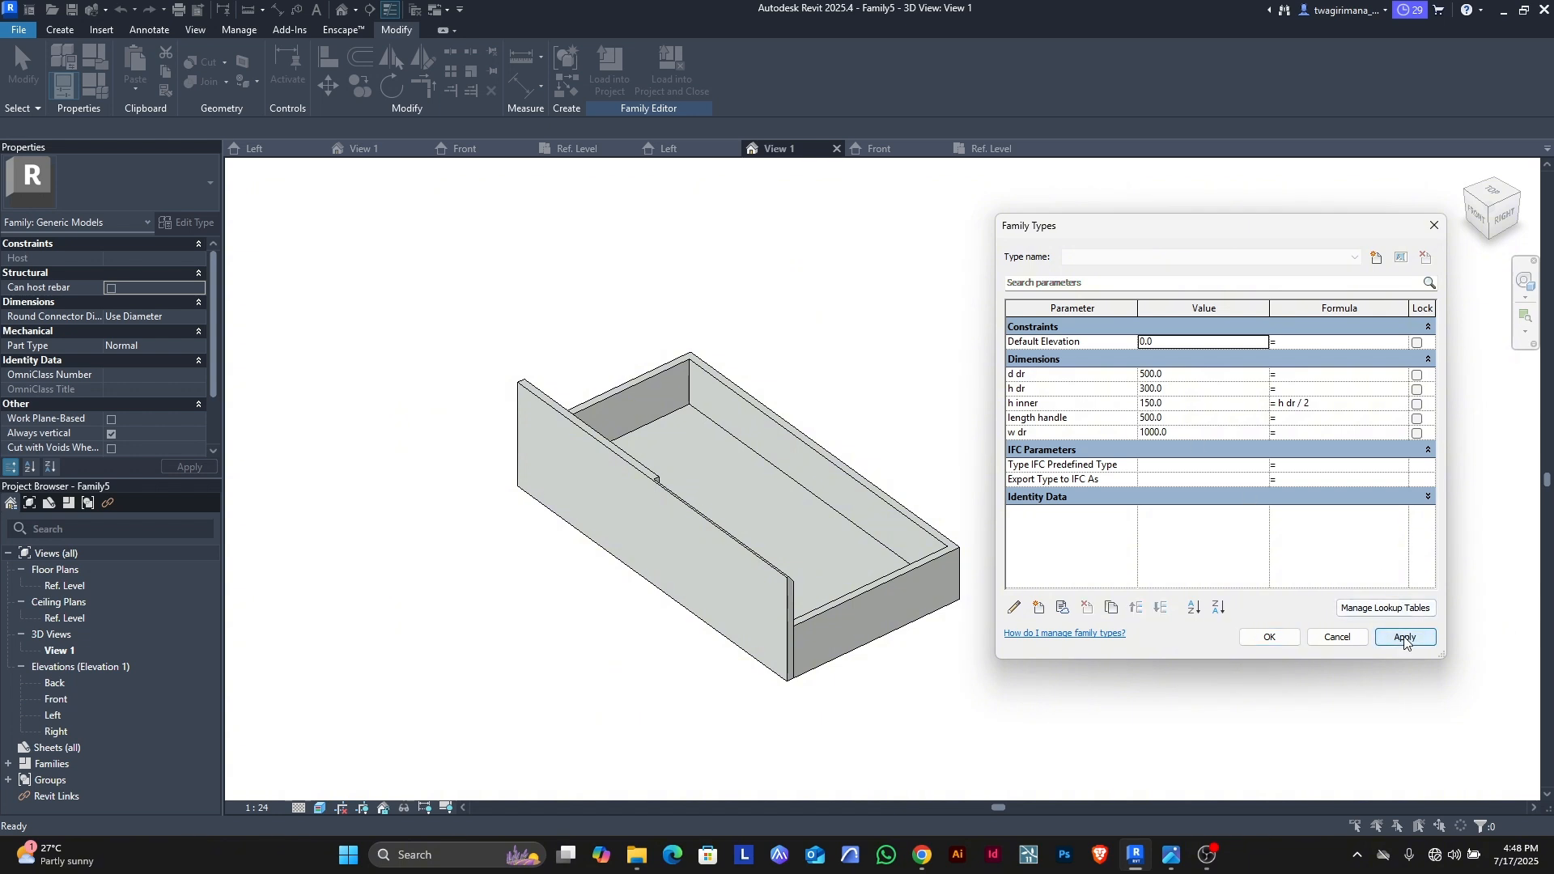
{"action": "left_click", "coordinate": [1174, 417]}
{"action": "type", "text": "300"}
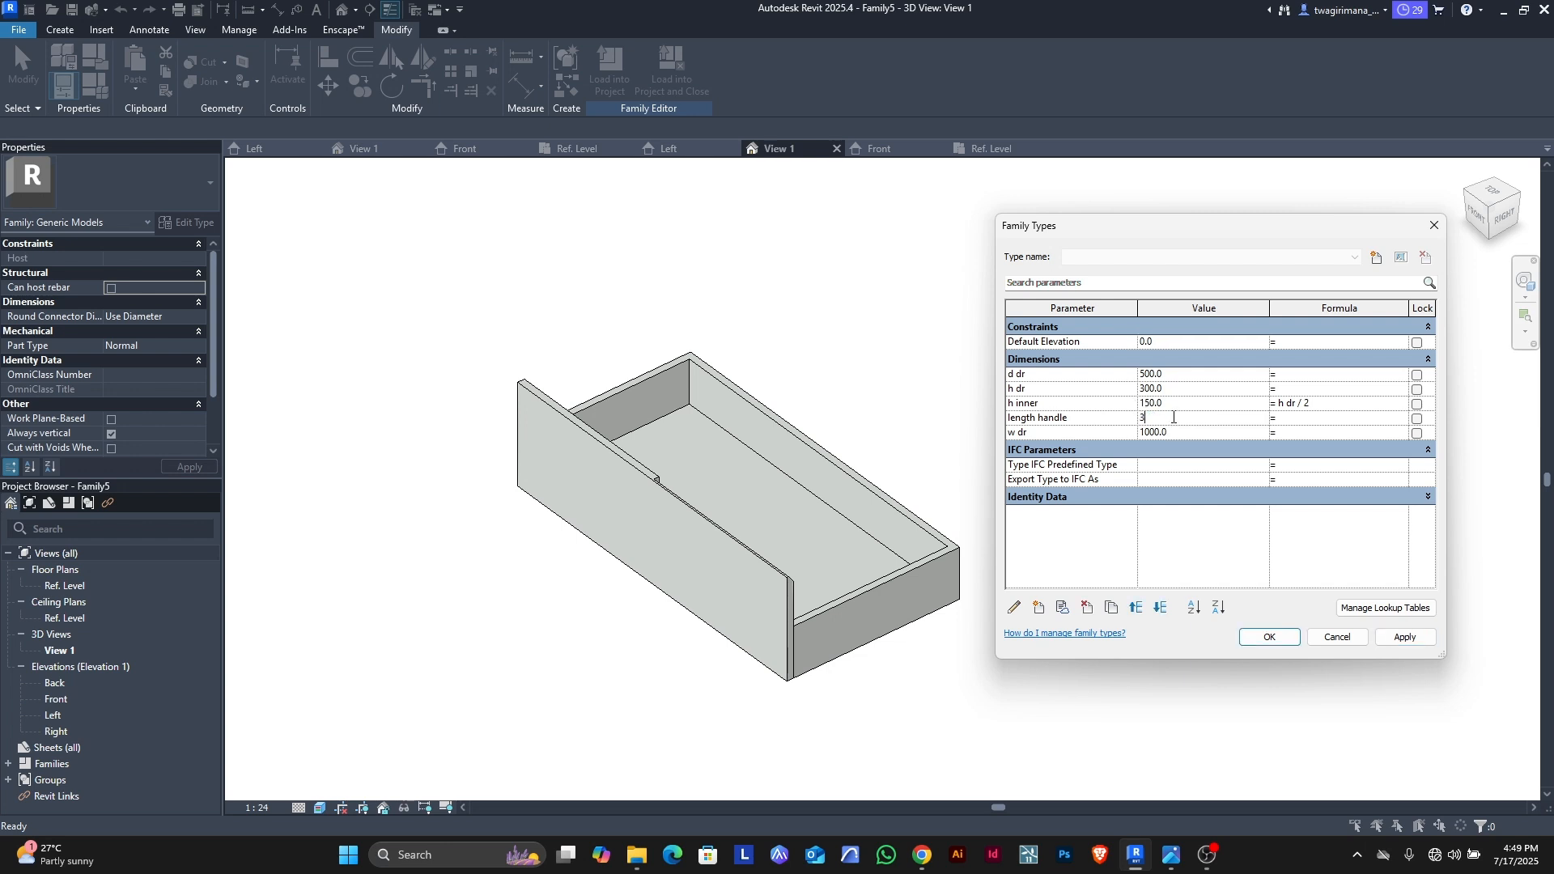
{"action": "left_click", "coordinate": [1386, 638]}
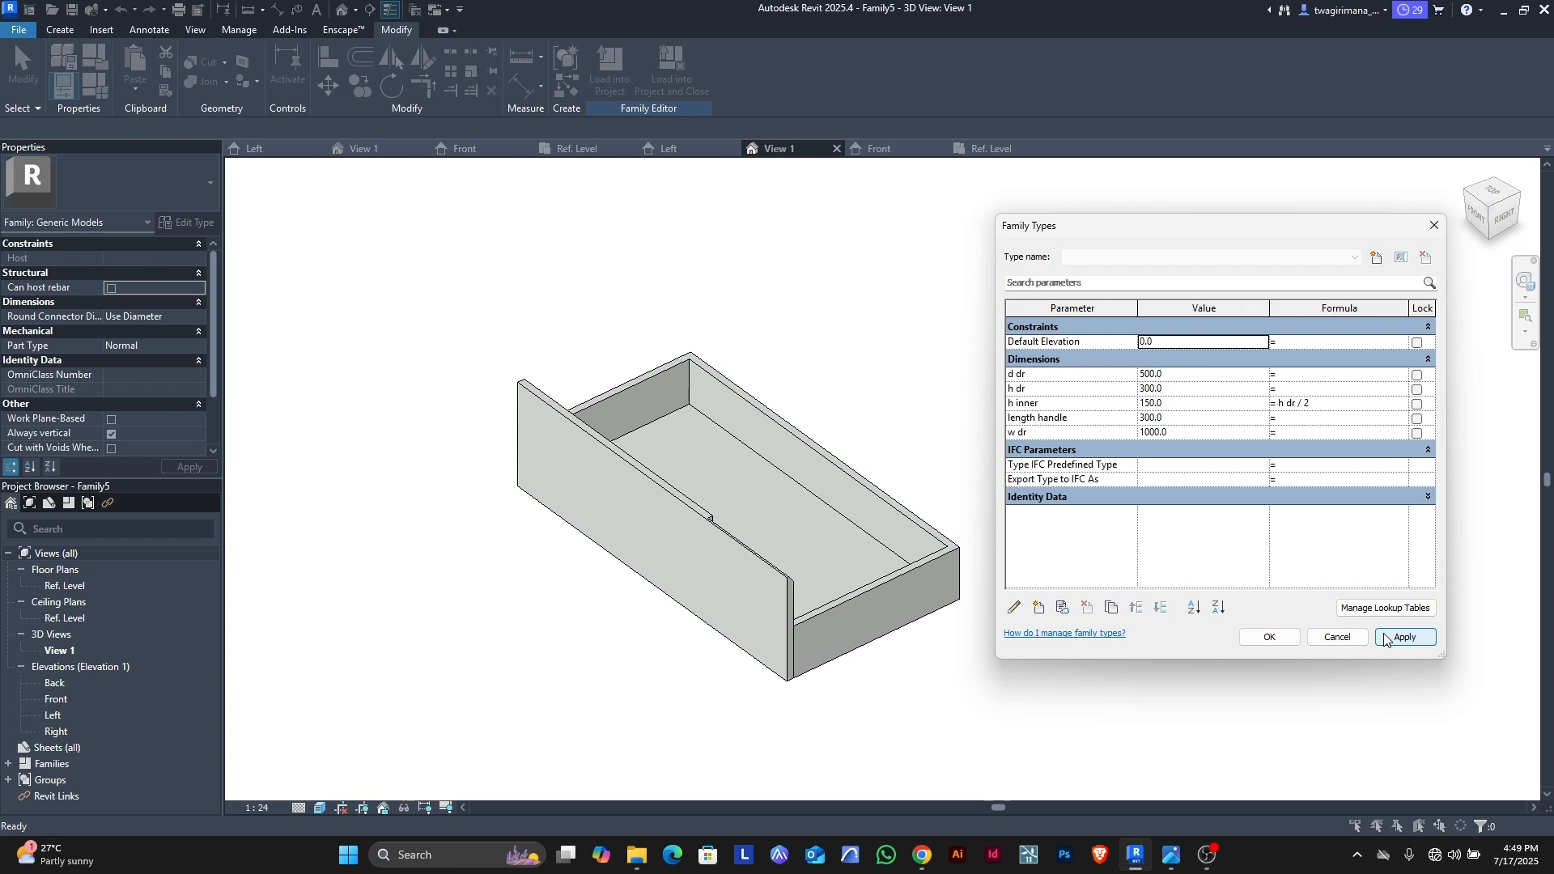
{"action": "left_click", "coordinate": [1270, 637]}
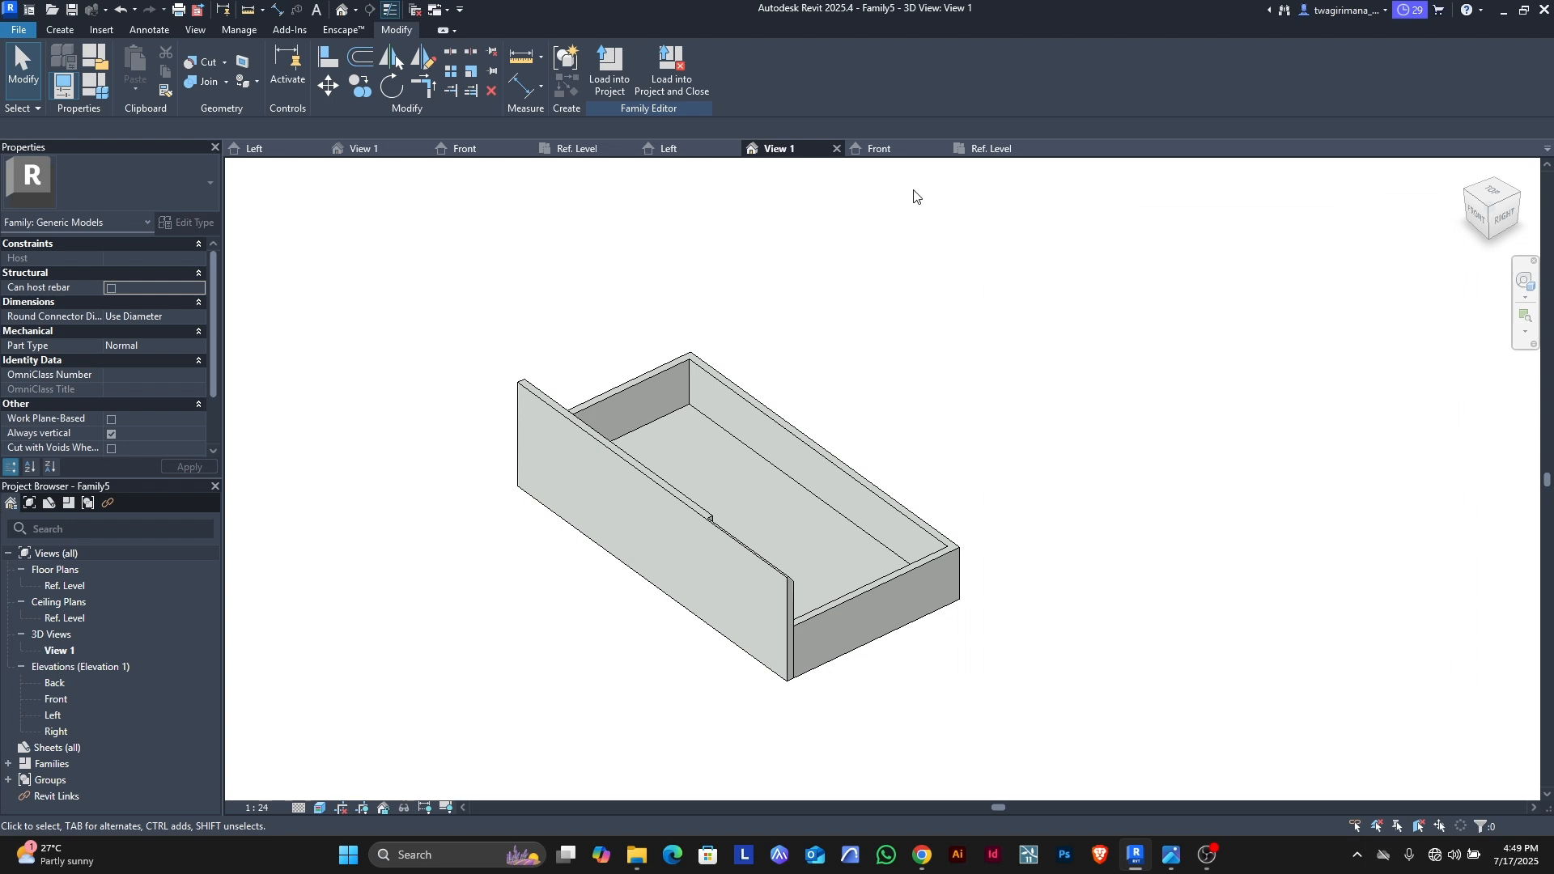
Step: Draw a horizontal reference plane 500 behind the drawer's back plane in the Ref. Level plan, and make its offset dimension permanent
{"action": "left_click", "coordinate": [992, 149]}
{"action": "scroll", "coordinate": [845, 440], "scroll_direction": "down", "scroll_amount": 2}
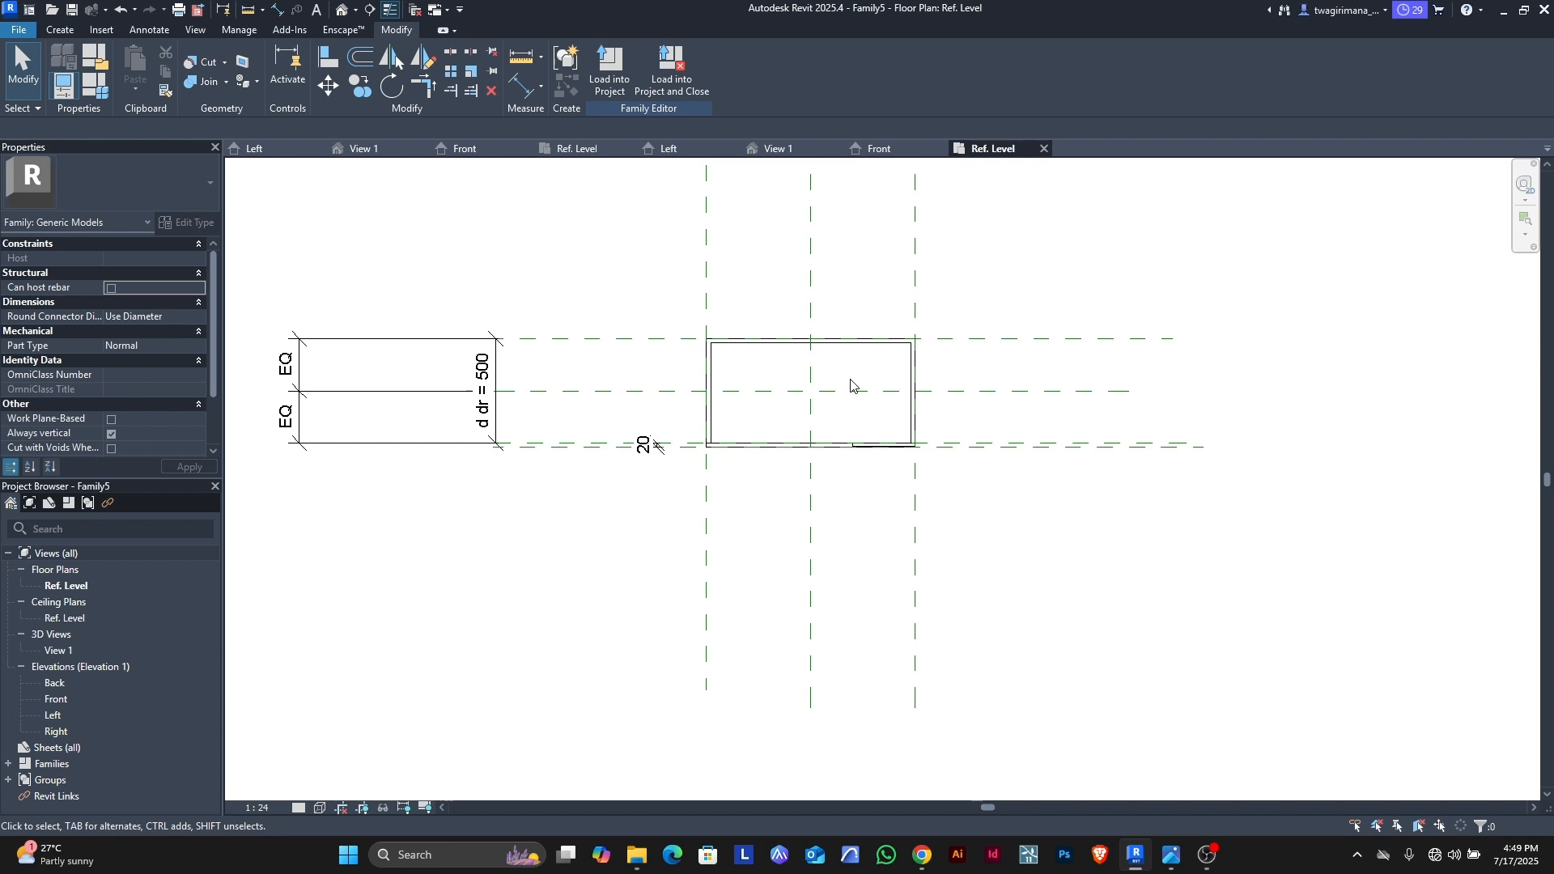
{"action": "middle_click_drag", "start_coordinate": [851, 385], "coordinate": [879, 424]}
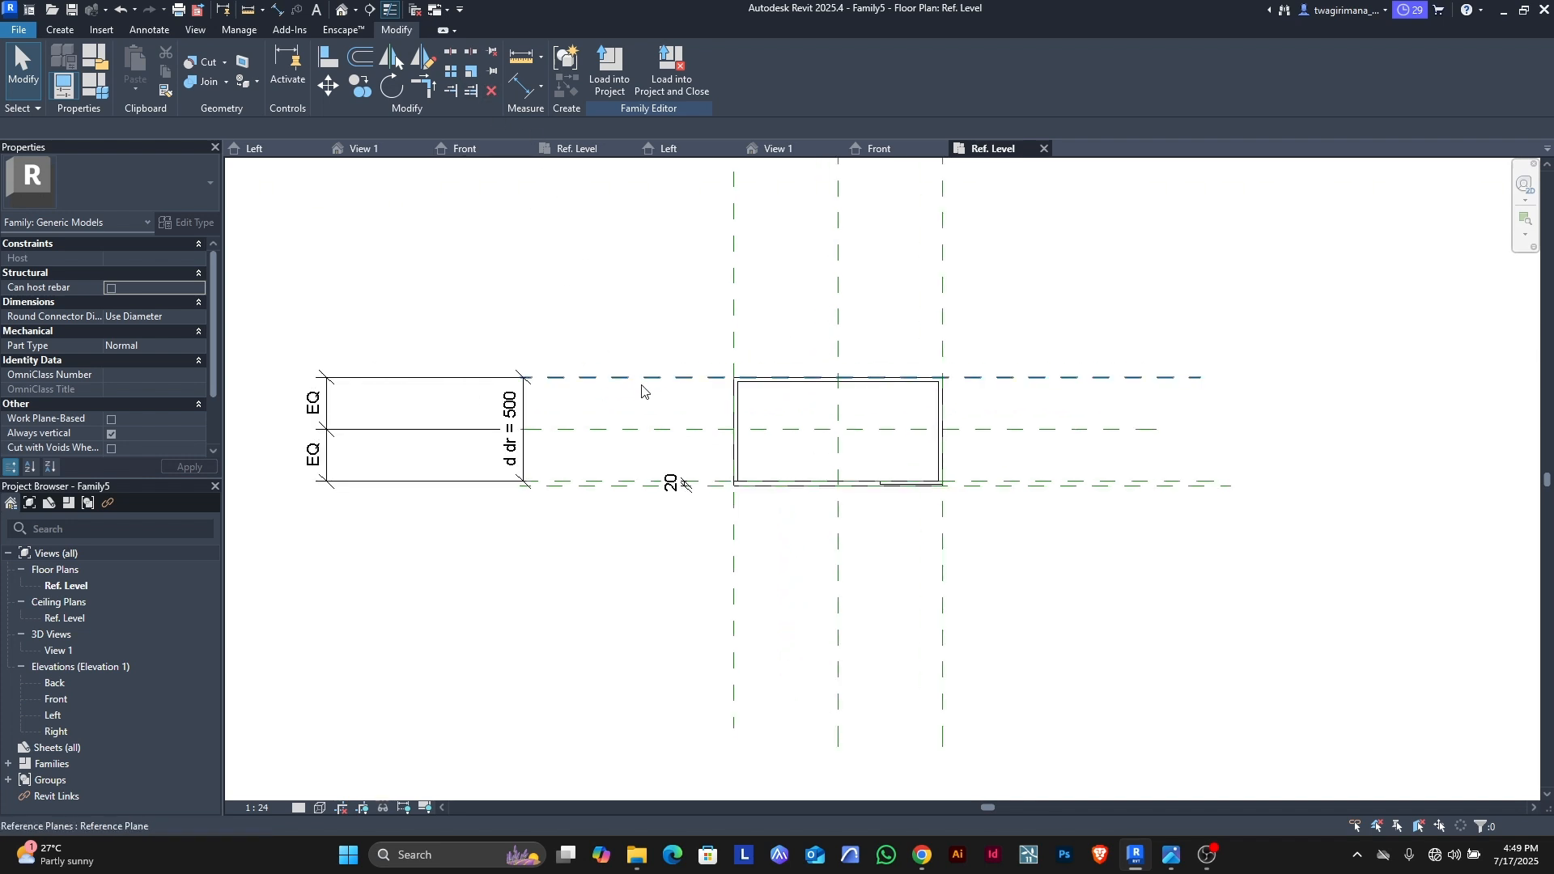
{"action": "scroll", "coordinate": [692, 452], "scroll_direction": "down", "scroll_amount": 2}
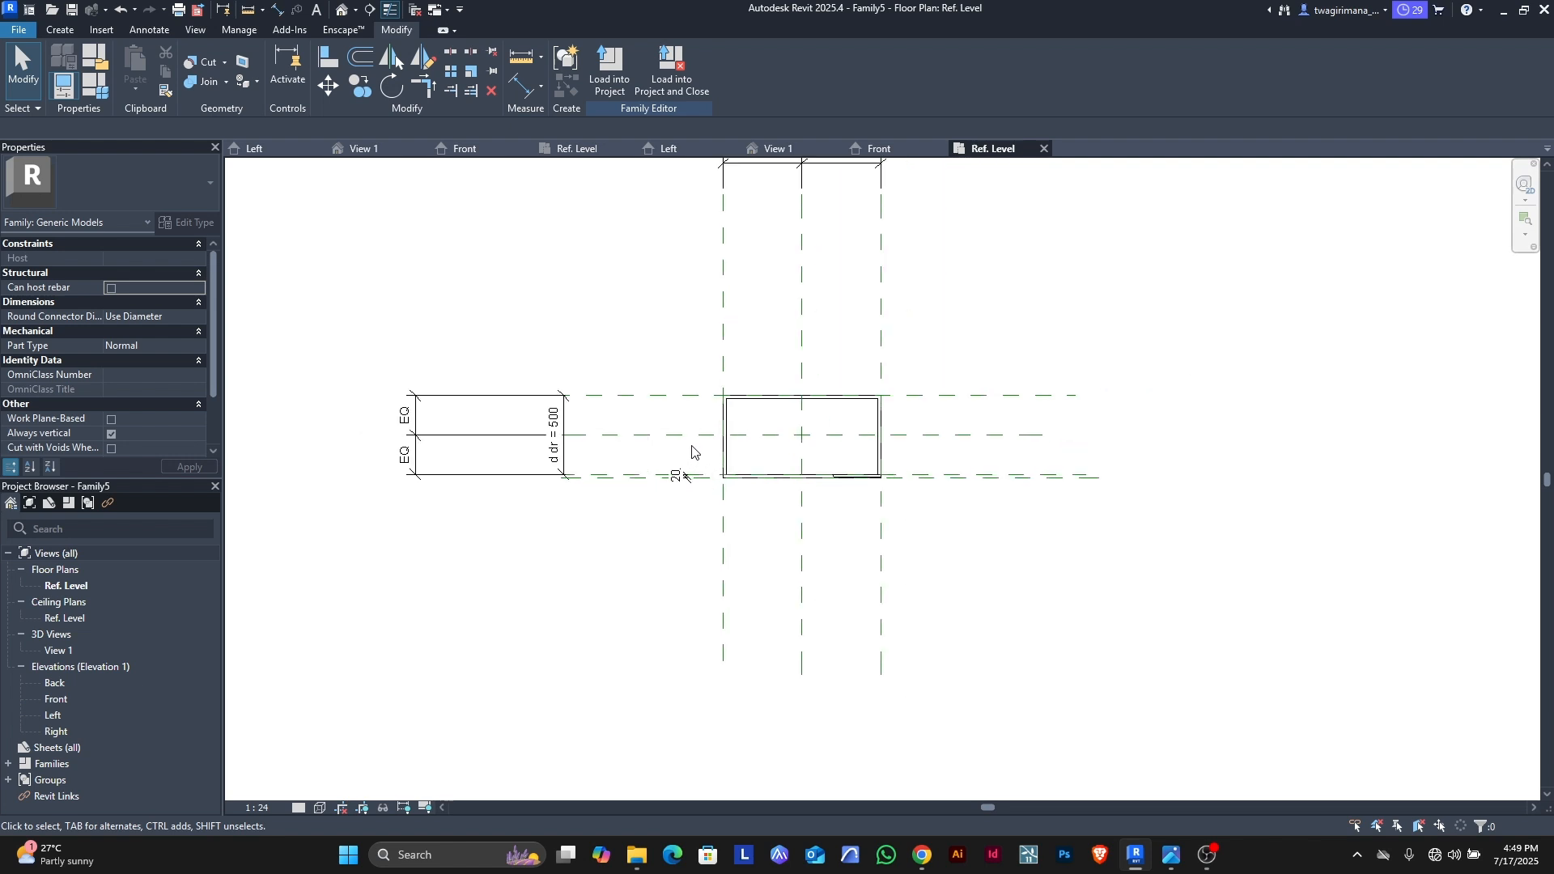
{"action": "scroll", "coordinate": [826, 270], "scroll_direction": "up", "scroll_amount": 1}
{"action": "left_click", "coordinate": [61, 36]}
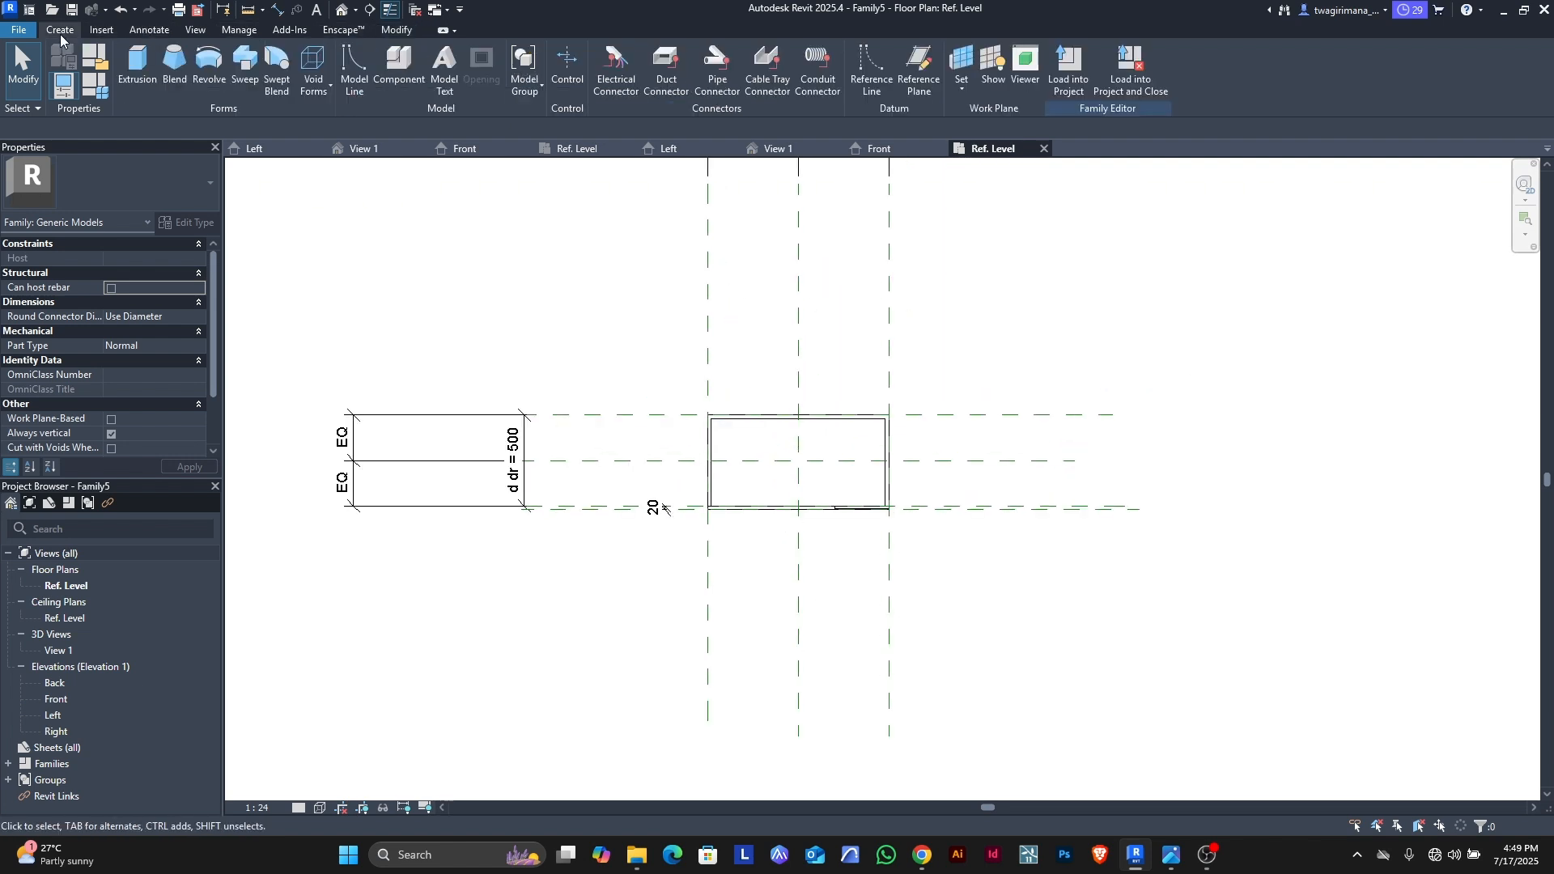
{"action": "left_click", "coordinate": [919, 69]}
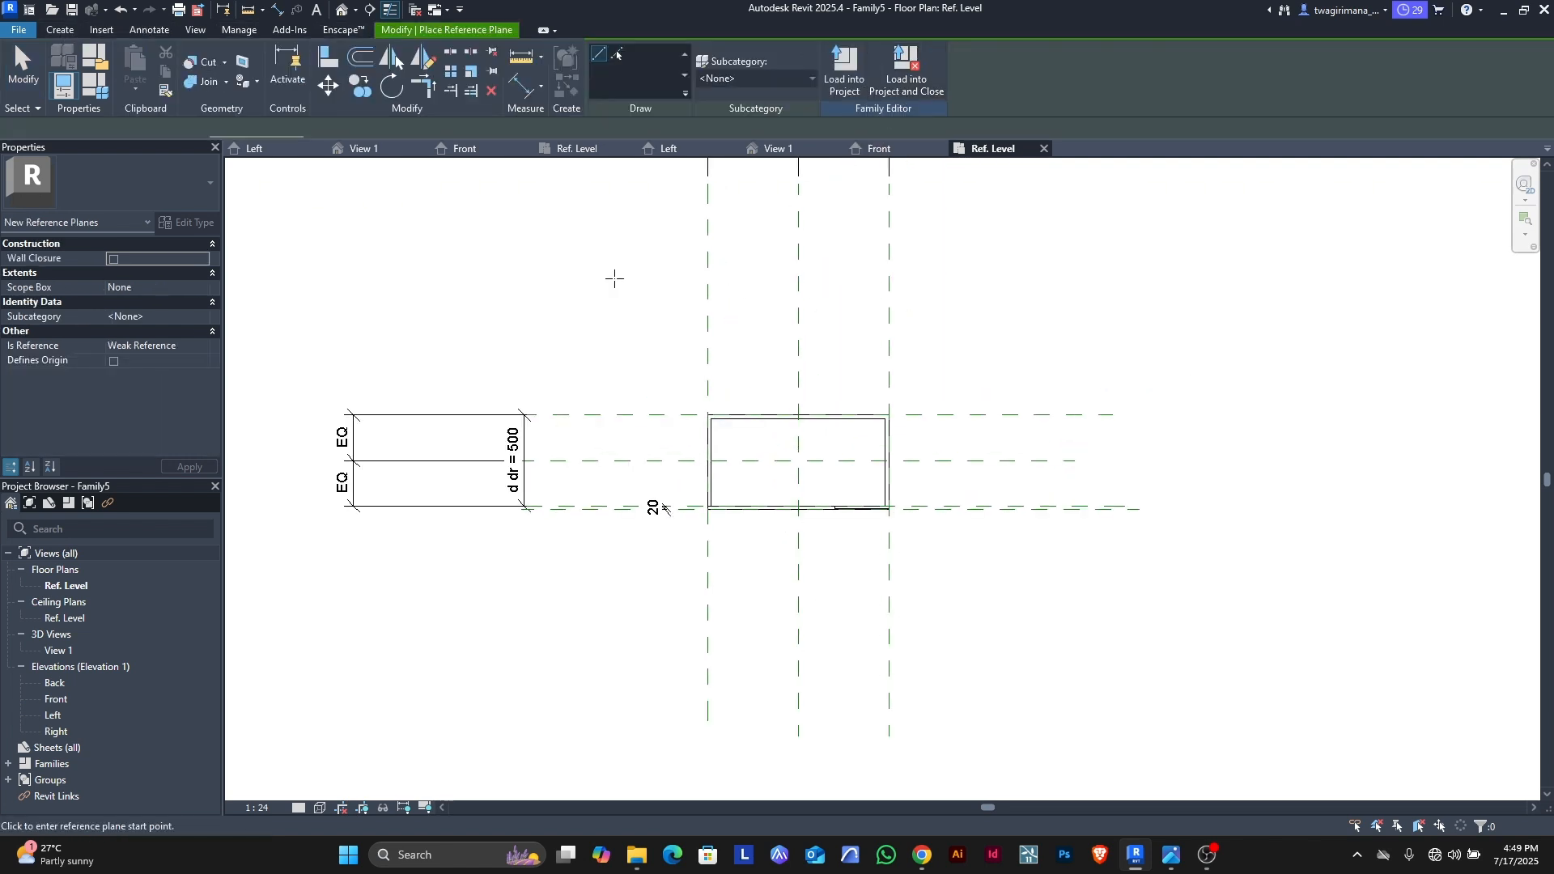
{"action": "left_click", "coordinate": [520, 324]}
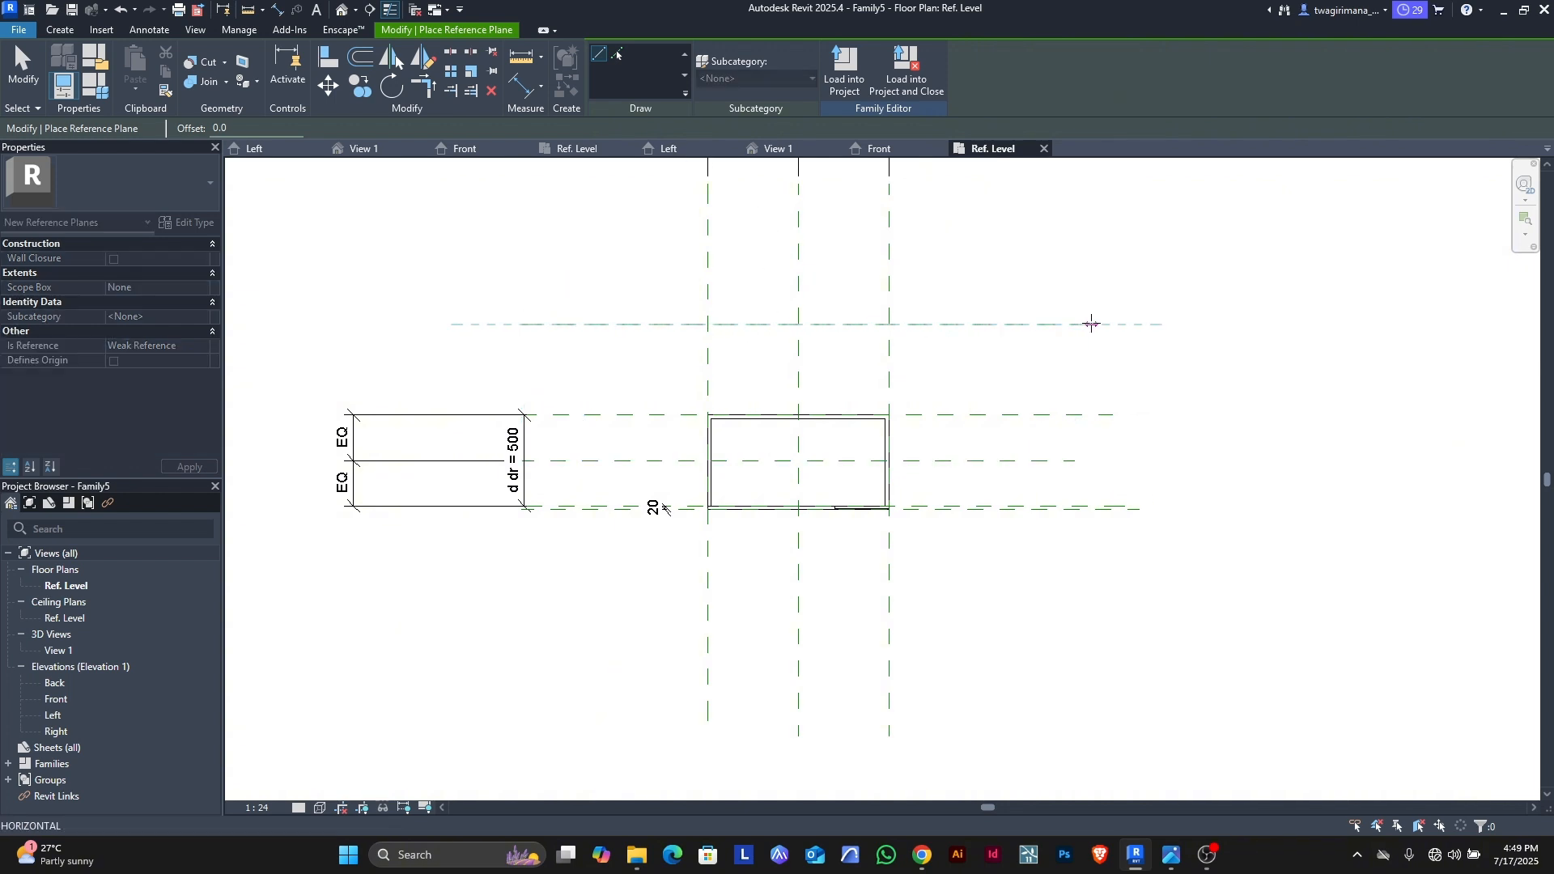
{"action": "left_click", "coordinate": [1092, 324]}
{"action": "scroll", "coordinate": [590, 297], "scroll_direction": "up", "scroll_amount": 1}
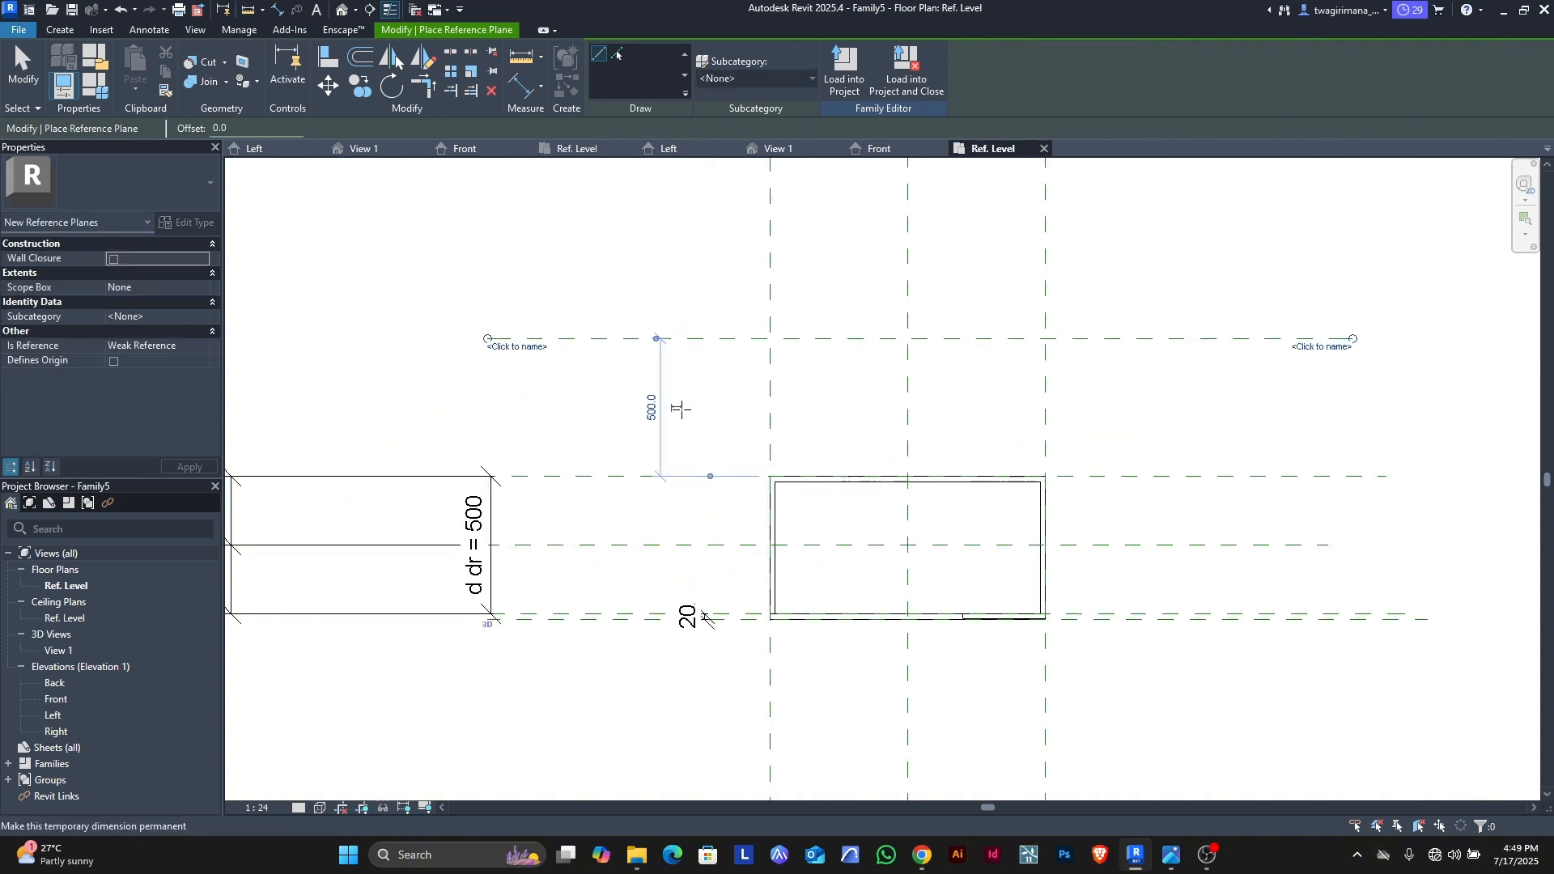
{"action": "left_click", "coordinate": [680, 410]}
{"action": "key", "text": "Escape"}
{"action": "key", "text": "Escape"}
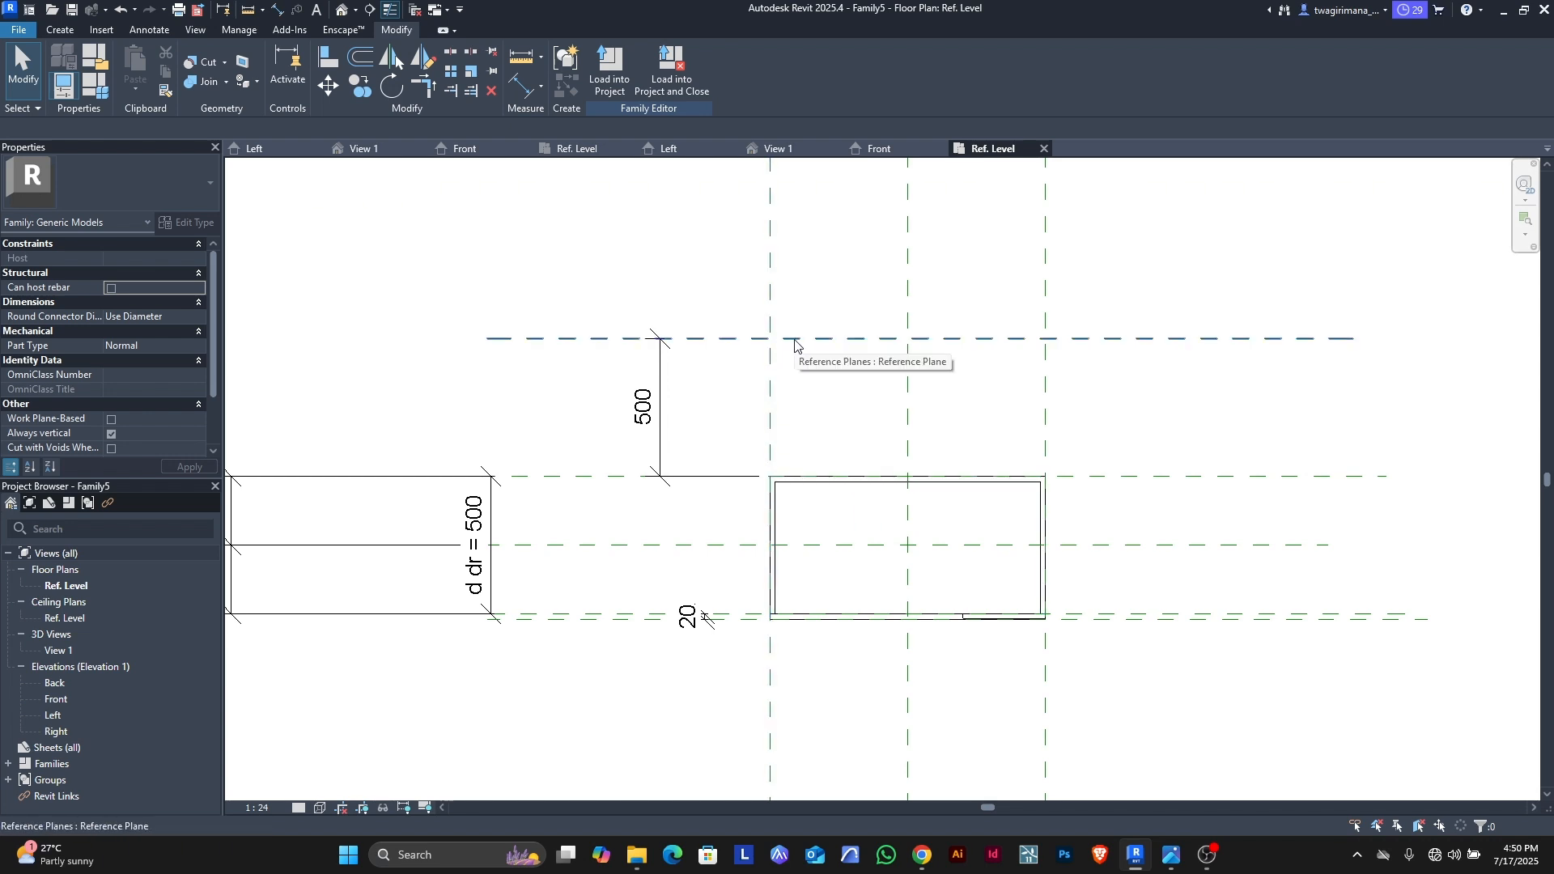
Step: Try to label the rear plane's 500 offset dimension with a new movement family parameter
{"action": "left_click", "coordinate": [664, 413]}
{"action": "left_click", "coordinate": [760, 69]}
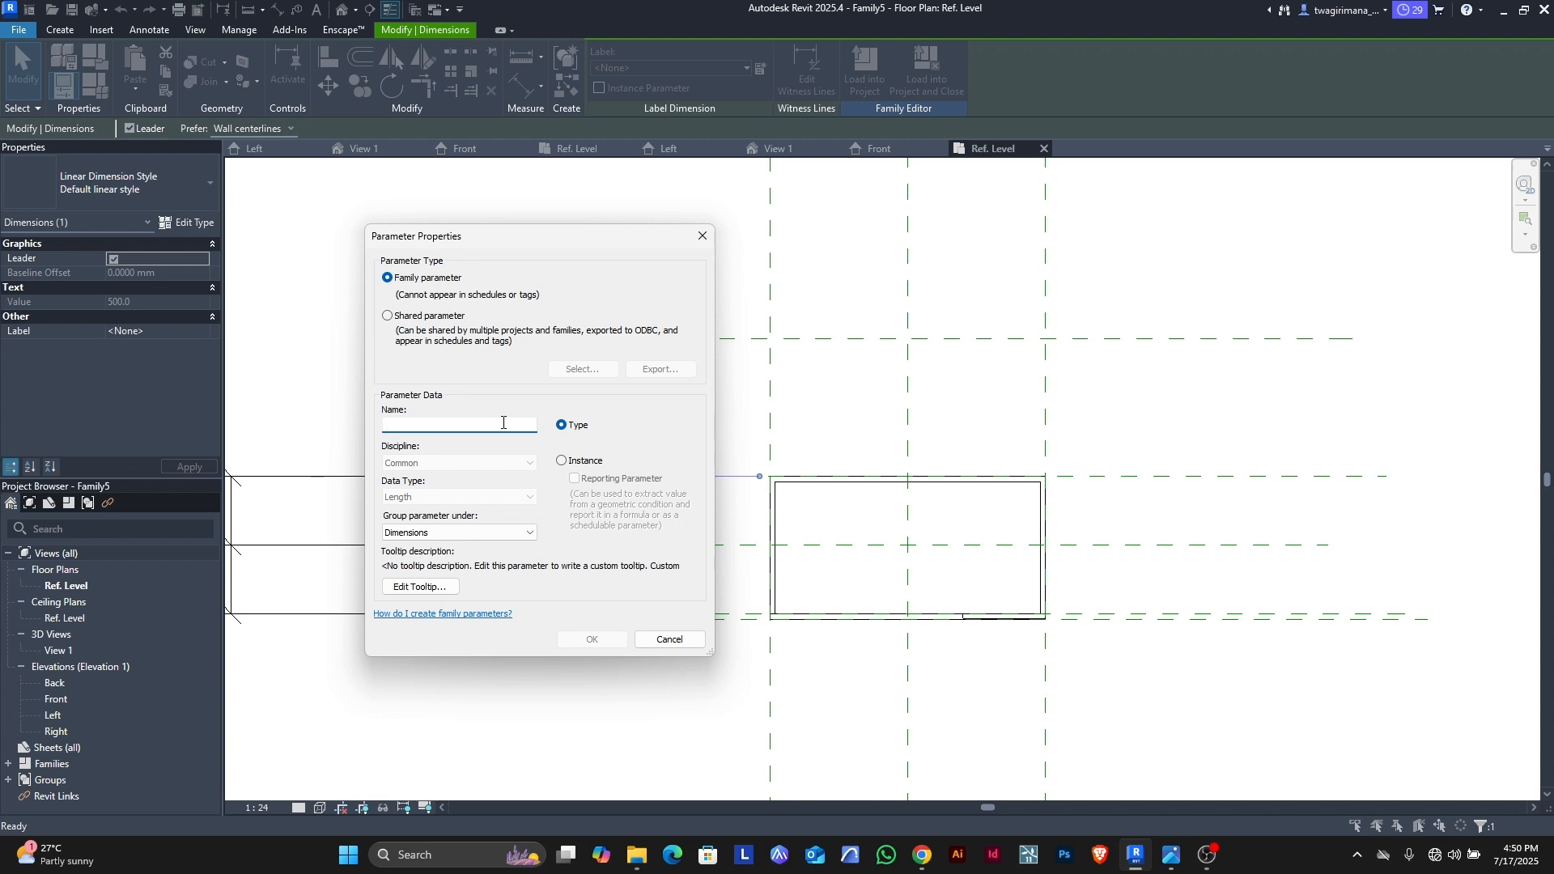
{"action": "type", "text": "mo"}
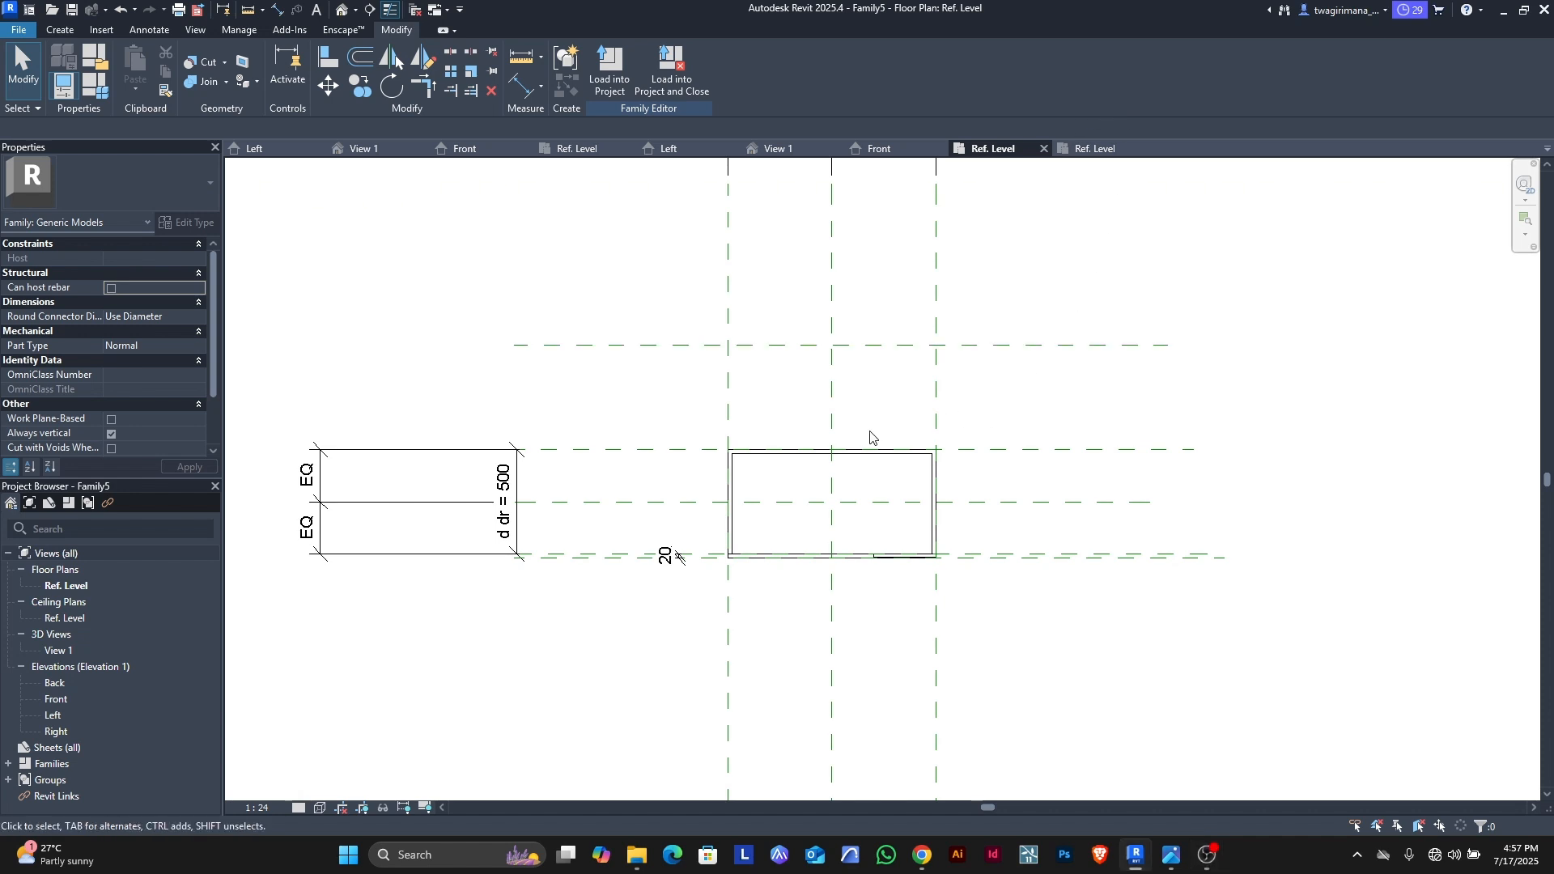
{"action": "scroll", "coordinate": [761, 524], "scroll_direction": "up", "scroll_amount": 2}
{"action": "scroll", "coordinate": [822, 519], "scroll_direction": "down", "scroll_amount": 1}
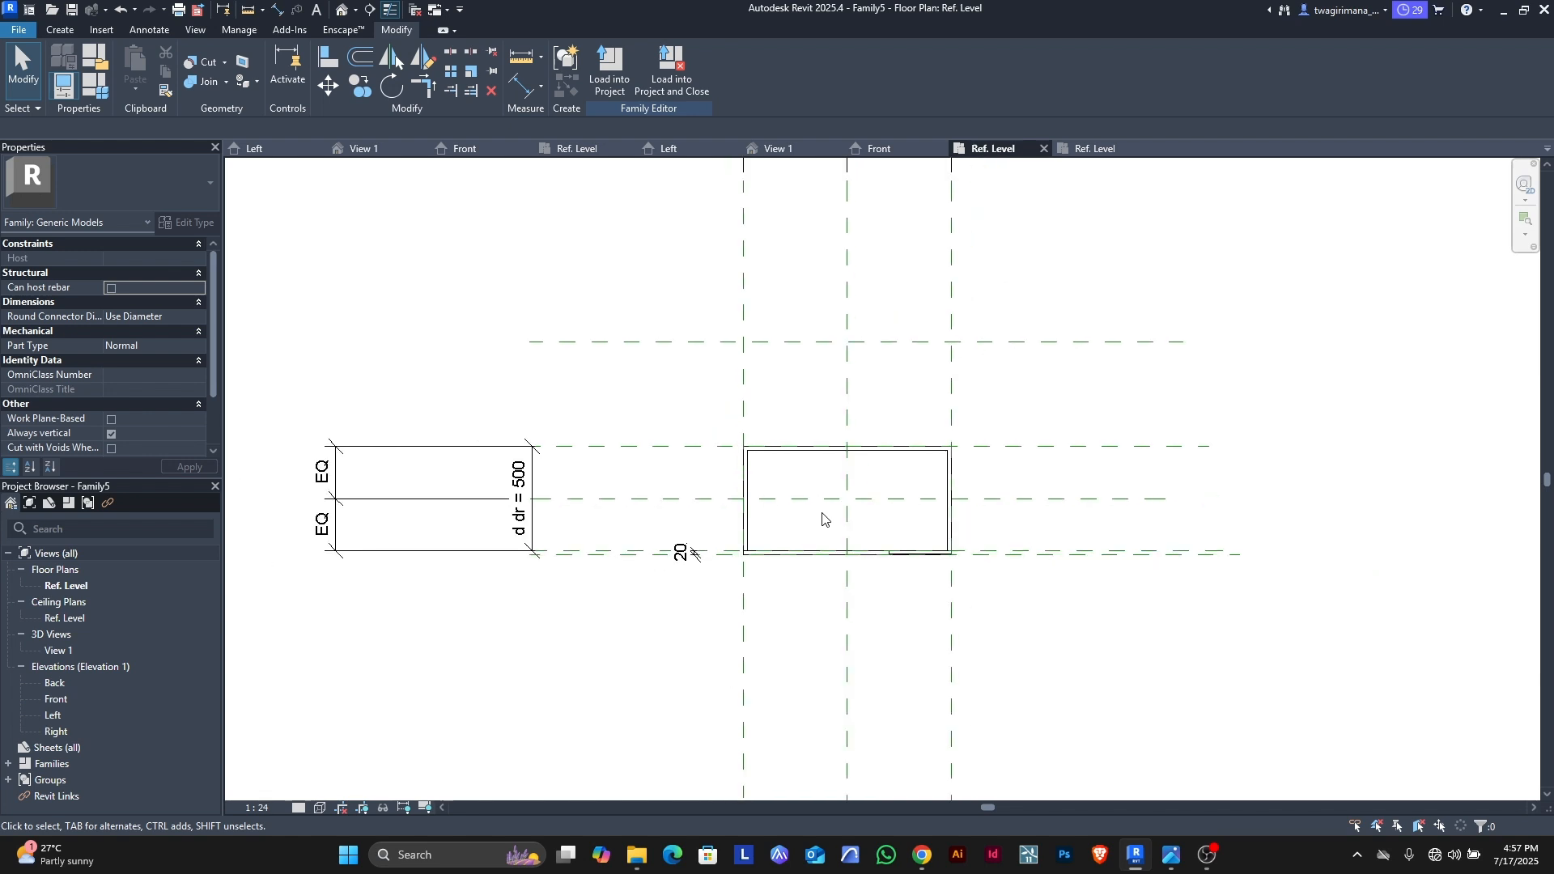
{"action": "left_click", "coordinate": [753, 531]}
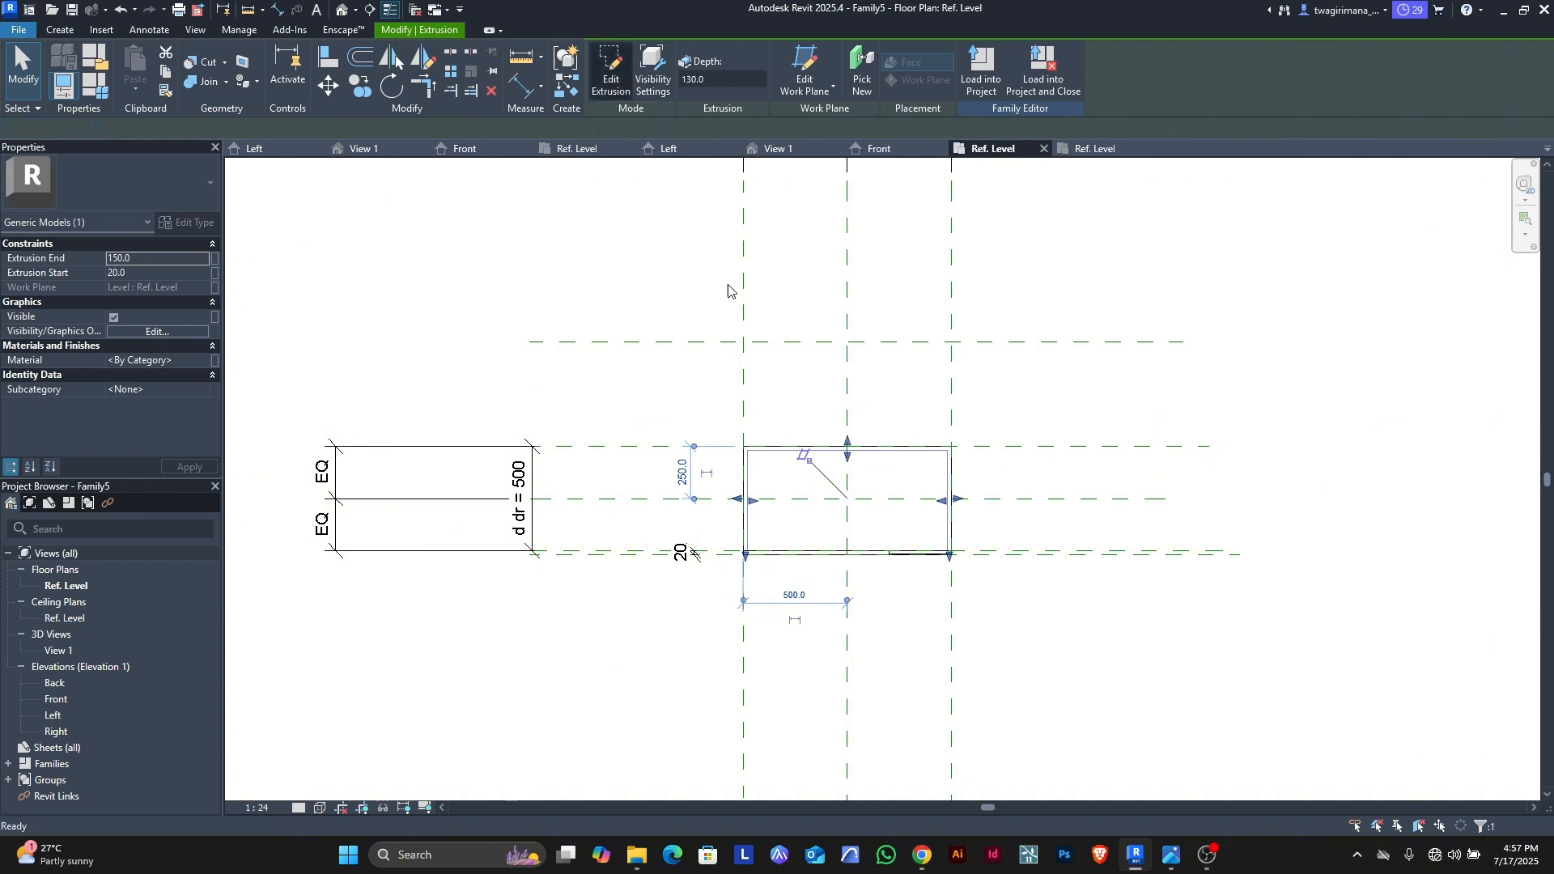
{"action": "double_click", "coordinate": [758, 453]}
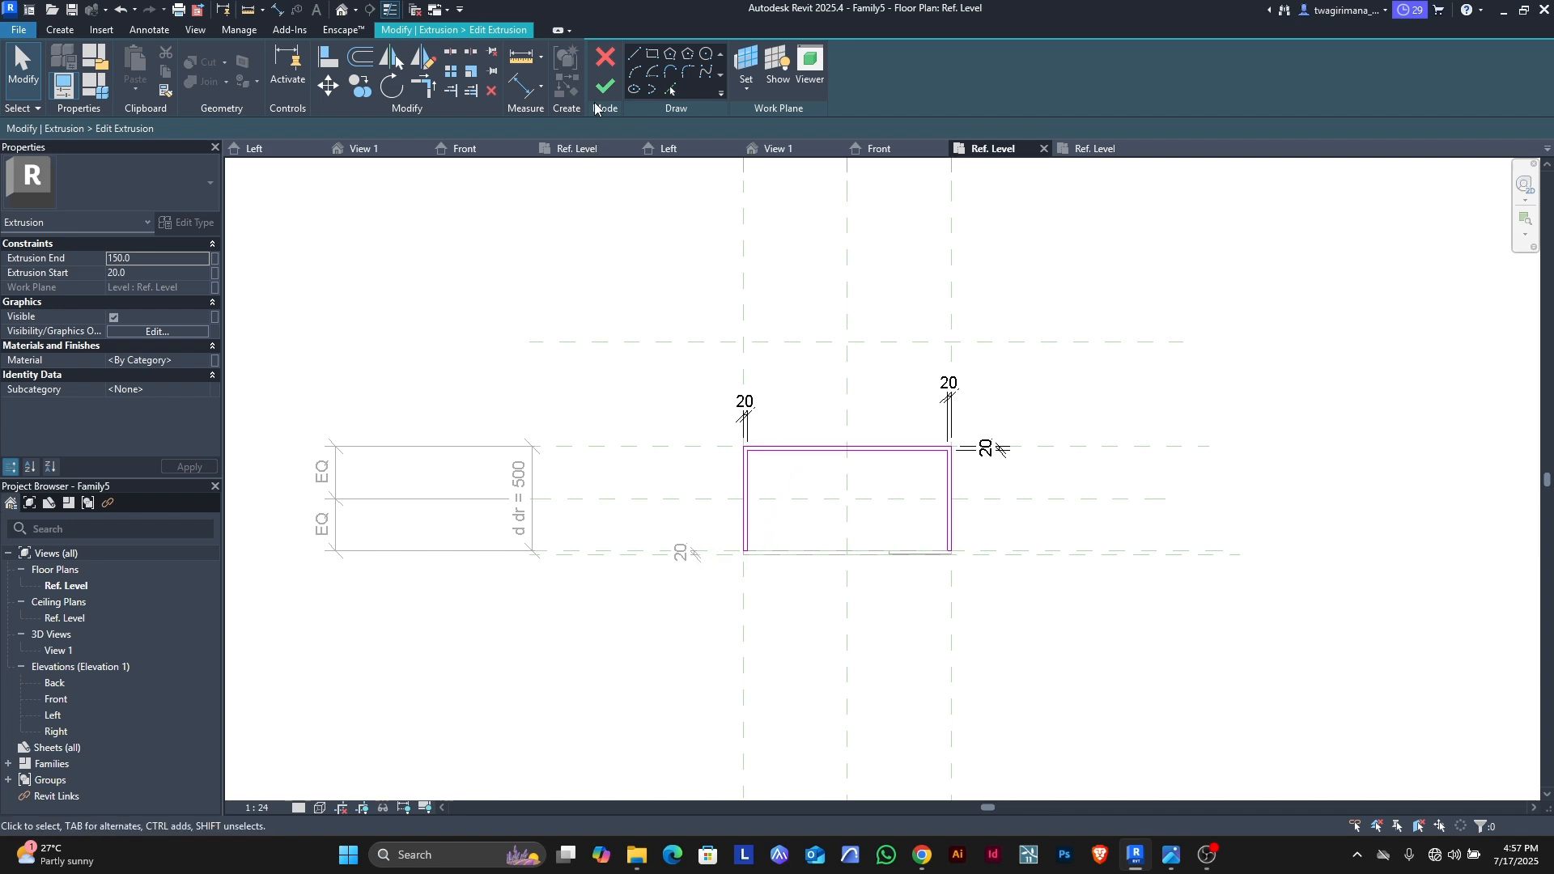
{"action": "left_click", "coordinate": [606, 58]}
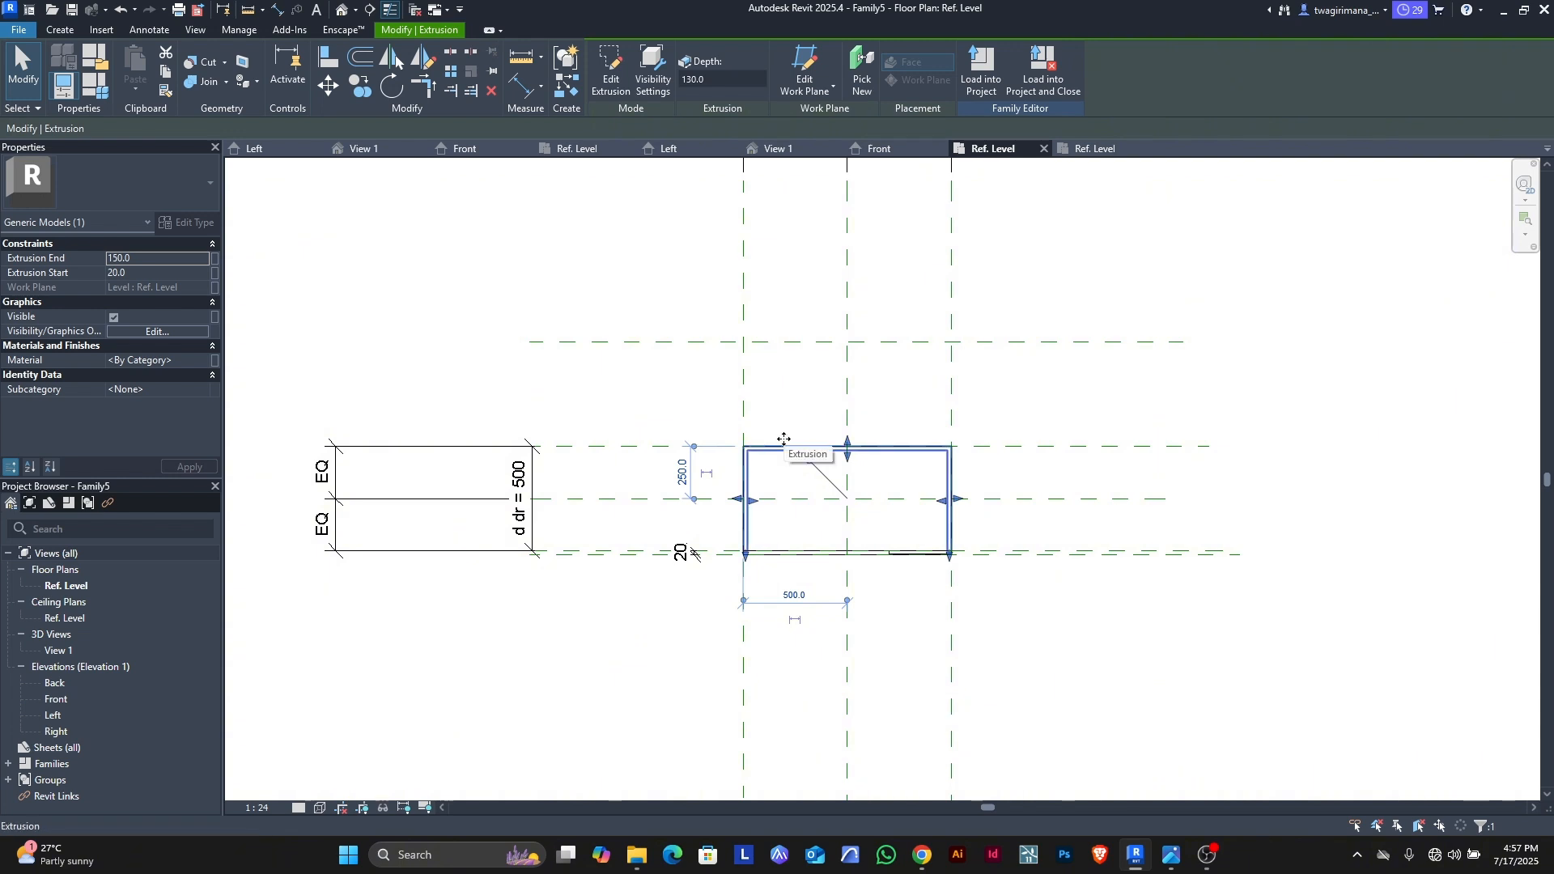
{"action": "key", "text": "Escape"}
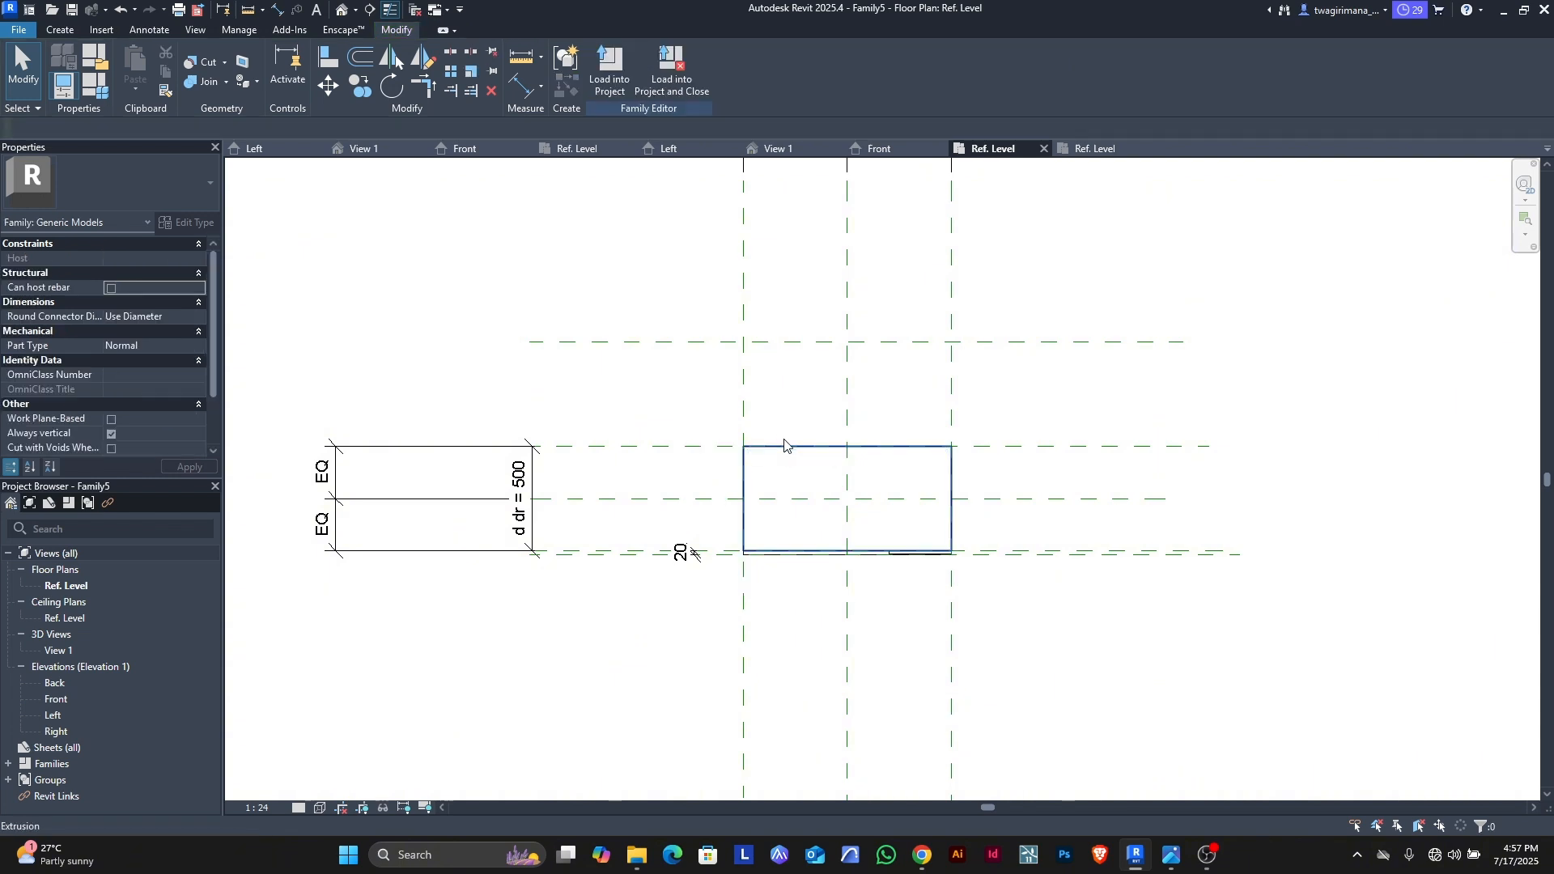
Step: Delete the drawer's body and front panel extrusions from the plan view
{"action": "left_click", "coordinate": [782, 450]}
{"action": "key", "text": "Delete"}
{"action": "left_click", "coordinate": [787, 552]}
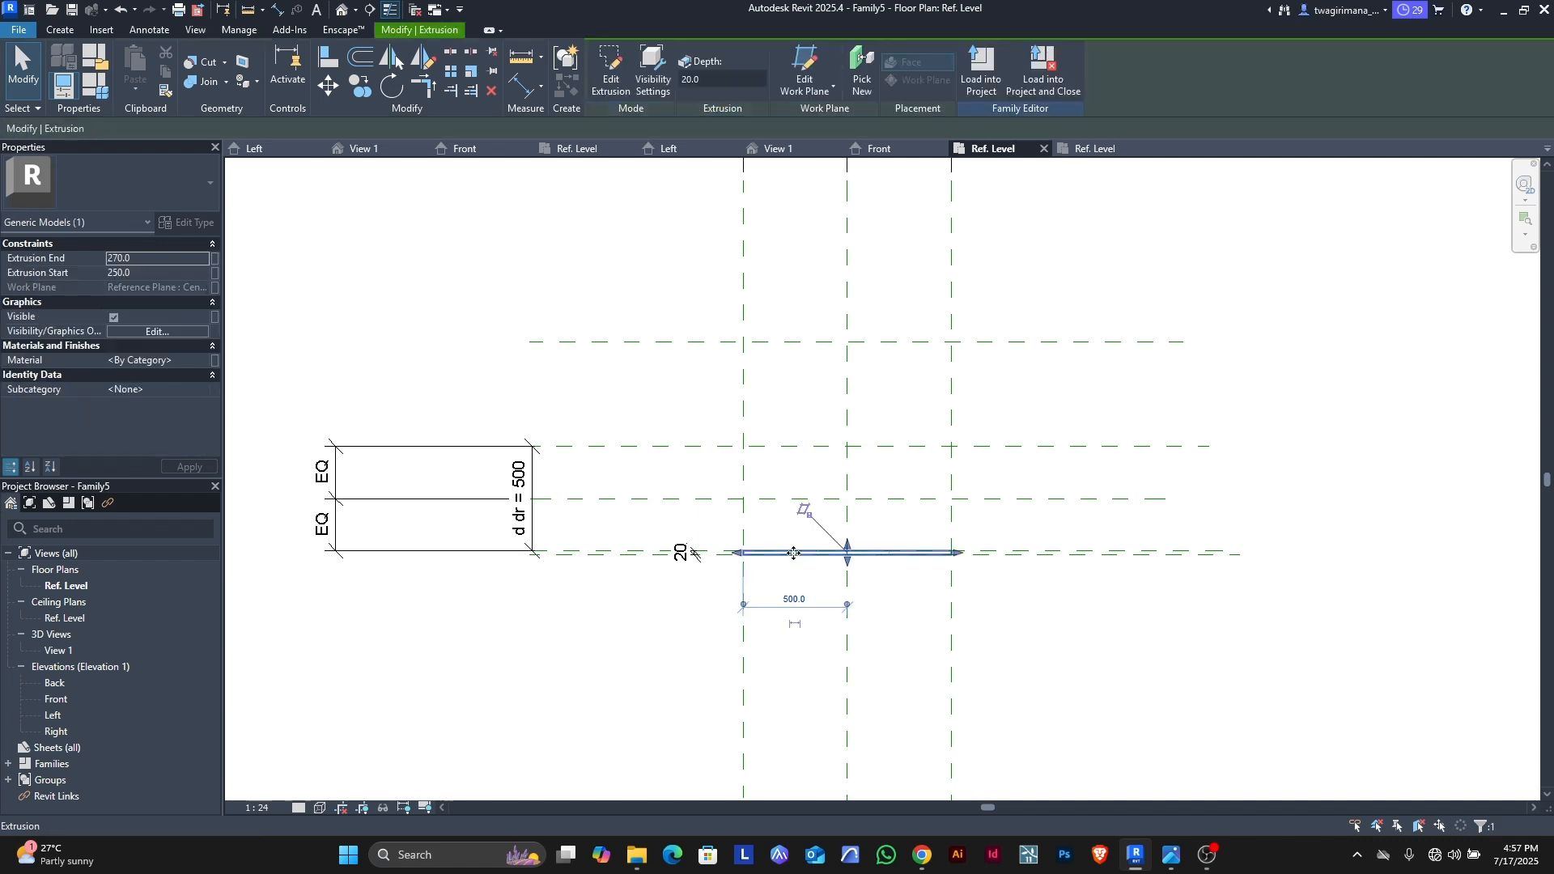
{"action": "key", "text": "Delete"}
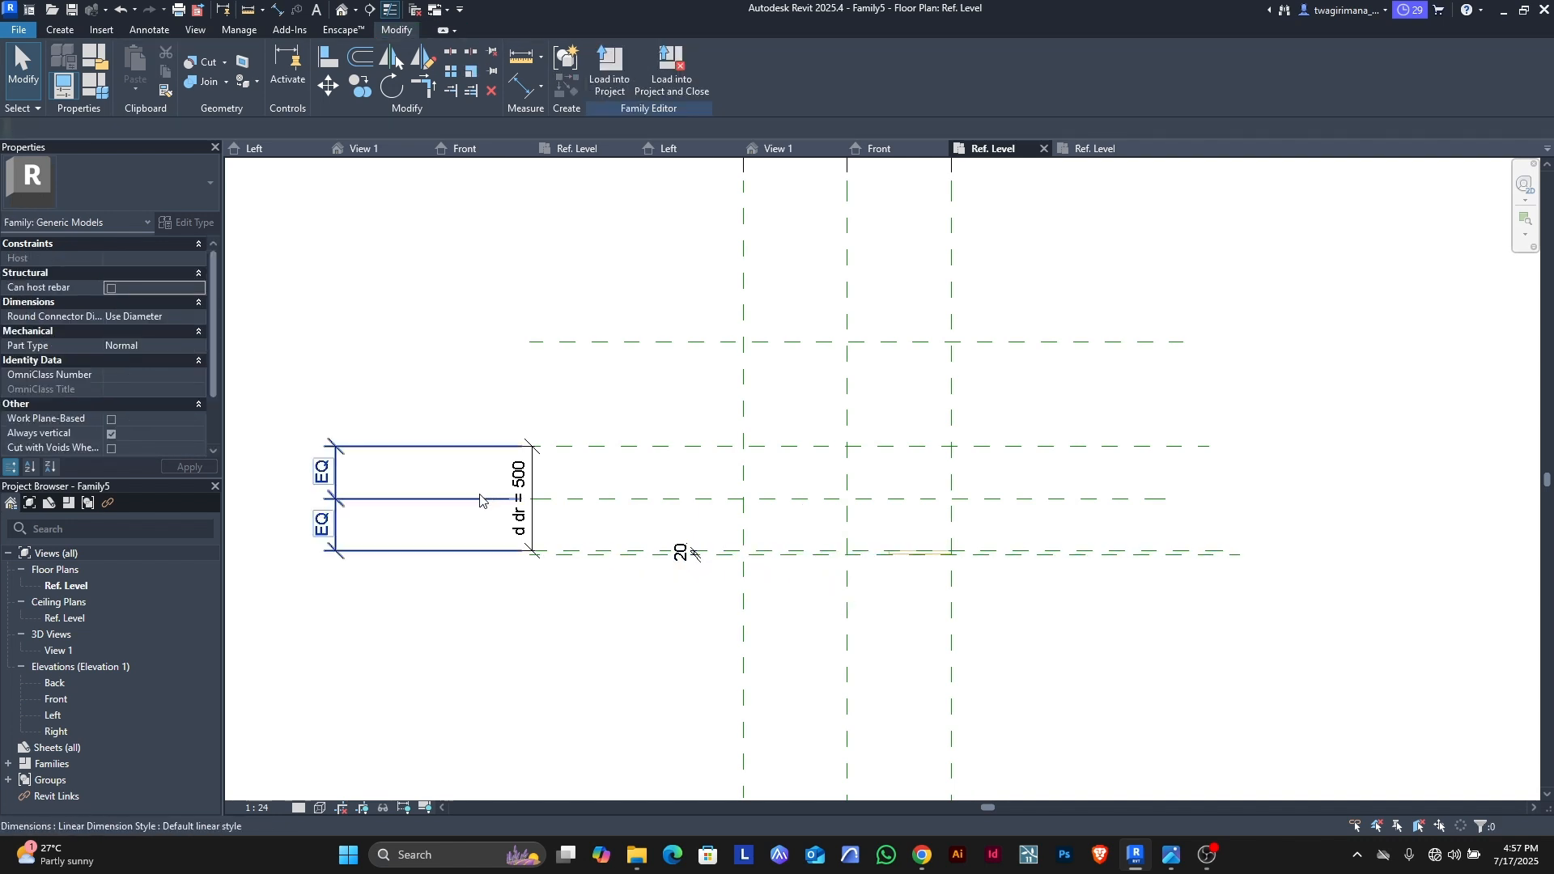
Step: Remove the d dr parameter from the family types and accept the change
{"action": "left_click", "coordinate": [531, 534]}
{"action": "key", "text": "Escape"}
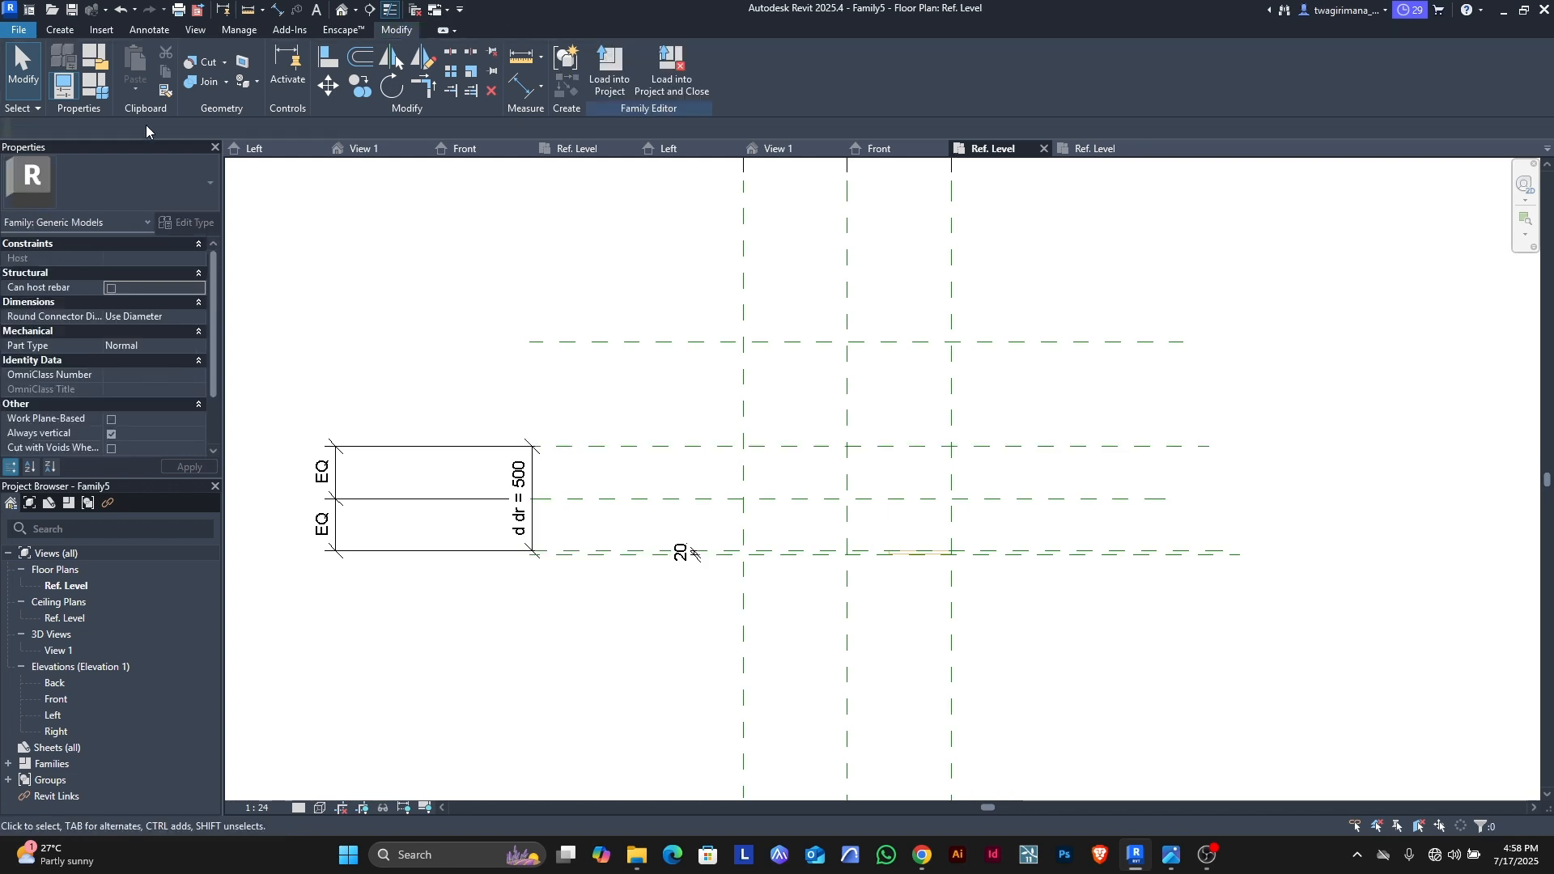
{"action": "left_click", "coordinate": [102, 96]}
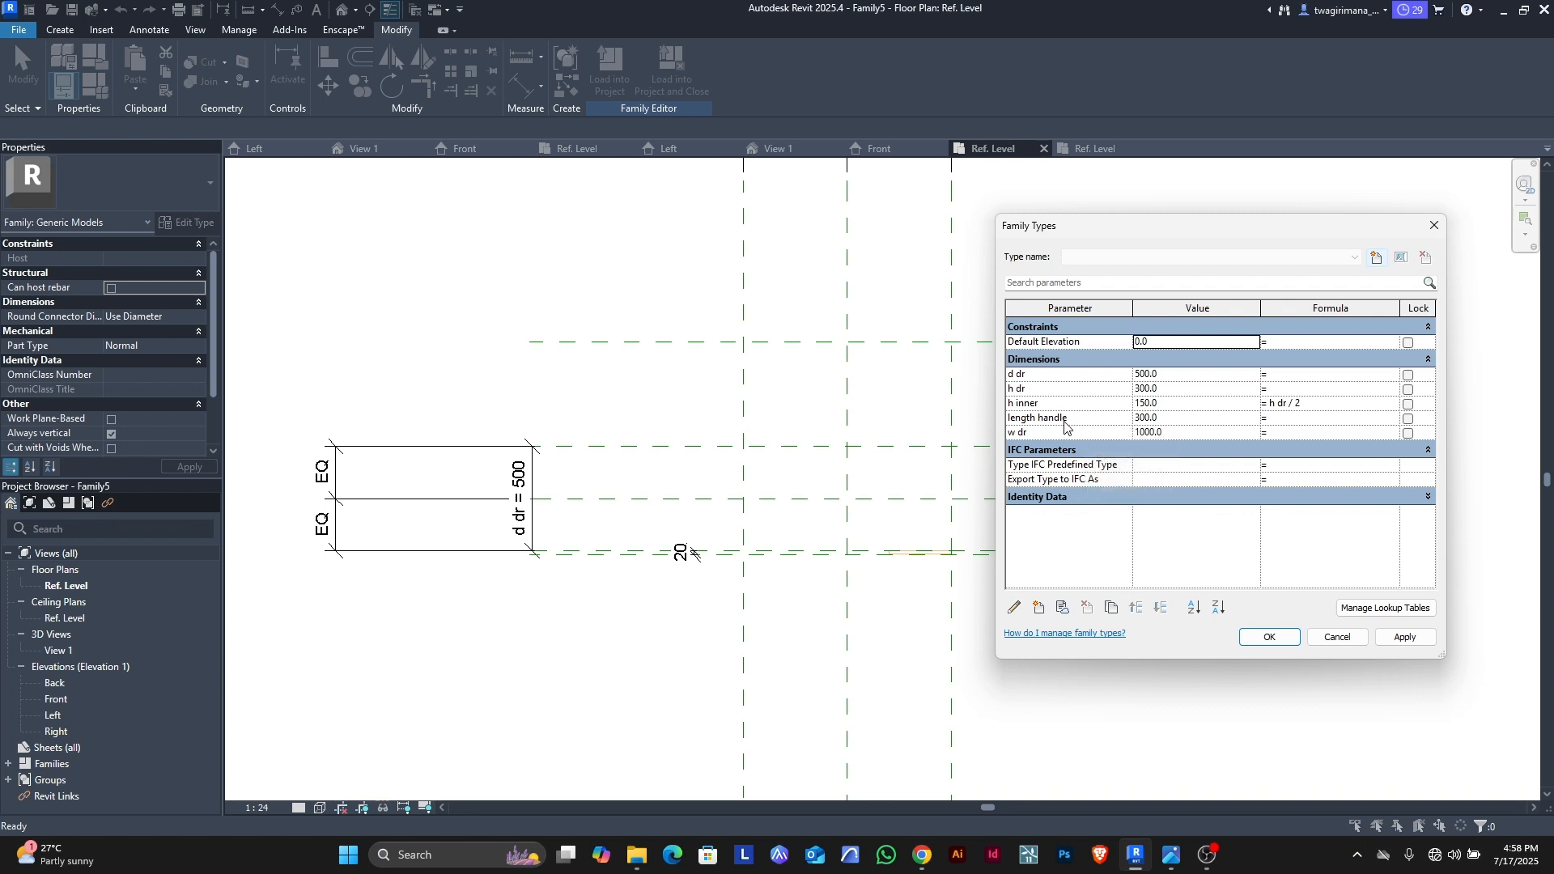
{"action": "left_click", "coordinate": [1044, 378]}
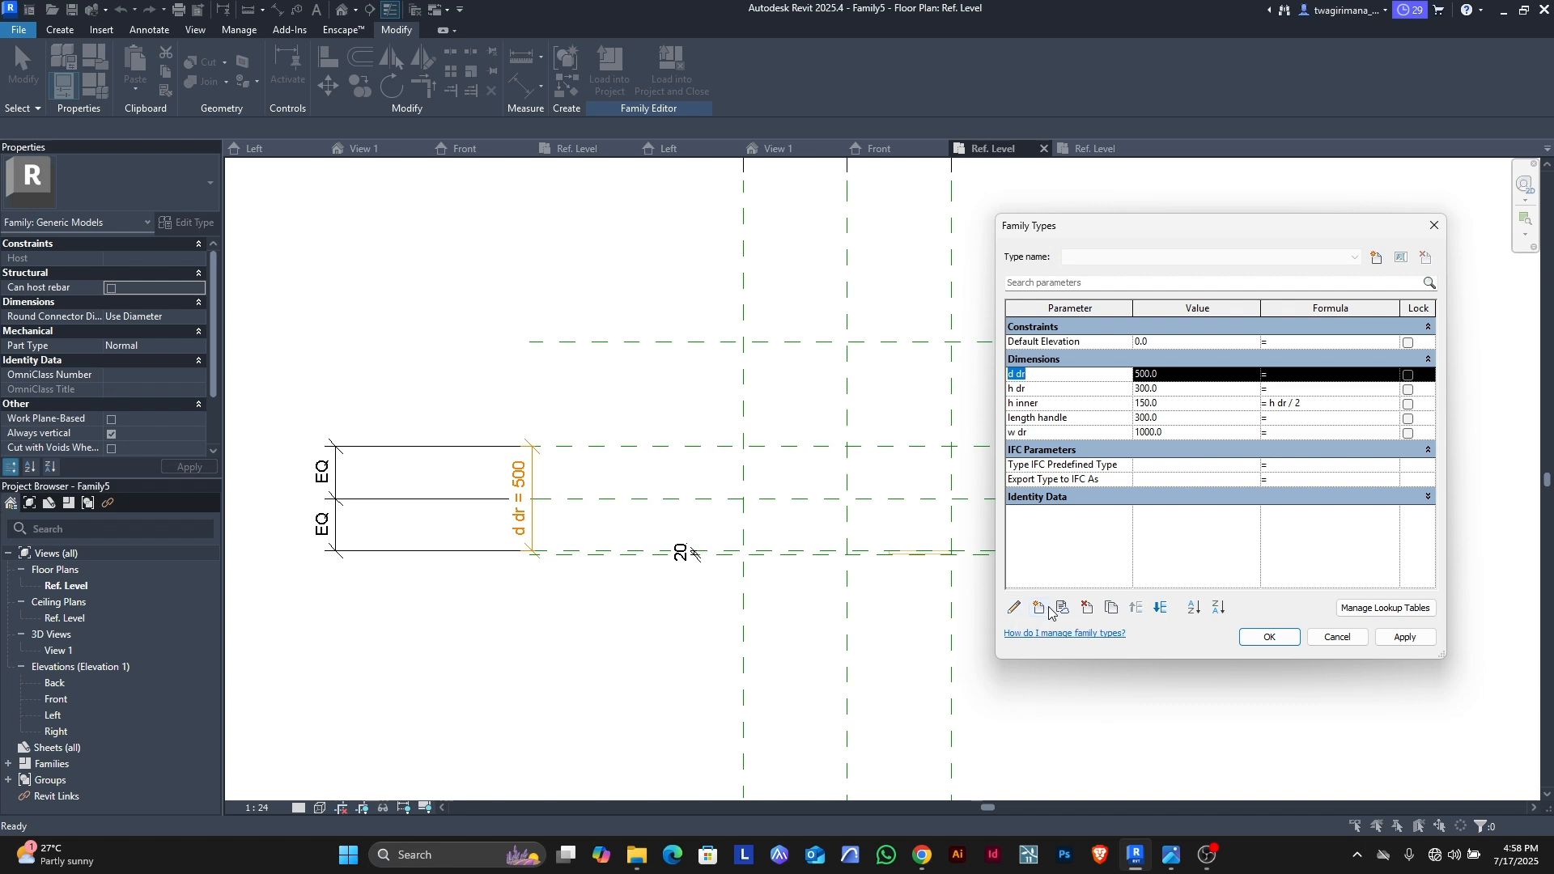
{"action": "left_click", "coordinate": [1087, 607]}
{"action": "left_click", "coordinate": [813, 454]}
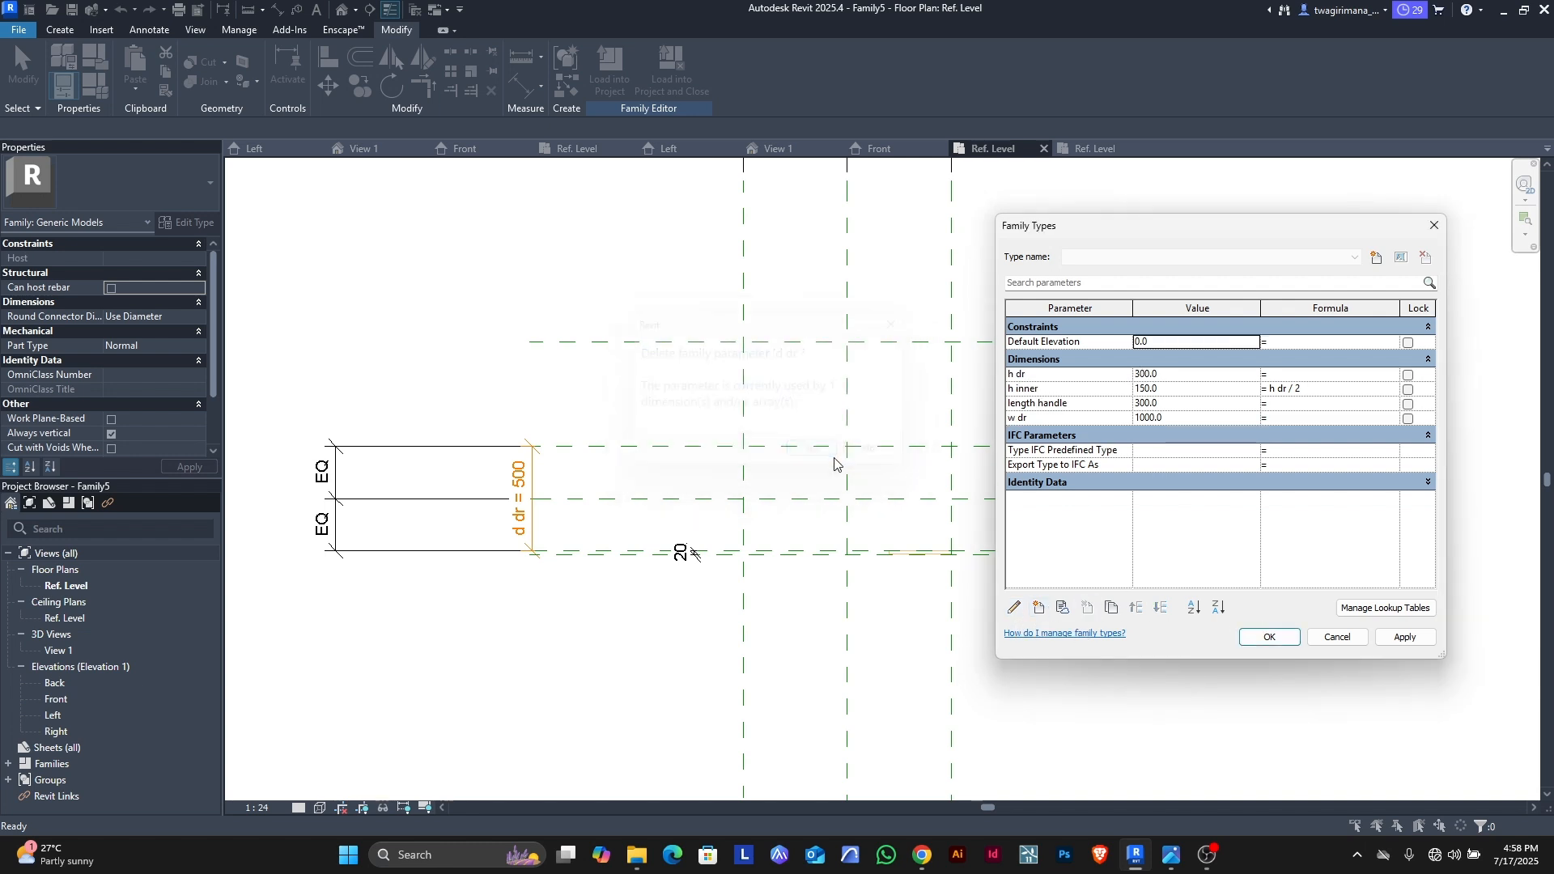
{"action": "left_click", "coordinate": [1270, 637]}
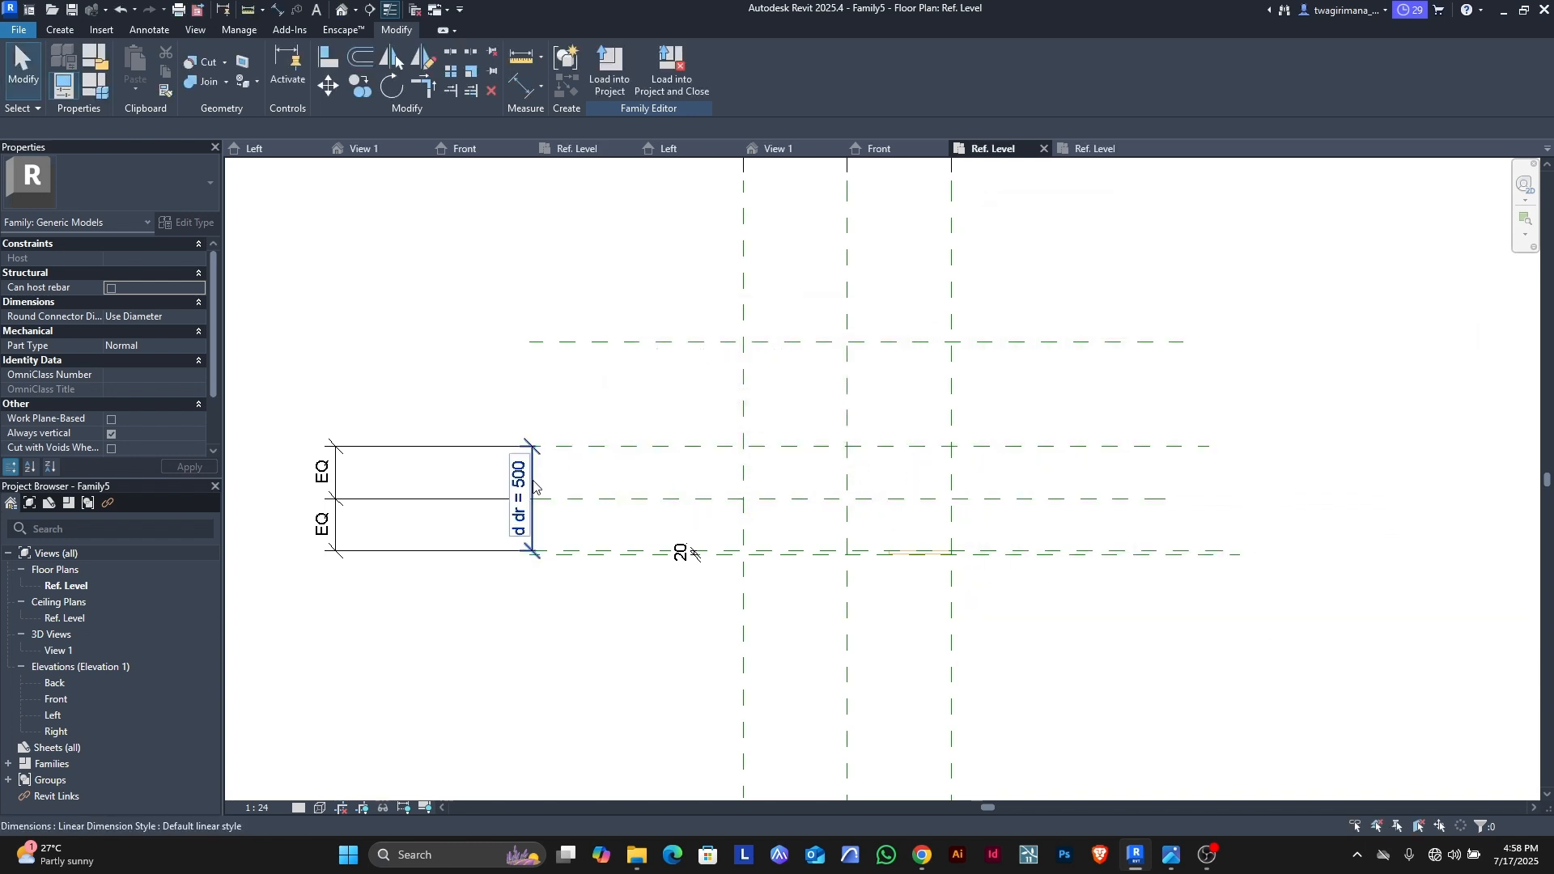
{"action": "left_click", "coordinate": [547, 460]}
{"action": "left_click", "coordinate": [535, 386]}
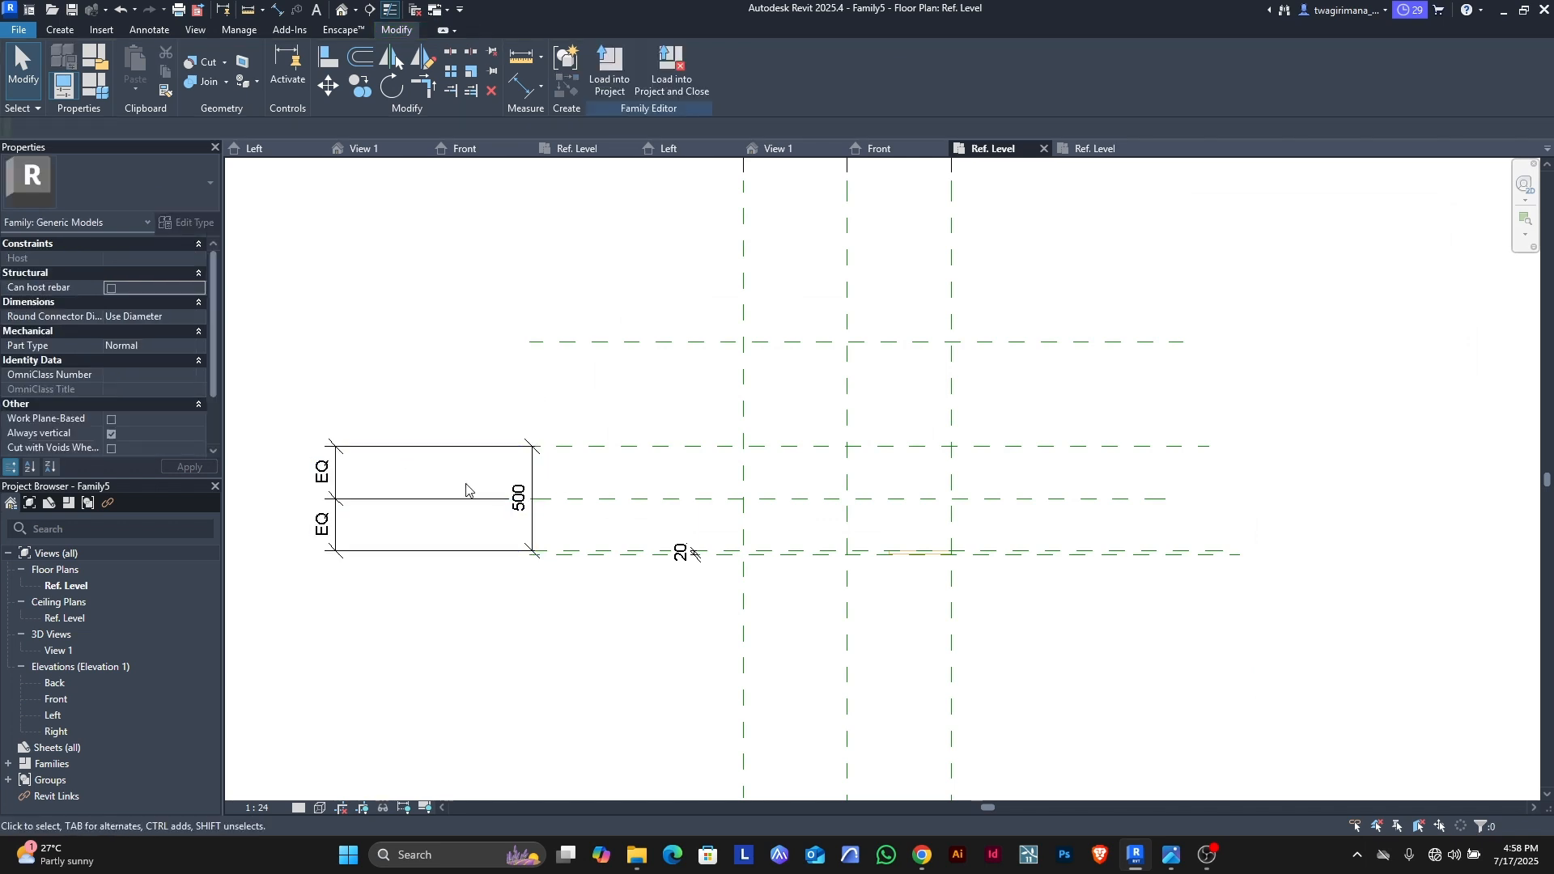
Step: Delete the EQ depth dimension and move the 500 depth dimension's rear witness line to the centre reference plane
{"action": "left_click", "coordinate": [378, 499]}
{"action": "key", "text": "Delete"}
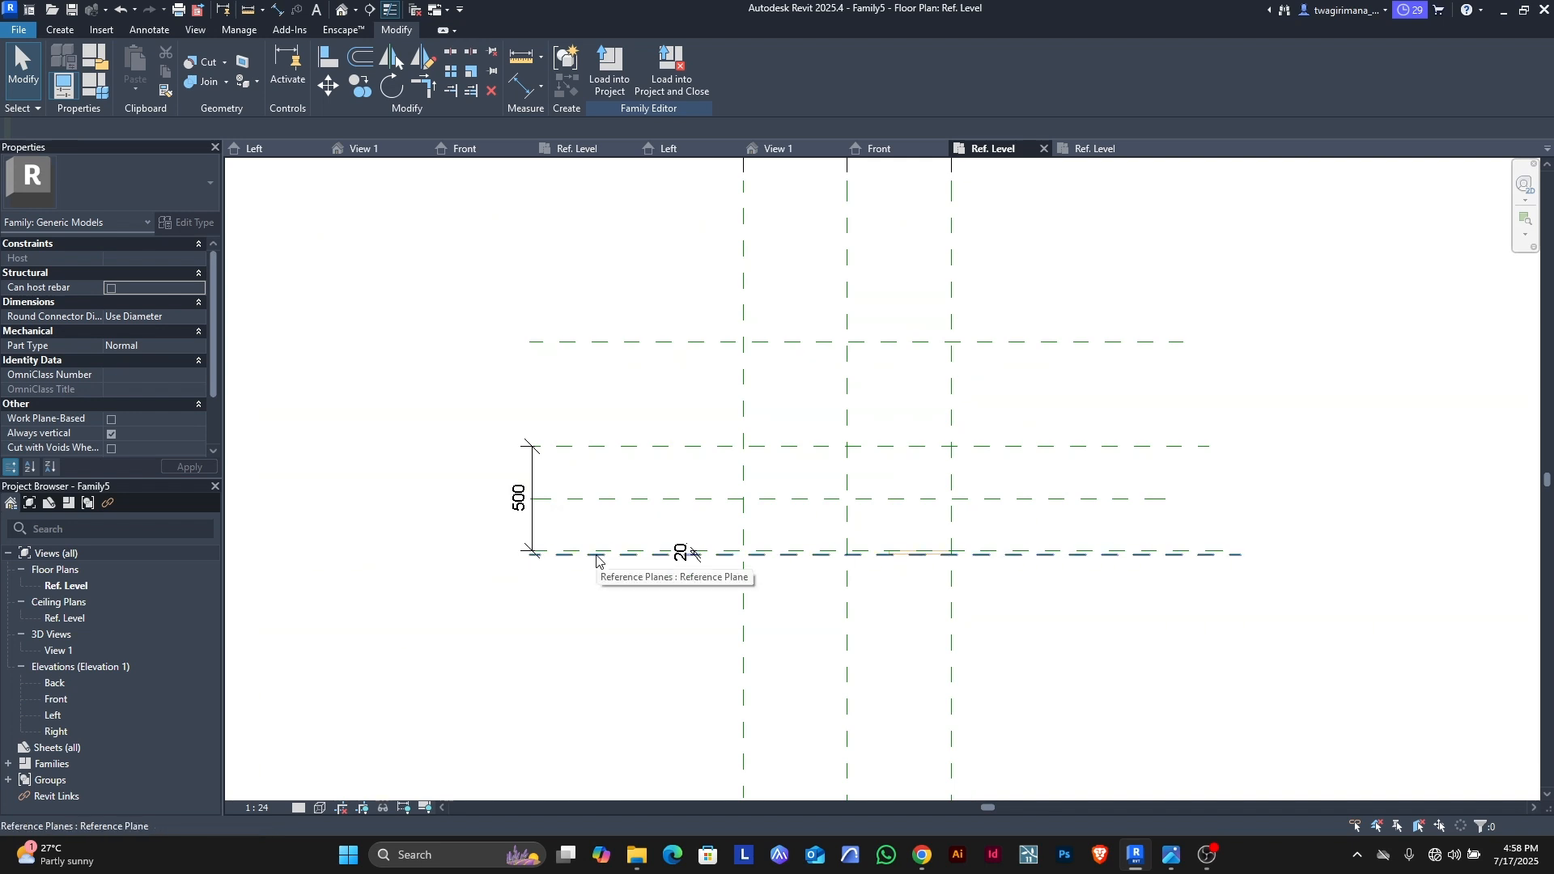
{"action": "scroll", "coordinate": [538, 512], "scroll_direction": "up", "scroll_amount": 3}
{"action": "scroll", "coordinate": [559, 591], "scroll_direction": "down", "scroll_amount": 5}
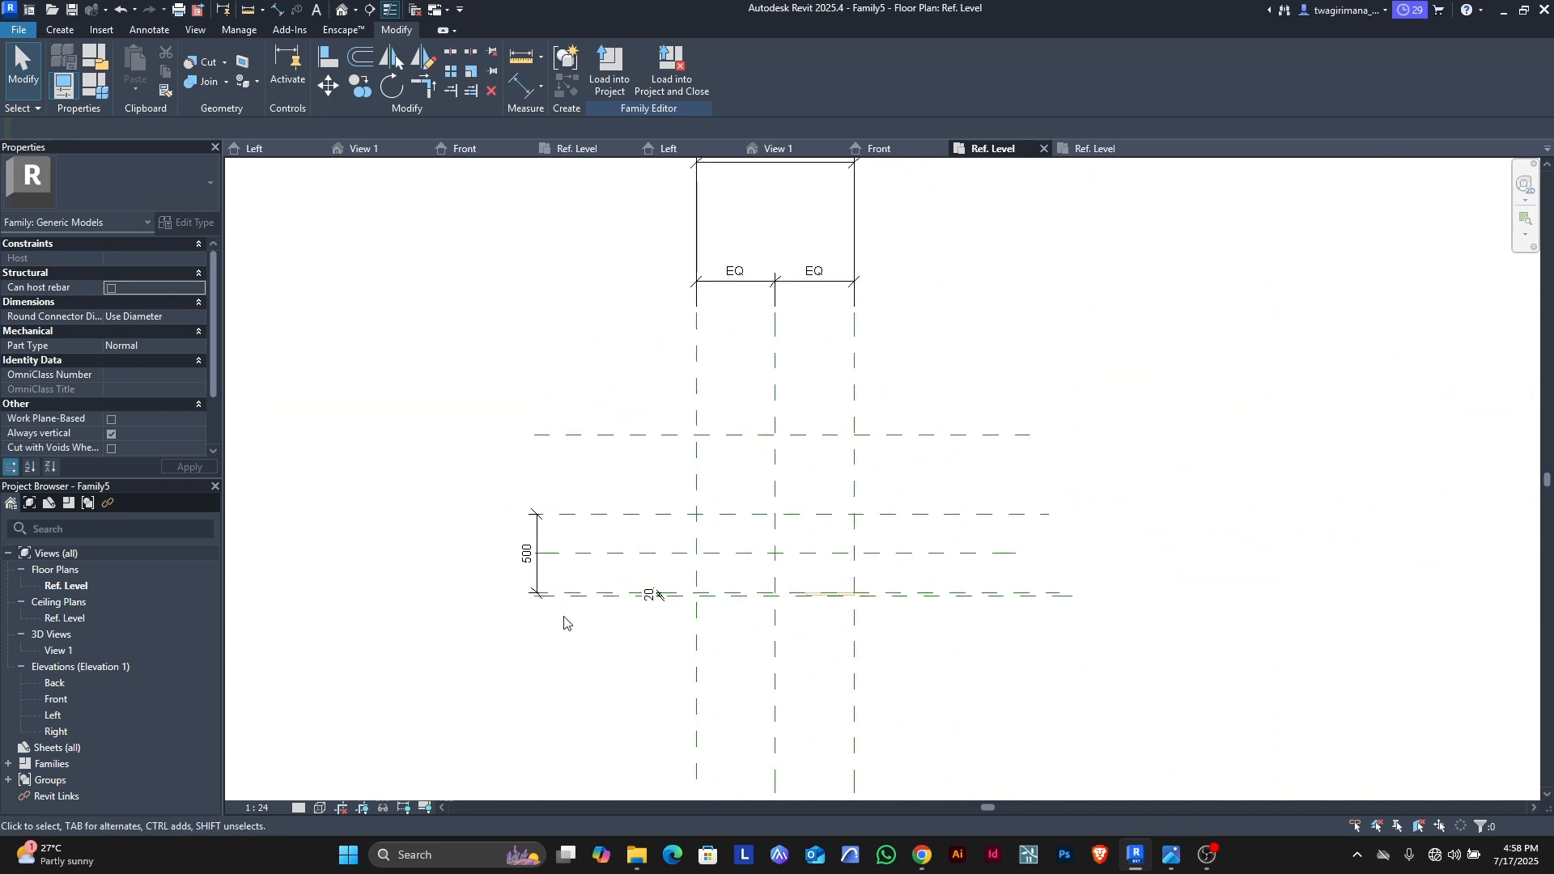
{"action": "scroll", "coordinate": [564, 616], "scroll_direction": "up", "scroll_amount": 5}
{"action": "left_click", "coordinate": [561, 525]}
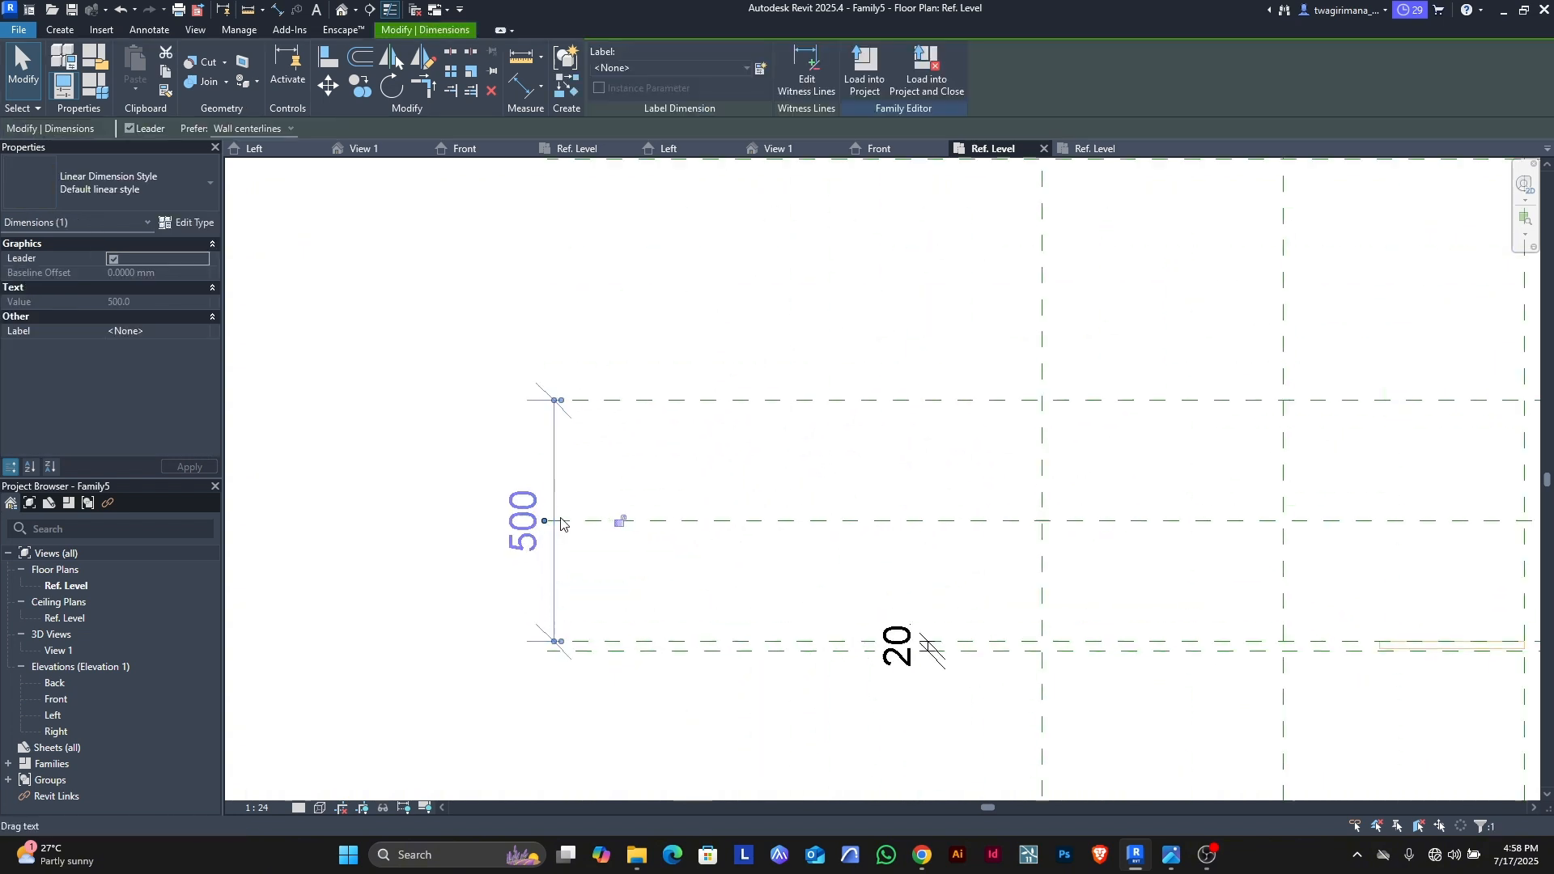
{"action": "scroll", "coordinate": [561, 524], "scroll_direction": "up", "scroll_amount": 1}
{"action": "left_click_drag", "start_coordinate": [553, 384], "coordinate": [585, 525]}
{"action": "scroll", "coordinate": [586, 528], "scroll_direction": "down", "scroll_amount": 2}
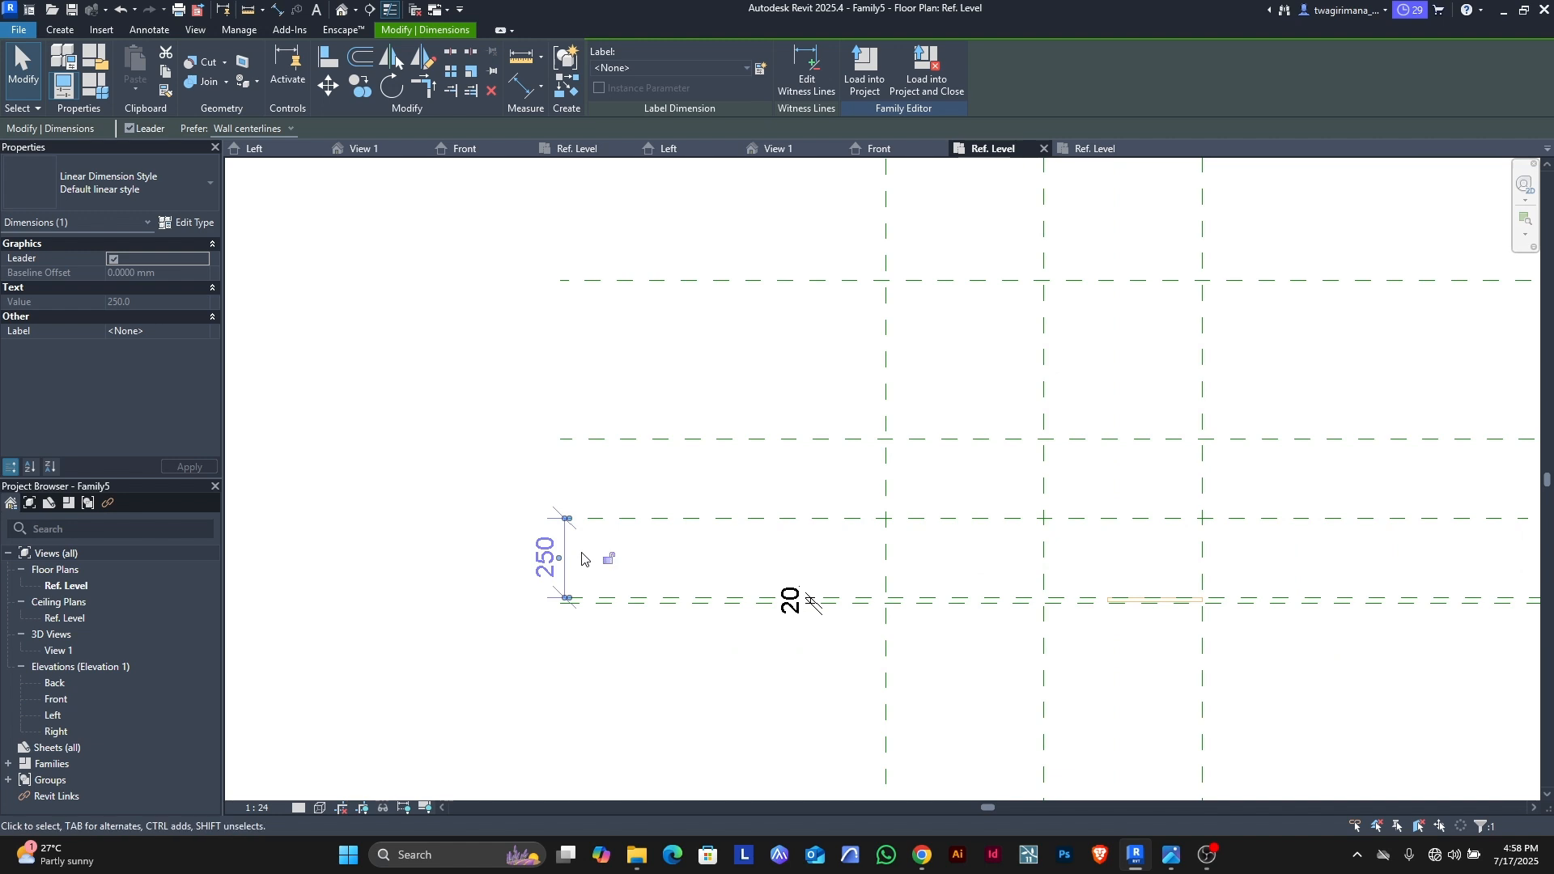
{"action": "key", "text": "Escape"}
{"action": "scroll", "coordinate": [560, 425], "scroll_direction": "down", "scroll_amount": 2}
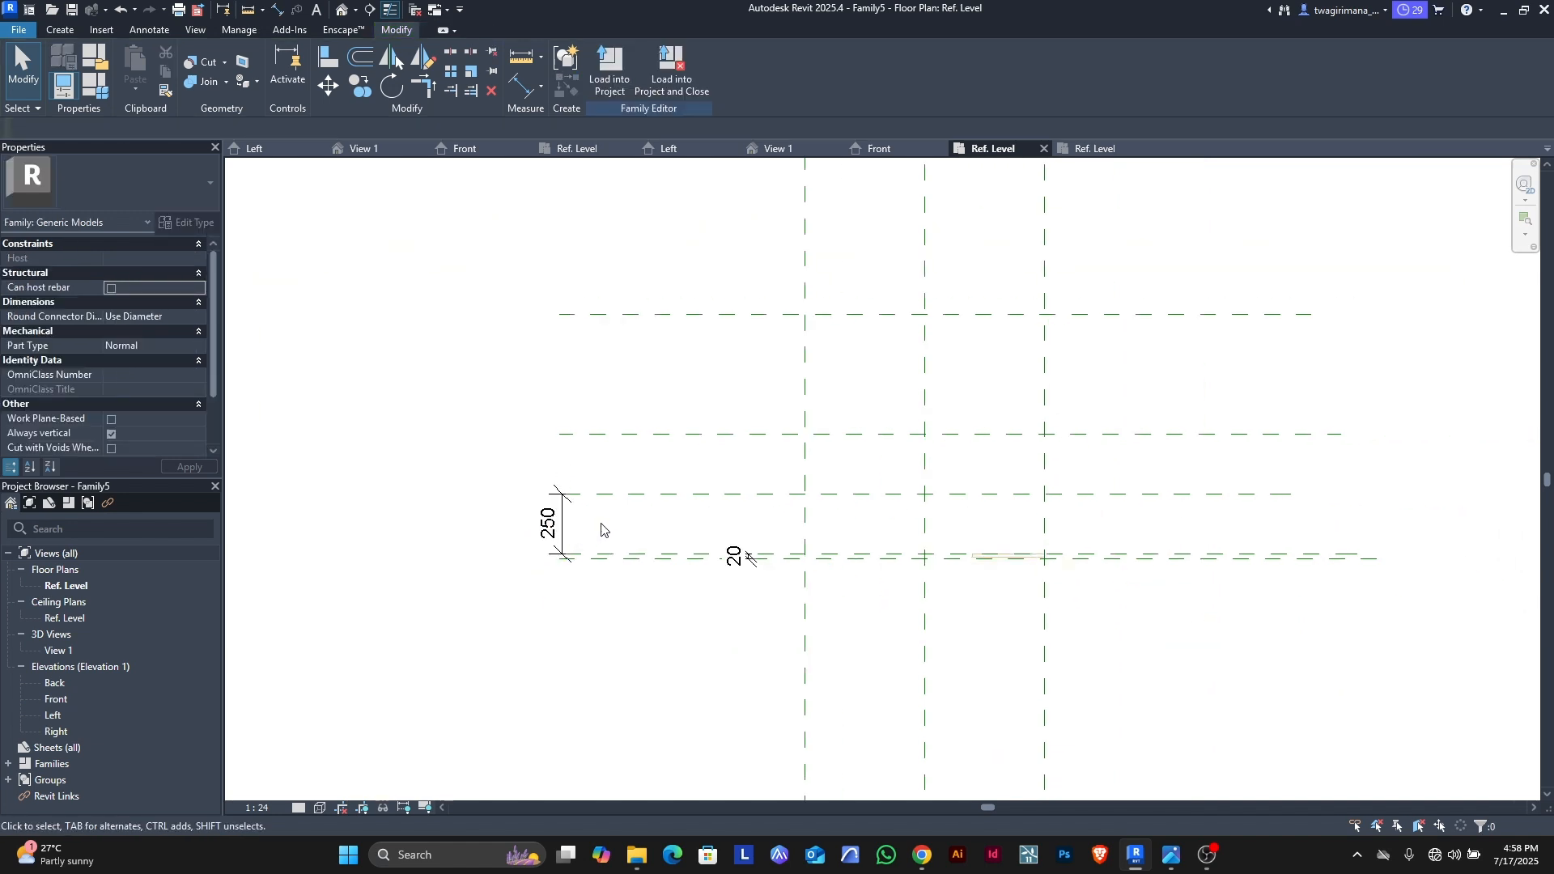
Step: Label the dimension between the front and centre reference planes with a new family type parameter named d dr
{"action": "scroll", "coordinate": [583, 530], "scroll_direction": "up", "scroll_amount": 3}
{"action": "left_click", "coordinate": [540, 534]}
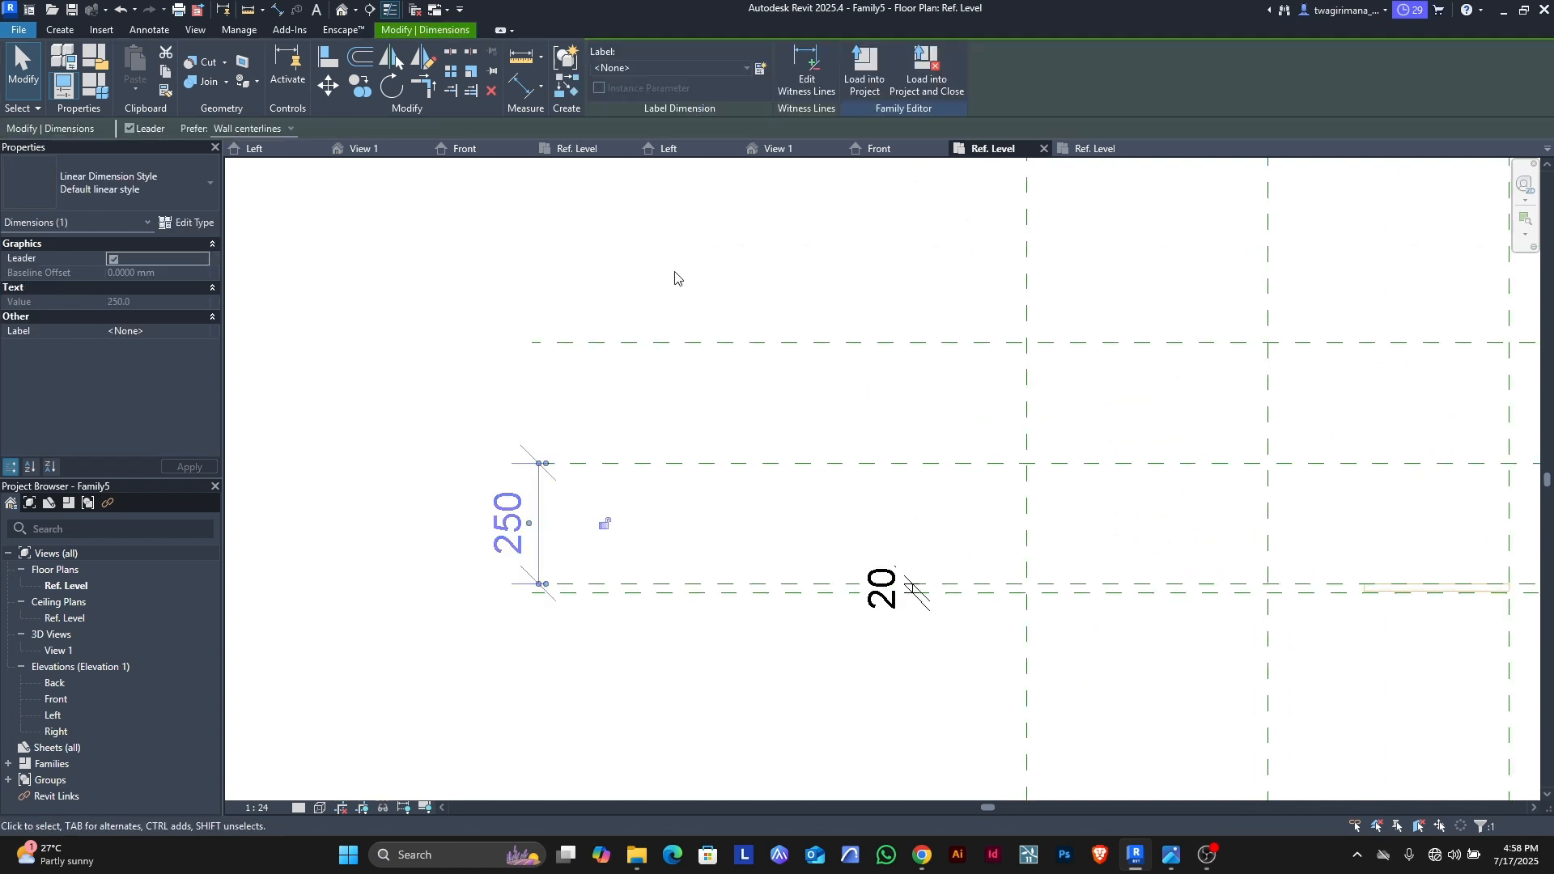
{"action": "left_click", "coordinate": [762, 70]}
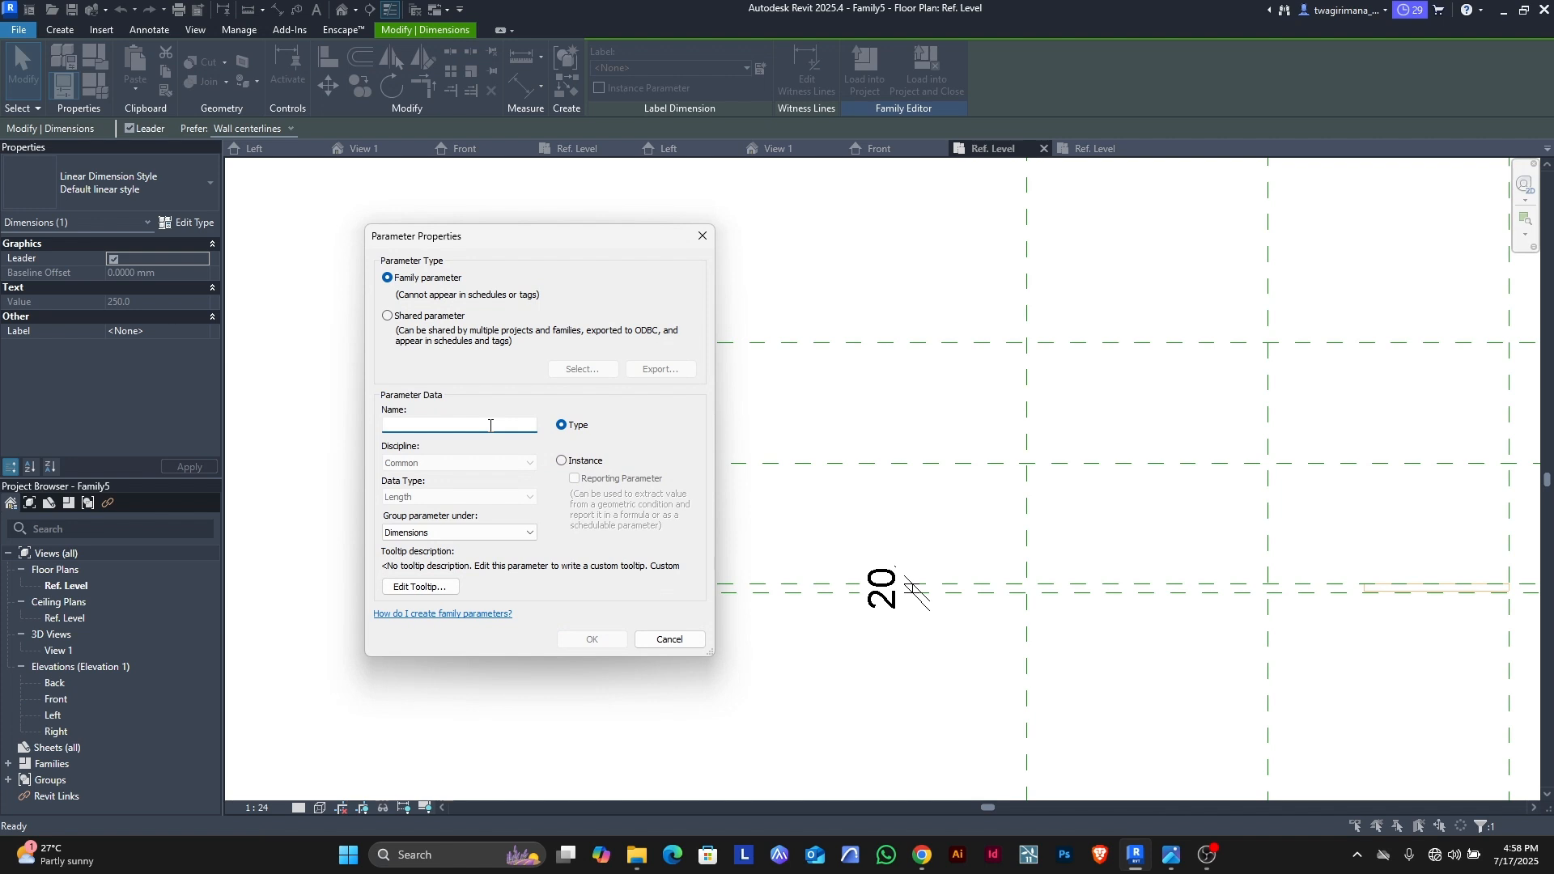
{"action": "type", "text": "d dr"}
{"action": "key", "text": "Return"}
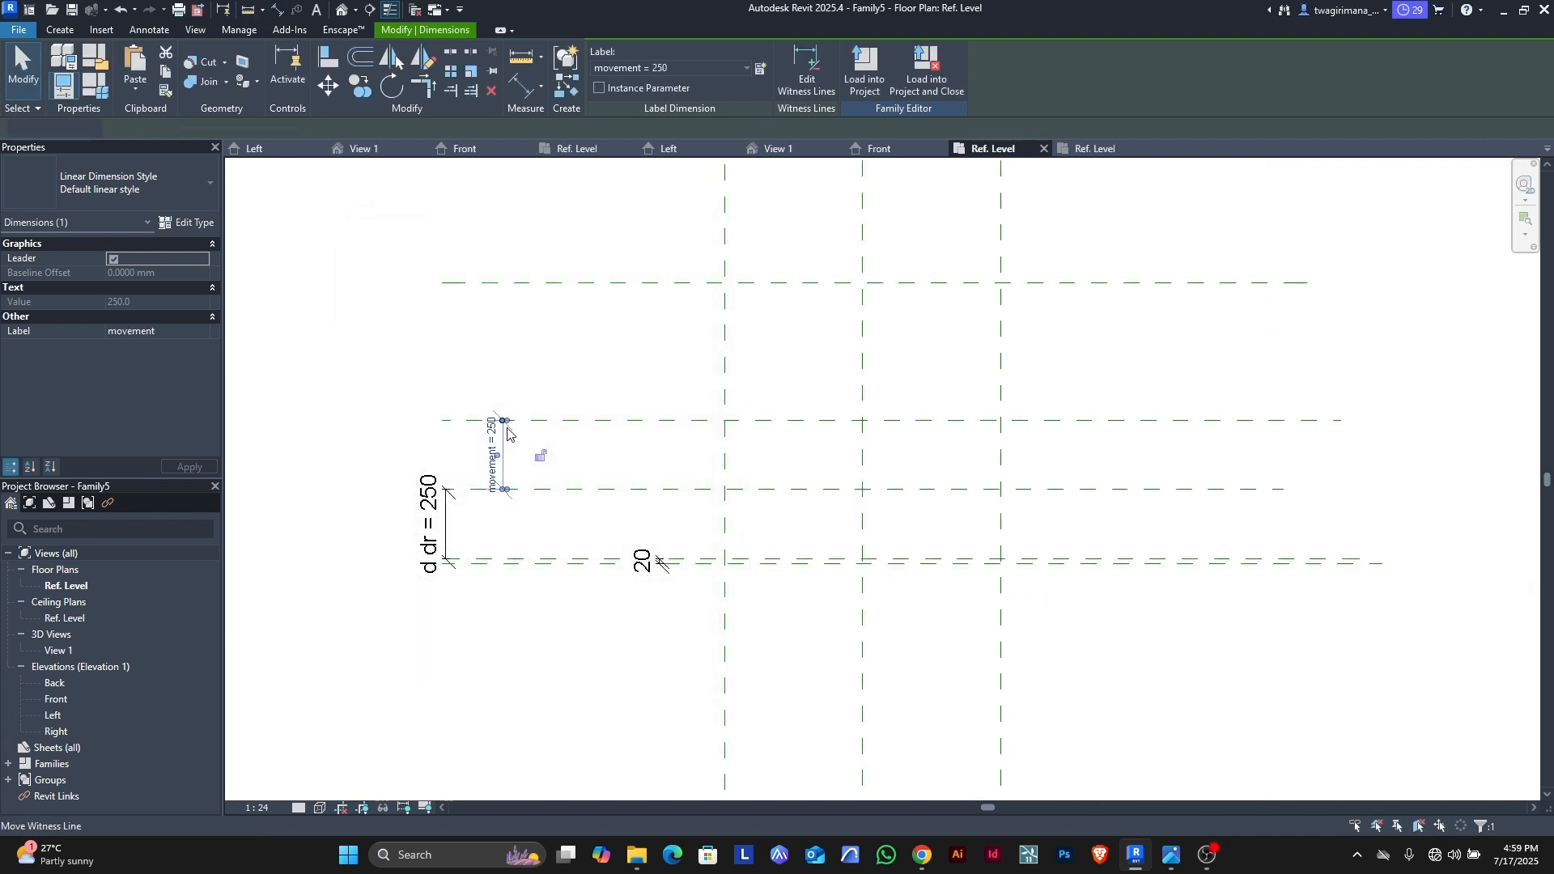
Step: Delete the rearmost horizontal reference plane, beyond the plane that the movement dimension reaches
{"action": "left_click", "coordinate": [531, 383]}
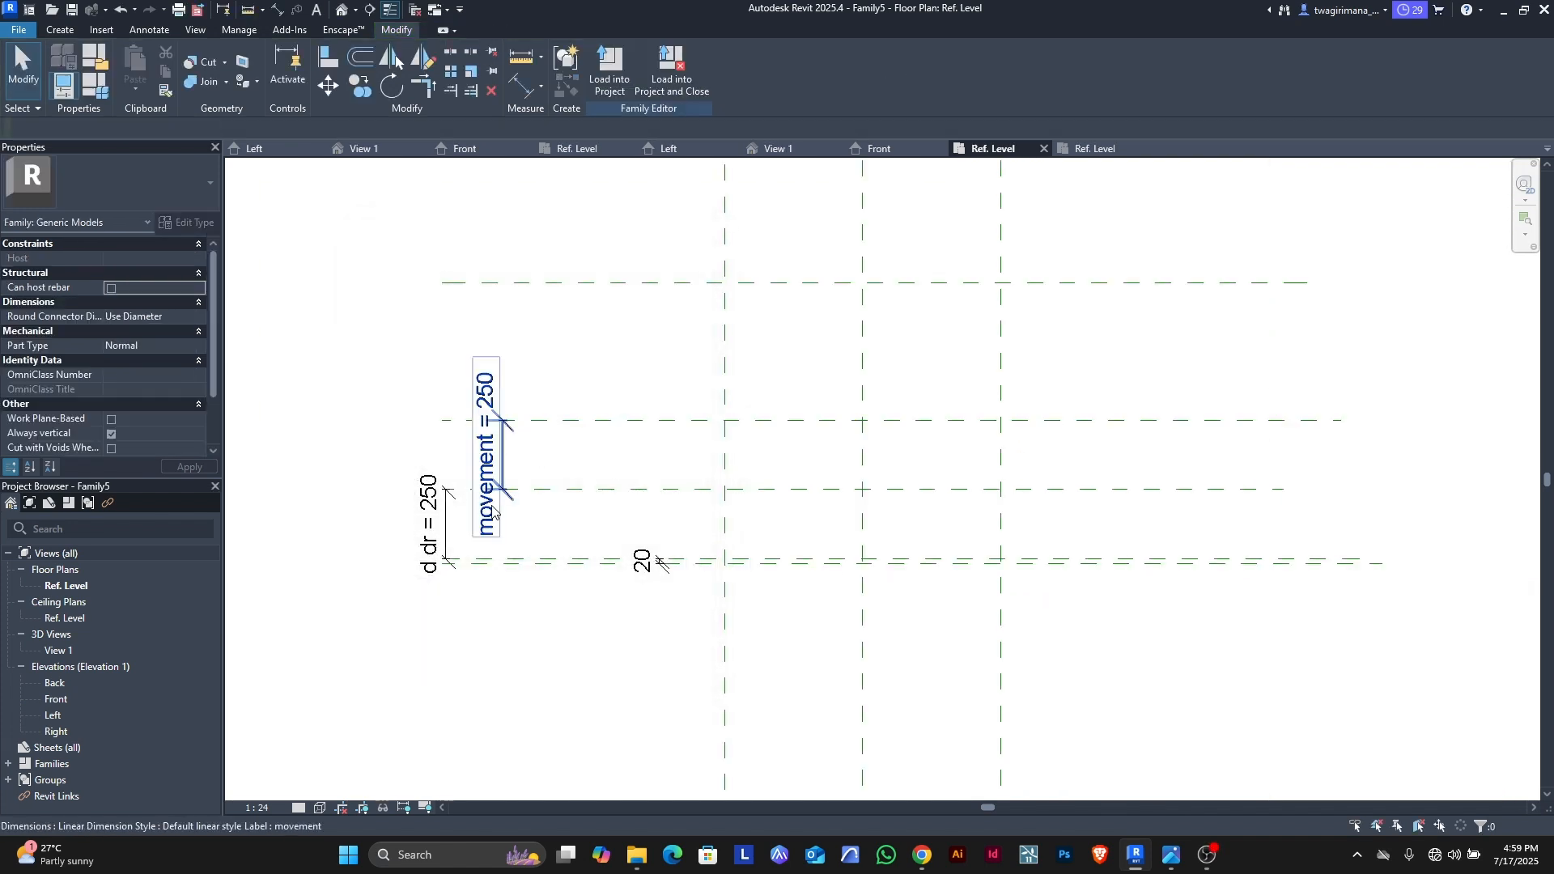
{"action": "scroll", "coordinate": [696, 550], "scroll_direction": "up", "scroll_amount": 1}
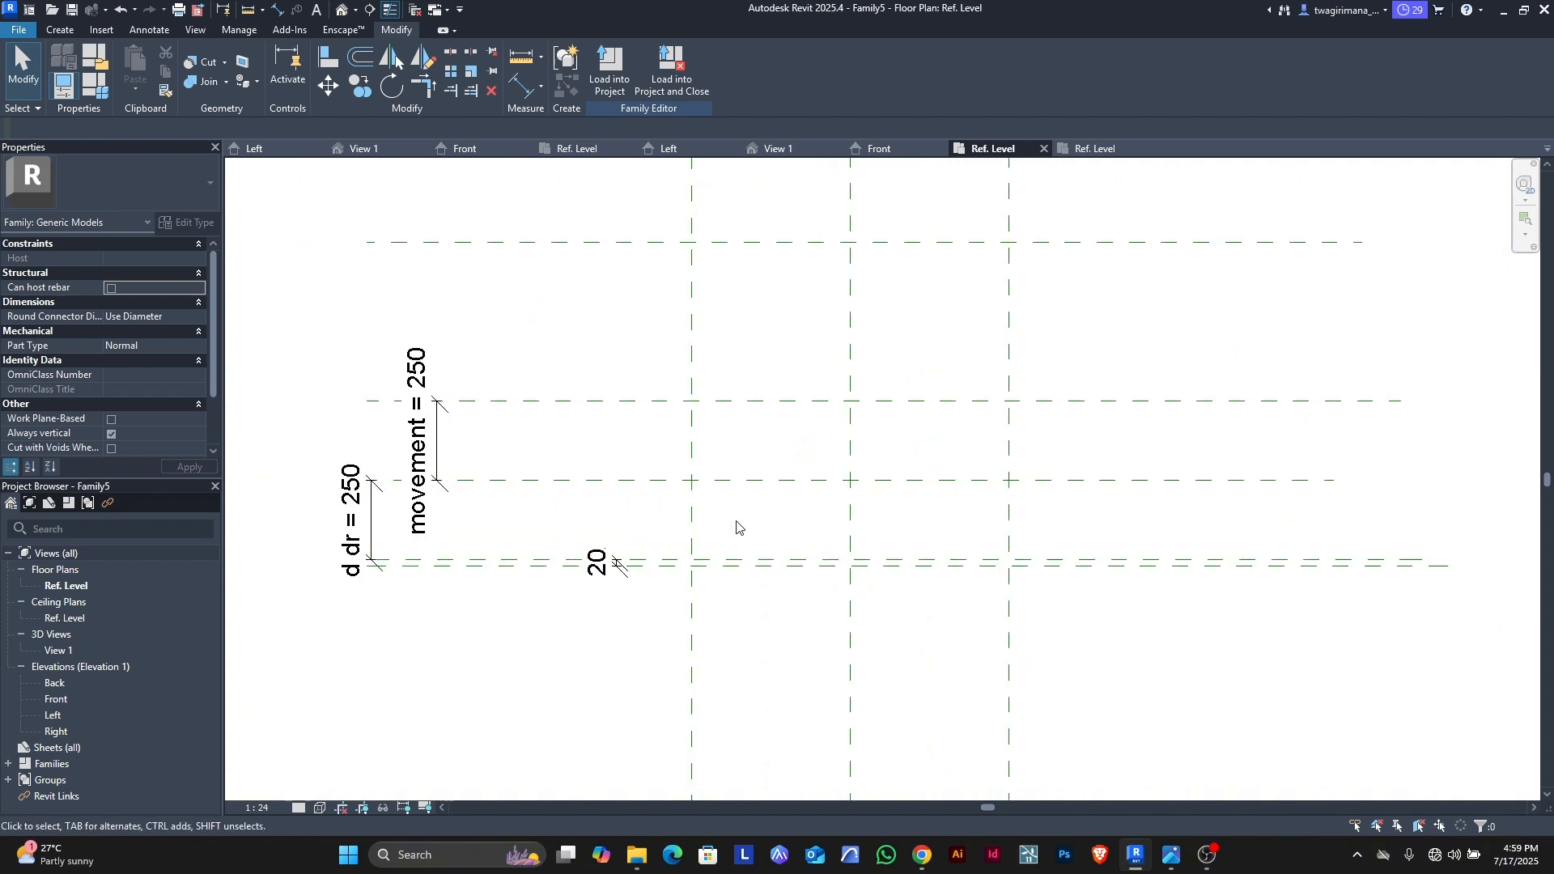
{"action": "scroll", "coordinate": [729, 558], "scroll_direction": "down", "scroll_amount": 2}
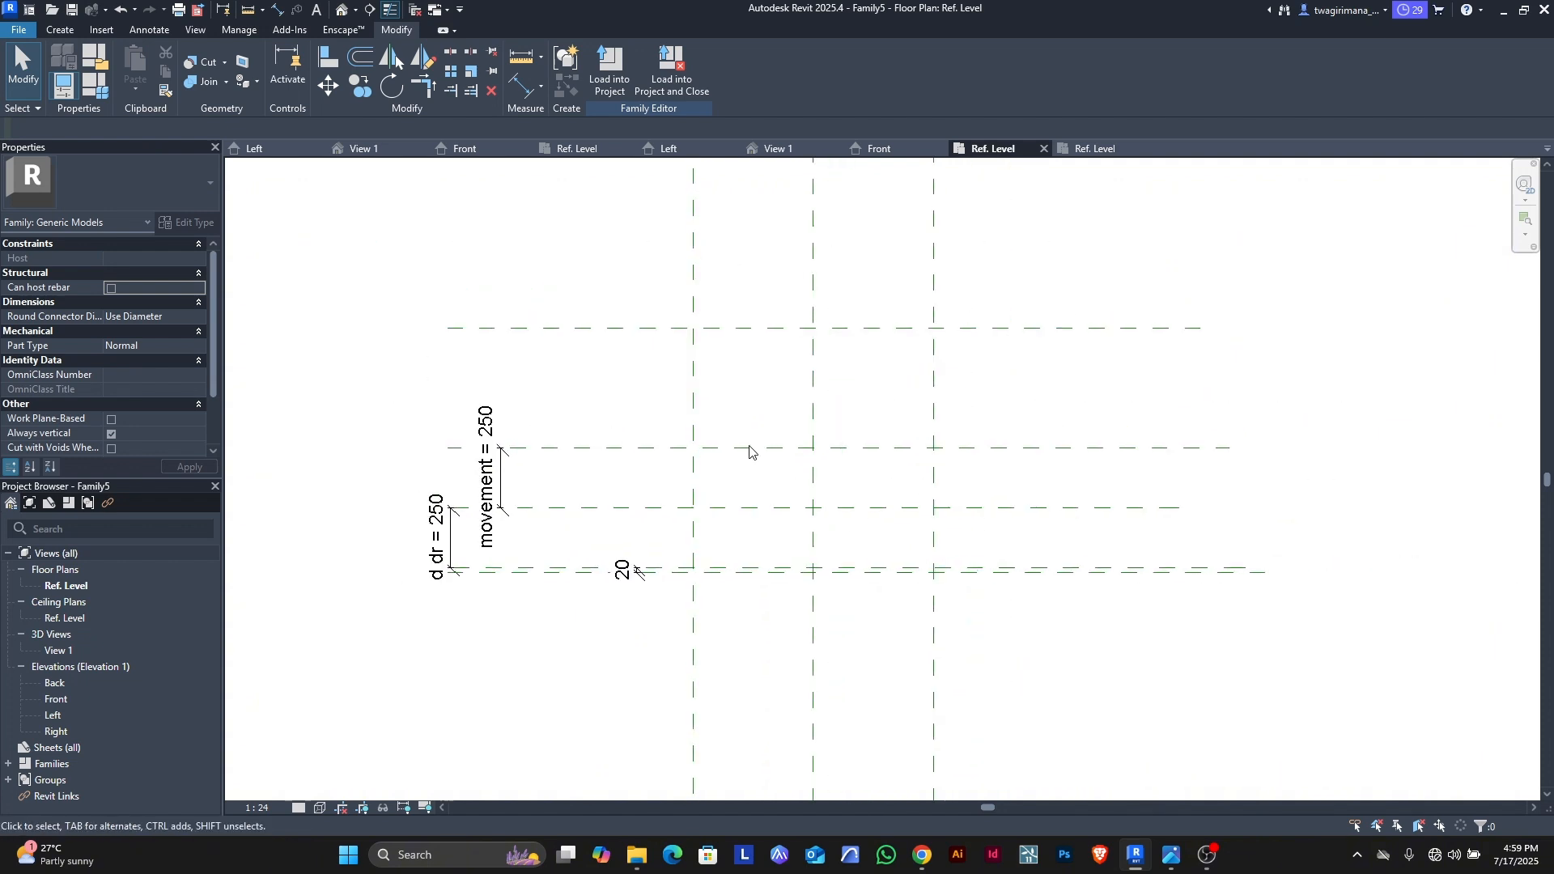
{"action": "left_click", "coordinate": [769, 330]}
{"action": "key", "text": "Delete"}
{"action": "scroll", "coordinate": [761, 563], "scroll_direction": "up", "scroll_amount": 2}
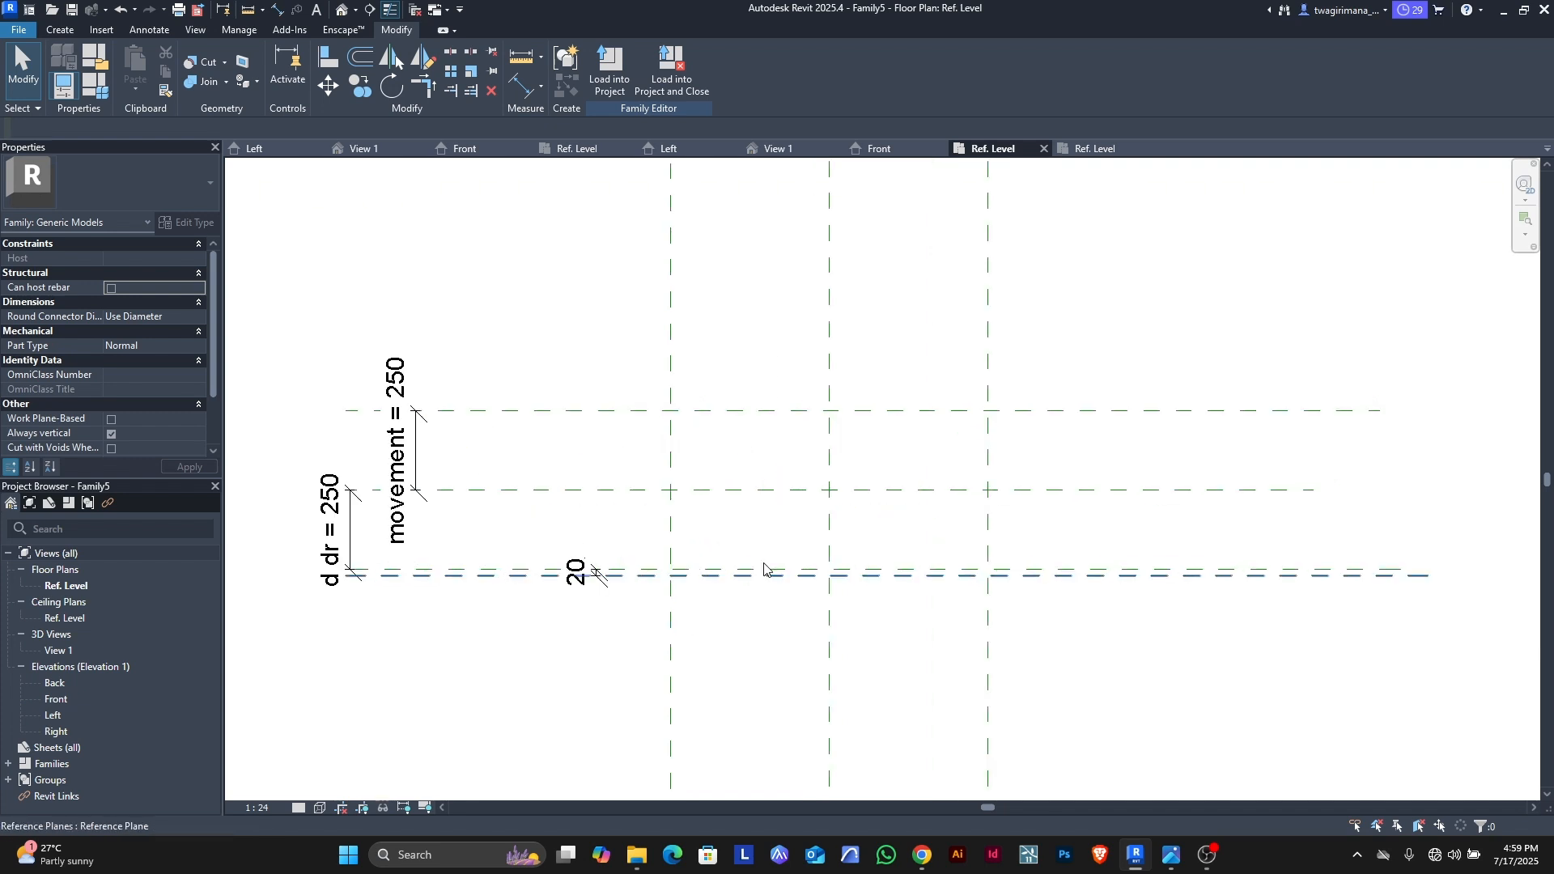
Step: In the front elevation, start an extrusion and sketch a rectangle between the outer vertical planes, from the h inner plane down to the Ref. Level
{"action": "scroll", "coordinate": [753, 561], "scroll_direction": "down", "scroll_amount": 2}
{"action": "left_click", "coordinate": [879, 149]}
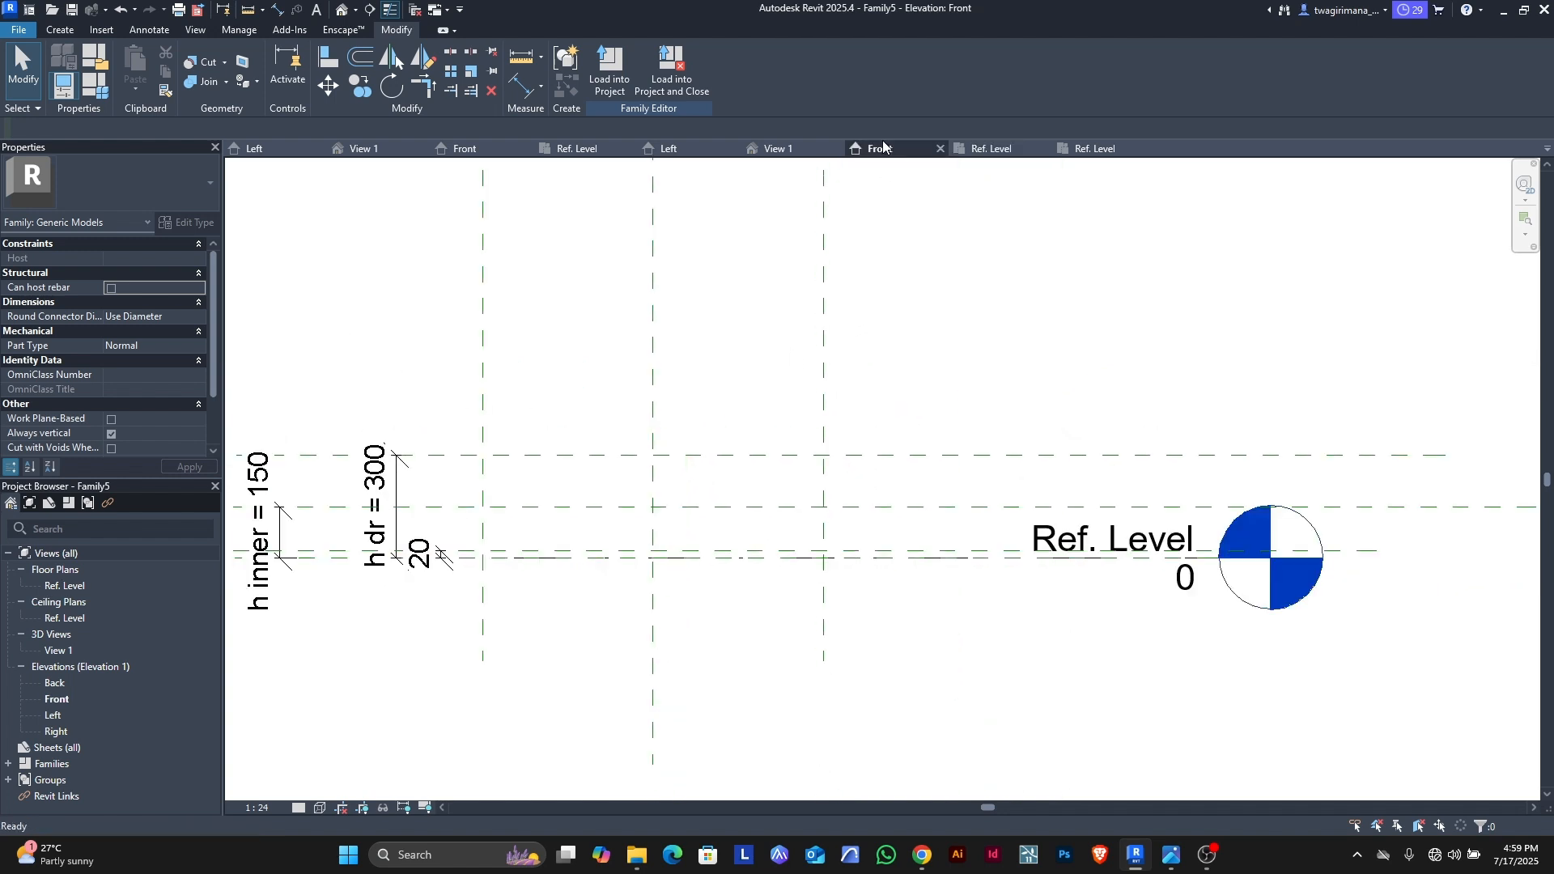
{"action": "scroll", "coordinate": [660, 555], "scroll_direction": "down", "scroll_amount": 2}
{"action": "scroll", "coordinate": [548, 549], "scroll_direction": "up", "scroll_amount": 3}
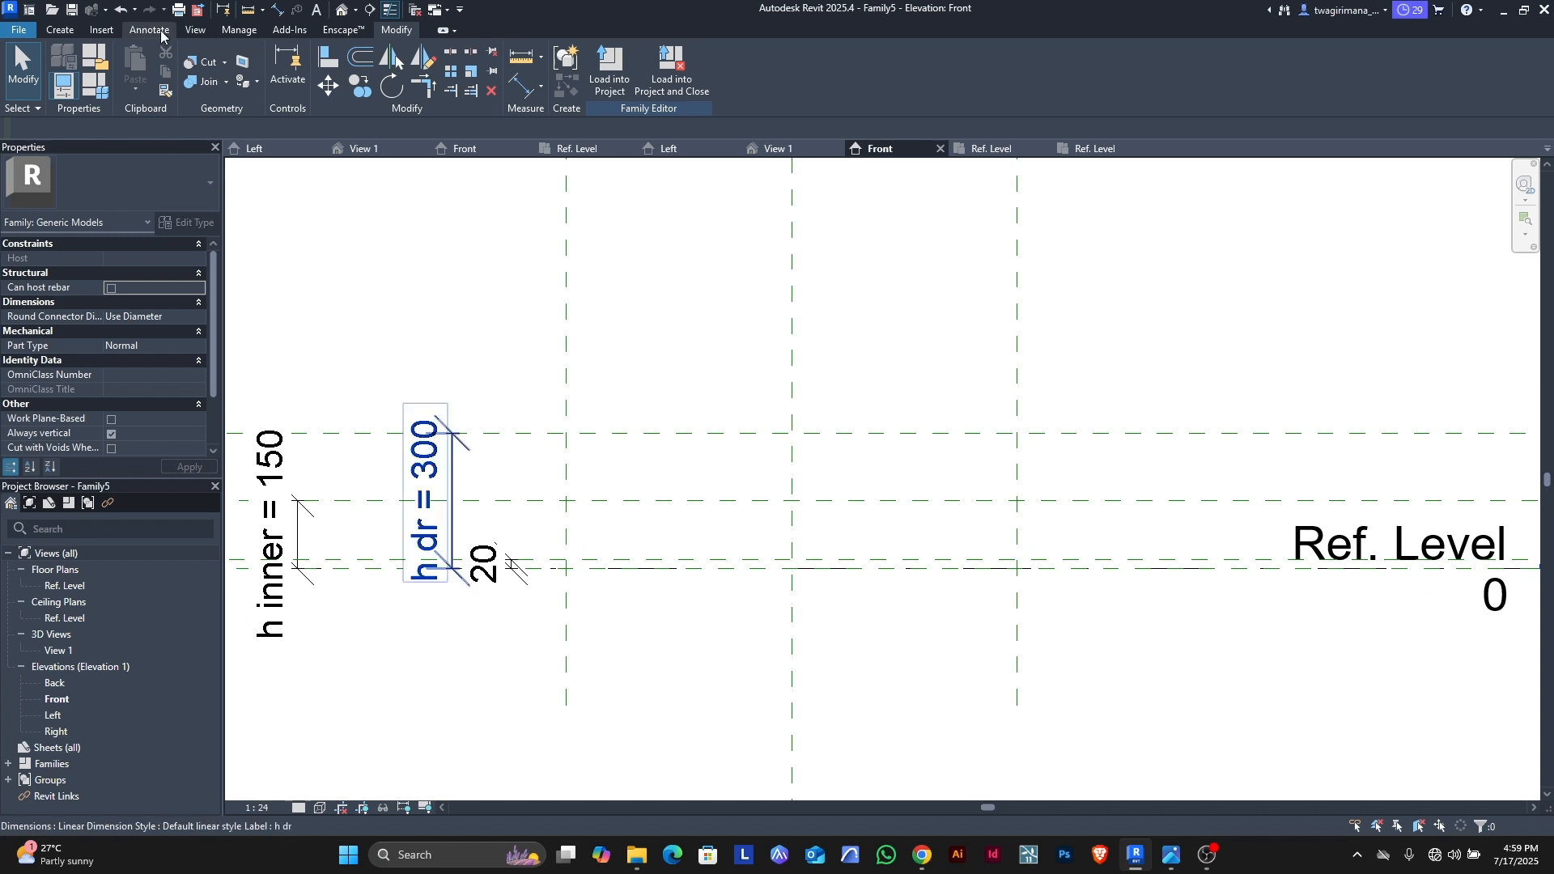
{"action": "left_click", "coordinate": [62, 32]}
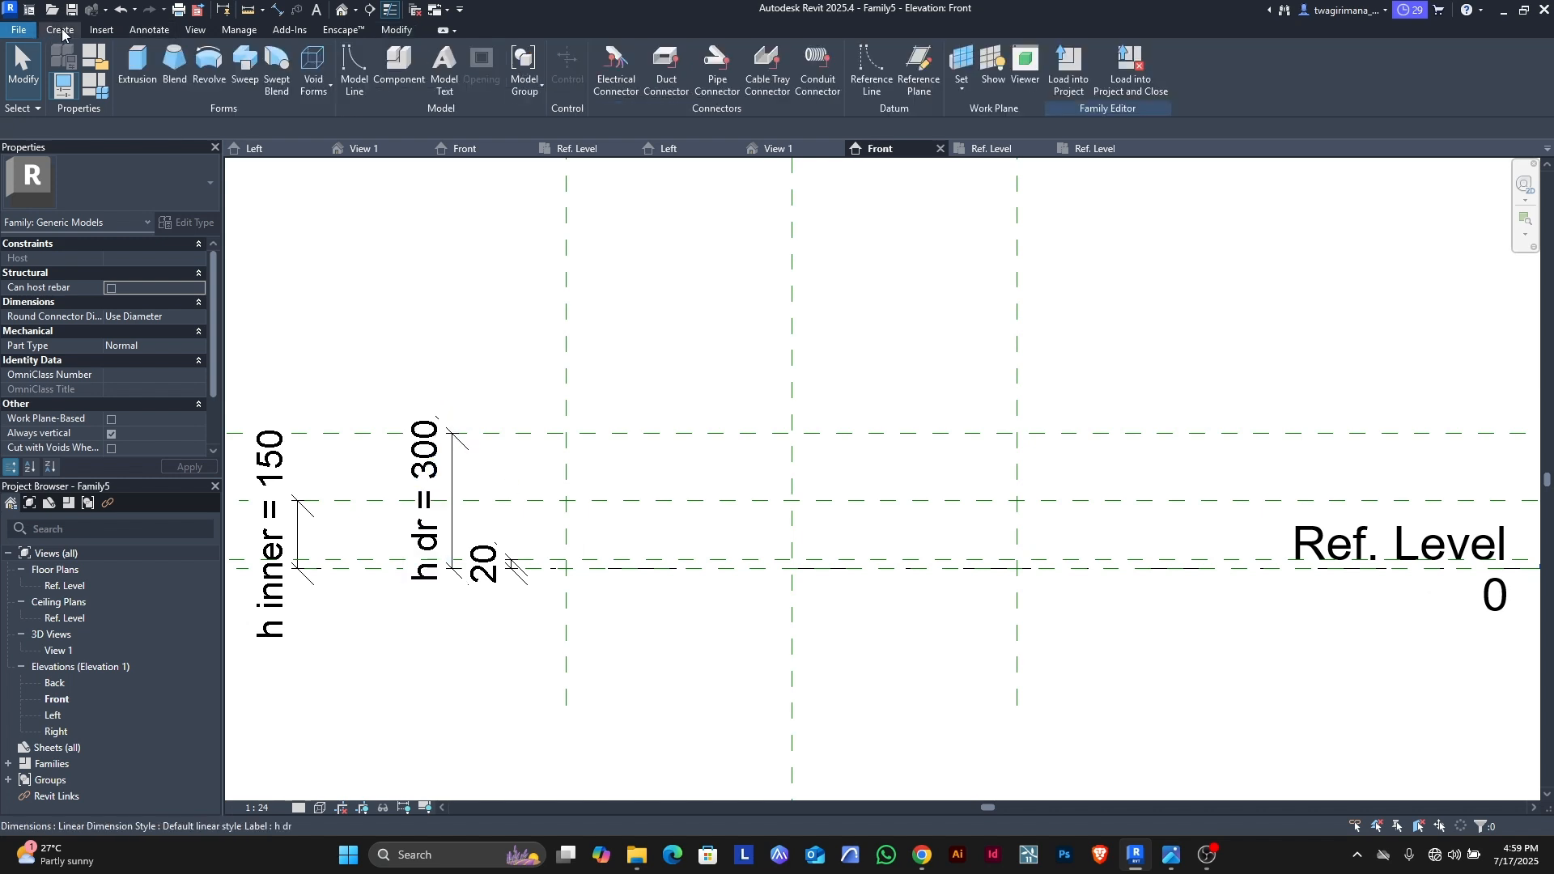
{"action": "left_click", "coordinate": [138, 69]}
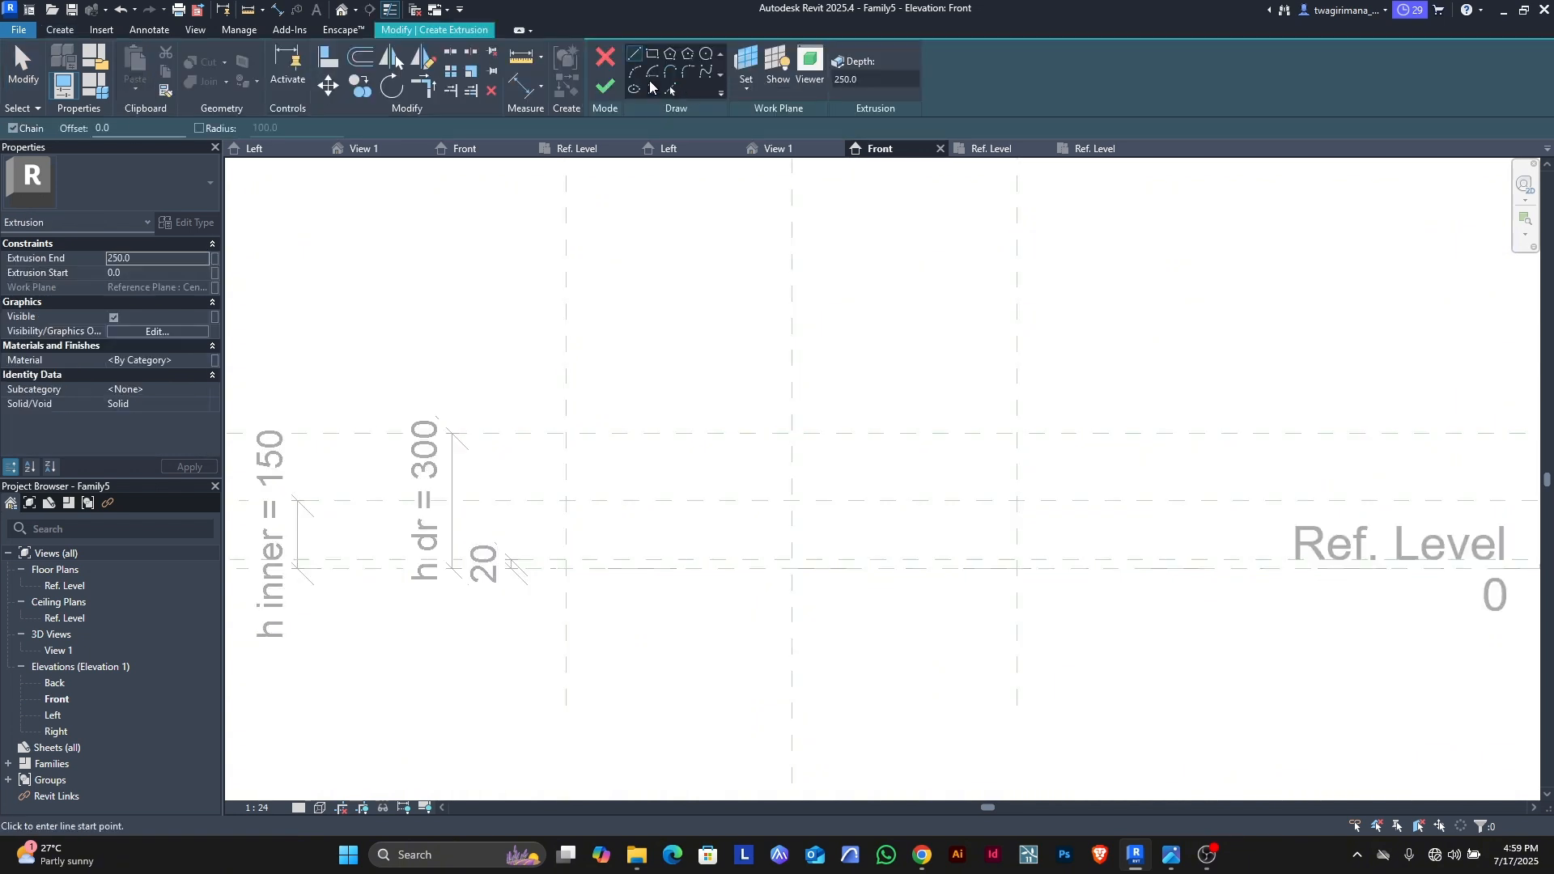
{"action": "left_click", "coordinate": [653, 53]}
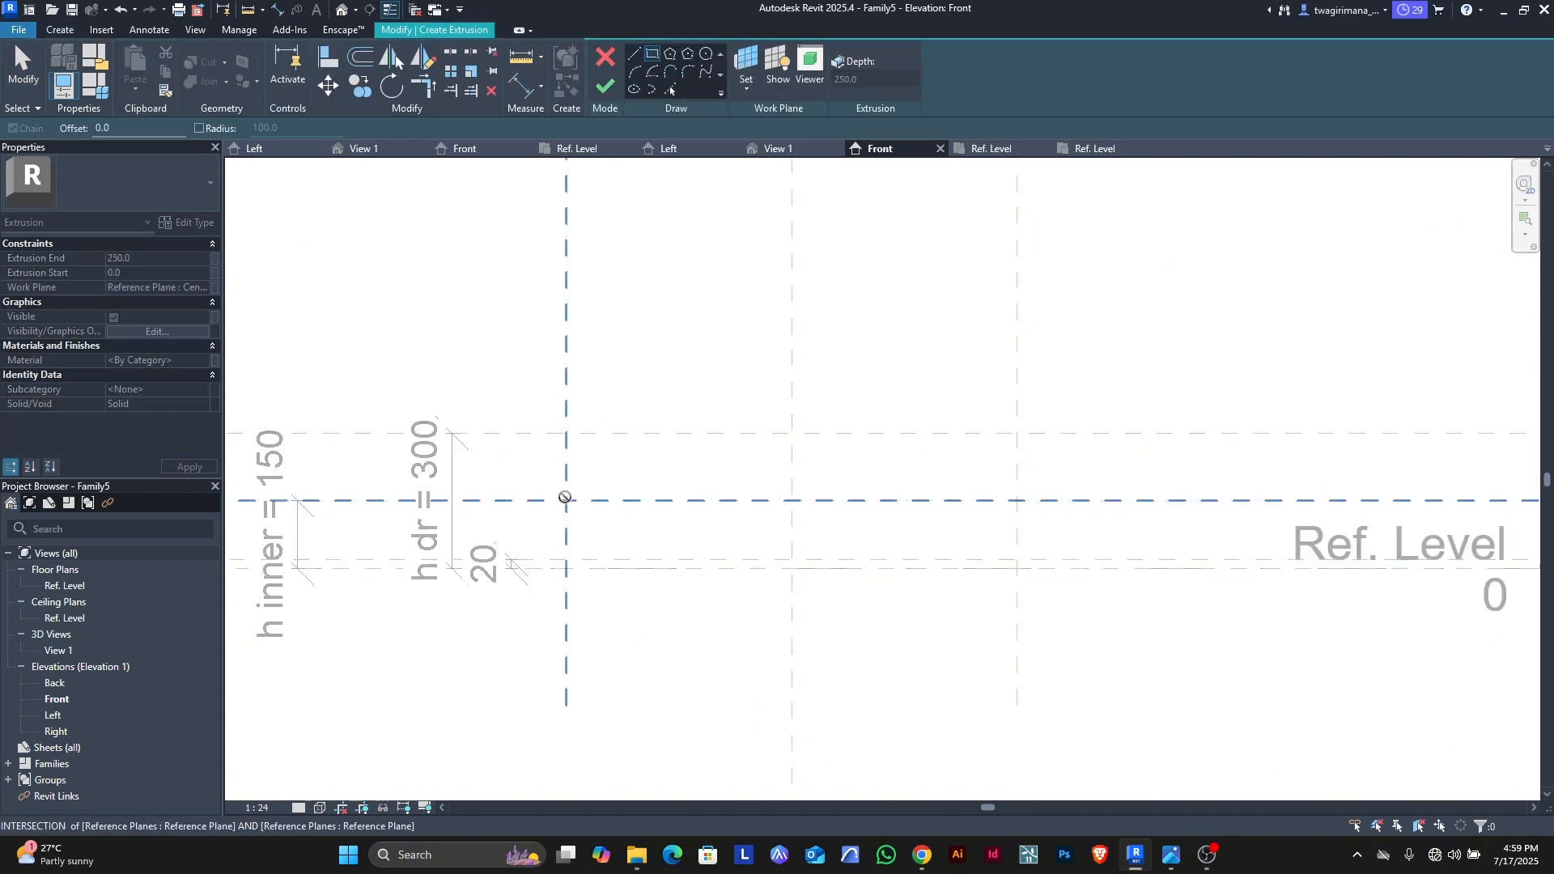
{"action": "left_click", "coordinate": [565, 498]}
{"action": "scroll", "coordinate": [823, 539], "scroll_direction": "up", "scroll_amount": 2}
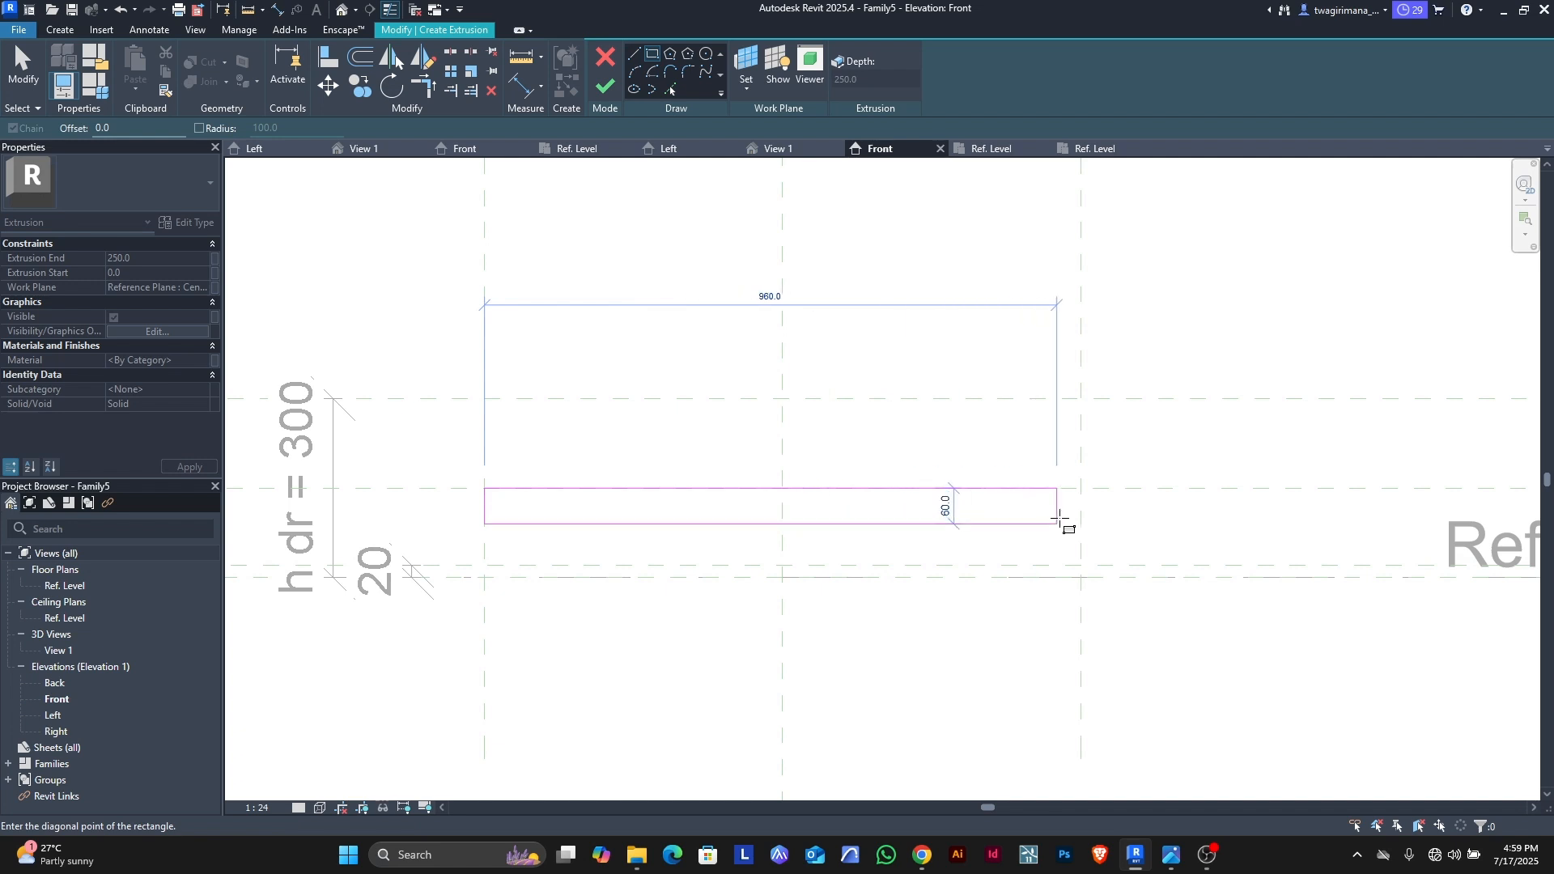
{"action": "left_click", "coordinate": [1082, 577]}
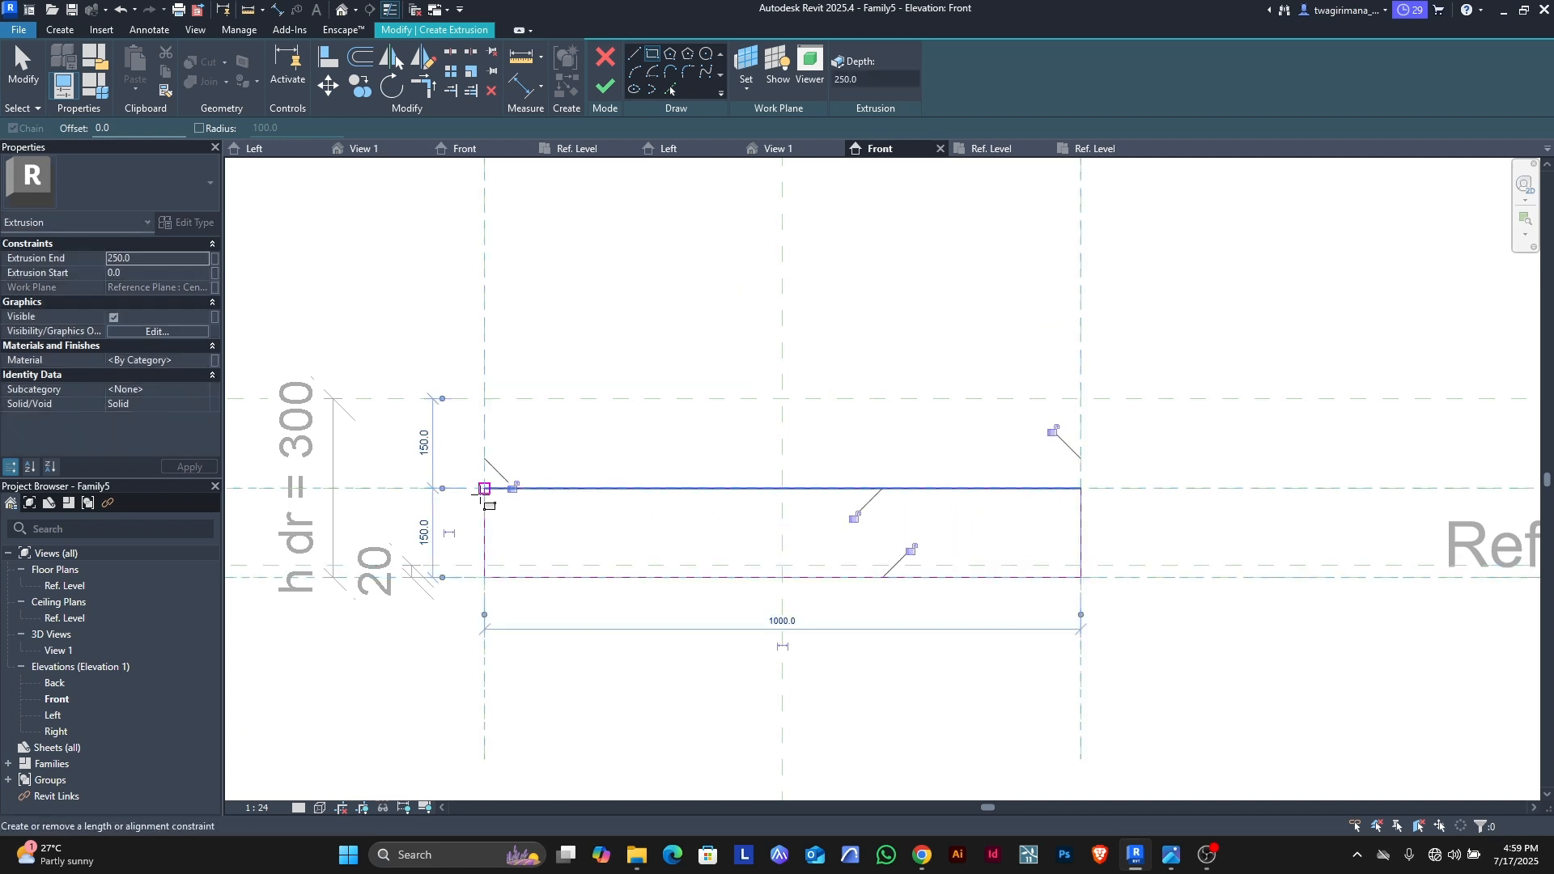
Step: Lock all four sides of the sketched rectangle to their reference planes and set the rectangle offset to 20
{"action": "scroll", "coordinate": [486, 489], "scroll_direction": "up", "scroll_amount": 3}
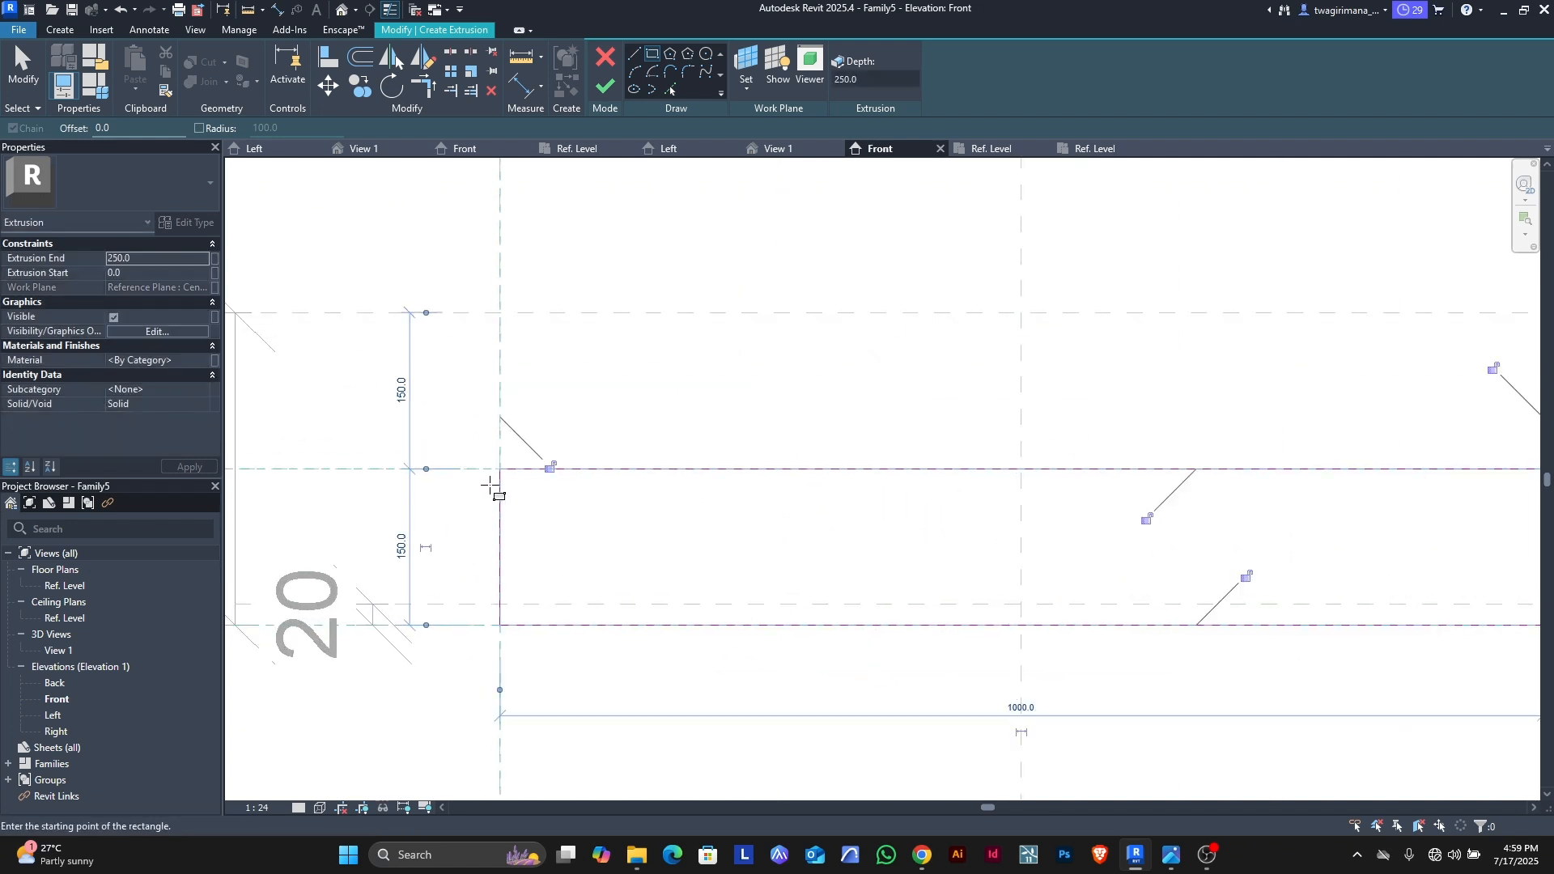
{"action": "scroll", "coordinate": [615, 518], "scroll_direction": "down", "scroll_amount": 1}
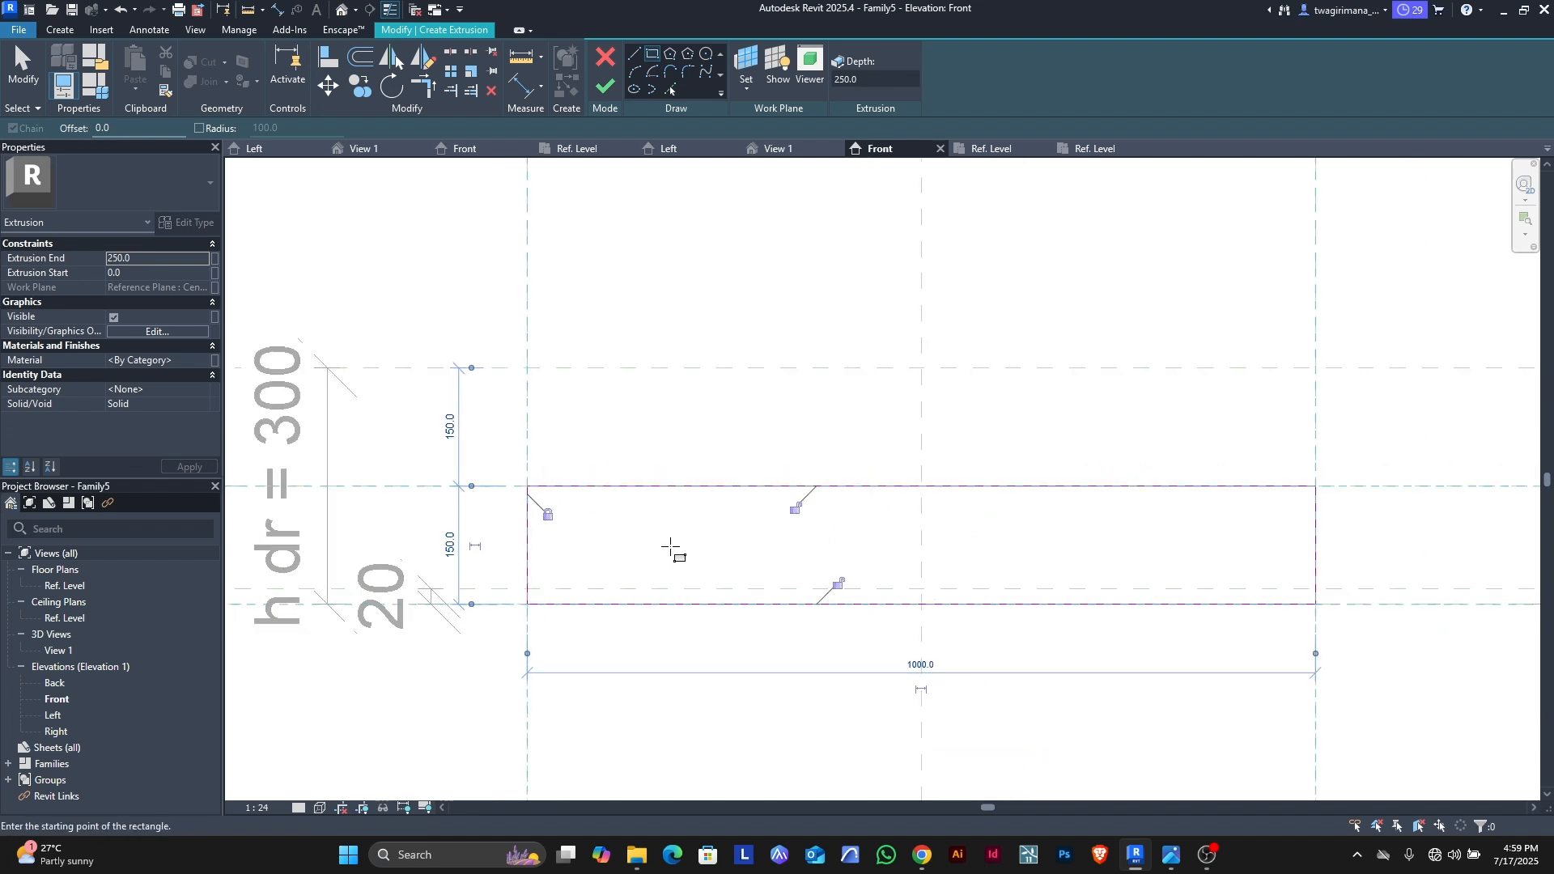
{"action": "left_click", "coordinate": [796, 512]}
{"action": "left_click", "coordinate": [911, 577]}
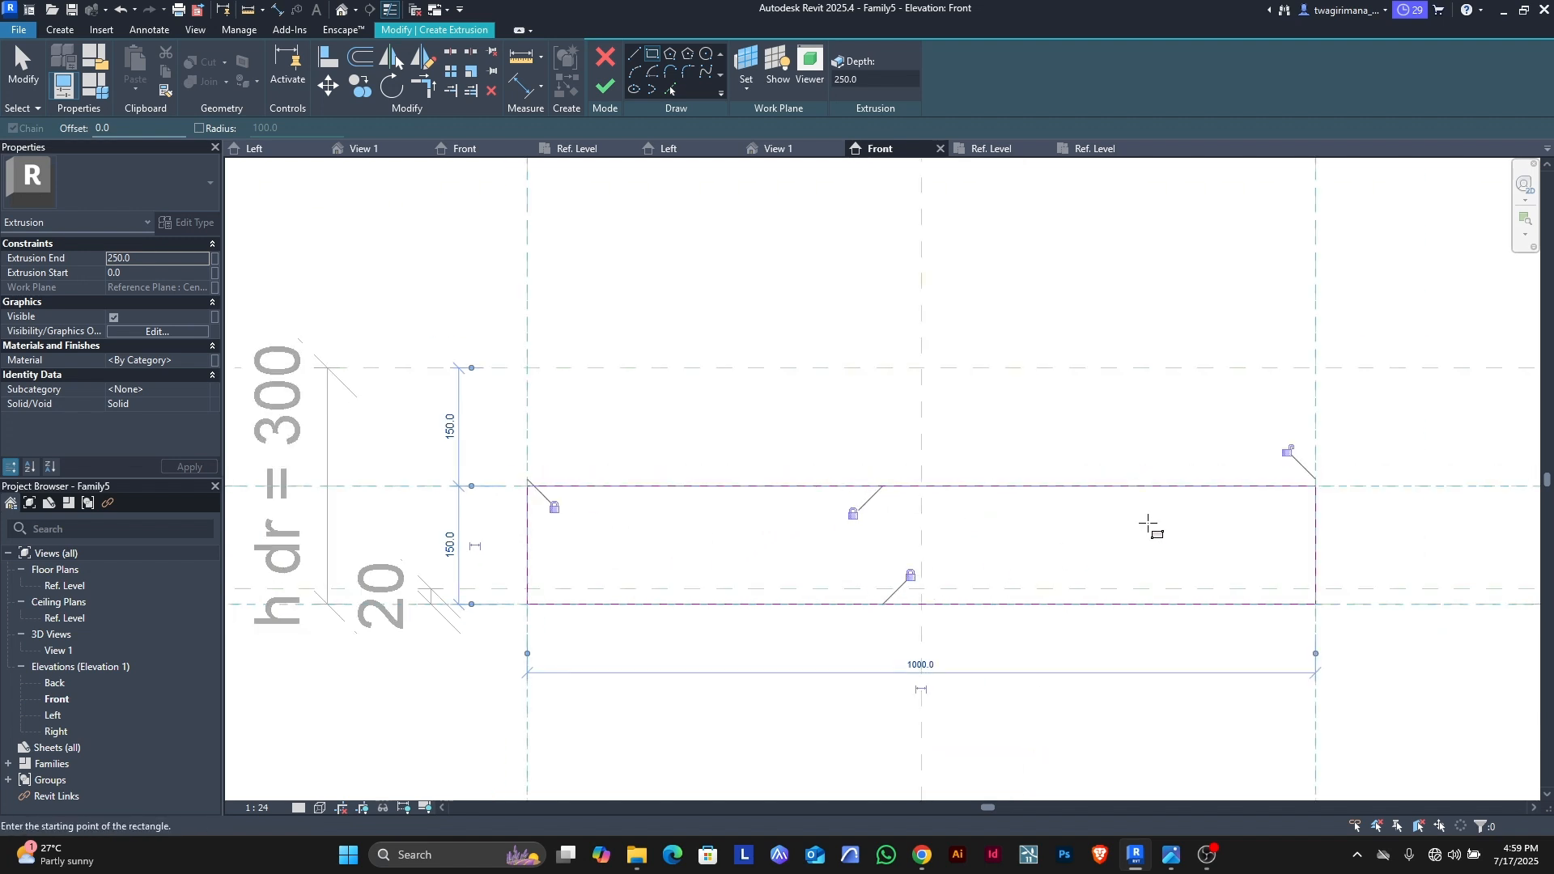
{"action": "left_click", "coordinate": [1287, 453]}
{"action": "scroll", "coordinate": [563, 581], "scroll_direction": "up", "scroll_amount": 1}
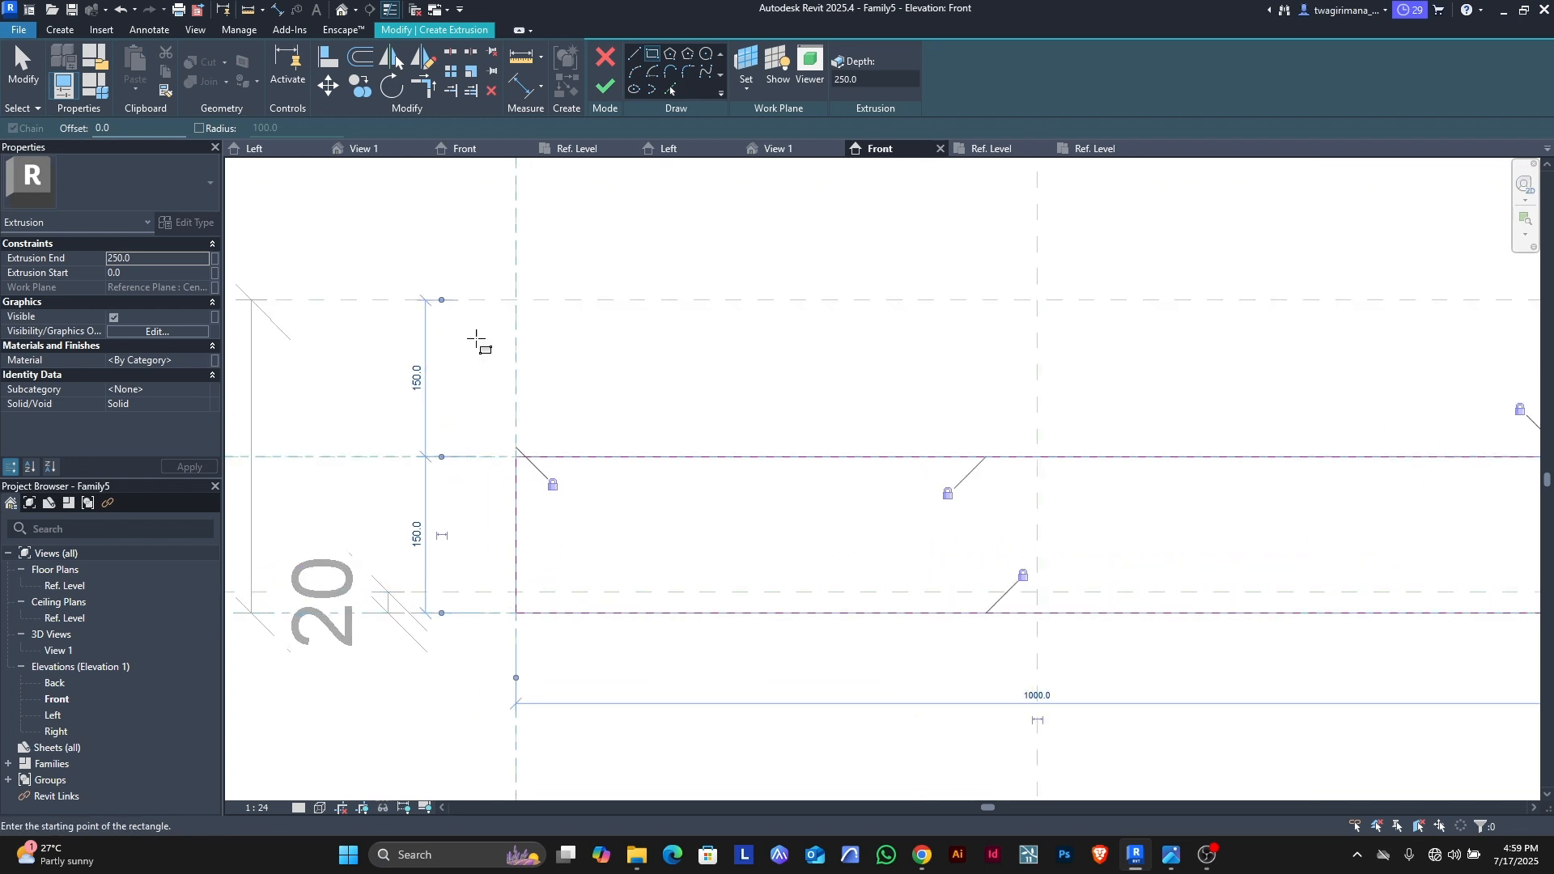
{"action": "left_click", "coordinate": [102, 129]}
{"action": "type", "text": "20"}
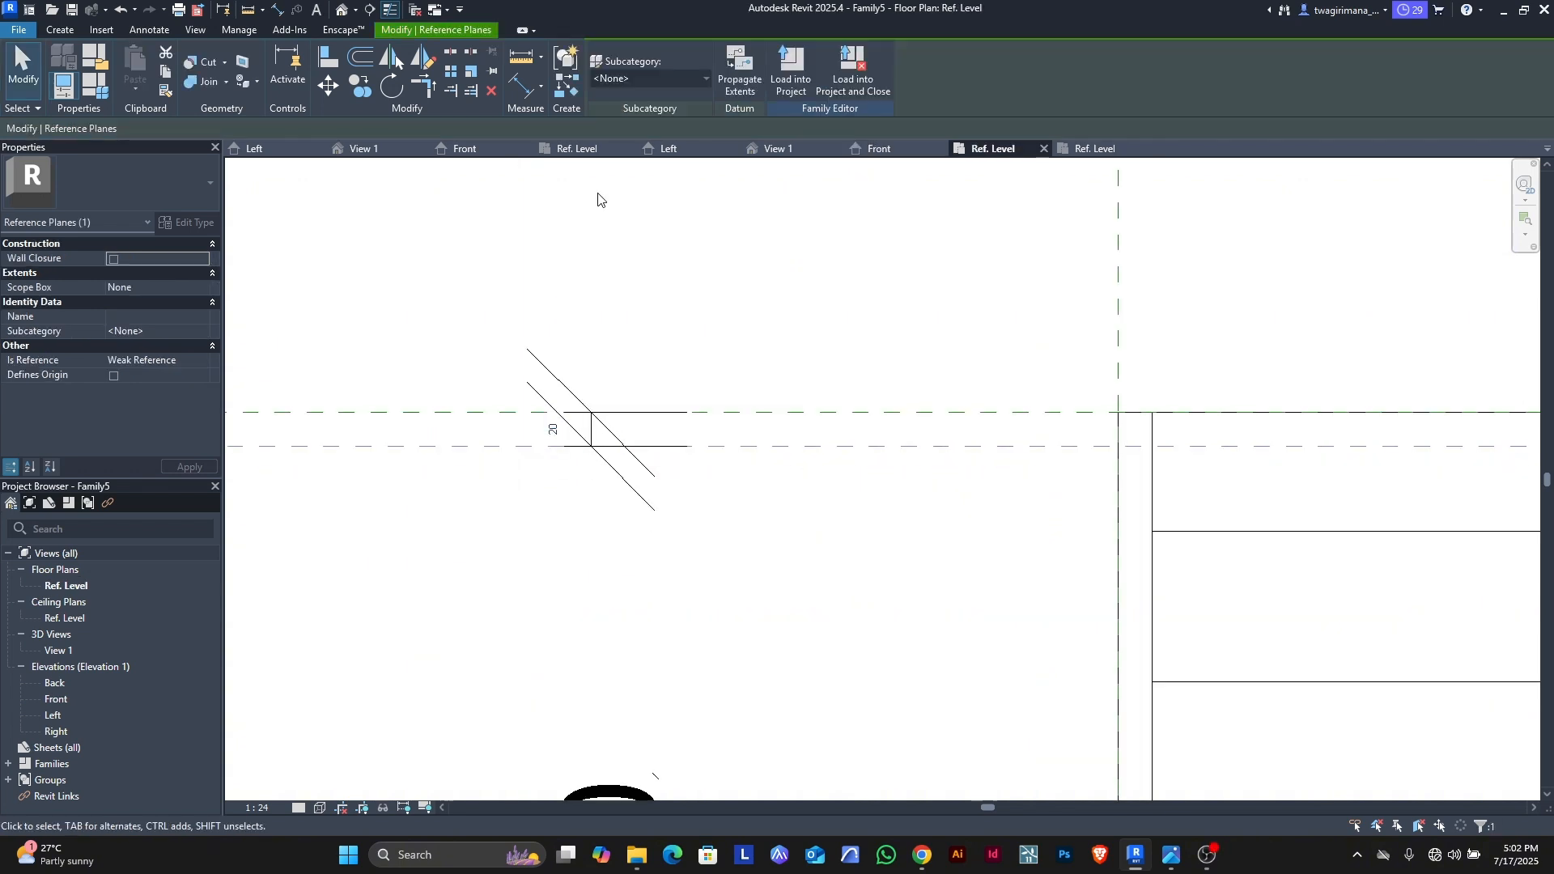
Step: In the plan, align and lock the inner panel's two faces to the centre reference plane and the plane 20 mm in front of it
{"action": "left_click", "coordinate": [592, 430]}
{"action": "scroll", "coordinate": [701, 336], "scroll_direction": "down", "scroll_amount": 5}
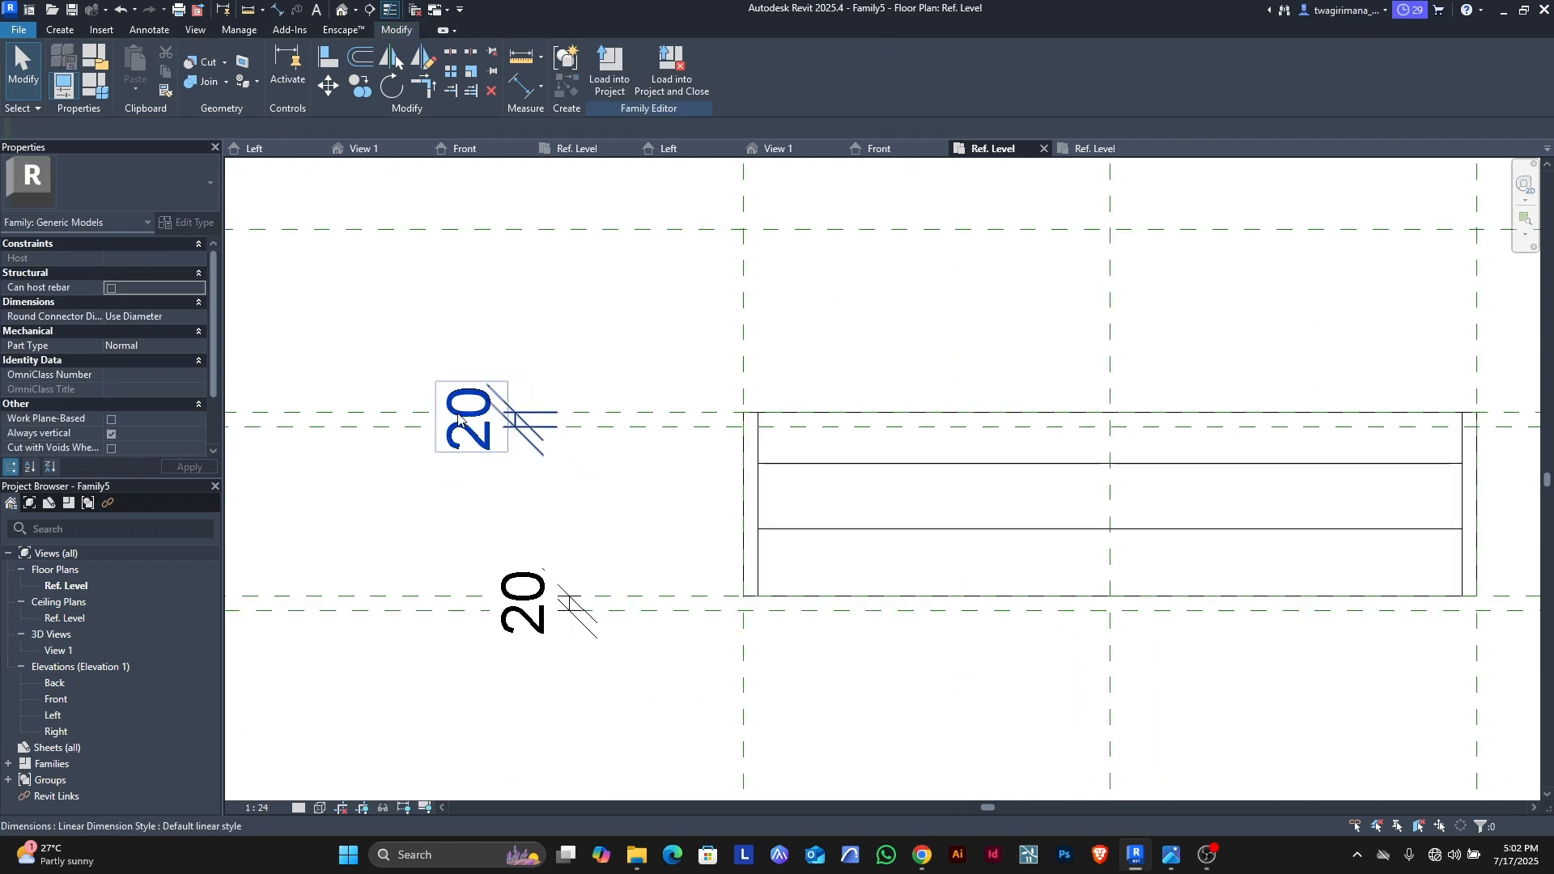
{"action": "key", "text": "Escape"}
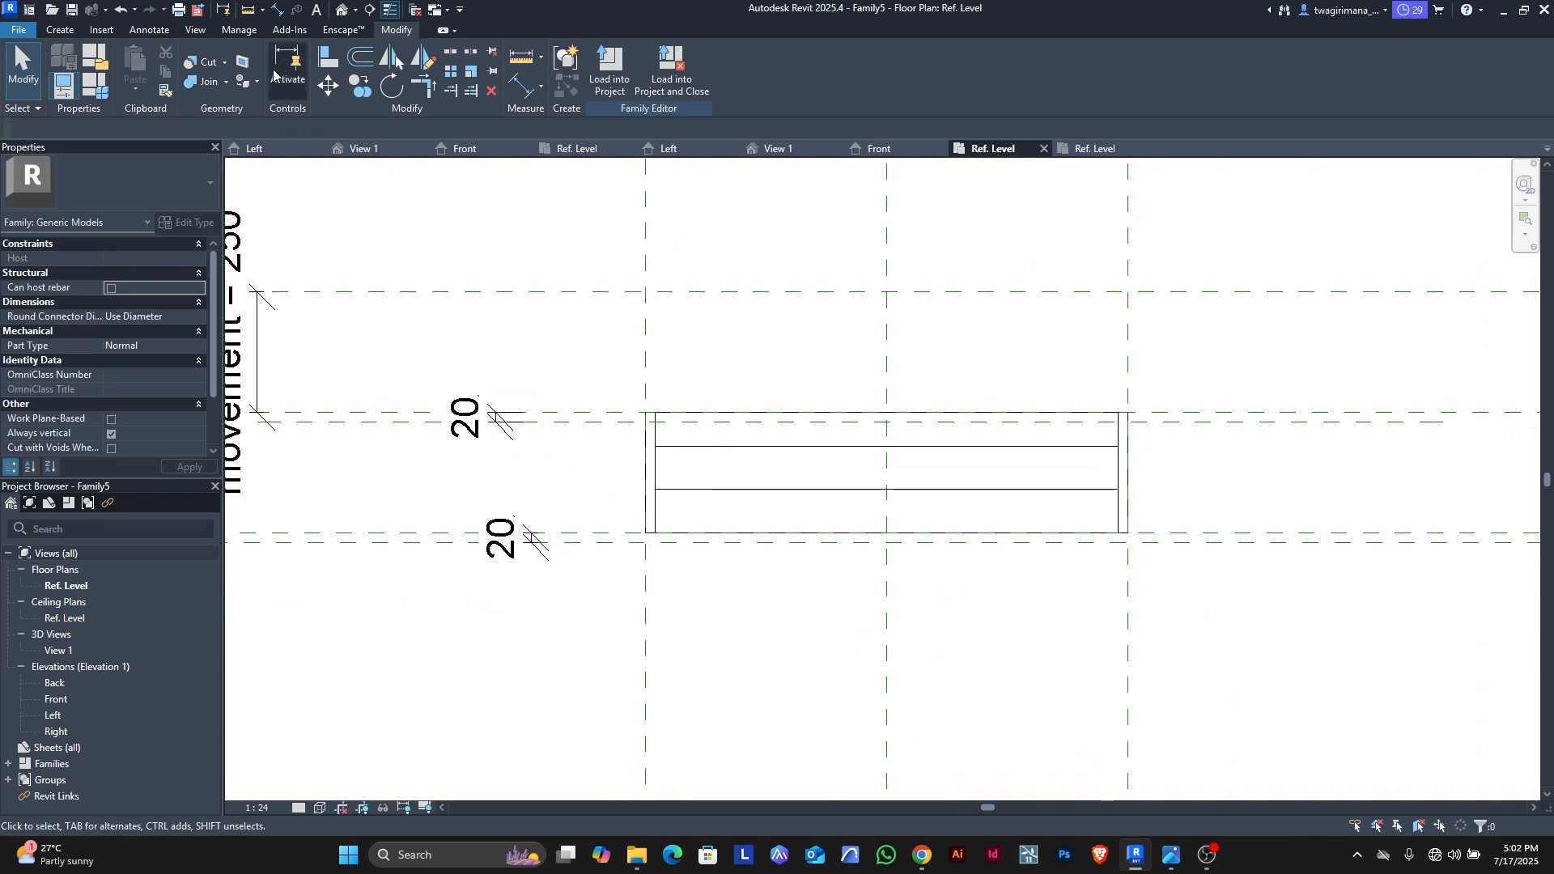
{"action": "left_click", "coordinate": [327, 58]}
{"action": "scroll", "coordinate": [803, 390], "scroll_direction": "up", "scroll_amount": 2}
{"action": "left_click", "coordinate": [532, 424]}
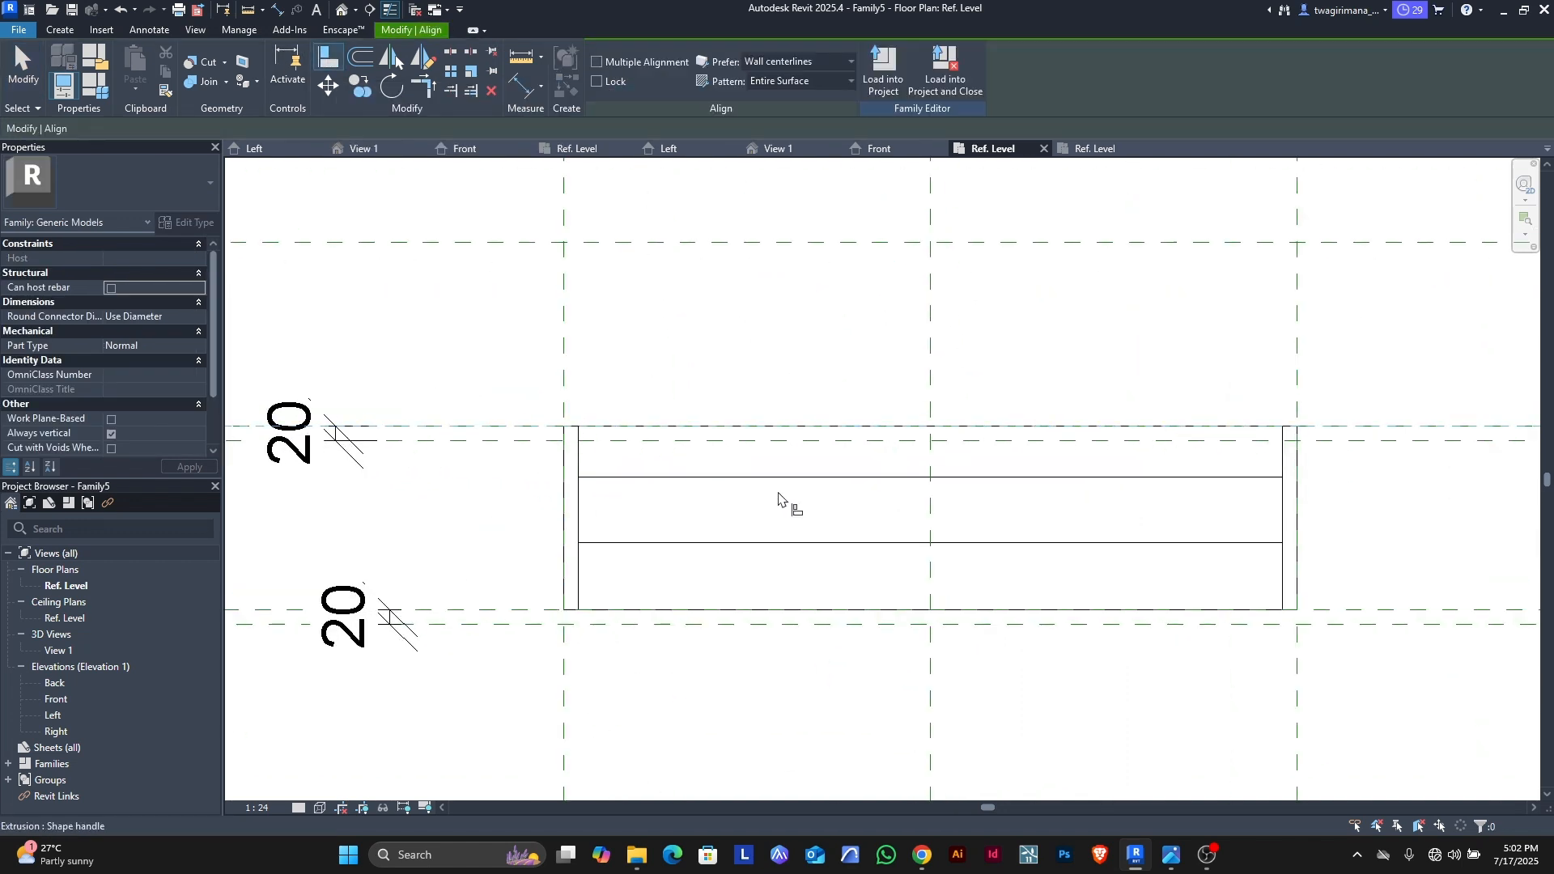
{"action": "left_click", "coordinate": [770, 478]}
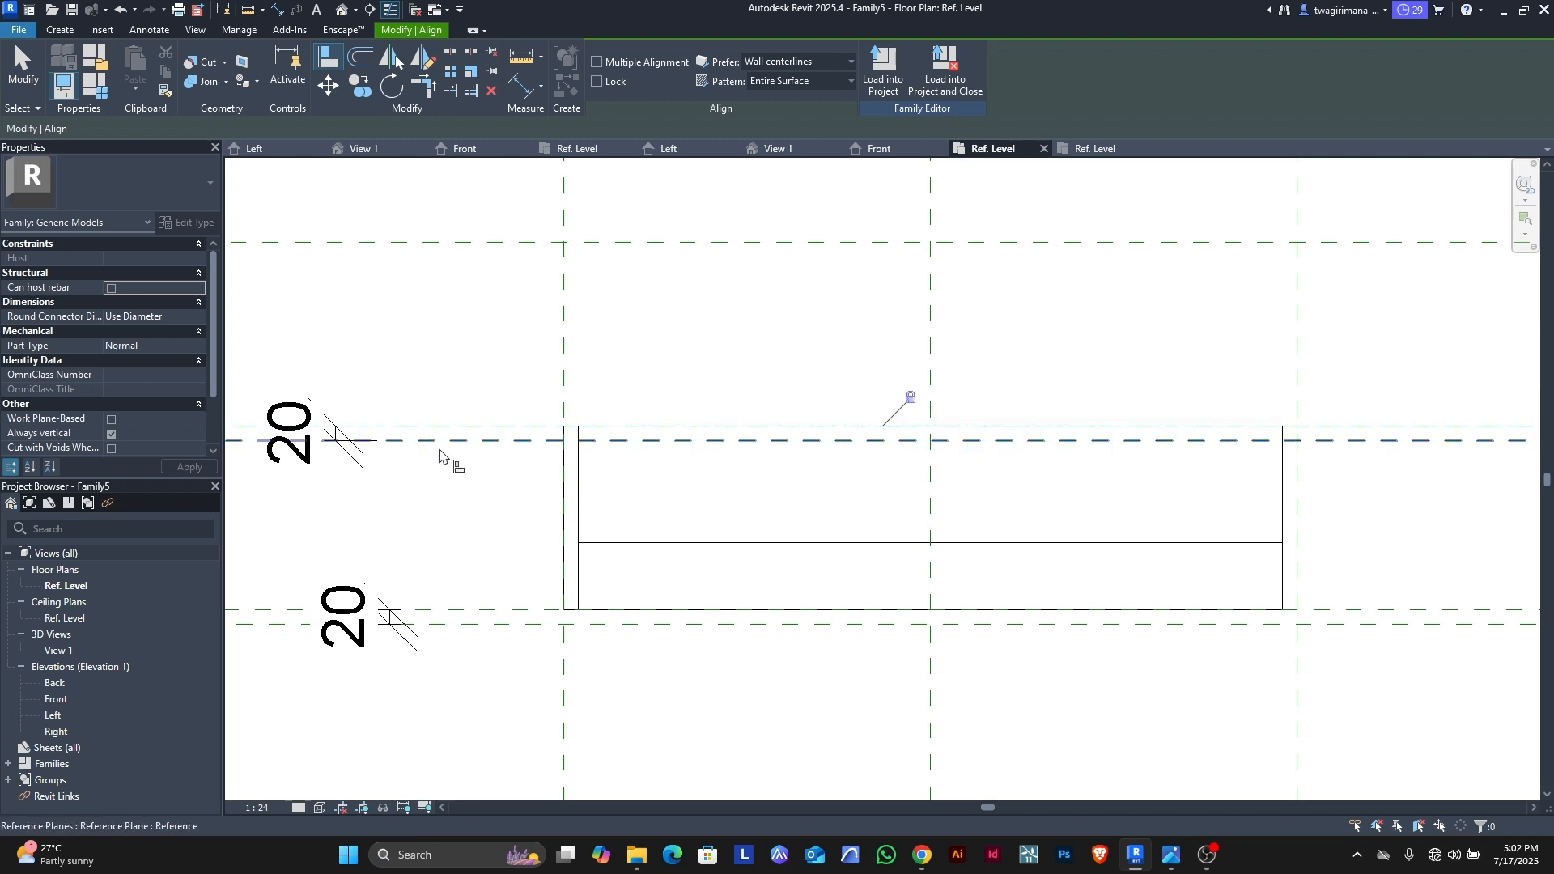
{"action": "left_click", "coordinate": [503, 442]}
{"action": "left_click", "coordinate": [690, 543]}
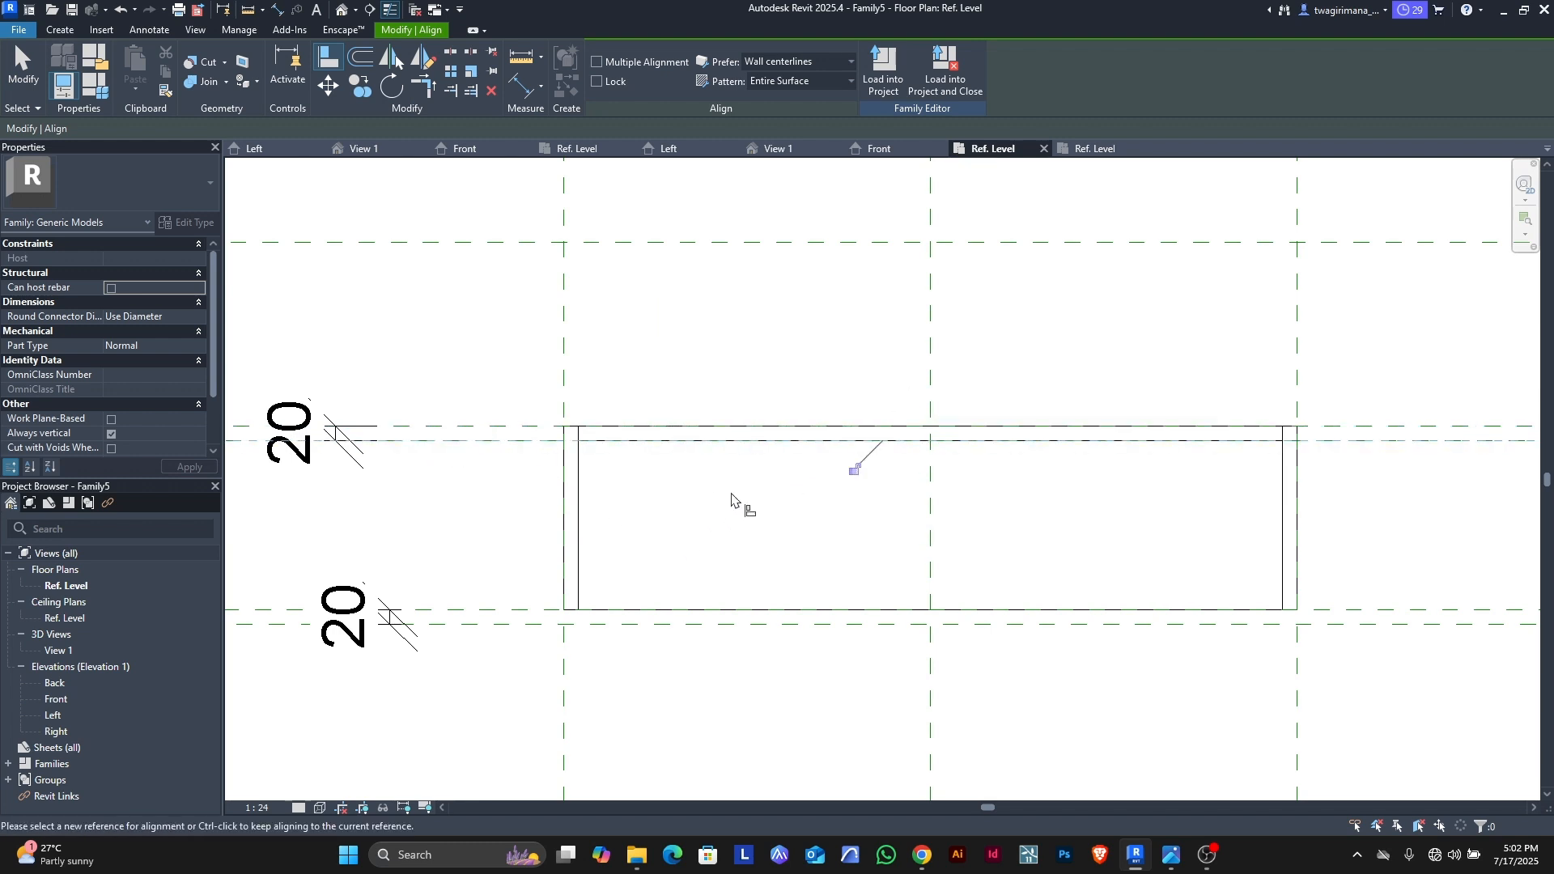
{"action": "left_click", "coordinate": [856, 469]}
{"action": "scroll", "coordinate": [712, 506], "scroll_direction": "down", "scroll_amount": 2}
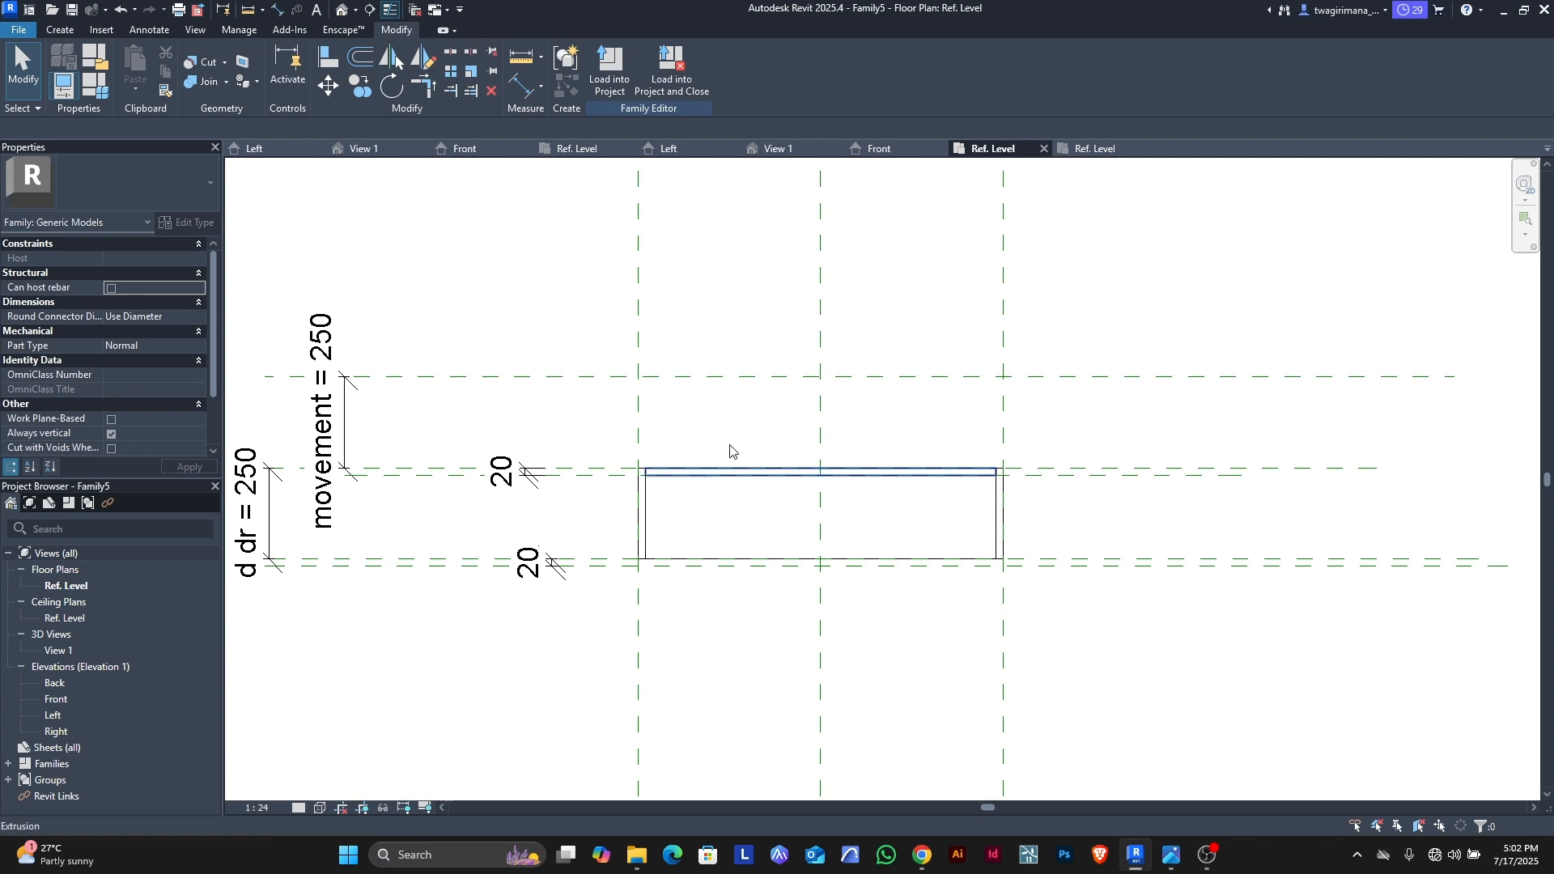
Step: Inspect the drawer box in the 3D view and check its height dimensions in the front elevation
{"action": "left_click", "coordinate": [778, 149]}
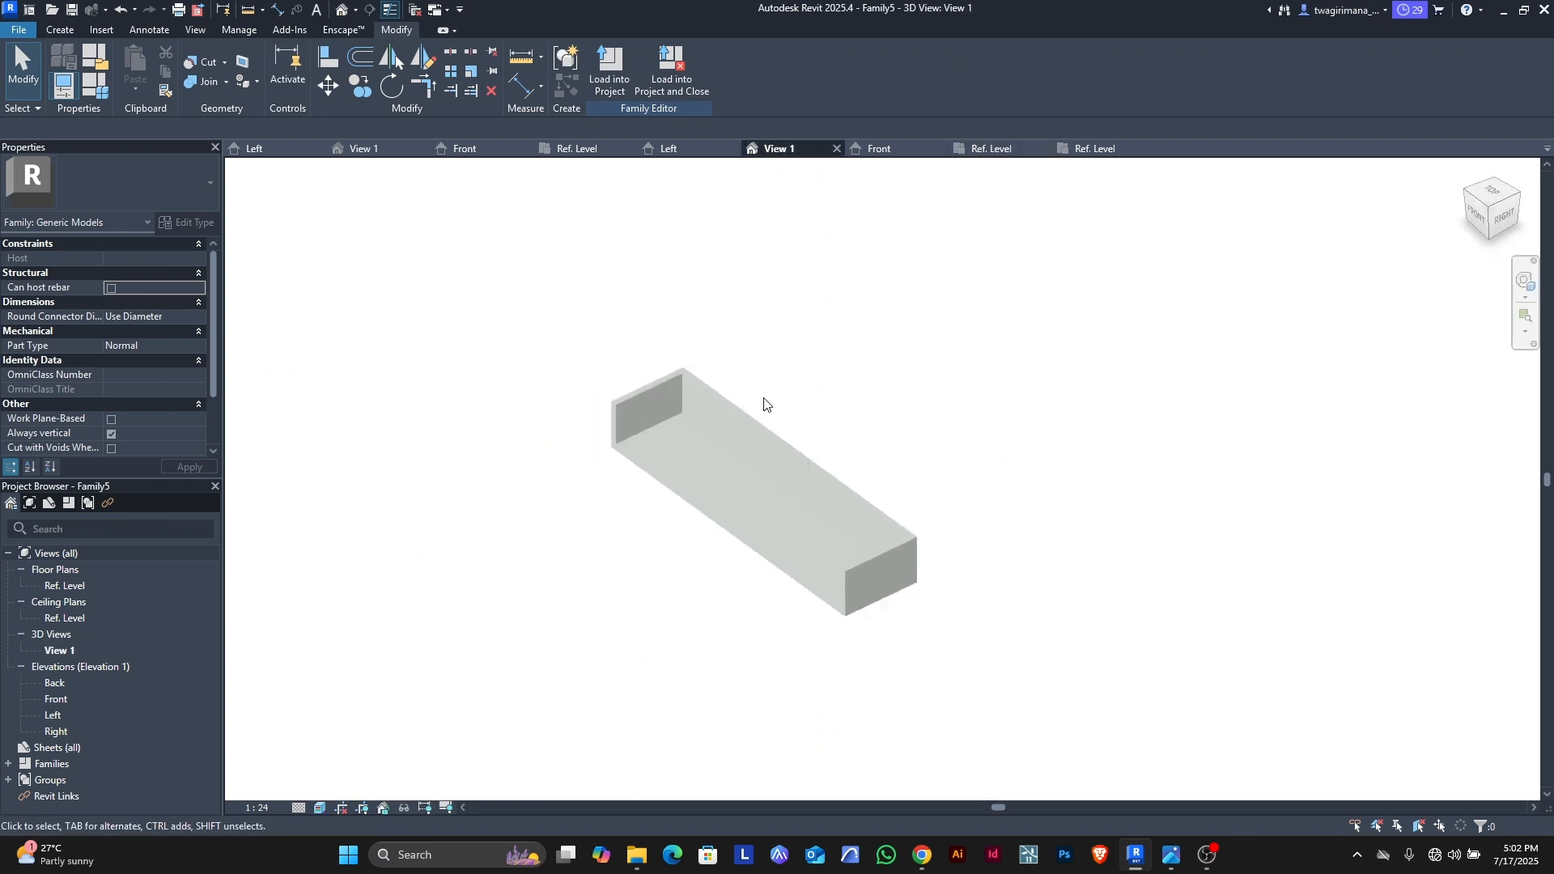
{"action": "left_click", "coordinate": [880, 149]}
{"action": "scroll", "coordinate": [569, 421], "scroll_direction": "down", "scroll_amount": 5}
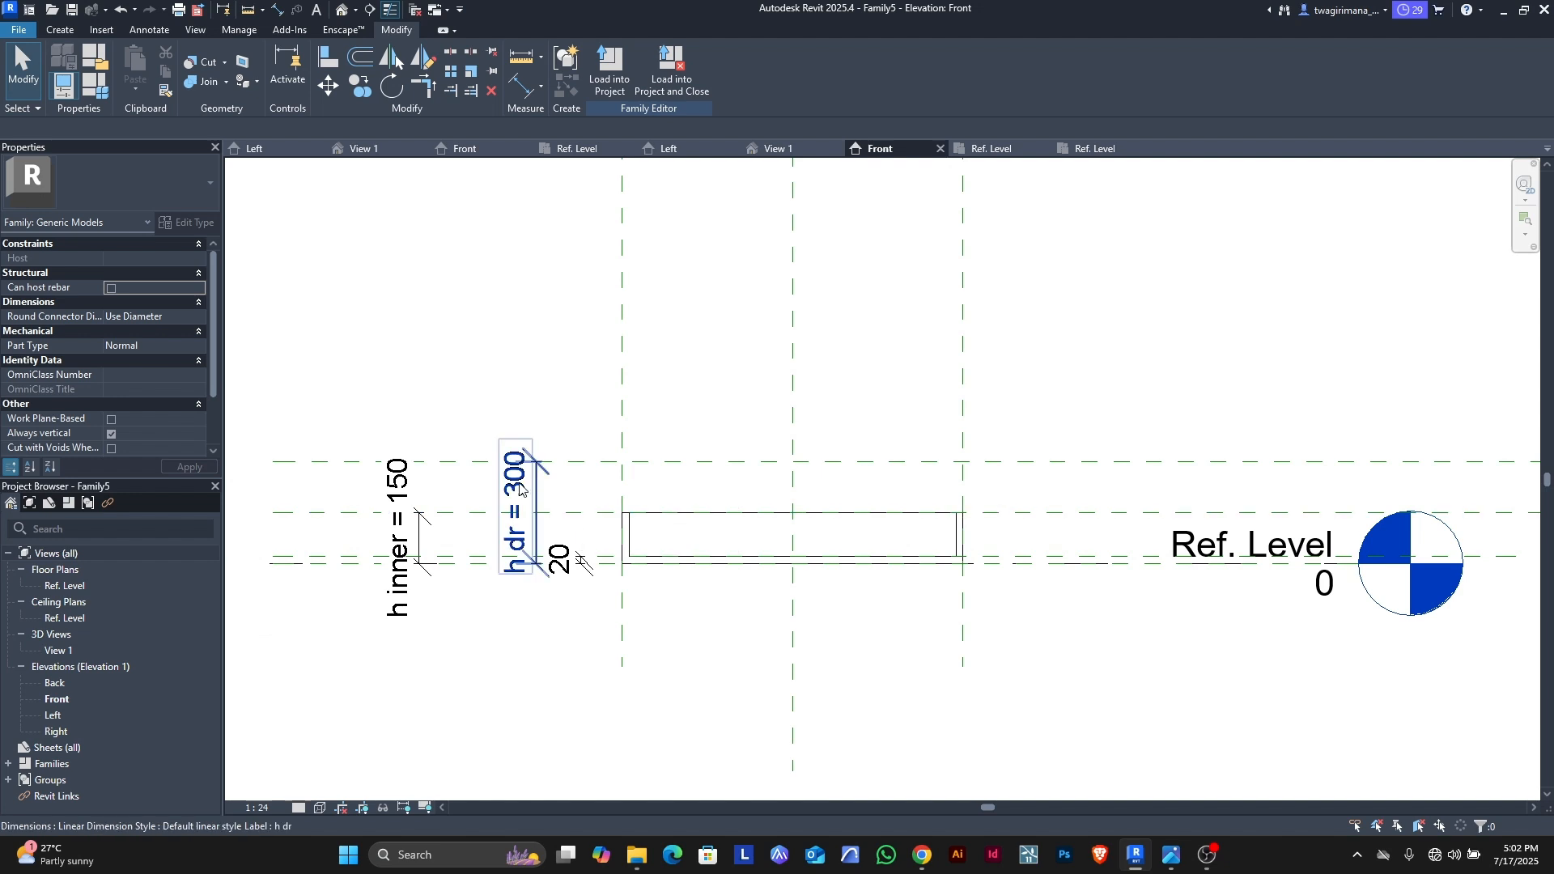
{"action": "scroll", "coordinate": [589, 463], "scroll_direction": "down", "scroll_amount": 2}
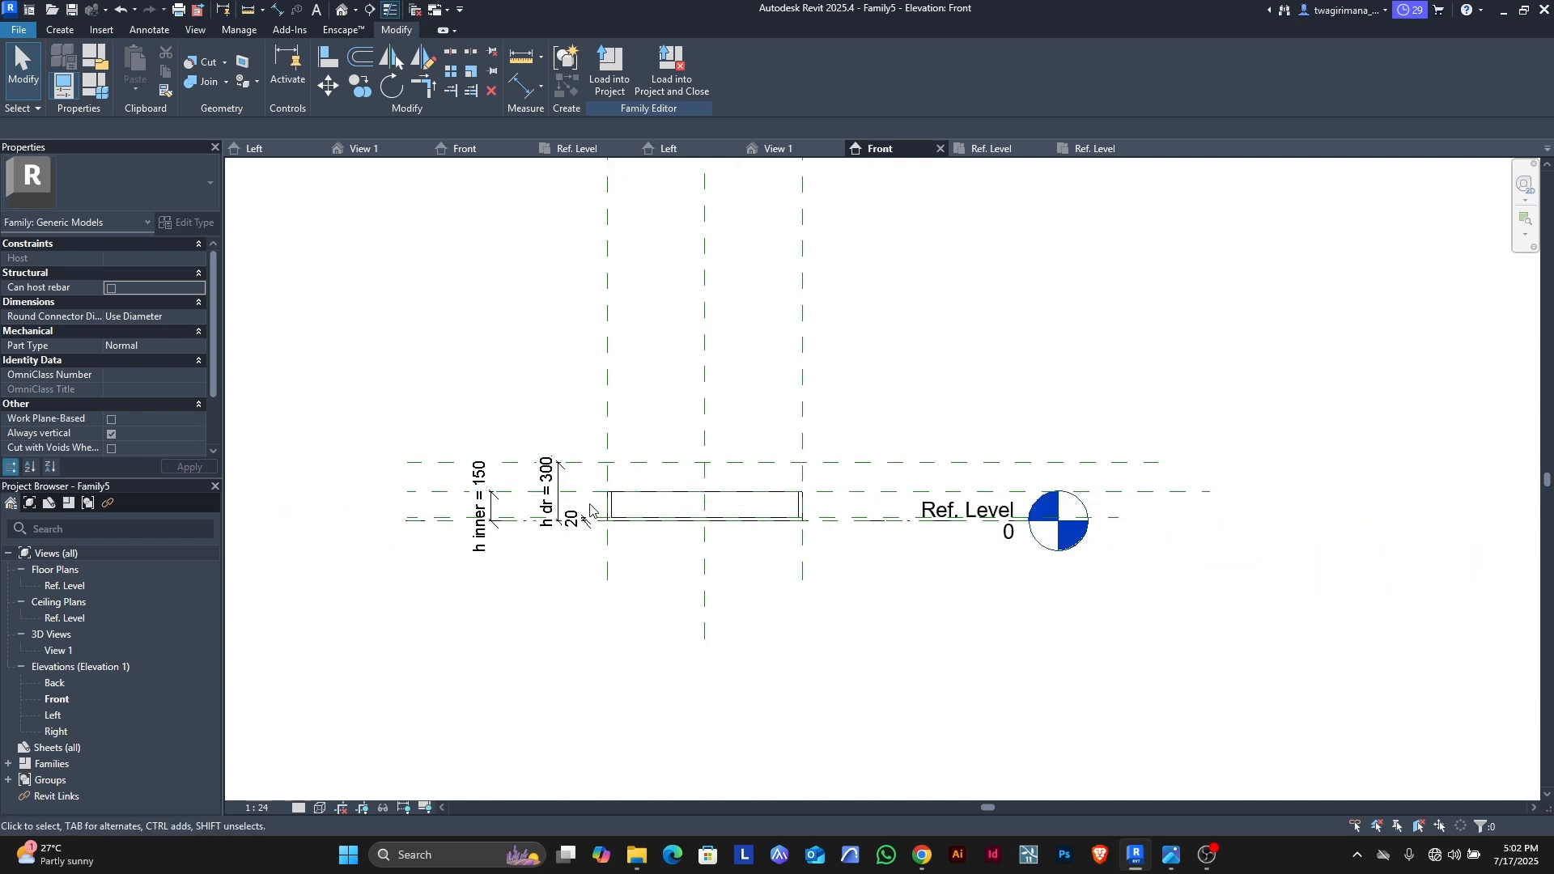
{"action": "scroll", "coordinate": [765, 454], "scroll_direction": "up", "scroll_amount": 3}
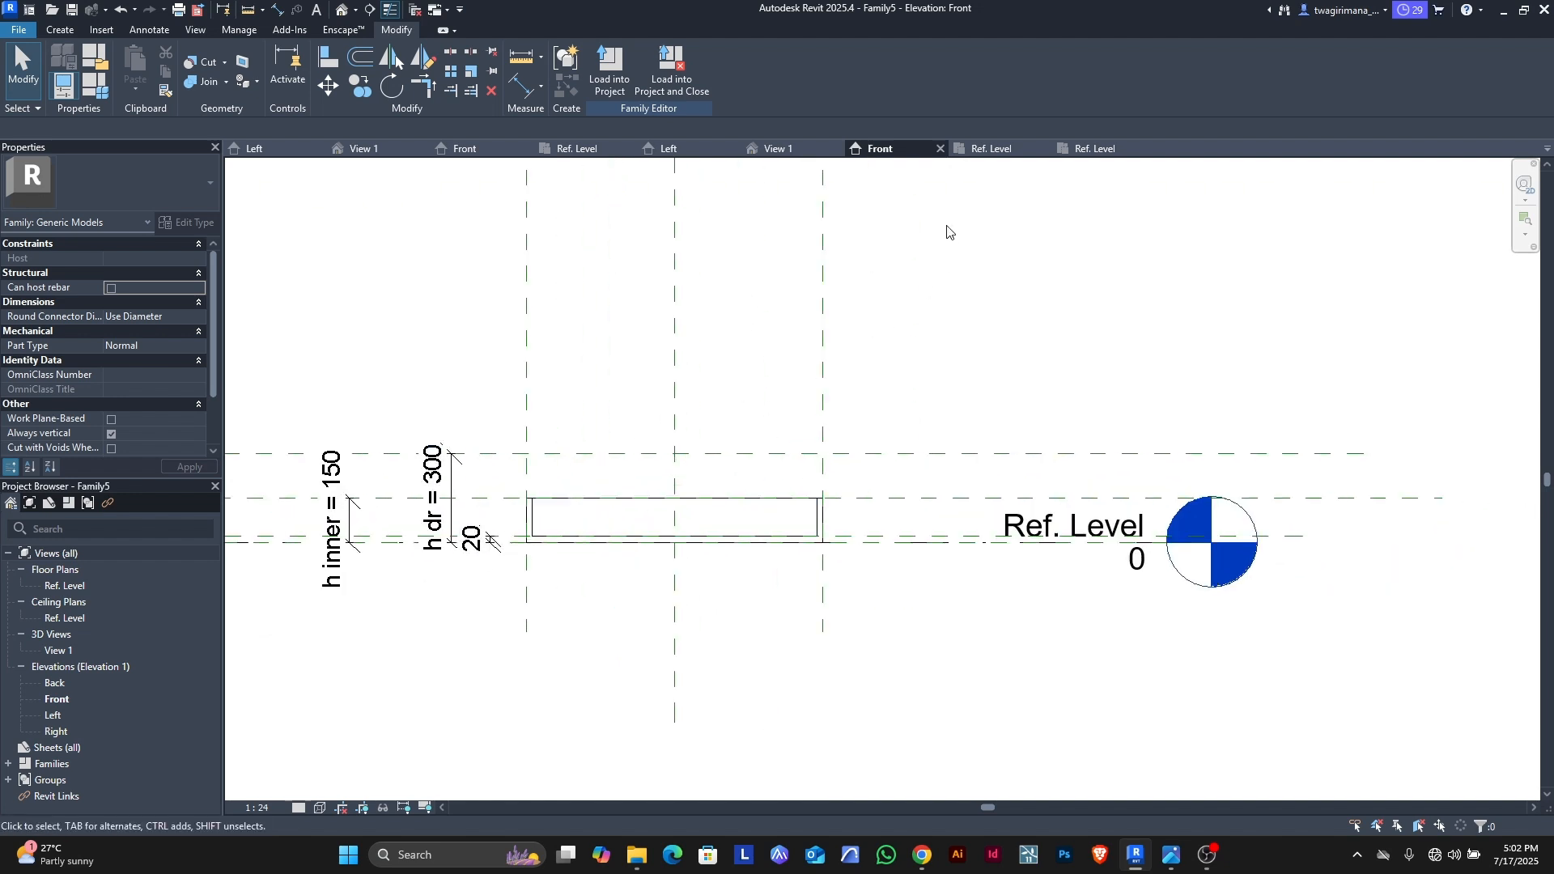
Step: Return to the Ref. Level plan and set the movement parameter to 300 in the family types
{"action": "left_click", "coordinate": [994, 151]}
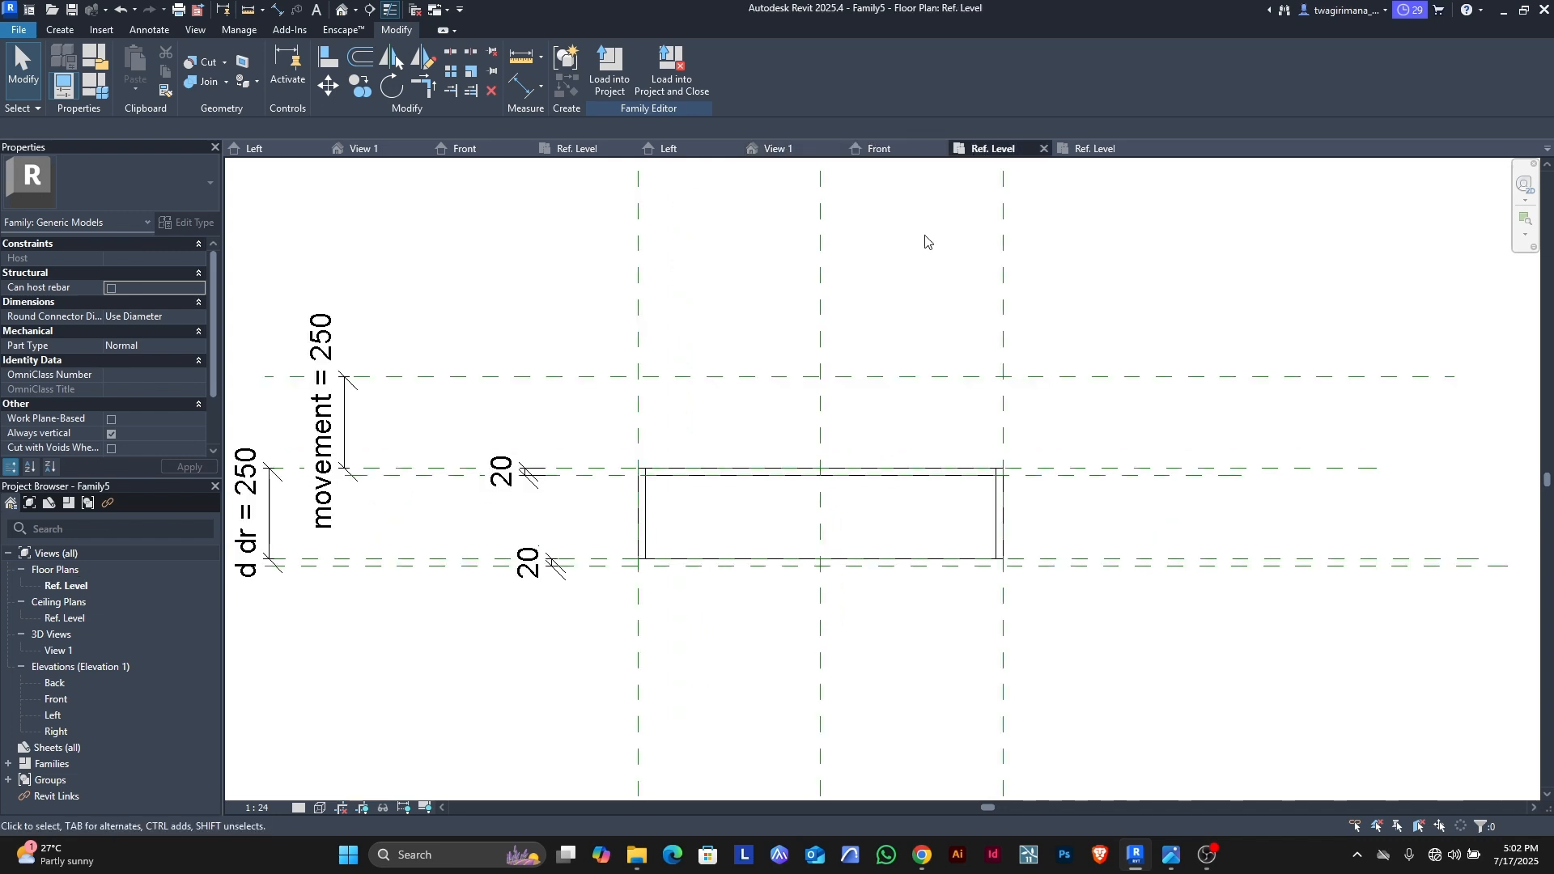
{"action": "left_click", "coordinate": [97, 89]}
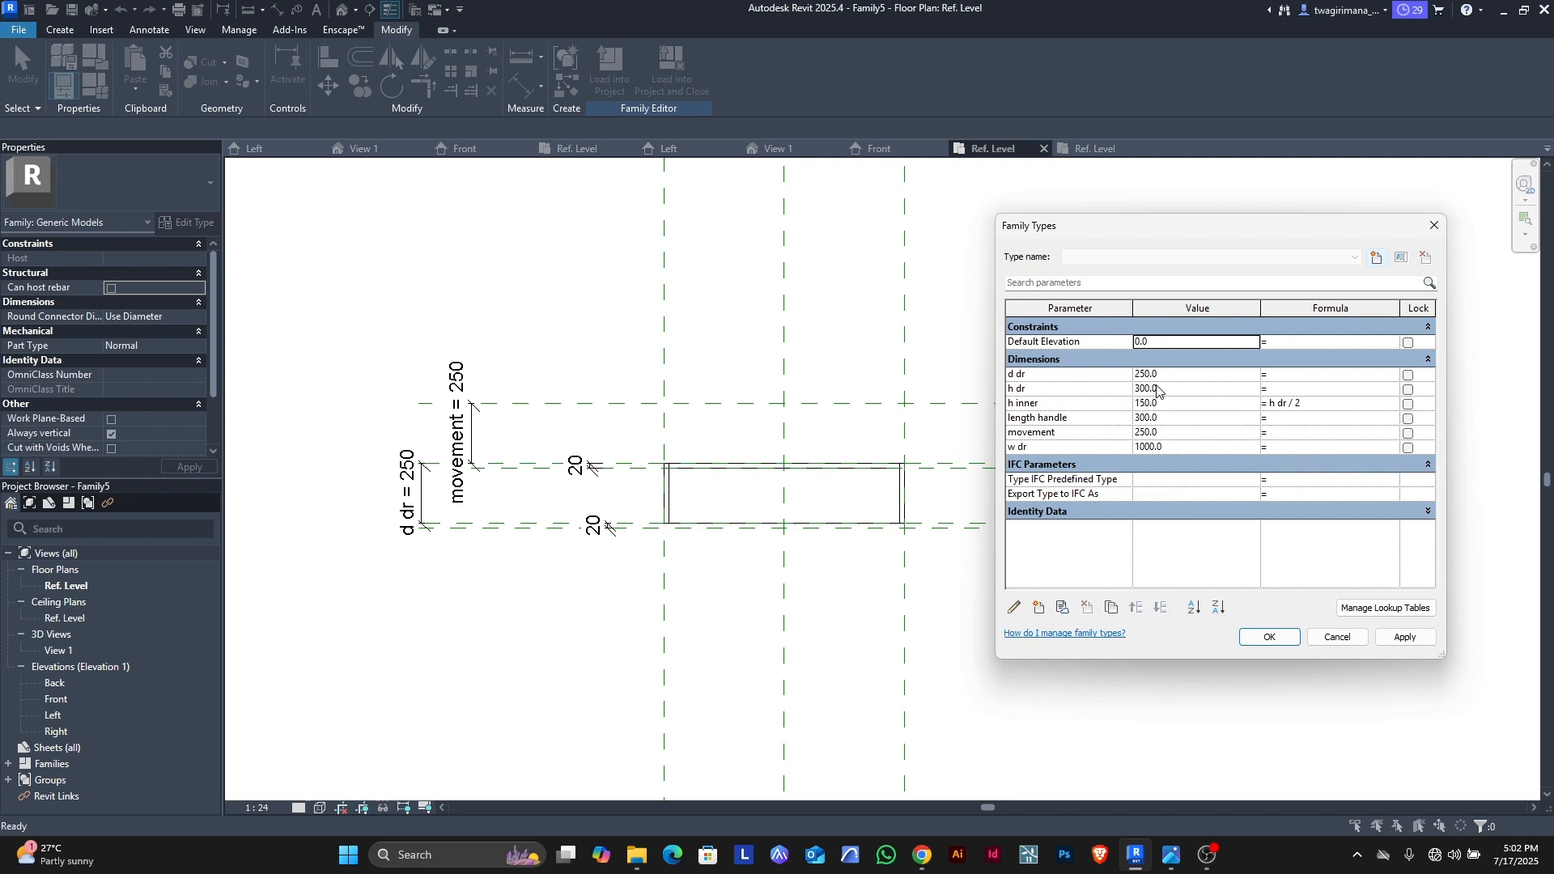
{"action": "left_click", "coordinate": [1176, 432]}
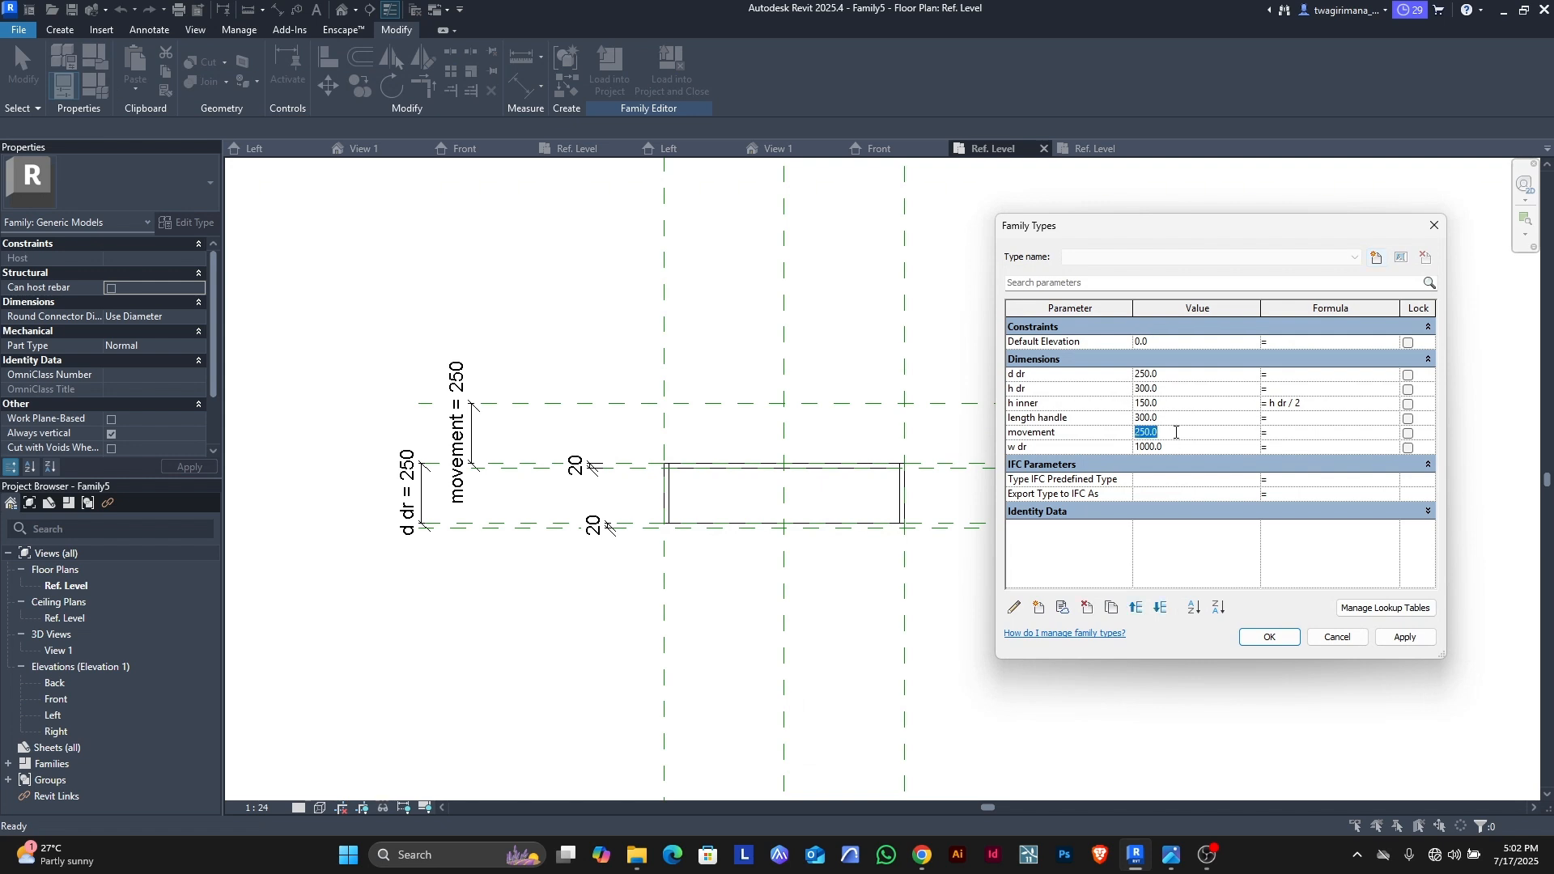
{"action": "type", "text": "300"}
{"action": "left_click", "coordinate": [1403, 638]}
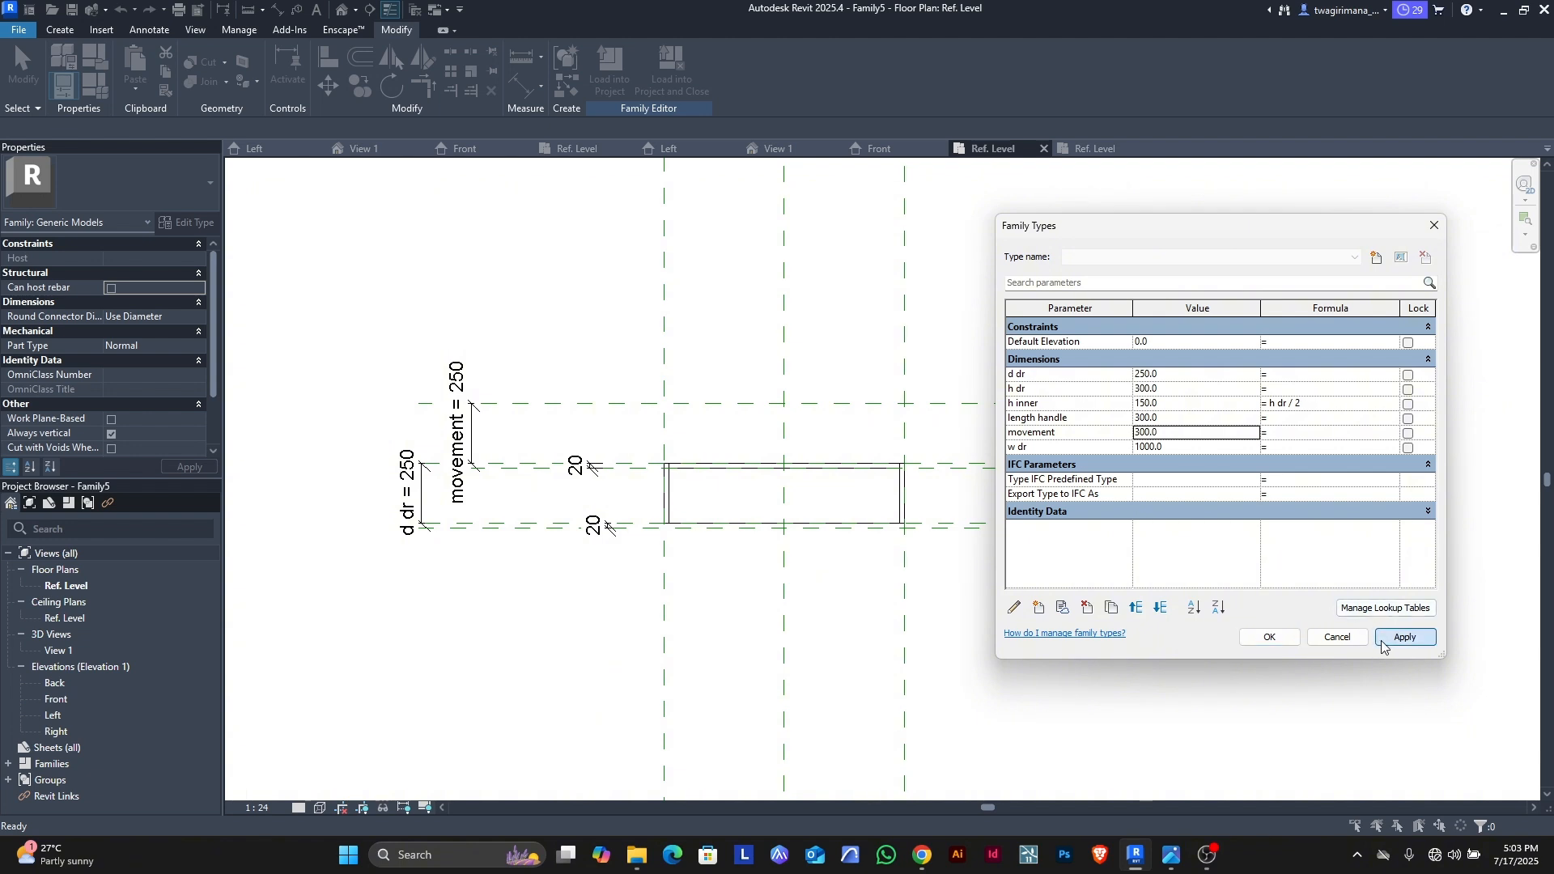
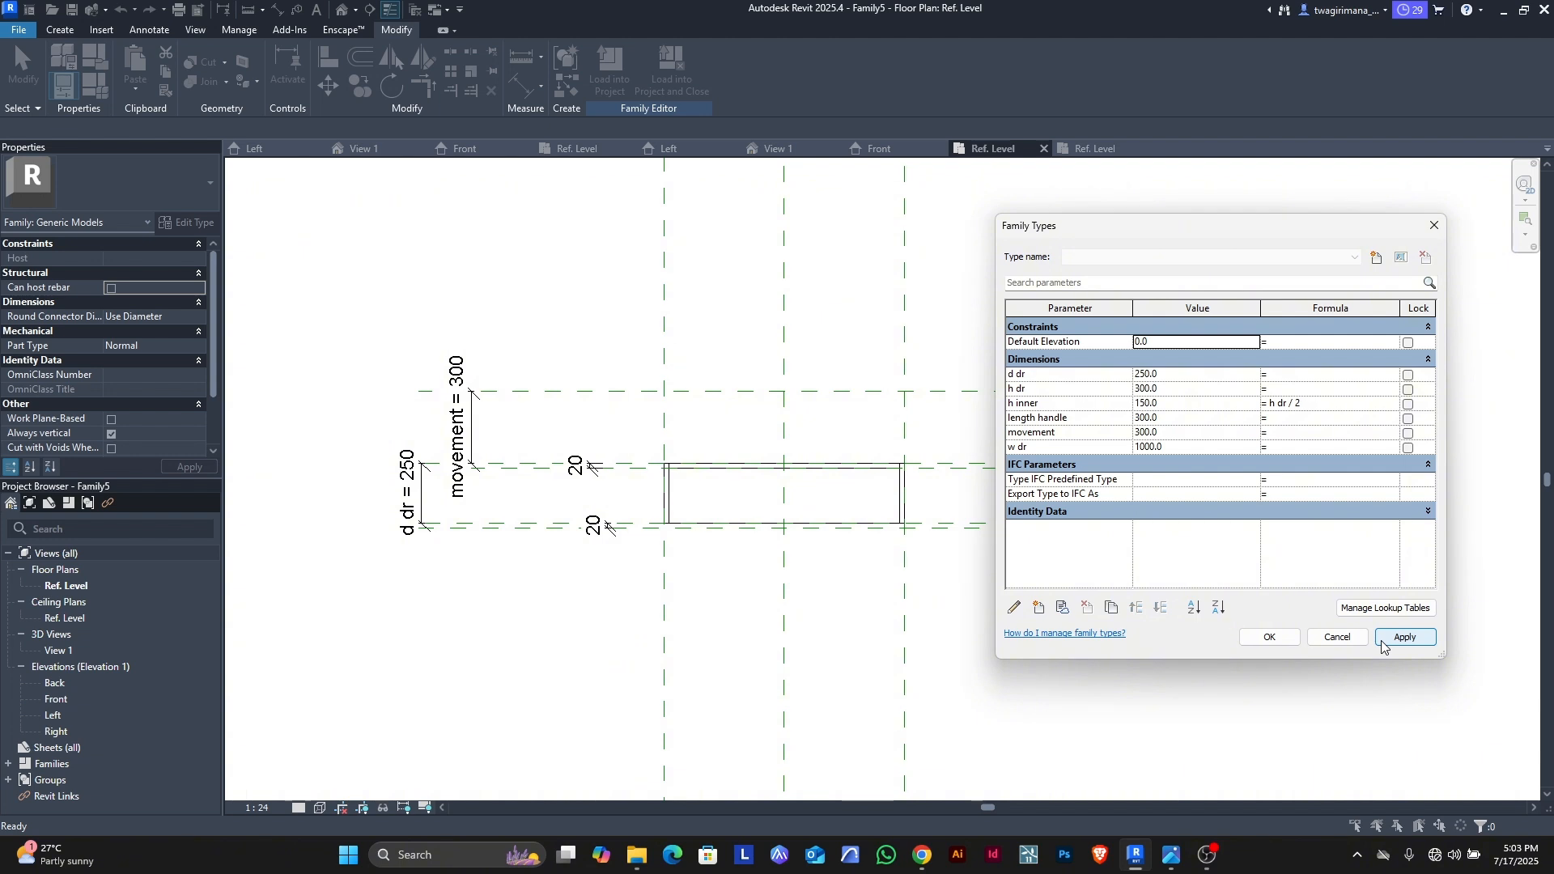
{"action": "left_click", "coordinate": [1340, 638]}
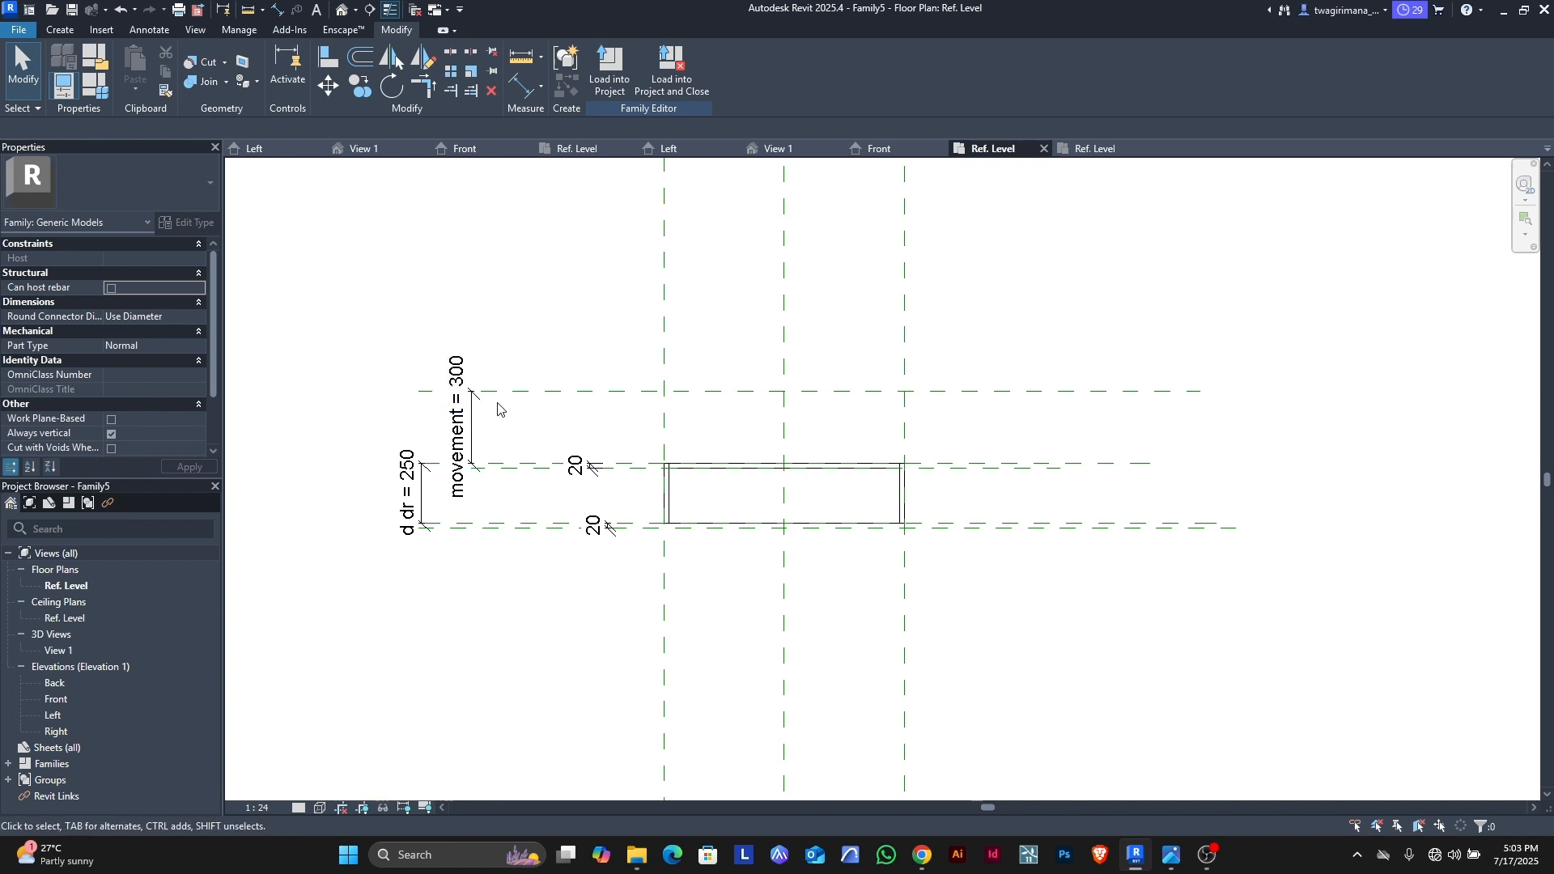
Step: Remove the movement and d dr parameters from the family types and accept the changes
{"action": "scroll", "coordinate": [470, 450], "scroll_direction": "up", "scroll_amount": 2}
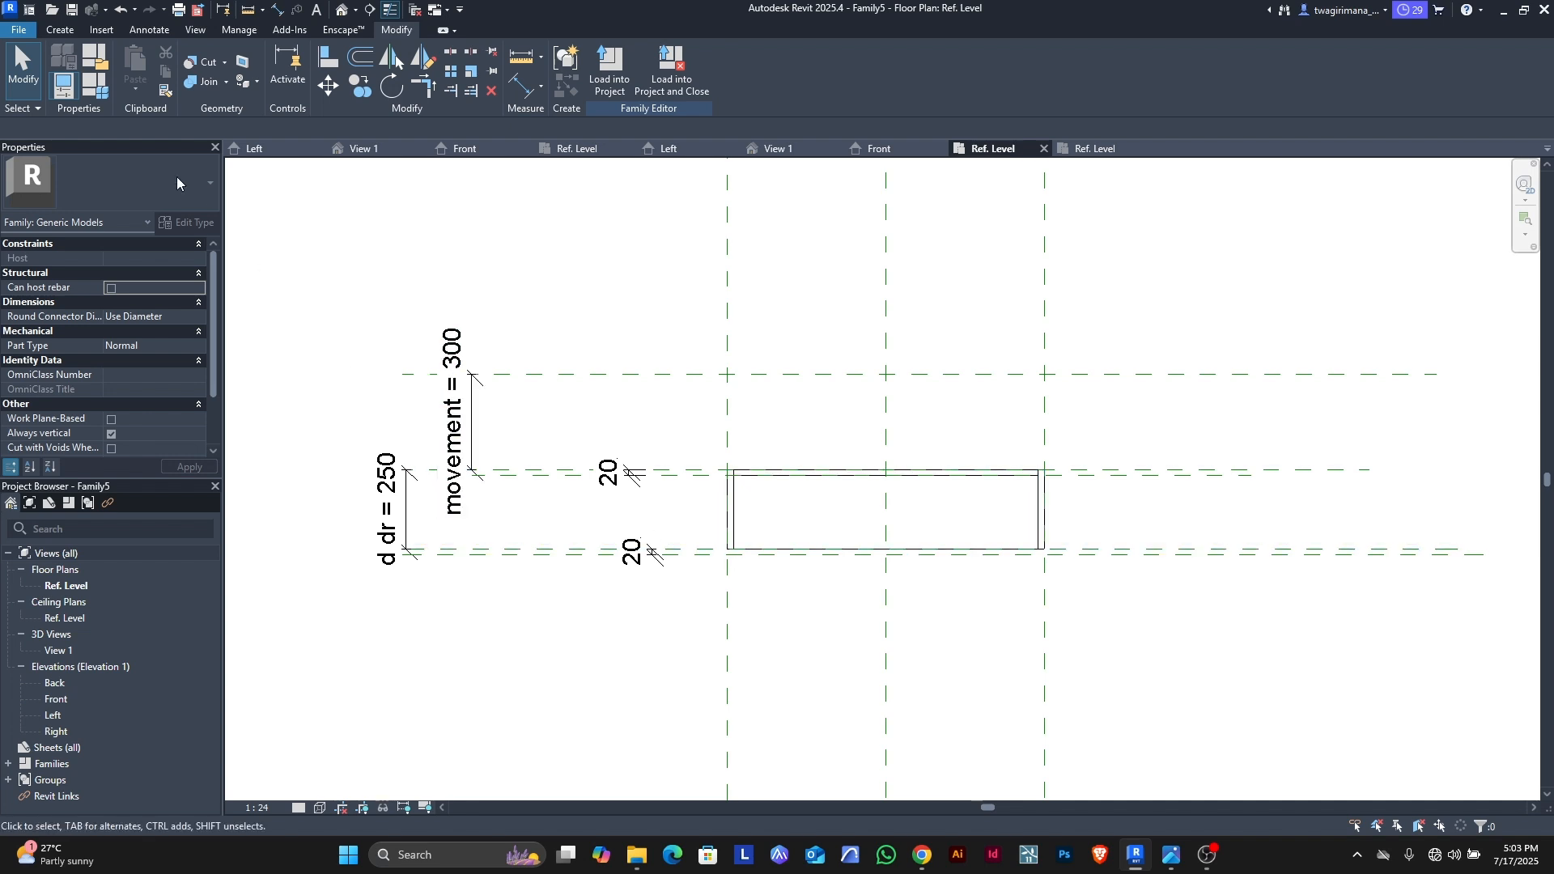
{"action": "left_click", "coordinate": [105, 95]}
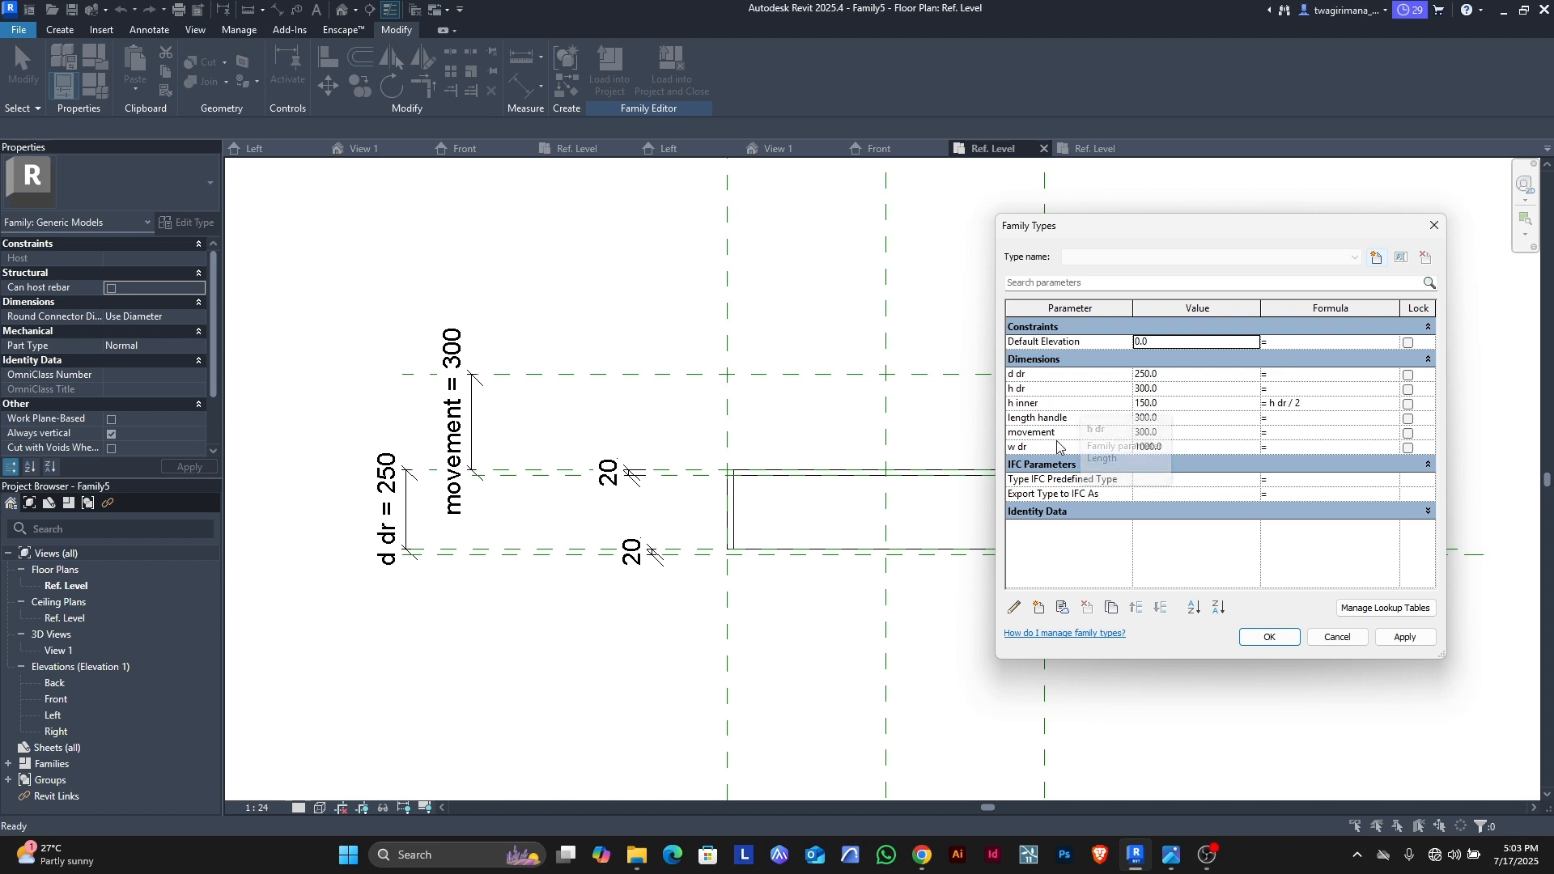
{"action": "left_click", "coordinate": [1054, 433]}
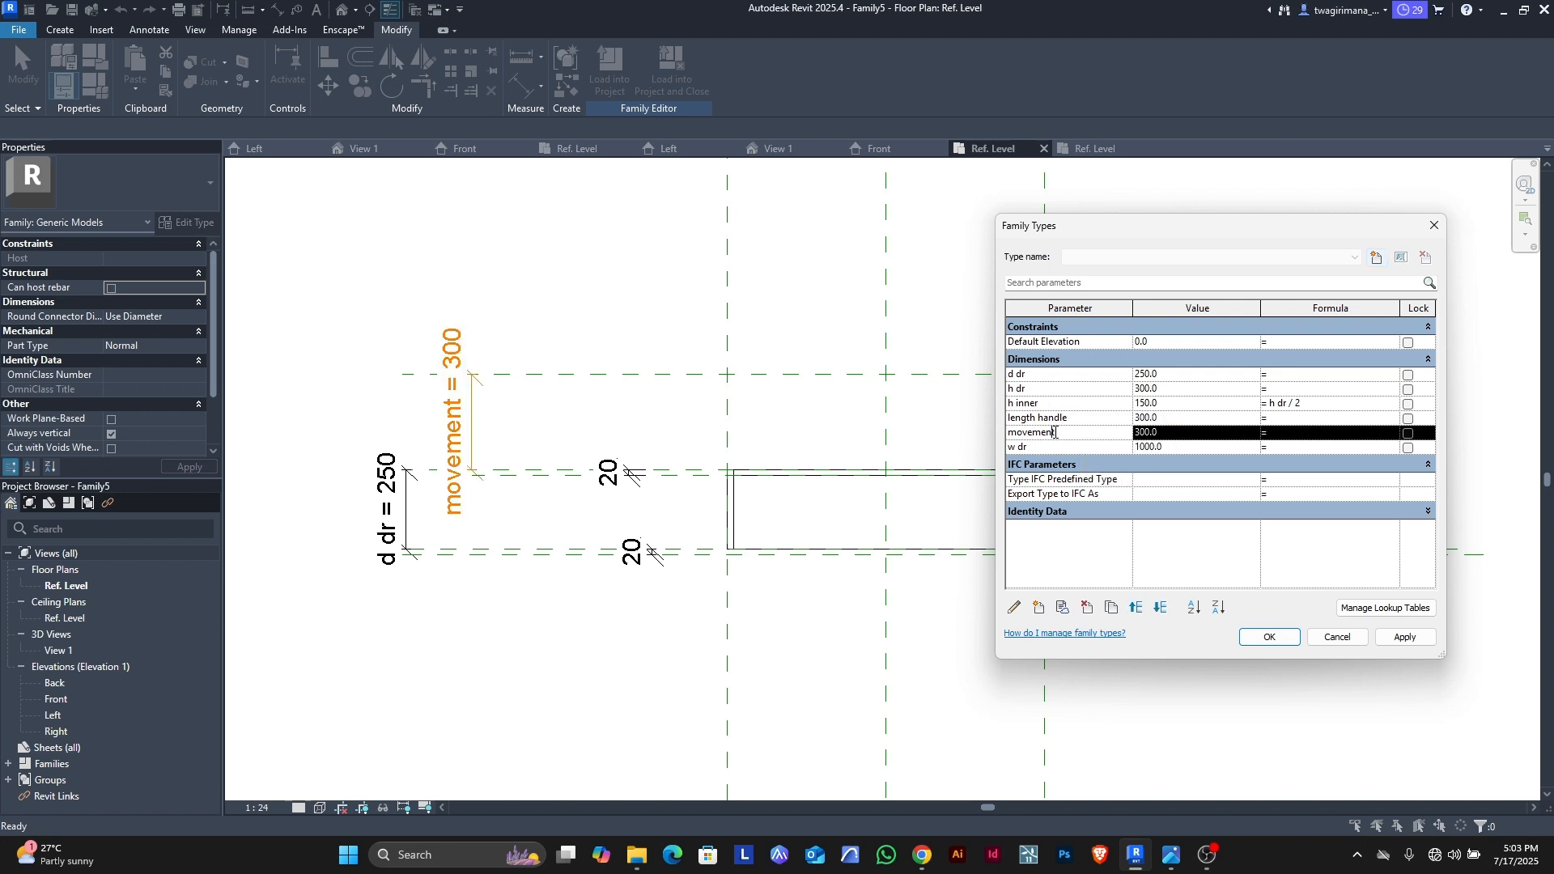
{"action": "left_click", "coordinate": [1087, 608]}
{"action": "left_click", "coordinate": [814, 455]}
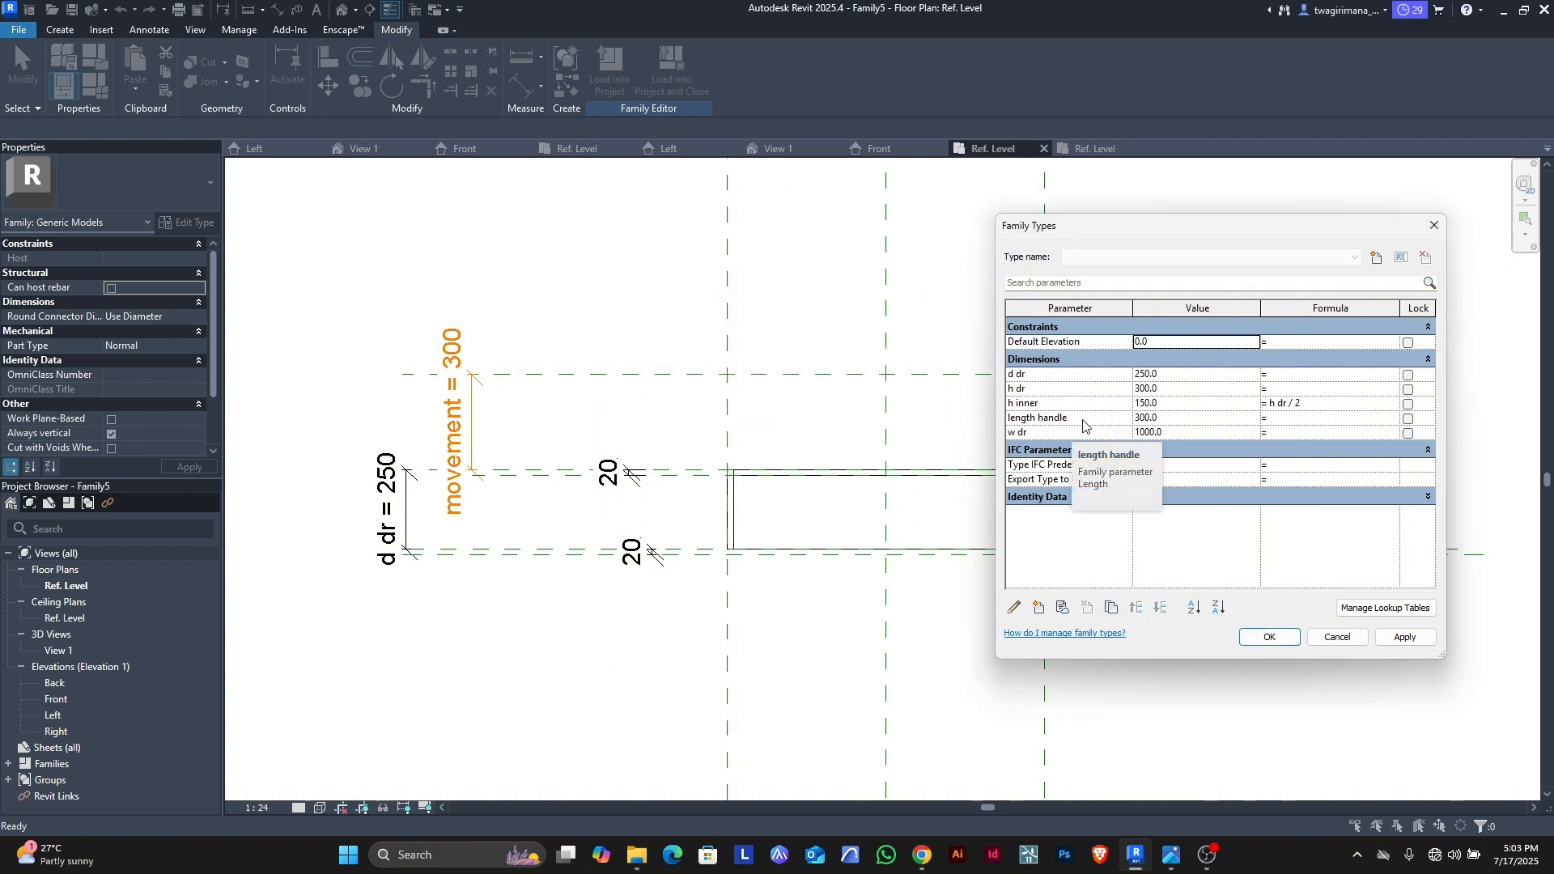
{"action": "left_click", "coordinate": [1041, 376]}
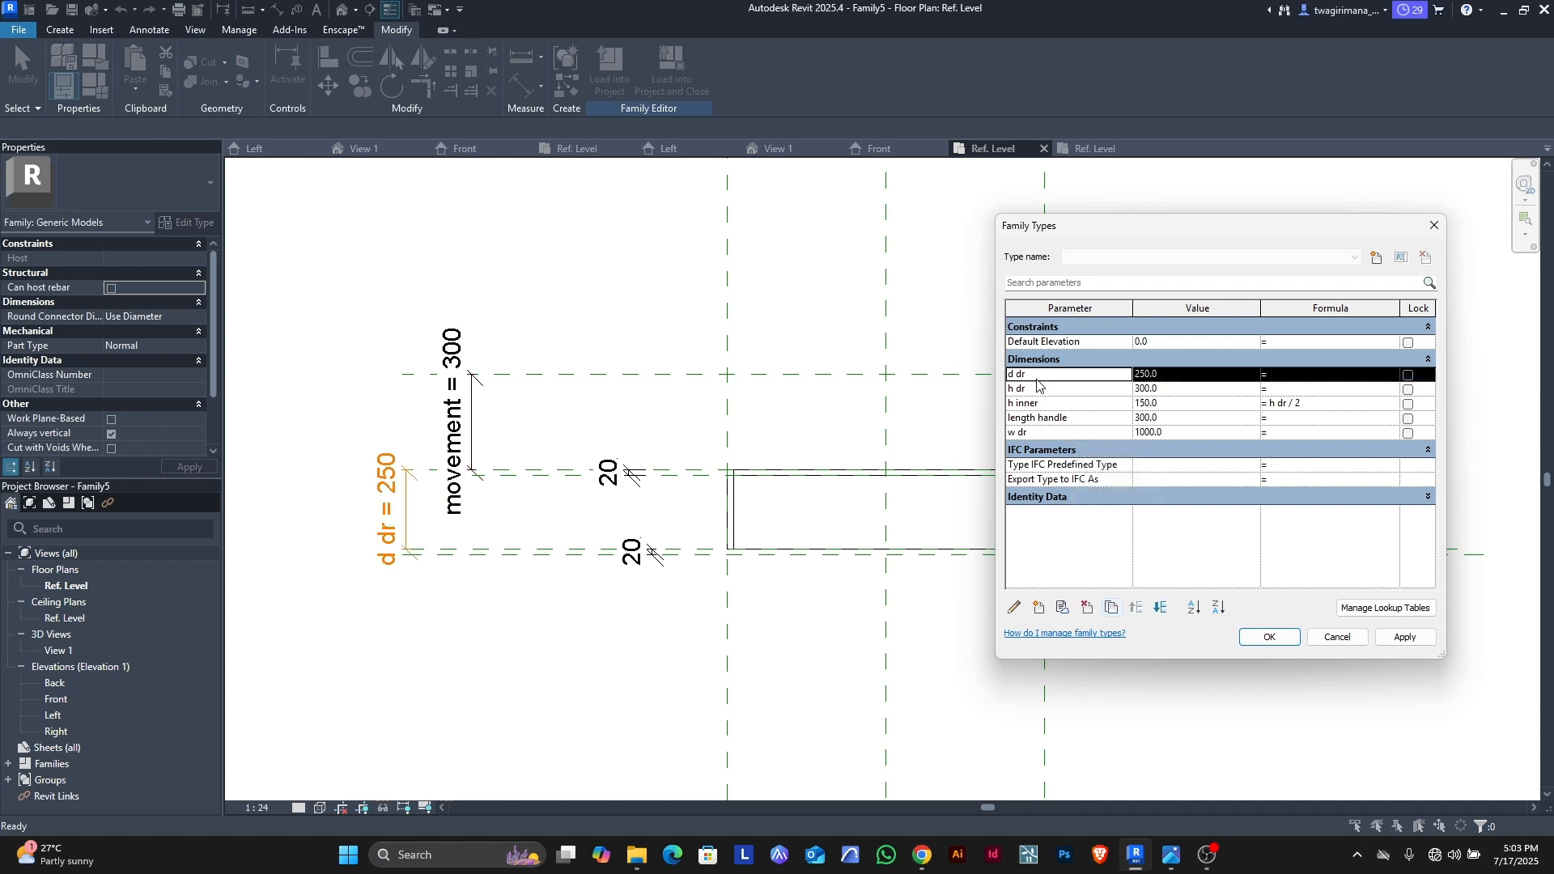
{"action": "left_click", "coordinate": [1087, 608]}
{"action": "left_click", "coordinate": [814, 452]}
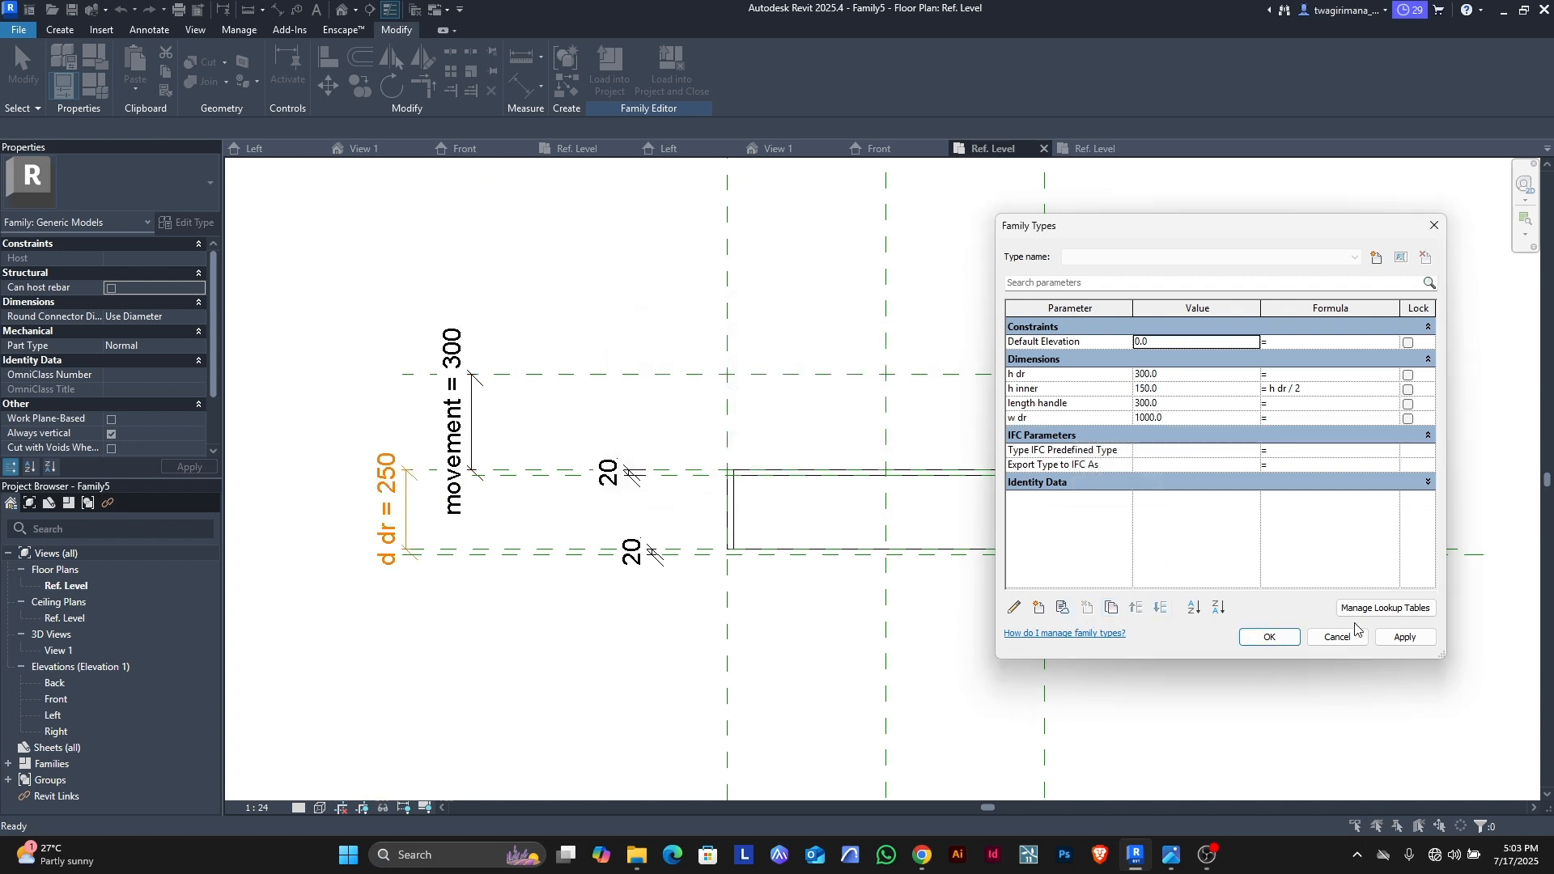
{"action": "left_click", "coordinate": [1273, 638]}
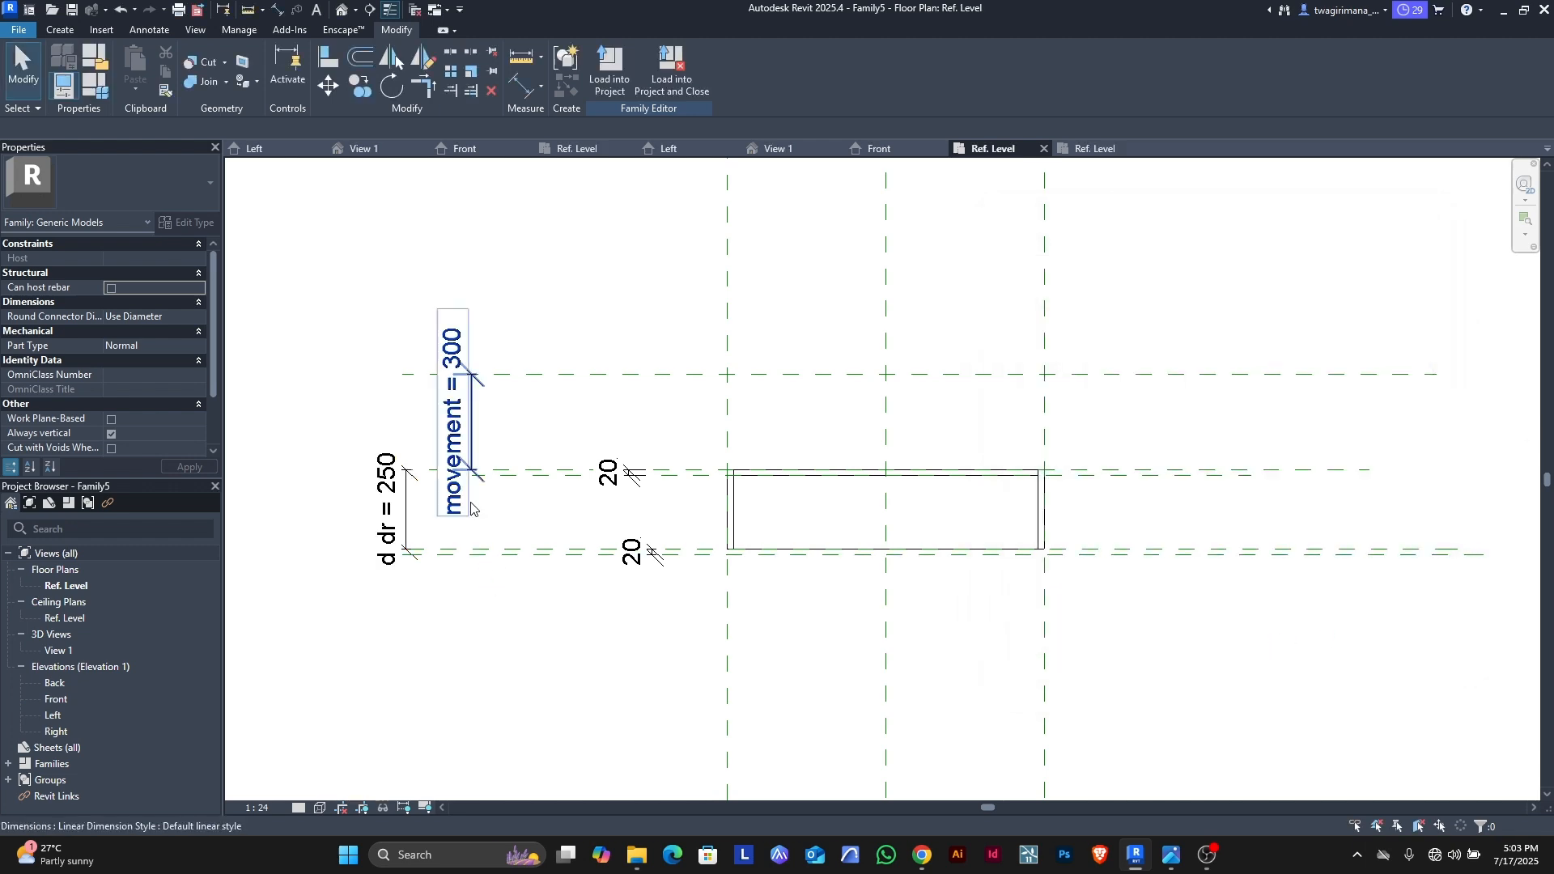
Step: Delete the front reference plane lying 20 mm in front of the drawer box, together with its dimension
{"action": "left_click", "coordinate": [379, 530]}
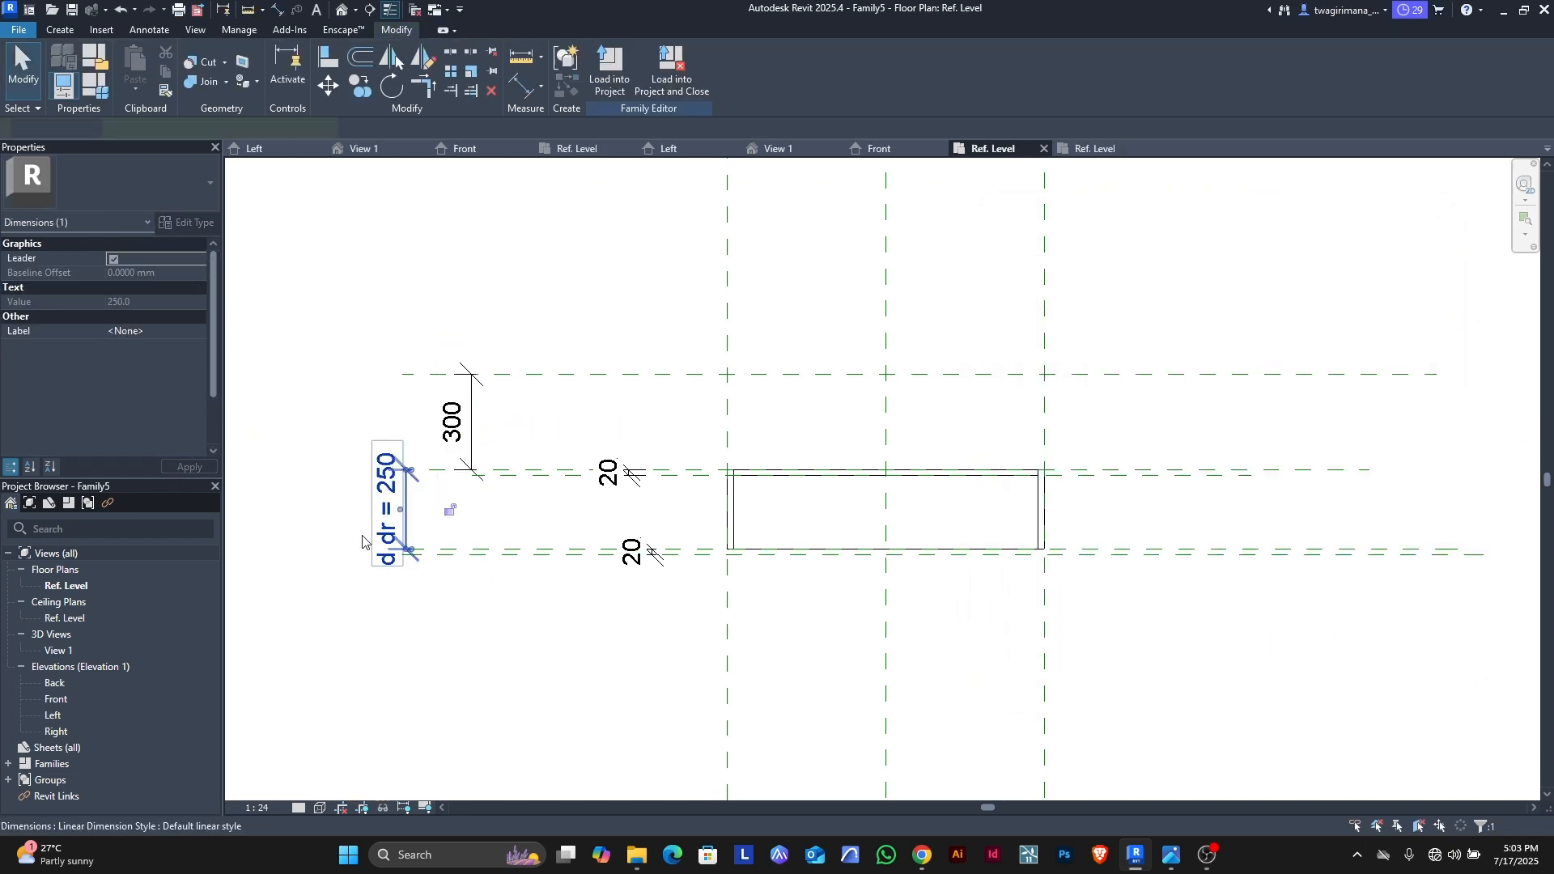
{"action": "left_click", "coordinate": [443, 637]}
{"action": "scroll", "coordinate": [536, 550], "scroll_direction": "up", "scroll_amount": 3}
{"action": "scroll", "coordinate": [557, 547], "scroll_direction": "down", "scroll_amount": 2}
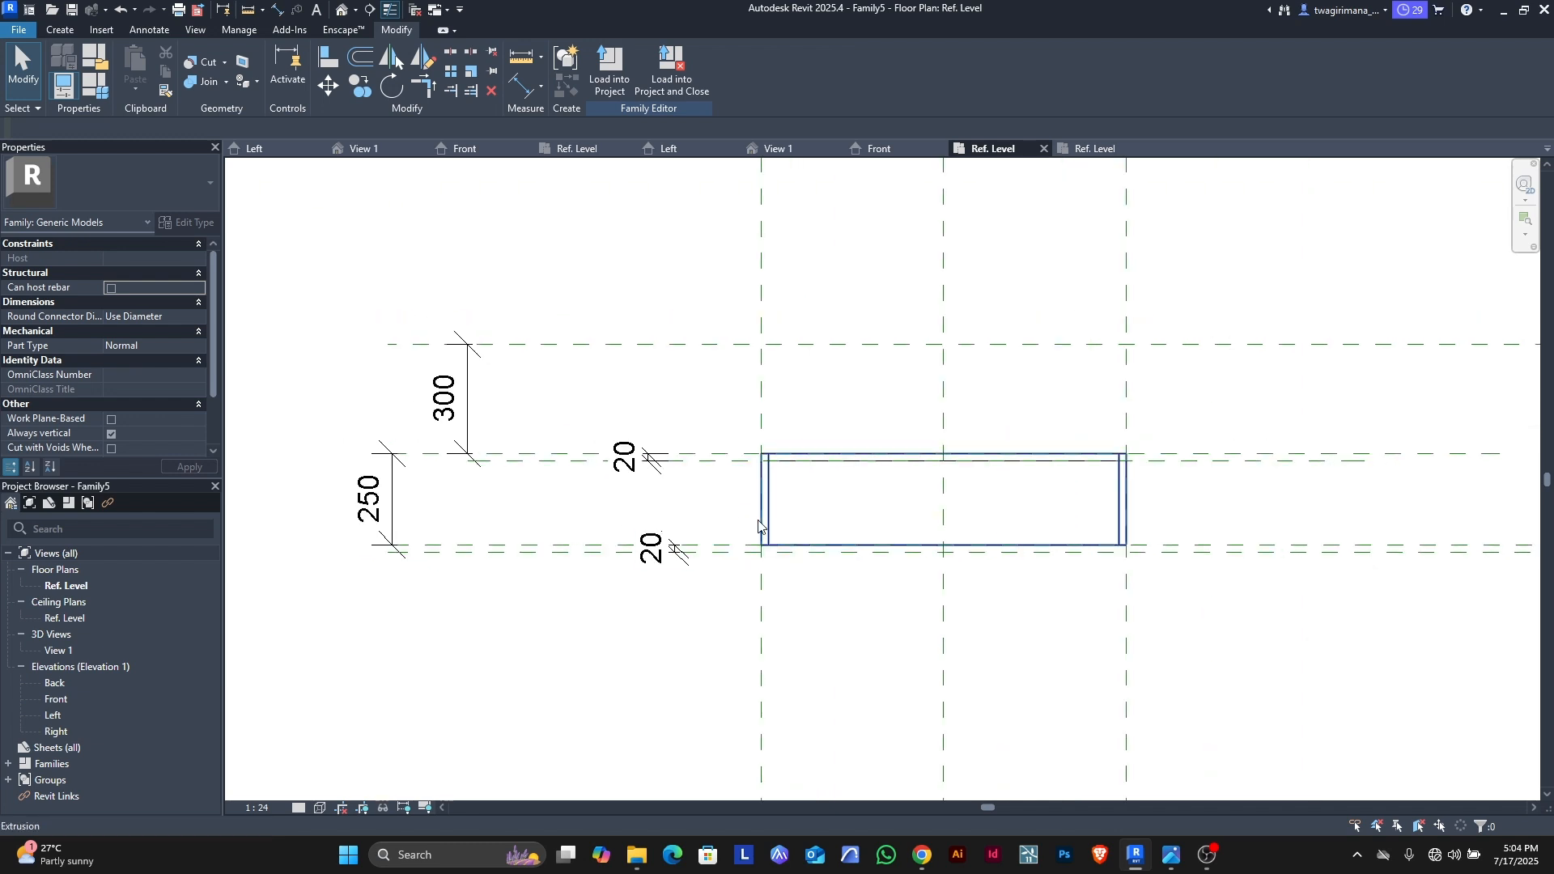
{"action": "scroll", "coordinate": [729, 526], "scroll_direction": "down", "scroll_amount": 1}
{"action": "scroll", "coordinate": [688, 534], "scroll_direction": "up", "scroll_amount": 2}
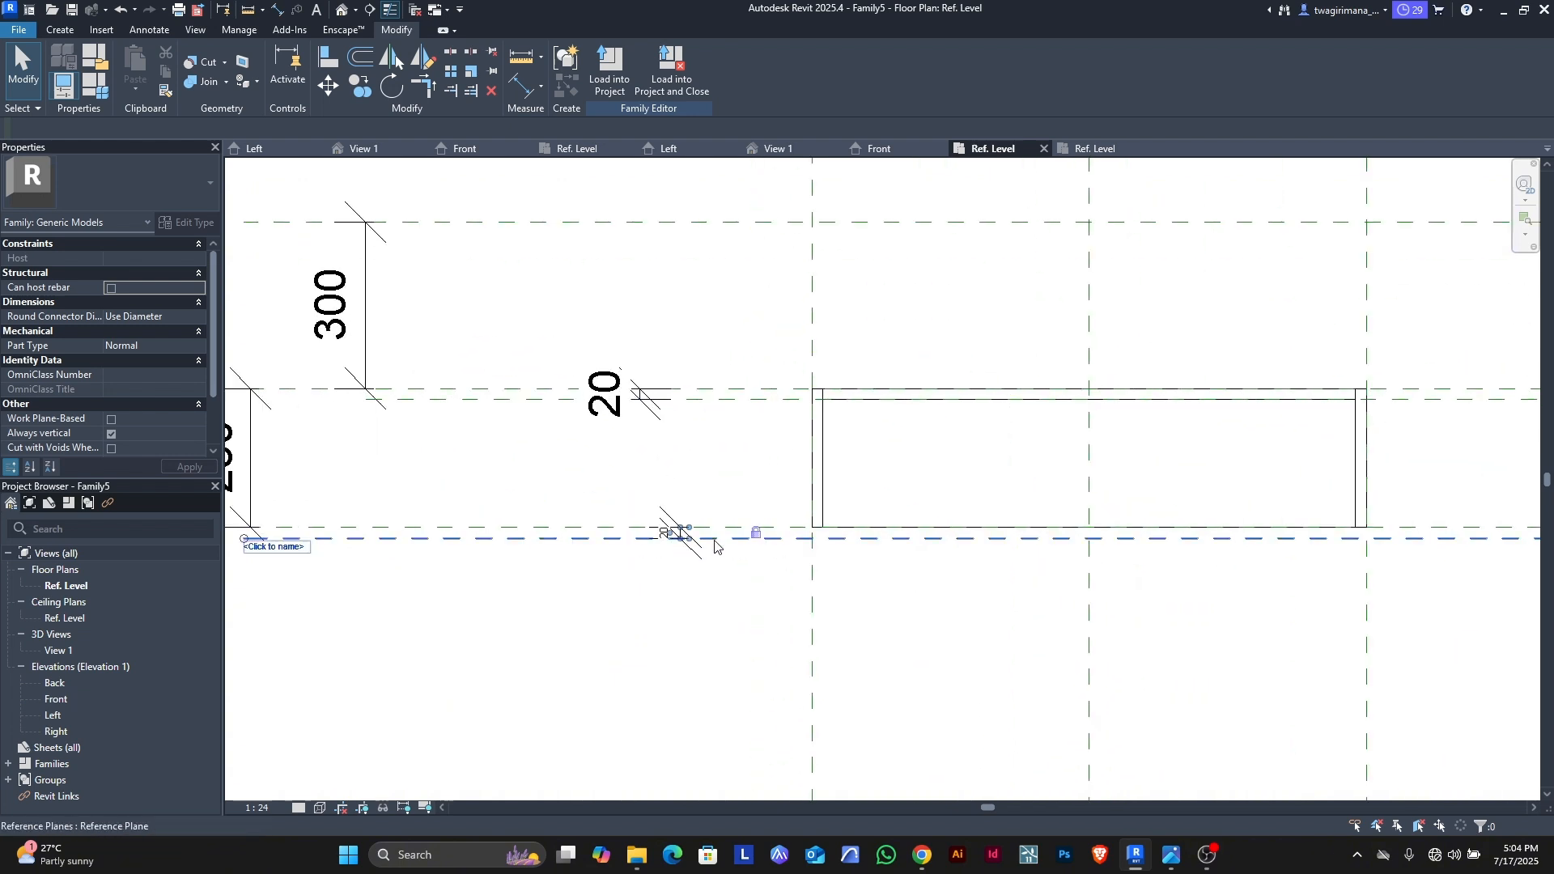
{"action": "left_click", "coordinate": [714, 547]}
{"action": "key", "text": "Escape"}
{"action": "scroll", "coordinate": [666, 485], "scroll_direction": "down", "scroll_amount": 2}
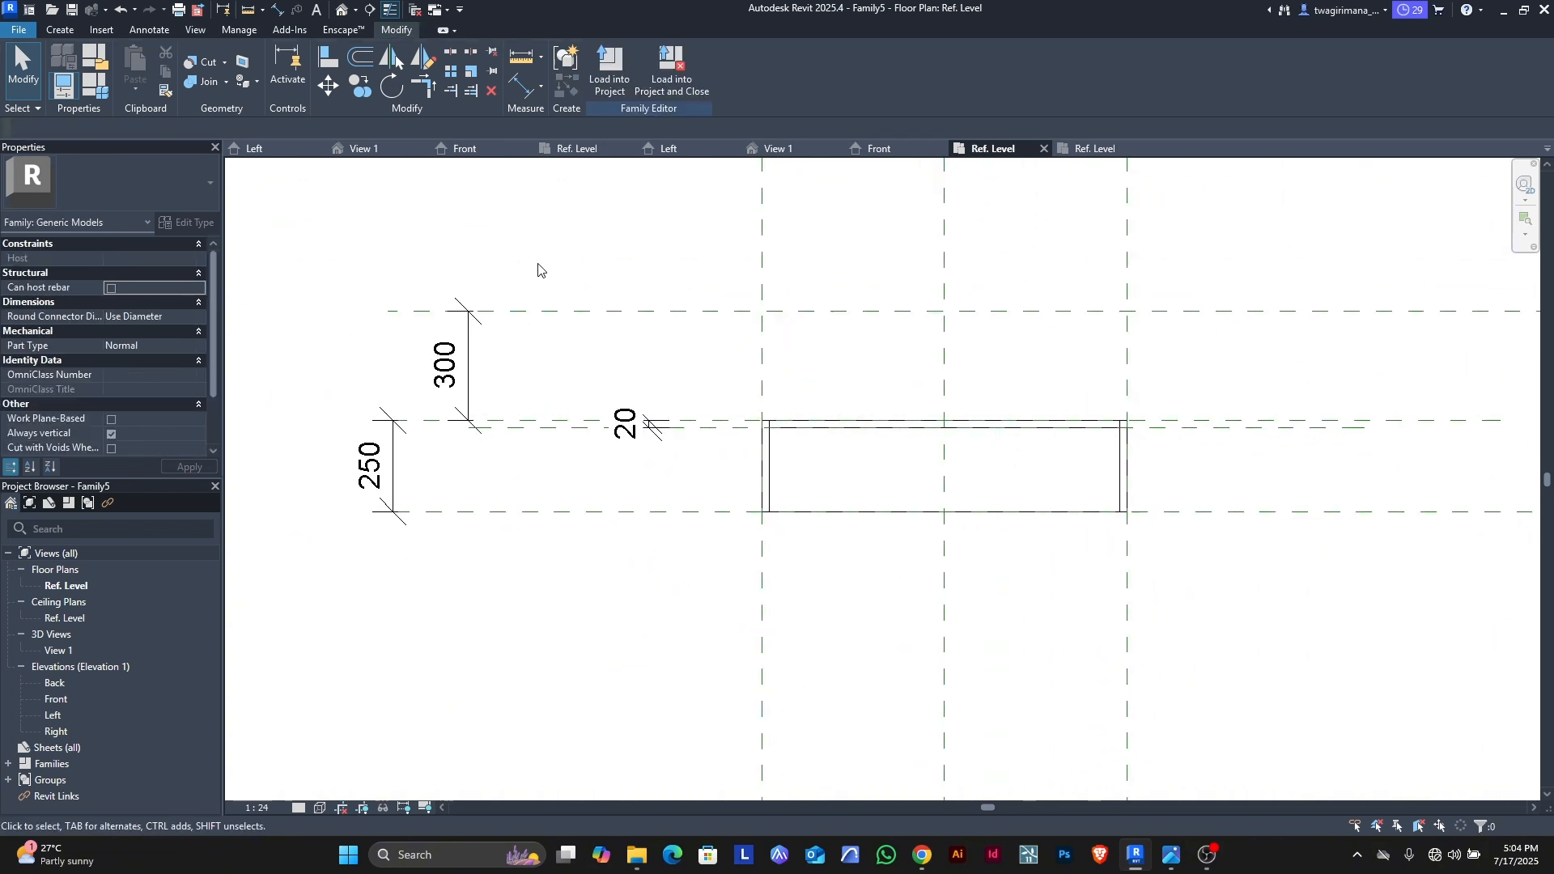
Step: Draw a horizontal reference plane in front of the drawer box and delete the rear plane that carries the 300 mm dimension
{"action": "left_click", "coordinate": [61, 30]}
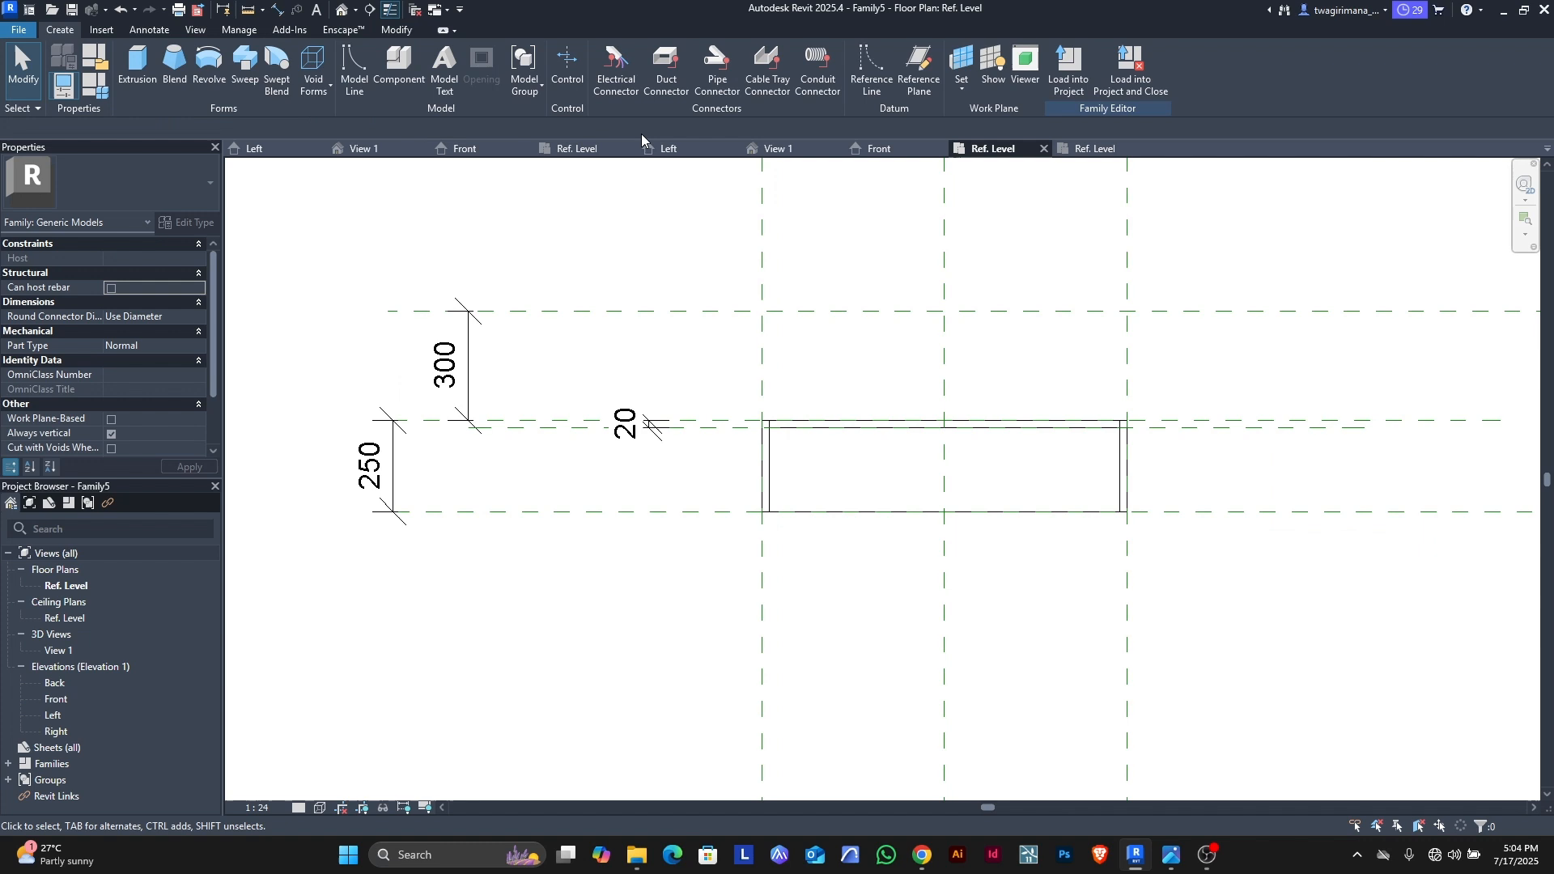
{"action": "left_click", "coordinate": [920, 81]}
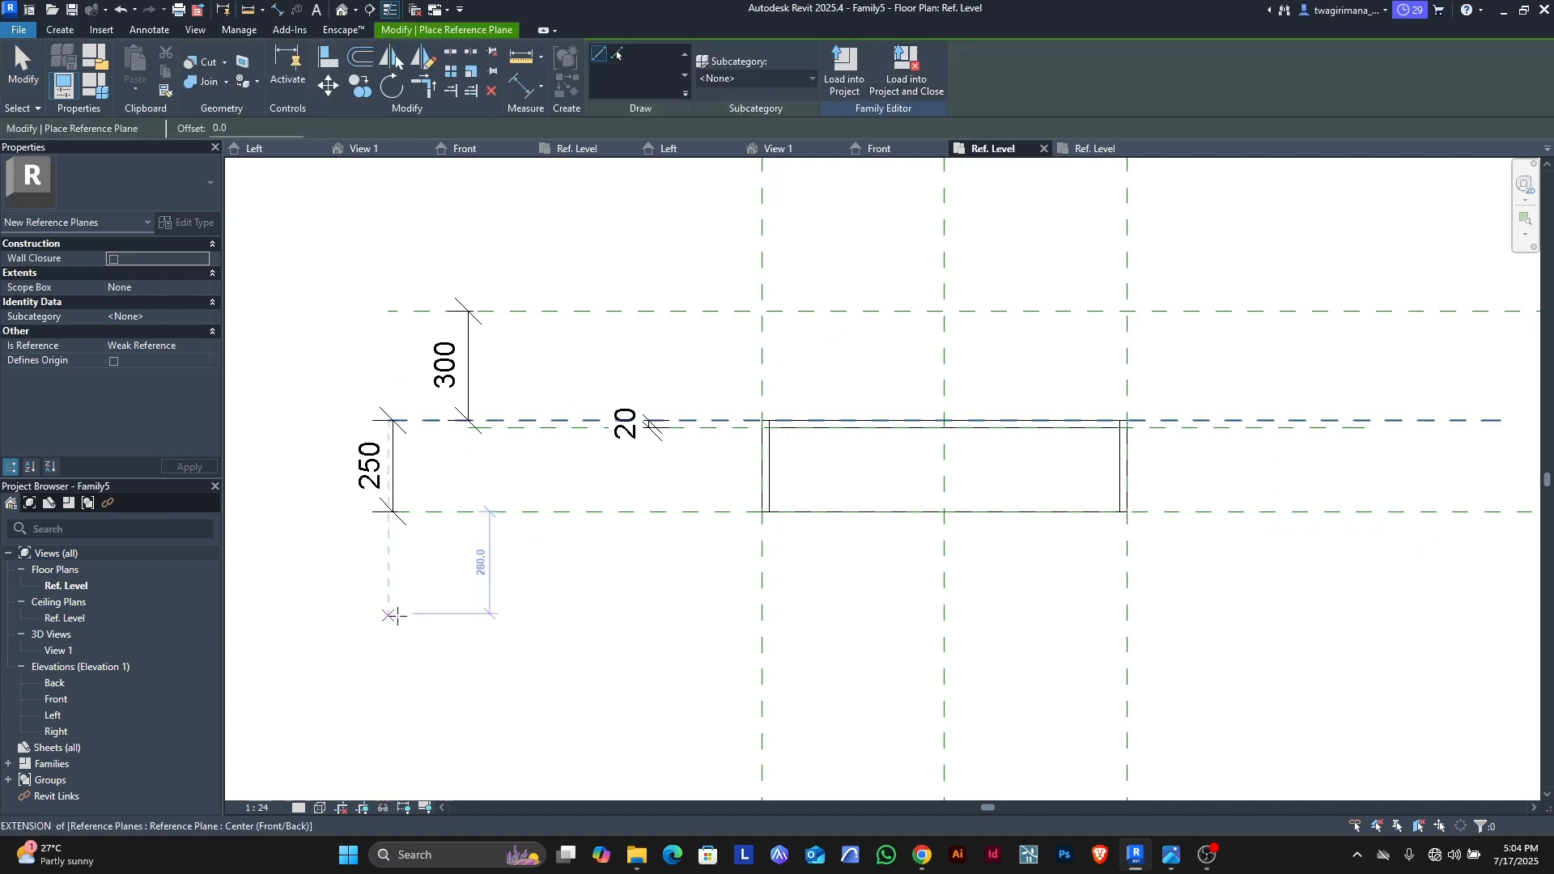
{"action": "left_click", "coordinate": [396, 637]}
{"action": "scroll", "coordinate": [396, 637], "scroll_direction": "down", "scroll_amount": 2}
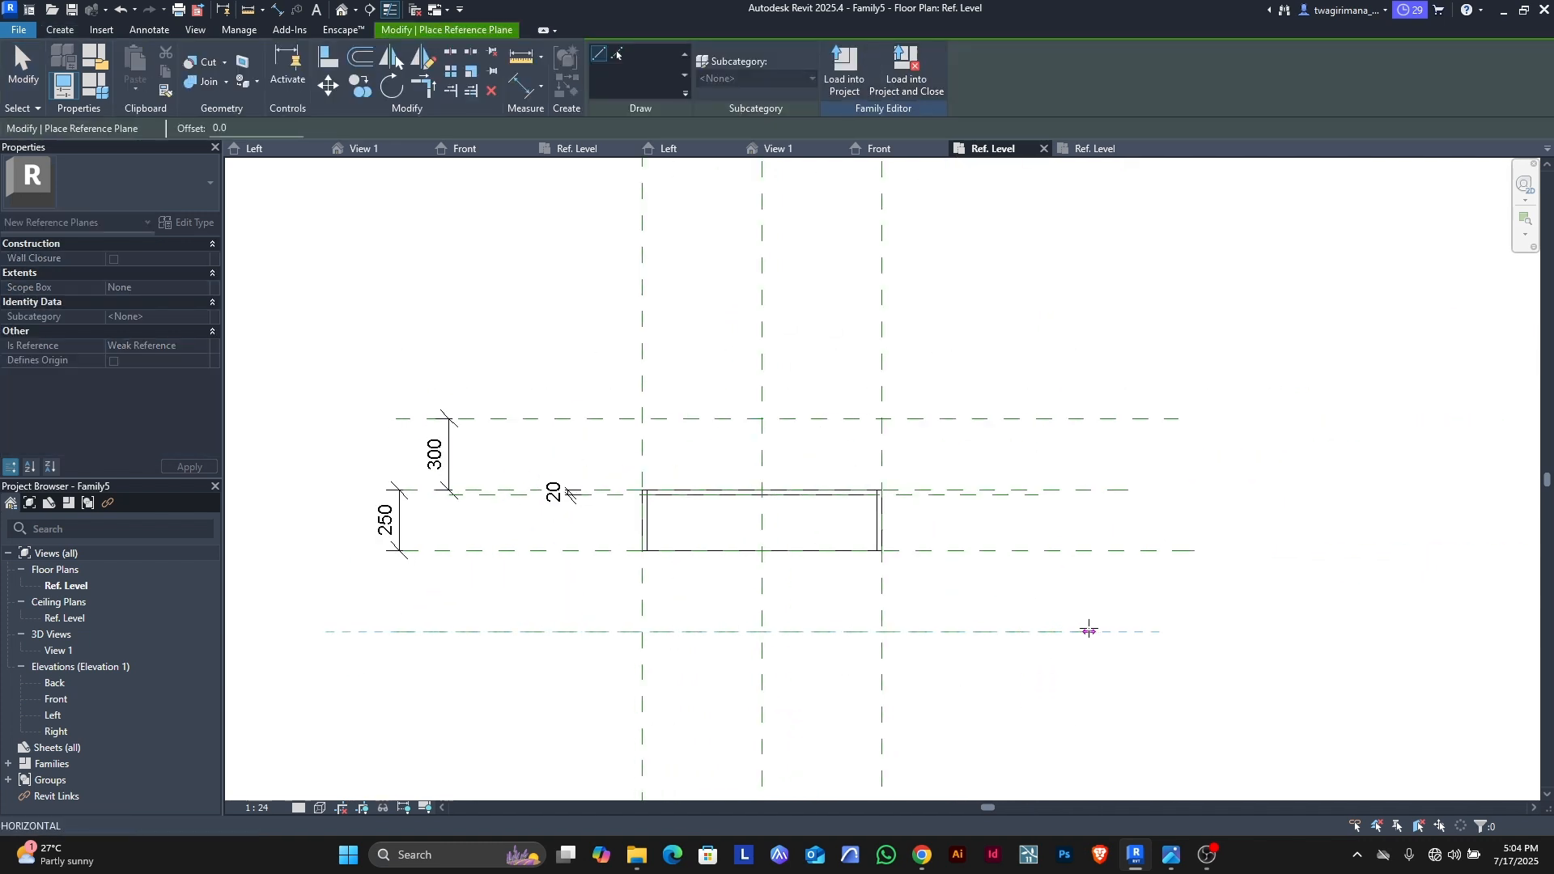
{"action": "left_click", "coordinate": [1090, 632]}
{"action": "key", "text": "Escape"}
{"action": "key", "text": "Escape"}
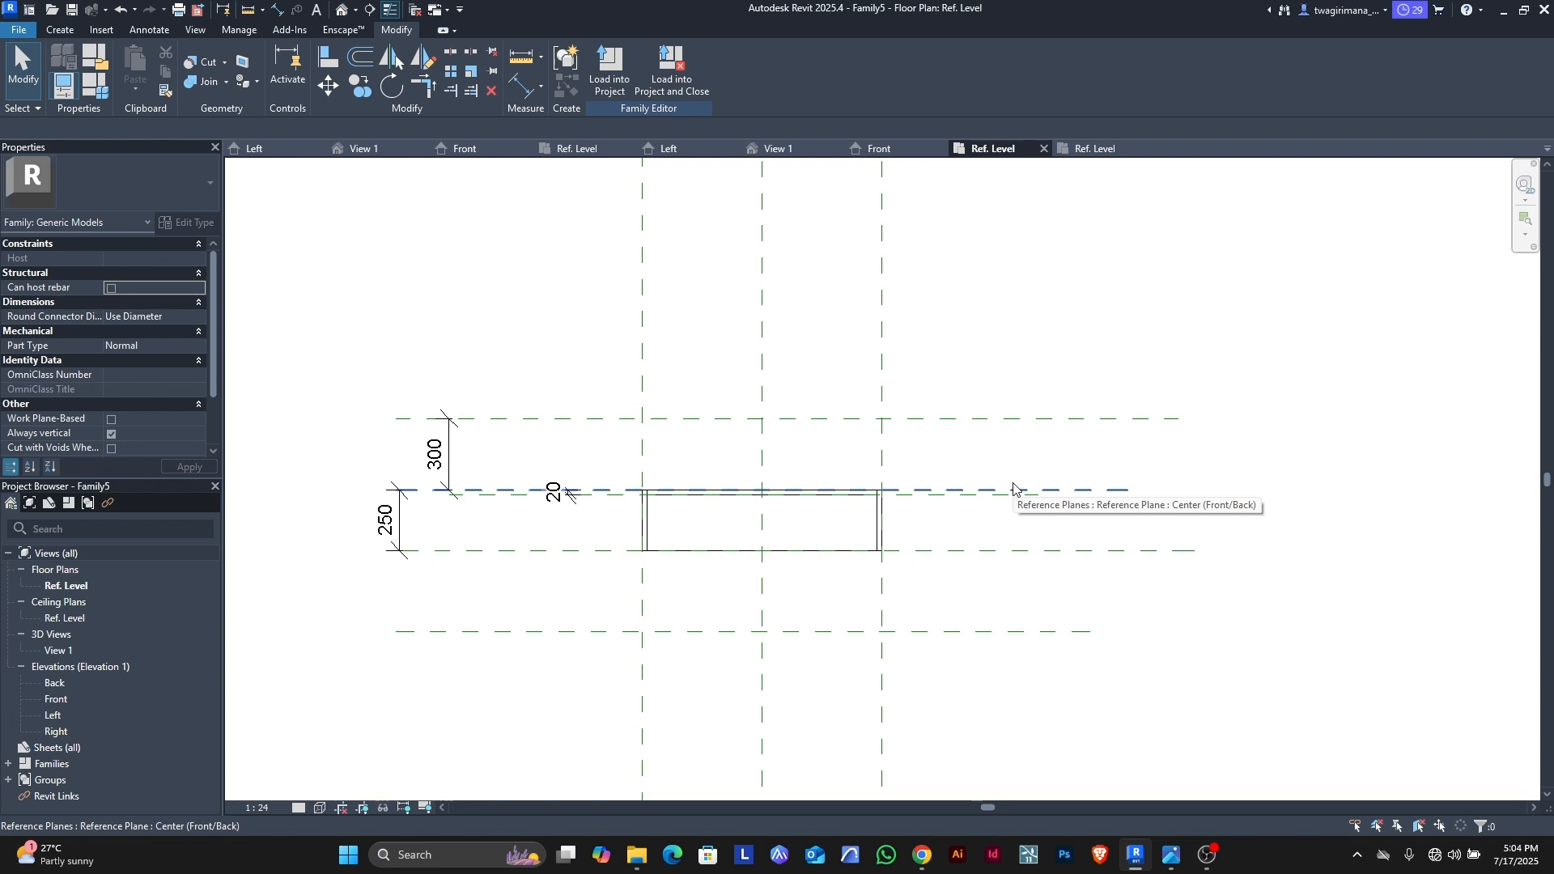
{"action": "left_click", "coordinate": [1012, 429]}
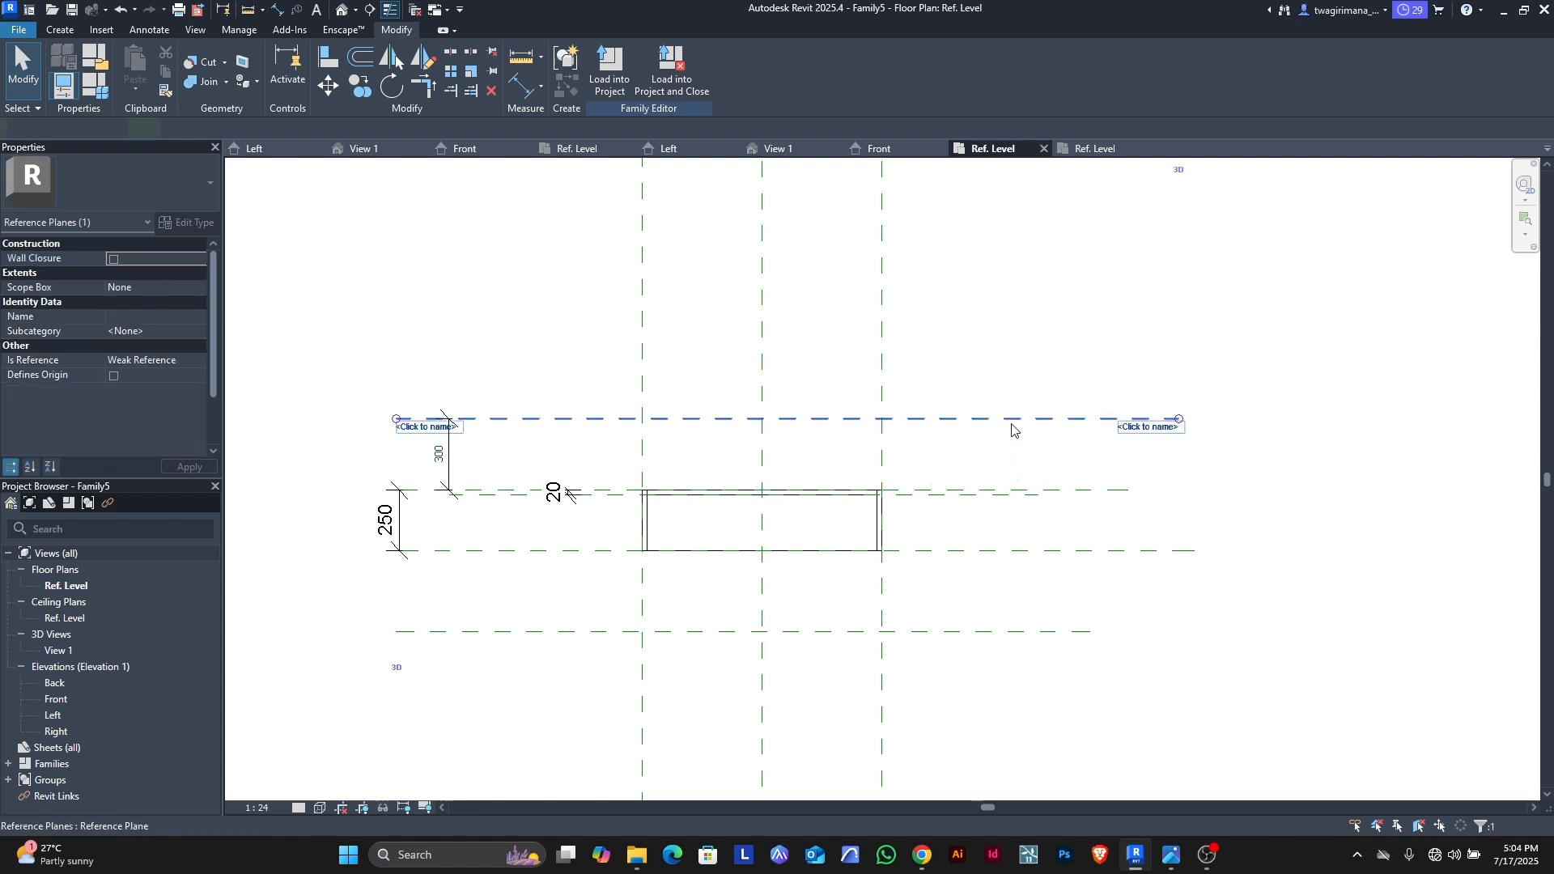
{"action": "key", "text": "Delete"}
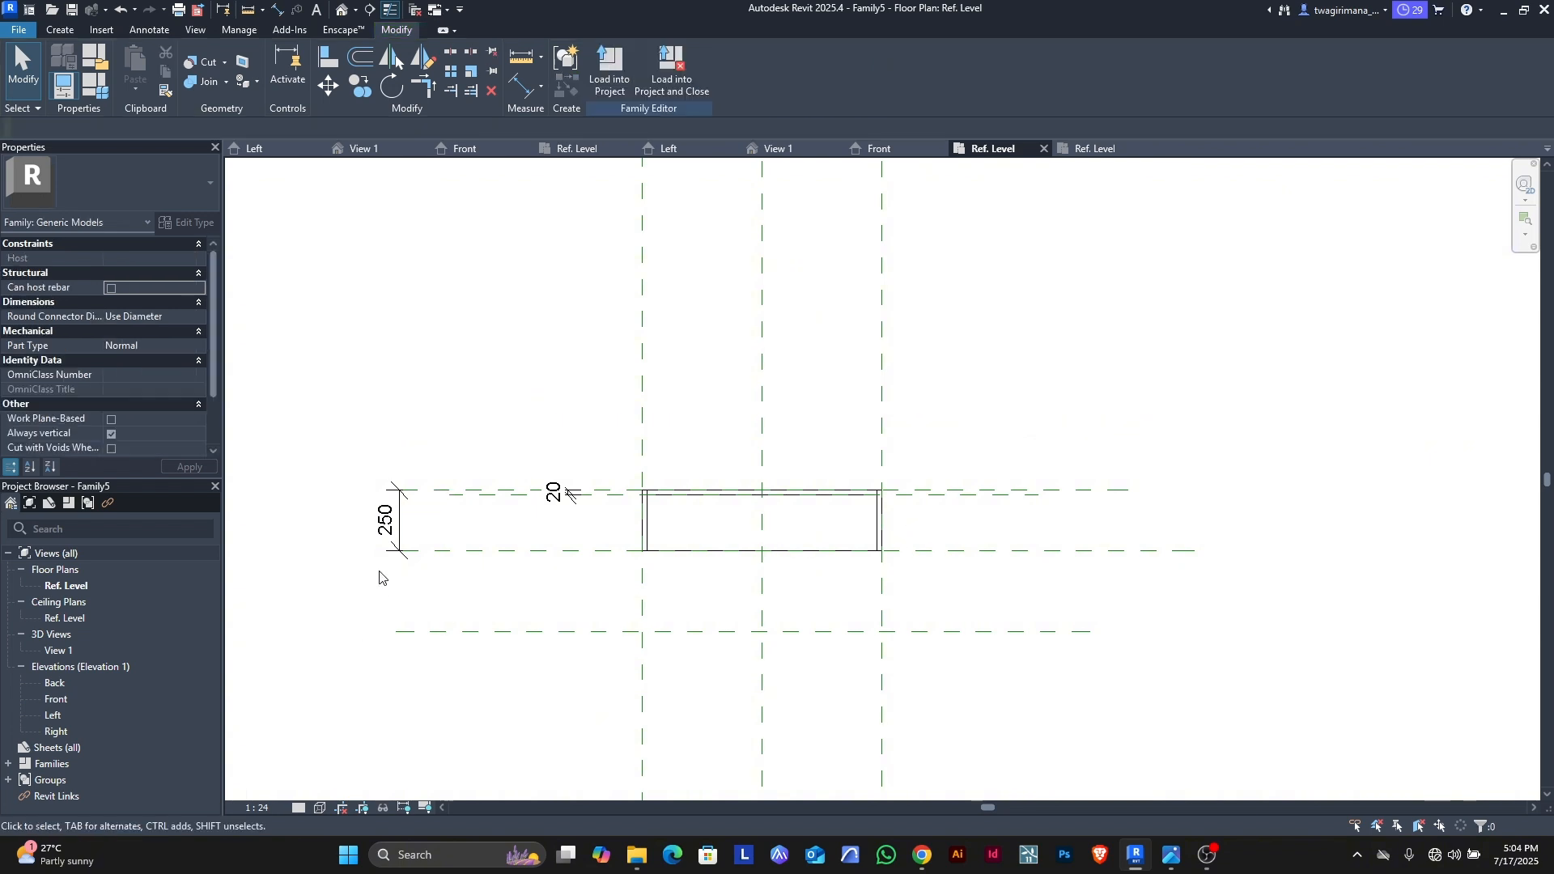
Step: Label the 250 mm dimension with a new family type parameter named movement
{"action": "scroll", "coordinate": [400, 548], "scroll_direction": "up", "scroll_amount": 1}
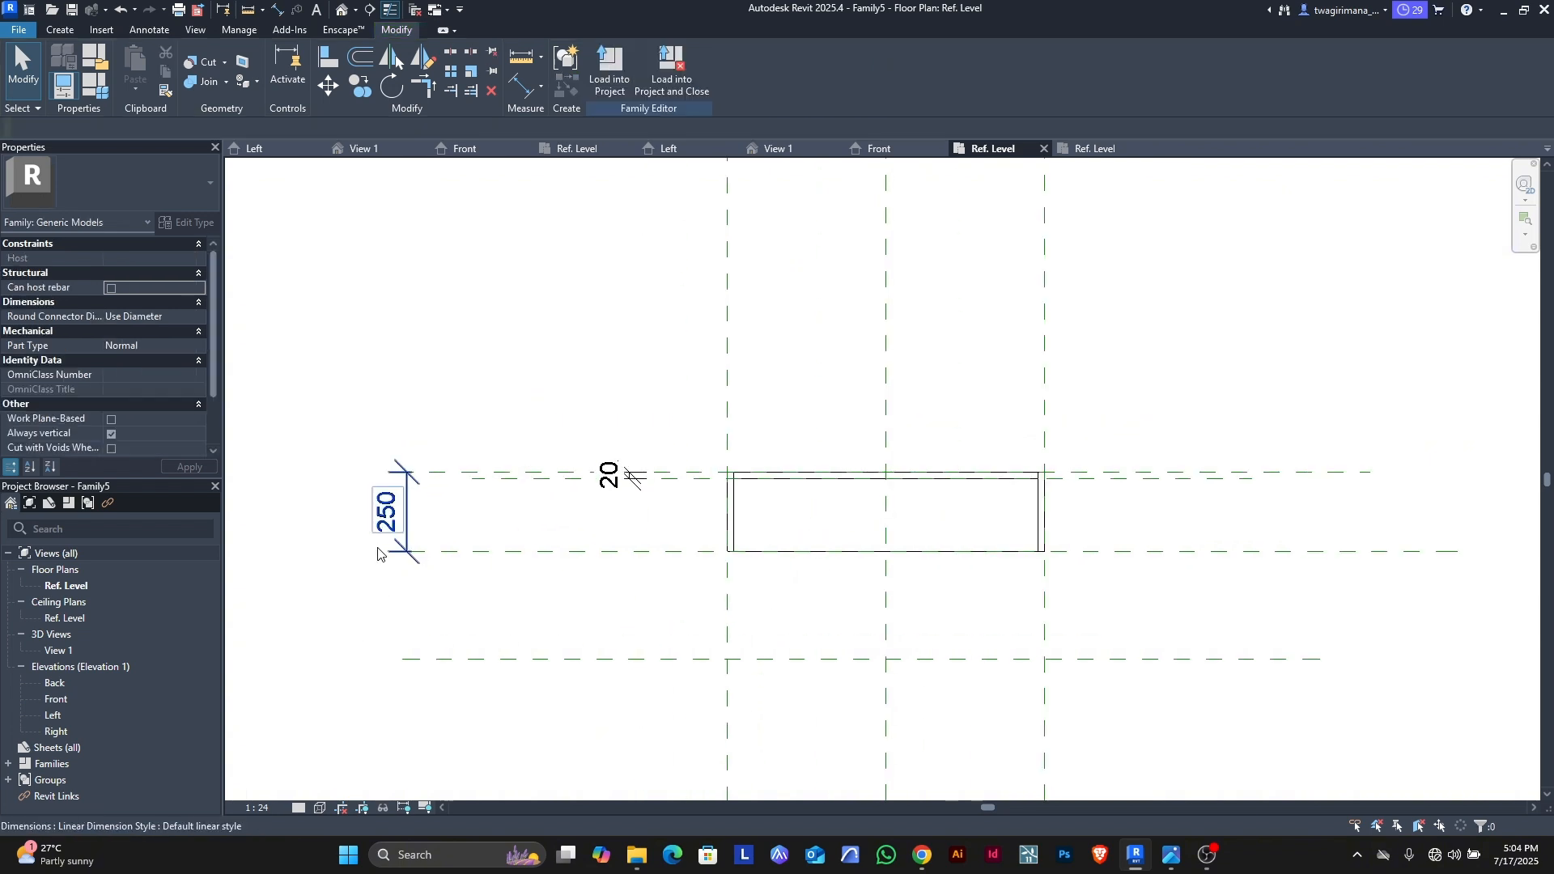
{"action": "left_click", "coordinate": [414, 516]}
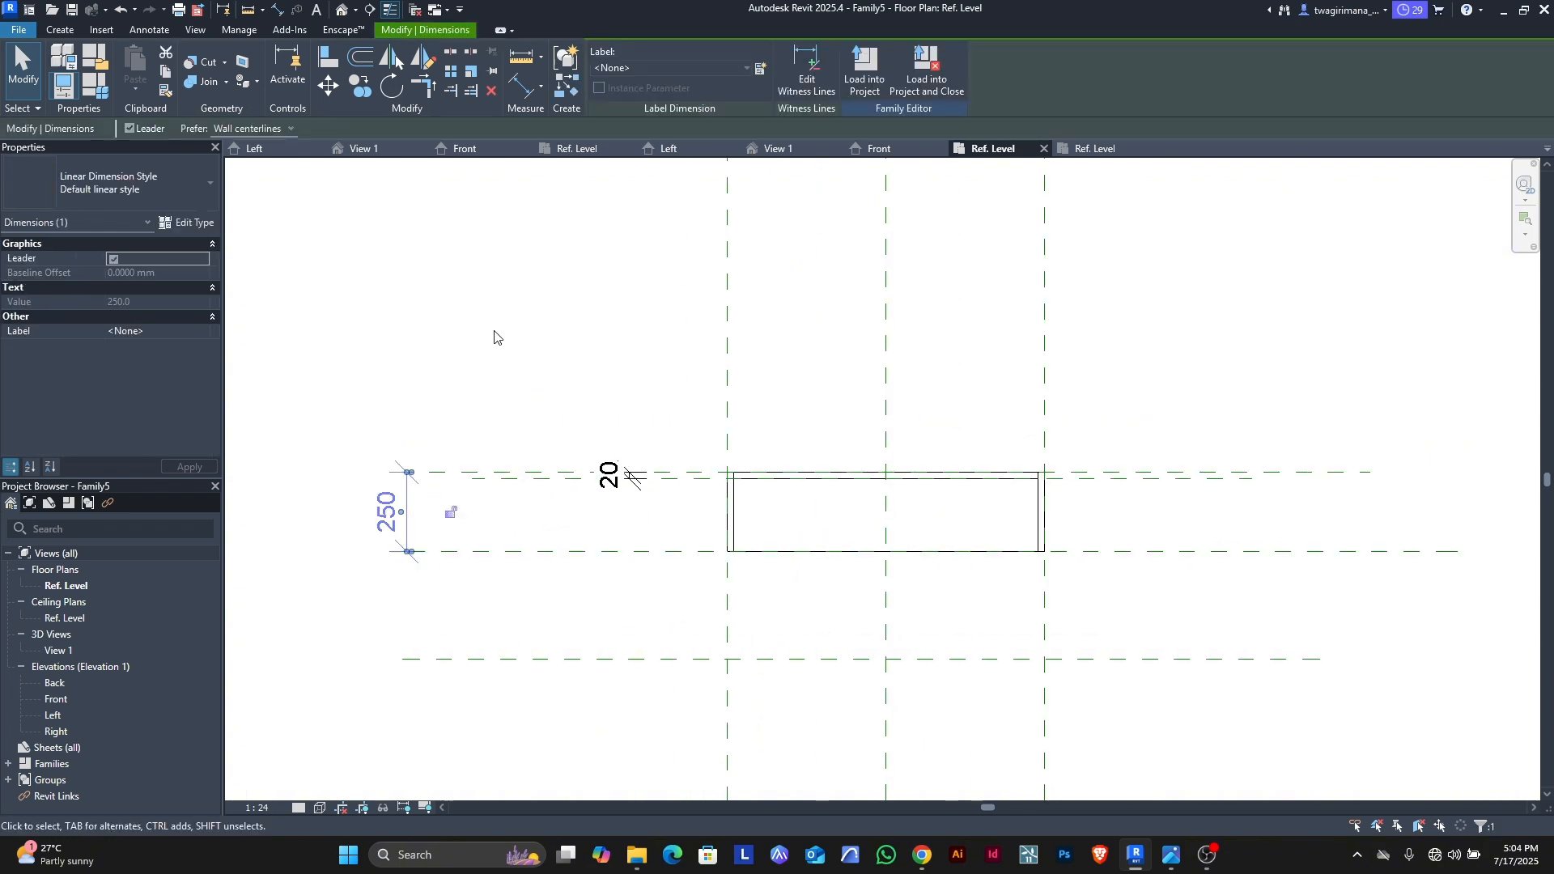
{"action": "left_click", "coordinate": [761, 68]}
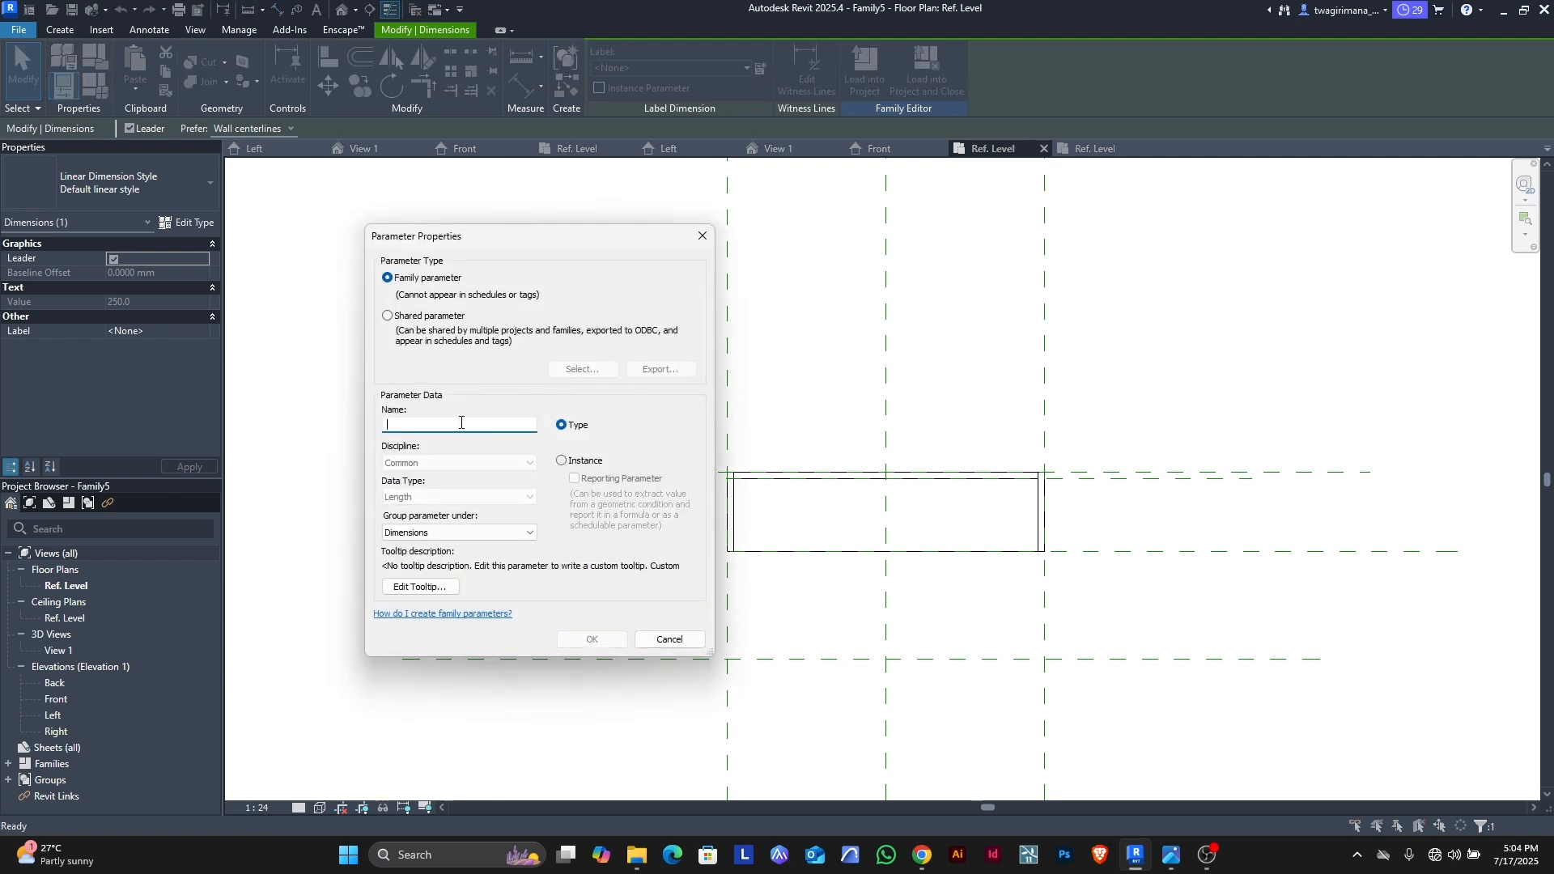
{"action": "type", "text": "mo"}
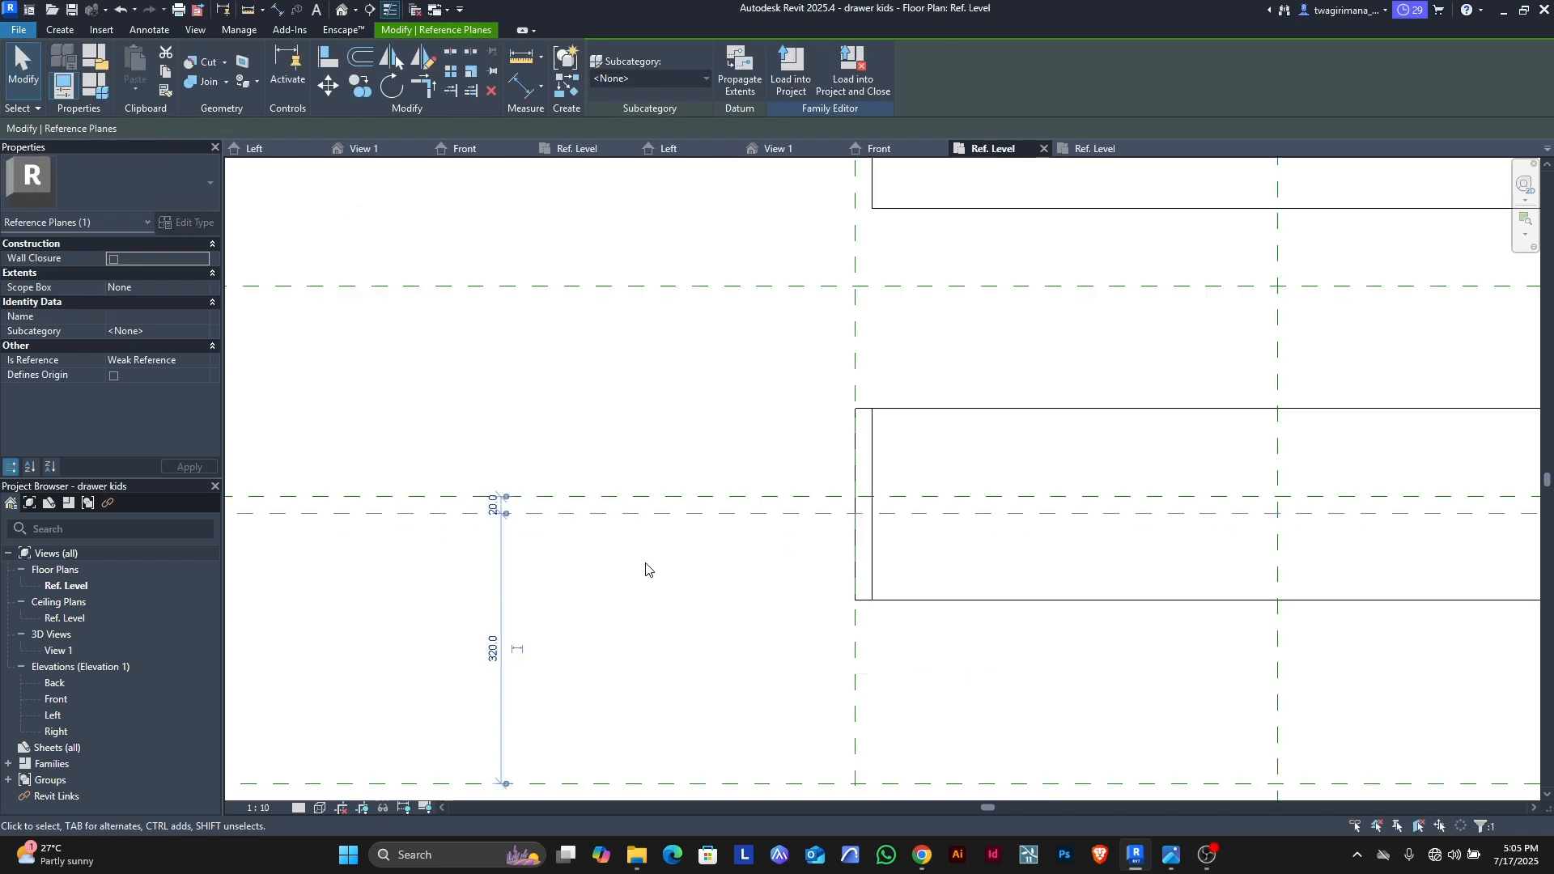
Step: Add an aligned dimension between the middle horizontal reference plane and the closely spaced plane just in front of it
{"action": "left_click", "coordinate": [612, 555]}
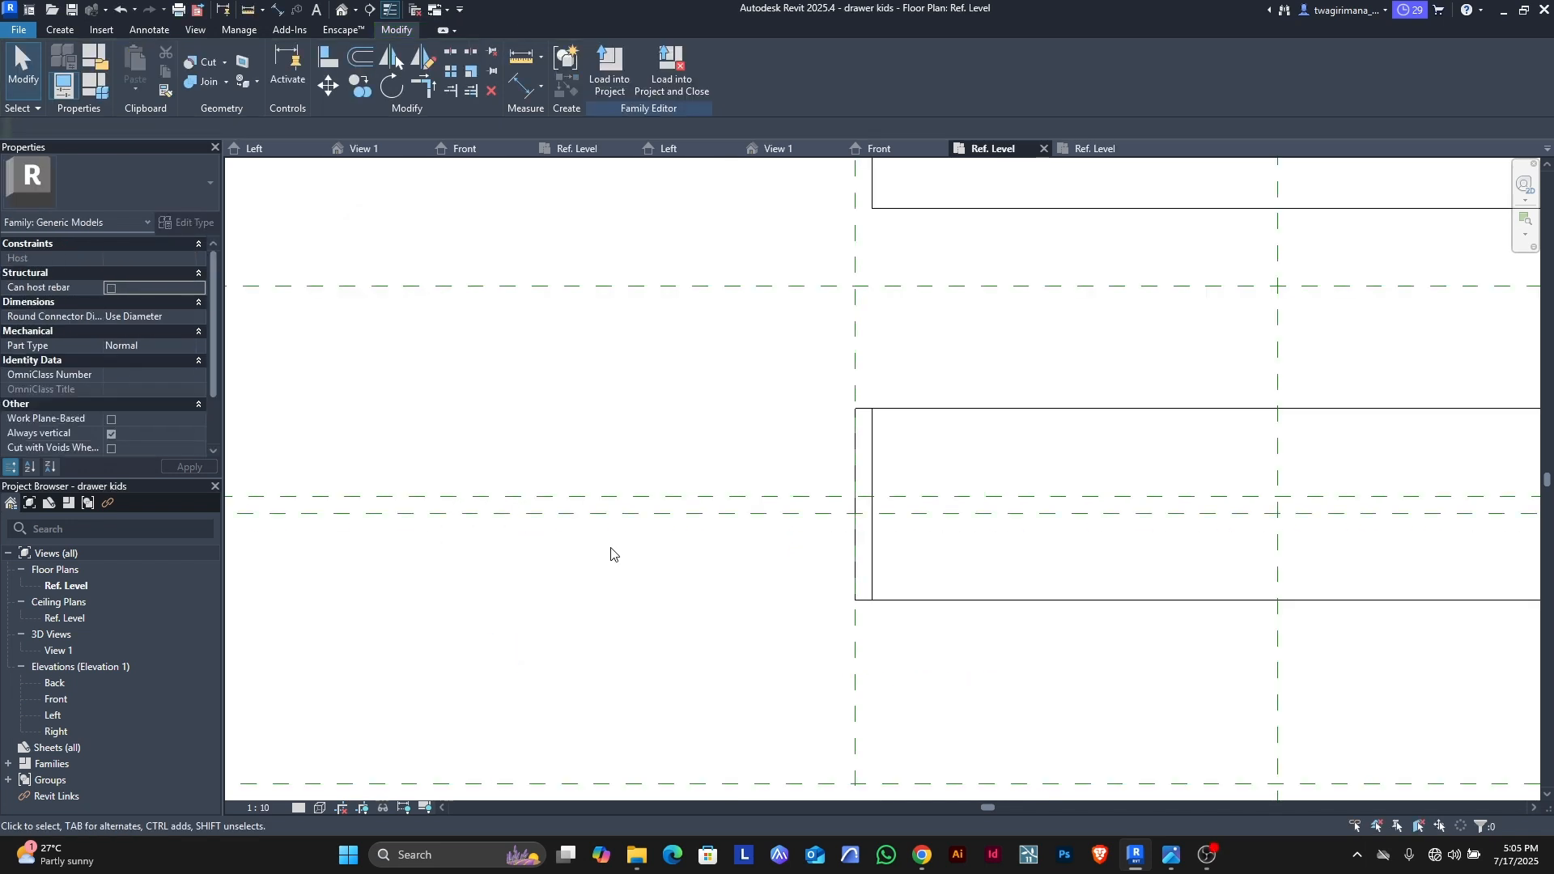
{"action": "left_click", "coordinate": [519, 84]}
{"action": "scroll", "coordinate": [599, 477], "scroll_direction": "up", "scroll_amount": 2}
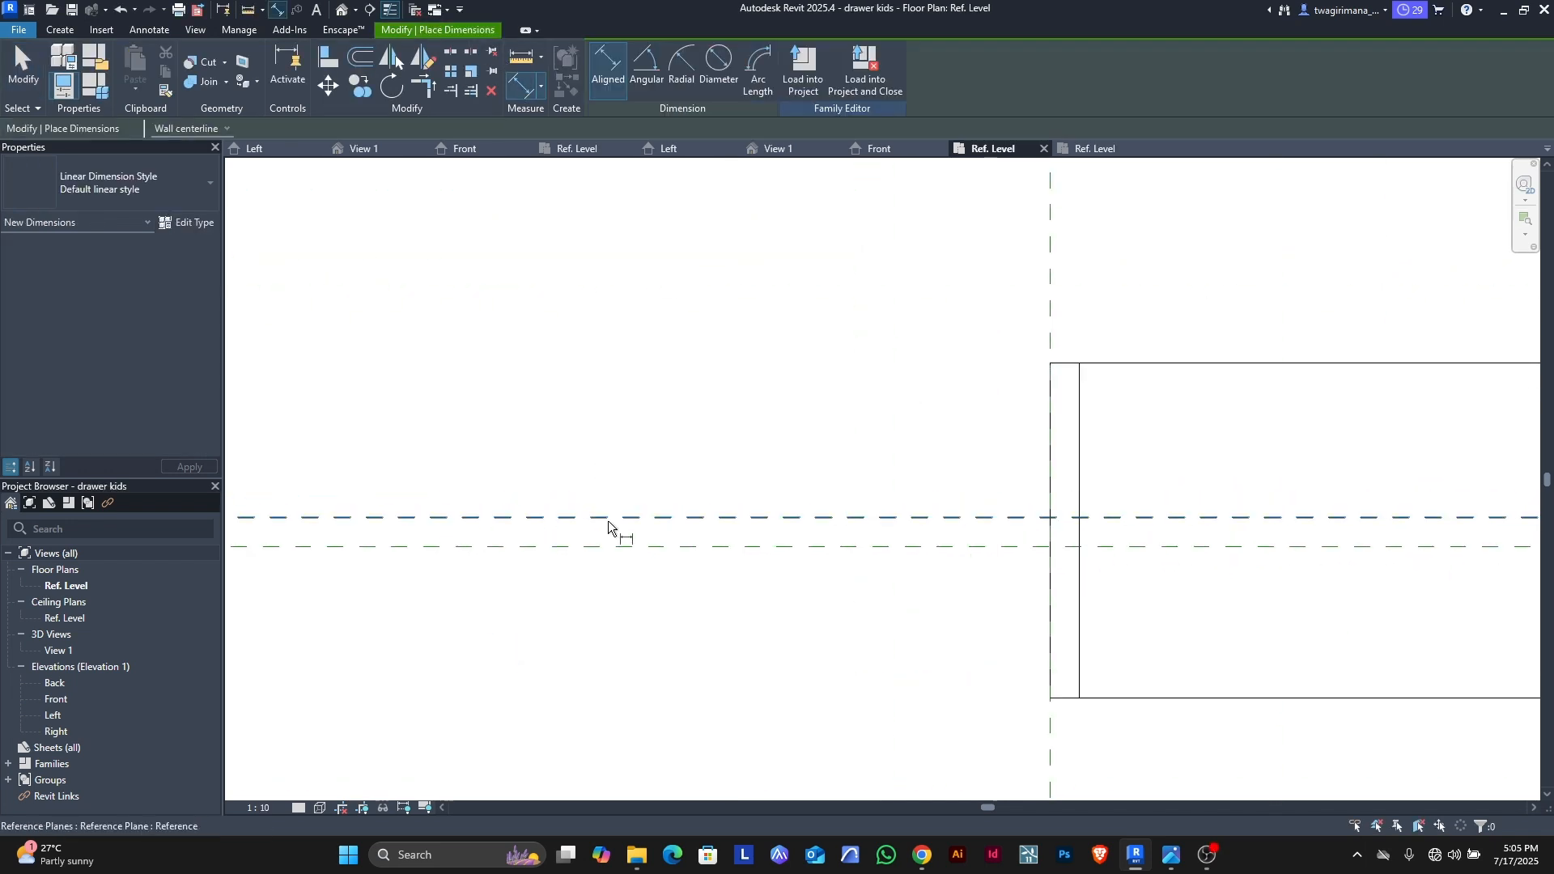
{"action": "left_click", "coordinate": [610, 541]}
{"action": "left_click", "coordinate": [609, 543]}
{"action": "scroll", "coordinate": [543, 484], "scroll_direction": "down", "scroll_amount": 3}
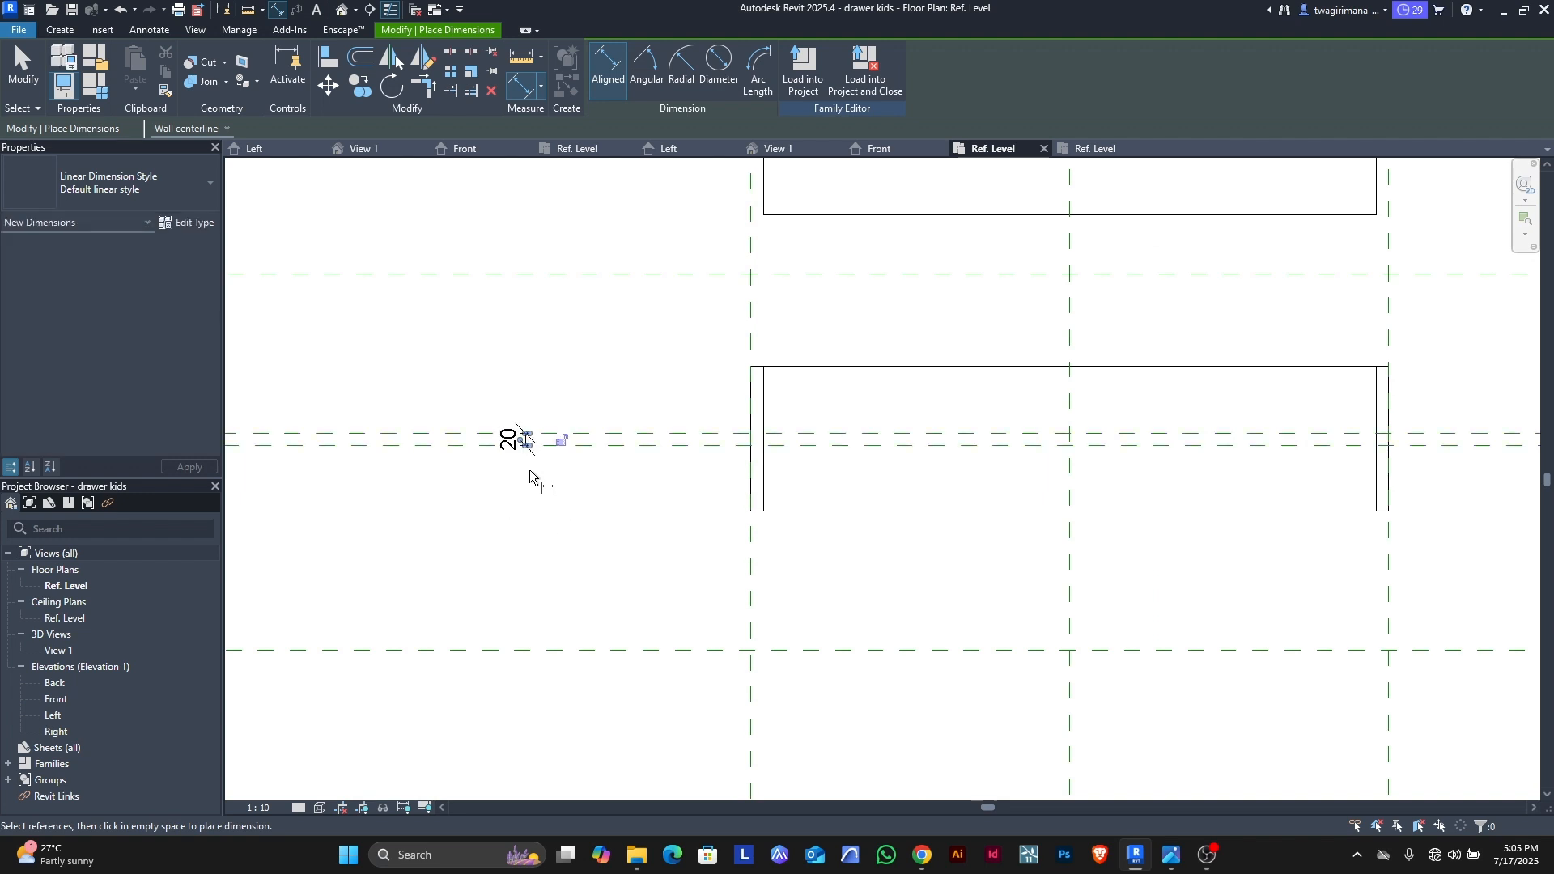
{"action": "scroll", "coordinate": [530, 470], "scroll_direction": "up", "scroll_amount": 3}
{"action": "scroll", "coordinate": [593, 433], "scroll_direction": "down", "scroll_amount": 5}
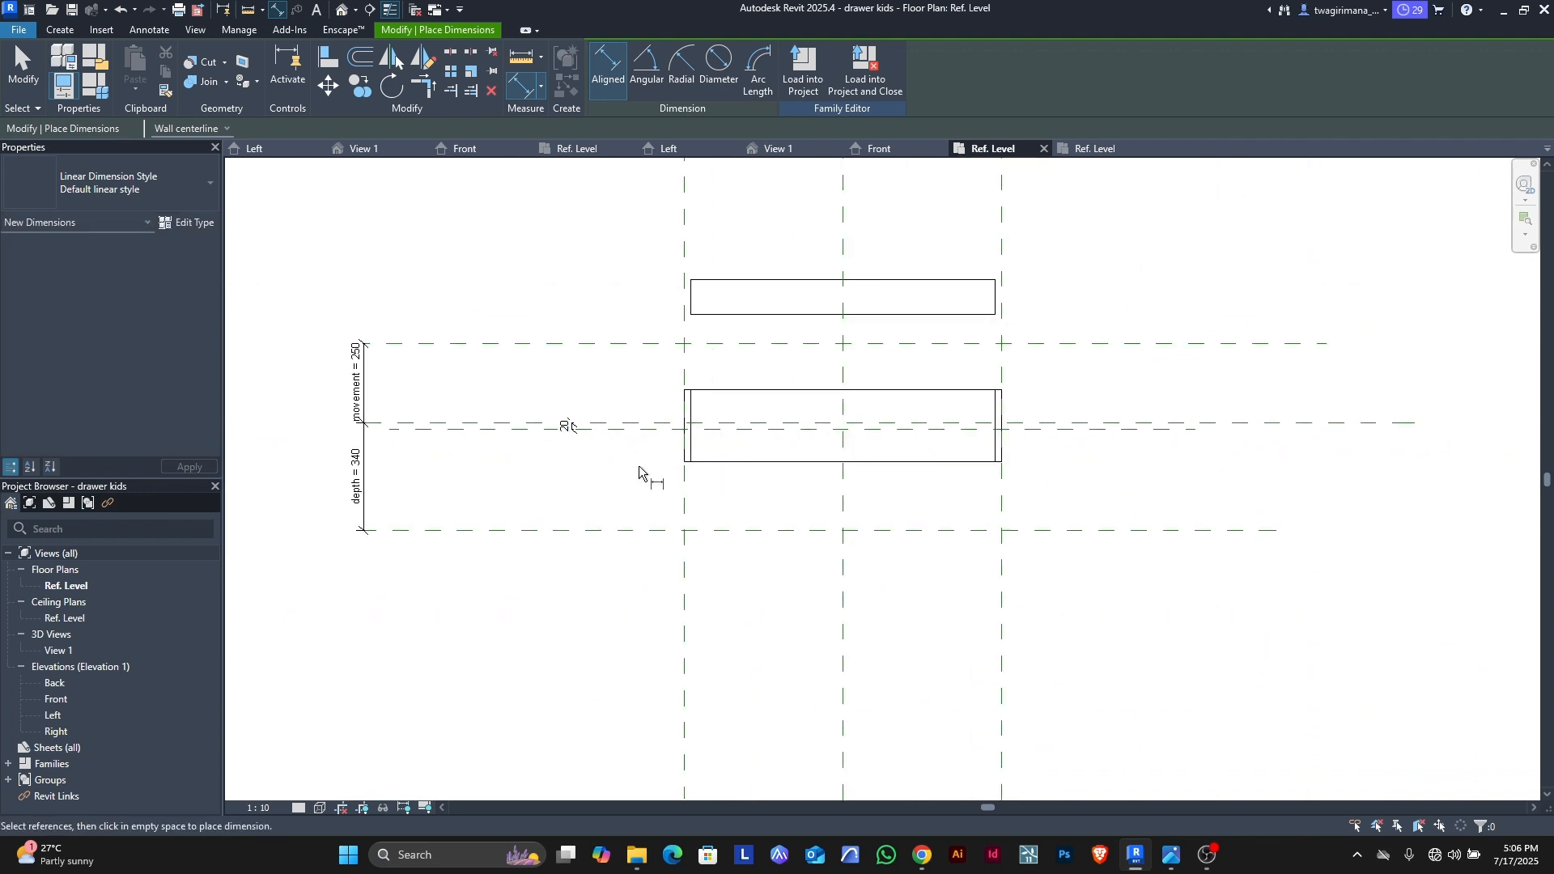
{"action": "key", "text": "Escape"}
{"action": "key", "text": "Escape"}
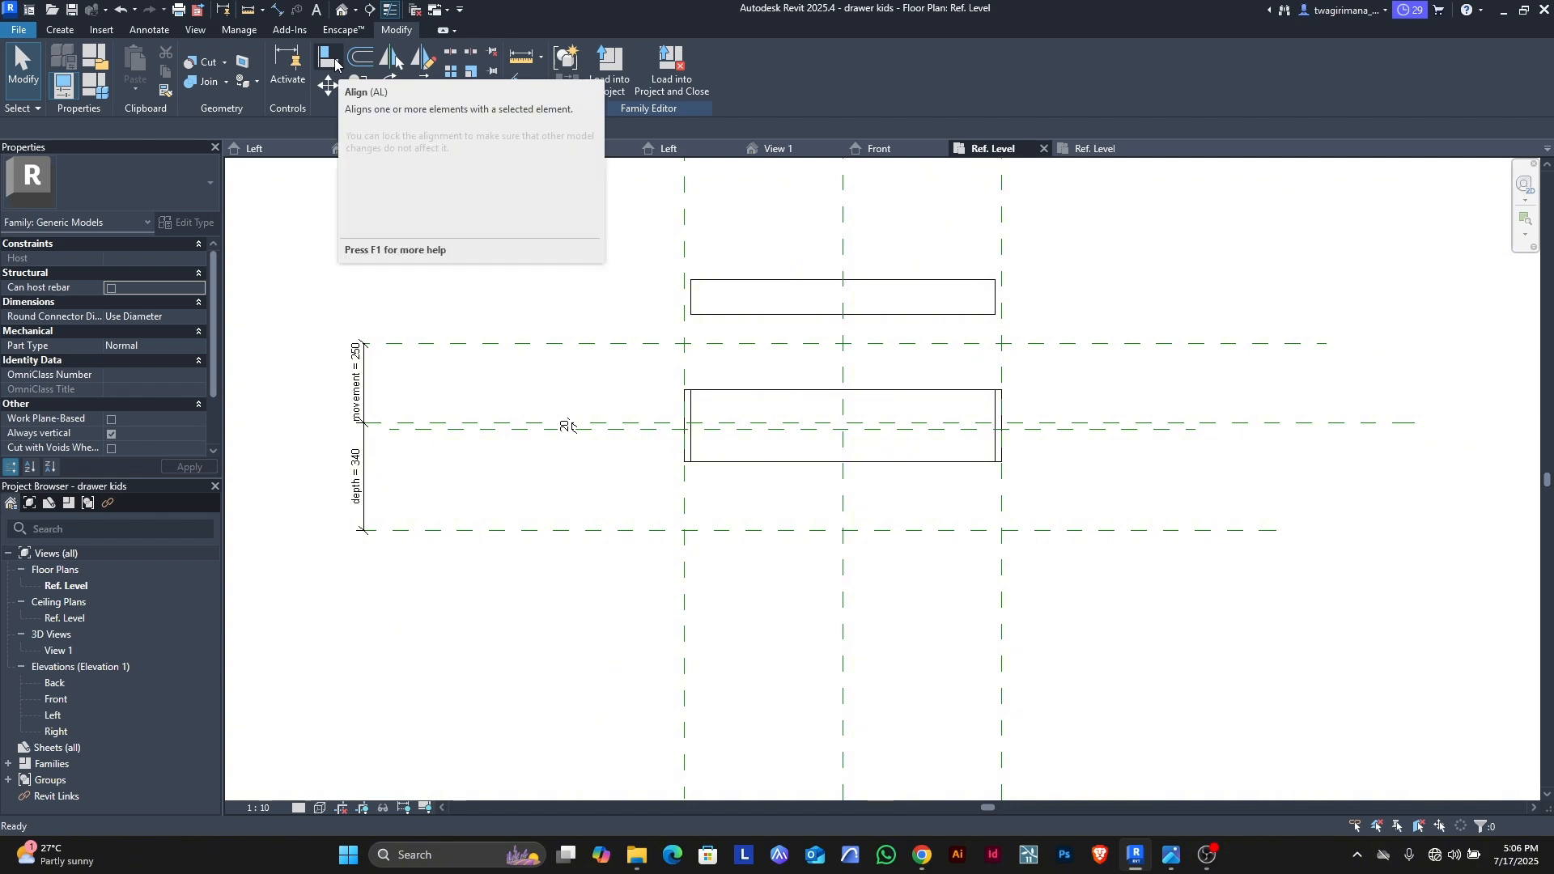
Step: Align and lock the drawer box's rear face to the inner 20 mm offset plane and its front face to the front reference plane
{"action": "left_click", "coordinate": [335, 61]}
{"action": "left_click", "coordinate": [653, 434]}
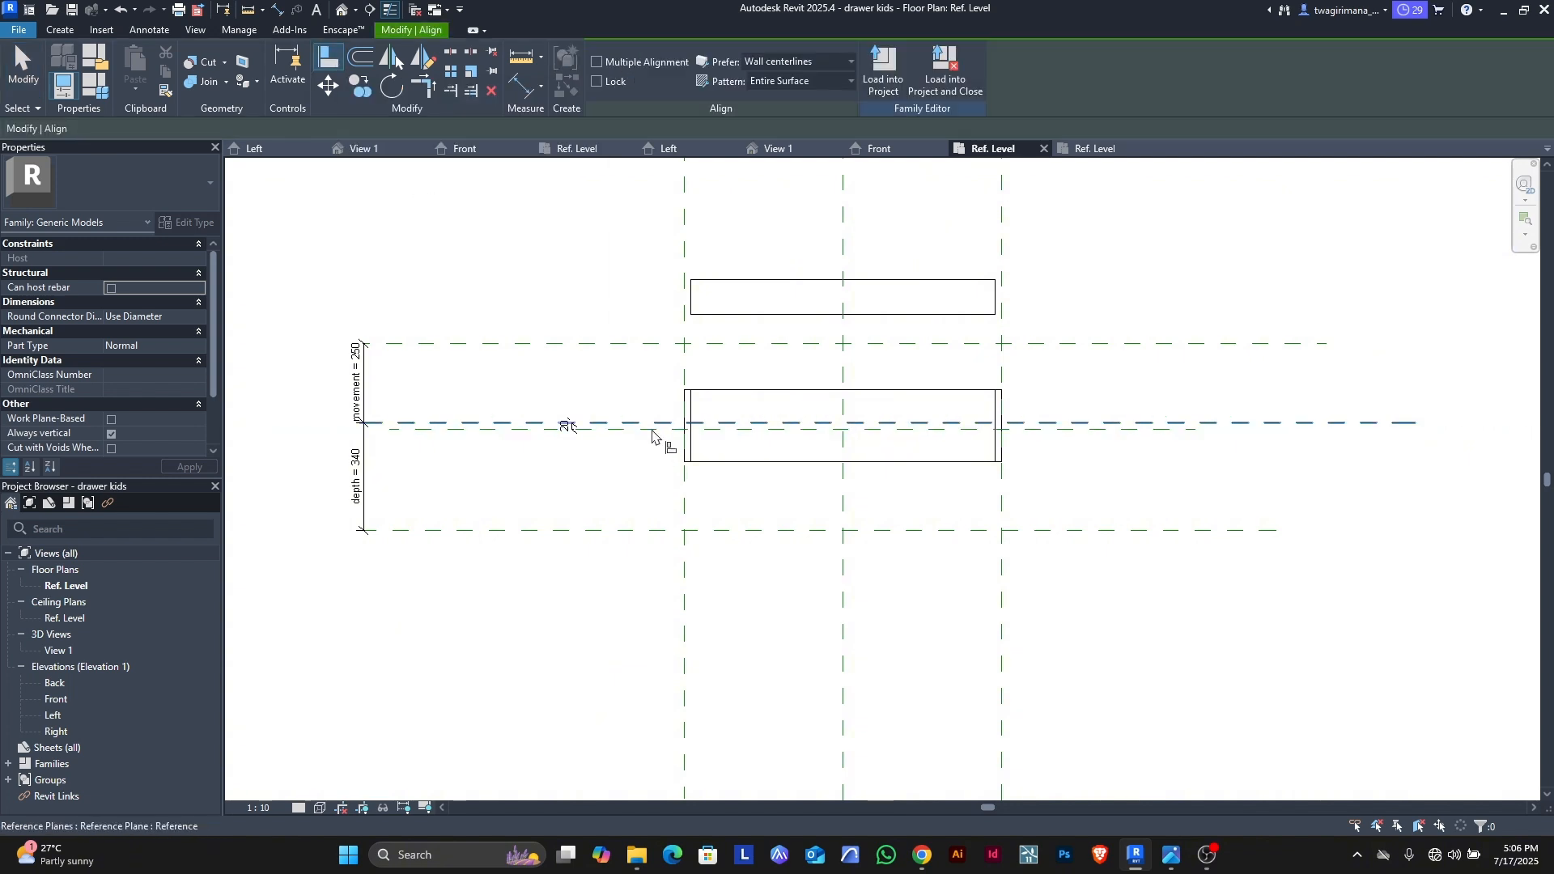
{"action": "left_click", "coordinate": [799, 392]}
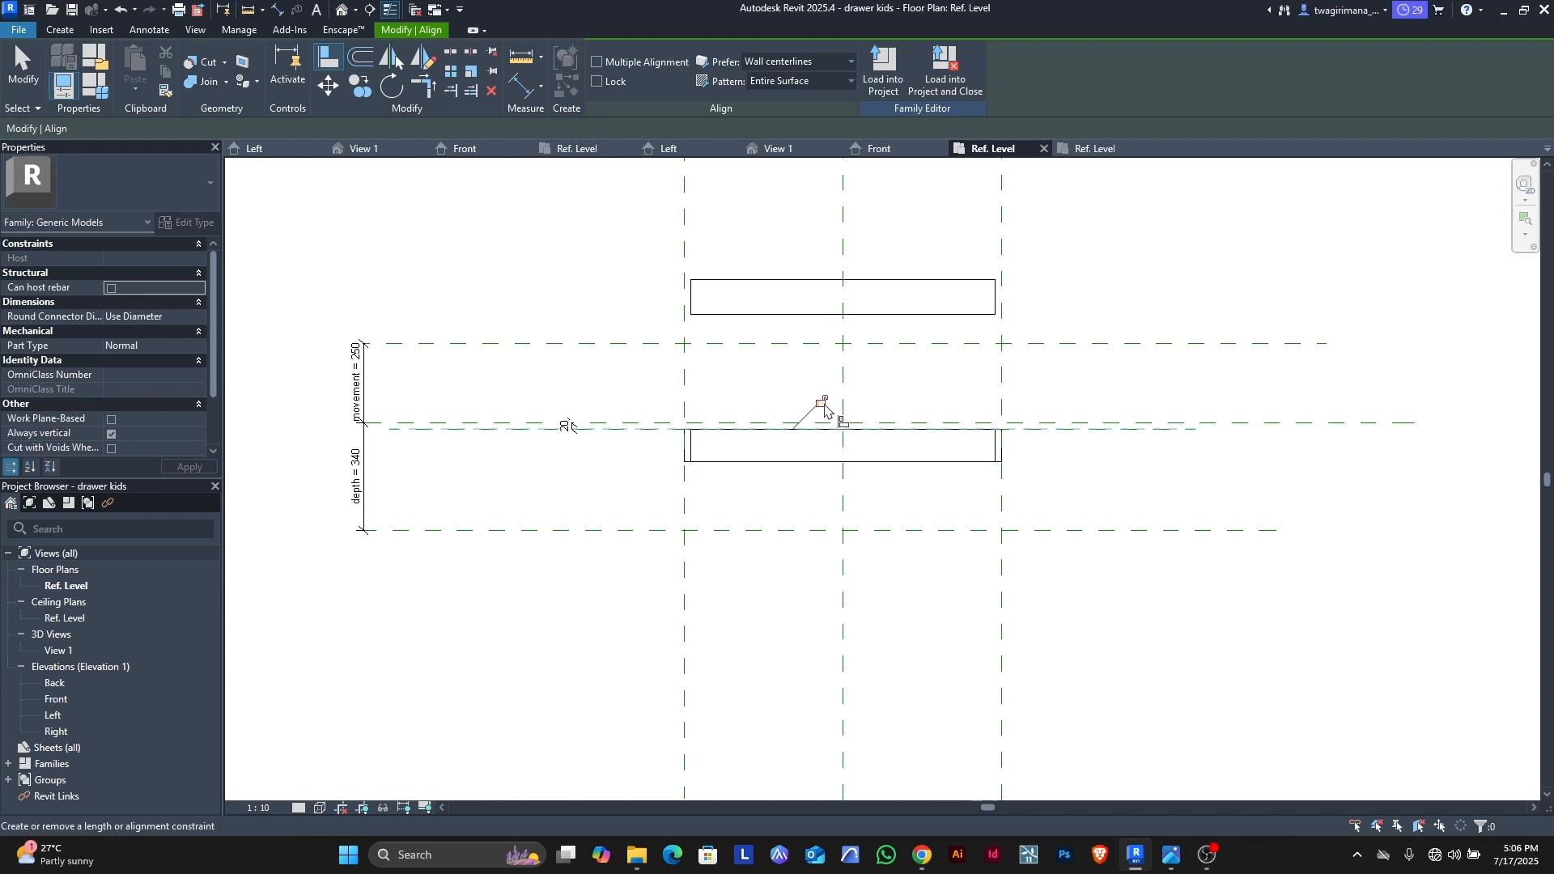
{"action": "left_click", "coordinate": [659, 532]}
{"action": "left_click", "coordinate": [729, 462]}
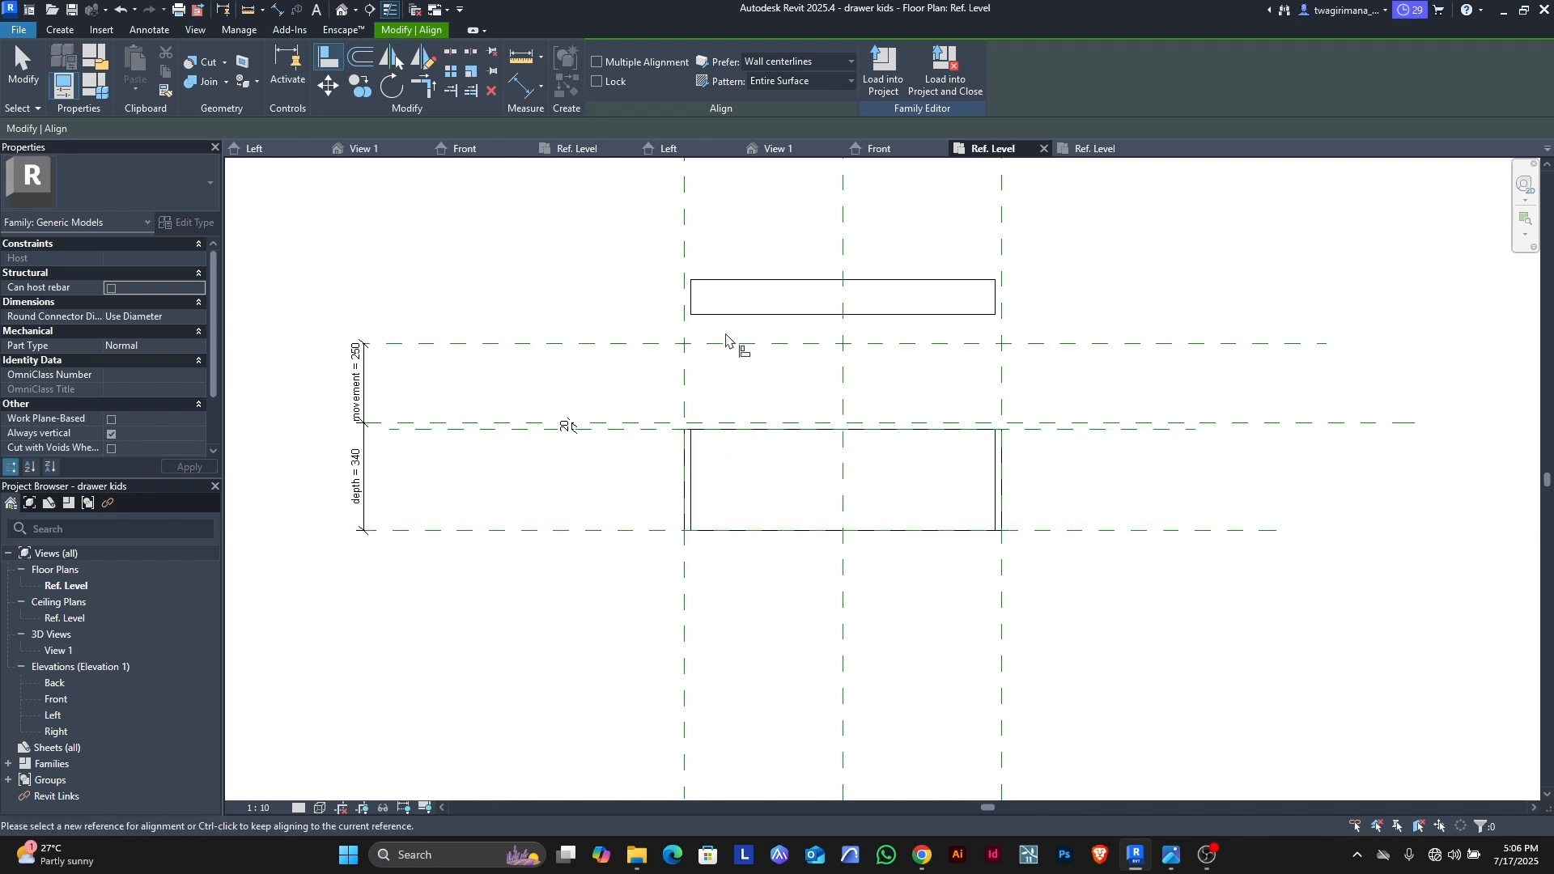
{"action": "key", "text": "Escape"}
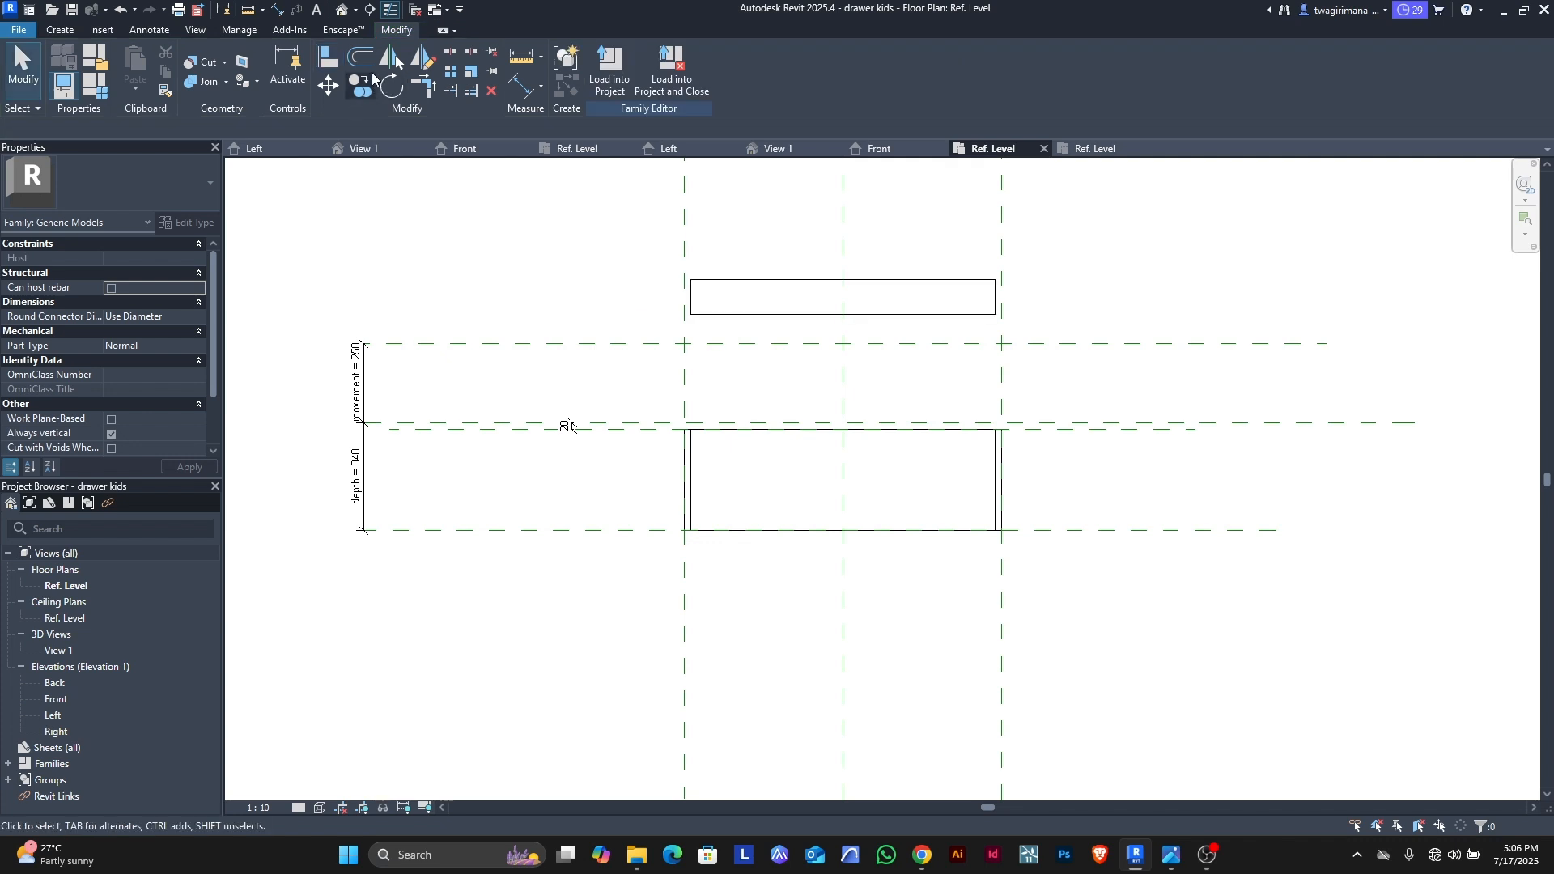
Step: Align and lock the separate rear panel's front face to the 20 mm offset plane and its rear face to the middle reference plane
{"action": "left_click", "coordinate": [328, 58]}
{"action": "scroll", "coordinate": [701, 340], "scroll_direction": "up", "scroll_amount": 2}
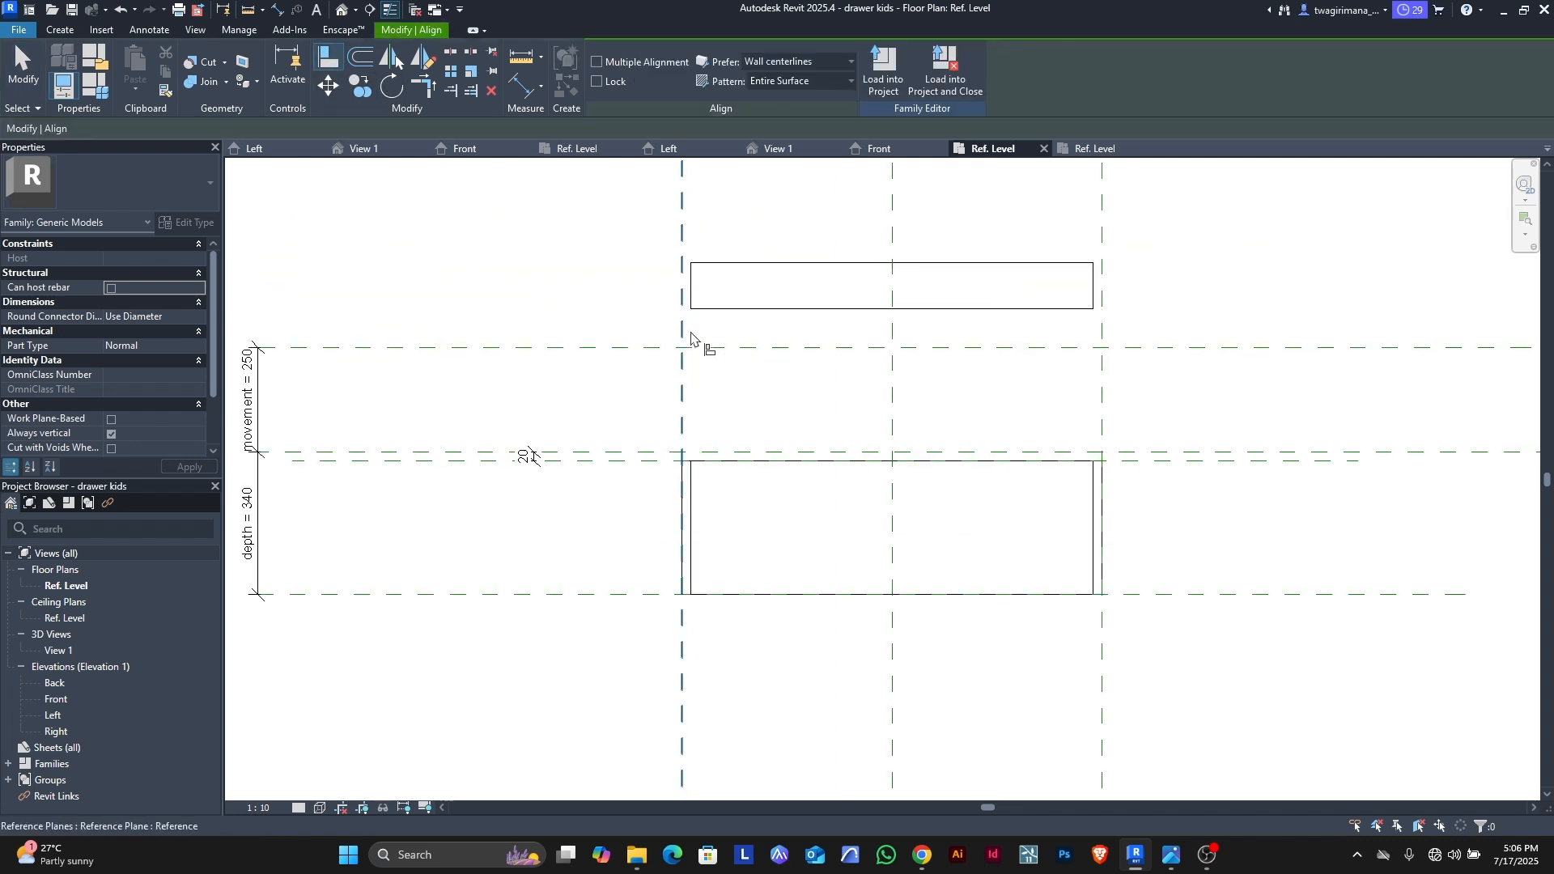
{"action": "left_click", "coordinate": [607, 483]}
{"action": "left_click", "coordinate": [764, 316]}
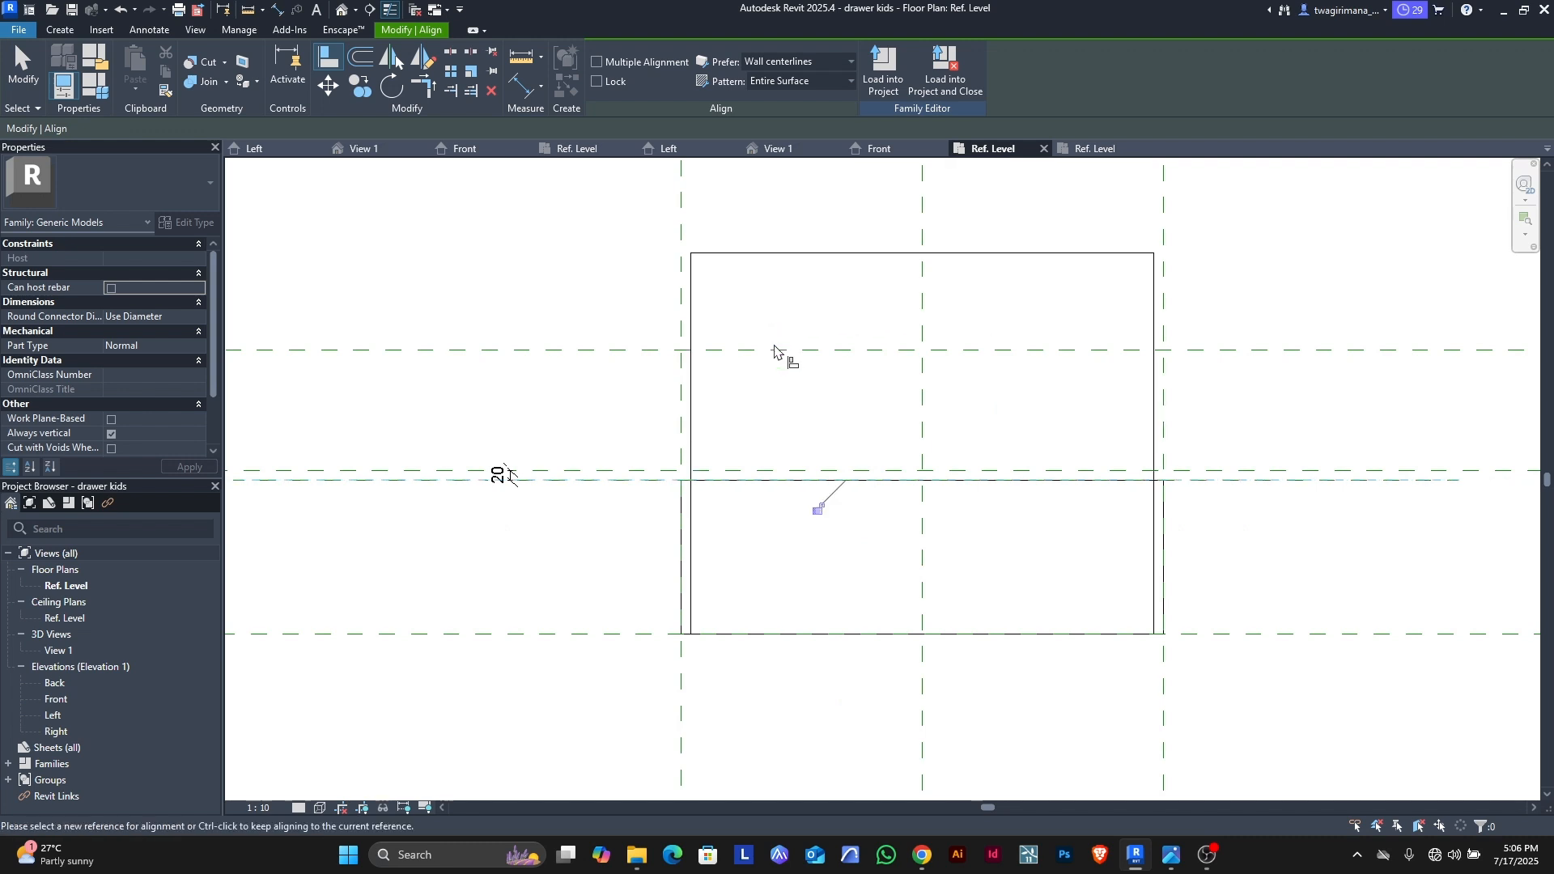
{"action": "left_click", "coordinate": [643, 471]}
{"action": "left_click", "coordinate": [795, 255]}
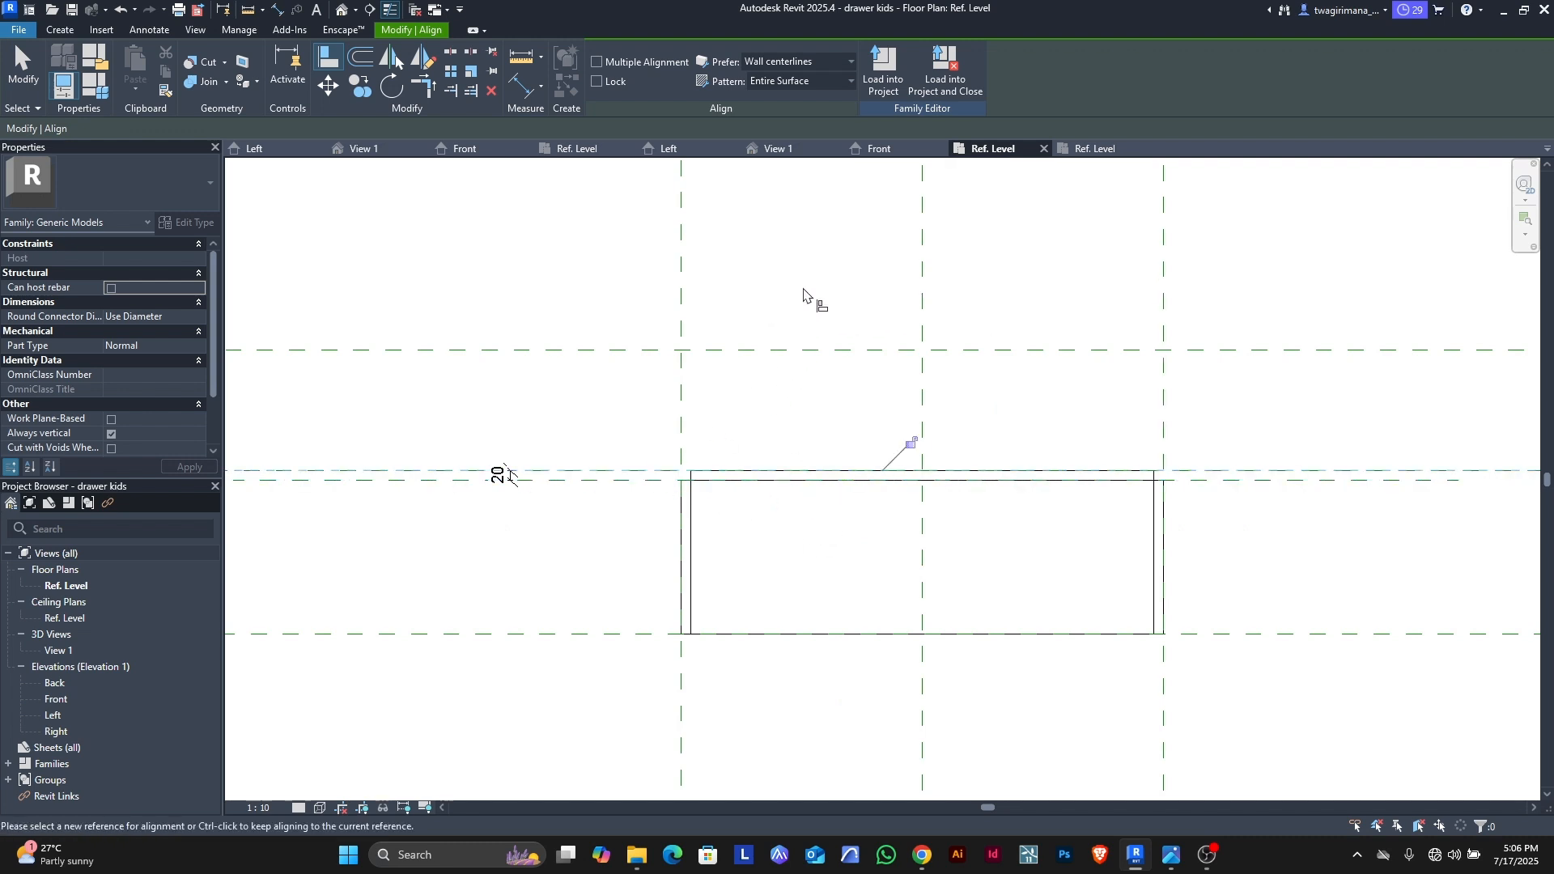
{"action": "left_click", "coordinate": [912, 443]}
{"action": "scroll", "coordinate": [756, 437], "scroll_direction": "down", "scroll_amount": 1}
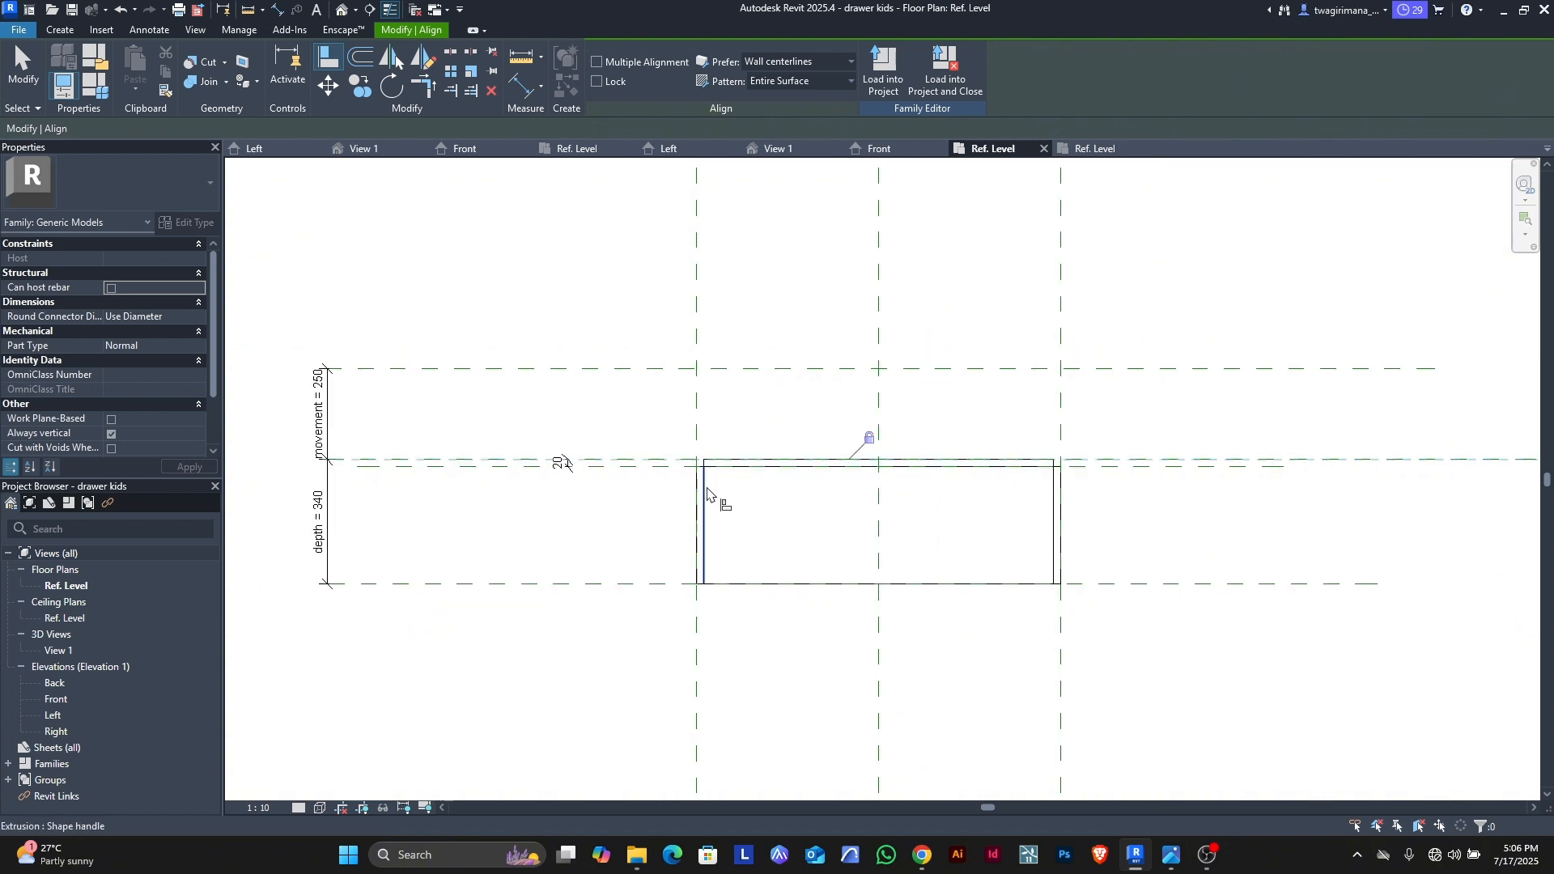
{"action": "key", "text": "Escape"}
{"action": "key", "text": "Escape"}
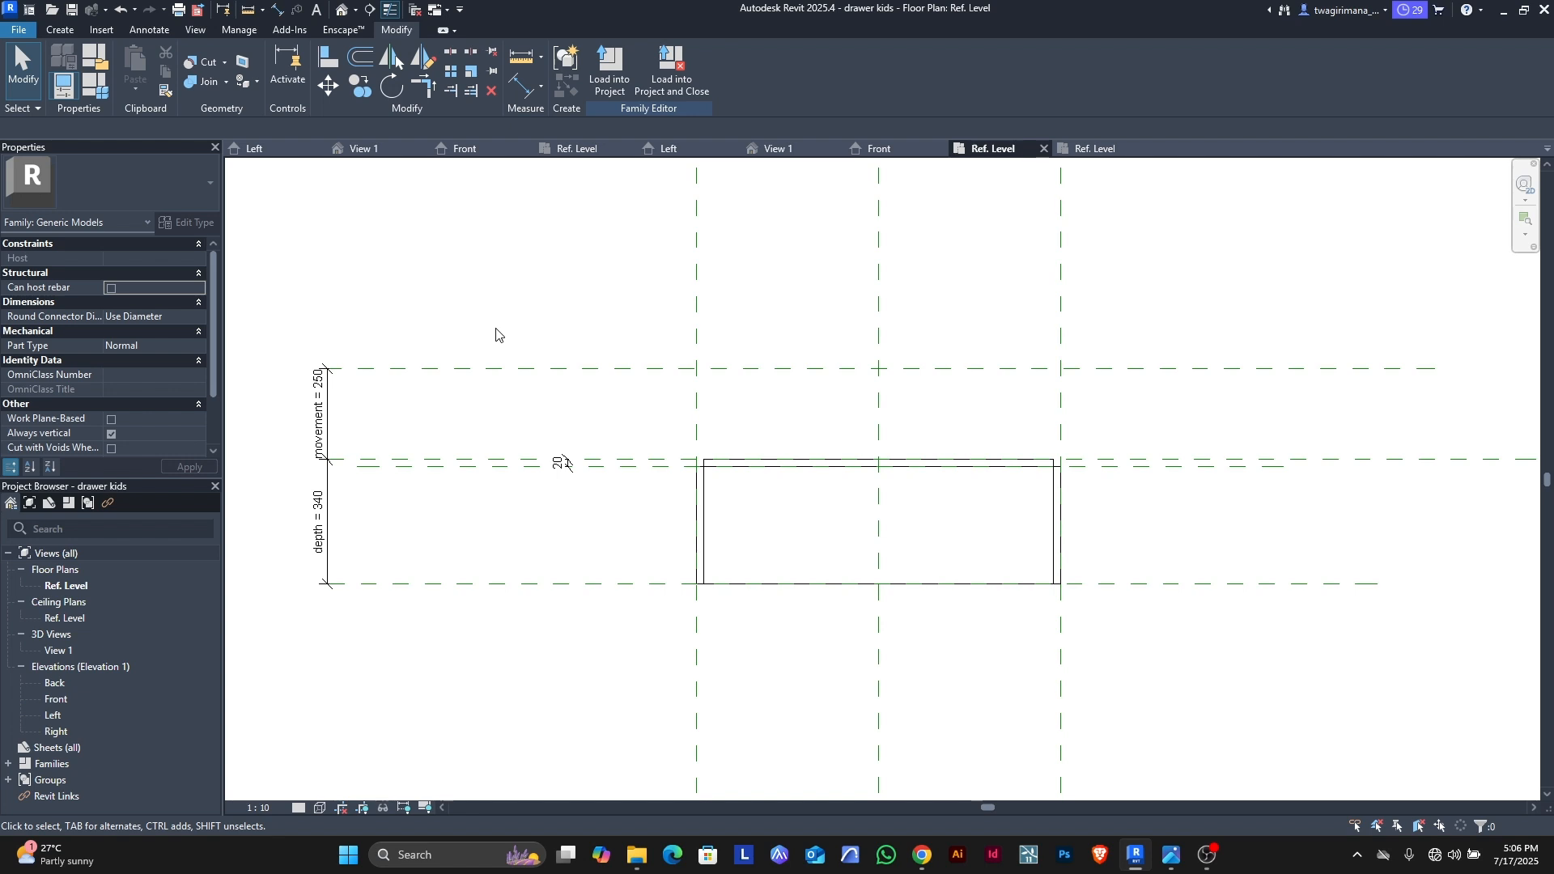
Step: Flex the drawer in the family types by applying a movement of 0, and finish with movement set to 300
{"action": "scroll", "coordinate": [496, 334], "scroll_direction": "down", "scroll_amount": 2}
{"action": "scroll", "coordinate": [761, 484], "scroll_direction": "up", "scroll_amount": 1}
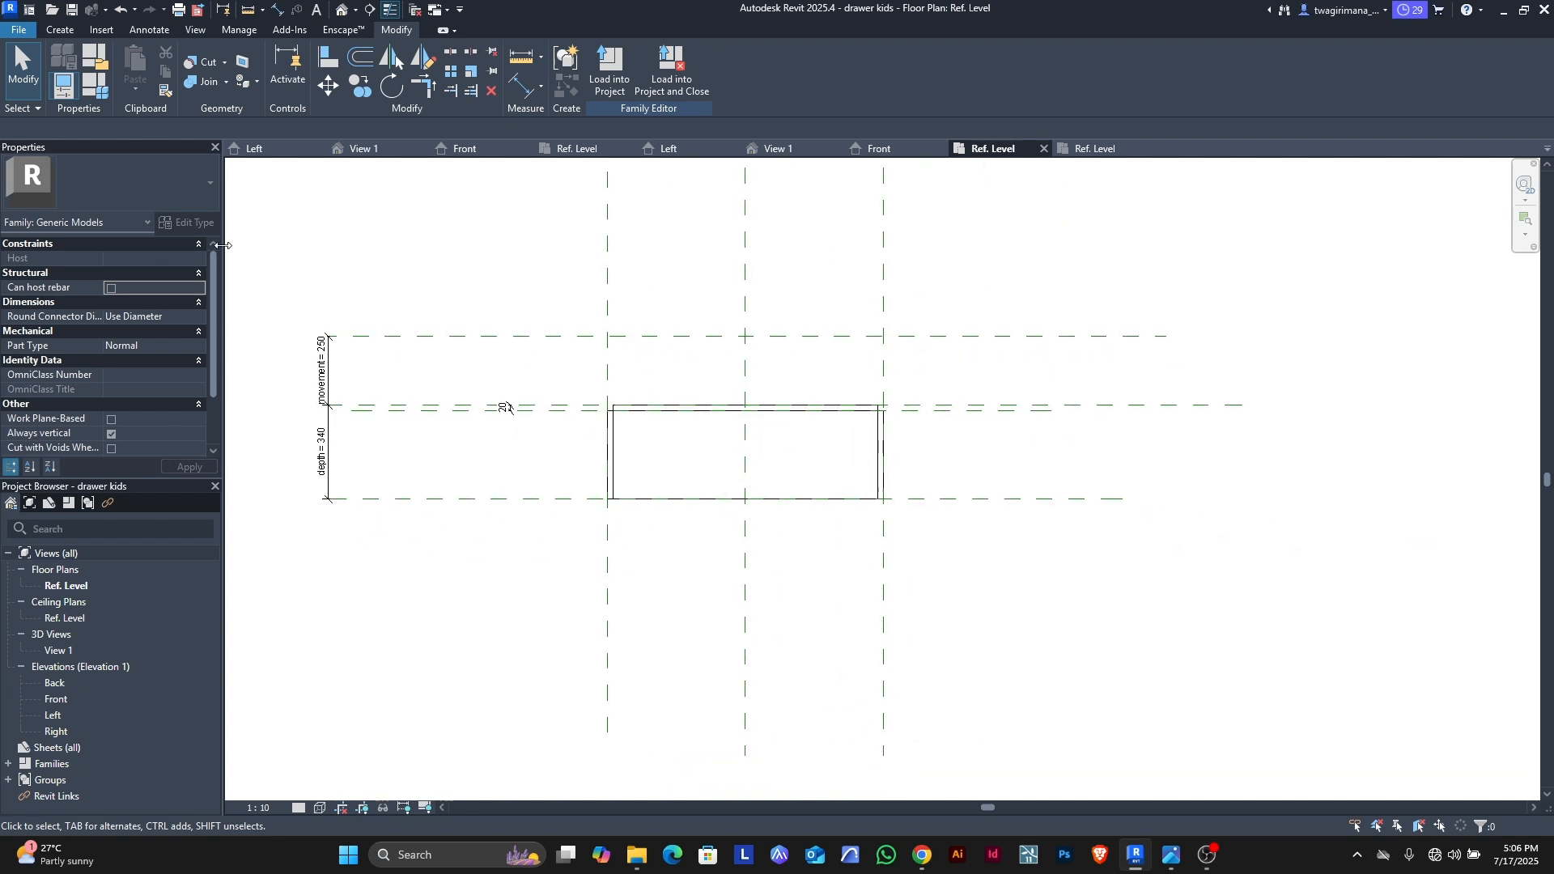
{"action": "left_click", "coordinate": [105, 97]}
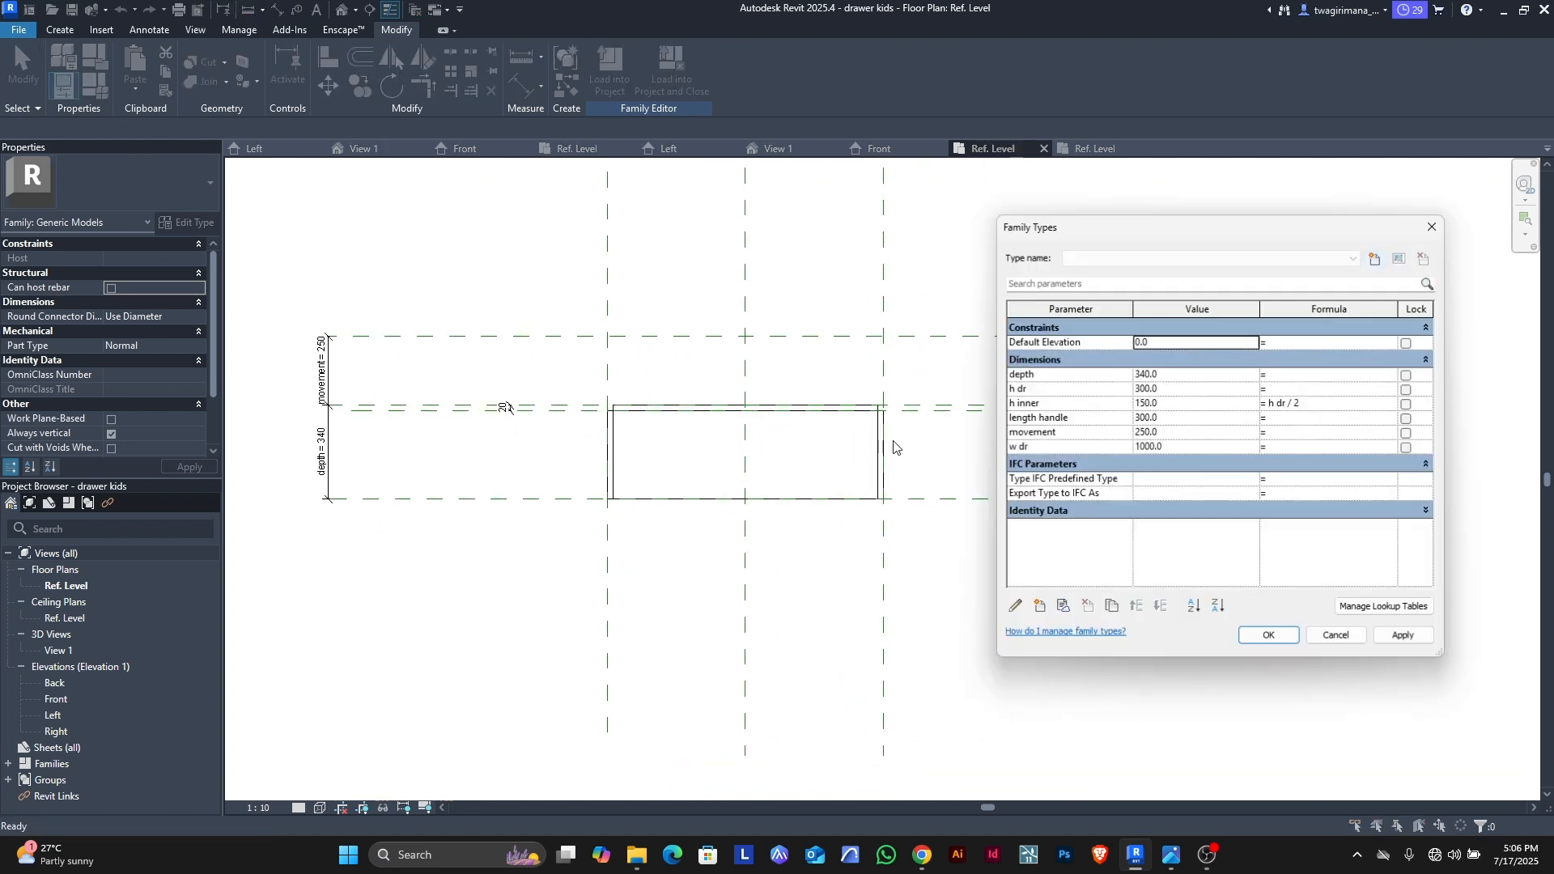
{"action": "left_click", "coordinate": [1186, 440]}
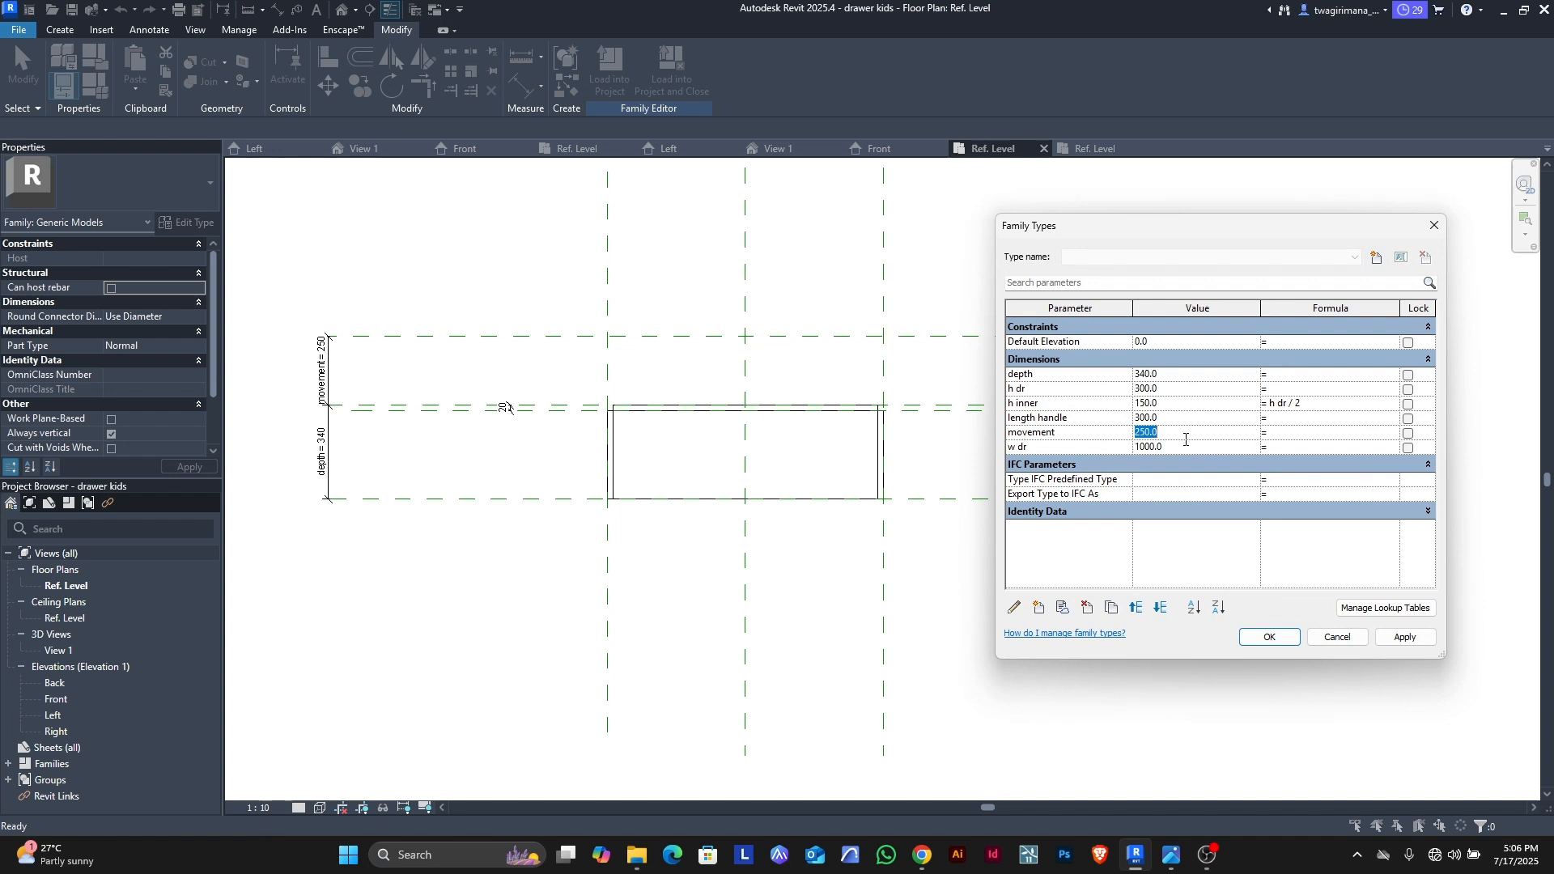
{"action": "type", "text": "0"}
{"action": "left_click", "coordinate": [1398, 638]}
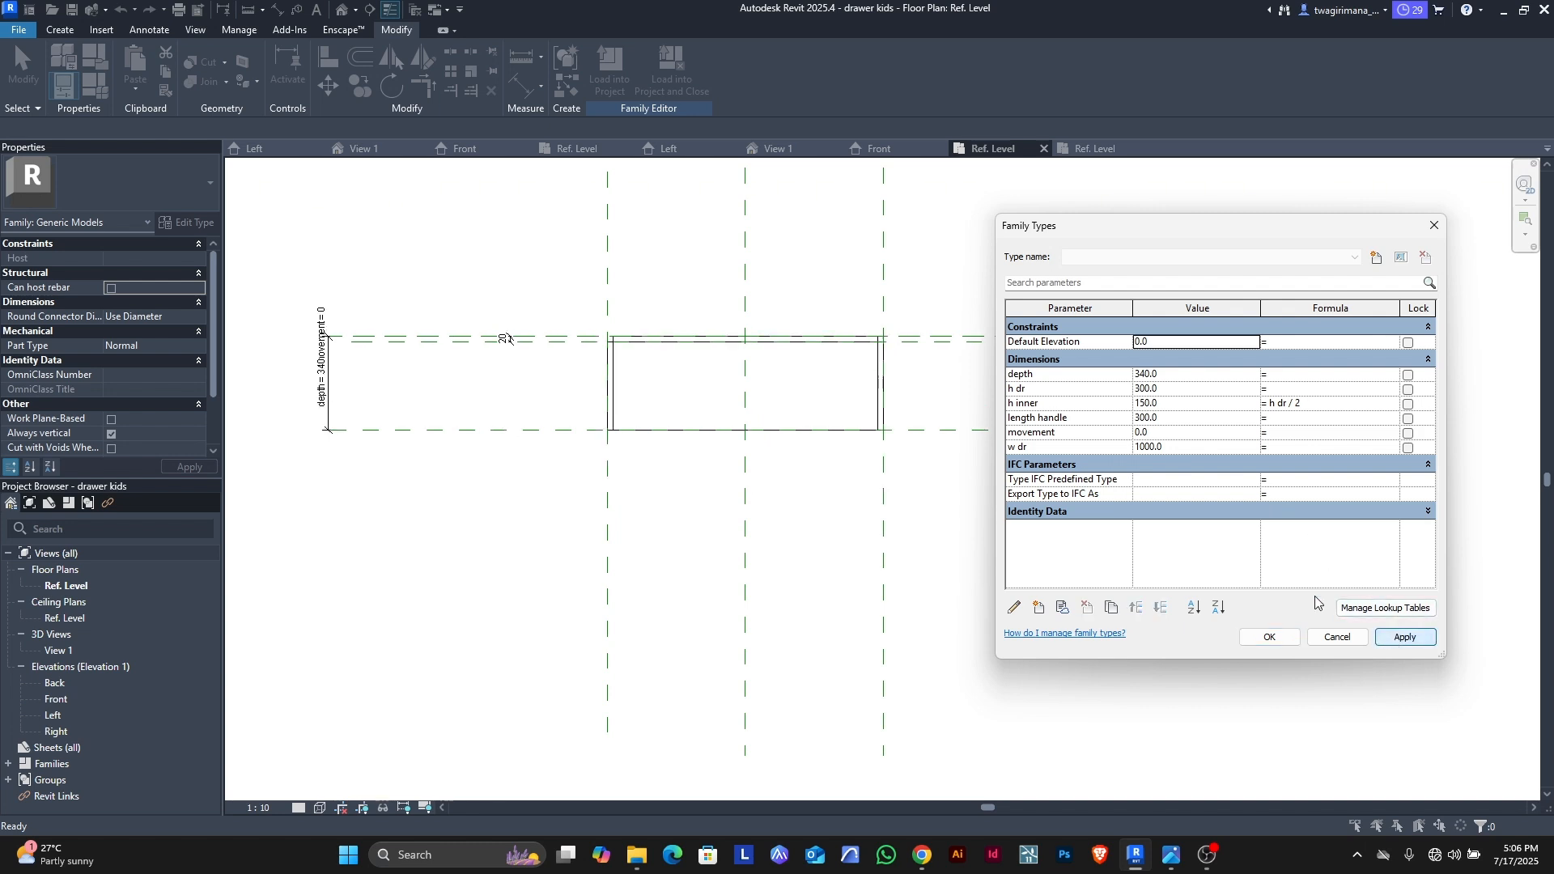
{"action": "left_click", "coordinate": [1181, 434]}
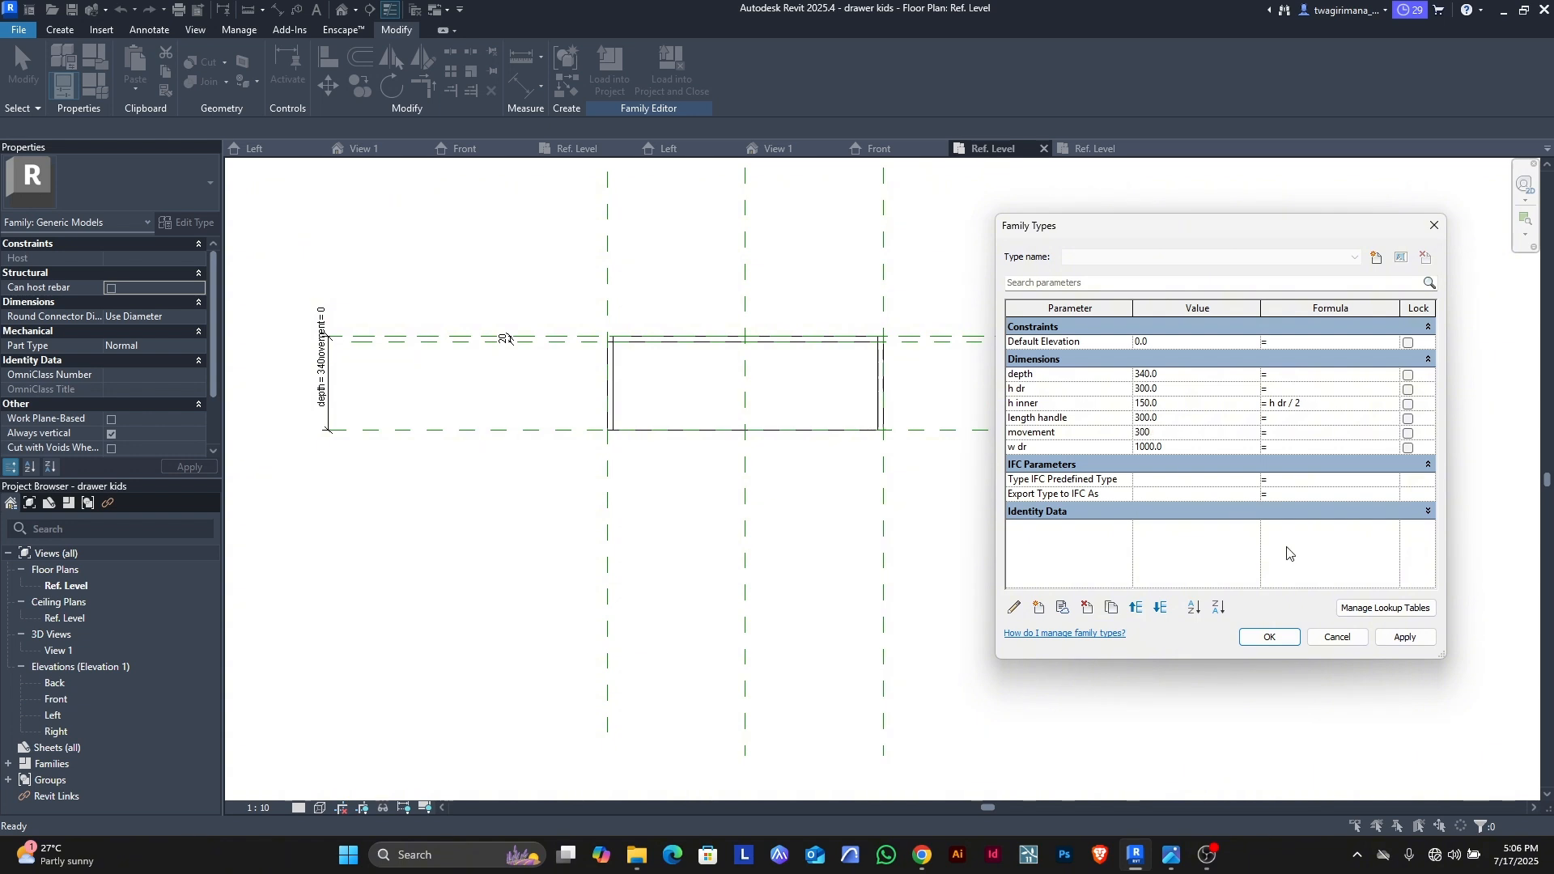
{"action": "left_click", "coordinate": [1403, 638]}
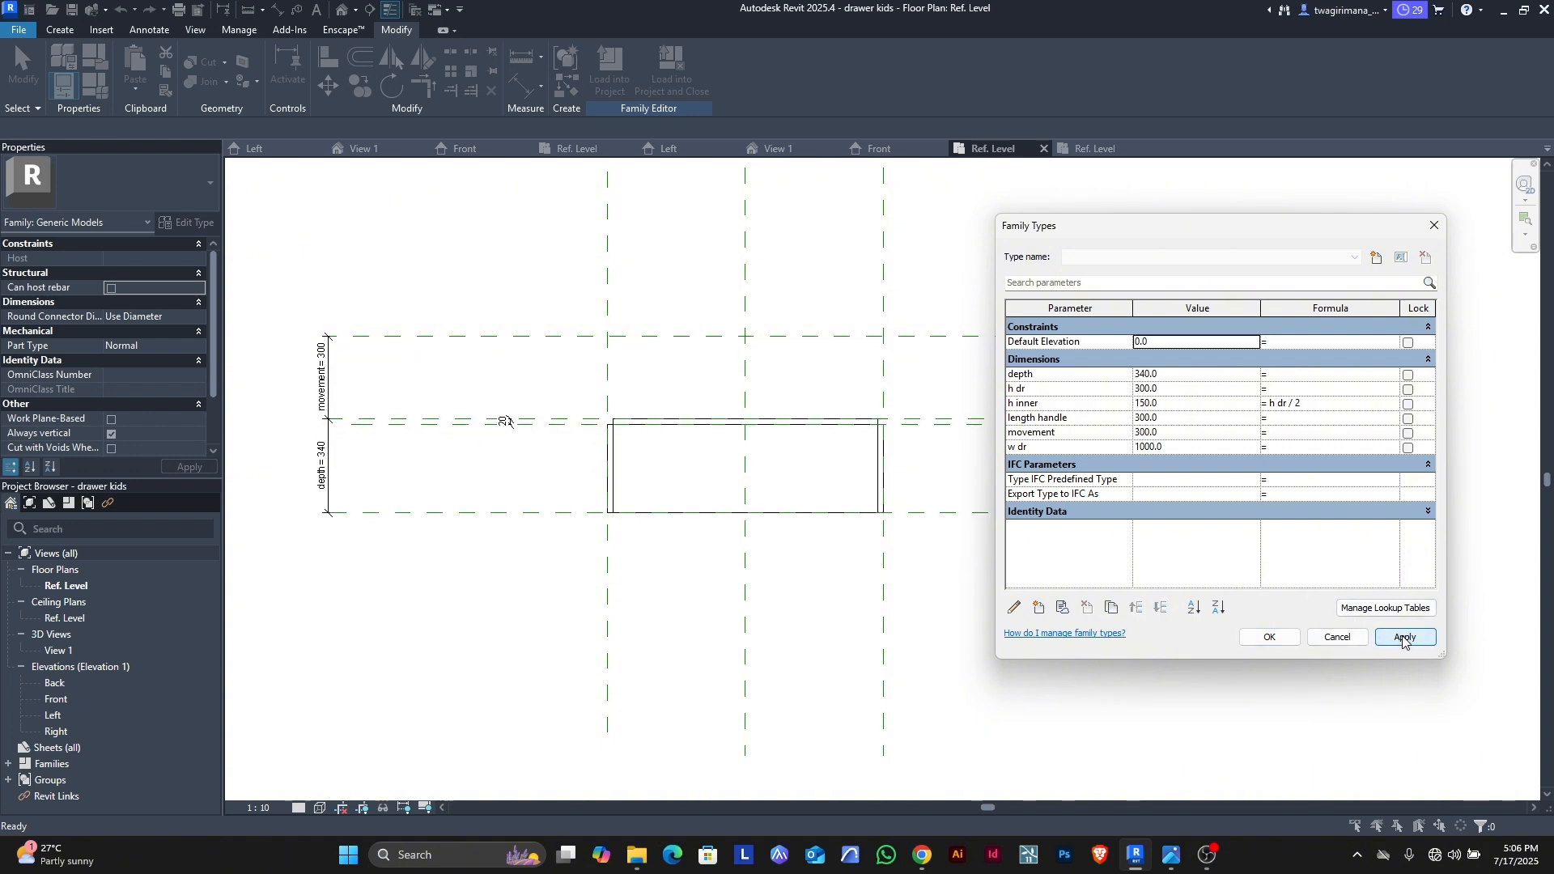
{"action": "left_click", "coordinate": [1284, 644]}
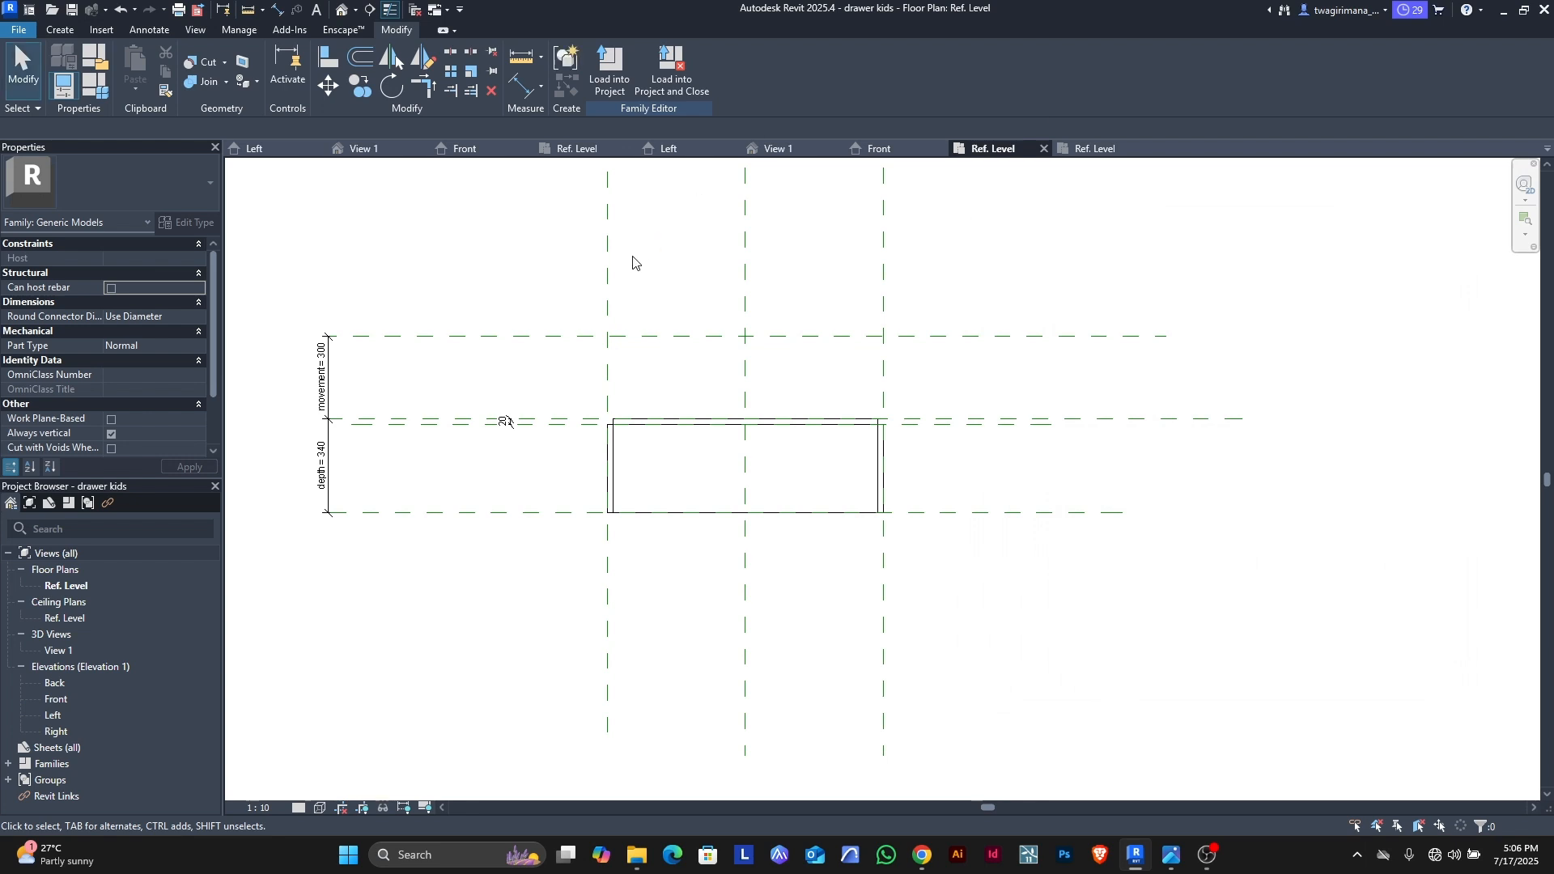
Step: Pull the drawer box's rear face off the inner 20 mm offset plane in the Ref. Level plan and remove its constraints
{"action": "scroll", "coordinate": [629, 449], "scroll_direction": "up", "scroll_amount": 2}
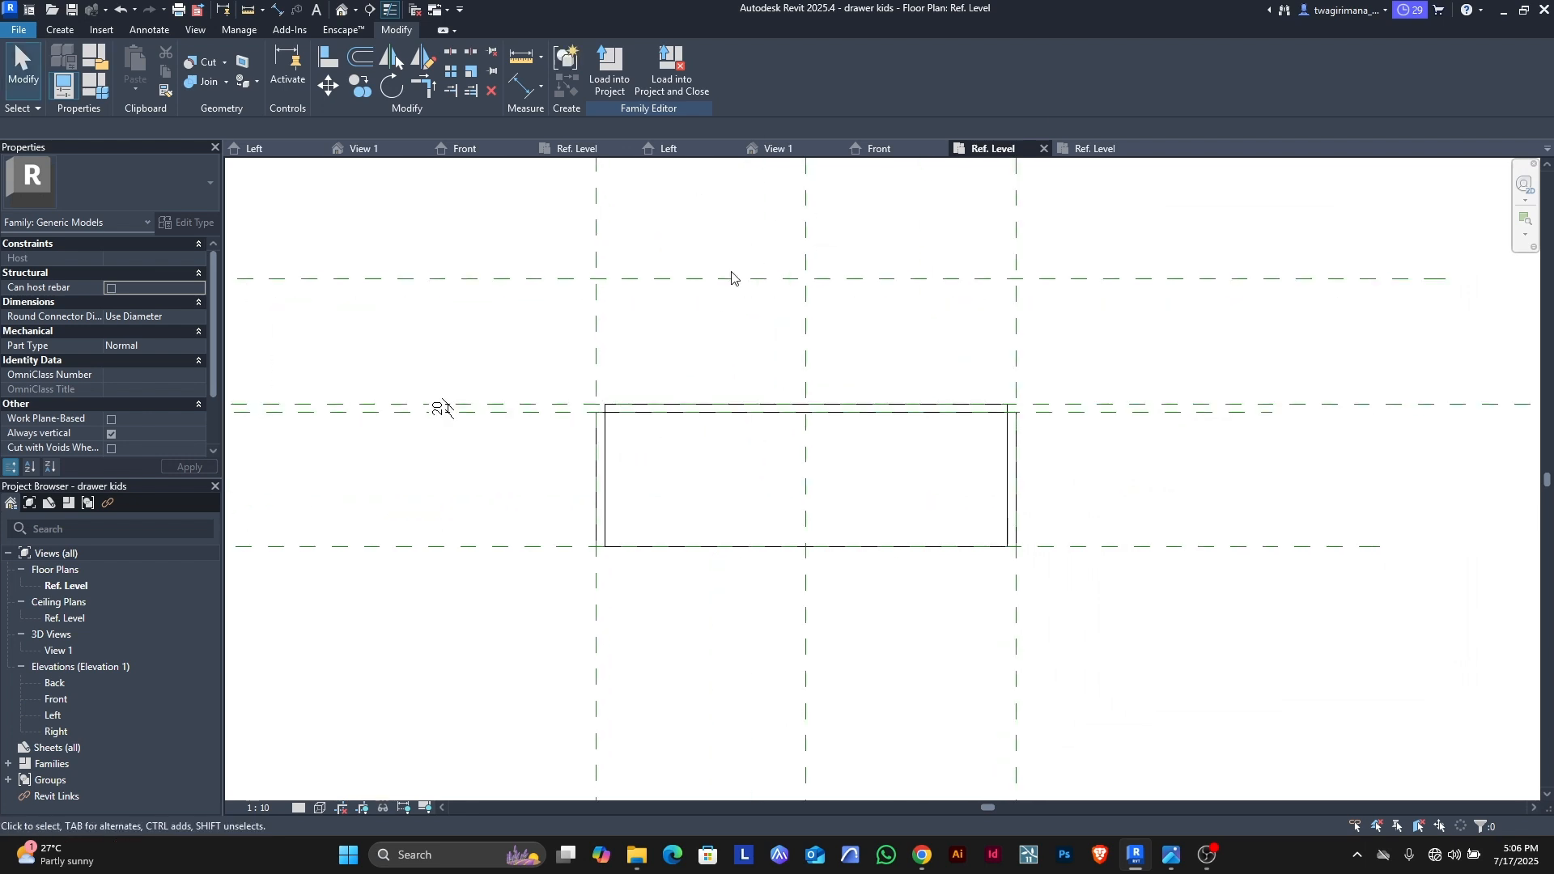
{"action": "scroll", "coordinate": [735, 259], "scroll_direction": "down", "scroll_amount": 2}
{"action": "left_click", "coordinate": [779, 149]}
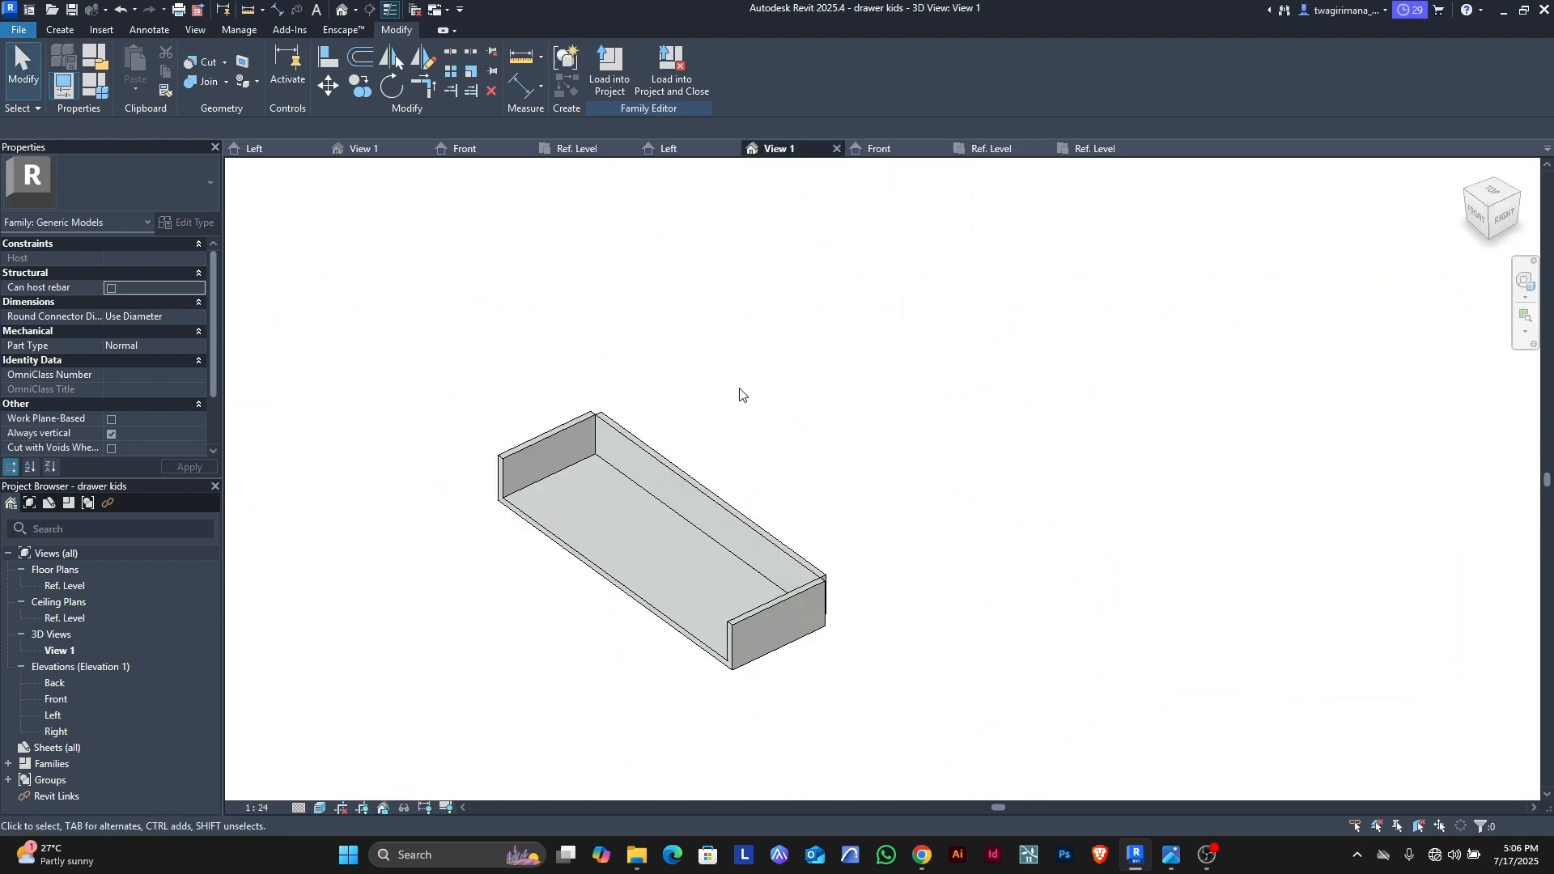
{"action": "scroll", "coordinate": [604, 434], "scroll_direction": "up", "scroll_amount": 3}
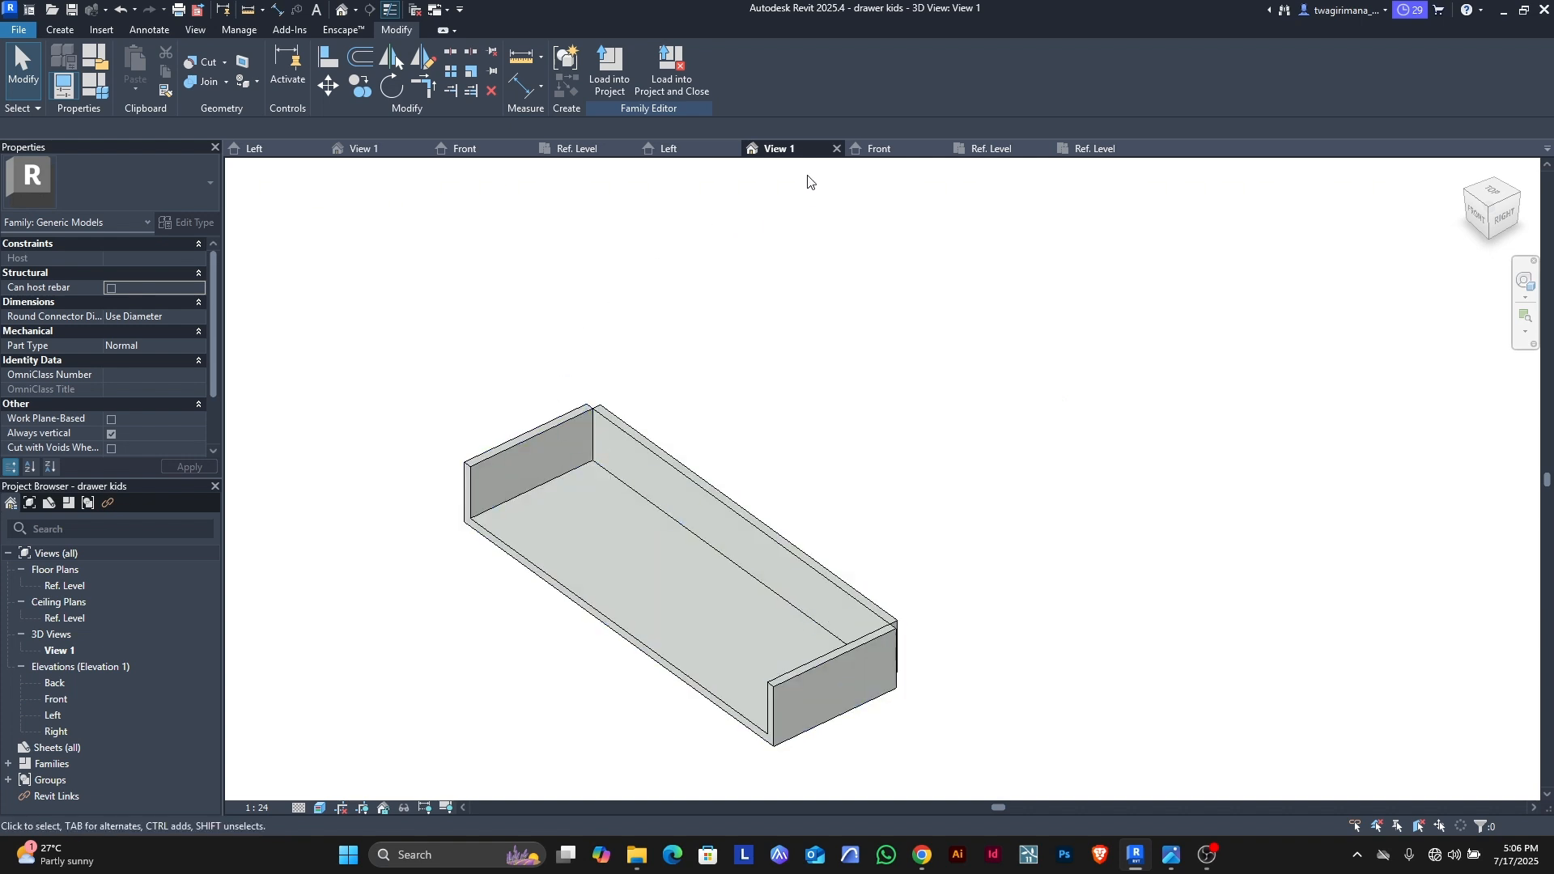
{"action": "left_click", "coordinate": [986, 150]}
{"action": "scroll", "coordinate": [580, 405], "scroll_direction": "up", "scroll_amount": 2}
{"action": "scroll", "coordinate": [631, 413], "scroll_direction": "up", "scroll_amount": 3}
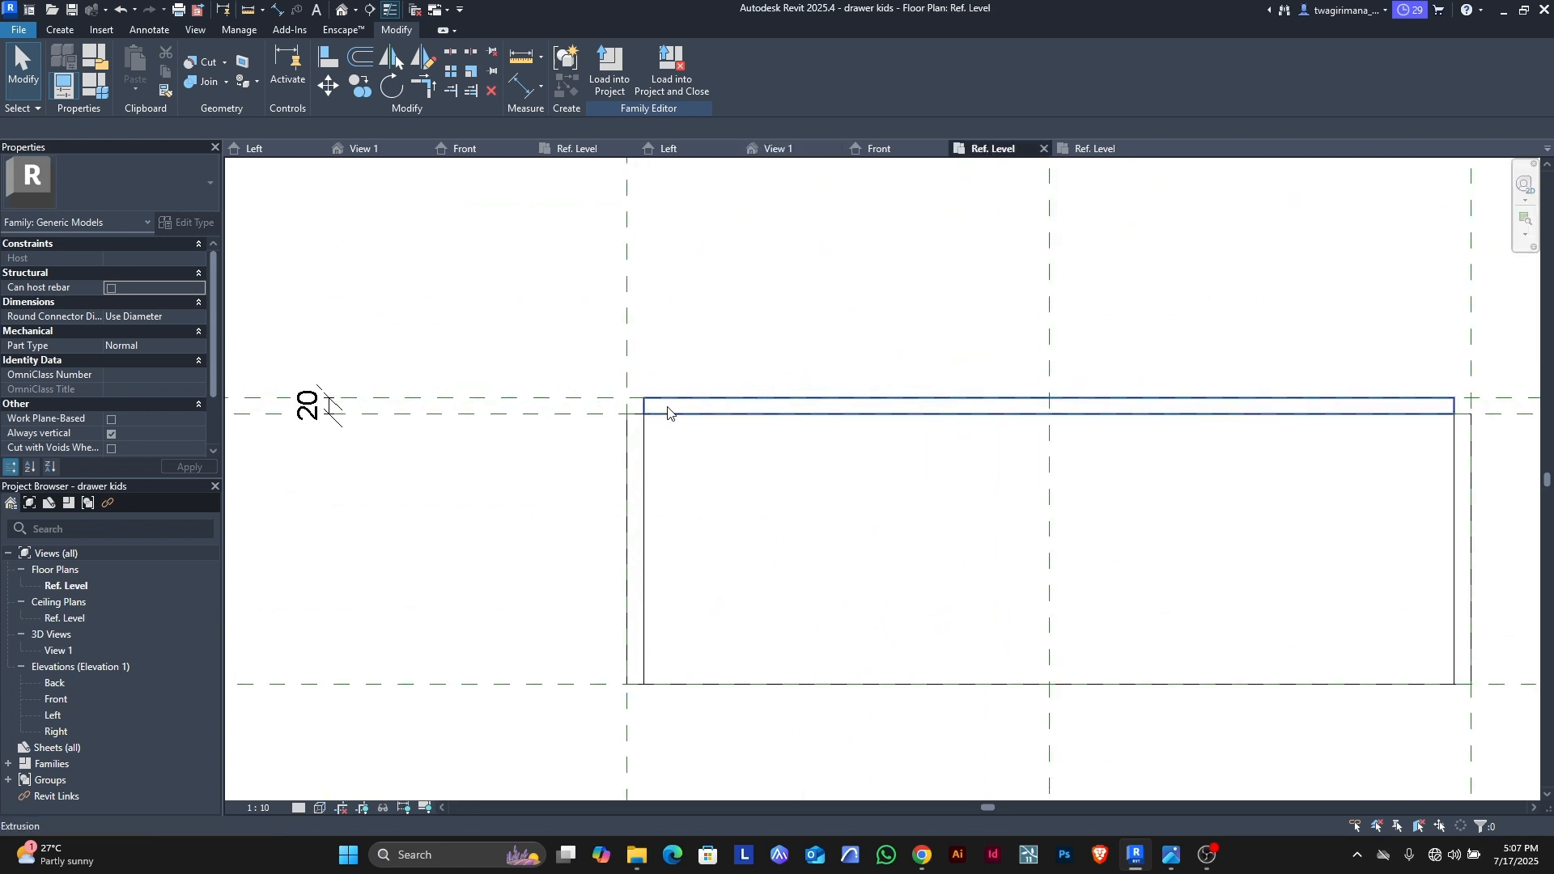
{"action": "left_click", "coordinate": [635, 435]}
{"action": "scroll", "coordinate": [597, 413], "scroll_direction": "down", "scroll_amount": 2}
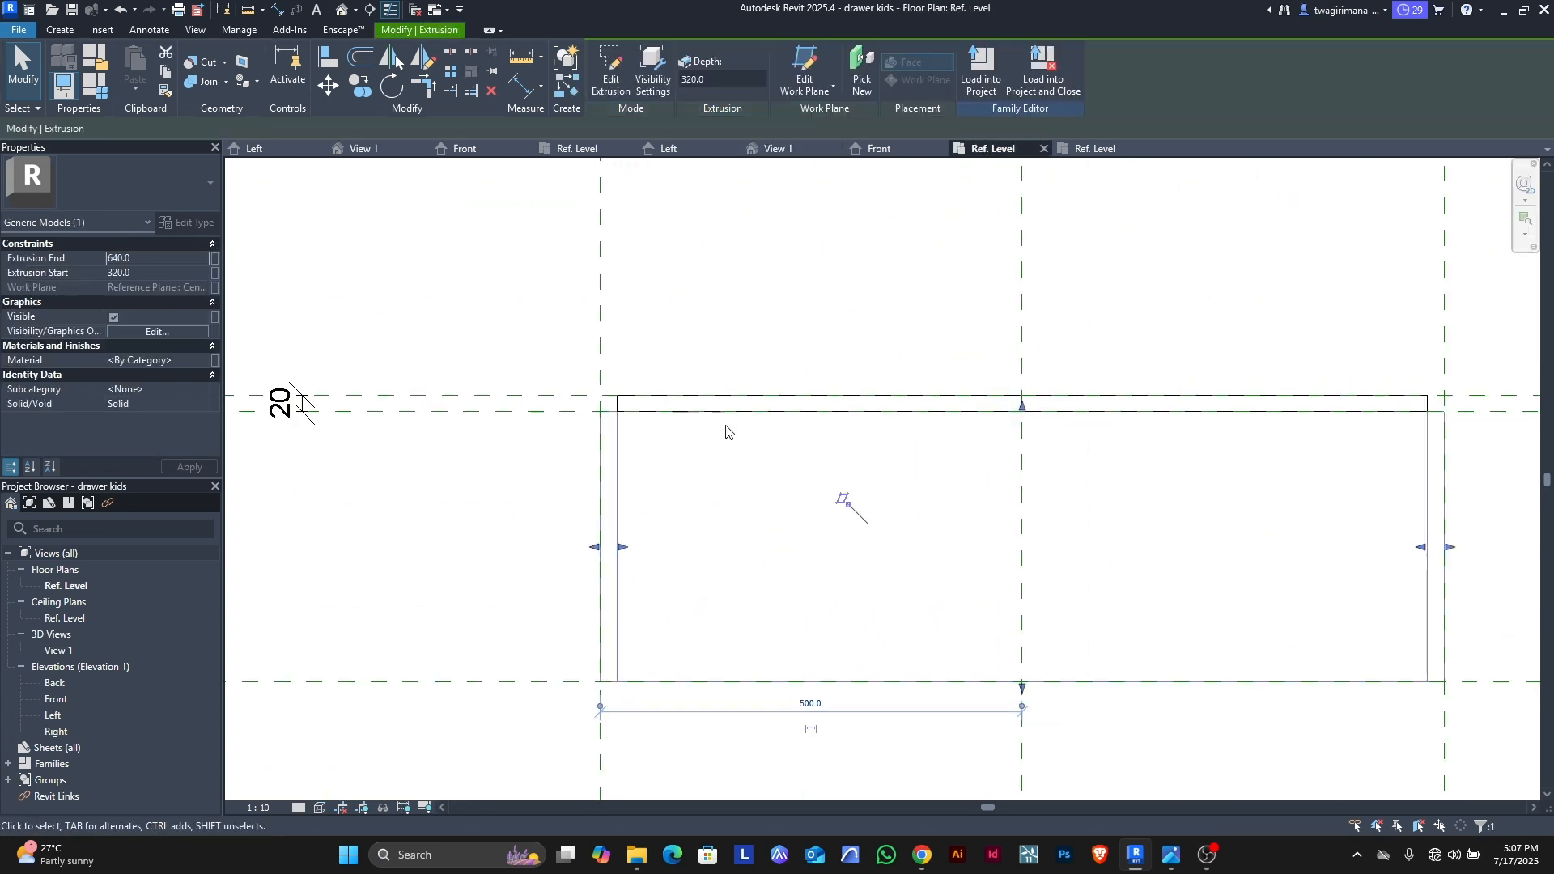
{"action": "left_click_drag", "start_coordinate": [1021, 411], "coordinate": [1024, 458]}
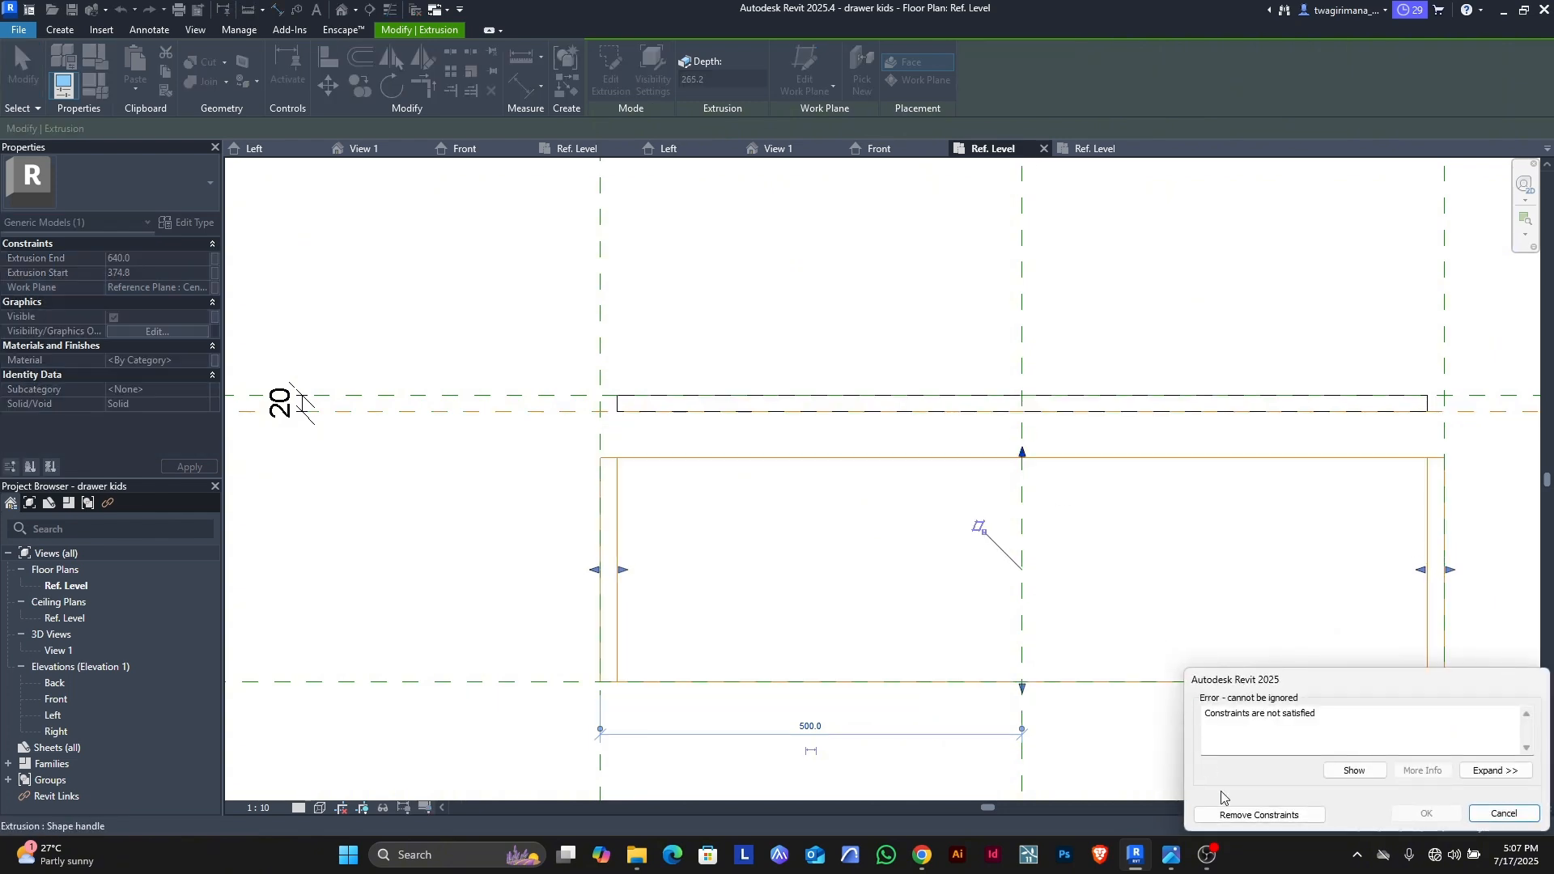
{"action": "left_click", "coordinate": [1237, 816]}
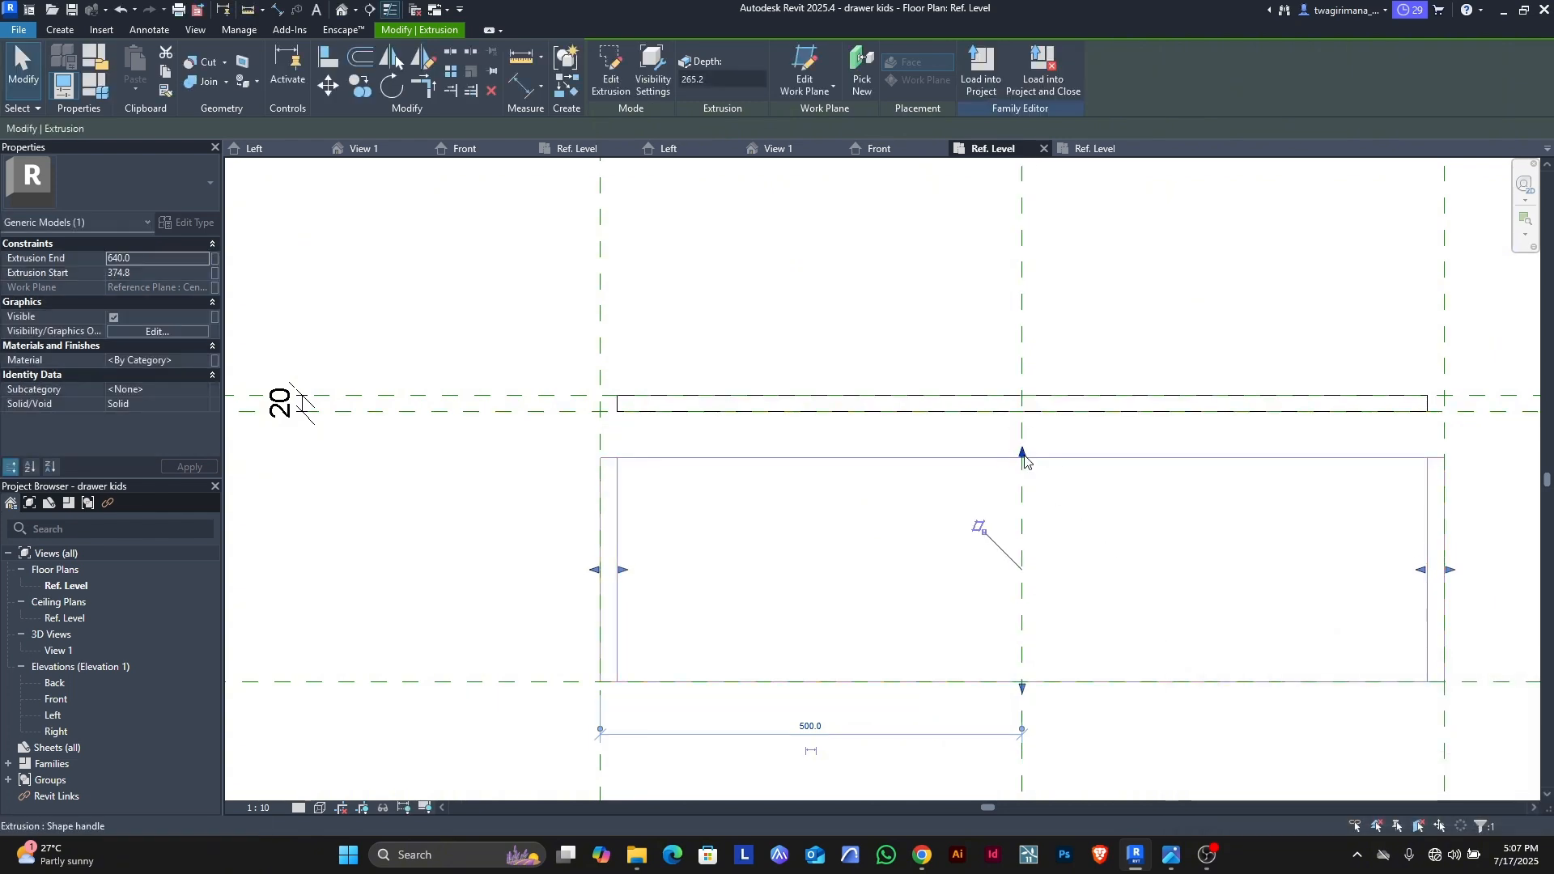
Step: Stretch the drawer box's rear face back to the middle reference plane and lock it there
{"action": "left_click_drag", "start_coordinate": [1022, 454], "coordinate": [1034, 402]}
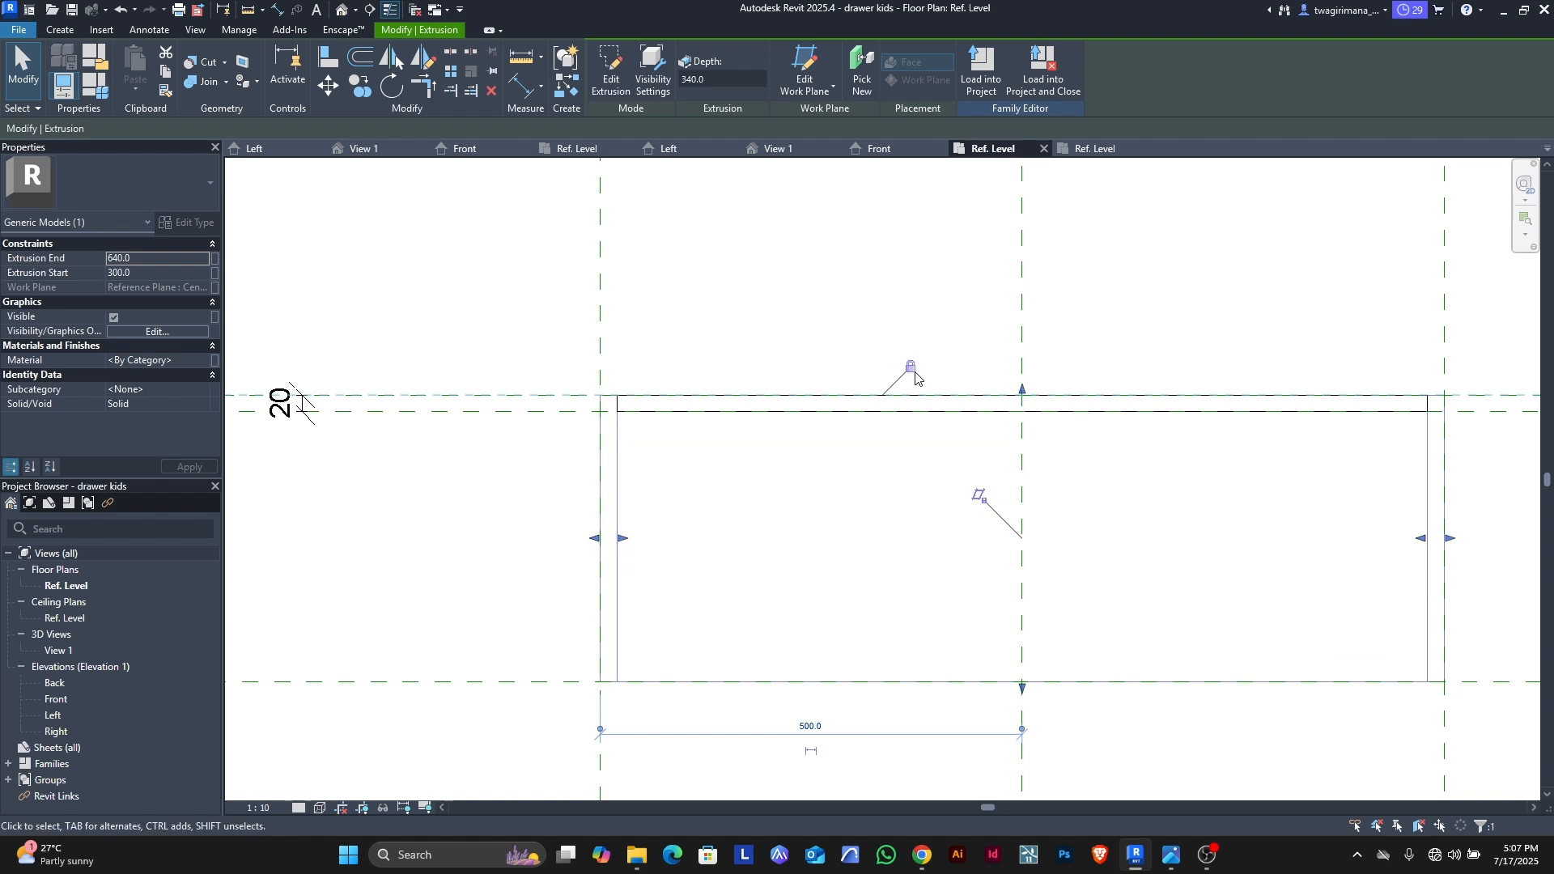
{"action": "left_click", "coordinate": [791, 340]}
{"action": "scroll", "coordinate": [685, 408], "scroll_direction": "down", "scroll_amount": 2}
{"action": "scroll", "coordinate": [685, 409], "scroll_direction": "down", "scroll_amount": 1}
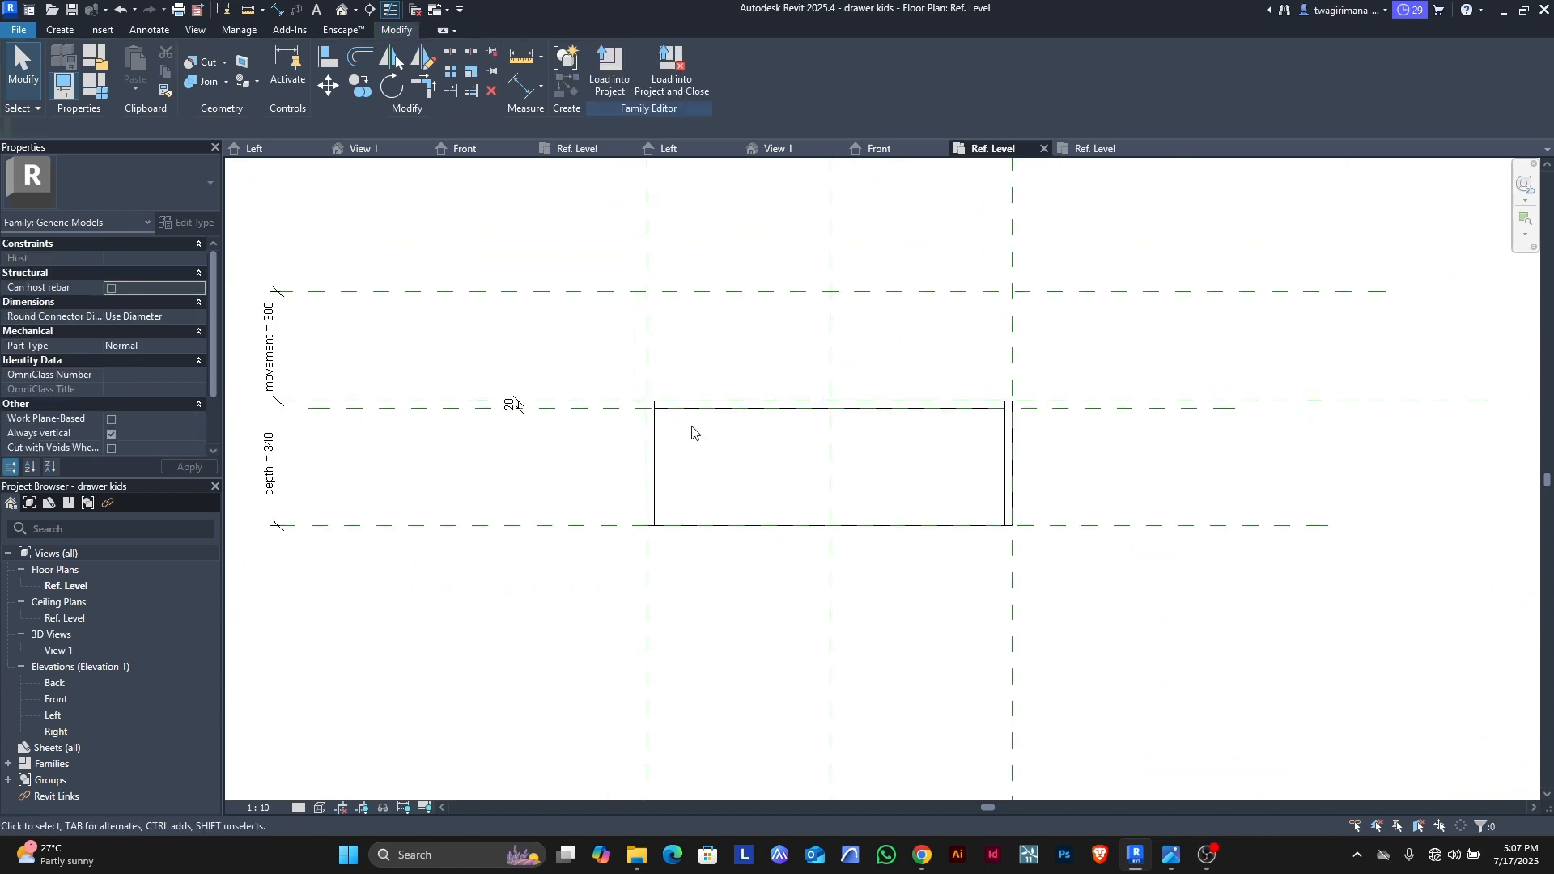
Step: In the Front elevation, start an extrusion with a 1000 by 300 mm rectangle spanning the drawer's full width and h dr height
{"action": "left_click", "coordinate": [879, 149]}
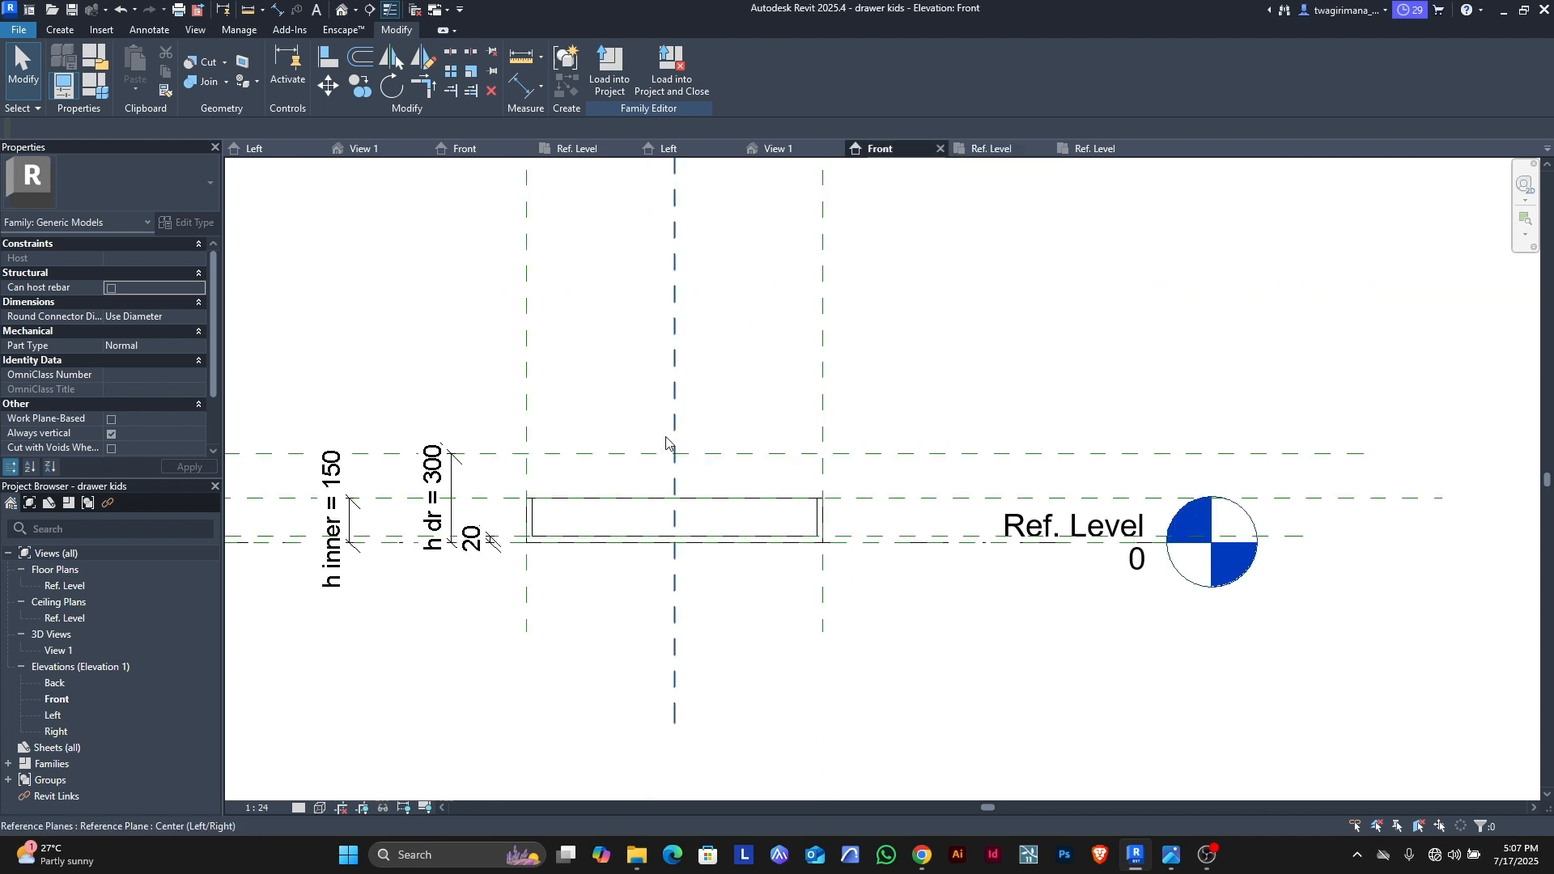
{"action": "left_click", "coordinate": [60, 30]}
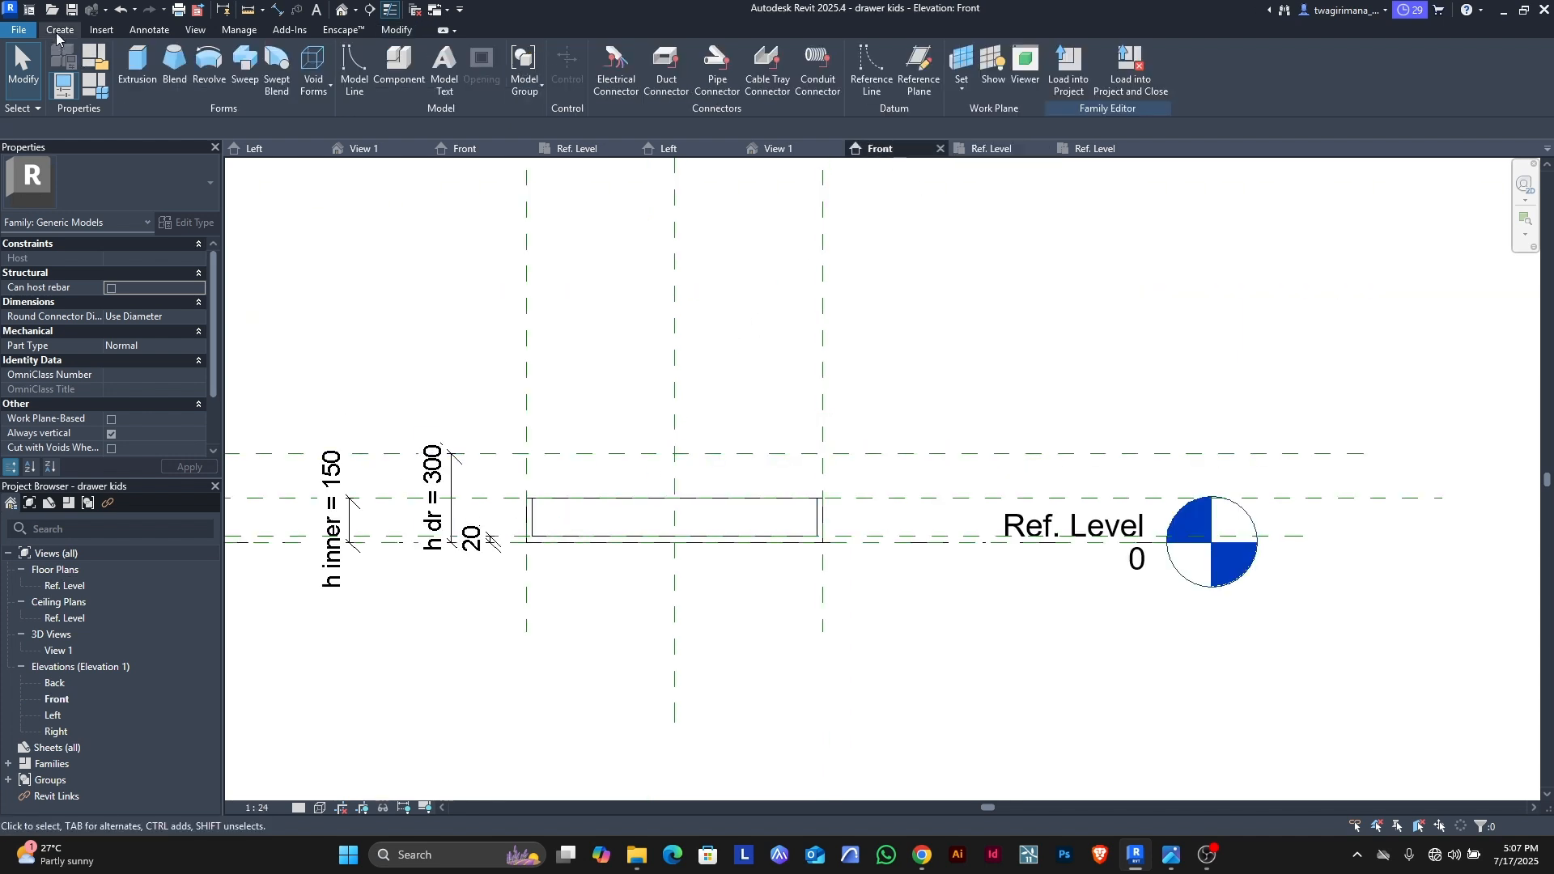
{"action": "left_click", "coordinate": [138, 69]}
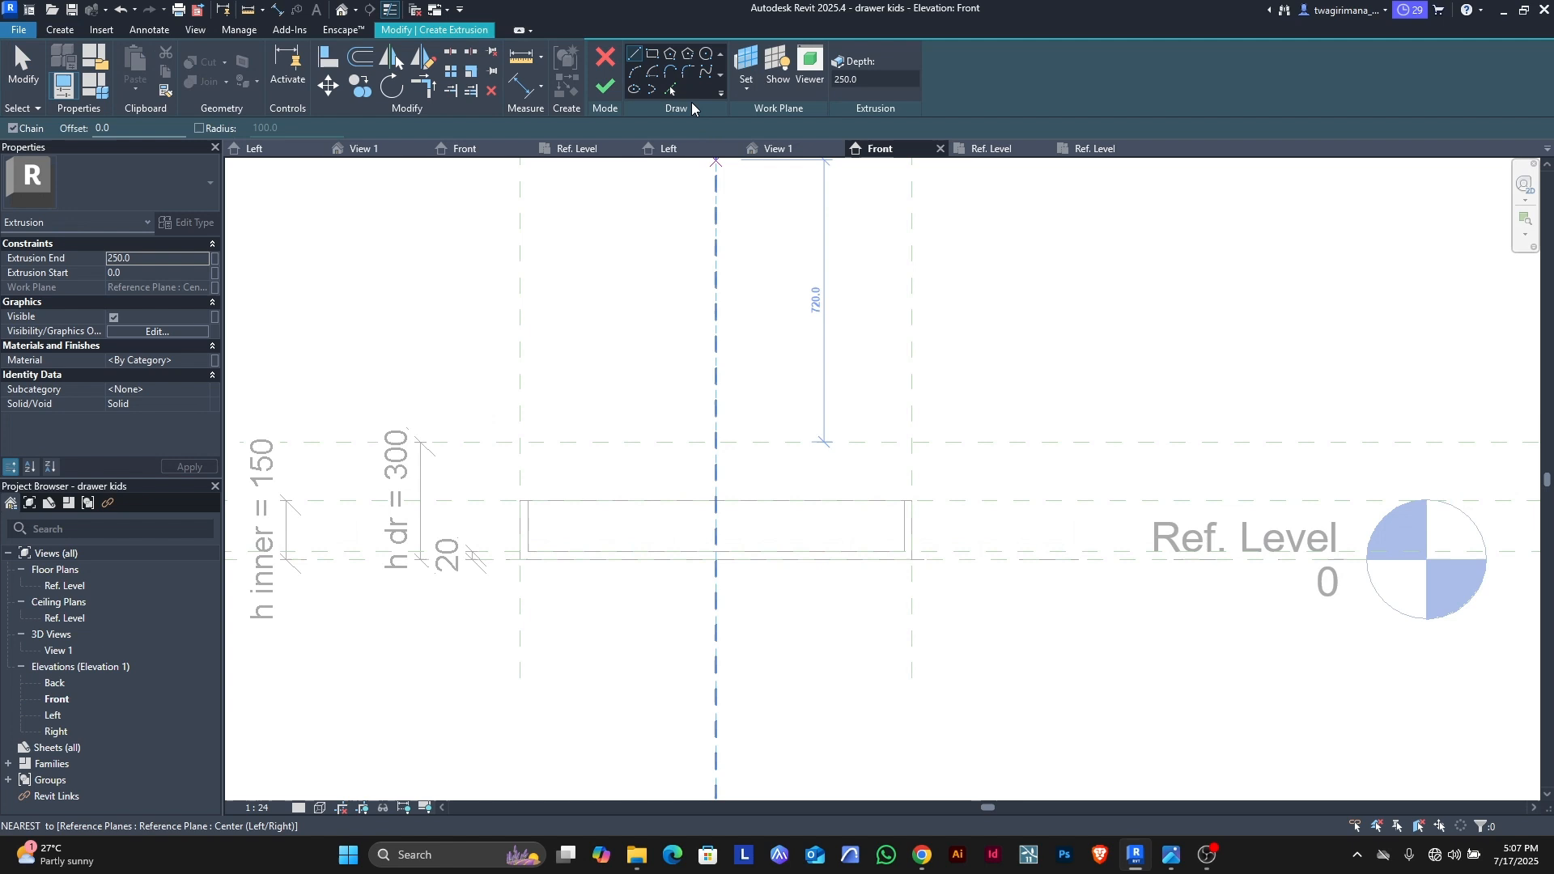
{"action": "left_click", "coordinate": [653, 54]}
{"action": "left_click", "coordinate": [521, 443]}
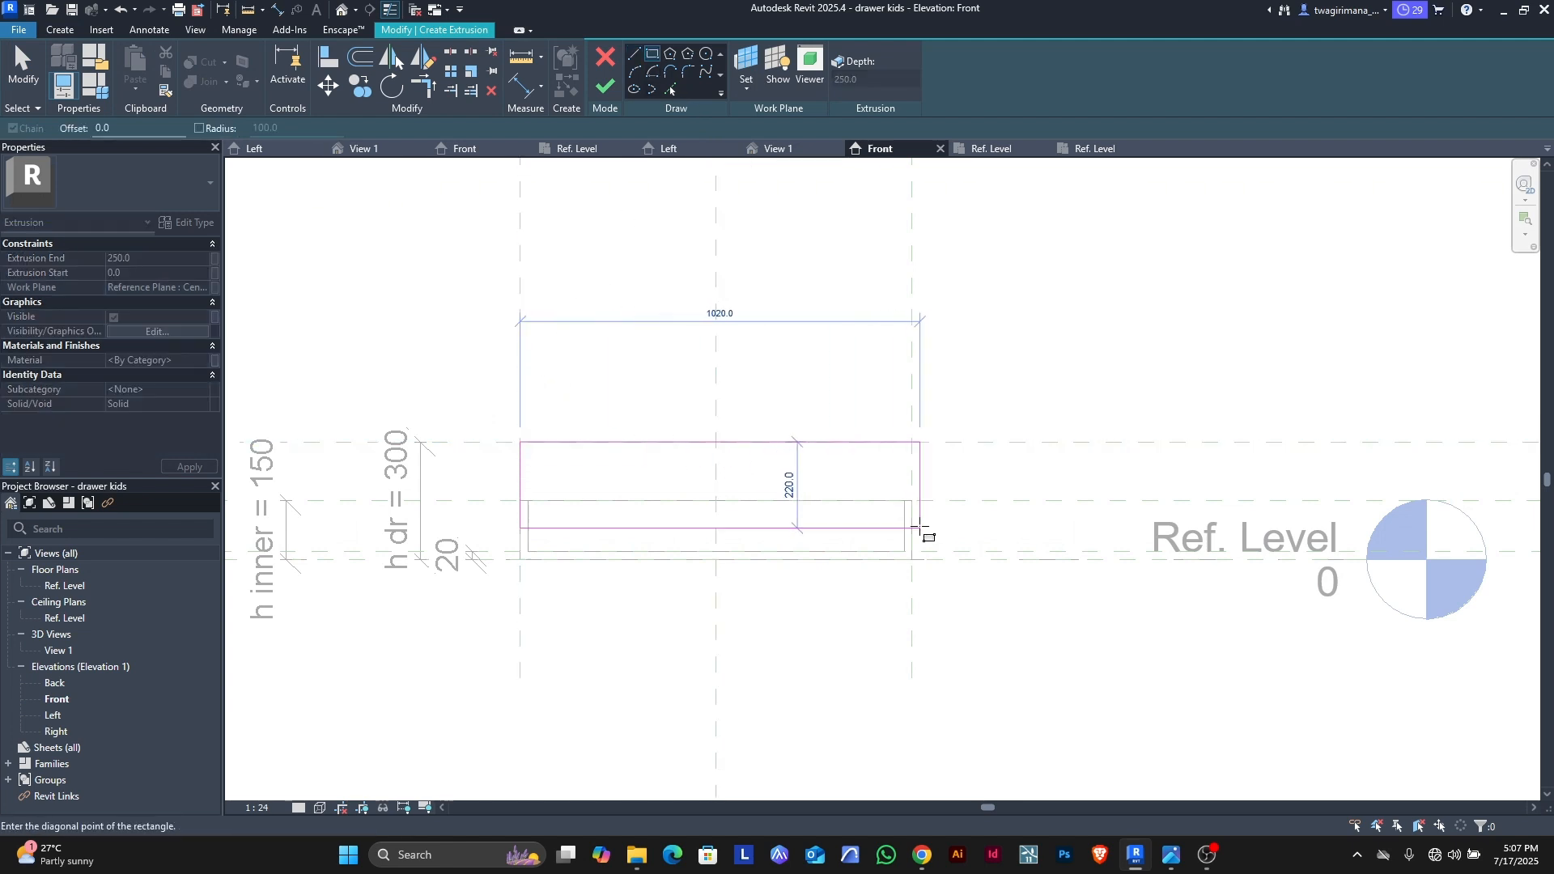
{"action": "left_click", "coordinate": [912, 560]}
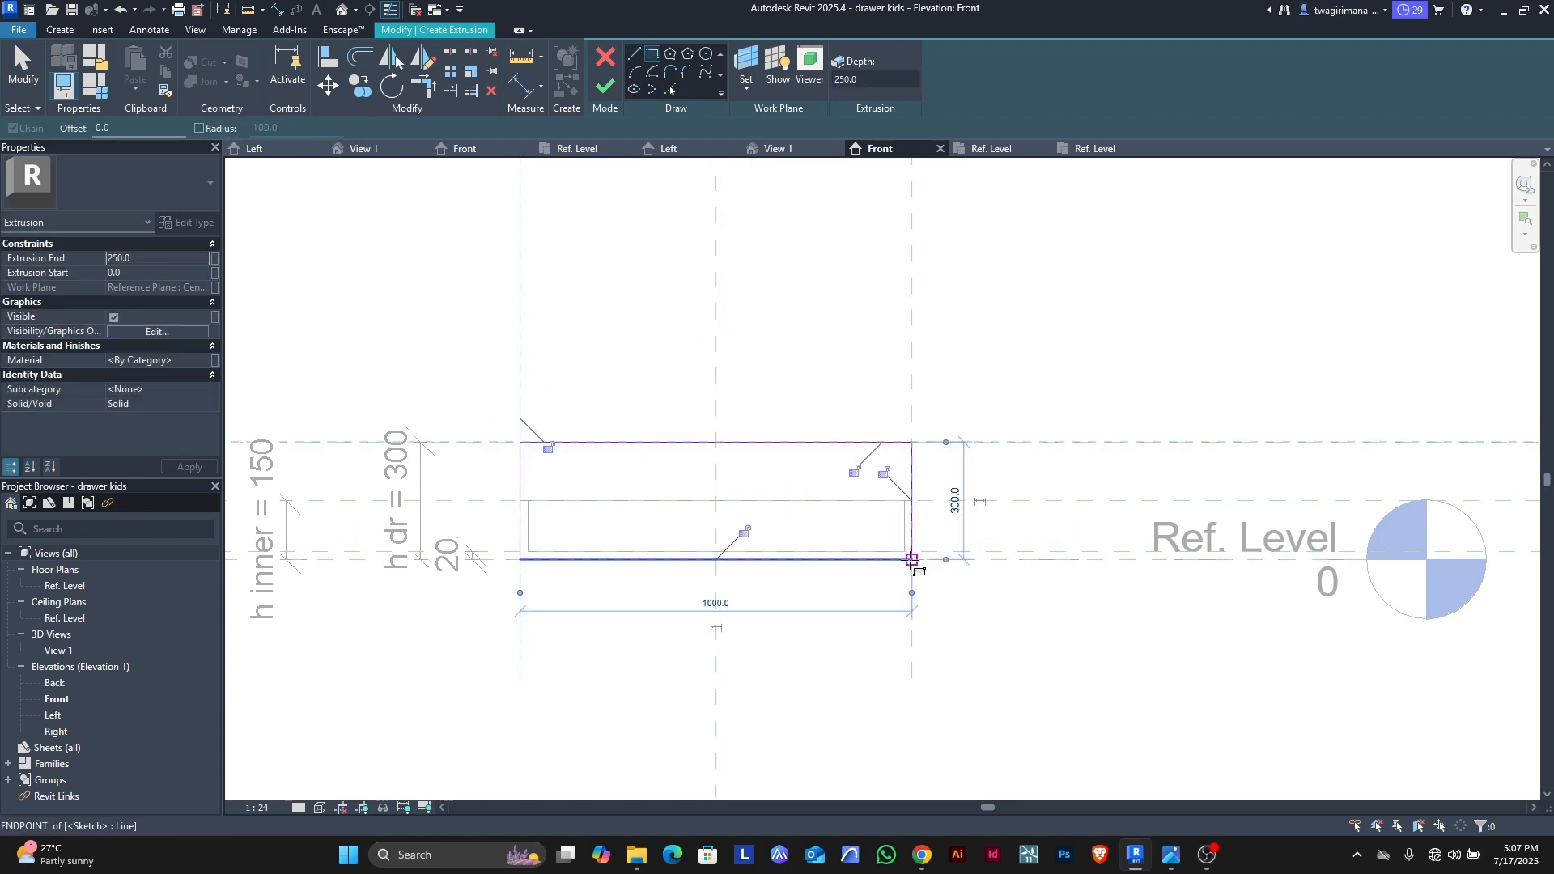
Step: Lock all four sides of the front panel rectangle to their reference planes and finish the extrusion
{"action": "left_click", "coordinate": [744, 532]}
{"action": "left_click", "coordinate": [884, 472]}
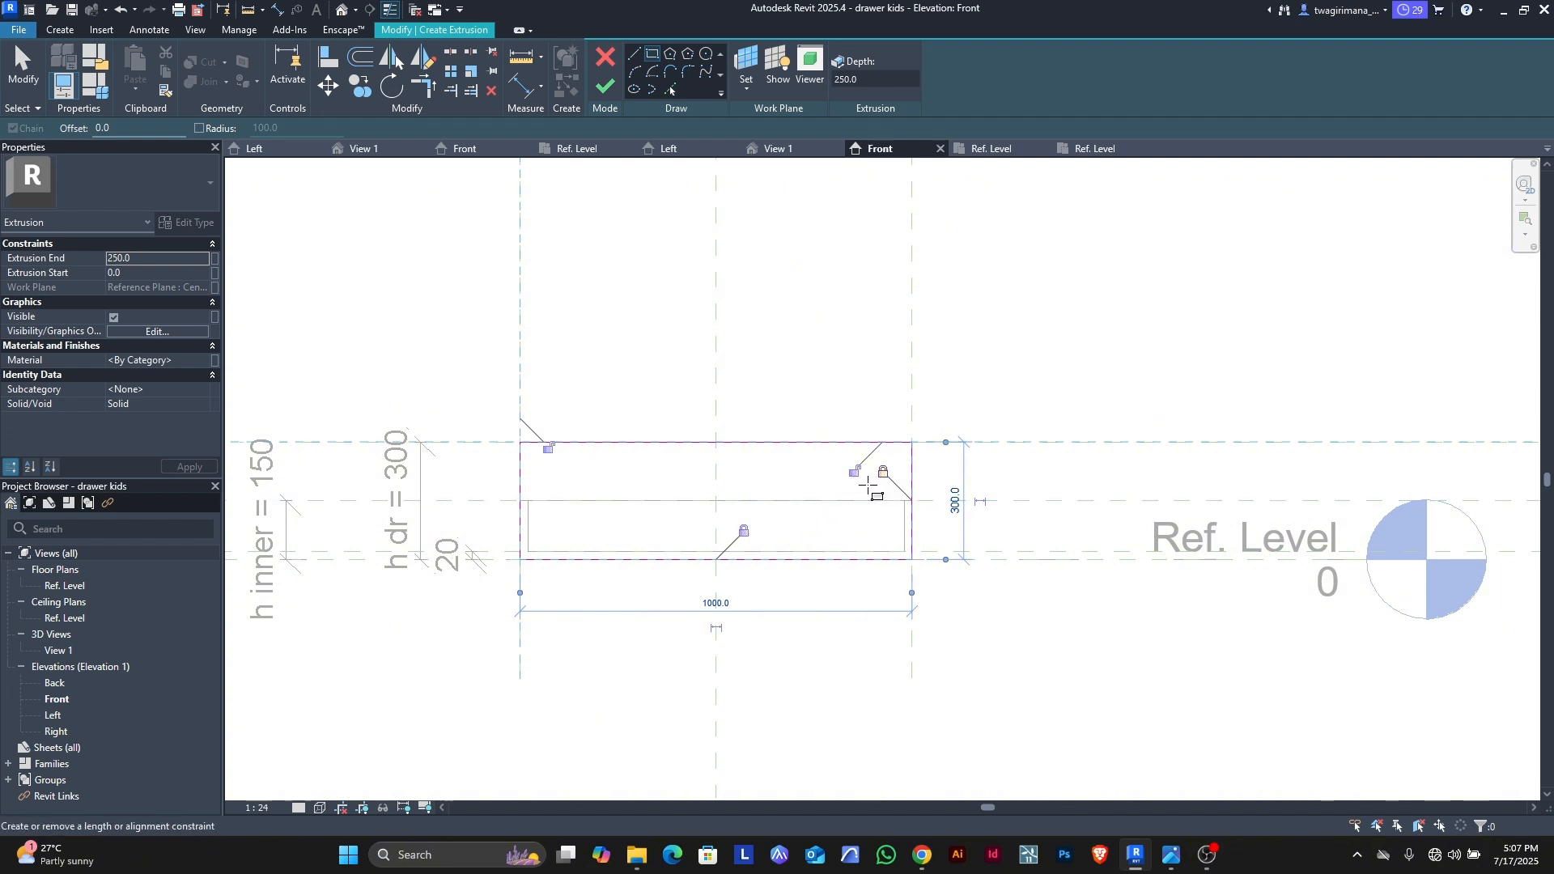
{"action": "left_click", "coordinate": [854, 470]}
{"action": "left_click", "coordinate": [549, 447]}
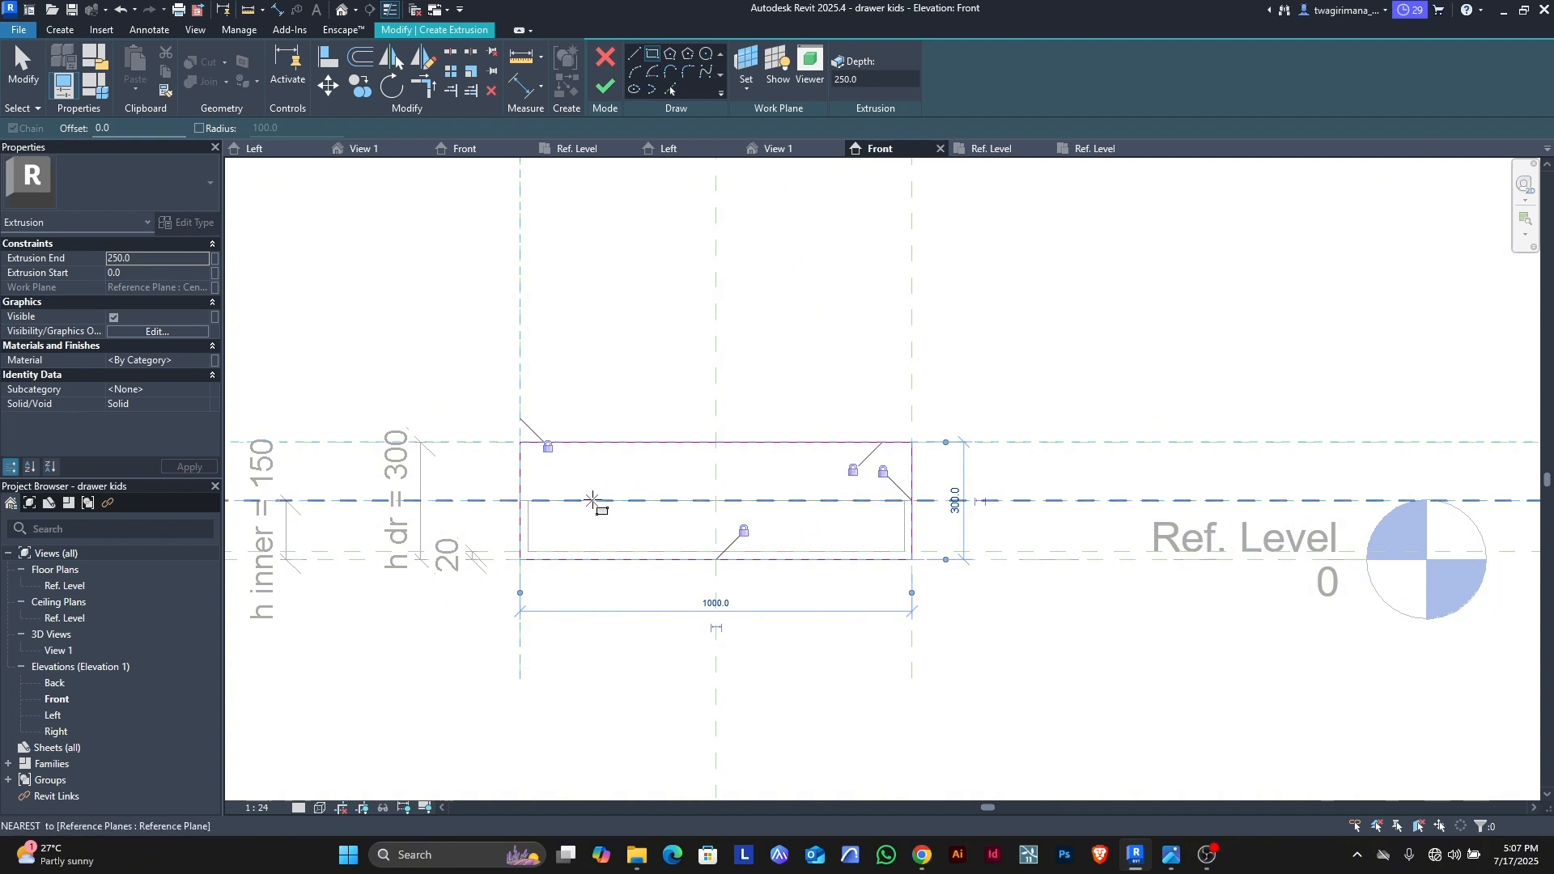
{"action": "key", "text": "Escape"}
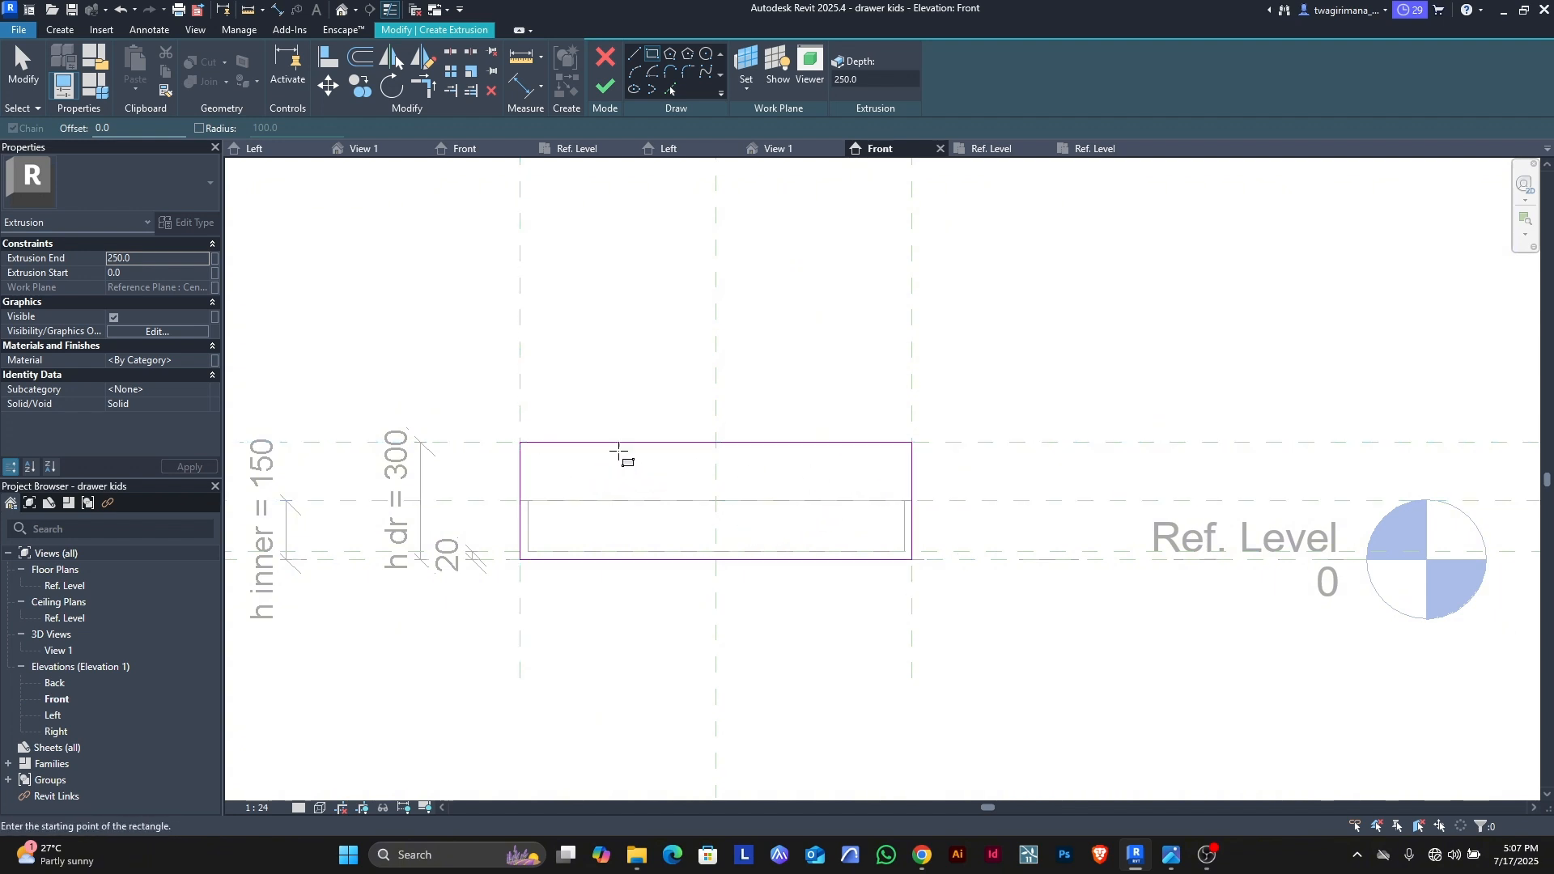
{"action": "left_click", "coordinate": [605, 87]}
Step: In the Ref. Level plan, draw a horizontal reference plane just in front of the drawer box's front plane
{"action": "left_click", "coordinate": [989, 148]}
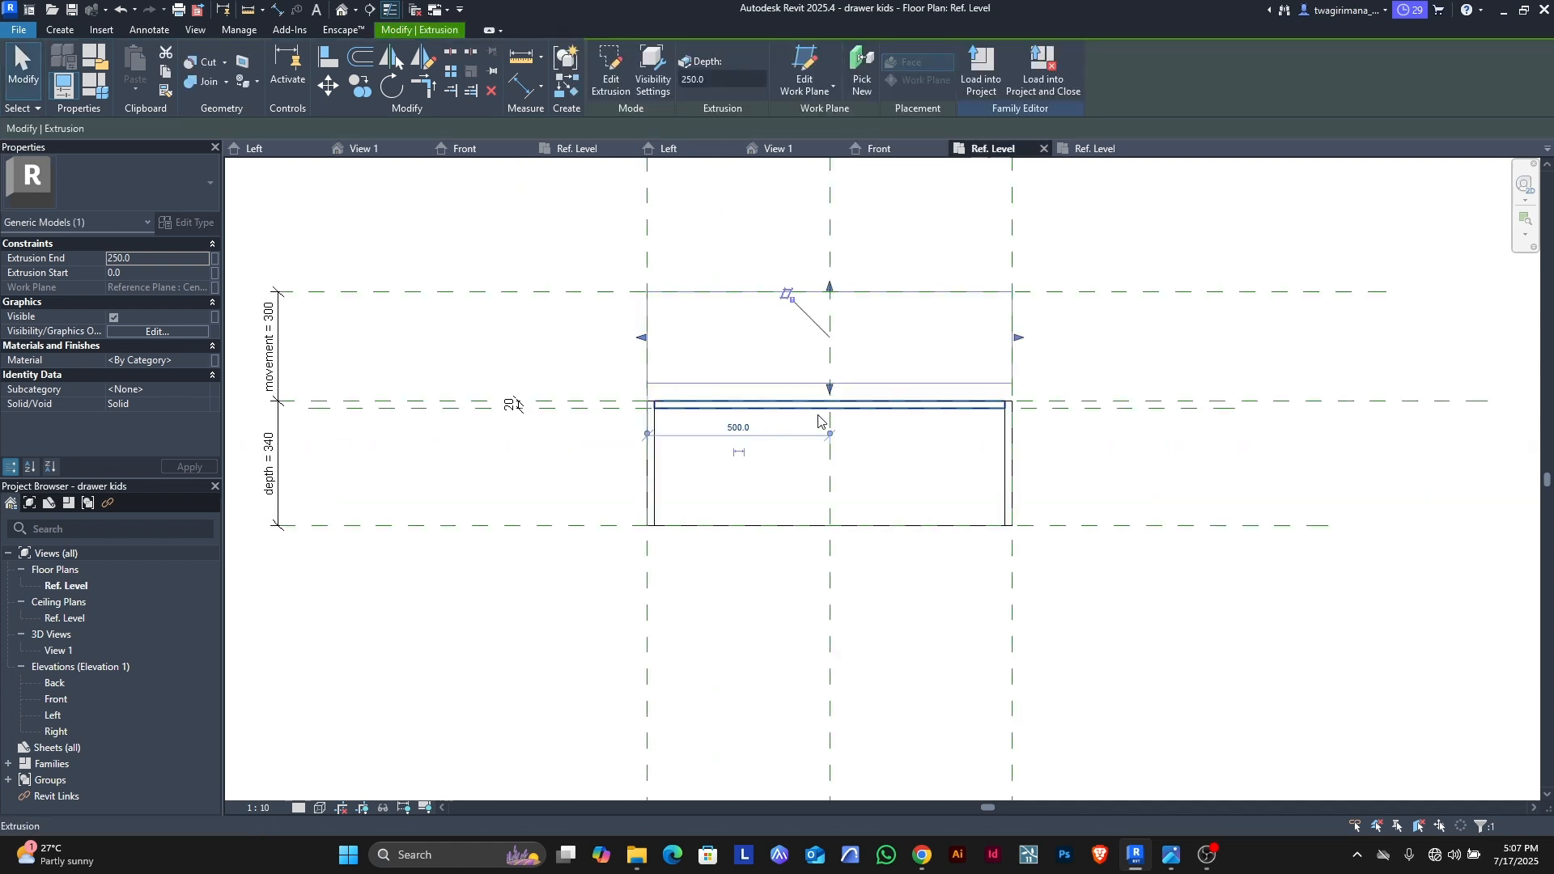
{"action": "left_click", "coordinate": [589, 506]}
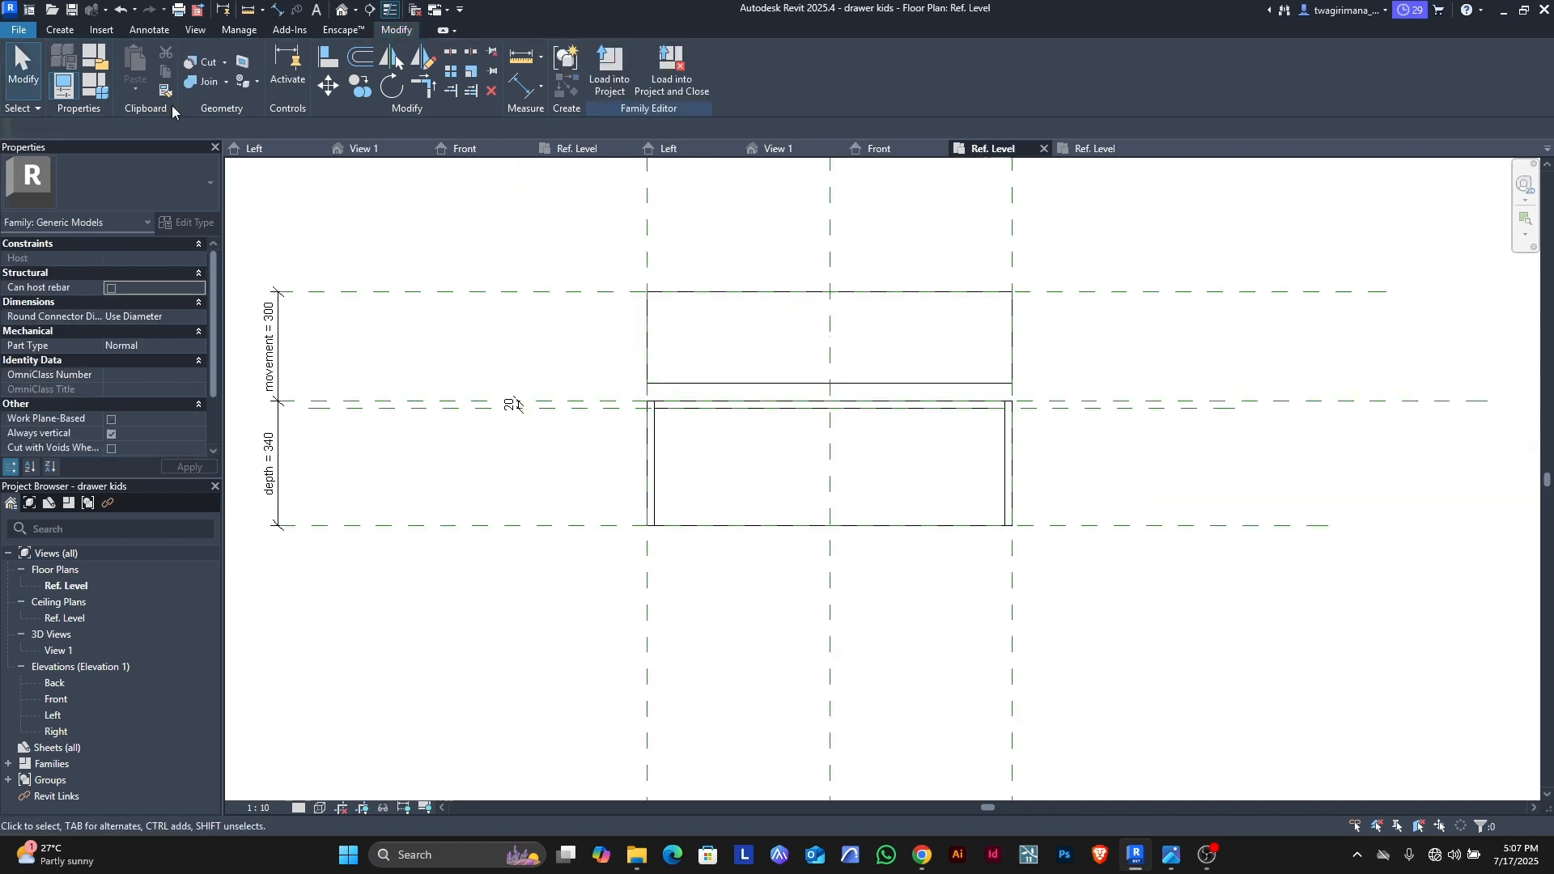
{"action": "left_click", "coordinate": [60, 30]}
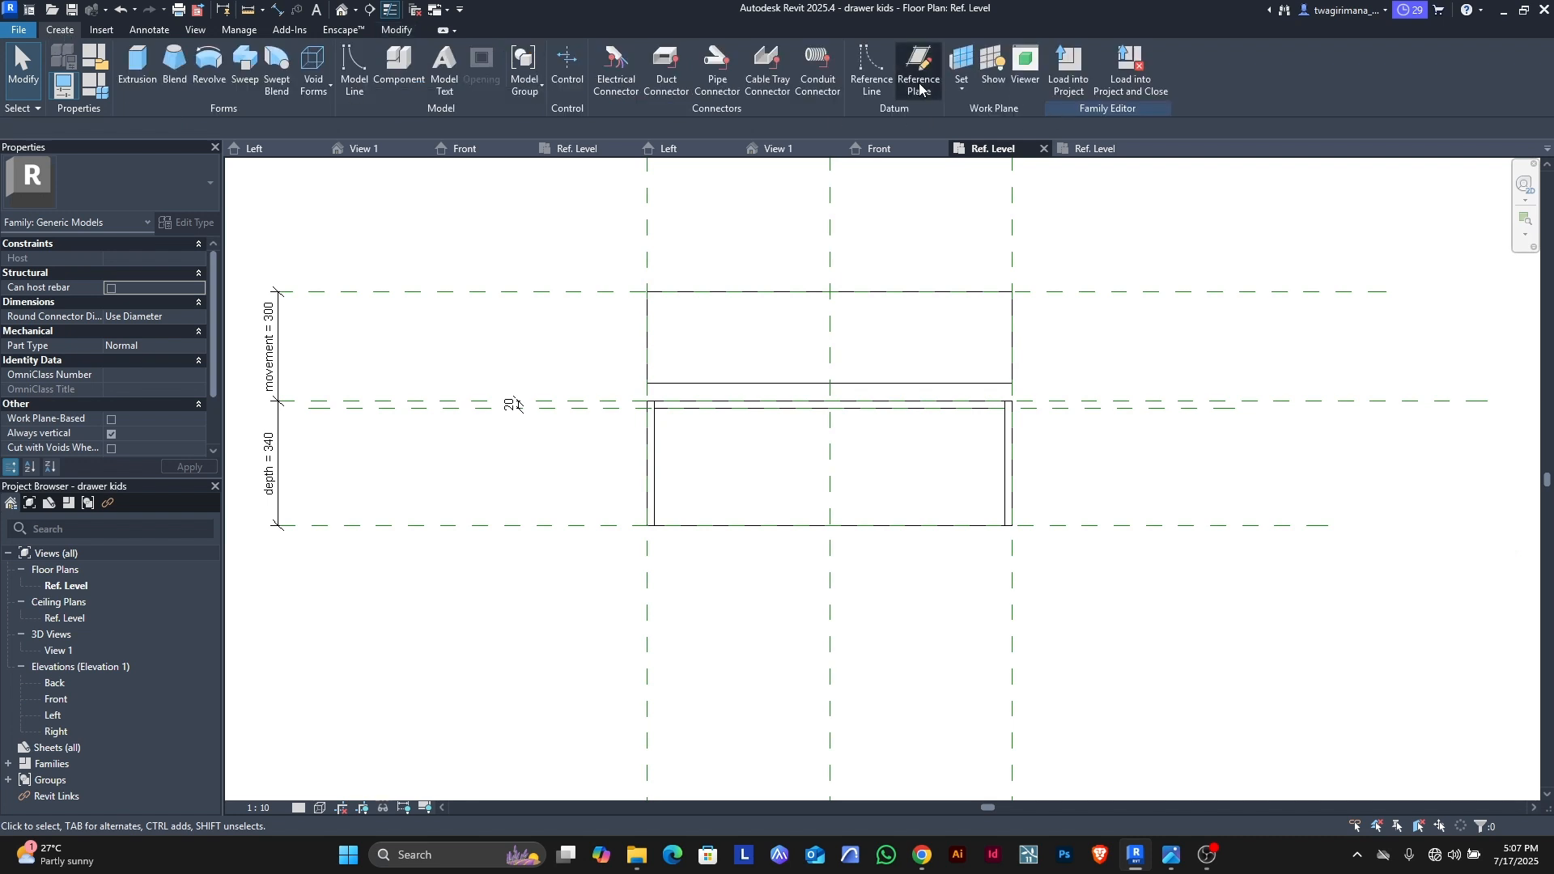
{"action": "left_click", "coordinate": [961, 77]}
{"action": "left_click", "coordinate": [277, 538]}
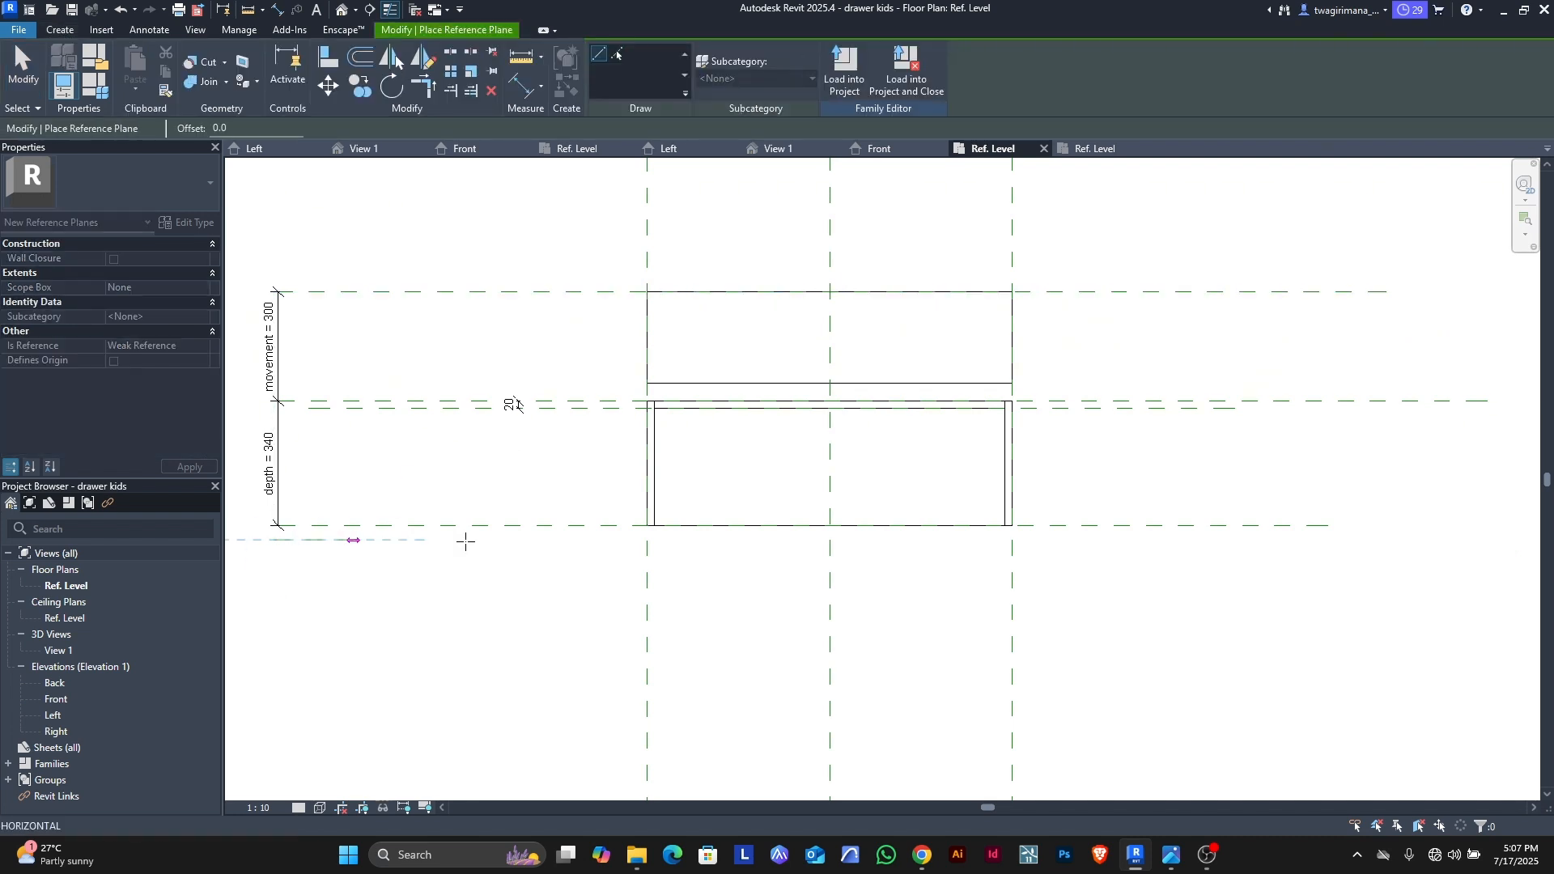
{"action": "left_click", "coordinate": [1295, 541]}
{"action": "key", "text": "Escape"}
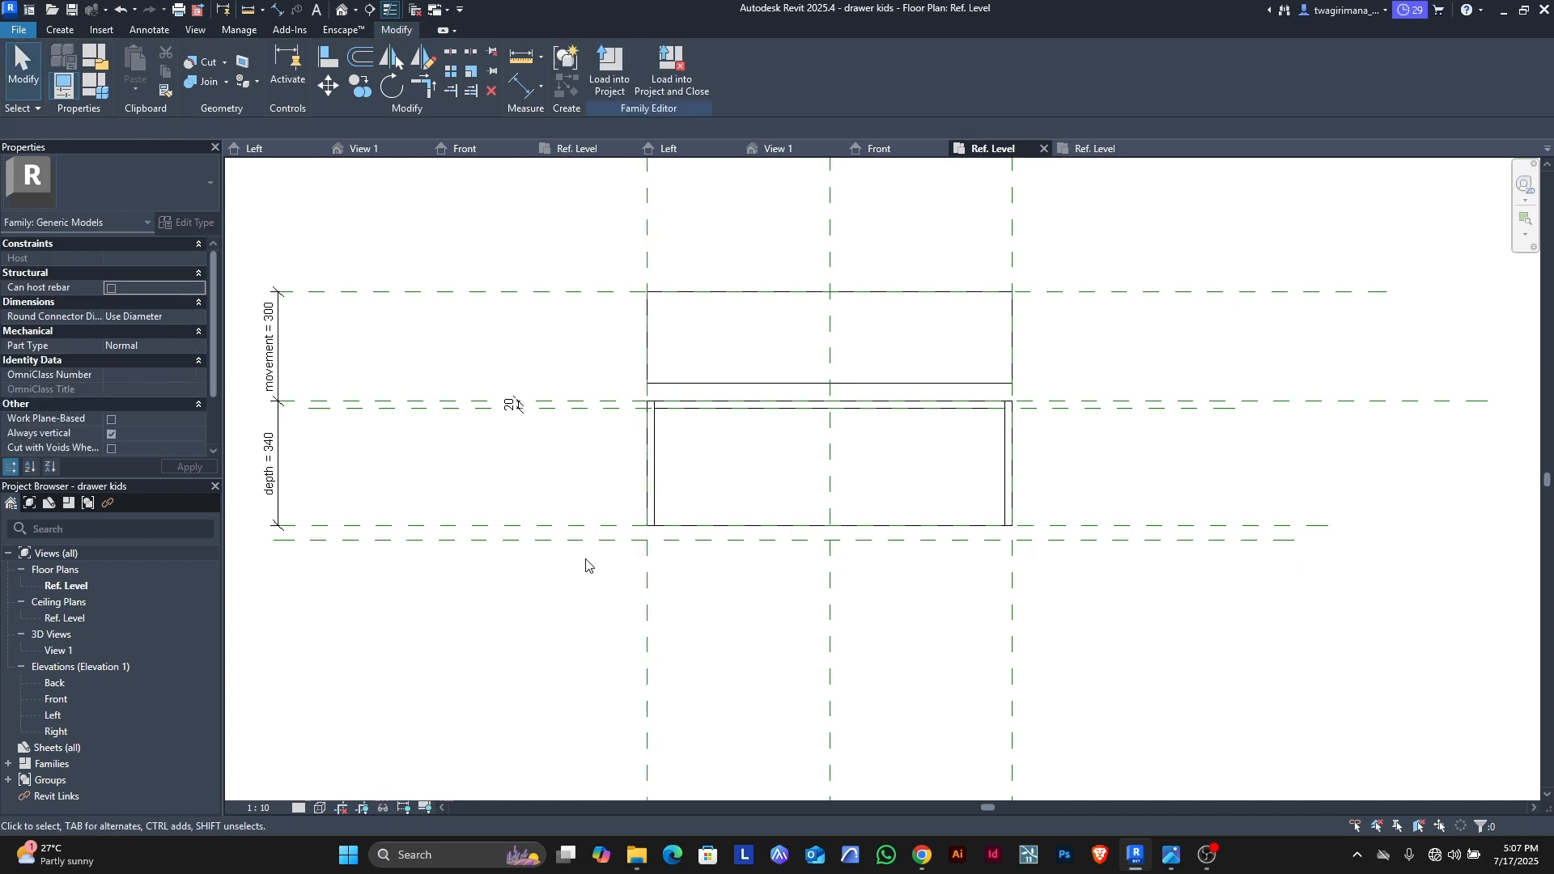
Step: Set the new reference plane's distance from the drawer box's front plane to 20 mm
{"action": "scroll", "coordinate": [466, 536], "scroll_direction": "up", "scroll_amount": 5}
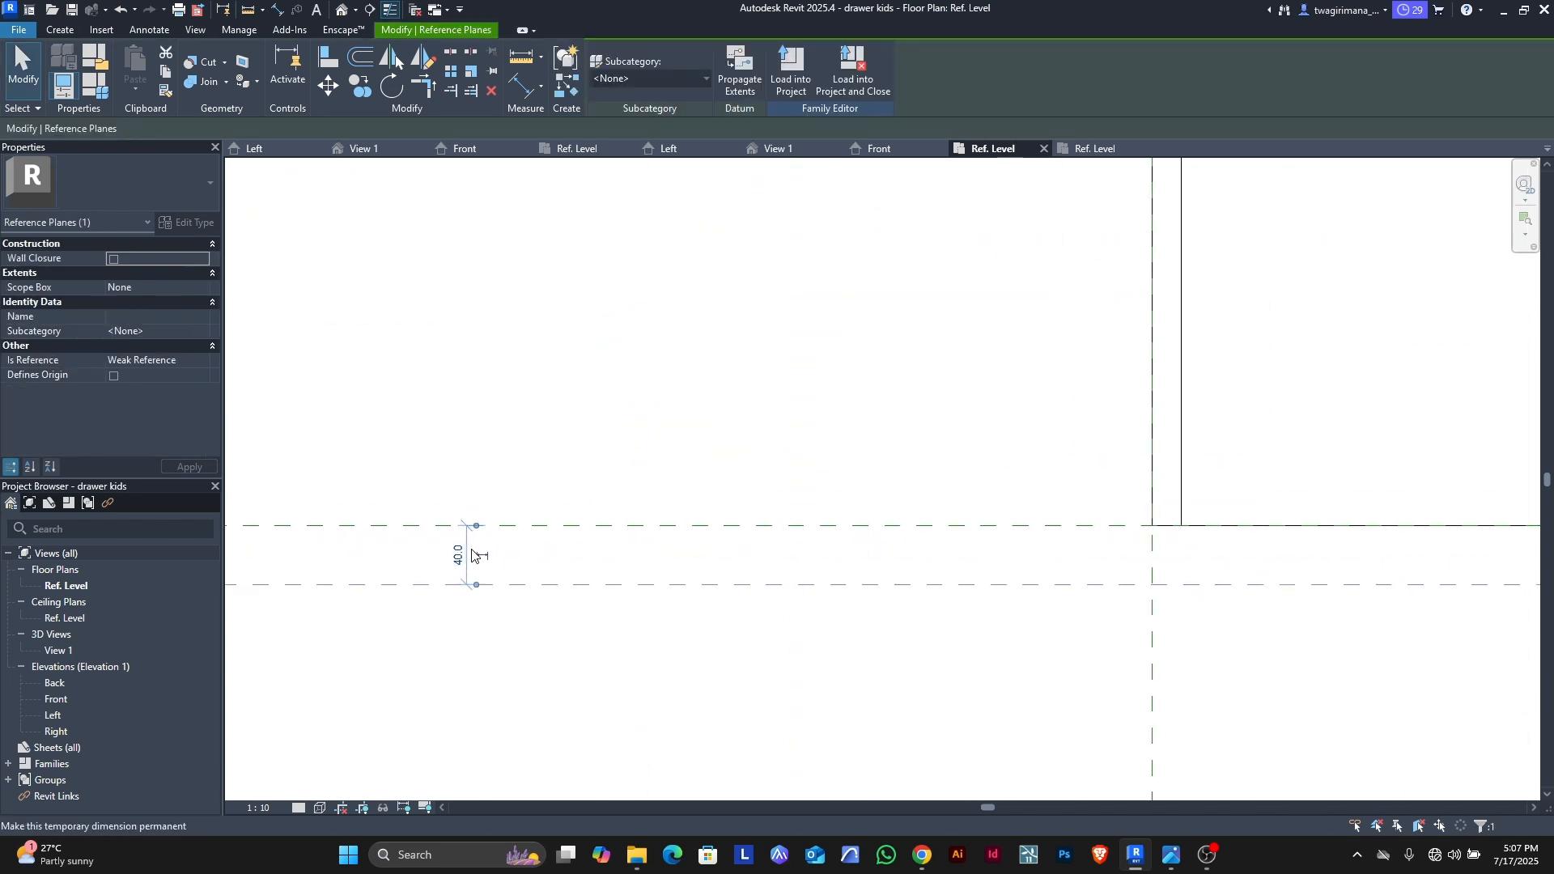
{"action": "left_click", "coordinate": [459, 555]}
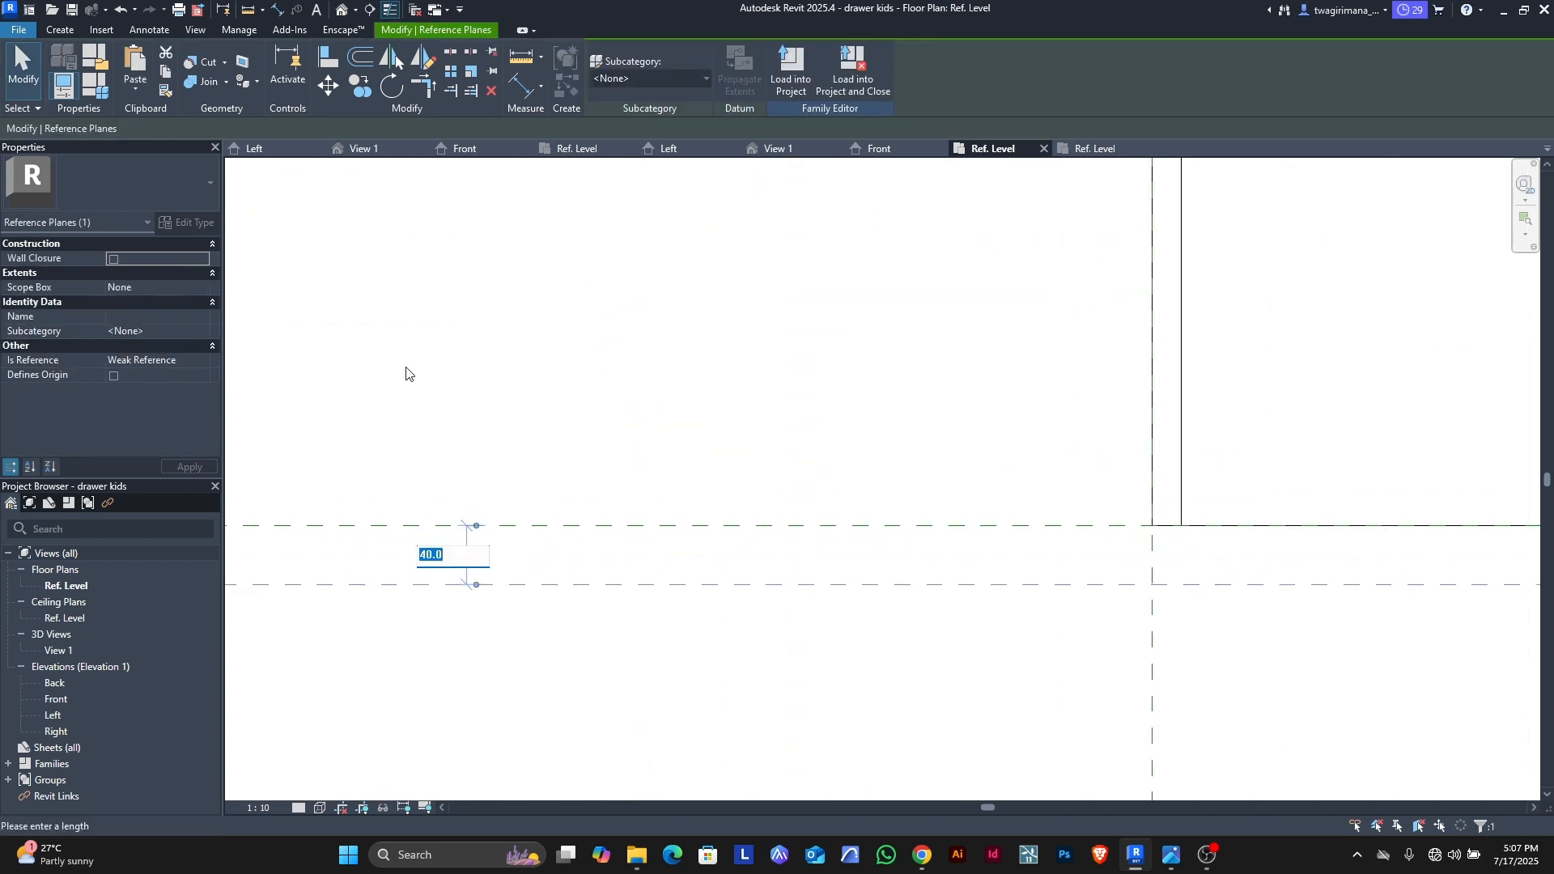
{"action": "type", "text": "20"}
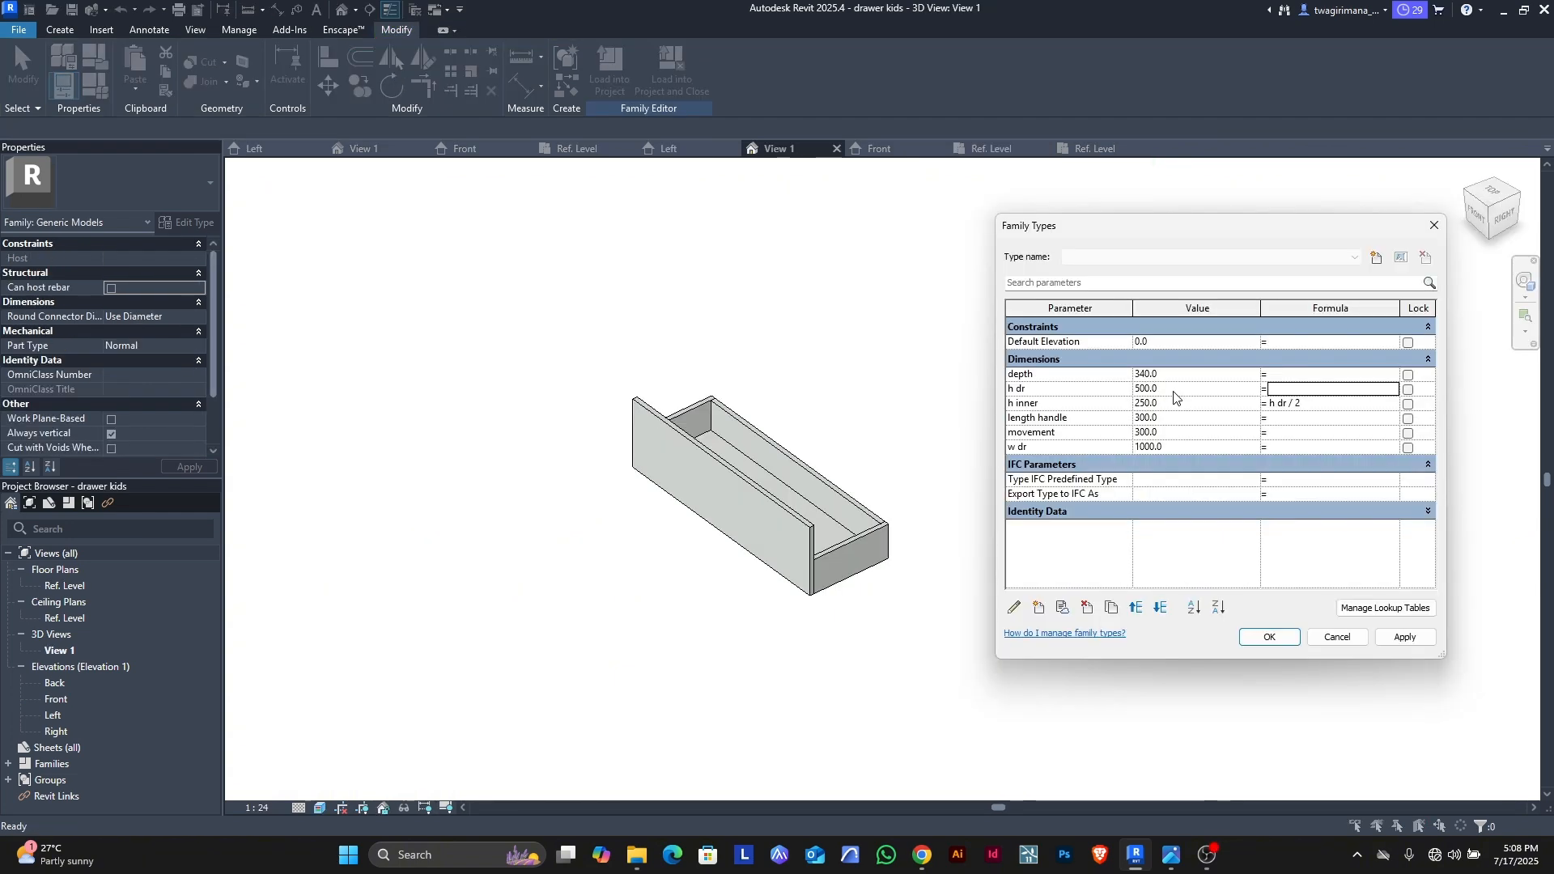
Step: Flex the drawer in the family types by applying h dr 500 and depth 400
{"action": "left_click", "coordinate": [1400, 637]}
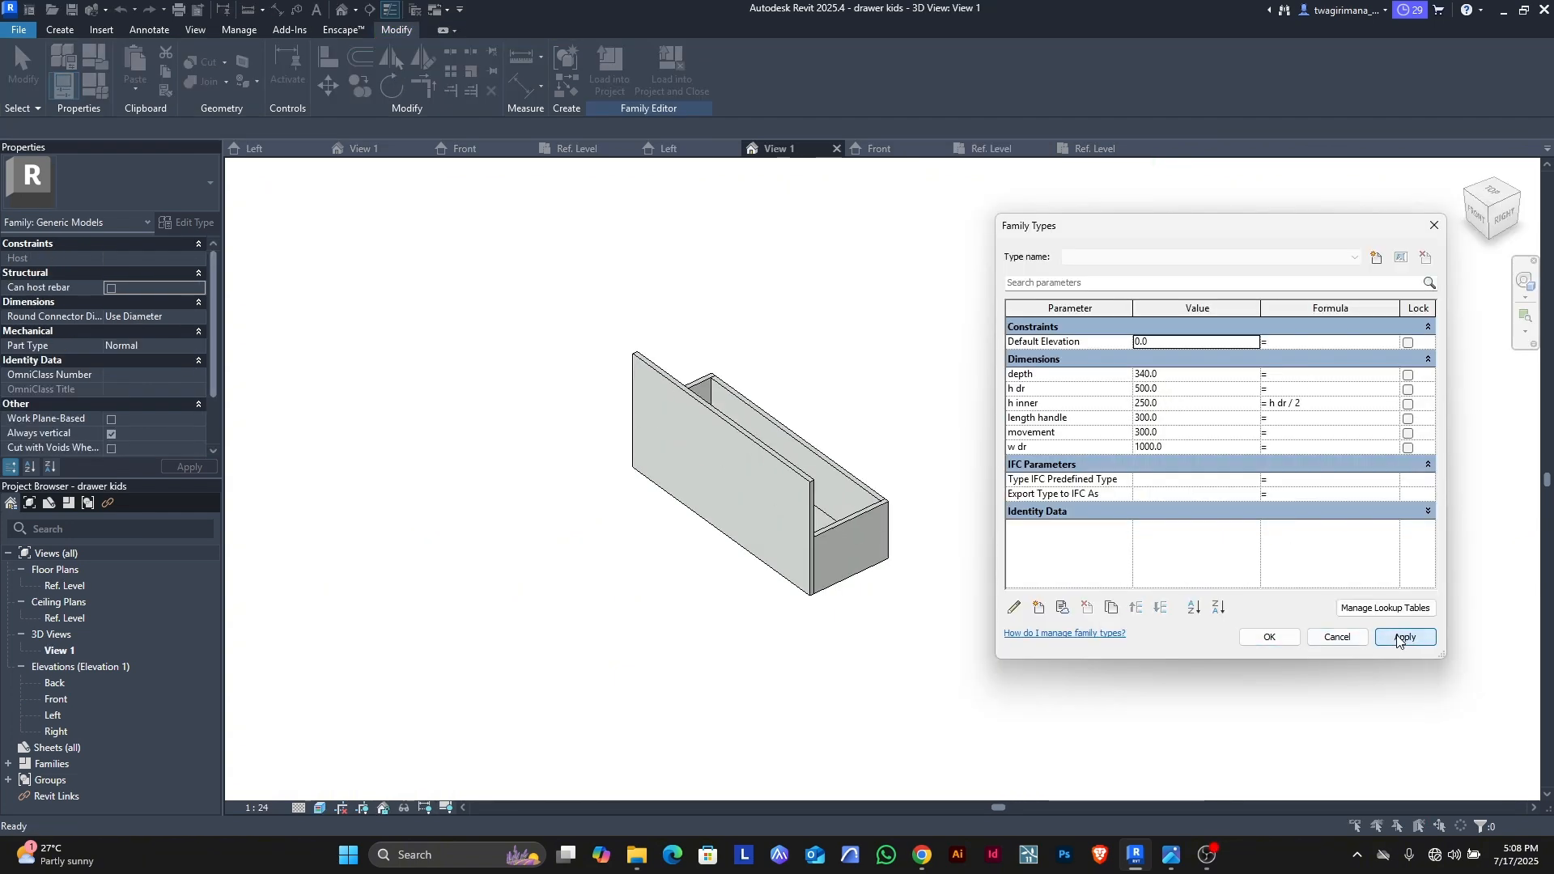
{"action": "left_click", "coordinate": [1170, 376]}
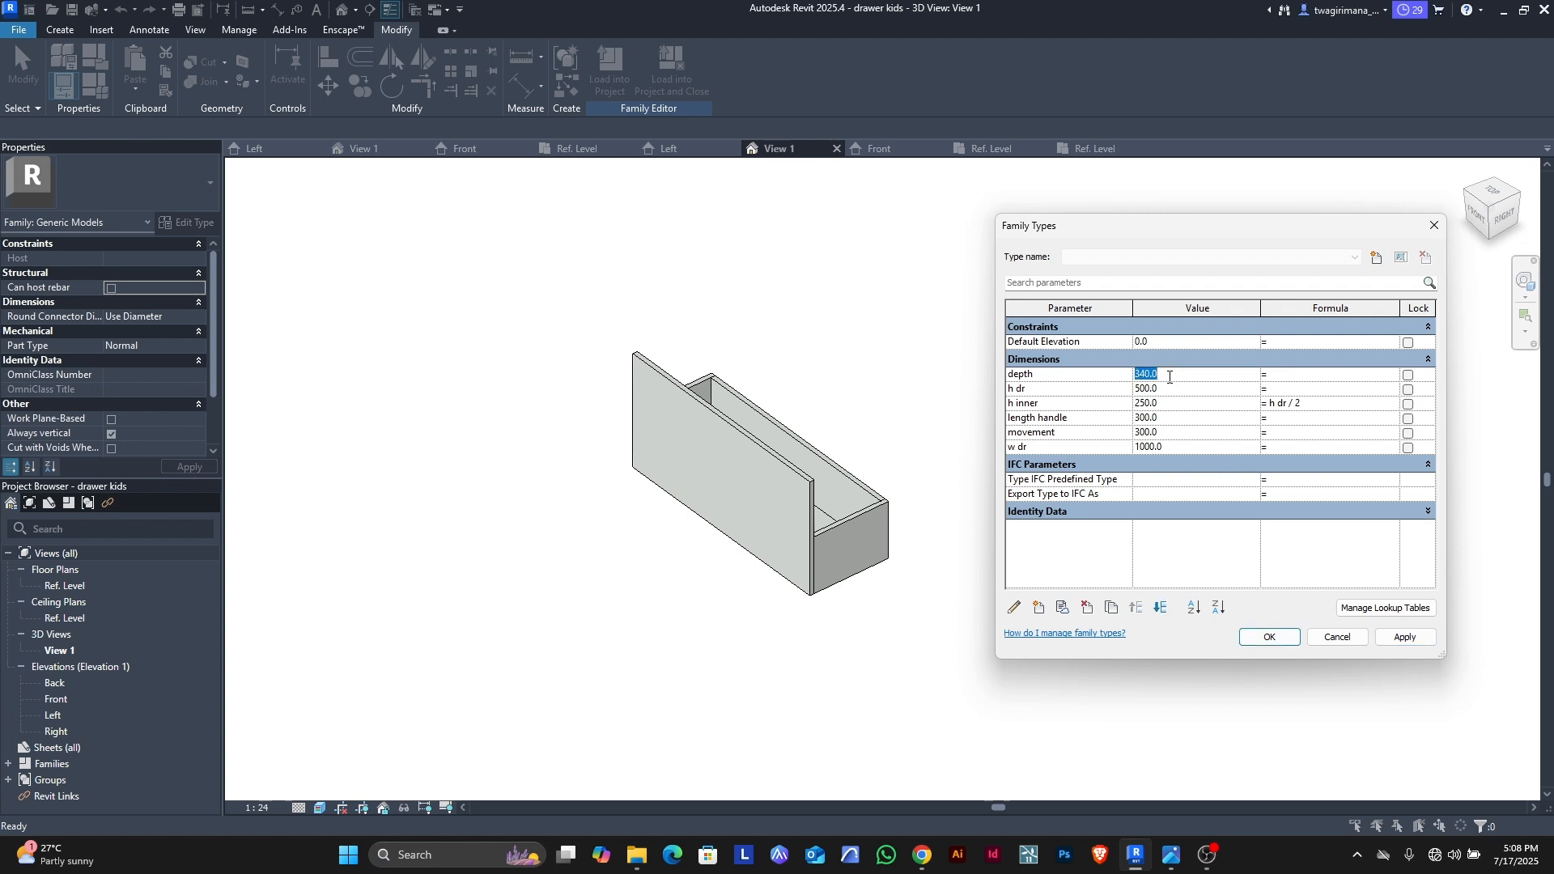
{"action": "type", "text": "400"}
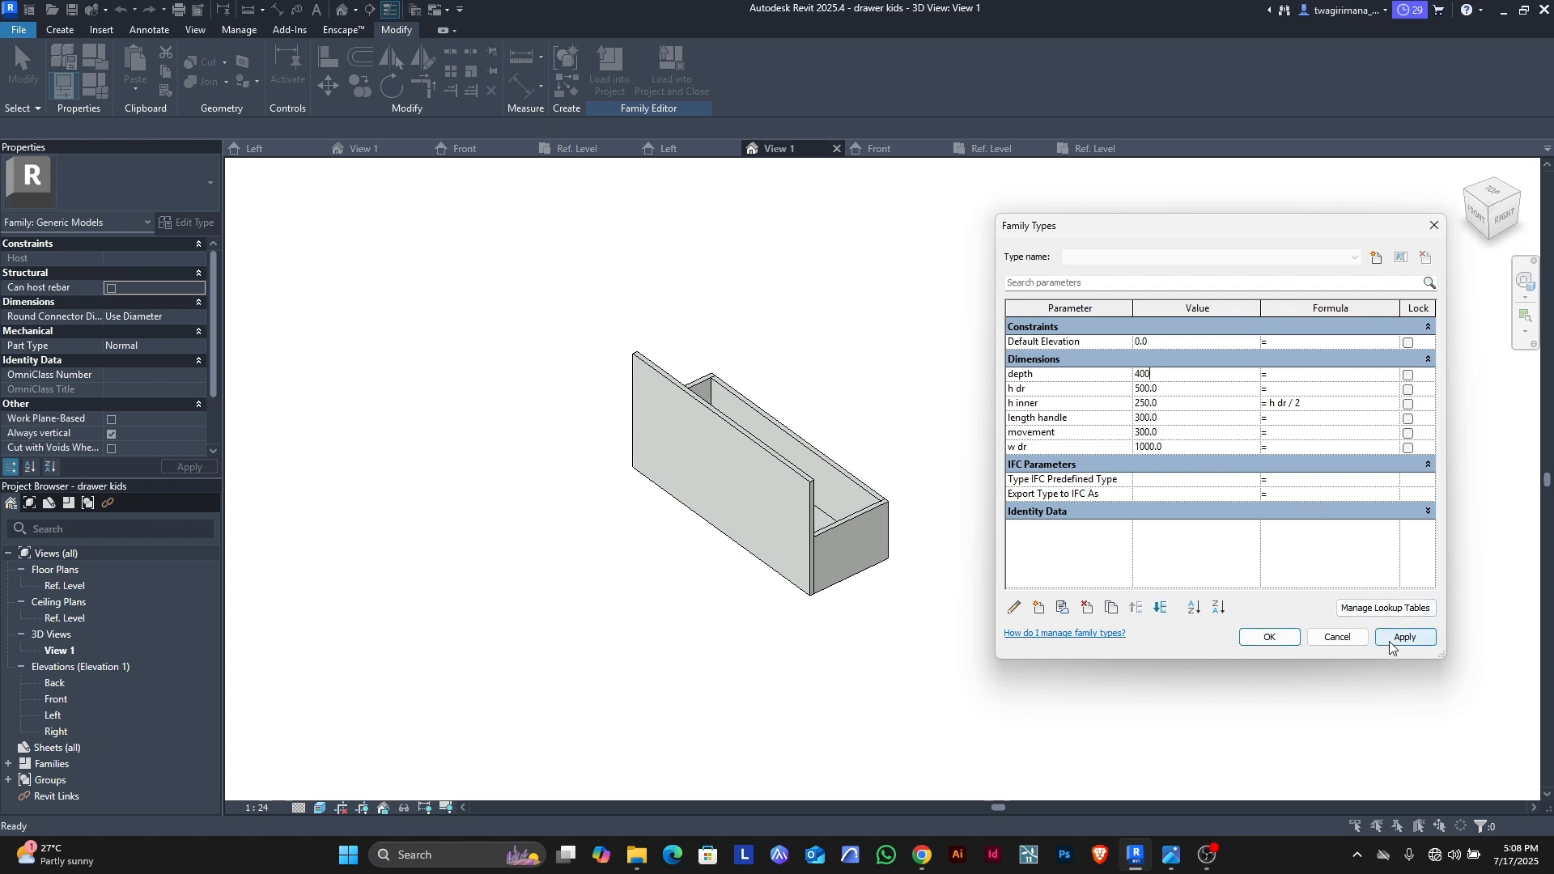
{"action": "left_click", "coordinate": [1393, 639]}
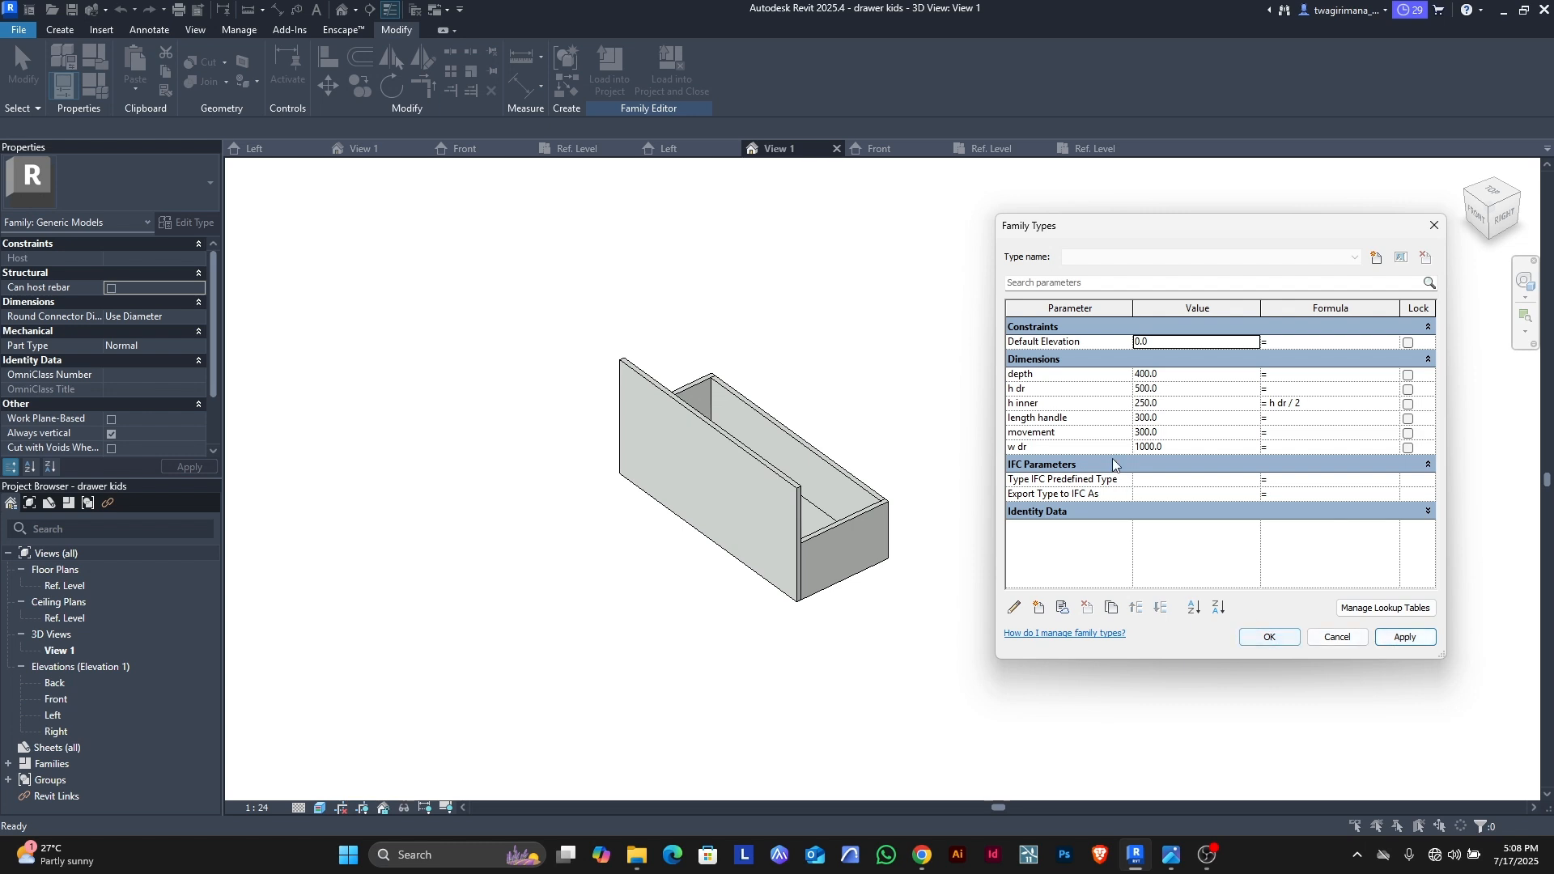
Step: Set the movement parameter to 100, apply it and accept the family types
{"action": "left_click", "coordinate": [1169, 434]}
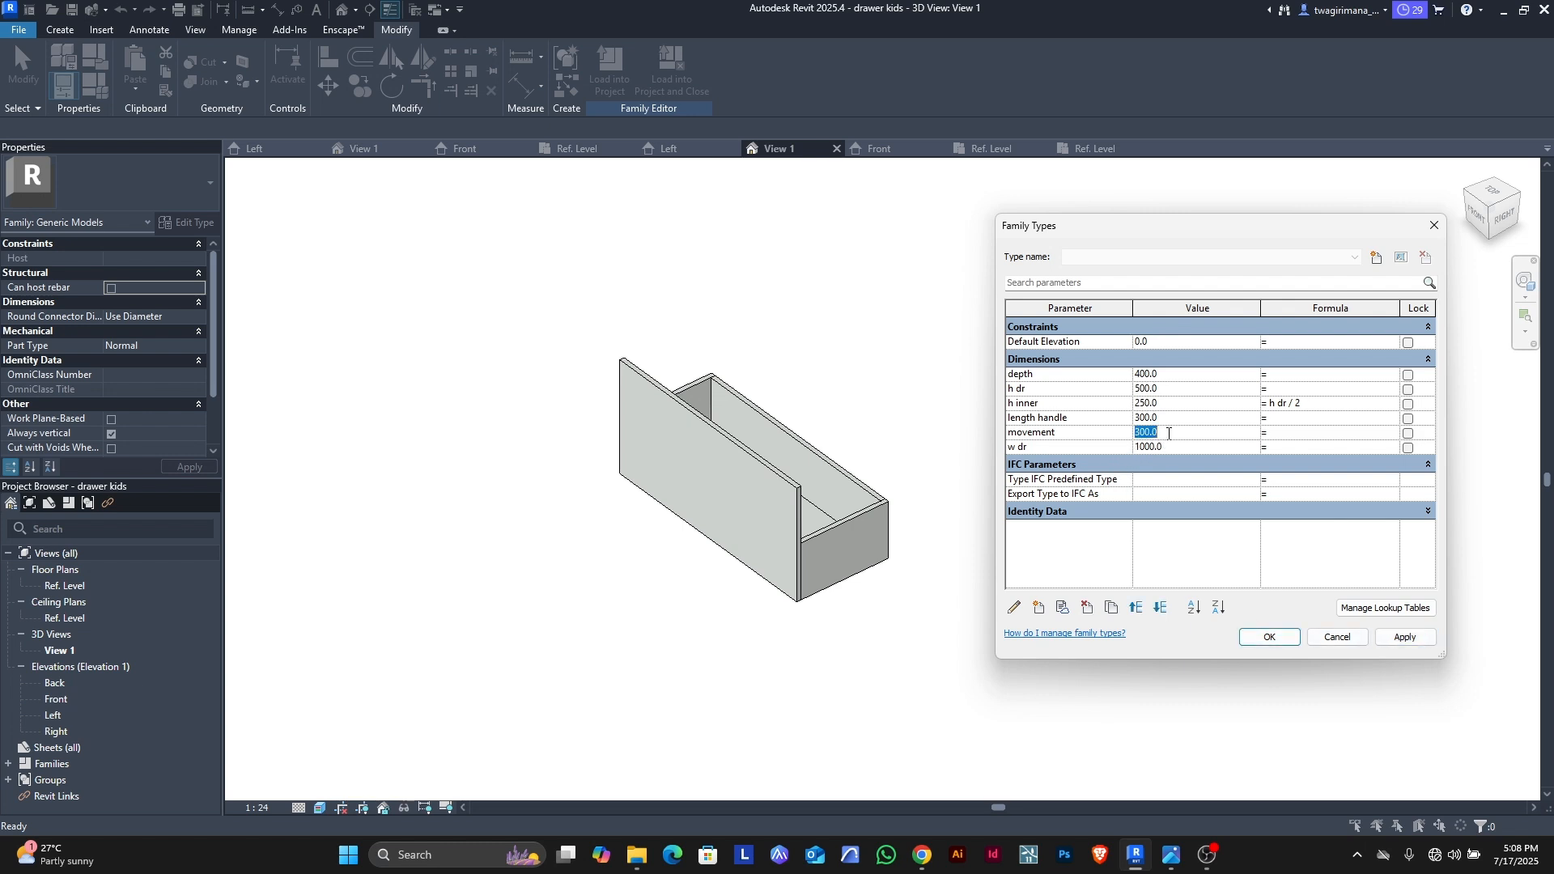
{"action": "type", "text": "100"}
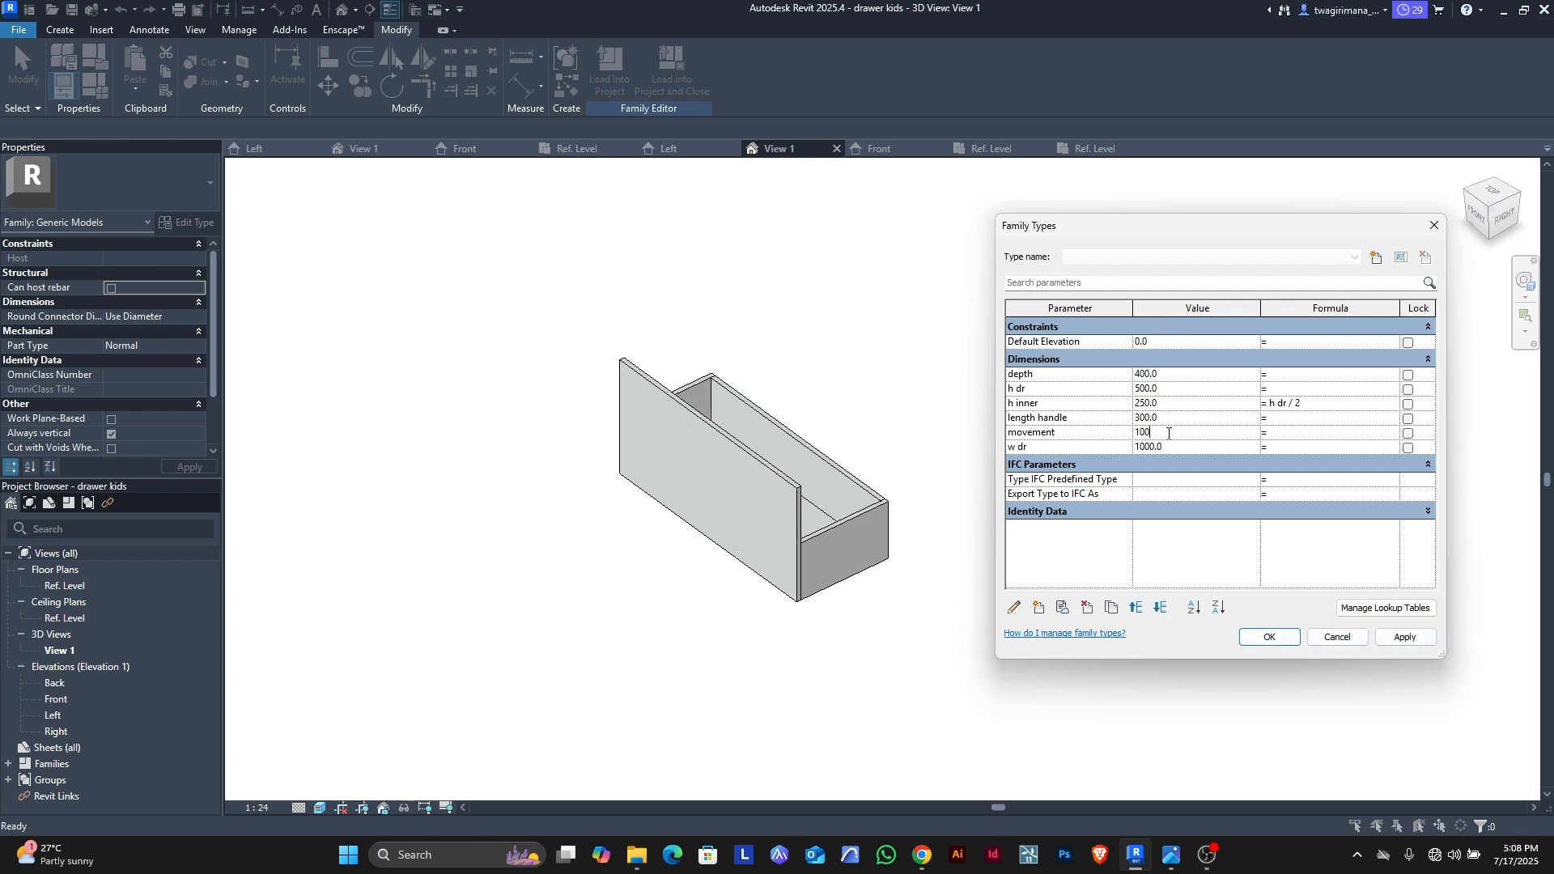
{"action": "left_click", "coordinate": [1386, 639]}
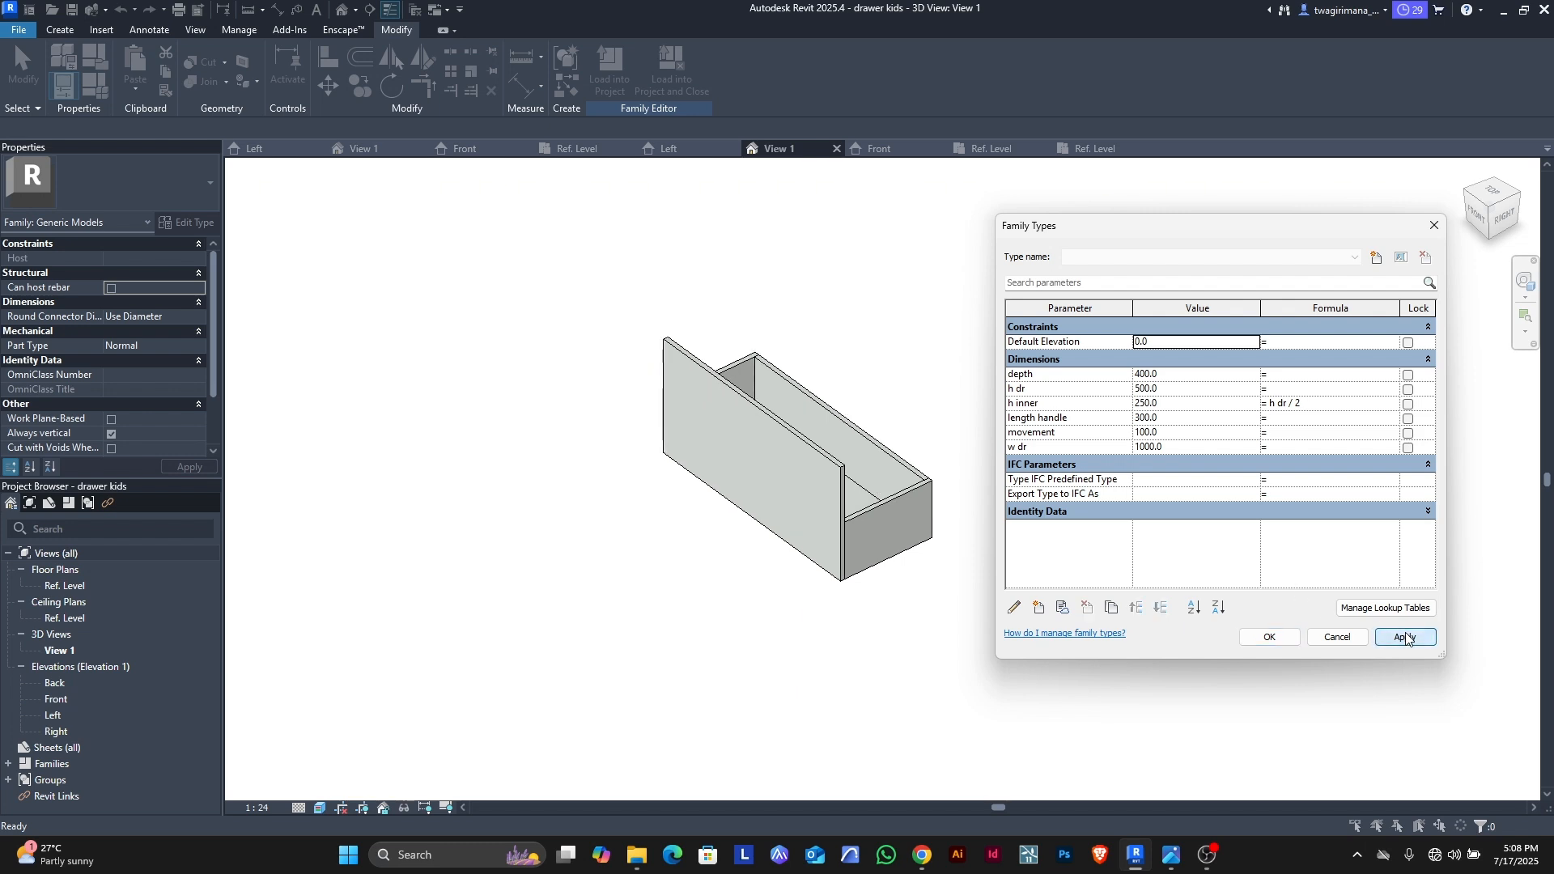
{"action": "left_click", "coordinate": [1270, 638]}
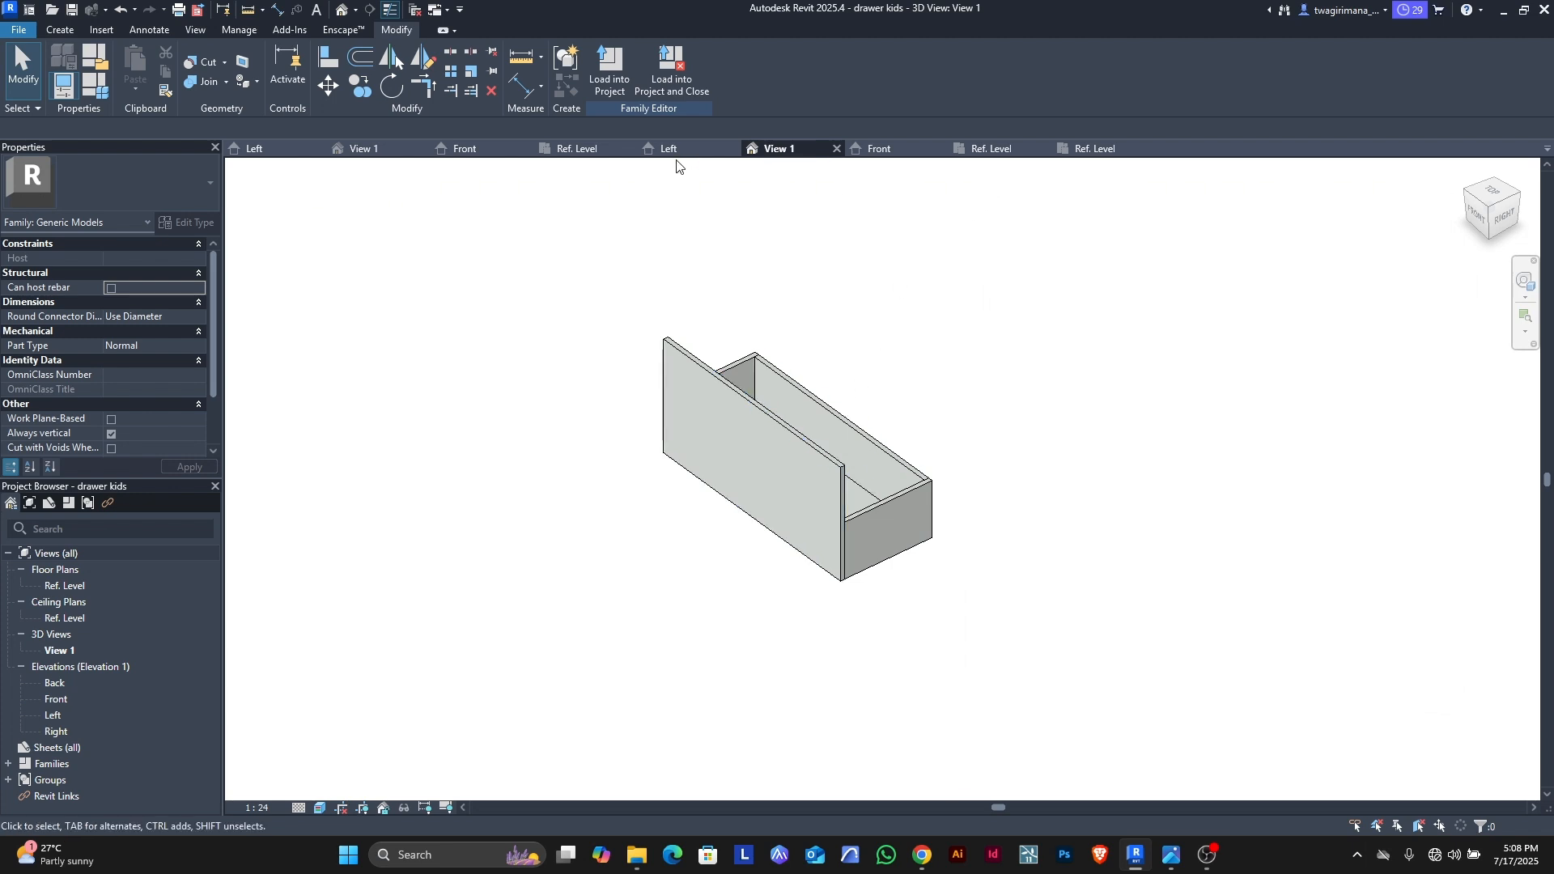
Step: In the Right elevation, begin a void extrusion profile with a 5 mm line along the front panel's top edge from its outer corner
{"action": "double_click", "coordinate": [59, 732]}
{"action": "scroll", "coordinate": [770, 527], "scroll_direction": "up", "scroll_amount": 5}
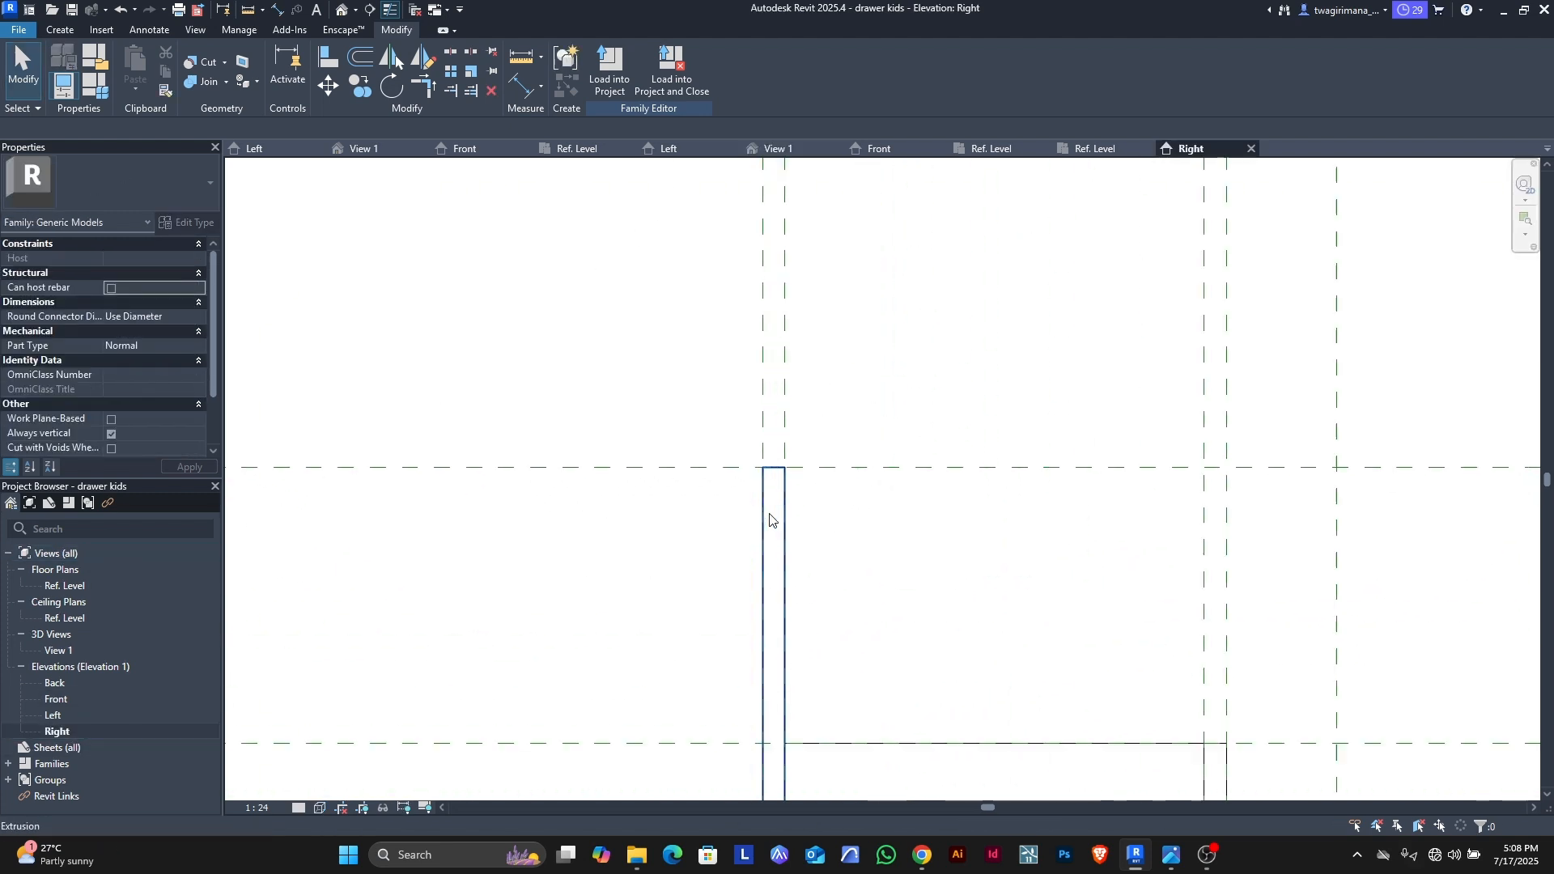
{"action": "scroll", "coordinate": [757, 461], "scroll_direction": "up", "scroll_amount": 2}
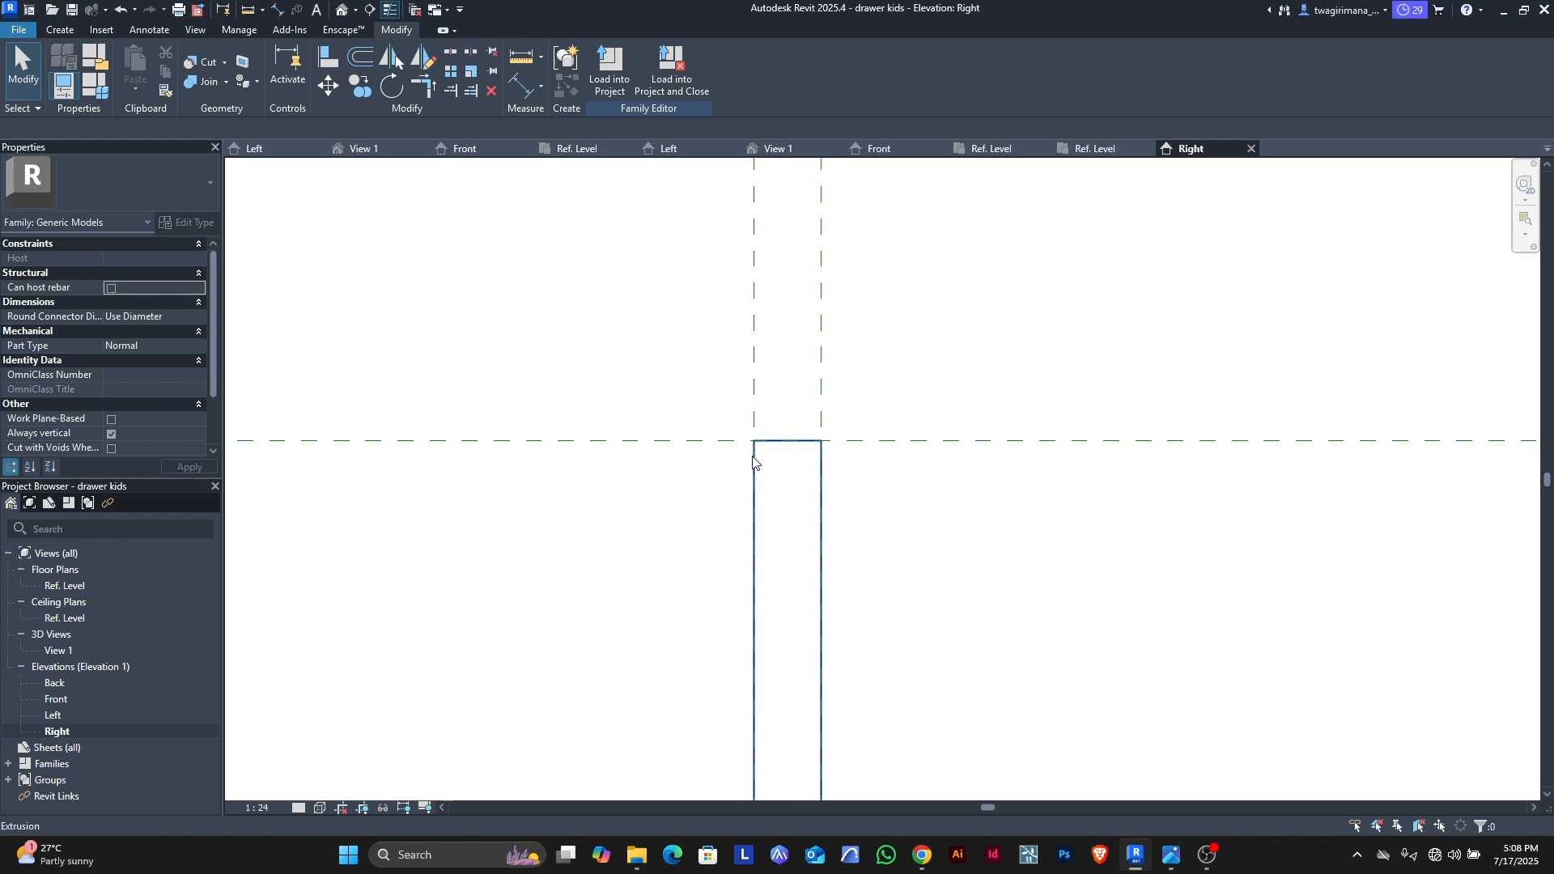
{"action": "scroll", "coordinate": [755, 459], "scroll_direction": "up", "scroll_amount": 1}
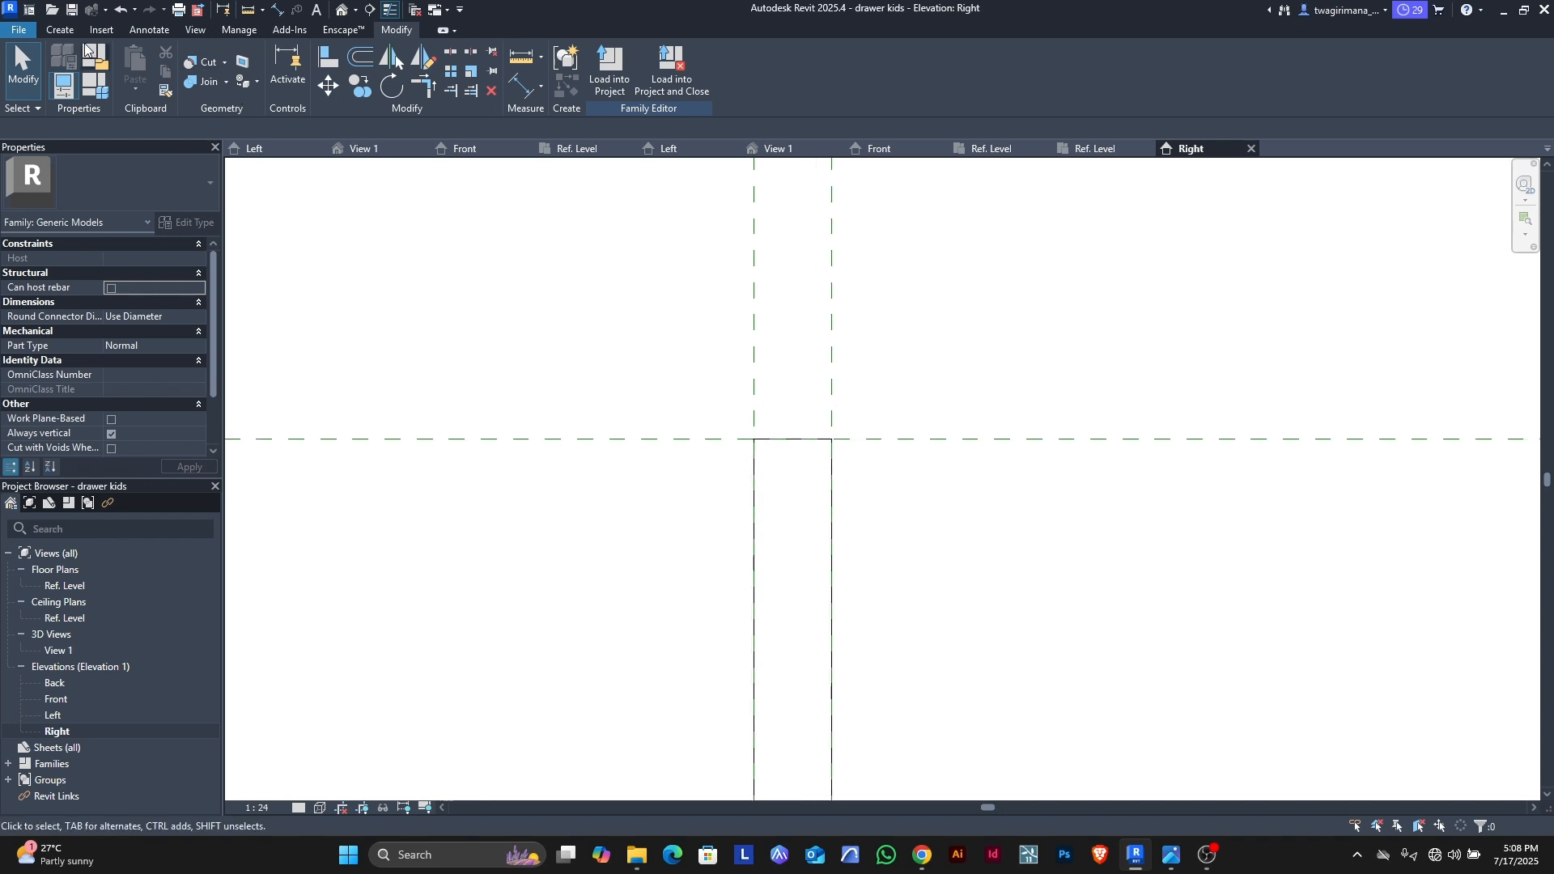
{"action": "left_click", "coordinate": [54, 32]}
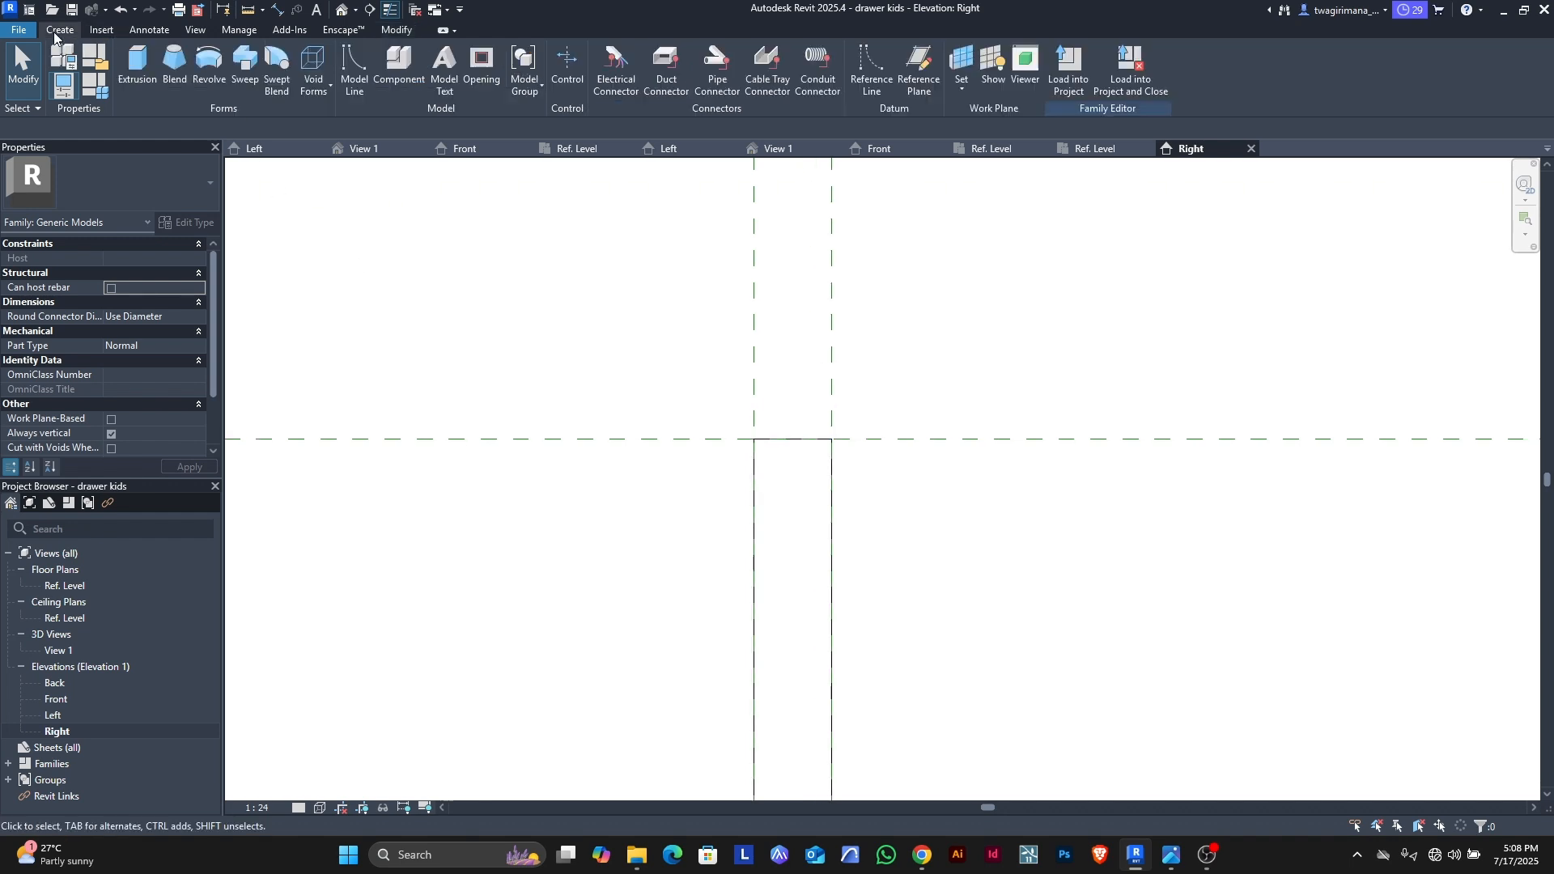
{"action": "left_click", "coordinate": [316, 85]}
{"action": "left_click", "coordinate": [348, 123]}
{"action": "scroll", "coordinate": [788, 410], "scroll_direction": "up", "scroll_amount": 2}
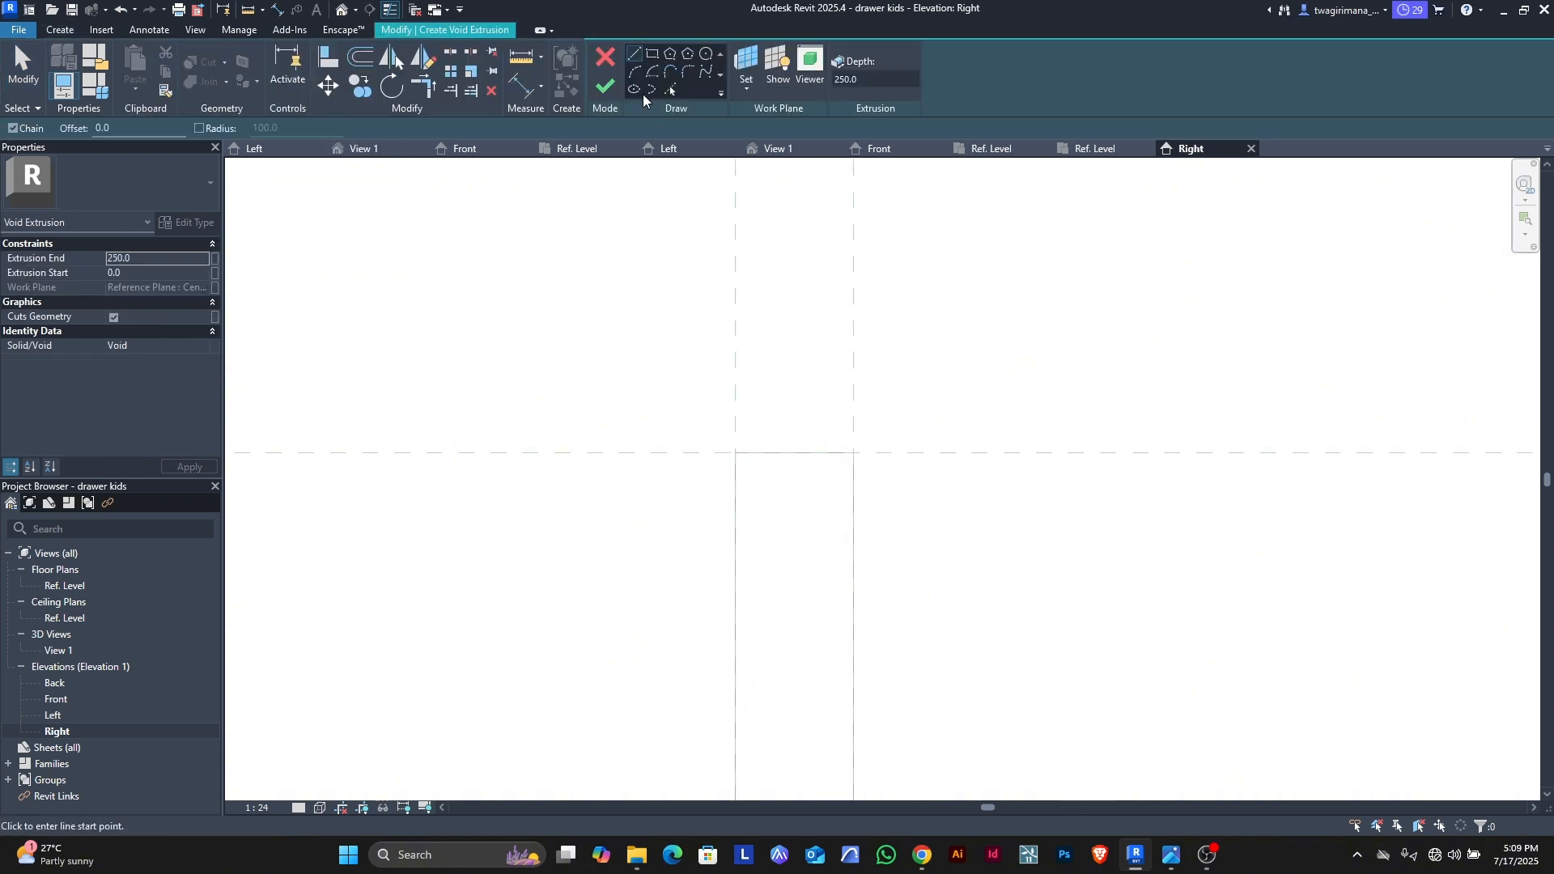
{"action": "scroll", "coordinate": [807, 412], "scroll_direction": "up", "scroll_amount": 2}
{"action": "left_click", "coordinate": [681, 484]}
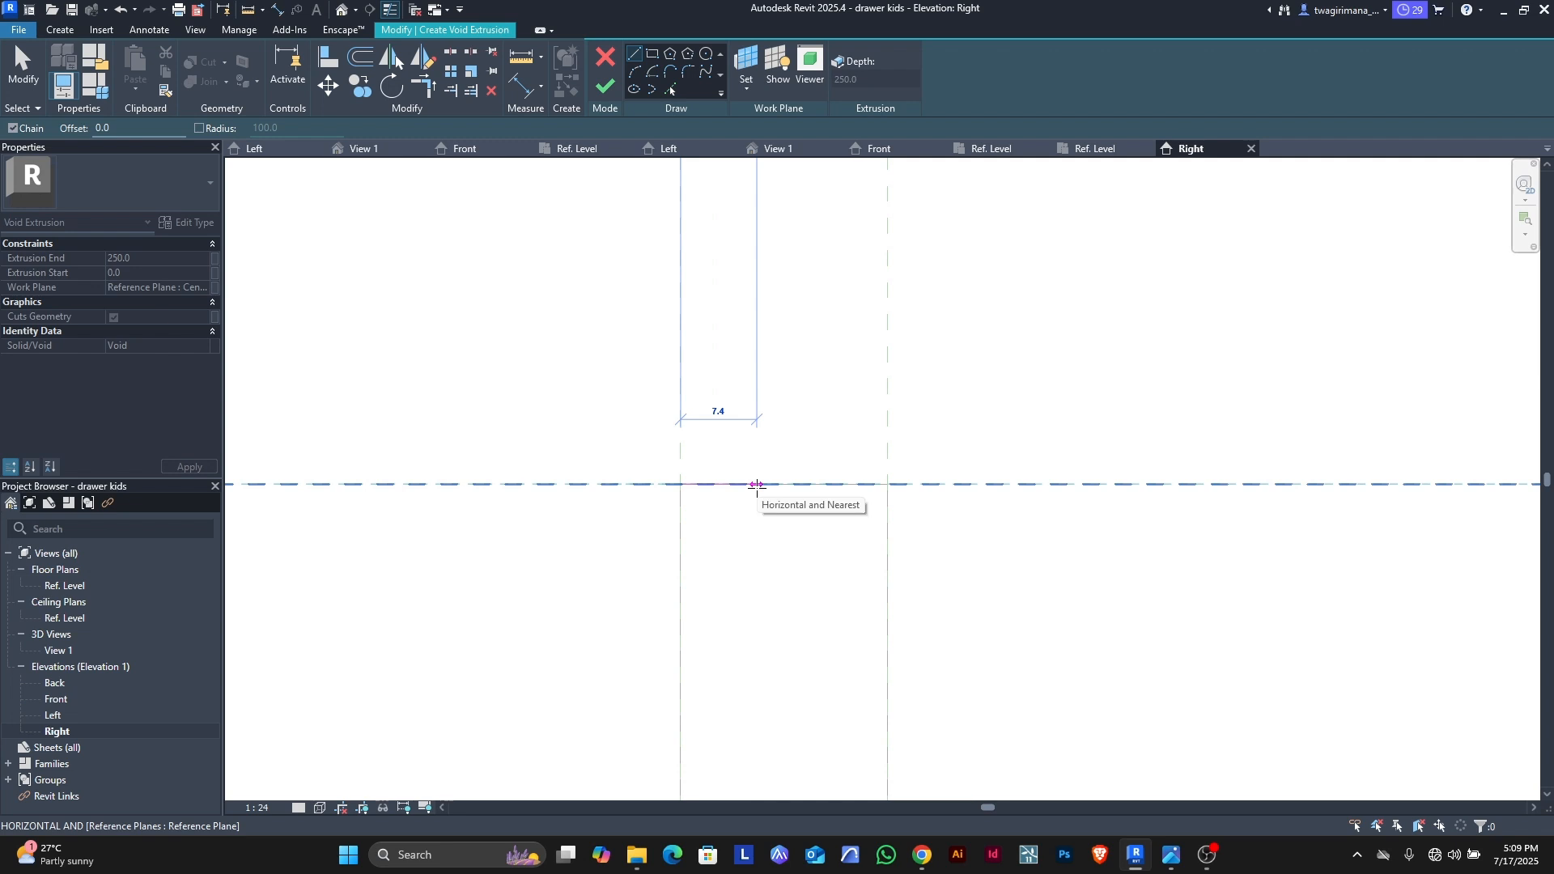
{"action": "type", "text": "5"}
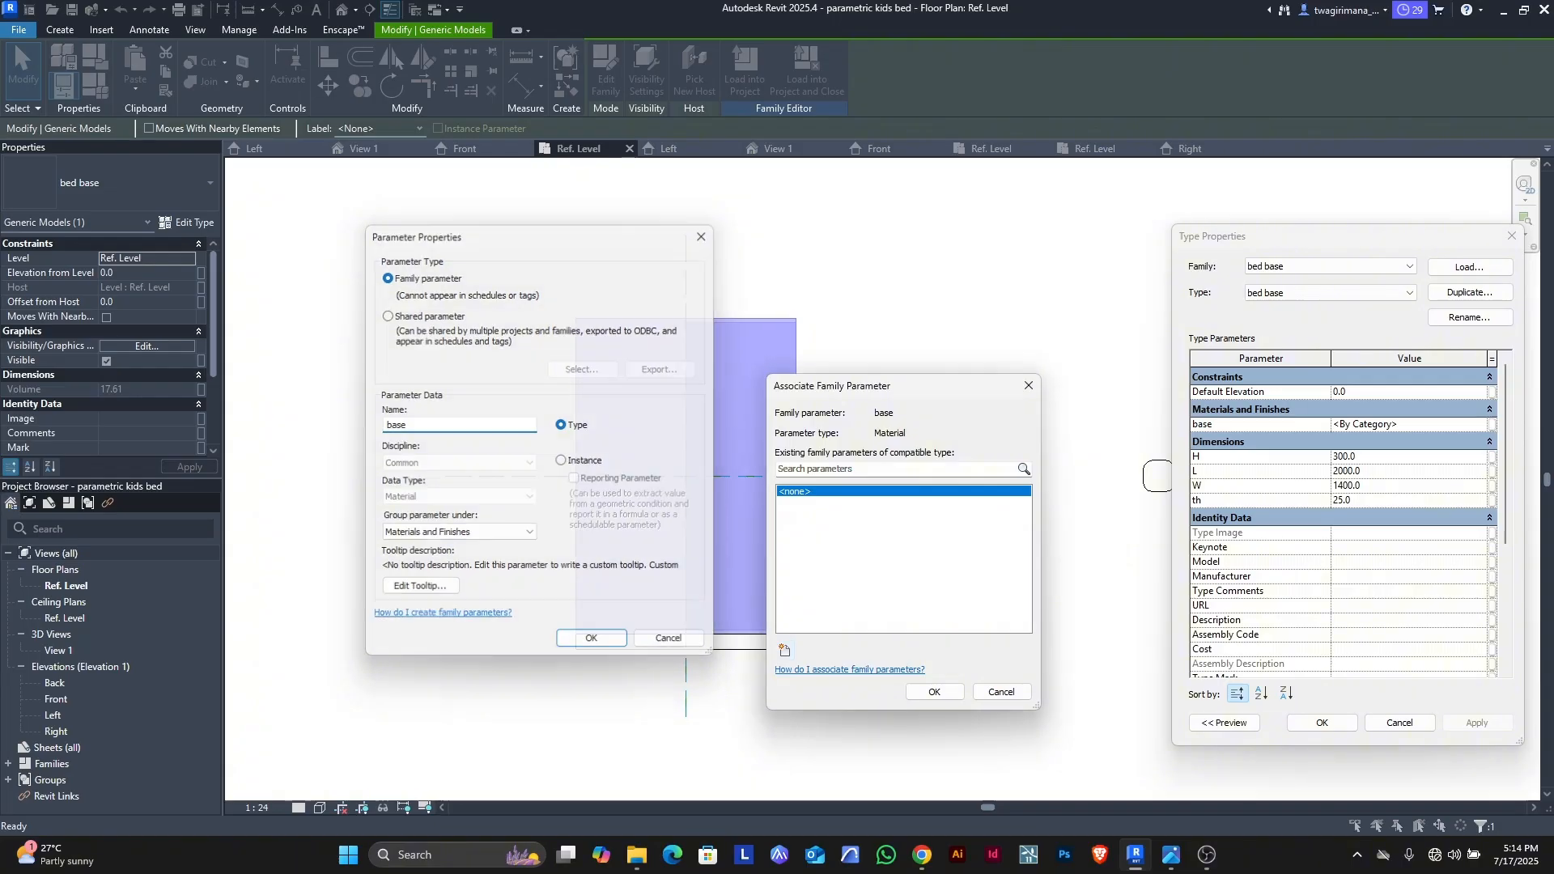
Step: Associate the bed base's material with the new base parameter and begin creating a family parameter for its H dimension, entering h bas as the name
{"action": "key", "text": "Return"}
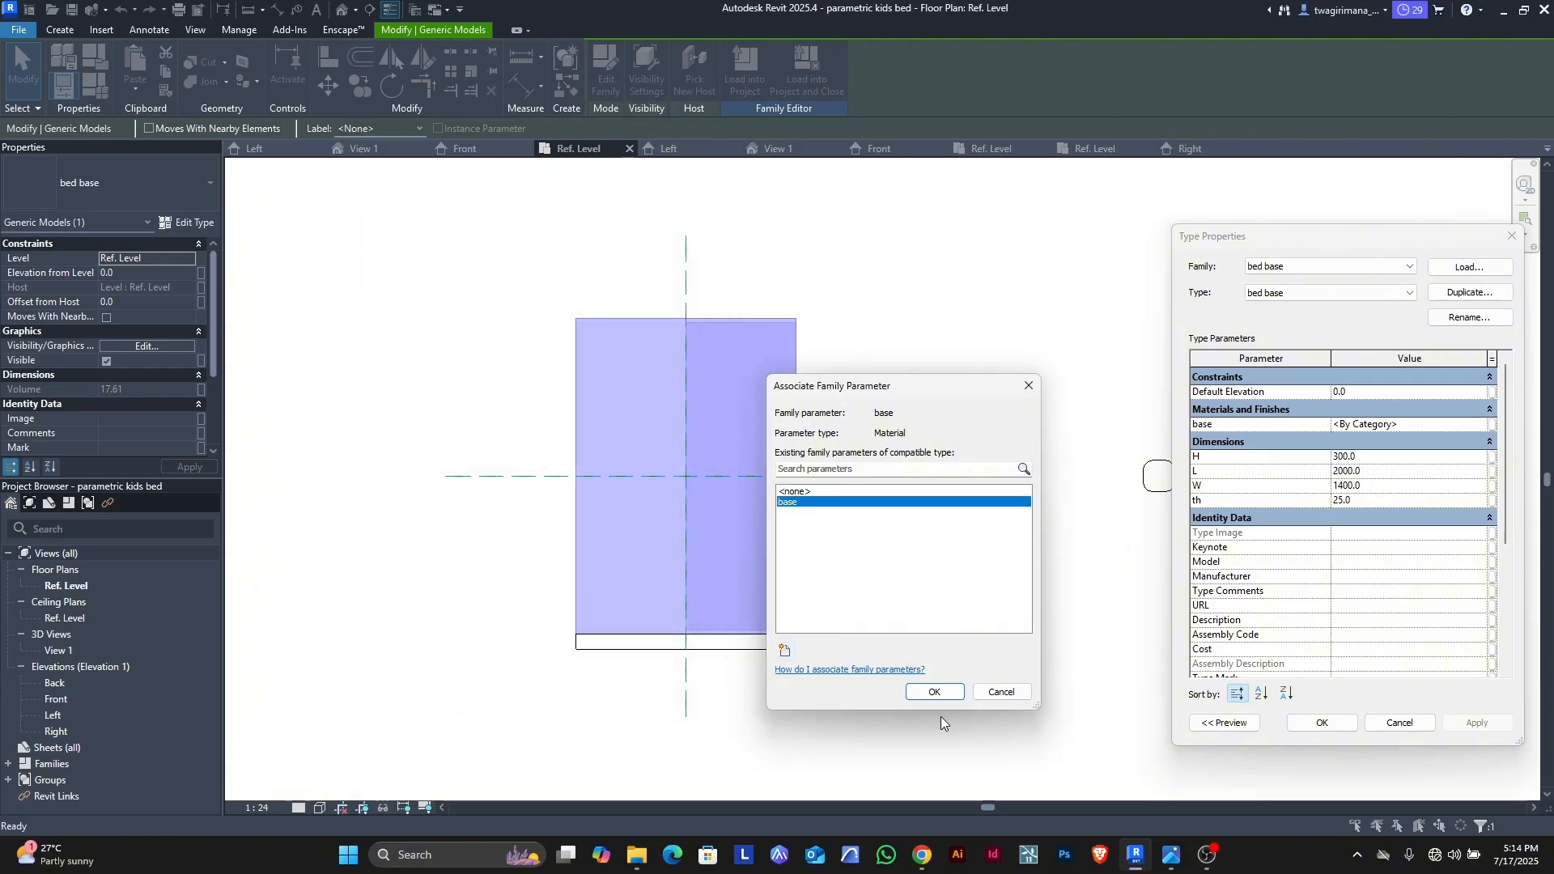
{"action": "left_click", "coordinate": [935, 693]}
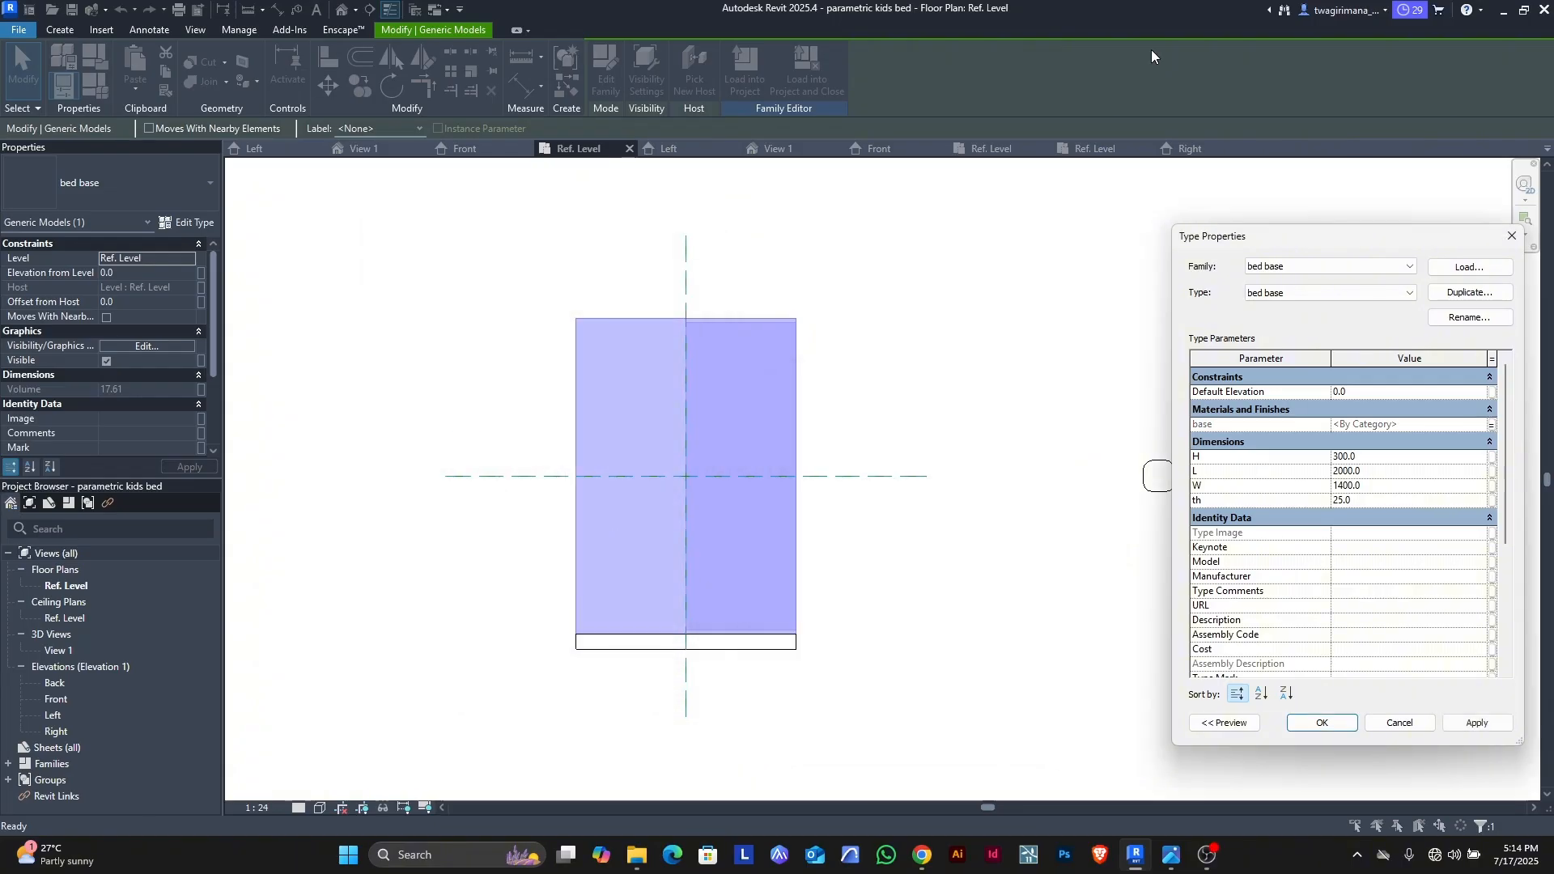
{"action": "left_click", "coordinate": [1493, 458]}
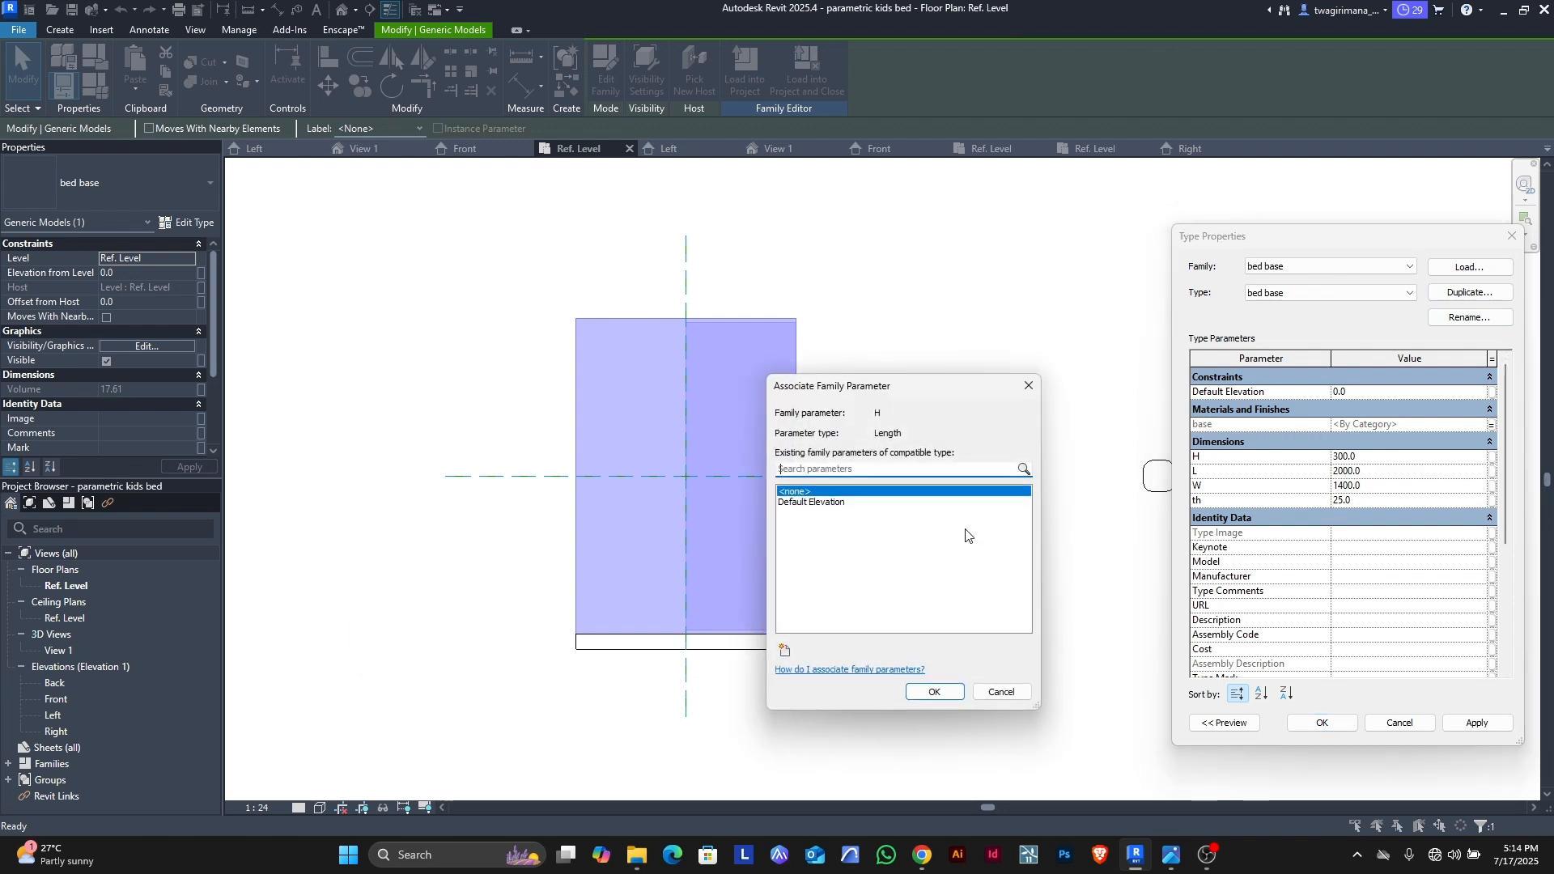
{"action": "left_click", "coordinate": [786, 651]}
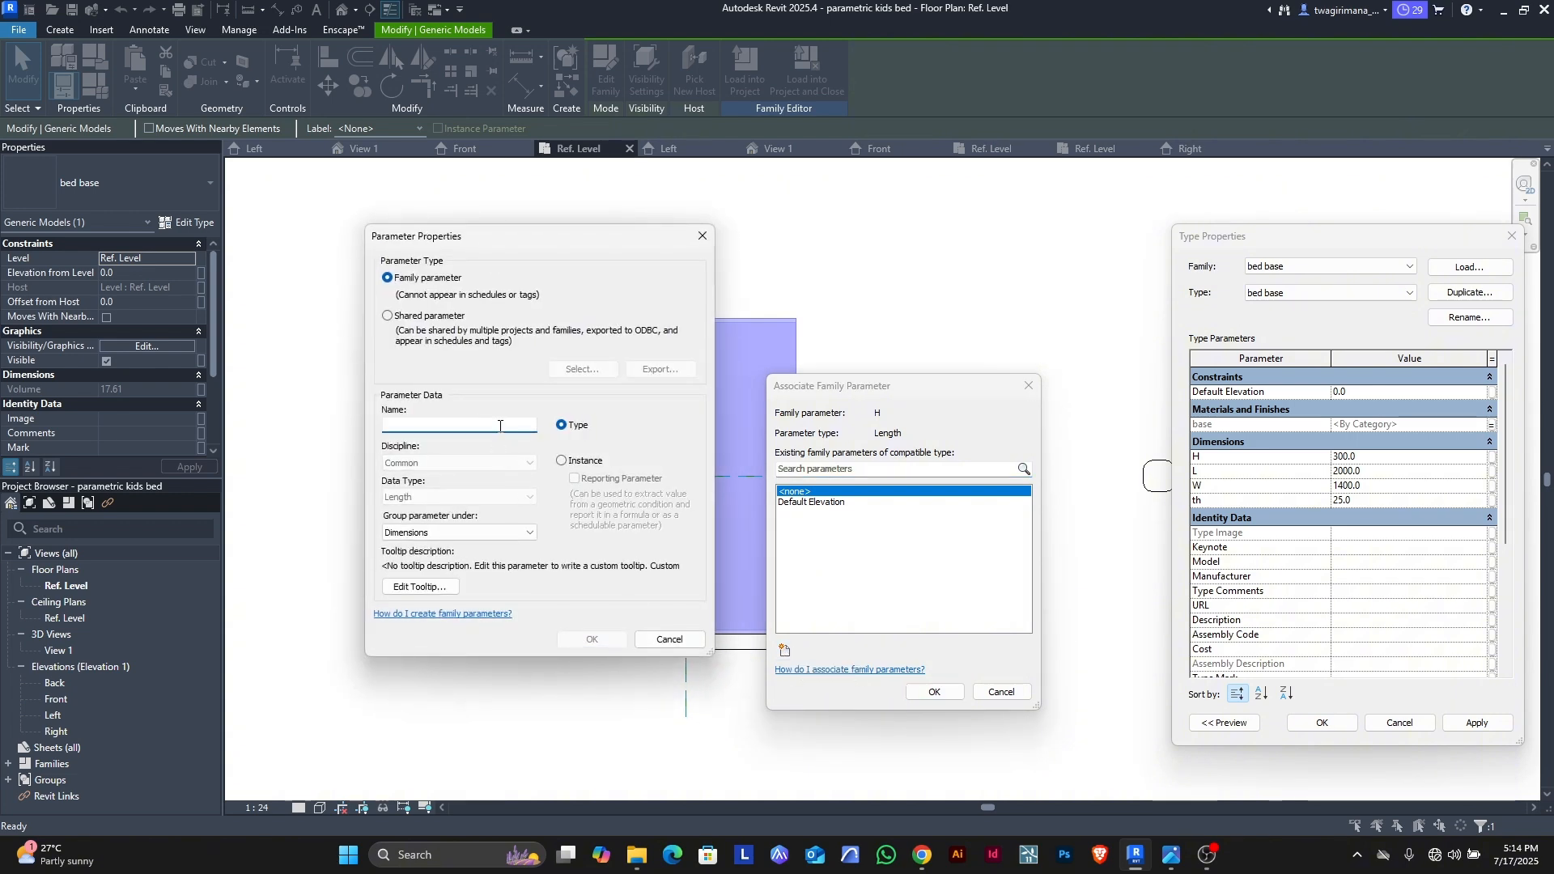
{"action": "type", "text": "h bas"}
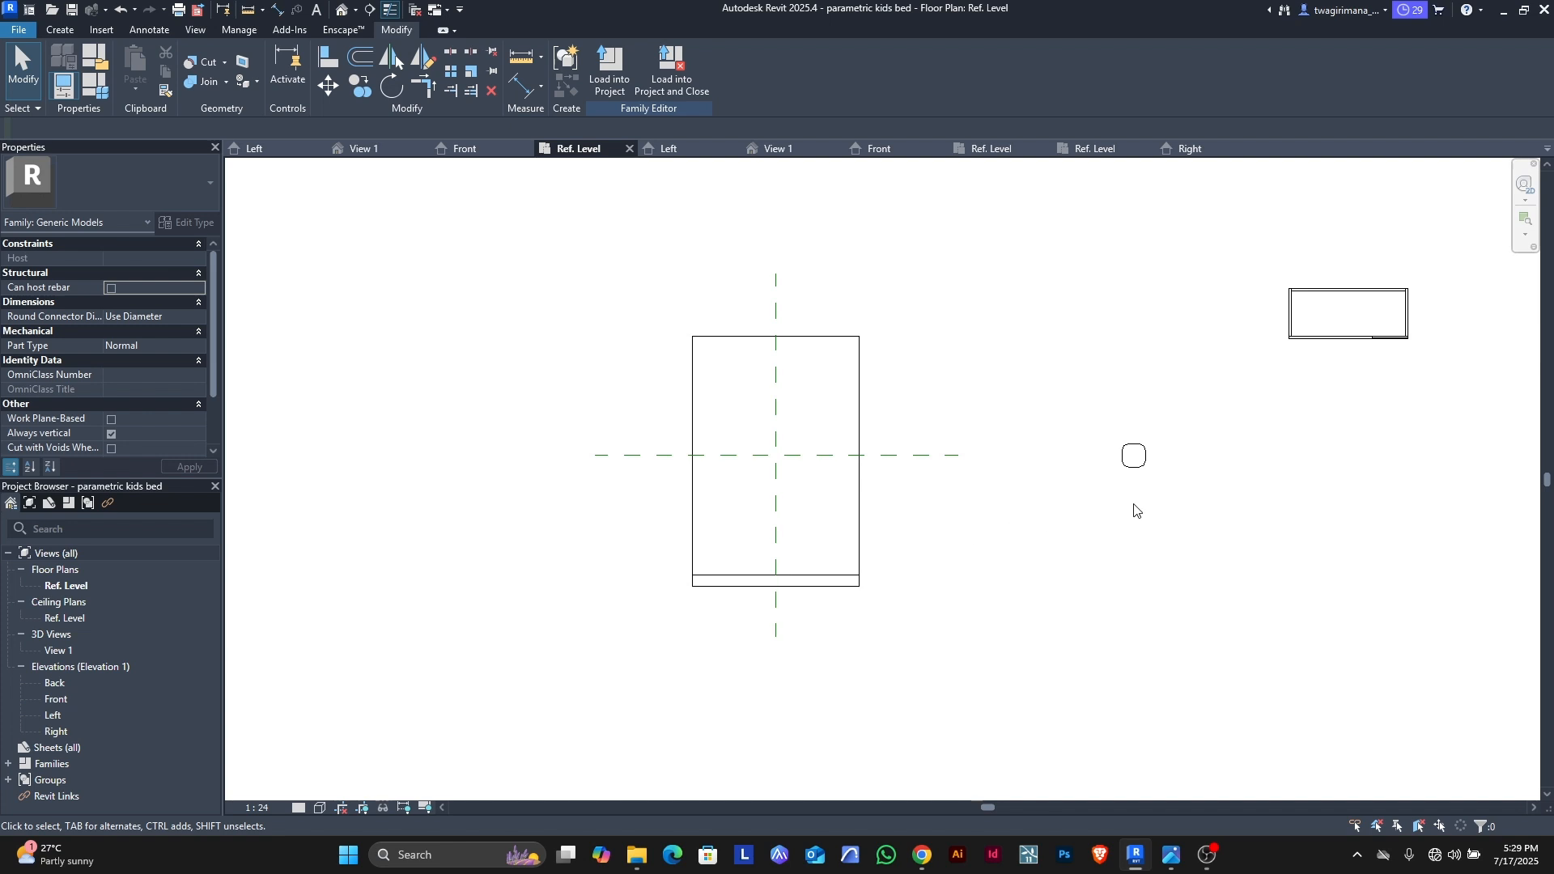
Step: Align the rounded hb2 component to the bed base's back edge and its left side edge in the Ref. Level plan
{"action": "scroll", "coordinate": [1158, 458], "scroll_direction": "up", "scroll_amount": 2}
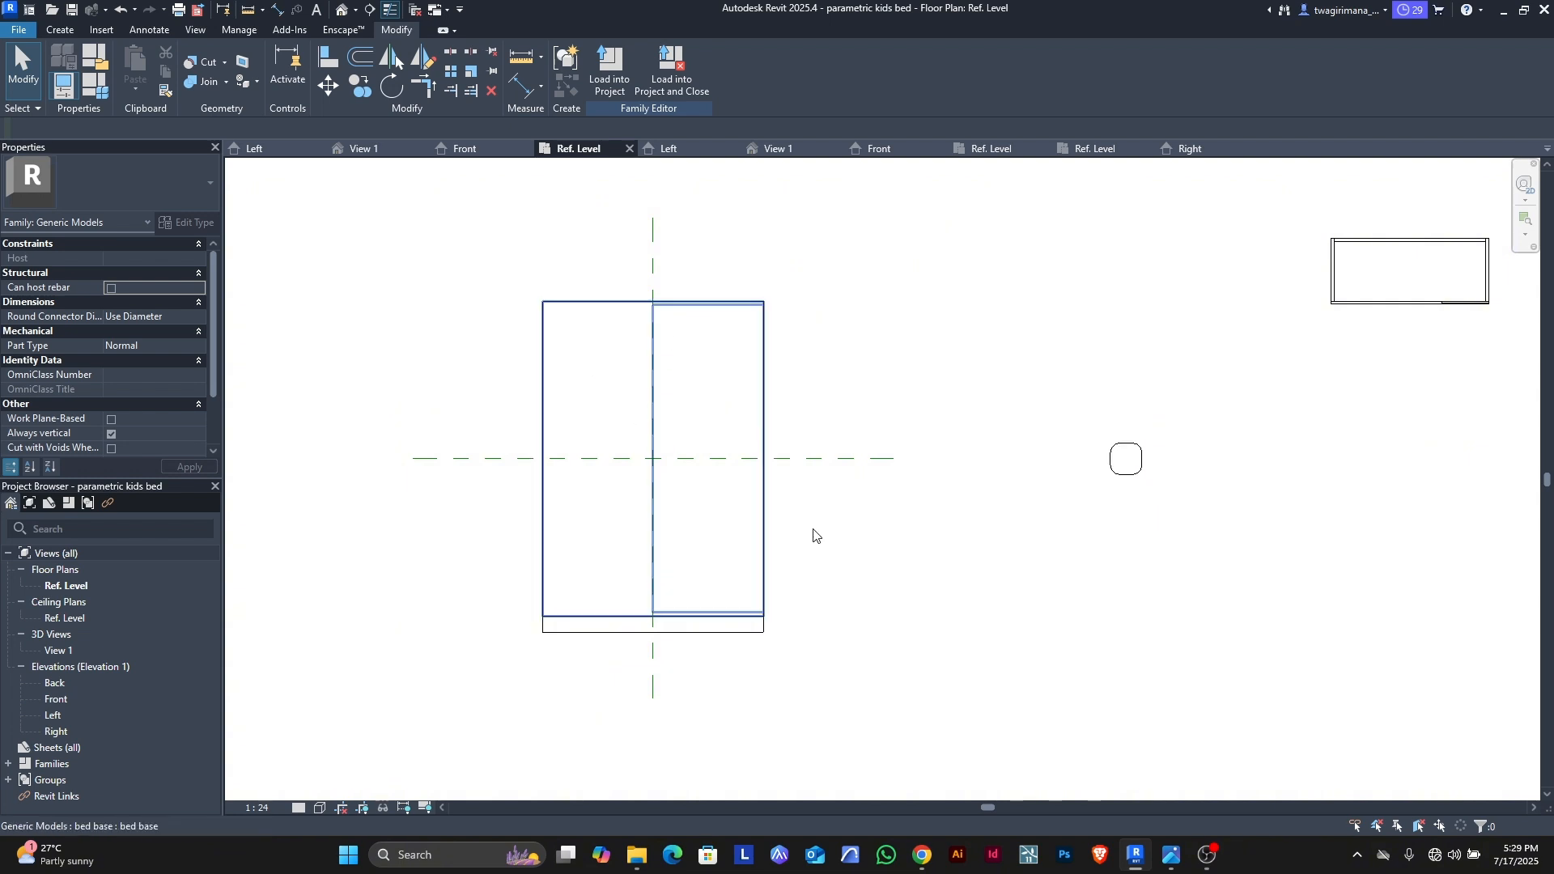
{"action": "scroll", "coordinate": [971, 567], "scroll_direction": "down", "scroll_amount": 1}
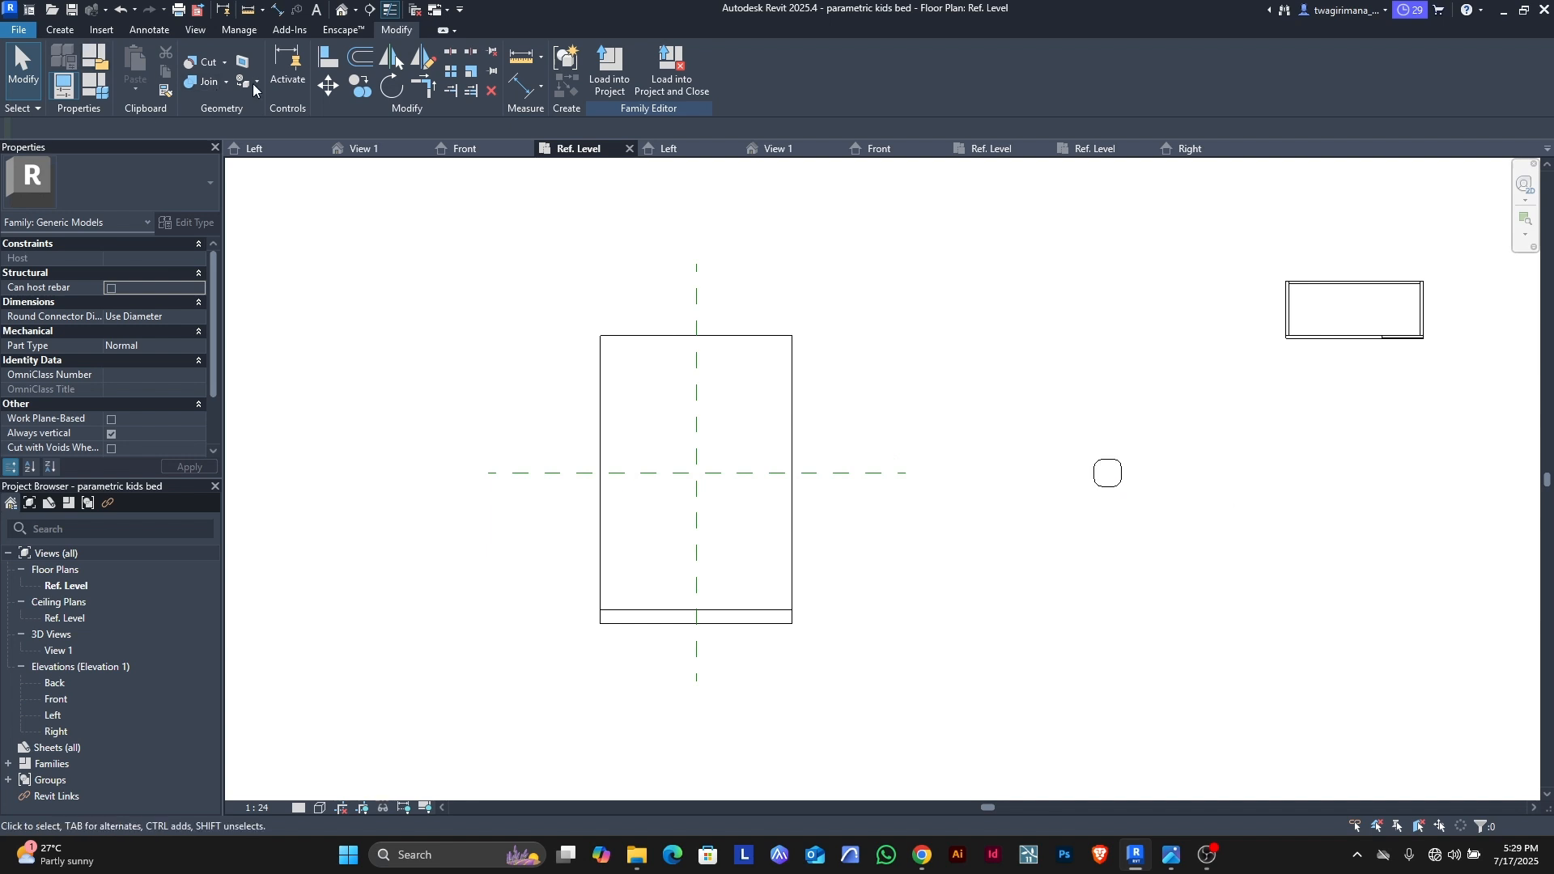
{"action": "left_click", "coordinate": [327, 58]}
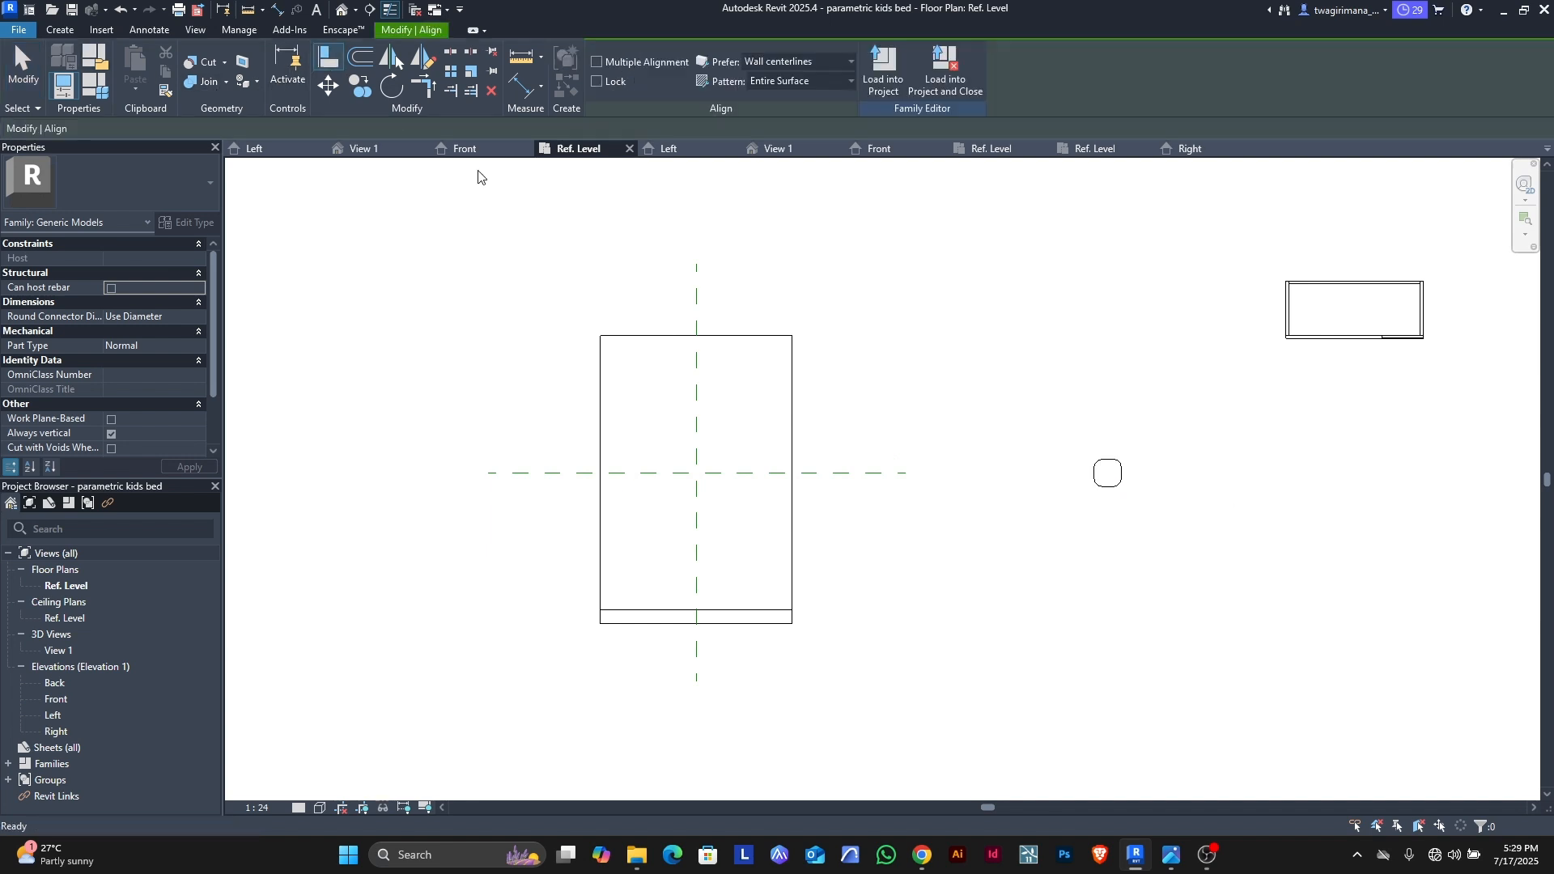
{"action": "left_click", "coordinate": [617, 336]}
{"action": "left_click", "coordinate": [1113, 487]}
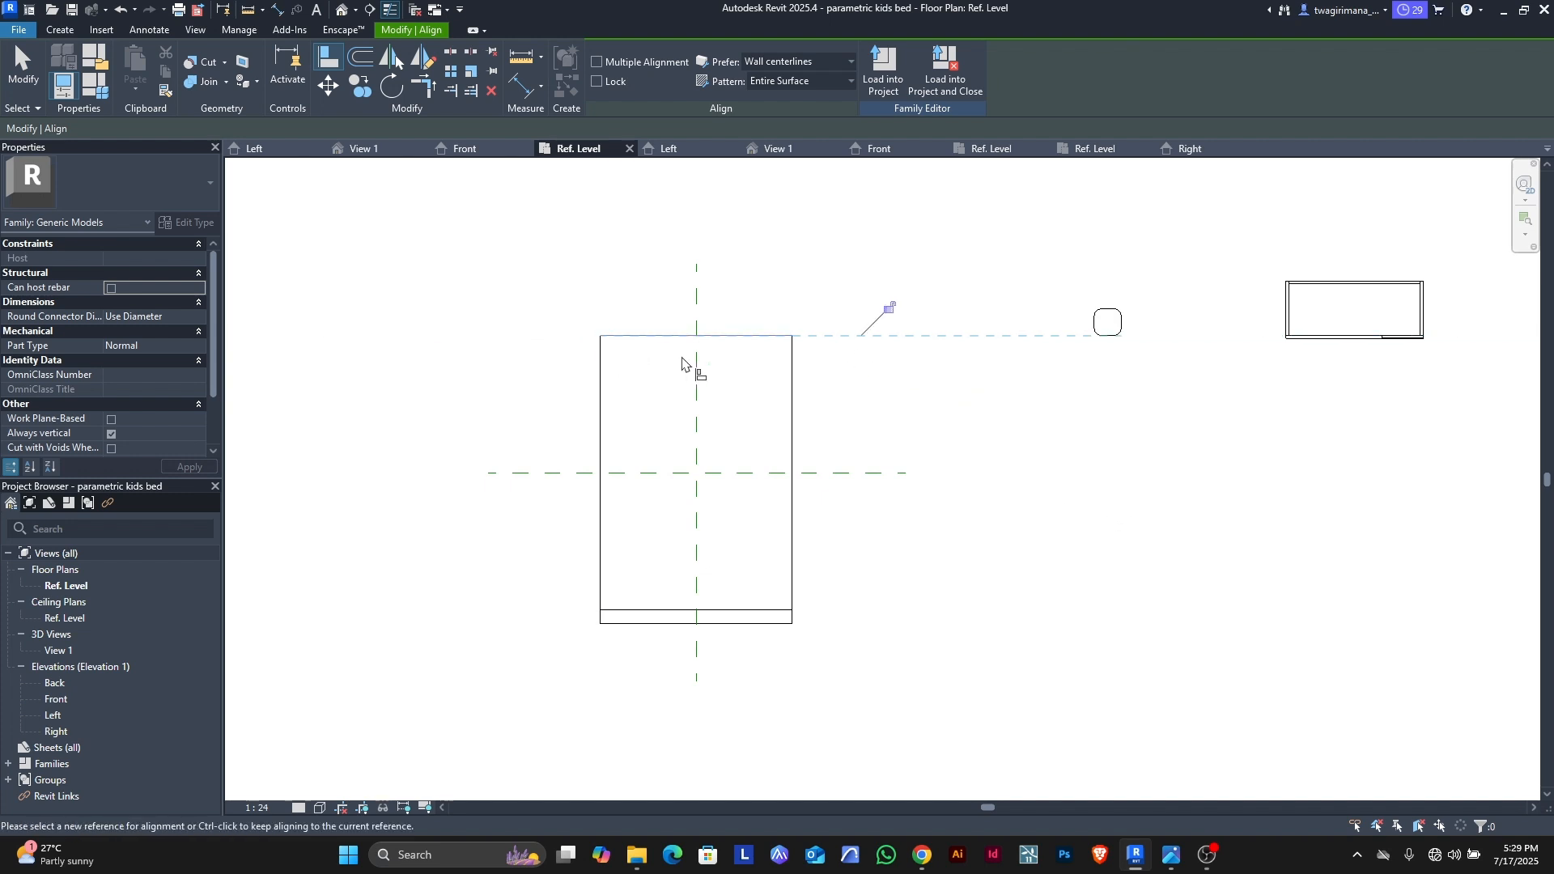
{"action": "left_click", "coordinate": [603, 372]}
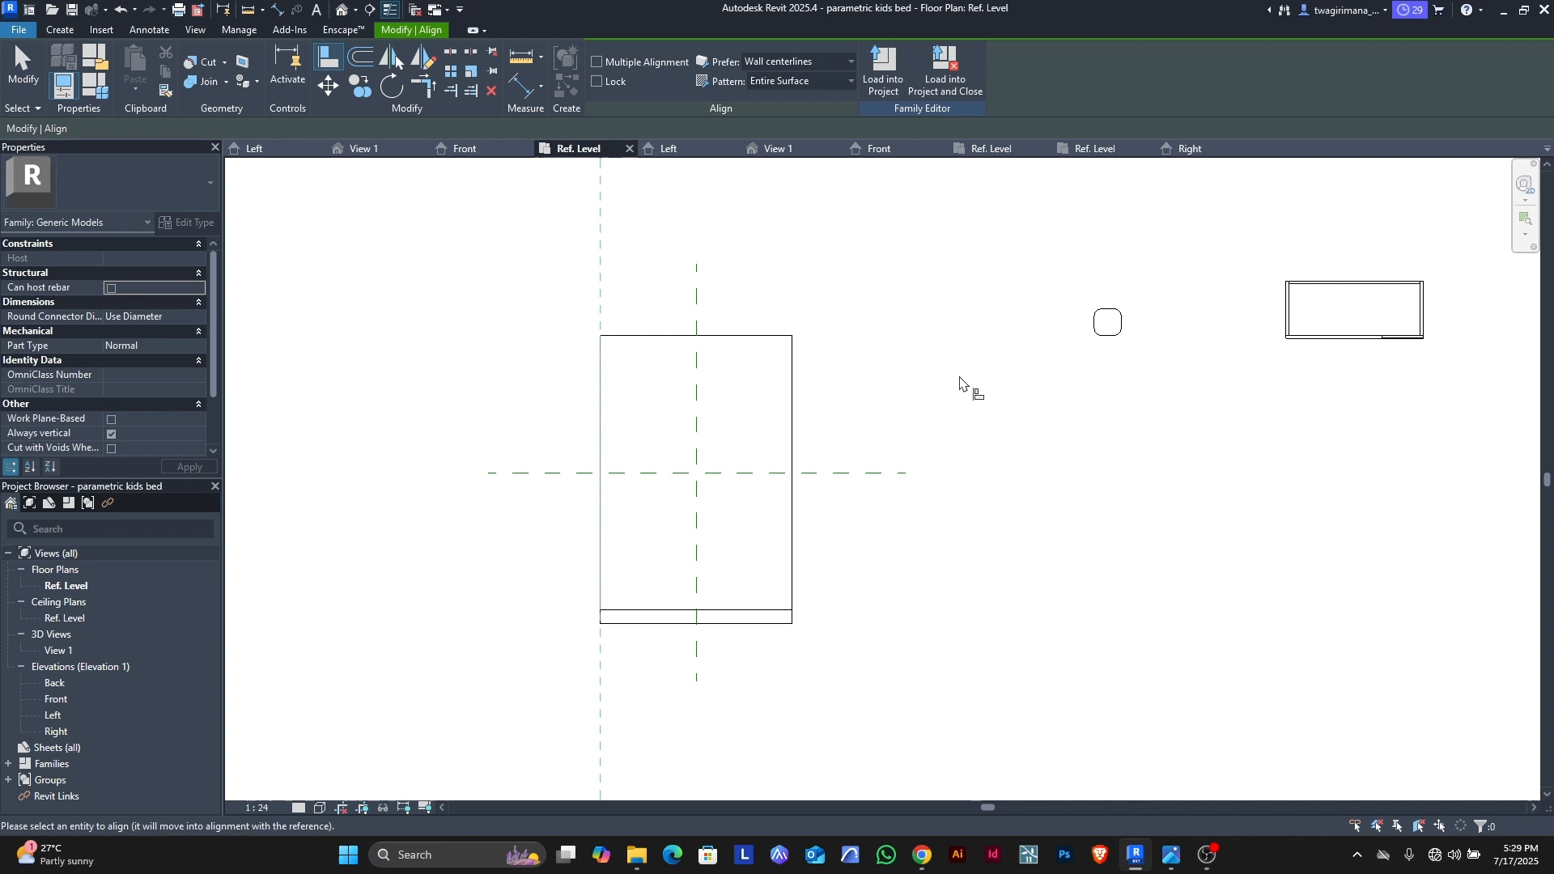
{"action": "left_click", "coordinate": [1092, 327]}
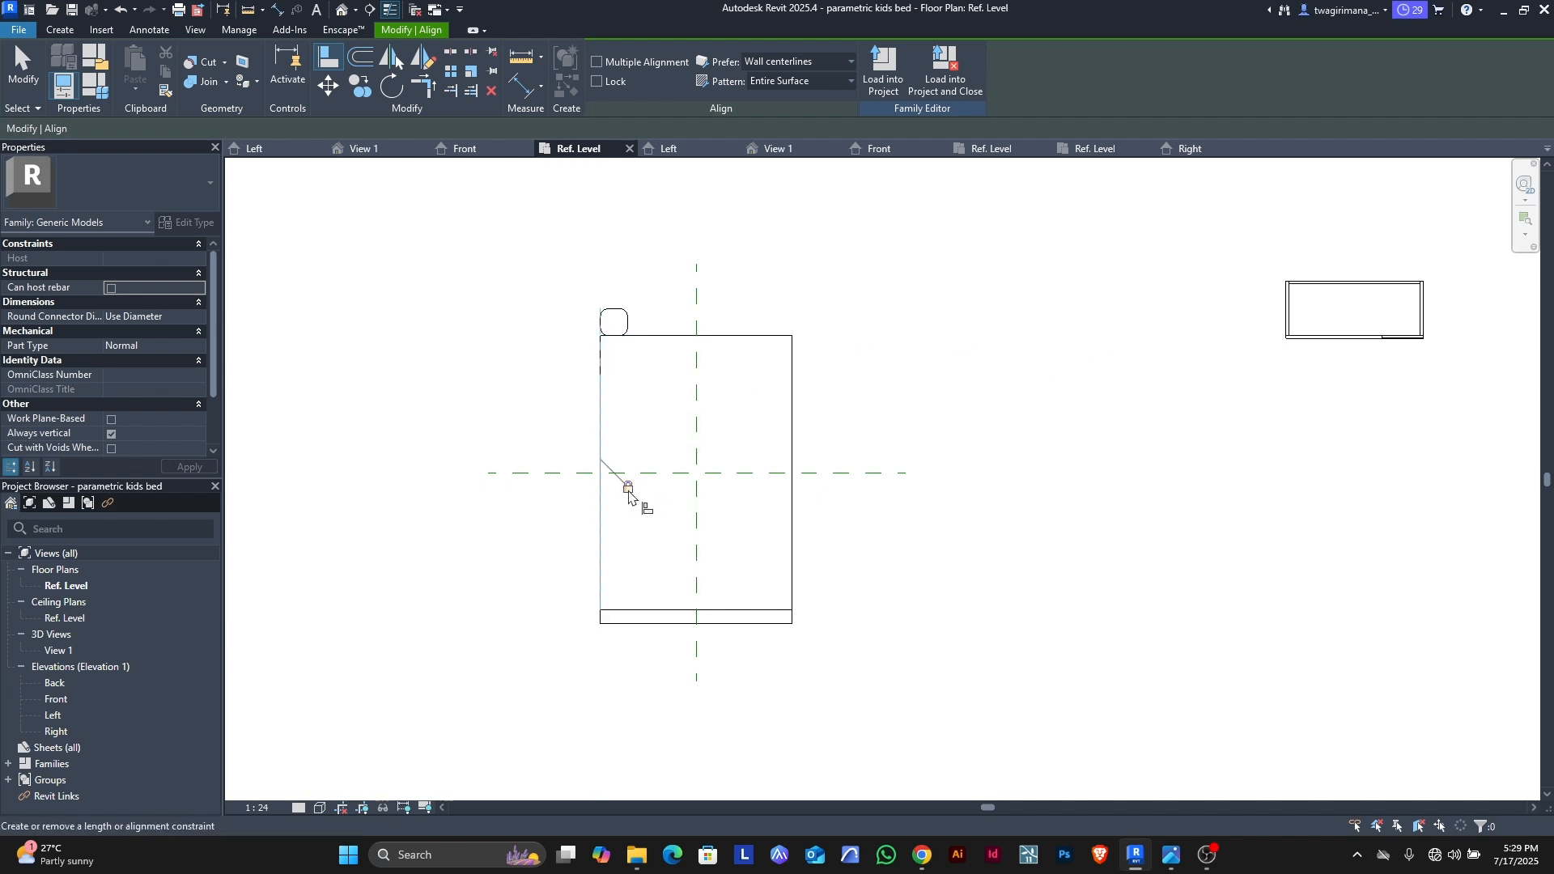
{"action": "scroll", "coordinate": [611, 320], "scroll_direction": "up", "scroll_amount": 3}
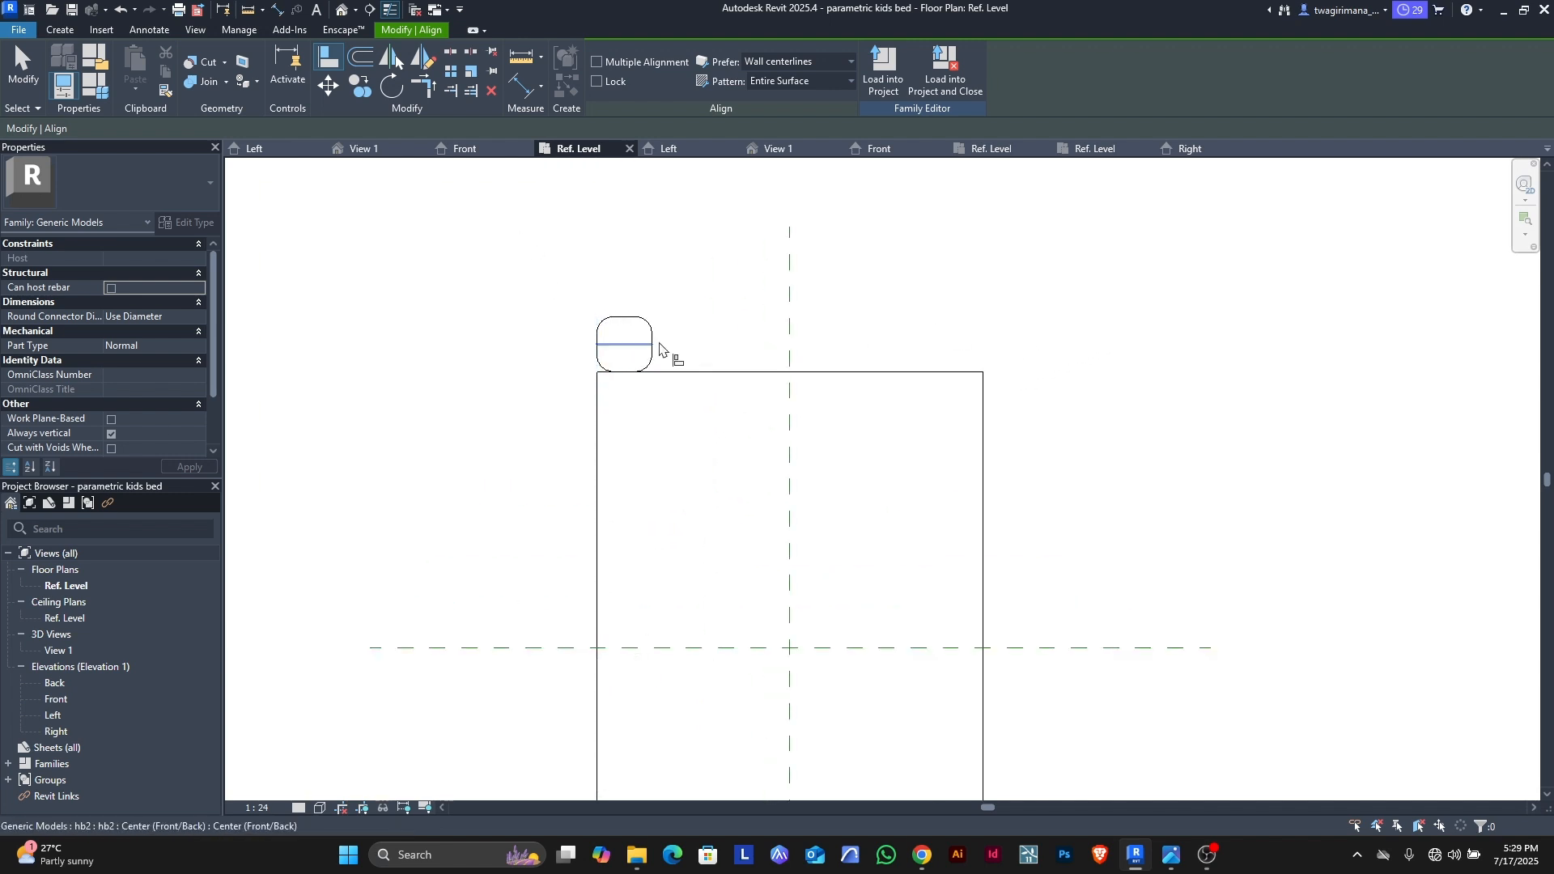
{"action": "key", "text": "Escape"}
{"action": "left_click", "coordinate": [654, 347]}
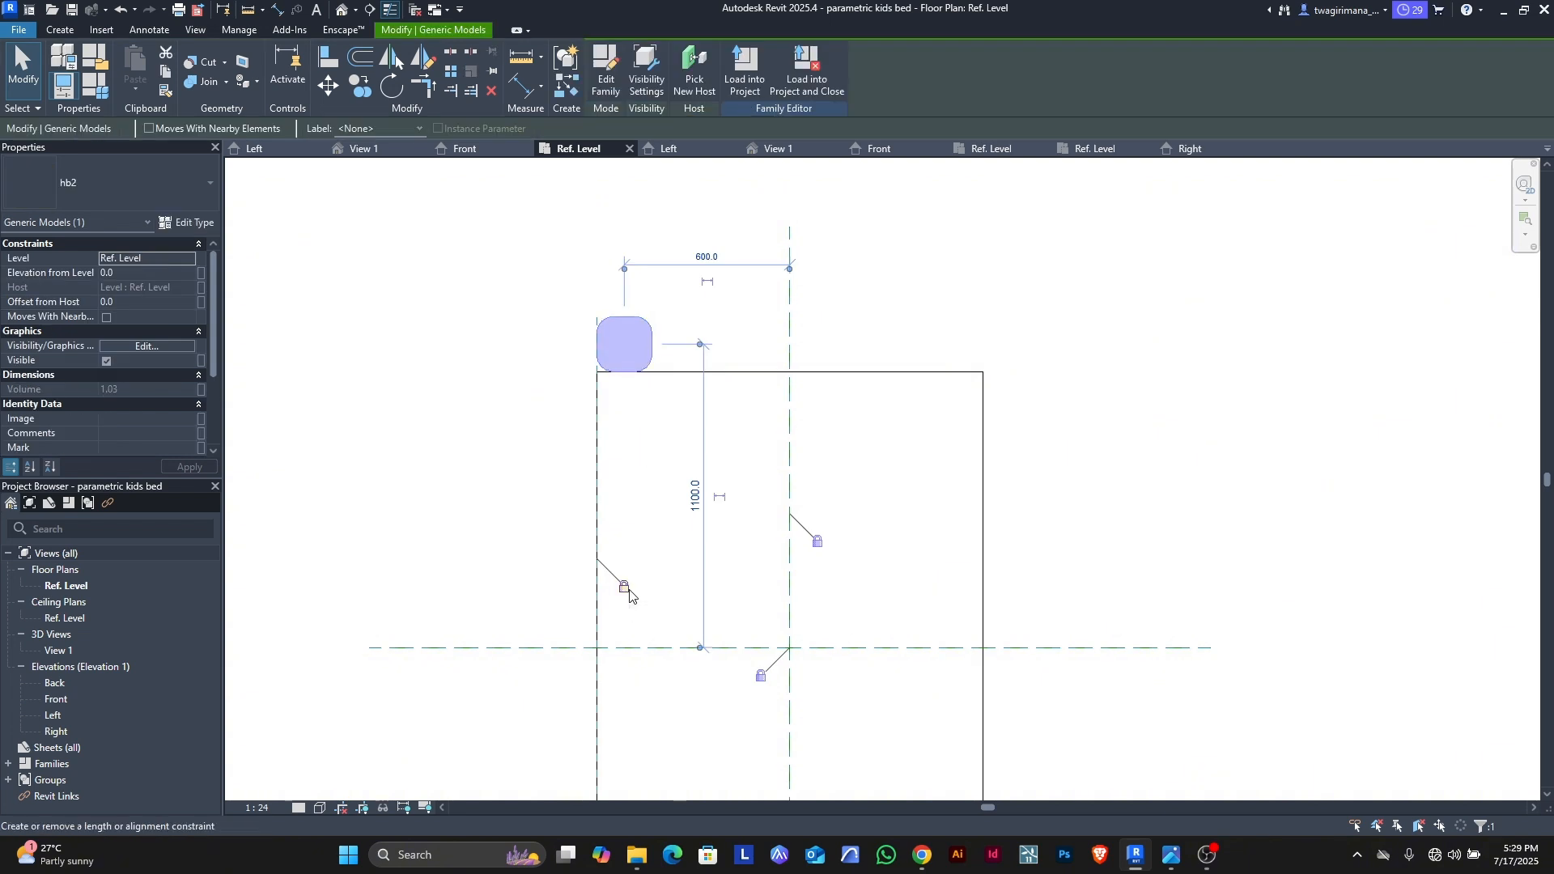
{"action": "left_click", "coordinate": [510, 545]}
Step: Select the rounded hb2 component at the bed base's back left corner
{"action": "scroll", "coordinate": [584, 410], "scroll_direction": "down", "scroll_amount": 1}
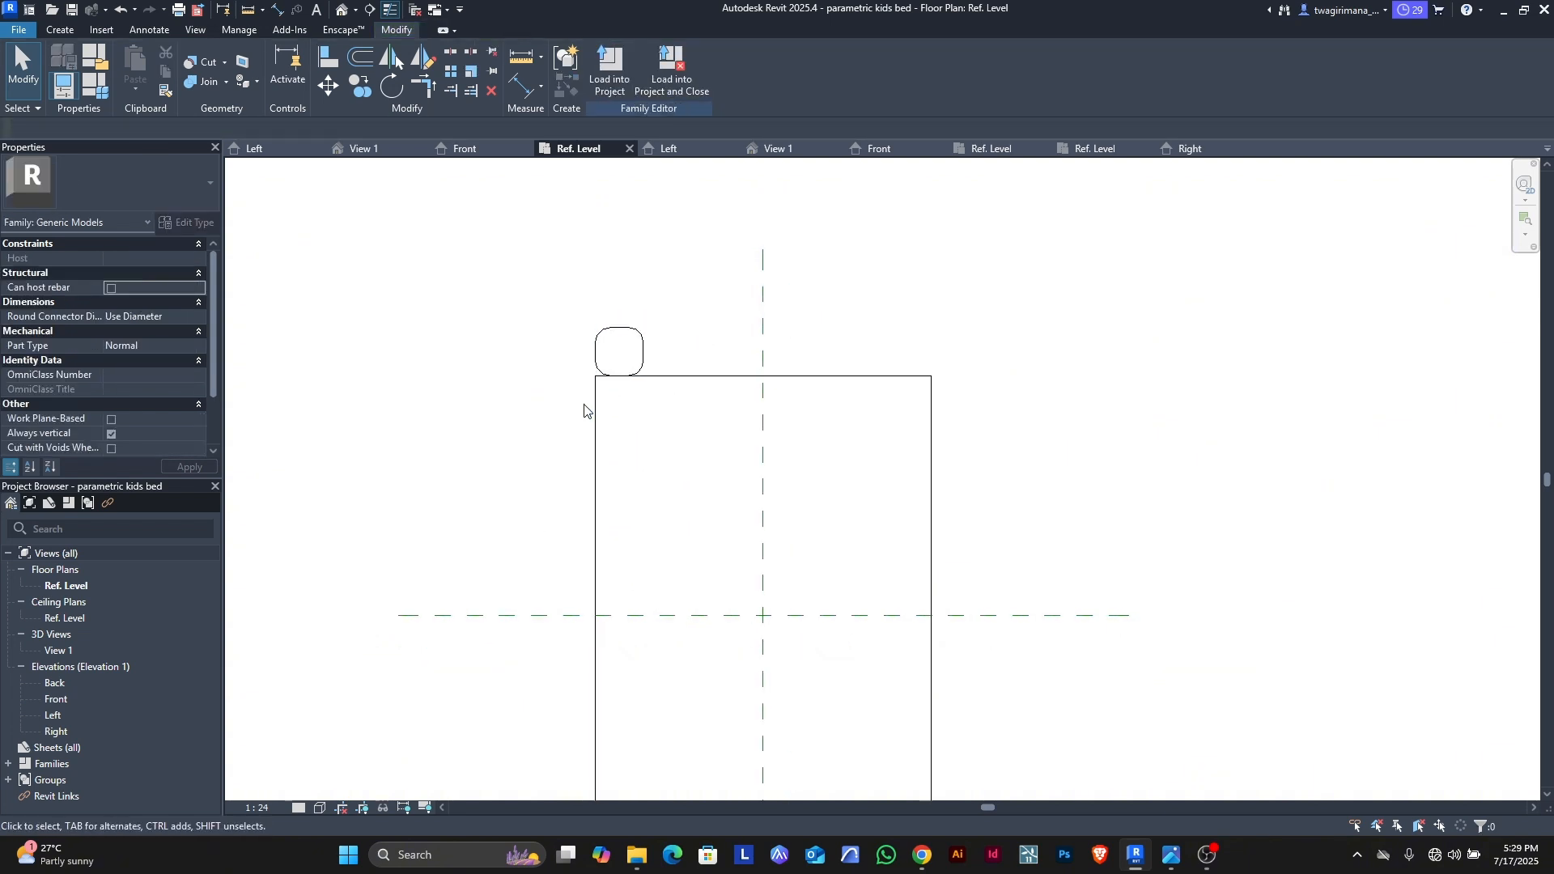
{"action": "scroll", "coordinate": [585, 411], "scroll_direction": "down", "scroll_amount": 1}
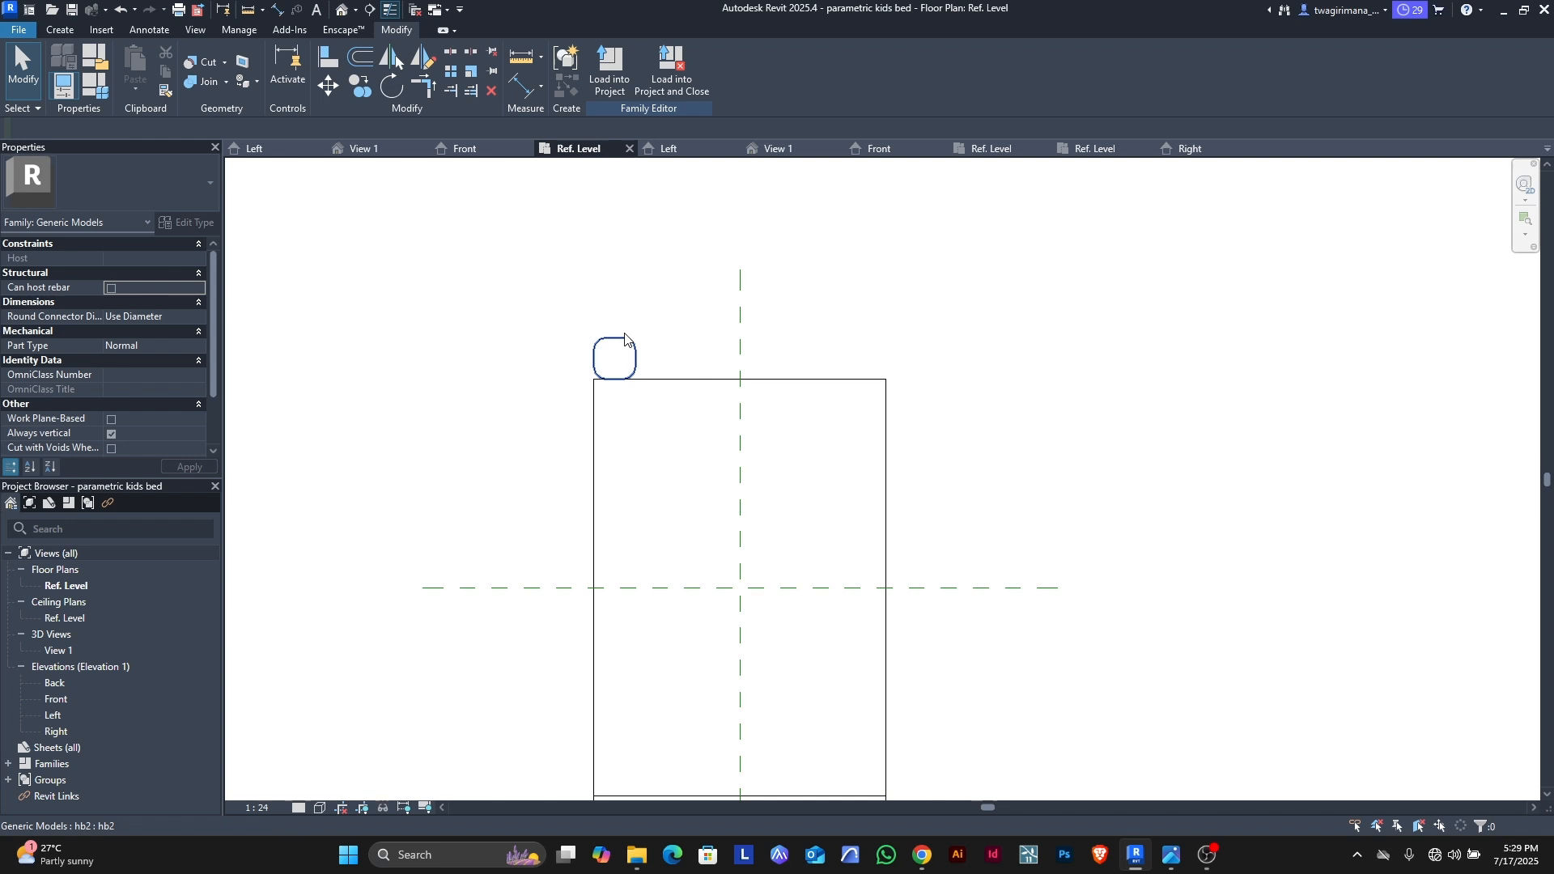
{"action": "scroll", "coordinate": [625, 340], "scroll_direction": "up", "scroll_amount": 1}
{"action": "scroll", "coordinate": [617, 354], "scroll_direction": "up", "scroll_amount": 1}
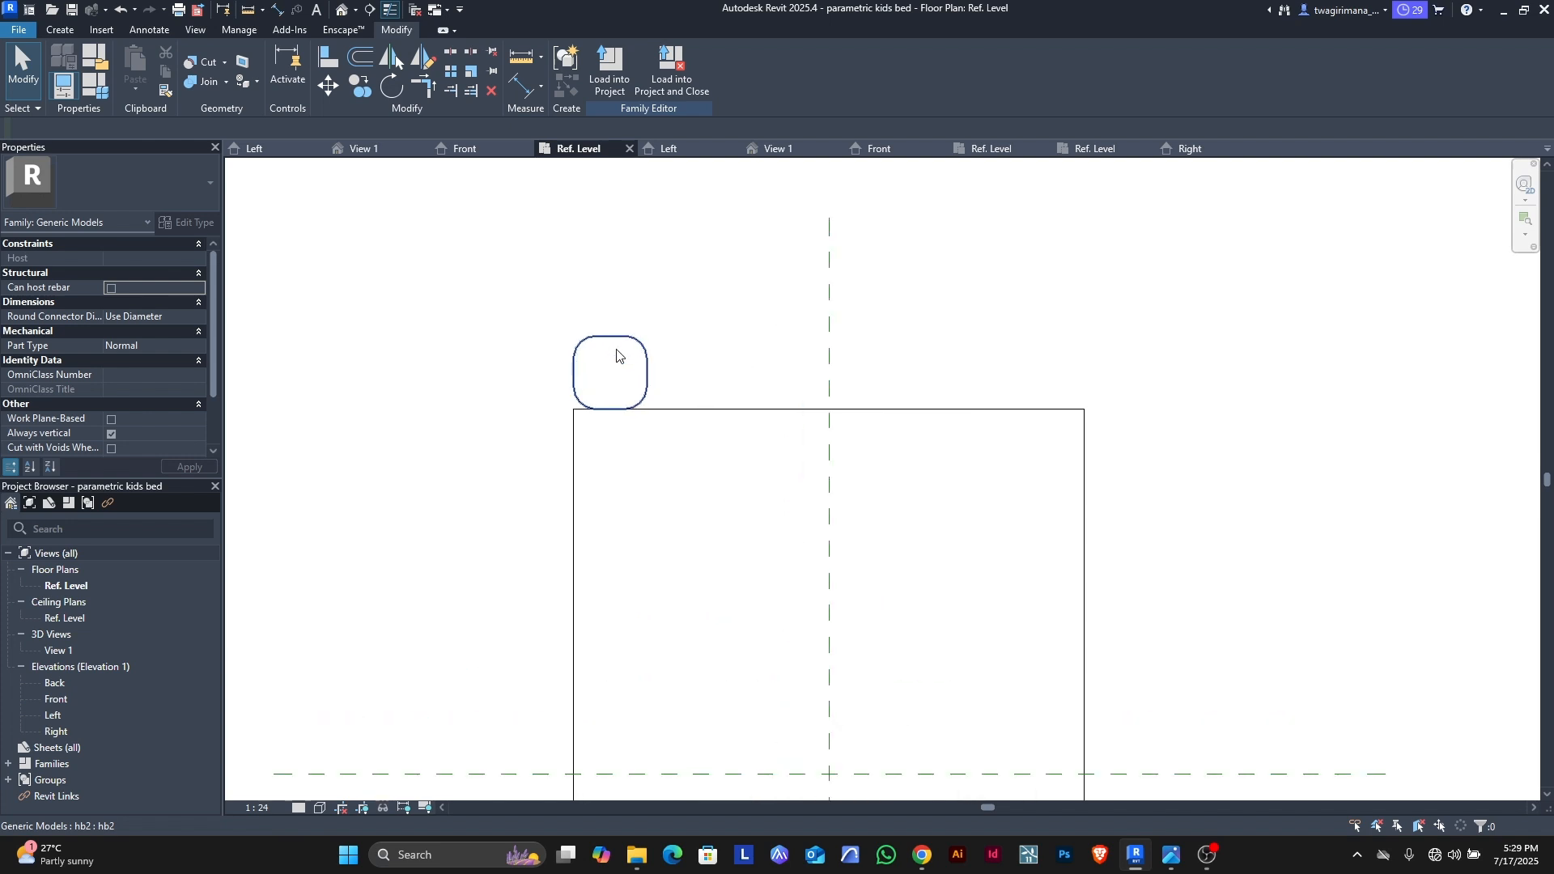
{"action": "left_click", "coordinate": [572, 393]}
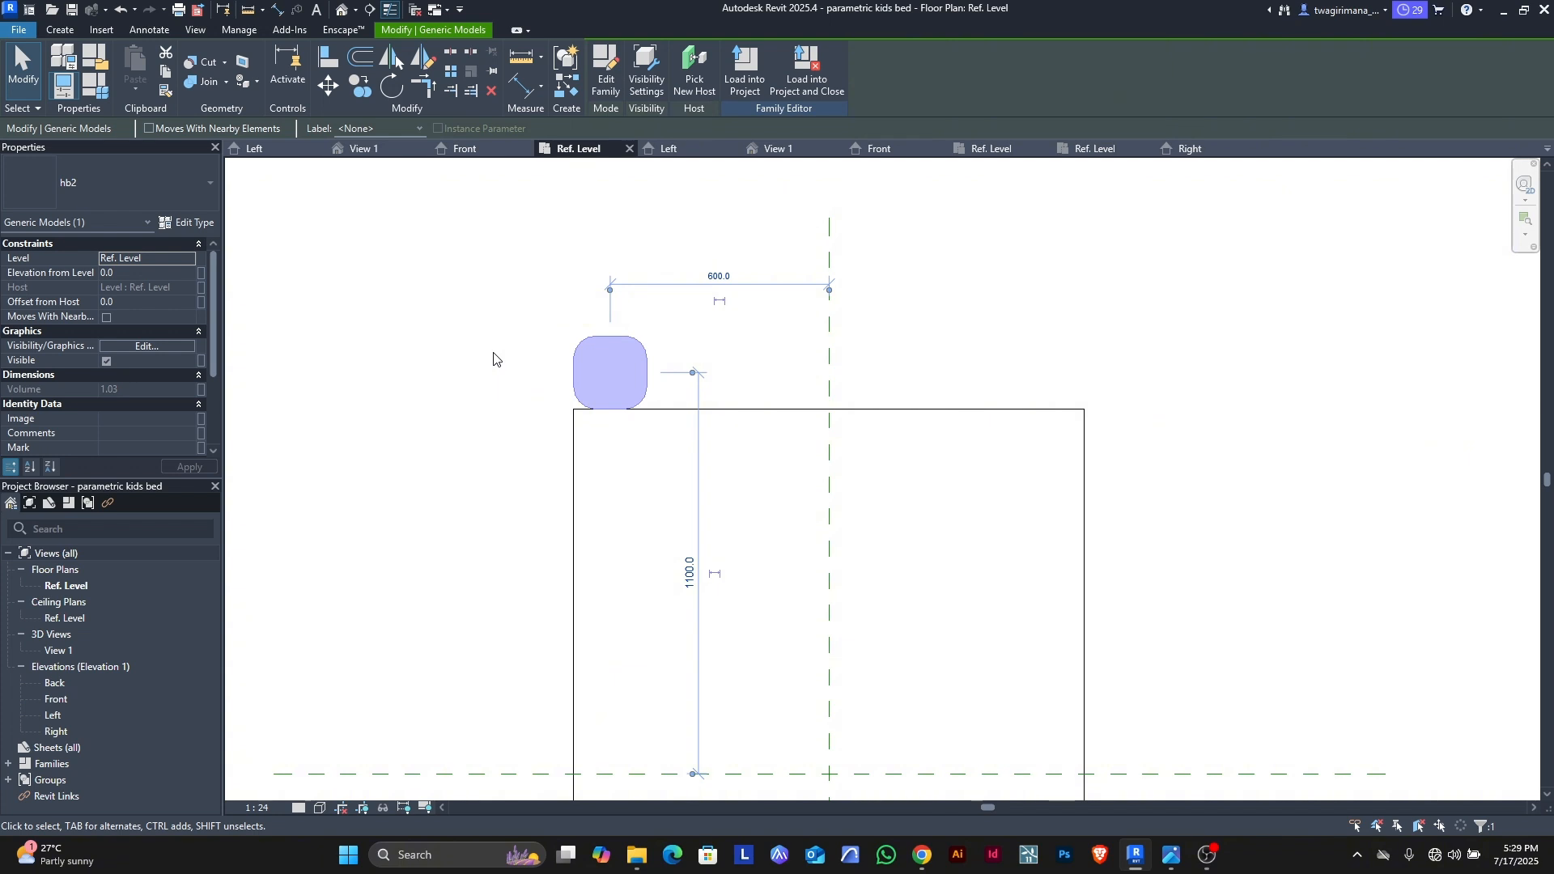
{"action": "left_click", "coordinate": [452, 73]}
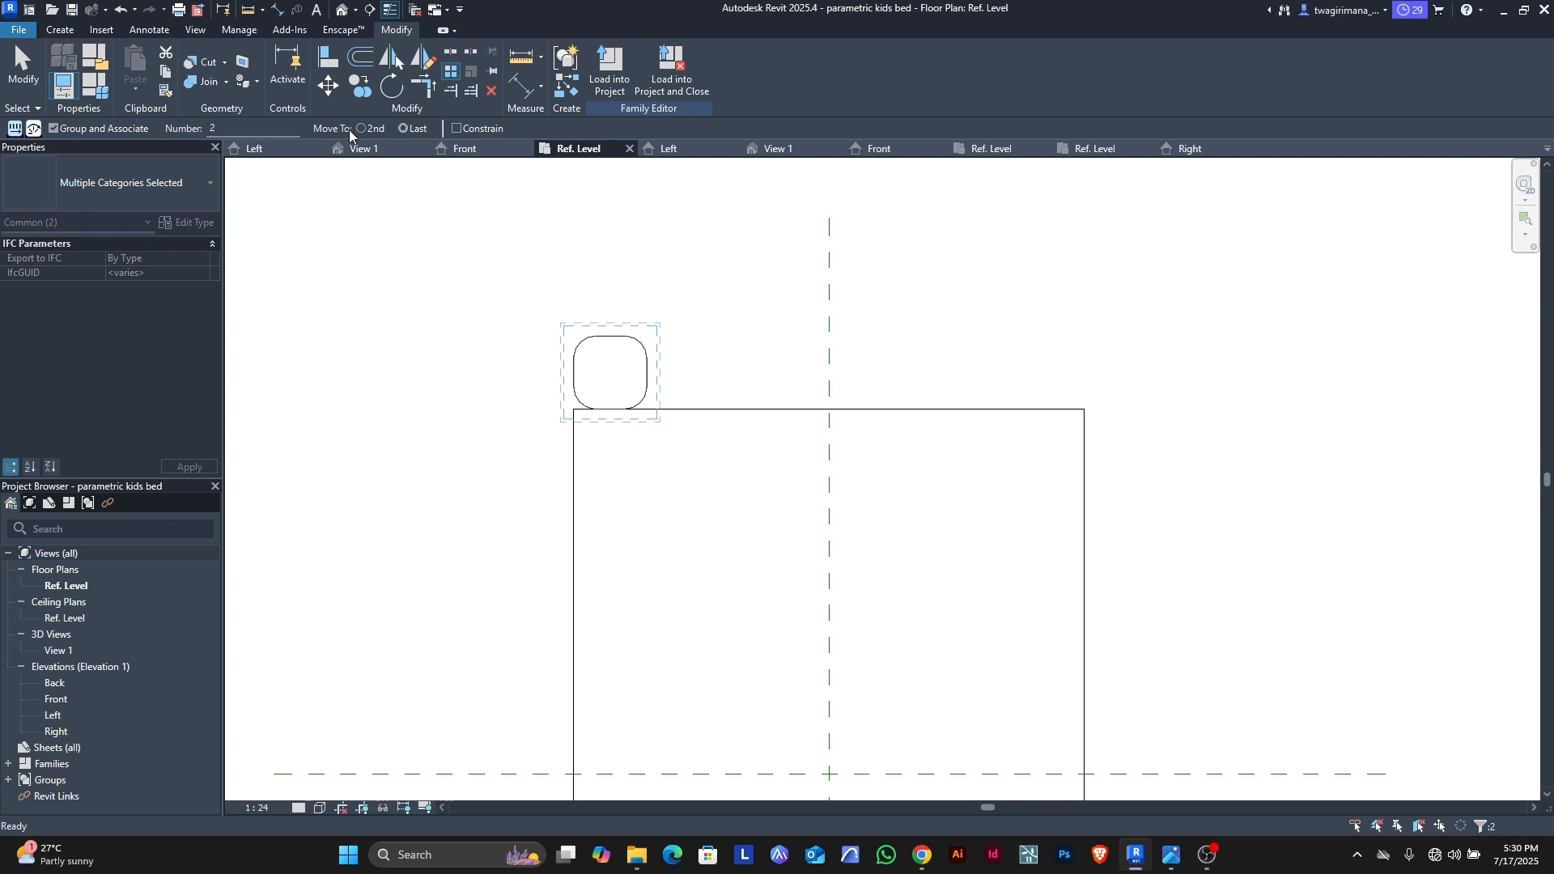
{"action": "scroll", "coordinate": [473, 367], "scroll_direction": "down", "scroll_amount": 3}
{"action": "scroll", "coordinate": [559, 373], "scroll_direction": "up", "scroll_amount": 2}
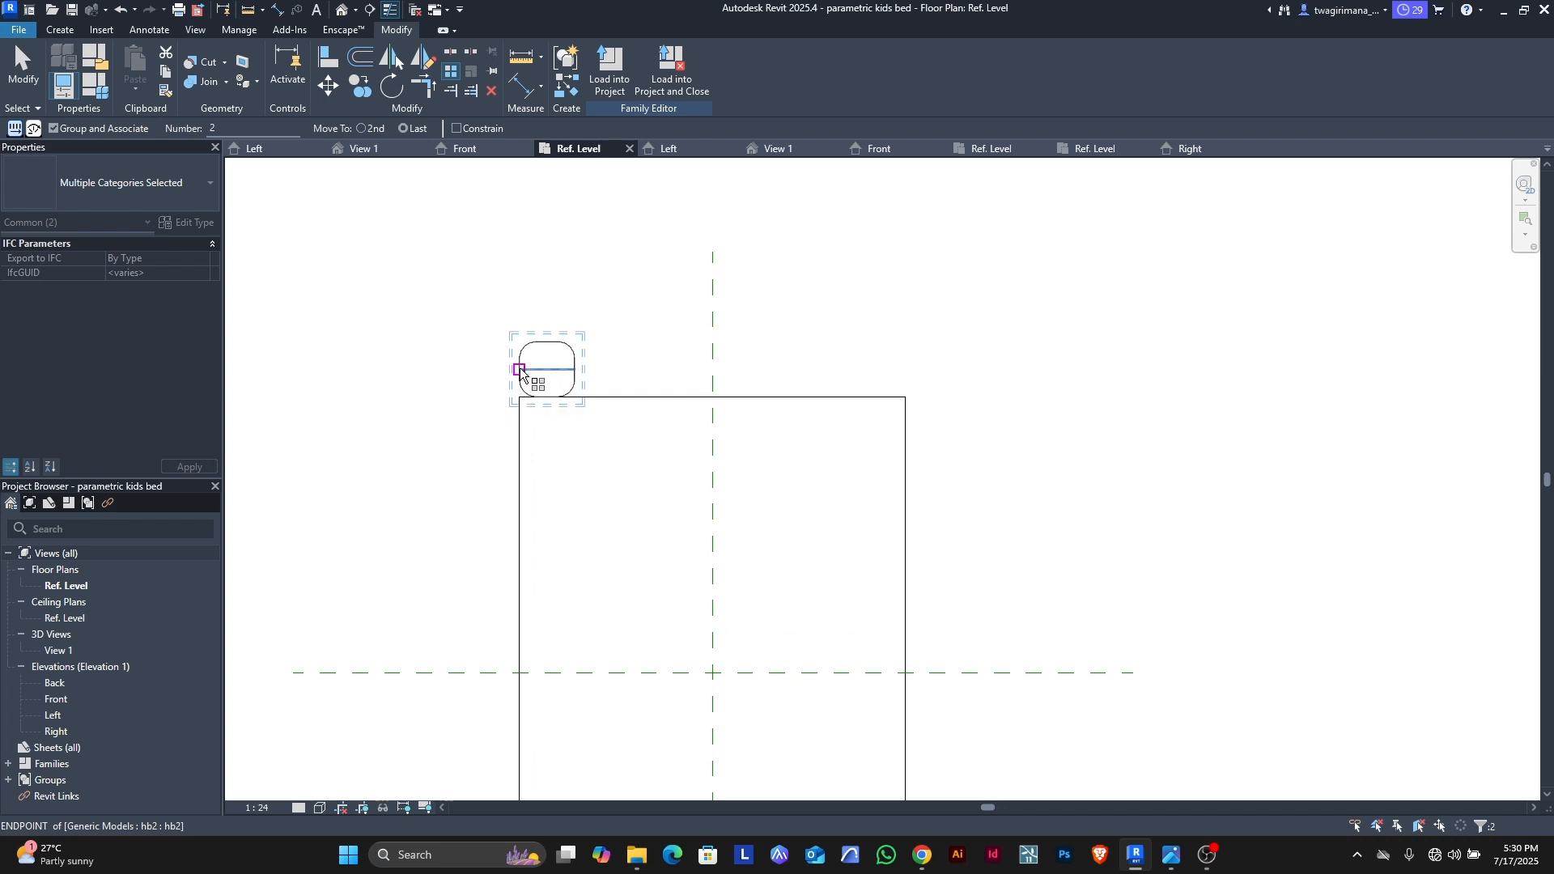
{"action": "scroll", "coordinate": [519, 371], "scroll_direction": "up", "scroll_amount": 2}
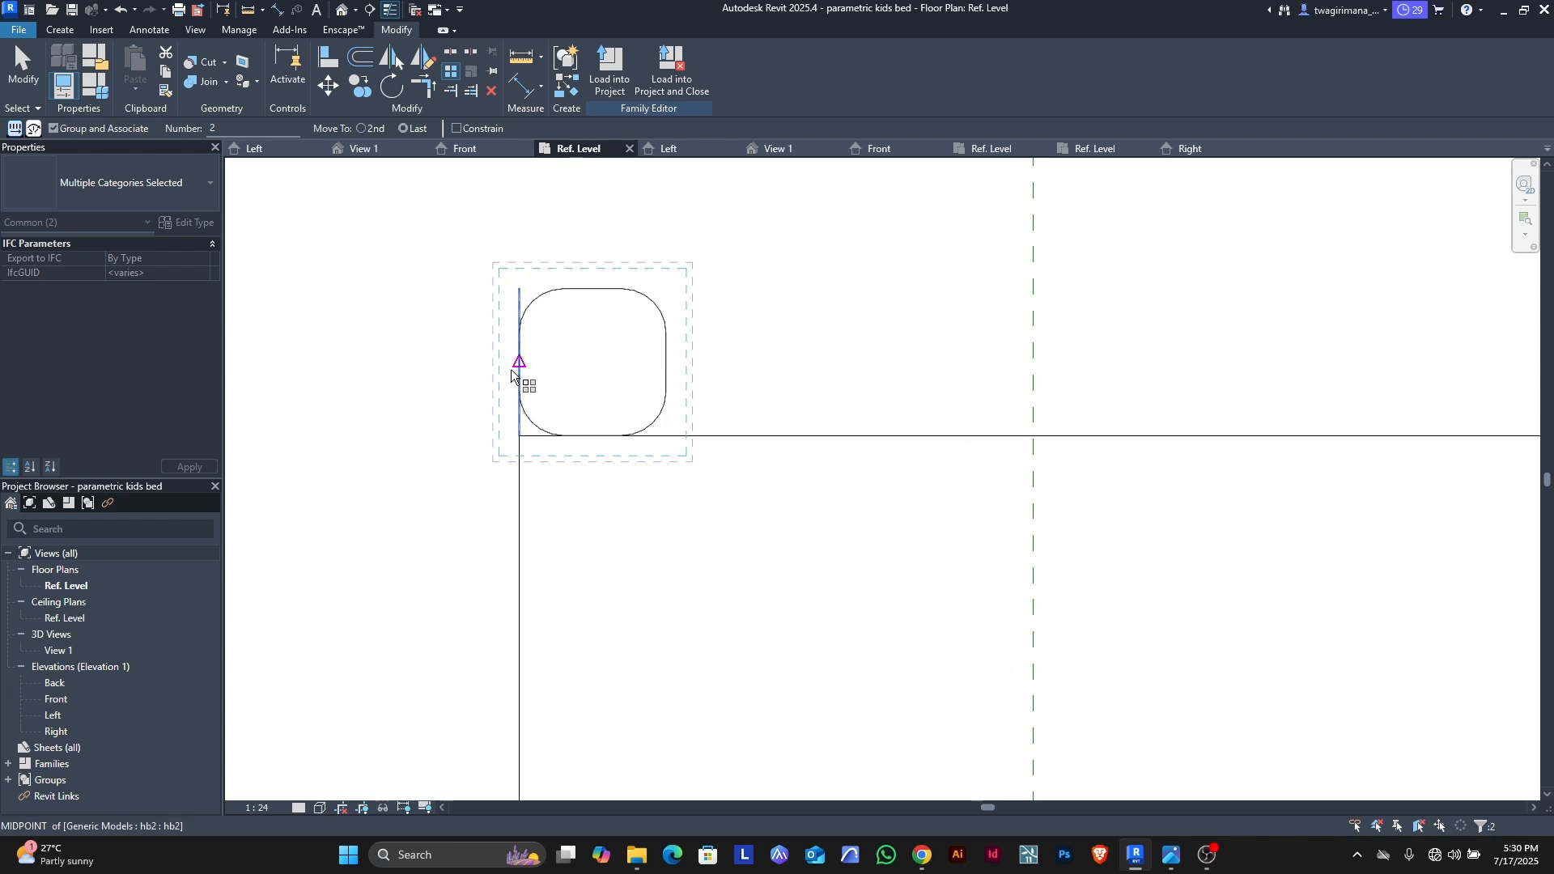
{"action": "scroll", "coordinate": [519, 374], "scroll_direction": "down", "scroll_amount": 2}
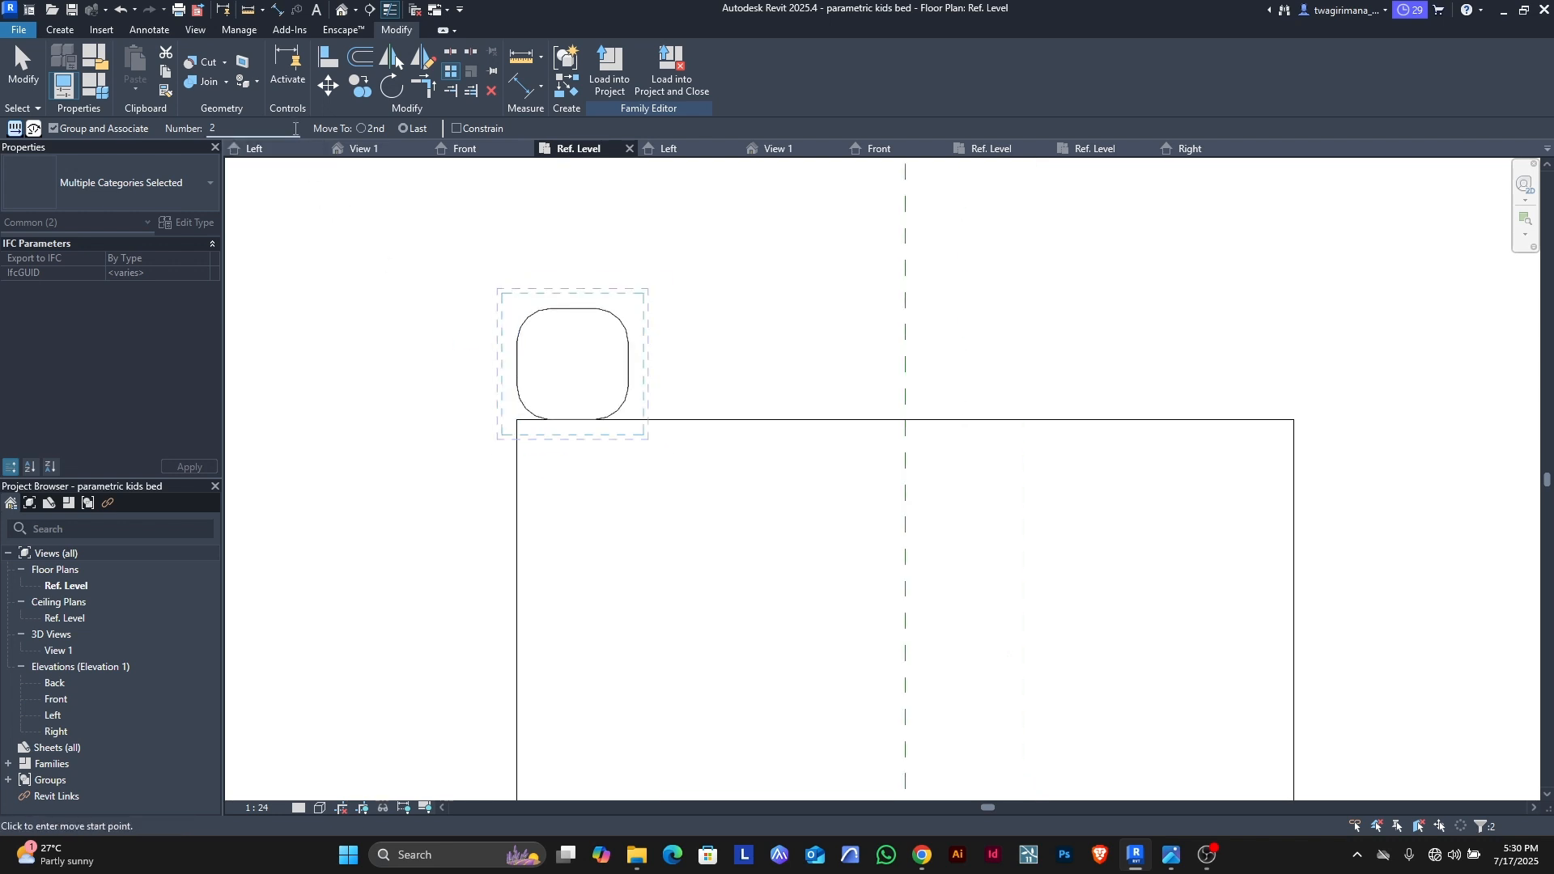
{"action": "left_click", "coordinate": [517, 363]}
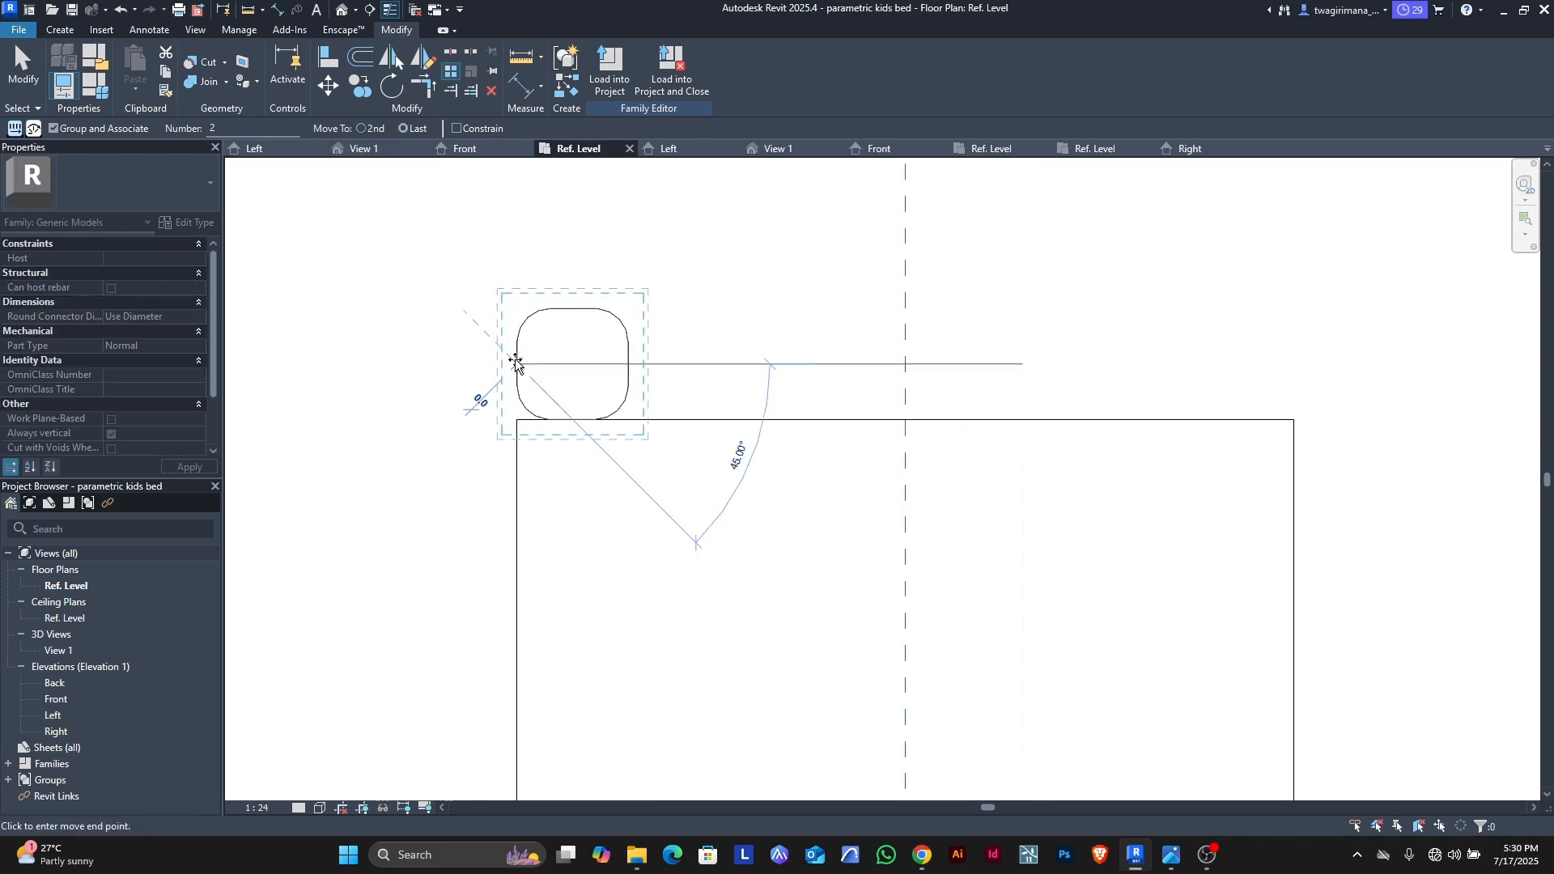
{"action": "scroll", "coordinate": [517, 364], "scroll_direction": "down", "scroll_amount": 2}
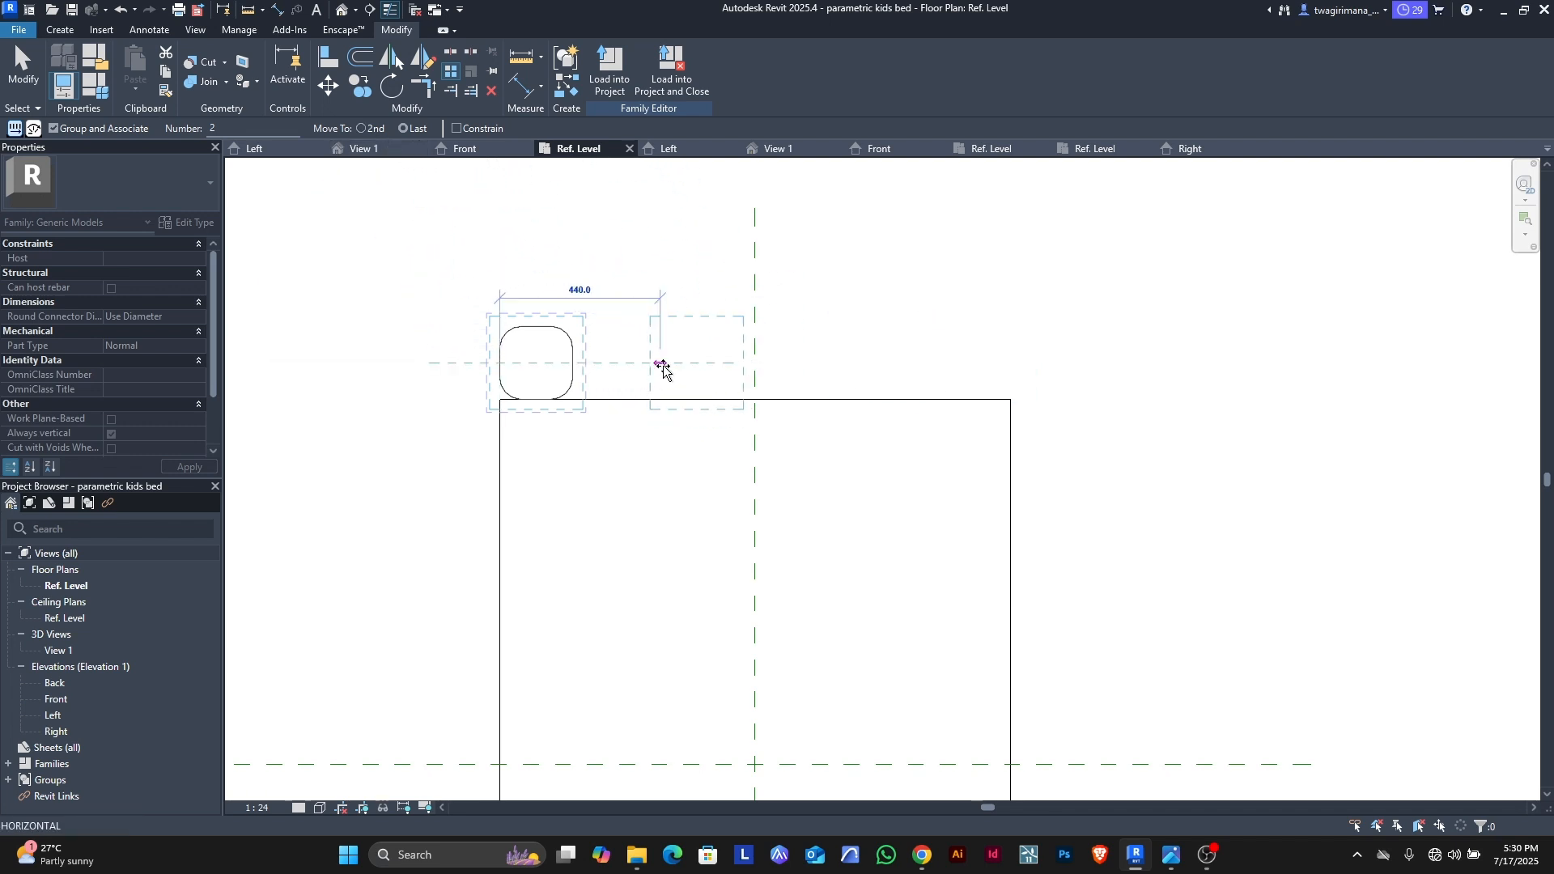
{"action": "key", "text": "Escape"}
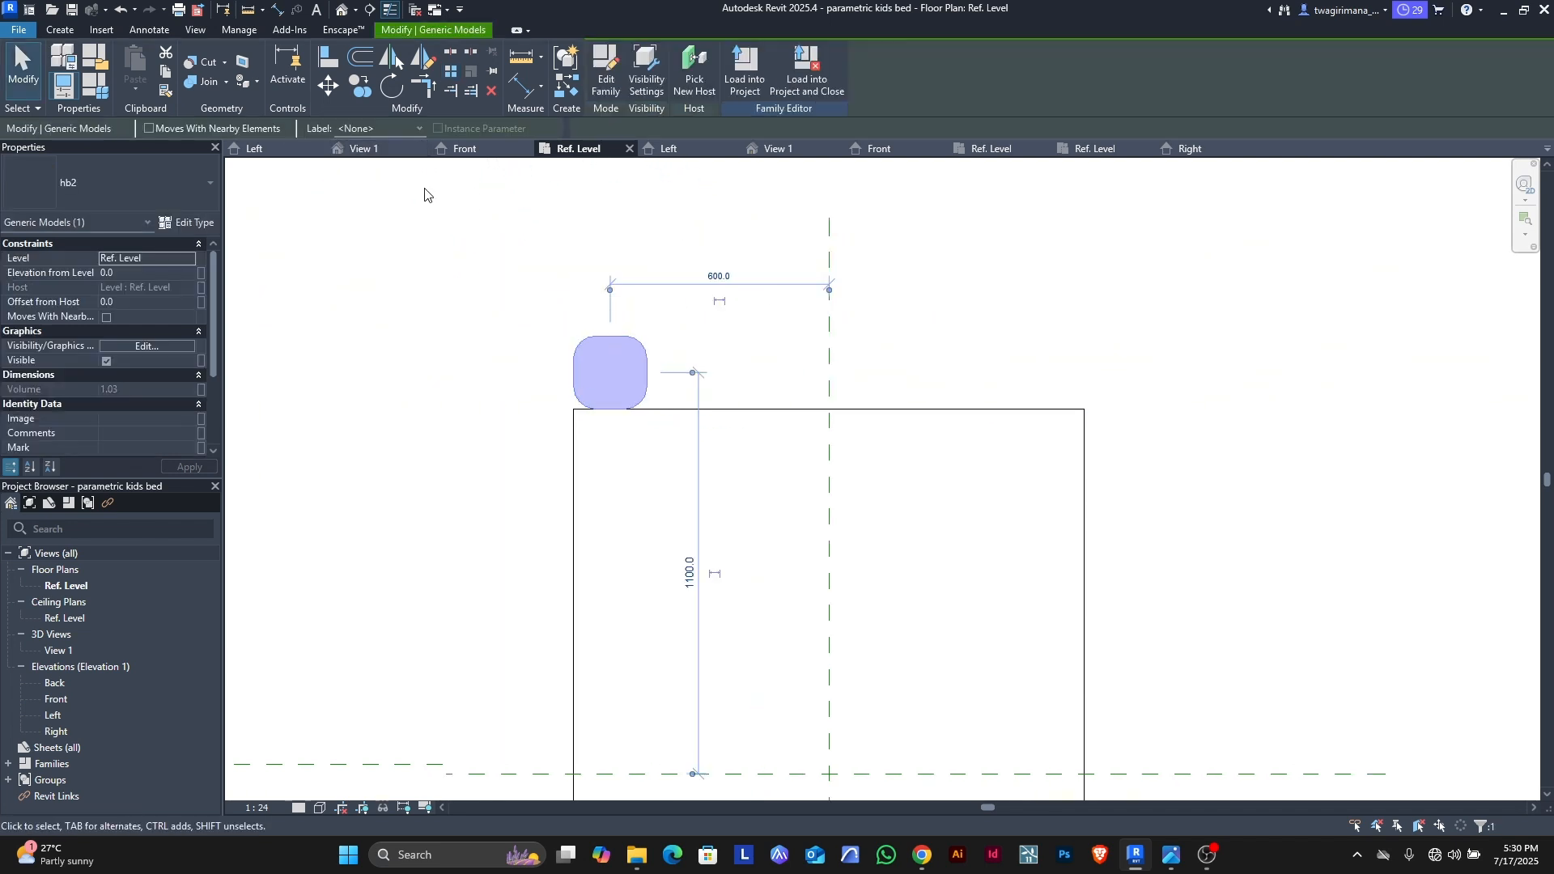
{"action": "left_click", "coordinate": [327, 89]}
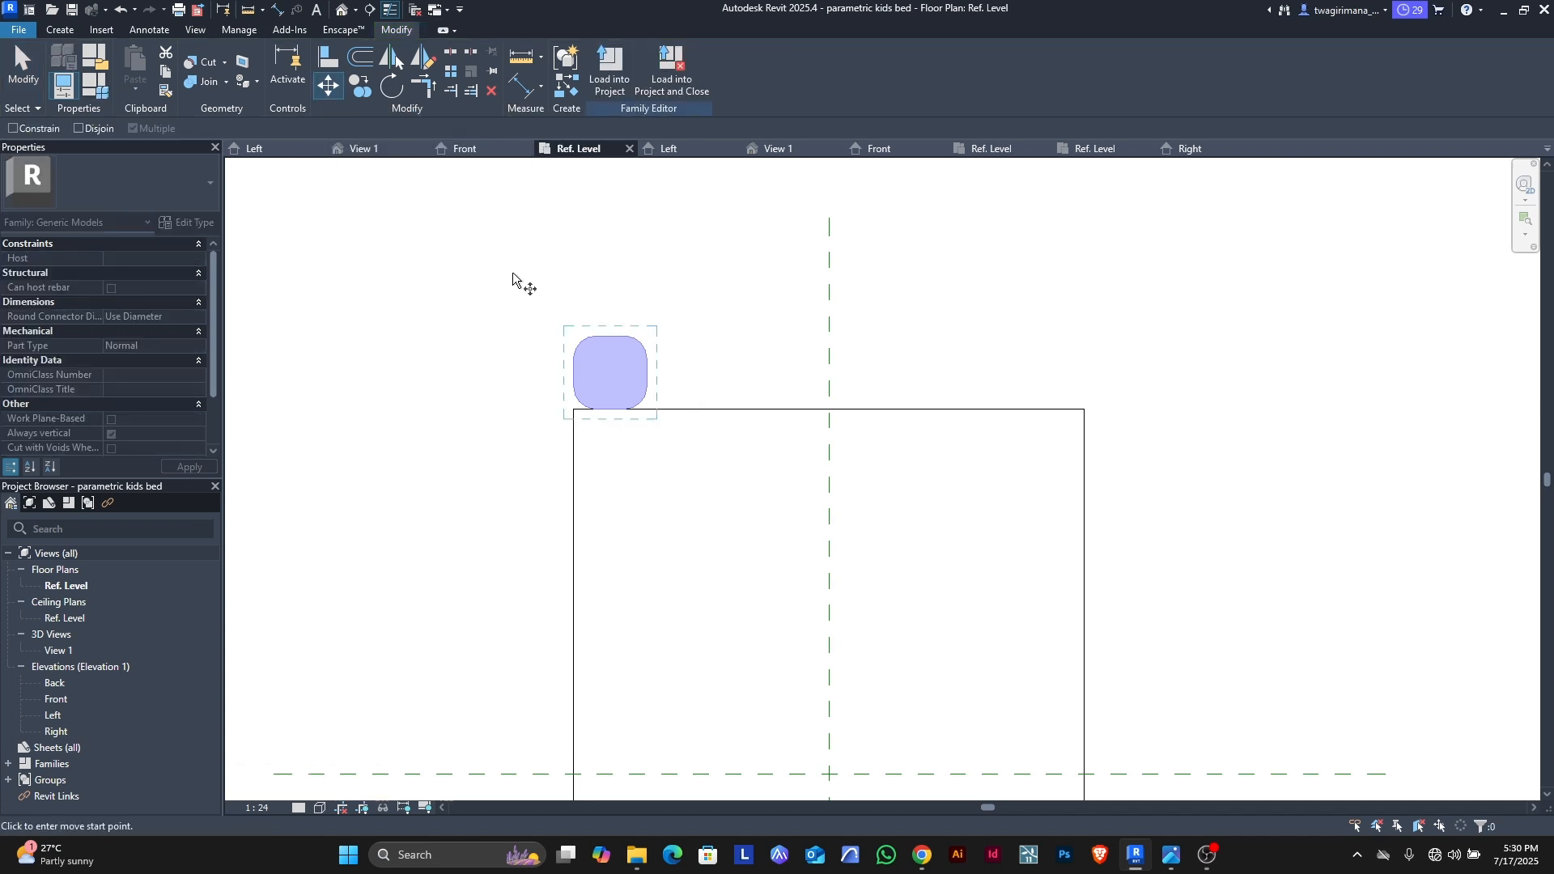
{"action": "key", "text": "Escape"}
{"action": "key", "text": "Escape"}
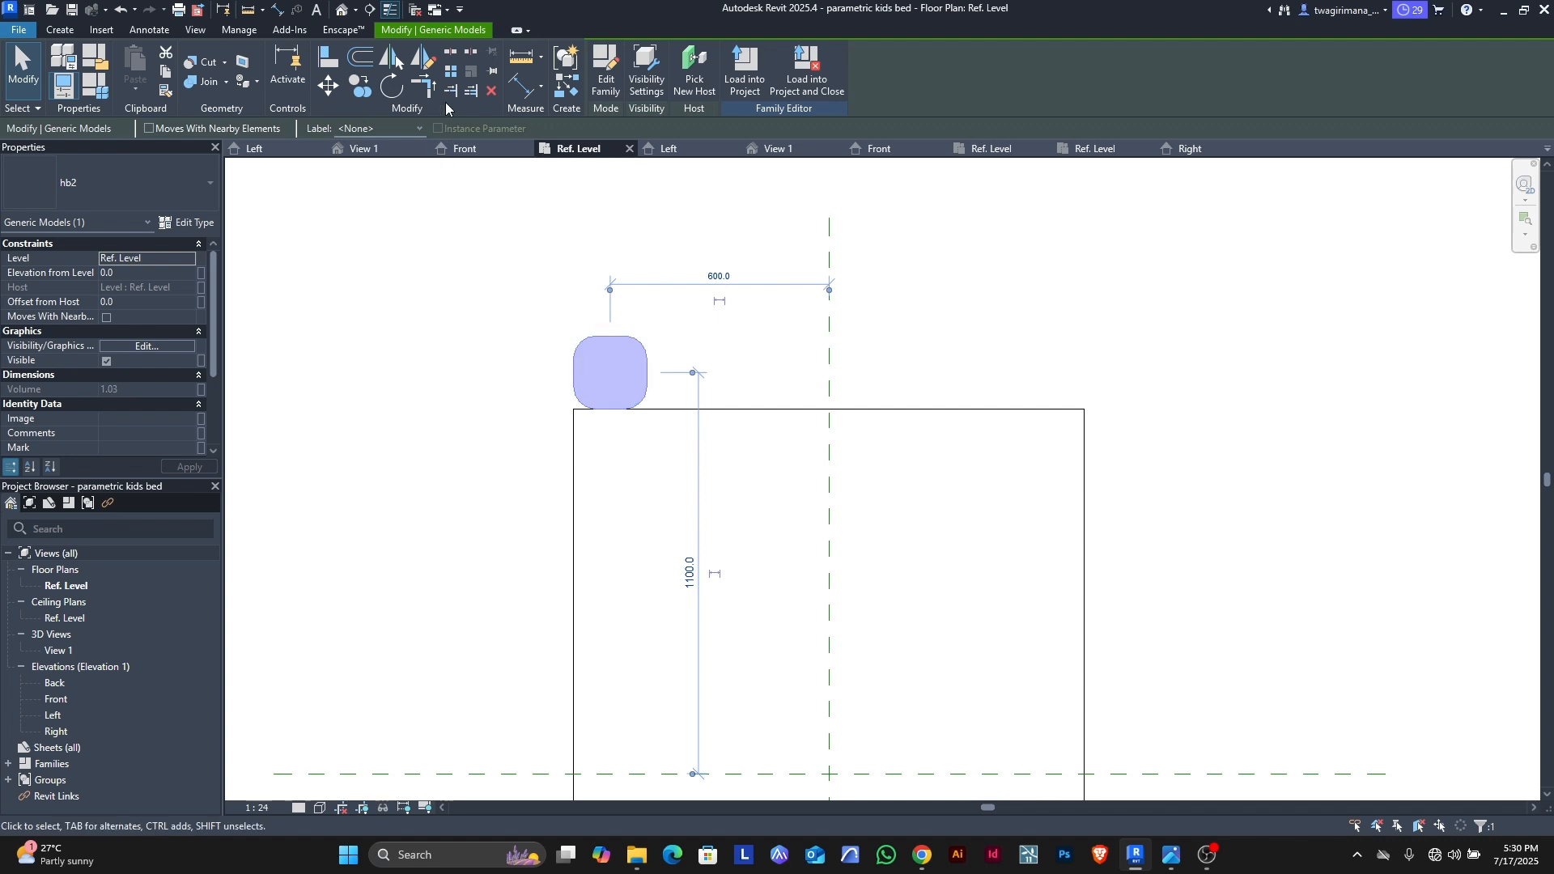
Step: Array the rounded hb2 component as 2 grouped items along the bed base's back edge, placing the last one flush with the opposite side edge
{"action": "left_click", "coordinate": [451, 71]}
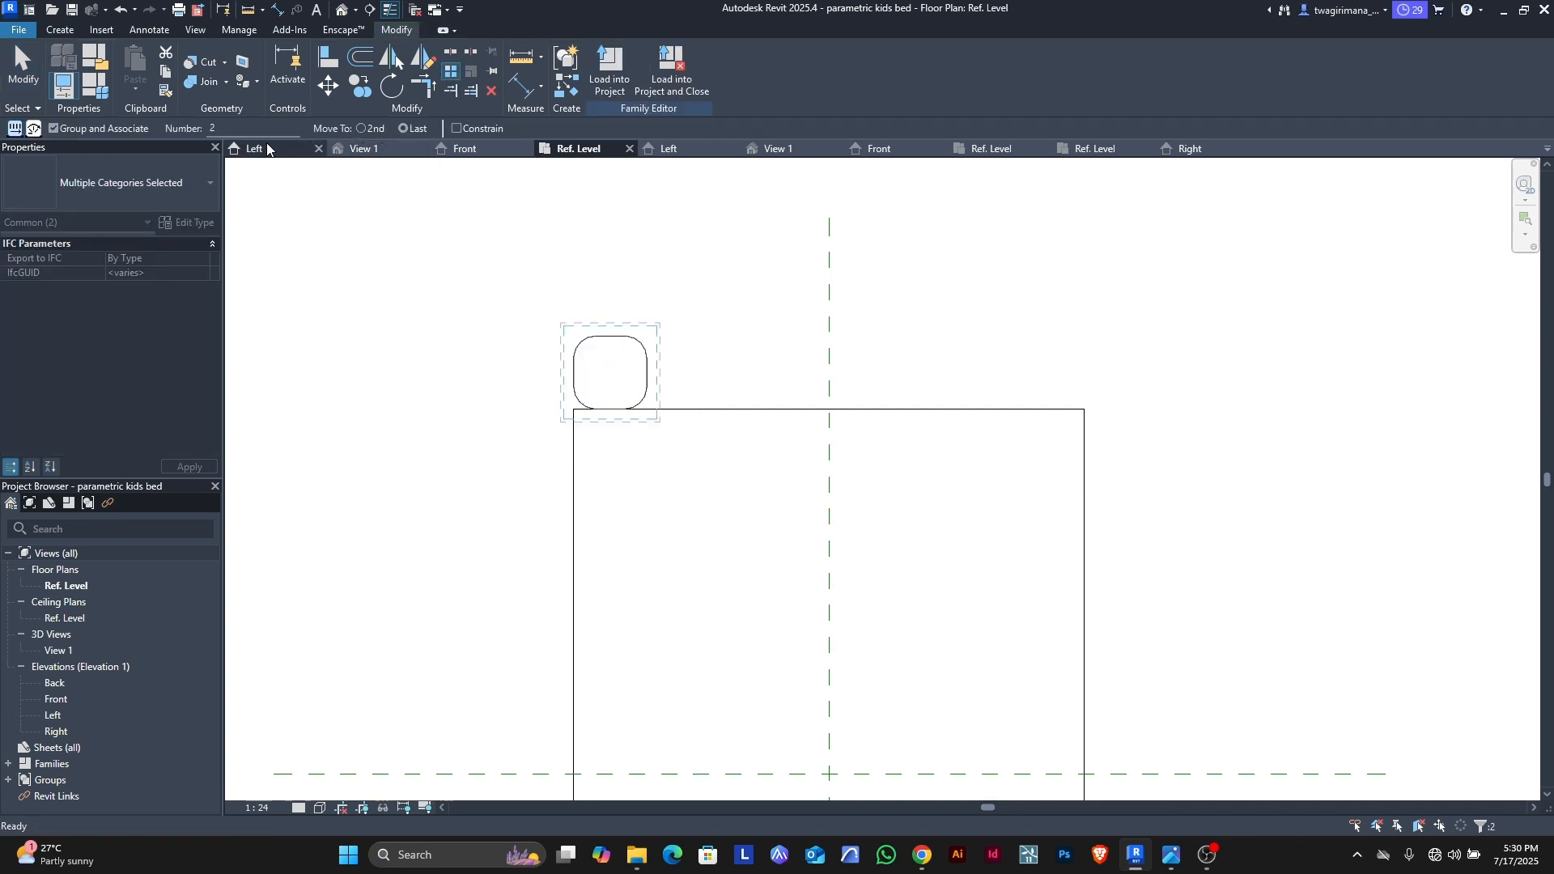
{"action": "scroll", "coordinate": [344, 291], "scroll_direction": "down", "scroll_amount": 1}
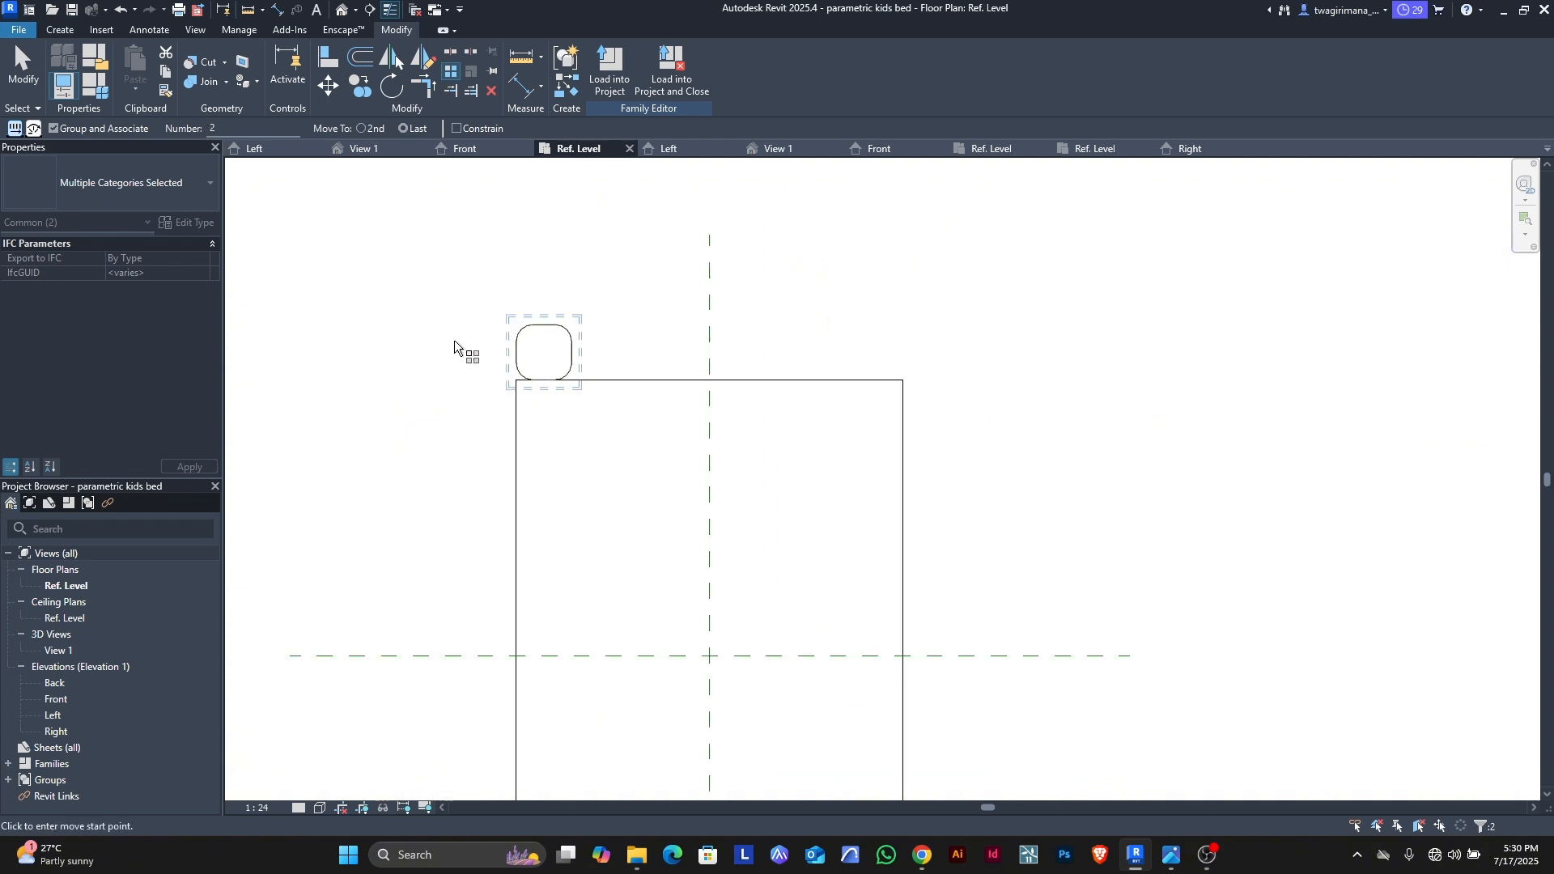
{"action": "left_click", "coordinate": [571, 352]}
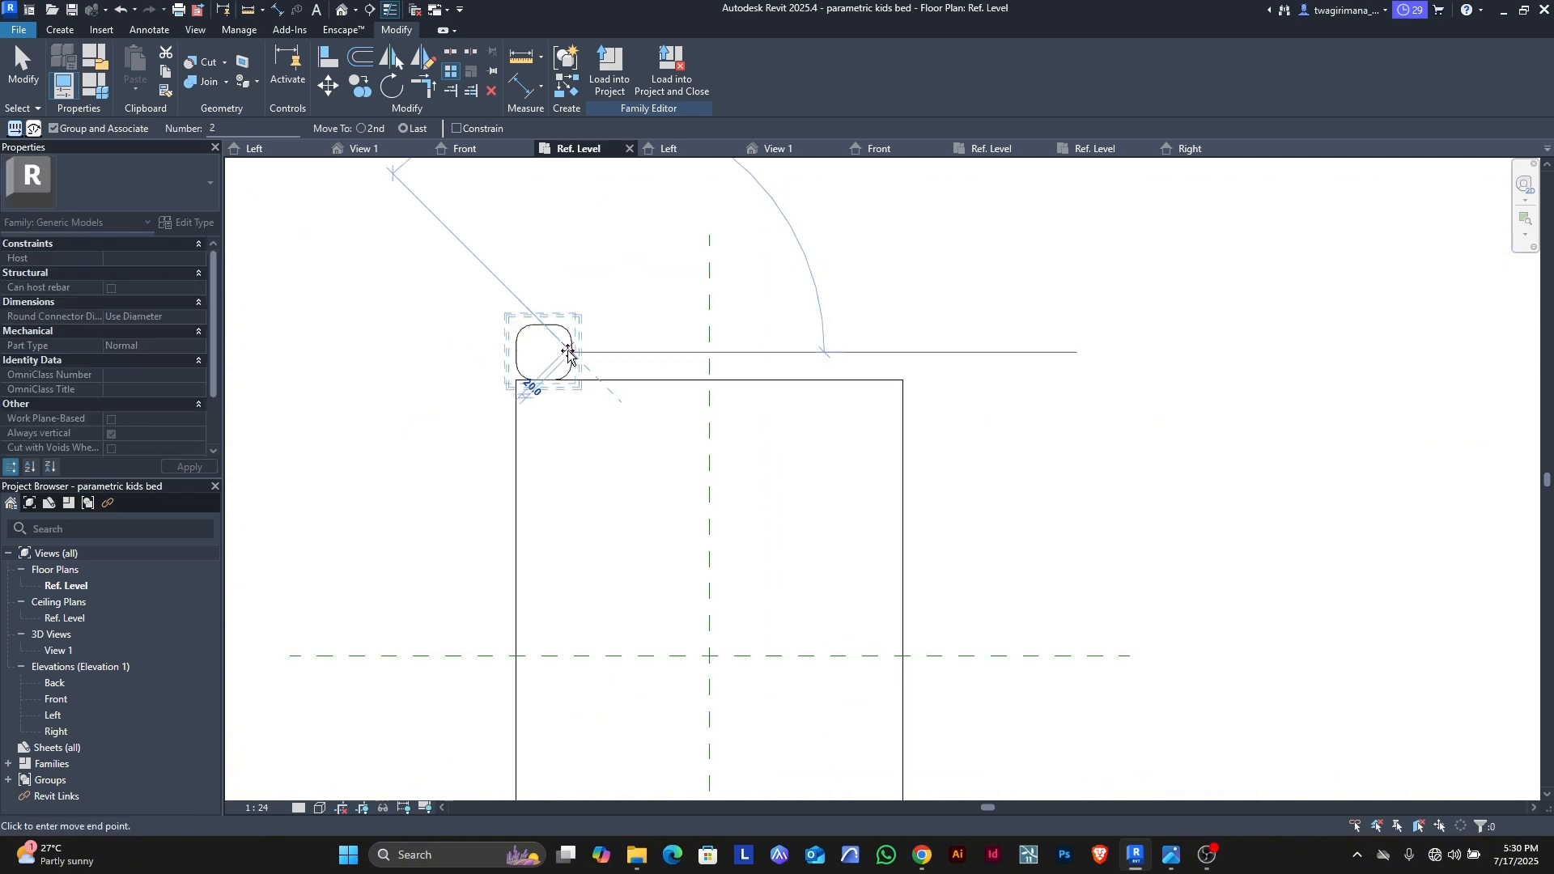
{"action": "left_click", "coordinate": [903, 353]}
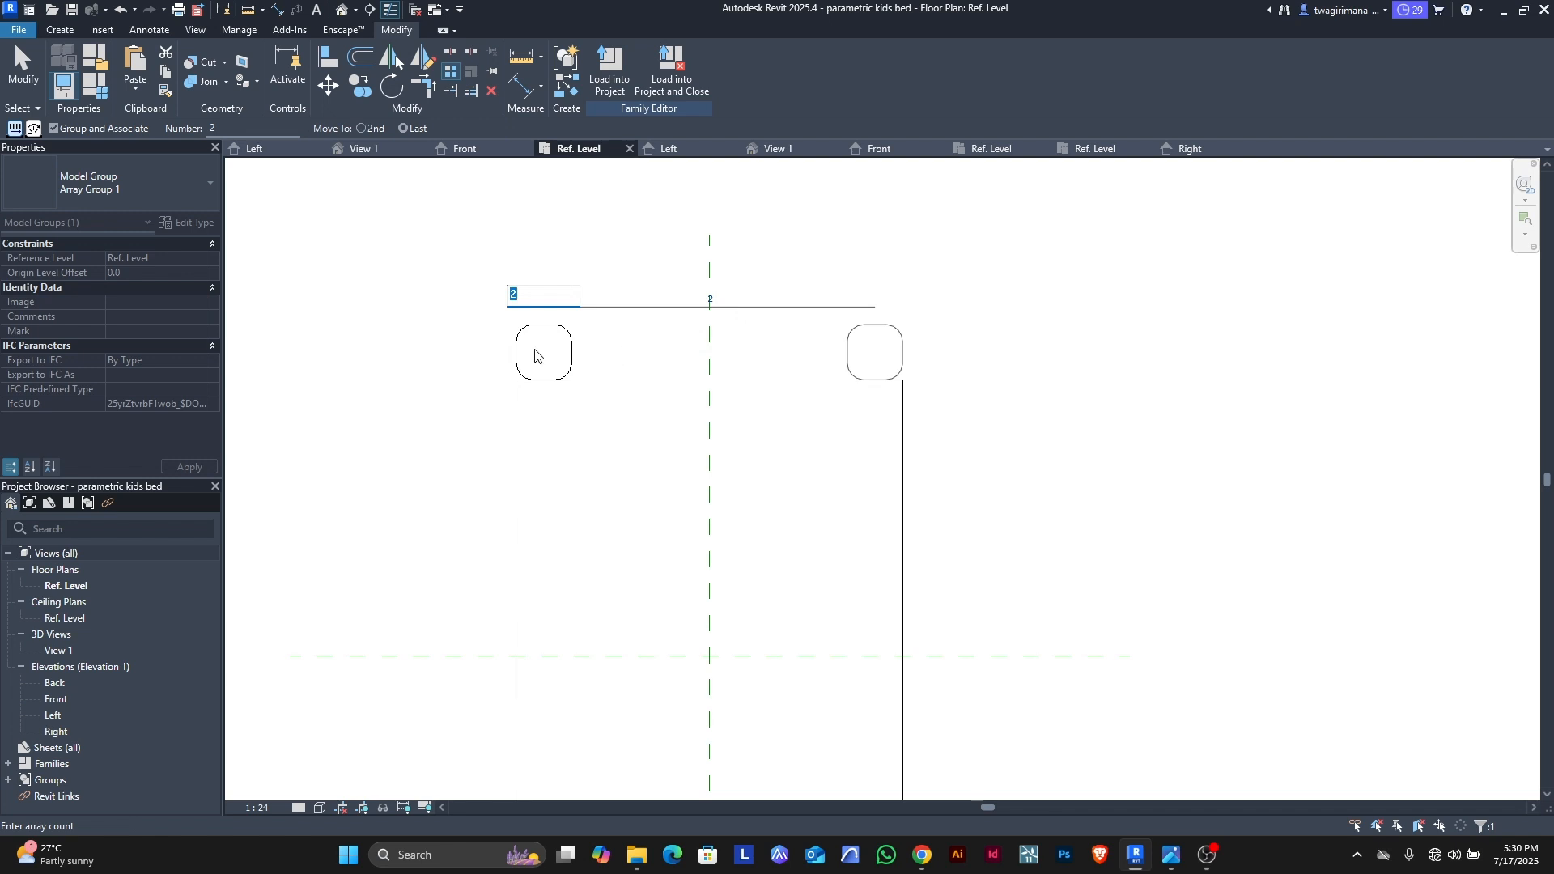
{"action": "scroll", "coordinate": [536, 353], "scroll_direction": "down", "scroll_amount": 1}
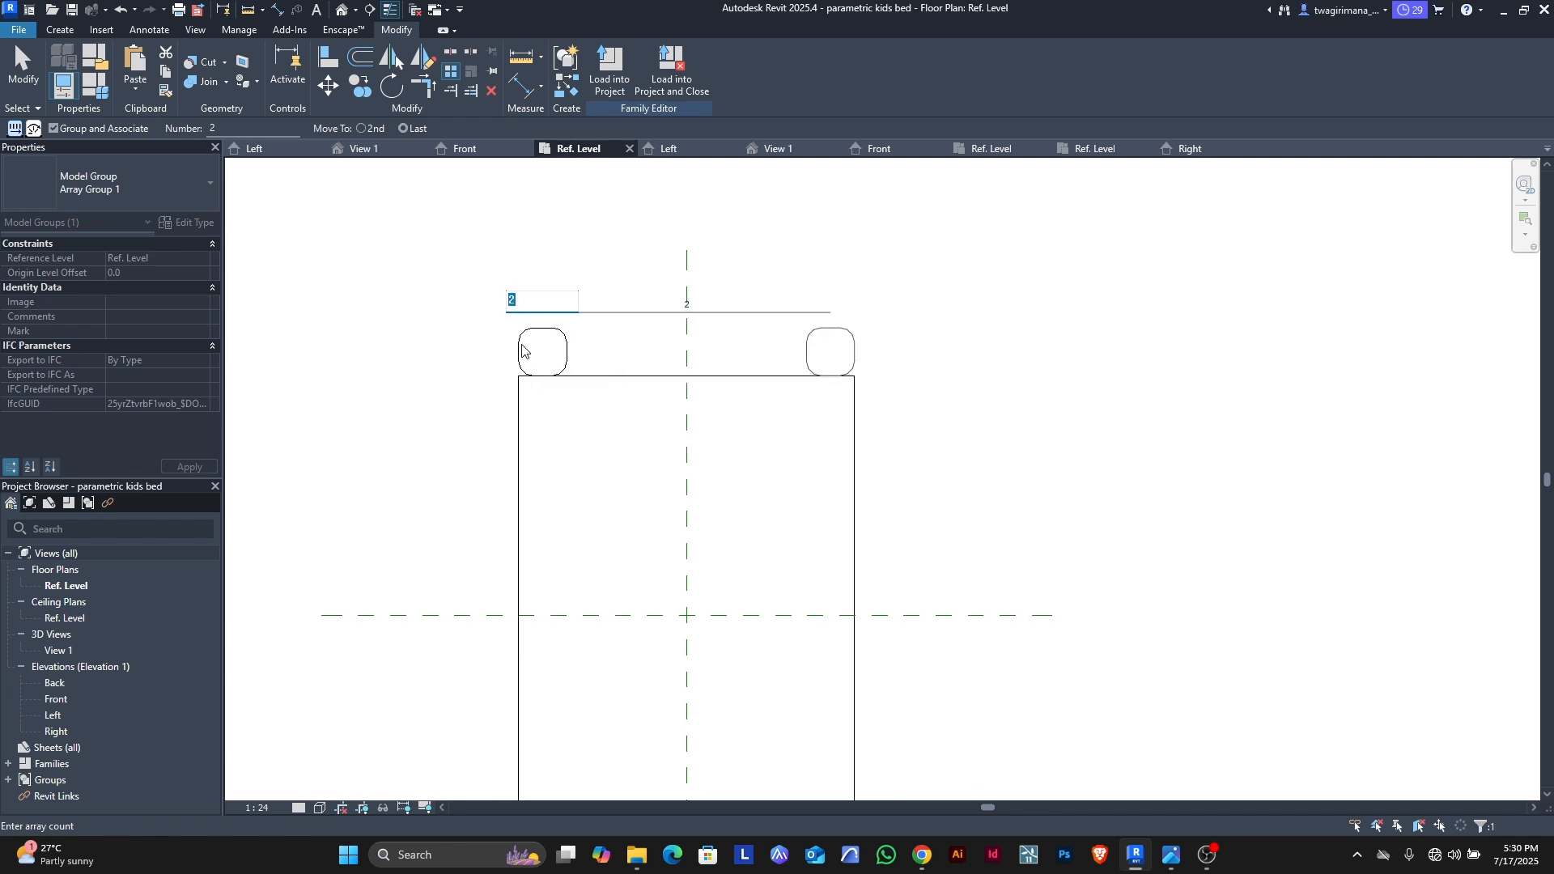
{"action": "scroll", "coordinate": [506, 308], "scroll_direction": "down", "scroll_amount": 1}
{"action": "scroll", "coordinate": [548, 348], "scroll_direction": "up", "scroll_amount": 2}
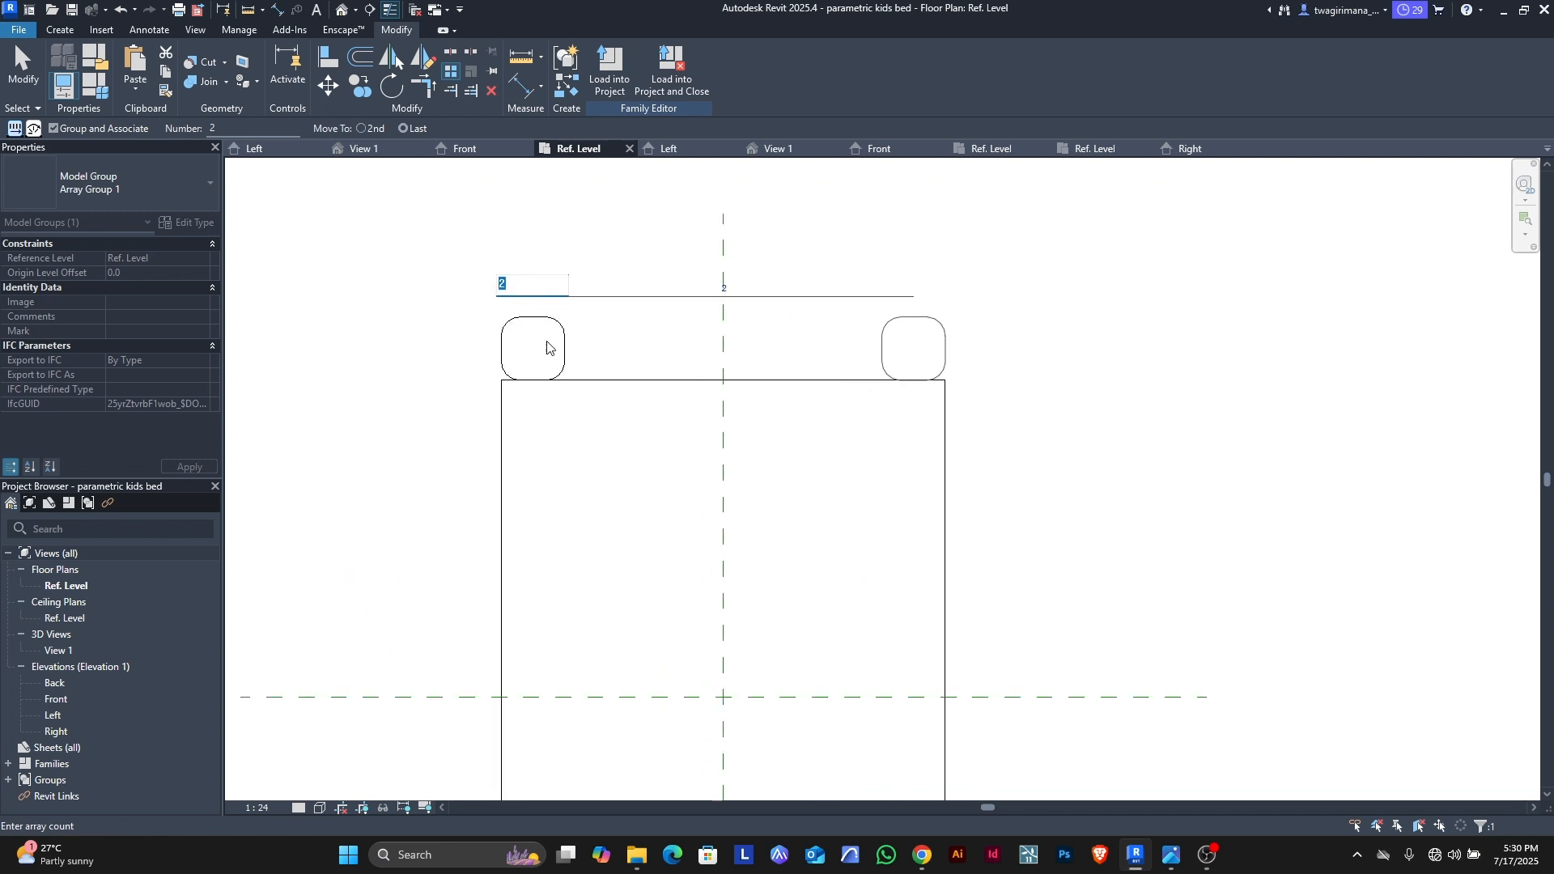
{"action": "key", "text": "Return"}
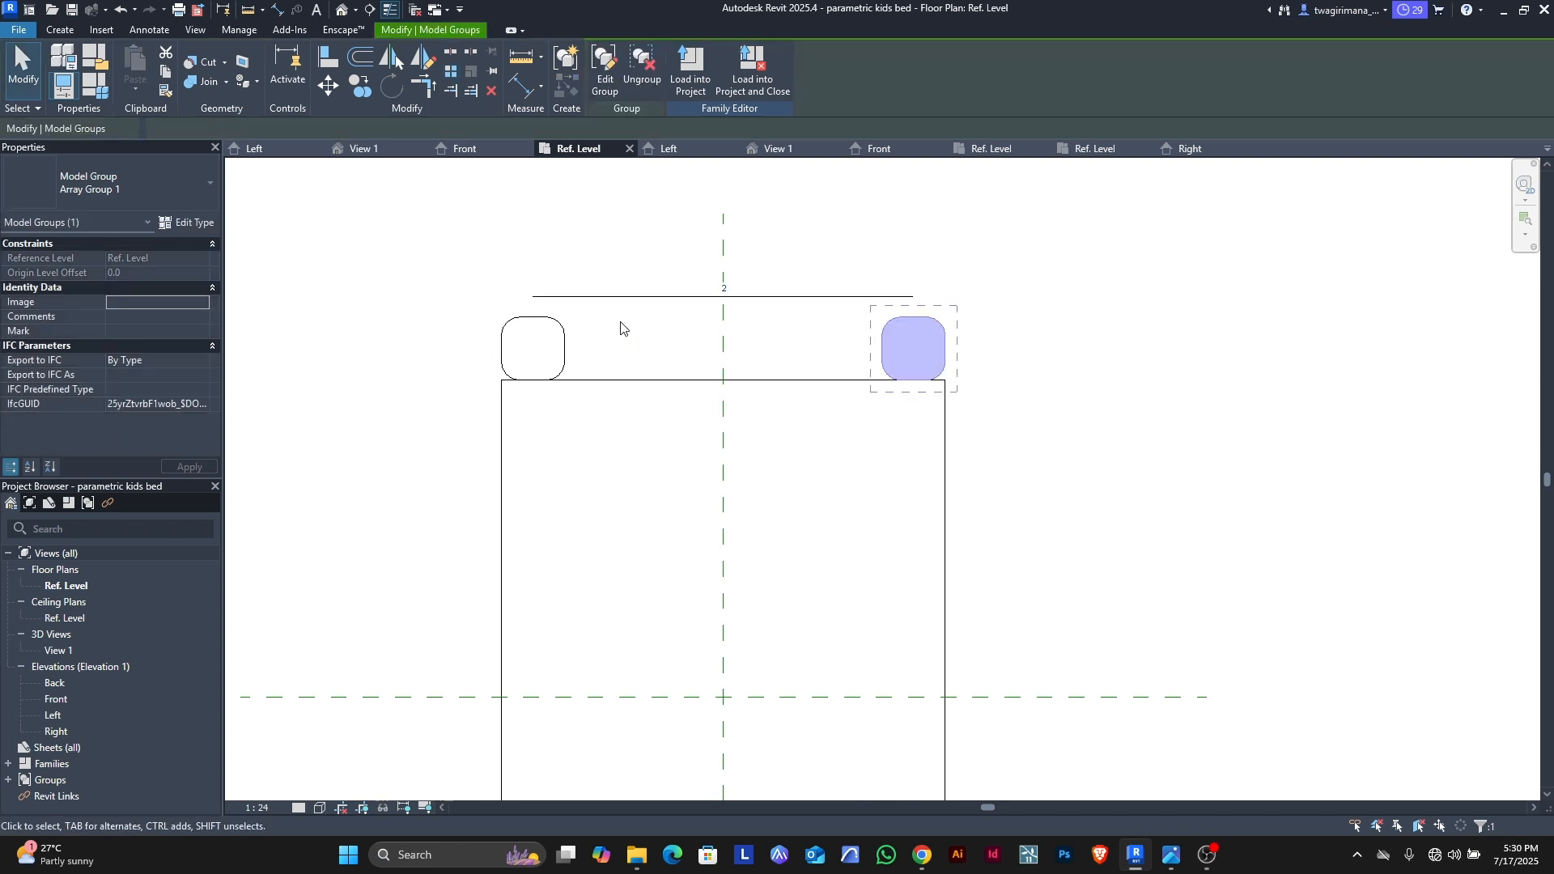
Step: Label the hb2 array's item count with a new family type parameter named numbers
{"action": "scroll", "coordinate": [575, 361], "scroll_direction": "up", "scroll_amount": 1}
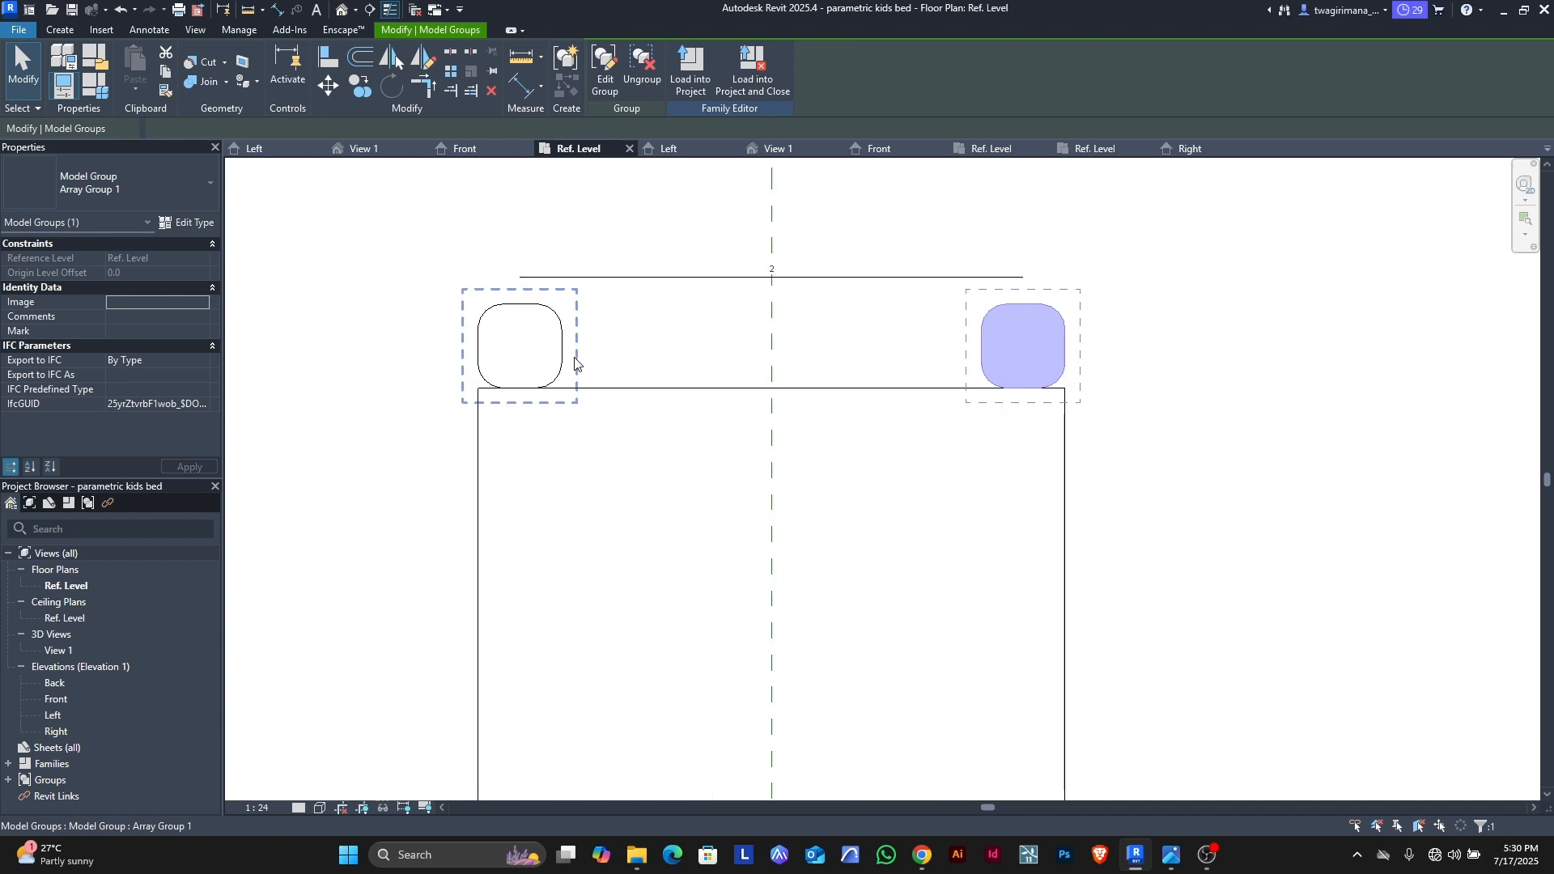
{"action": "scroll", "coordinate": [575, 362], "scroll_direction": "down", "scroll_amount": 2}
{"action": "scroll", "coordinate": [643, 341], "scroll_direction": "up", "scroll_amount": 1}
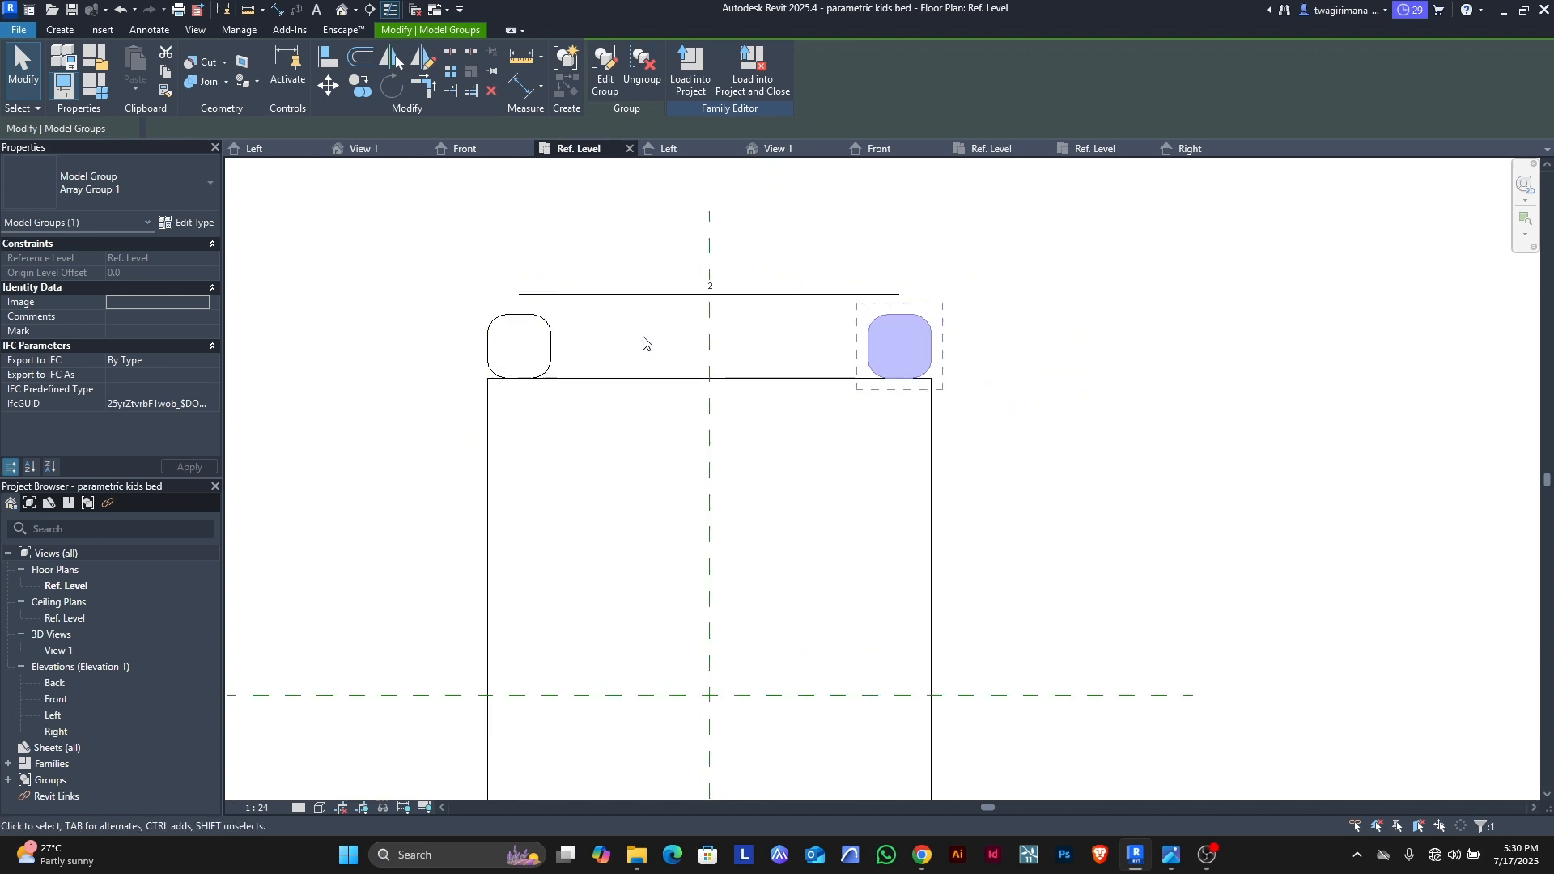
{"action": "left_click", "coordinate": [646, 295]}
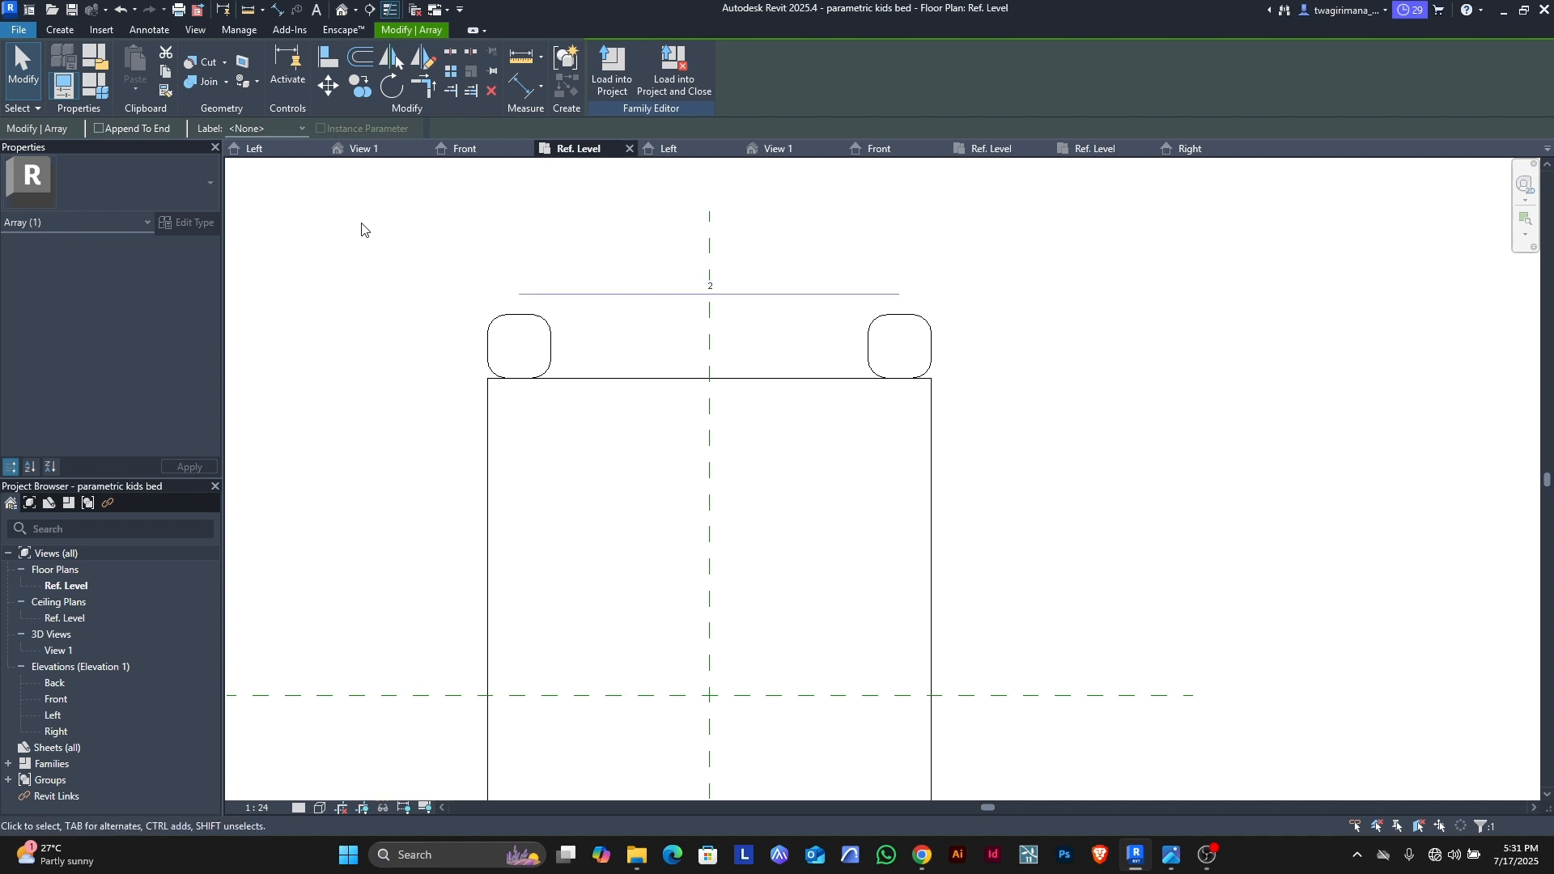
{"action": "left_click", "coordinate": [304, 128]}
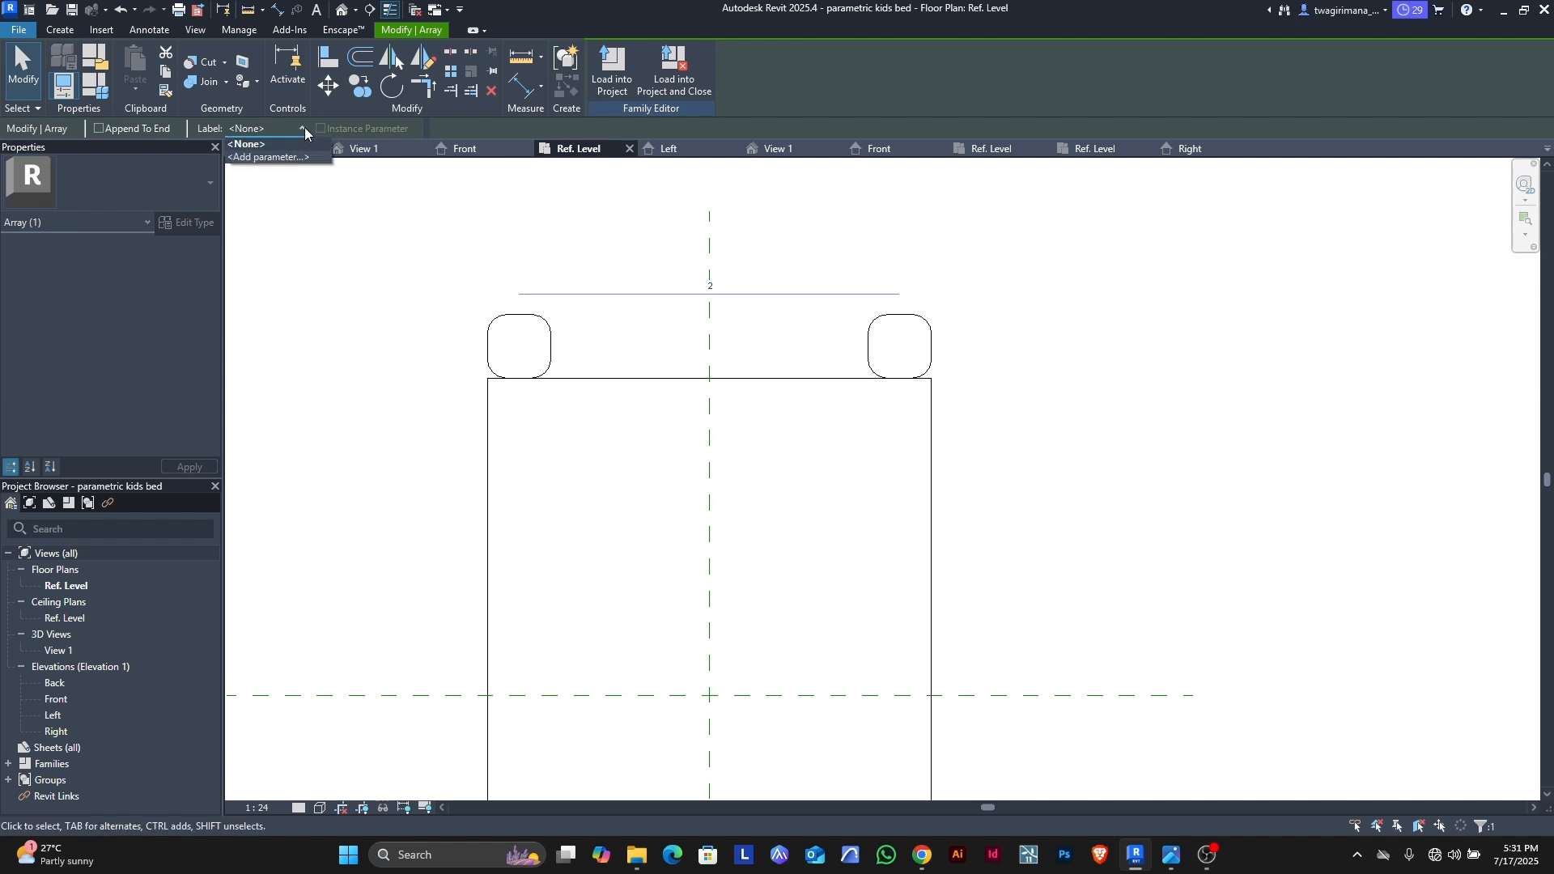
{"action": "left_click", "coordinate": [289, 158]}
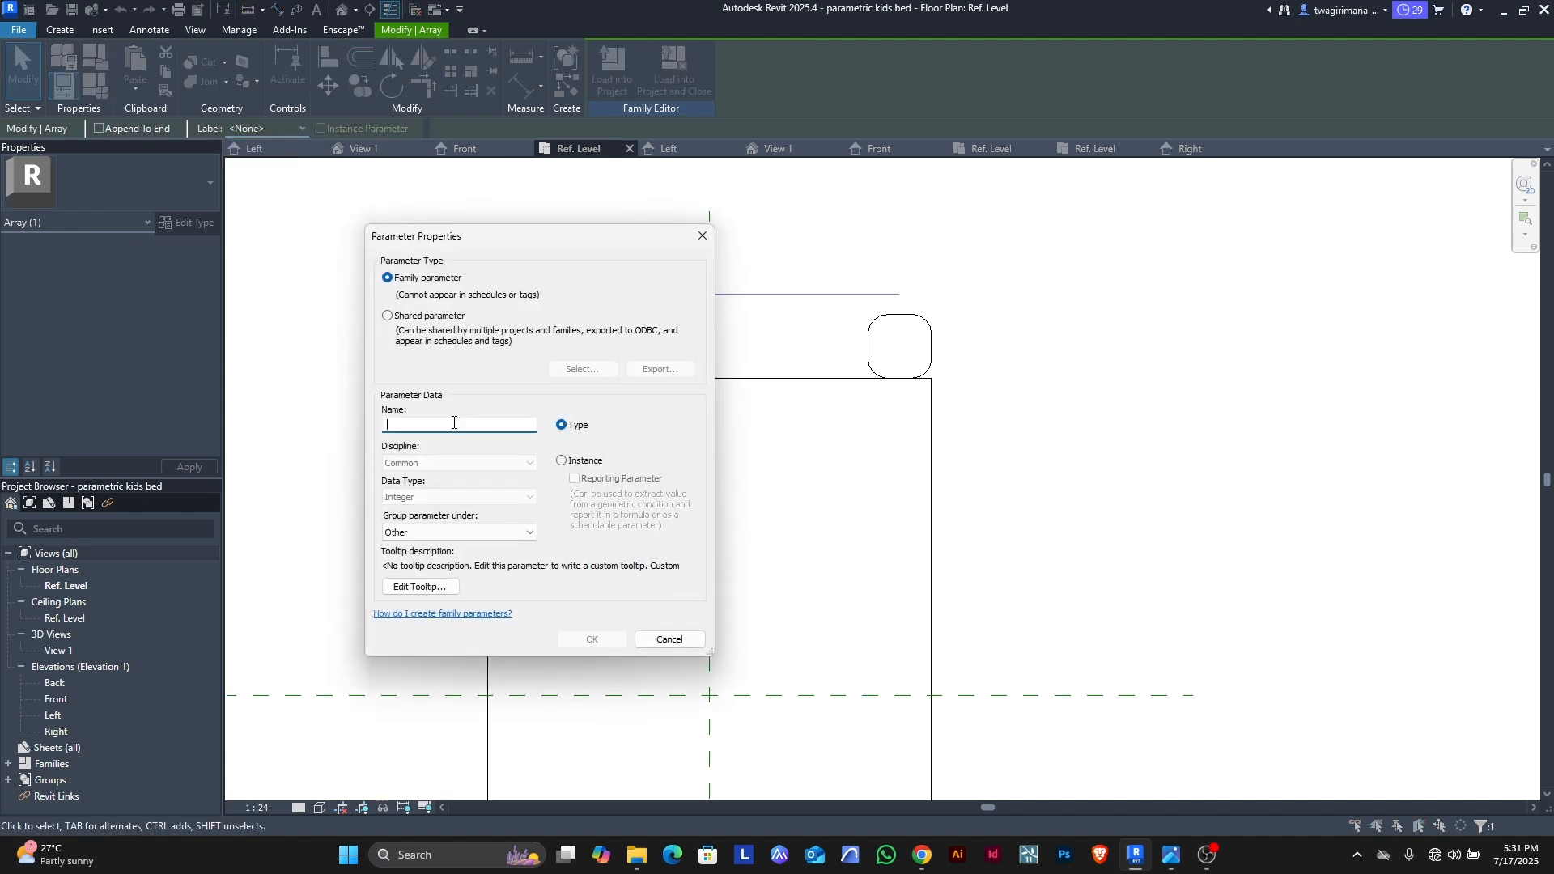
{"action": "type", "text": "numbers"}
{"action": "key", "text": "Return"}
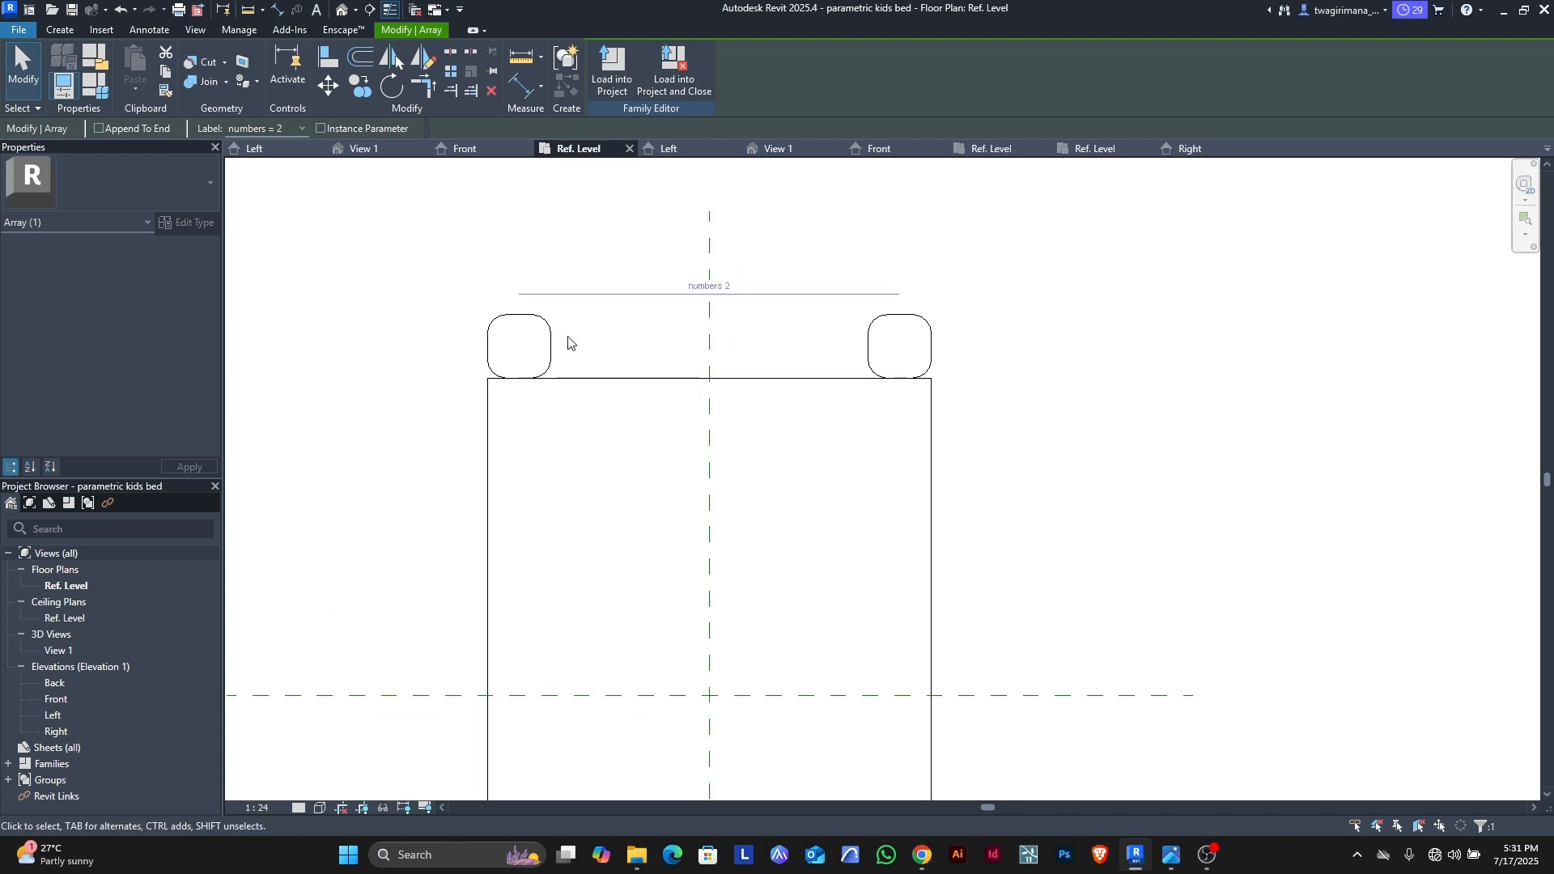
{"action": "scroll", "coordinate": [518, 354], "scroll_direction": "up", "scroll_amount": 2}
{"action": "scroll", "coordinate": [485, 356], "scroll_direction": "down", "scroll_amount": 3}
{"action": "left_click", "coordinate": [355, 377]}
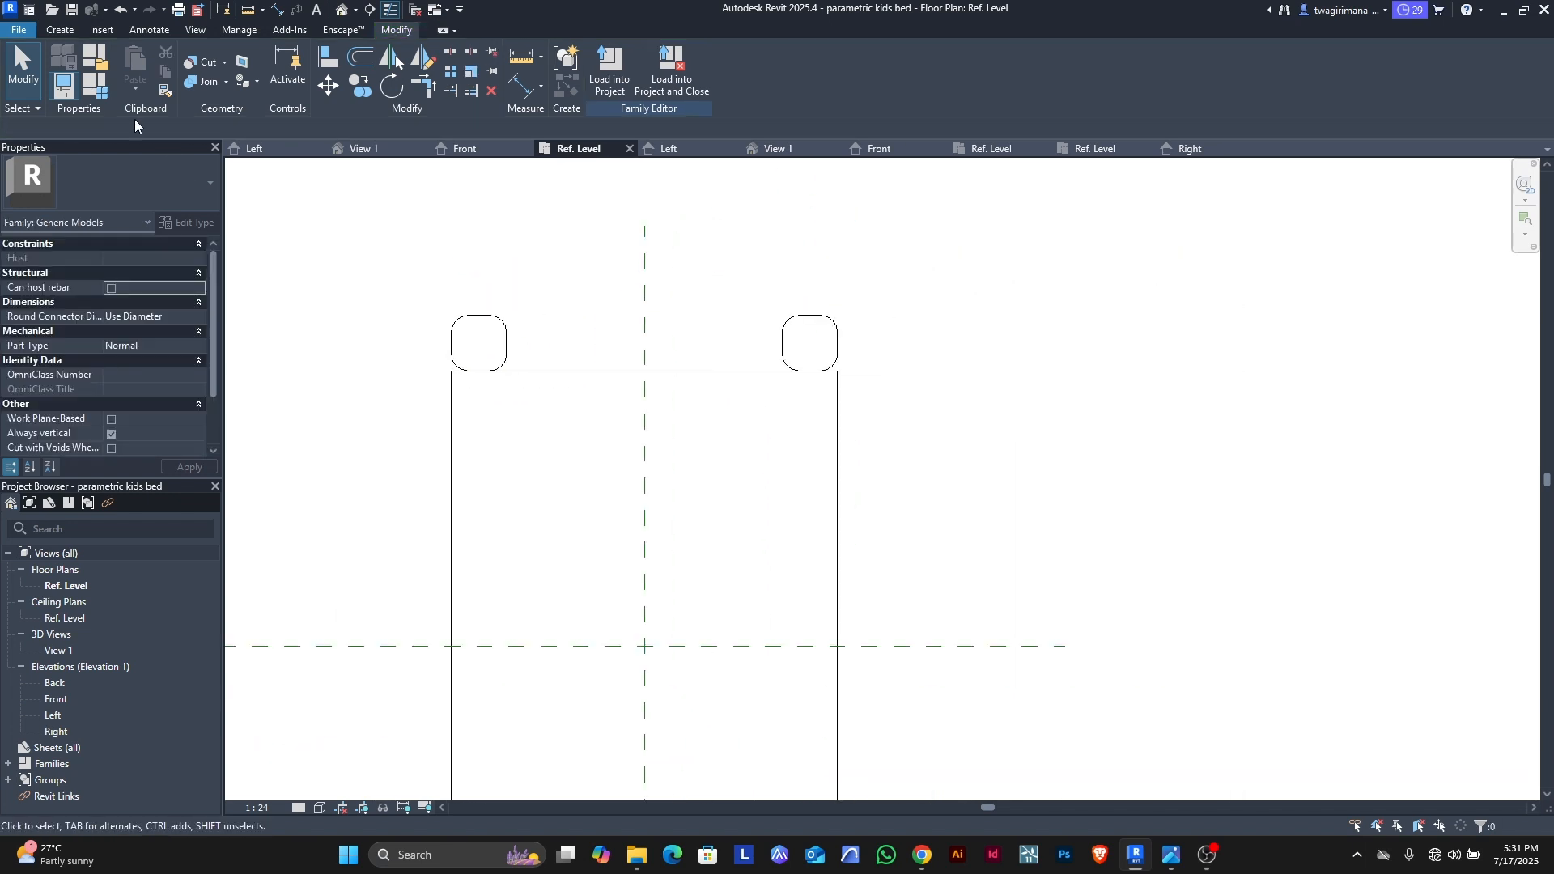
Step: Set the formula of the numbers parameter to w base / 200 mm and apply it to the family
{"action": "left_click", "coordinate": [95, 86]}
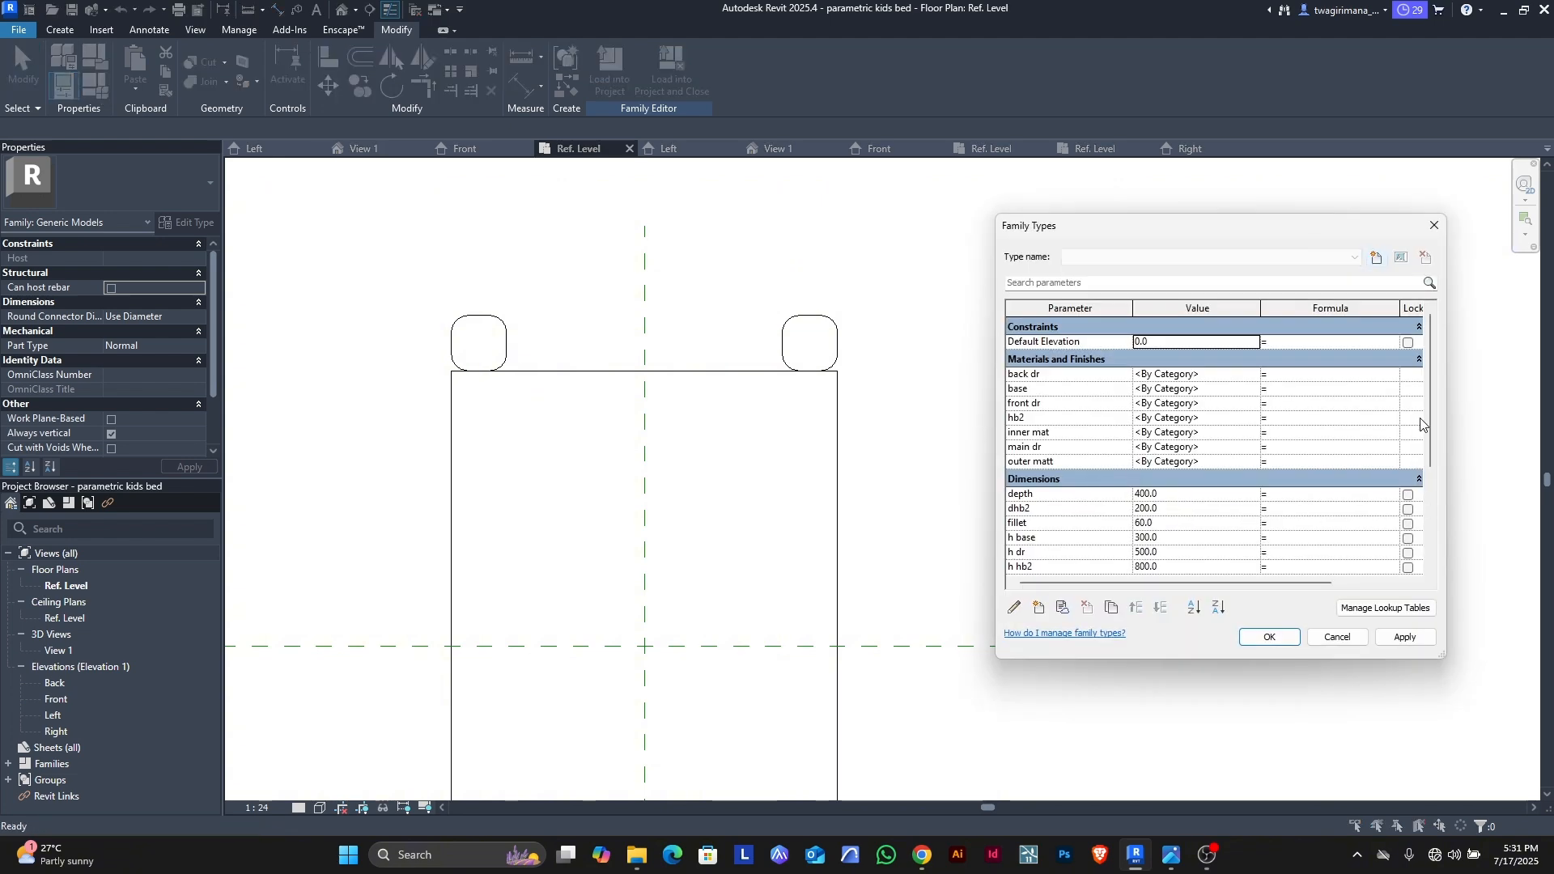
{"action": "left_click_drag", "start_coordinate": [1429, 411], "coordinate": [1441, 521]}
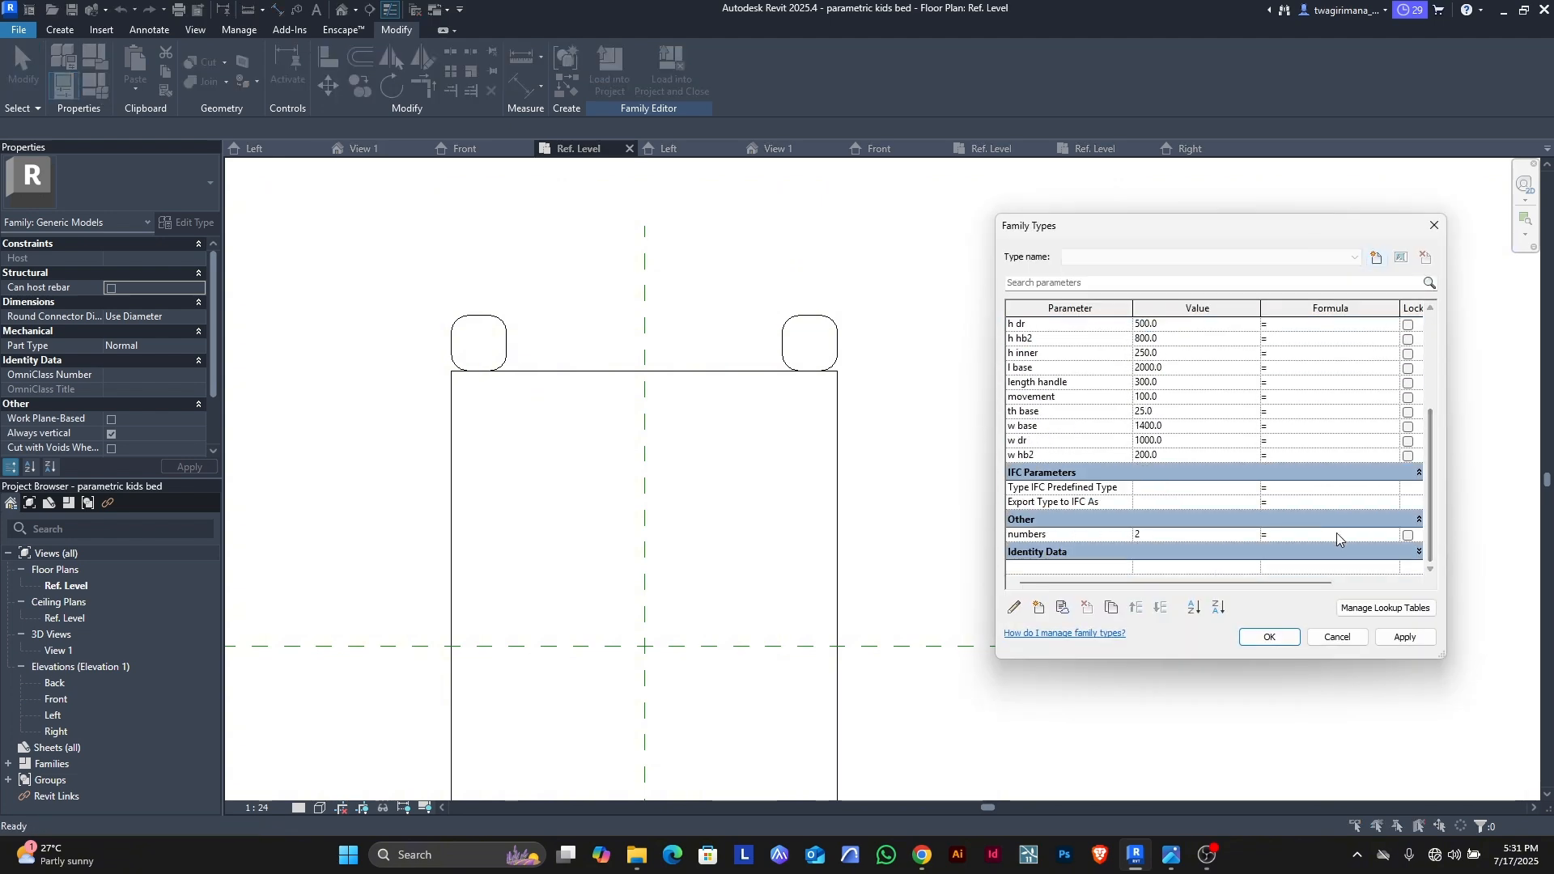
{"action": "left_click", "coordinate": [1287, 537]}
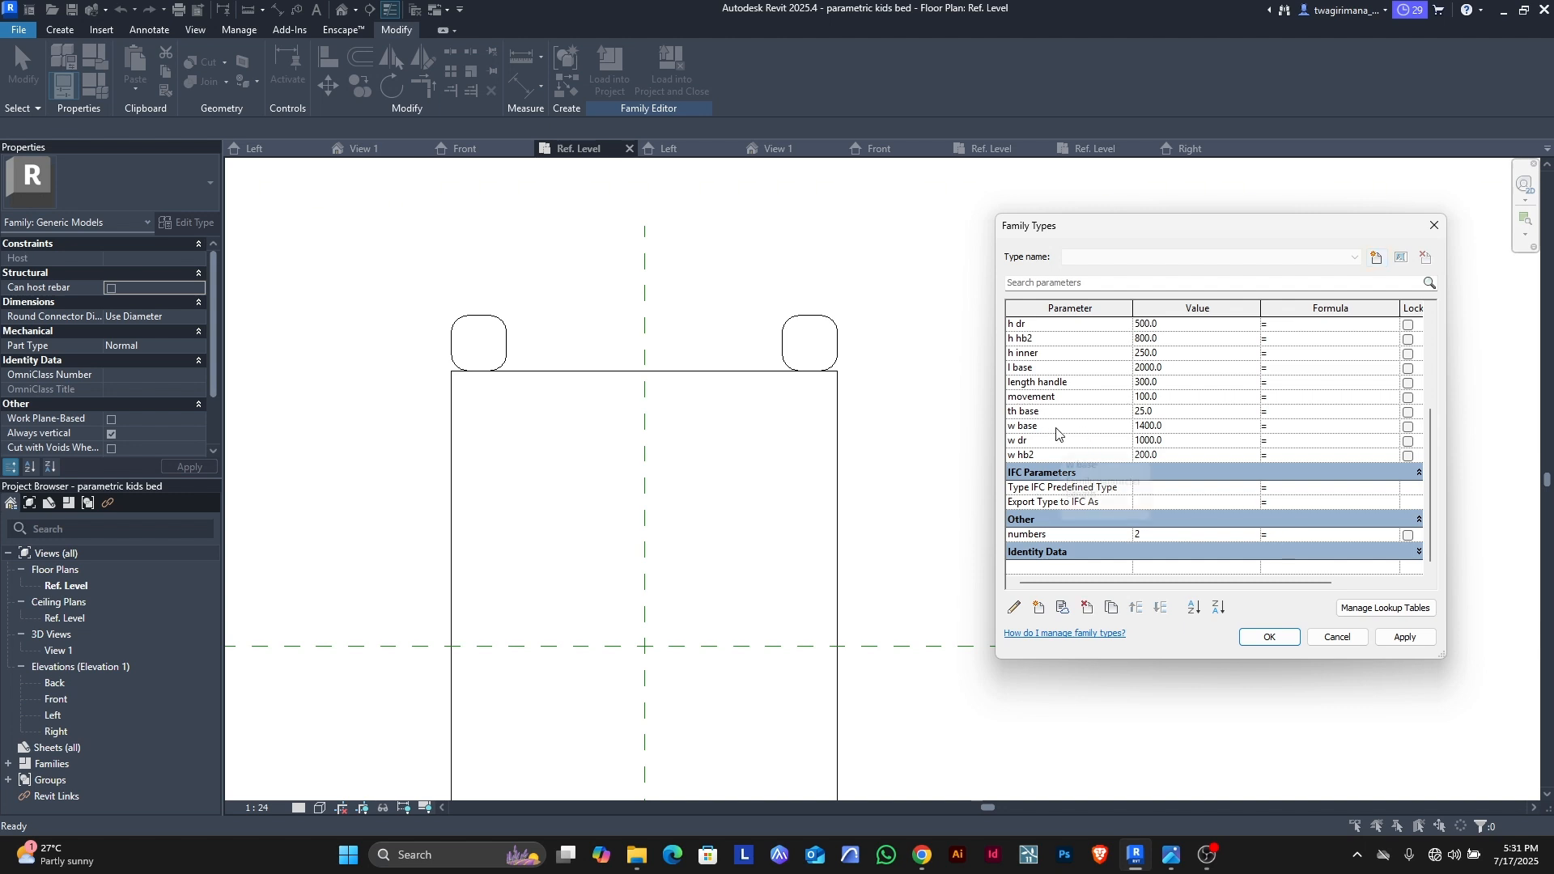
{"action": "scroll", "coordinate": [1079, 430], "scroll_direction": "up", "scroll_amount": 1}
{"action": "scroll", "coordinate": [1079, 430], "scroll_direction": "up", "scroll_amount": 1}
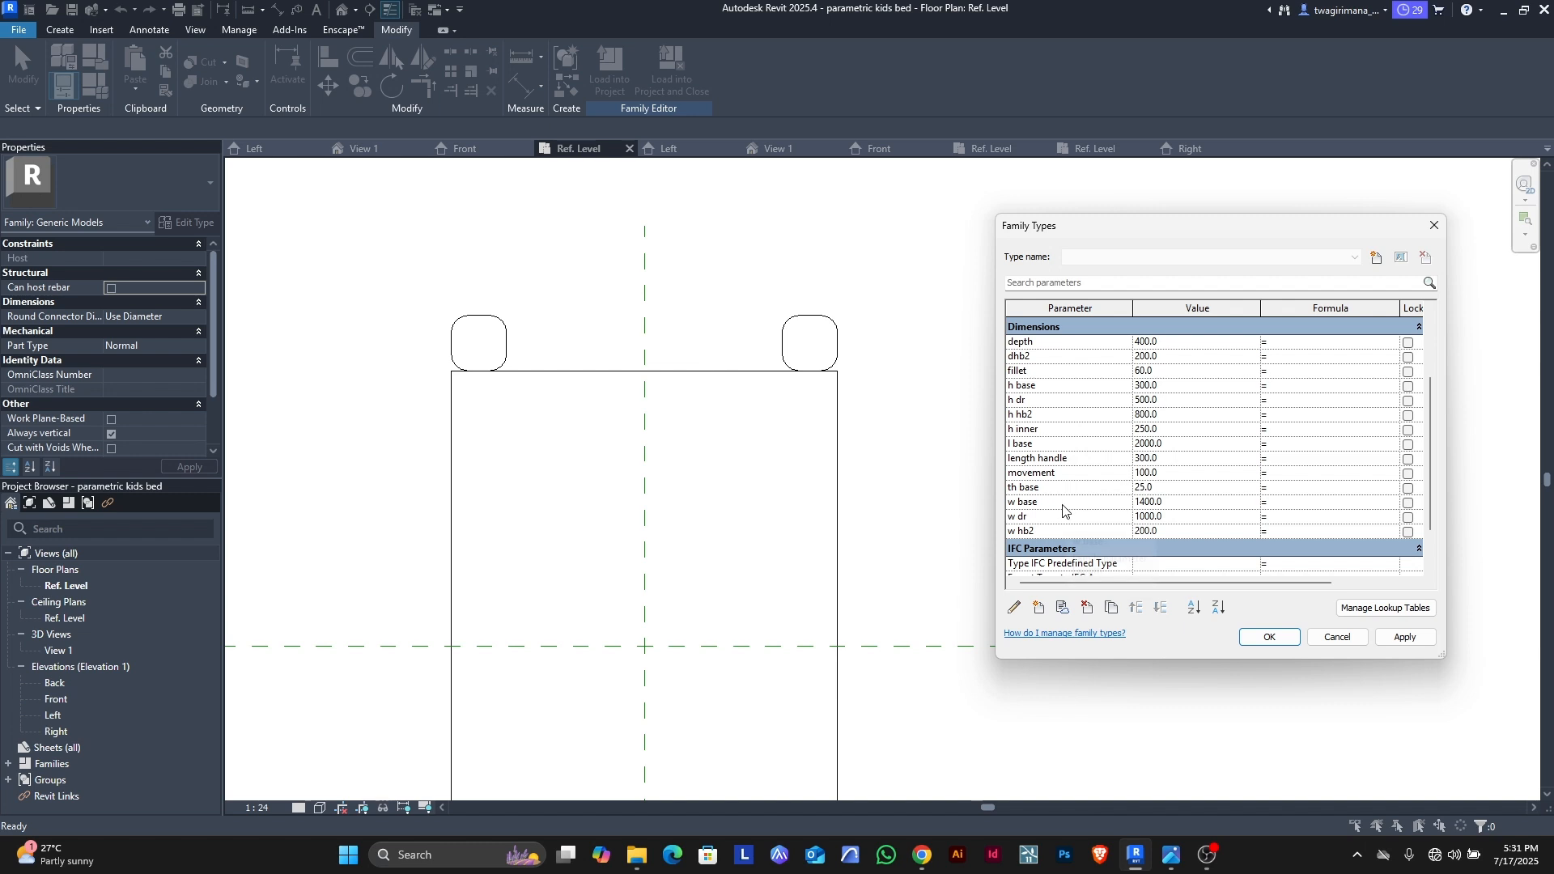
{"action": "scroll", "coordinate": [1062, 502], "scroll_direction": "down", "scroll_amount": 2}
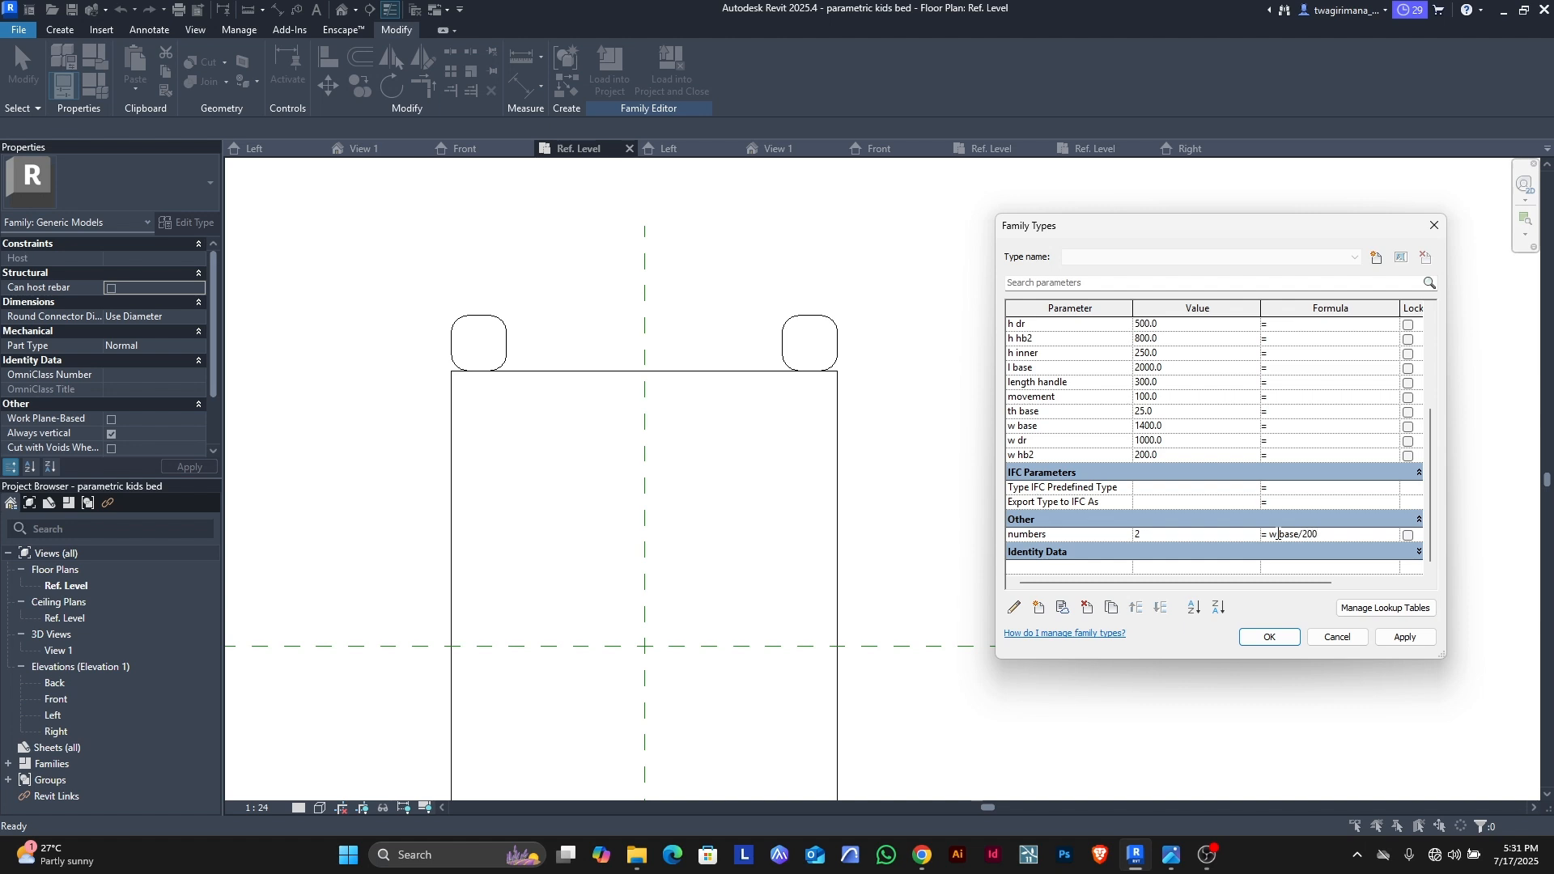
{"action": "type", "text": "mm"}
{"action": "left_click", "coordinate": [1421, 640]}
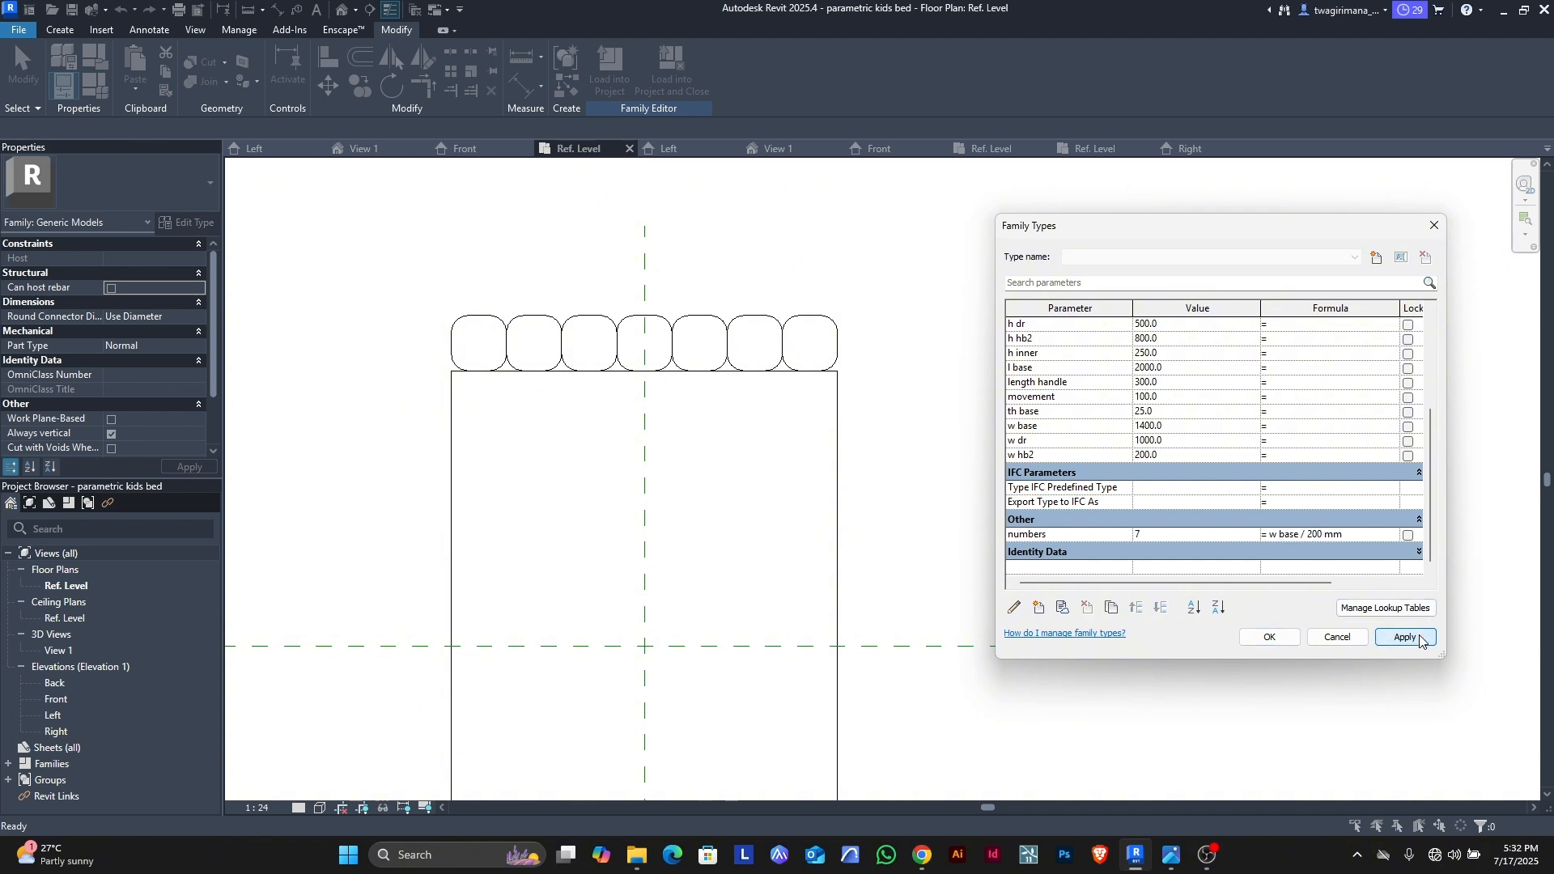
{"action": "left_click", "coordinate": [1269, 638]}
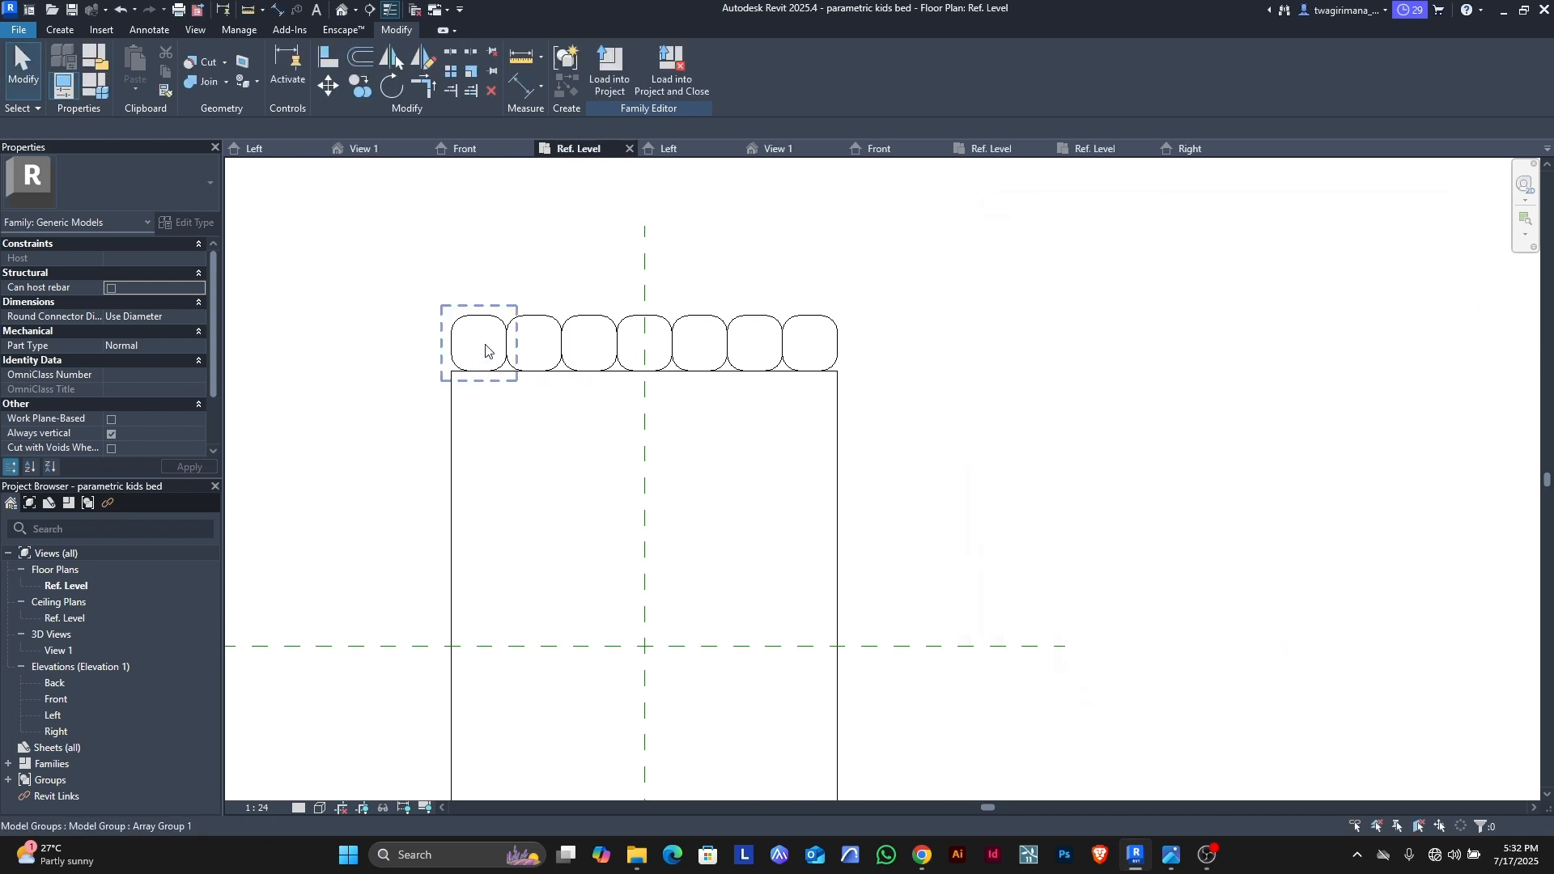
Step: Examine how the arrayed hb2 row fits the bed base's back edge and inspect the below part at the front edge
{"action": "scroll", "coordinate": [486, 350], "scroll_direction": "up", "scroll_amount": 2}
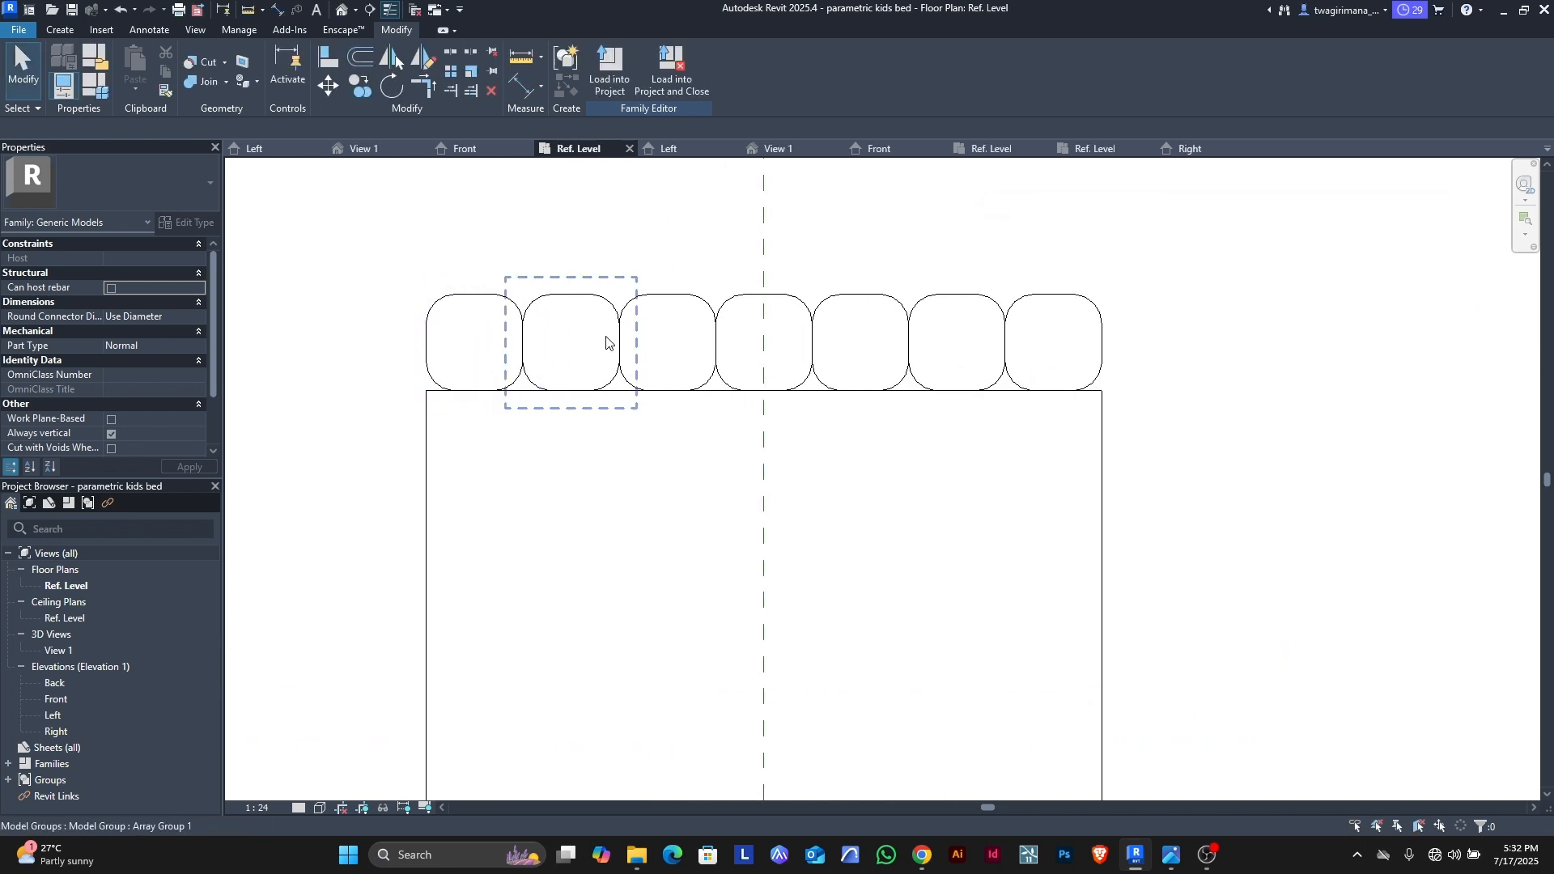
{"action": "scroll", "coordinate": [488, 323], "scroll_direction": "down", "scroll_amount": 1}
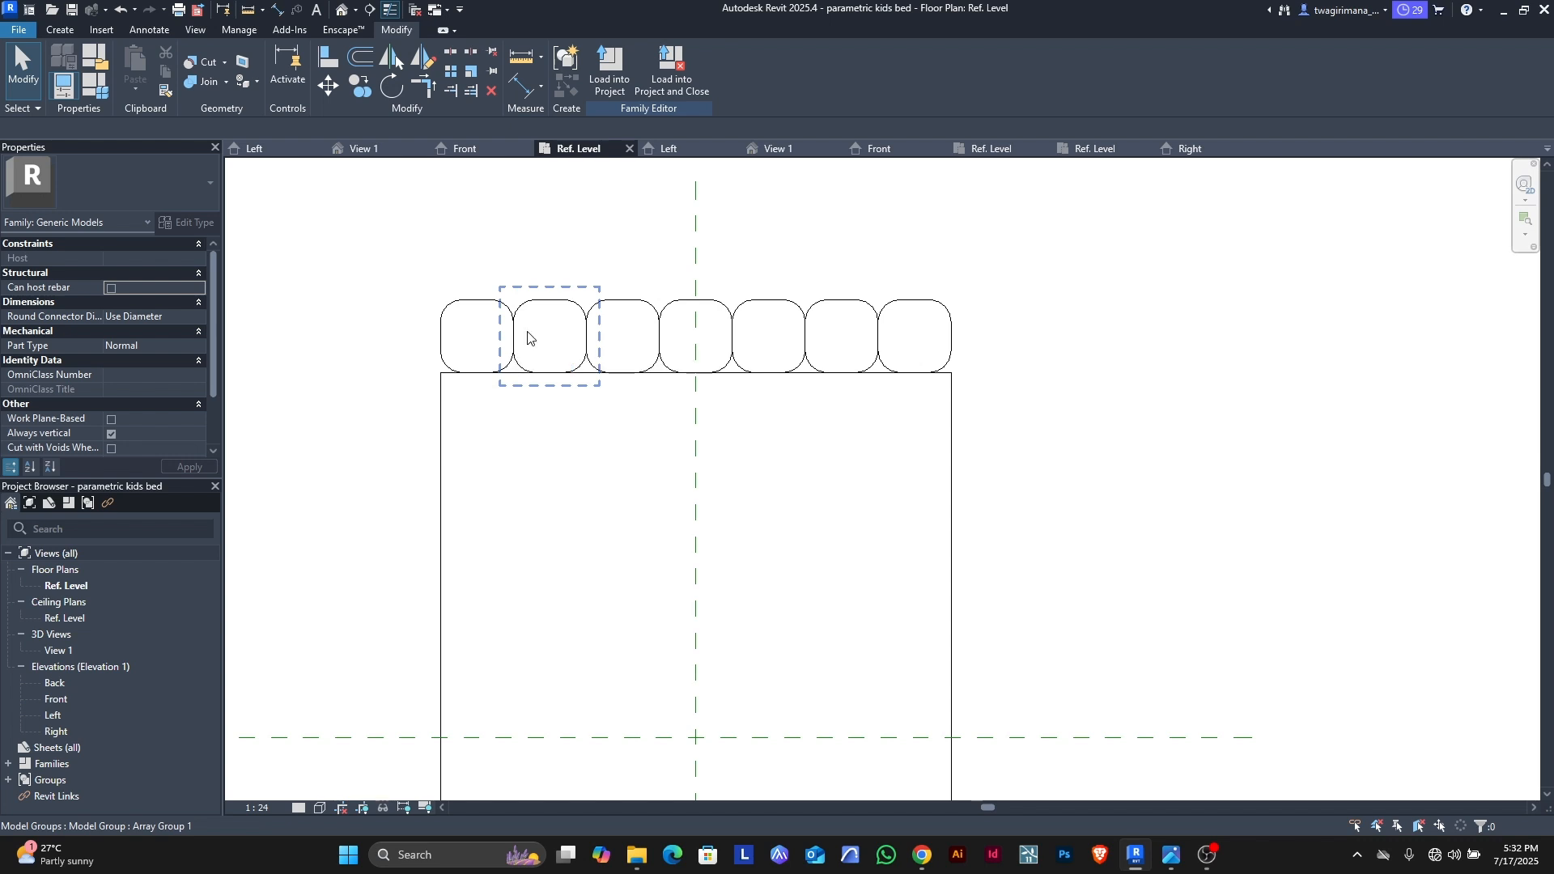
{"action": "scroll", "coordinate": [565, 319], "scroll_direction": "down", "scroll_amount": 2}
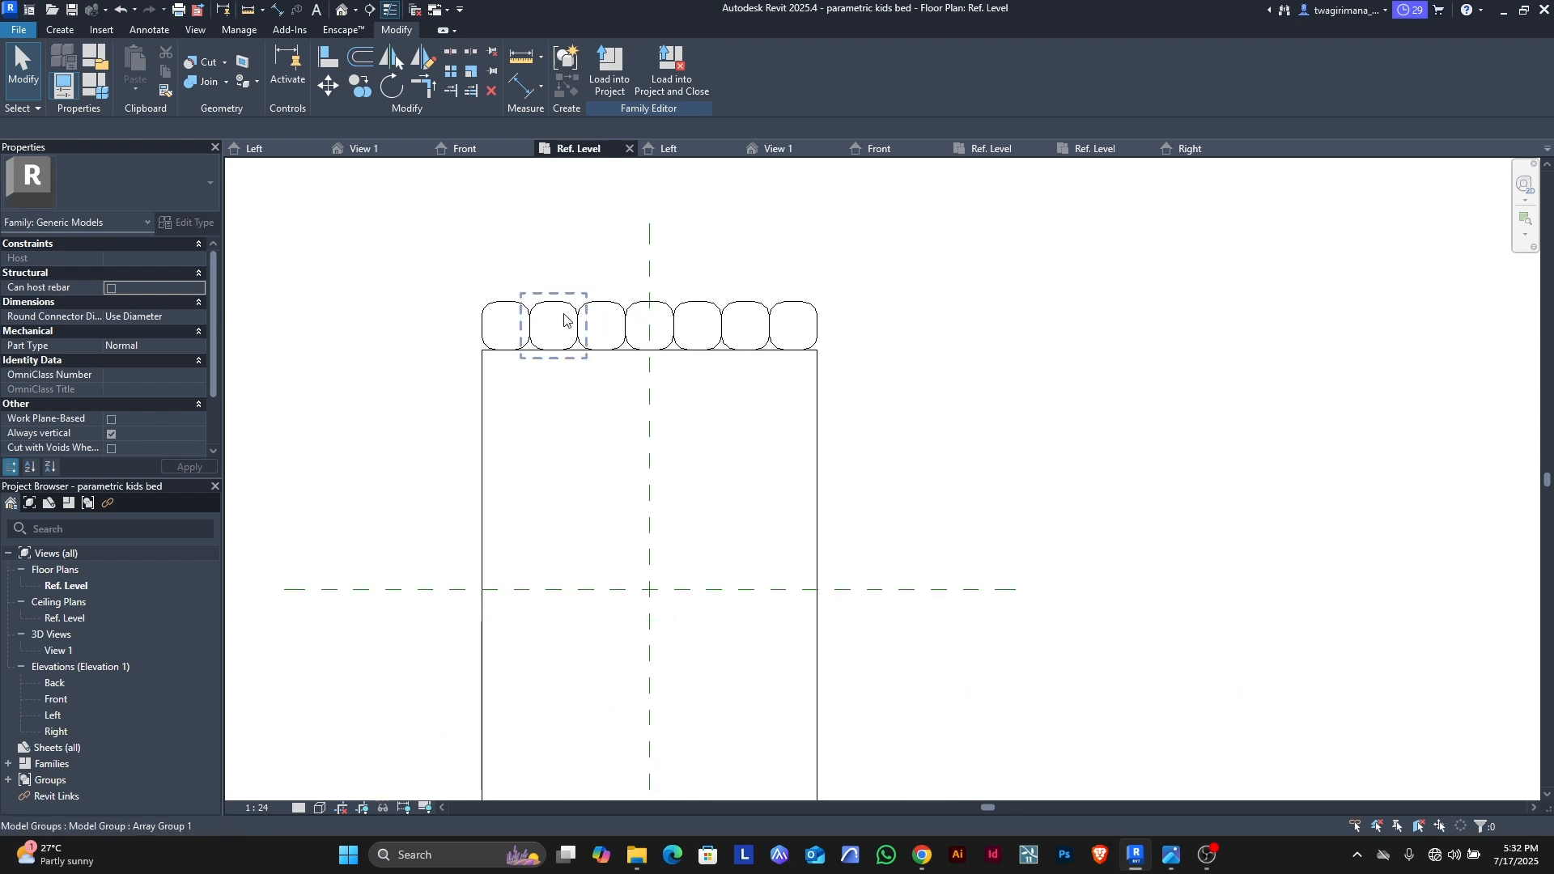
{"action": "scroll", "coordinate": [571, 320], "scroll_direction": "down", "scroll_amount": 2}
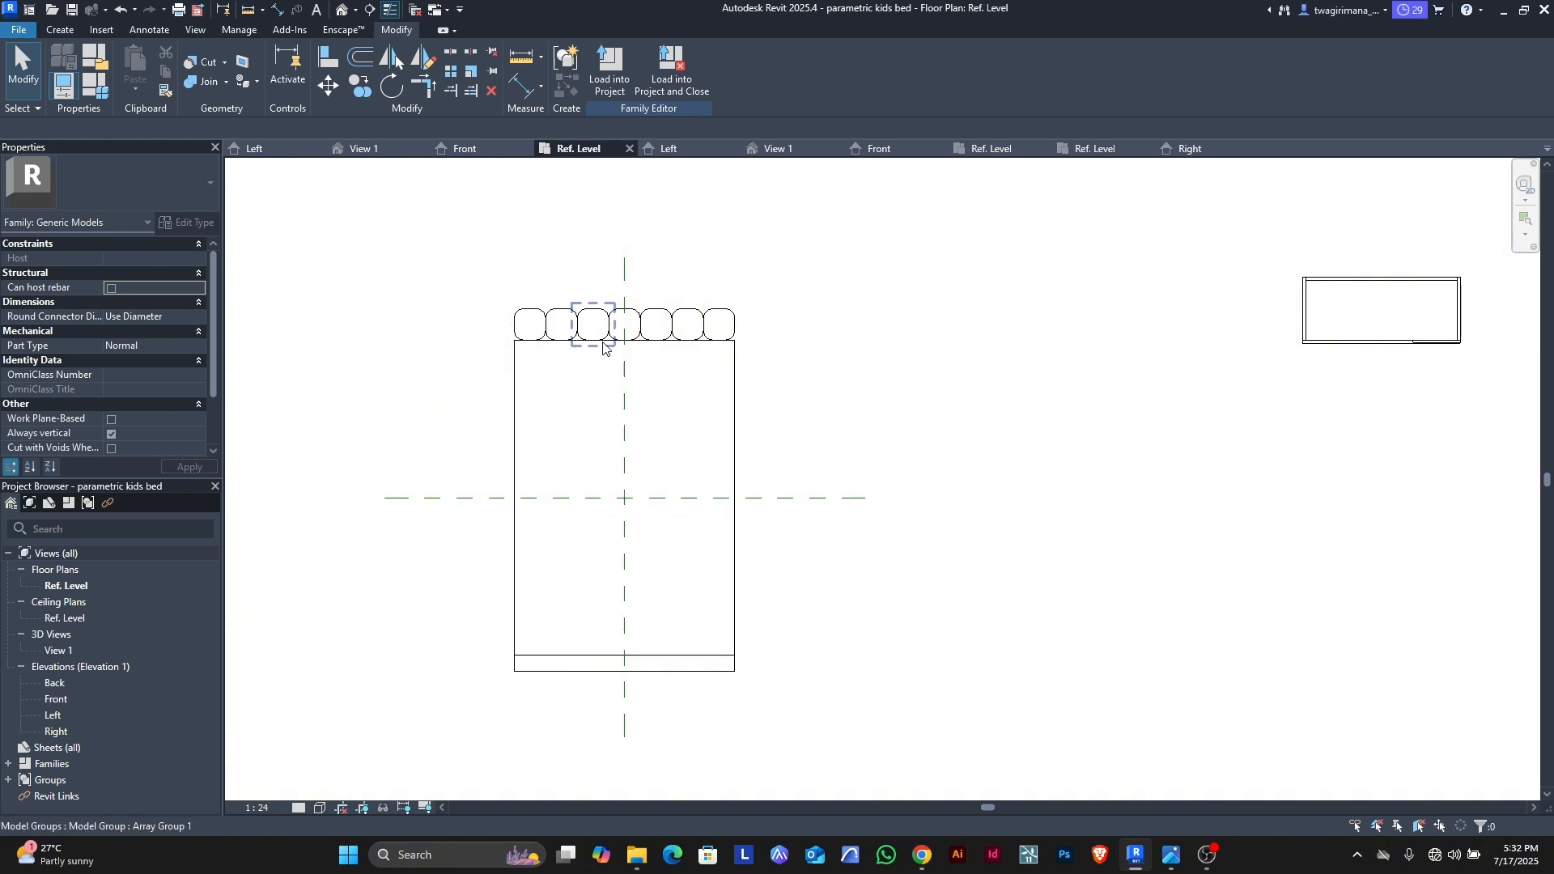
{"action": "scroll", "coordinate": [729, 350], "scroll_direction": "up", "scroll_amount": 3}
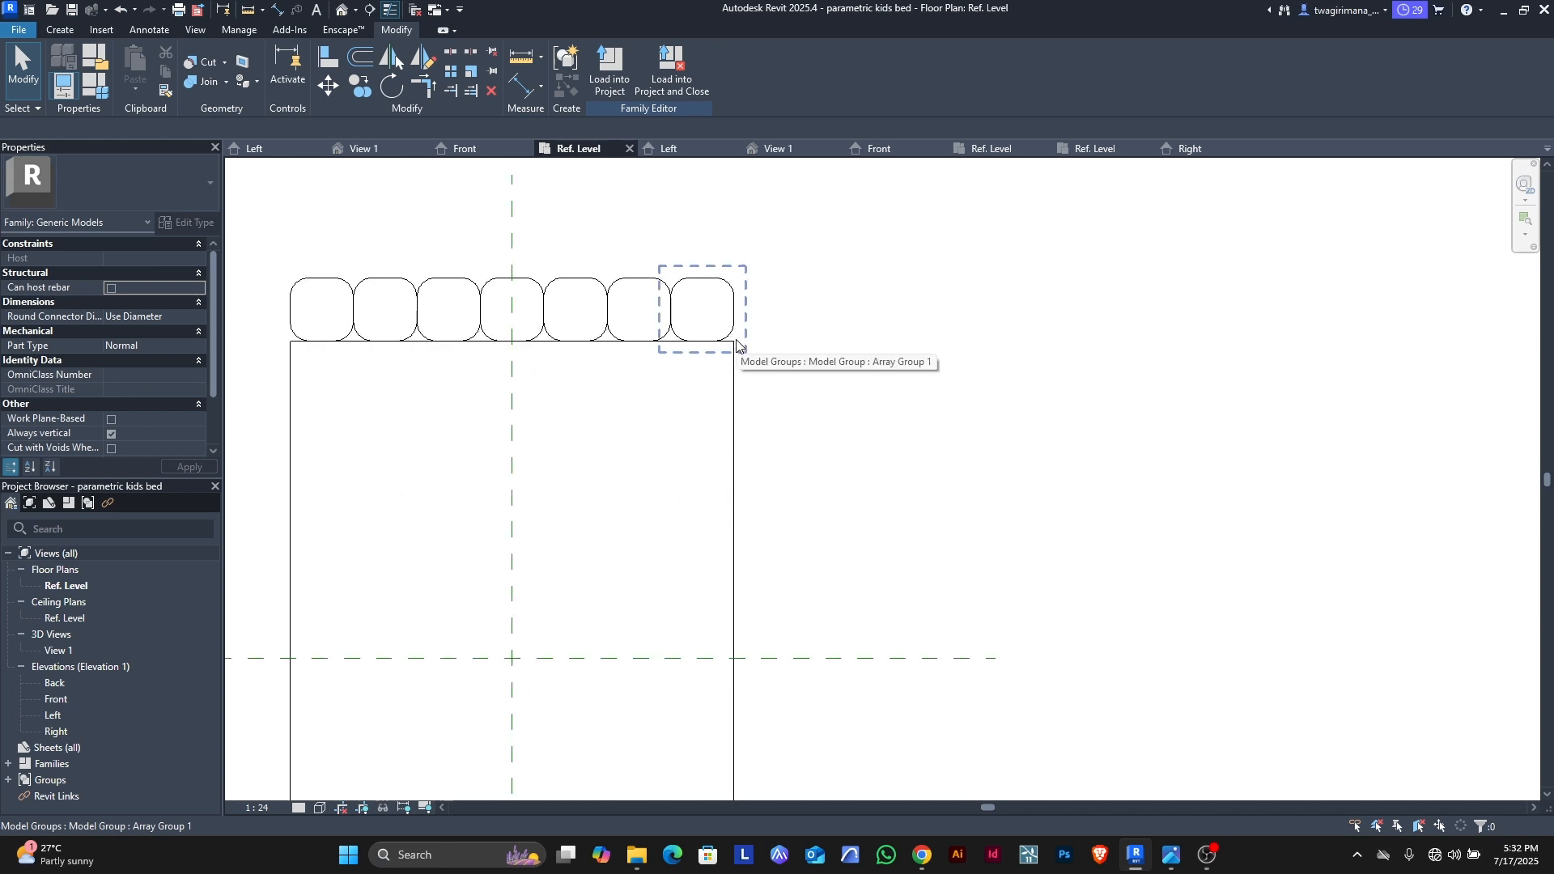
{"action": "scroll", "coordinate": [722, 348], "scroll_direction": "down", "scroll_amount": 2}
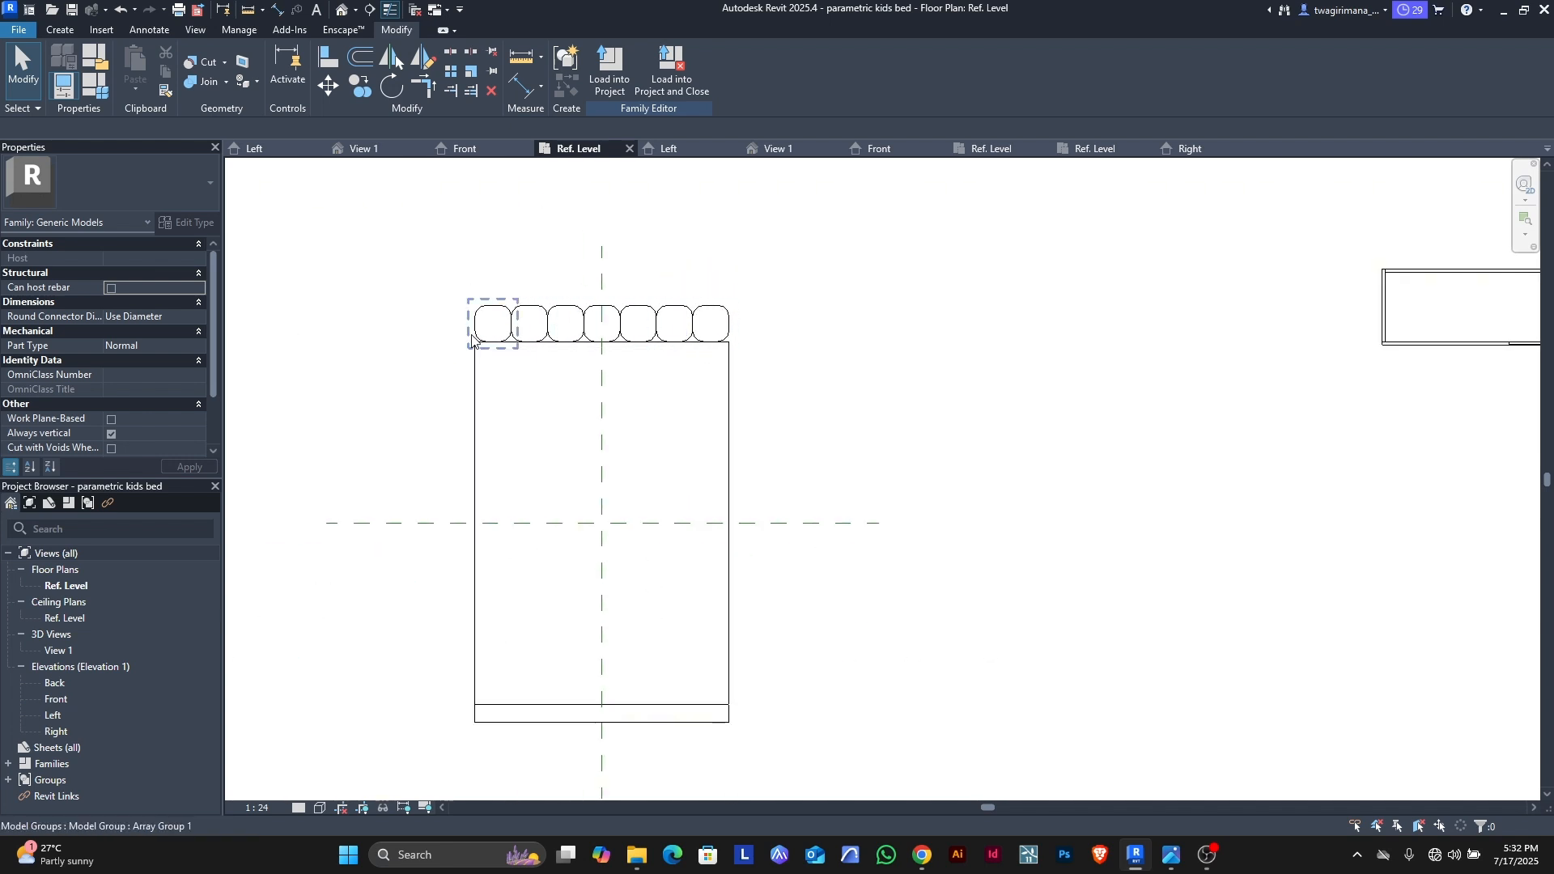
{"action": "scroll", "coordinate": [478, 328], "scroll_direction": "down", "scroll_amount": 2}
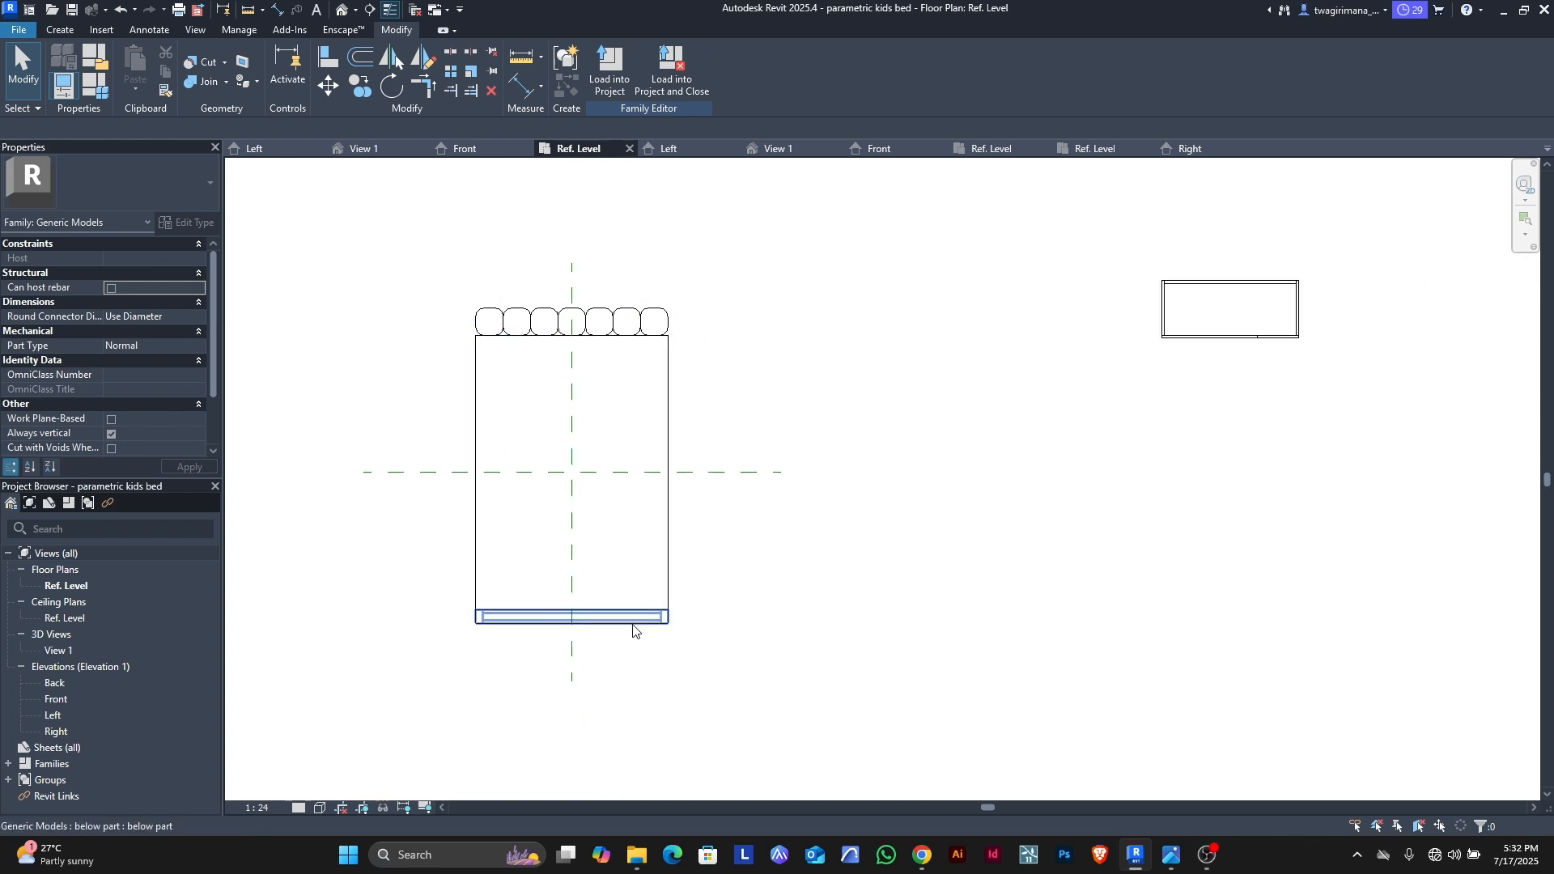
{"action": "scroll", "coordinate": [618, 628], "scroll_direction": "up", "scroll_amount": 1}
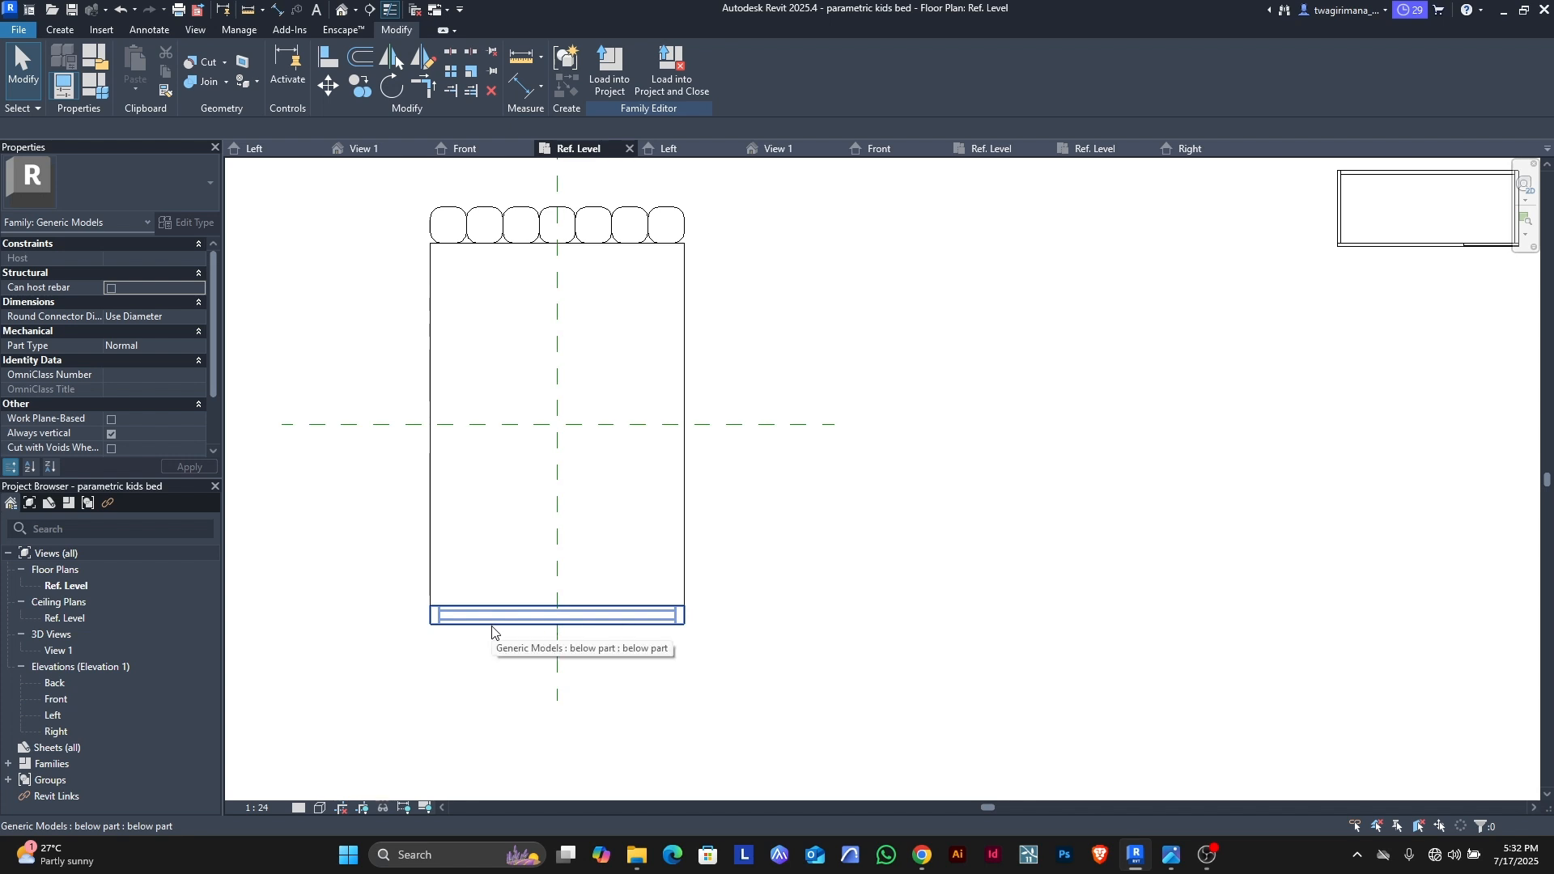
{"action": "scroll", "coordinate": [494, 632], "scroll_direction": "up", "scroll_amount": 1}
{"action": "scroll", "coordinate": [422, 619], "scroll_direction": "down", "scroll_amount": 2}
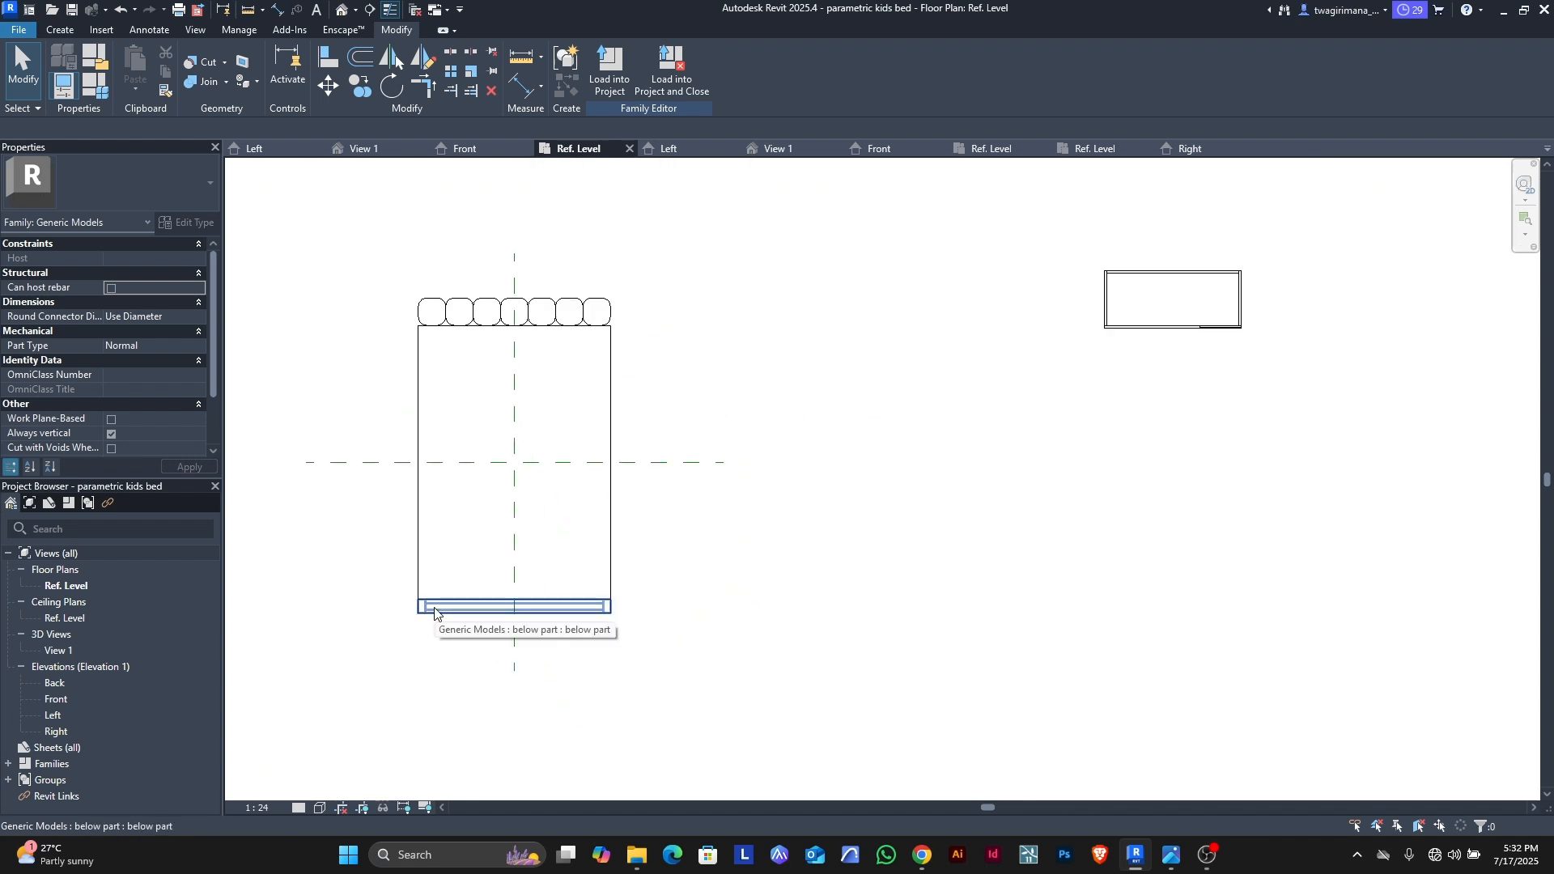
{"action": "scroll", "coordinate": [426, 615], "scroll_direction": "up", "scroll_amount": 1}
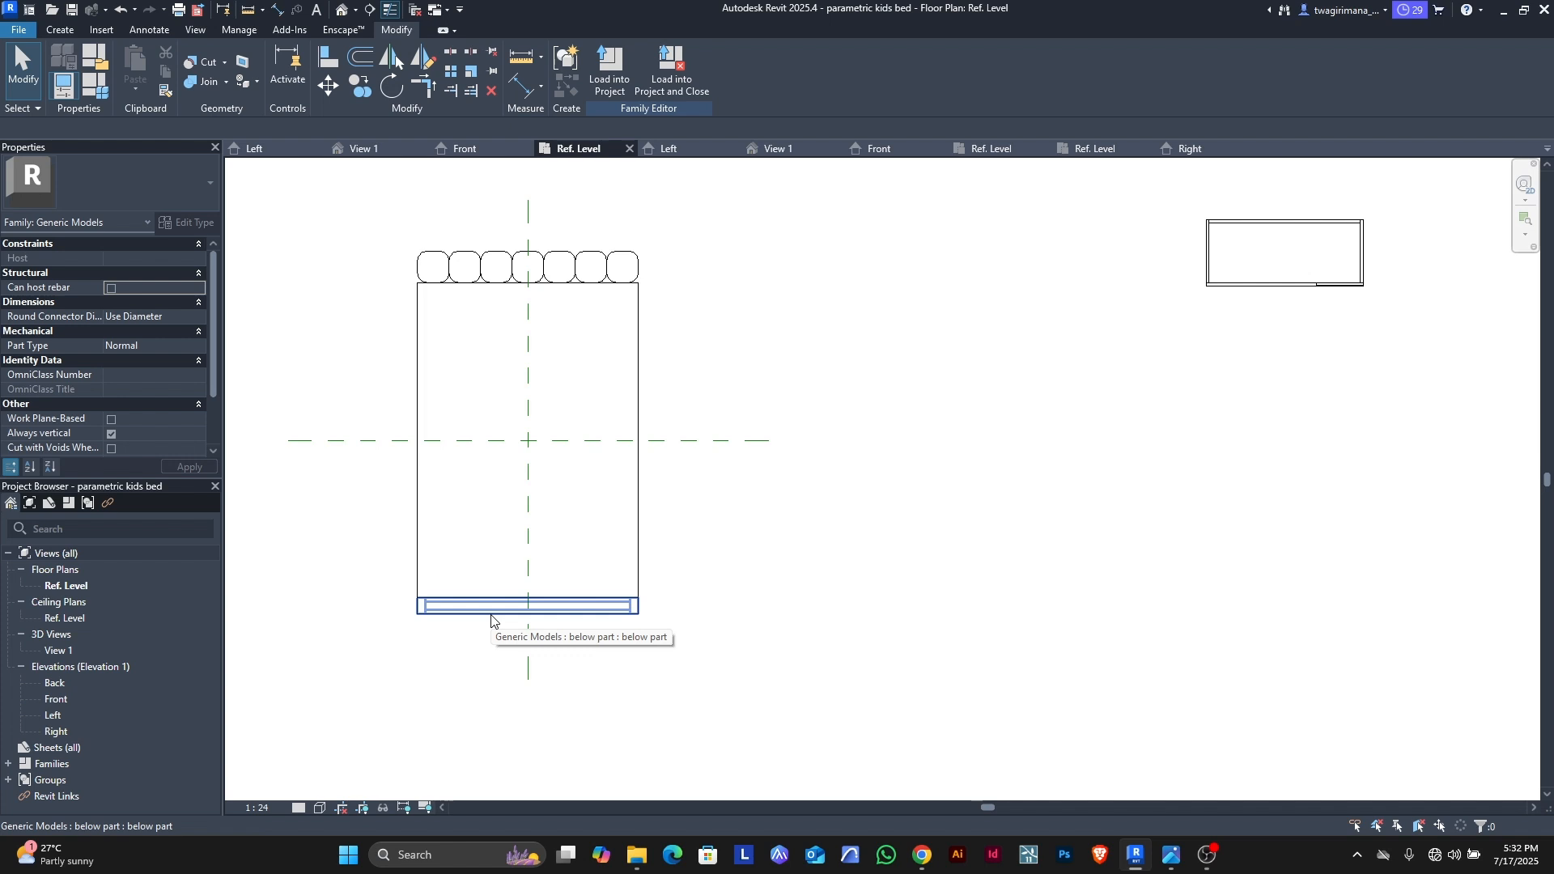
Step: Review the bed family's dimension parameters to see which sizes are already linked
{"action": "left_click", "coordinate": [96, 93]}
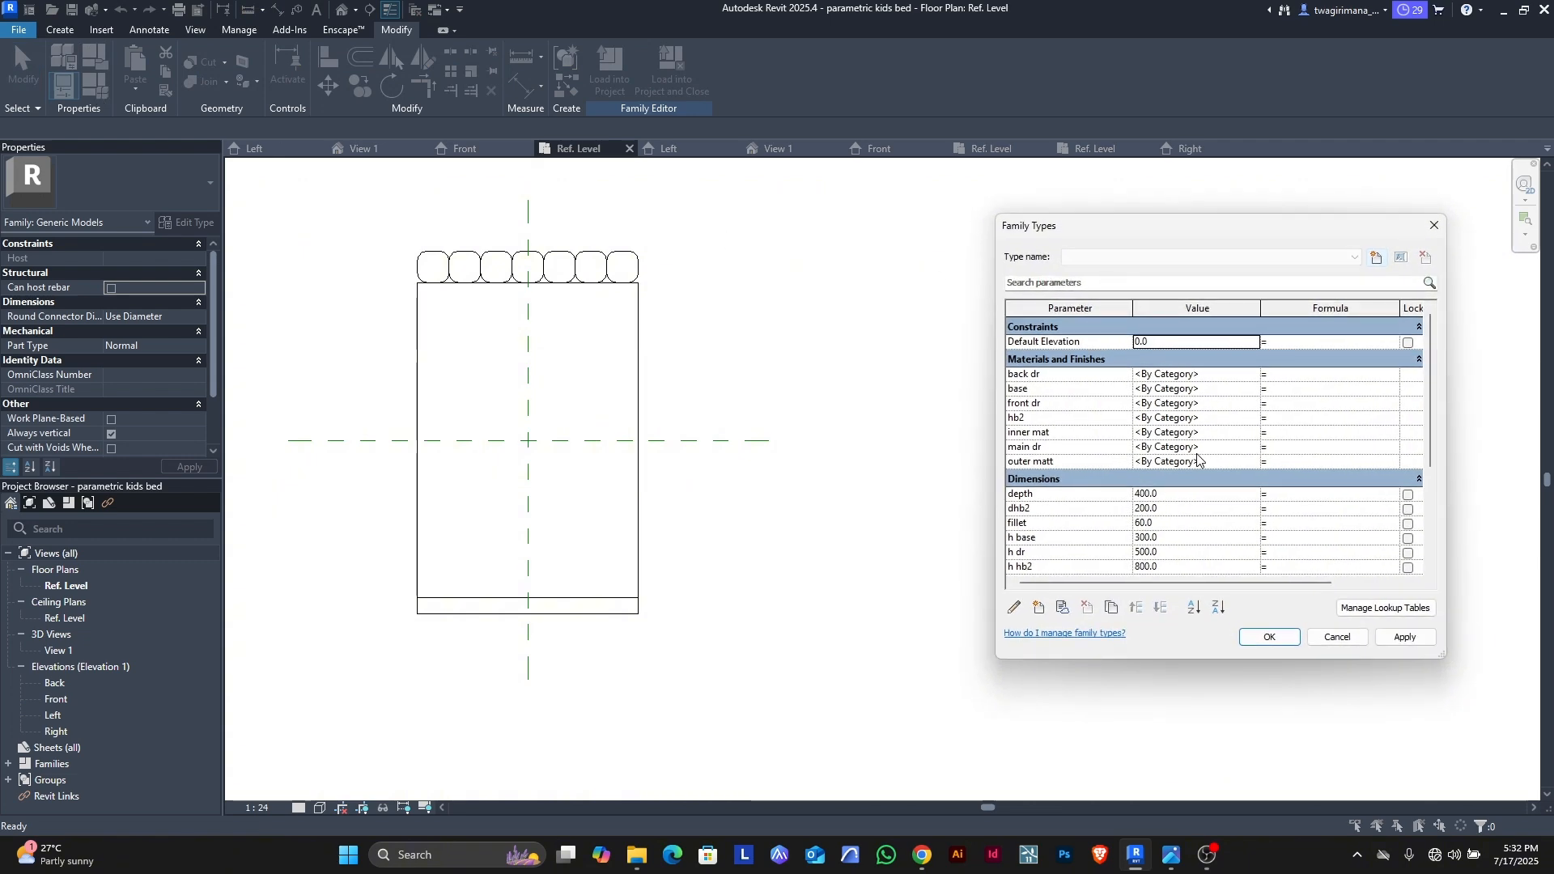
{"action": "scroll", "coordinate": [1190, 459], "scroll_direction": "down", "scroll_amount": 5}
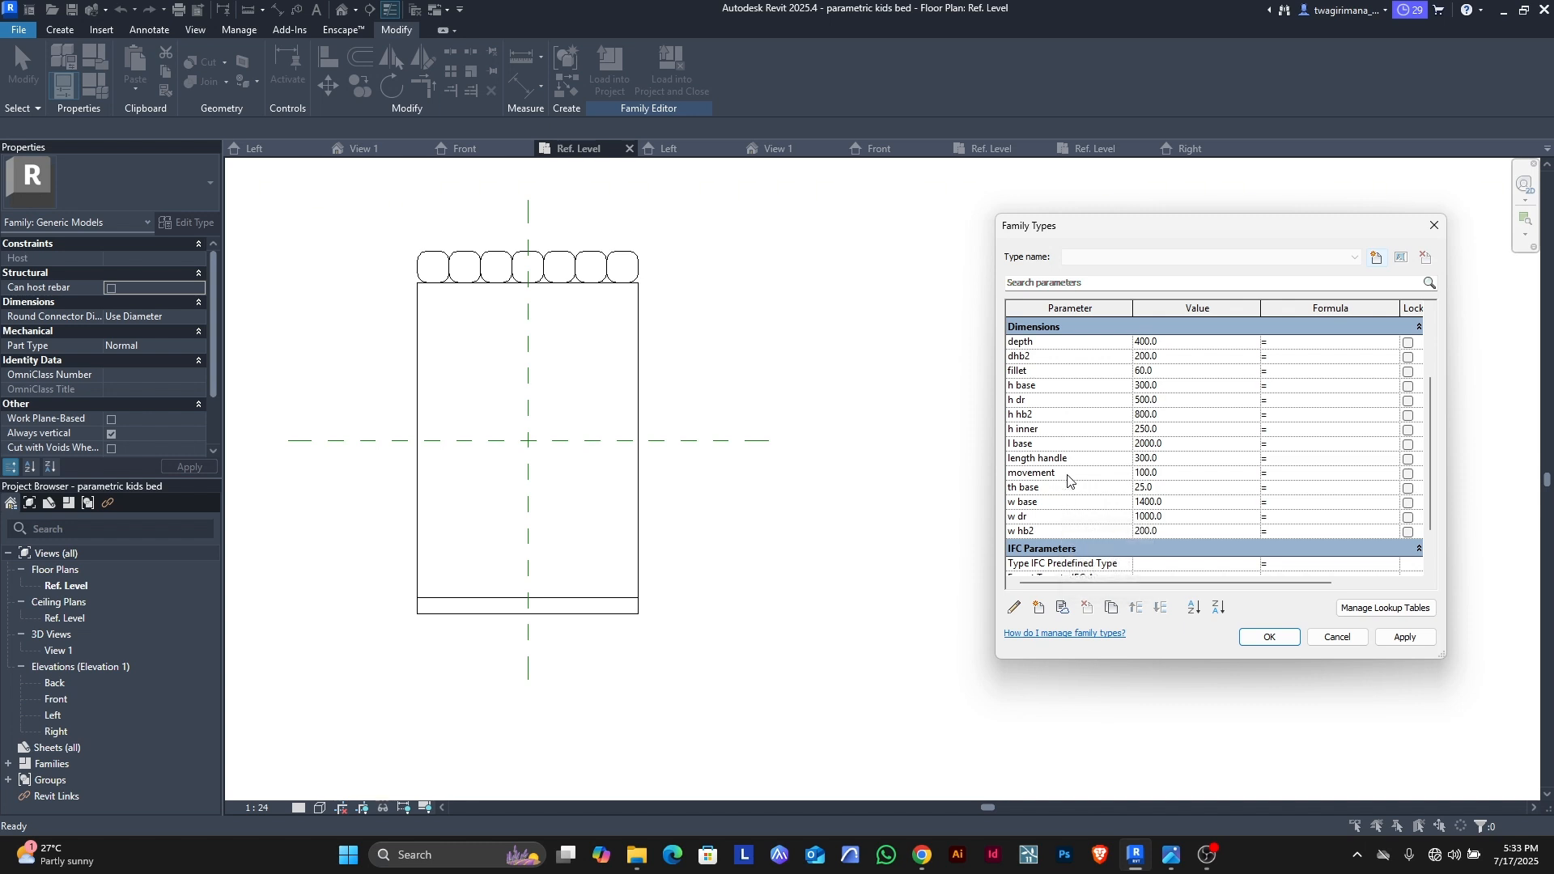
{"action": "scroll", "coordinate": [1068, 479], "scroll_direction": "up", "scroll_amount": 1}
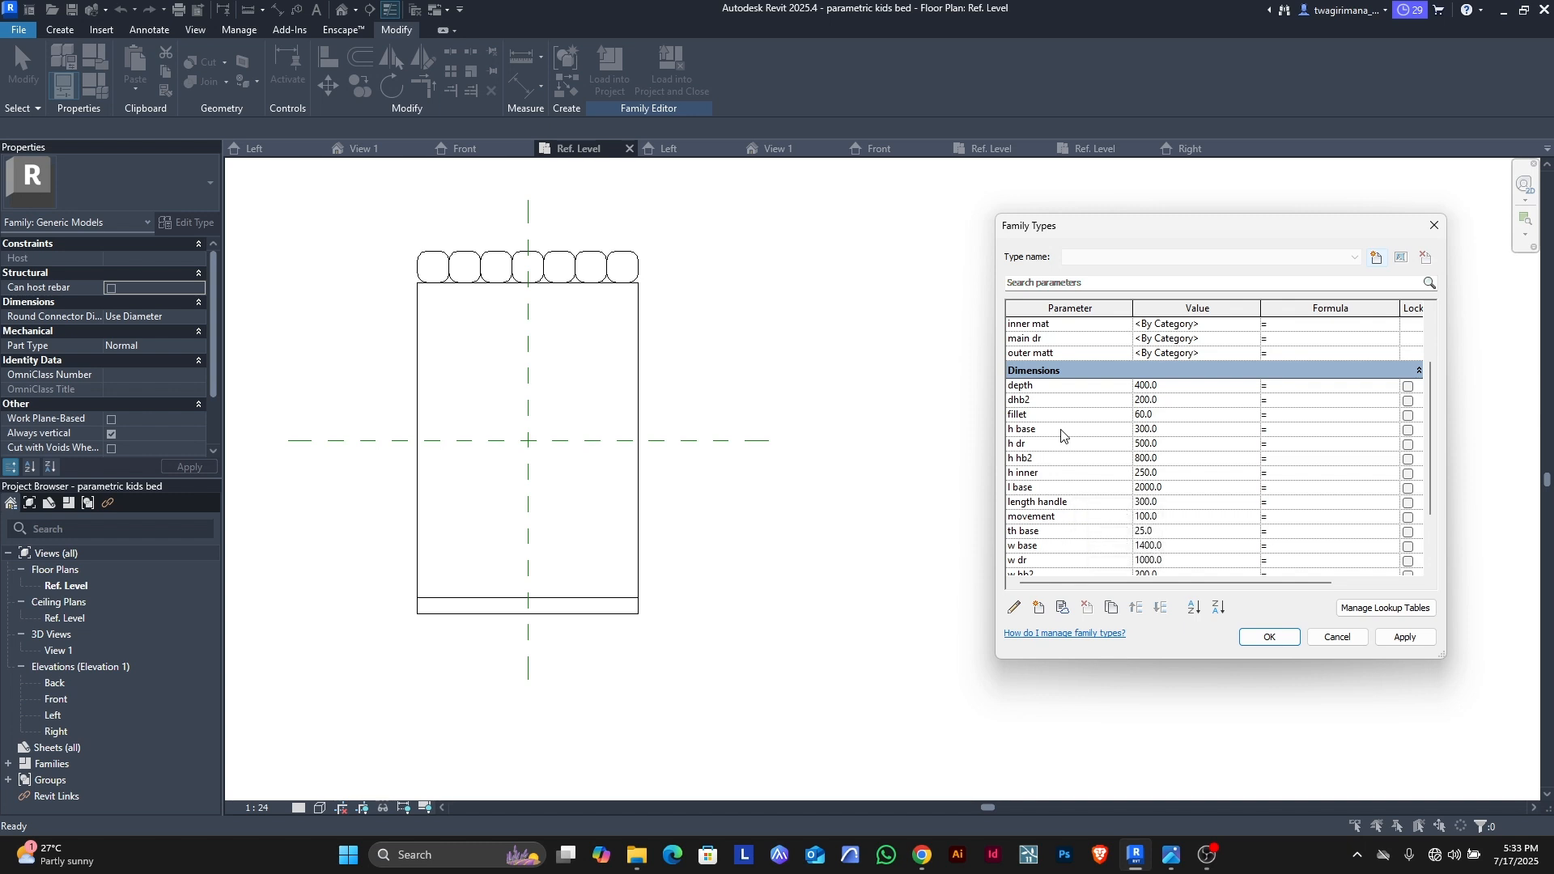
{"action": "scroll", "coordinate": [1063, 435], "scroll_direction": "down", "scroll_amount": 2}
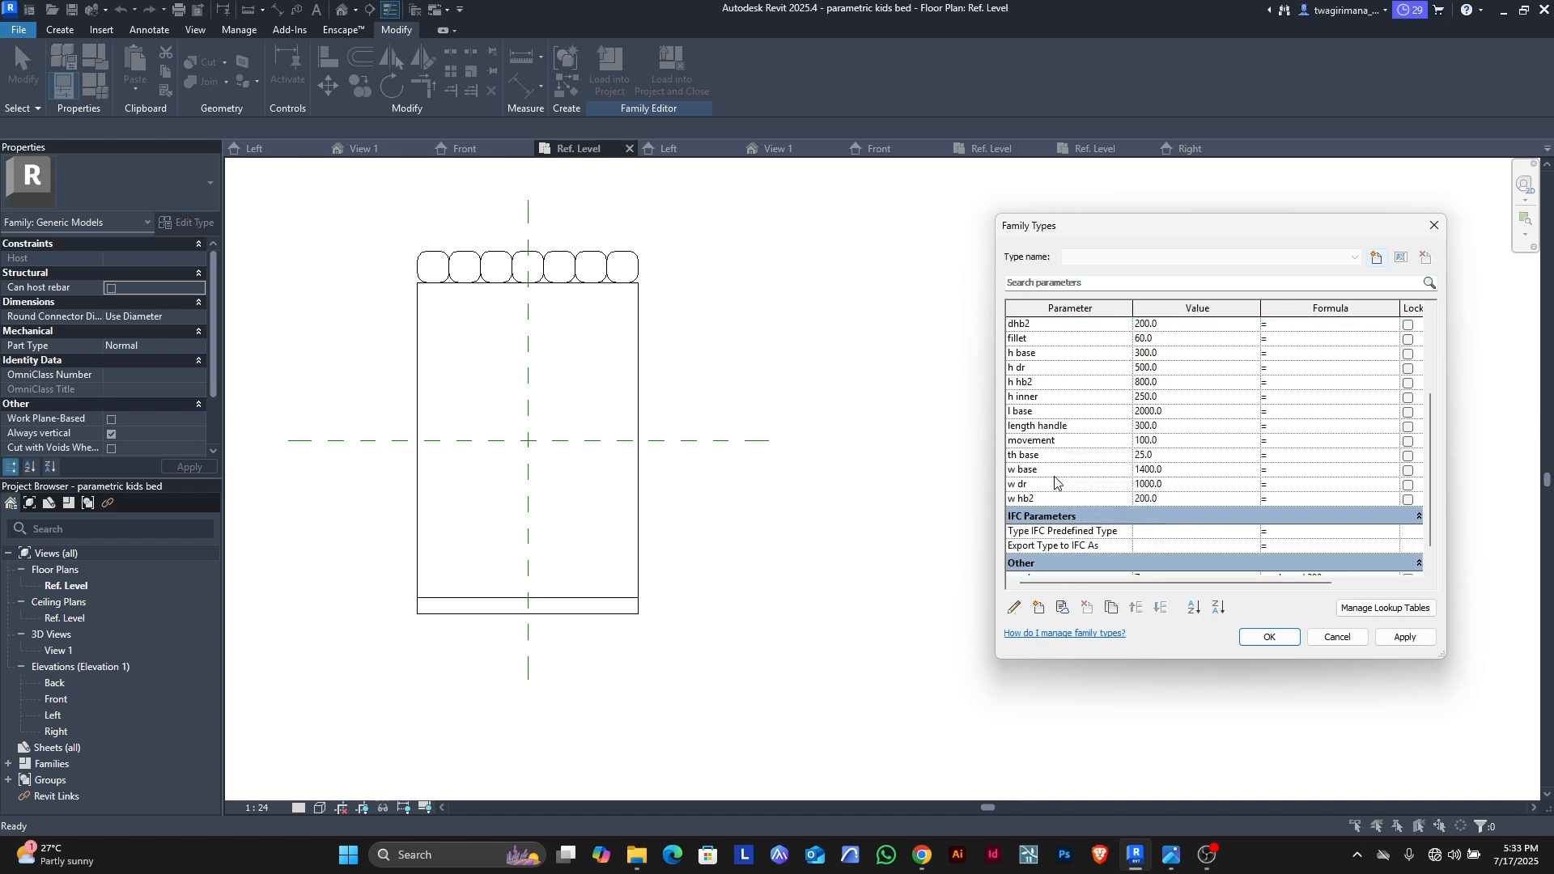
{"action": "left_click", "coordinate": [1273, 637]}
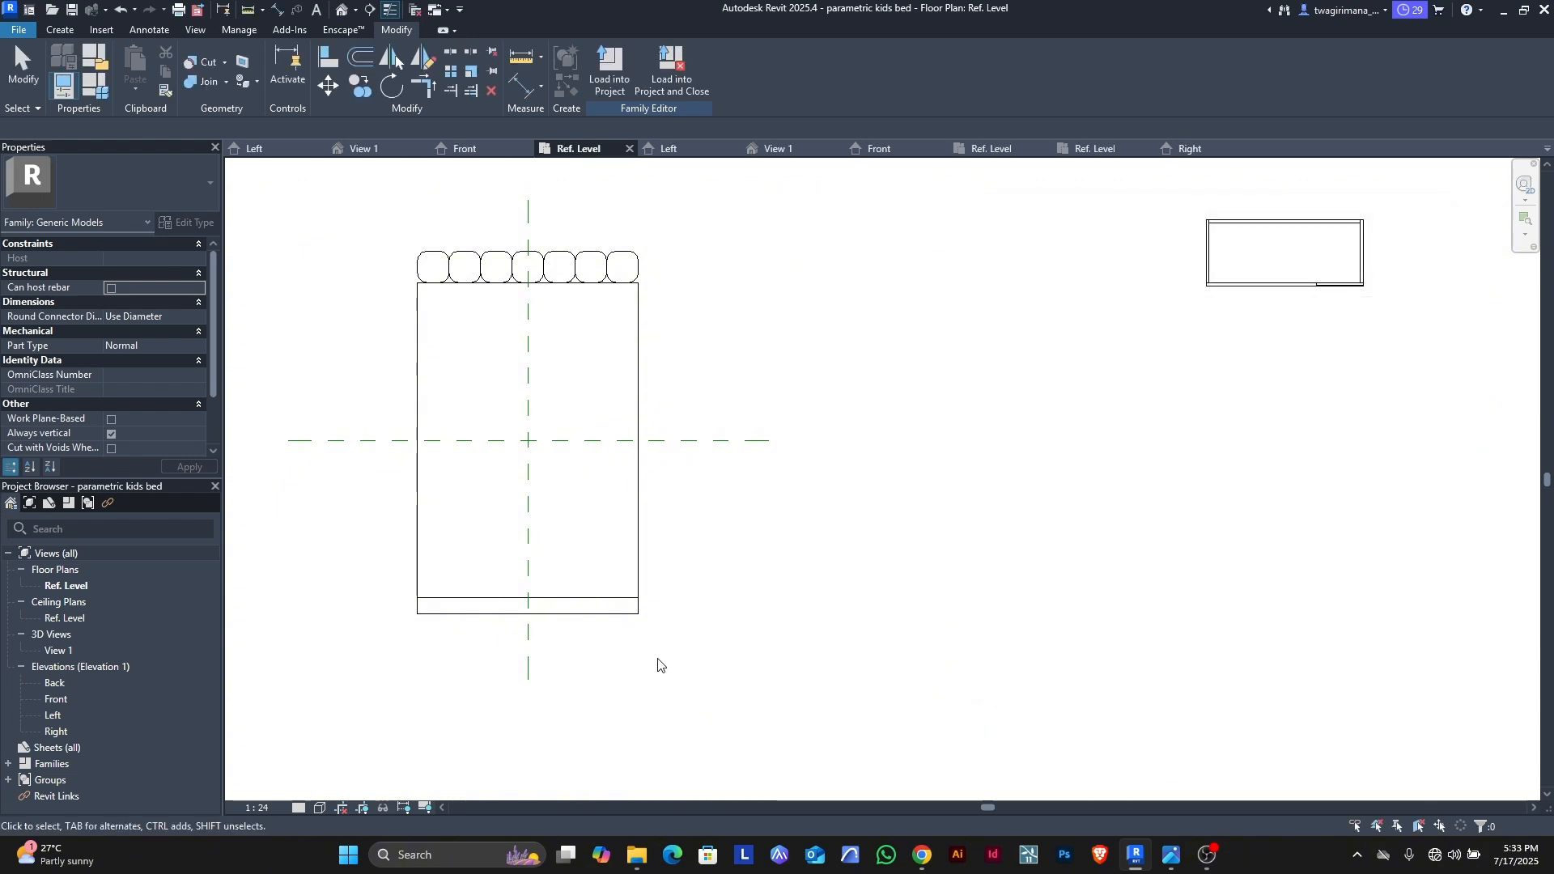
Step: Link the below part's d th dimension to a new family type parameter named dhb
{"action": "left_click", "coordinate": [635, 623]}
{"action": "left_click", "coordinate": [188, 223]}
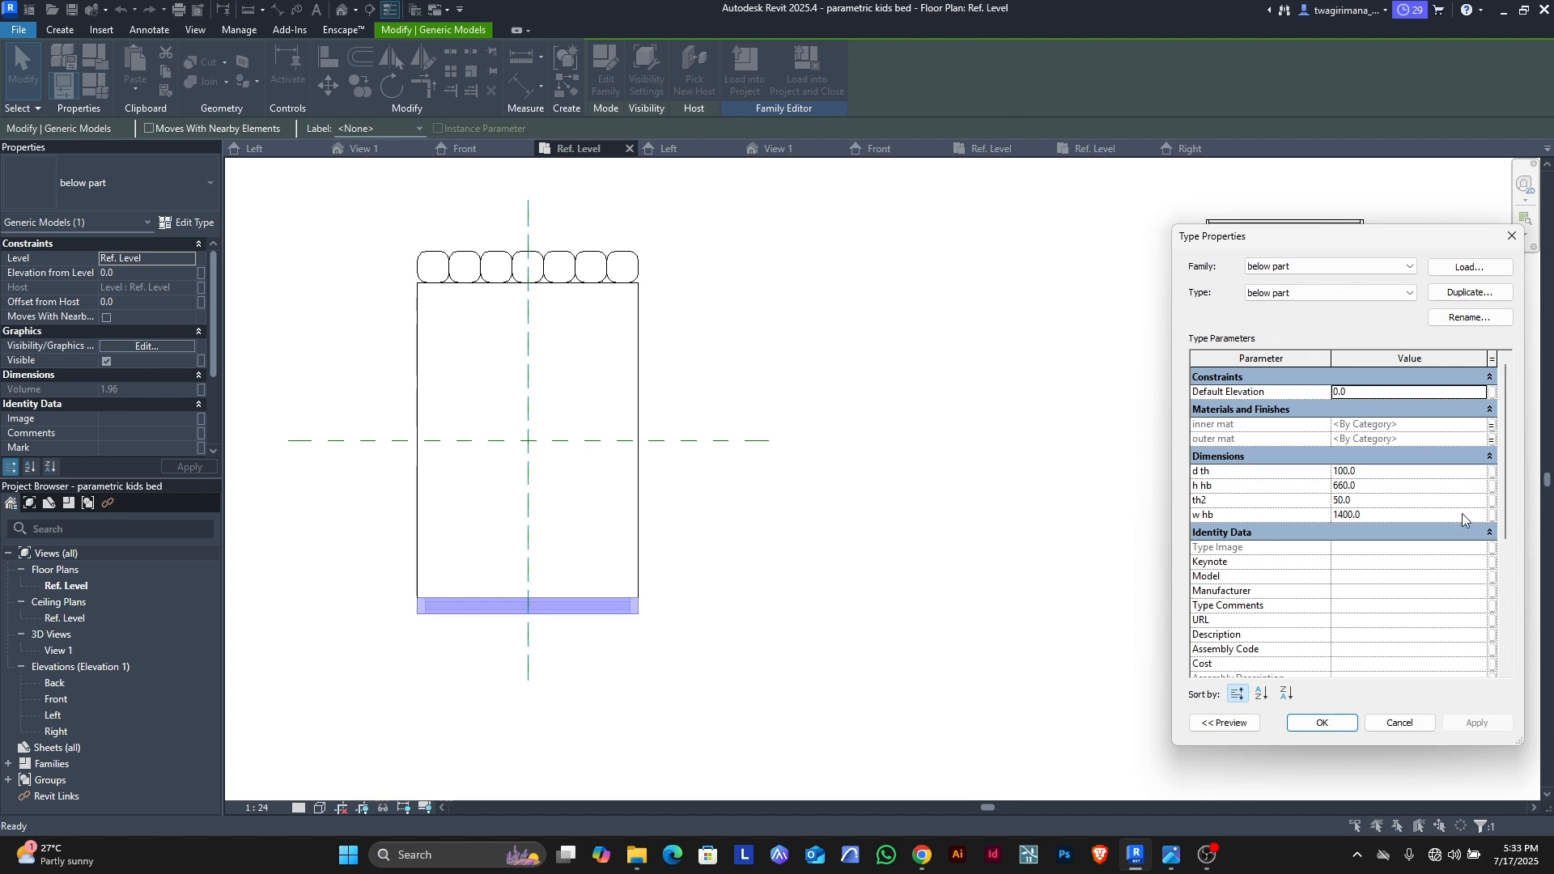
{"action": "left_click", "coordinate": [1493, 472]}
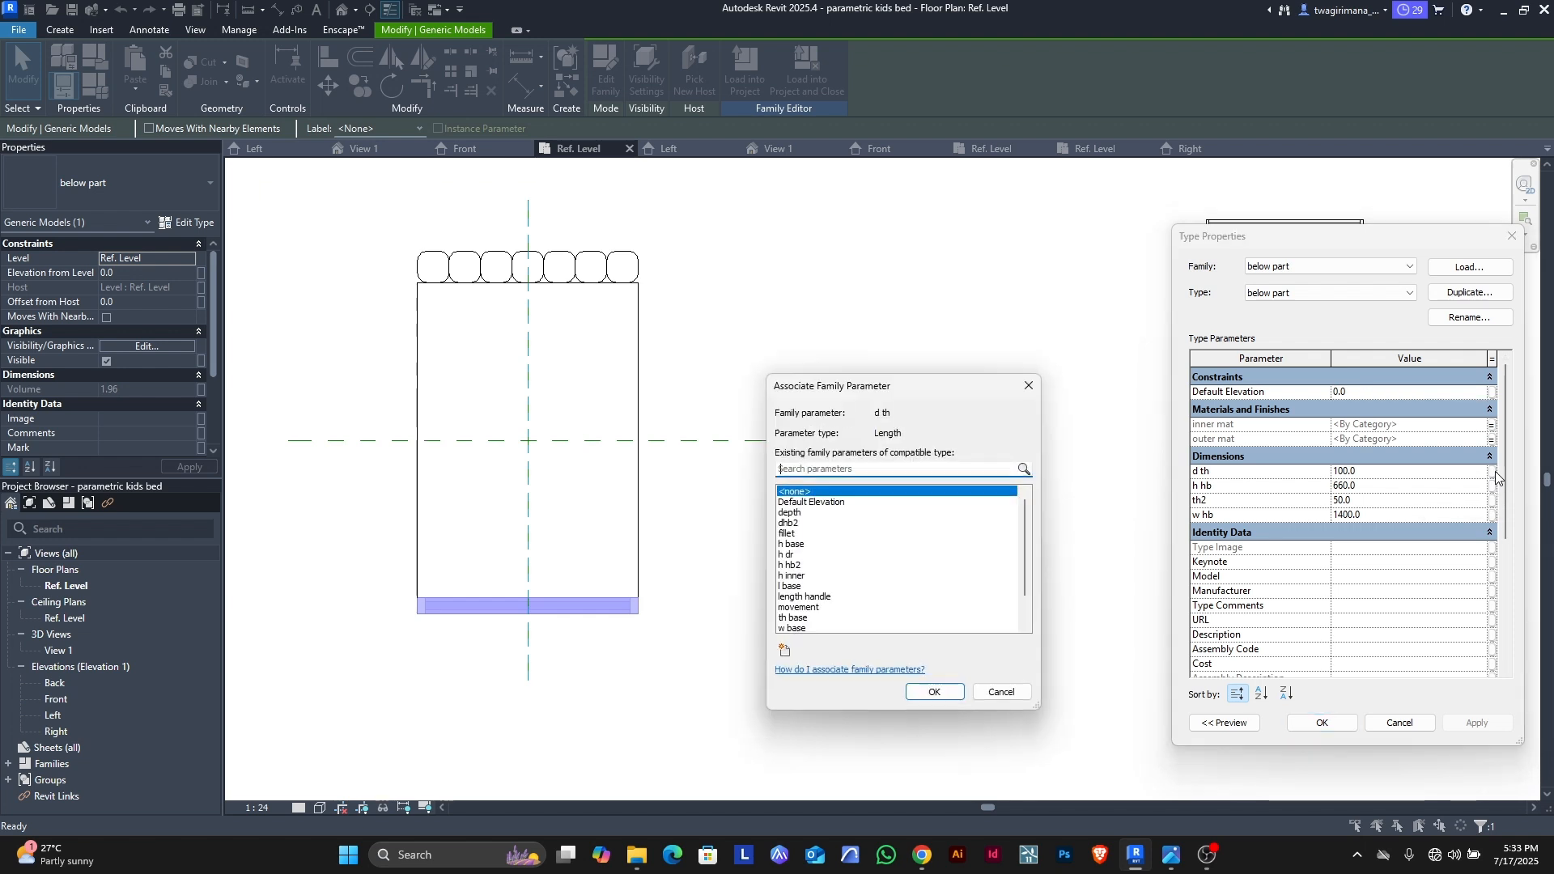
{"action": "left_click", "coordinate": [784, 650]}
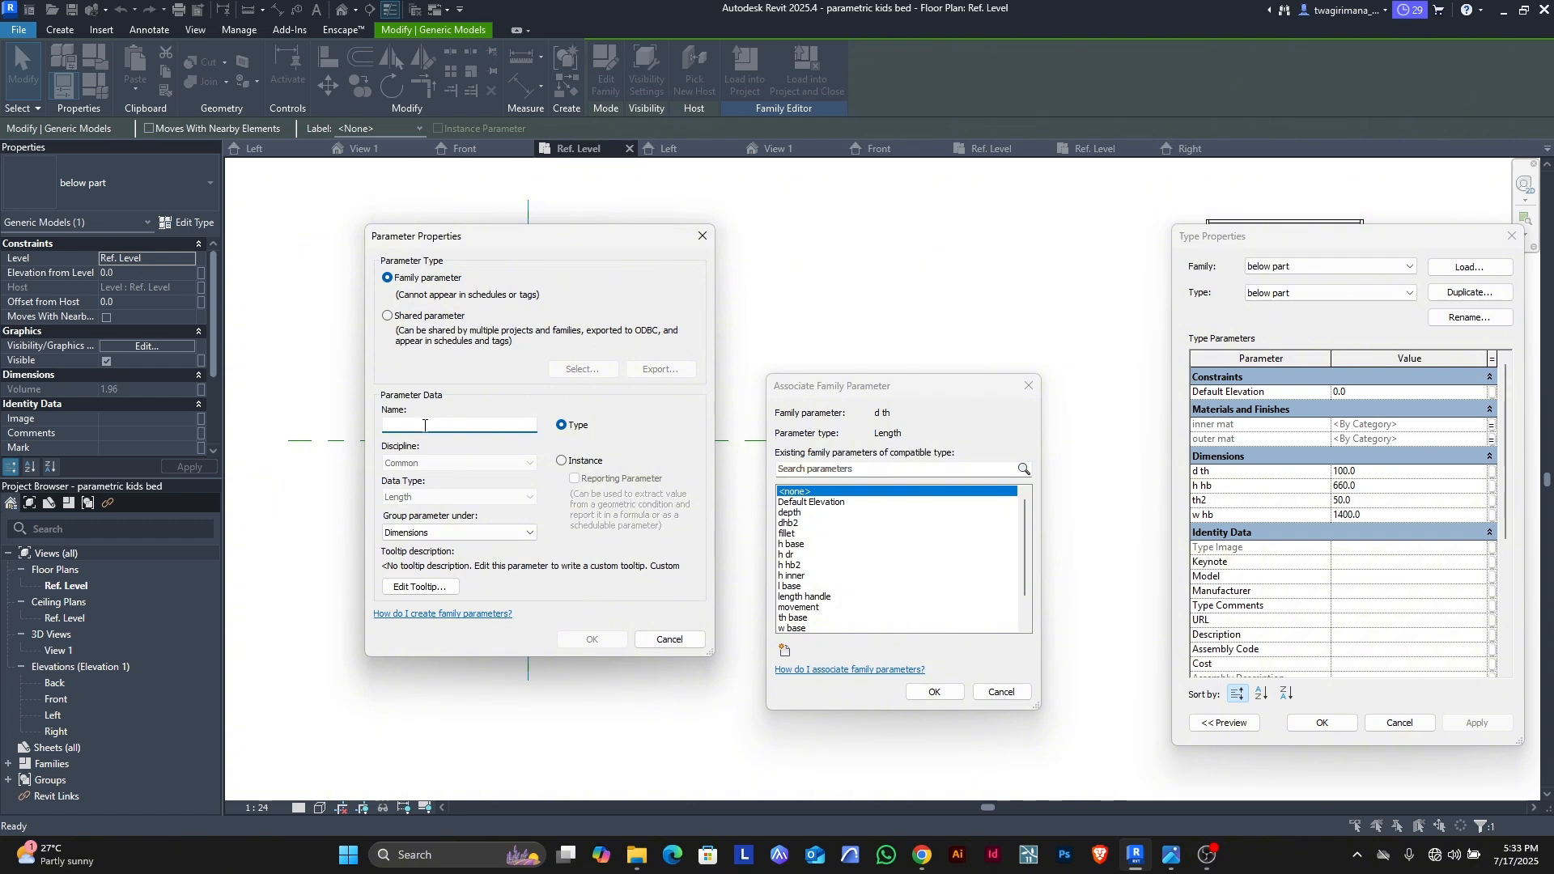
{"action": "type", "text": "dhb"}
{"action": "key", "text": "Return"}
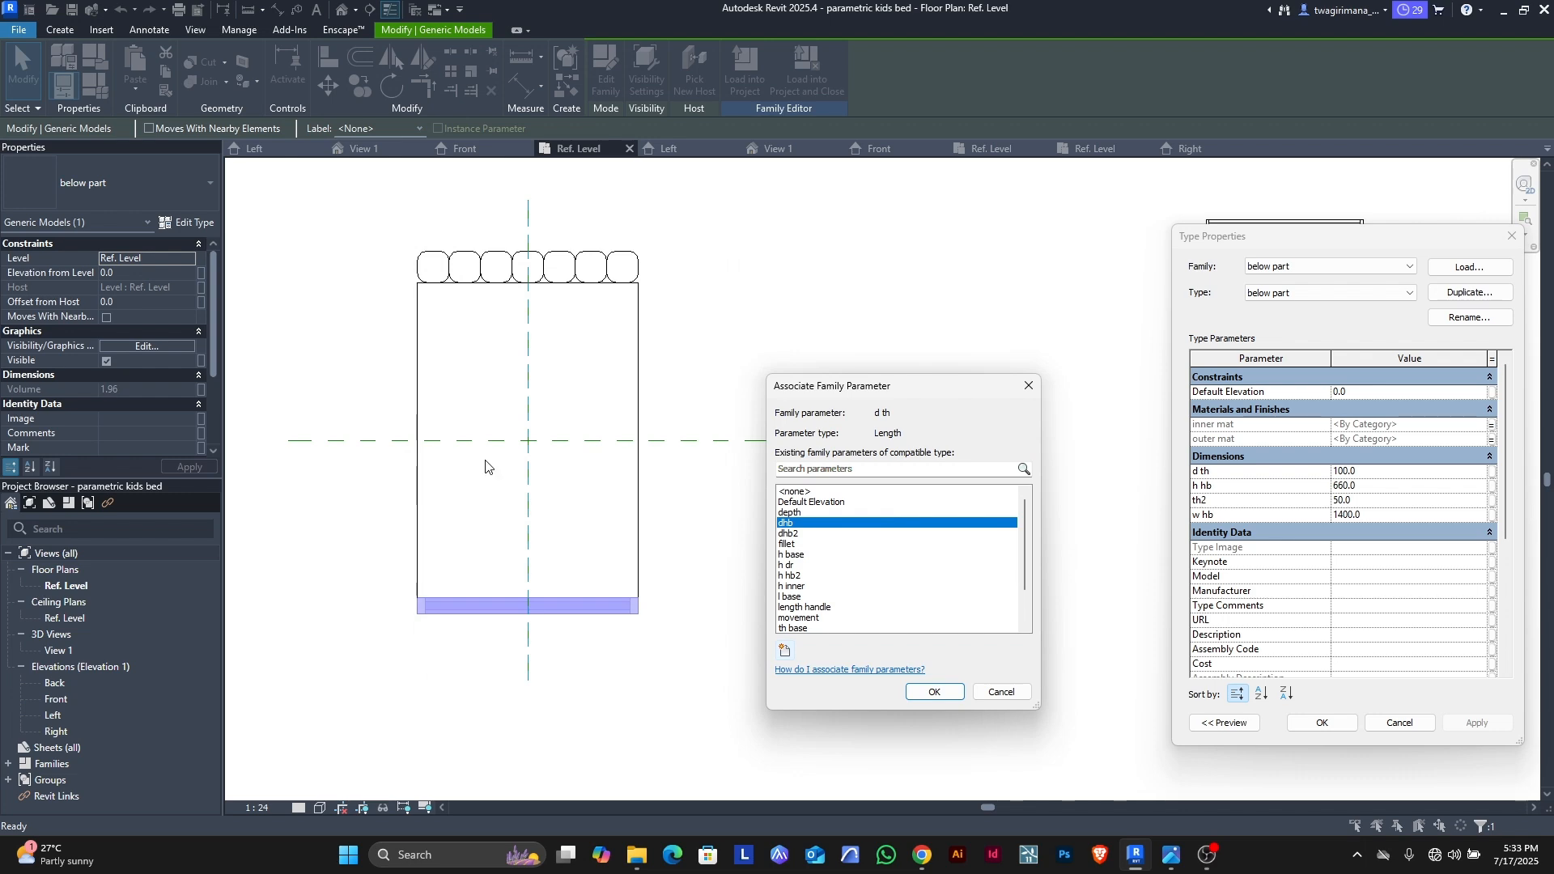
{"action": "left_click", "coordinate": [952, 693]}
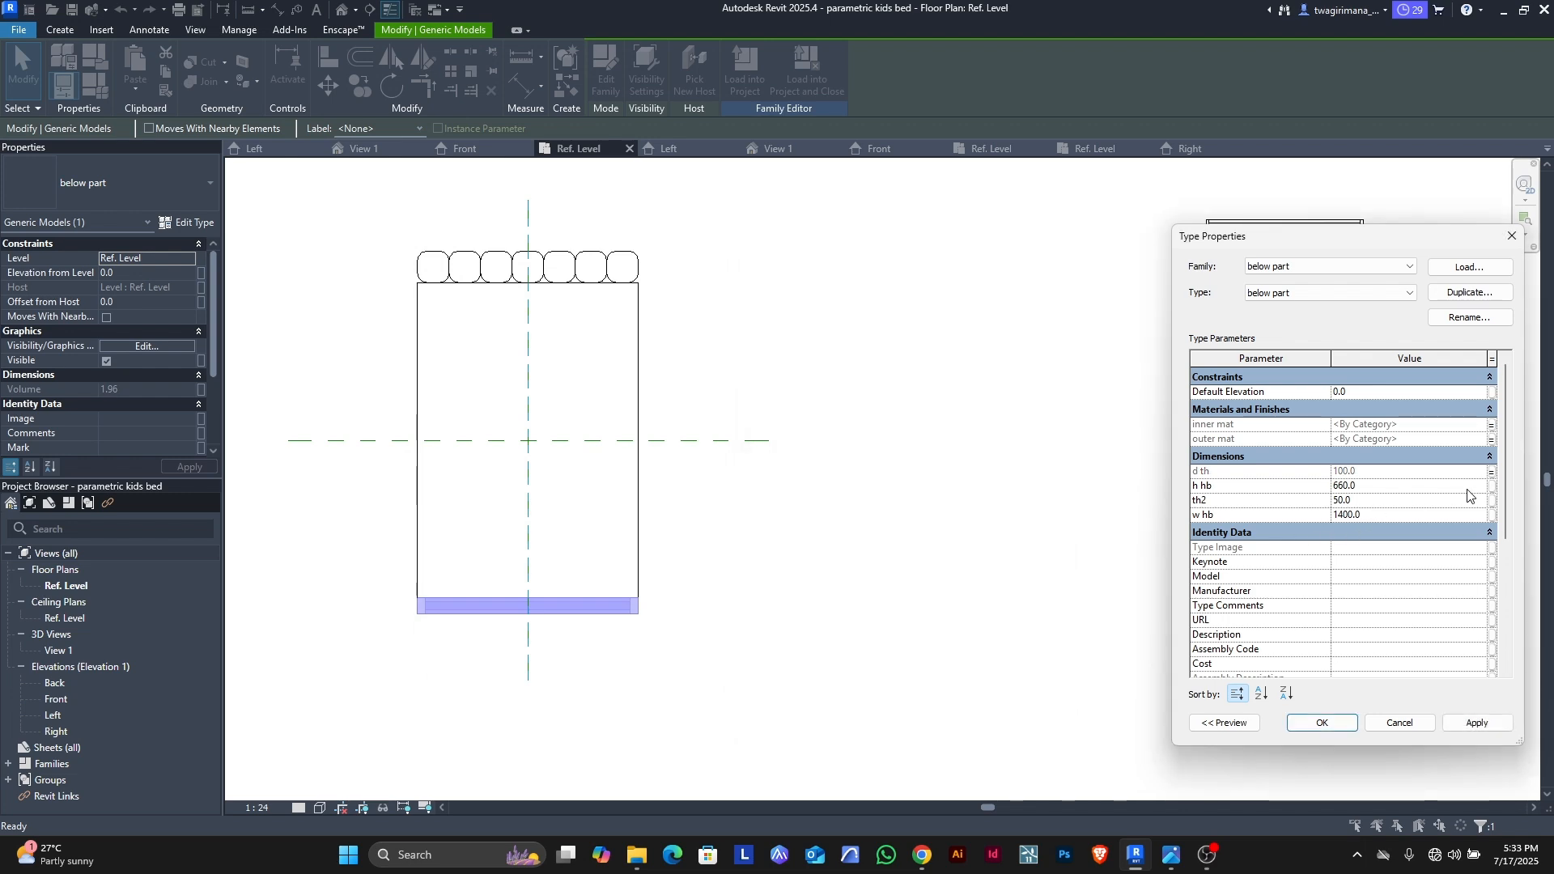
Step: Link the below part's h hb dimension to a new family type parameter named h hb
{"action": "left_click", "coordinate": [1493, 487]}
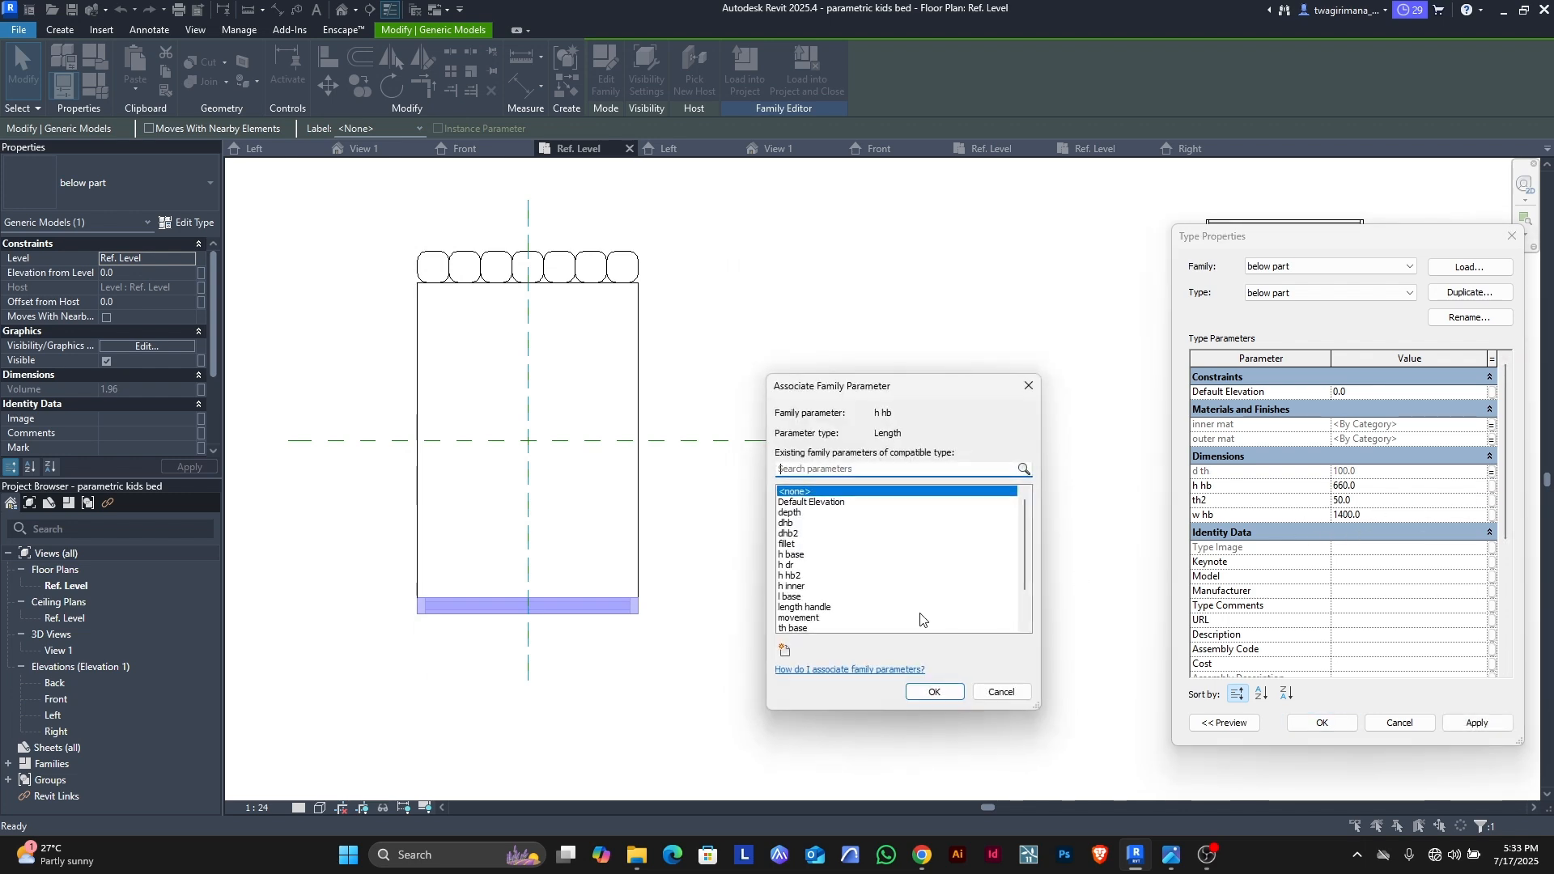
{"action": "left_click", "coordinate": [786, 651]}
{"action": "type", "text": "h hb"}
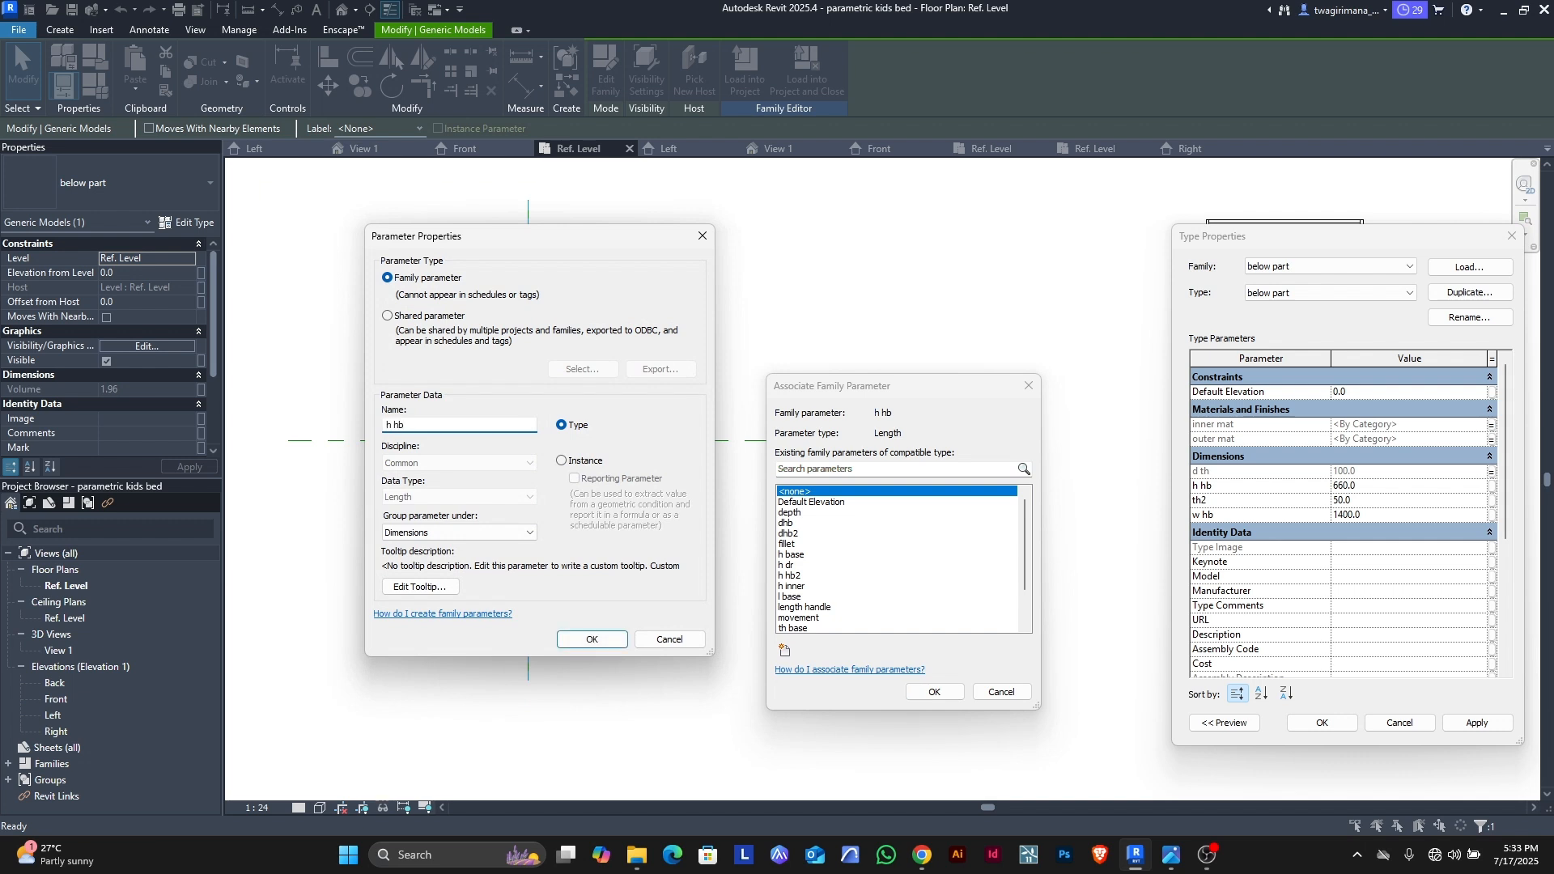
{"action": "key", "text": "Return"}
{"action": "key", "text": "Return"}
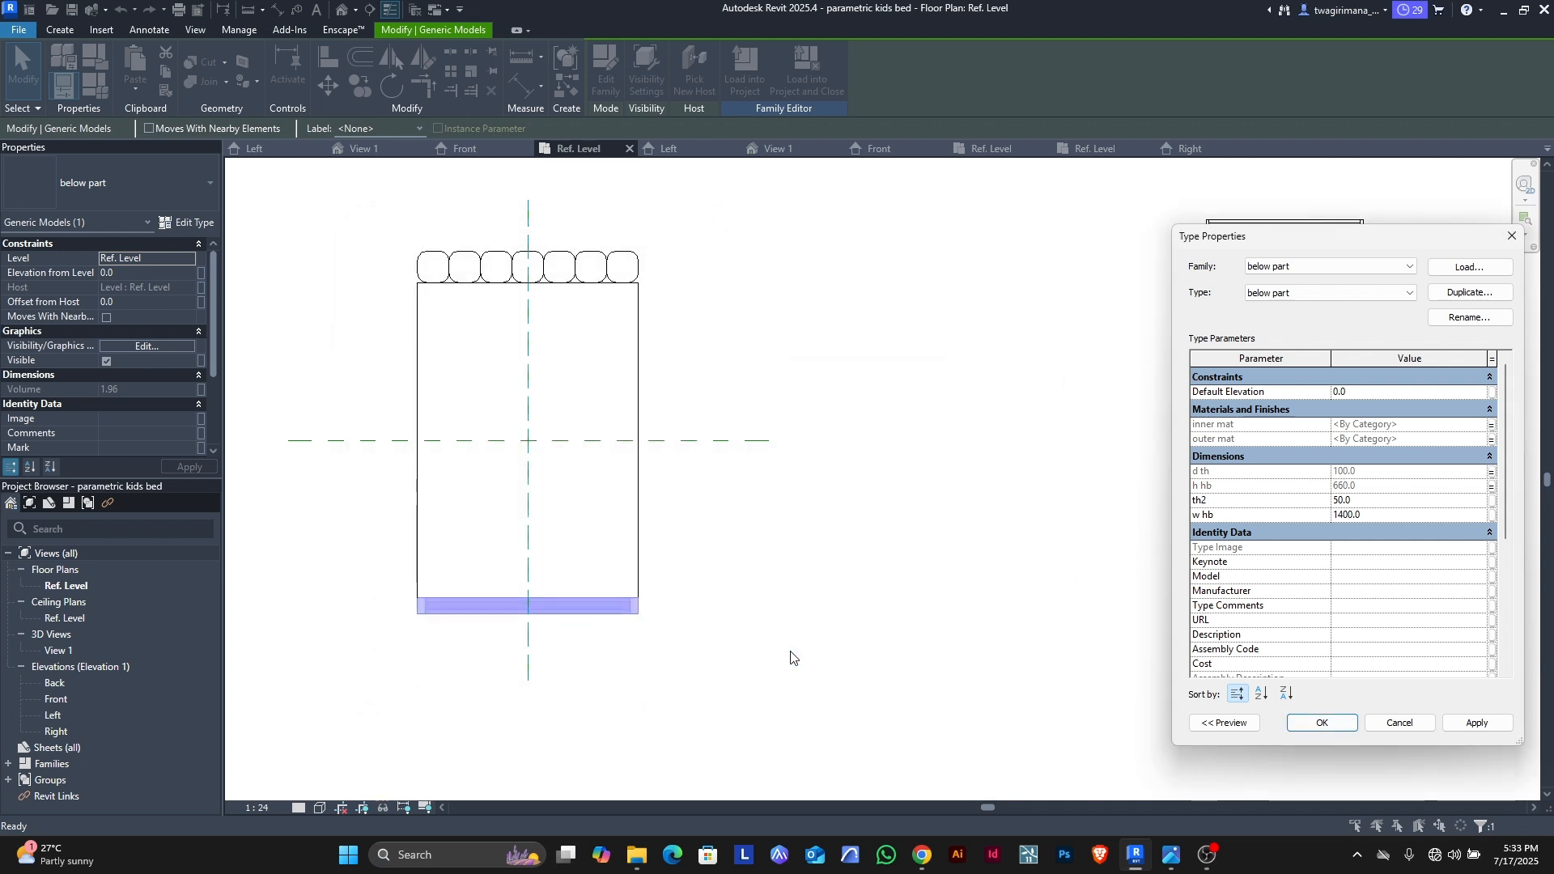
Step: Link the below part's th2 dimension to a new family type parameter named th 2
{"action": "left_click", "coordinate": [1493, 503]}
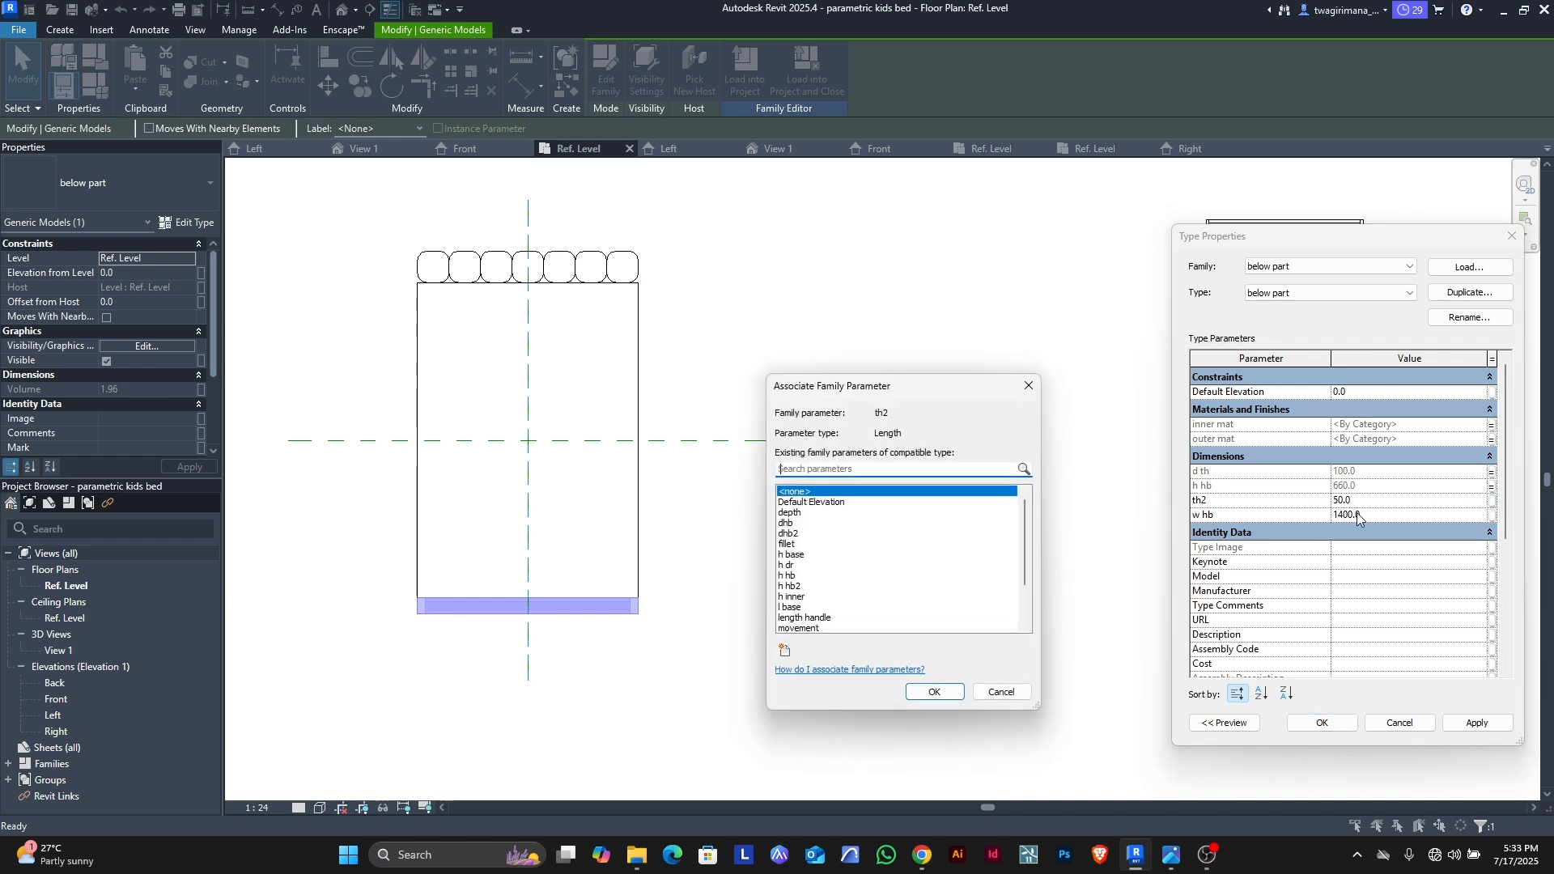
{"action": "left_click", "coordinate": [784, 652]}
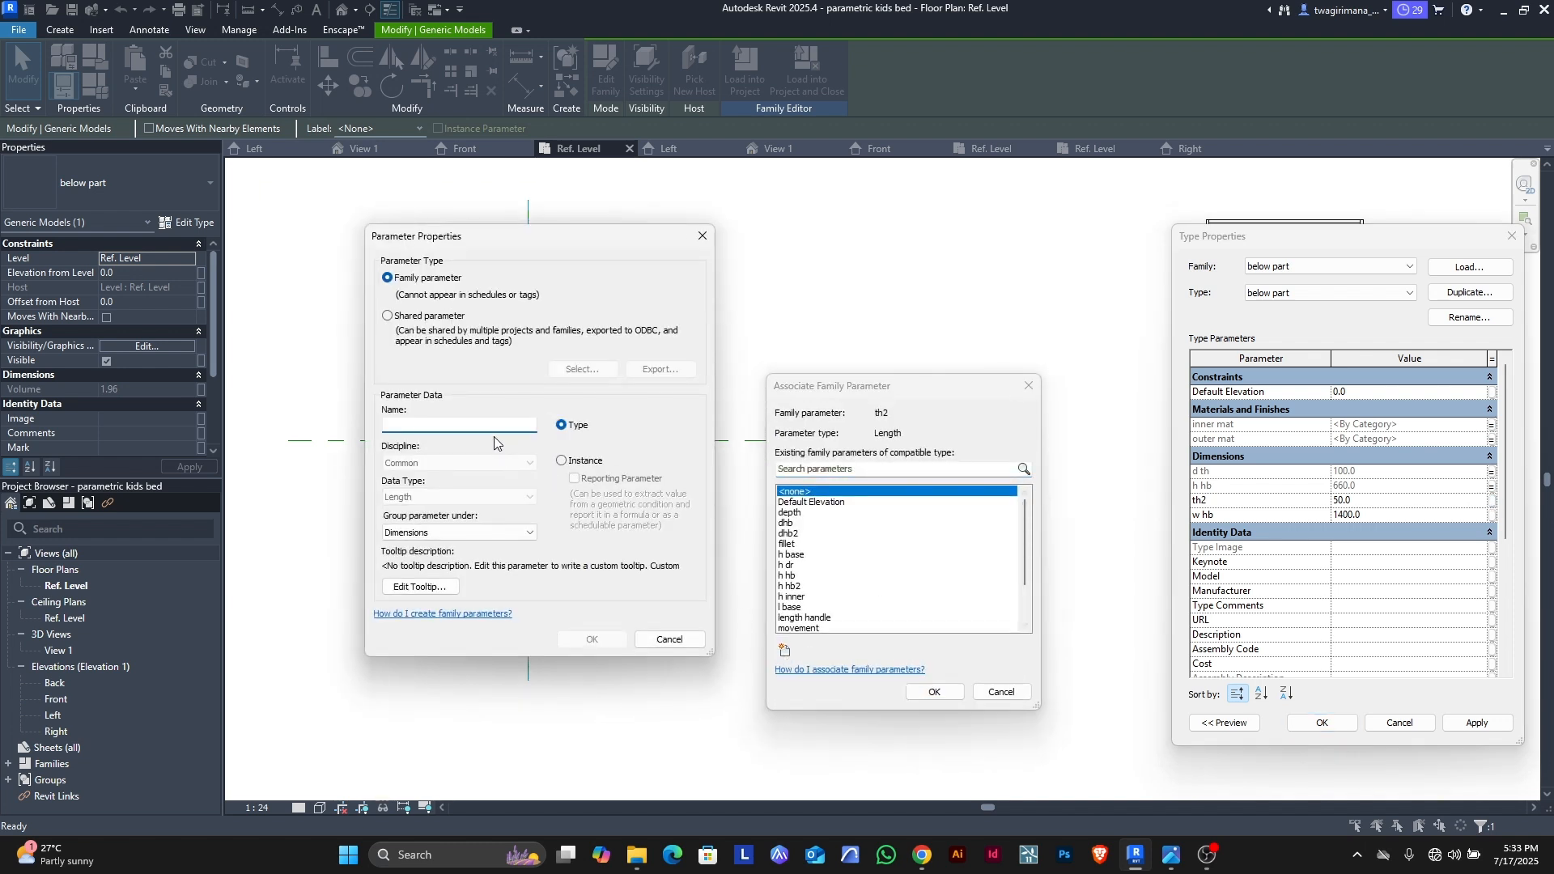
{"action": "type", "text": "th 2"}
{"action": "left_click", "coordinate": [611, 636]}
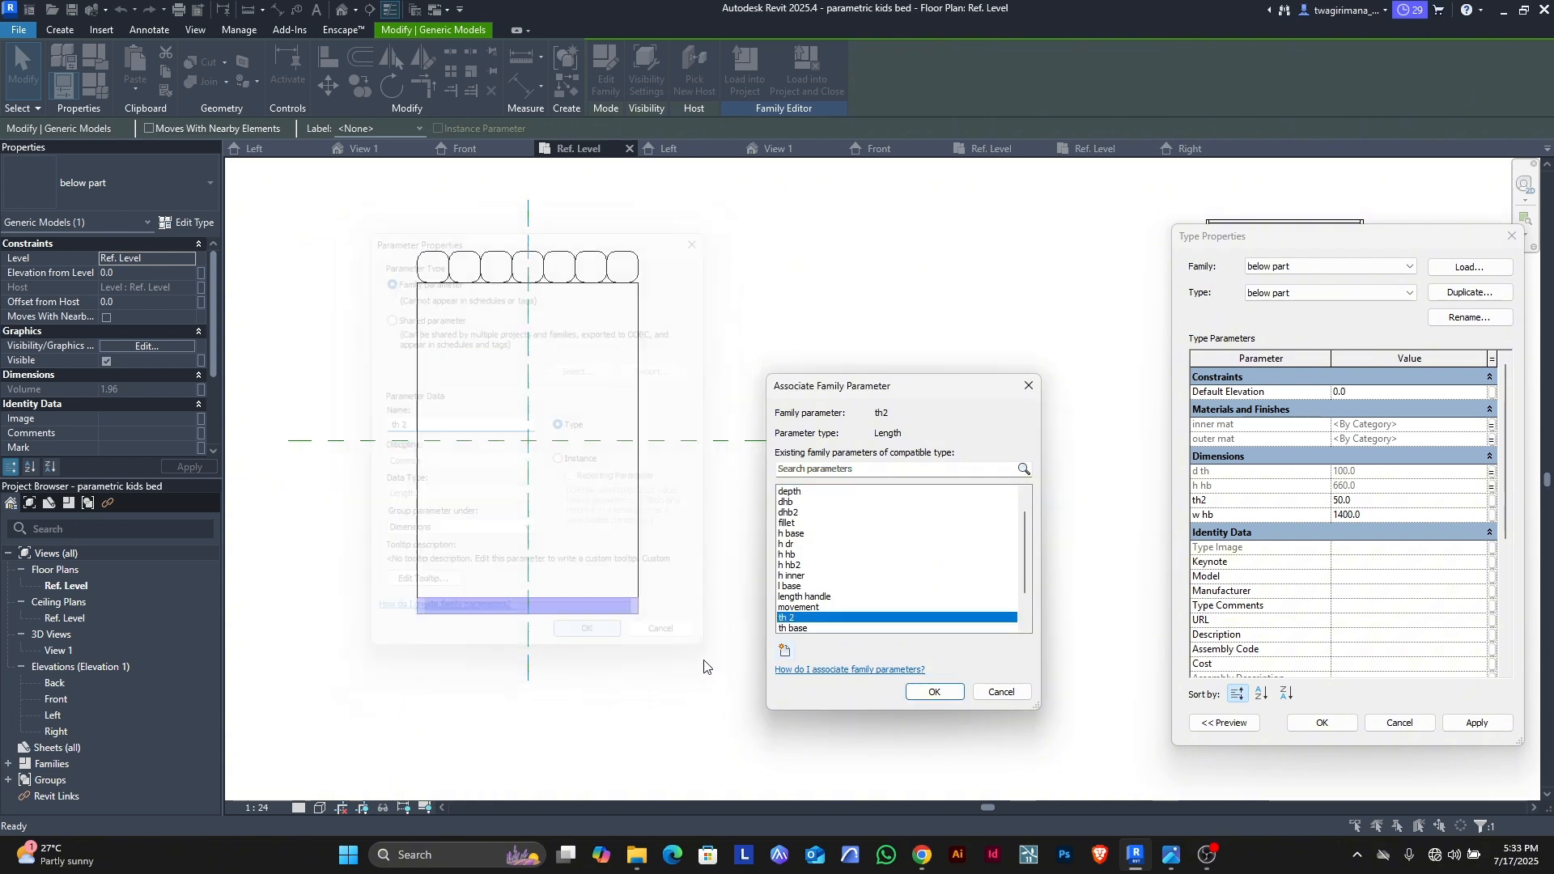
{"action": "left_click", "coordinate": [933, 693]}
Step: Link the below part's w hb dimension to a new family type parameter named w hb and accept its type properties
{"action": "left_click", "coordinate": [1492, 517]}
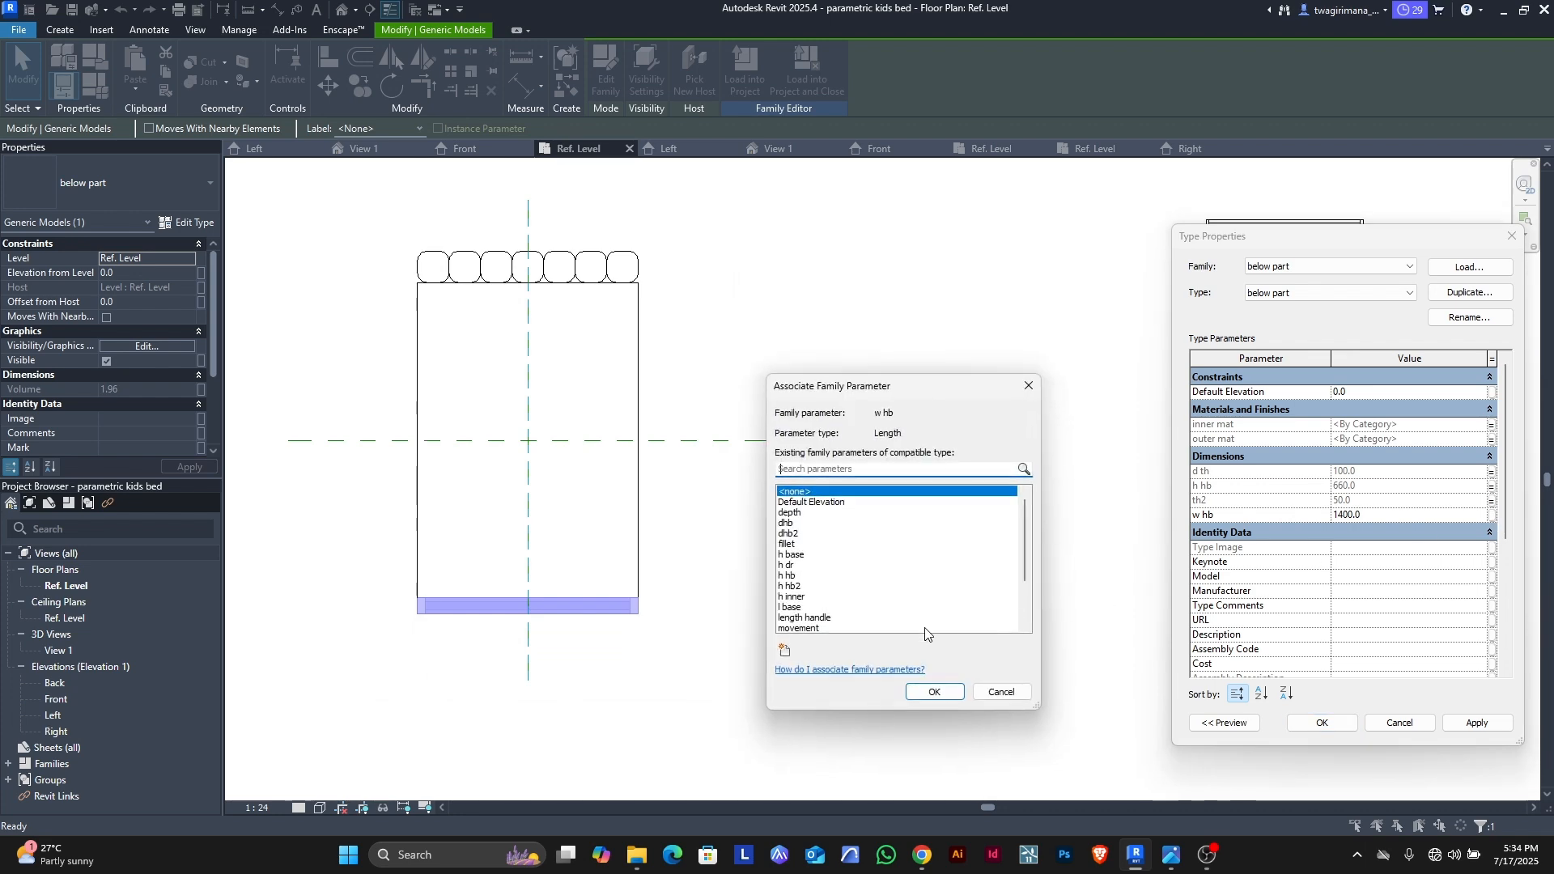
{"action": "left_click", "coordinate": [785, 652]}
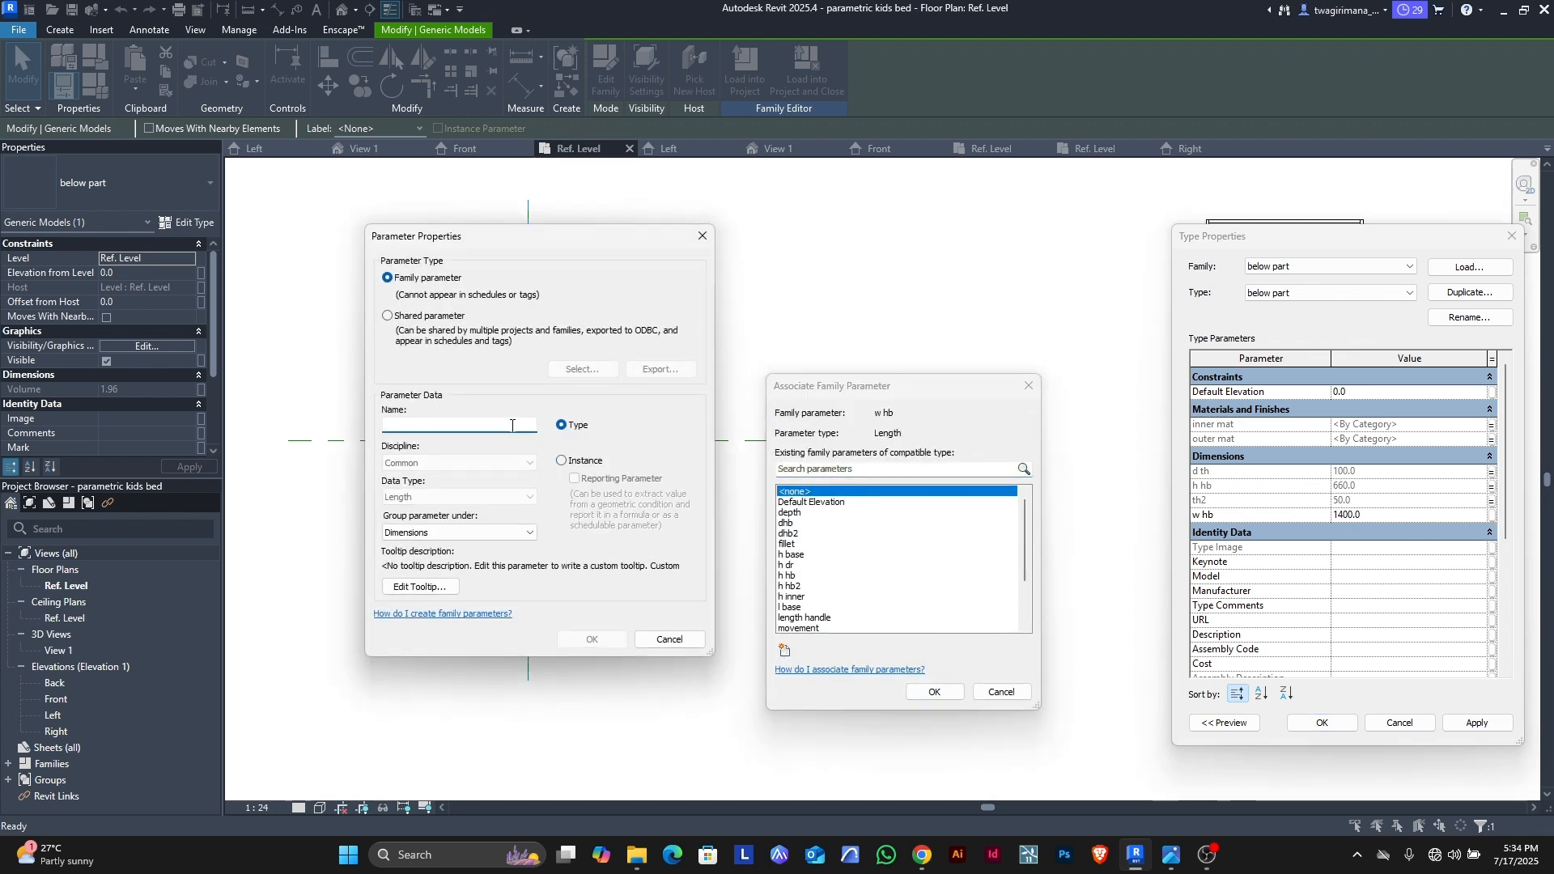
{"action": "type", "text": "w hb"}
{"action": "key", "text": "Return"}
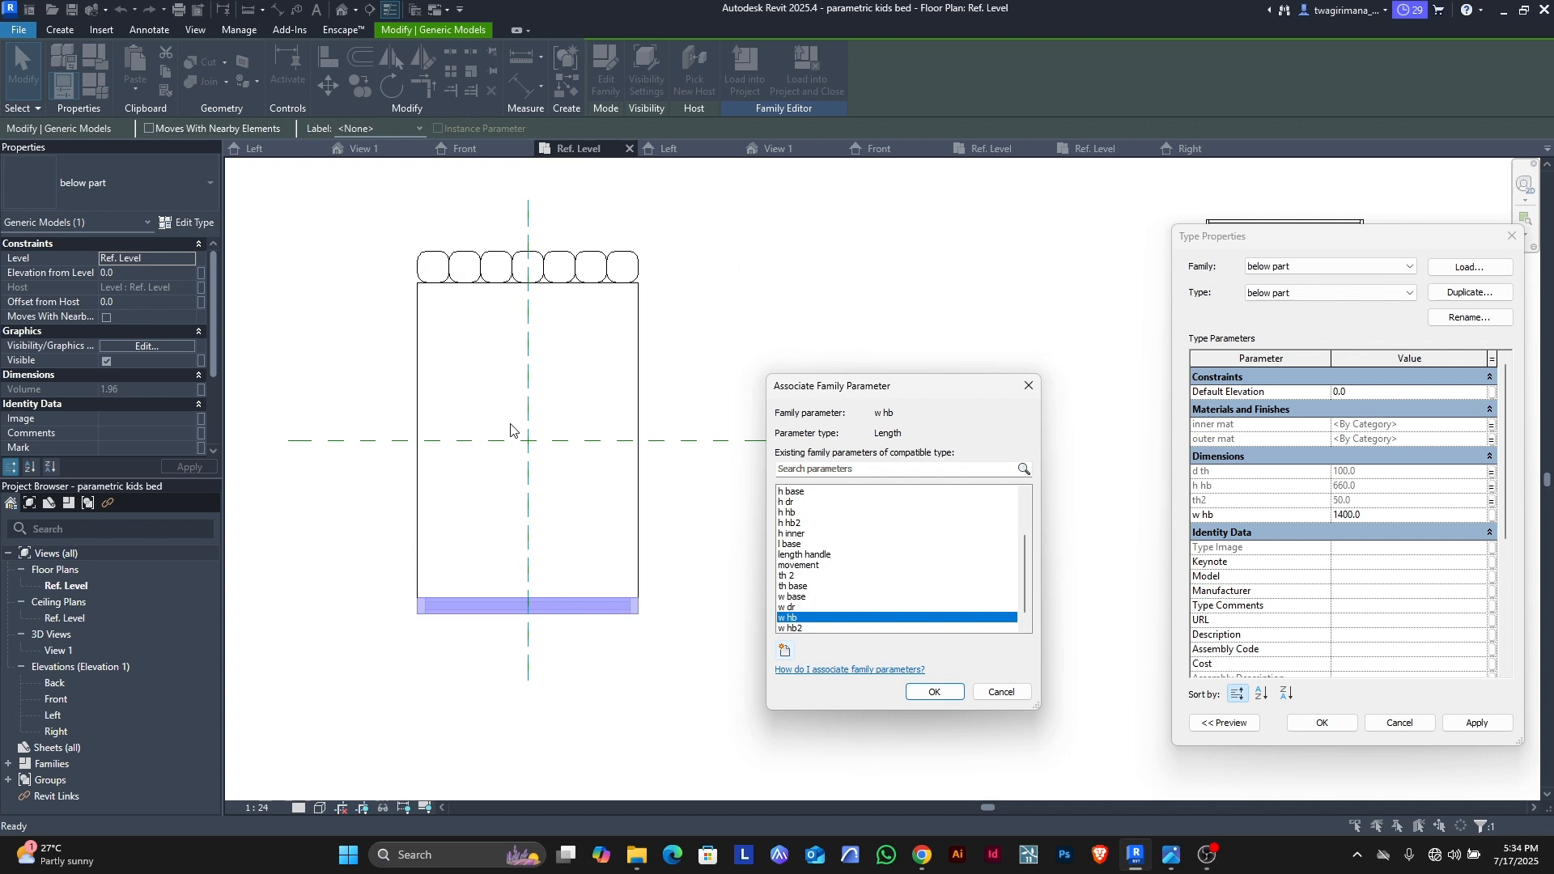
{"action": "left_click", "coordinate": [935, 692]}
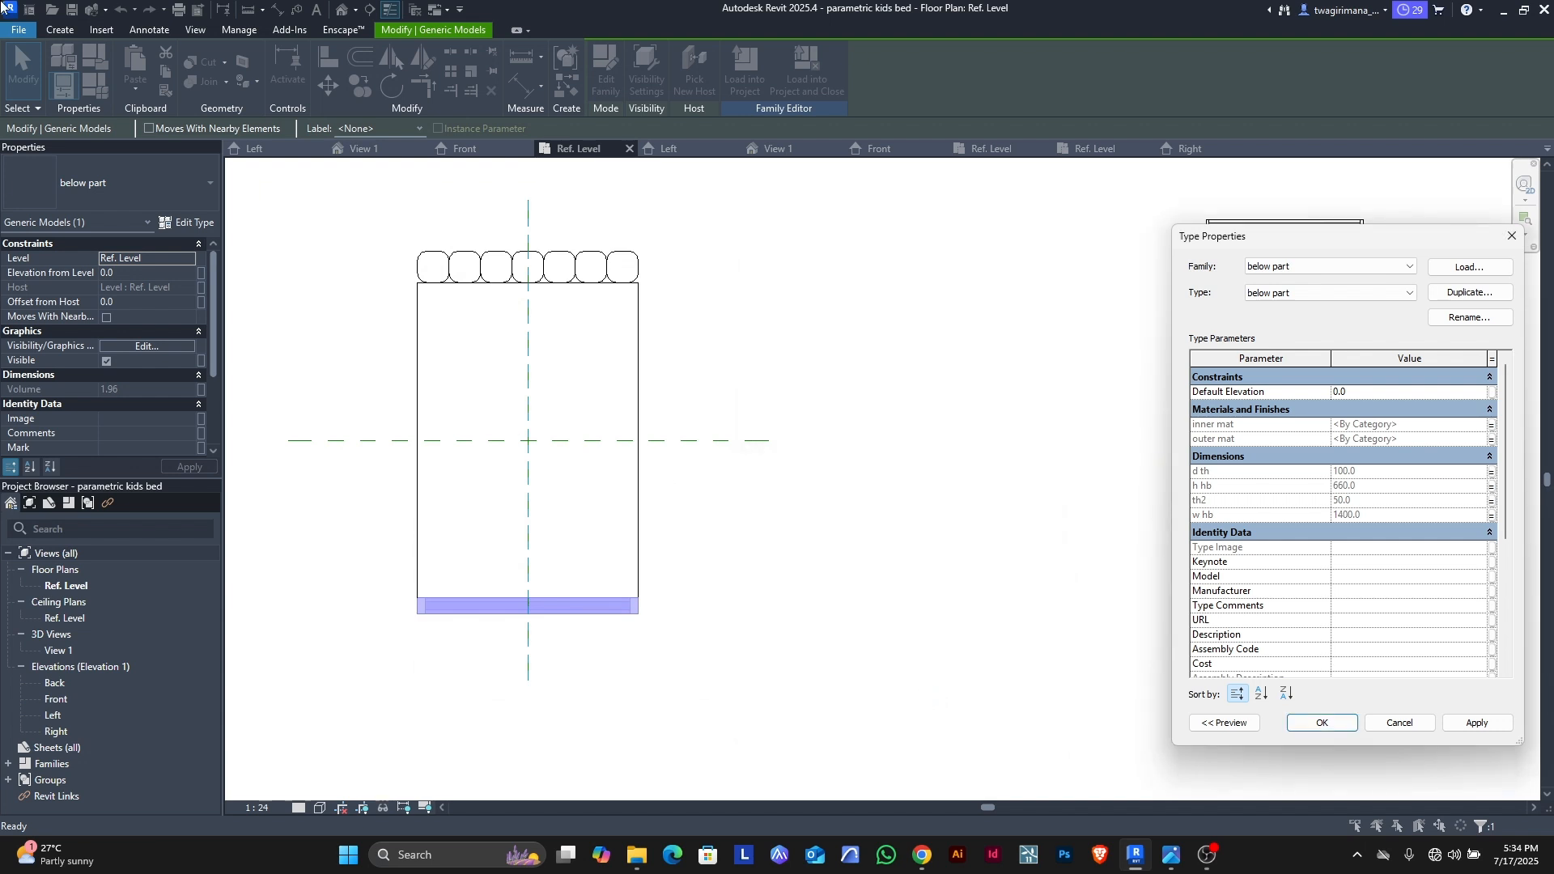
{"action": "left_click", "coordinate": [1322, 723]}
{"action": "left_click", "coordinate": [988, 557]}
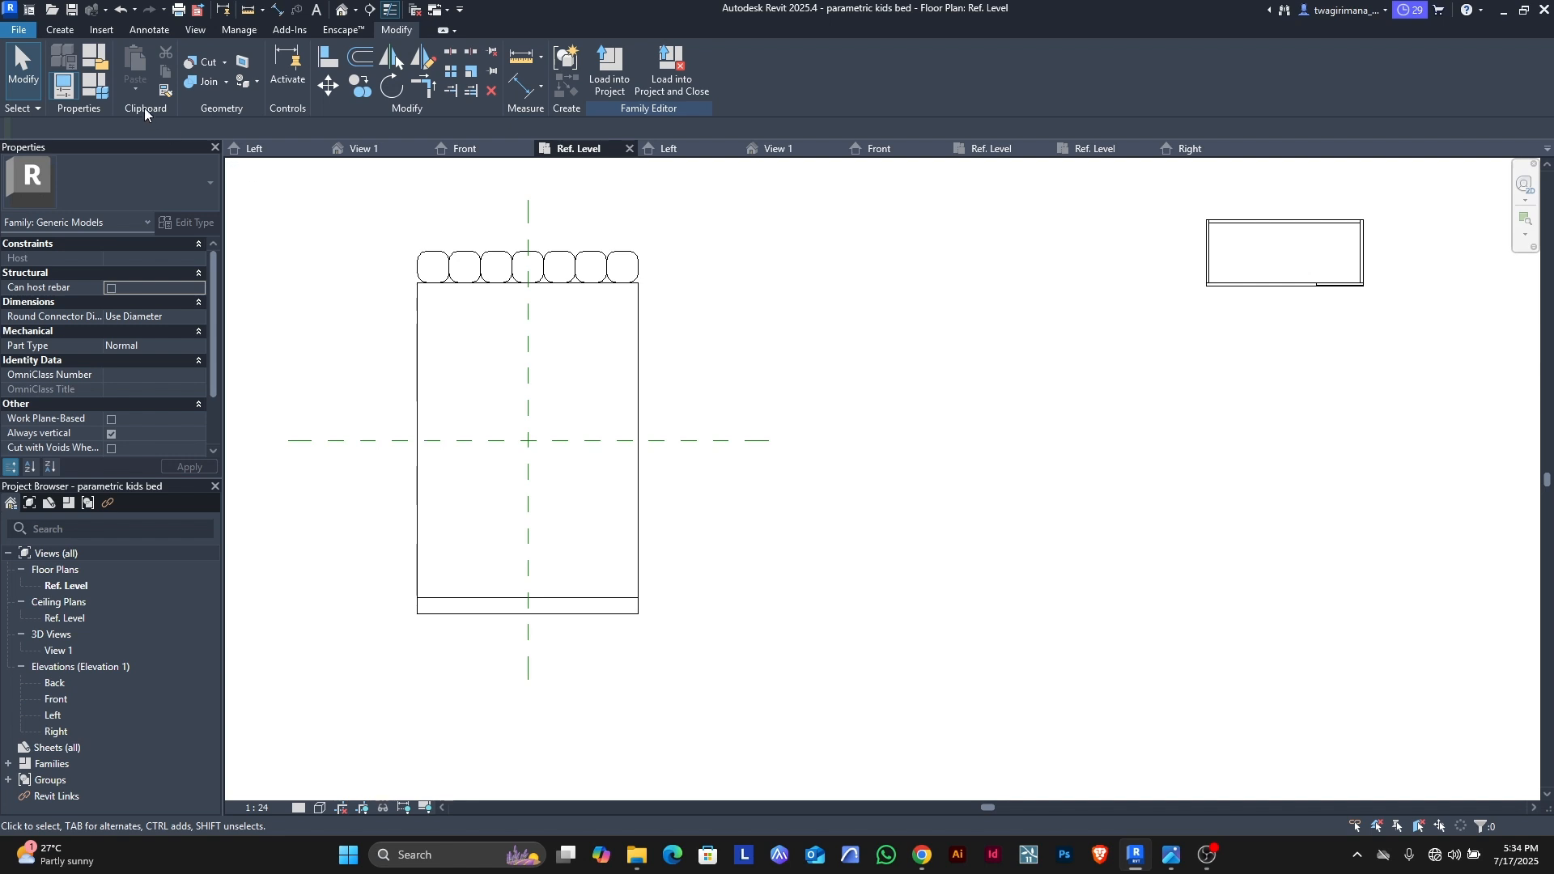
Step: Set the formula of the w hb parameter to w base and apply it to the family
{"action": "left_click", "coordinate": [106, 96]}
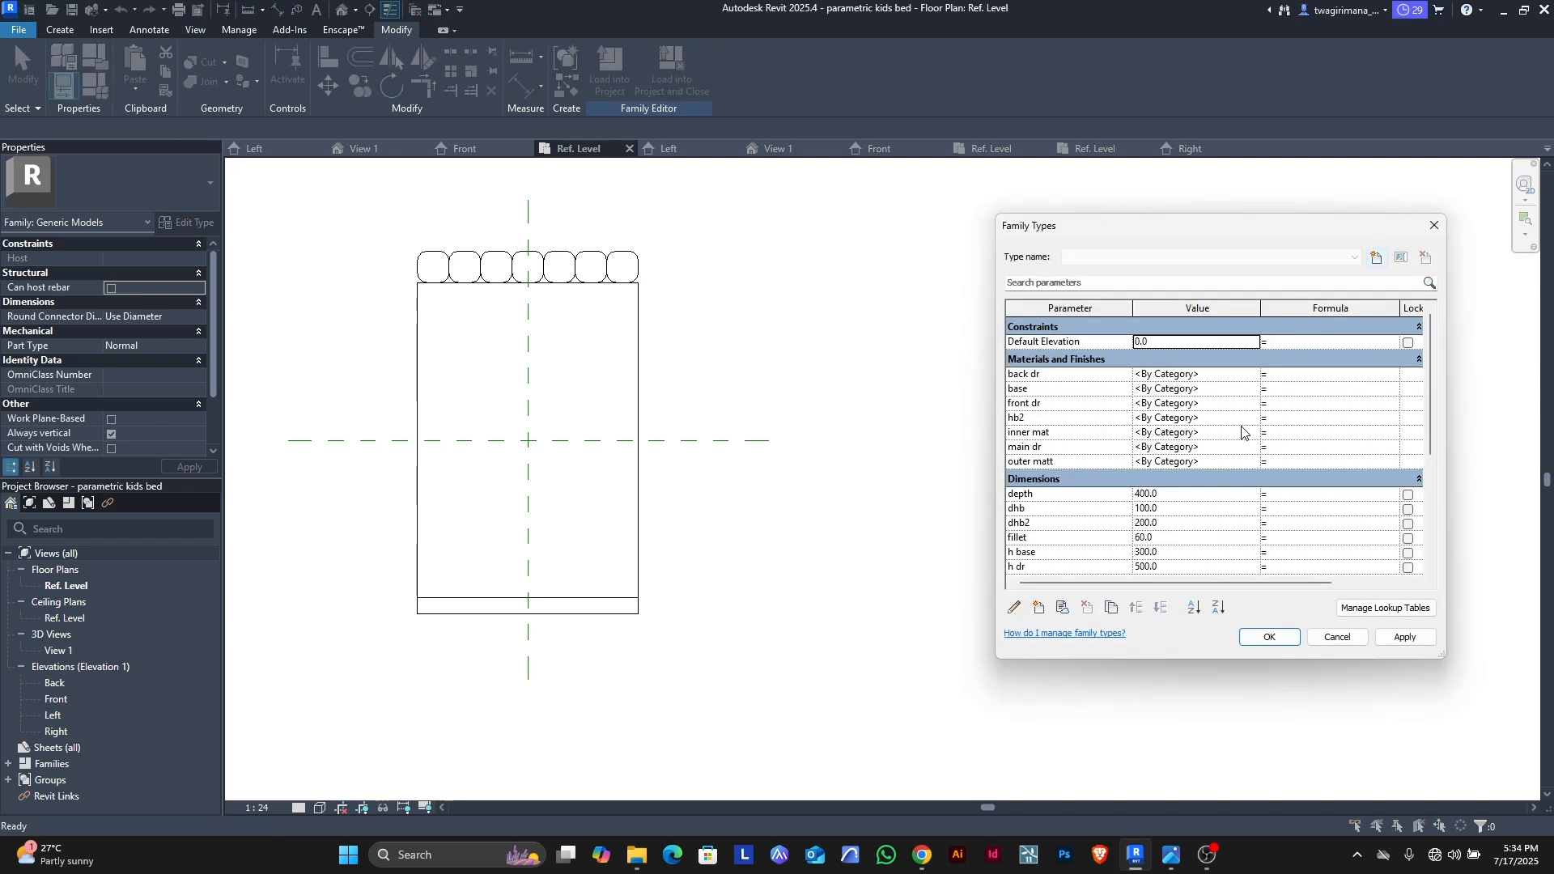
{"action": "scroll", "coordinate": [1207, 431], "scroll_direction": "down", "scroll_amount": 2}
{"action": "scroll", "coordinate": [1207, 430], "scroll_direction": "down", "scroll_amount": 4}
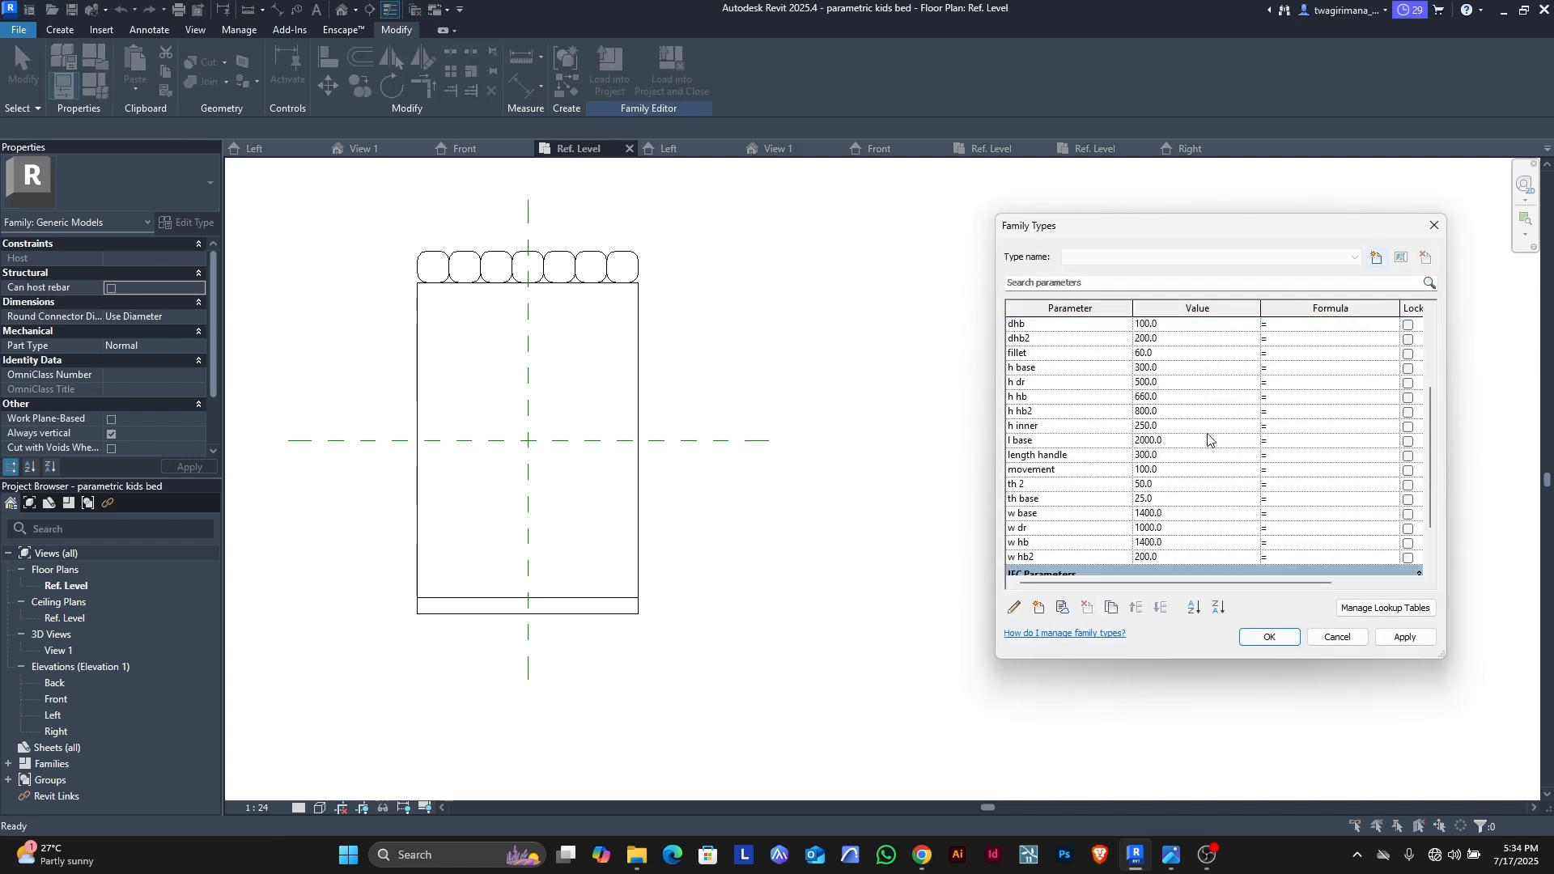
{"action": "scroll", "coordinate": [1209, 440], "scroll_direction": "down", "scroll_amount": 1}
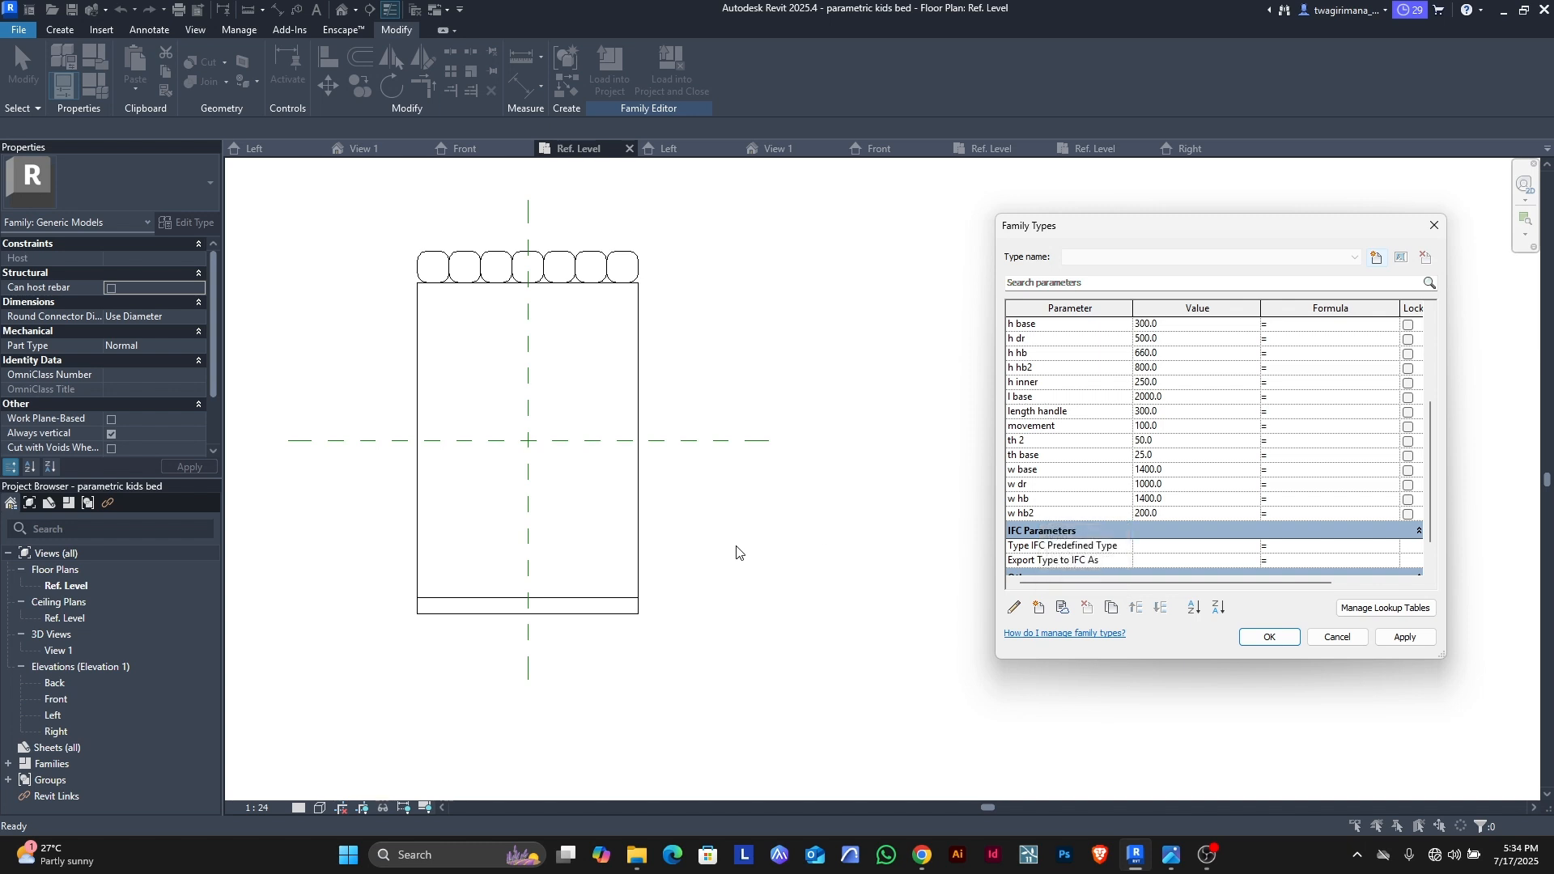
{"action": "left_click", "coordinate": [1282, 500]}
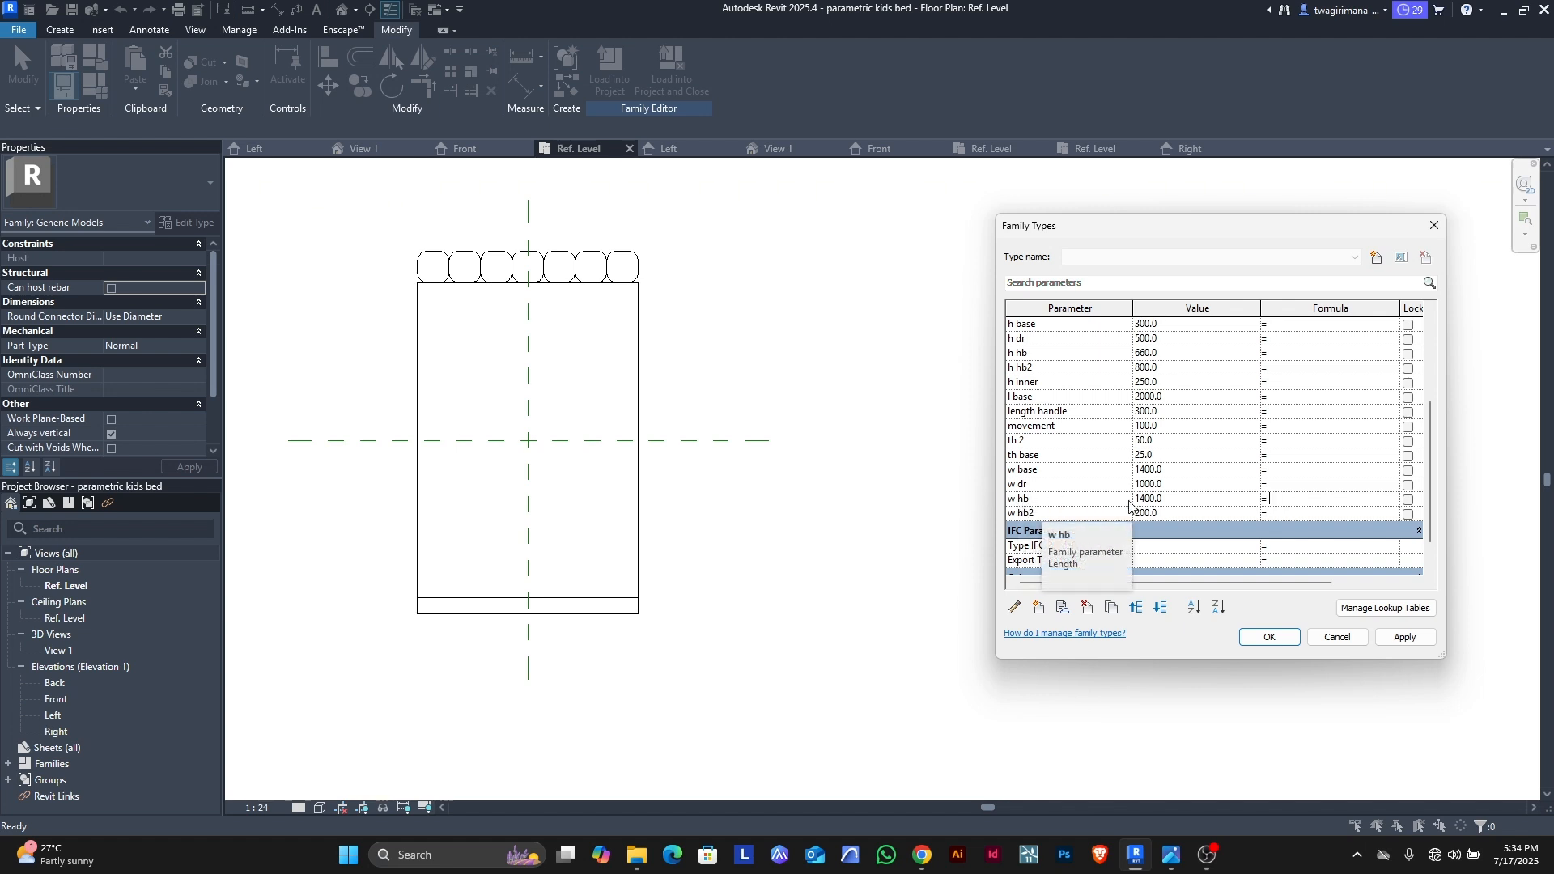
{"action": "type", "text": "w"}
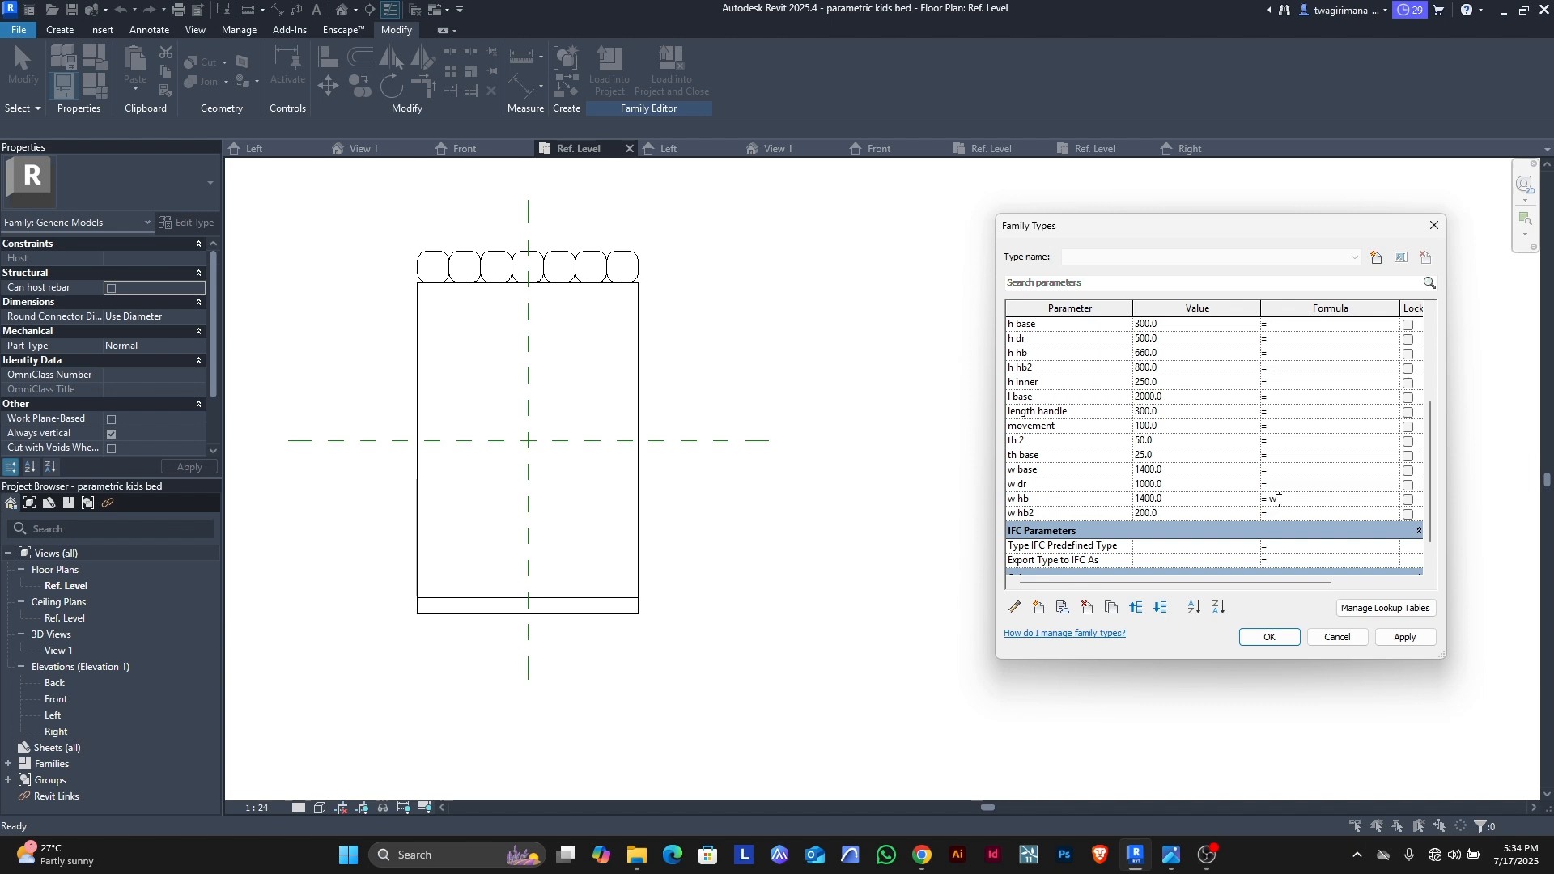
{"action": "type", "text": " base"}
{"action": "left_click", "coordinate": [1405, 638]}
{"action": "scroll", "coordinate": [1179, 423], "scroll_direction": "down", "scroll_amount": 1}
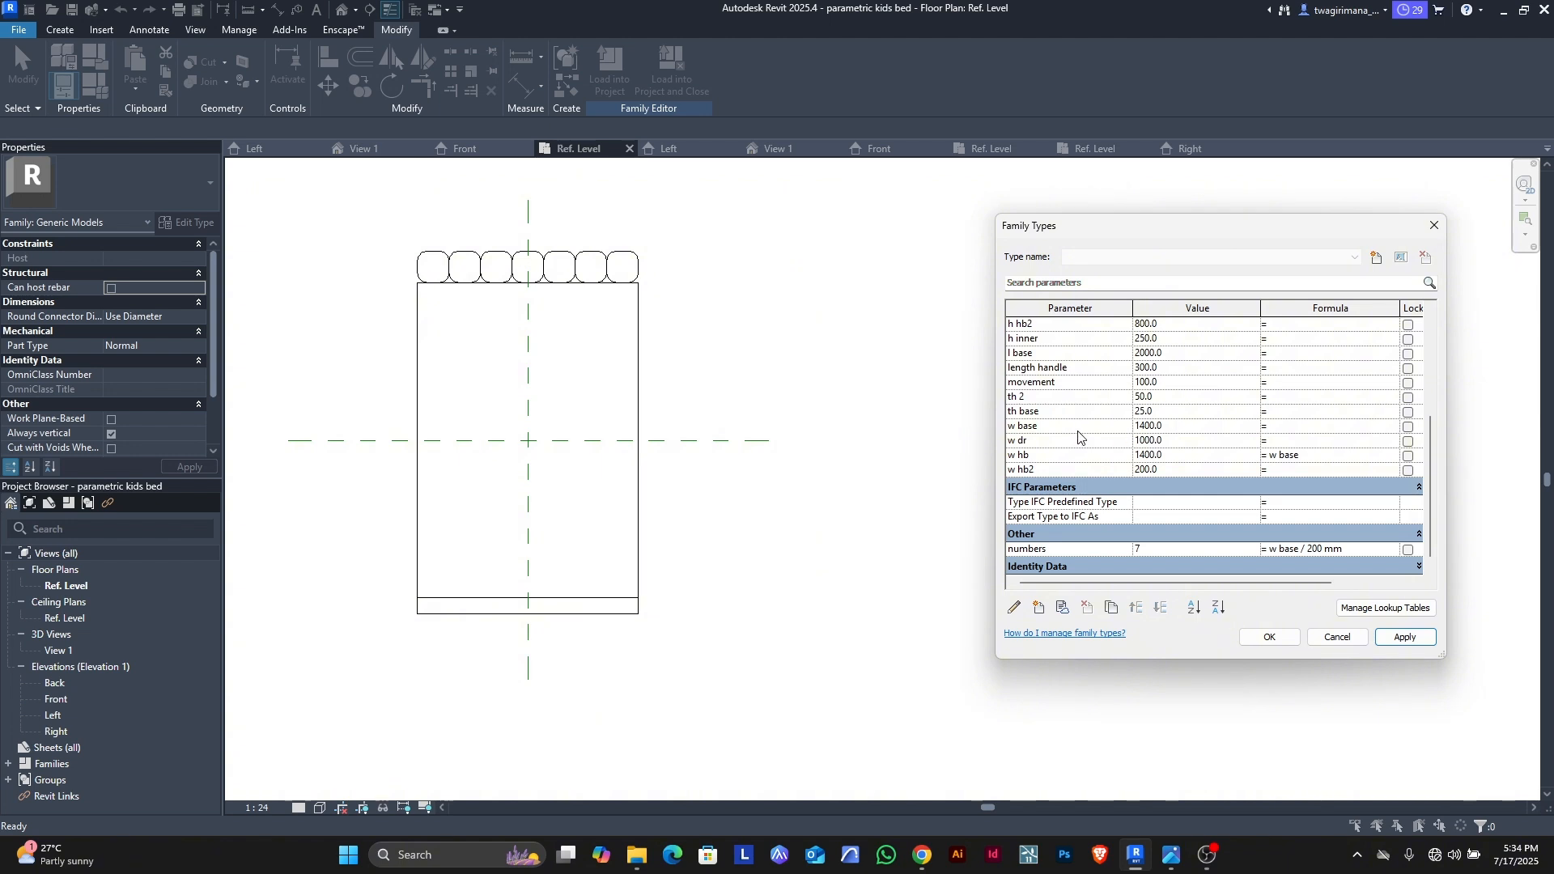
Step: Test the family with w base set to 2000 mm and try adjusting the formula of the numbers parameter
{"action": "left_click", "coordinate": [1180, 425]}
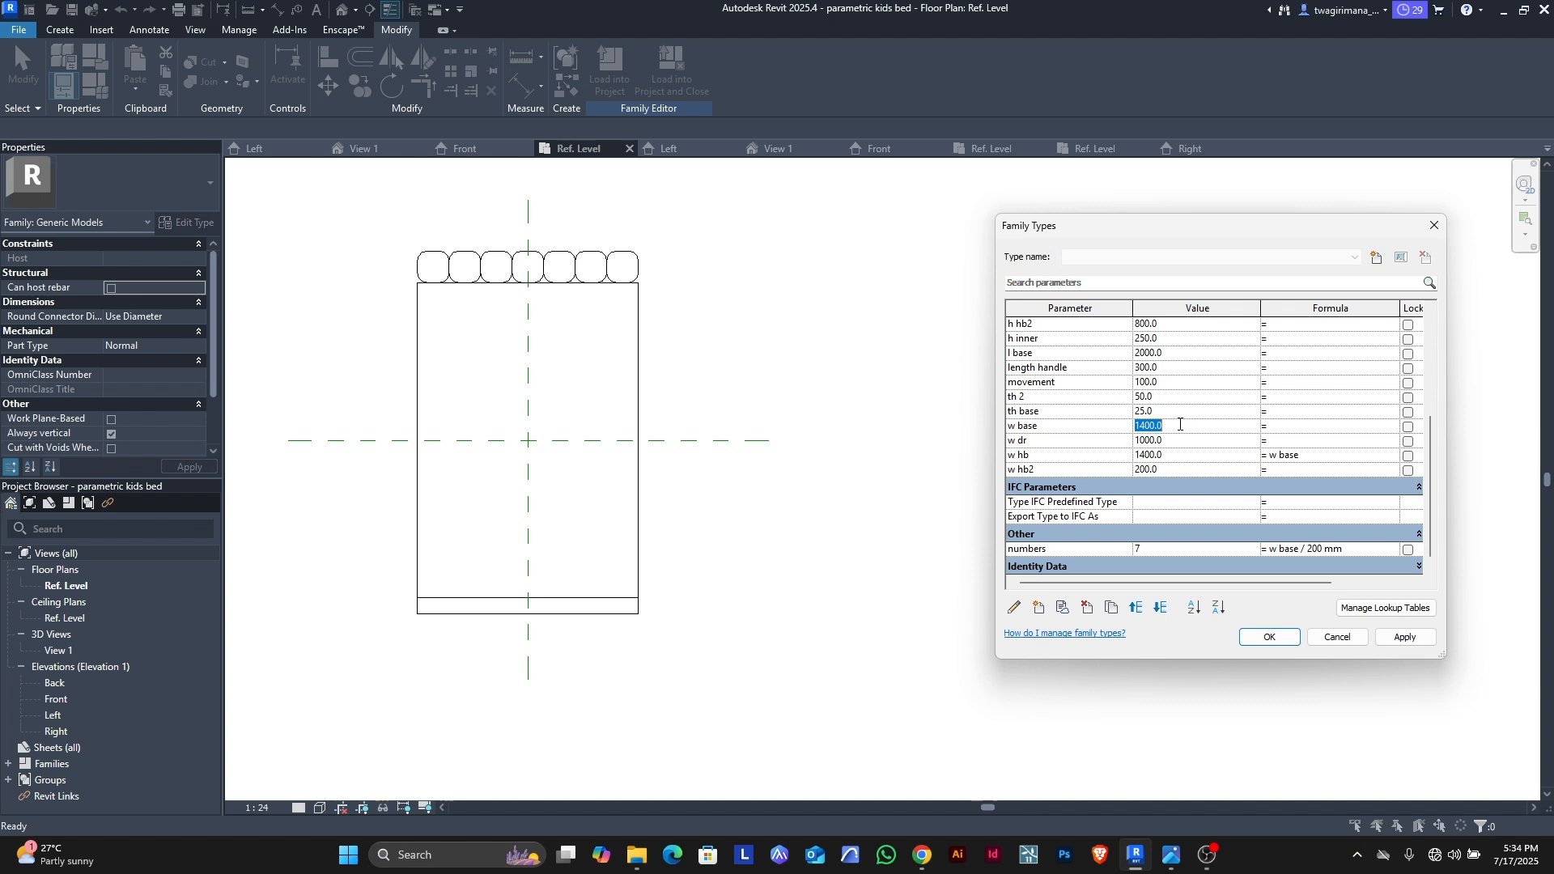
{"action": "type", "text": "2000"}
{"action": "left_click", "coordinate": [1394, 639]}
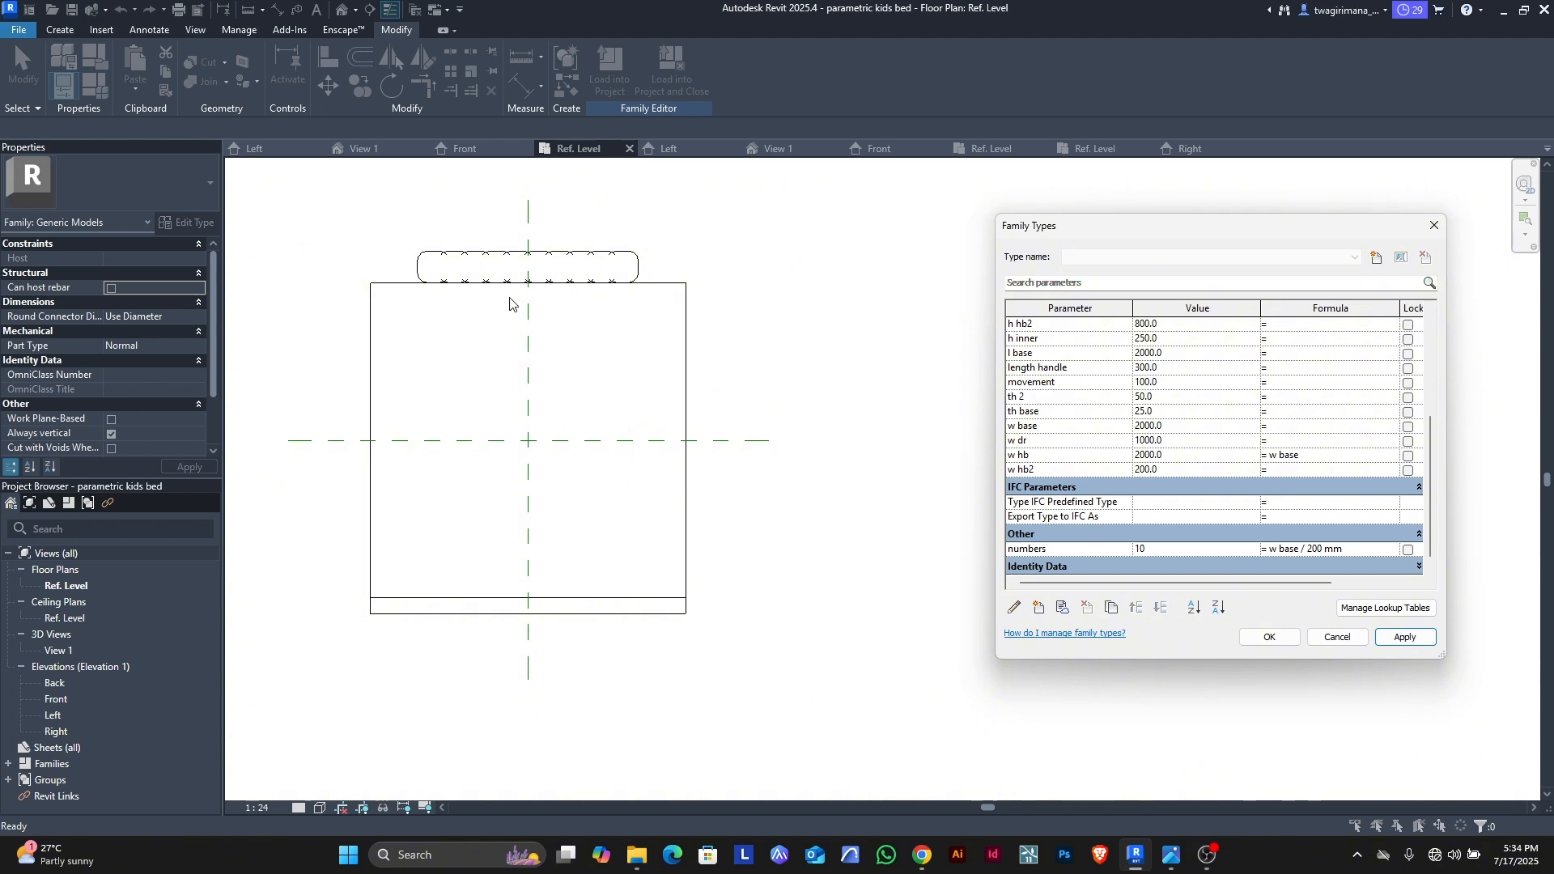
{"action": "left_click", "coordinate": [1323, 550]}
{"action": "left_click", "coordinate": [1401, 638]}
{"action": "left_click", "coordinate": [1337, 636]}
Step: Inspect the hb2 row against the widened bed base and undo the test change
{"action": "scroll", "coordinate": [418, 263], "scroll_direction": "up", "scroll_amount": 2}
{"action": "scroll", "coordinate": [421, 264], "scroll_direction": "up", "scroll_amount": 1}
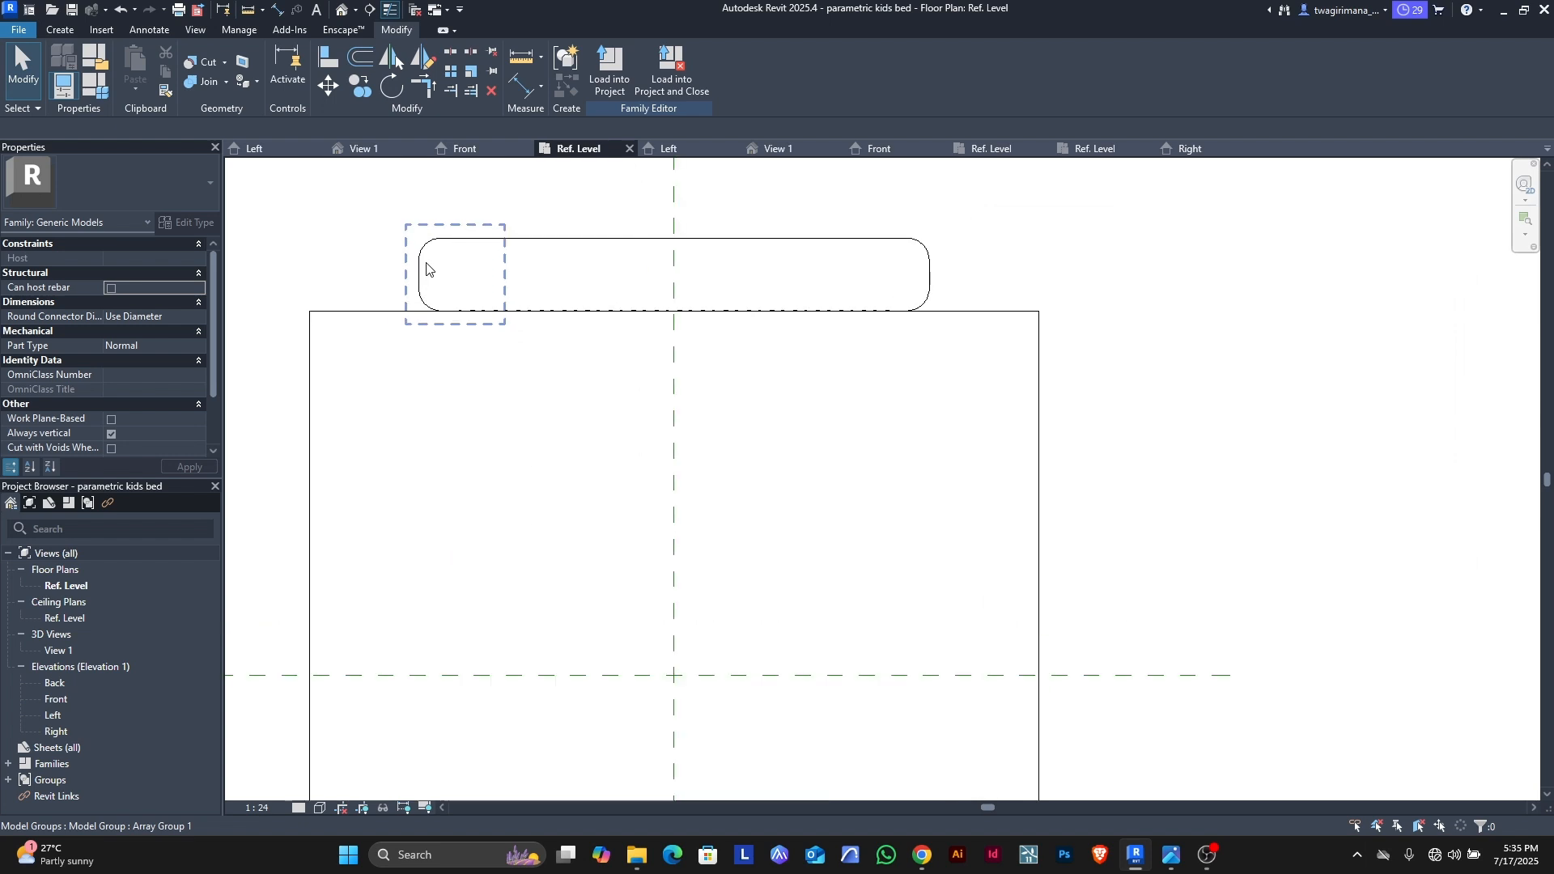
{"action": "scroll", "coordinate": [442, 259], "scroll_direction": "down", "scroll_amount": 2}
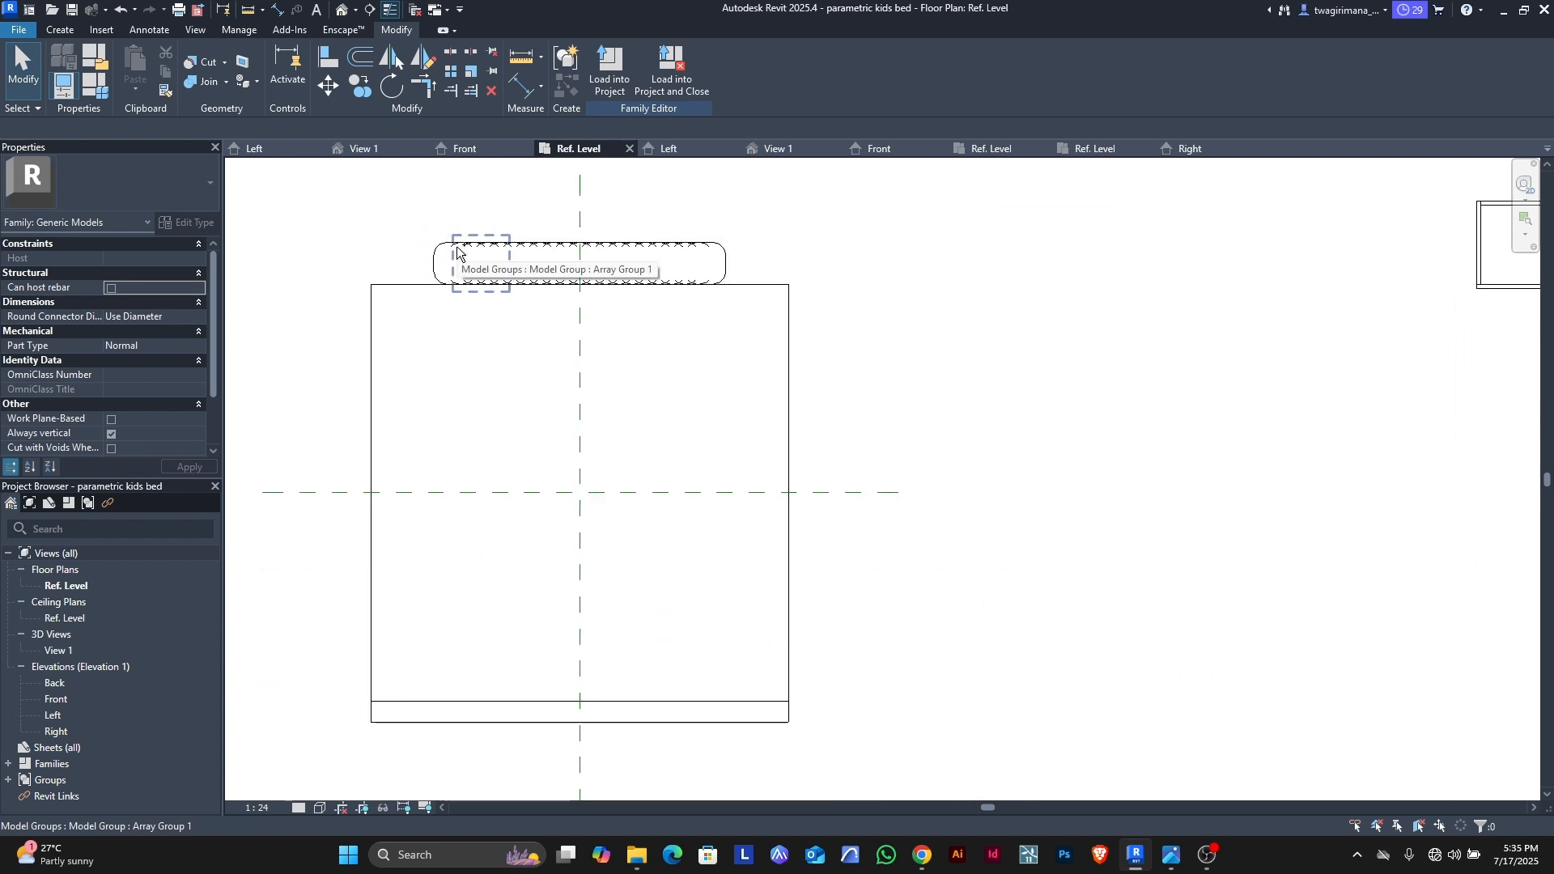
{"action": "scroll", "coordinate": [456, 252], "scroll_direction": "down", "scroll_amount": 2}
{"action": "key", "text": "ctrl+z"}
Step: Align the left-end hb2 group to the bed base's left edge and lock it, accepting the geometry constraint
{"action": "scroll", "coordinate": [437, 252], "scroll_direction": "up", "scroll_amount": 3}
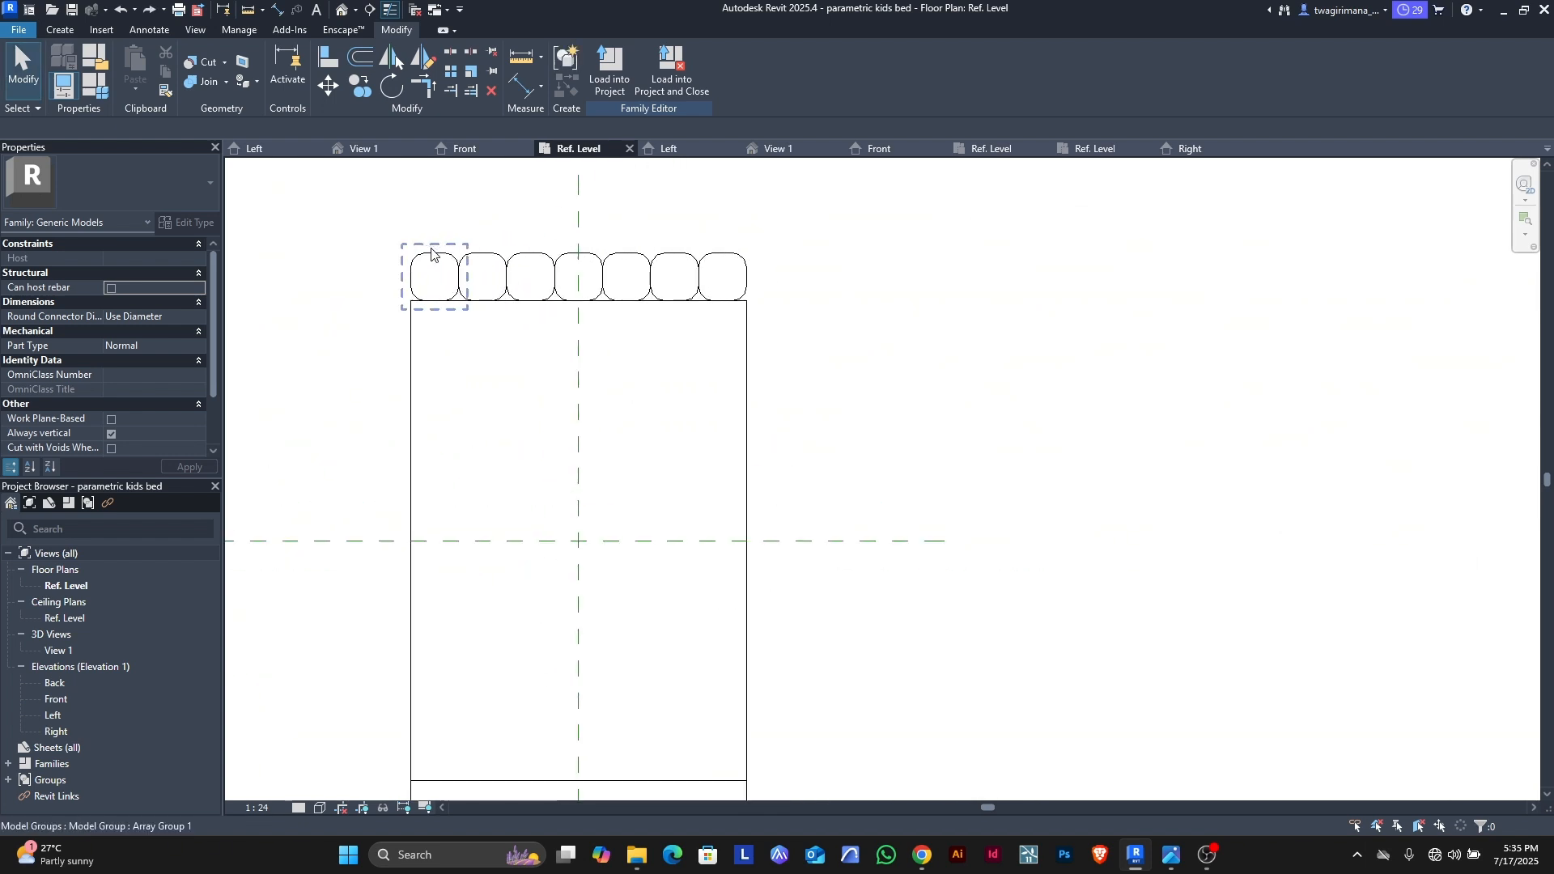
{"action": "scroll", "coordinate": [433, 252], "scroll_direction": "up", "scroll_amount": 1}
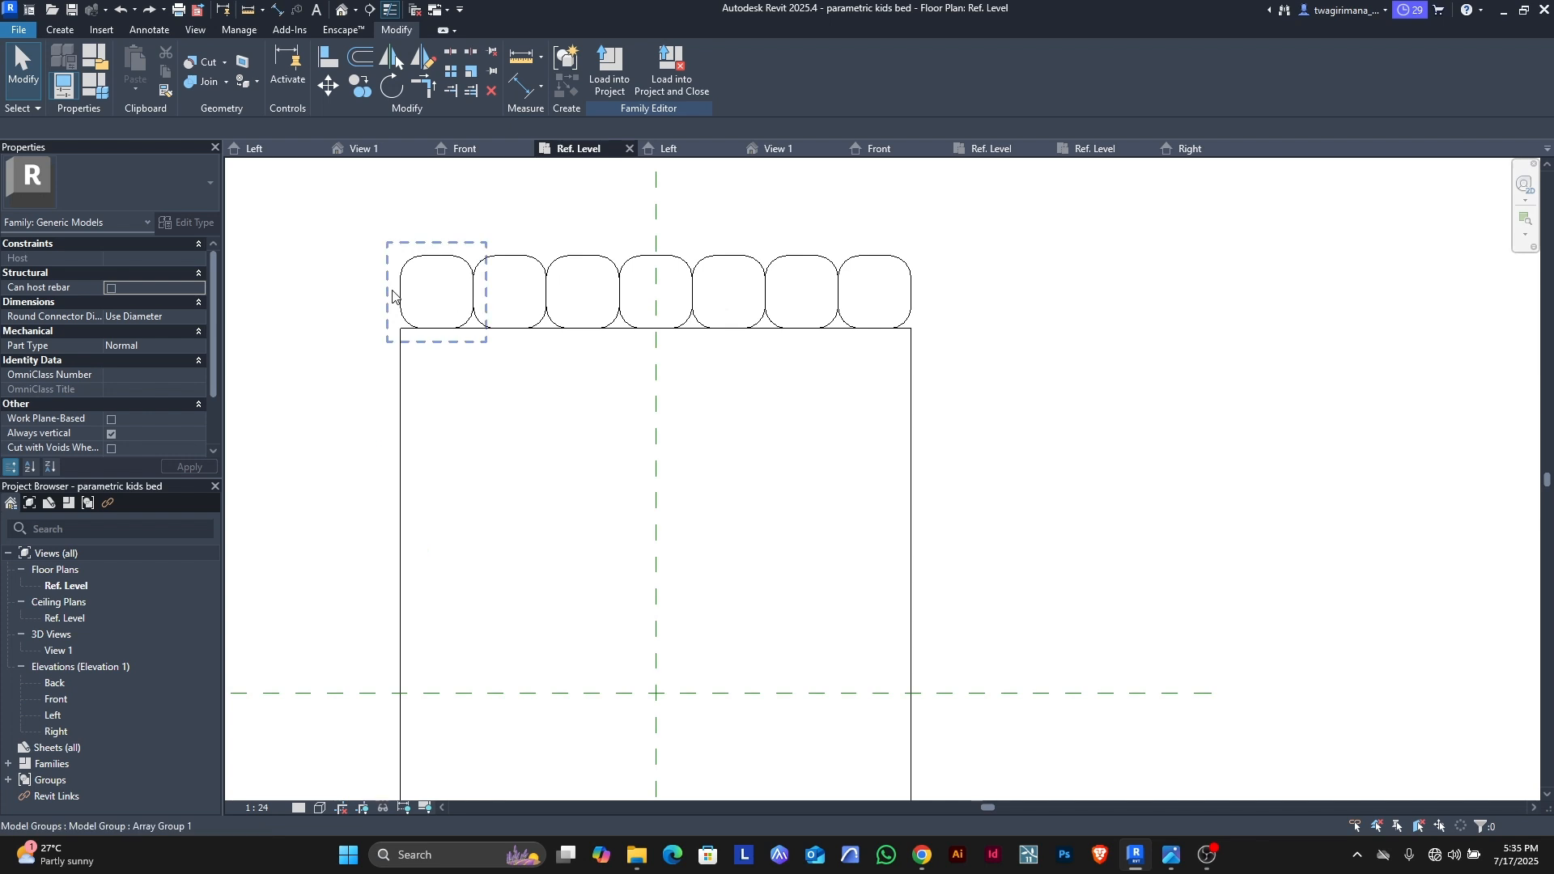
{"action": "left_click", "coordinate": [327, 58]}
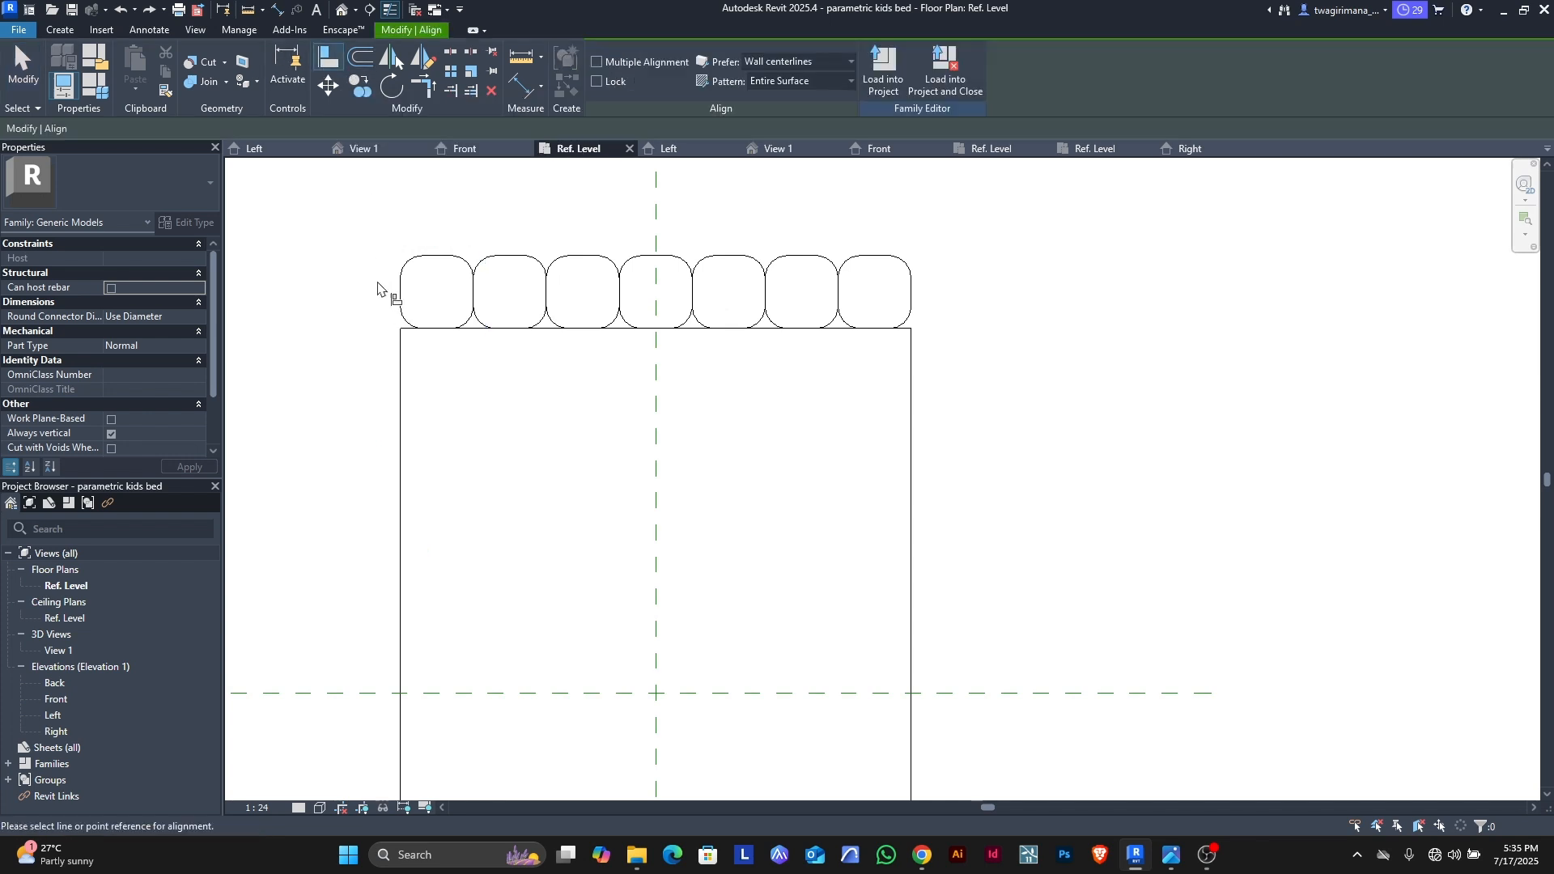
{"action": "left_click", "coordinate": [401, 388]}
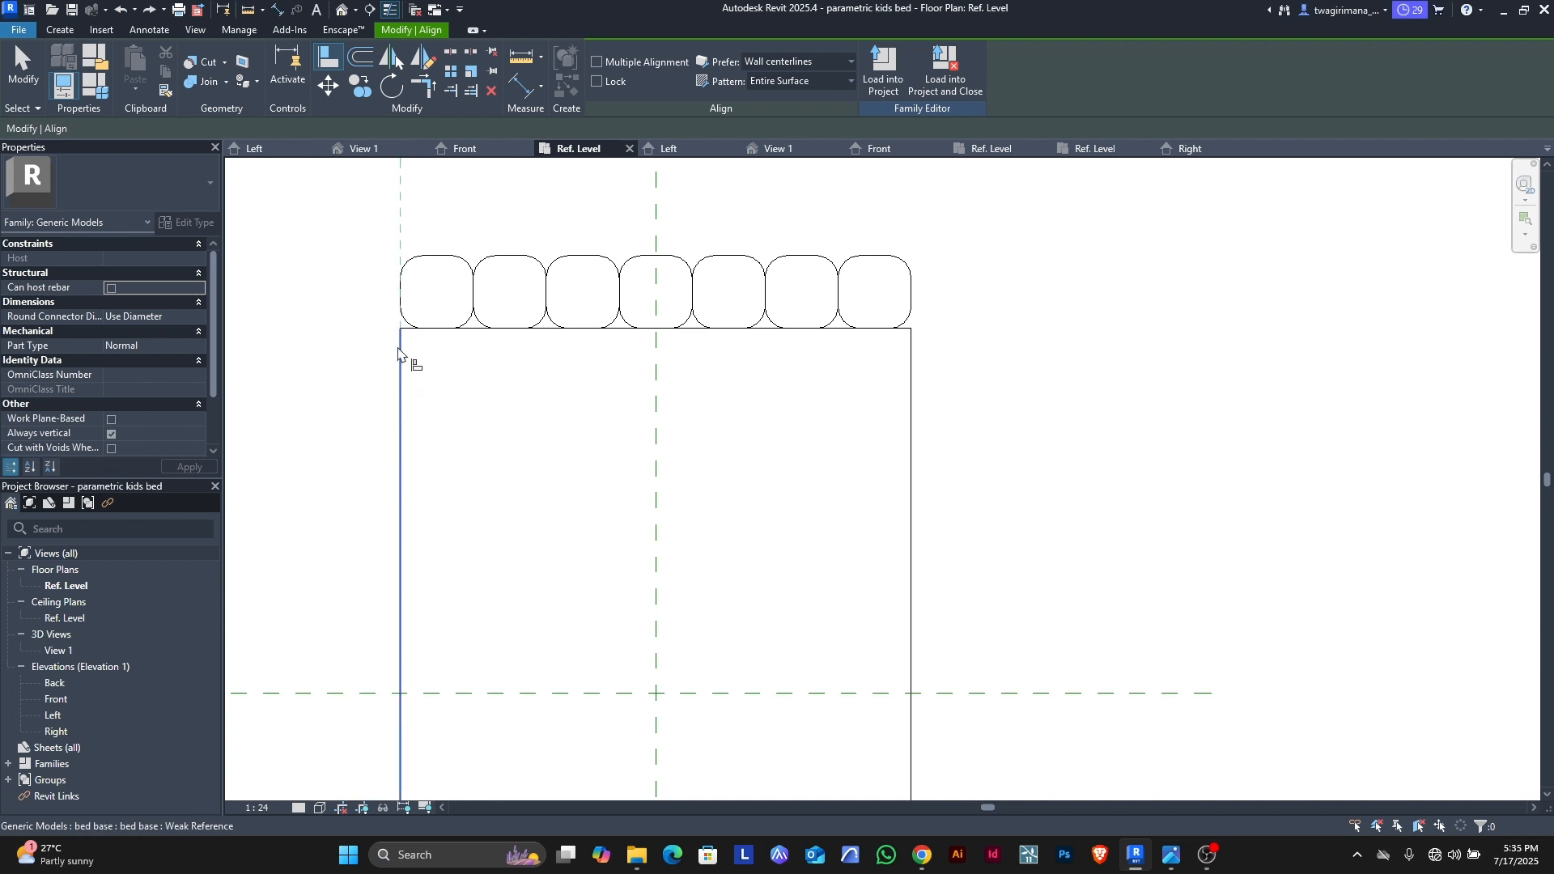
{"action": "left_click", "coordinate": [397, 293]}
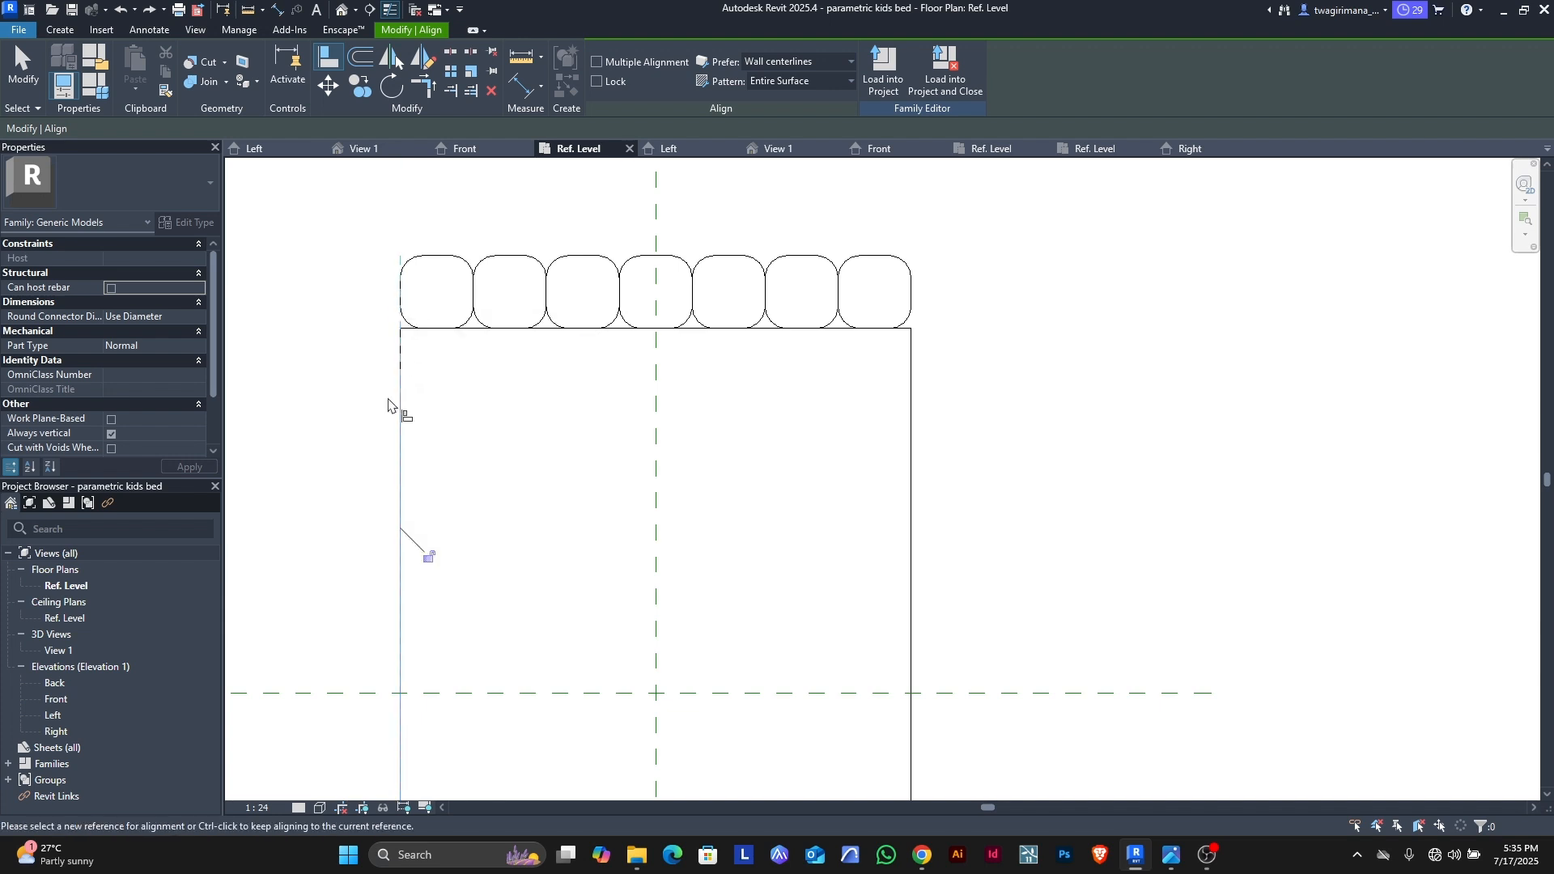
{"action": "left_click", "coordinate": [431, 558]}
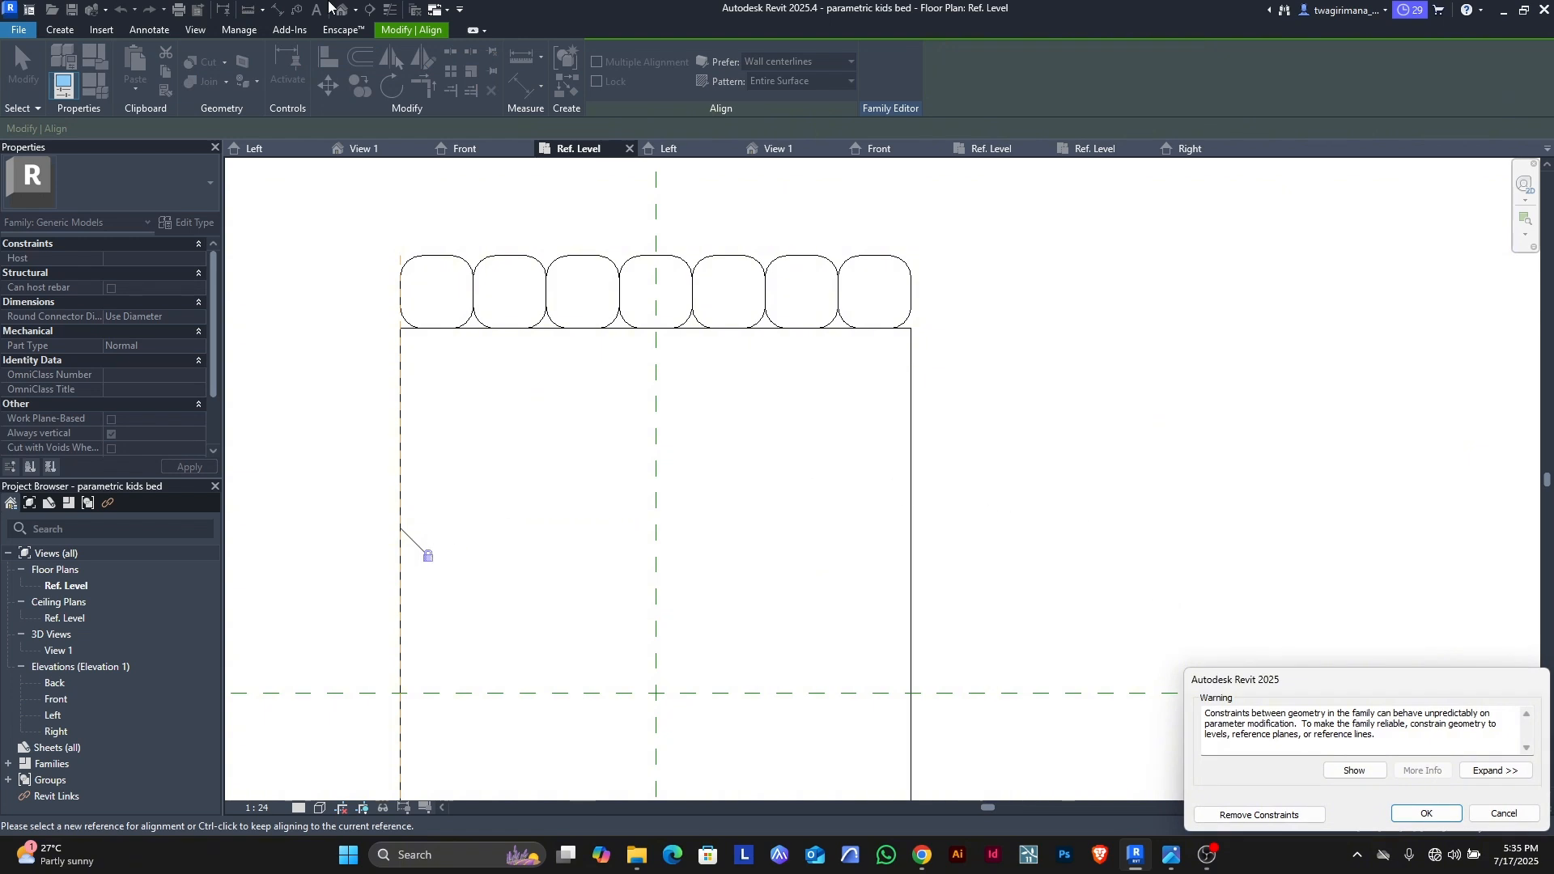
{"action": "left_click", "coordinate": [1408, 815]}
{"action": "scroll", "coordinate": [591, 295], "scroll_direction": "down", "scroll_amount": 3}
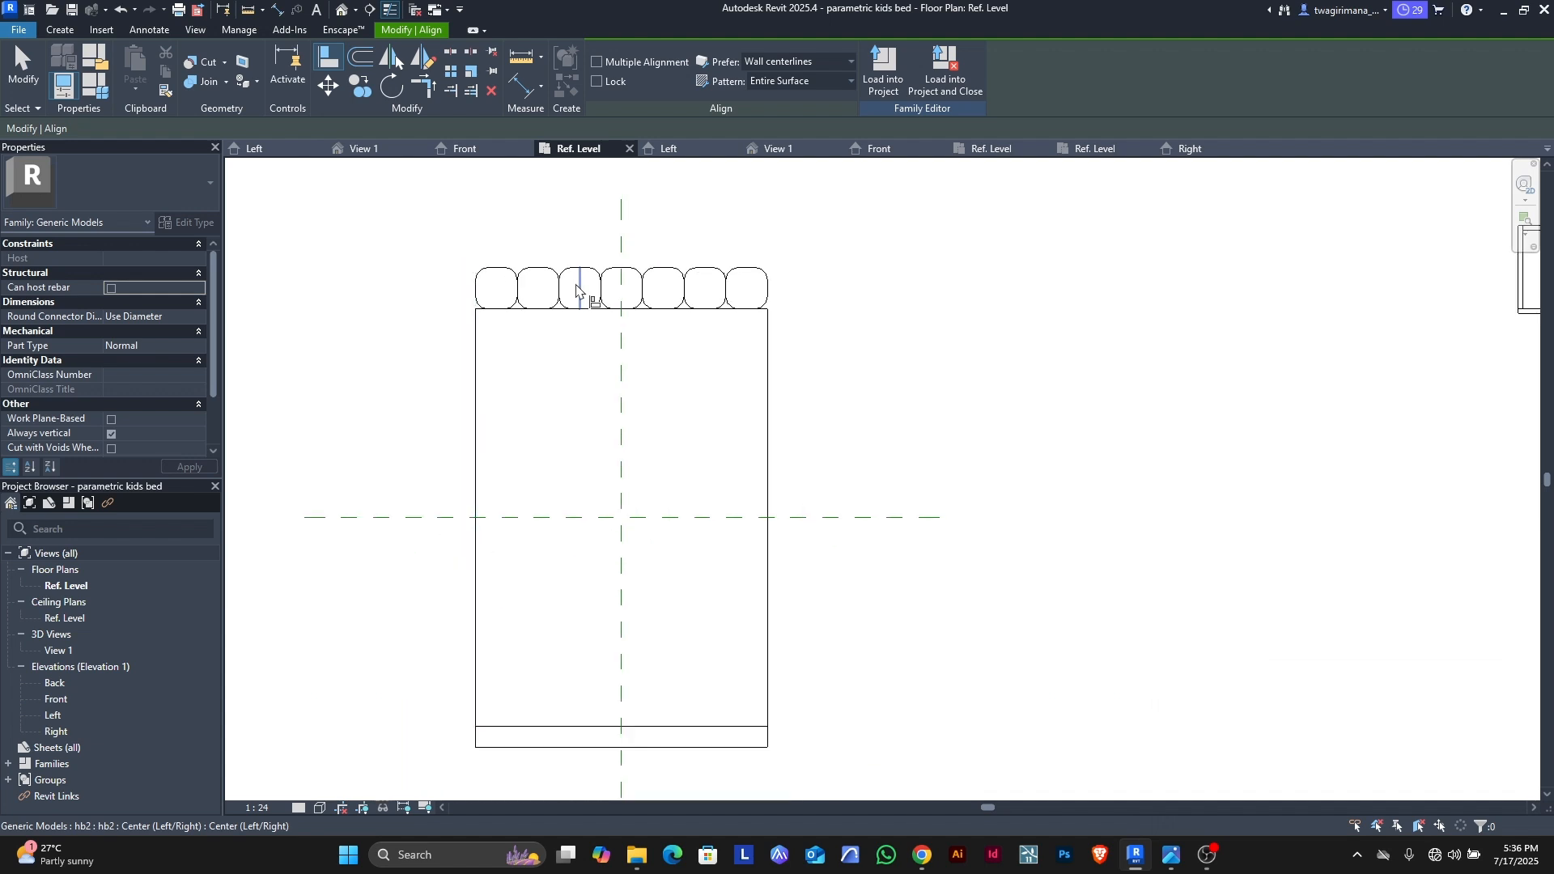
{"action": "key", "text": "Escape"}
Step: Delete the five intermediate hb2 groups from the headboard row, keeping only the two end pieces
{"action": "left_click", "coordinate": [523, 290]}
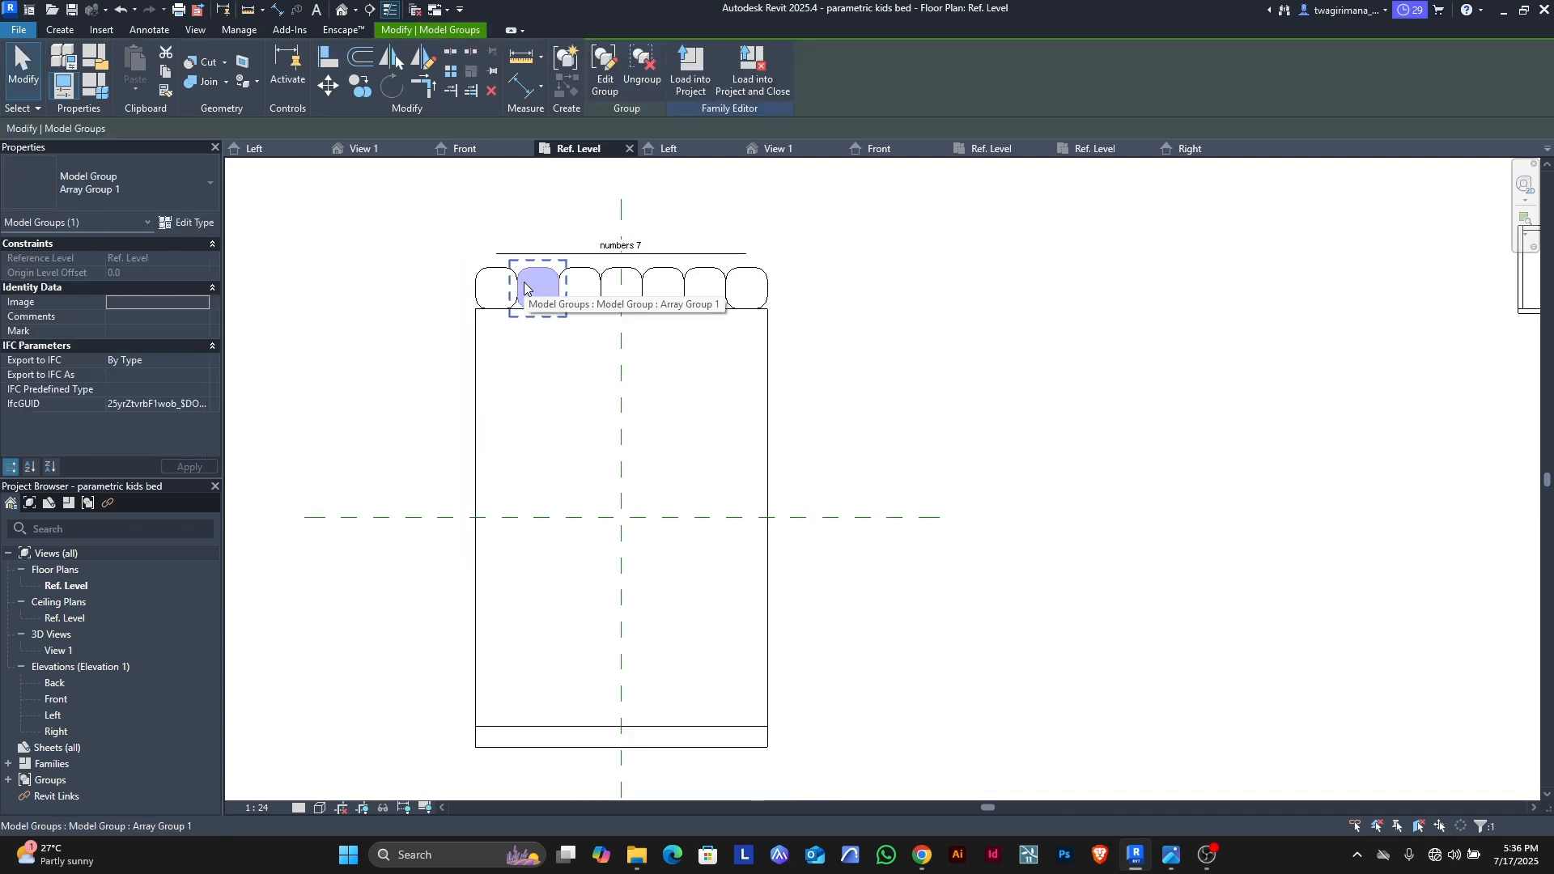
{"action": "key", "text": "Delete"}
{"action": "left_click", "coordinate": [577, 285]}
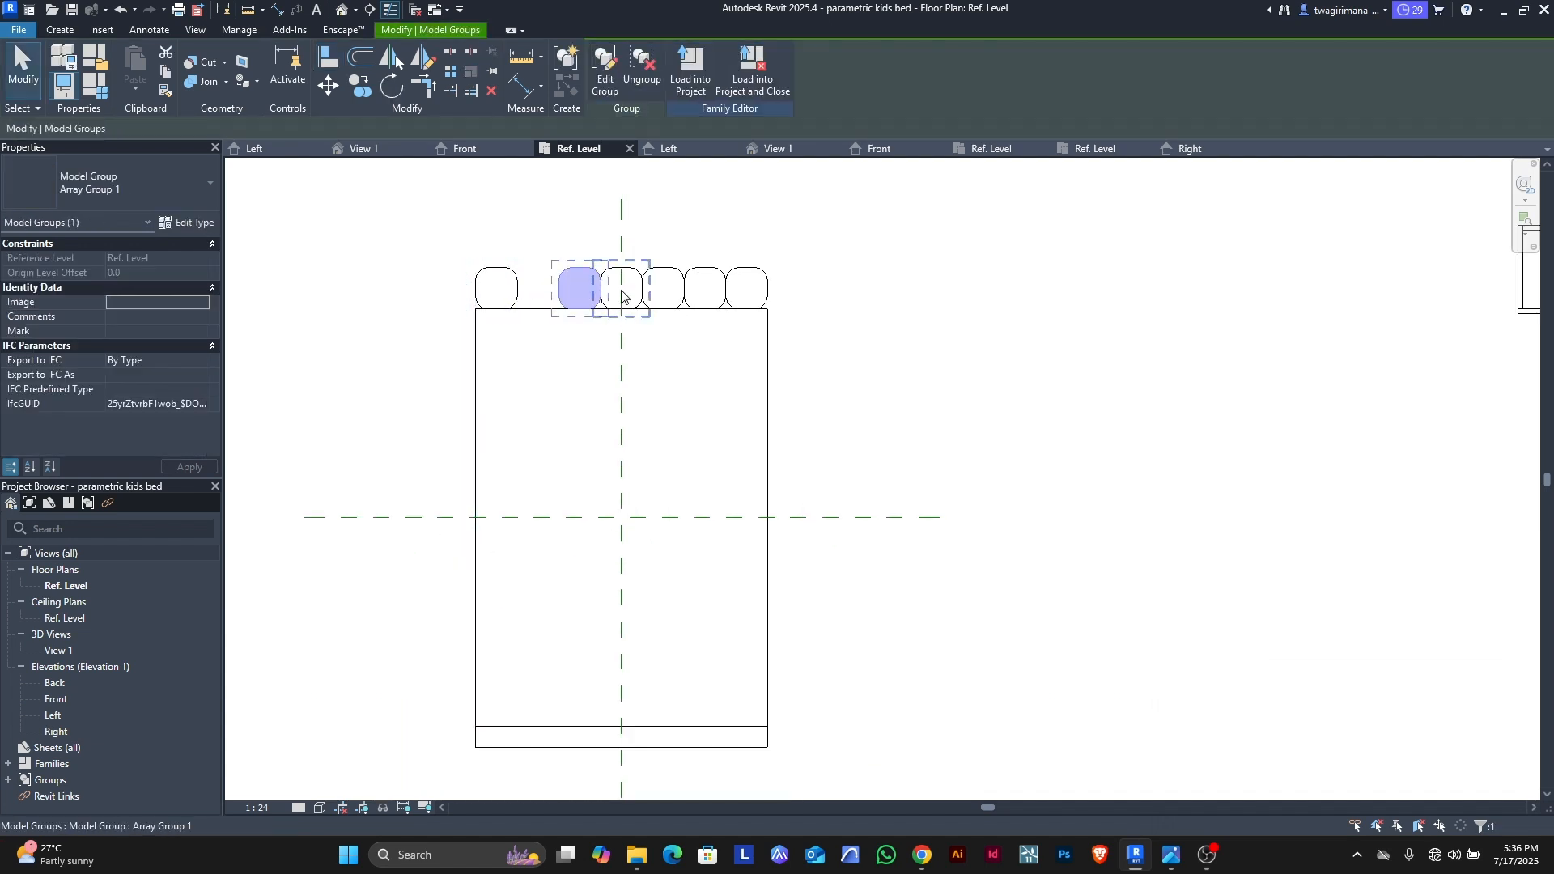
{"action": "key", "text": "Delete"}
{"action": "left_click", "coordinate": [630, 281]}
{"action": "key", "text": "Delete"}
{"action": "left_click", "coordinate": [665, 283]}
{"action": "key", "text": "Delete"}
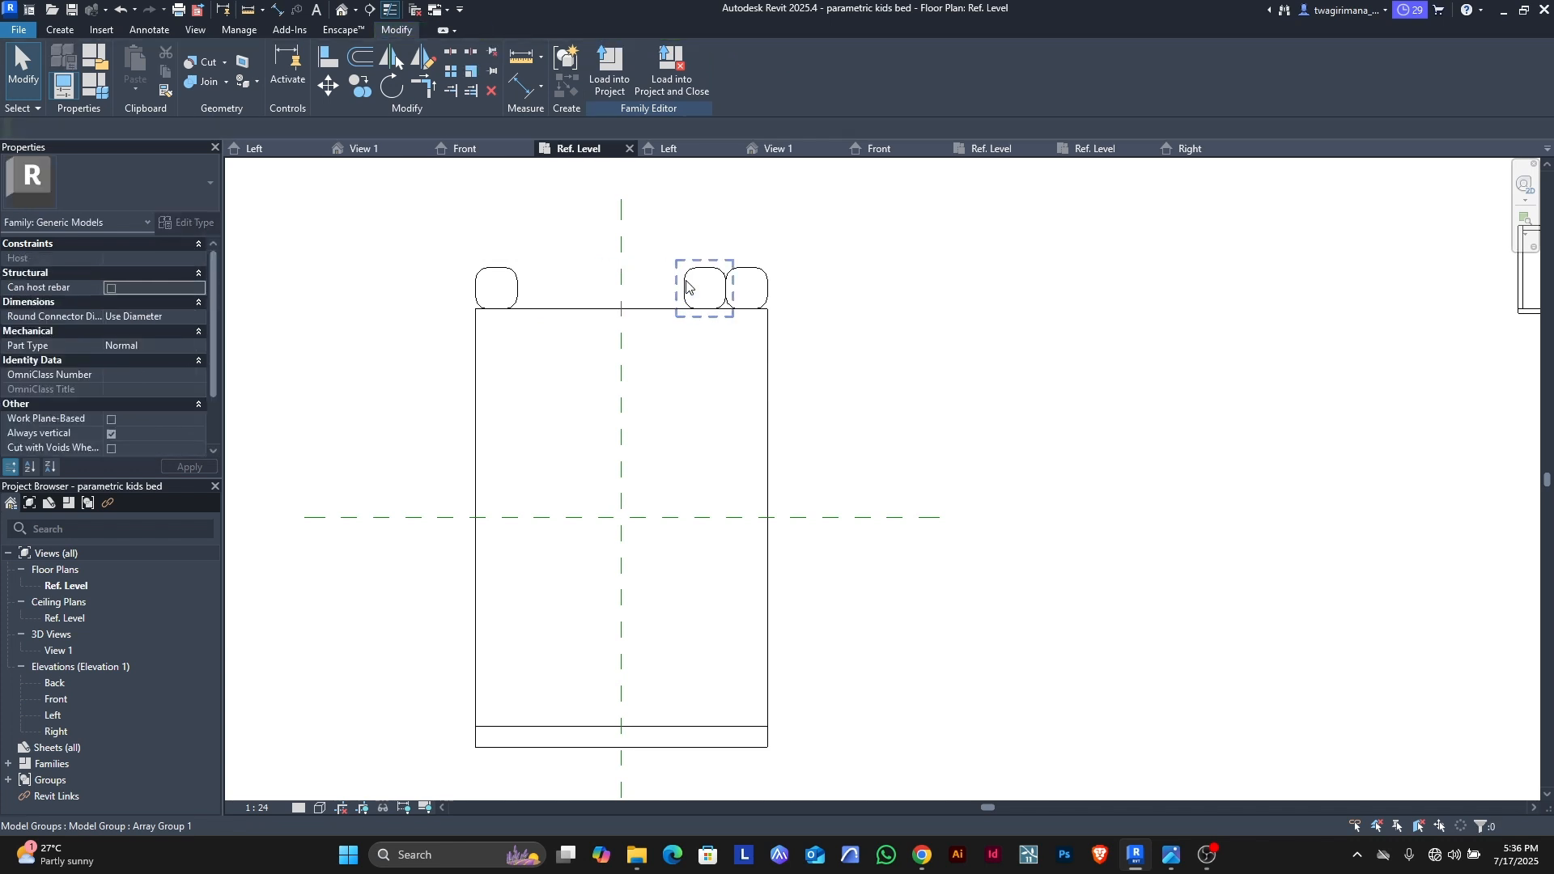
{"action": "left_click", "coordinate": [698, 282]}
{"action": "key", "text": "Delete"}
{"action": "left_click", "coordinate": [758, 291]}
{"action": "key", "text": "Escape"}
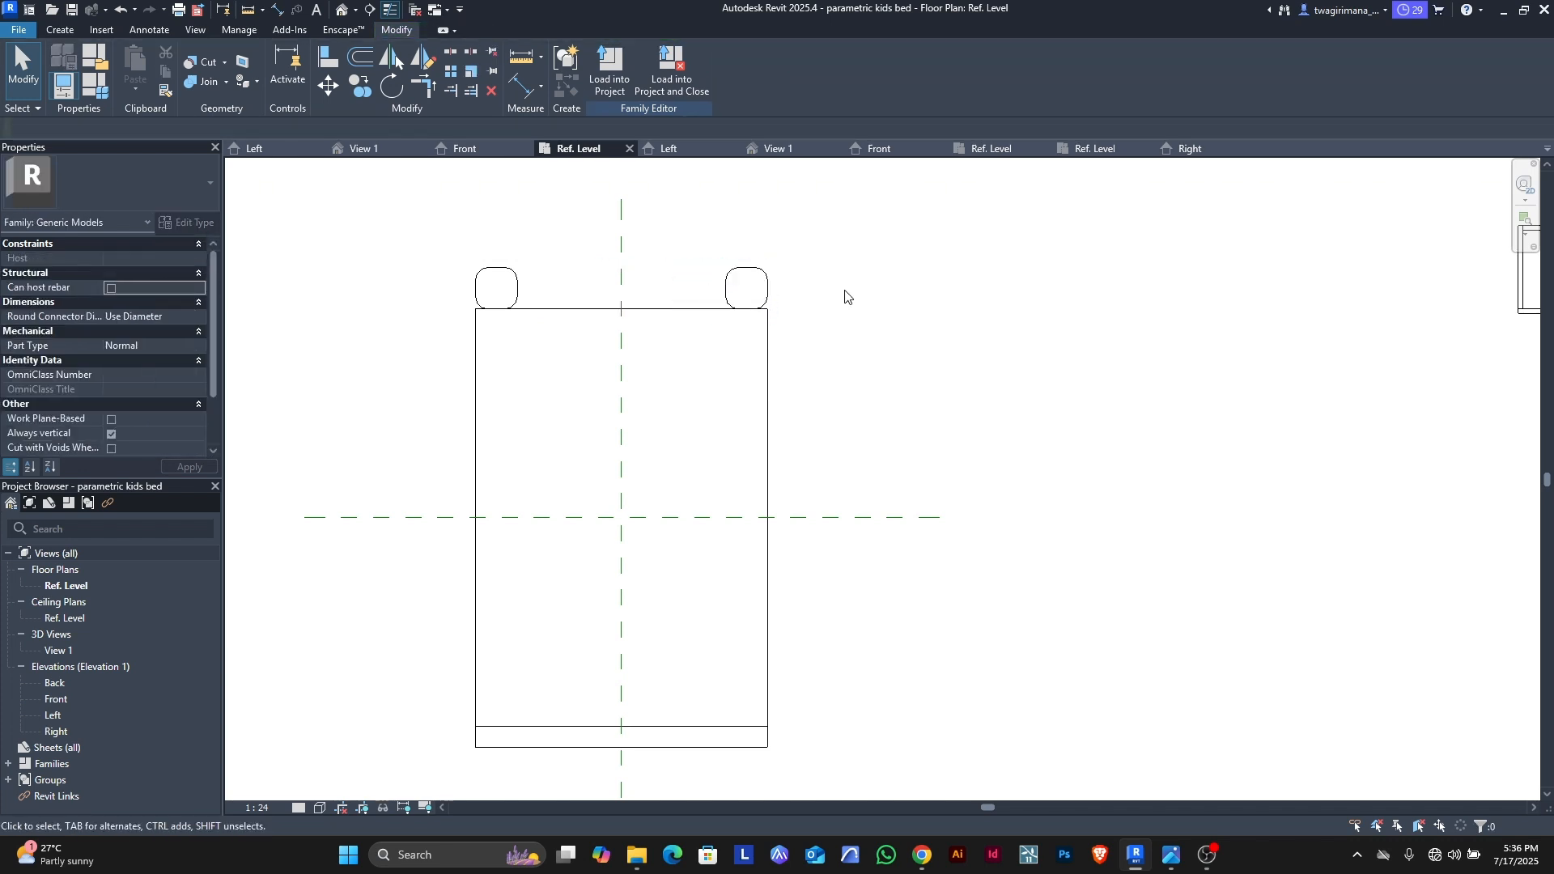
{"action": "left_click", "coordinate": [327, 56]}
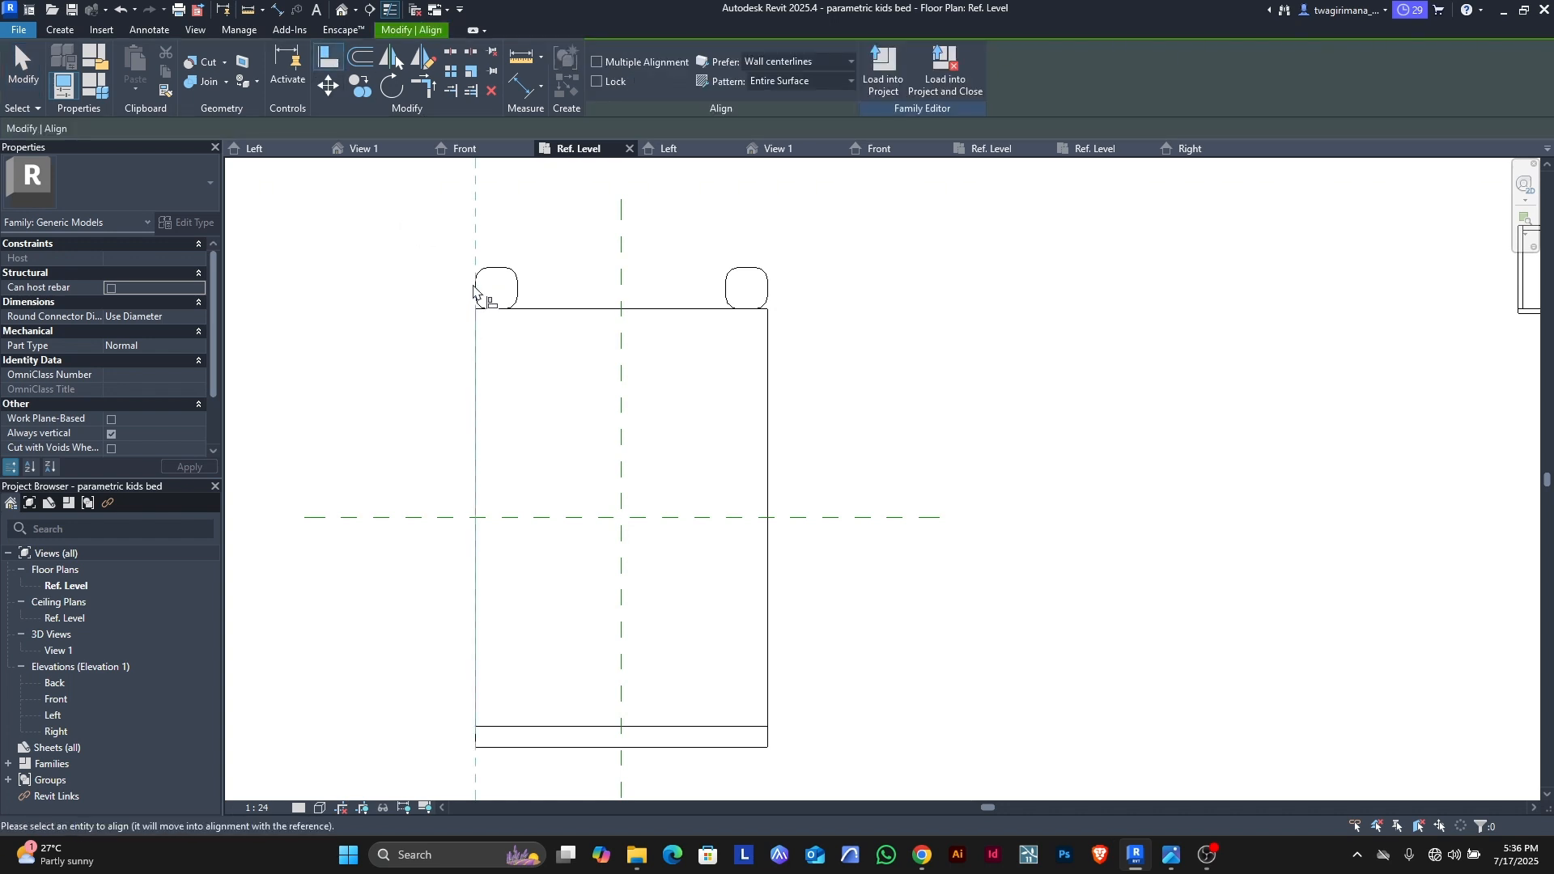
{"action": "scroll", "coordinate": [478, 295], "scroll_direction": "up", "scroll_amount": 3}
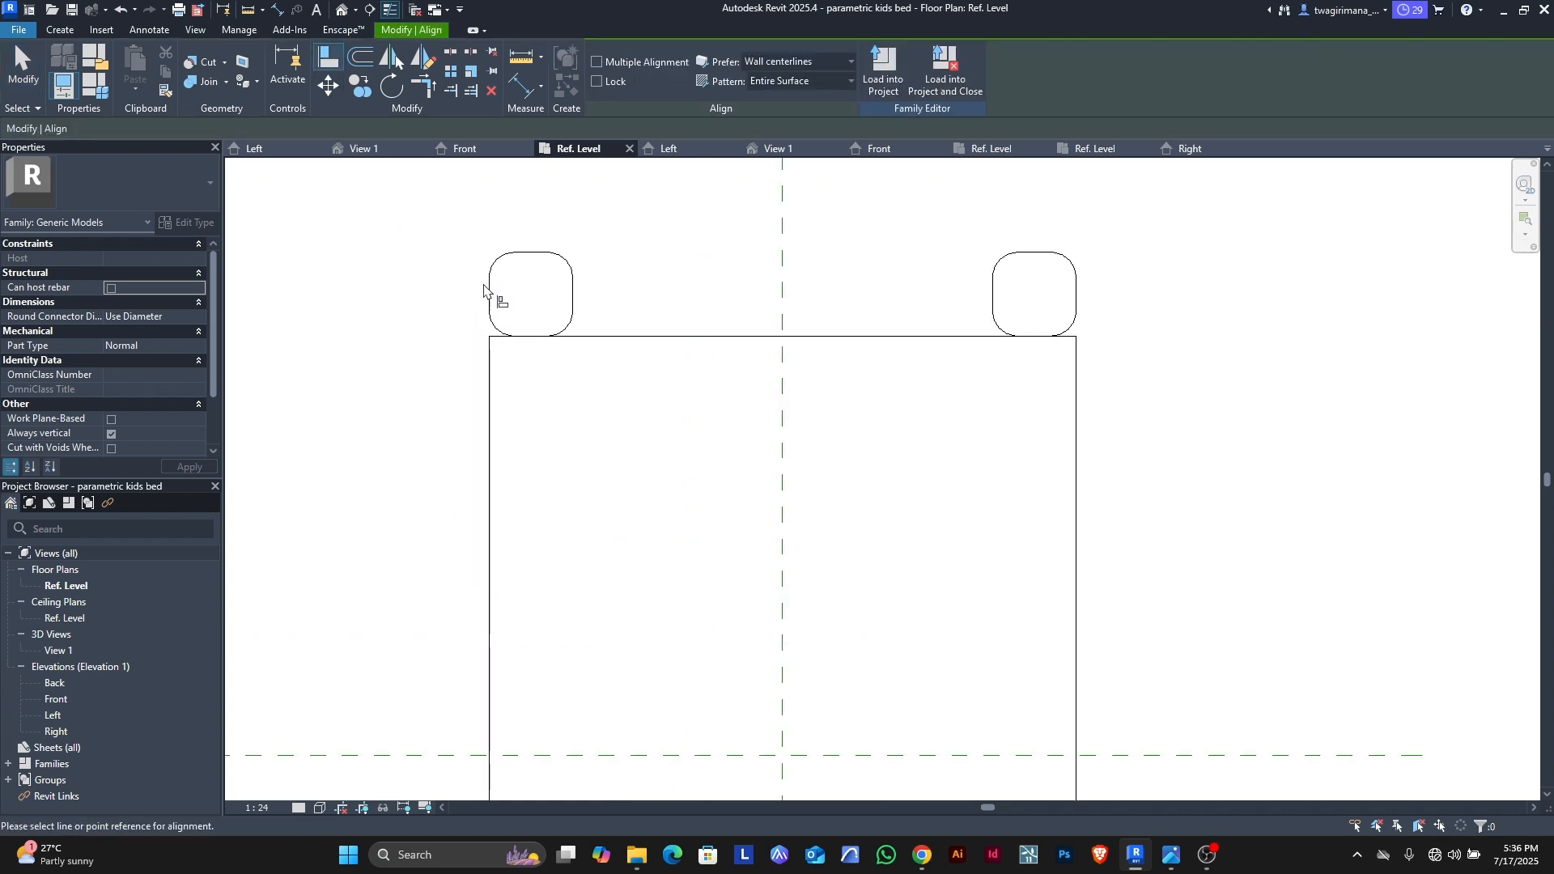
{"action": "key", "text": "Escape"}
{"action": "left_click", "coordinate": [500, 299]}
{"action": "scroll", "coordinate": [496, 302], "scroll_direction": "down", "scroll_amount": 2}
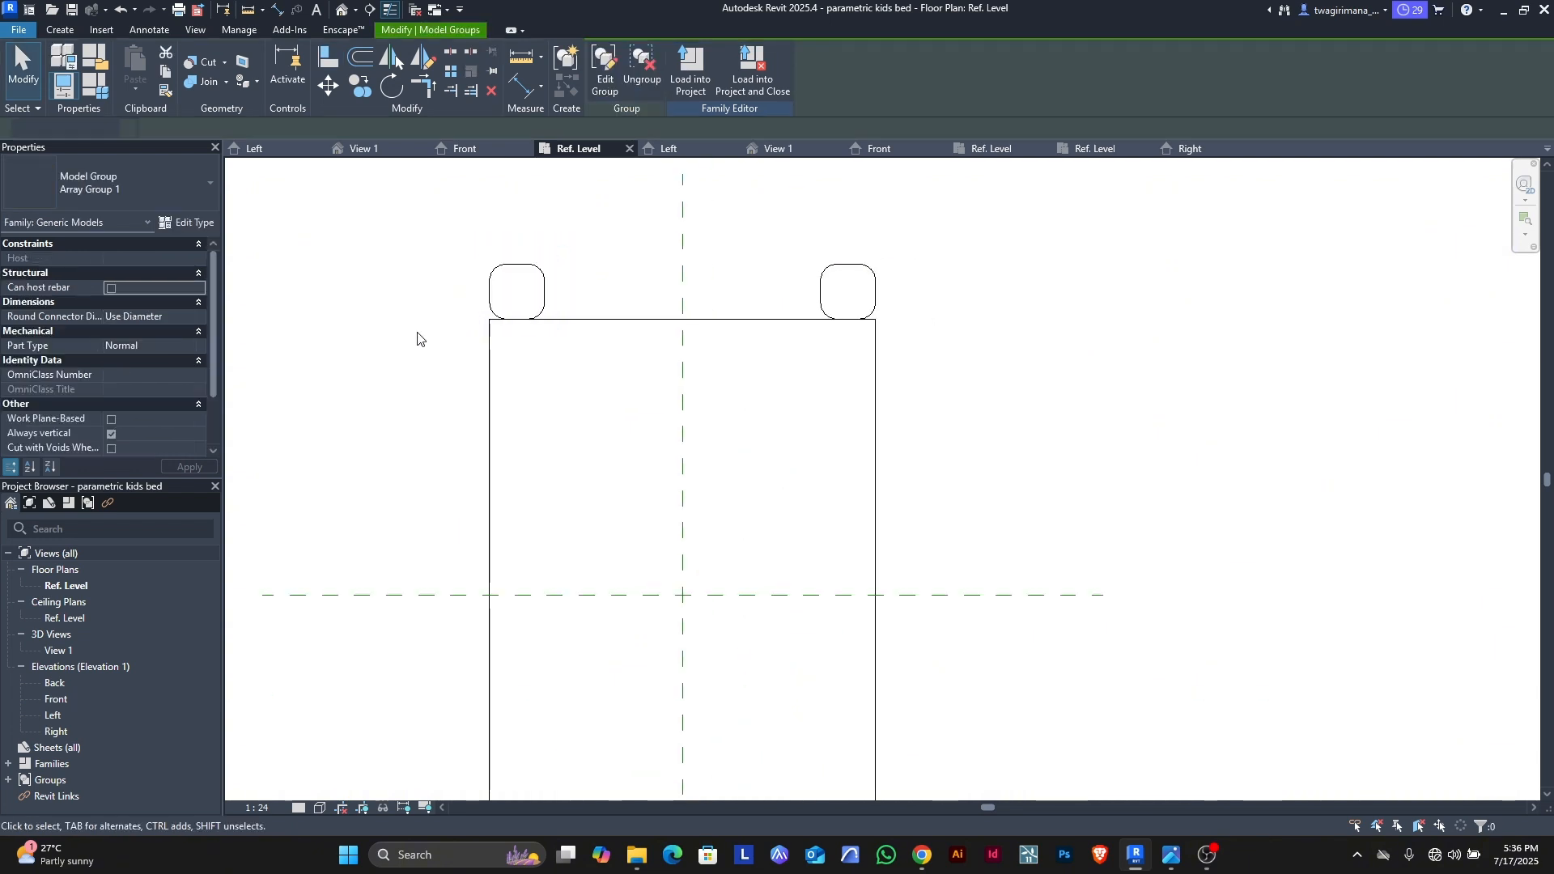
{"action": "key", "text": "Escape"}
{"action": "left_click", "coordinate": [323, 61]}
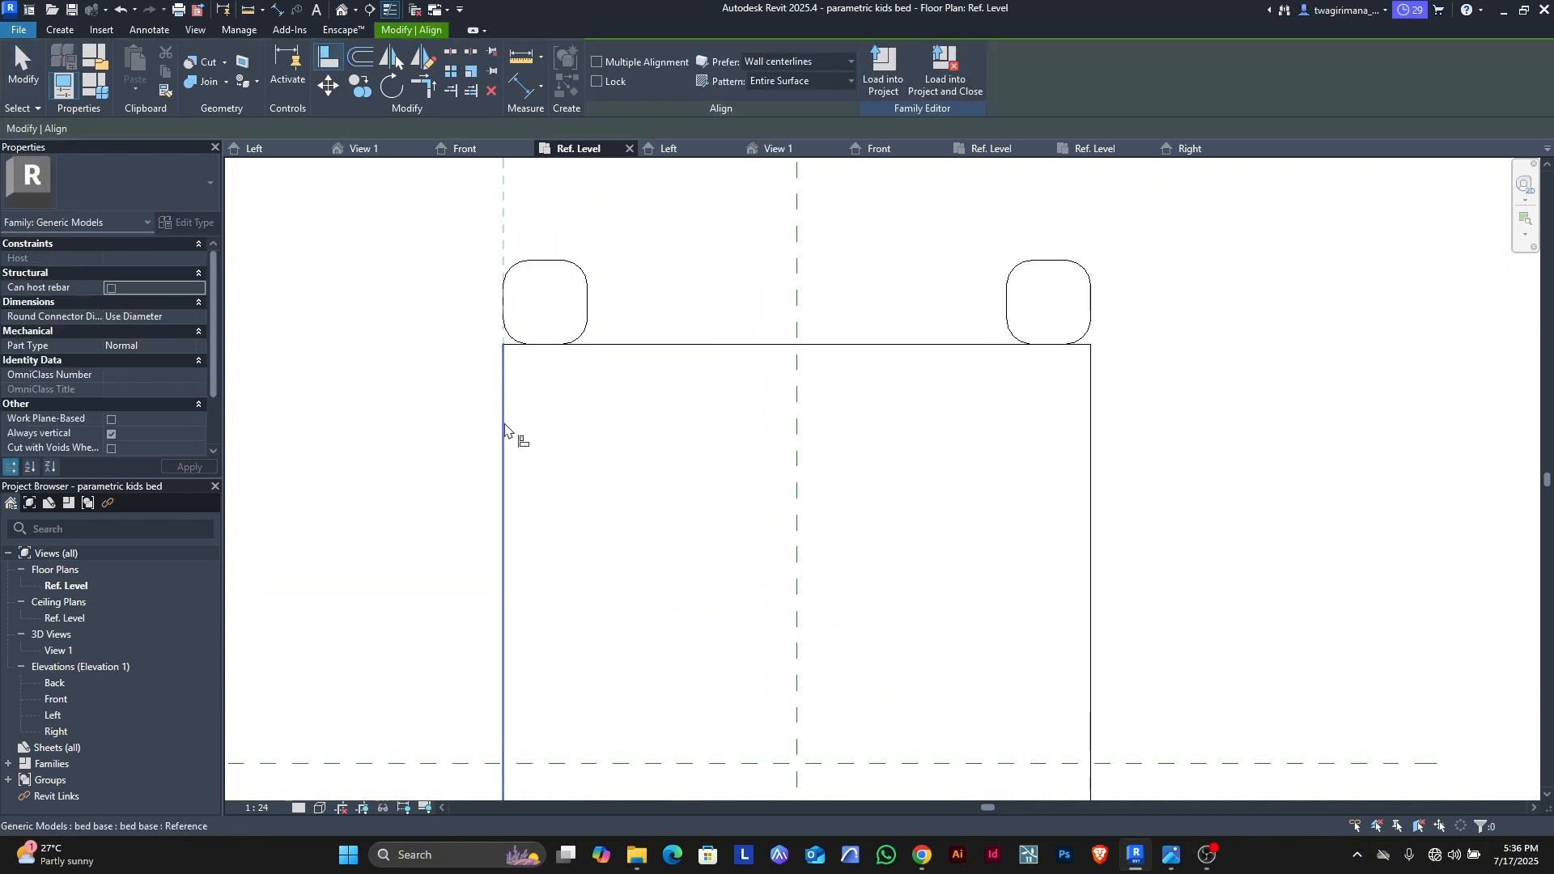
{"action": "scroll", "coordinate": [484, 332], "scroll_direction": "up", "scroll_amount": 3}
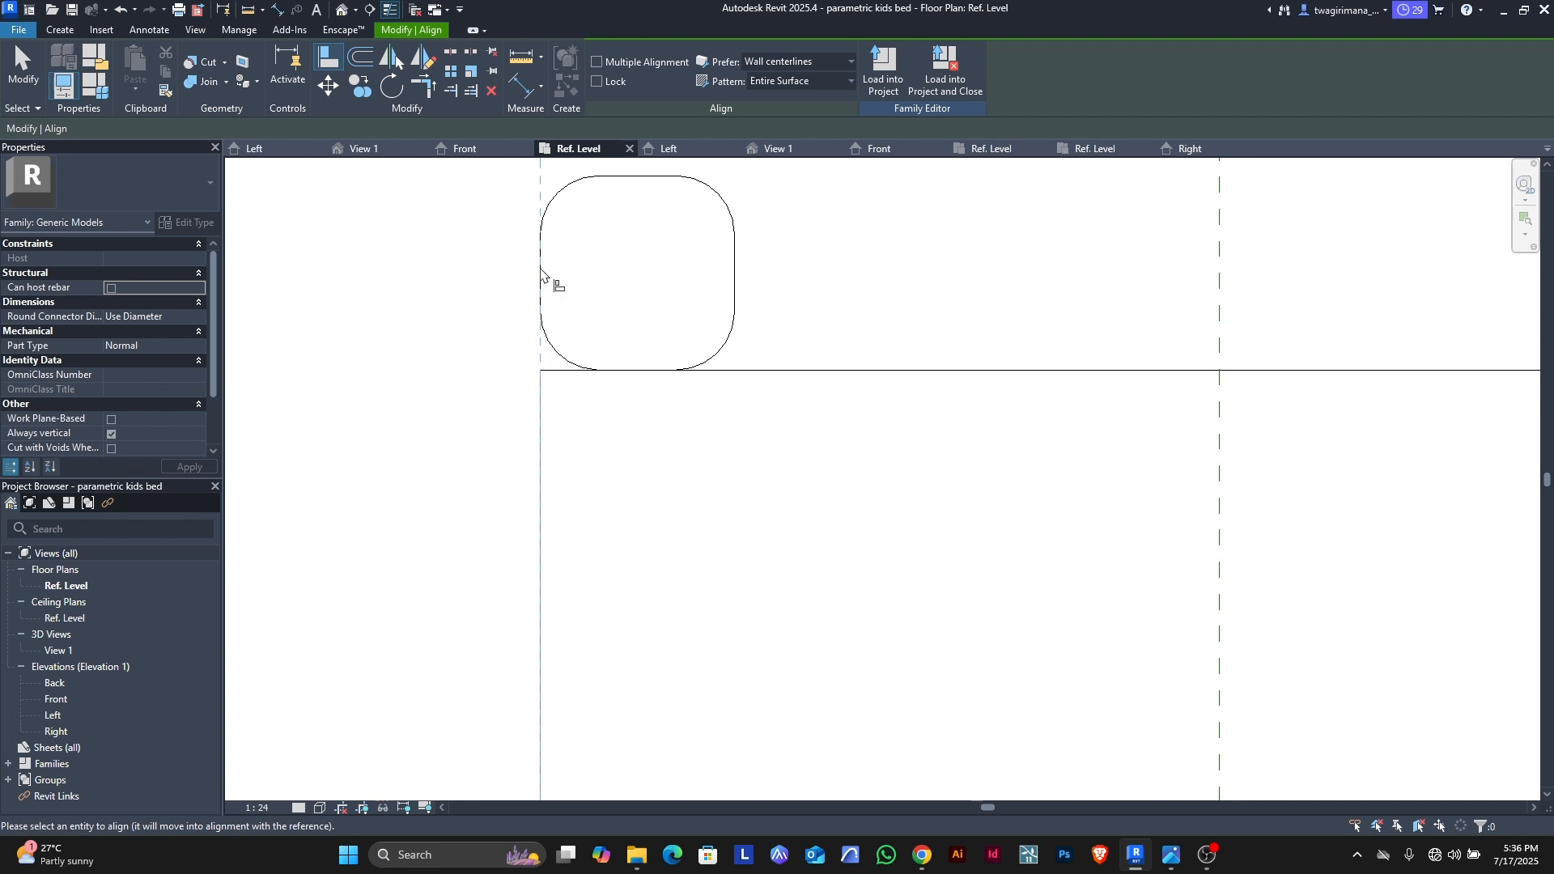
{"action": "scroll", "coordinate": [438, 334], "scroll_direction": "down", "scroll_amount": 3}
{"action": "key", "text": "Escape"}
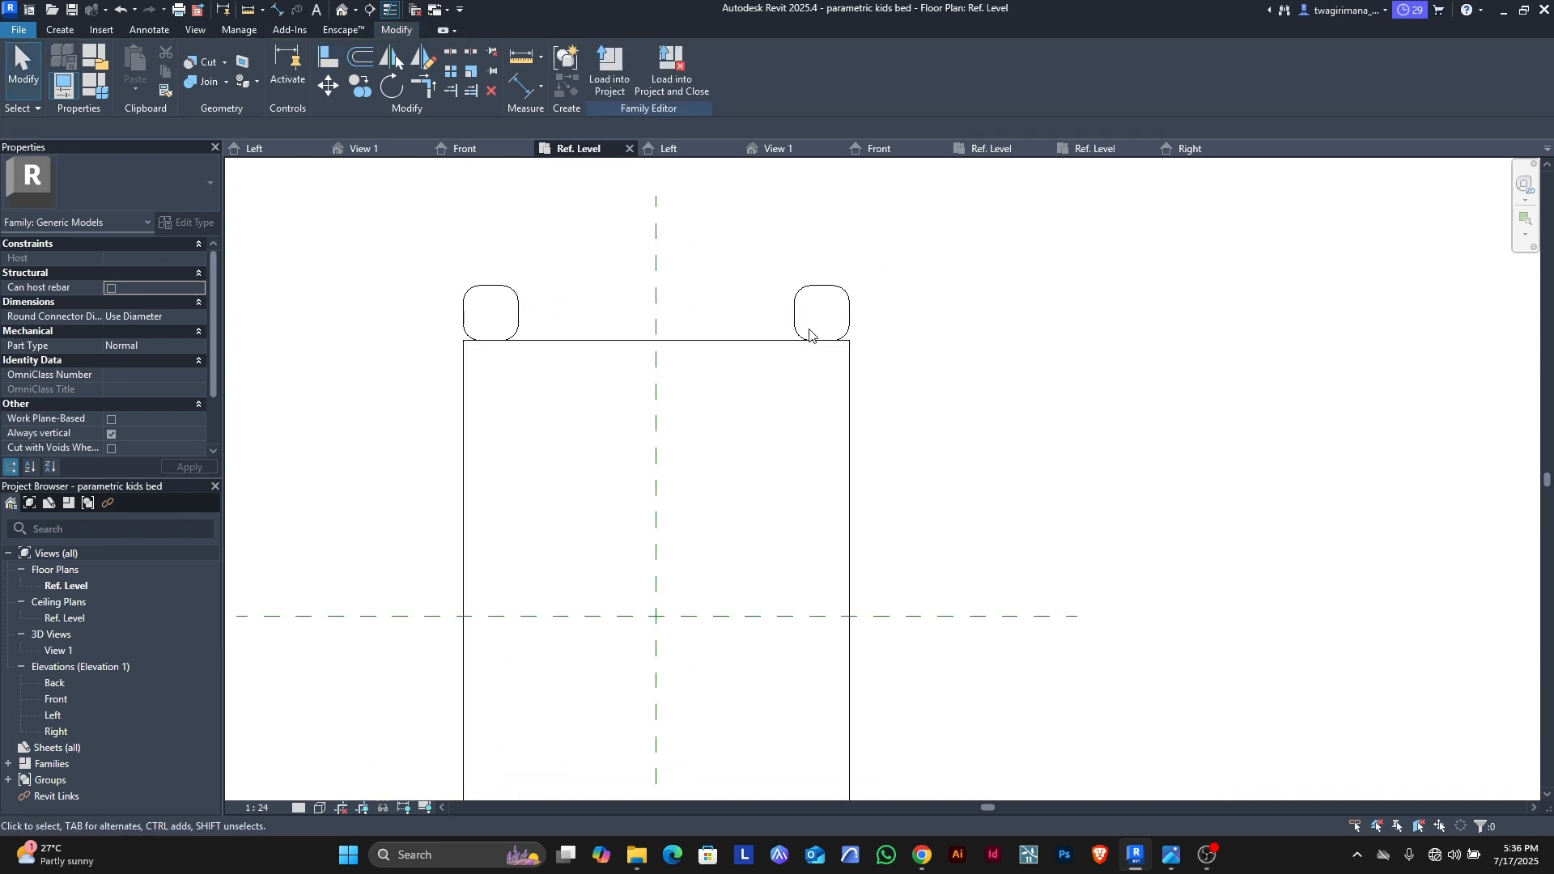
Step: Align the right-end hb2 group with the bed base's right edge
{"action": "left_click", "coordinate": [325, 58]}
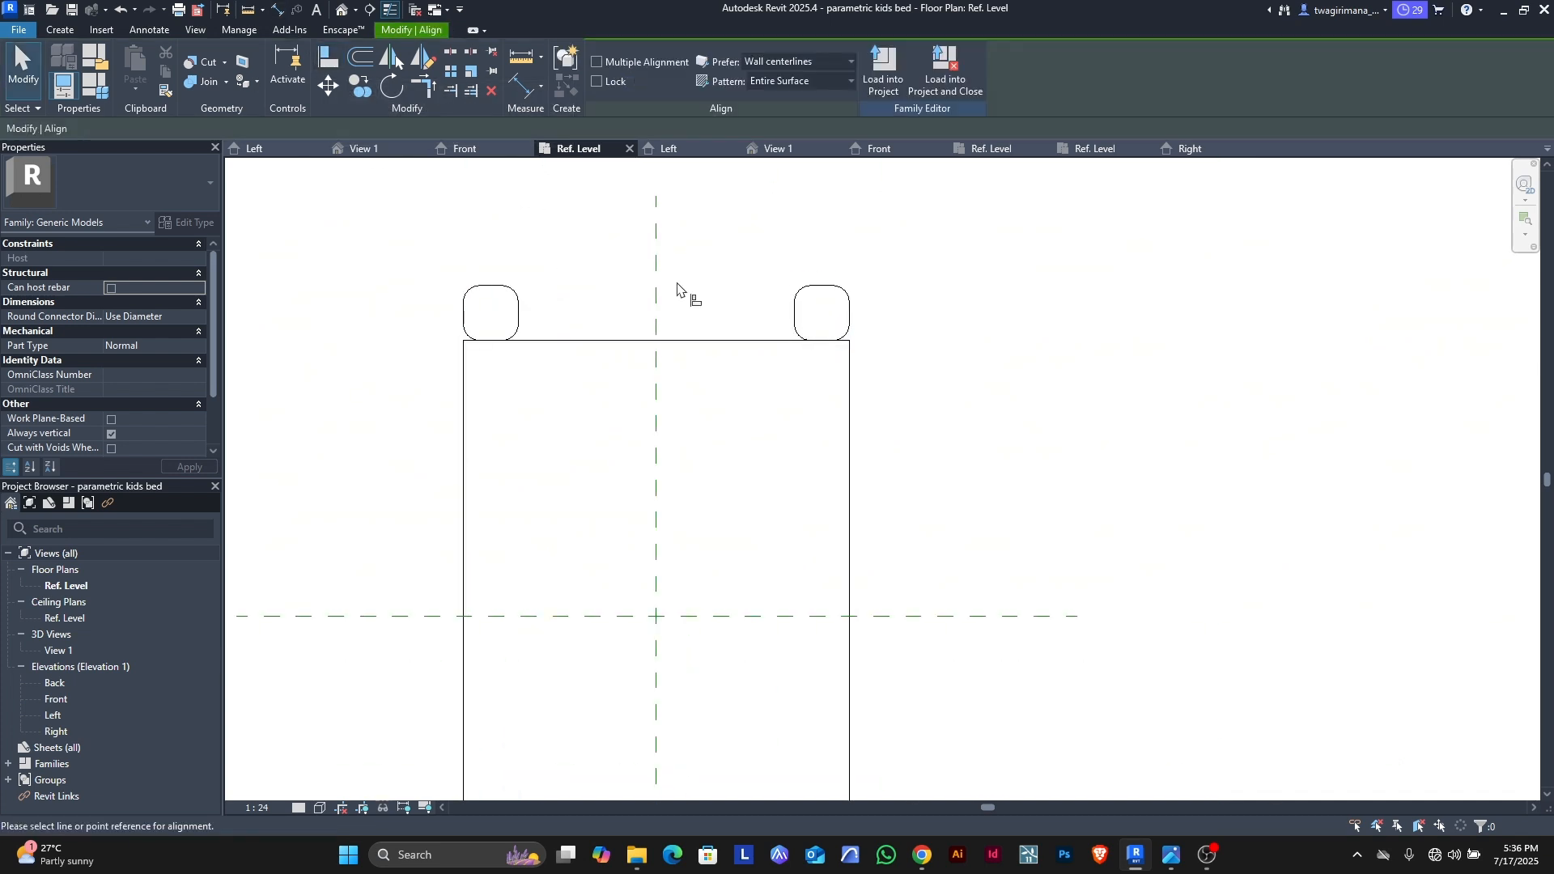
{"action": "left_click", "coordinate": [862, 388]}
{"action": "scroll", "coordinate": [870, 338], "scroll_direction": "up", "scroll_amount": 2}
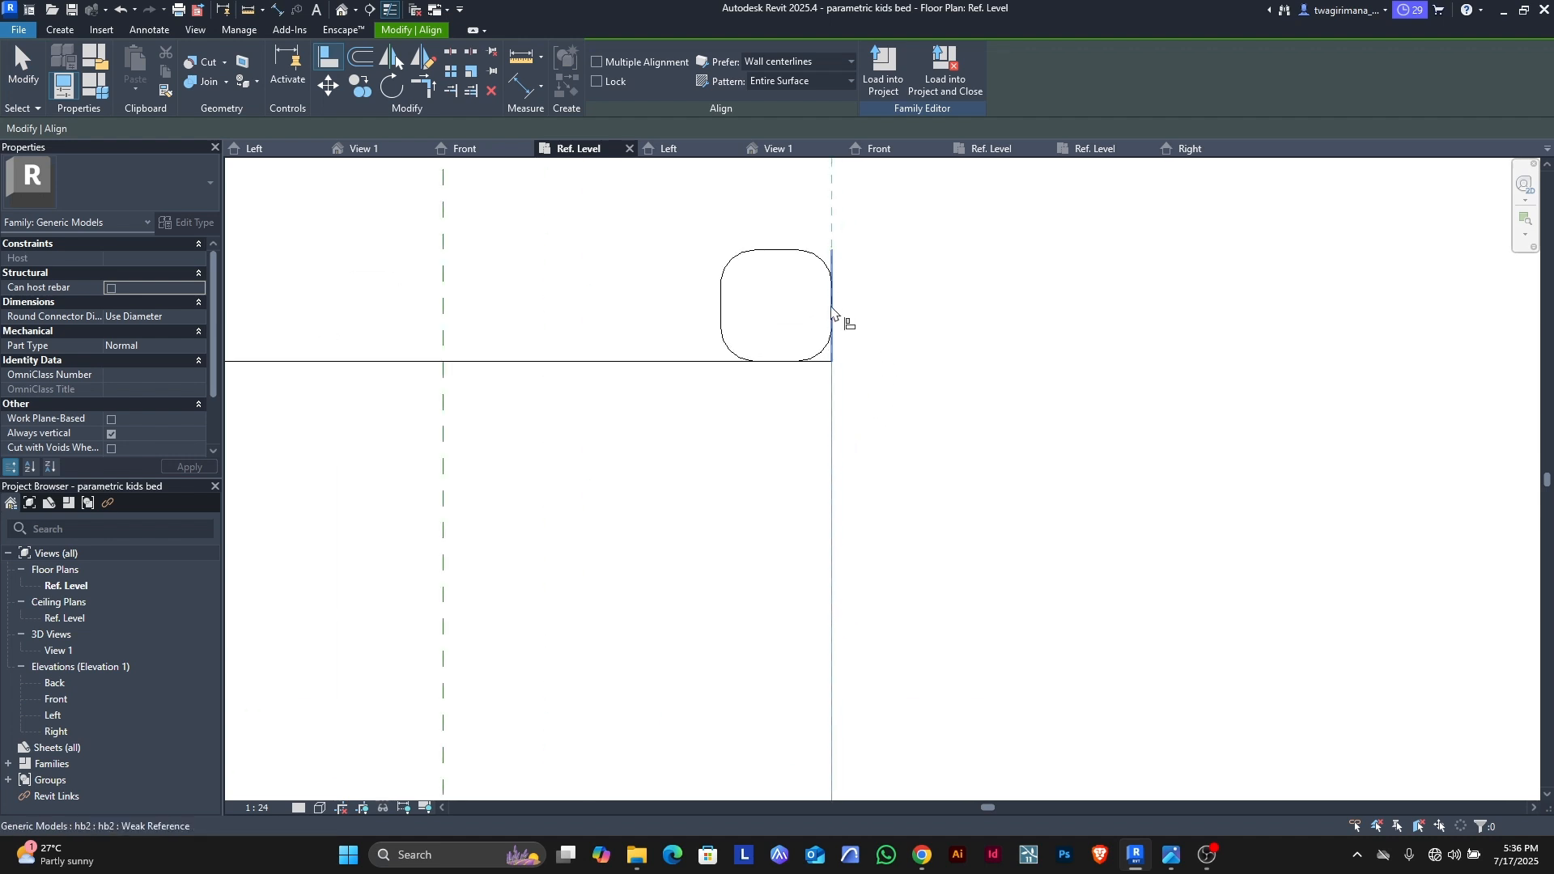
{"action": "left_click", "coordinate": [850, 320]}
{"action": "scroll", "coordinate": [866, 559], "scroll_direction": "down", "scroll_amount": 6}
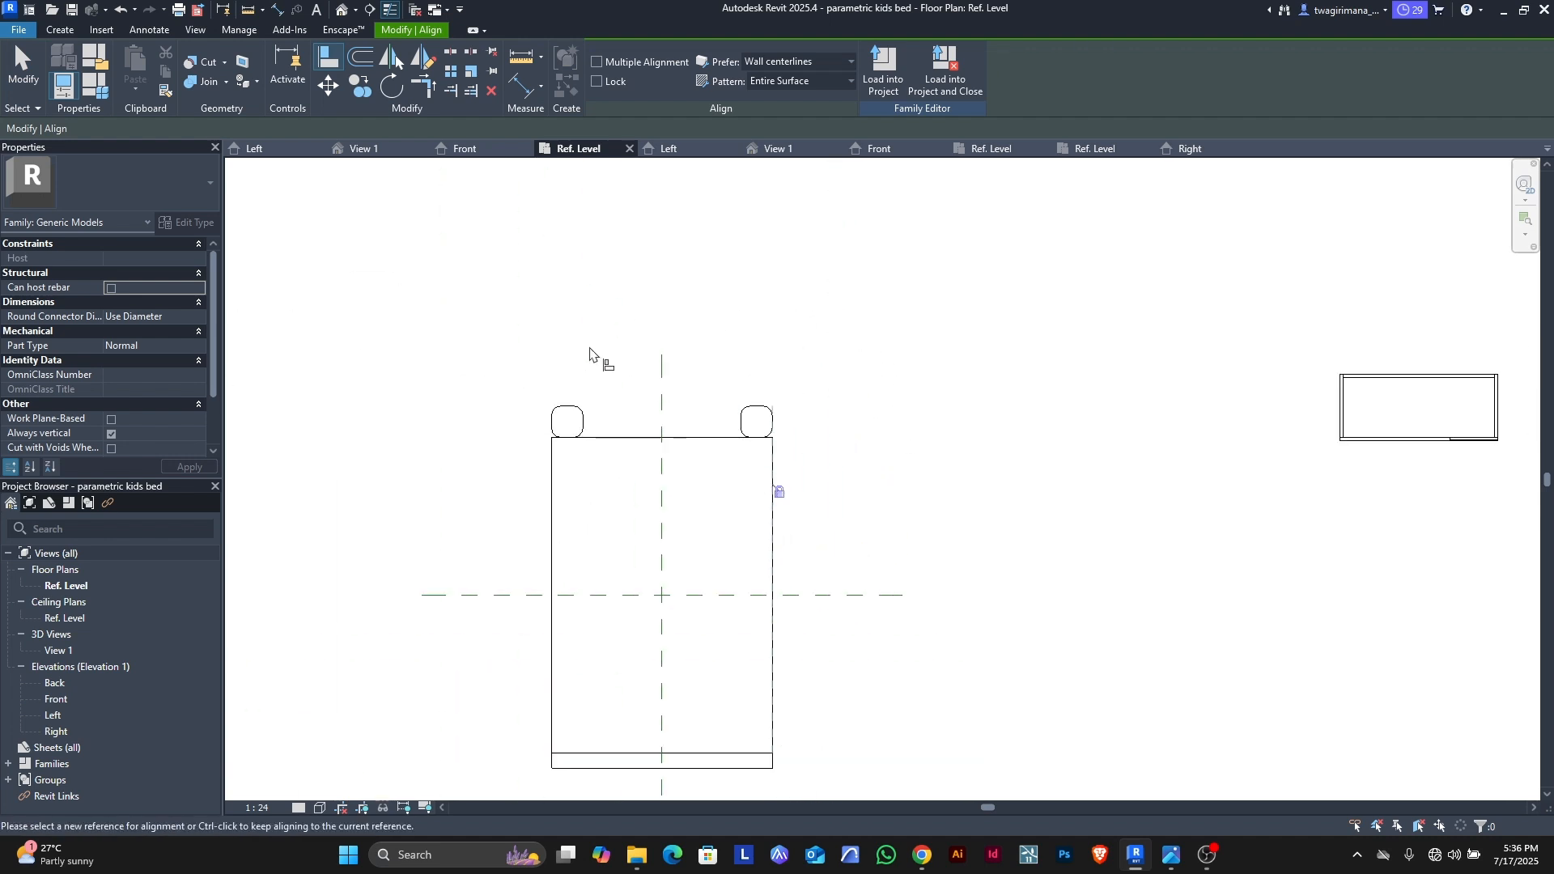
{"action": "key", "text": "Escape"}
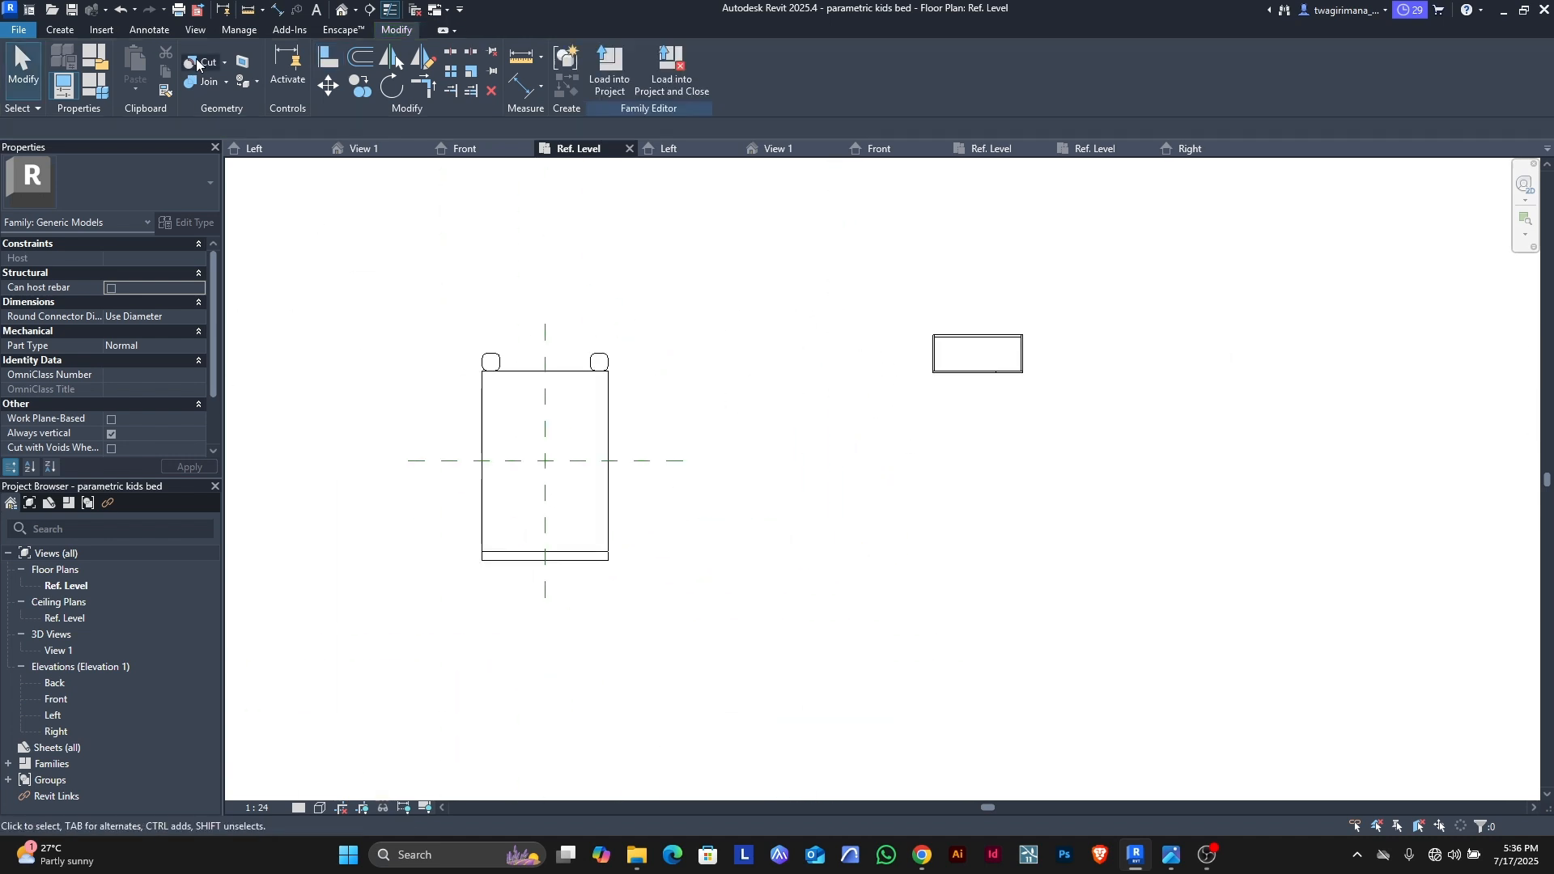
Step: Delete the numbers parameter from the family types and accept the change
{"action": "left_click", "coordinate": [95, 85]}
{"action": "scroll", "coordinate": [1295, 544], "scroll_direction": "down", "scroll_amount": 5}
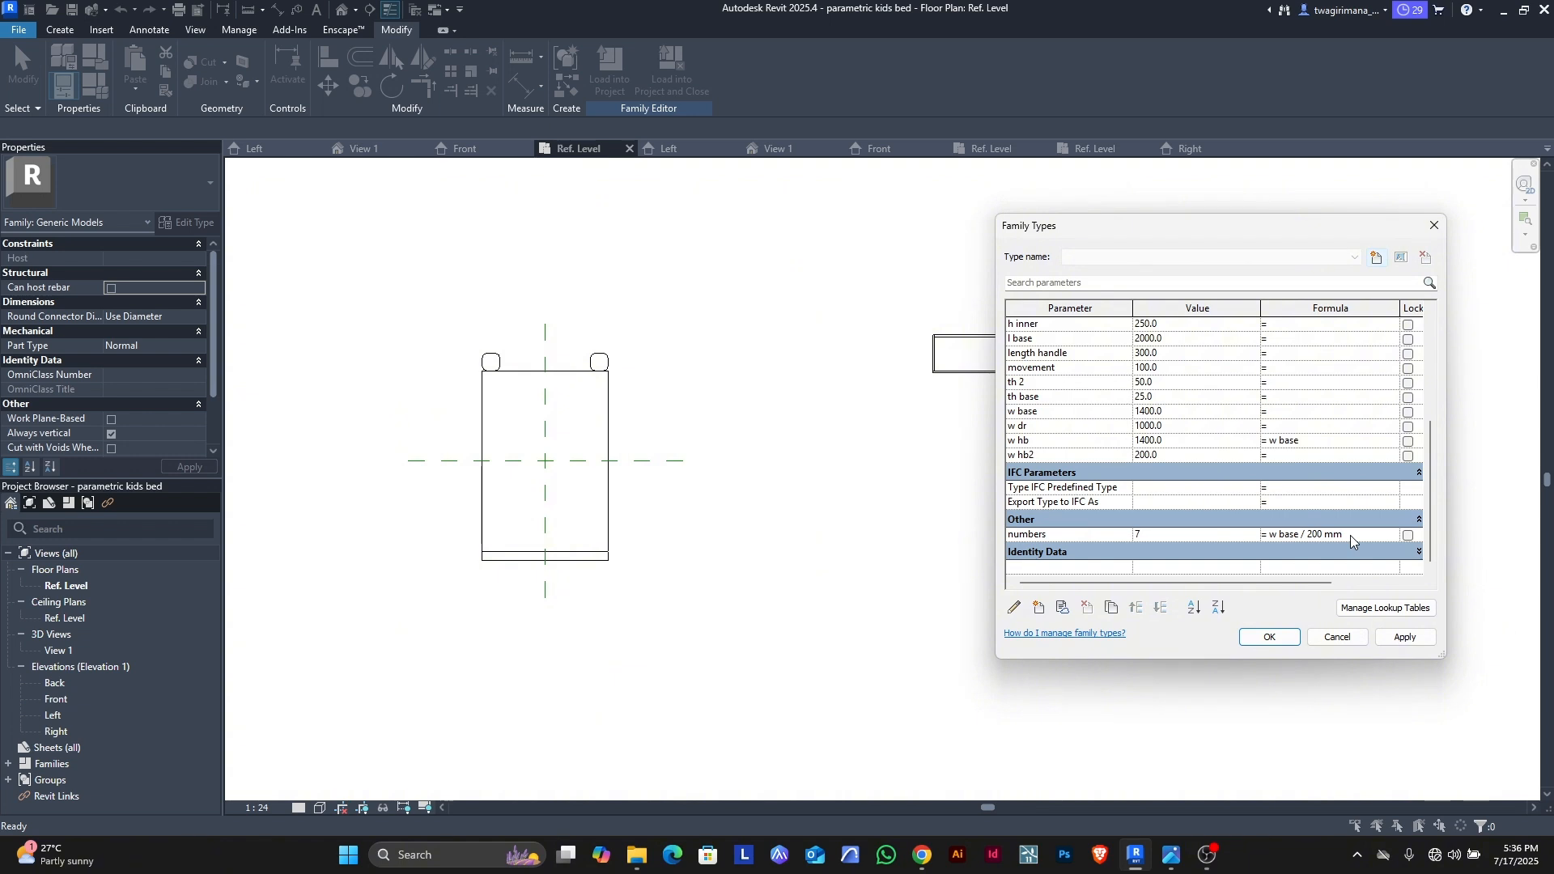
{"action": "left_click", "coordinate": [1084, 535]}
{"action": "left_click", "coordinate": [1088, 608]}
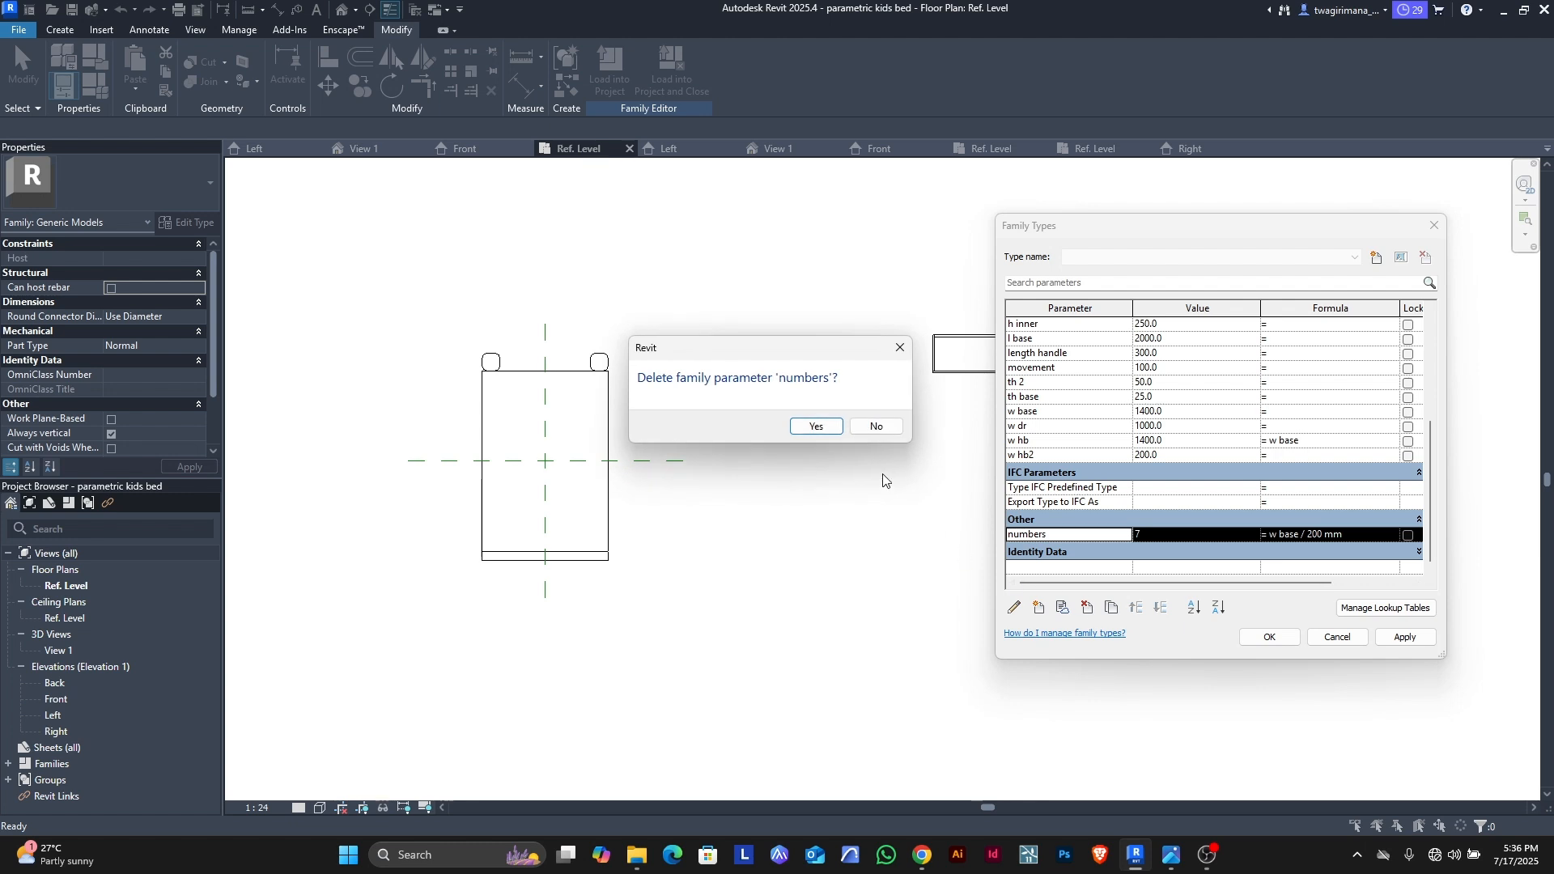
{"action": "left_click", "coordinate": [812, 424]}
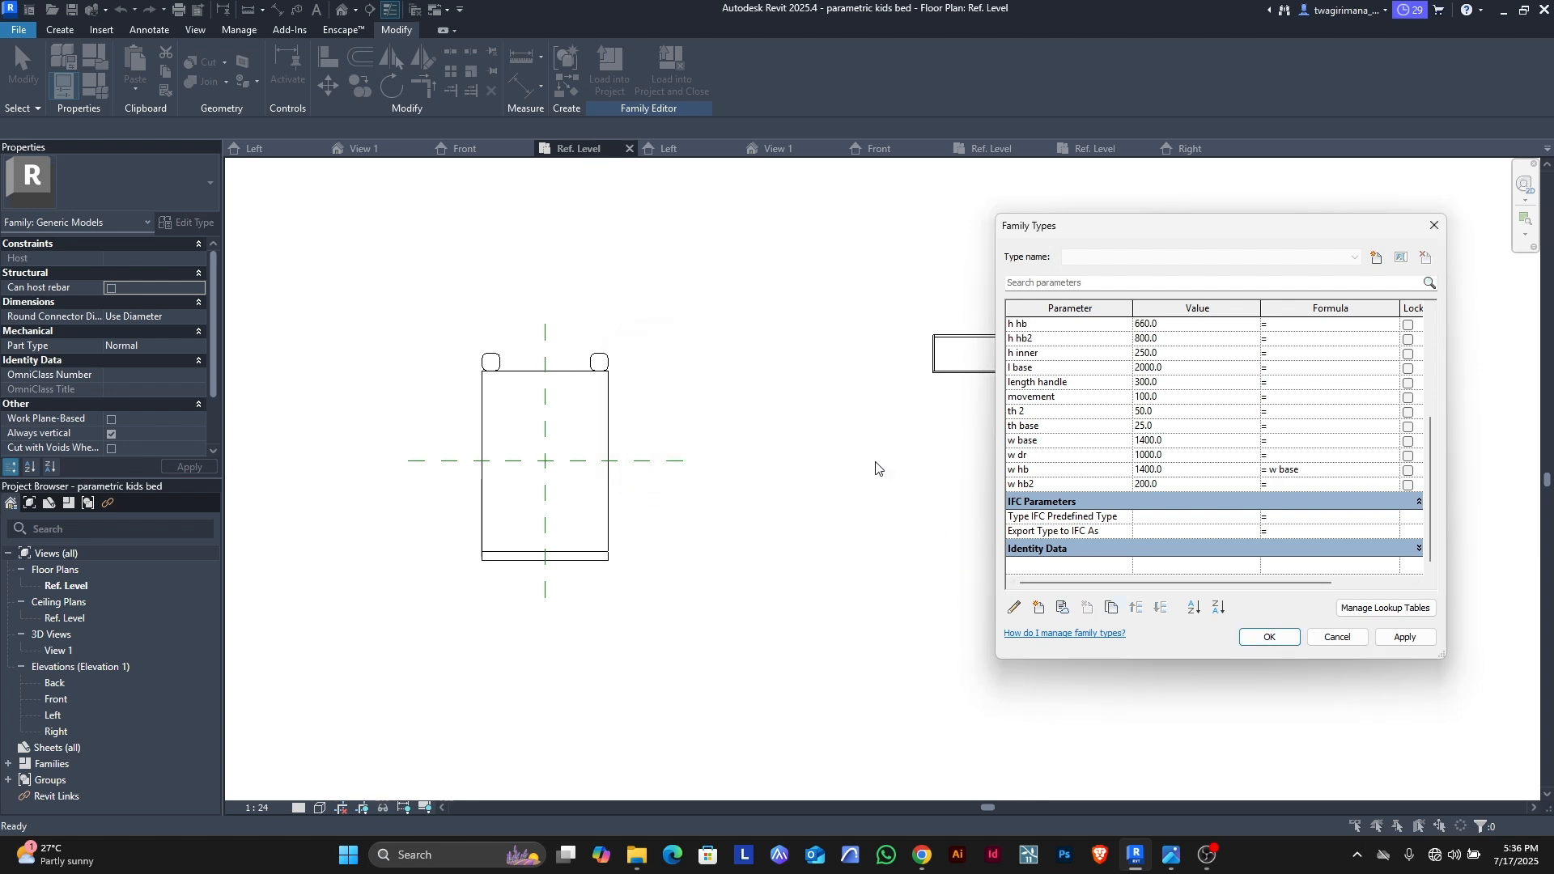
{"action": "left_click", "coordinate": [1270, 637]}
Step: Delete the two remaining hb2 groups at the head of the bed base
{"action": "scroll", "coordinate": [514, 374], "scroll_direction": "up", "scroll_amount": 3}
{"action": "left_click", "coordinate": [513, 374]}
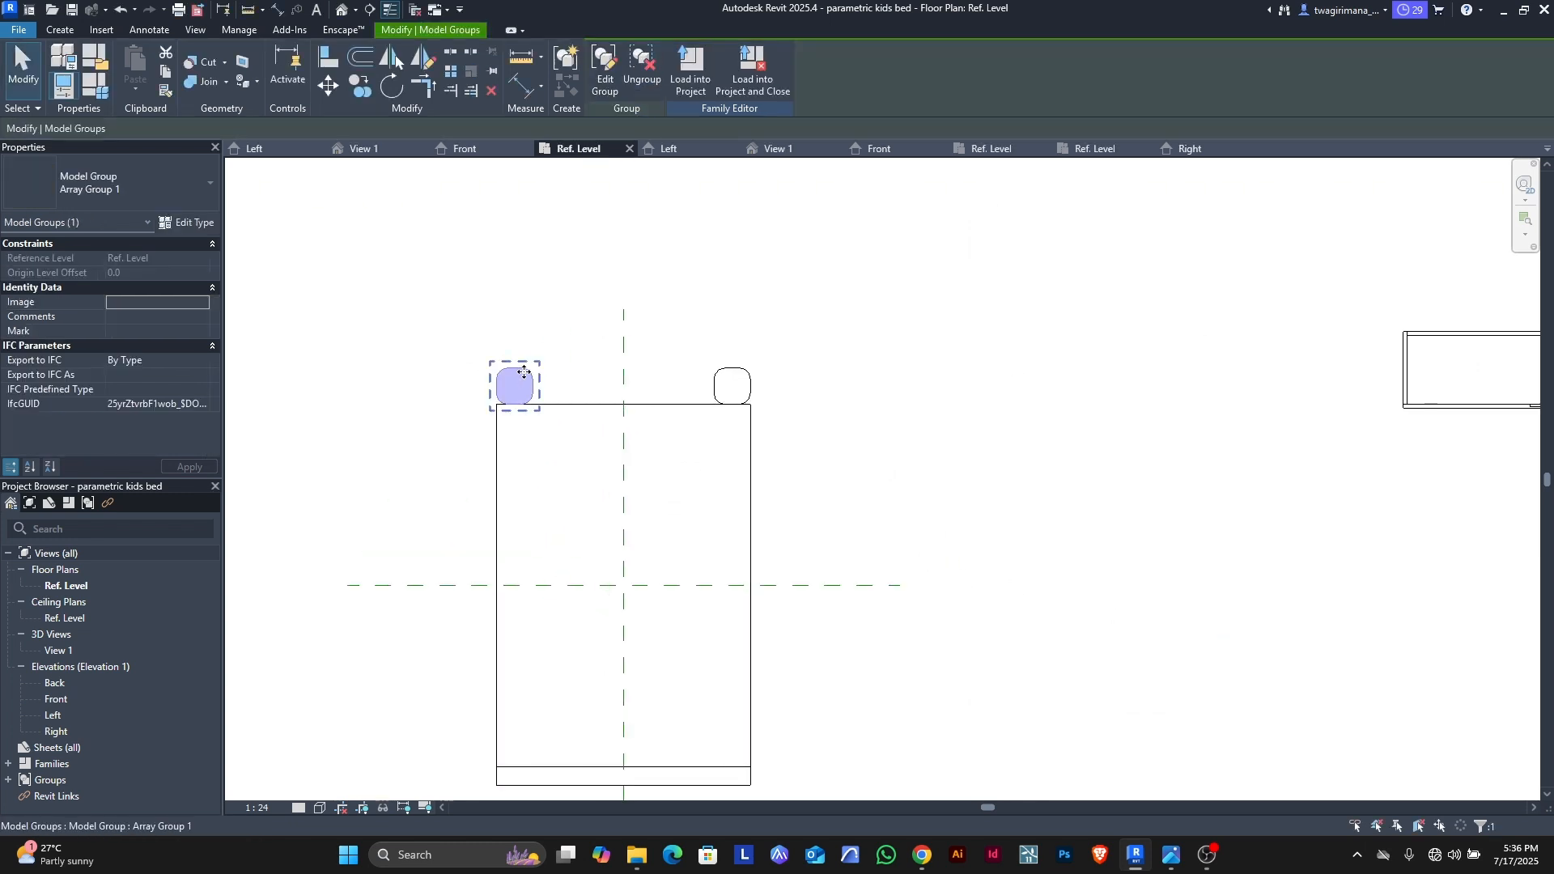
{"action": "left_click", "coordinate": [569, 368]}
{"action": "left_click", "coordinate": [516, 381]}
{"action": "left_click", "coordinate": [597, 361]}
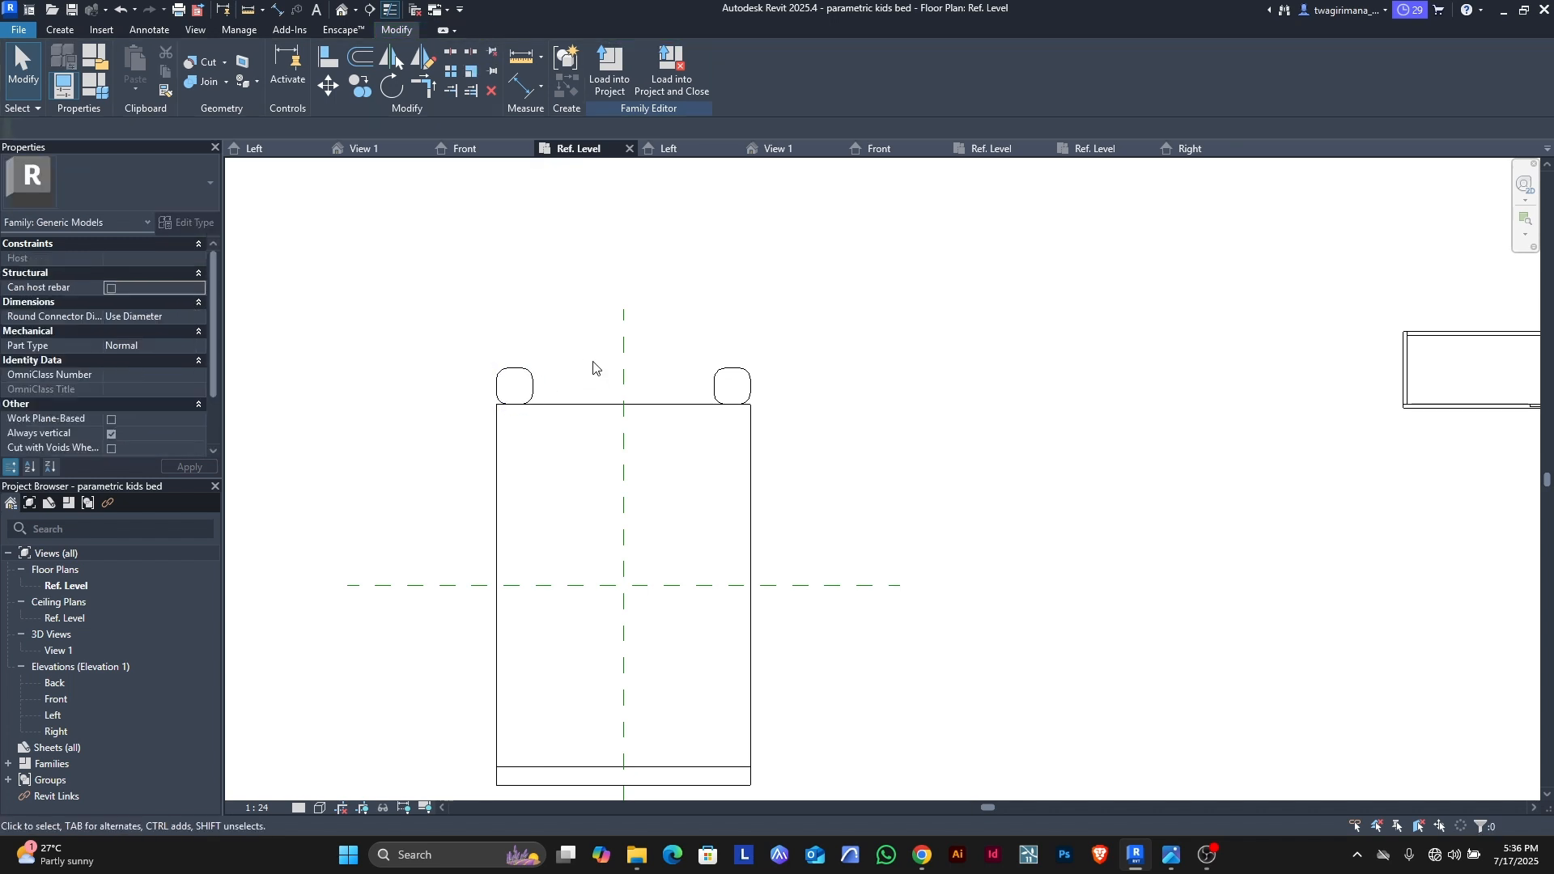
{"action": "left_click", "coordinate": [720, 382]}
{"action": "key", "text": "Delete"}
{"action": "left_click", "coordinate": [515, 383]}
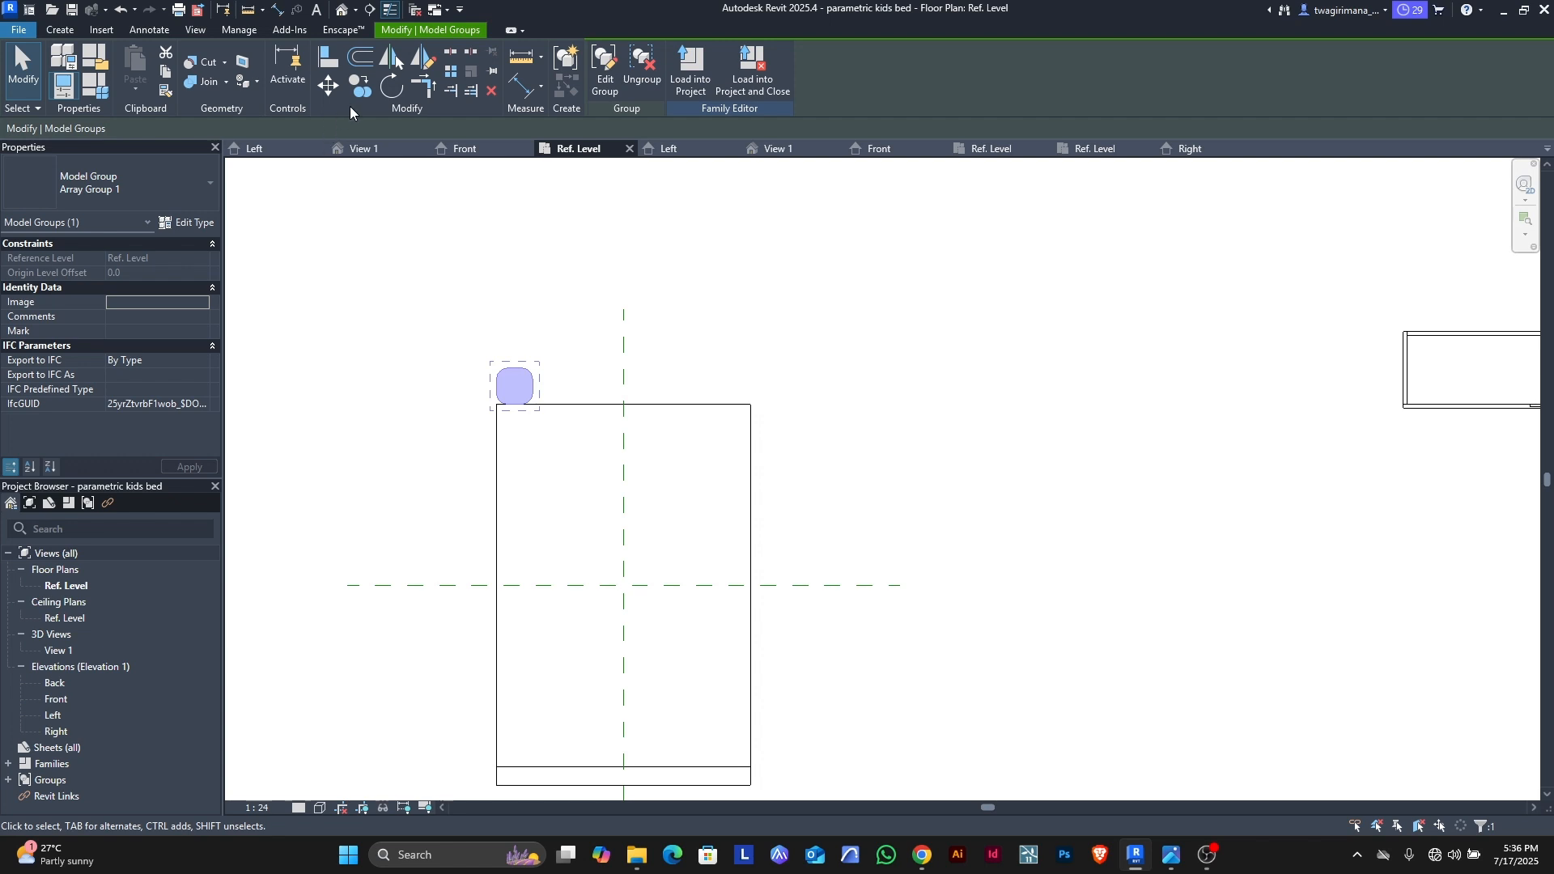
{"action": "key", "text": "Delete"}
{"action": "scroll", "coordinate": [548, 233], "scroll_direction": "down", "scroll_amount": 3}
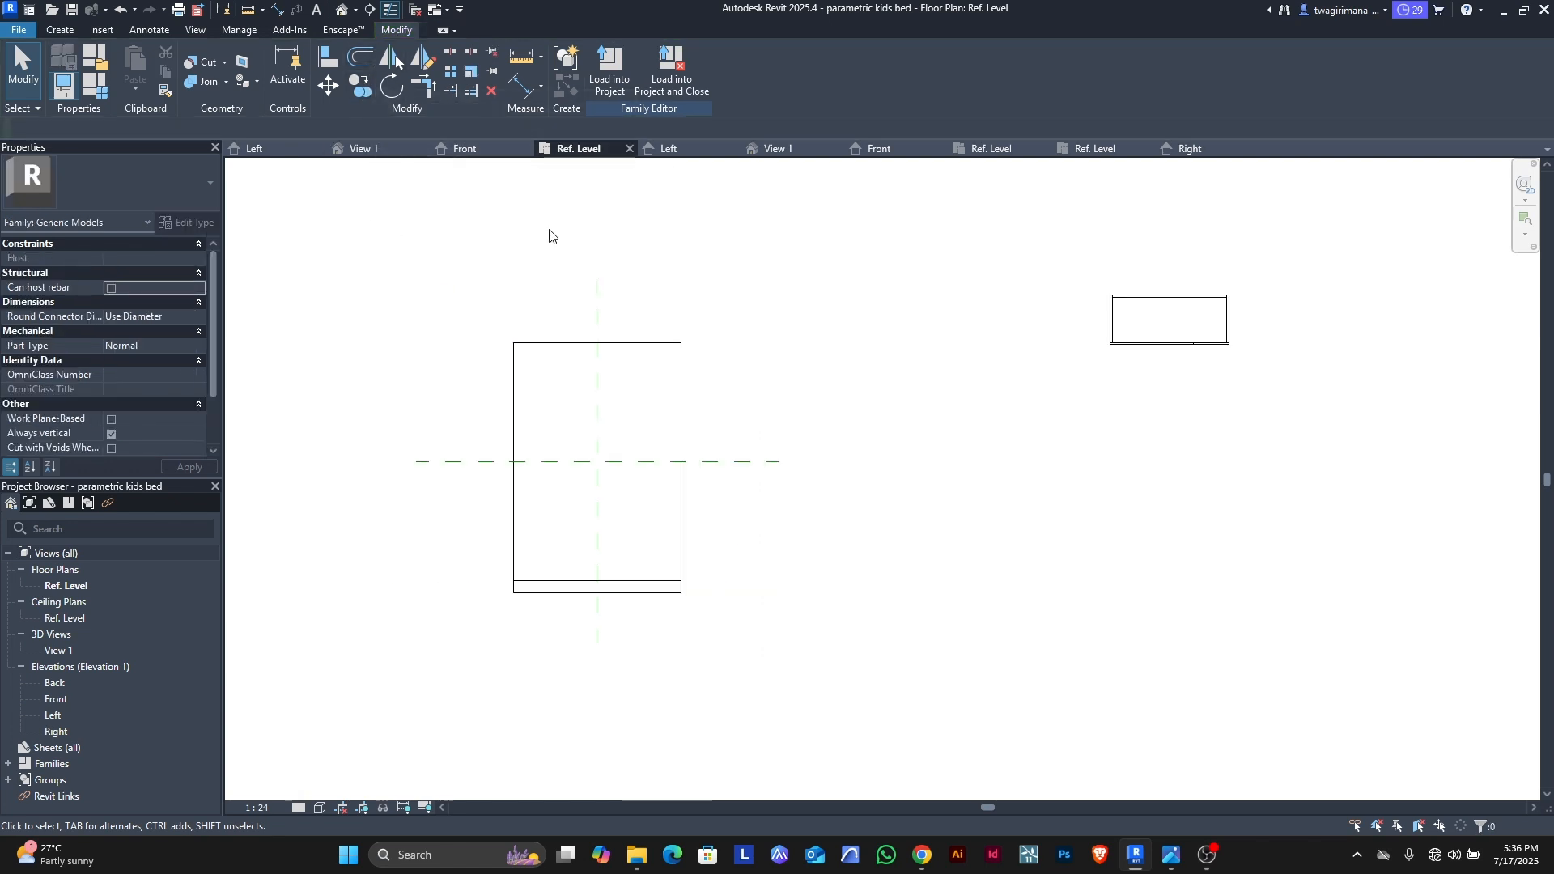
Step: Undo the hb2 group deletions until the full headboard row is restored
{"action": "scroll", "coordinate": [718, 351], "scroll_direction": "up", "scroll_amount": 3}
{"action": "key", "text": "ctrl+z"}
{"action": "key", "text": "ctrl+z"}
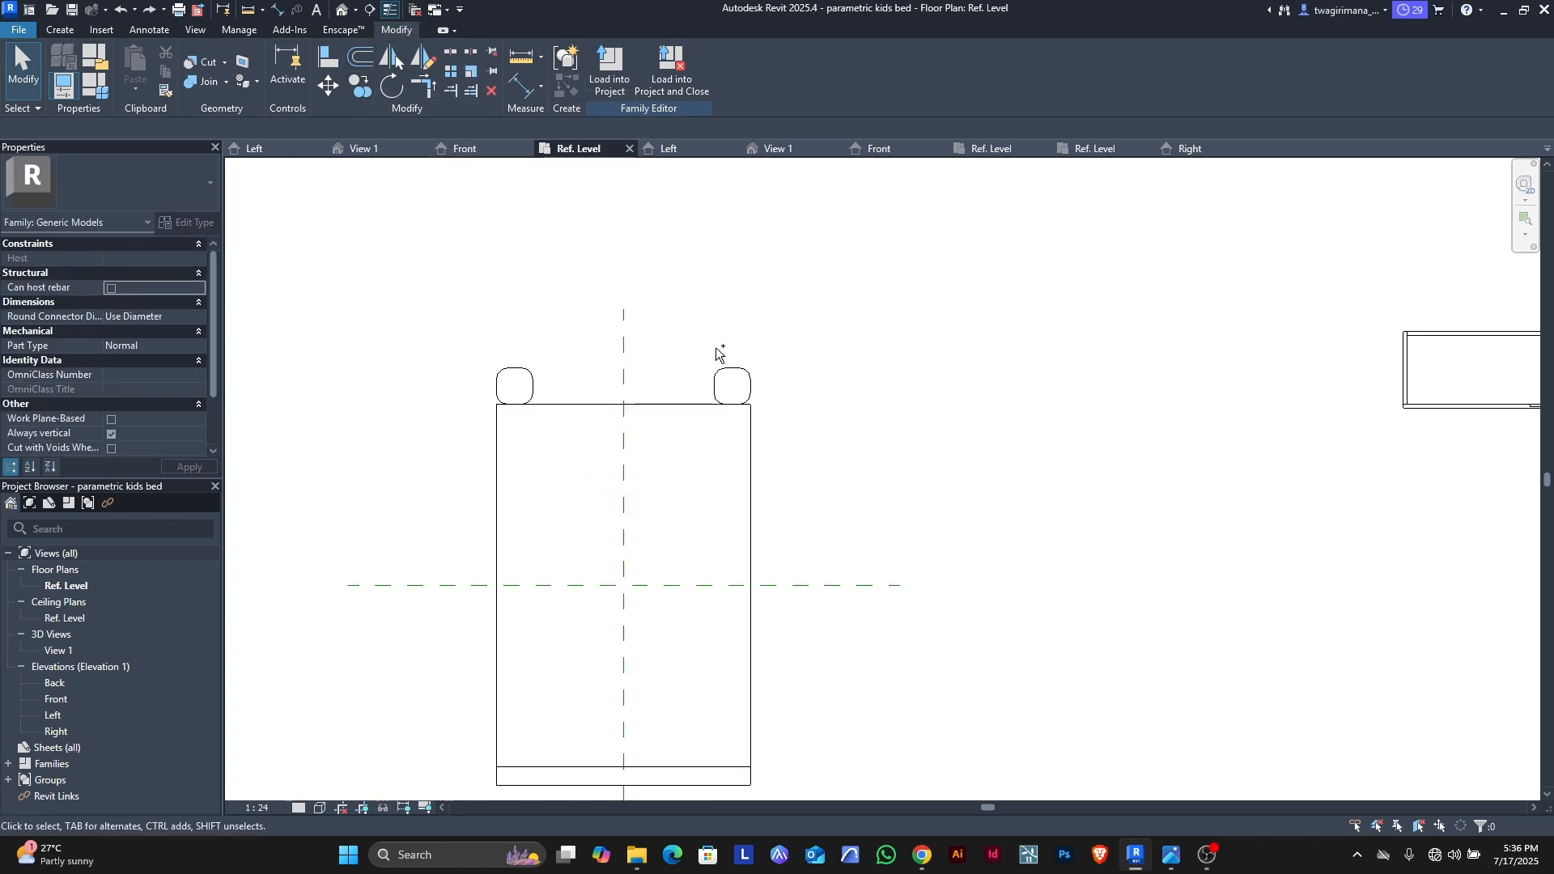
{"action": "scroll", "coordinate": [718, 352], "scroll_direction": "down", "scroll_amount": 3}
{"action": "scroll", "coordinate": [698, 349], "scroll_direction": "up", "scroll_amount": 6}
{"action": "scroll", "coordinate": [701, 350], "scroll_direction": "down", "scroll_amount": 4}
{"action": "key", "text": "ctrl+z"}
{"action": "key", "text": "ctrl+z"}
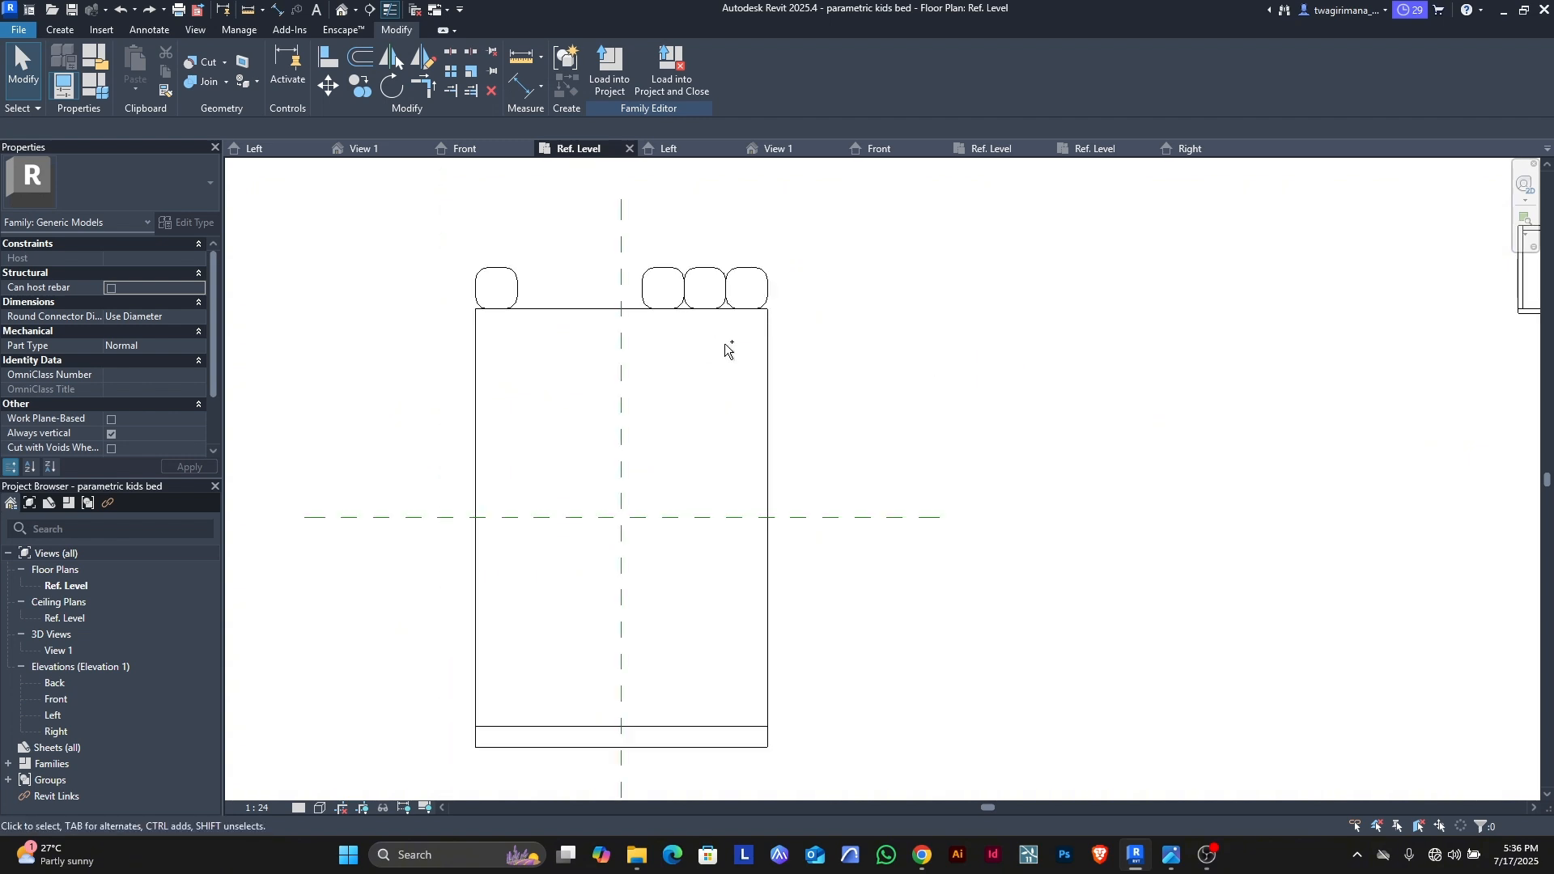
{"action": "key", "text": "ctrl+z"}
{"action": "scroll", "coordinate": [728, 351], "scroll_direction": "up", "scroll_amount": 2}
{"action": "scroll", "coordinate": [728, 352], "scroll_direction": "down", "scroll_amount": 3}
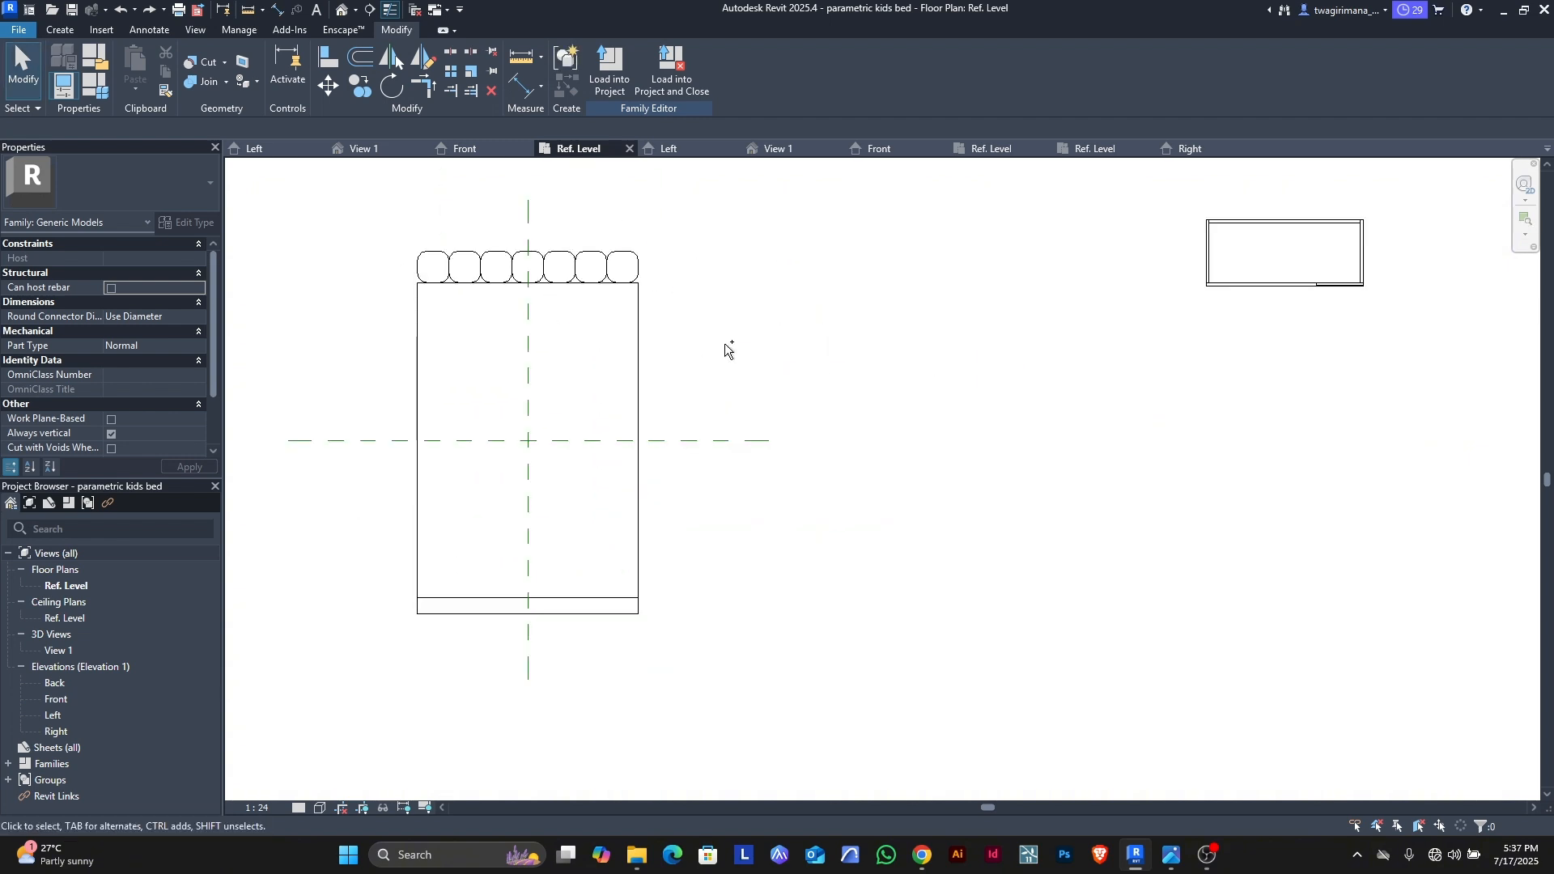
Step: Undo the headboard array and hb2 placement back to the single hb2 component standing away from the bed base
{"action": "key", "text": "ctrl+z"}
{"action": "key", "text": "ctrl+z"}
{"action": "key", "text": "ctrl+z"}
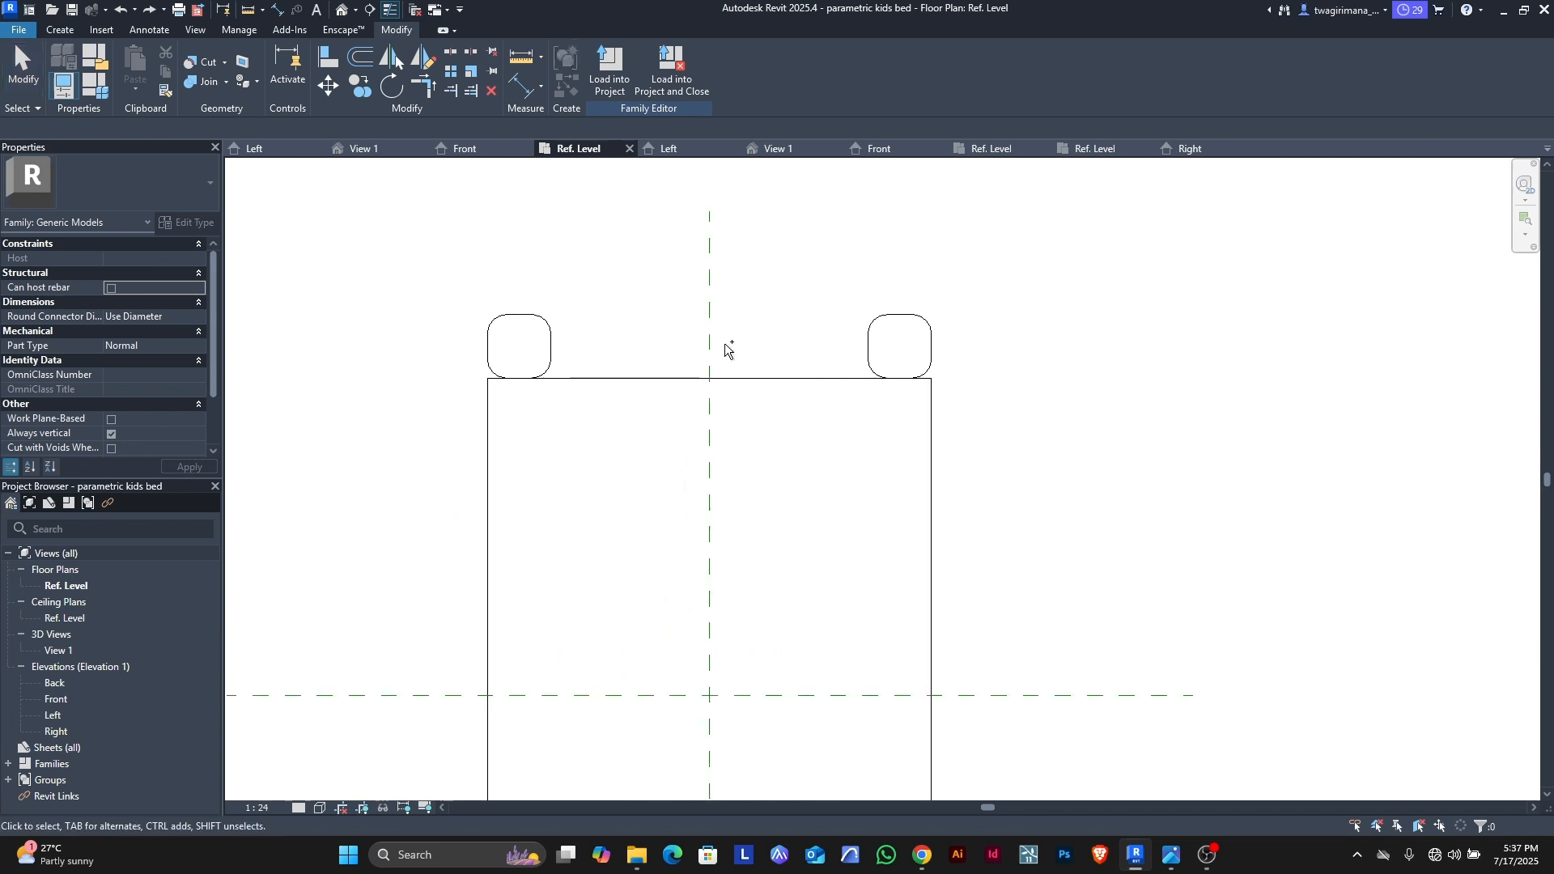
{"action": "key", "text": "ctrl+z"}
{"action": "key", "text": "ctrl+z"}
{"action": "key", "text": "ctrl+z"}
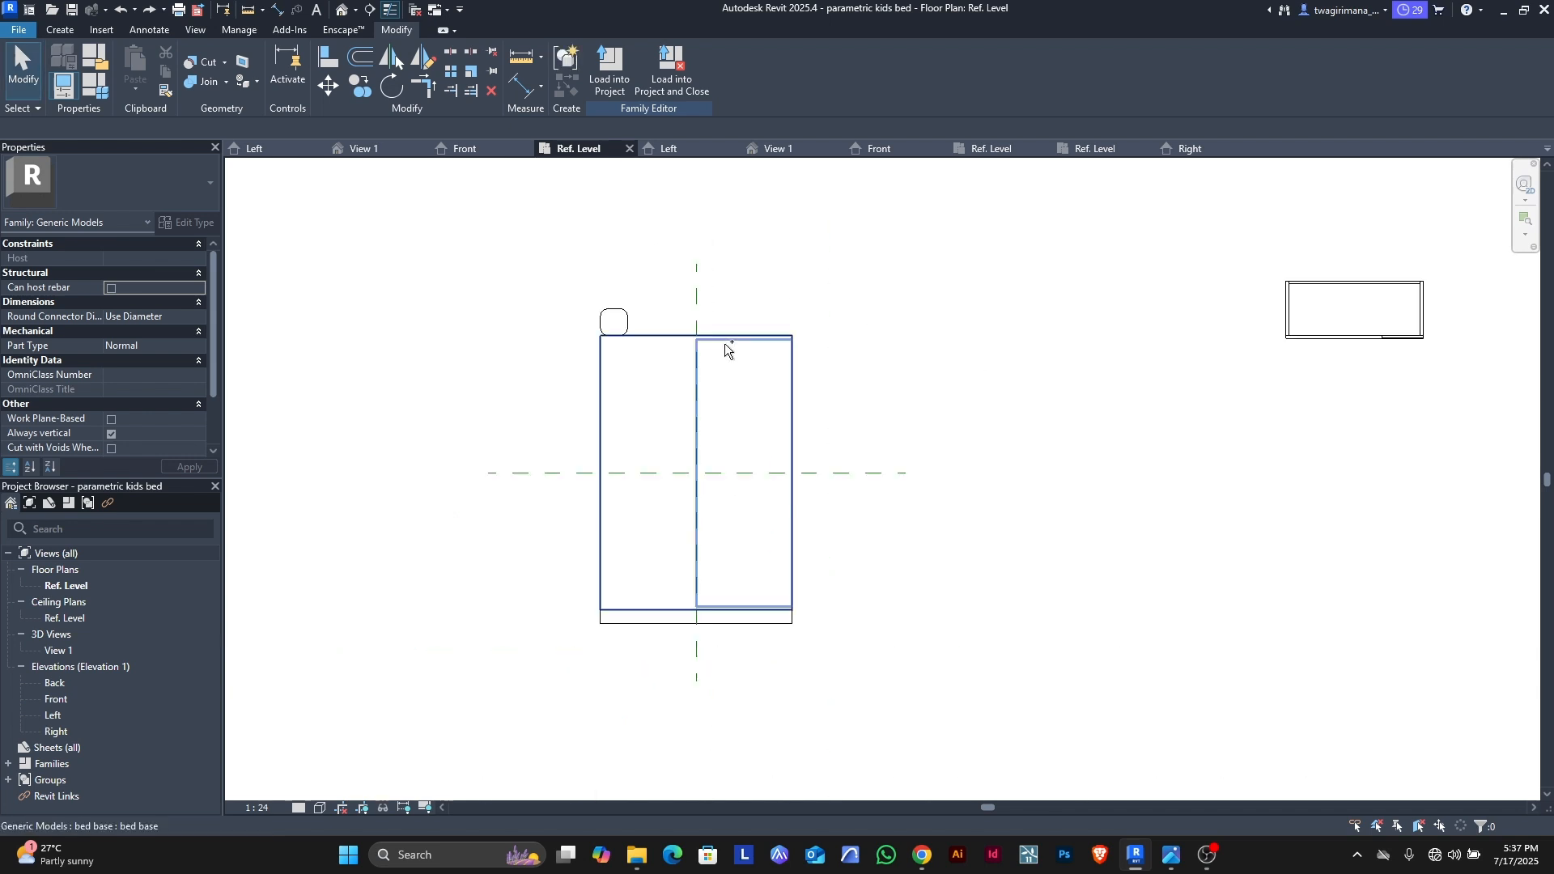
Step: Copy the separate hb2 component to the left corner at the head of the bed base
{"action": "left_click", "coordinate": [1106, 323]}
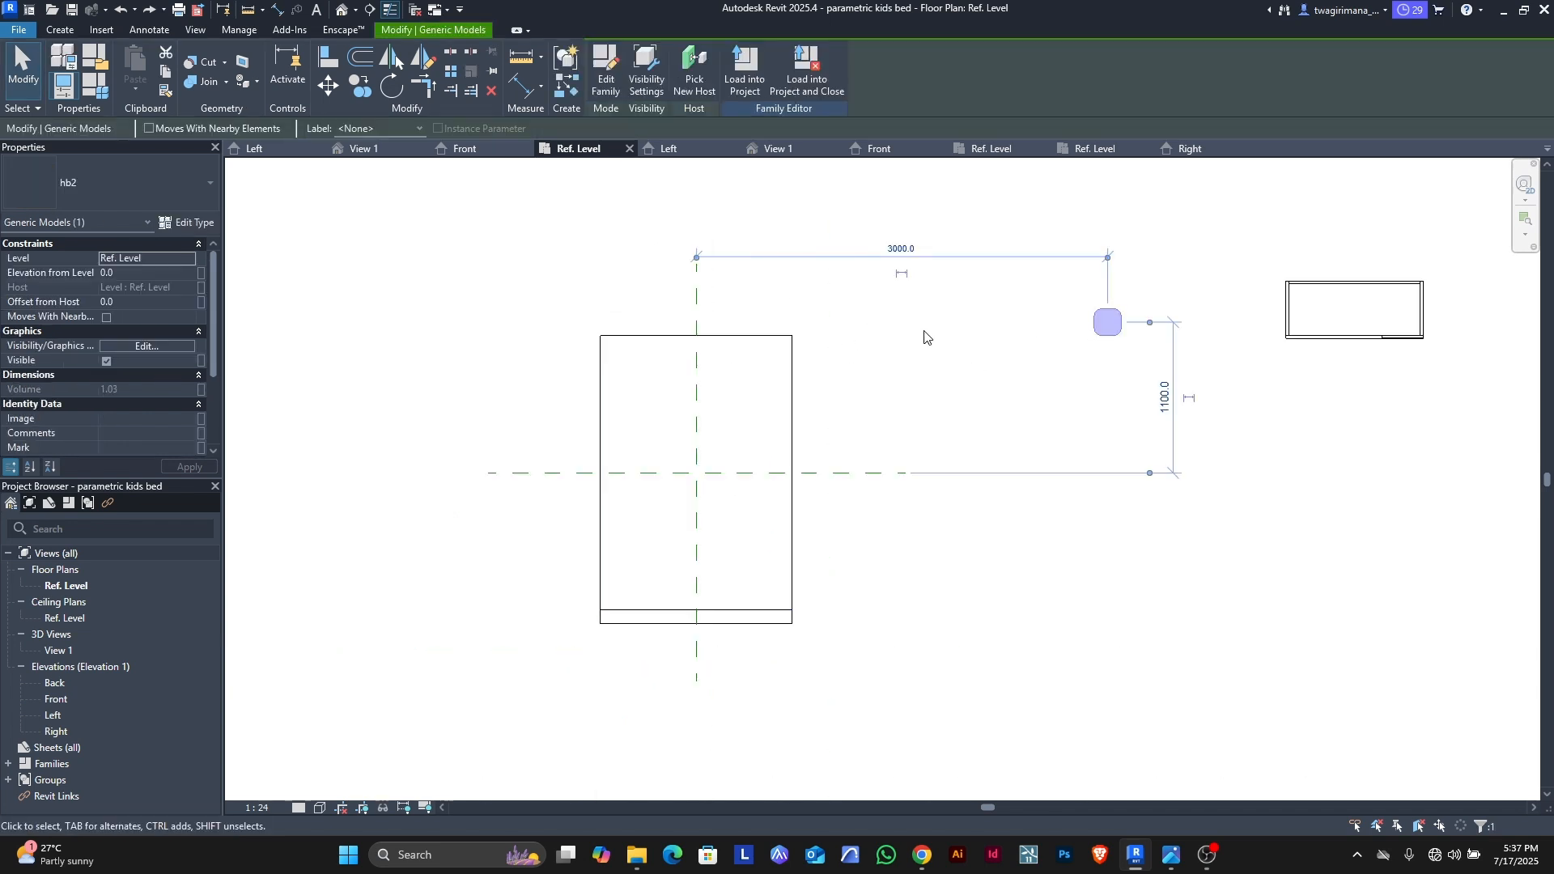
{"action": "left_click", "coordinate": [361, 86]}
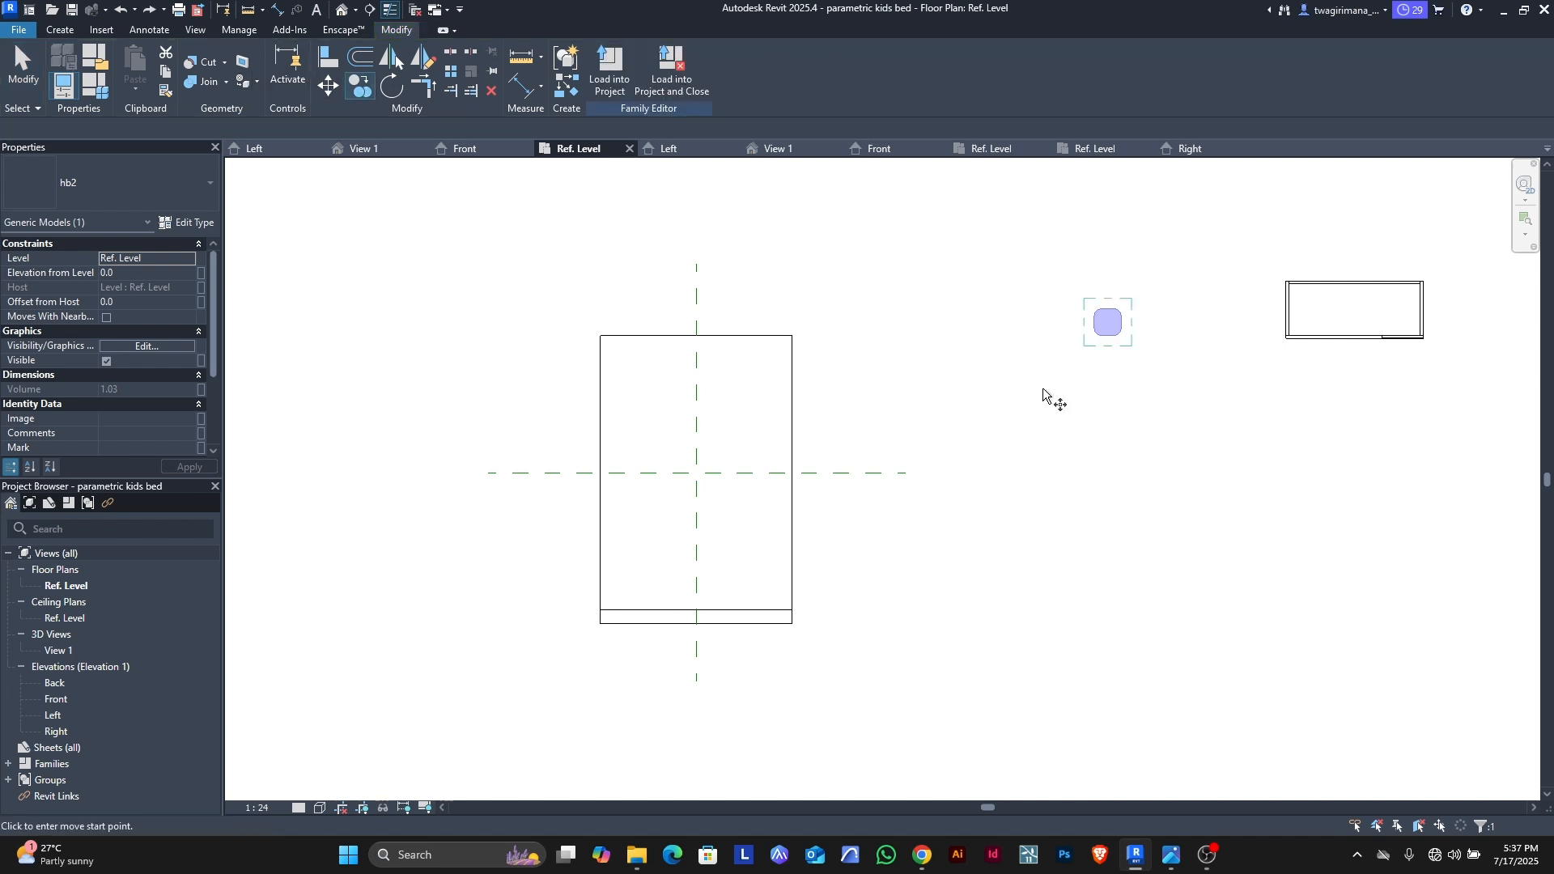
{"action": "left_click", "coordinate": [1094, 325]}
{"action": "scroll", "coordinate": [604, 328], "scroll_direction": "up", "scroll_amount": 5}
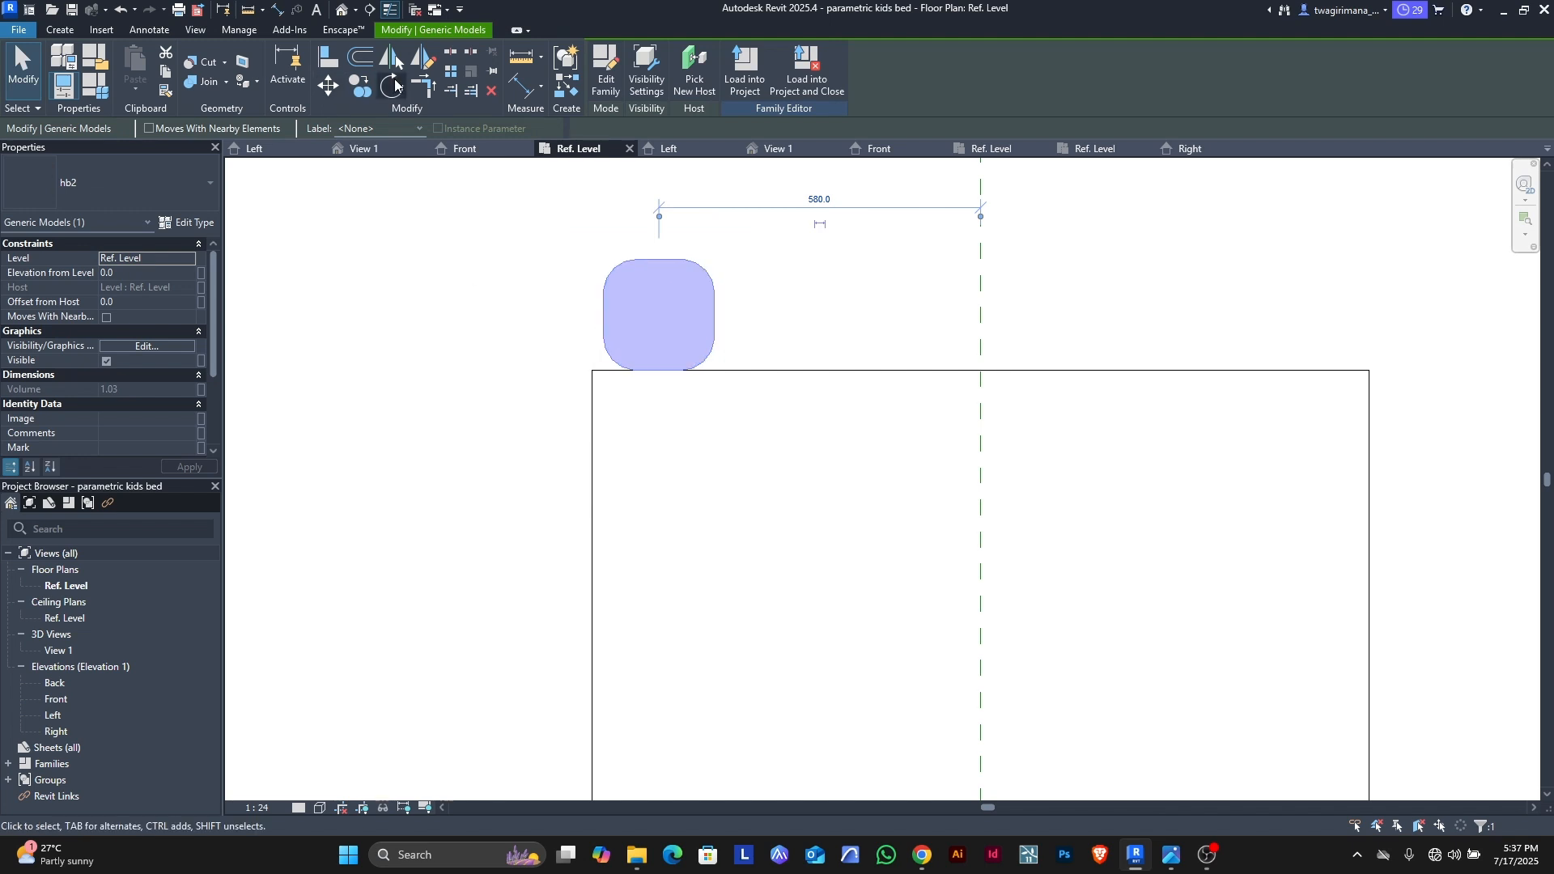
Step: Align the copied hb2's outer side with the bed base's left edge and lock the alignment
{"action": "left_click", "coordinate": [328, 63]}
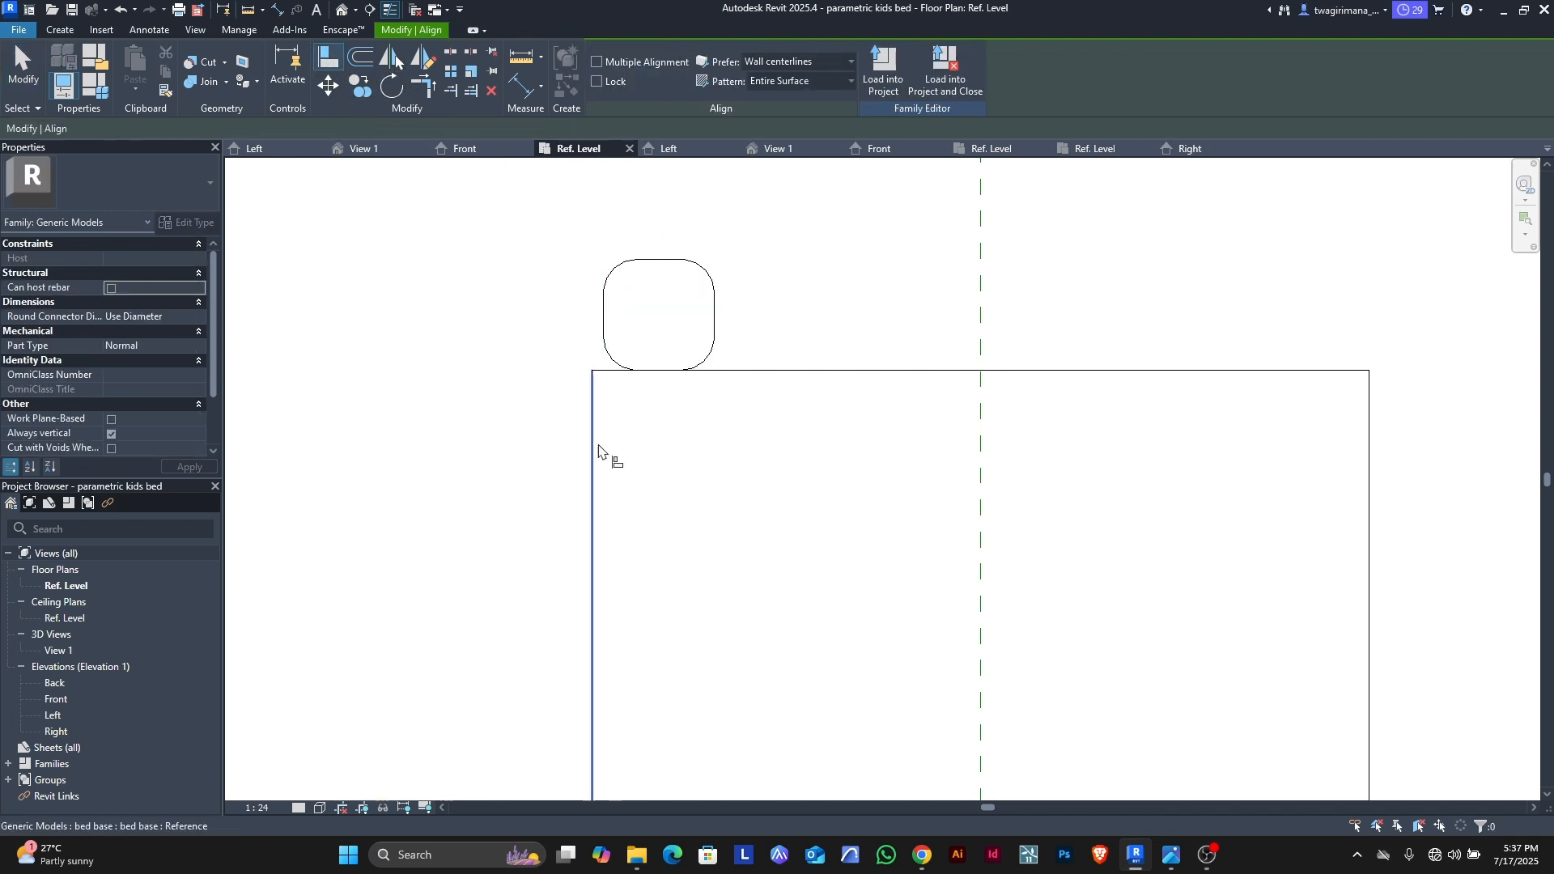
{"action": "left_click", "coordinate": [592, 445]}
{"action": "left_click", "coordinate": [606, 320]}
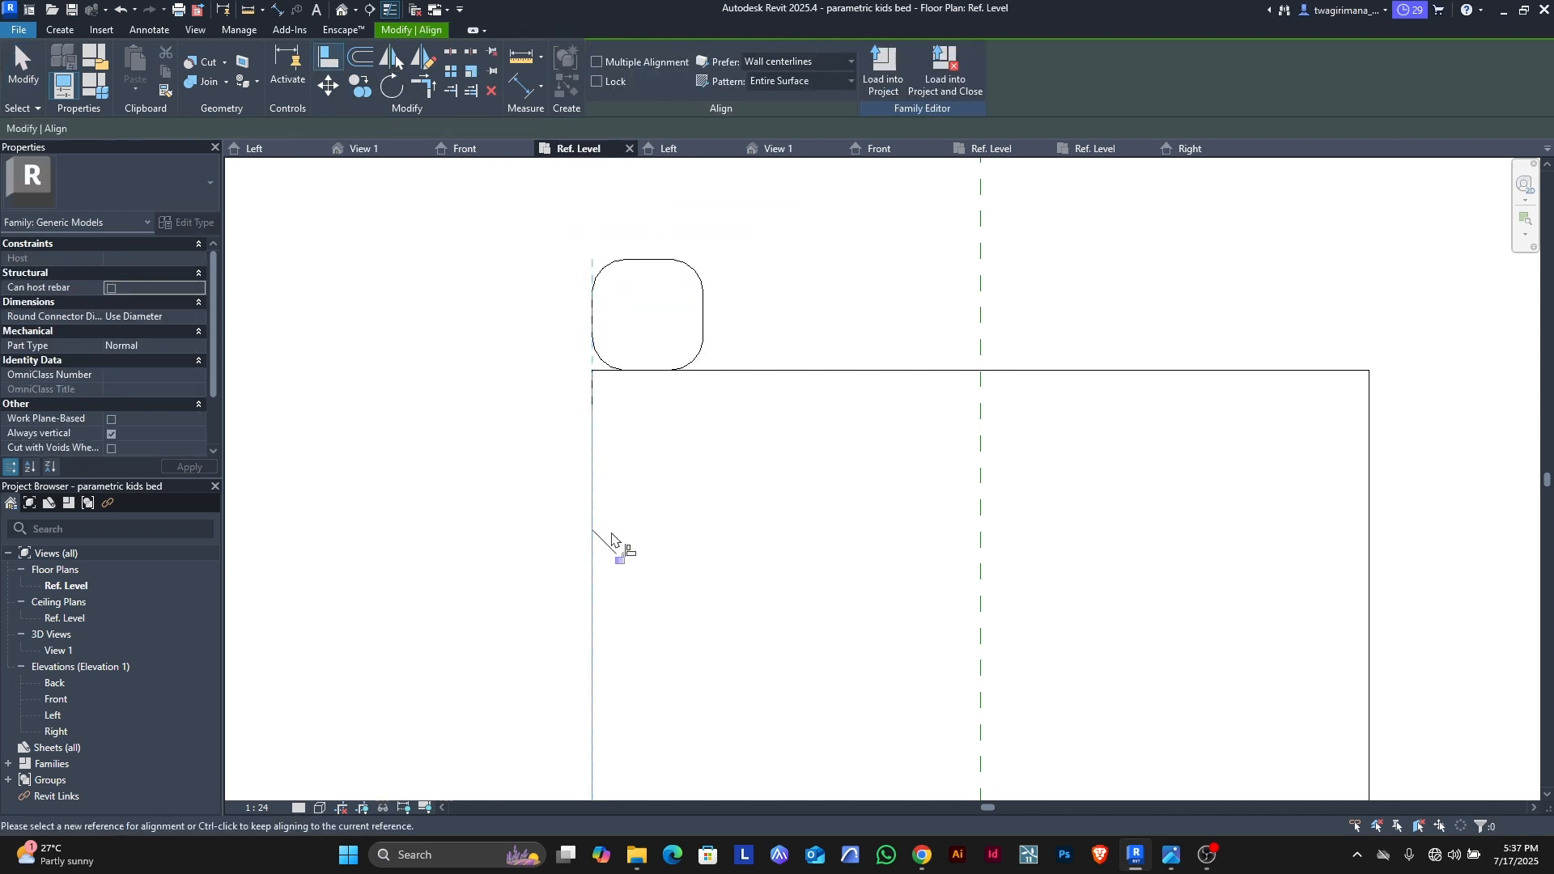
{"action": "scroll", "coordinate": [548, 392], "scroll_direction": "down", "scroll_amount": 2}
{"action": "scroll", "coordinate": [610, 421], "scroll_direction": "down", "scroll_amount": 2}
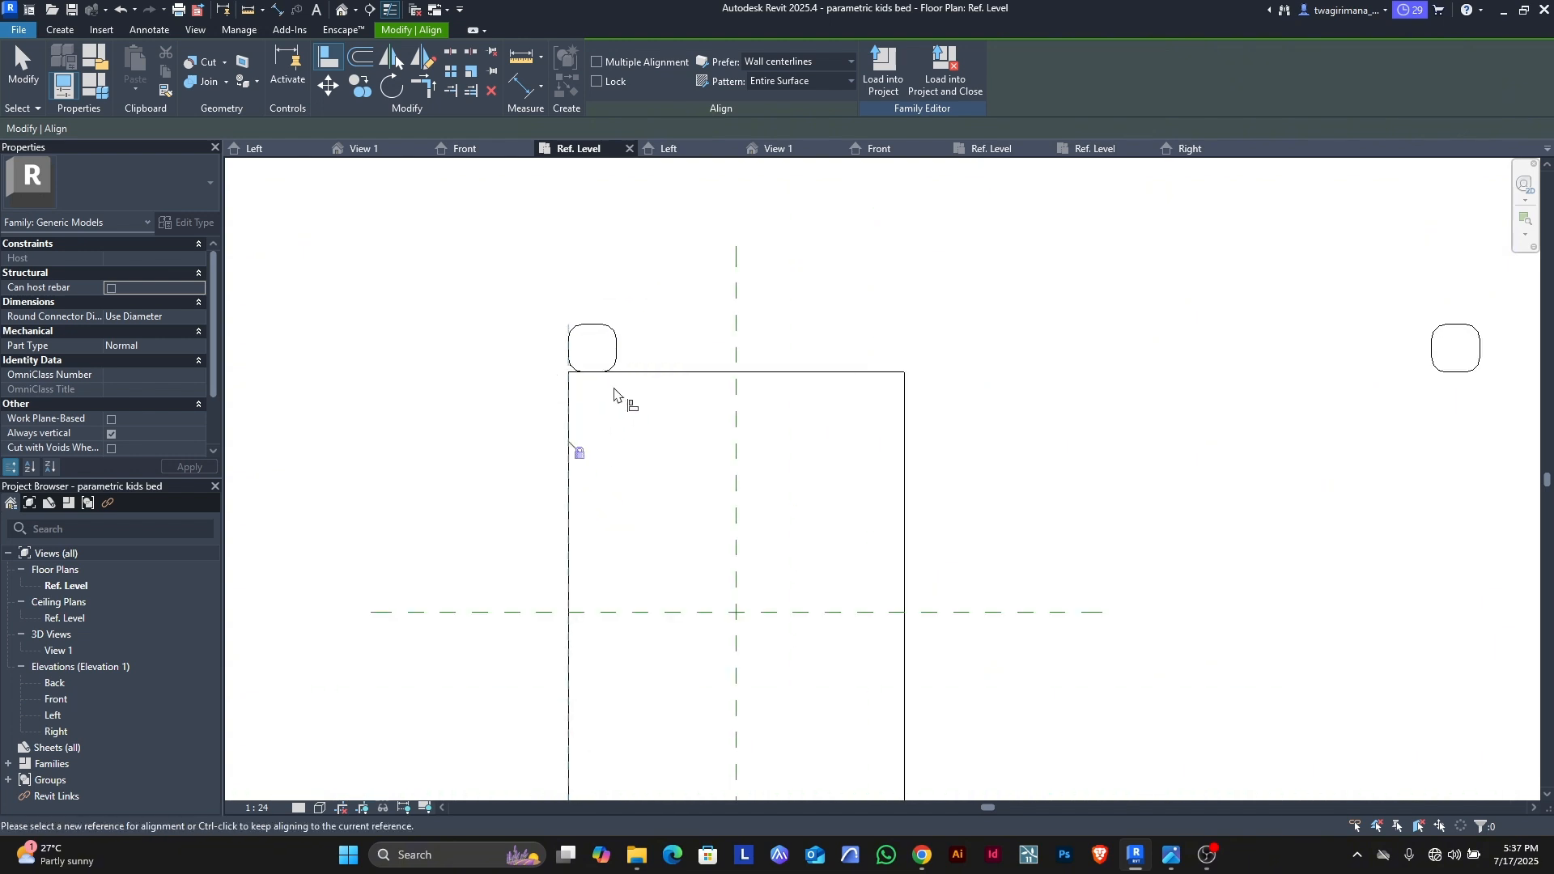
{"action": "key", "text": "Escape"}
Step: Array the aligned hb2 along the head of the bed base as a grouped two-item array, placing the last item near the right corner
{"action": "left_click", "coordinate": [615, 346]}
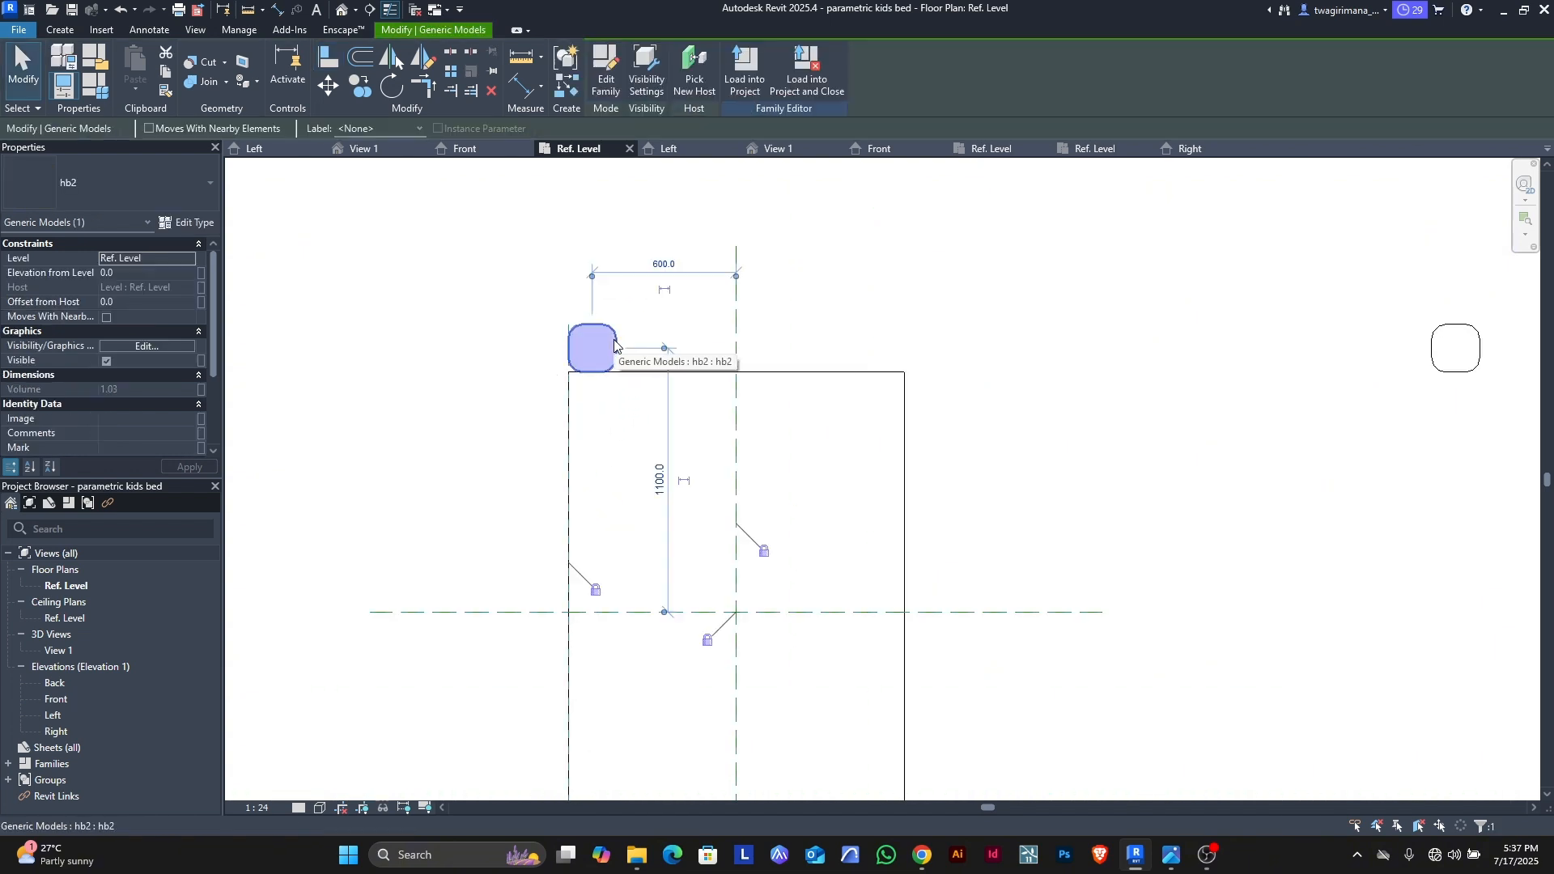
{"action": "left_click", "coordinate": [451, 71]}
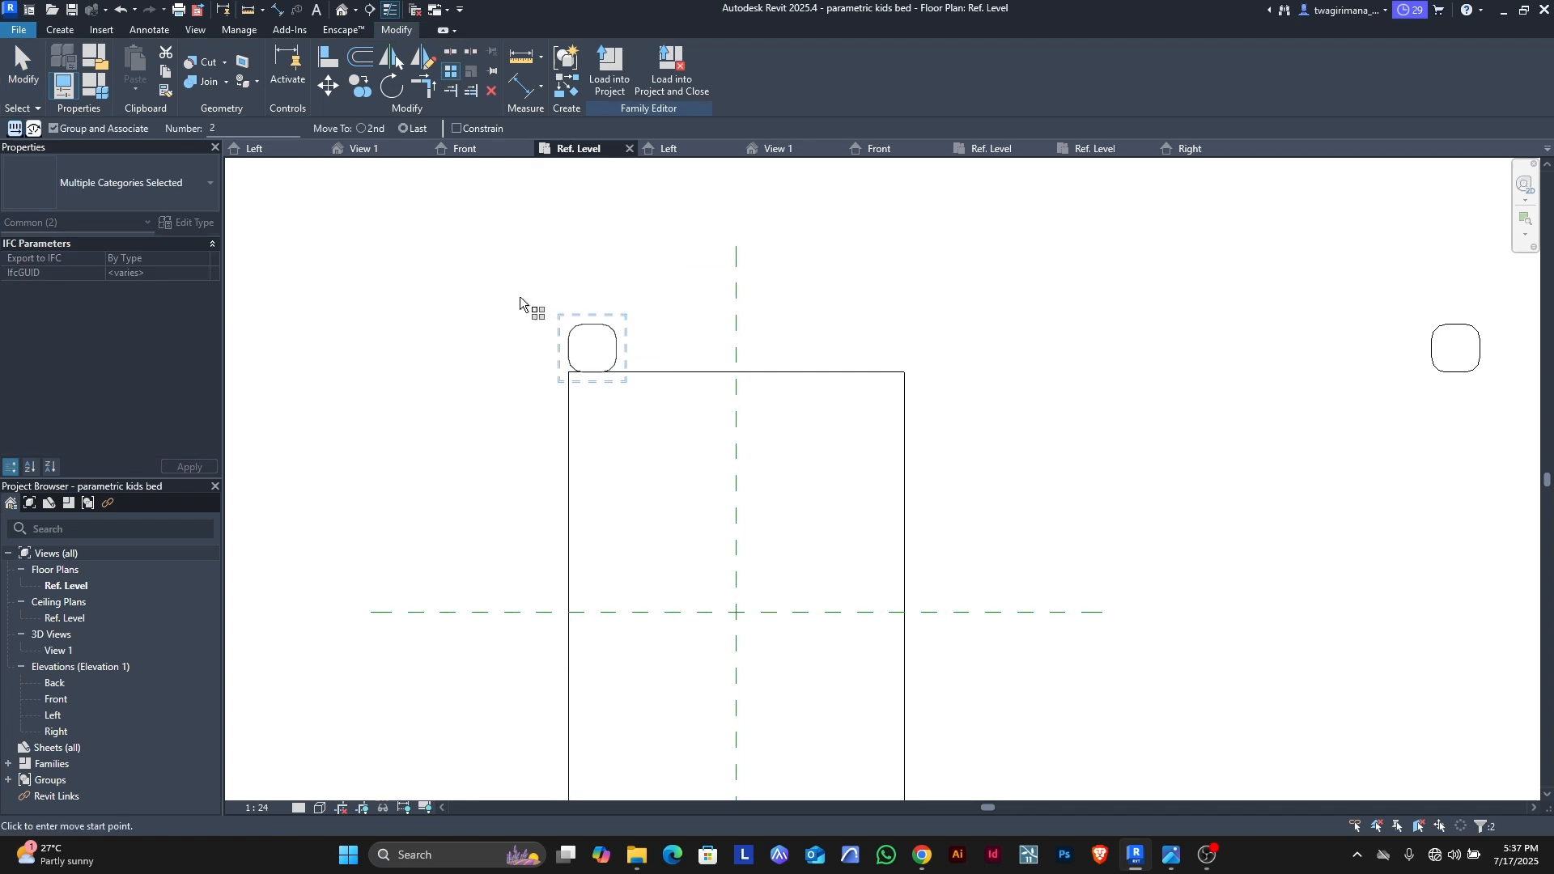
{"action": "left_click", "coordinate": [571, 349]}
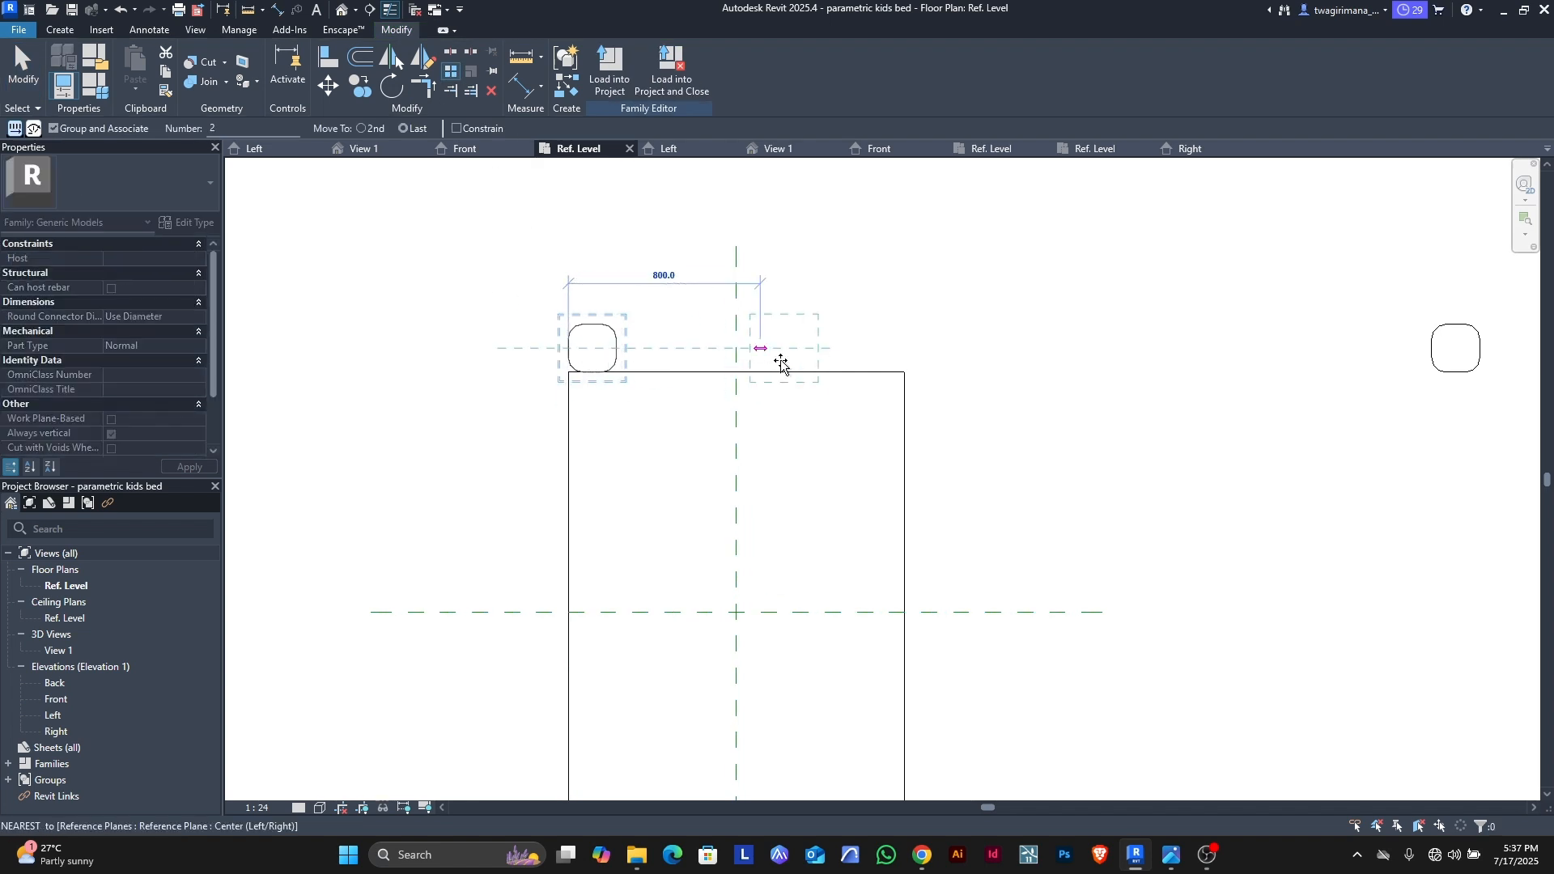
{"action": "left_click", "coordinate": [864, 350]}
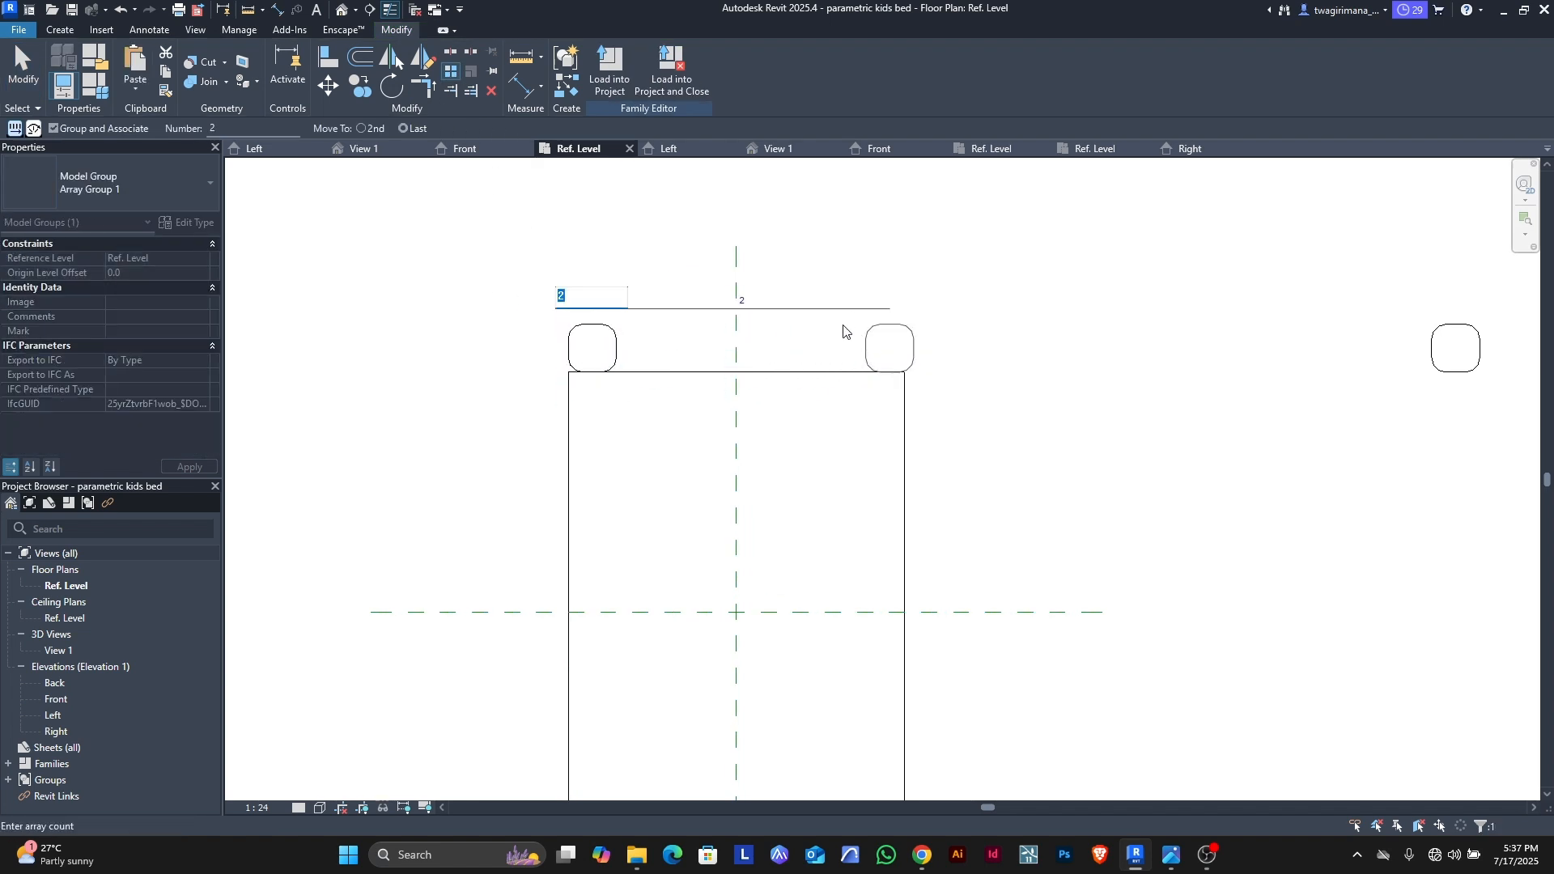
{"action": "scroll", "coordinate": [843, 331], "scroll_direction": "up", "scroll_amount": 2}
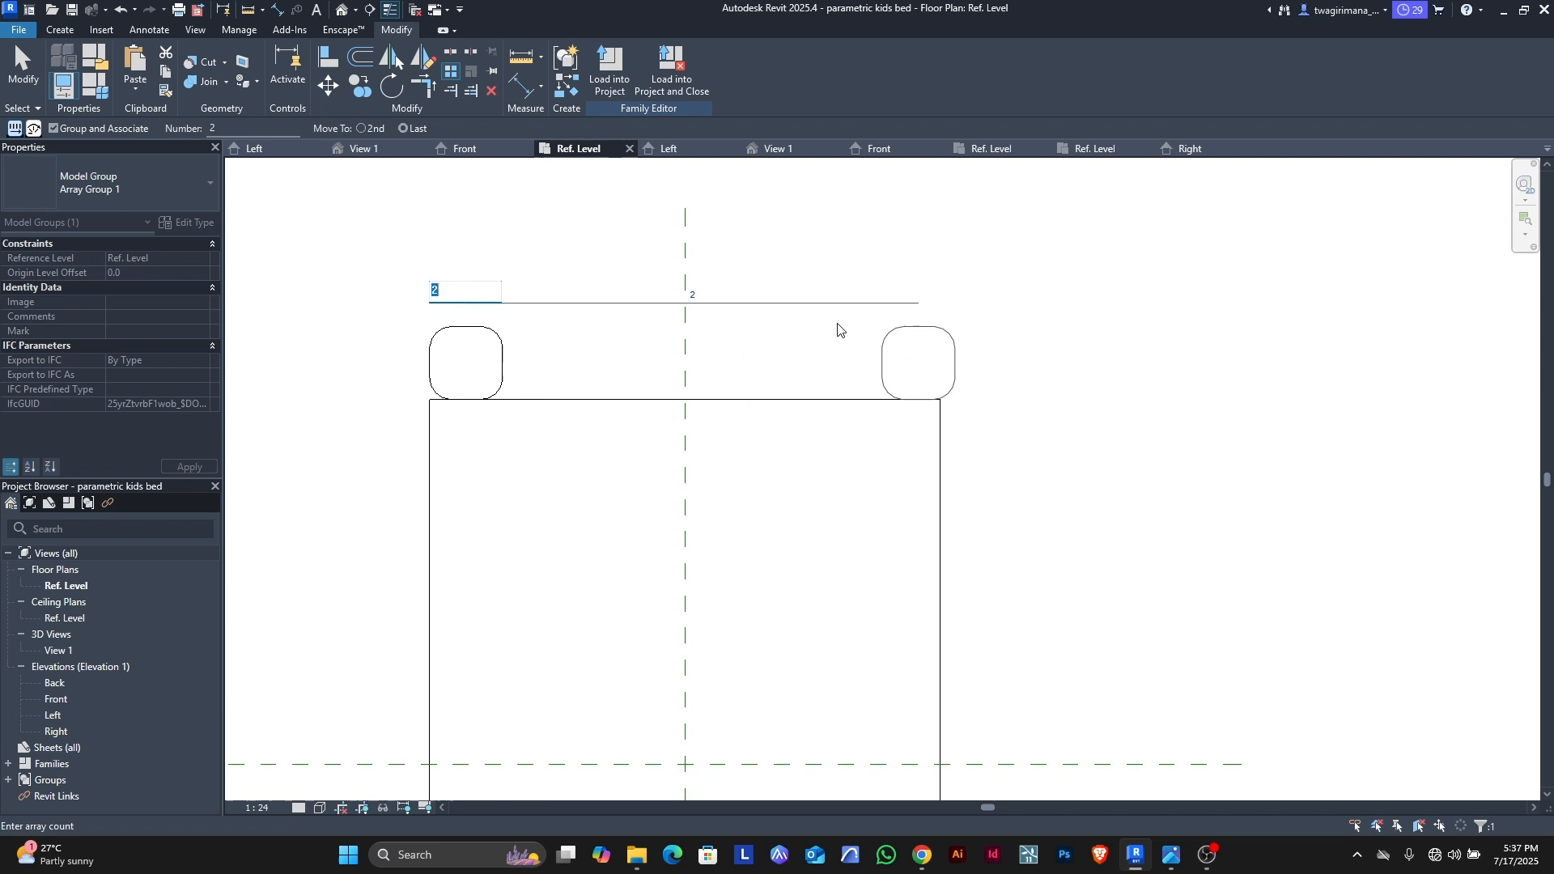
Step: Align the last arrayed hb2's outer side with the bed base's right edge and lock the alignment
{"action": "left_click", "coordinate": [328, 72]}
{"action": "left_click", "coordinate": [949, 454]}
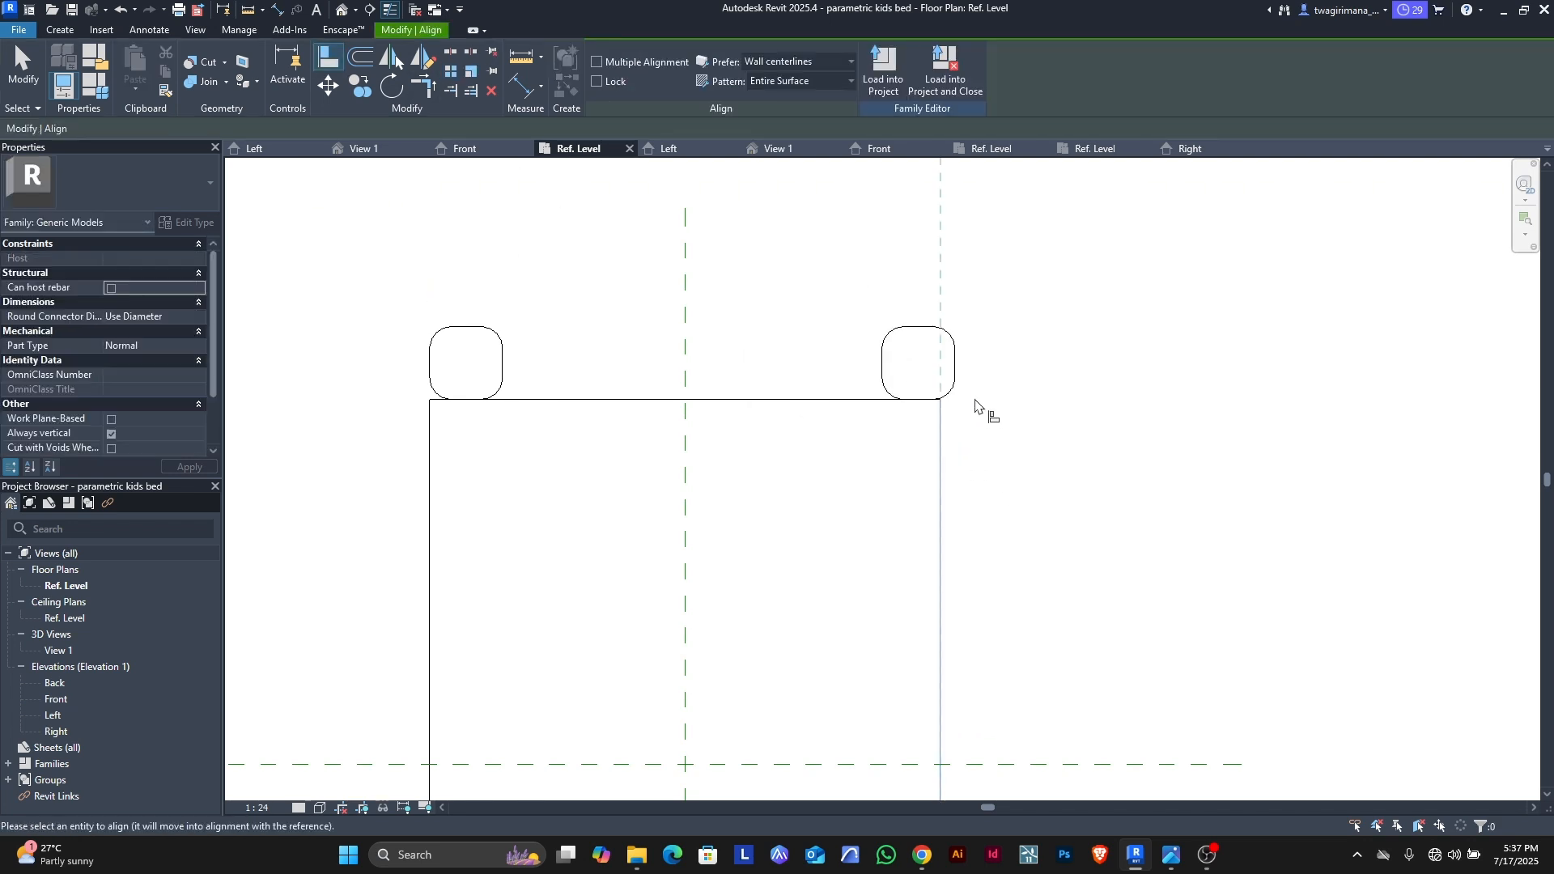
{"action": "left_click", "coordinate": [956, 374]}
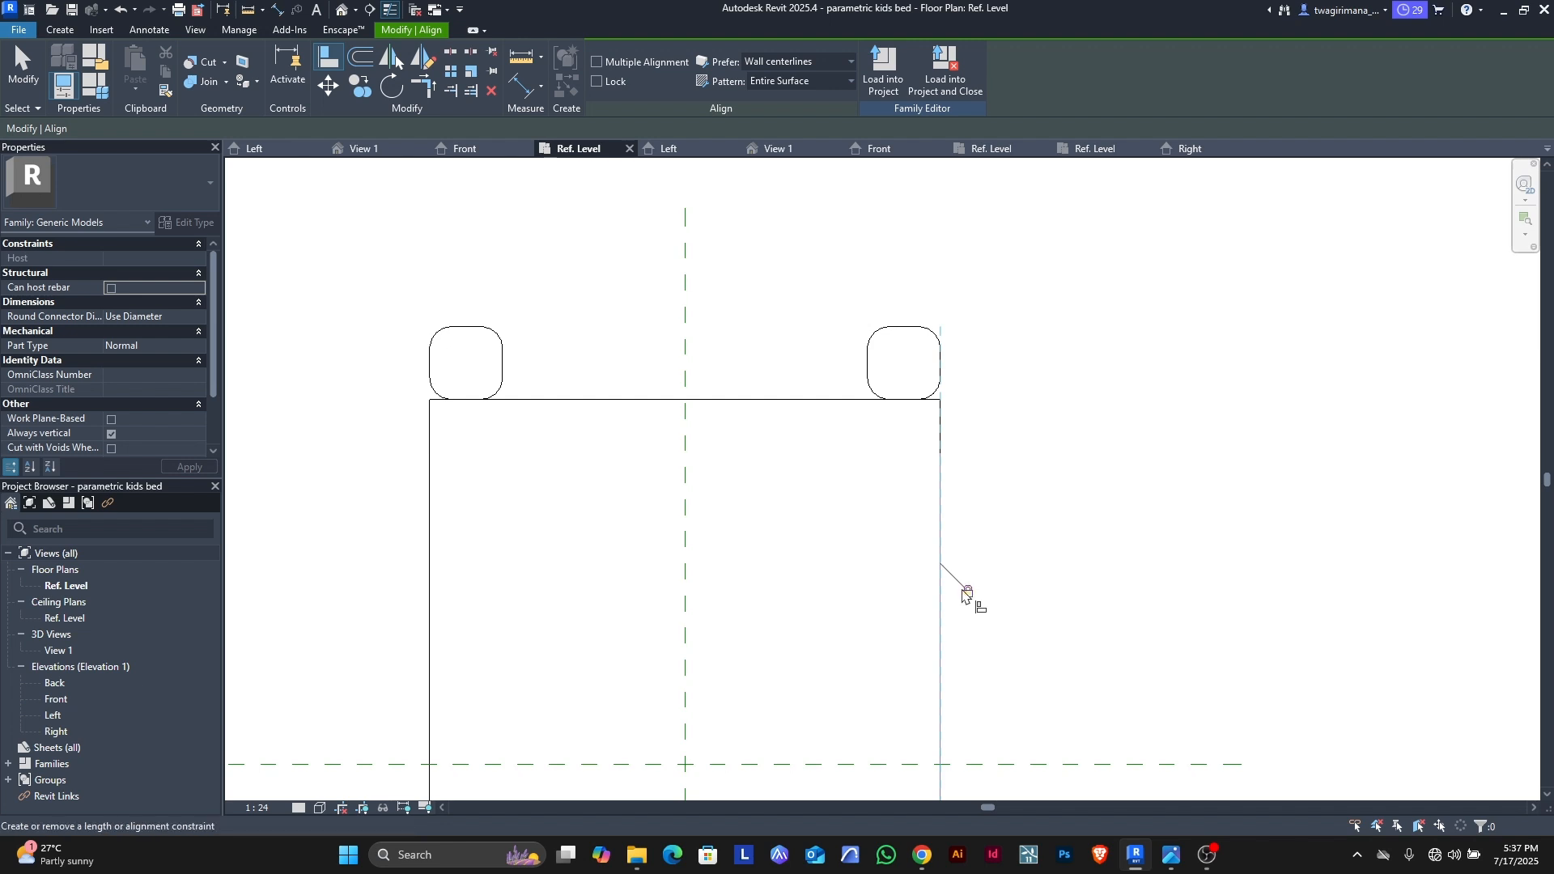
{"action": "scroll", "coordinate": [728, 416], "scroll_direction": "down", "scroll_amount": 4}
{"action": "key", "text": "Escape"}
{"action": "scroll", "coordinate": [566, 389], "scroll_direction": "up", "scroll_amount": 2}
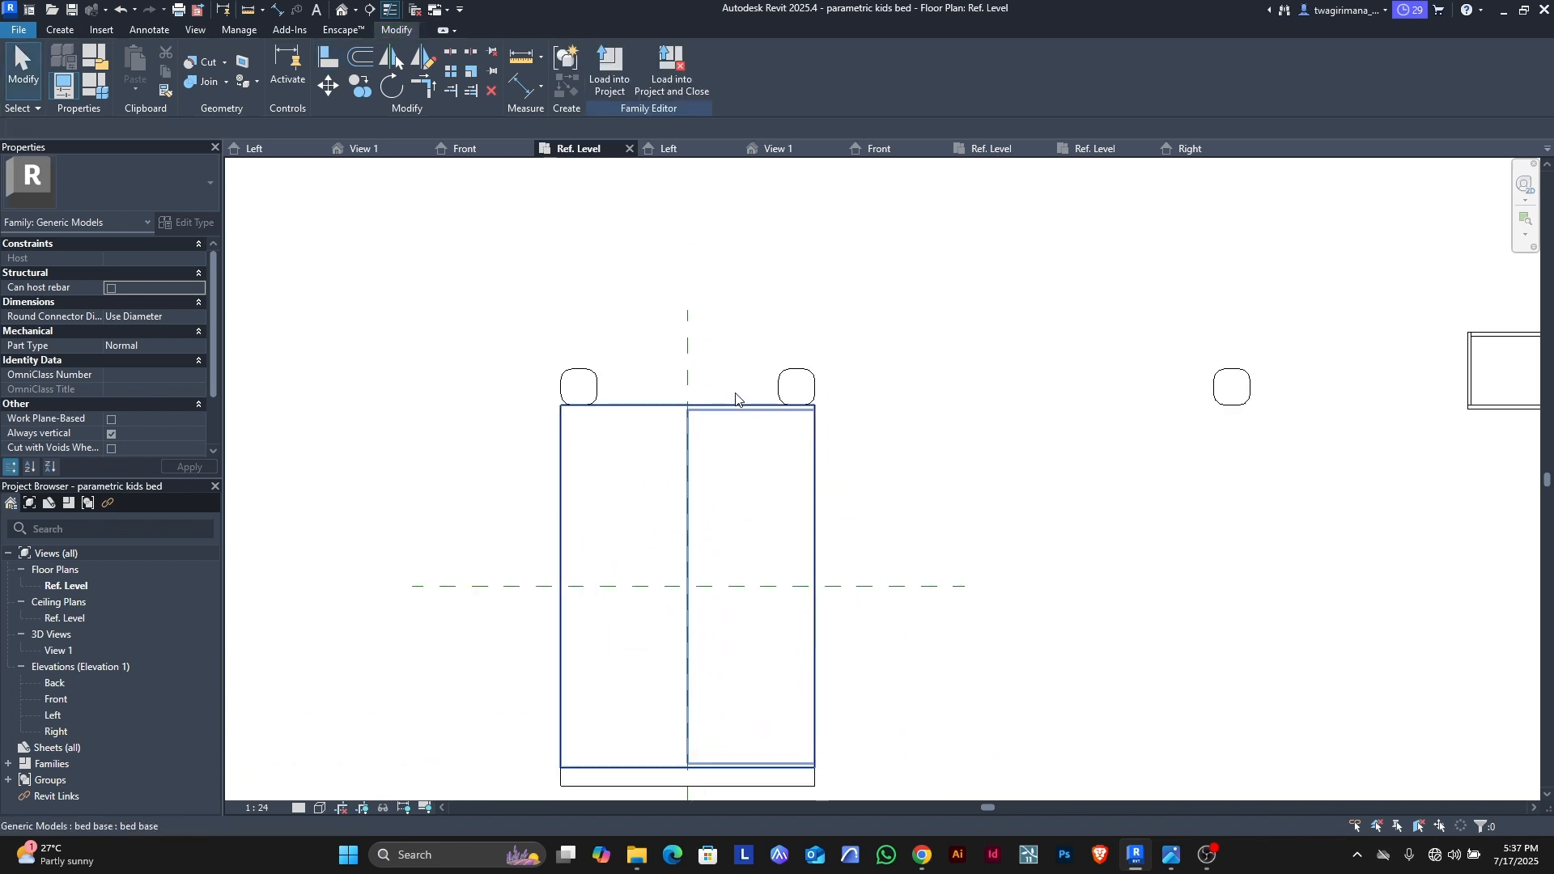
Step: Label the hb2 array count with a new type parameter named numbers and accept the constraint warnings
{"action": "left_click", "coordinate": [557, 389]}
{"action": "left_click", "coordinate": [720, 358]}
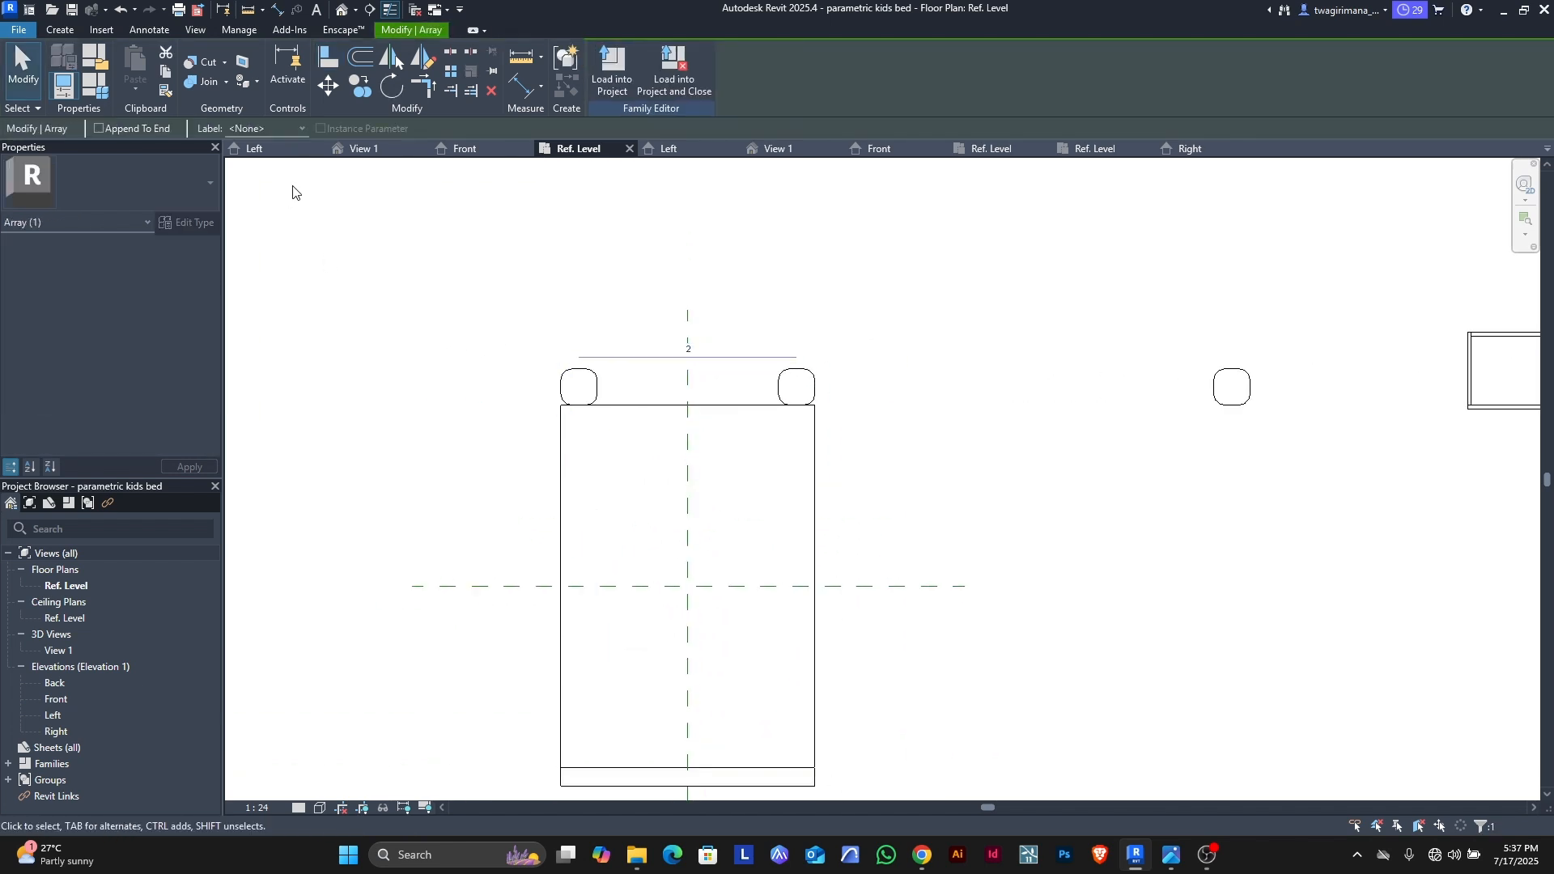
{"action": "left_click", "coordinate": [299, 127]}
{"action": "left_click", "coordinate": [259, 159]}
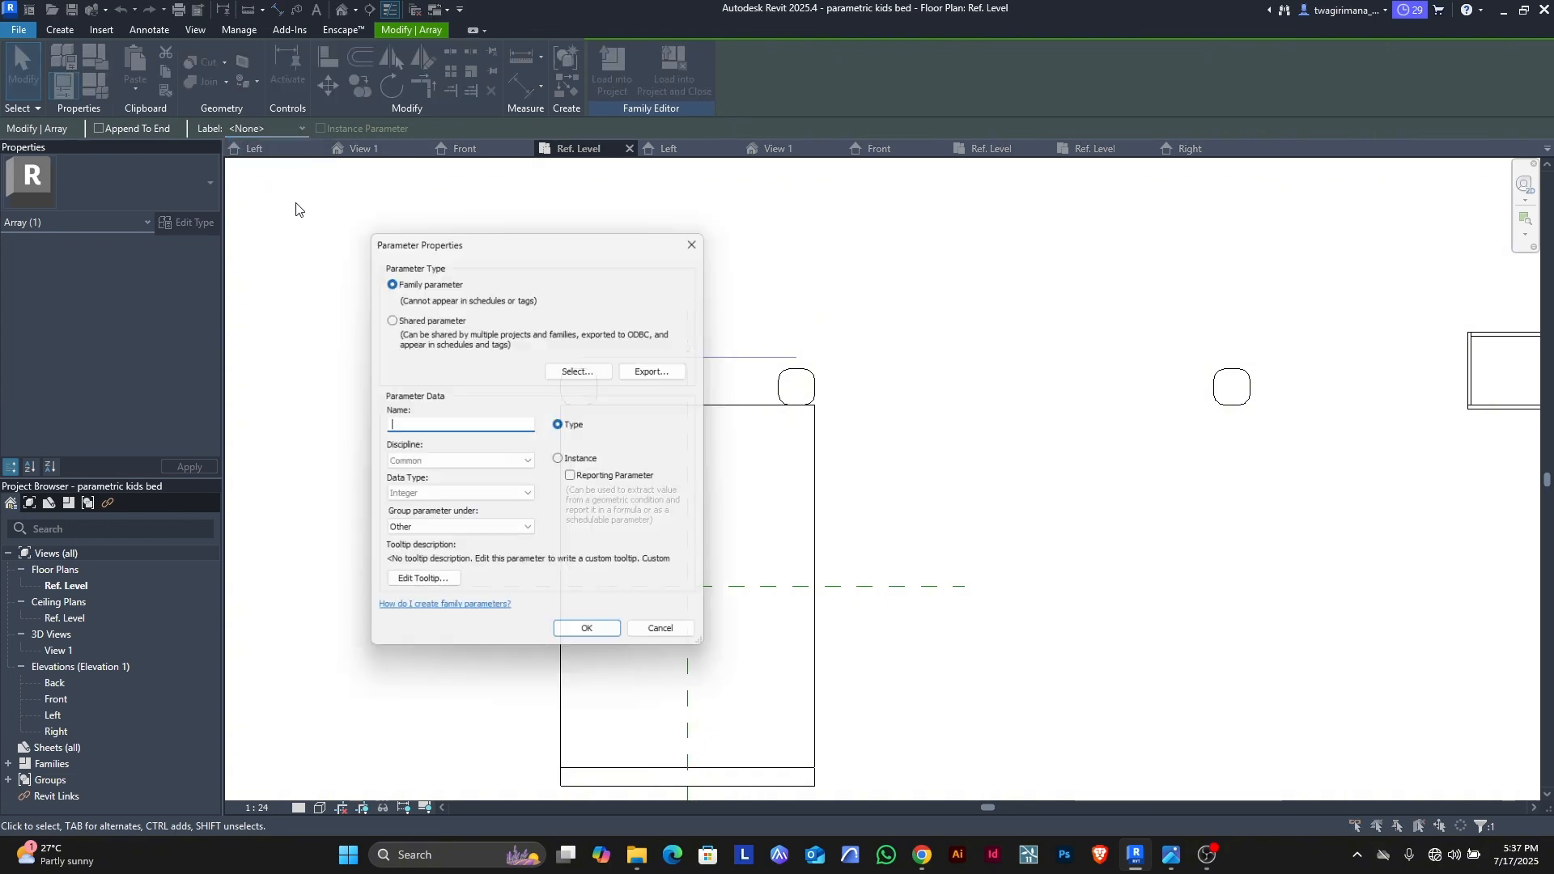
{"action": "type", "text": "n"}
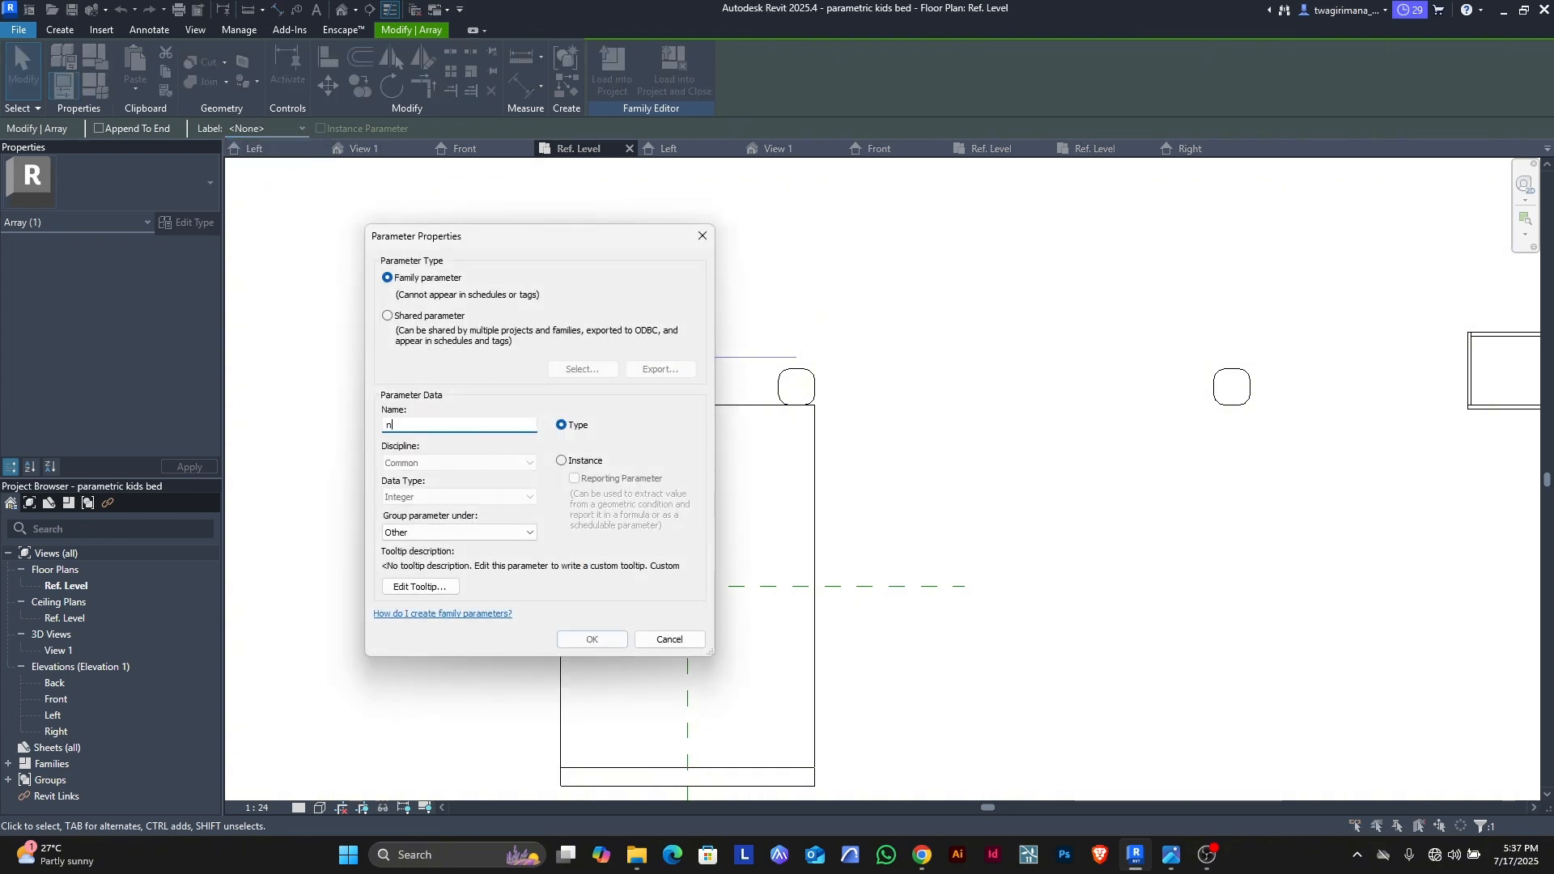
{"action": "type", "text": "umbers"}
{"action": "key", "text": "Return"}
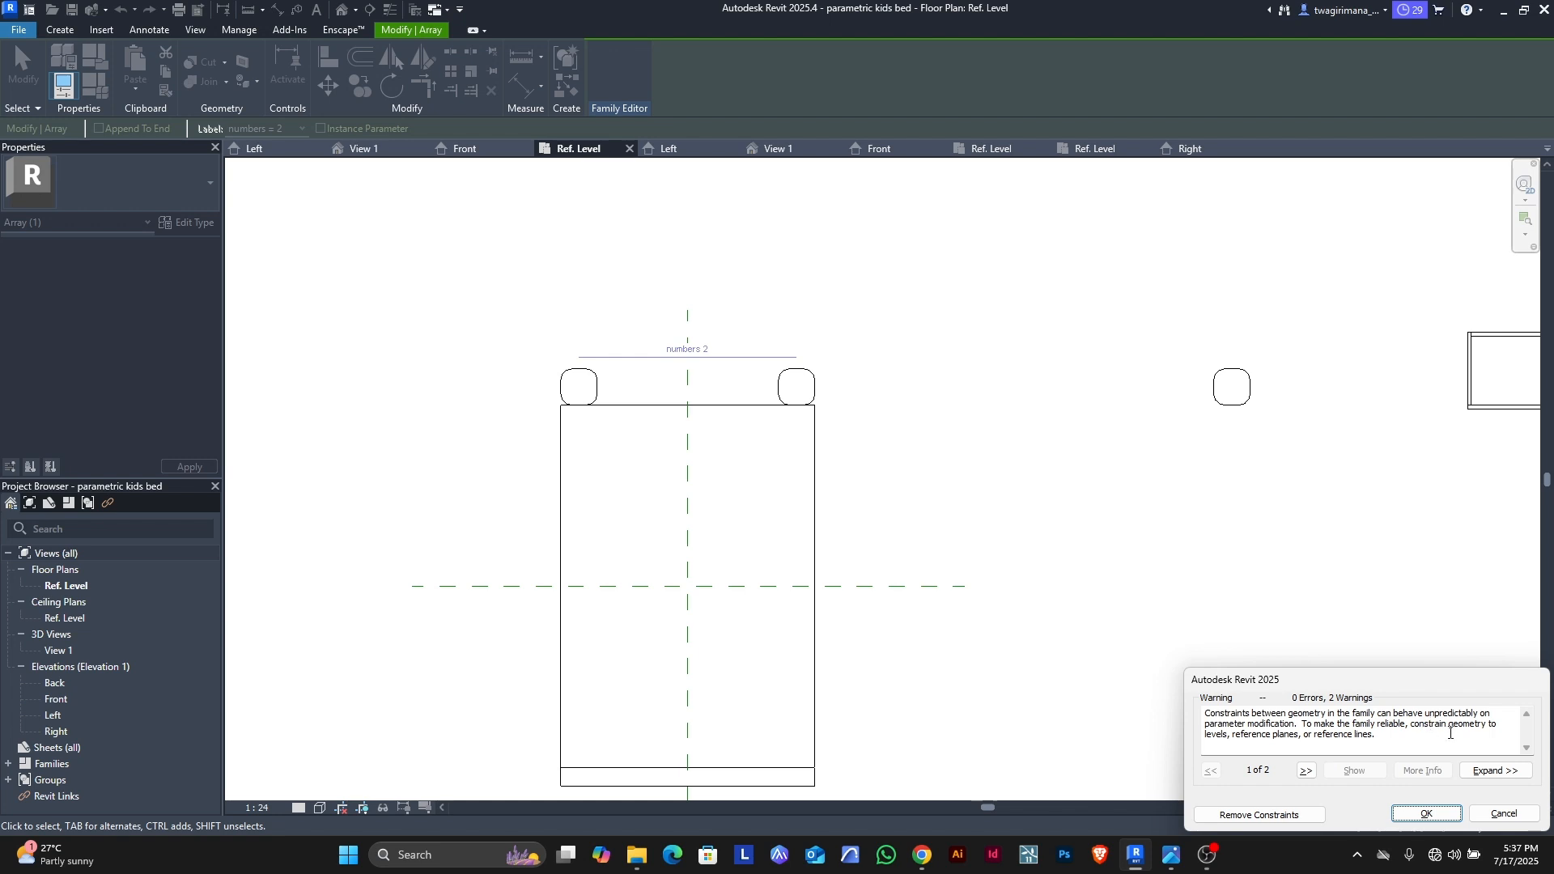
{"action": "left_click", "coordinate": [1426, 815]}
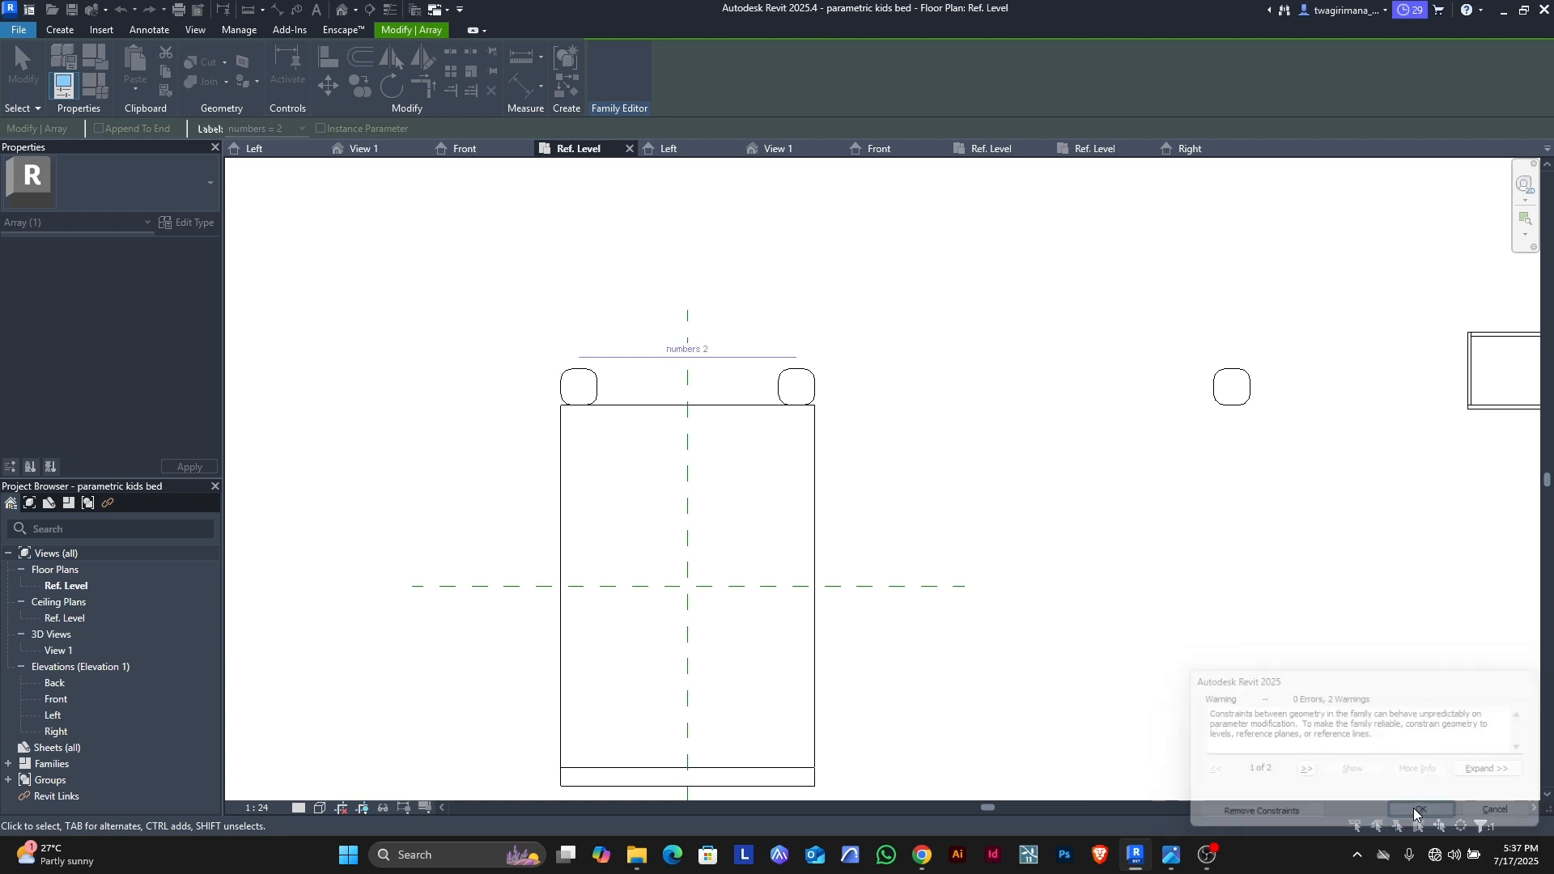
{"action": "left_click", "coordinate": [919, 424]}
Step: Give the numbers parameter the formula w base / 200 mm in the family types and apply it
{"action": "scroll", "coordinate": [538, 326], "scroll_direction": "down", "scroll_amount": 1}
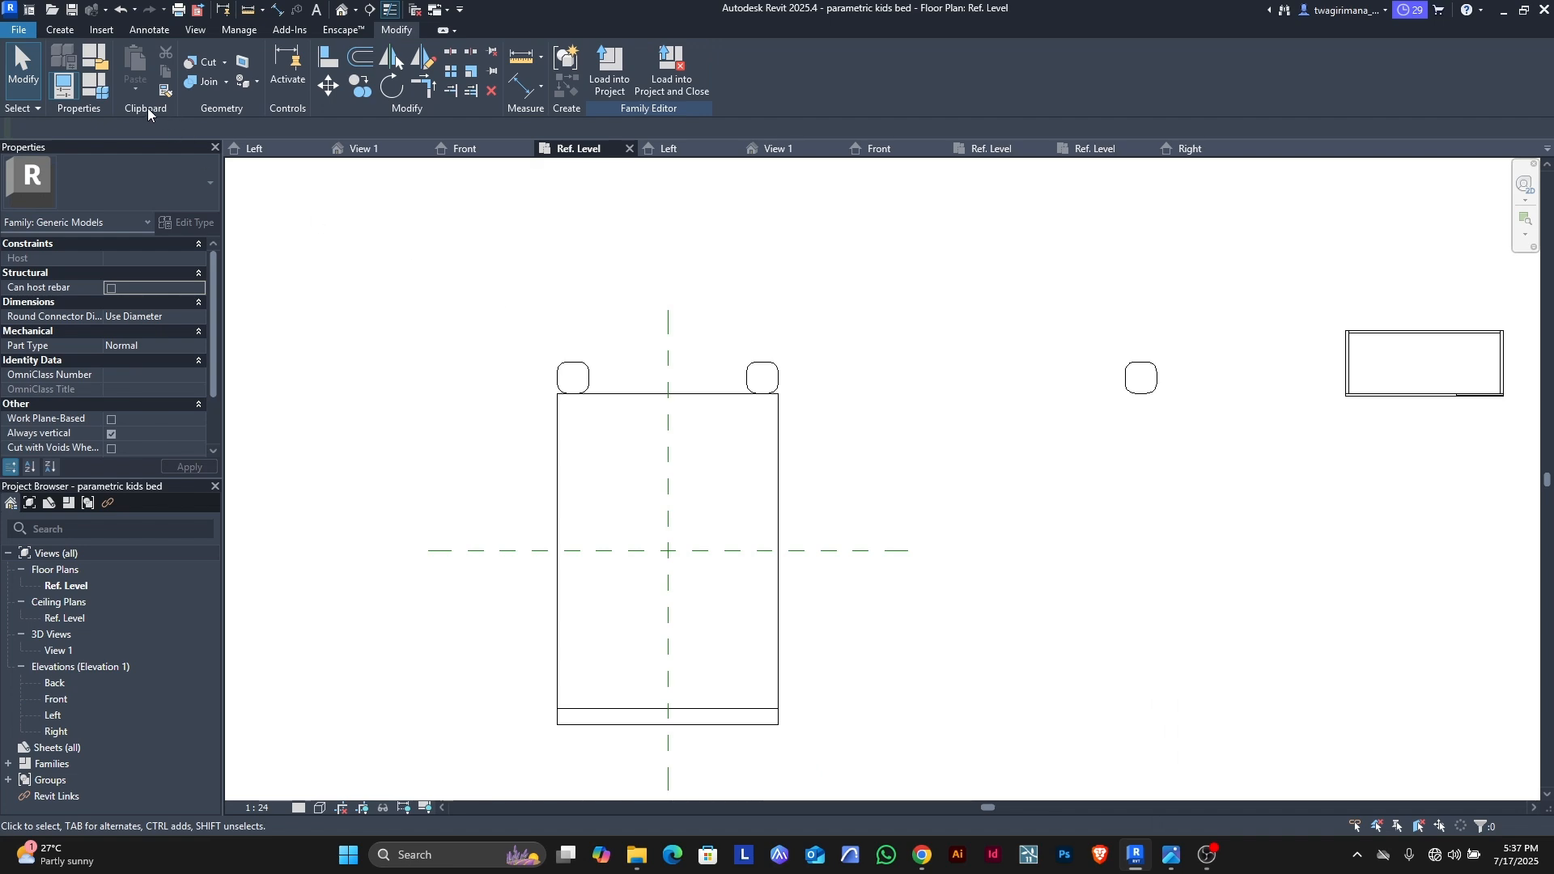
{"action": "left_click", "coordinate": [107, 94]}
{"action": "scroll", "coordinate": [1265, 519], "scroll_direction": "down", "scroll_amount": 8}
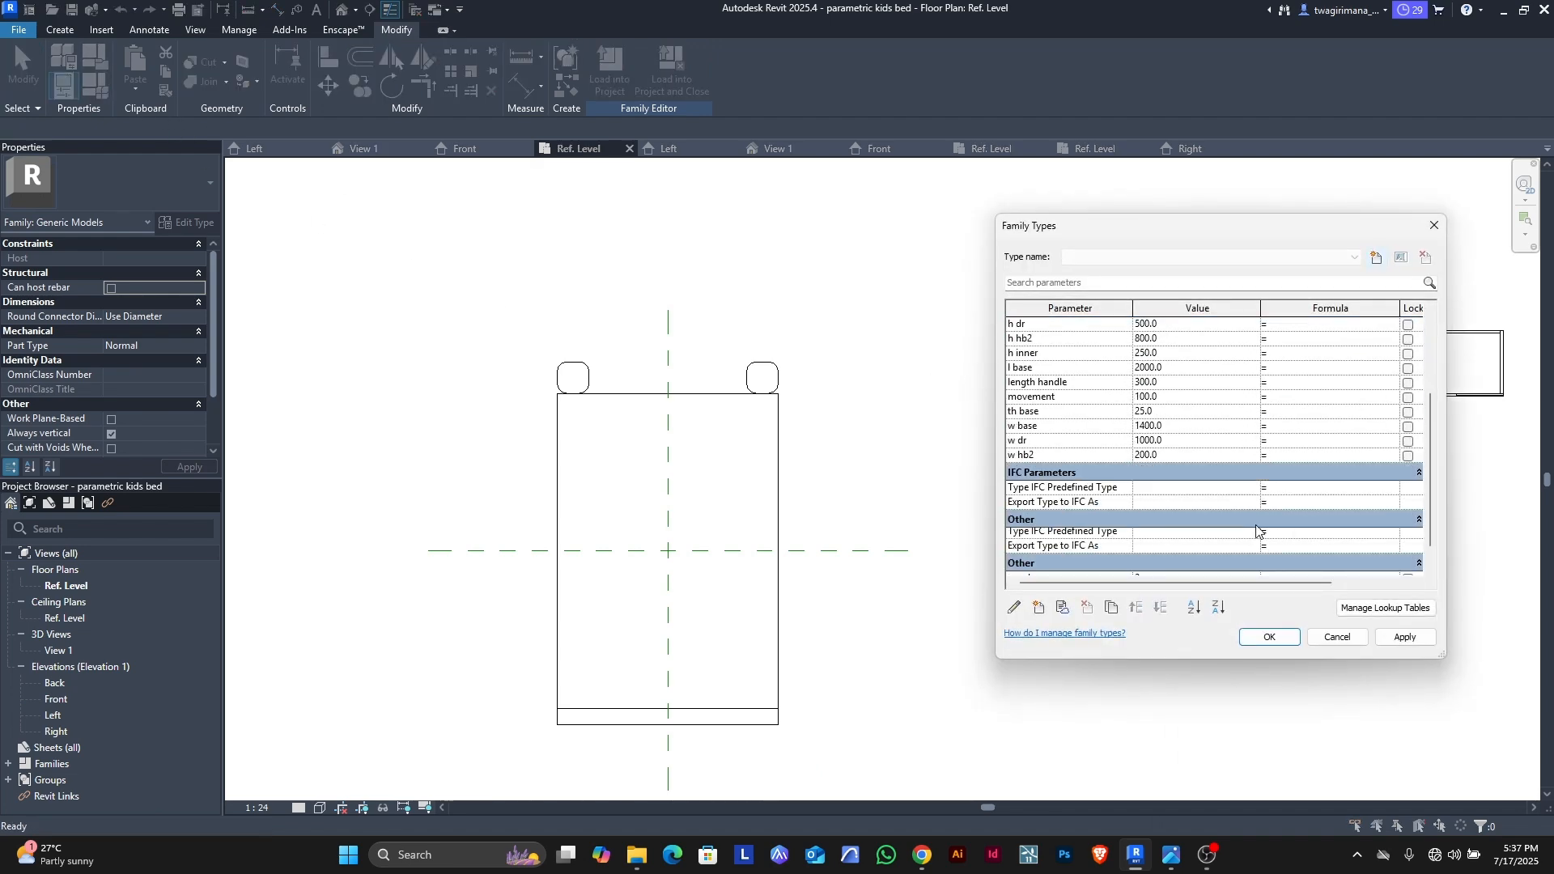
{"action": "left_click", "coordinate": [1293, 535]}
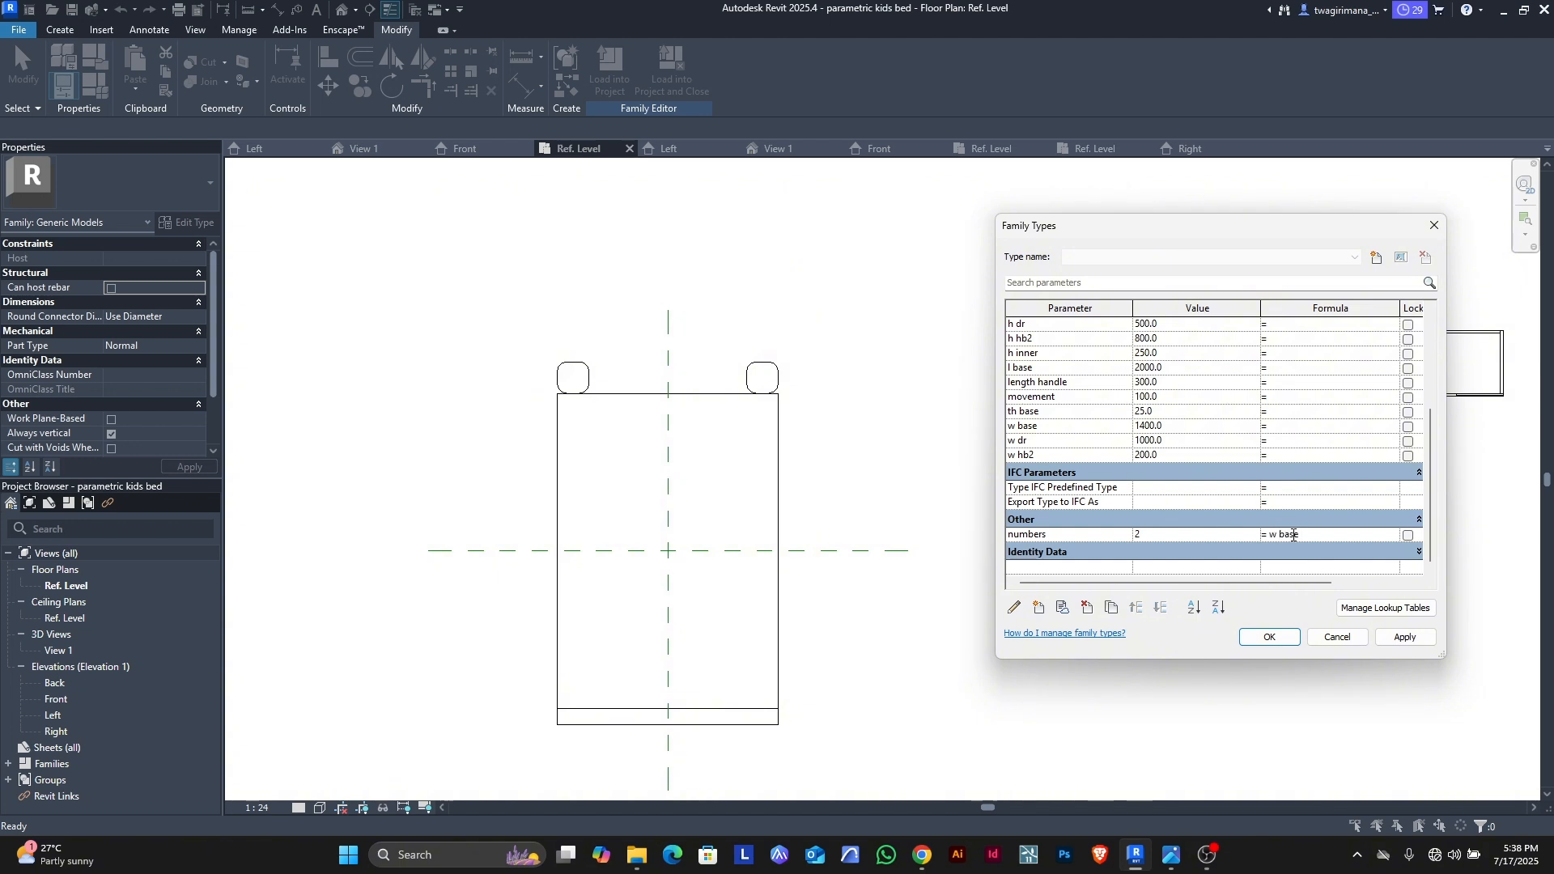
{"action": "type", "text": "w base/200mm"}
{"action": "left_click", "coordinate": [1398, 637]}
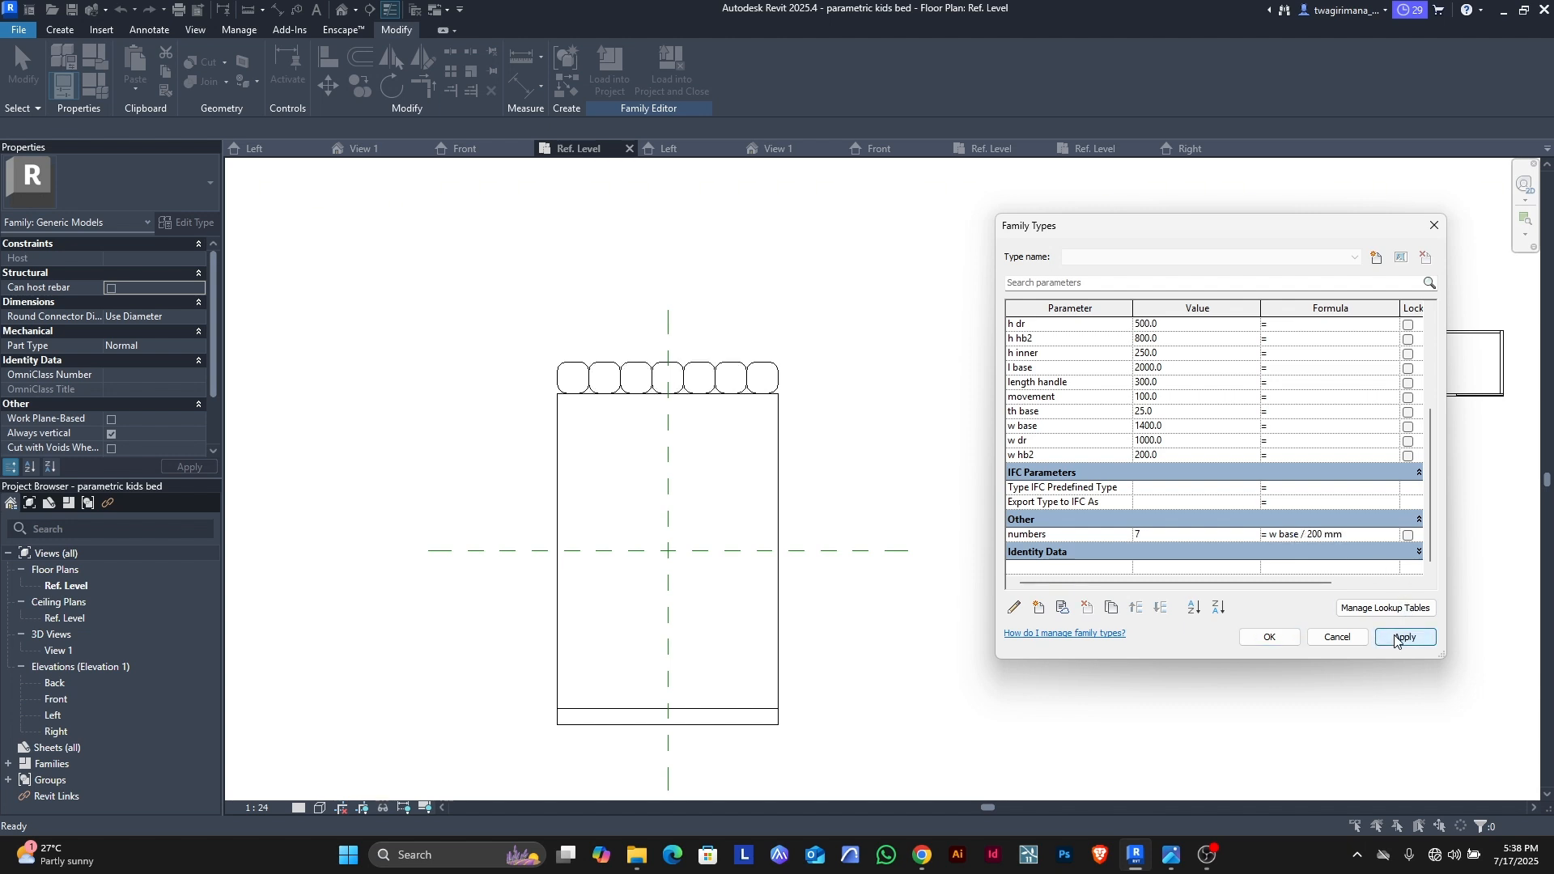
{"action": "left_click", "coordinate": [1184, 426]}
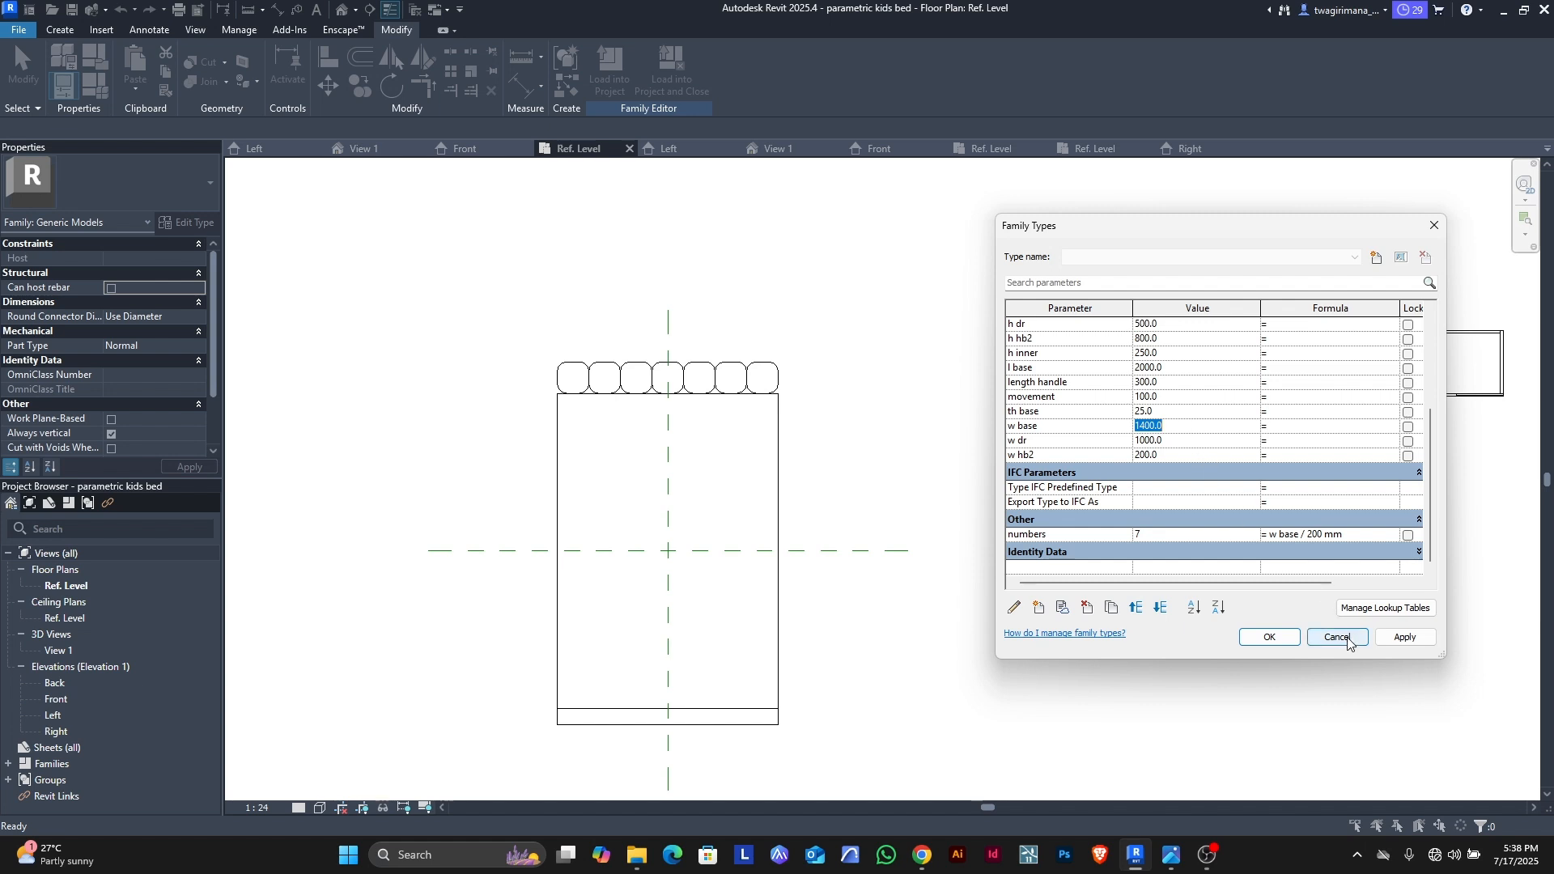
{"action": "left_click", "coordinate": [1399, 638]}
{"action": "left_click", "coordinate": [1269, 639]}
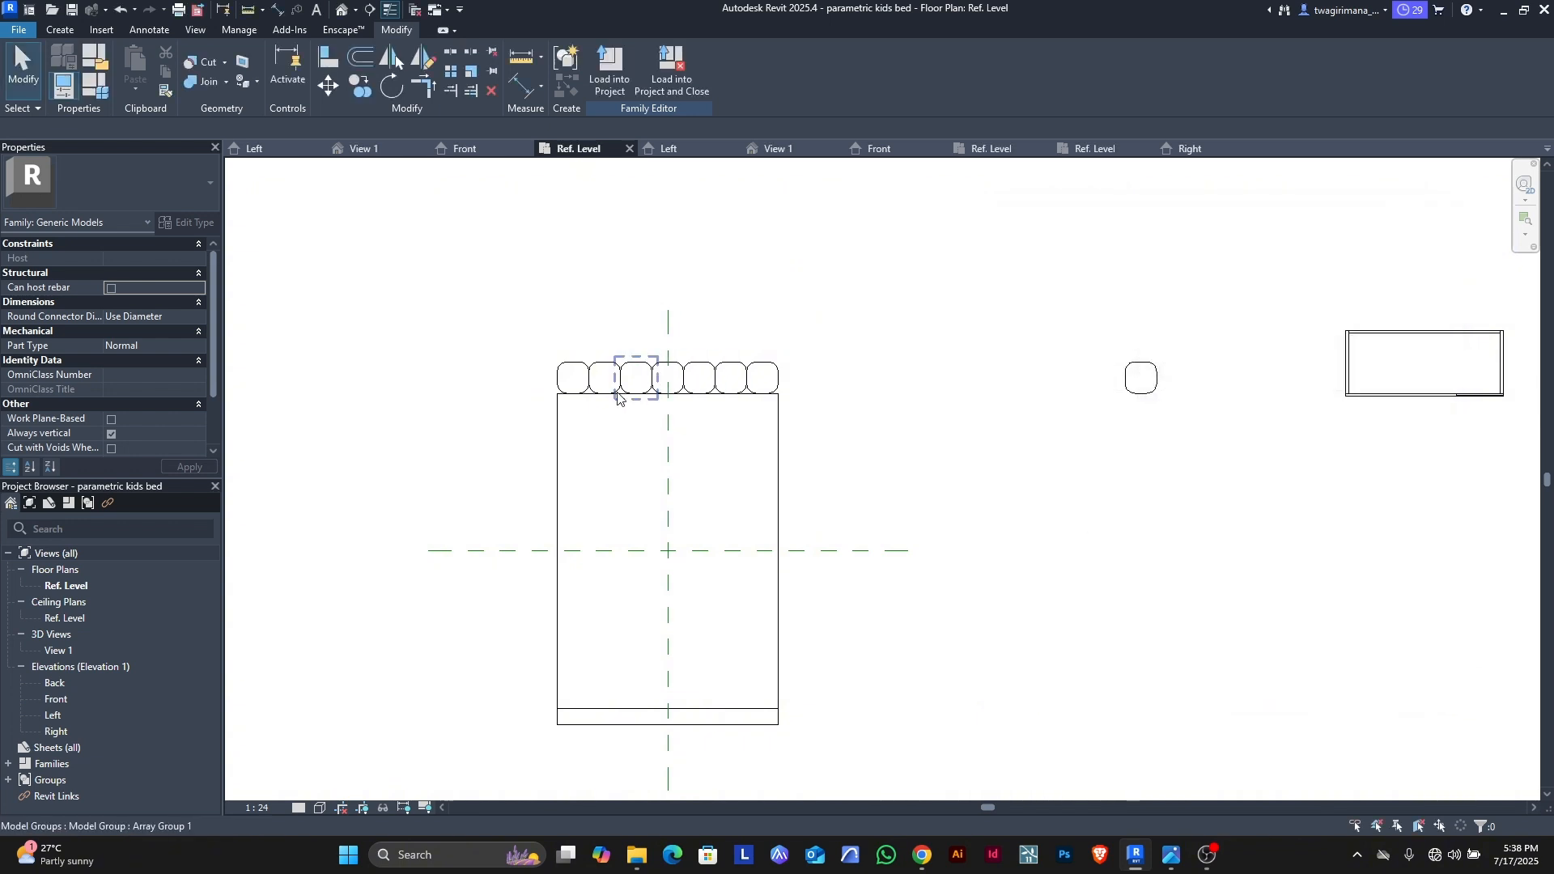
{"action": "scroll", "coordinate": [591, 369], "scroll_direction": "up", "scroll_amount": 3}
{"action": "scroll", "coordinate": [564, 360], "scroll_direction": "down", "scroll_amount": 2}
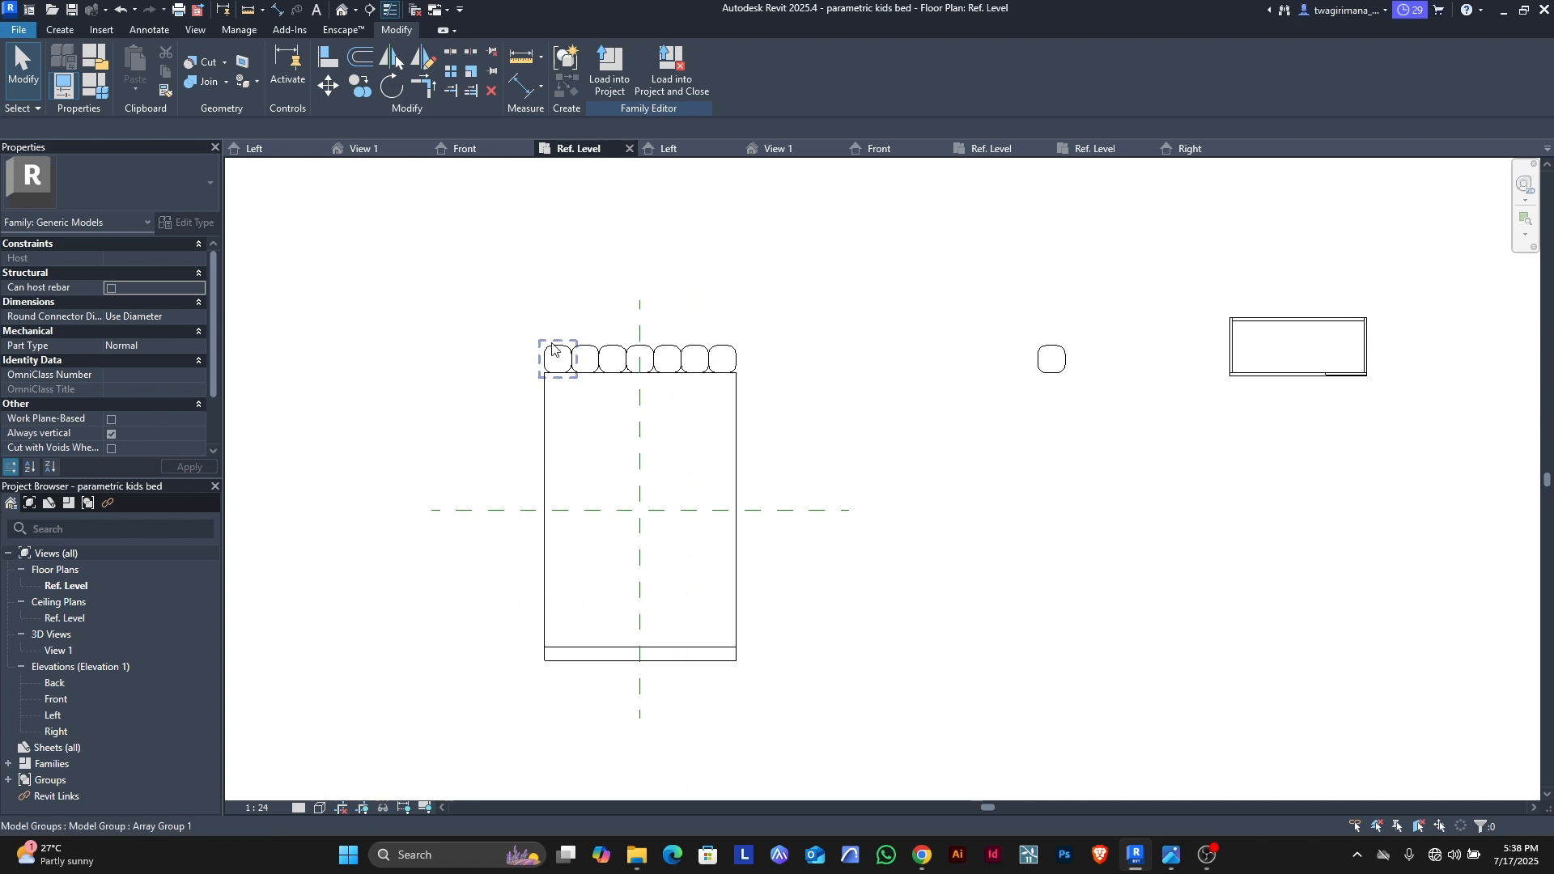
{"action": "scroll", "coordinate": [546, 370], "scroll_direction": "up", "scroll_amount": 3}
{"action": "scroll", "coordinate": [547, 365], "scroll_direction": "up", "scroll_amount": 2}
{"action": "scroll", "coordinate": [545, 348], "scroll_direction": "down", "scroll_amount": 5}
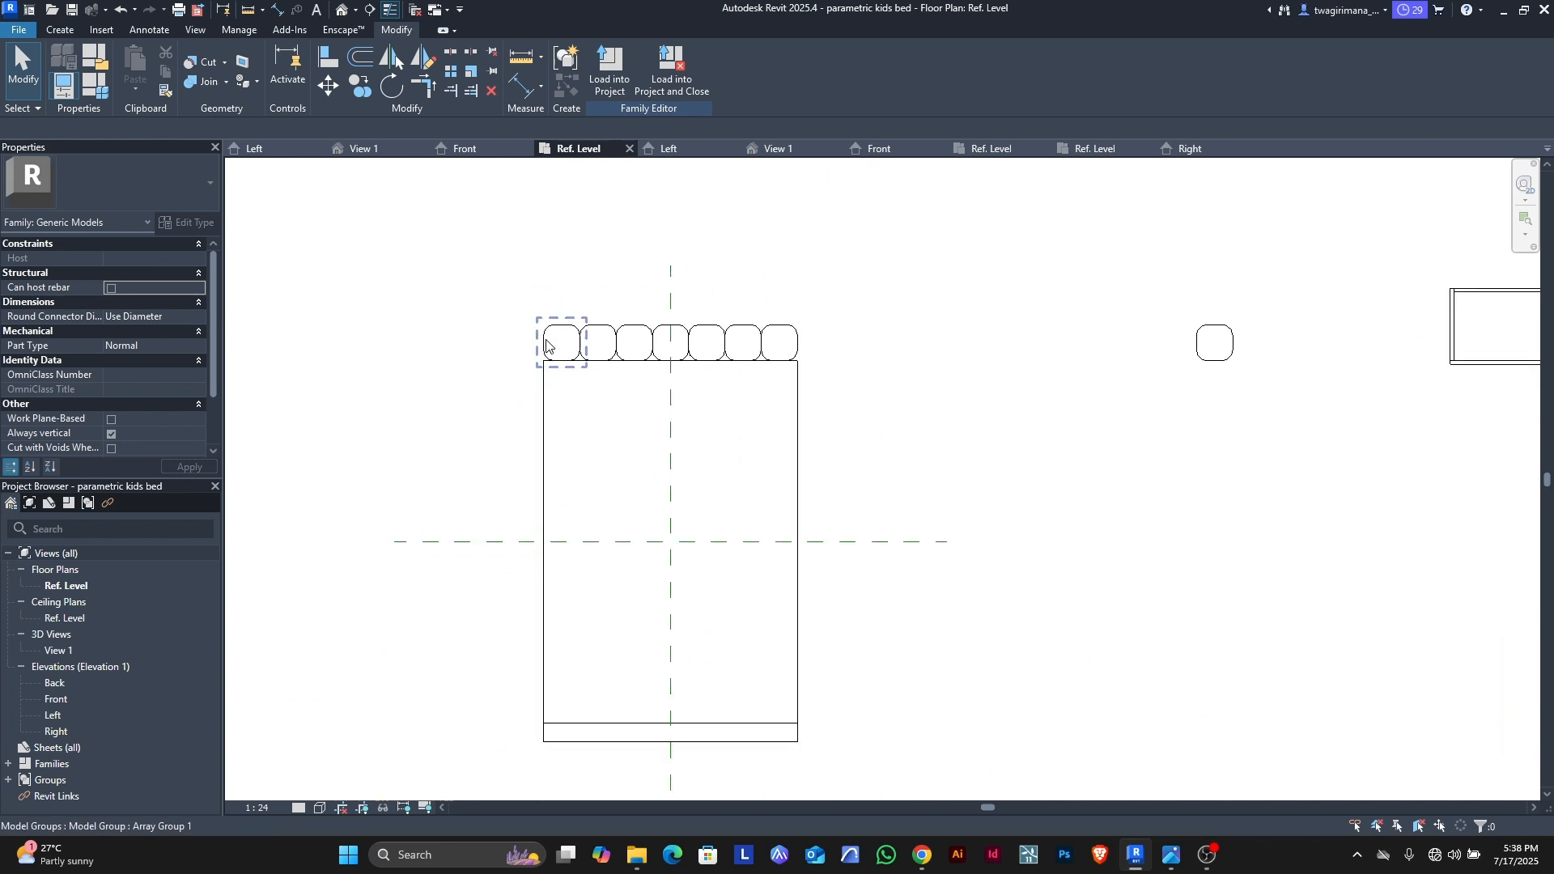
Step: Associate the below part component's d th type parameter with a new family parameter named d hb
{"action": "scroll", "coordinate": [560, 607], "scroll_direction": "up", "scroll_amount": 4}
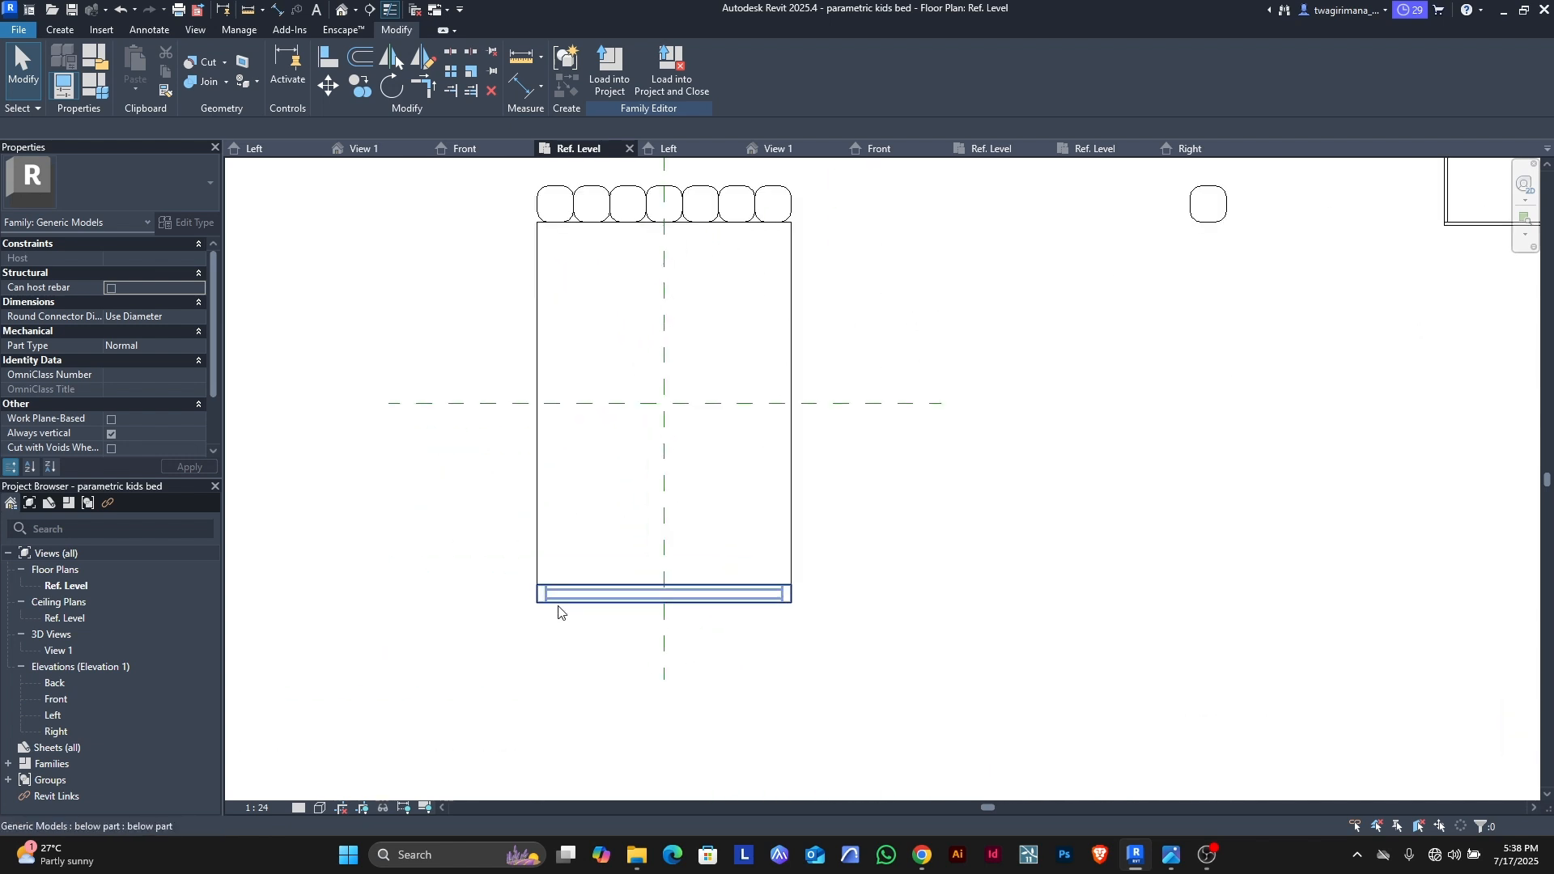
{"action": "scroll", "coordinate": [545, 592], "scroll_direction": "down", "scroll_amount": 1}
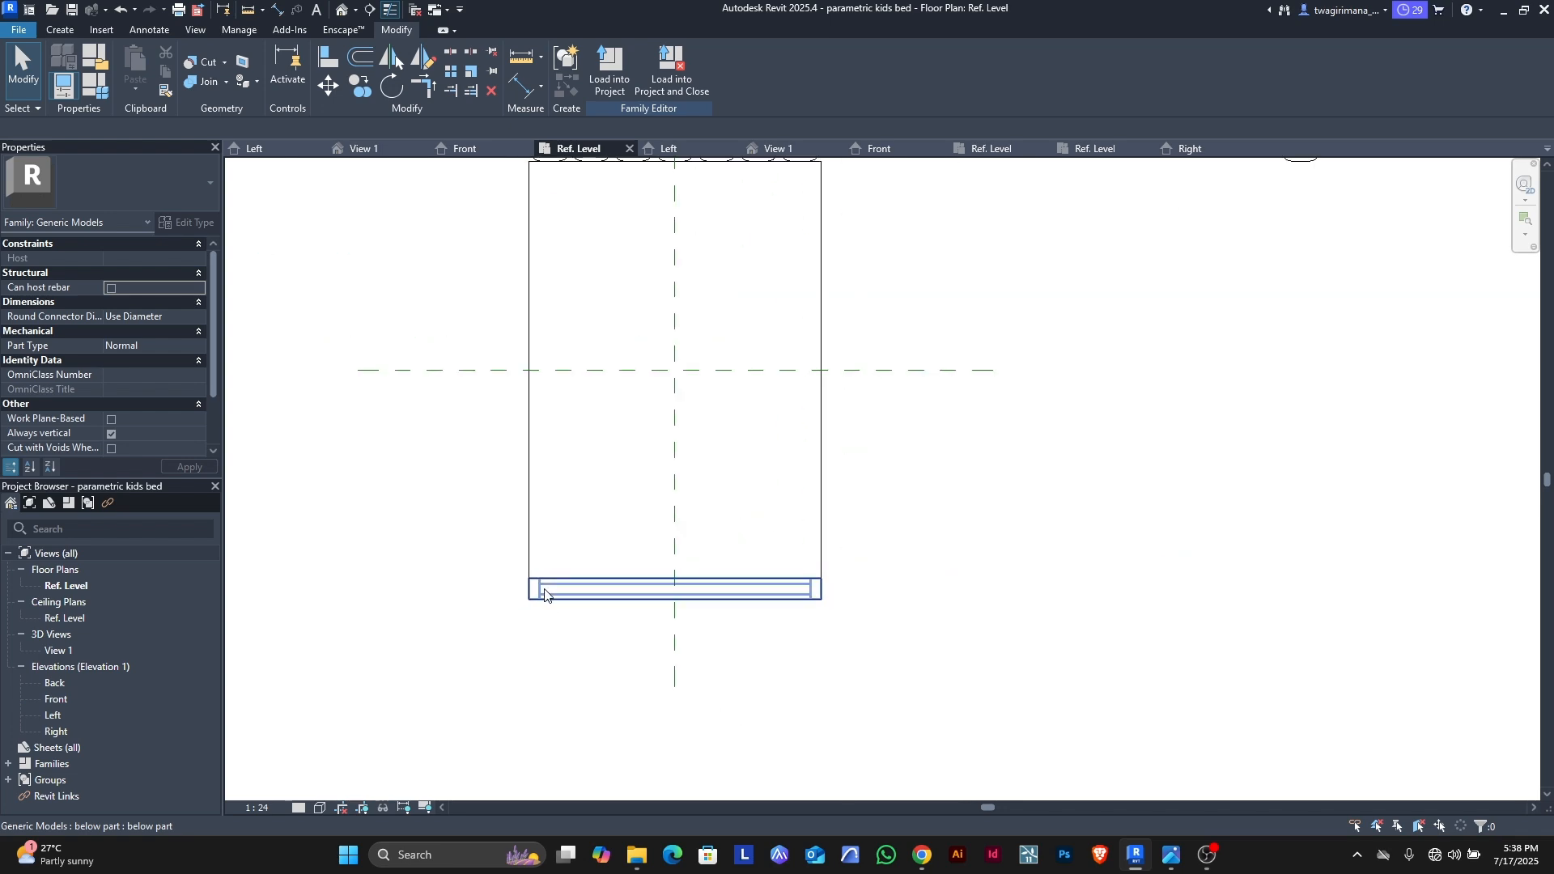
{"action": "left_click", "coordinate": [545, 589]}
{"action": "left_click", "coordinate": [186, 222]}
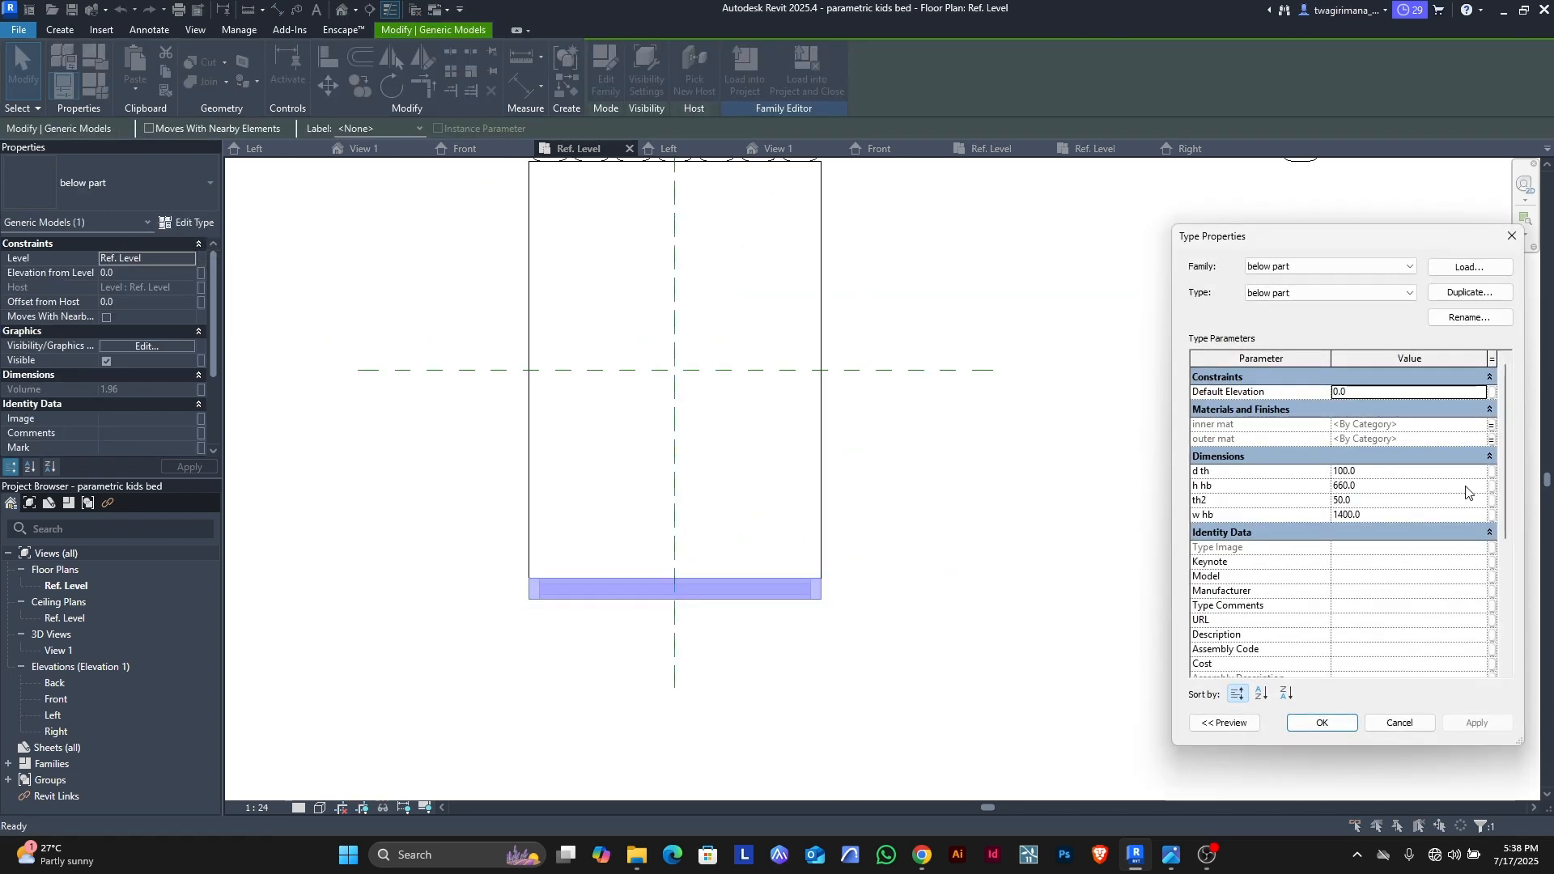
{"action": "left_click", "coordinate": [1493, 473]}
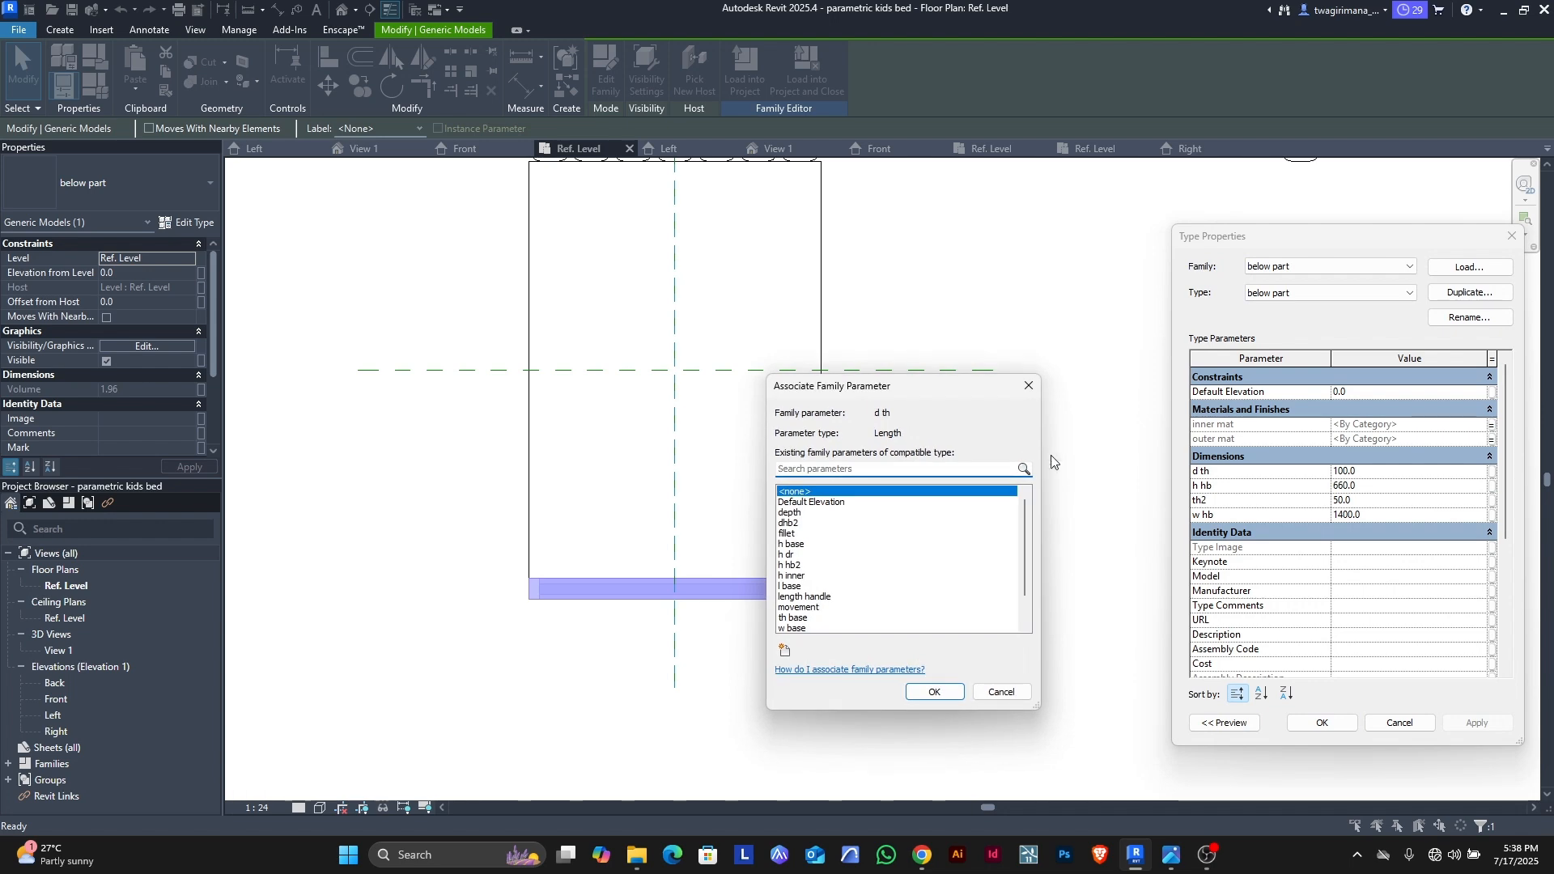
{"action": "left_click", "coordinate": [785, 651]}
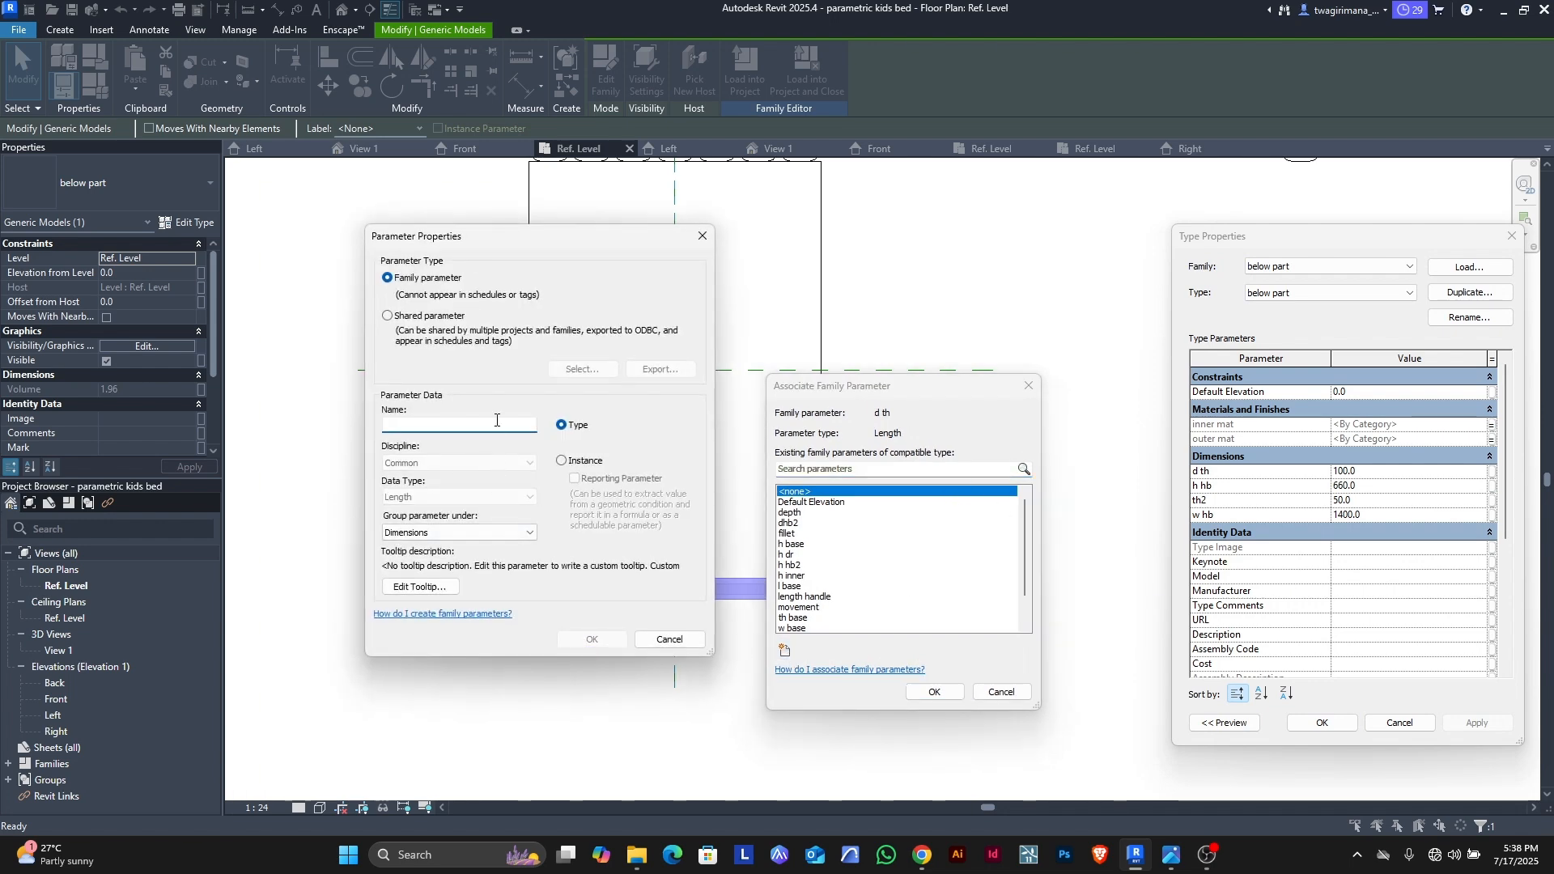
{"action": "type", "text": "d hb"}
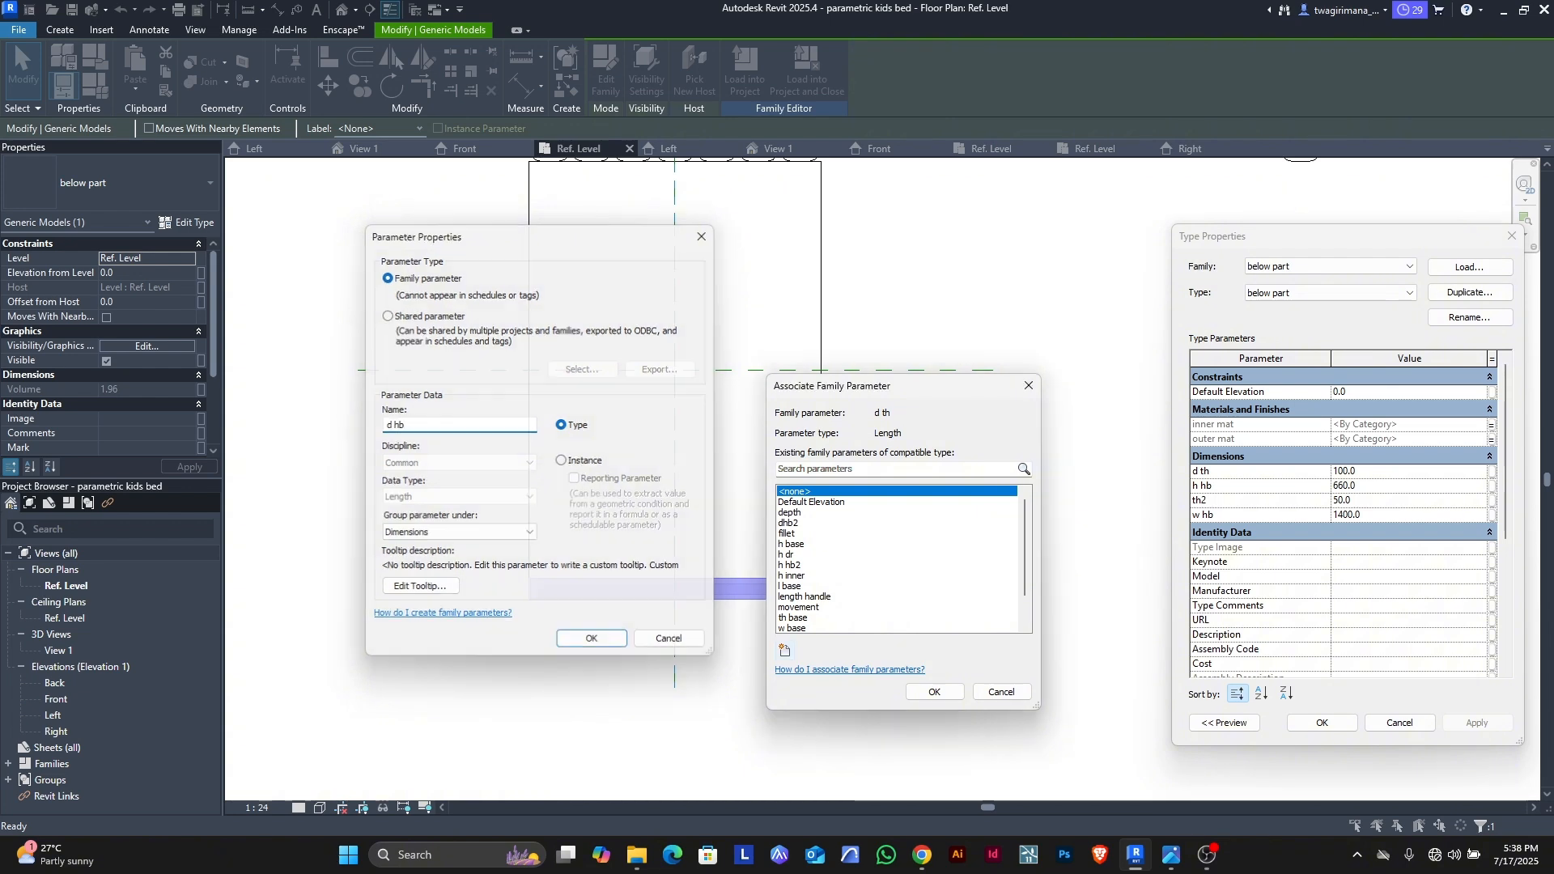
{"action": "key", "text": "Return"}
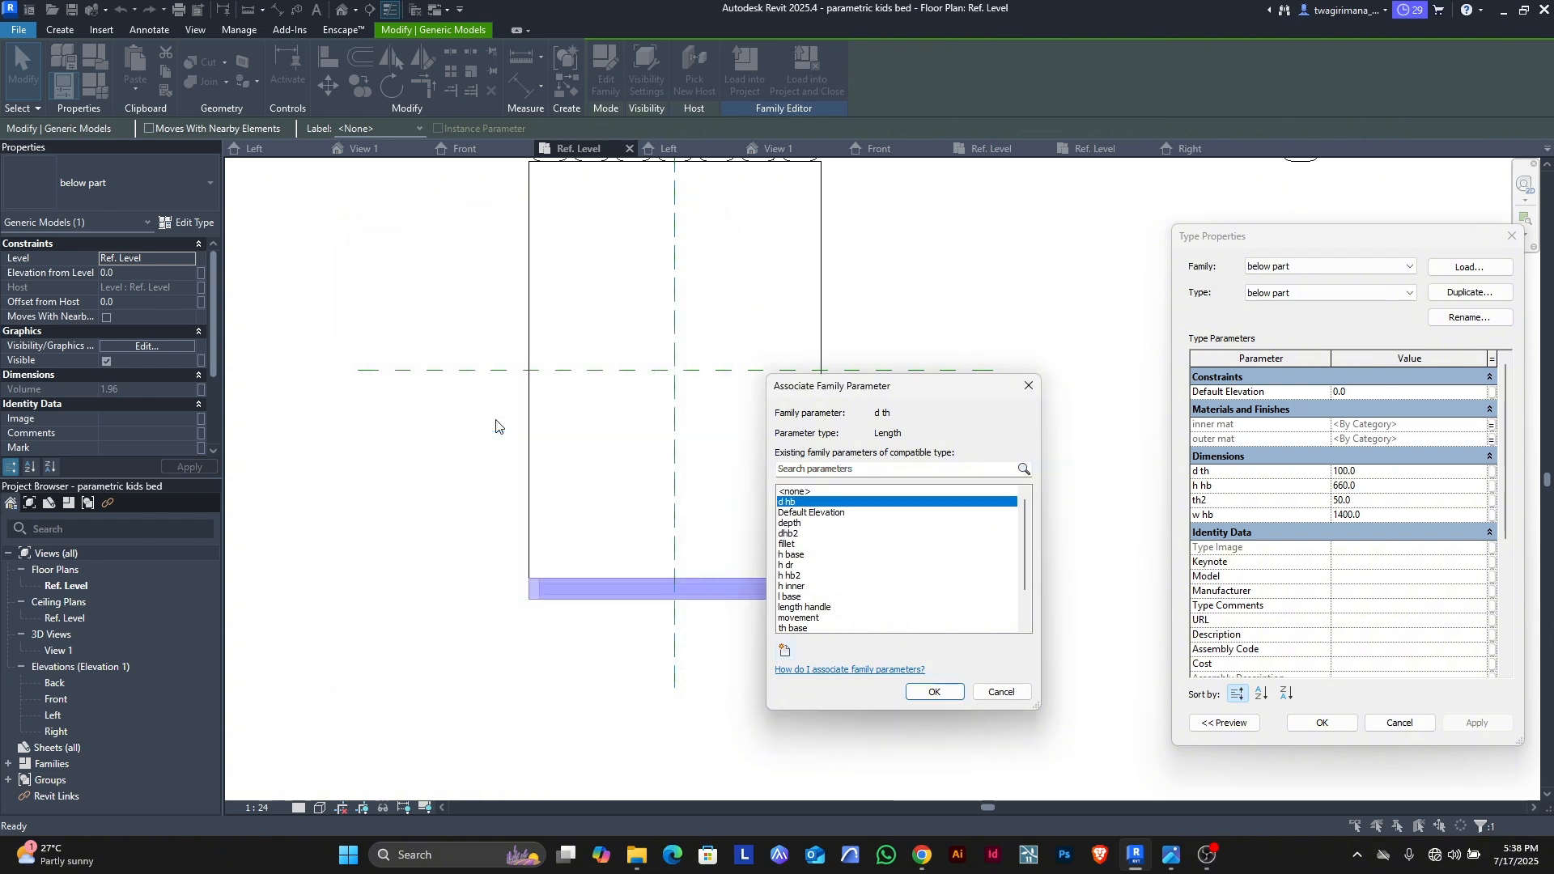
{"action": "key", "text": "Return"}
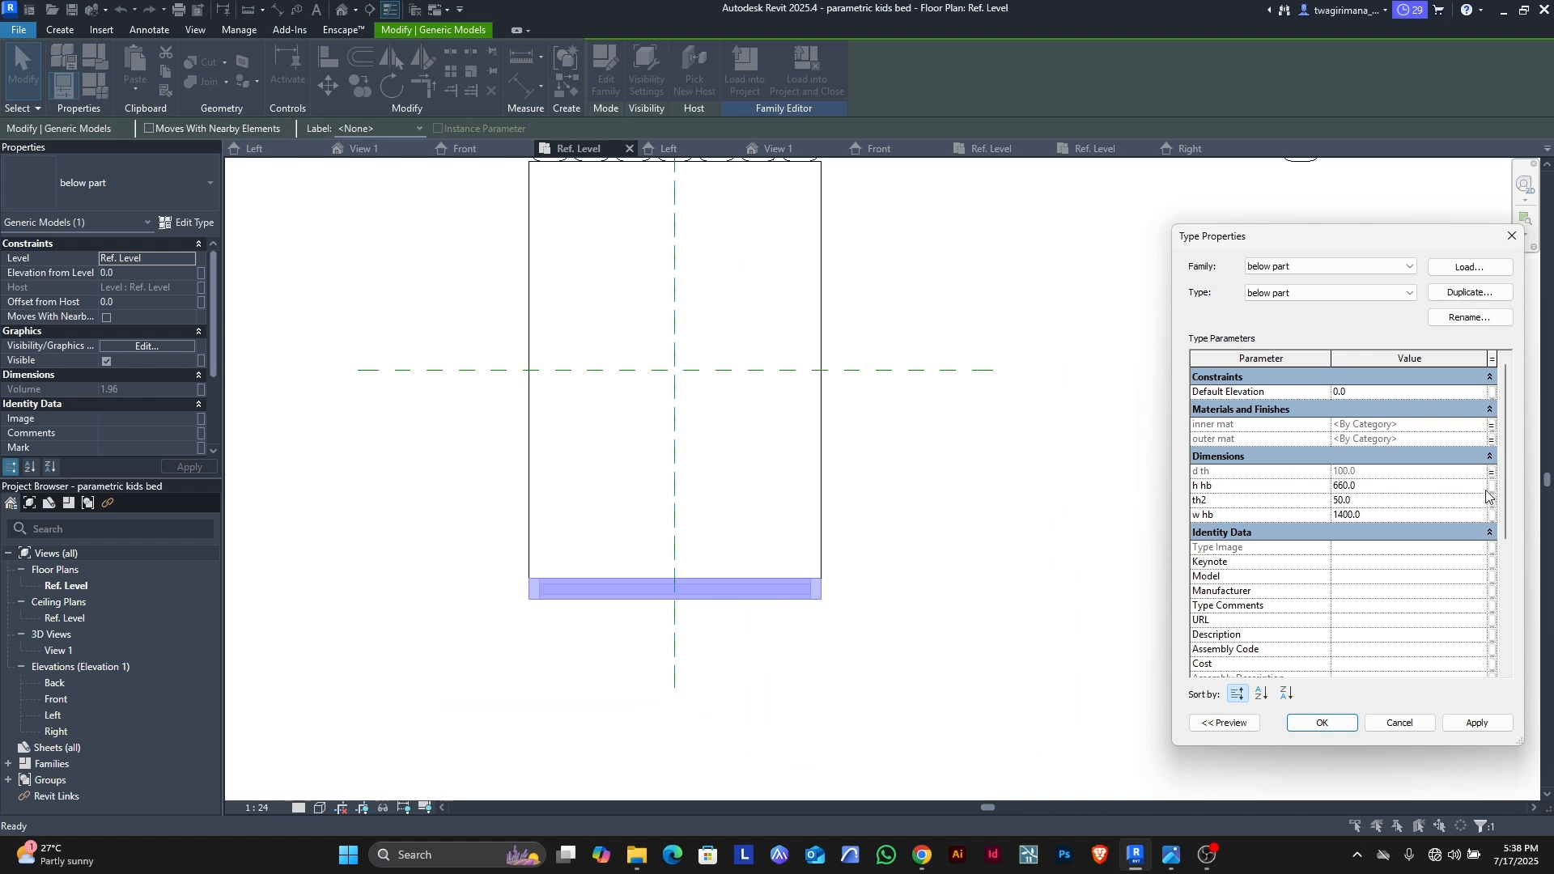
Step: Associate the below part component's h hb type parameter with a new family type parameter named h hb
{"action": "left_click", "coordinate": [1491, 486]}
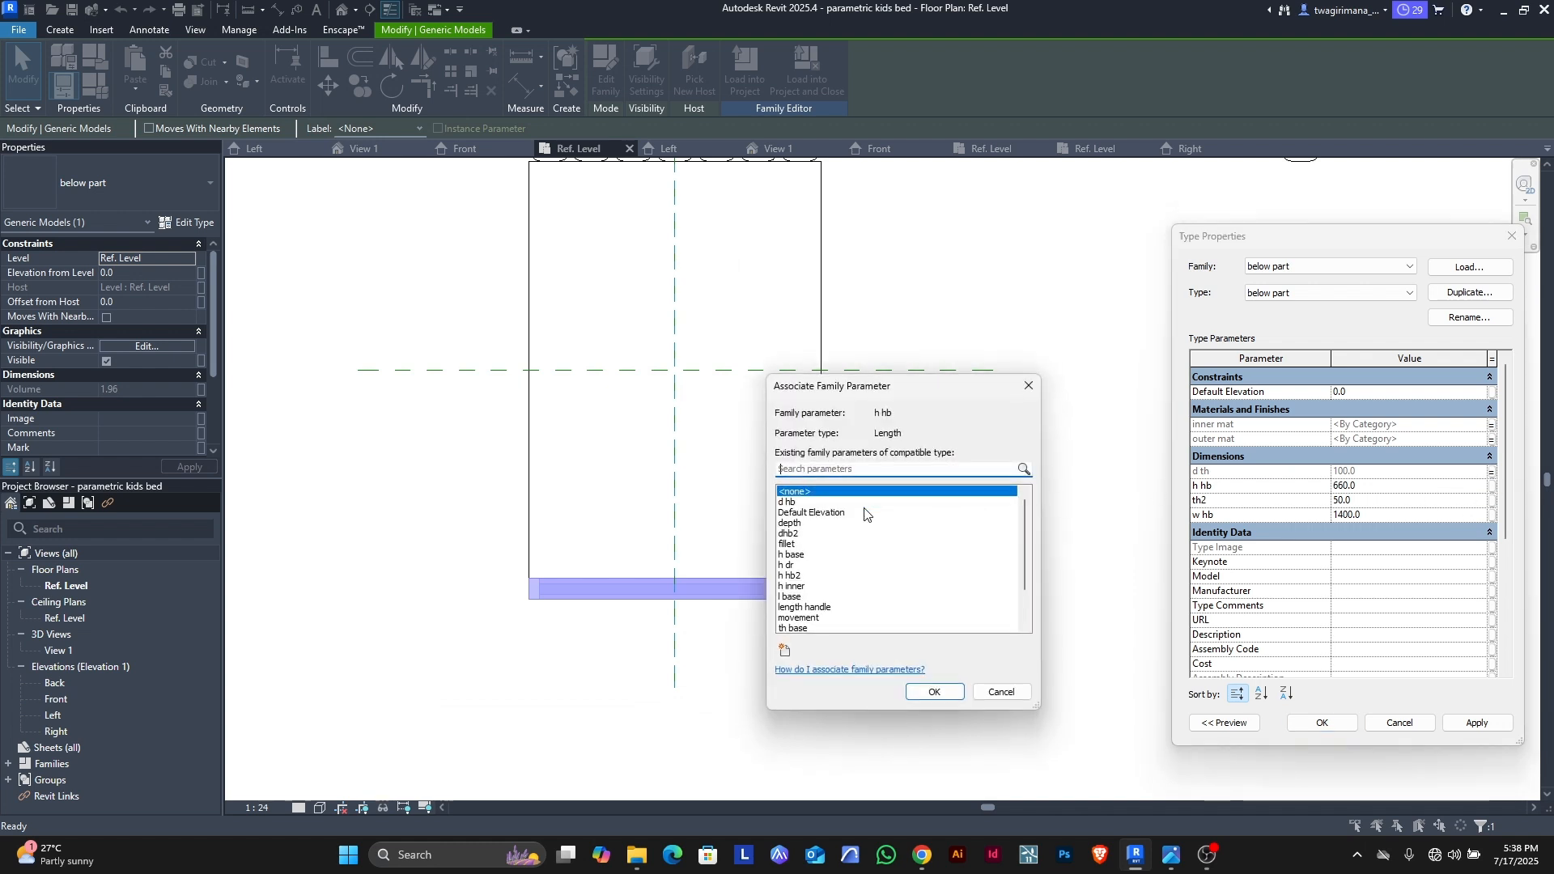
{"action": "left_click", "coordinate": [784, 651]}
{"action": "type", "text": "h"}
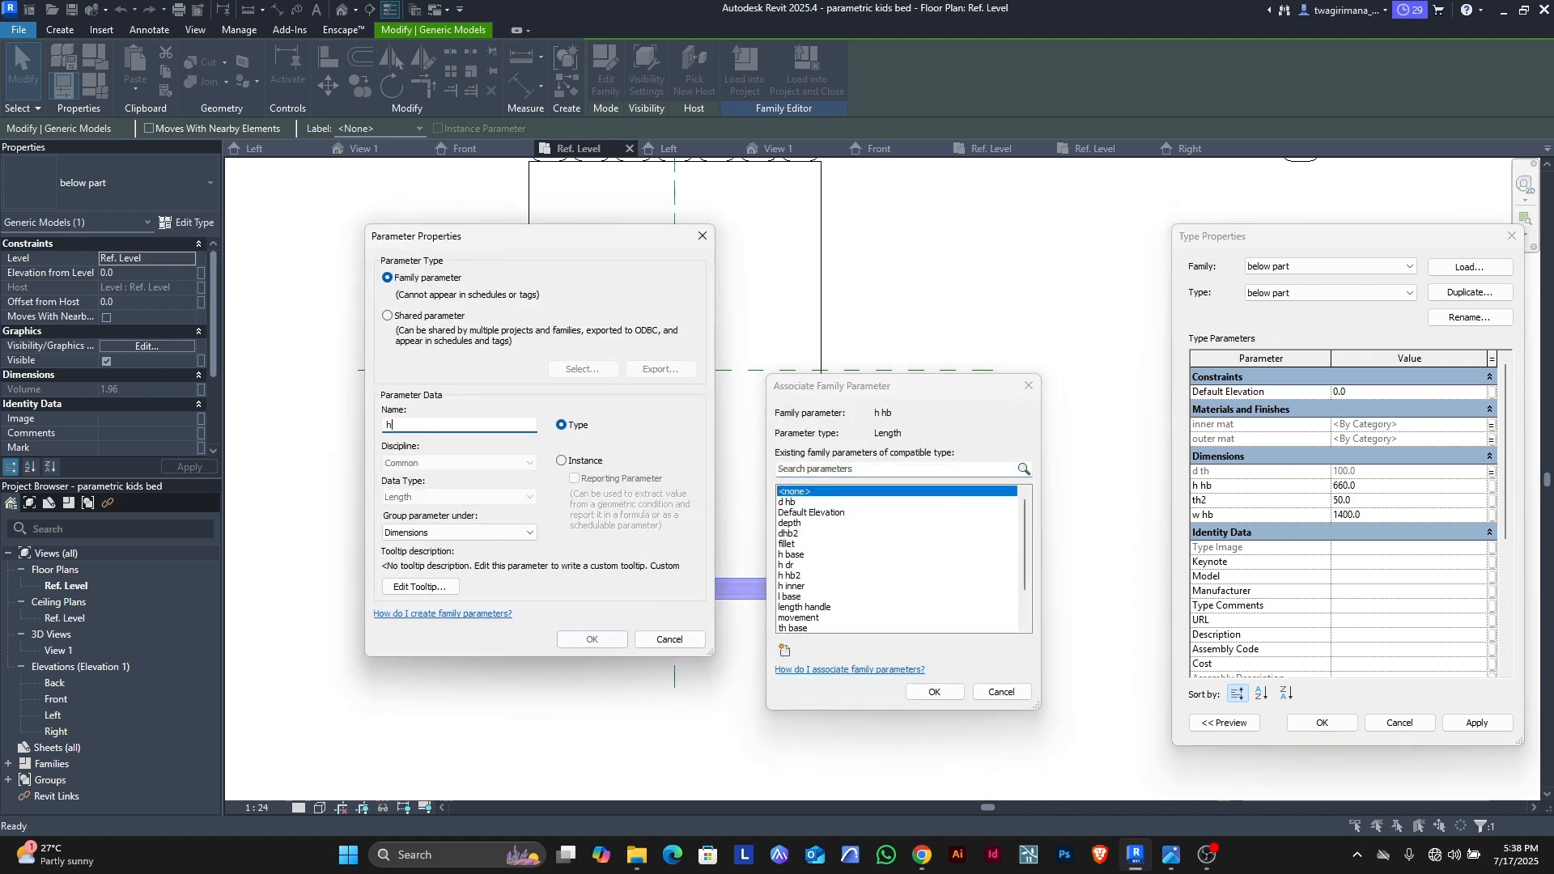
{"action": "type", "text": " hb"}
{"action": "key", "text": "Return"}
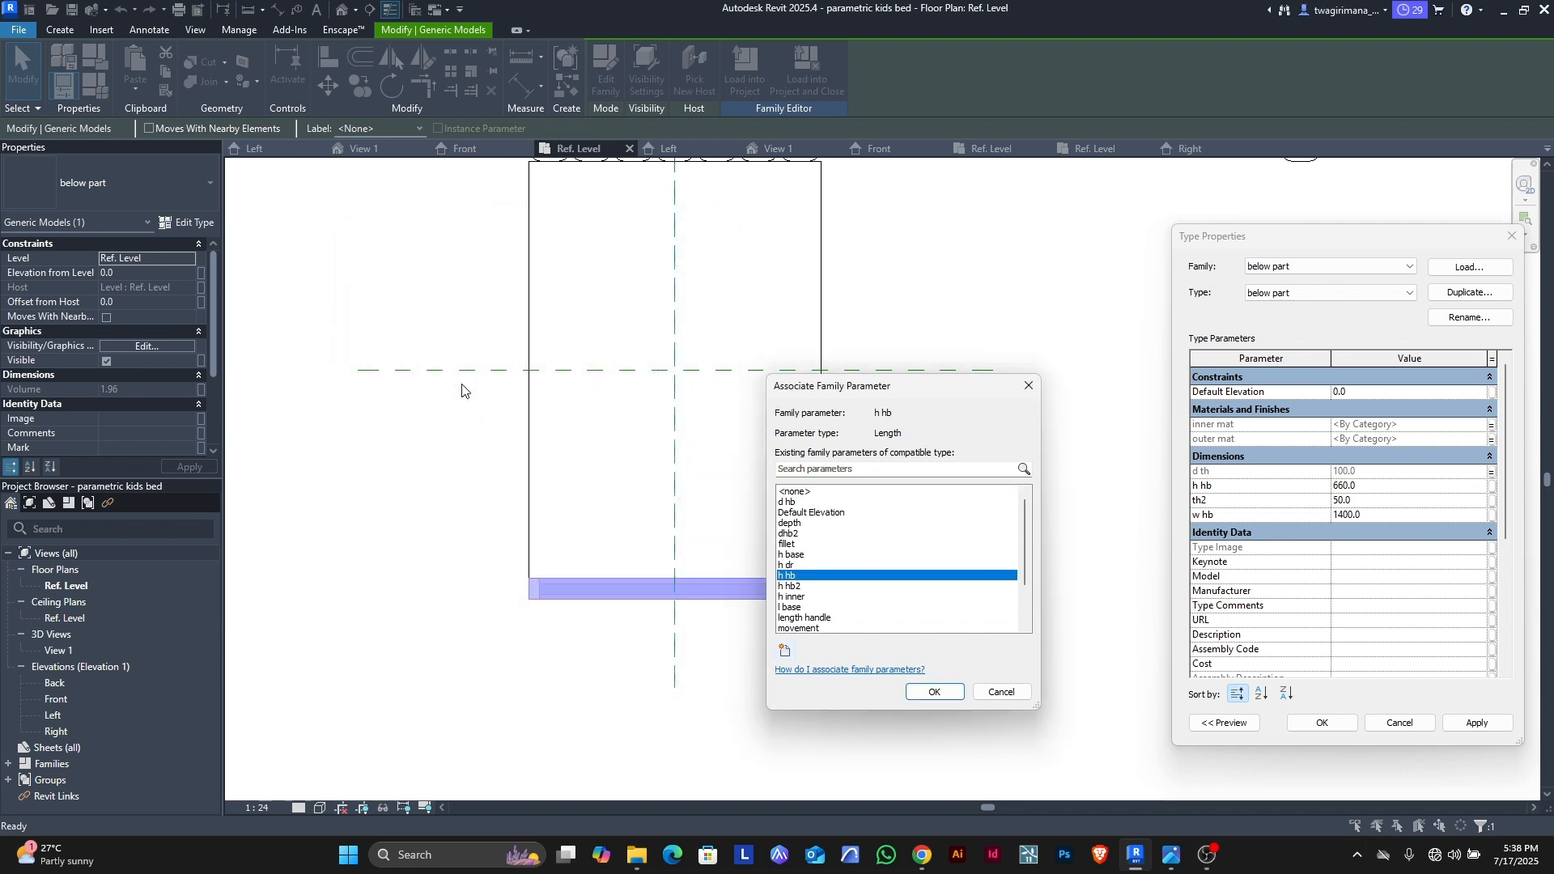
{"action": "key", "text": "Return"}
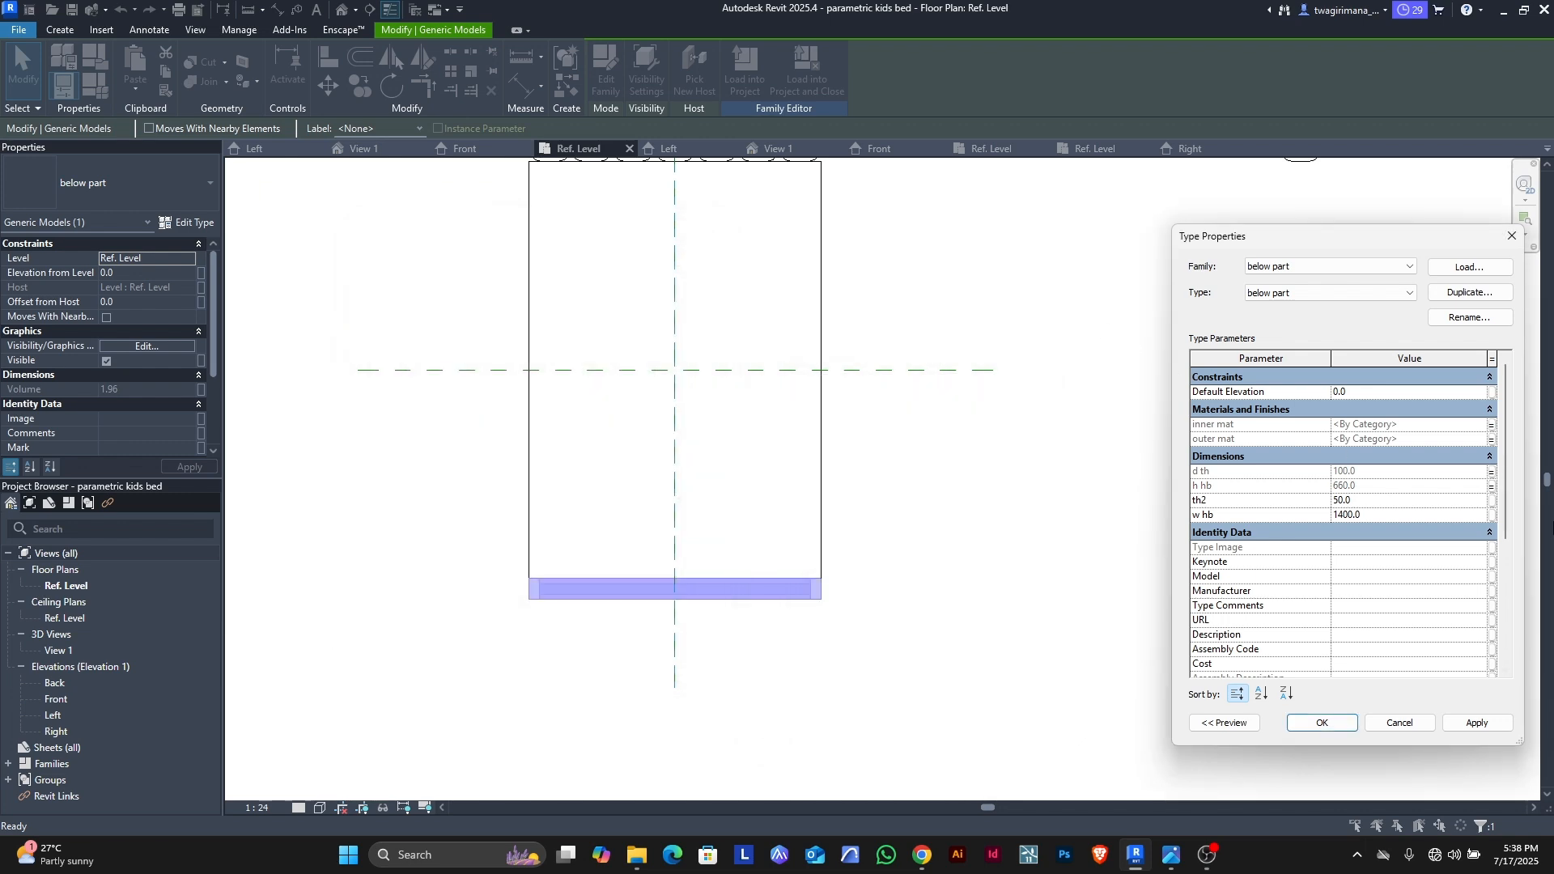
Step: Associate the below part component's th2 type parameter with a new family type parameter named th2
{"action": "left_click", "coordinate": [1492, 500]}
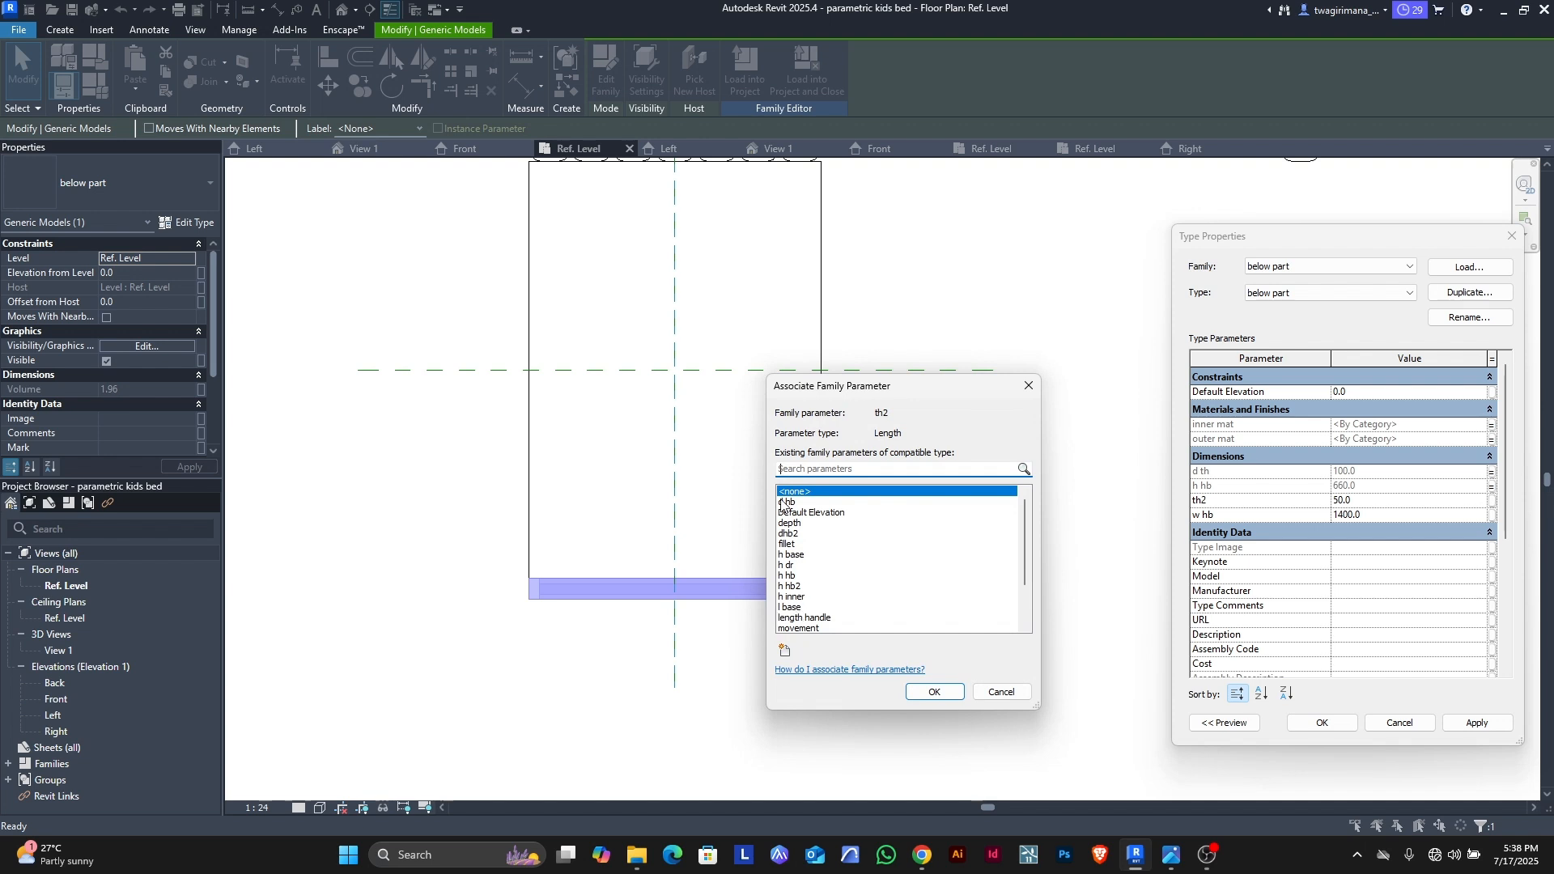
{"action": "left_click", "coordinate": [784, 651]}
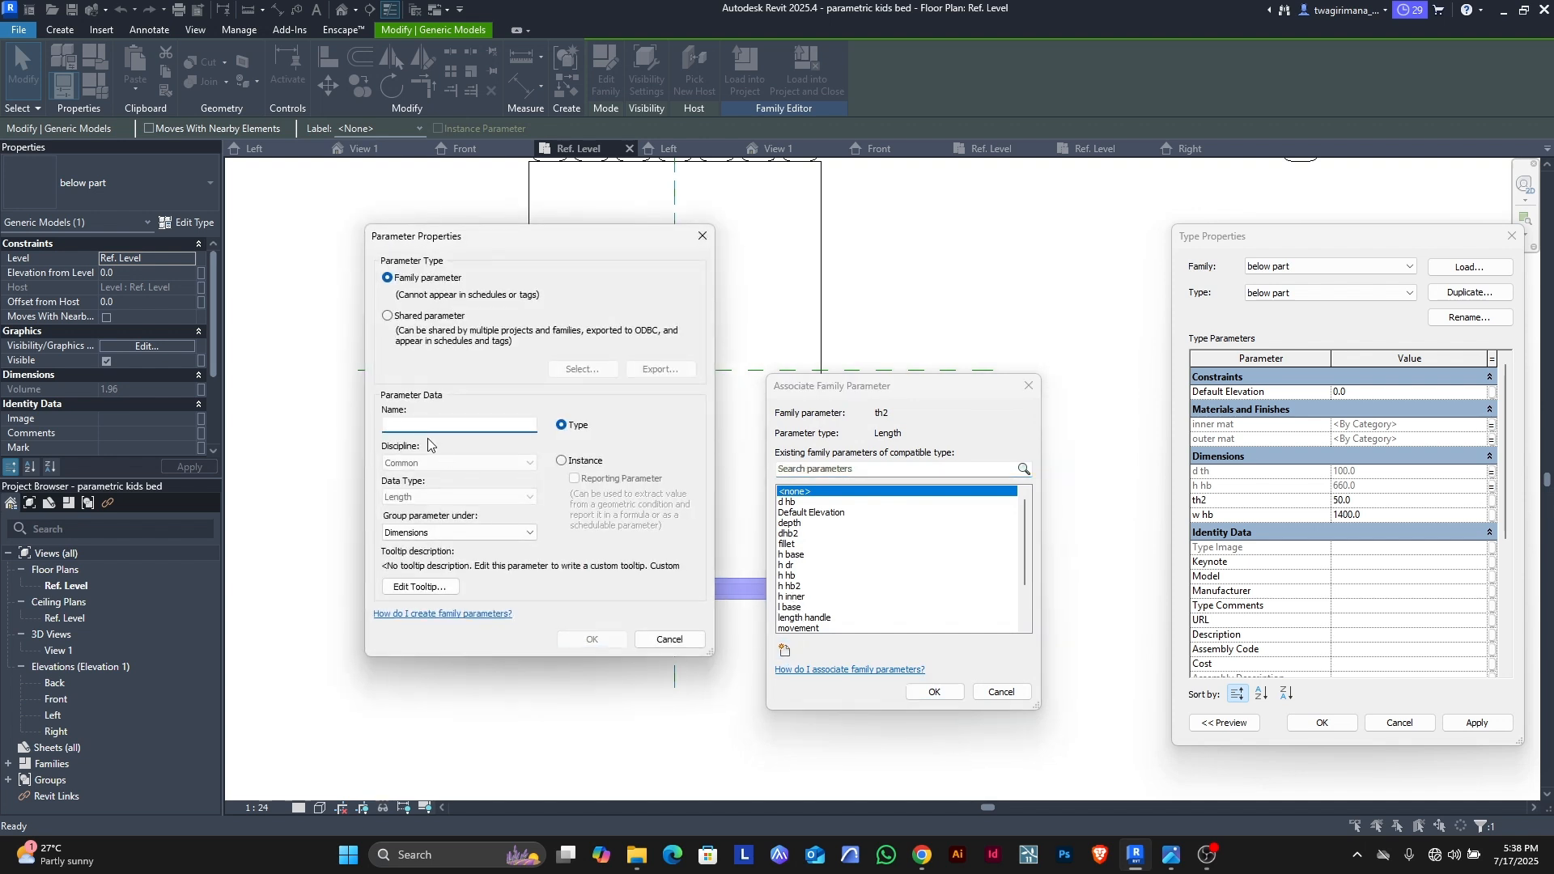
{"action": "type", "text": "th2"}
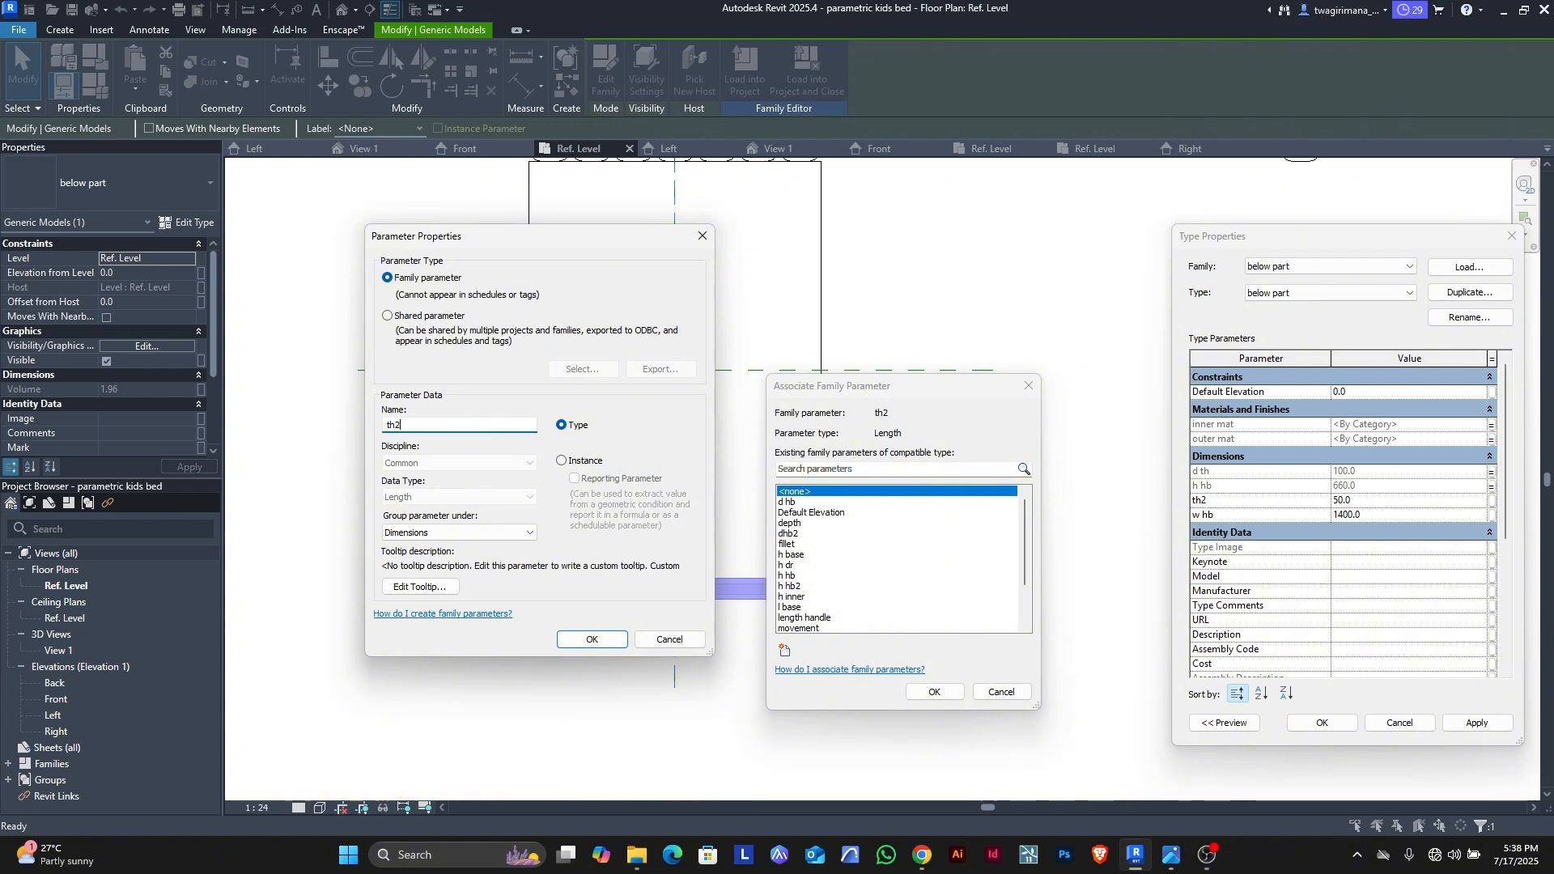
{"action": "key", "text": "Return"}
{"action": "key", "text": "Return"}
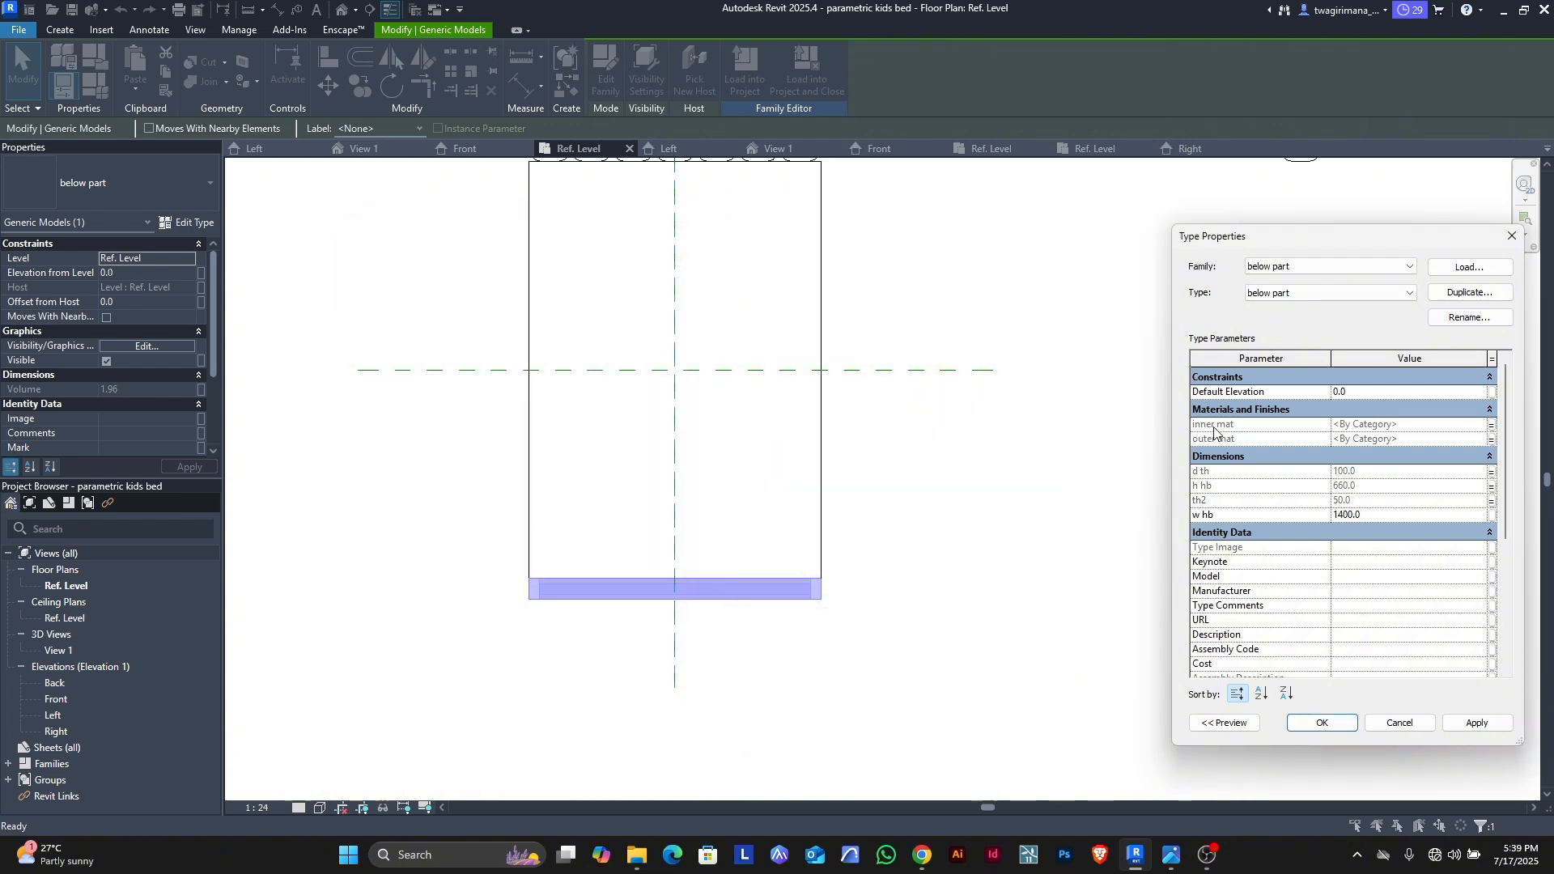
Step: Associate the below part's w hb type parameter with a new family parameter named w hb, then accept the type properties and deselect the component
{"action": "left_click", "coordinate": [1492, 516]}
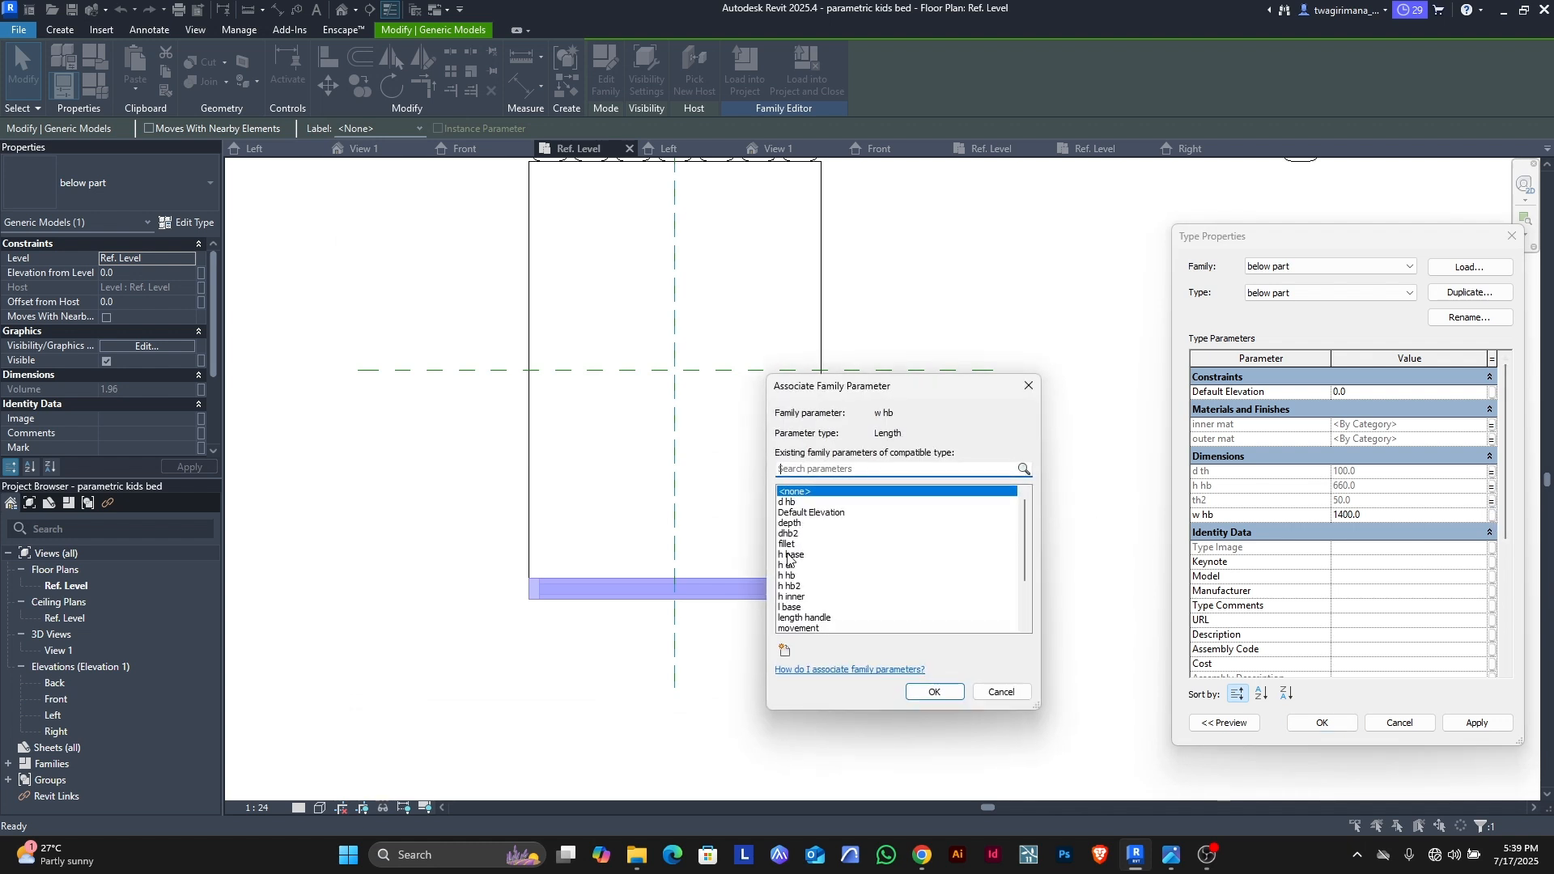
{"action": "left_click", "coordinate": [786, 650]}
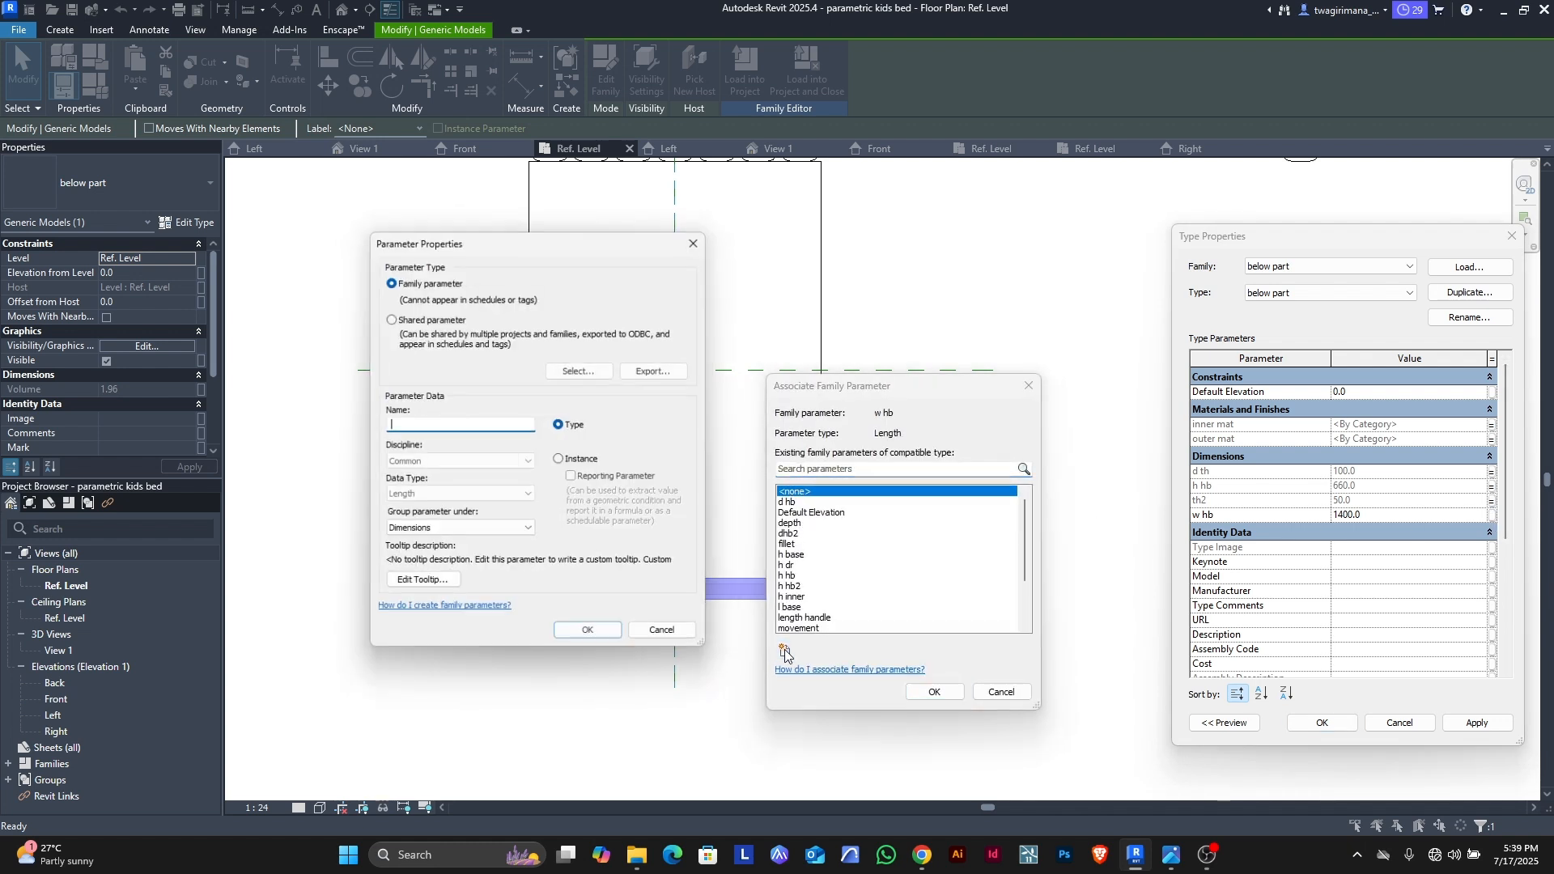
{"action": "type", "text": "w hb"}
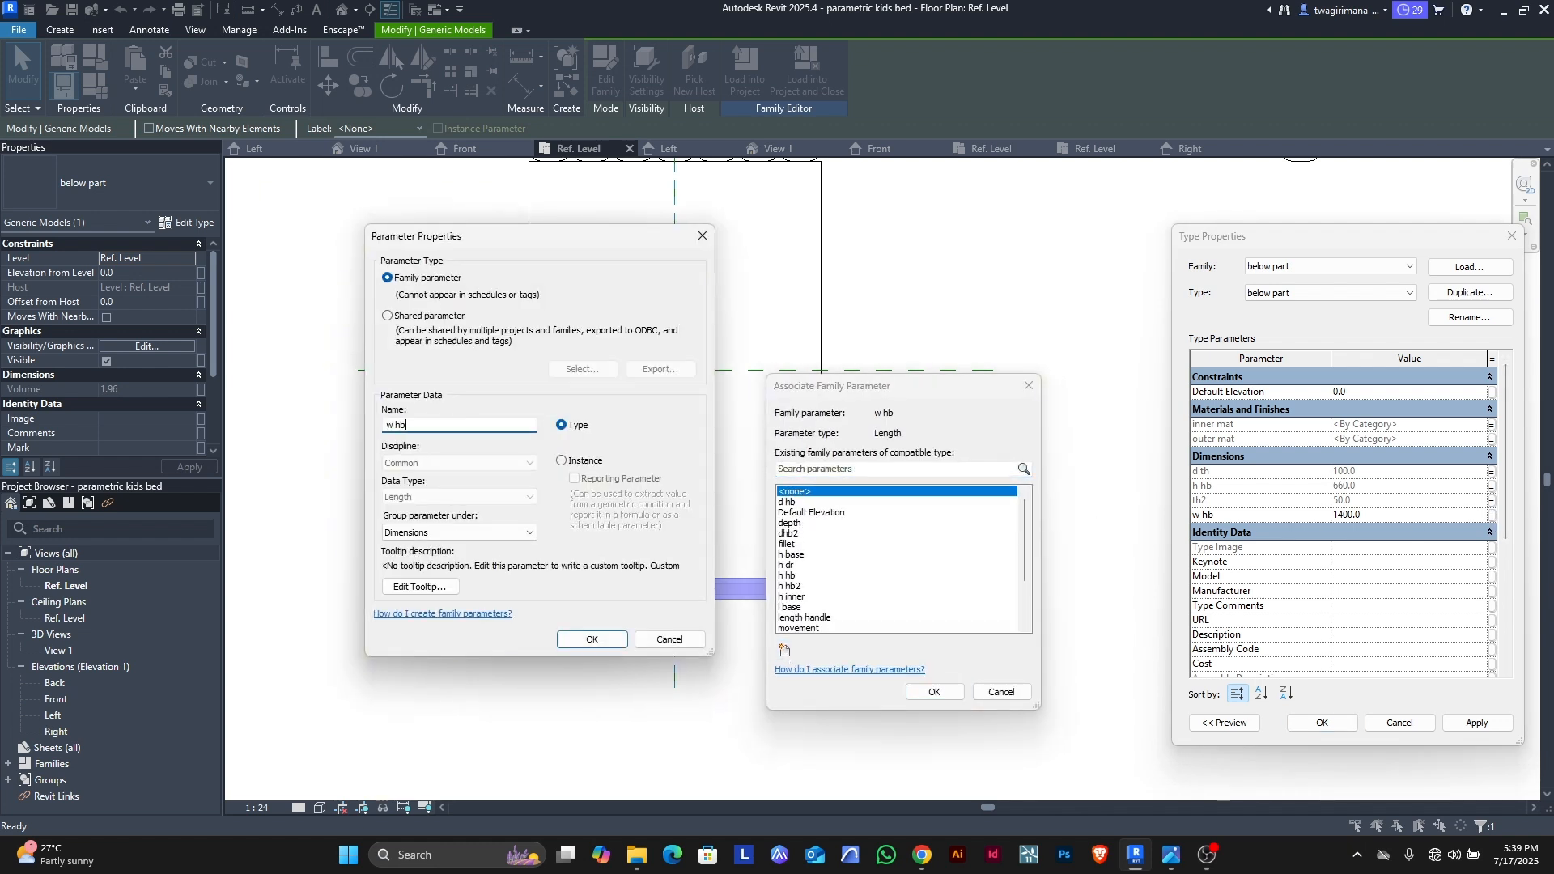
{"action": "key", "text": "Return"}
{"action": "key", "text": "Return"}
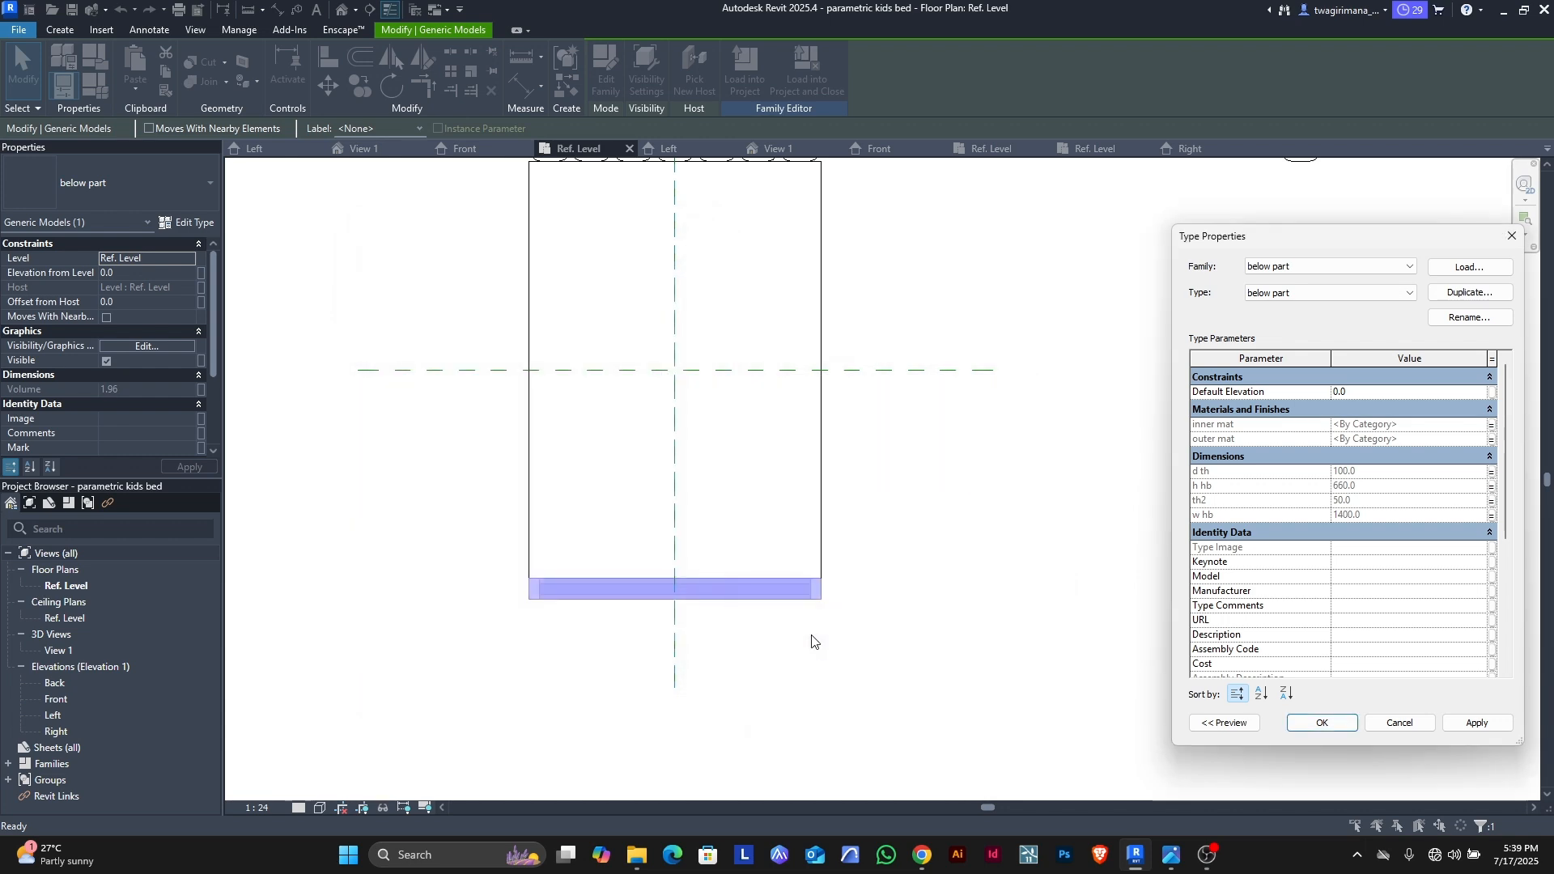
{"action": "key", "text": "Return"}
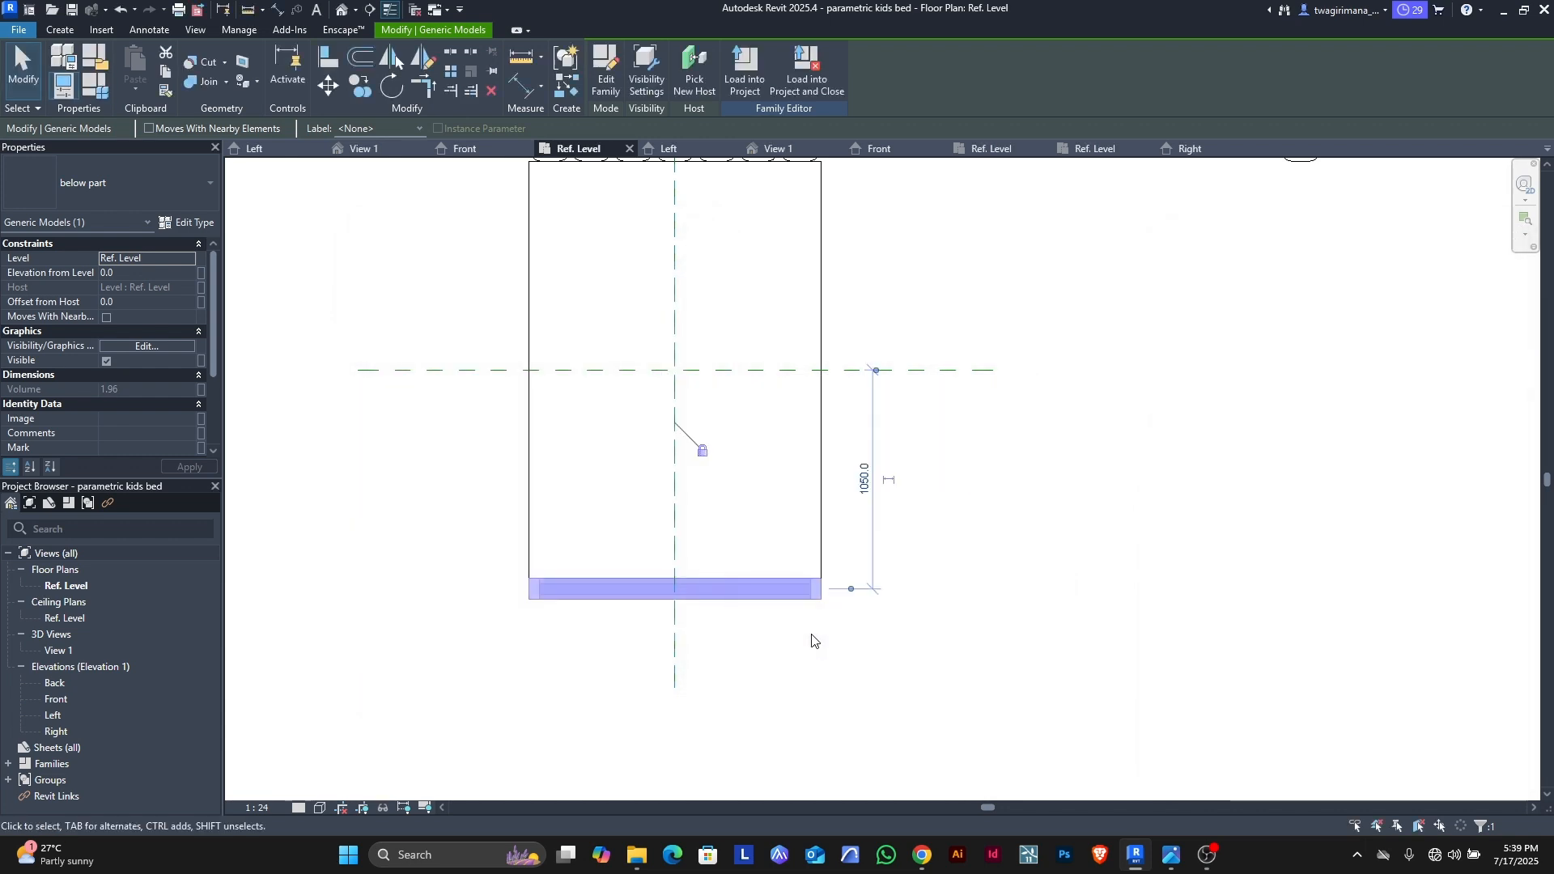
{"action": "scroll", "coordinate": [503, 530], "scroll_direction": "down", "scroll_amount": 4}
{"action": "key", "text": "Escape"}
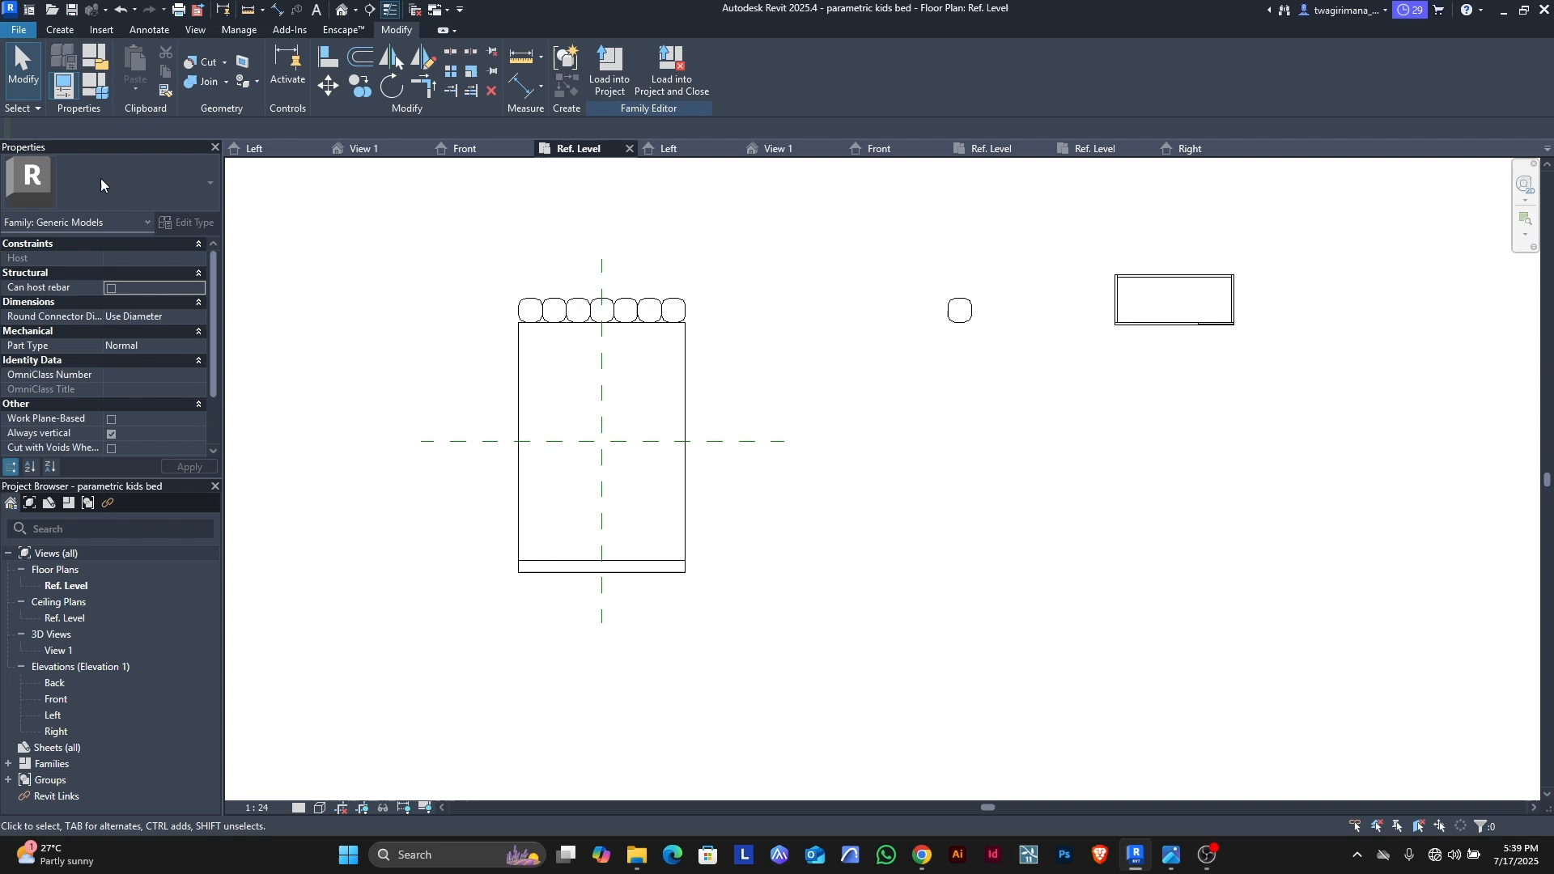
Step: Set the w base parameter to 2000 in the family types and apply it to flex the bed width
{"action": "left_click", "coordinate": [103, 94]}
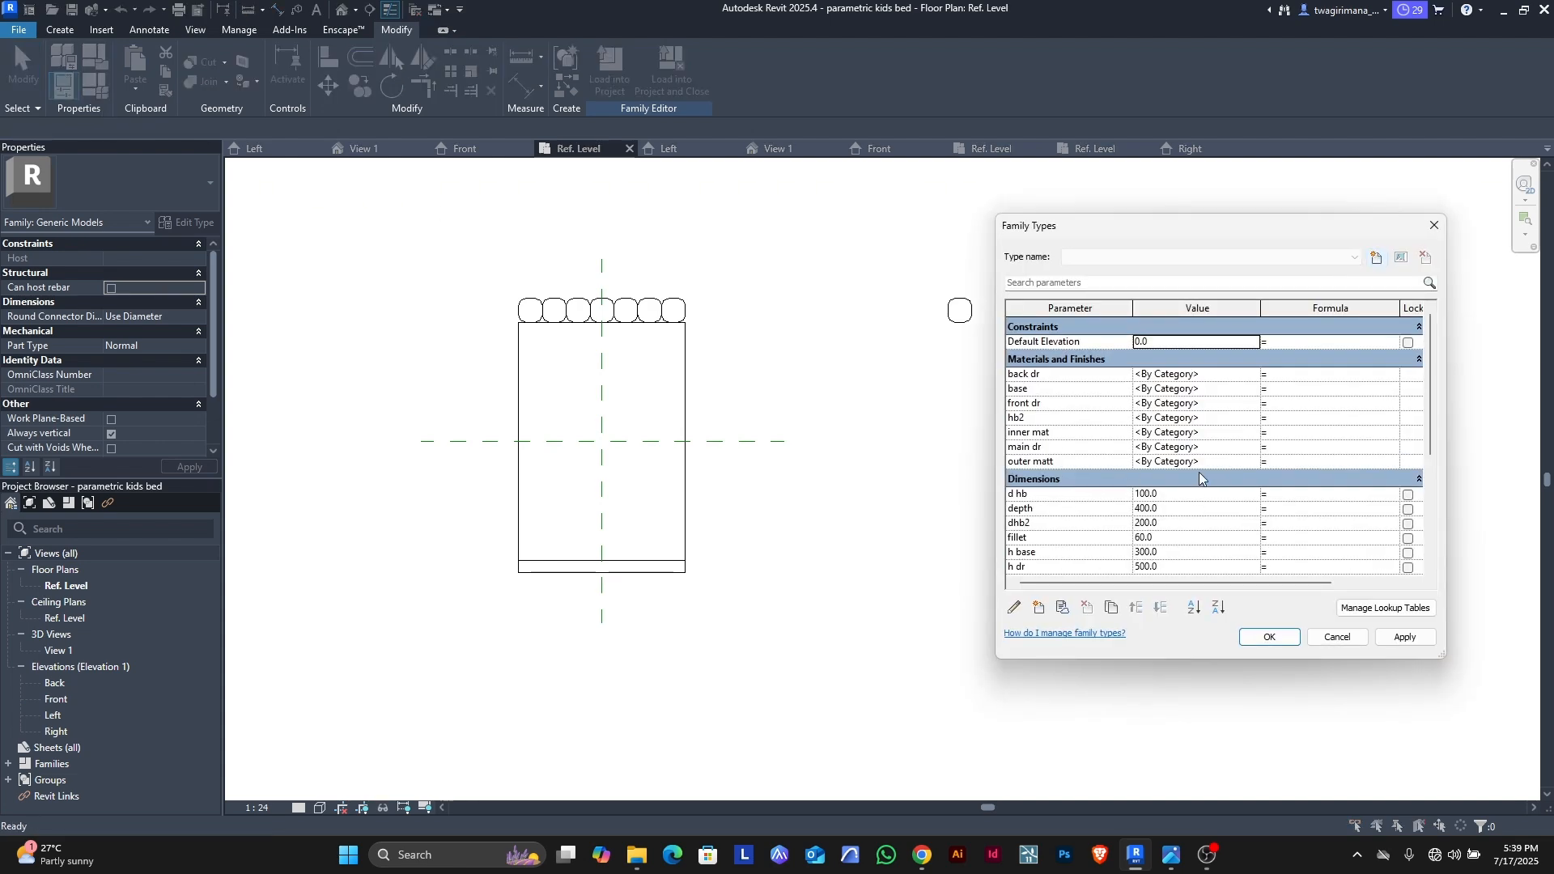
{"action": "scroll", "coordinate": [1171, 537], "scroll_direction": "down", "scroll_amount": 3}
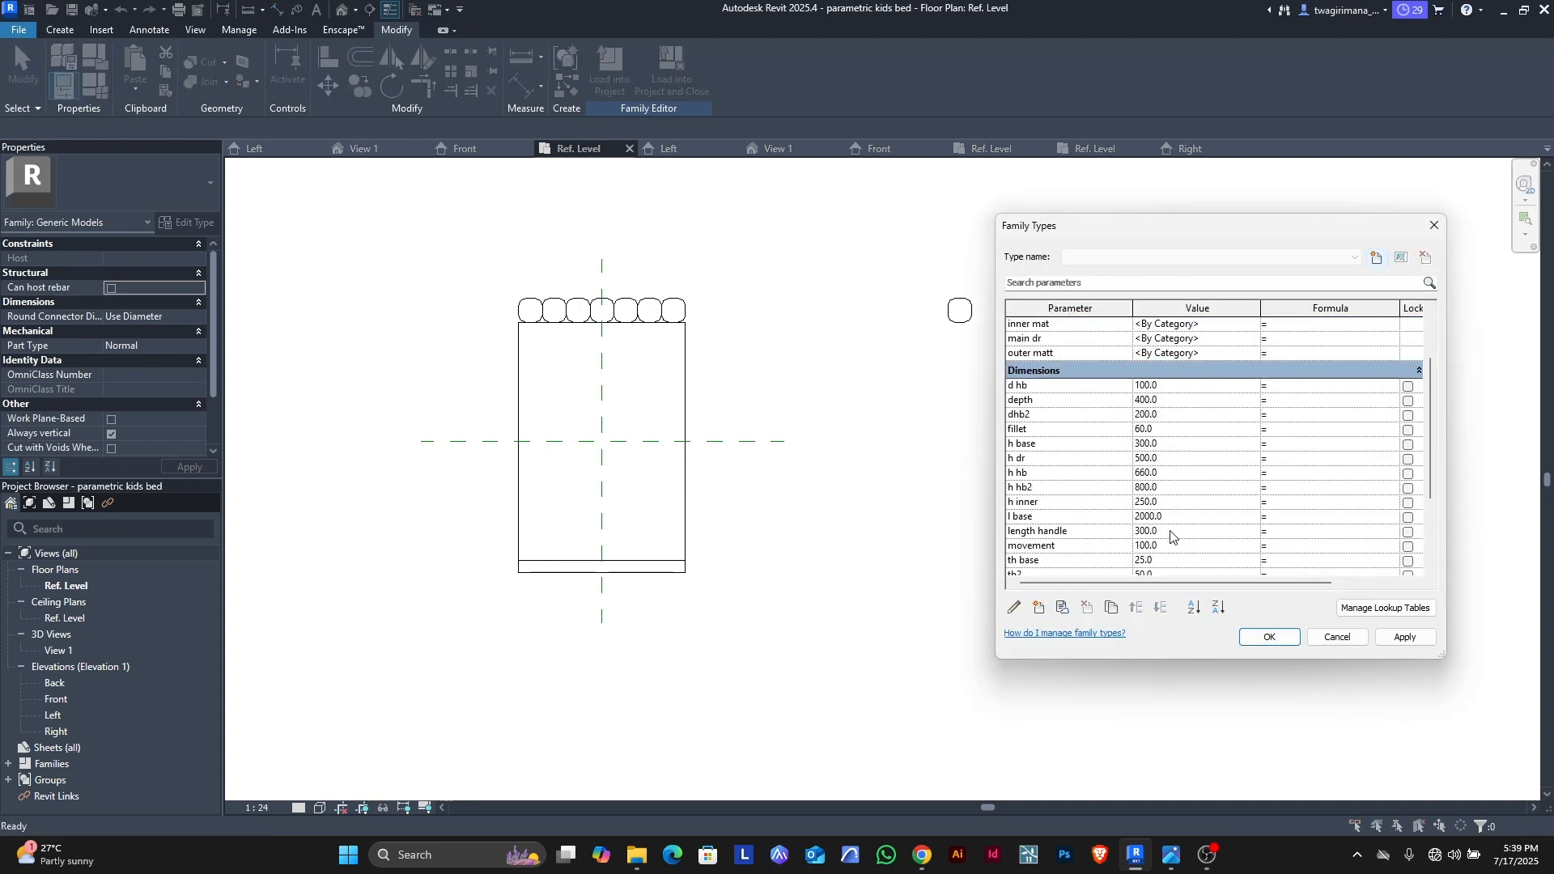
{"action": "scroll", "coordinate": [1172, 534], "scroll_direction": "down", "scroll_amount": 5}
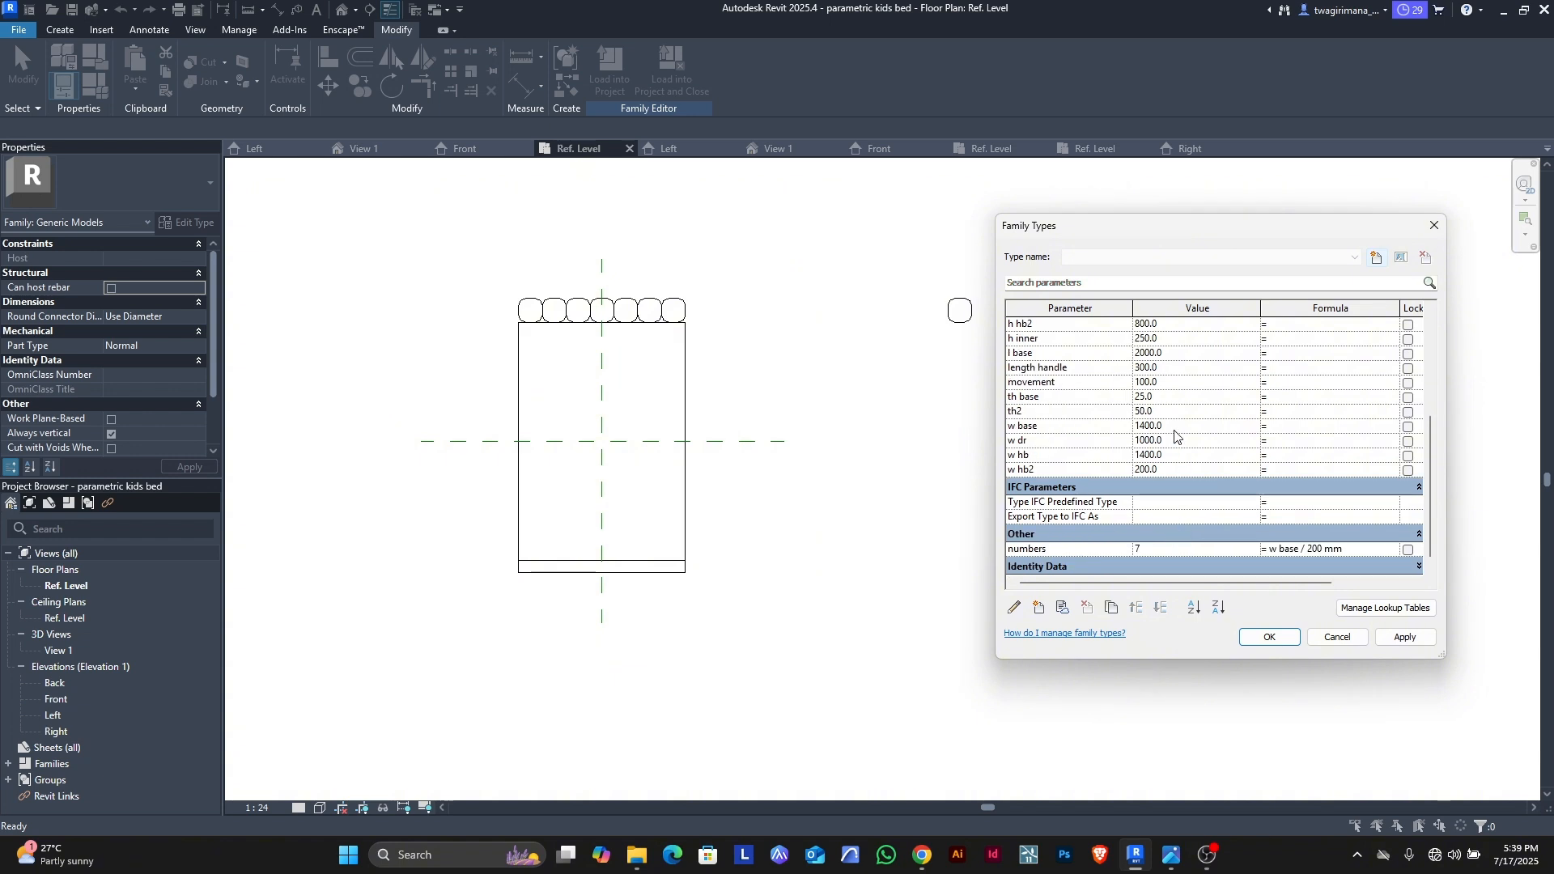
{"action": "left_click", "coordinate": [1177, 428]}
{"action": "type", "text": "2"}
{"action": "left_click", "coordinate": [1403, 638]}
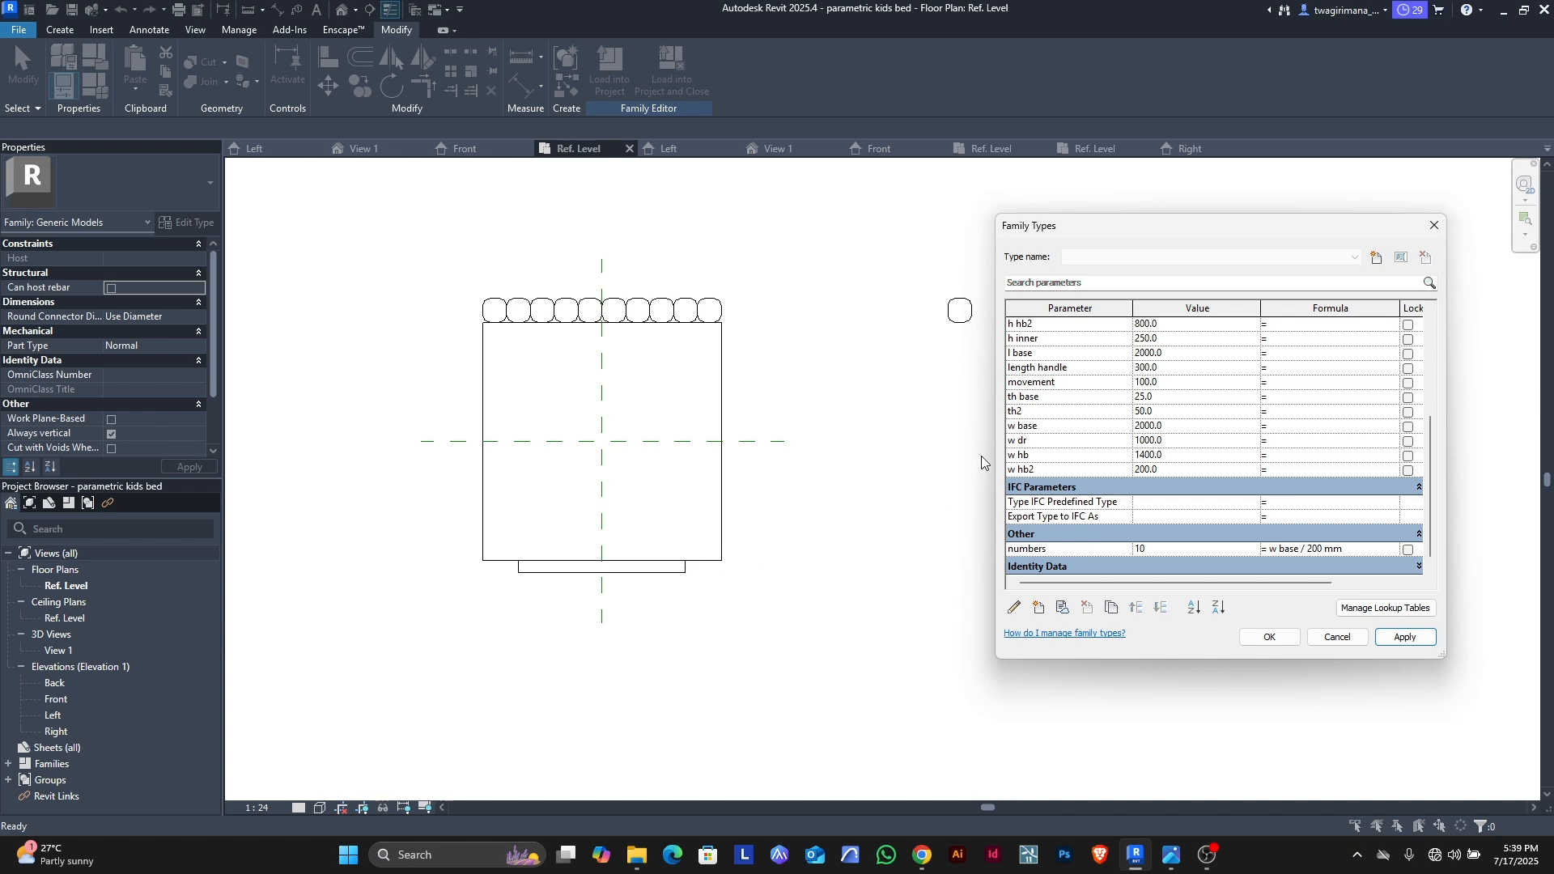
Step: Give the w hb parameter the formula w base and apply it
{"action": "left_click", "coordinate": [1280, 455]}
{"action": "type", "text": "w bas"}
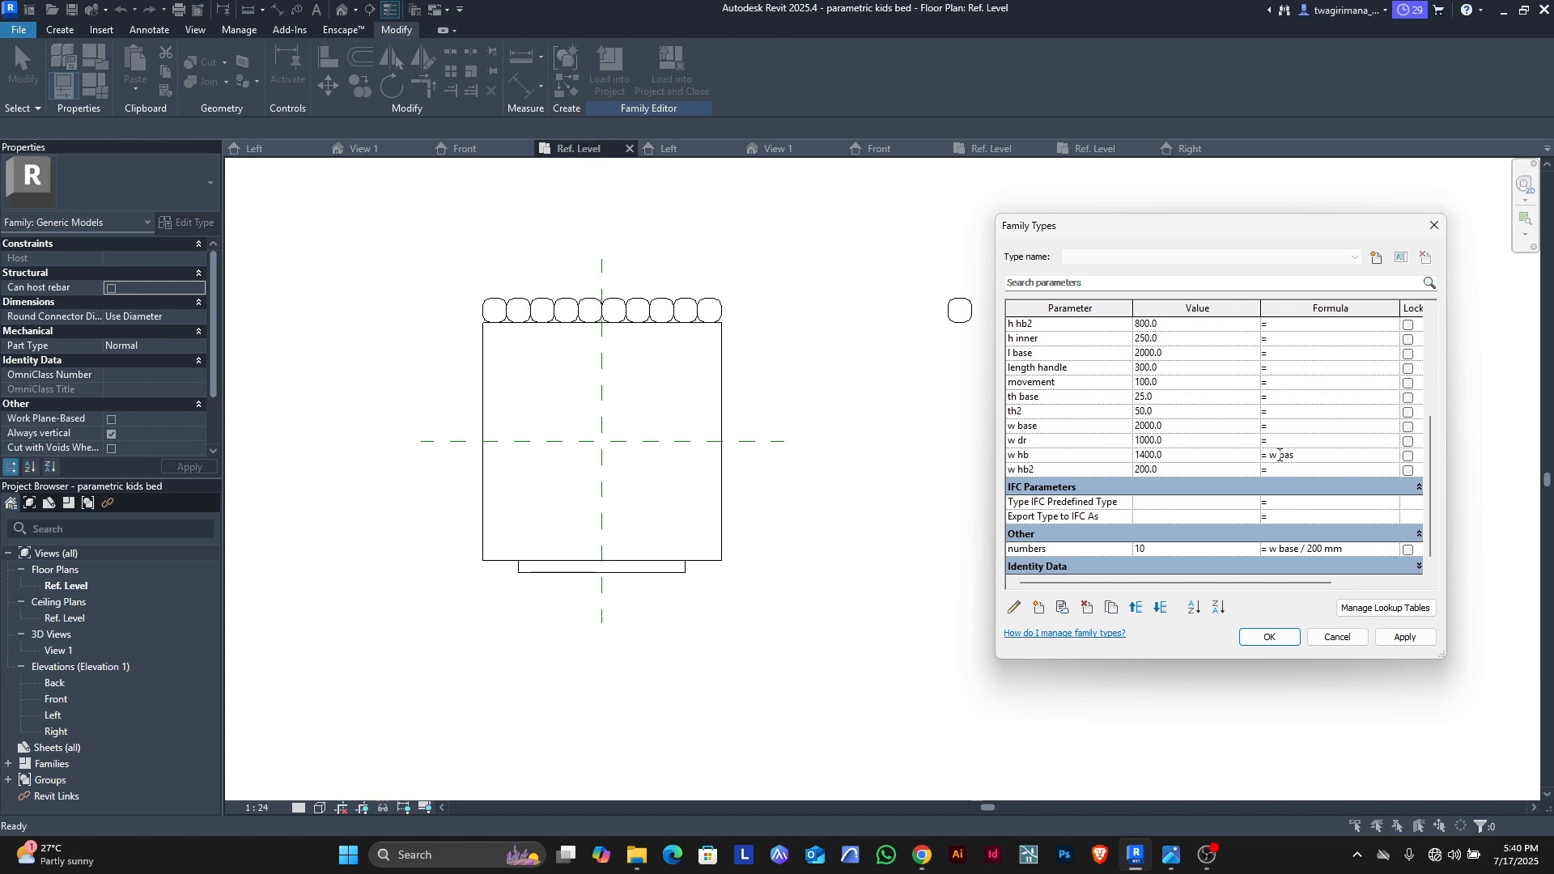
{"action": "type", "text": "e"}
{"action": "left_click", "coordinate": [1406, 637]}
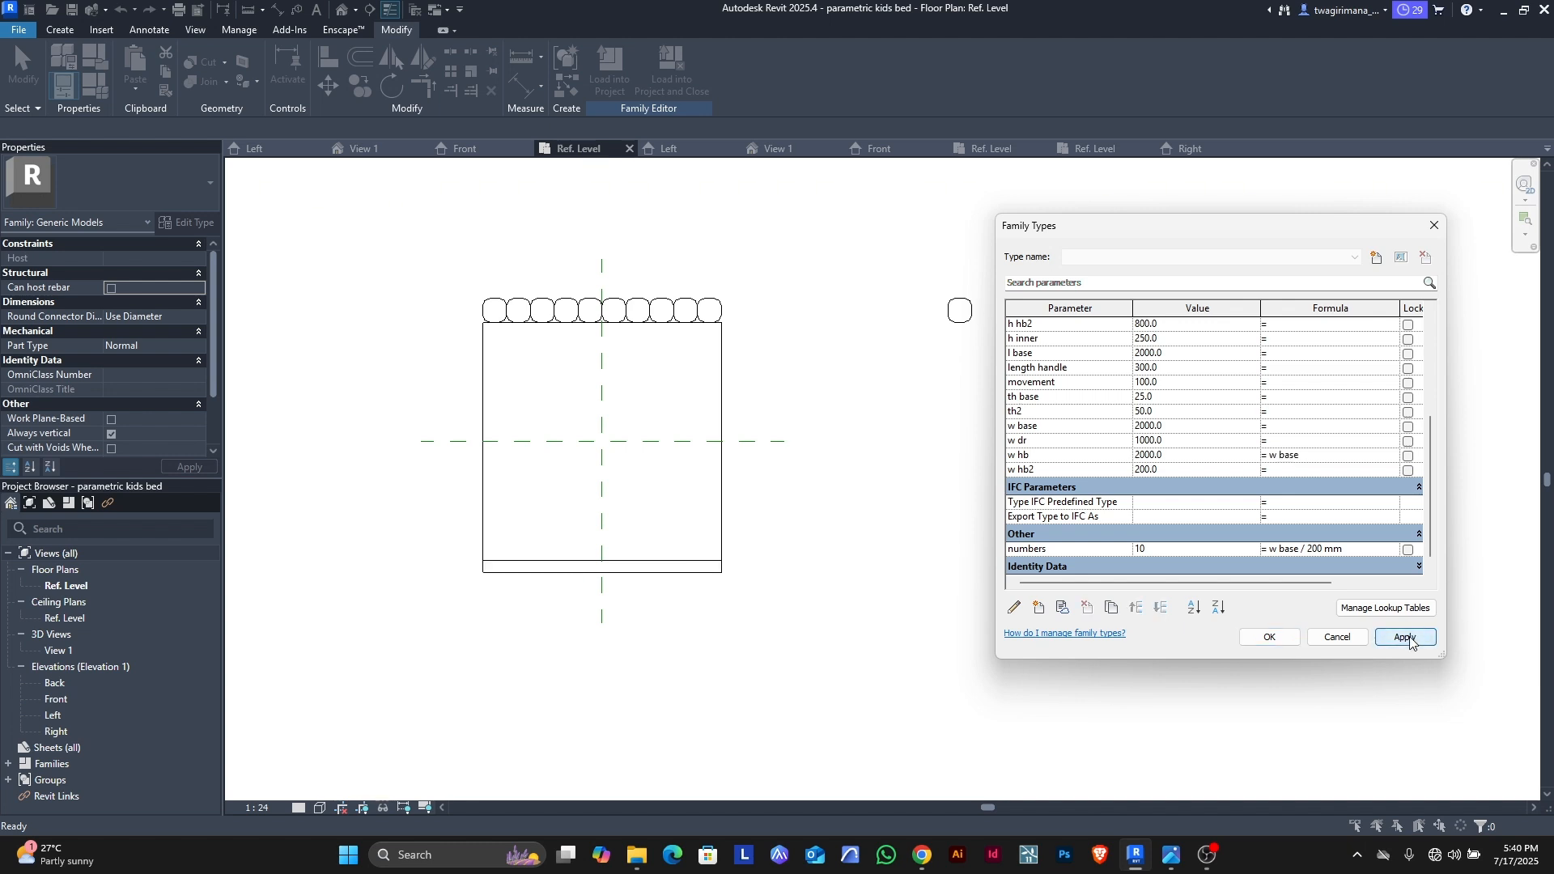
Step: Set the w base parameter to 1300 and apply it to test the linked widths
{"action": "left_click", "coordinate": [1175, 426]}
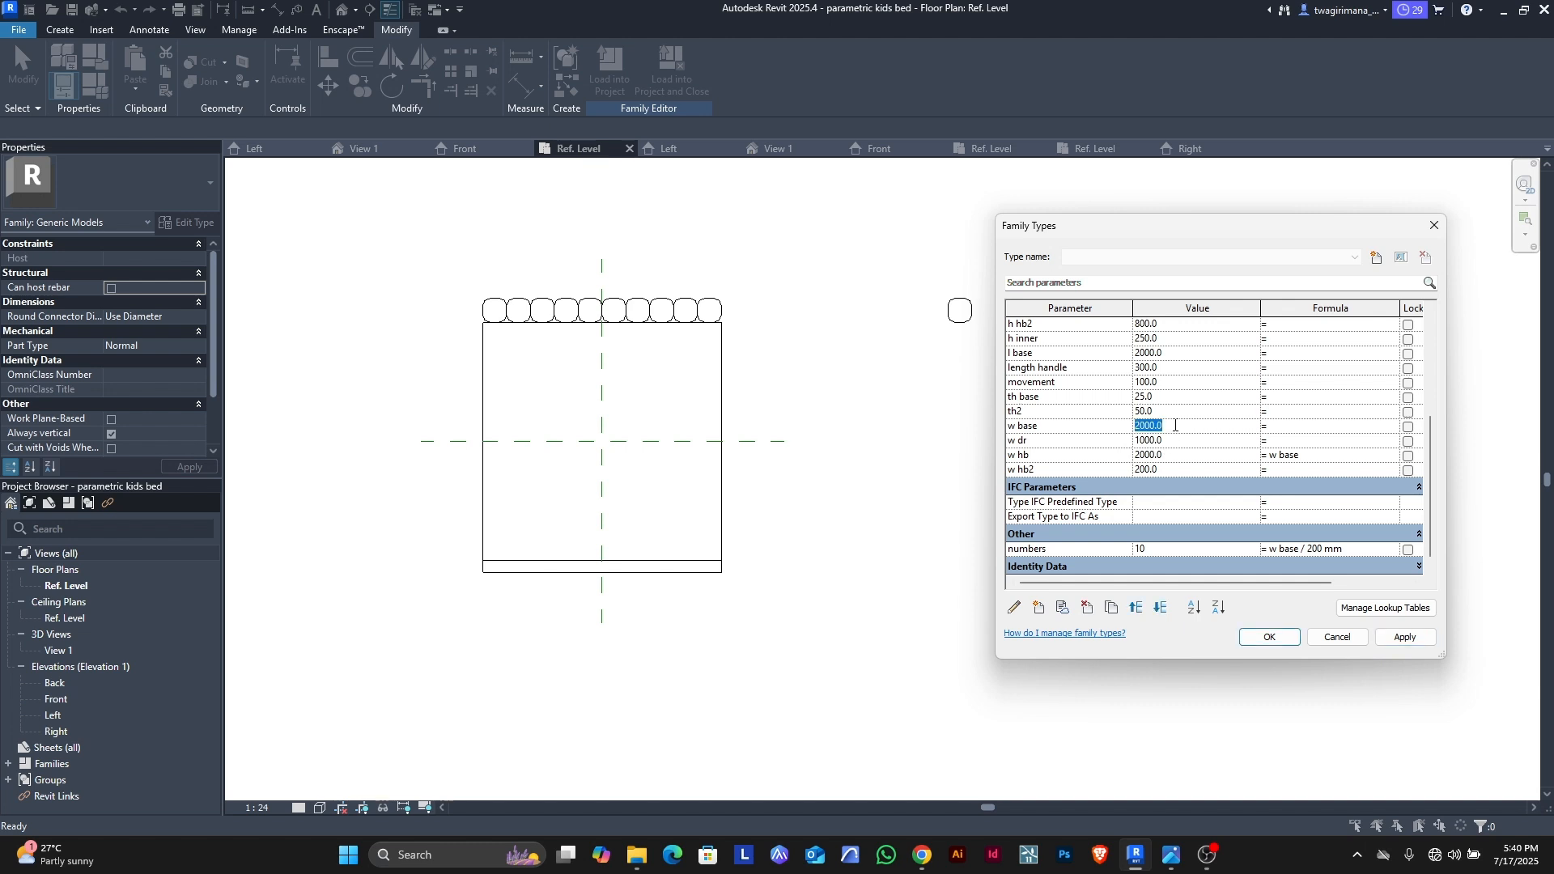
{"action": "type", "text": "1300"}
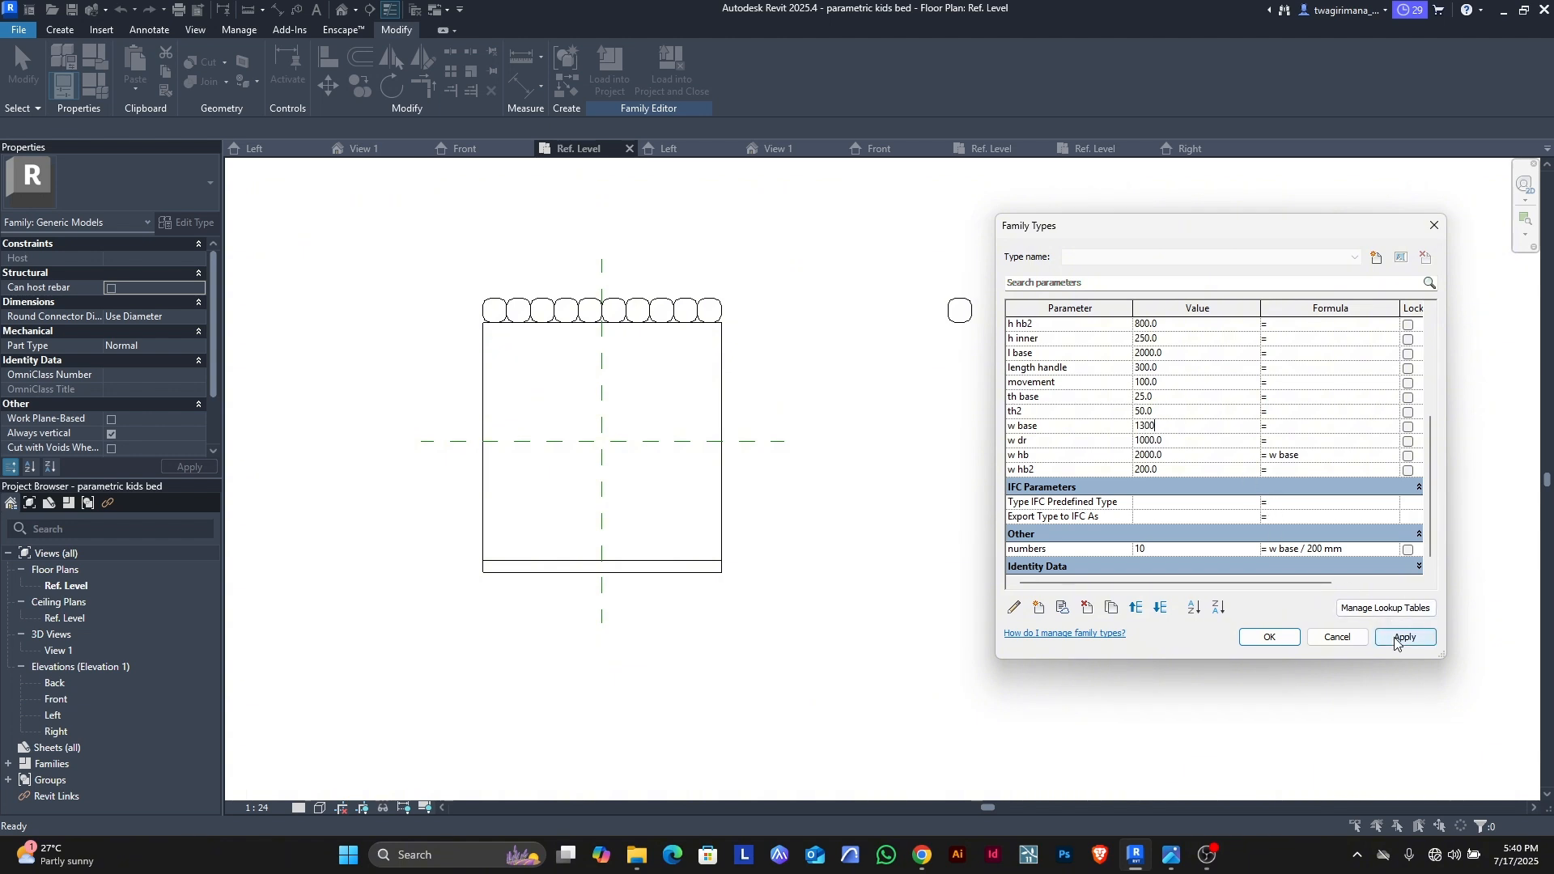
{"action": "left_click", "coordinate": [1396, 639]}
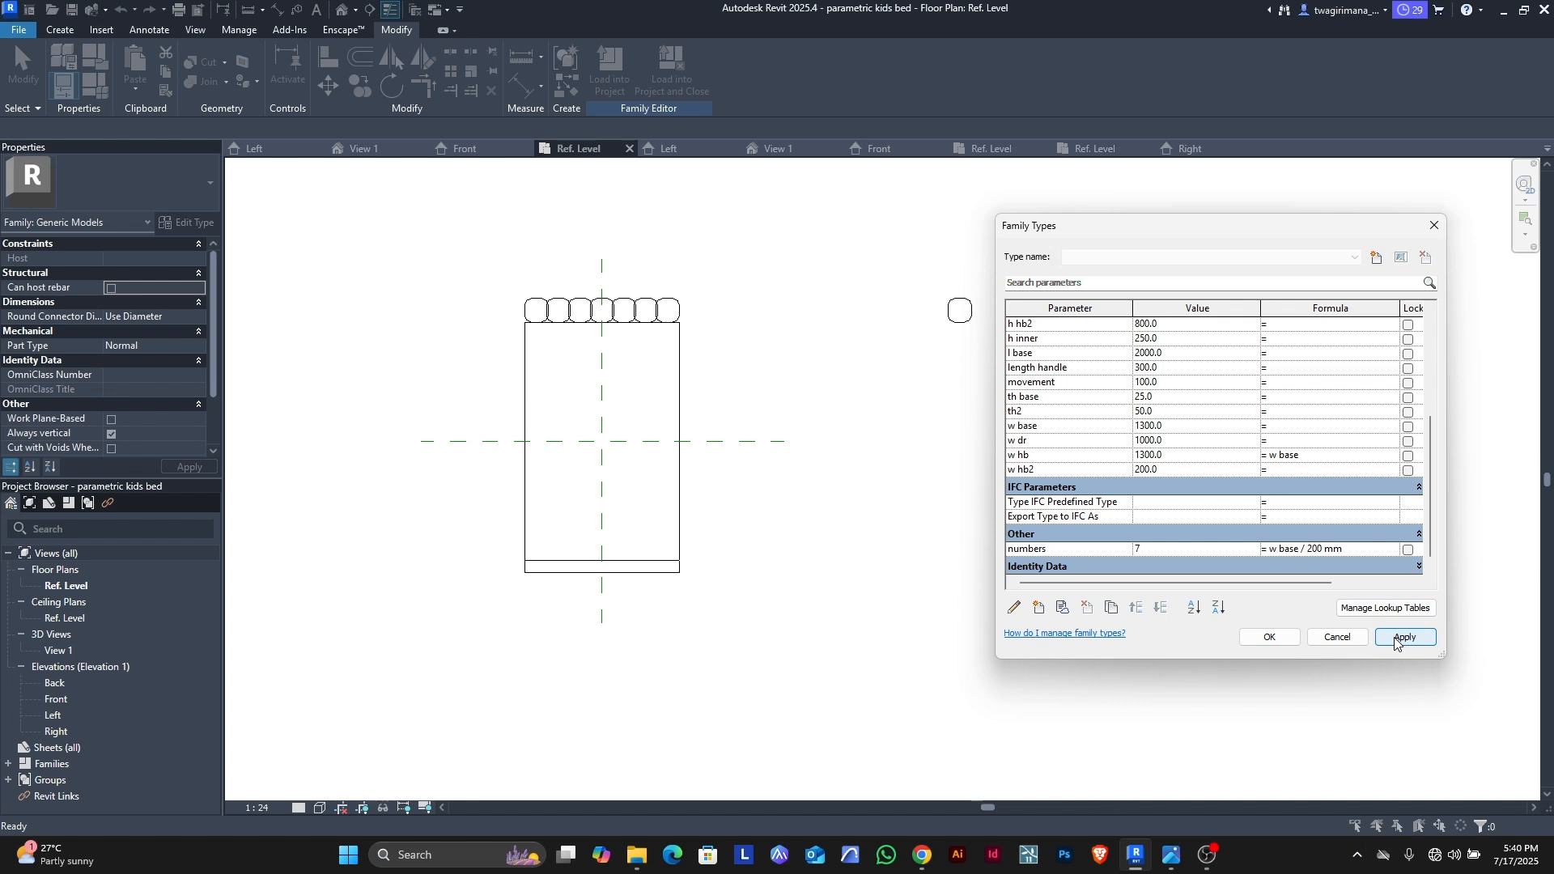
Step: Set both the w dr and w base parameters to 1400, applying each change
{"action": "left_click", "coordinate": [1179, 440]}
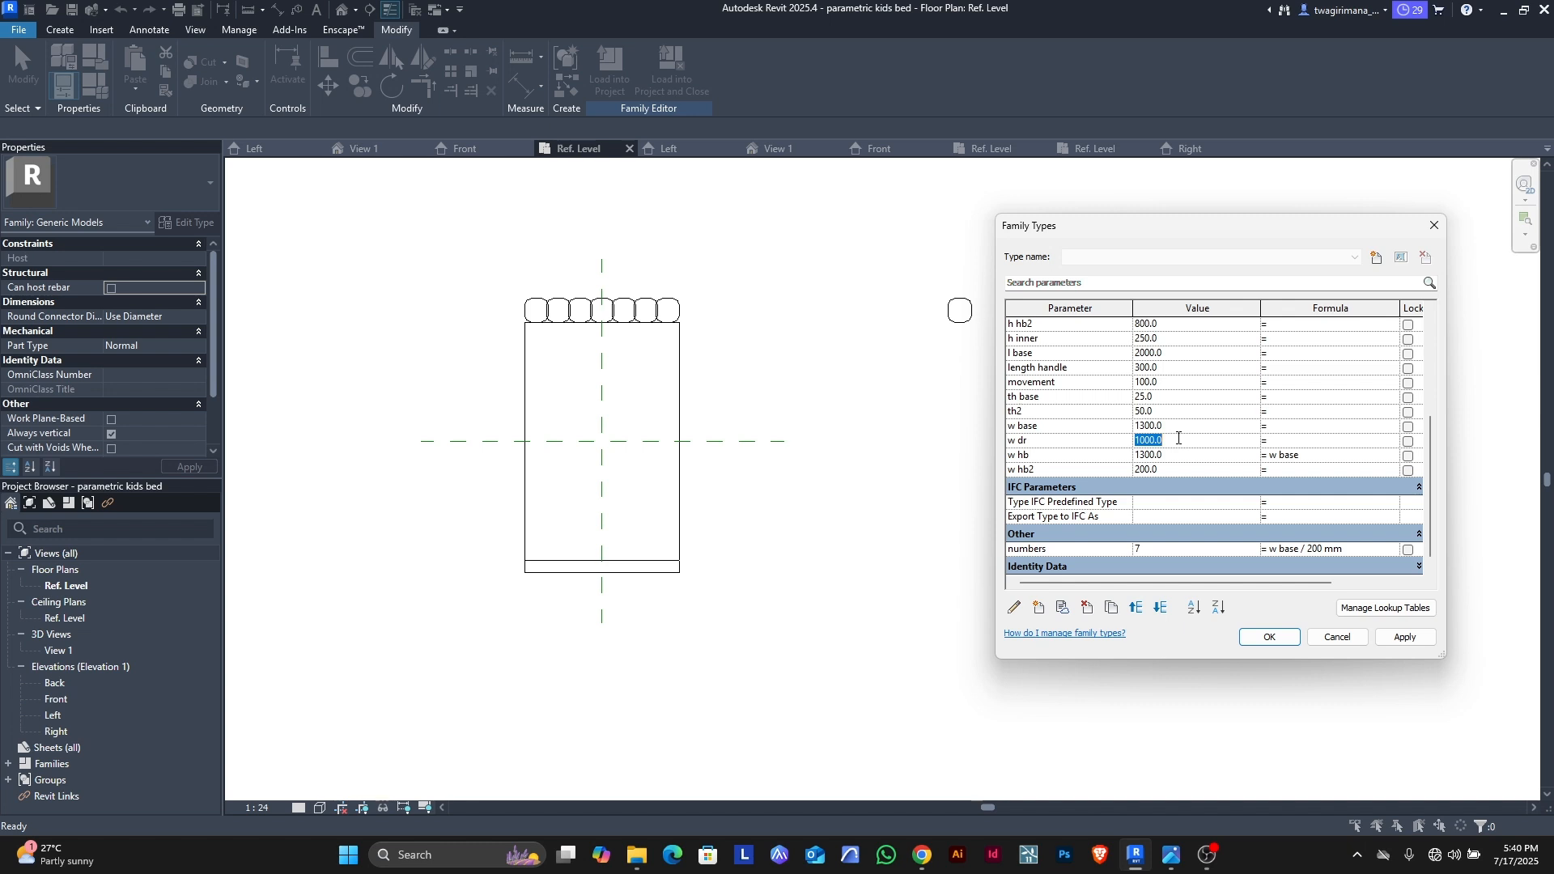
{"action": "type", "text": "1"}
{"action": "left_click", "coordinate": [1404, 639]}
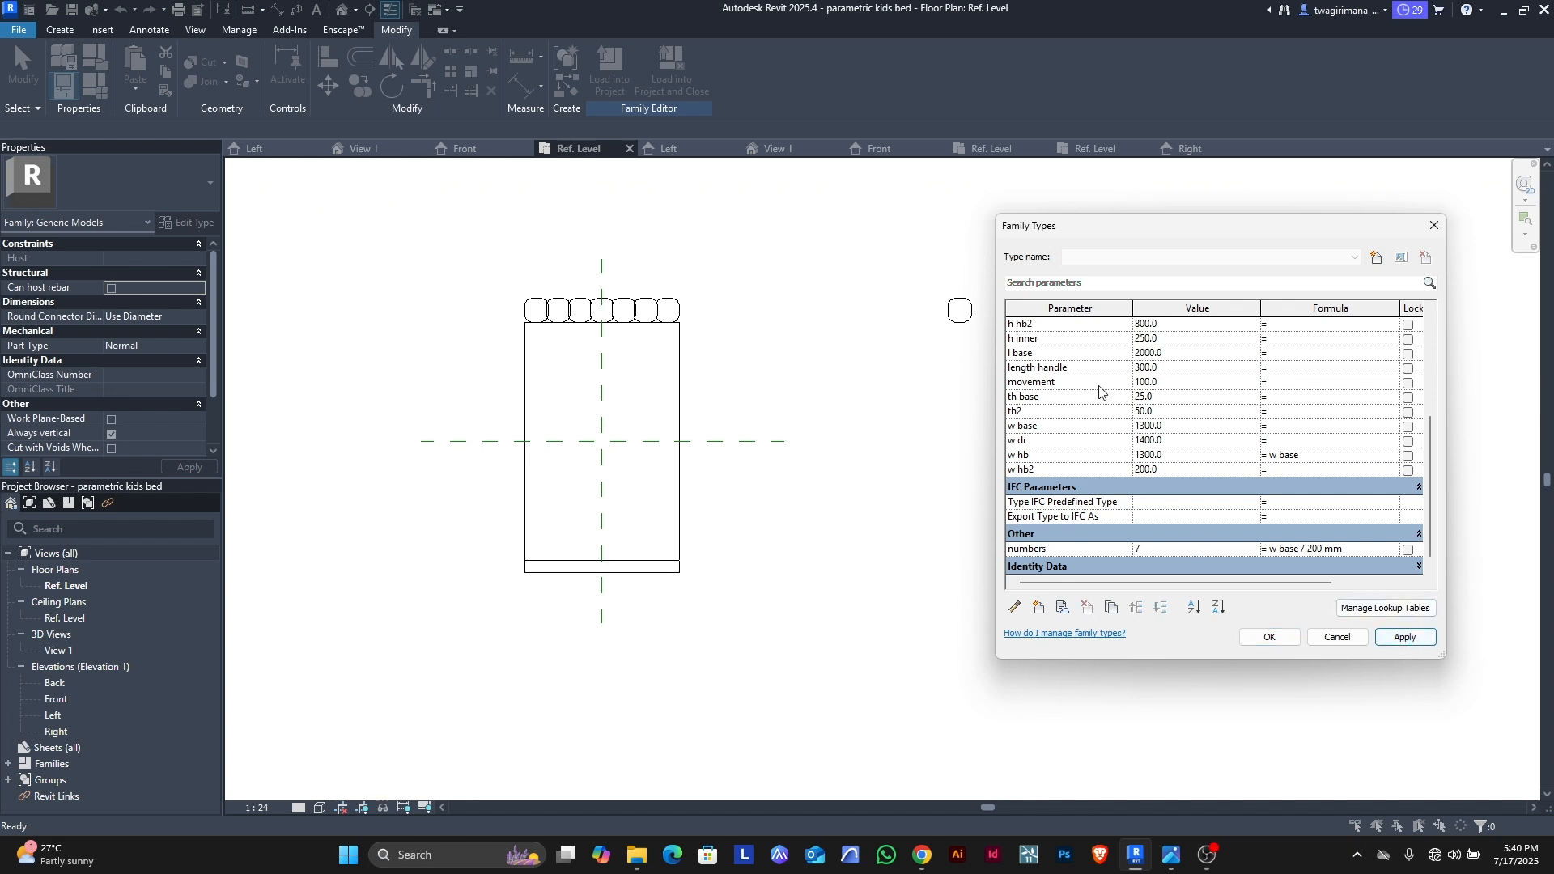
{"action": "left_click", "coordinate": [1168, 426]}
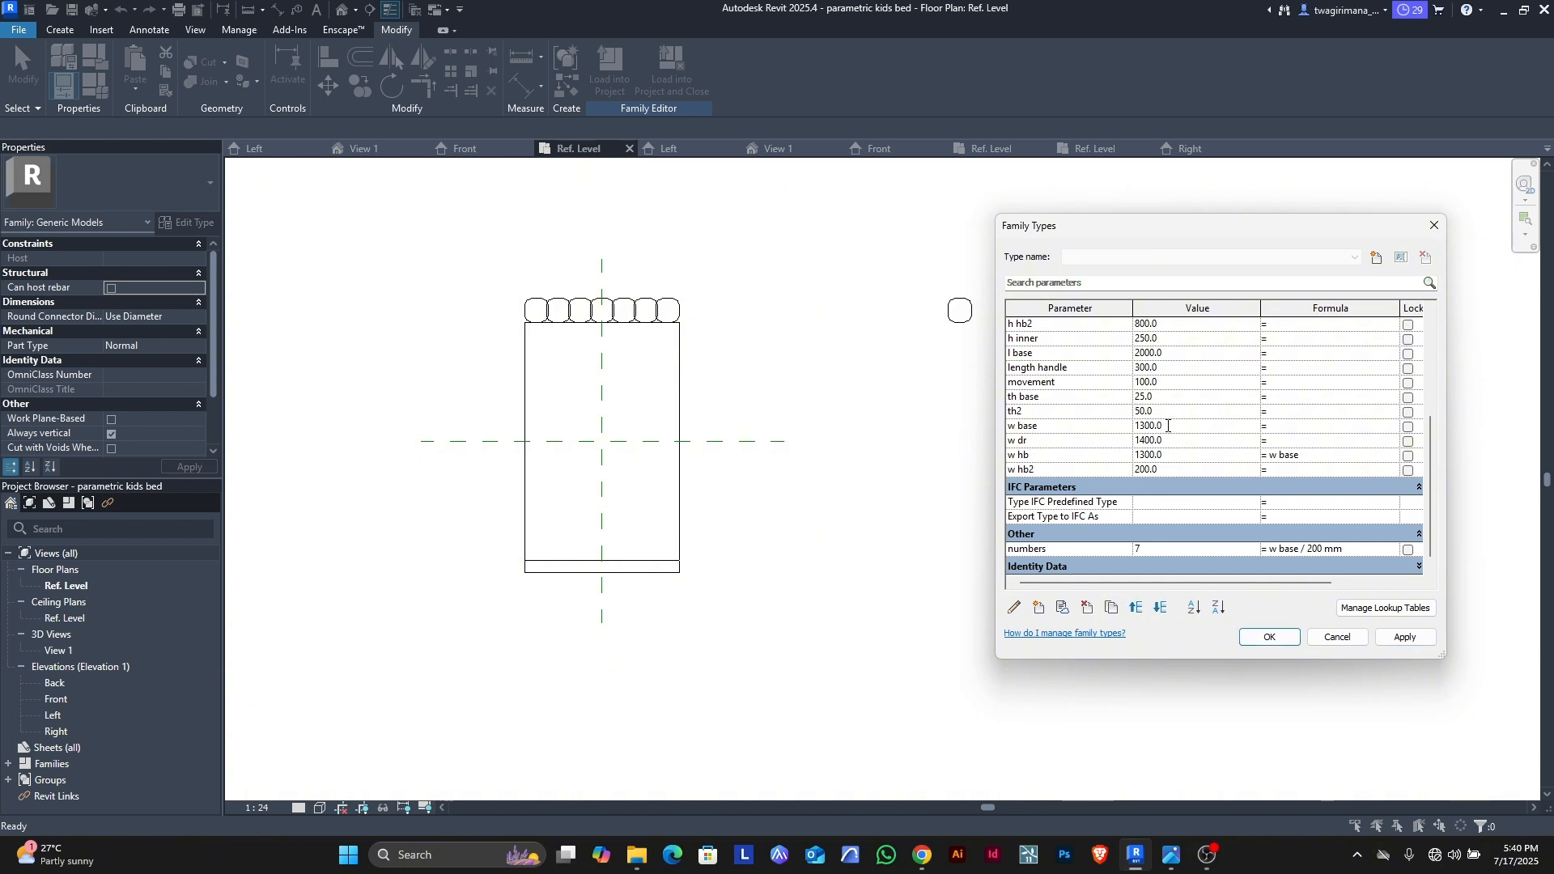
{"action": "double_click", "coordinate": [1167, 426]}
{"action": "type", "text": "1"}
{"action": "left_click", "coordinate": [1384, 635]}
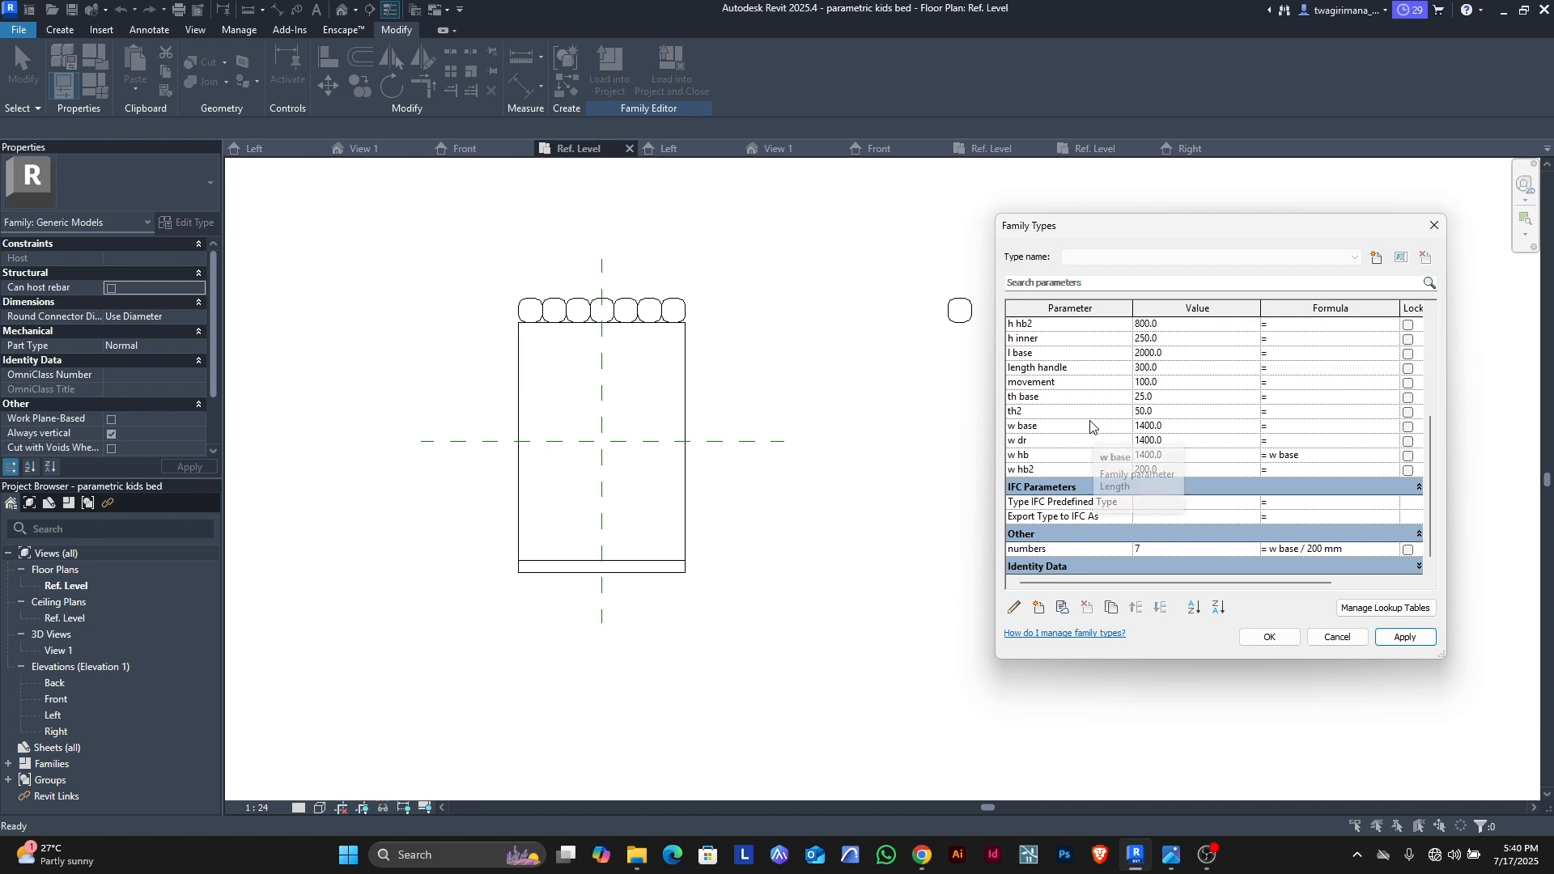
Step: Try to apply a value of 1200 to the w hb2 parameter and cancel the constraint removal
{"action": "scroll", "coordinate": [1064, 407], "scroll_direction": "up", "scroll_amount": 1}
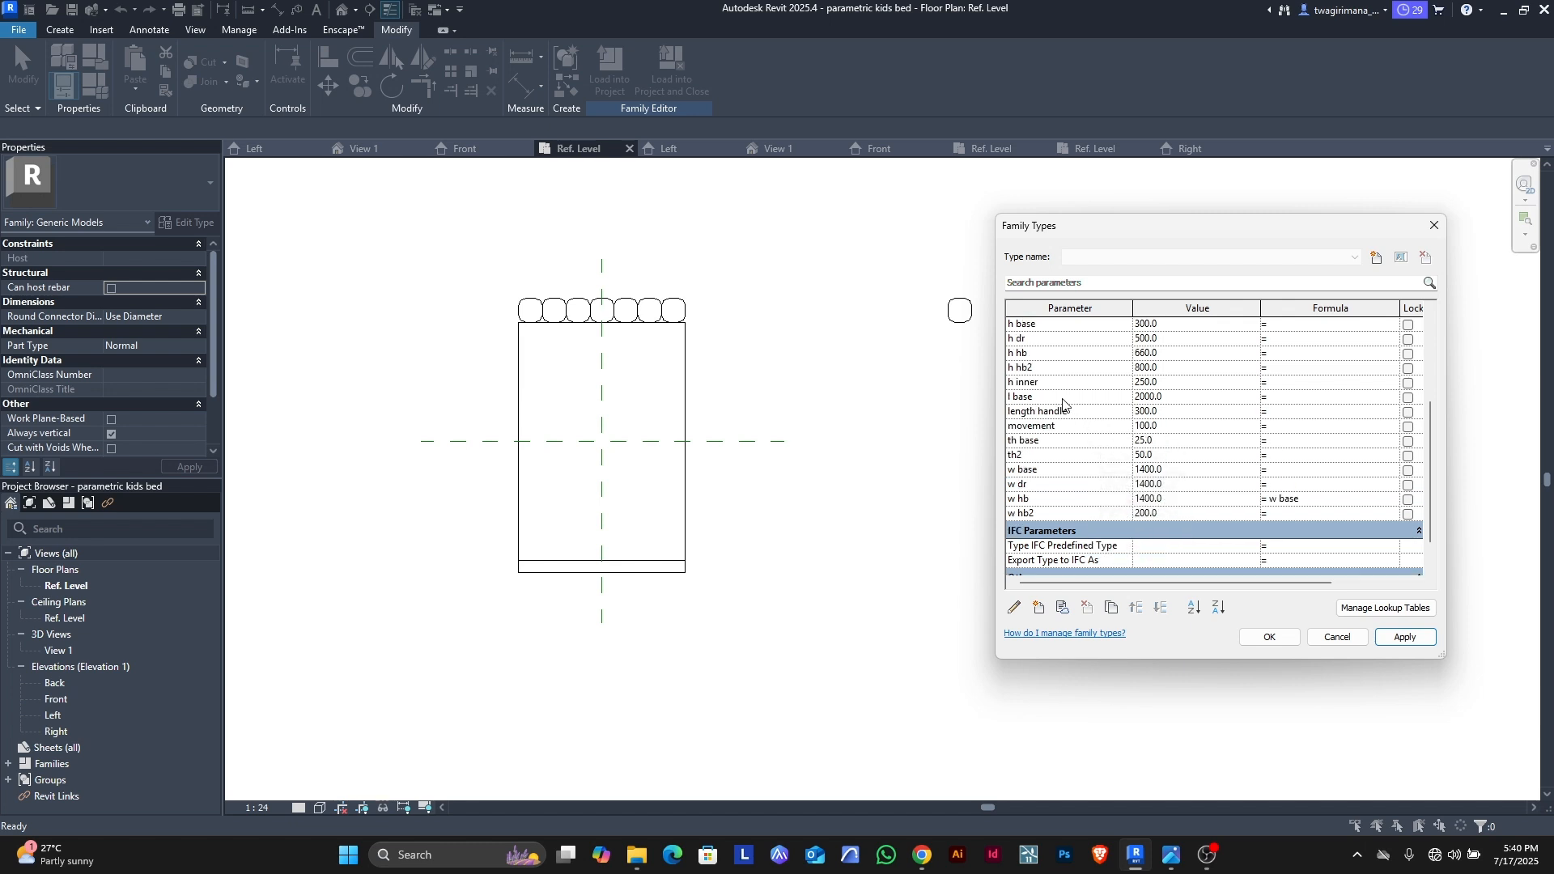
{"action": "scroll", "coordinate": [1064, 405], "scroll_direction": "up", "scroll_amount": 2}
{"action": "scroll", "coordinate": [1063, 405], "scroll_direction": "down", "scroll_amount": 2}
{"action": "left_click", "coordinate": [1172, 515]}
{"action": "type", "text": "1200"}
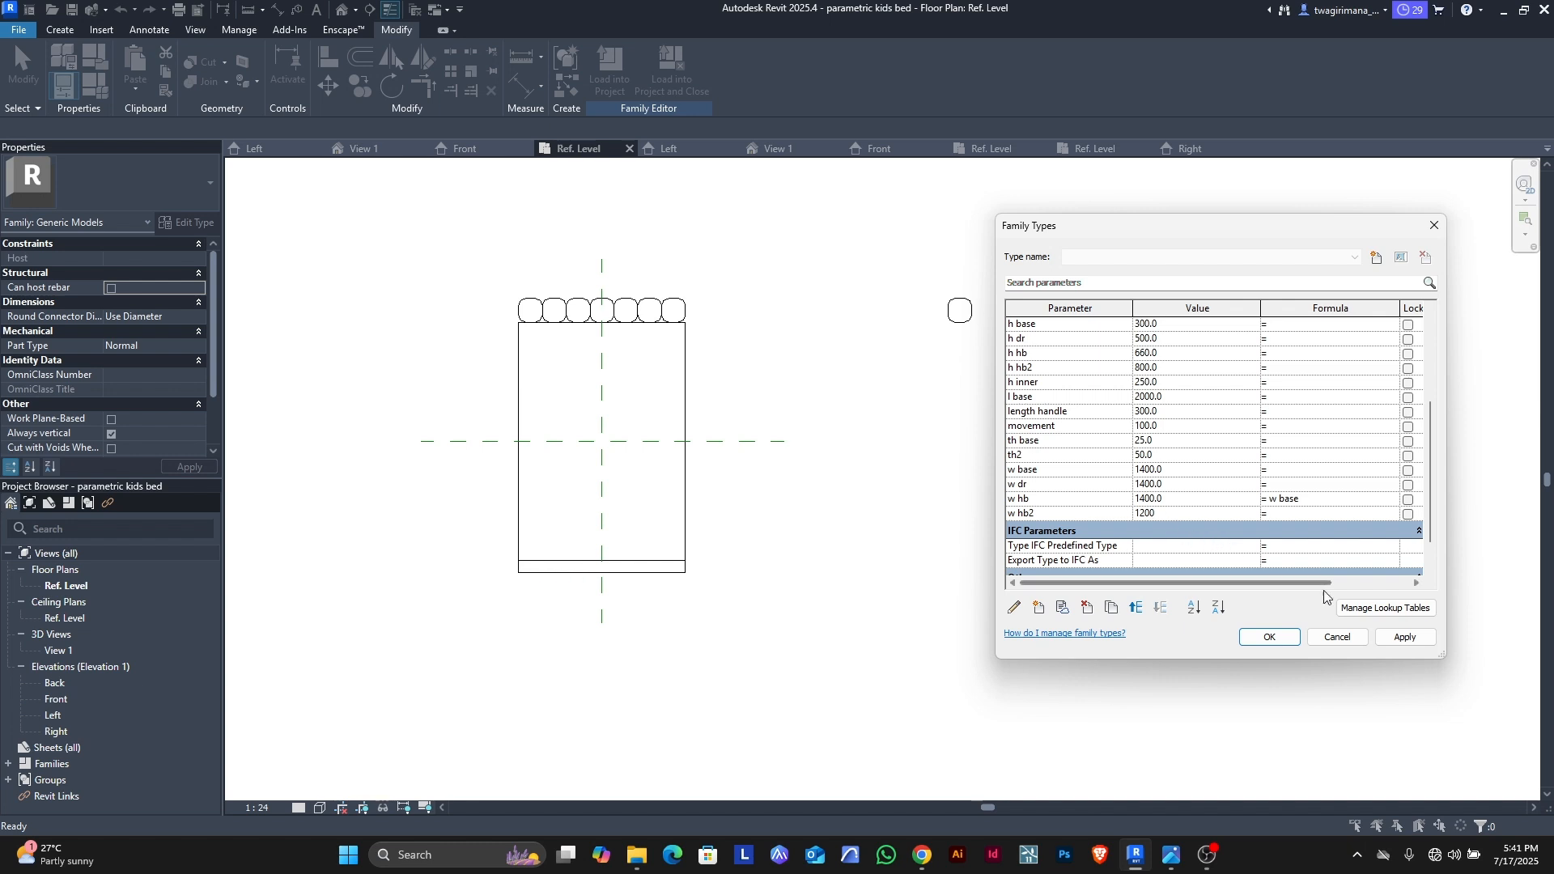
{"action": "left_click", "coordinate": [1394, 639]}
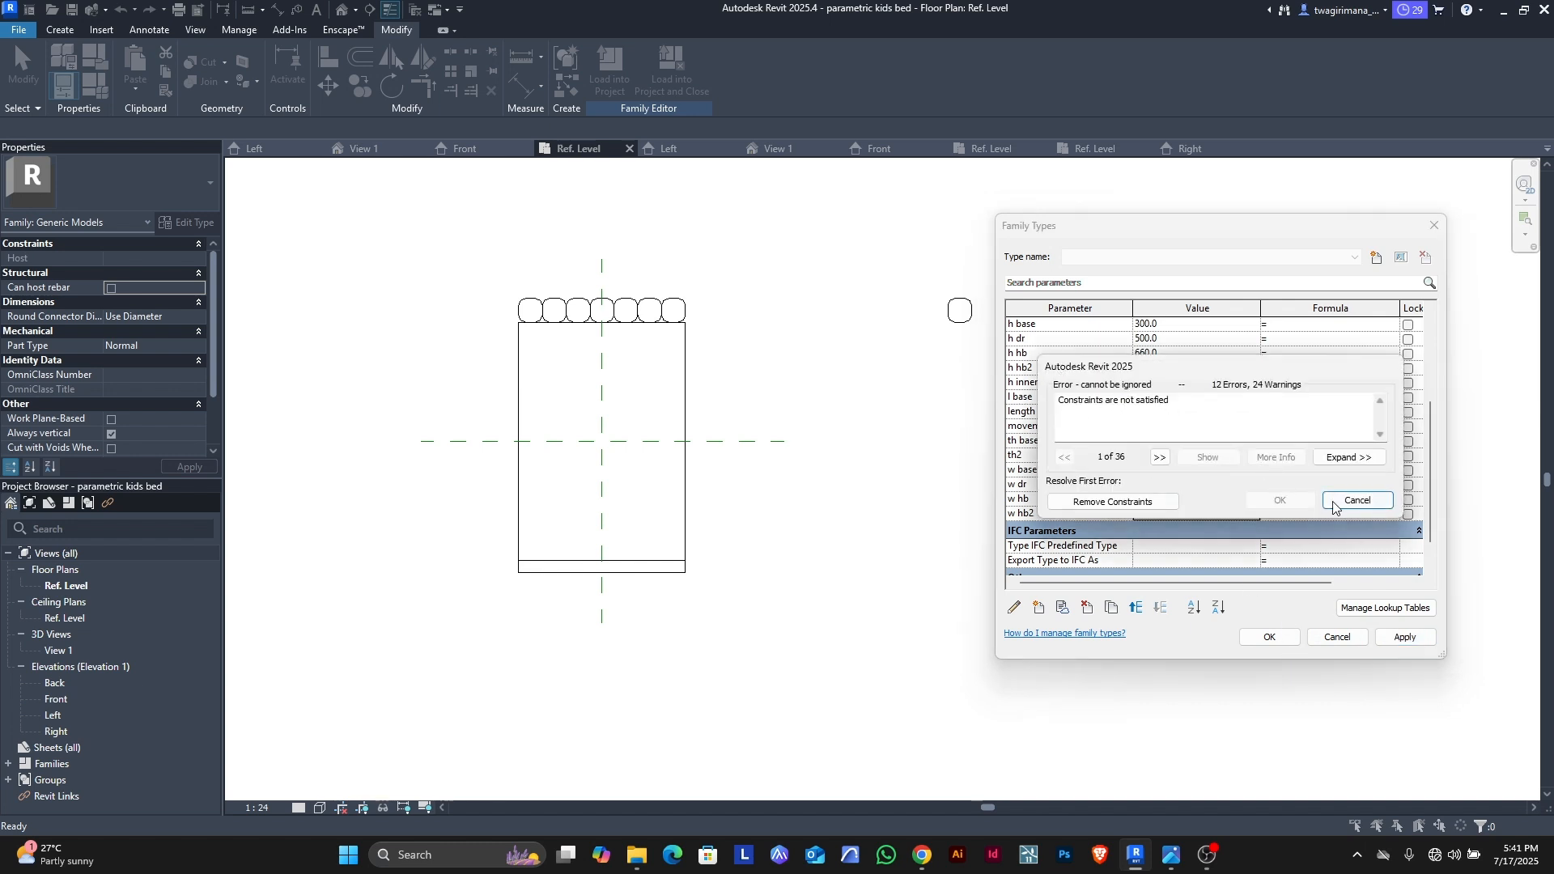
{"action": "left_click", "coordinate": [1358, 501]}
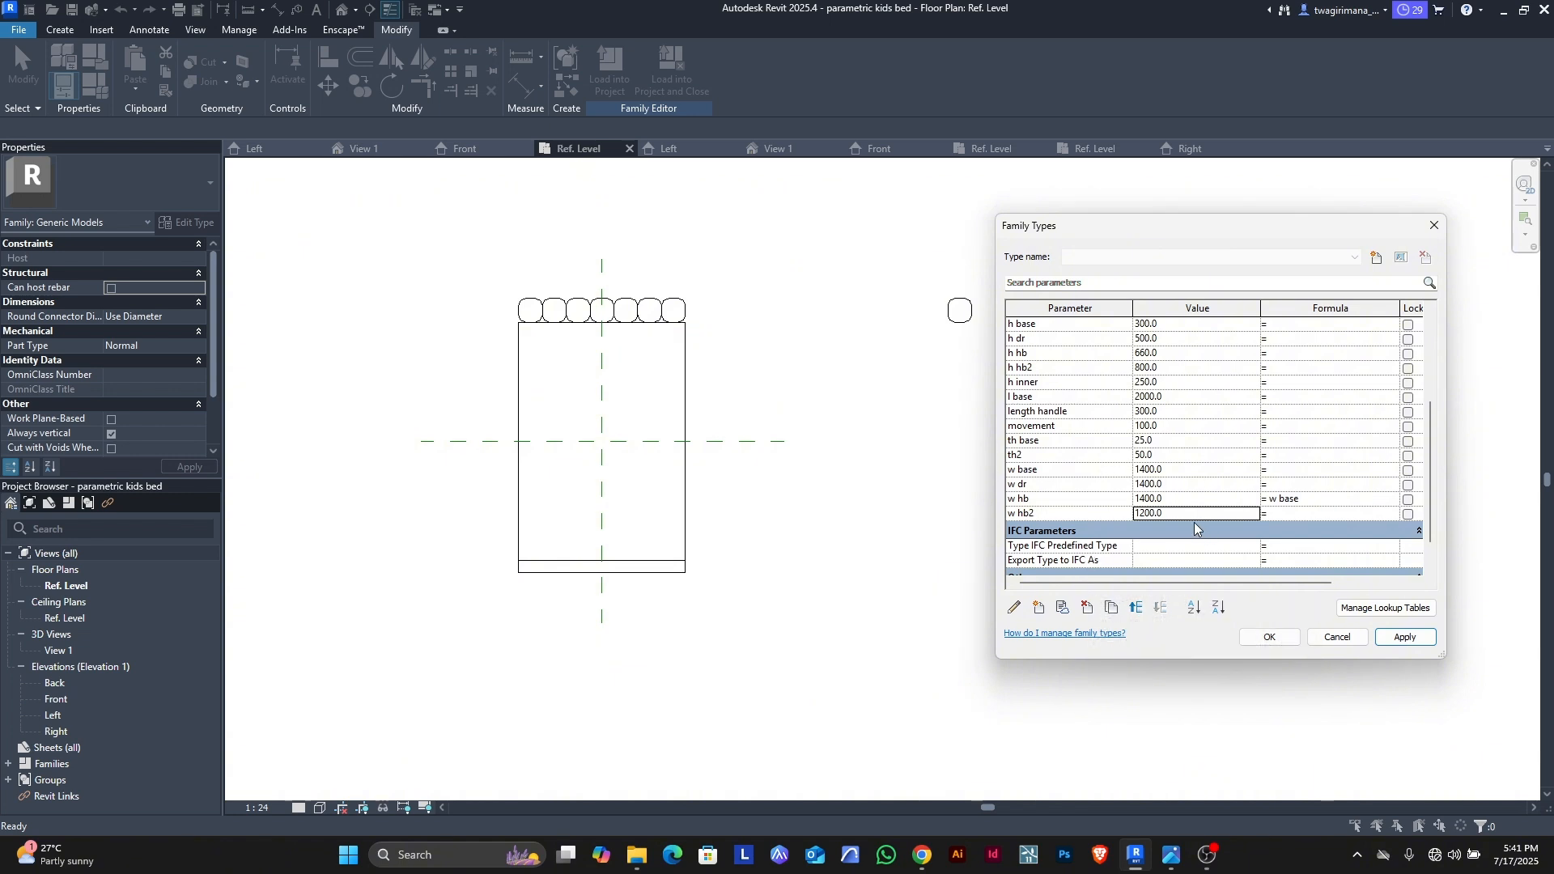
Step: Try to apply the family type parameters with w hb2 at 1200
{"action": "left_click", "coordinate": [1269, 639]}
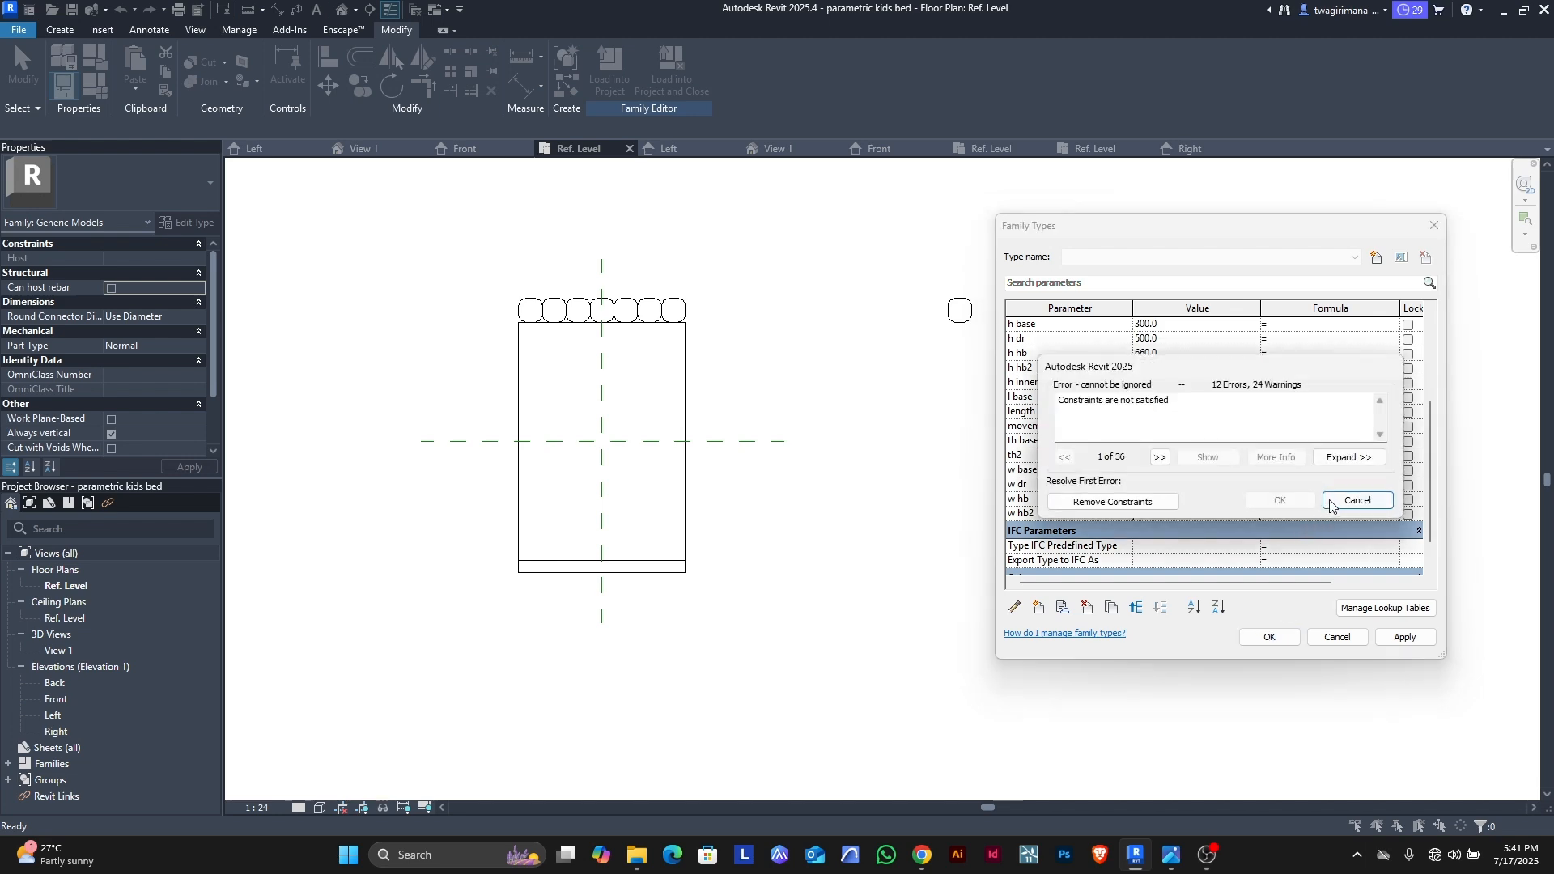
{"action": "left_click", "coordinate": [1331, 502]}
{"action": "left_click", "coordinate": [1328, 636]}
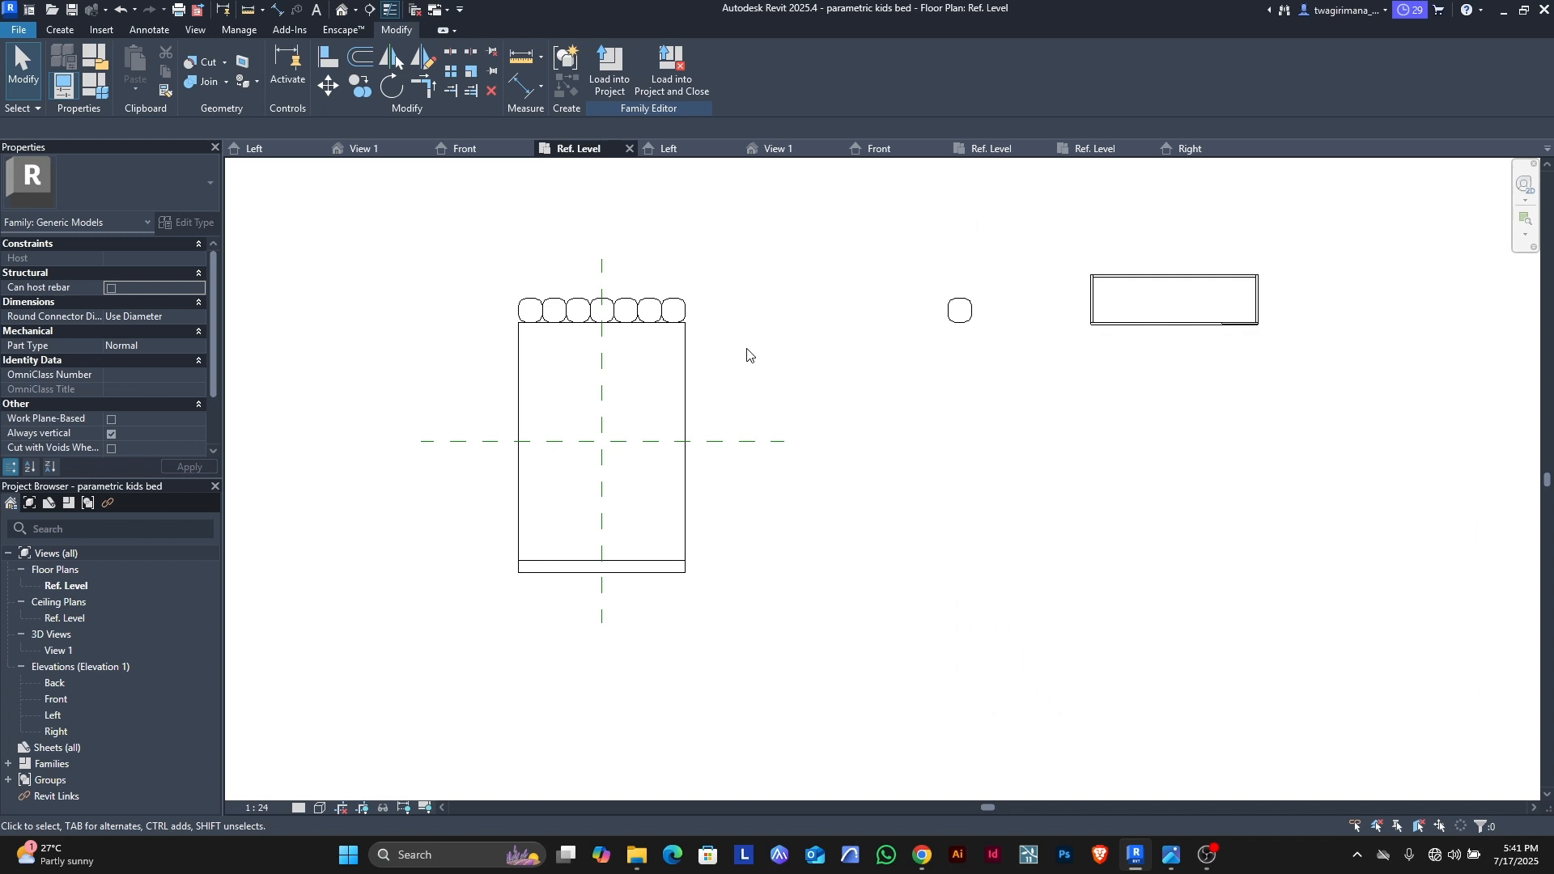
Step: Examine the headboard panels, bed base, footboard and drawer in the Ref. Level plan and 3D view
{"action": "scroll", "coordinate": [552, 324], "scroll_direction": "up", "scroll_amount": 2}
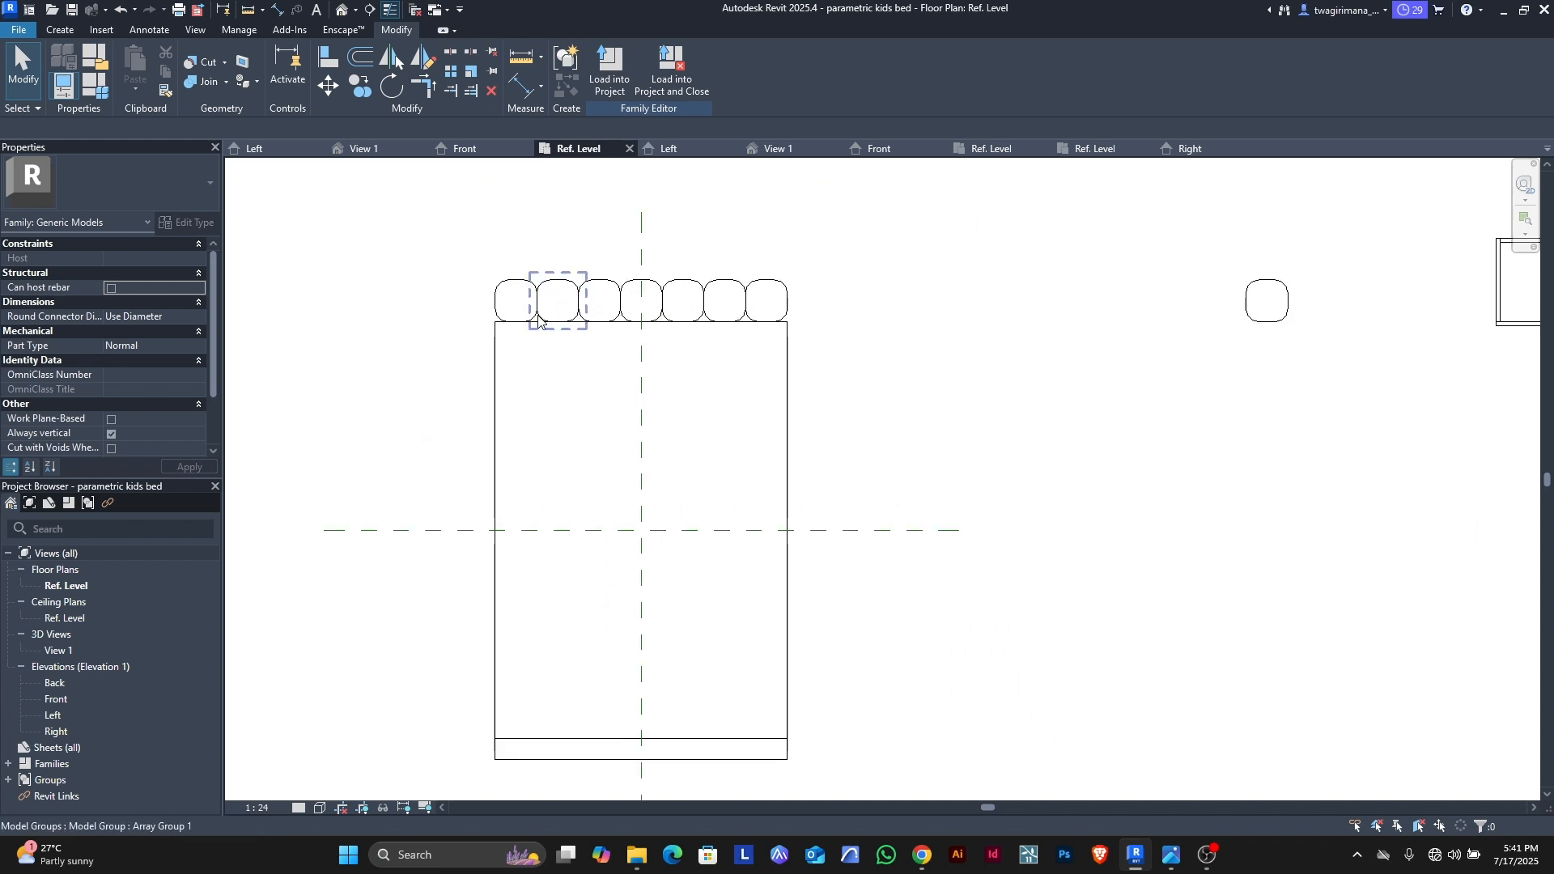
{"action": "scroll", "coordinate": [544, 316], "scroll_direction": "down", "scroll_amount": 2}
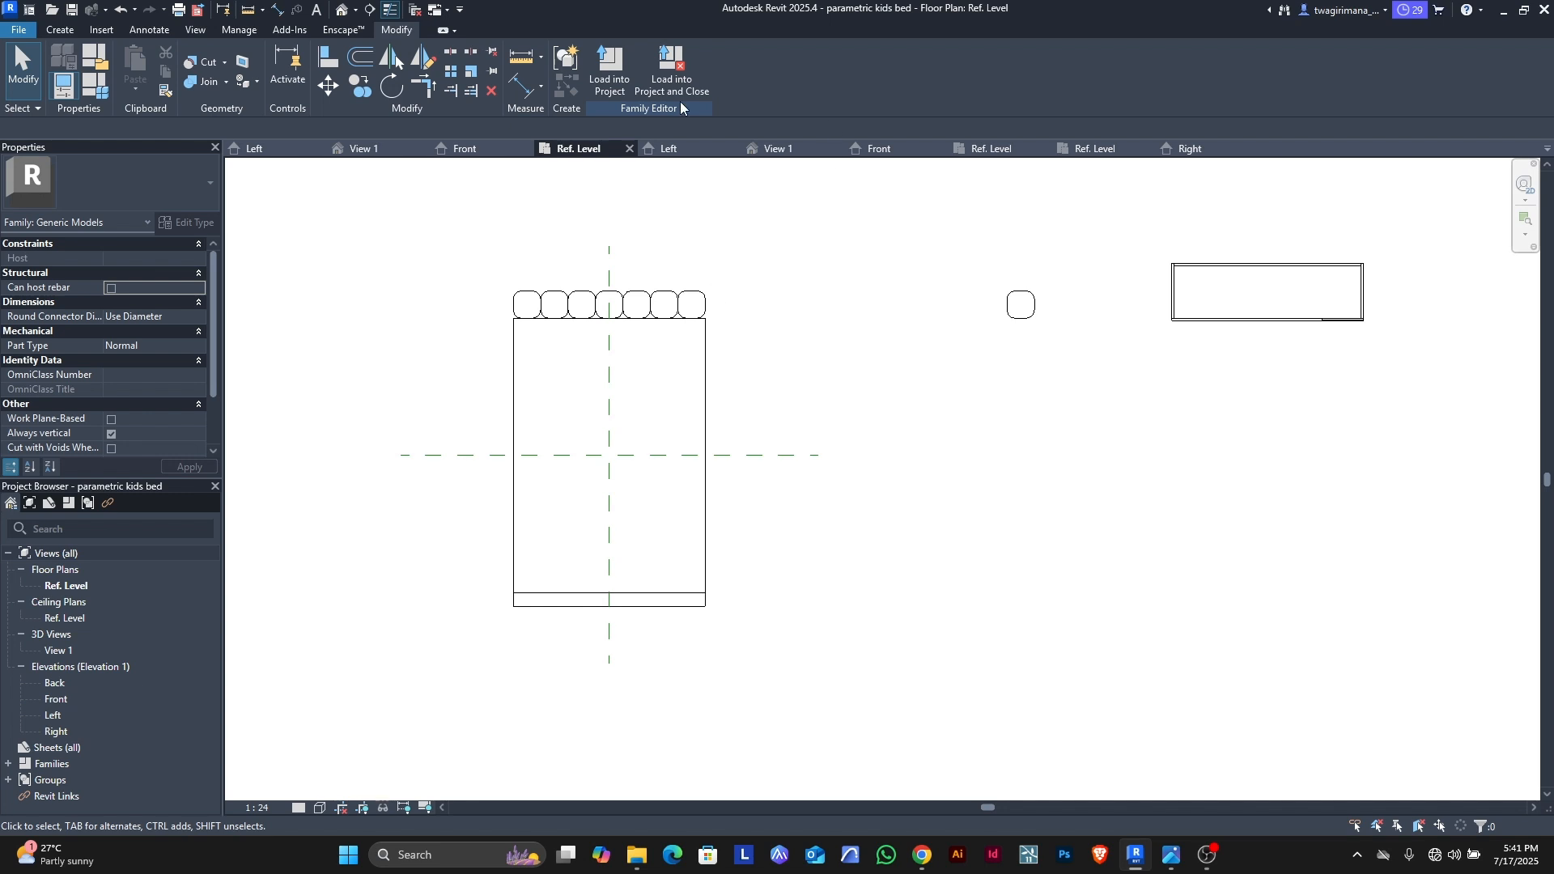
{"action": "left_click", "coordinate": [364, 148]}
{"action": "middle_click_drag", "start_coordinate": [701, 430], "coordinate": [642, 462], "text": "shift"}
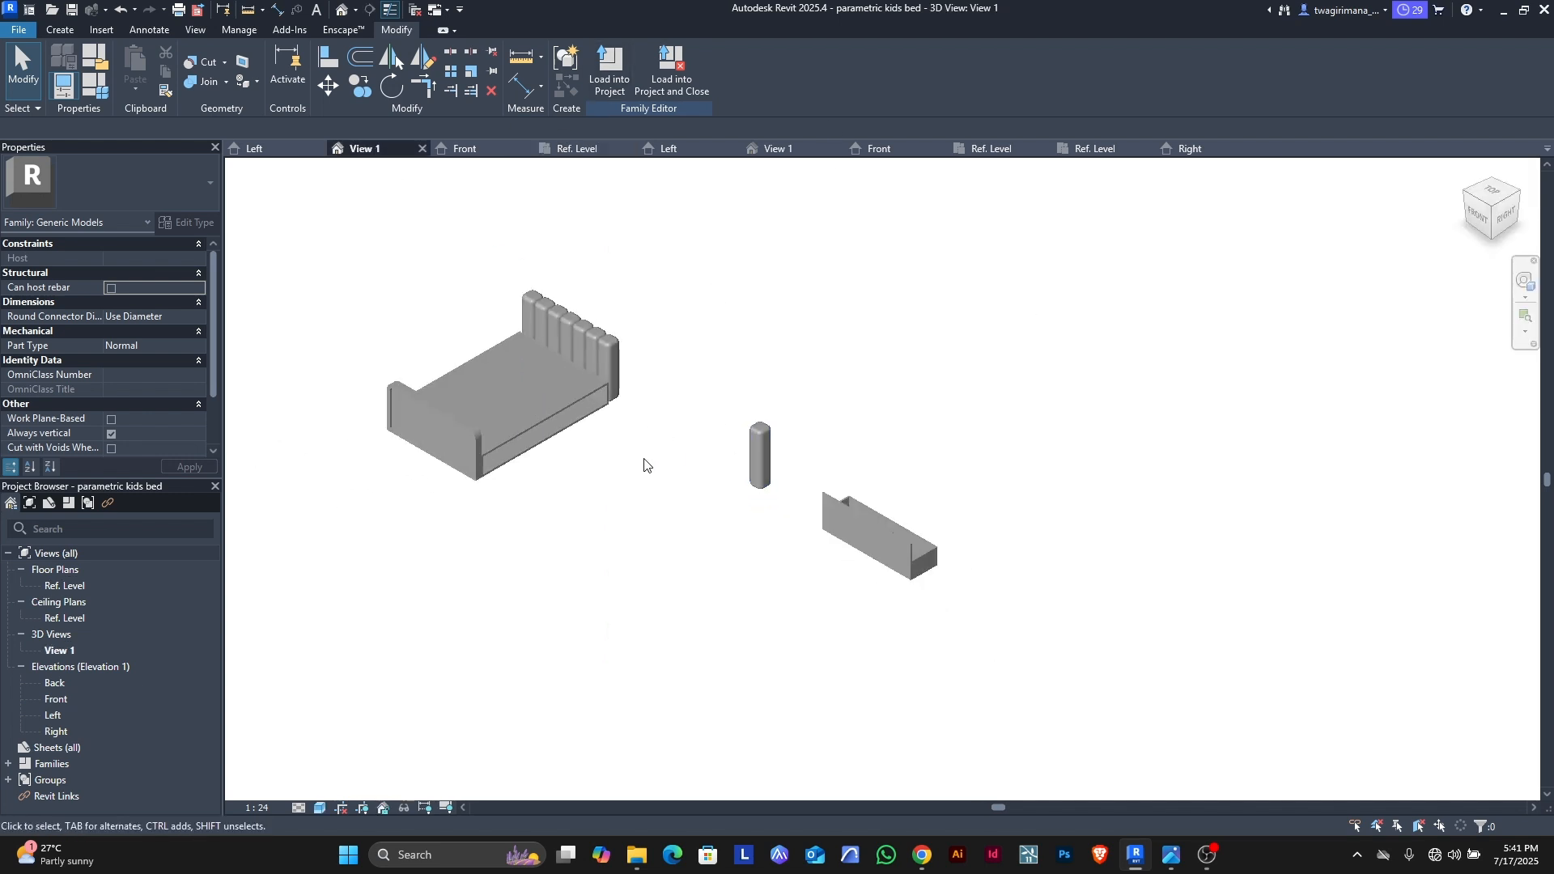
{"action": "scroll", "coordinate": [404, 405], "scroll_direction": "up", "scroll_amount": 1}
{"action": "scroll", "coordinate": [489, 275], "scroll_direction": "up", "scroll_amount": 2}
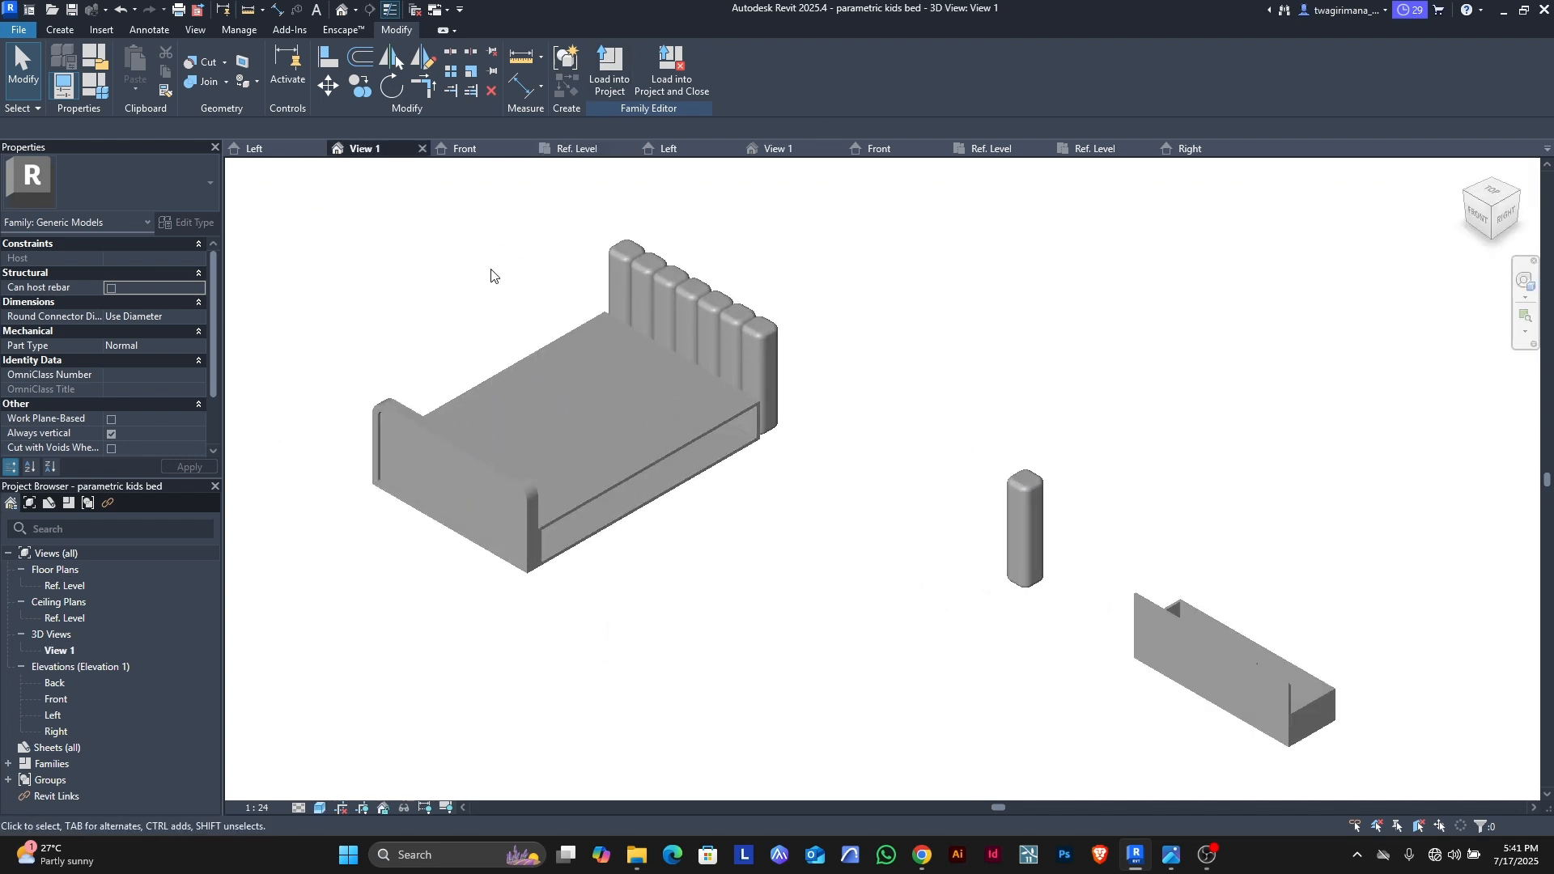
{"action": "scroll", "coordinate": [551, 419], "scroll_direction": "down", "scroll_amount": 2}
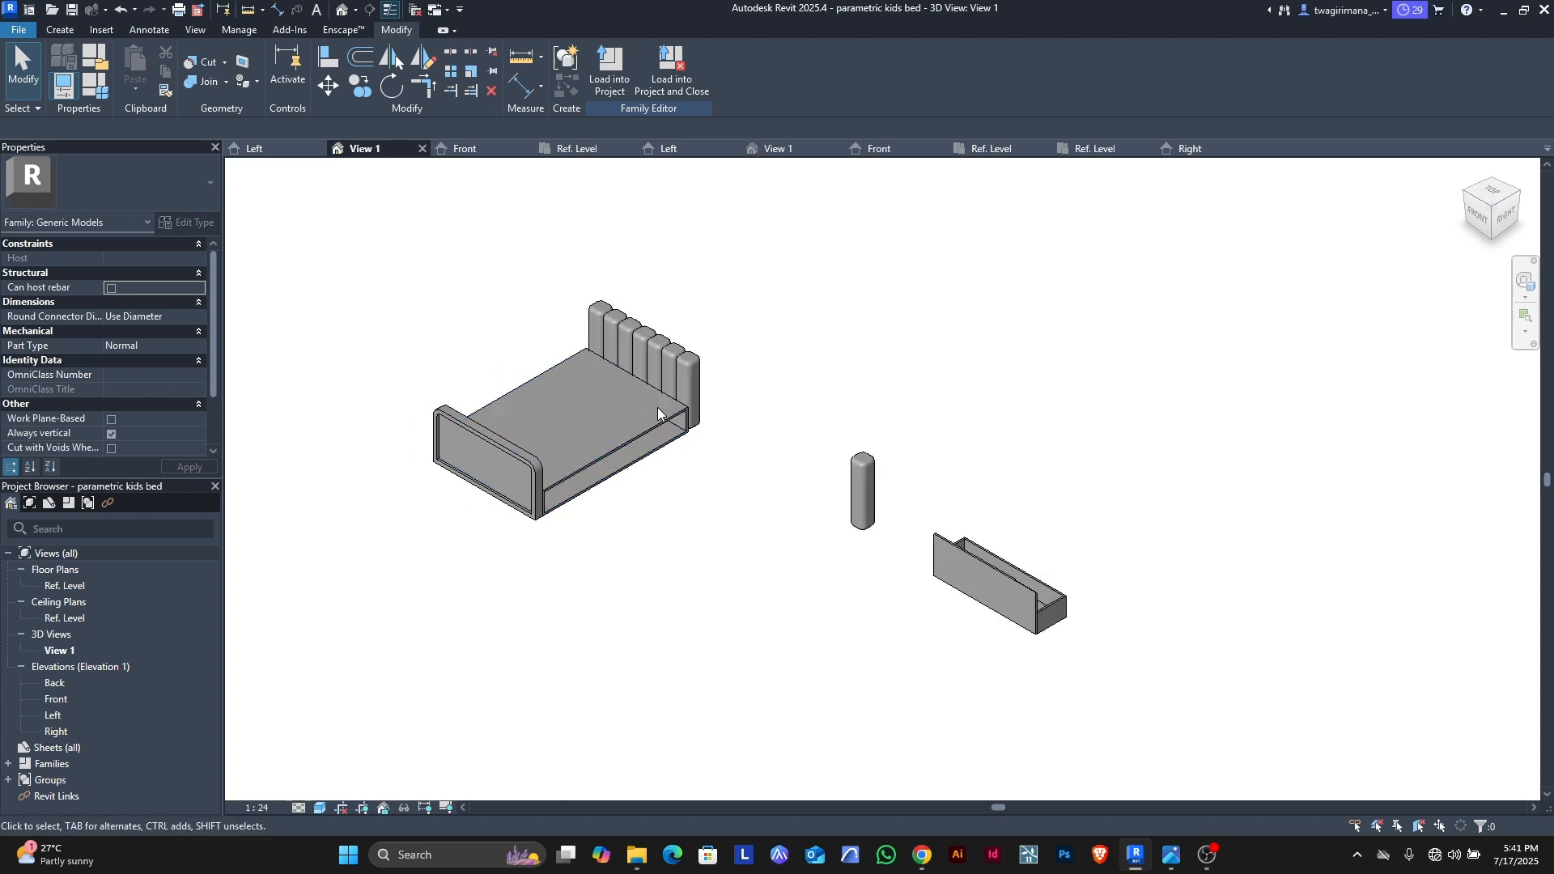
{"action": "scroll", "coordinate": [575, 331], "scroll_direction": "up", "scroll_amount": 5}
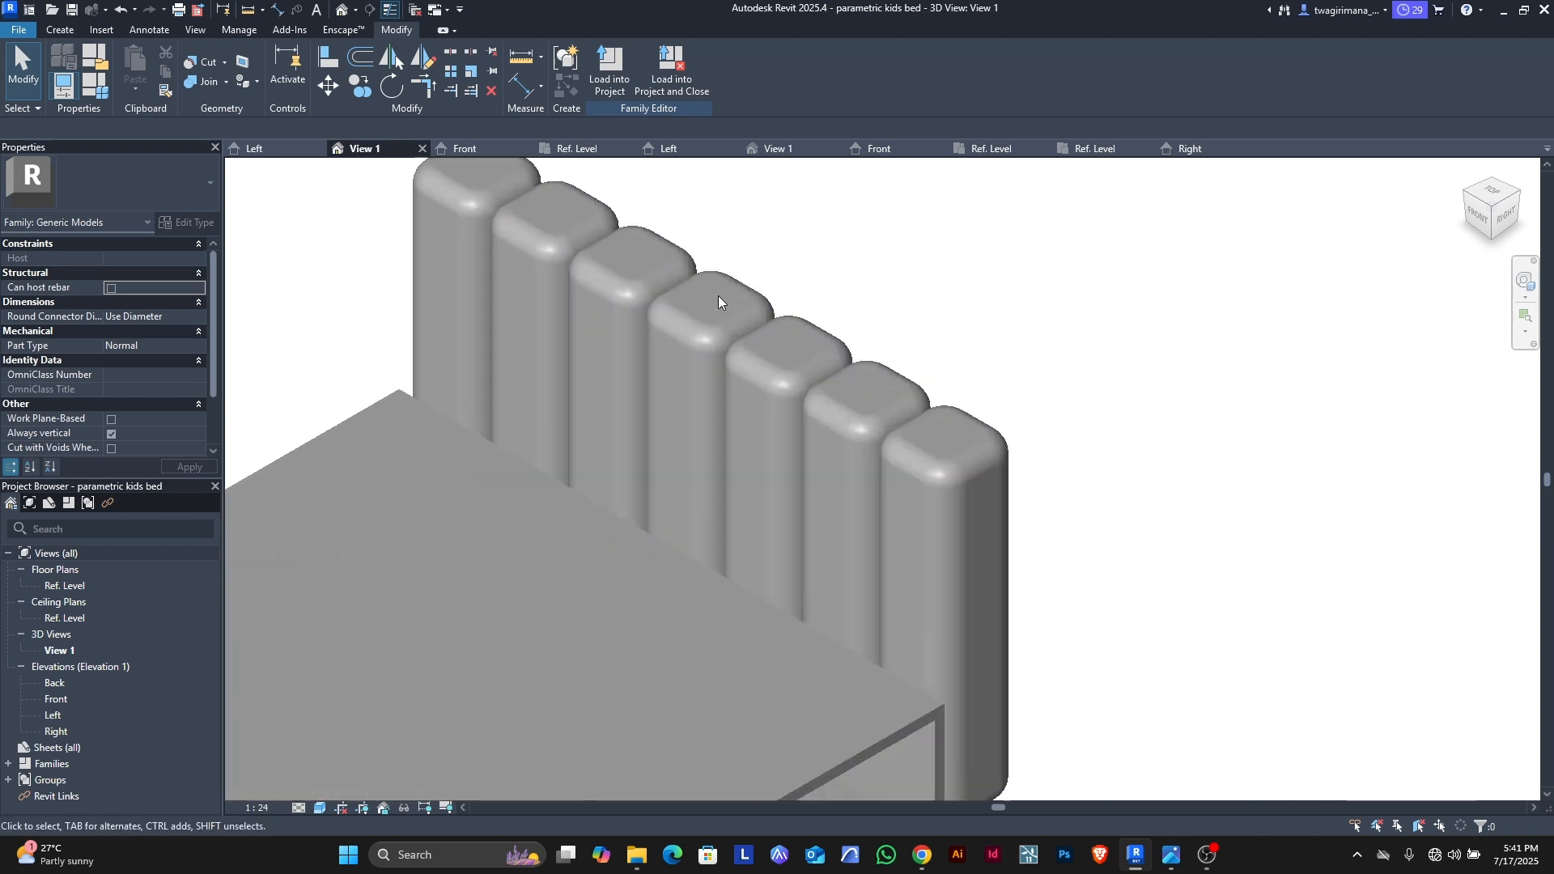
{"action": "scroll", "coordinate": [712, 296], "scroll_direction": "down", "scroll_amount": 5}
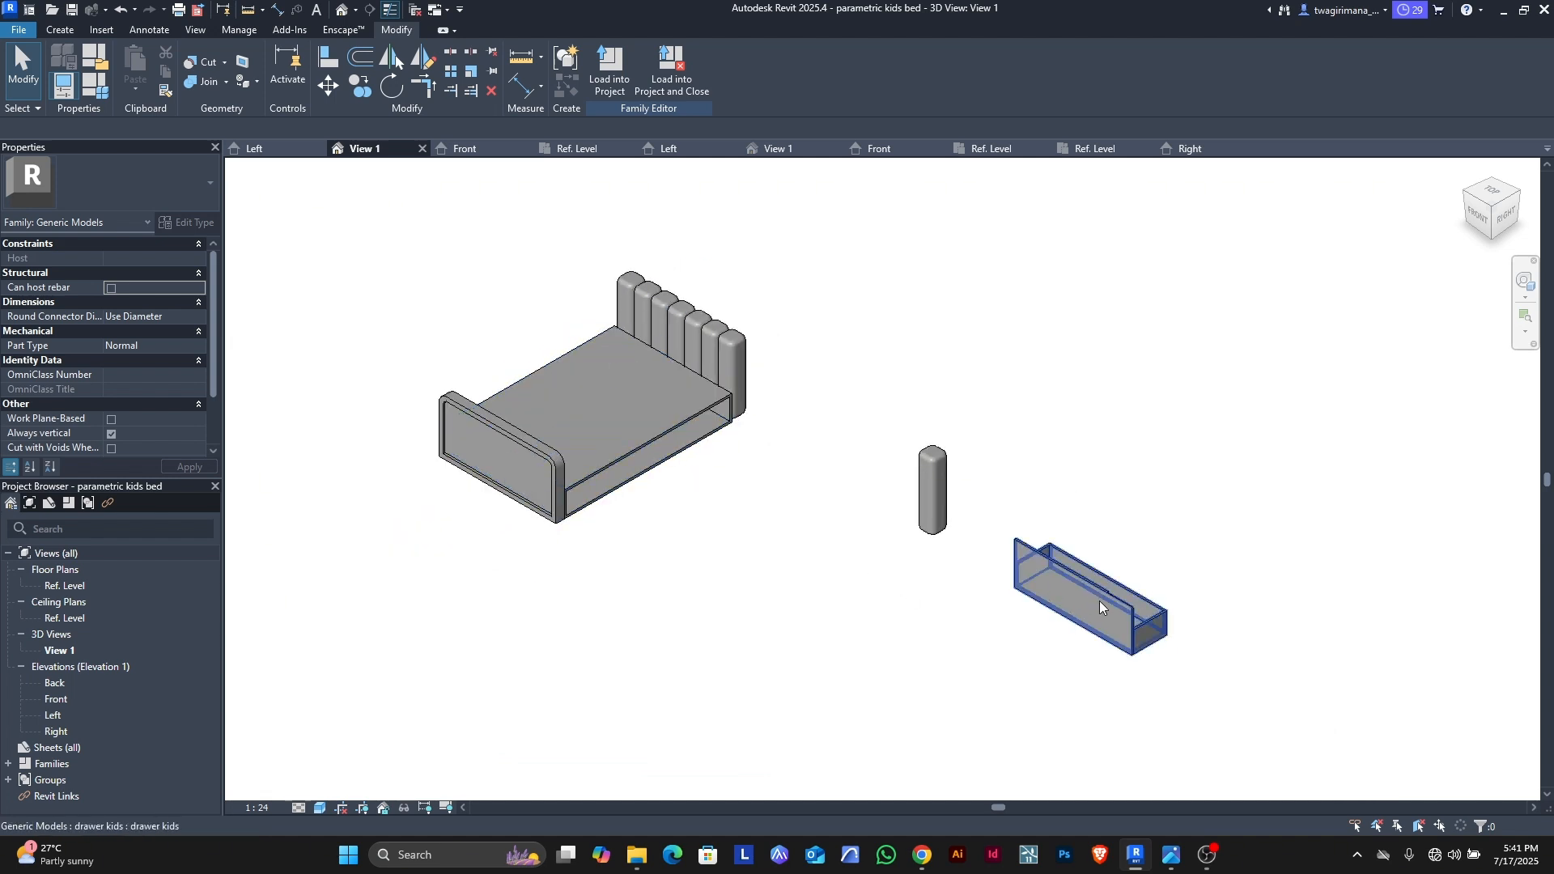
{"action": "scroll", "coordinate": [563, 484], "scroll_direction": "up", "scroll_amount": 3}
{"action": "scroll", "coordinate": [564, 484], "scroll_direction": "up", "scroll_amount": 1}
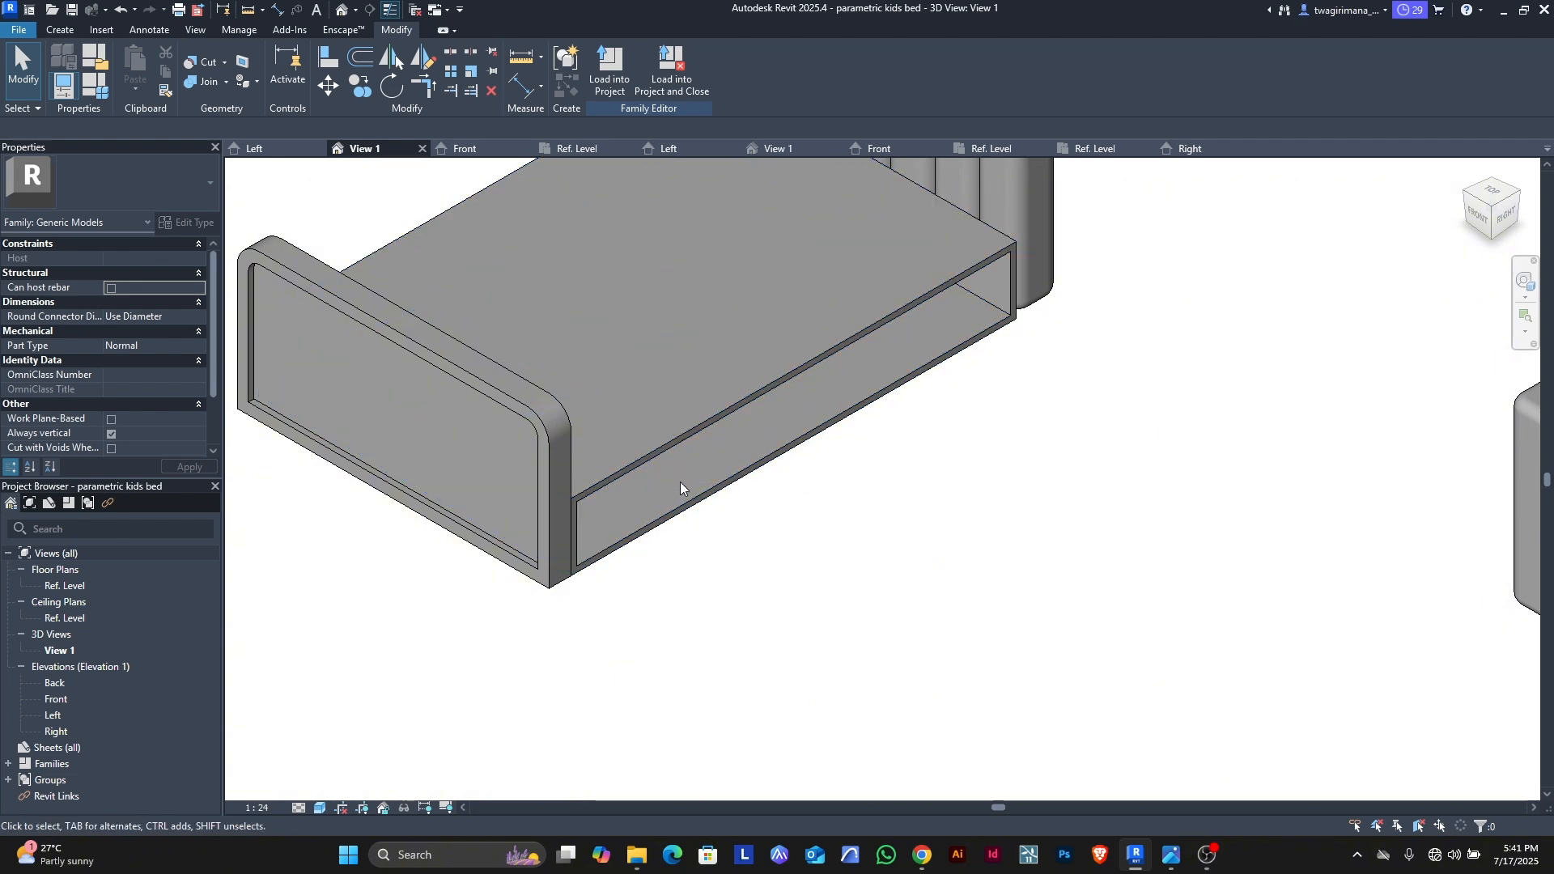
{"action": "scroll", "coordinate": [643, 460], "scroll_direction": "down", "scroll_amount": 1}
{"action": "scroll", "coordinate": [583, 468], "scroll_direction": "down", "scroll_amount": 2}
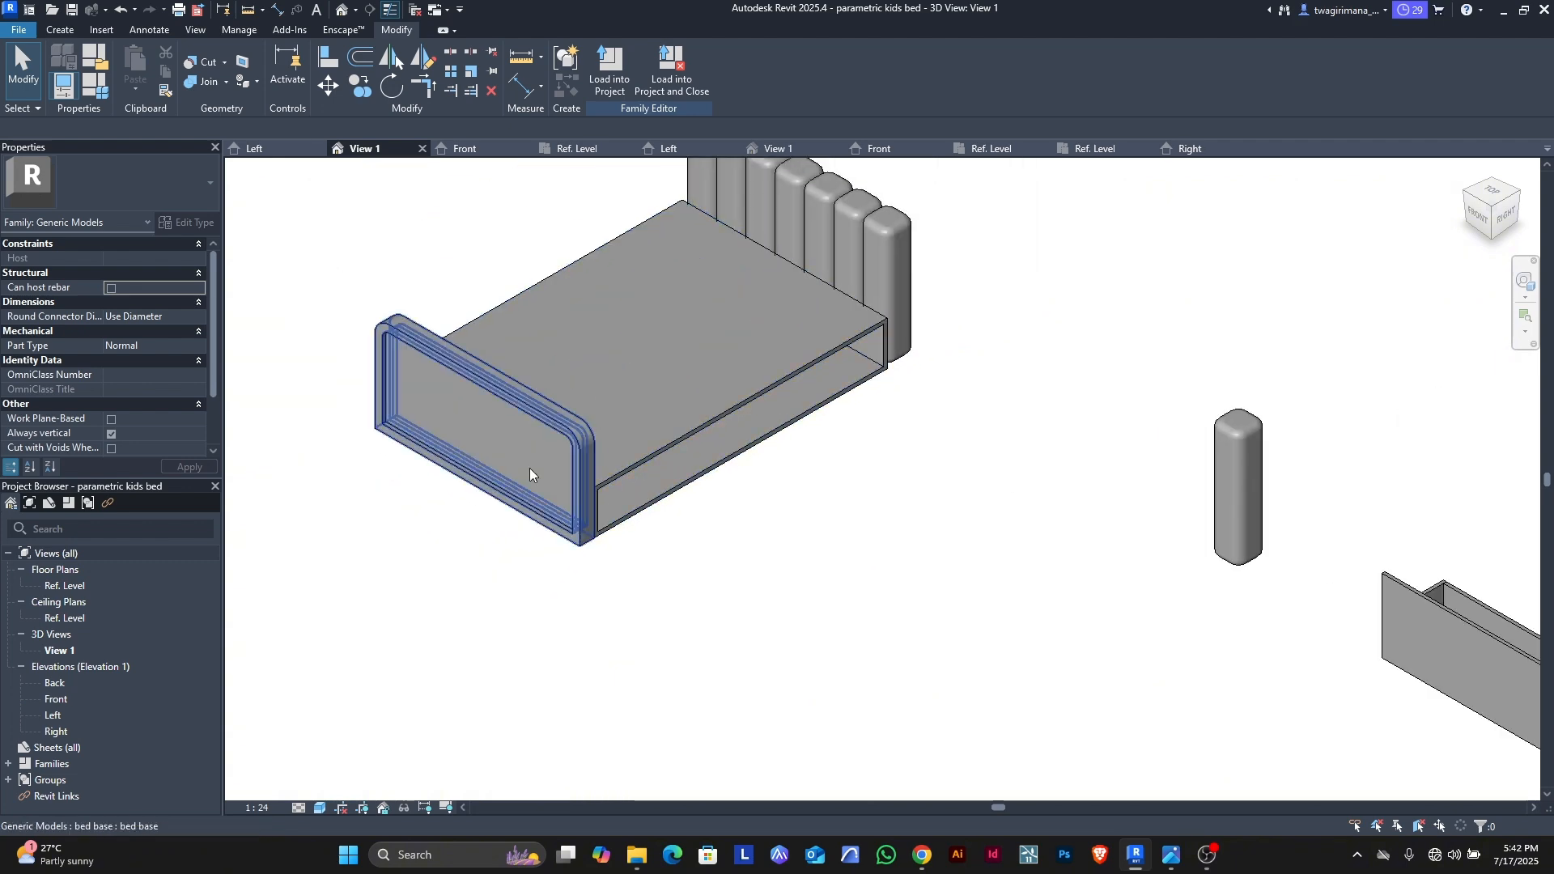
{"action": "scroll", "coordinate": [486, 468], "scroll_direction": "down", "scroll_amount": 1}
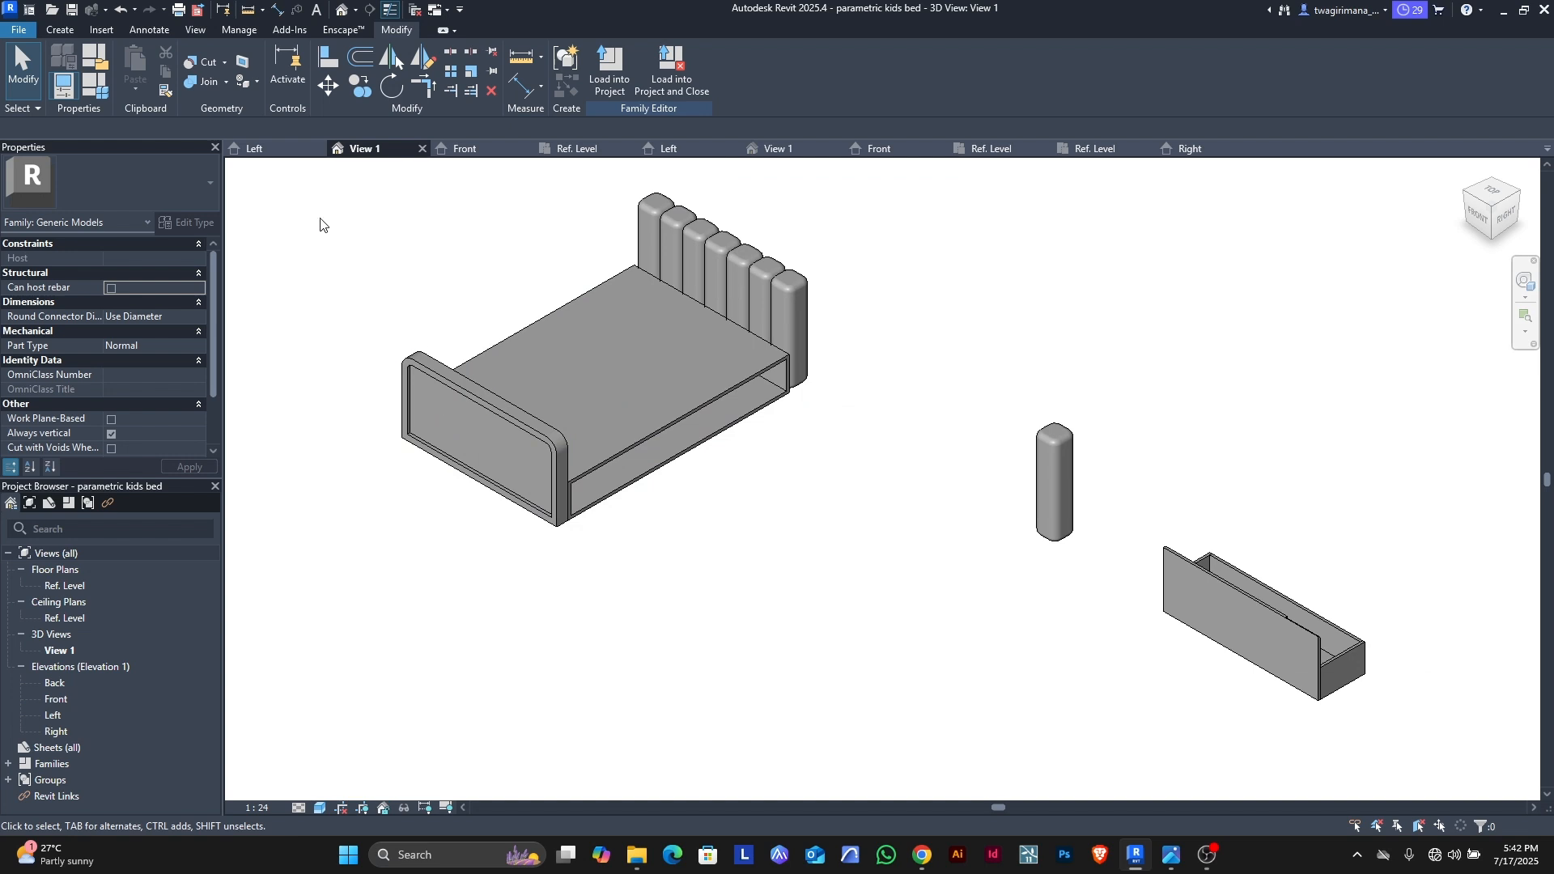
Step: In the Left elevation, nudge the drawer away from the headboard to 2250 mm from the centre reference plane
{"action": "left_click", "coordinate": [246, 150]}
{"action": "scroll", "coordinate": [639, 612], "scroll_direction": "up", "scroll_amount": 3}
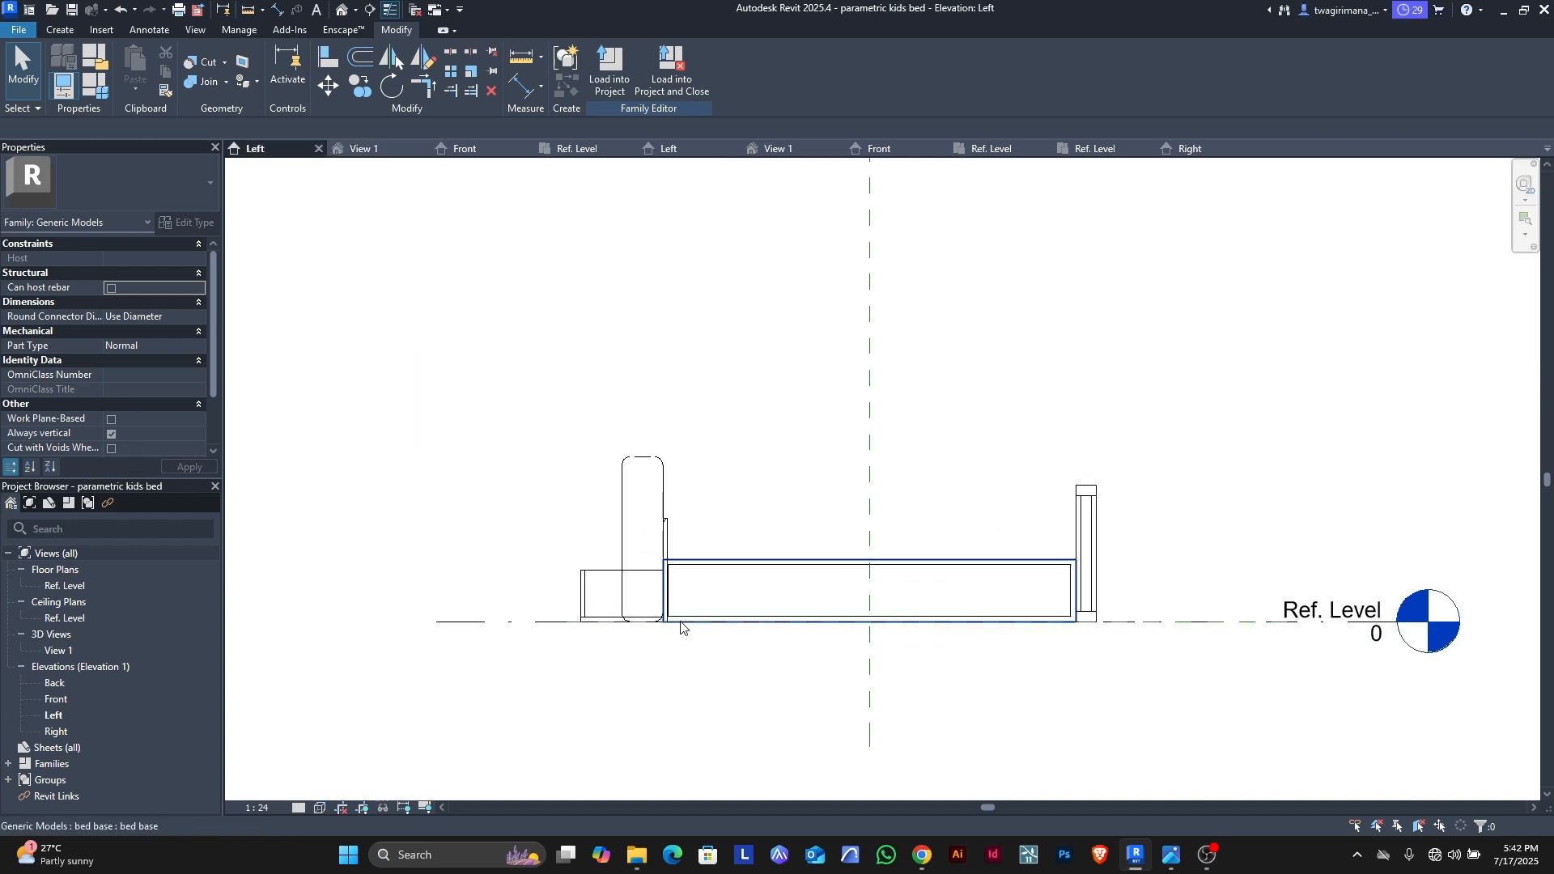
{"action": "left_click", "coordinate": [574, 595]}
{"action": "key", "text": "Left"}
{"action": "key", "text": "Left"}
{"action": "key", "text": "Left"}
{"action": "key", "text": "Left"}
{"action": "key", "text": "Left"}
{"action": "key", "text": "Left"}
{"action": "key", "text": "Left"}
{"action": "key", "text": "Left"}
{"action": "key", "text": "Left"}
{"action": "key", "text": "Left"}
{"action": "key", "text": "Left"}
{"action": "key", "text": "Left"}
{"action": "key", "text": "Left"}
{"action": "key", "text": "Left"}
{"action": "key", "text": "Left"}
{"action": "key", "text": "Left"}
{"action": "key", "text": "Left"}
{"action": "key", "text": "Left"}
{"action": "key", "text": "Left"}
{"action": "key", "text": "Left"}
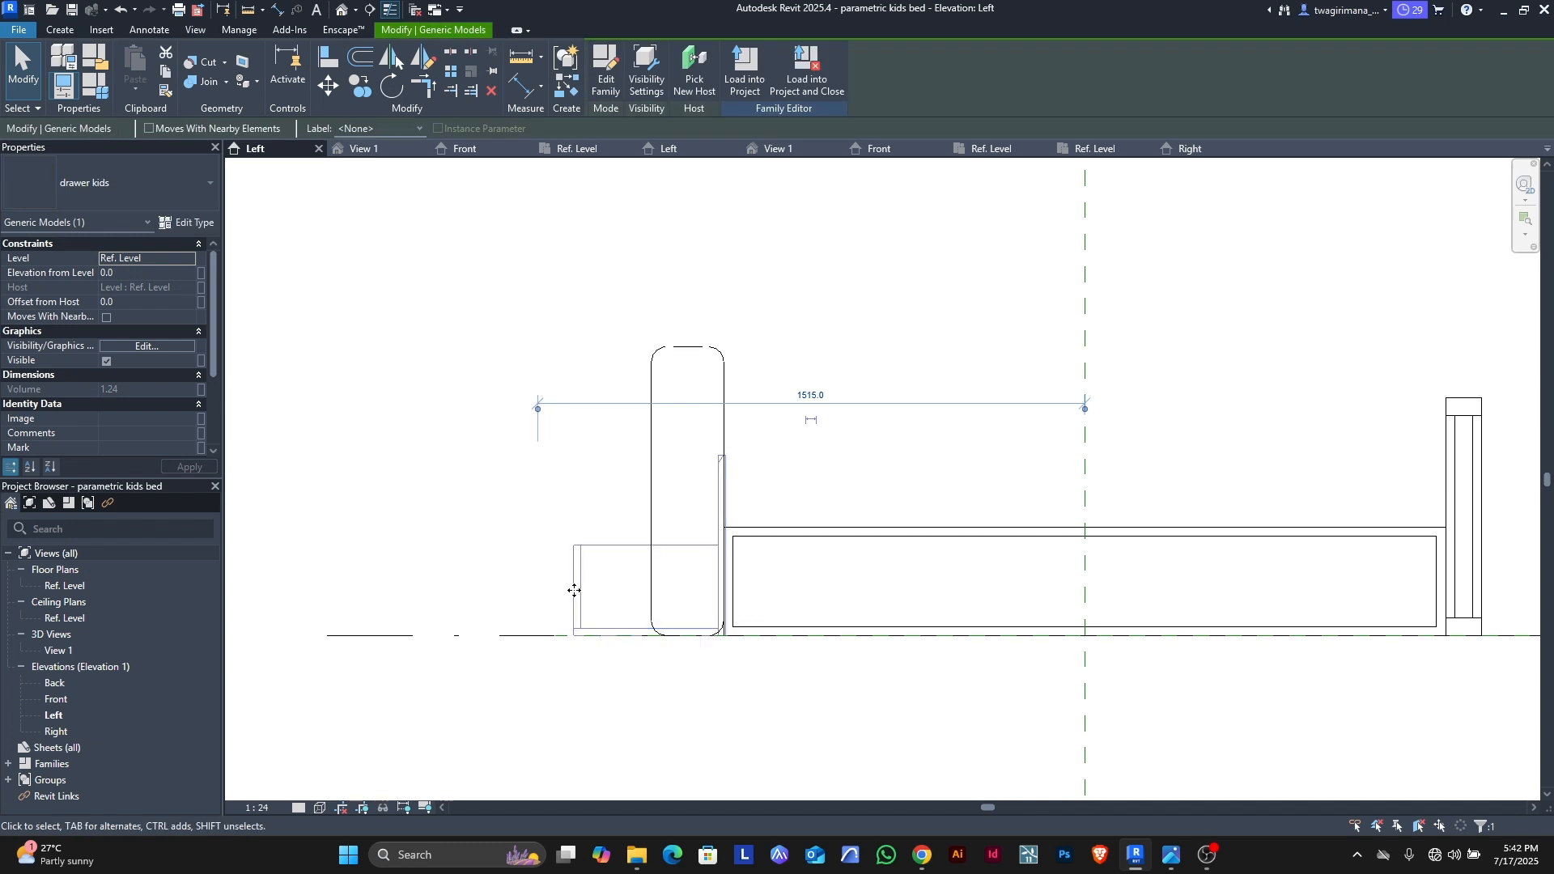
{"action": "key", "text": "Left"}
{"action": "key", "text": "Left"}
{"action": "key", "text": "Left"}
{"action": "key", "text": "Left"}
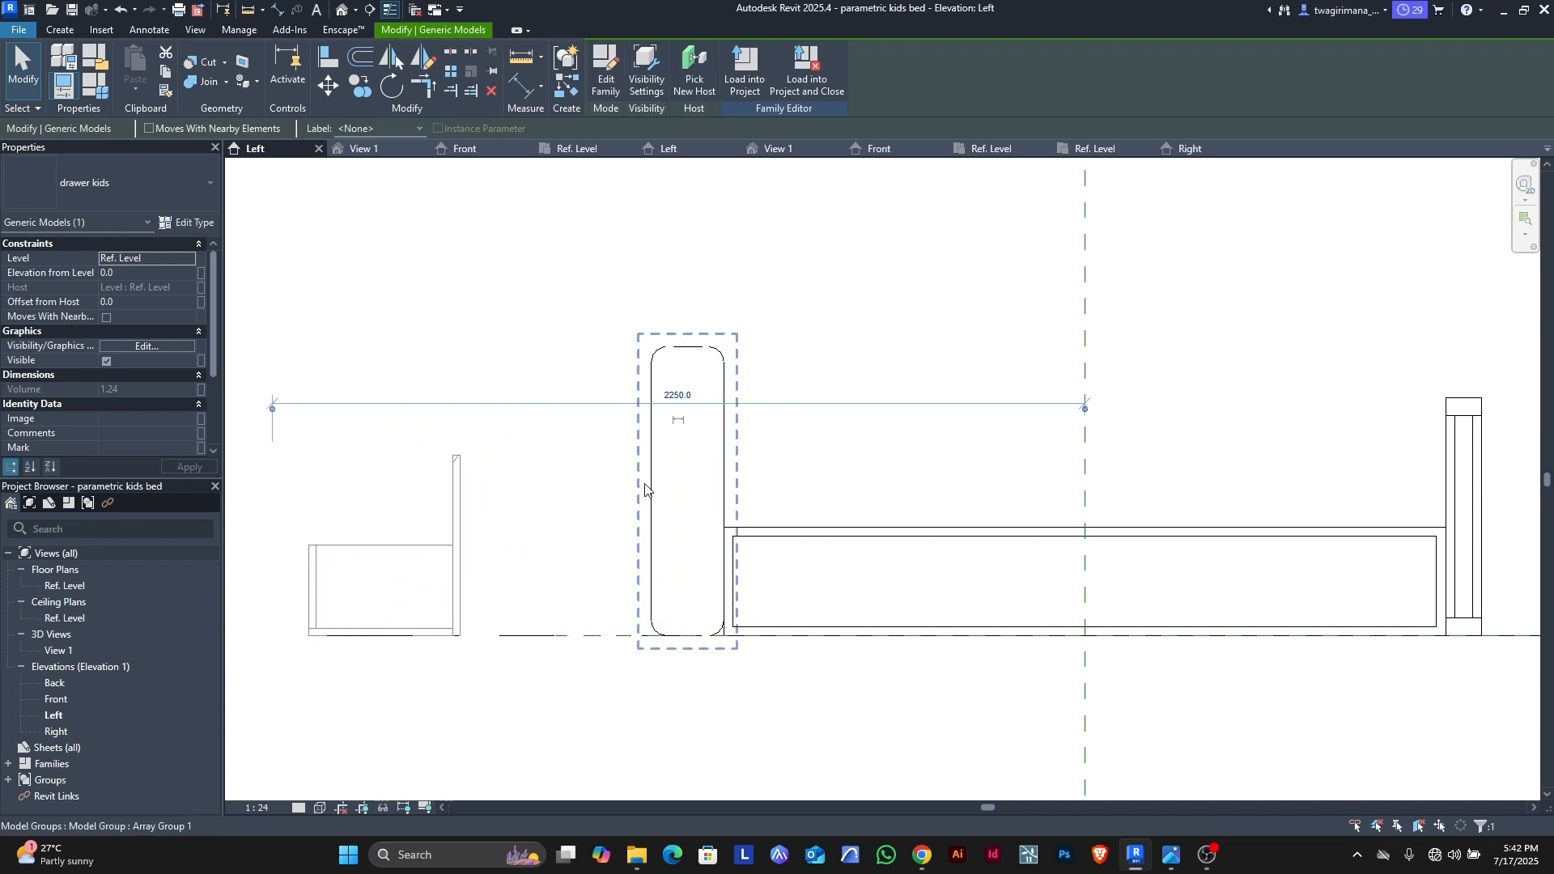
Step: Nudge the bed base slightly above Ref. Level and save the project
{"action": "scroll", "coordinate": [590, 499], "scroll_direction": "down", "scroll_amount": 3}
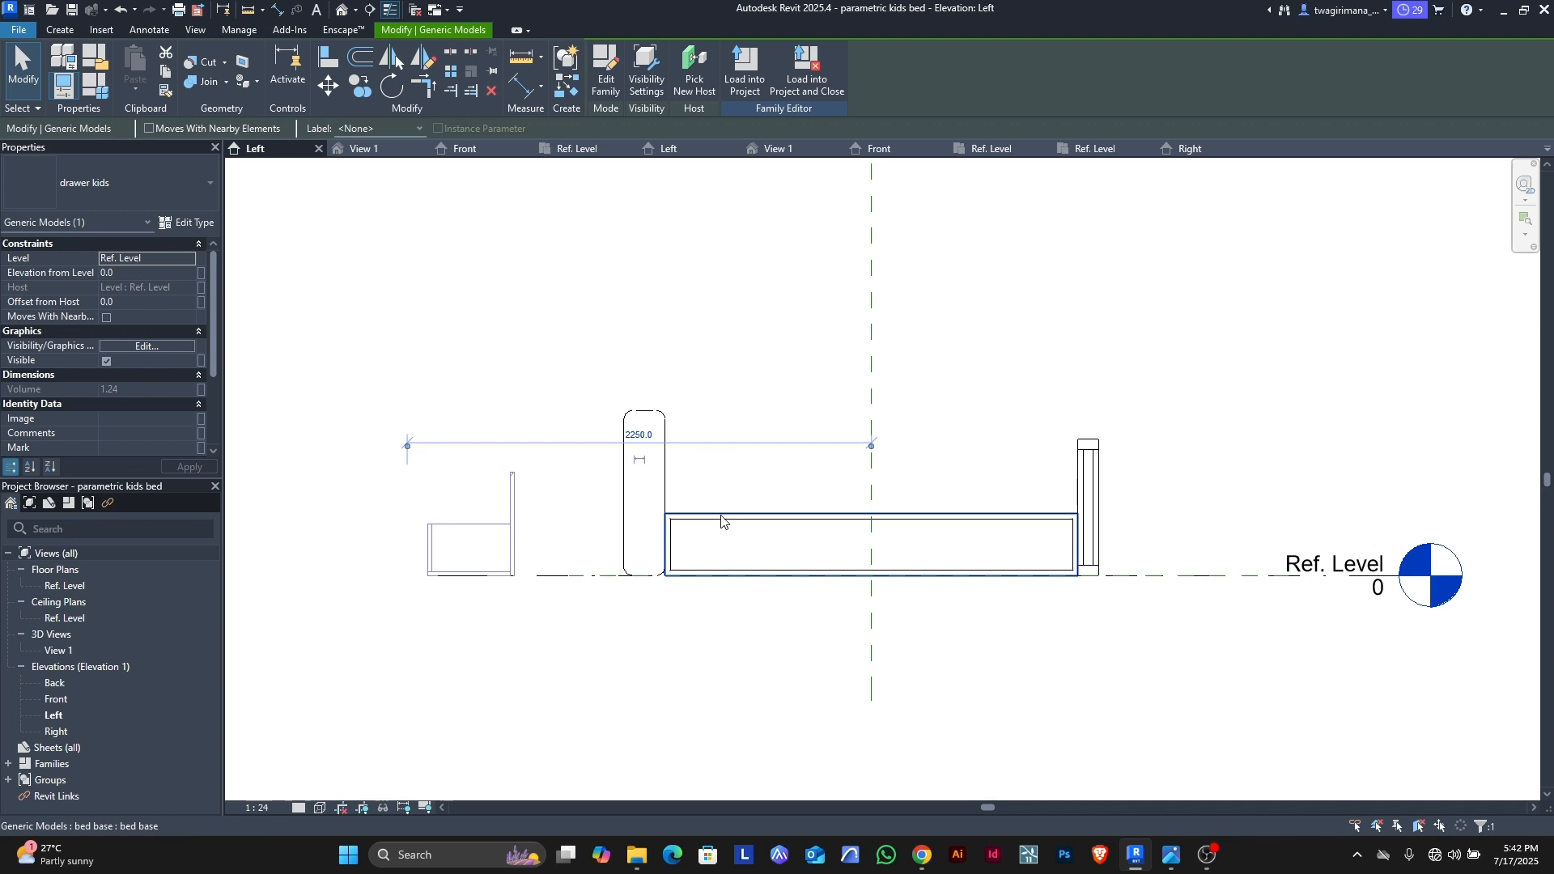
{"action": "left_click", "coordinate": [721, 520]}
{"action": "scroll", "coordinate": [867, 484], "scroll_direction": "up", "scroll_amount": 2}
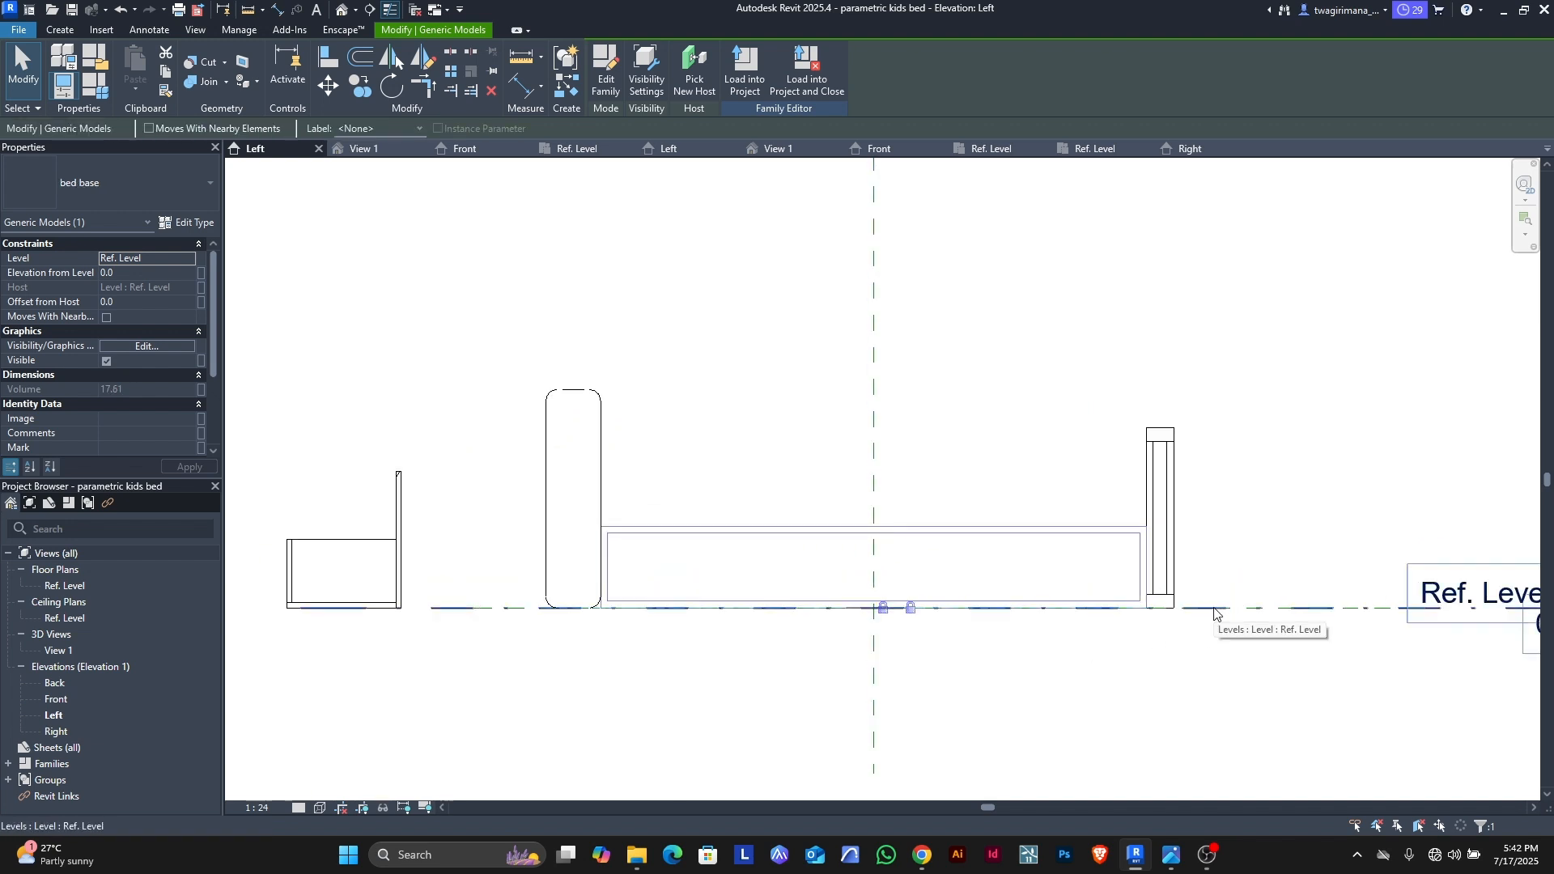
{"action": "key", "text": "Up"}
{"action": "key", "text": "Up"}
{"action": "key", "text": "Escape"}
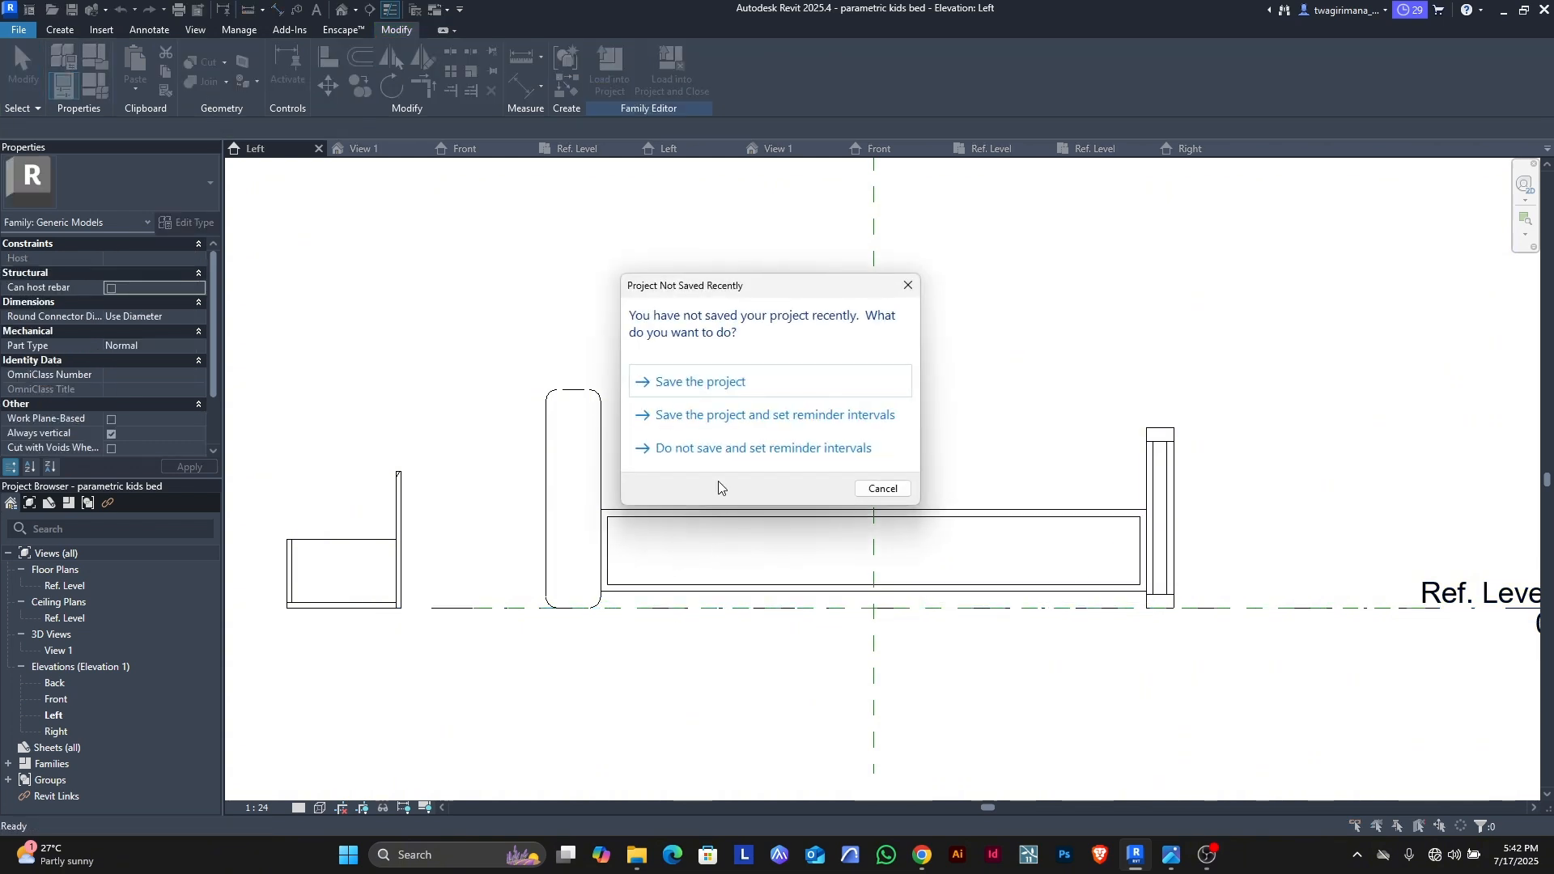
{"action": "left_click", "coordinate": [719, 385]}
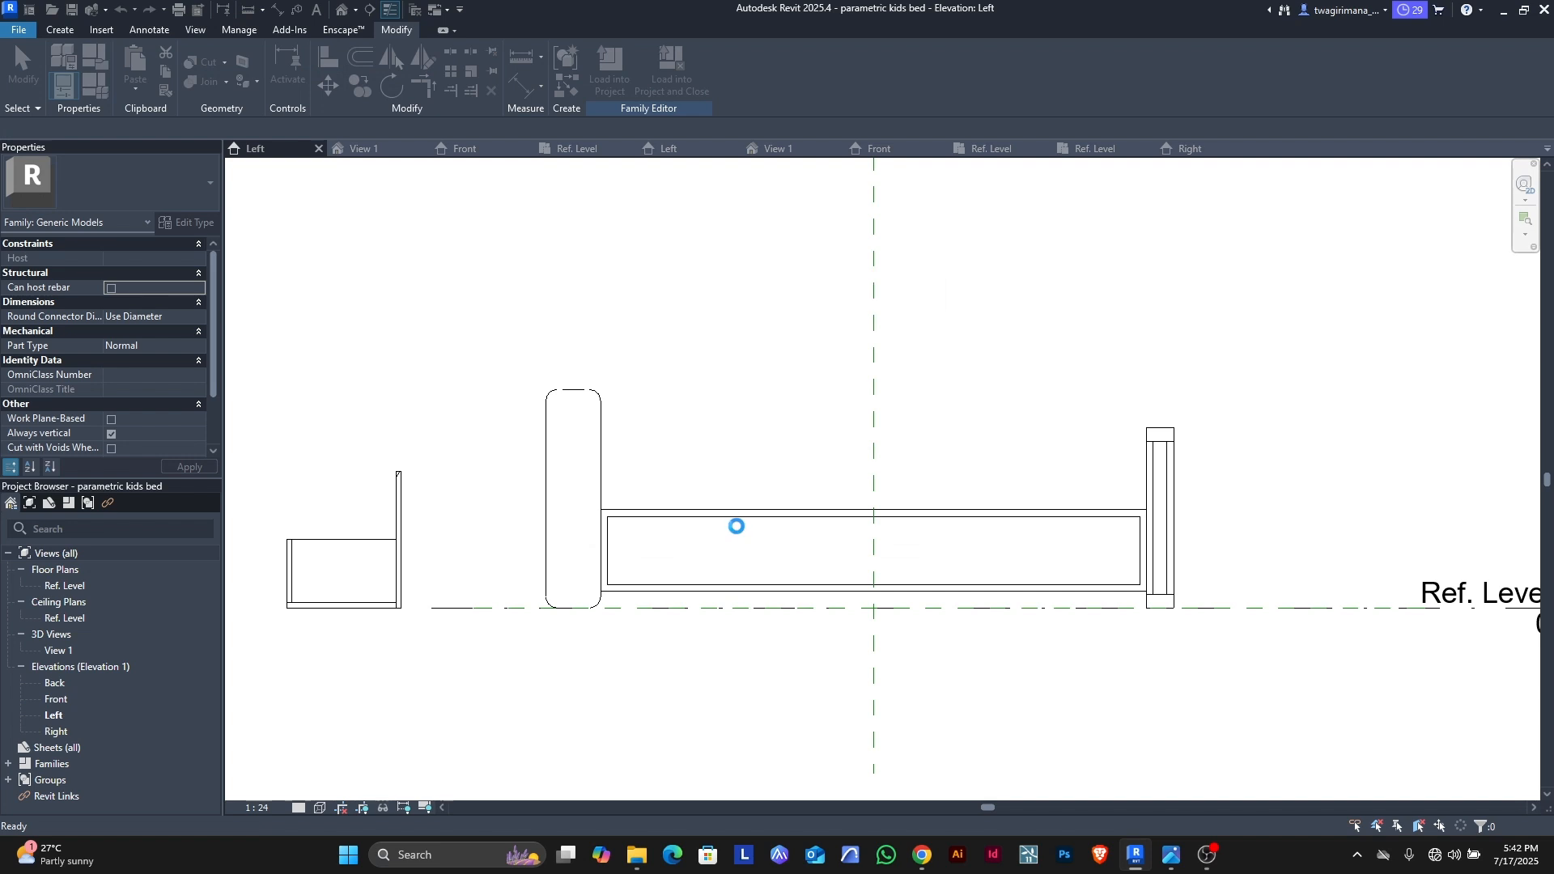
Step: Align the bed base's bottom edge to Ref. Level and lock the alignment
{"action": "key", "text": "a"}
{"action": "key", "text": "l"}
{"action": "left_click", "coordinate": [753, 609]}
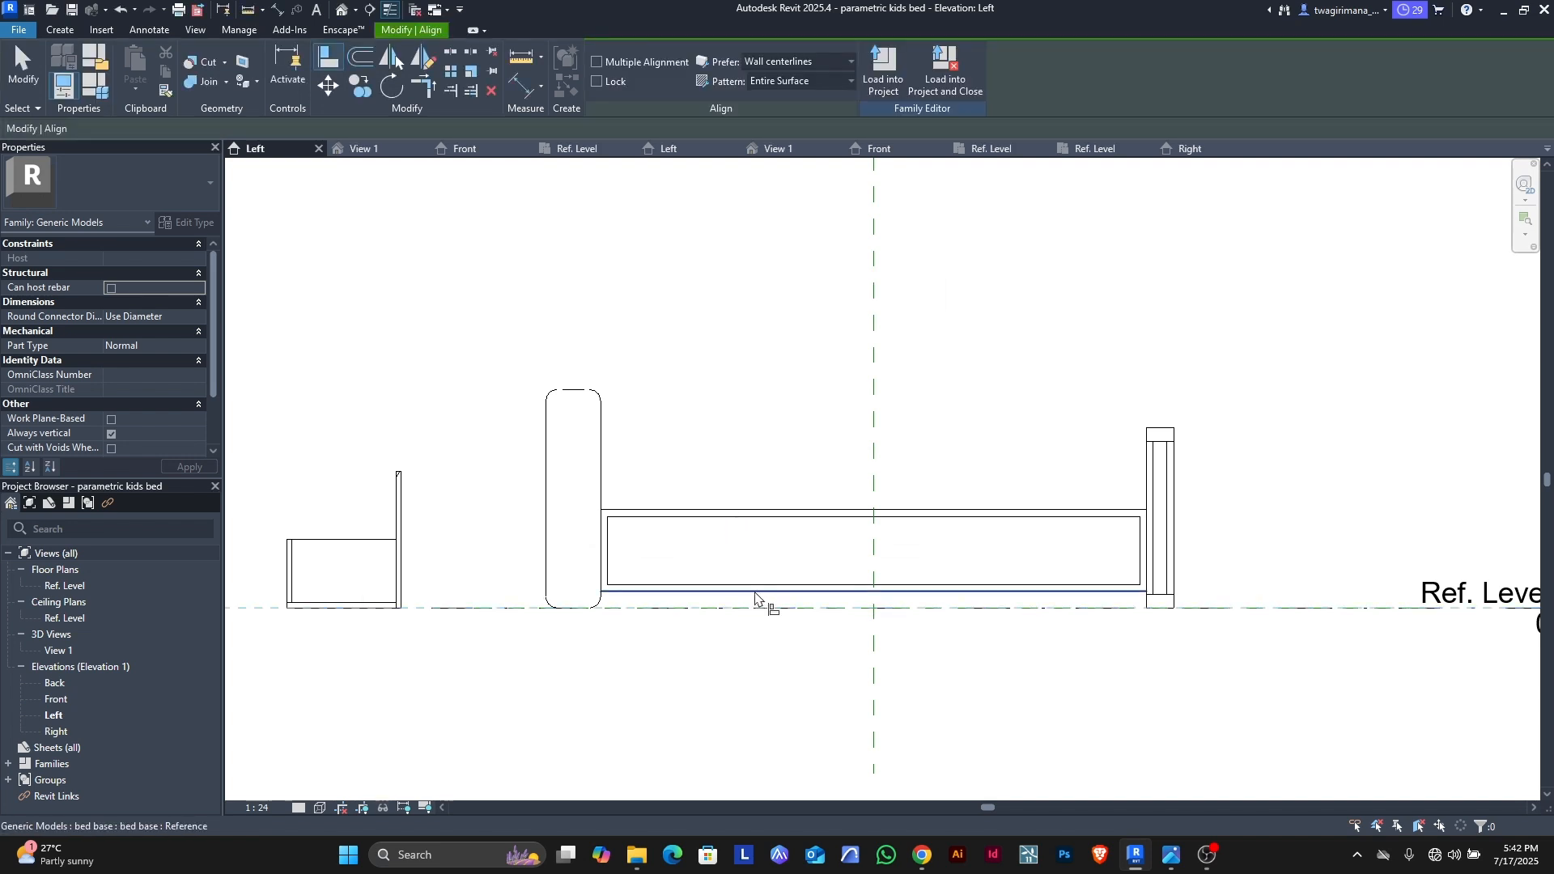
{"action": "left_click", "coordinate": [758, 596]}
{"action": "left_click", "coordinate": [893, 637]}
{"action": "scroll", "coordinate": [1194, 599], "scroll_direction": "up", "scroll_amount": 4}
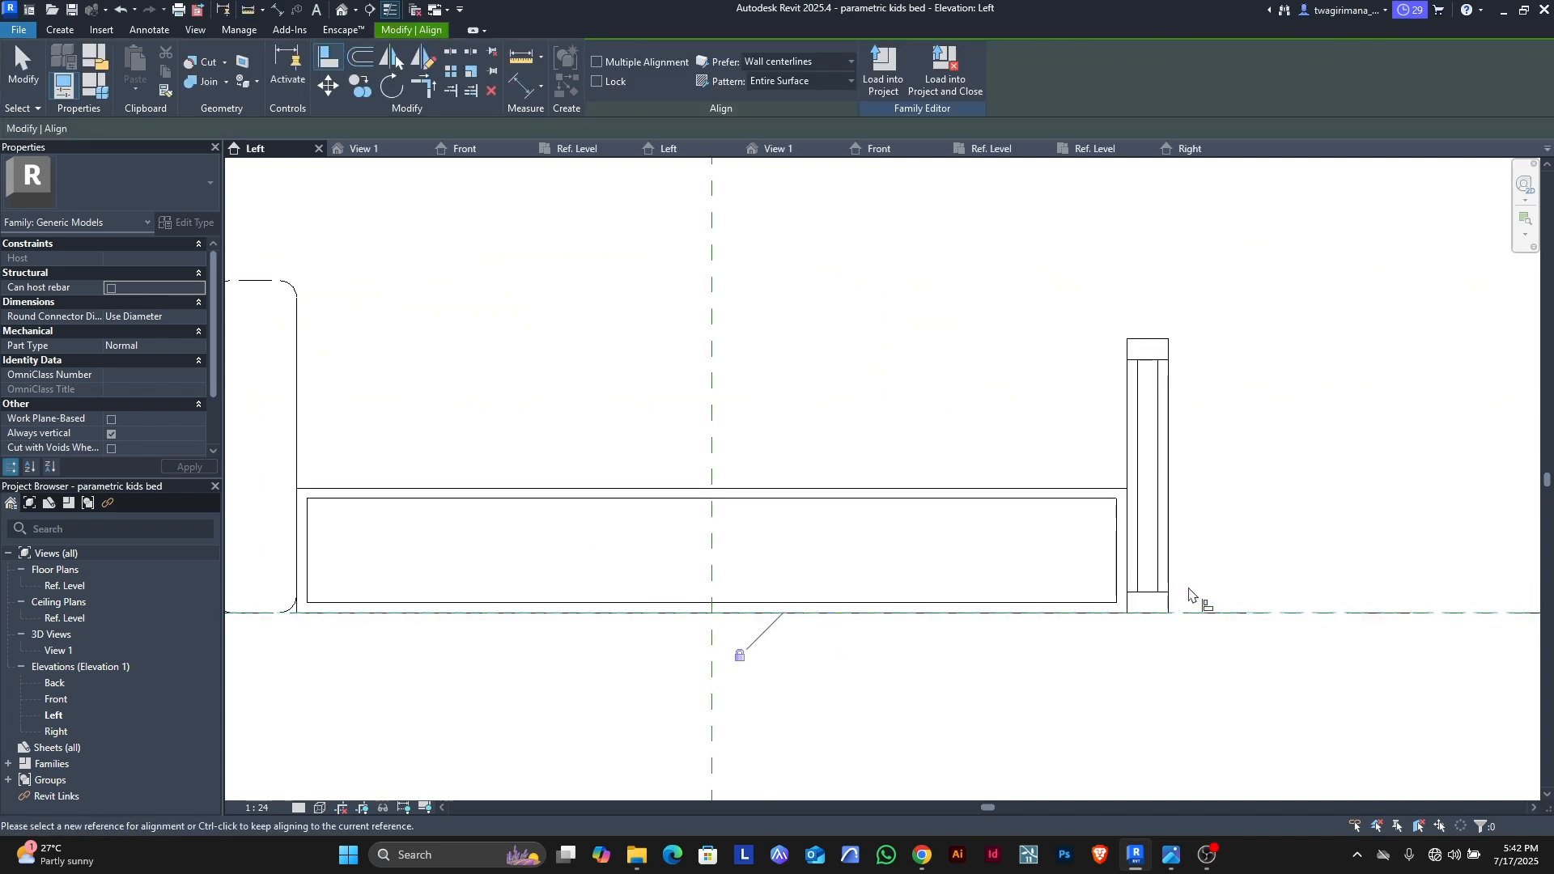
{"action": "key", "text": "Escape"}
{"action": "key", "text": "Escape"}
Step: Raise the footboard (below part) 40 mm, and align and lock its bottom edge back onto Ref. Level
{"action": "left_click", "coordinate": [1158, 603]}
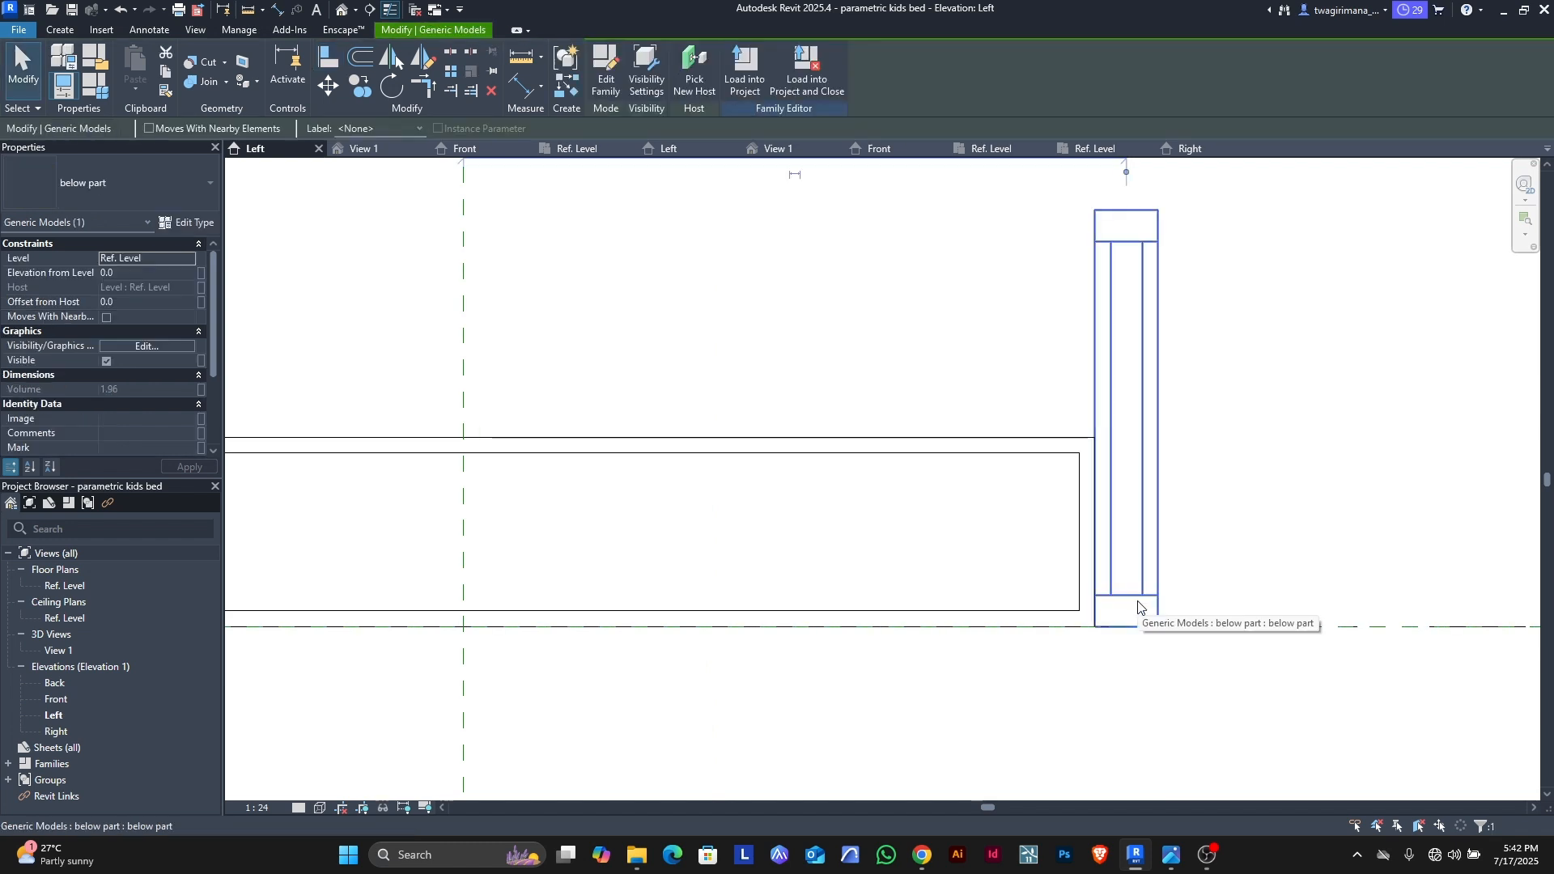
{"action": "key", "text": "Up"}
{"action": "key", "text": "Up"}
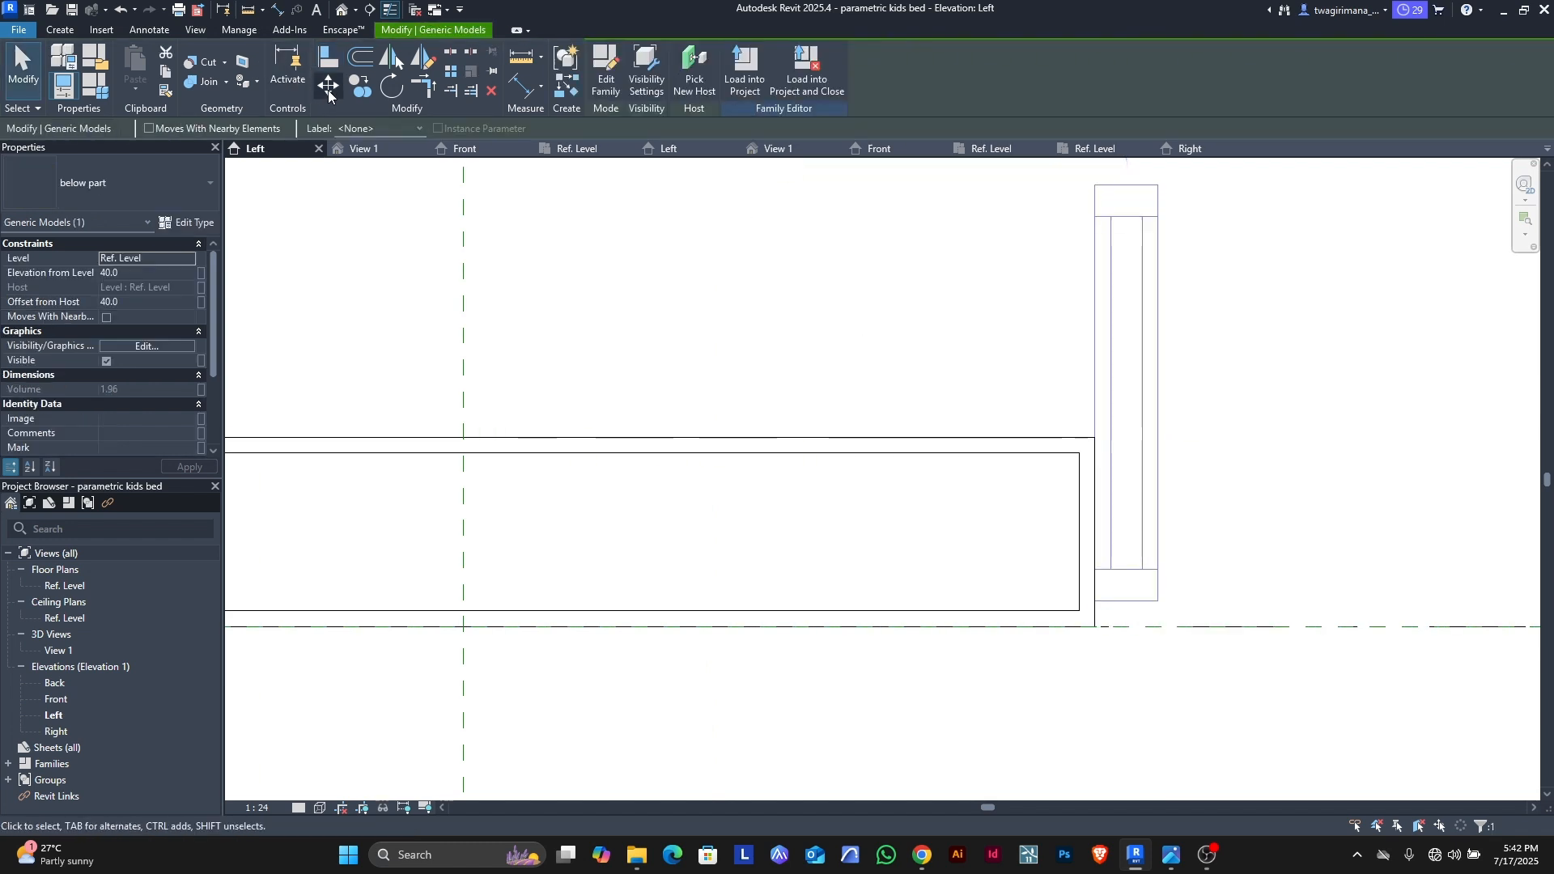
{"action": "left_click", "coordinate": [323, 62]}
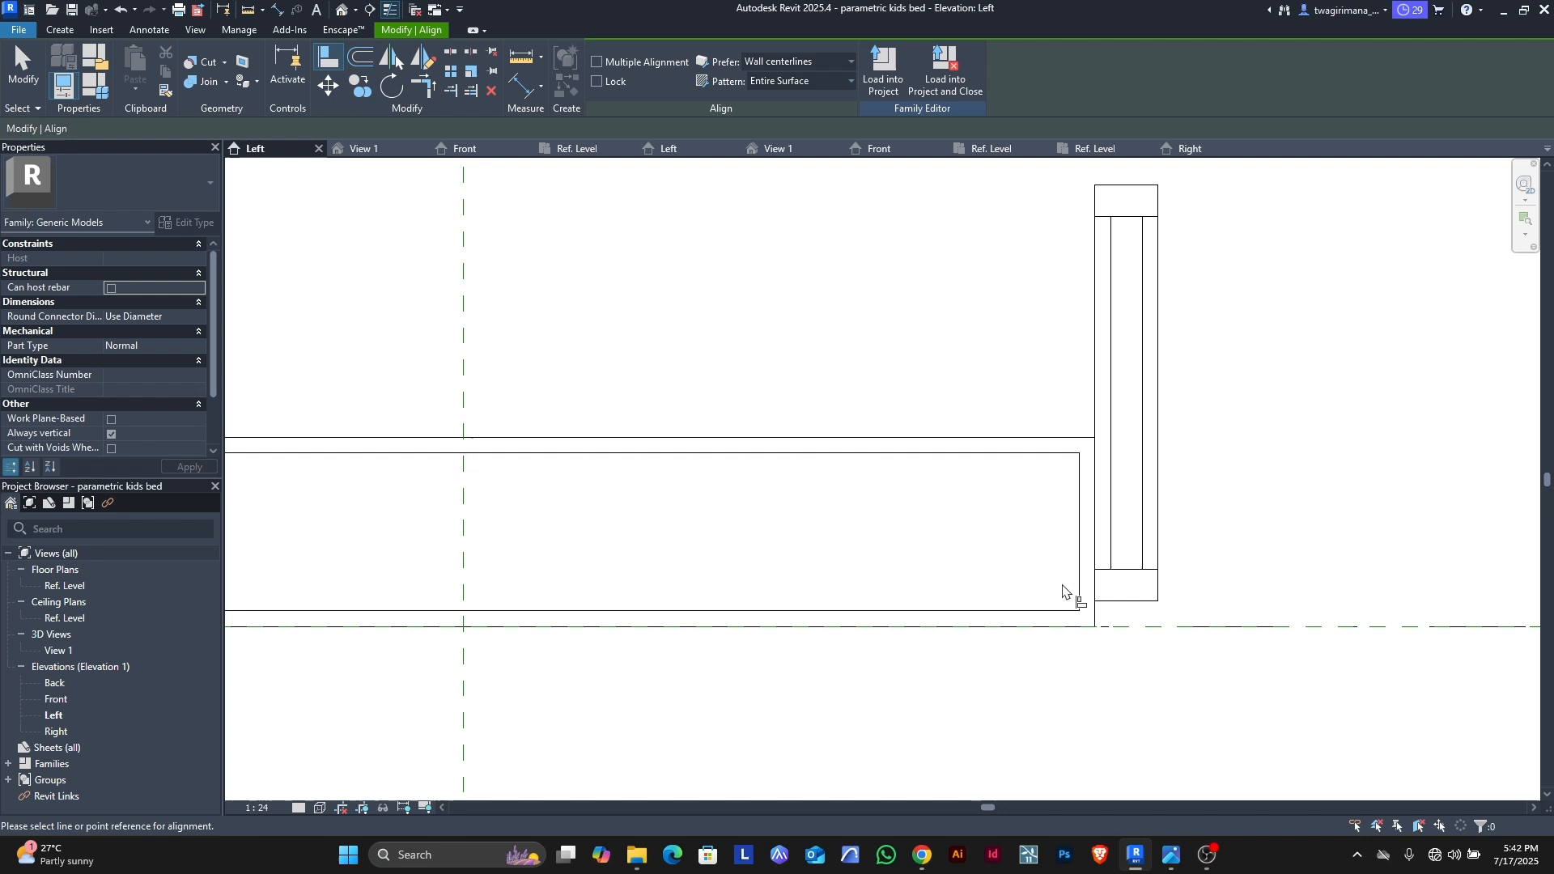
{"action": "left_click", "coordinate": [1146, 603]}
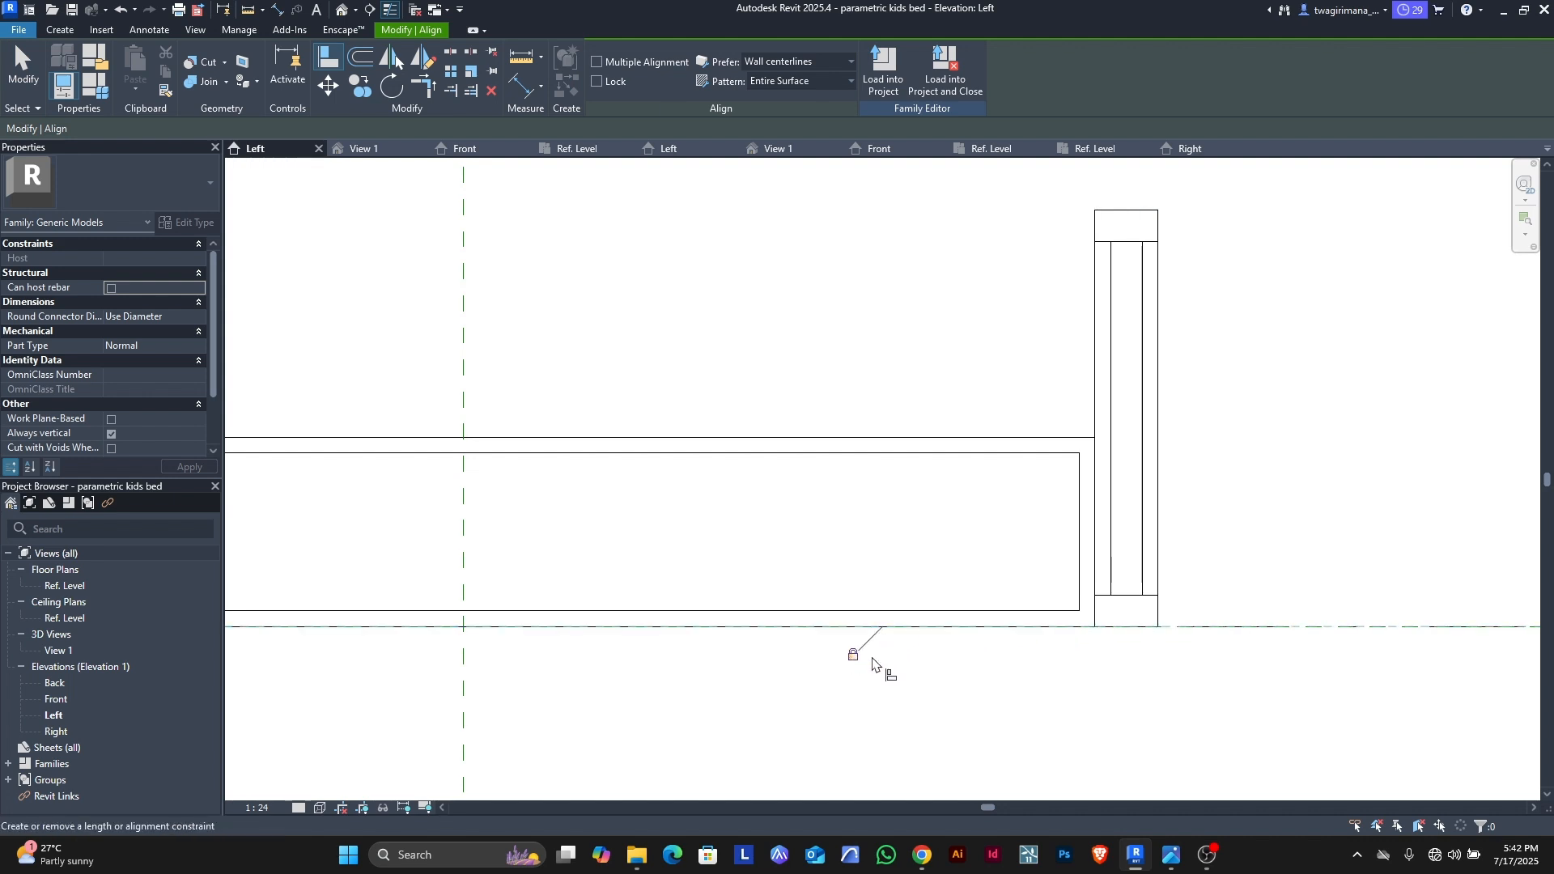
{"action": "scroll", "coordinate": [1121, 595], "scroll_direction": "down", "scroll_amount": 3}
{"action": "scroll", "coordinate": [663, 599], "scroll_direction": "up", "scroll_amount": 4}
{"action": "key", "text": "Escape"}
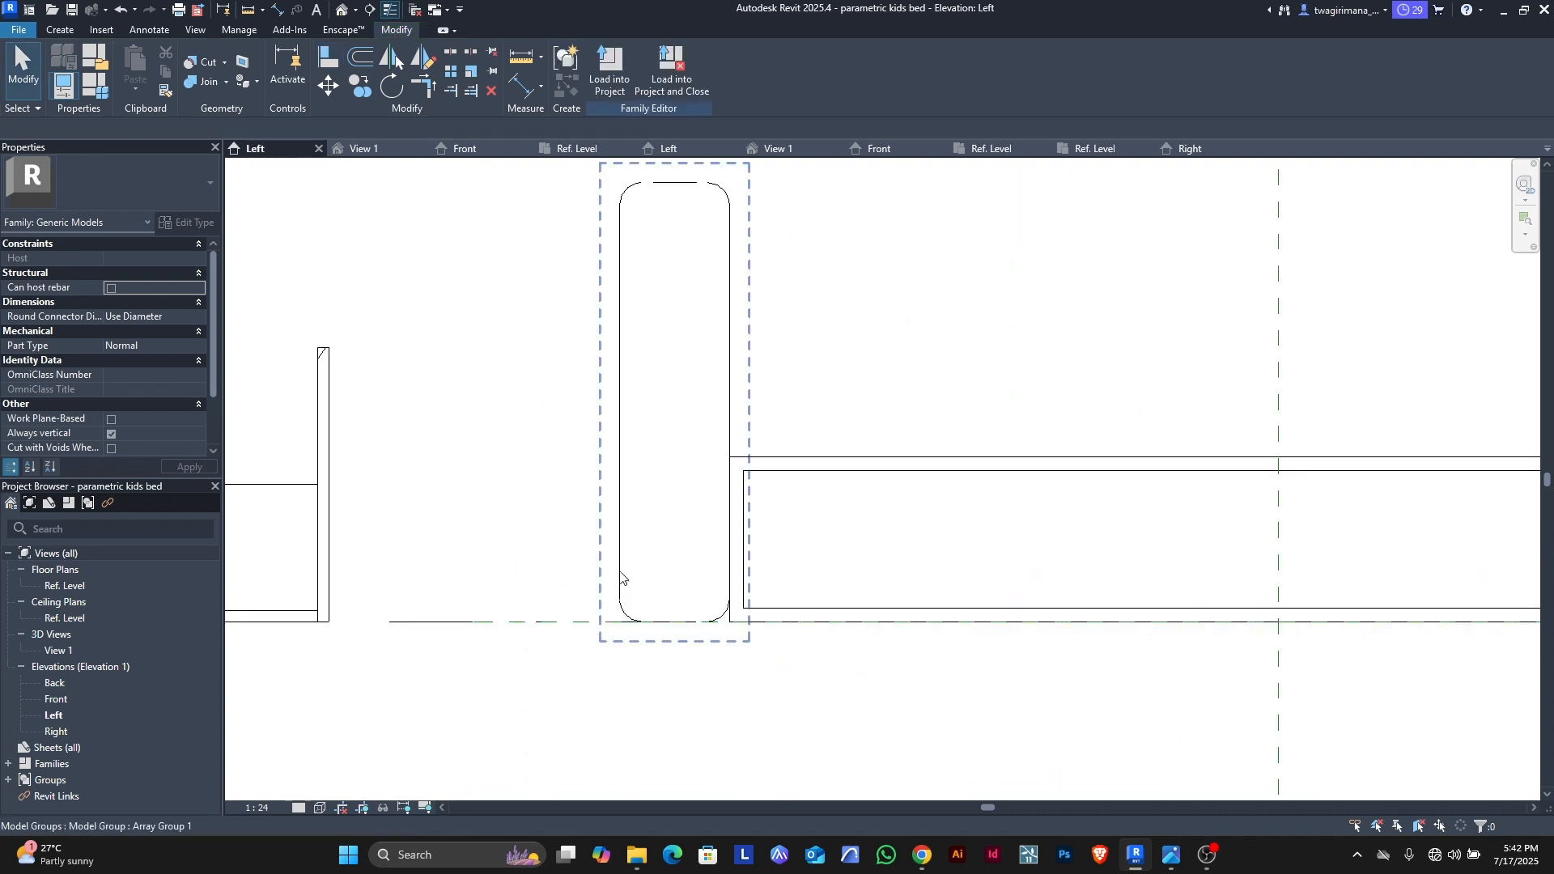
Step: Try to nudge the headboard's array group upward off Ref. Level in the Left elevation
{"action": "left_click", "coordinate": [621, 577]}
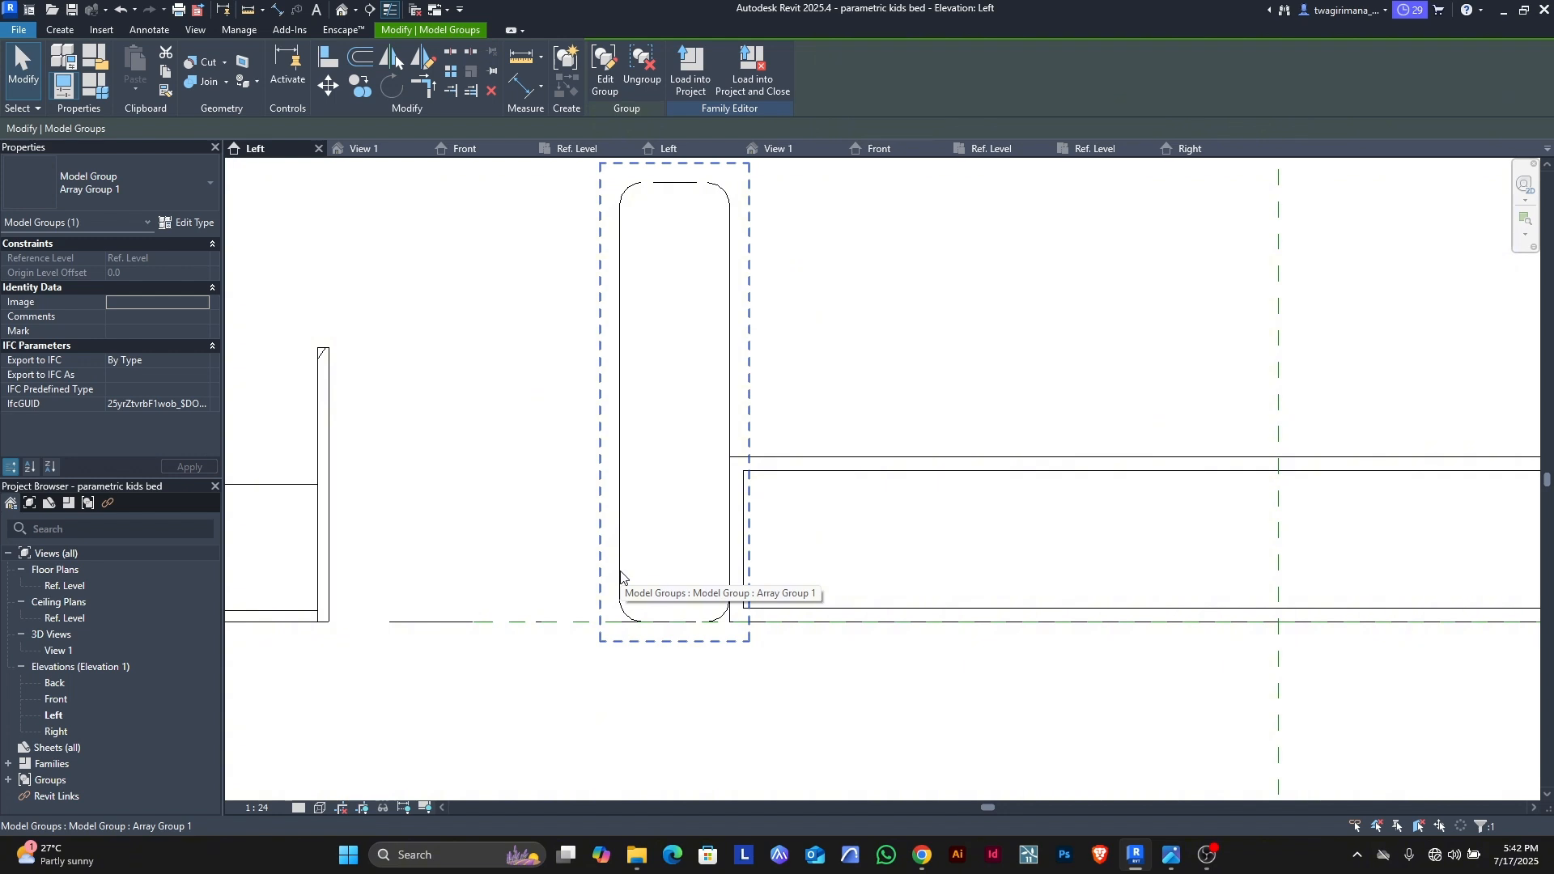
{"action": "key", "text": "Up"}
{"action": "key", "text": "Up"}
{"action": "key", "text": "Up"}
{"action": "key", "text": "Up"}
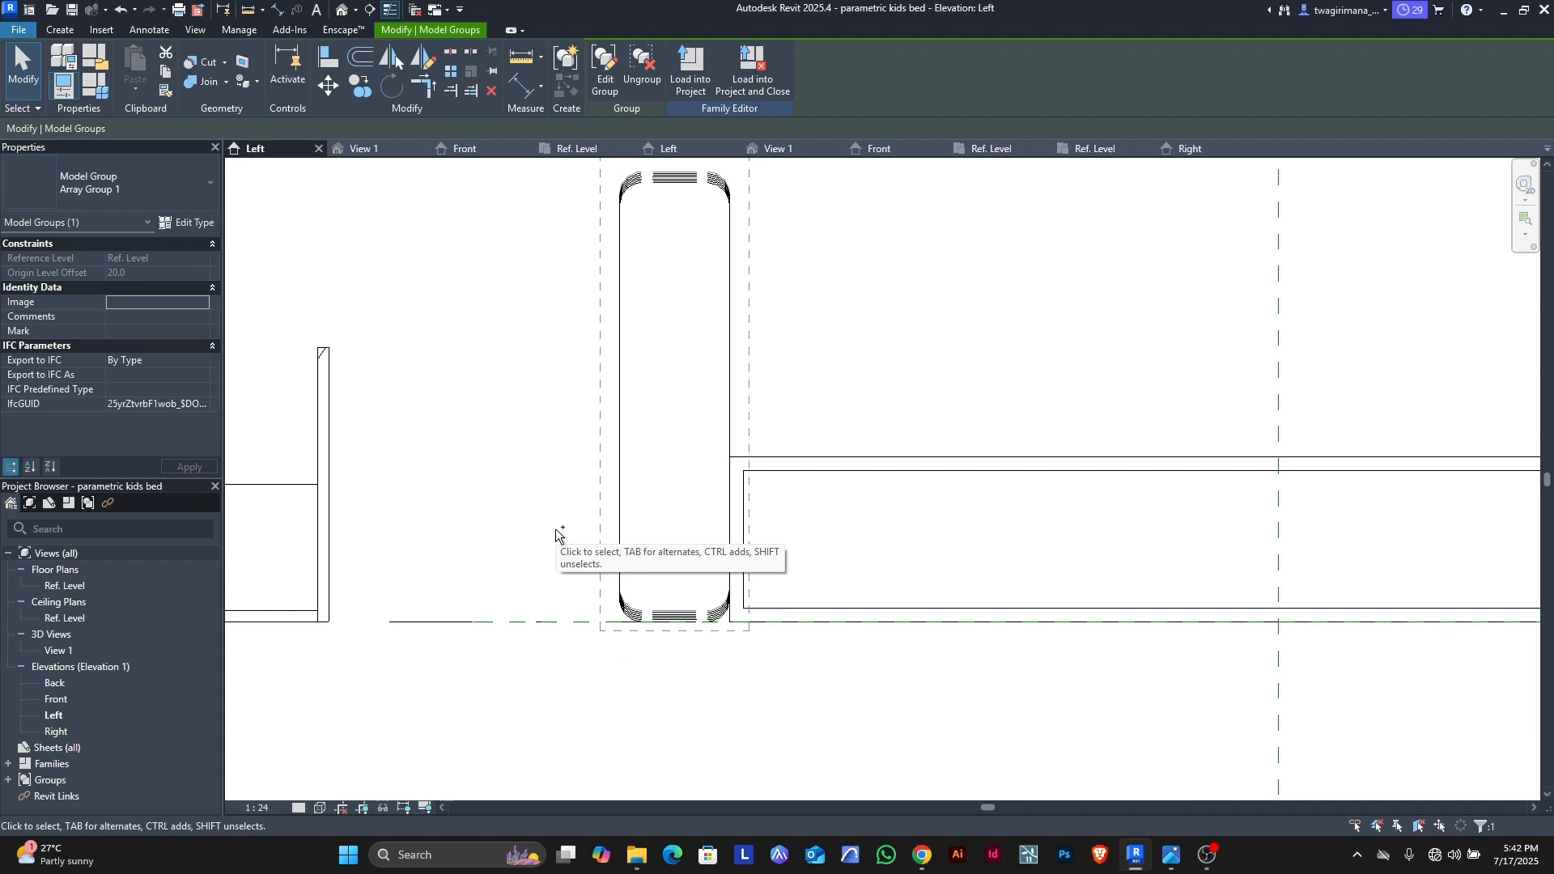
{"action": "key", "text": "Escape"}
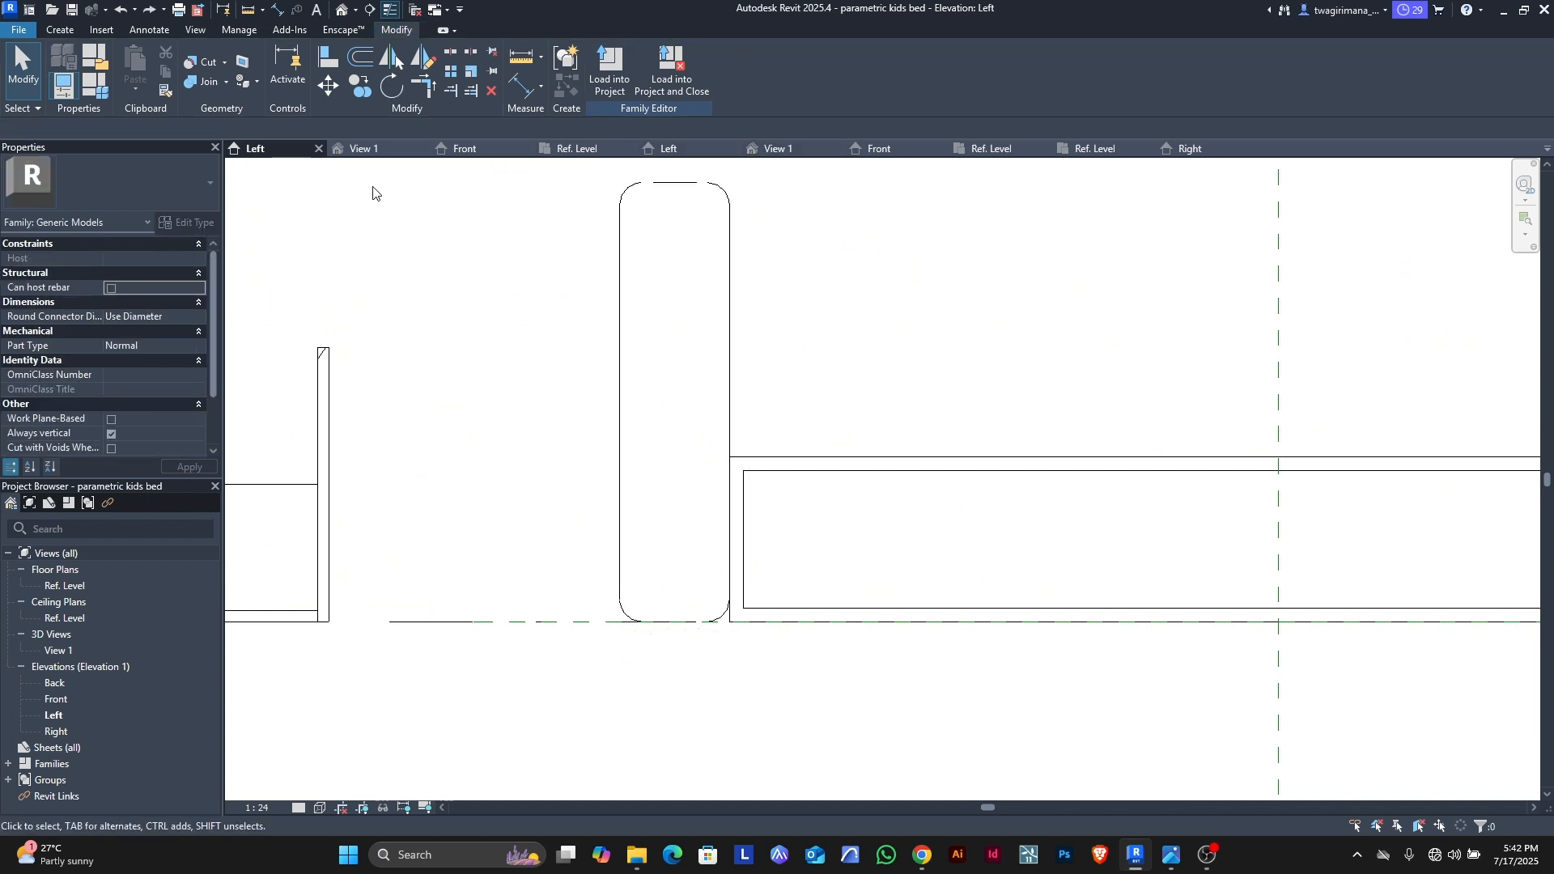
Step: In the Ref. Level plan, combine all seven headboard array groups into one model group named Group 1
{"action": "left_click", "coordinate": [580, 149]}
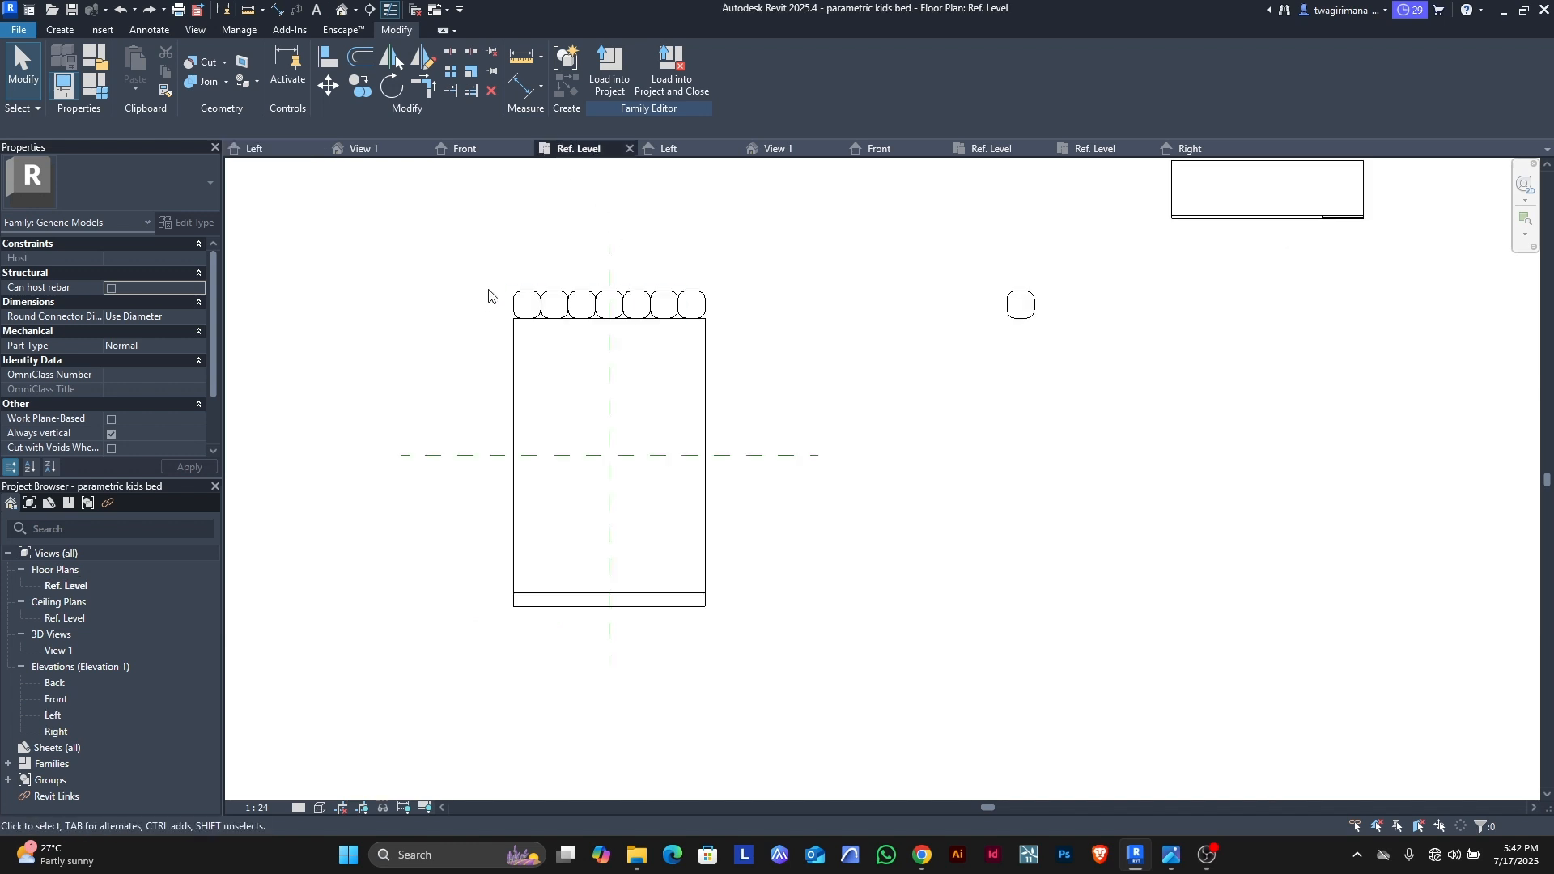
{"action": "scroll", "coordinate": [488, 296], "scroll_direction": "up", "scroll_amount": 2}
{"action": "left_click", "coordinate": [553, 315]}
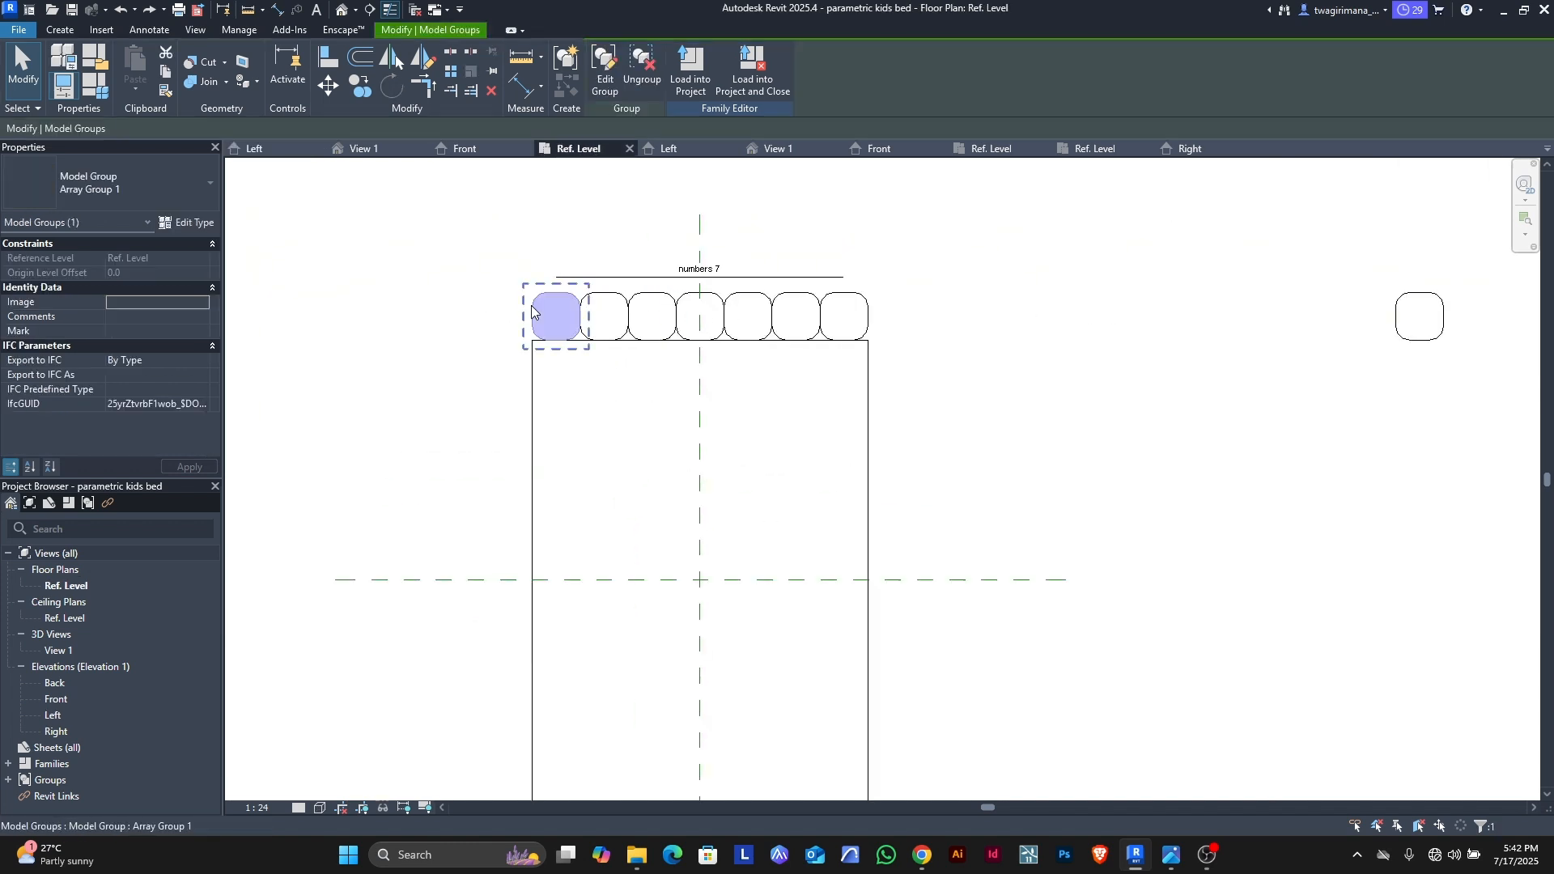
{"action": "left_click", "coordinate": [605, 308], "text": "ctrl"}
{"action": "left_click", "coordinate": [653, 306], "text": "ctrl"}
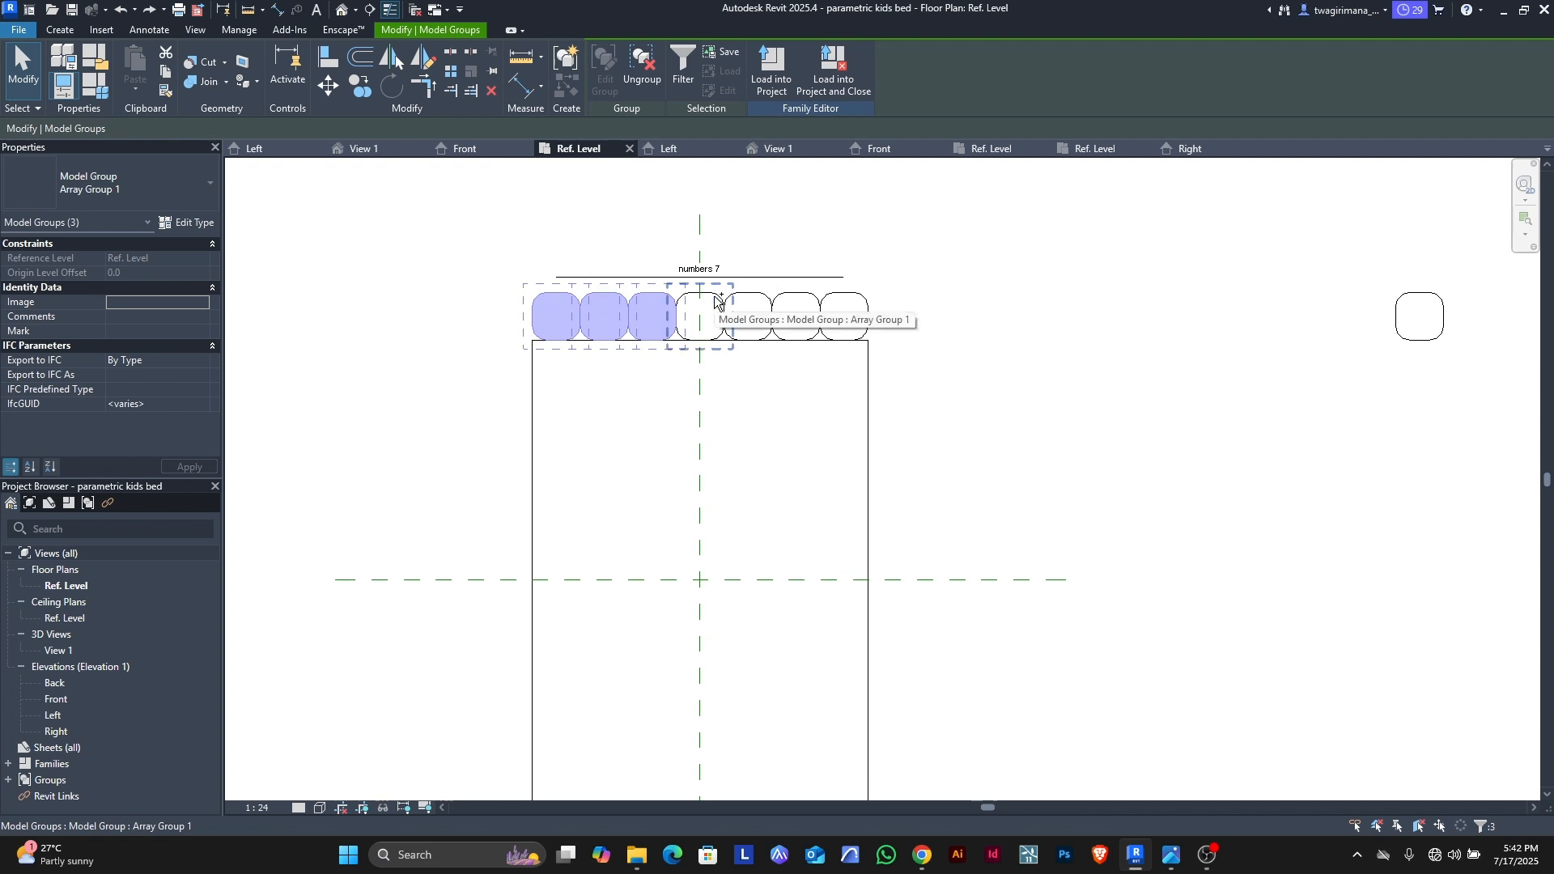
{"action": "left_click", "coordinate": [716, 303], "text": "ctrl"}
{"action": "left_click", "coordinate": [756, 304], "text": "ctrl"}
{"action": "left_click", "coordinate": [814, 305], "text": "ctrl"}
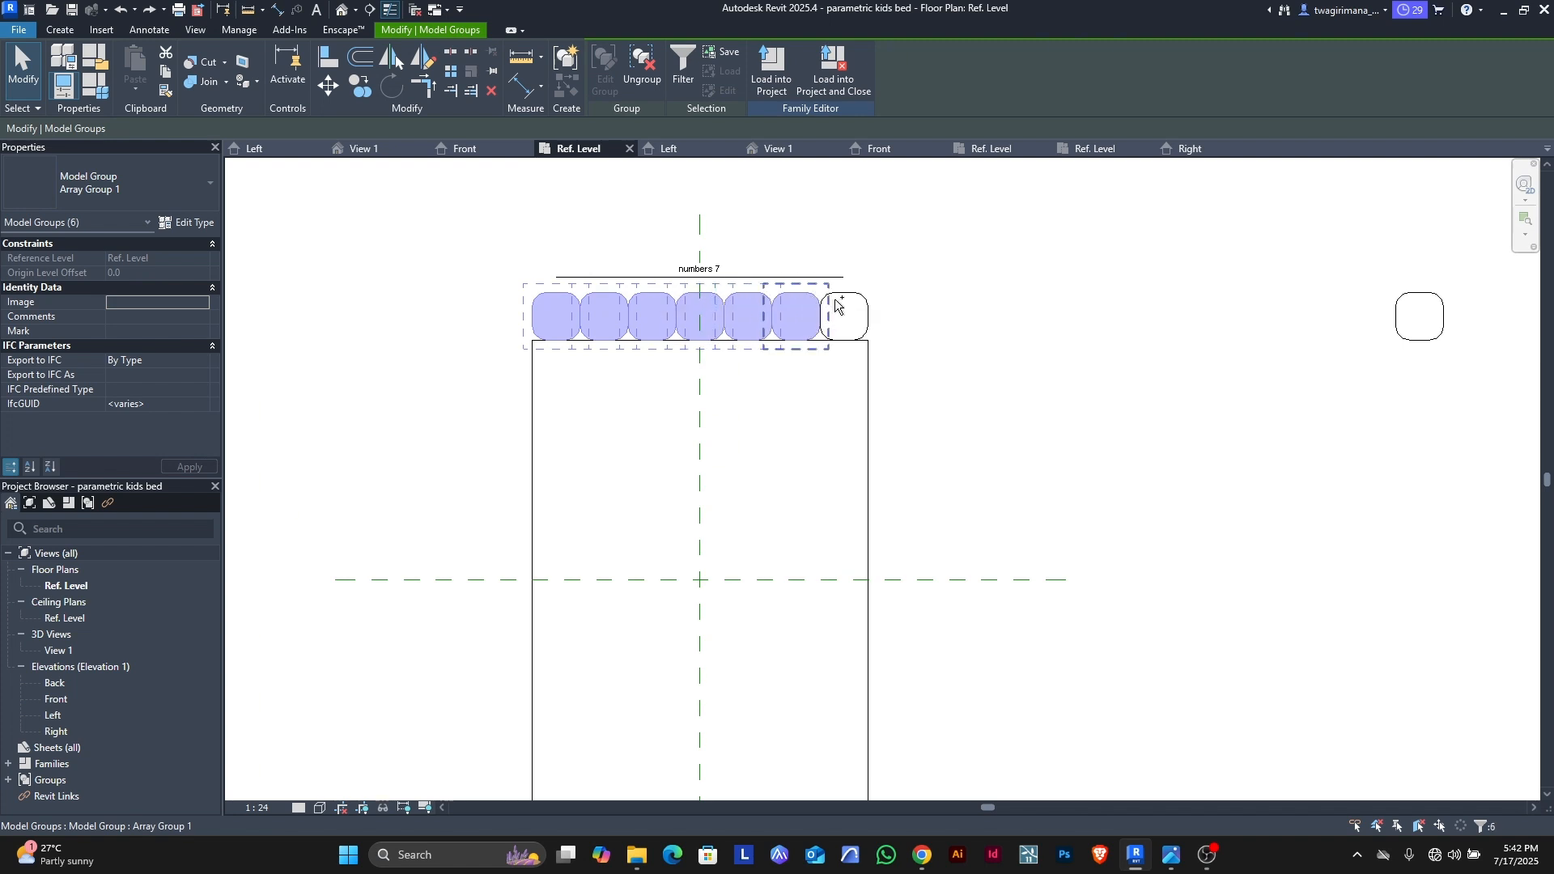
{"action": "left_click", "coordinate": [839, 308], "text": "ctrl"}
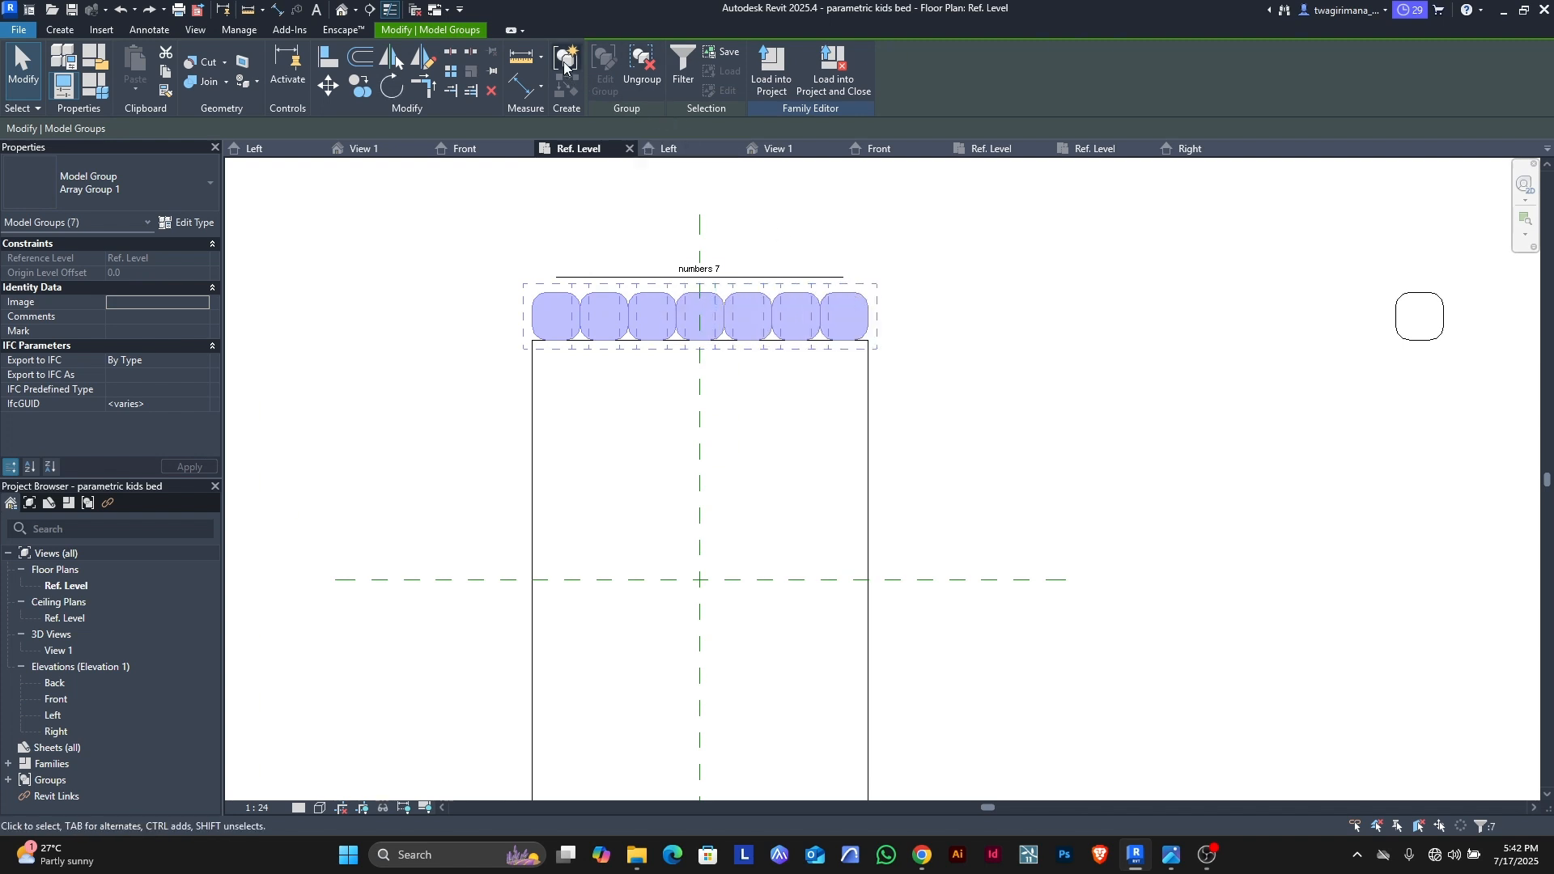
{"action": "left_click", "coordinate": [564, 65]}
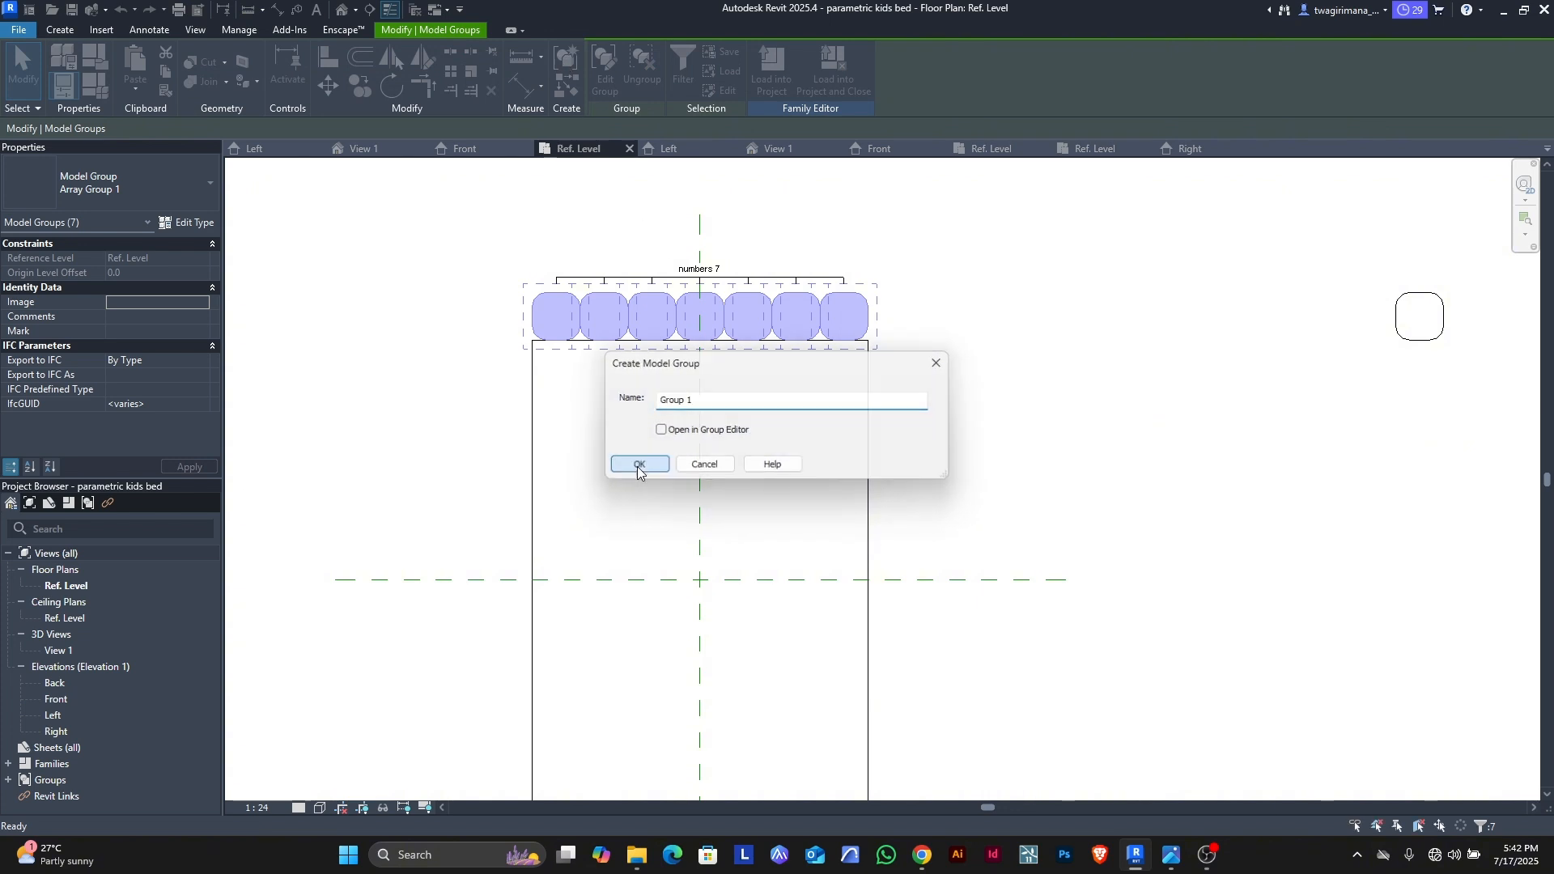
{"action": "left_click", "coordinate": [638, 466]}
{"action": "left_click", "coordinate": [455, 416]}
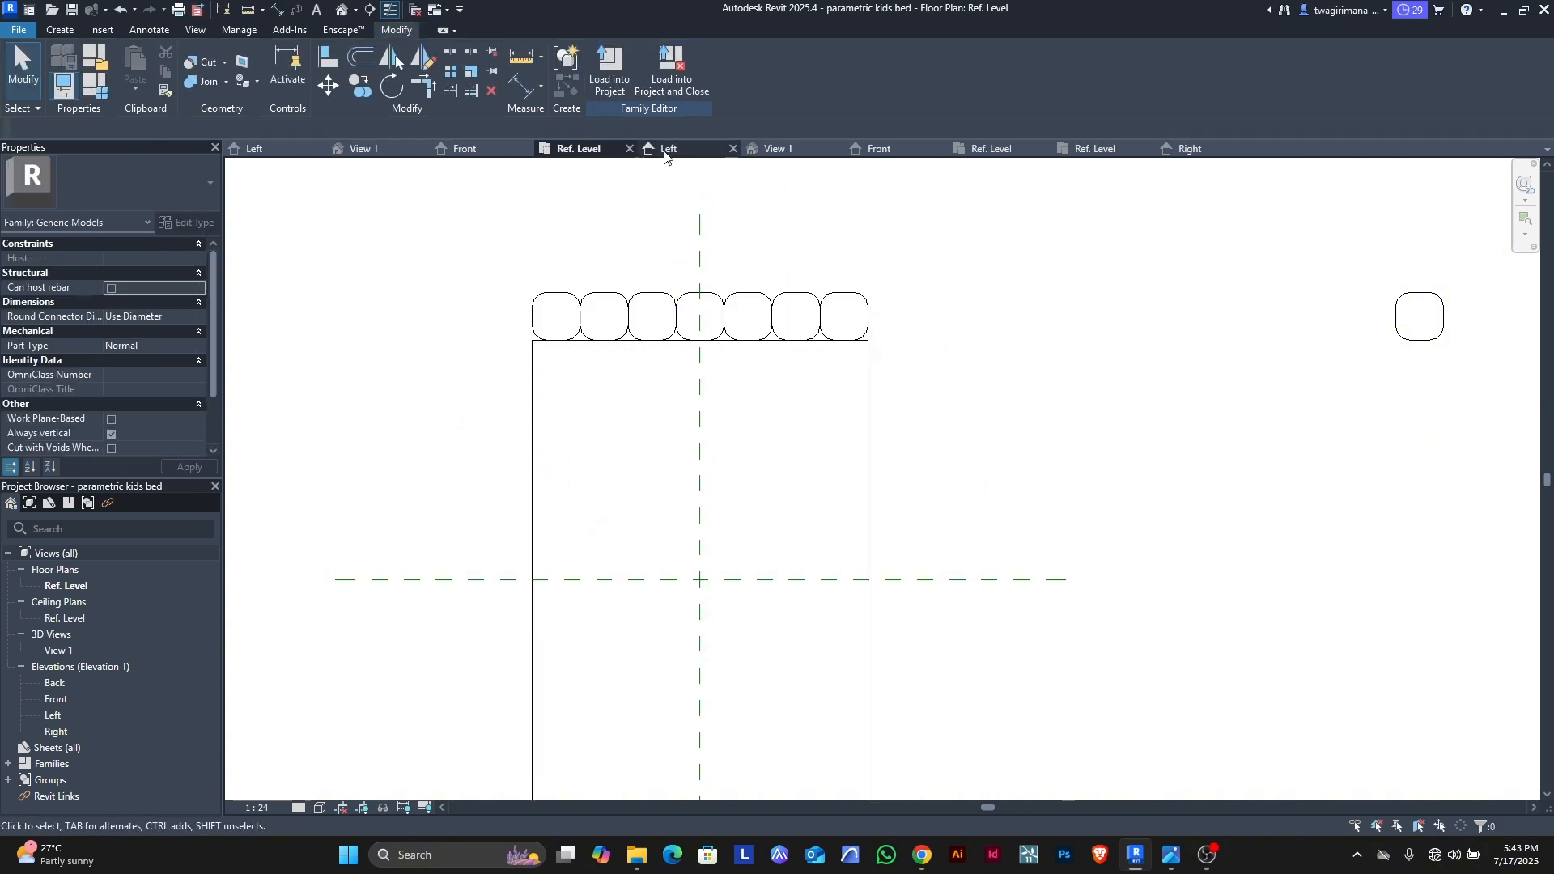
Step: In the Left elevation, nudge the grouped headboard 60 mm above Ref. Level and check it in the plan
{"action": "left_click", "coordinate": [275, 150]}
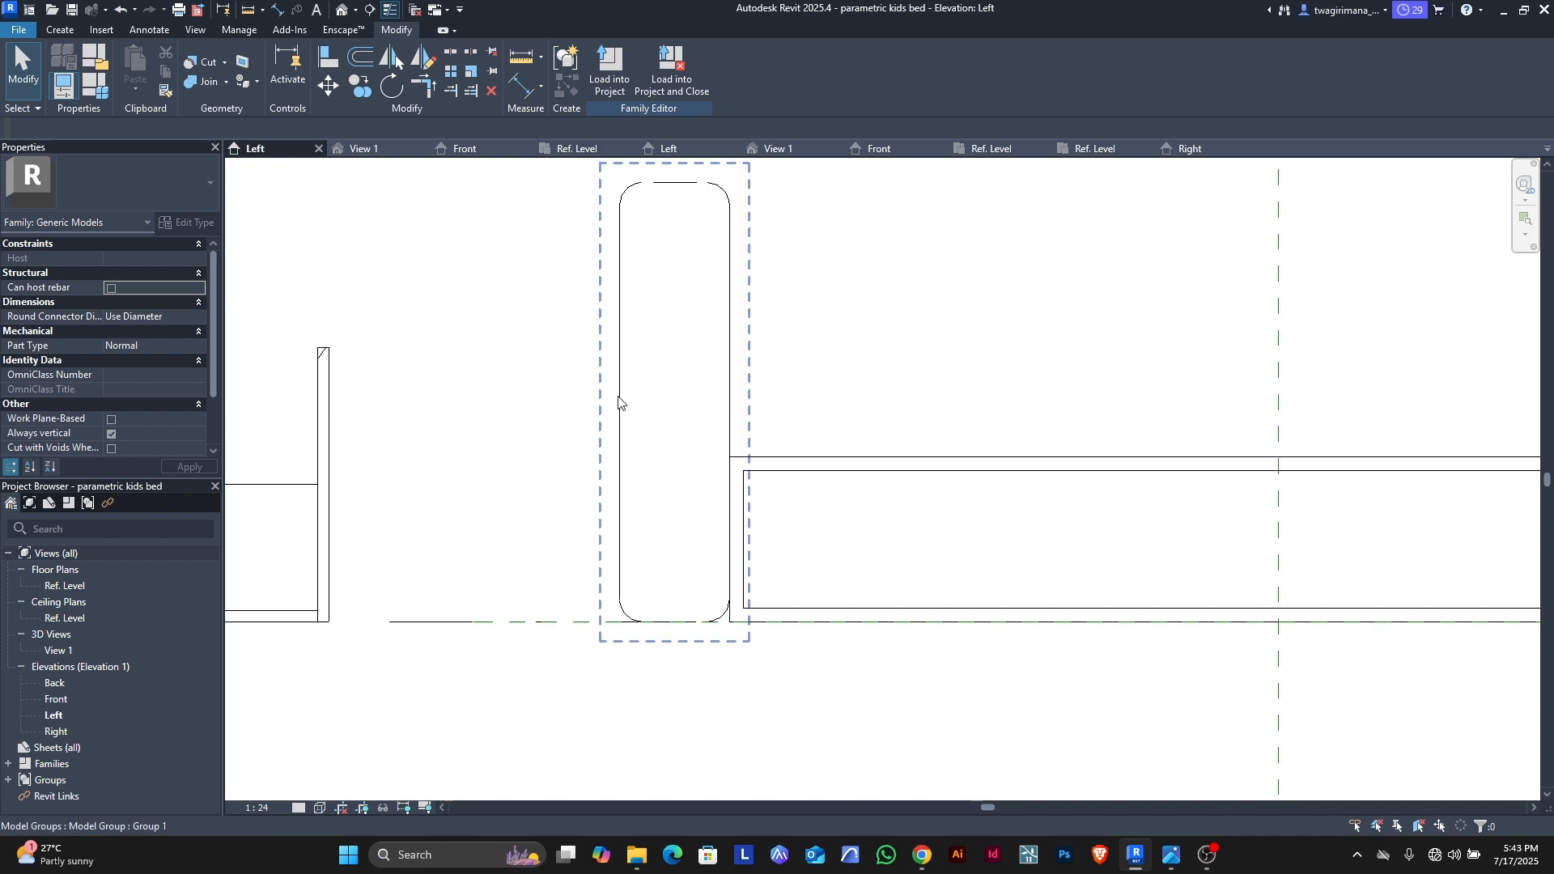
{"action": "left_click", "coordinate": [619, 400]}
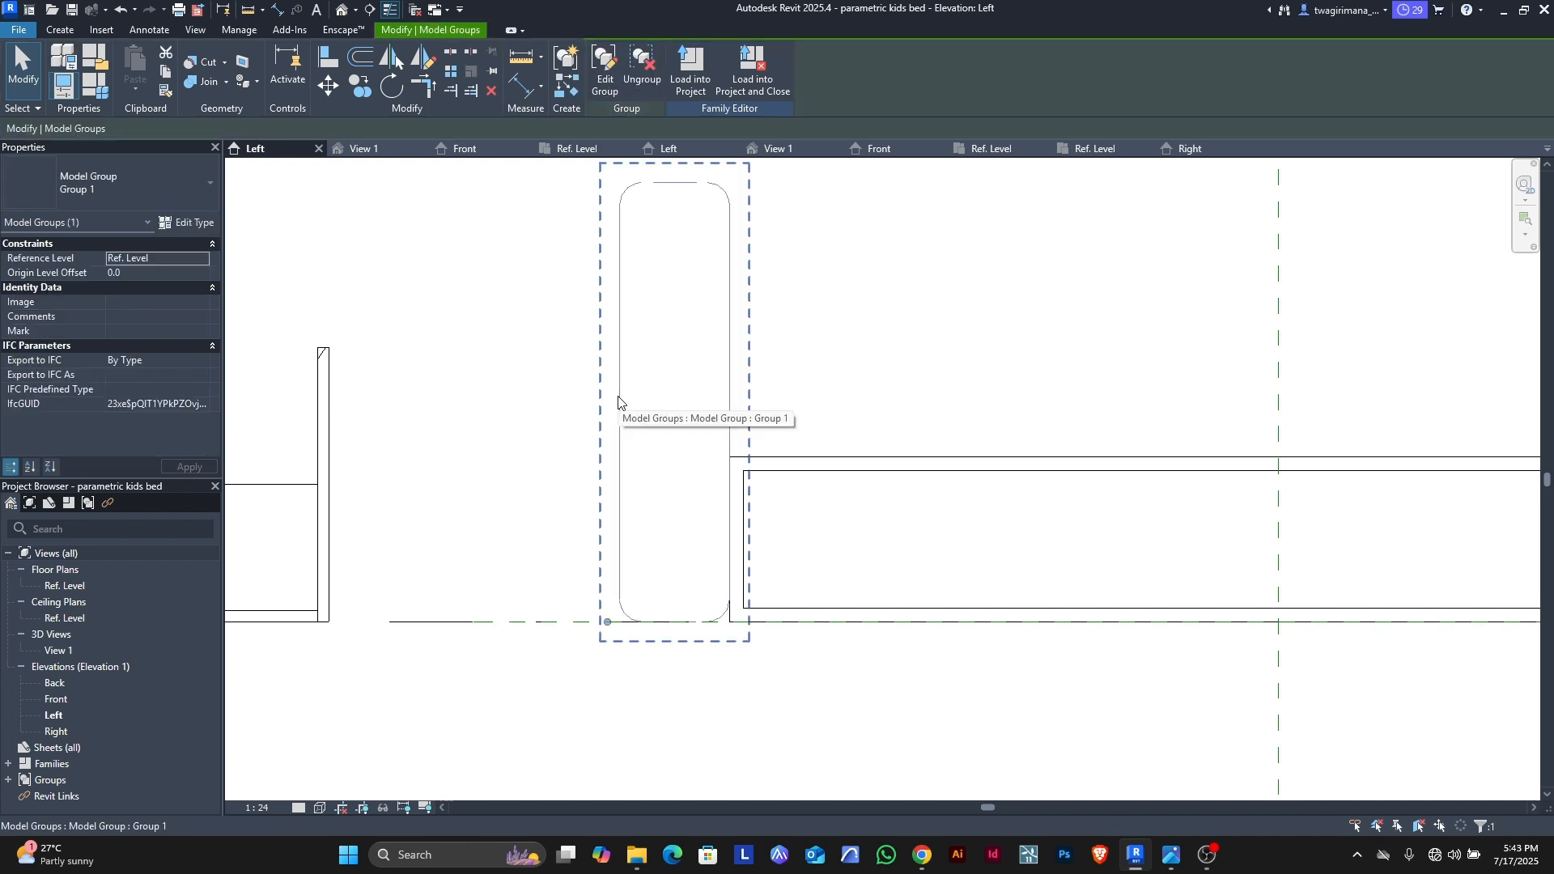
{"action": "key", "text": "Up"}
{"action": "key", "text": "Up"}
{"action": "key", "text": "Up"}
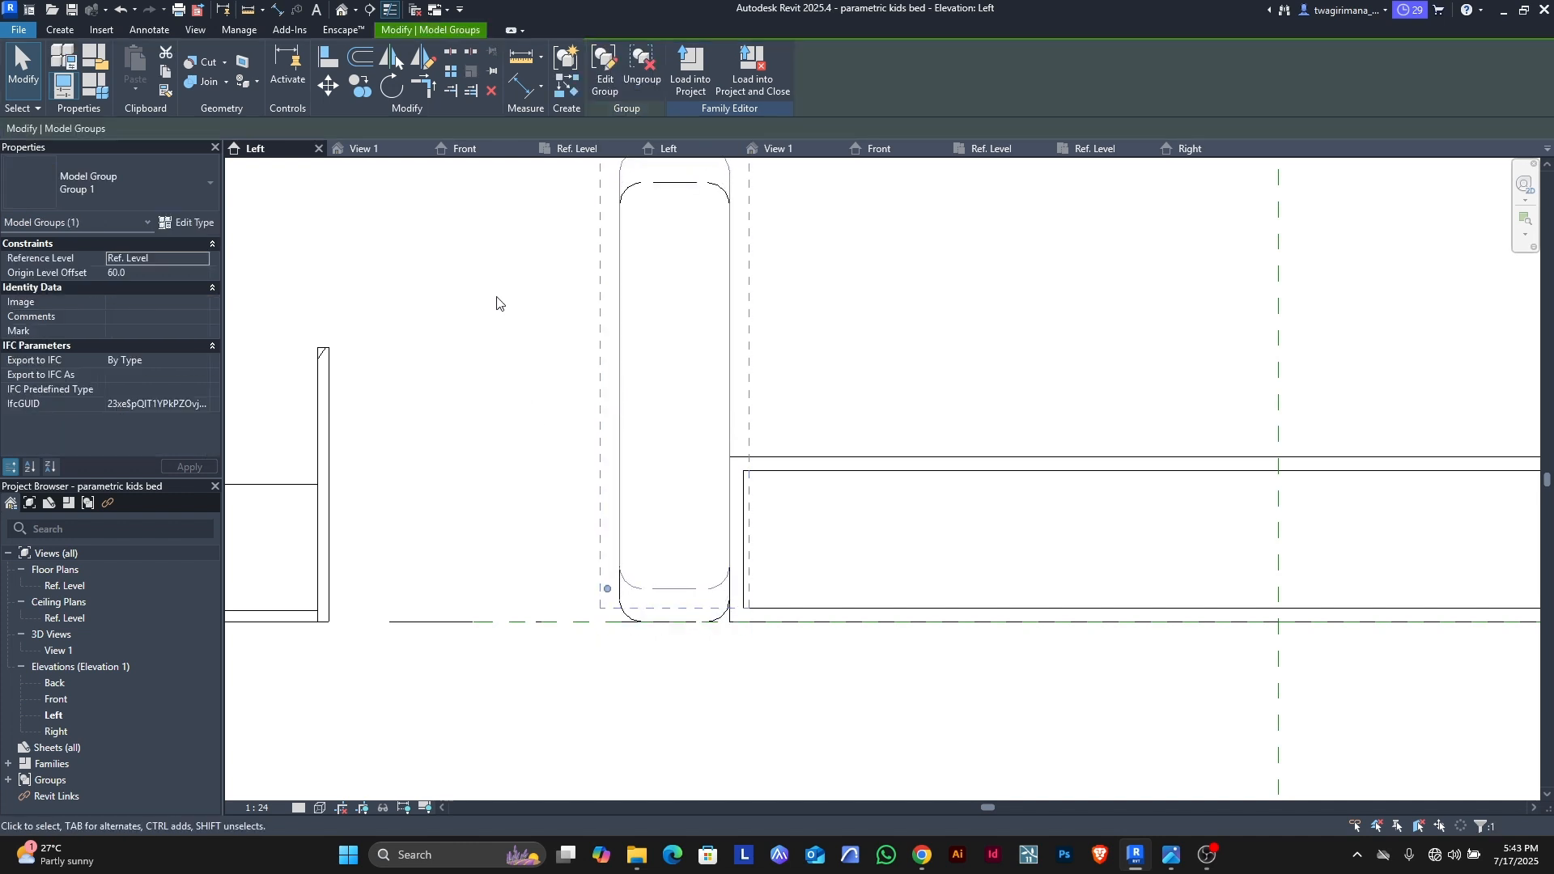
{"action": "left_click", "coordinate": [577, 149]}
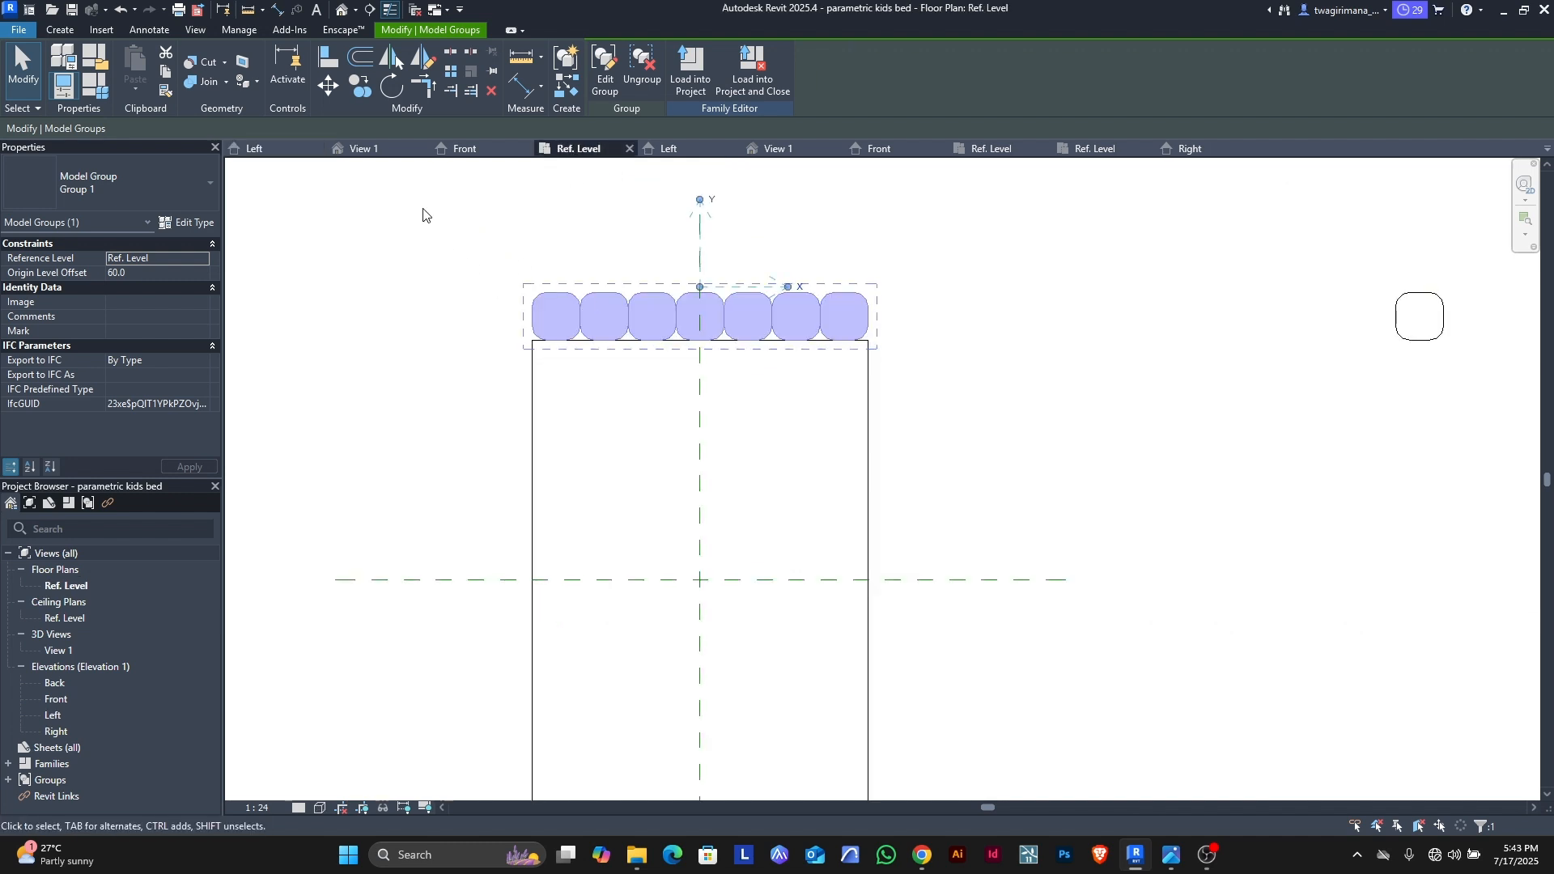
{"action": "left_click", "coordinate": [268, 151]}
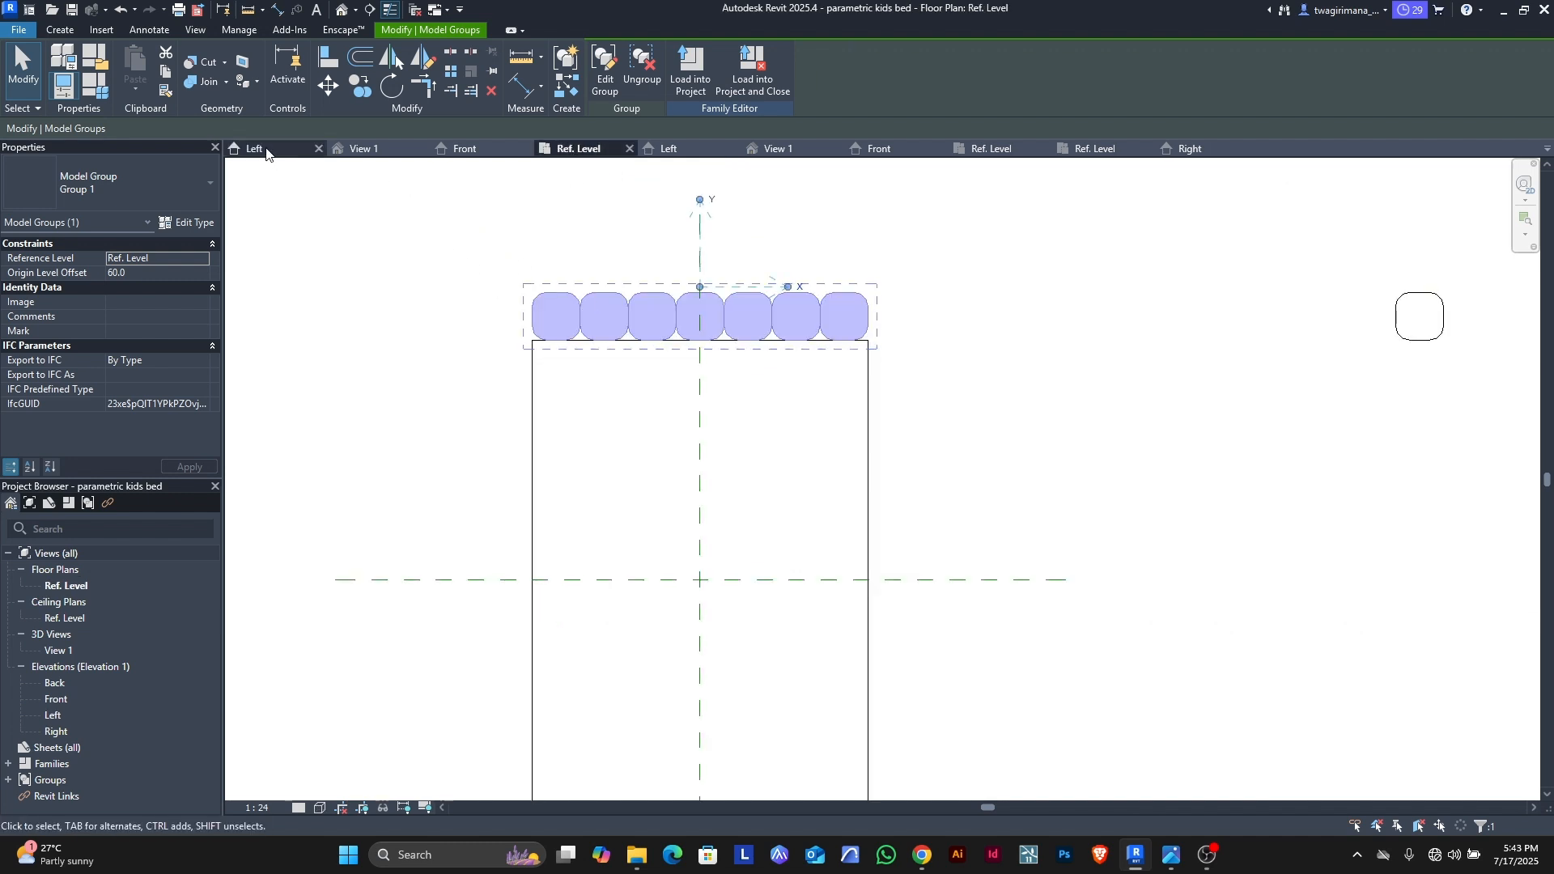
{"action": "left_click", "coordinate": [522, 557]}
{"action": "left_click", "coordinate": [327, 57]}
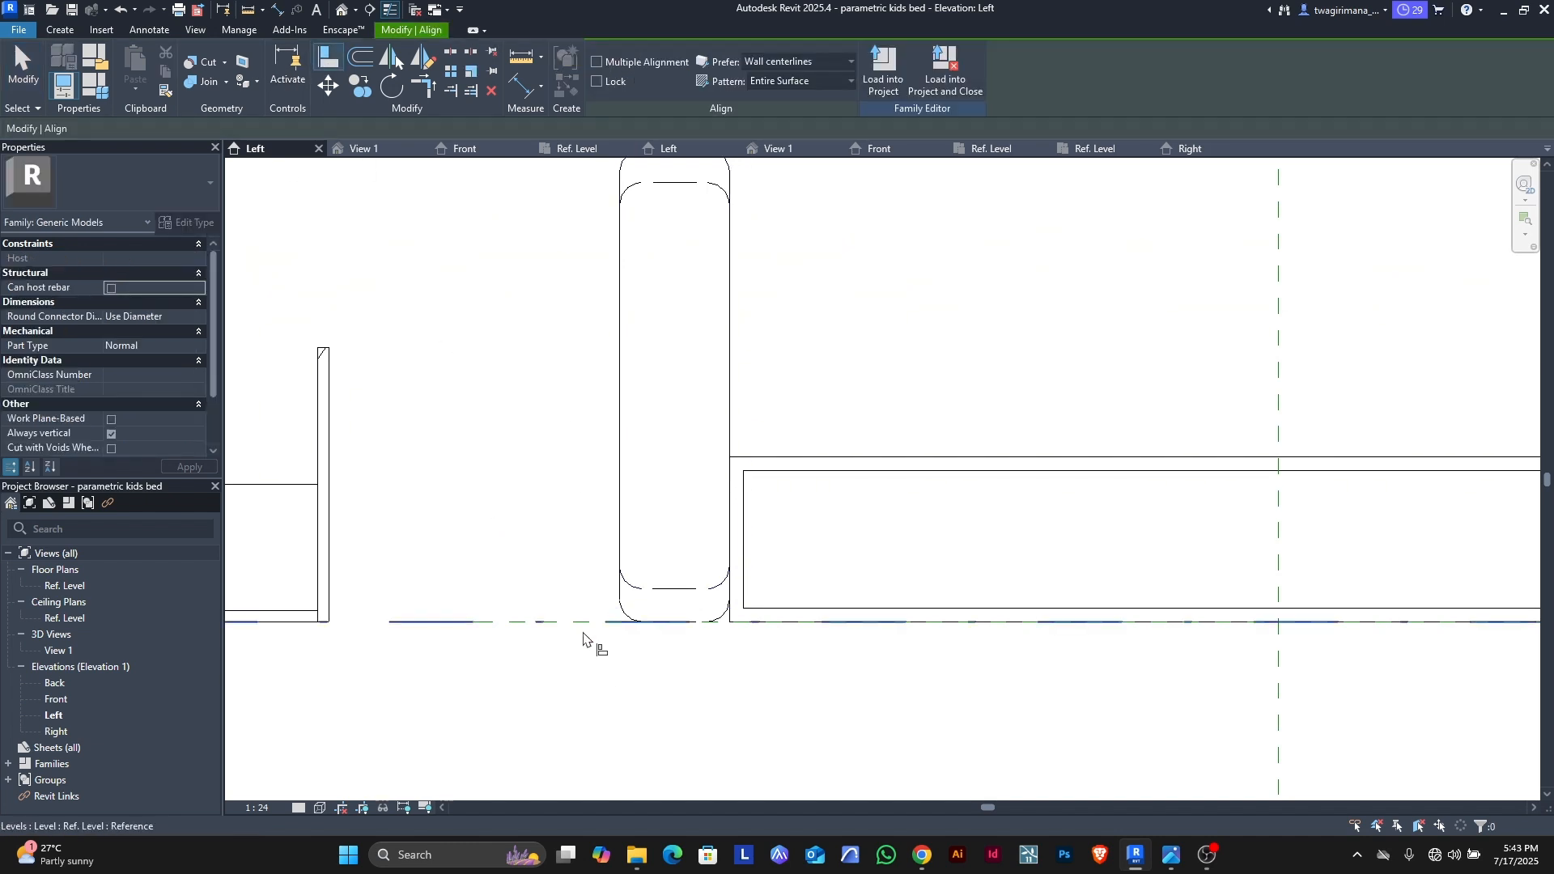
{"action": "scroll", "coordinate": [673, 603], "scroll_direction": "up", "scroll_amount": 3}
{"action": "key", "text": "Escape"}
{"action": "key", "text": "Escape"}
Step: Move the raised headboard group back down onto Ref. Level in the Left elevation
{"action": "left_click", "coordinate": [684, 599]}
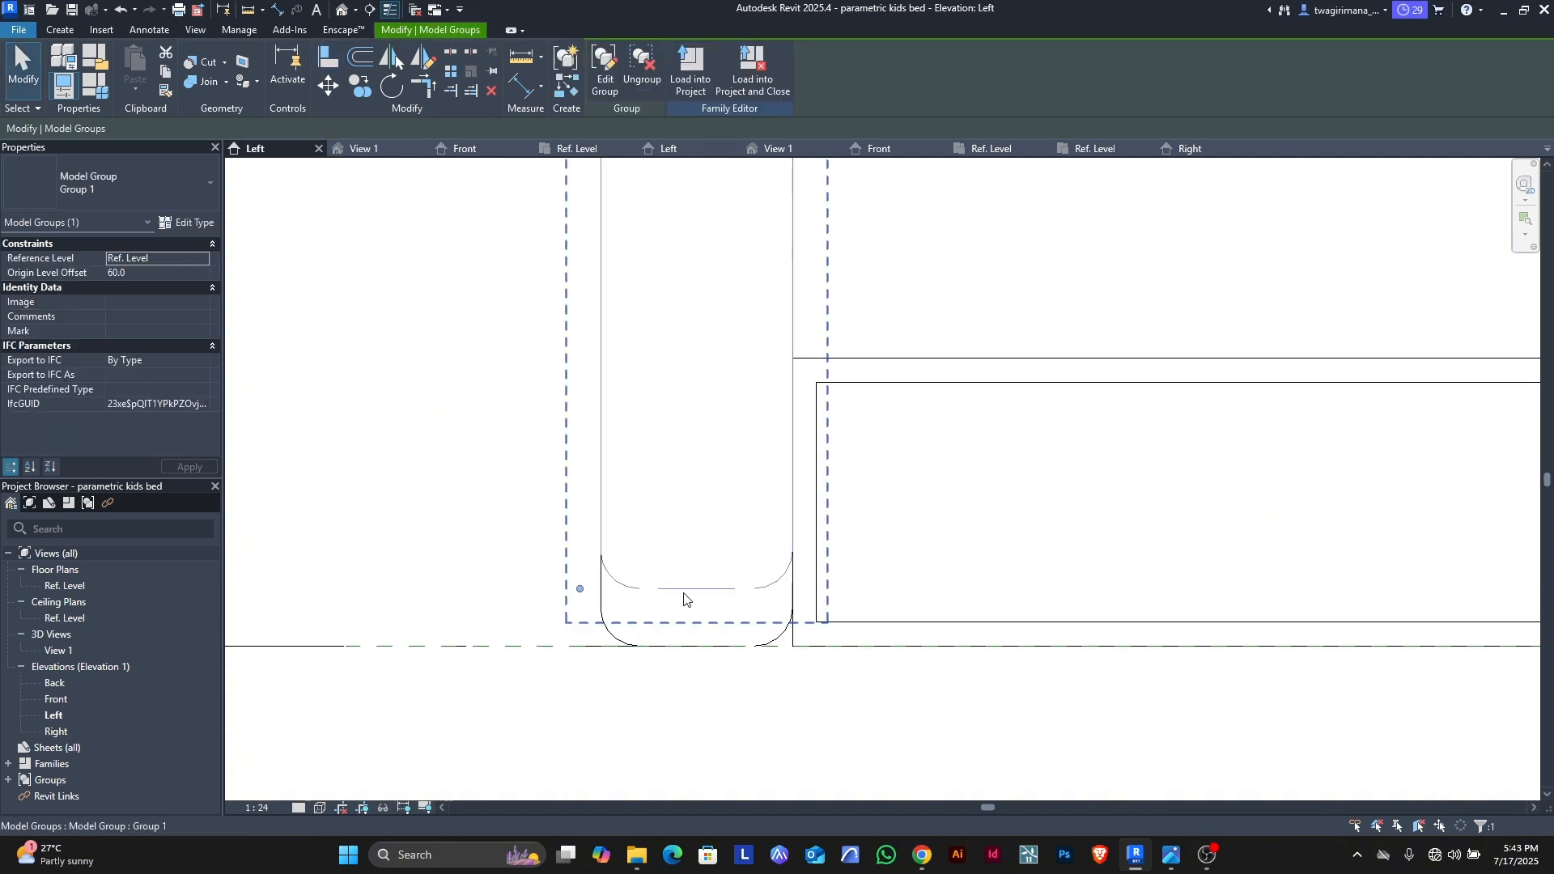
{"action": "key", "text": "Down"}
{"action": "key", "text": "Down"}
{"action": "key", "text": "Down"}
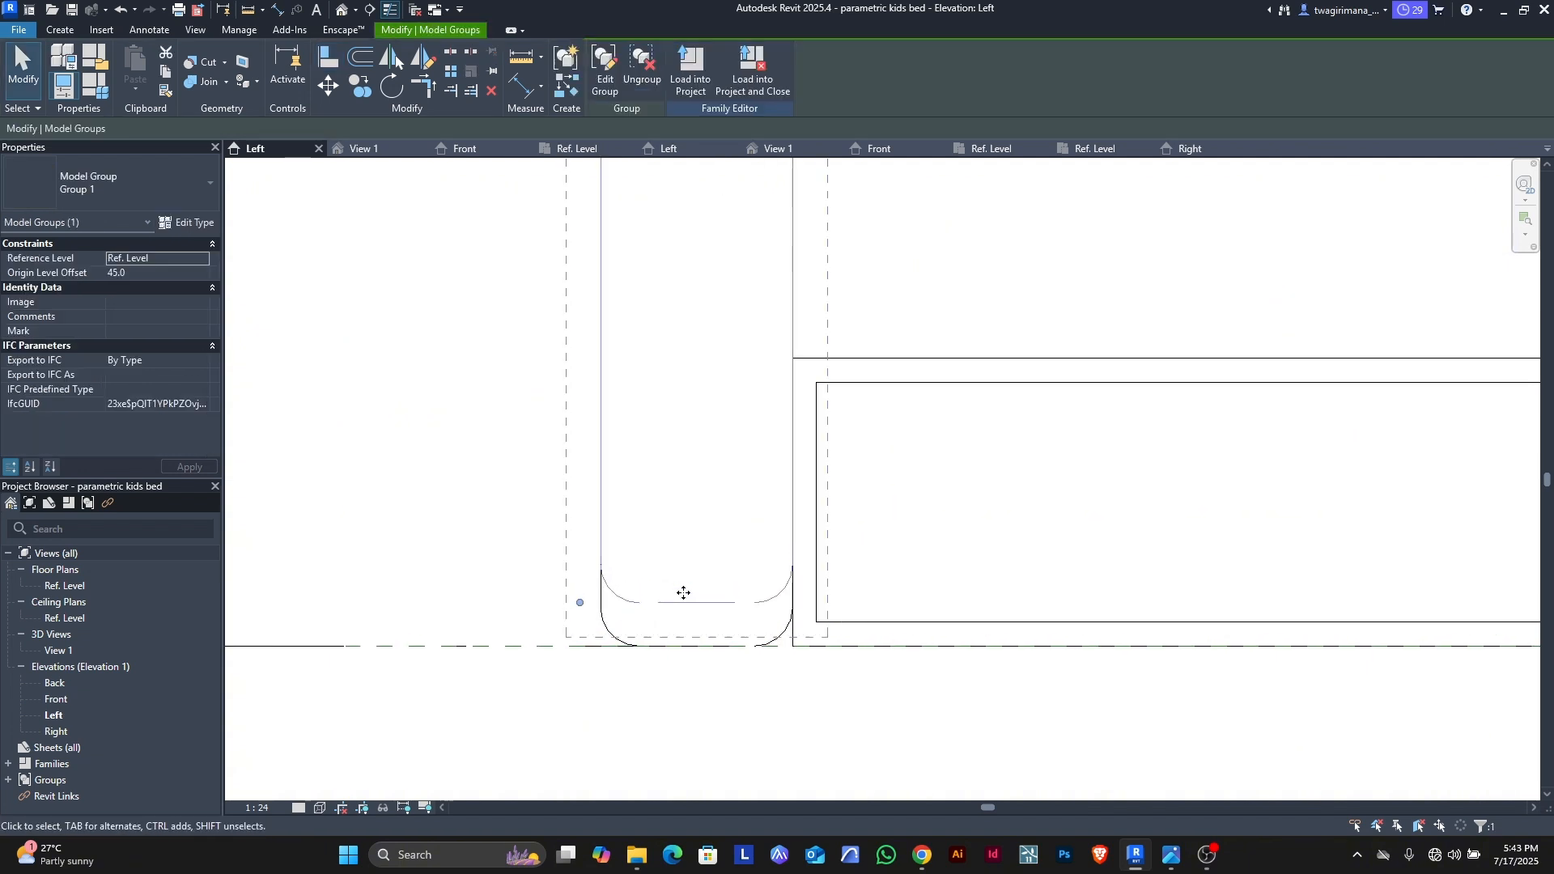
{"action": "left_click_drag", "start_coordinate": [679, 604], "coordinate": [680, 648]}
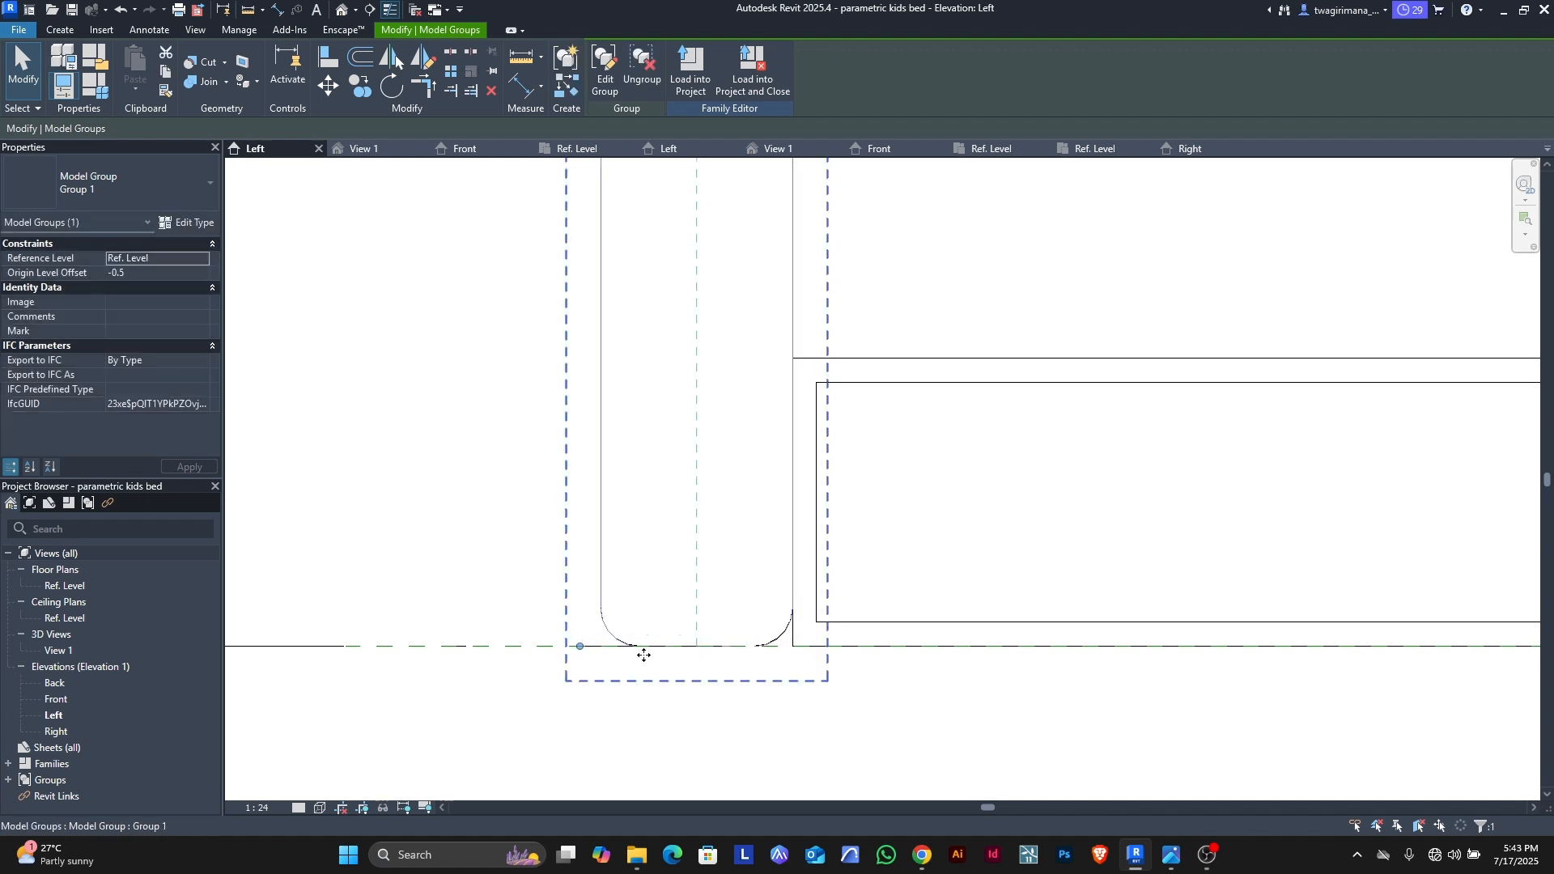
Step: Nudge the headboard group up to a 2.6 mm level offset and try to align its bottom edge to Ref. Level
{"action": "scroll", "coordinate": [644, 655], "scroll_direction": "up", "scroll_amount": 5}
{"action": "key", "text": "Up"}
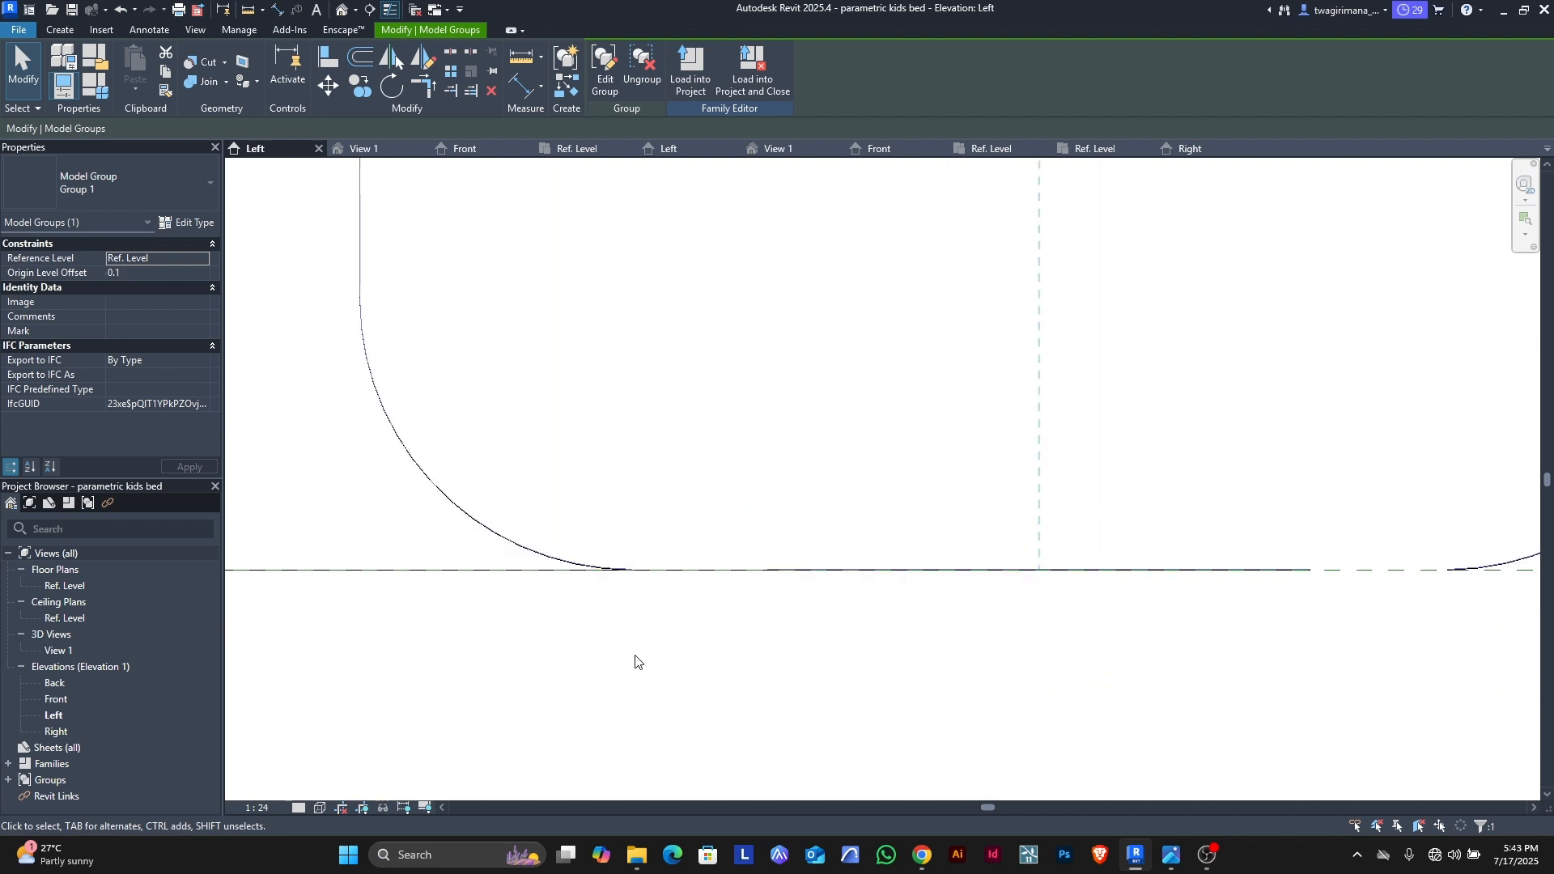
{"action": "scroll", "coordinate": [646, 626], "scroll_direction": "down", "scroll_amount": 4}
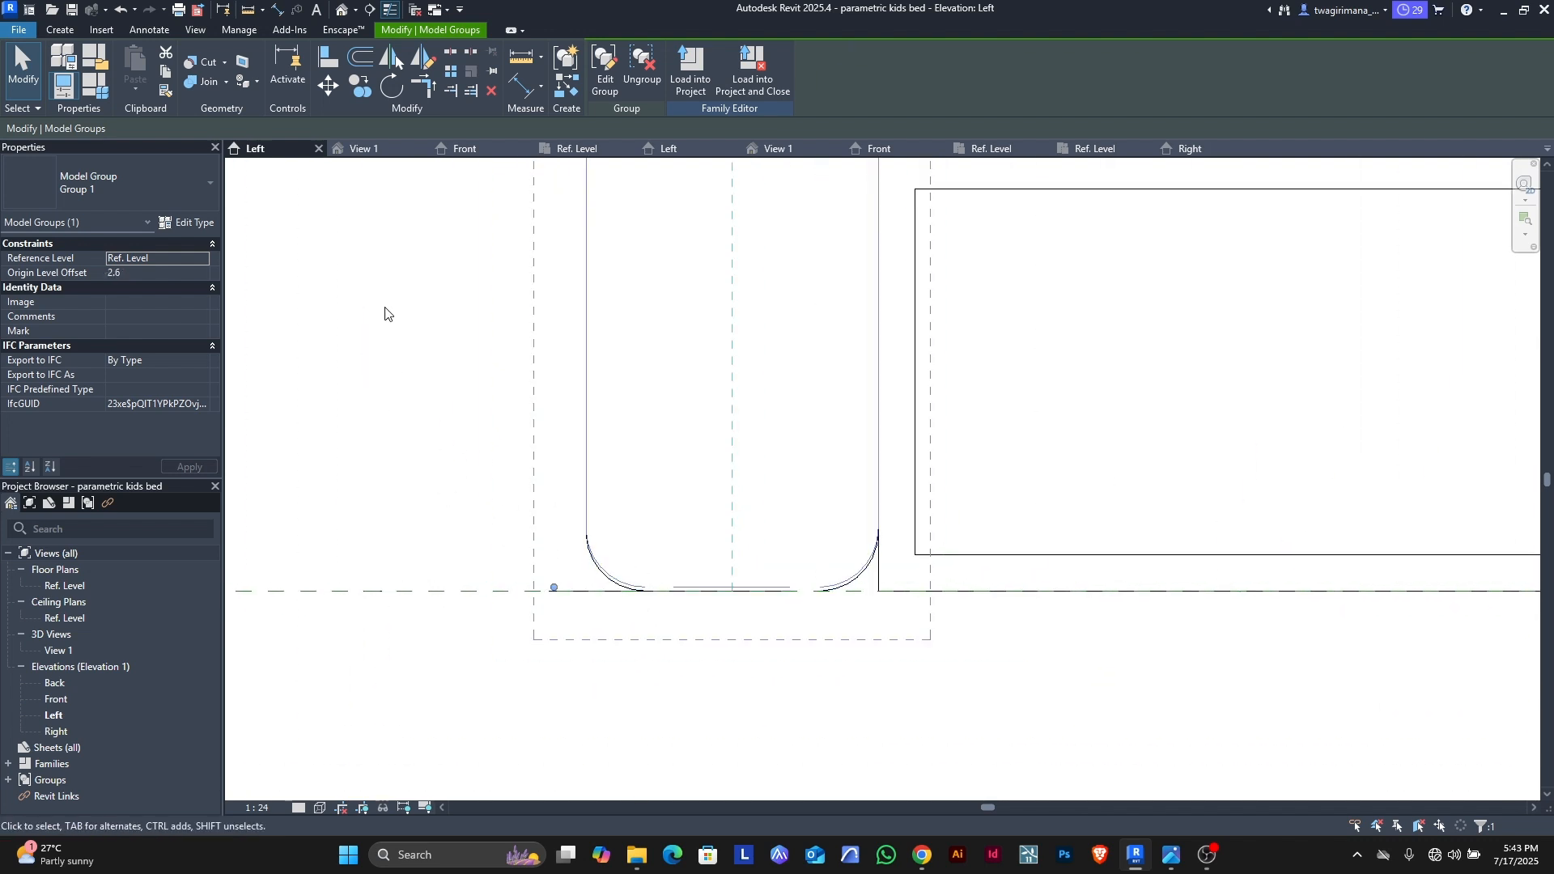
{"action": "key", "text": "a"}
{"action": "key", "text": "l"}
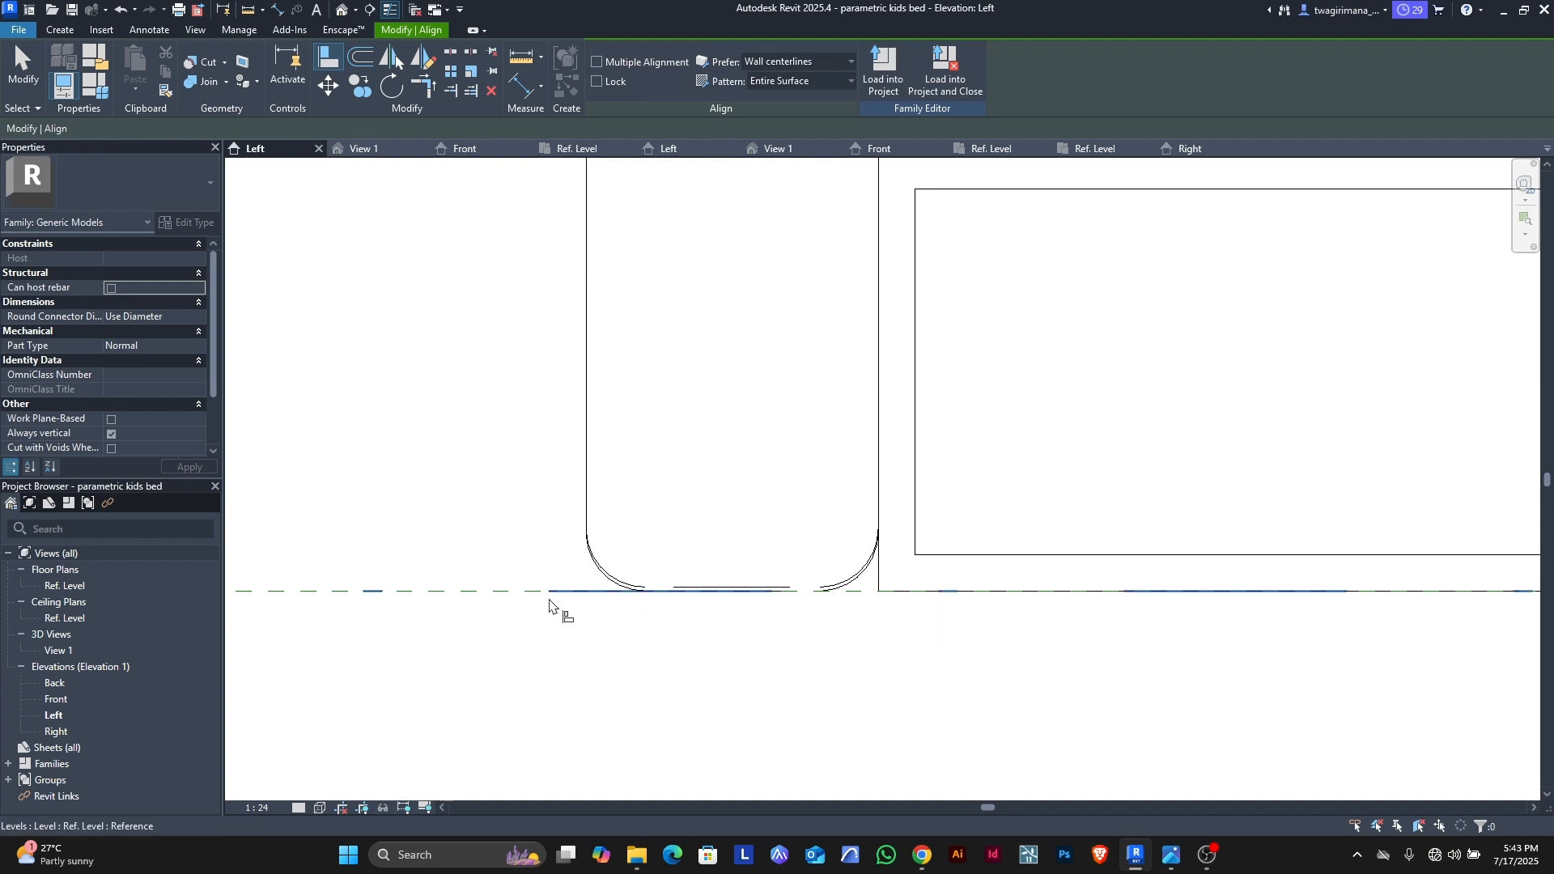
{"action": "scroll", "coordinate": [725, 613], "scroll_direction": "up", "scroll_amount": 3}
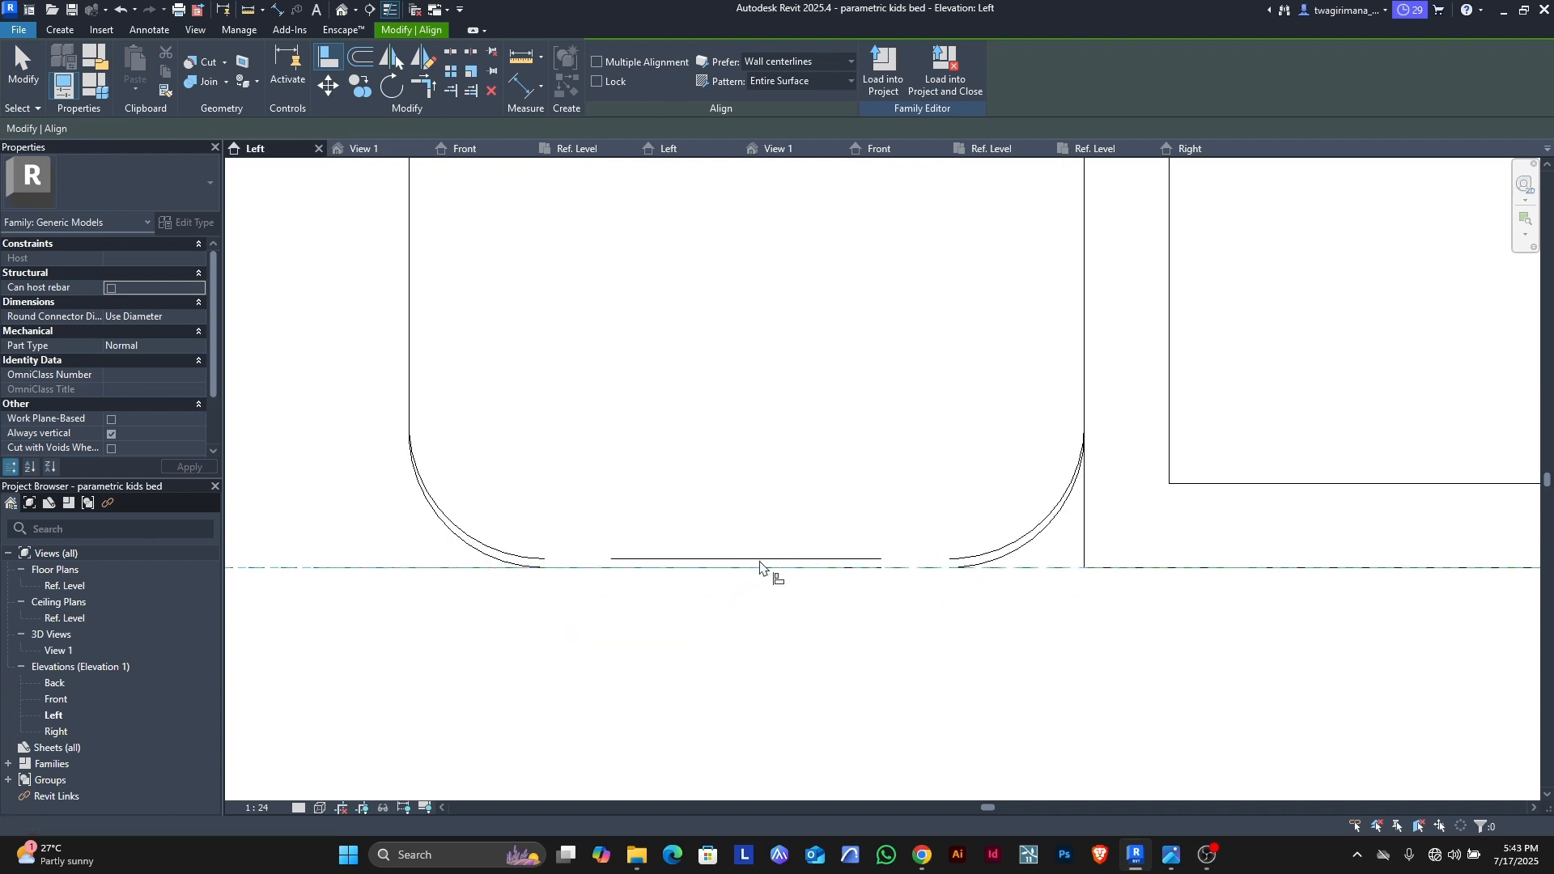
{"action": "key", "text": "Escape"}
Step: Nudge the headboard group down again so it rests on Ref. Level, and check the bed in 3D
{"action": "left_click", "coordinate": [793, 558]}
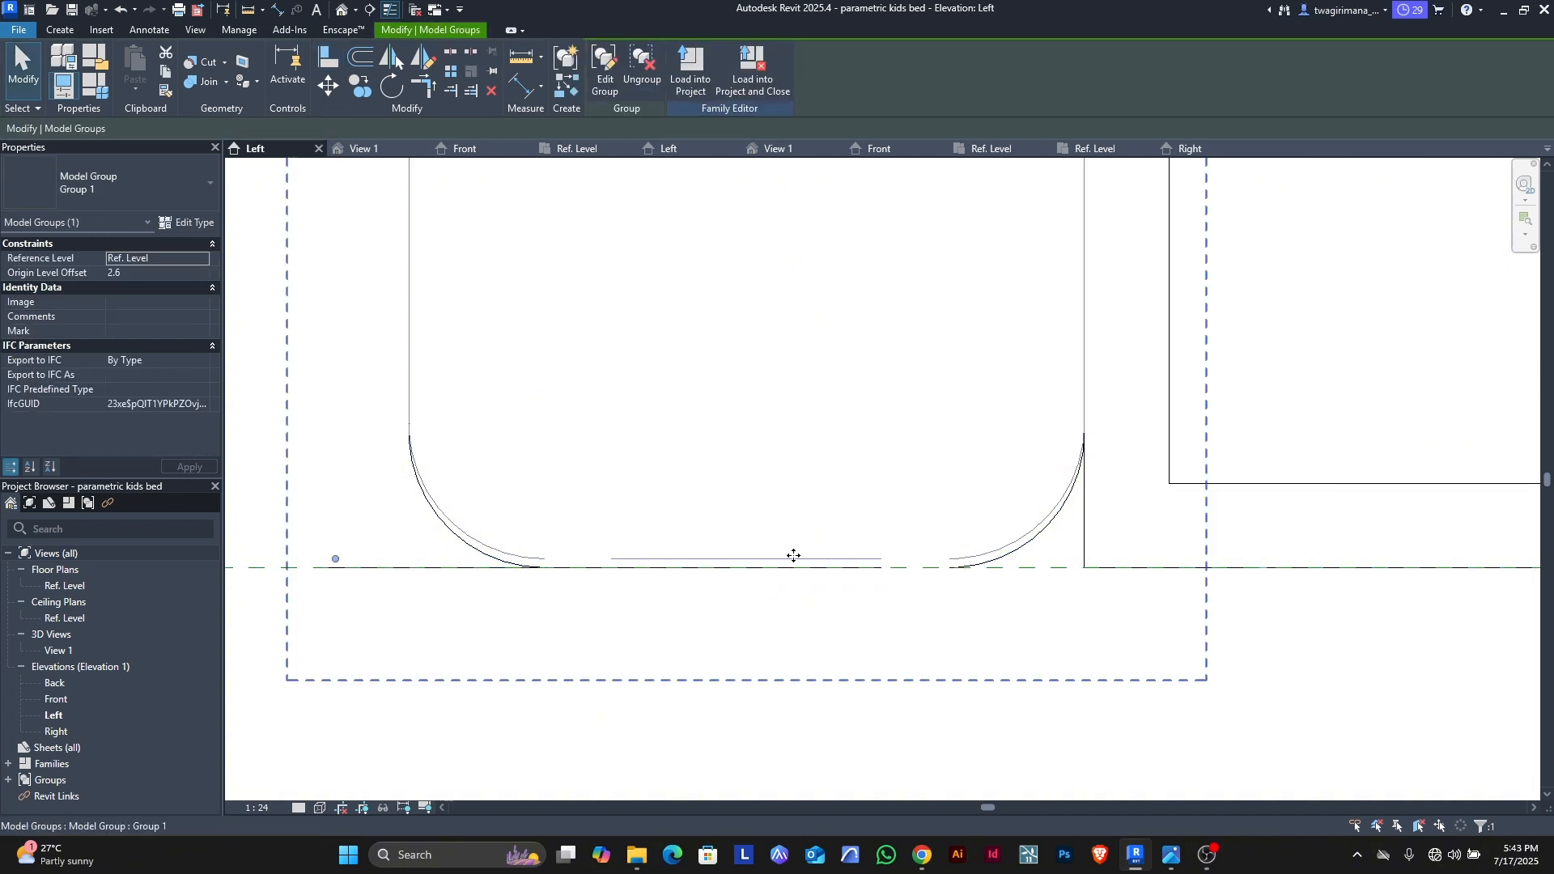
{"action": "key", "text": "Down"}
{"action": "key", "text": "Down"}
{"action": "scroll", "coordinate": [799, 599], "scroll_direction": "down", "scroll_amount": 5}
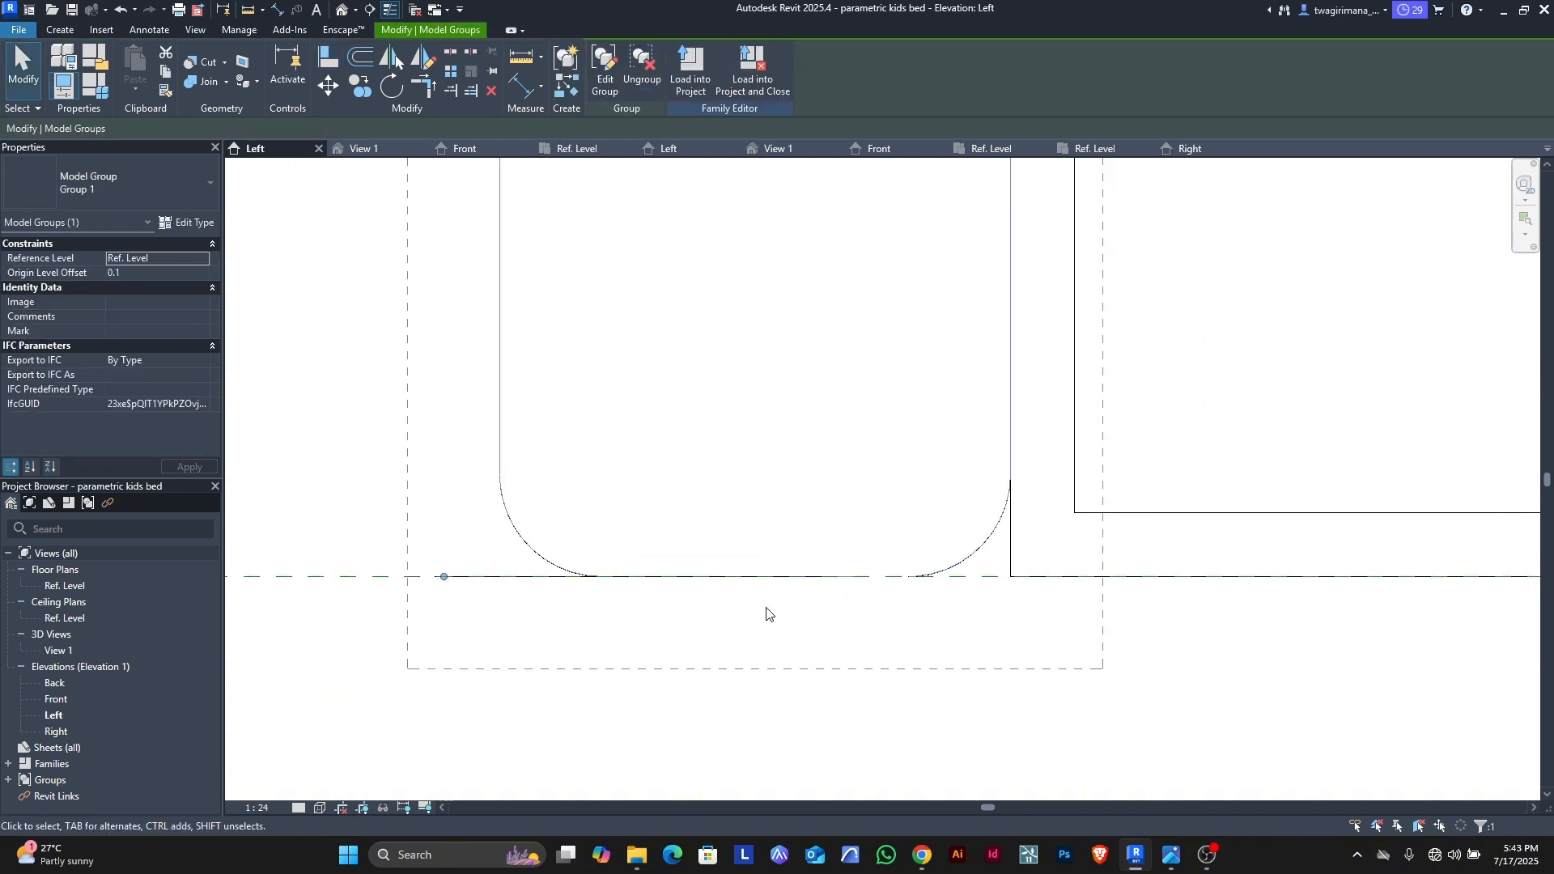
{"action": "key", "text": "Escape"}
{"action": "scroll", "coordinate": [585, 518], "scroll_direction": "down", "scroll_amount": 2}
{"action": "scroll", "coordinate": [586, 518], "scroll_direction": "down", "scroll_amount": 2}
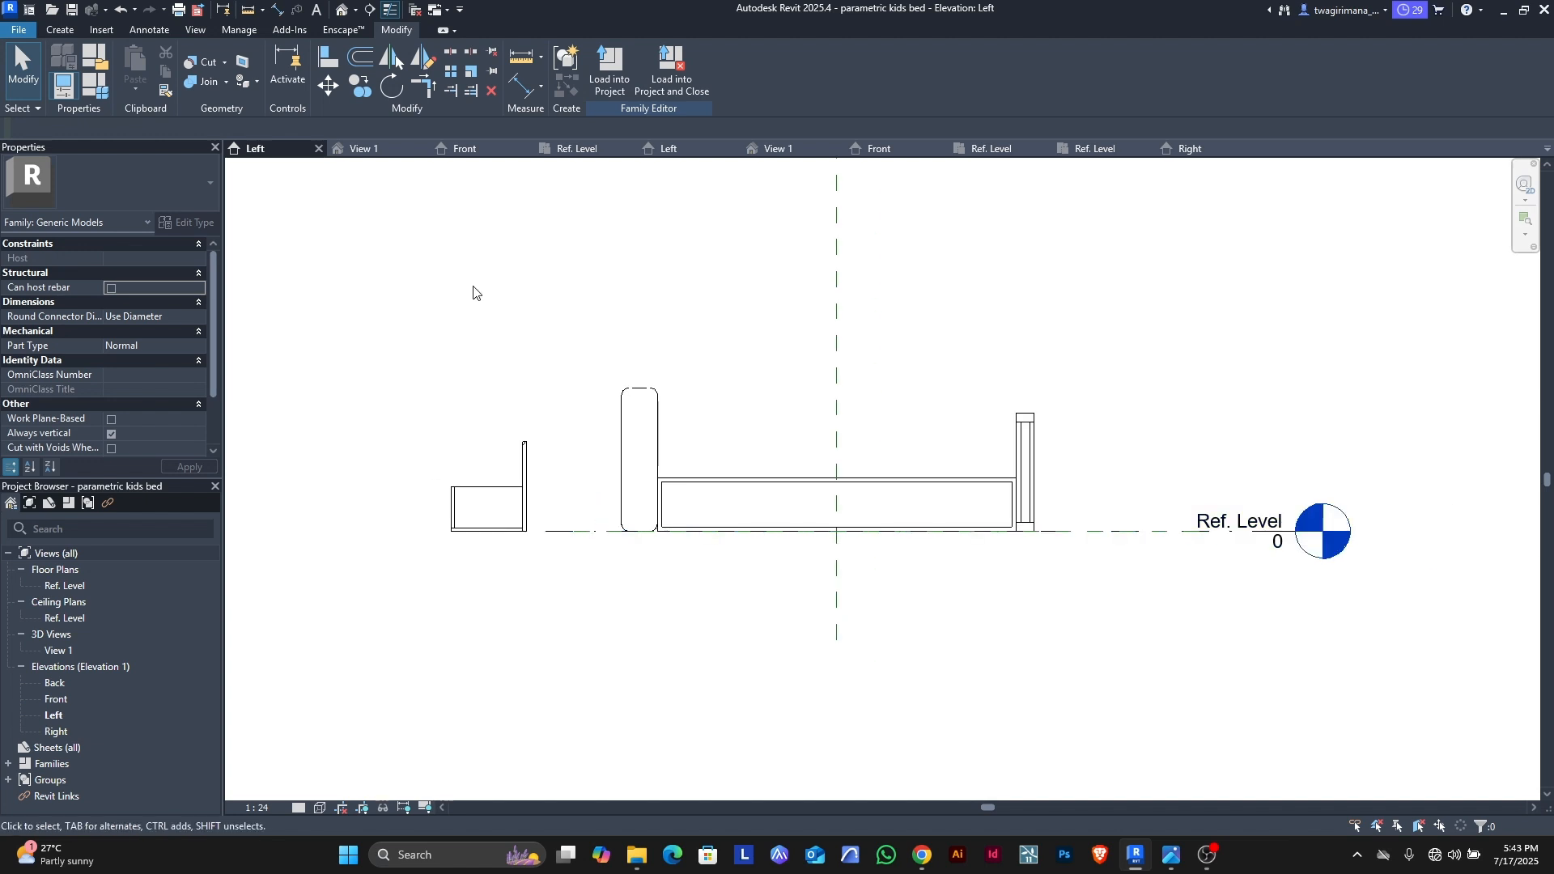
{"action": "left_click", "coordinate": [364, 148]}
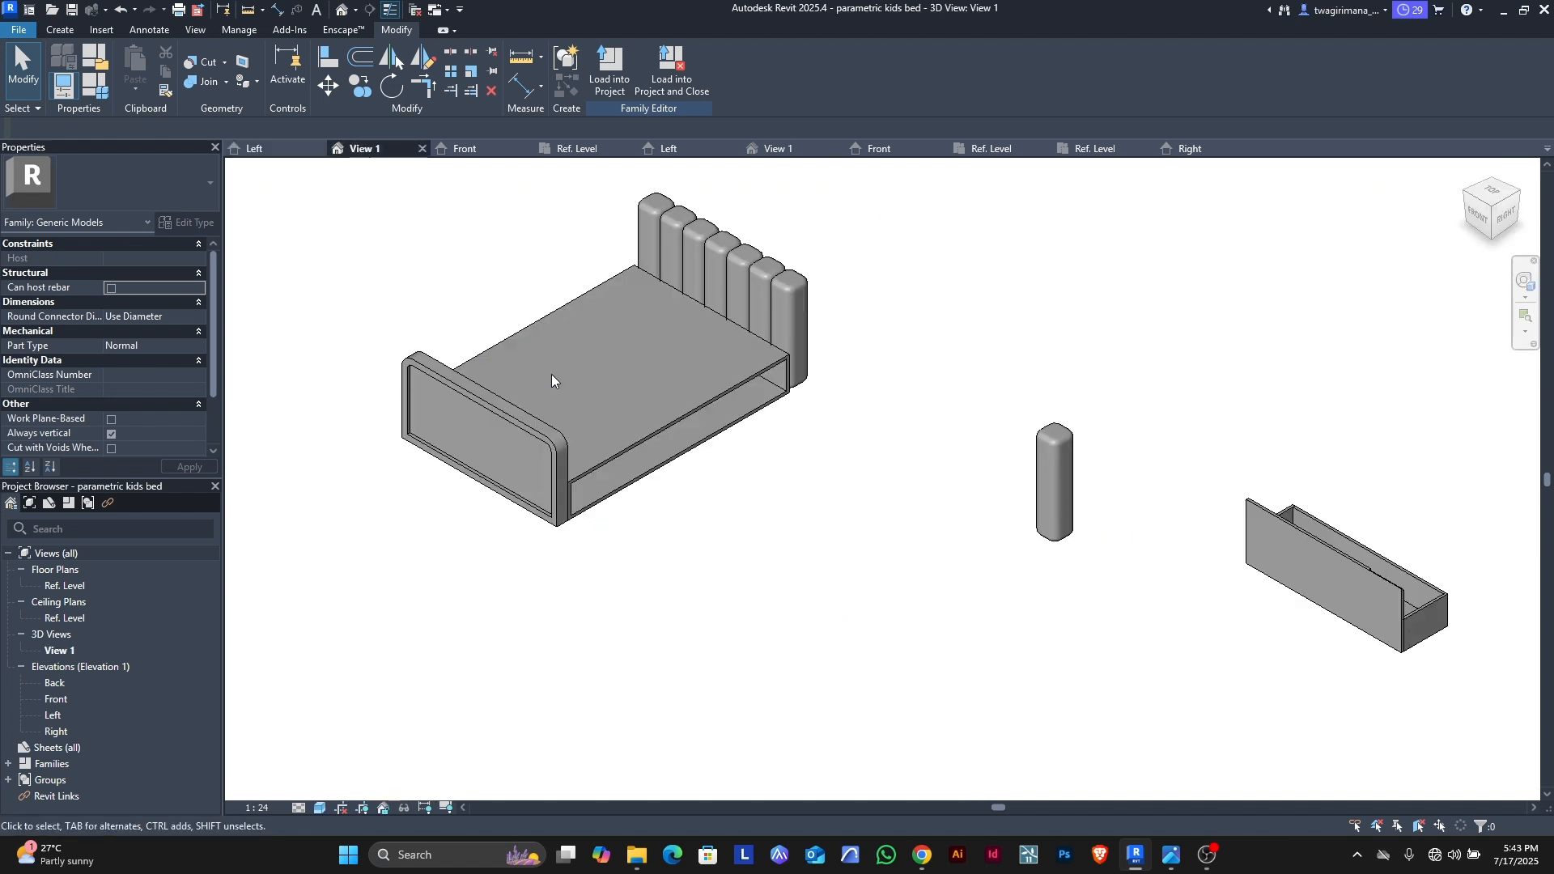
Step: In the Ref. Level plan, copy the drawer kids component to a spot beside the bed near the footboard
{"action": "left_click", "coordinate": [576, 149]}
{"action": "scroll", "coordinate": [583, 357], "scroll_direction": "down", "scroll_amount": 3}
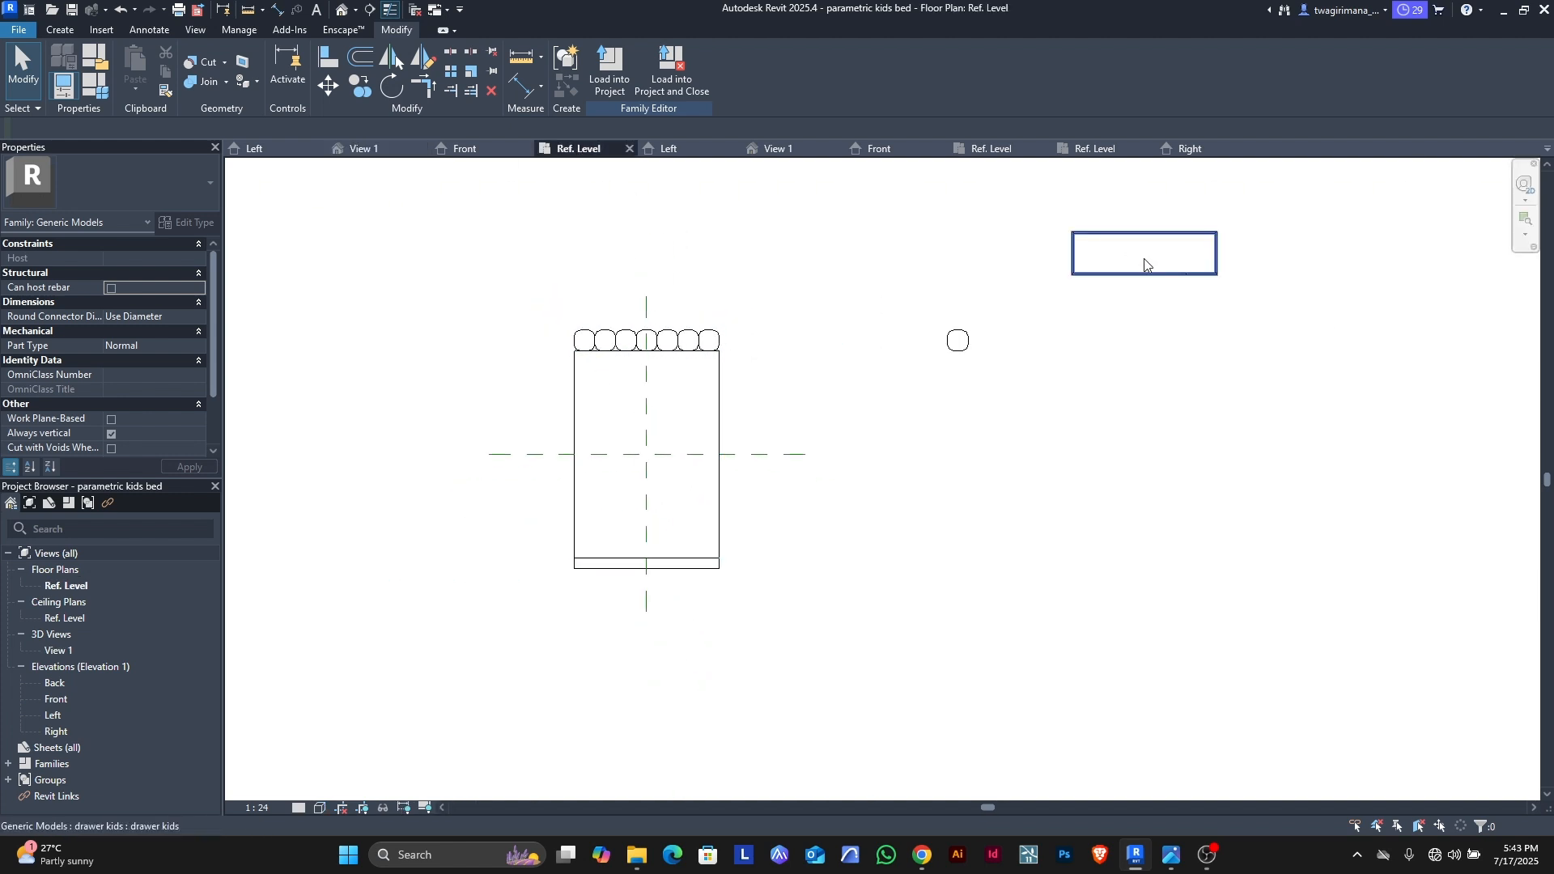
{"action": "left_click", "coordinate": [1144, 264]}
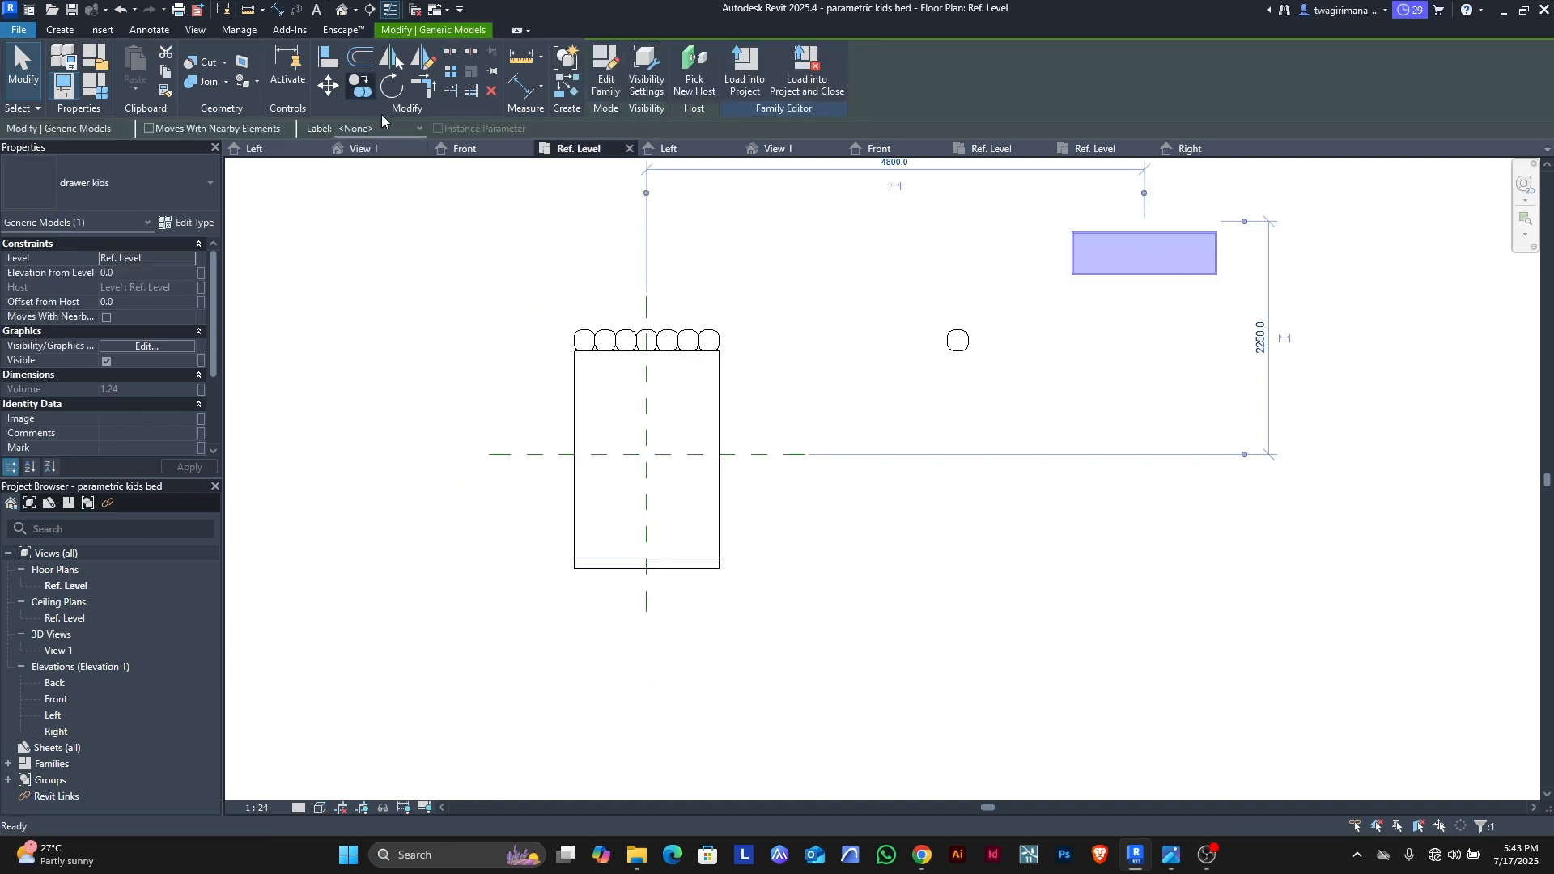
{"action": "left_click", "coordinate": [360, 85]}
{"action": "left_click", "coordinate": [1066, 231]}
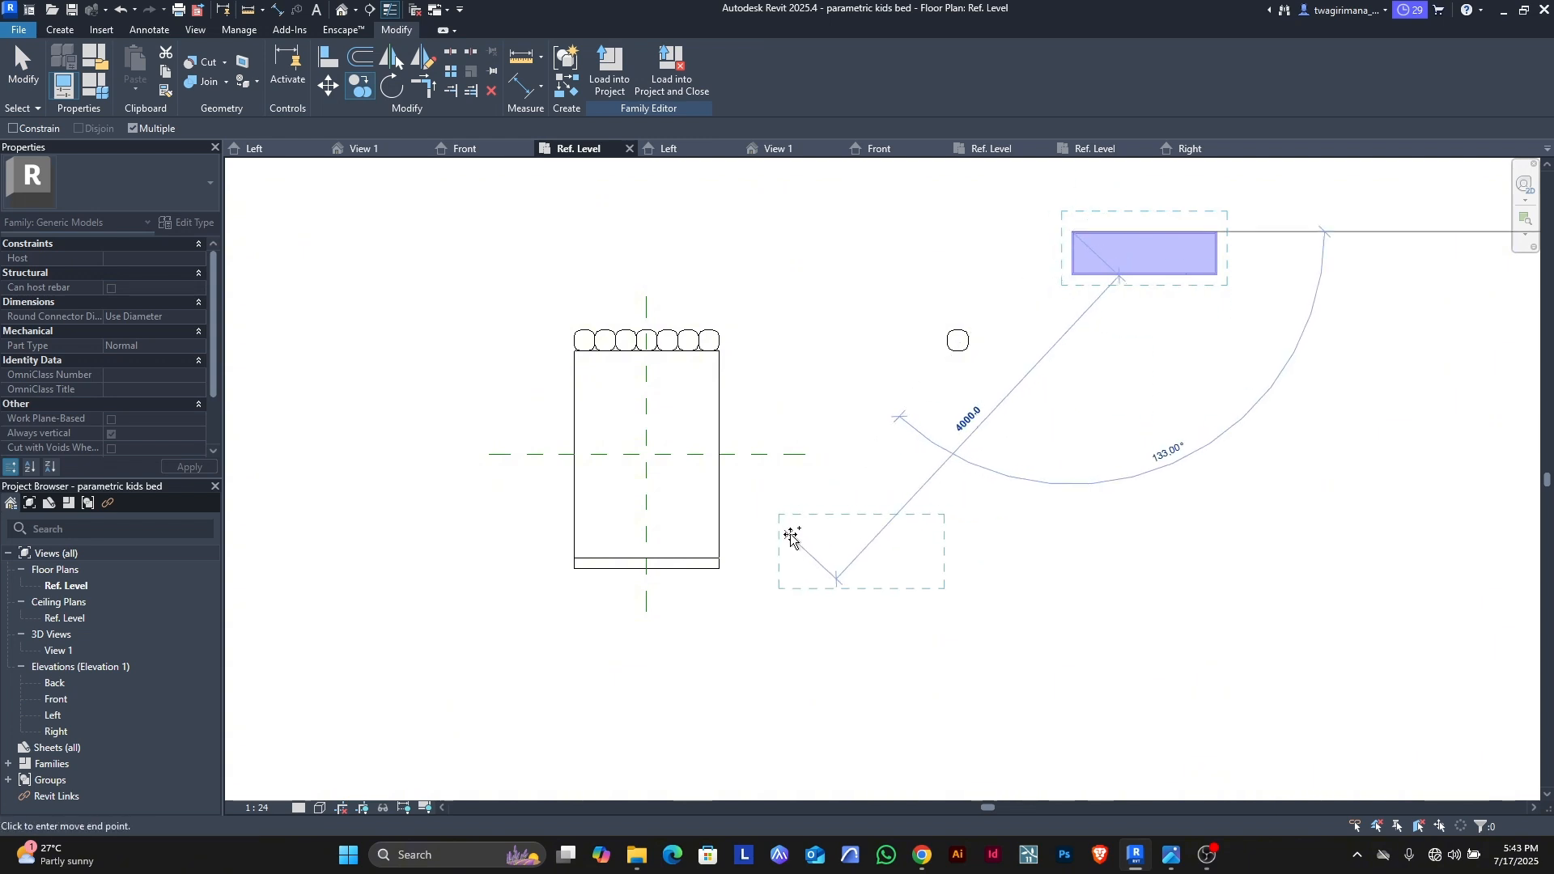
{"action": "scroll", "coordinate": [739, 490], "scroll_direction": "up", "scroll_amount": 3}
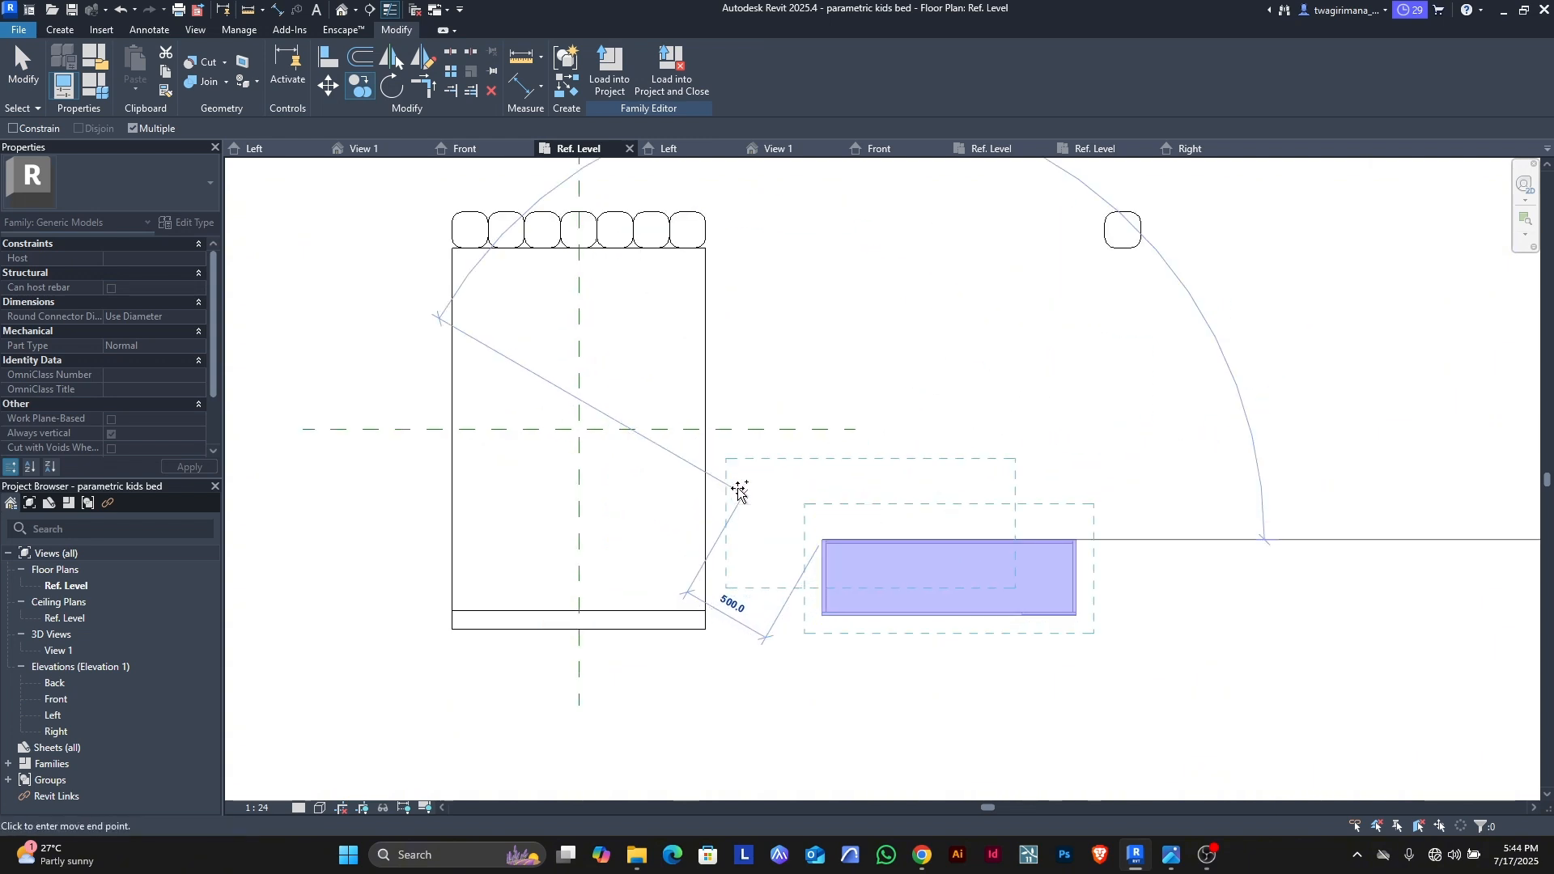
{"action": "left_click", "coordinate": [739, 490]}
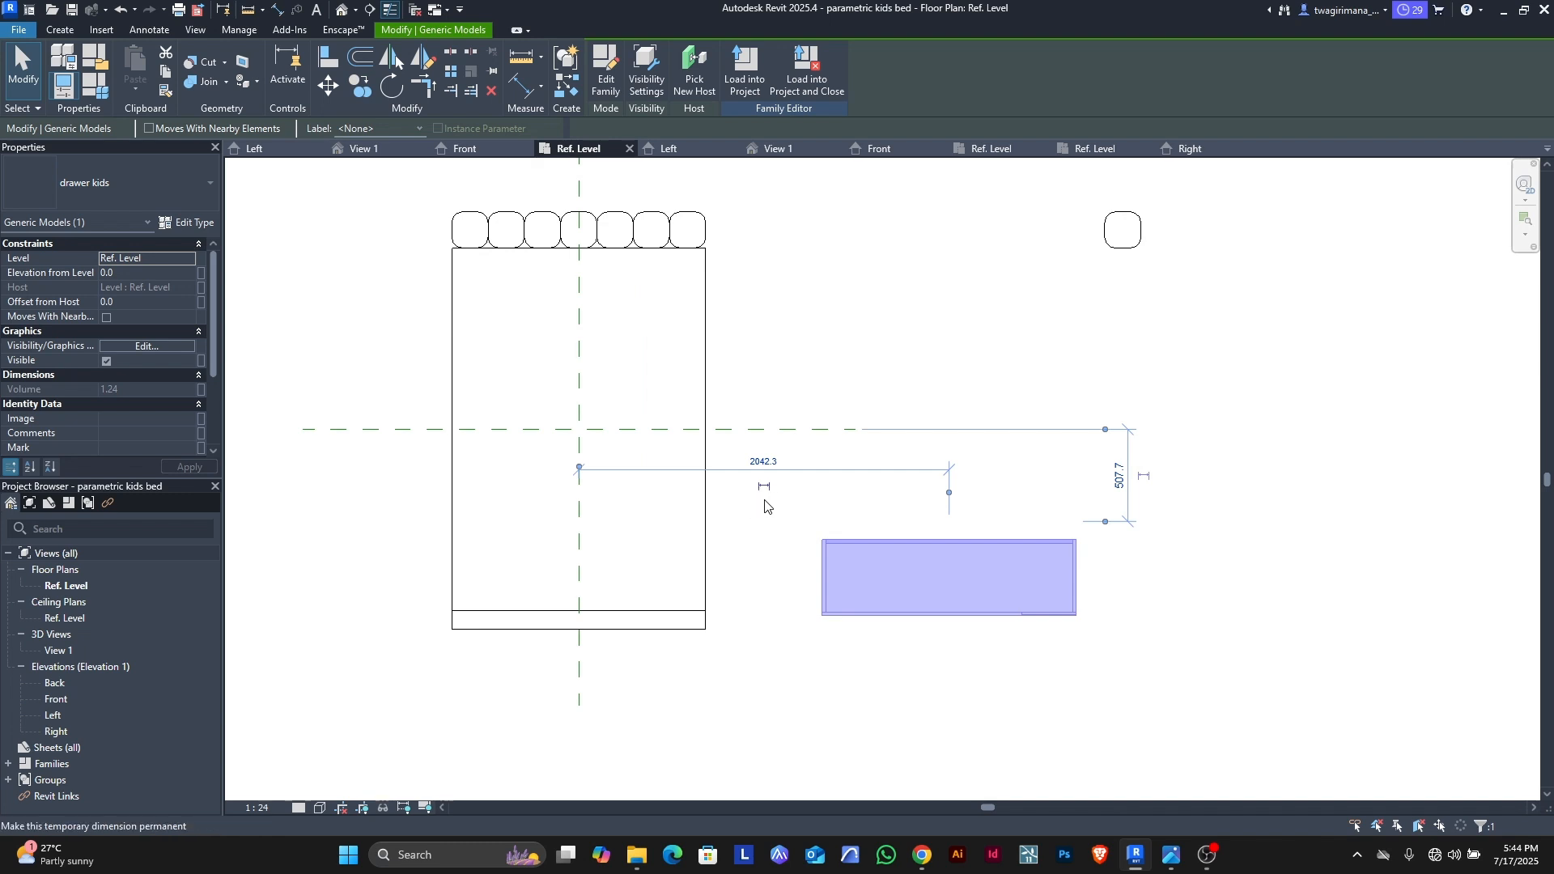
Step: Rotate the copied drawer 90° so its length runs parallel to the bed's long side
{"action": "left_click", "coordinate": [391, 87]}
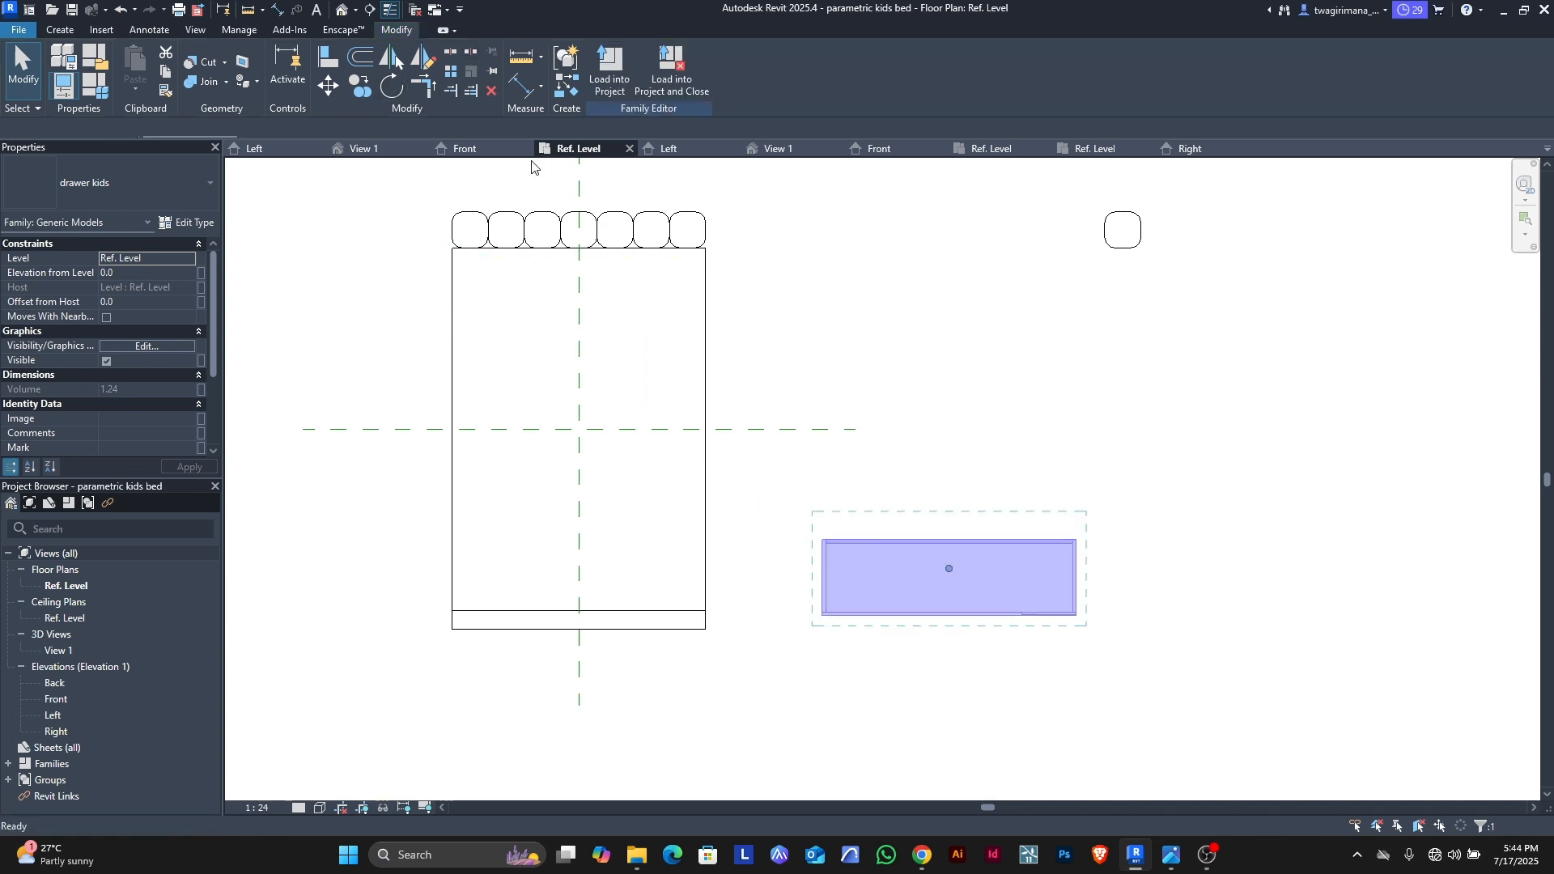
{"action": "left_click", "coordinate": [1185, 567]}
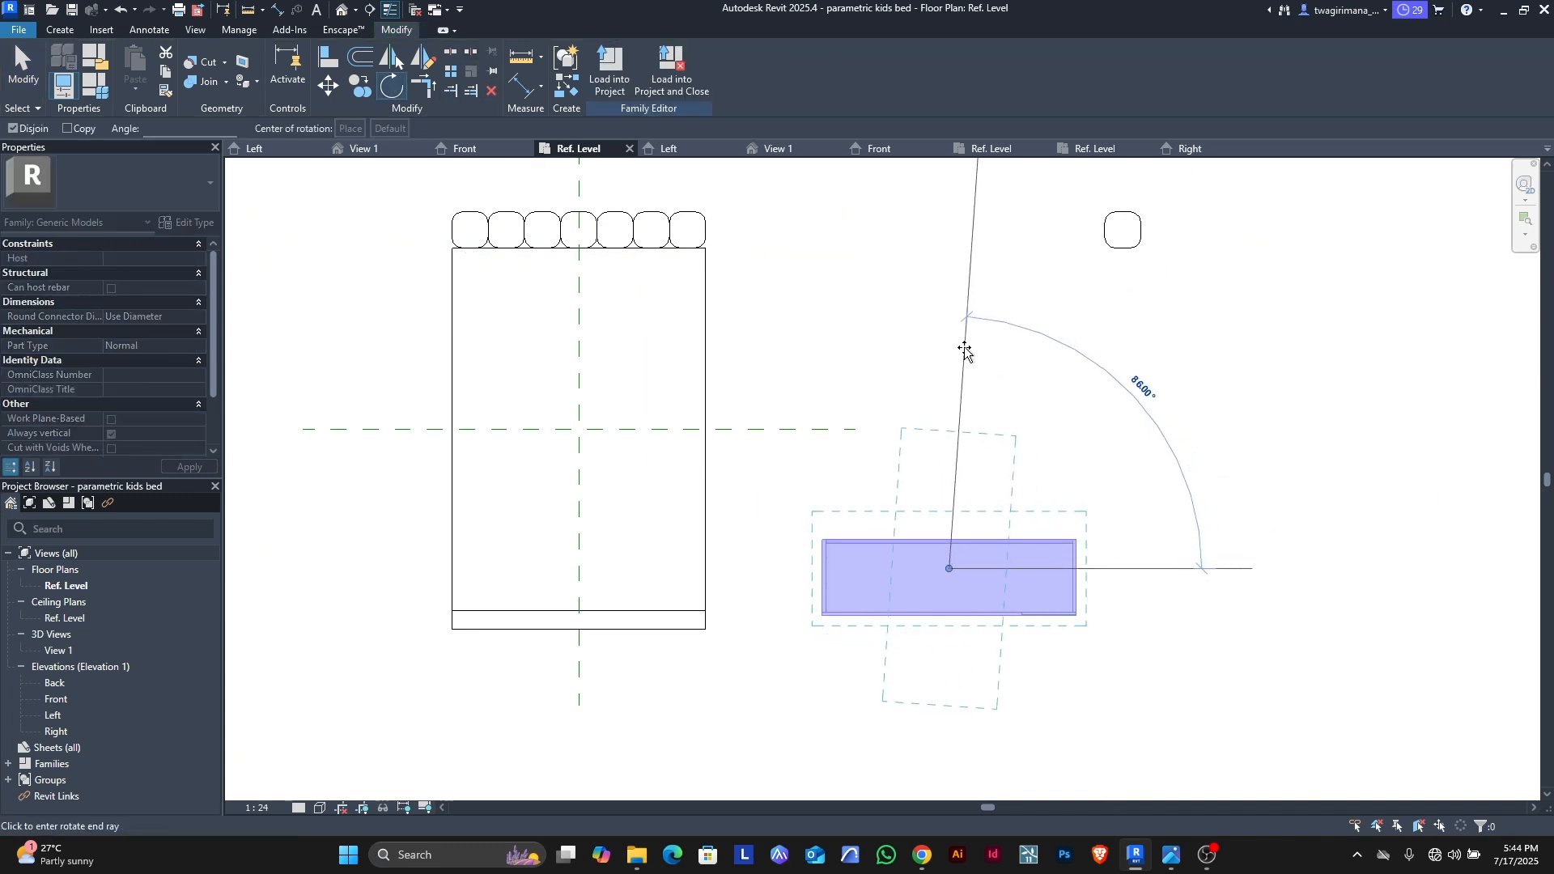
{"action": "left_click", "coordinate": [946, 352]}
{"action": "key", "text": "Escape"}
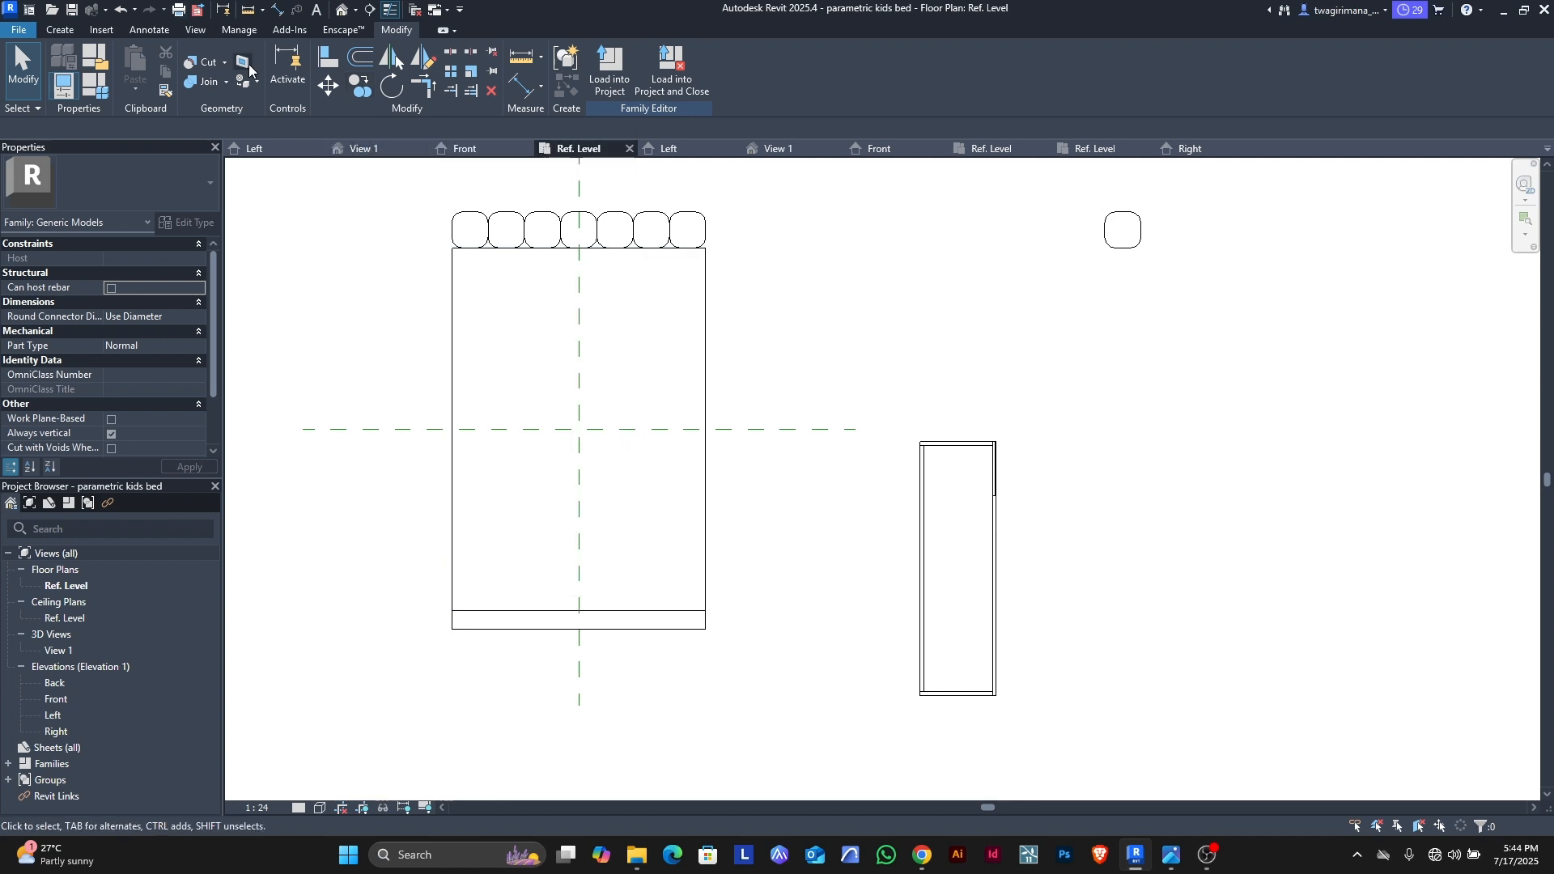
Step: Draw a horizontal reference plane across the bed, about 100 mm from the Center (Front/Back) plane toward the footboard
{"action": "left_click", "coordinate": [61, 30]}
{"action": "left_click", "coordinate": [910, 69]}
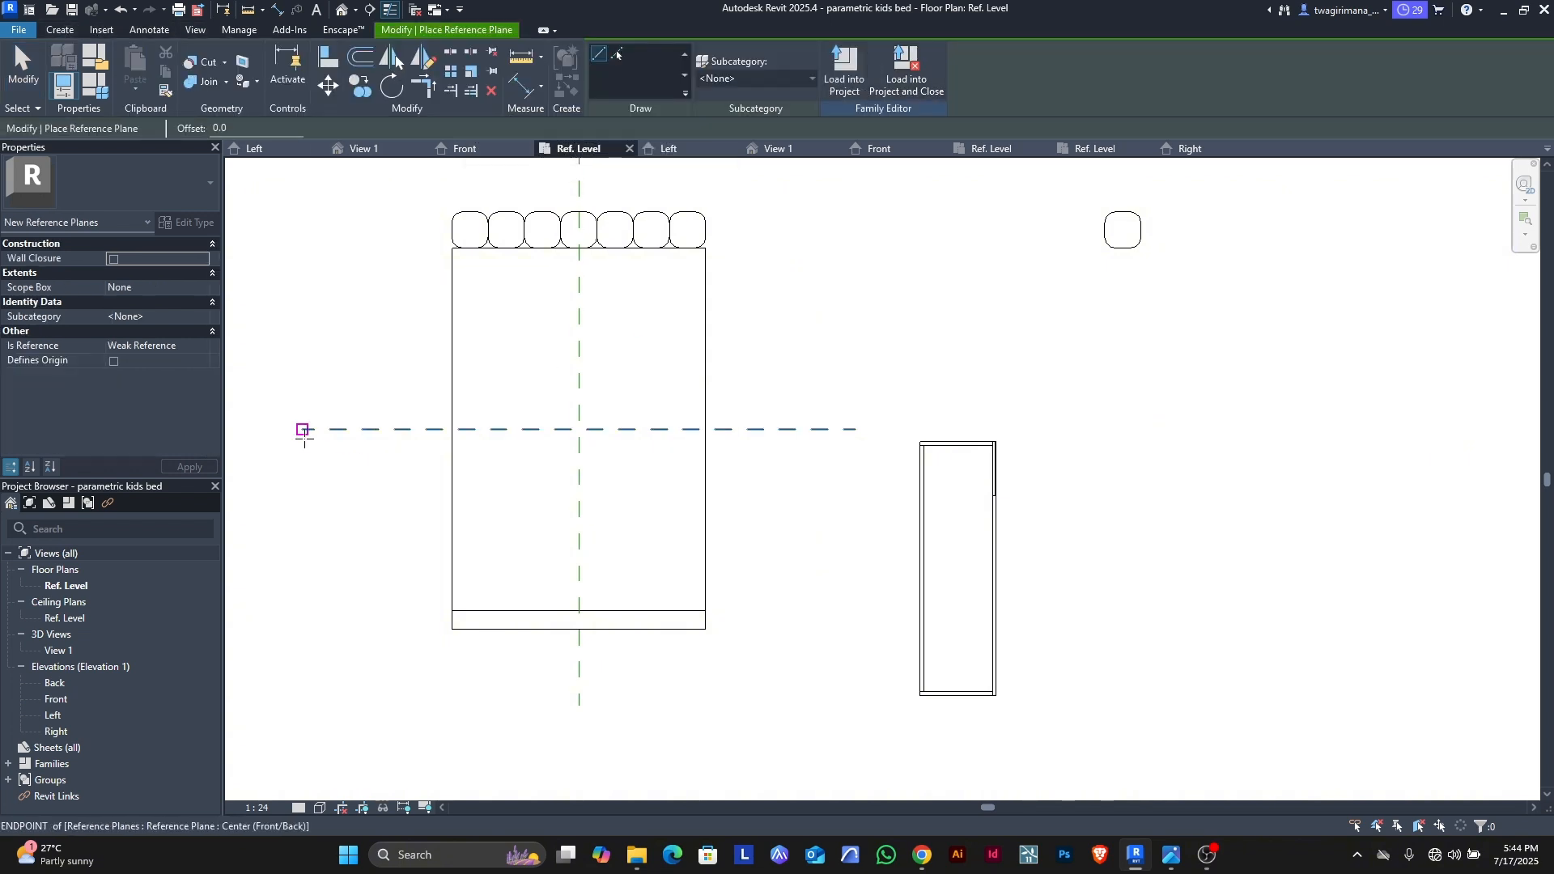
{"action": "left_click", "coordinate": [304, 447]}
{"action": "left_click", "coordinate": [857, 447]}
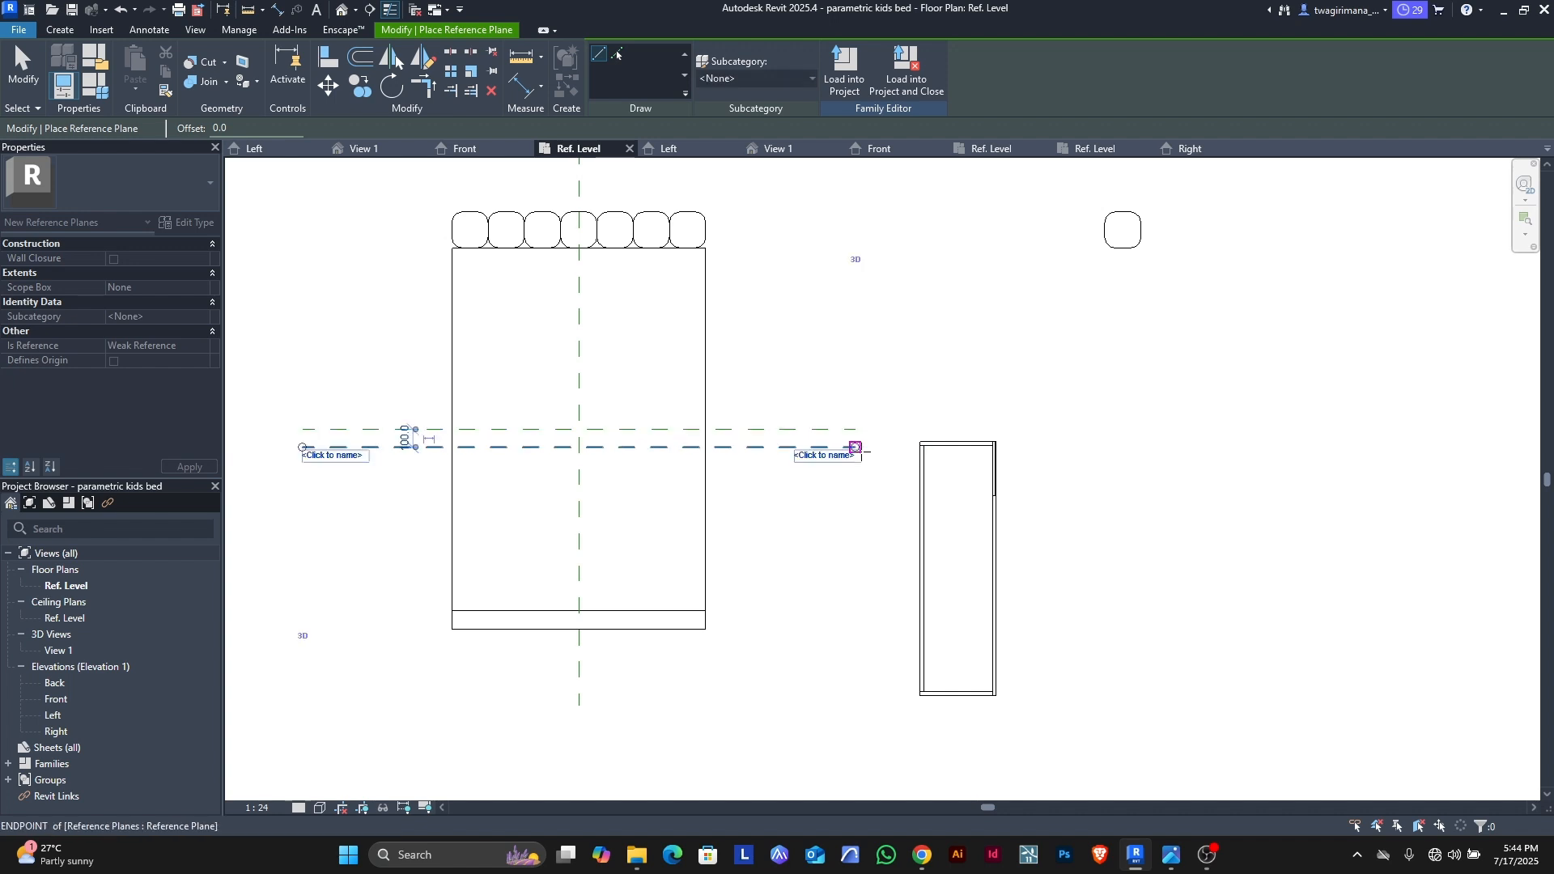
{"action": "key", "text": "Escape"}
{"action": "left_click", "coordinate": [756, 454]}
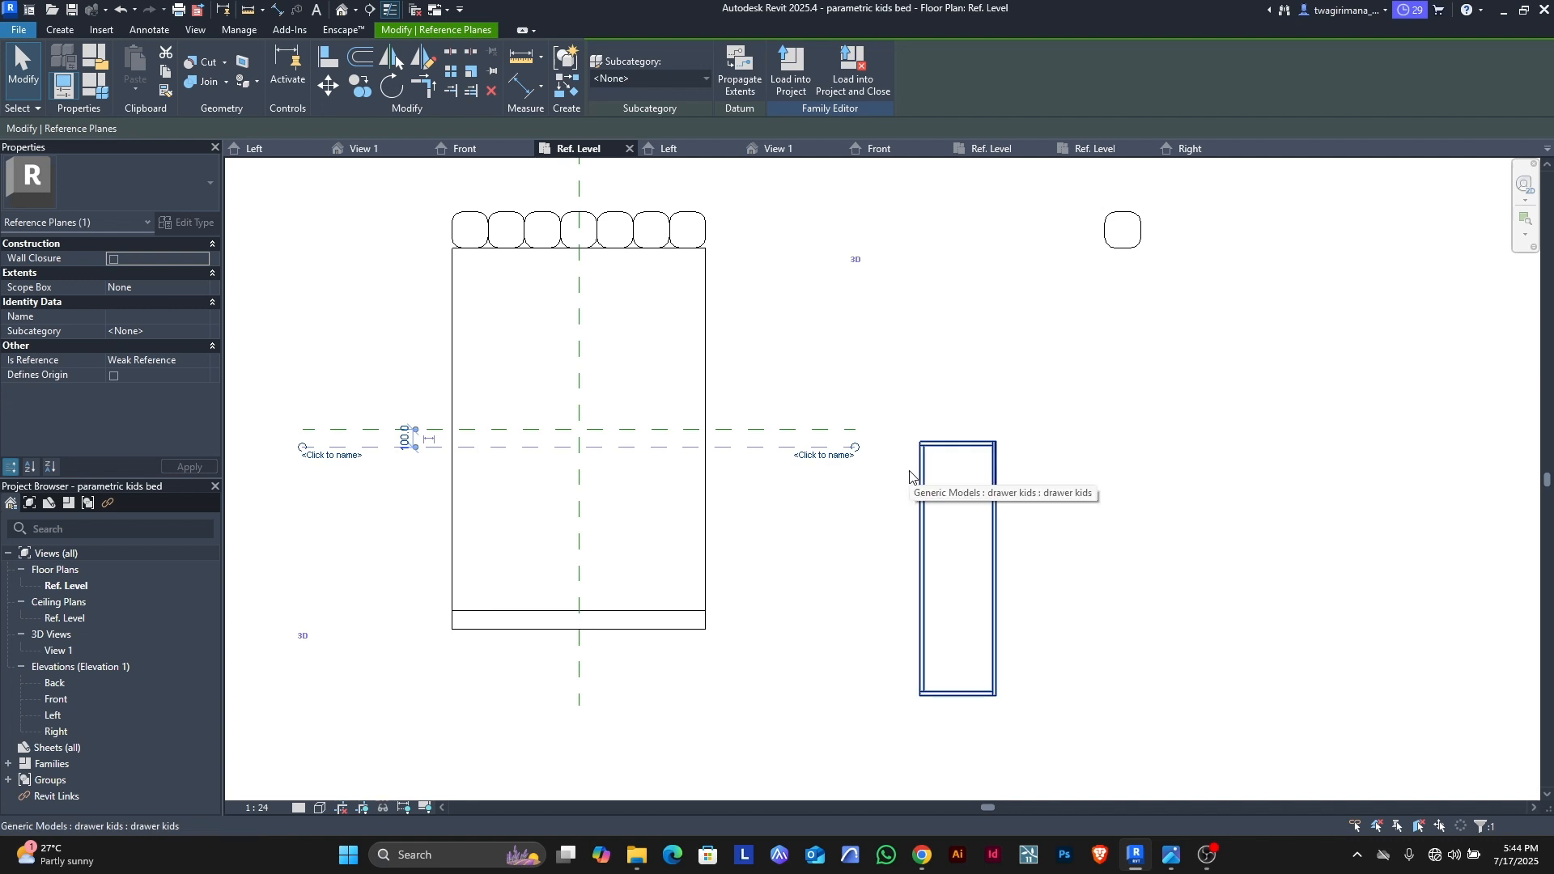
Step: Set the new horizontal reference plane's offset from the Center (Front/Back) plane to 13 mm
{"action": "scroll", "coordinate": [680, 433], "scroll_direction": "up", "scroll_amount": 2}
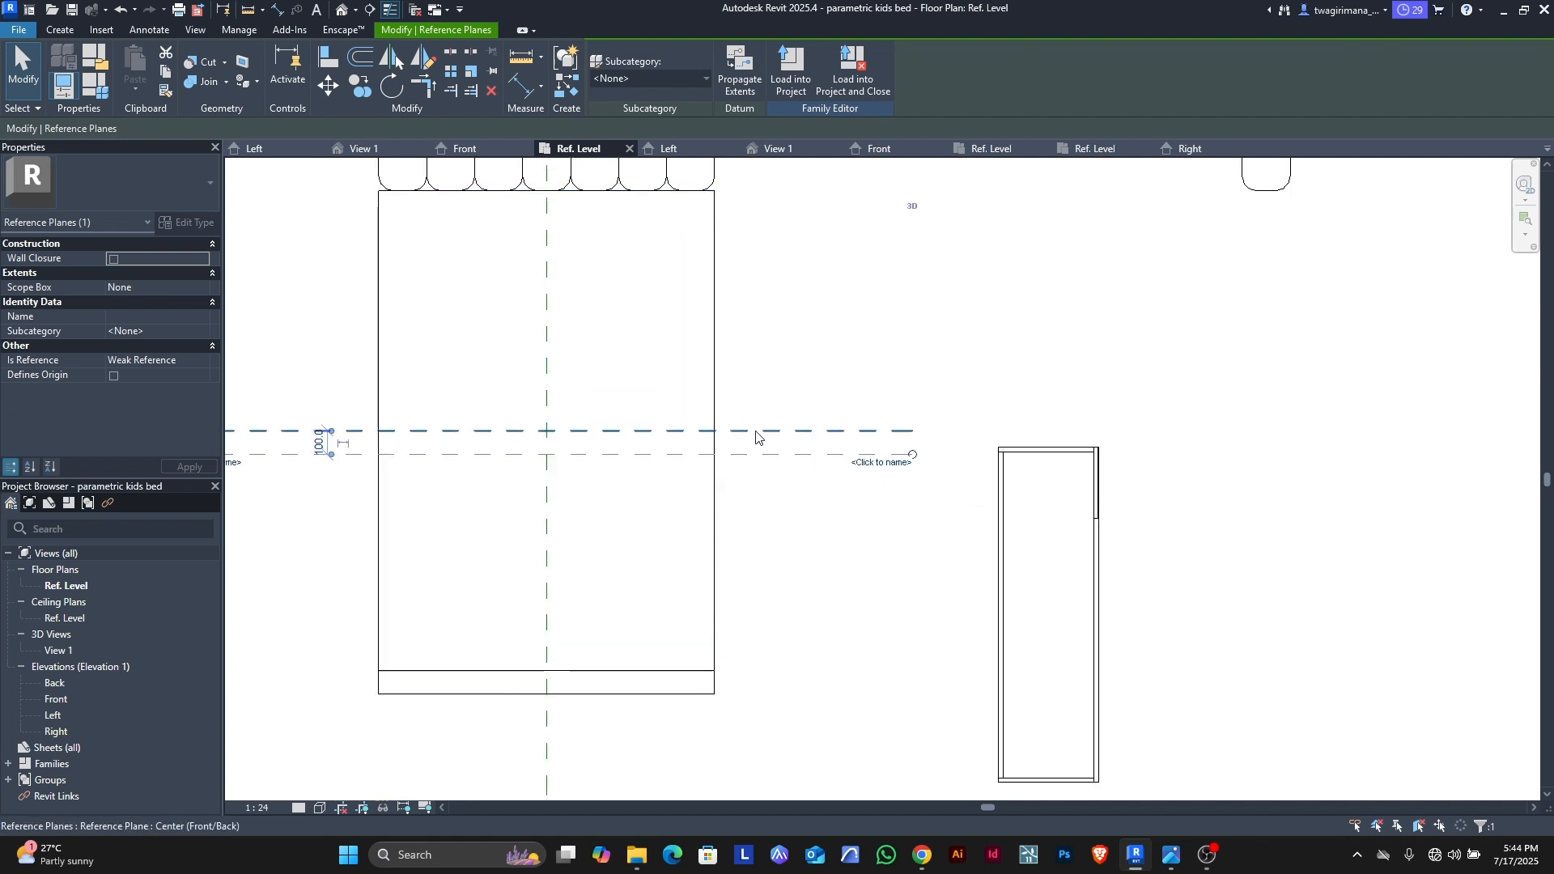
{"action": "scroll", "coordinate": [729, 441], "scroll_direction": "down", "scroll_amount": 2}
{"action": "scroll", "coordinate": [391, 441], "scroll_direction": "up", "scroll_amount": 3}
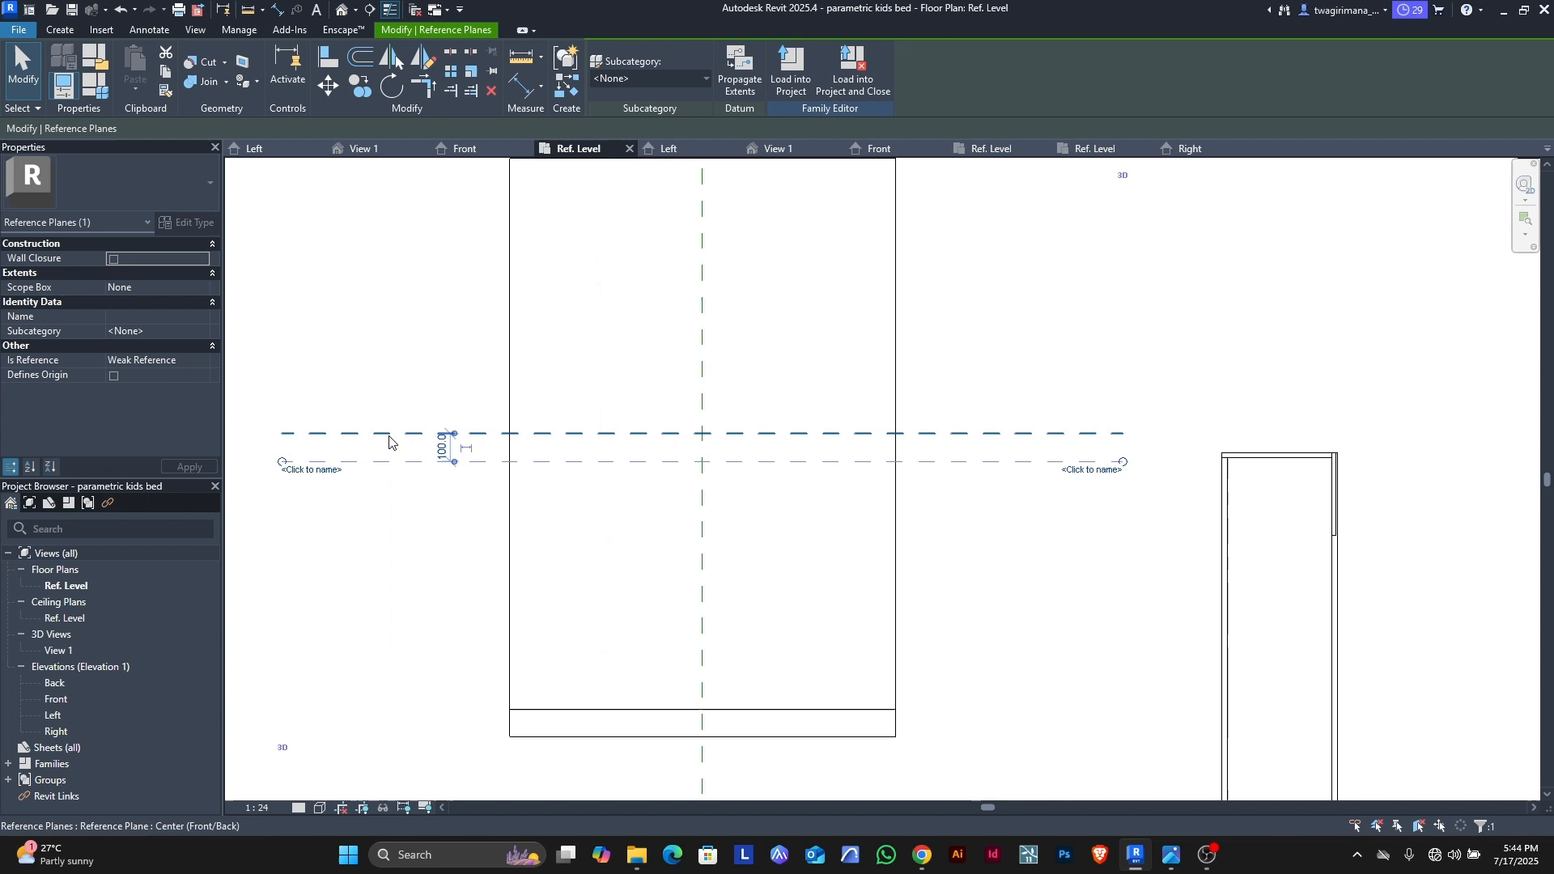
{"action": "scroll", "coordinate": [446, 442], "scroll_direction": "up", "scroll_amount": 3}
{"action": "left_click", "coordinate": [444, 446]}
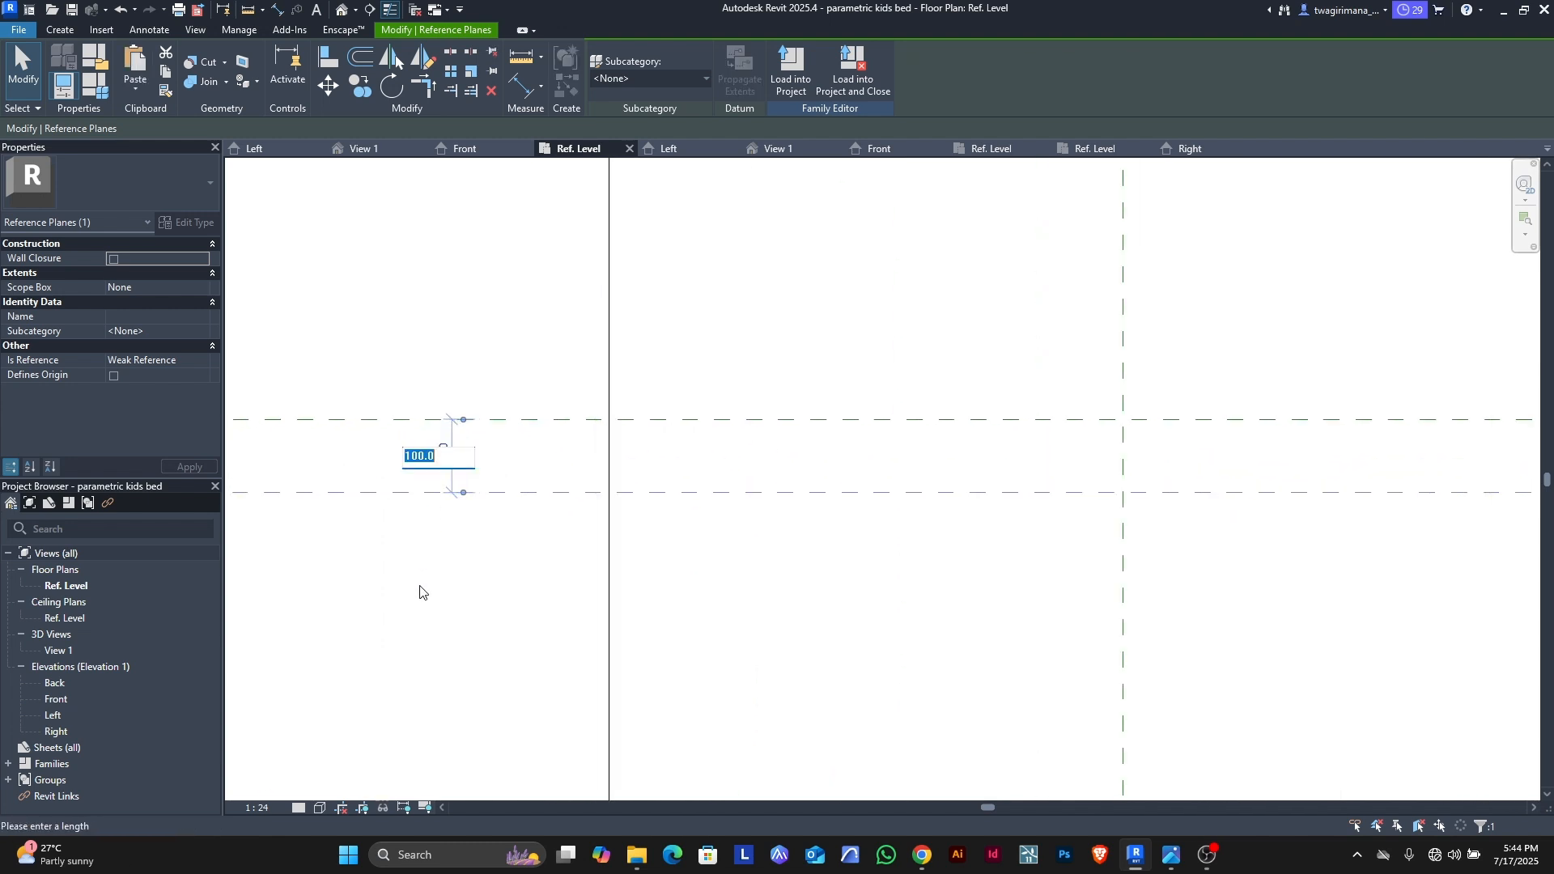
{"action": "type", "text": "13"}
{"action": "key", "text": "Return"}
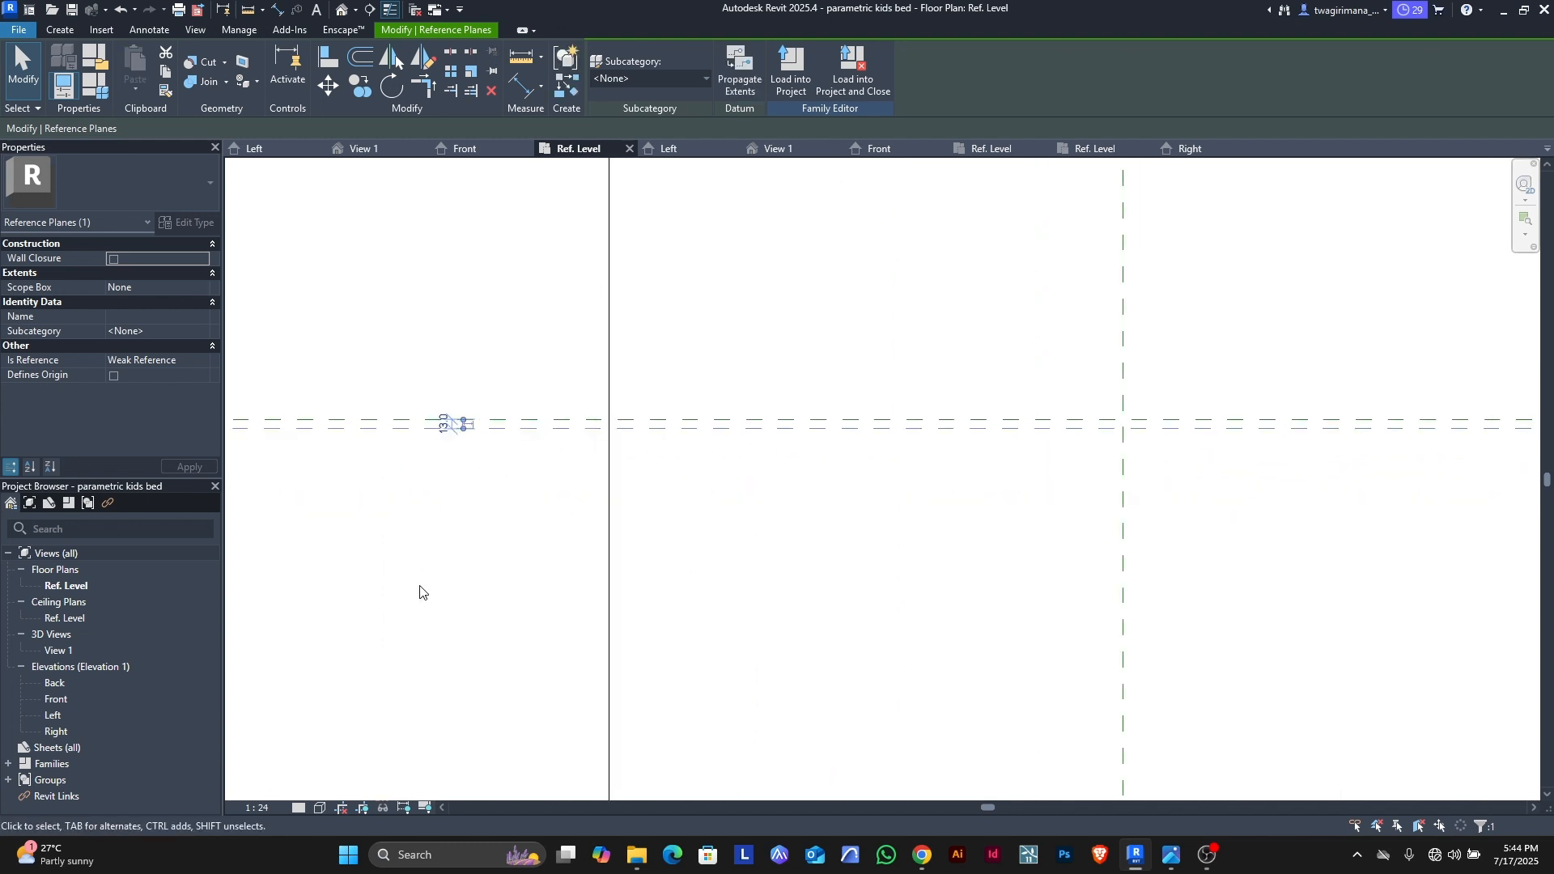
{"action": "left_click", "coordinate": [420, 591]}
Step: Try to mirror the offset reference plane about an axis drawn along the plane itself
{"action": "scroll", "coordinate": [423, 506], "scroll_direction": "down", "scroll_amount": 5}
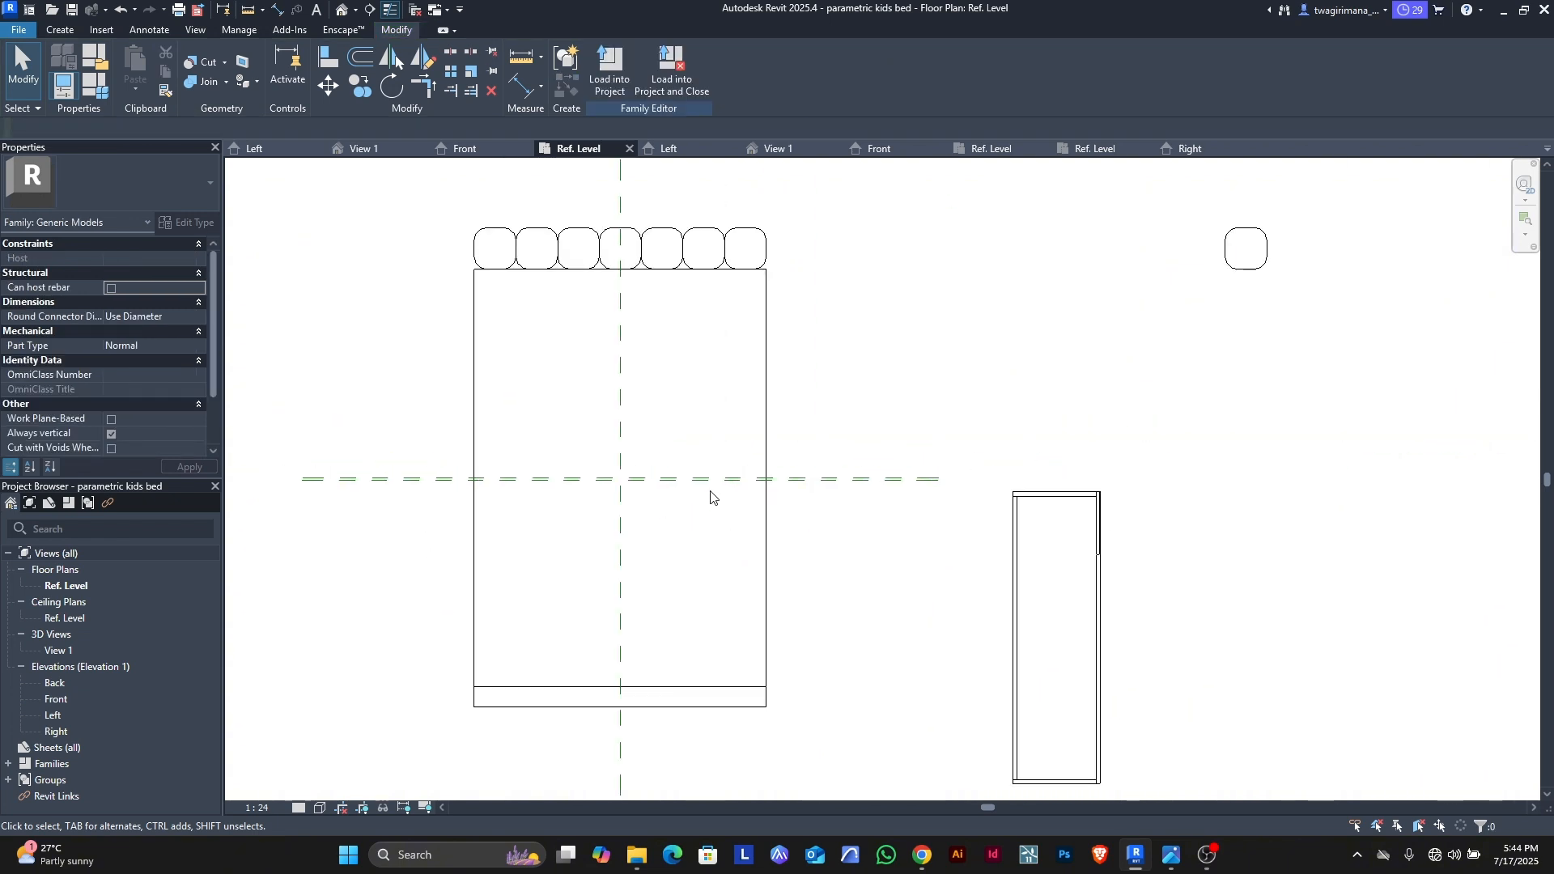
{"action": "scroll", "coordinate": [811, 493], "scroll_direction": "up", "scroll_amount": 5}
{"action": "left_click", "coordinate": [812, 494]}
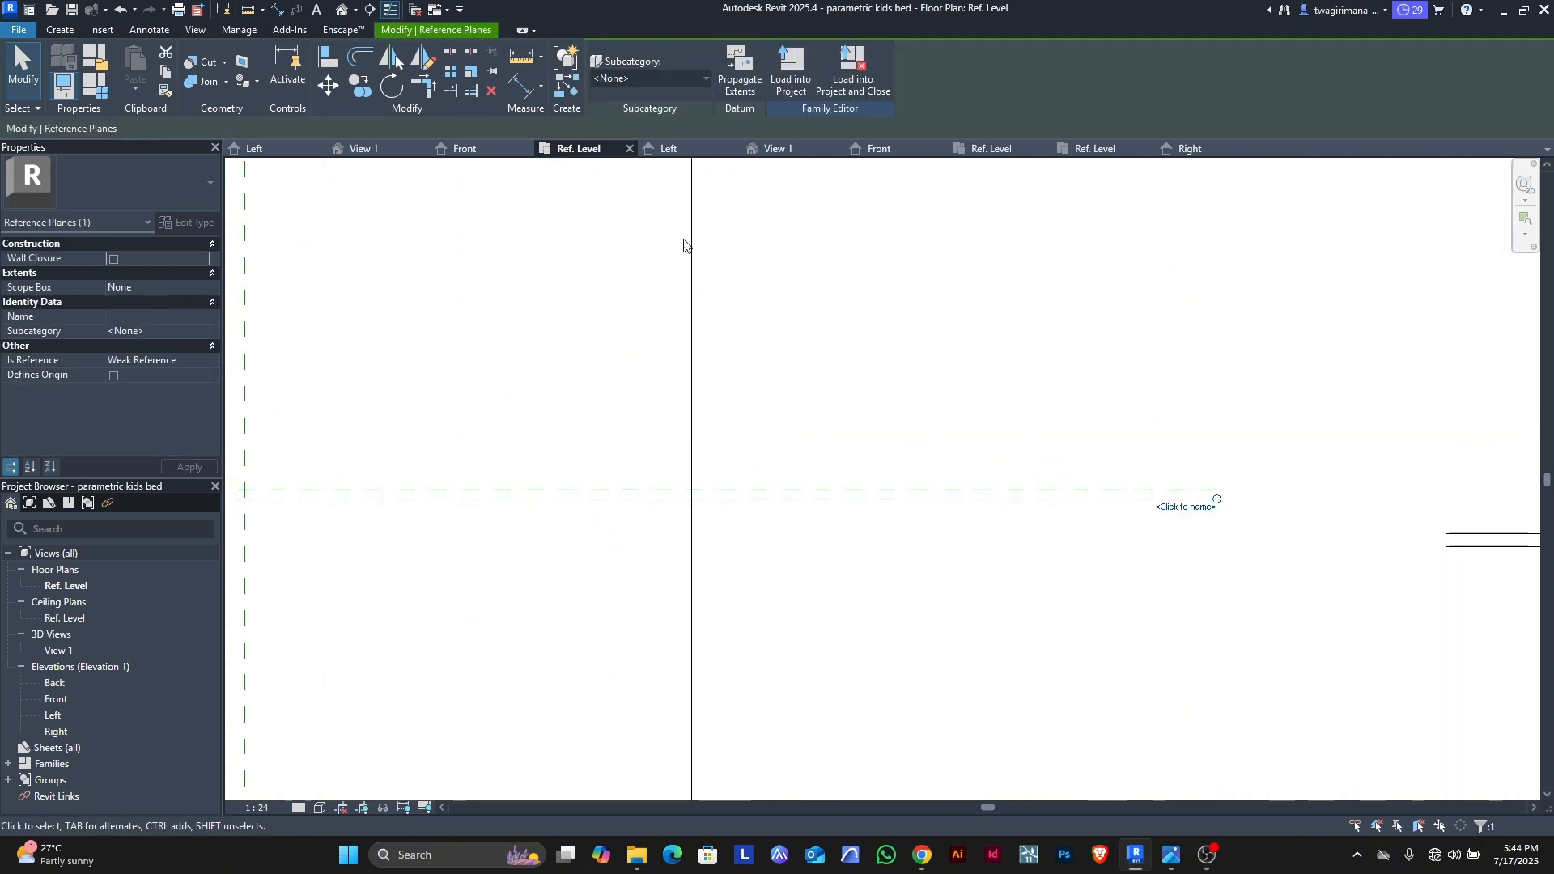
{"action": "left_click", "coordinate": [422, 57]}
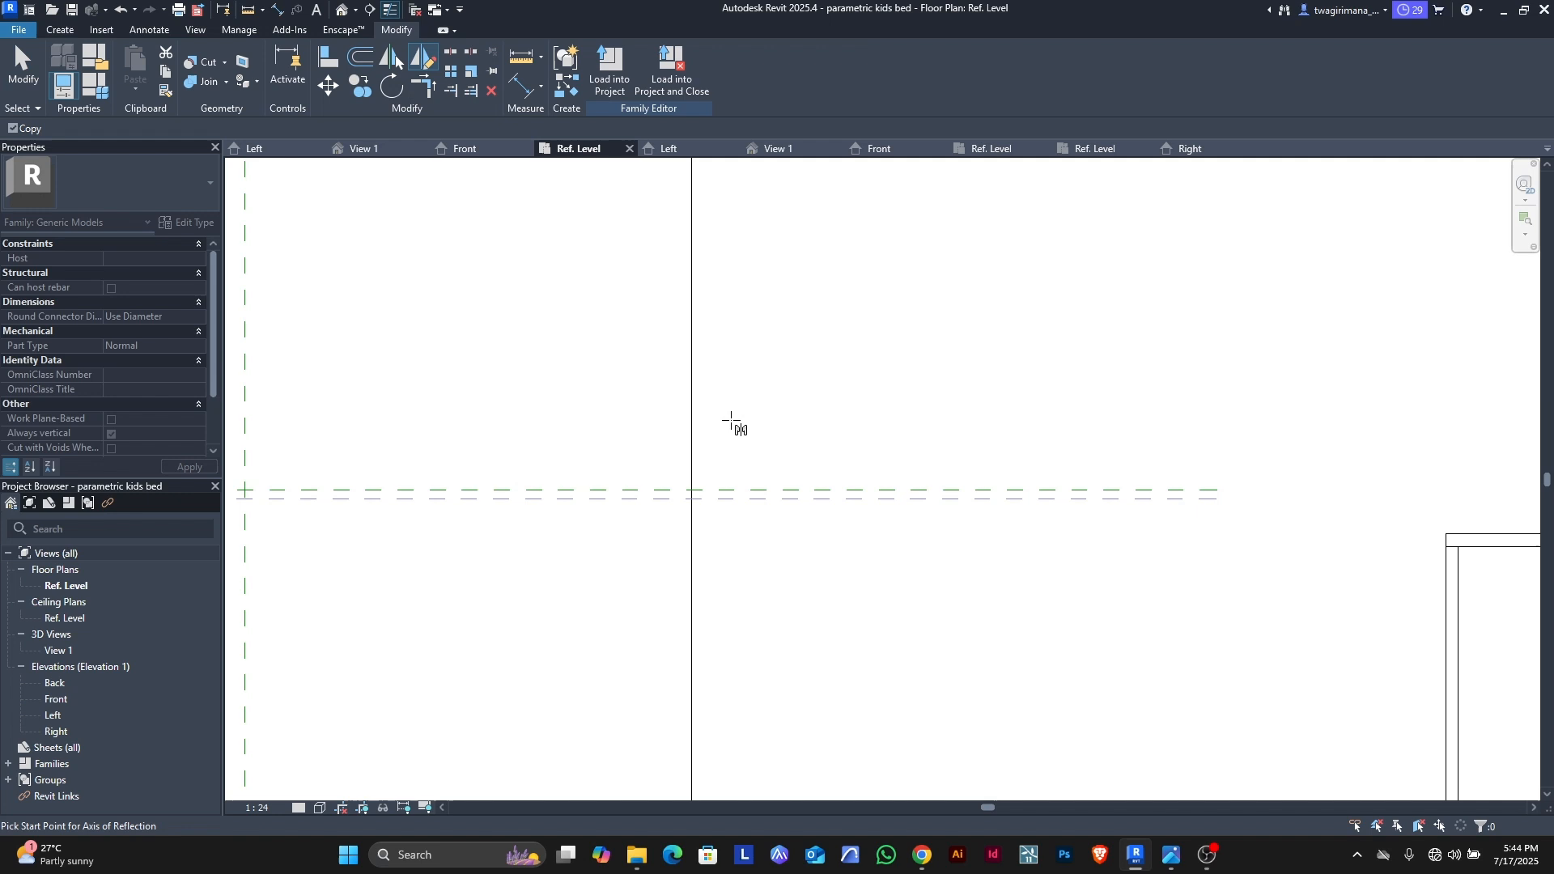
{"action": "left_click", "coordinate": [822, 499]}
{"action": "left_click", "coordinate": [854, 500]}
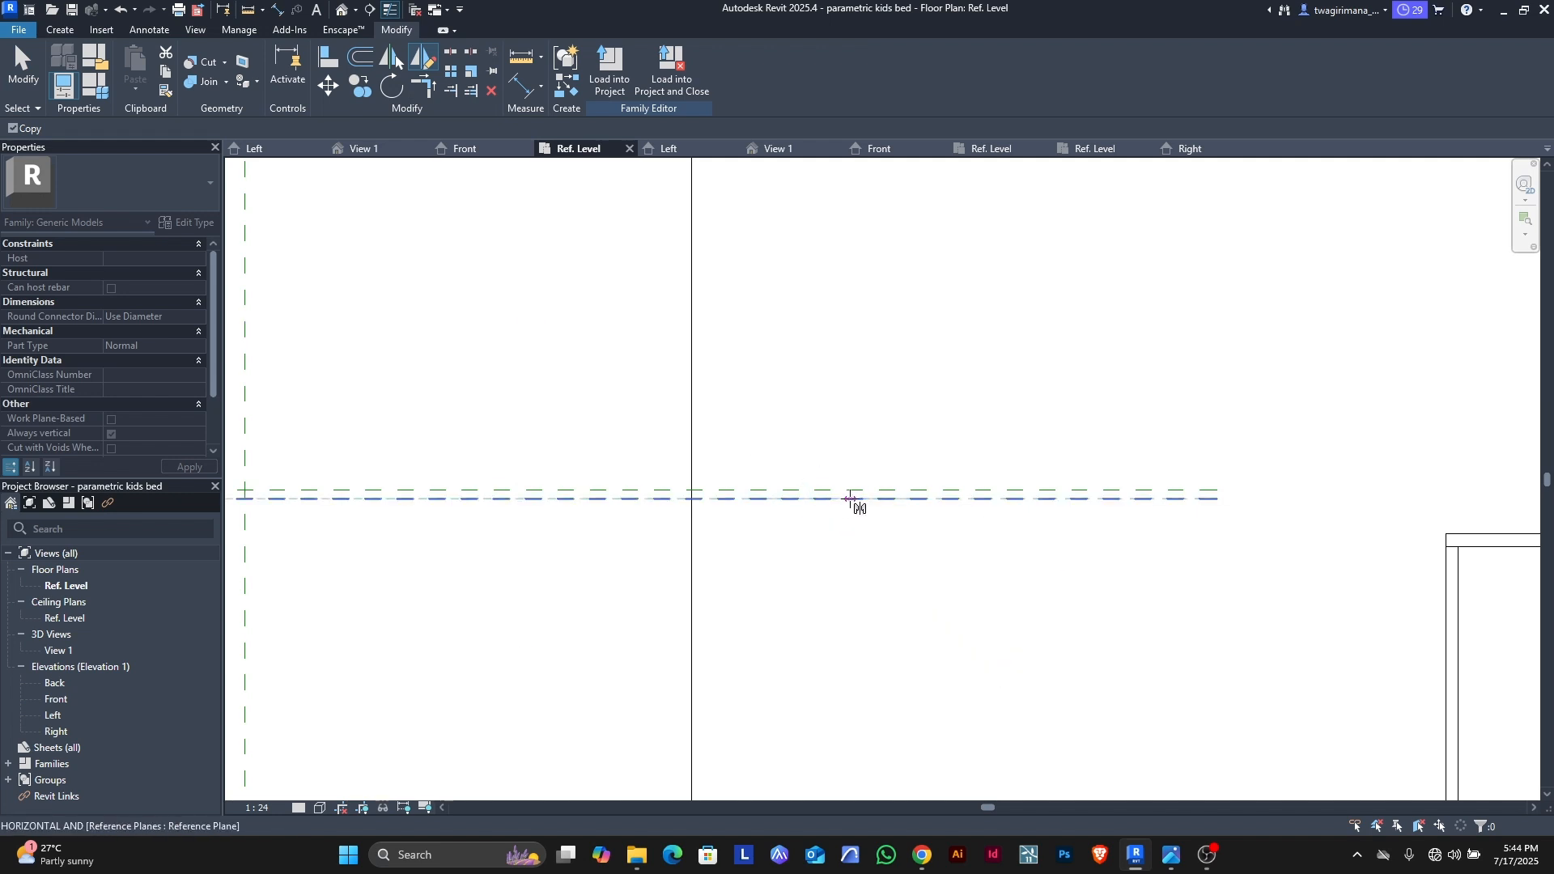
{"action": "scroll", "coordinate": [850, 499], "scroll_direction": "down", "scroll_amount": 5}
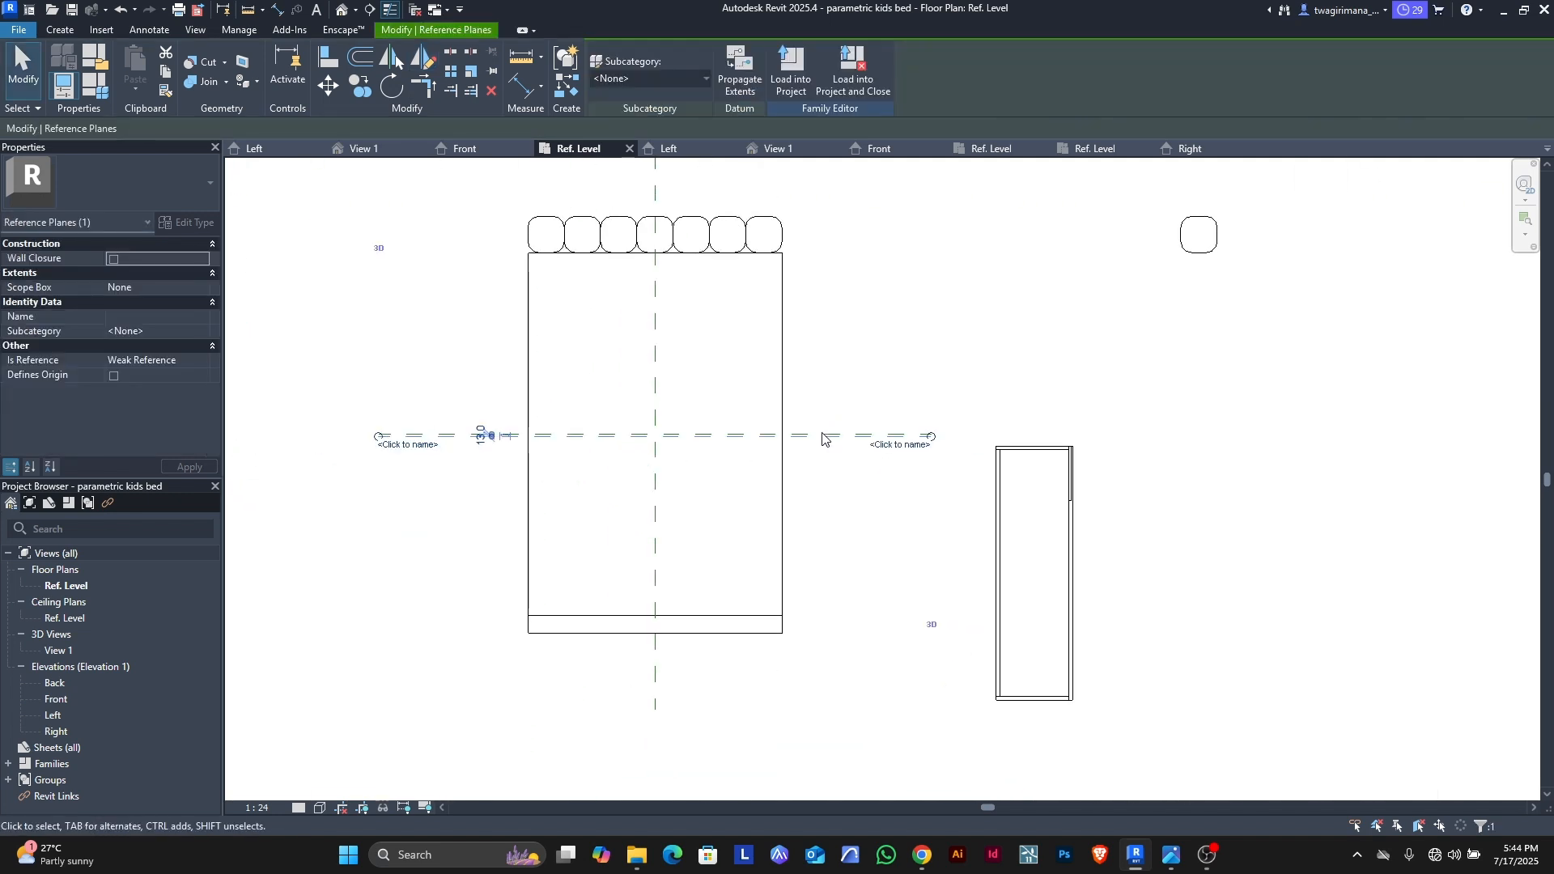
{"action": "key", "text": "Escape"}
Step: Mirror the offset reference plane to the headboard side, using an axis drawn along the Center (Front/Back) plane
{"action": "scroll", "coordinate": [837, 449], "scroll_direction": "up", "scroll_amount": 3}
{"action": "left_click", "coordinate": [826, 478]}
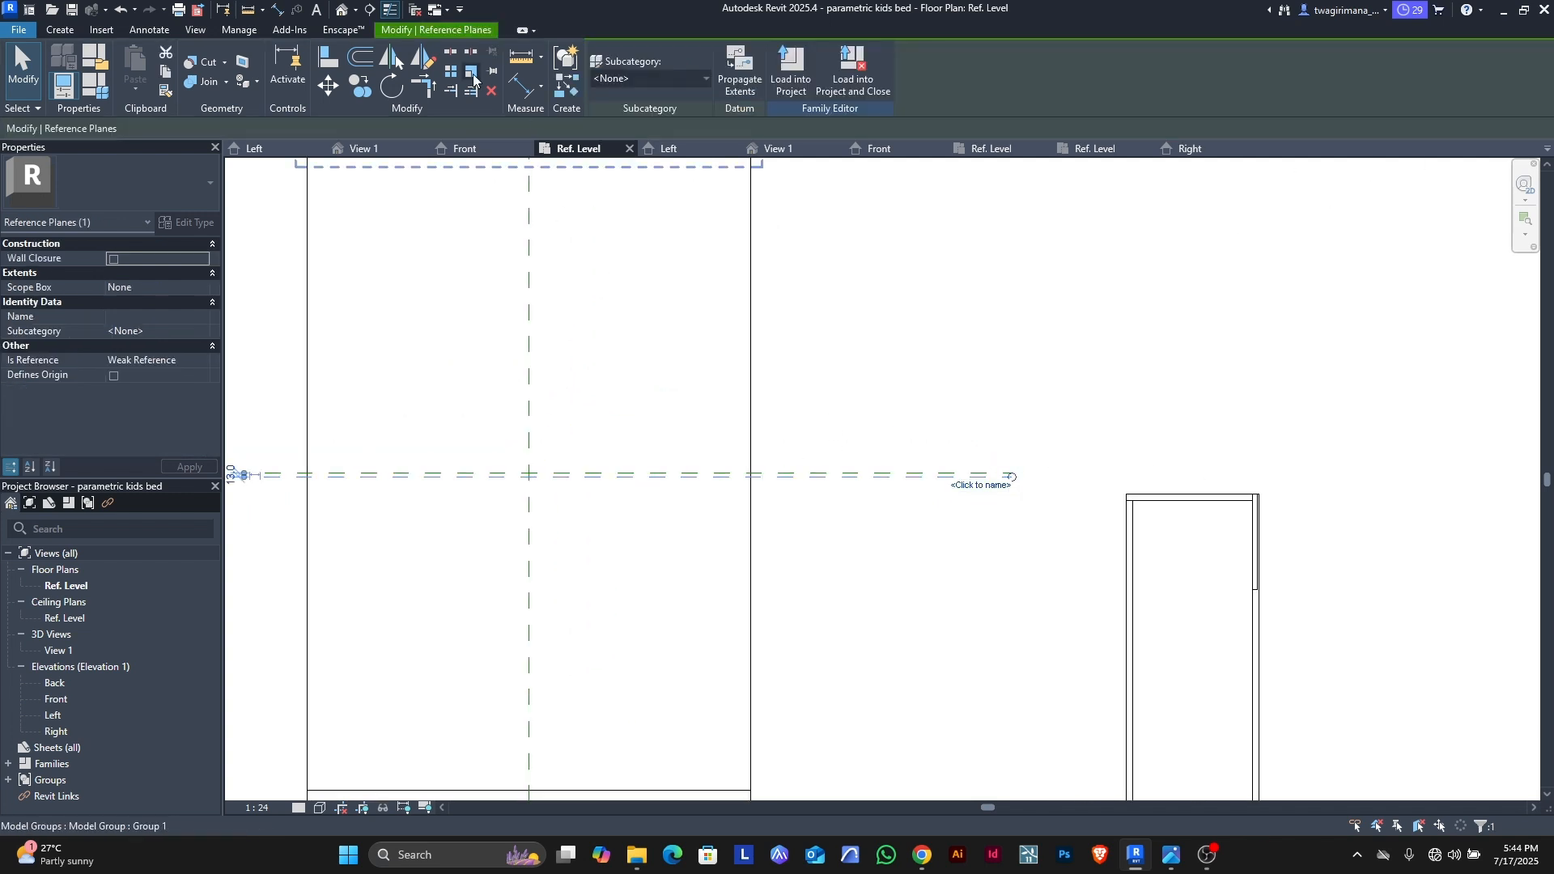
{"action": "left_click", "coordinate": [429, 61]}
{"action": "scroll", "coordinate": [890, 454], "scroll_direction": "up", "scroll_amount": 3}
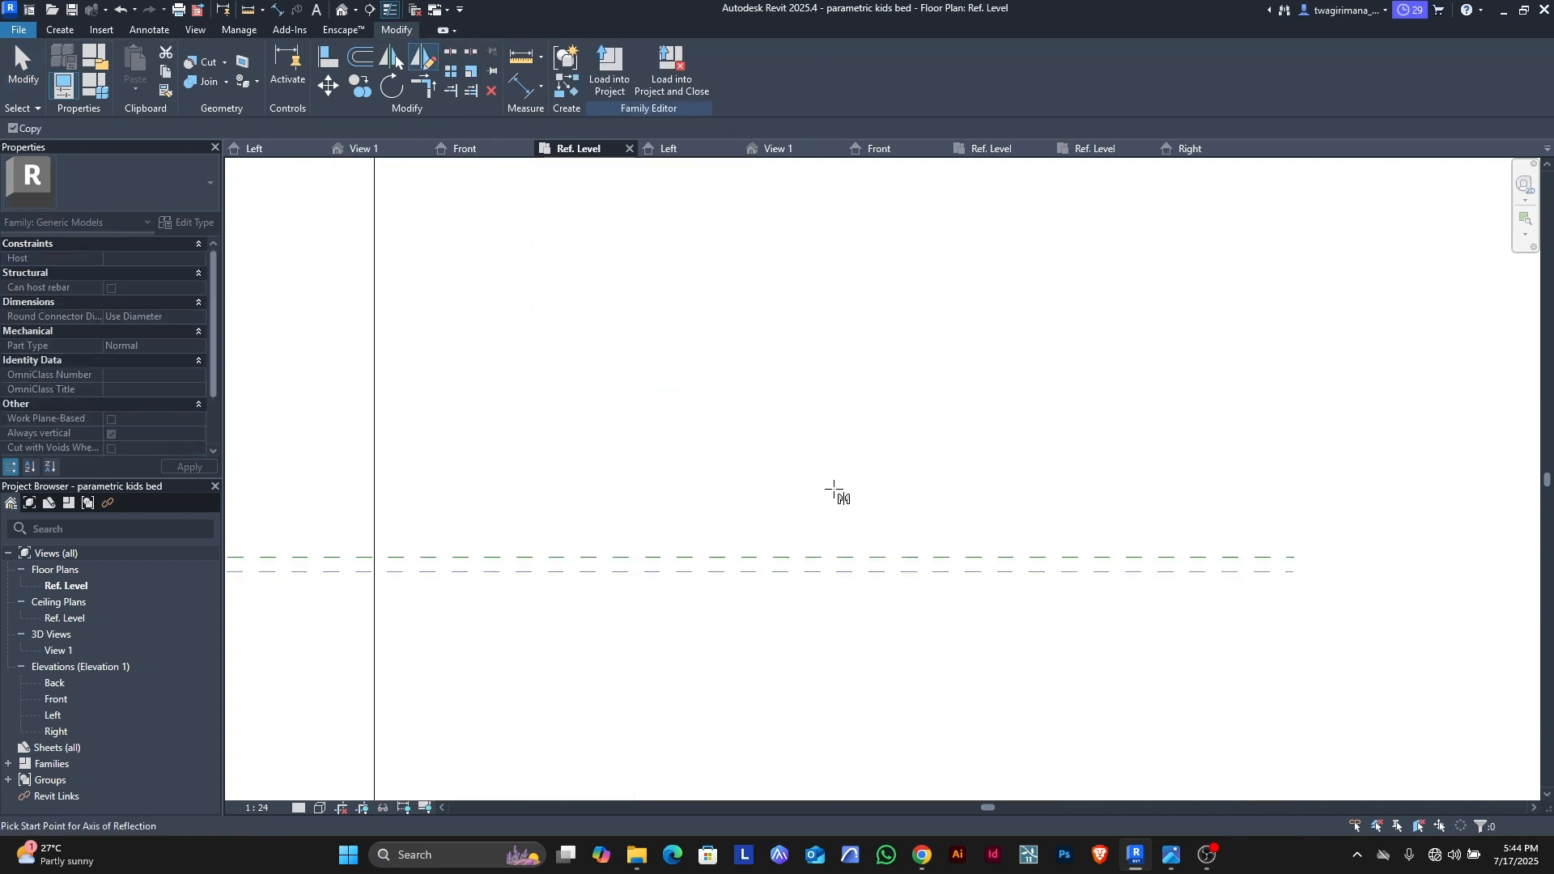
{"action": "left_click", "coordinate": [784, 555]}
{"action": "left_click", "coordinate": [941, 557]}
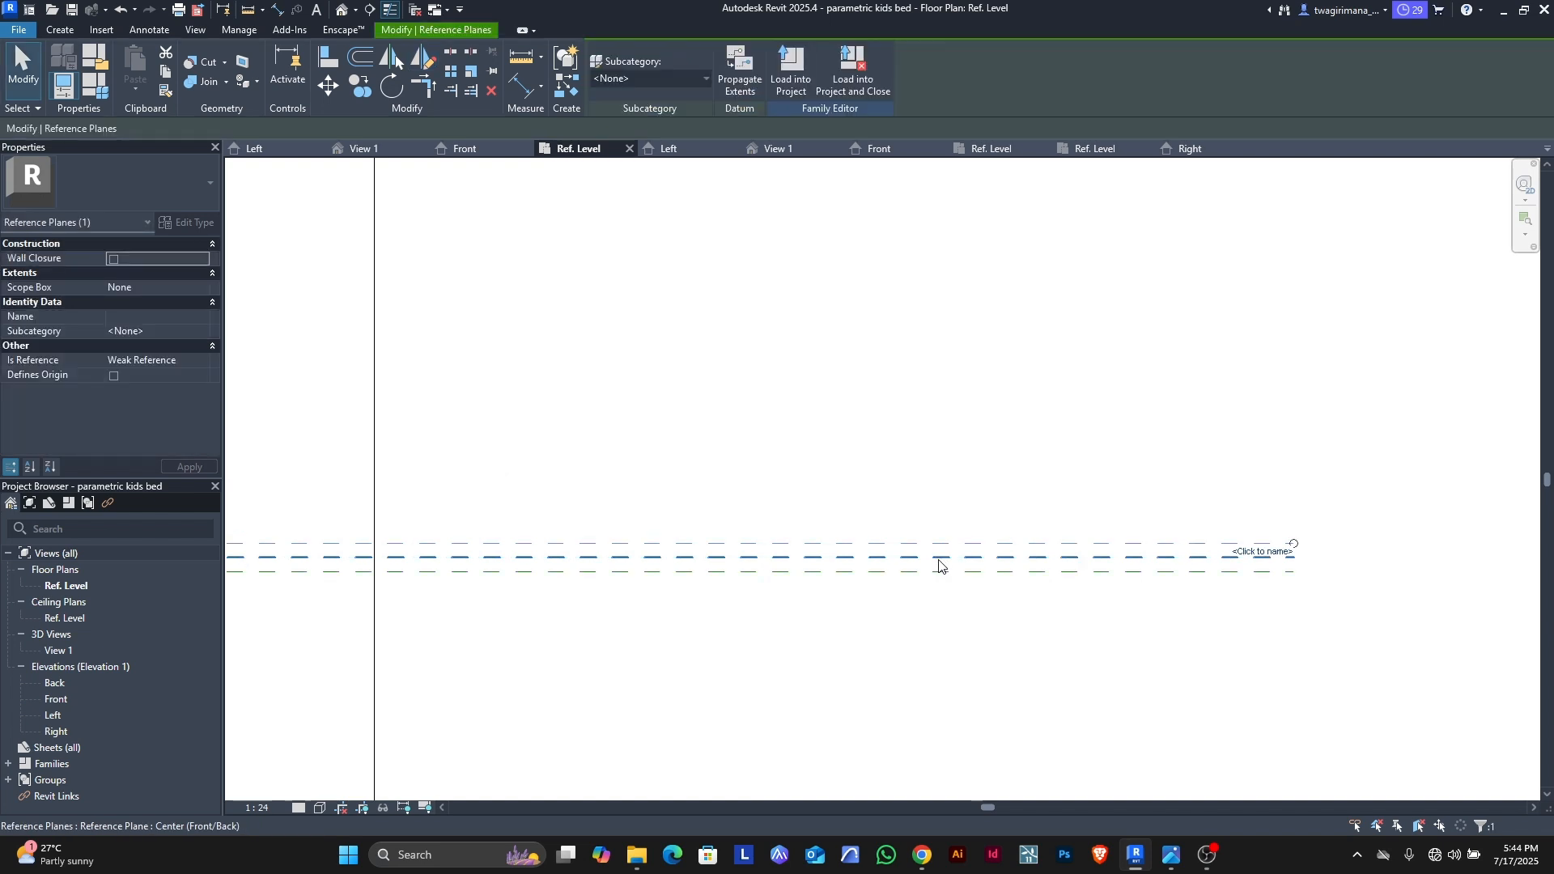
{"action": "key", "text": "Escape"}
Step: Dimension the three horizontal reference planes in one string beside the bed and make their spacing equal
{"action": "scroll", "coordinate": [890, 466], "scroll_direction": "down", "scroll_amount": 3}
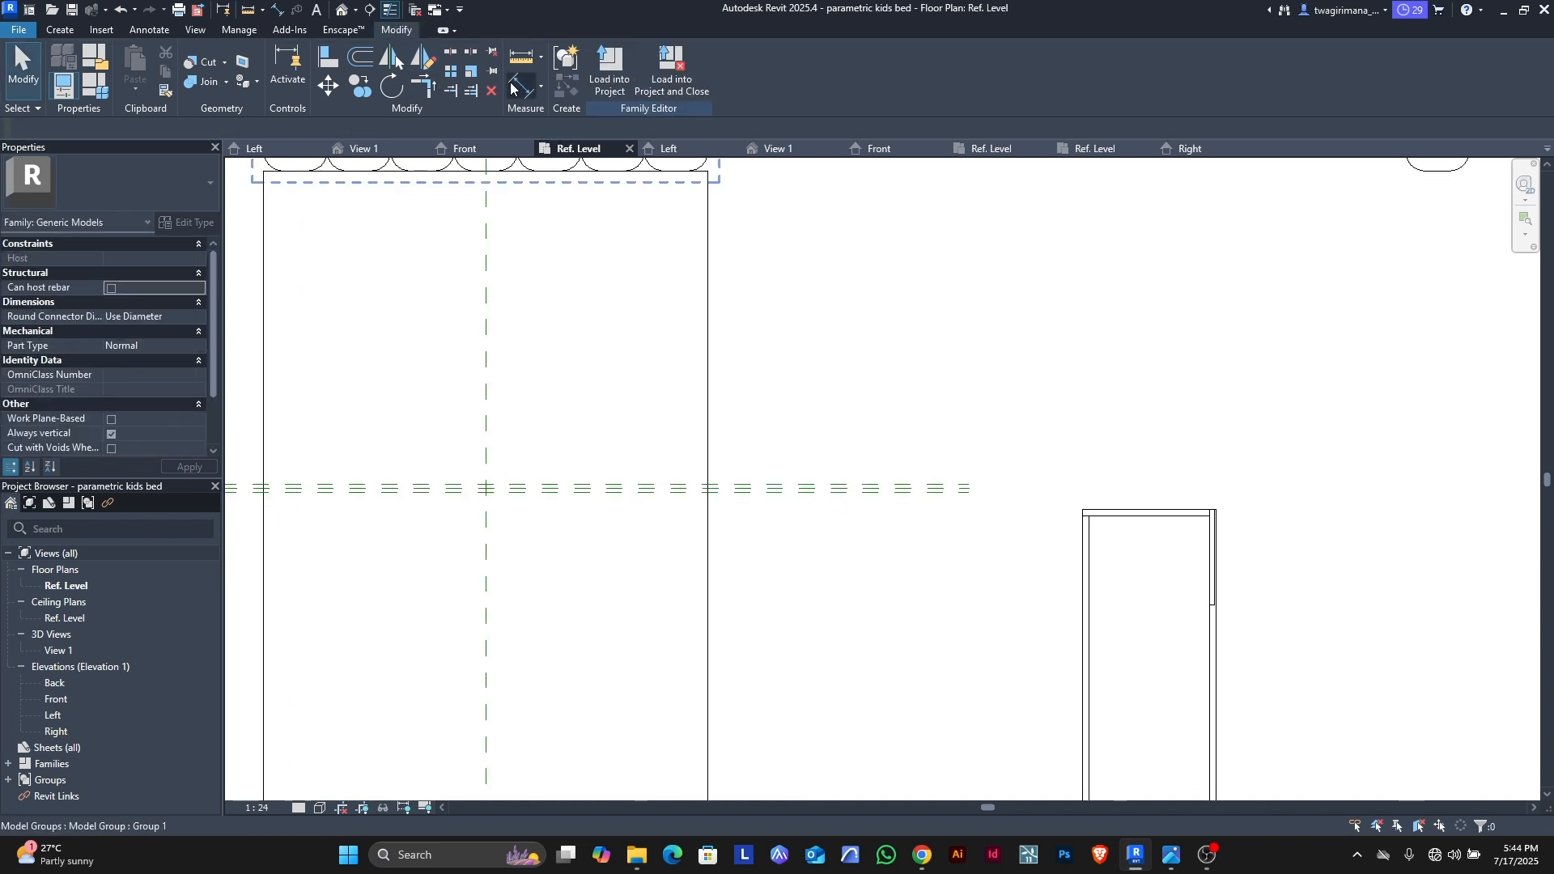
{"action": "key", "text": "d"}
{"action": "key", "text": "i"}
{"action": "scroll", "coordinate": [744, 494], "scroll_direction": "up", "scroll_amount": 4}
{"action": "left_click", "coordinate": [753, 534]}
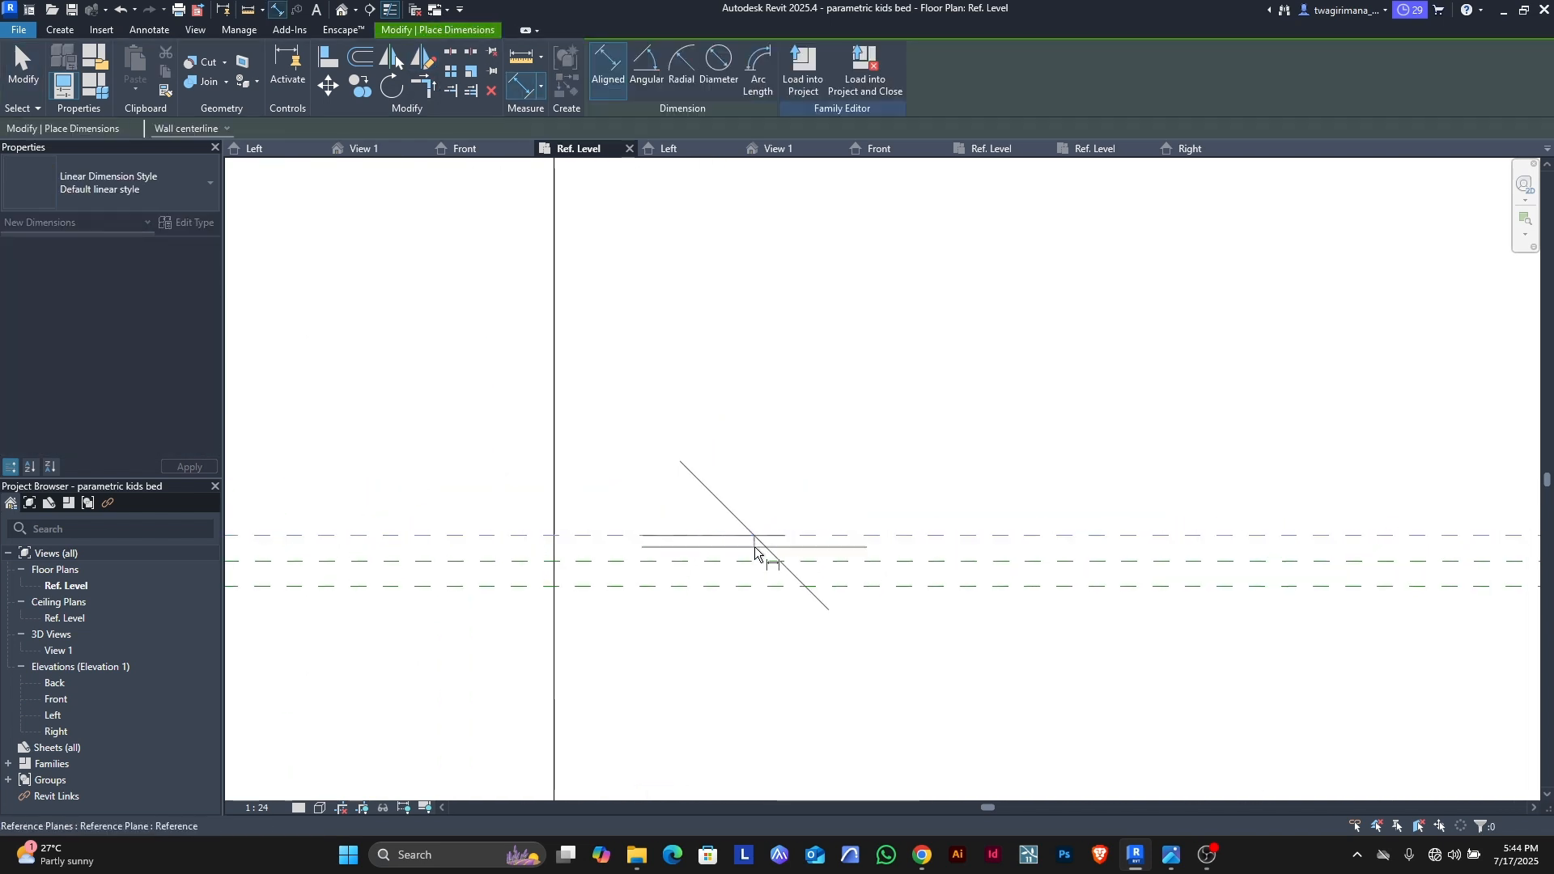
{"action": "left_click", "coordinate": [750, 585]}
{"action": "scroll", "coordinate": [597, 520], "scroll_direction": "down", "scroll_amount": 5}
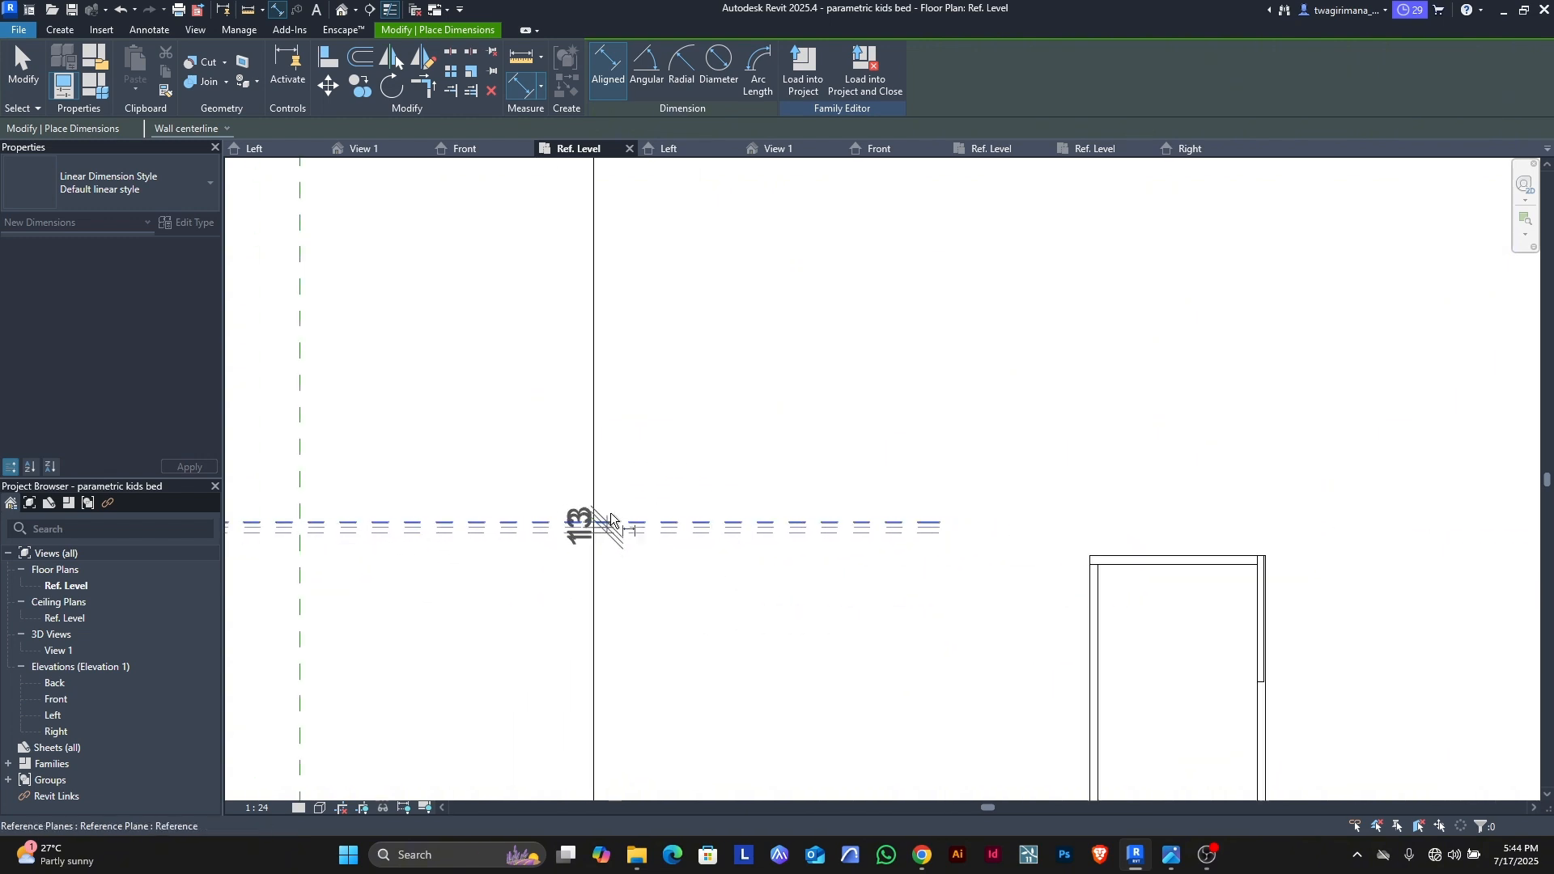
{"action": "left_click", "coordinate": [785, 457]}
{"action": "scroll", "coordinate": [901, 518], "scroll_direction": "up", "scroll_amount": 2}
{"action": "left_click", "coordinate": [918, 520]}
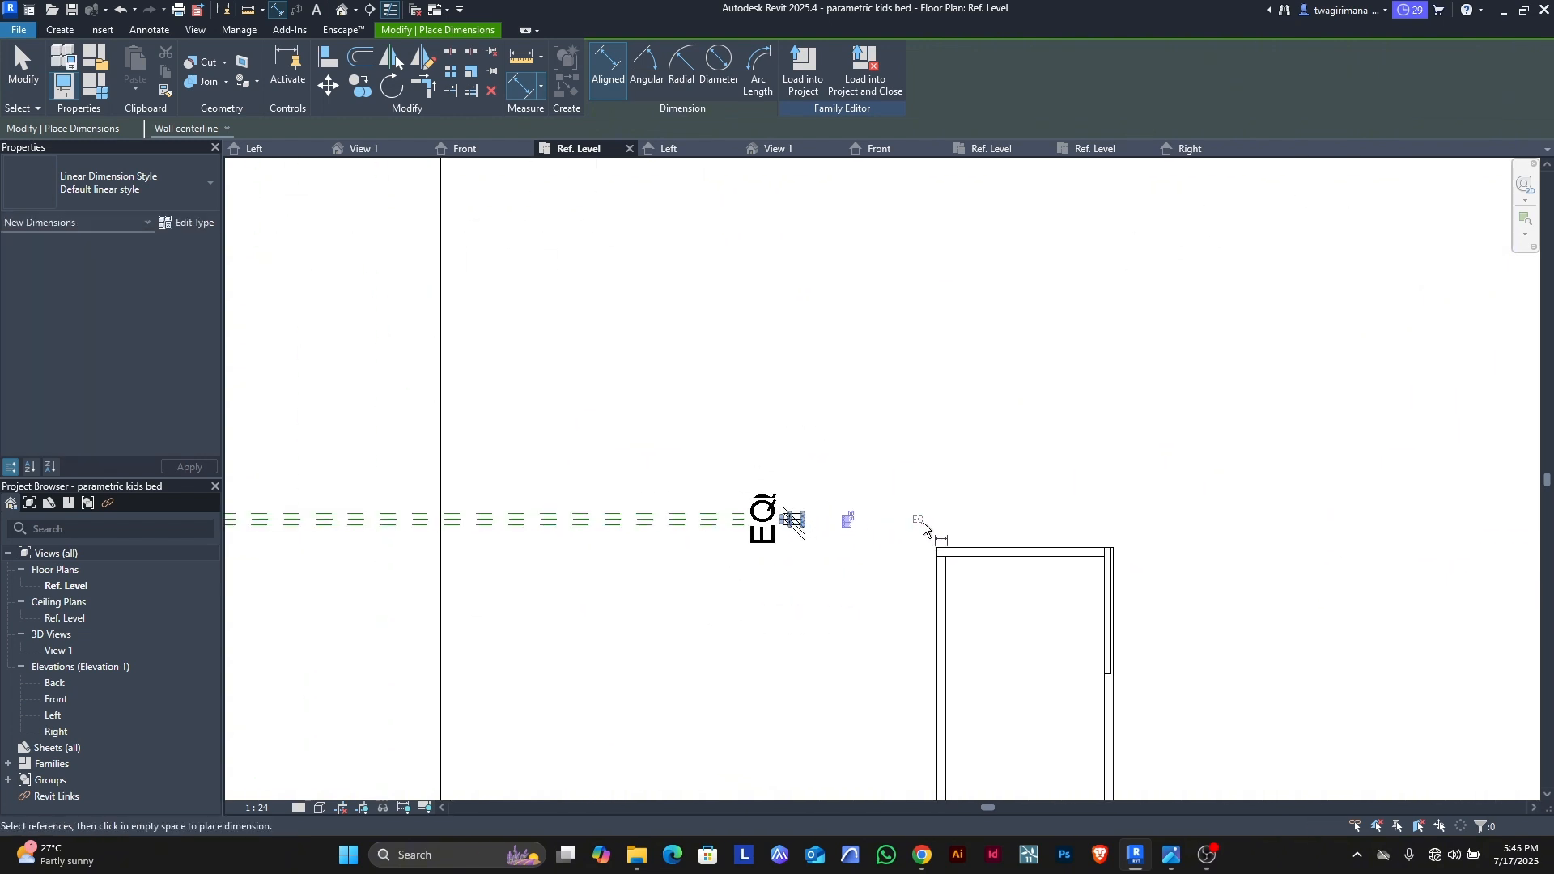
Step: Add separate dimensions from the Center (Front/Back) plane to each of the two neighbouring horizontal reference planes
{"action": "scroll", "coordinate": [740, 500], "scroll_direction": "up", "scroll_amount": 4}
{"action": "left_click", "coordinate": [702, 557]}
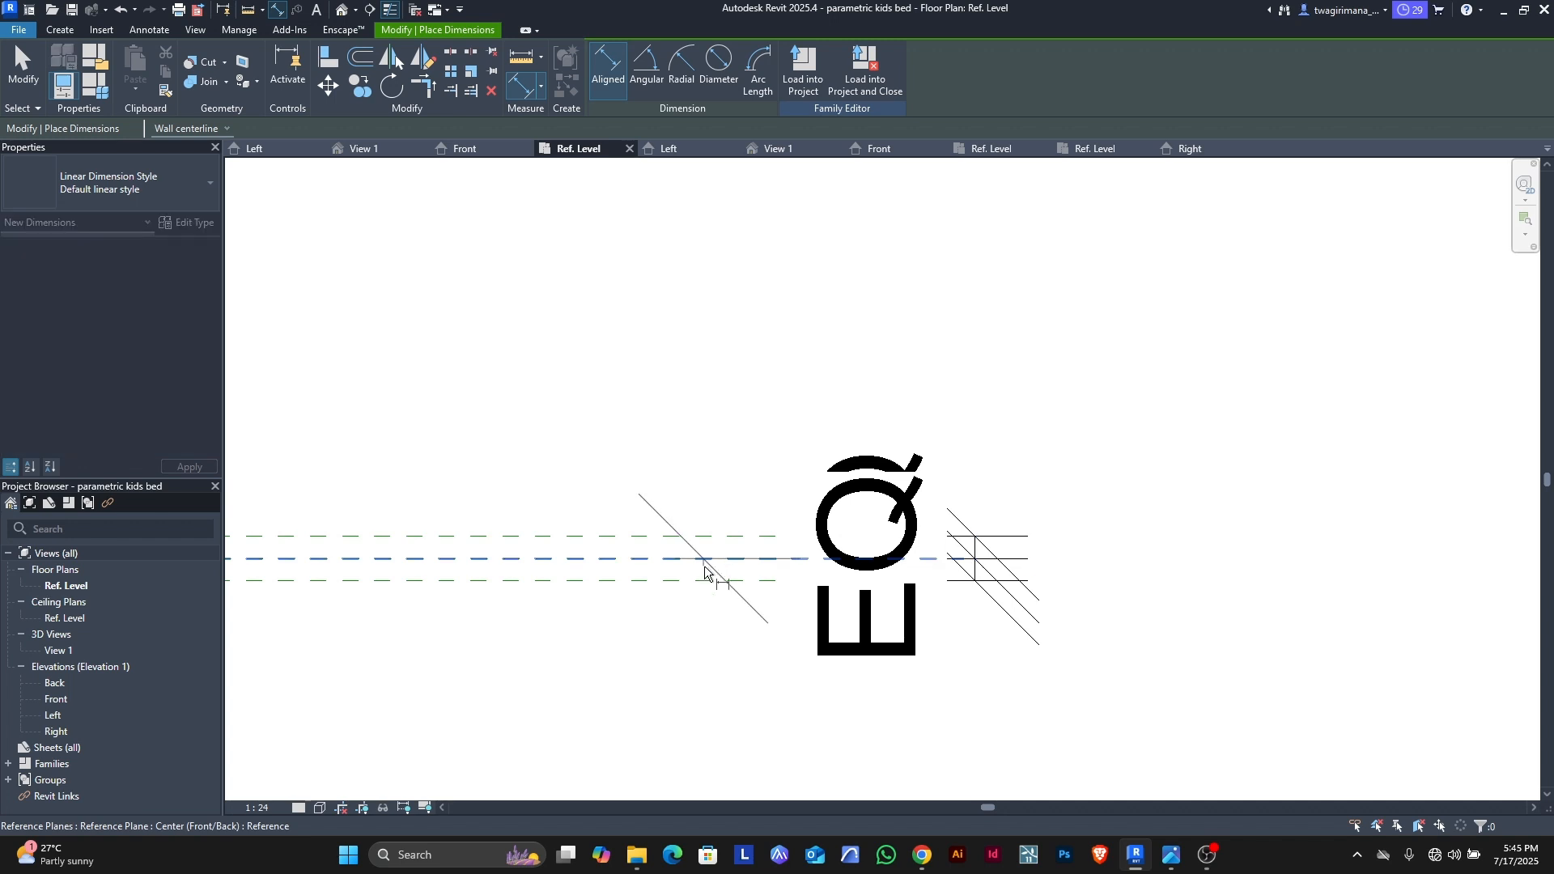
{"action": "left_click", "coordinate": [704, 579]}
{"action": "left_click", "coordinate": [693, 633]}
{"action": "scroll", "coordinate": [706, 521], "scroll_direction": "up", "scroll_amount": 3}
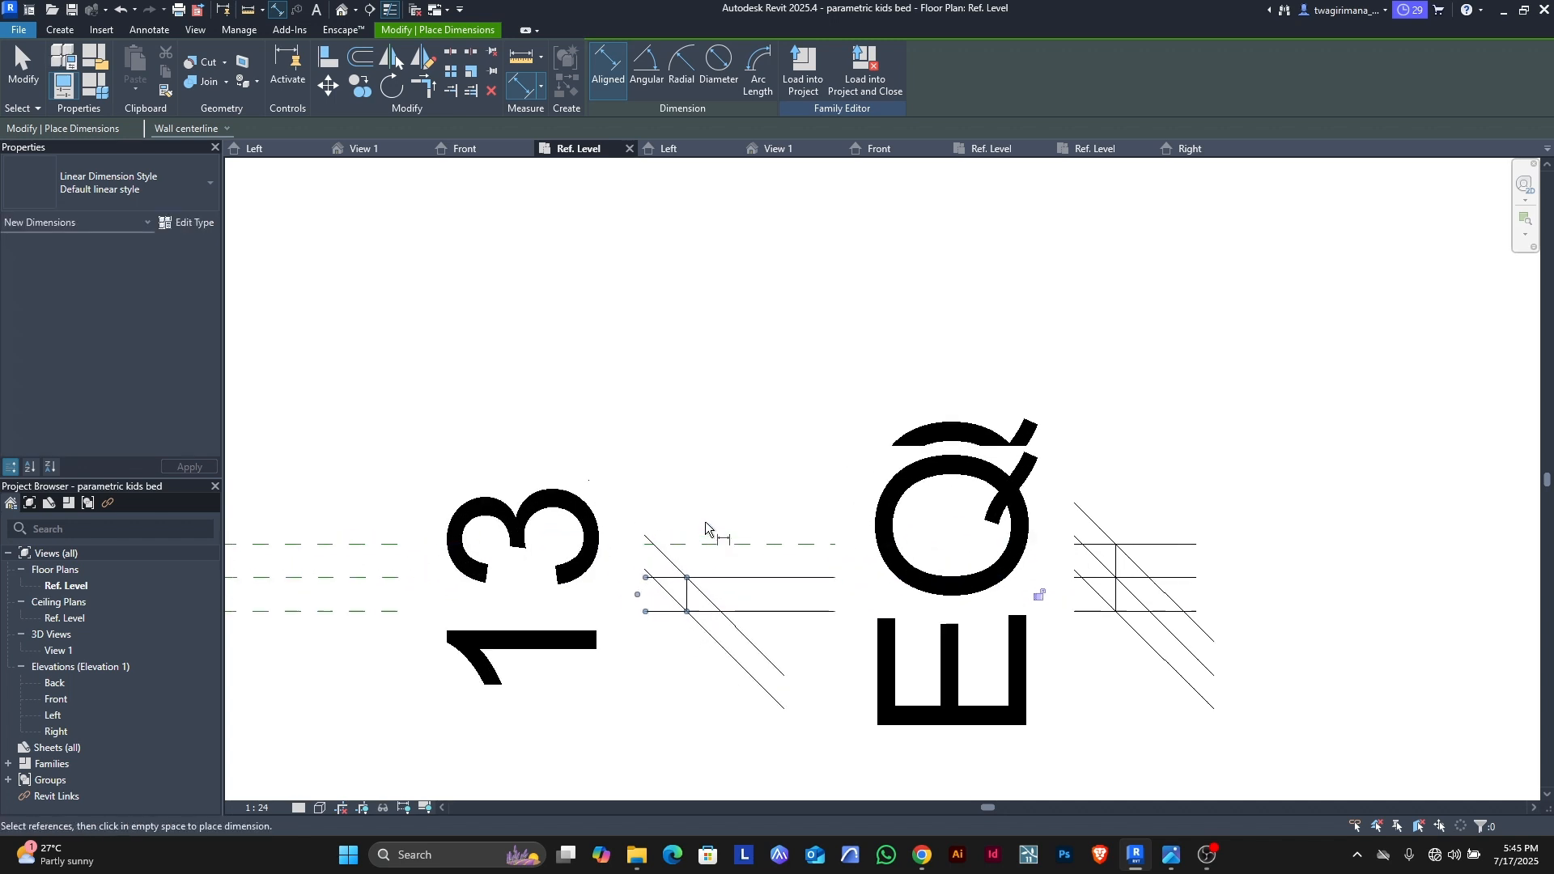
{"action": "left_click", "coordinate": [773, 555]}
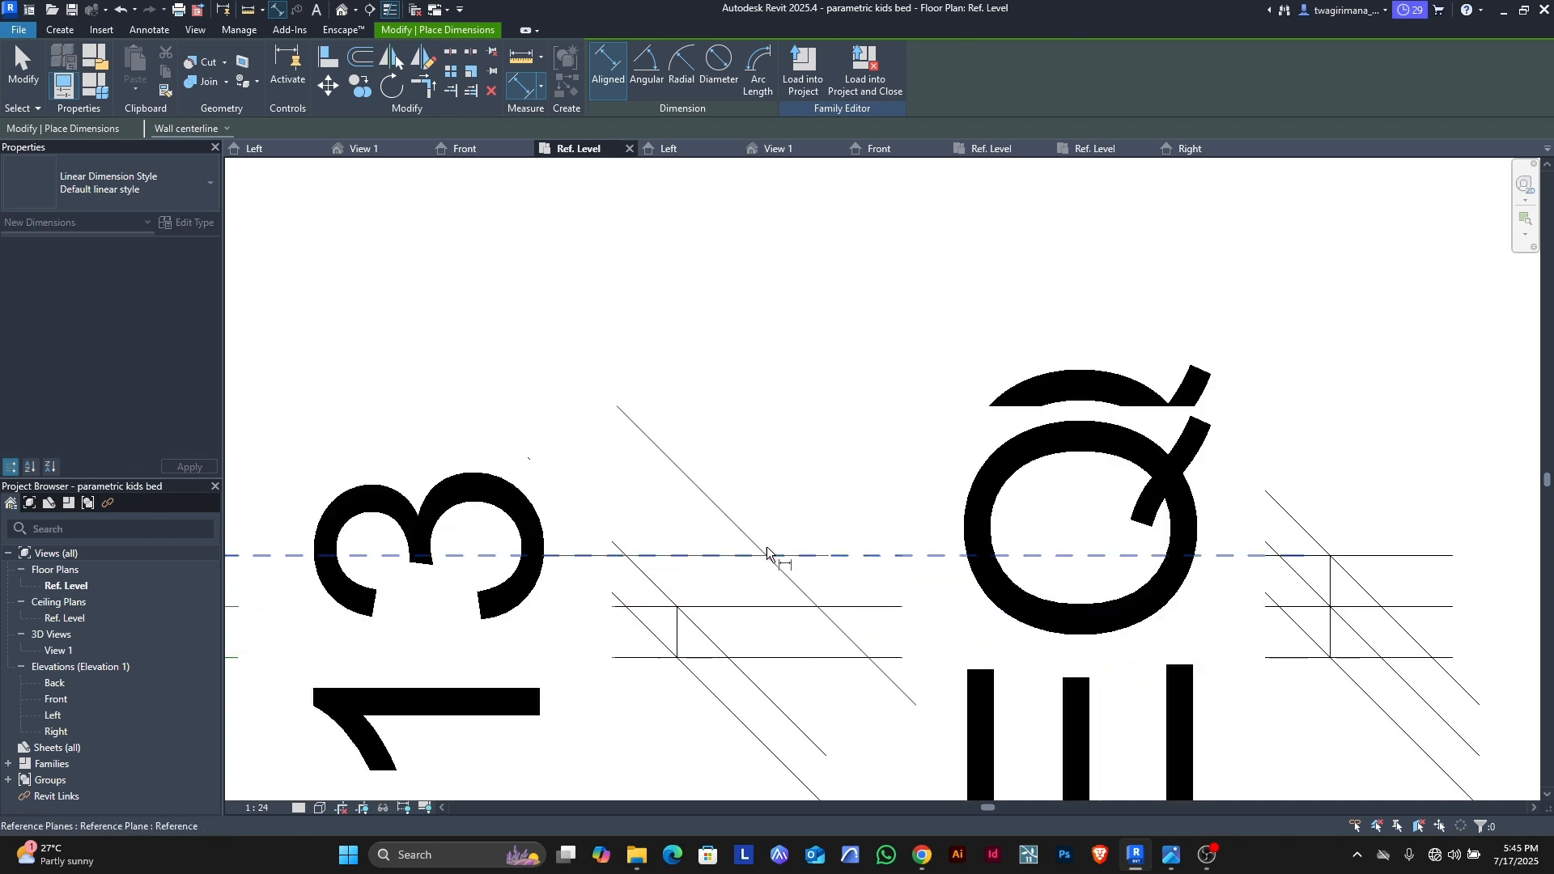
{"action": "scroll", "coordinate": [813, 510], "scroll_direction": "down", "scroll_amount": 4}
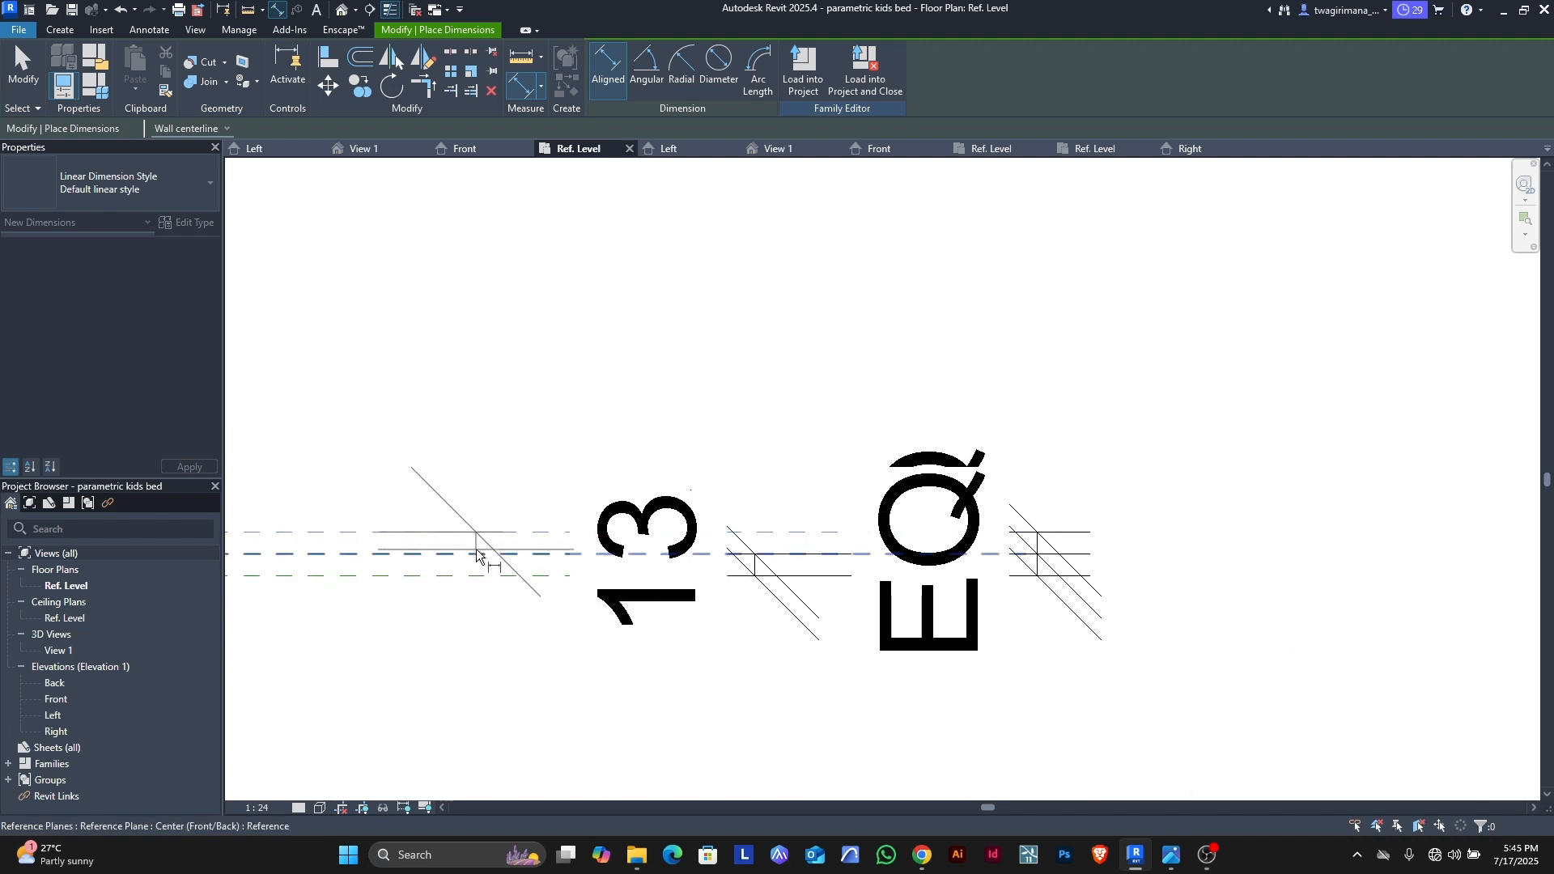
{"action": "left_click", "coordinate": [740, 268]}
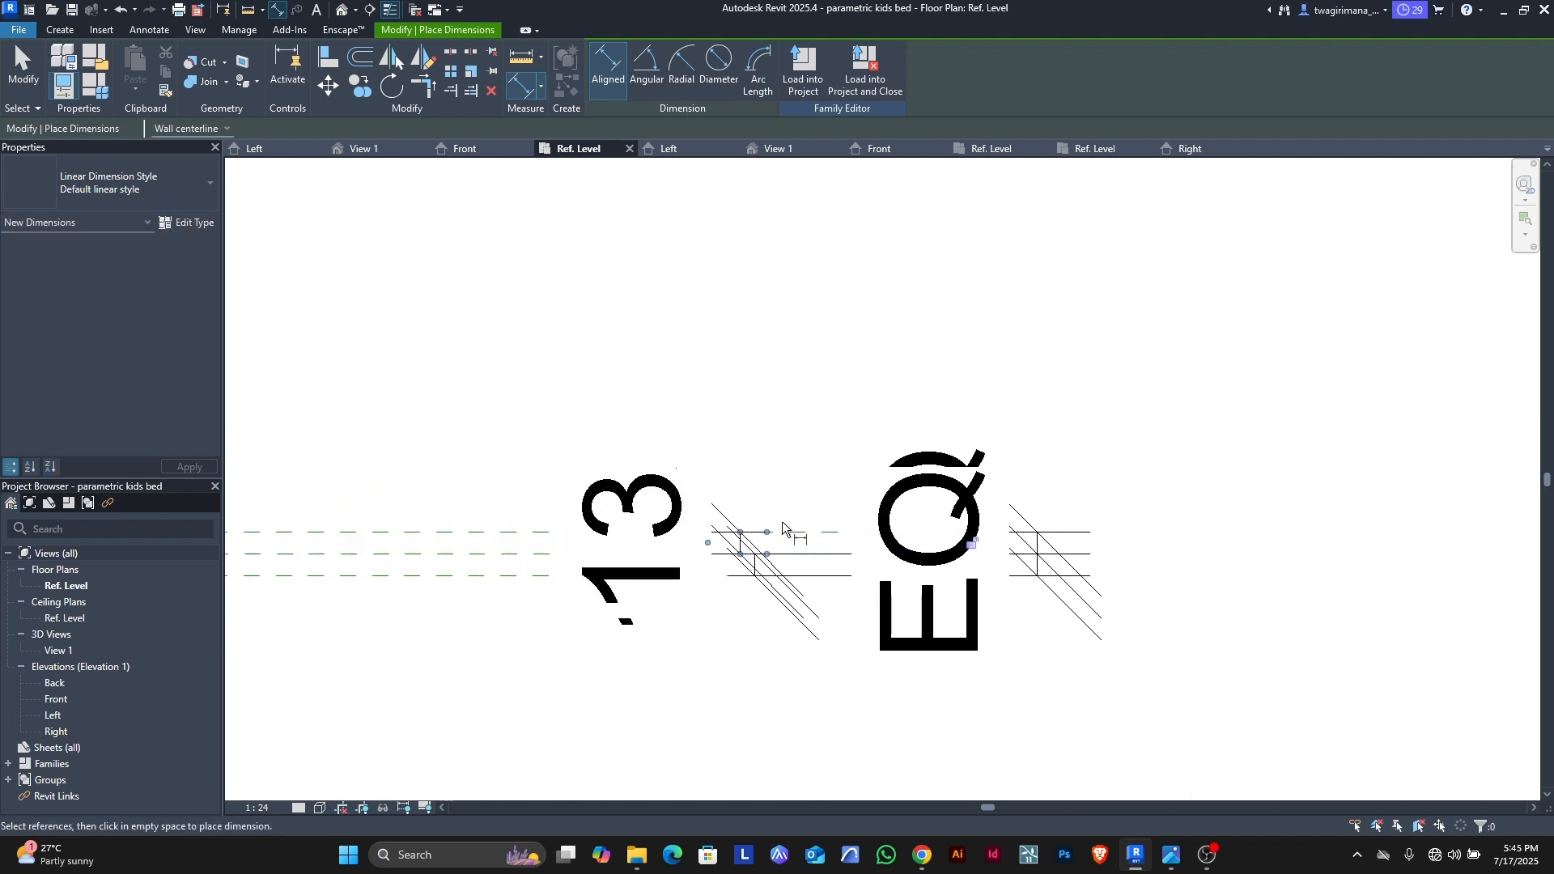
{"action": "scroll", "coordinate": [852, 318], "scroll_direction": "down", "scroll_amount": 5}
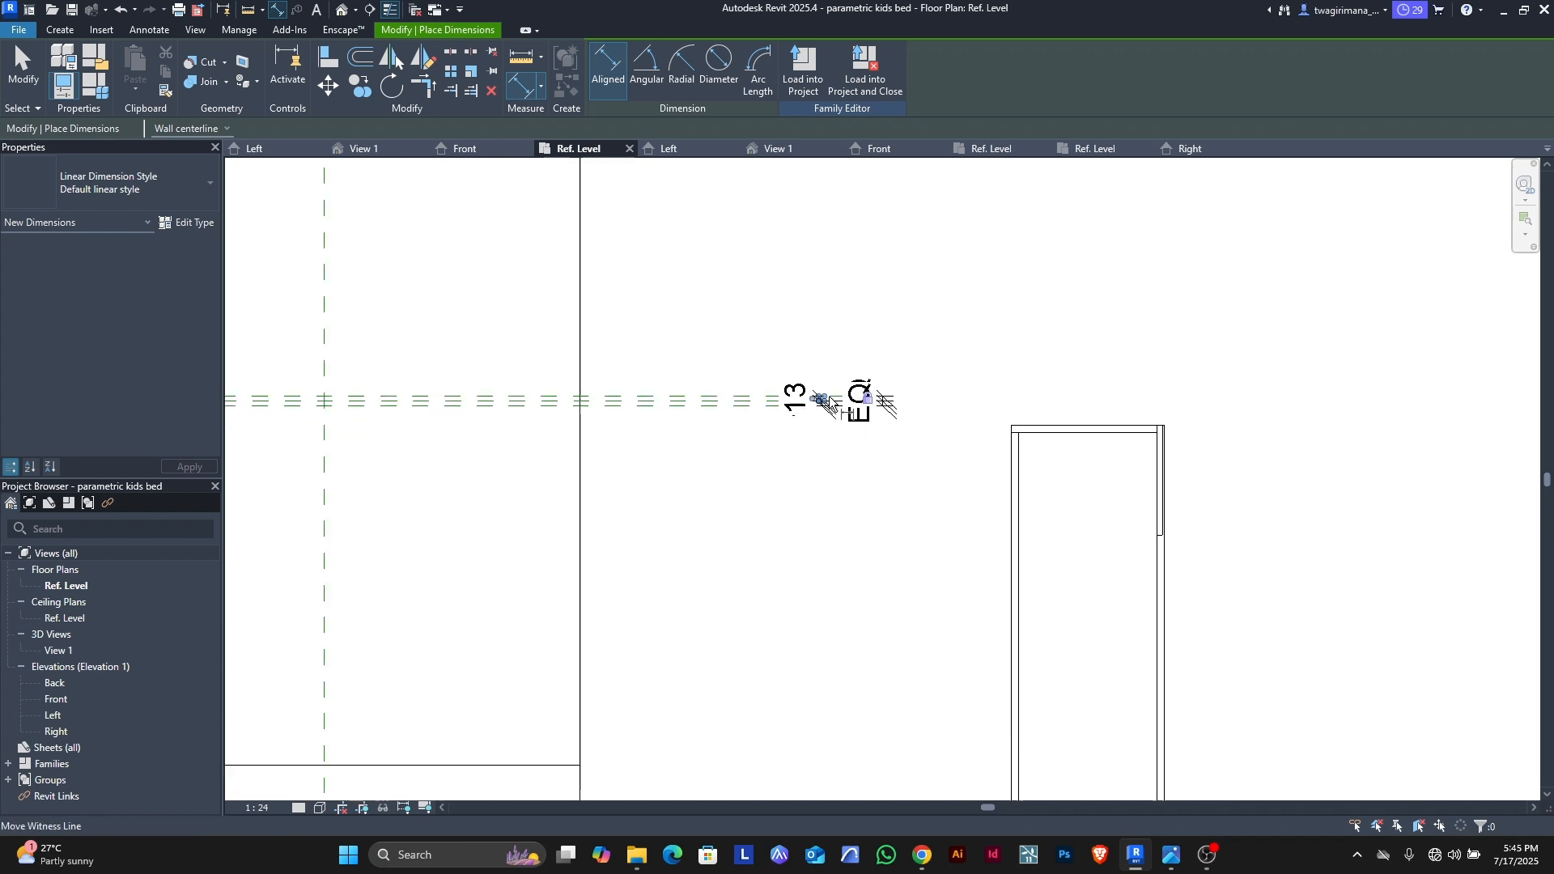
{"action": "left_click", "coordinate": [29, 72]}
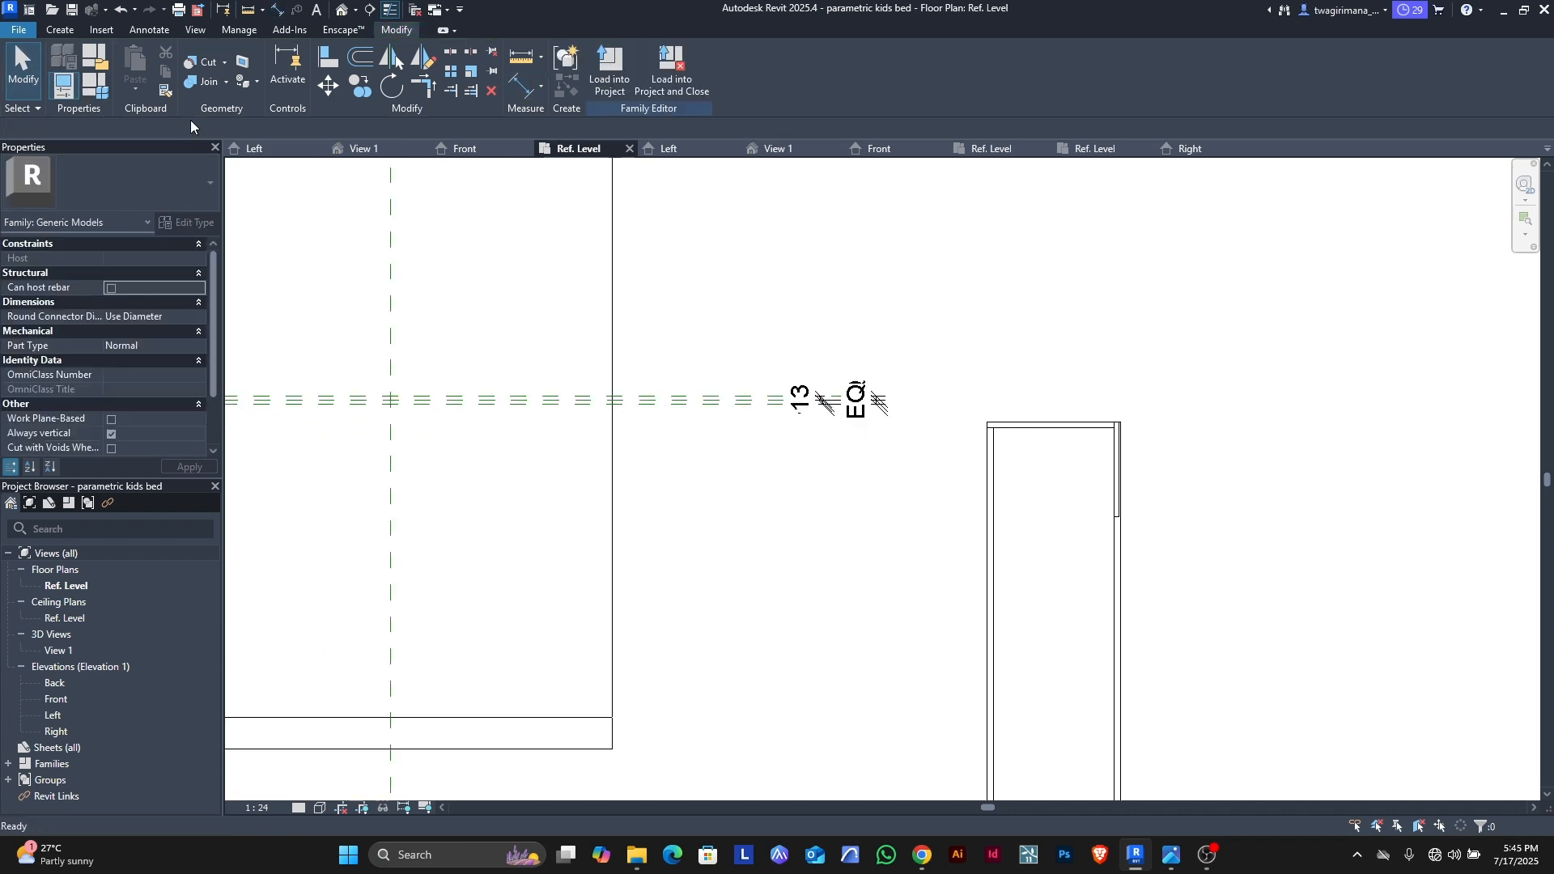
Step: Align the rotated drawer's headboard-side end with the horizontal reference plane nearest the footboard
{"action": "left_click", "coordinate": [328, 58]}
{"action": "scroll", "coordinate": [615, 374], "scroll_direction": "down", "scroll_amount": 2}
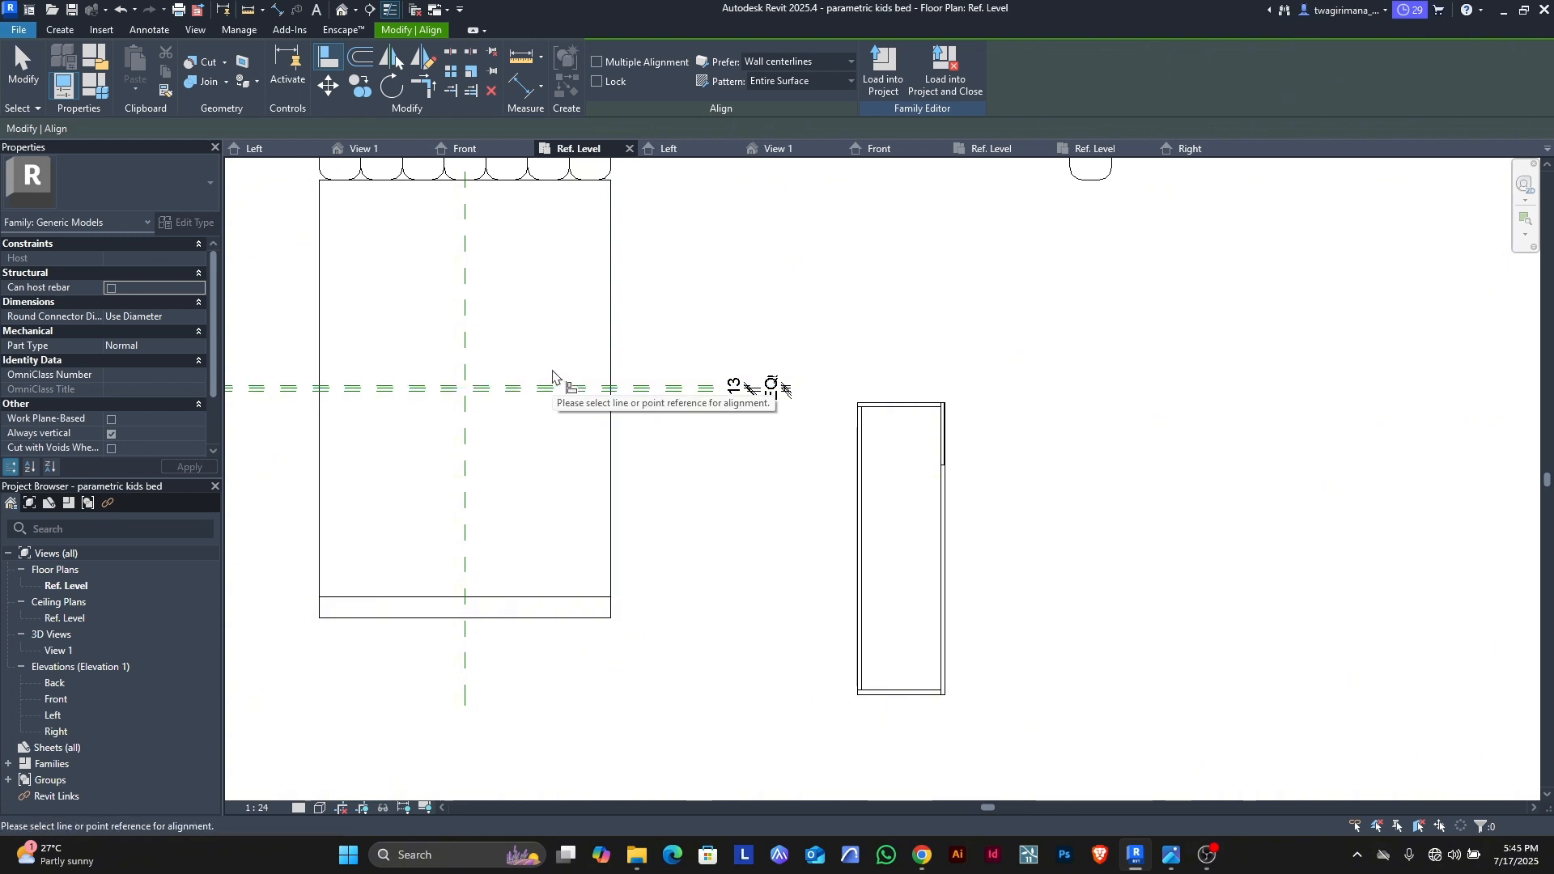
{"action": "scroll", "coordinate": [534, 374], "scroll_direction": "up", "scroll_amount": 5}
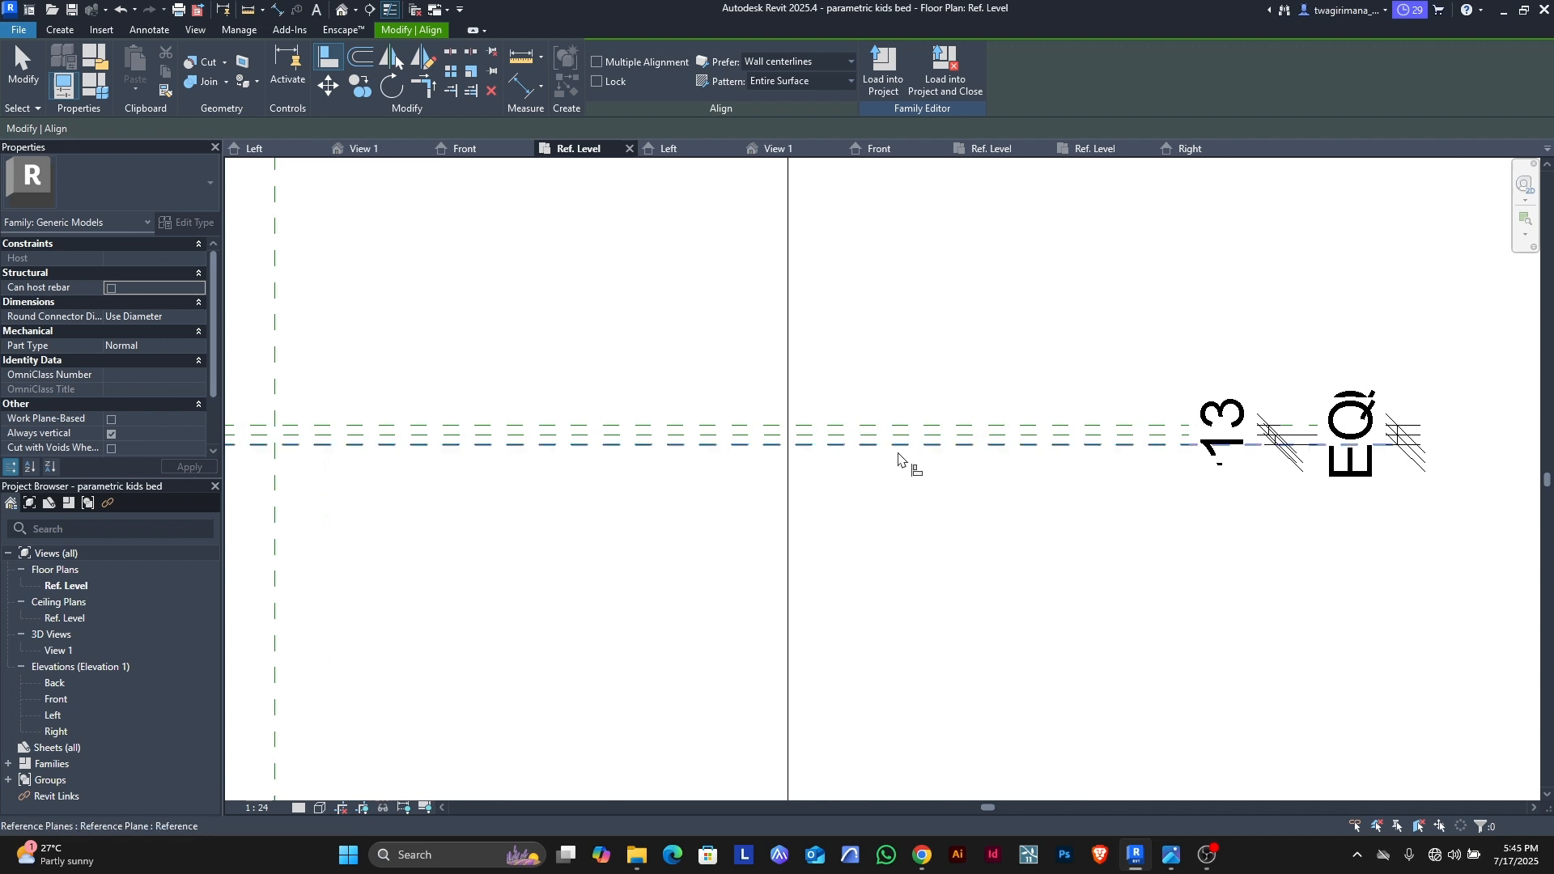
{"action": "left_click", "coordinate": [800, 441]}
{"action": "scroll", "coordinate": [684, 441], "scroll_direction": "down", "scroll_amount": 2}
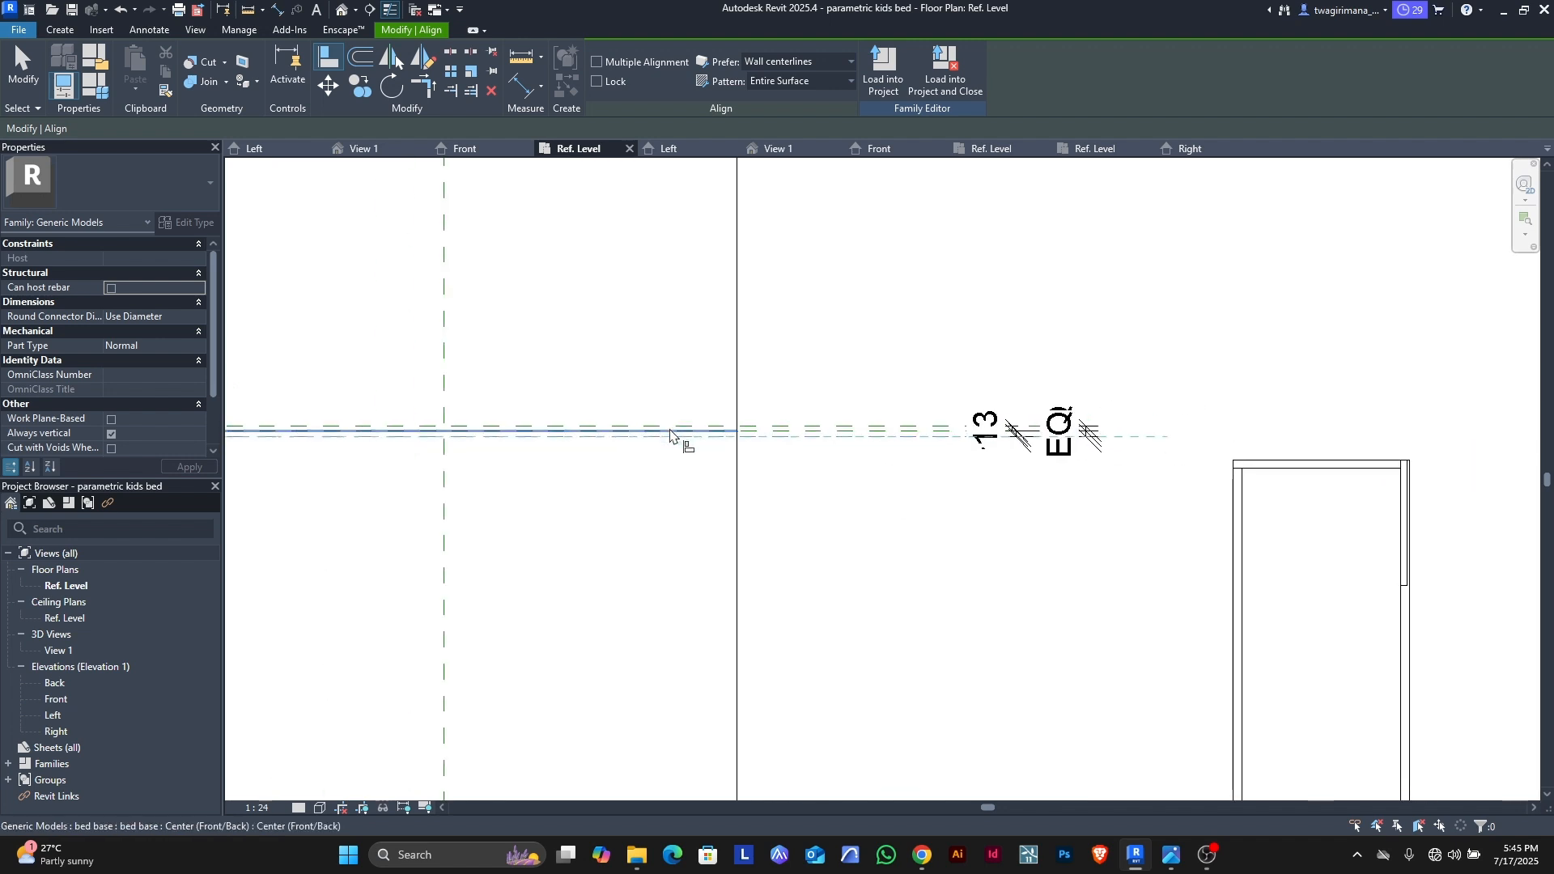
{"action": "left_click", "coordinate": [1241, 456]}
{"action": "scroll", "coordinate": [798, 417], "scroll_direction": "down", "scroll_amount": 2}
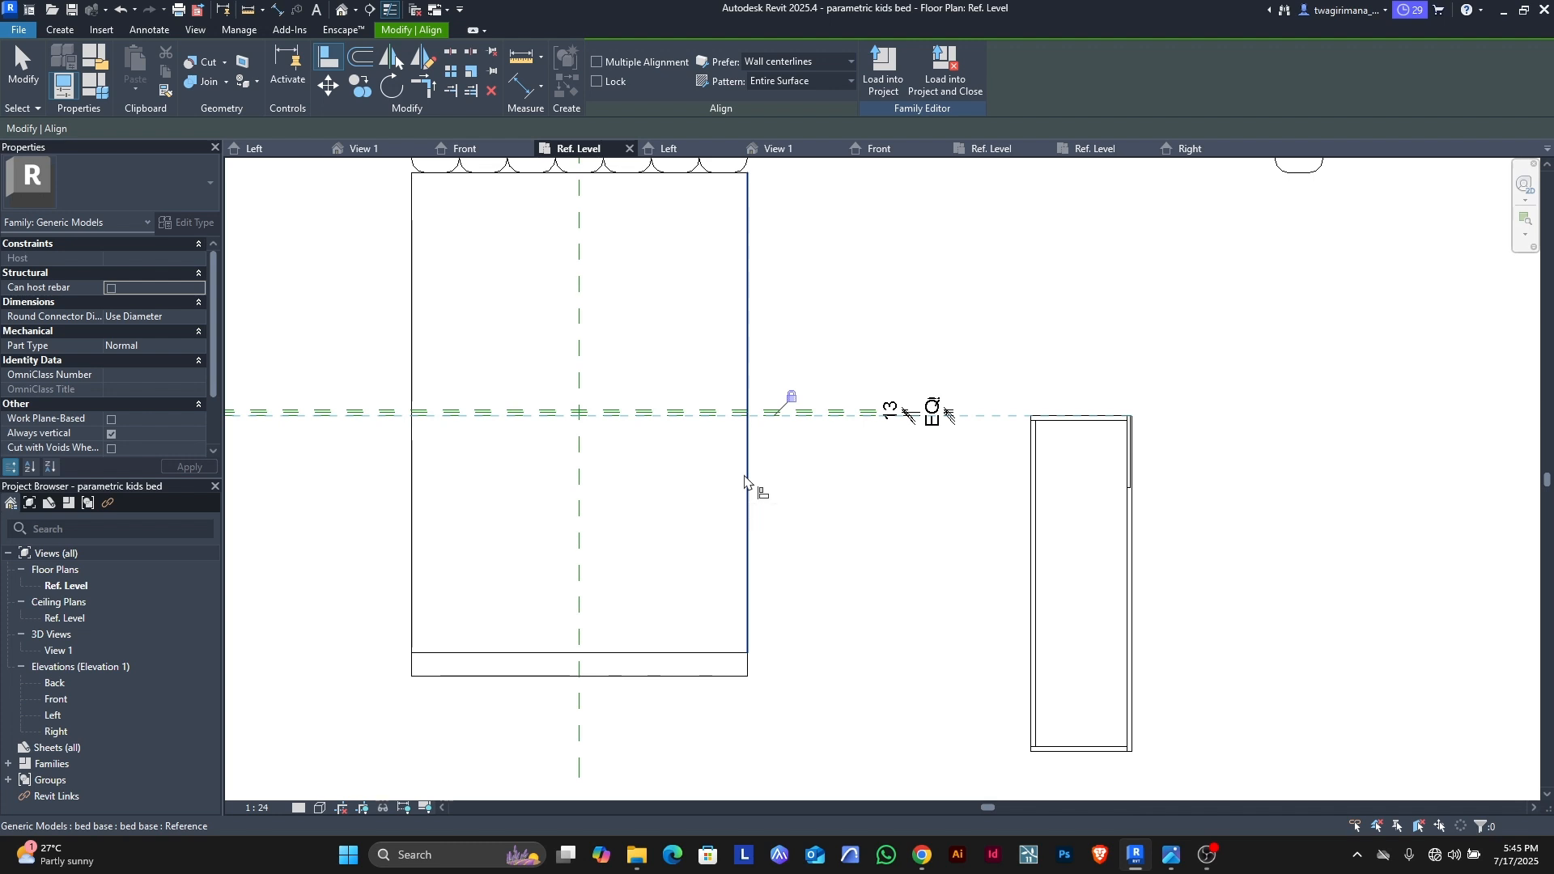
{"action": "key", "text": "Escape"}
Step: In the family types, give the w dr parameter the formula l base / 2 - 13 mm and apply it
{"action": "scroll", "coordinate": [745, 480], "scroll_direction": "down", "scroll_amount": 2}
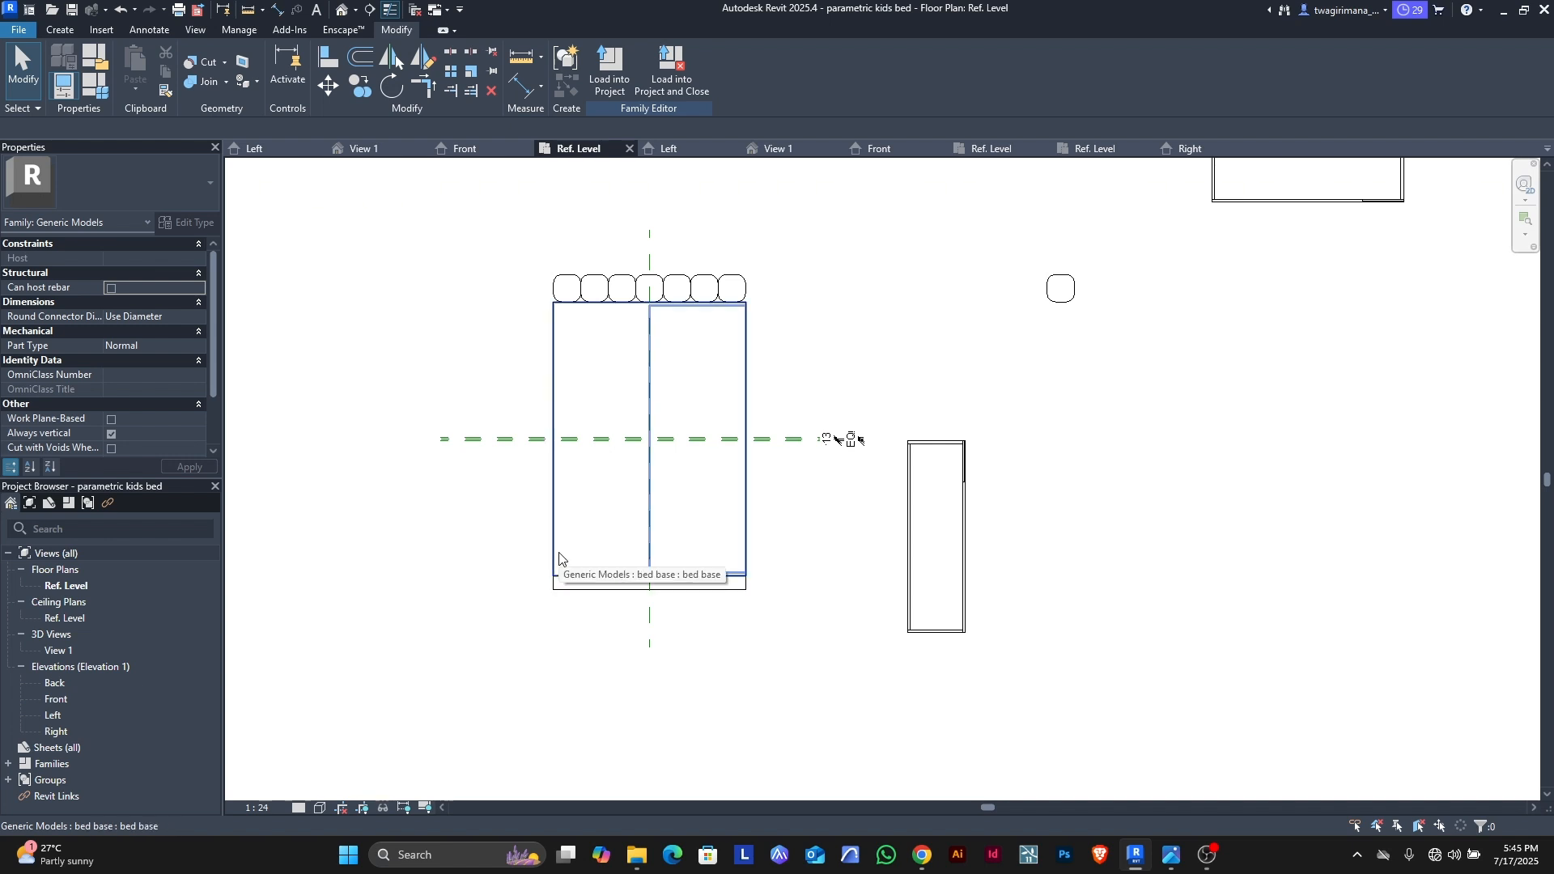
{"action": "scroll", "coordinate": [752, 439], "scroll_direction": "up", "scroll_amount": 5}
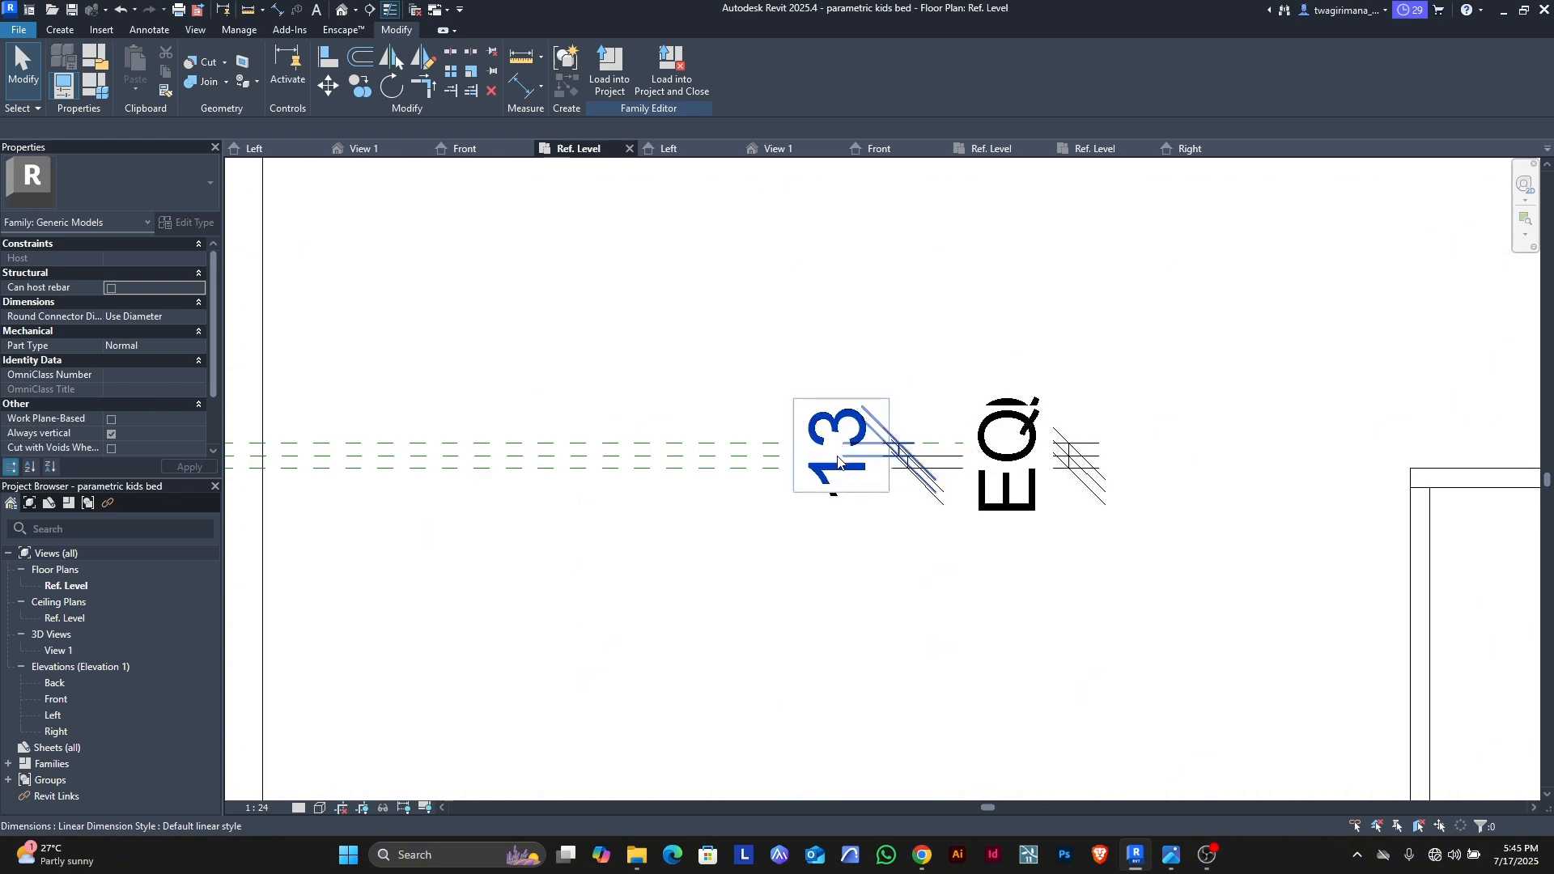
{"action": "scroll", "coordinate": [827, 428], "scroll_direction": "down", "scroll_amount": 6}
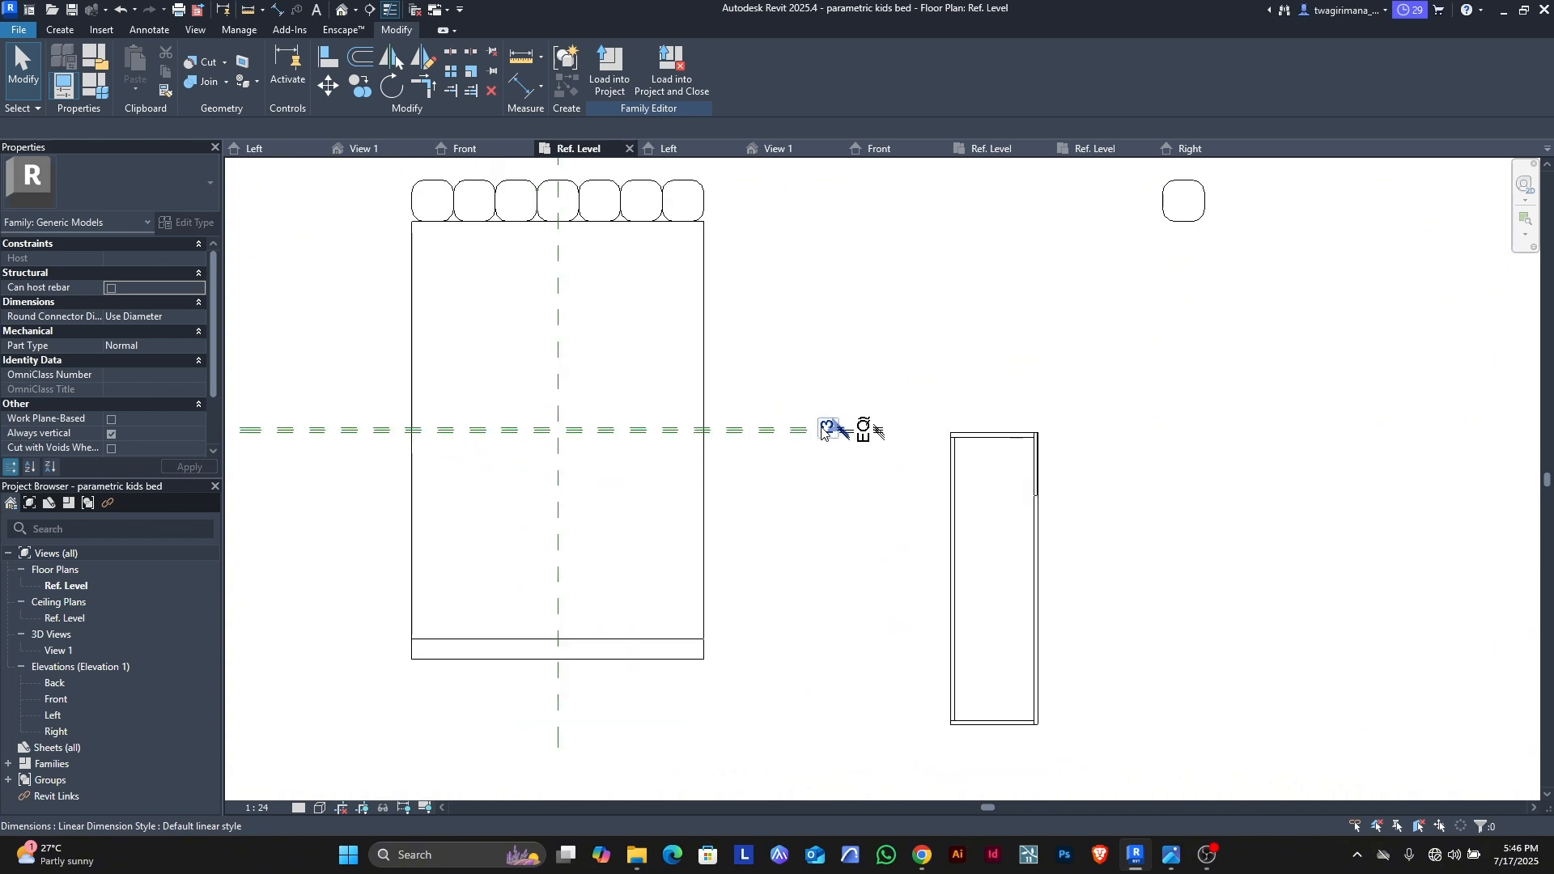
{"action": "left_click", "coordinate": [97, 81]}
{"action": "scroll", "coordinate": [1123, 438], "scroll_direction": "down", "scroll_amount": 5}
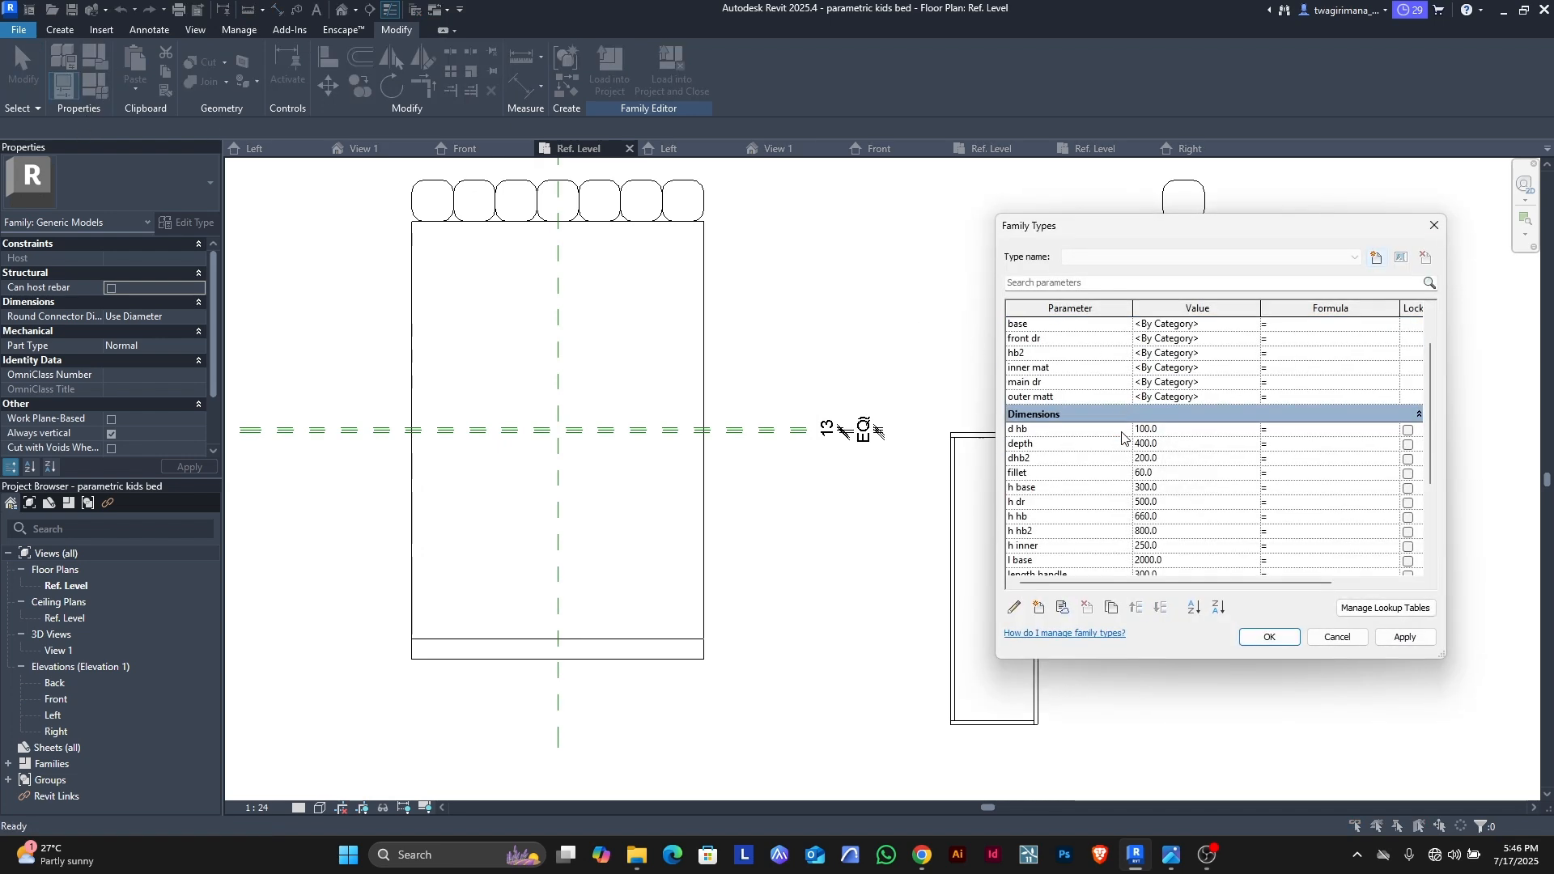
{"action": "scroll", "coordinate": [1124, 439], "scroll_direction": "down", "scroll_amount": 2}
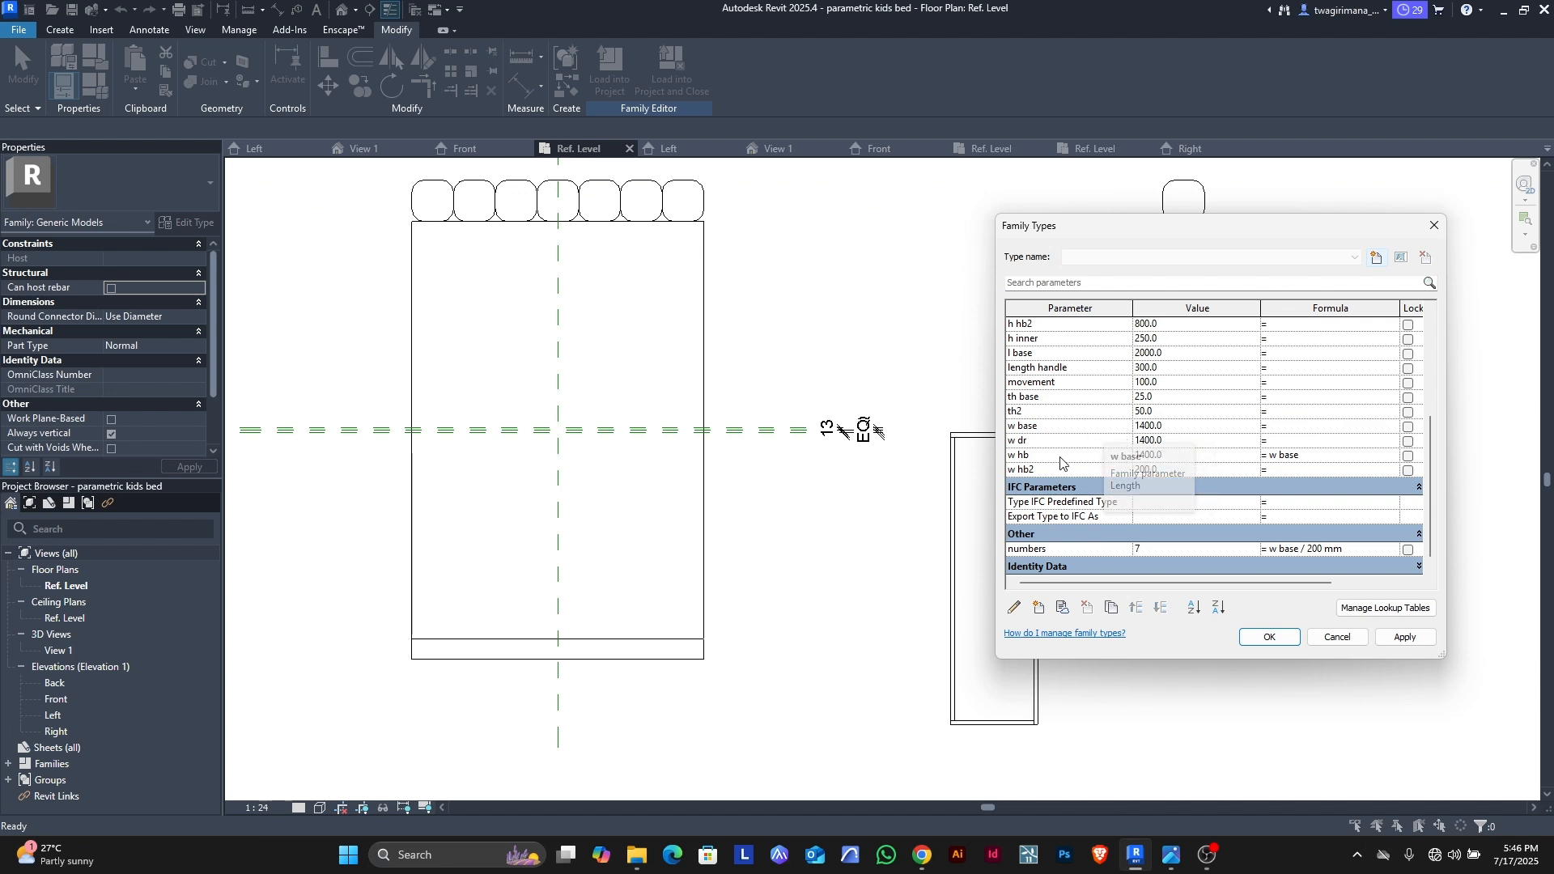
{"action": "left_click", "coordinate": [1275, 441]}
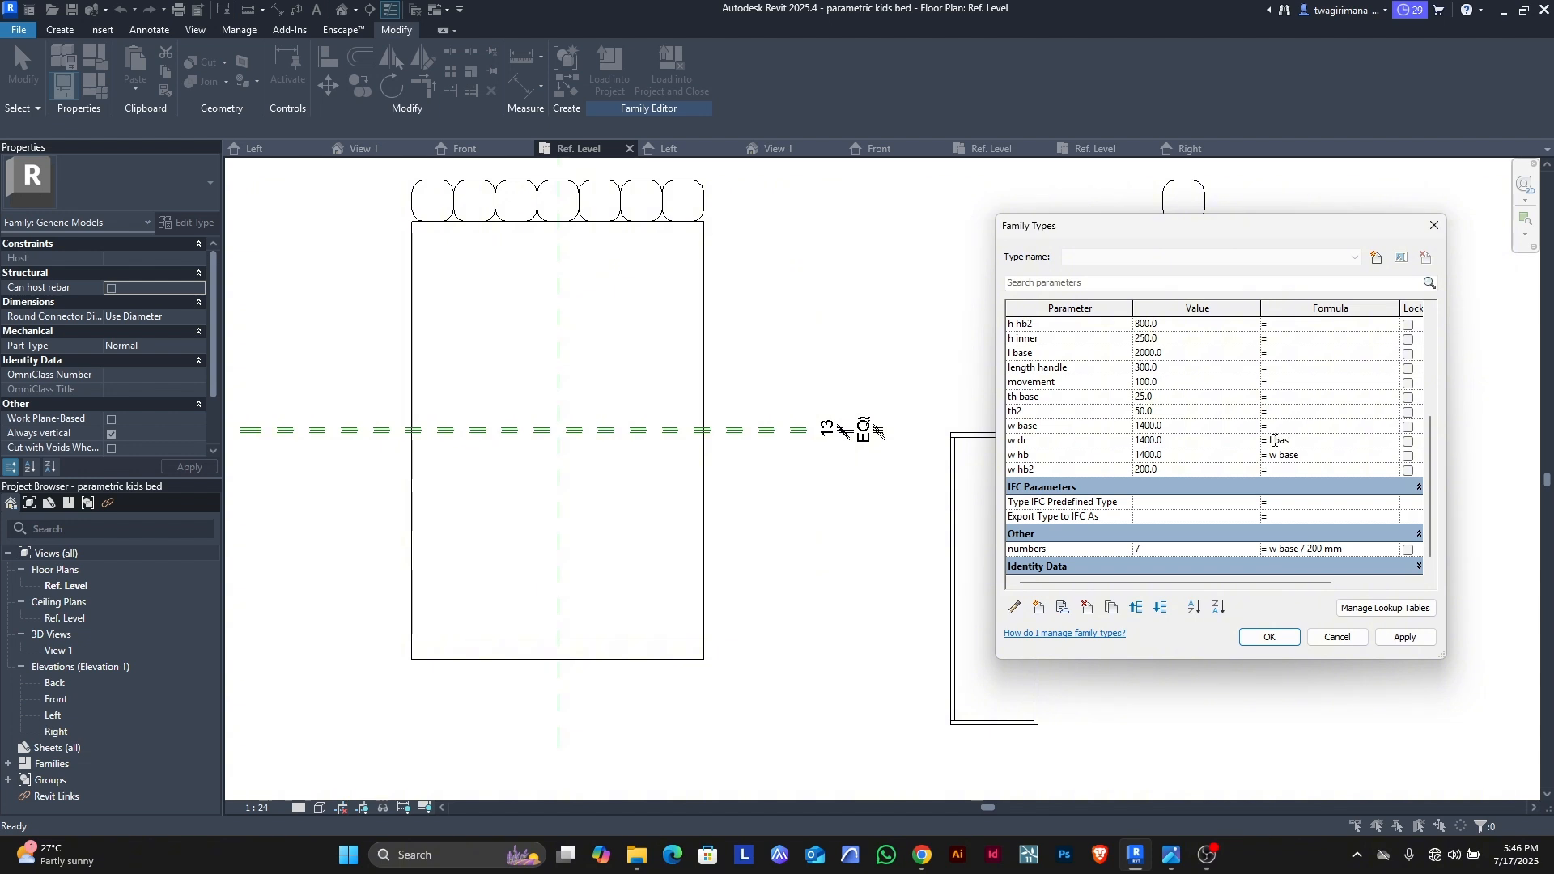
{"action": "type", "text": "l base/2 - 13mm"}
{"action": "left_click", "coordinate": [1385, 640]}
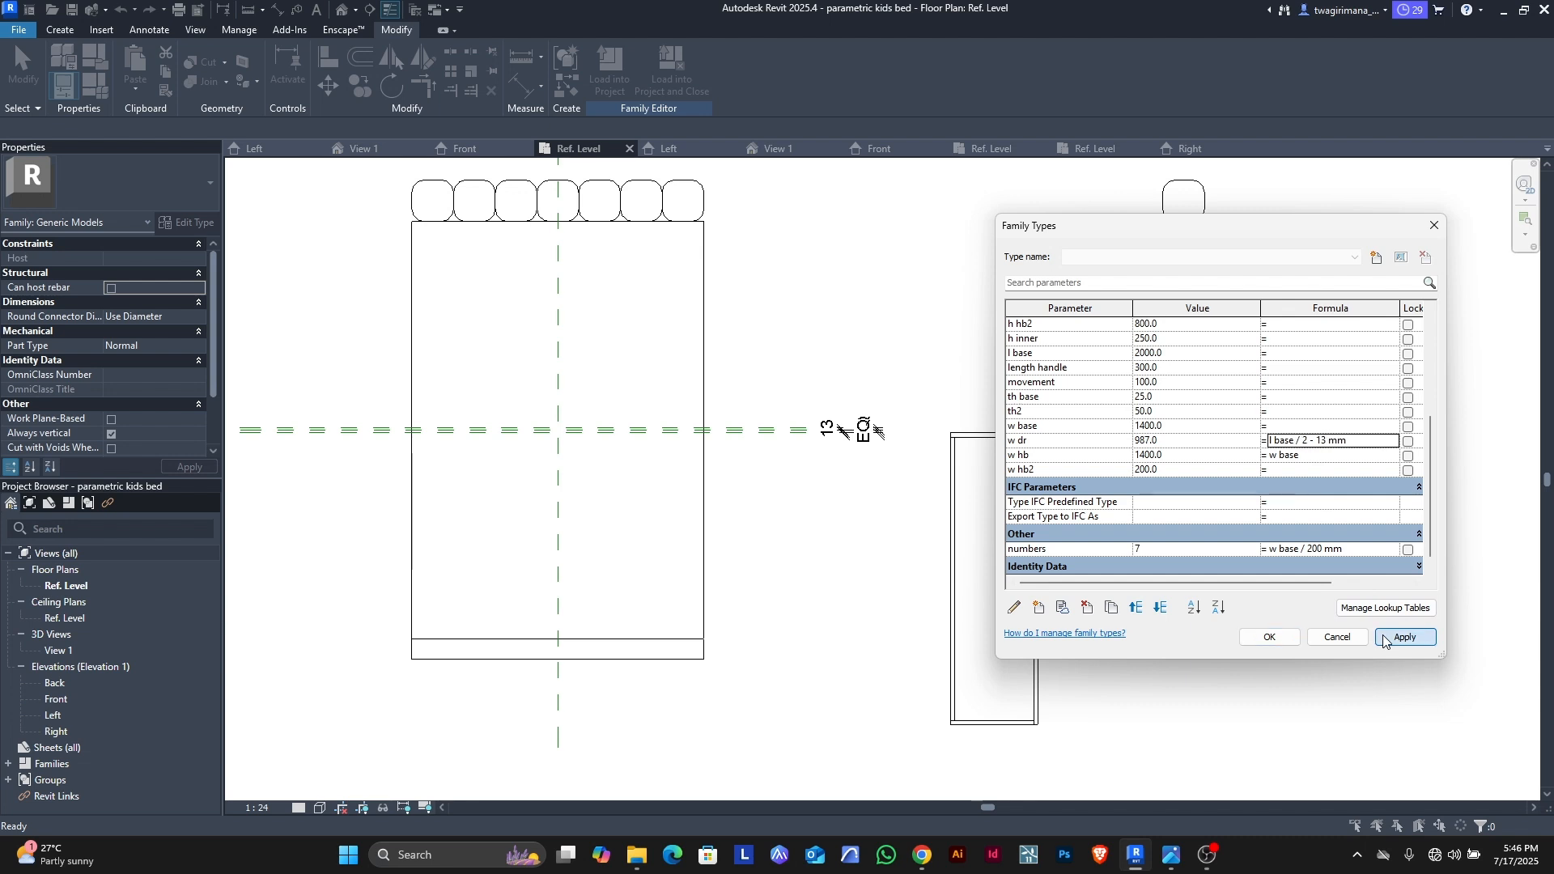
{"action": "left_click", "coordinate": [1269, 637]}
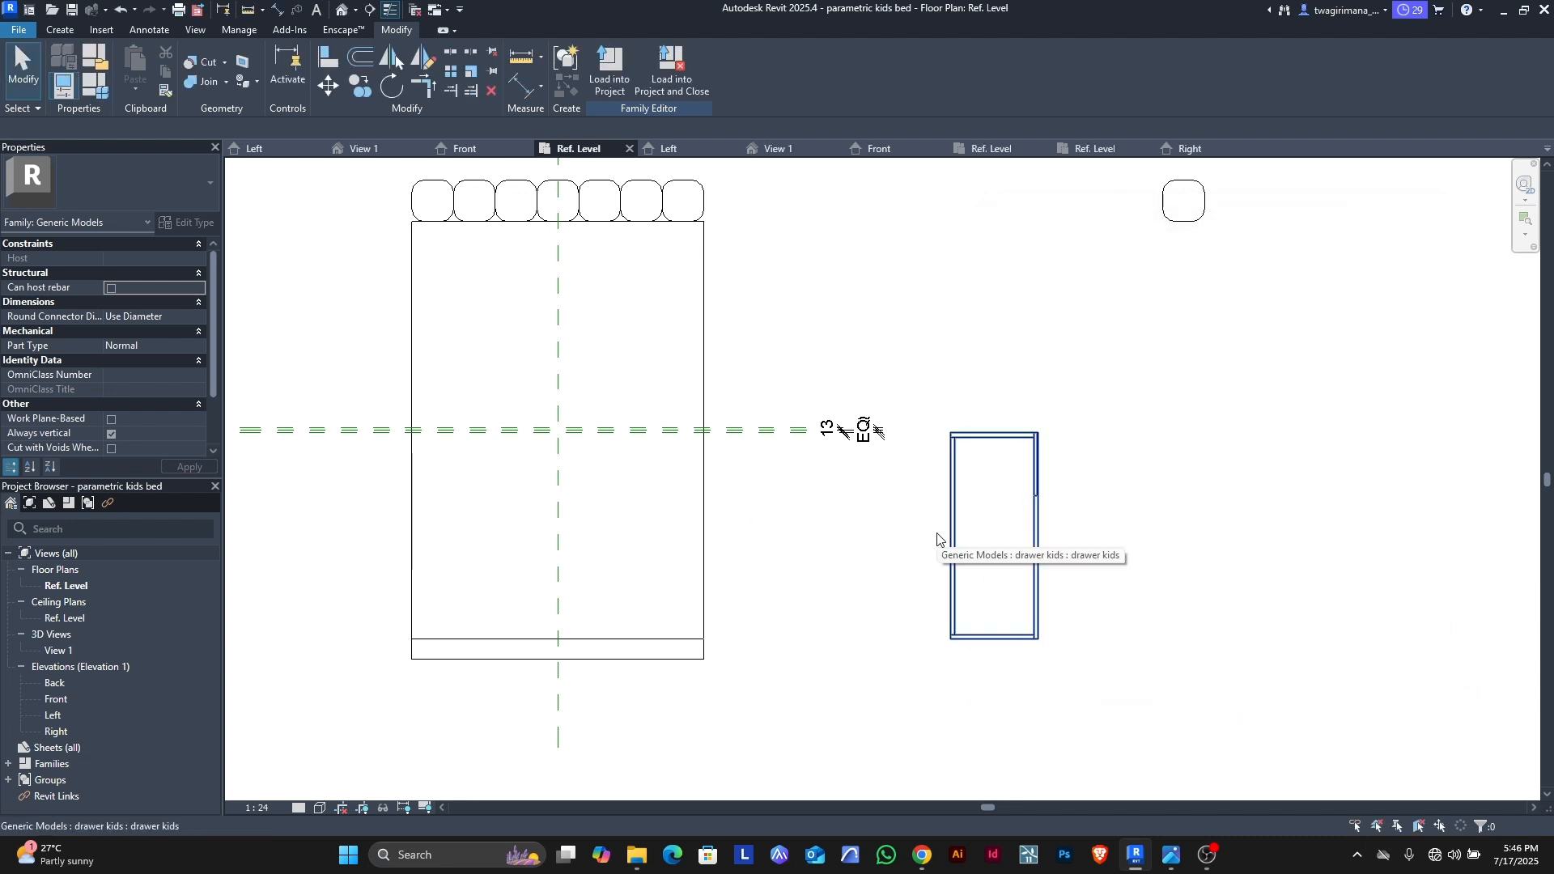
Step: Align the drawer's back side with the Center (Left/Right) reference plane of the bed
{"action": "left_click", "coordinate": [328, 64]}
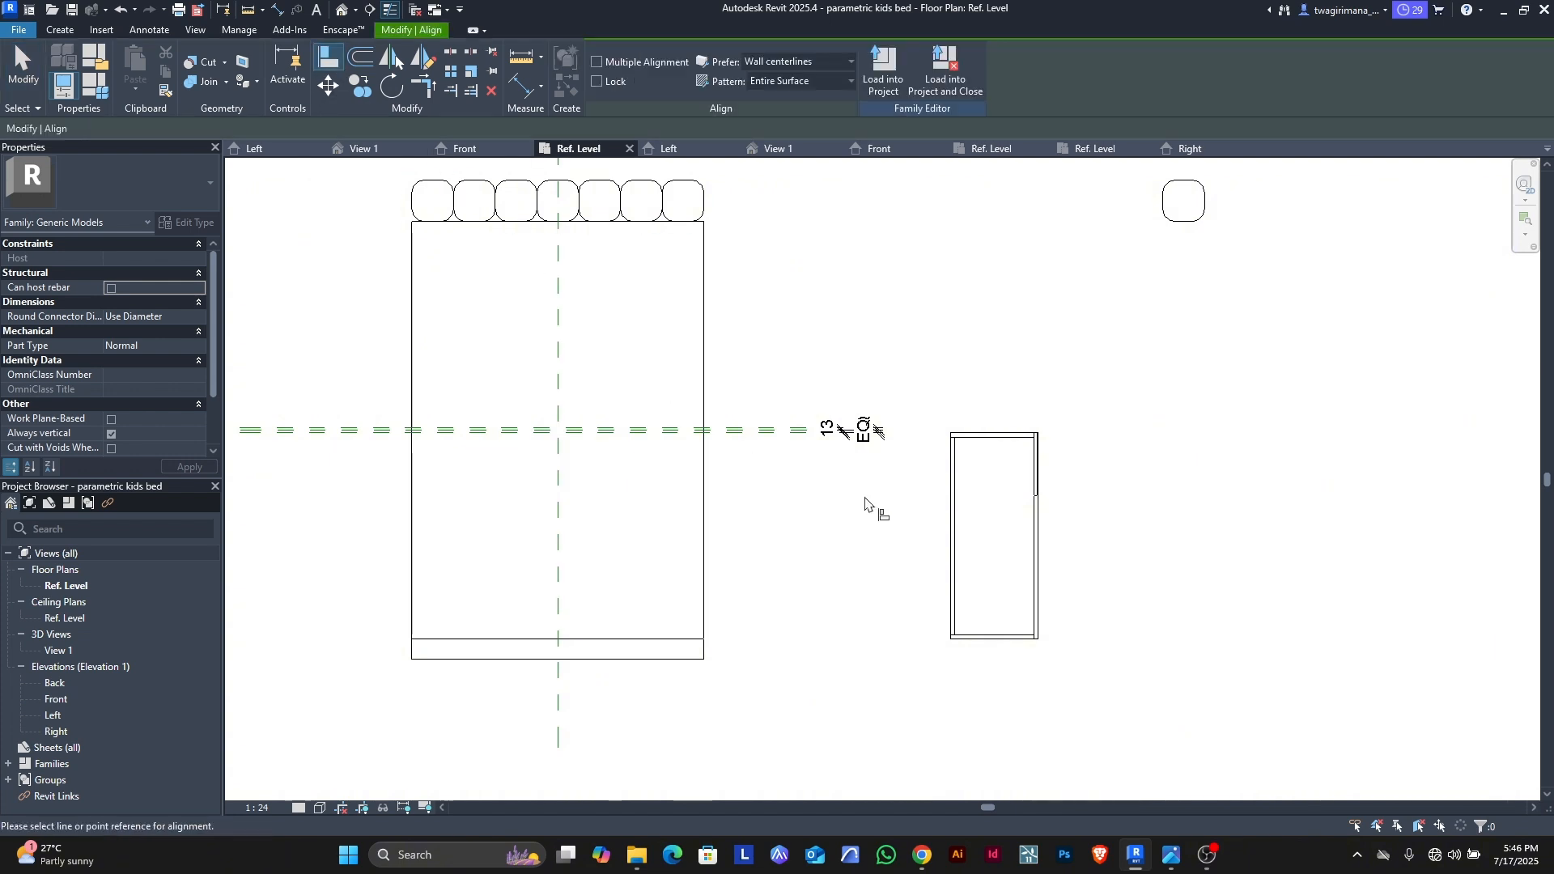
{"action": "left_click", "coordinate": [945, 540]}
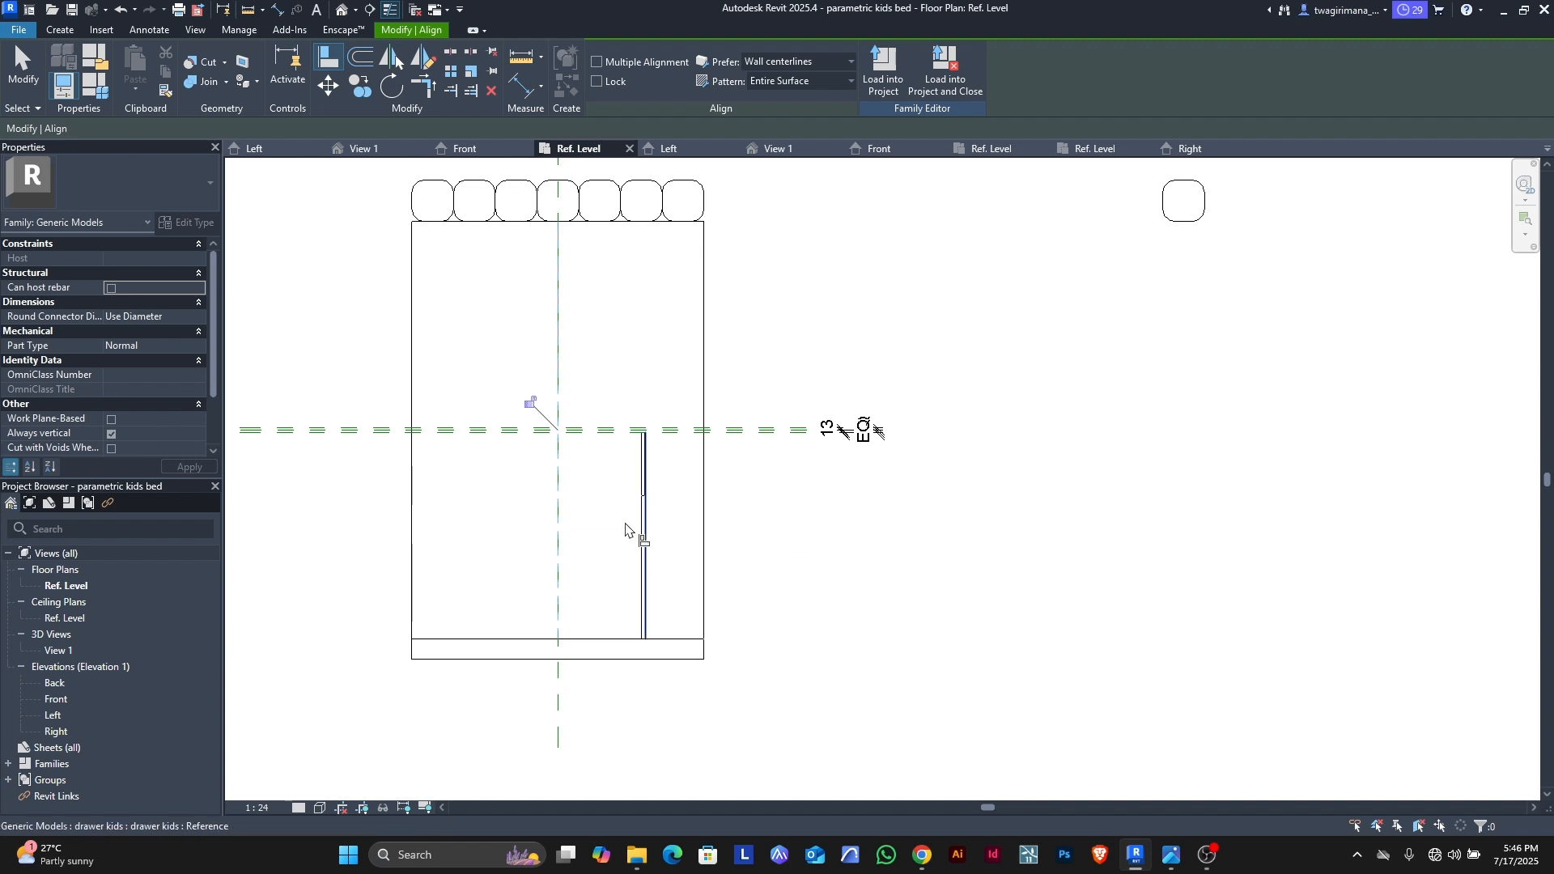
{"action": "scroll", "coordinate": [620, 522], "scroll_direction": "up", "scroll_amount": 2}
{"action": "left_click", "coordinate": [655, 504]}
{"action": "key", "text": "Escape"}
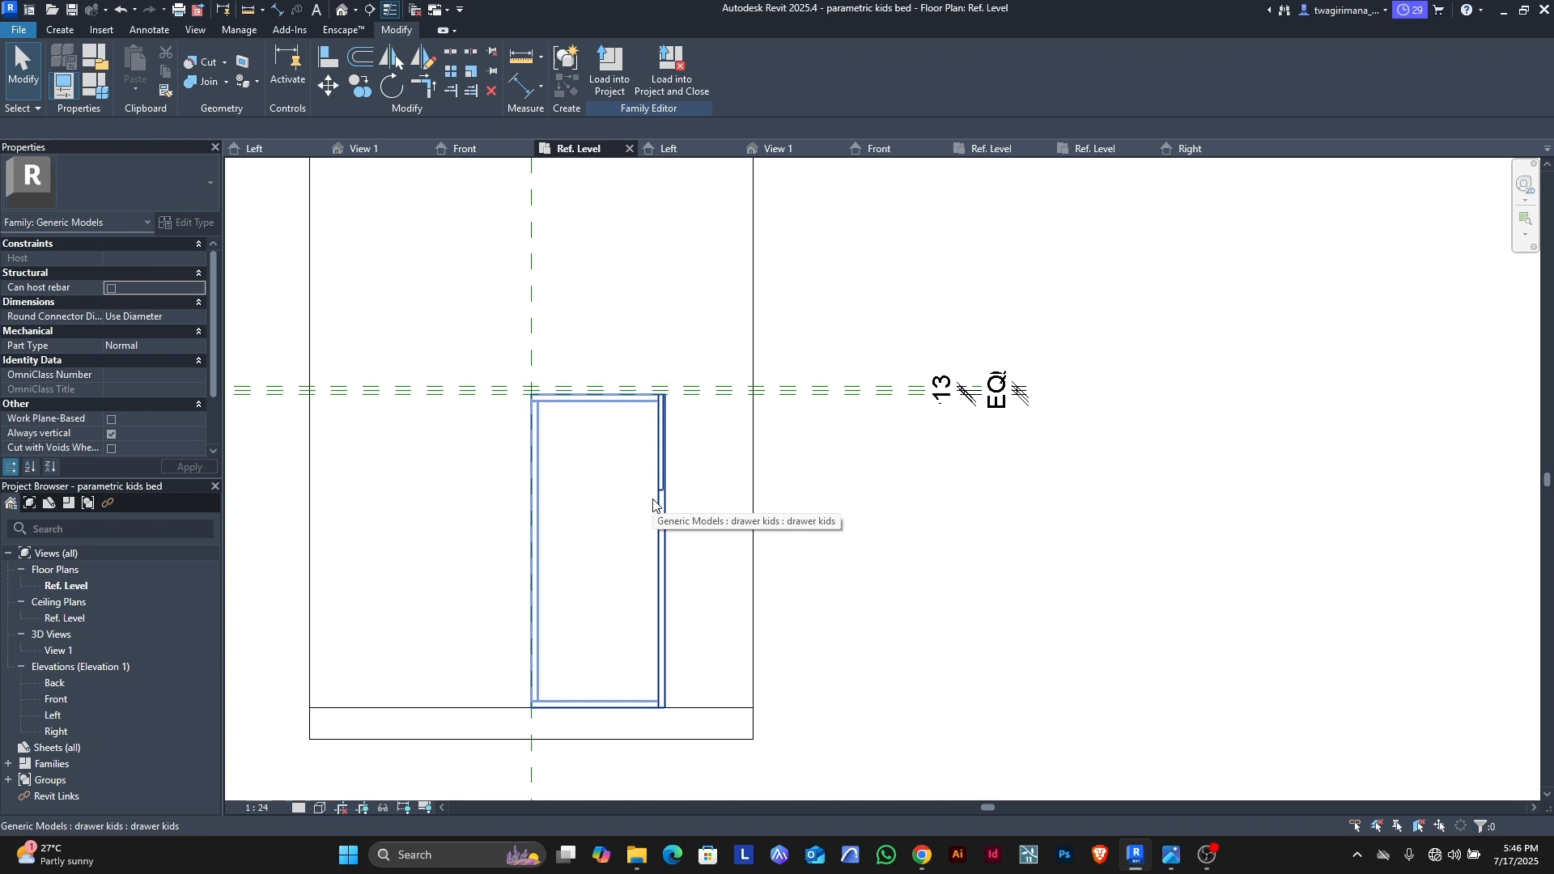
Step: Align the inner face of the drawer's front panel with the adjacent long side edge of the bed base
{"action": "scroll", "coordinate": [538, 510], "scroll_direction": "down", "scroll_amount": 2}
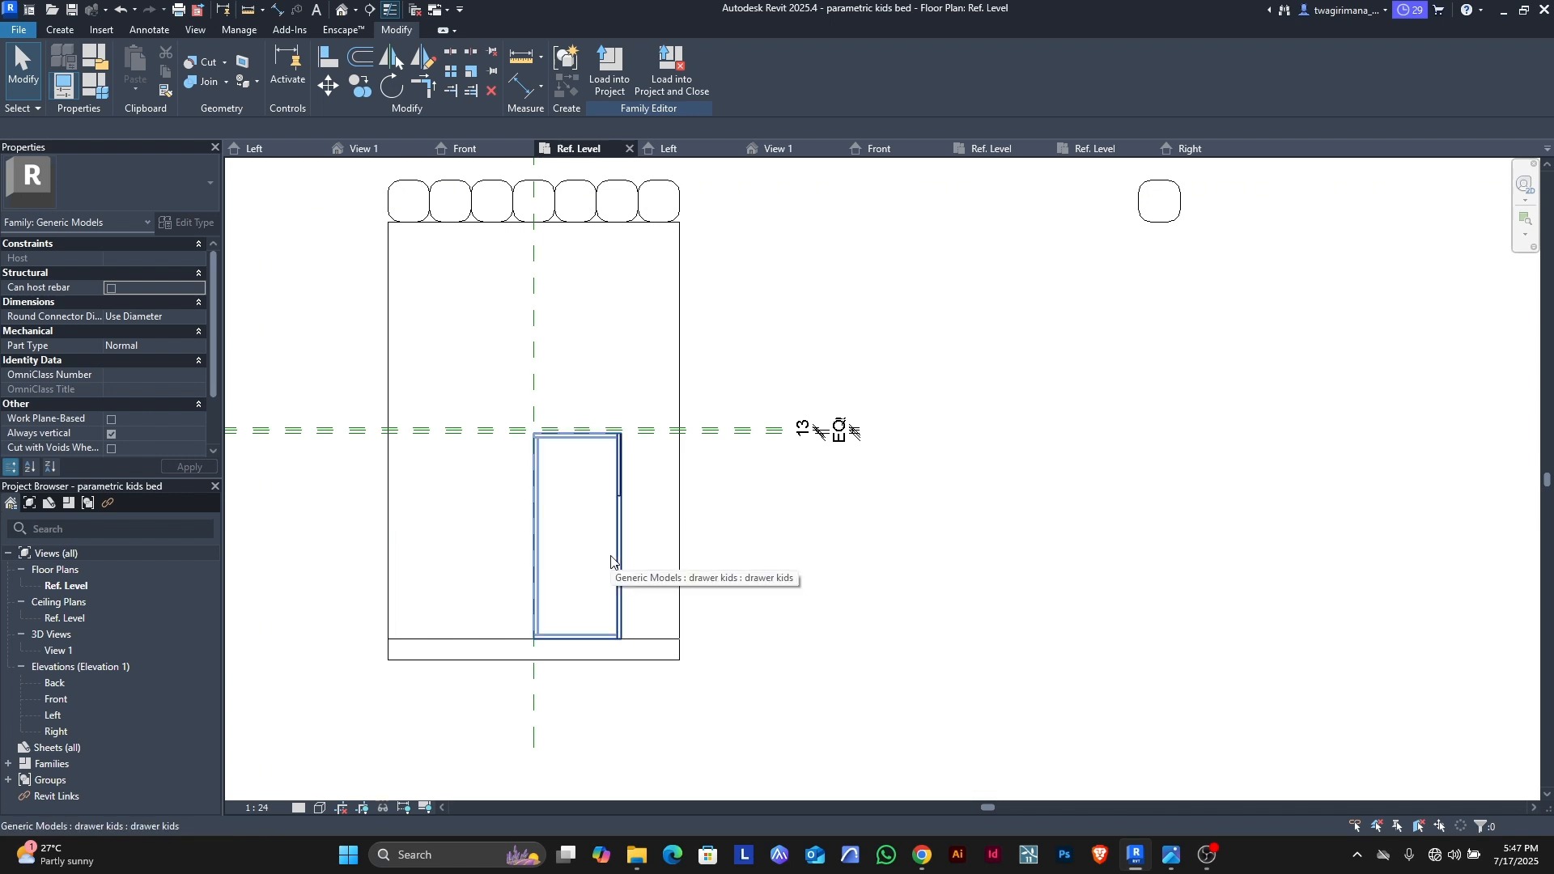
{"action": "scroll", "coordinate": [619, 599], "scroll_direction": "up", "scroll_amount": 4}
{"action": "scroll", "coordinate": [631, 638], "scroll_direction": "down", "scroll_amount": 2}
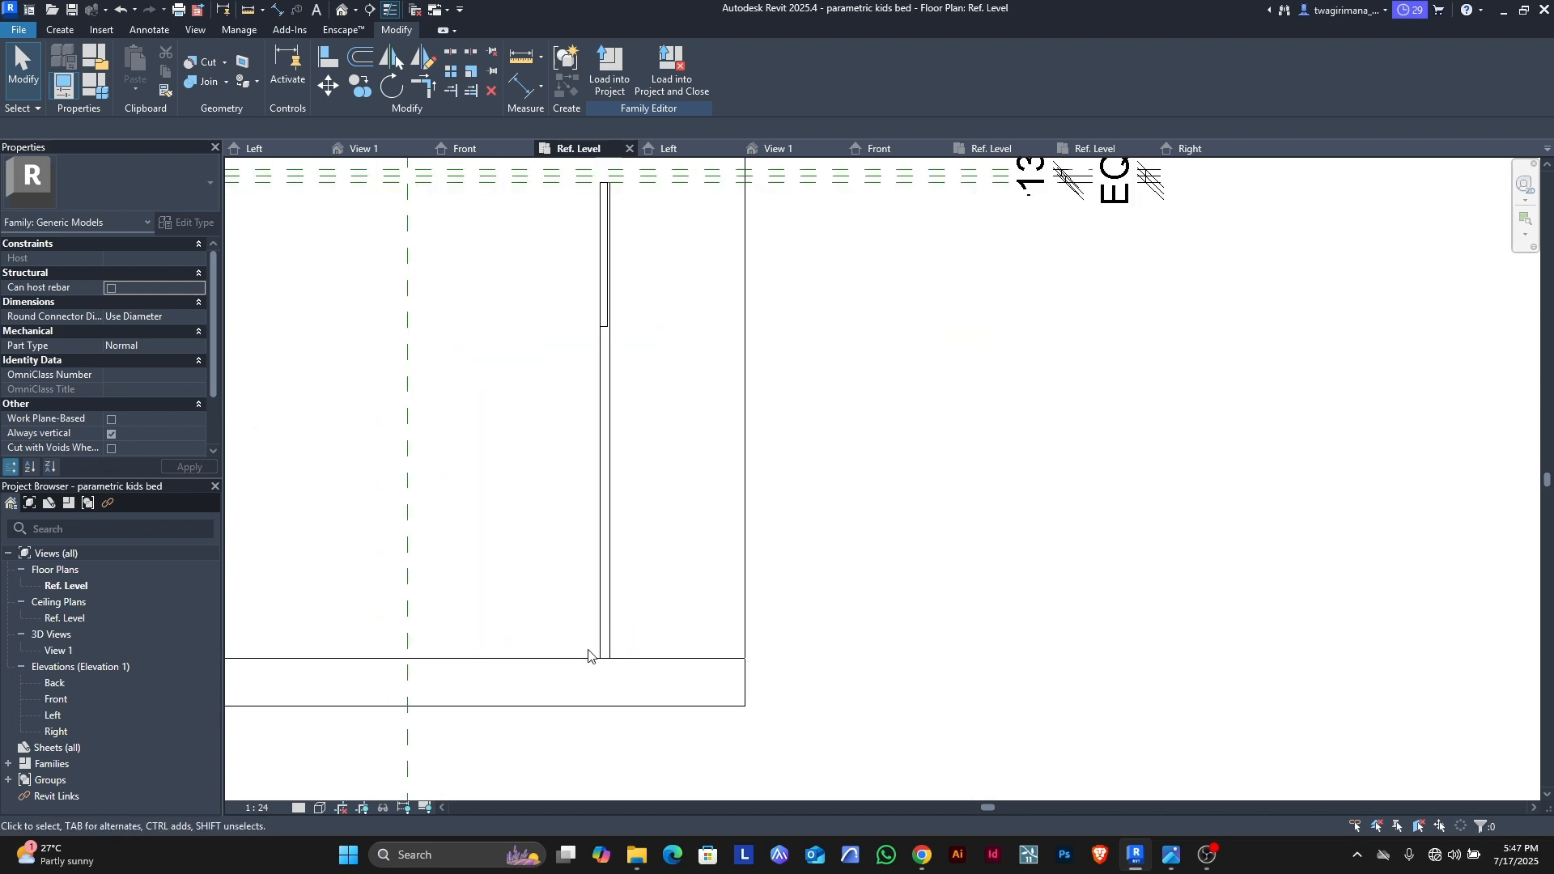
{"action": "left_click", "coordinate": [328, 58]}
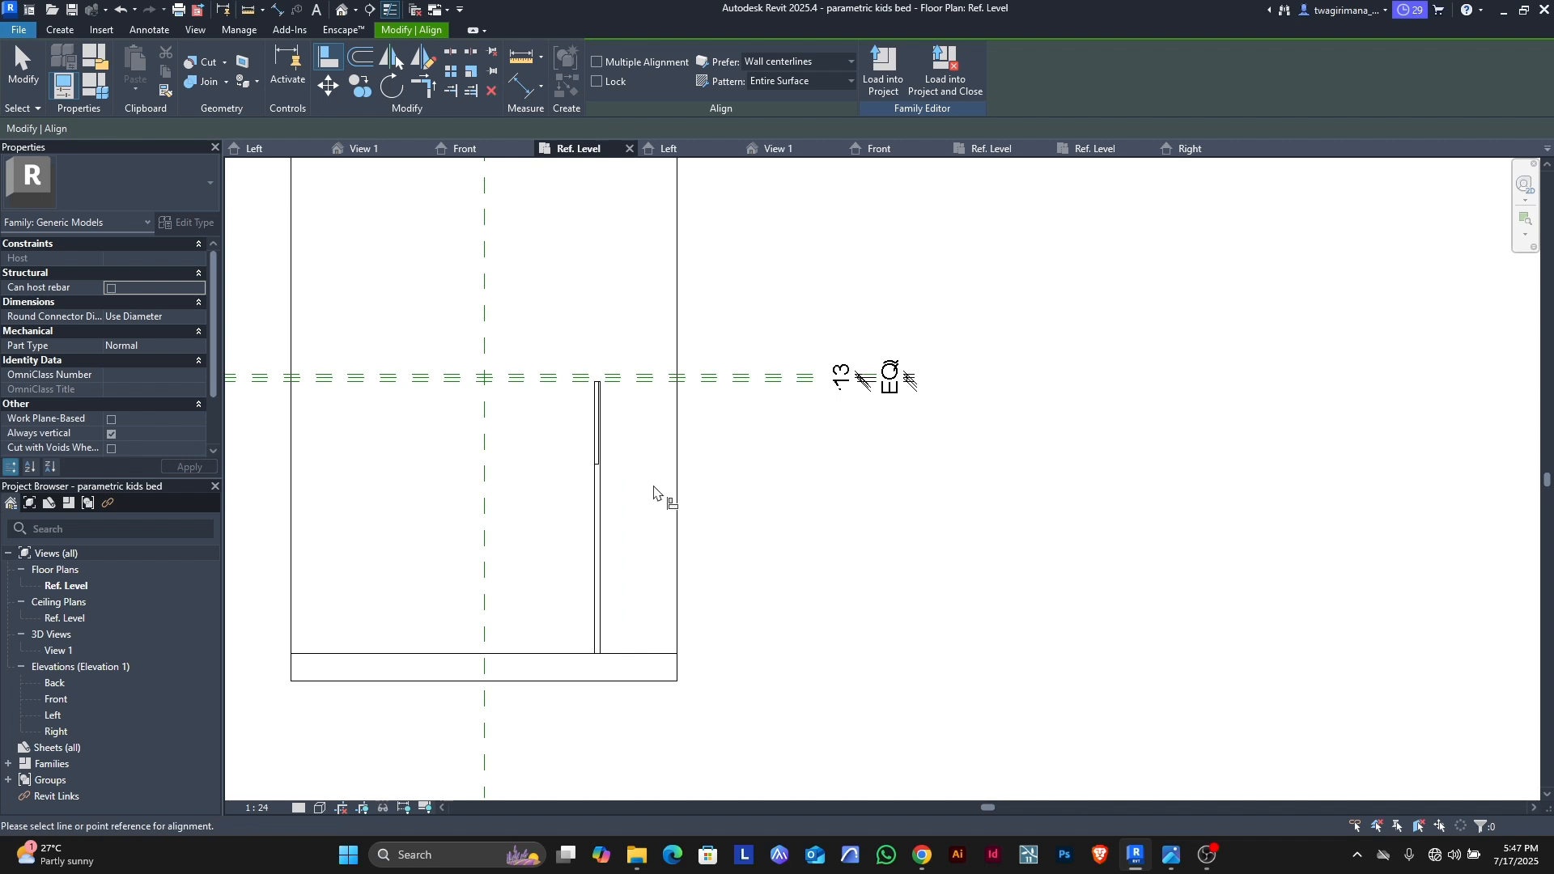
{"action": "left_click", "coordinate": [679, 511]}
{"action": "scroll", "coordinate": [611, 486], "scroll_direction": "up", "scroll_amount": 3}
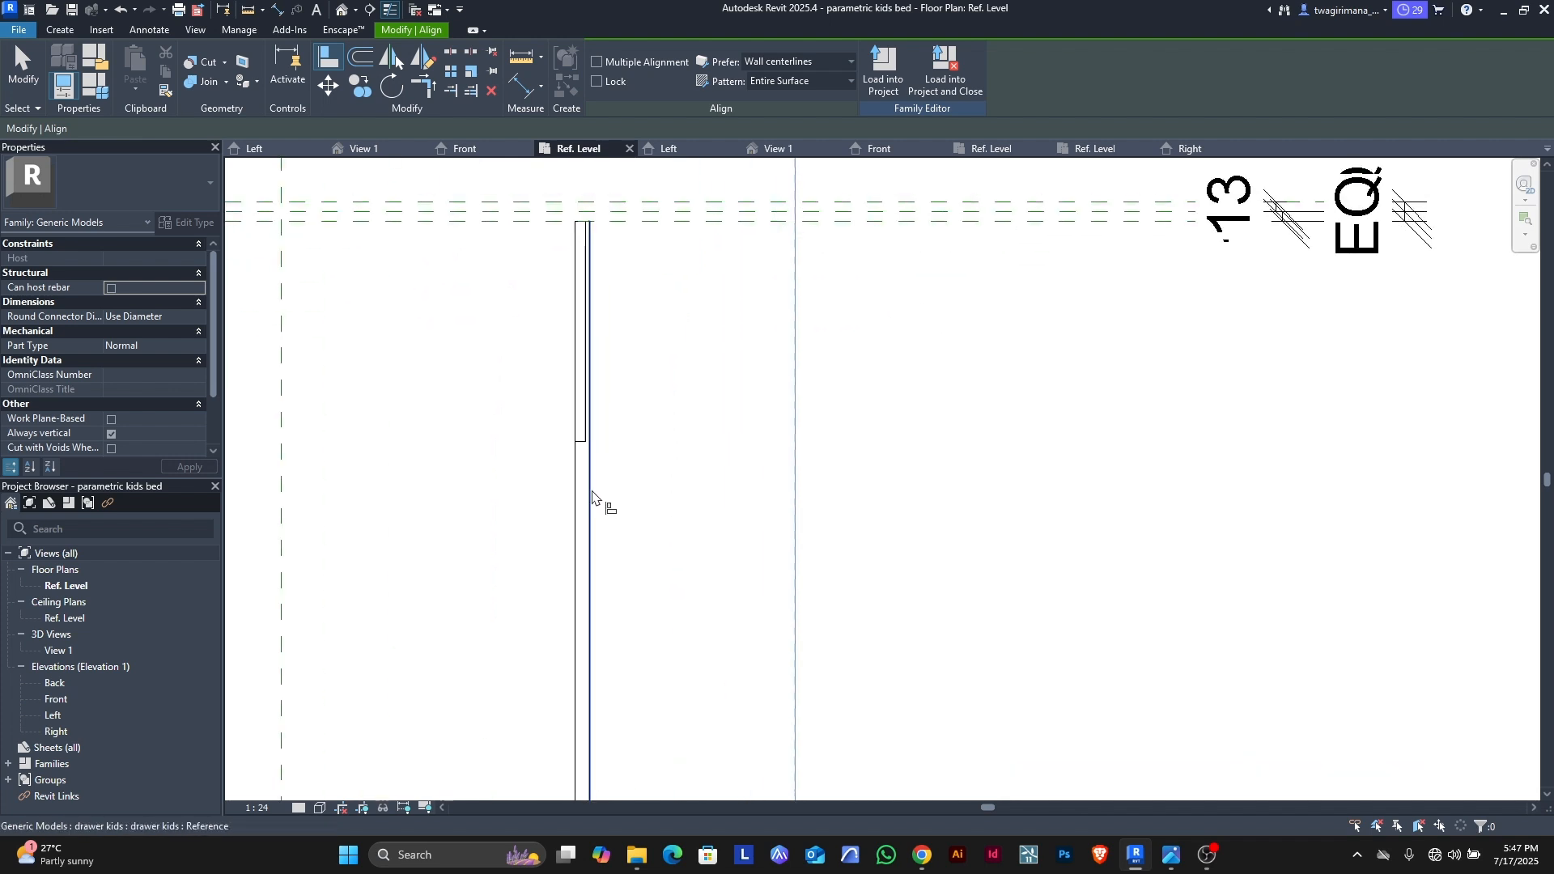
{"action": "left_click", "coordinate": [577, 497]}
{"action": "scroll", "coordinate": [617, 451], "scroll_direction": "down", "scroll_amount": 1}
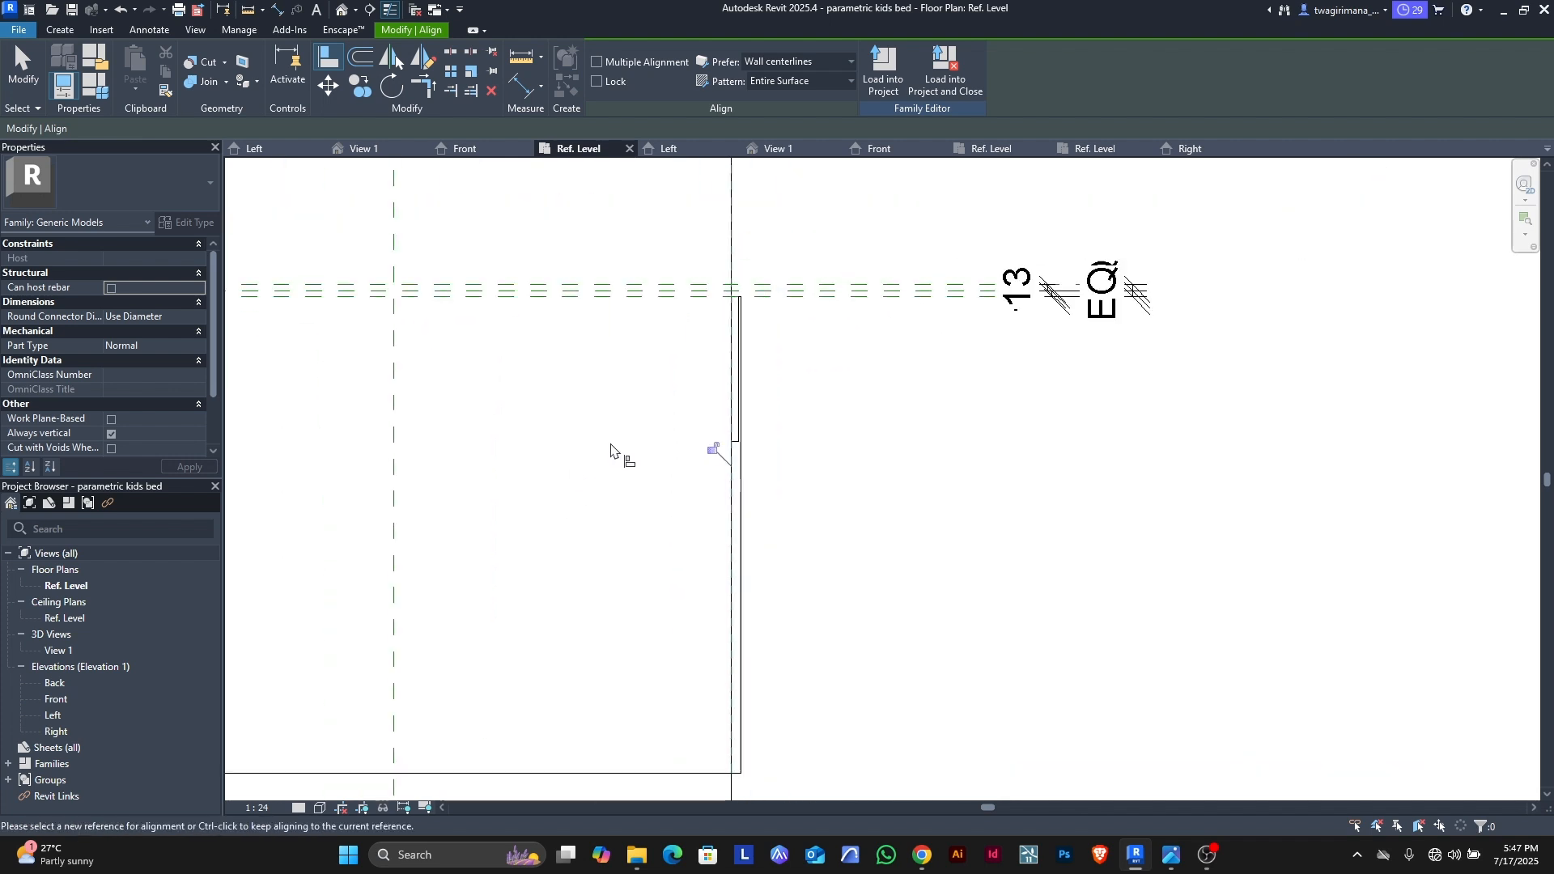
{"action": "scroll", "coordinate": [667, 449], "scroll_direction": "down", "scroll_amount": 1}
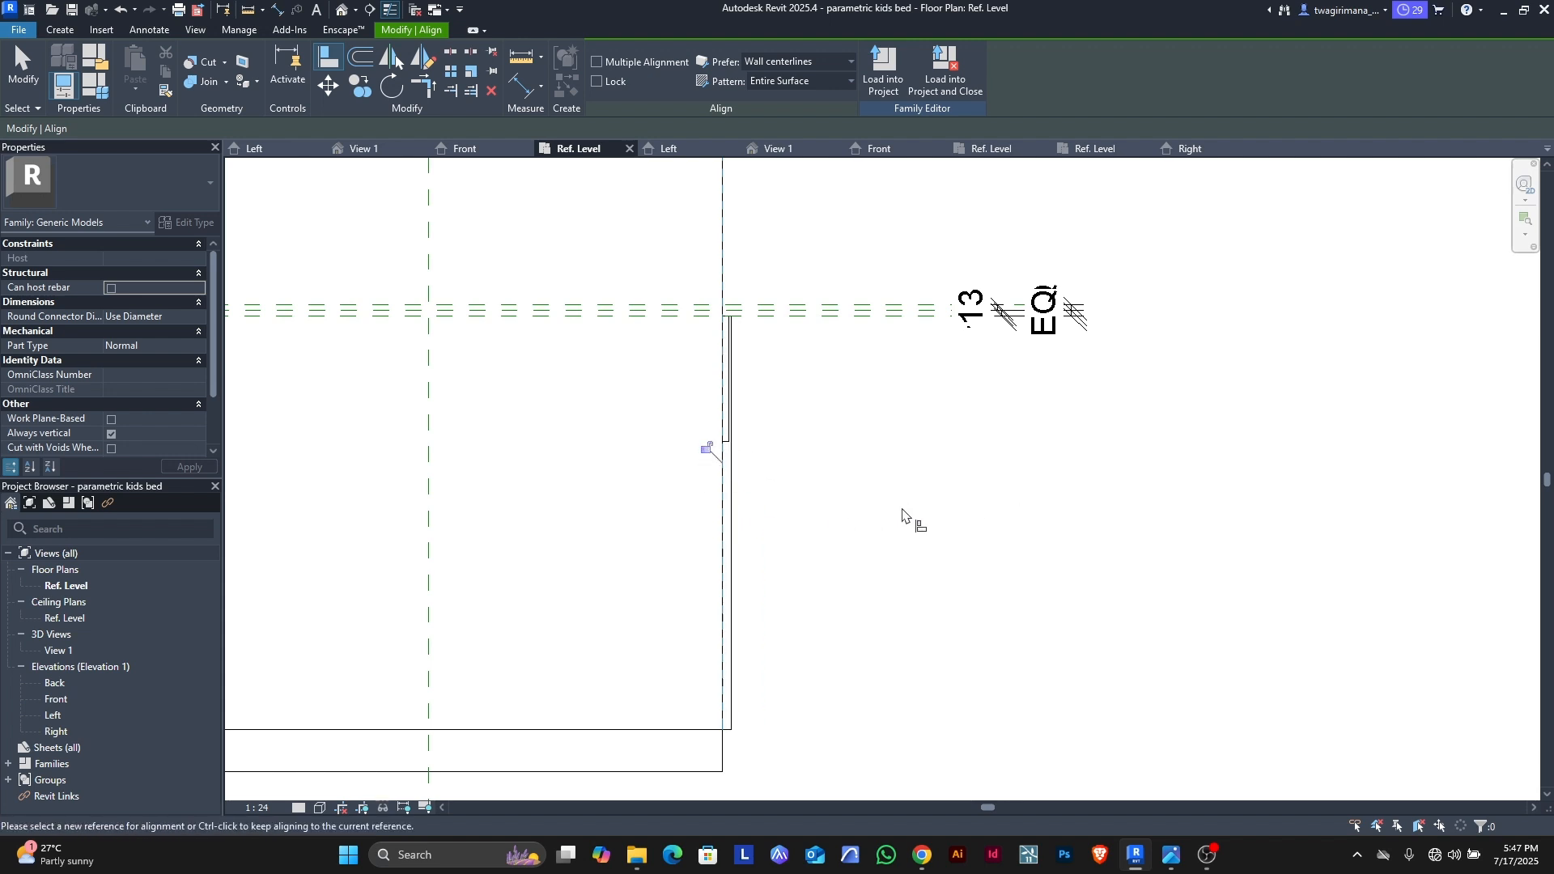
{"action": "scroll", "coordinate": [778, 452], "scroll_direction": "down", "scroll_amount": 1}
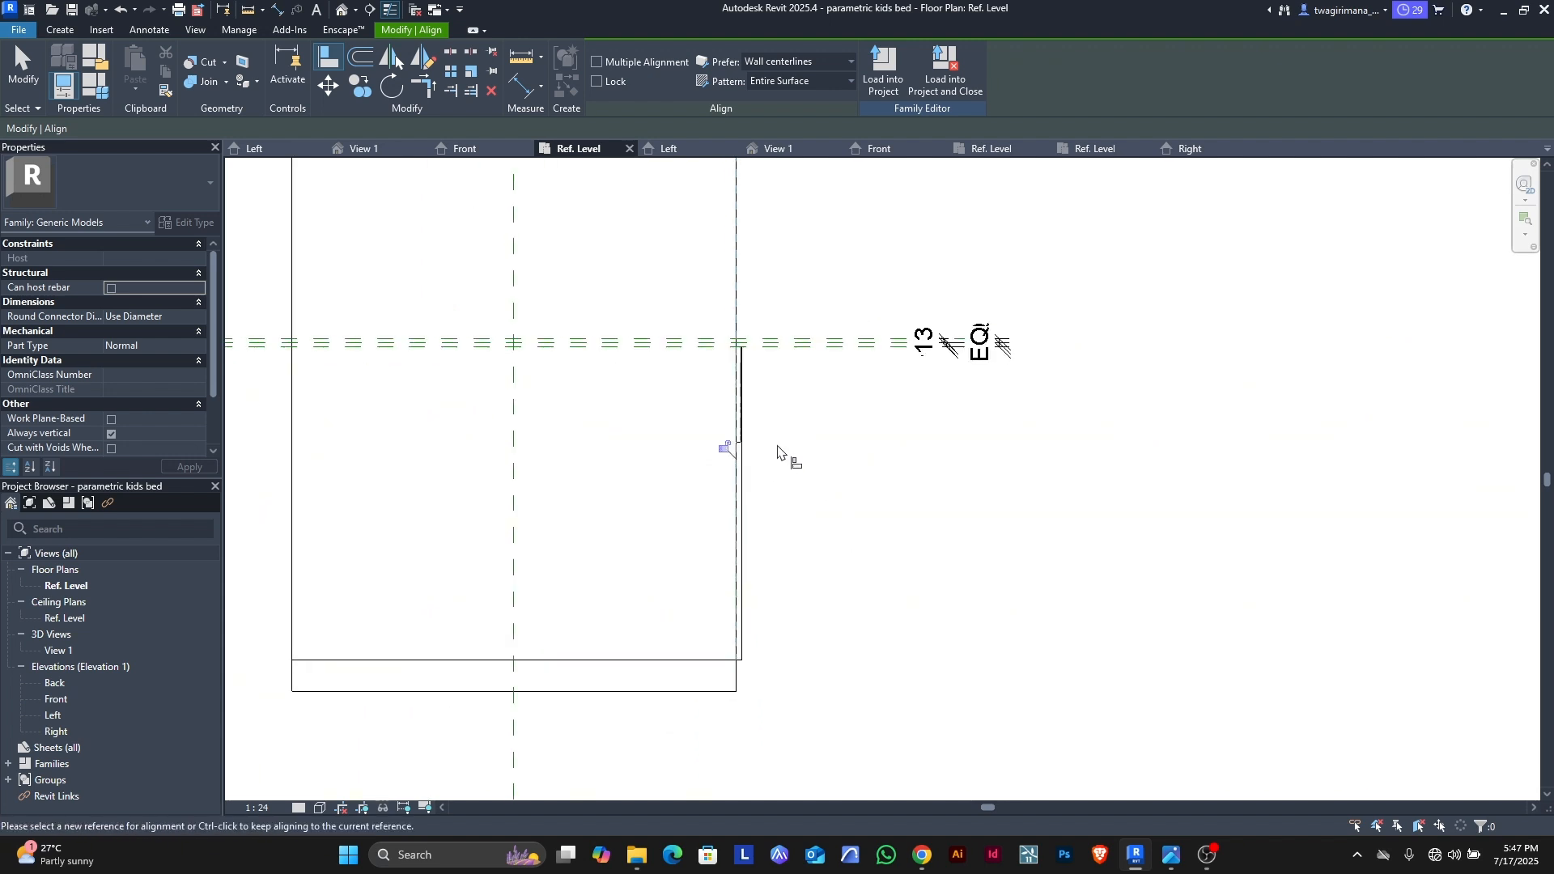
{"action": "left_click", "coordinate": [724, 451]}
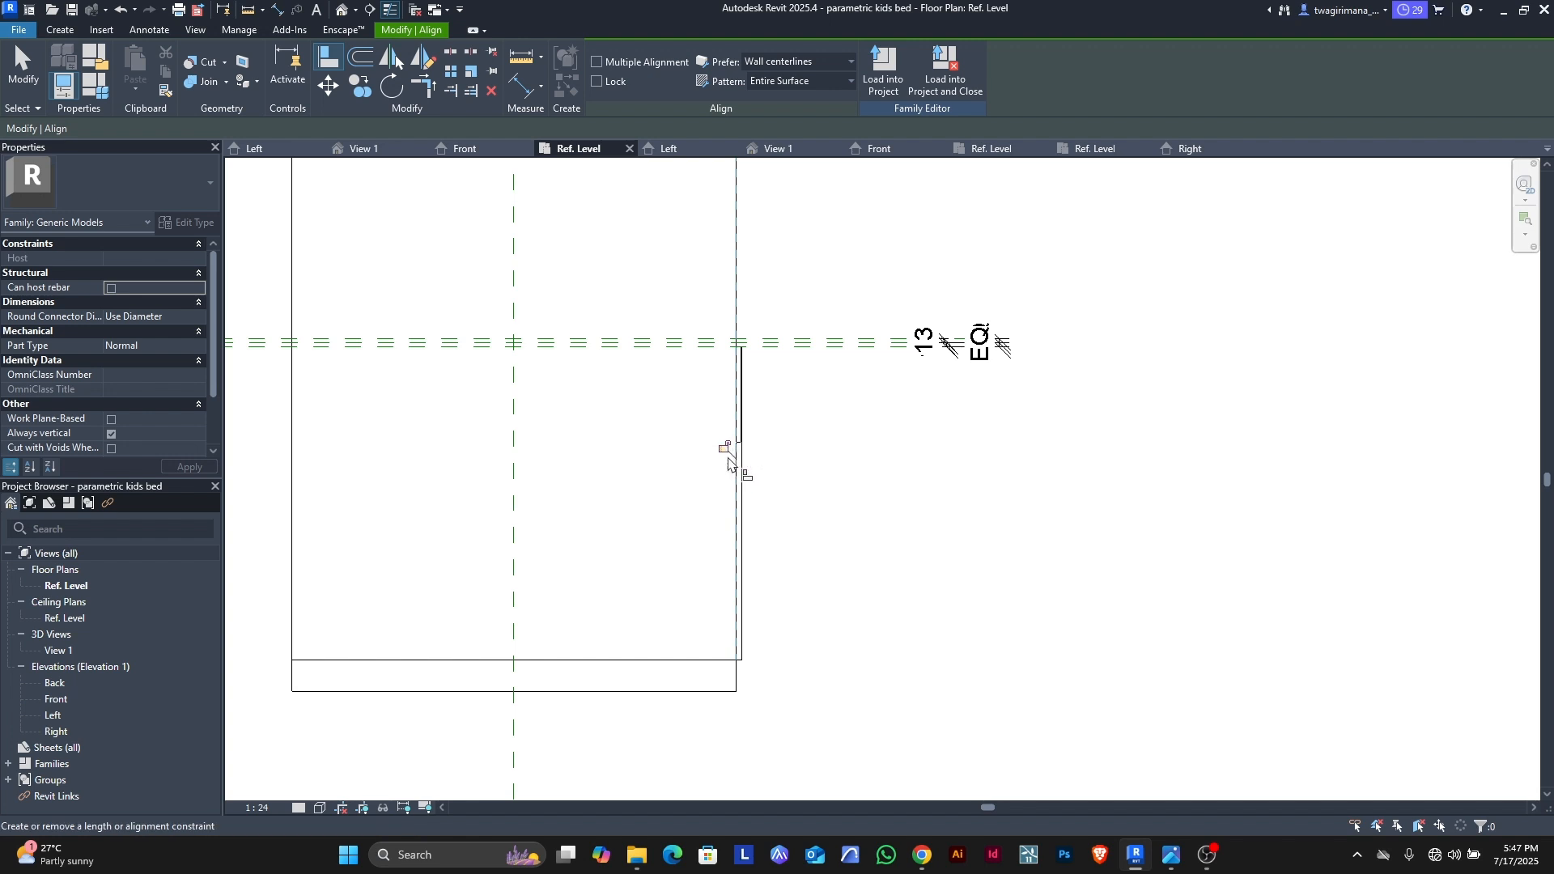
{"action": "scroll", "coordinate": [737, 351], "scroll_direction": "up", "scroll_amount": 4}
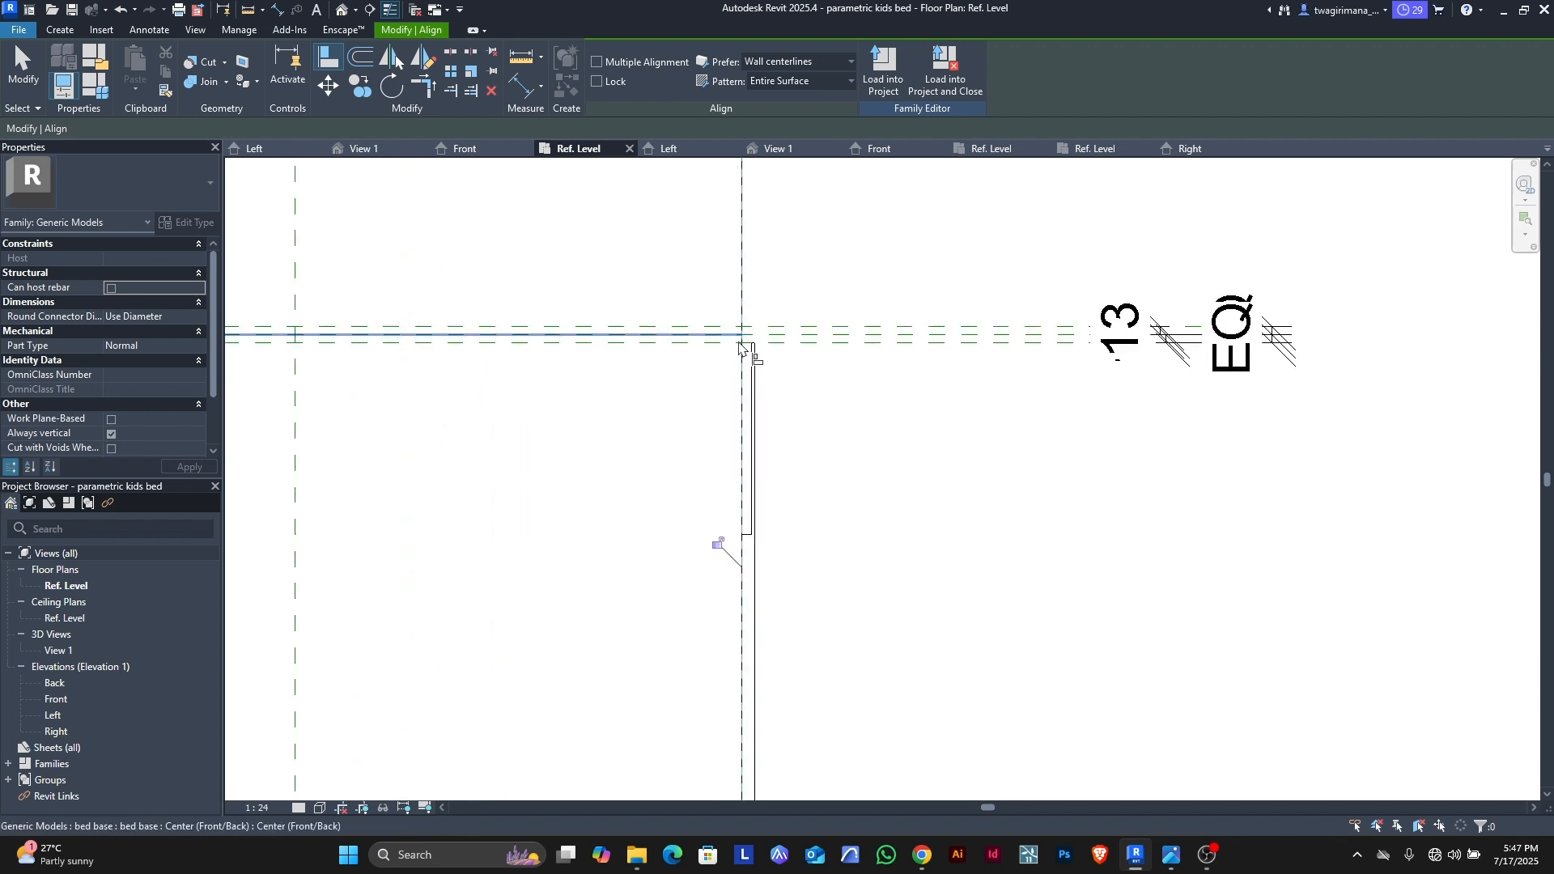
{"action": "scroll", "coordinate": [739, 348], "scroll_direction": "down", "scroll_amount": 3}
{"action": "key", "text": "Escape"}
{"action": "key", "text": "Escape"}
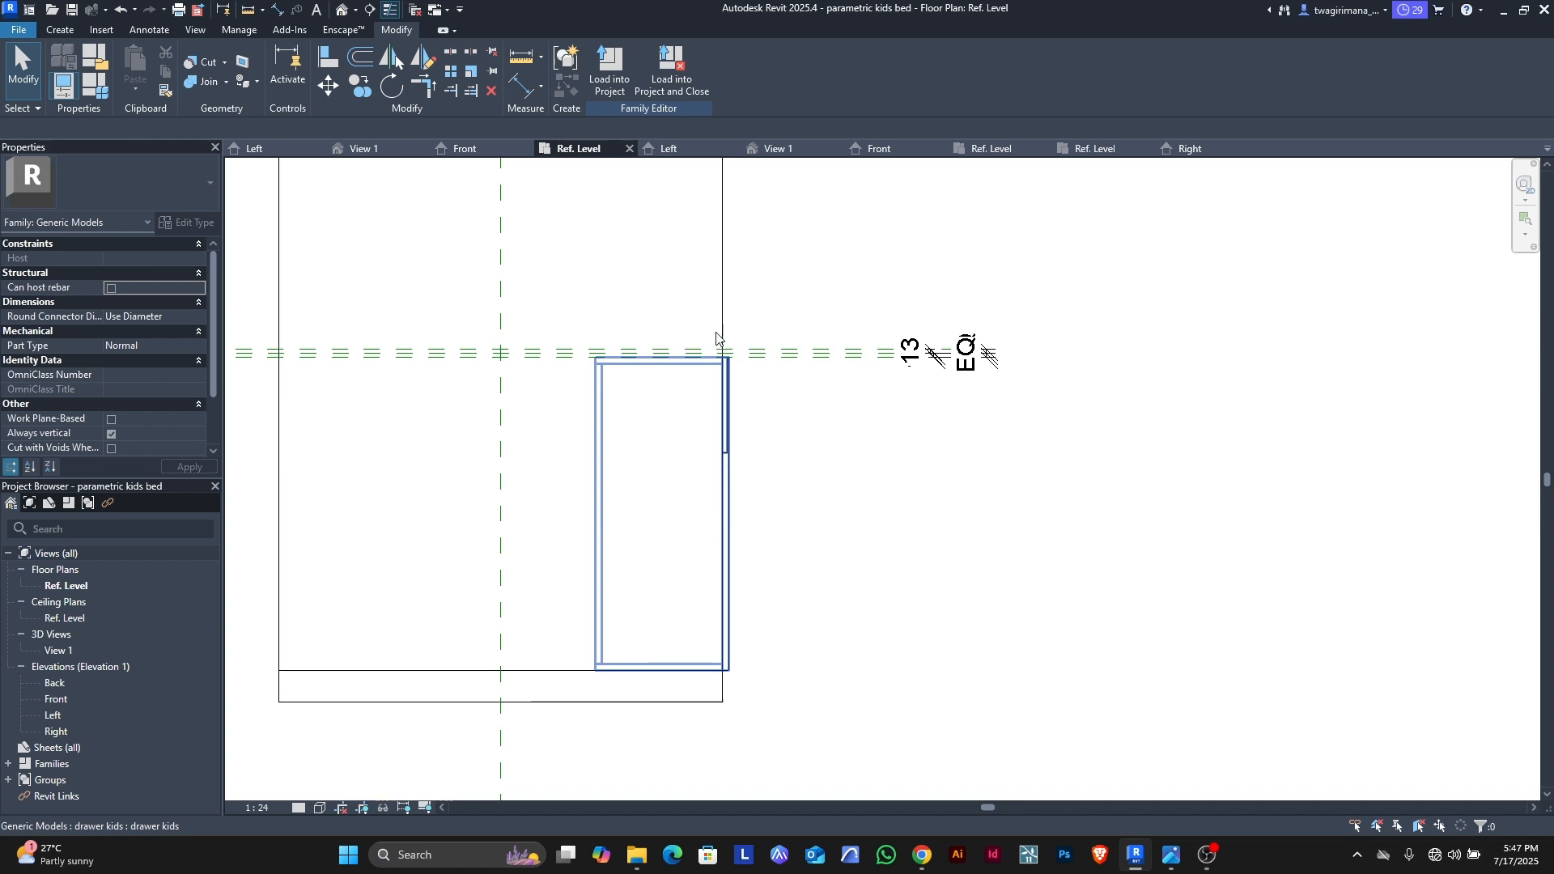
Step: Switch the floor plan's visual style to Wireframe
{"action": "left_click", "coordinate": [340, 809]}
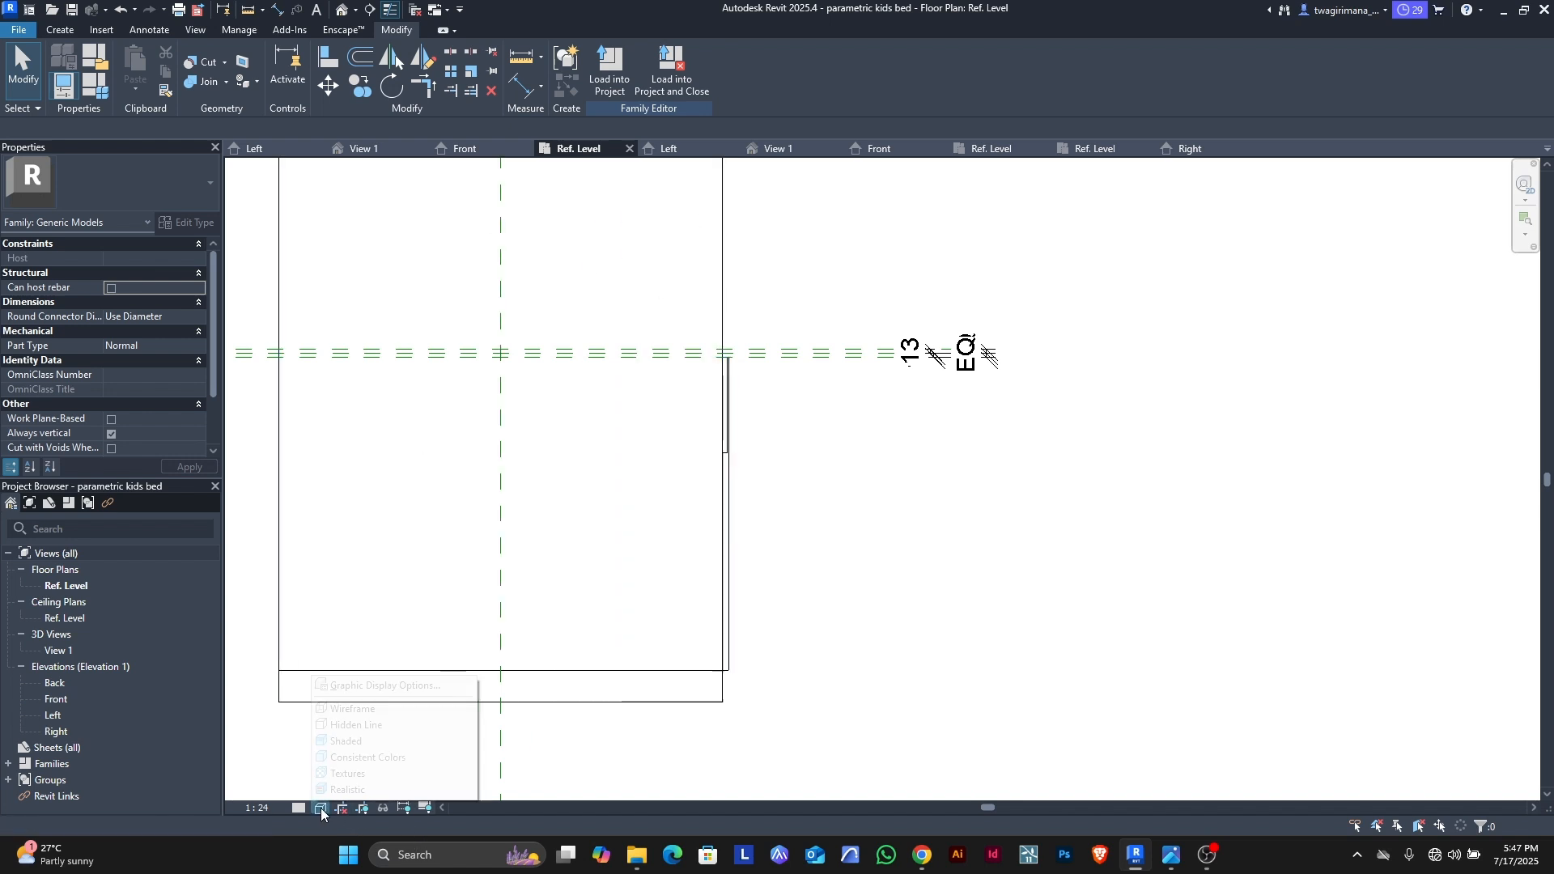
{"action": "left_click", "coordinate": [354, 707]}
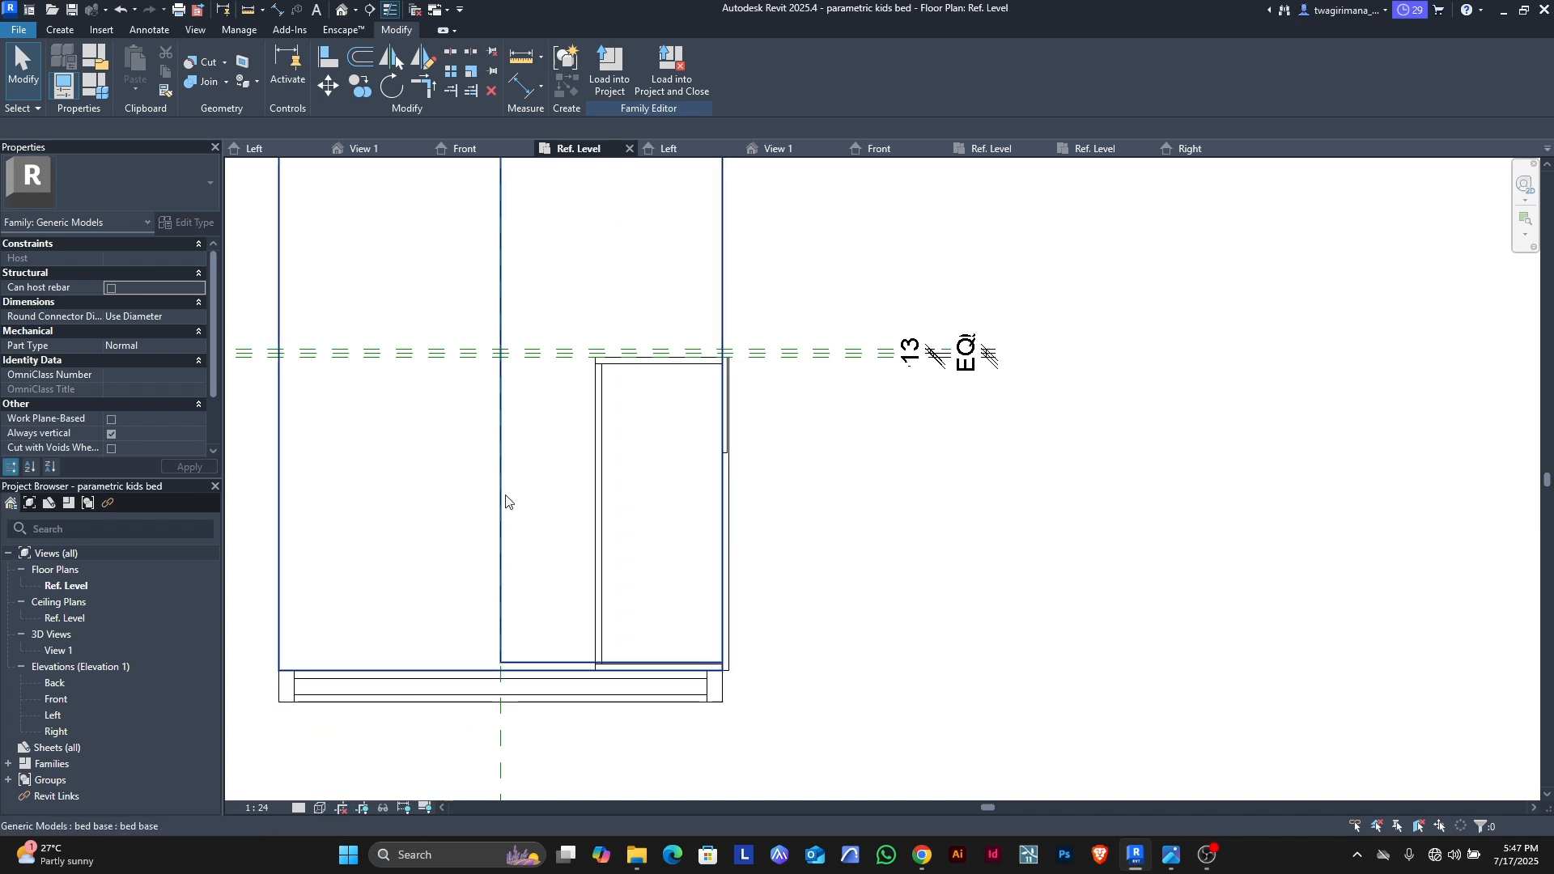
{"action": "scroll", "coordinate": [695, 544], "scroll_direction": "down", "scroll_amount": 1}
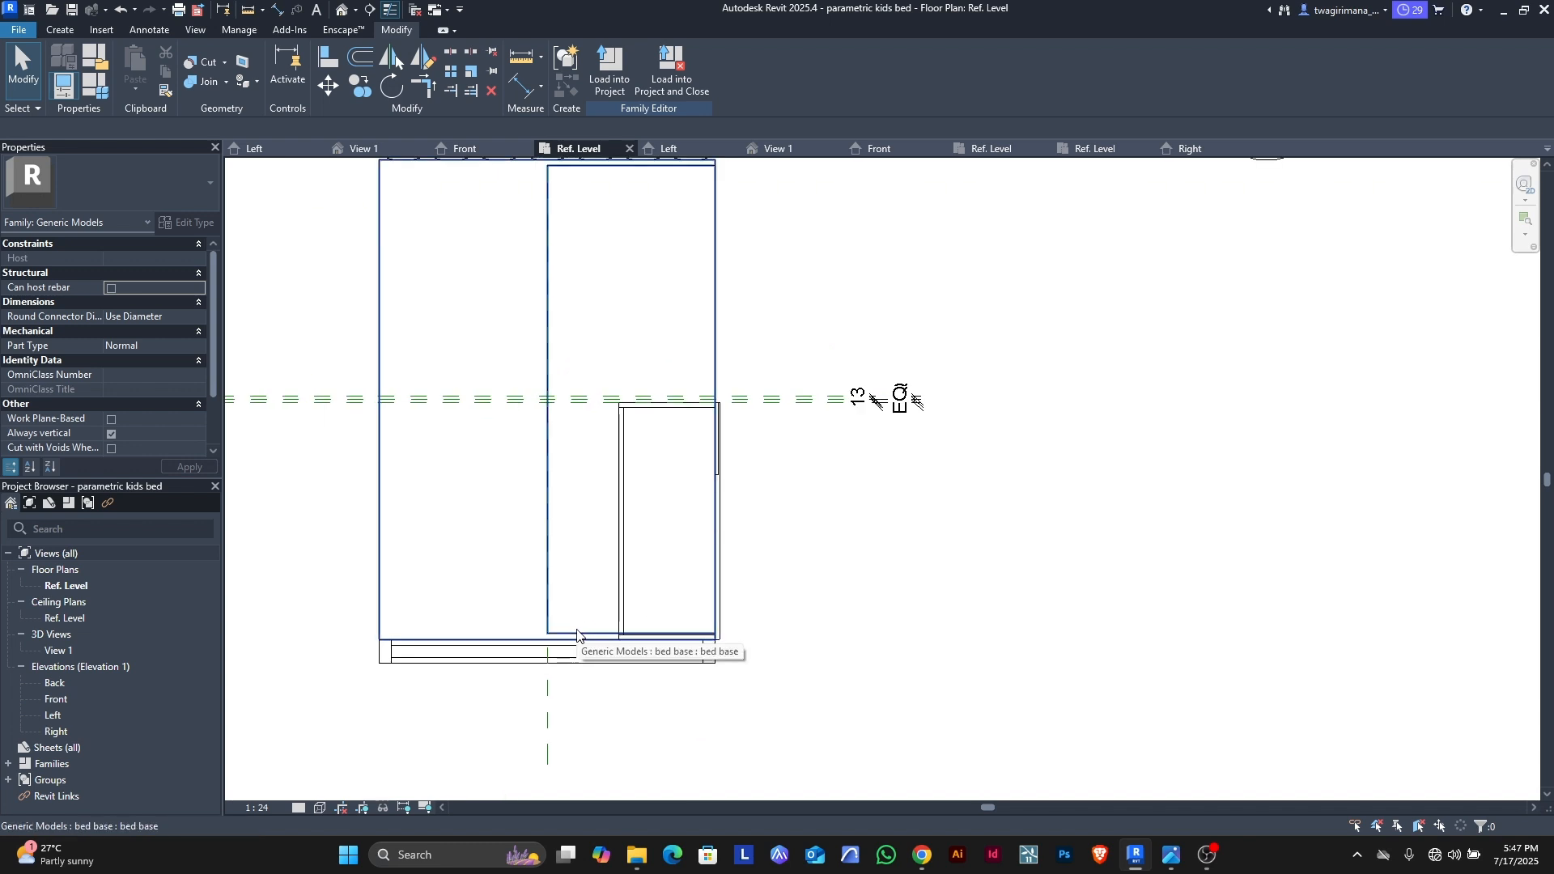
Step: Dimension the bed base's end panel thickness at the footboard, between its outer and inner edges, placing the dimension beside the drawer
{"action": "scroll", "coordinate": [576, 634], "scroll_direction": "up", "scroll_amount": 5}
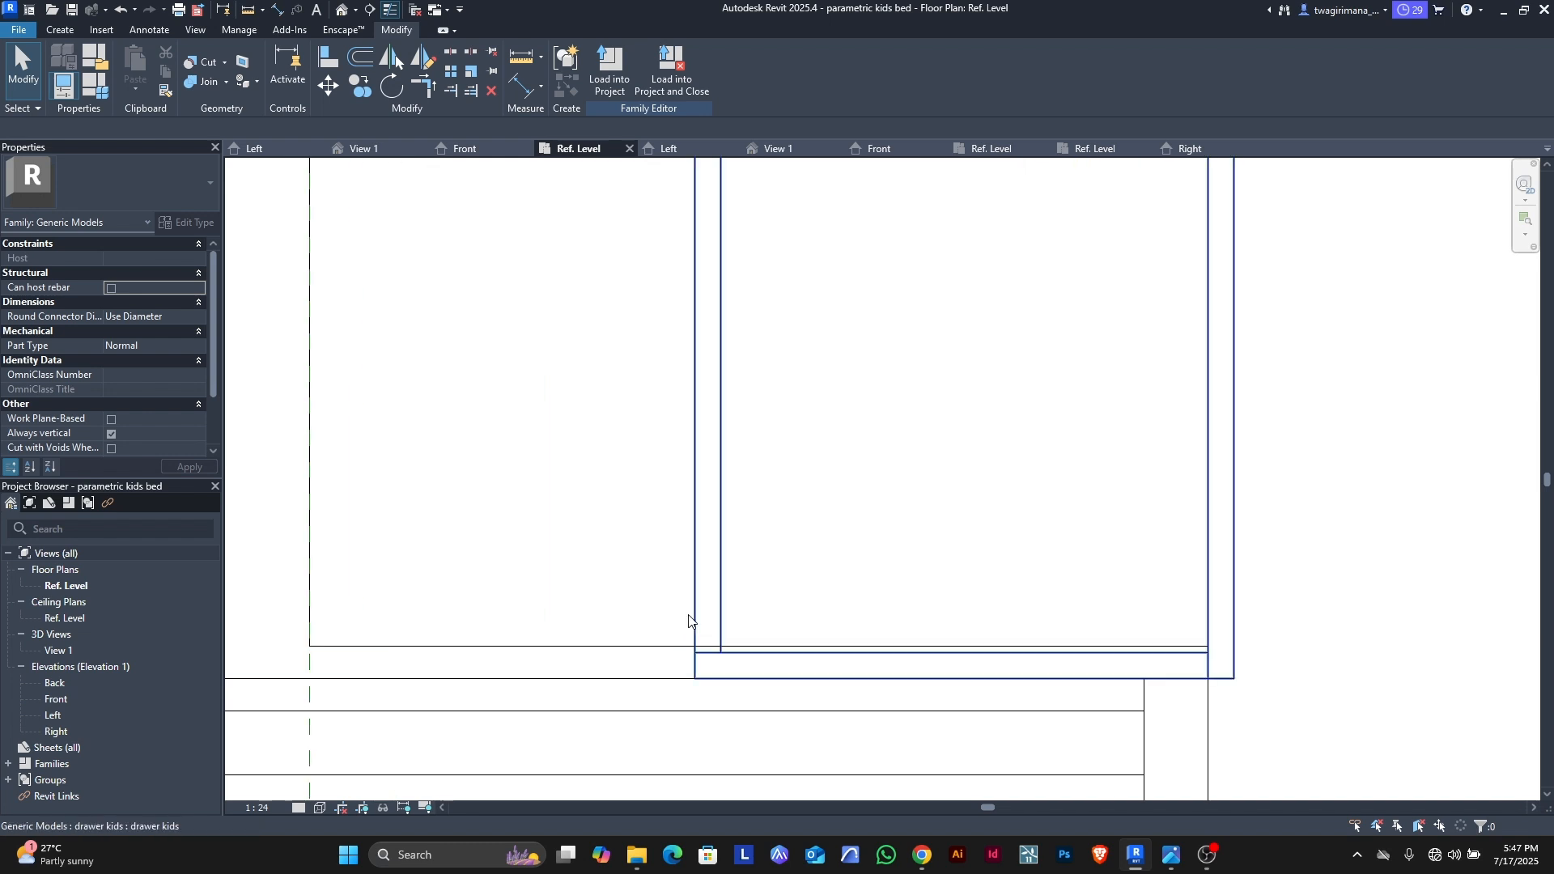
{"action": "scroll", "coordinate": [618, 663], "scroll_direction": "down", "scroll_amount": 4}
{"action": "scroll", "coordinate": [624, 656], "scroll_direction": "up", "scroll_amount": 4}
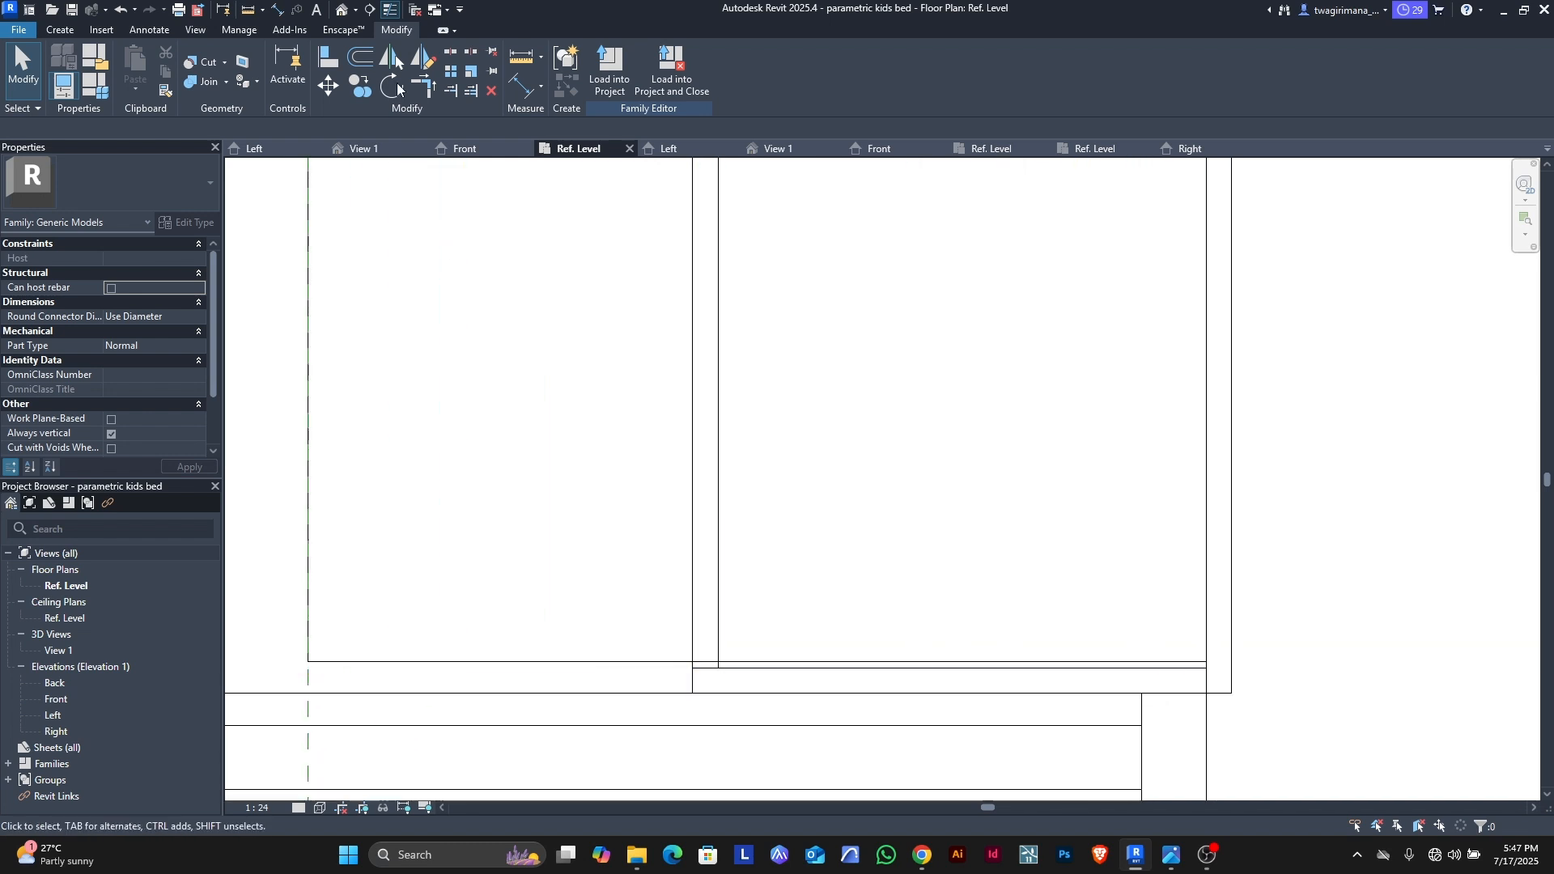
{"action": "left_click", "coordinate": [522, 89]}
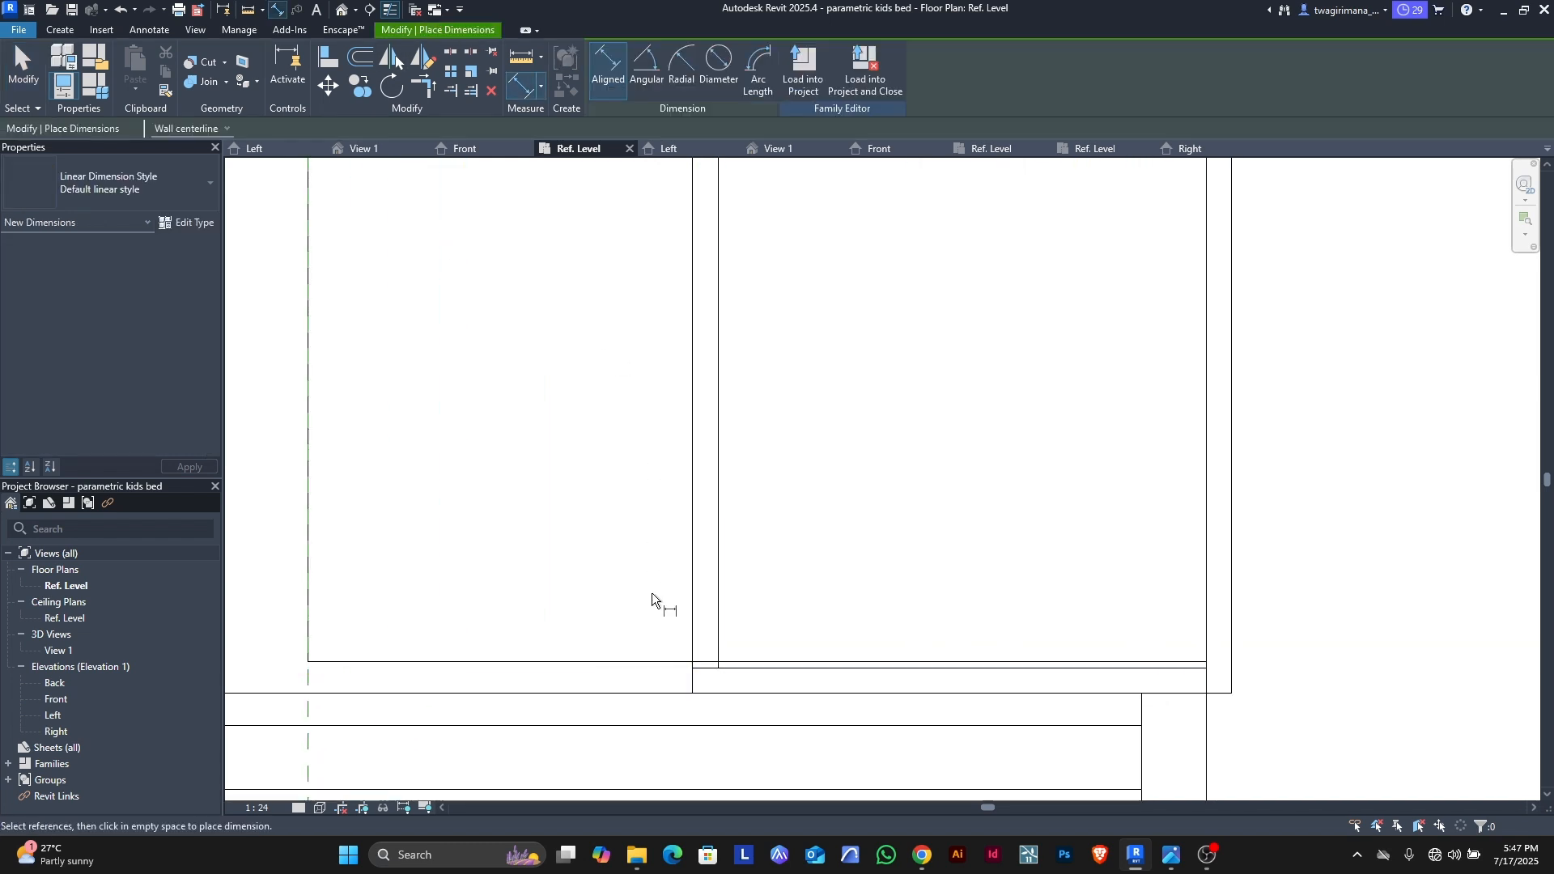
{"action": "left_click", "coordinate": [648, 692]}
{"action": "scroll", "coordinate": [615, 656], "scroll_direction": "down", "scroll_amount": 2}
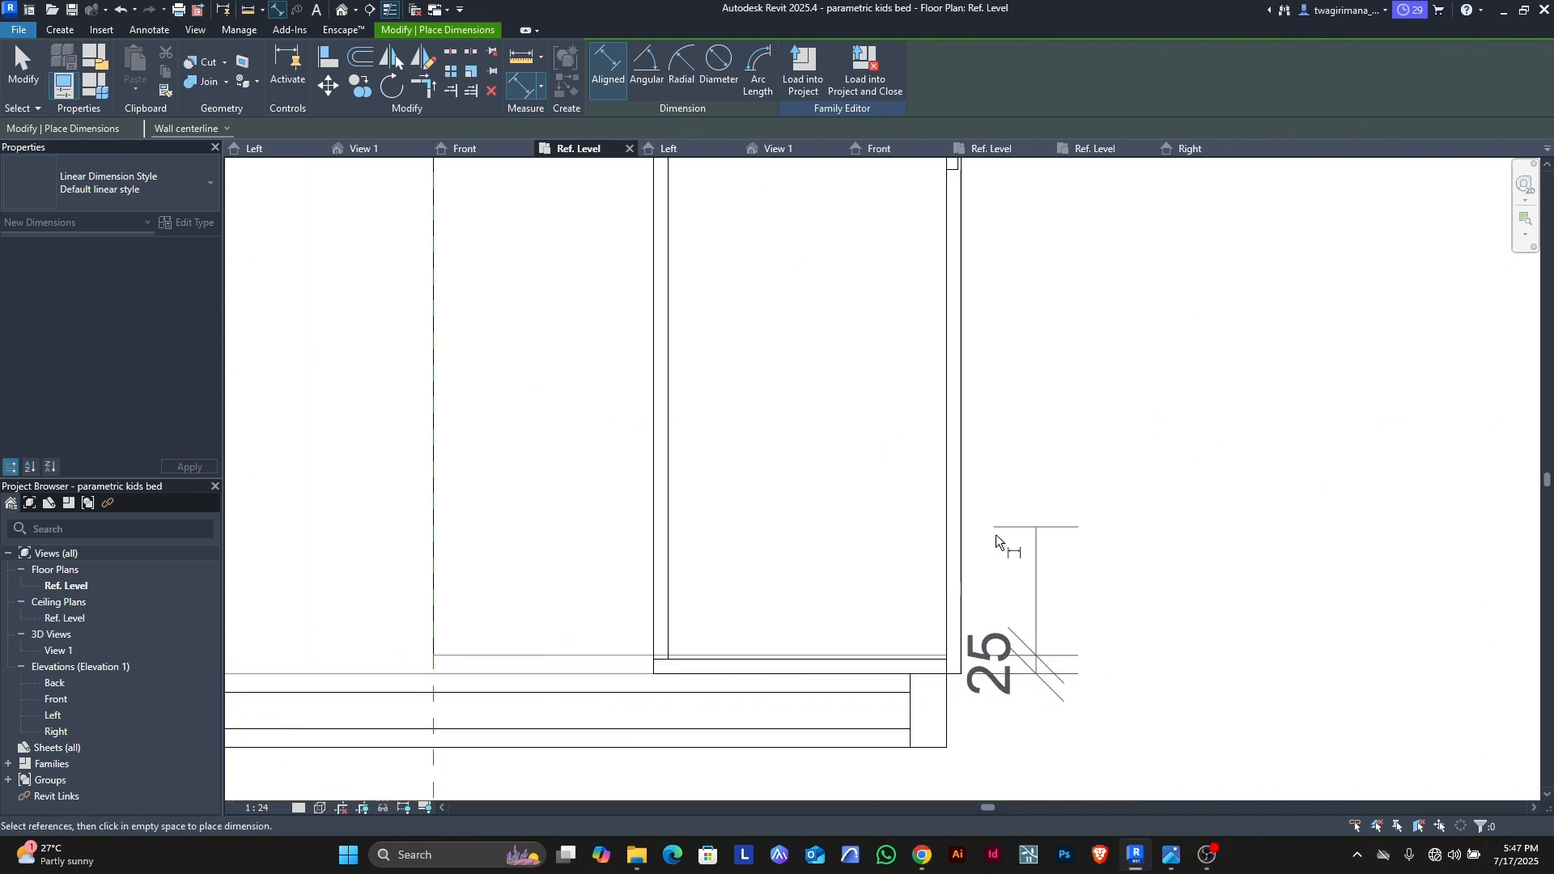
{"action": "scroll", "coordinate": [949, 537], "scroll_direction": "down", "scroll_amount": 3}
{"action": "scroll", "coordinate": [1003, 536], "scroll_direction": "up", "scroll_amount": 3}
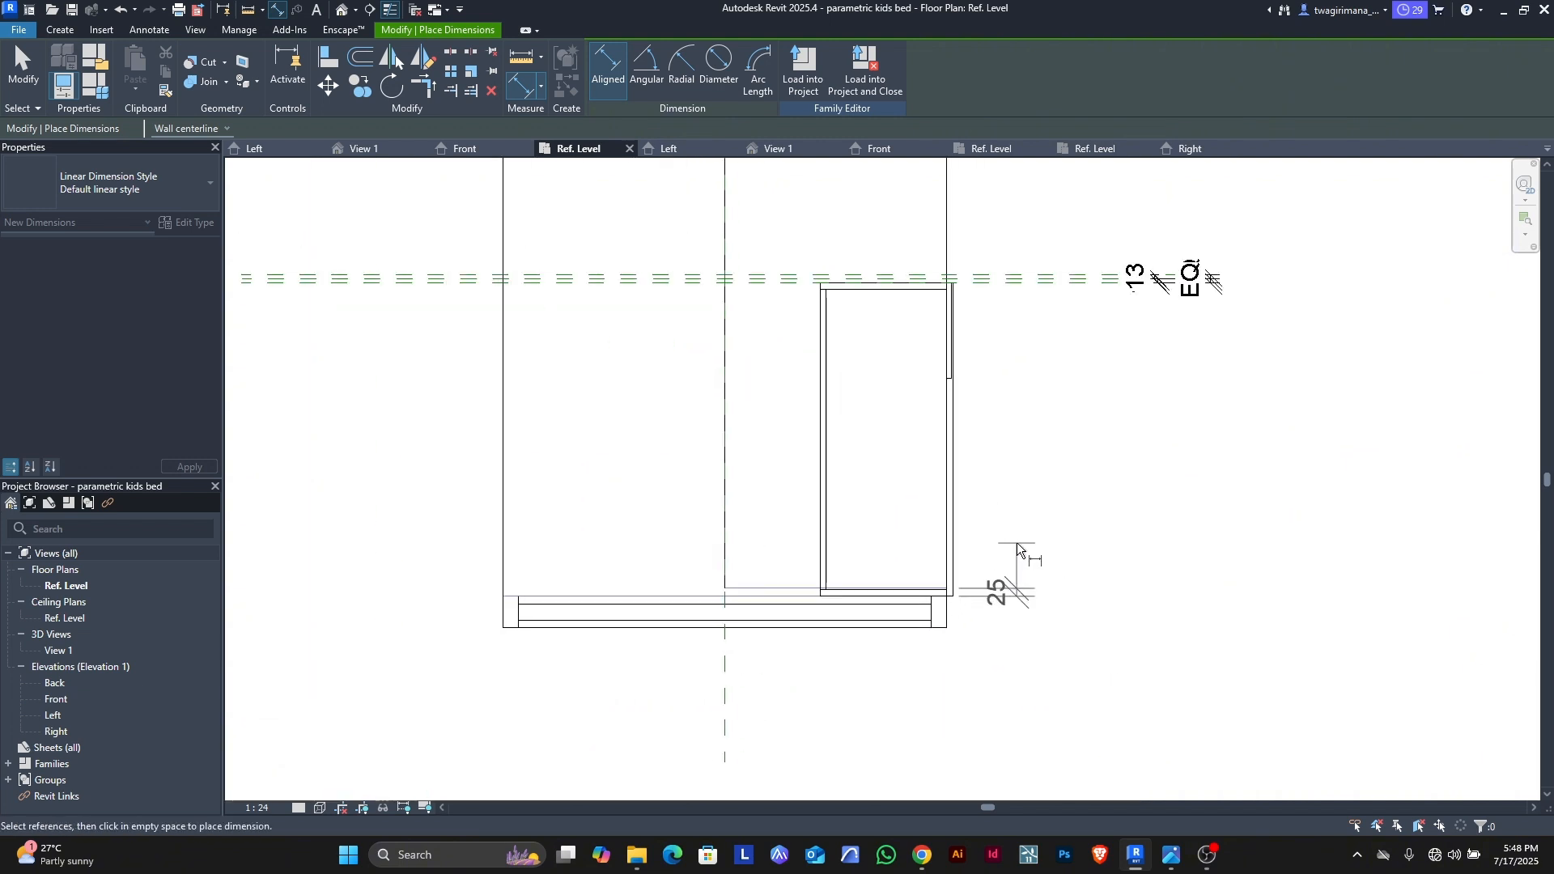
{"action": "scroll", "coordinate": [1023, 561], "scroll_direction": "up", "scroll_amount": 2}
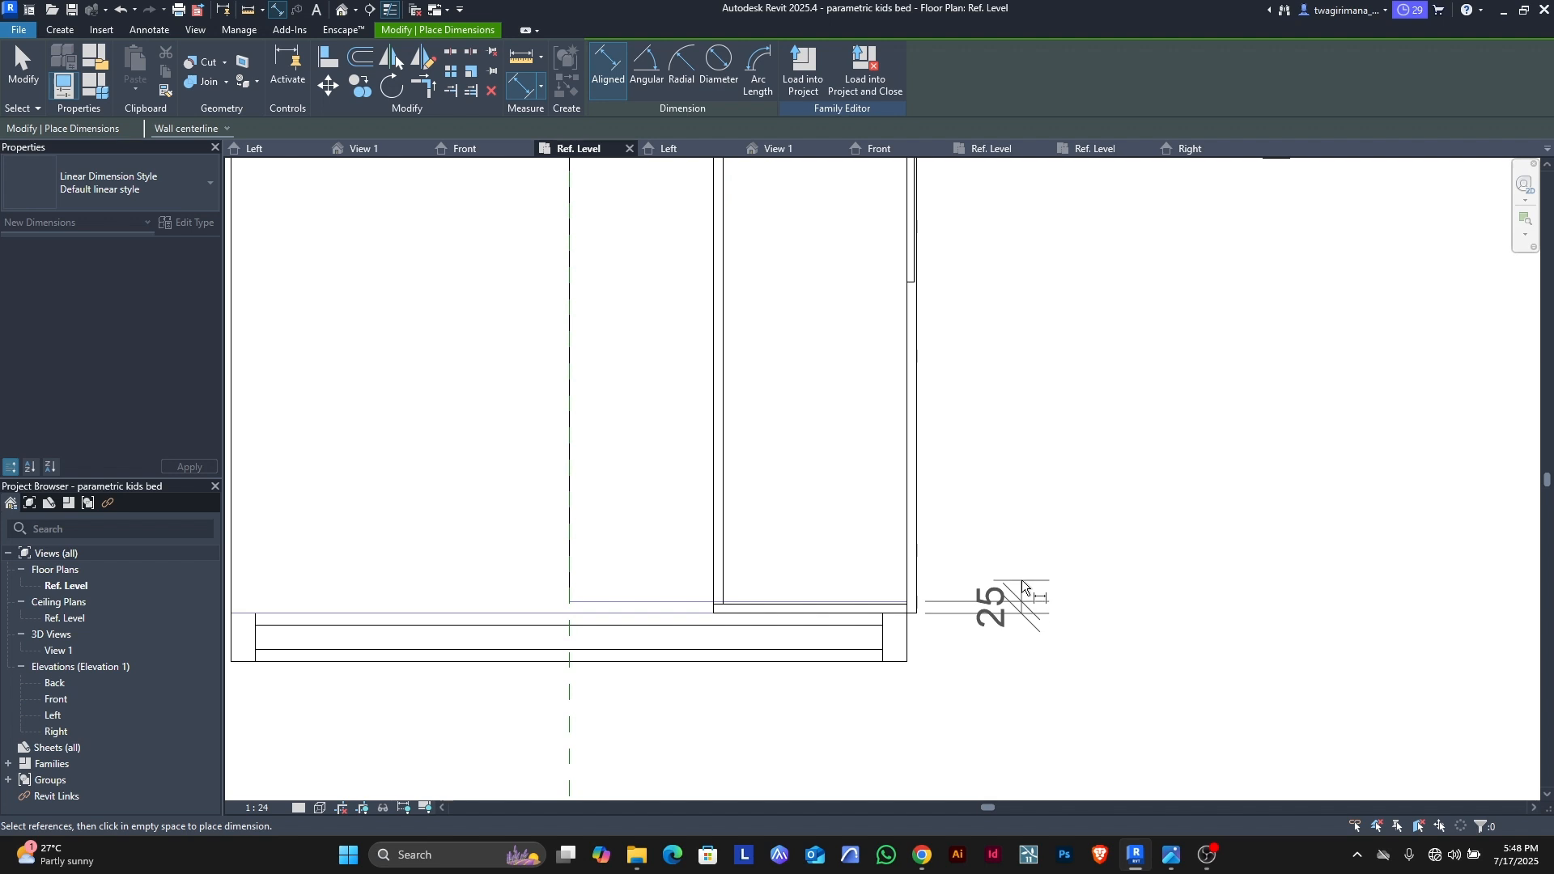
{"action": "scroll", "coordinate": [1022, 580], "scroll_direction": "up", "scroll_amount": 2}
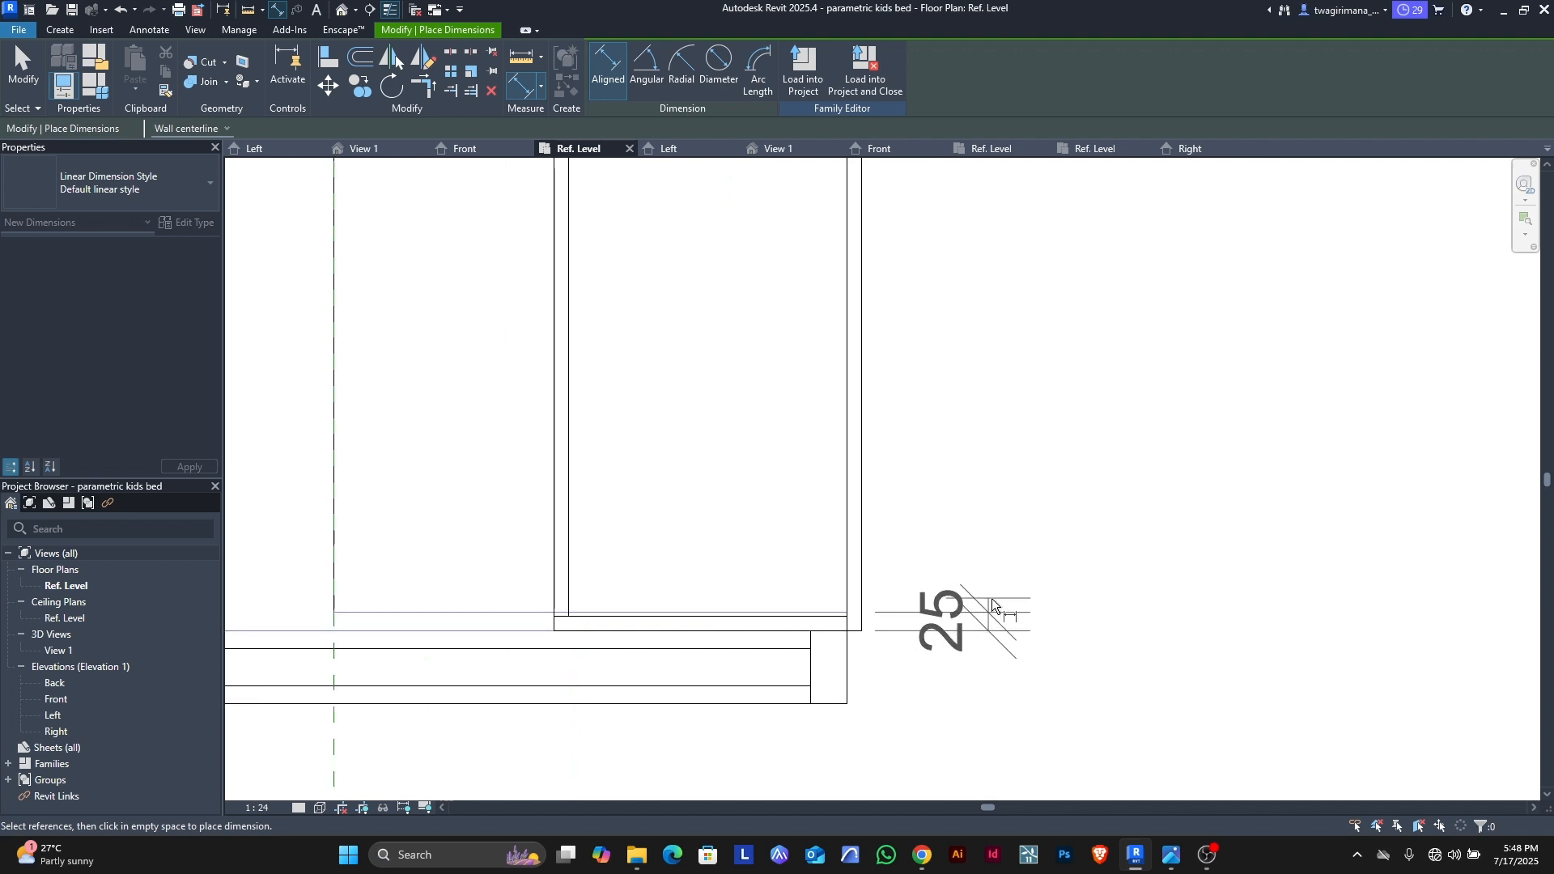
{"action": "left_click", "coordinate": [1057, 554]}
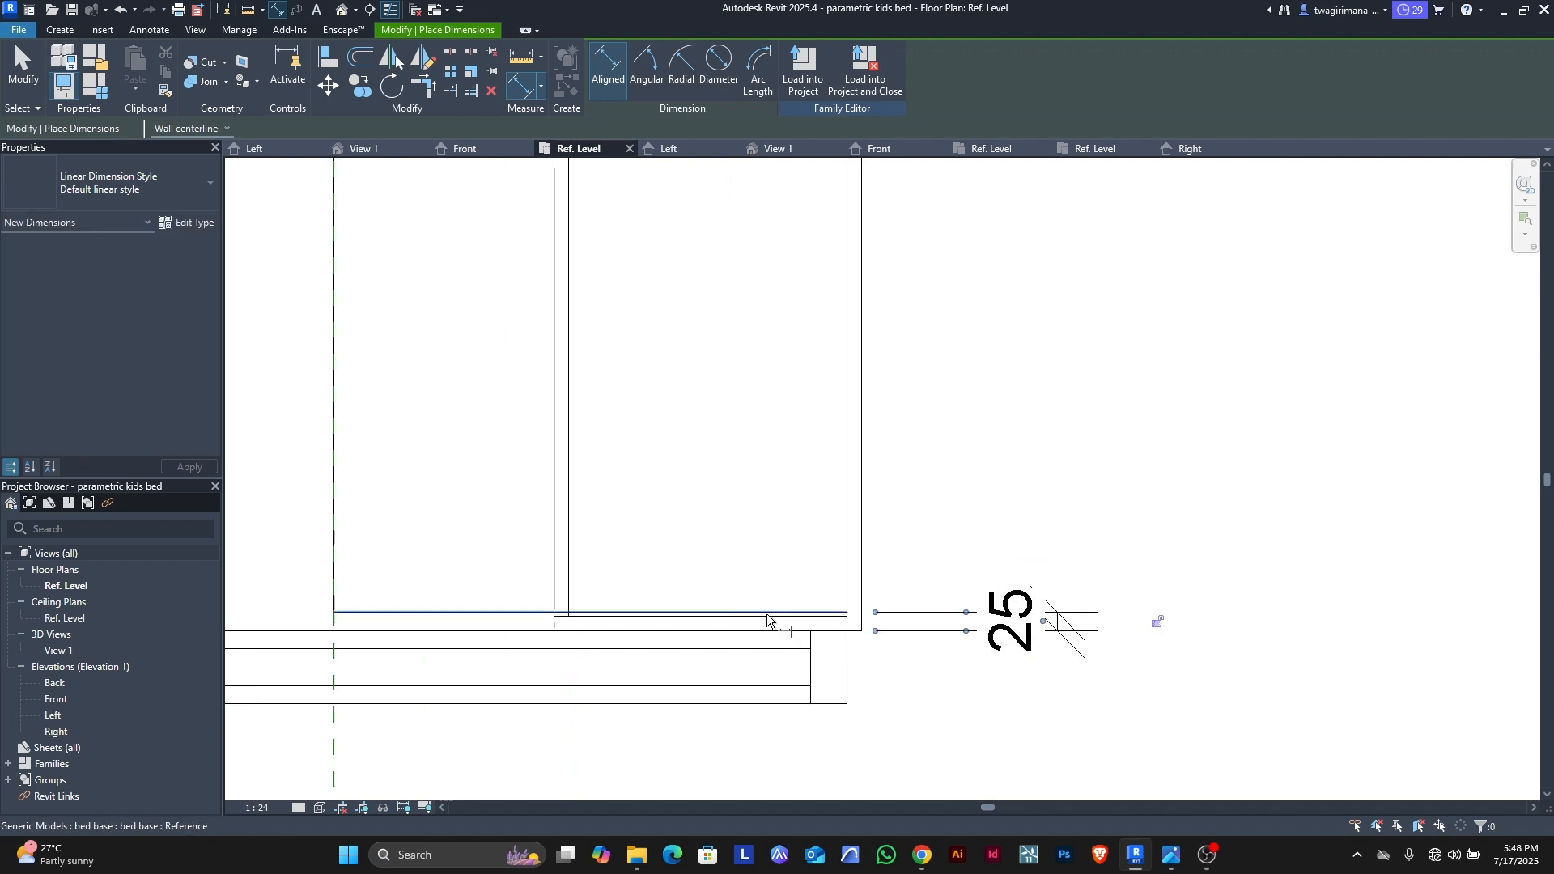
{"action": "key", "text": "Escape"}
{"action": "key", "text": "Escape"}
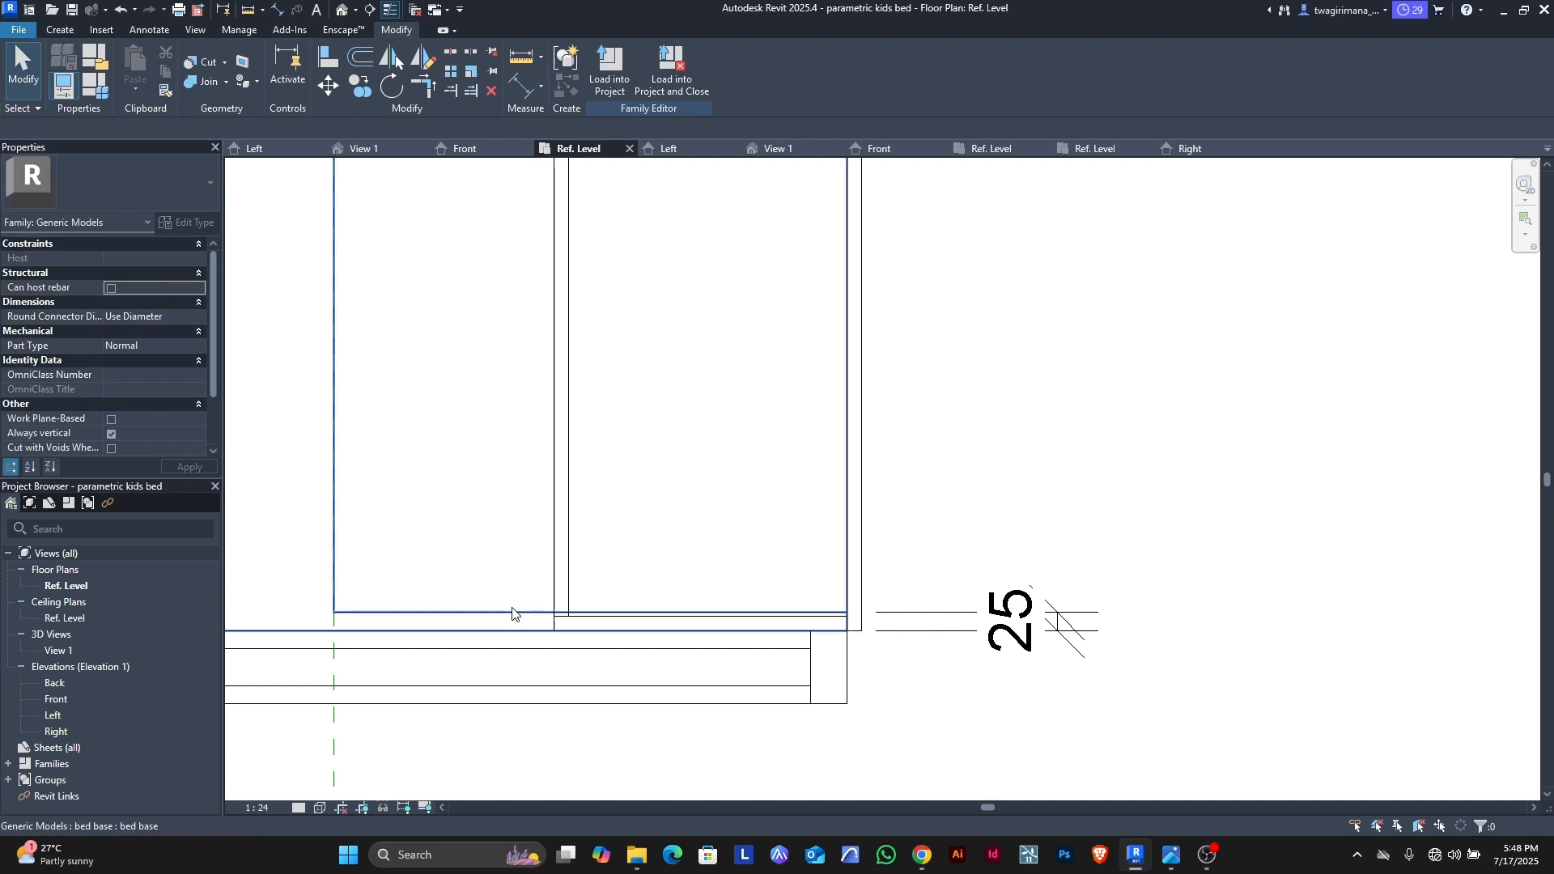
Step: In the family types, change the w dr parameter's formula to l base / 2 - 38 mm and apply it
{"action": "scroll", "coordinate": [547, 541], "scroll_direction": "down", "scroll_amount": 2}
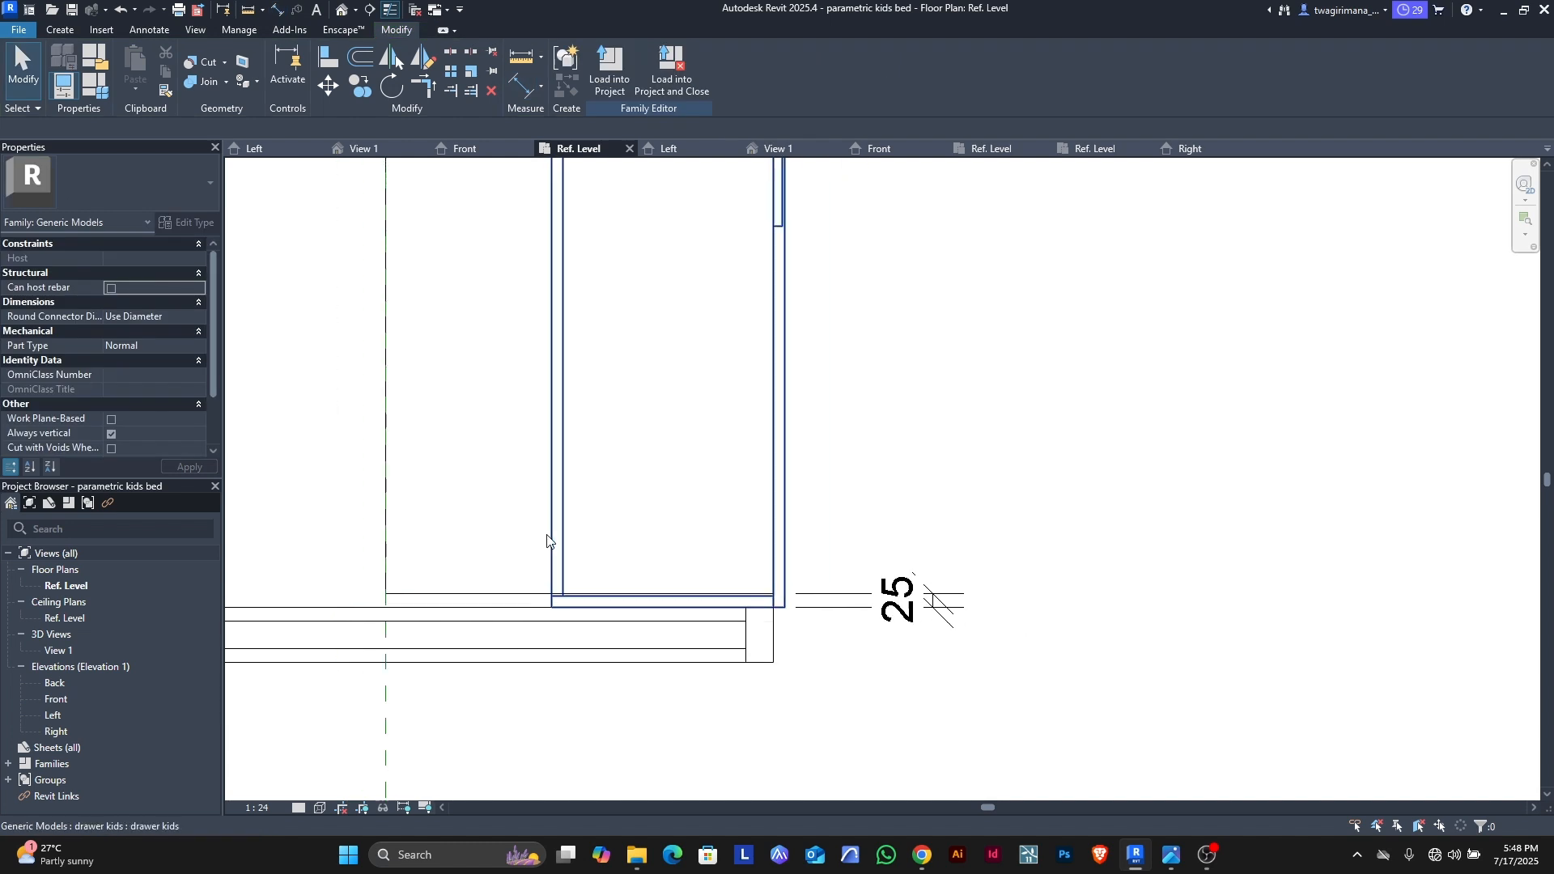
{"action": "left_click", "coordinate": [103, 93]}
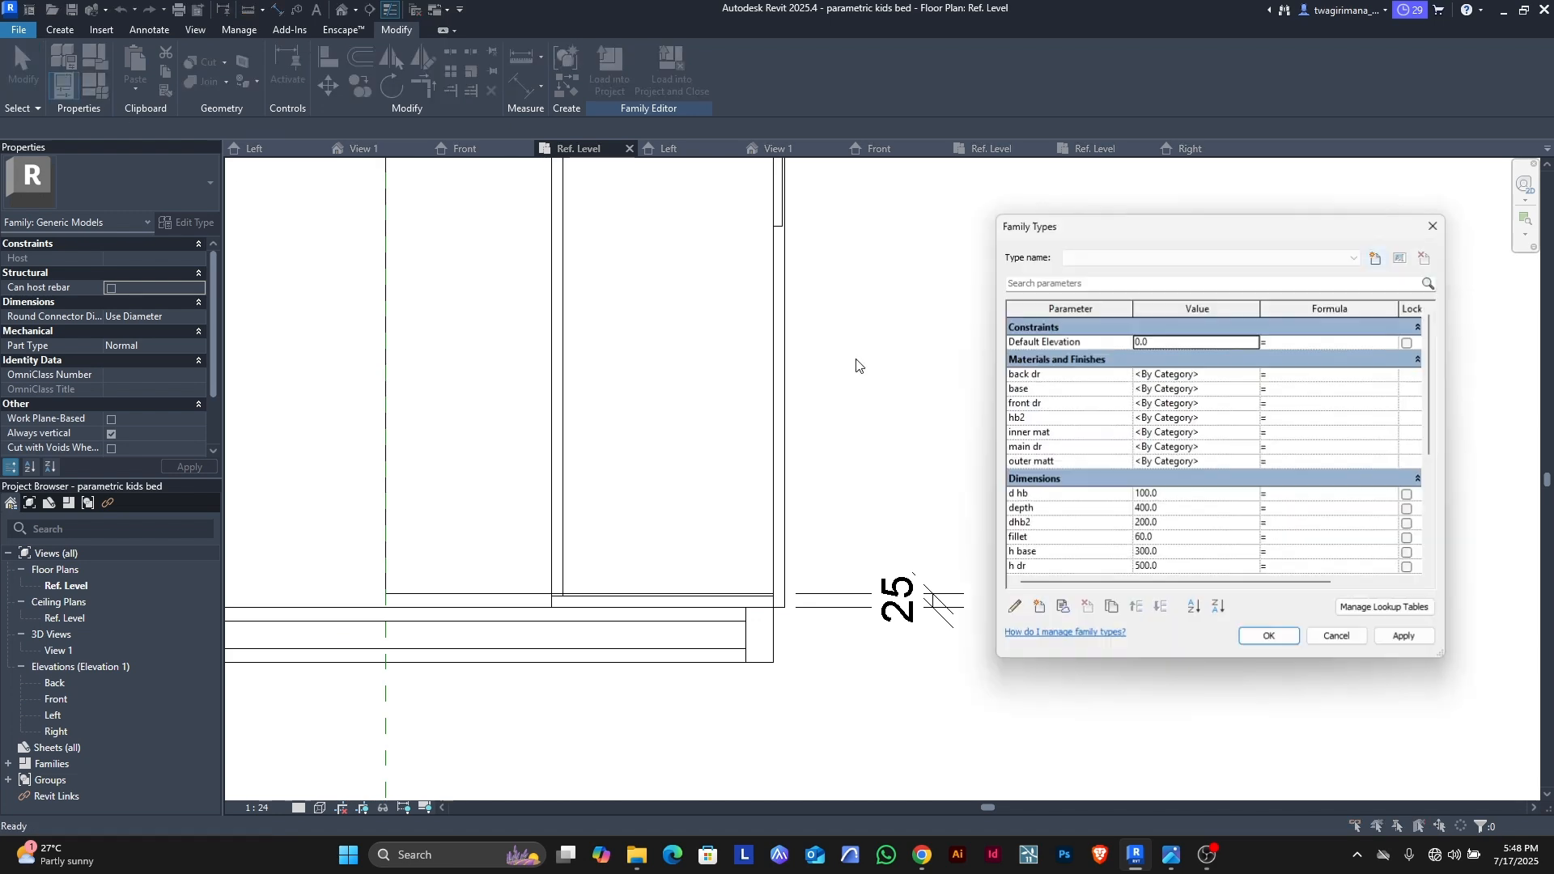
{"action": "scroll", "coordinate": [1303, 521], "scroll_direction": "up", "scroll_amount": 3}
{"action": "scroll", "coordinate": [1295, 527], "scroll_direction": "down", "scroll_amount": 8}
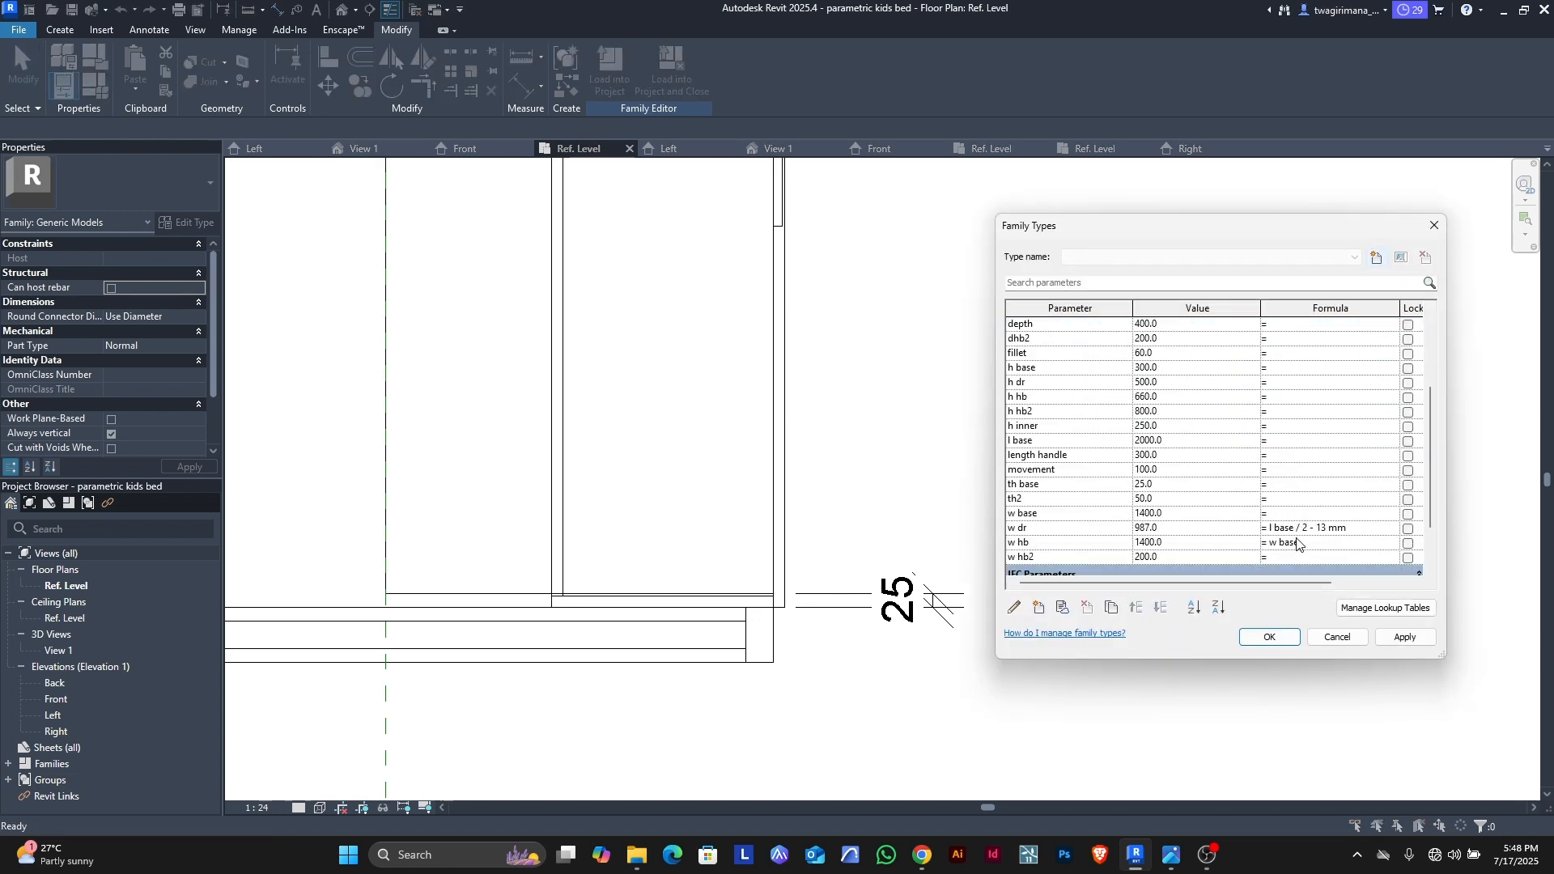
{"action": "left_click", "coordinate": [1327, 531]}
{"action": "left_click", "coordinate": [1328, 530]}
{"action": "left_click", "coordinate": [1405, 638]}
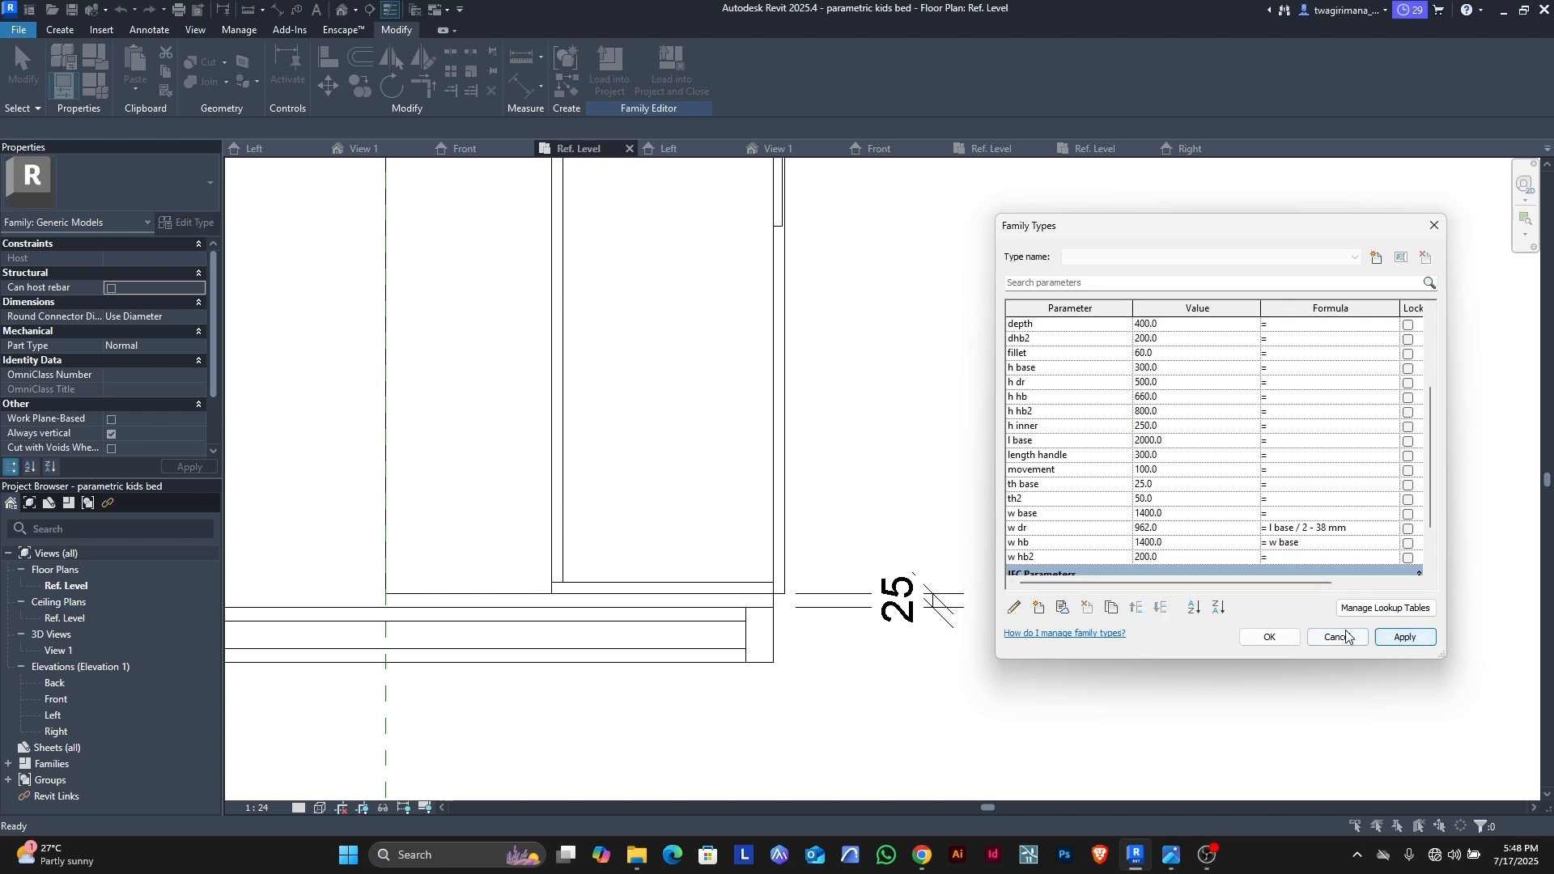
{"action": "left_click", "coordinate": [1267, 639]}
{"action": "scroll", "coordinate": [920, 636], "scroll_direction": "down", "scroll_amount": 2}
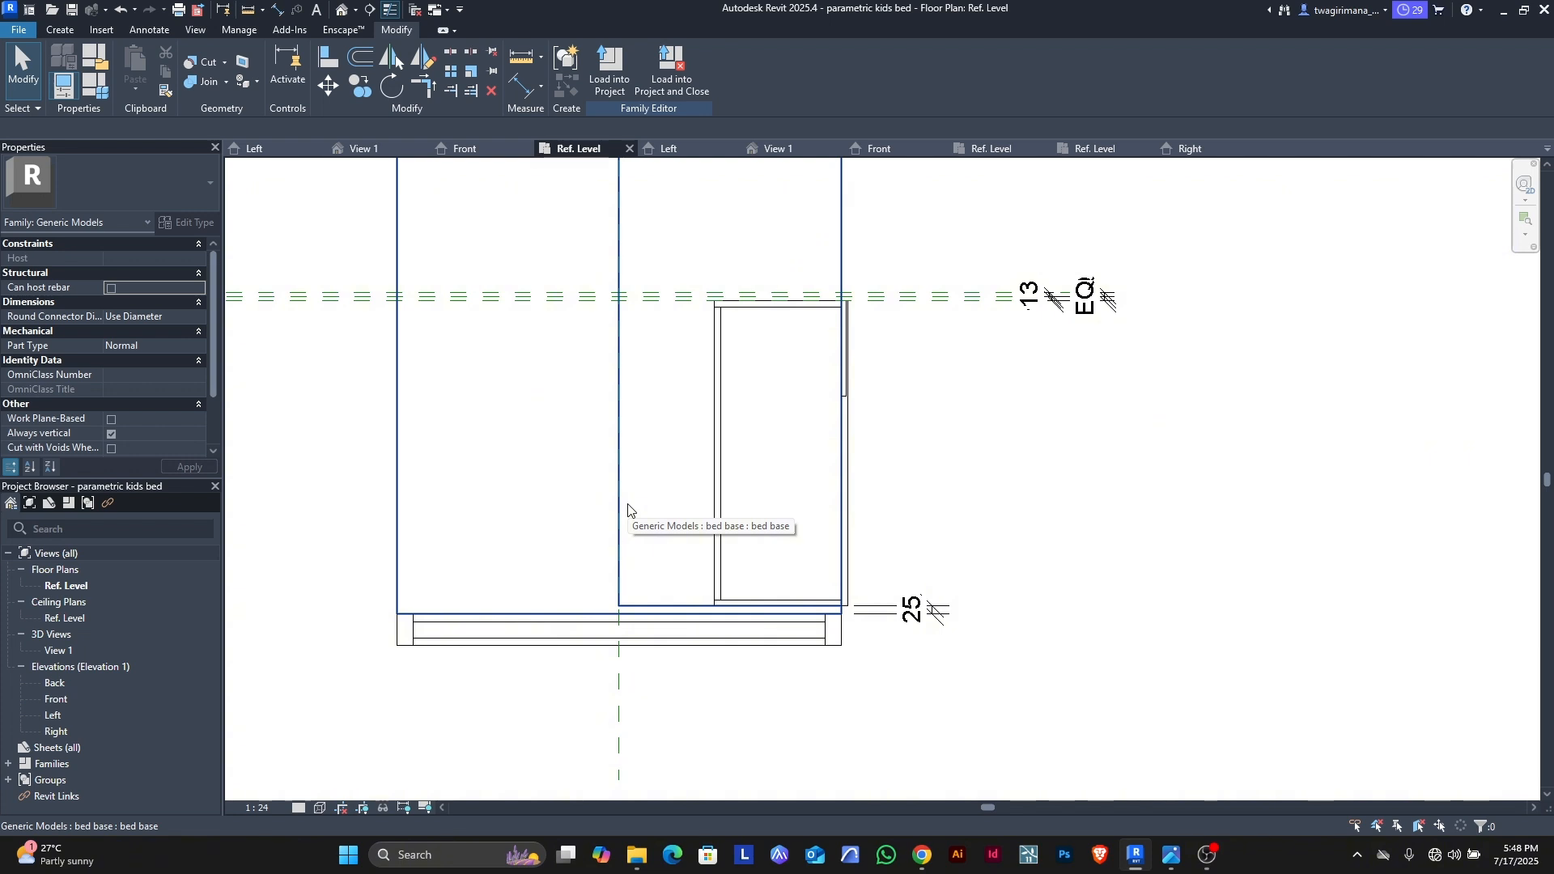
Step: In the family types, try the depth parameter at 300 mm and set it back to 400 mm, applying each value
{"action": "scroll", "coordinate": [628, 510], "scroll_direction": "down", "scroll_amount": 4}
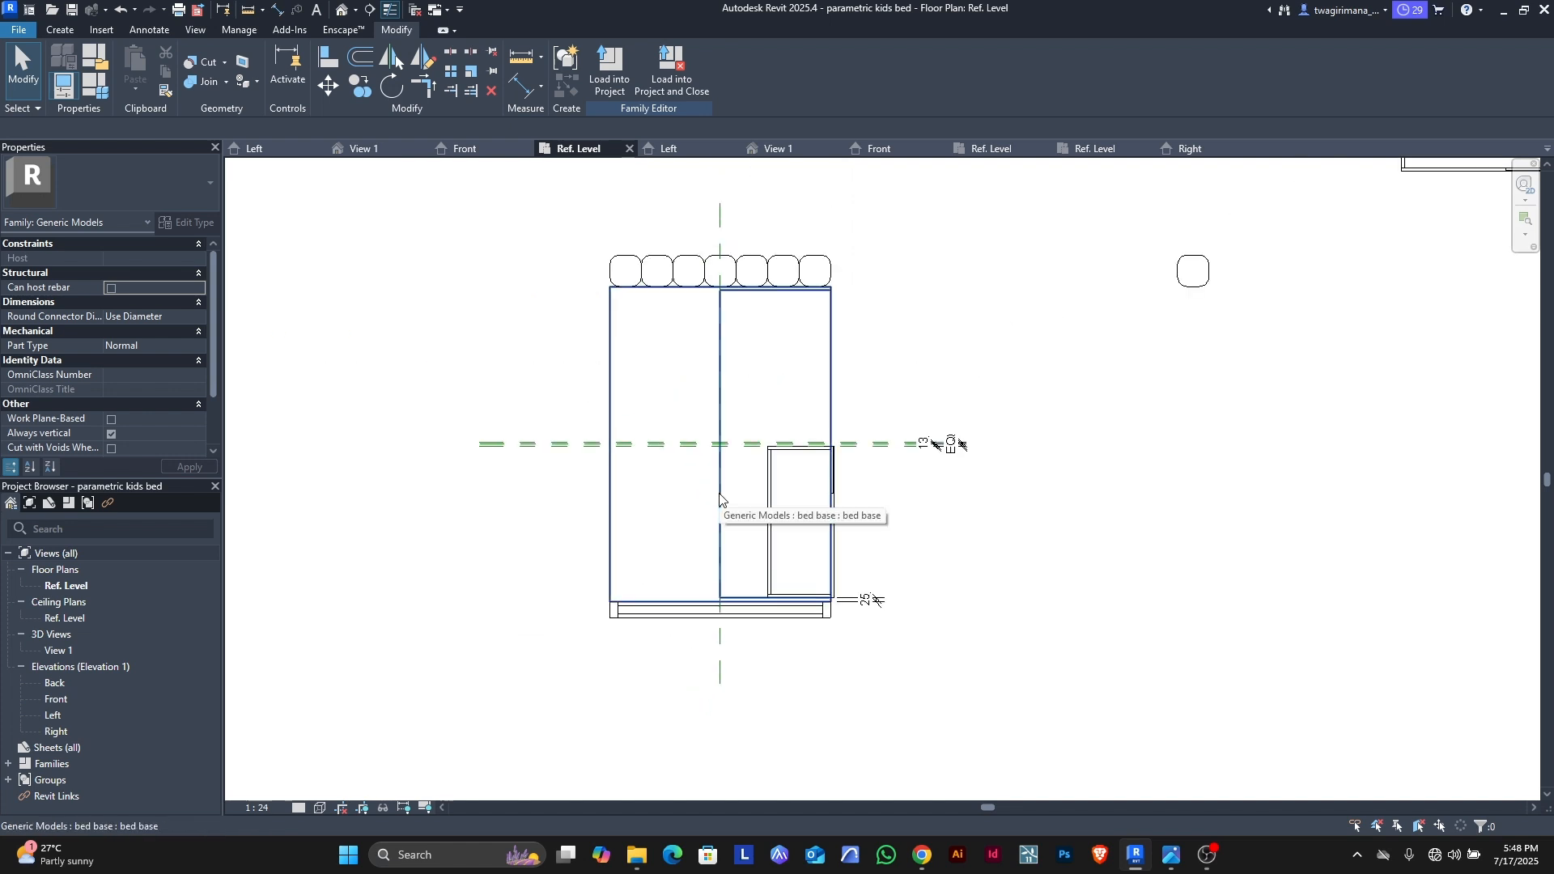
{"action": "scroll", "coordinate": [781, 516], "scroll_direction": "up", "scroll_amount": 2}
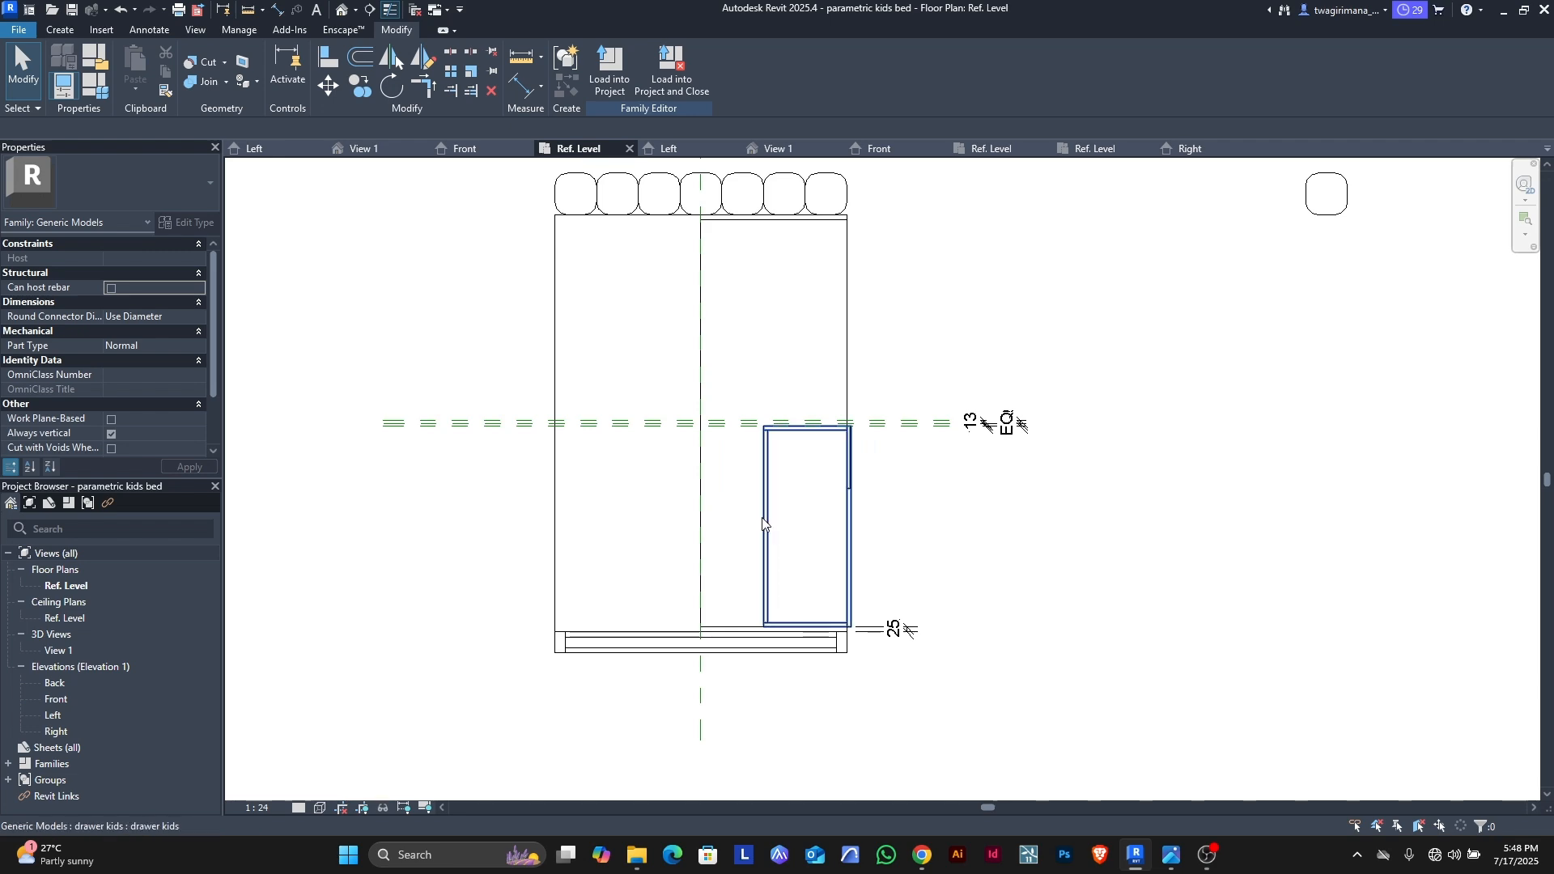
{"action": "left_click", "coordinate": [94, 85]}
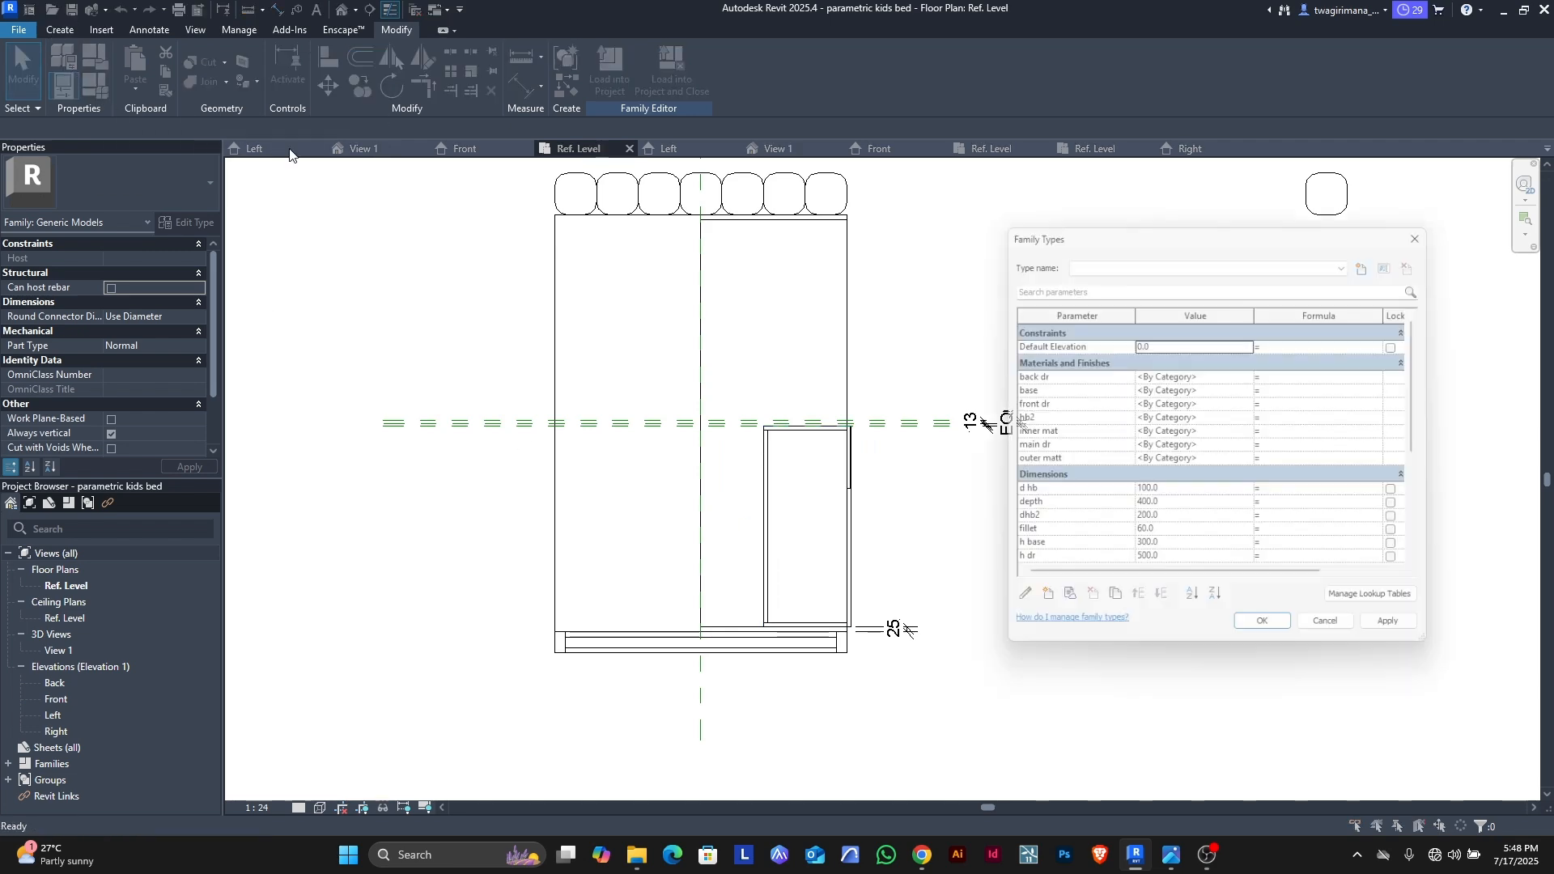
{"action": "scroll", "coordinate": [1194, 437], "scroll_direction": "down", "scroll_amount": 4}
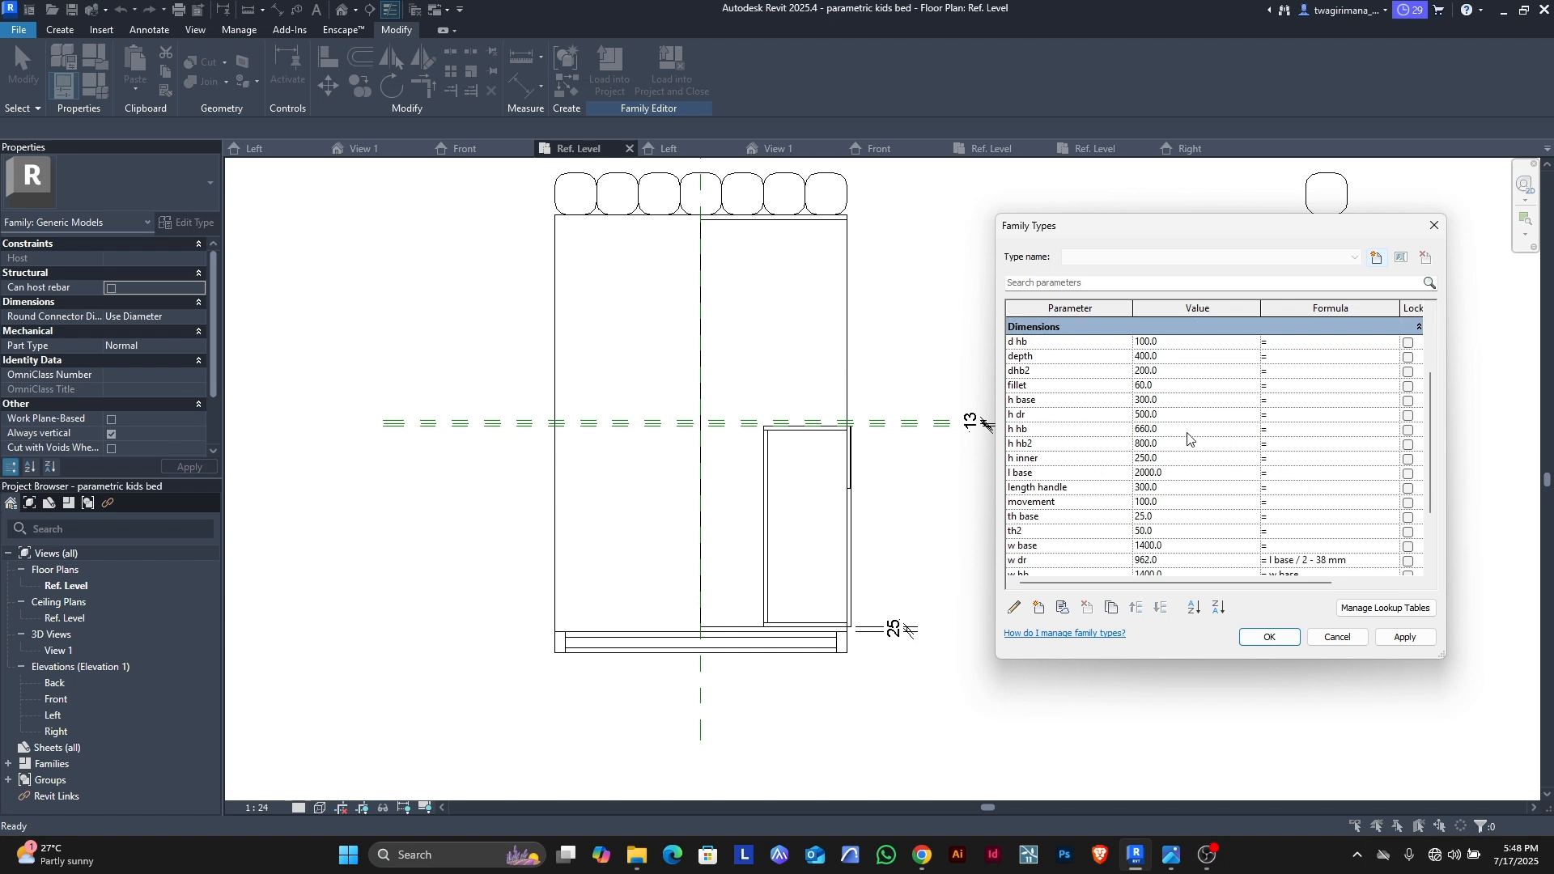
{"action": "scroll", "coordinate": [1061, 498], "scroll_direction": "down", "scroll_amount": 1}
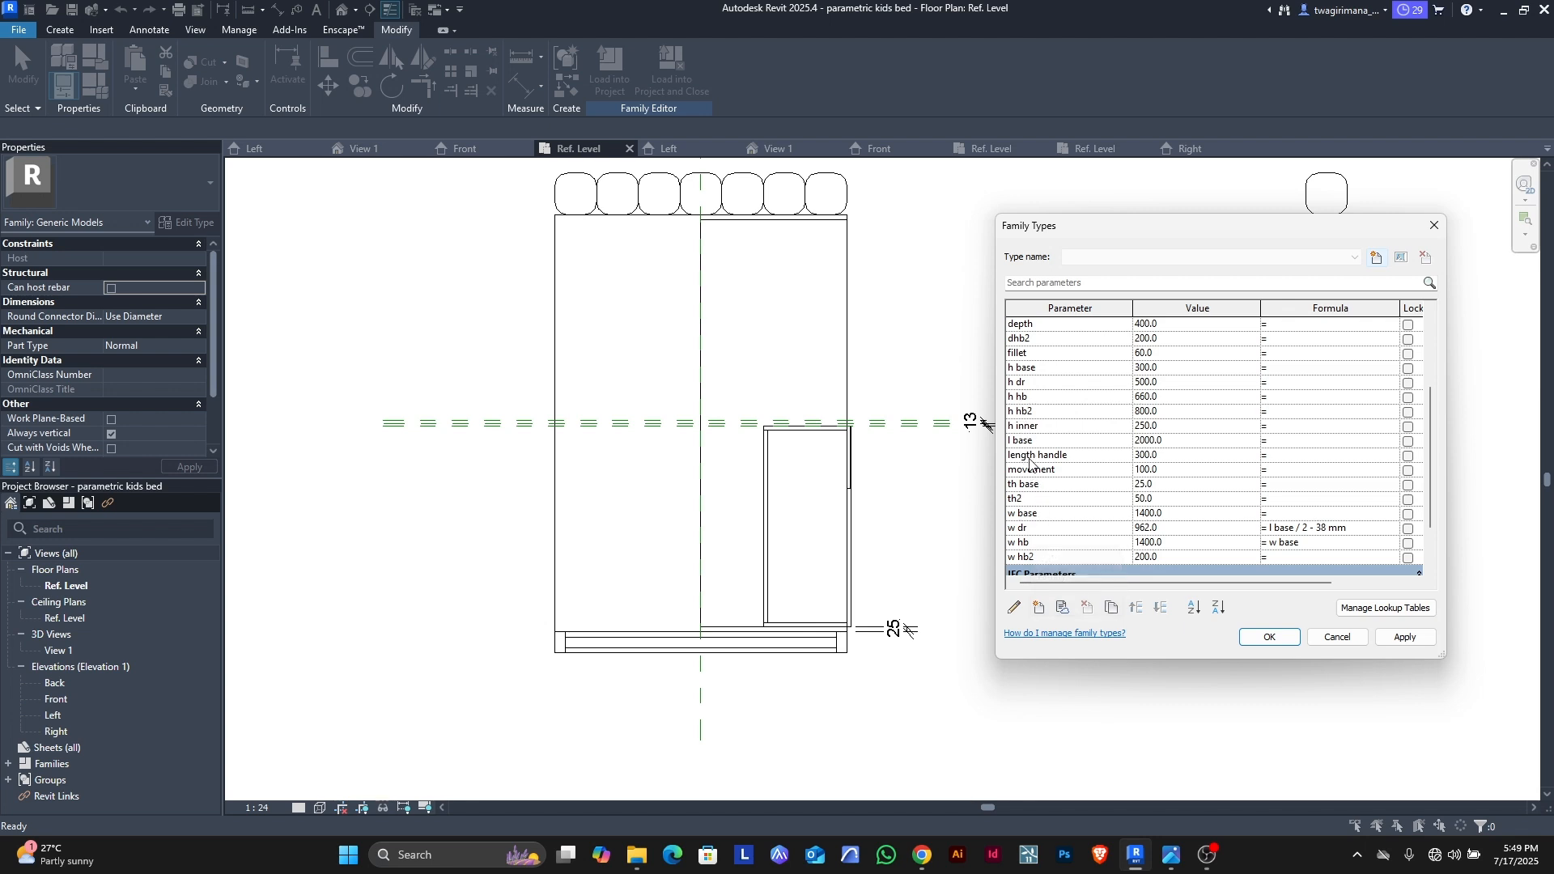
{"action": "scroll", "coordinate": [1020, 409], "scroll_direction": "up", "scroll_amount": 1}
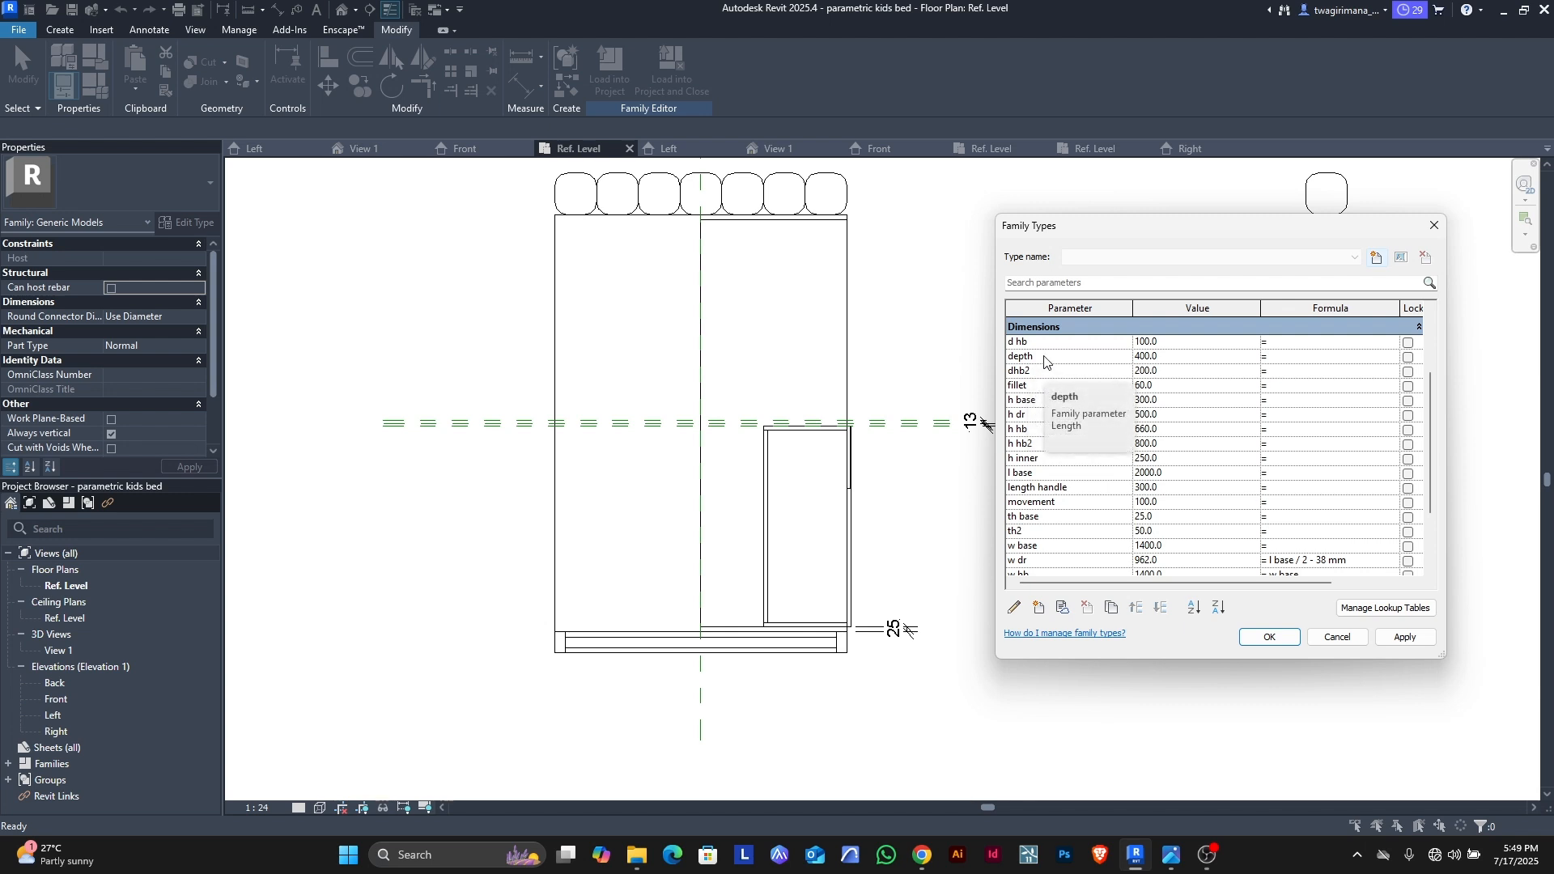
{"action": "left_click", "coordinate": [1163, 356]}
{"action": "type", "text": "3"}
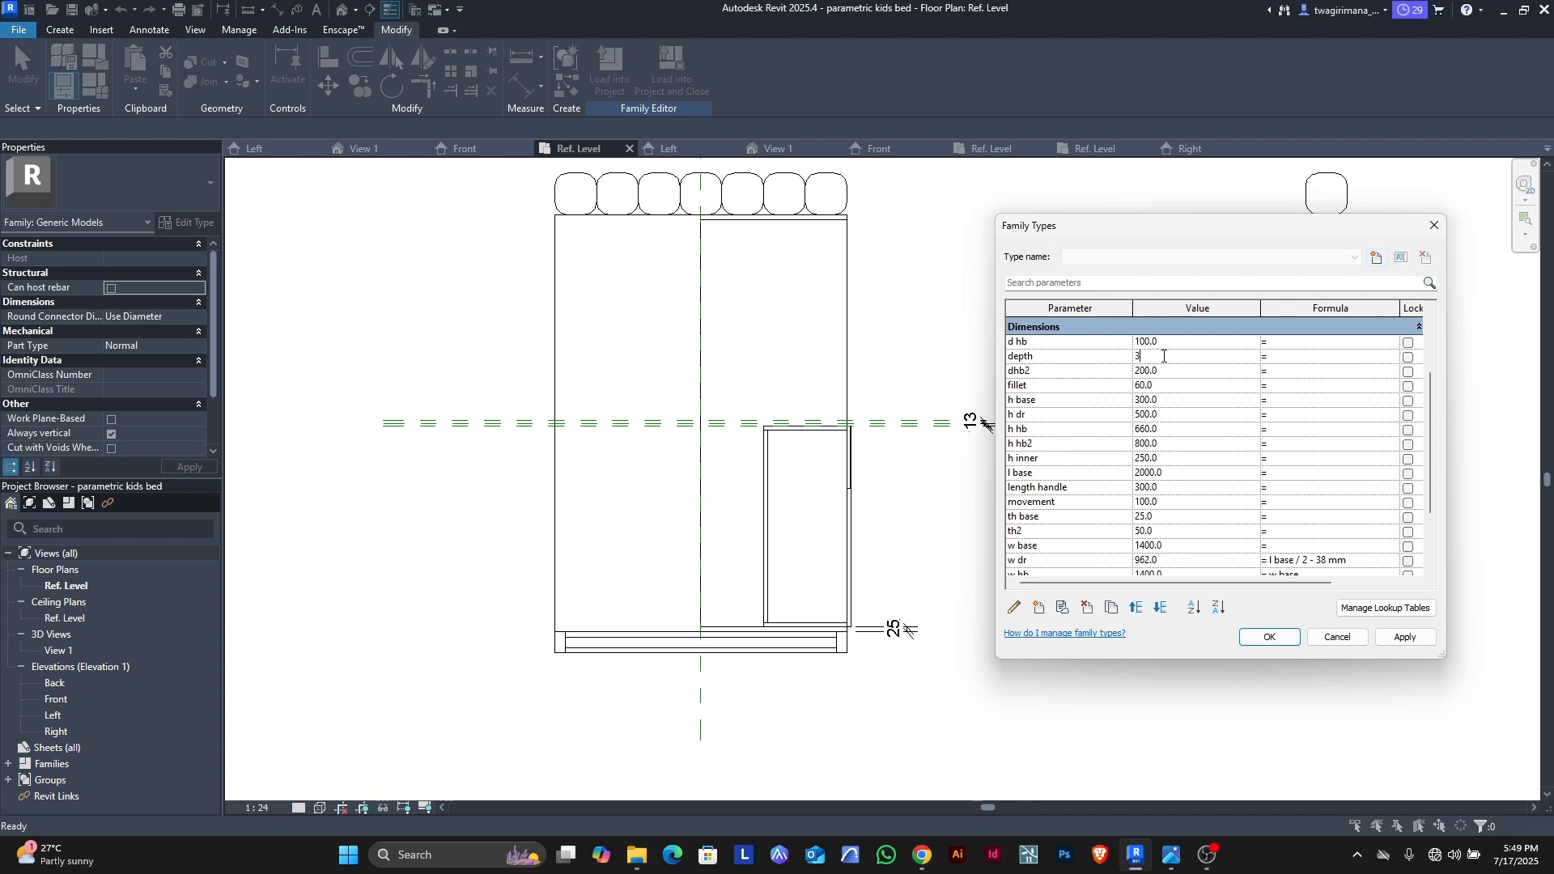
{"action": "type", "text": "00"}
{"action": "left_click", "coordinate": [1403, 638]}
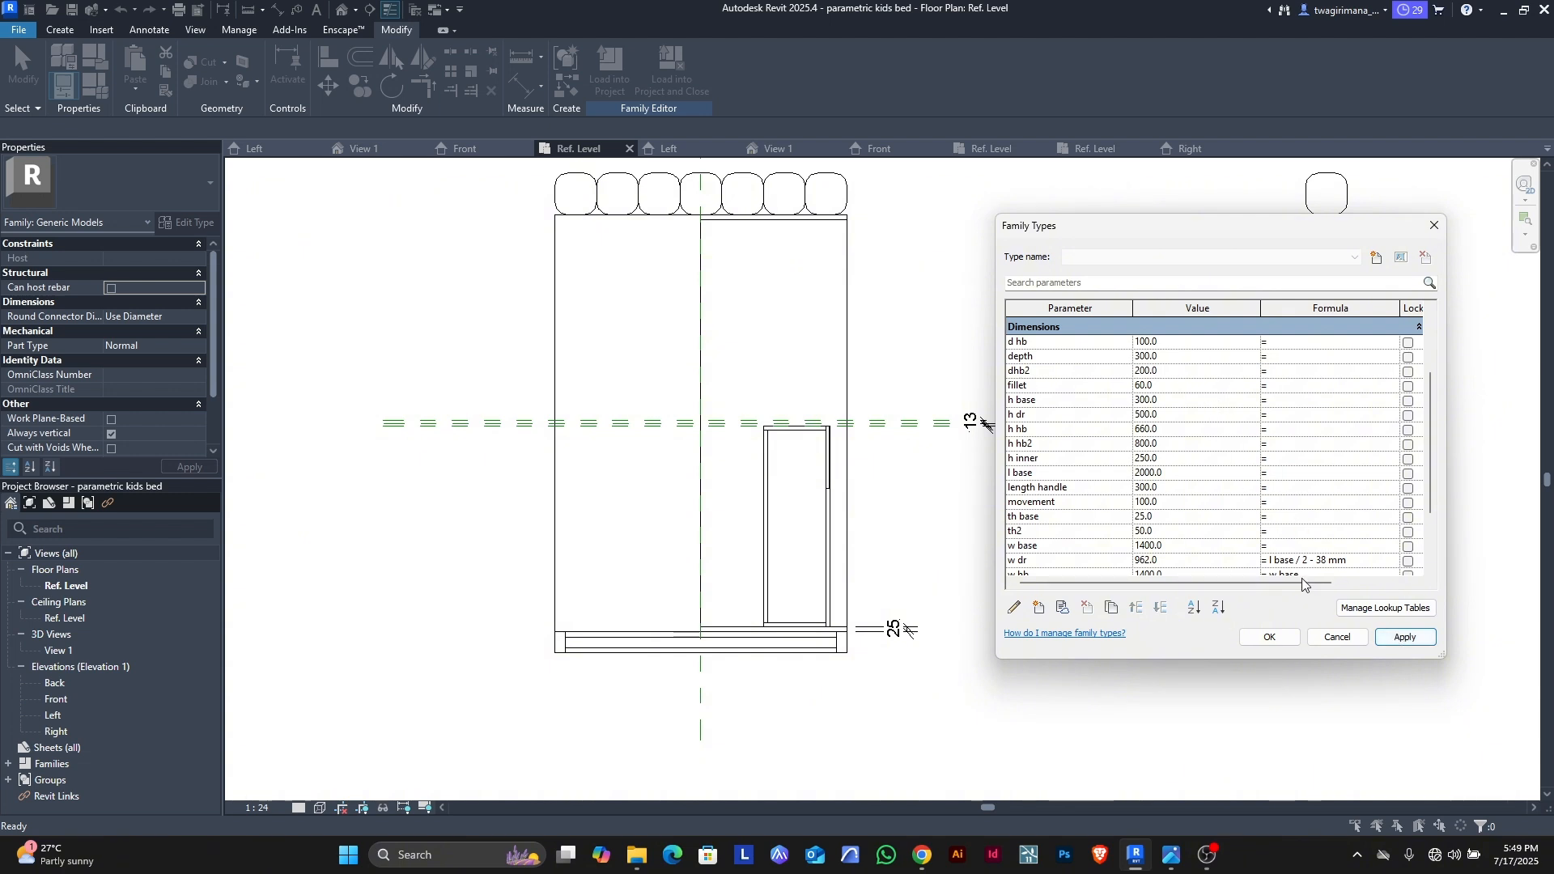
{"action": "left_click", "coordinate": [1168, 357]}
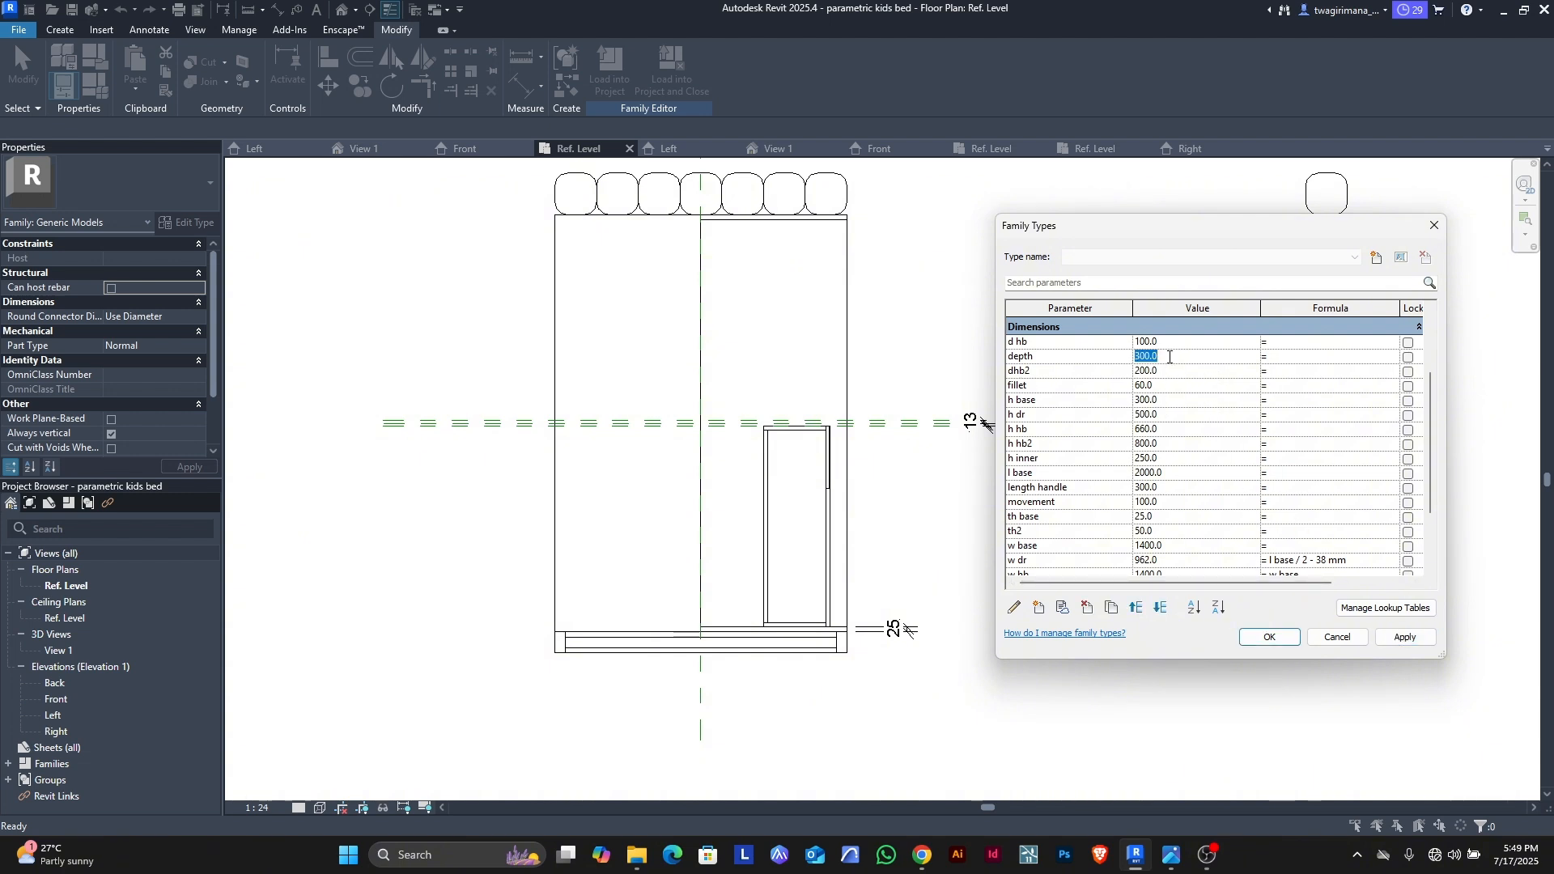
{"action": "type", "text": "400"}
{"action": "left_click", "coordinate": [1389, 639]}
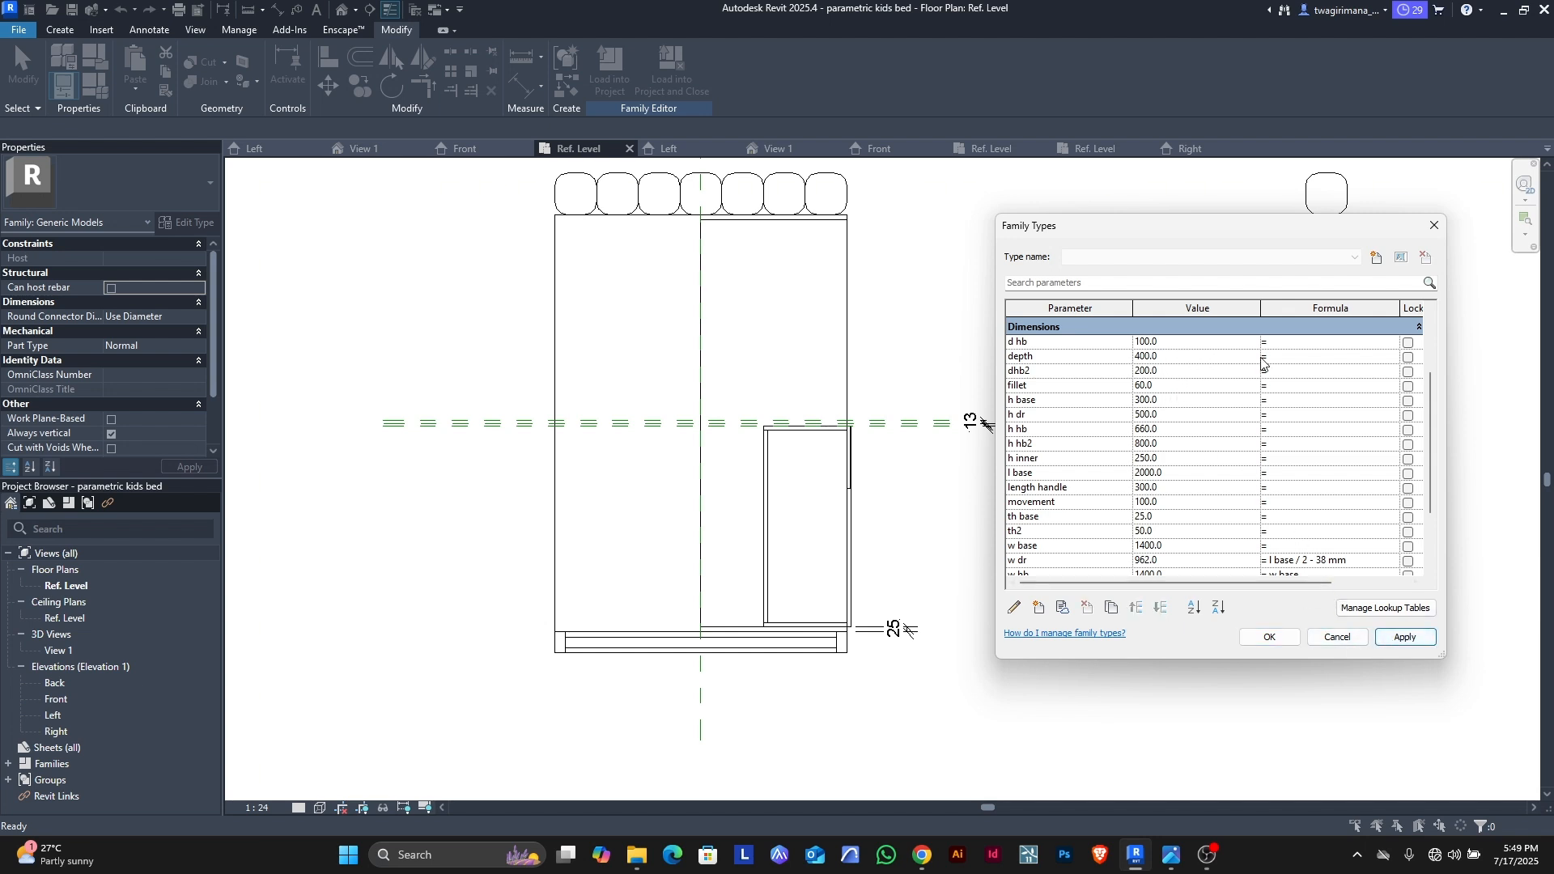
Step: Give the depth parameter the formula w base / 2, apply it and accept the family types
{"action": "left_click", "coordinate": [1285, 356]}
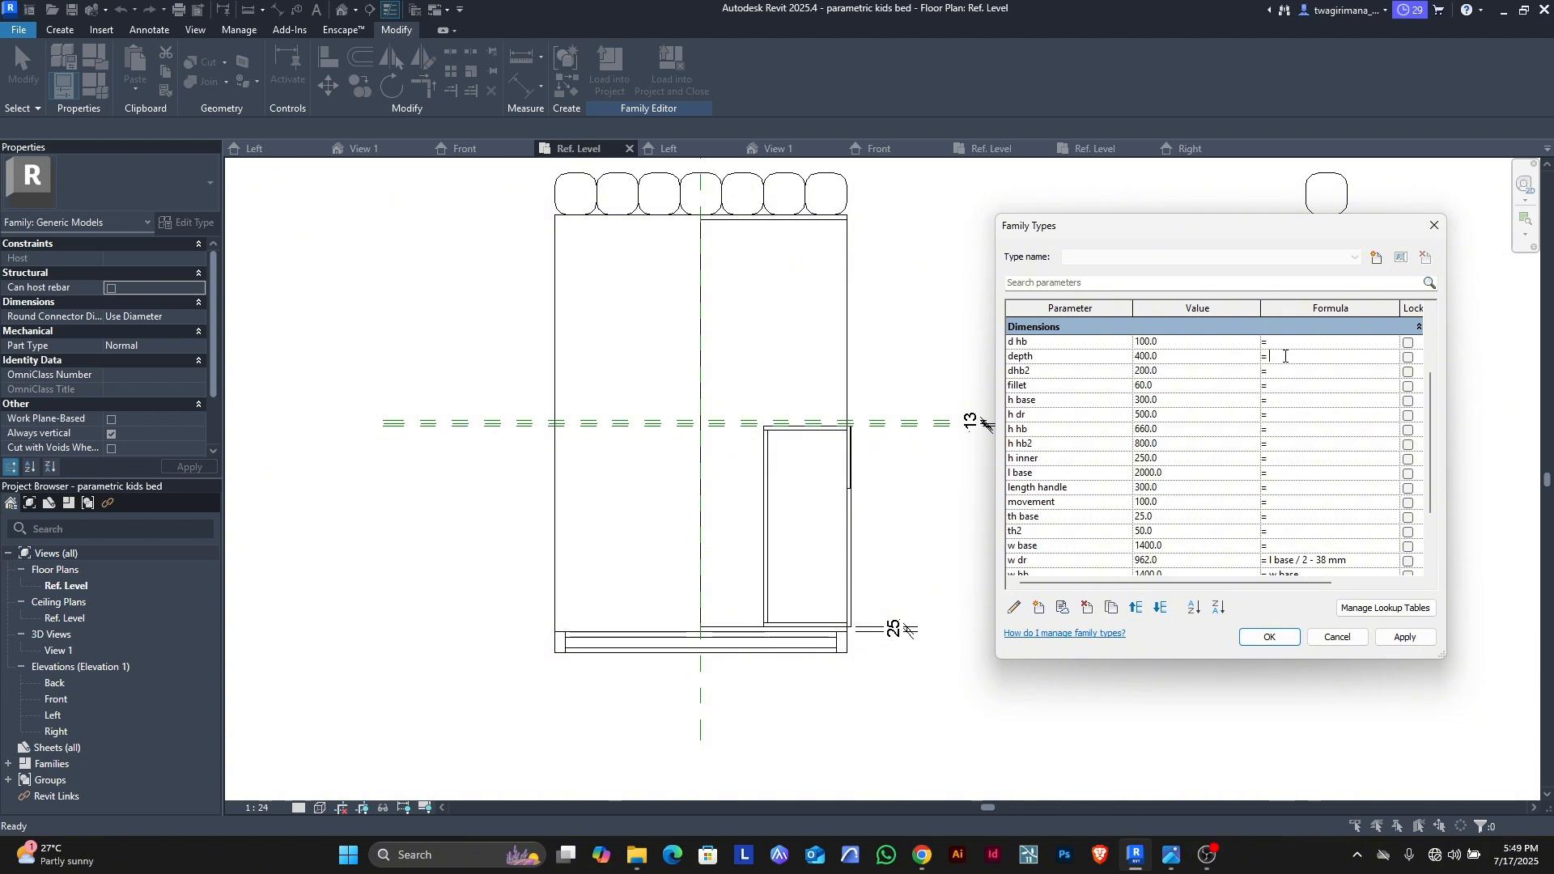
{"action": "type", "text": "b"}
{"action": "type", "text": "ase/2"}
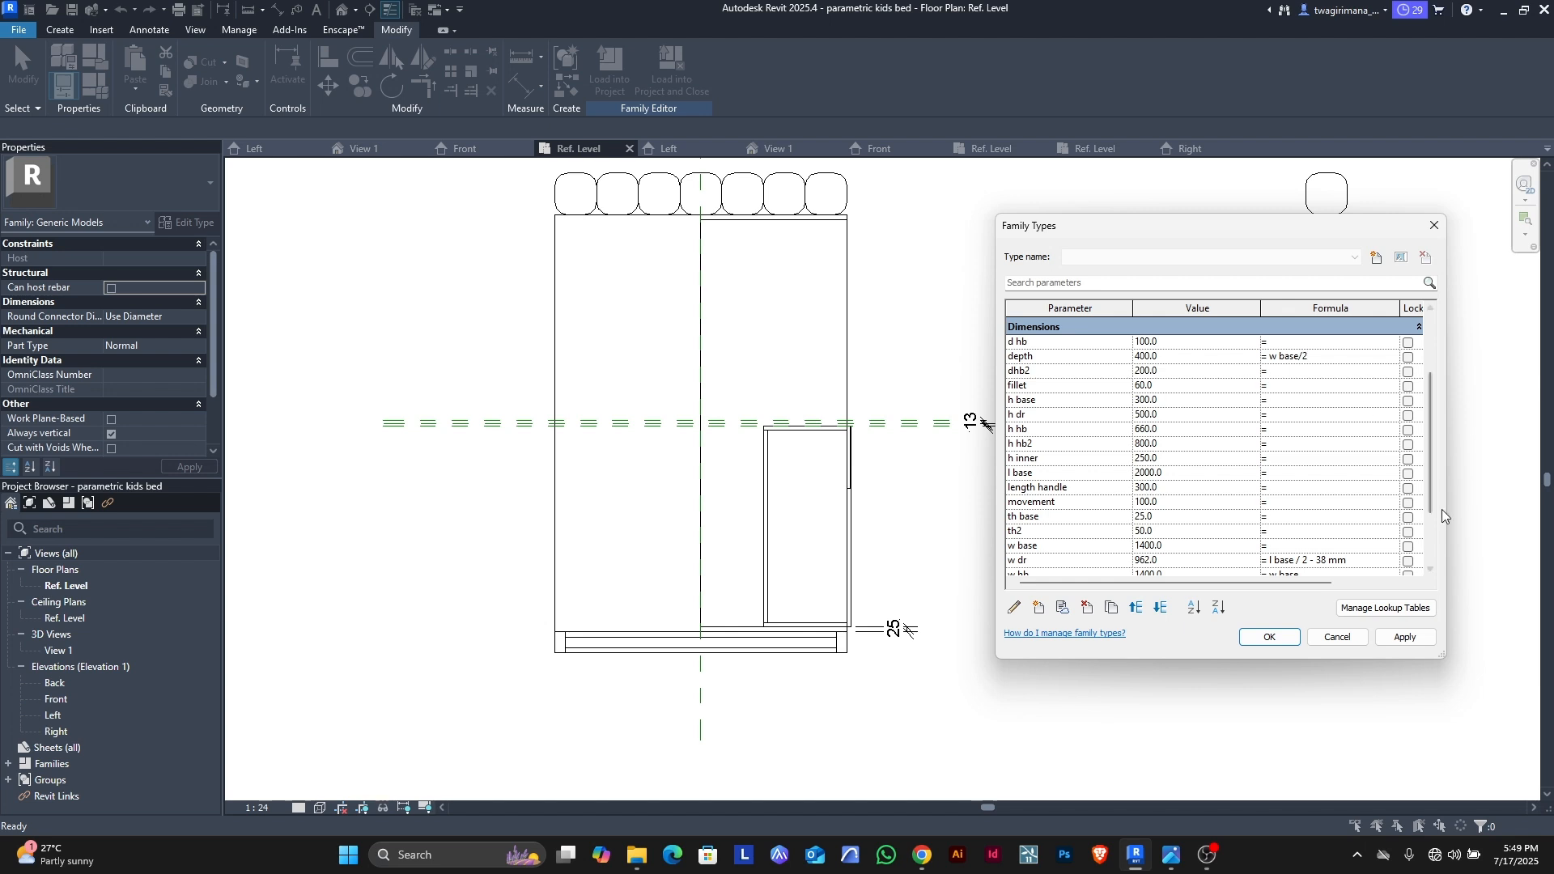
{"action": "left_click", "coordinate": [1406, 638]}
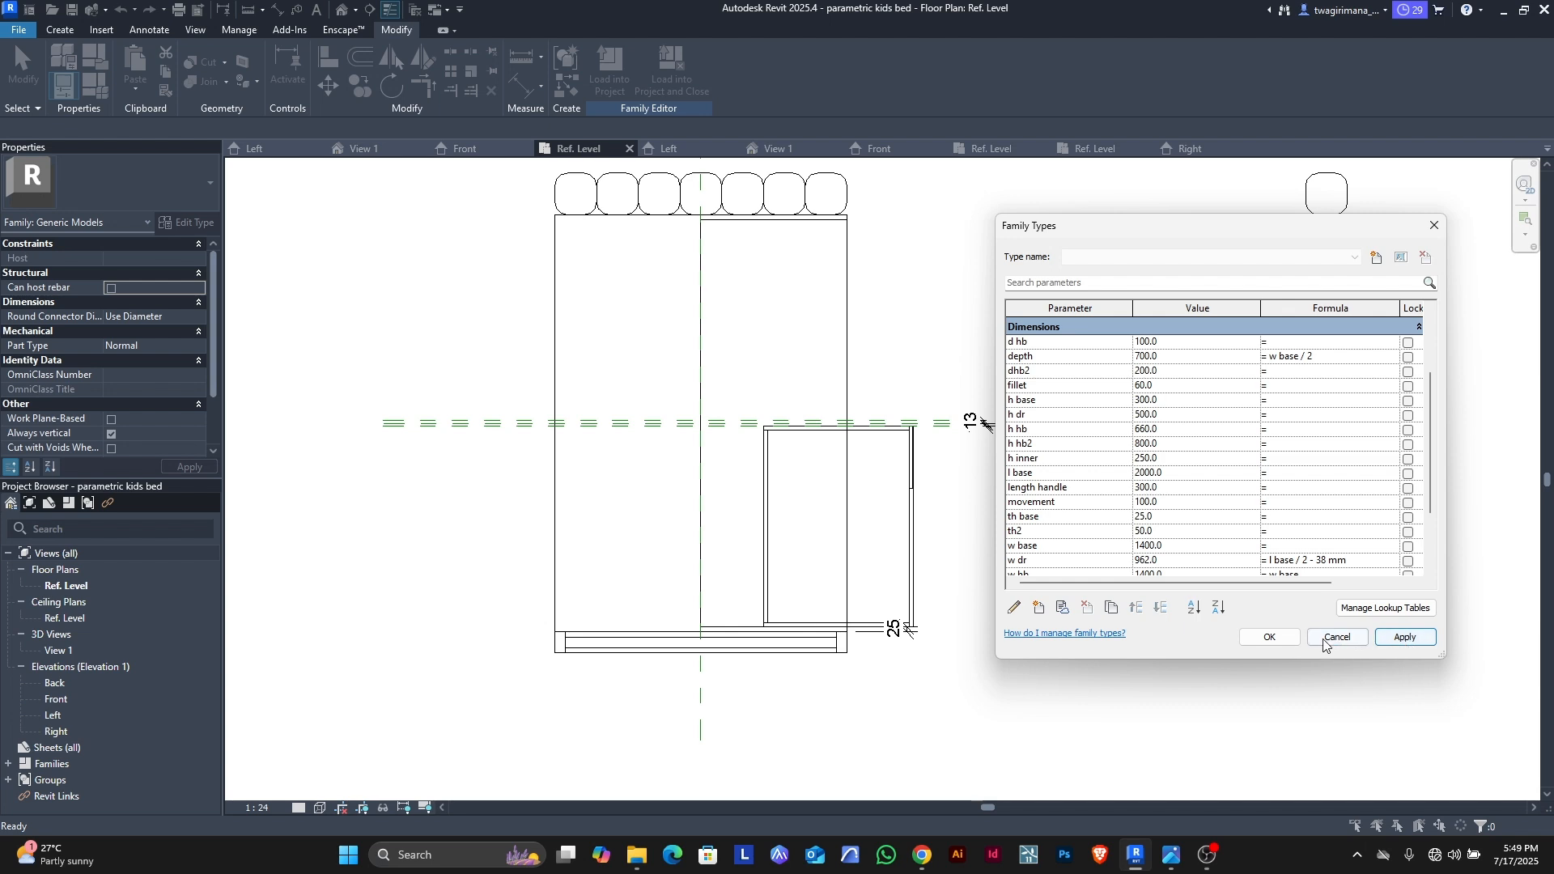
{"action": "left_click", "coordinate": [1271, 637]}
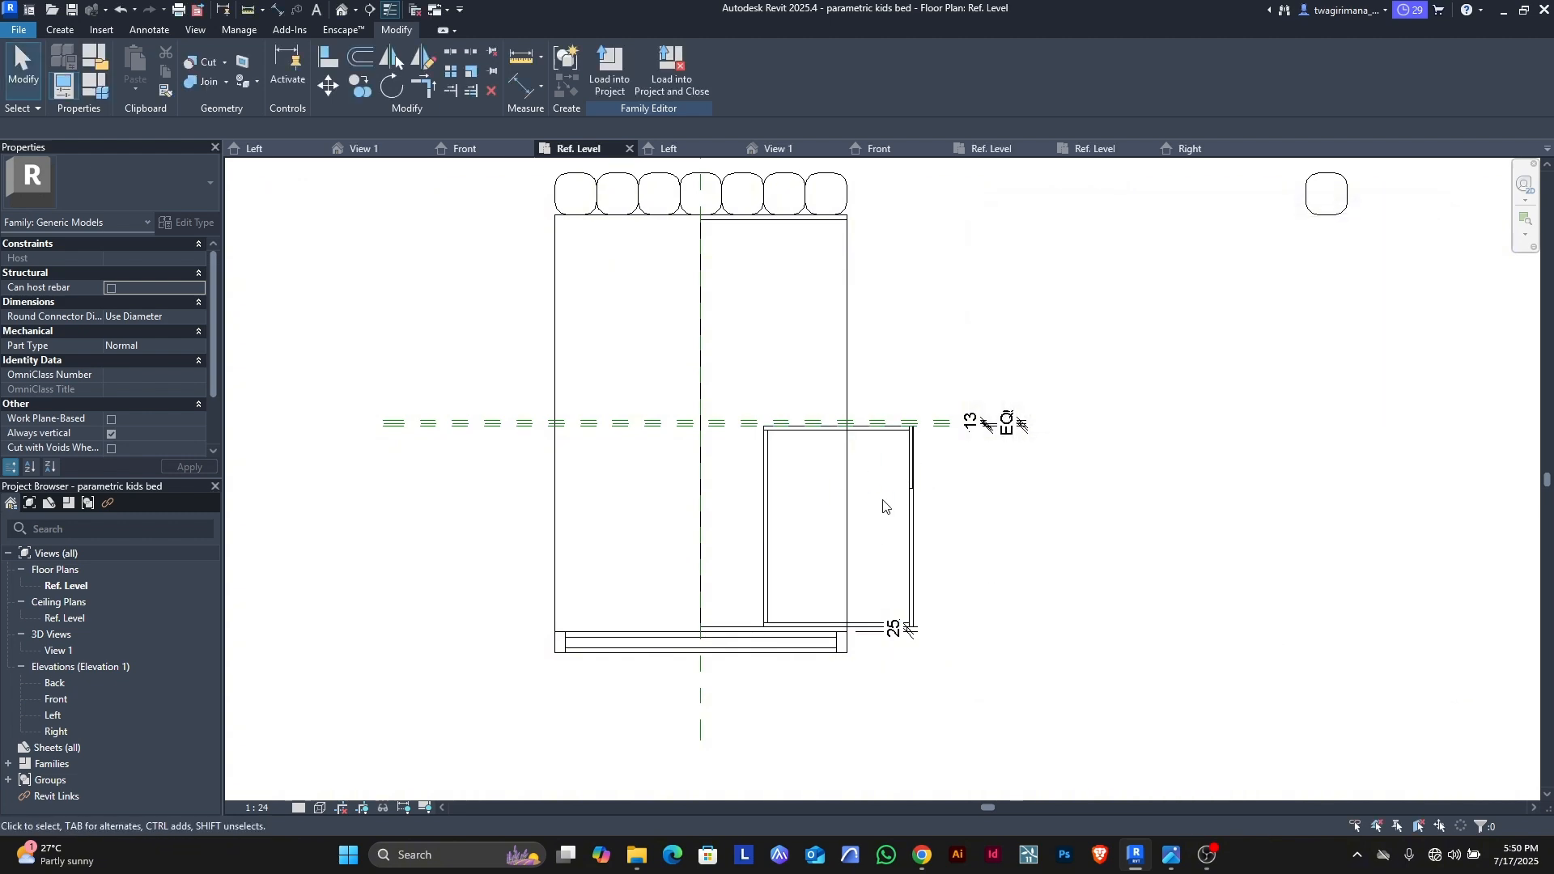
Step: Align the inner face of the resized drawer's front panel with the bed base's adjacent long side edge
{"action": "scroll", "coordinate": [798, 536], "scroll_direction": "down", "scroll_amount": 1}
{"action": "scroll", "coordinate": [798, 498], "scroll_direction": "up", "scroll_amount": 1}
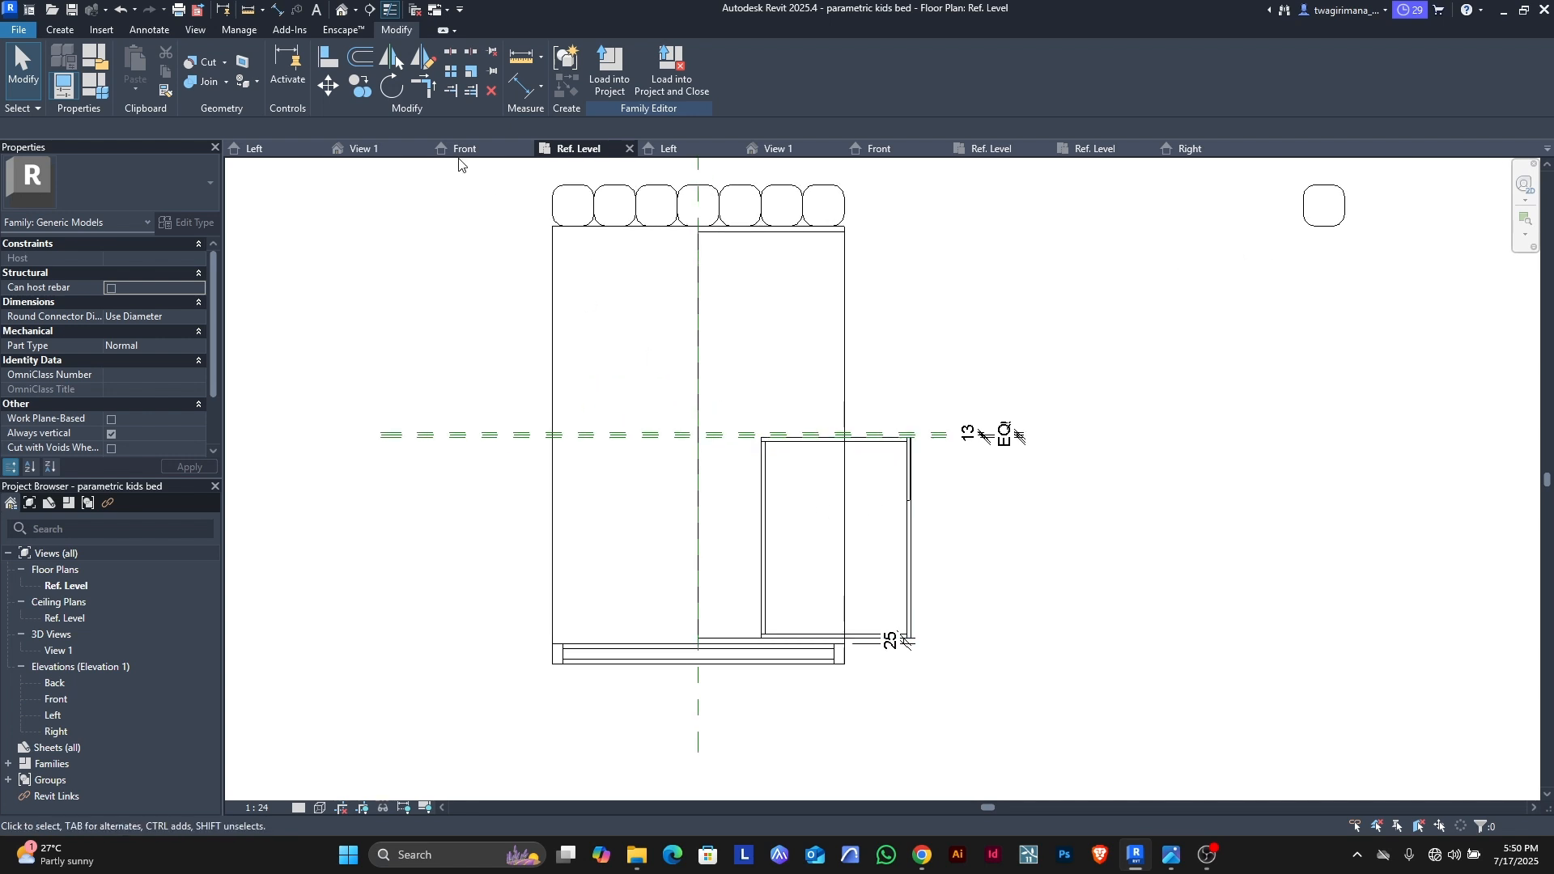
{"action": "left_click", "coordinate": [327, 57]}
{"action": "left_click", "coordinate": [846, 489]}
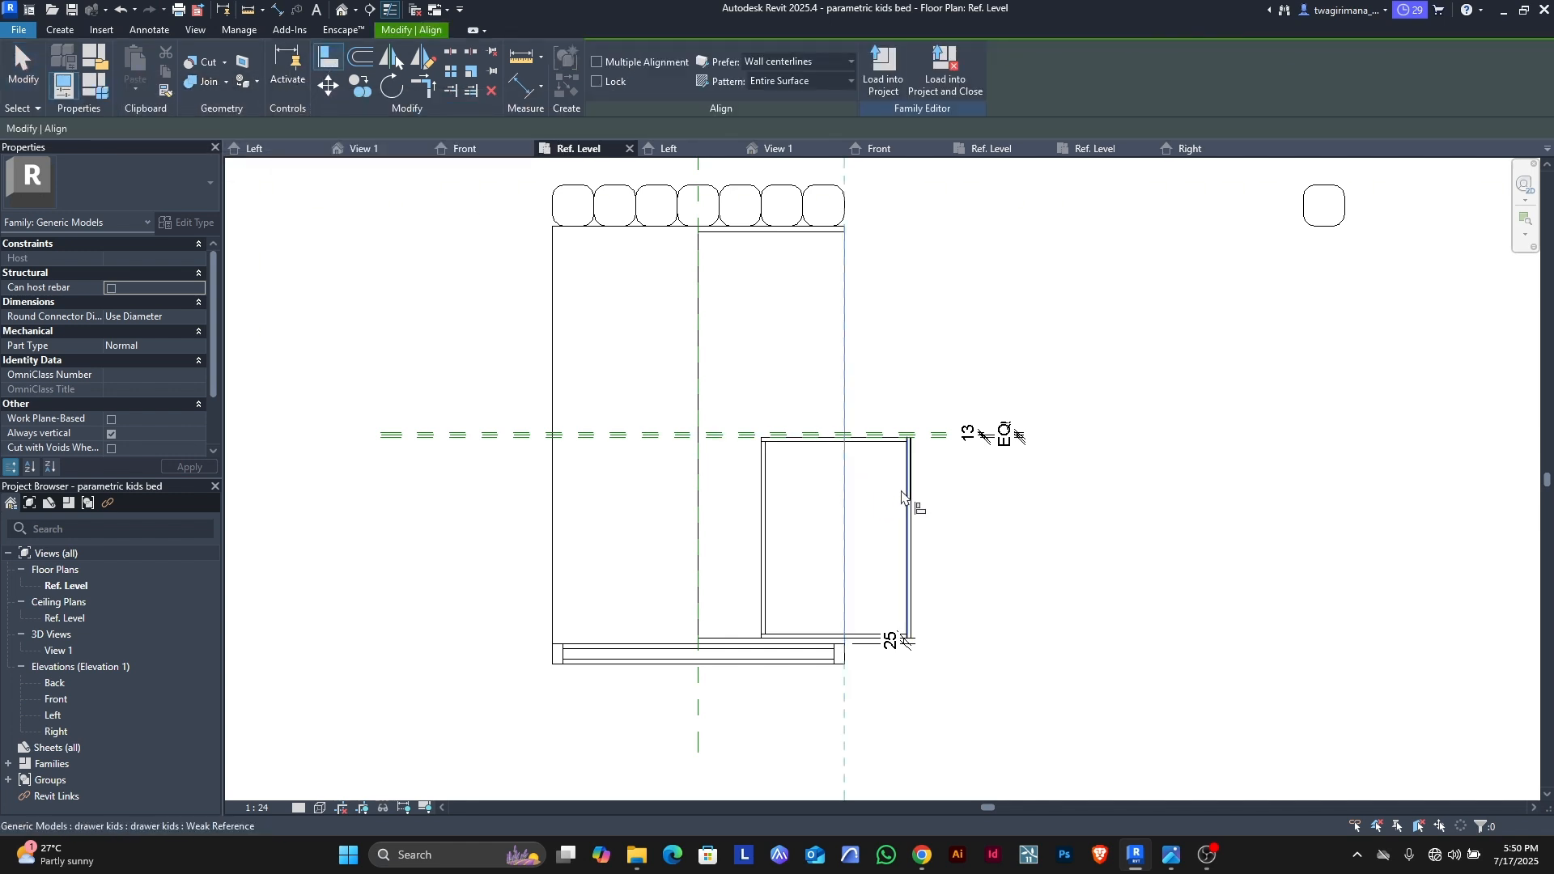
{"action": "left_click", "coordinate": [903, 489]}
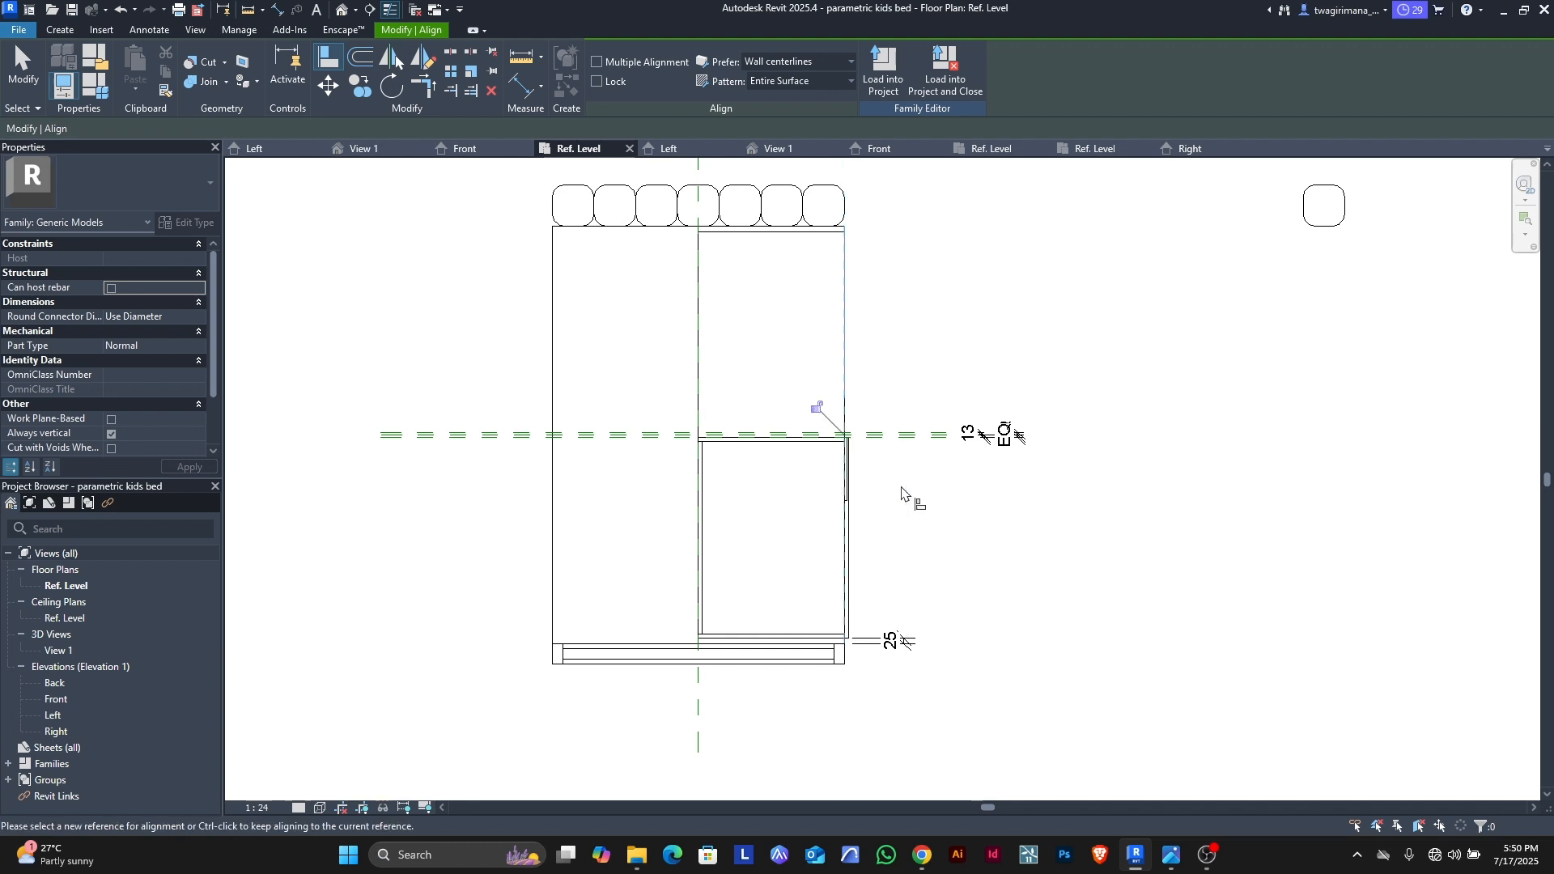
{"action": "scroll", "coordinate": [846, 491], "scroll_direction": "up", "scroll_amount": 2}
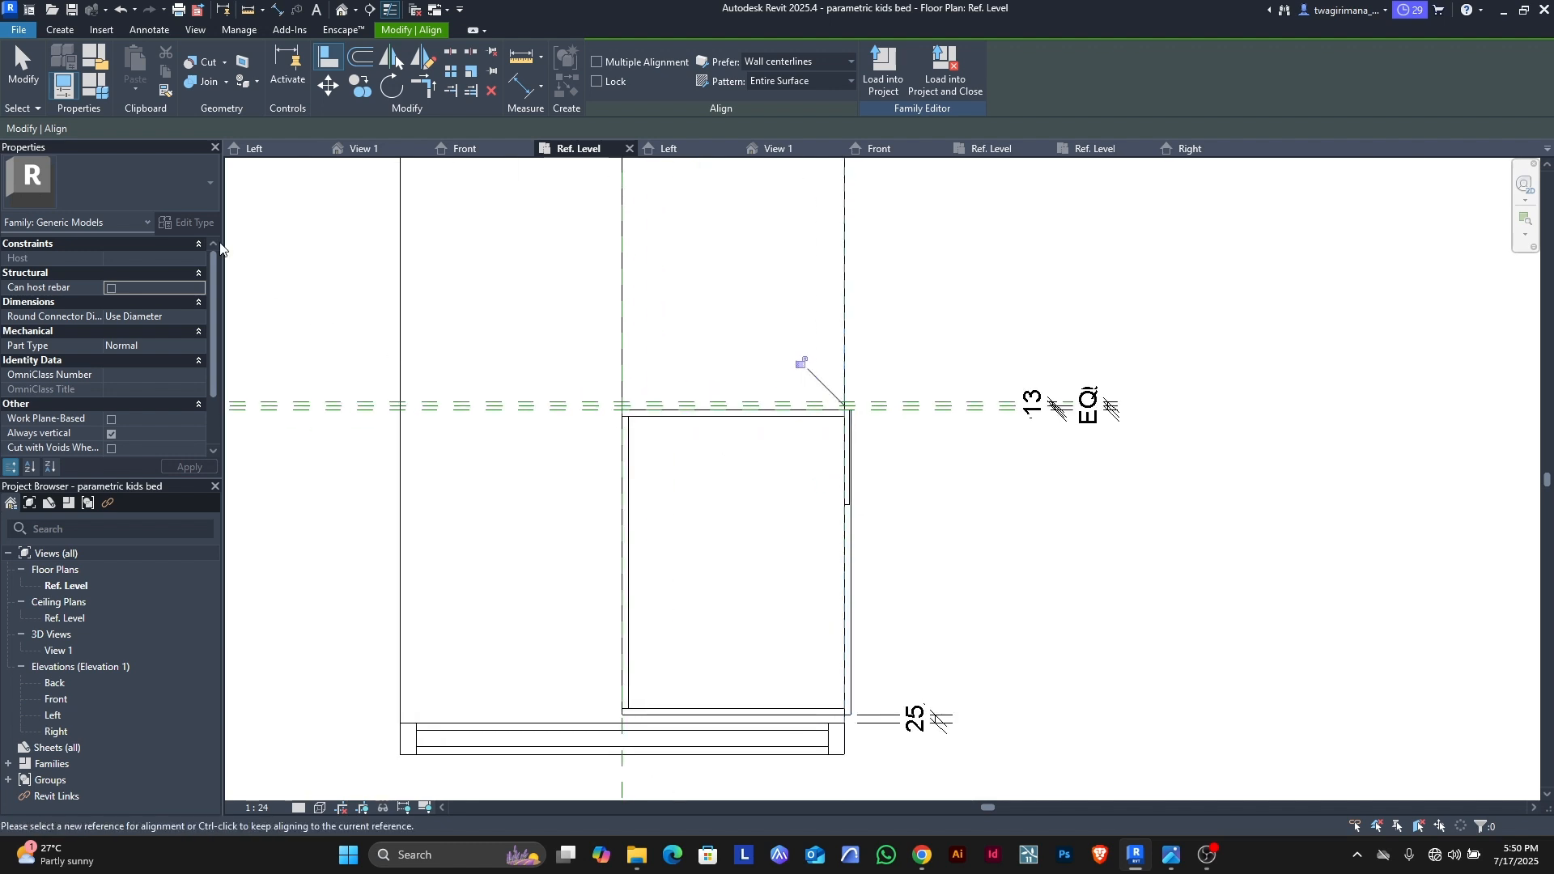
{"action": "key", "text": "Escape"}
{"action": "key", "text": "Escape"}
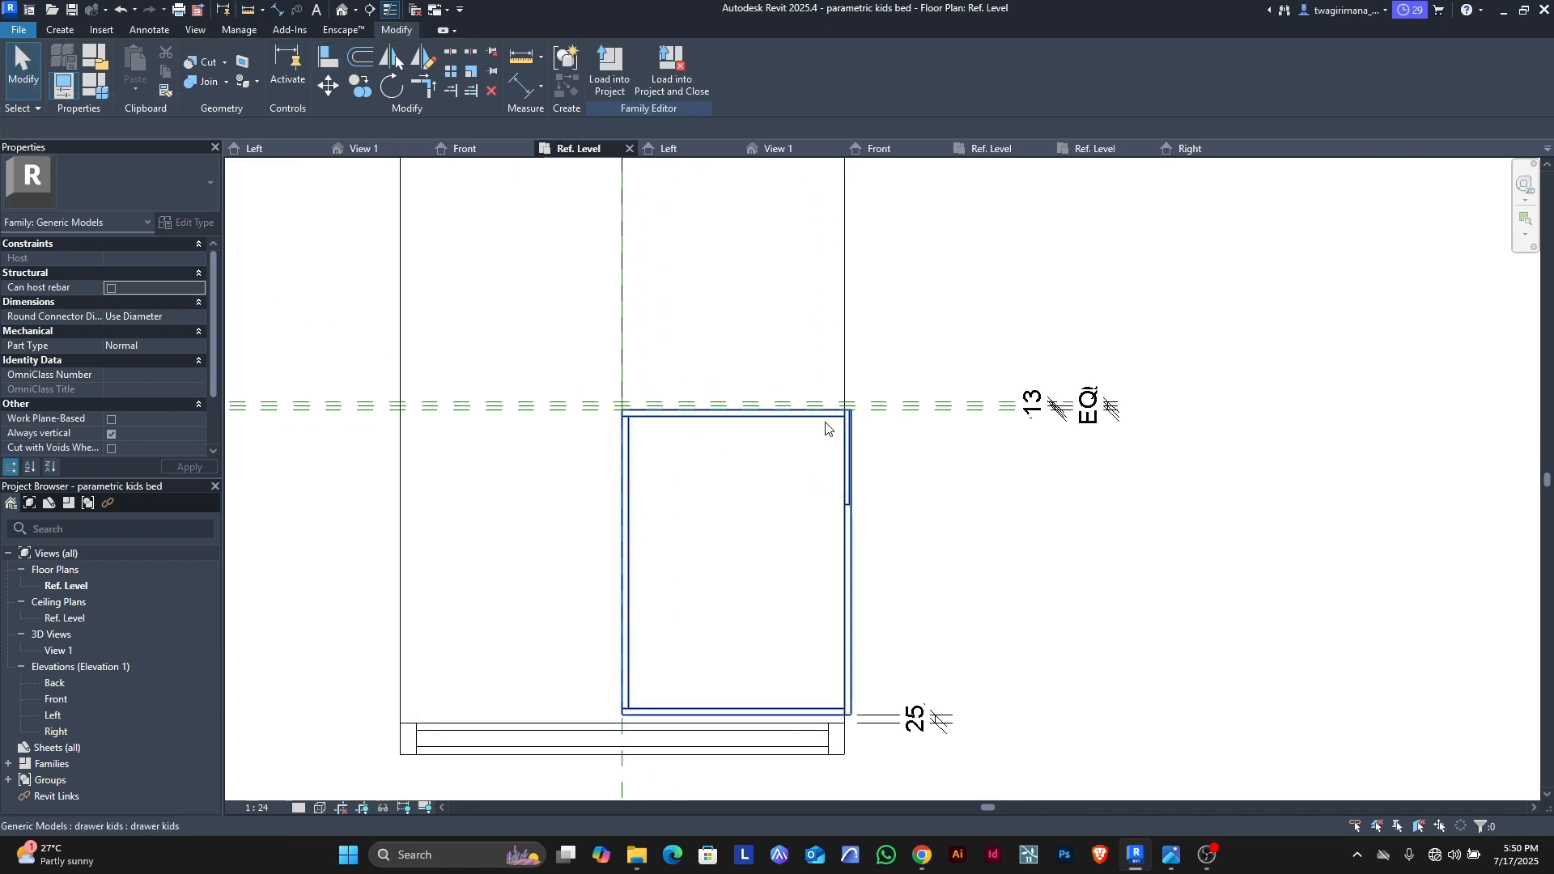
{"action": "scroll", "coordinate": [824, 429], "scroll_direction": "down", "scroll_amount": 2}
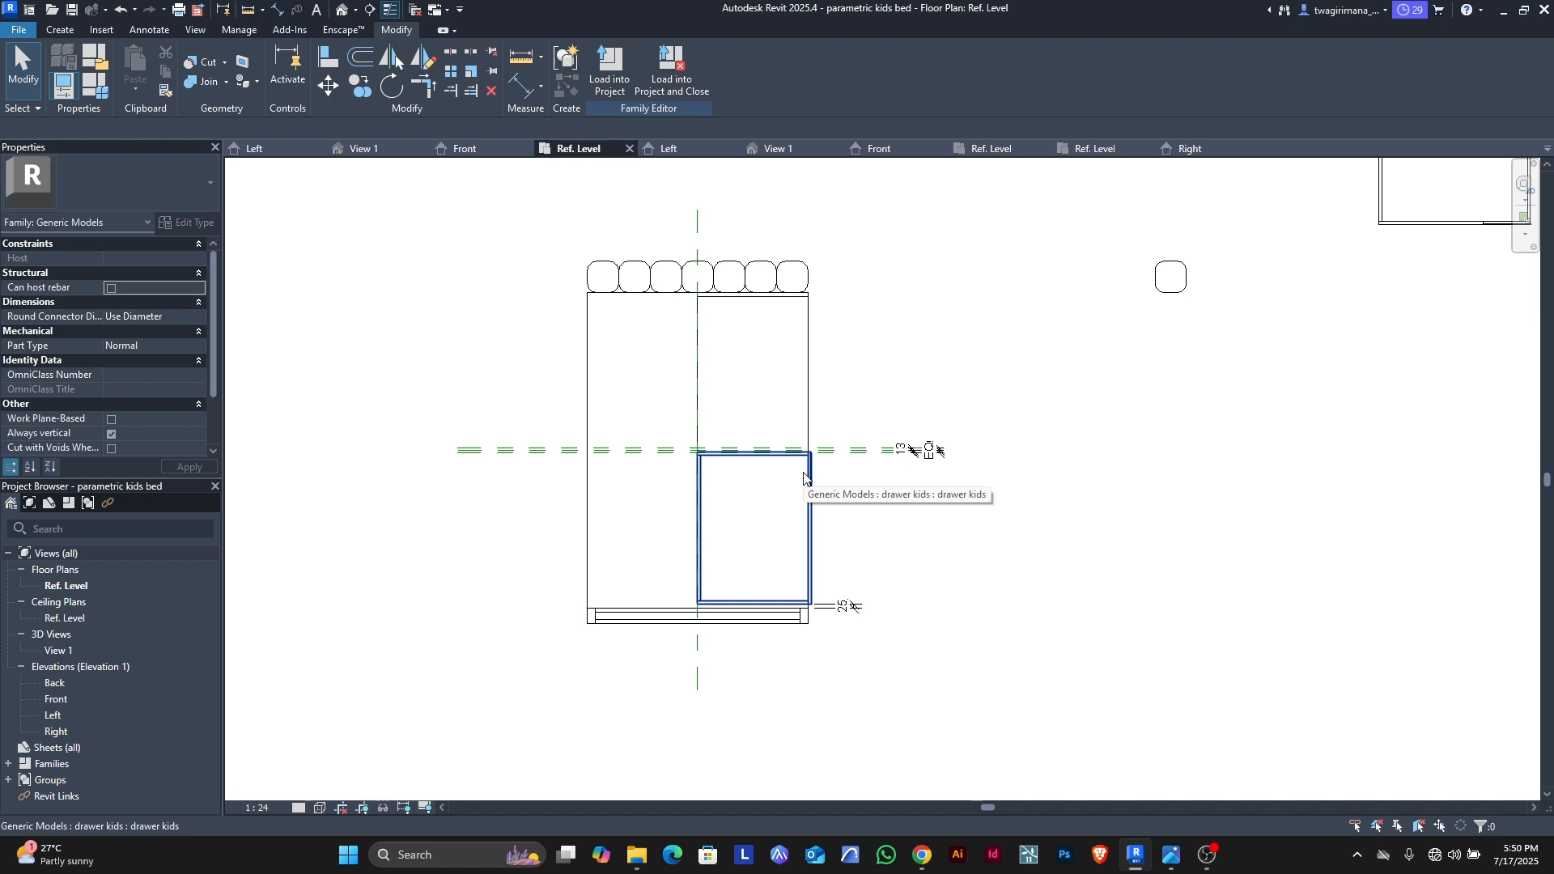
{"action": "left_click", "coordinate": [1209, 856]}
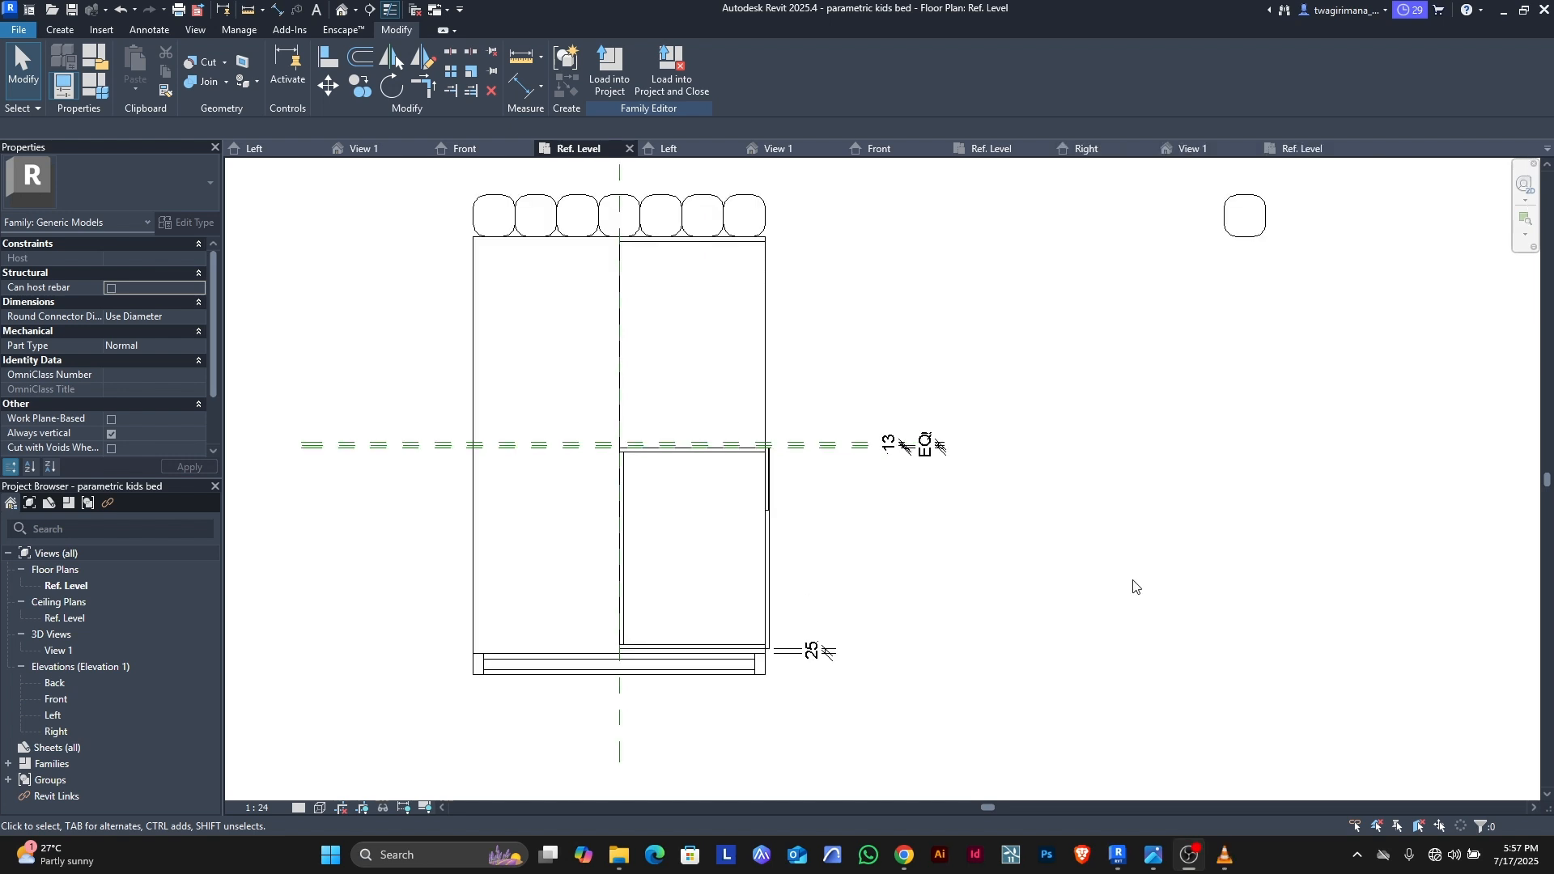
{"action": "left_click", "coordinate": [1118, 109]}
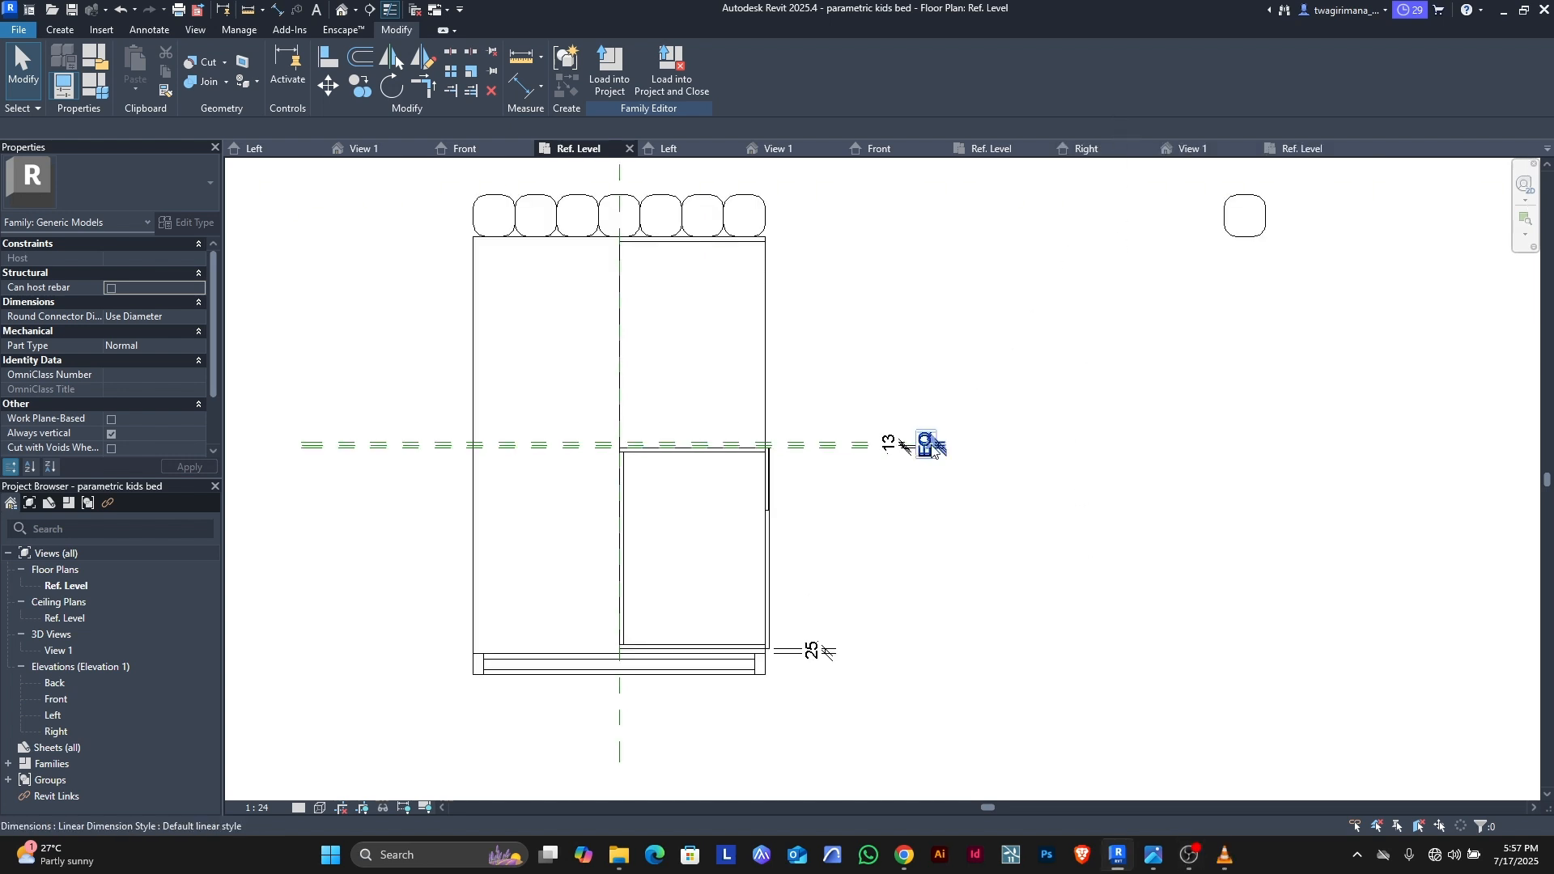
{"action": "scroll", "coordinate": [739, 516], "scroll_direction": "up", "scroll_amount": 1}
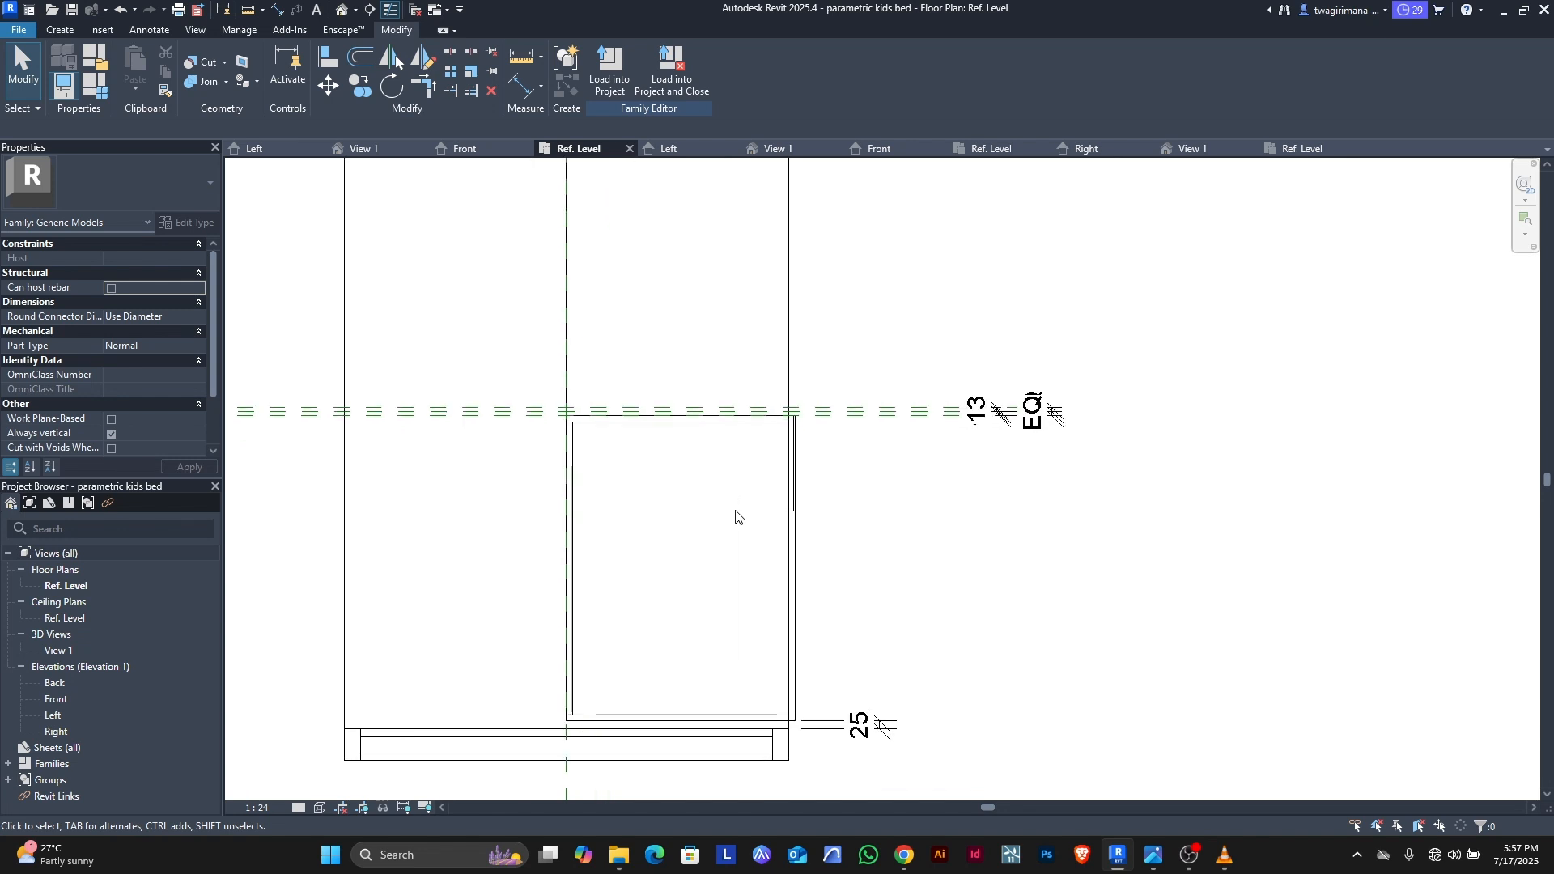
{"action": "left_click", "coordinate": [571, 451]}
{"action": "key", "text": "Escape"}
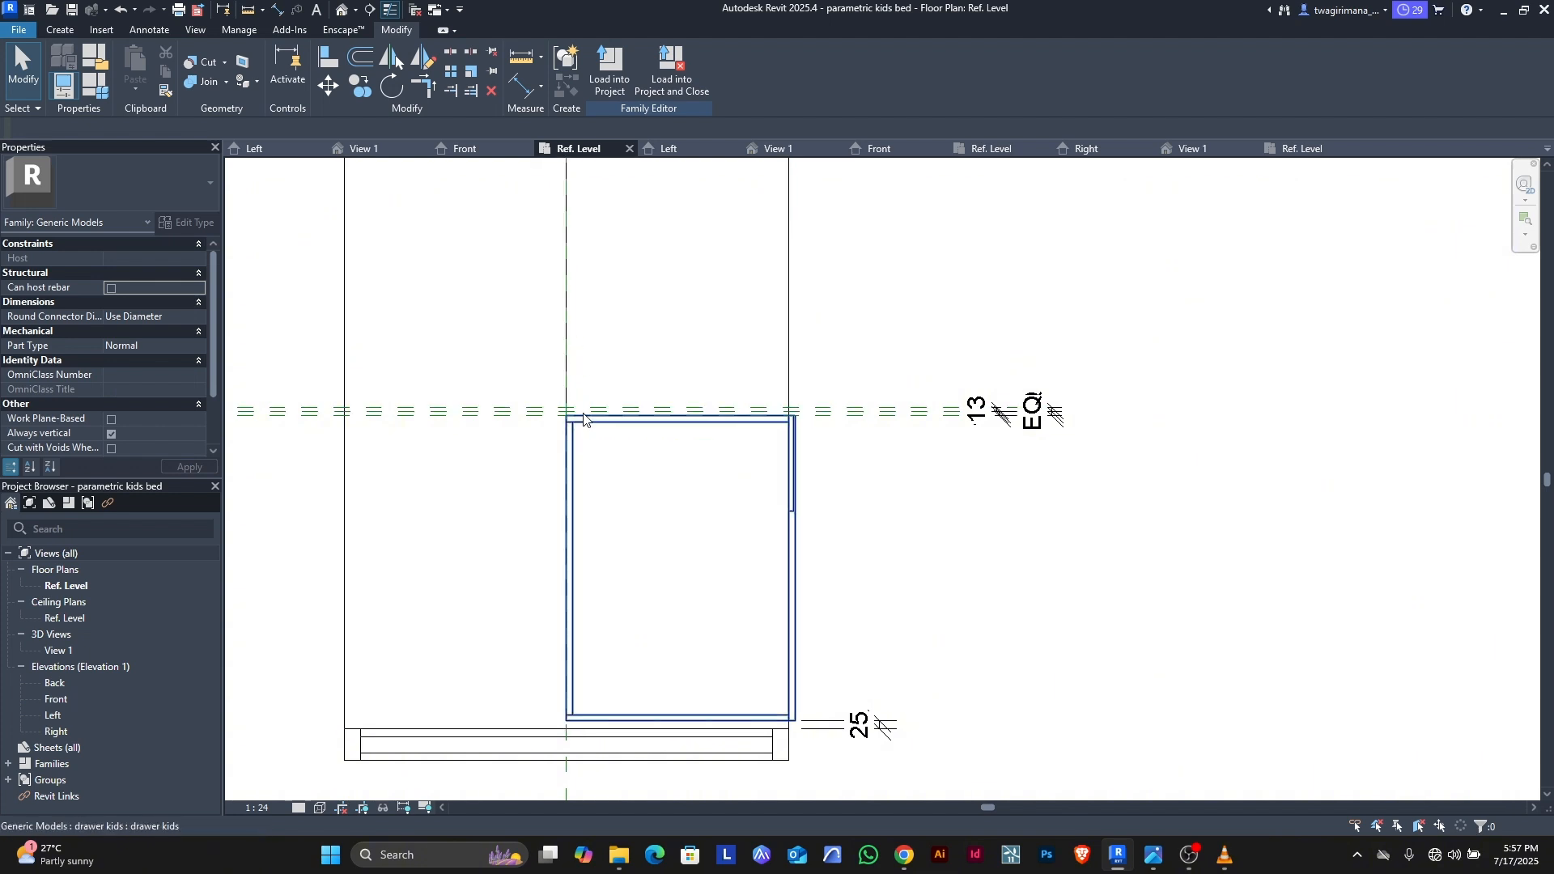
{"action": "scroll", "coordinate": [580, 438], "scroll_direction": "down", "scroll_amount": 2}
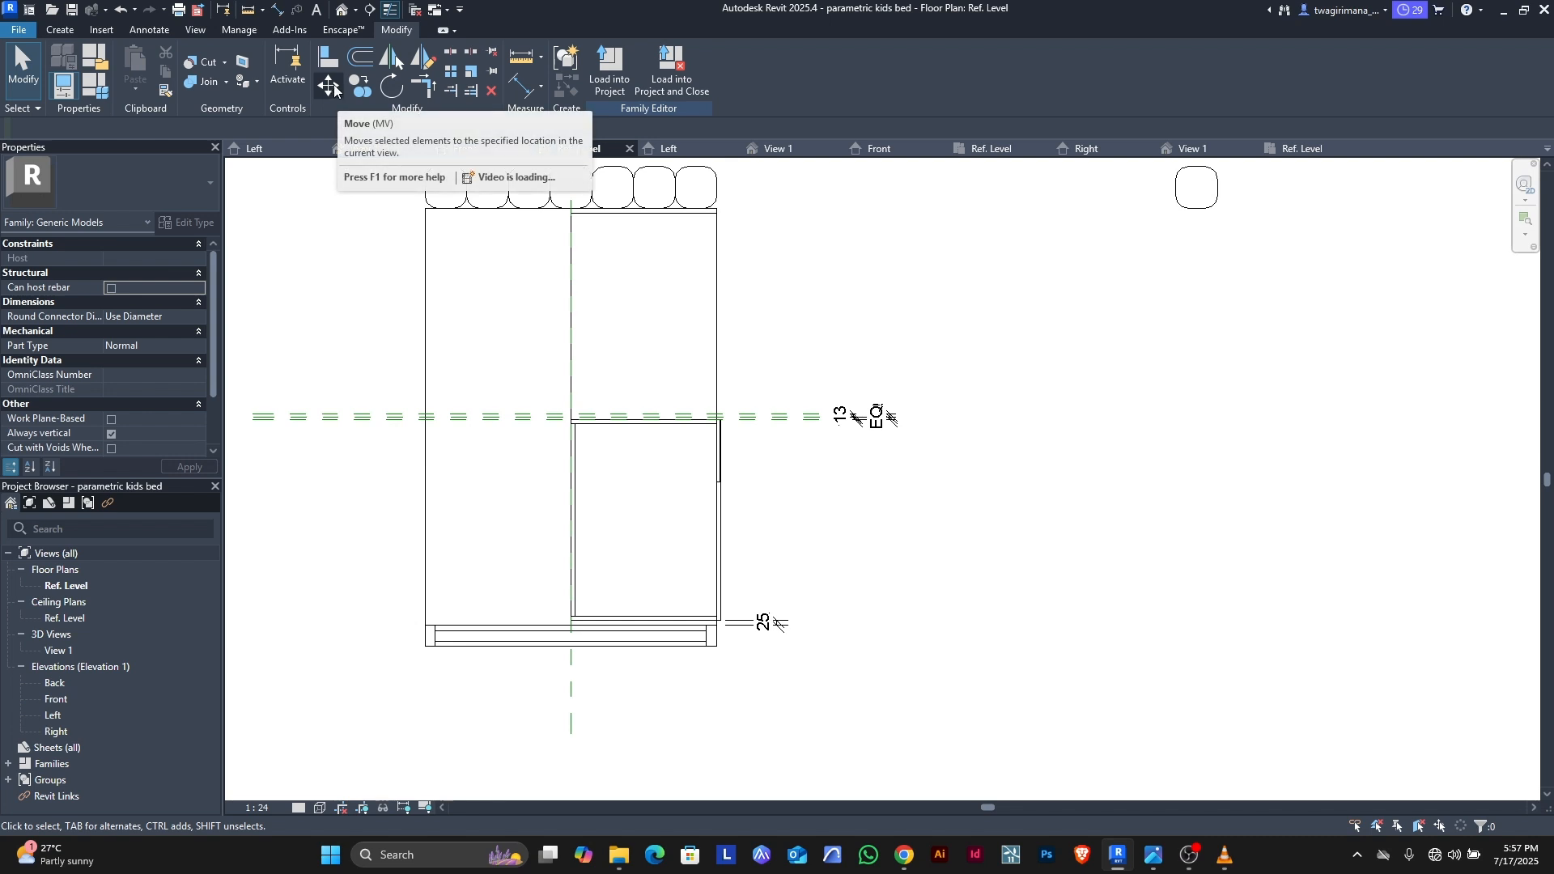
Step: Align the drawer's back face with the bed's lengthwise centre reference plane and lock it there, accepting the constraint
{"action": "left_click", "coordinate": [328, 57]}
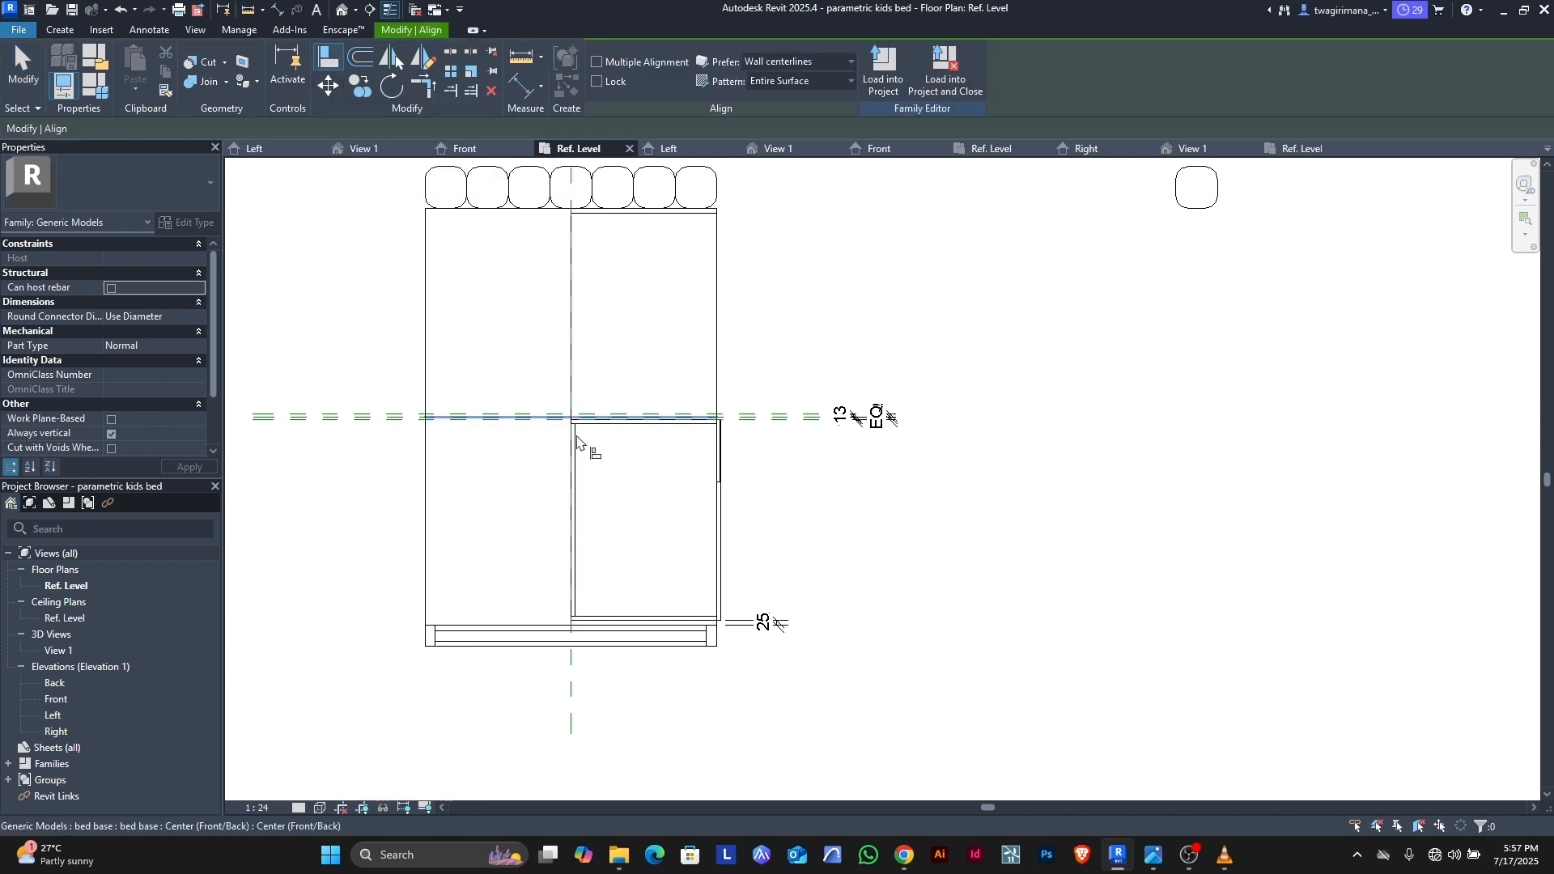
{"action": "scroll", "coordinate": [571, 453], "scroll_direction": "up", "scroll_amount": 3}
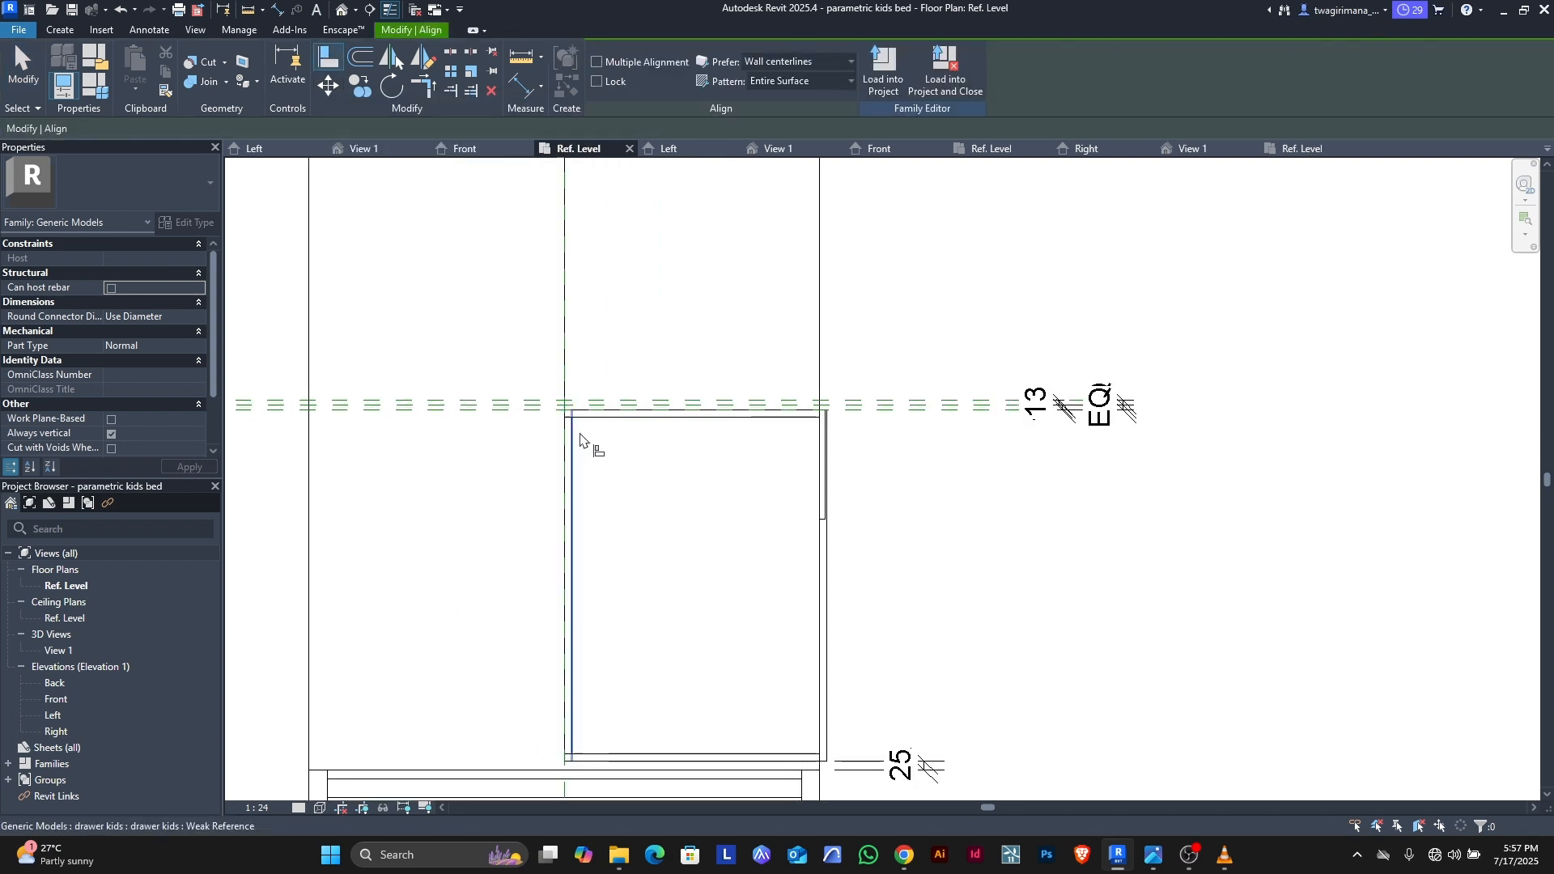
{"action": "left_click", "coordinate": [567, 366]}
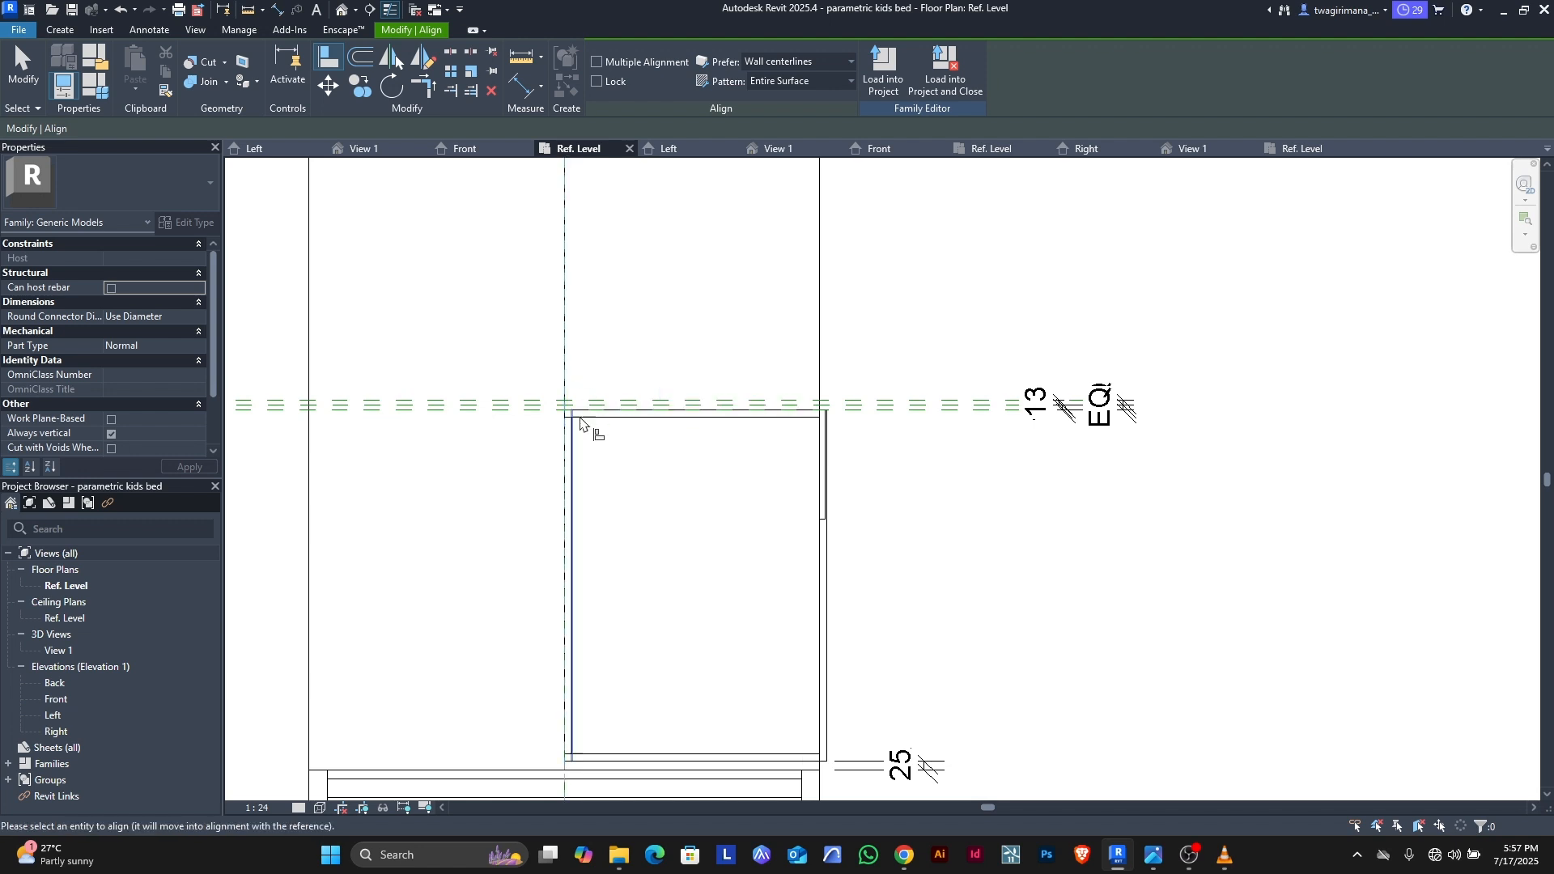
{"action": "left_click", "coordinate": [566, 494]}
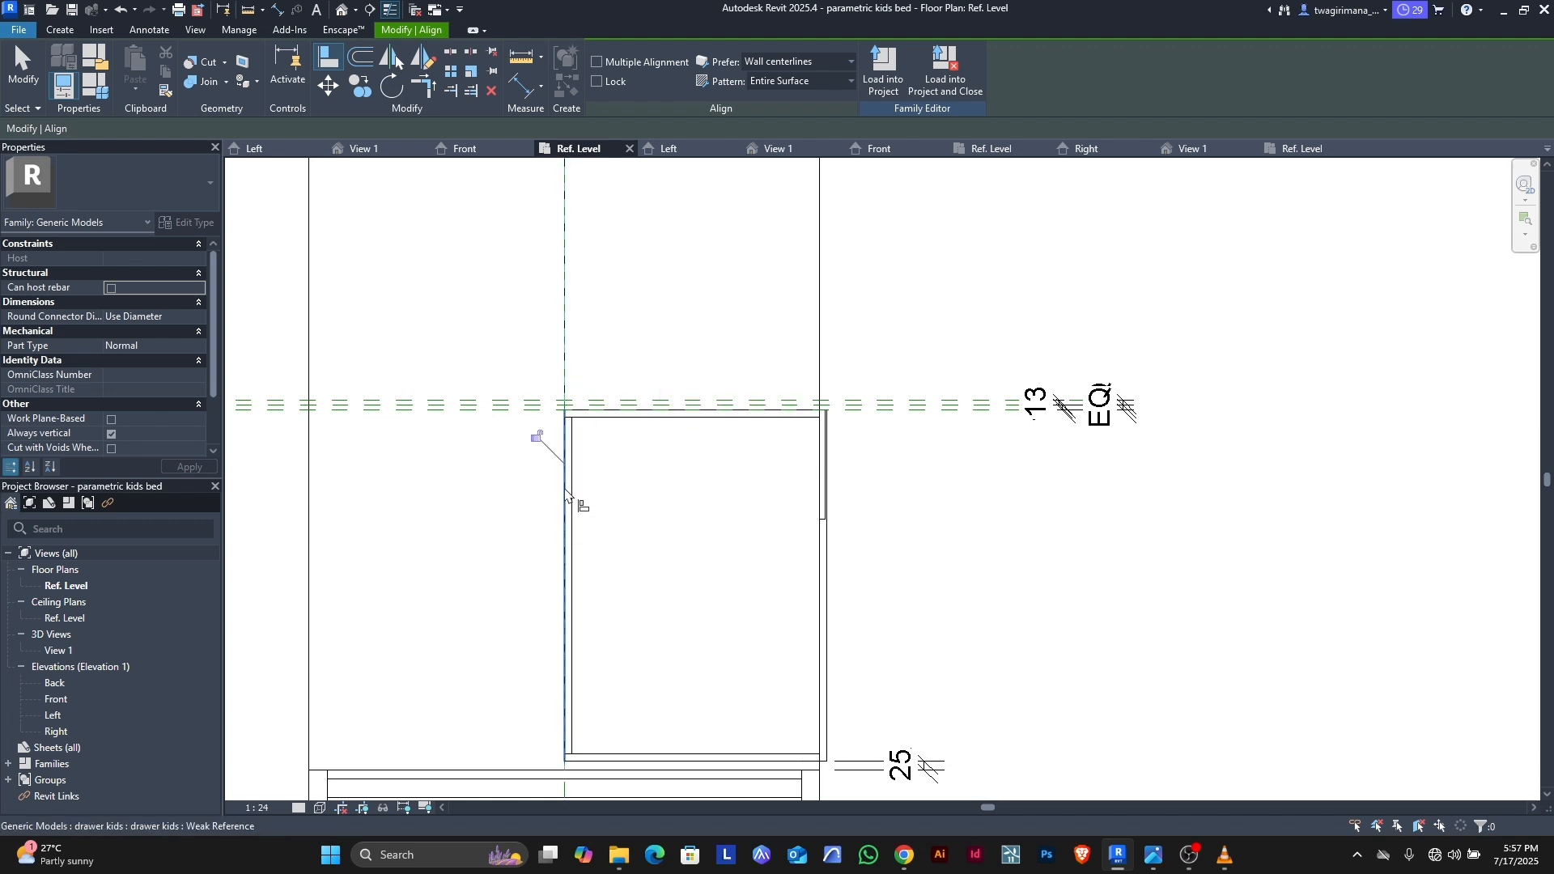
{"action": "left_click", "coordinate": [535, 437]}
{"action": "scroll", "coordinate": [535, 441], "scroll_direction": "down", "scroll_amount": 1}
{"action": "scroll", "coordinate": [535, 441], "scroll_direction": "down", "scroll_amount": 2}
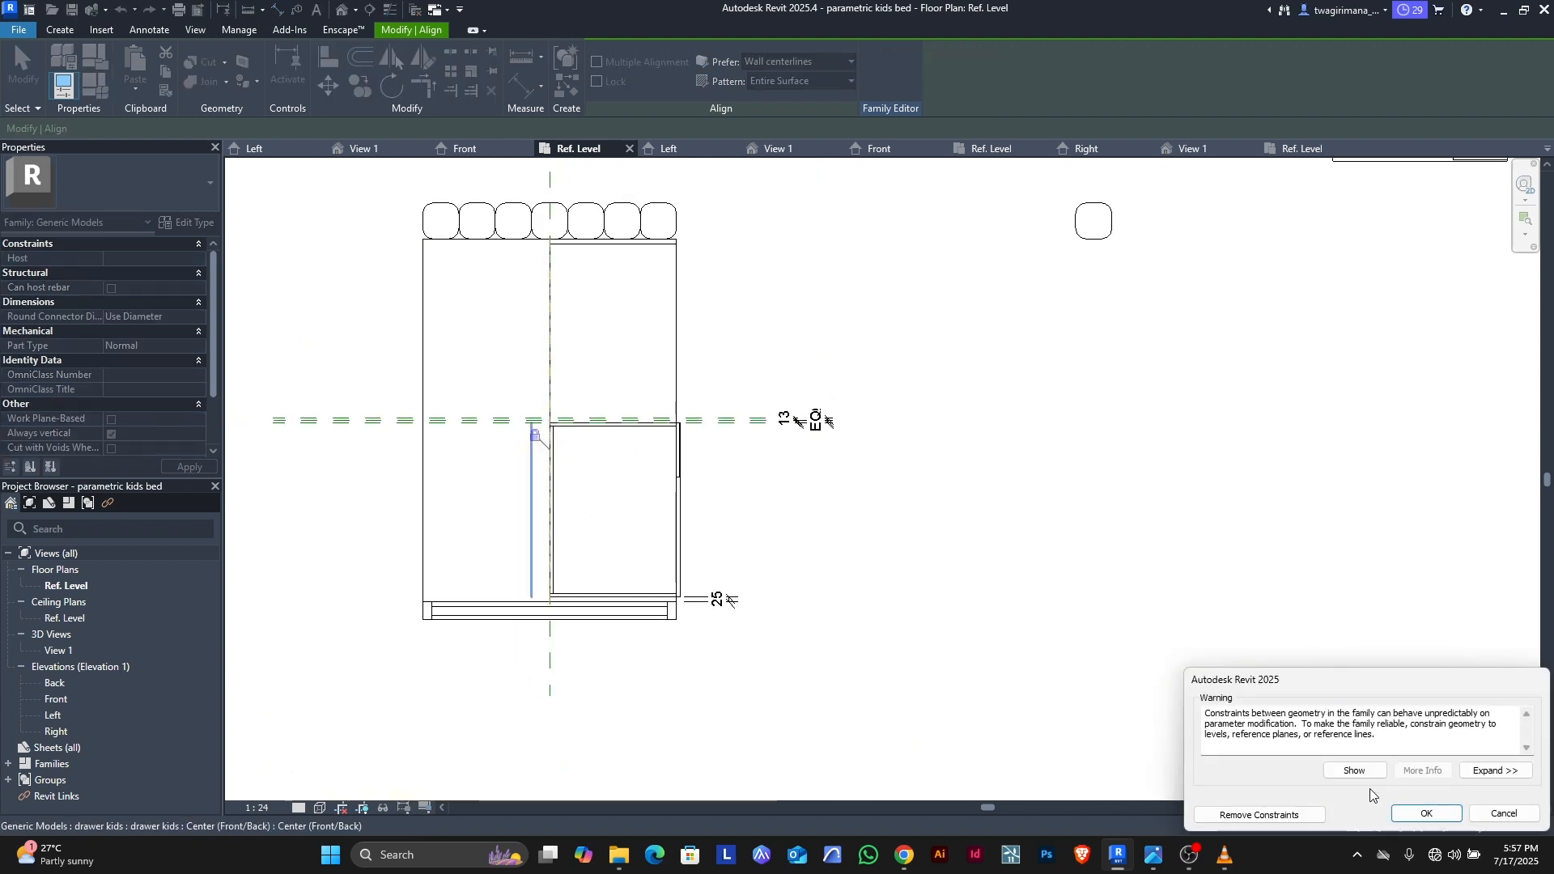
{"action": "left_click", "coordinate": [1425, 814]}
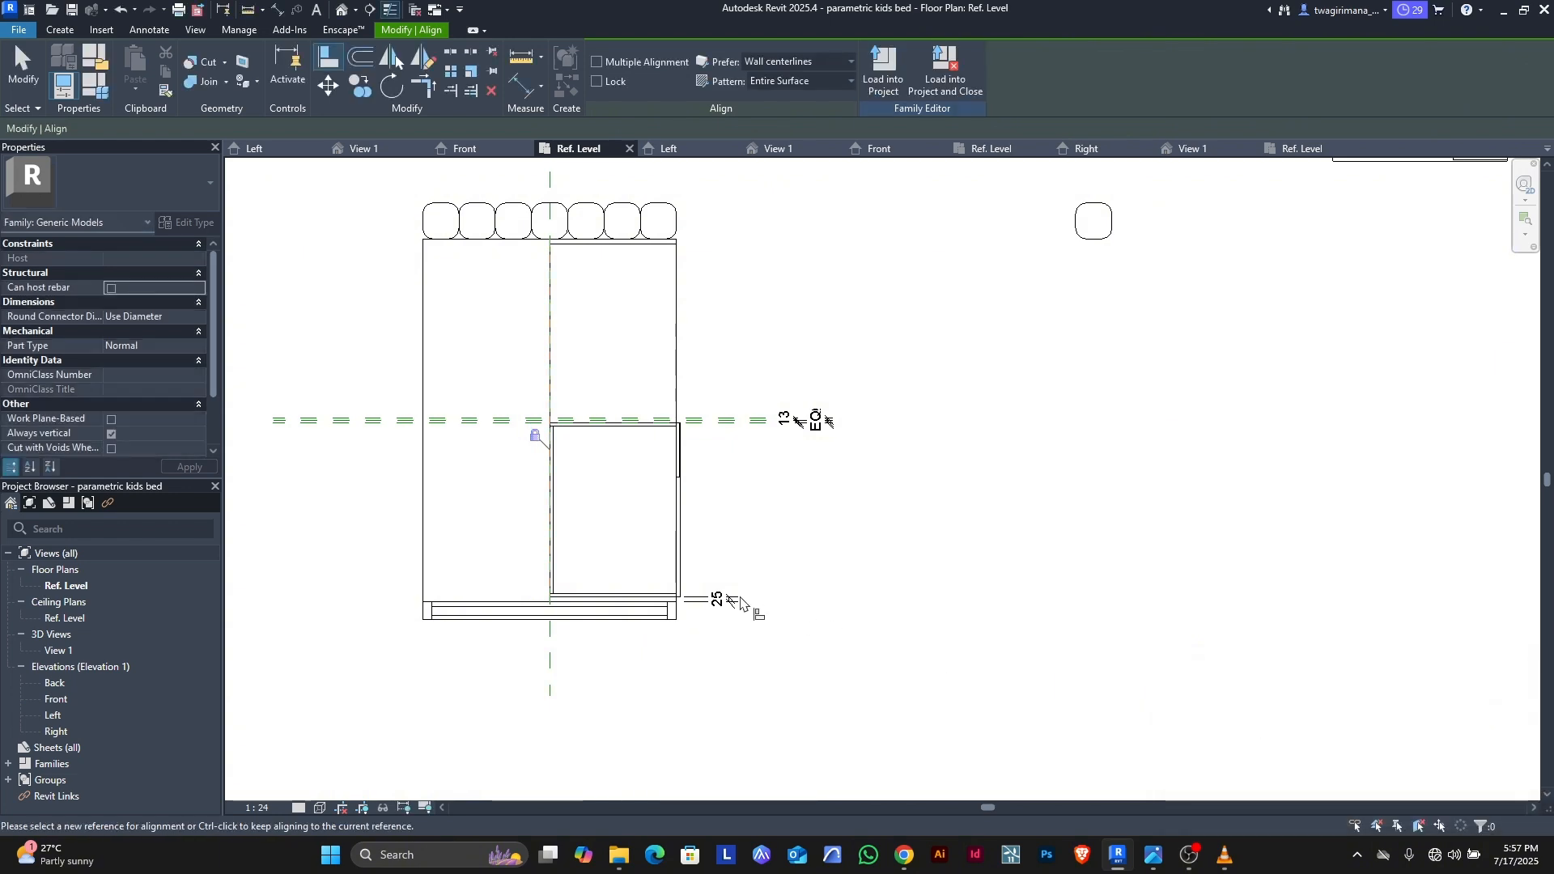
Step: Try to set the movement parameter to 0 in the family types, cancelling the unapplied change
{"action": "left_click", "coordinate": [101, 97]}
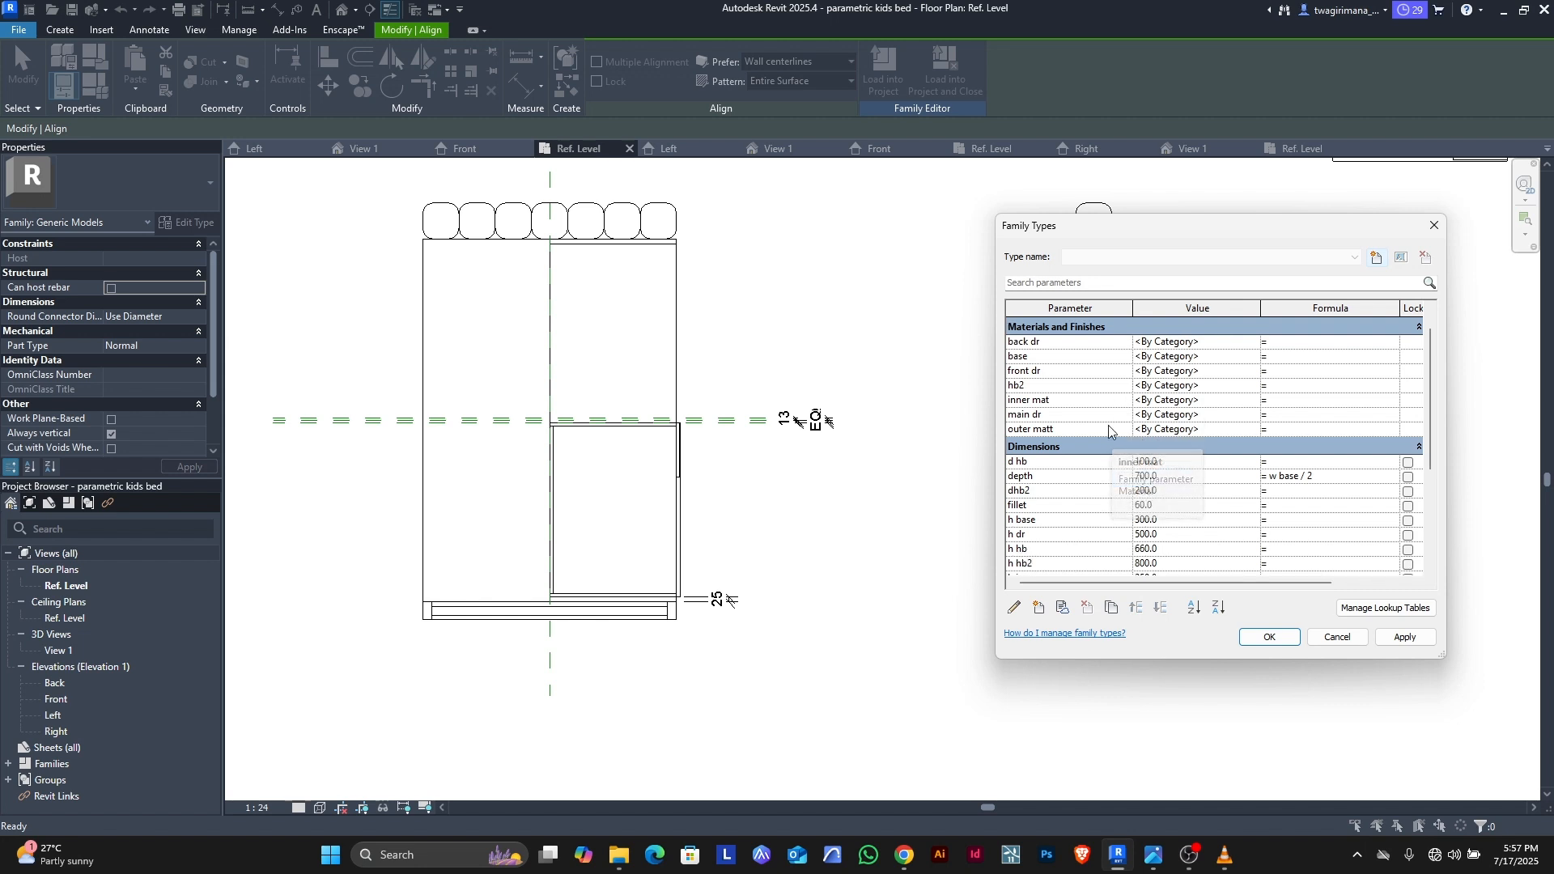
{"action": "scroll", "coordinate": [1110, 427], "scroll_direction": "down", "scroll_amount": 4}
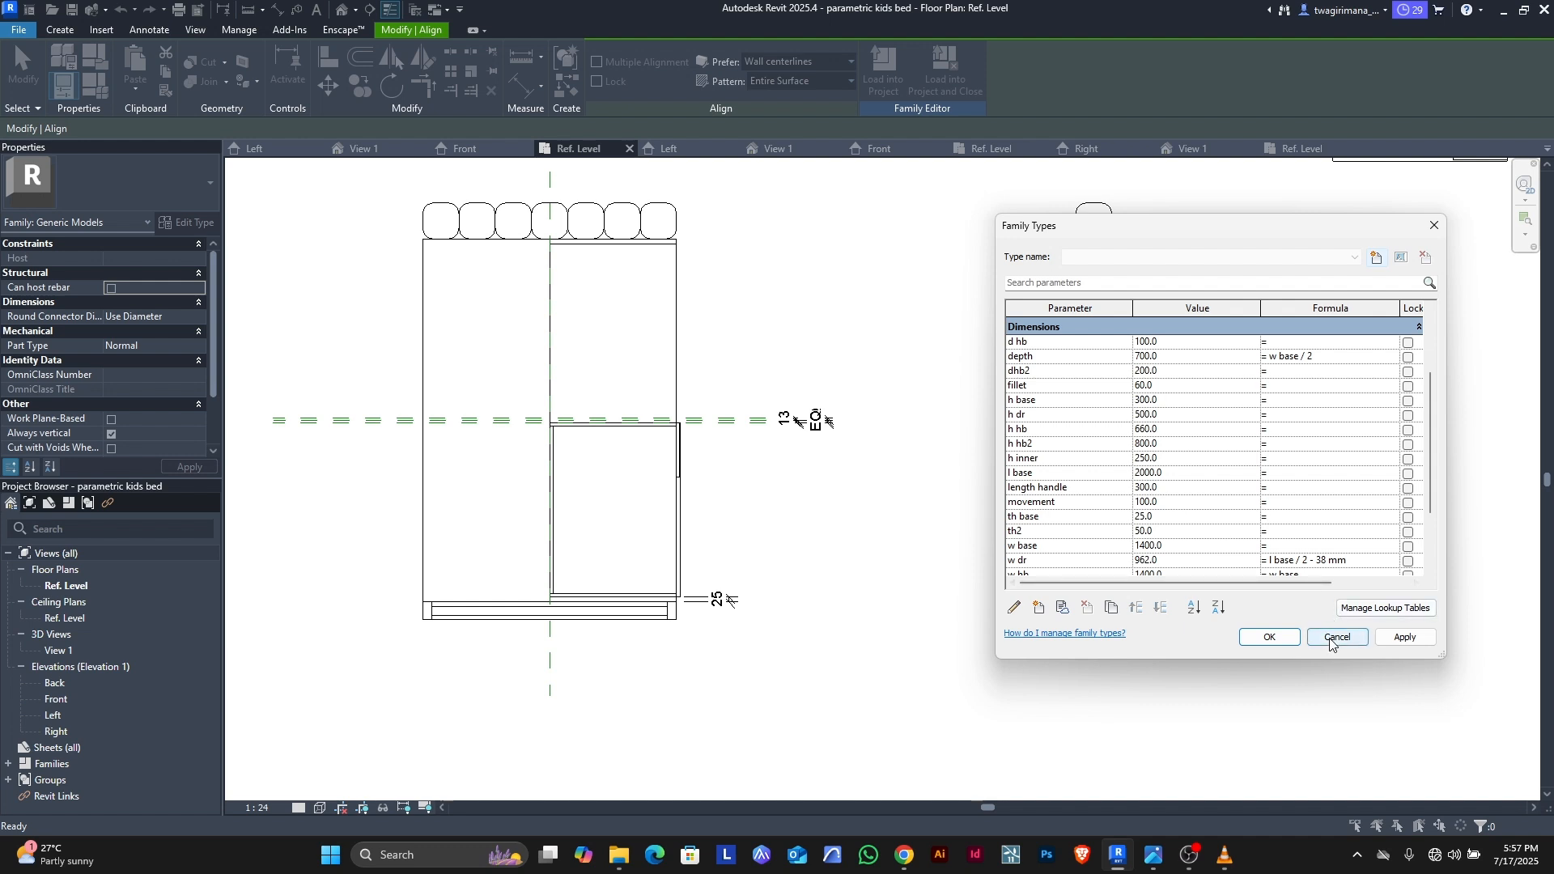
{"action": "left_click", "coordinate": [1172, 503]}
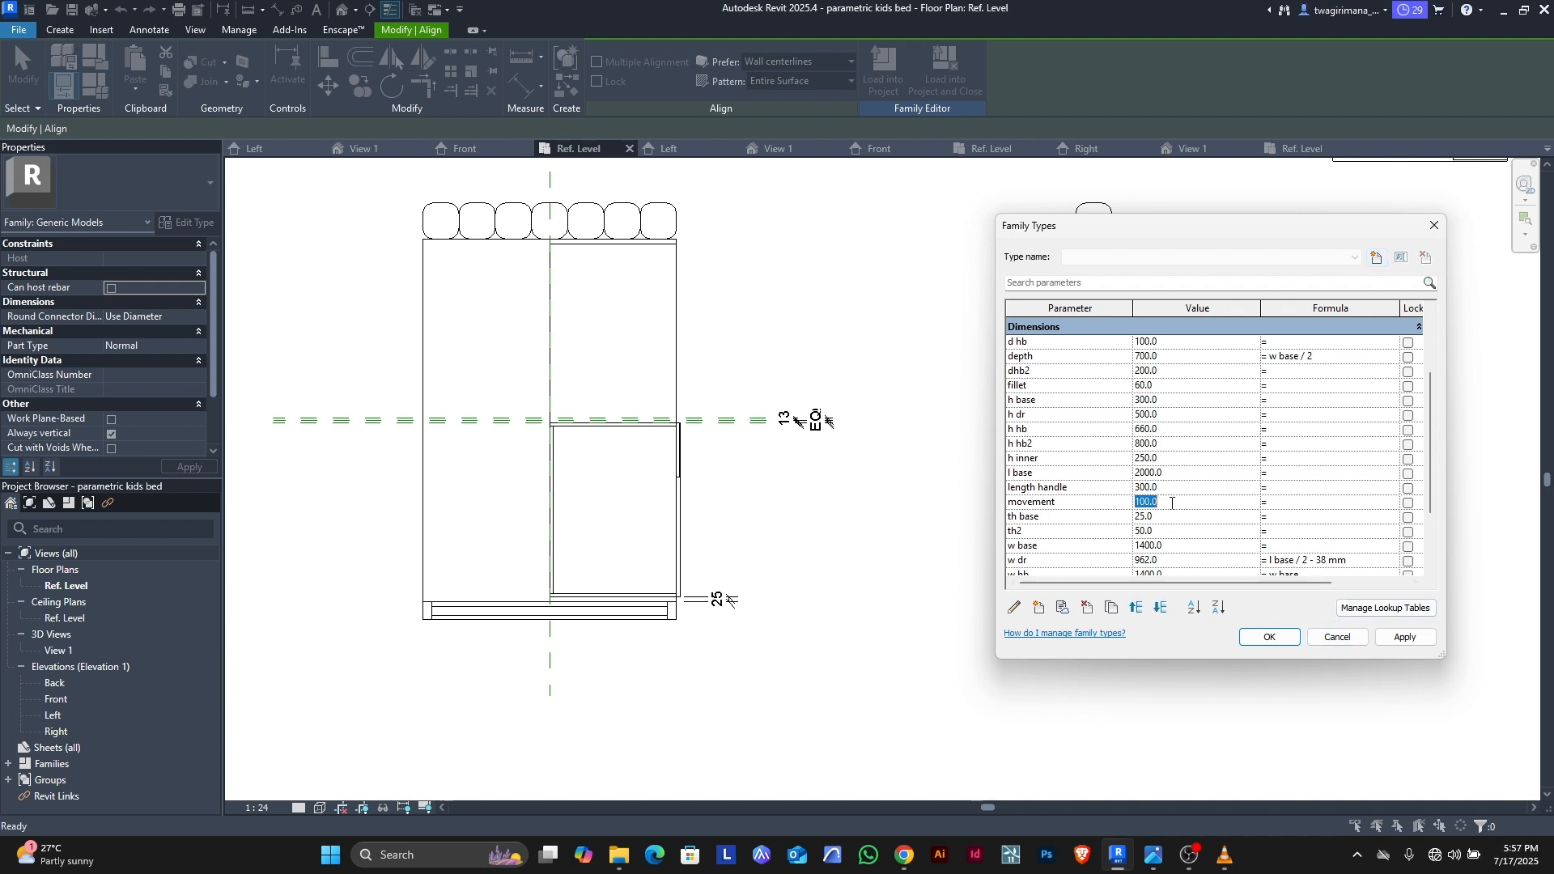
{"action": "type", "text": "0"}
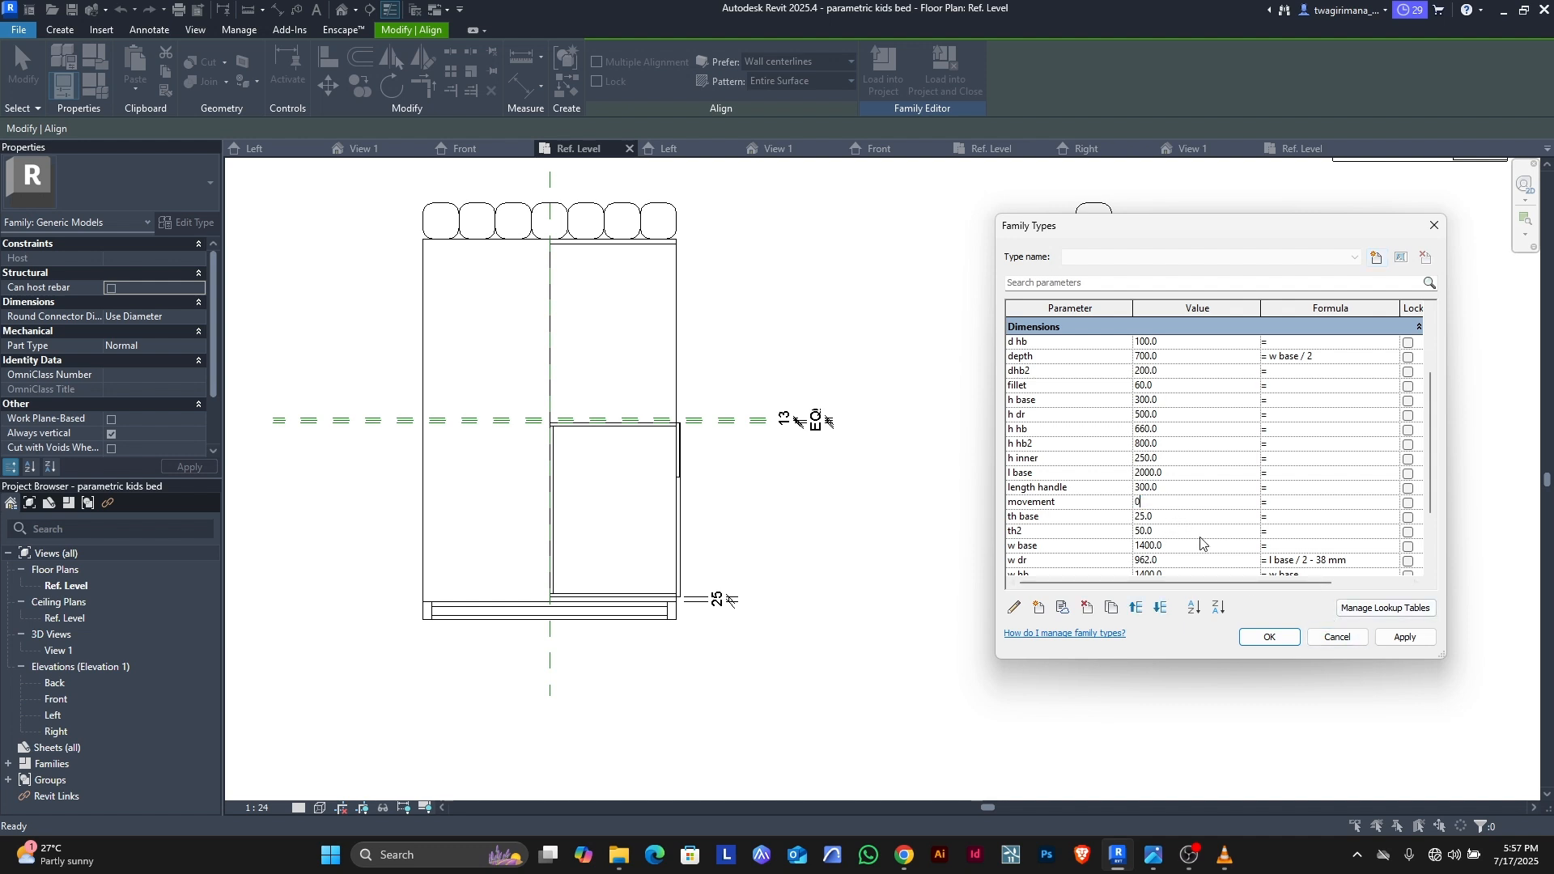
{"action": "left_click", "coordinate": [1398, 639]}
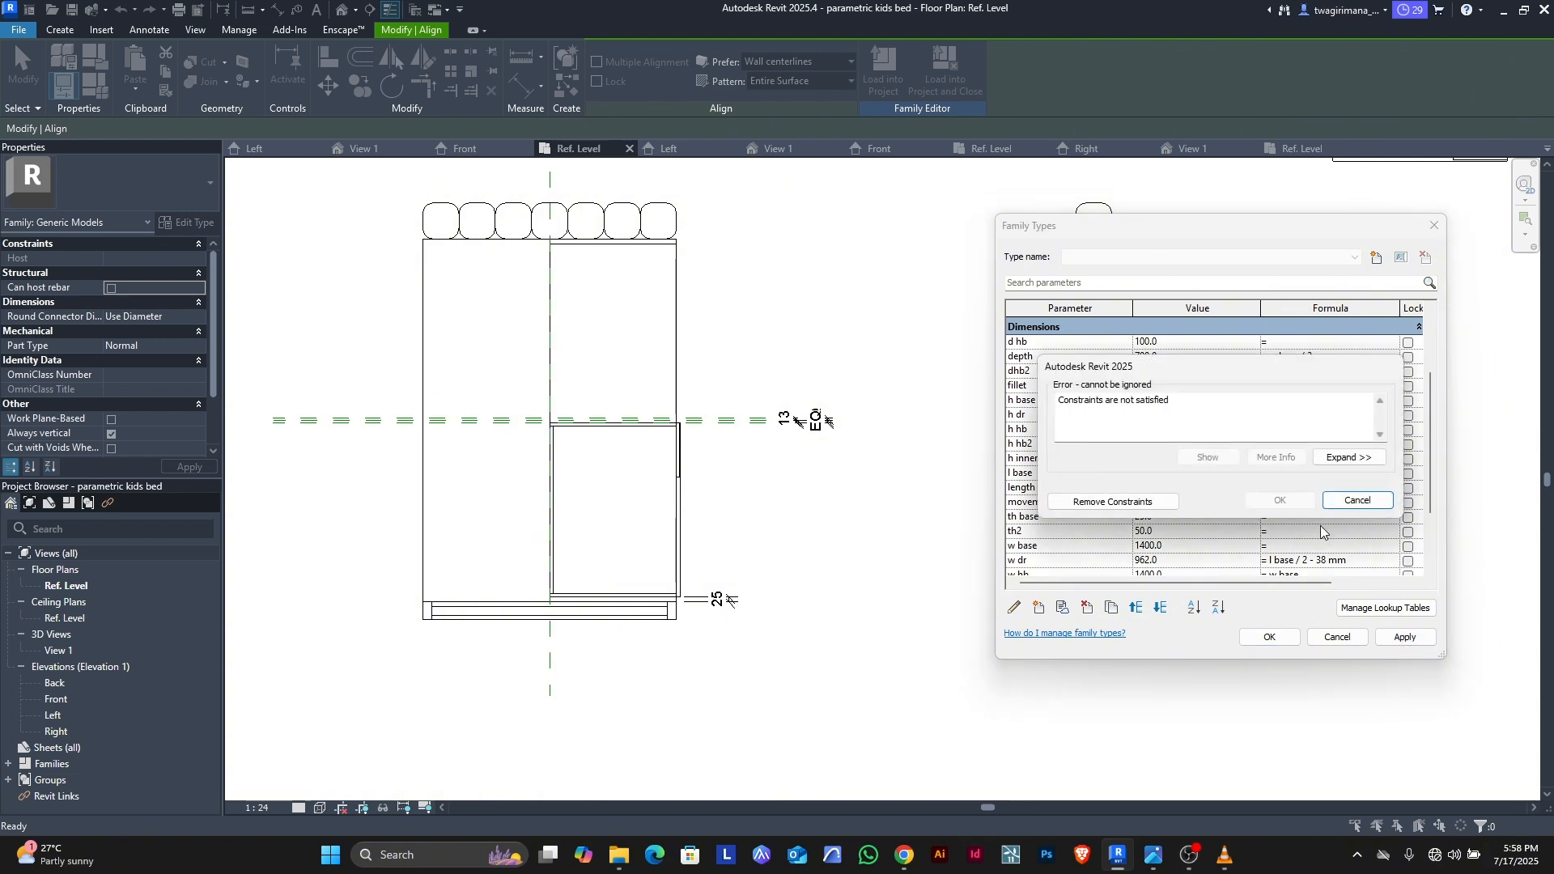
{"action": "left_click", "coordinate": [1342, 502]}
{"action": "left_click", "coordinate": [1338, 638]}
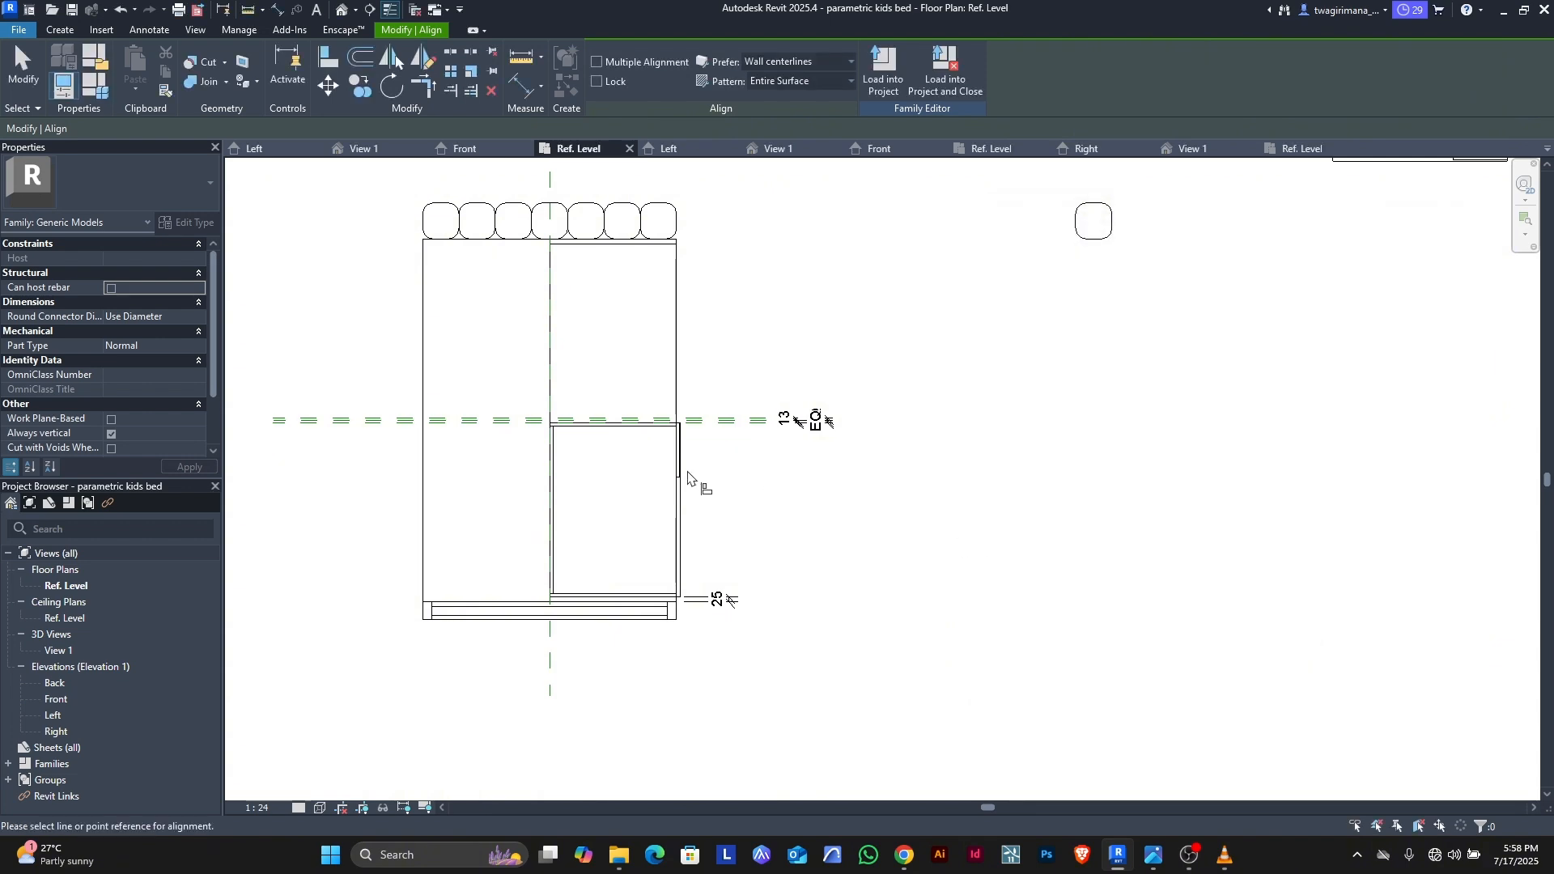
Step: Examine the alignment locks that hold the drawer to the bed base and the reference planes
{"action": "scroll", "coordinate": [644, 457], "scroll_direction": "up", "scroll_amount": 2}
{"action": "key", "text": "Escape"}
{"action": "left_click", "coordinate": [590, 415]}
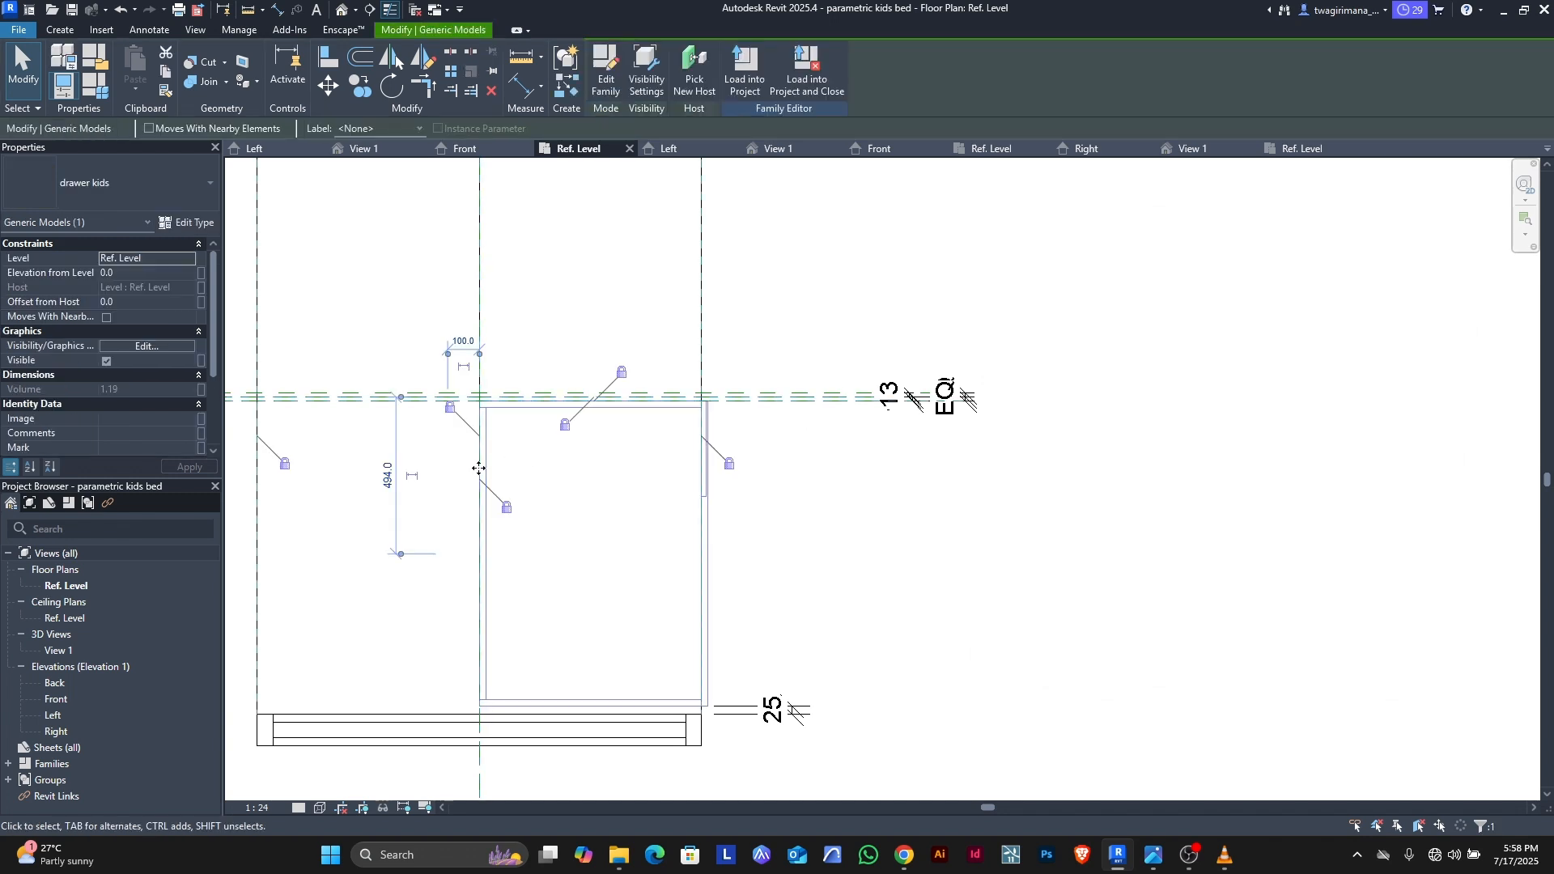
{"action": "scroll", "coordinate": [424, 431], "scroll_direction": "up", "scroll_amount": 3}
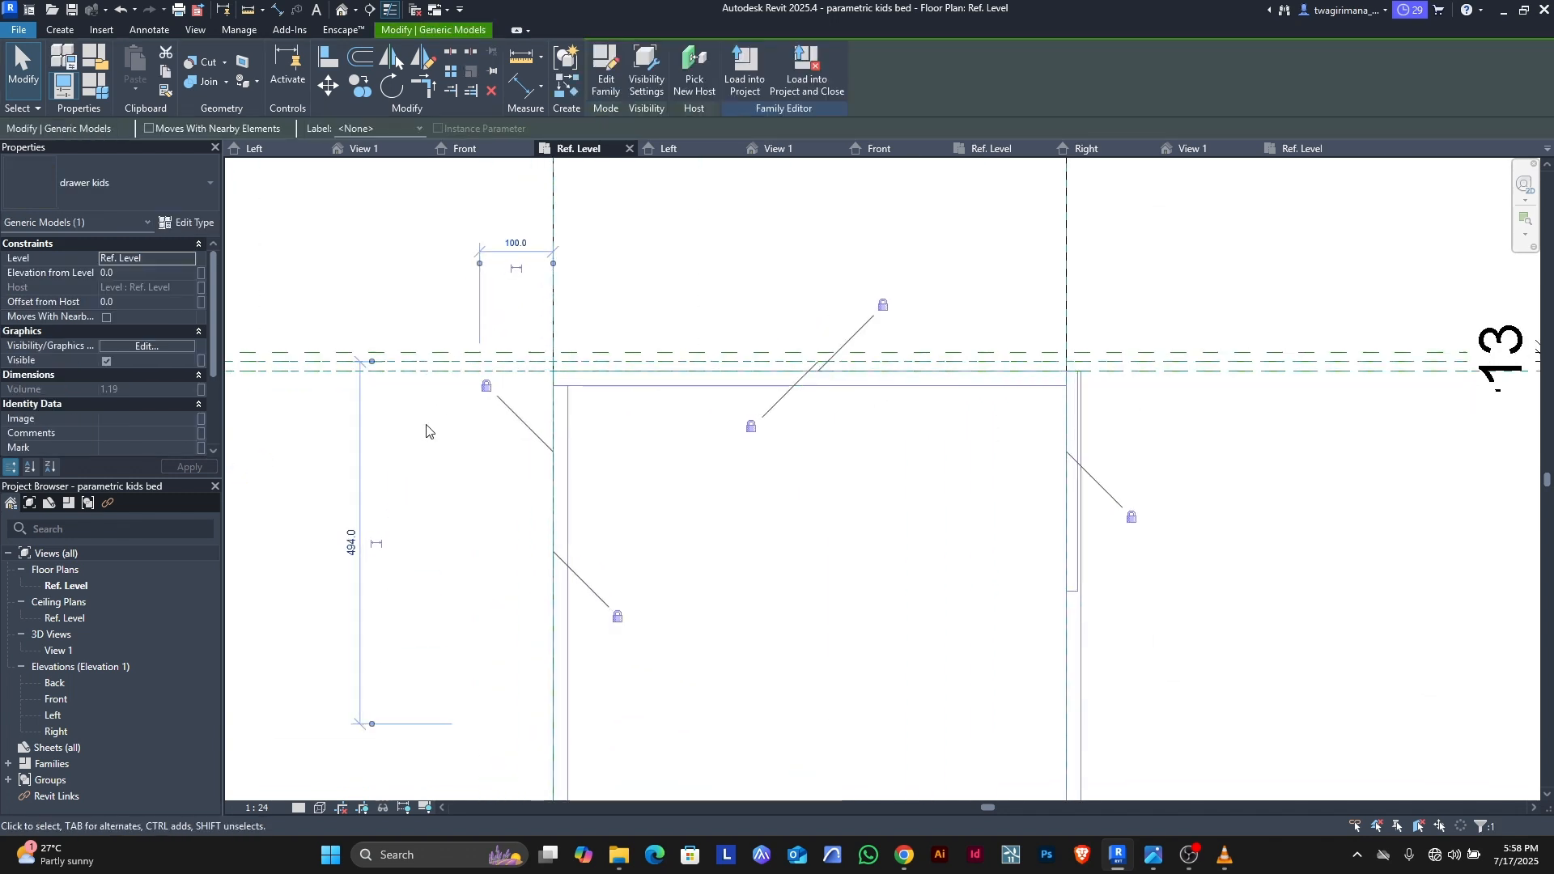
{"action": "scroll", "coordinate": [616, 620], "scroll_direction": "up", "scroll_amount": 1}
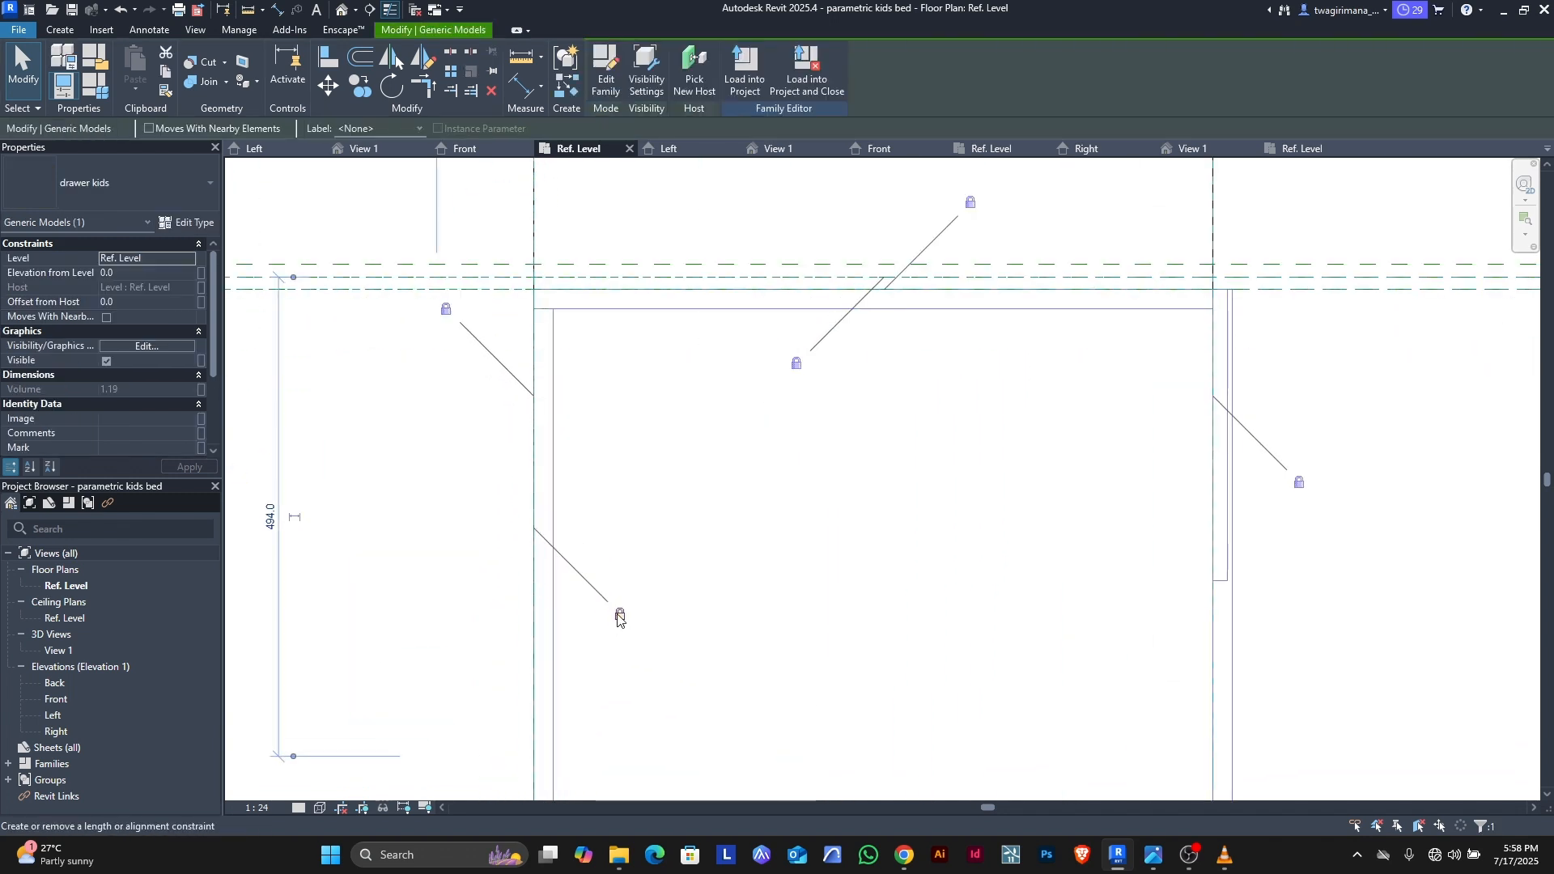
{"action": "scroll", "coordinate": [632, 618], "scroll_direction": "down", "scroll_amount": 5}
{"action": "left_click", "coordinate": [897, 565]}
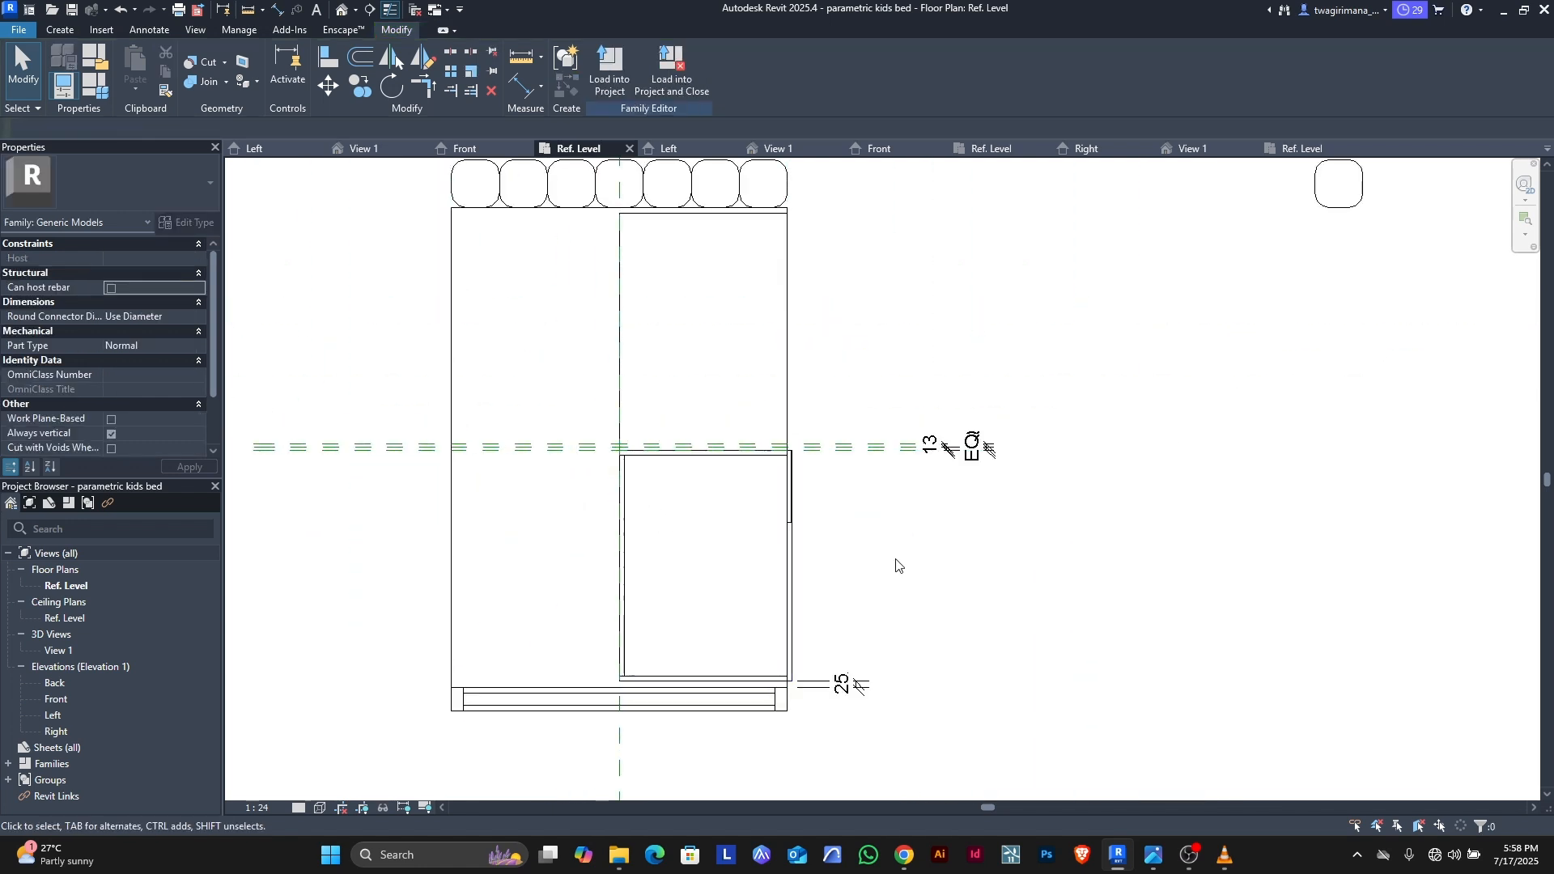
Step: Try moving the drawer outward from the lengthwise centre plane in small increments, and undo the moves
{"action": "left_click", "coordinate": [795, 537]}
{"action": "key", "text": "Right"}
{"action": "key", "text": "Right"}
{"action": "key", "text": "Right"}
{"action": "key", "text": "Right"}
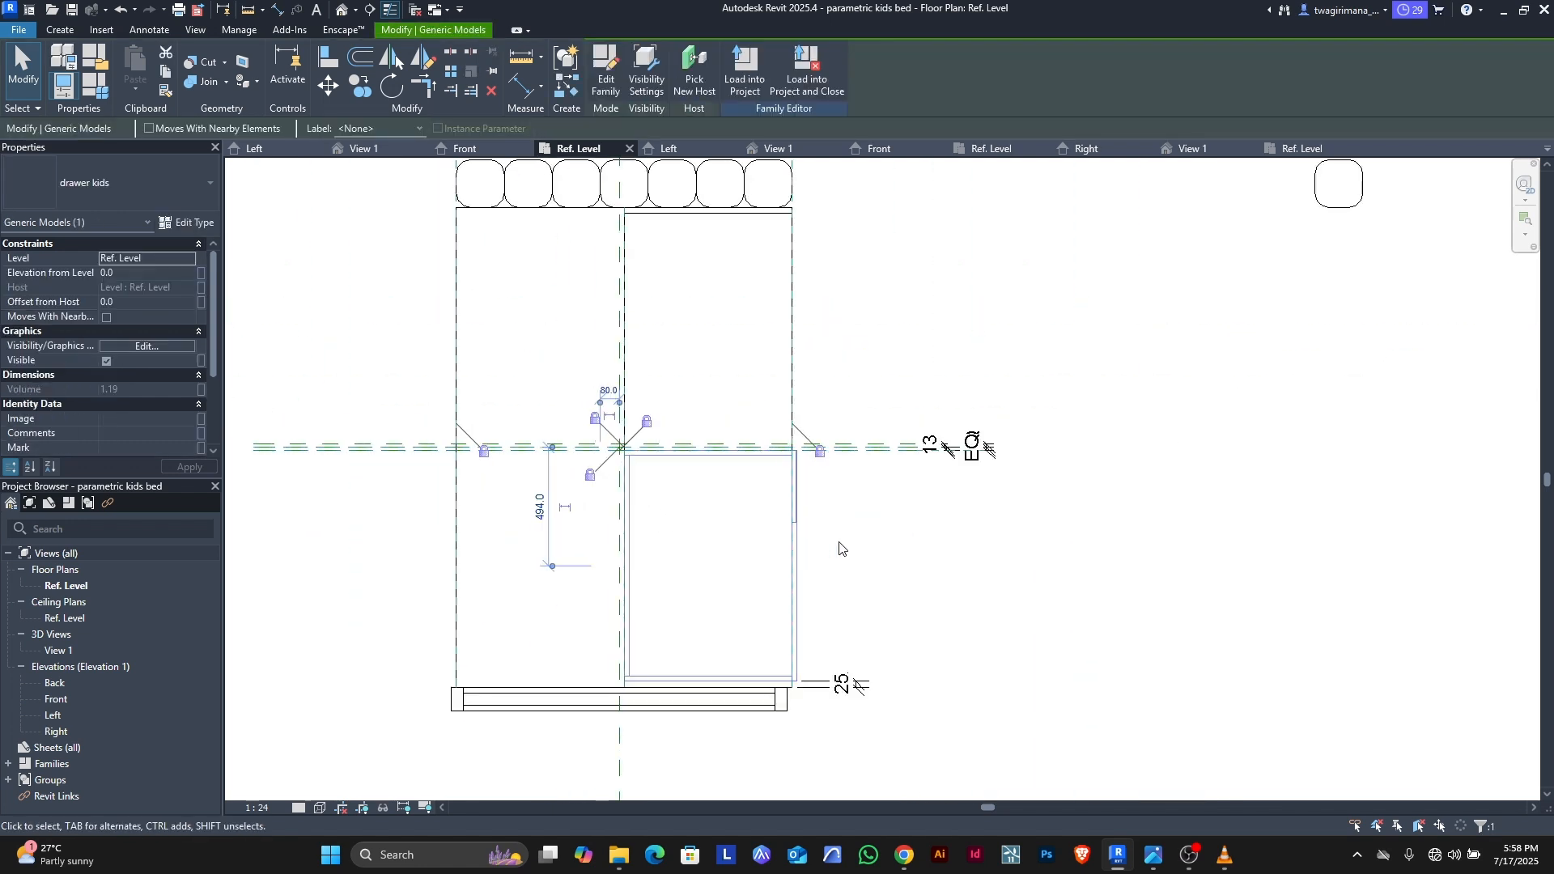
{"action": "key", "text": "Right"}
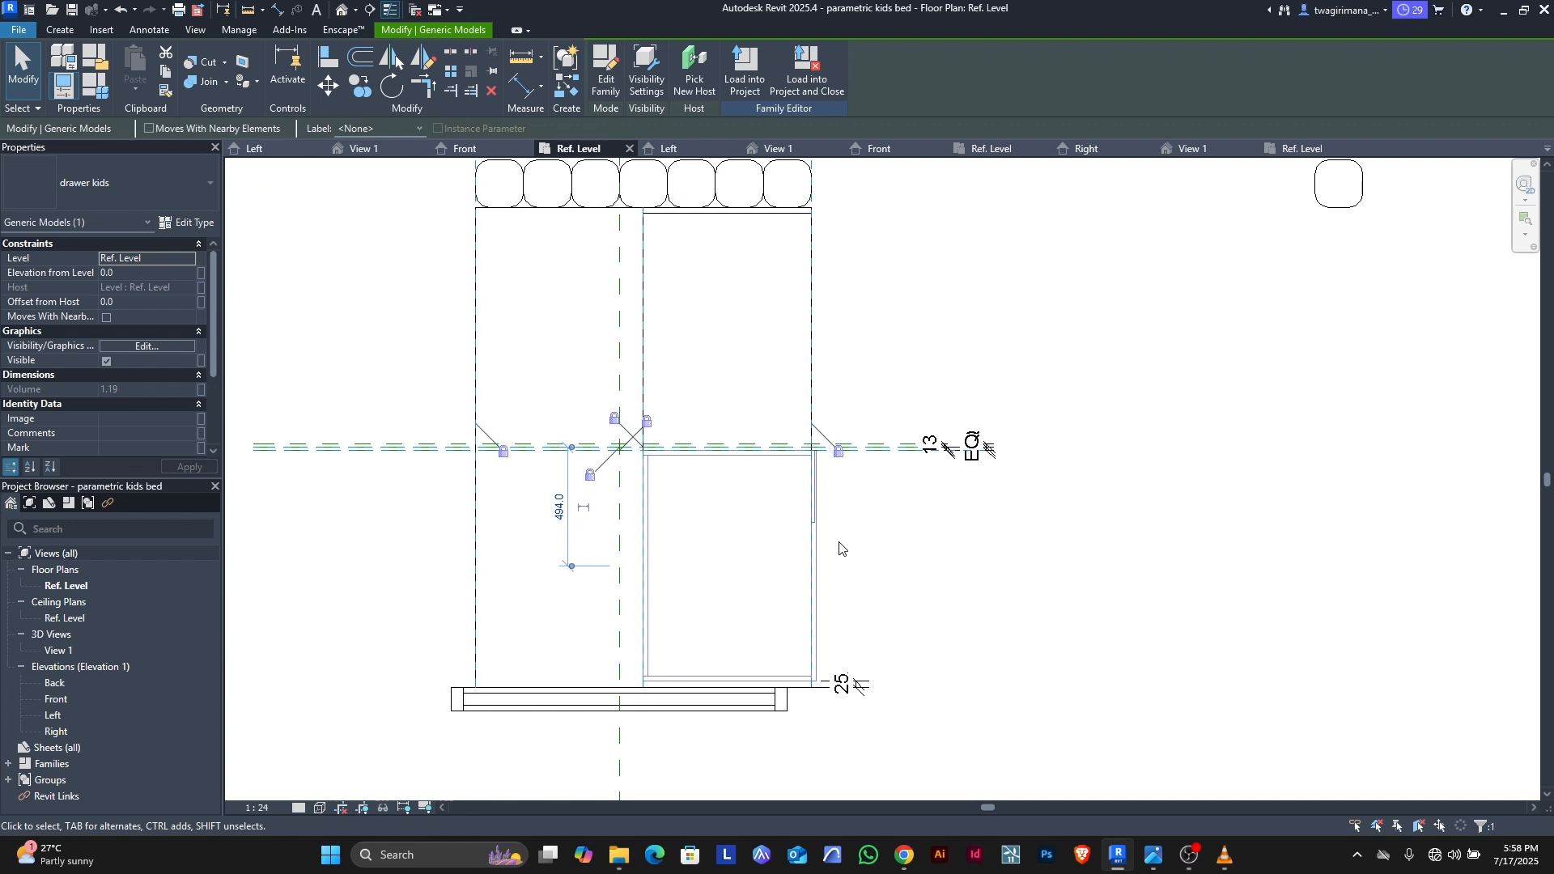
{"action": "key", "text": "ctrl+z"}
{"action": "key", "text": "ctrl+z"}
{"action": "key", "text": "ctrl+z"}
{"action": "key", "text": "ctrl+z"}
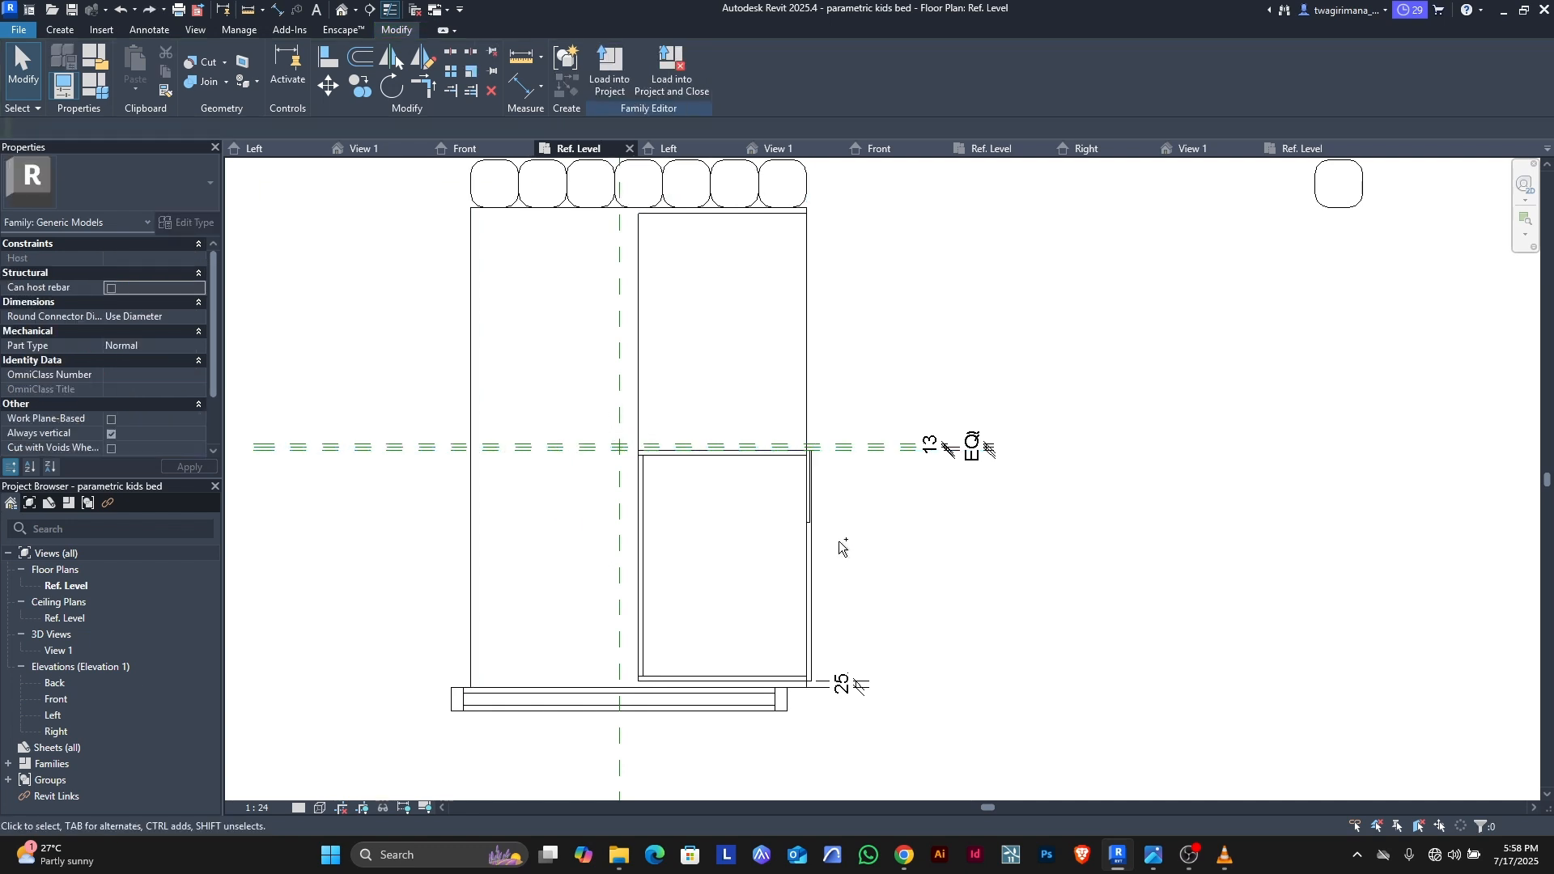
{"action": "key", "text": "ctrl+z"}
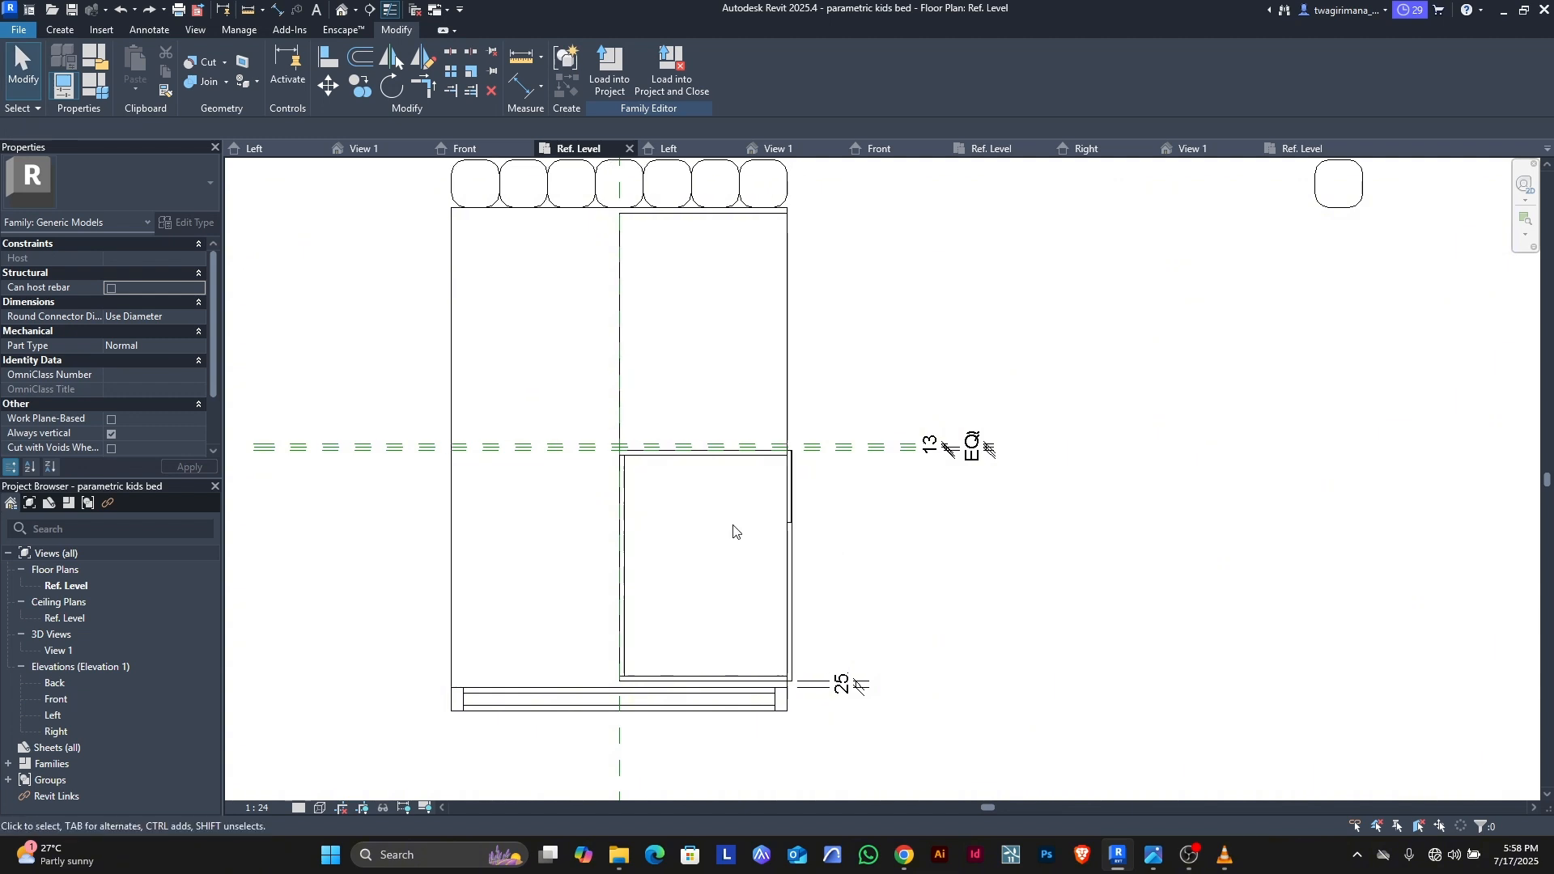
Step: Remove one of the drawer's alignment locks at the intersection of the centre reference planes, accepting the constraint warning
{"action": "left_click", "coordinate": [637, 525]}
{"action": "left_click", "coordinate": [633, 525]}
{"action": "scroll", "coordinate": [595, 446], "scroll_direction": "up", "scroll_amount": 8}
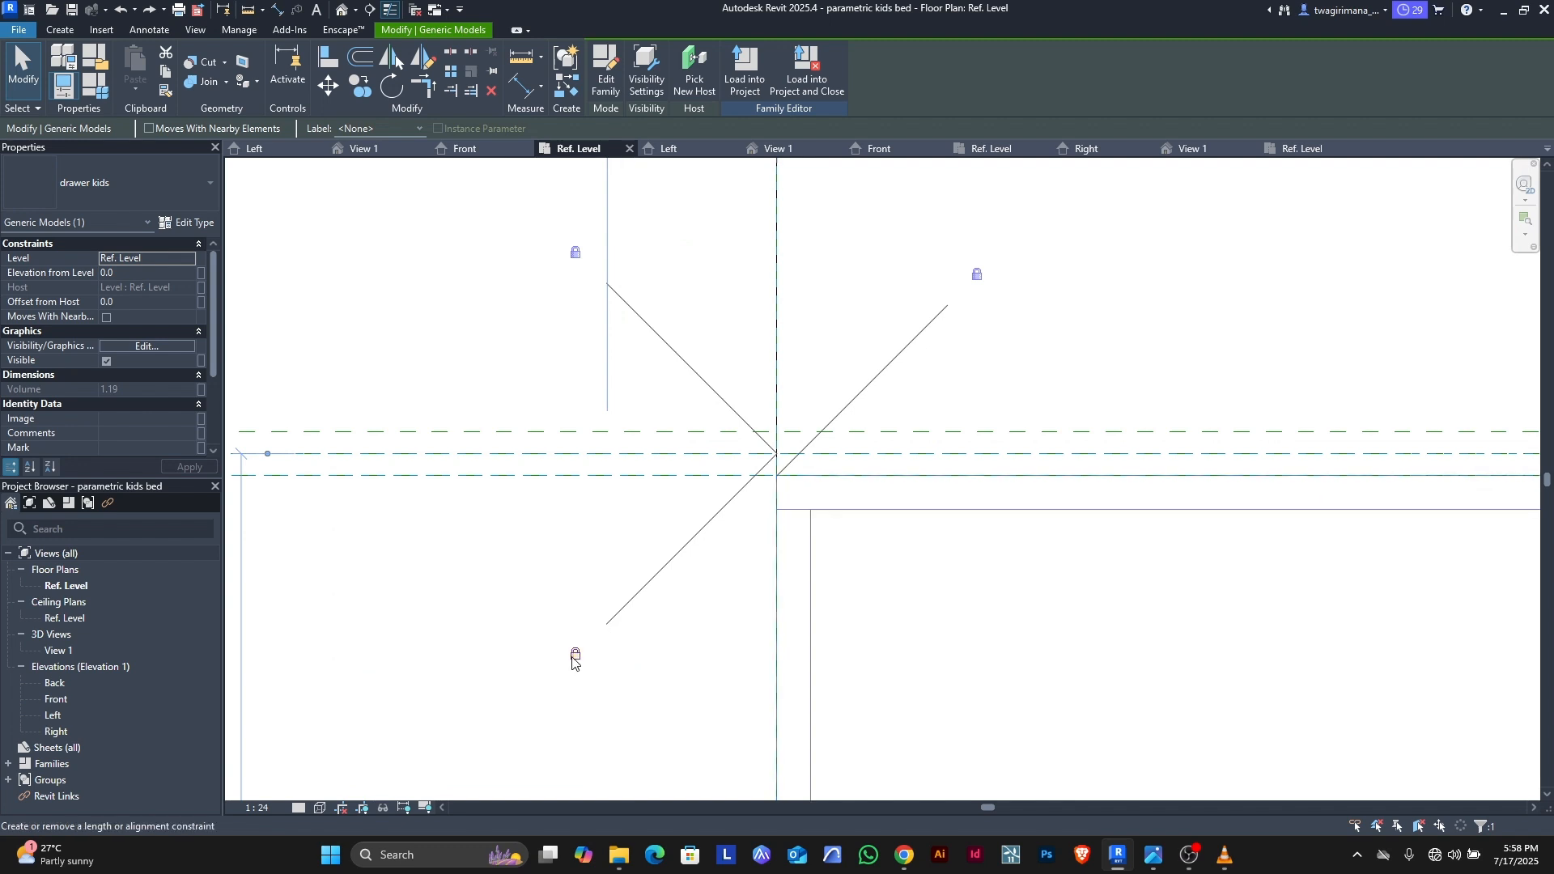
{"action": "scroll", "coordinate": [596, 556], "scroll_direction": "down", "scroll_amount": 3}
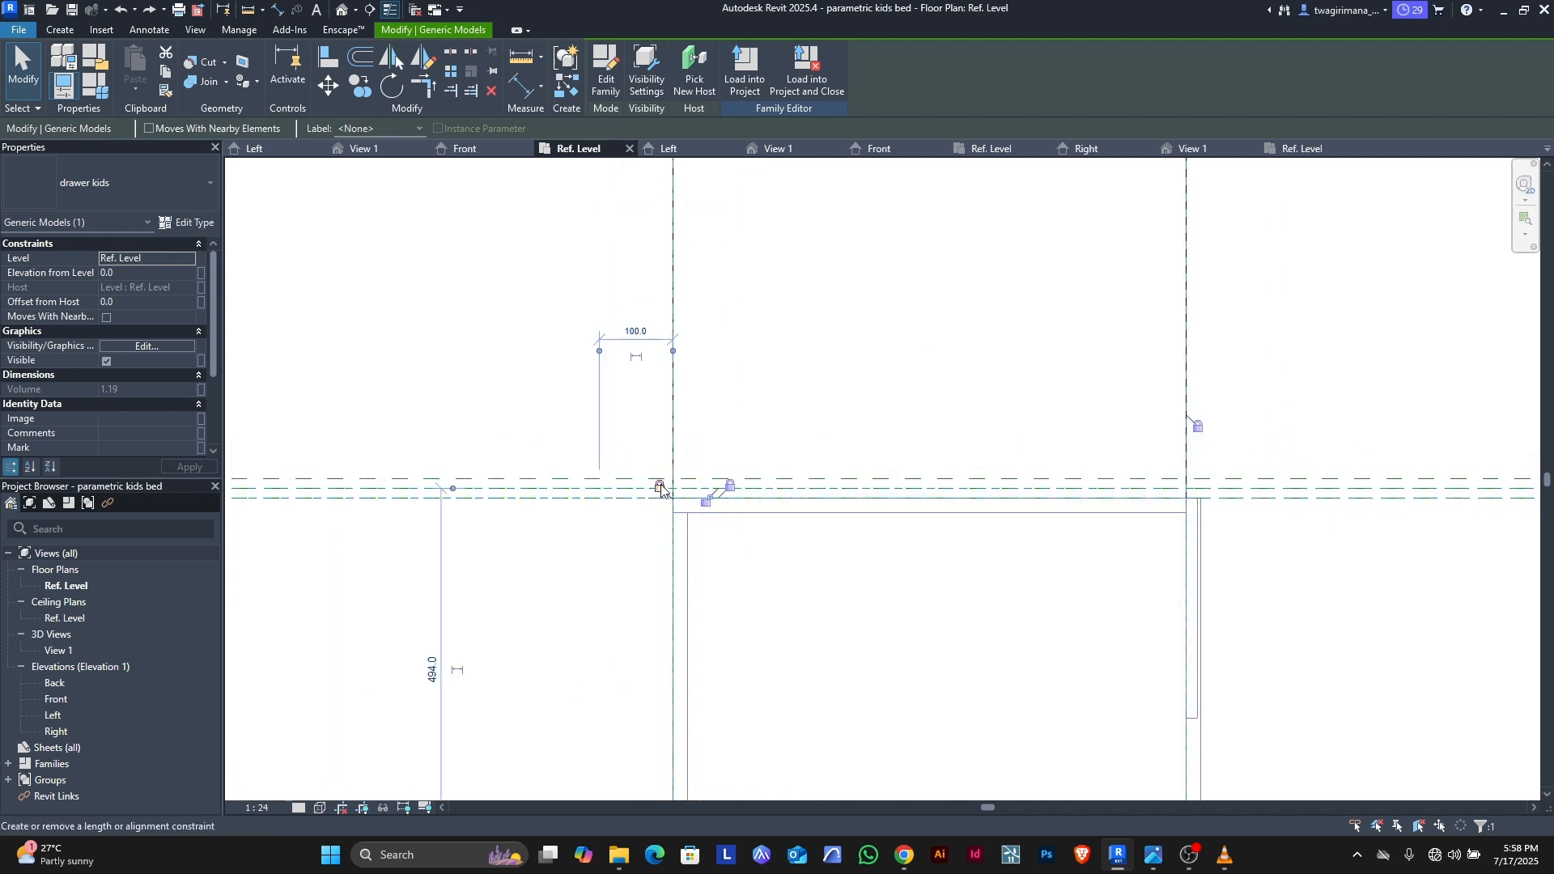
{"action": "left_click", "coordinate": [660, 487]}
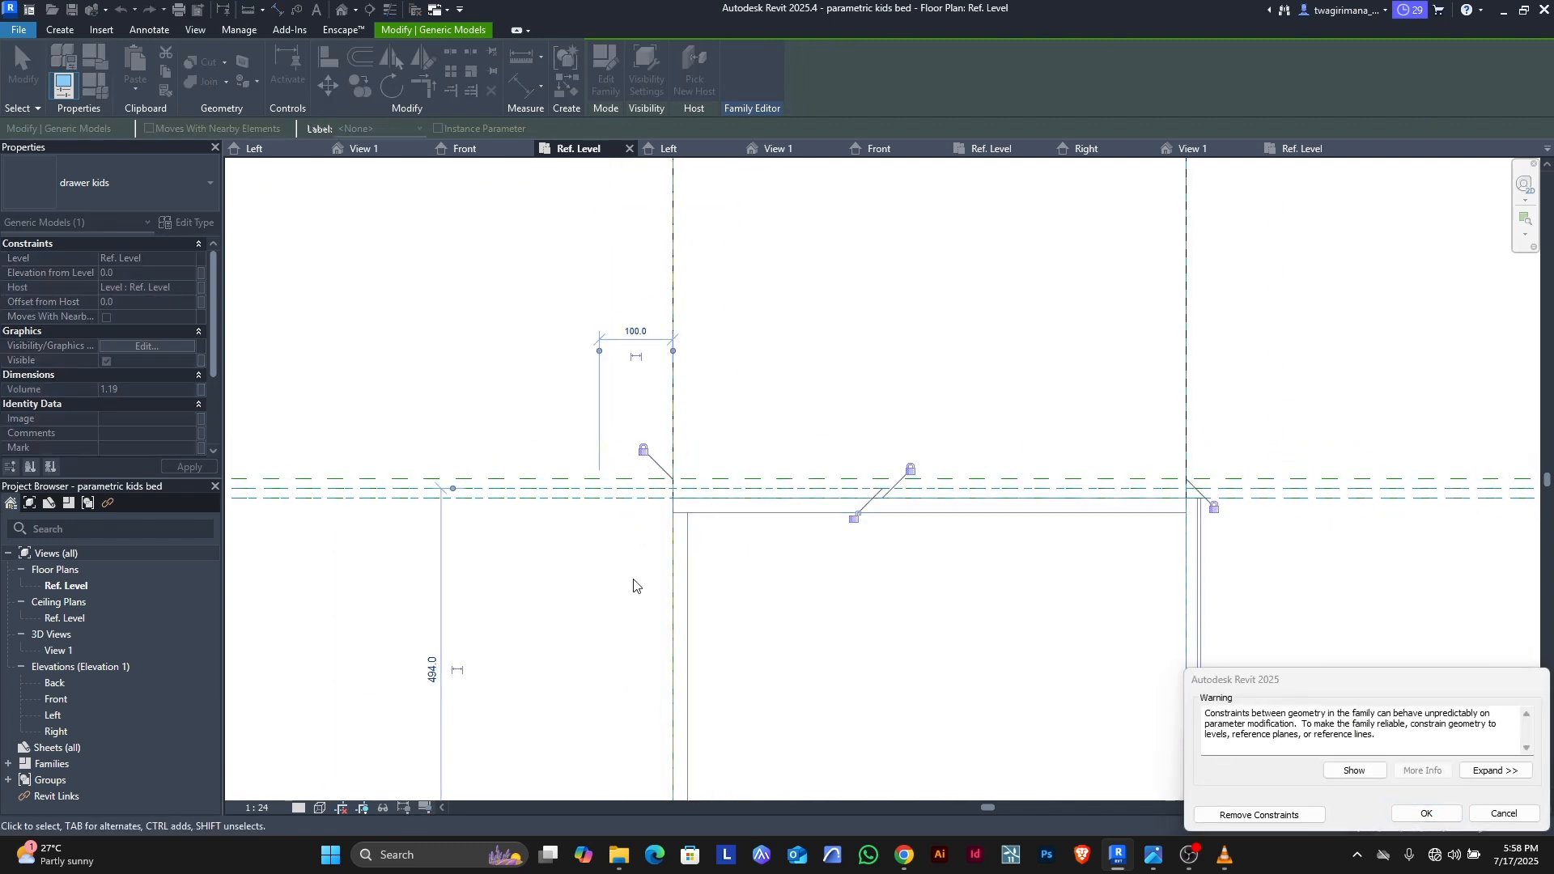
{"action": "left_click", "coordinate": [1426, 814]}
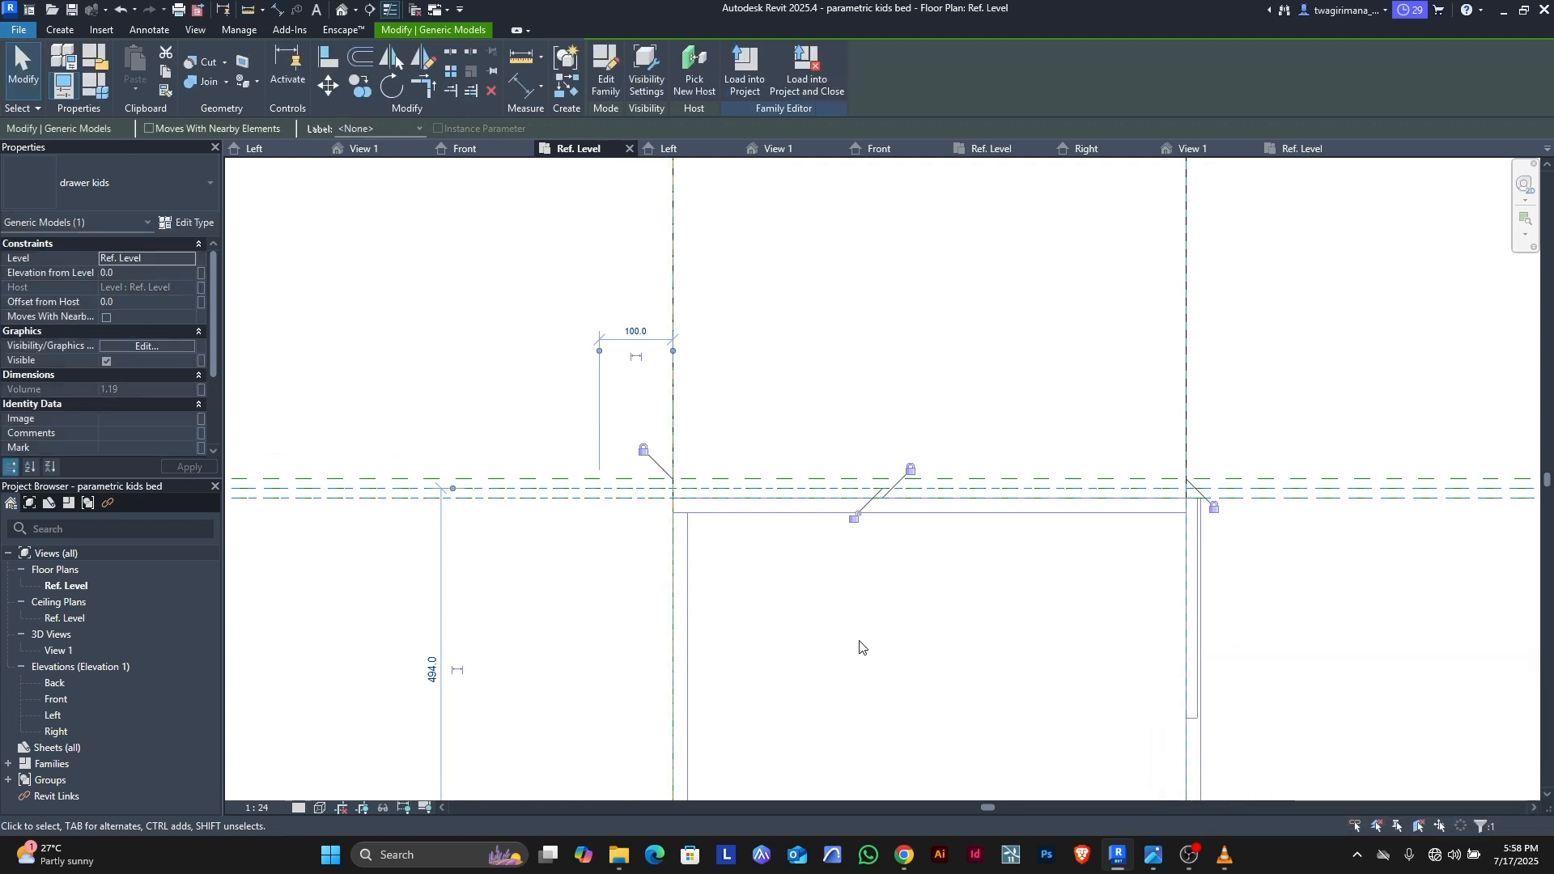
{"action": "scroll", "coordinate": [729, 572], "scroll_direction": "down", "scroll_amount": 5}
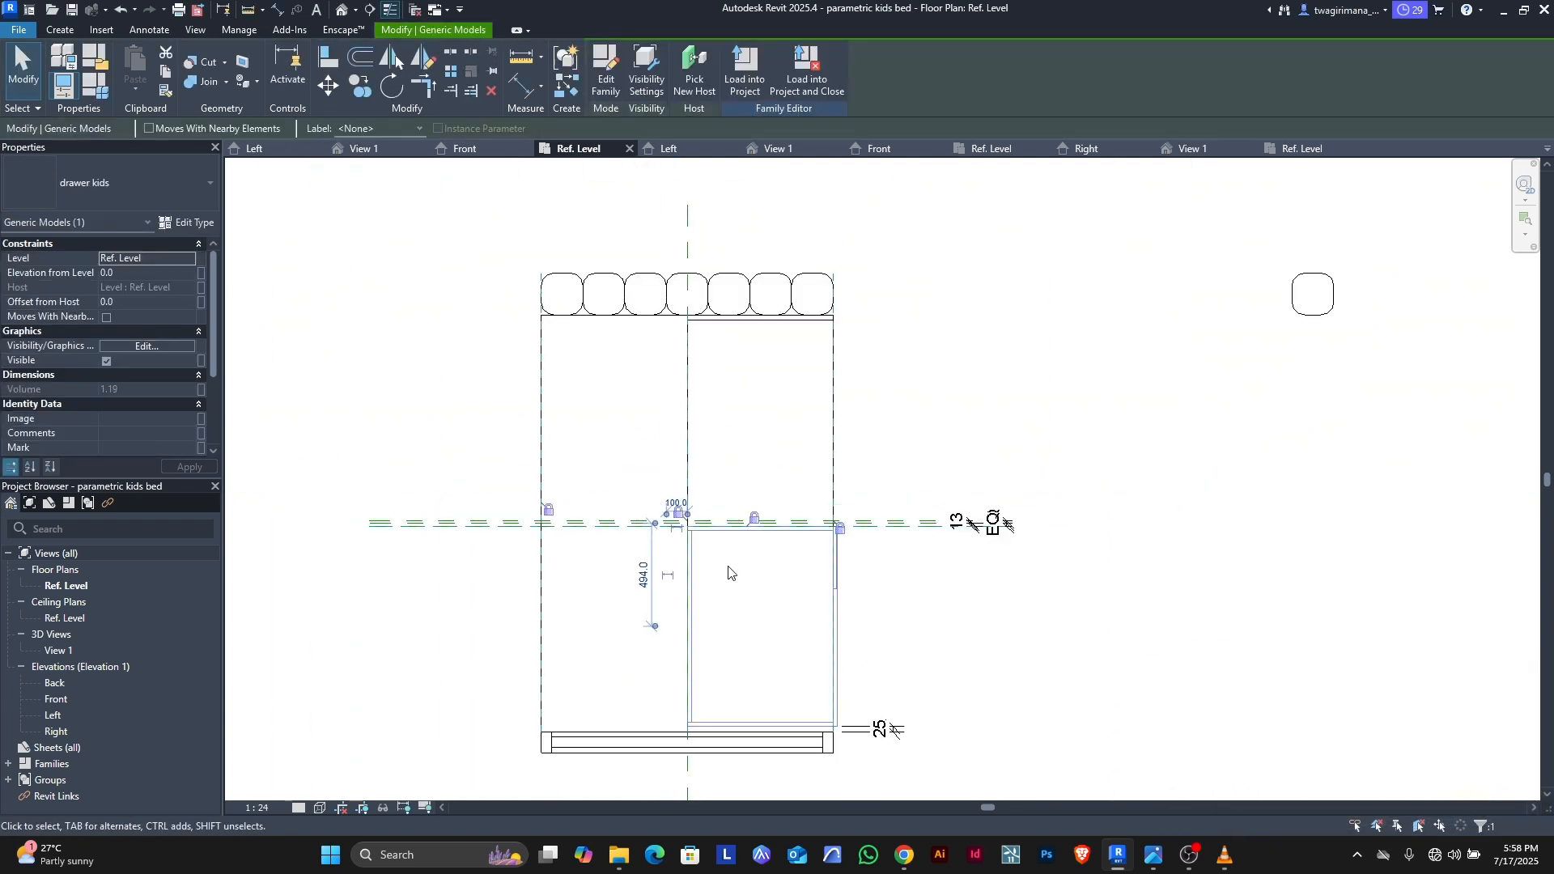
Step: Test the drawer's freedom after unlocking by shifting it outward in small increments, and undo the shift
{"action": "scroll", "coordinate": [731, 573], "scroll_direction": "down", "scroll_amount": 1}
{"action": "key", "text": "Right"}
{"action": "key", "text": "Right"}
{"action": "key", "text": "Right"}
{"action": "key", "text": "Right"}
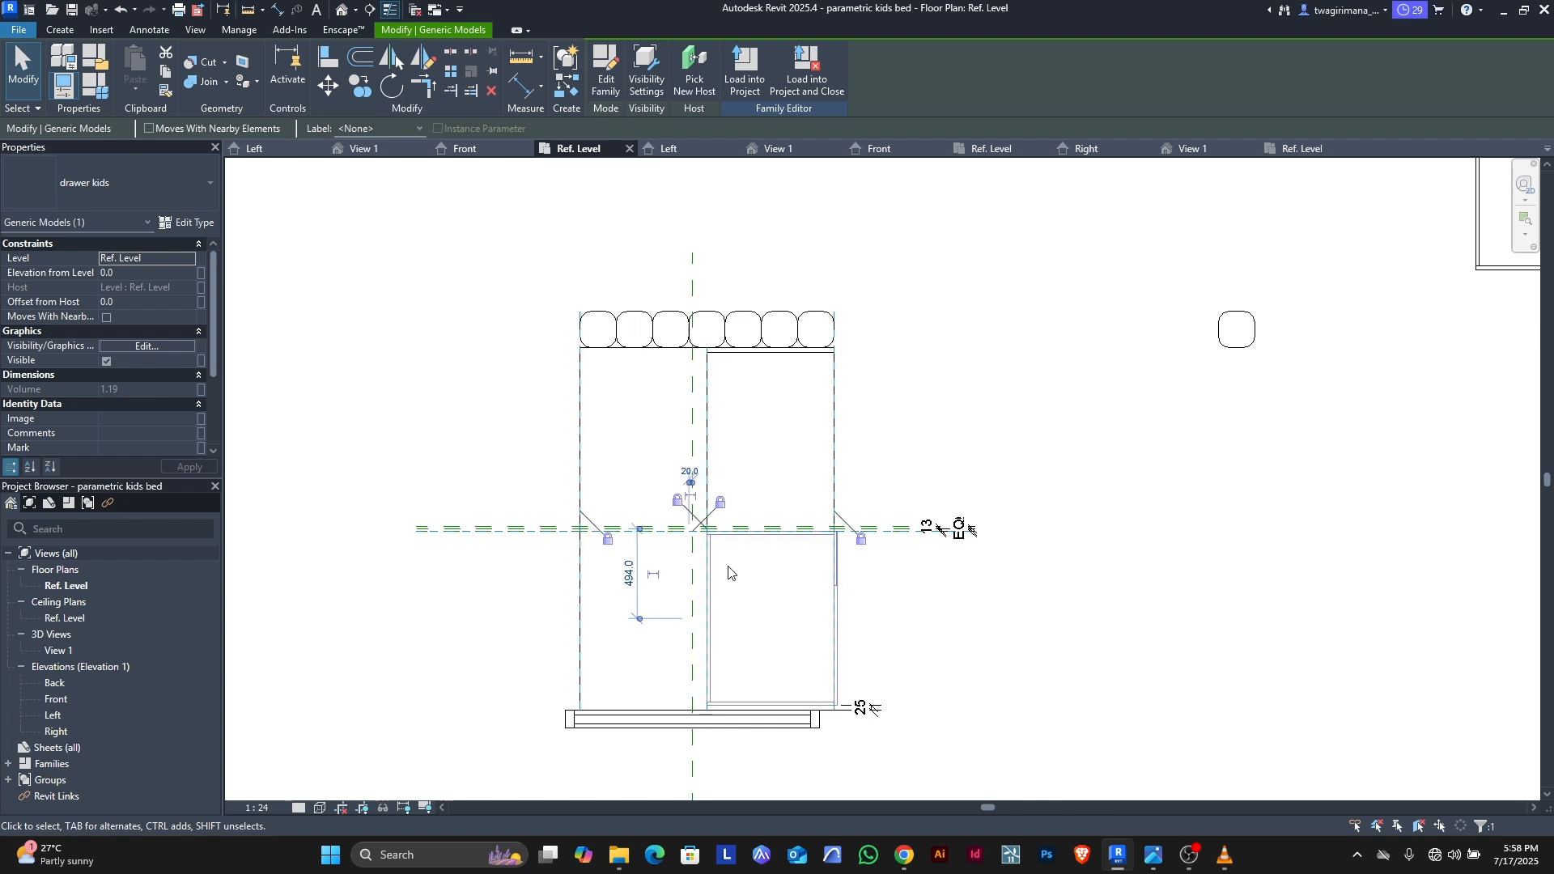
{"action": "key", "text": "ctrl+z"}
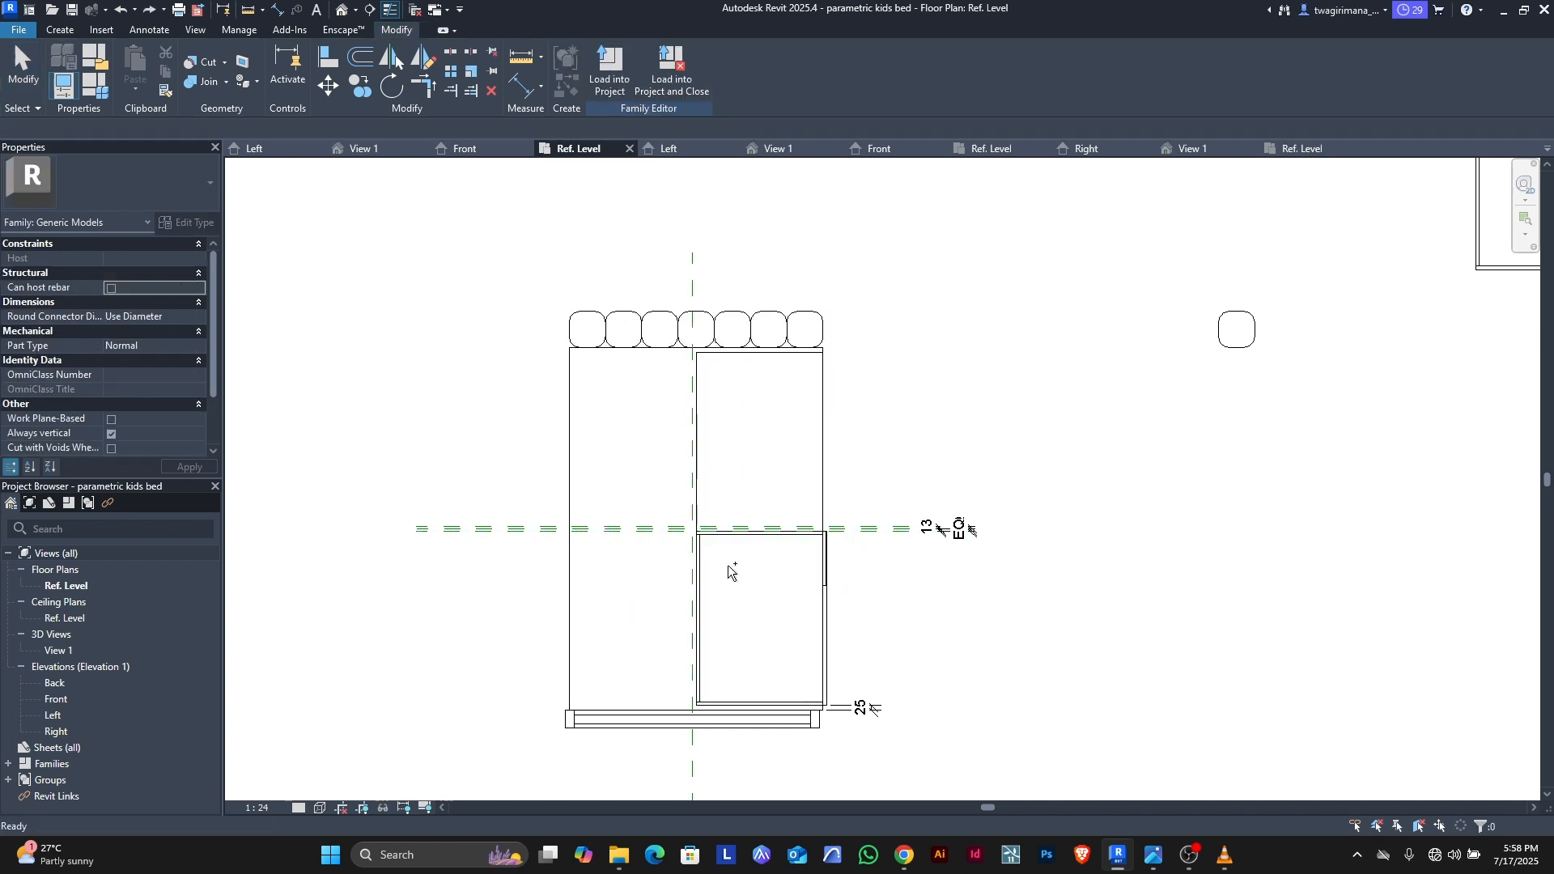
Step: Unlock the drawer's back face from the bed base's inner edge along the lengthwise centre plane
{"action": "scroll", "coordinate": [728, 572], "scroll_direction": "up", "scroll_amount": 2}
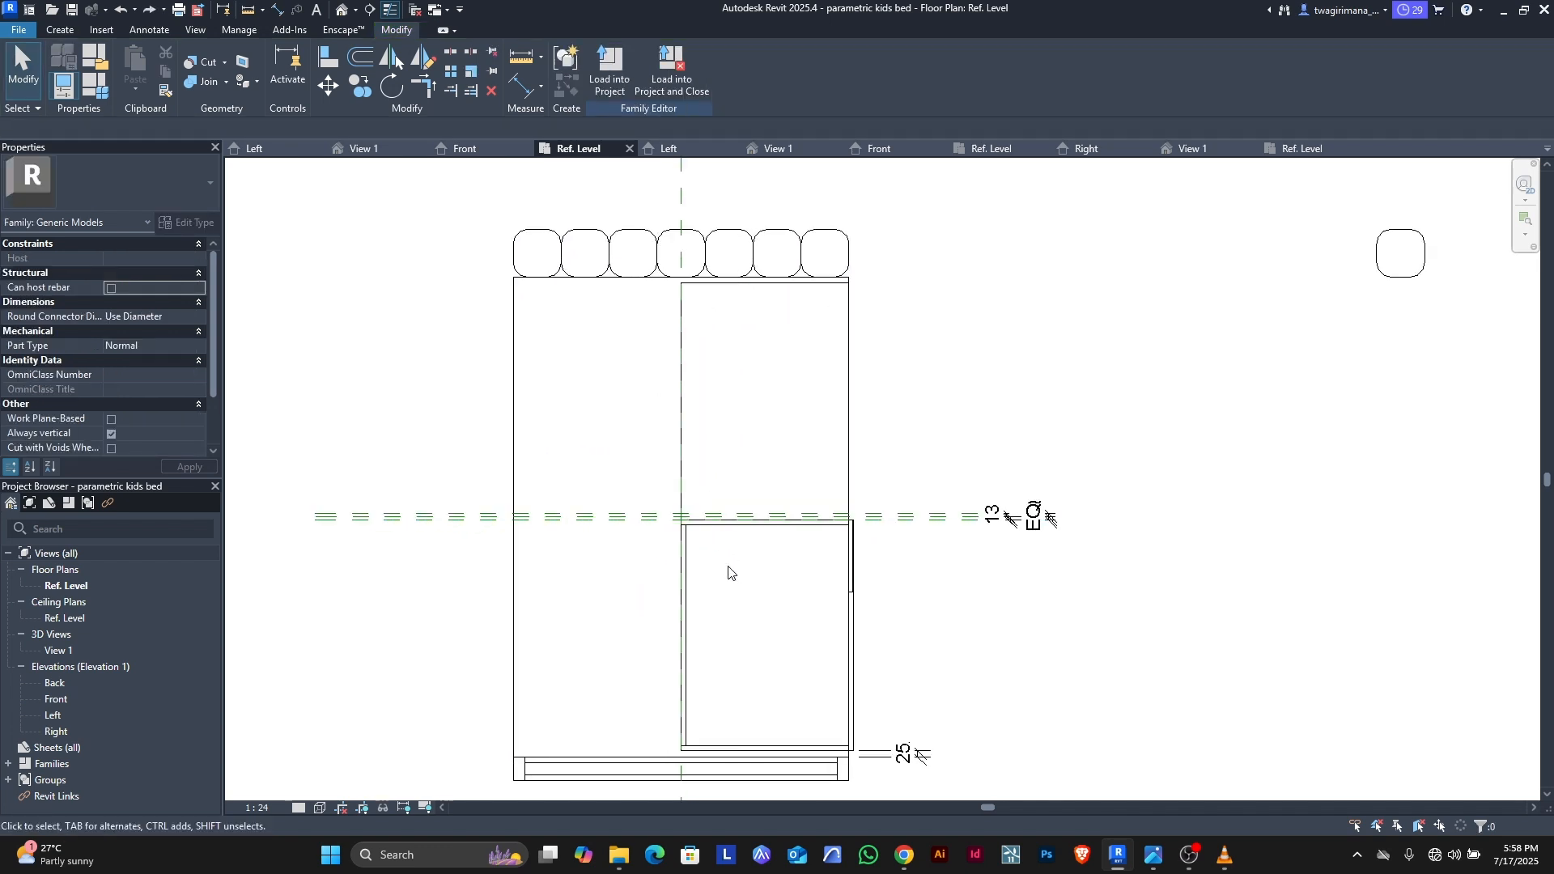
{"action": "left_click", "coordinate": [681, 463]}
{"action": "scroll", "coordinate": [703, 543], "scroll_direction": "up", "scroll_amount": 2}
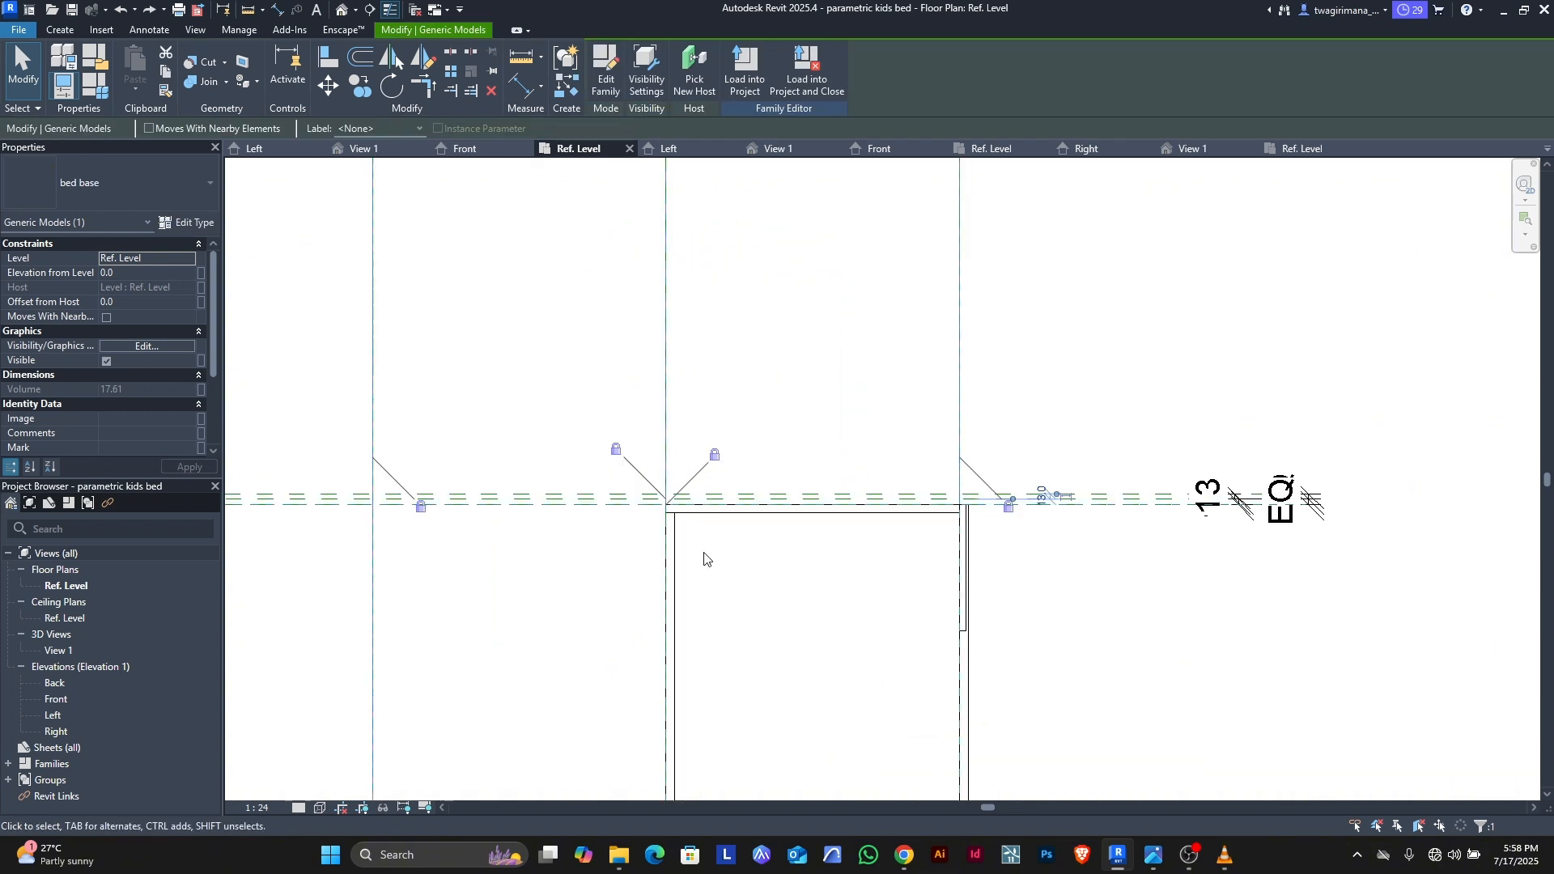
{"action": "left_click", "coordinate": [703, 554]}
{"action": "left_click", "coordinate": [678, 549]}
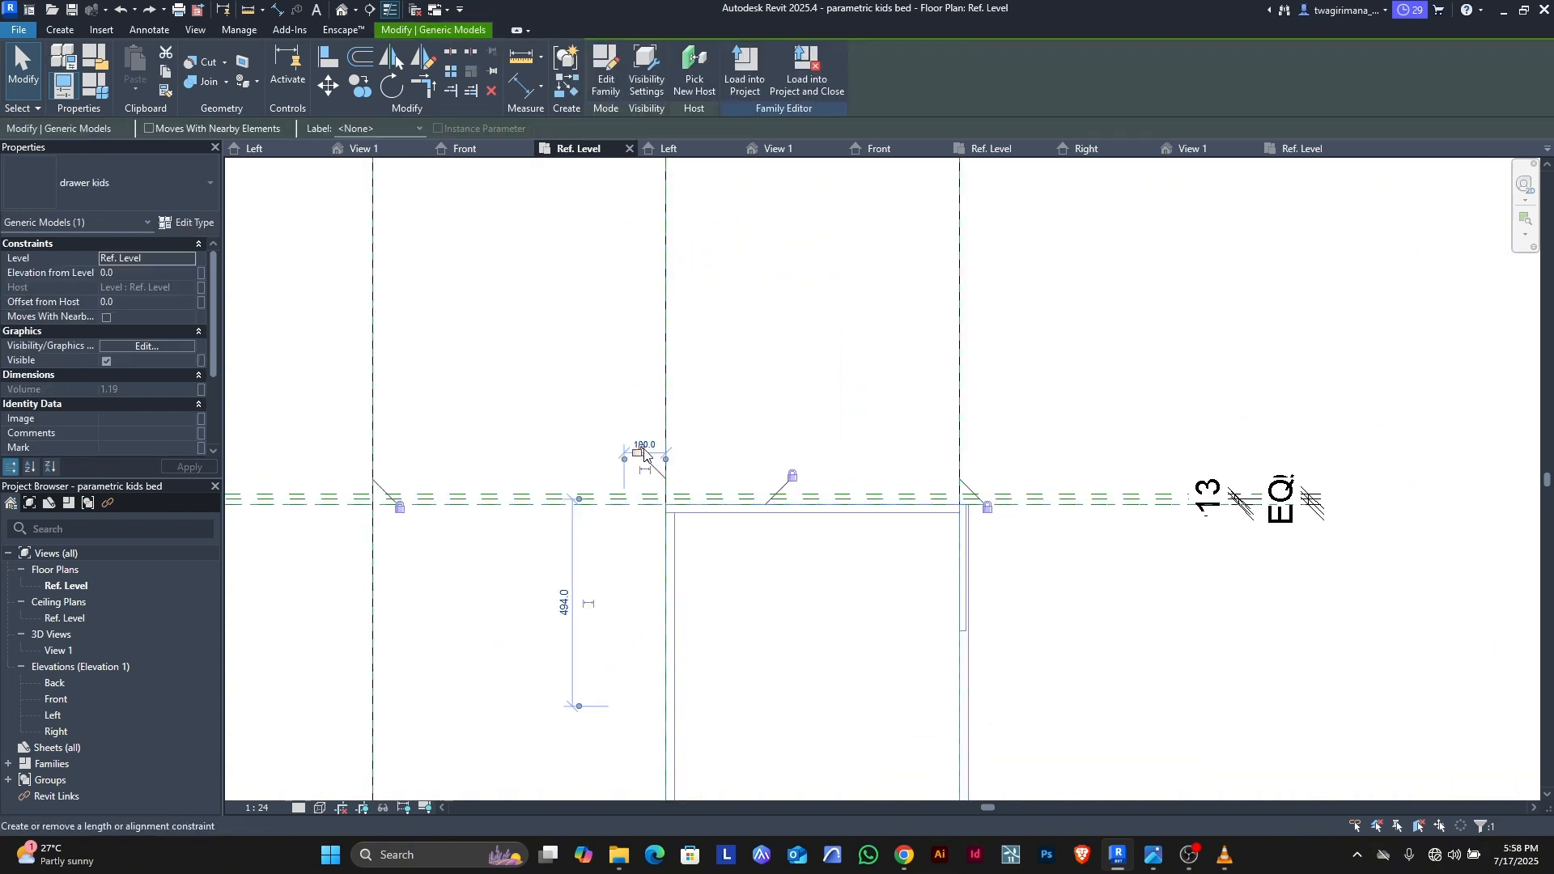
{"action": "left_click", "coordinate": [705, 429]}
{"action": "left_click", "coordinate": [676, 551]}
Step: Move the drawer about 100 mm outward from the bed's lengthwise centre plane, past the base's long side
{"action": "key", "text": "Right"}
{"action": "key", "text": "Right"}
{"action": "key", "text": "Right"}
{"action": "key", "text": "Right"}
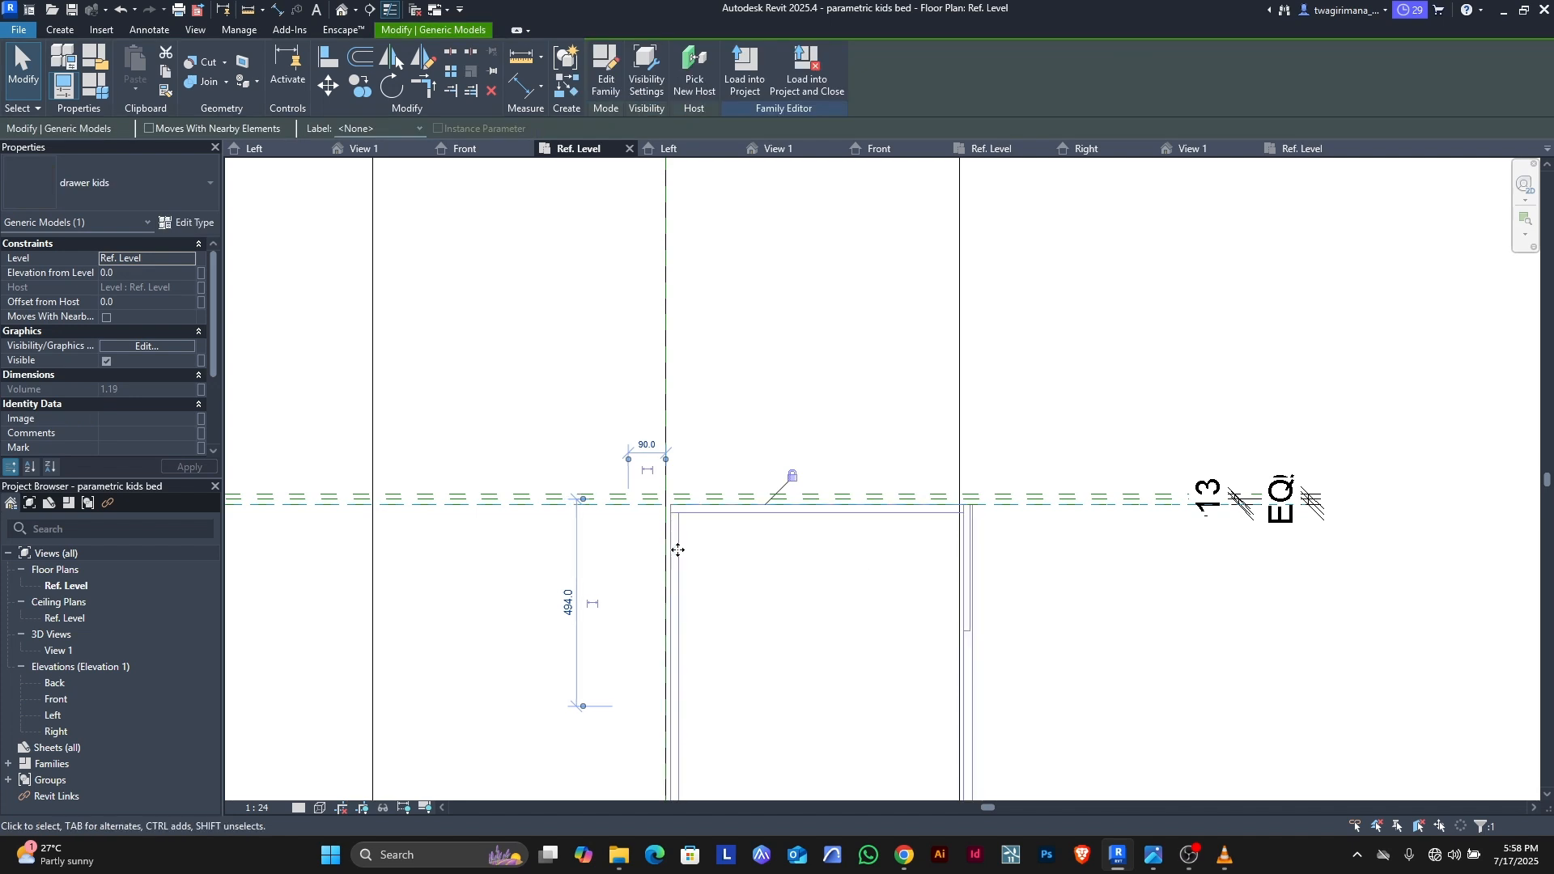
{"action": "scroll", "coordinate": [690, 451], "scroll_direction": "down", "scroll_amount": 2}
{"action": "key", "text": "Right"}
{"action": "key", "text": "Right"}
{"action": "key", "text": "Right"}
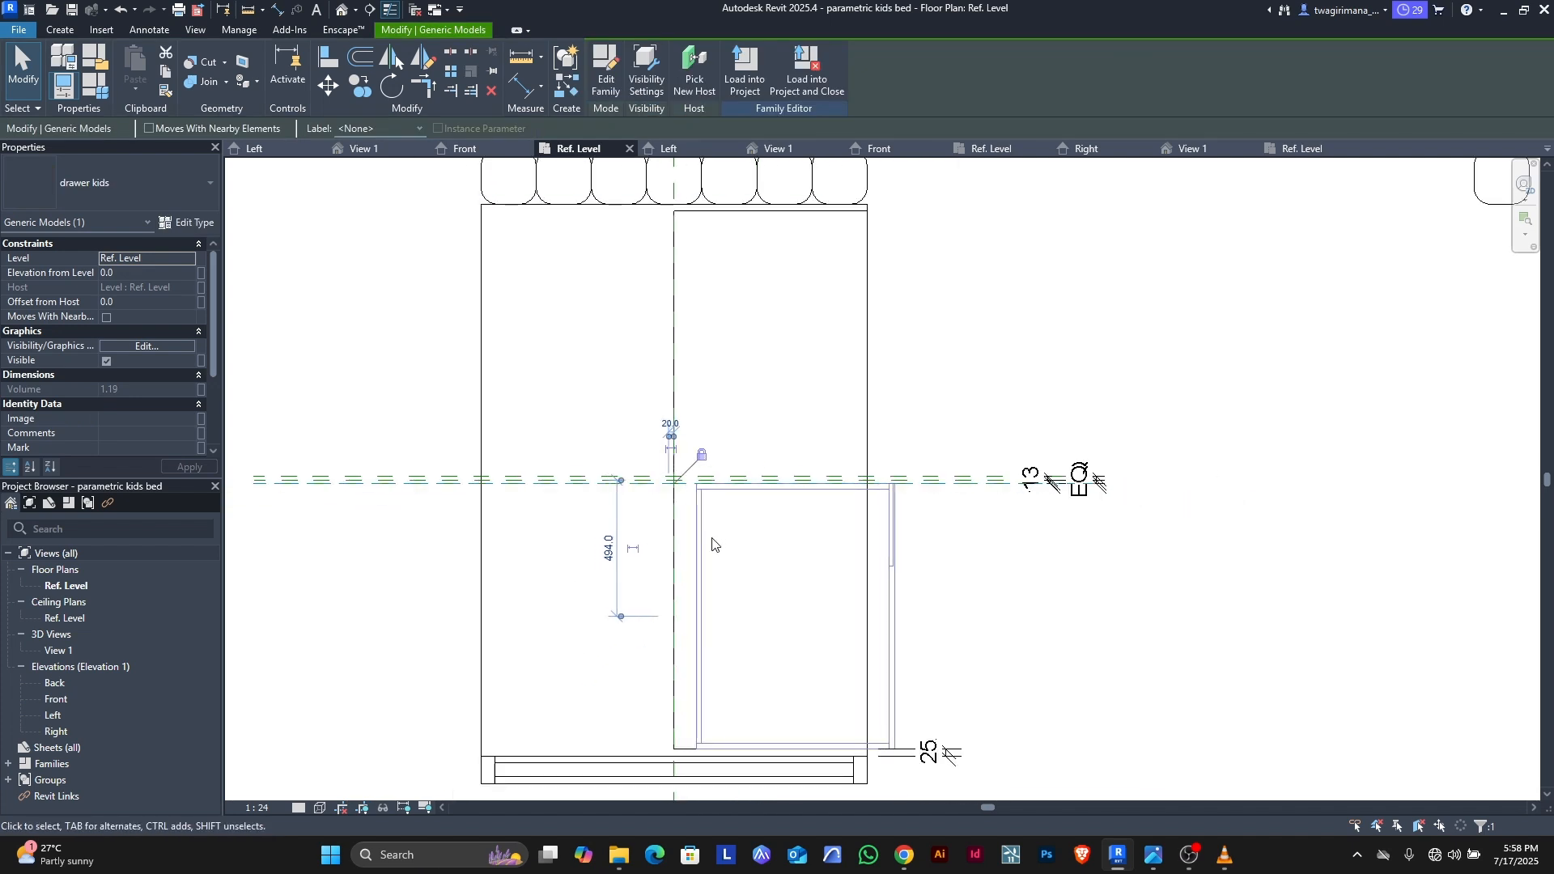
Step: Set the movement parameter to 0 in the family types, apply and accept it, and check the drawer's position
{"action": "left_click", "coordinate": [95, 85]}
{"action": "scroll", "coordinate": [1180, 507], "scroll_direction": "down", "scroll_amount": 4}
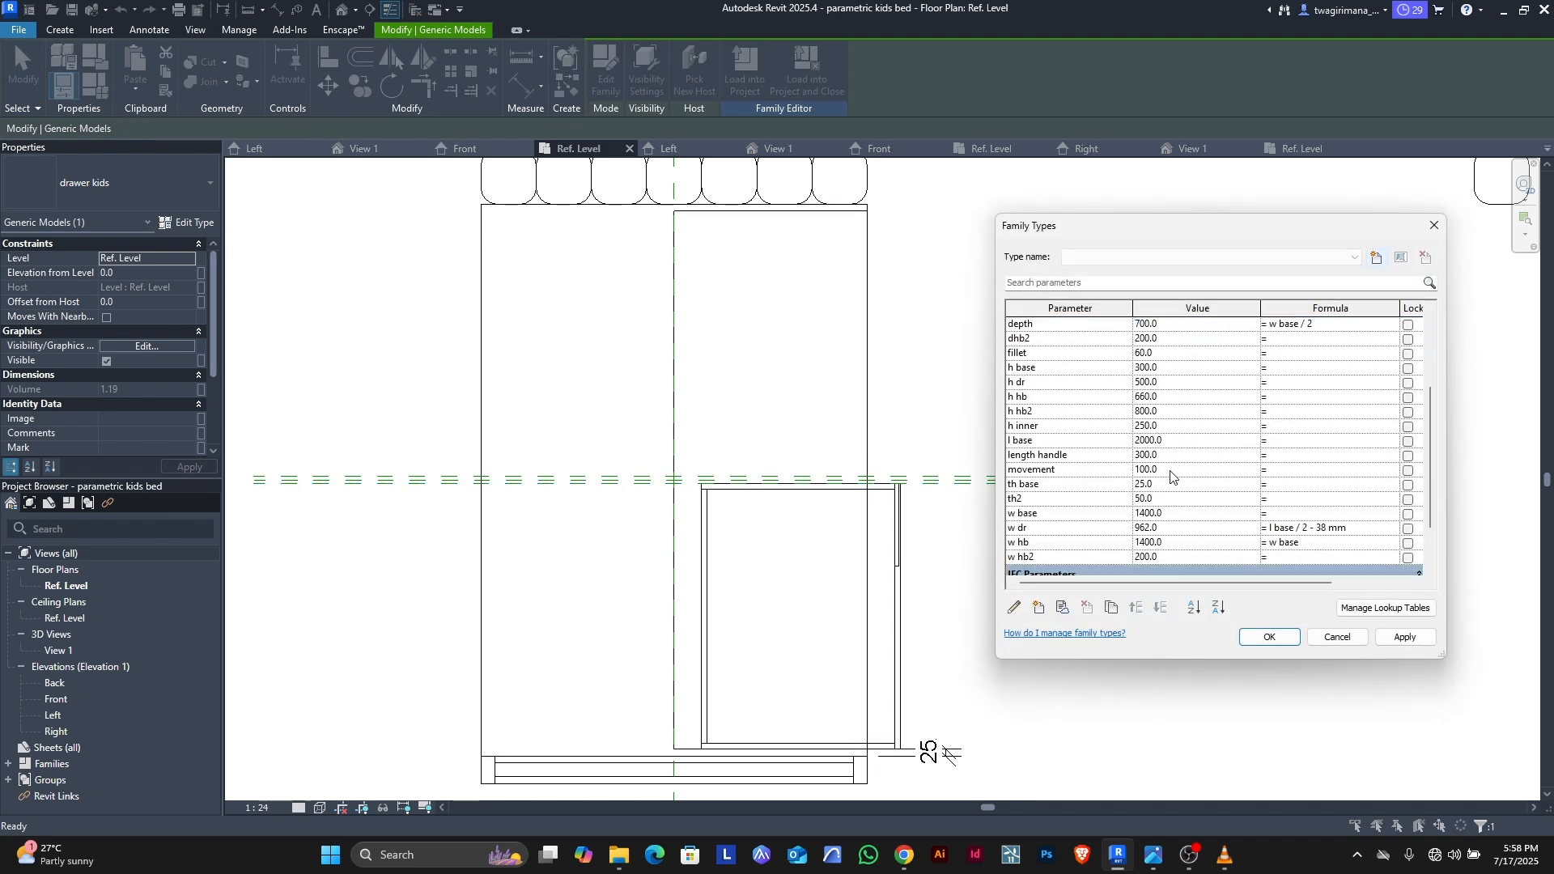
{"action": "left_click", "coordinate": [1171, 471]}
{"action": "type", "text": "0"}
{"action": "left_click", "coordinate": [1387, 639]}
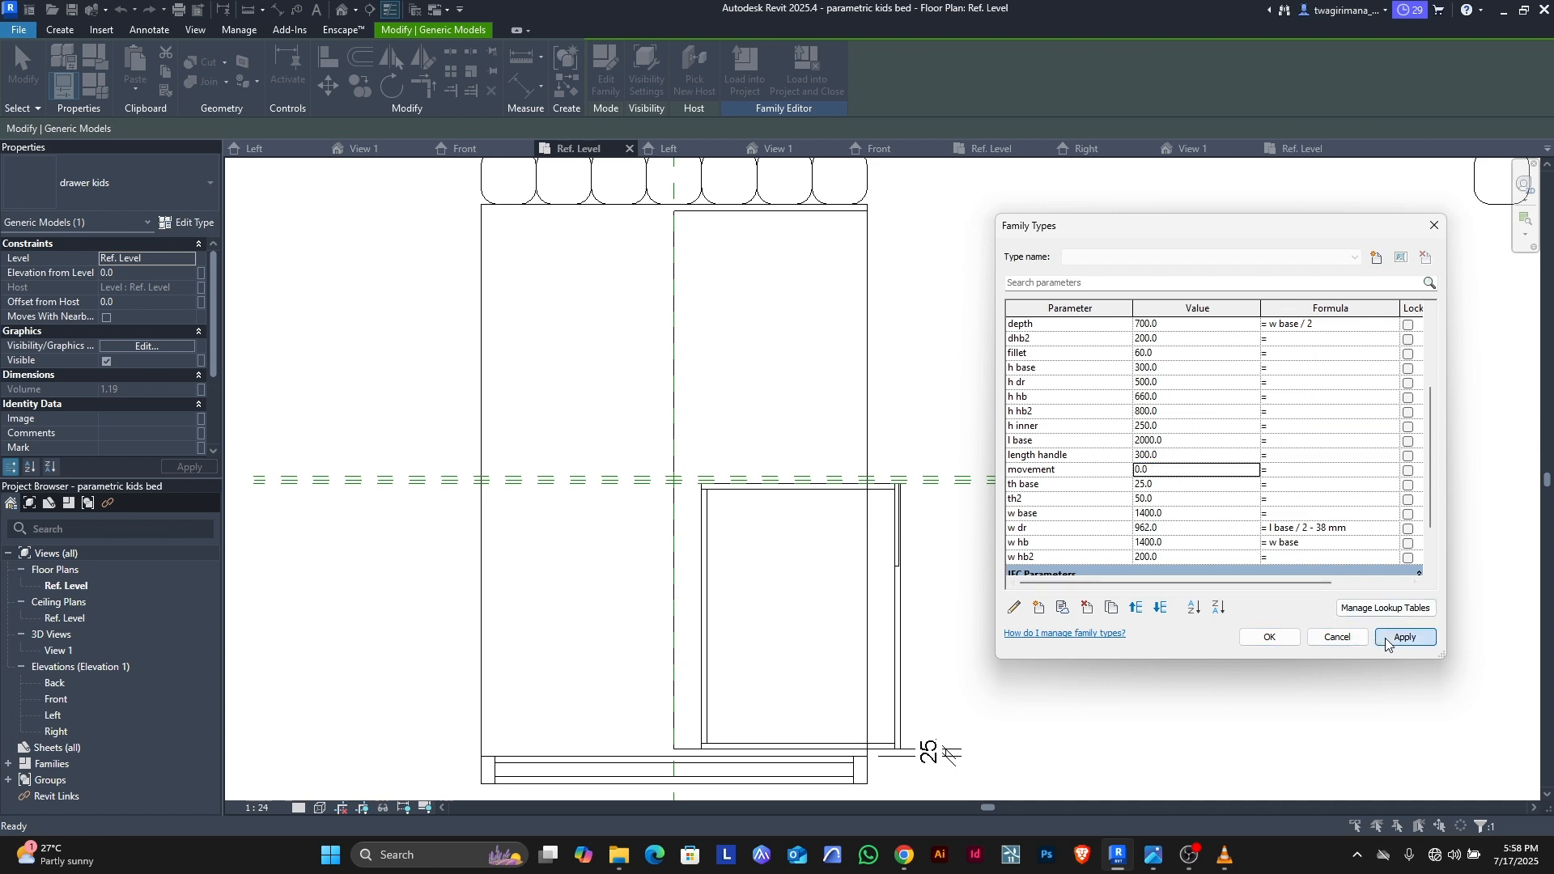
{"action": "left_click", "coordinate": [1273, 639]}
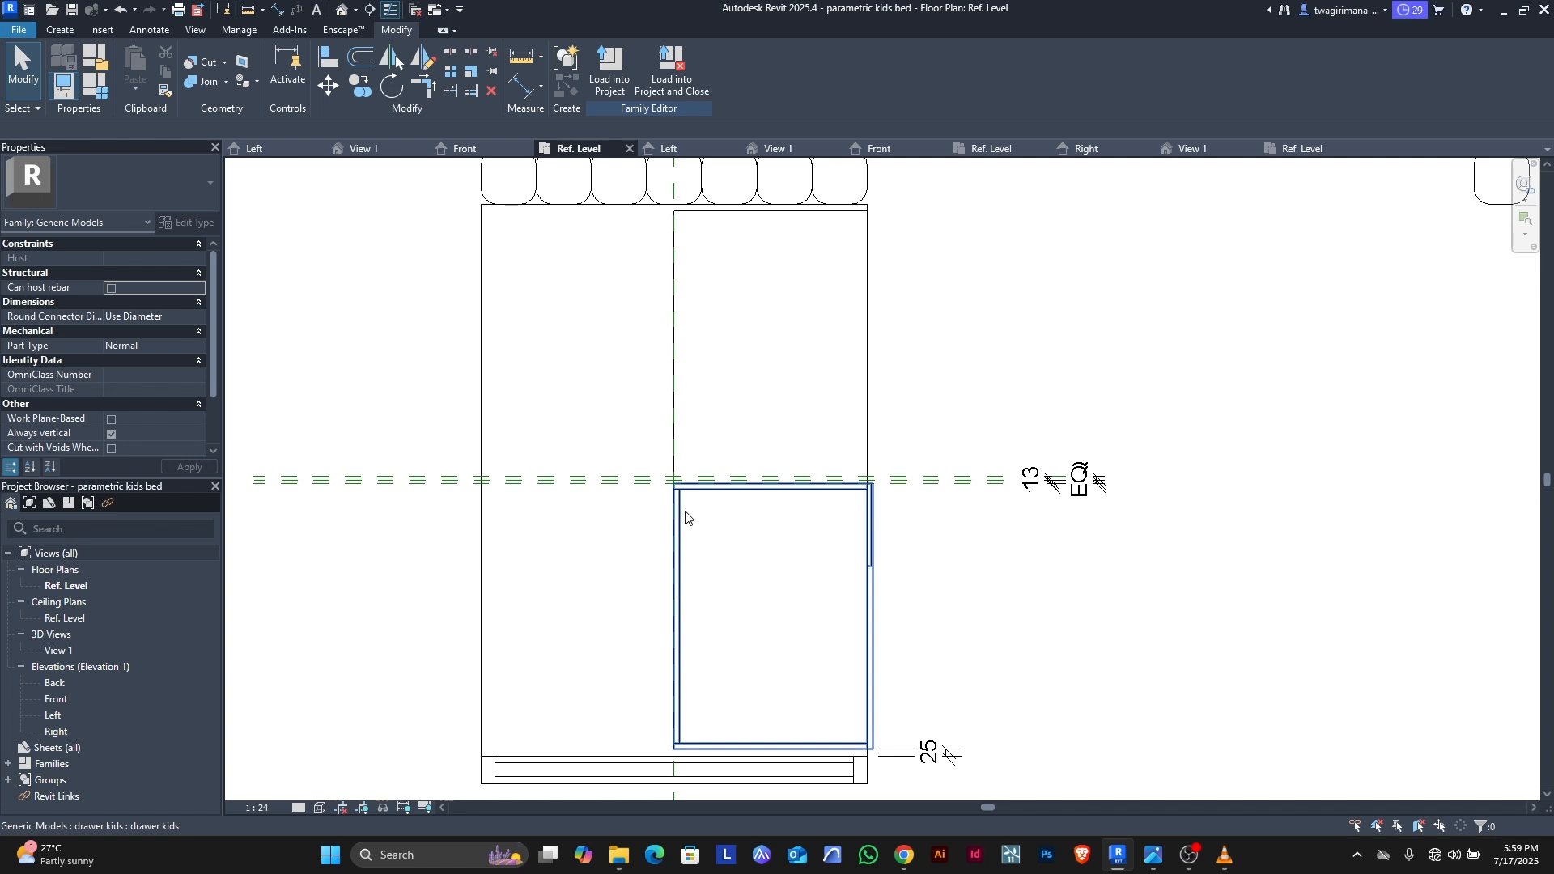
{"action": "left_click", "coordinate": [685, 516]}
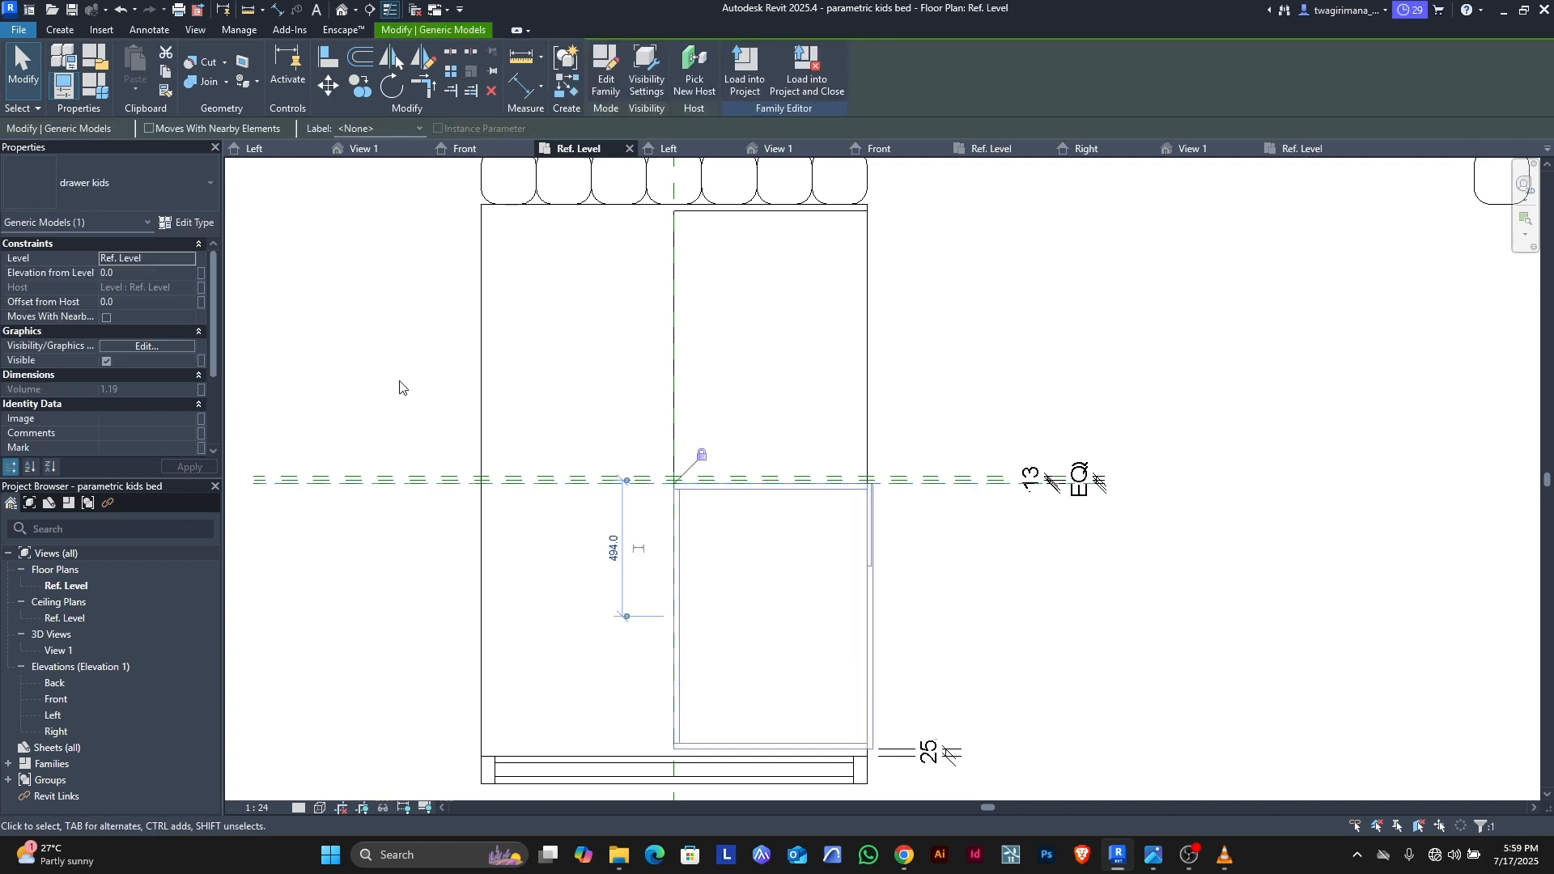
{"action": "scroll", "coordinate": [388, 328], "scroll_direction": "down", "scroll_amount": 2}
{"action": "key", "text": "Escape"}
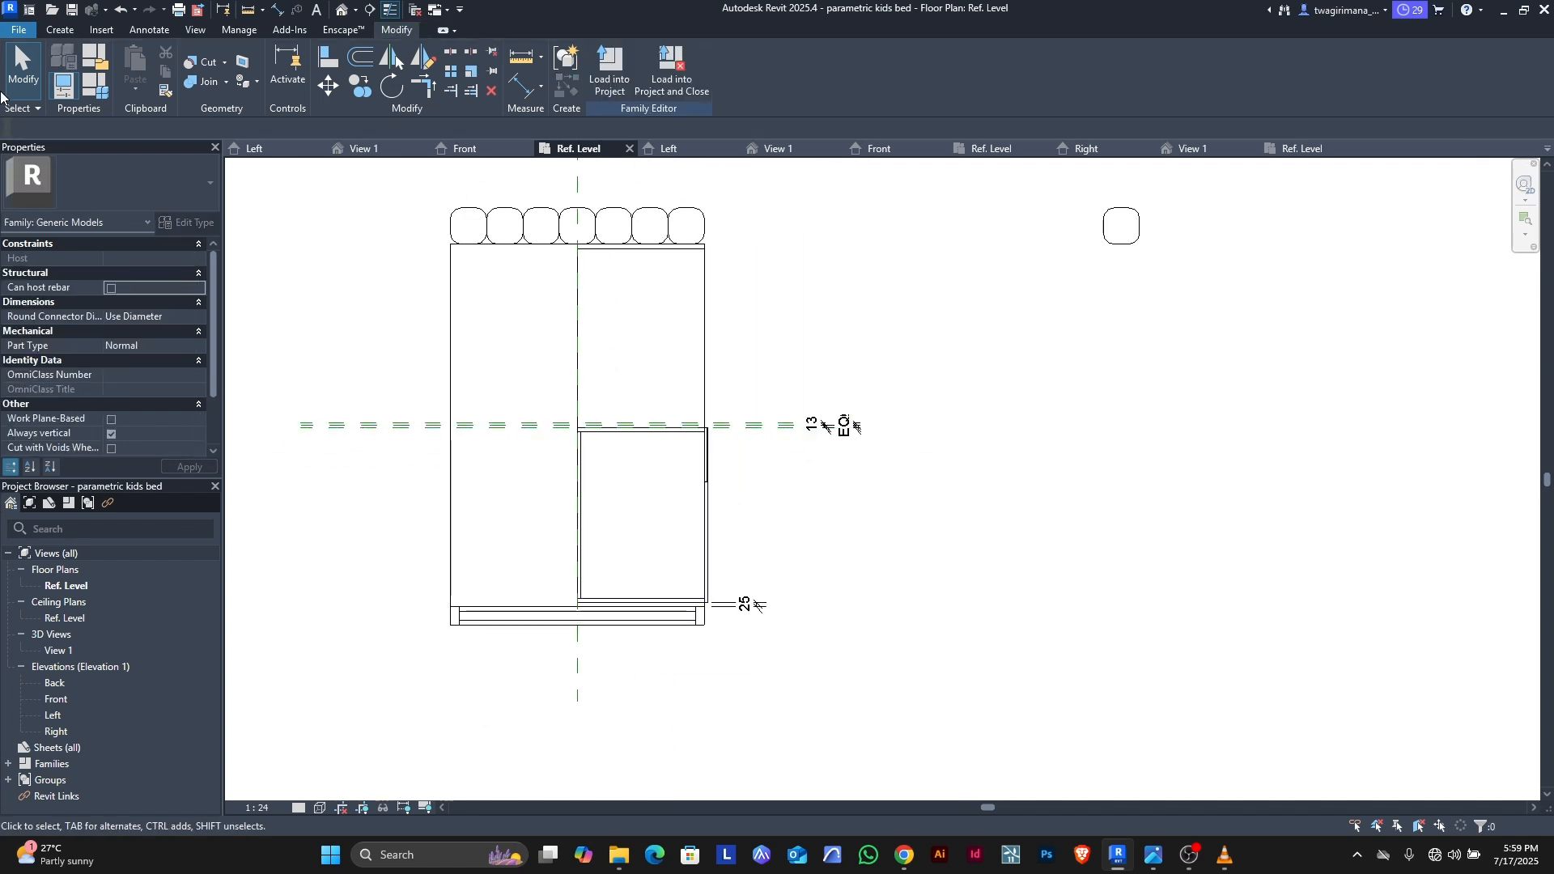
Step: Set the movement parameter to 700 mm in the family types and apply it to slide the drawer out
{"action": "left_click", "coordinate": [97, 85]}
{"action": "scroll", "coordinate": [1257, 553], "scroll_direction": "down", "scroll_amount": 3}
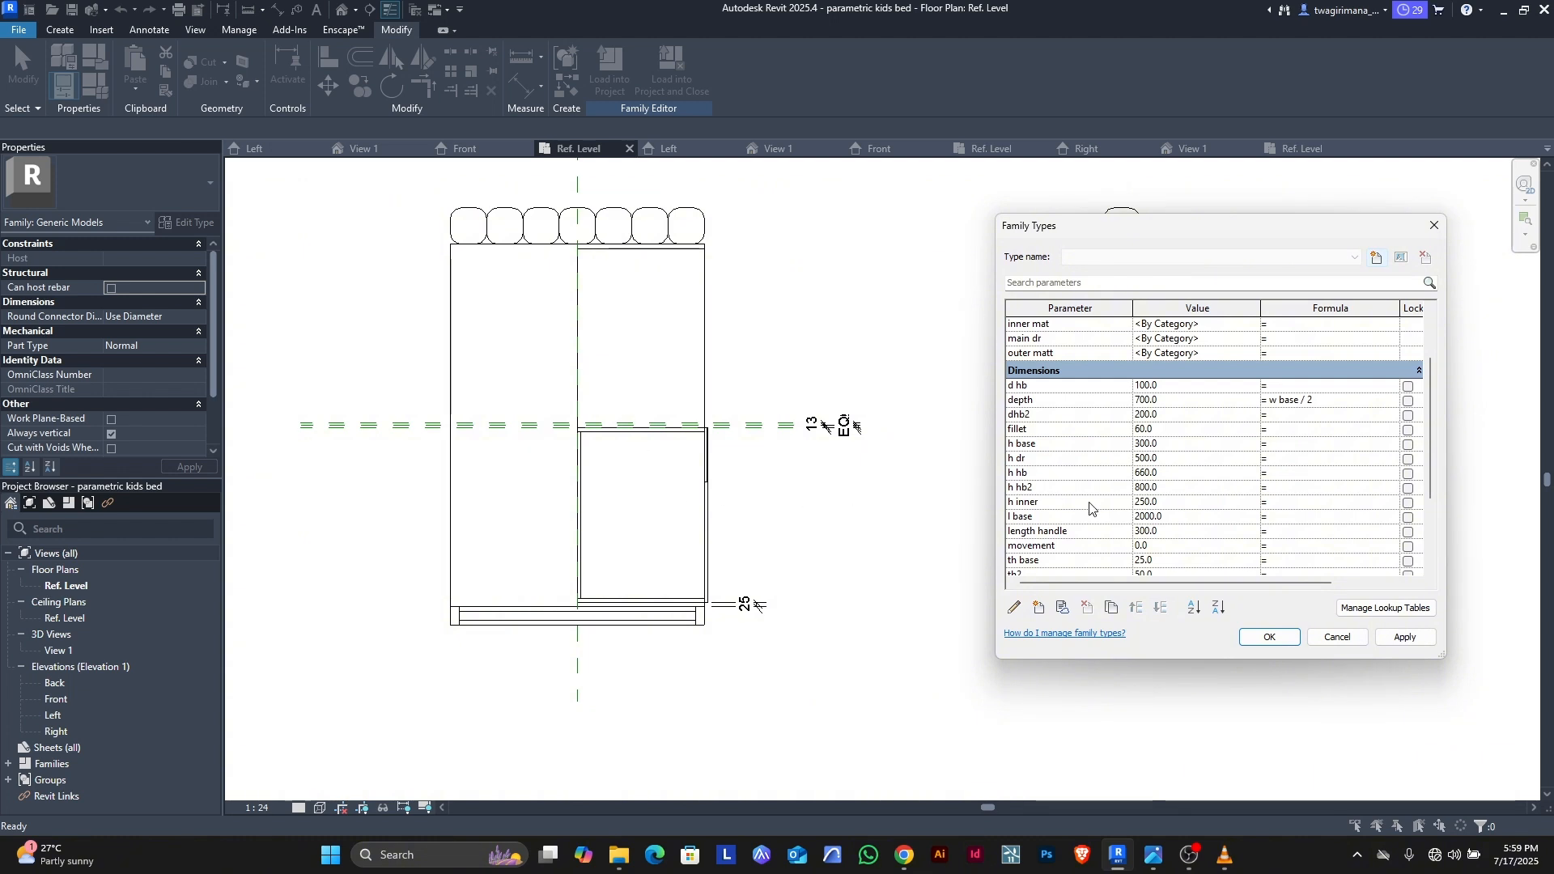
{"action": "scroll", "coordinate": [1140, 506], "scroll_direction": "down", "scroll_amount": 1}
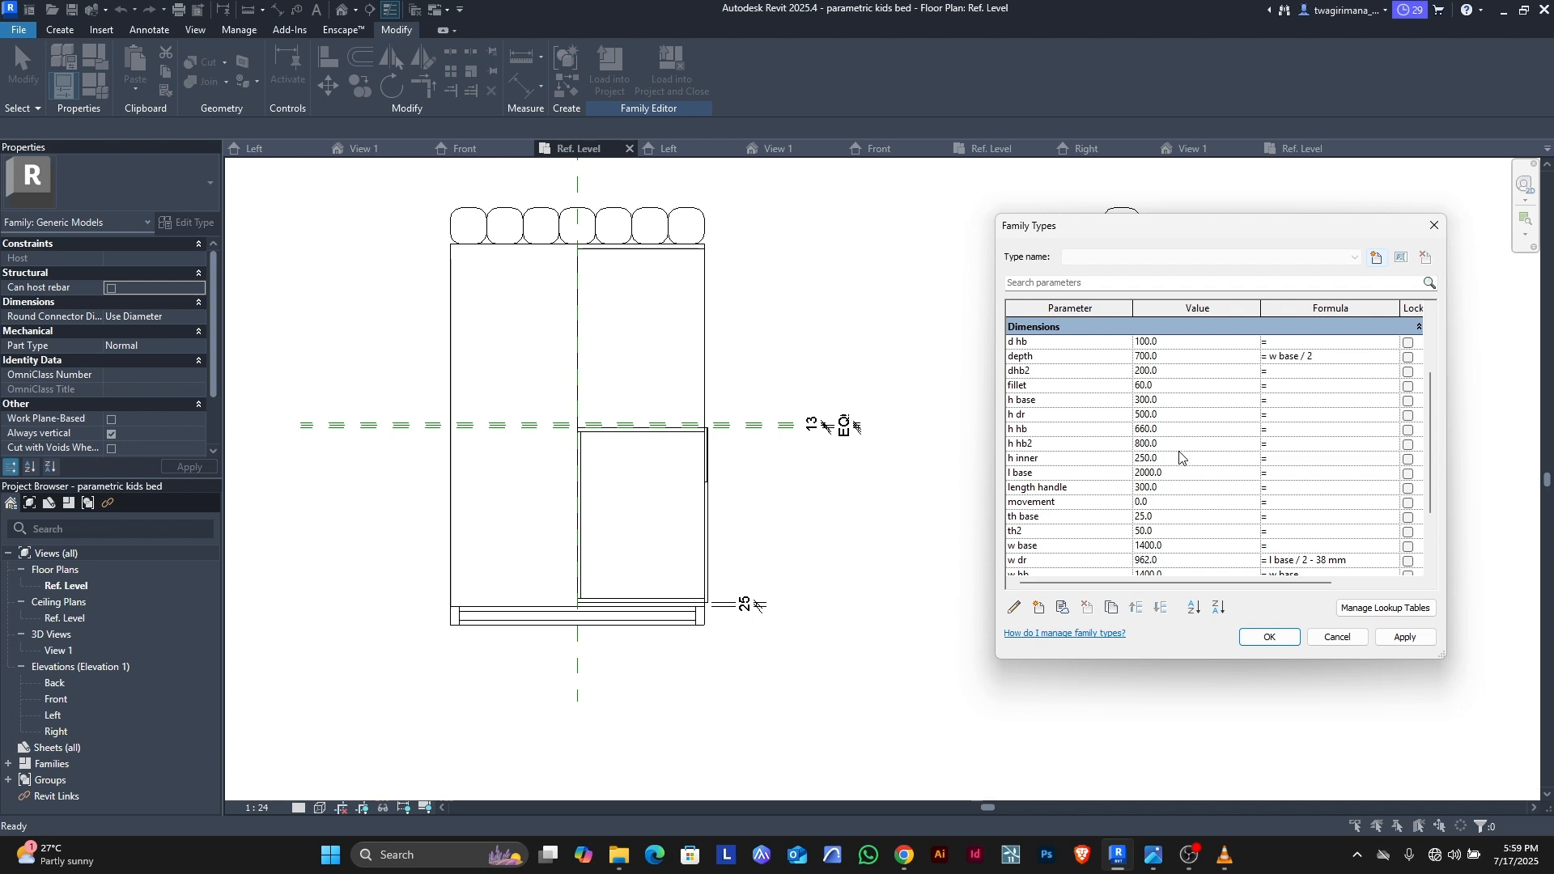
{"action": "scroll", "coordinate": [1181, 458], "scroll_direction": "up", "scroll_amount": 1}
{"action": "scroll", "coordinate": [1111, 430], "scroll_direction": "down", "scroll_amount": 2}
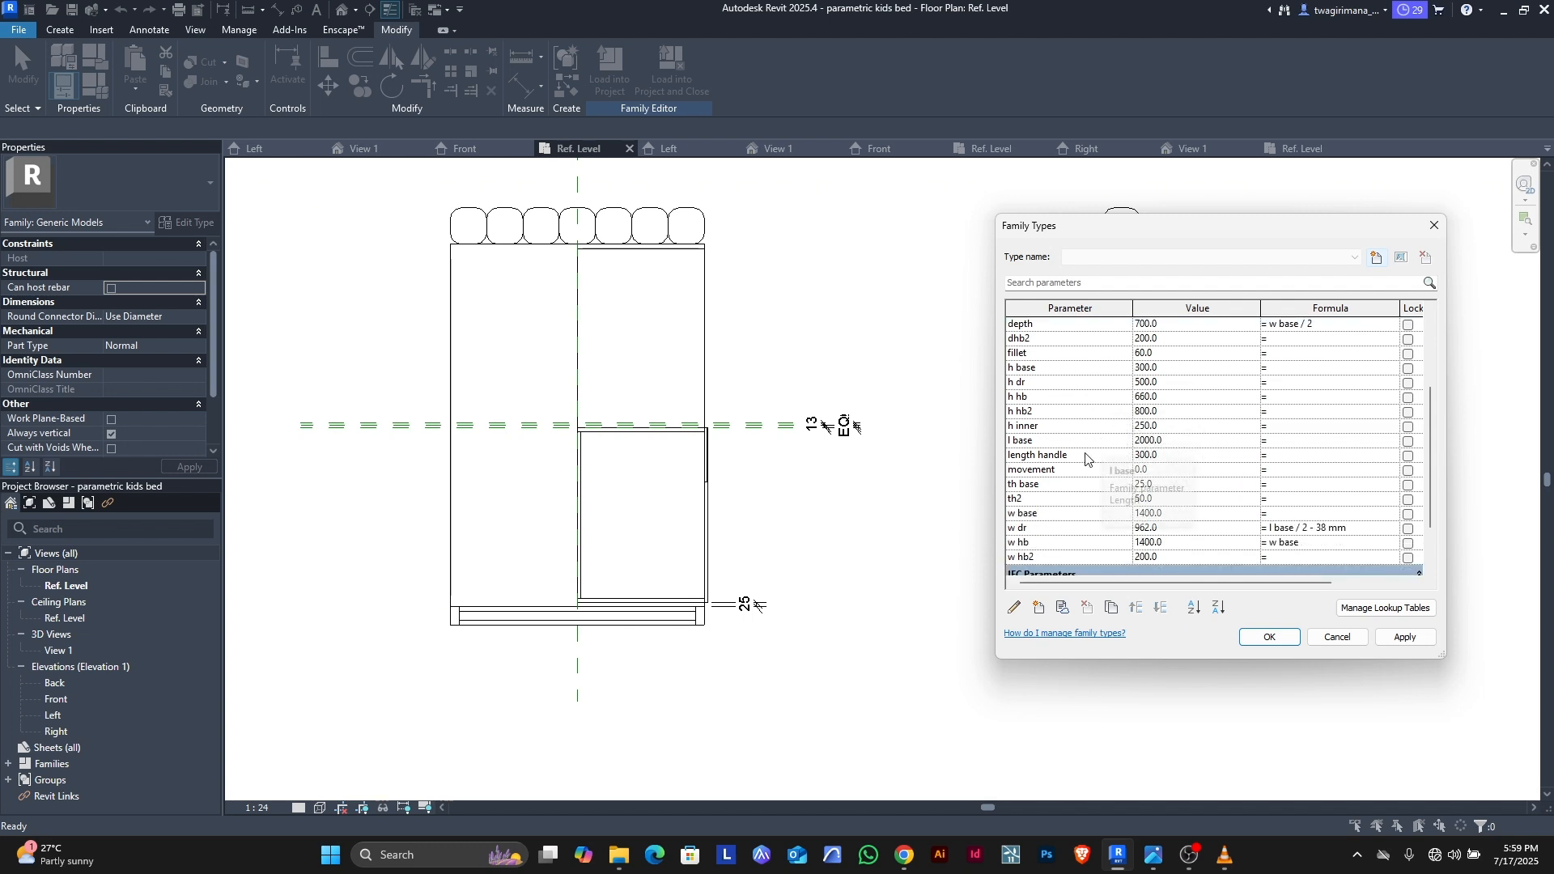
{"action": "left_click", "coordinate": [1166, 471]}
{"action": "type", "text": "7"}
{"action": "left_click", "coordinate": [1385, 640]}
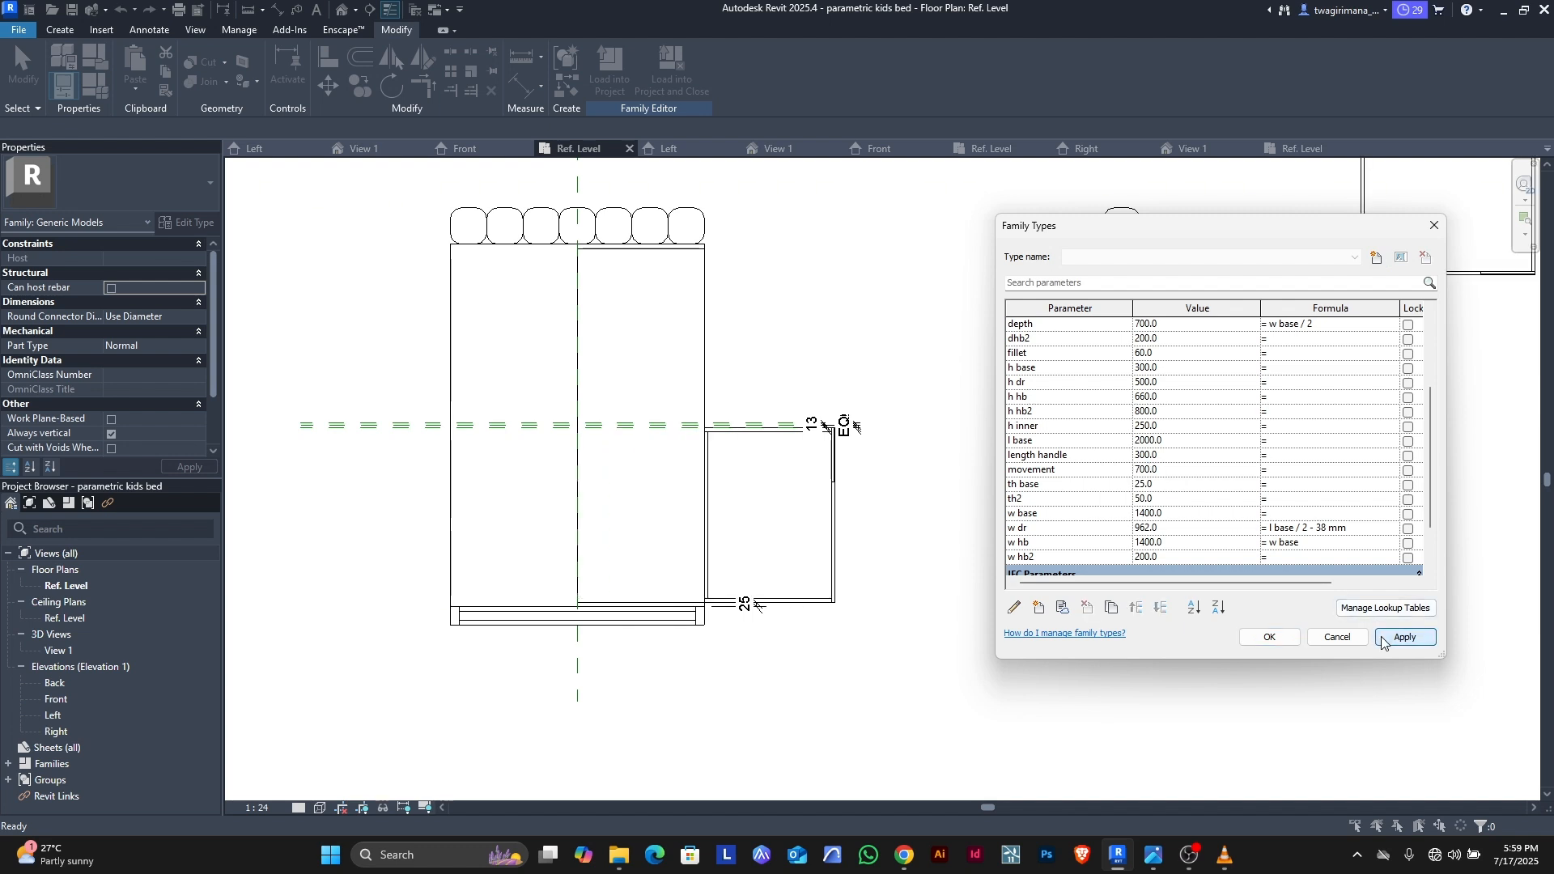
Step: Align the drawer's Center (Front/Back) plane to the bed base's lengthwise inner reference edge and lock the alignment
{"action": "left_click", "coordinate": [1269, 637]}
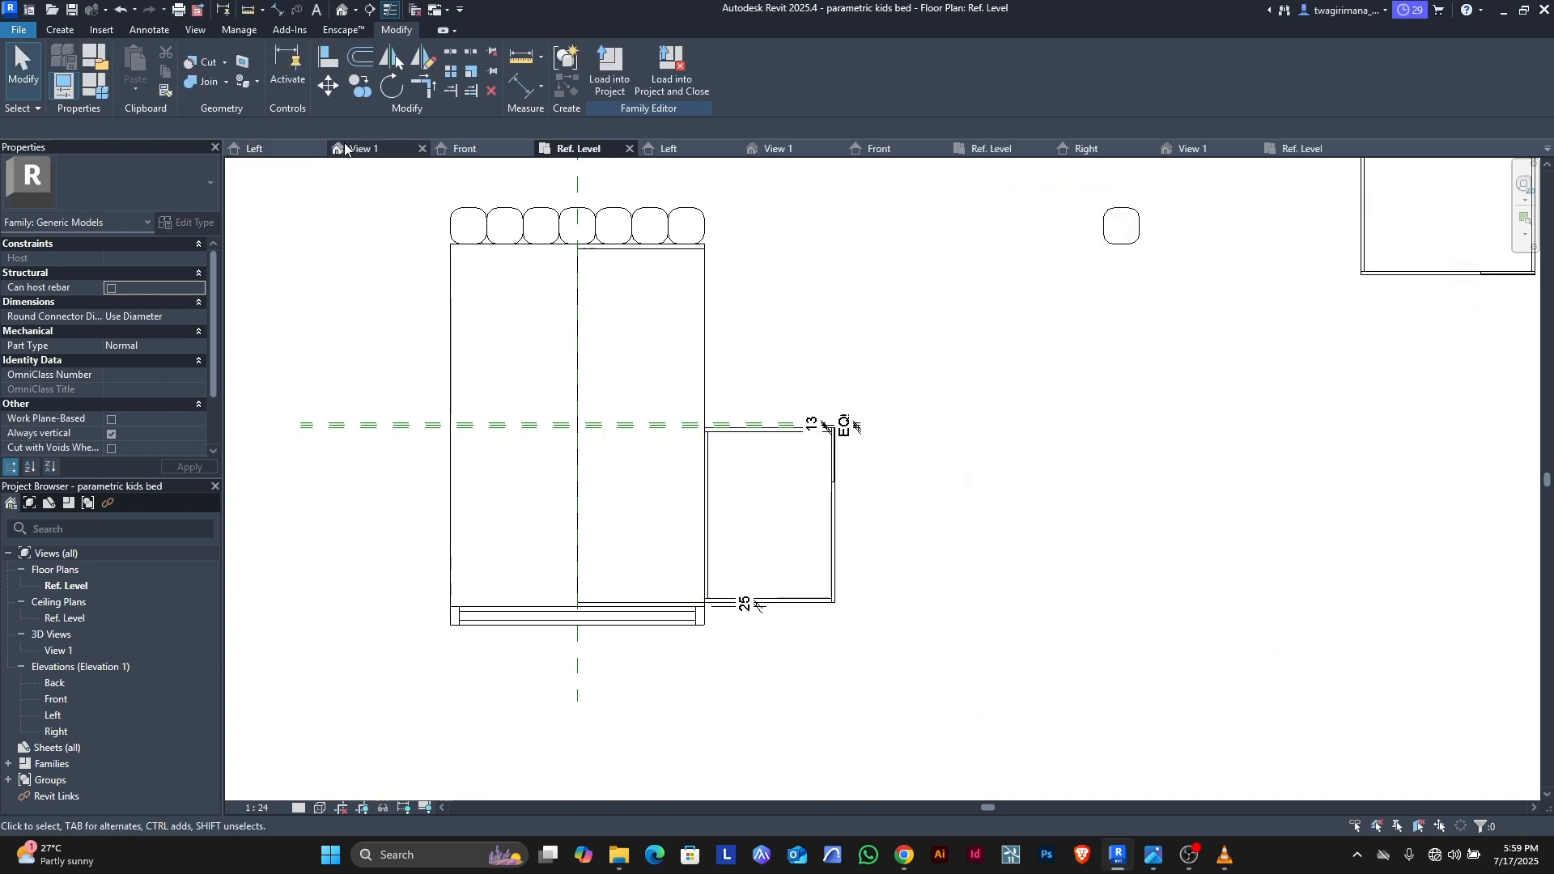
{"action": "left_click", "coordinate": [328, 59]}
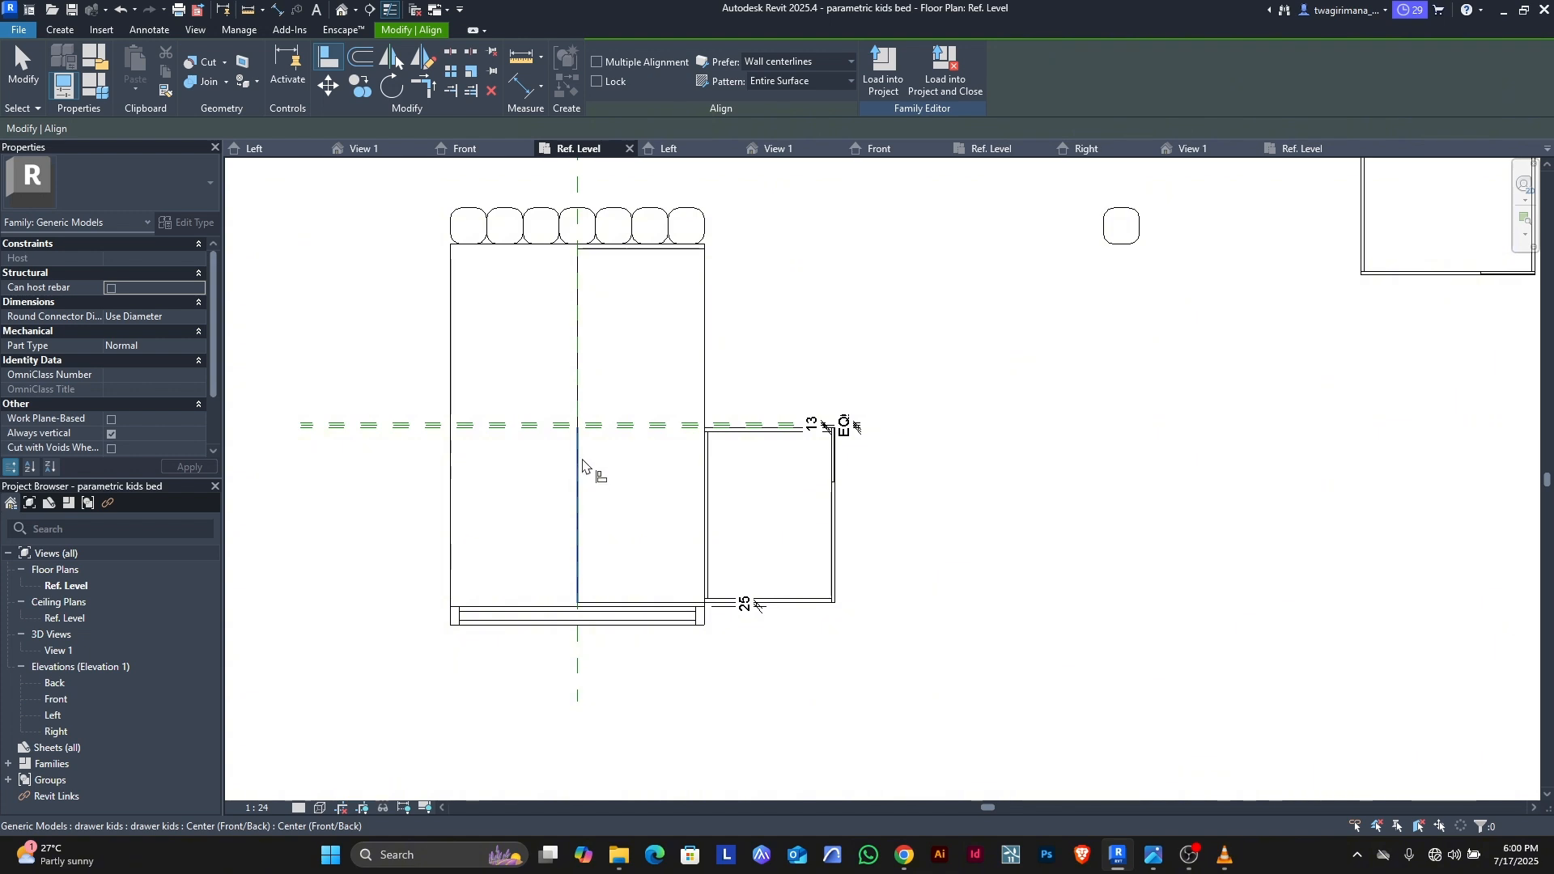
{"action": "left_click", "coordinate": [580, 349]}
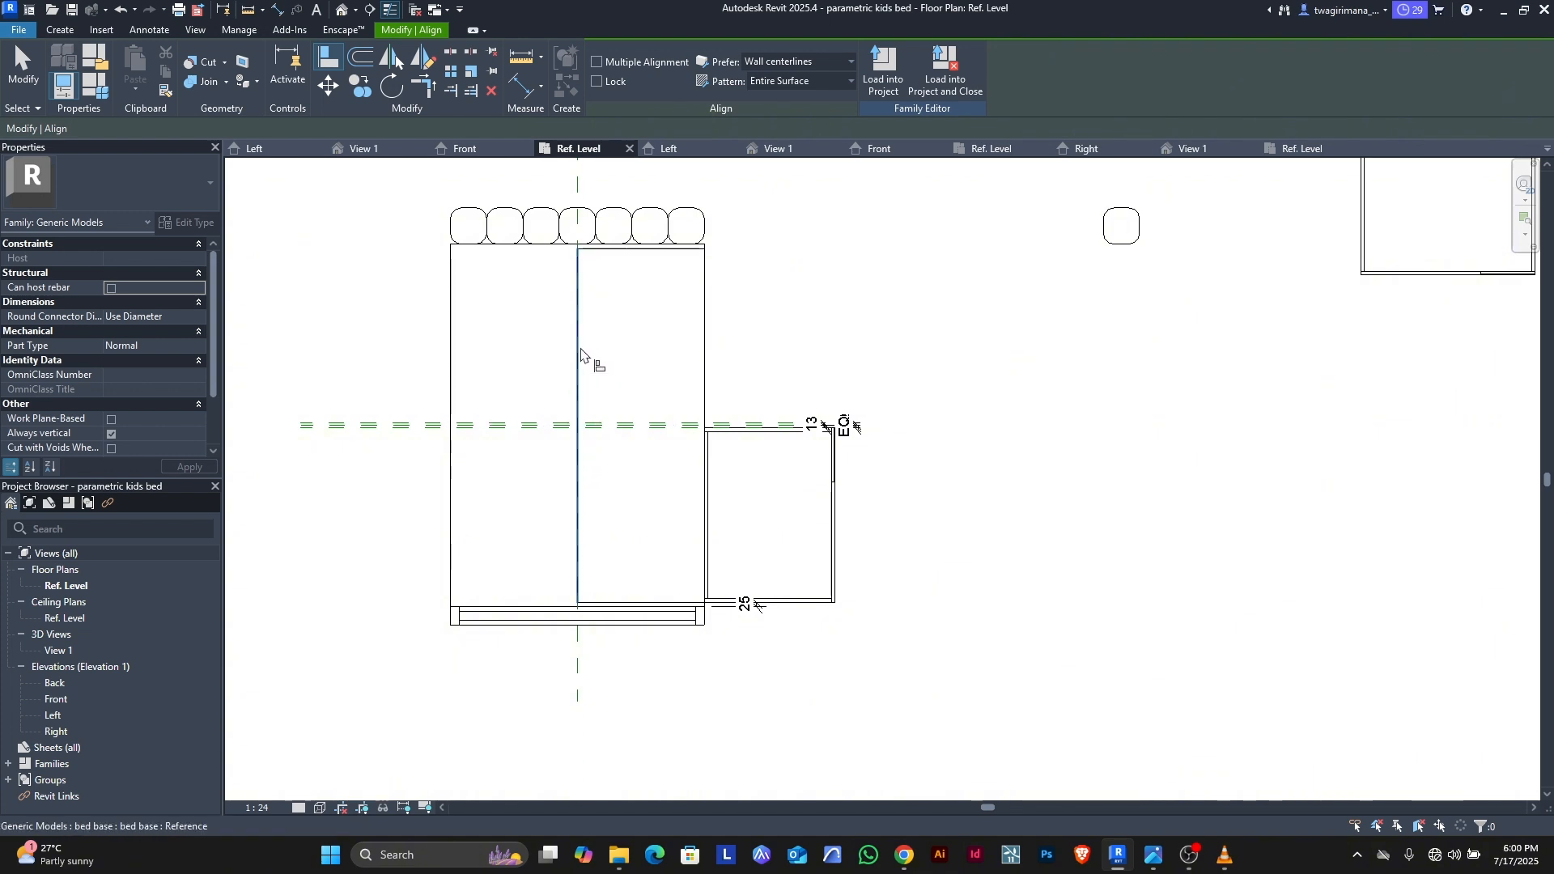
{"action": "left_click", "coordinate": [575, 493]}
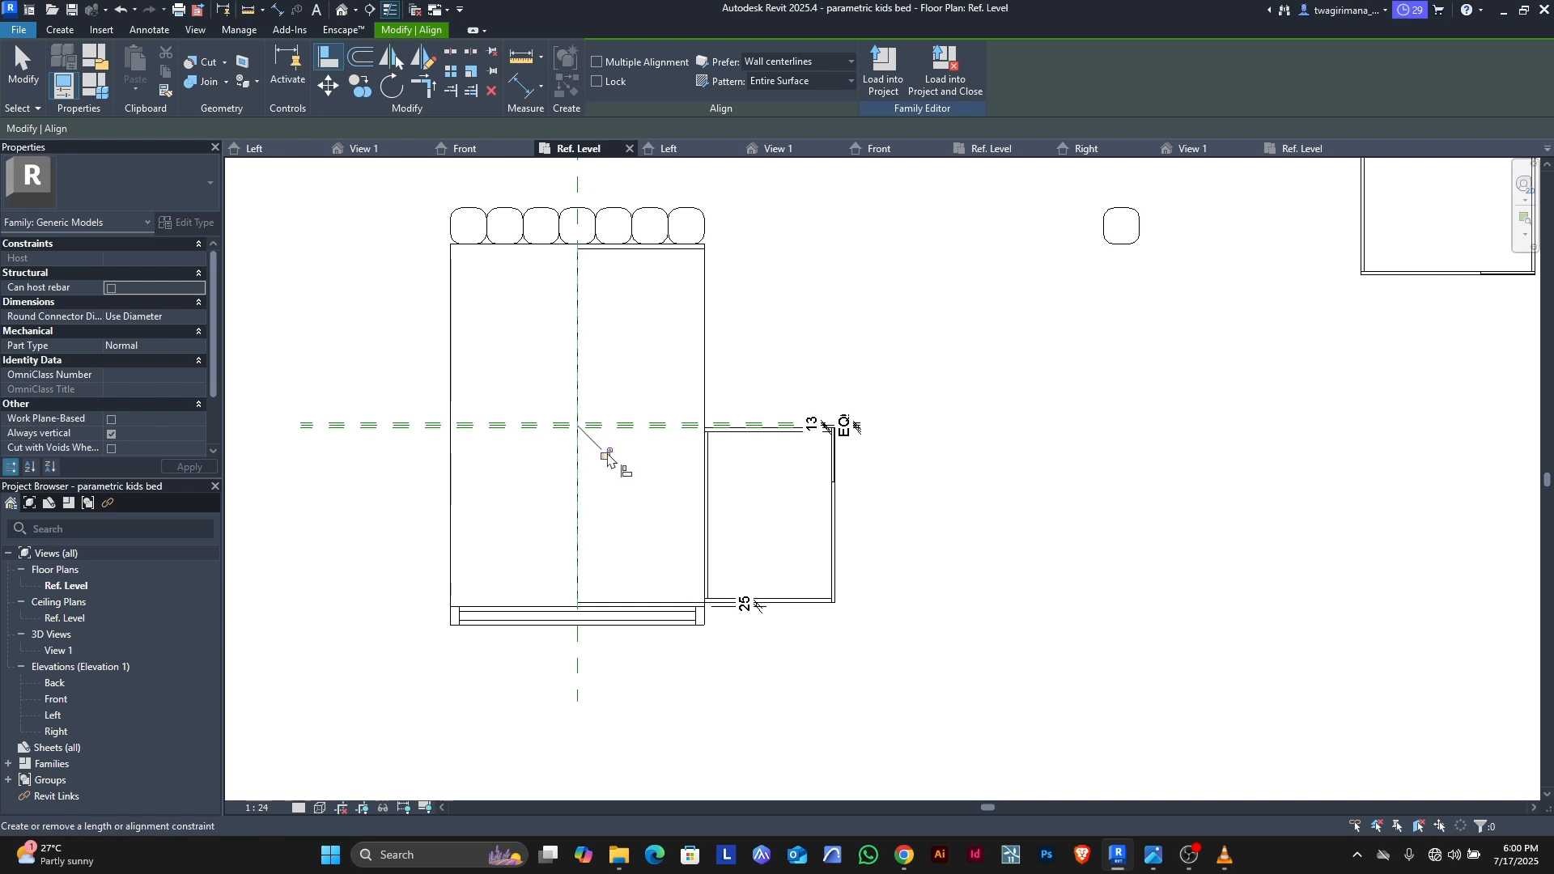
{"action": "left_click", "coordinate": [606, 455]}
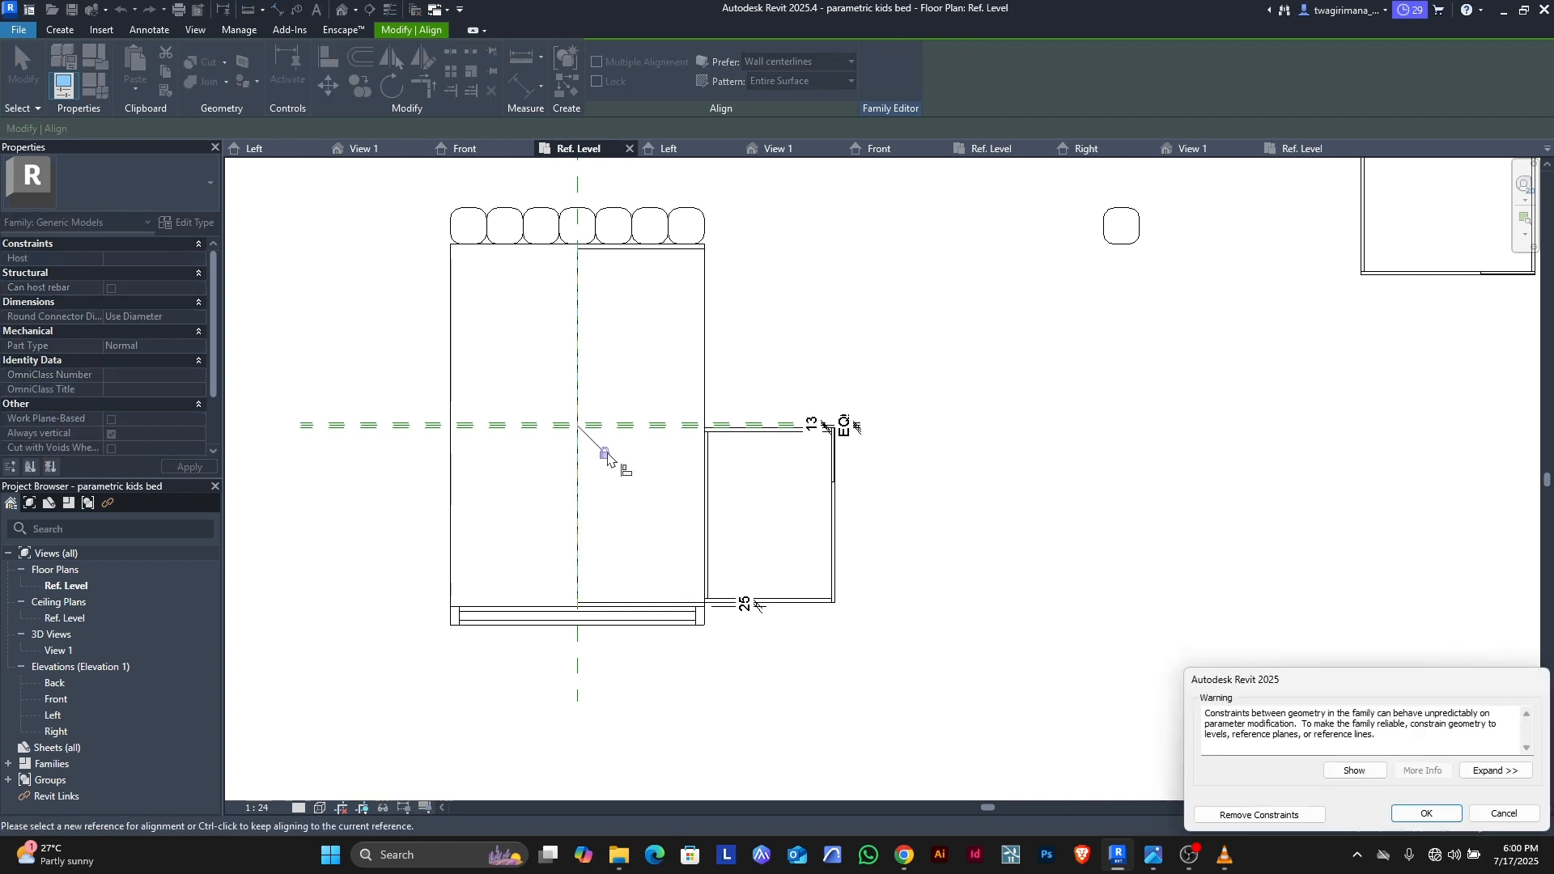
{"action": "left_click", "coordinate": [1308, 814]}
{"action": "key", "text": "Escape"}
{"action": "key", "text": "Escape"}
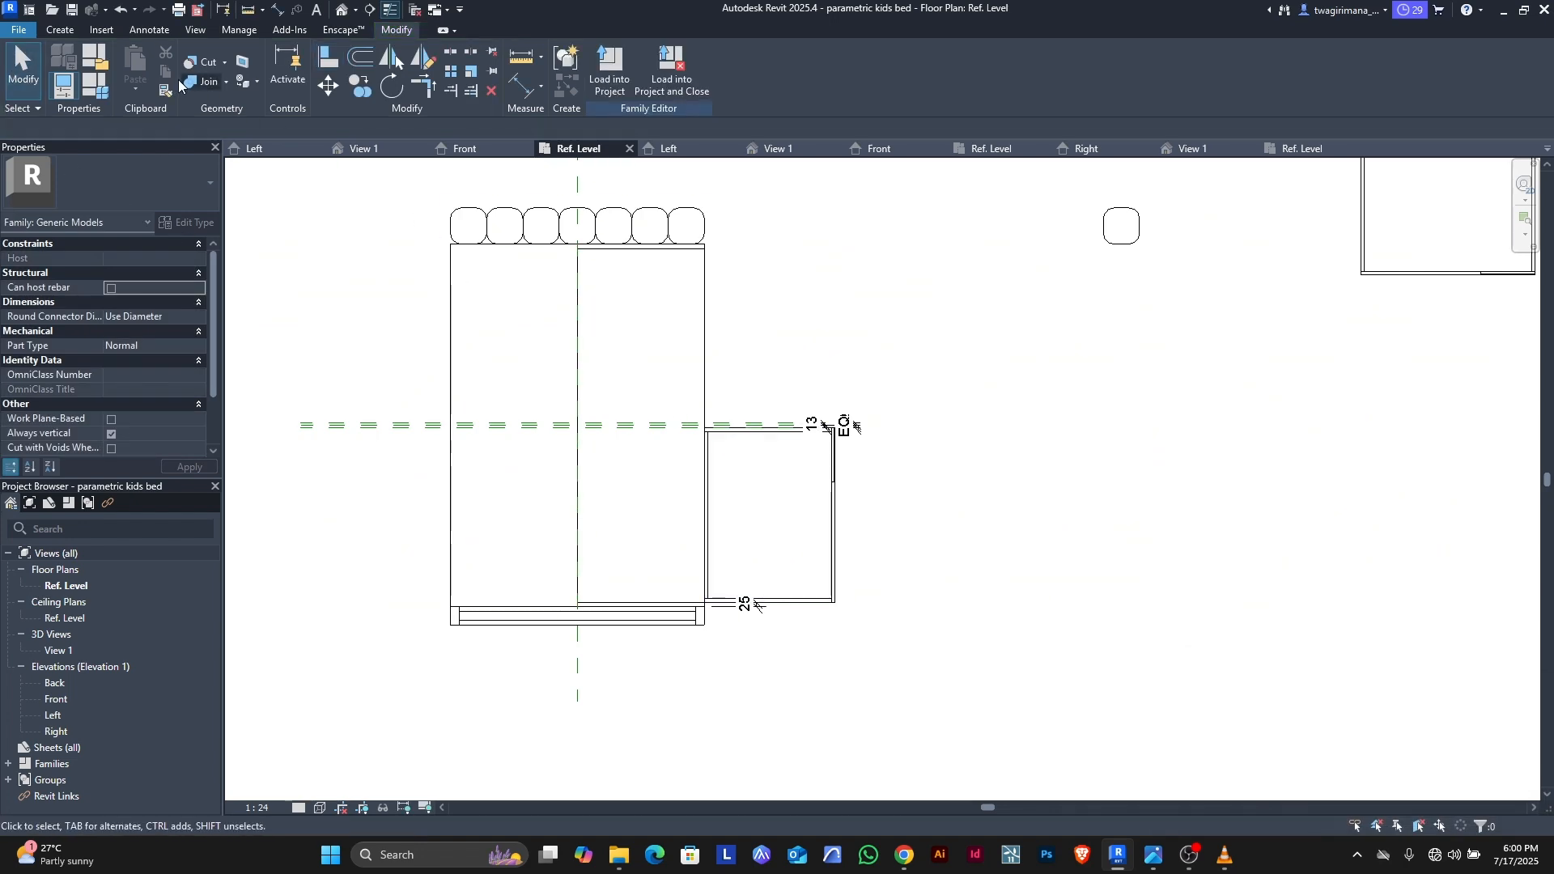
Step: Set the movement parameter to 0 in the family types and apply it to slide the drawer back in
{"action": "left_click", "coordinate": [101, 95]}
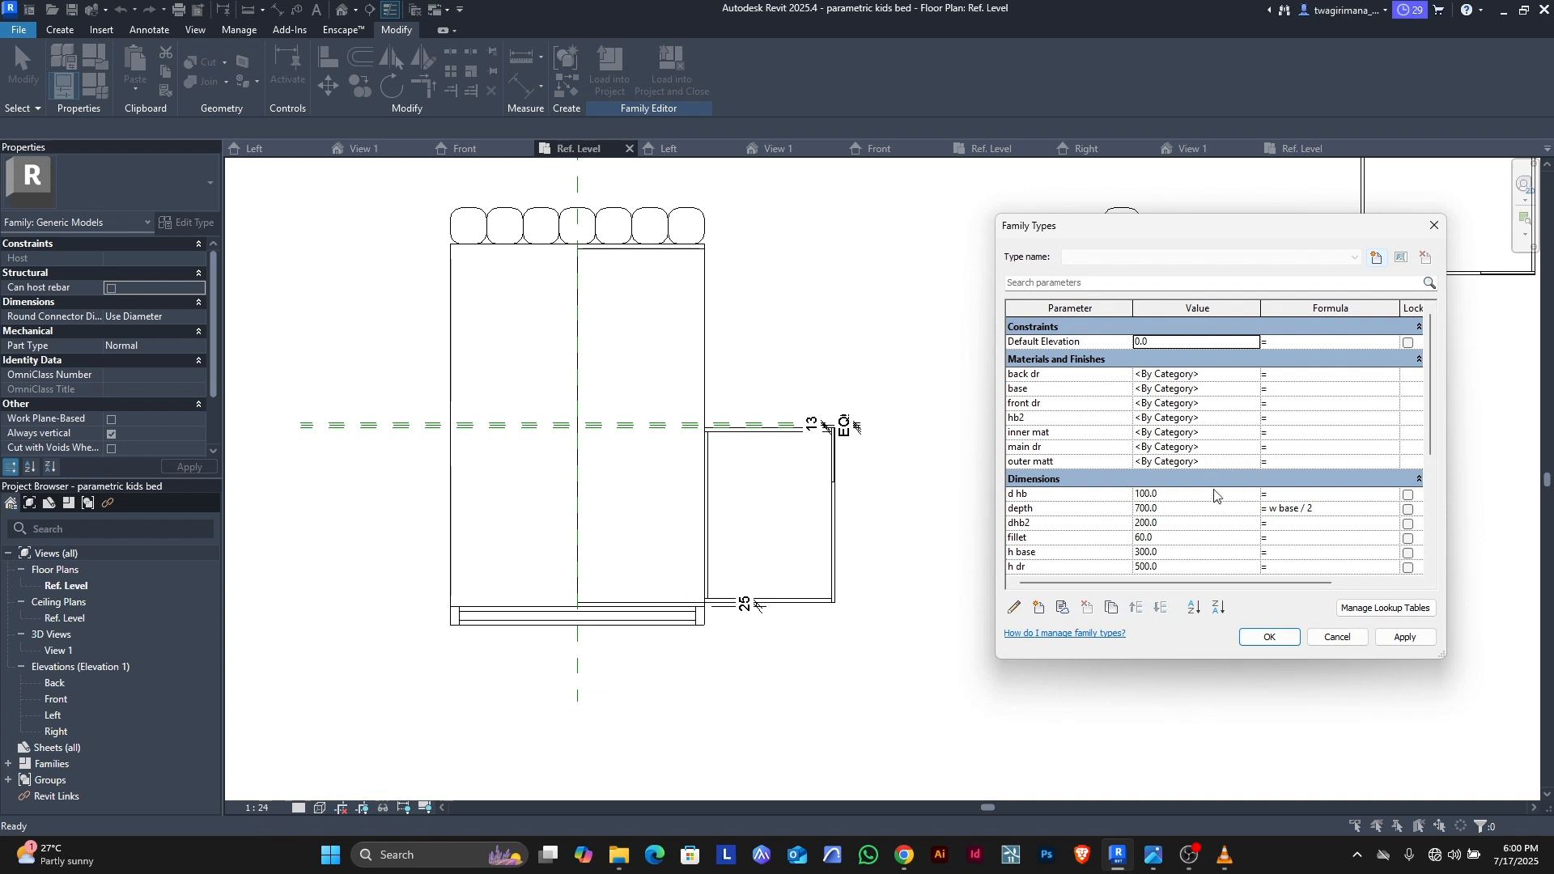
{"action": "scroll", "coordinate": [1211, 494], "scroll_direction": "down", "scroll_amount": 3}
{"action": "left_click", "coordinate": [1193, 547]}
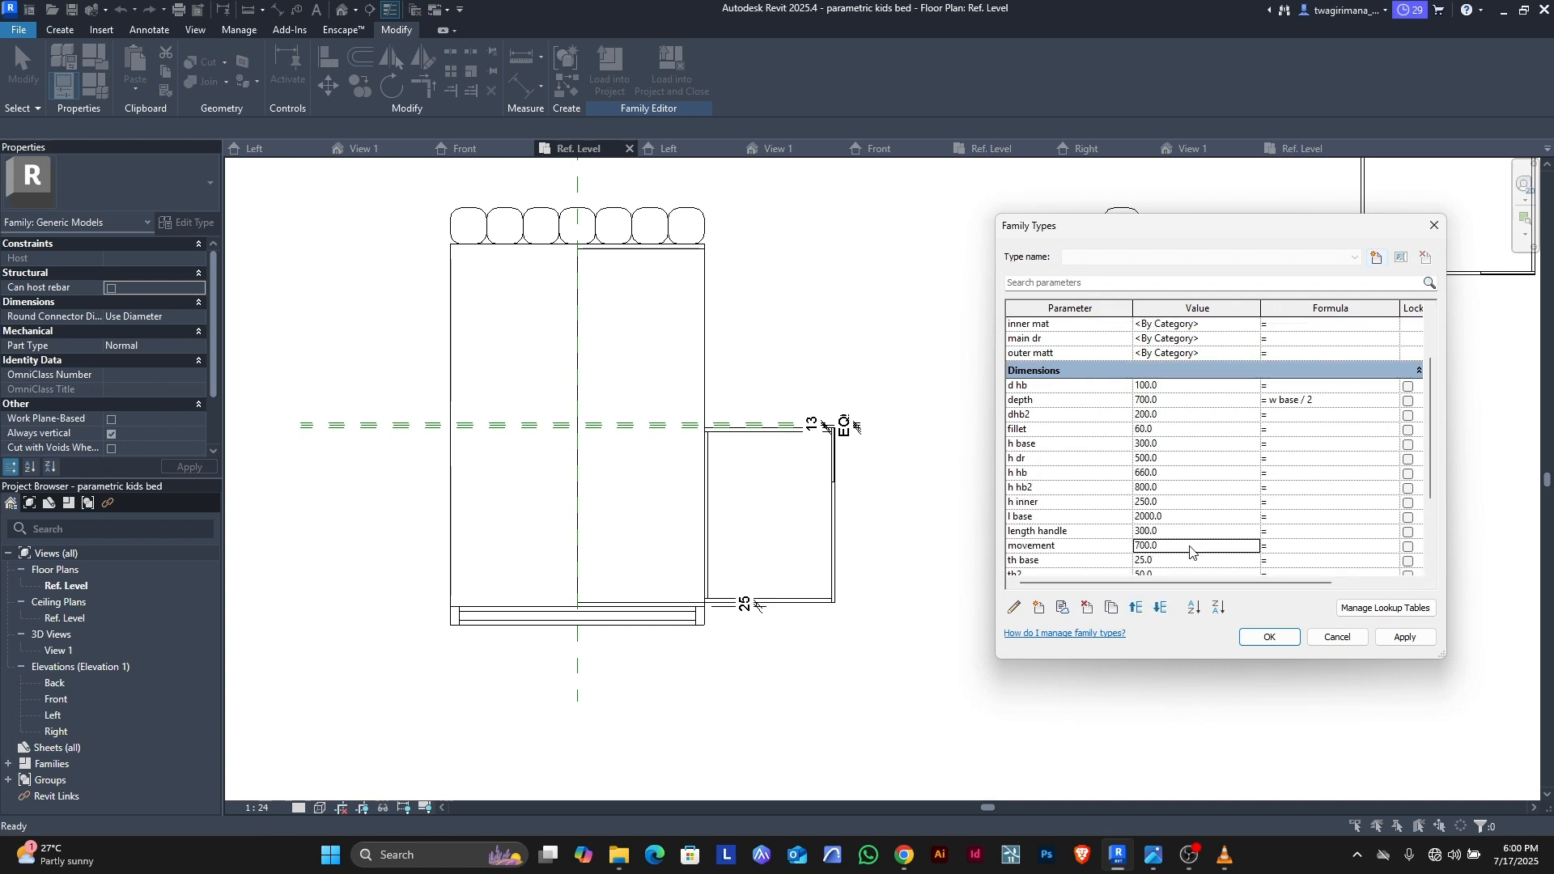
{"action": "type", "text": "0"}
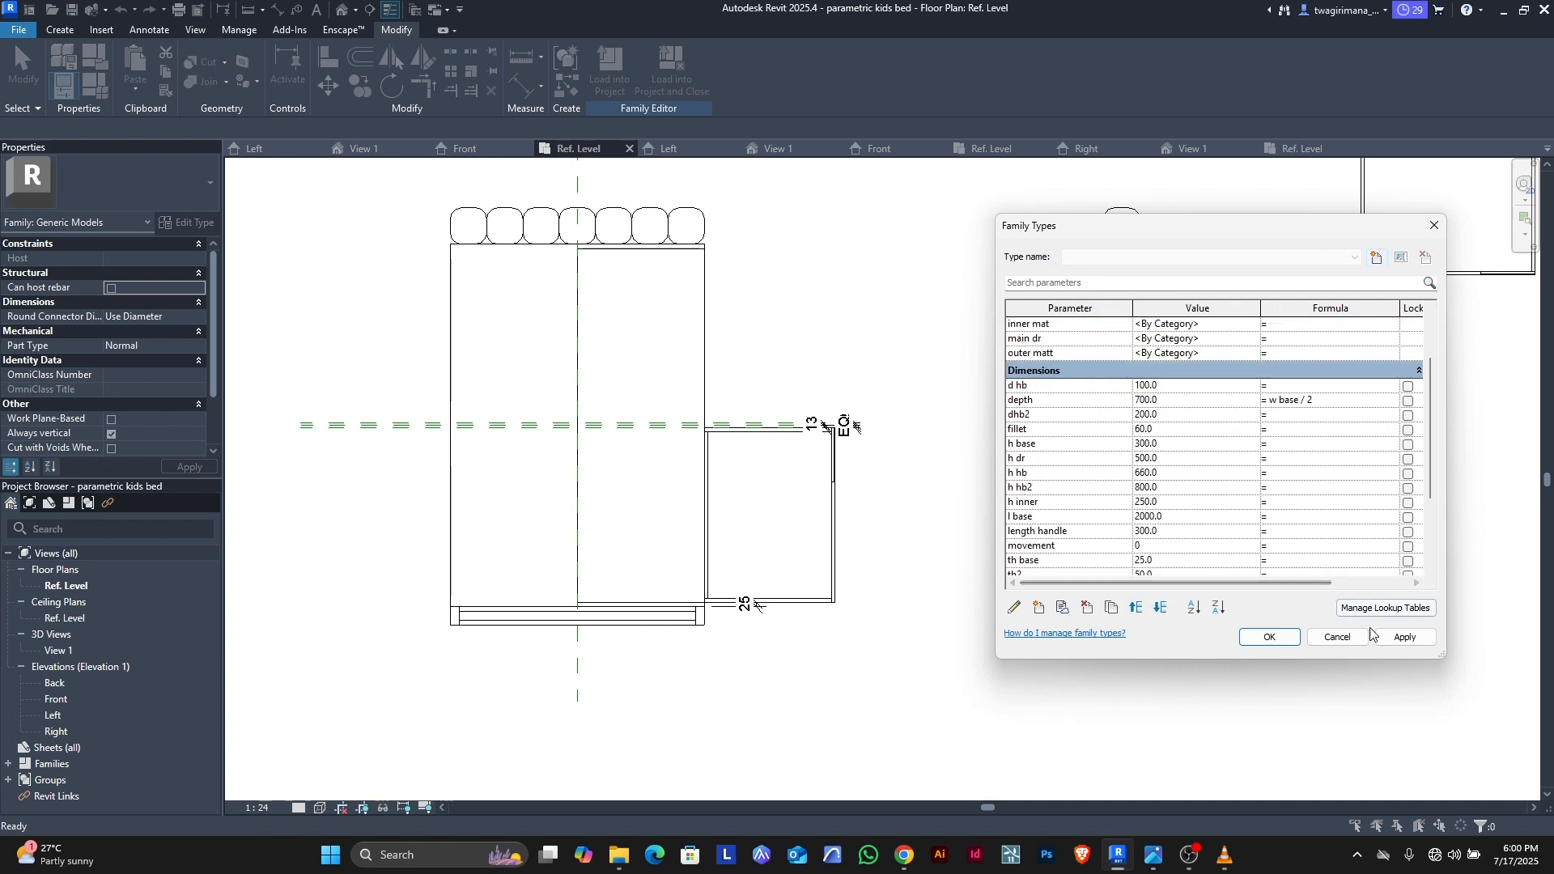
{"action": "left_click", "coordinate": [1393, 639]}
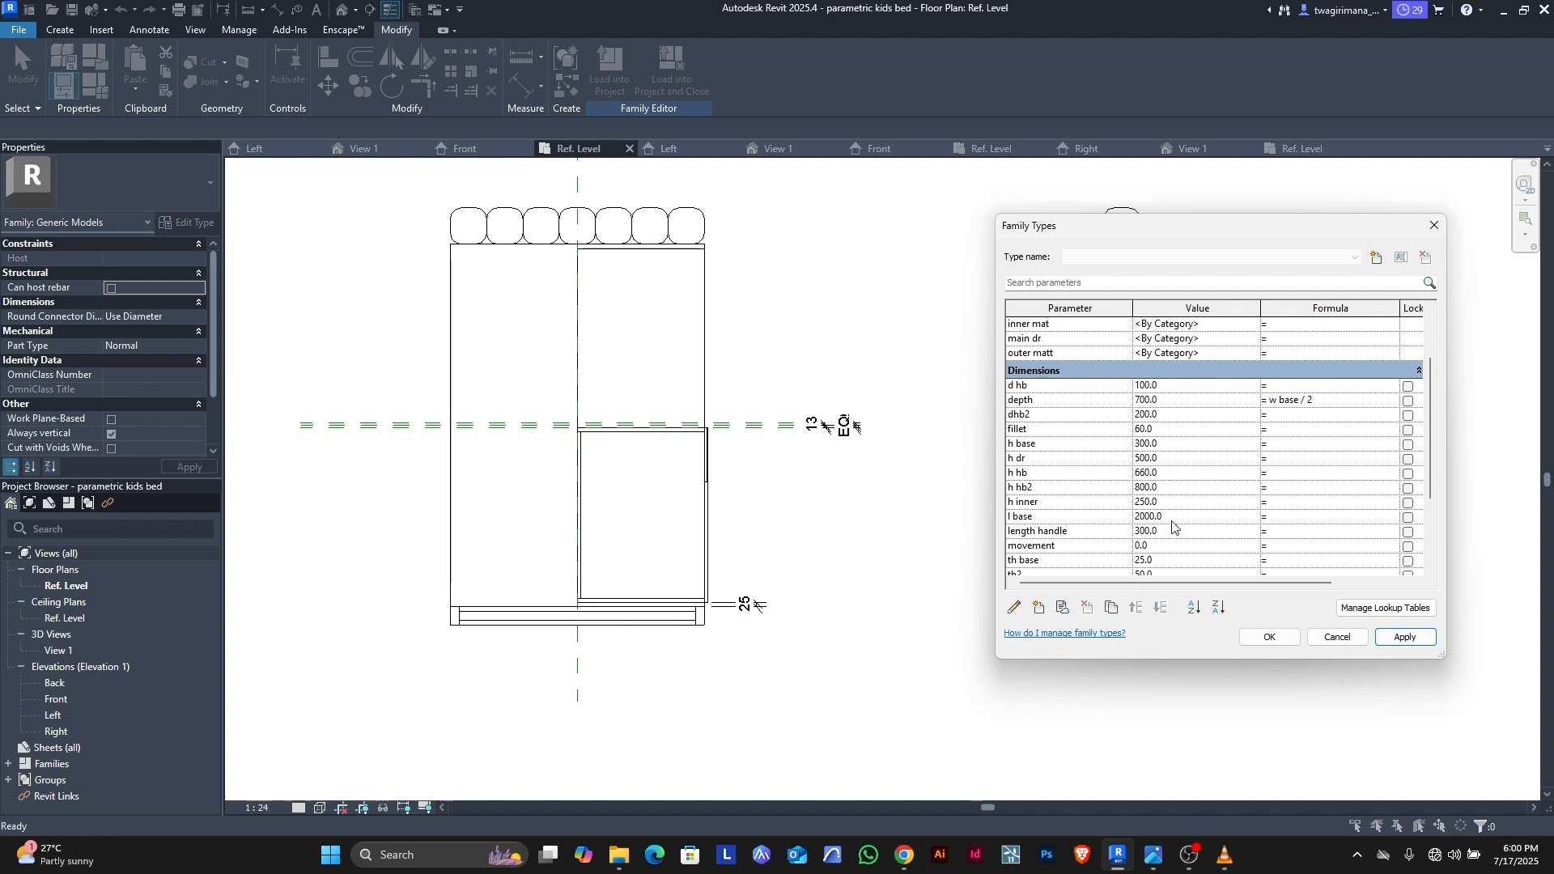
Step: Set the movement parameter to 500 mm and apply it to test sliding the drawer partly out
{"action": "left_click", "coordinate": [1177, 548]}
{"action": "type", "text": "5"}
{"action": "left_click", "coordinate": [1385, 641]}
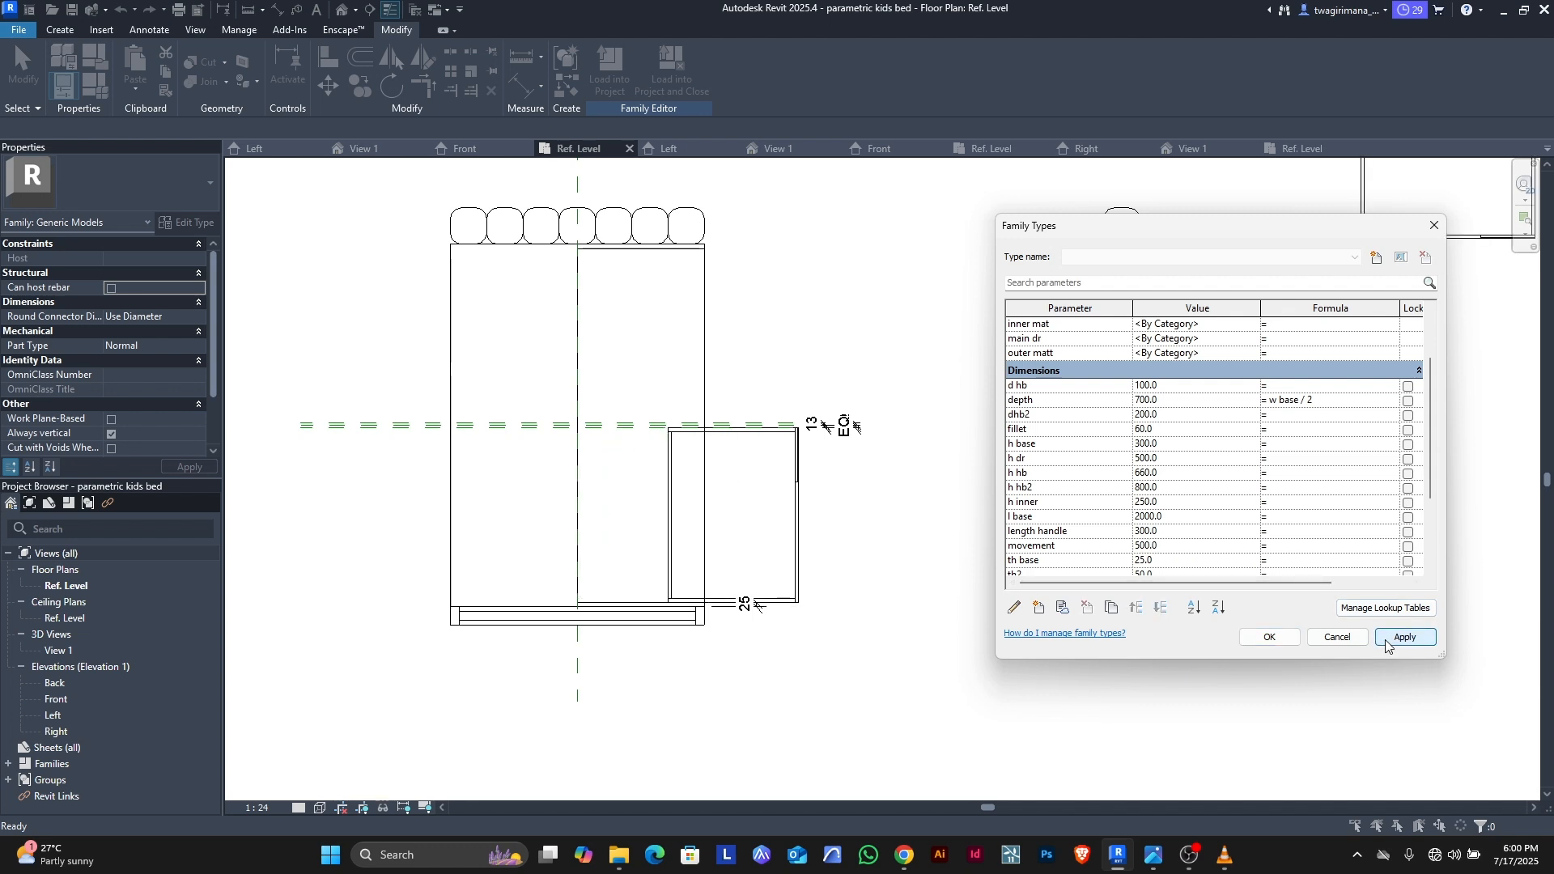
Step: Return the movement parameter to 0, then apply and accept the family types
{"action": "left_click", "coordinate": [1172, 548]}
{"action": "type", "text": "0"}
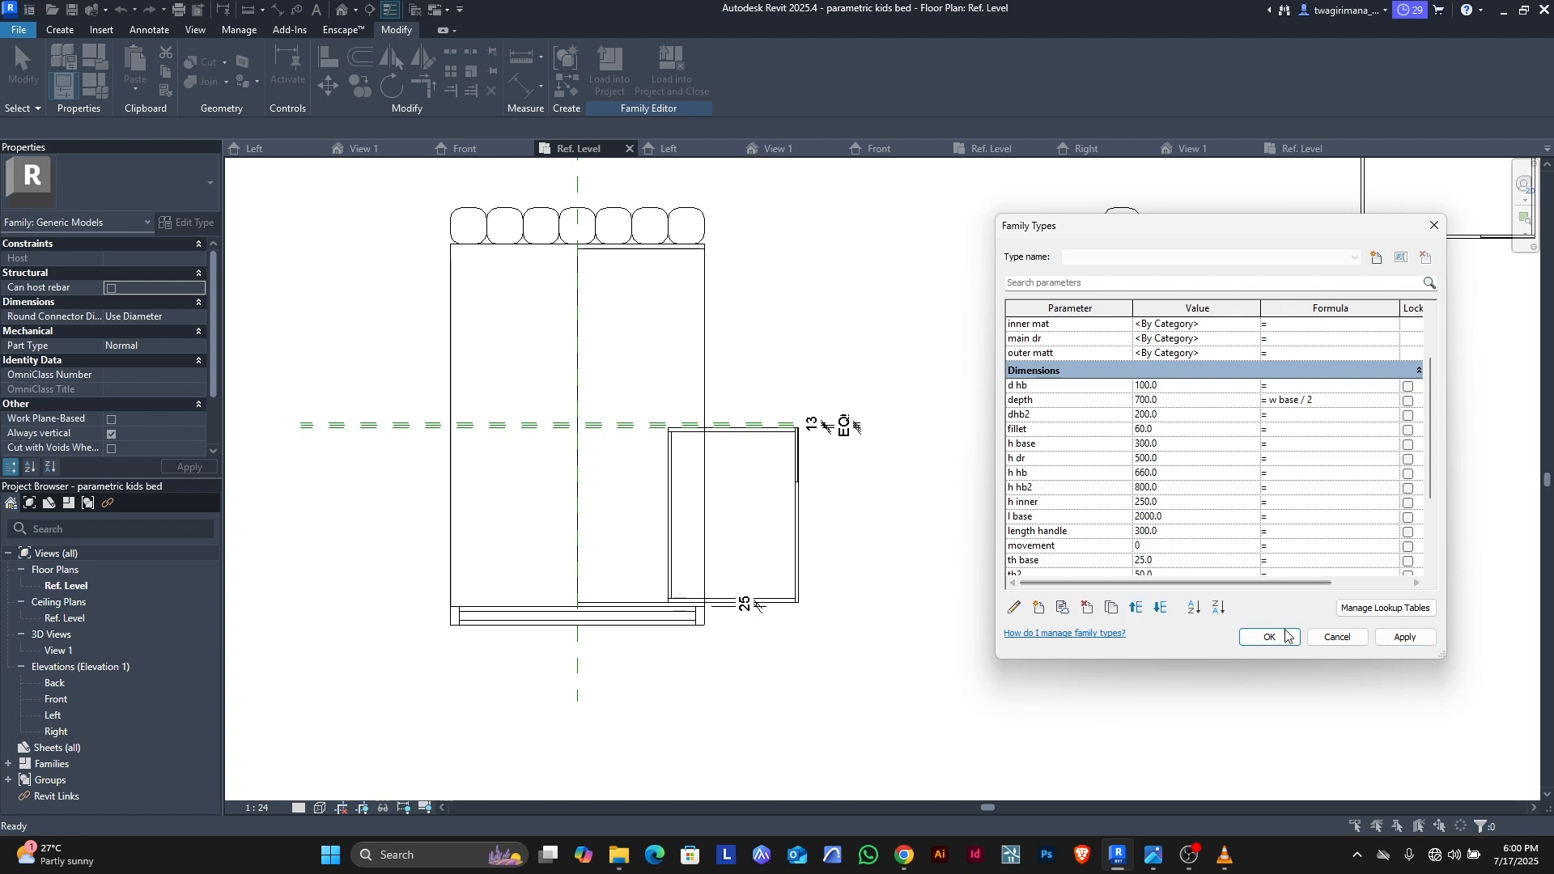
{"action": "left_click", "coordinate": [1385, 637]}
{"action": "left_click", "coordinate": [1269, 637]}
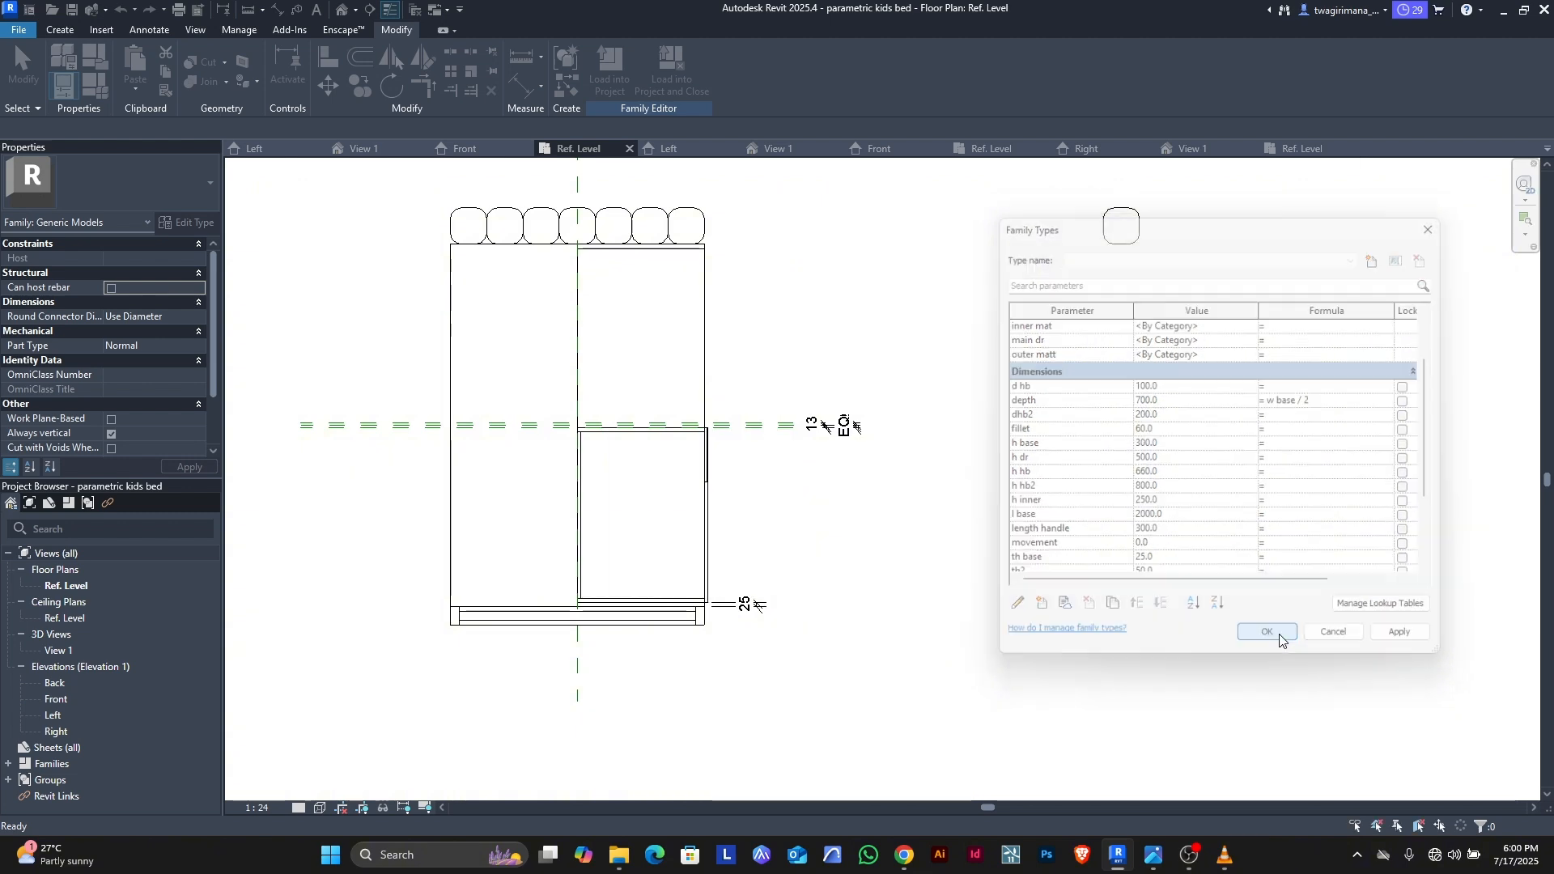
Step: Examine the closed drawer's position and alignment lock against the bed's centre planes in plan
{"action": "left_click", "coordinate": [654, 444]}
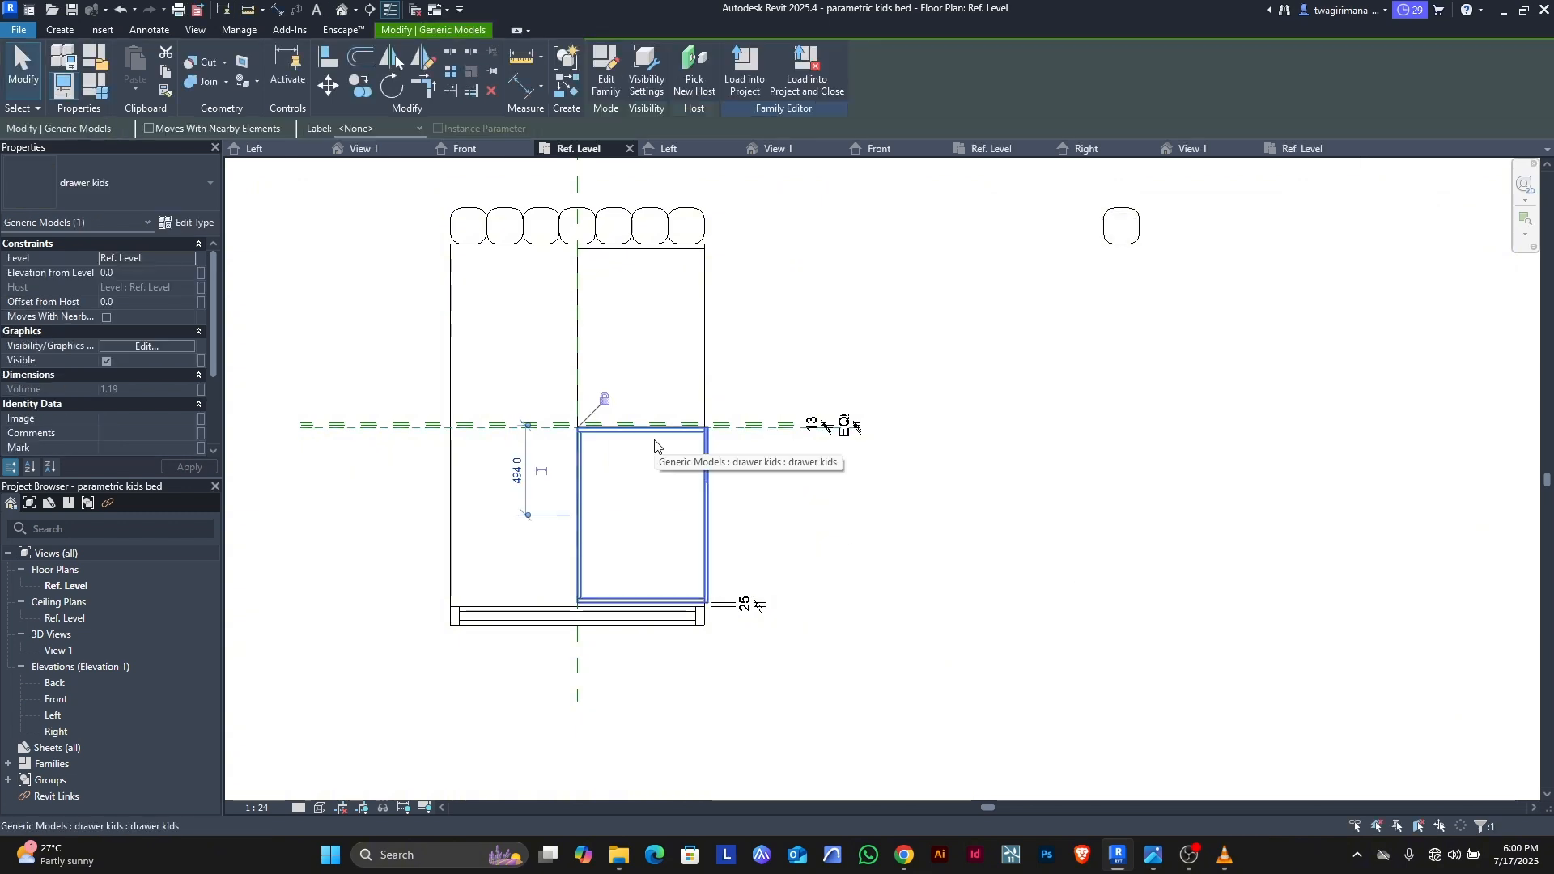
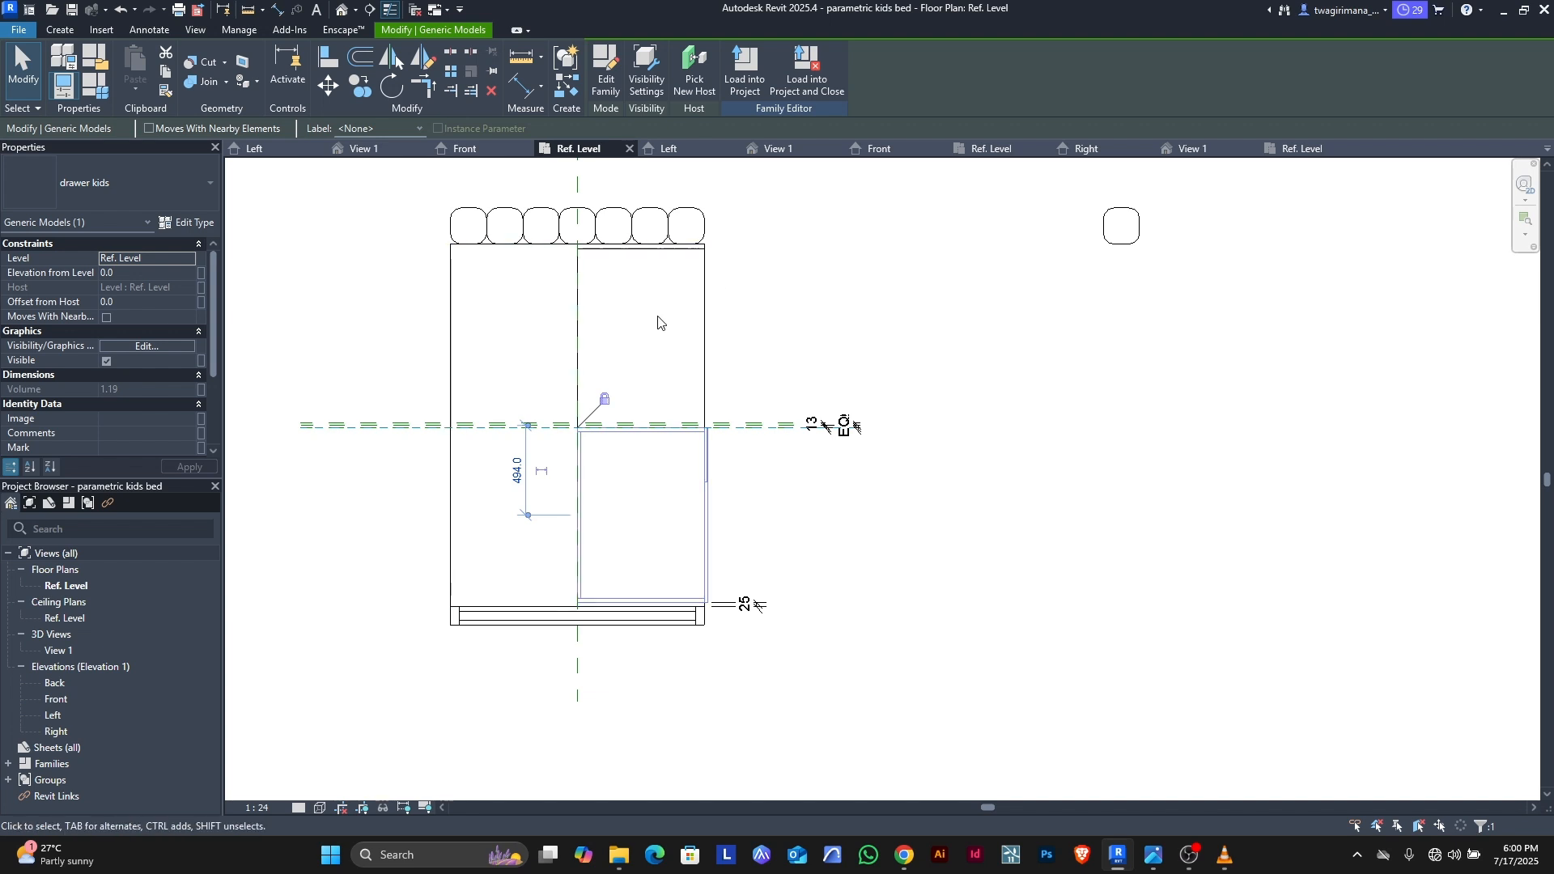
{"action": "scroll", "coordinate": [639, 356], "scroll_direction": "up", "scroll_amount": 2}
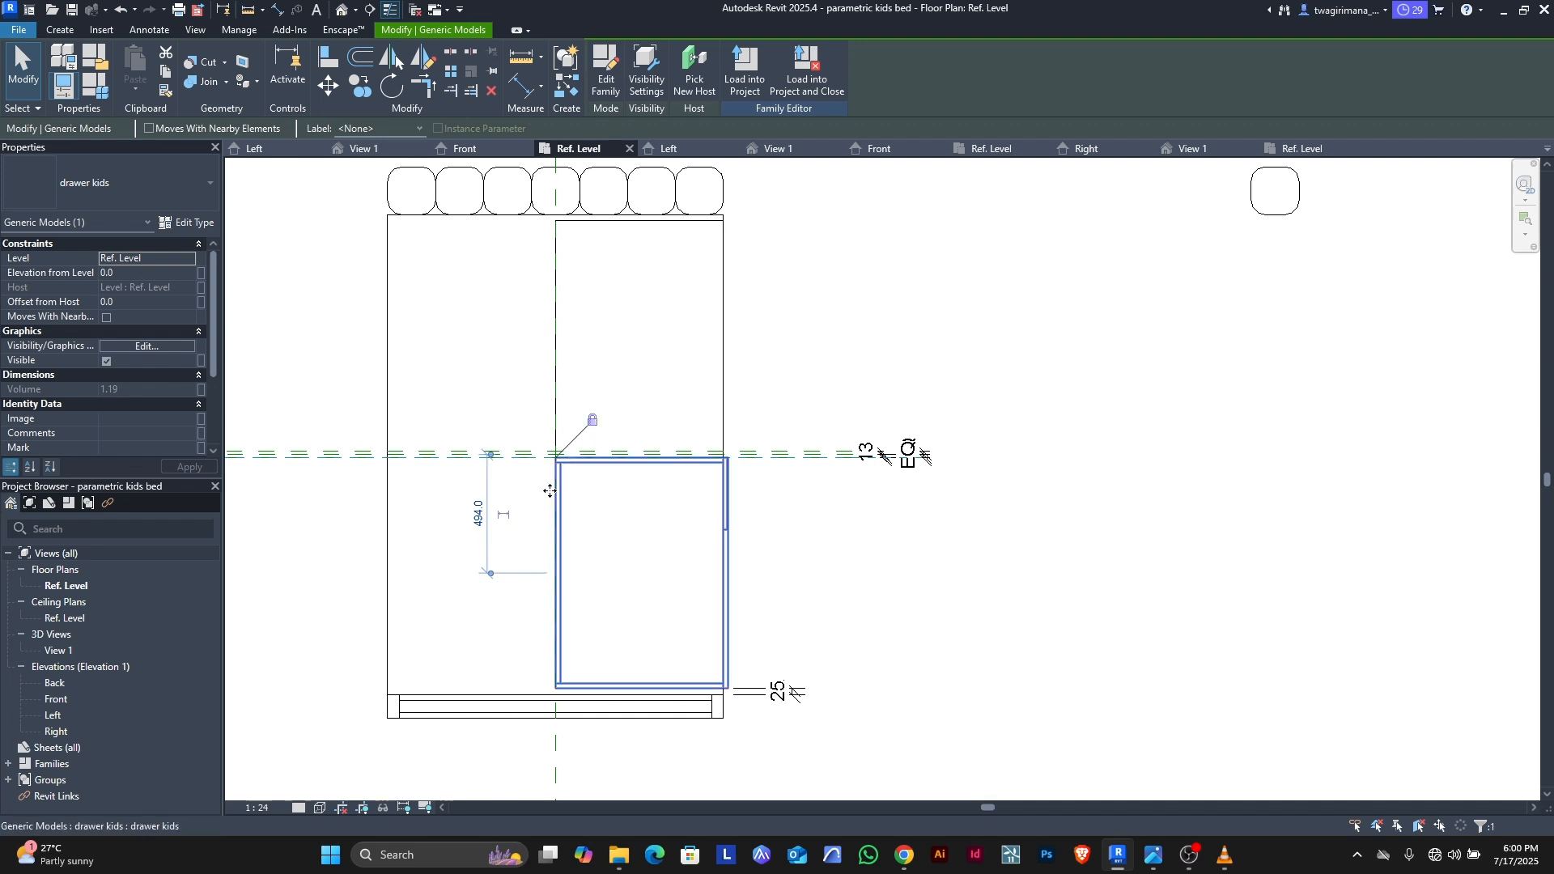
{"action": "scroll", "coordinate": [565, 470], "scroll_direction": "down", "scroll_amount": 1}
{"action": "scroll", "coordinate": [564, 469], "scroll_direction": "up", "scroll_amount": 1}
{"action": "scroll", "coordinate": [565, 469], "scroll_direction": "up", "scroll_amount": 3}
{"action": "scroll", "coordinate": [562, 468], "scroll_direction": "down", "scroll_amount": 2}
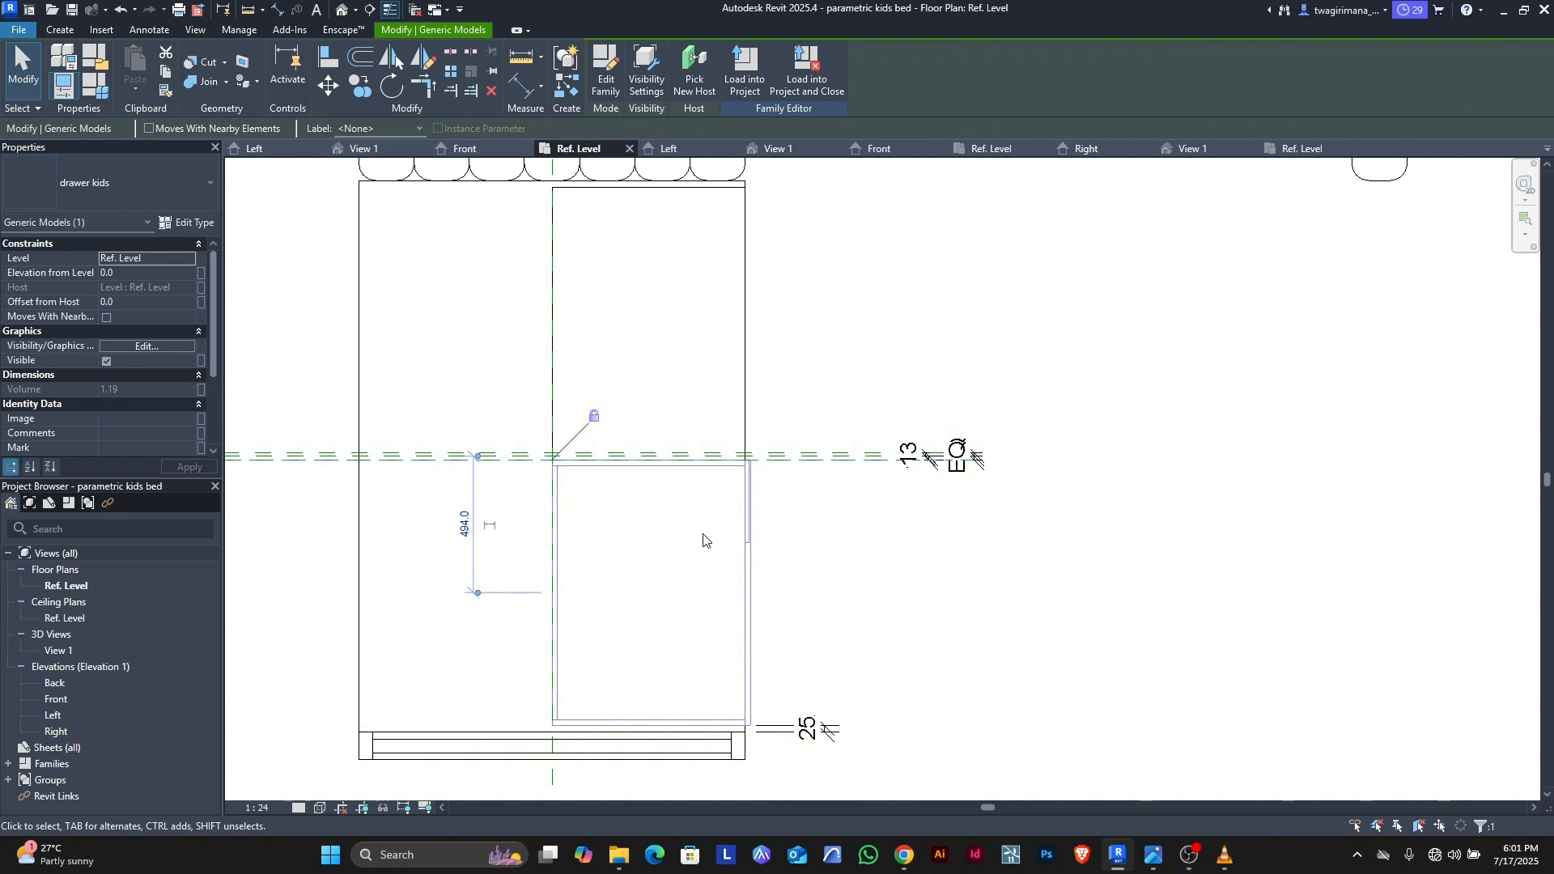
{"action": "left_click", "coordinate": [769, 549]}
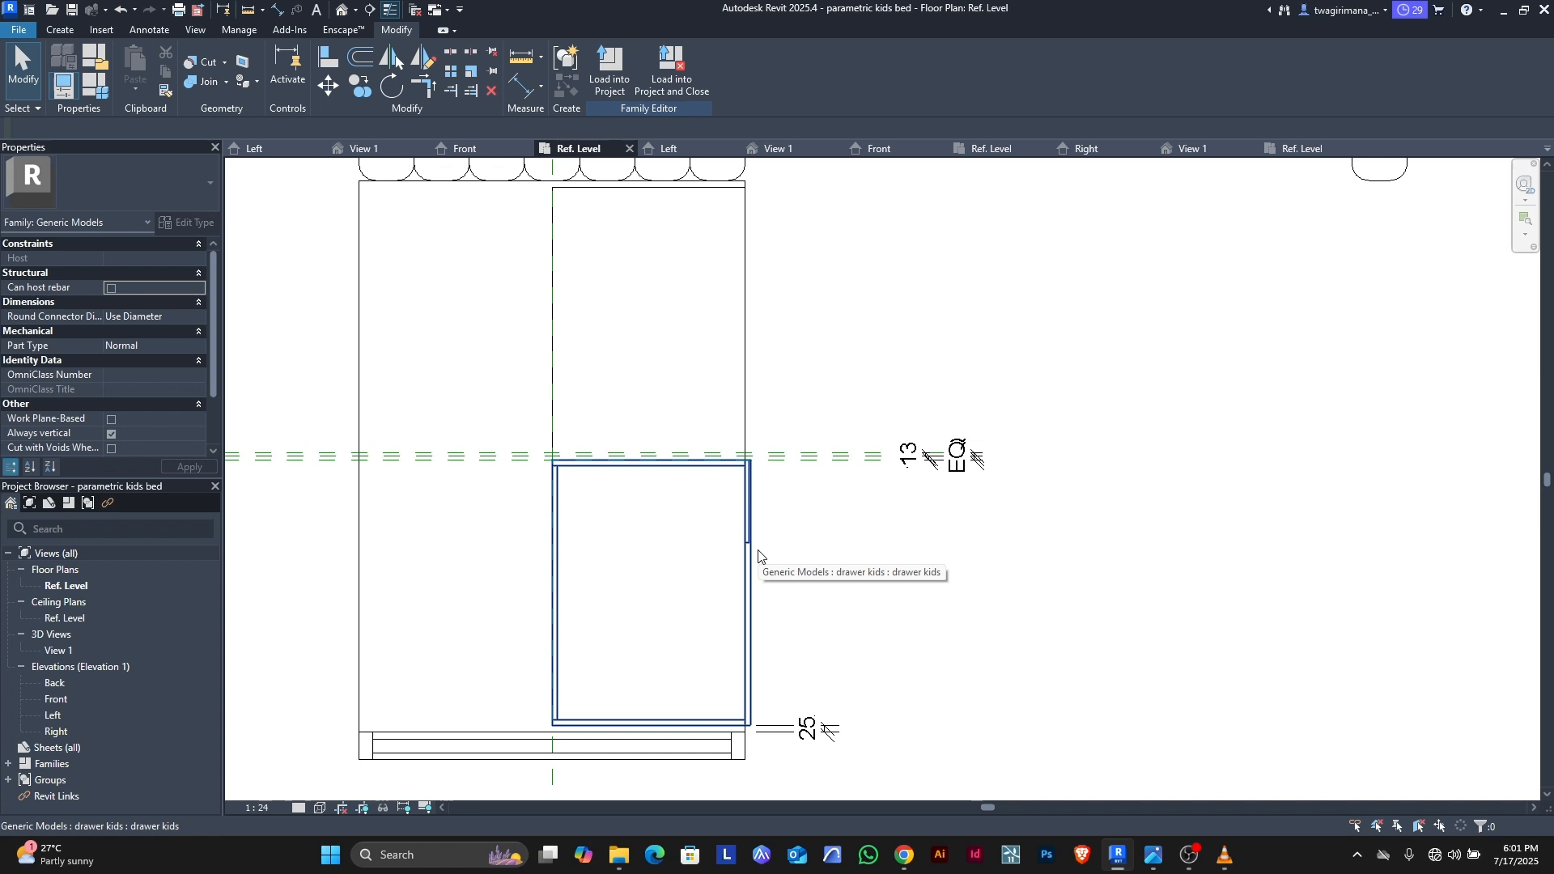
{"action": "scroll", "coordinate": [567, 458], "scroll_direction": "down", "scroll_amount": 1}
Step: Mirror a copy of the drawer across the bed's crosswise Center (Front/Back) reference plane into the headboard half of the base
{"action": "left_click", "coordinate": [571, 468]}
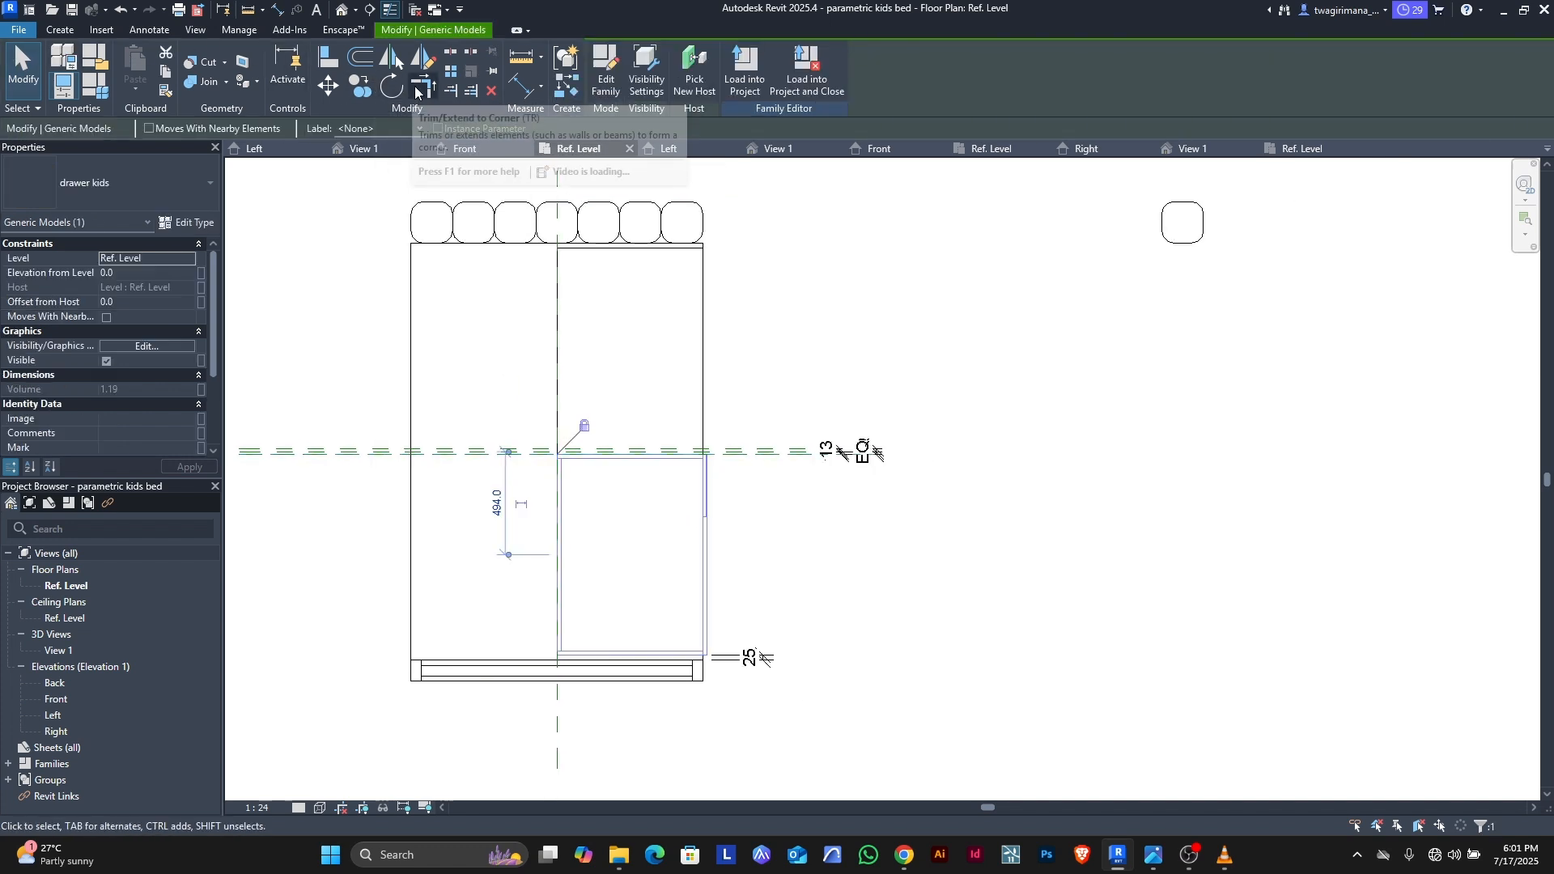
{"action": "left_click", "coordinate": [422, 58]}
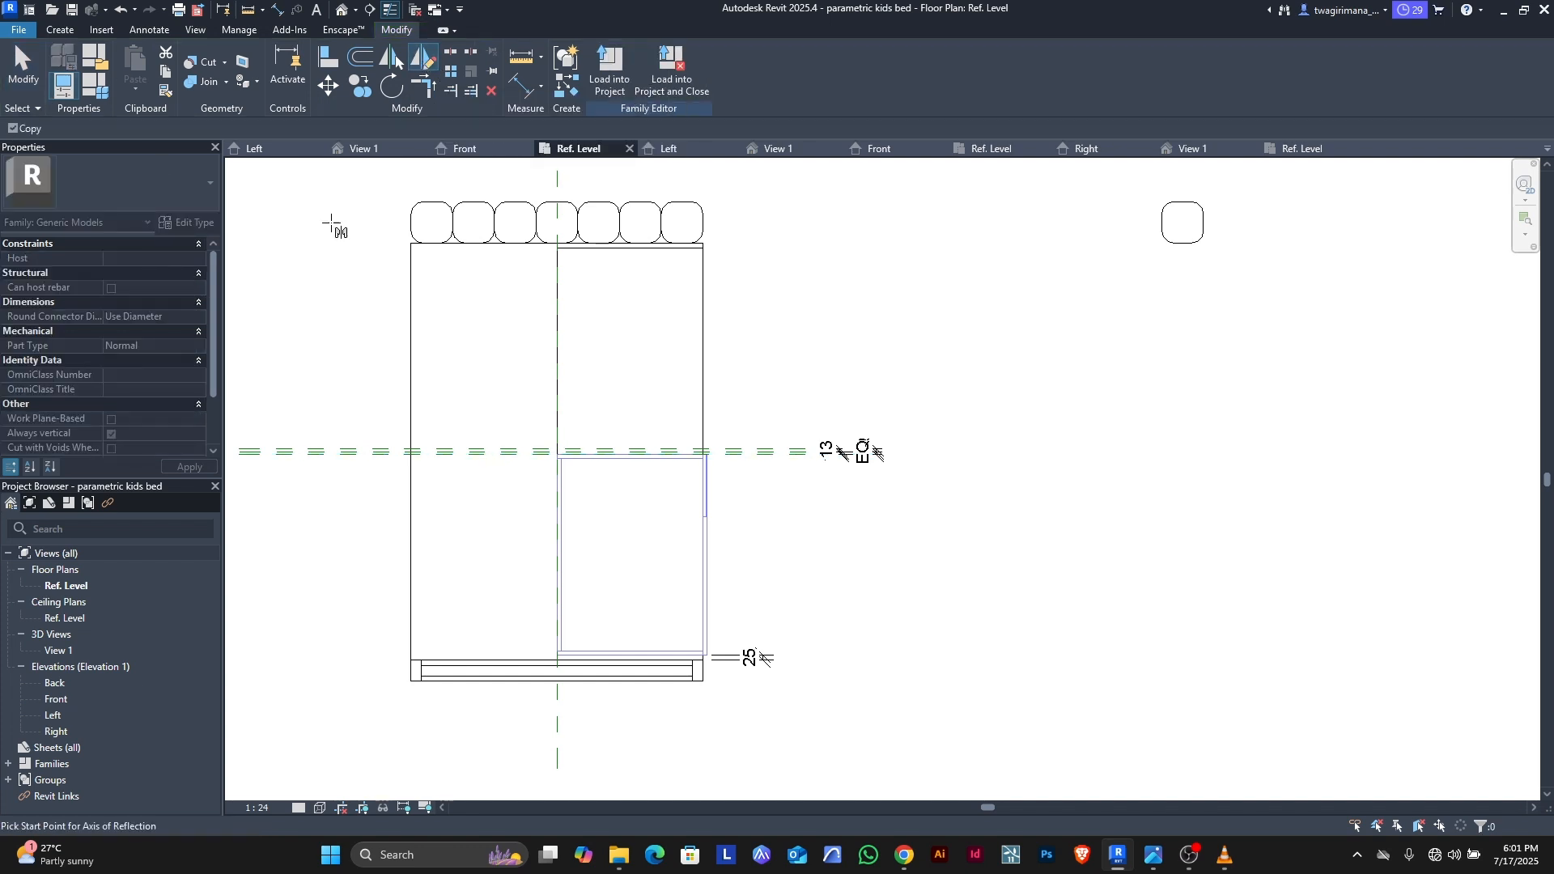
{"action": "scroll", "coordinate": [735, 527], "scroll_direction": "up", "scroll_amount": 5}
{"action": "left_click", "coordinate": [684, 391]}
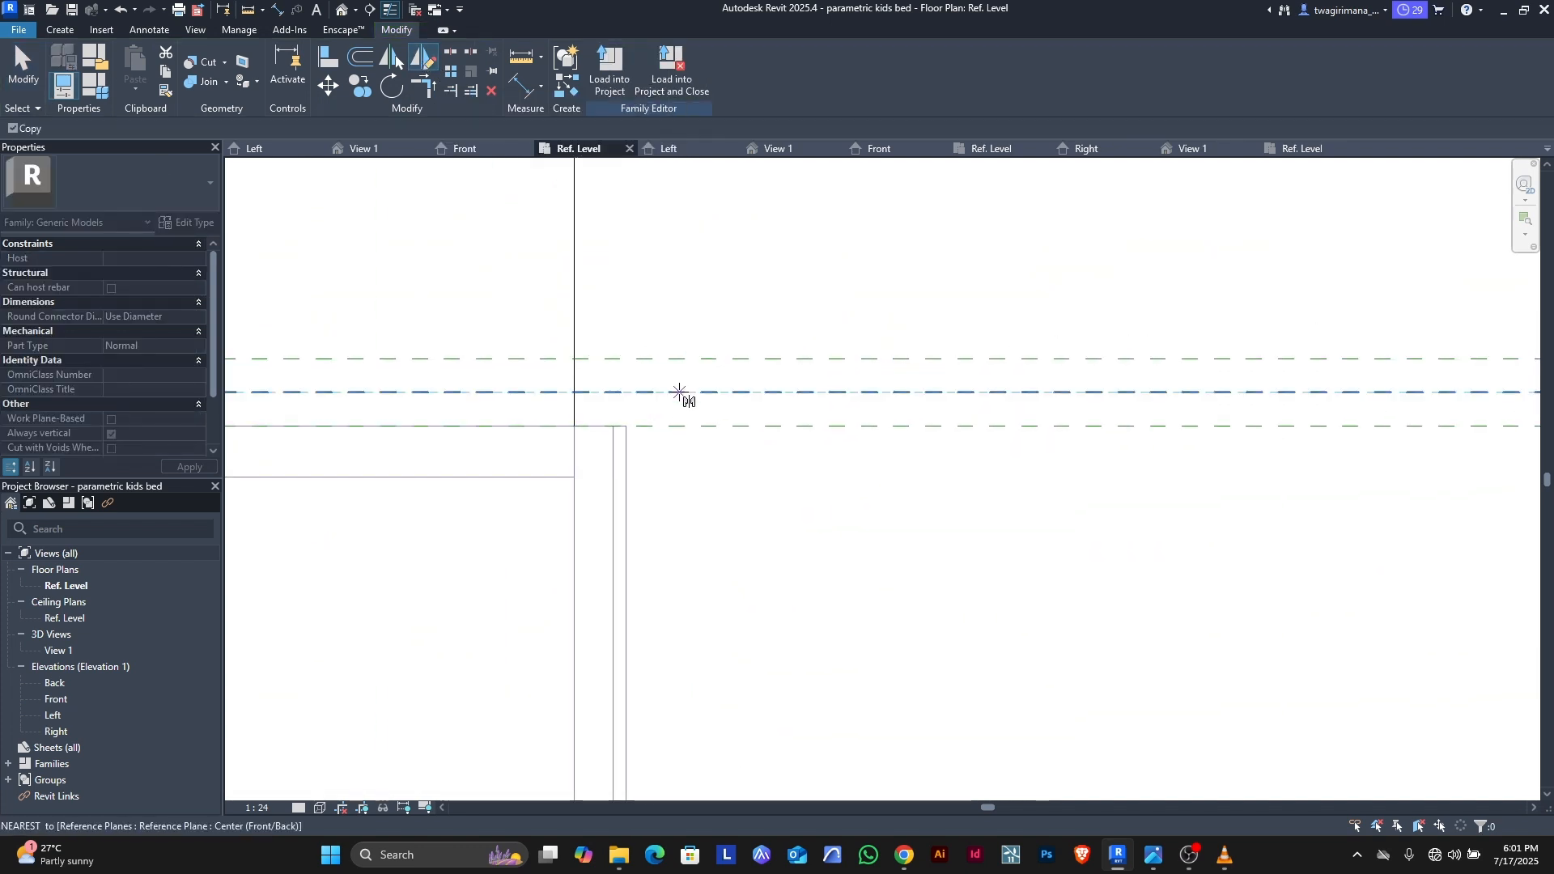
{"action": "left_click", "coordinate": [804, 396]}
{"action": "scroll", "coordinate": [689, 484], "scroll_direction": "down", "scroll_amount": 2}
{"action": "scroll", "coordinate": [690, 483], "scroll_direction": "down", "scroll_amount": 2}
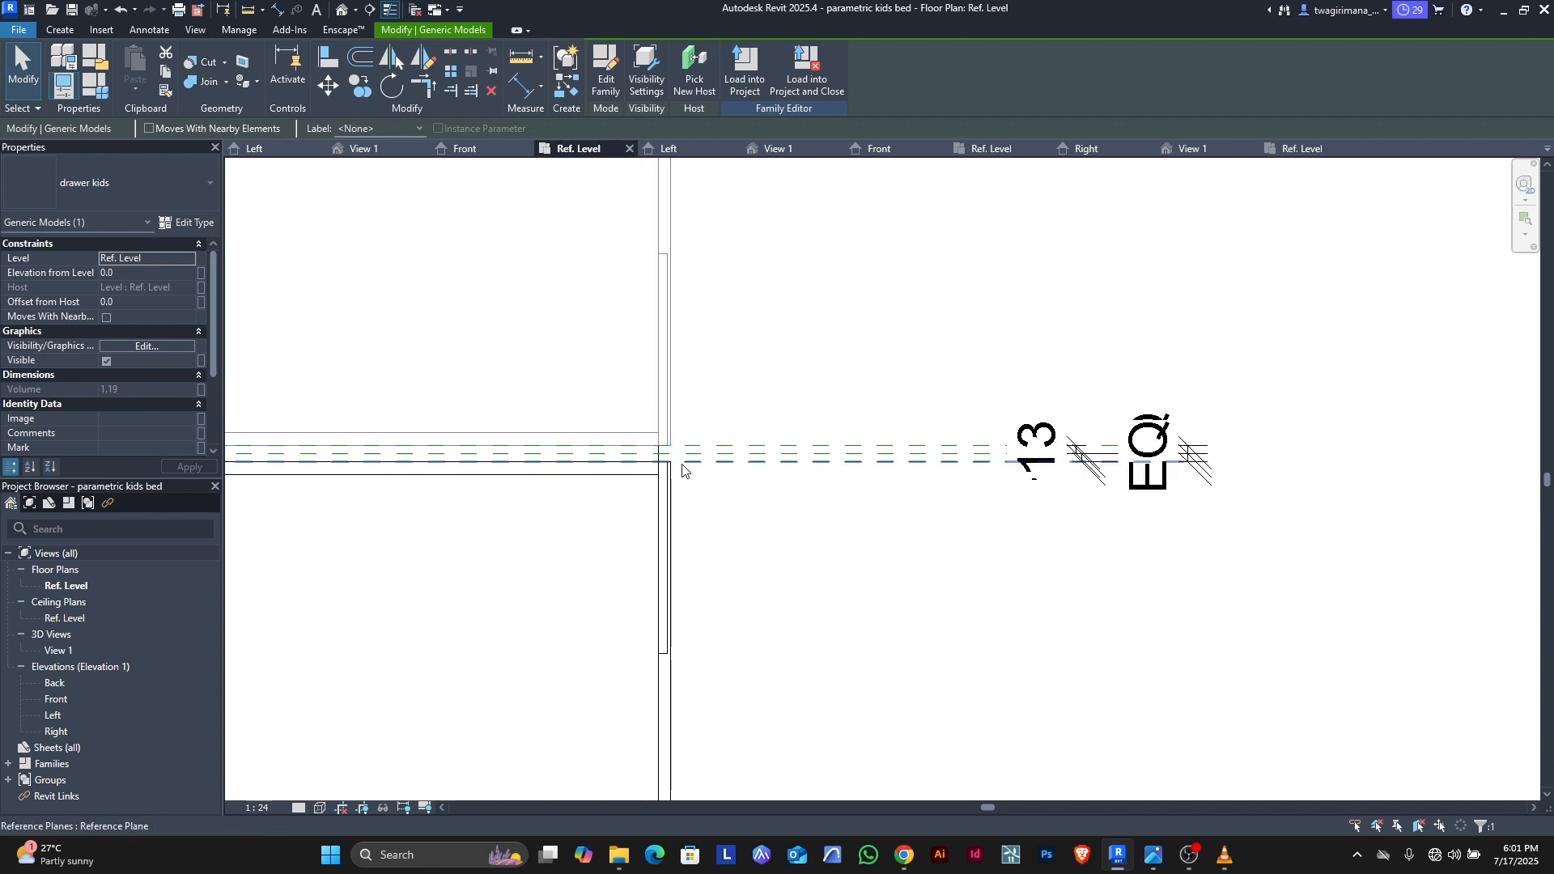
{"action": "key", "text": "Escape"}
{"action": "scroll", "coordinate": [701, 445], "scroll_direction": "down", "scroll_amount": 2}
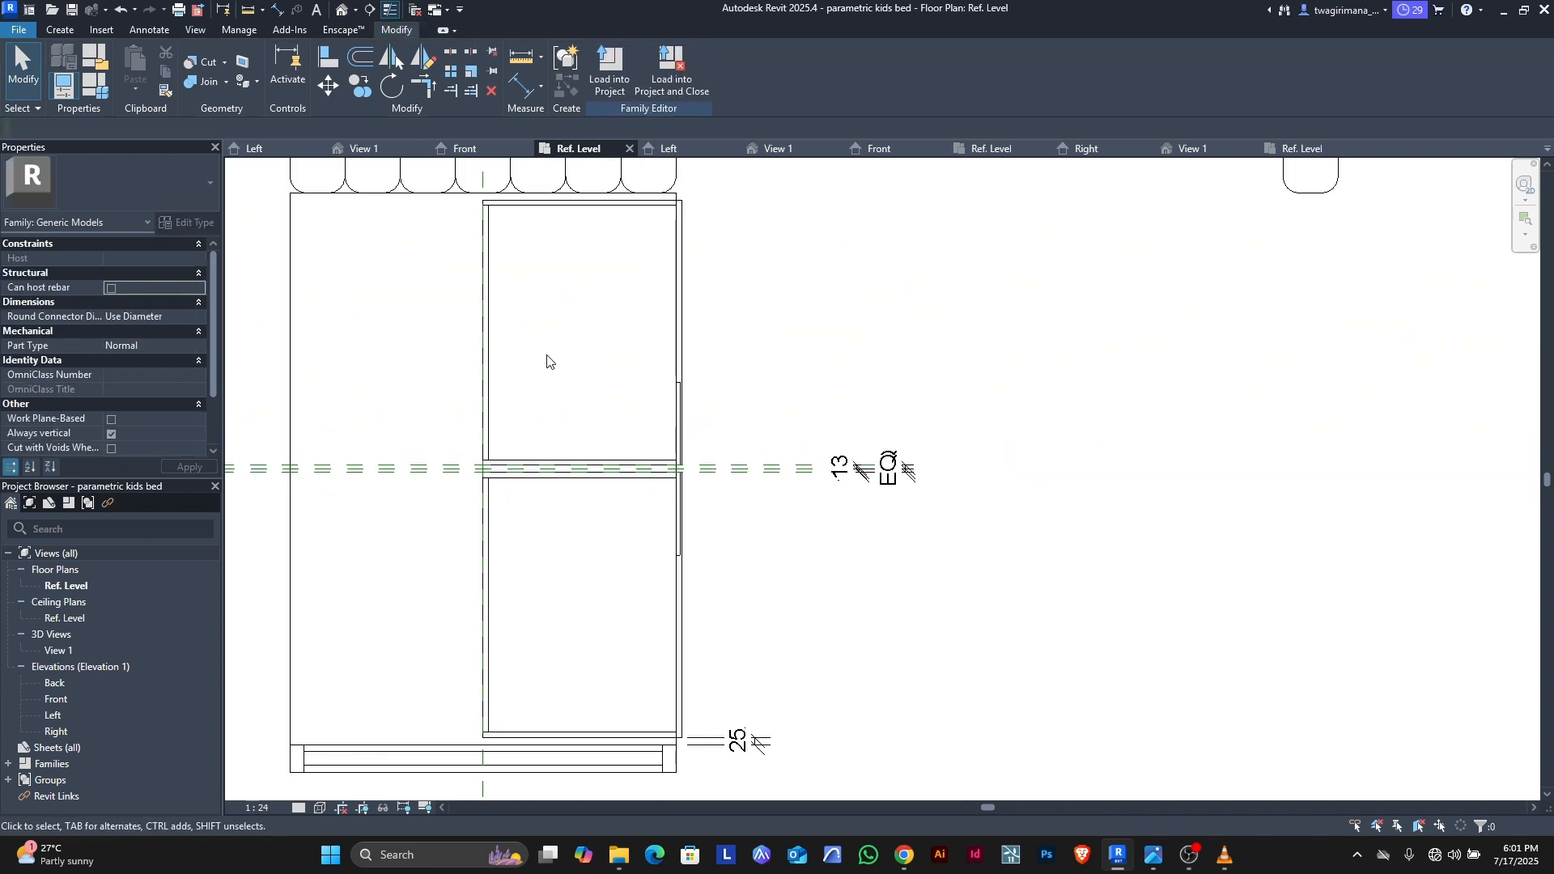
Step: Duplicate the type of the mirrored drawer on the headboard side as "drawer kids 2"
{"action": "left_click", "coordinate": [687, 379]}
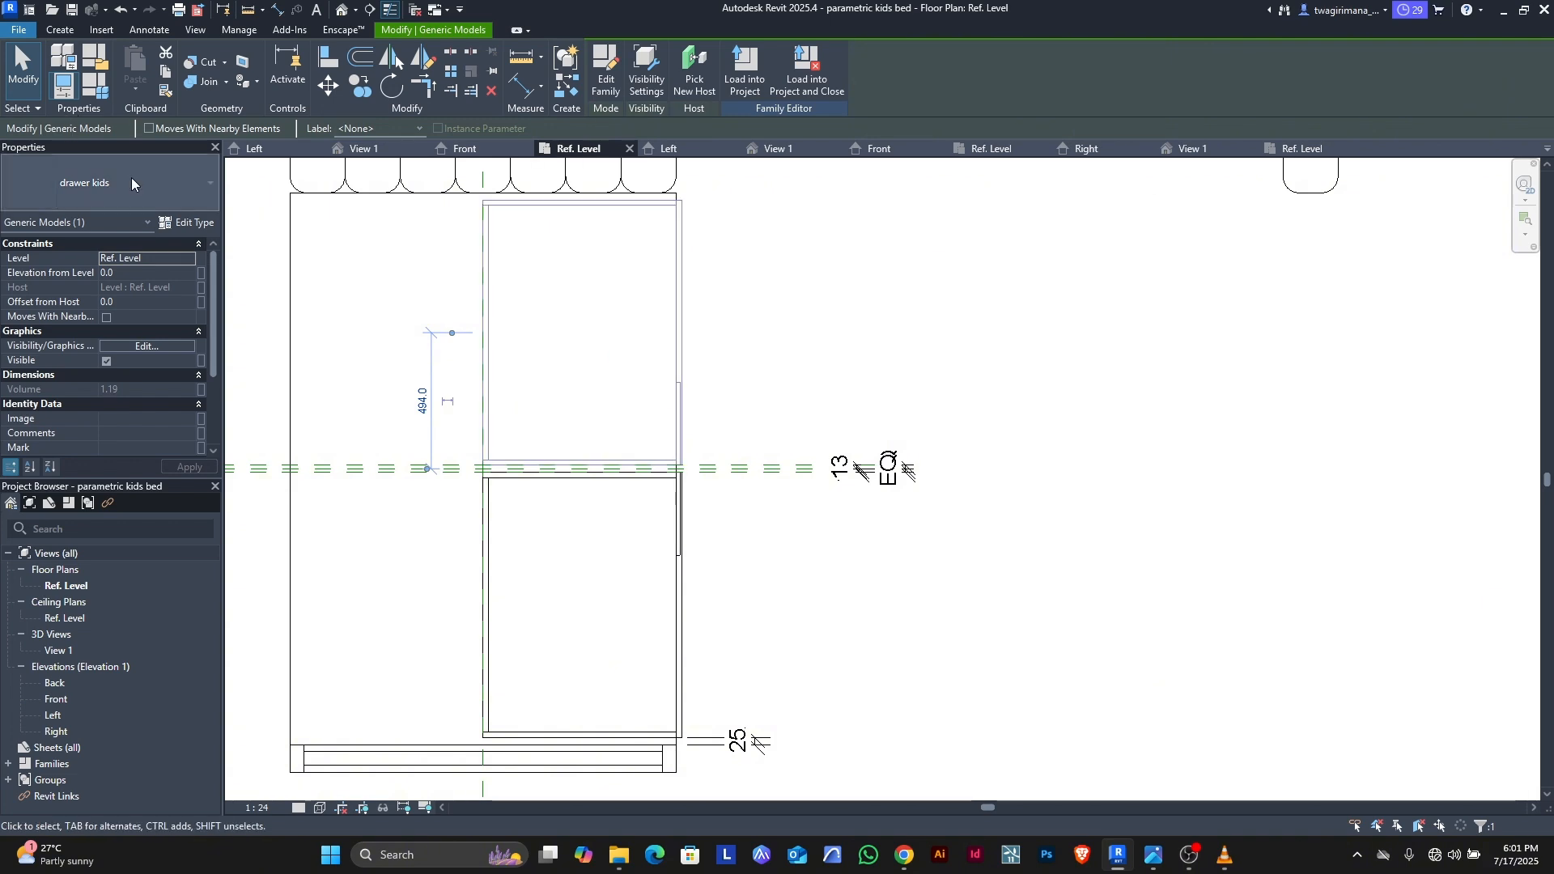
{"action": "left_click", "coordinate": [188, 223]}
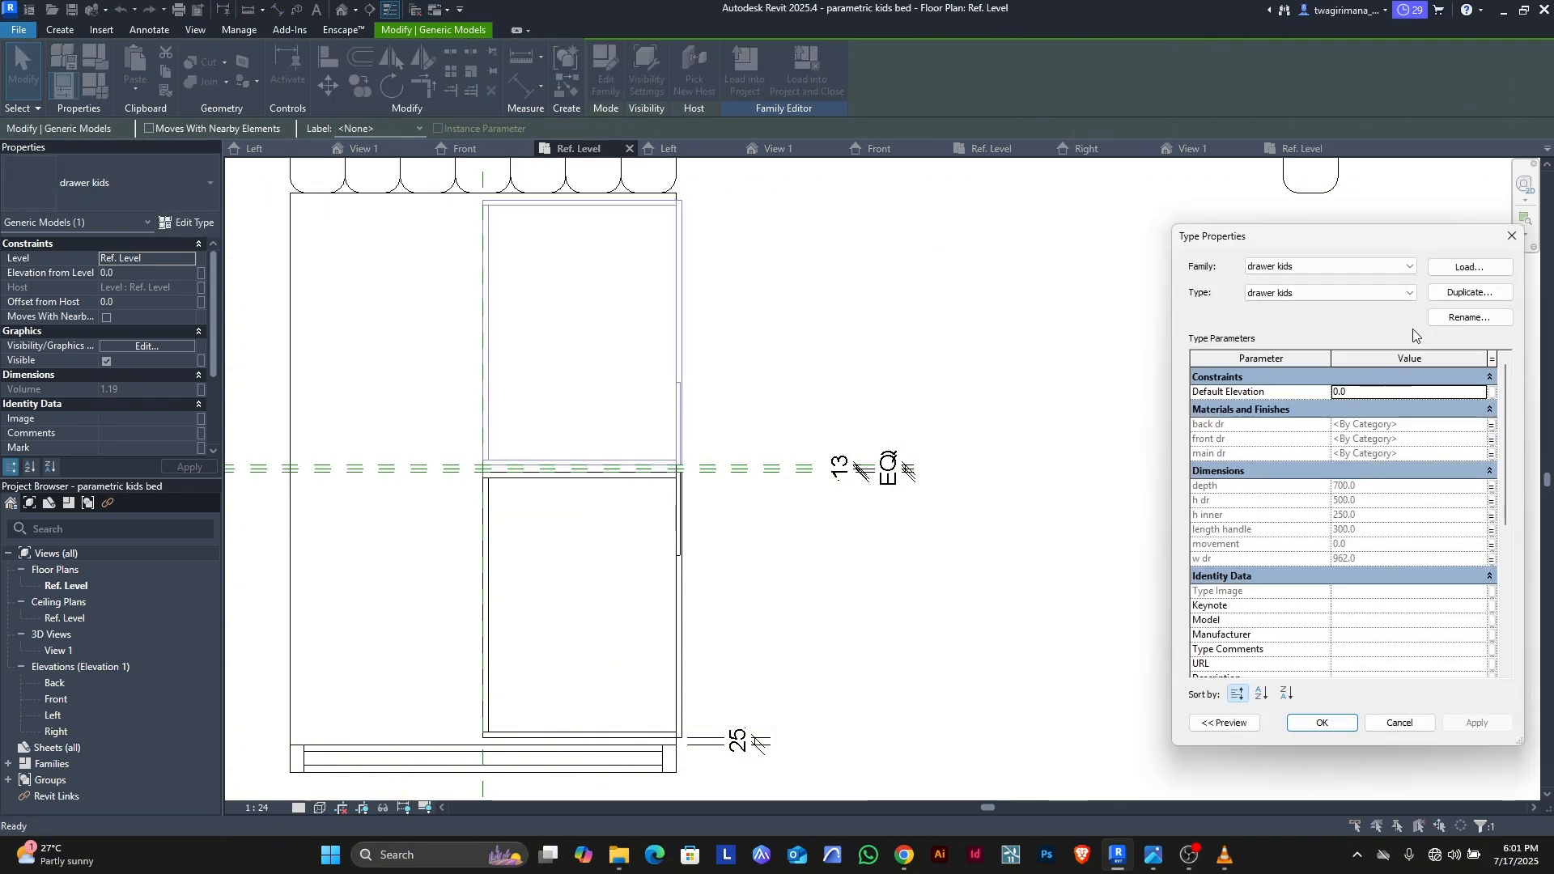
{"action": "left_click", "coordinate": [1471, 292]}
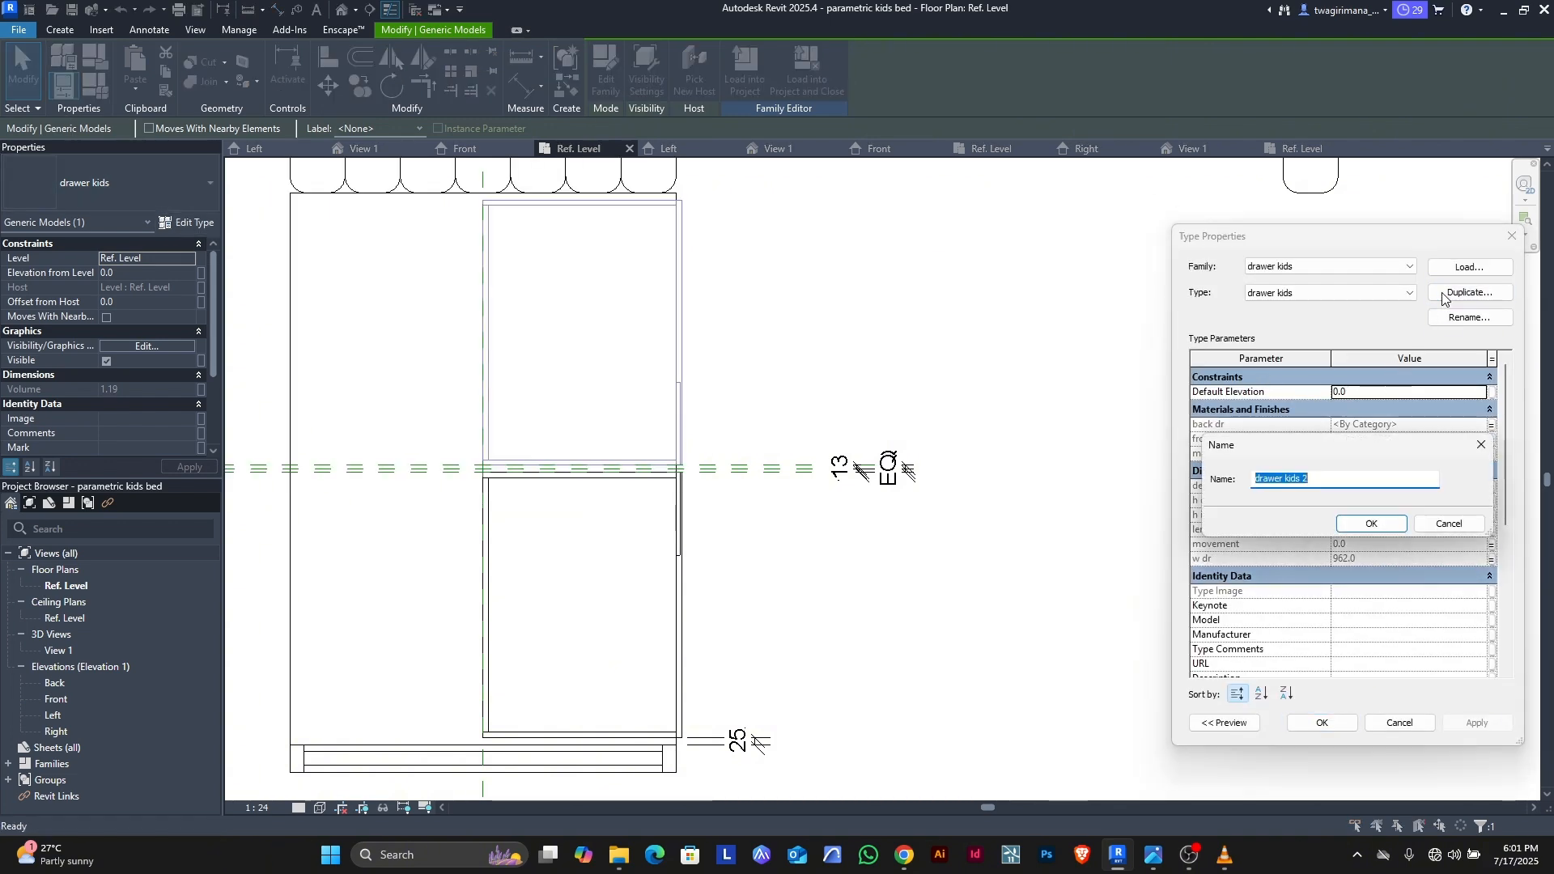
{"action": "left_click", "coordinate": [1367, 524]}
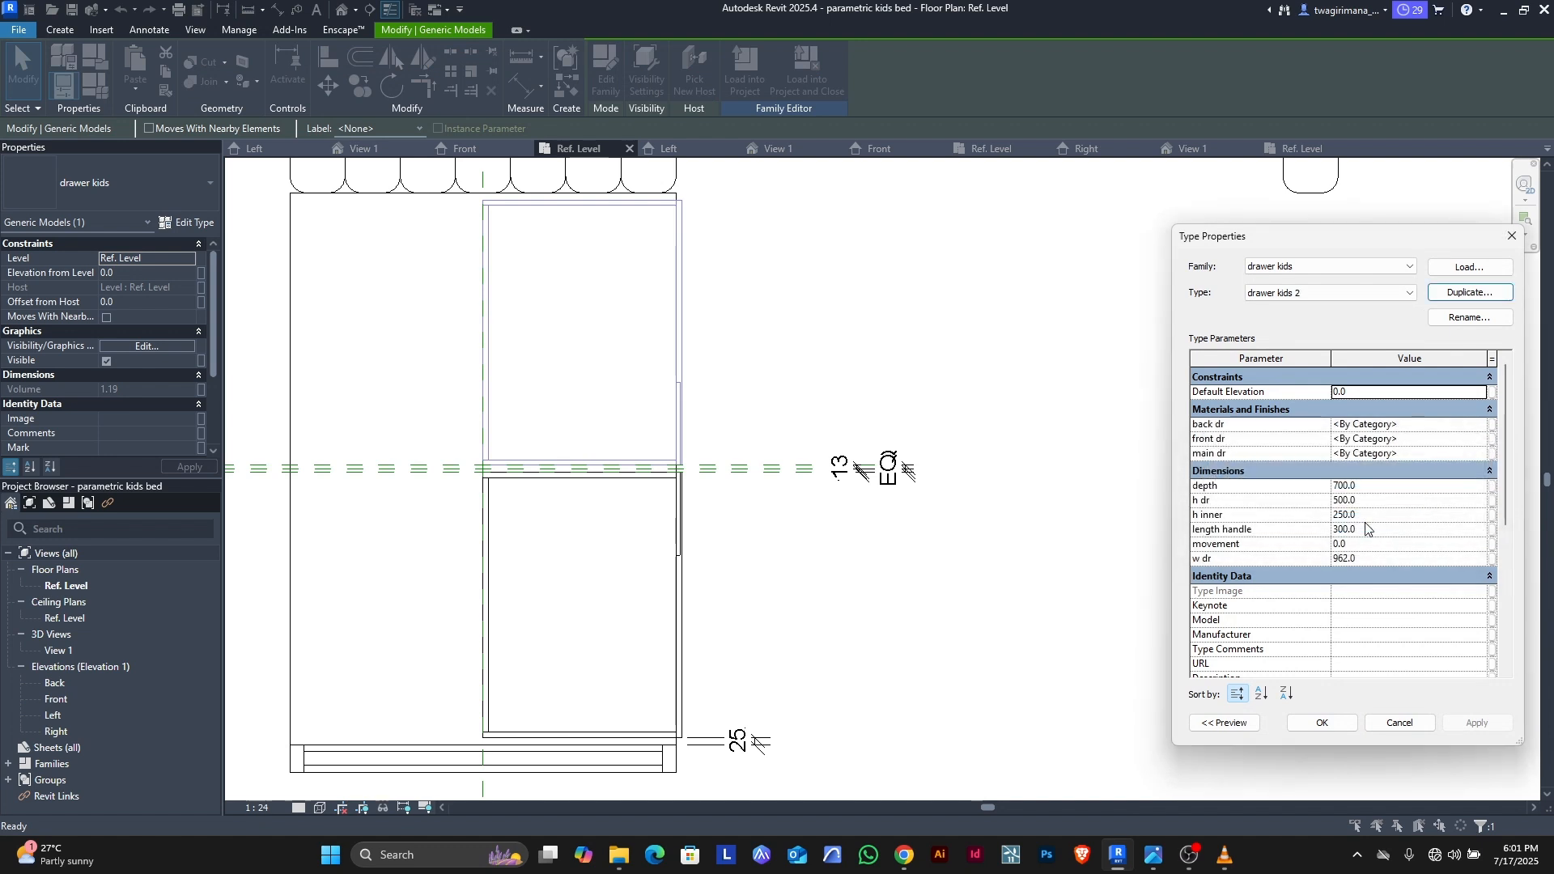
Step: Associate the new drawer type's back dr, front dr and main dr materials with the bed family's parameters of the same names
{"action": "left_click", "coordinate": [1494, 424]}
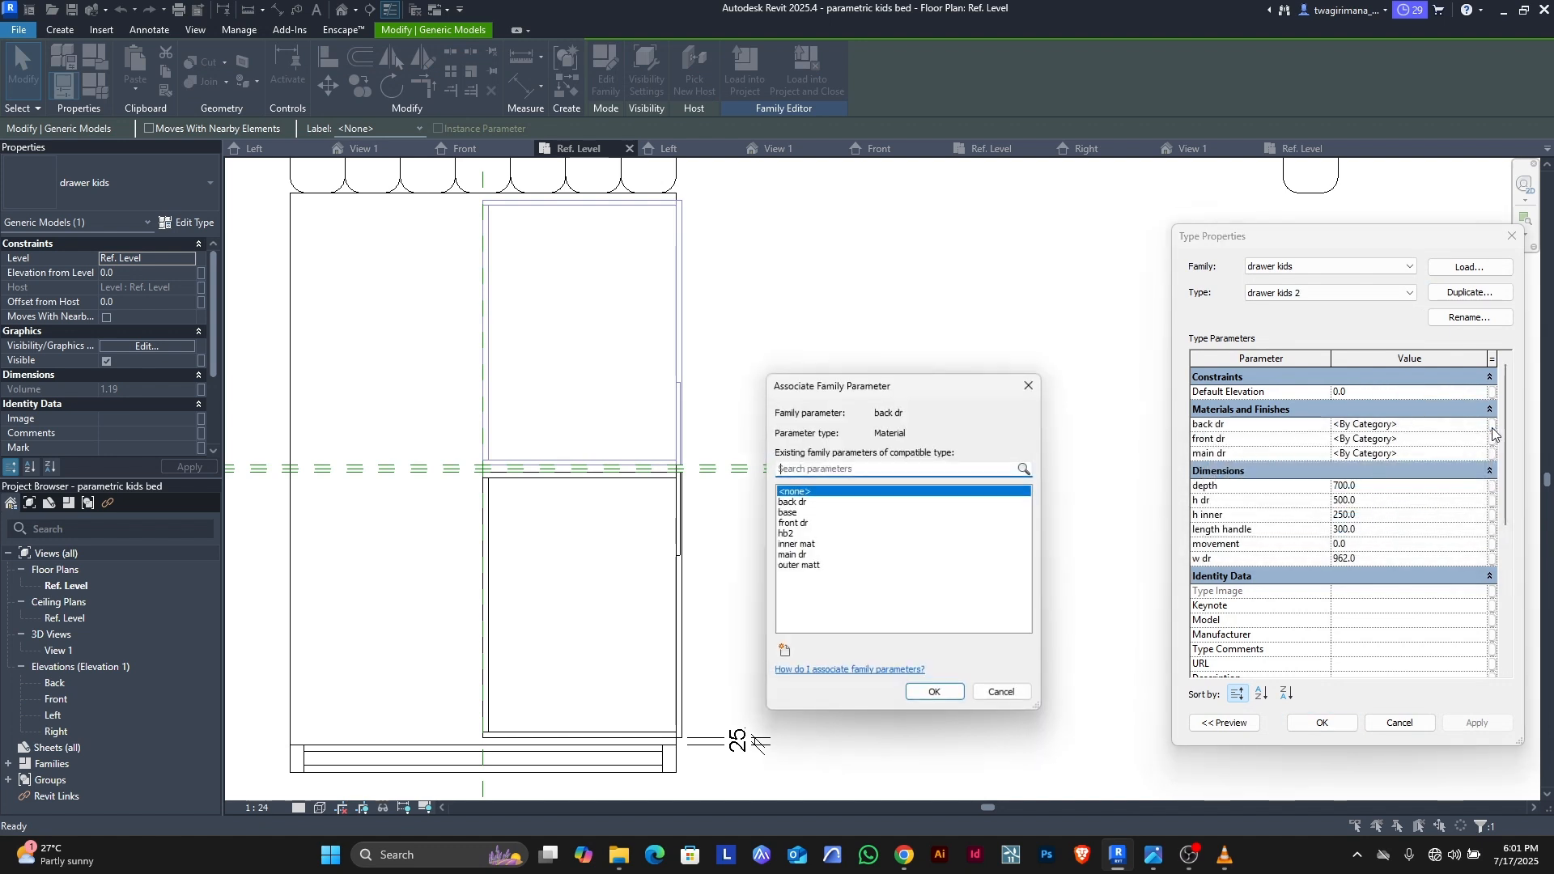
{"action": "left_click", "coordinate": [794, 502]}
{"action": "left_click", "coordinate": [927, 692]}
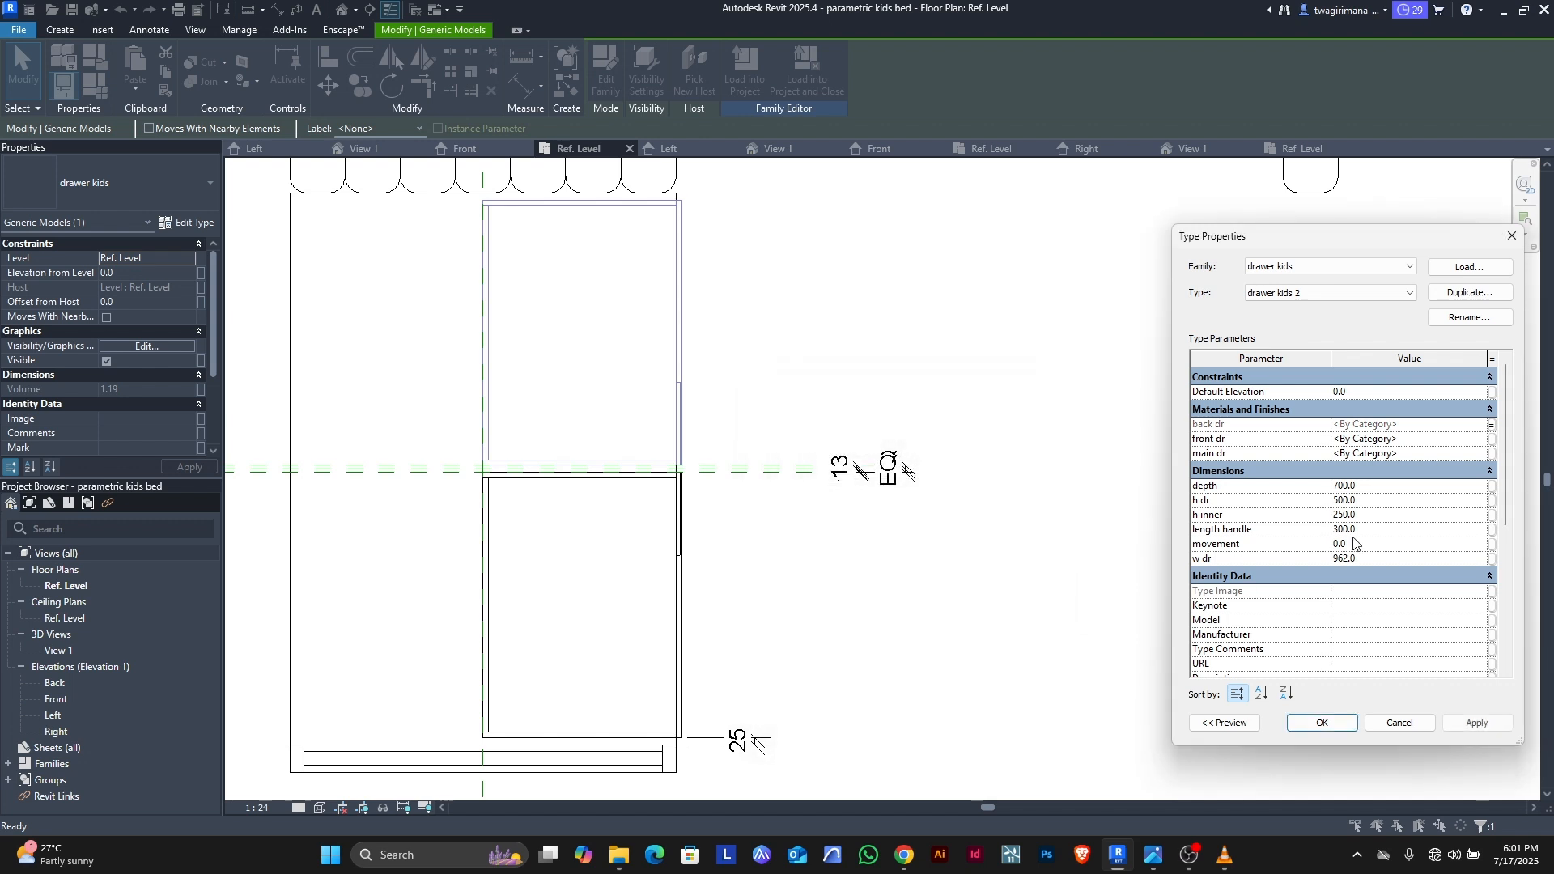
{"action": "left_click", "coordinate": [1493, 439]}
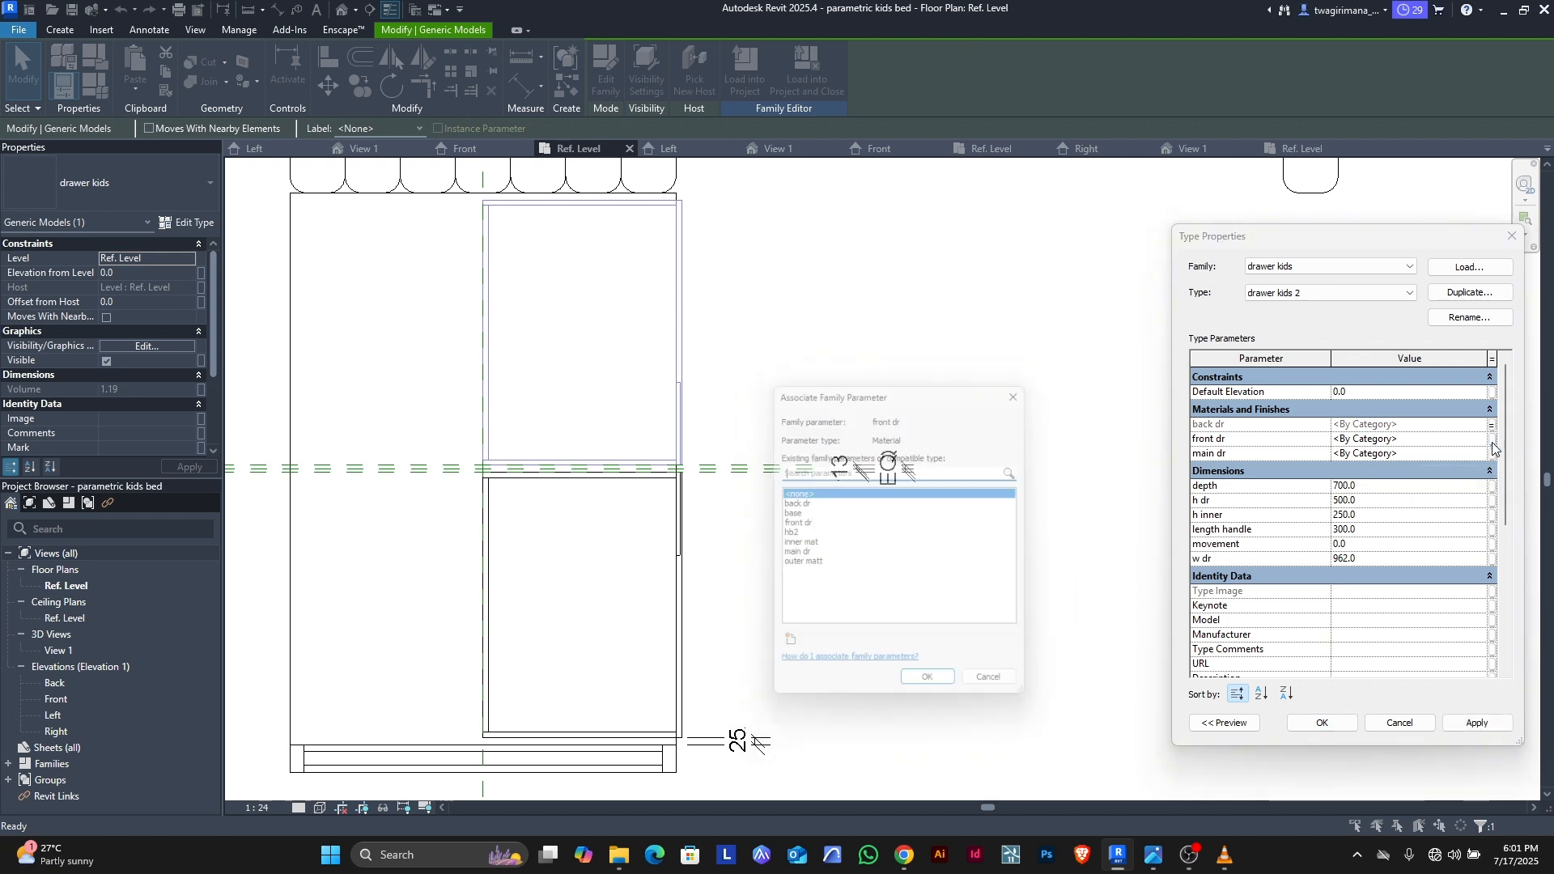
{"action": "left_click", "coordinate": [802, 524]}
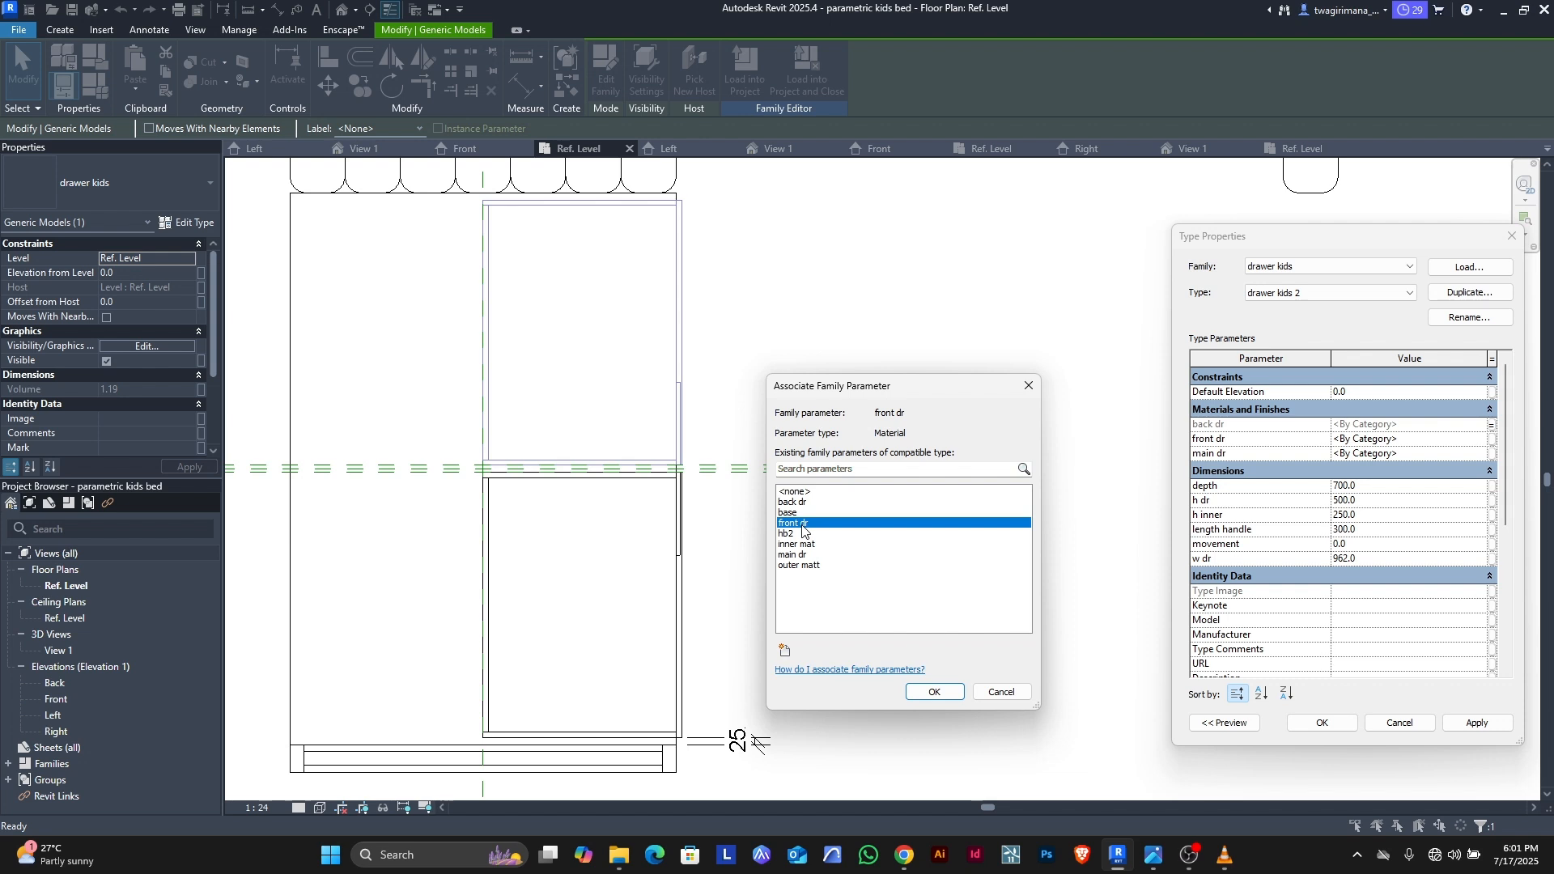
{"action": "left_click", "coordinate": [932, 692]}
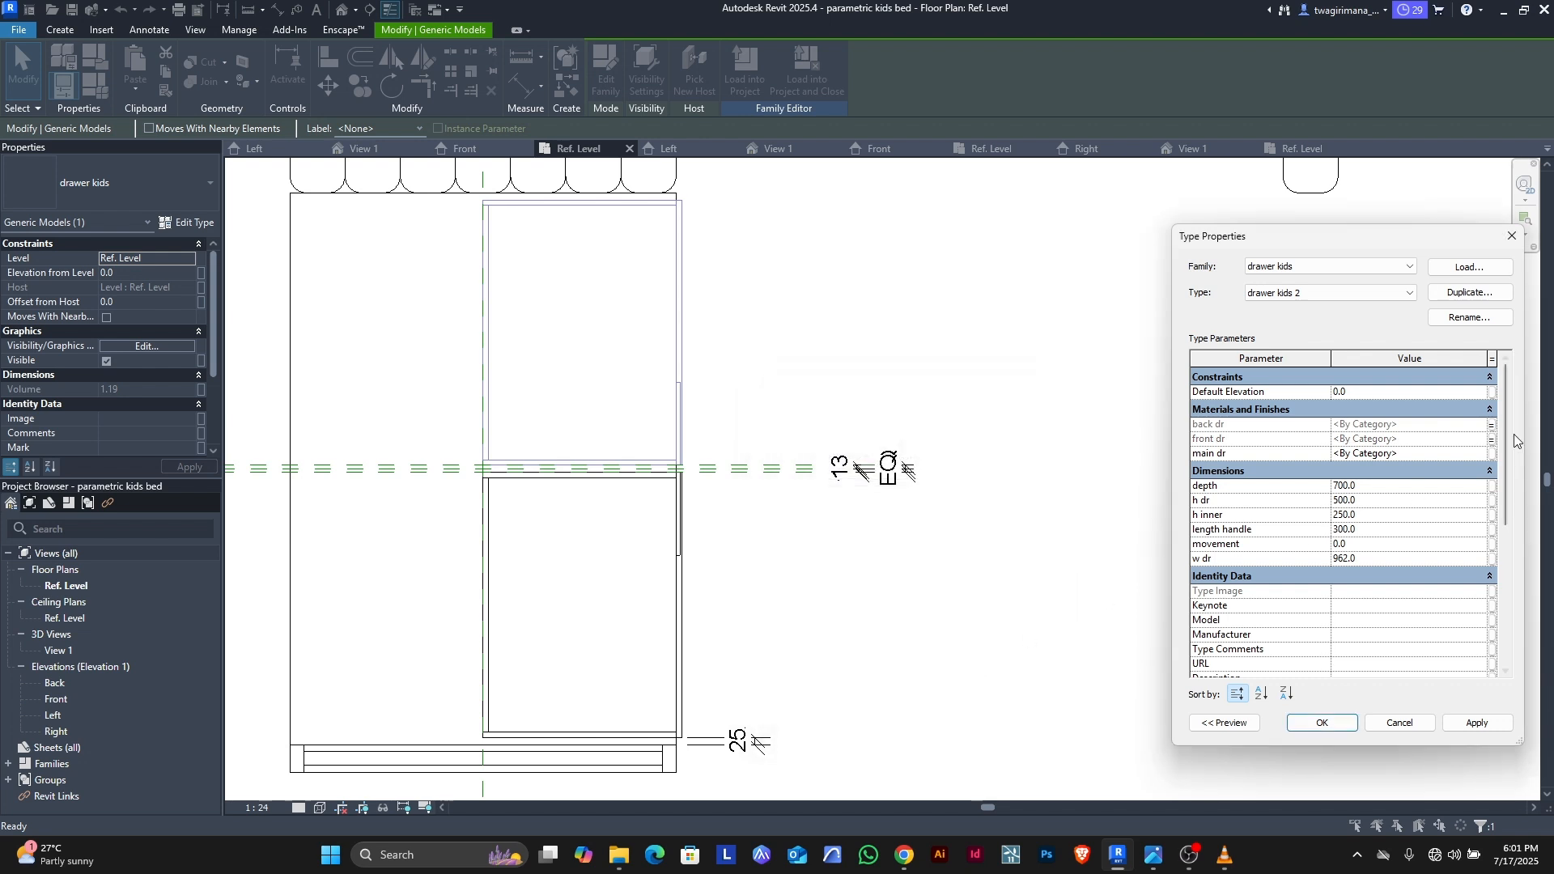
{"action": "left_click", "coordinate": [1493, 455]}
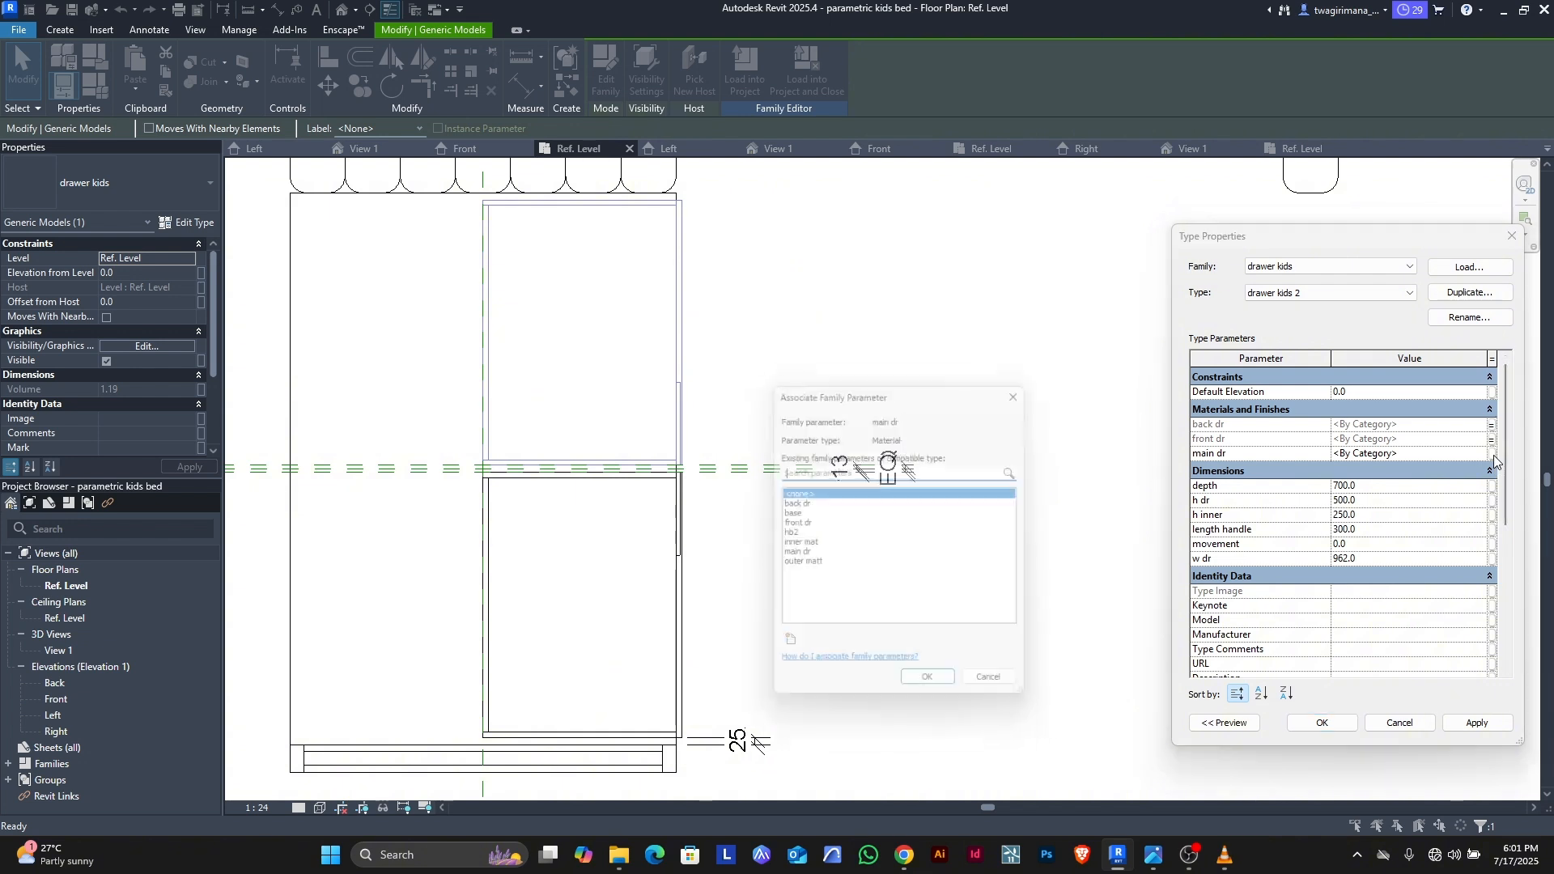
{"action": "left_click", "coordinate": [793, 555]}
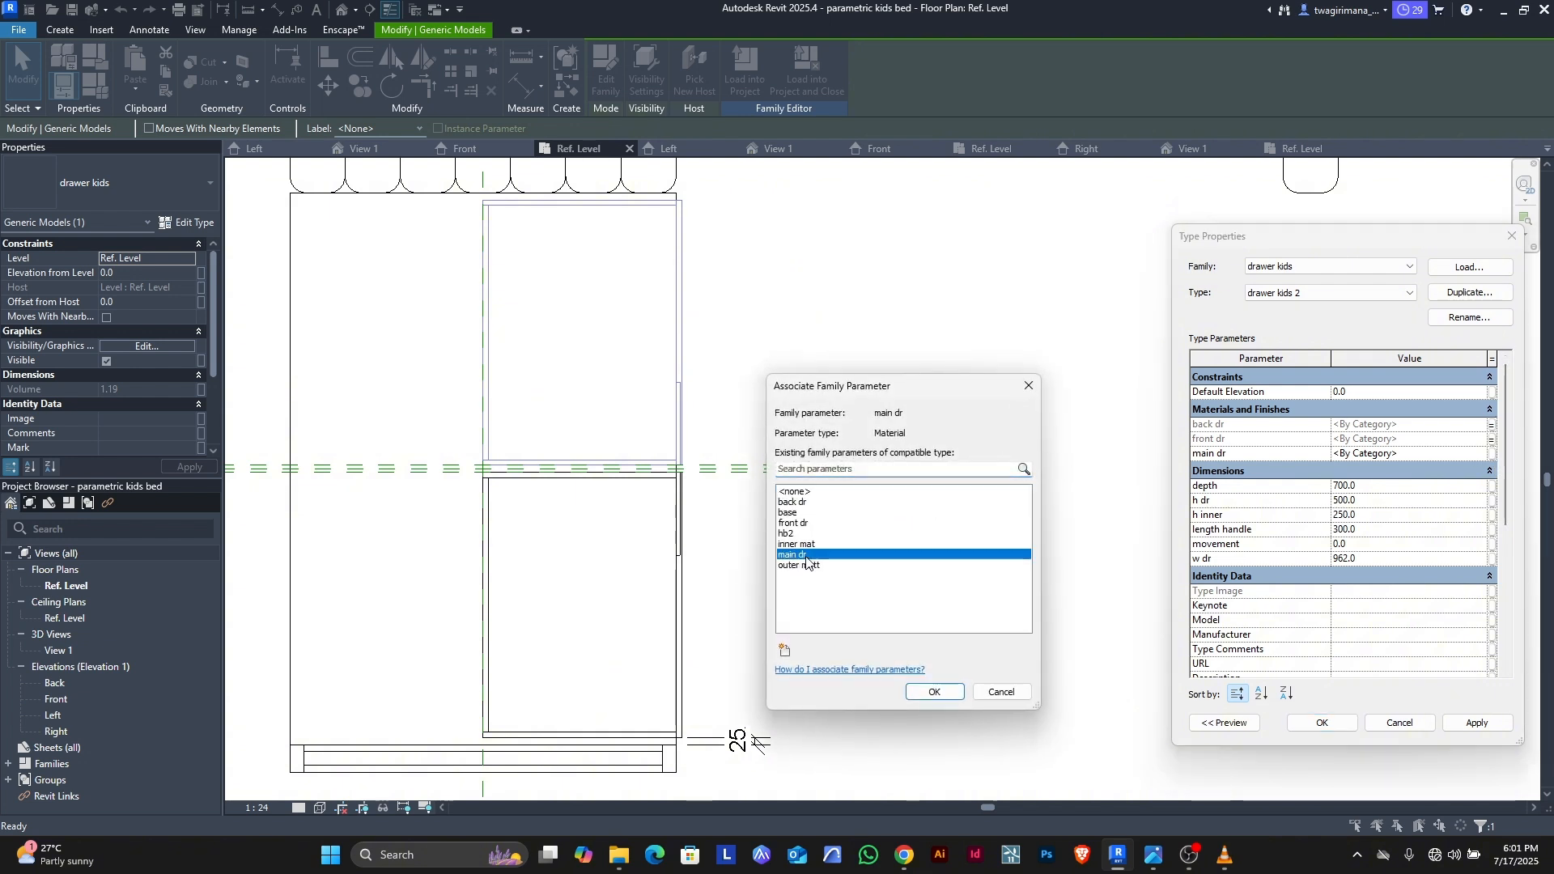
{"action": "left_click", "coordinate": [934, 694]}
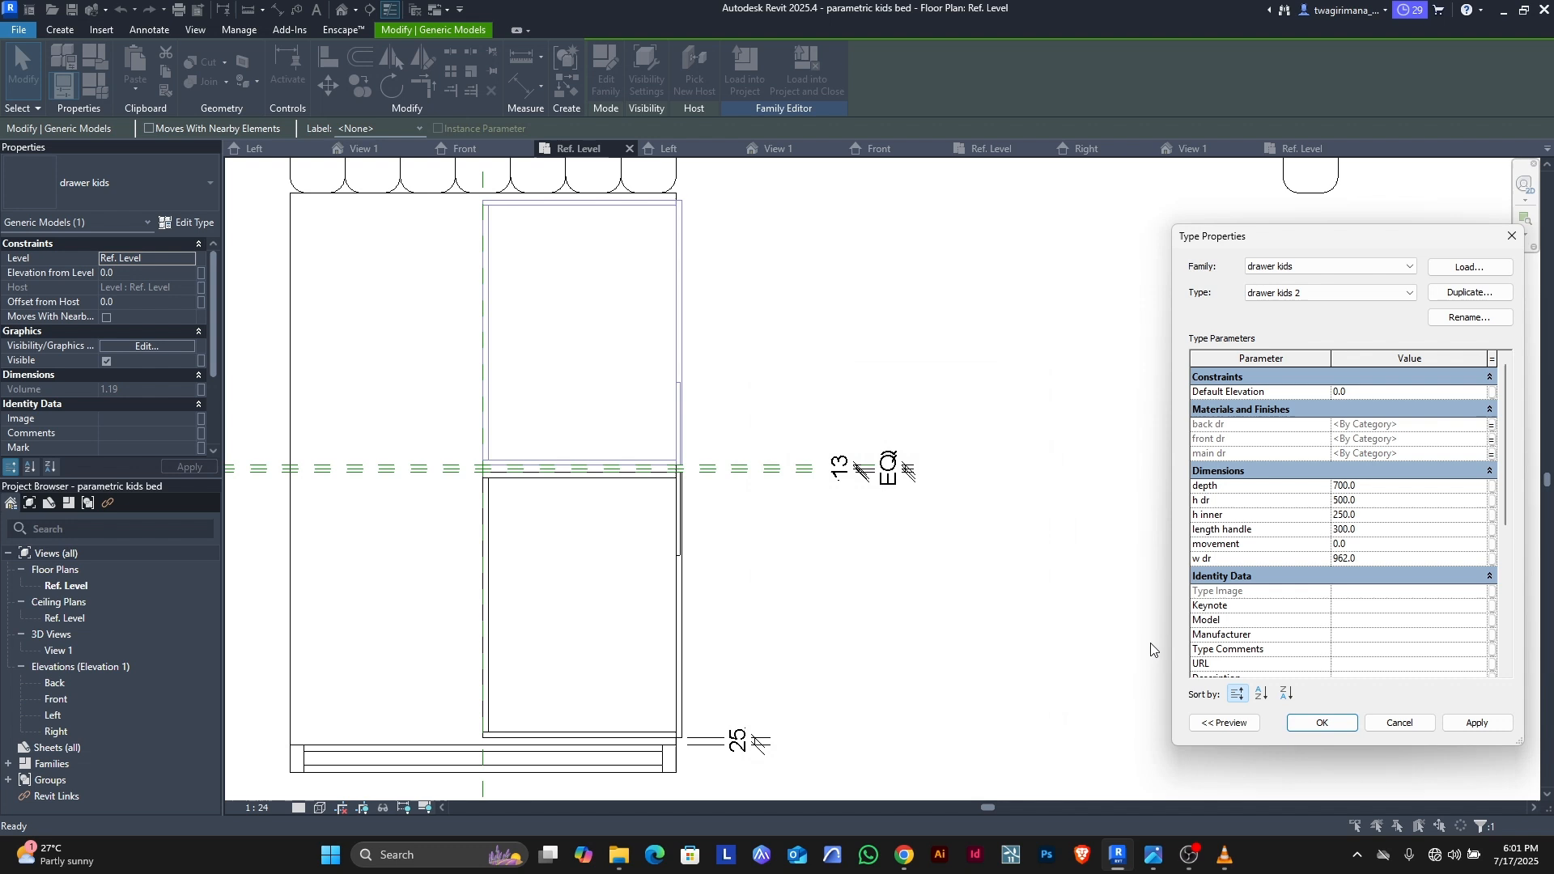
Step: Associate the drawer kids 2 type's depth and h dr dimensions with the bed family's parameters of the same names
{"action": "left_click", "coordinate": [1493, 486]}
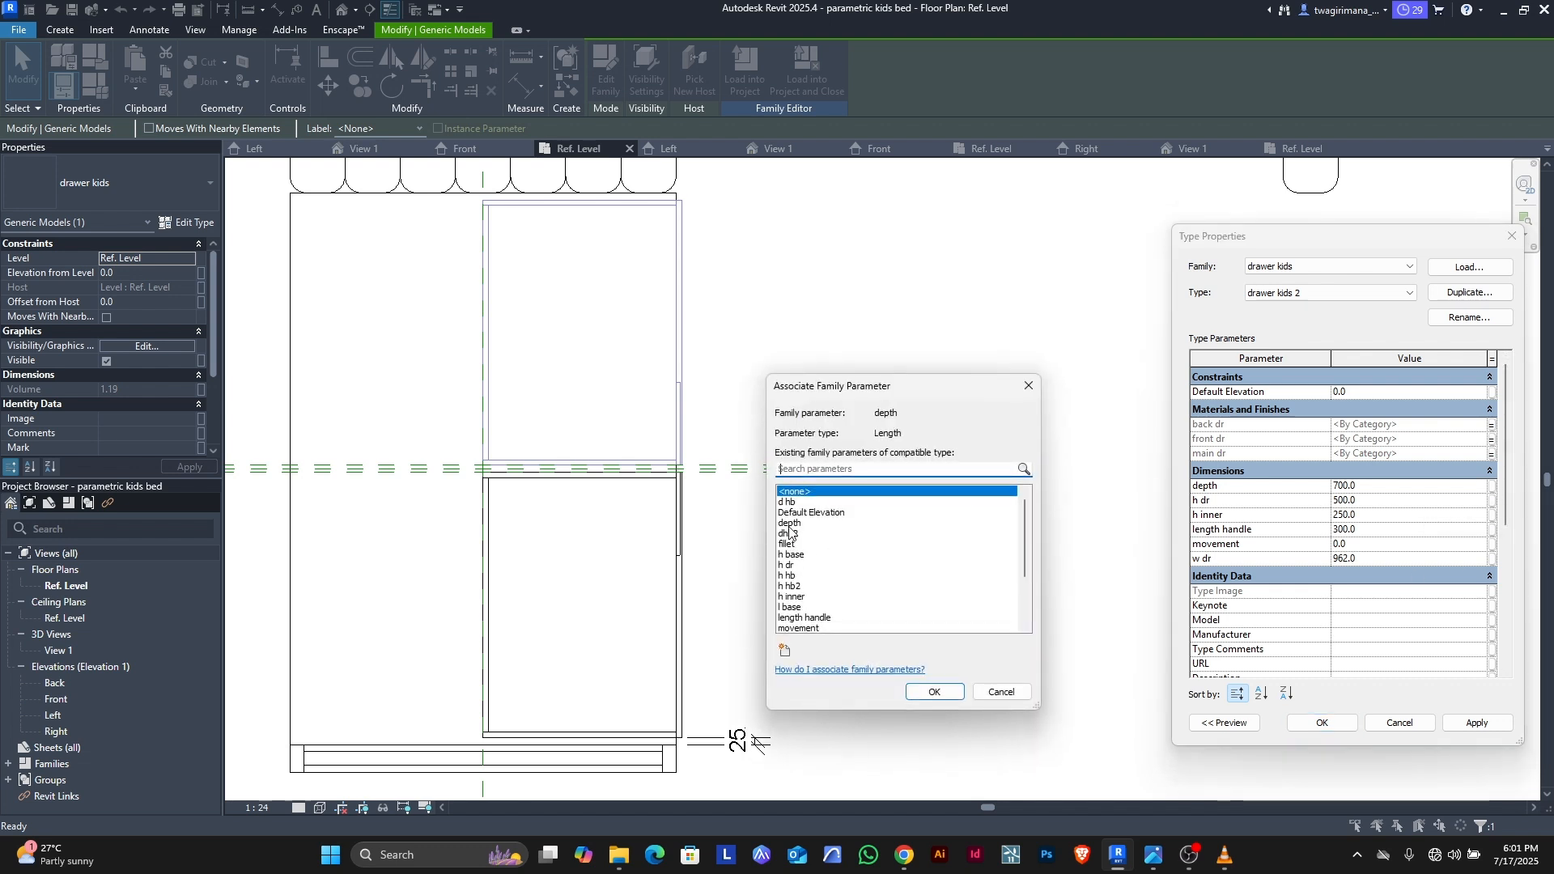
{"action": "left_click", "coordinate": [790, 524]}
{"action": "left_click", "coordinate": [939, 693]}
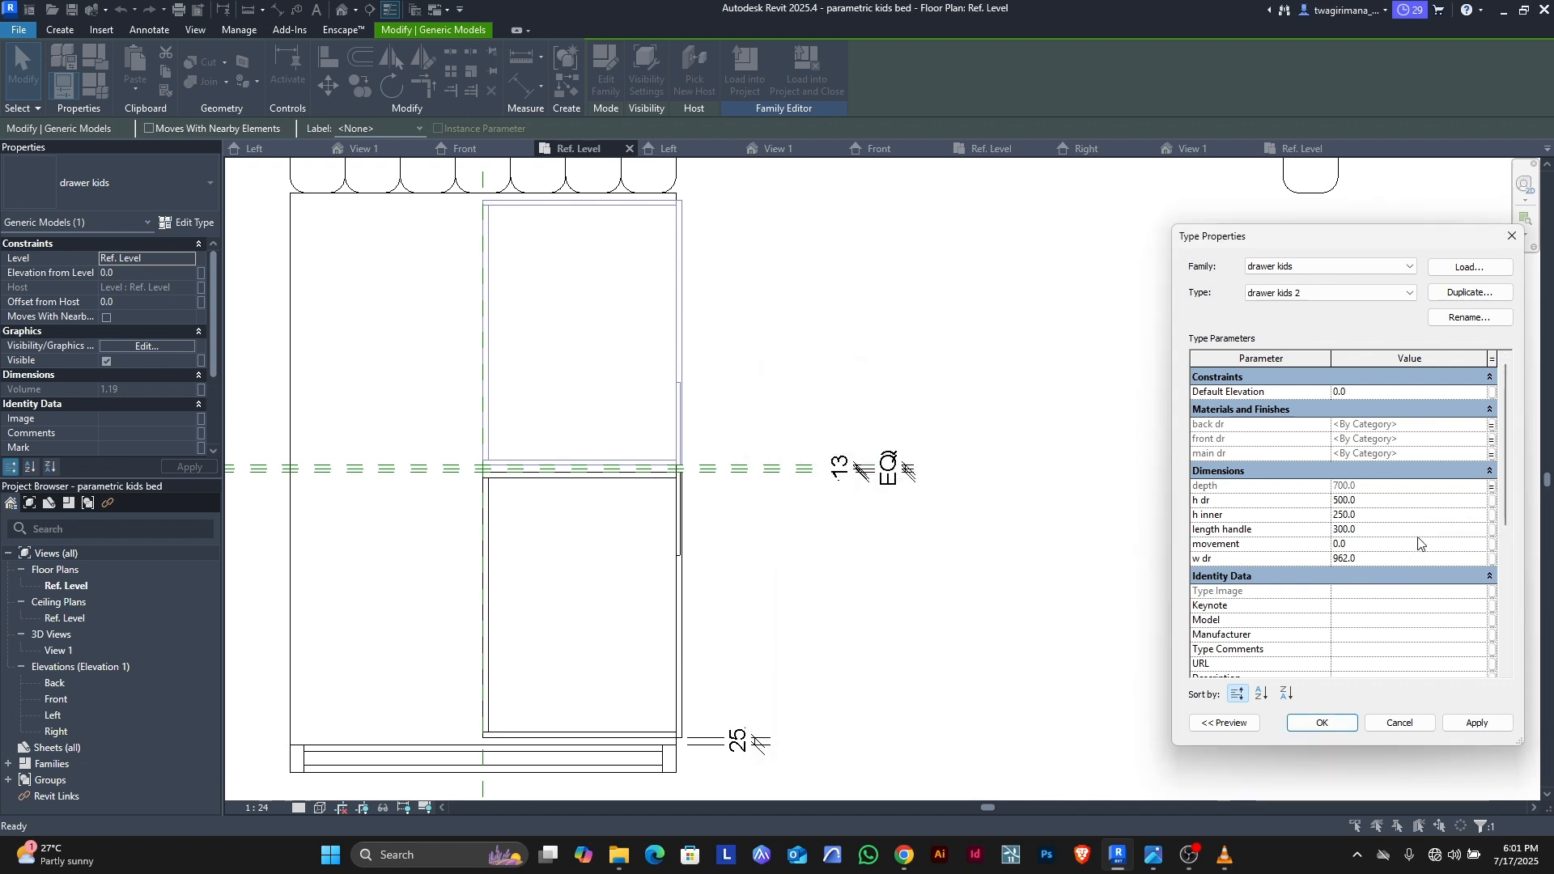
{"action": "left_click", "coordinate": [1493, 502]}
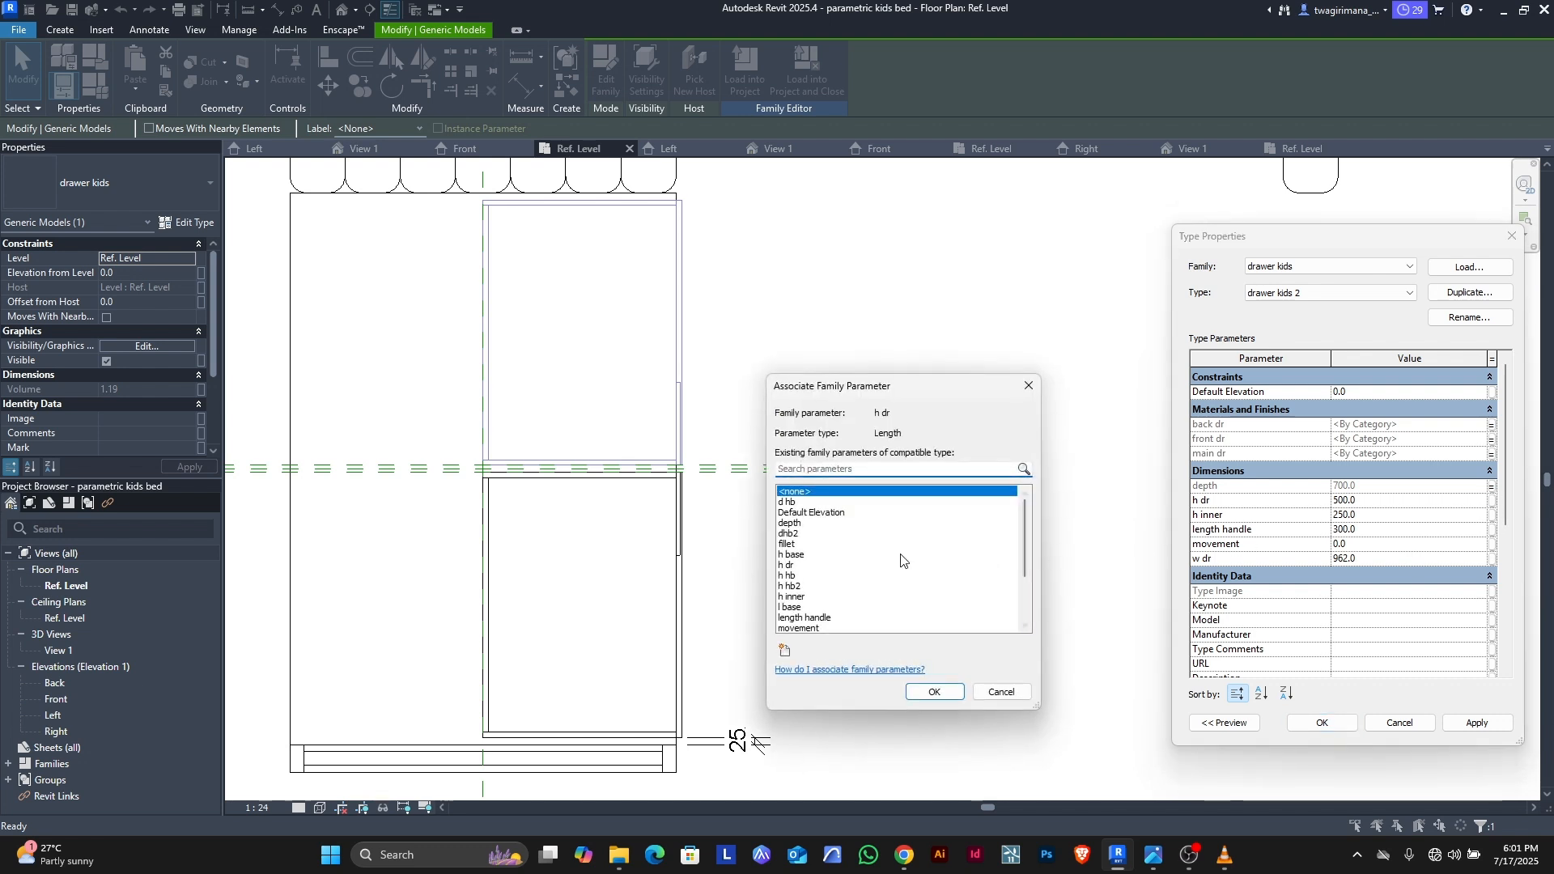
{"action": "left_click", "coordinate": [793, 577]}
{"action": "left_click", "coordinate": [793, 566]}
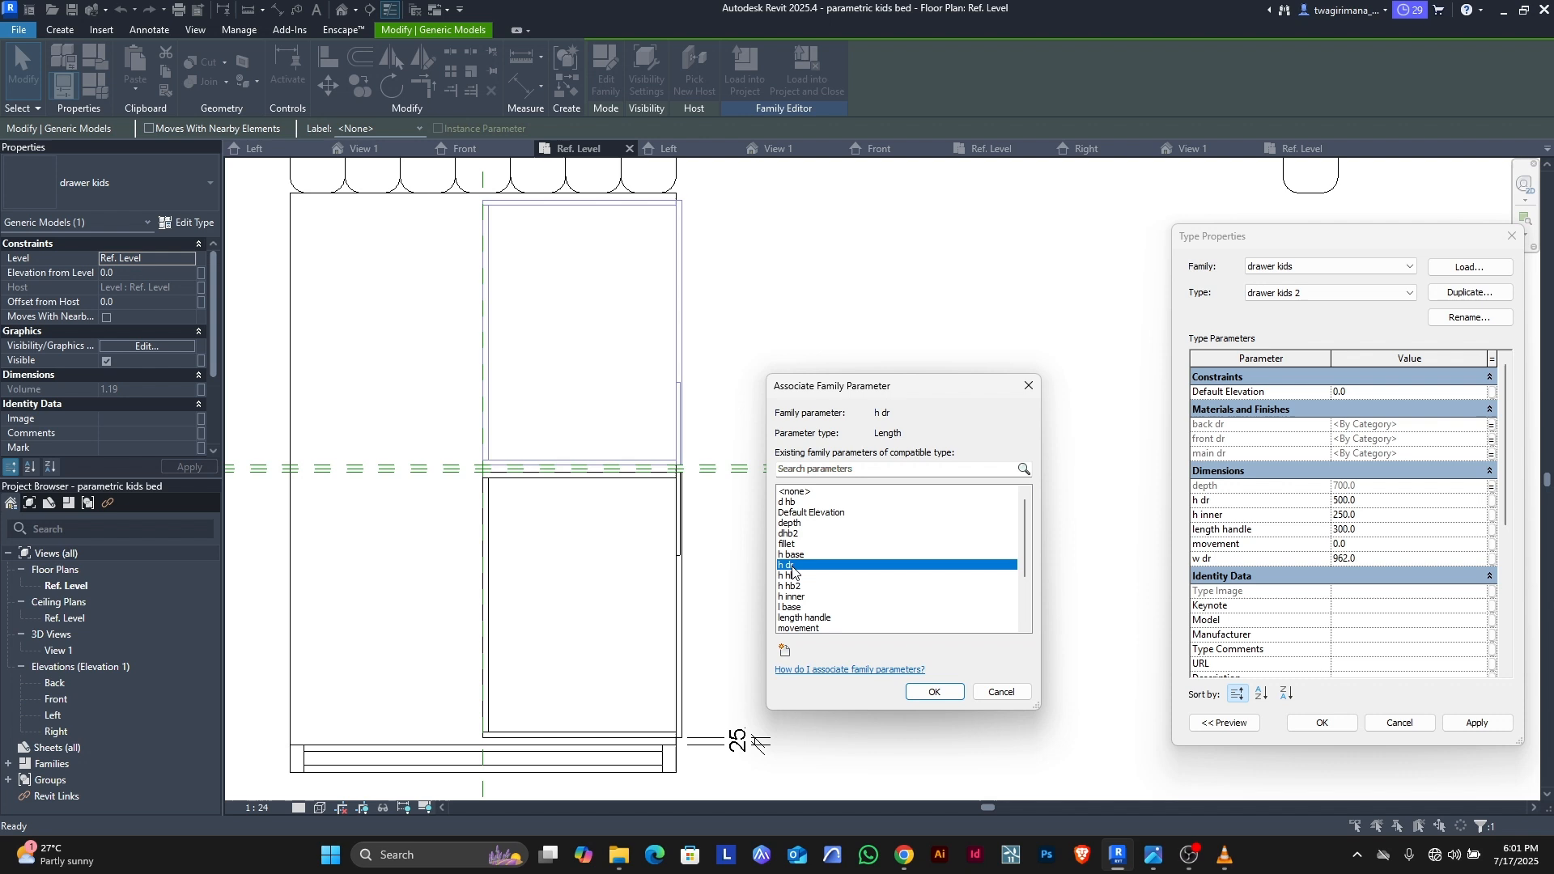
{"action": "left_click", "coordinate": [933, 692]}
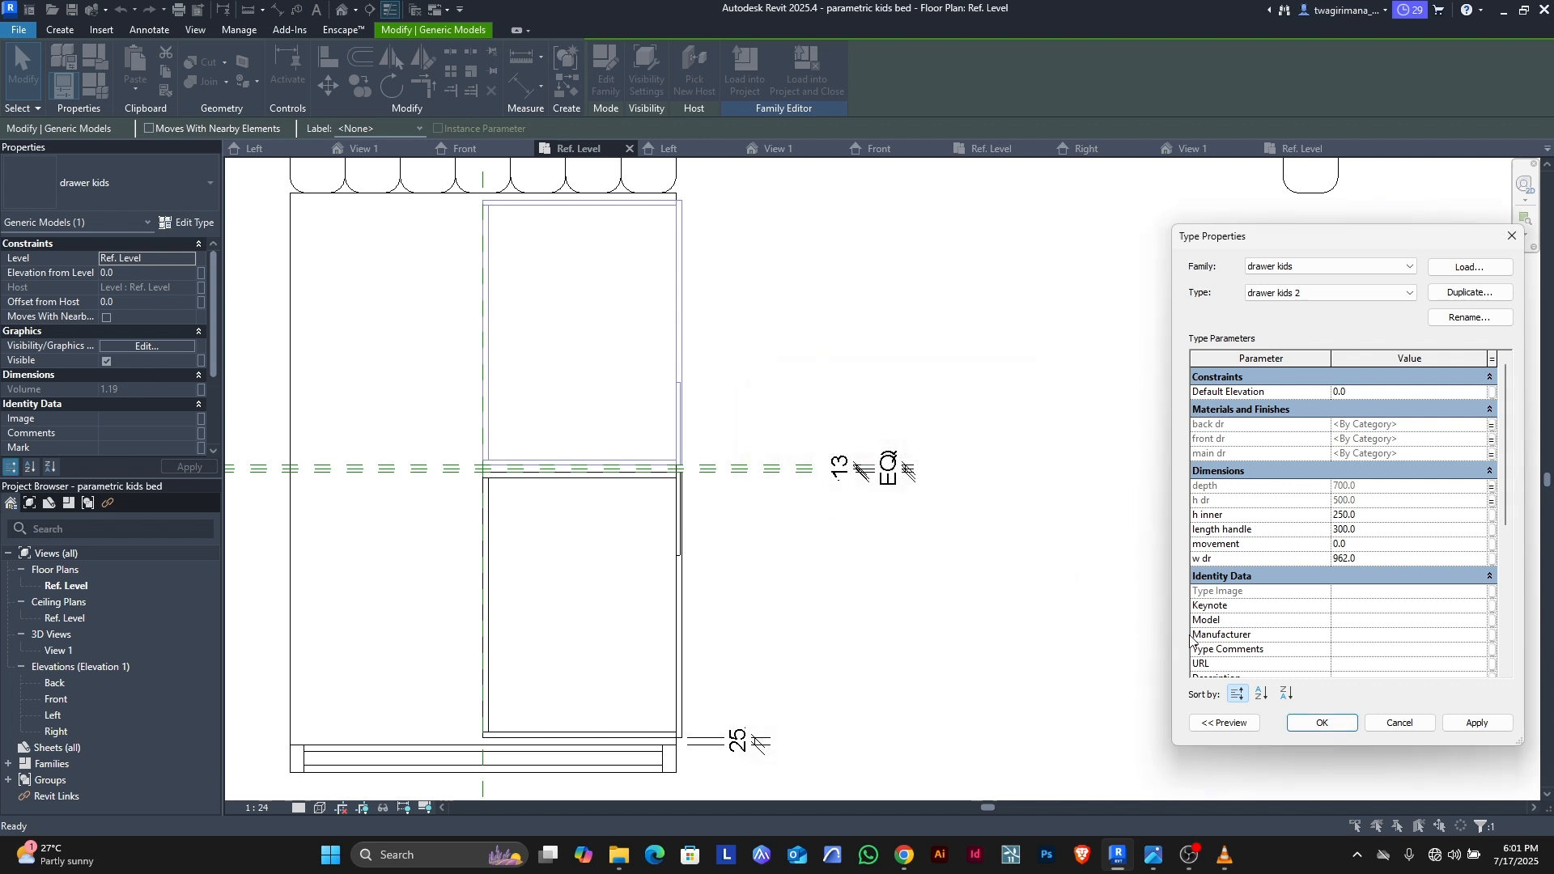
Step: Associate the drawer kids 2 type's h inner and length handle dimensions with the matching bed family parameters
{"action": "left_click", "coordinate": [1493, 517]}
{"action": "left_click", "coordinate": [792, 596]}
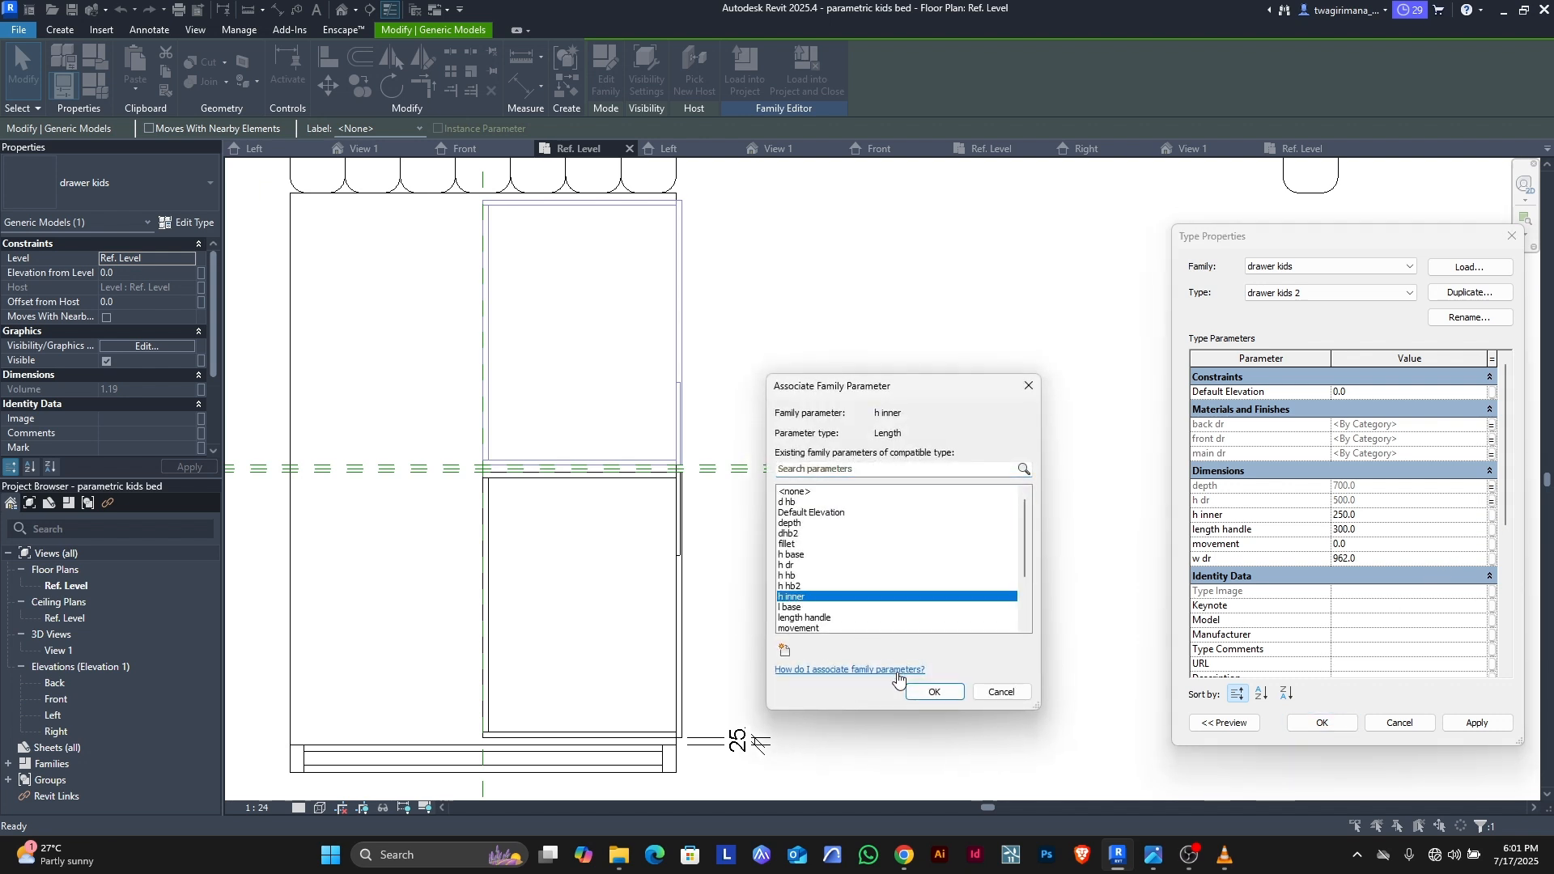
{"action": "left_click", "coordinate": [927, 690]}
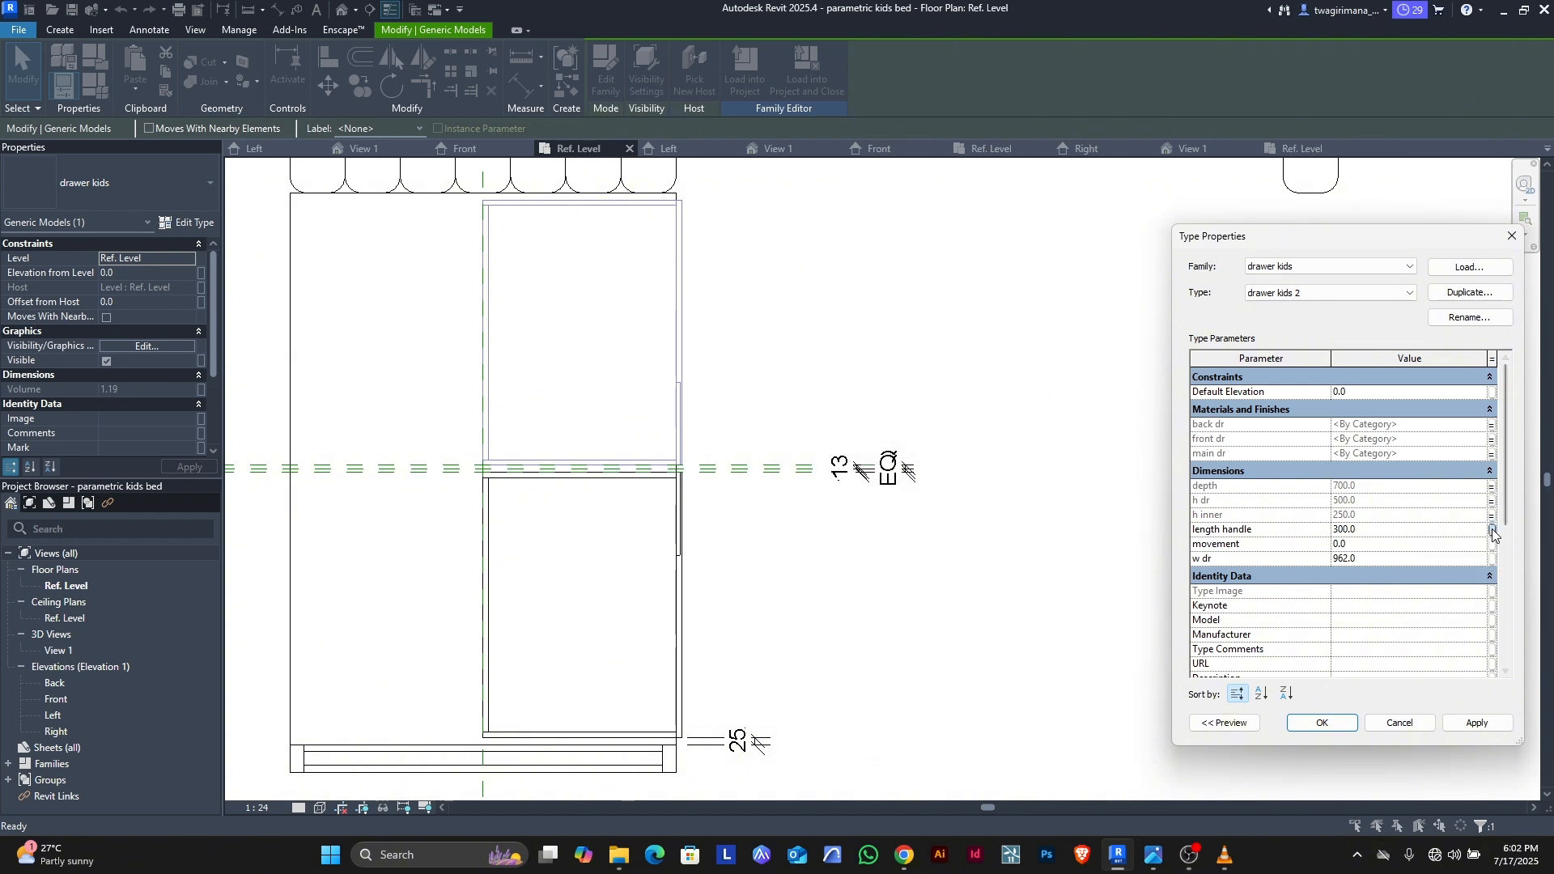
{"action": "left_click", "coordinate": [1492, 531]}
{"action": "left_click", "coordinate": [805, 618]}
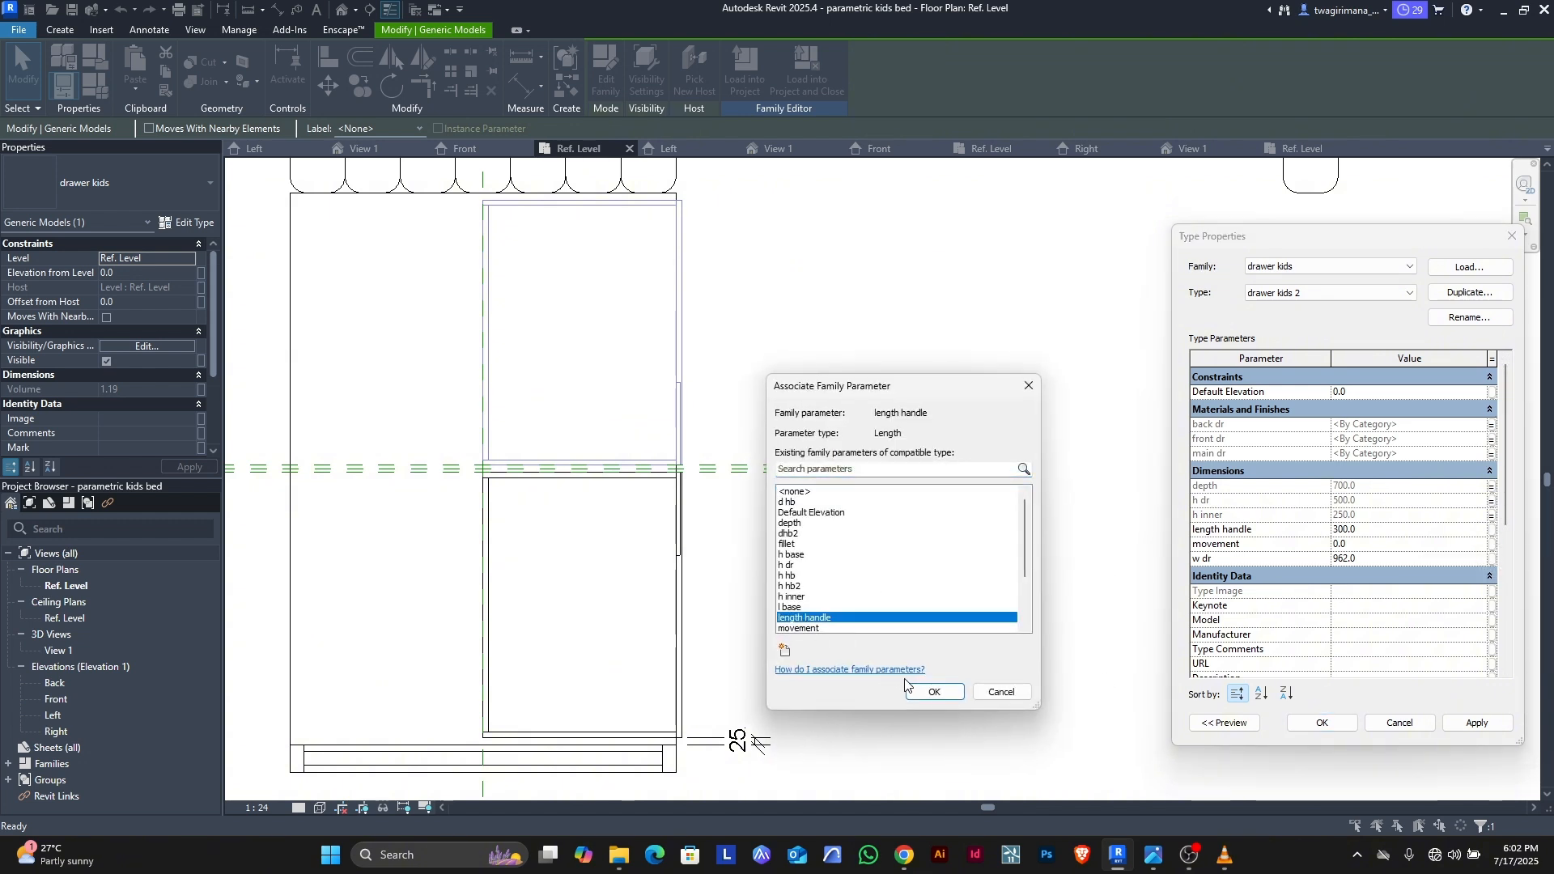
{"action": "left_click", "coordinate": [933, 692]}
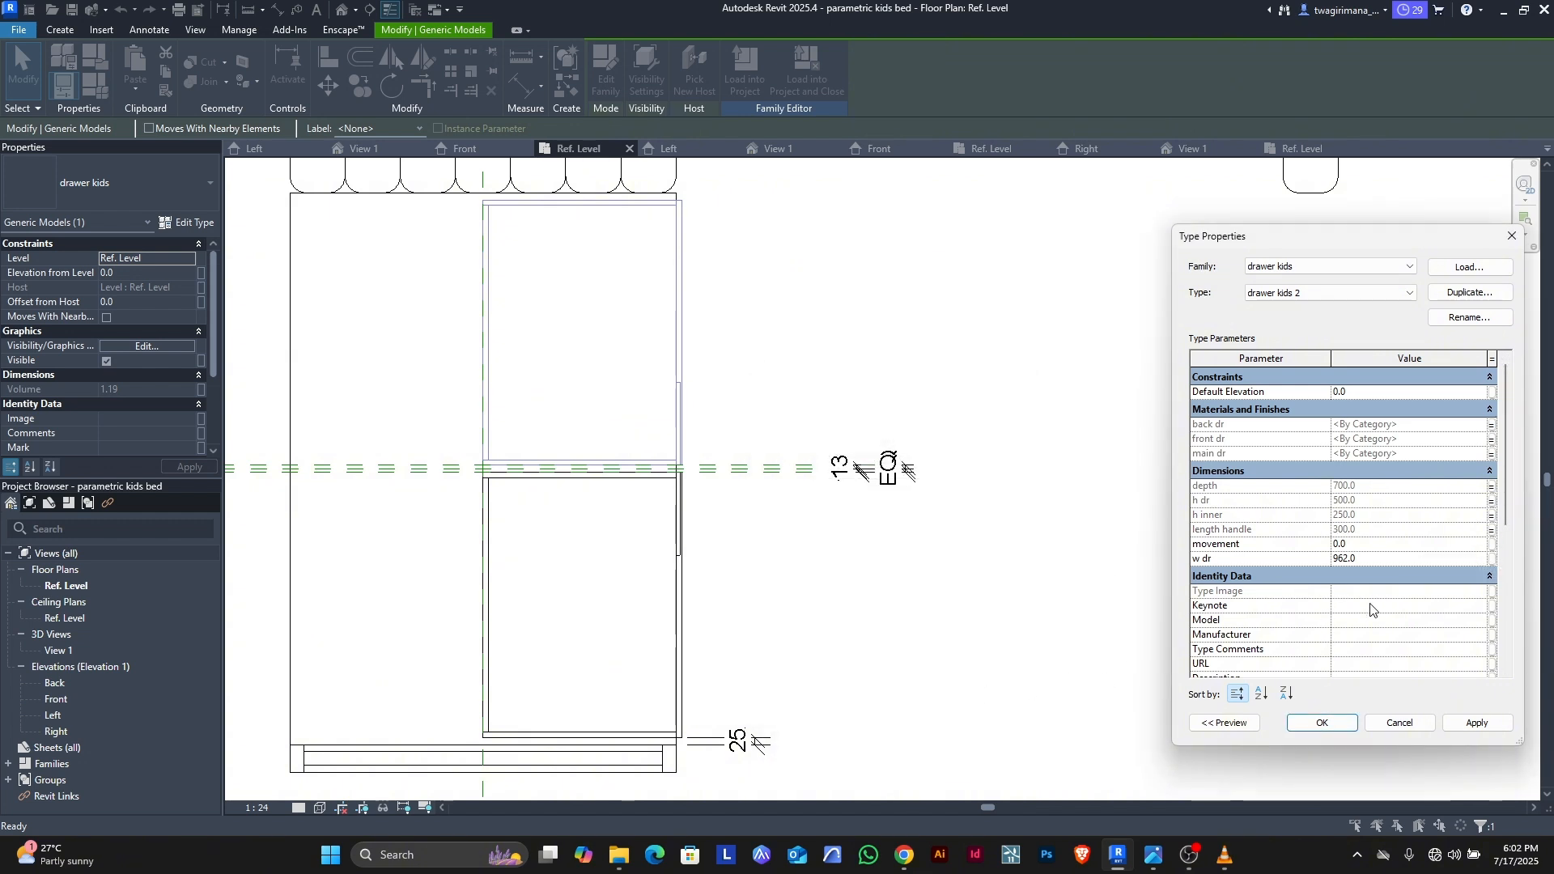
Step: Associate the drawer kids 2 type's movement dimension with a new type-based family parameter named "movement 2"
{"action": "left_click", "coordinate": [1493, 546]}
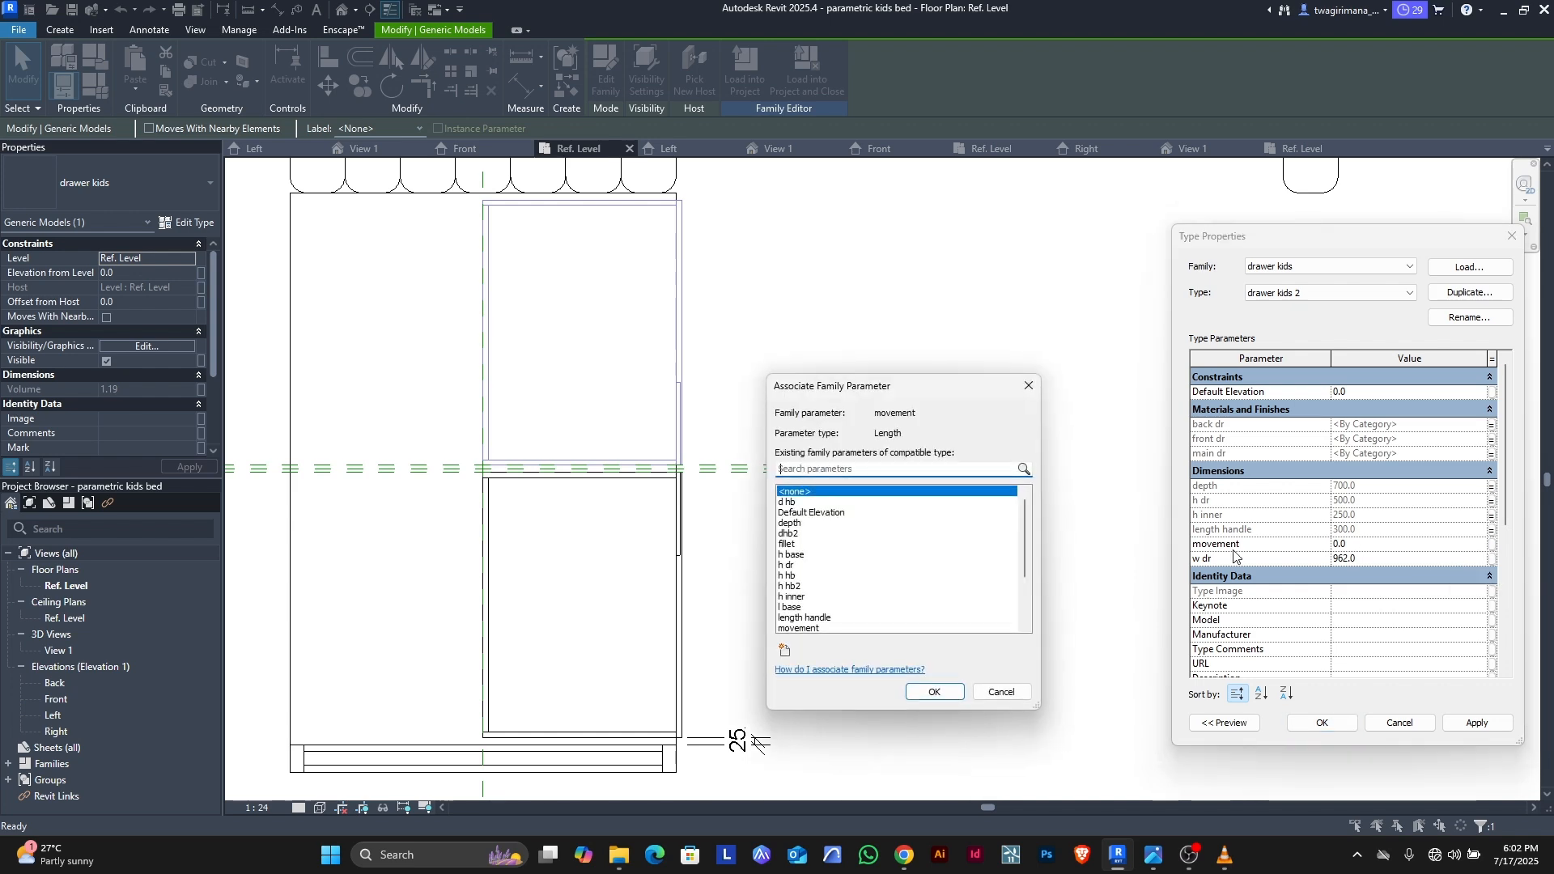
{"action": "left_click", "coordinate": [784, 652]}
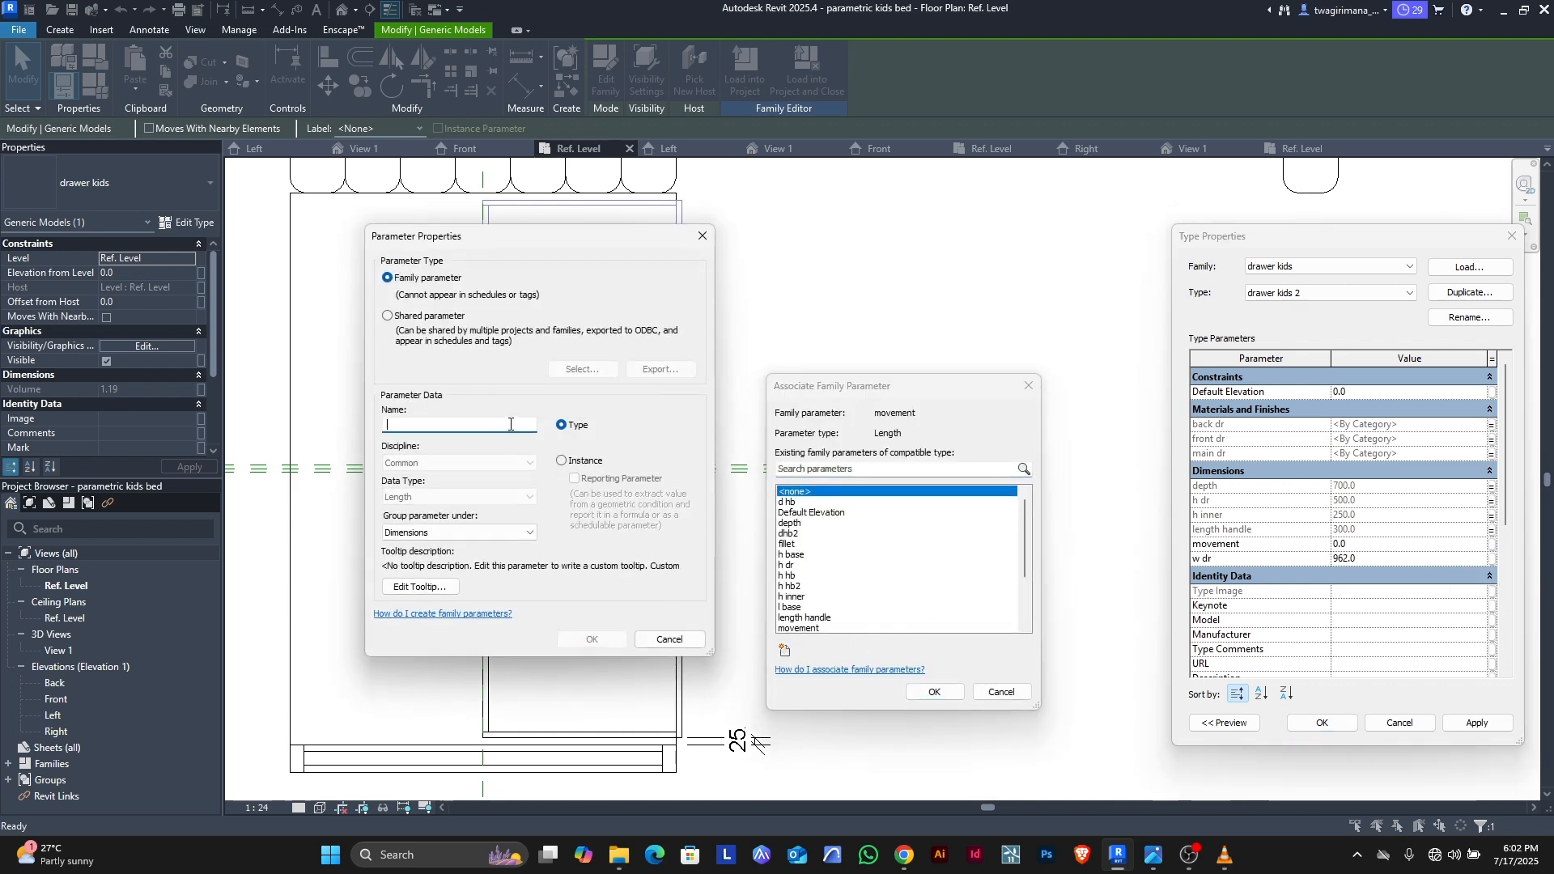
{"action": "type", "text": "movement 2"}
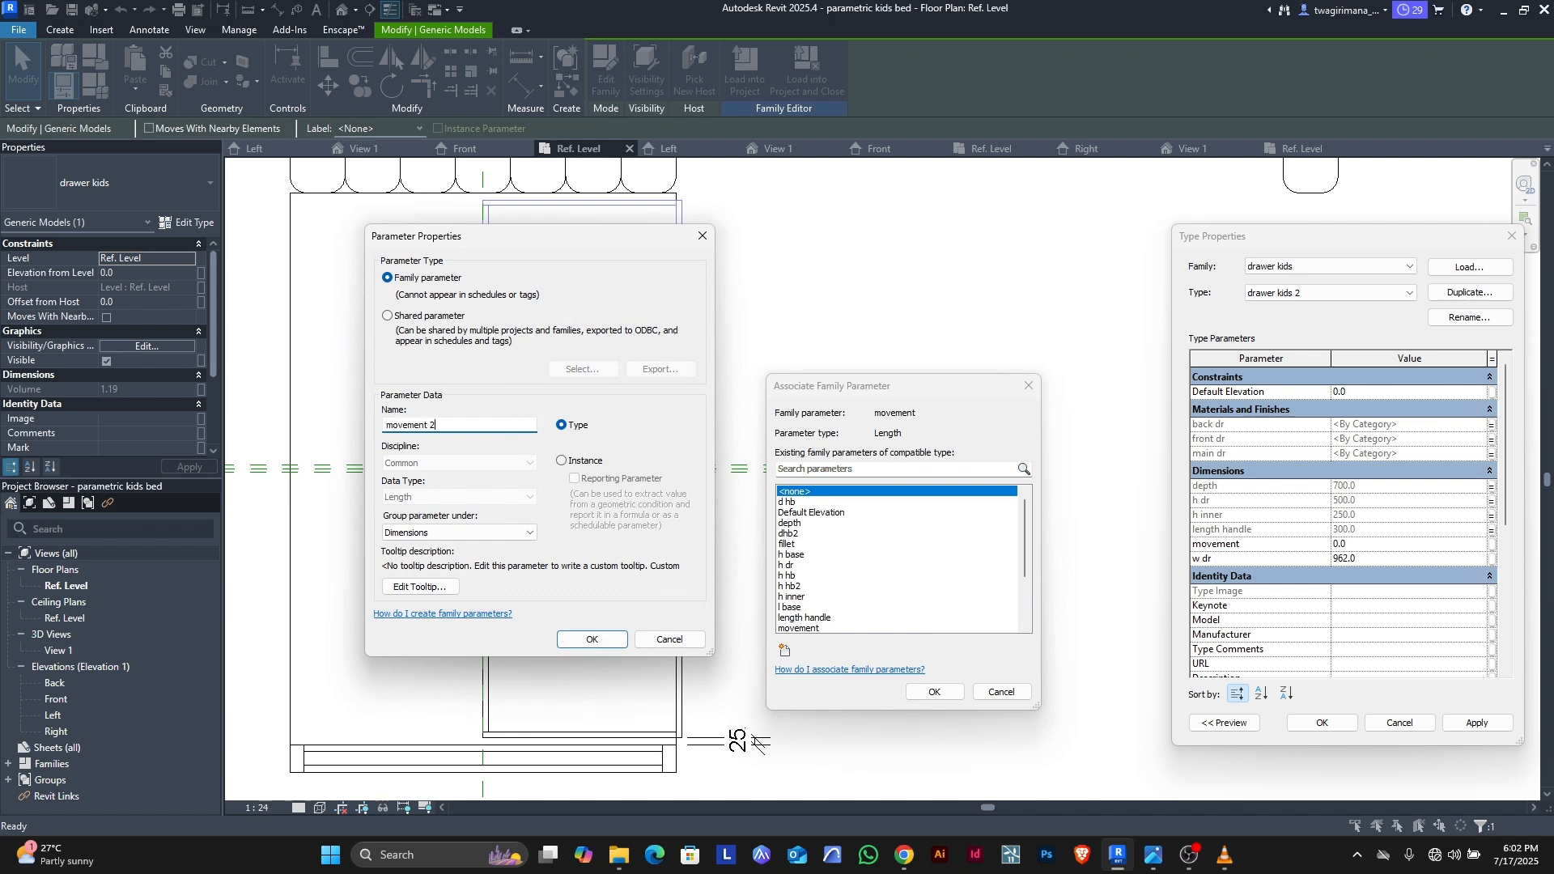
{"action": "key", "text": "Return"}
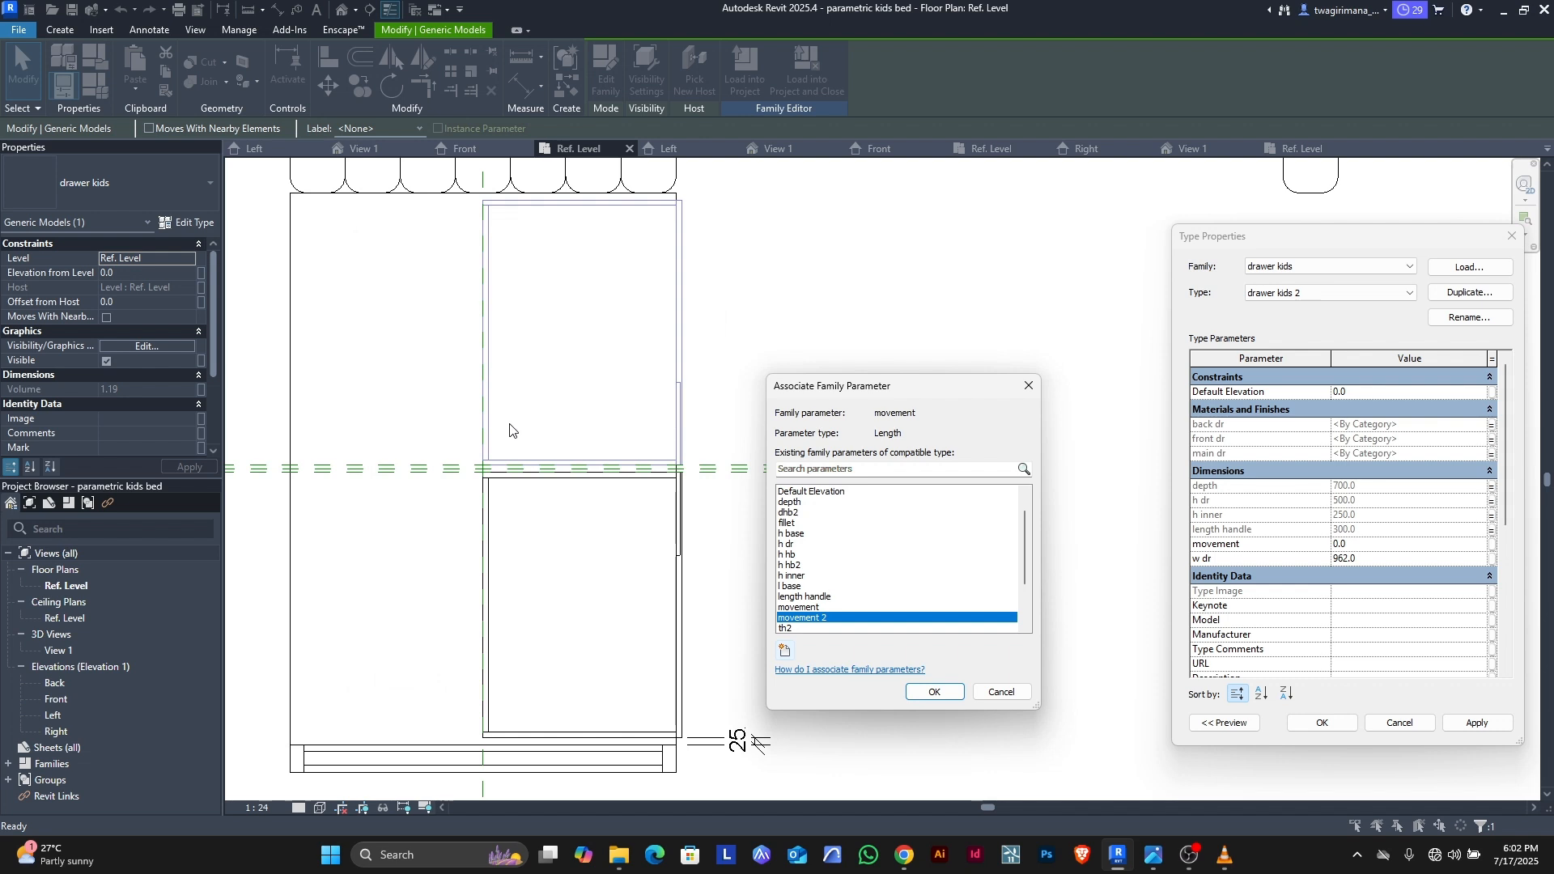
{"action": "left_click", "coordinate": [931, 693]}
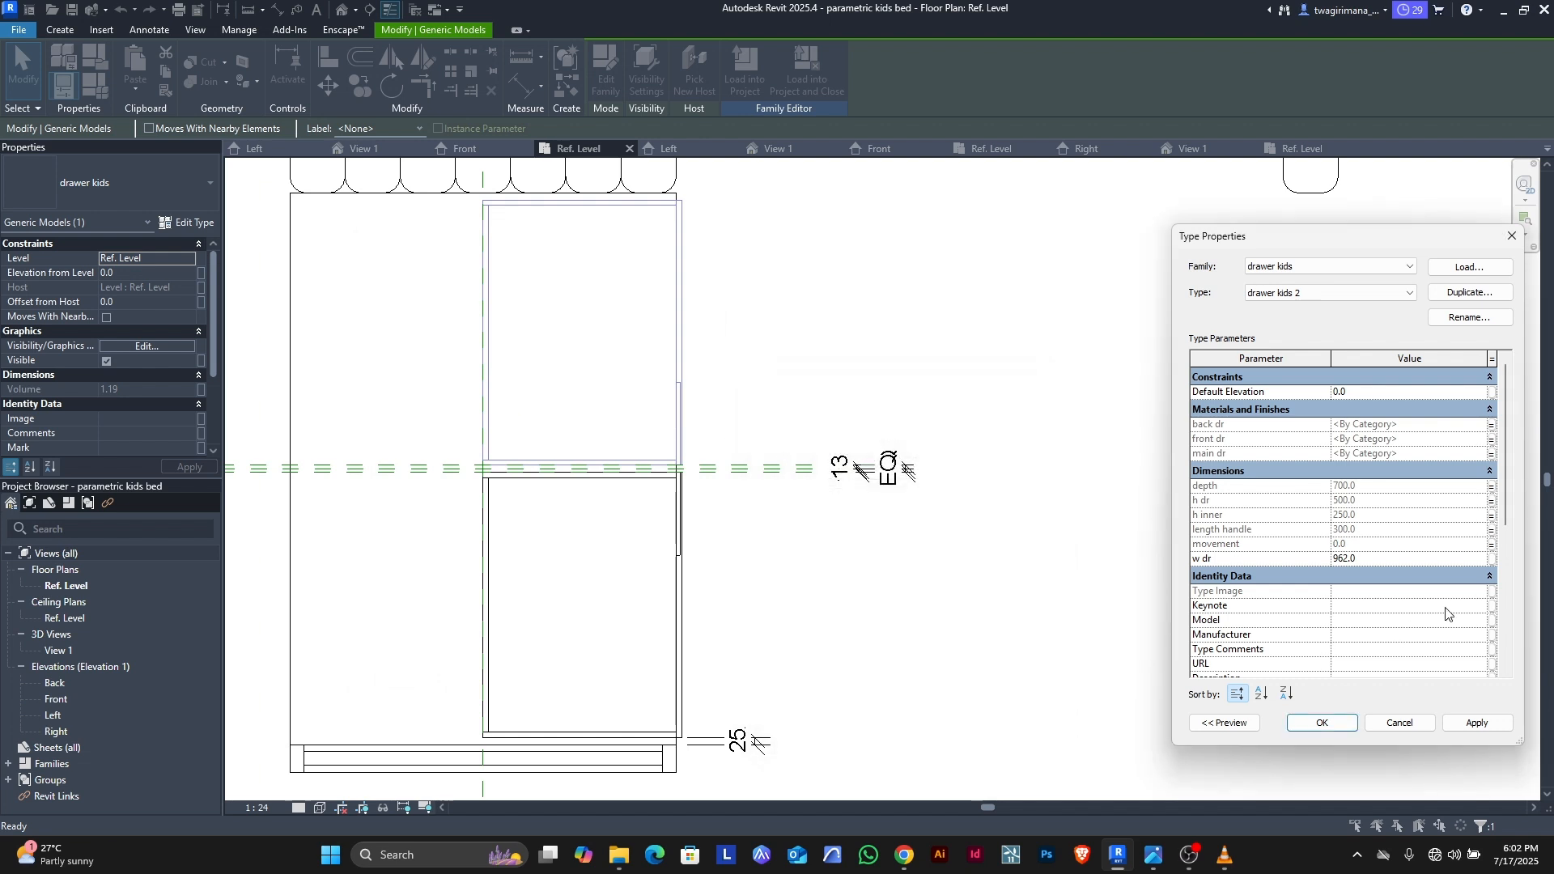
Step: Associate the drawer kids 2 type's w dr dimension with the family's w dr parameter and accept the type properties
{"action": "left_click", "coordinate": [1493, 561]}
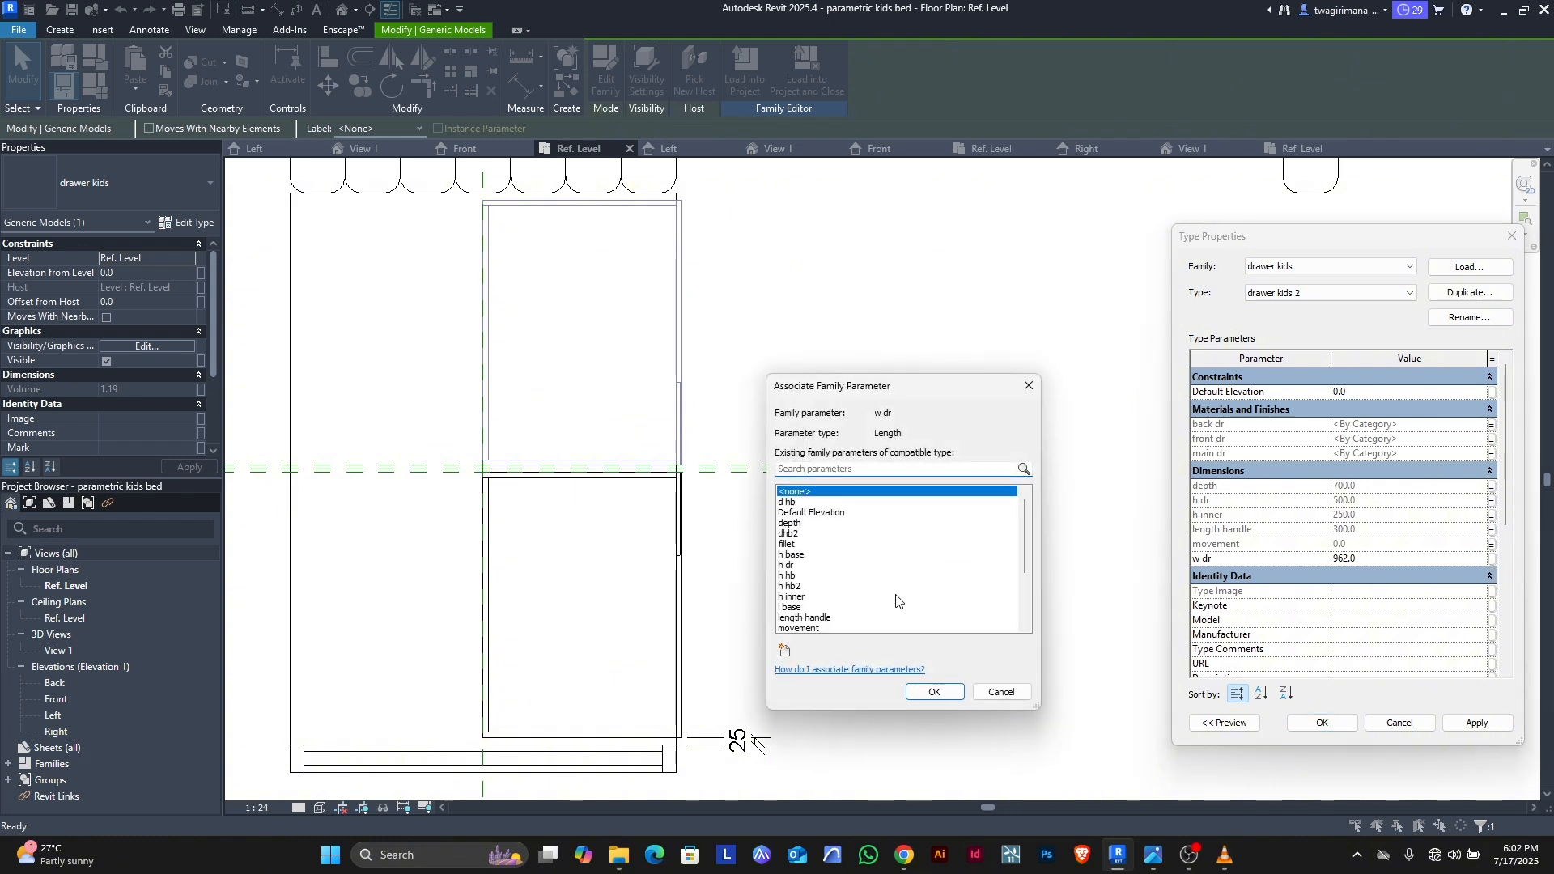
{"action": "scroll", "coordinate": [851, 573], "scroll_direction": "down", "scroll_amount": 3}
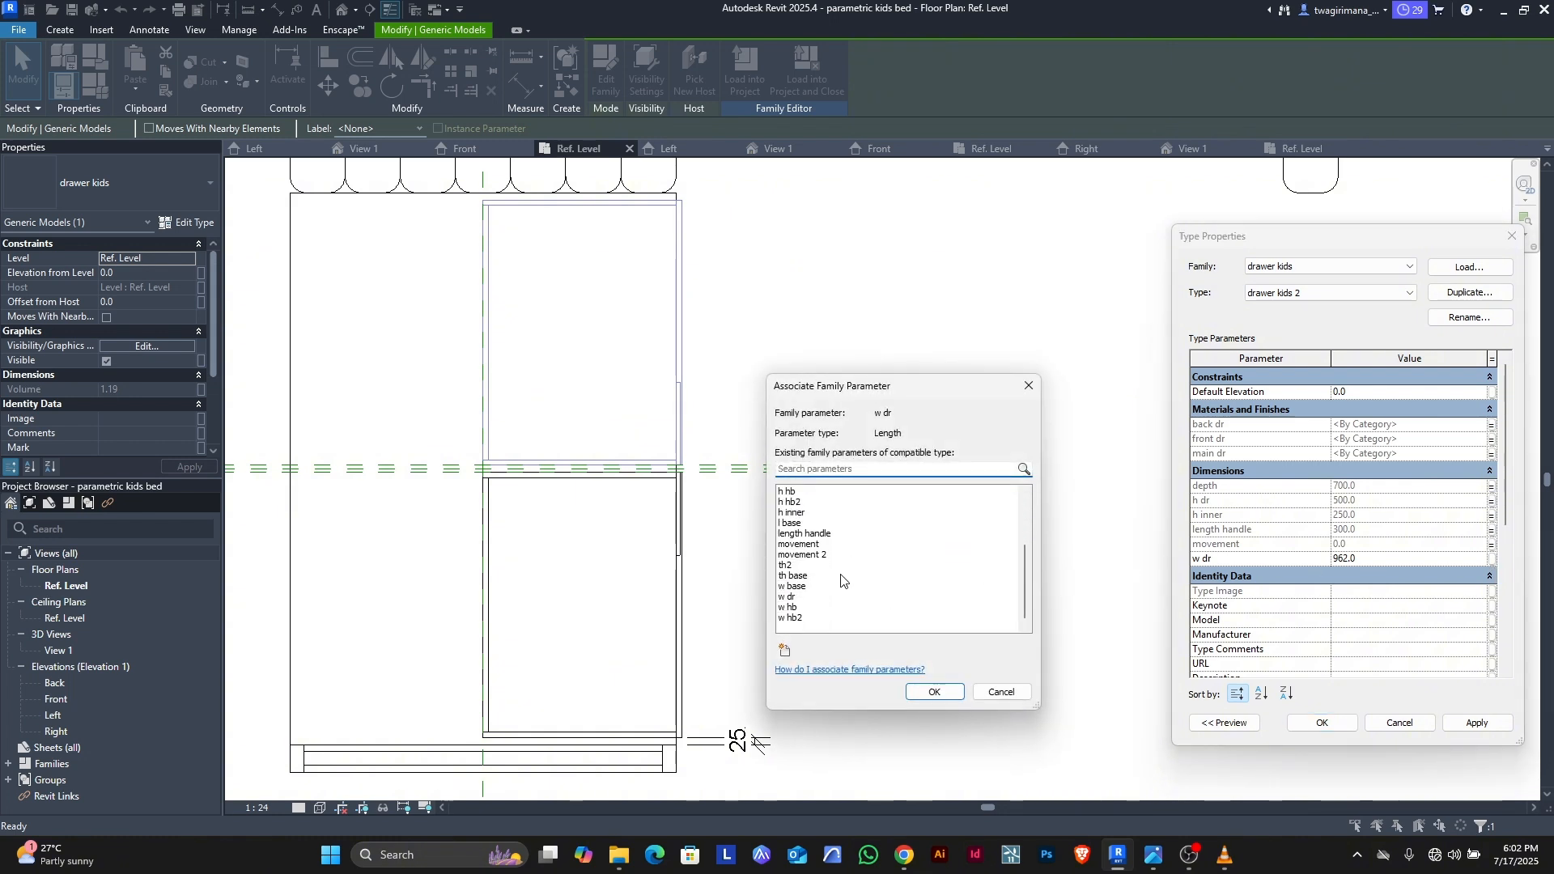
{"action": "left_click", "coordinate": [792, 598]}
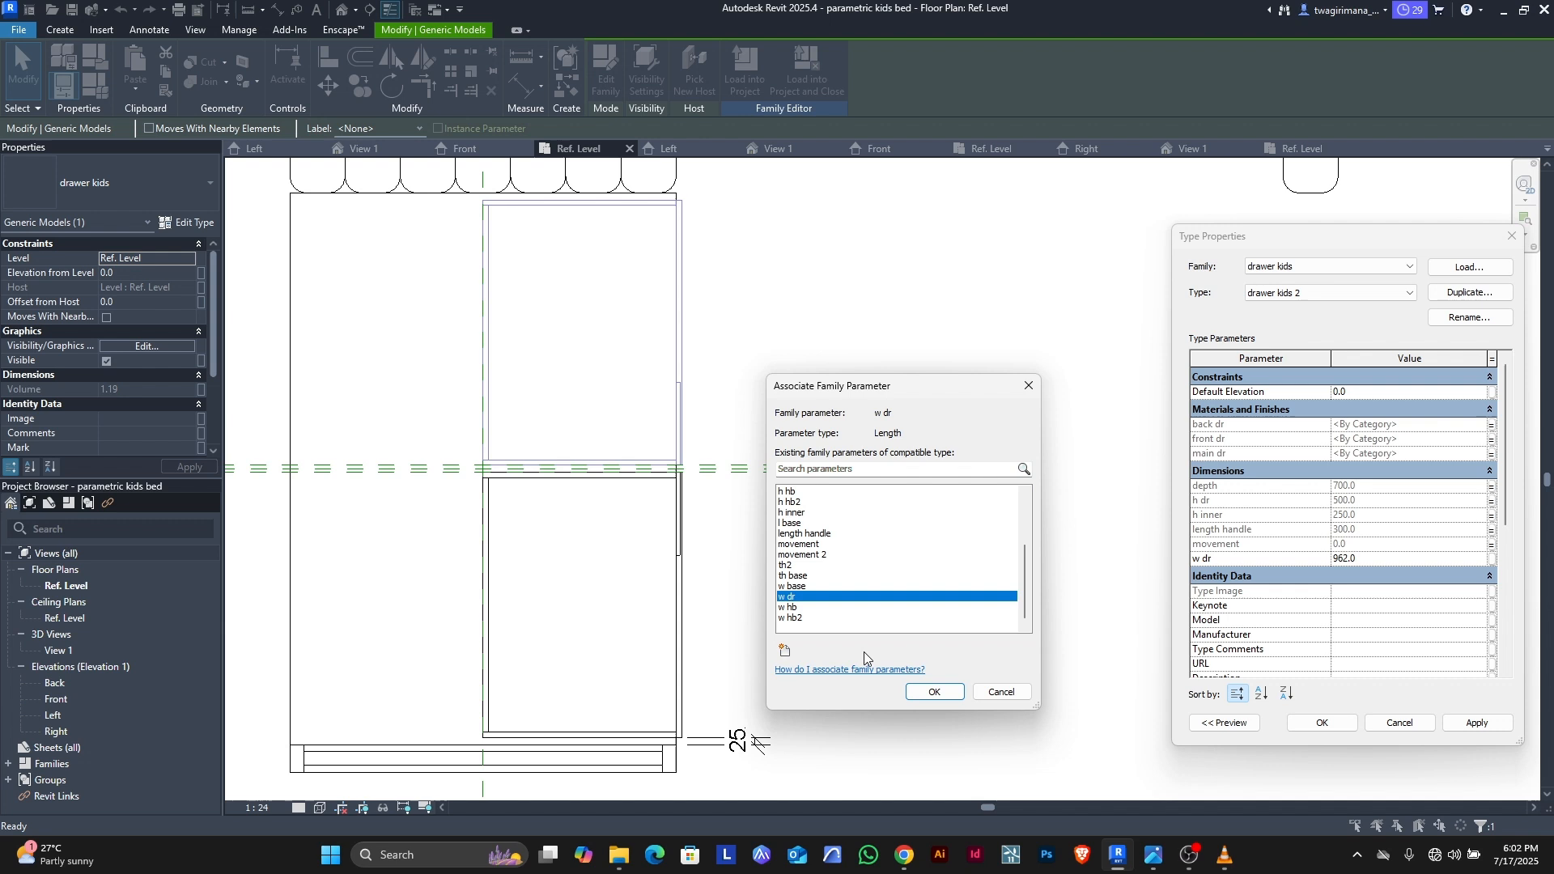
{"action": "left_click", "coordinate": [927, 693]}
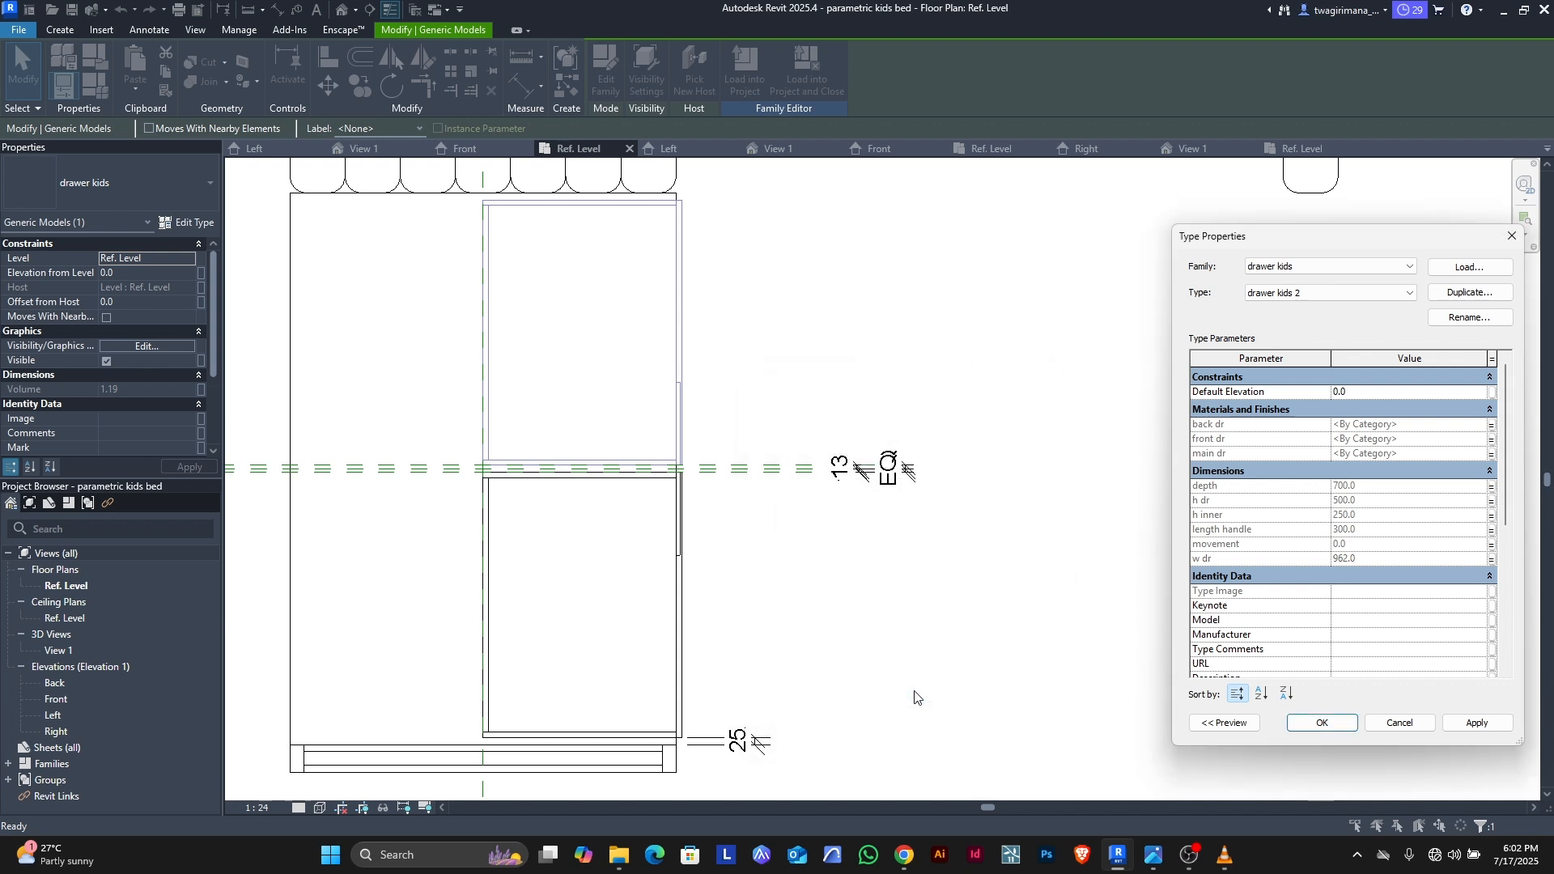
{"action": "left_click", "coordinate": [1321, 723]}
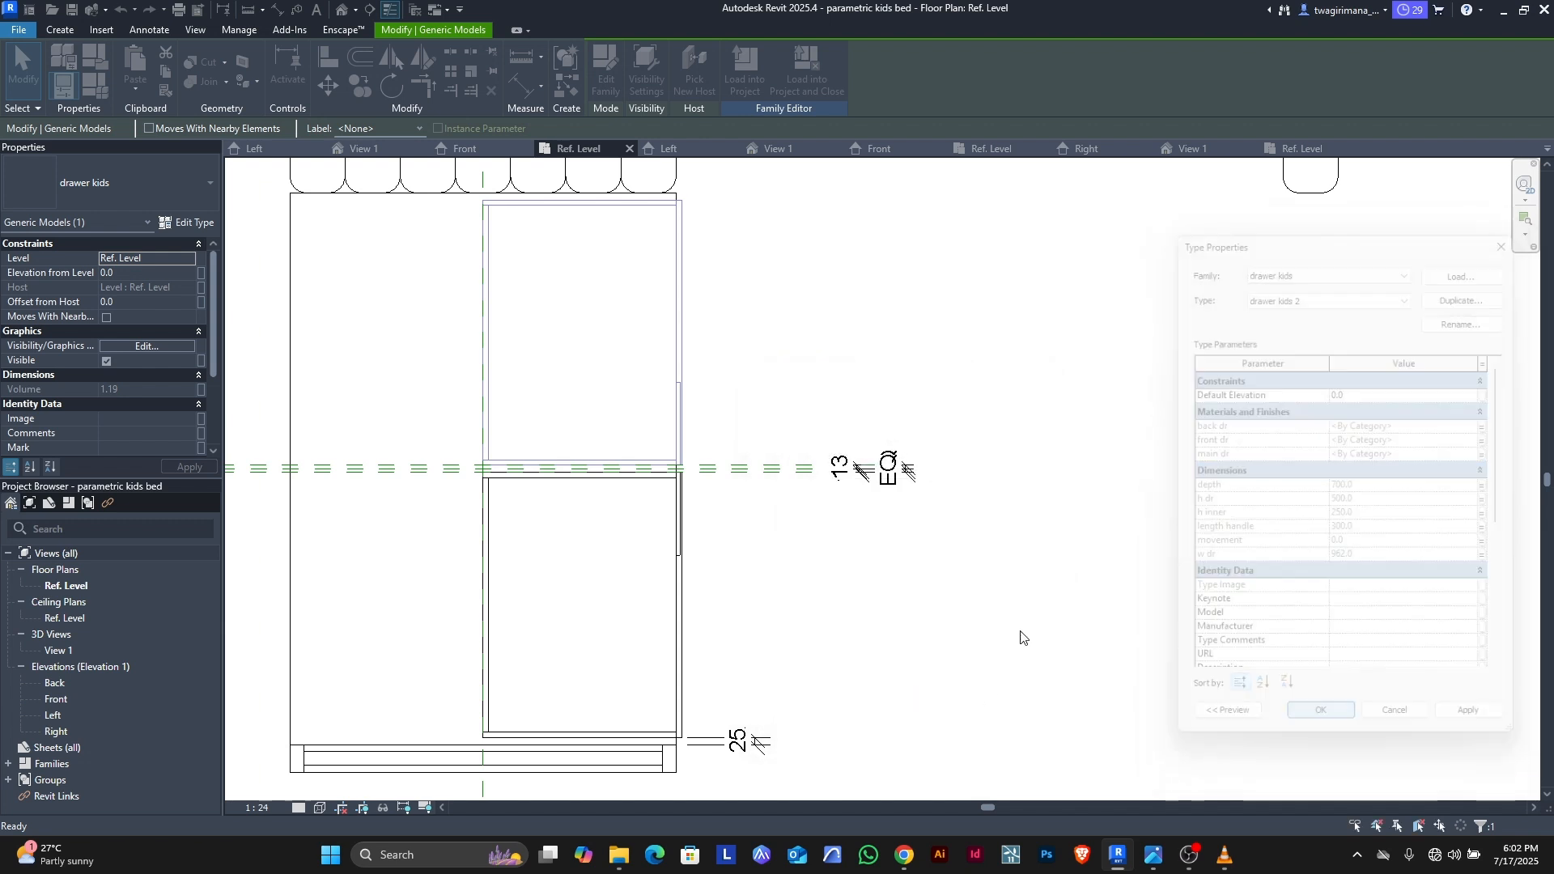
{"action": "left_click", "coordinate": [788, 380]}
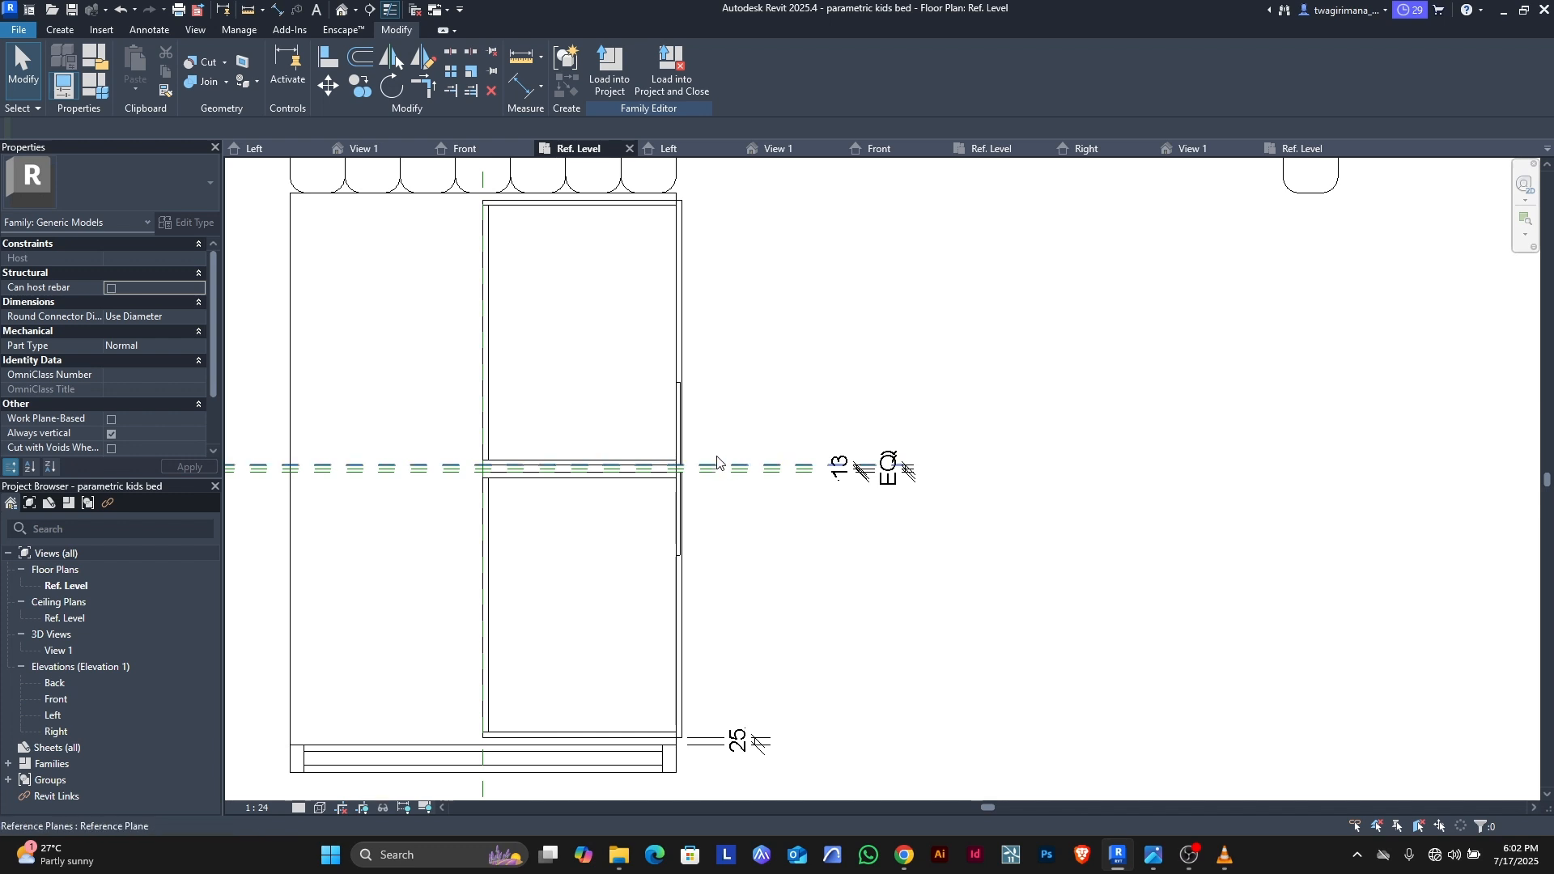
Step: Align and lock the headboard-side drawer's inner side edge to the reference plane just on the headboard side of the crosswise centre
{"action": "scroll", "coordinate": [704, 455], "scroll_direction": "up", "scroll_amount": 4}
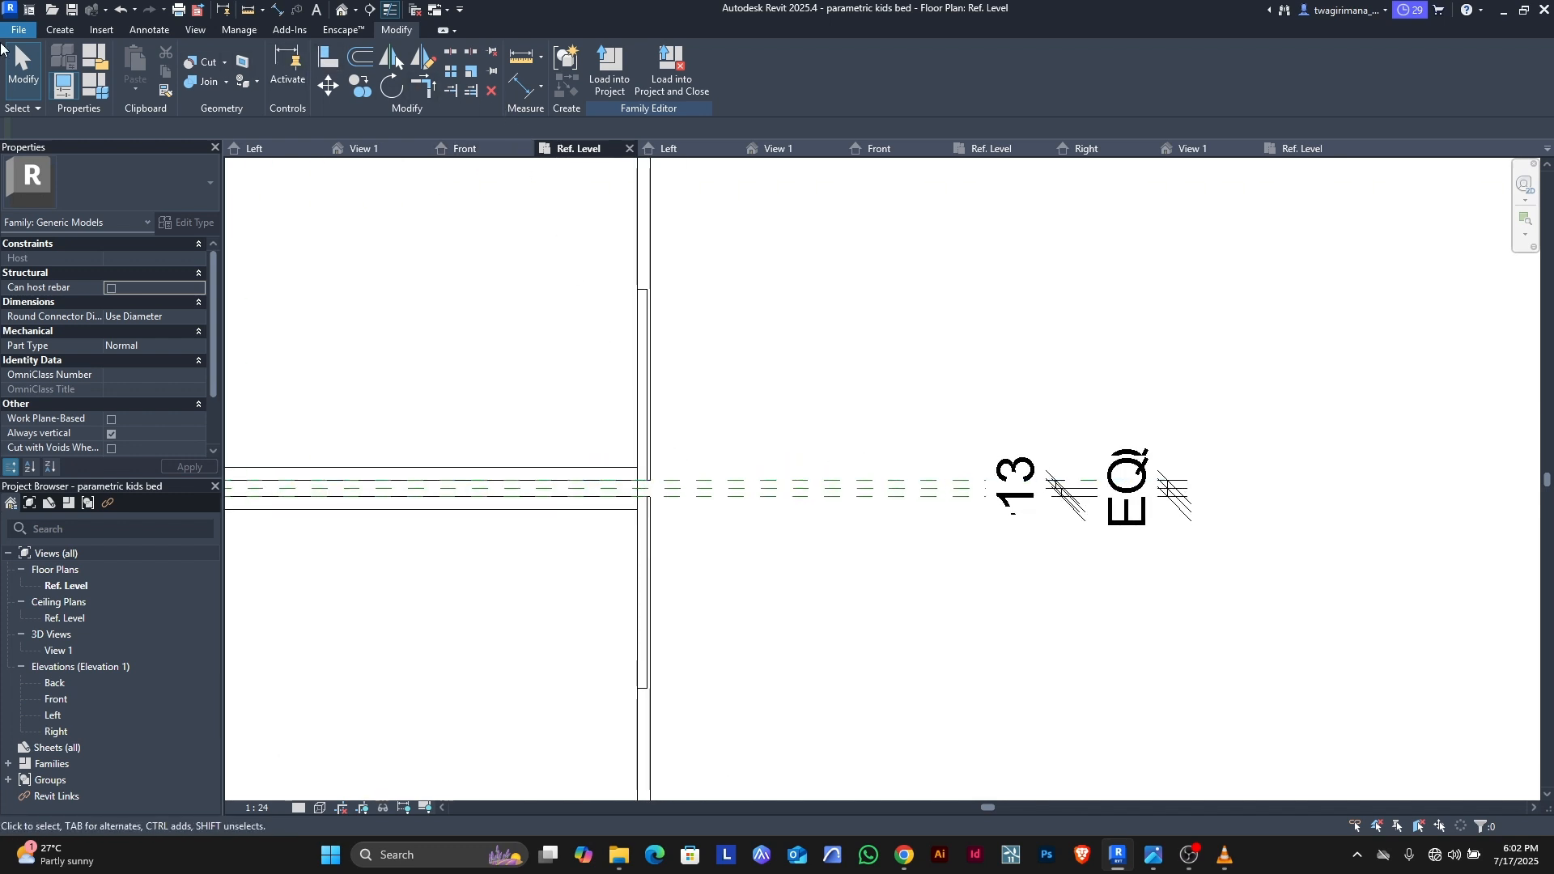
{"action": "left_click", "coordinate": [327, 57]}
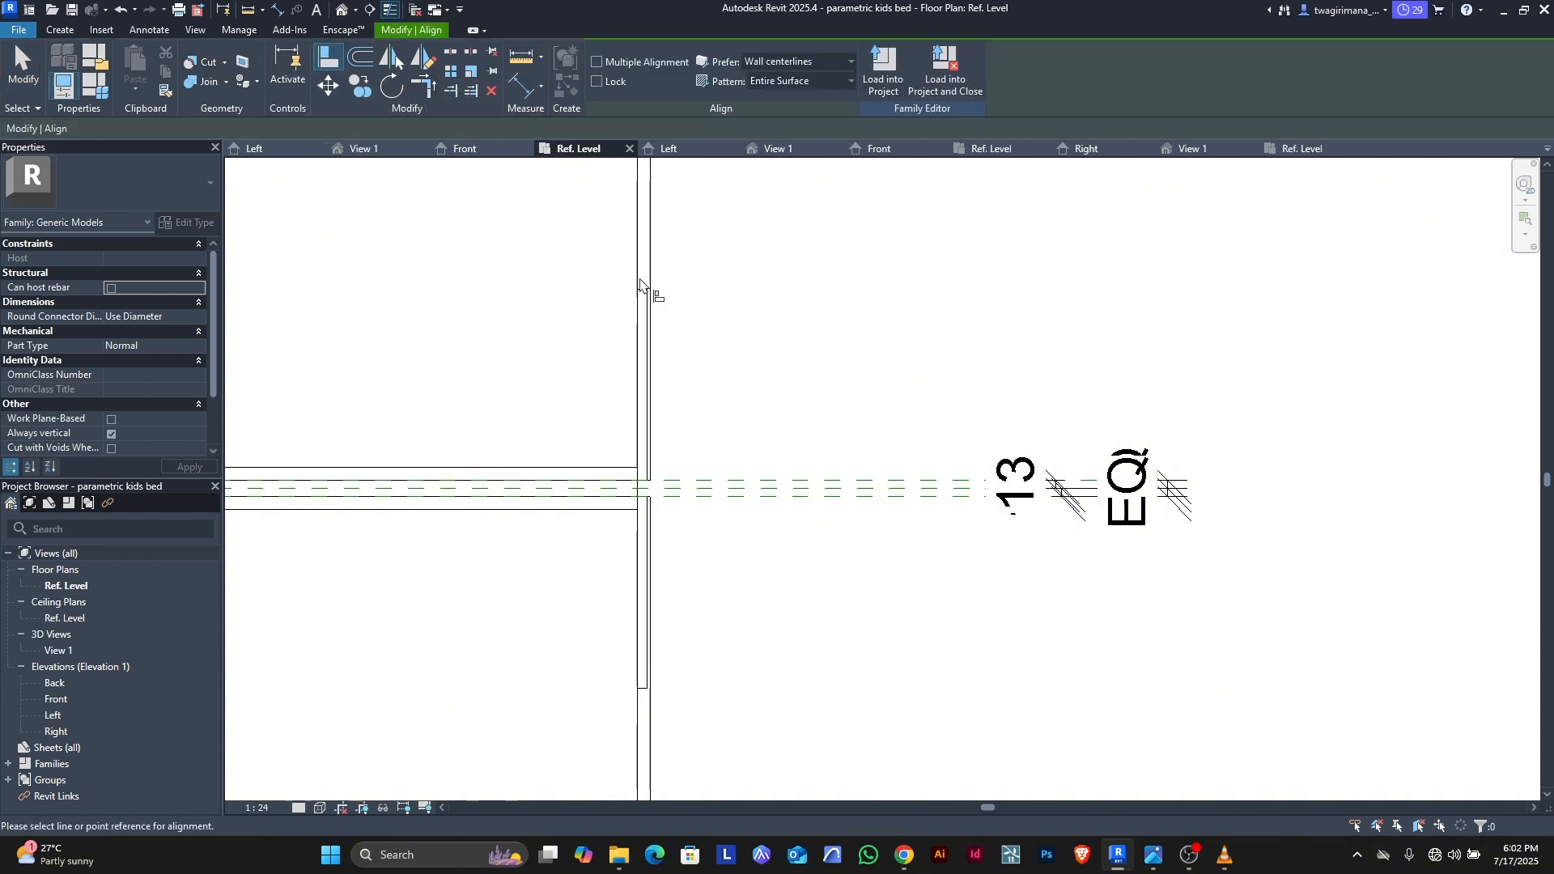
{"action": "left_click", "coordinate": [688, 480]}
{"action": "left_click", "coordinate": [596, 489]}
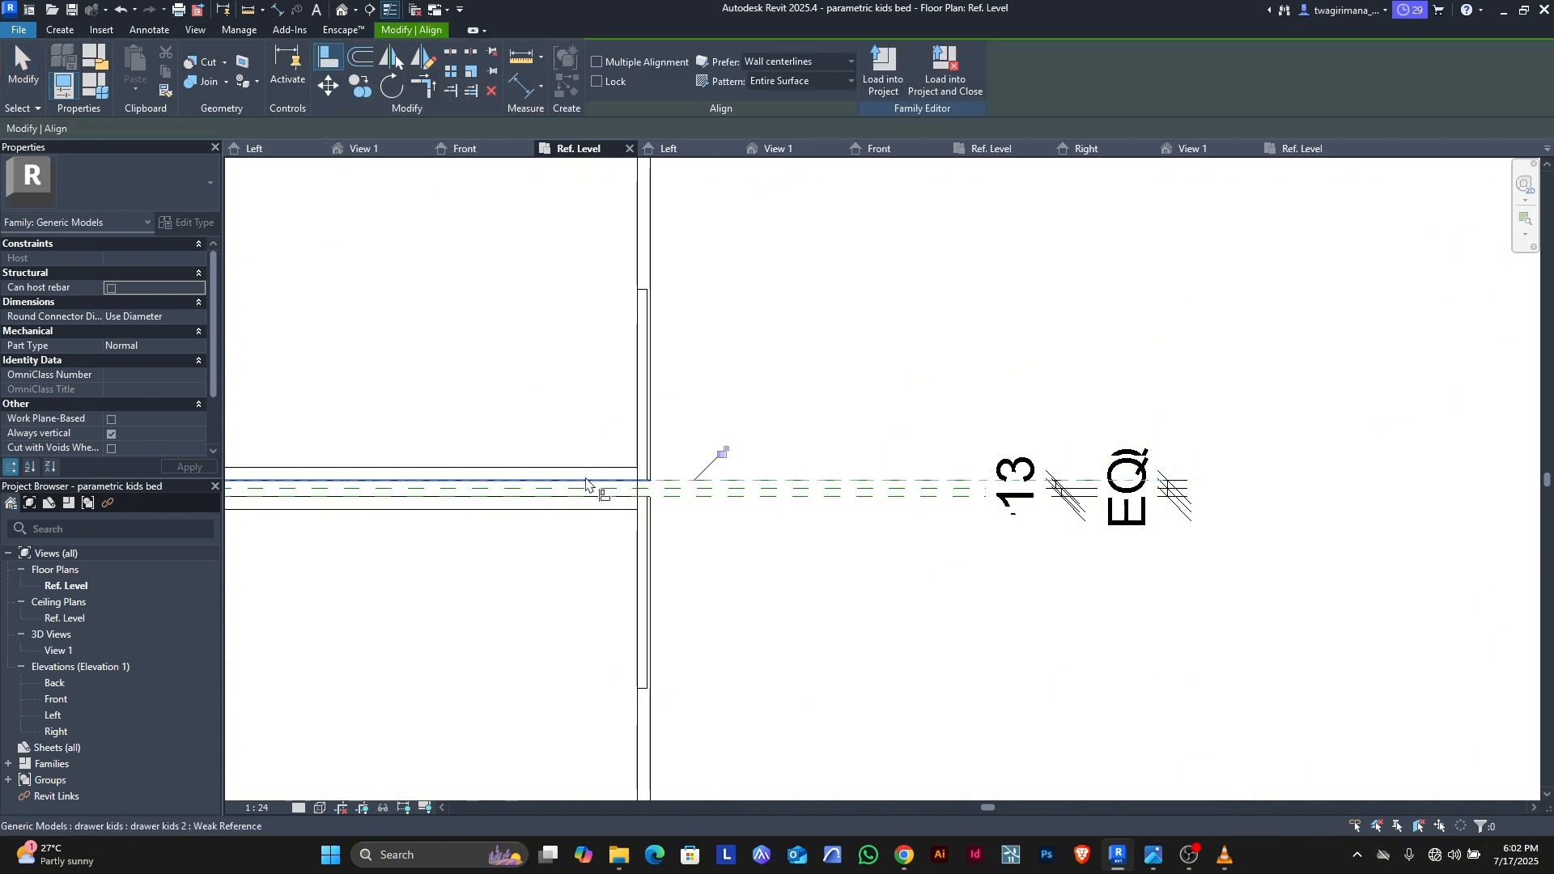
{"action": "scroll", "coordinate": [719, 457], "scroll_direction": "down", "scroll_amount": 5}
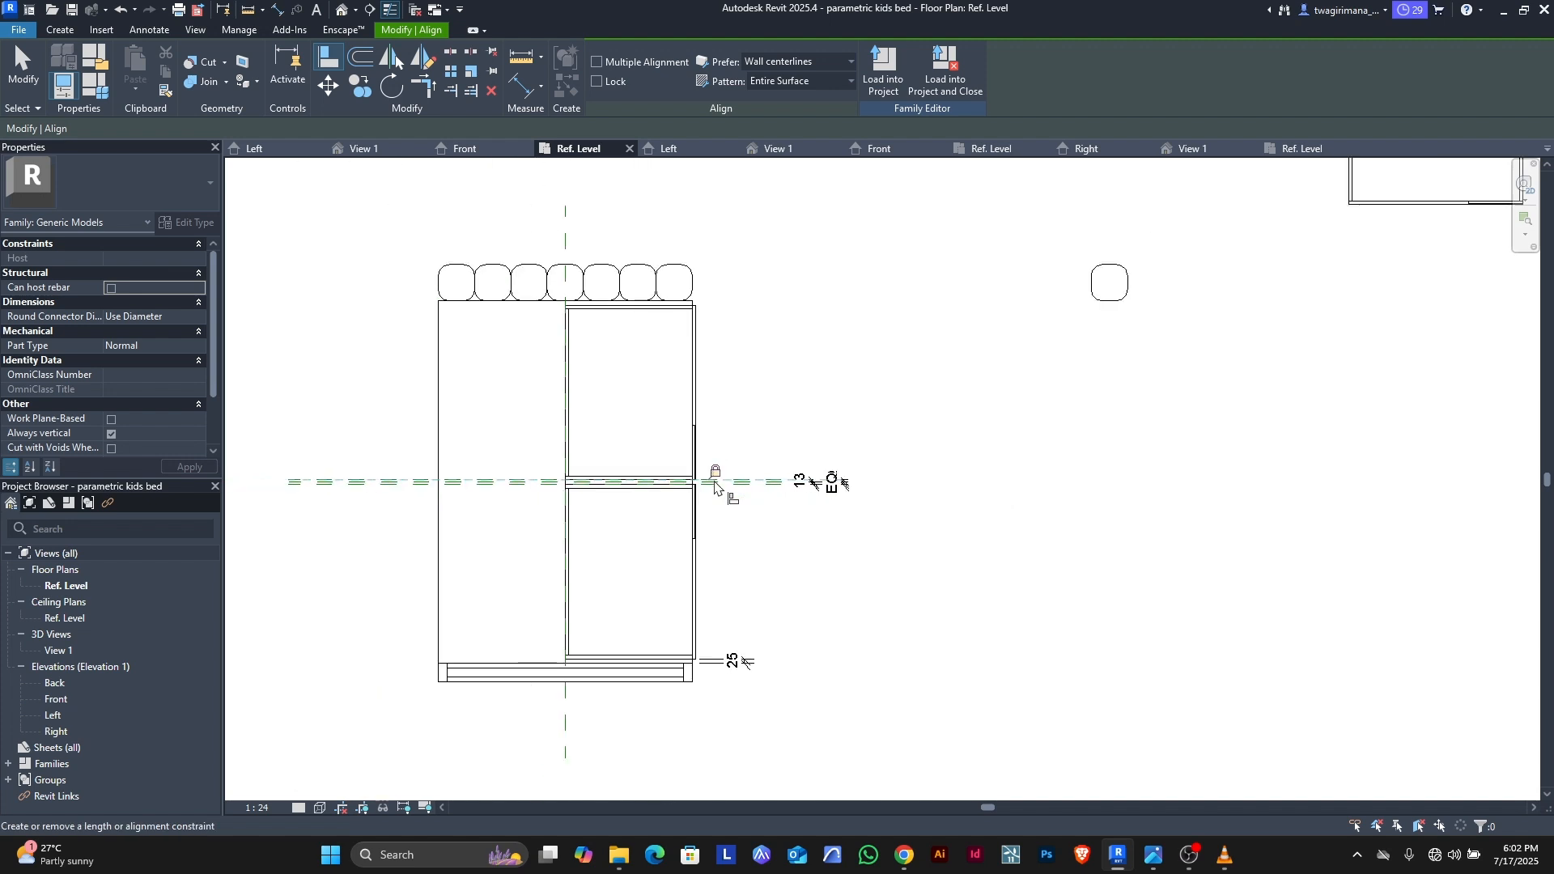
{"action": "left_click", "coordinate": [16, 61]}
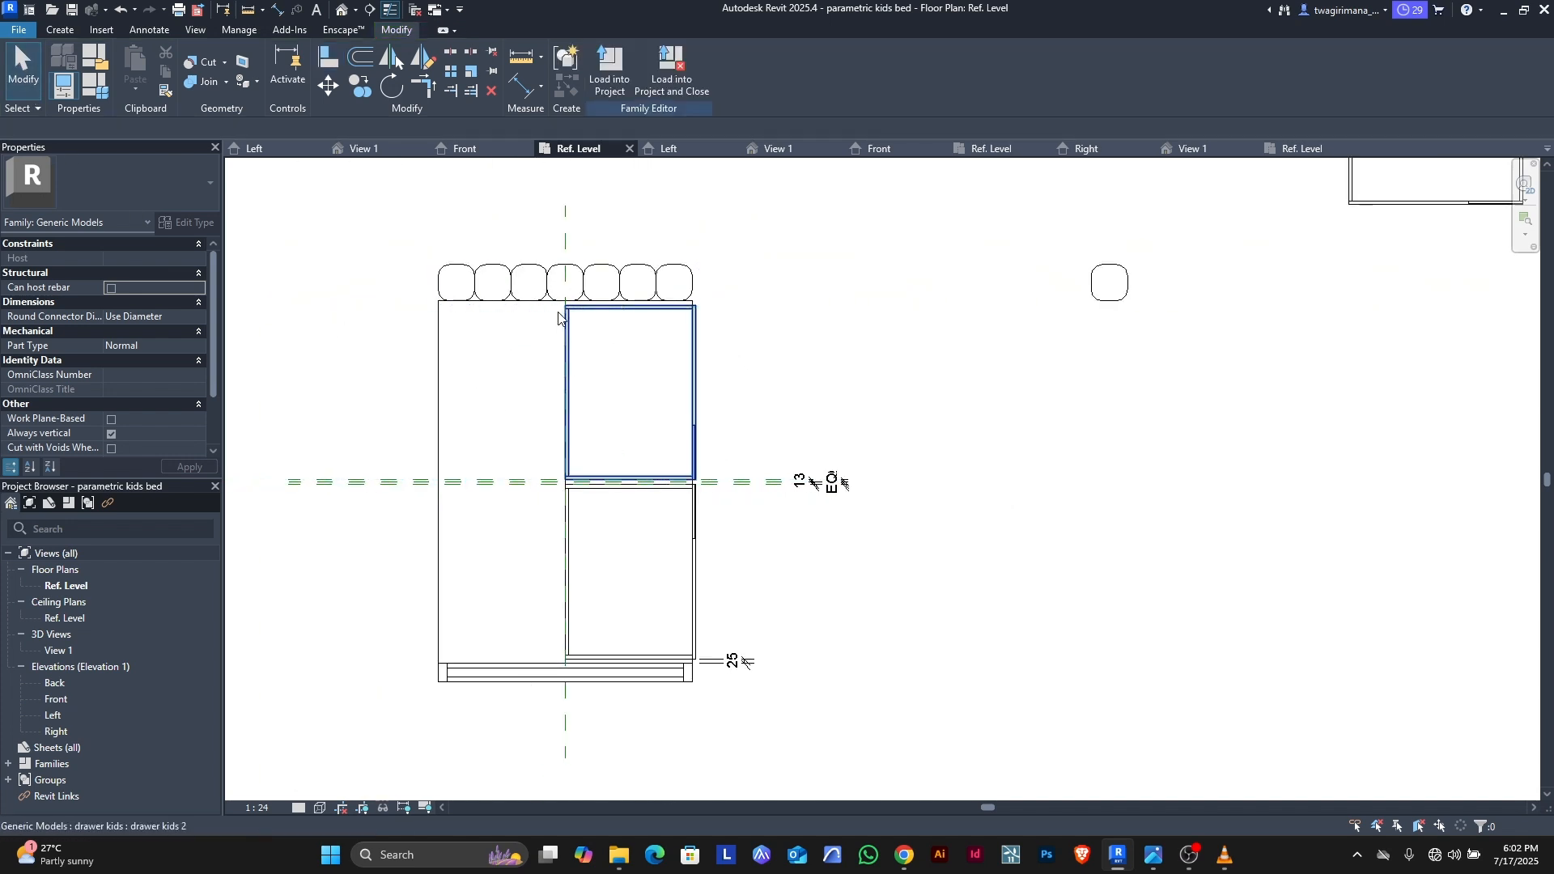
{"action": "scroll", "coordinate": [570, 455], "scroll_direction": "up", "scroll_amount": 2}
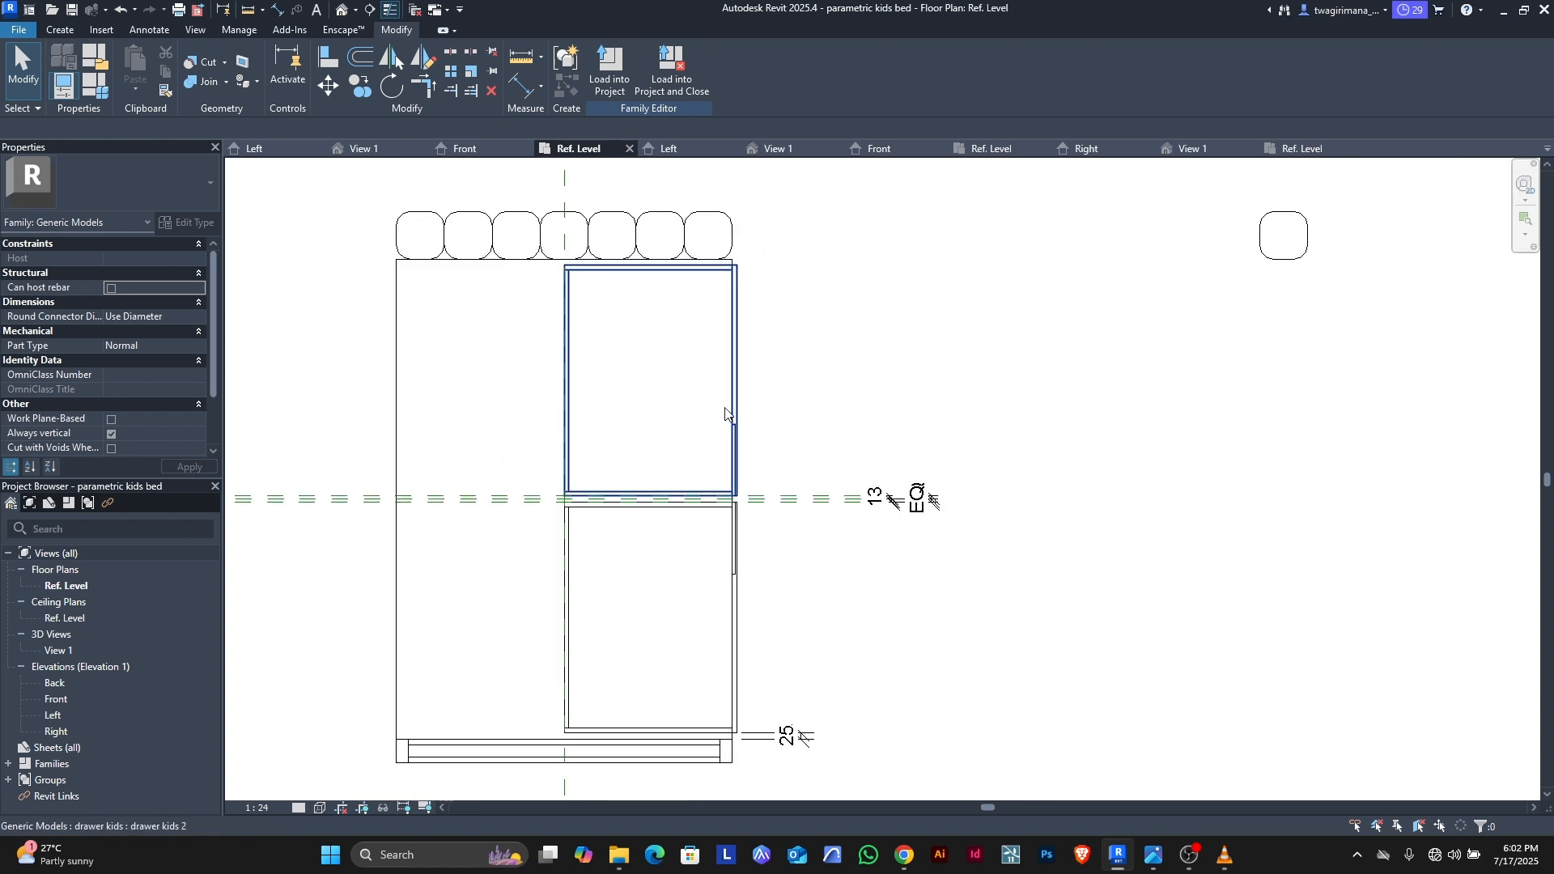
{"action": "left_click", "coordinate": [727, 413]}
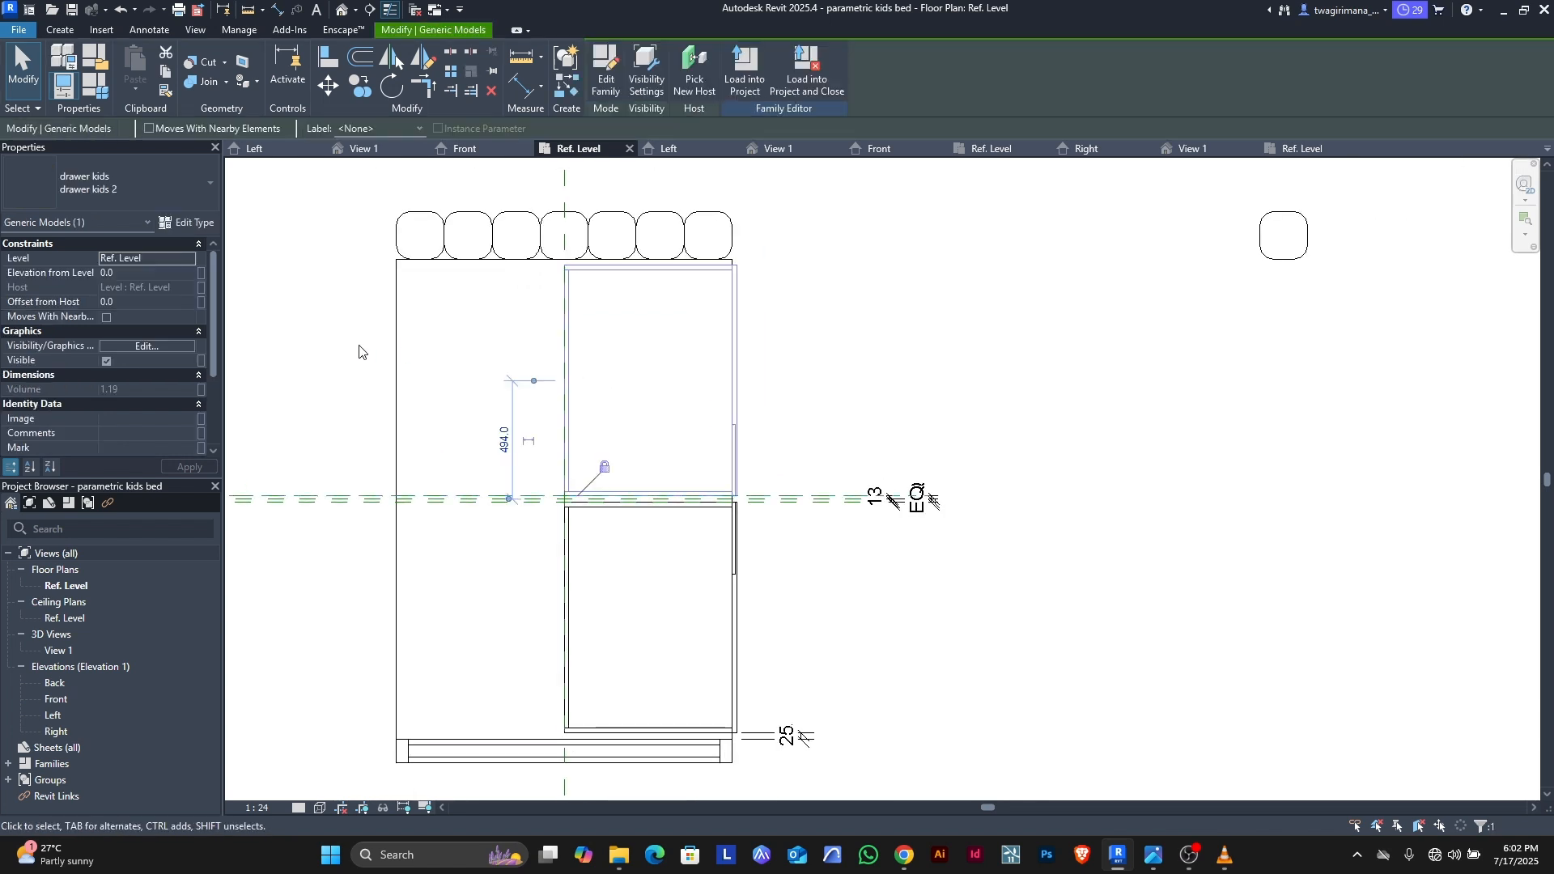
{"action": "key", "text": "Escape"}
Step: Set the movement 2 family parameter to 700 to slide the headboard-side drawer out
{"action": "left_click", "coordinate": [103, 94]}
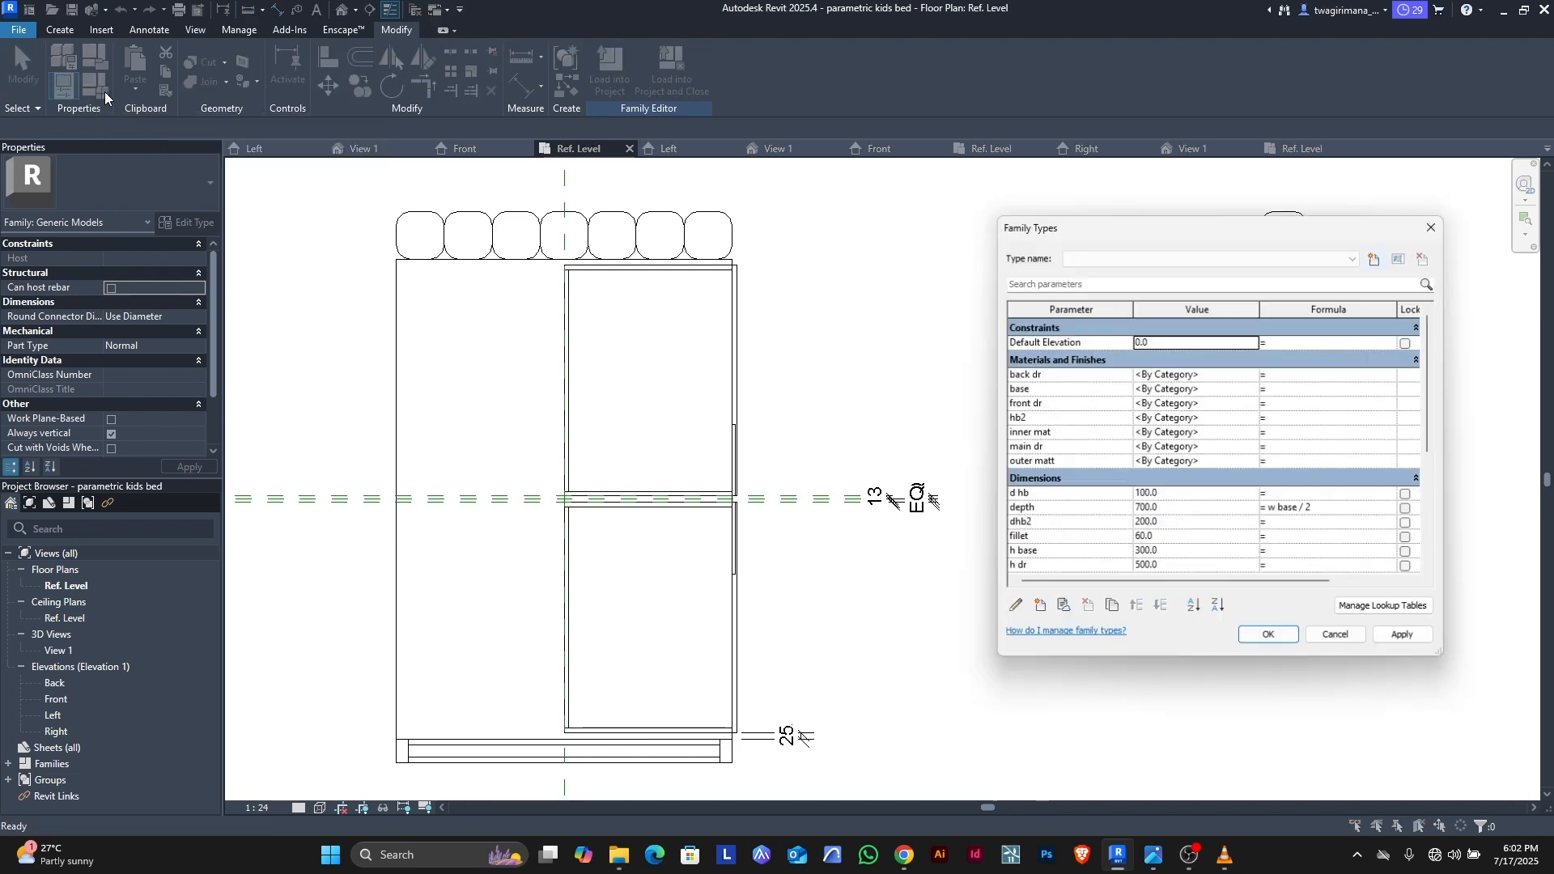
{"action": "scroll", "coordinate": [1069, 552], "scroll_direction": "down", "scroll_amount": 3}
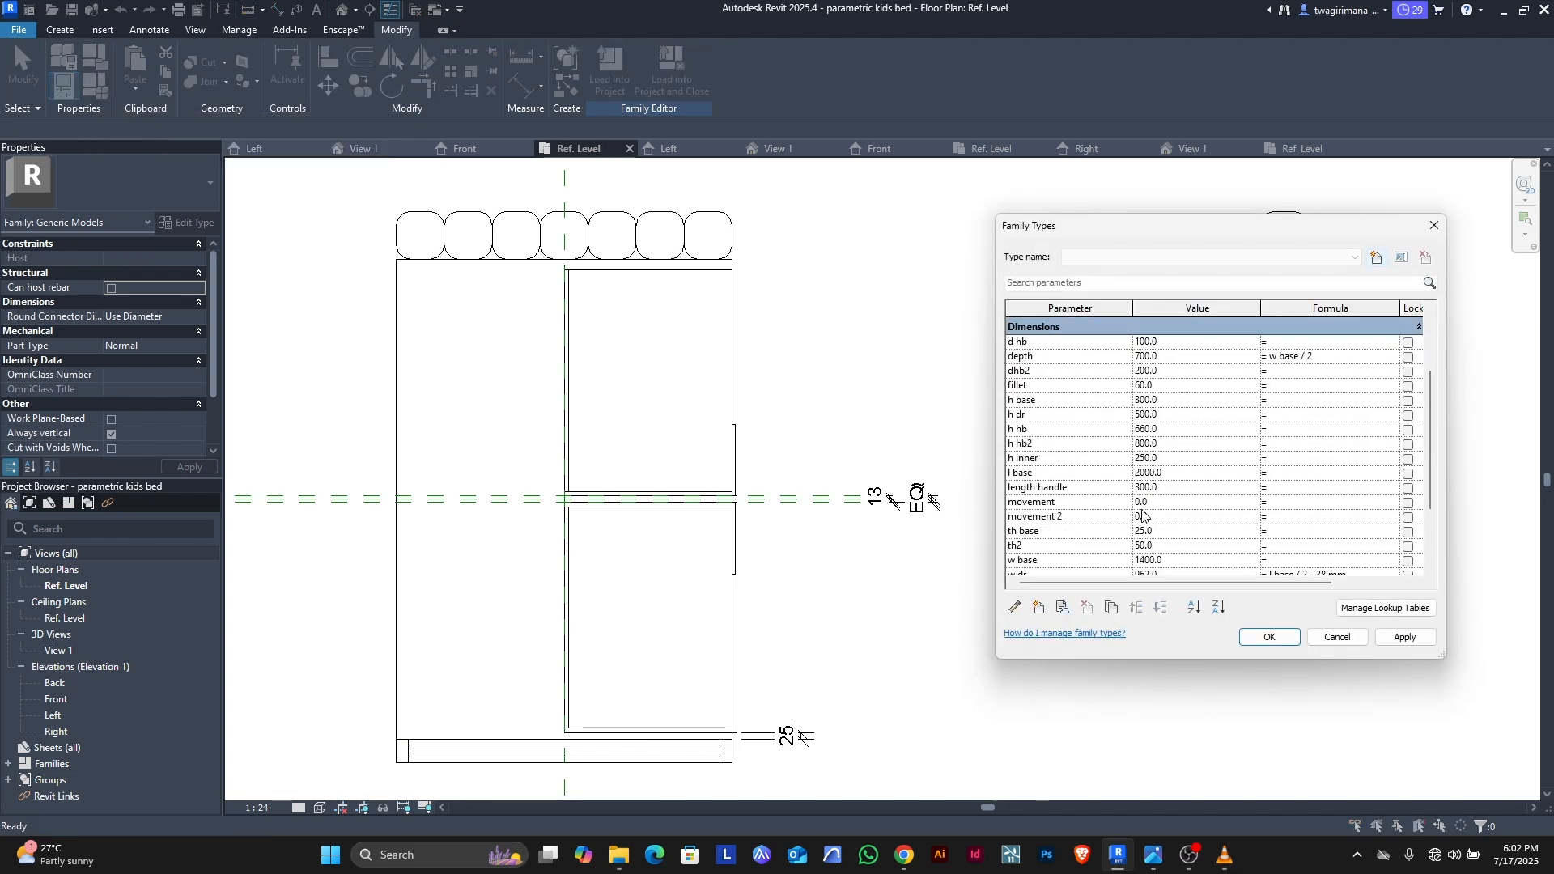
{"action": "left_click", "coordinate": [1172, 519]}
{"action": "type", "text": "700"}
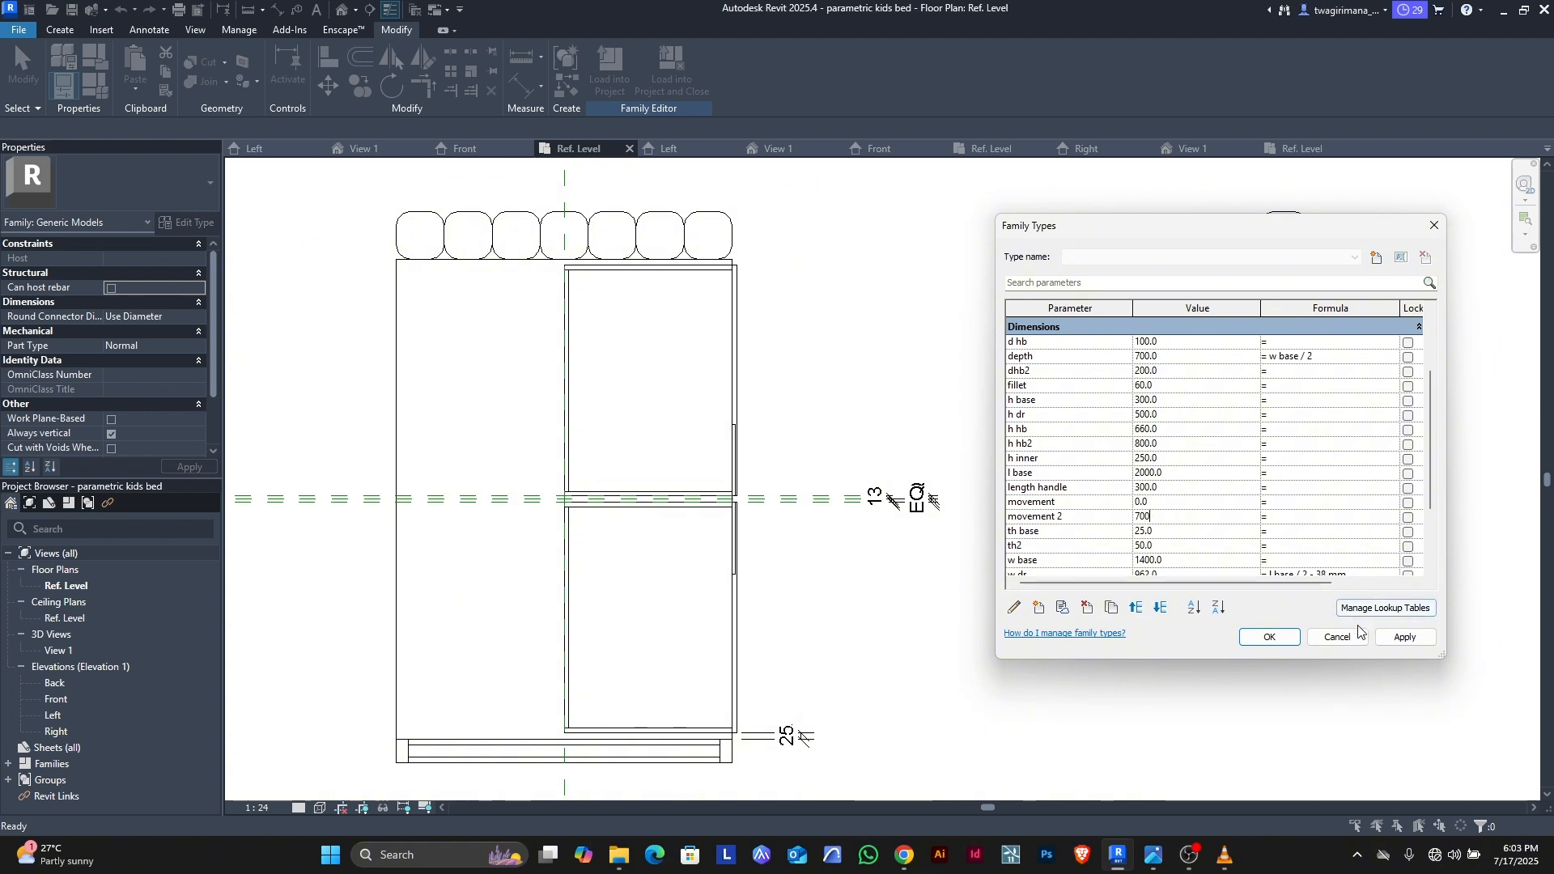
{"action": "left_click", "coordinate": [1384, 638]}
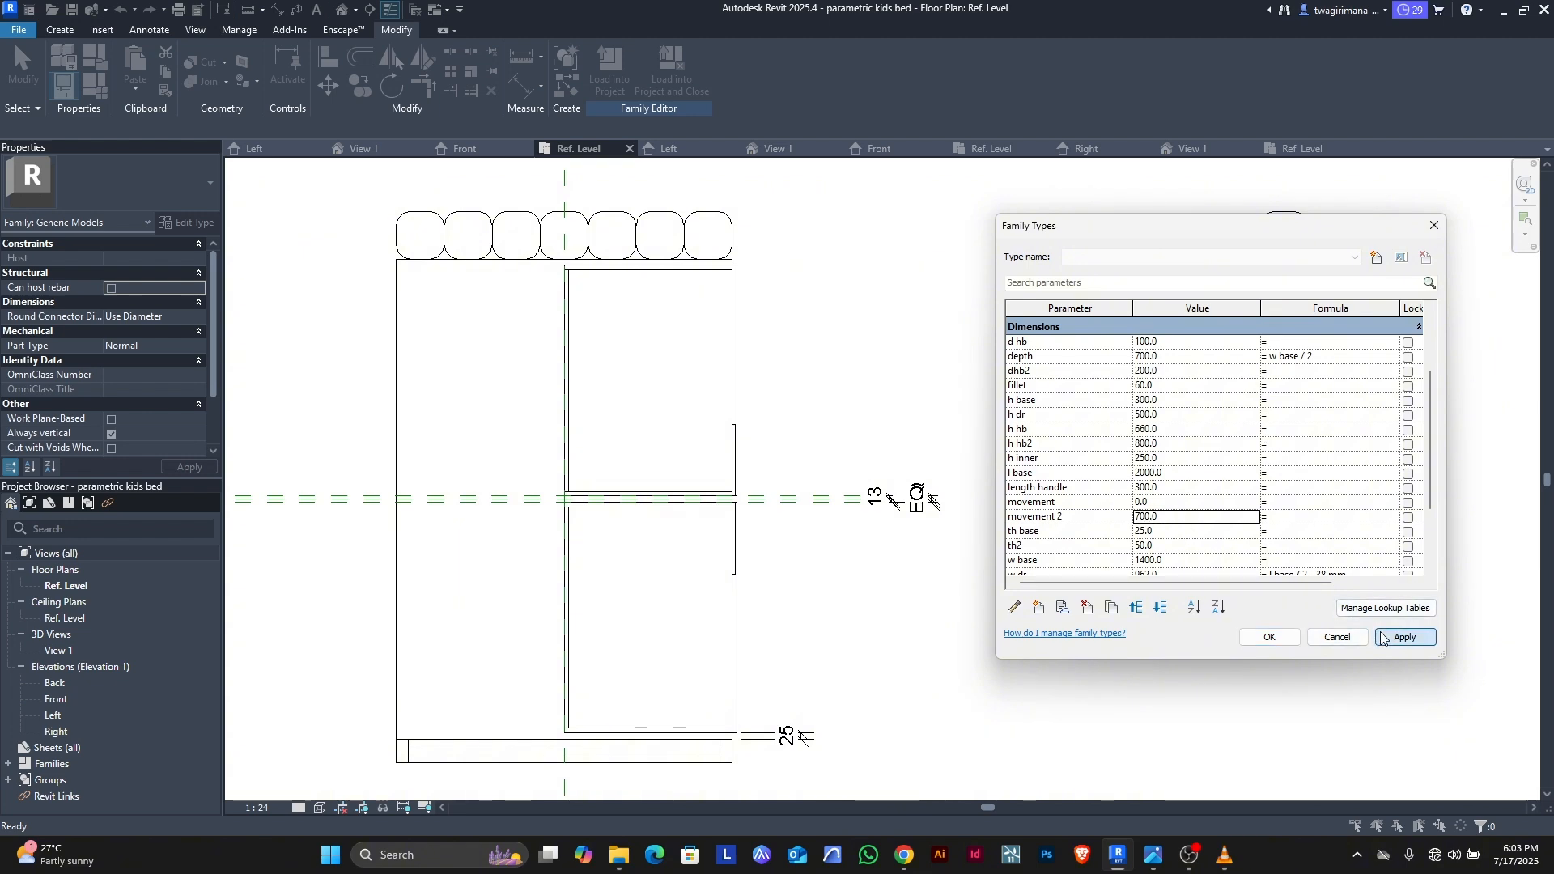
{"action": "left_click", "coordinate": [1272, 638]}
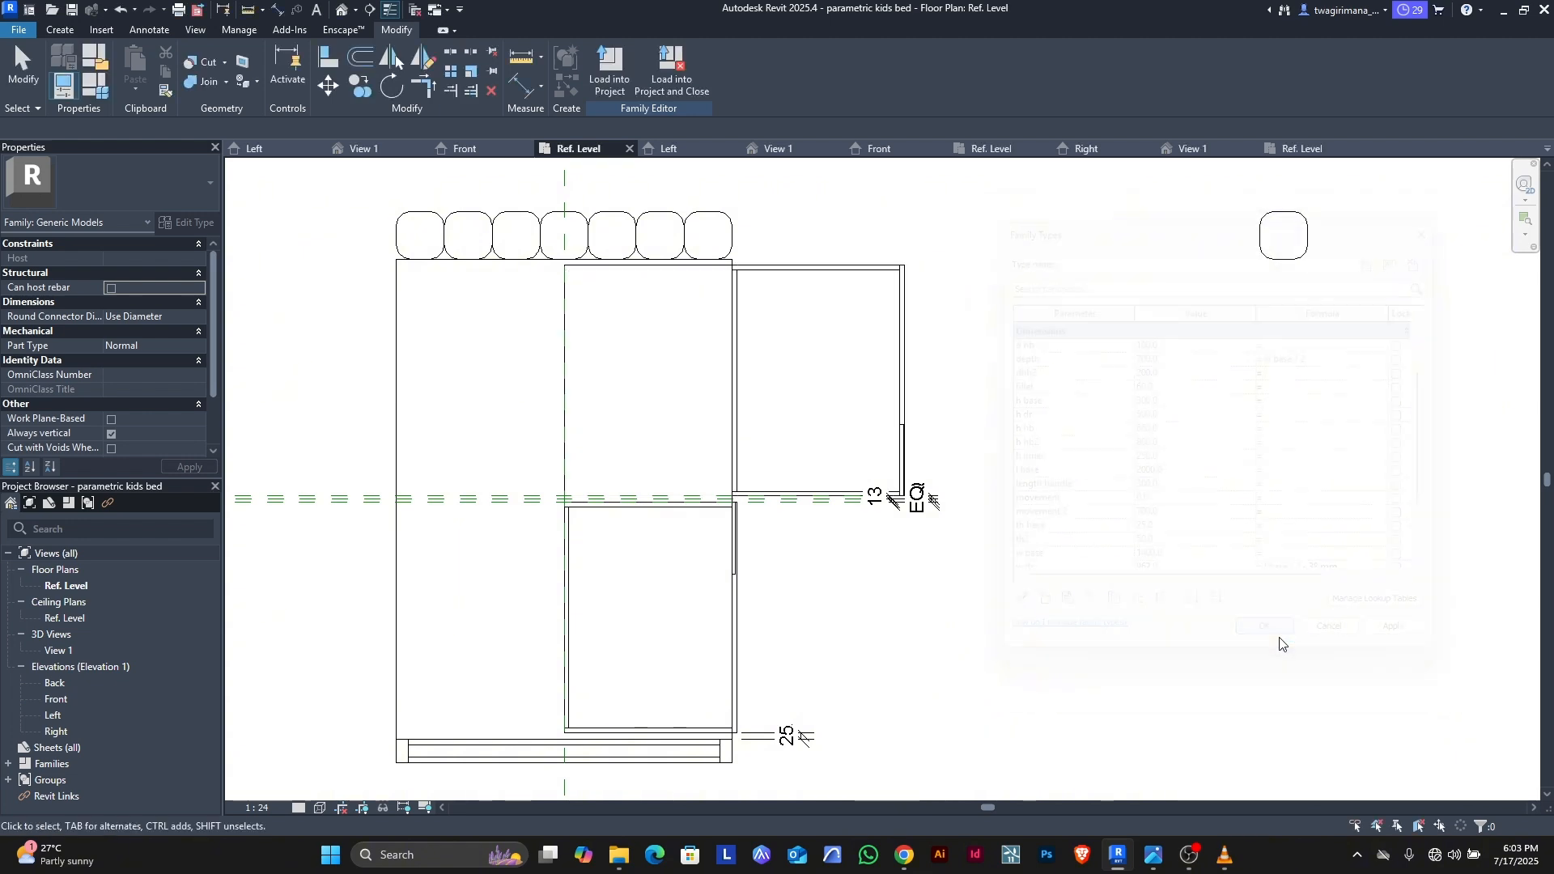
Step: Align and lock the headboard-side drawer's Center (Front/Back) plane to the bed's lengthwise centre reference plane
{"action": "left_click", "coordinate": [326, 58]}
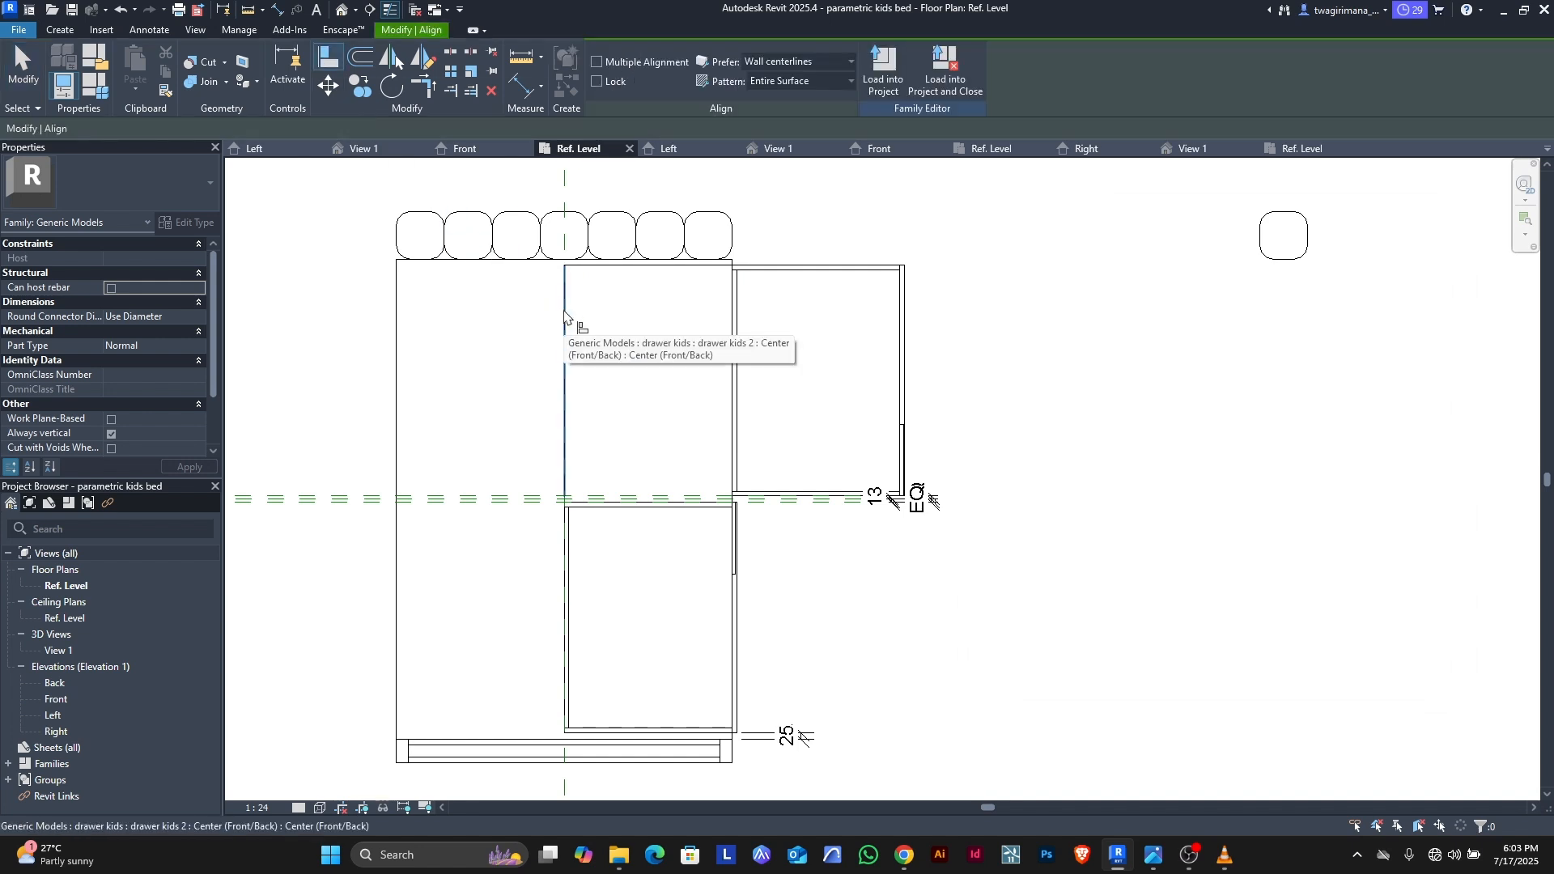
{"action": "left_click", "coordinate": [564, 194]}
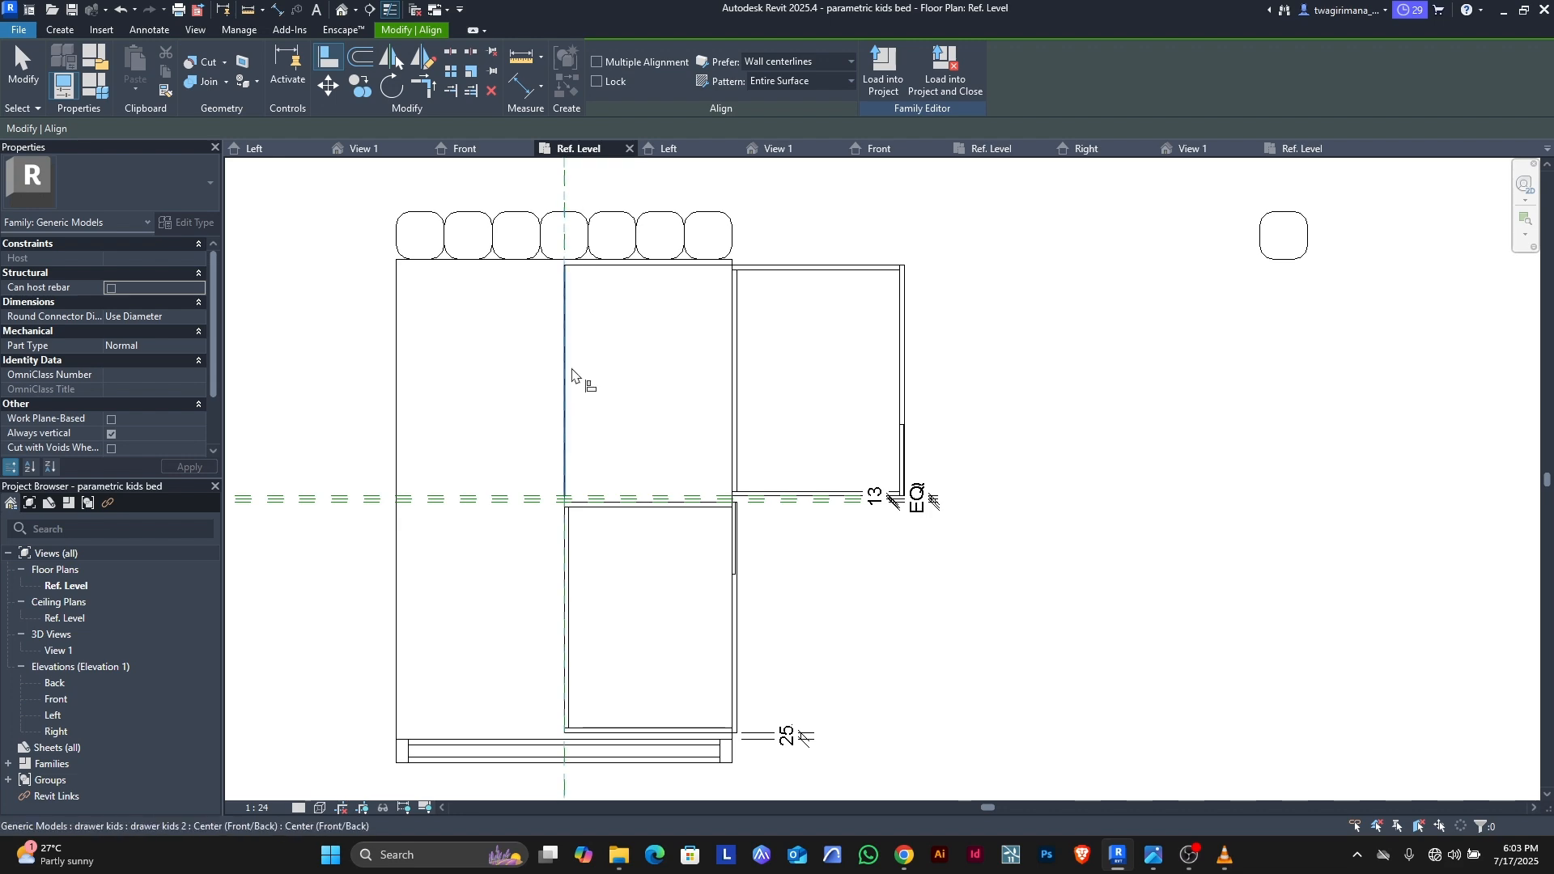
{"action": "left_click", "coordinate": [535, 451]}
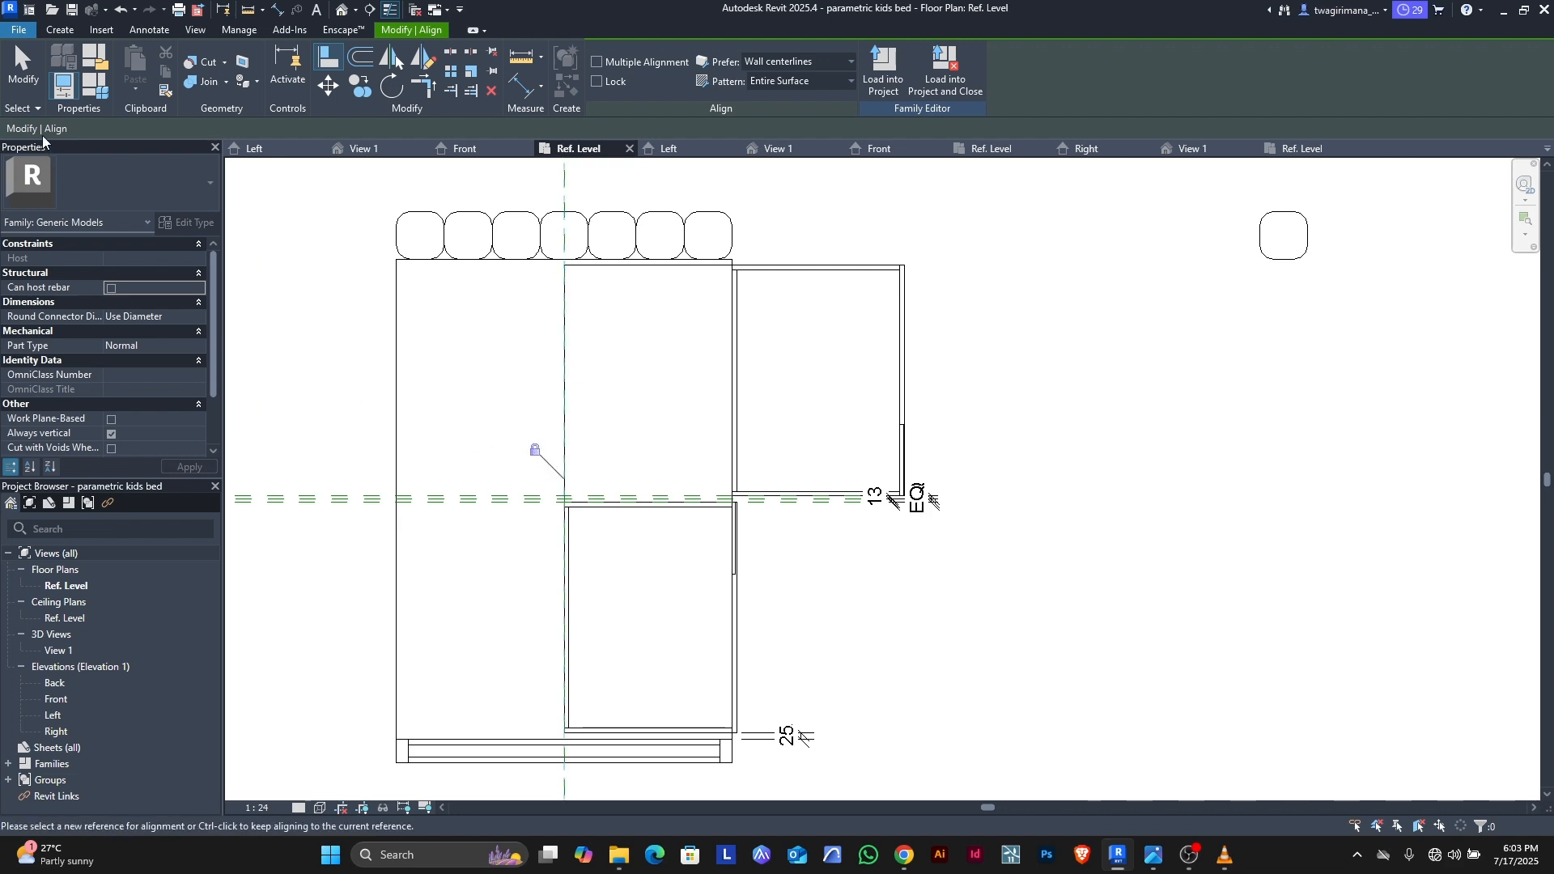
Step: Set the movement 2 family parameter to 0 to slide the headboard-side drawer back into the bed
{"action": "left_click", "coordinate": [24, 69]}
{"action": "left_click", "coordinate": [97, 84]}
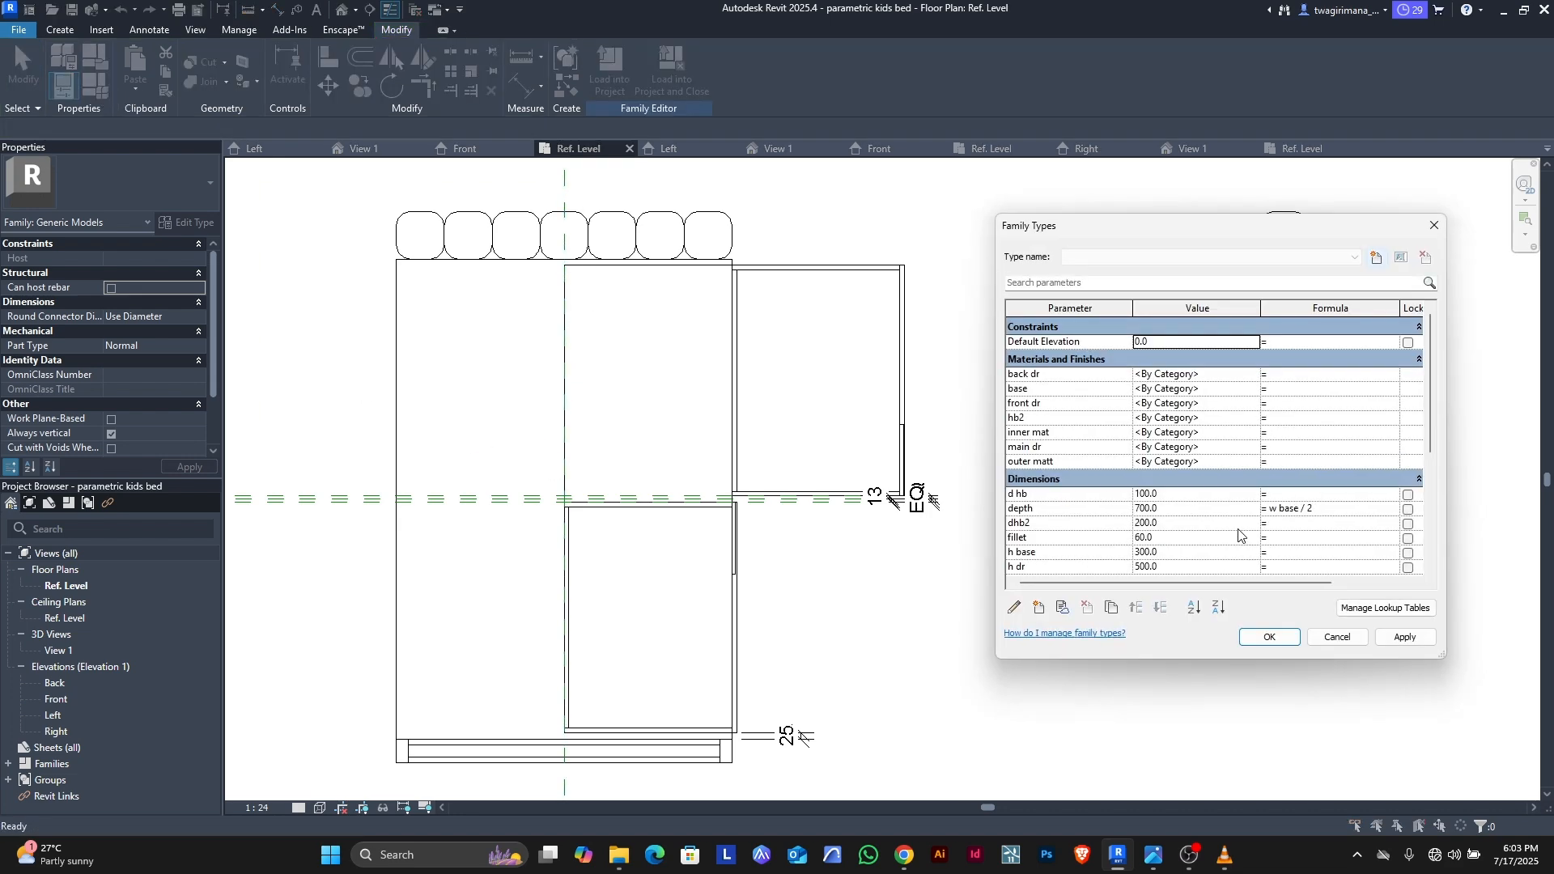
{"action": "scroll", "coordinate": [1218, 518], "scroll_direction": "down", "scroll_amount": 1}
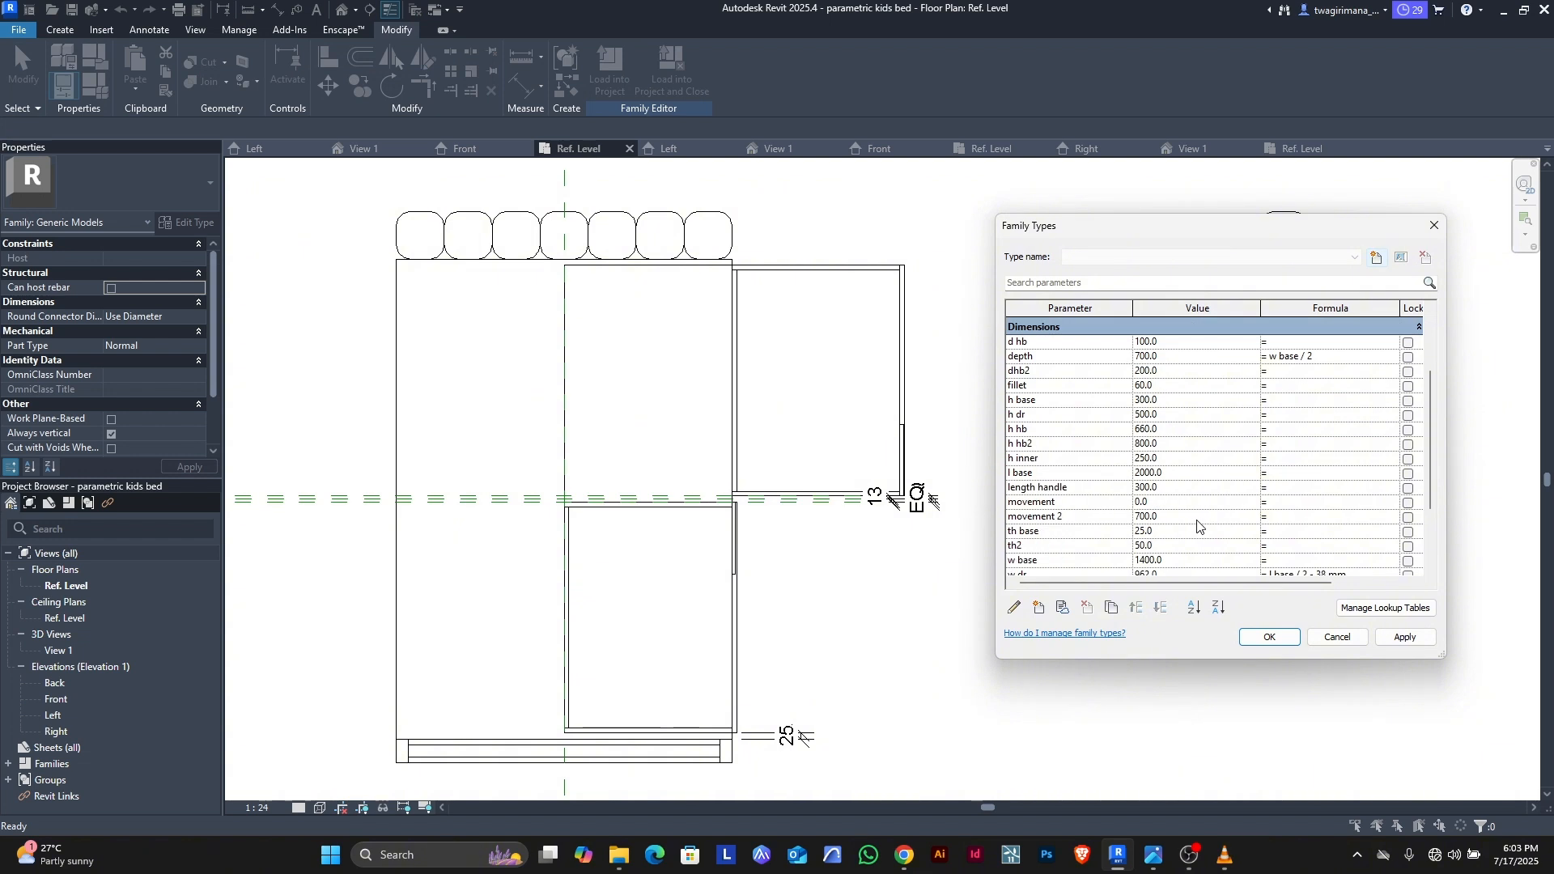
{"action": "left_click", "coordinate": [1187, 519]}
{"action": "type", "text": "0"}
{"action": "left_click", "coordinate": [1391, 642]}
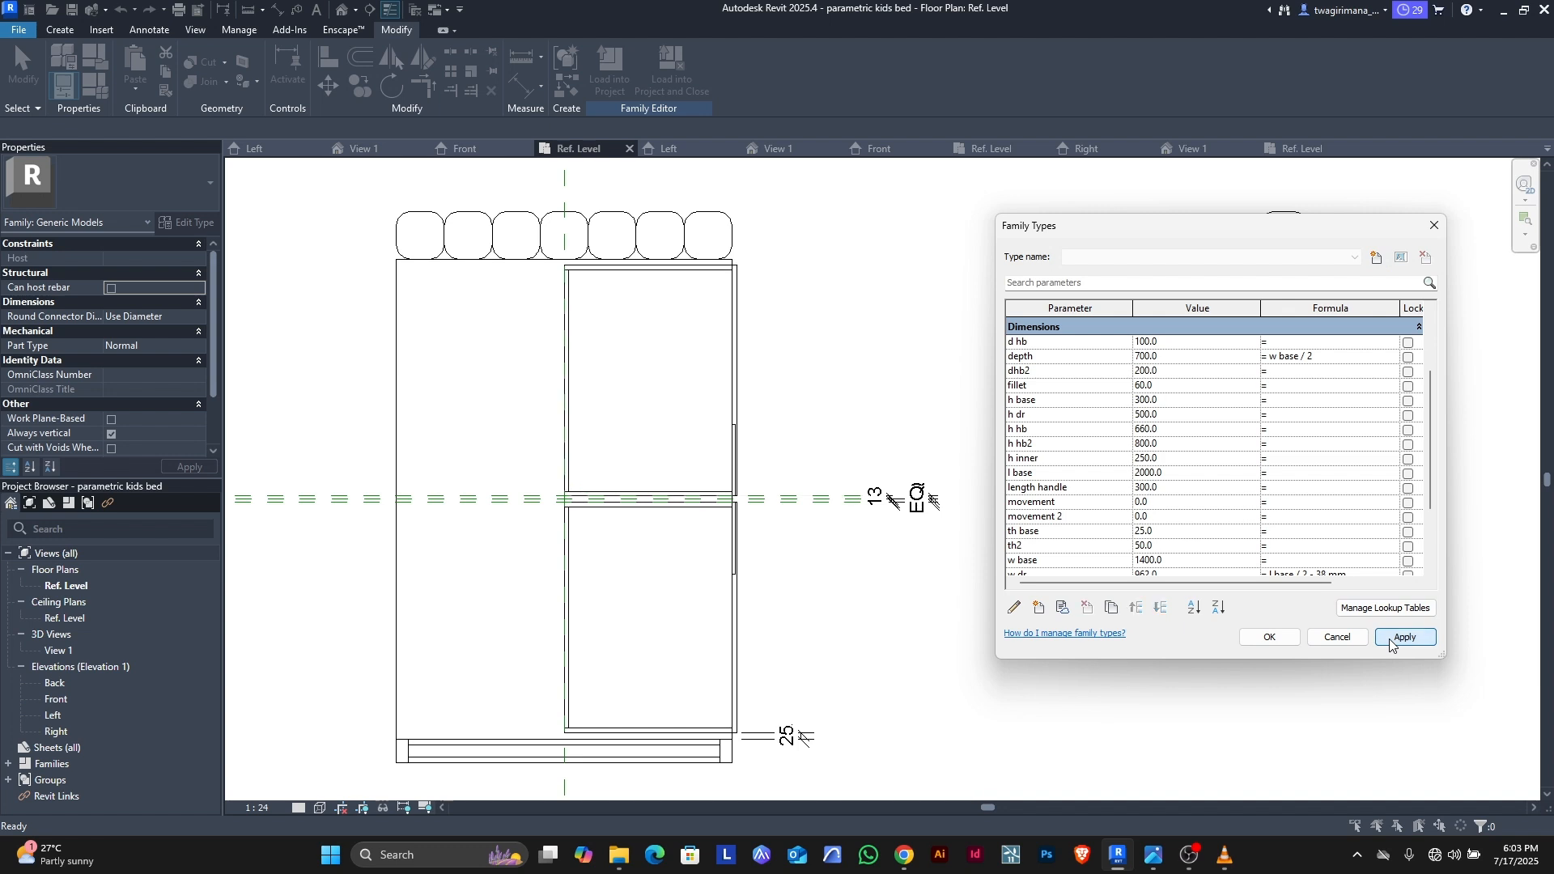
Step: Flex the movement 2 parameter to 400, return it to 0 and accept the family types
{"action": "left_click", "coordinate": [1163, 518]}
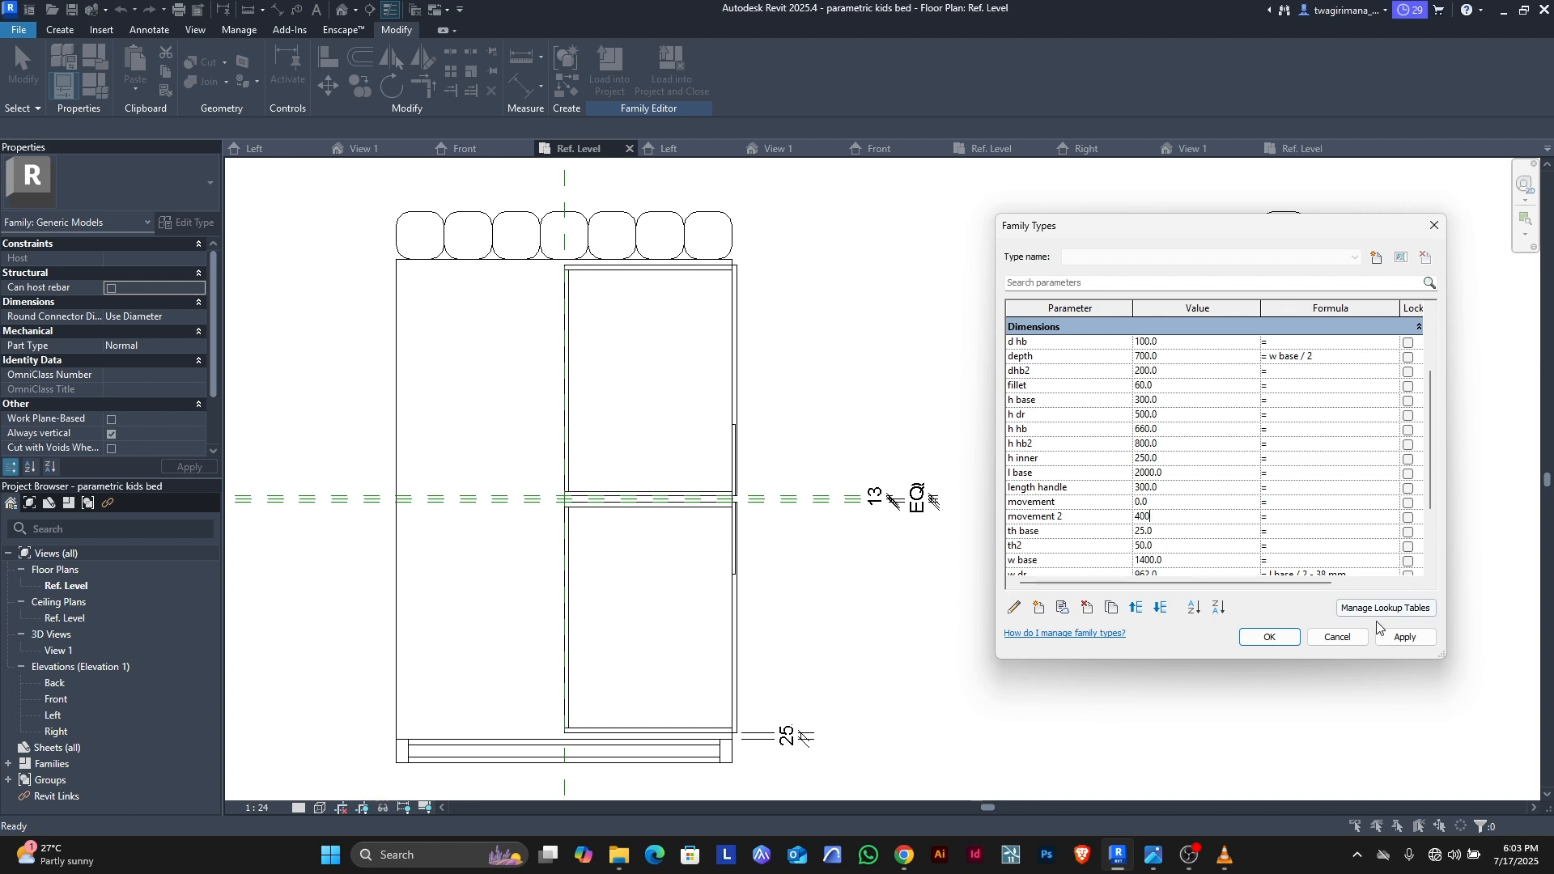
{"action": "left_click", "coordinate": [1401, 639]}
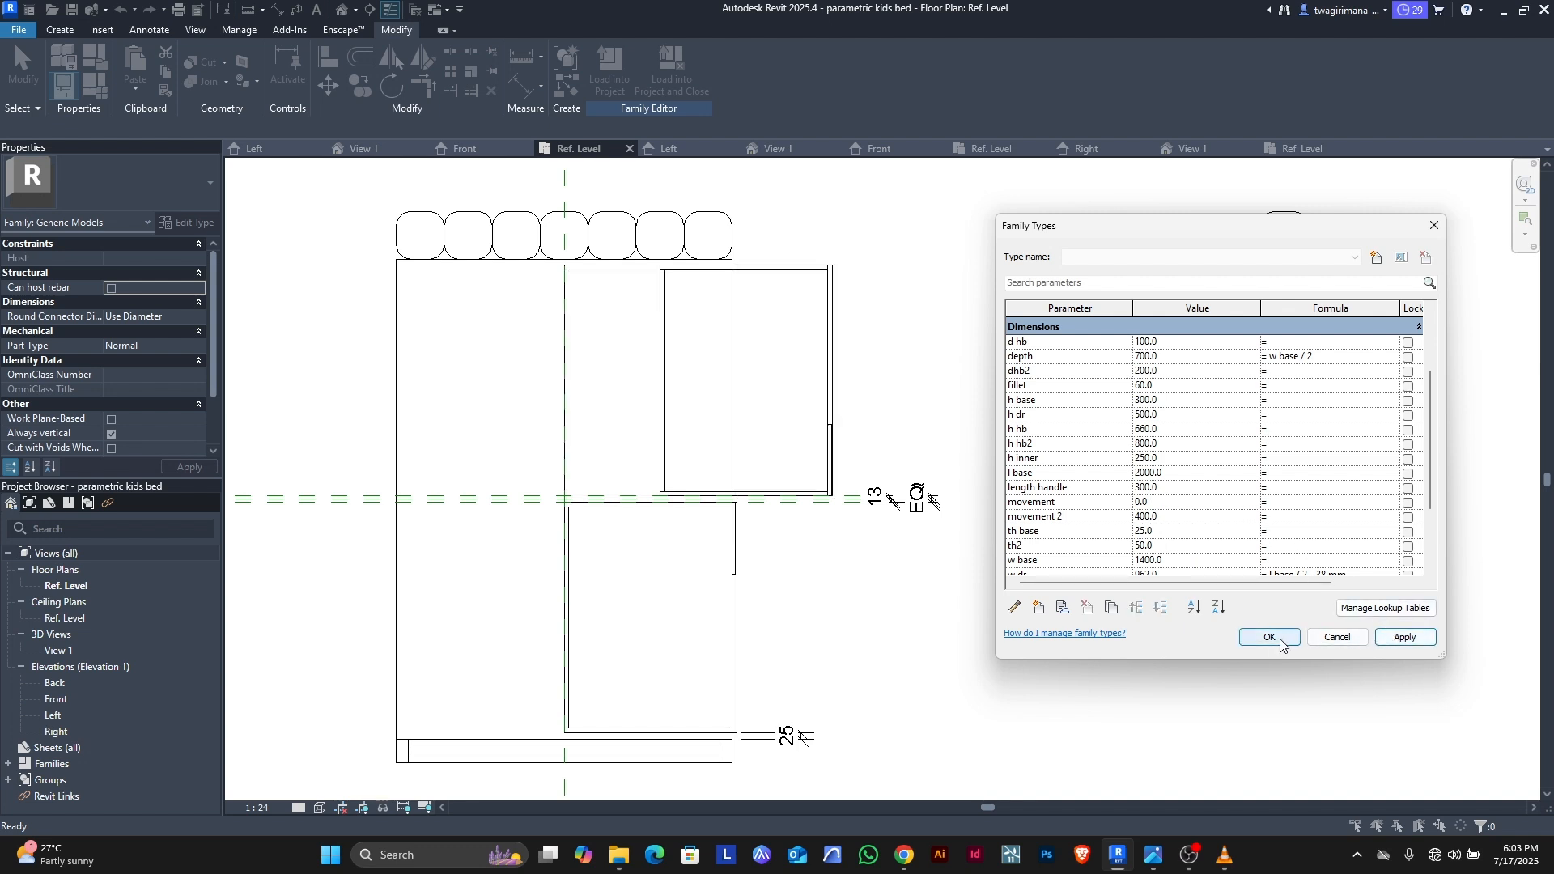
{"action": "left_click", "coordinate": [1173, 519]}
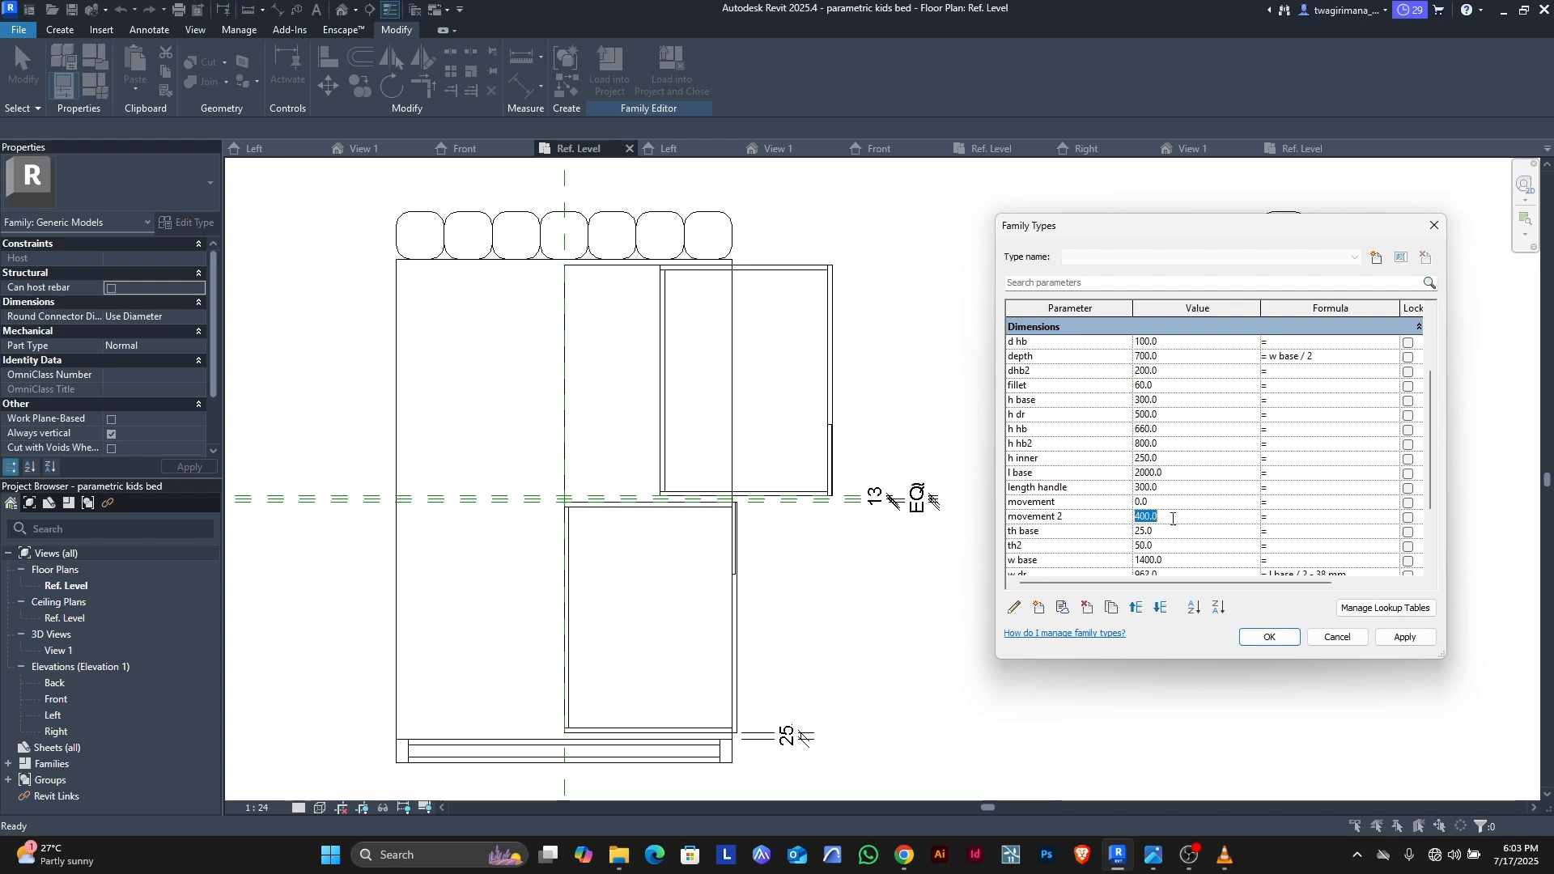
{"action": "type", "text": "0"}
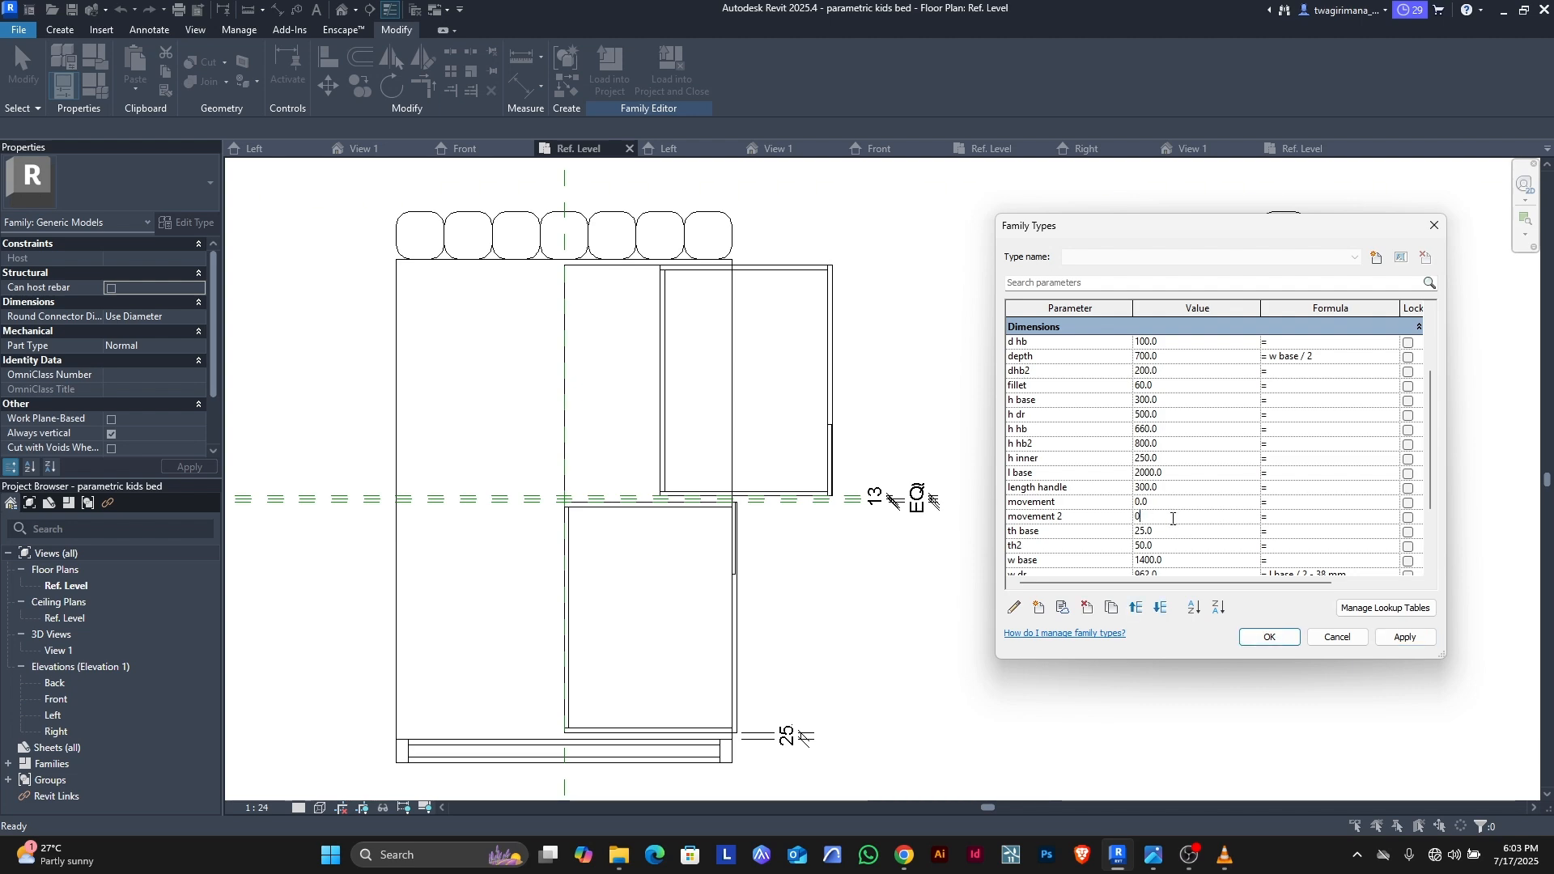
{"action": "left_click", "coordinate": [1412, 639]}
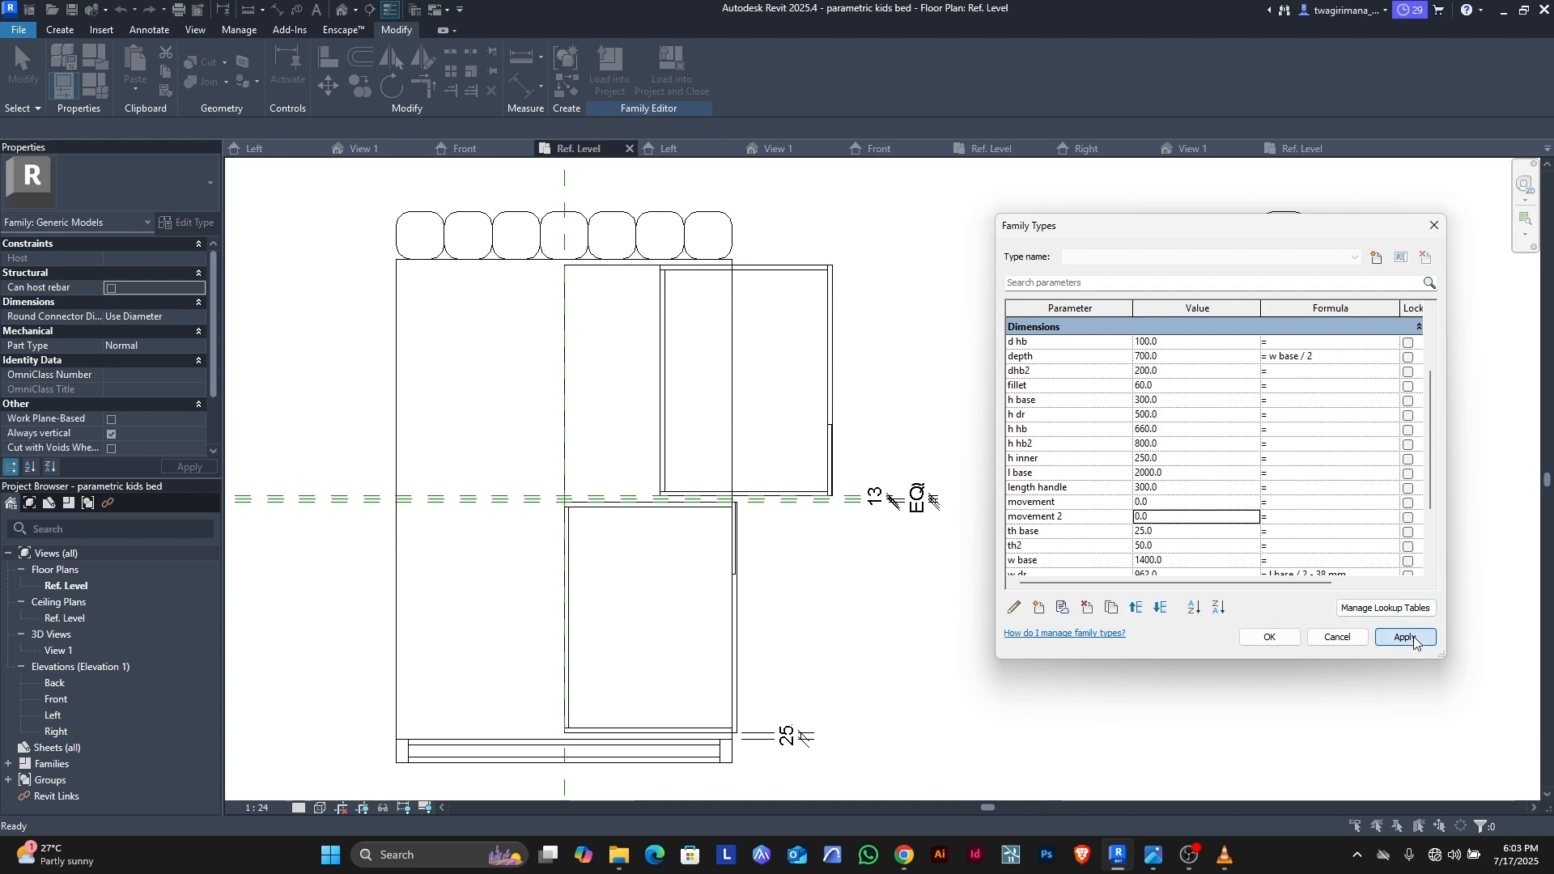
{"action": "left_click", "coordinate": [1271, 637]}
Step: Inspect in the 3D view how the two drawers fit against the bed base, footboard and headboard
{"action": "scroll", "coordinate": [861, 442], "scroll_direction": "down", "scroll_amount": 2}
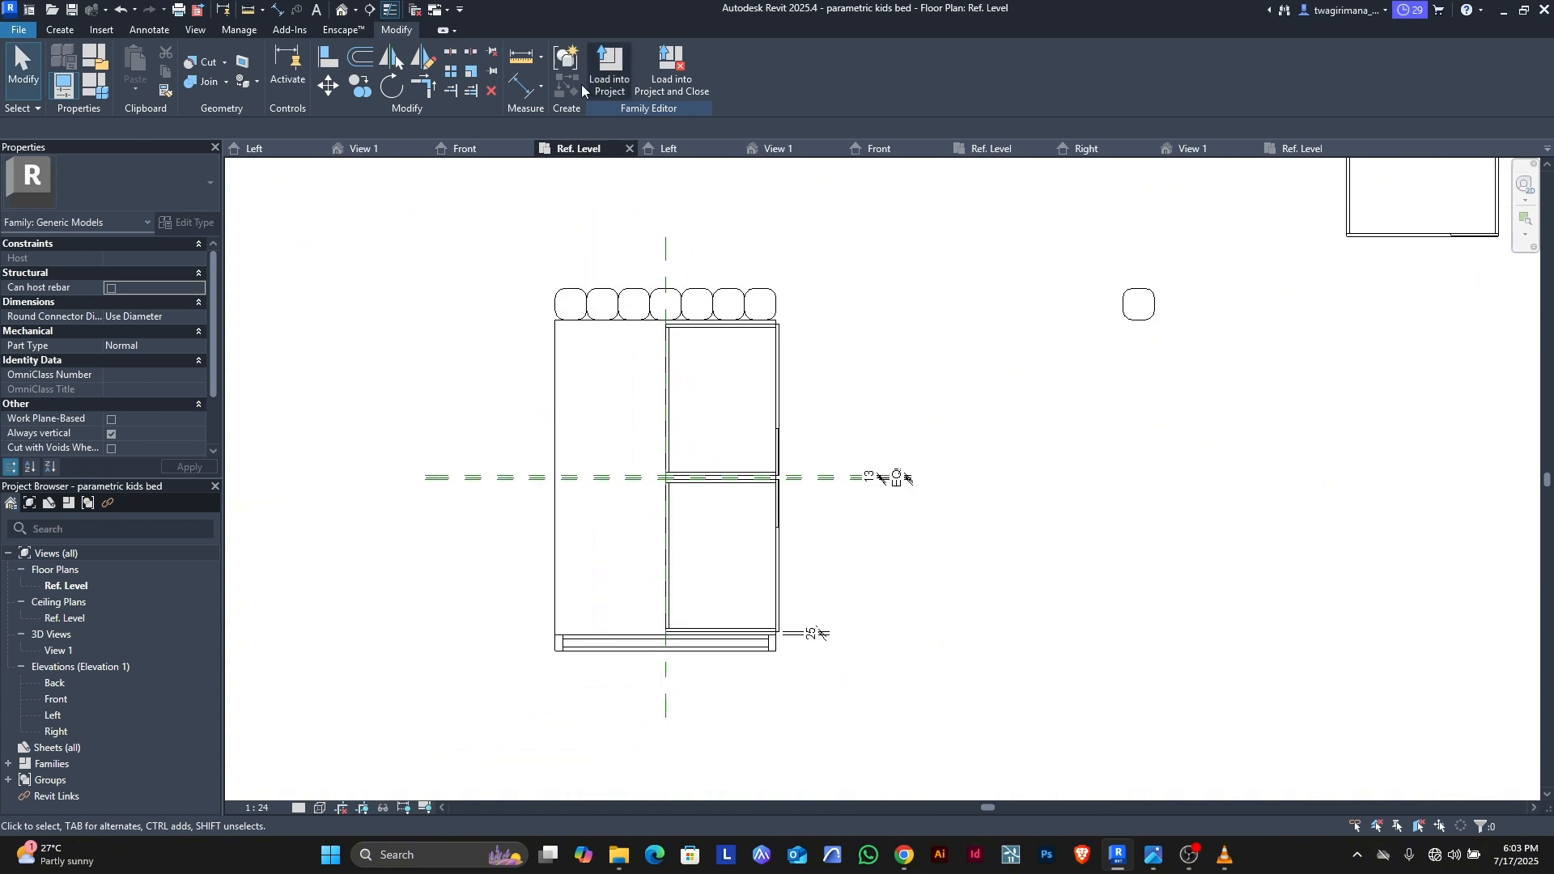
{"action": "left_click", "coordinate": [381, 153]}
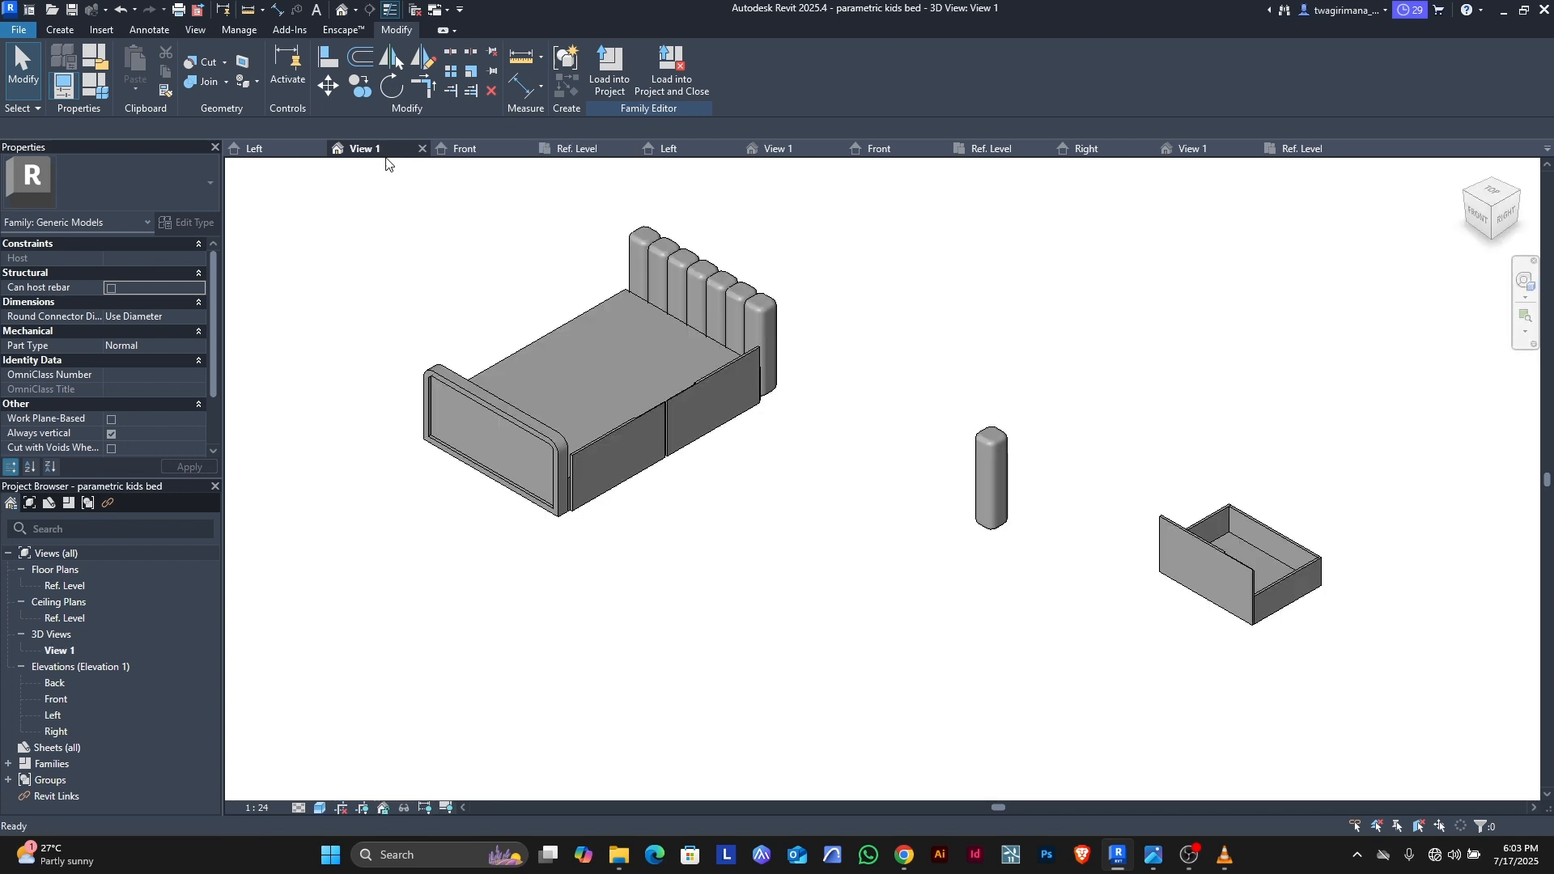
{"action": "scroll", "coordinate": [556, 419], "scroll_direction": "up", "scroll_amount": 5}
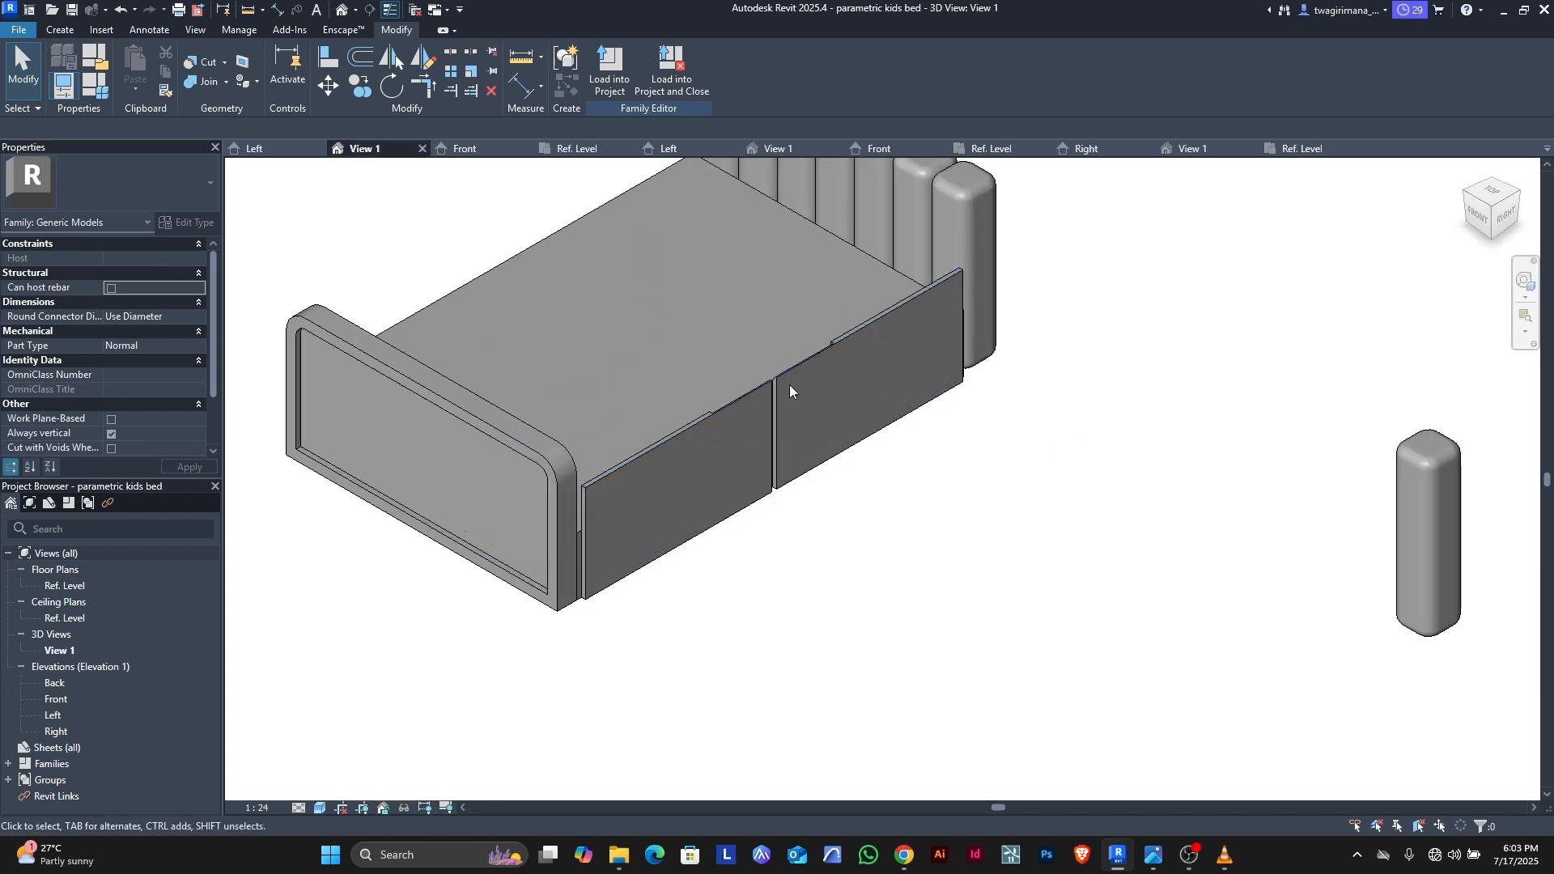
{"action": "scroll", "coordinate": [800, 353], "scroll_direction": "down", "scroll_amount": 2}
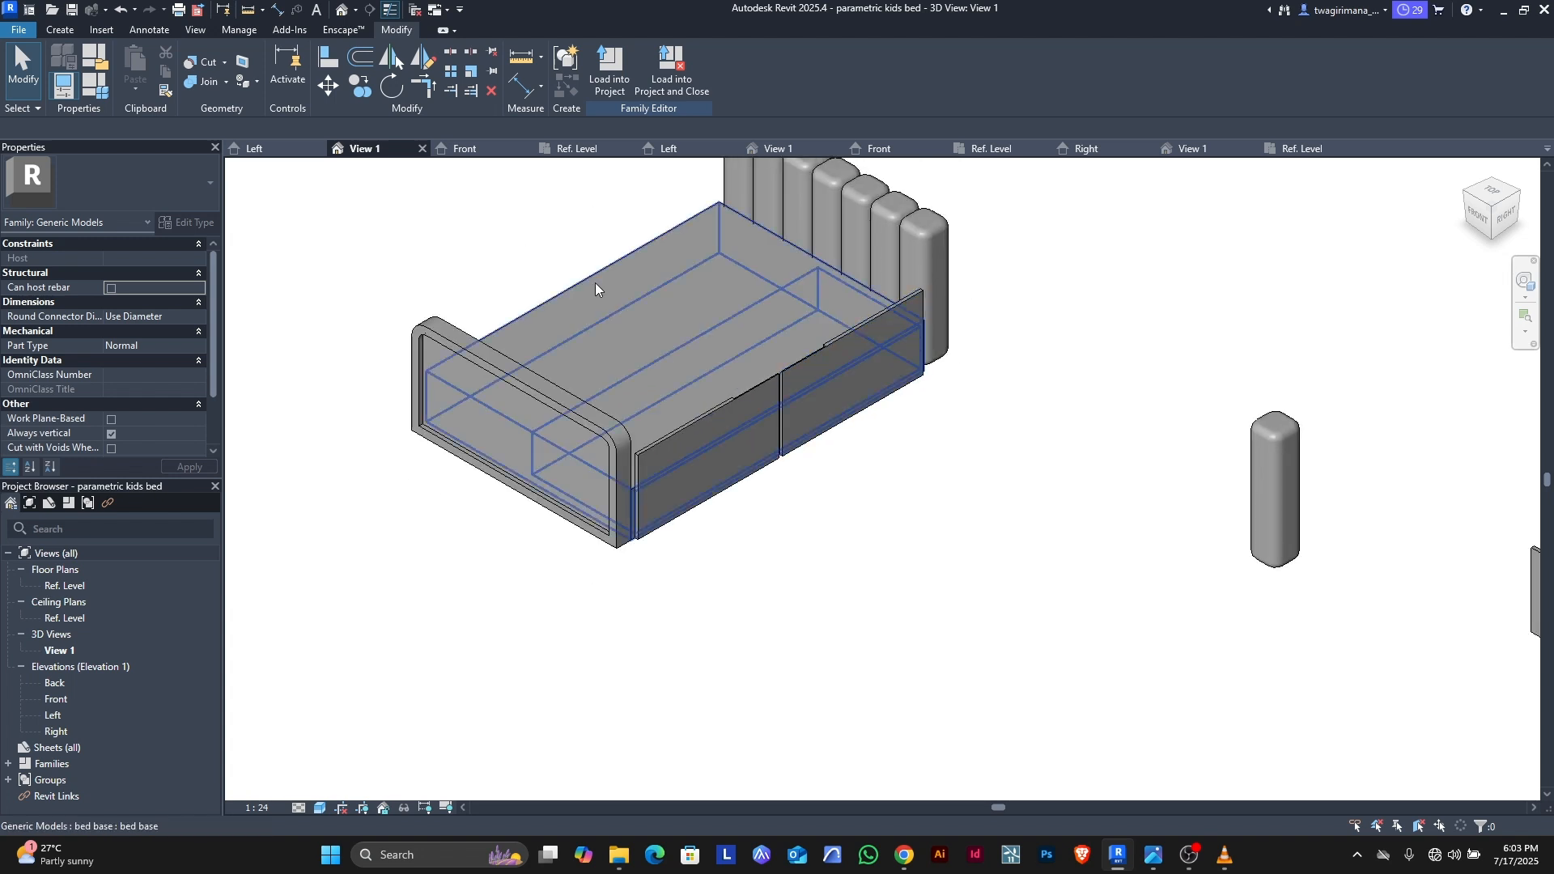
{"action": "scroll", "coordinate": [634, 503], "scroll_direction": "up", "scroll_amount": 3}
{"action": "scroll", "coordinate": [634, 504], "scroll_direction": "up", "scroll_amount": 3}
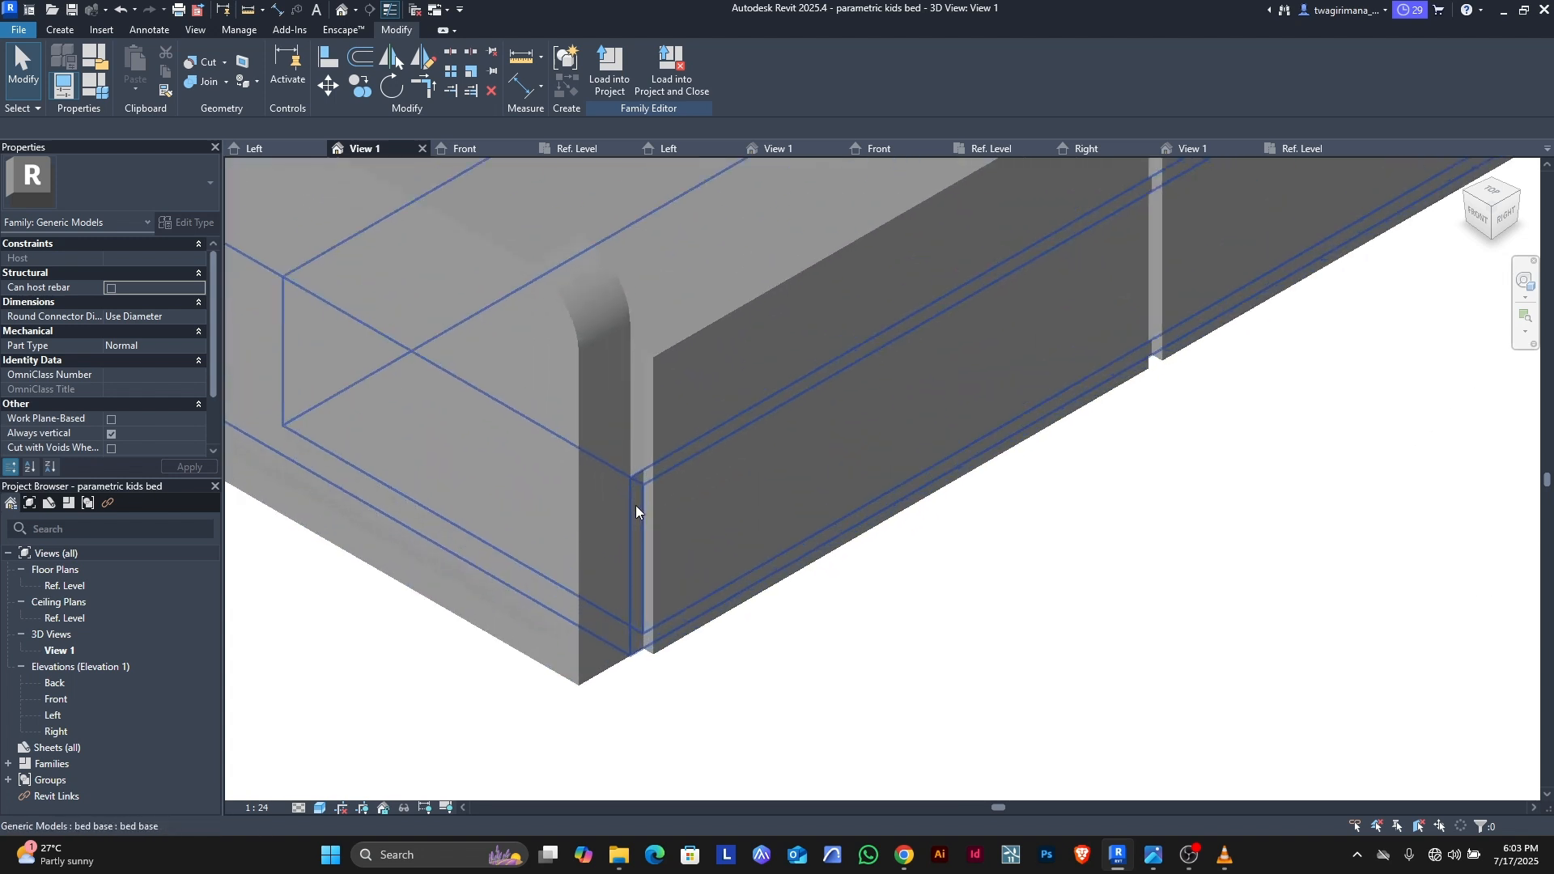
{"action": "scroll", "coordinate": [637, 494], "scroll_direction": "down", "scroll_amount": 6}
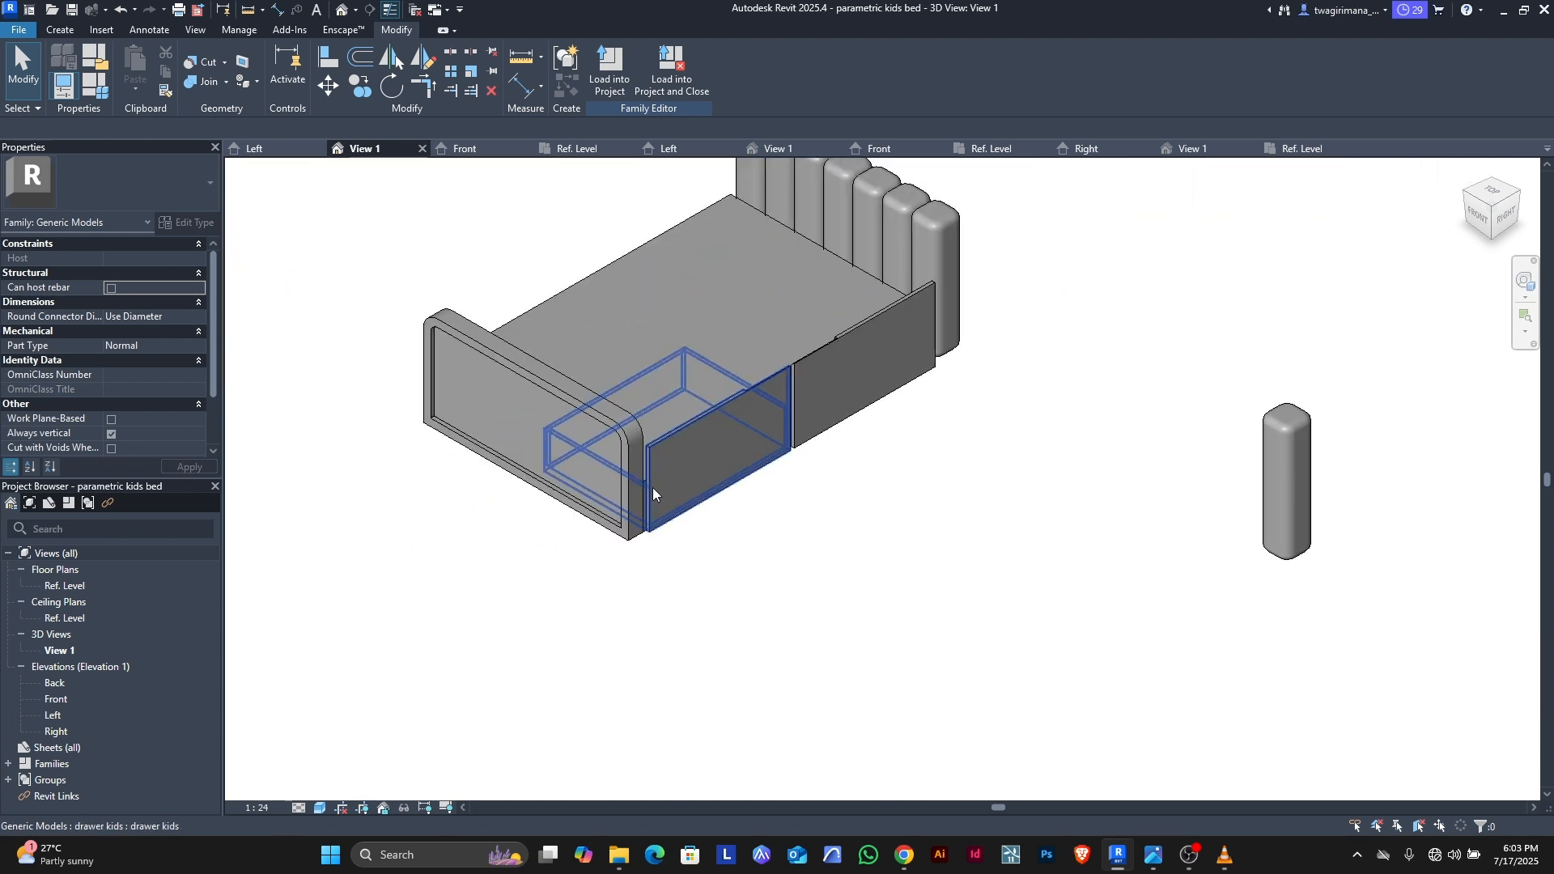
{"action": "scroll", "coordinate": [651, 489], "scroll_direction": "down", "scroll_amount": 2}
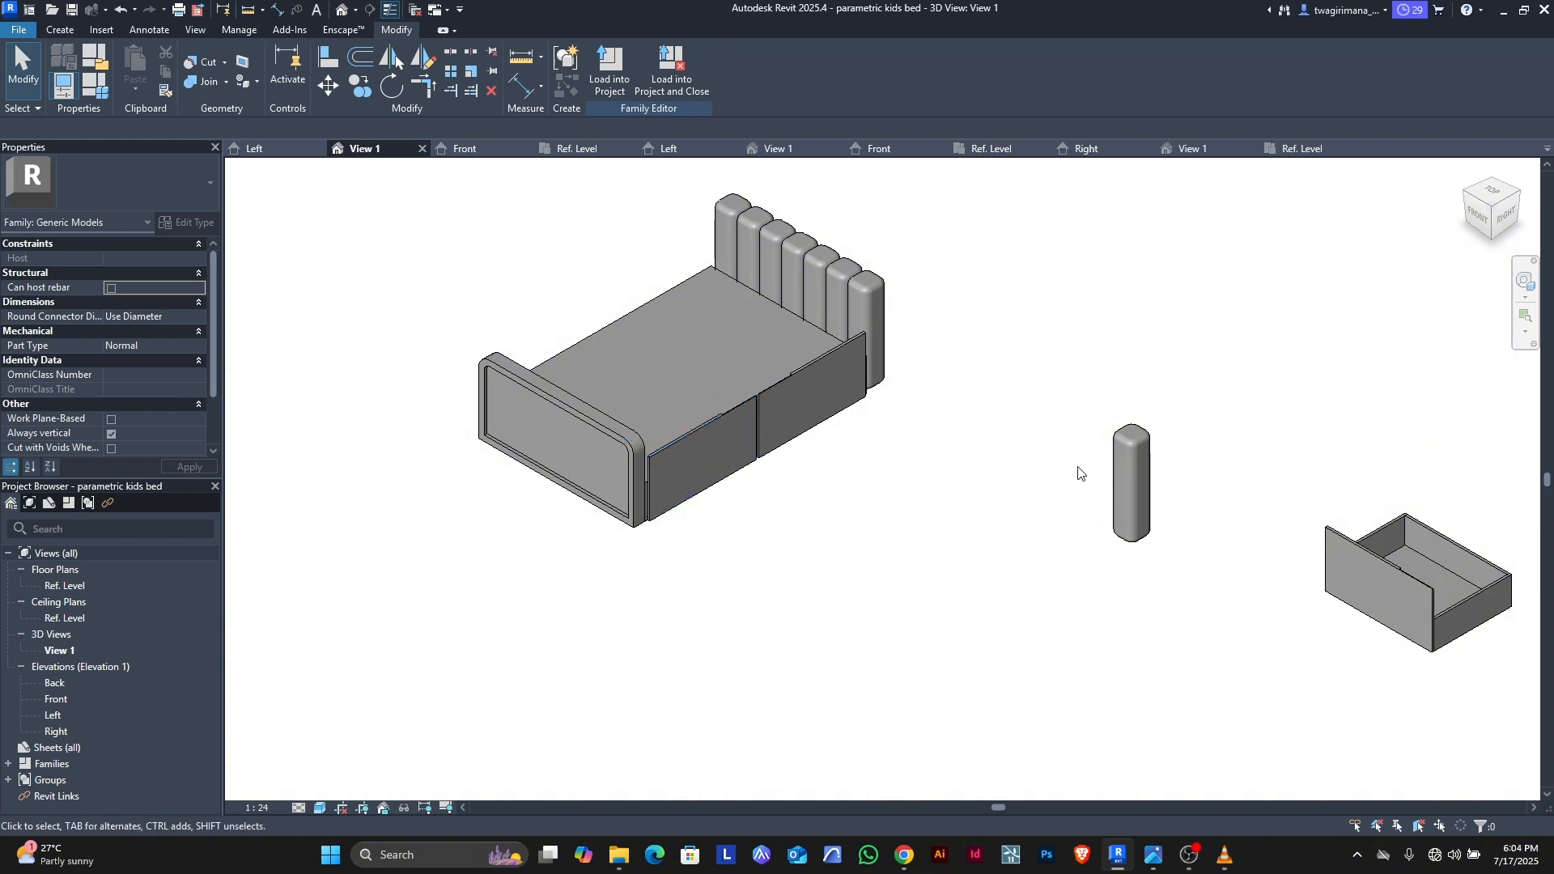
Step: Delete the spare hb2 headboard cushion and the loose drawer standing beside the bed
{"action": "left_click", "coordinate": [1126, 479]}
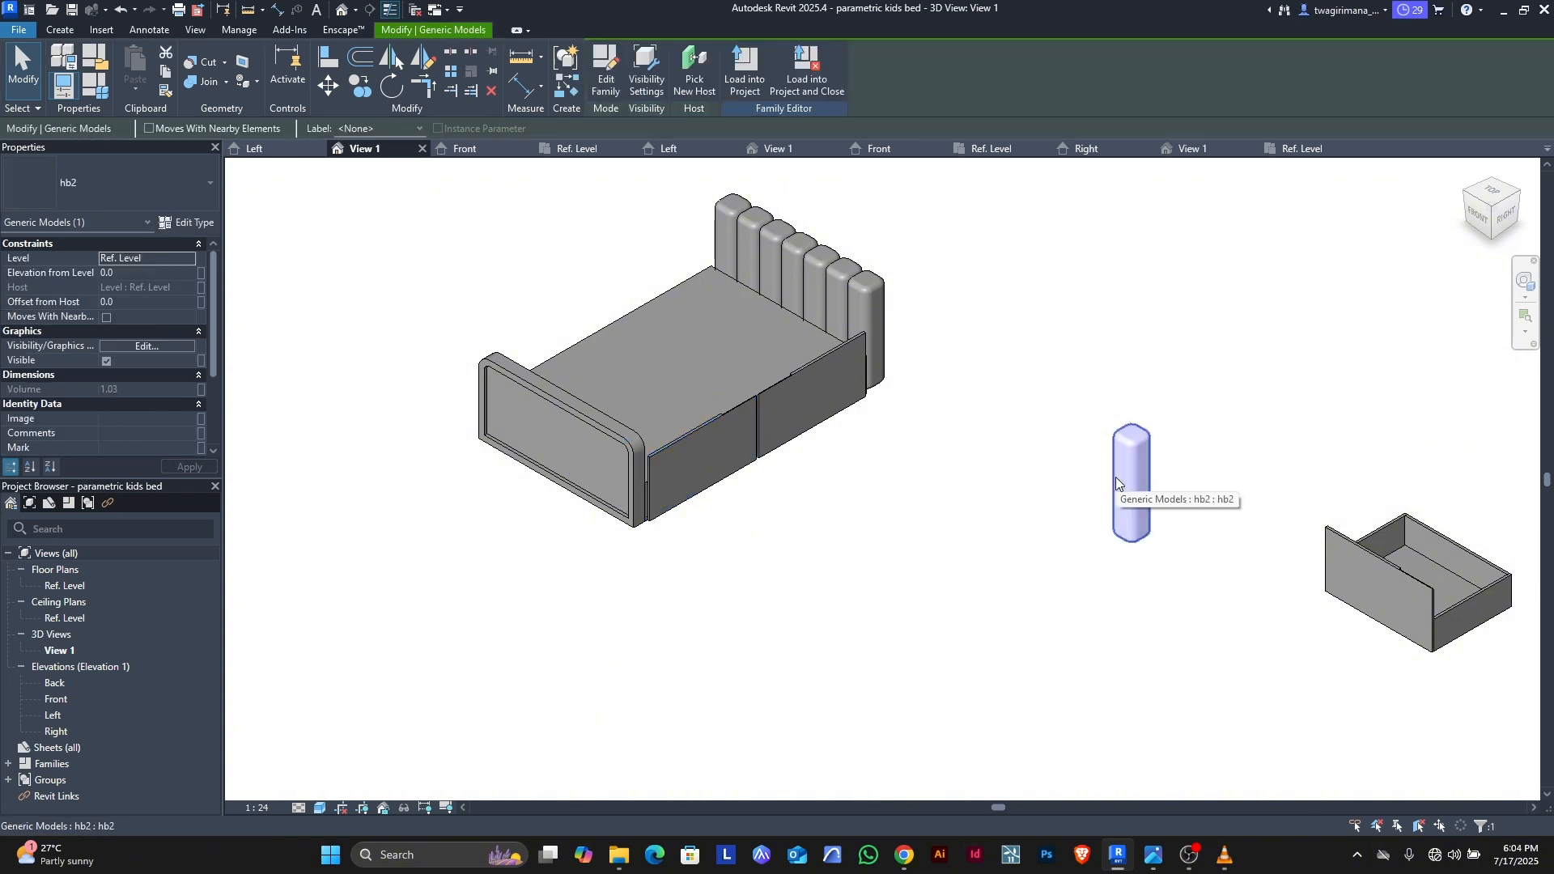
{"action": "key", "text": "Delete"}
{"action": "left_click", "coordinate": [1370, 542]}
{"action": "key", "text": "Delete"}
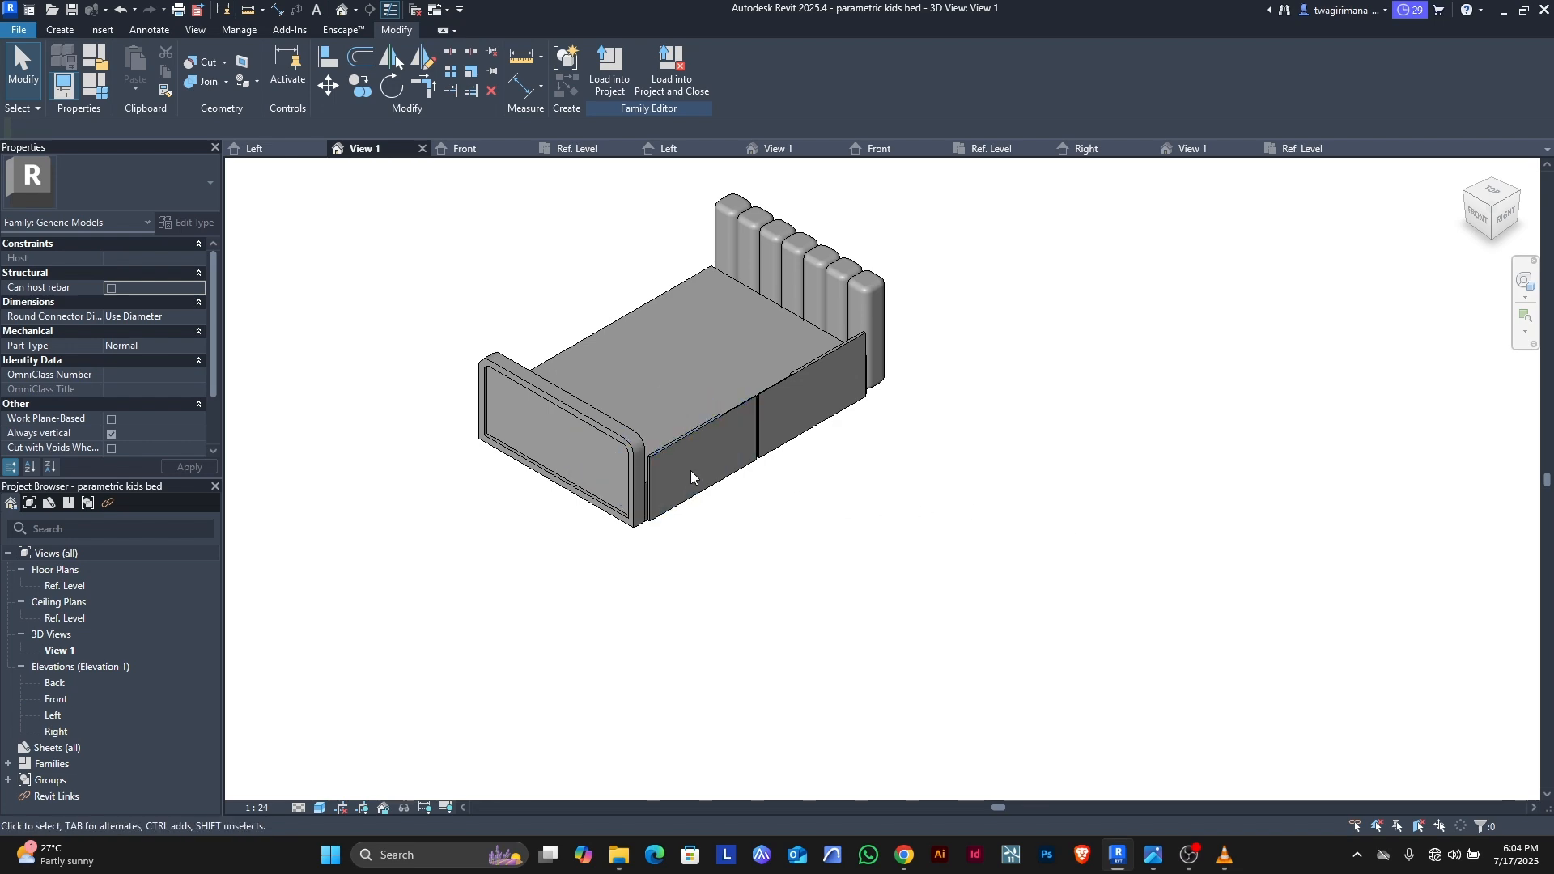
Step: Give the h dr family parameter the formula h base and accept the family types
{"action": "left_click", "coordinate": [103, 83]}
{"action": "scroll", "coordinate": [1252, 450], "scroll_direction": "down", "scroll_amount": 3}
{"action": "scroll", "coordinate": [1252, 450], "scroll_direction": "down", "scroll_amount": 3}
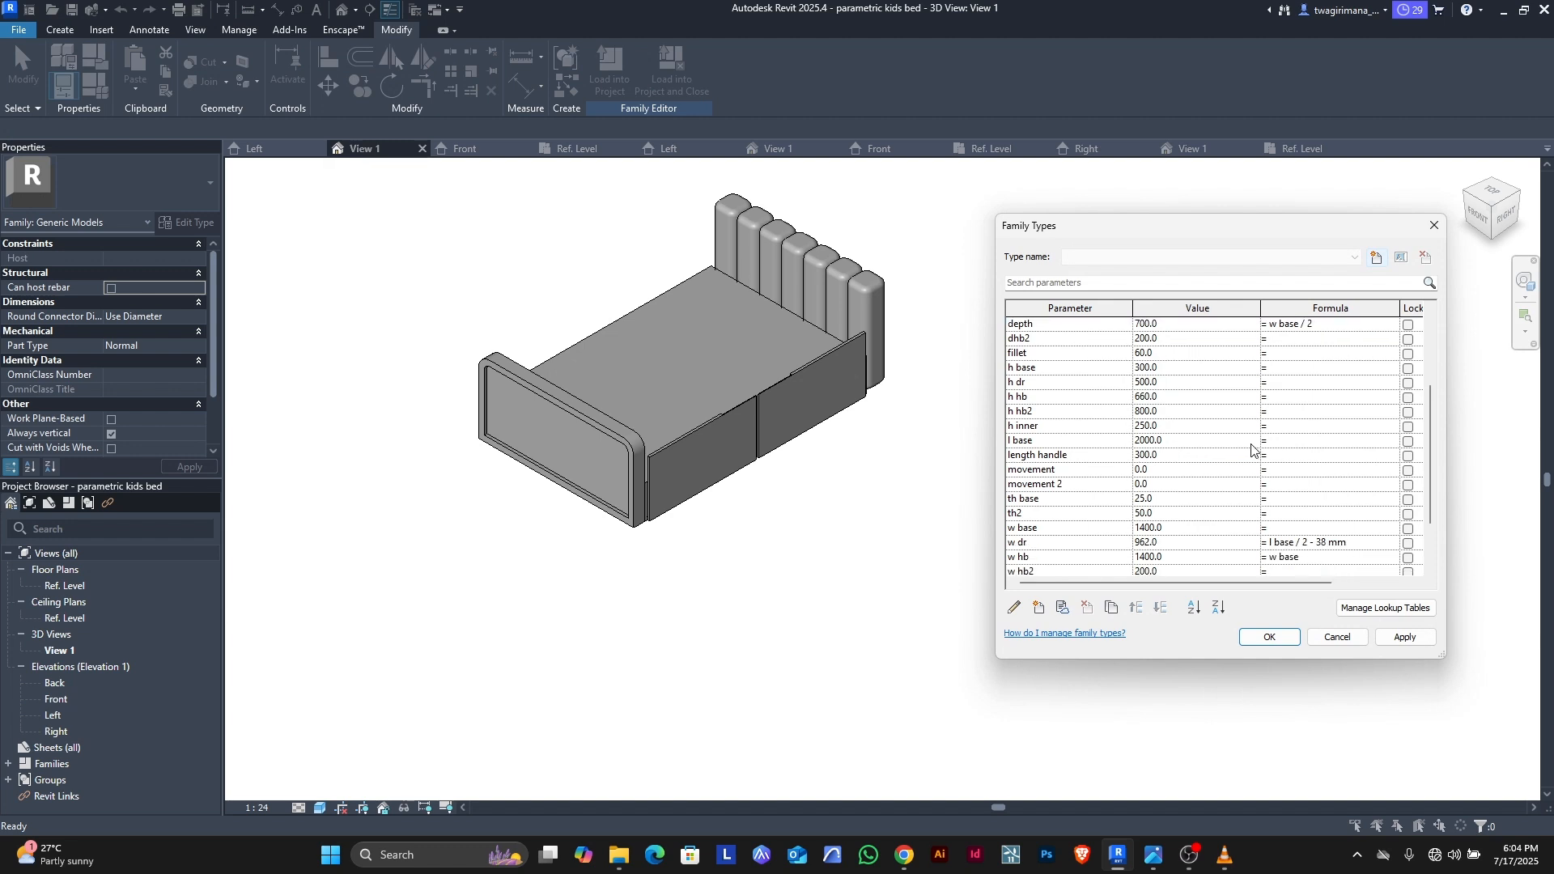
{"action": "scroll", "coordinate": [1253, 450], "scroll_direction": "down", "scroll_amount": 1}
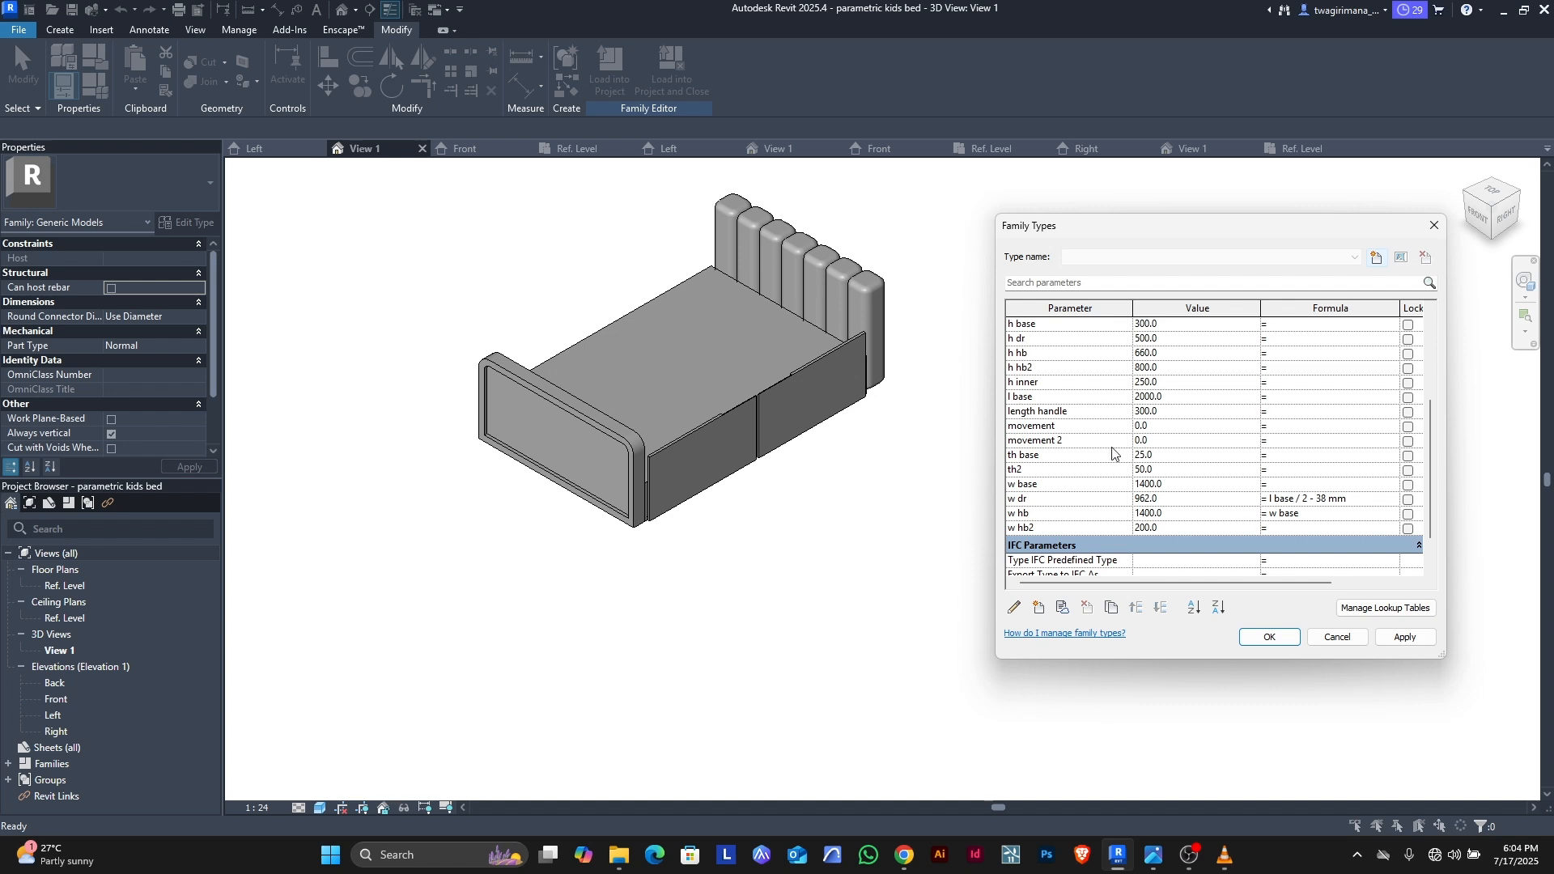
{"action": "scroll", "coordinate": [1041, 382], "scroll_direction": "up", "scroll_amount": 1}
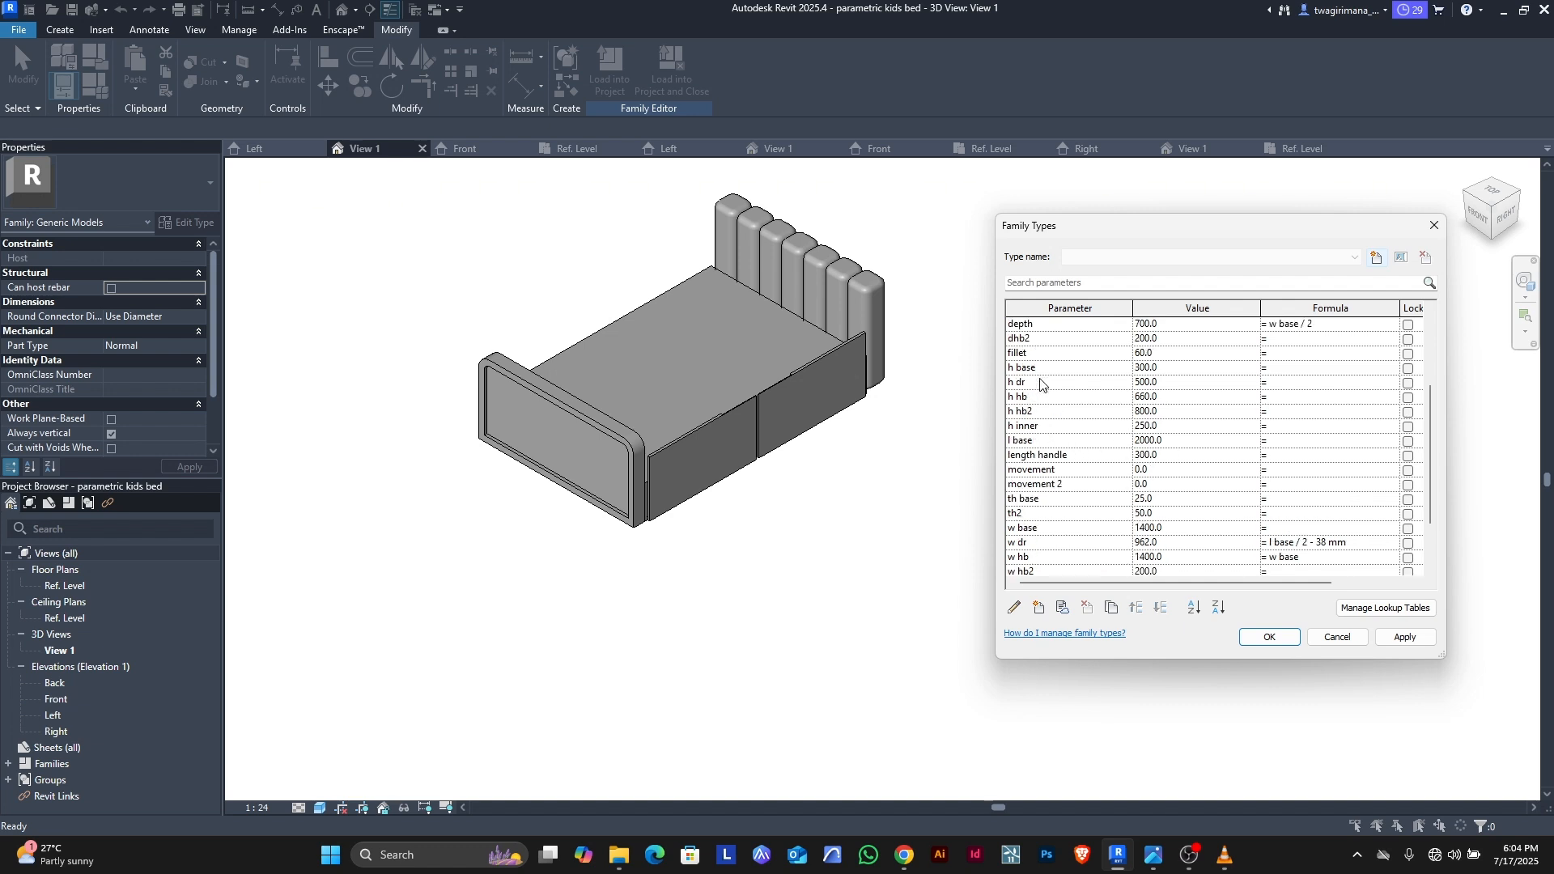
{"action": "left_click", "coordinate": [1278, 383]}
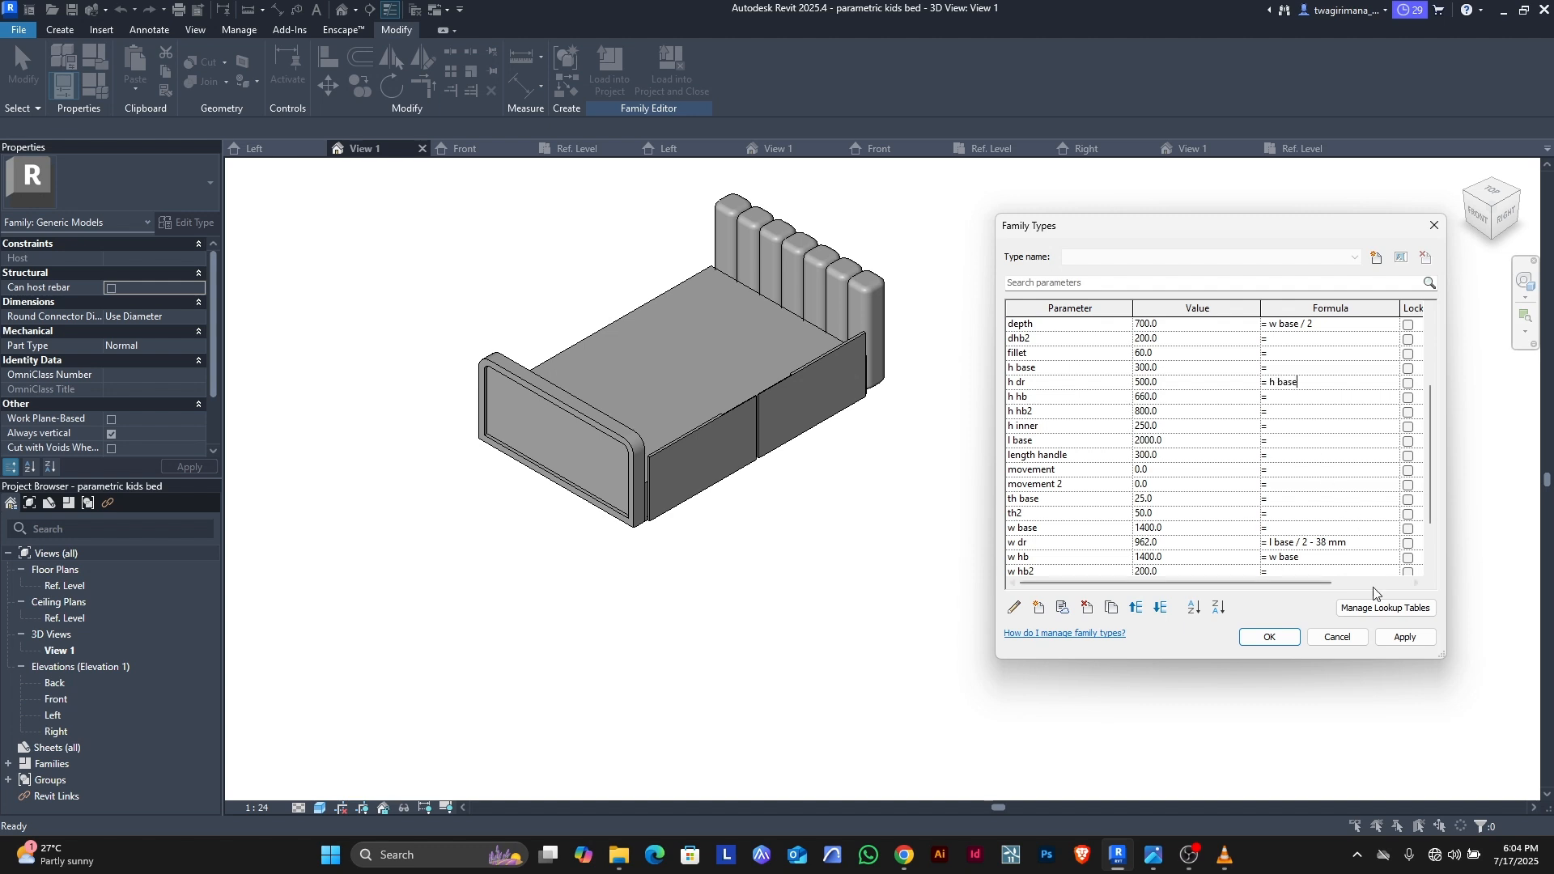
{"action": "left_click", "coordinate": [1389, 638]}
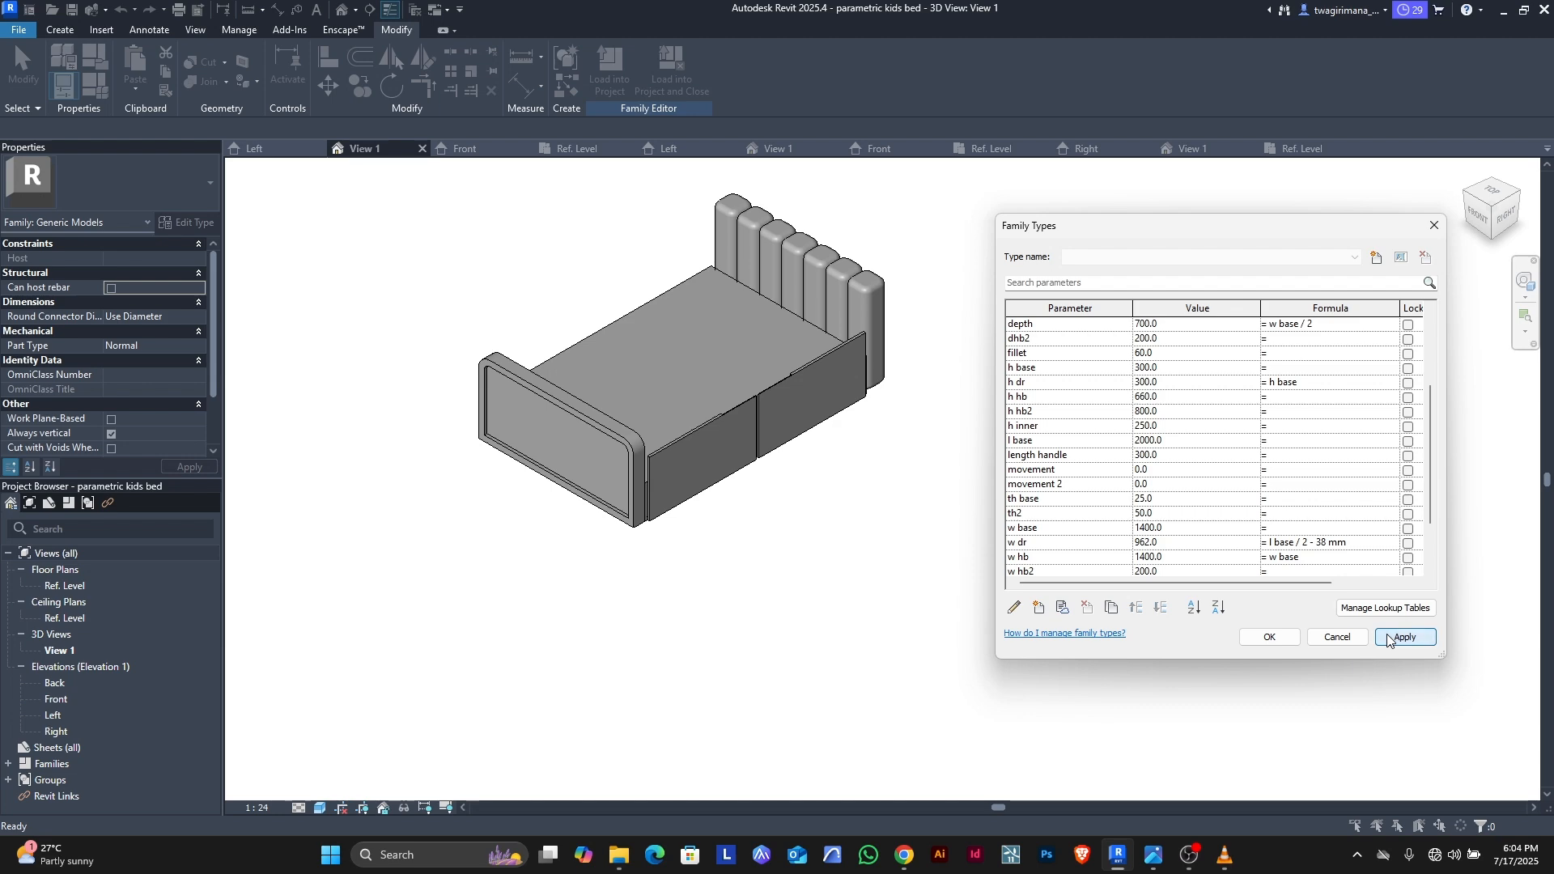
{"action": "left_click", "coordinate": [1269, 637]}
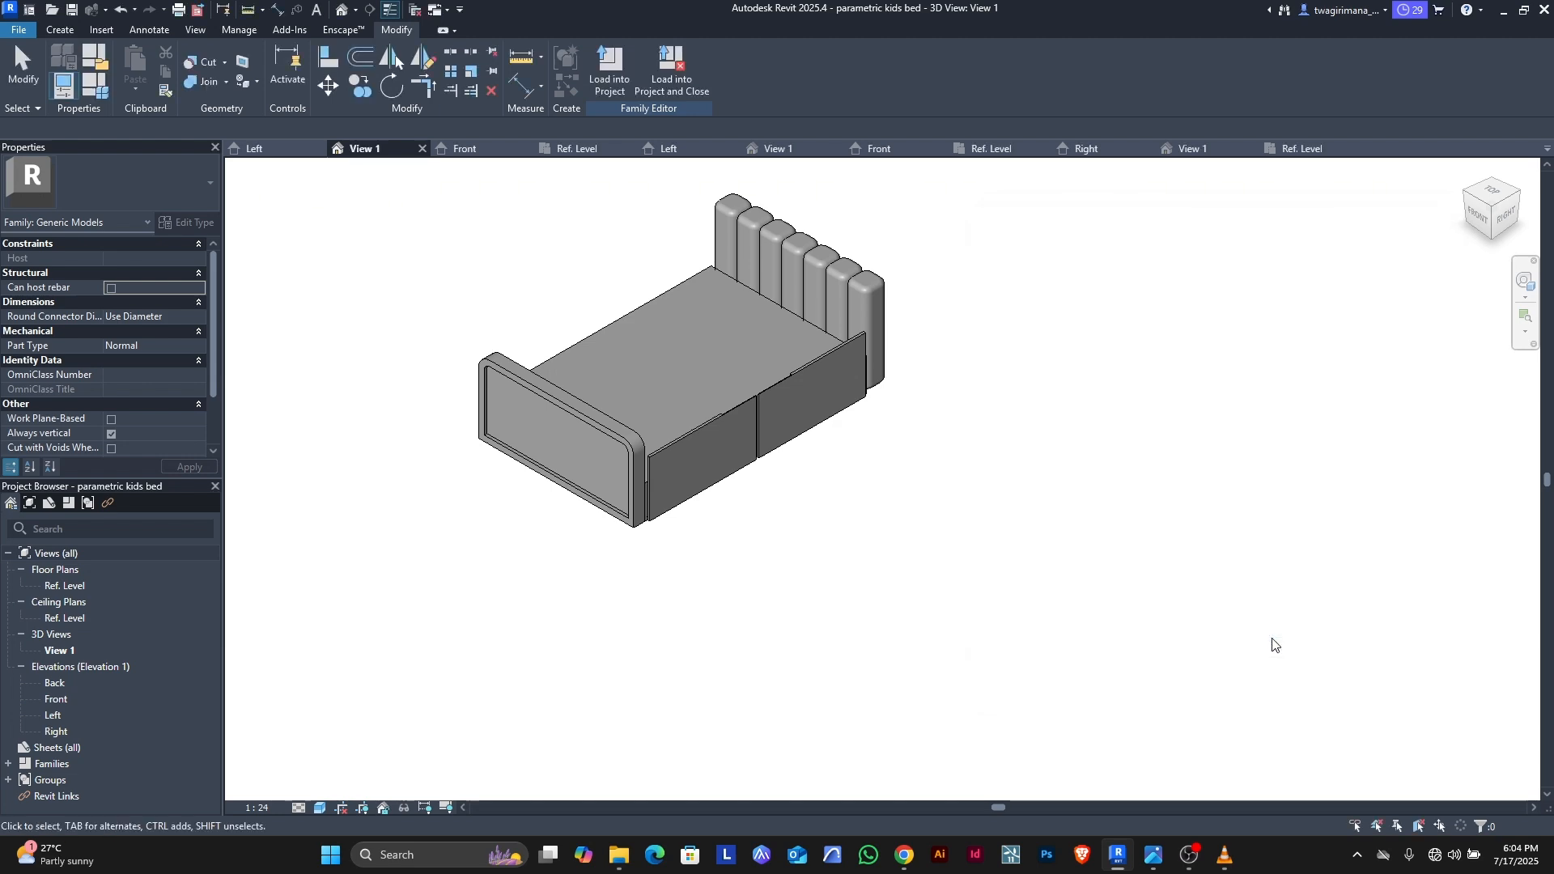
Step: In the Right elevation, raise the footboard-side drawer about 100 mm above the reference level
{"action": "left_click", "coordinate": [49, 733]}
{"action": "double_click", "coordinate": [44, 733]}
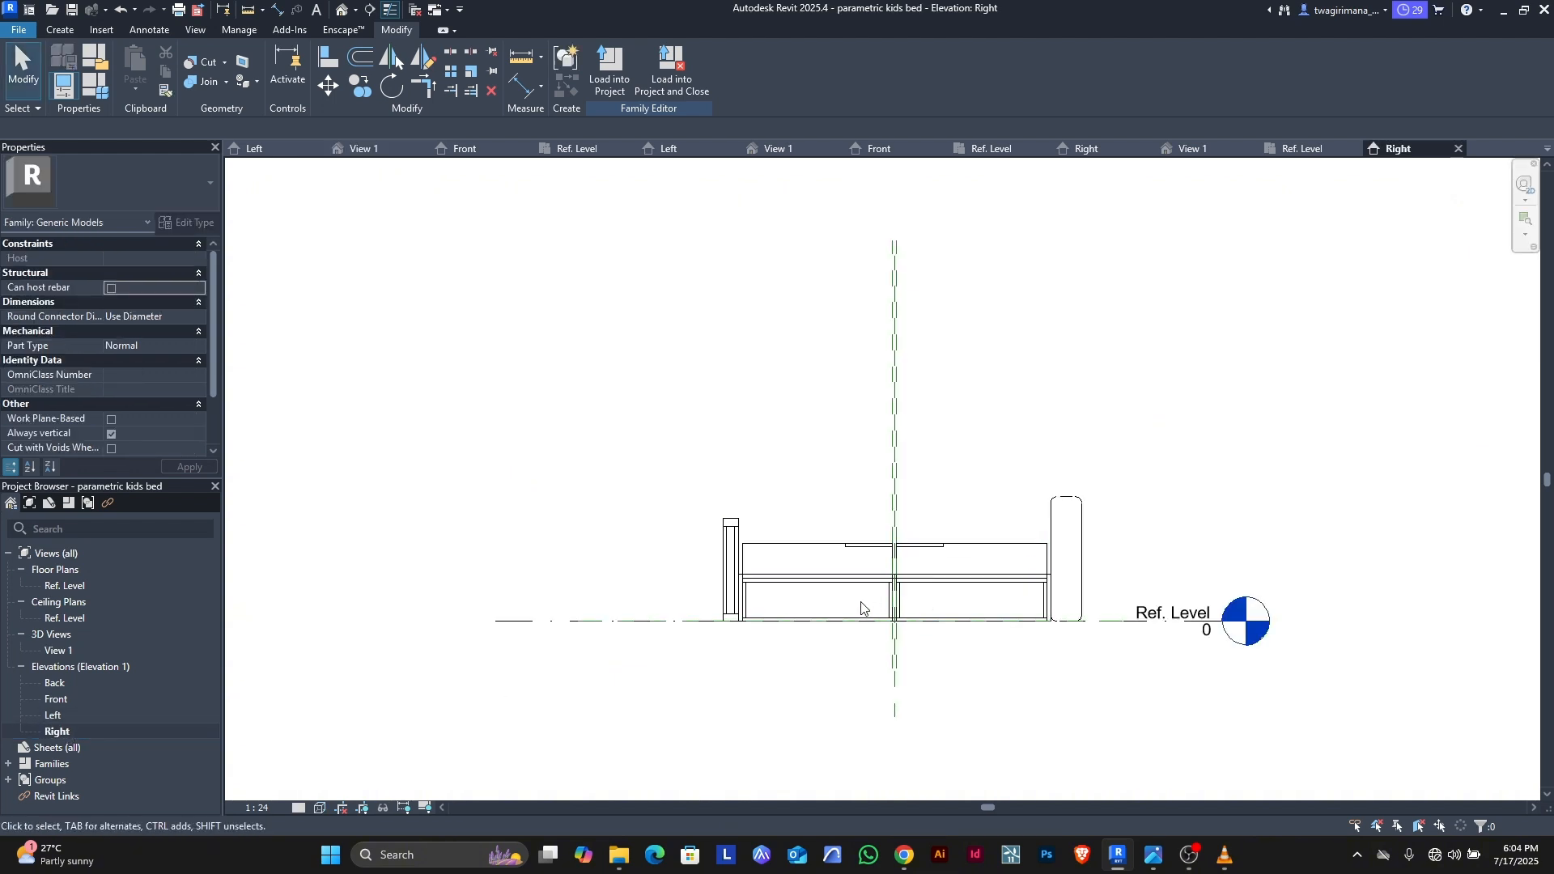
{"action": "scroll", "coordinate": [826, 583], "scroll_direction": "up", "scroll_amount": 2}
{"action": "left_click", "coordinate": [742, 526]}
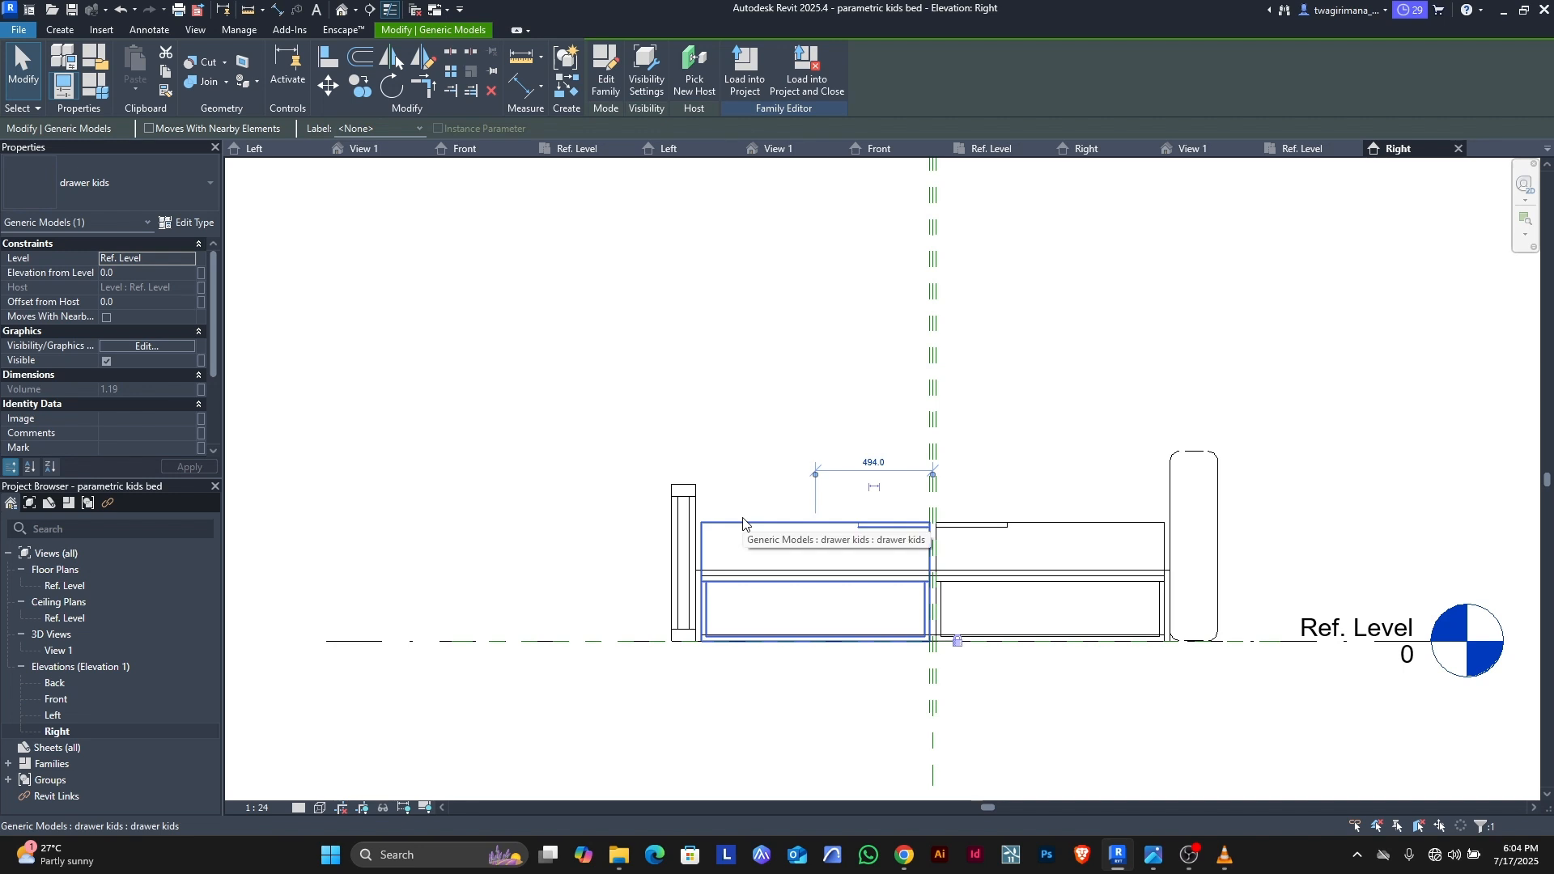
{"action": "left_click_drag", "start_coordinate": [742, 522], "coordinate": [743, 508]}
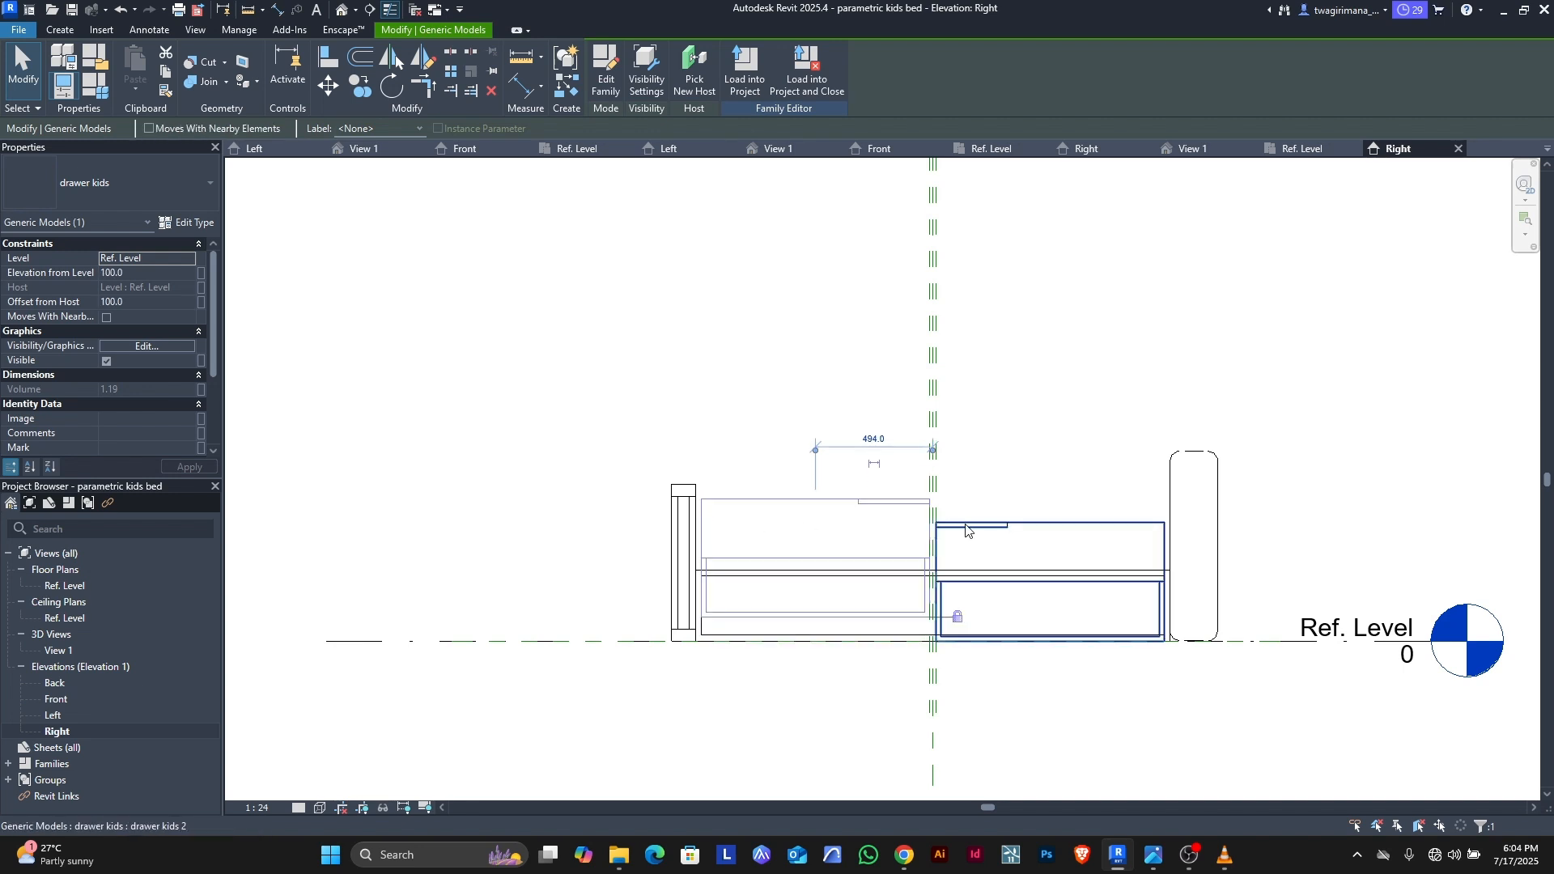
Step: Nudge the headboard-side drawer upward, clear of the reference level, and deselect it
{"action": "left_click", "coordinate": [1037, 535]}
{"action": "key", "text": "Up"}
{"action": "key", "text": "Up"}
{"action": "key", "text": "Up"}
{"action": "key", "text": "Up"}
{"action": "key", "text": "Up"}
{"action": "left_click", "coordinate": [807, 464]}
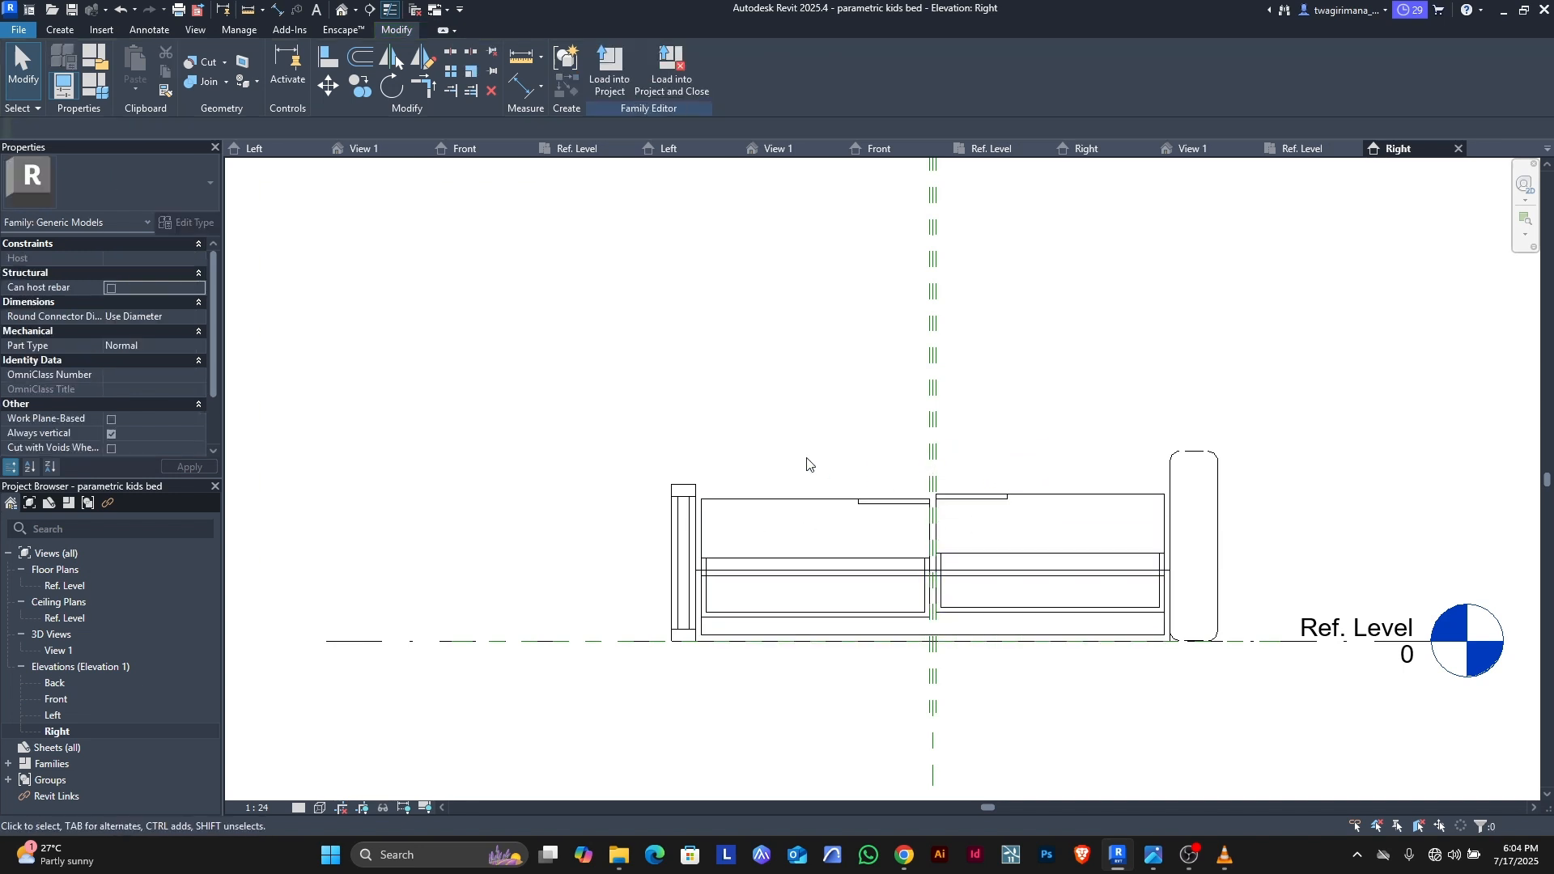
Step: Align and lock the bottoms of both drawers to the Ref. Level line
{"action": "scroll", "coordinate": [802, 620], "scroll_direction": "up", "scroll_amount": 3}
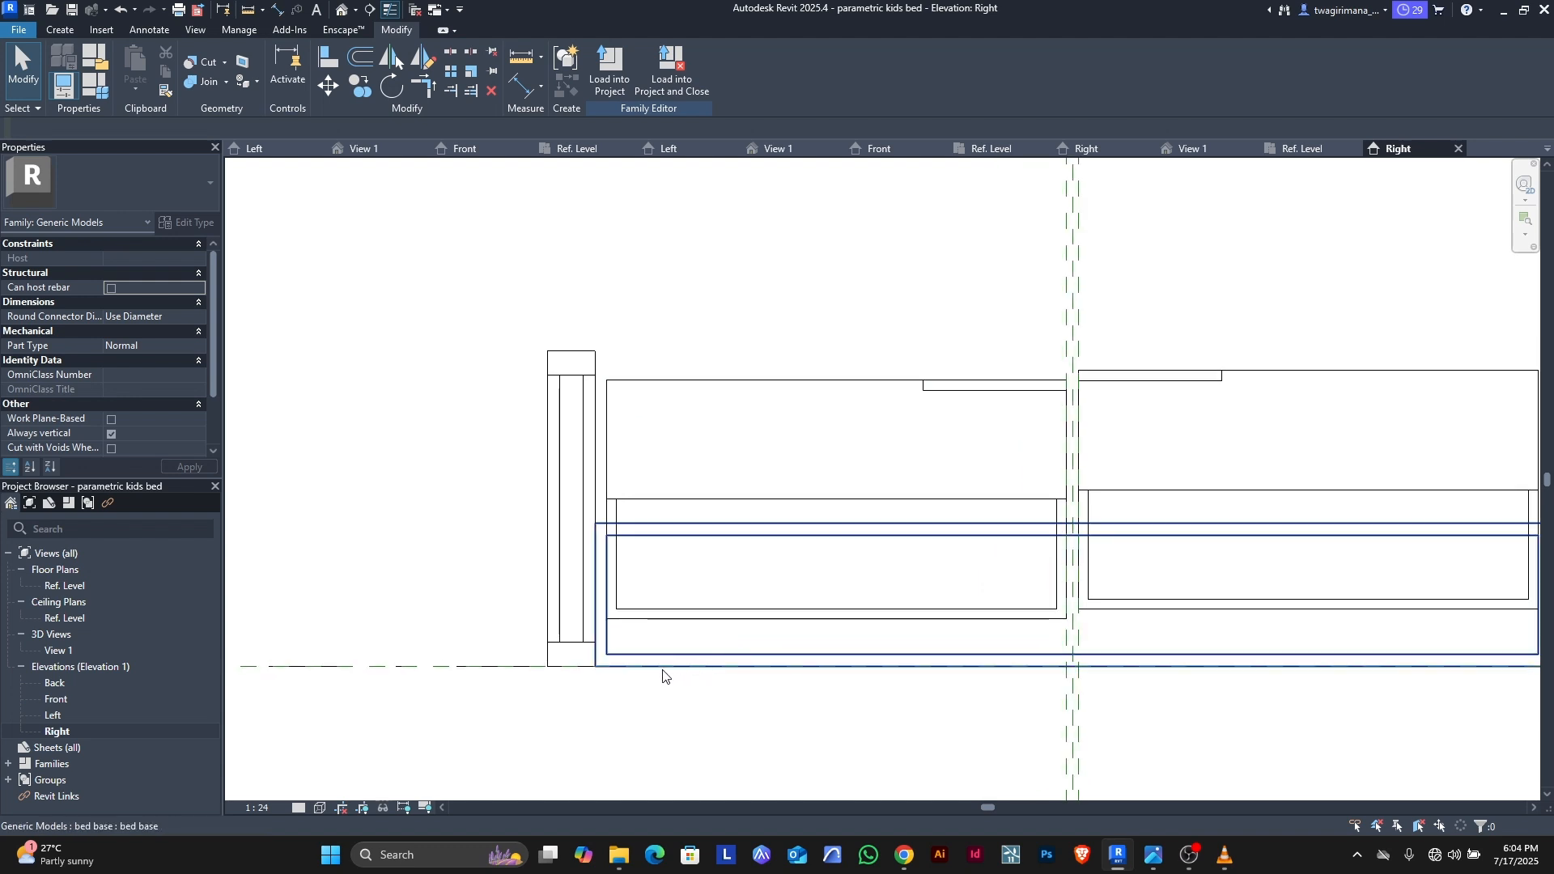
{"action": "left_click", "coordinate": [328, 65]}
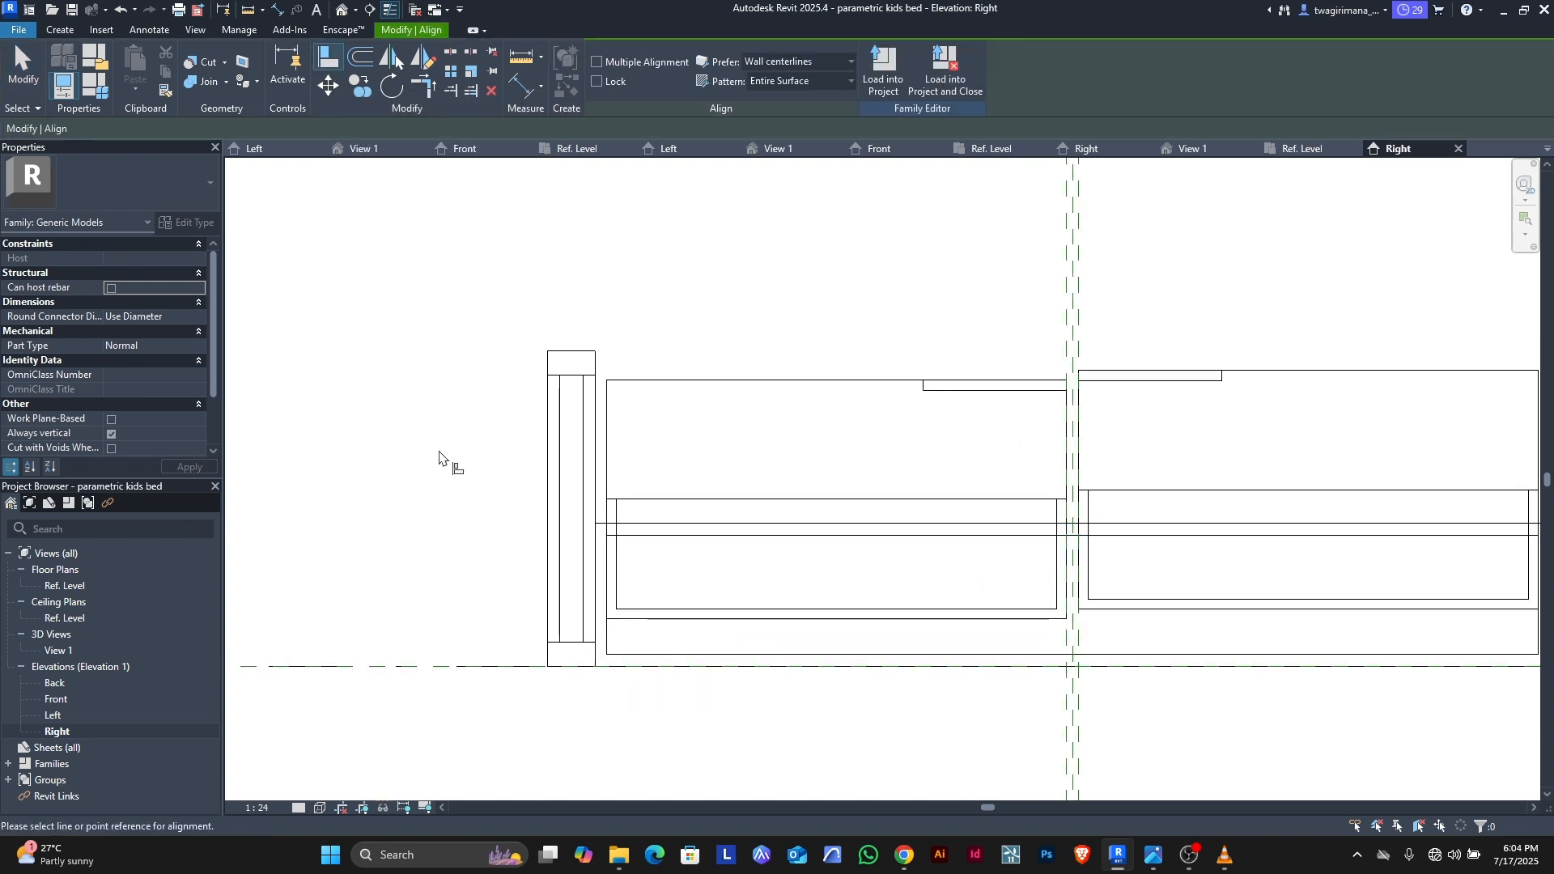
{"action": "left_click", "coordinate": [470, 666]}
{"action": "left_click", "coordinate": [659, 619]}
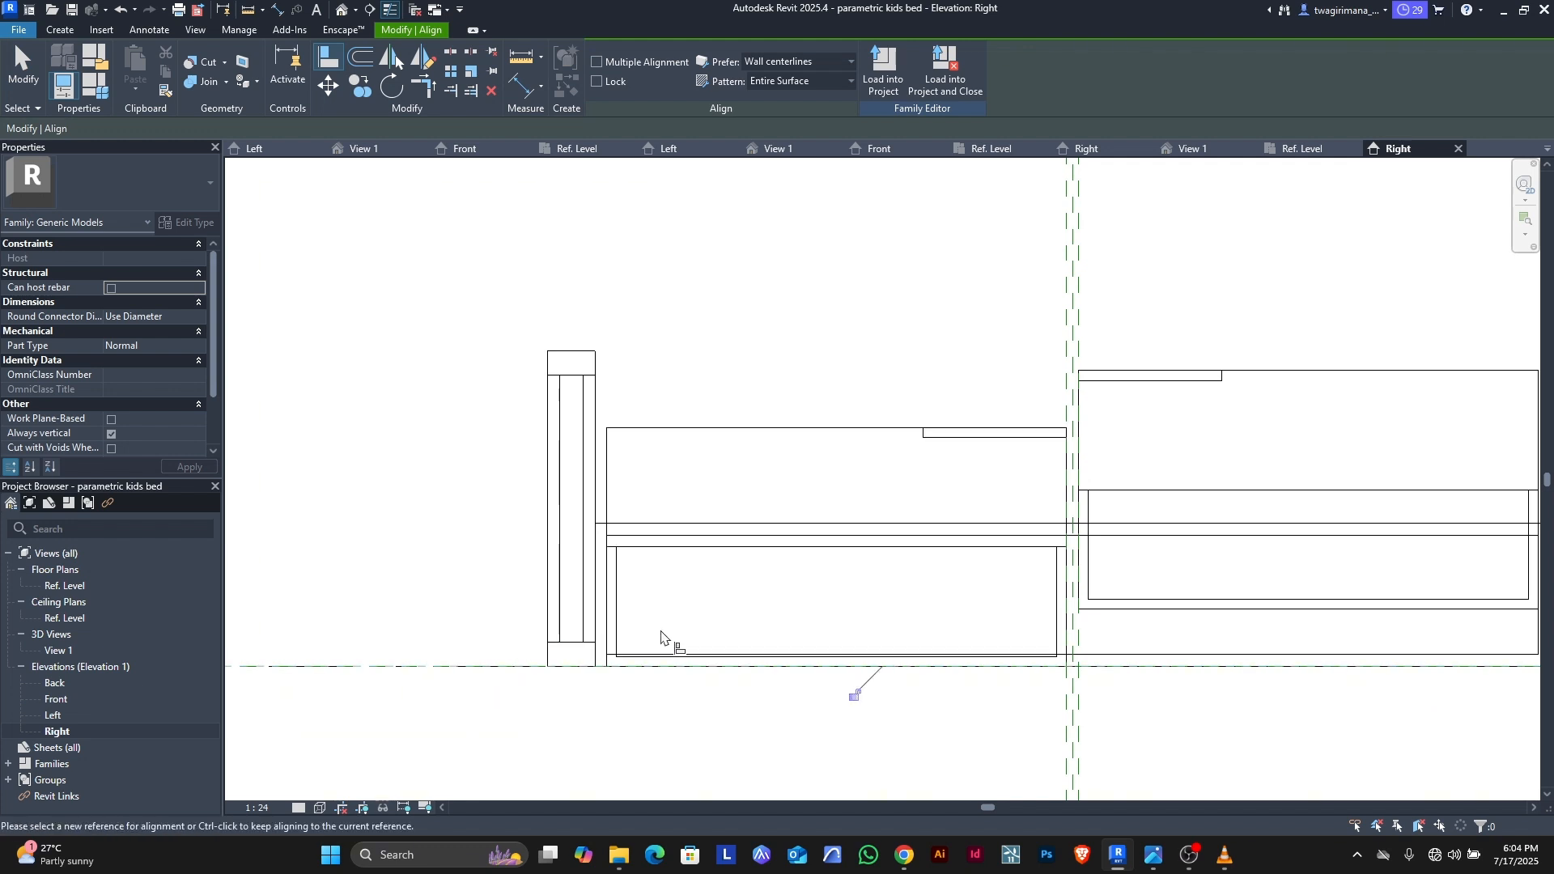
{"action": "left_click", "coordinate": [420, 666]}
{"action": "left_click", "coordinate": [1240, 630]}
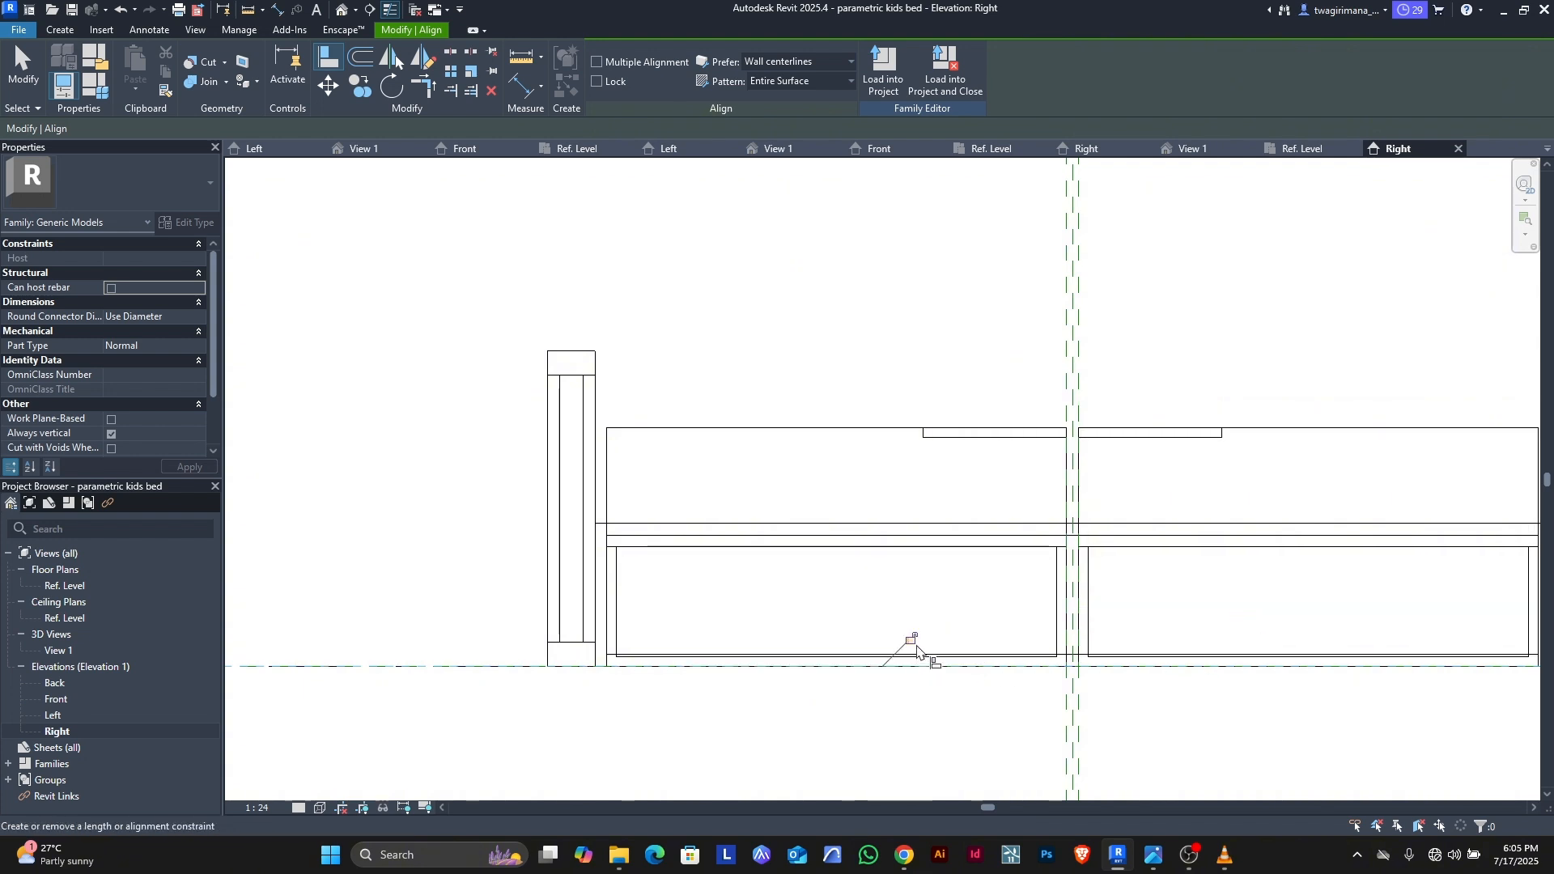
{"action": "scroll", "coordinate": [643, 627], "scroll_direction": "down", "scroll_amount": 3}
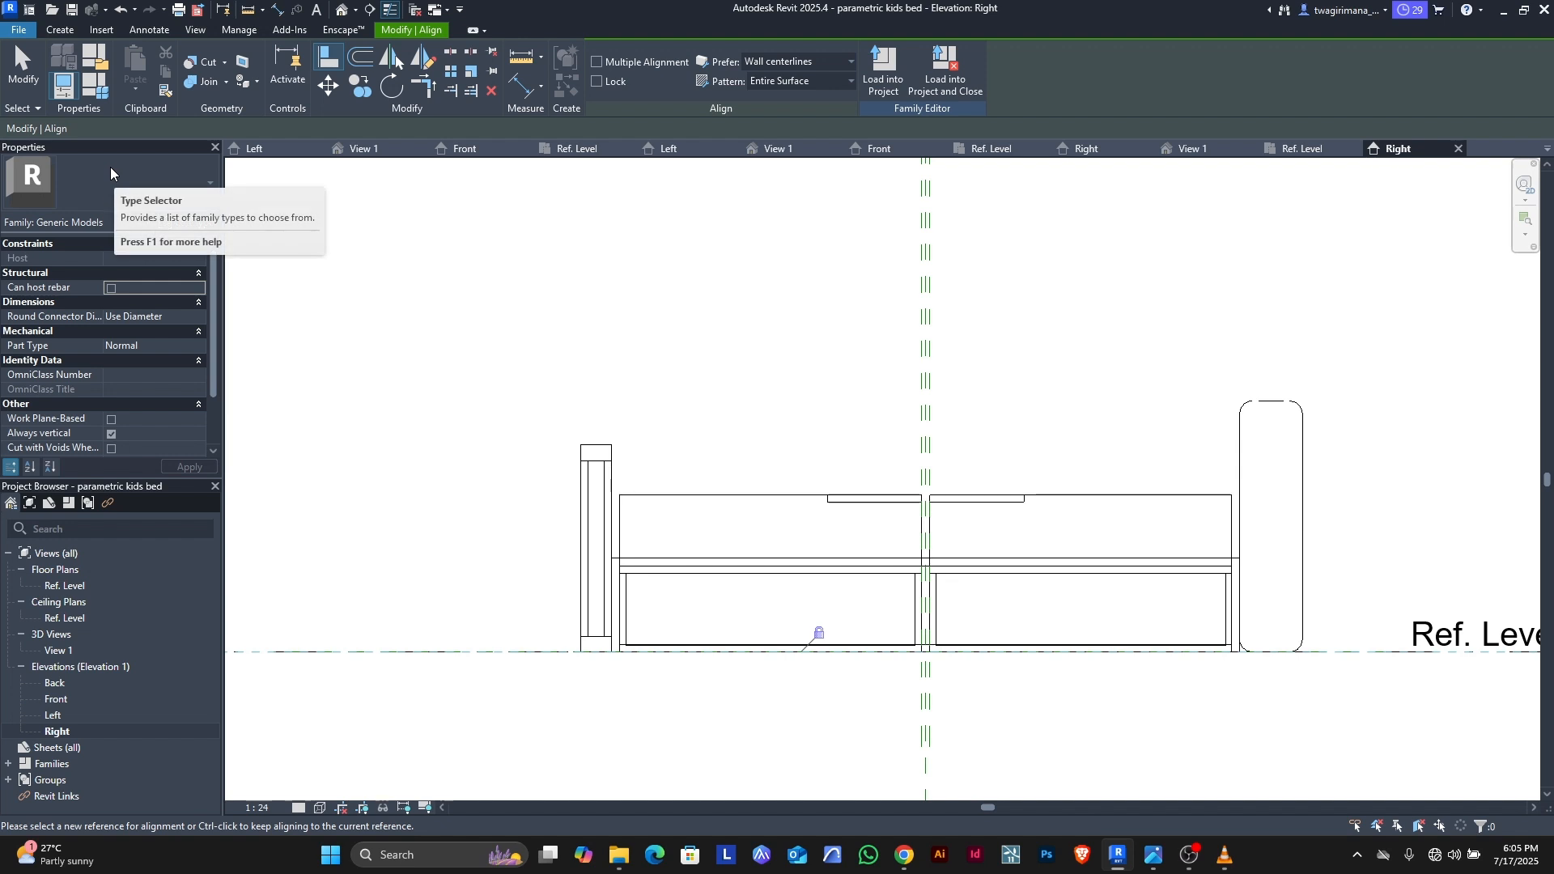
{"action": "left_click", "coordinate": [23, 69]}
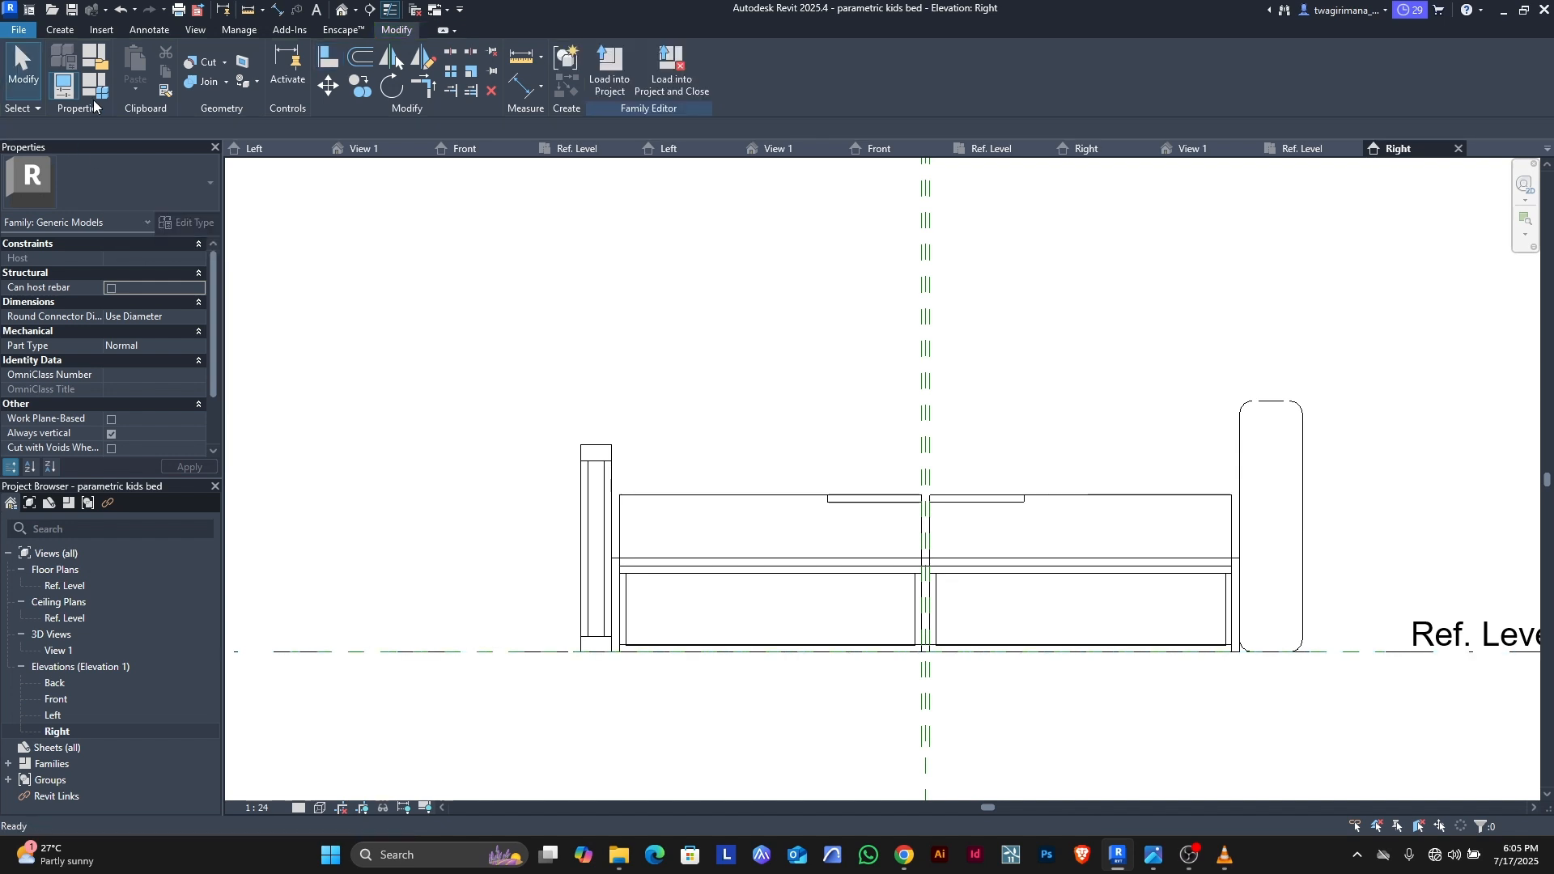
Step: Examine the drawer fronts and the gap beside the footboard in the 3D view
{"action": "left_click", "coordinate": [364, 150]}
{"action": "scroll", "coordinate": [658, 449], "scroll_direction": "up", "scroll_amount": 2}
{"action": "scroll", "coordinate": [455, 408], "scroll_direction": "down", "scroll_amount": 2}
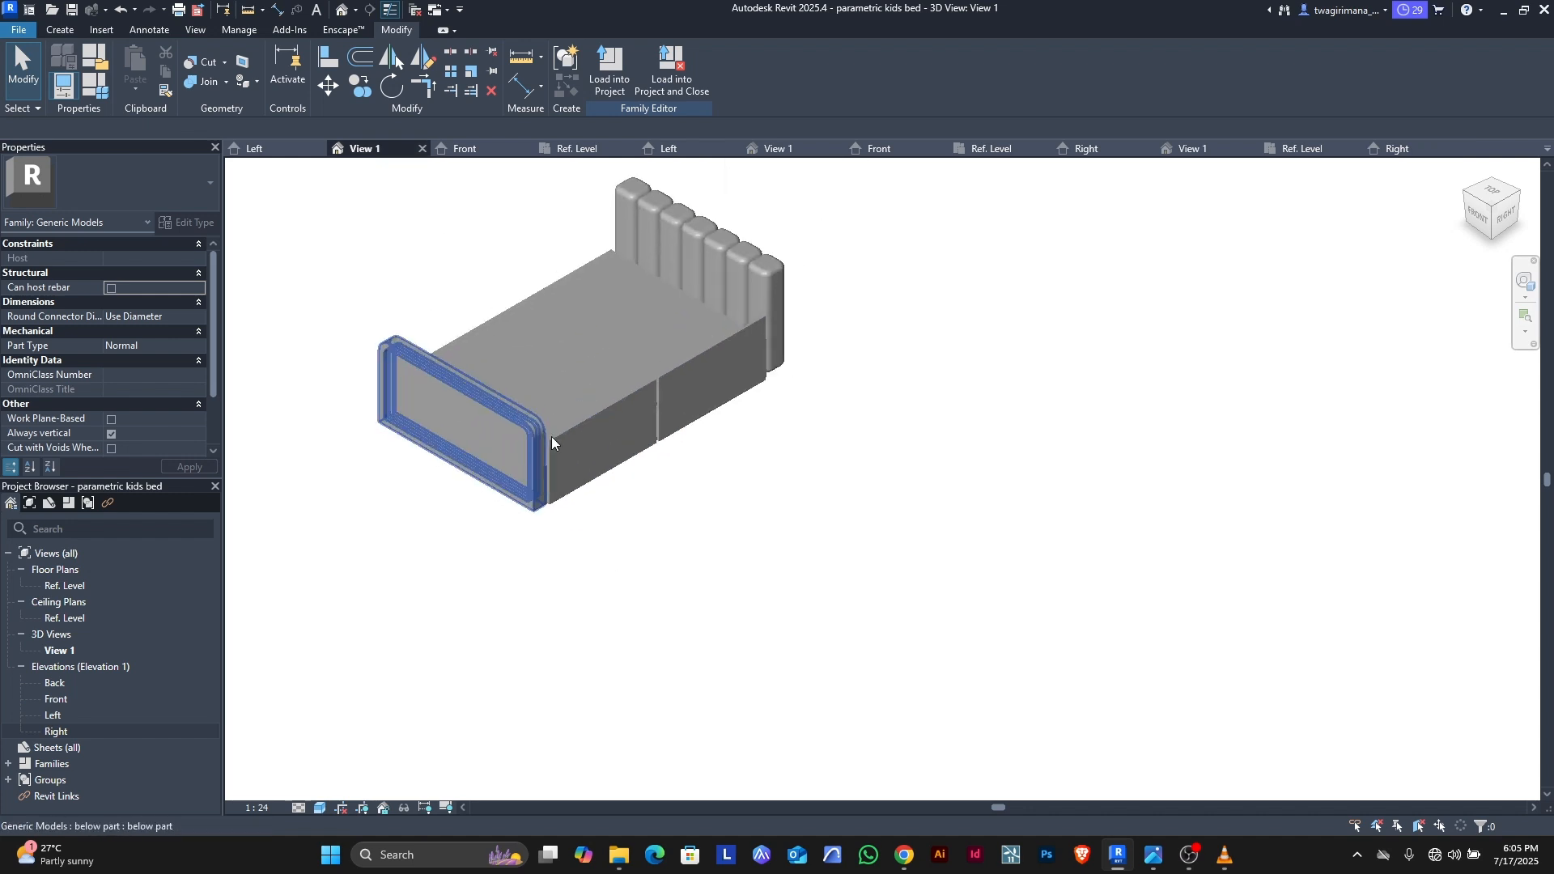
{"action": "scroll", "coordinate": [551, 435], "scroll_direction": "up", "scroll_amount": 4}
{"action": "scroll", "coordinate": [564, 437], "scroll_direction": "up", "scroll_amount": 1}
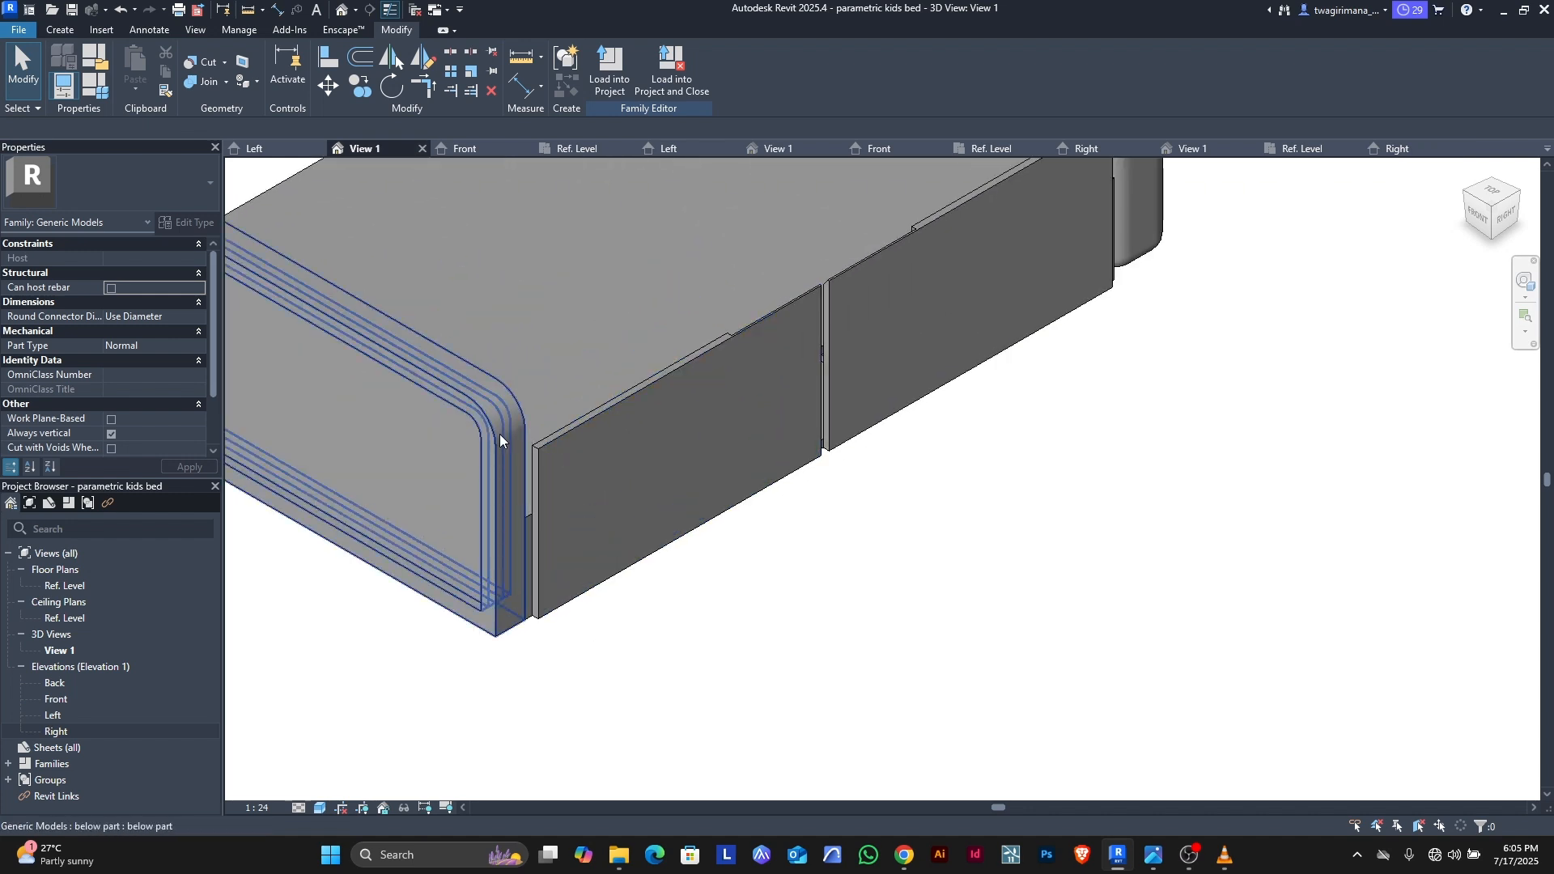
Step: Open the footboard-side drawer's family for editing and remove the formula from its h inner parameter
{"action": "scroll", "coordinate": [511, 396], "scroll_direction": "down", "scroll_amount": 3}
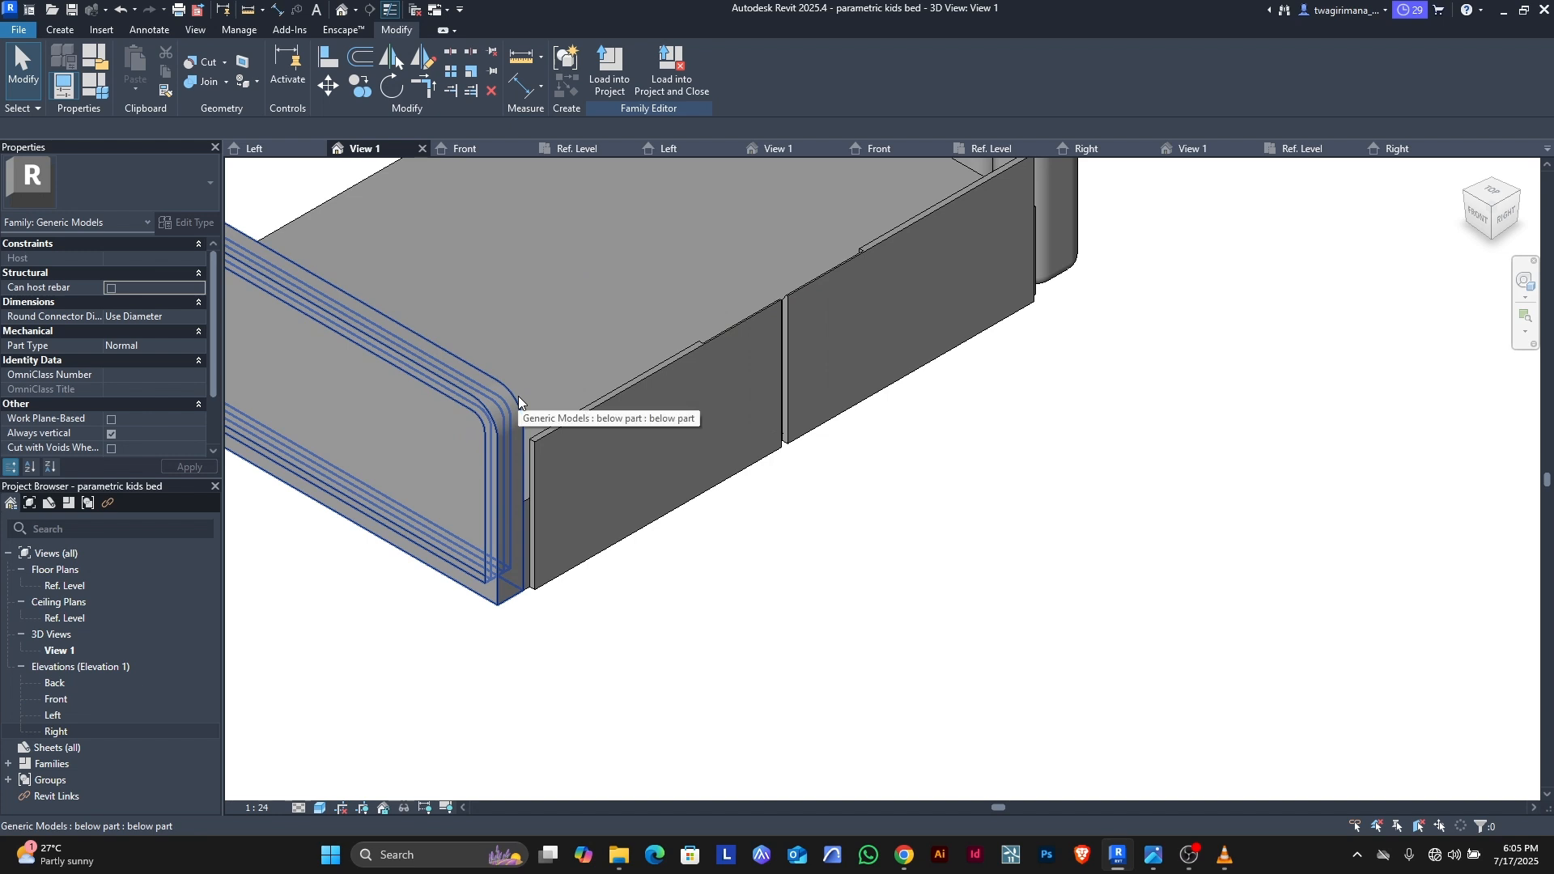
{"action": "scroll", "coordinate": [518, 396], "scroll_direction": "up", "scroll_amount": 3}
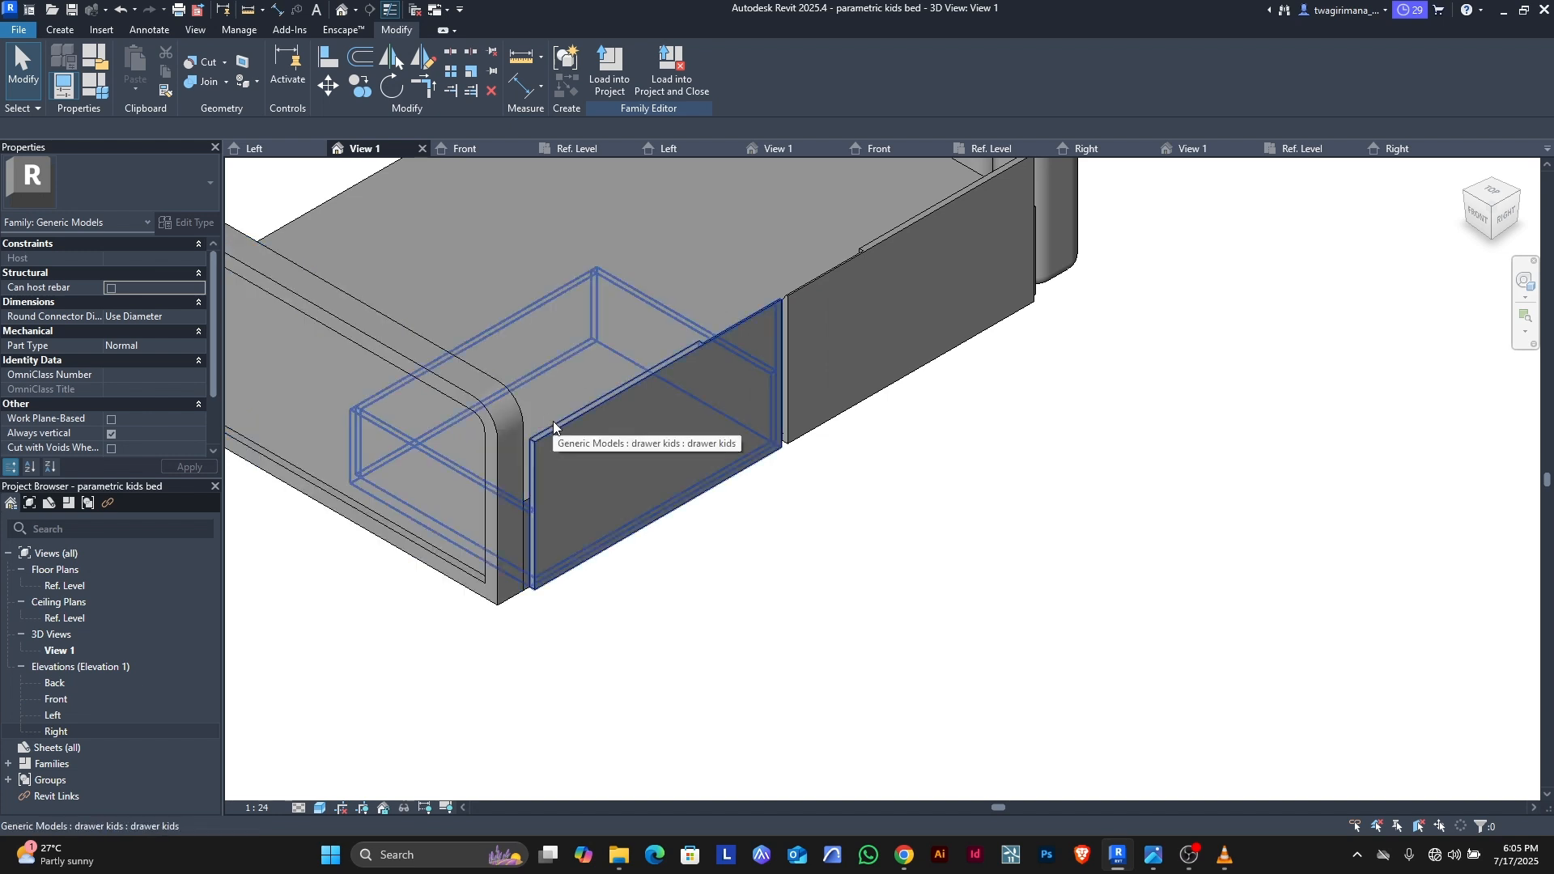
{"action": "left_click", "coordinate": [554, 422]}
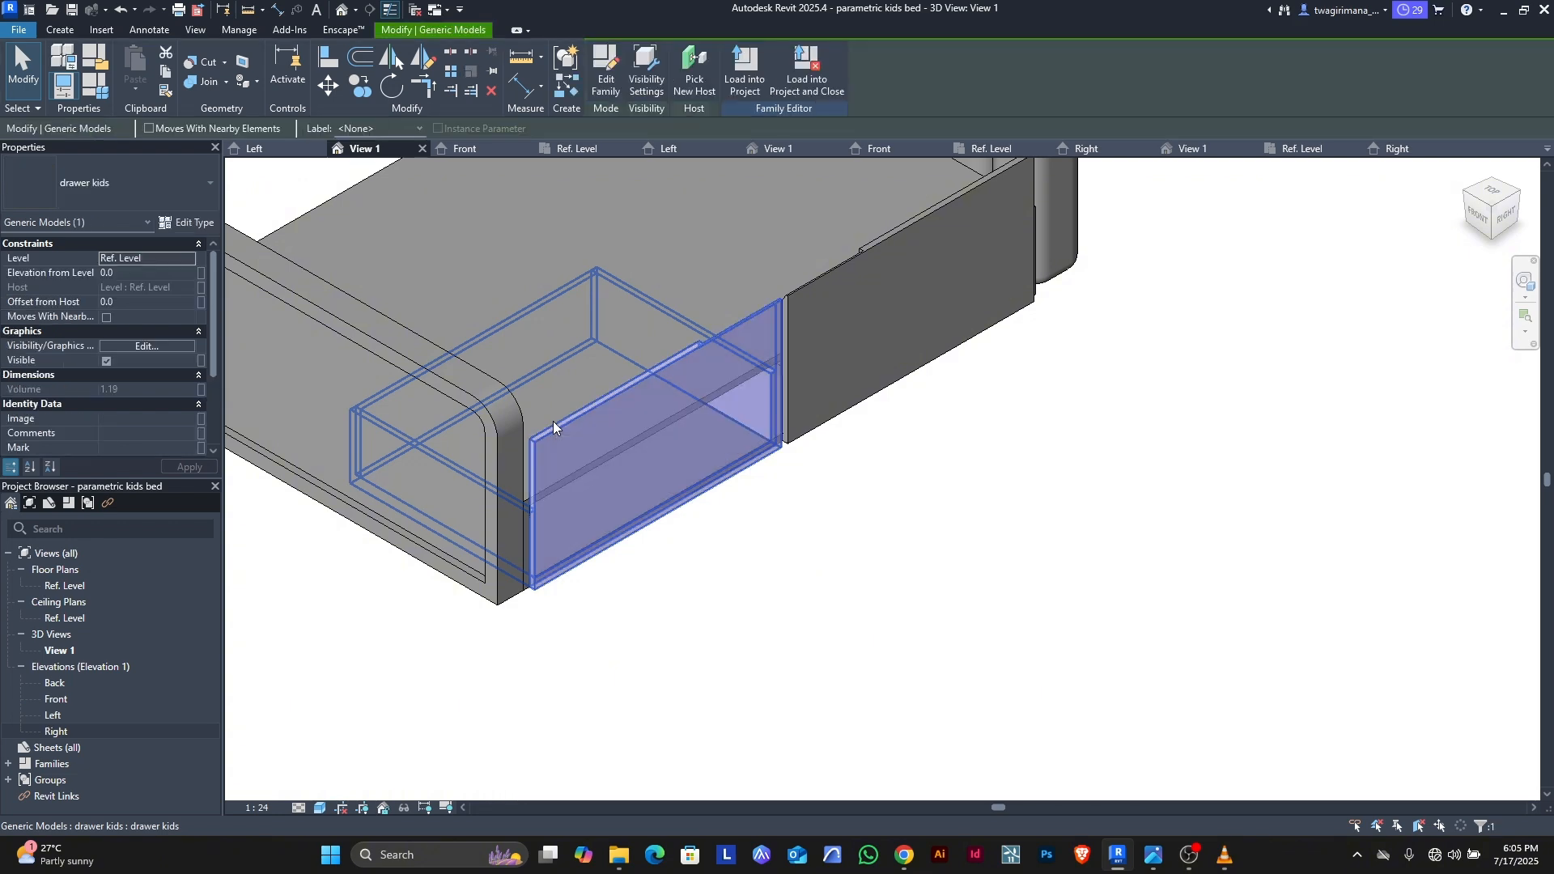
{"action": "left_click", "coordinate": [605, 73]}
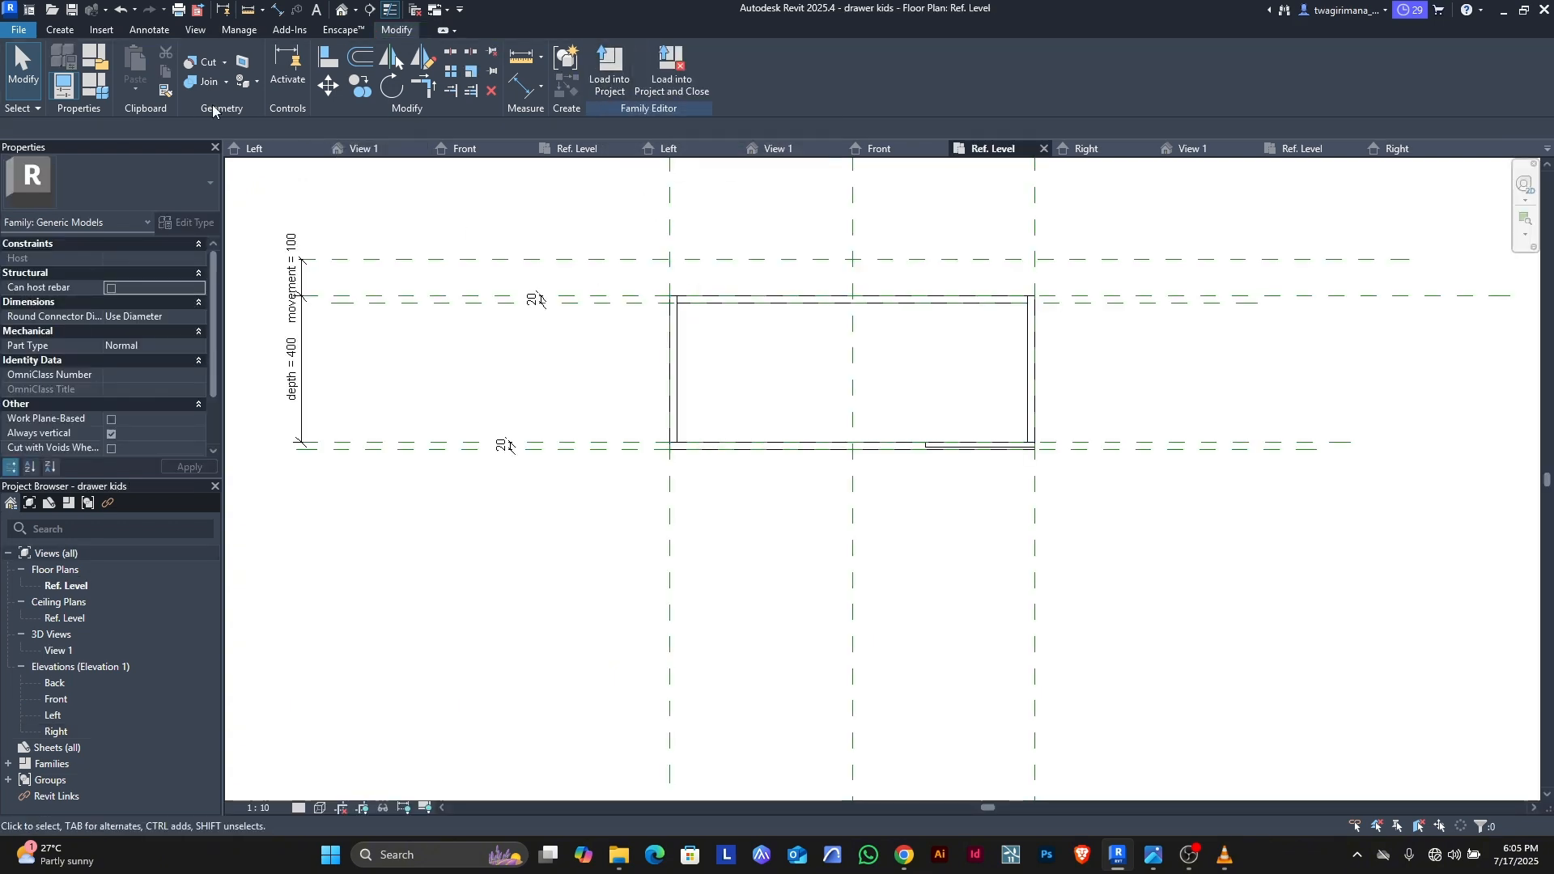
{"action": "left_click", "coordinate": [96, 84]}
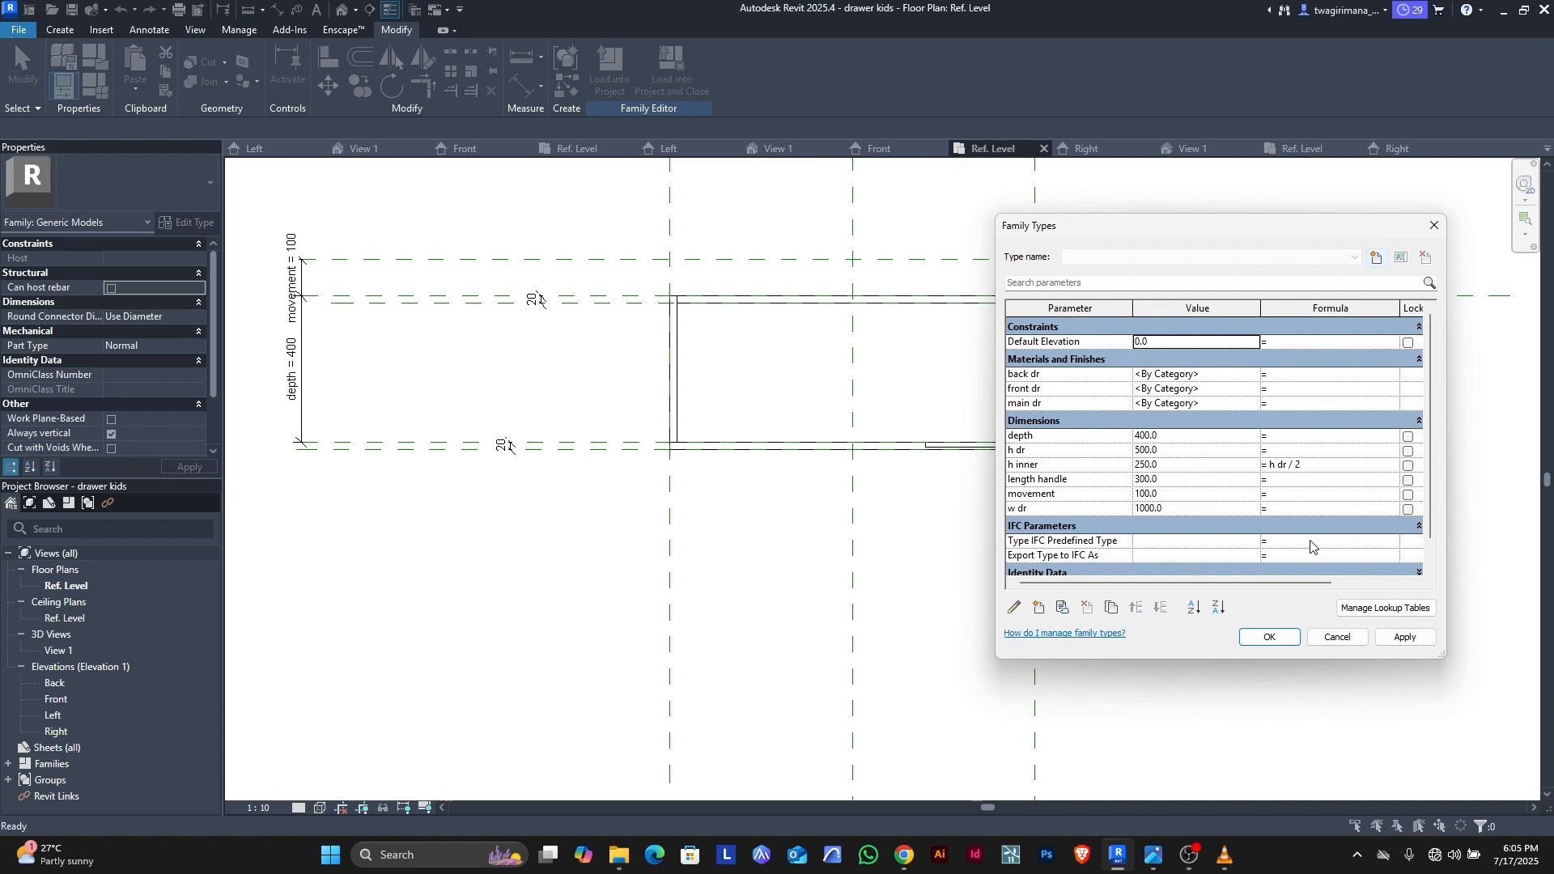
{"action": "left_click", "coordinate": [1314, 465]}
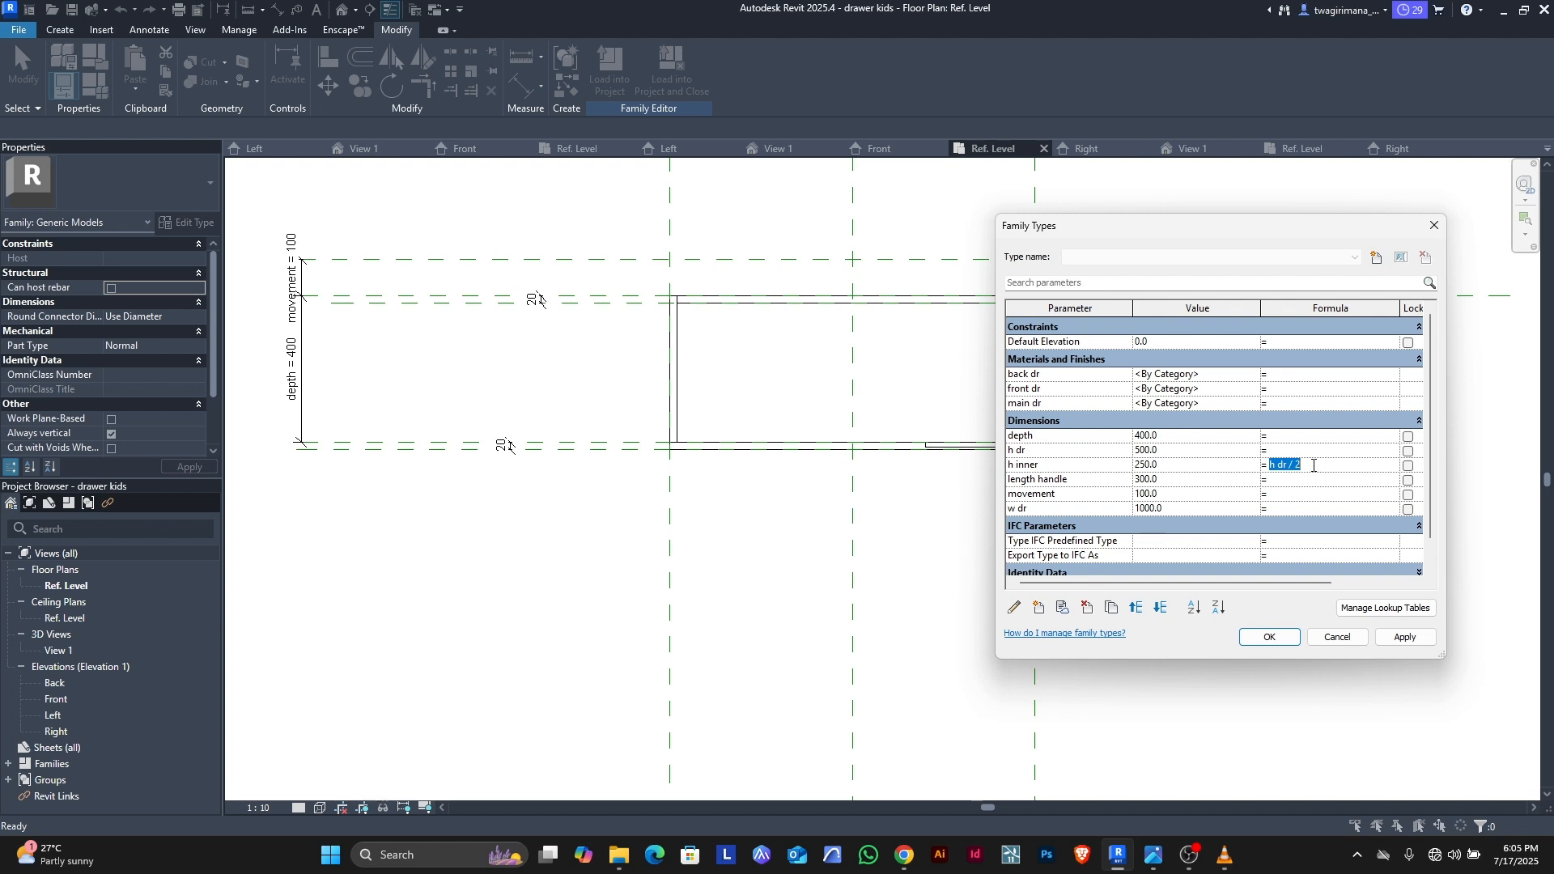
{"action": "key", "text": "Delete"}
{"action": "left_click", "coordinate": [1405, 637]}
{"action": "left_click", "coordinate": [1270, 637]}
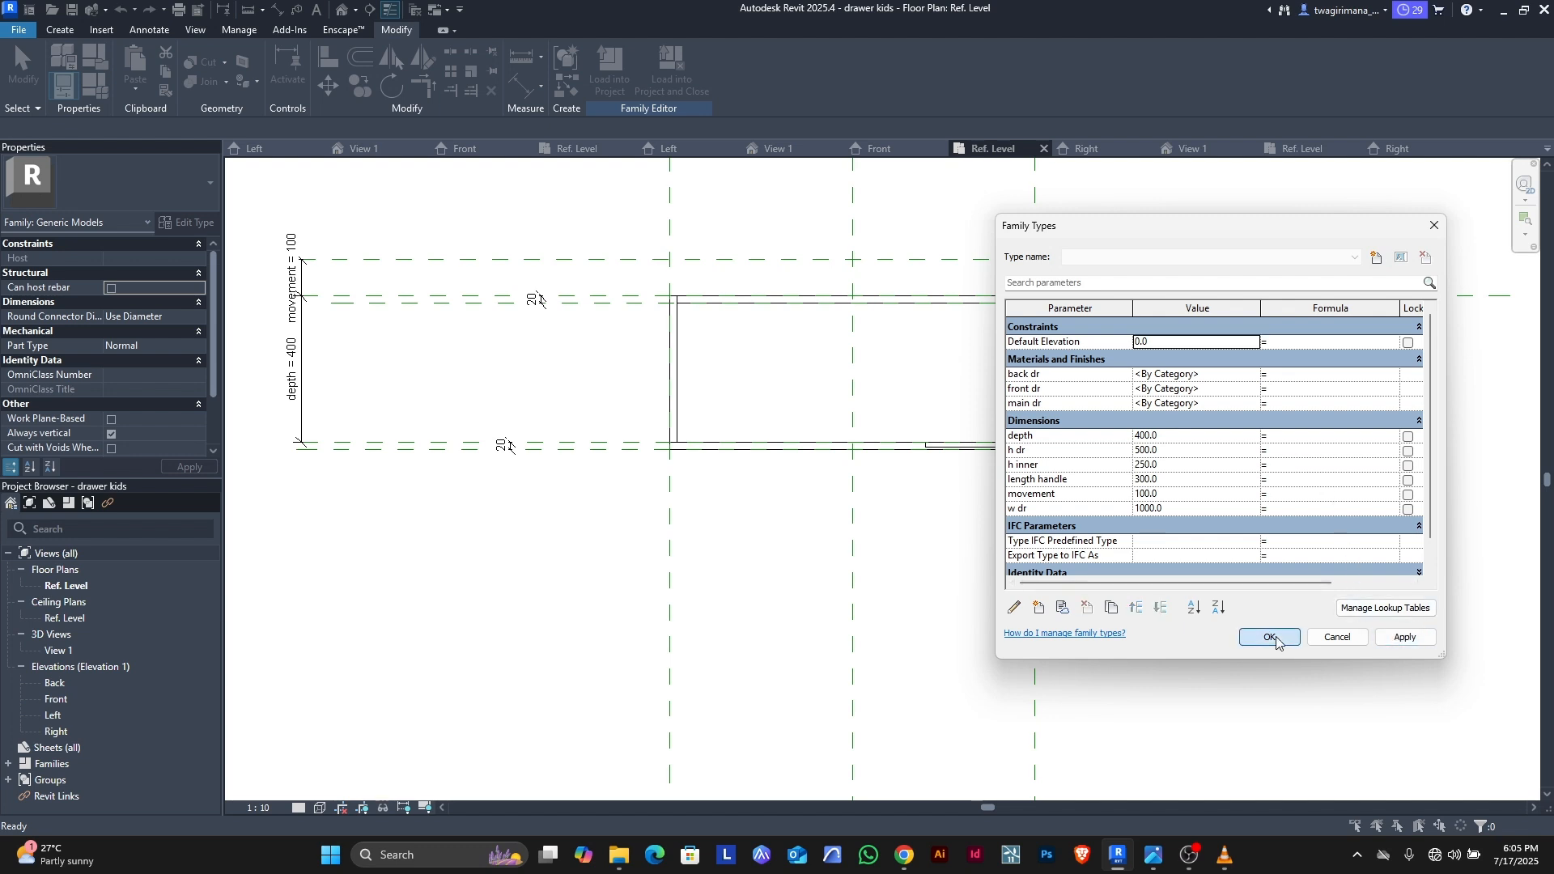
Step: Save the drawer kids family and try to load it into parametric kids bed.rfa
{"action": "left_click", "coordinate": [615, 87]}
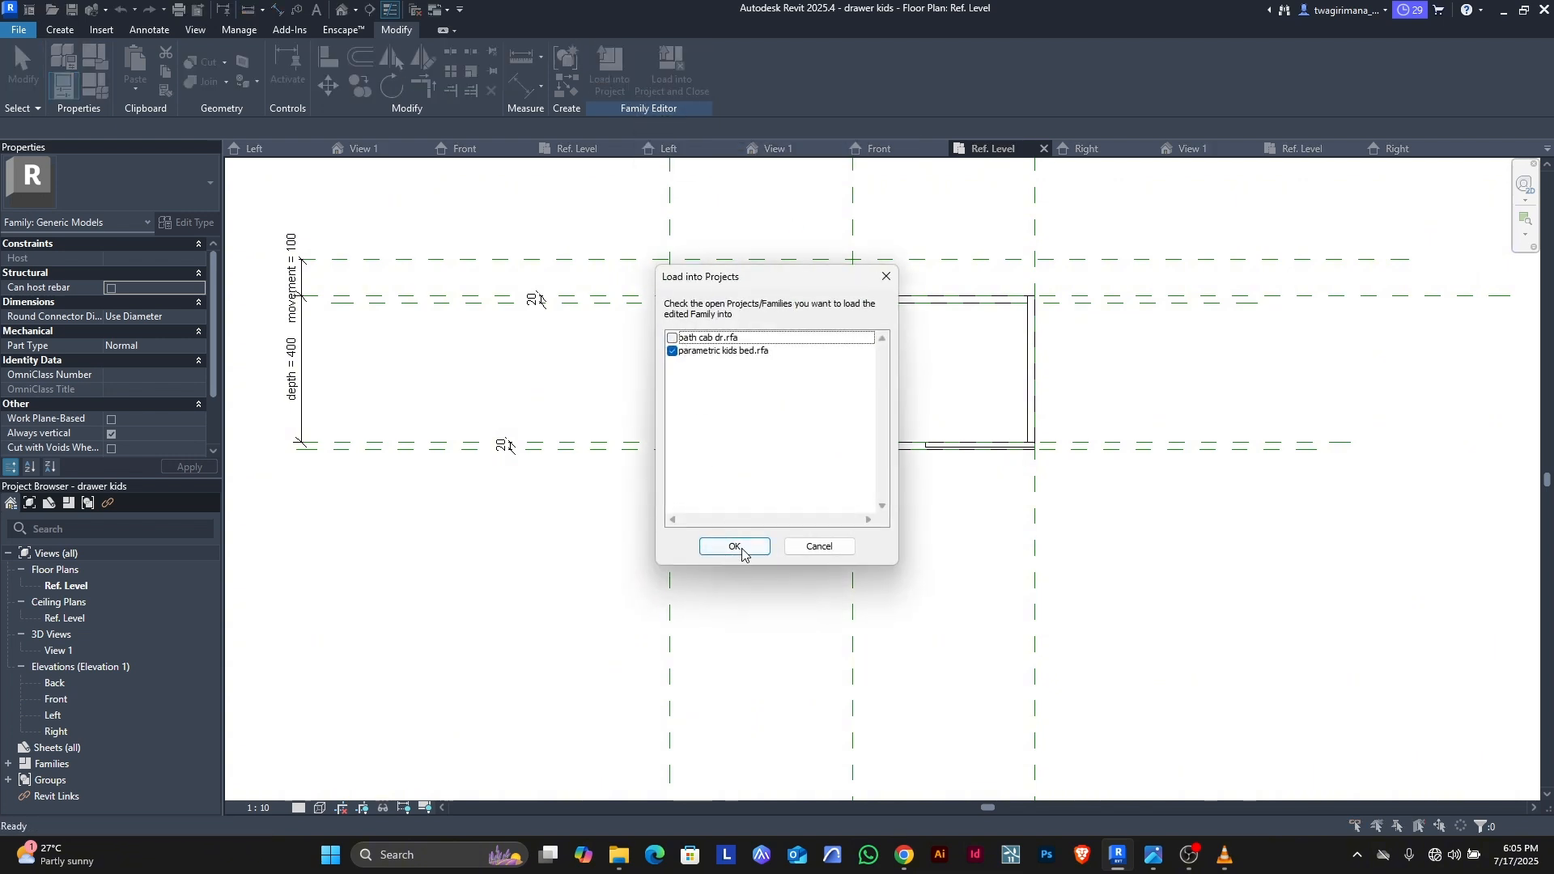
{"action": "left_click", "coordinate": [737, 548]}
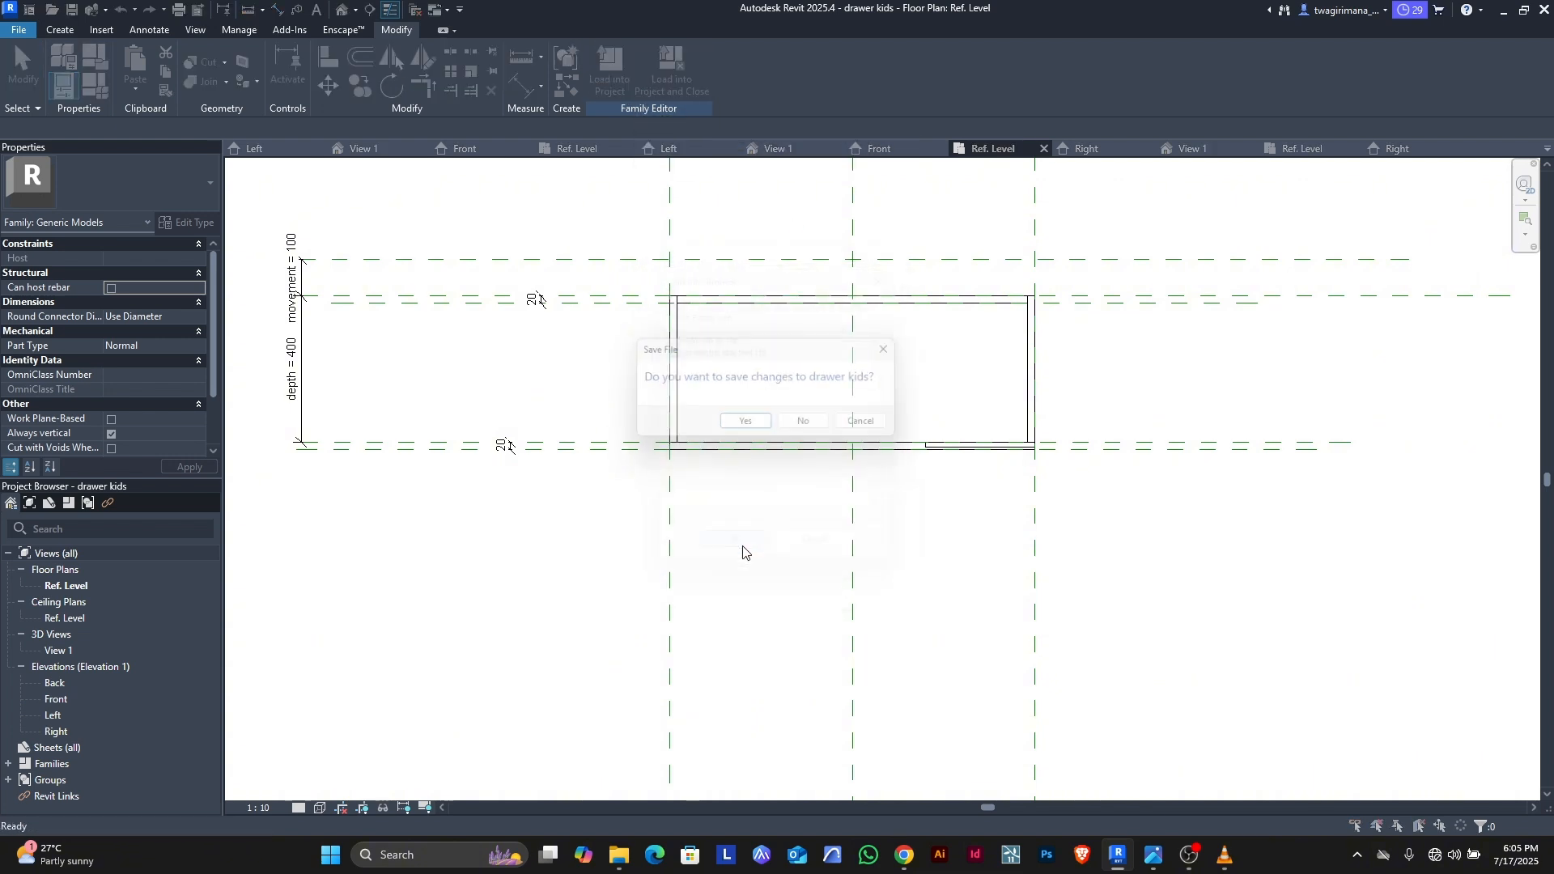
{"action": "left_click", "coordinate": [748, 429]}
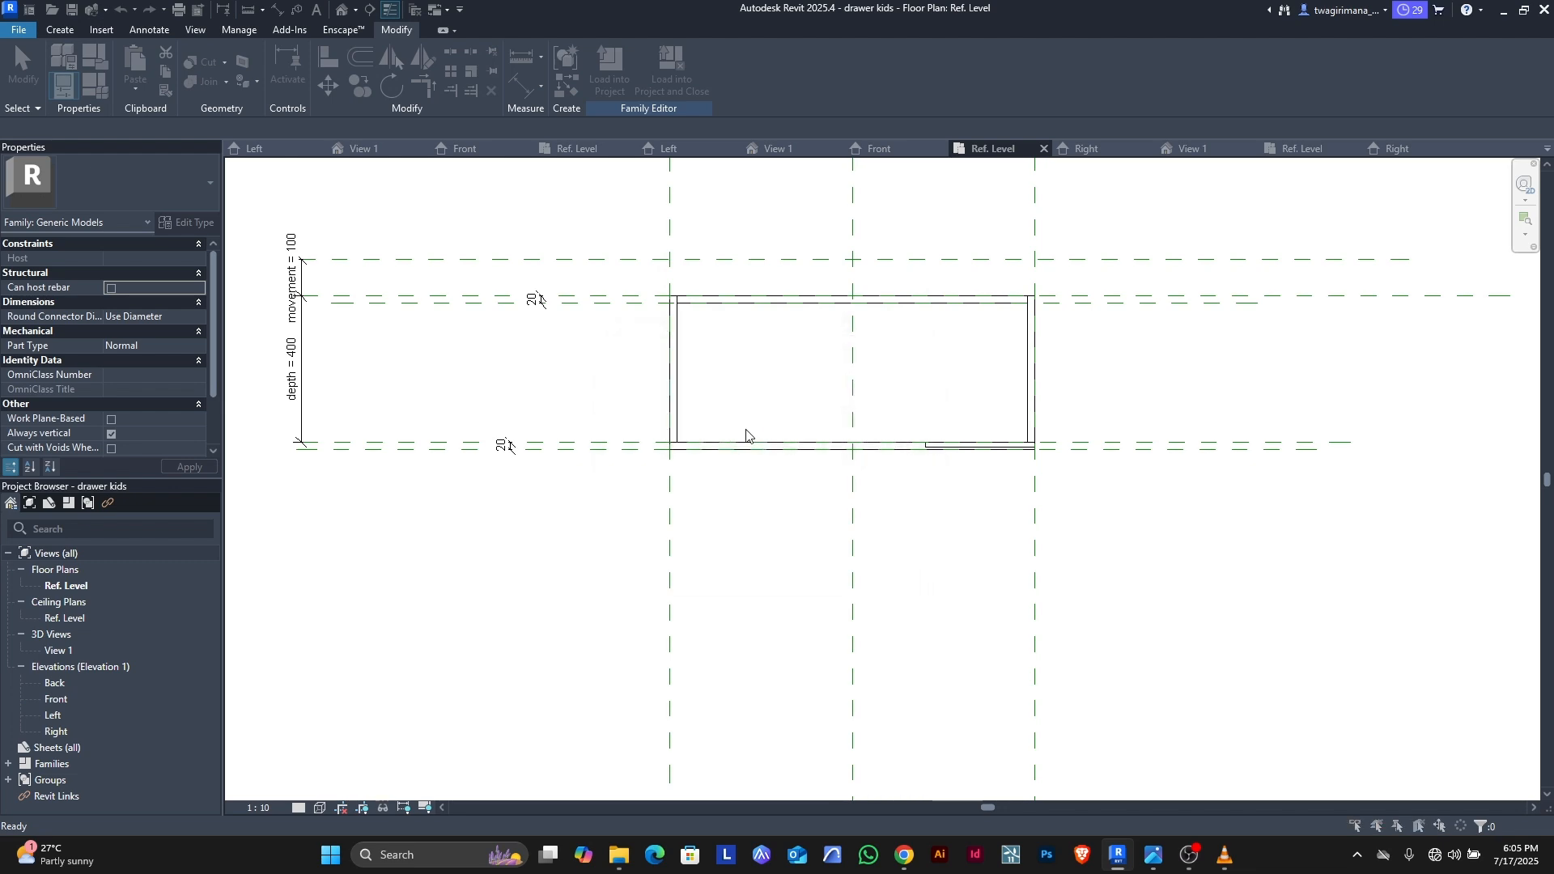
{"action": "left_click", "coordinate": [745, 430]}
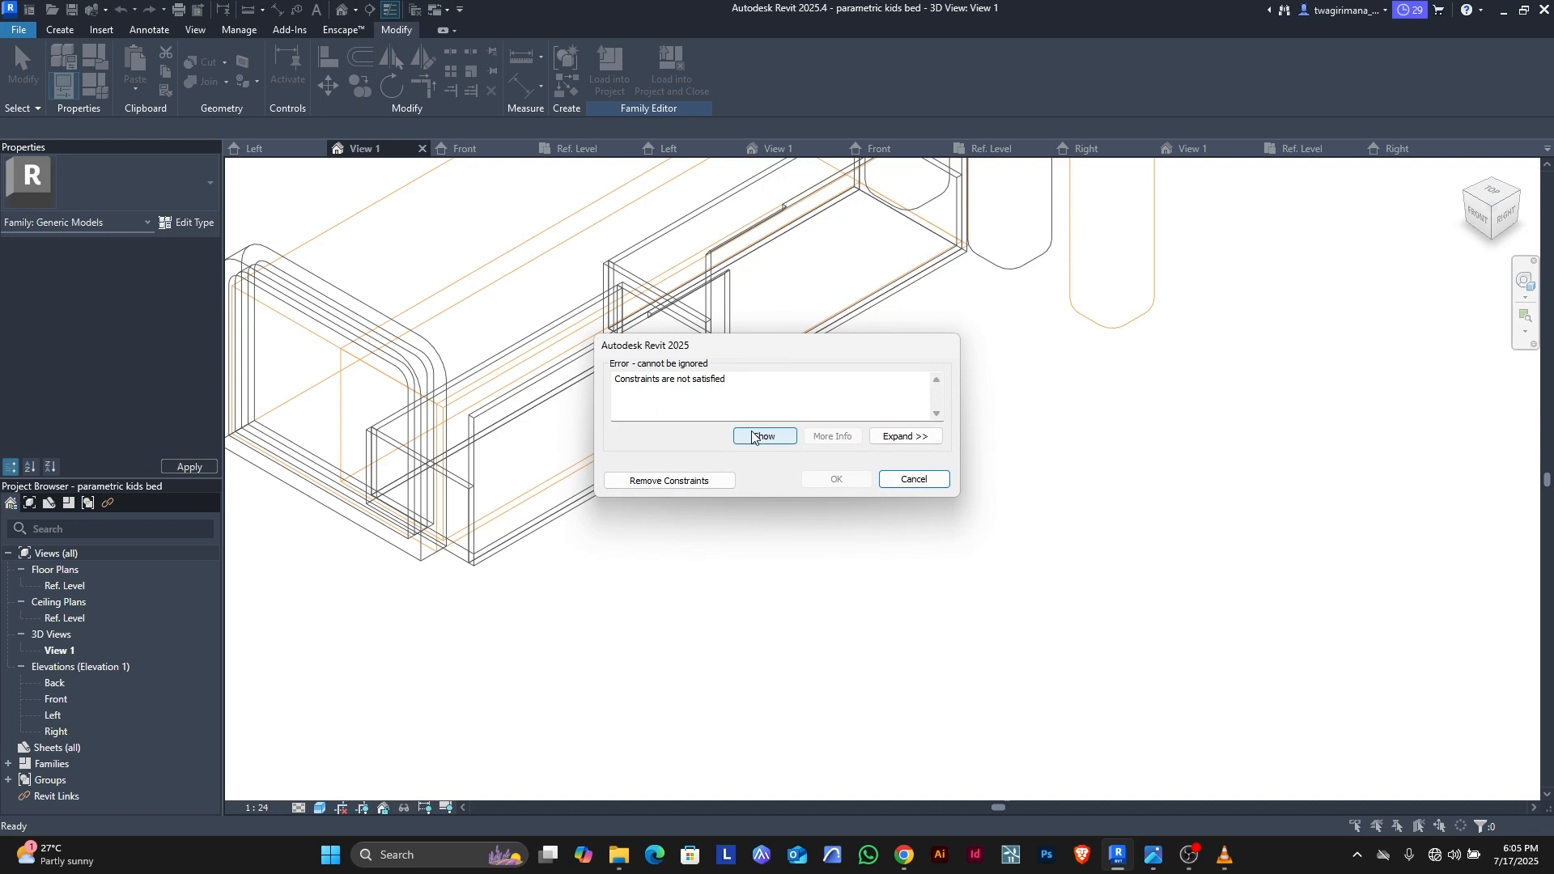
{"action": "left_click", "coordinate": [913, 479]}
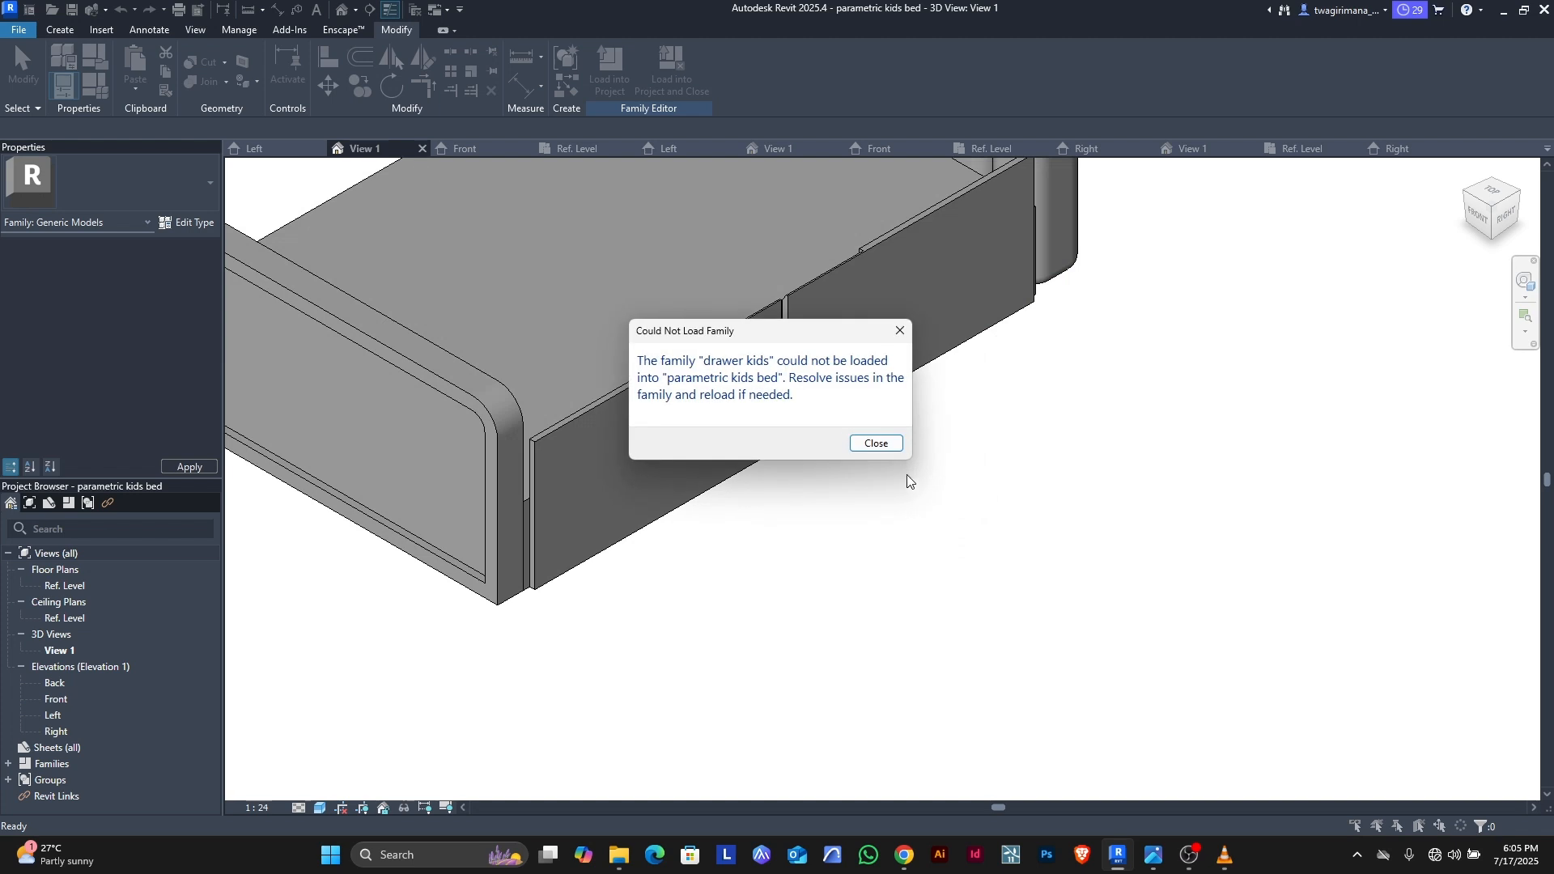
{"action": "left_click", "coordinate": [877, 444]}
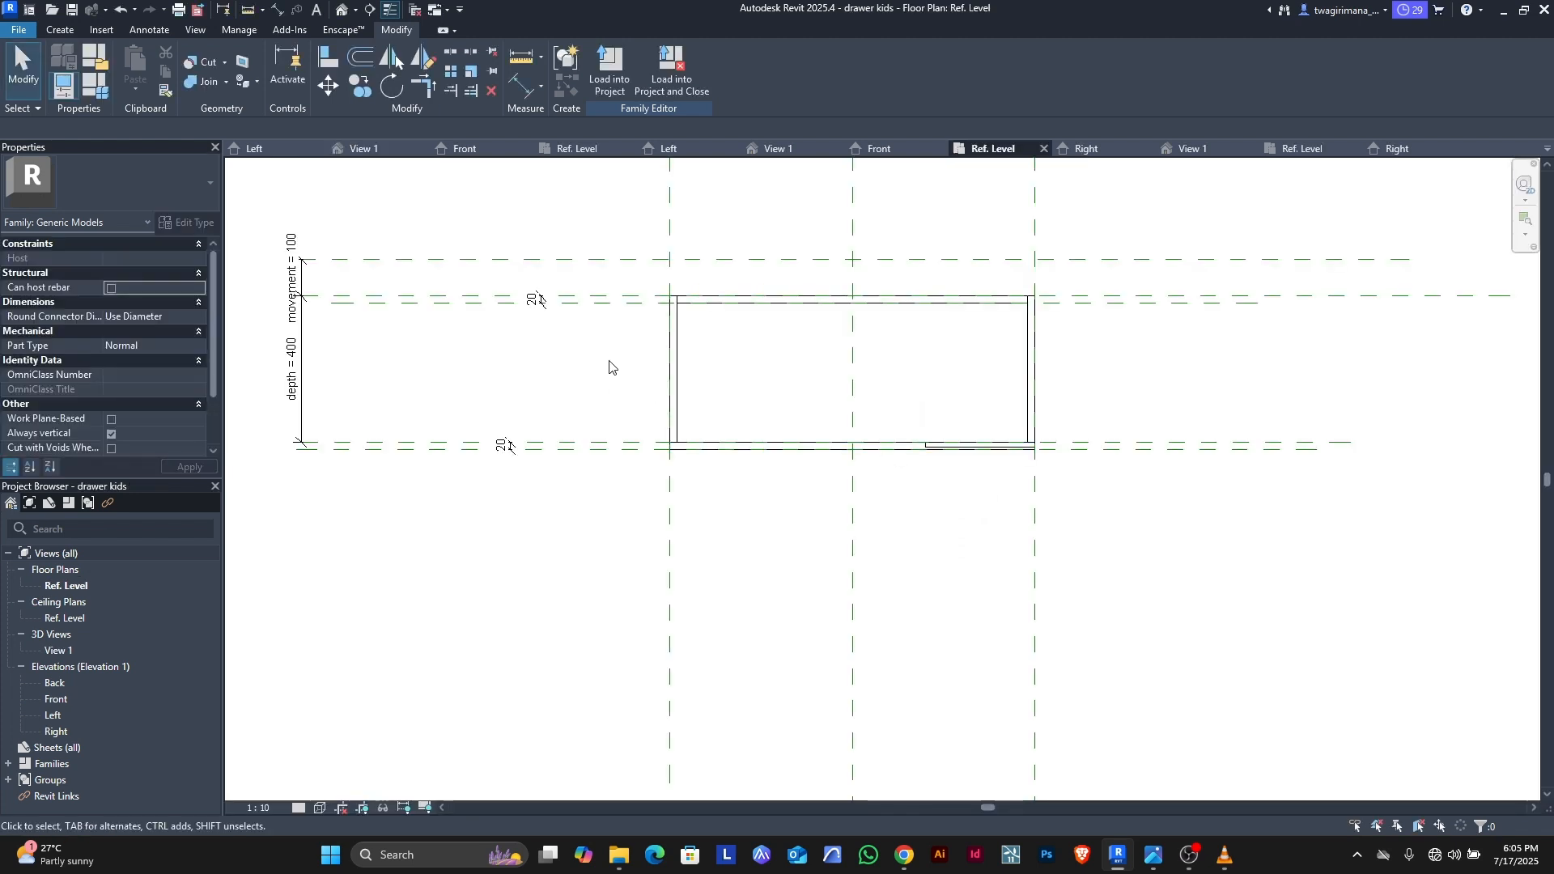
Step: Examine the headboard-side drawer and its constraint locks in the bed's Left elevation
{"action": "left_click", "coordinate": [361, 150]}
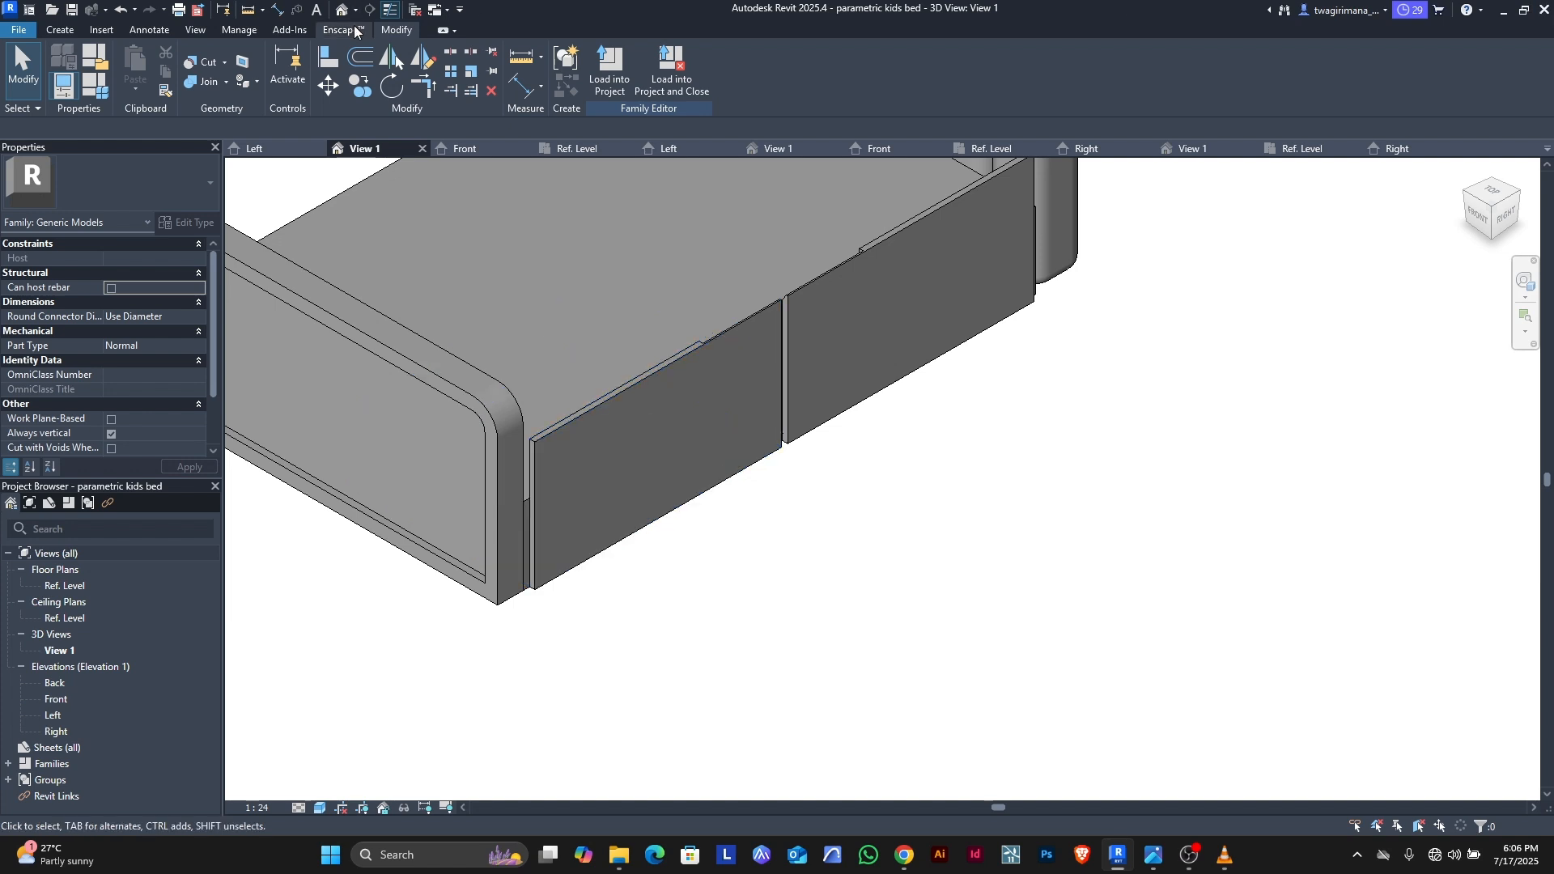
{"action": "left_click", "coordinate": [252, 150]}
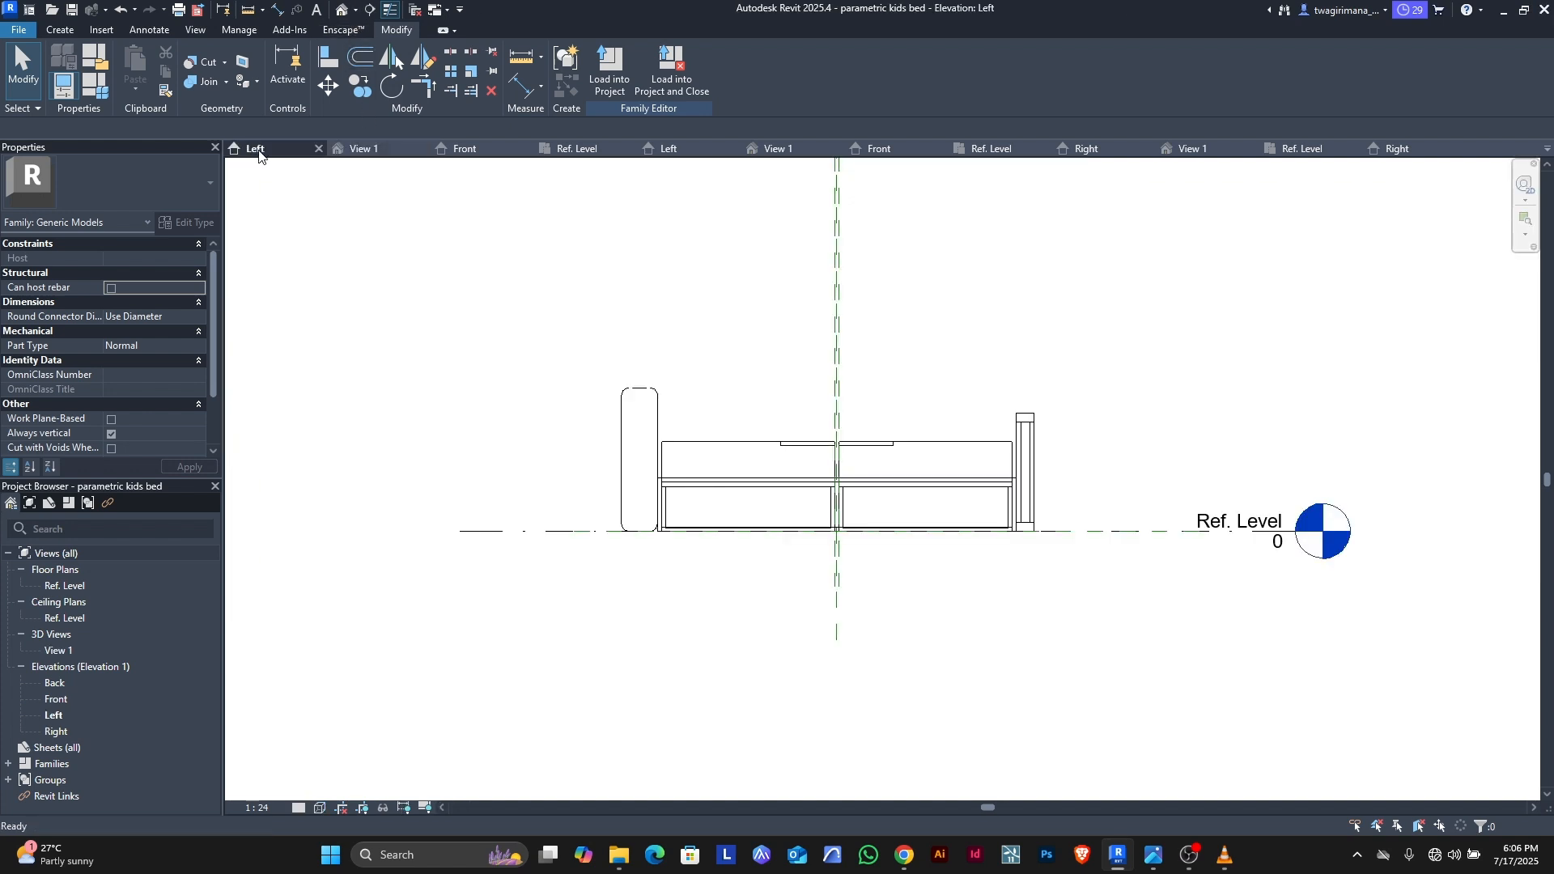
{"action": "scroll", "coordinate": [684, 508], "scroll_direction": "up", "scroll_amount": 4}
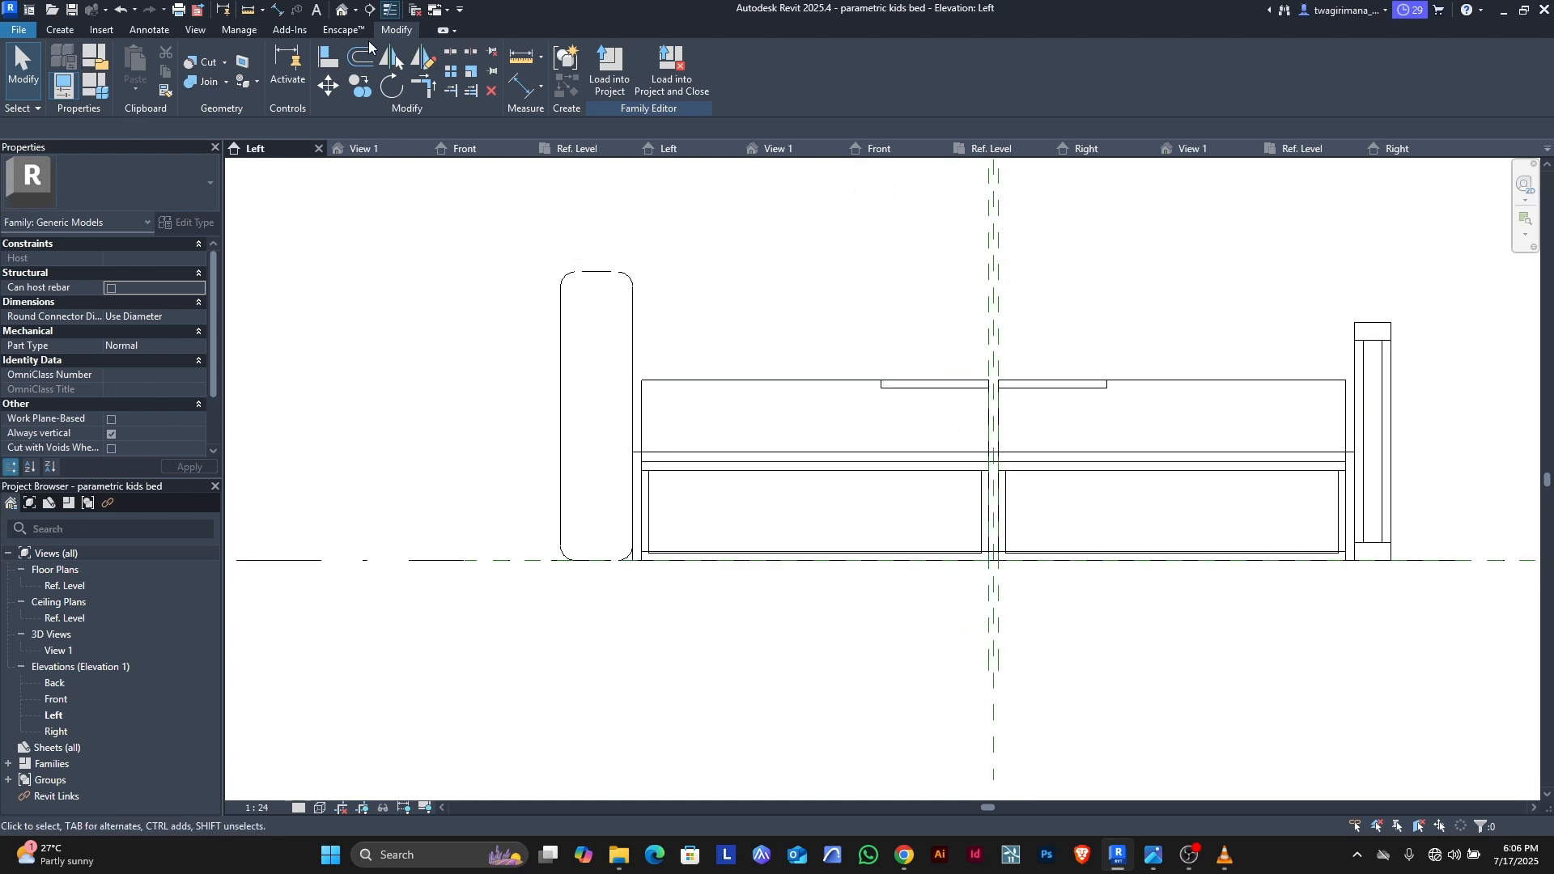
{"action": "left_click", "coordinate": [328, 58]}
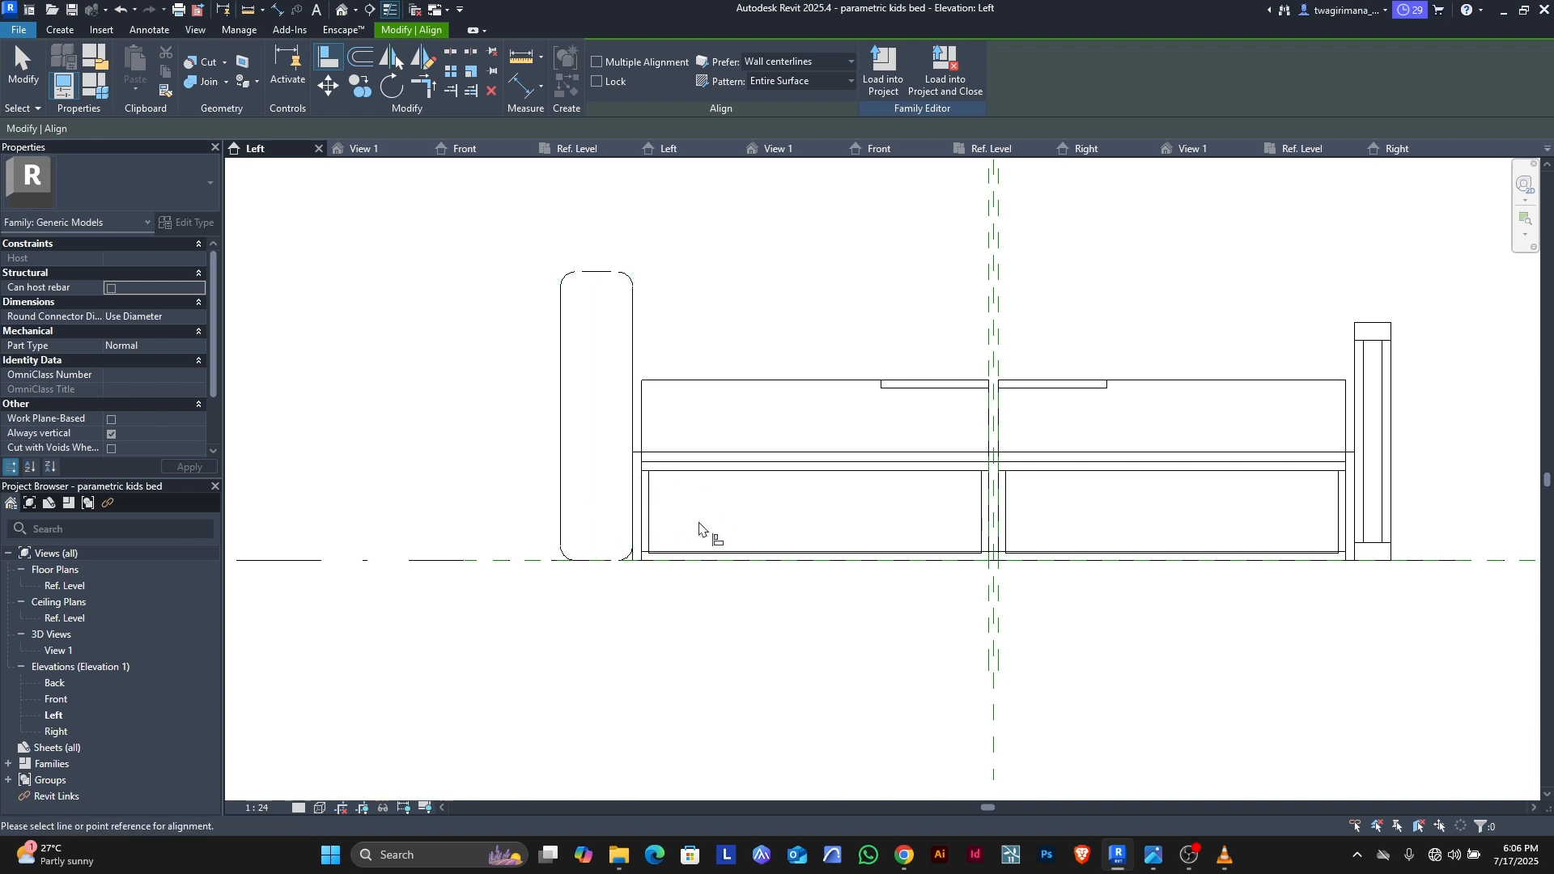
{"action": "key", "text": "Escape"}
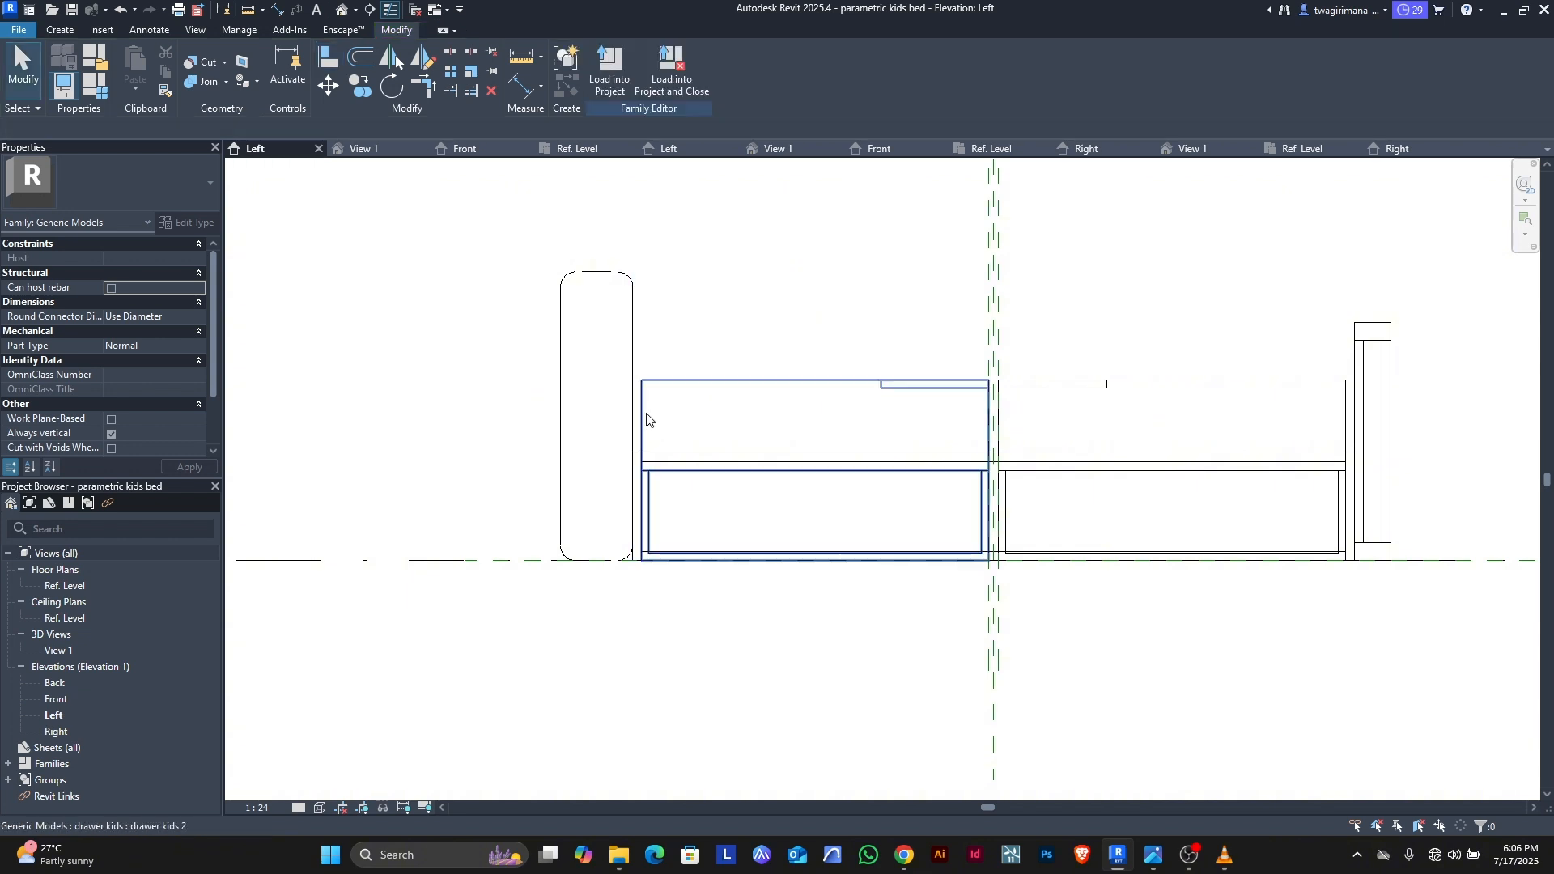
{"action": "left_click", "coordinate": [656, 506]}
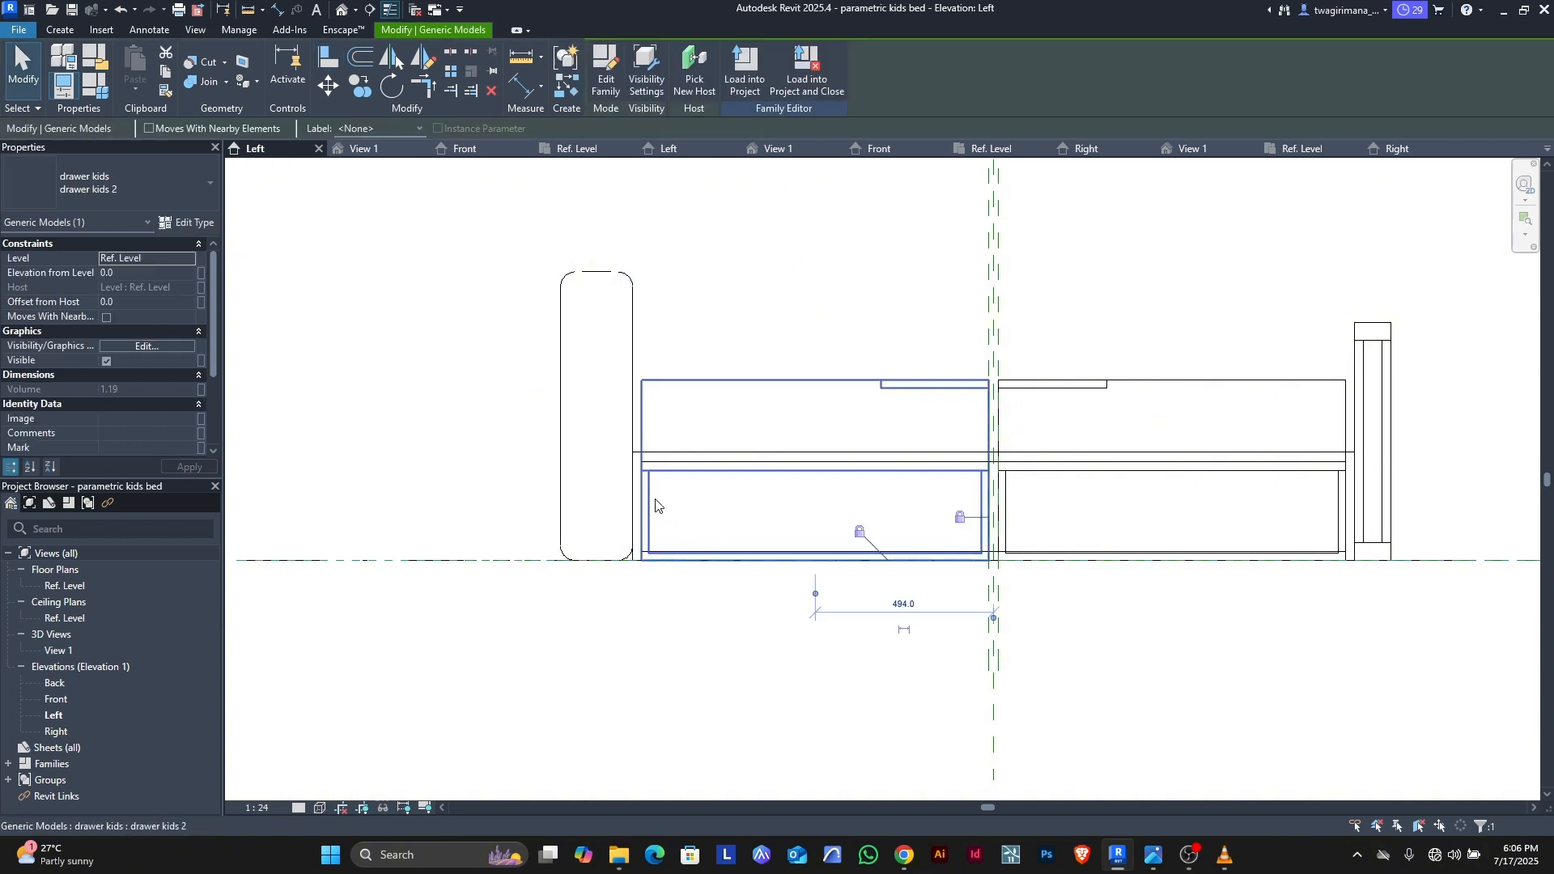
{"action": "scroll", "coordinate": [949, 520], "scroll_direction": "up", "scroll_amount": 2}
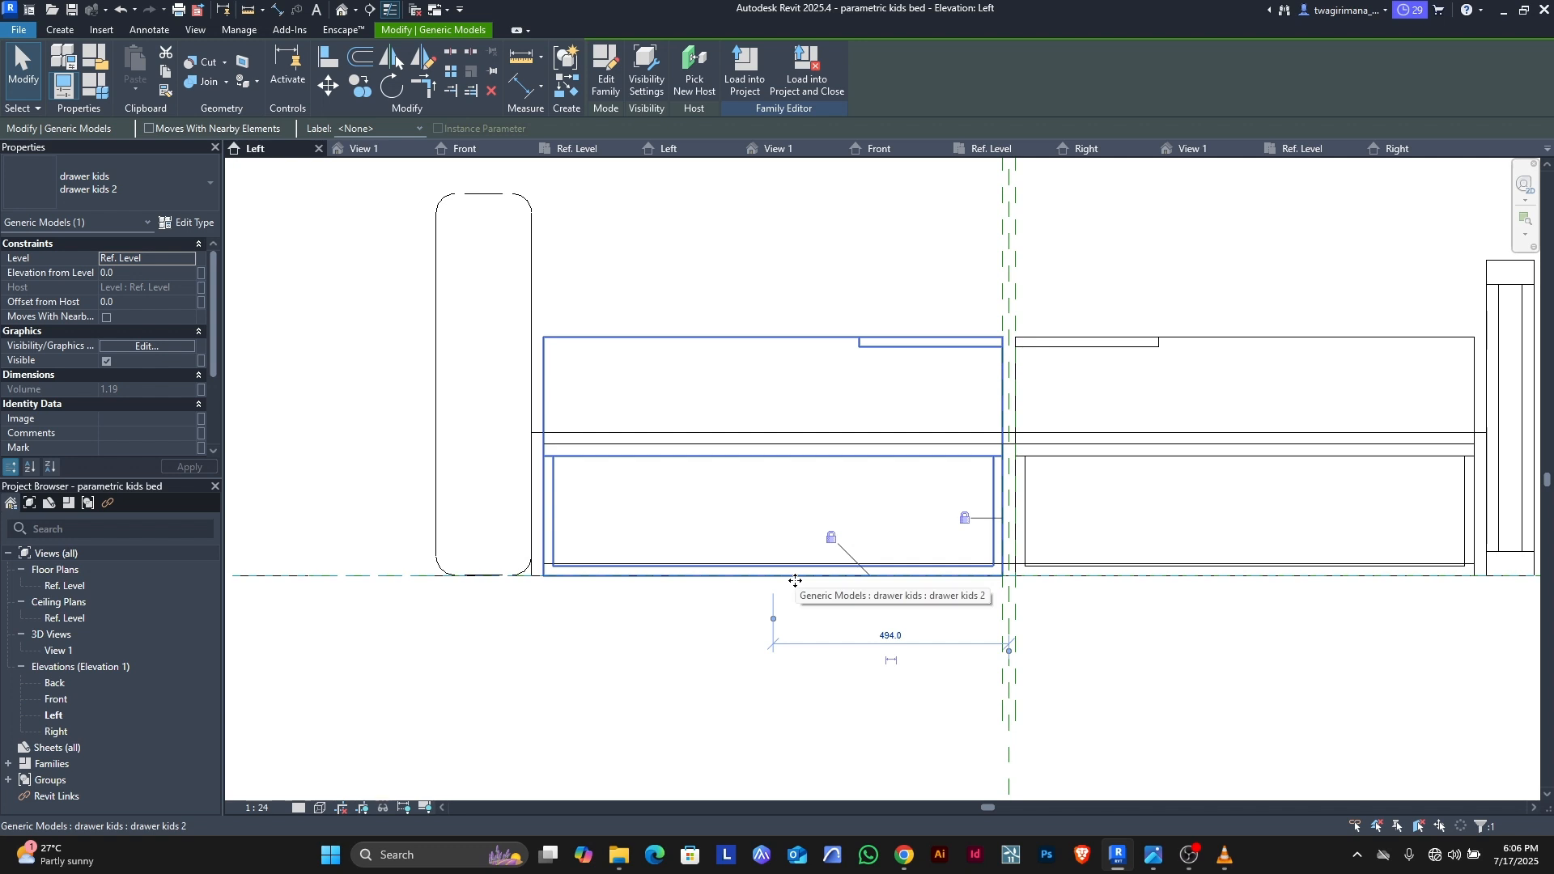
{"action": "scroll", "coordinate": [678, 489], "scroll_direction": "down", "scroll_amount": 2}
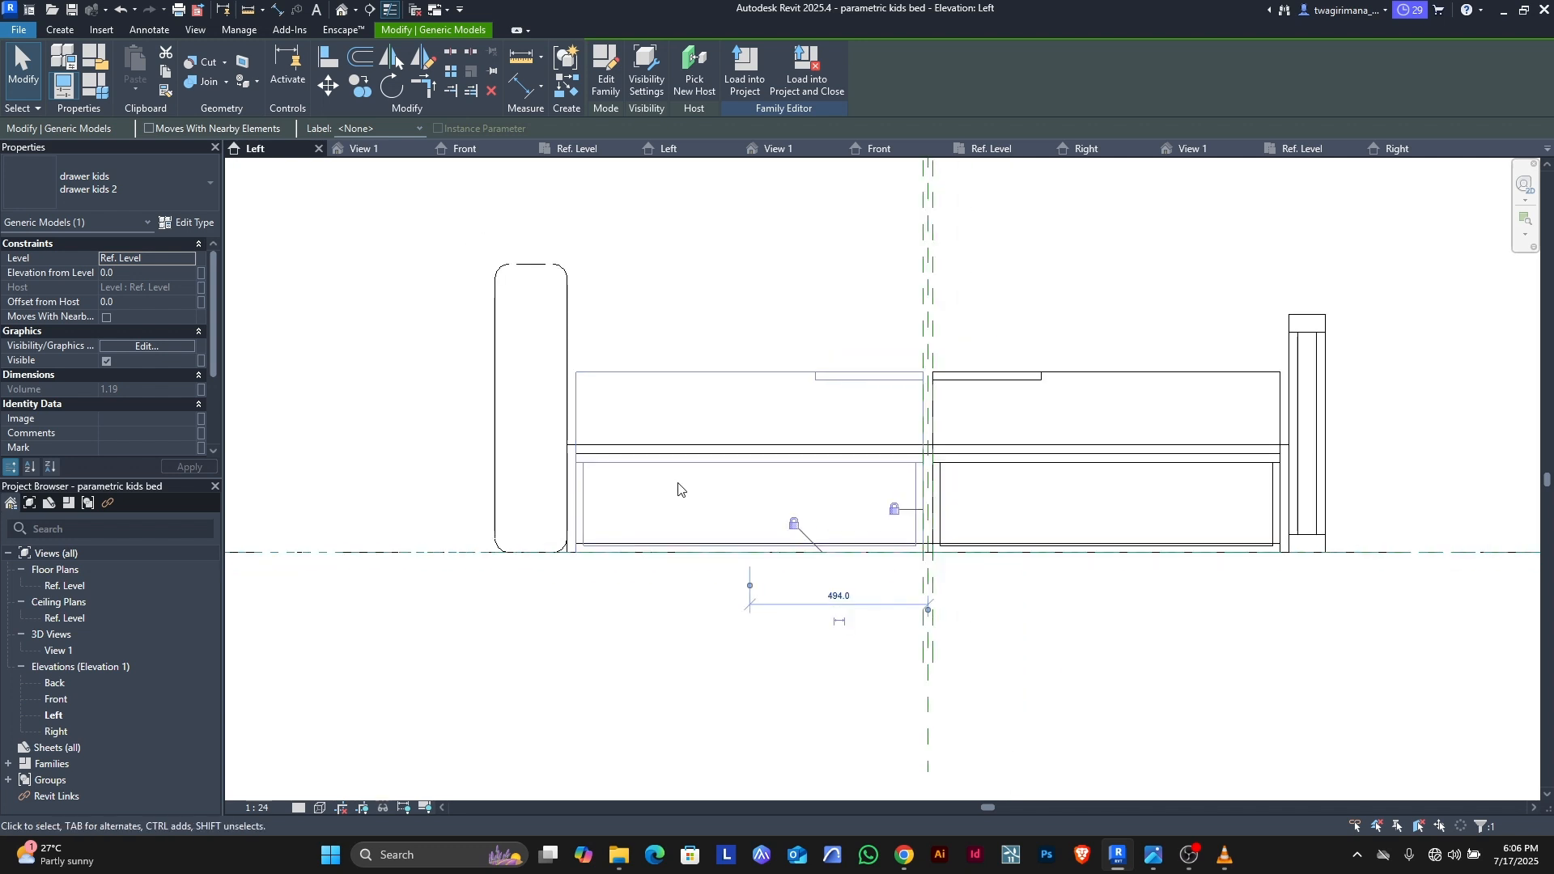
{"action": "left_click", "coordinate": [687, 301]}
{"action": "scroll", "coordinate": [521, 379], "scroll_direction": "down", "scroll_amount": 1}
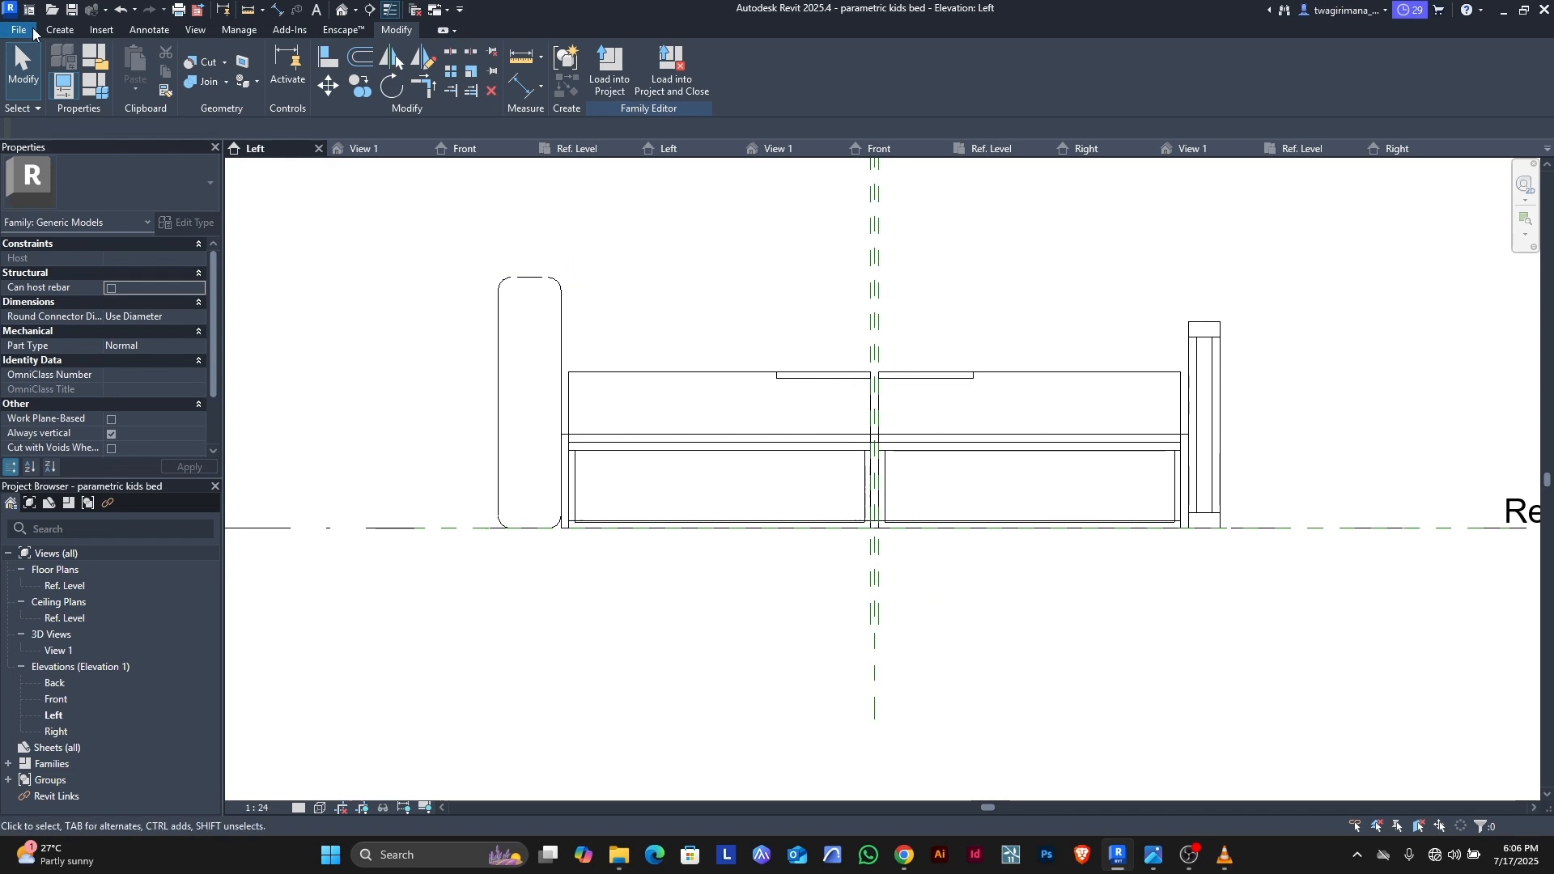
Step: In the bed's family types, set the h inner parameter's formula to h base/2 and apply it
{"action": "left_click", "coordinate": [91, 86]}
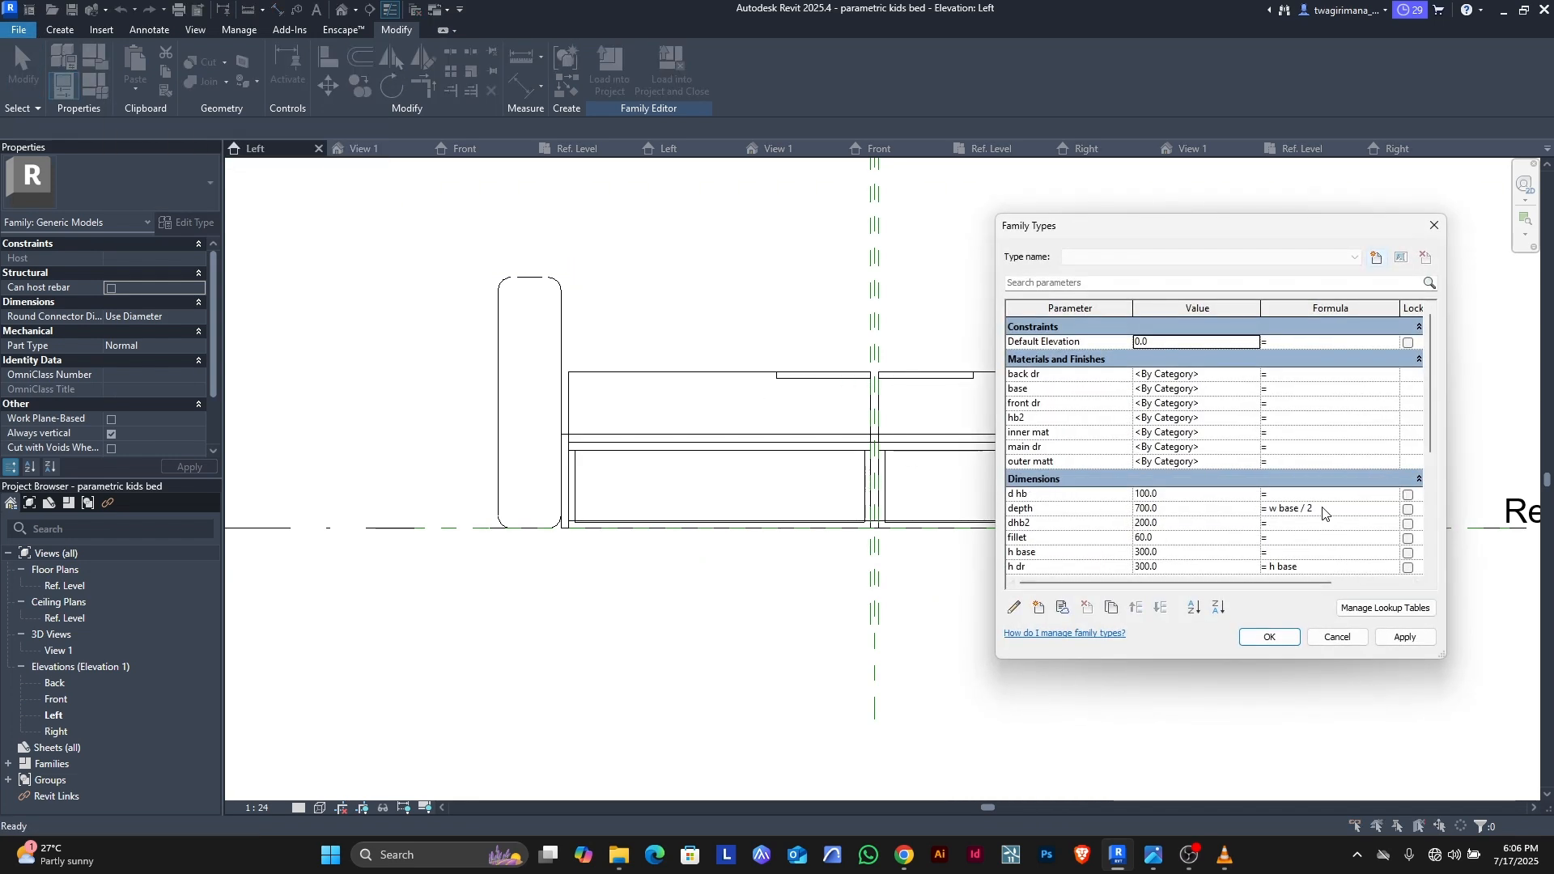
{"action": "scroll", "coordinate": [1291, 512], "scroll_direction": "down", "scroll_amount": 1}
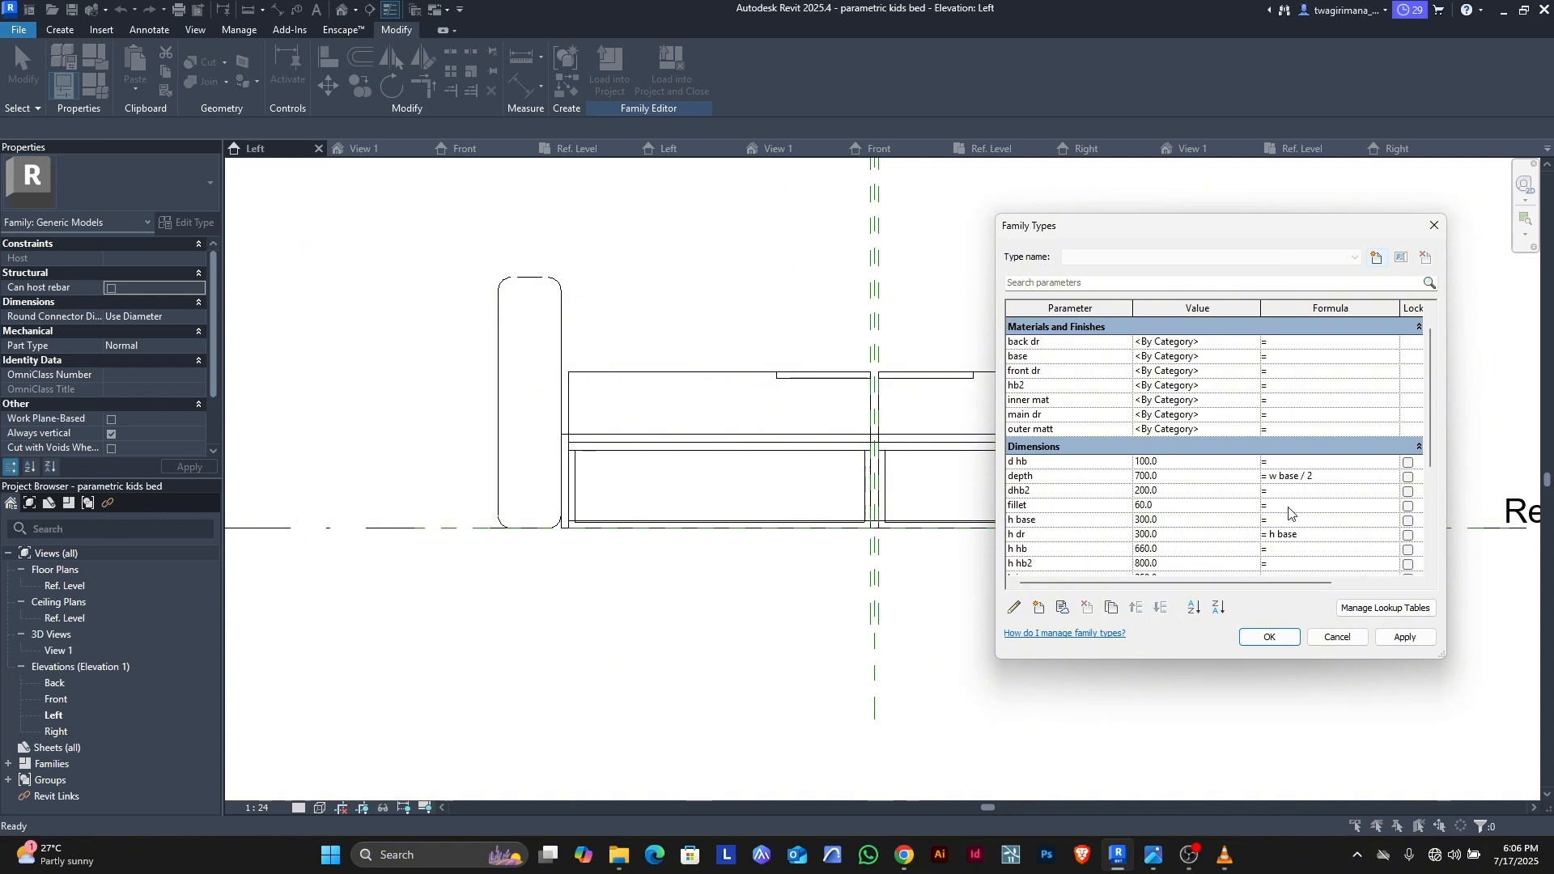
{"action": "scroll", "coordinate": [1290, 513], "scroll_direction": "down", "scroll_amount": 2}
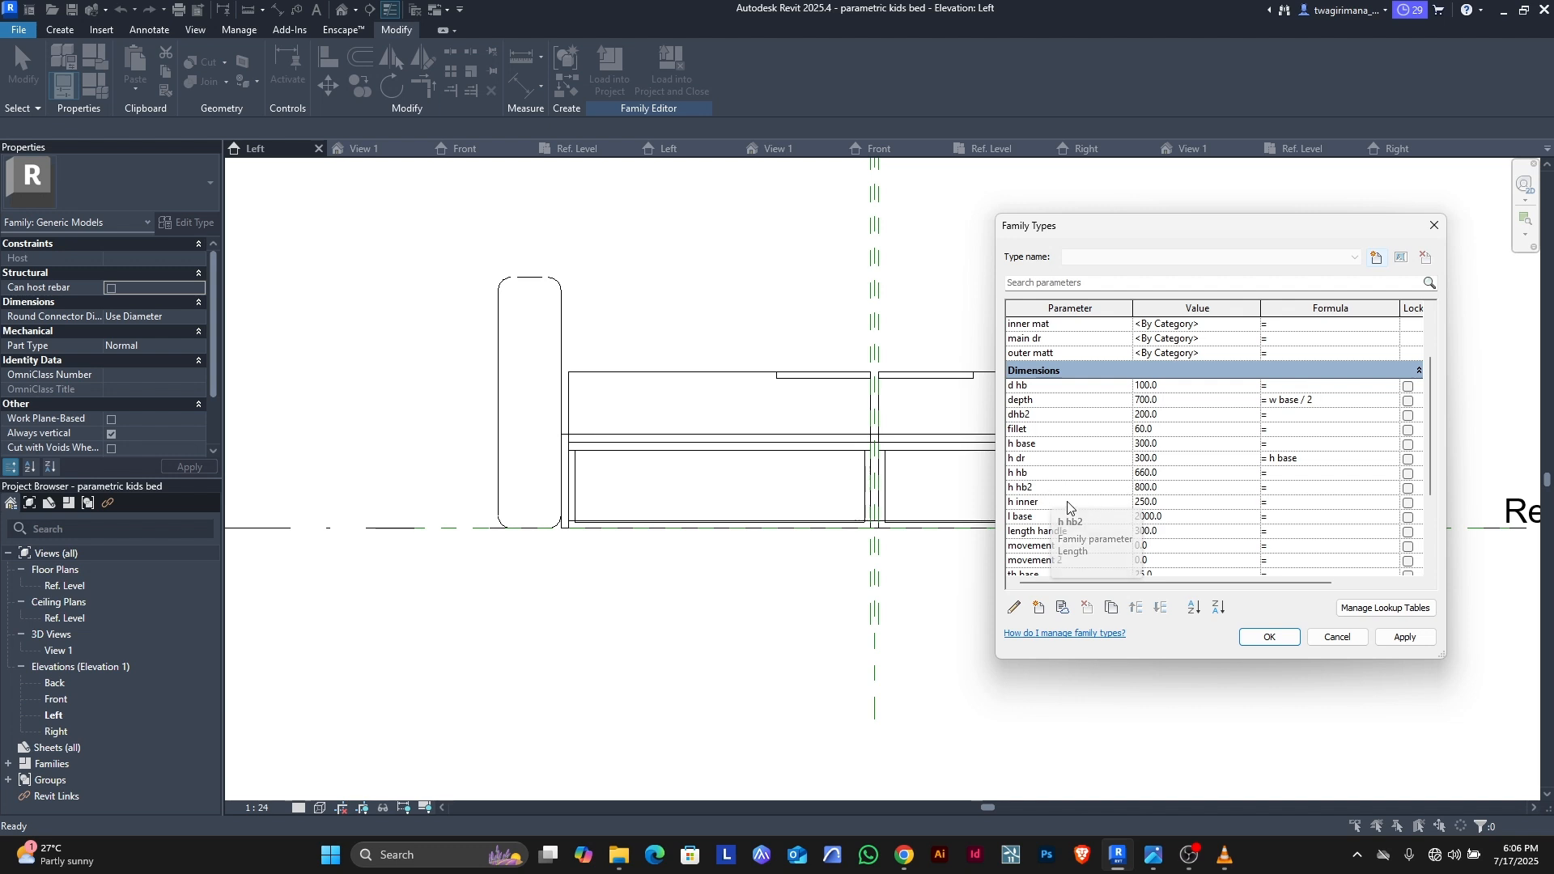
{"action": "left_click", "coordinate": [1287, 503]}
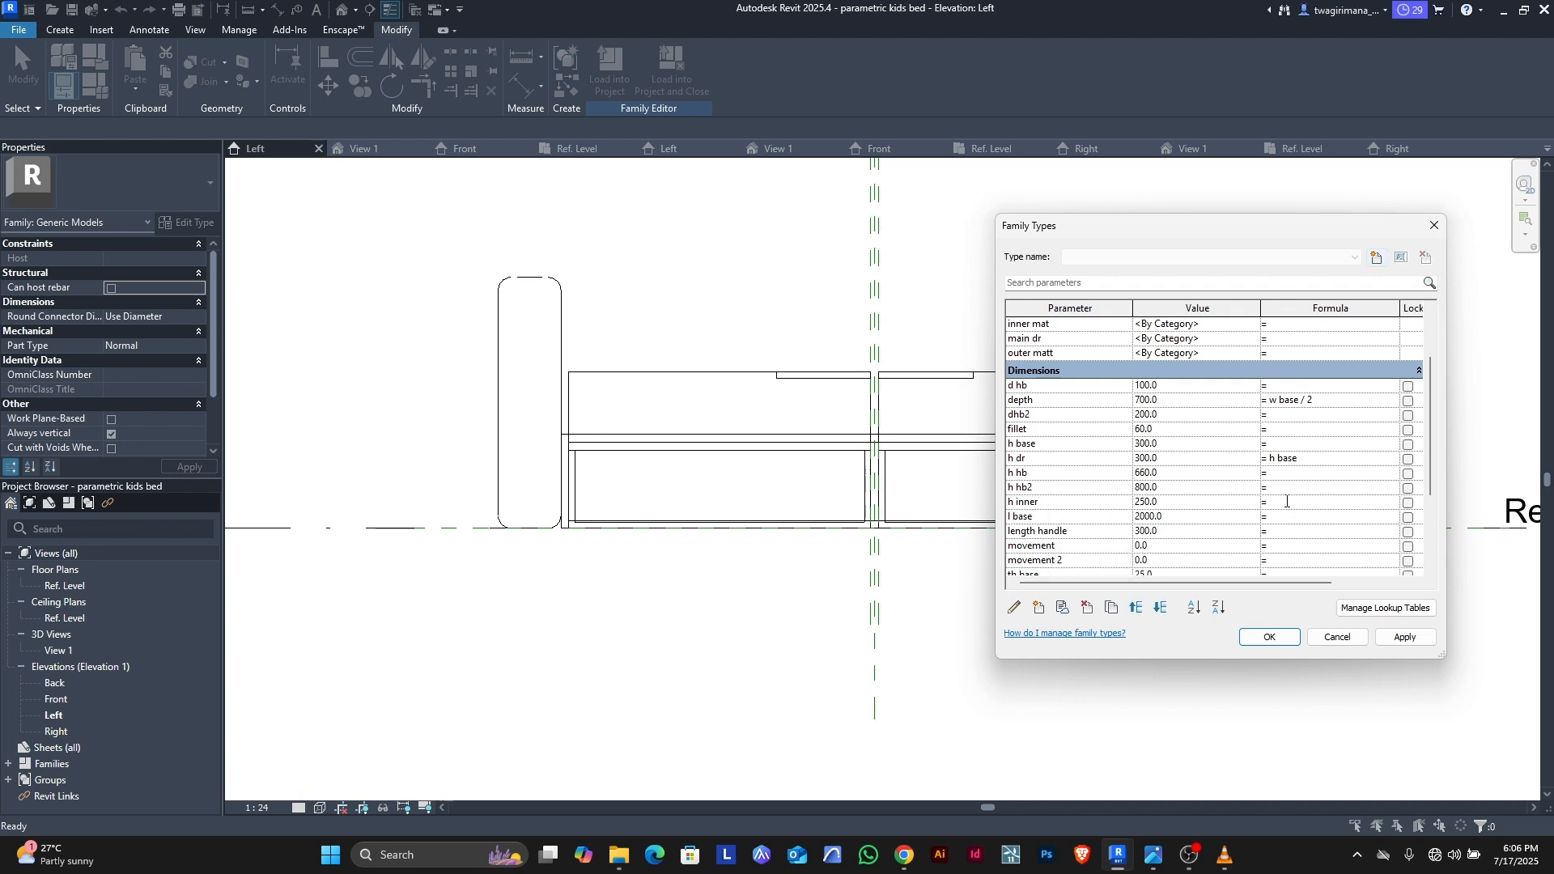
{"action": "type", "text": "h base/2"}
{"action": "left_click", "coordinate": [1401, 639]}
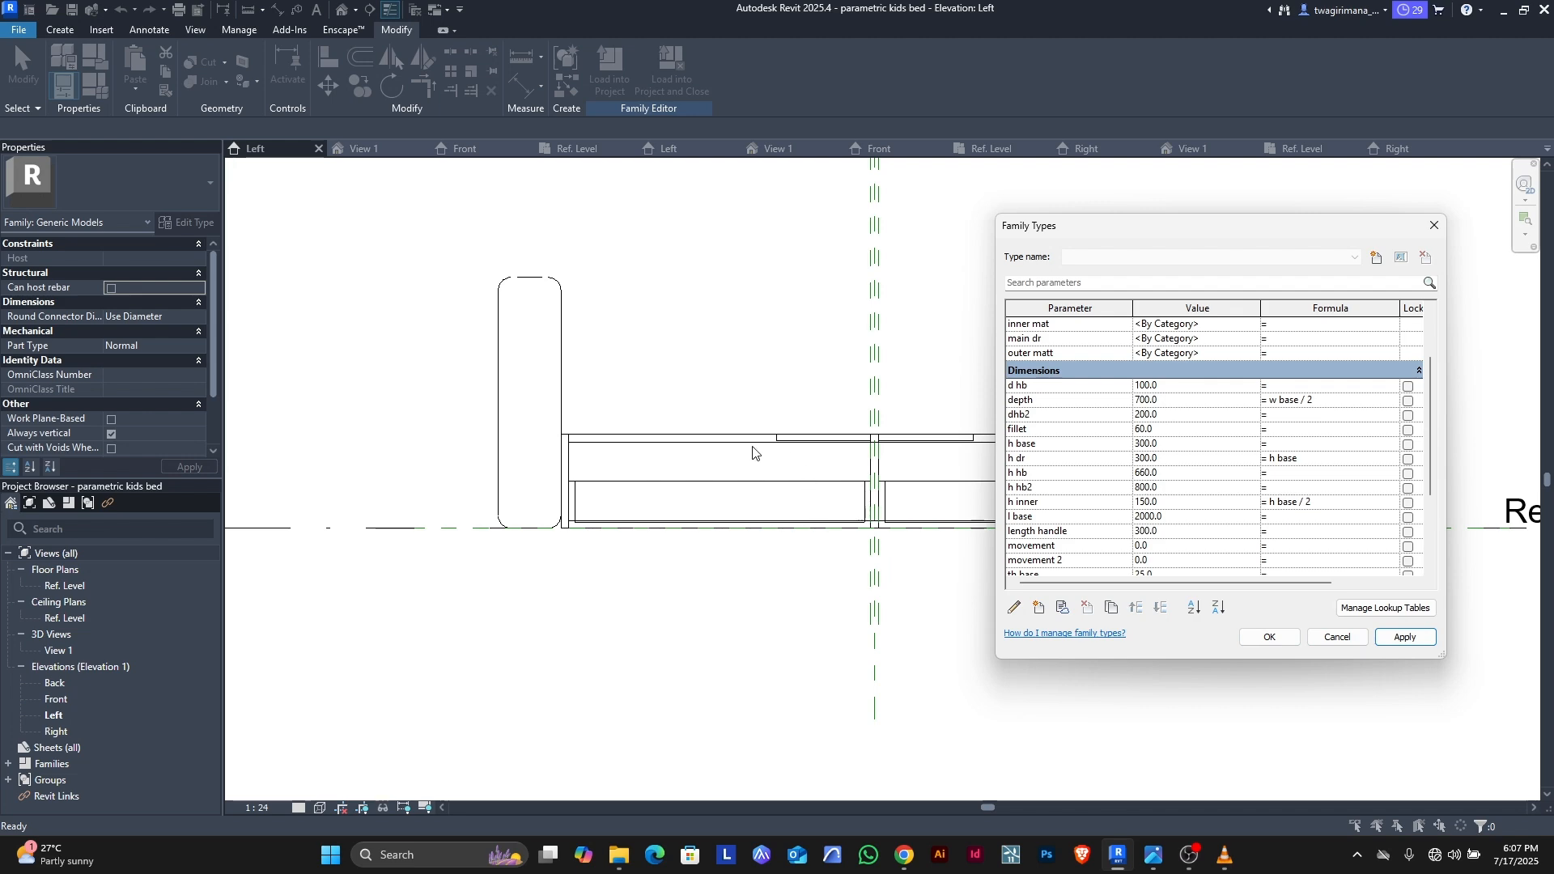
{"action": "left_click", "coordinate": [1268, 637]}
Step: Examine the drawers' height and fit against the bed base from several angles in the 3D view
{"action": "left_click", "coordinate": [364, 150]}
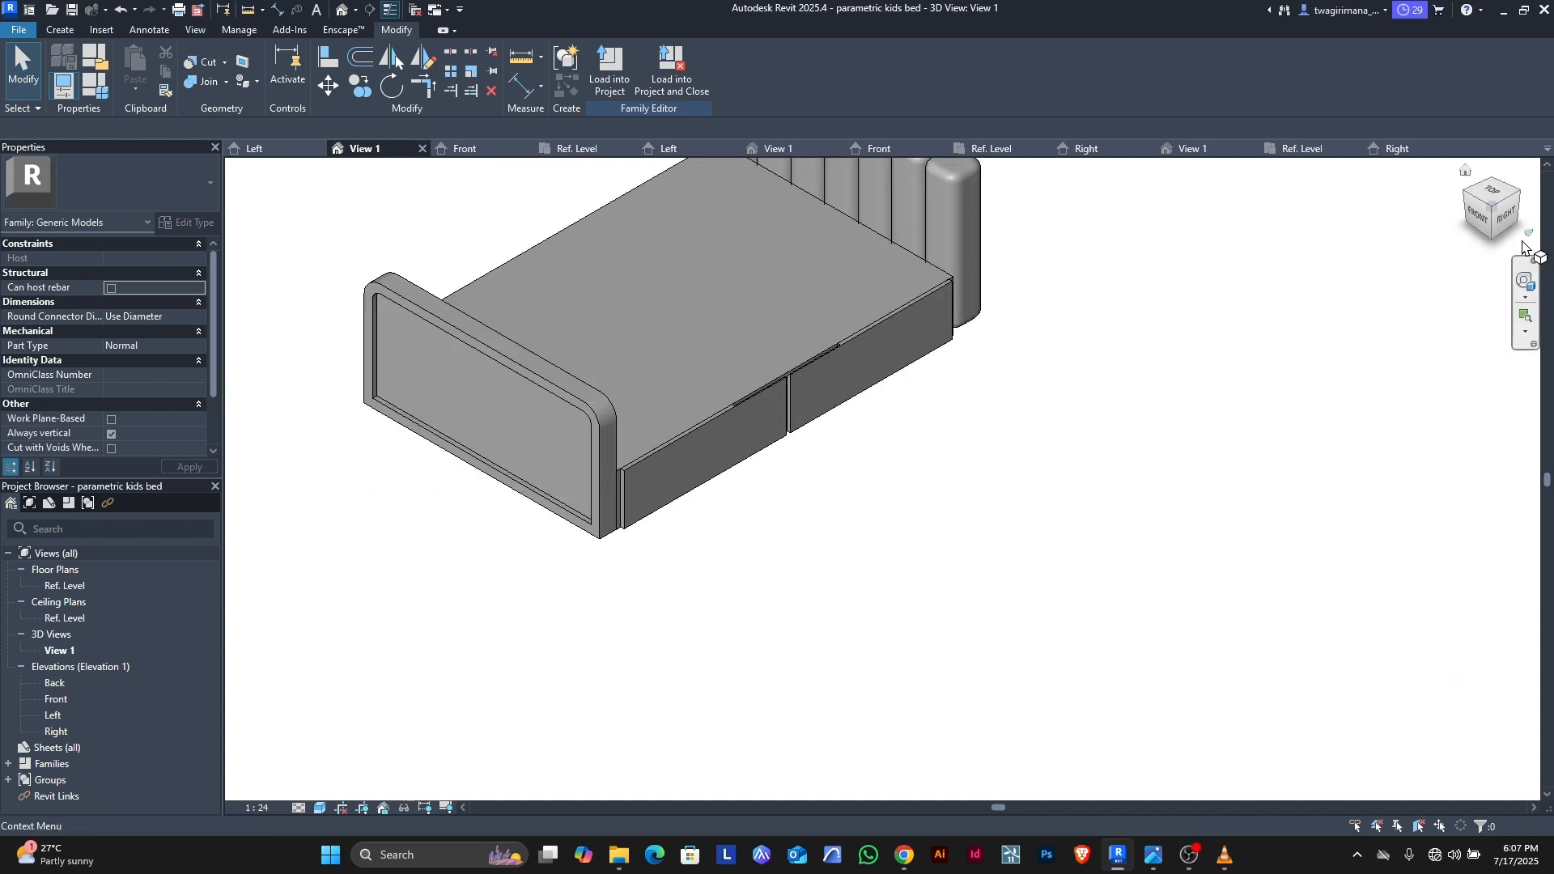
{"action": "left_click", "coordinate": [1503, 218]}
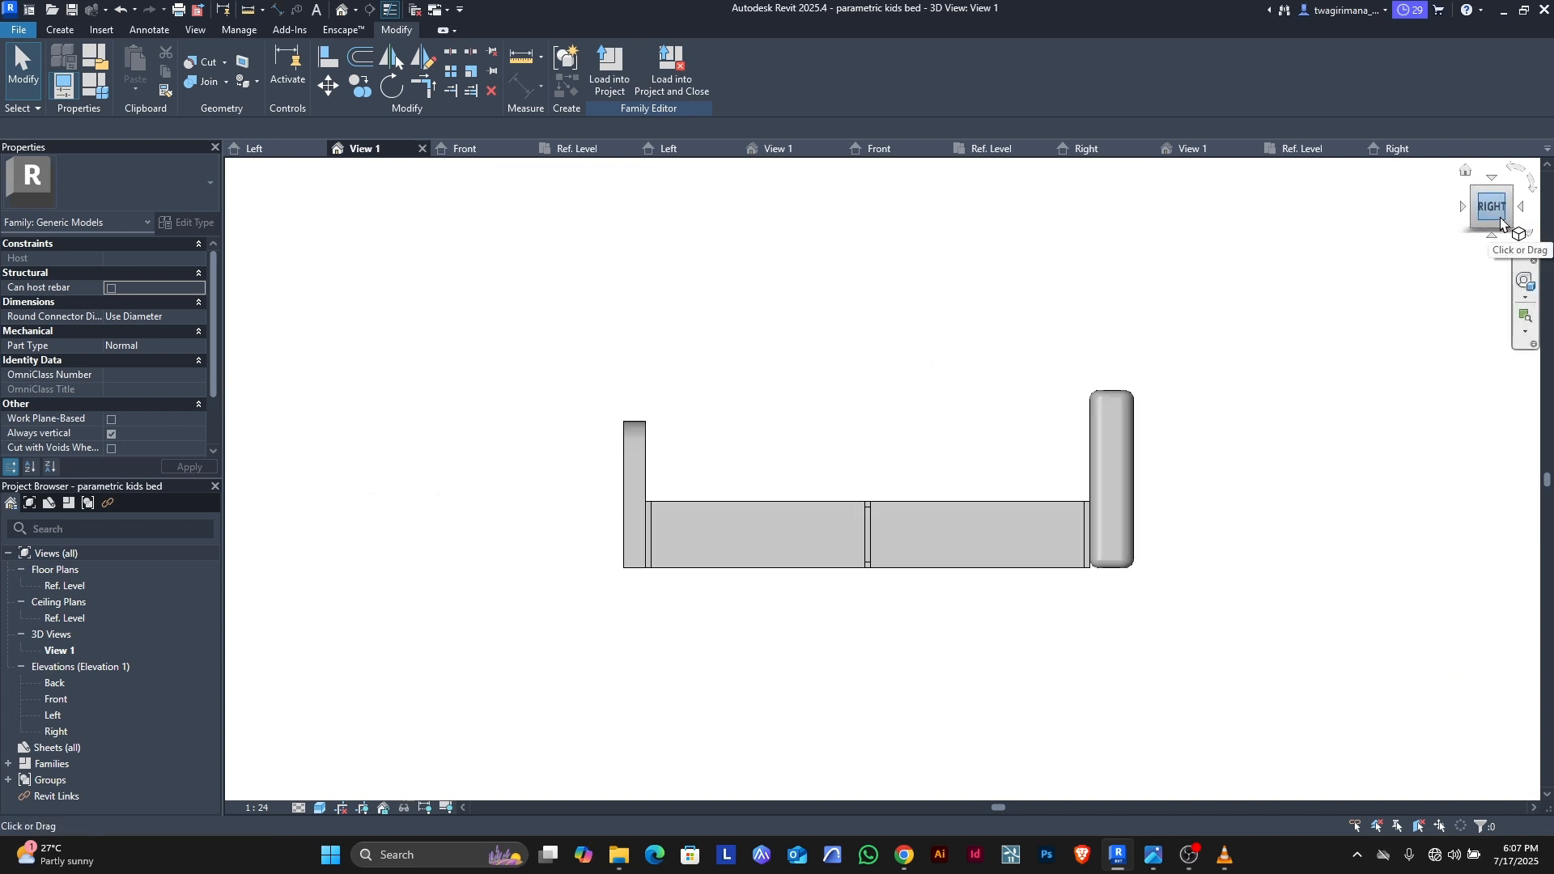
{"action": "middle_click_drag", "start_coordinate": [231, 250], "coordinate": [282, 269], "text": "shift"}
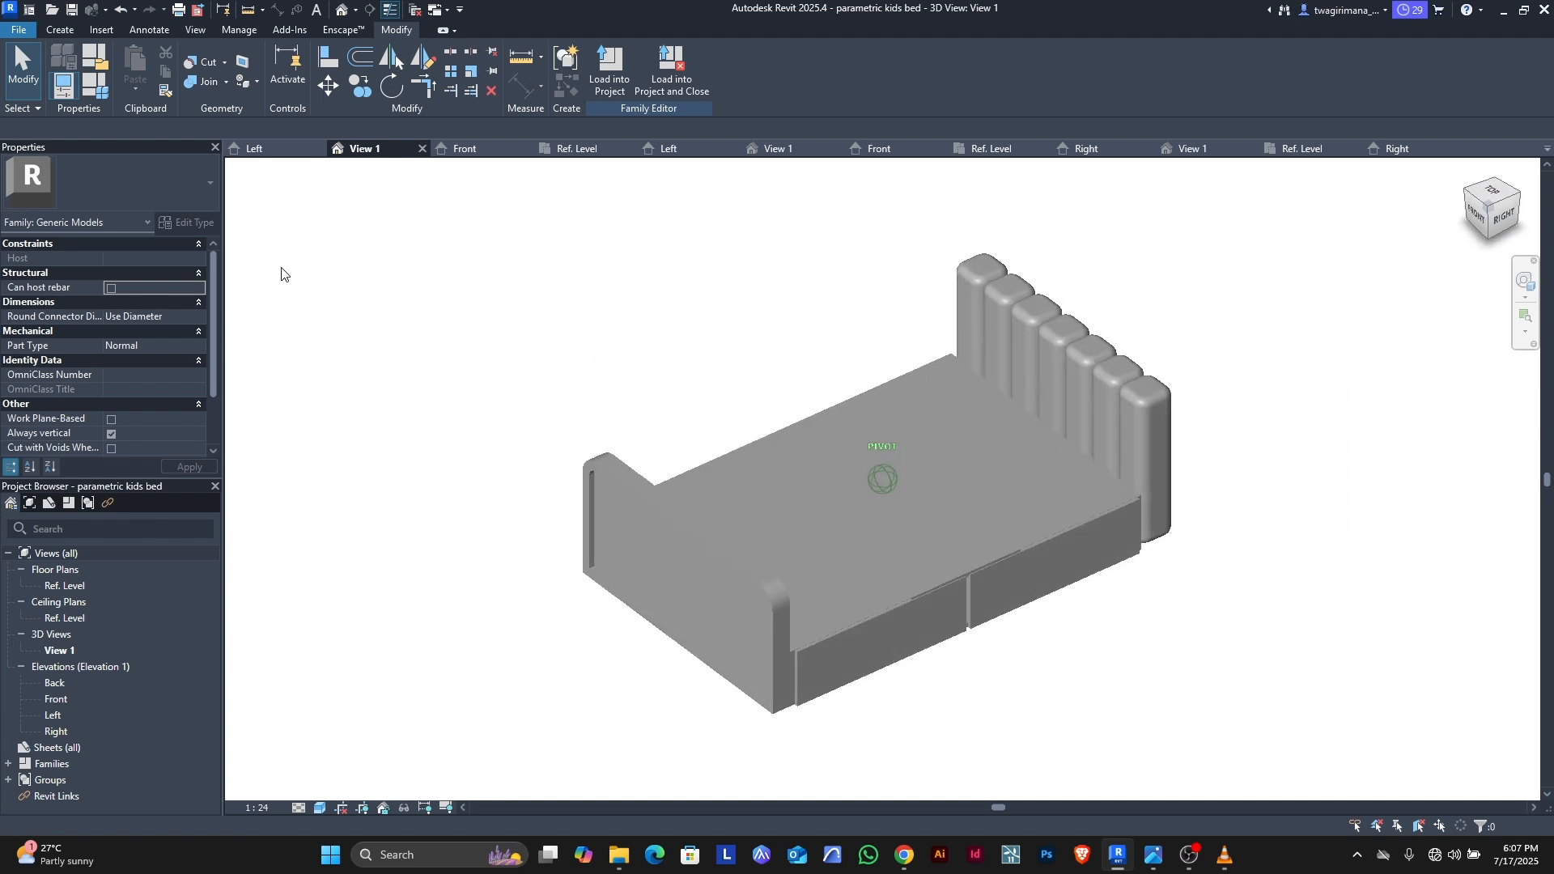
{"action": "scroll", "coordinate": [685, 458], "scroll_direction": "down", "scroll_amount": 1}
{"action": "scroll", "coordinate": [565, 486], "scroll_direction": "up", "scroll_amount": 1}
{"action": "scroll", "coordinate": [566, 489], "scroll_direction": "down", "scroll_amount": 1}
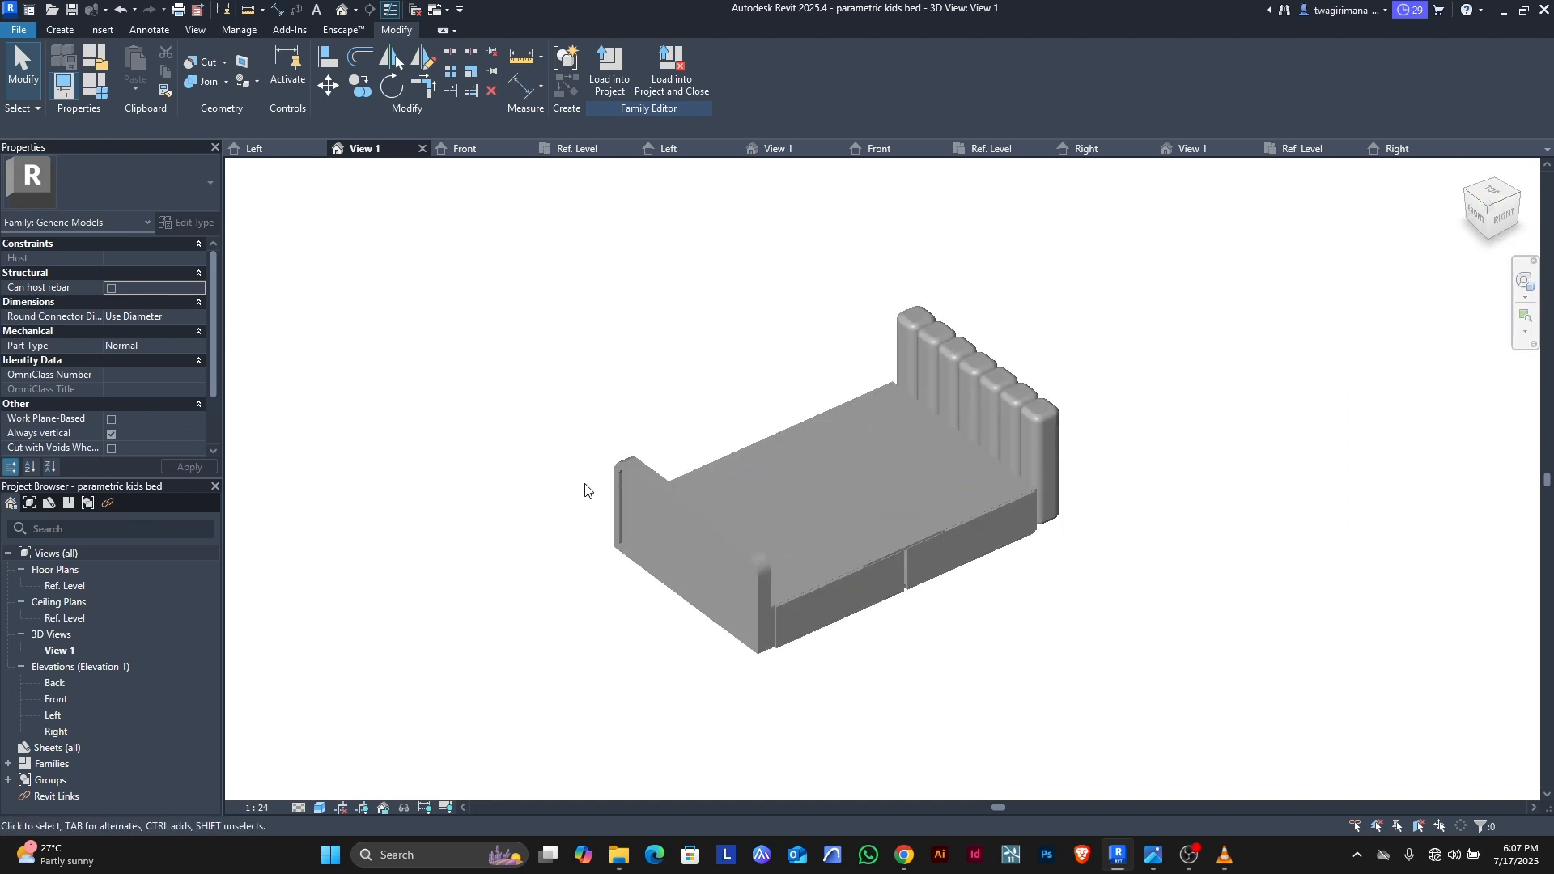
{"action": "middle_click_drag", "start_coordinate": [582, 489], "coordinate": [1007, 403], "text": "shift"}
{"action": "middle_click_drag", "start_coordinate": [789, 429], "coordinate": [645, 426], "text": "shift"}
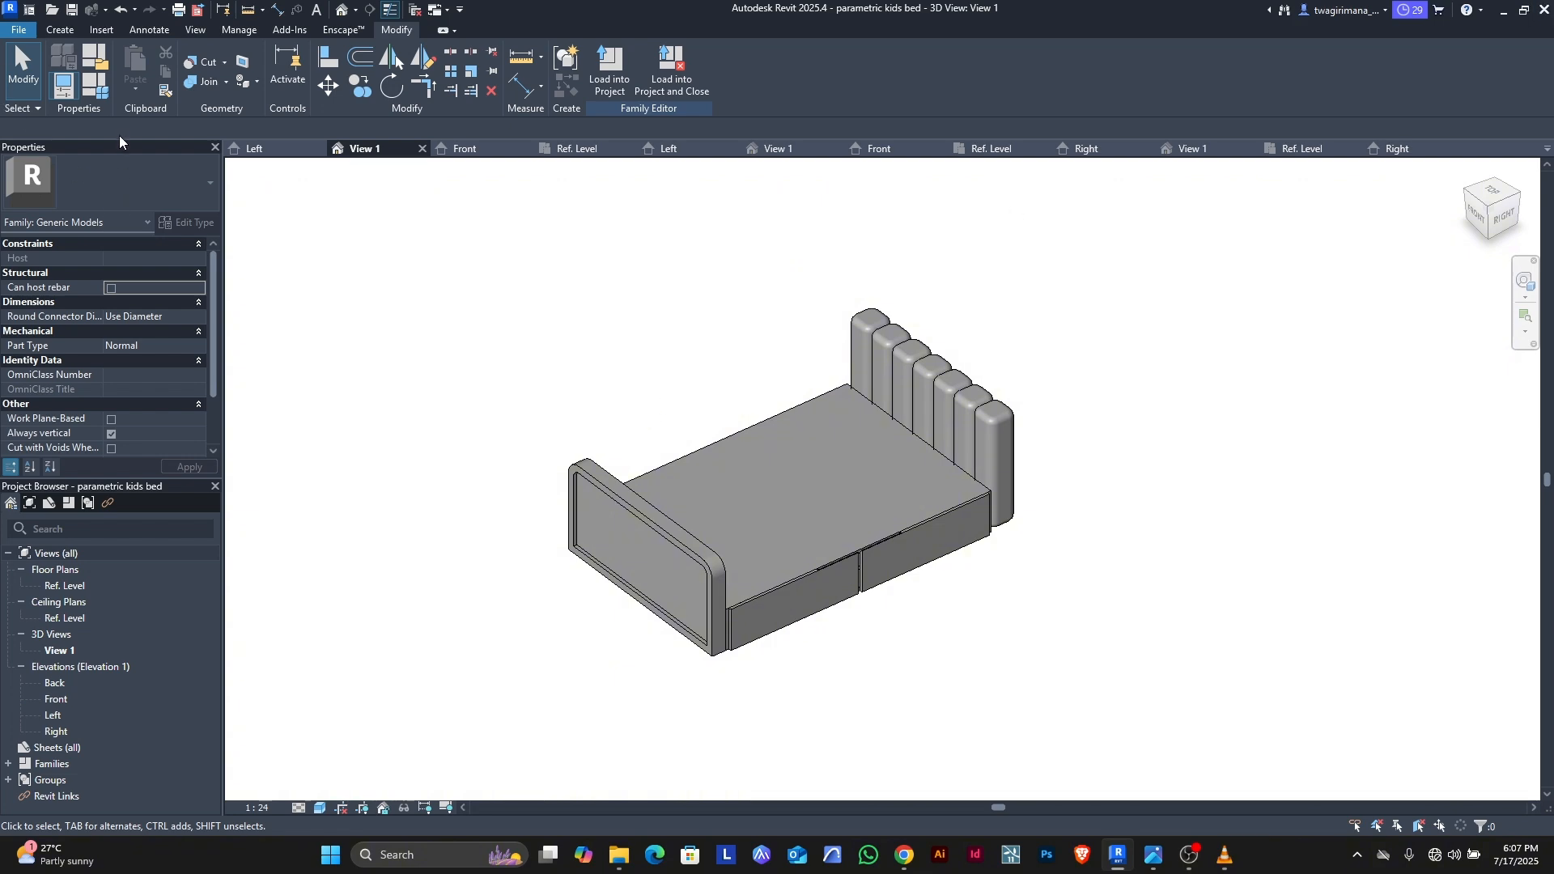
Step: In the bed's family types, assign the Birch material from the library to the base parameter and apply it
{"action": "left_click", "coordinate": [104, 91]}
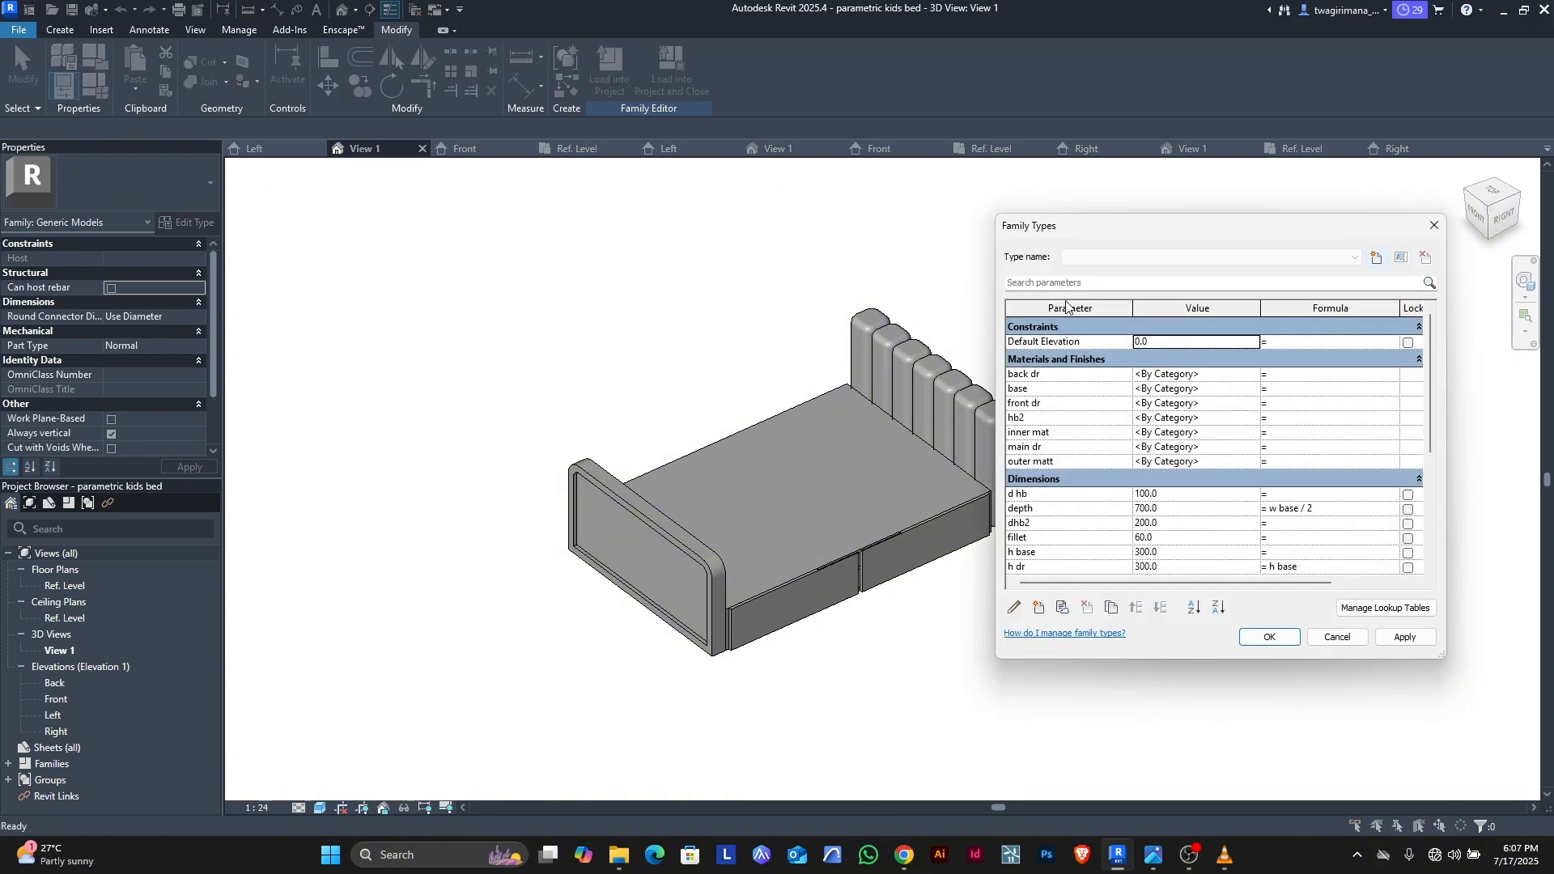
{"action": "left_click_drag", "start_coordinate": [1082, 234], "coordinate": [1157, 241]}
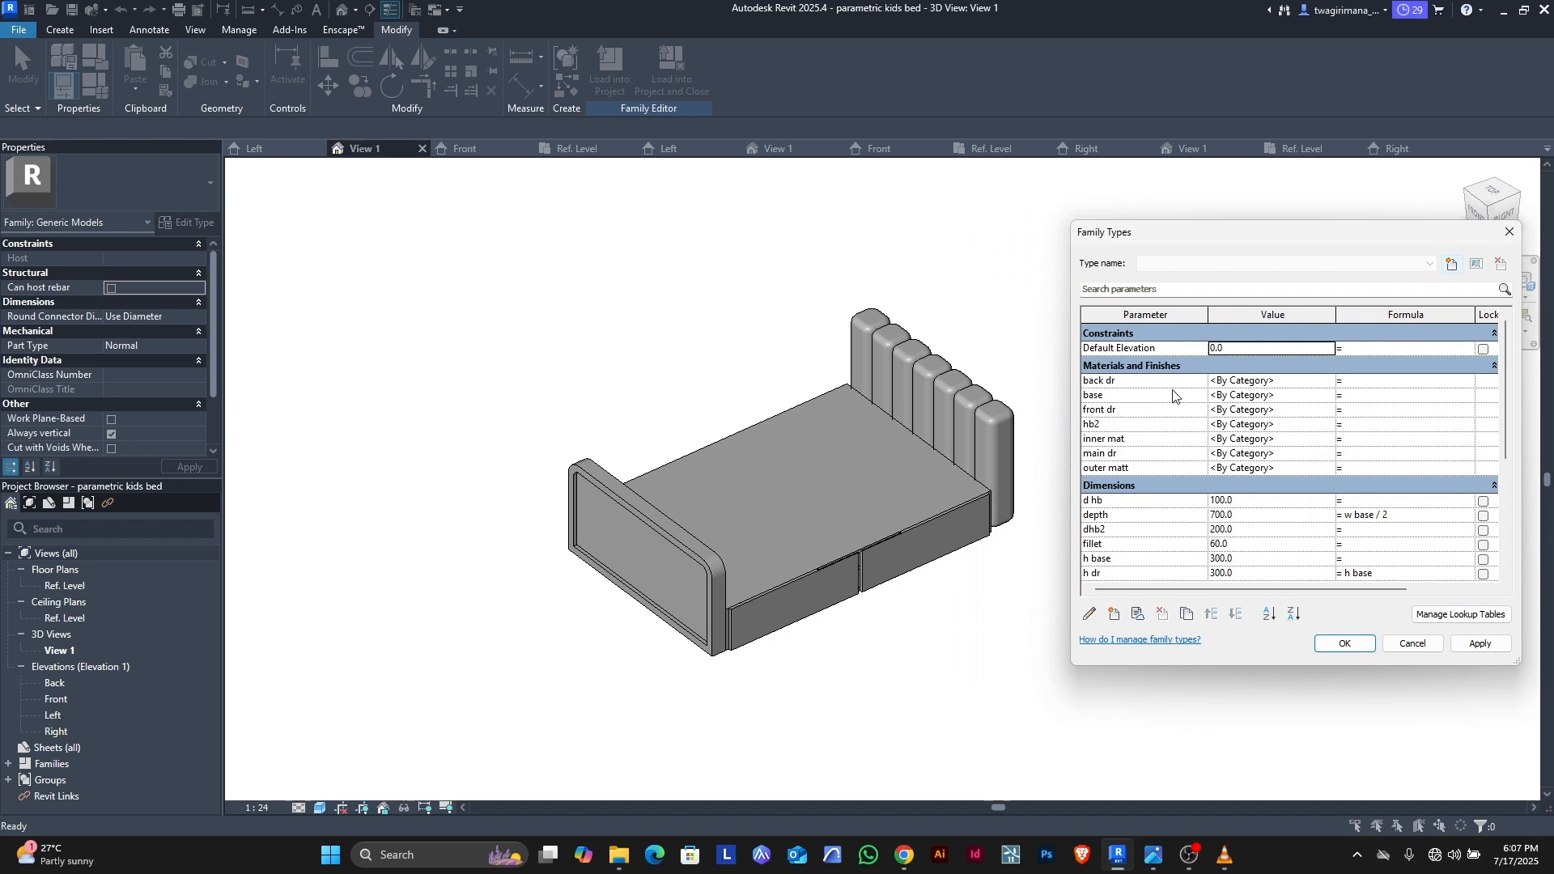
{"action": "left_click", "coordinate": [1328, 396]}
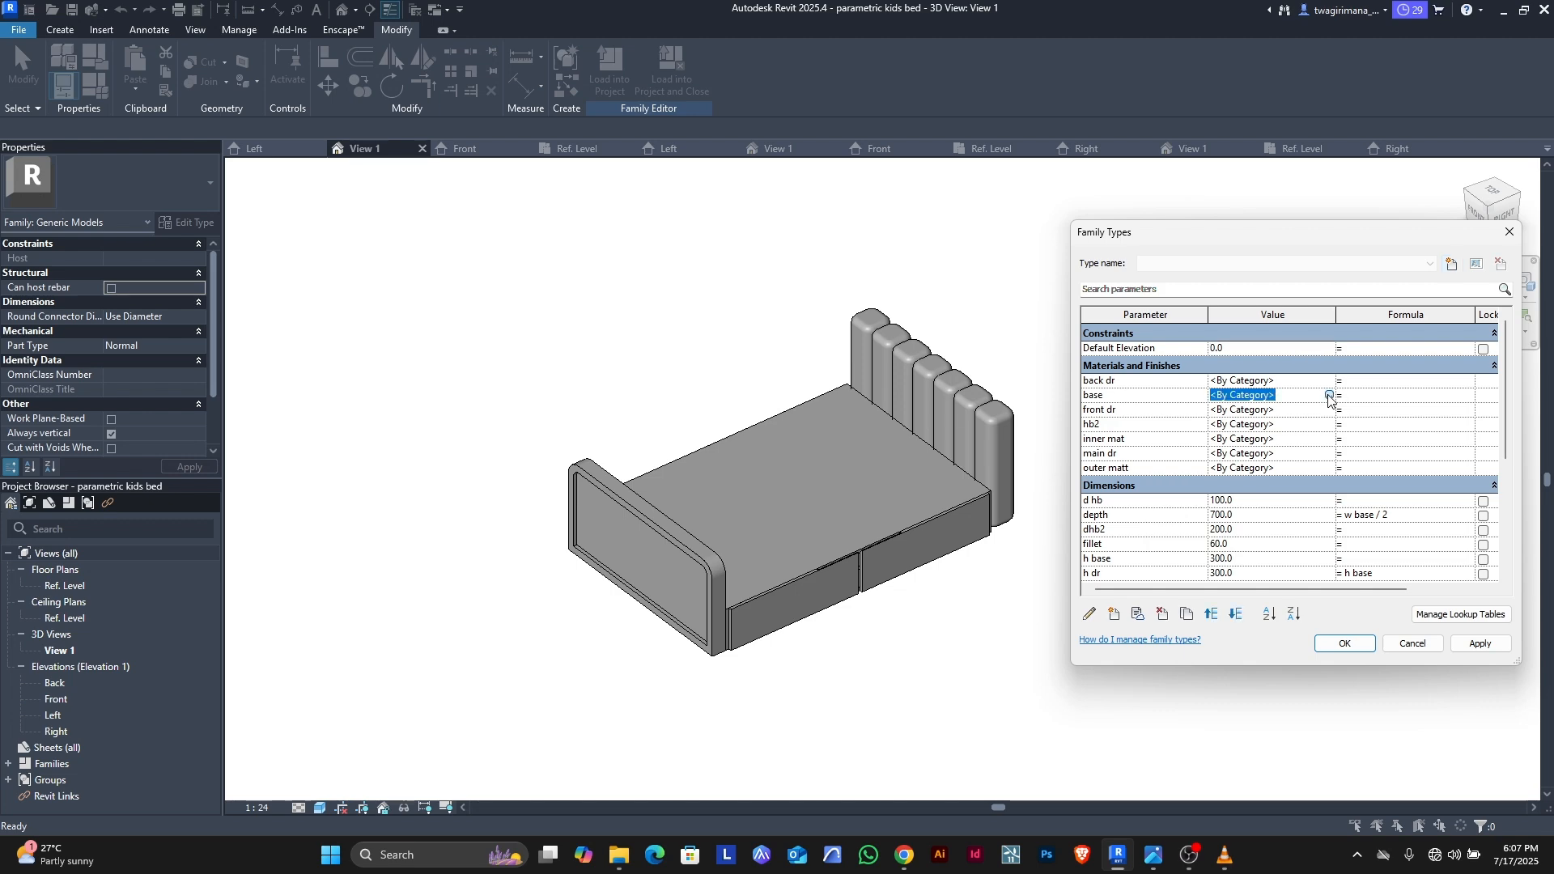
{"action": "left_click", "coordinate": [1330, 397]}
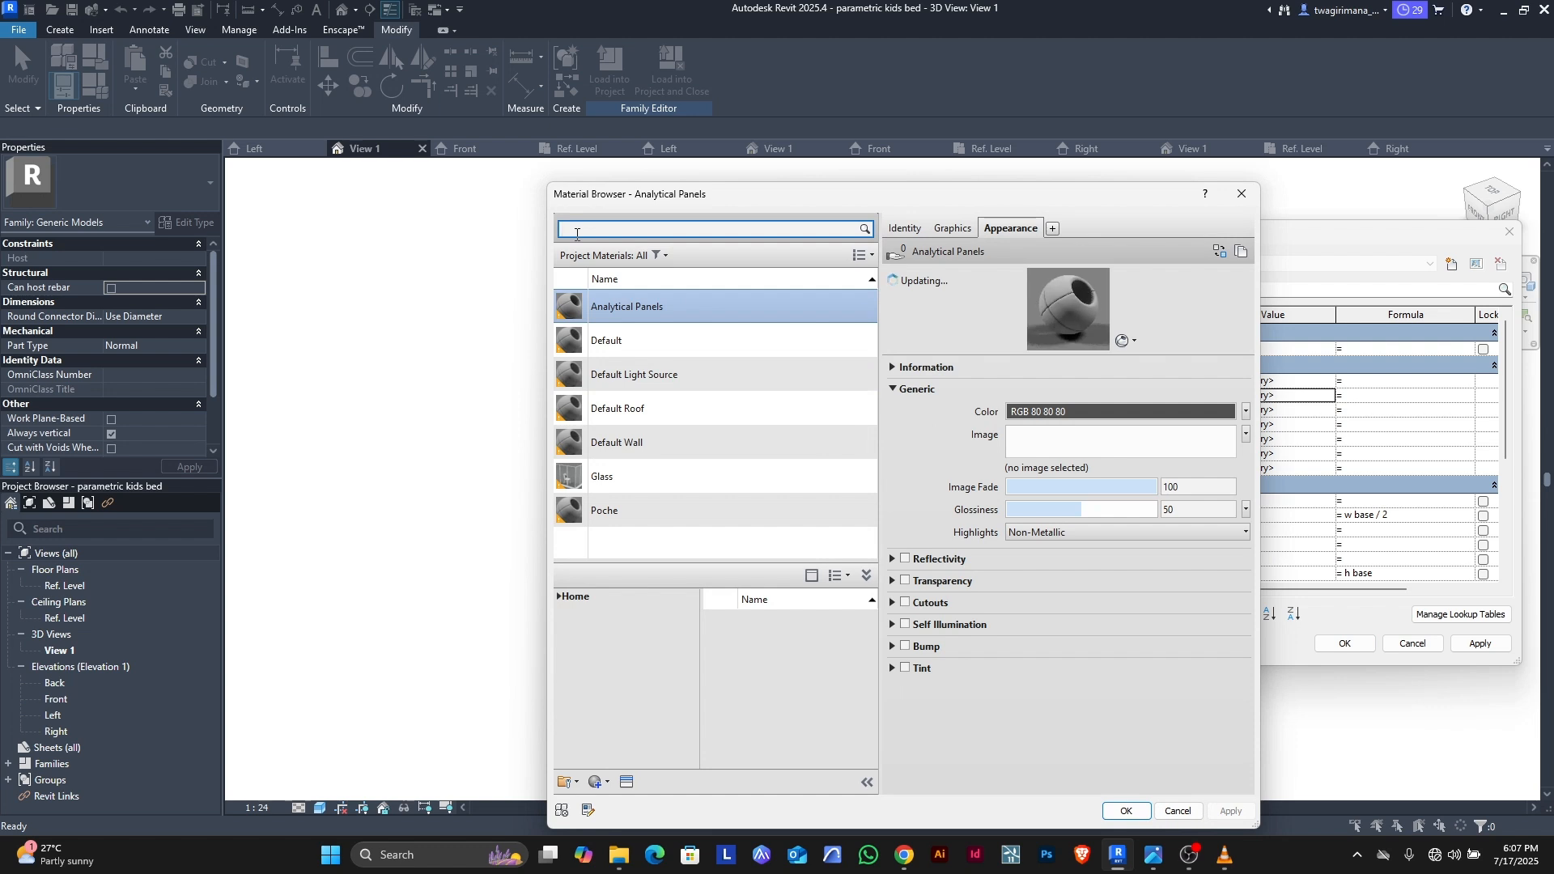
{"action": "type", "text": "wood"}
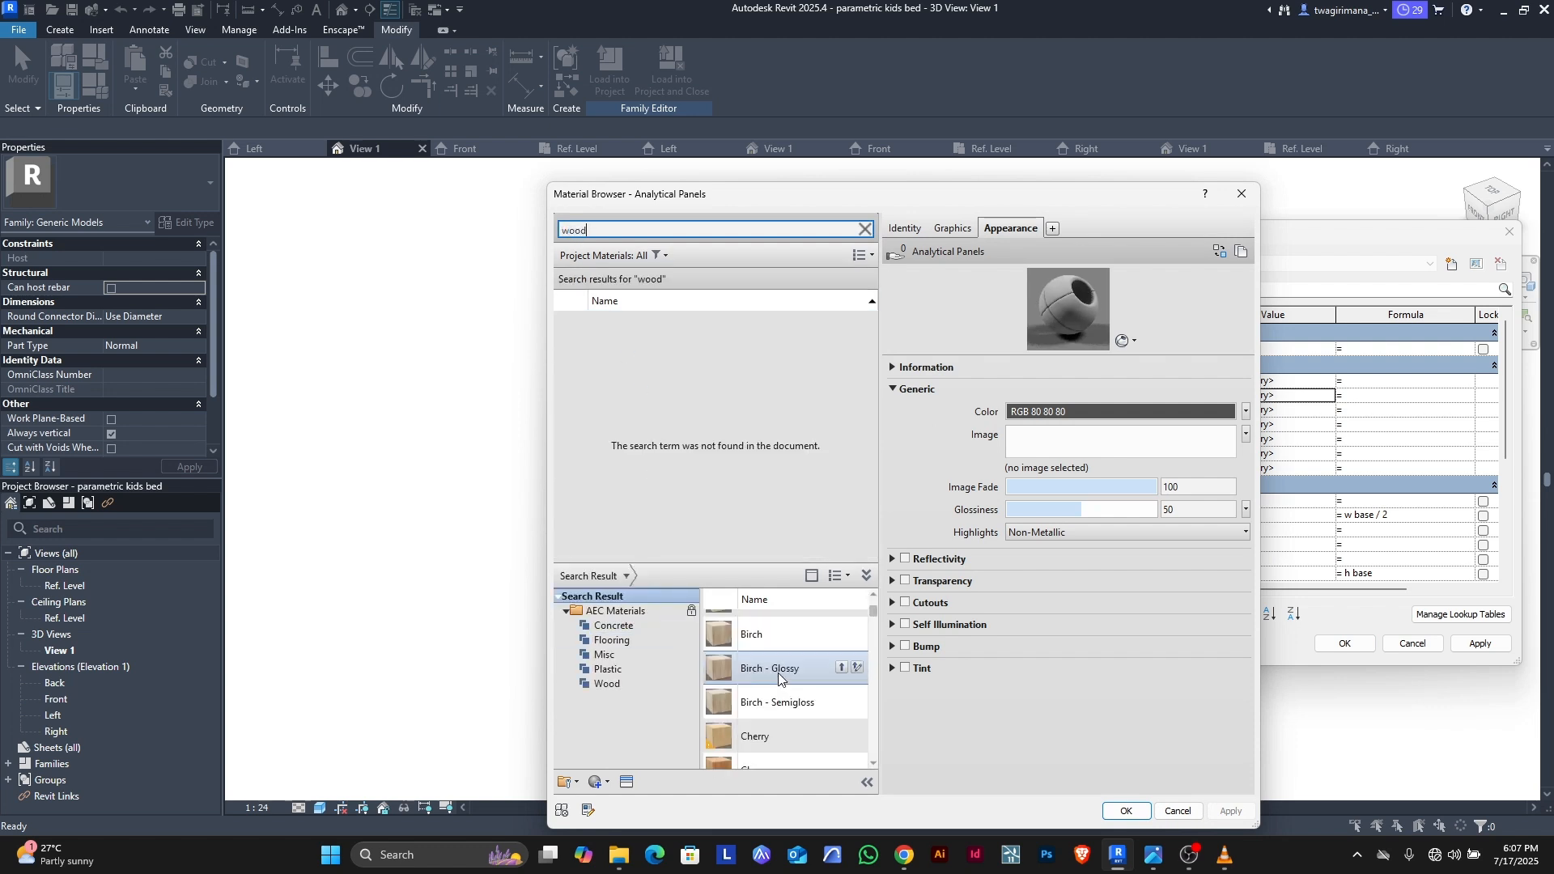
{"action": "left_click", "coordinate": [842, 635]}
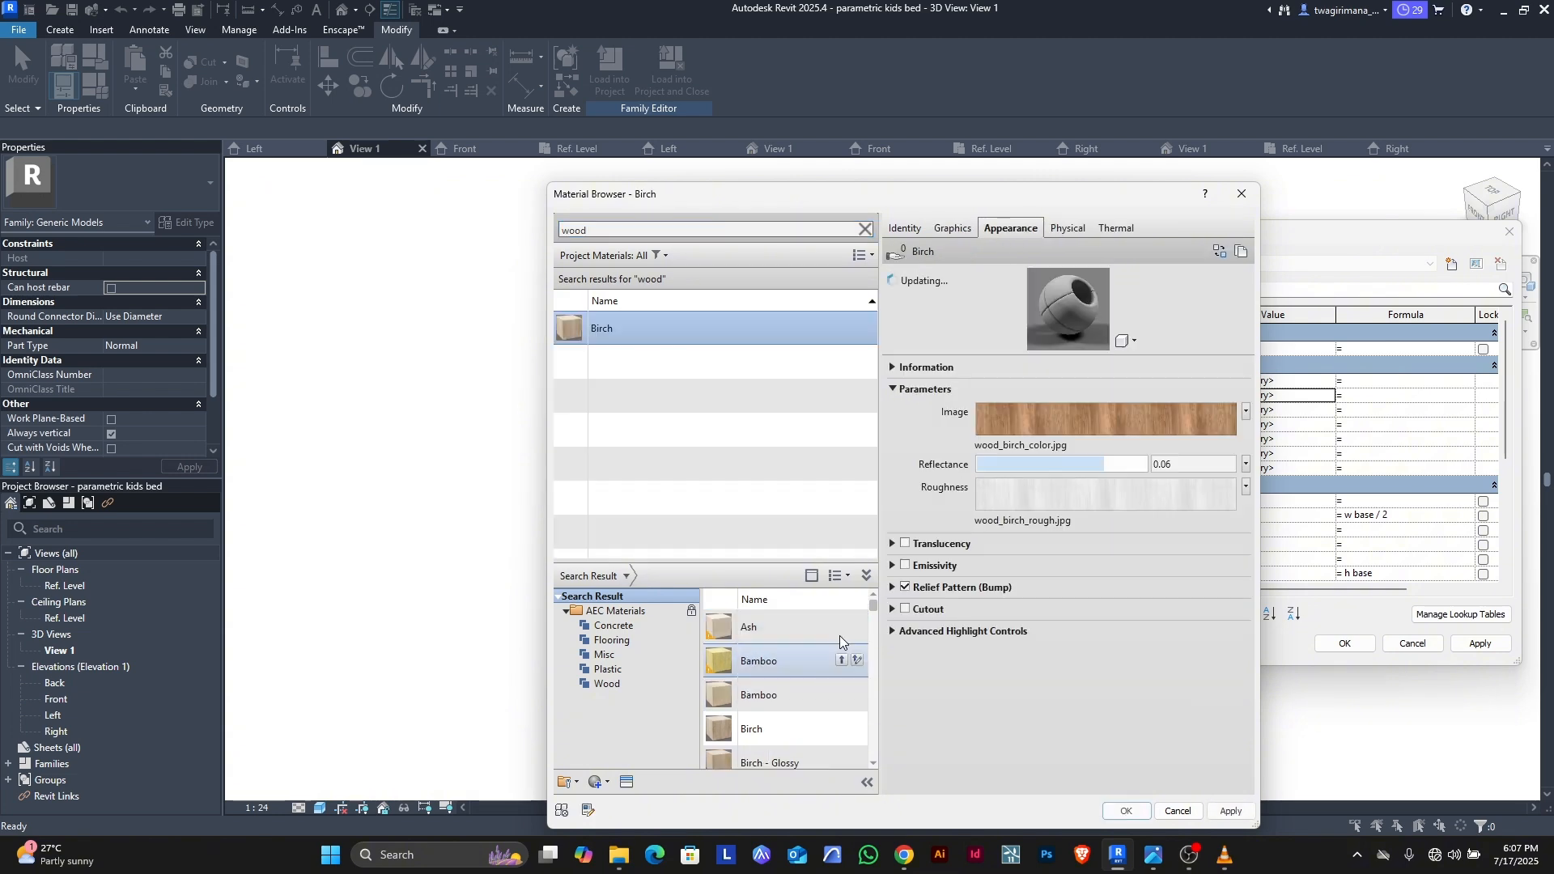
{"action": "left_click", "coordinate": [1125, 810]}
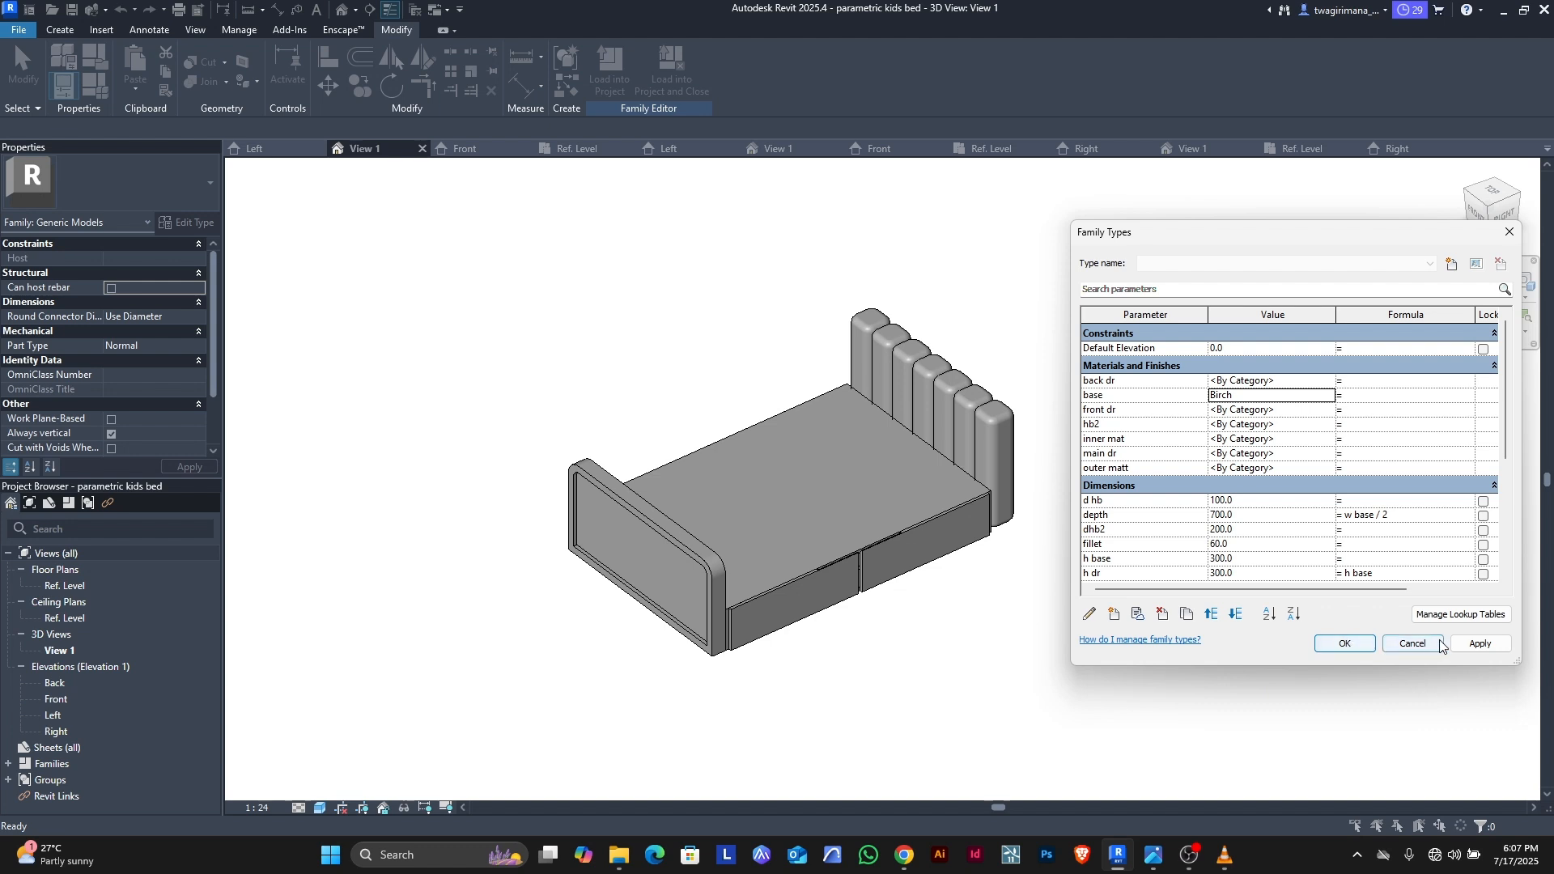
{"action": "left_click", "coordinate": [1481, 644]}
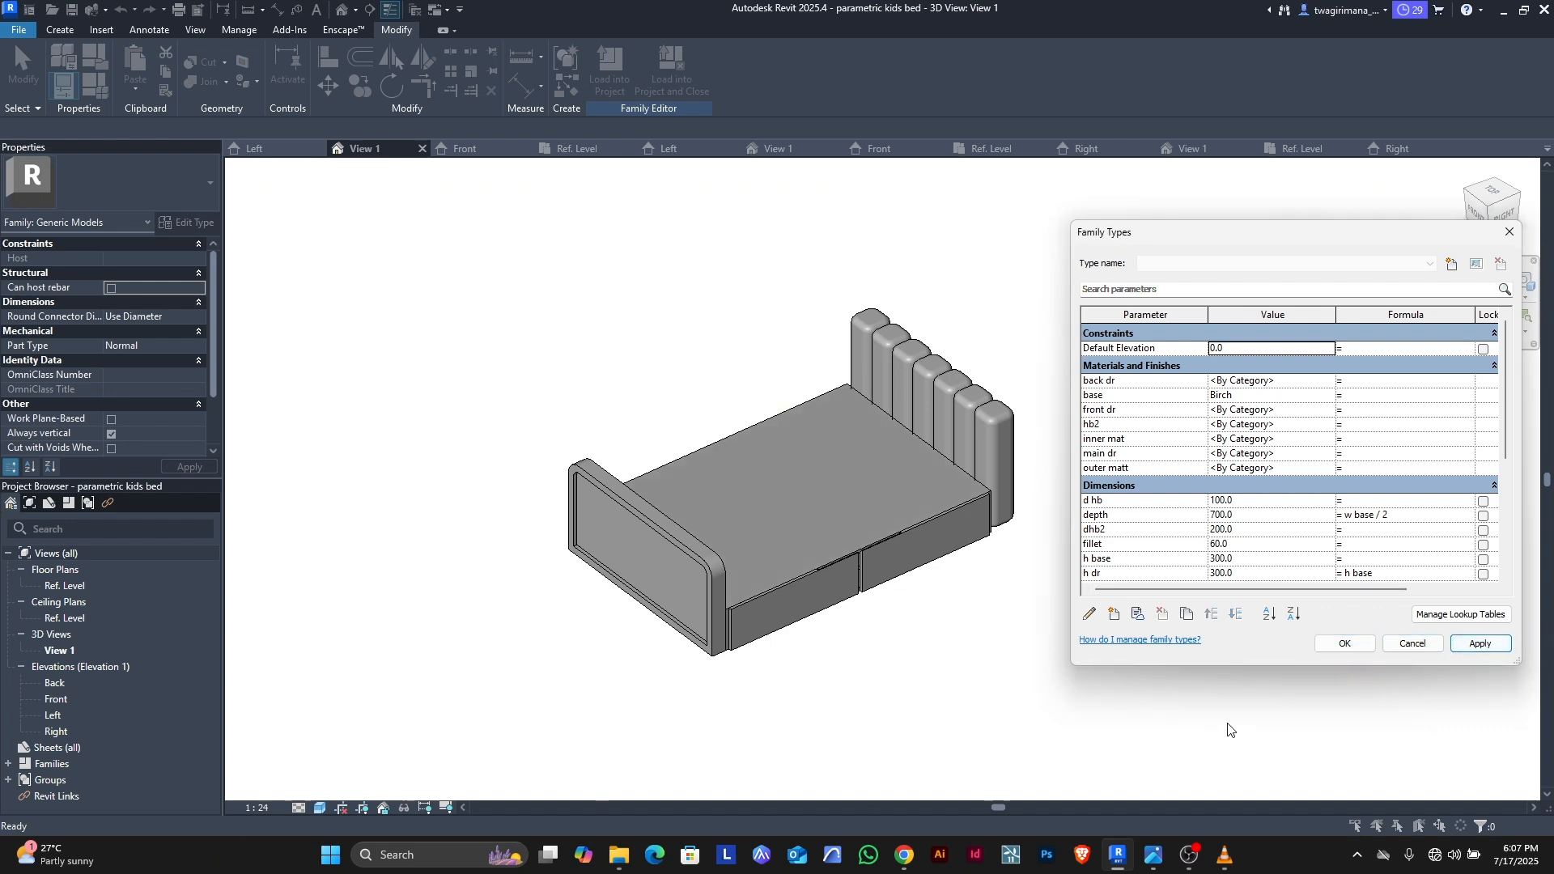
{"action": "left_click", "coordinate": [1346, 644]}
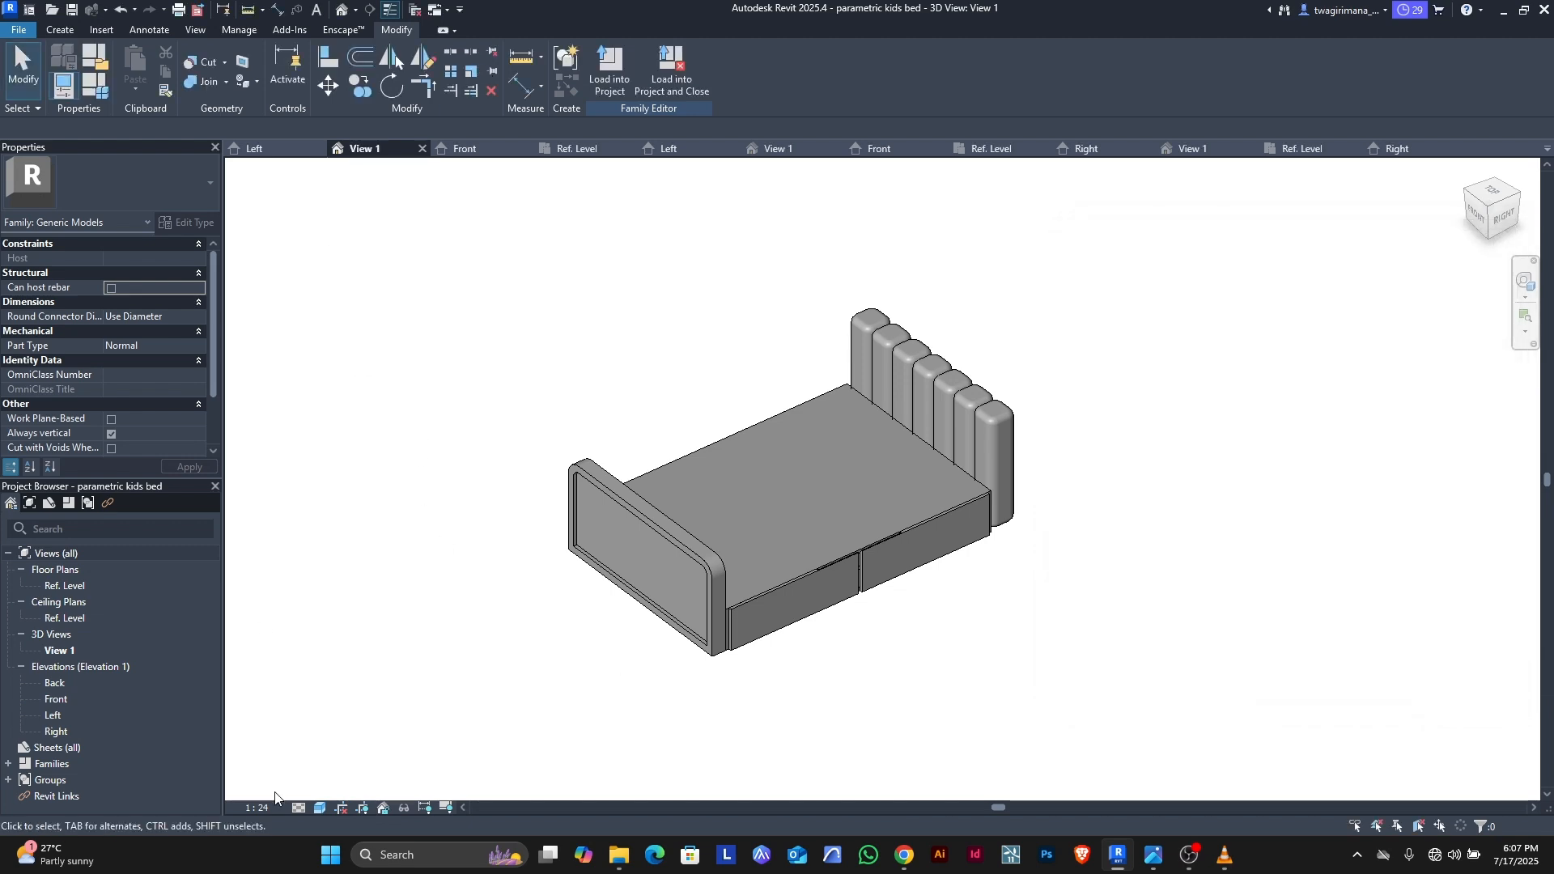
Step: Change the 3D view's detail level and set its visual style to Textures
{"action": "left_click", "coordinate": [298, 808]}
{"action": "left_click", "coordinate": [298, 790]}
{"action": "left_click", "coordinate": [320, 808]}
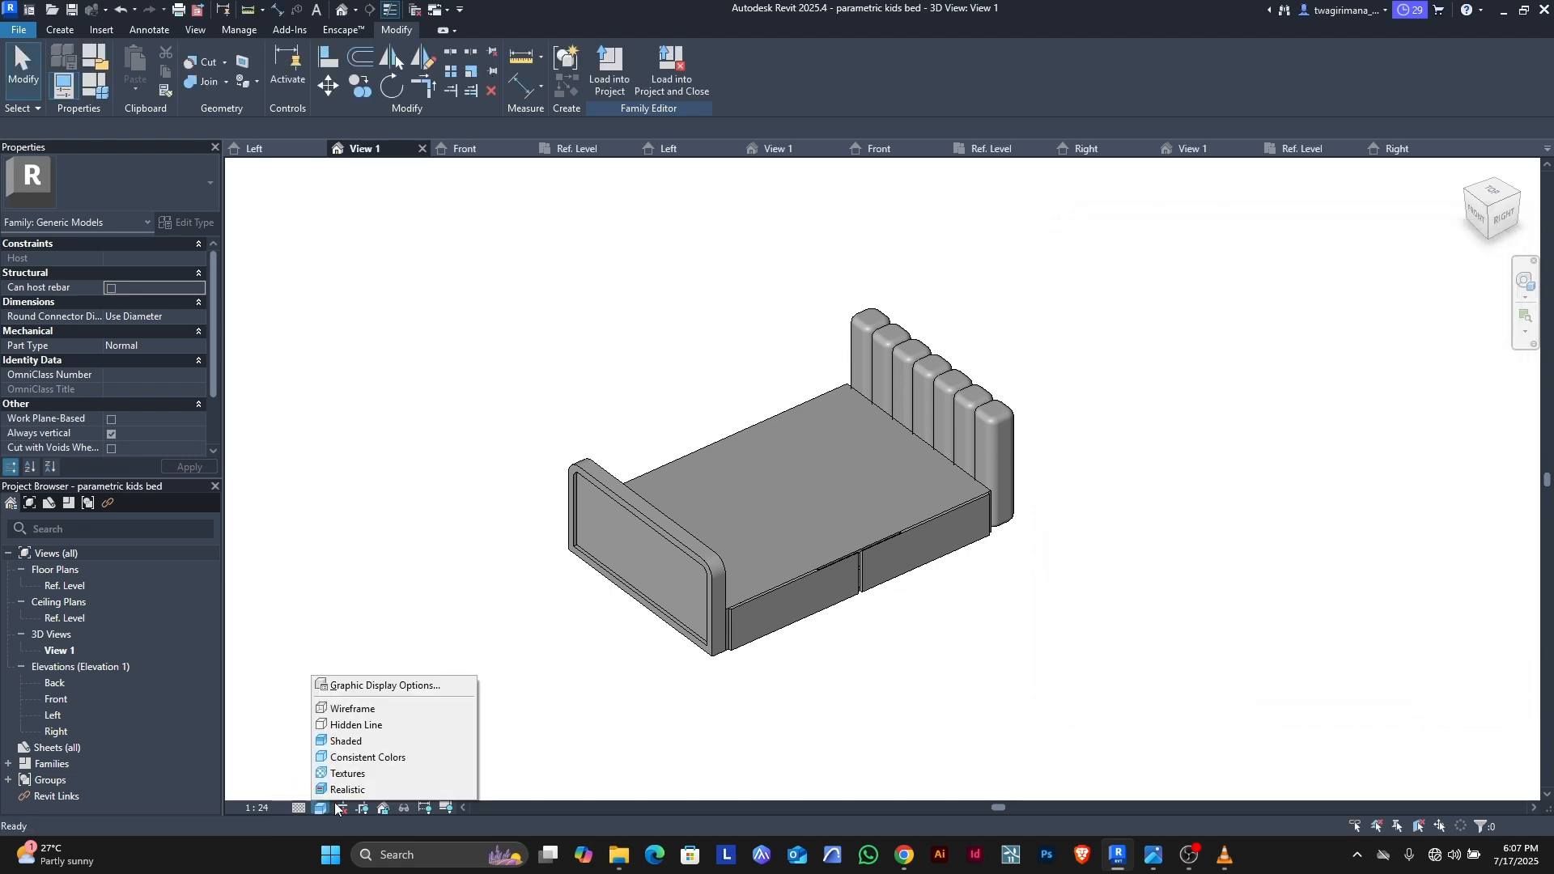
{"action": "left_click", "coordinate": [381, 773]}
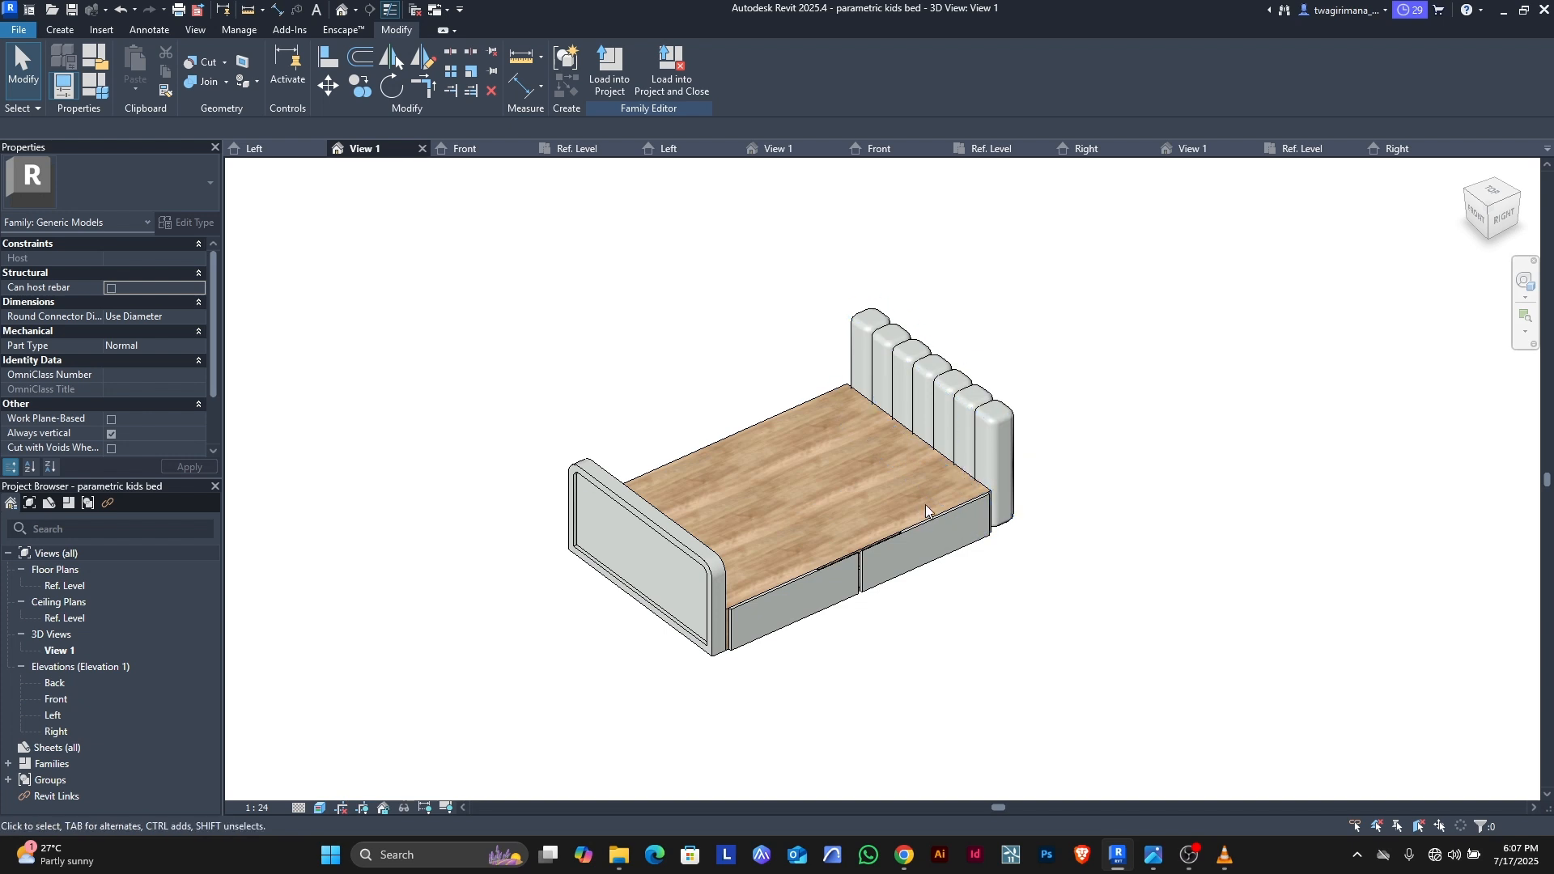
{"action": "middle_click_drag", "start_coordinate": [537, 527], "coordinate": [542, 523], "text": "shift"}
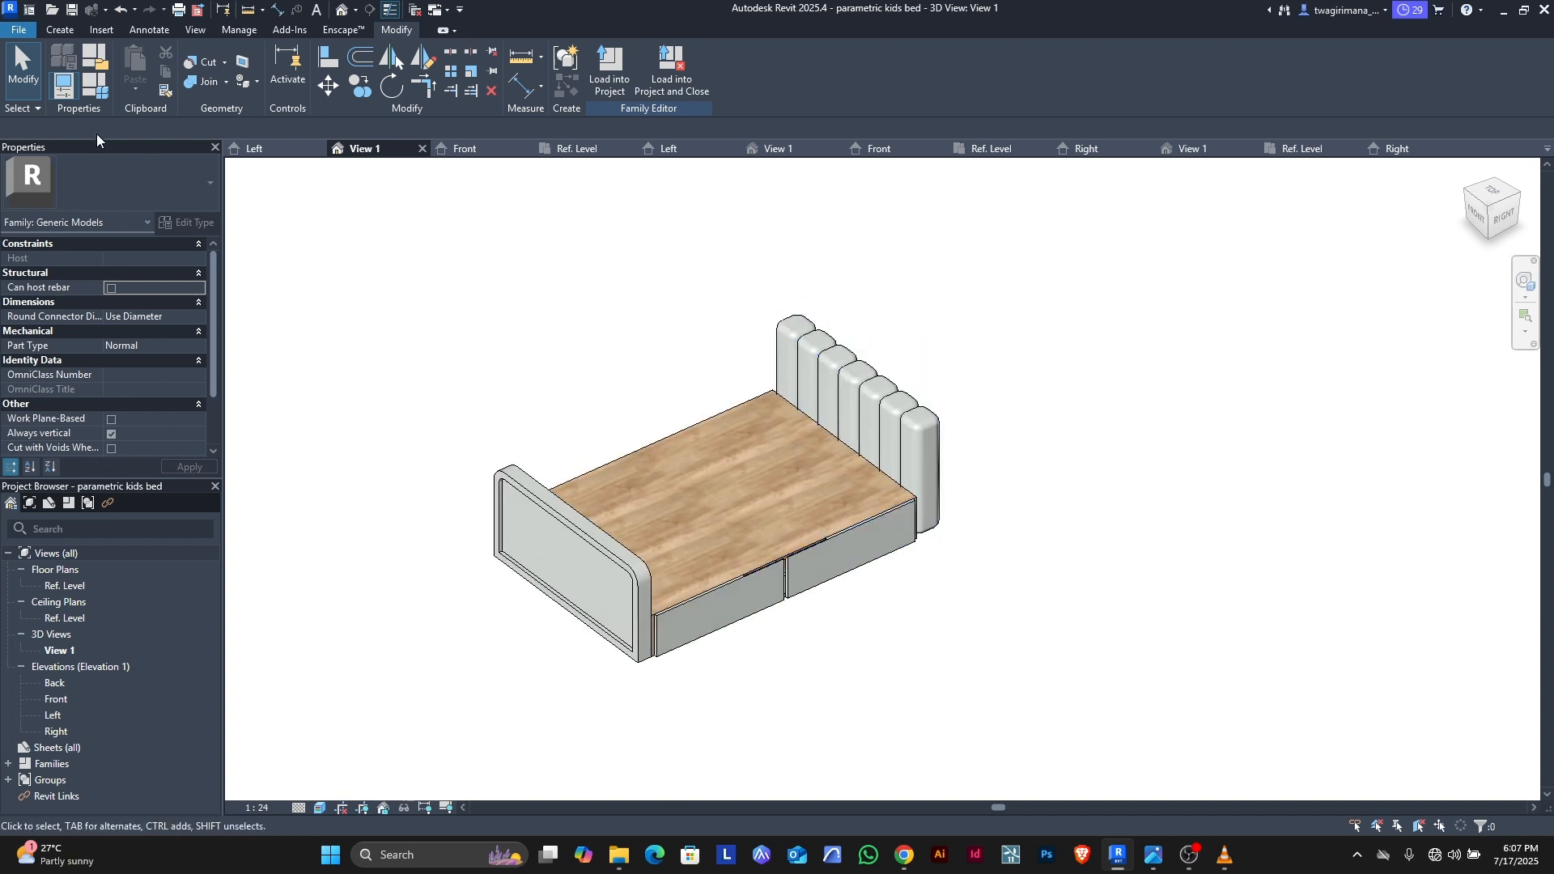
Step: For the front dr material parameter, add MDF Medium Density Fiberboard from the material library to the family
{"action": "left_click", "coordinate": [98, 95]}
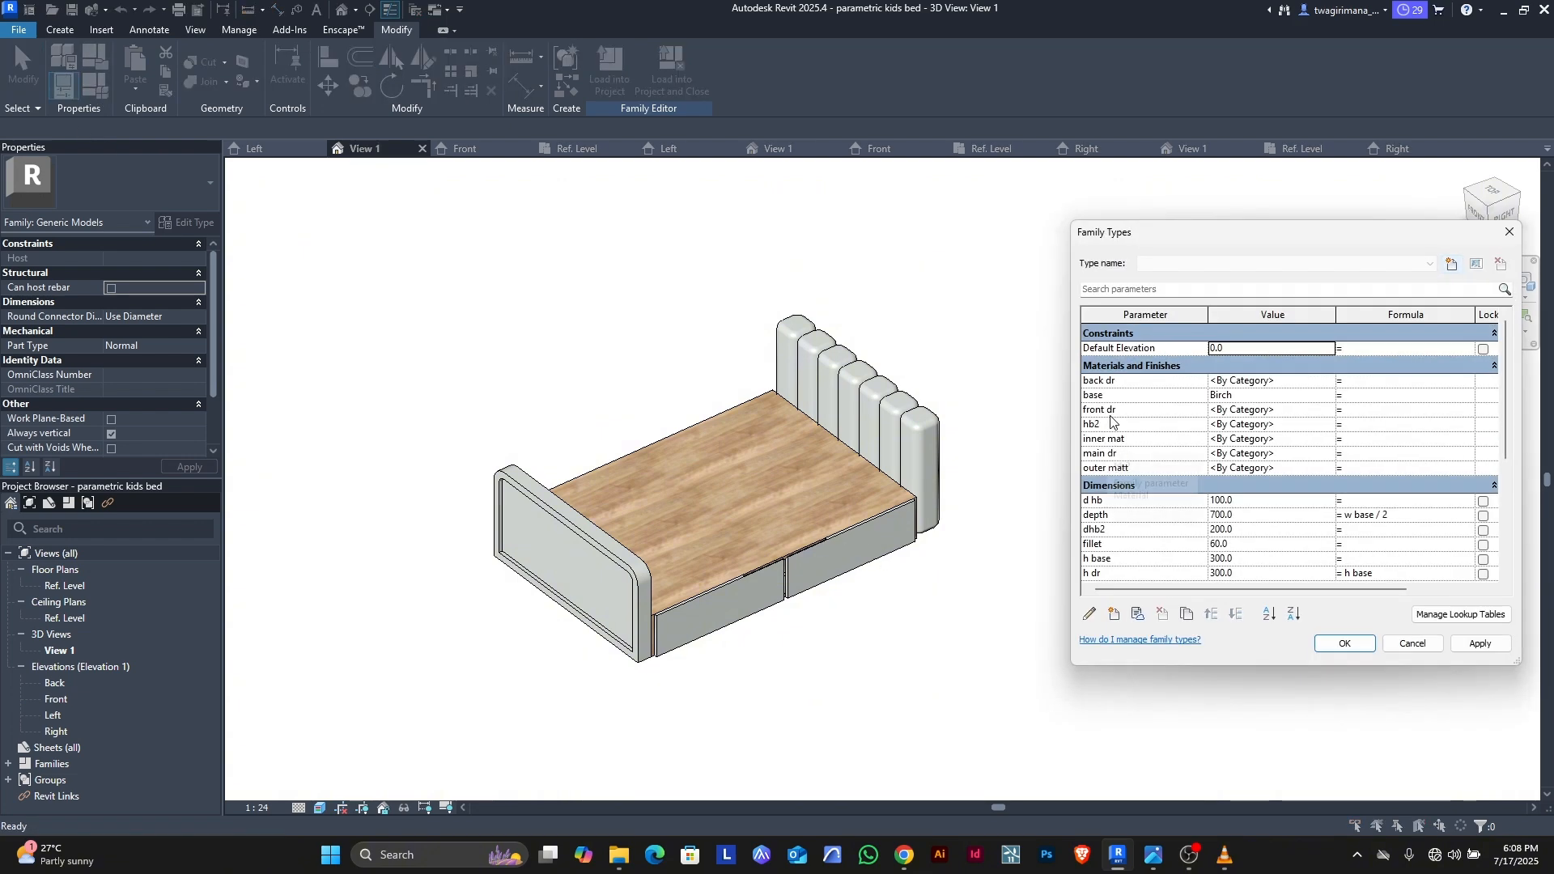
{"action": "left_click", "coordinate": [1330, 412]}
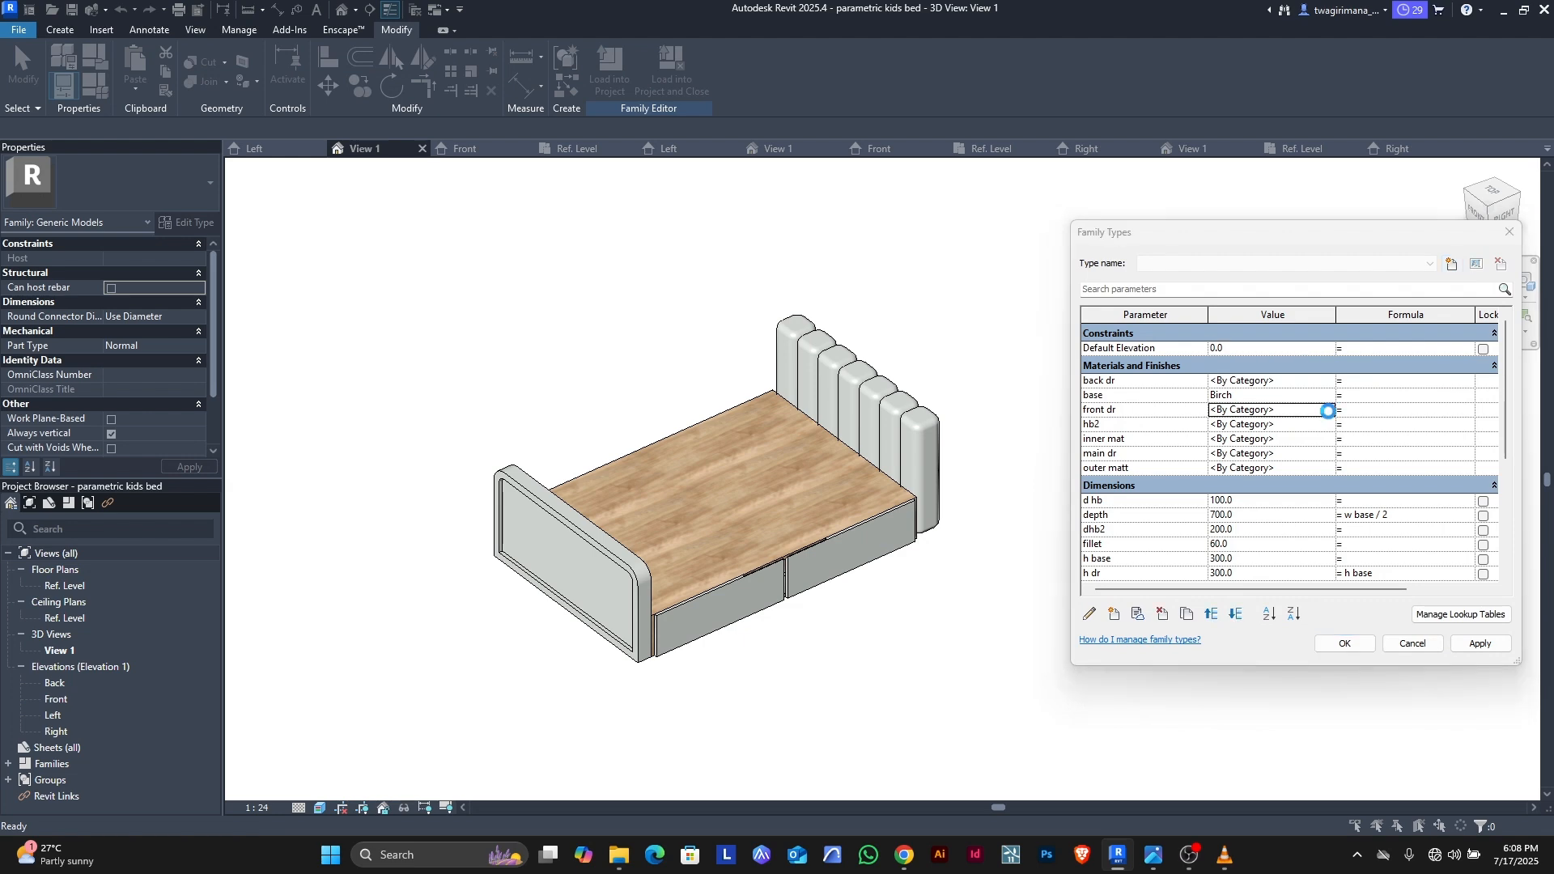
{"action": "left_click", "coordinate": [1329, 410]}
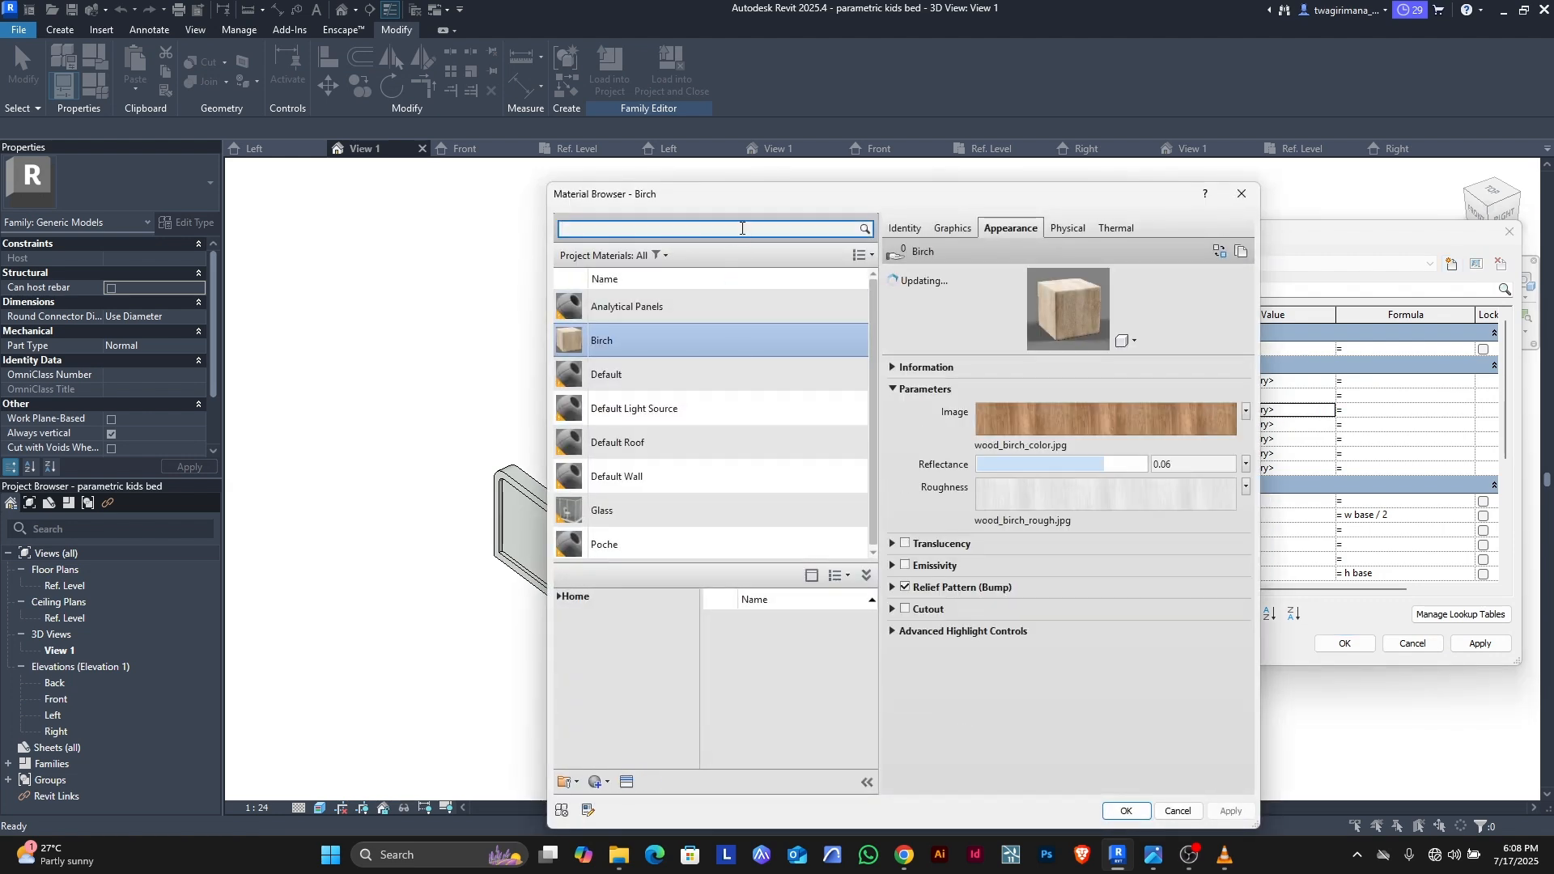
{"action": "type", "text": "mdf"}
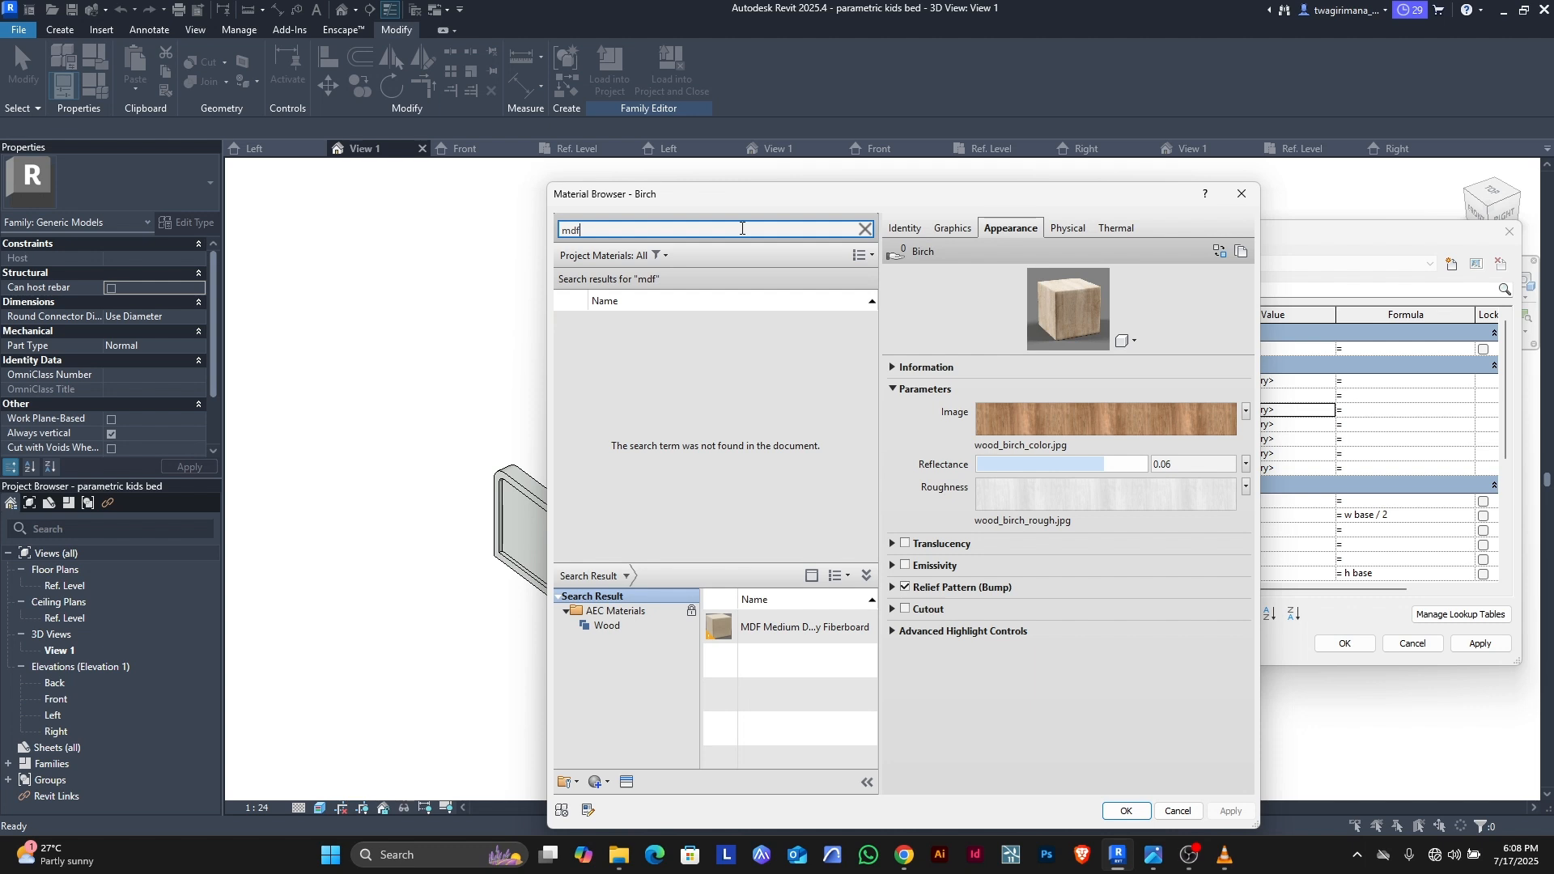
{"action": "left_click", "coordinate": [856, 634]}
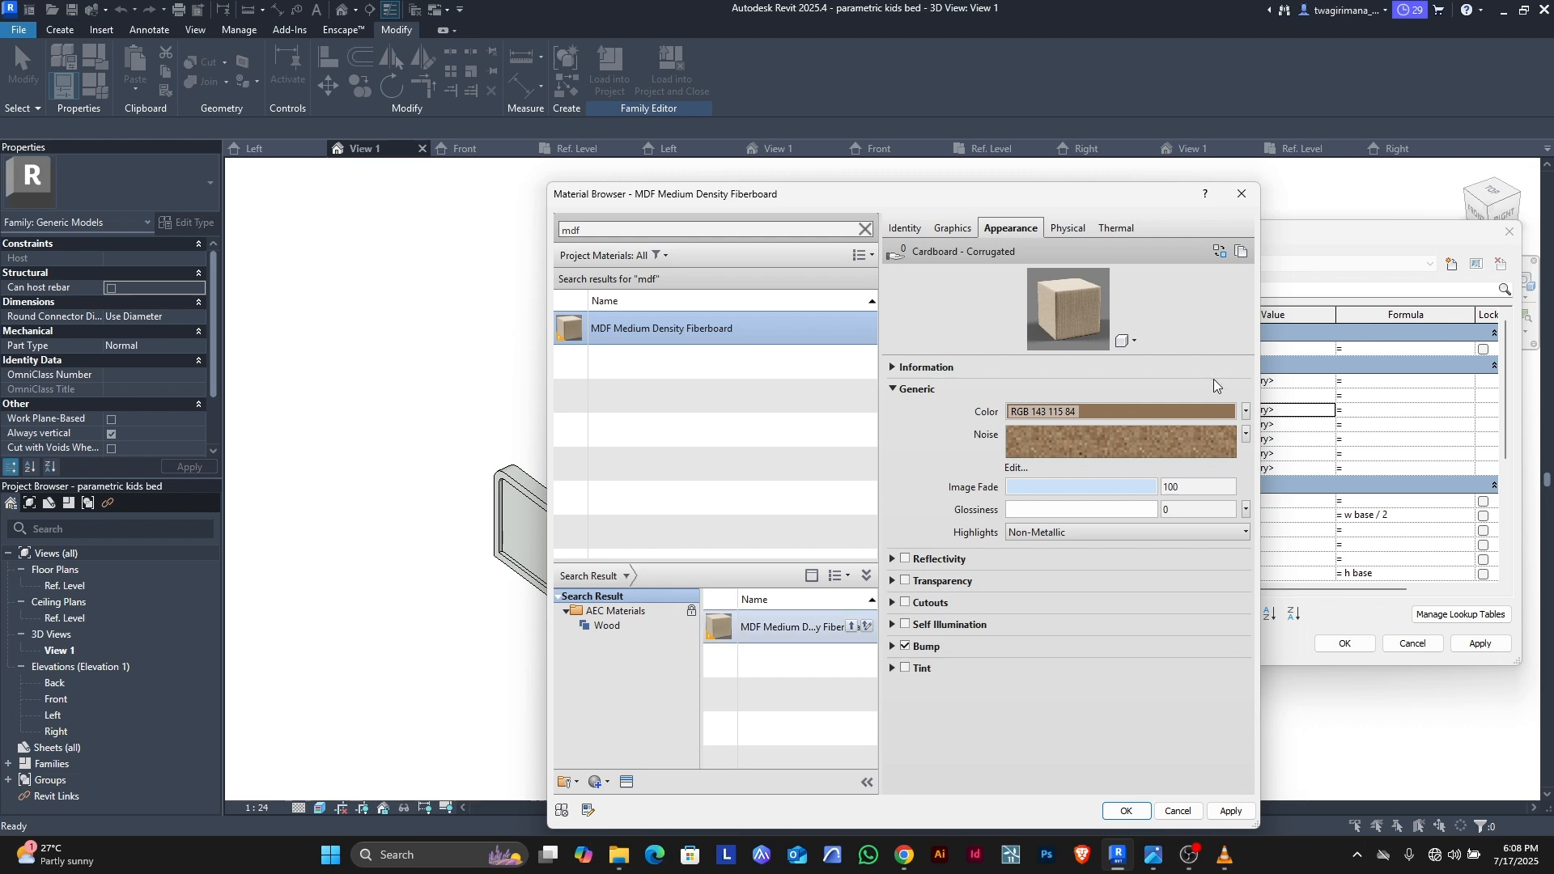
Step: Set the MDF material's appearance color to RGB 233 225 218 and image fade to 59, and assign it to front dr
{"action": "left_click", "coordinate": [1117, 411]}
{"action": "left_click_drag", "start_coordinate": [1082, 418], "coordinate": [1086, 408]}
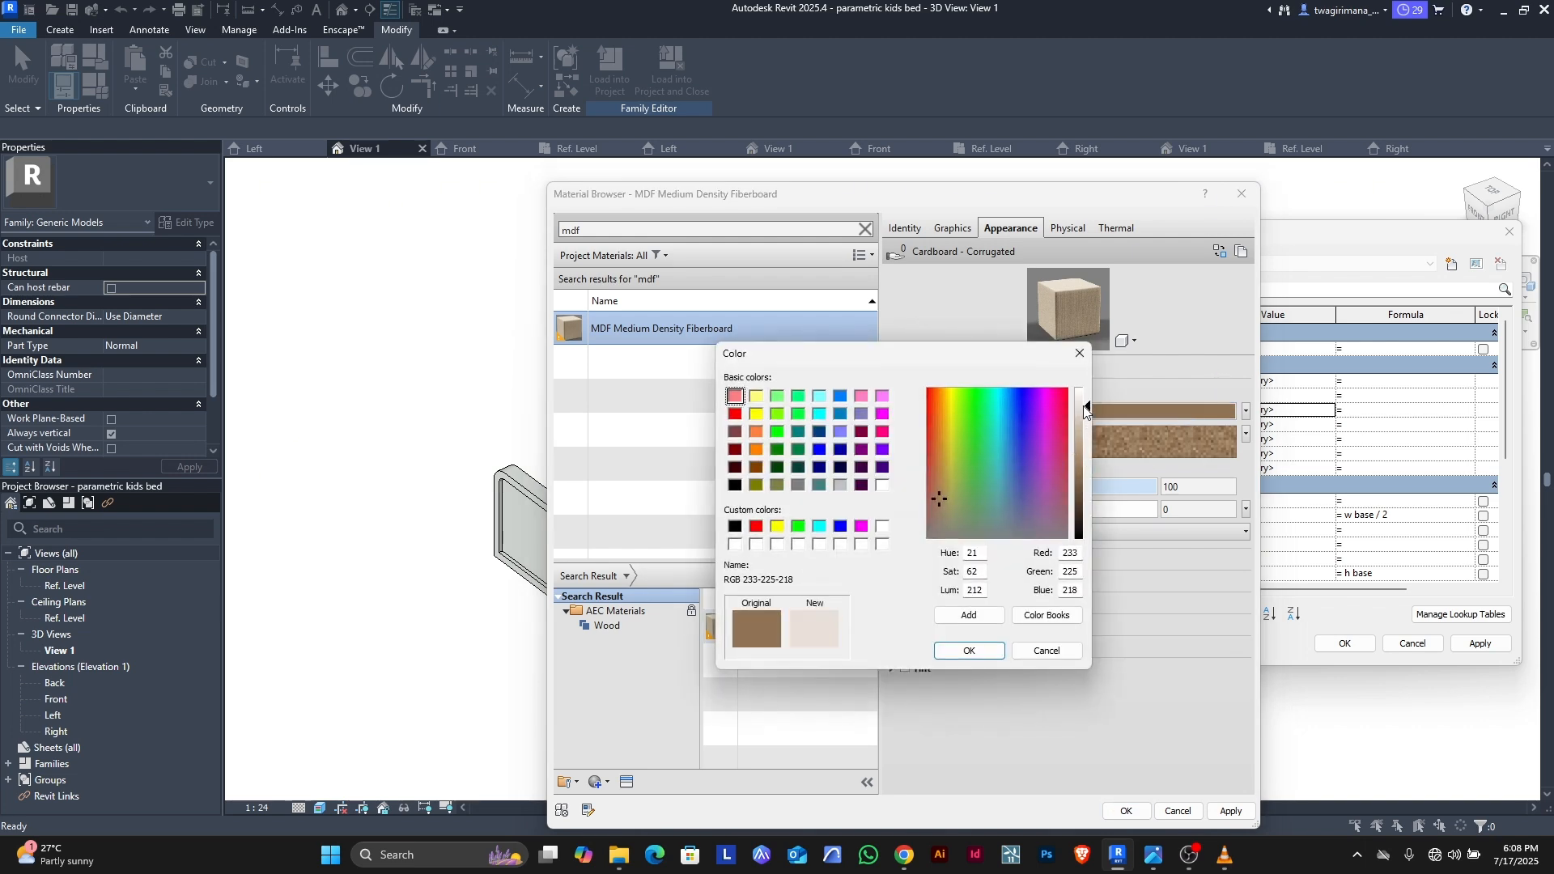
{"action": "left_click", "coordinate": [980, 651]}
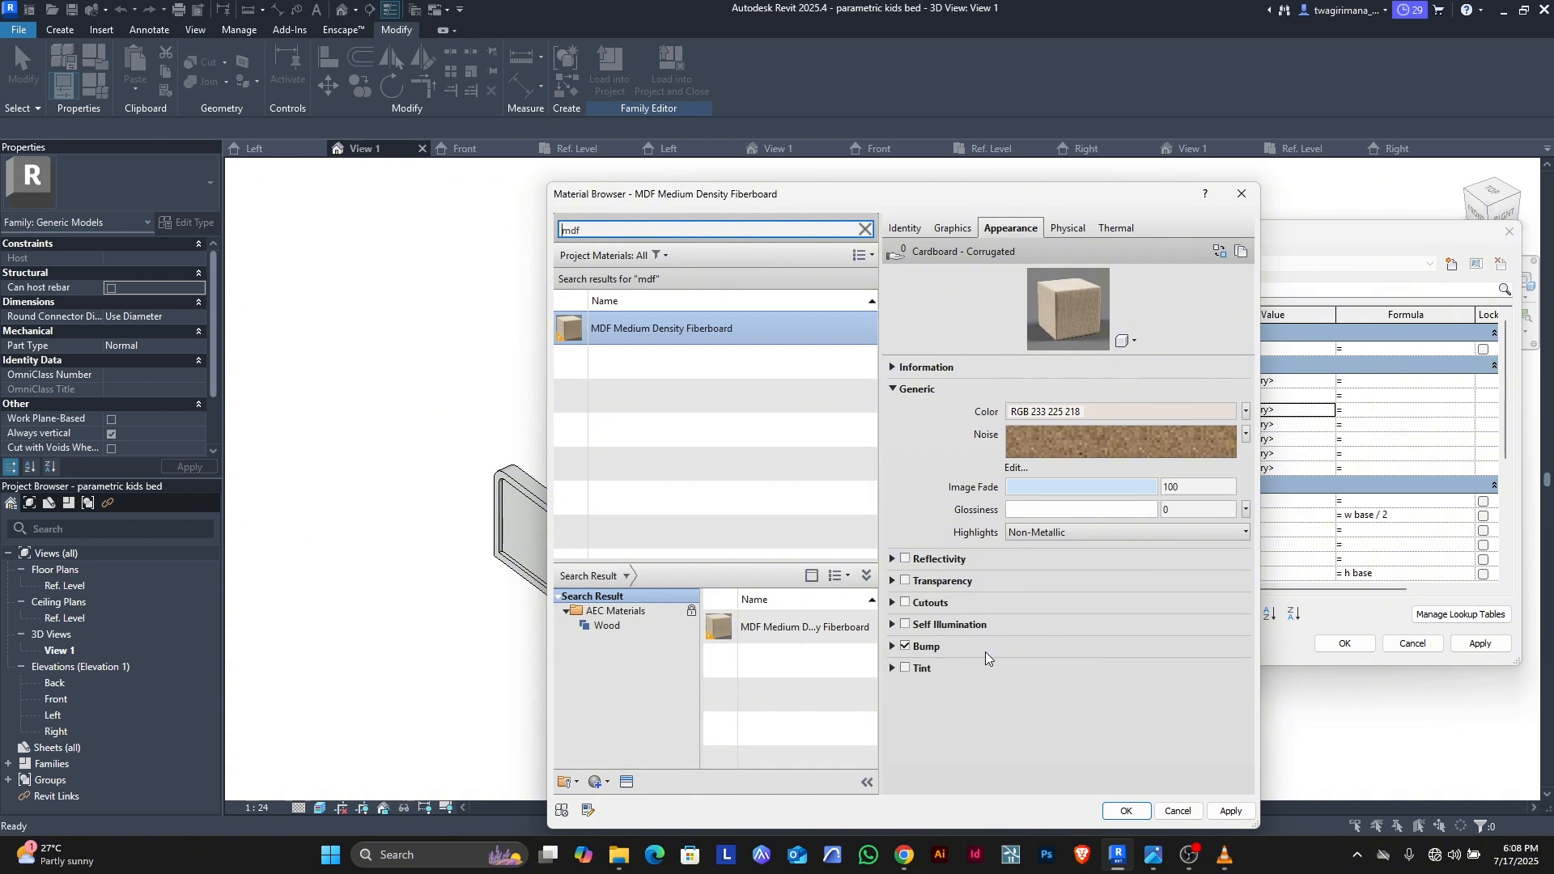
{"action": "left_click_drag", "start_coordinate": [1156, 488], "coordinate": [1094, 488]}
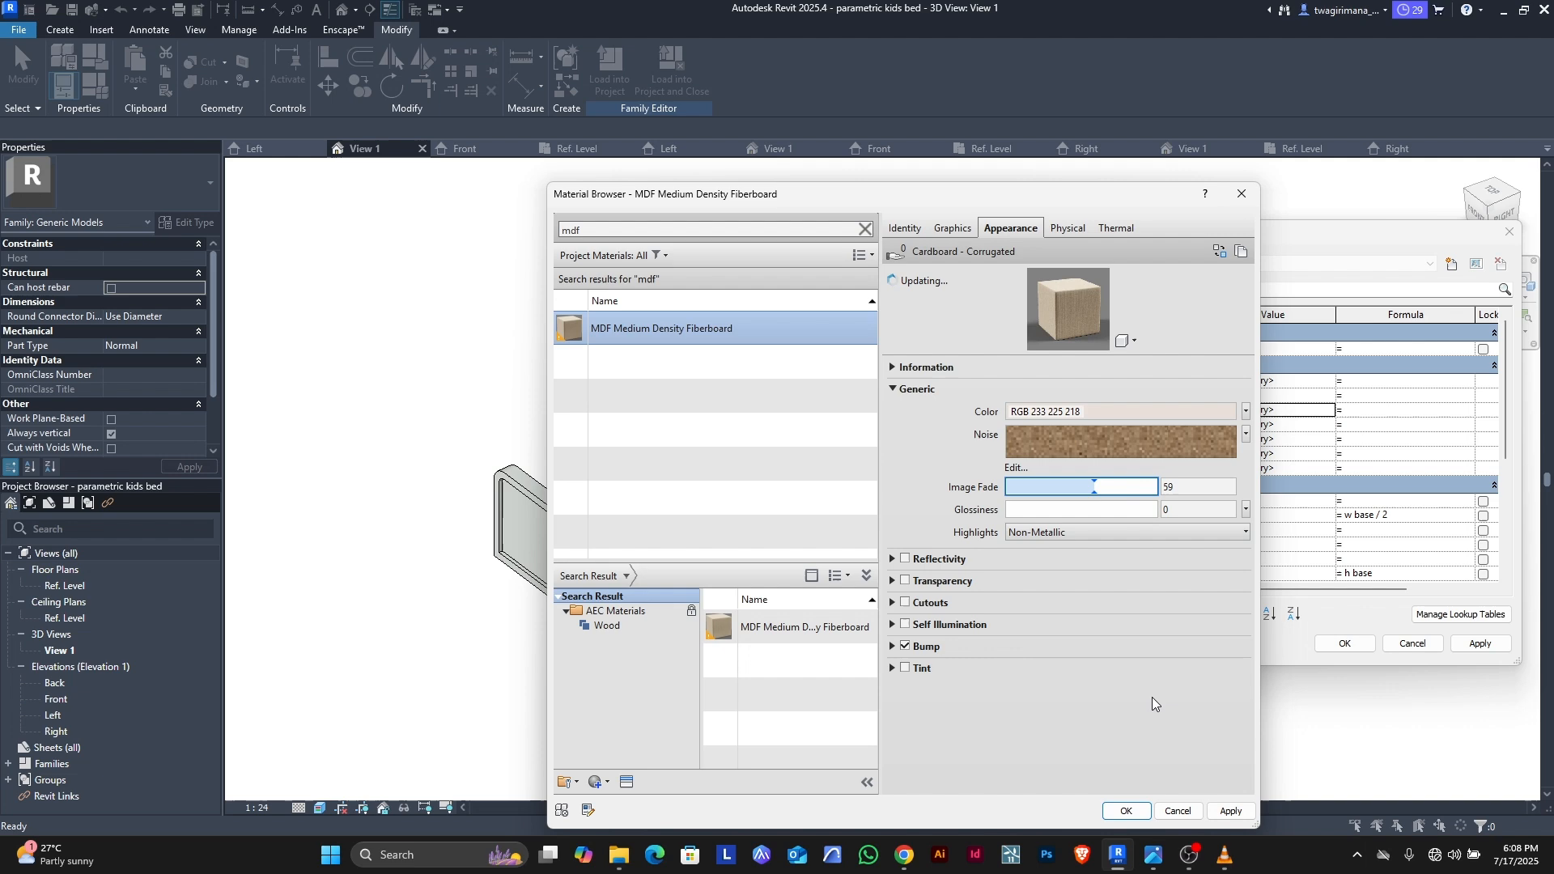
{"action": "left_click", "coordinate": [1230, 811]}
{"action": "left_click", "coordinate": [1126, 811]}
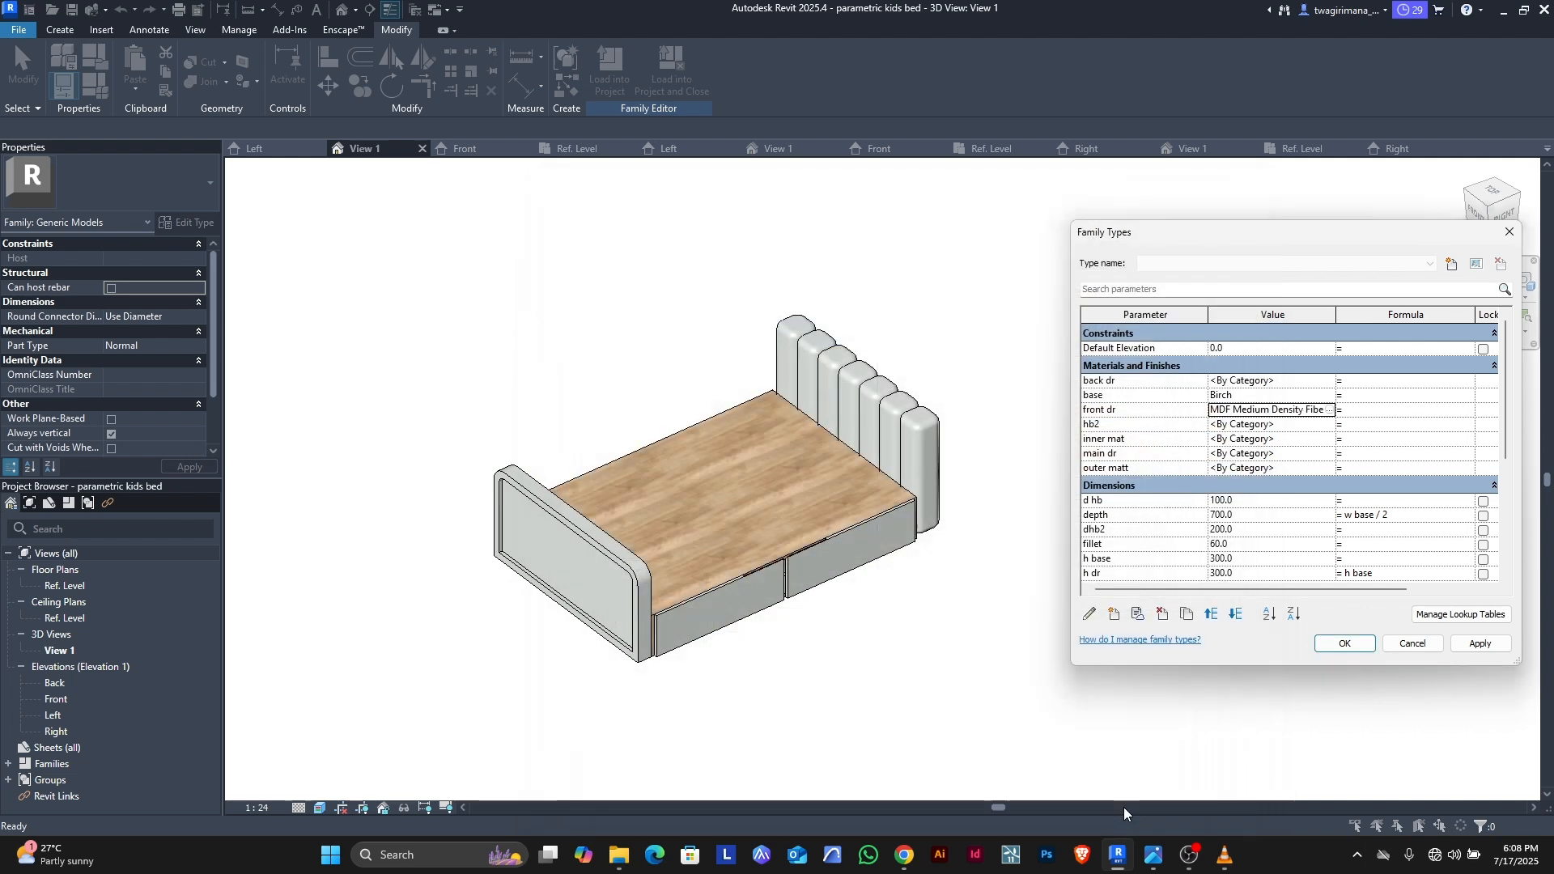
{"action": "left_click", "coordinate": [1336, 645]}
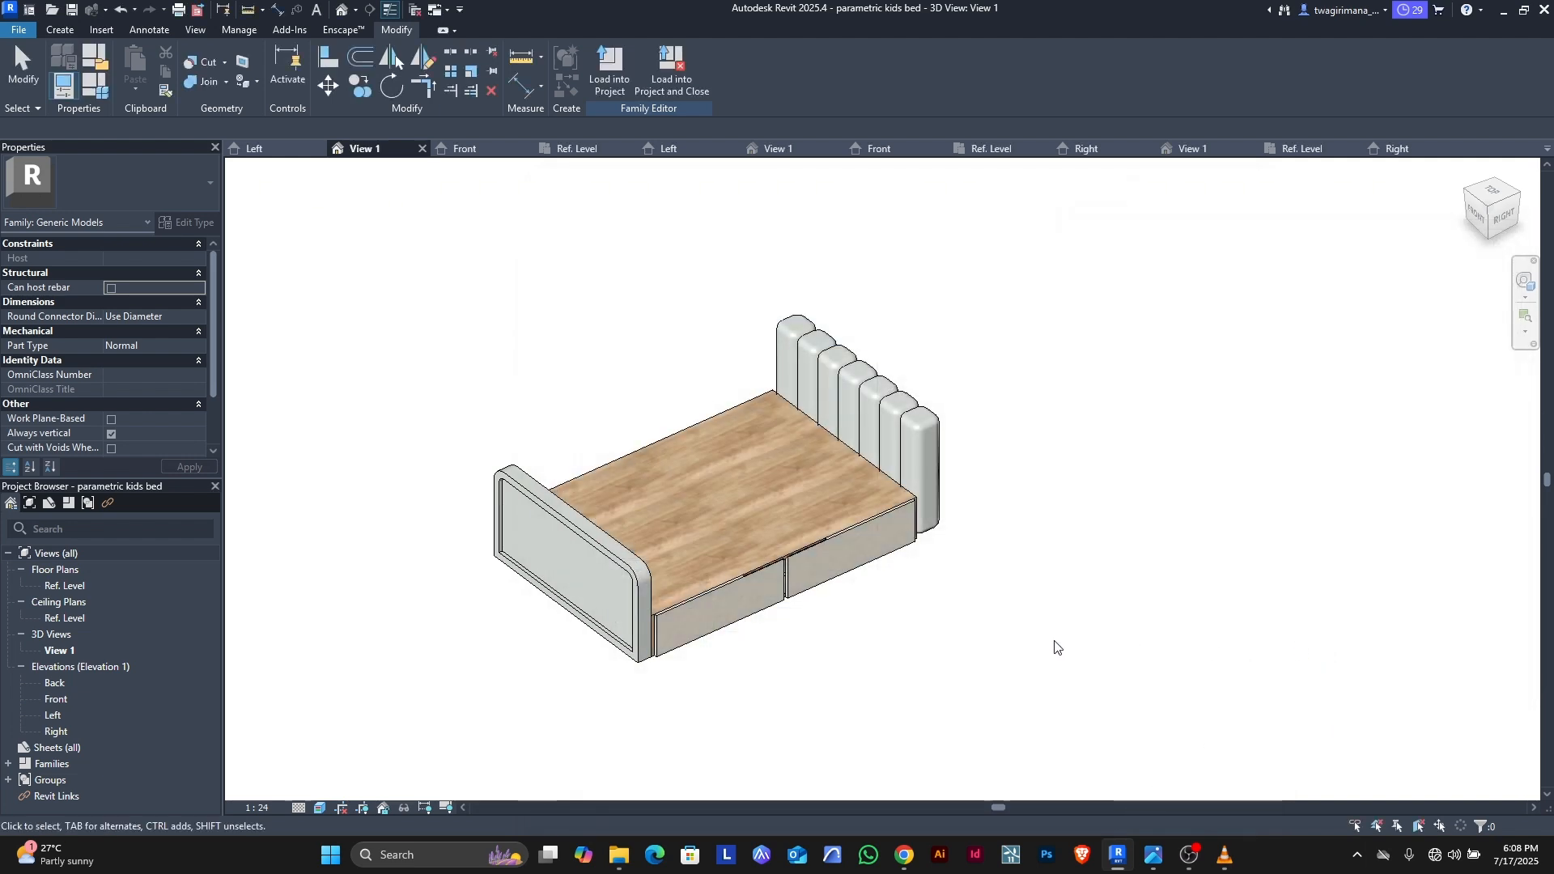
{"action": "scroll", "coordinate": [679, 629], "scroll_direction": "up", "scroll_amount": 5}
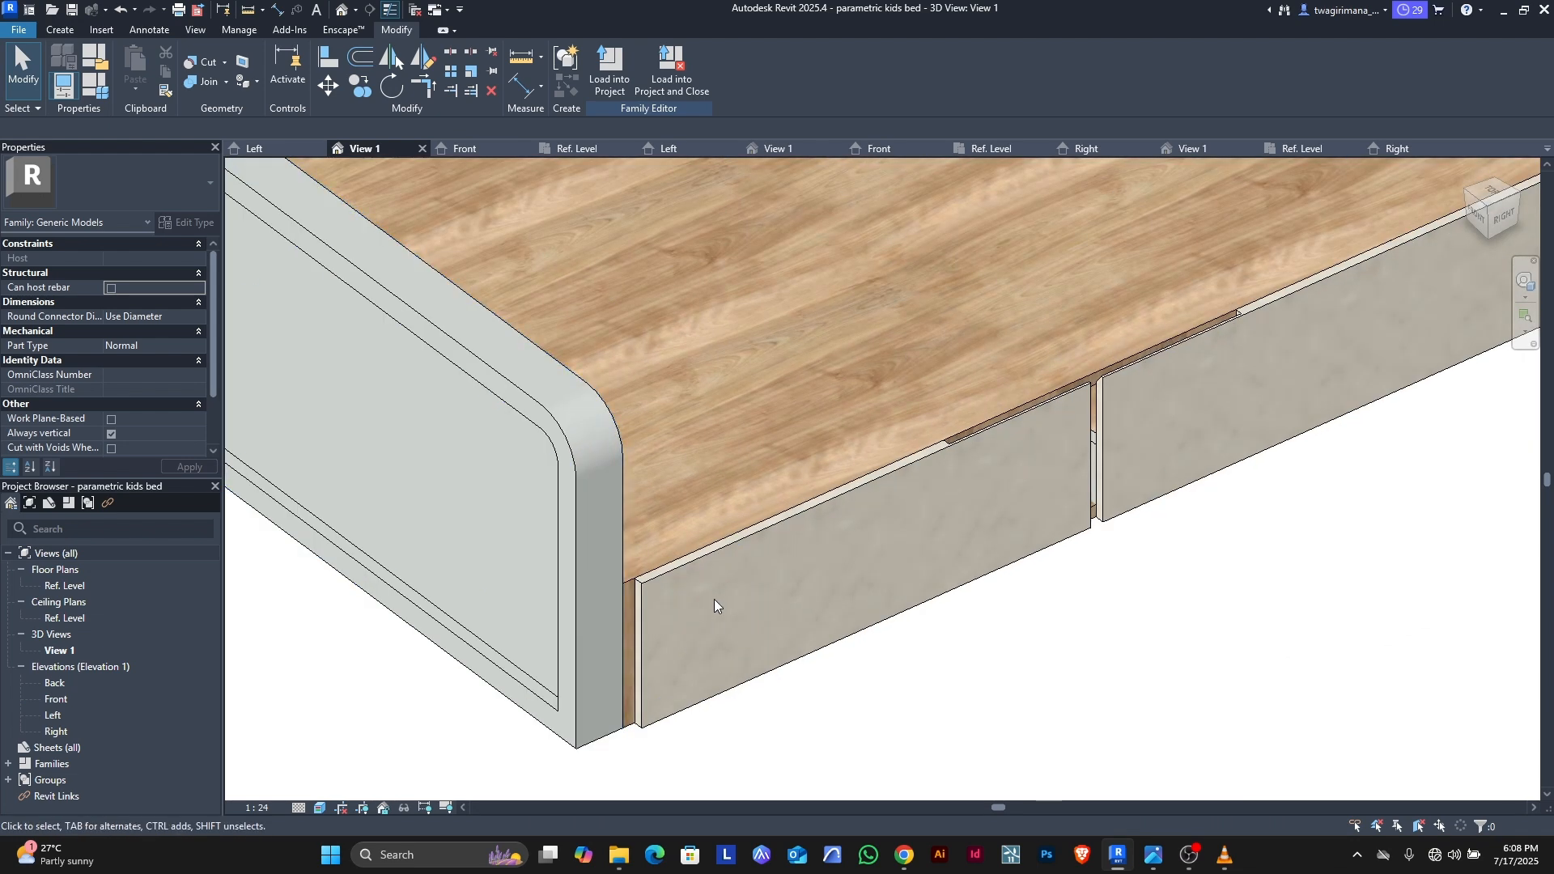
{"action": "scroll", "coordinate": [714, 599], "scroll_direction": "down", "scroll_amount": 3}
{"action": "scroll", "coordinate": [672, 619], "scroll_direction": "down", "scroll_amount": 3}
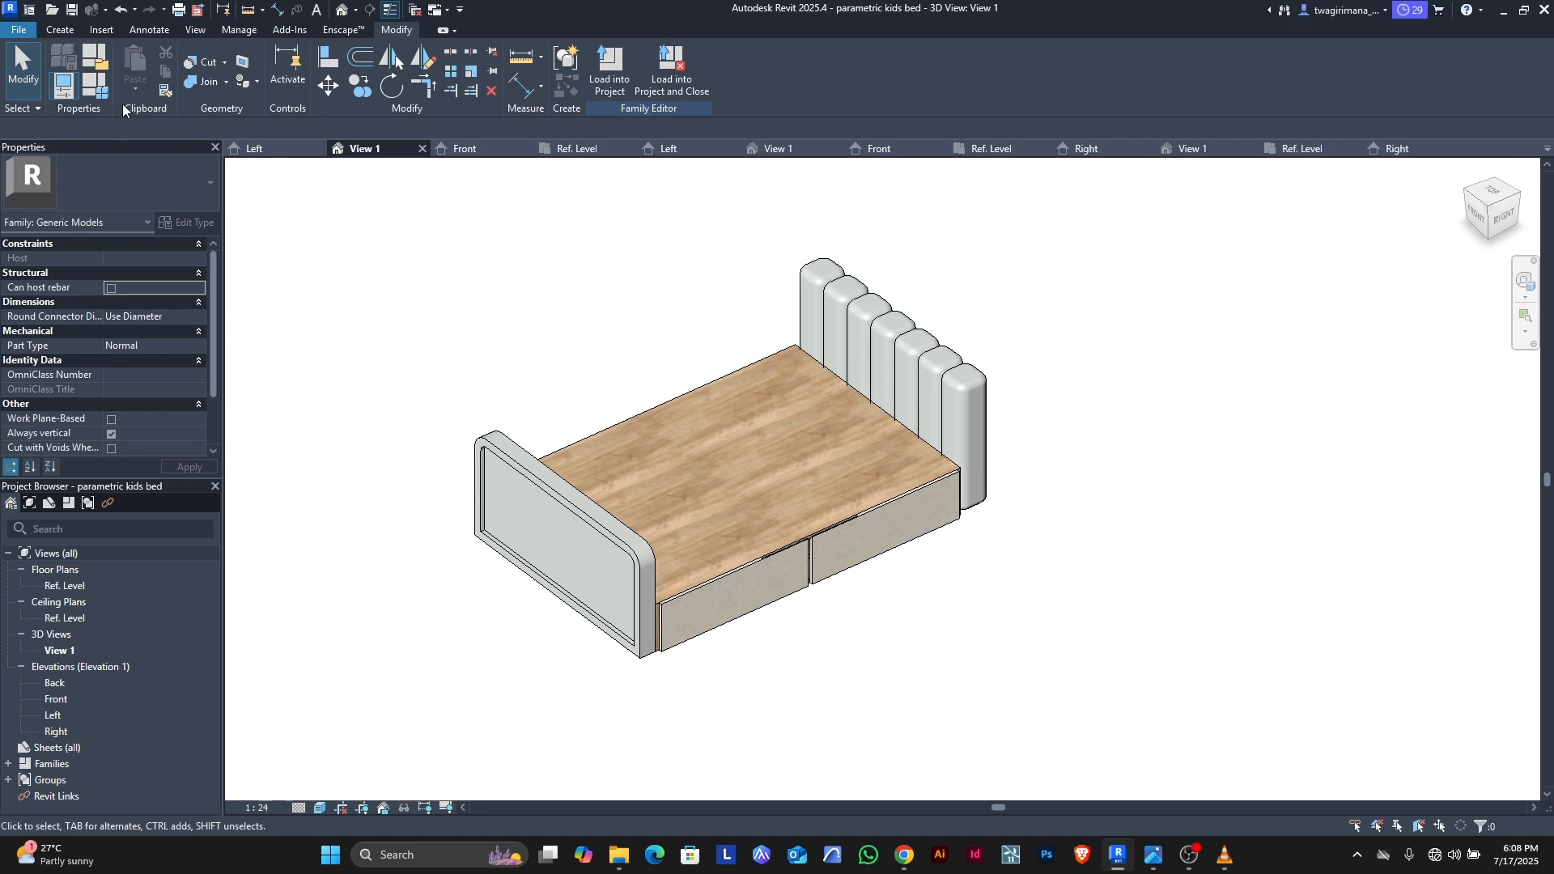
Step: Assign the Gypsum Wall Board material from the library to the outer matt parameter and apply it
{"action": "left_click", "coordinate": [100, 95]}
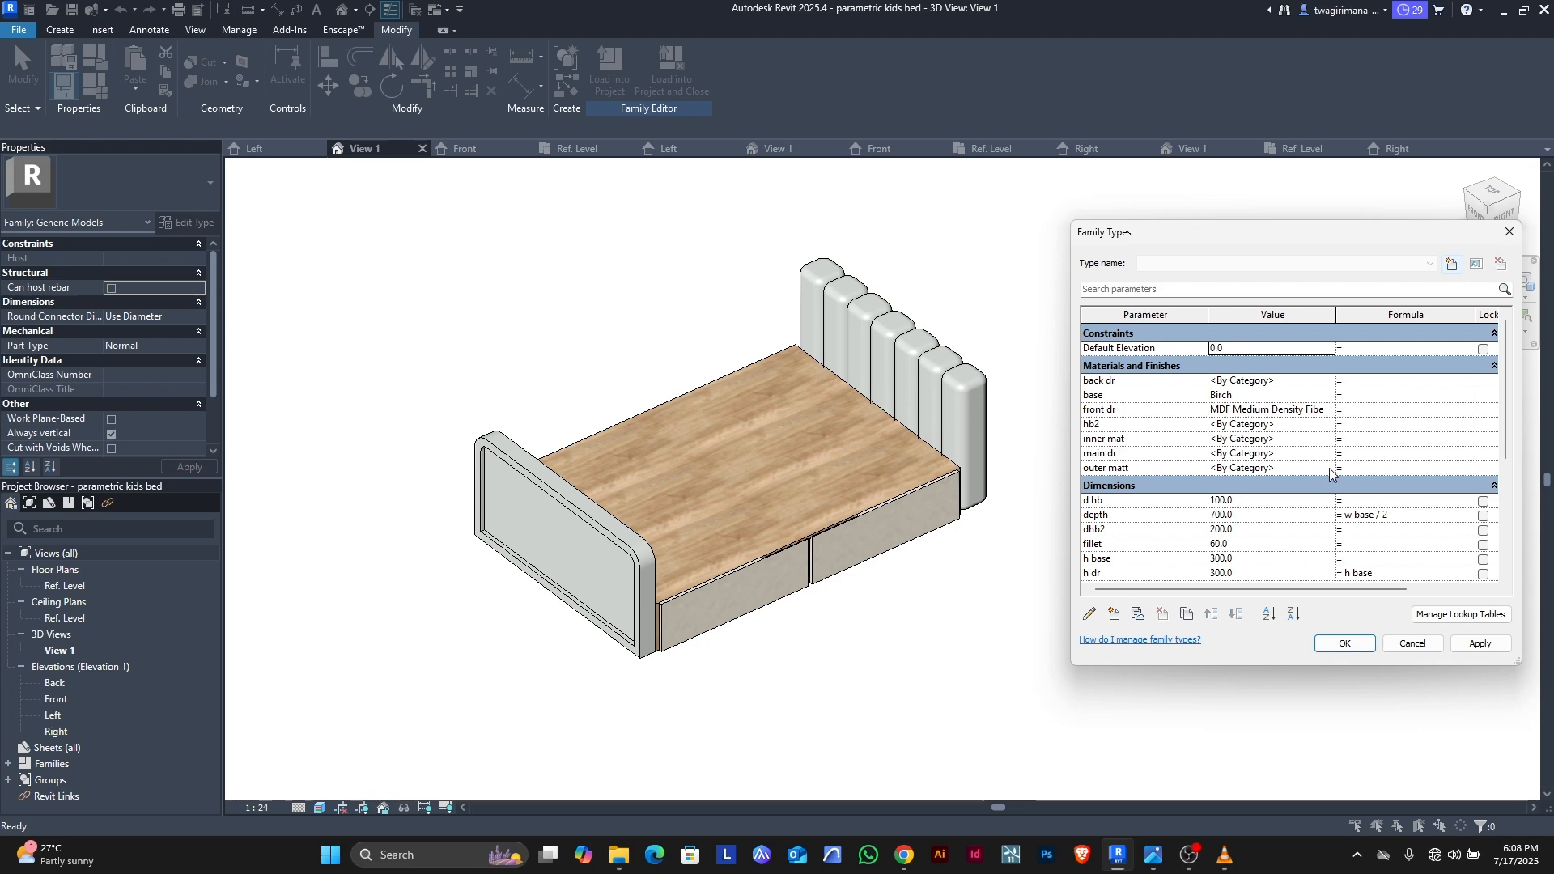
{"action": "left_click", "coordinate": [1316, 469]}
{"action": "left_click", "coordinate": [1328, 468]}
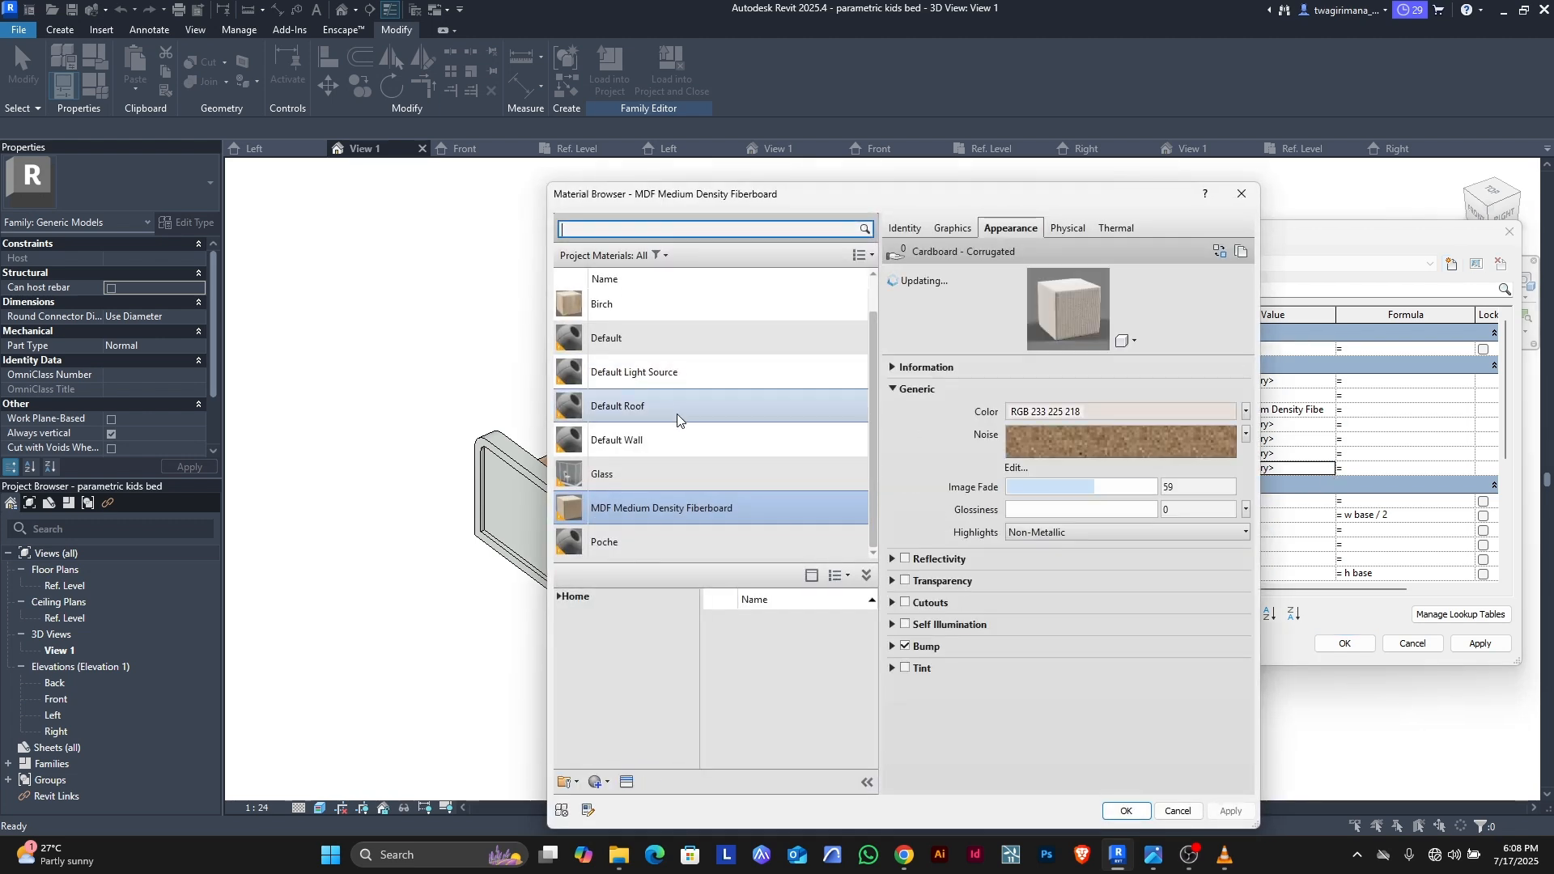
{"action": "left_click", "coordinate": [627, 231]}
{"action": "type", "text": "gypsum"}
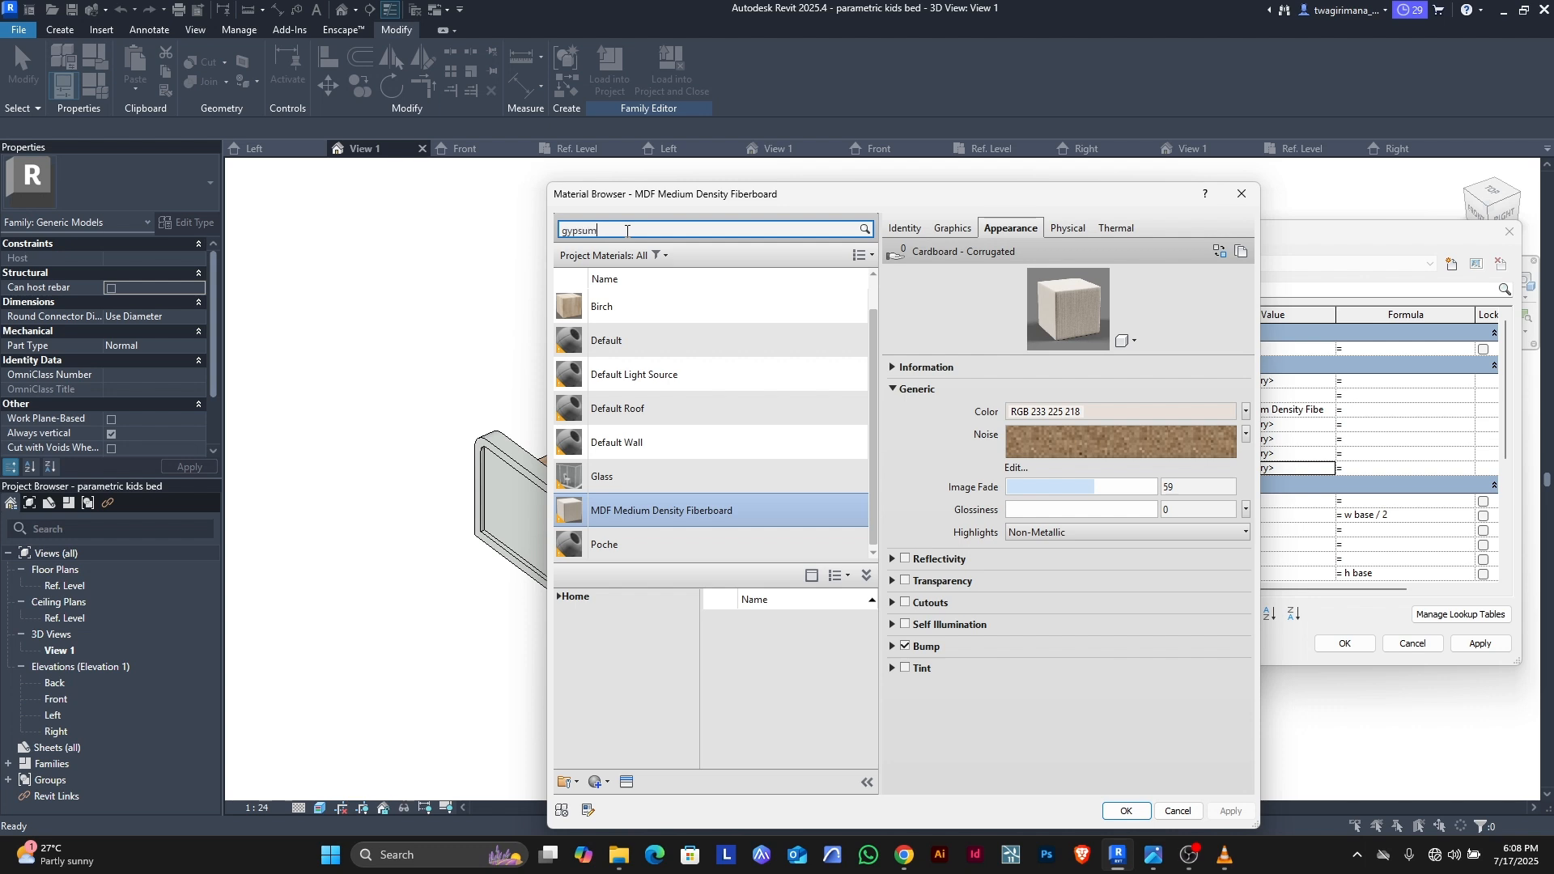
{"action": "key", "text": "Return"}
{"action": "mouse_move", "coordinate": [826, 660]}
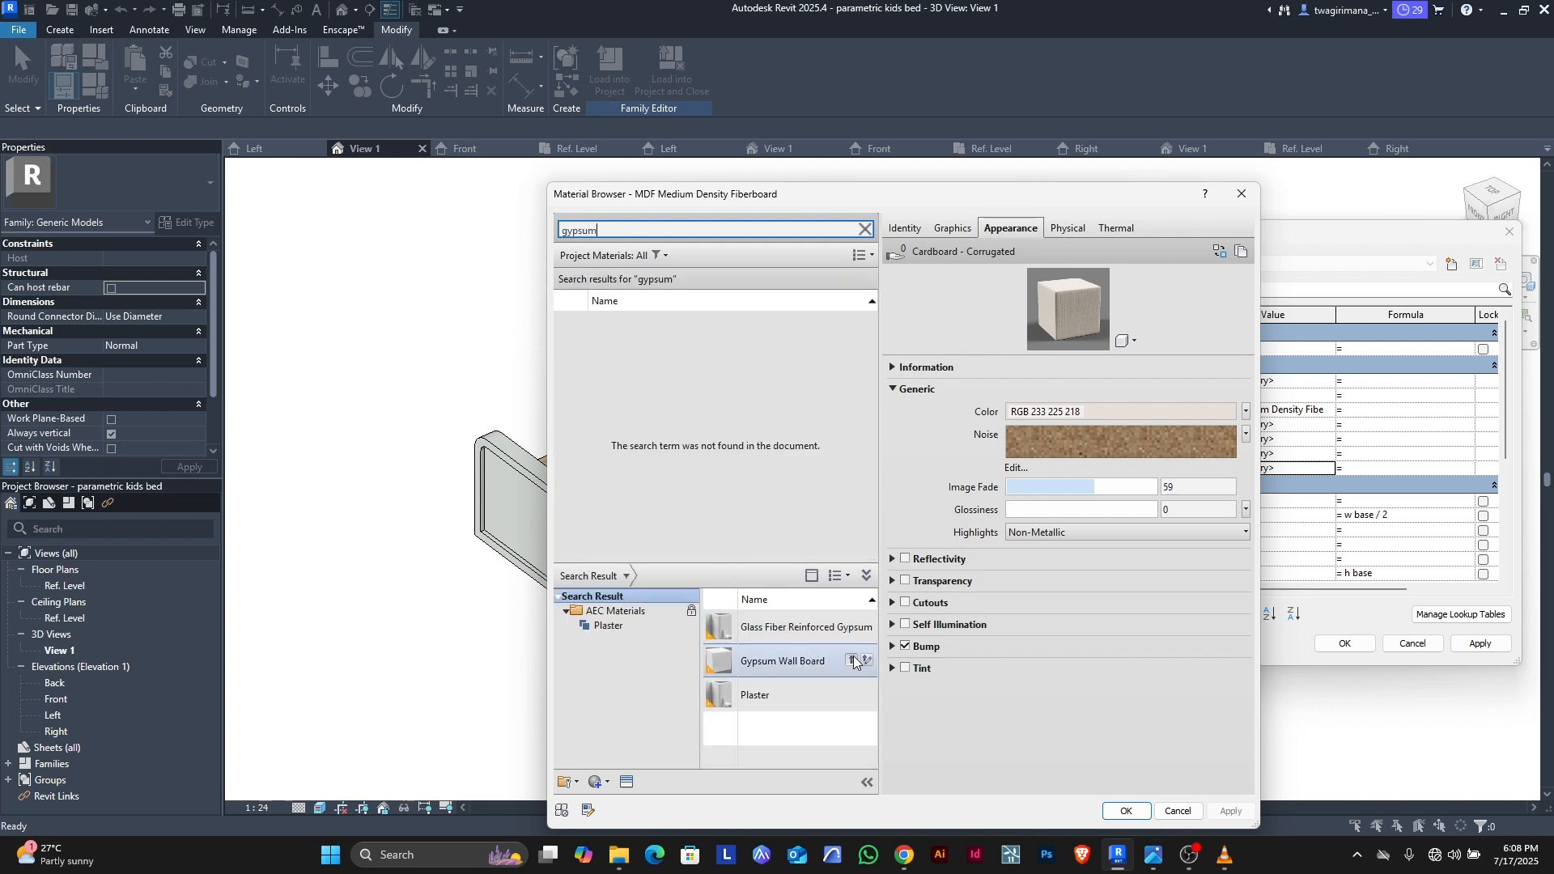
{"action": "left_click", "coordinate": [851, 660]}
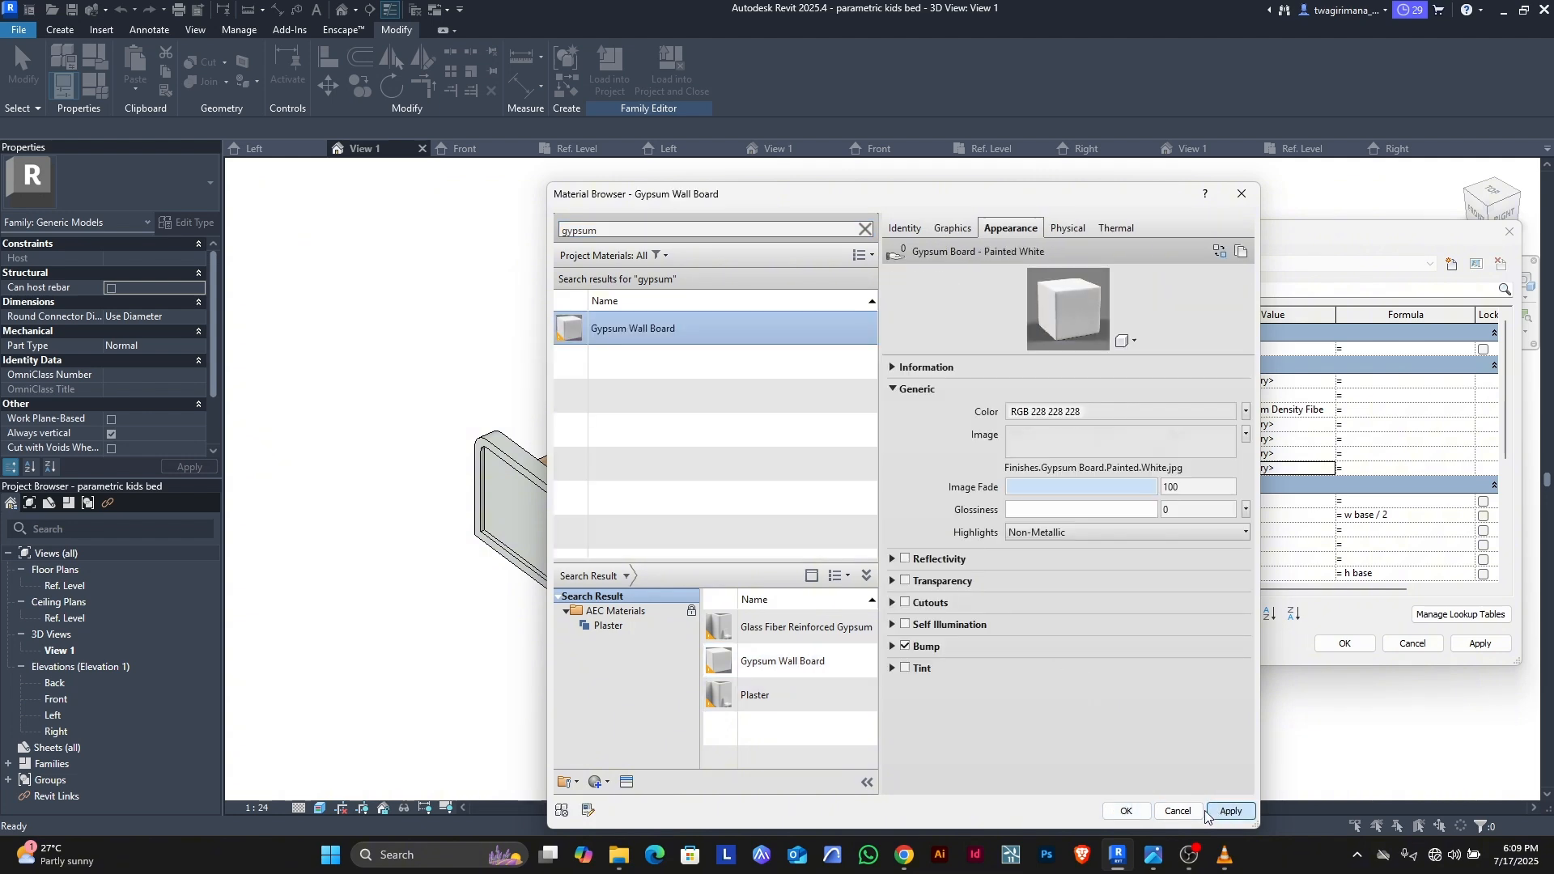
{"action": "left_click", "coordinate": [1128, 811]}
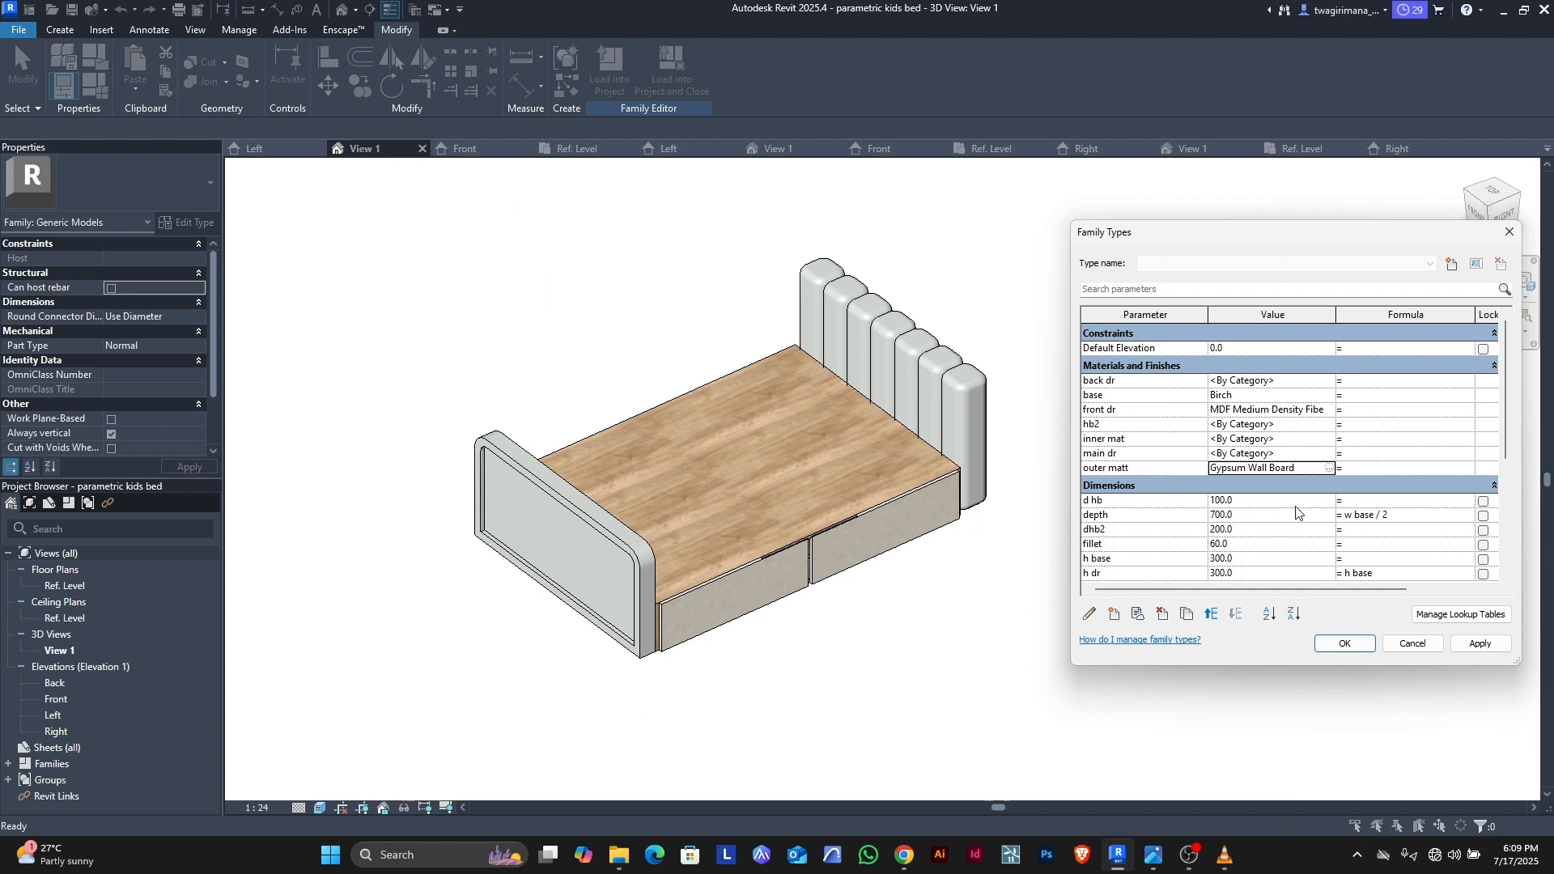
{"action": "left_click", "coordinate": [1469, 647]}
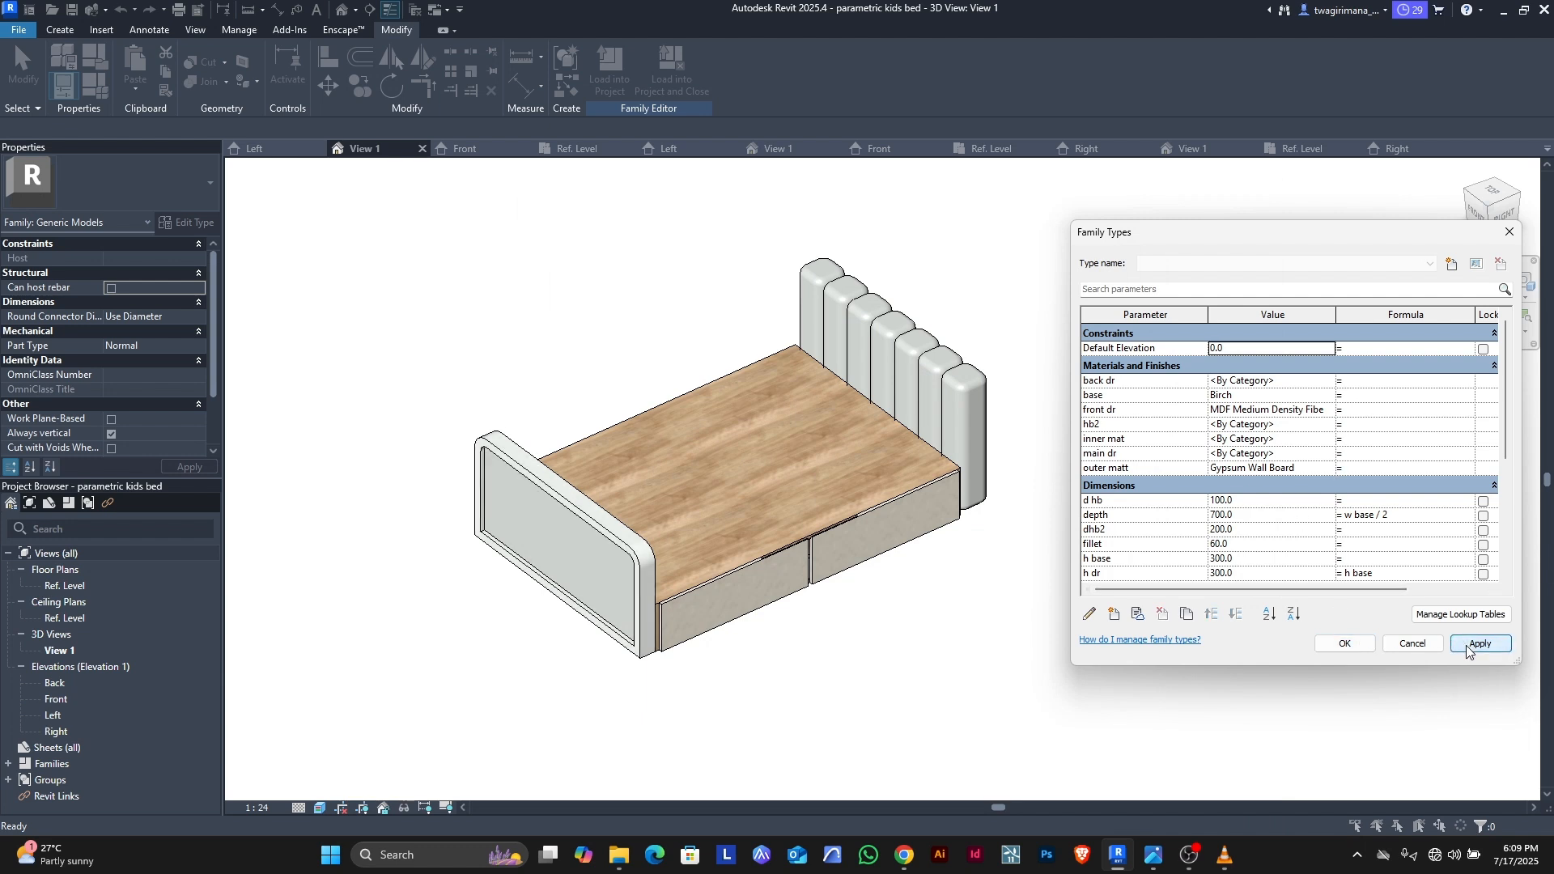
Step: Copy the front dr parameter's MDF Medium Density Fiberboard material into the outer matt parameter
{"action": "left_click", "coordinate": [1318, 468]}
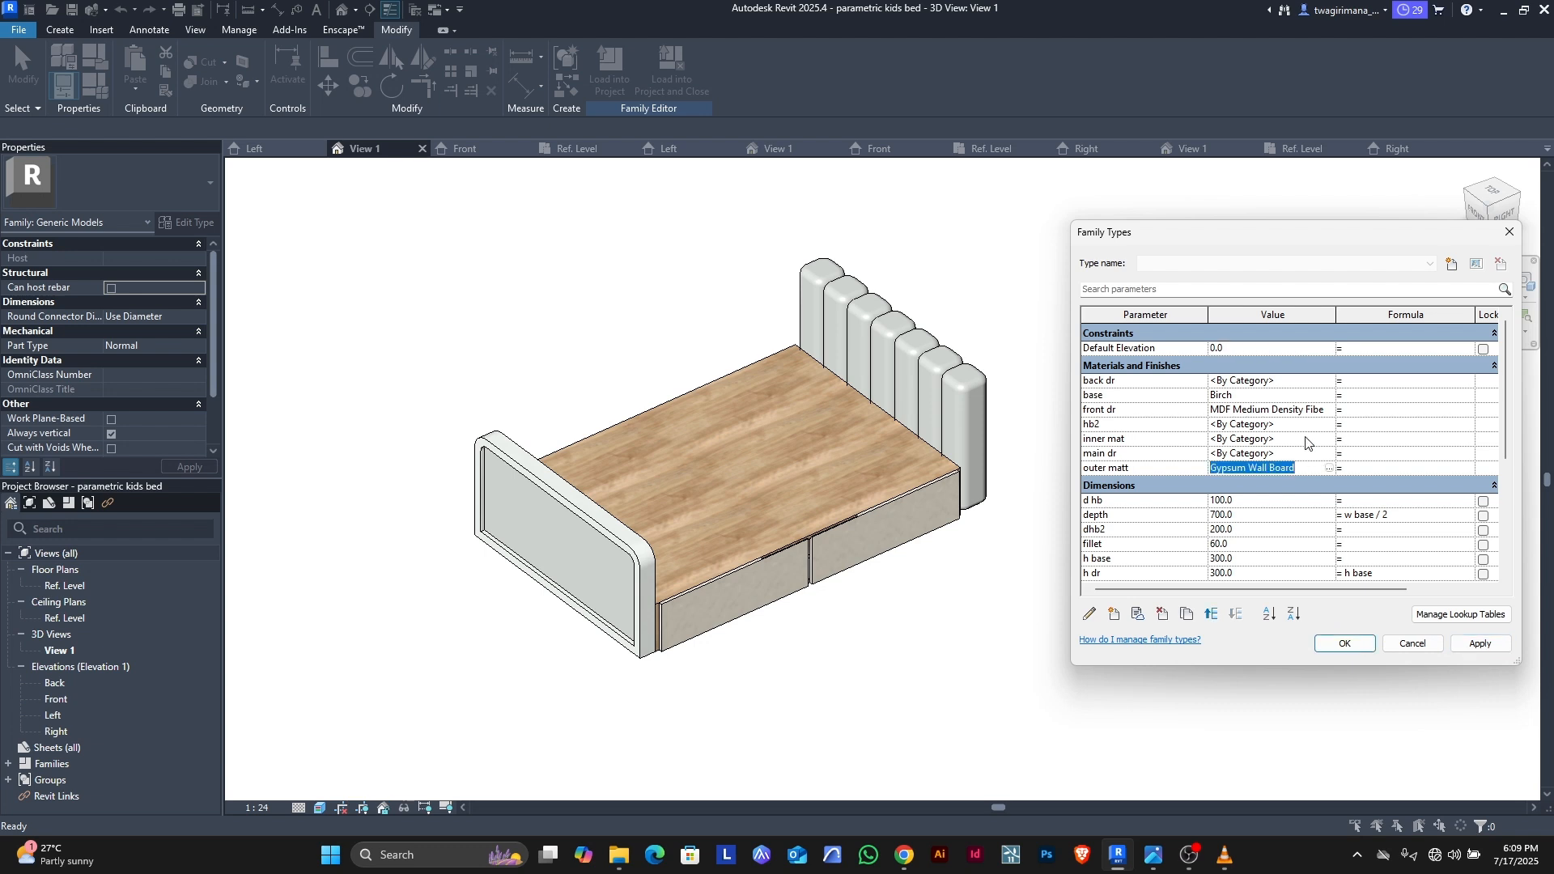
{"action": "left_click", "coordinate": [1325, 412]}
{"action": "key", "text": "ctrl+c"}
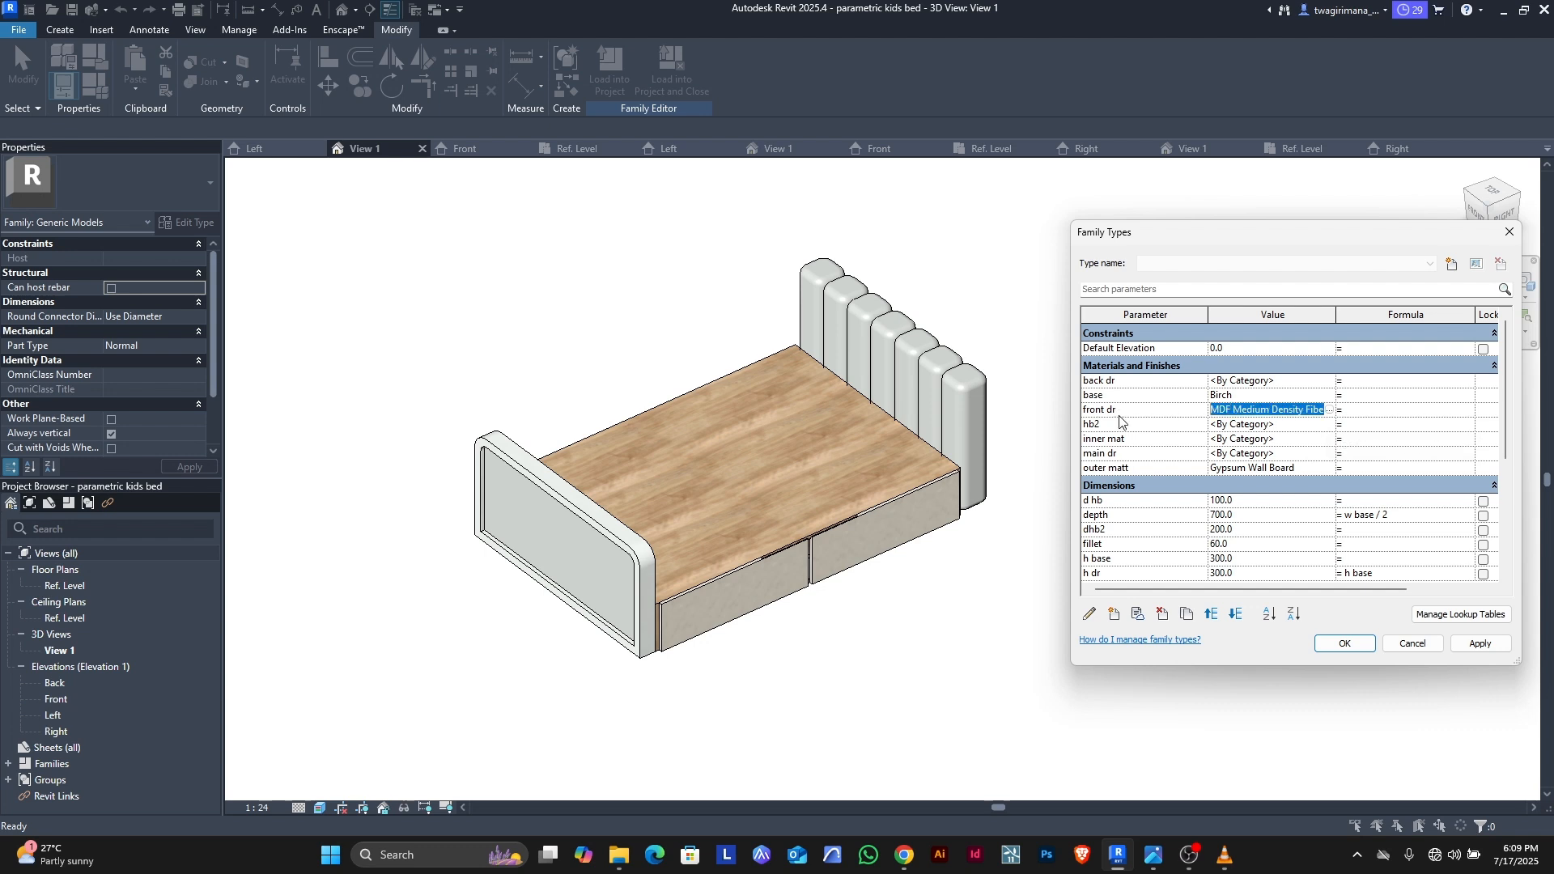
{"action": "left_click", "coordinate": [1307, 468]}
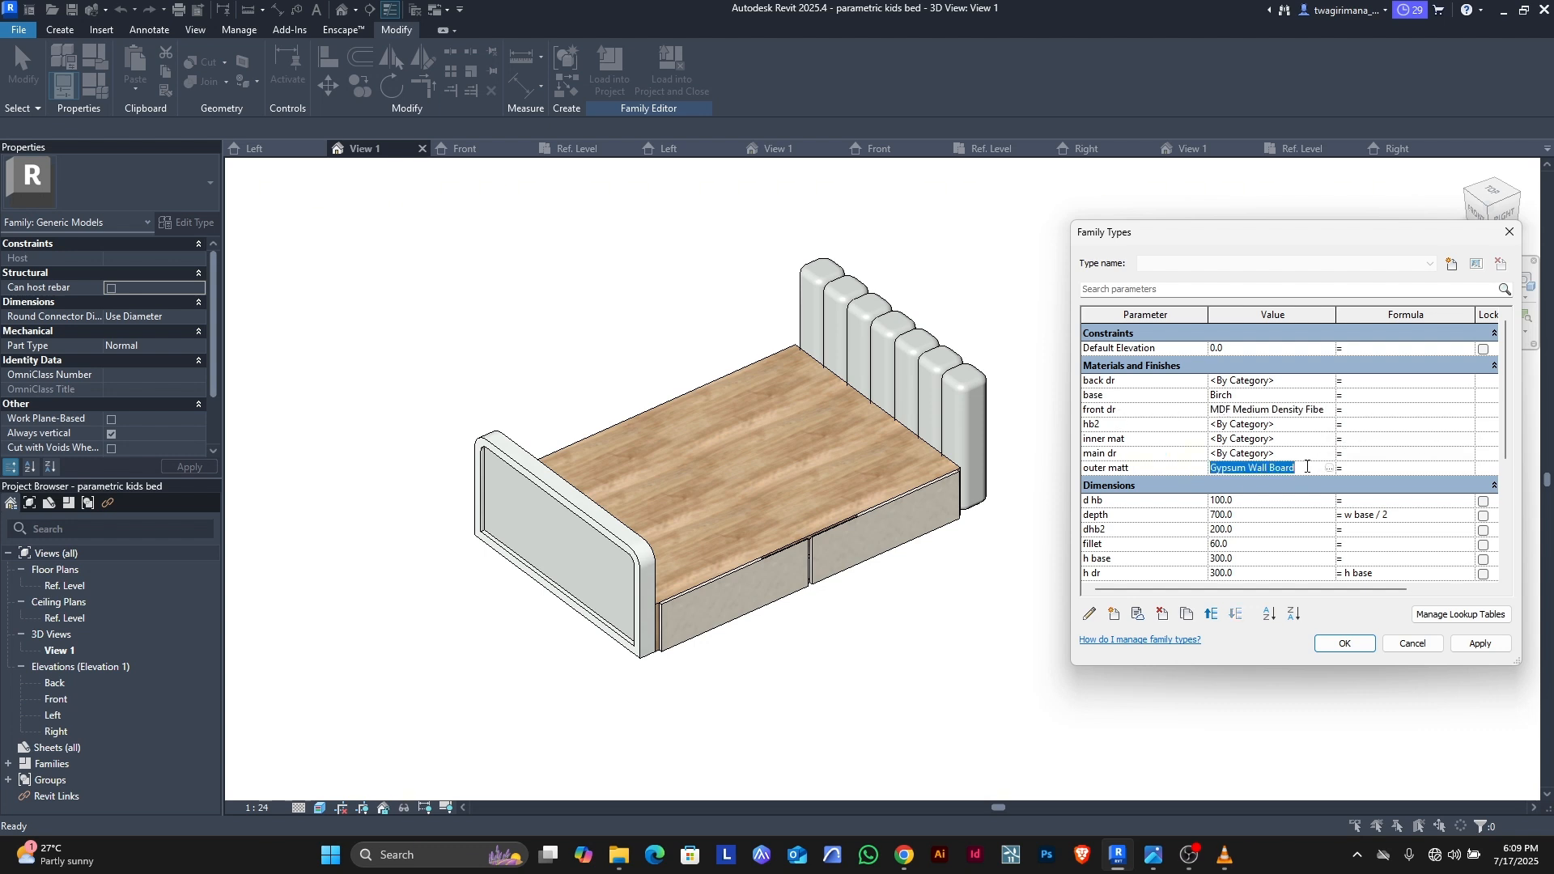
{"action": "key", "text": "ctrl+v"}
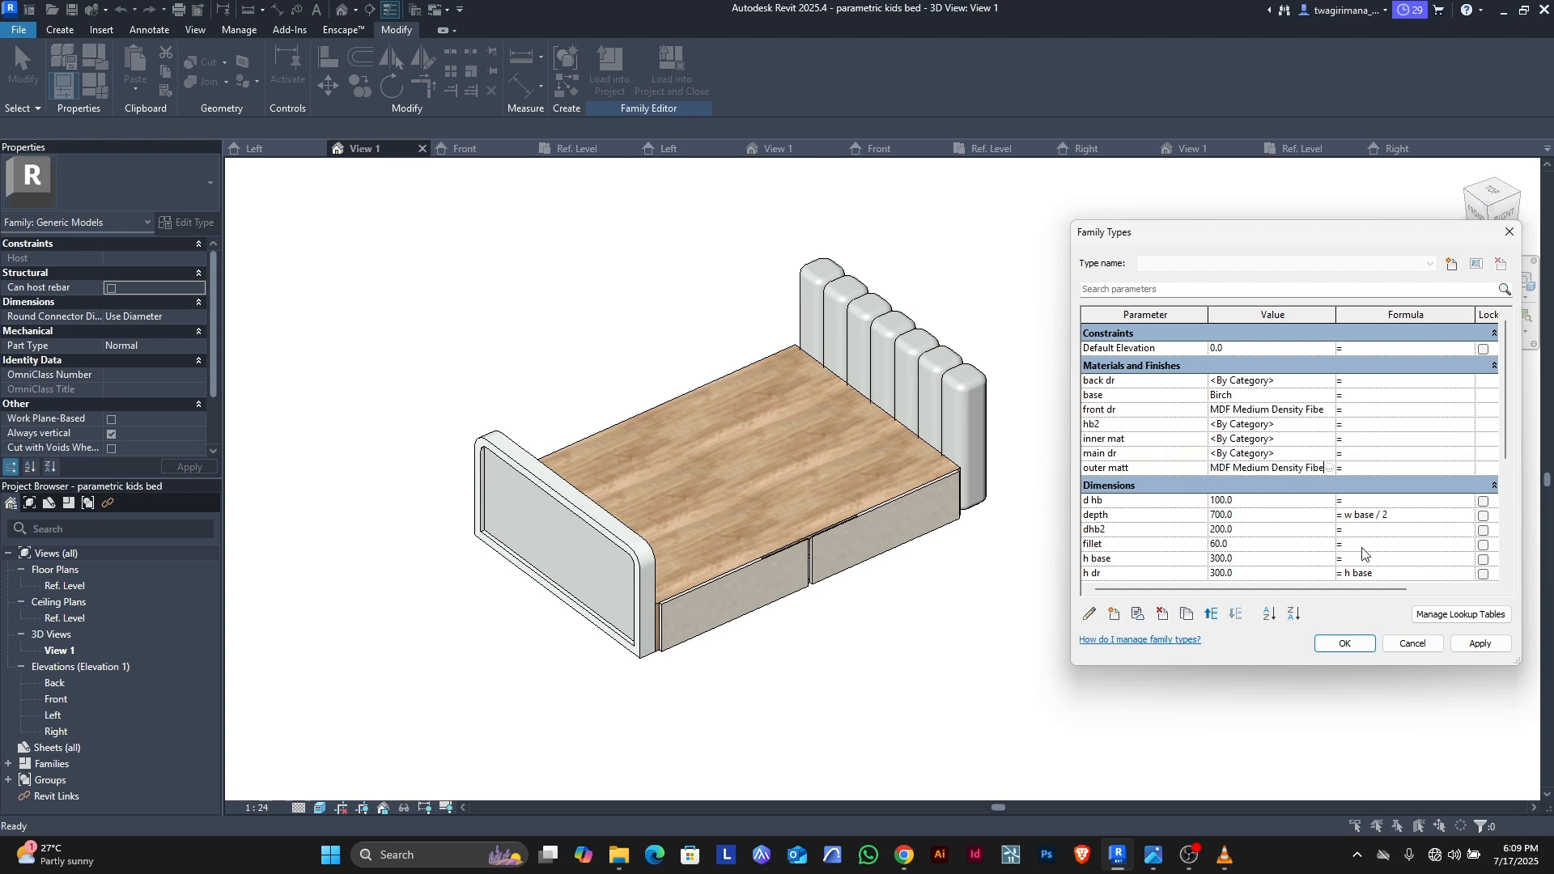
Step: Assign the existing MDF Medium Density Fiberboard project material to the outer matt parameter and apply it to the family
{"action": "left_click", "coordinate": [1480, 643]}
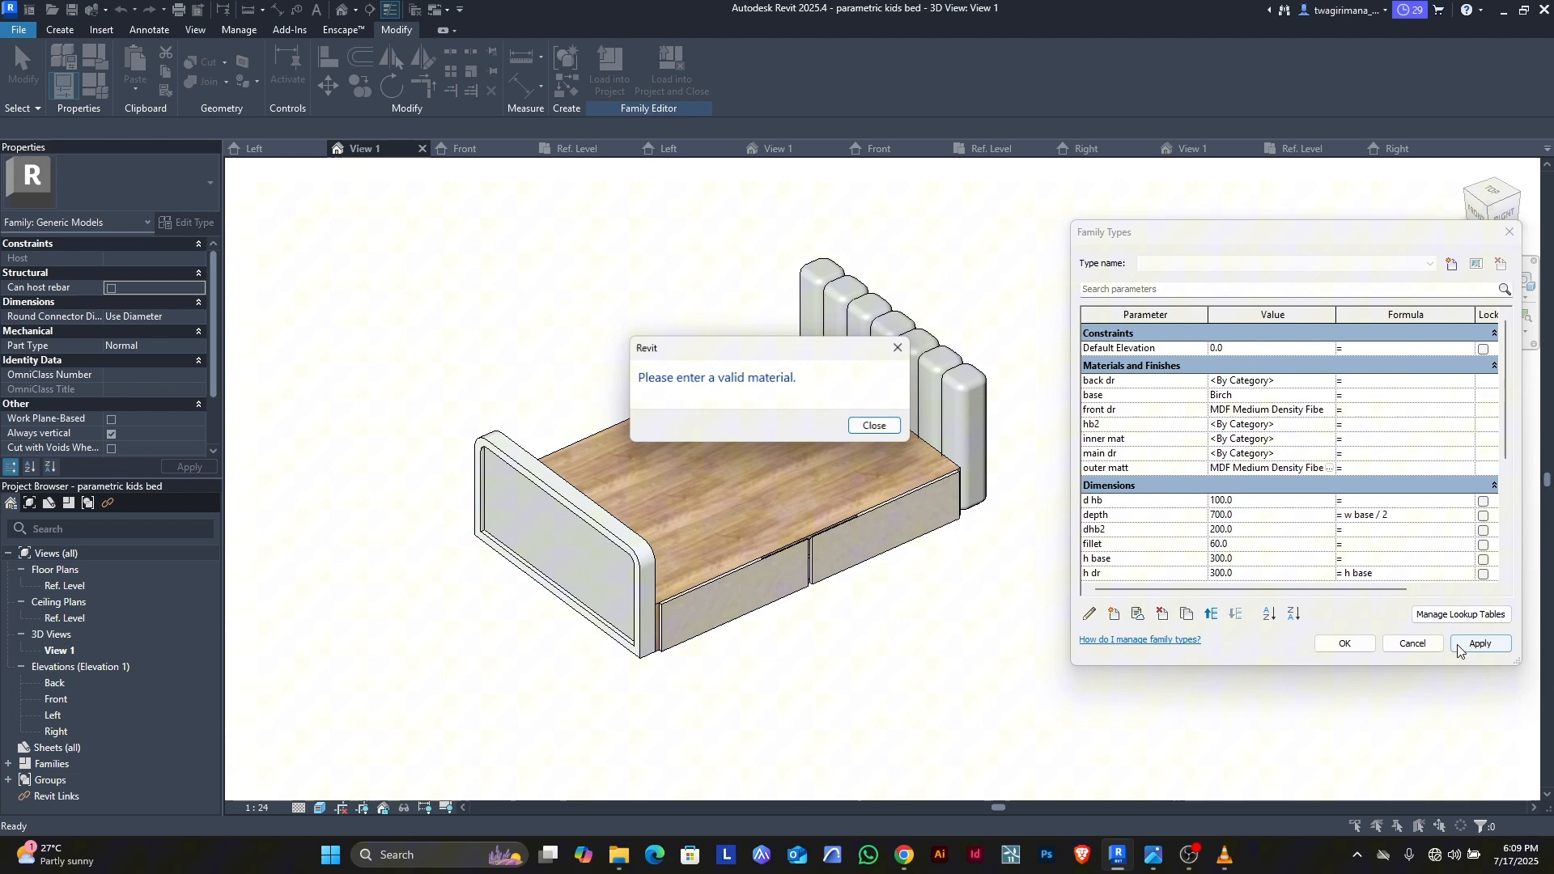
{"action": "left_click", "coordinate": [877, 427]}
{"action": "left_click", "coordinate": [1330, 469]}
{"action": "left_click", "coordinate": [1331, 468]}
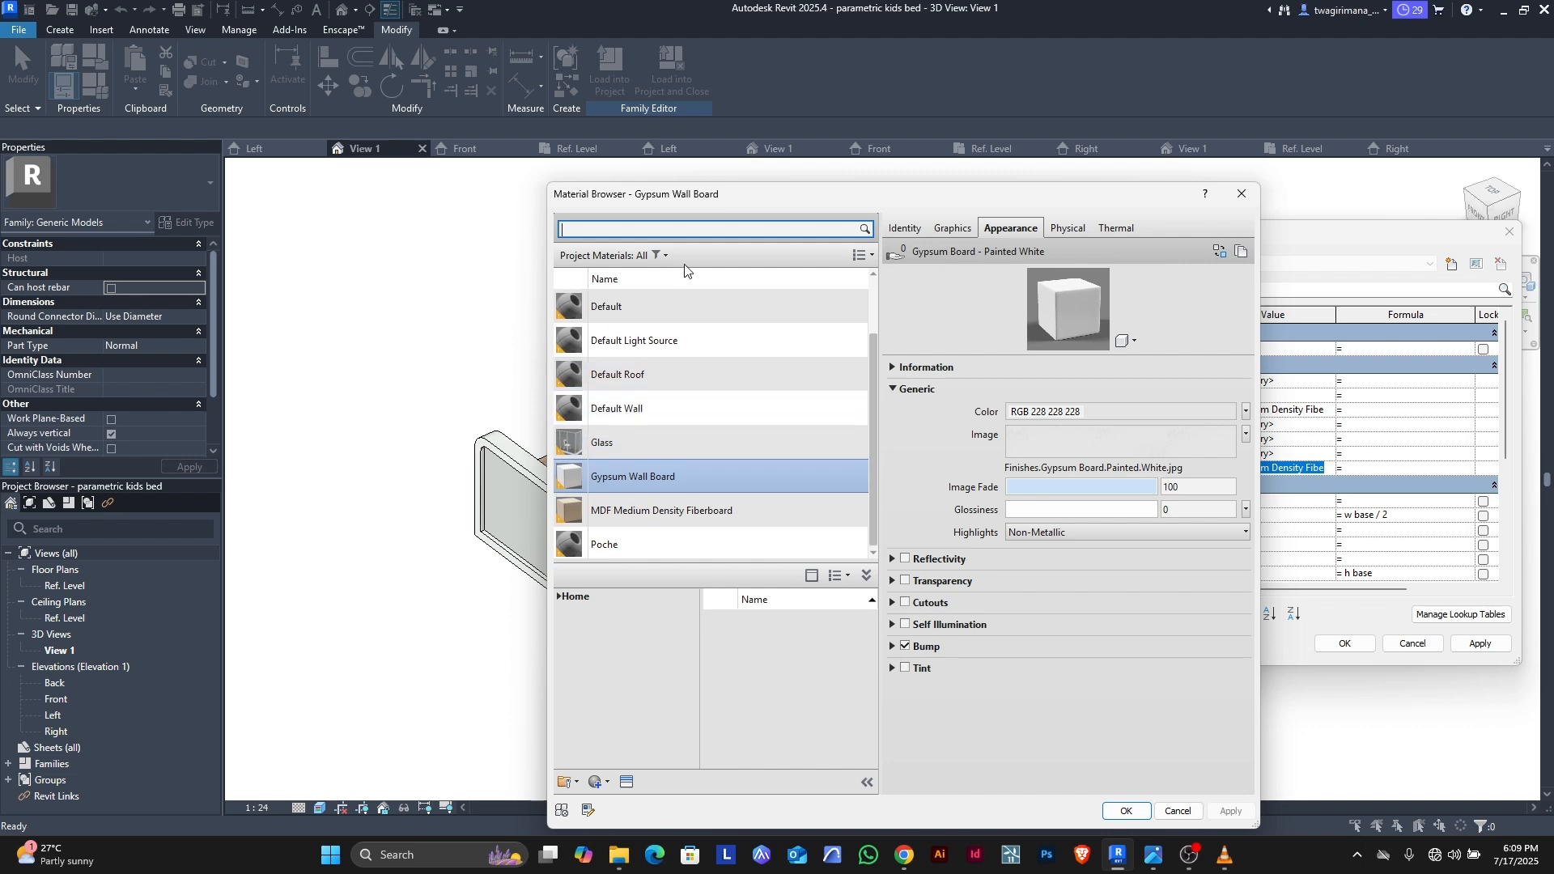
{"action": "left_click", "coordinate": [700, 514]}
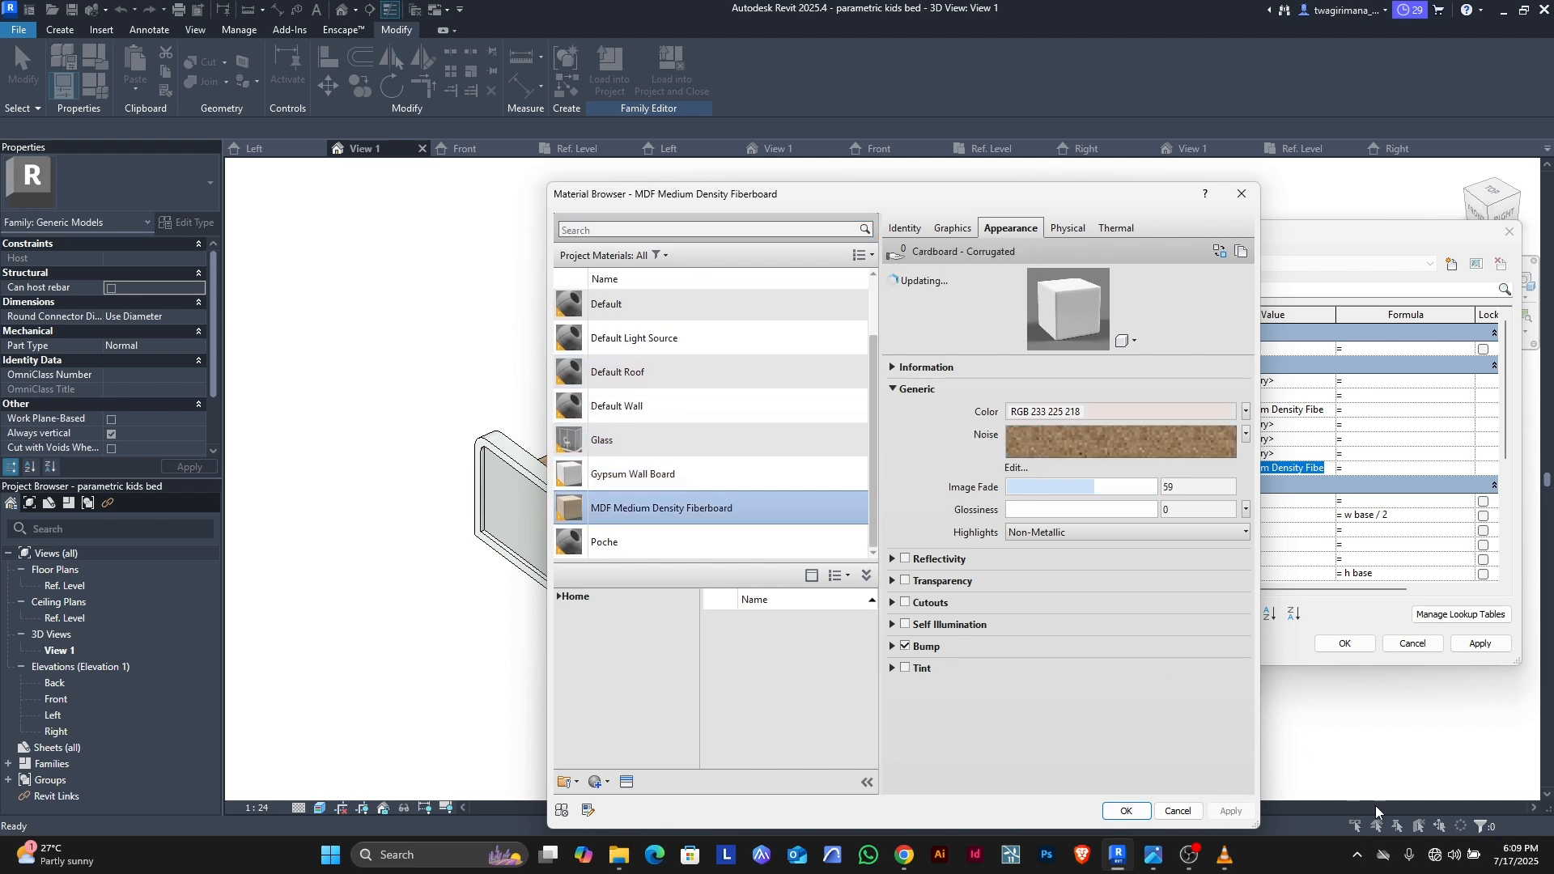
{"action": "left_click", "coordinate": [1126, 811]}
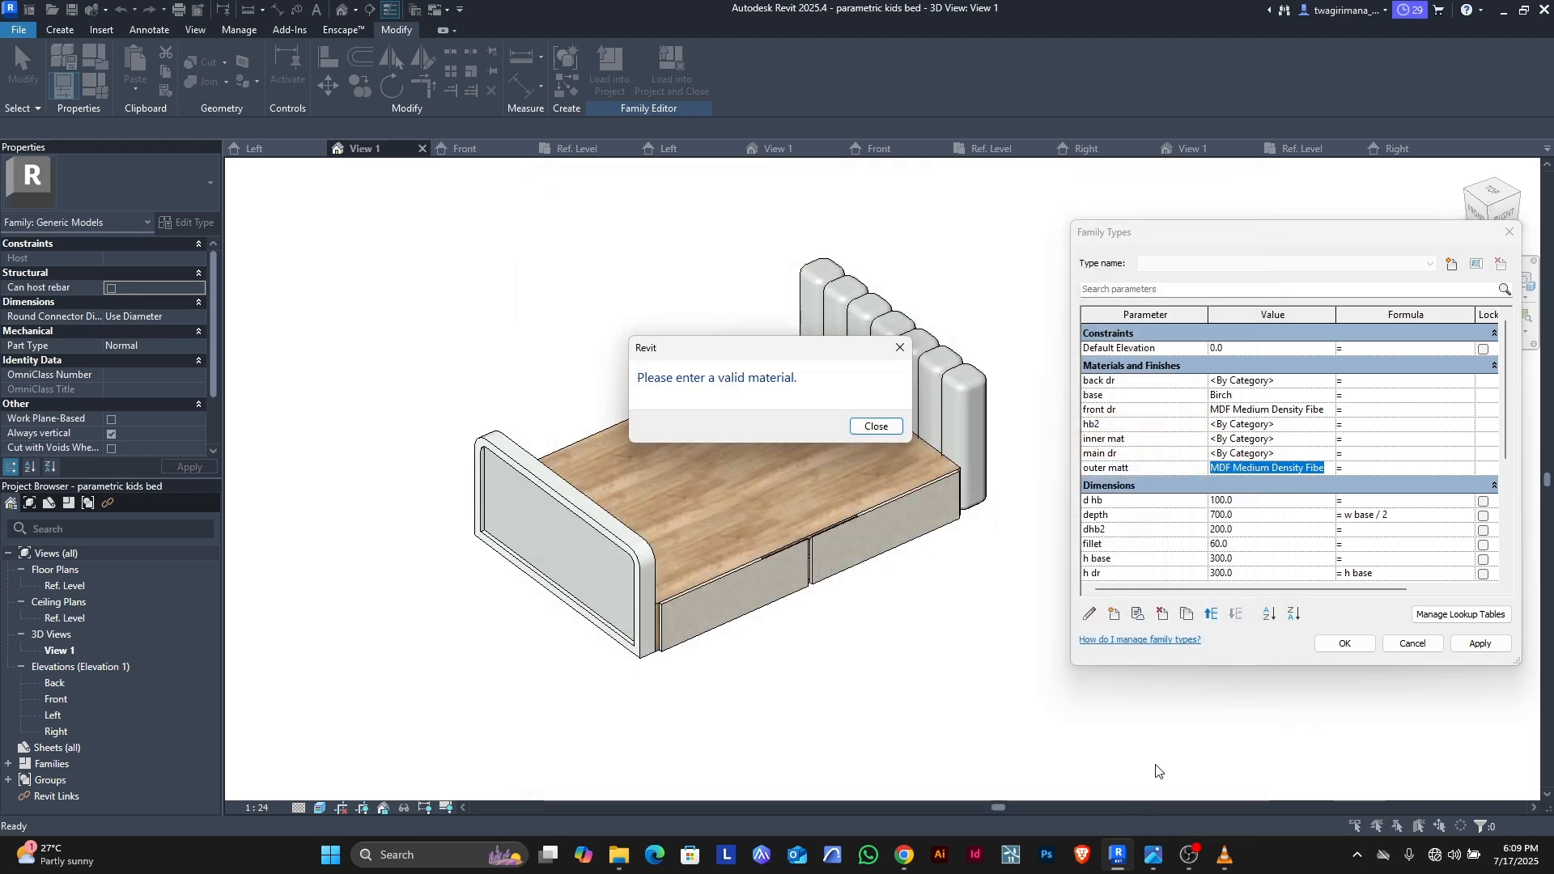
{"action": "left_click", "coordinate": [885, 427]}
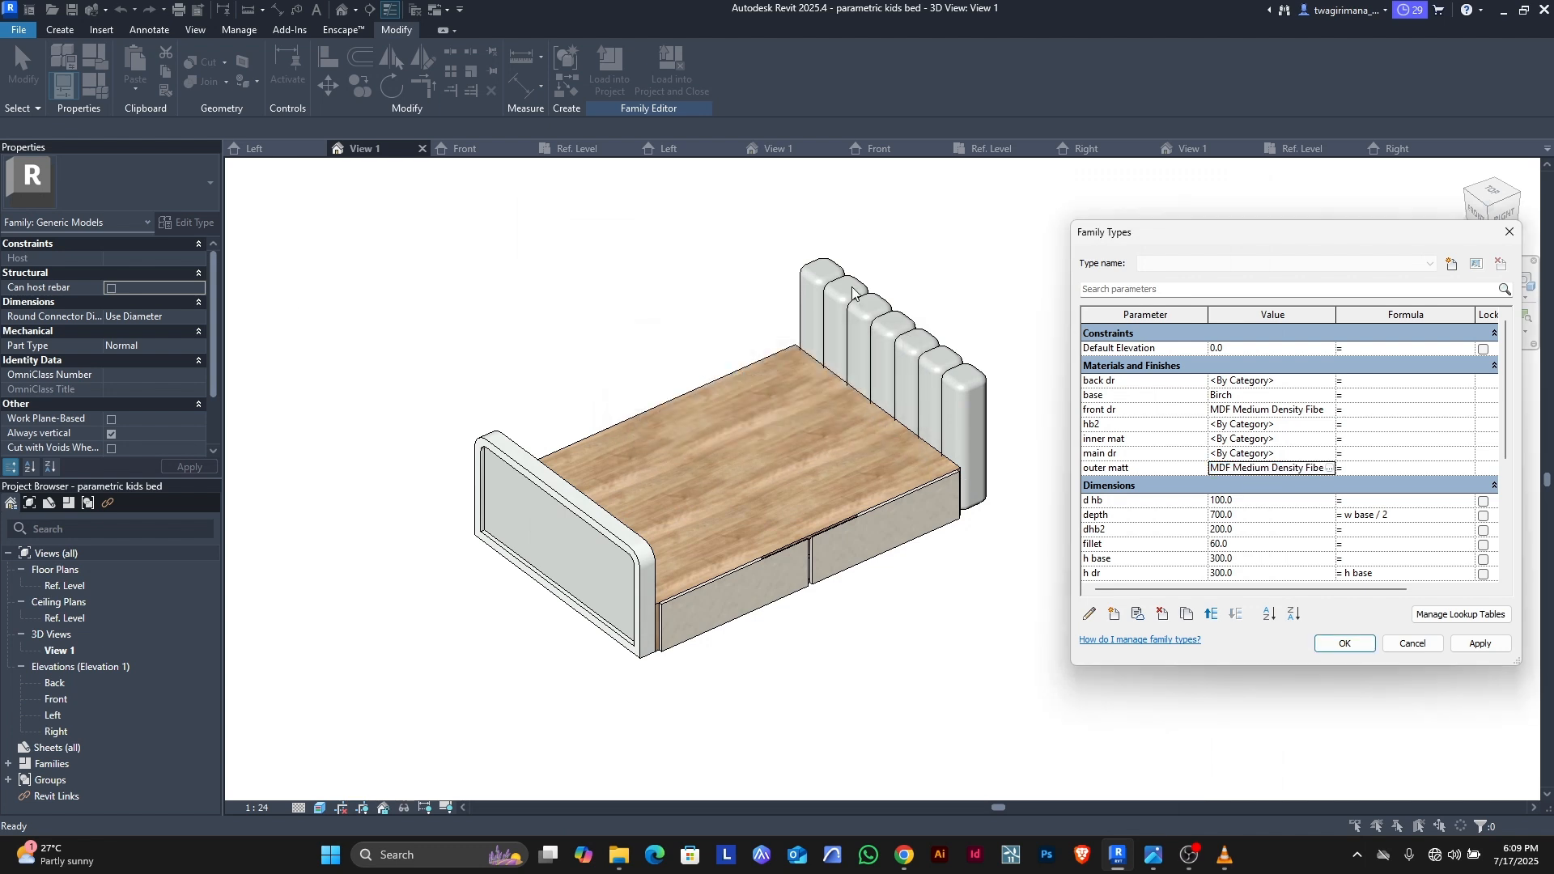
{"action": "left_click", "coordinate": [1478, 644]}
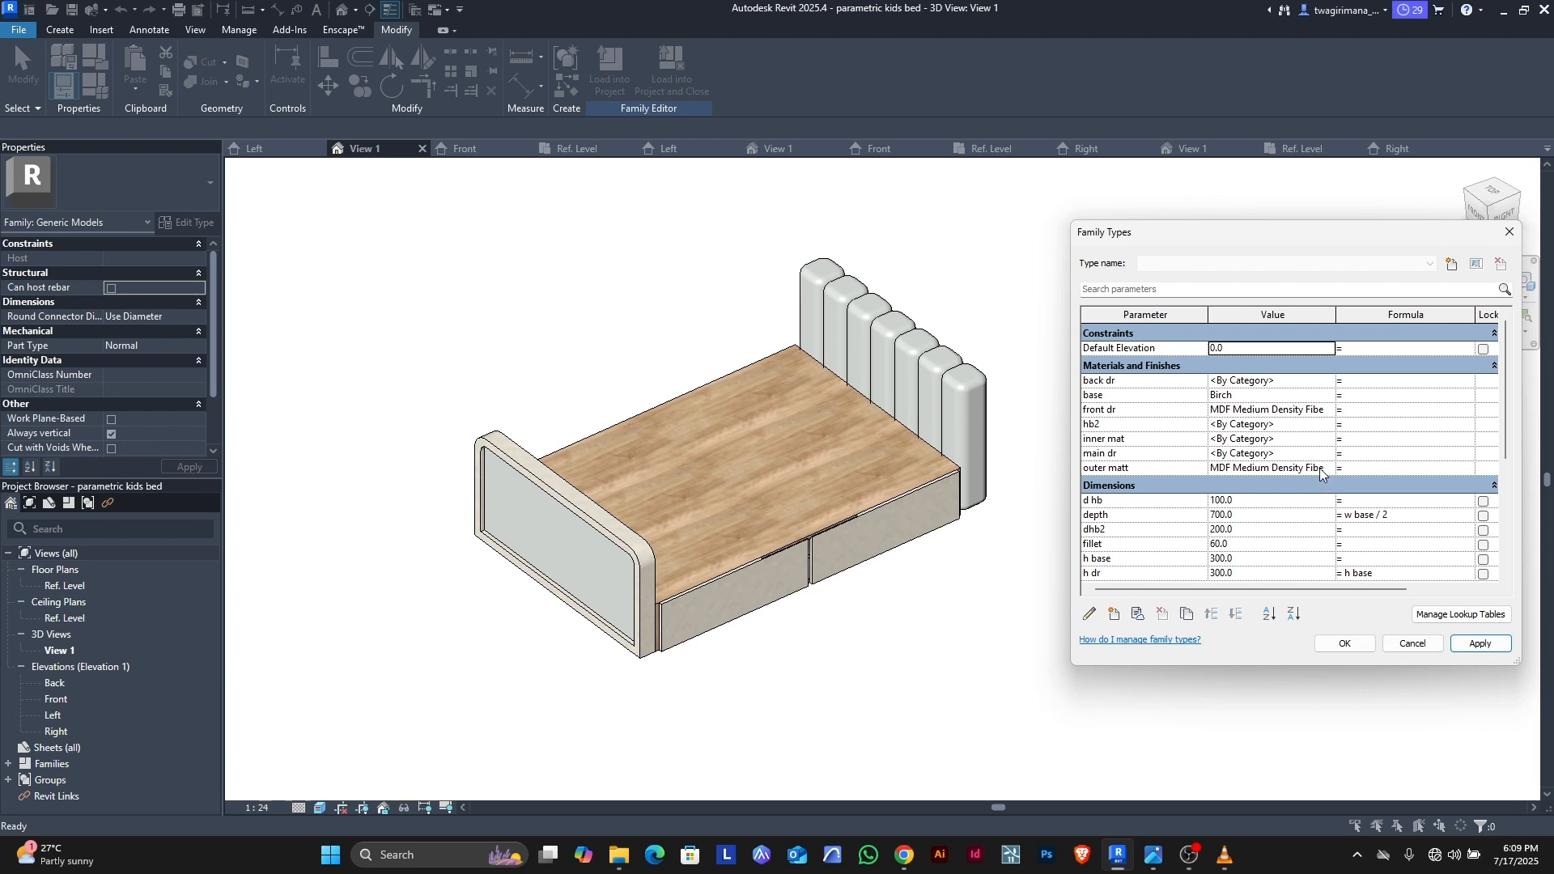
Step: Copy the base parameter's Birch material into the main dr and inner mat parameters, applying each change
{"action": "left_click", "coordinate": [1296, 396]}
{"action": "key", "text": "ctrl+c"}
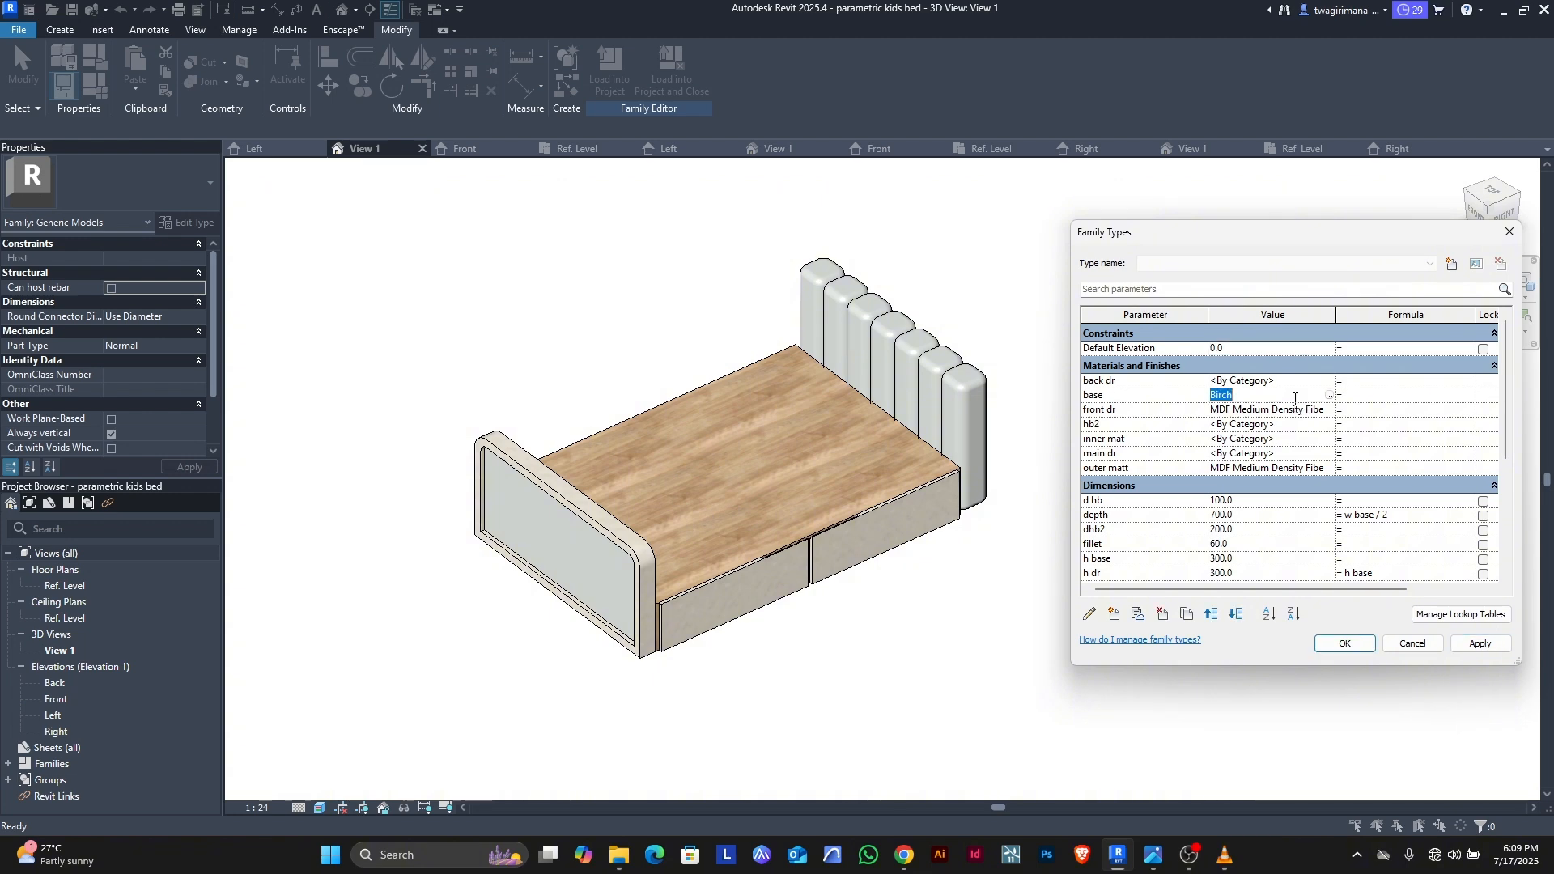
{"action": "left_click", "coordinate": [1305, 456]}
{"action": "key", "text": "ctrl+v"}
{"action": "left_click", "coordinate": [1473, 645]}
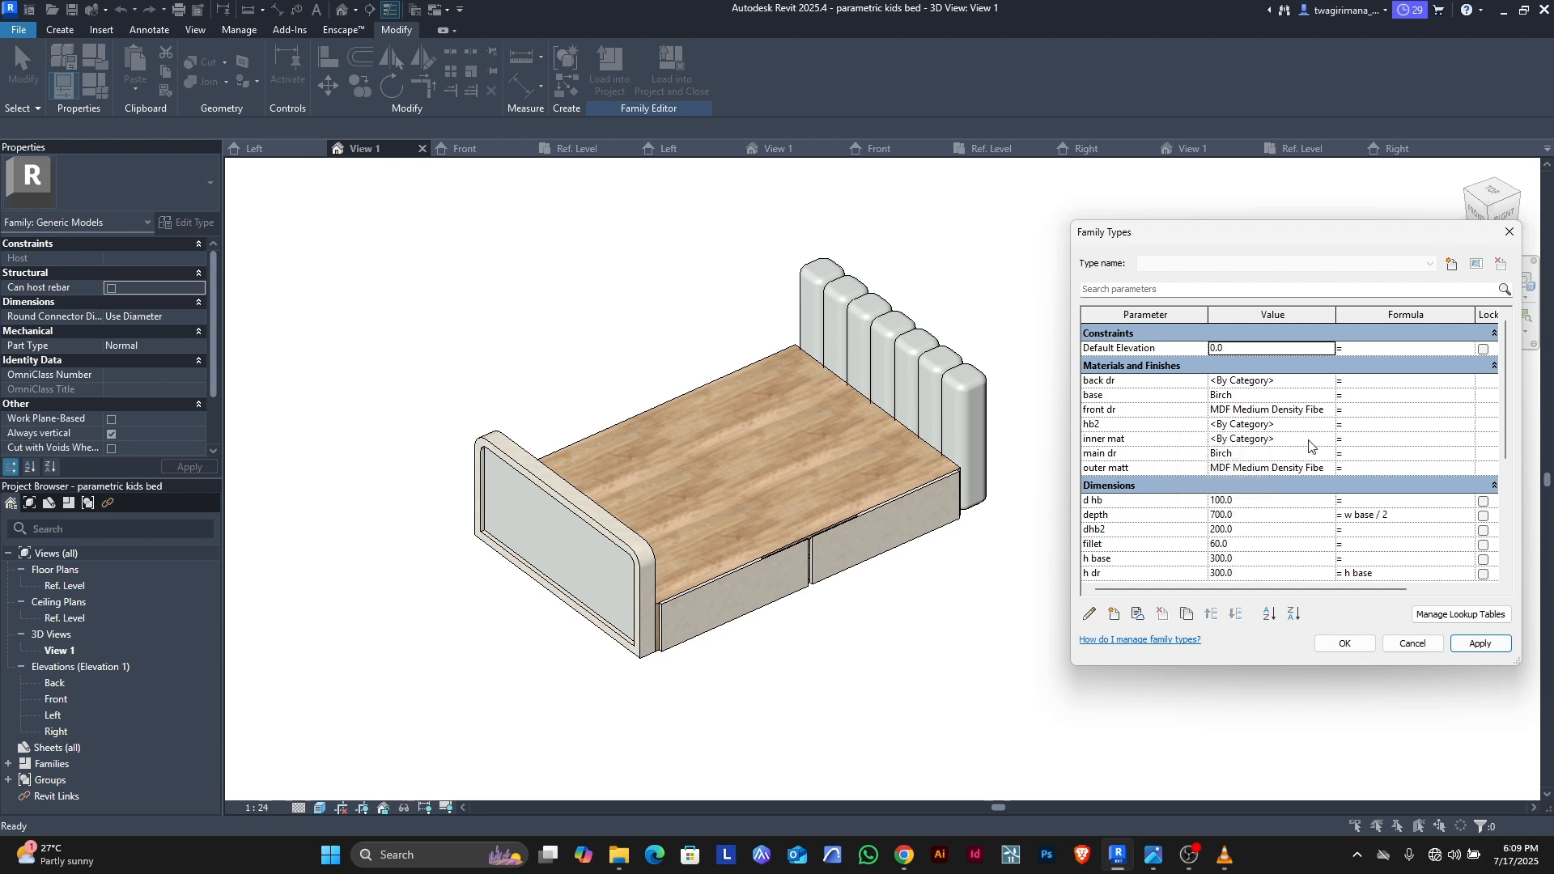
{"action": "left_click", "coordinate": [1300, 438]}
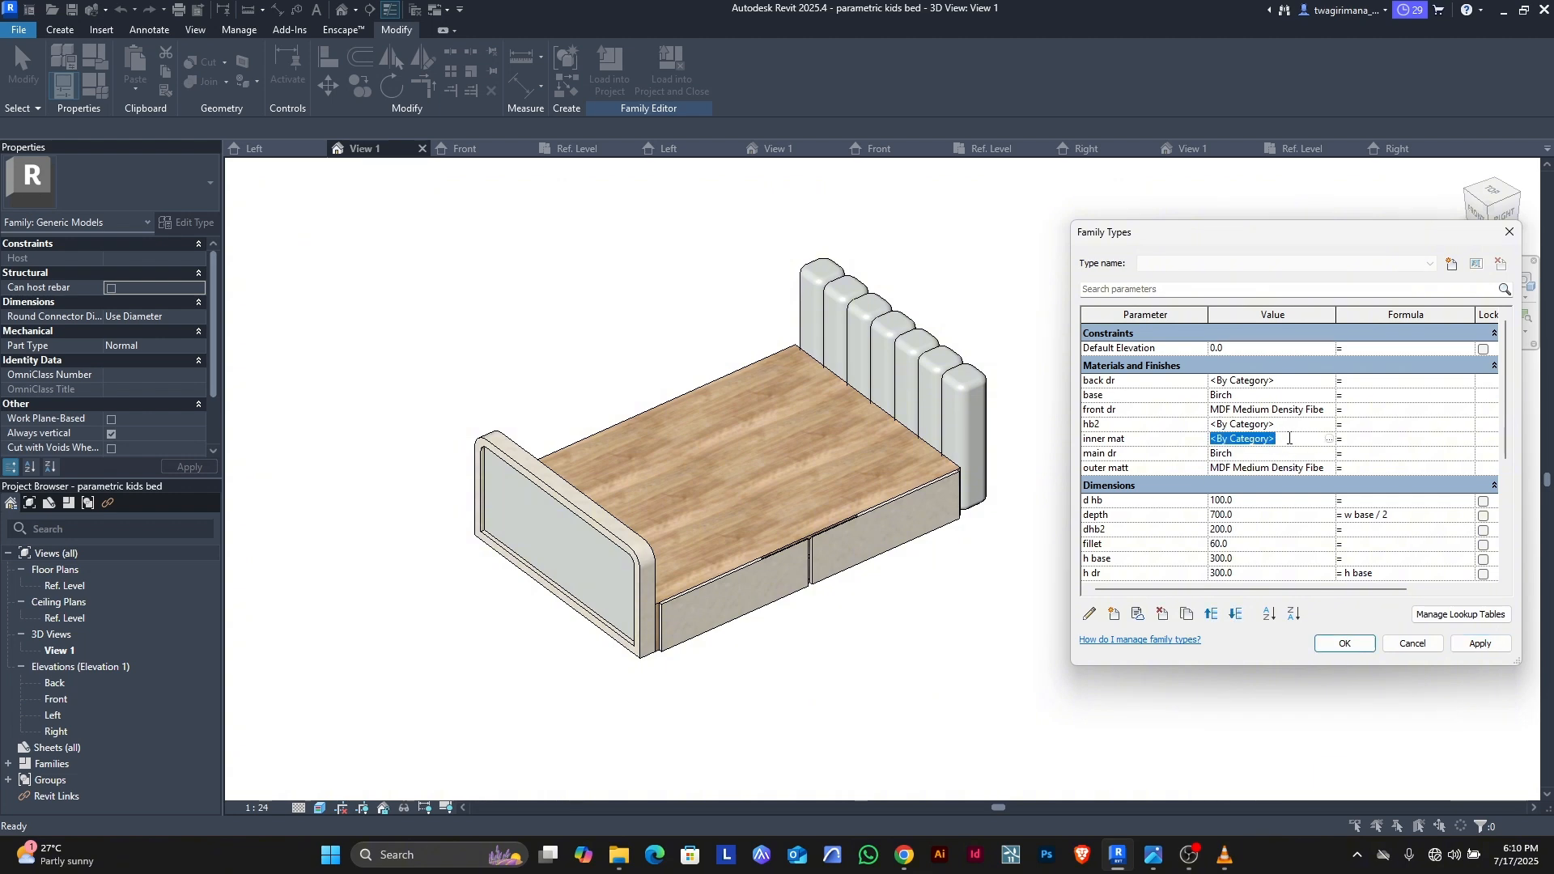
{"action": "key", "text": "ctrl+v"}
{"action": "left_click", "coordinate": [1466, 646]}
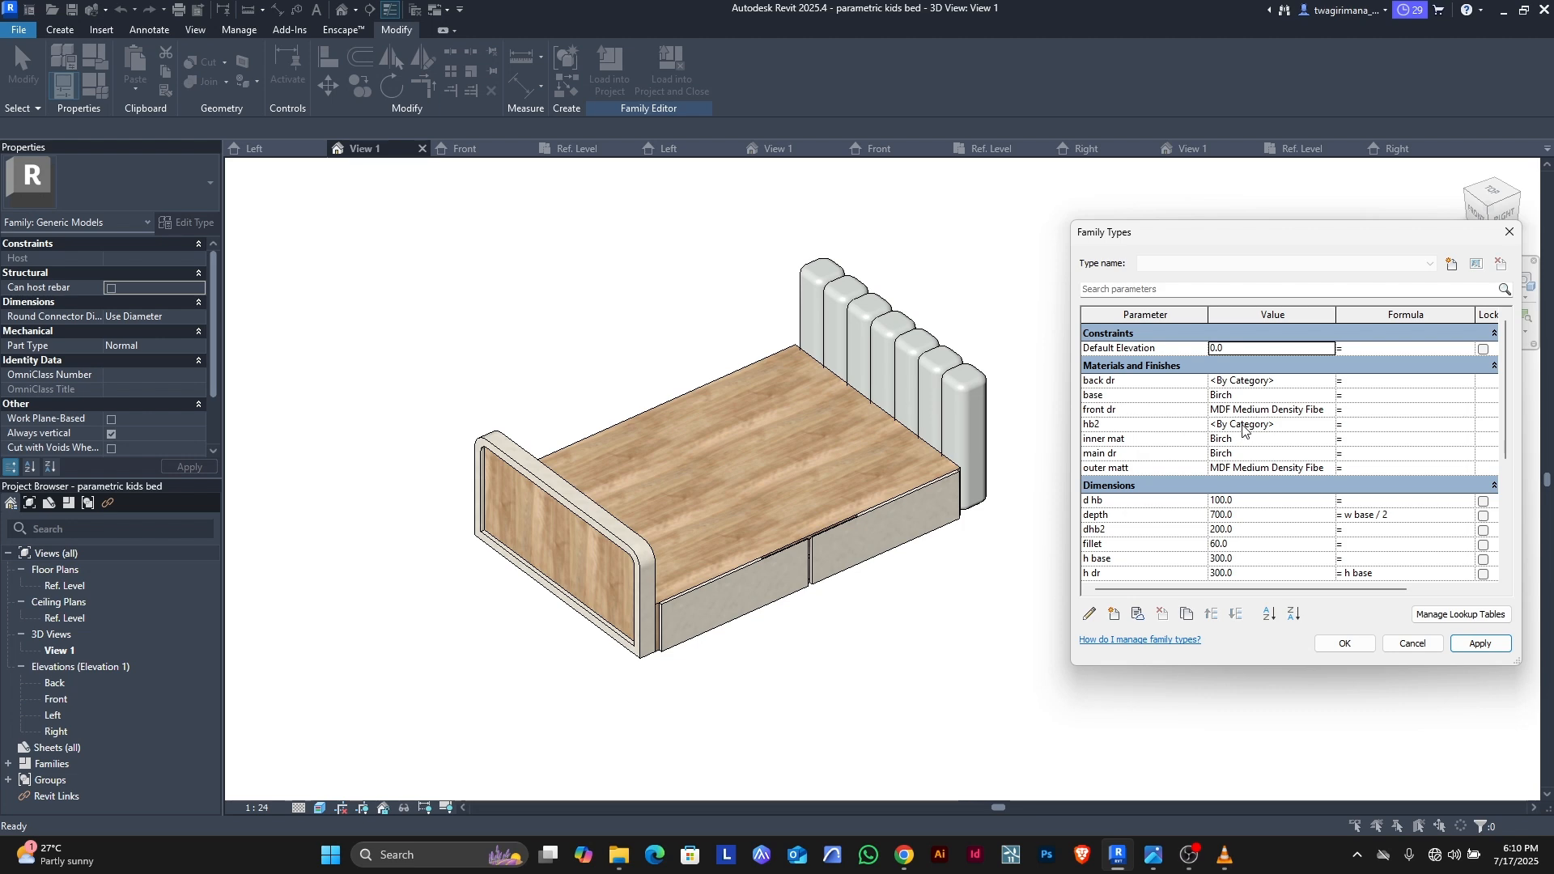
Step: Find Leather, Dark Brown among the library's fabric materials, assign it to the hb2 parameter, and accept the family type changes
{"action": "left_click", "coordinate": [1330, 429]}
{"action": "left_click", "coordinate": [1330, 429]}
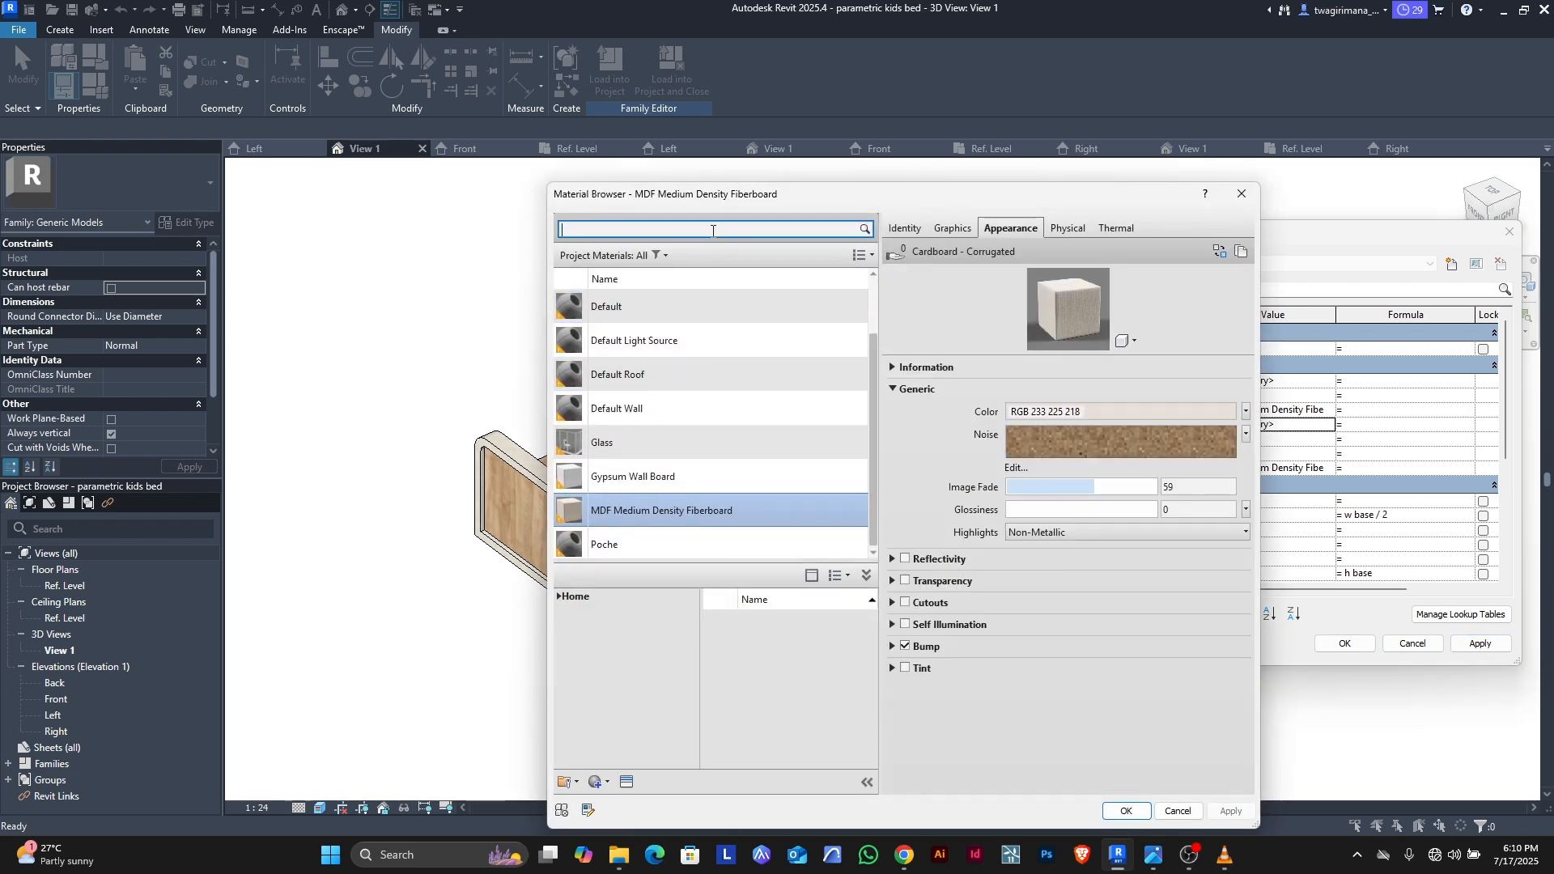
{"action": "type", "text": "fabric"}
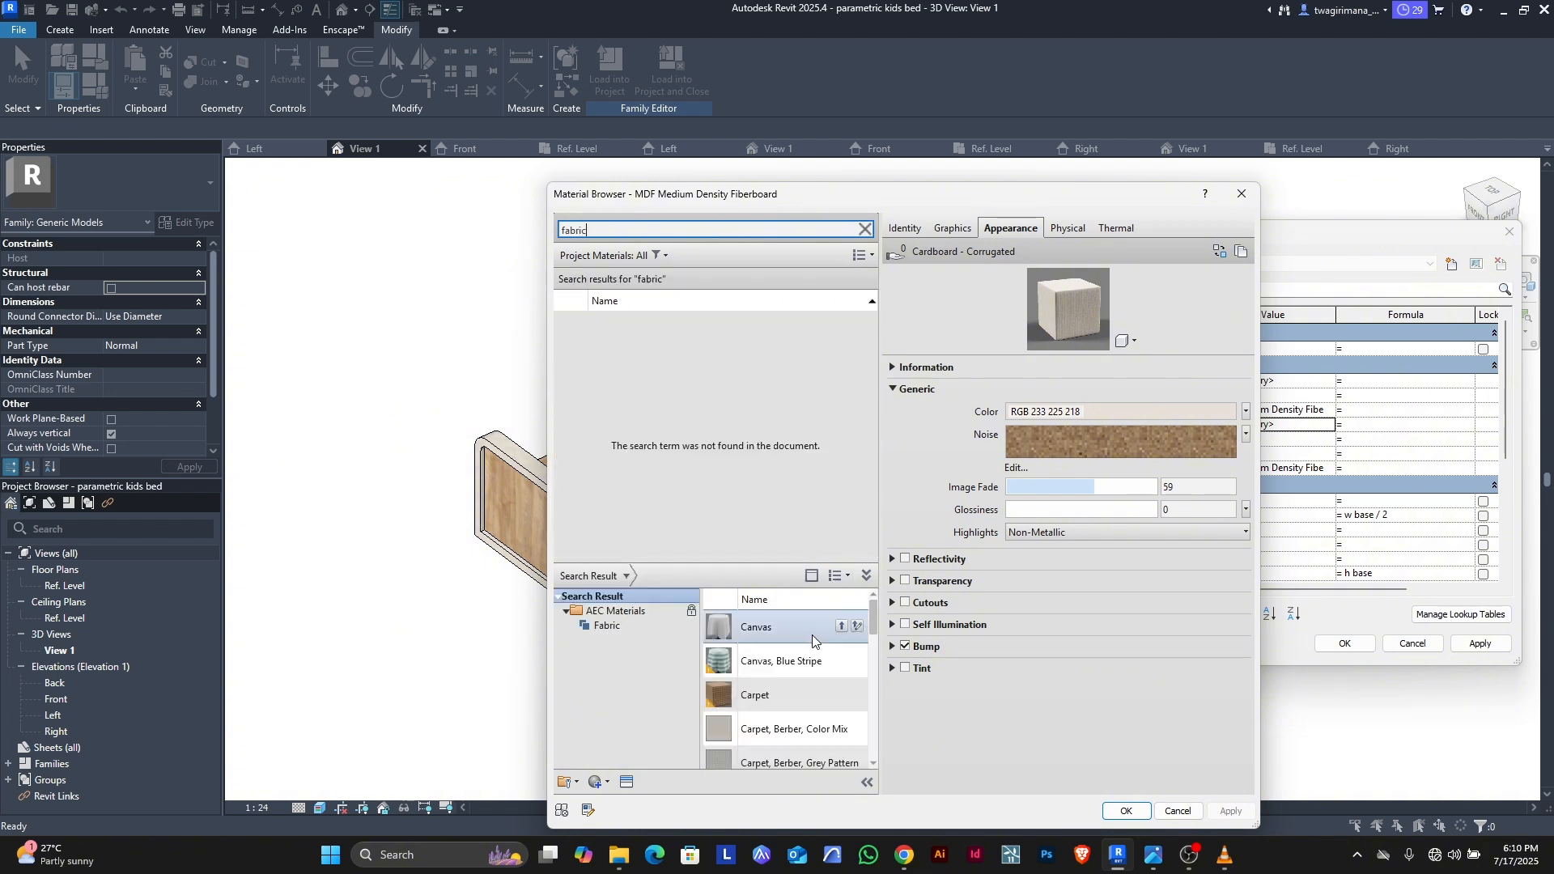
{"action": "scroll", "coordinate": [813, 634], "scroll_direction": "down", "scroll_amount": 5}
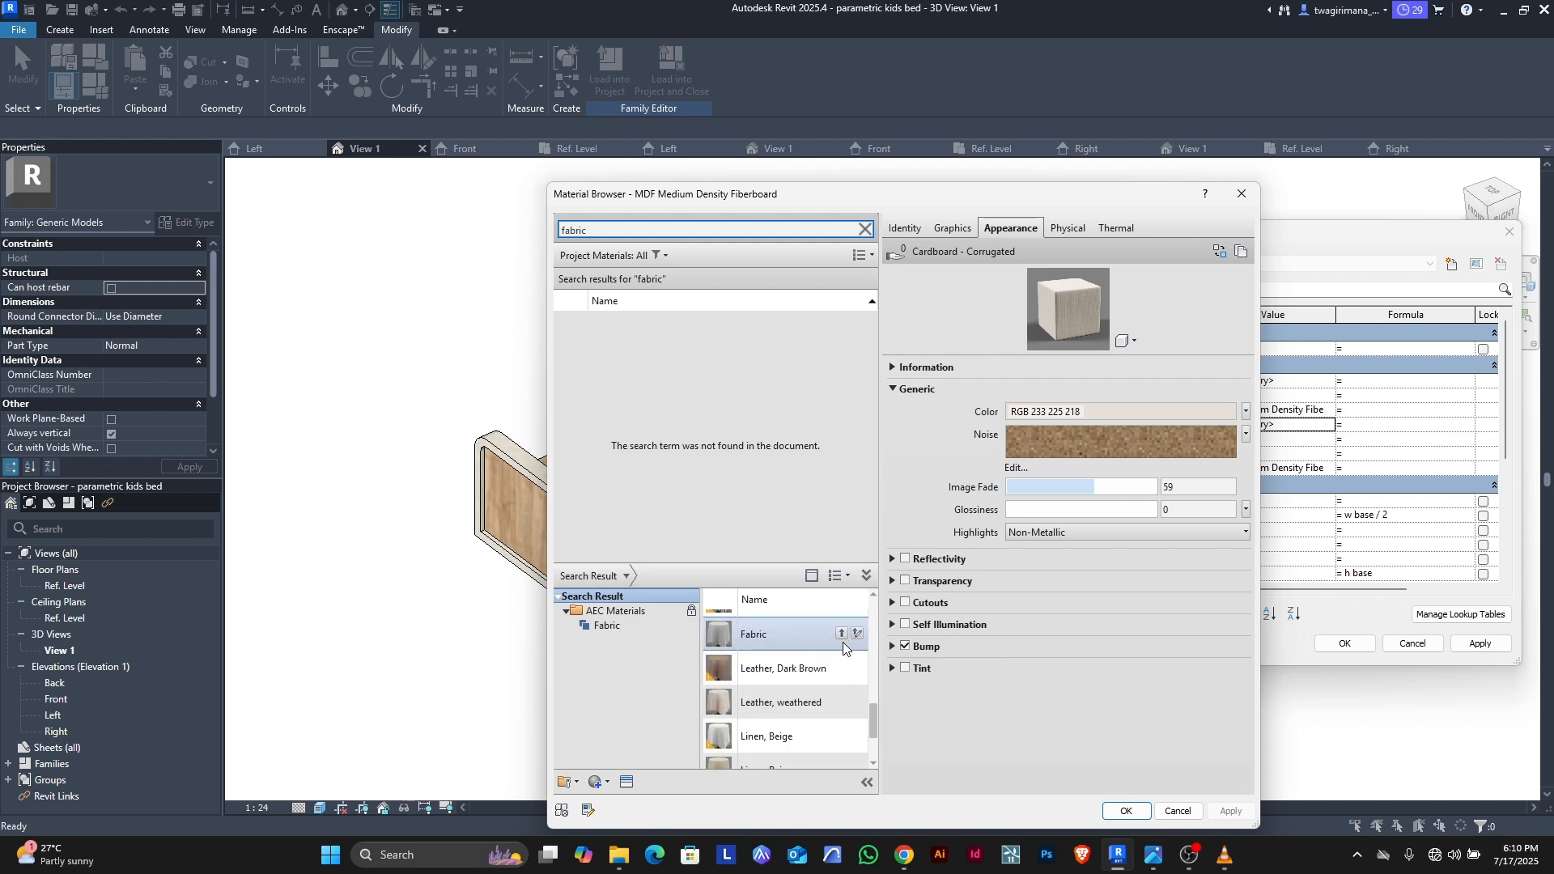
{"action": "left_click", "coordinate": [842, 666]}
{"action": "left_click", "coordinate": [842, 666]}
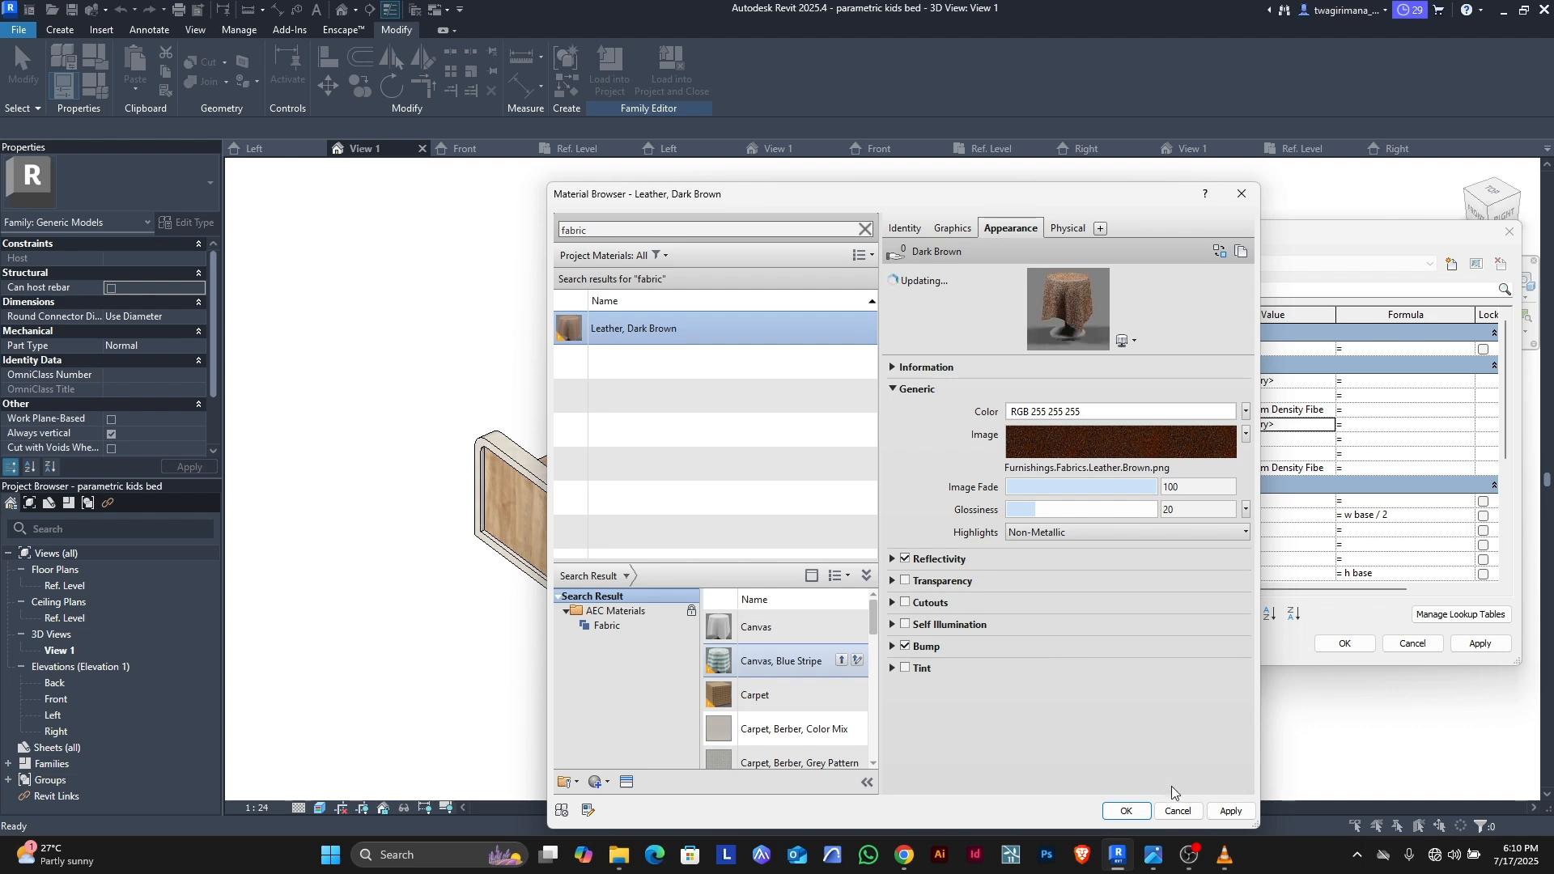
{"action": "left_click", "coordinate": [1230, 811]}
{"action": "left_click", "coordinate": [1127, 811]}
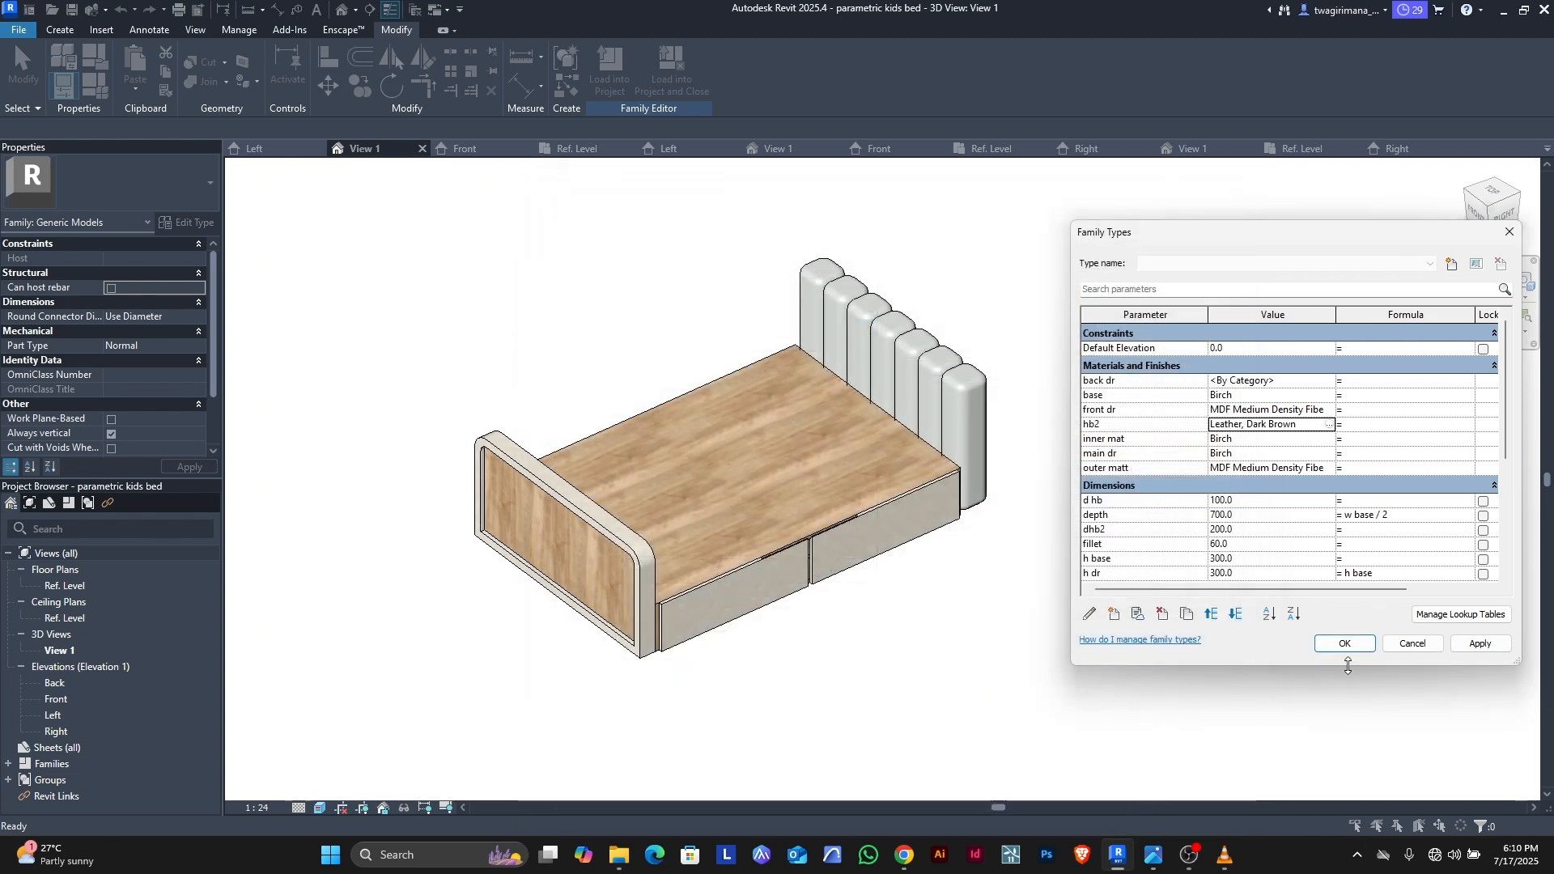
{"action": "left_click", "coordinate": [1479, 645]}
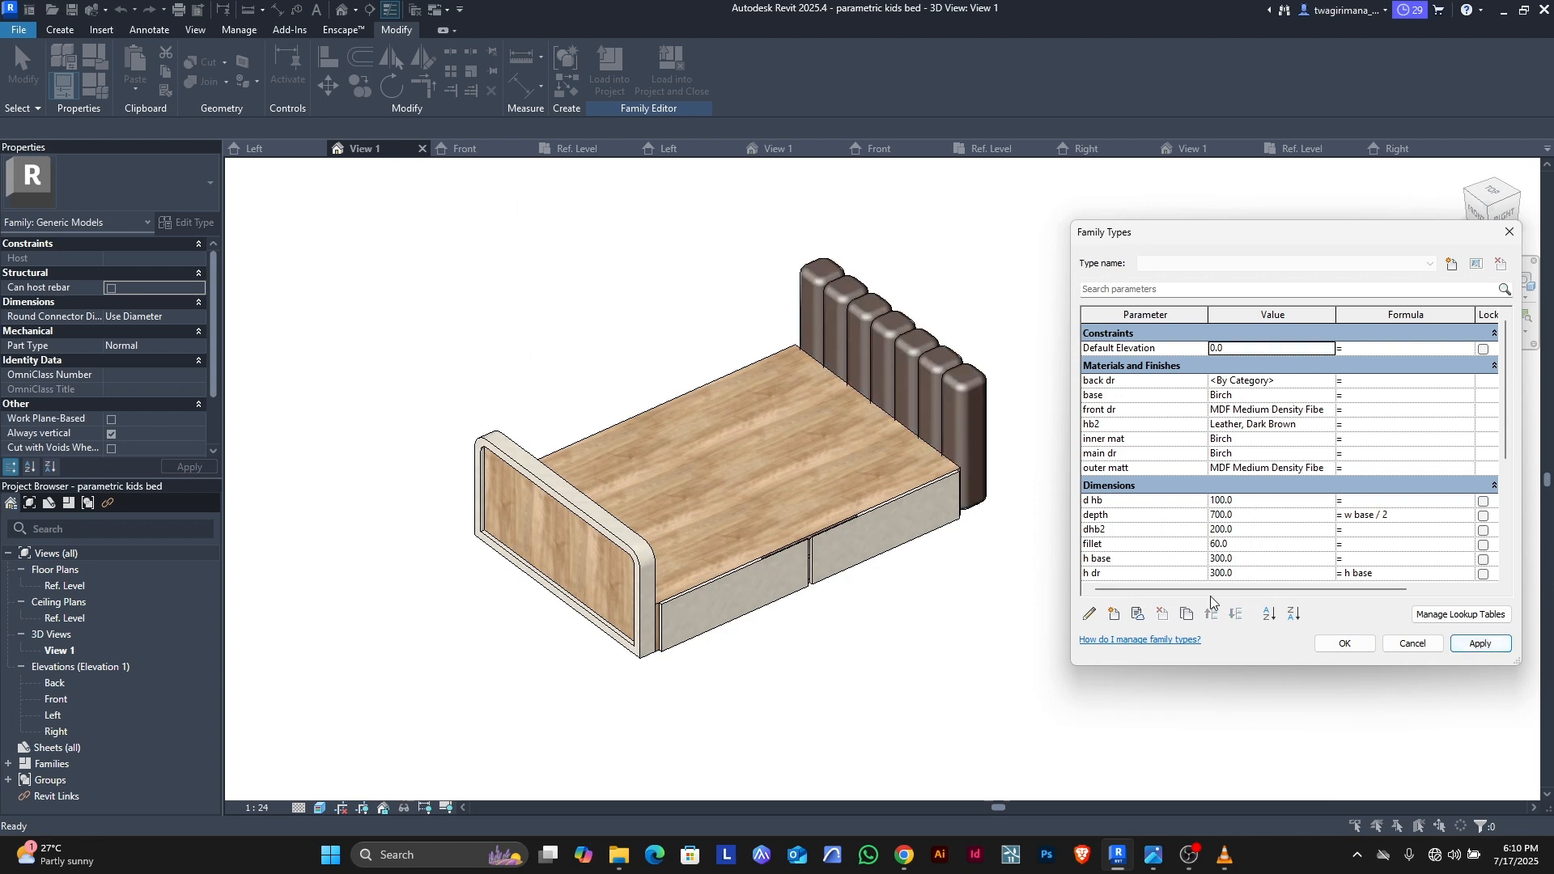
{"action": "left_click", "coordinate": [1340, 643]}
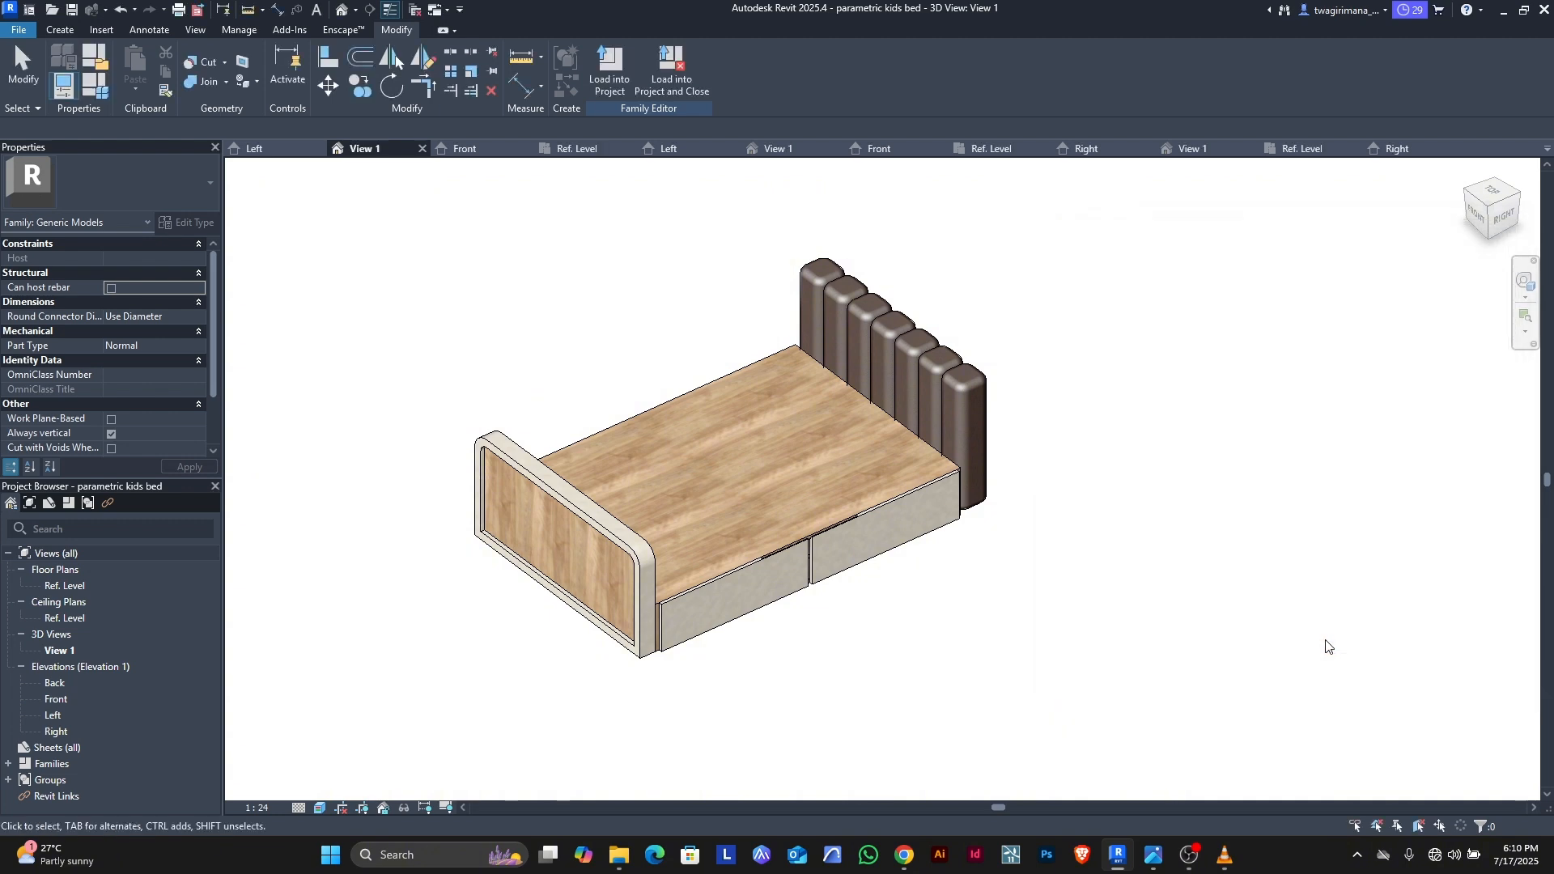
Step: Inspect the bed's applied materials in 3D, from the side and up close on the headboards, base and drawers
{"action": "left_click", "coordinate": [1464, 195]}
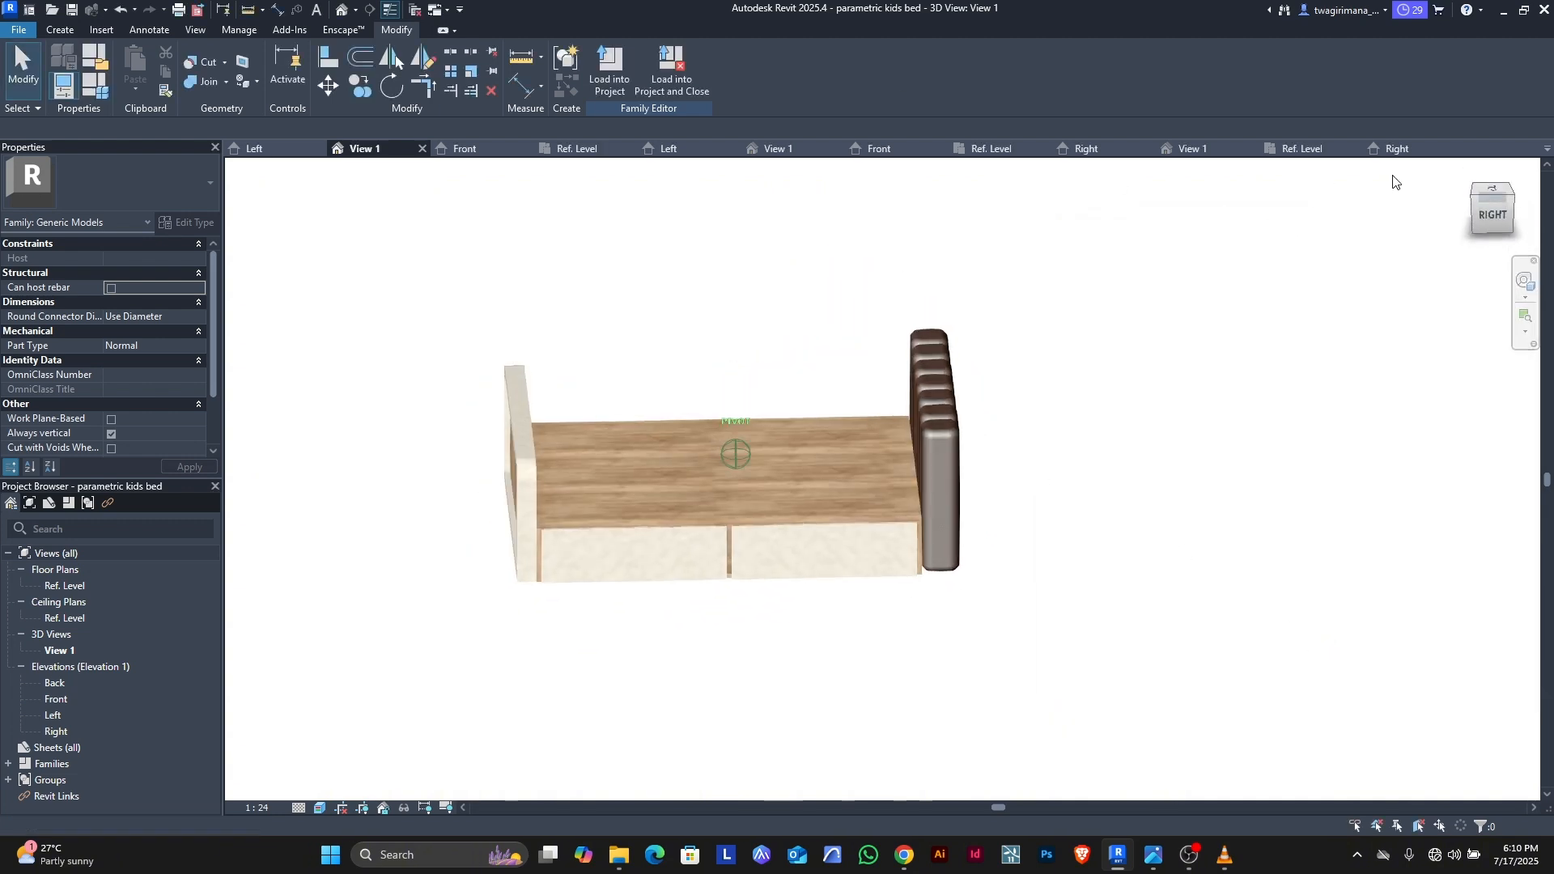
{"action": "left_click", "coordinate": [1471, 189]}
{"action": "scroll", "coordinate": [640, 441], "scroll_direction": "up", "scroll_amount": 5}
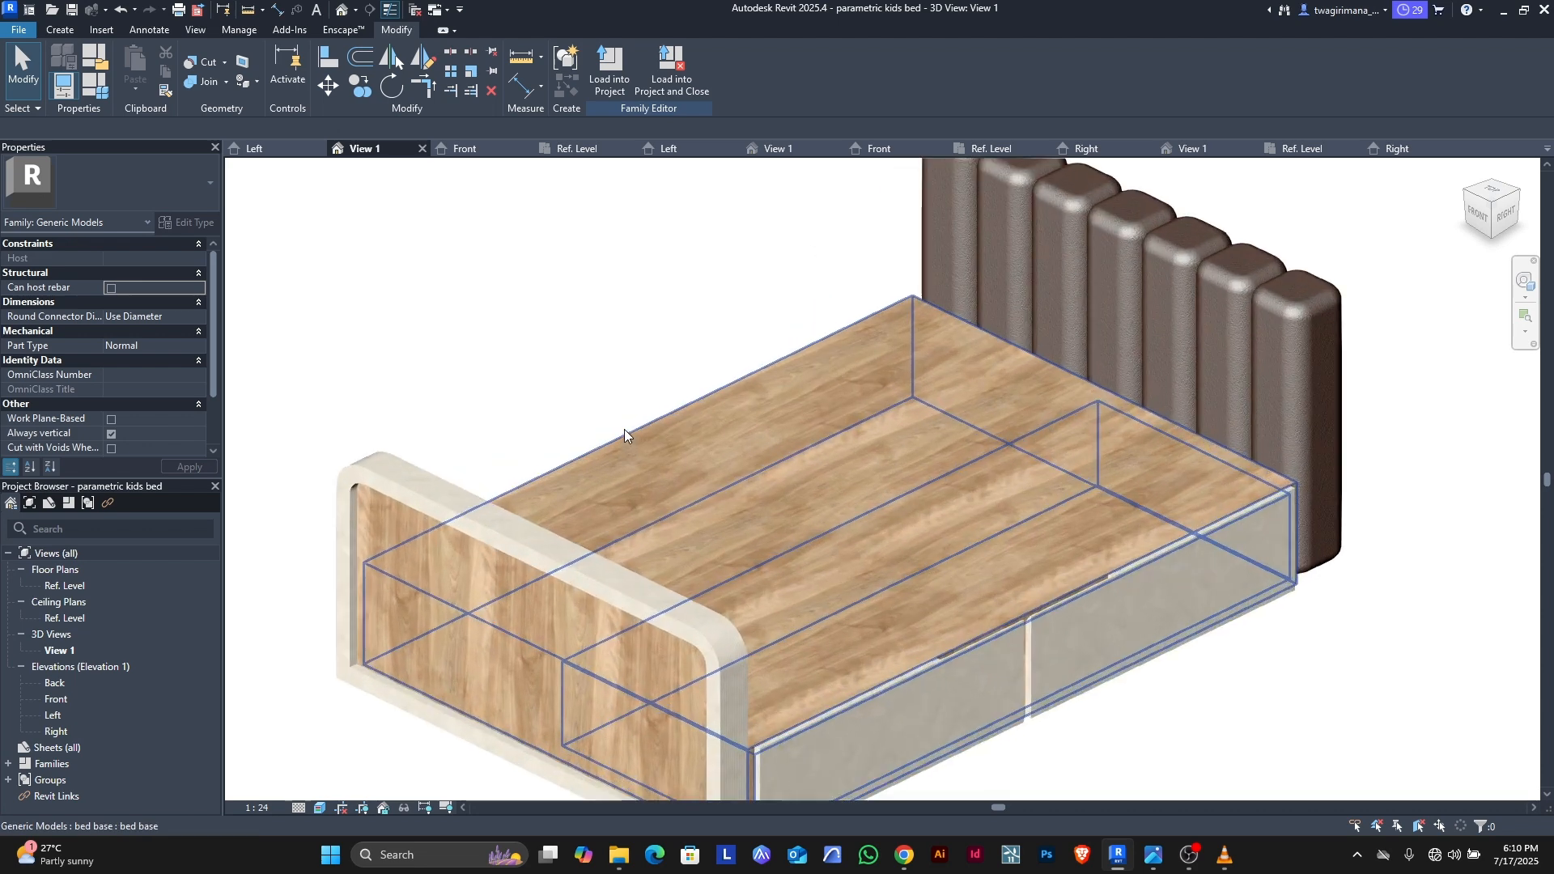
{"action": "scroll", "coordinate": [624, 429], "scroll_direction": "down", "scroll_amount": 6}
{"action": "scroll", "coordinate": [783, 319], "scroll_direction": "up", "scroll_amount": 5}
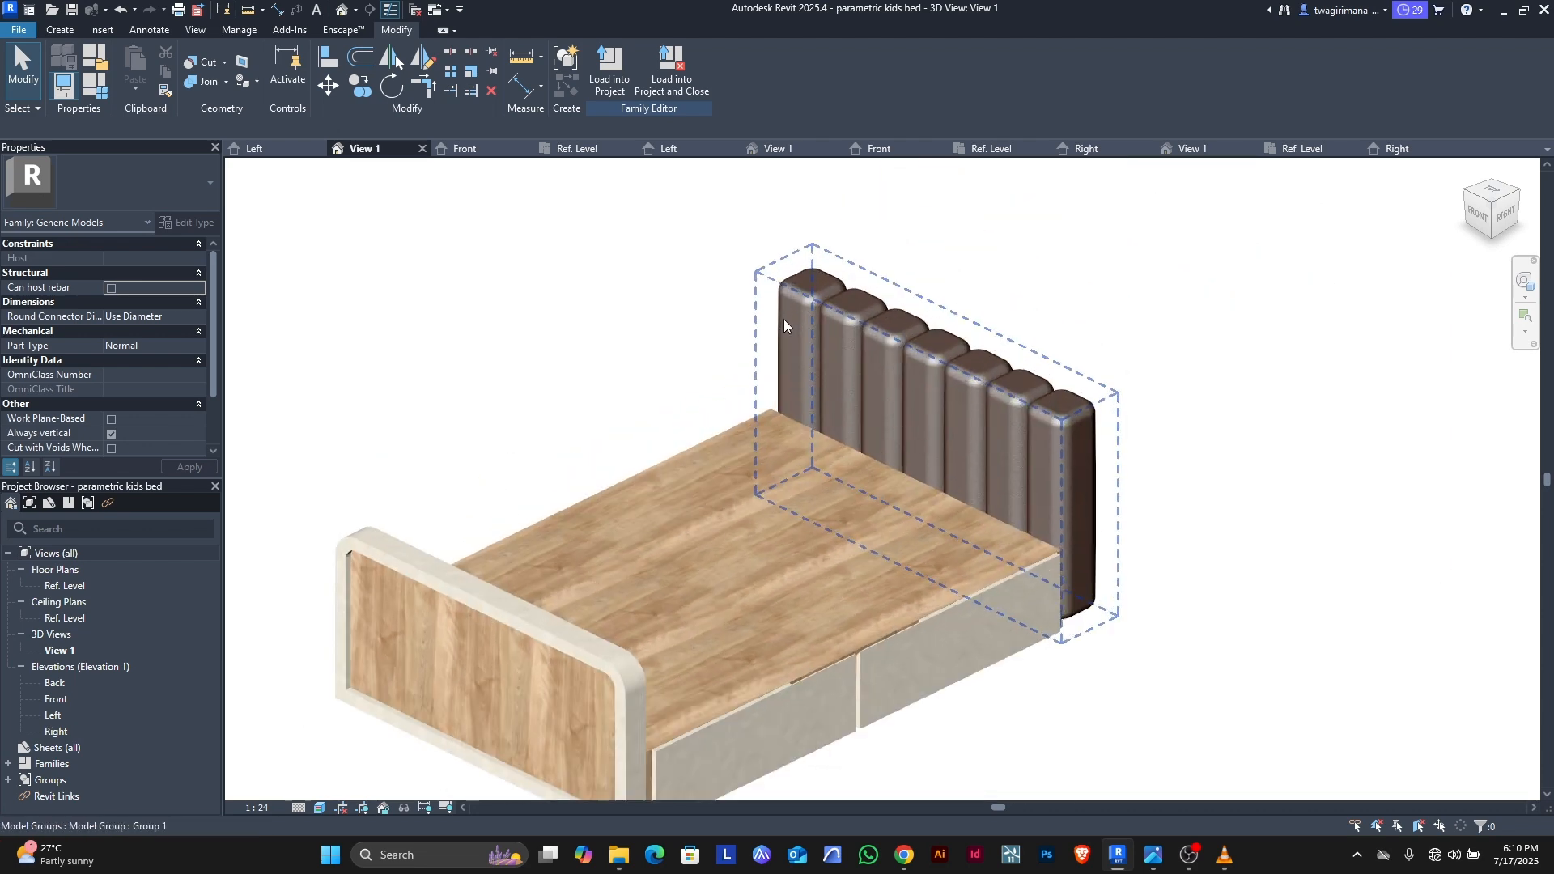
{"action": "scroll", "coordinate": [785, 327], "scroll_direction": "down", "scroll_amount": 4}
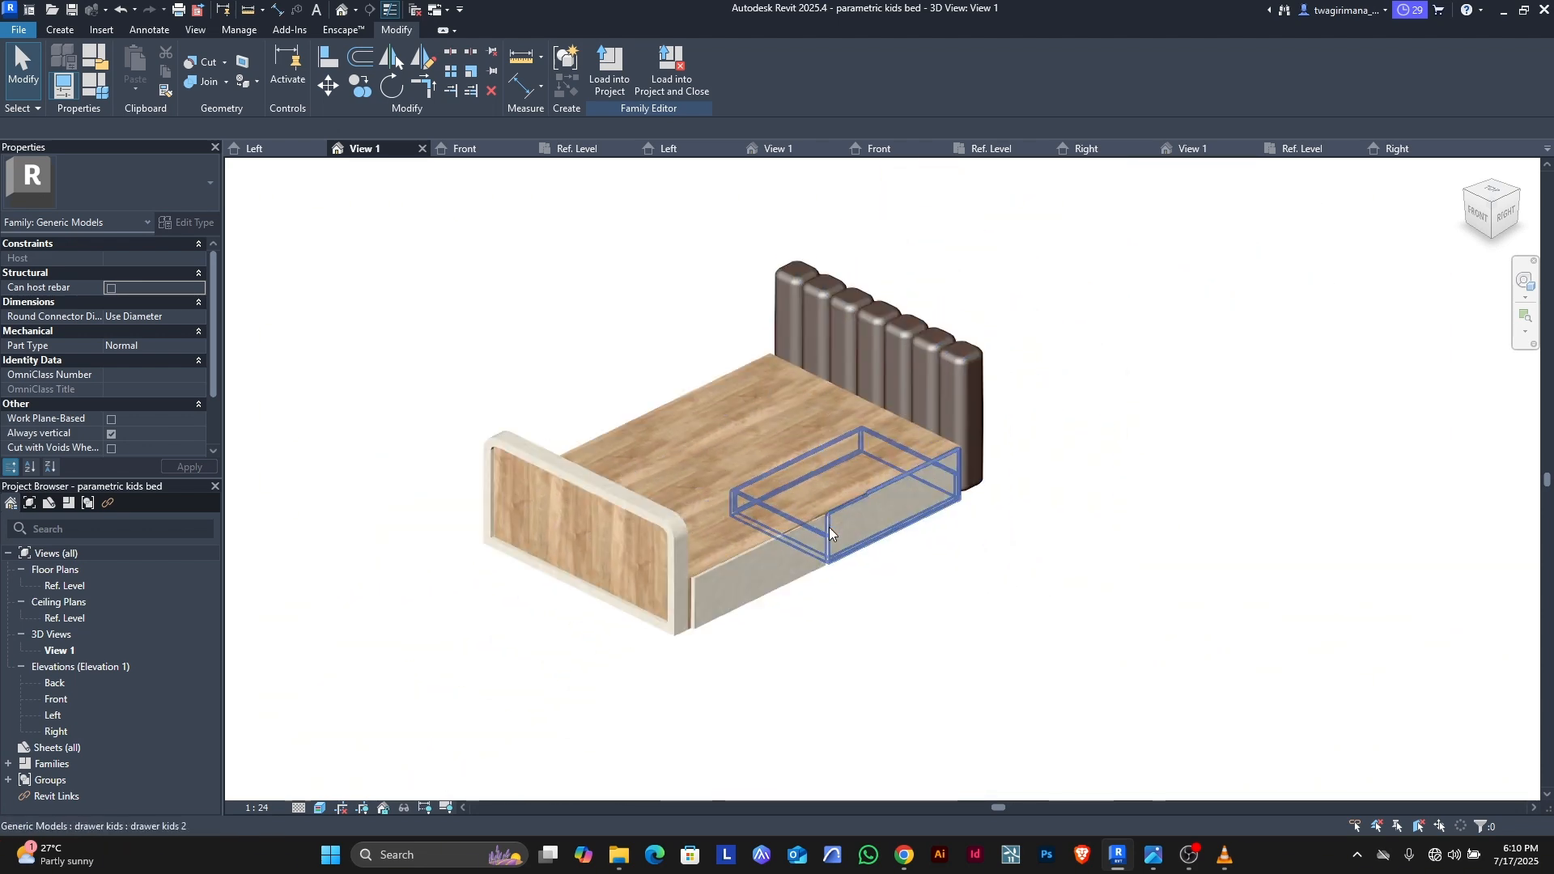
{"action": "scroll", "coordinate": [822, 510], "scroll_direction": "up", "scroll_amount": 2}
{"action": "scroll", "coordinate": [821, 508], "scroll_direction": "down", "scroll_amount": 2}
{"action": "scroll", "coordinate": [701, 489], "scroll_direction": "down", "scroll_amount": 1}
{"action": "scroll", "coordinate": [589, 502], "scroll_direction": "up", "scroll_amount": 2}
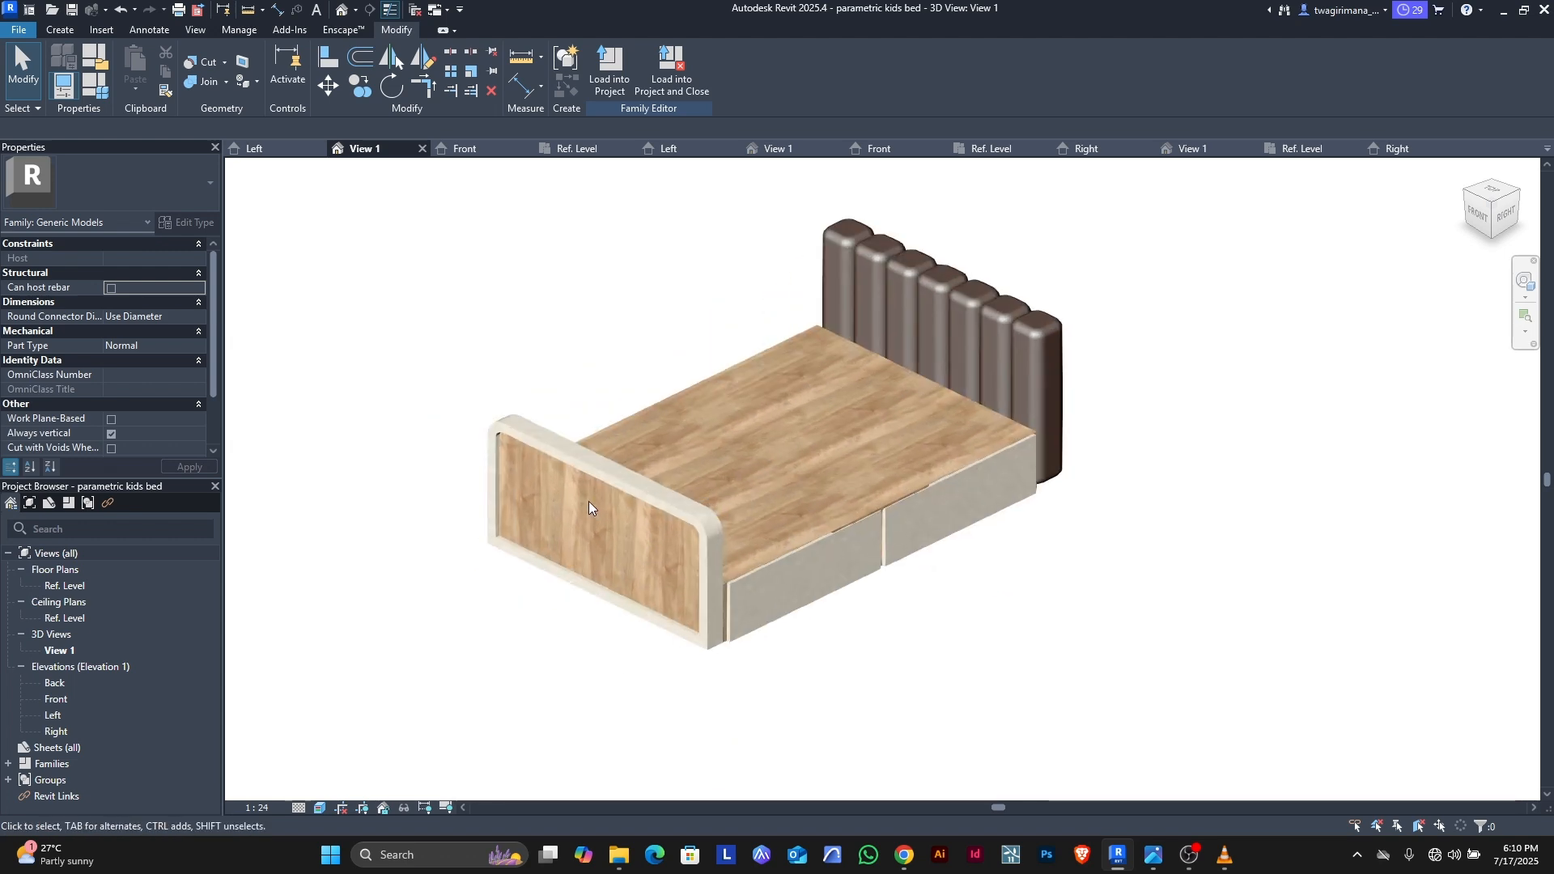
{"action": "scroll", "coordinate": [580, 507], "scroll_direction": "down", "scroll_amount": 2}
{"action": "scroll", "coordinate": [832, 308], "scroll_direction": "up", "scroll_amount": 2}
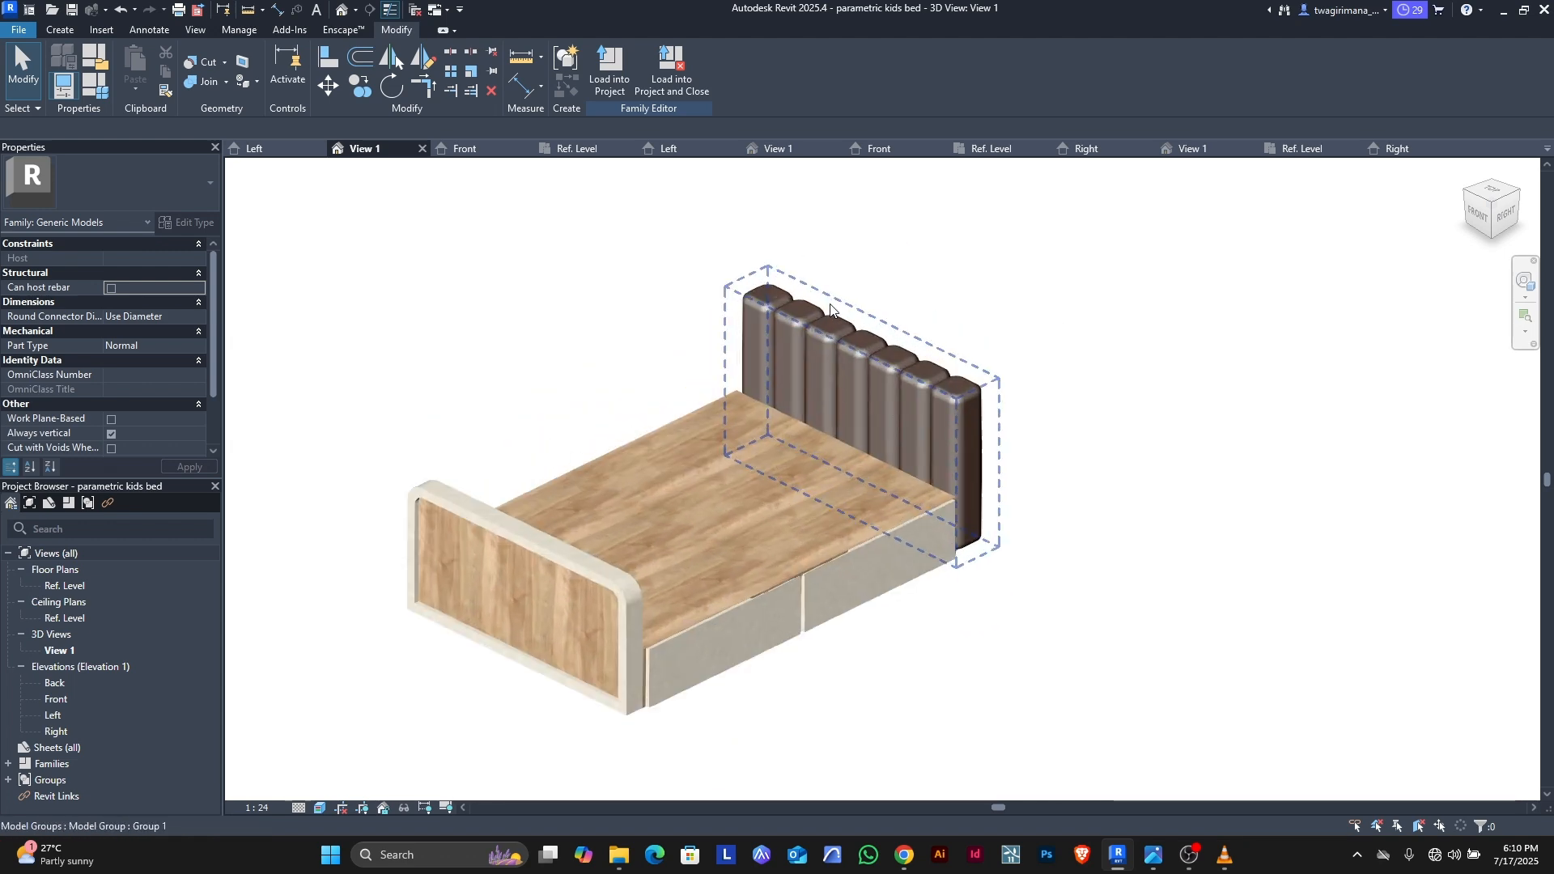
{"action": "scroll", "coordinate": [830, 308], "scroll_direction": "down", "scroll_amount": 2}
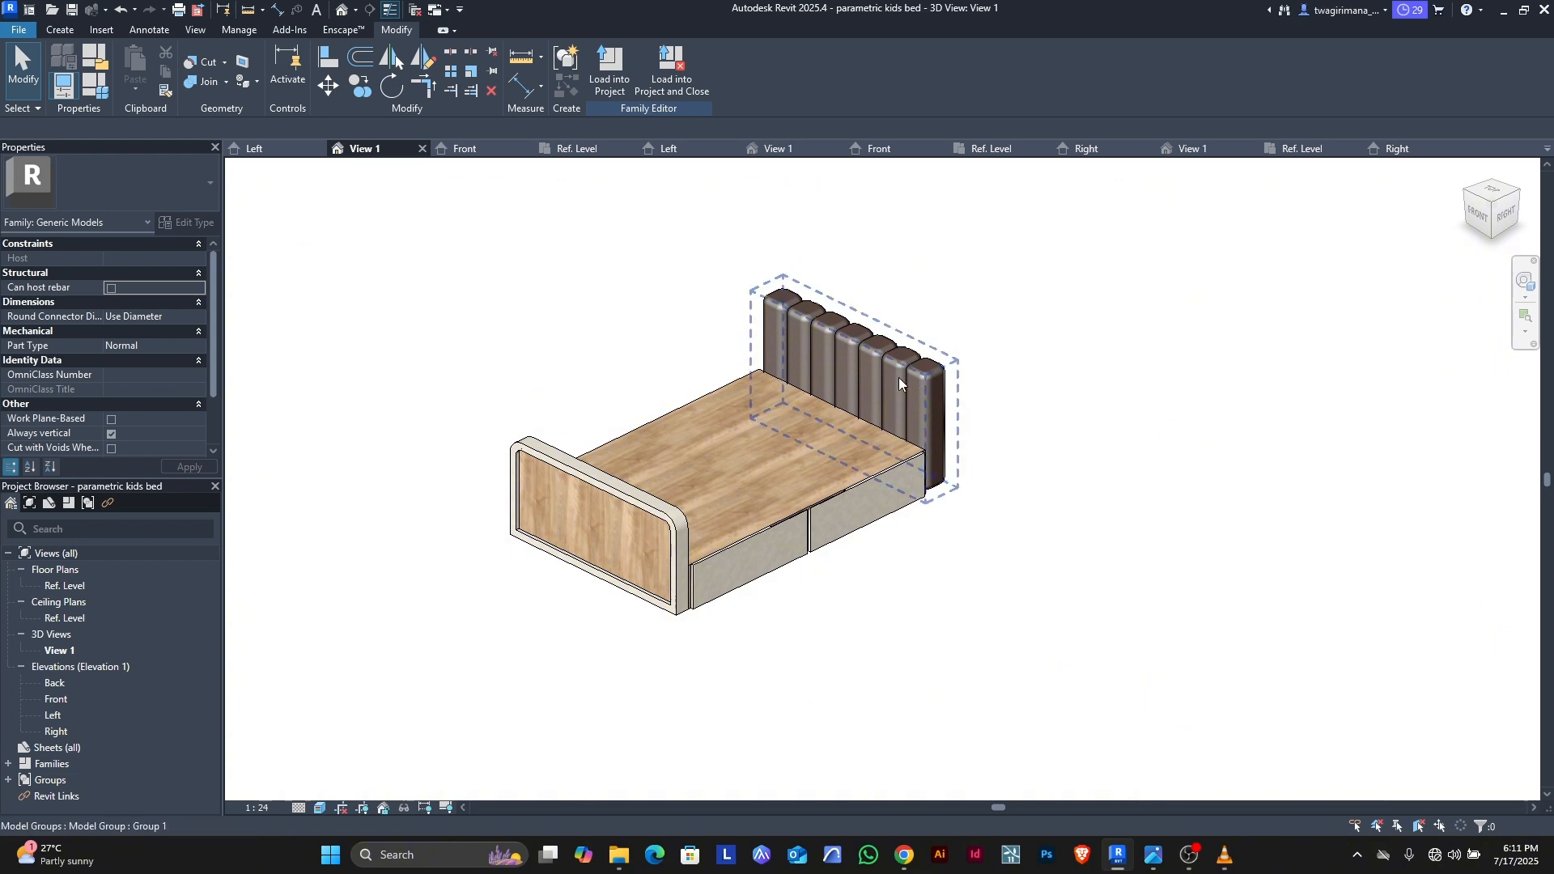
{"action": "scroll", "coordinate": [924, 376], "scroll_direction": "up", "scroll_amount": 2}
{"action": "scroll", "coordinate": [924, 376], "scroll_direction": "down", "scroll_amount": 2}
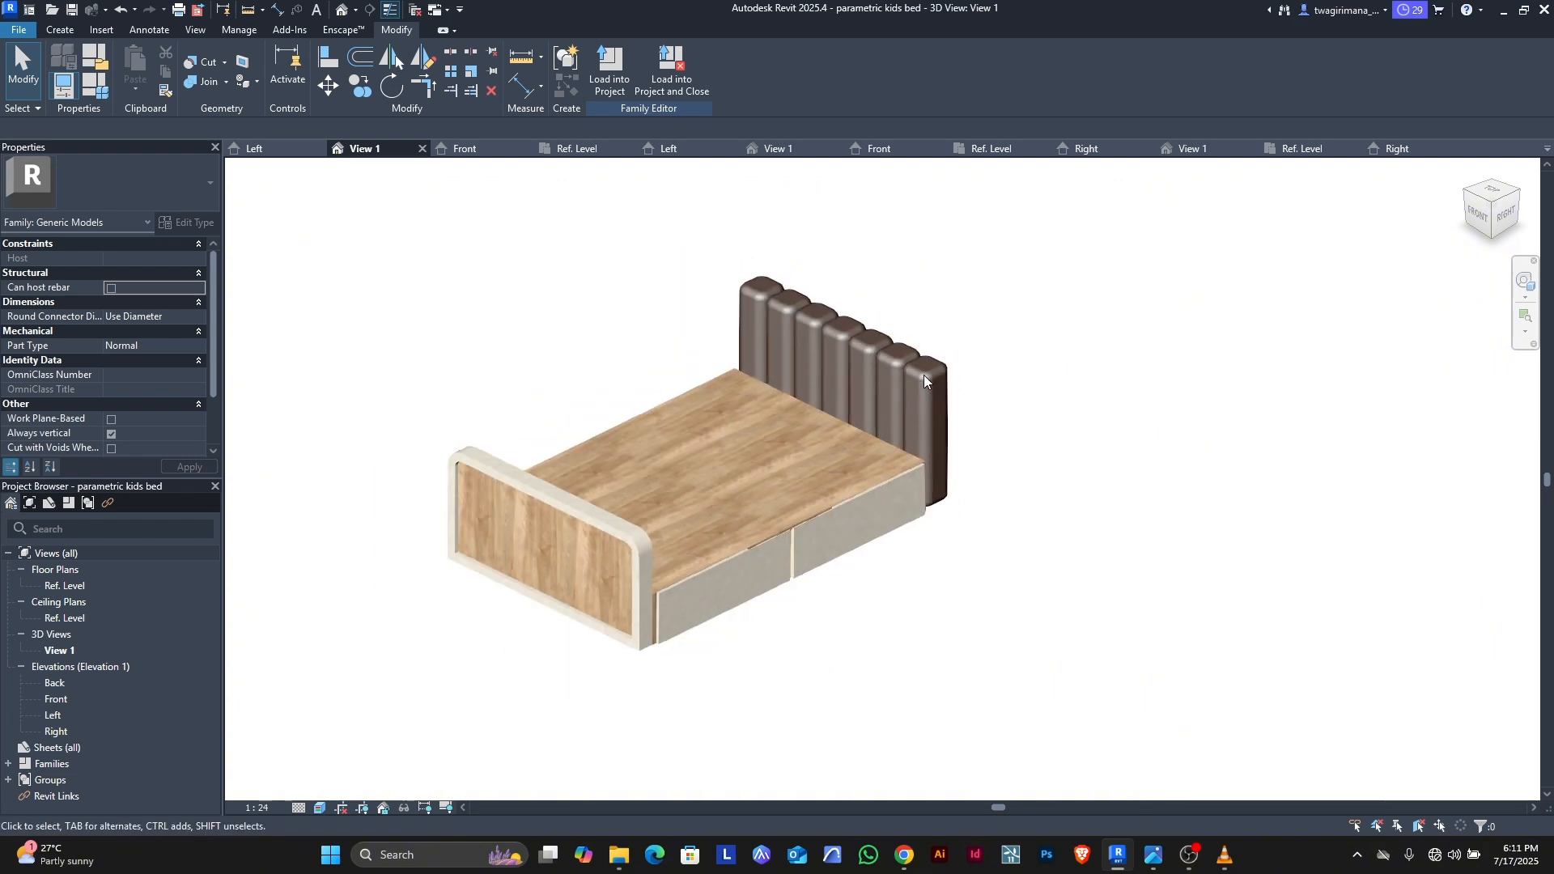